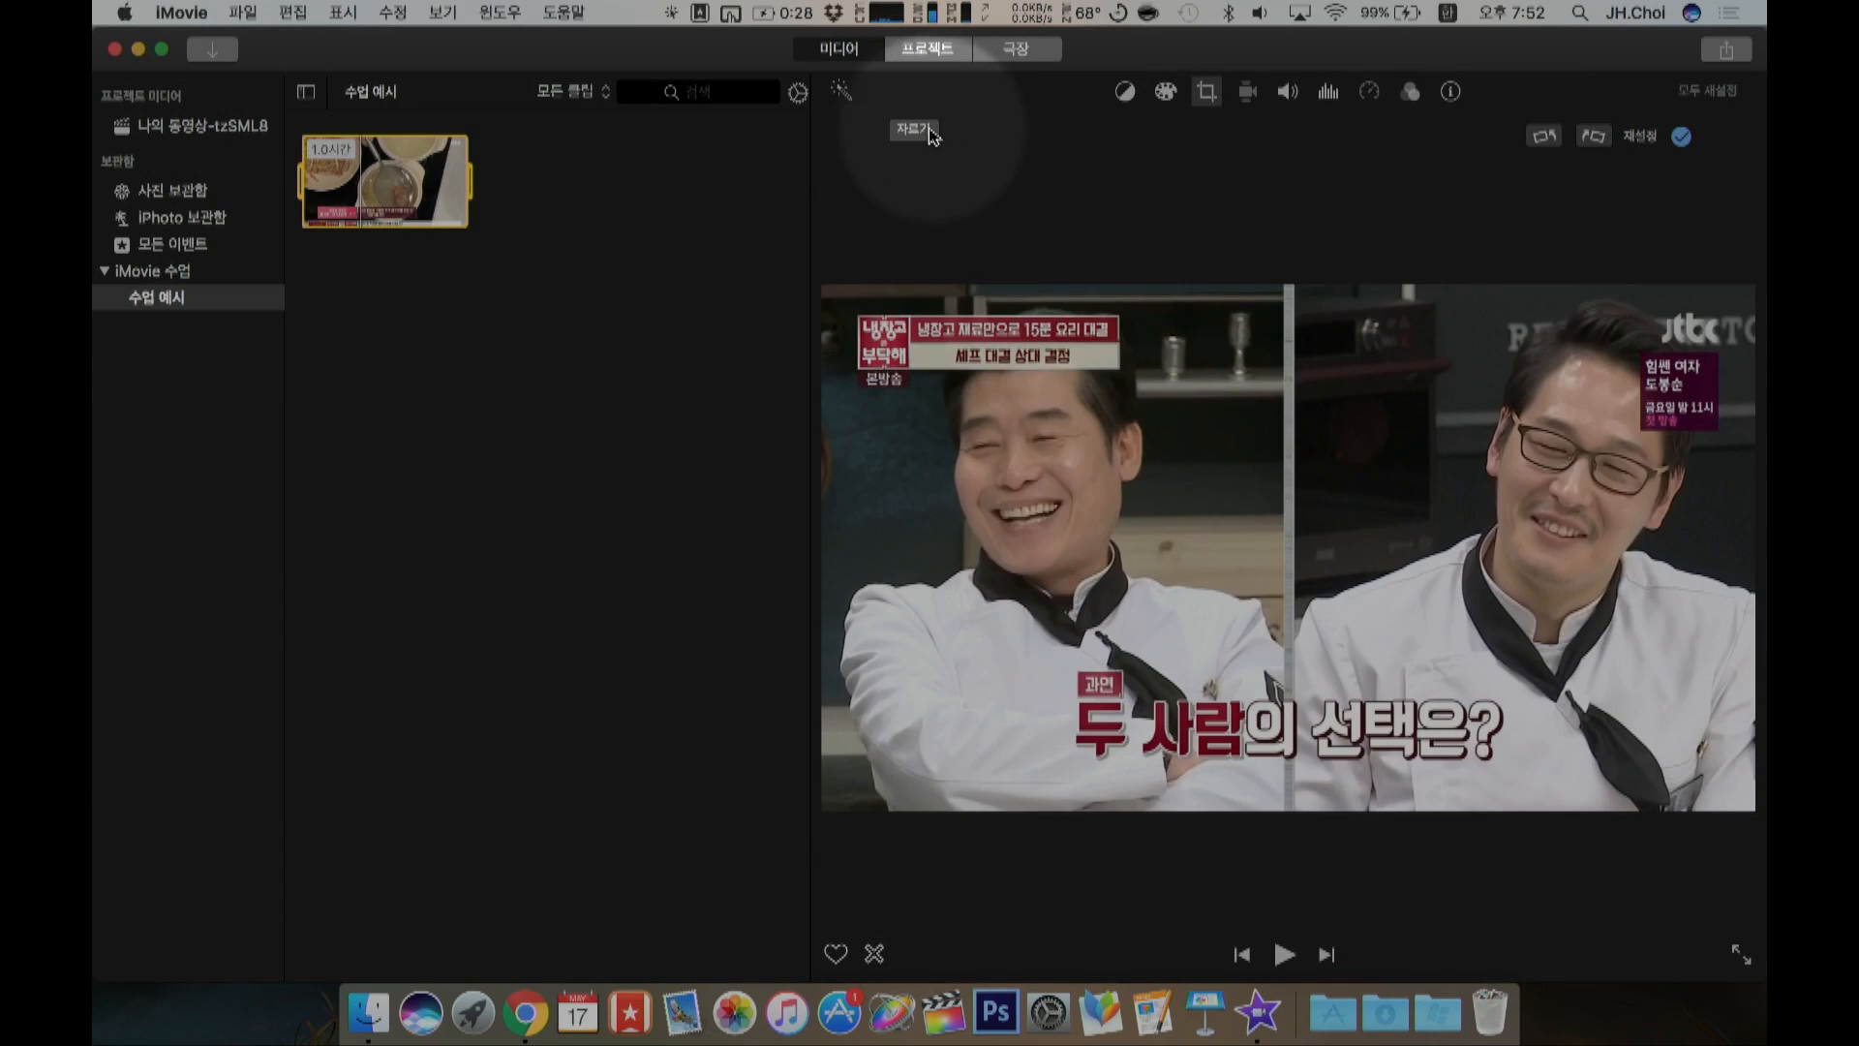
Step: Crop the clip's frame more tightly around the two chefs and apply the crop
left_click(822, 293)
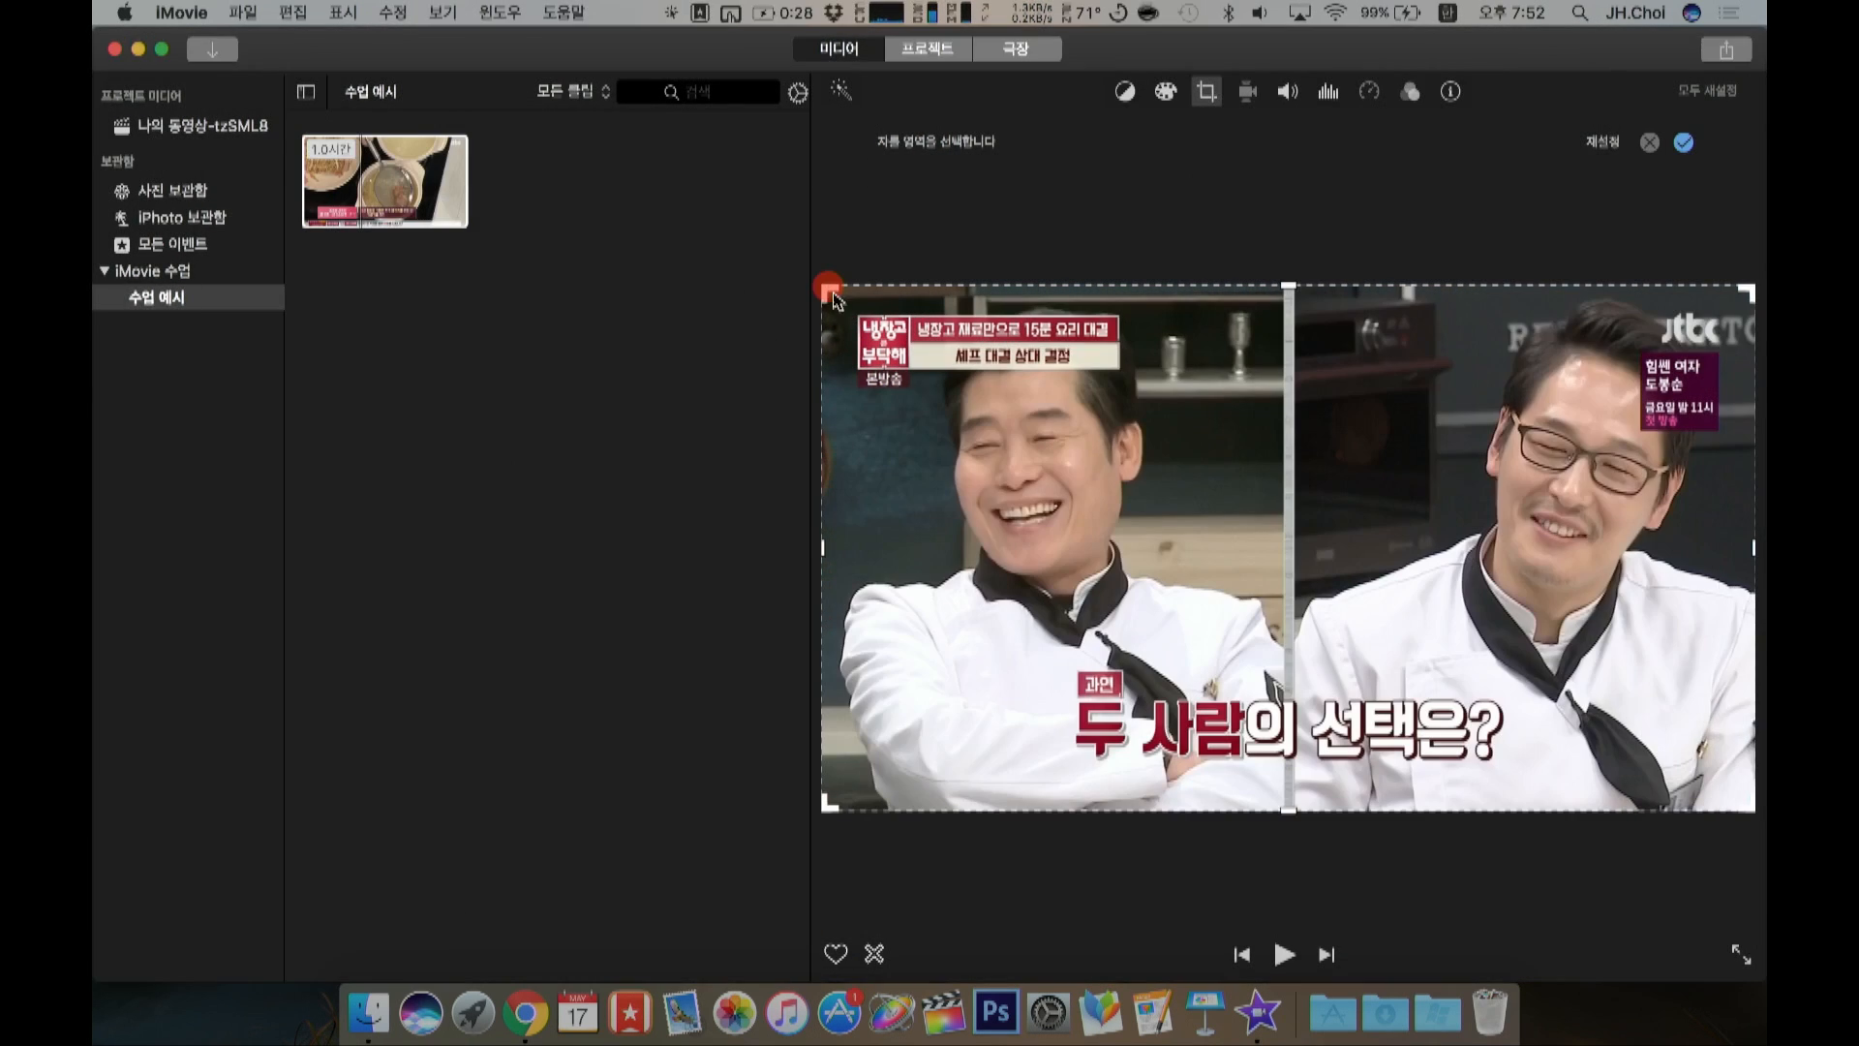
left_click(922, 383)
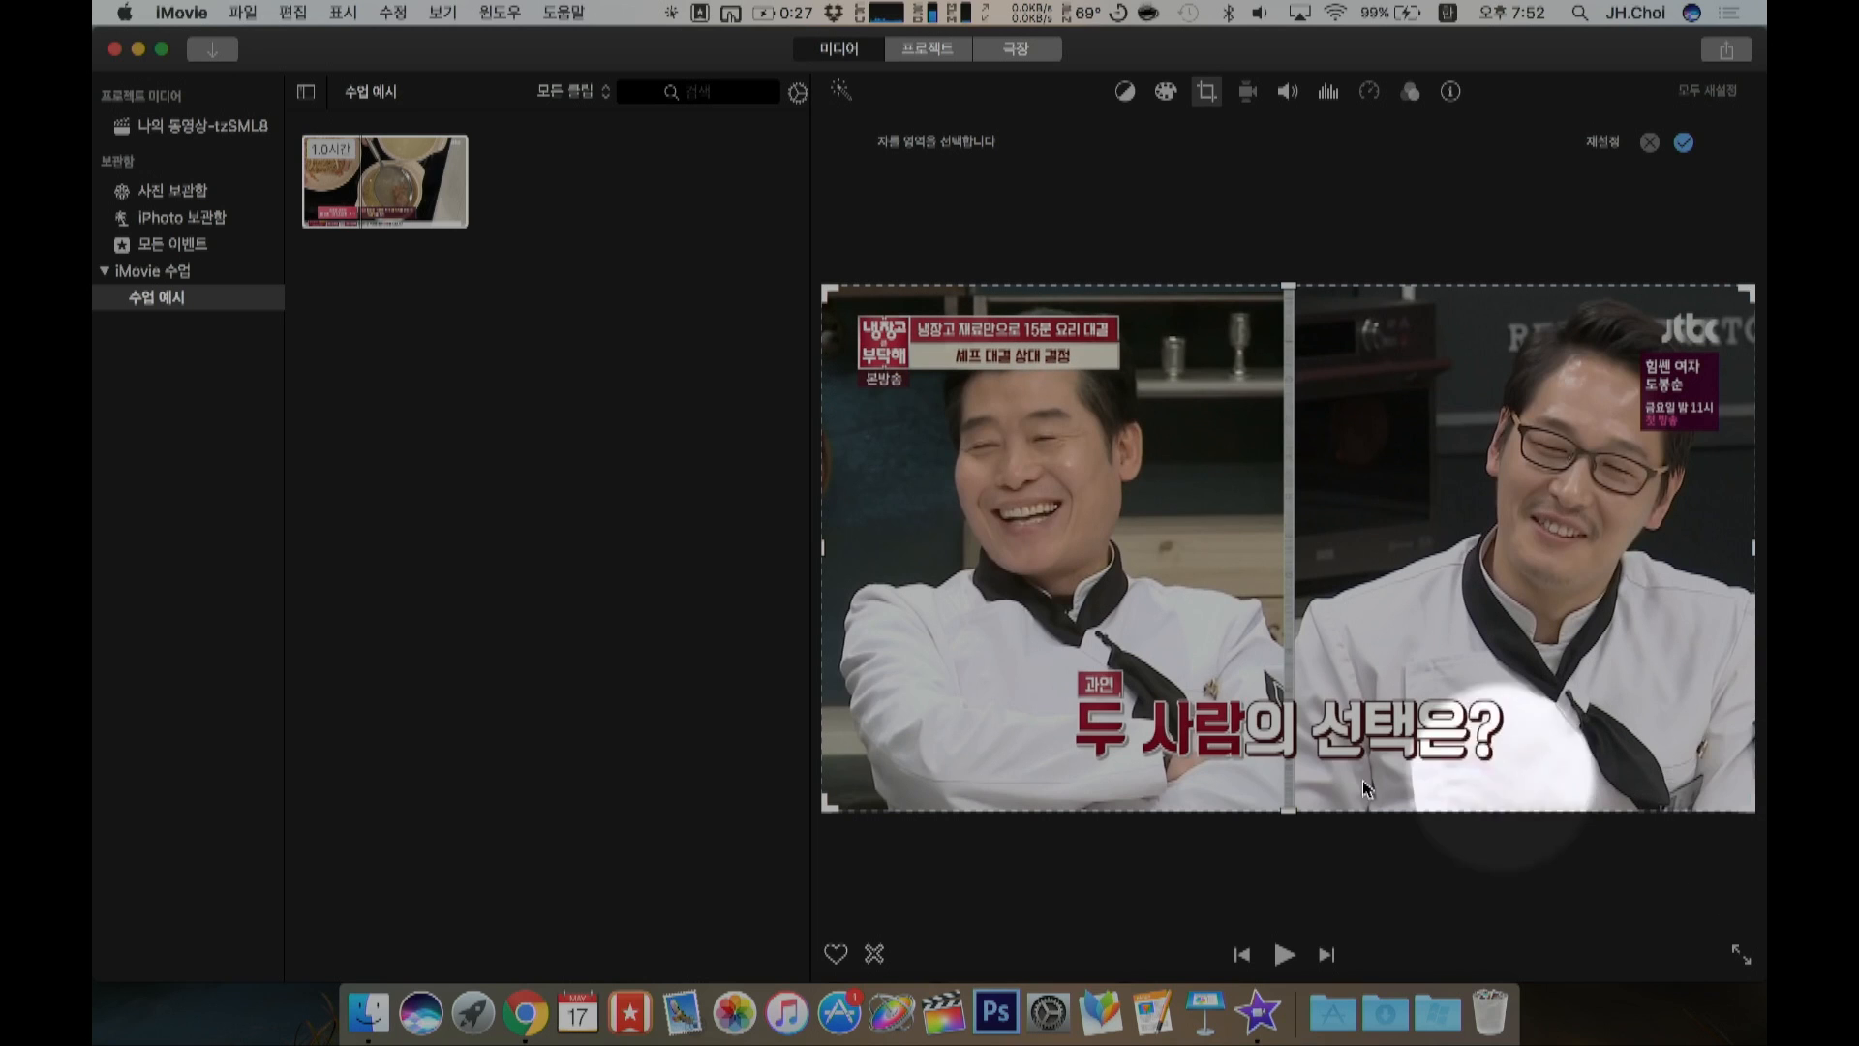
left_click_drag(824, 805, 986, 666)
left_click_drag(1214, 590, 1132, 677)
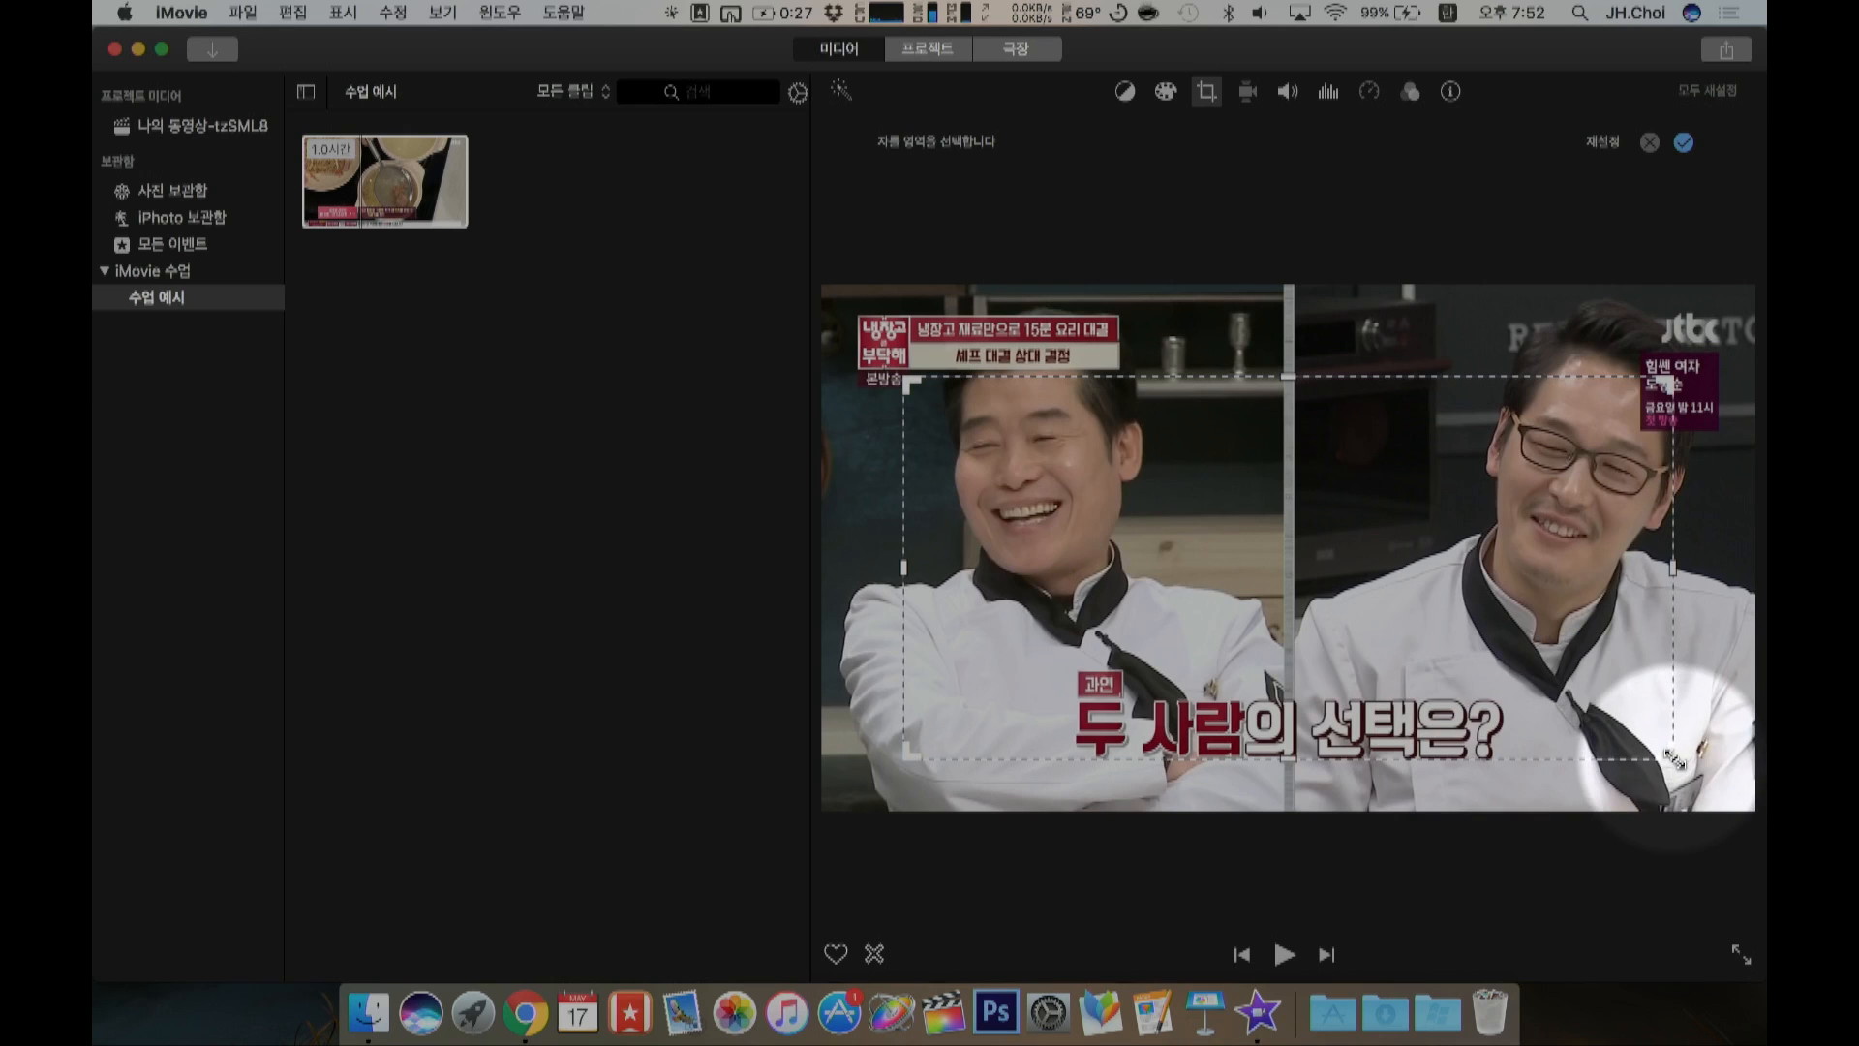
left_click_drag(1672, 758, 1584, 695)
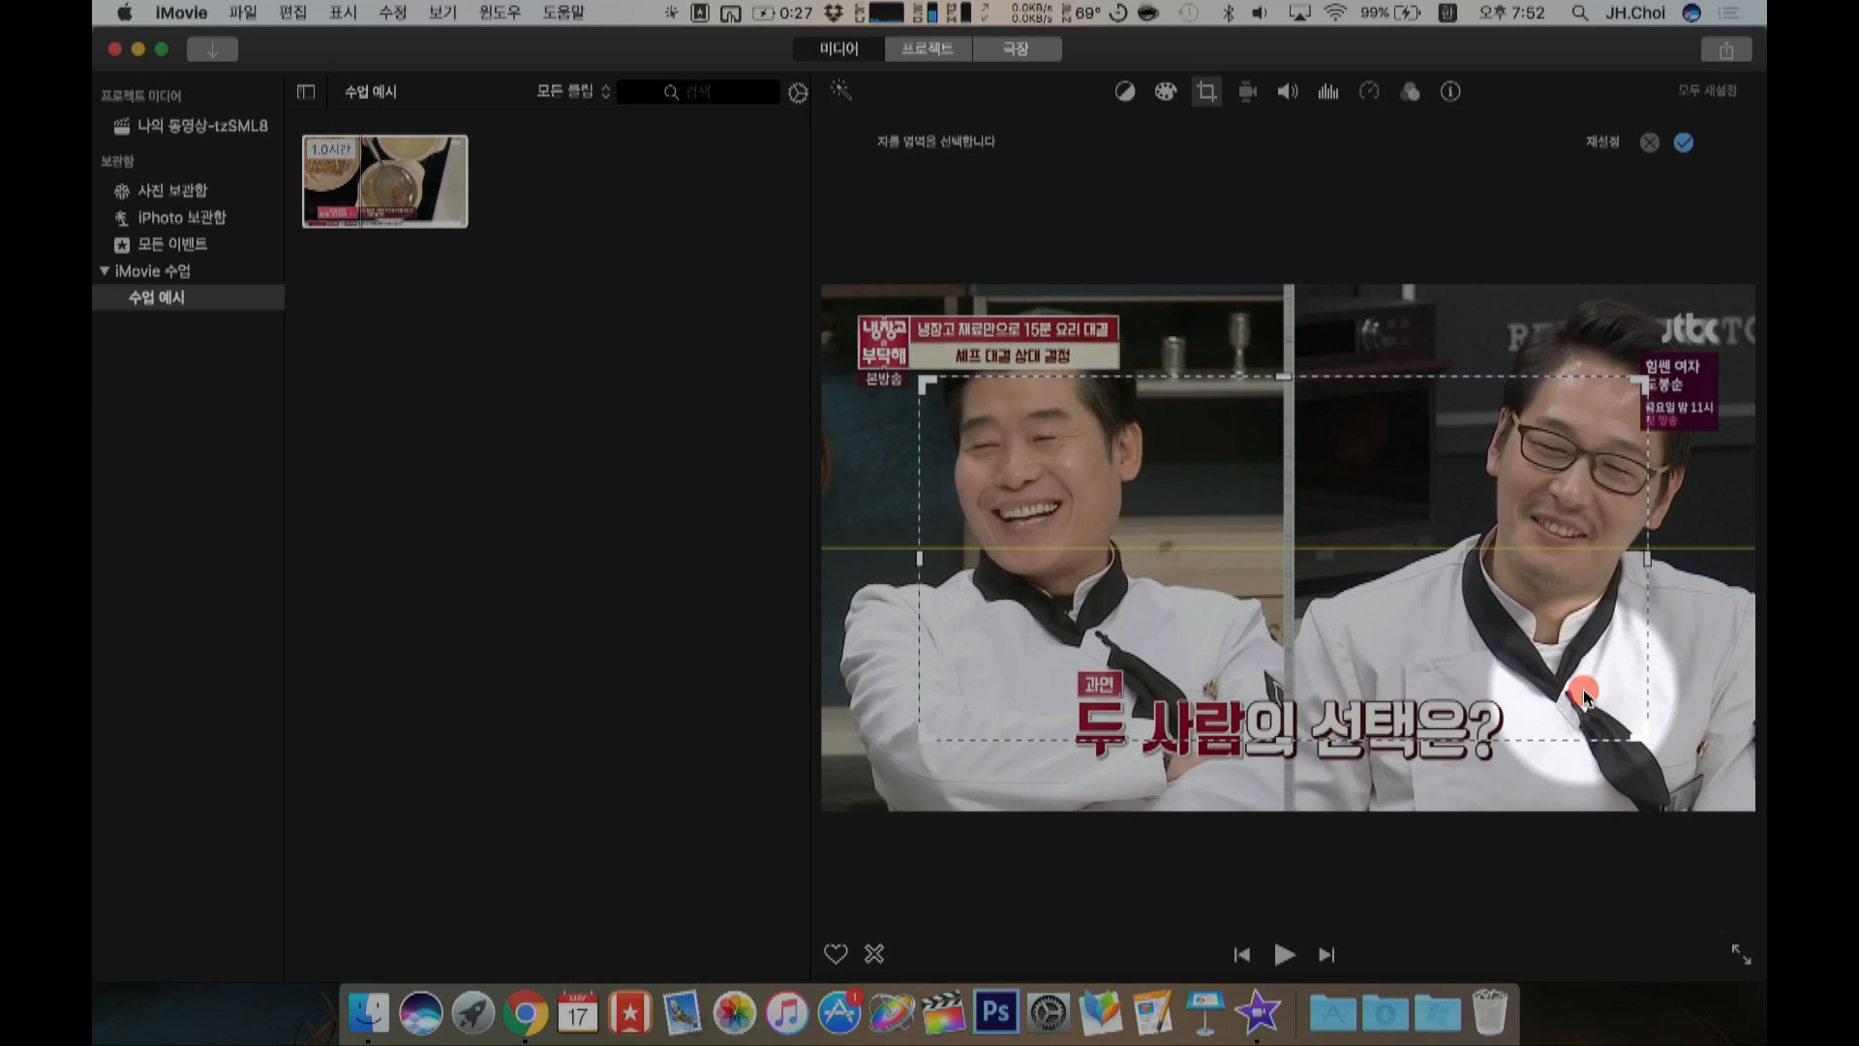
left_click(1683, 144)
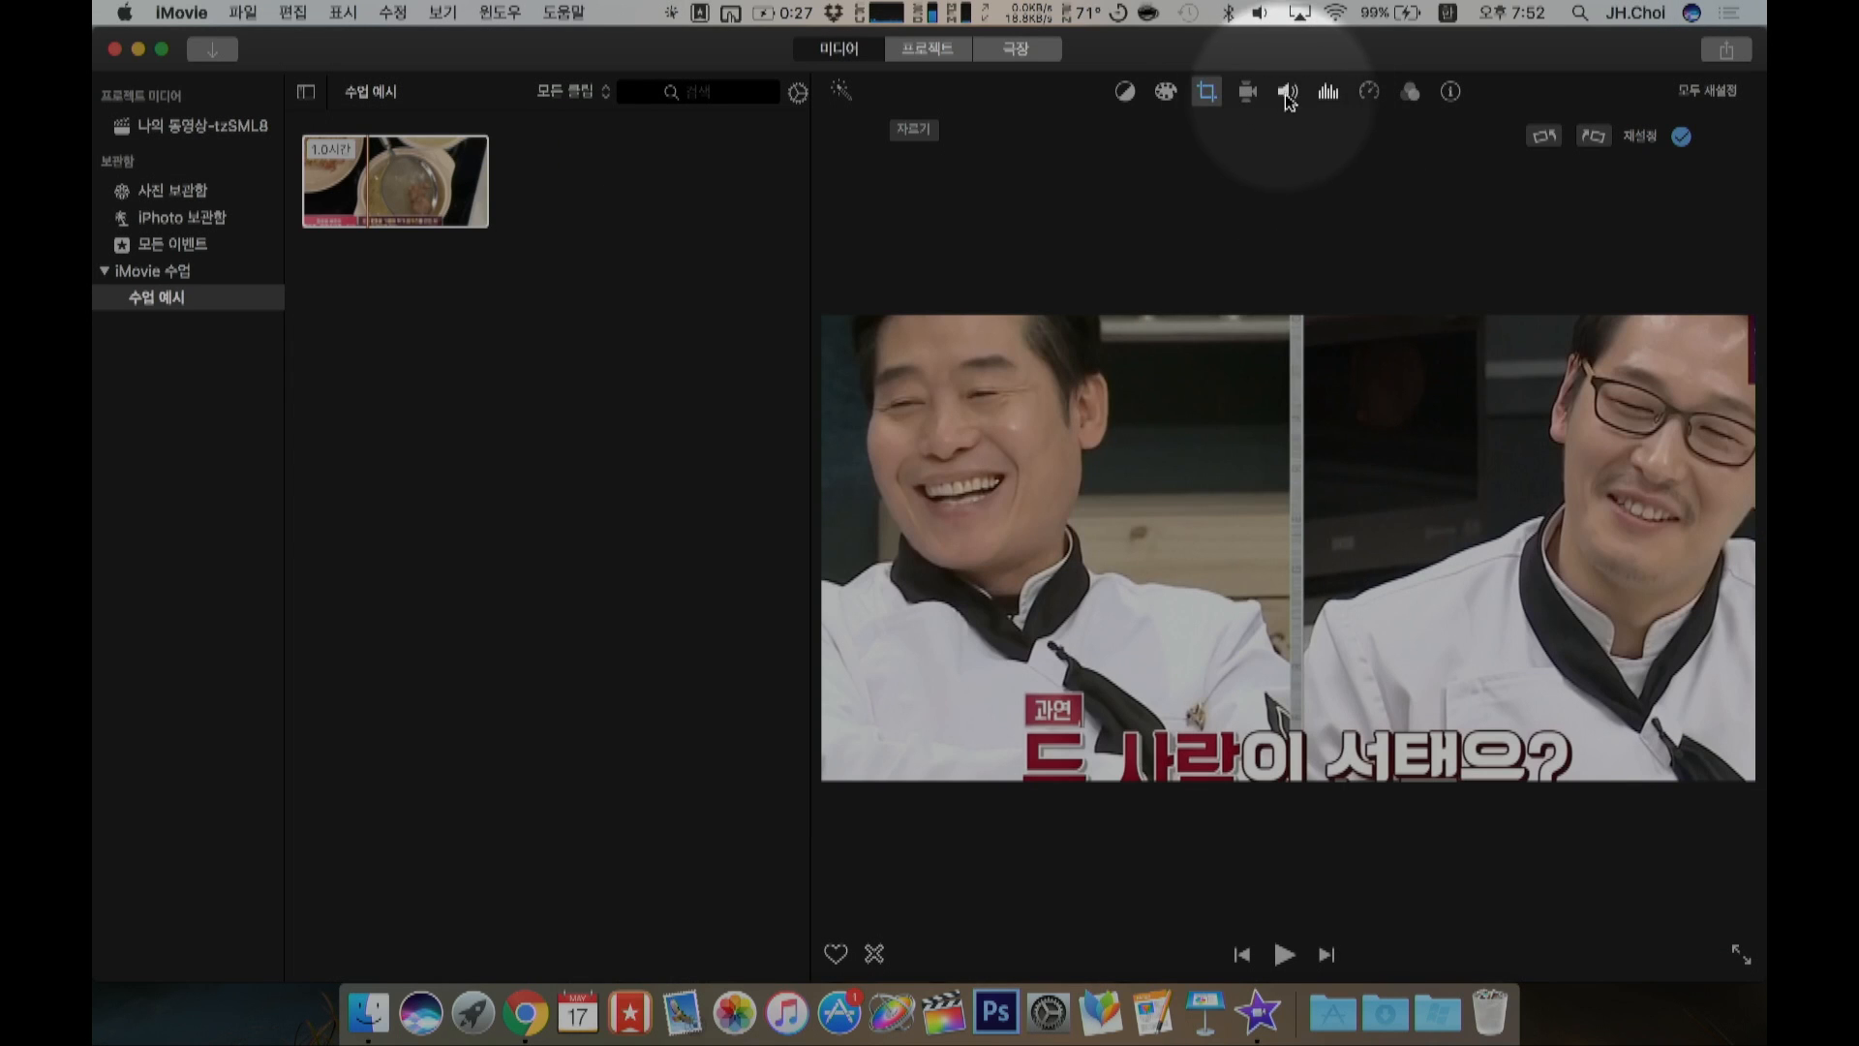
Step: Examine the clip's background noise reduction setting and the available equalizer presets, leaving the equalizer on 플랫
left_click(1326, 93)
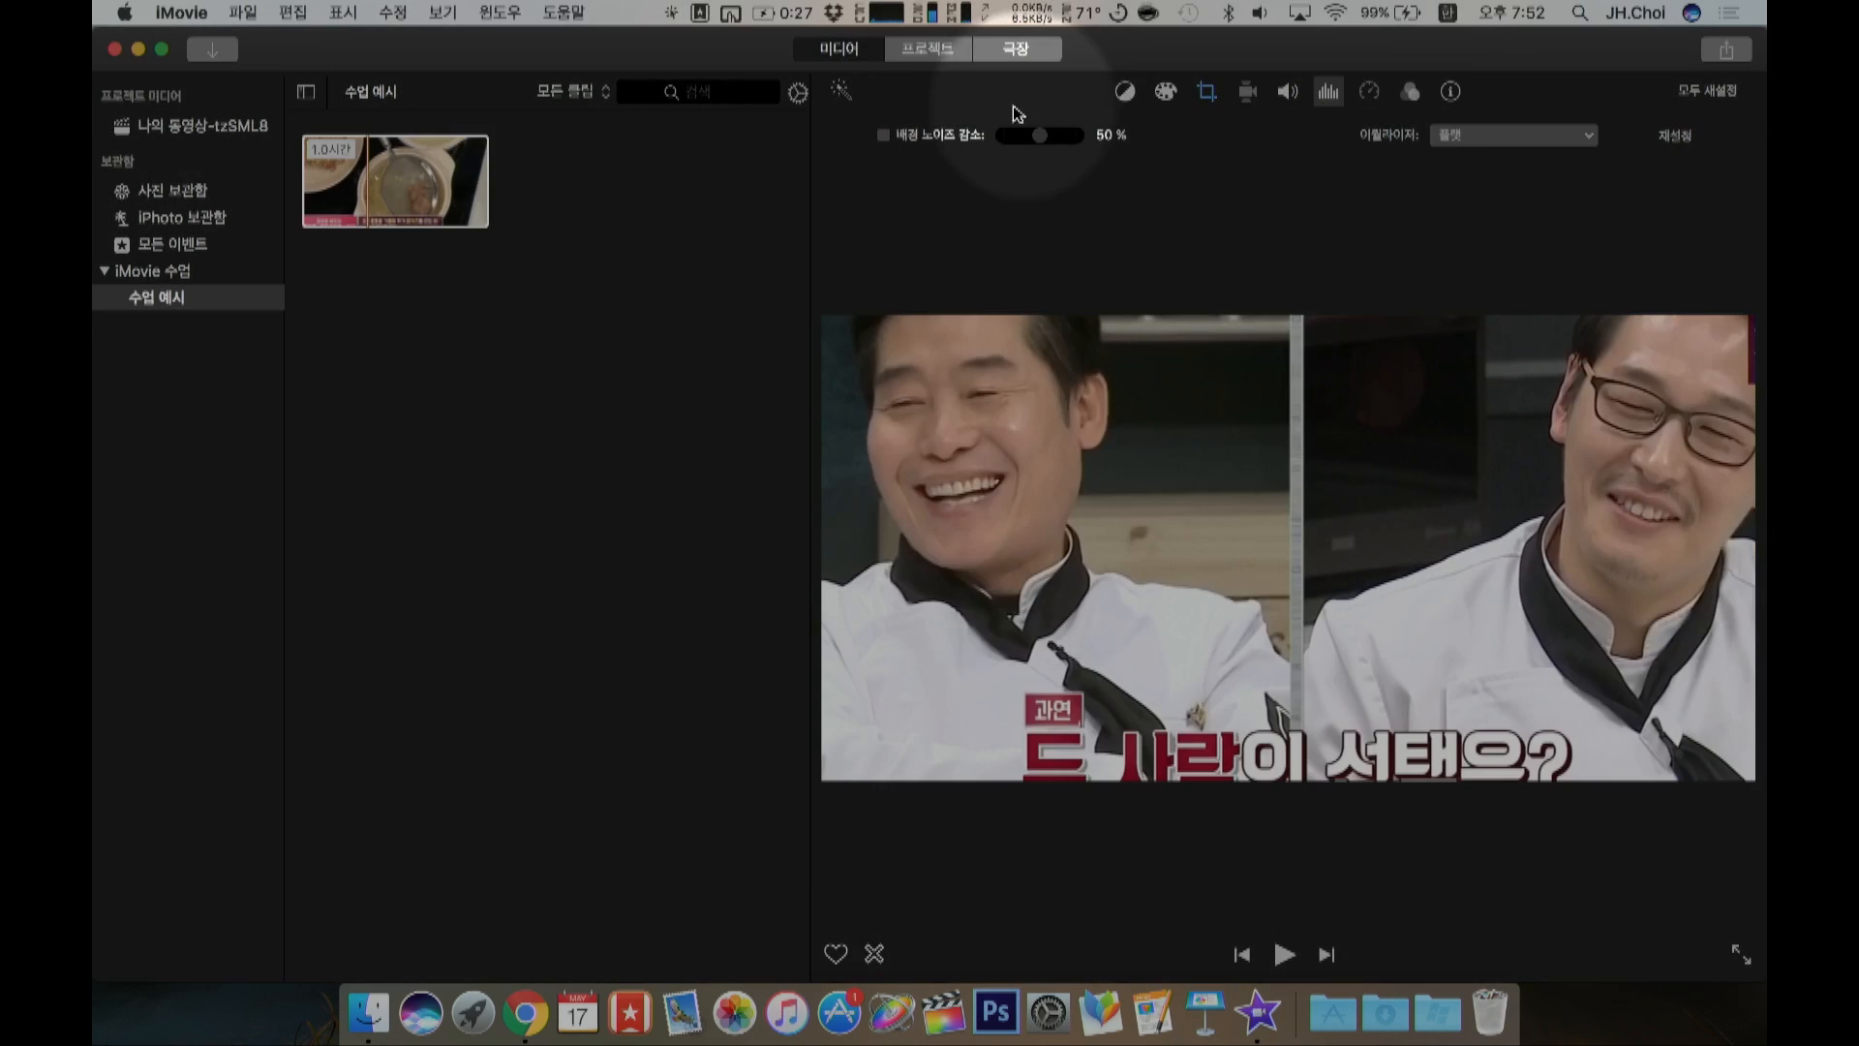
left_click(1549, 140)
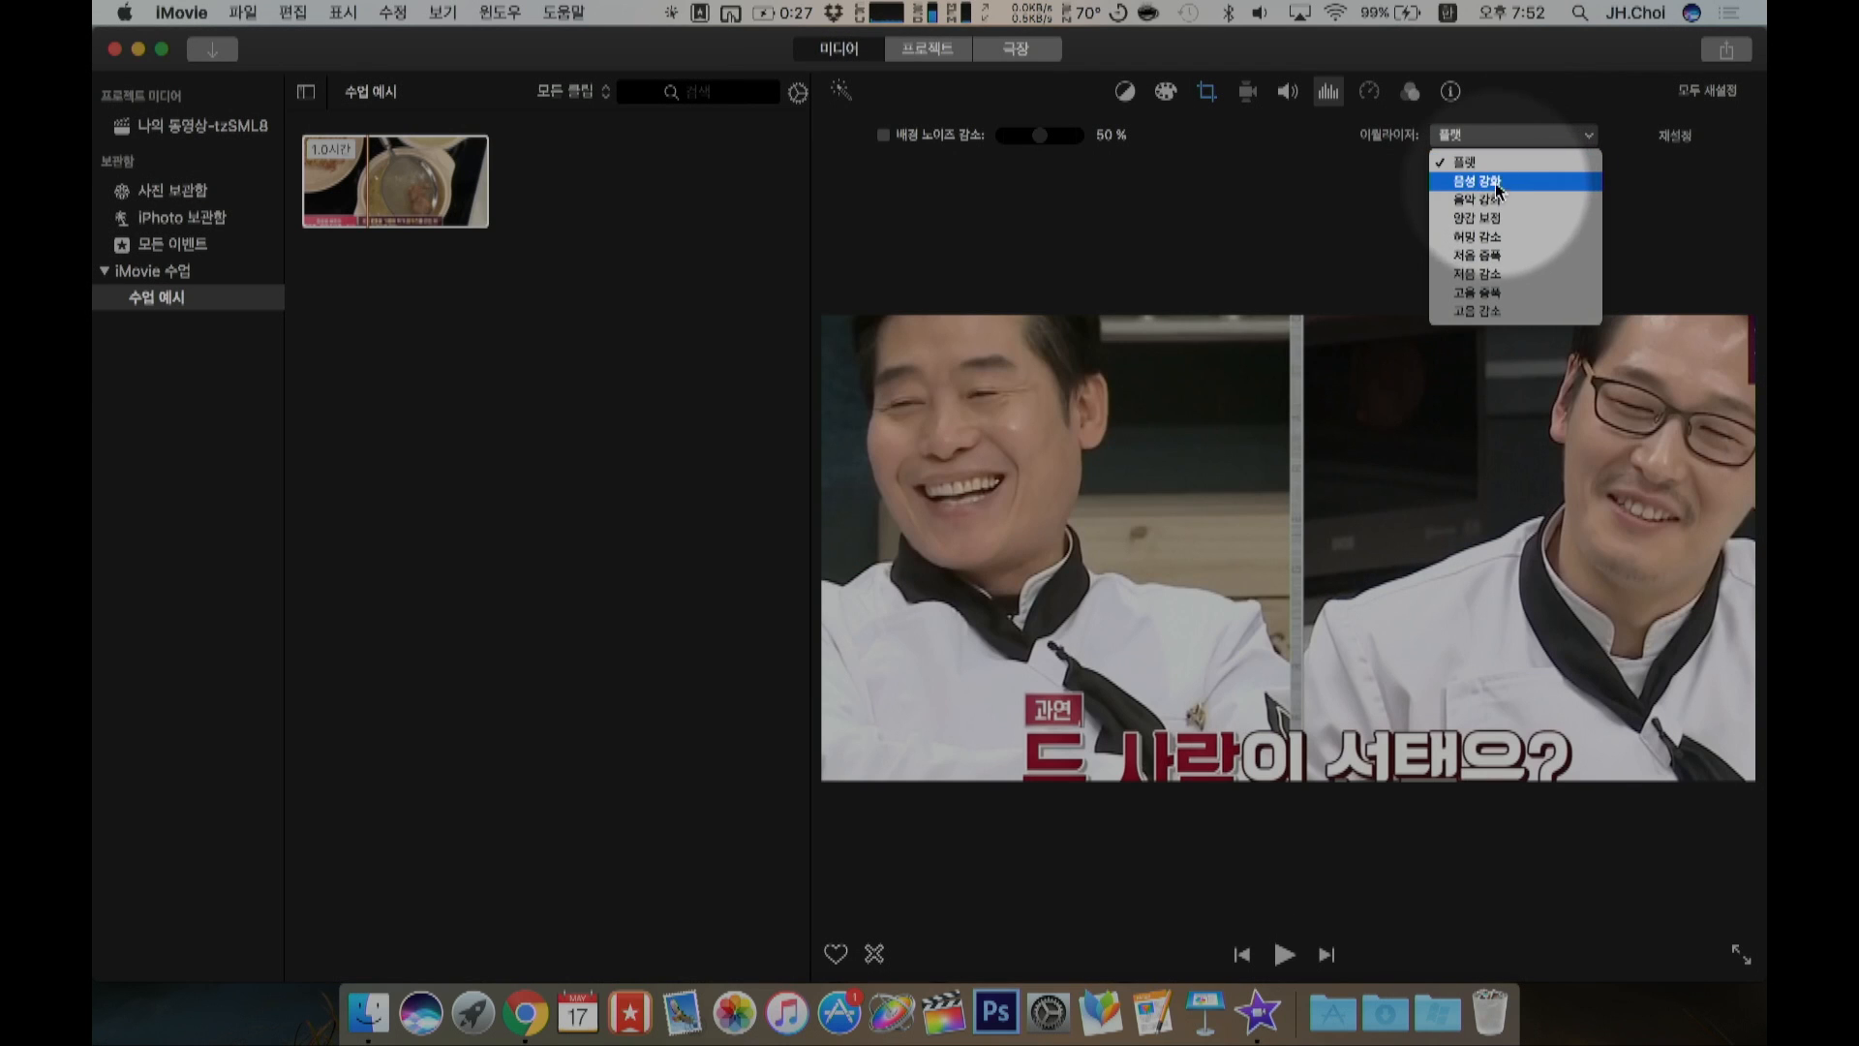
left_click(1274, 234)
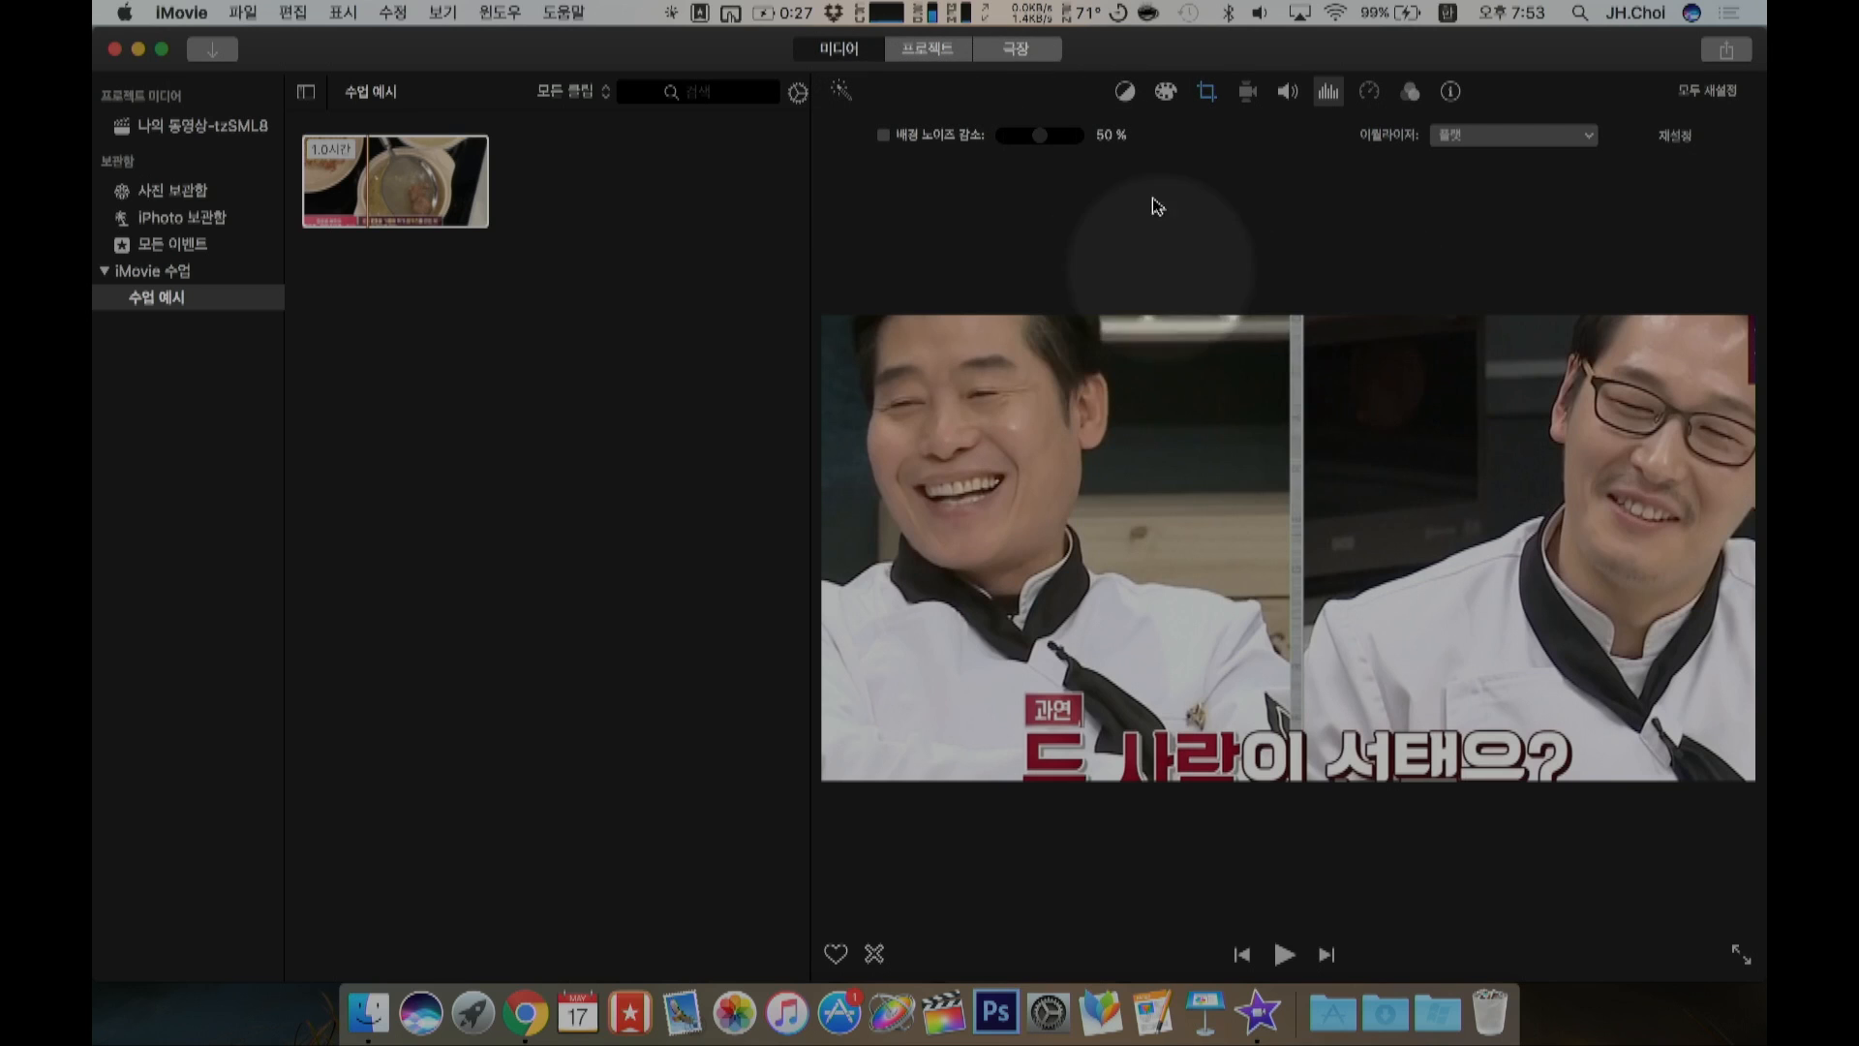
Step: Lower the clip's highlights slightly with colour correction
left_click(1166, 92)
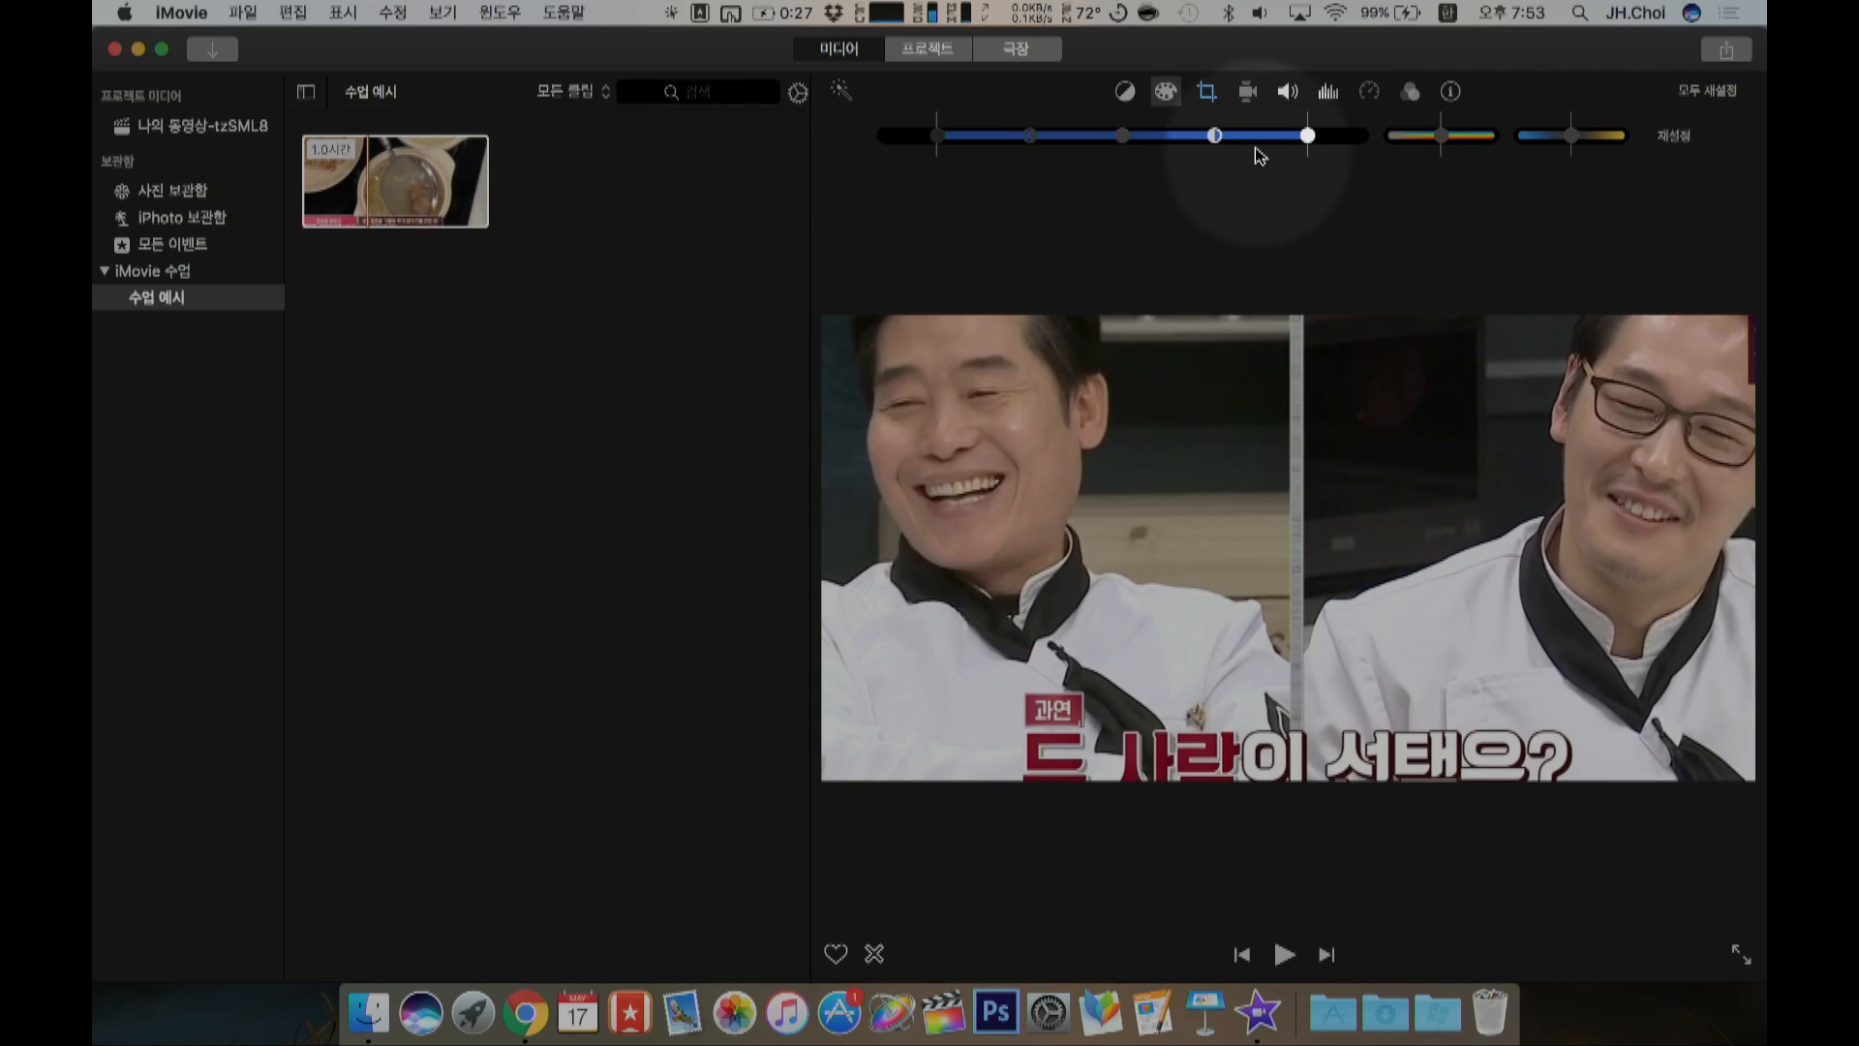
mouse_move(1276, 138)
left_mouse_down()
mouse_move(1222, 135)
mouse_move(1311, 138)
left_mouse_up()
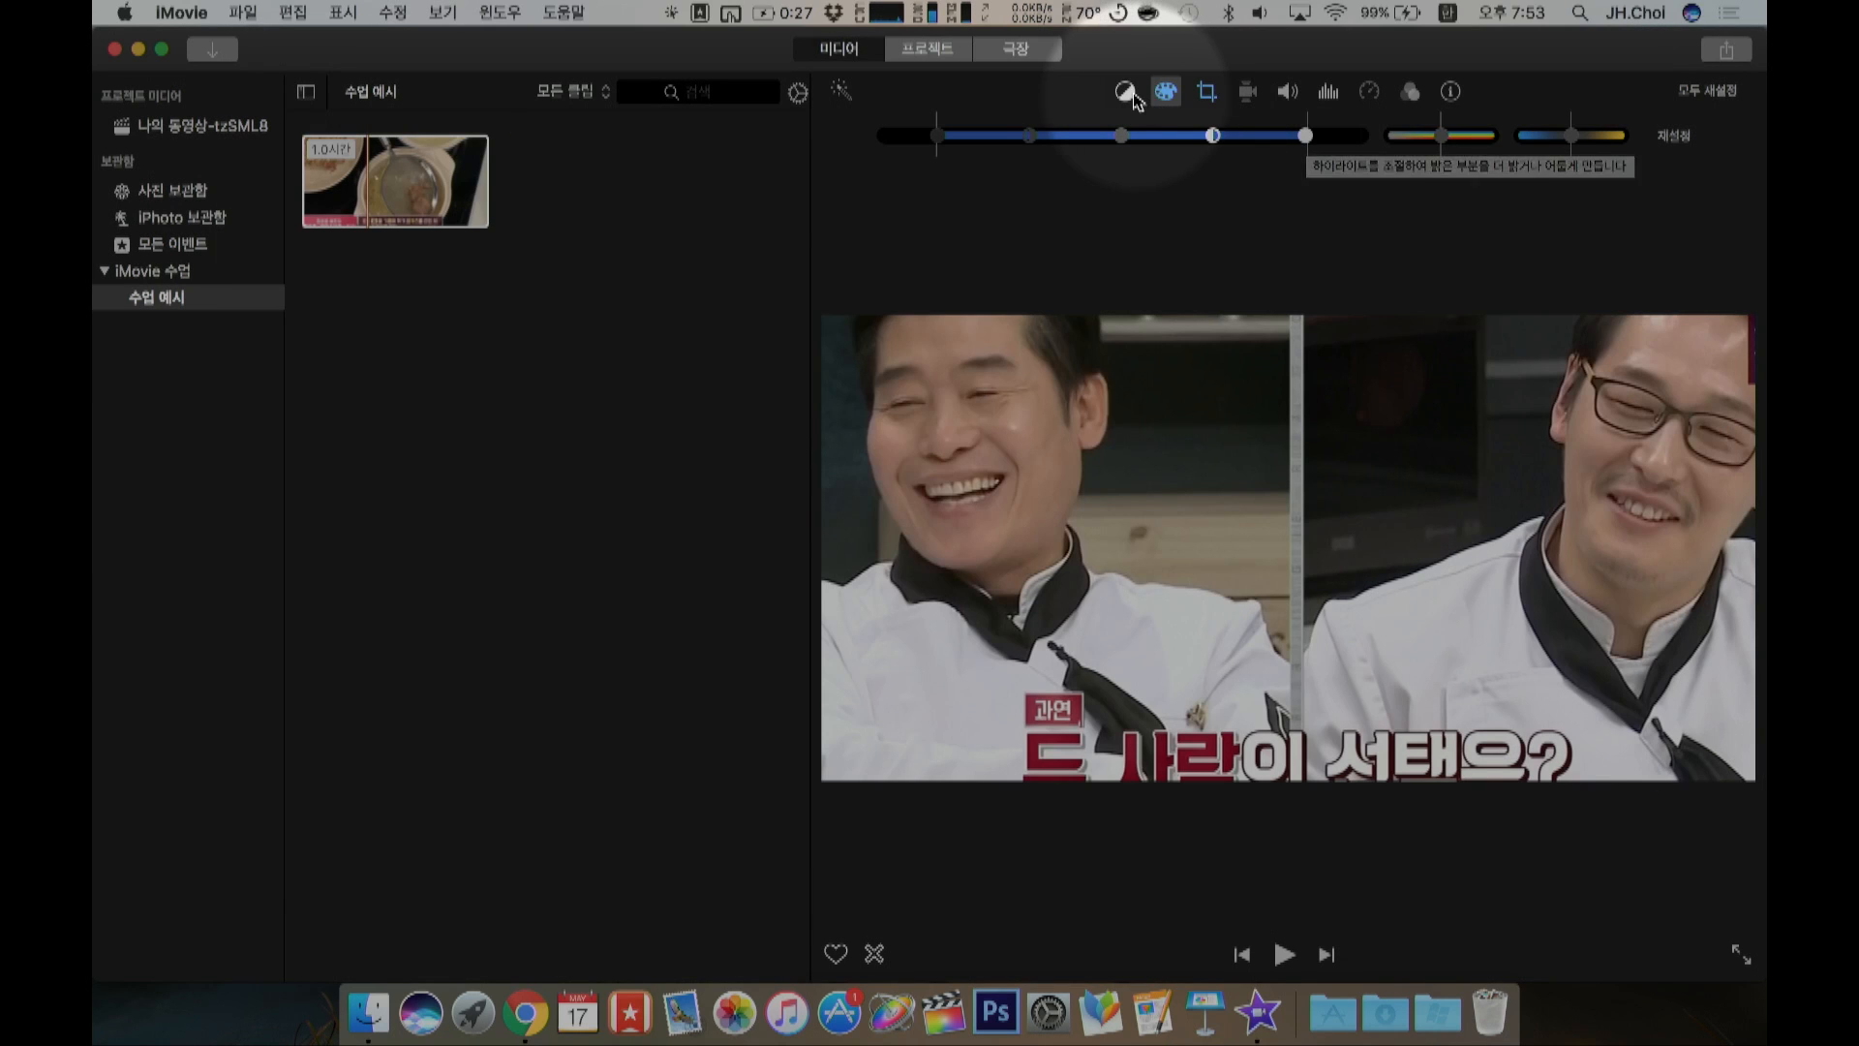
Step: Correct the white balance by sampling the chef's face, the wooden background and the white coat, and open the colour matching comparison
left_click(1126, 91)
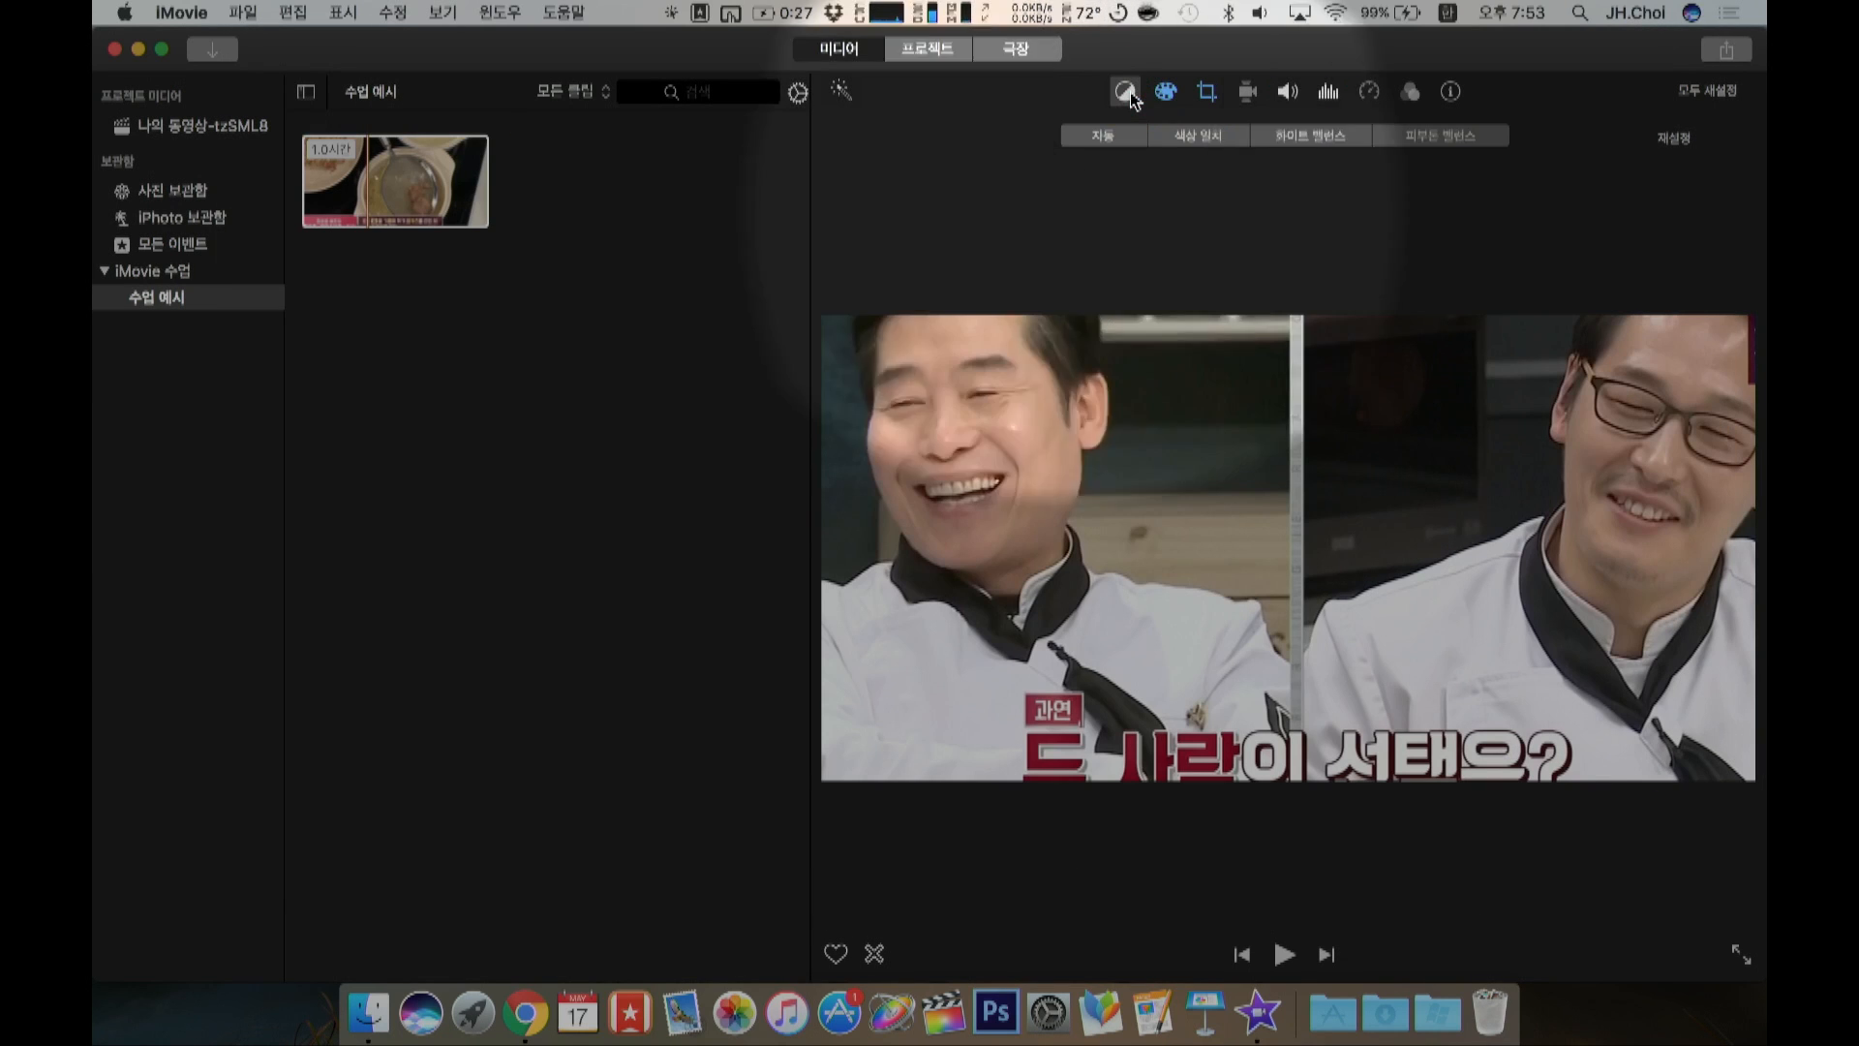
left_click(1119, 141)
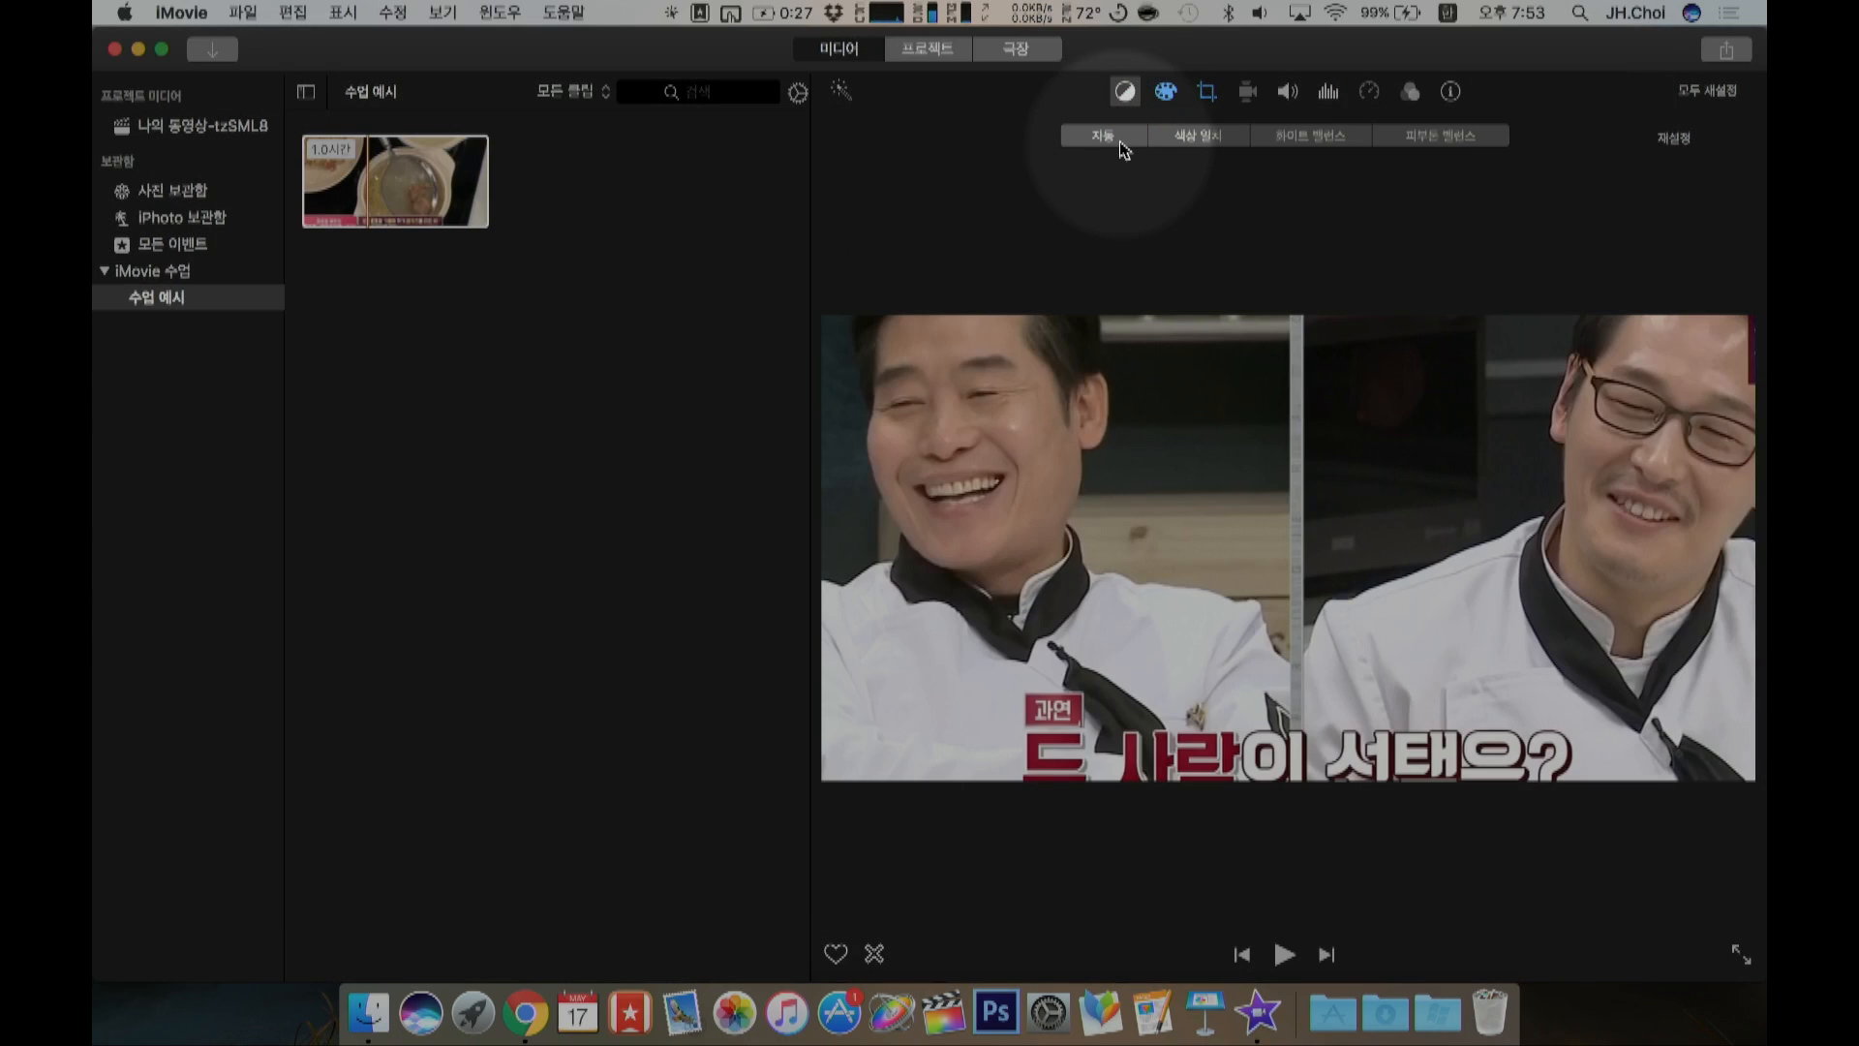
left_click(1305, 139)
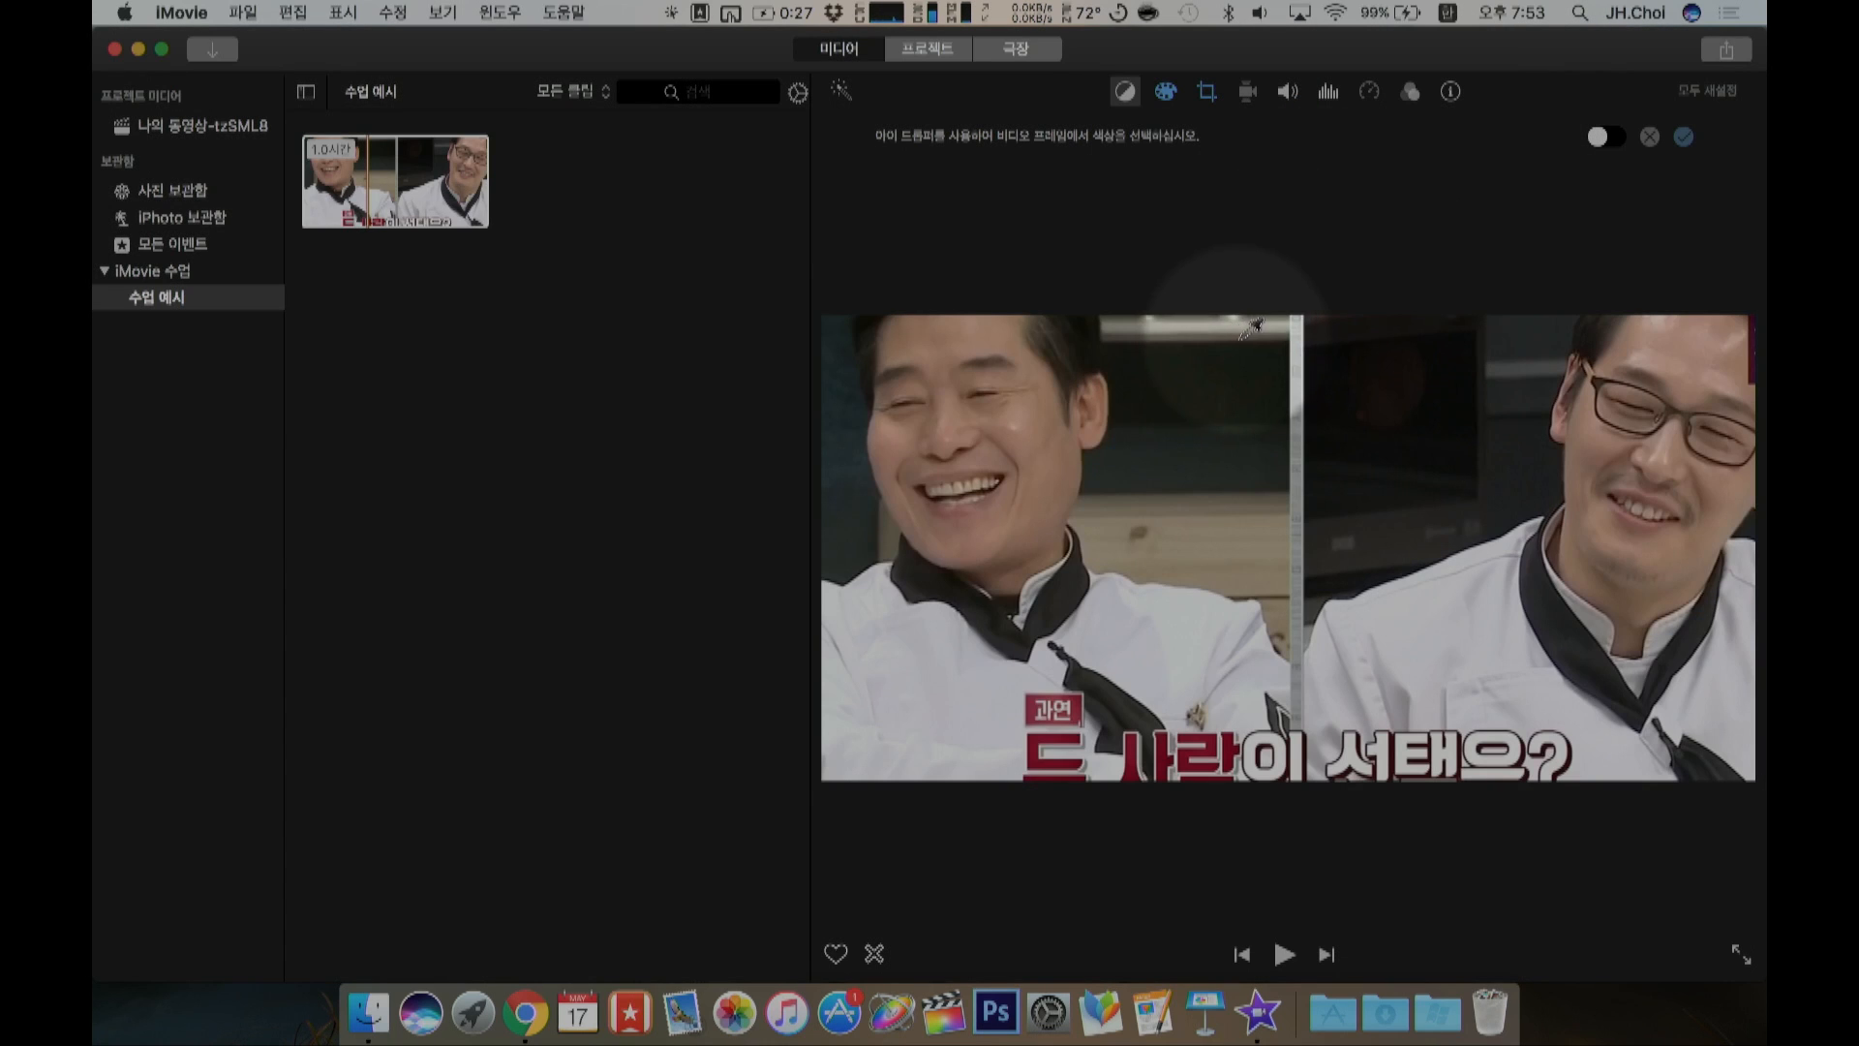
left_click(1071, 461)
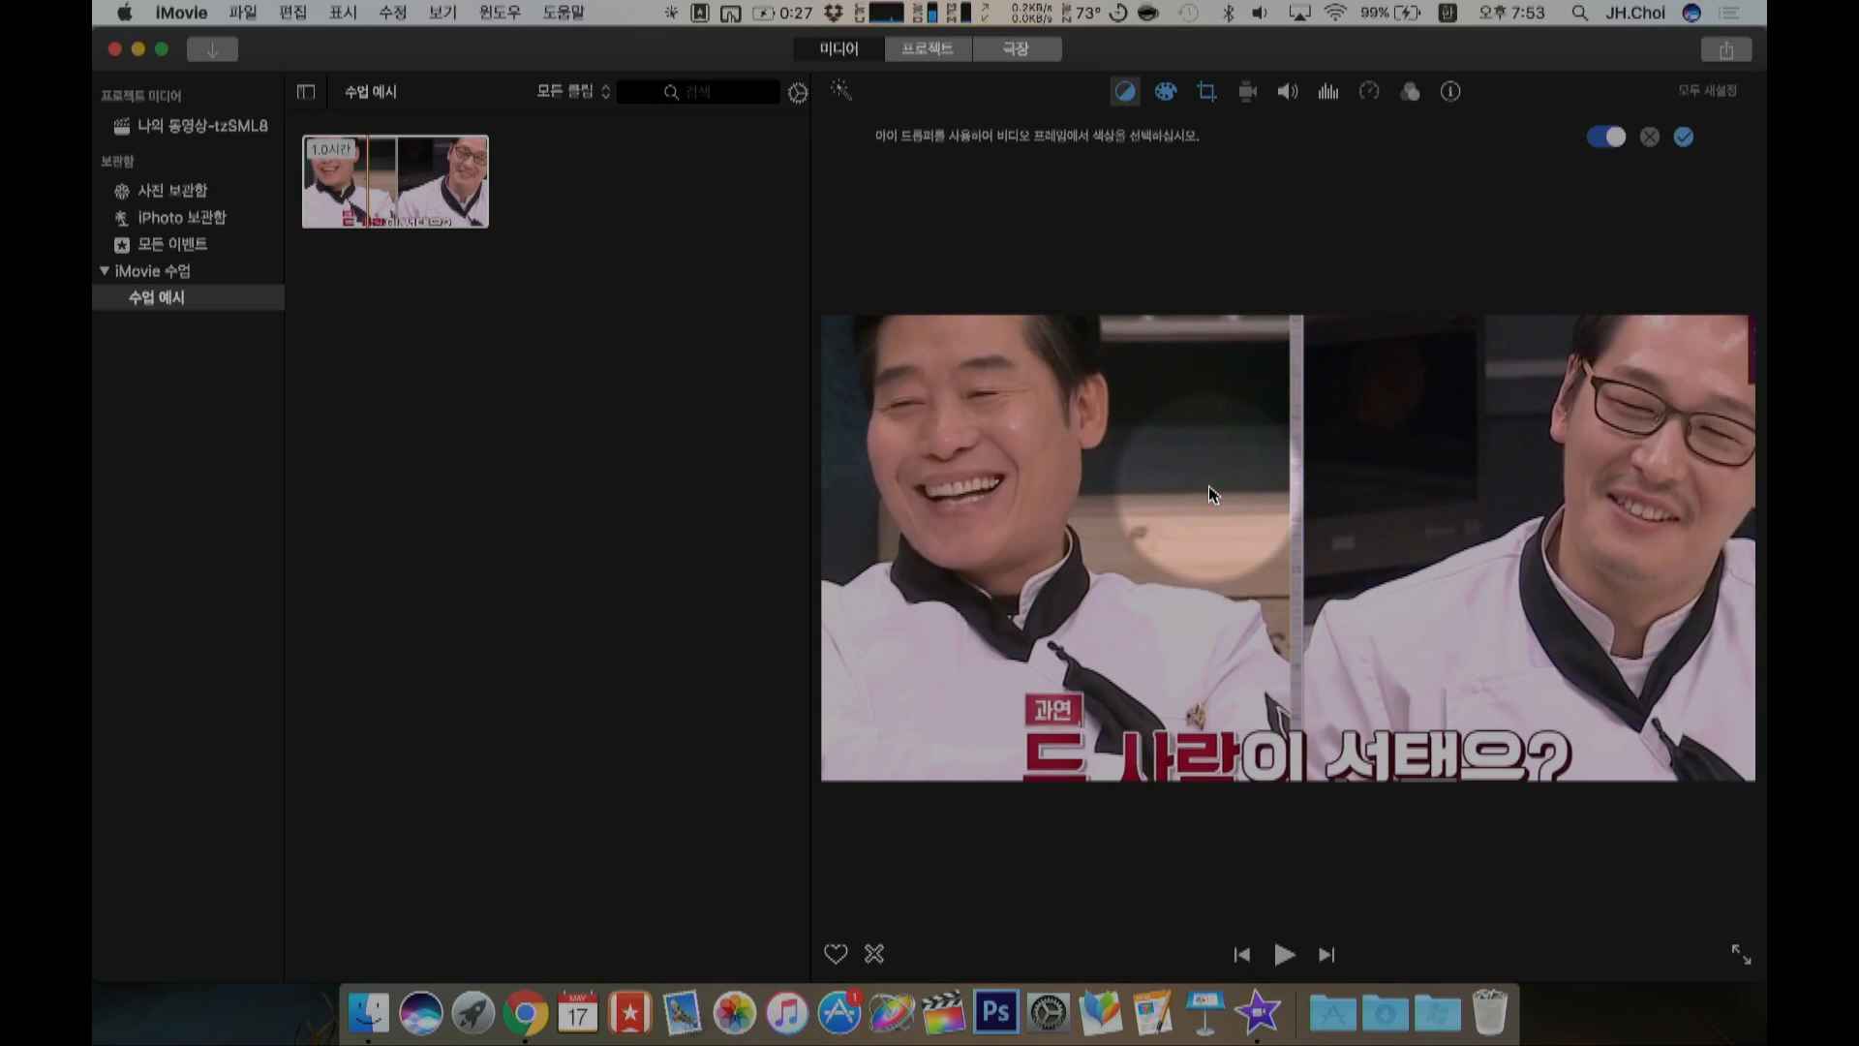
left_click(1205, 536)
left_click(1113, 591)
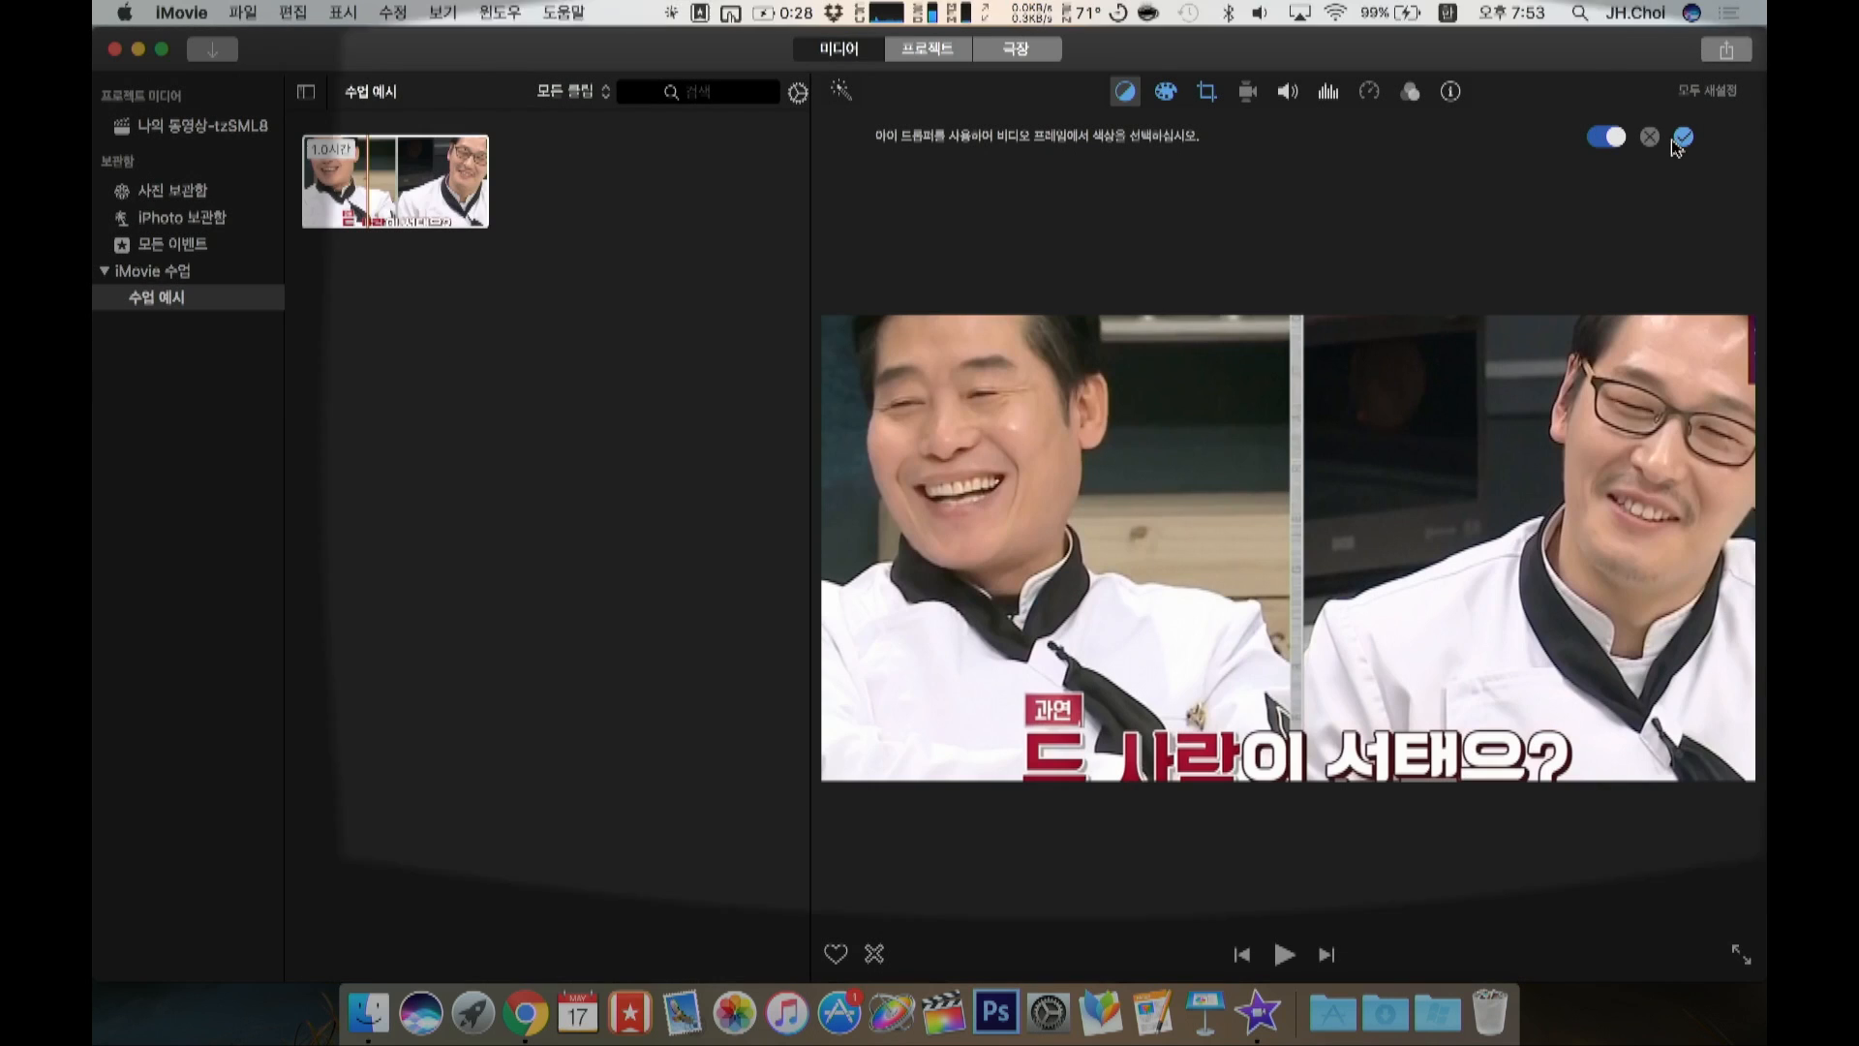
left_click(1685, 140)
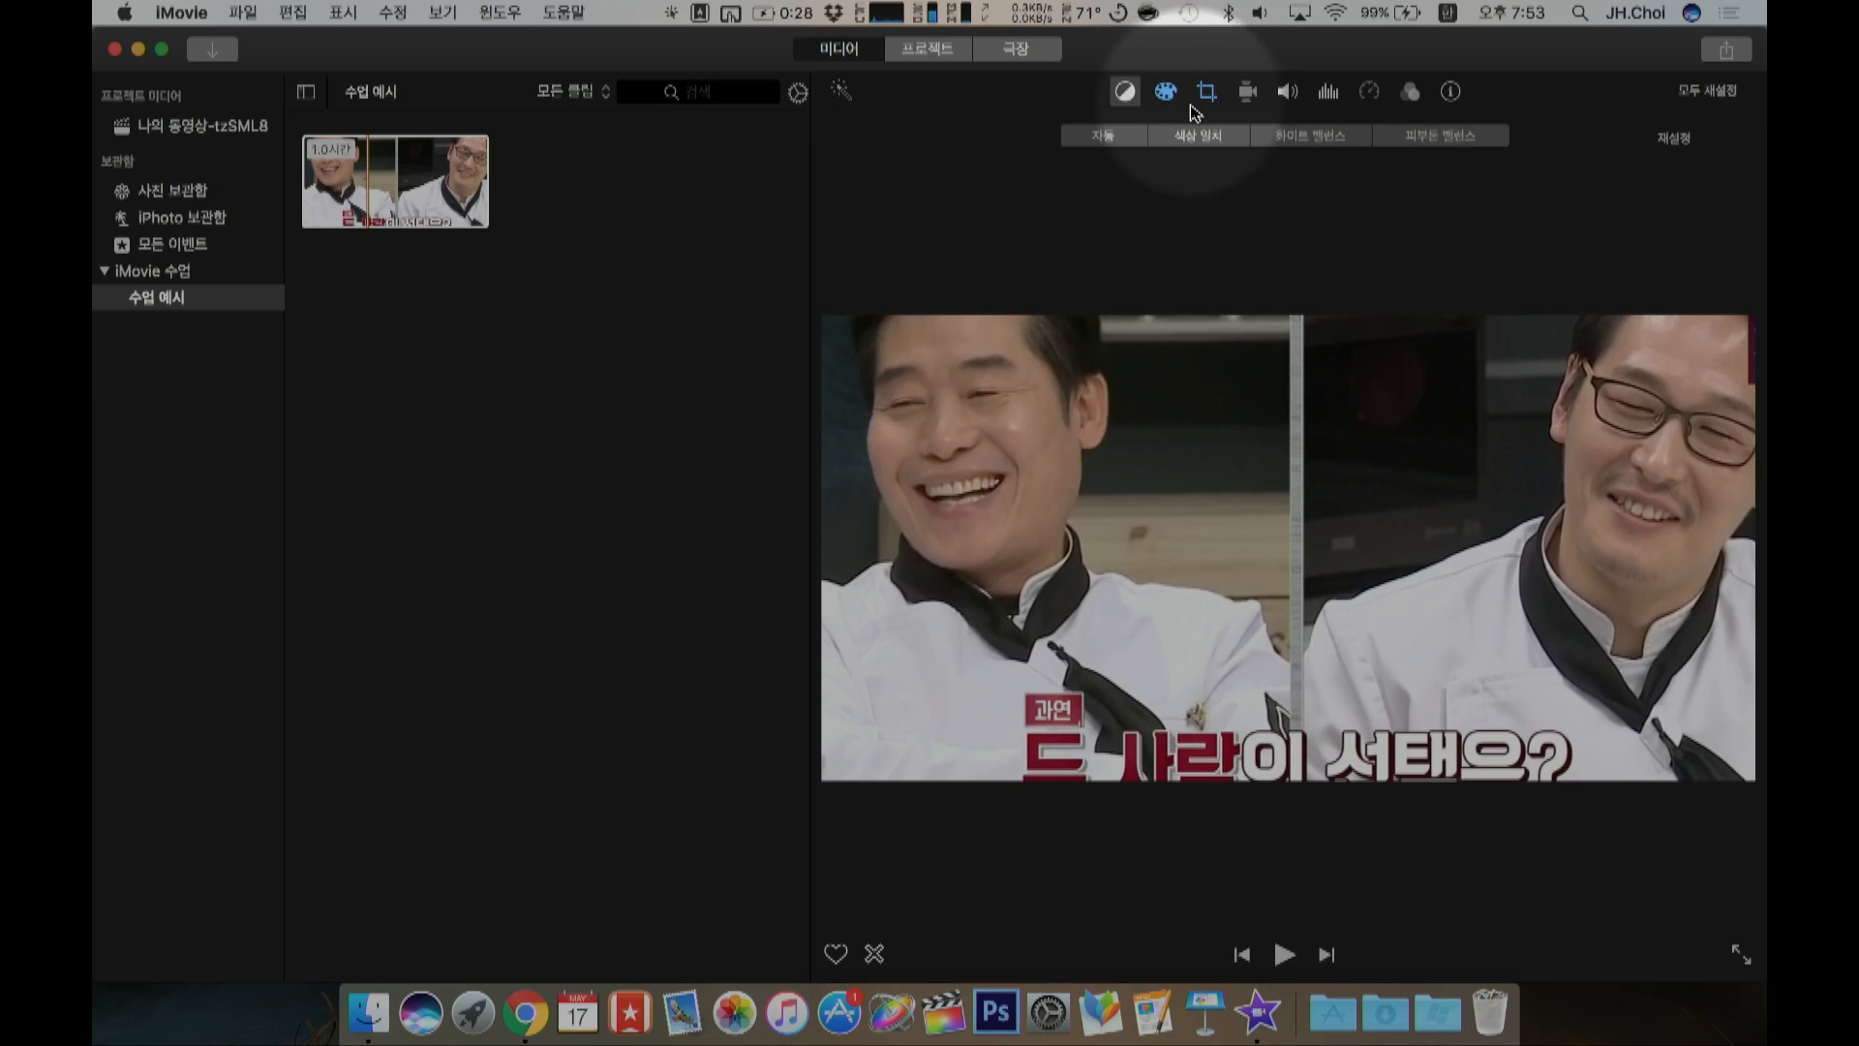
left_click(1193, 139)
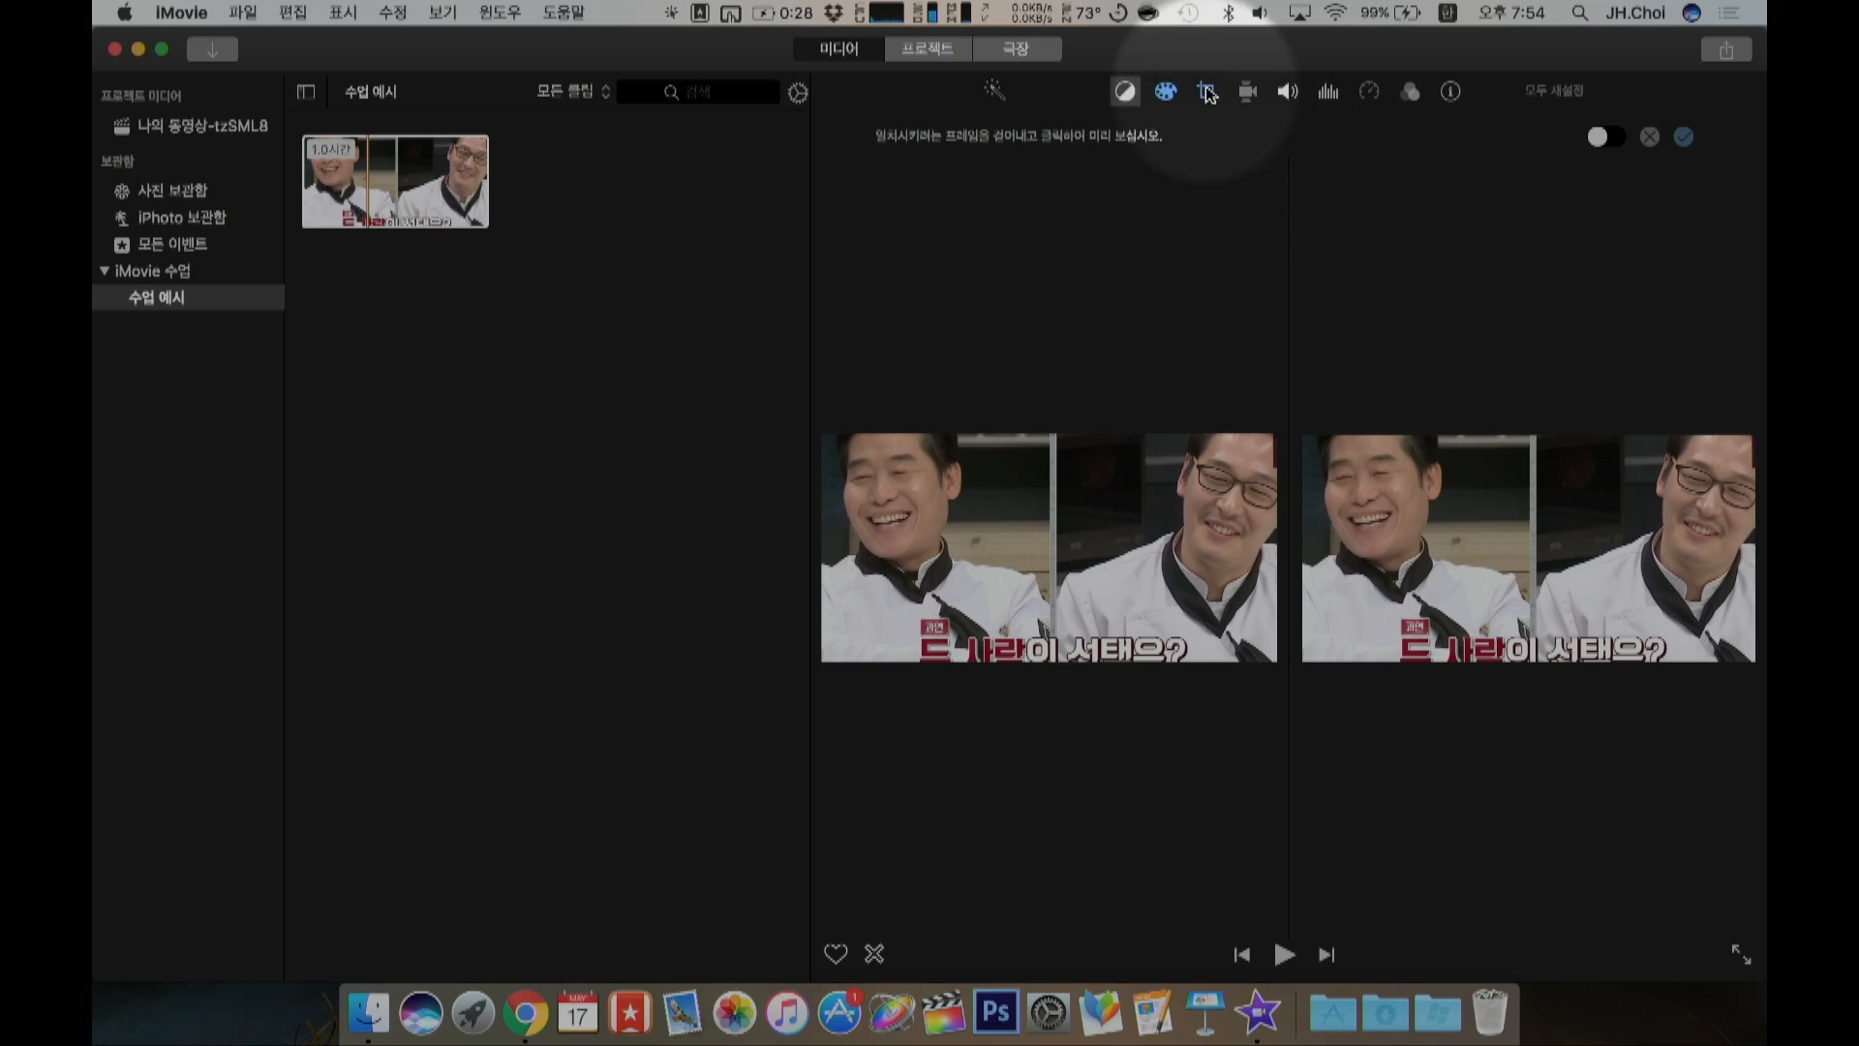
Step: Apply the 빈티지 clip filter and replace it with the 누와르 filter
left_click(1415, 95)
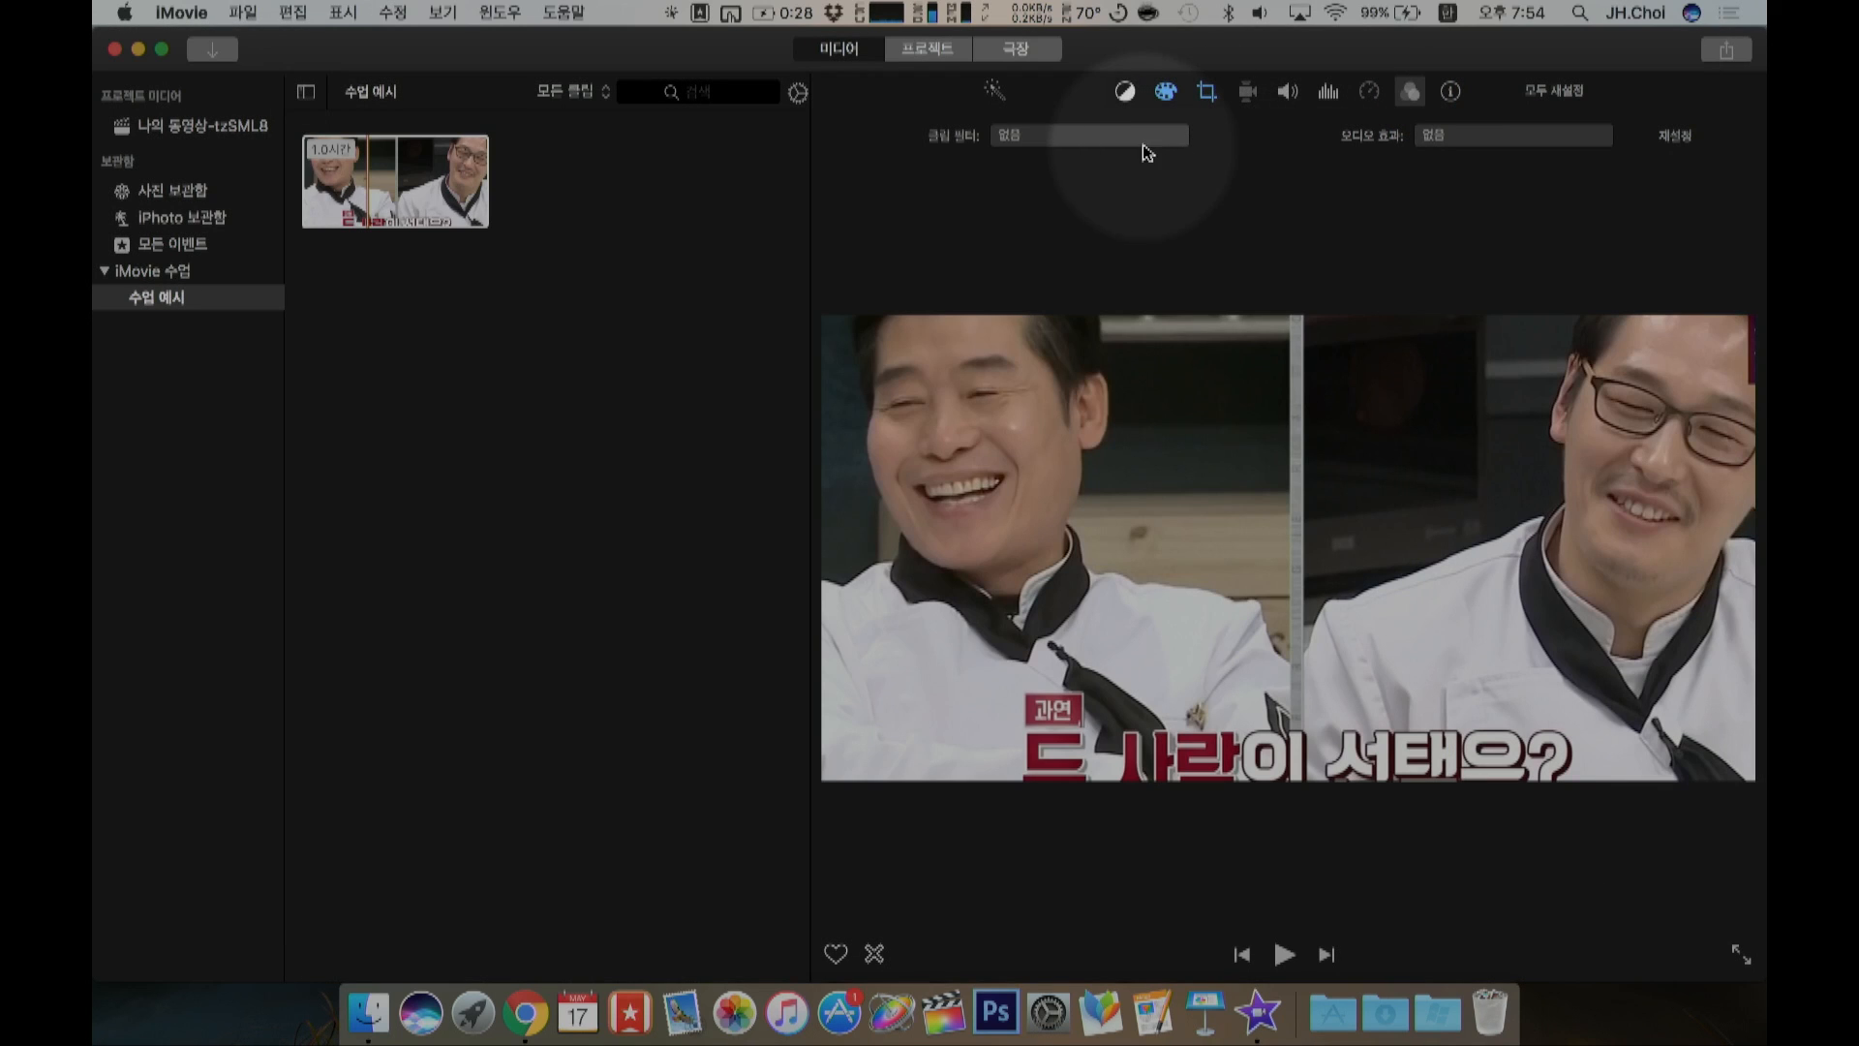
left_click(1144, 136)
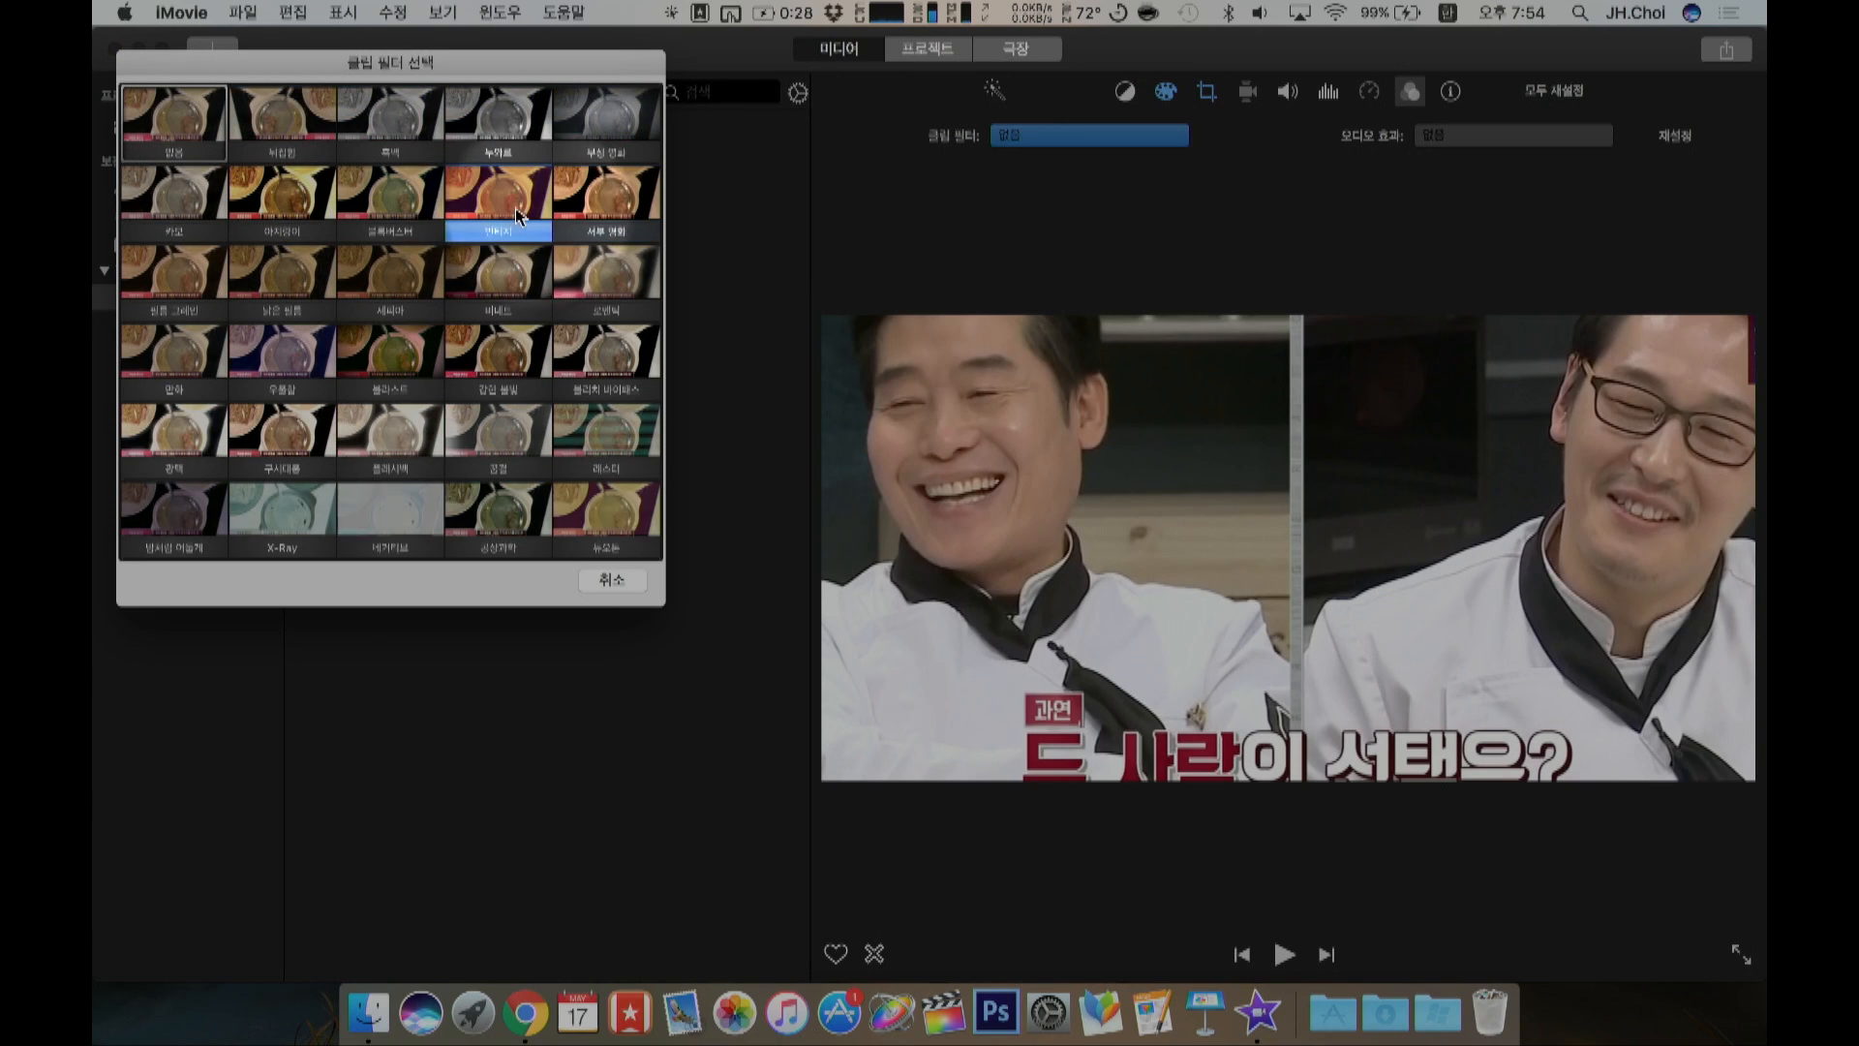
left_click(493, 202)
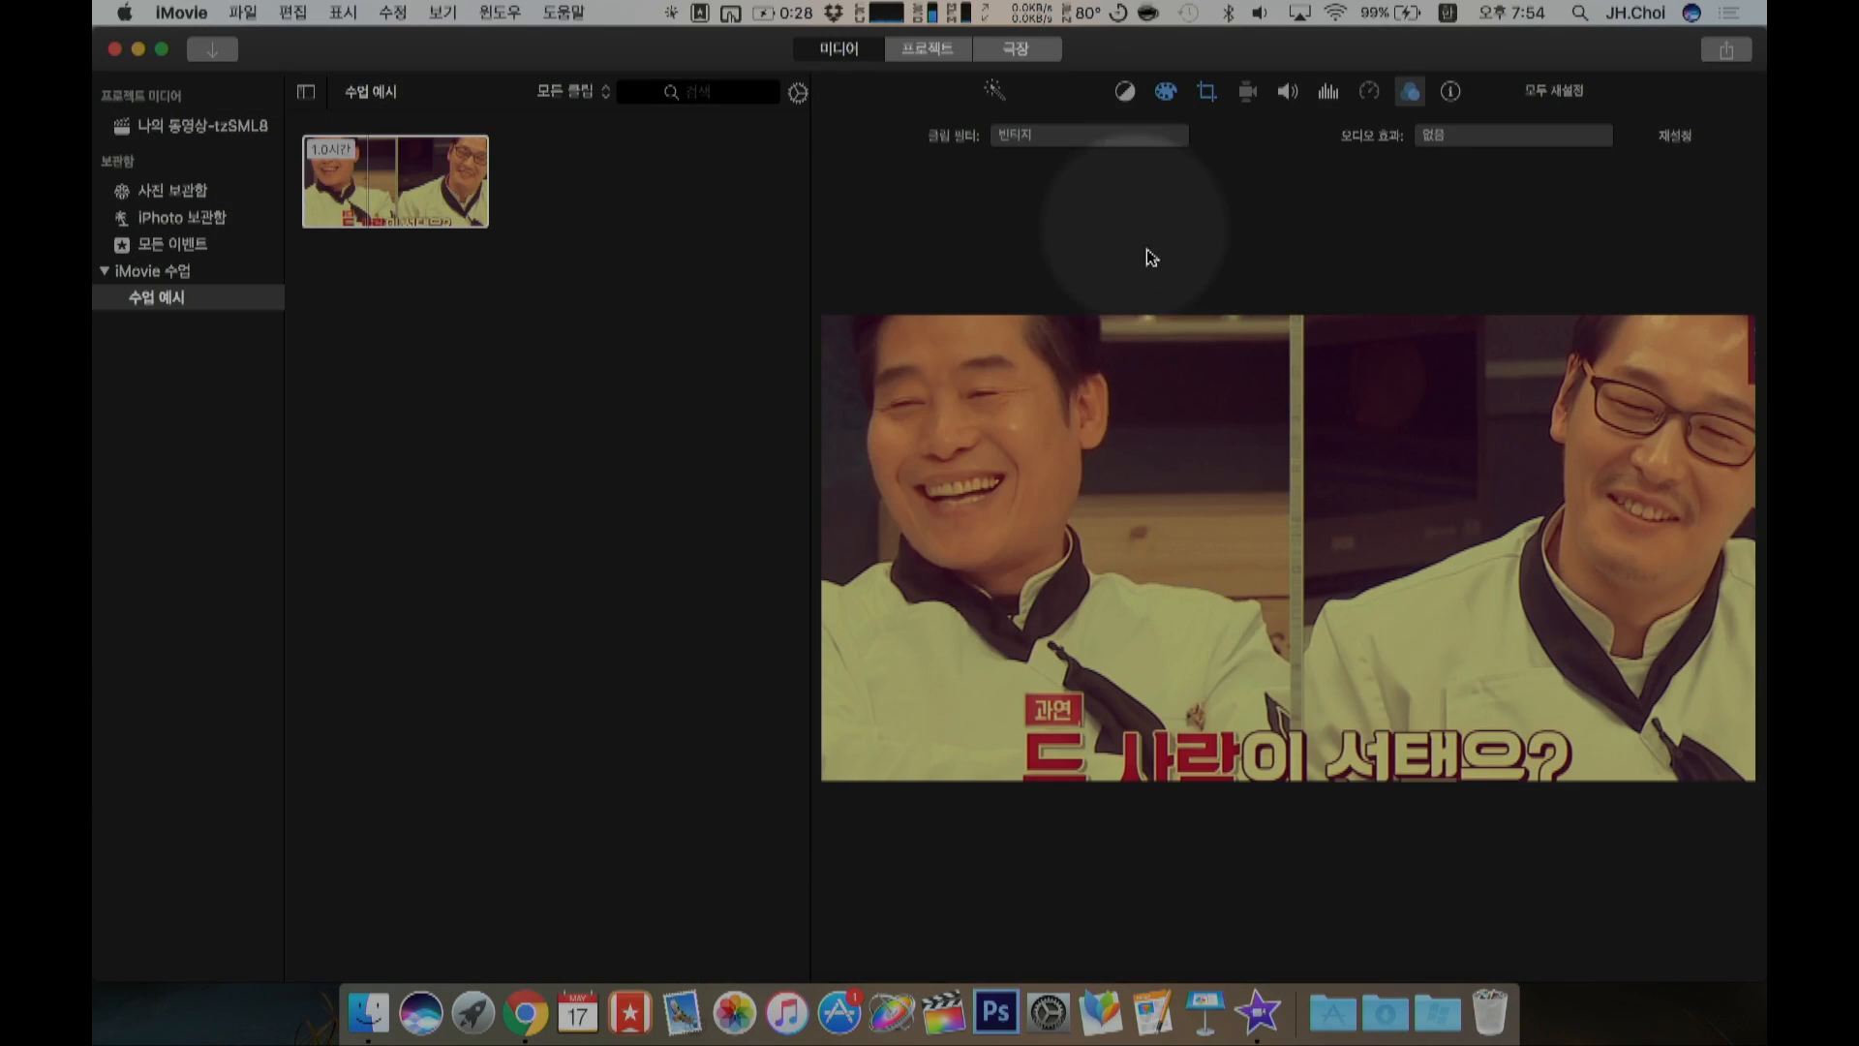
left_click(1157, 141)
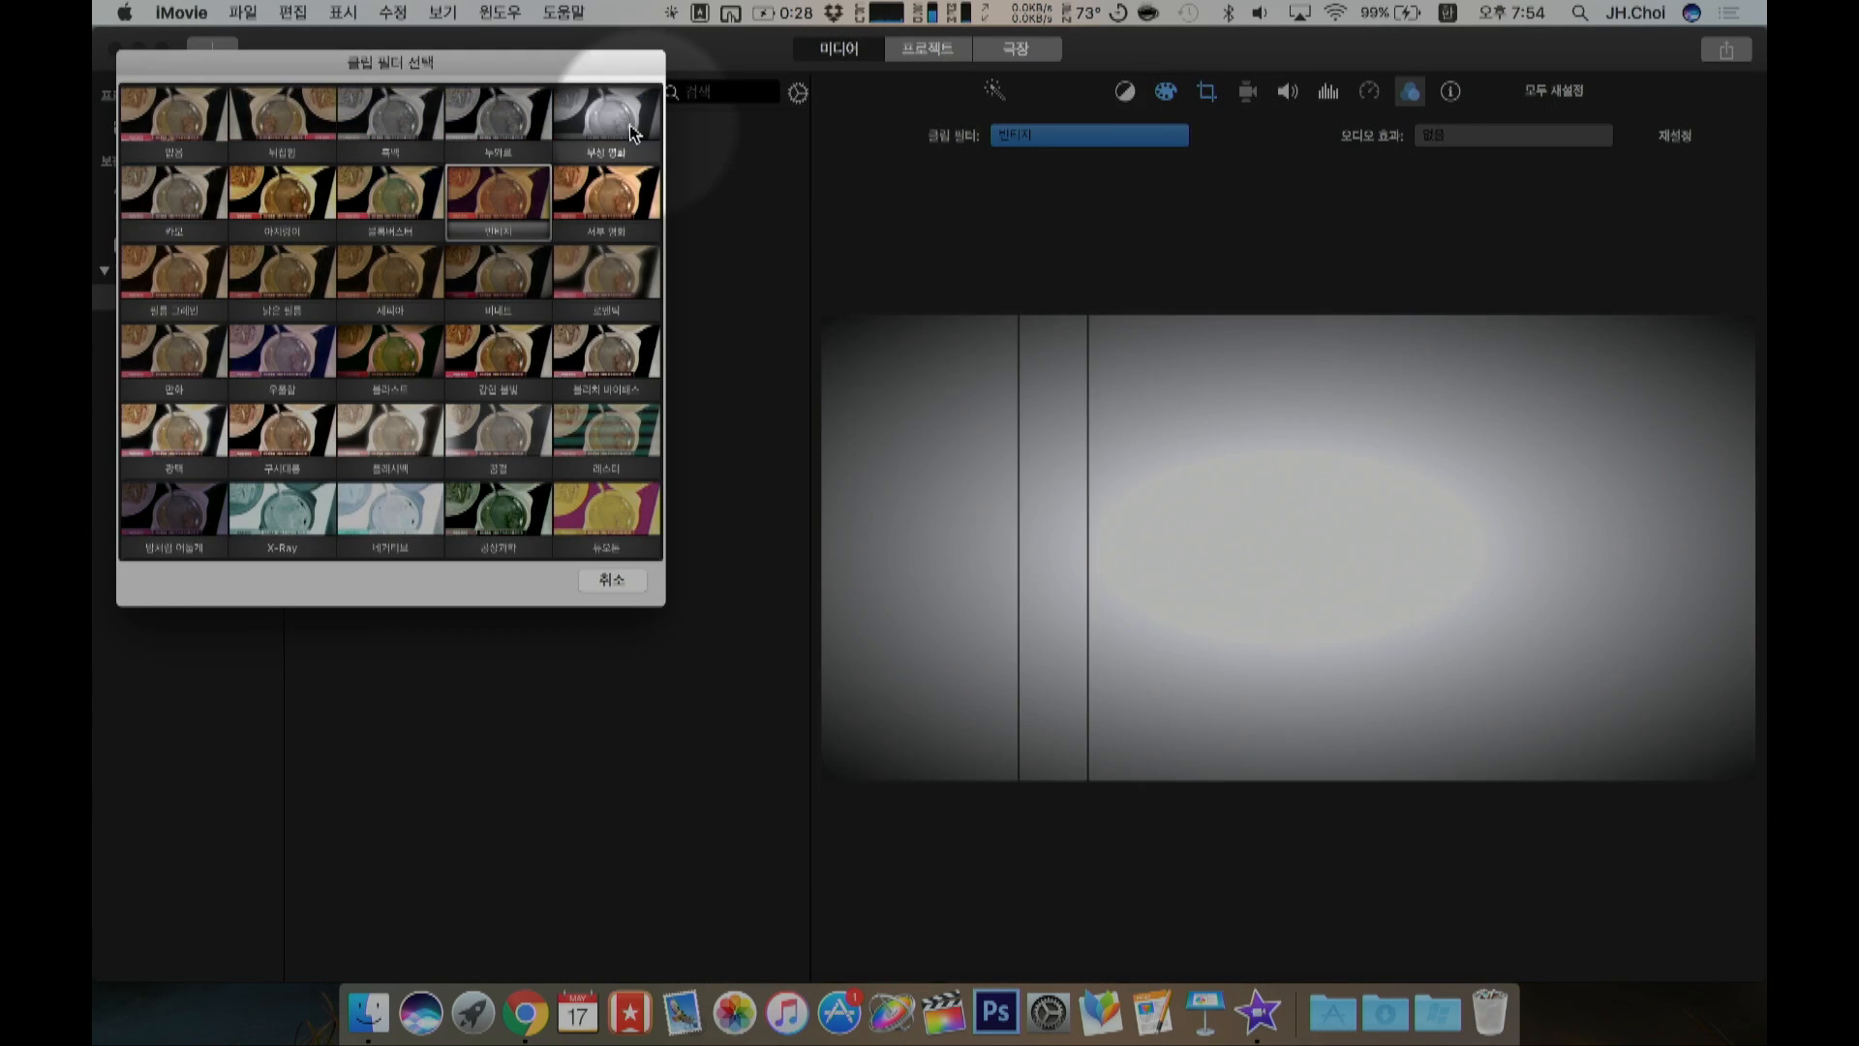
left_click(494, 116)
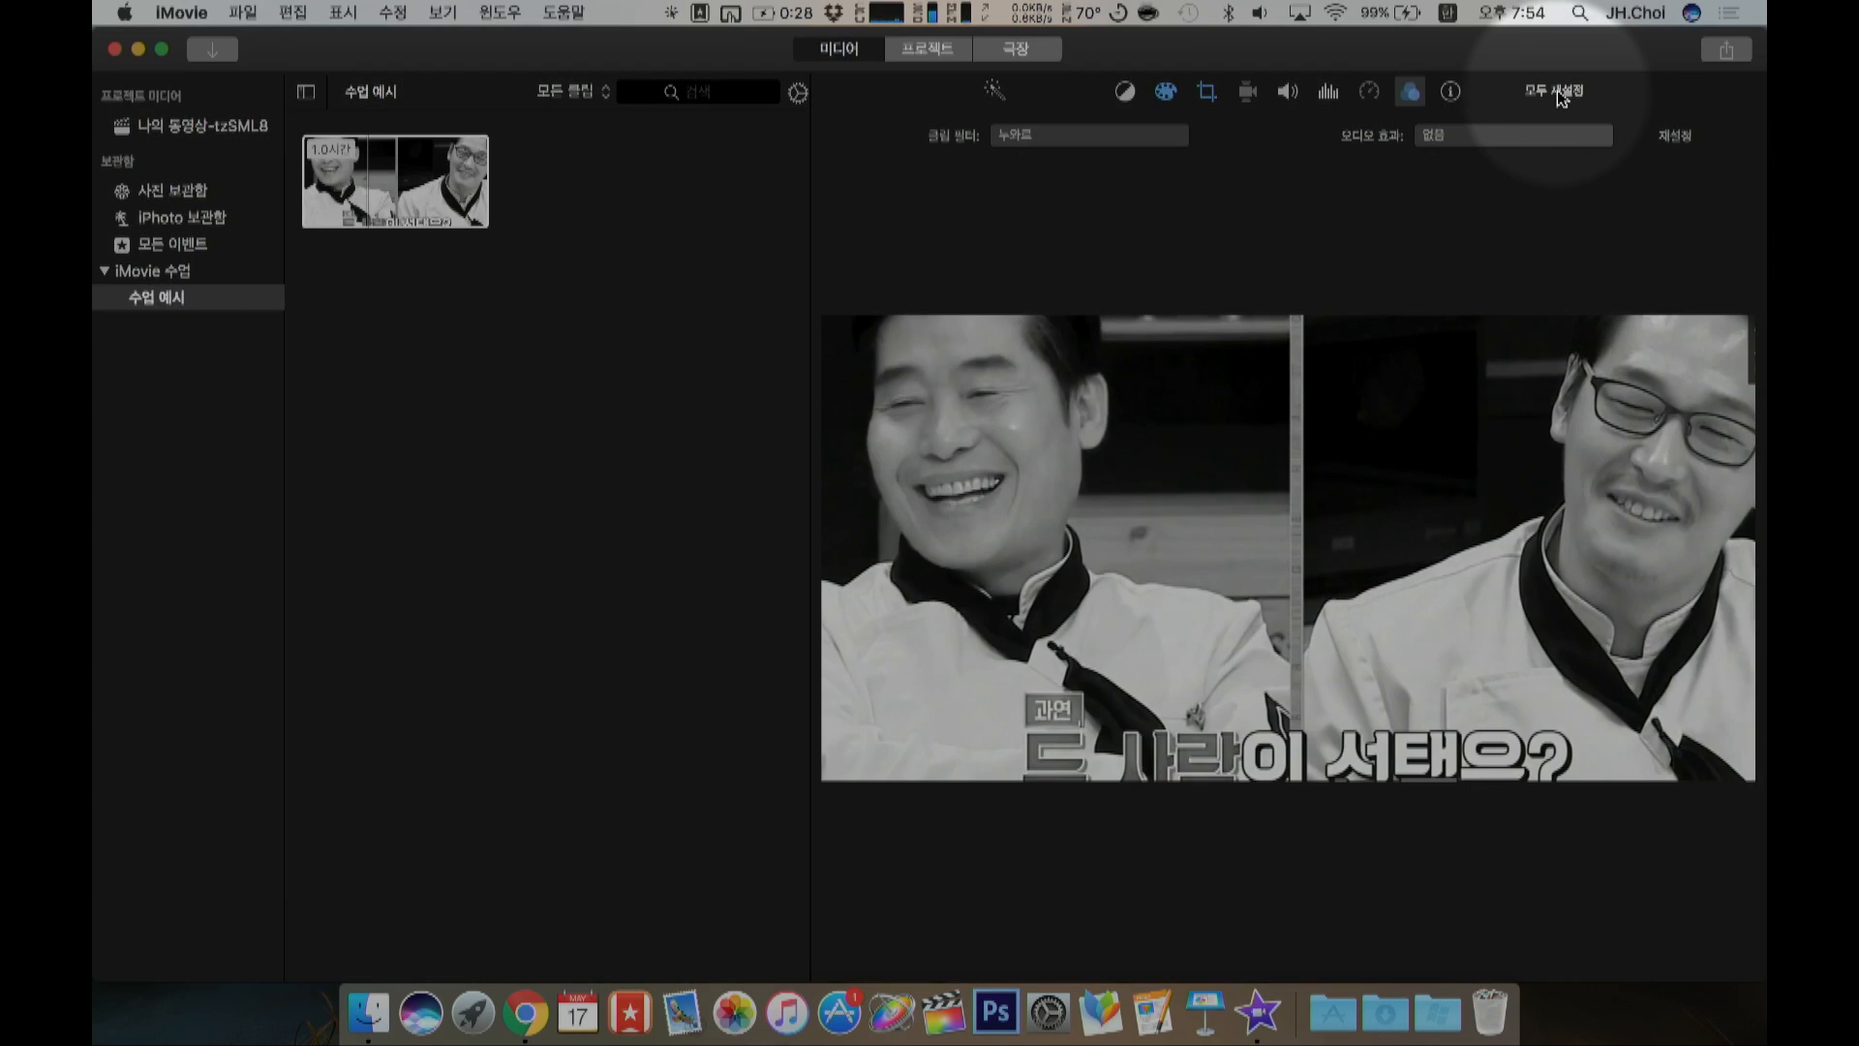
Step: Reset all adjustments on the clip and apply the 공상과학 clip filter
left_click(1554, 90)
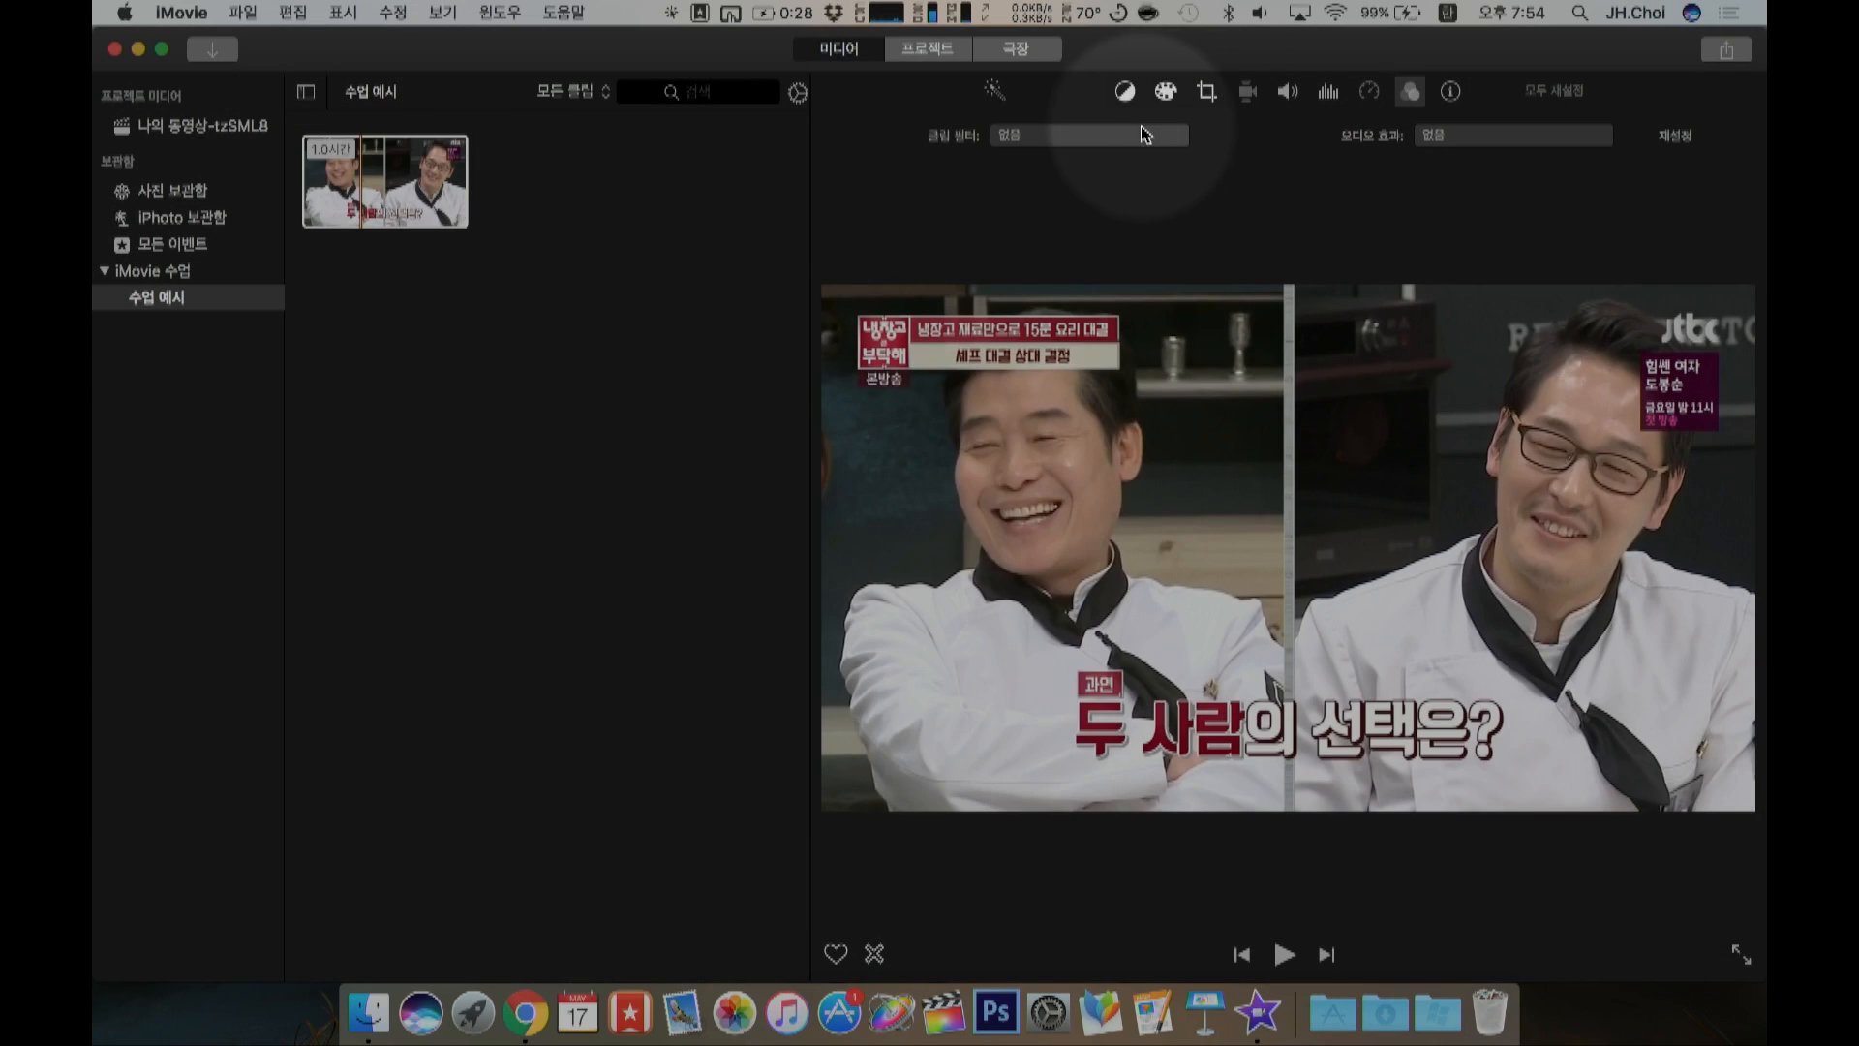
left_click(1088, 139)
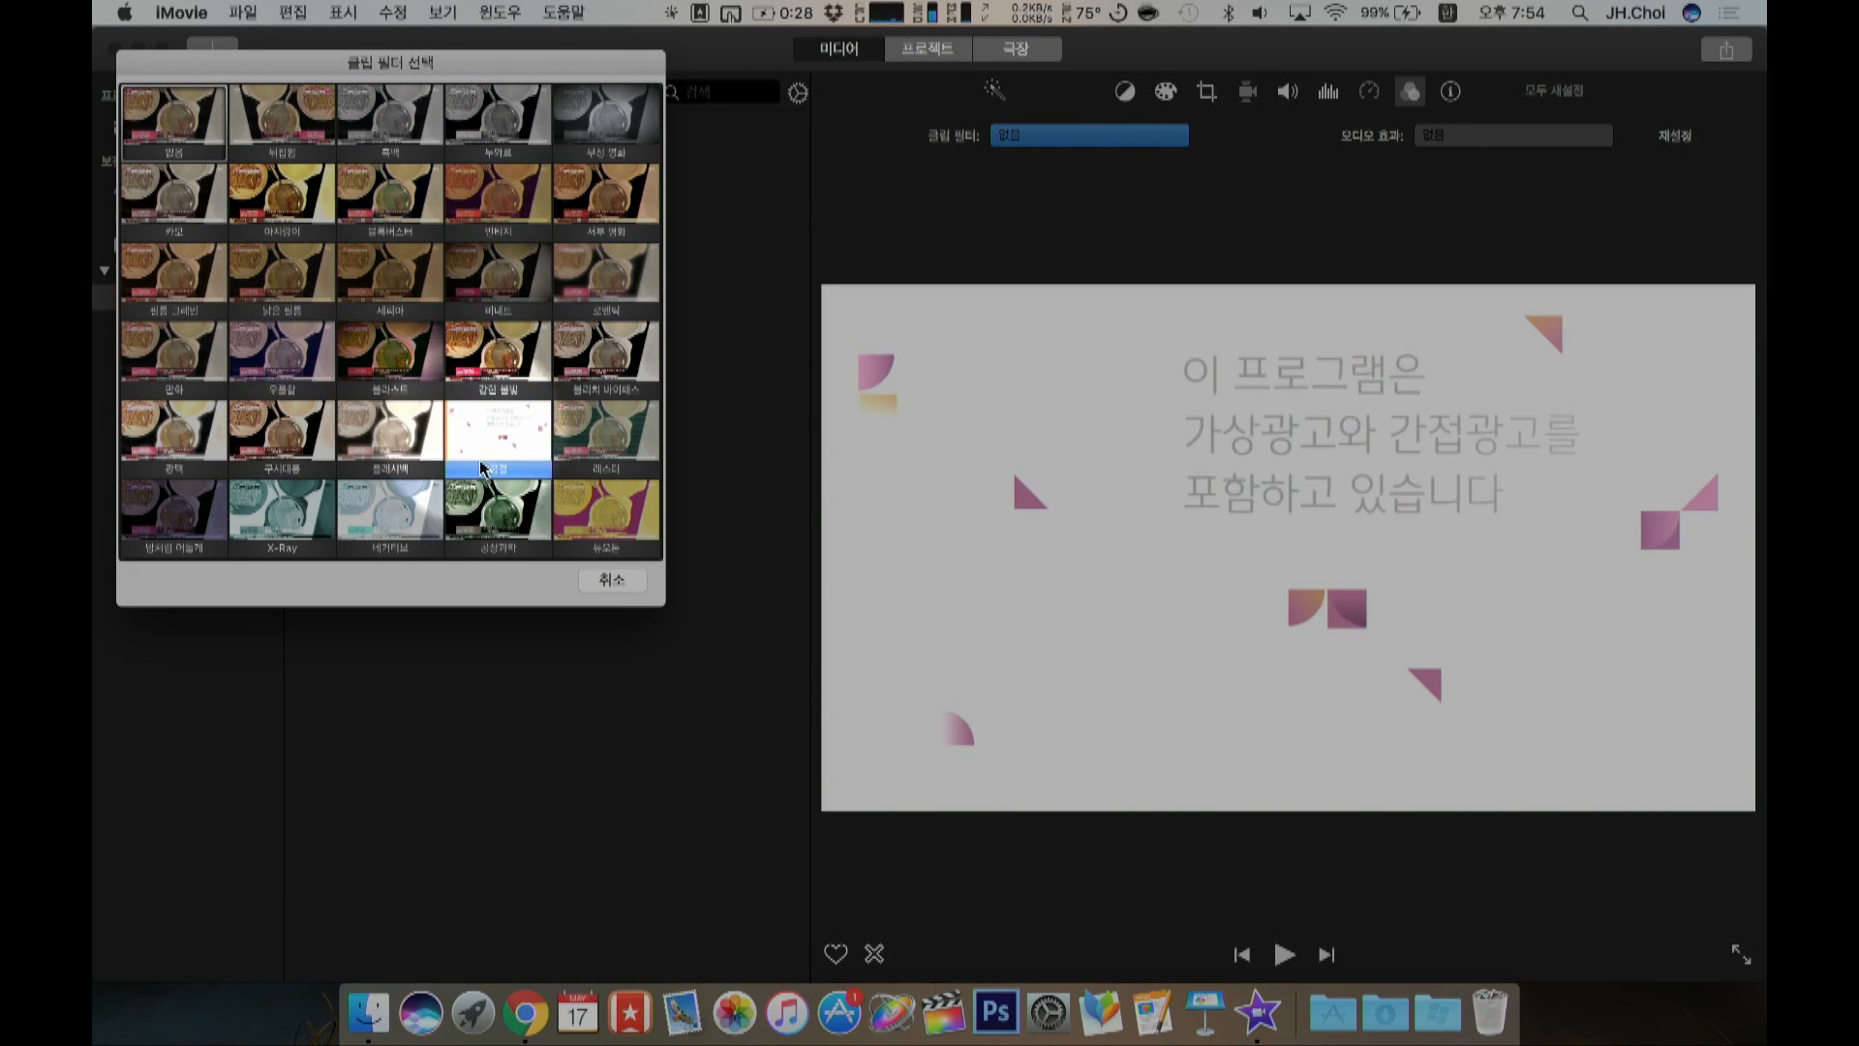
left_click(487, 504)
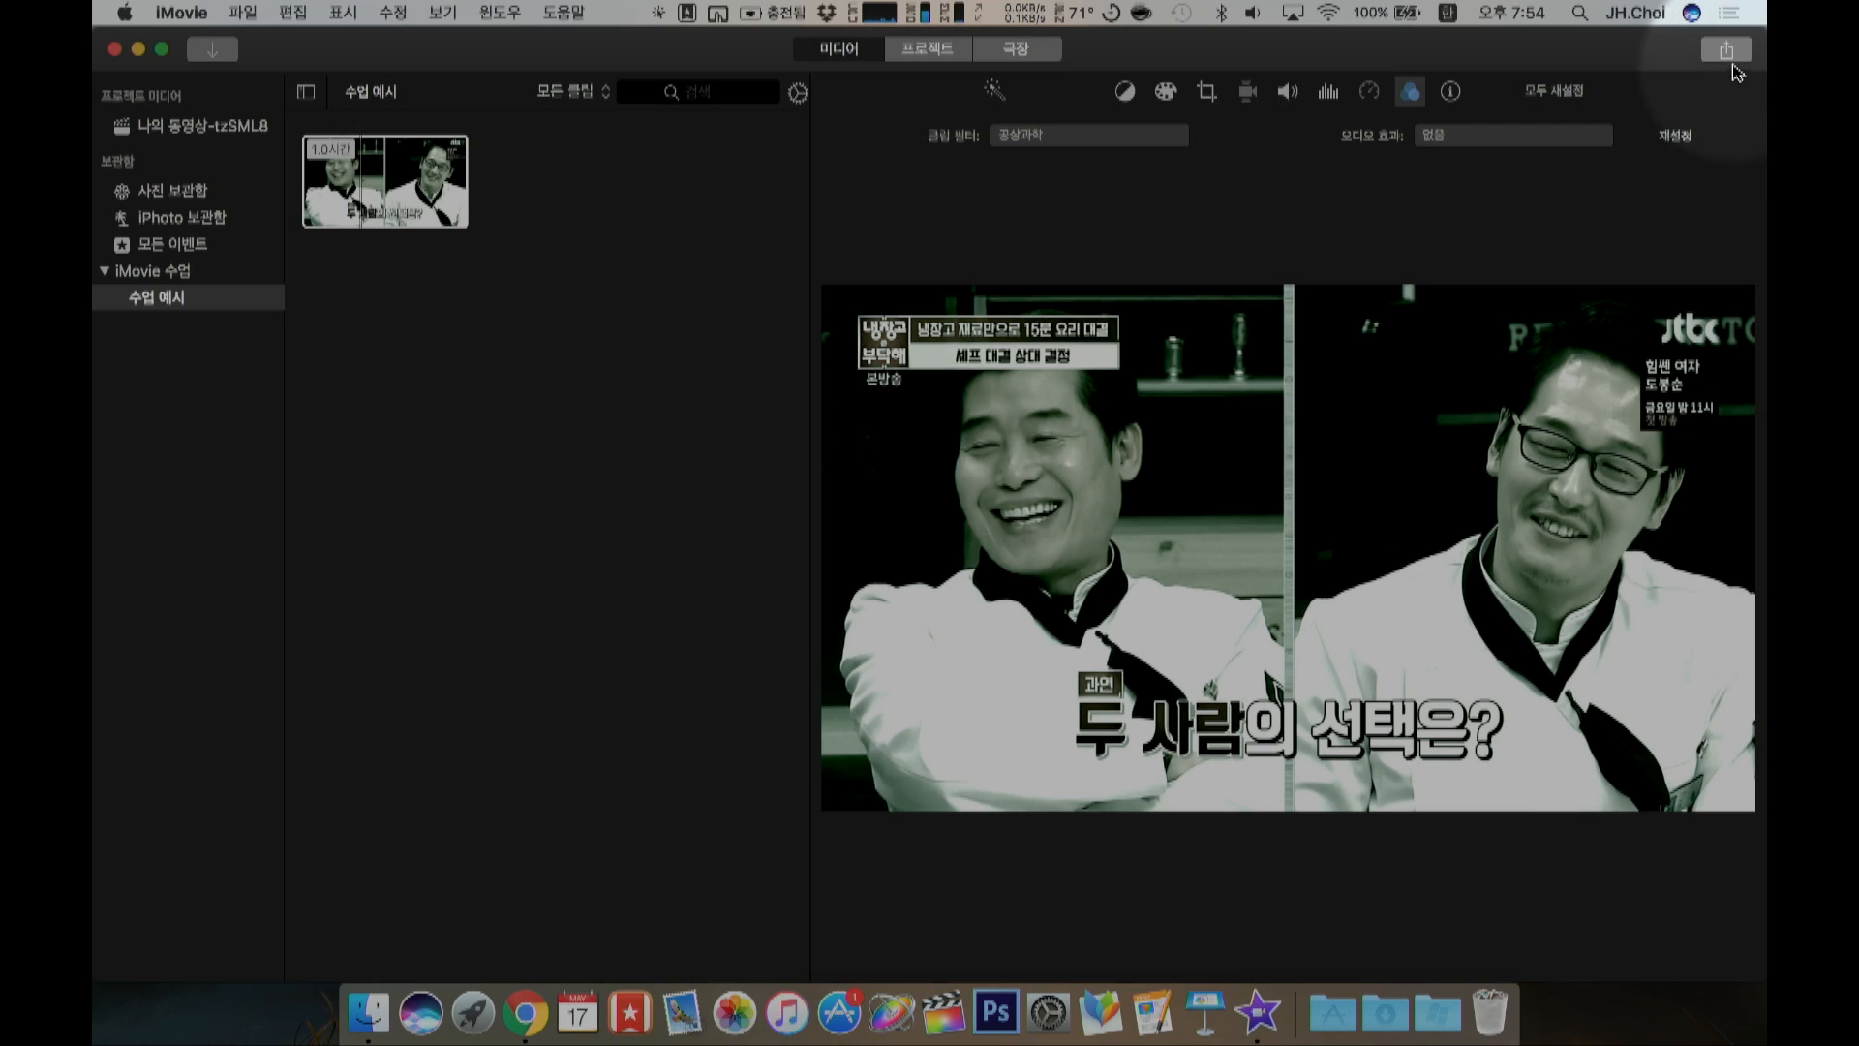
Step: Examine the format, resolution, quality and compression options for sharing the clip as a file, and leave without exporting
left_click(1728, 53)
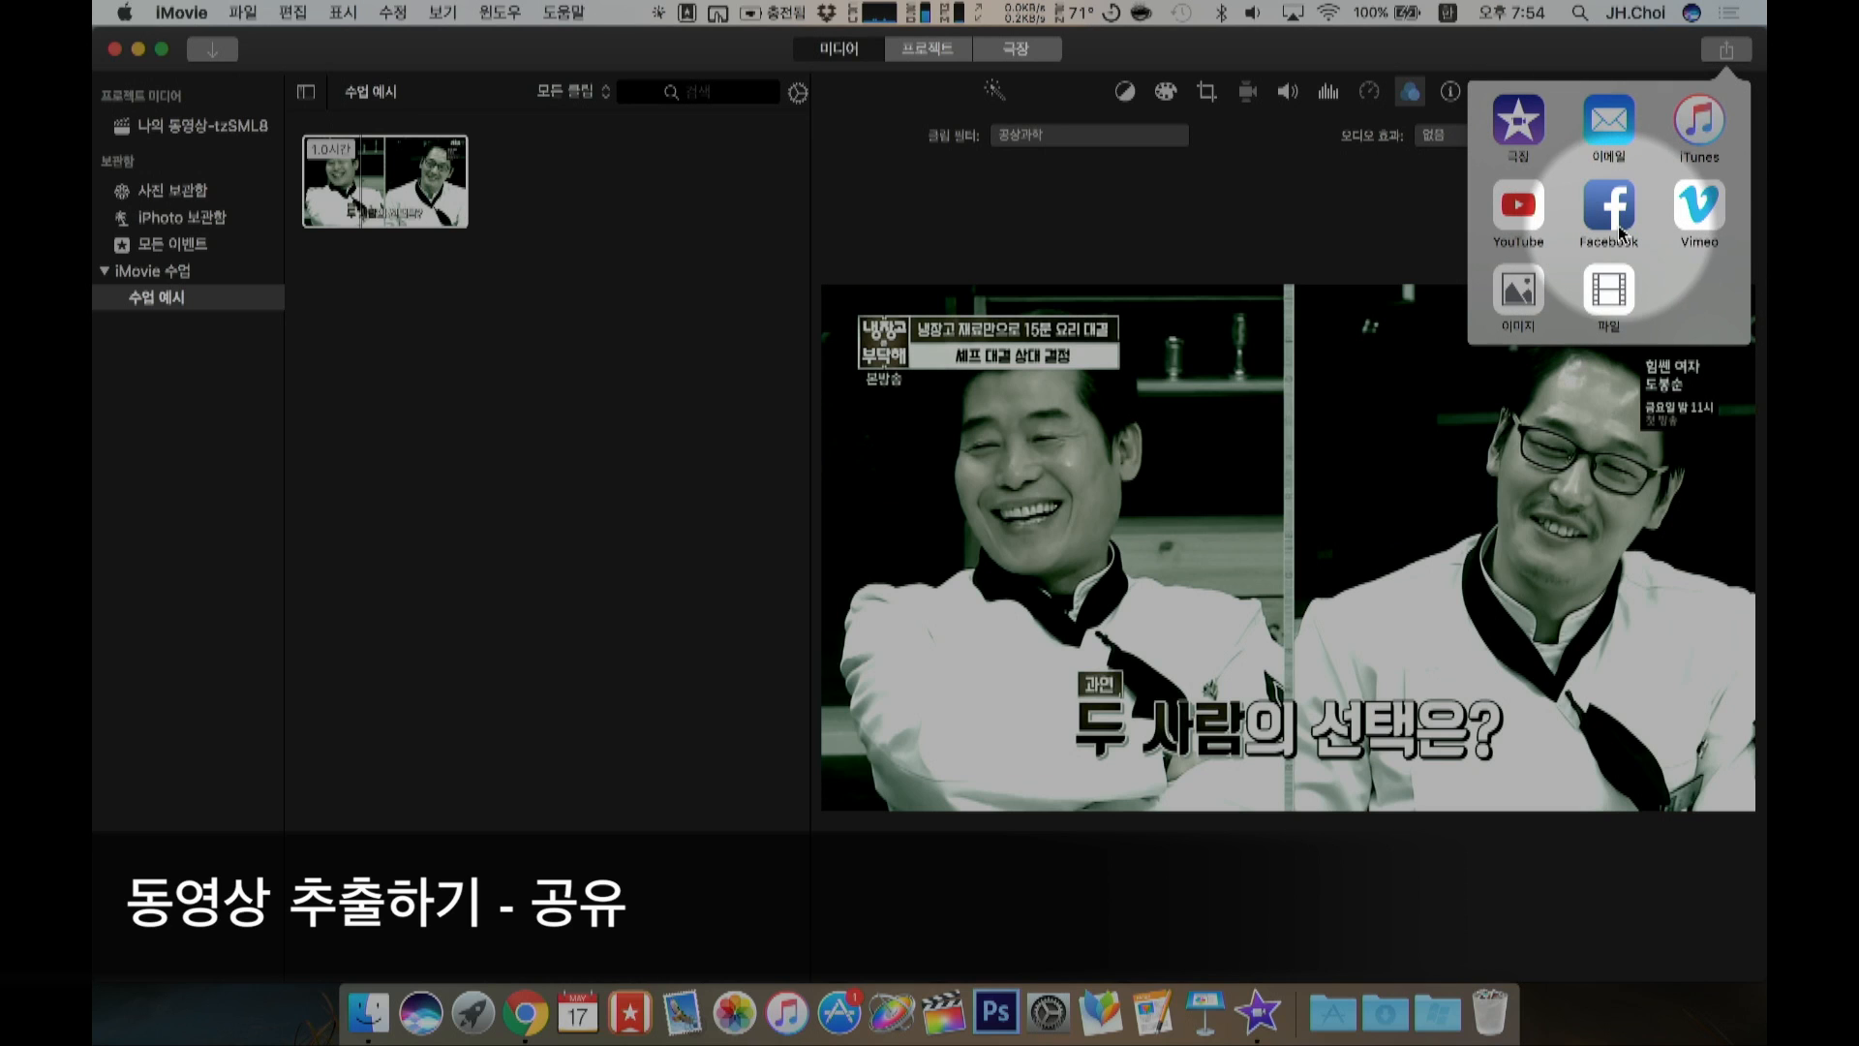
left_click(1610, 310)
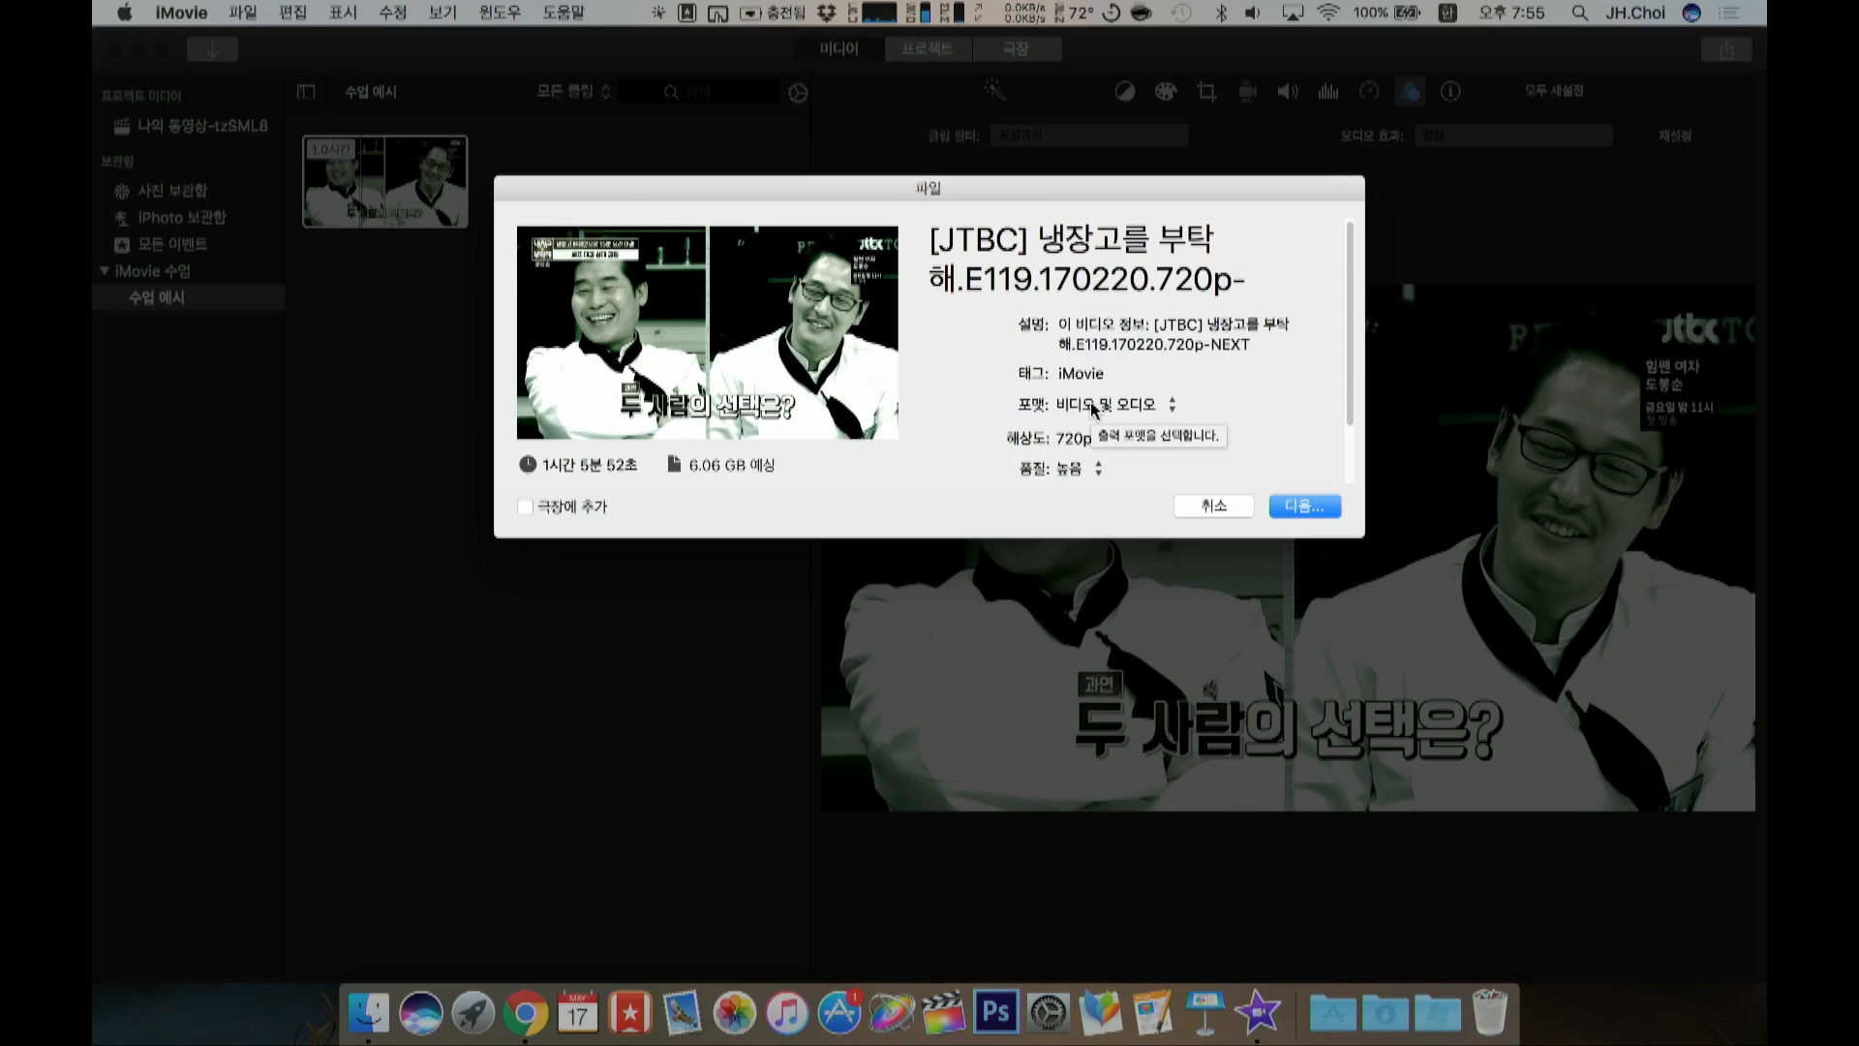
left_click(1093, 407)
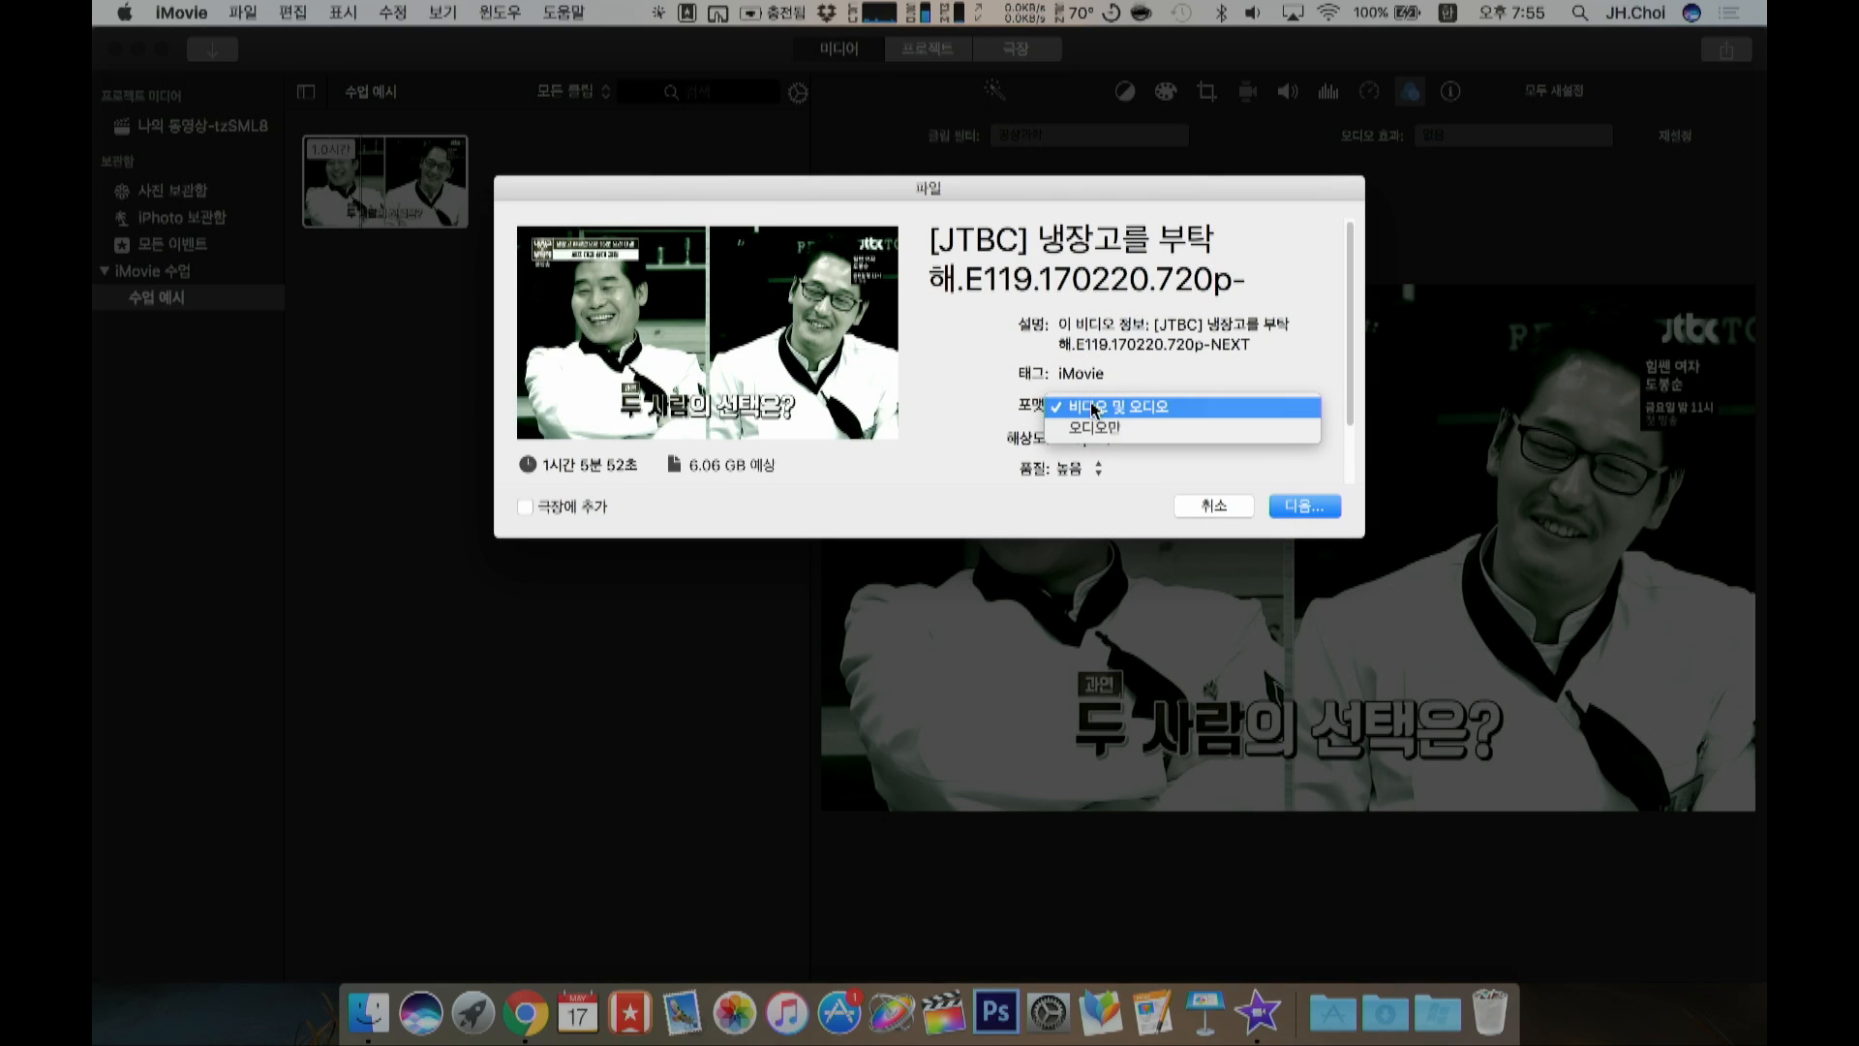
left_click(1093, 407)
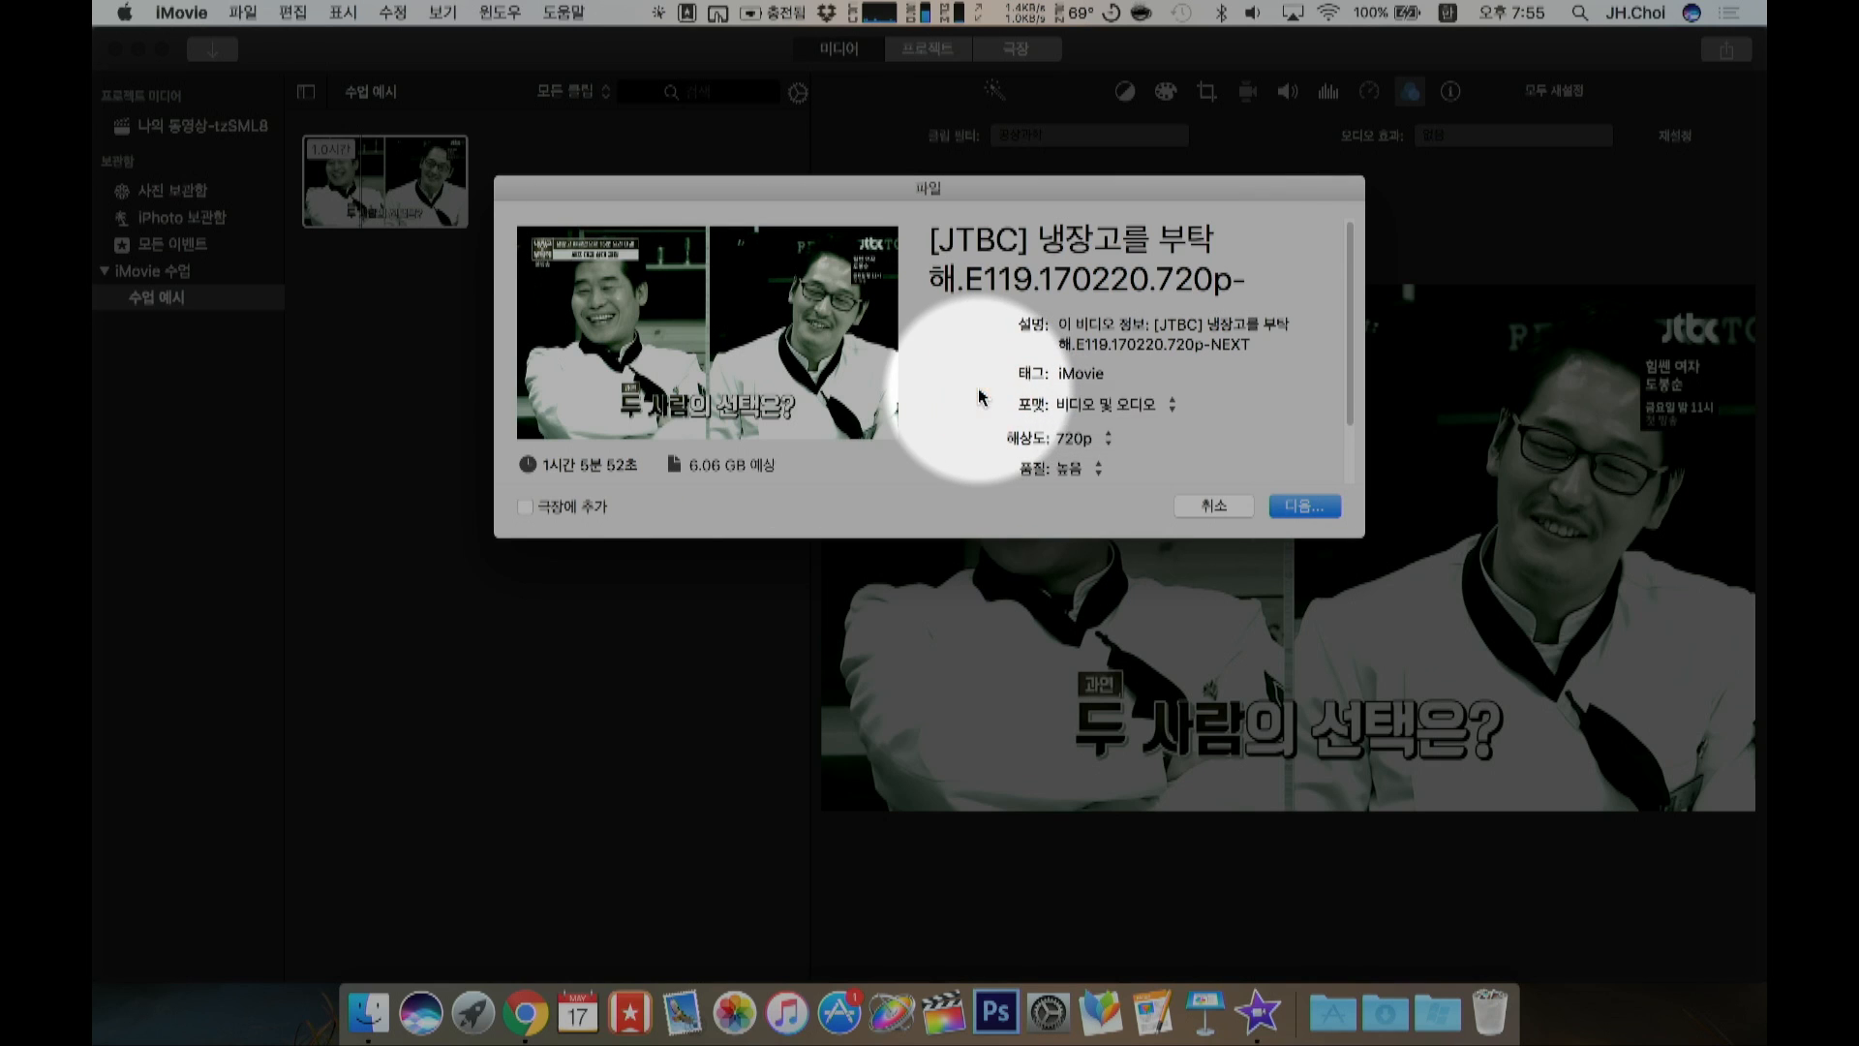
left_click(1077, 441)
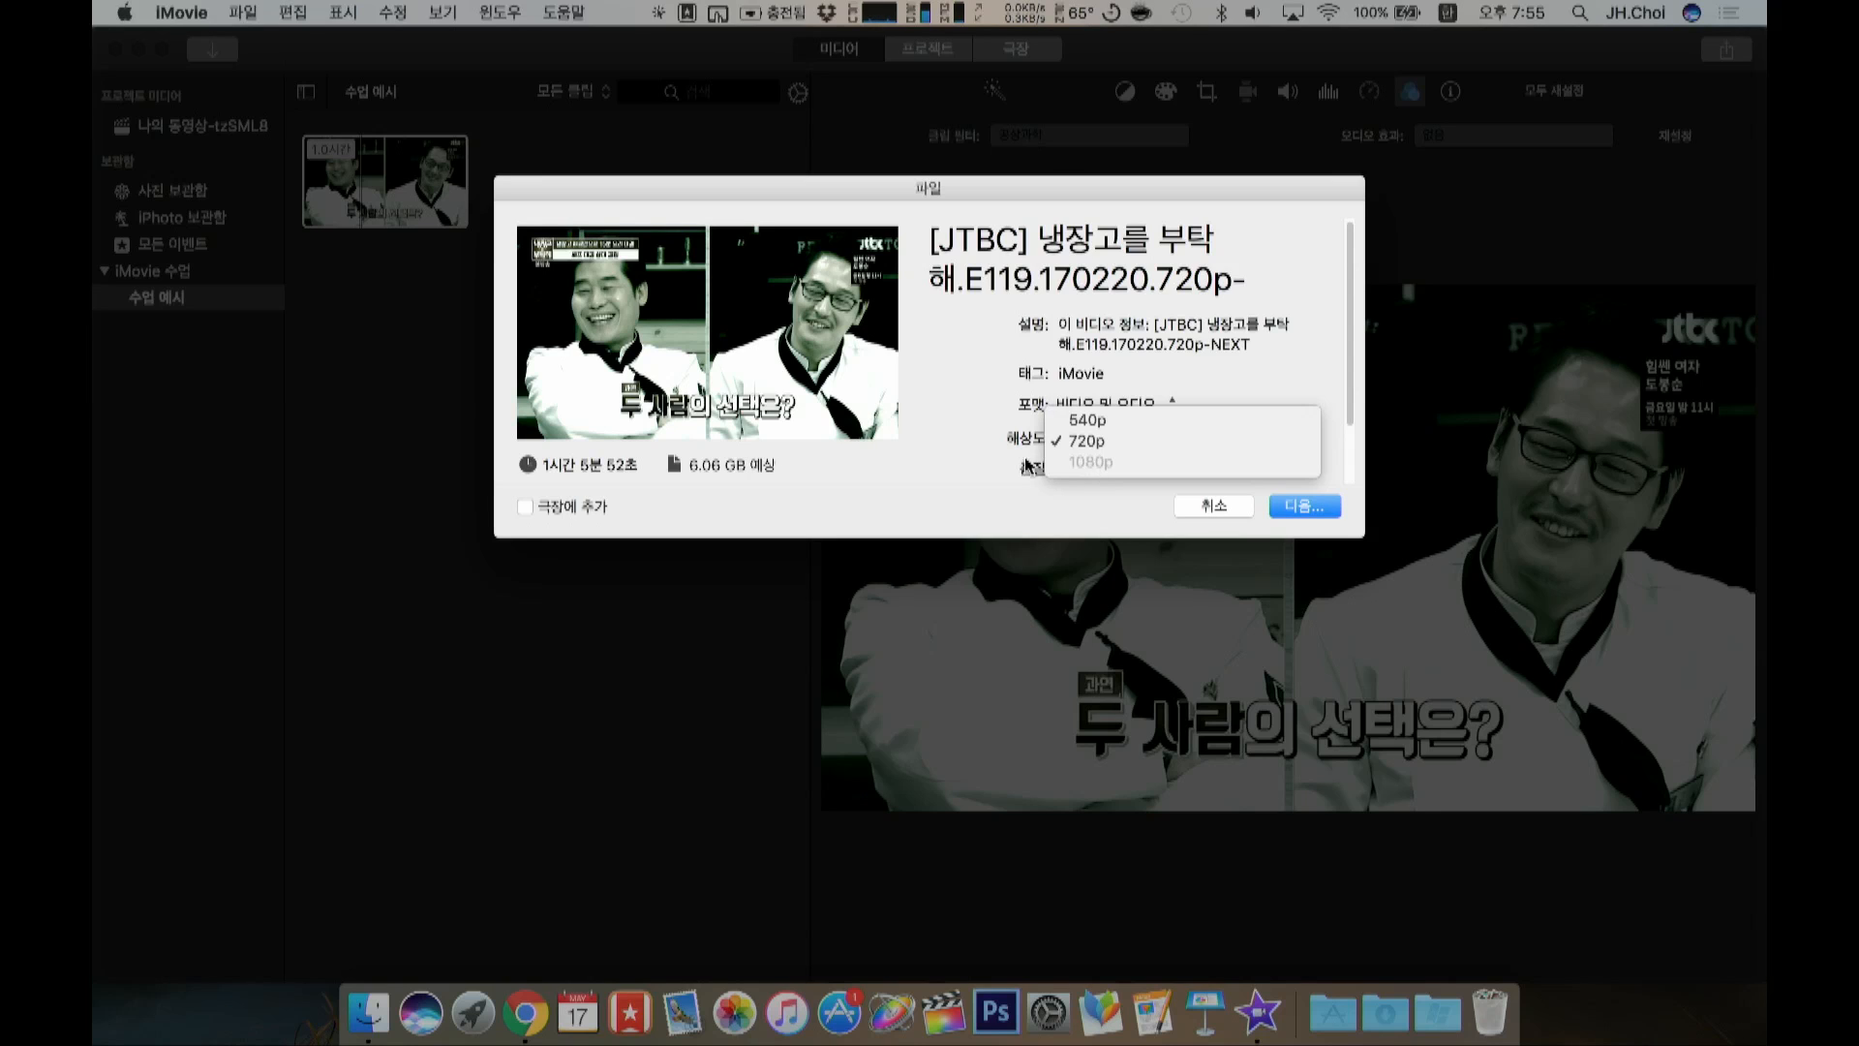
left_click(970, 461)
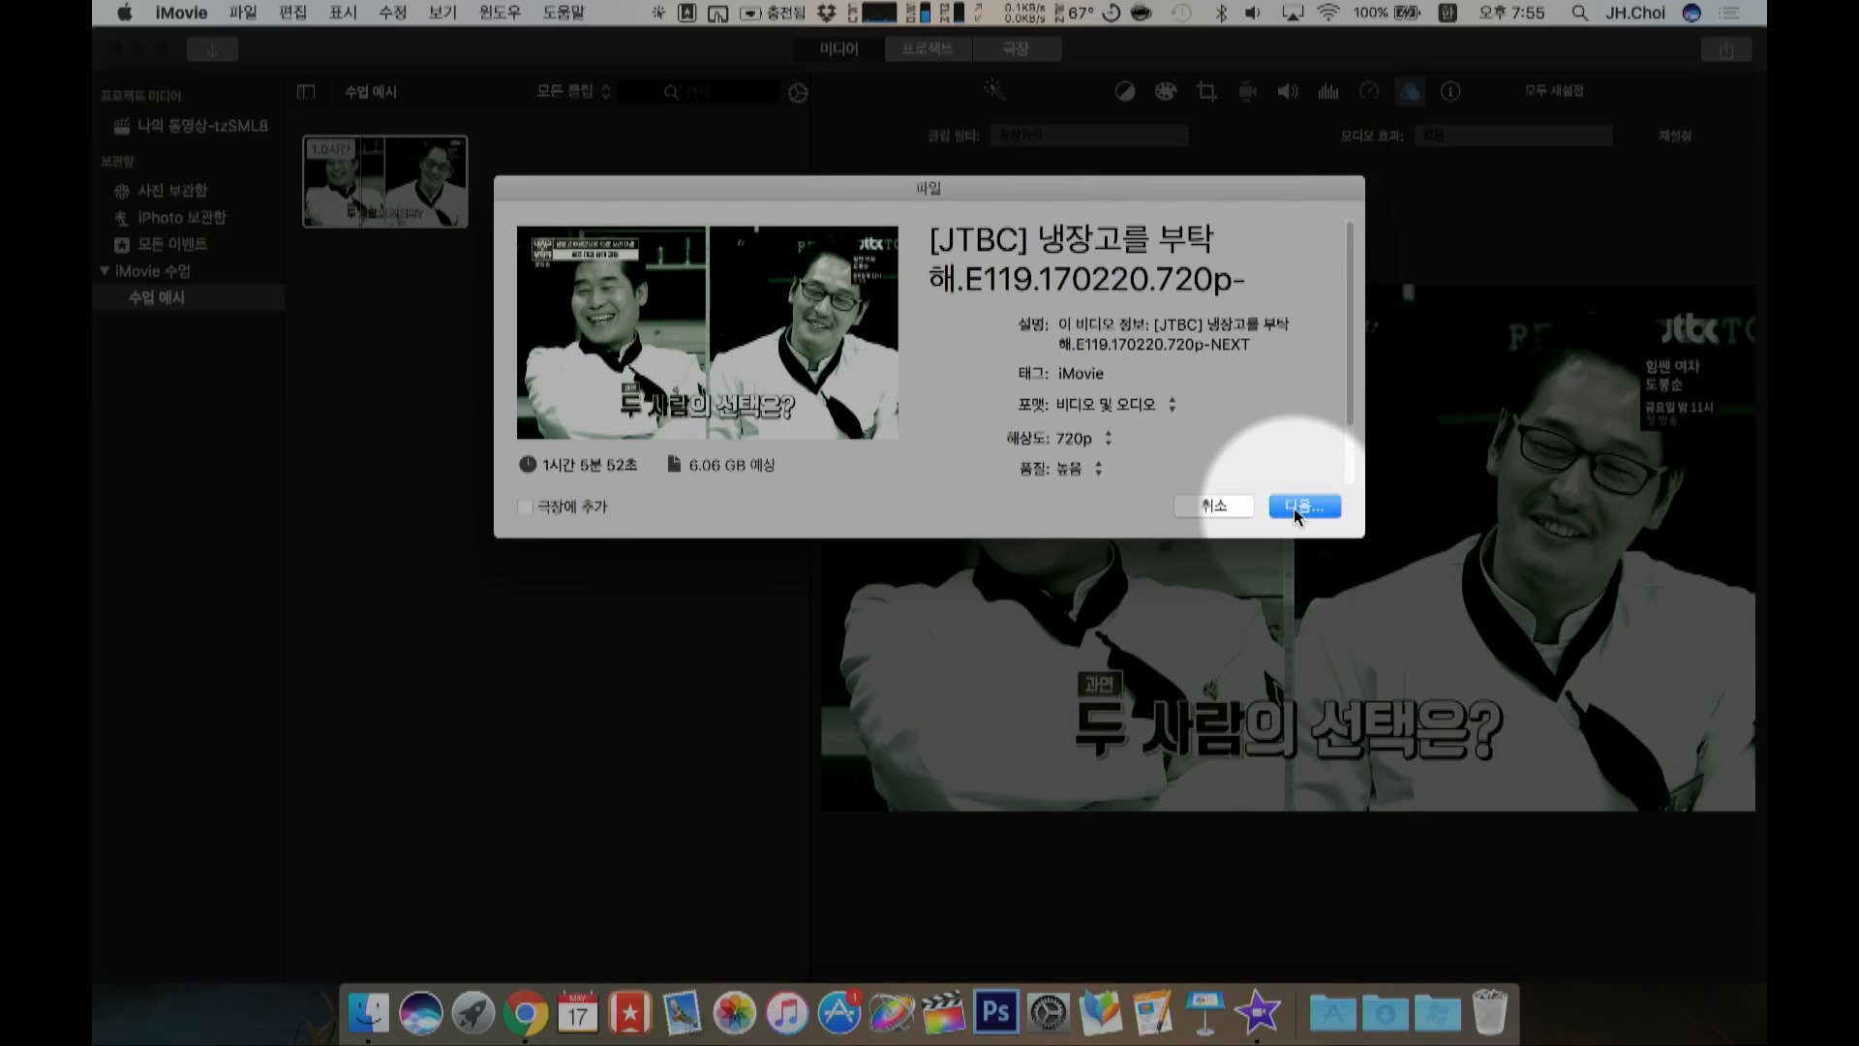
scroll(1307, 434, "down", 3)
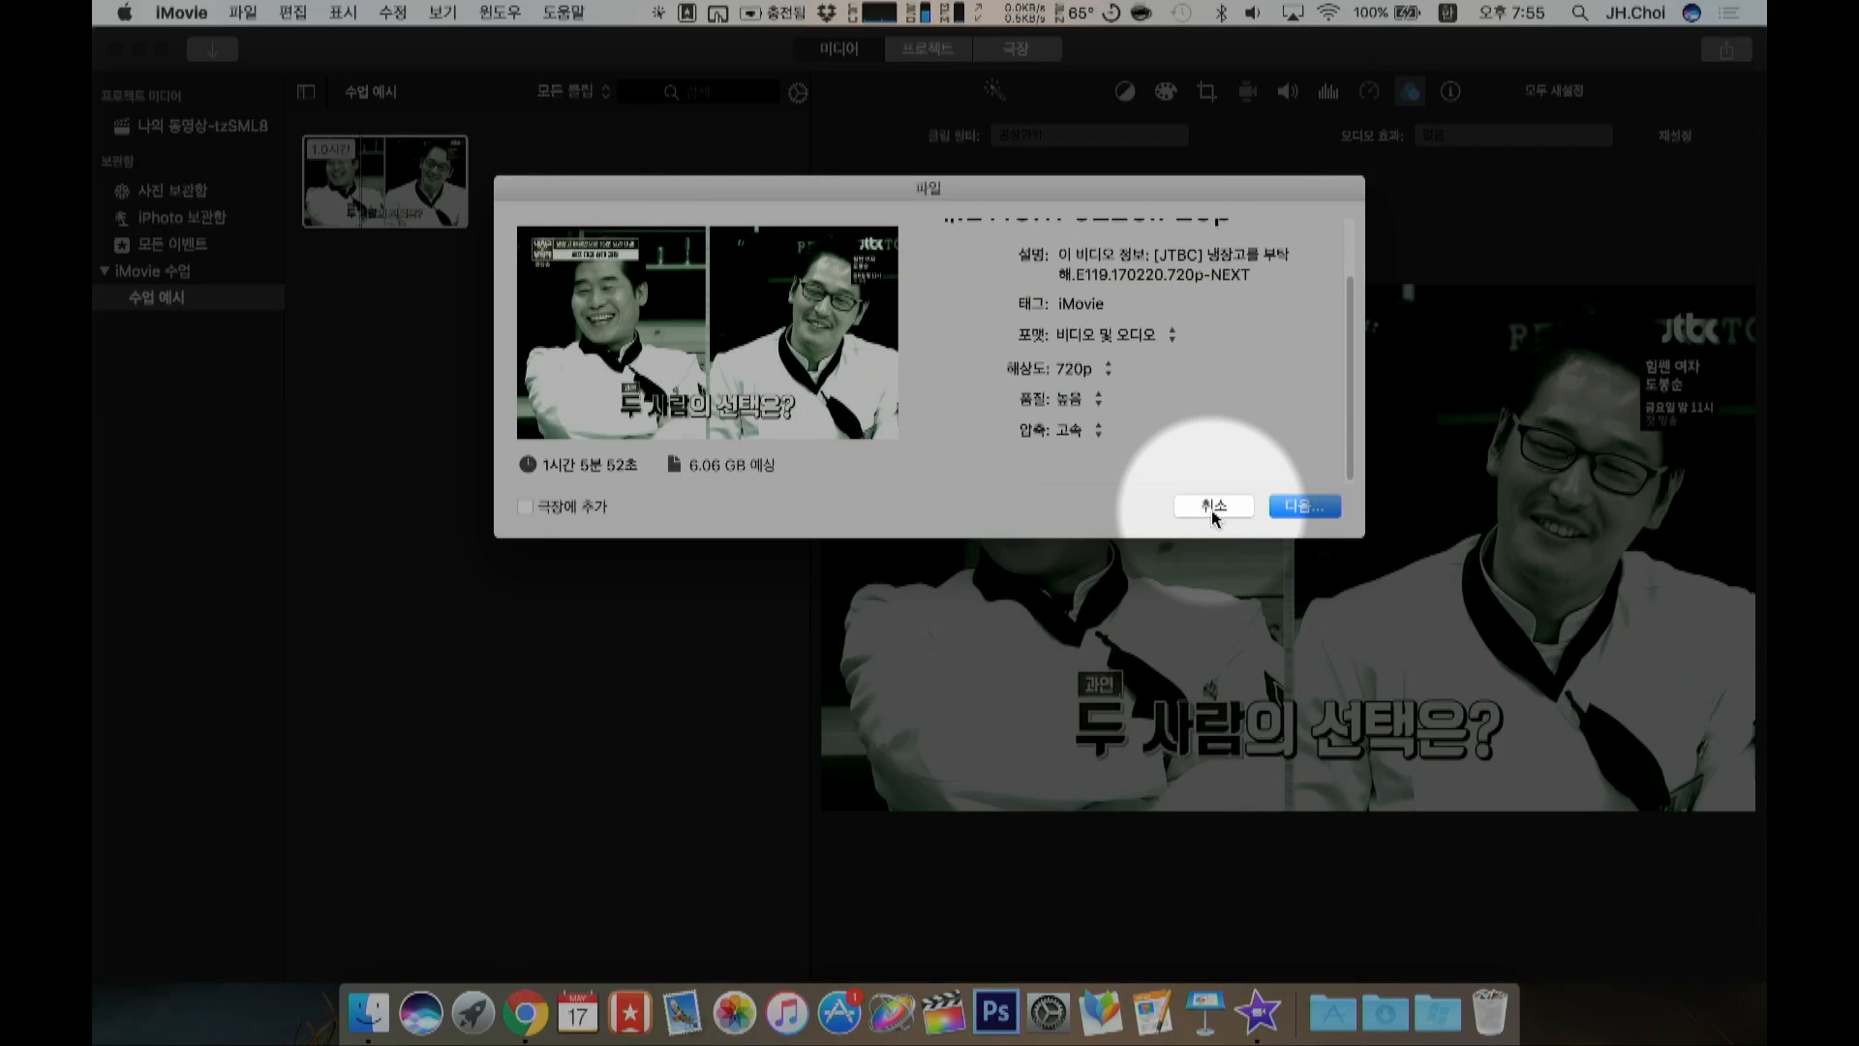
left_click(1213, 505)
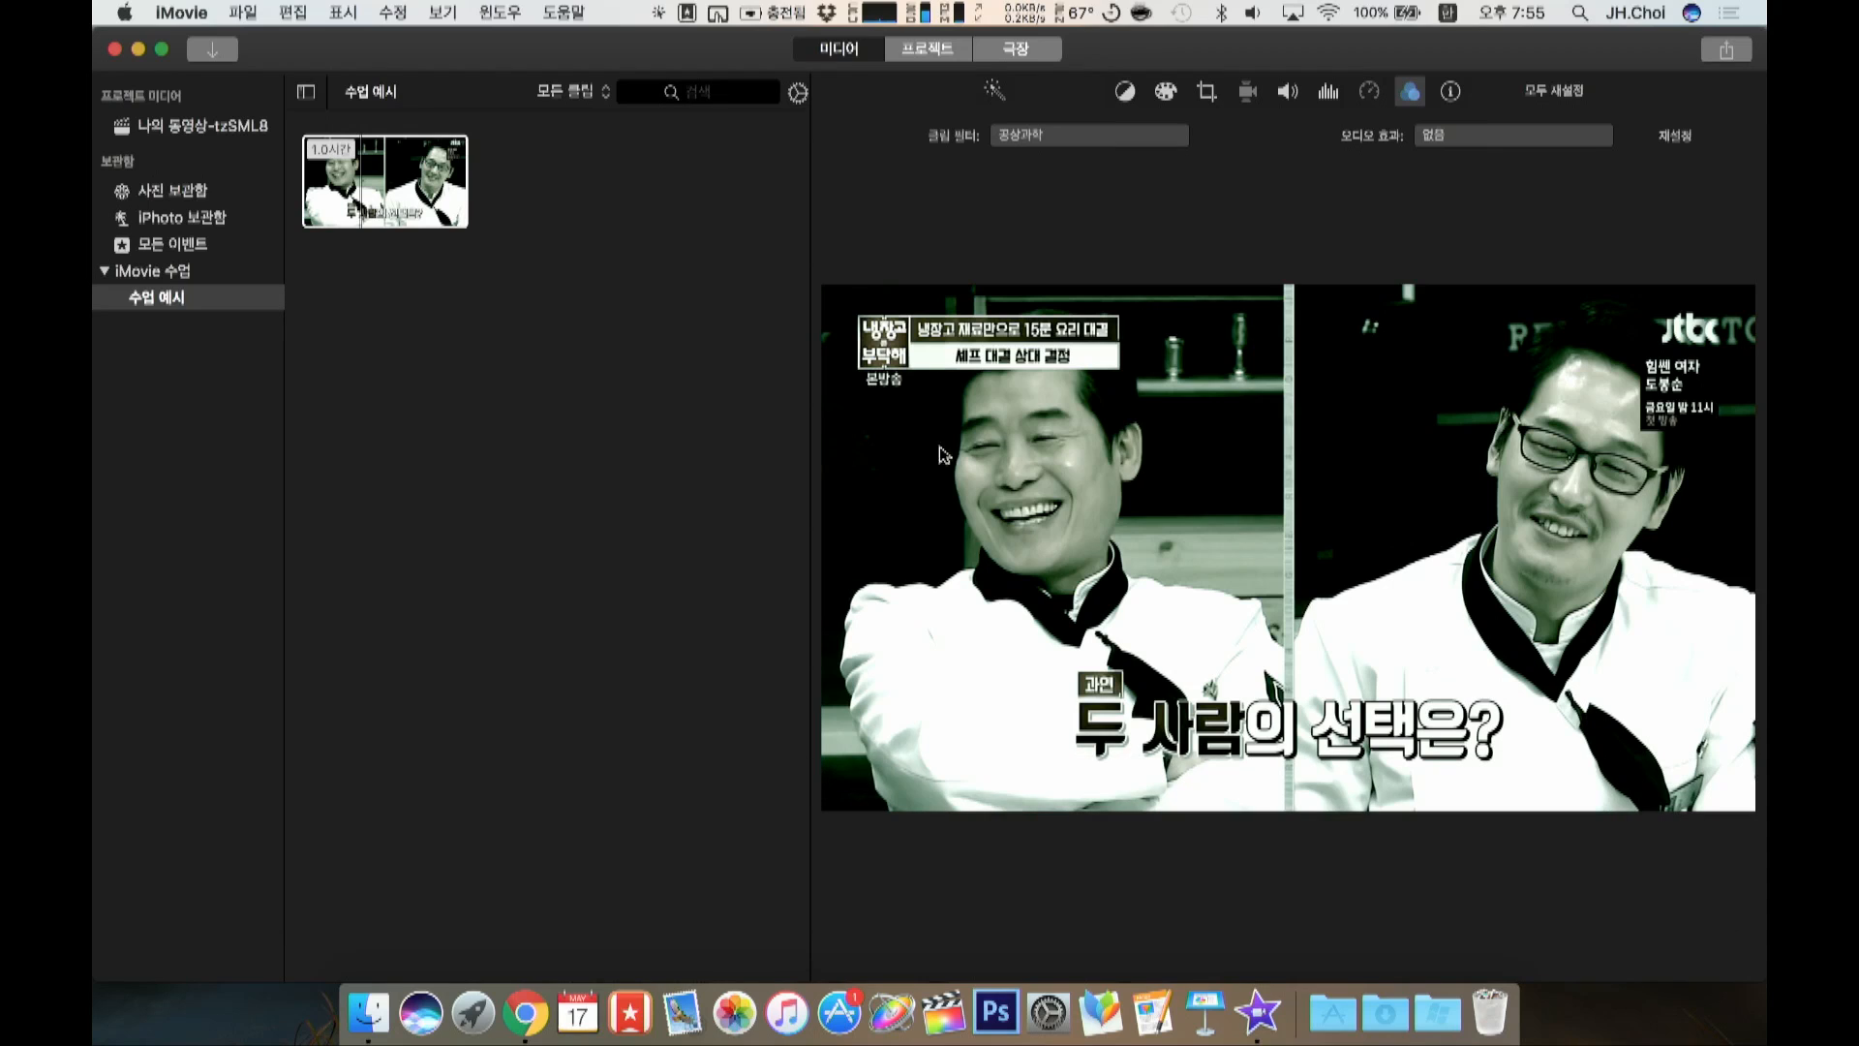
Step: Reset all adjustments on the clip and select the whole clip in the event browser
left_click(1547, 91)
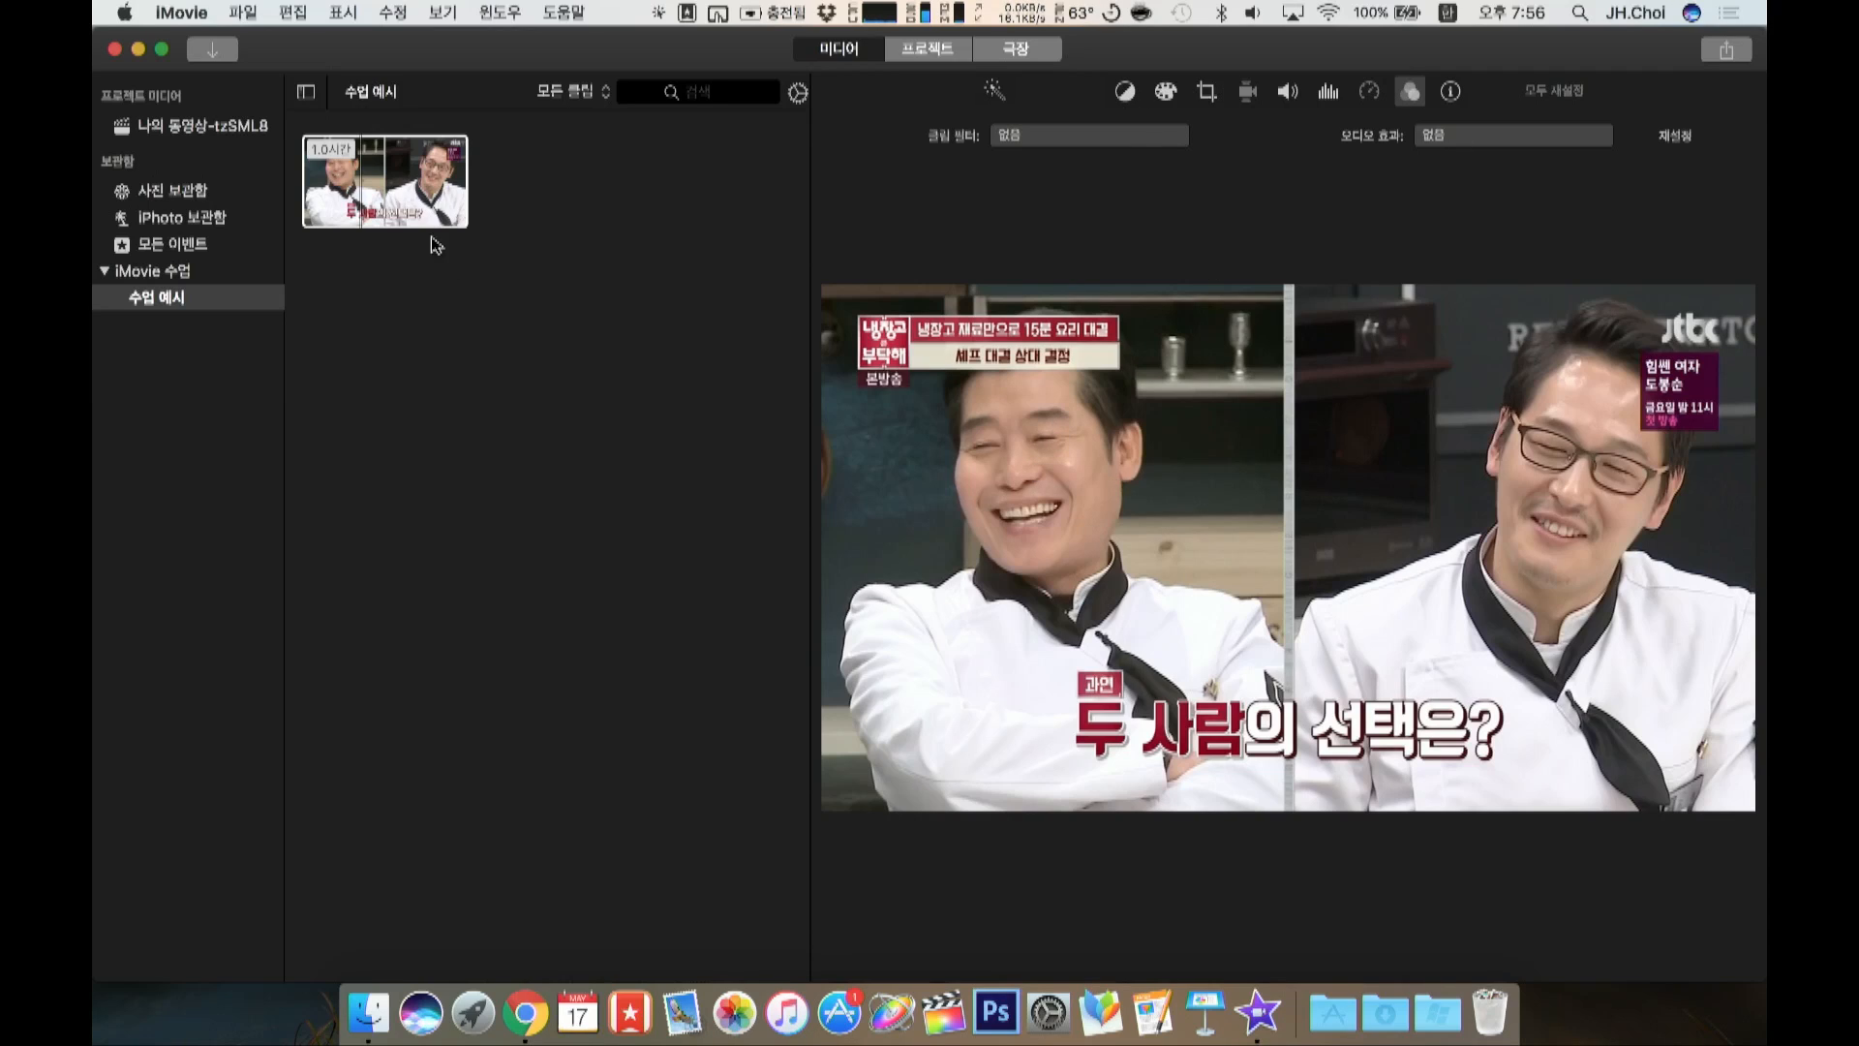
left_click(382, 187)
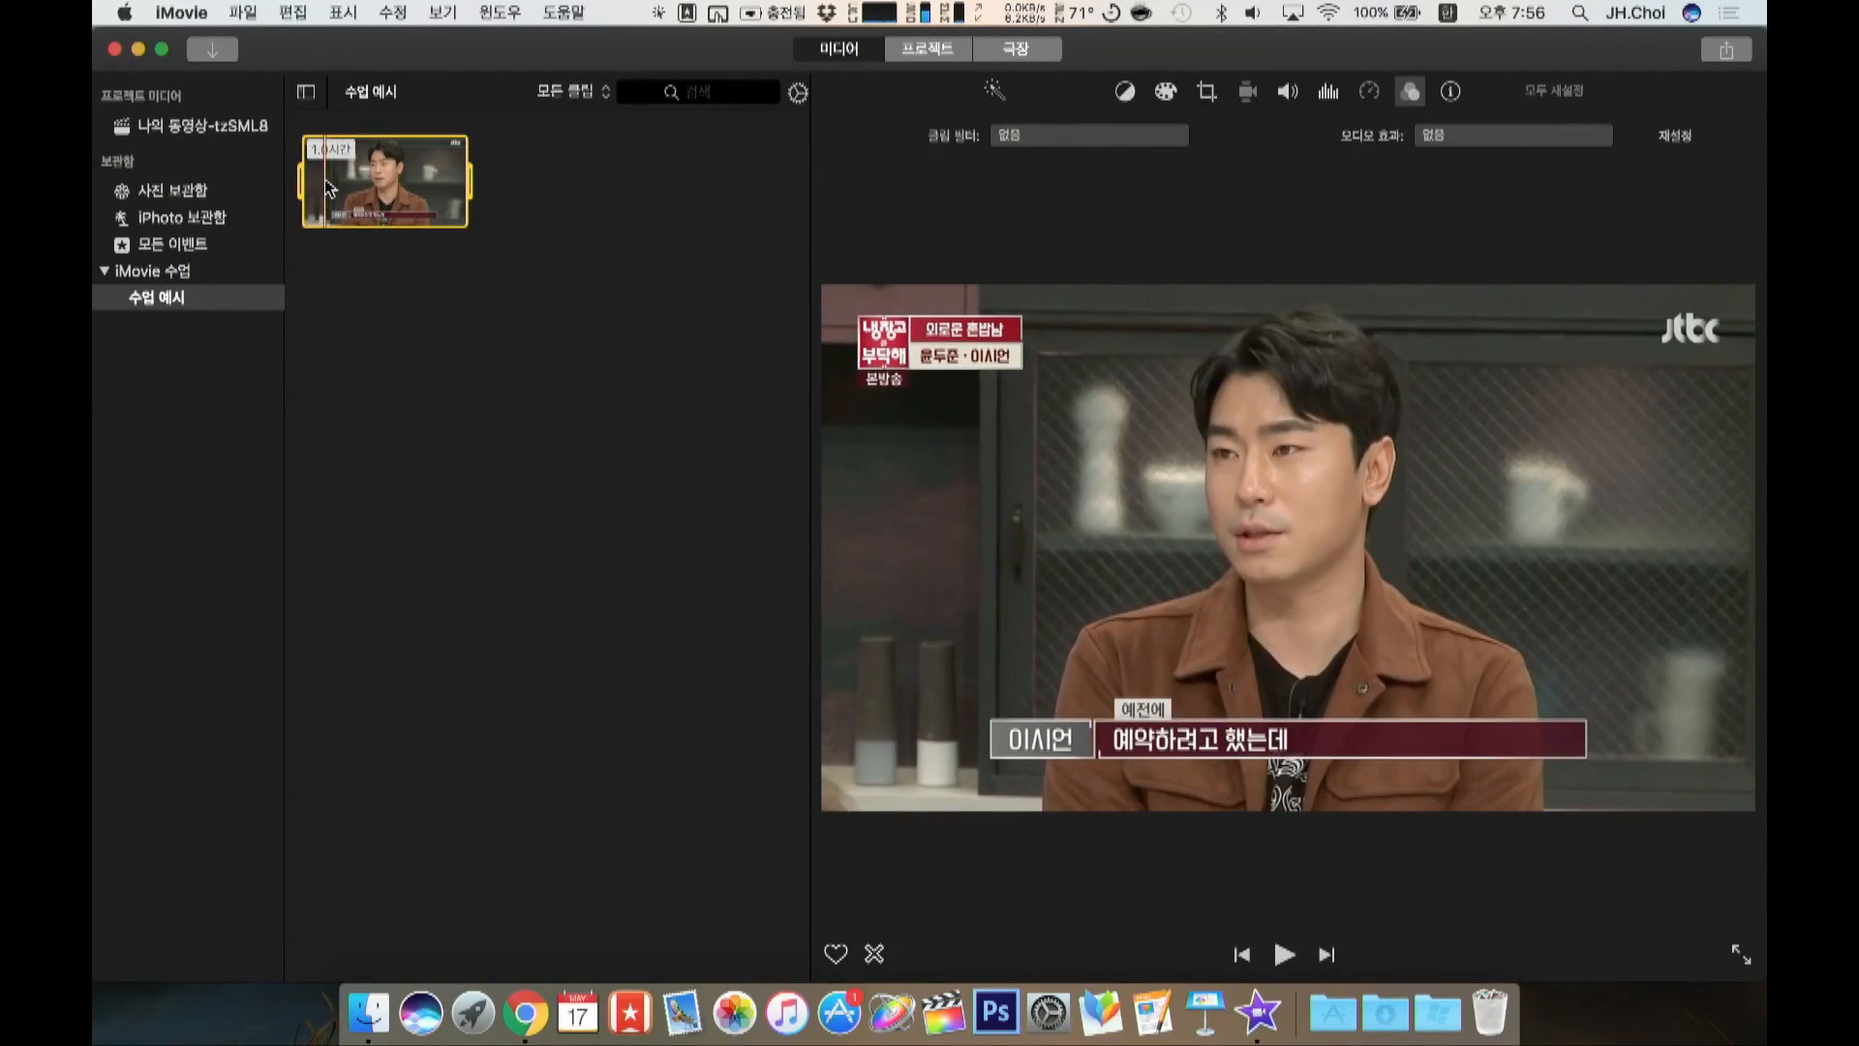
Step: Play the TV show clip in the viewer, raising the system volume during playback, and stop it
key("space")
key("space")
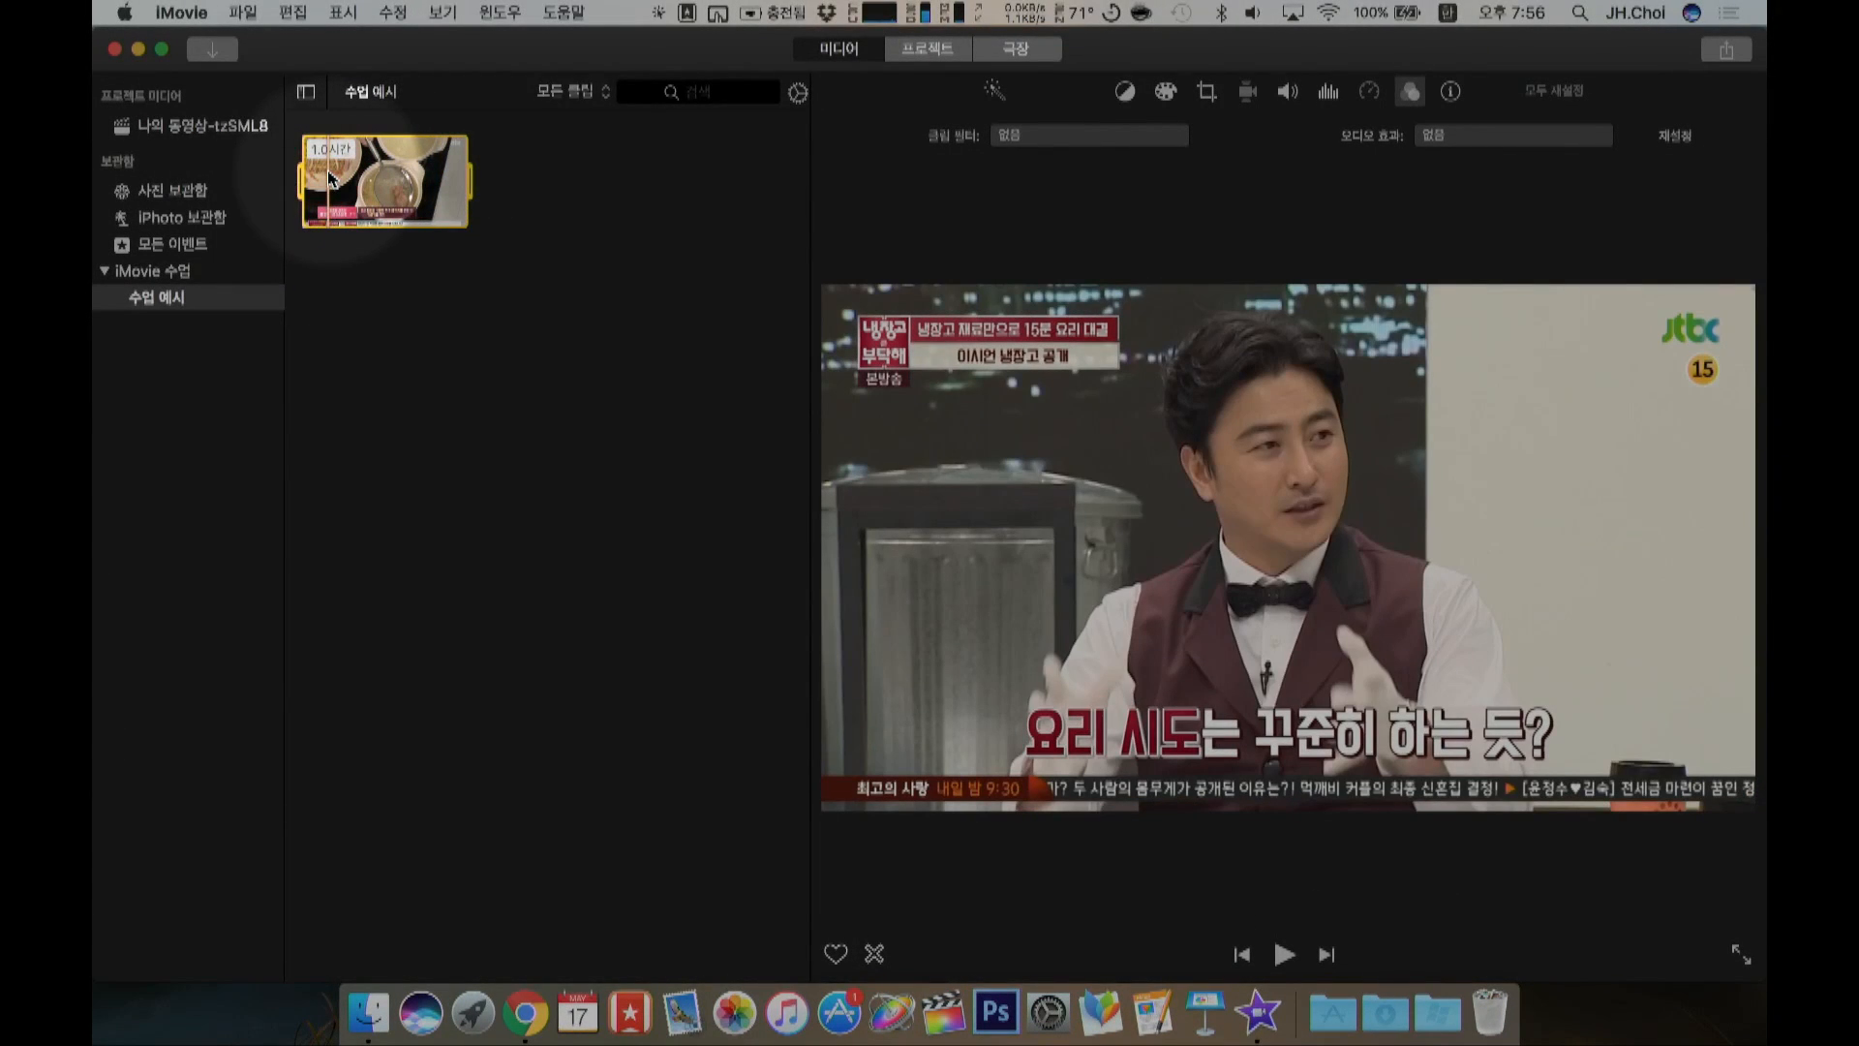
key("space")
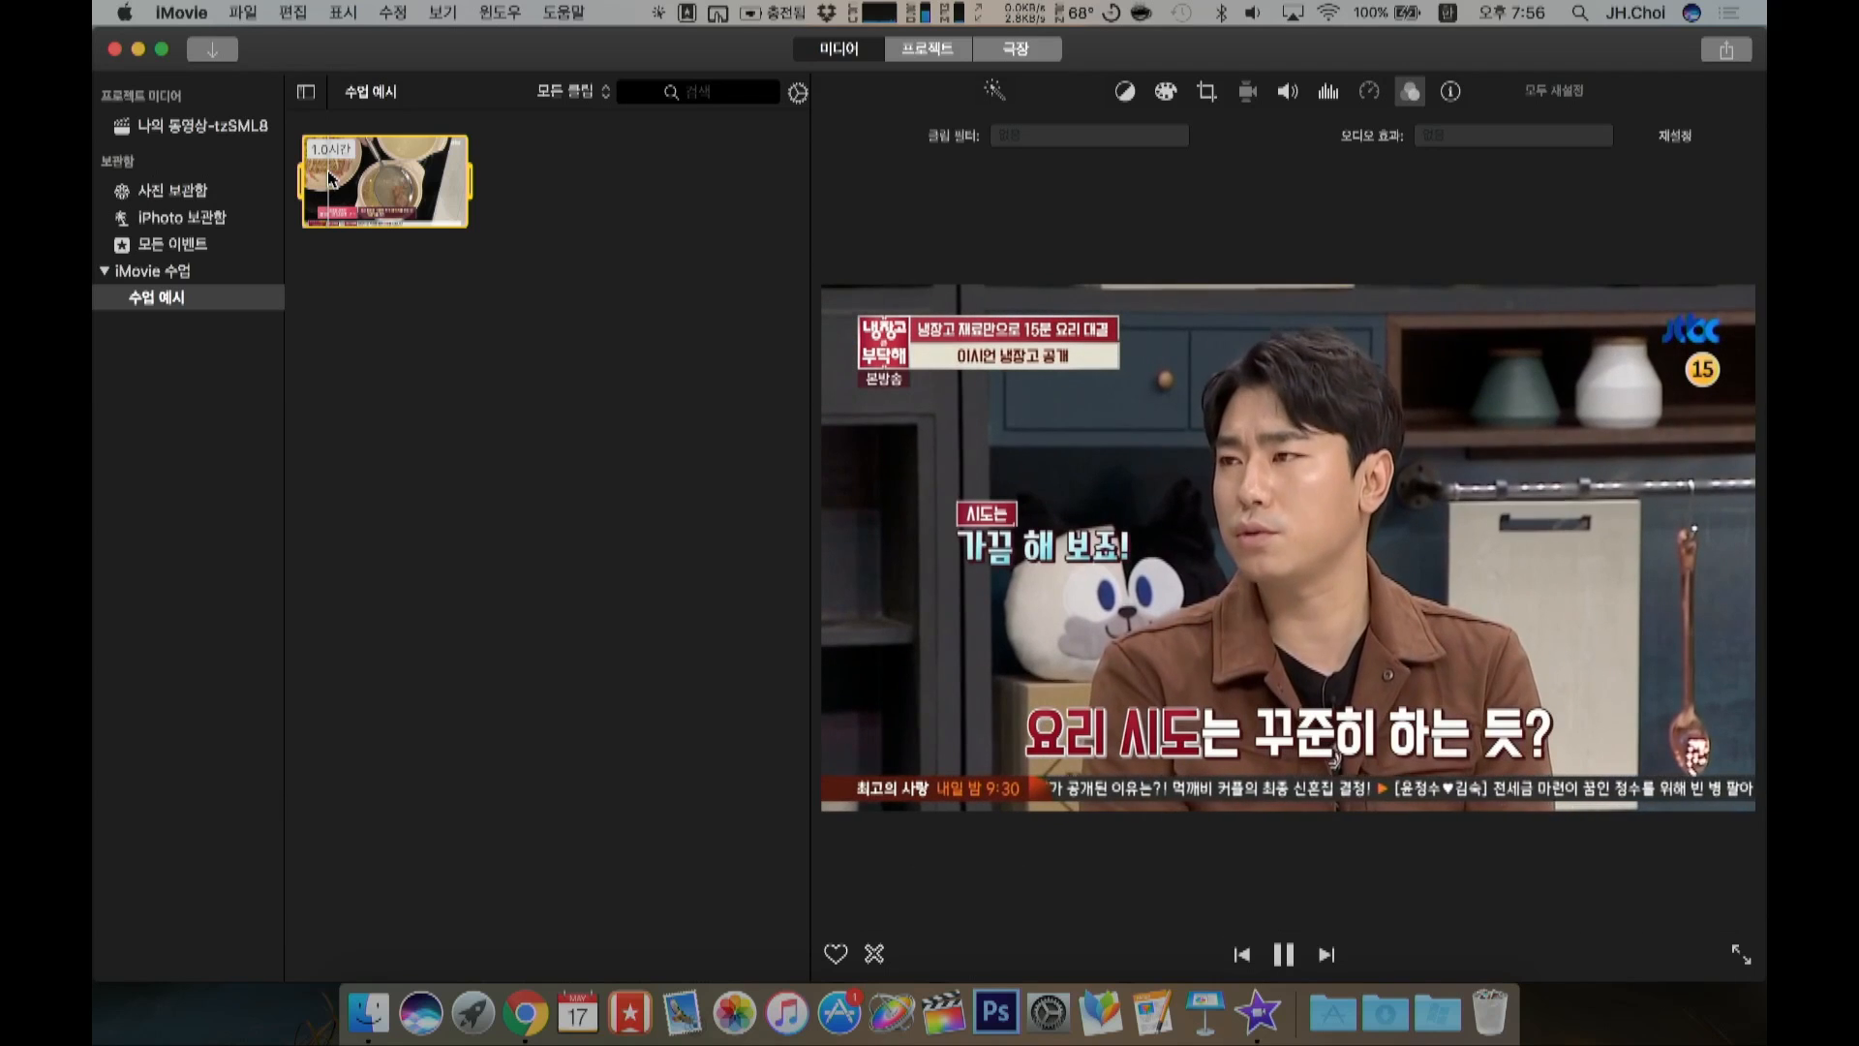
key("XF86AudioRaiseVolume")
key("XF86AudioRaiseVolume")
key("XF86AudioRaiseVolume")
key("XF86AudioRaiseVolume")
key("XF86AudioRaiseVolume")
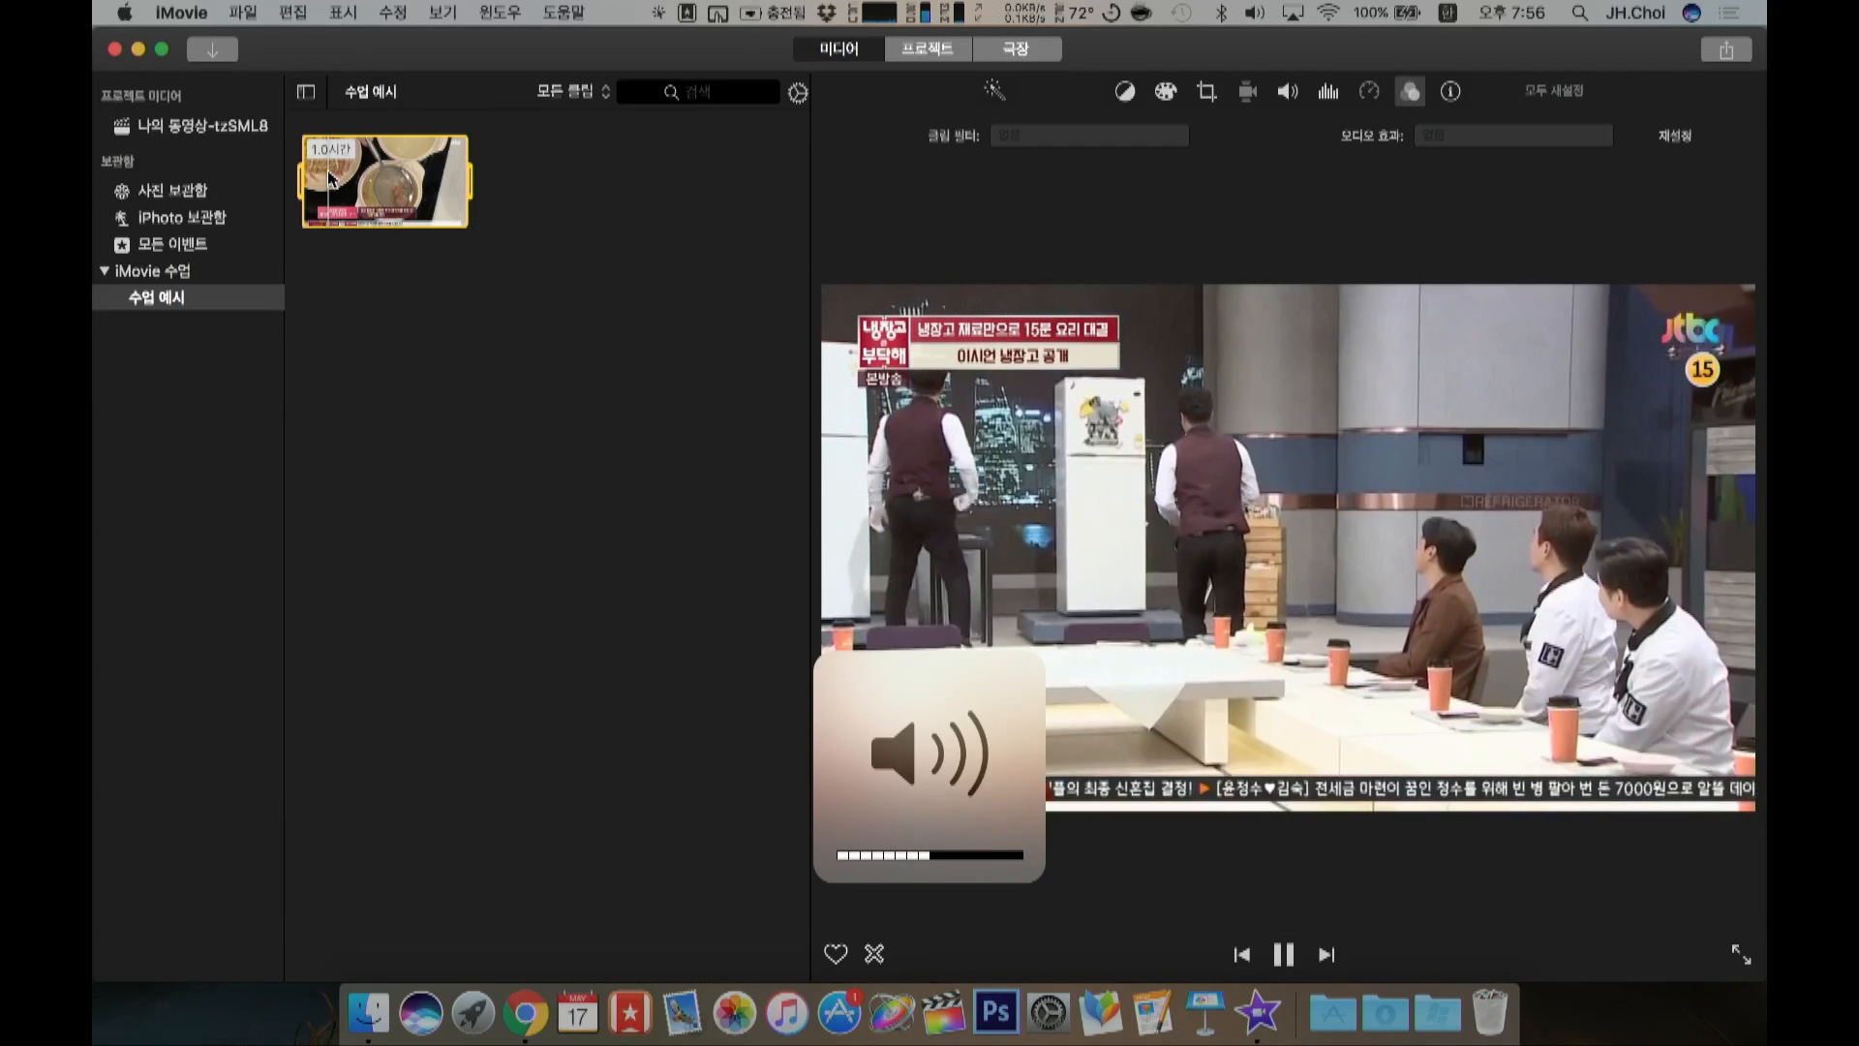
key("space")
key("Right")
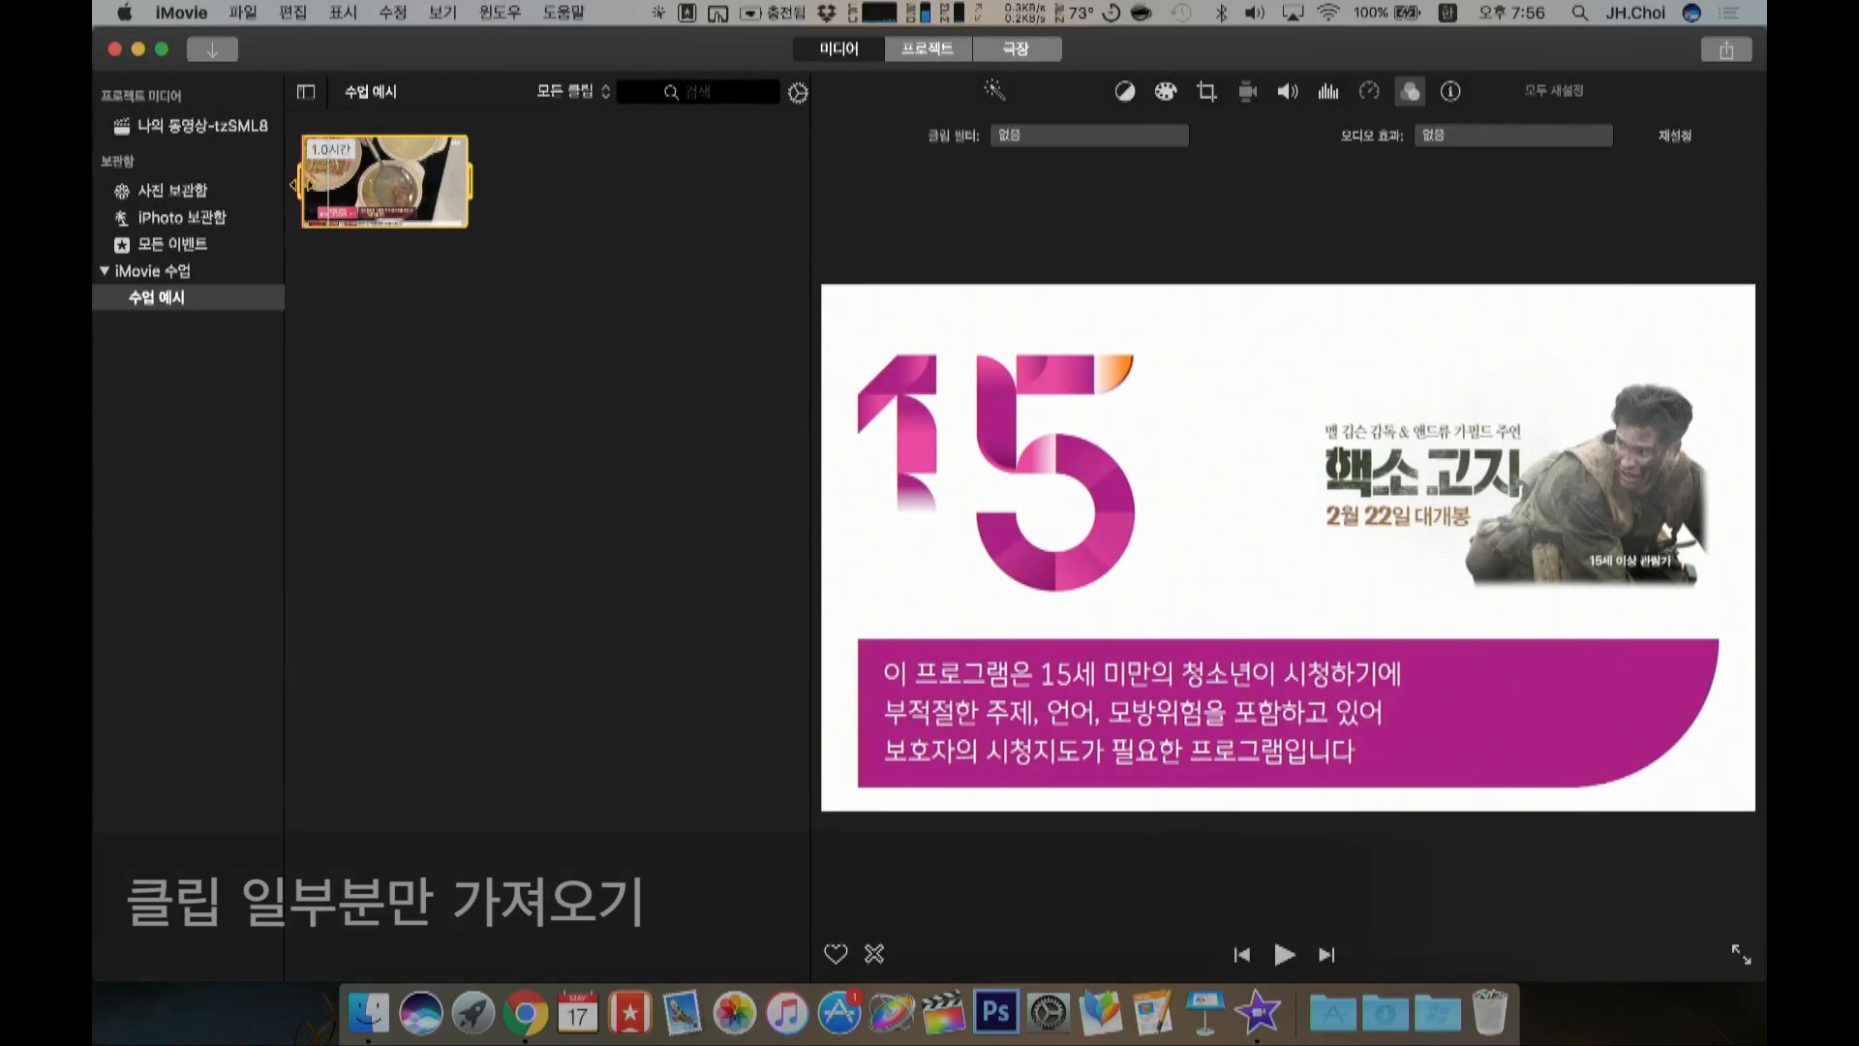
Step: Narrow the TV show clip's selected range to a short middle portion and play that portion
left_click_drag(300, 184, 346, 184)
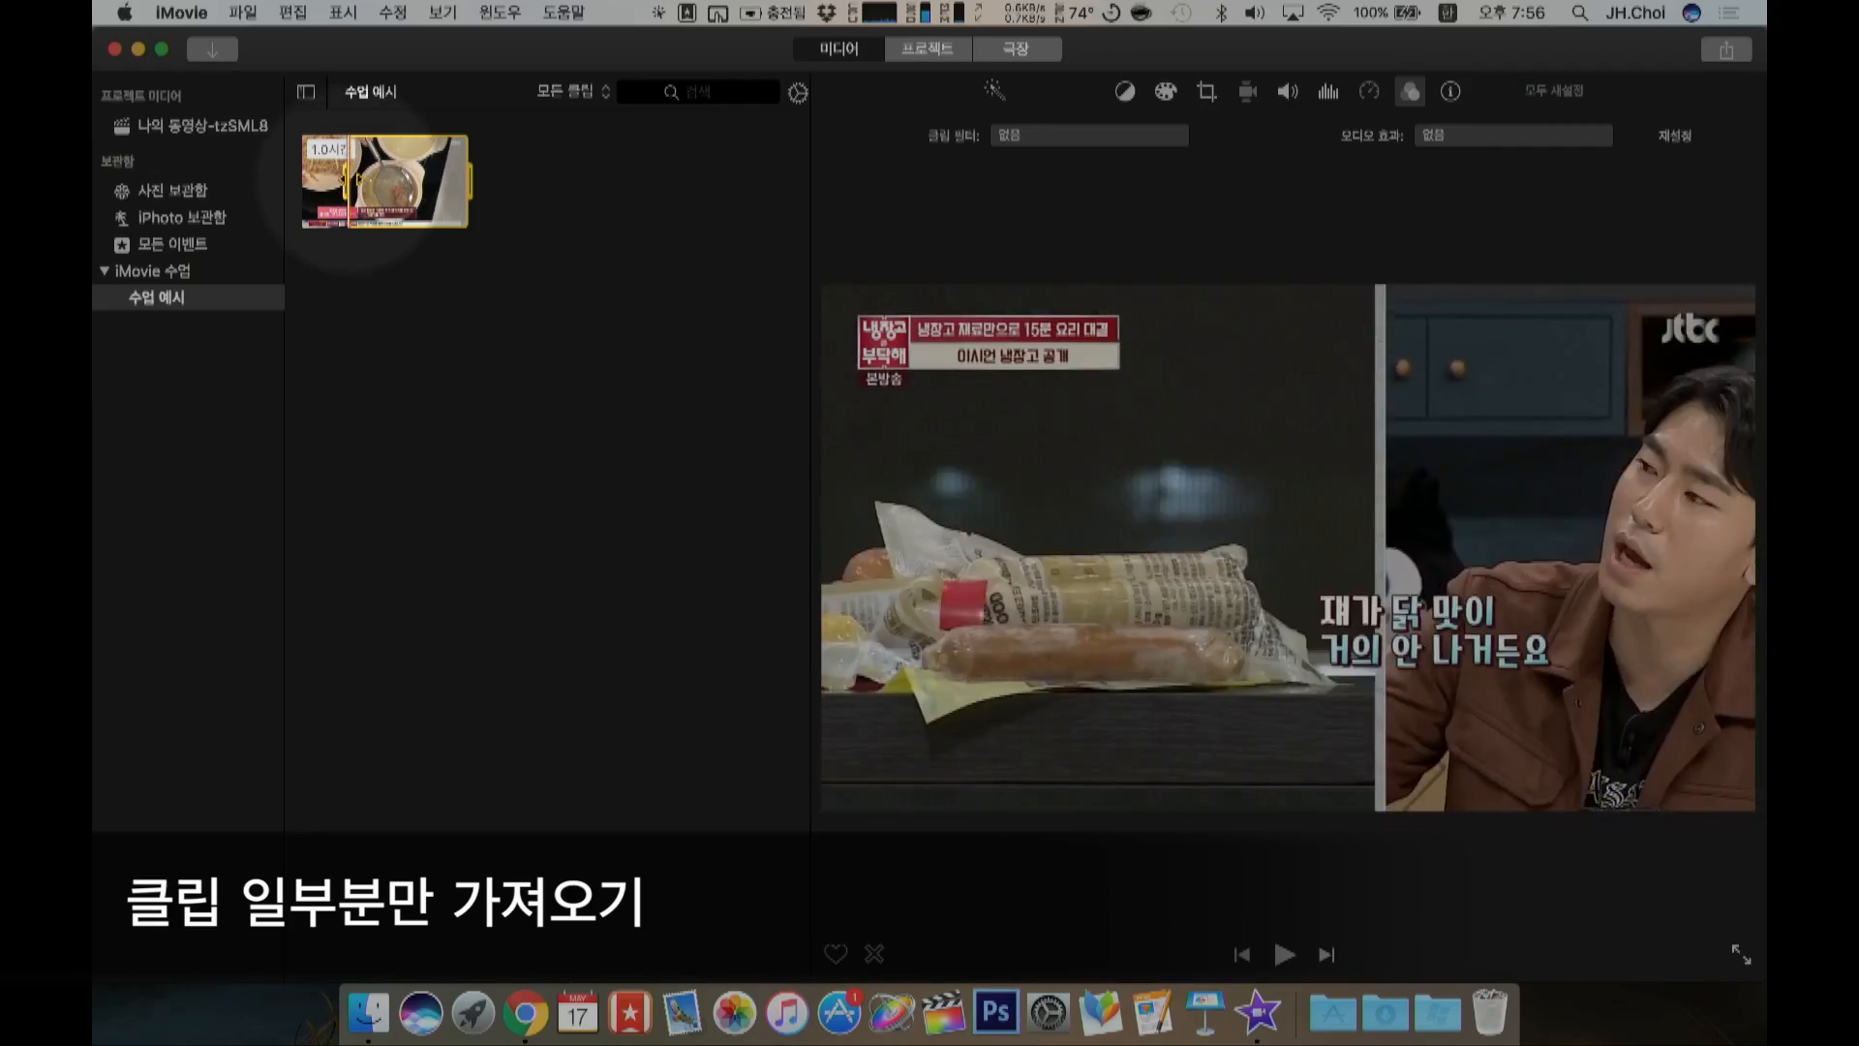
left_click_drag(468, 184, 387, 184)
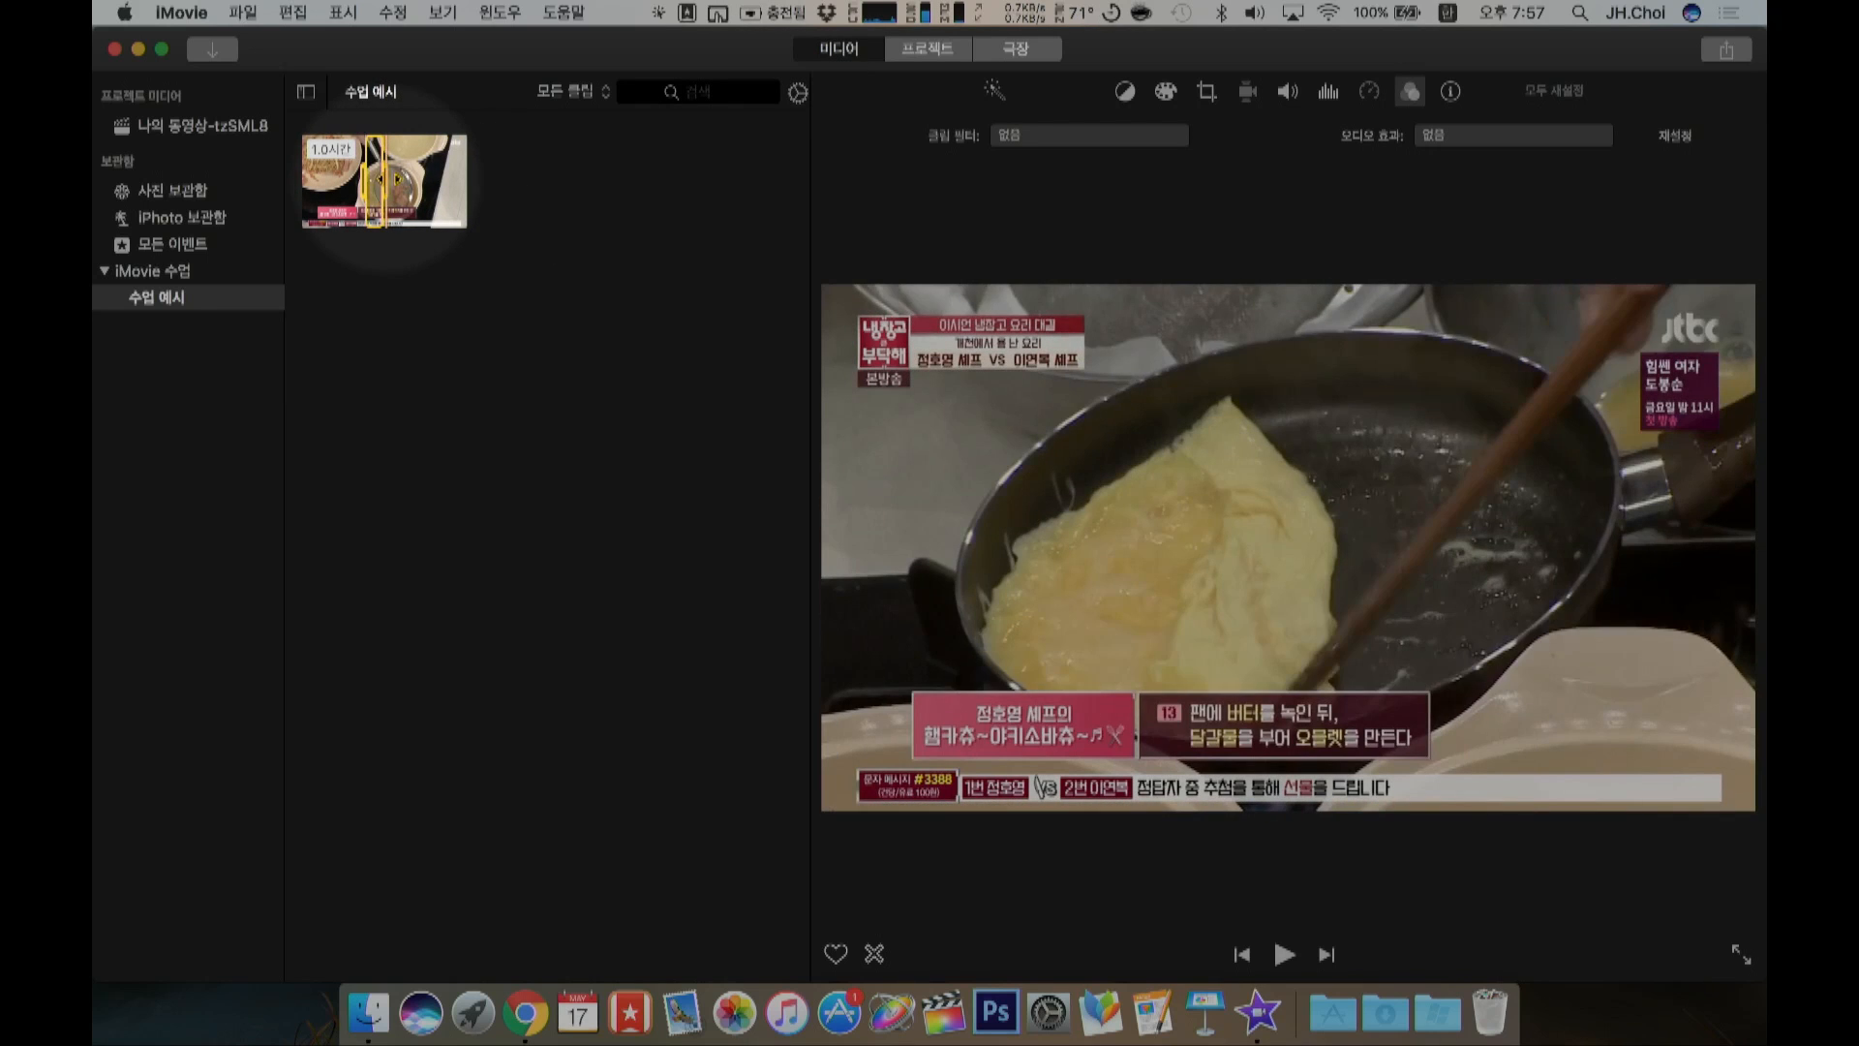
left_click_drag(387, 181, 398, 181)
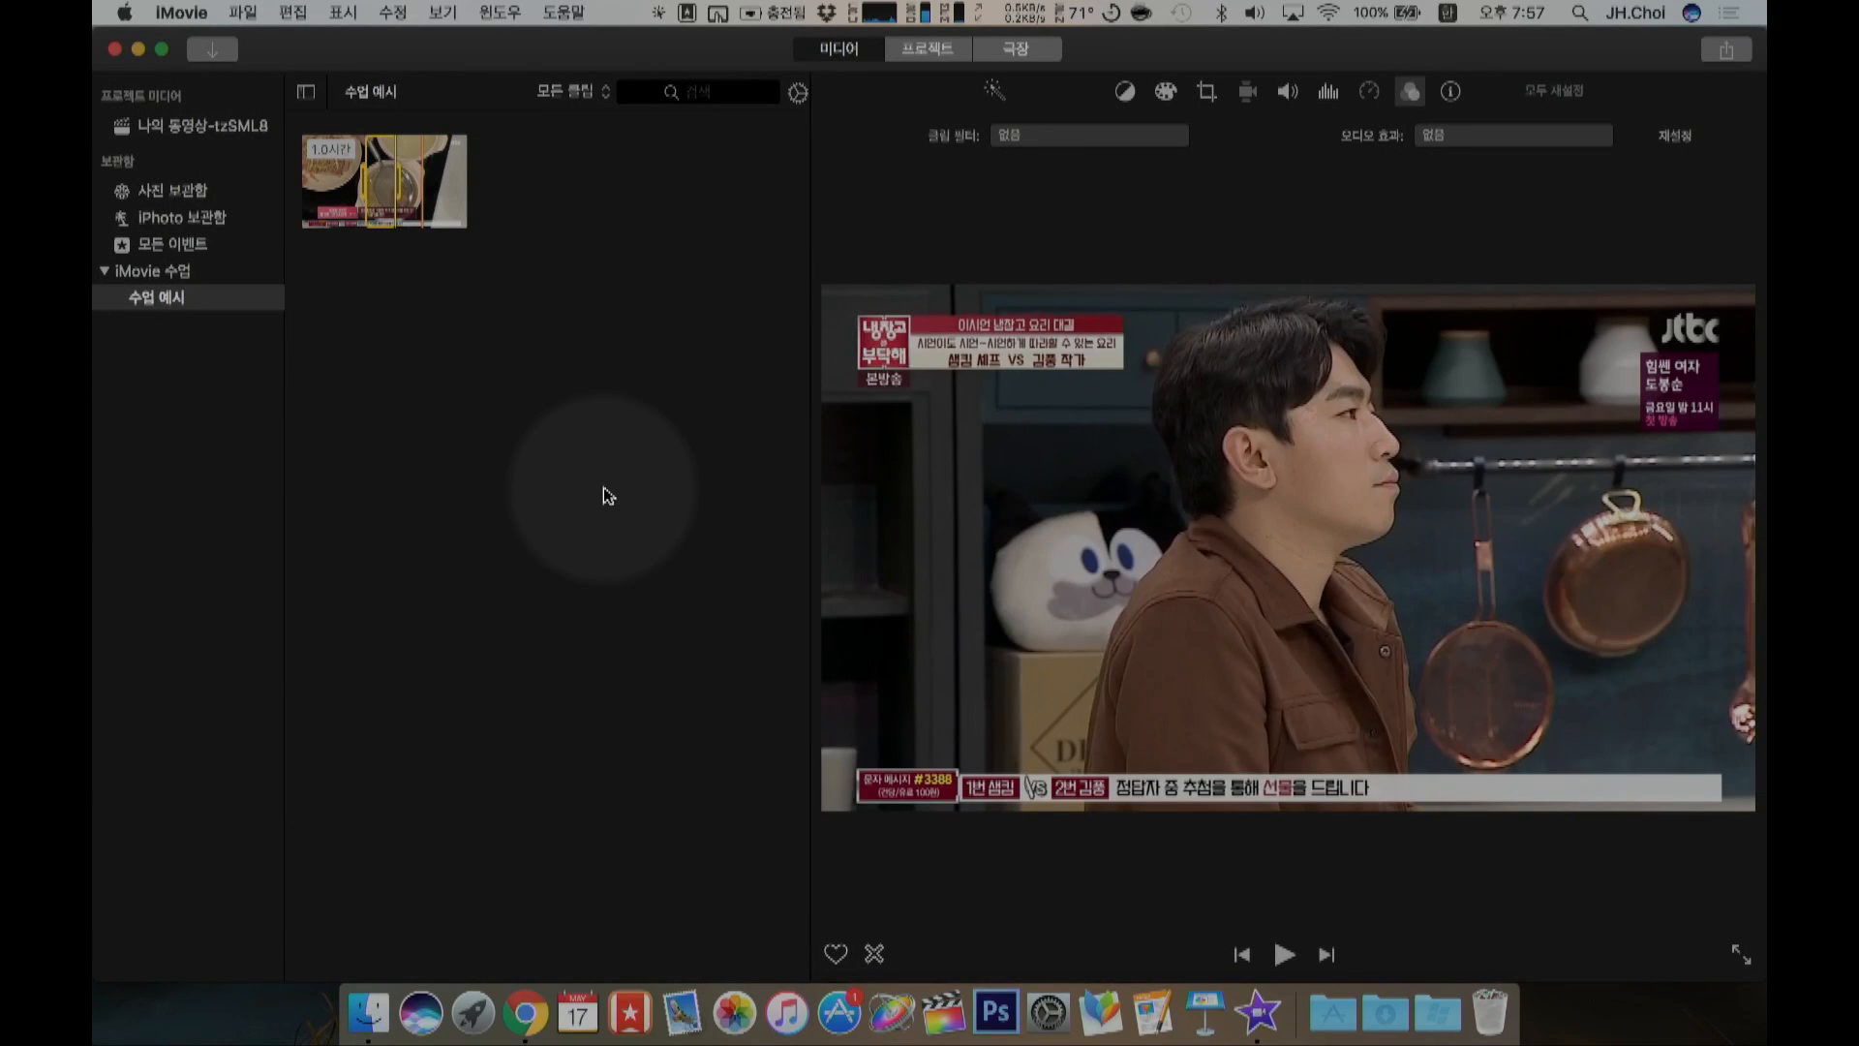
left_click(1284, 953)
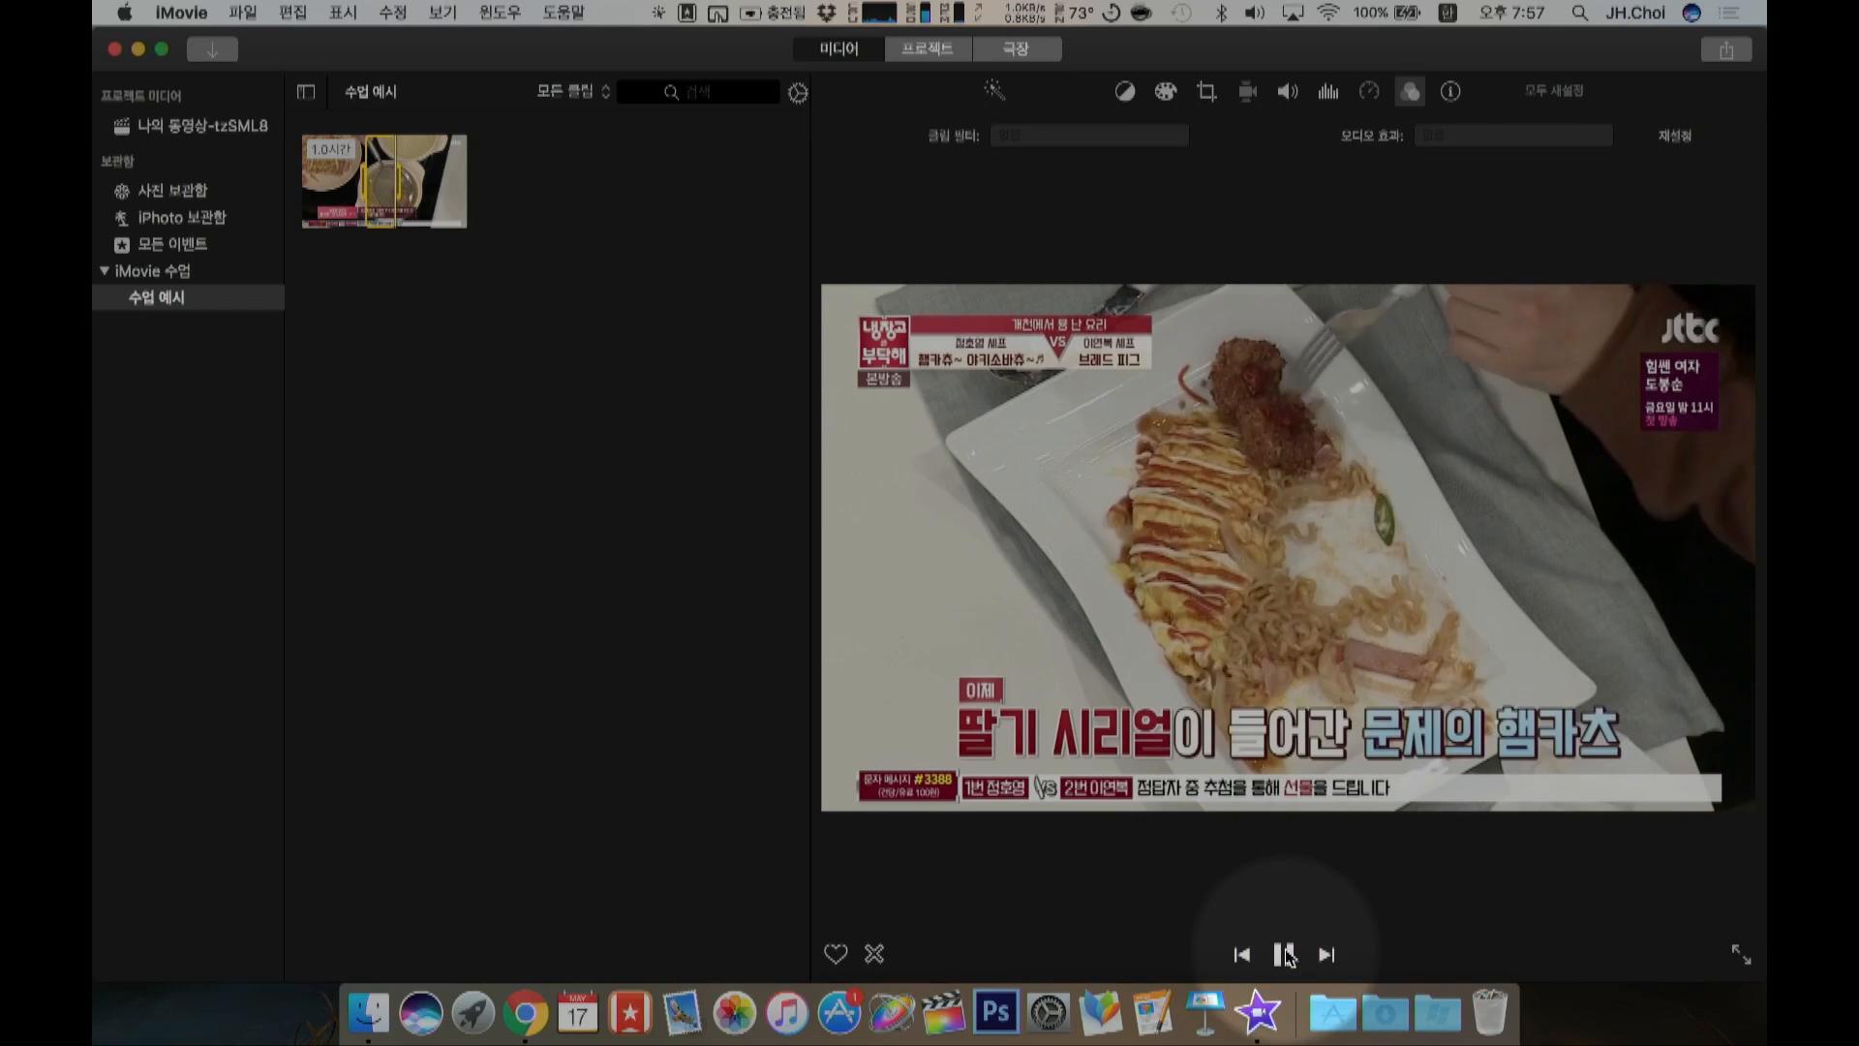
key("space")
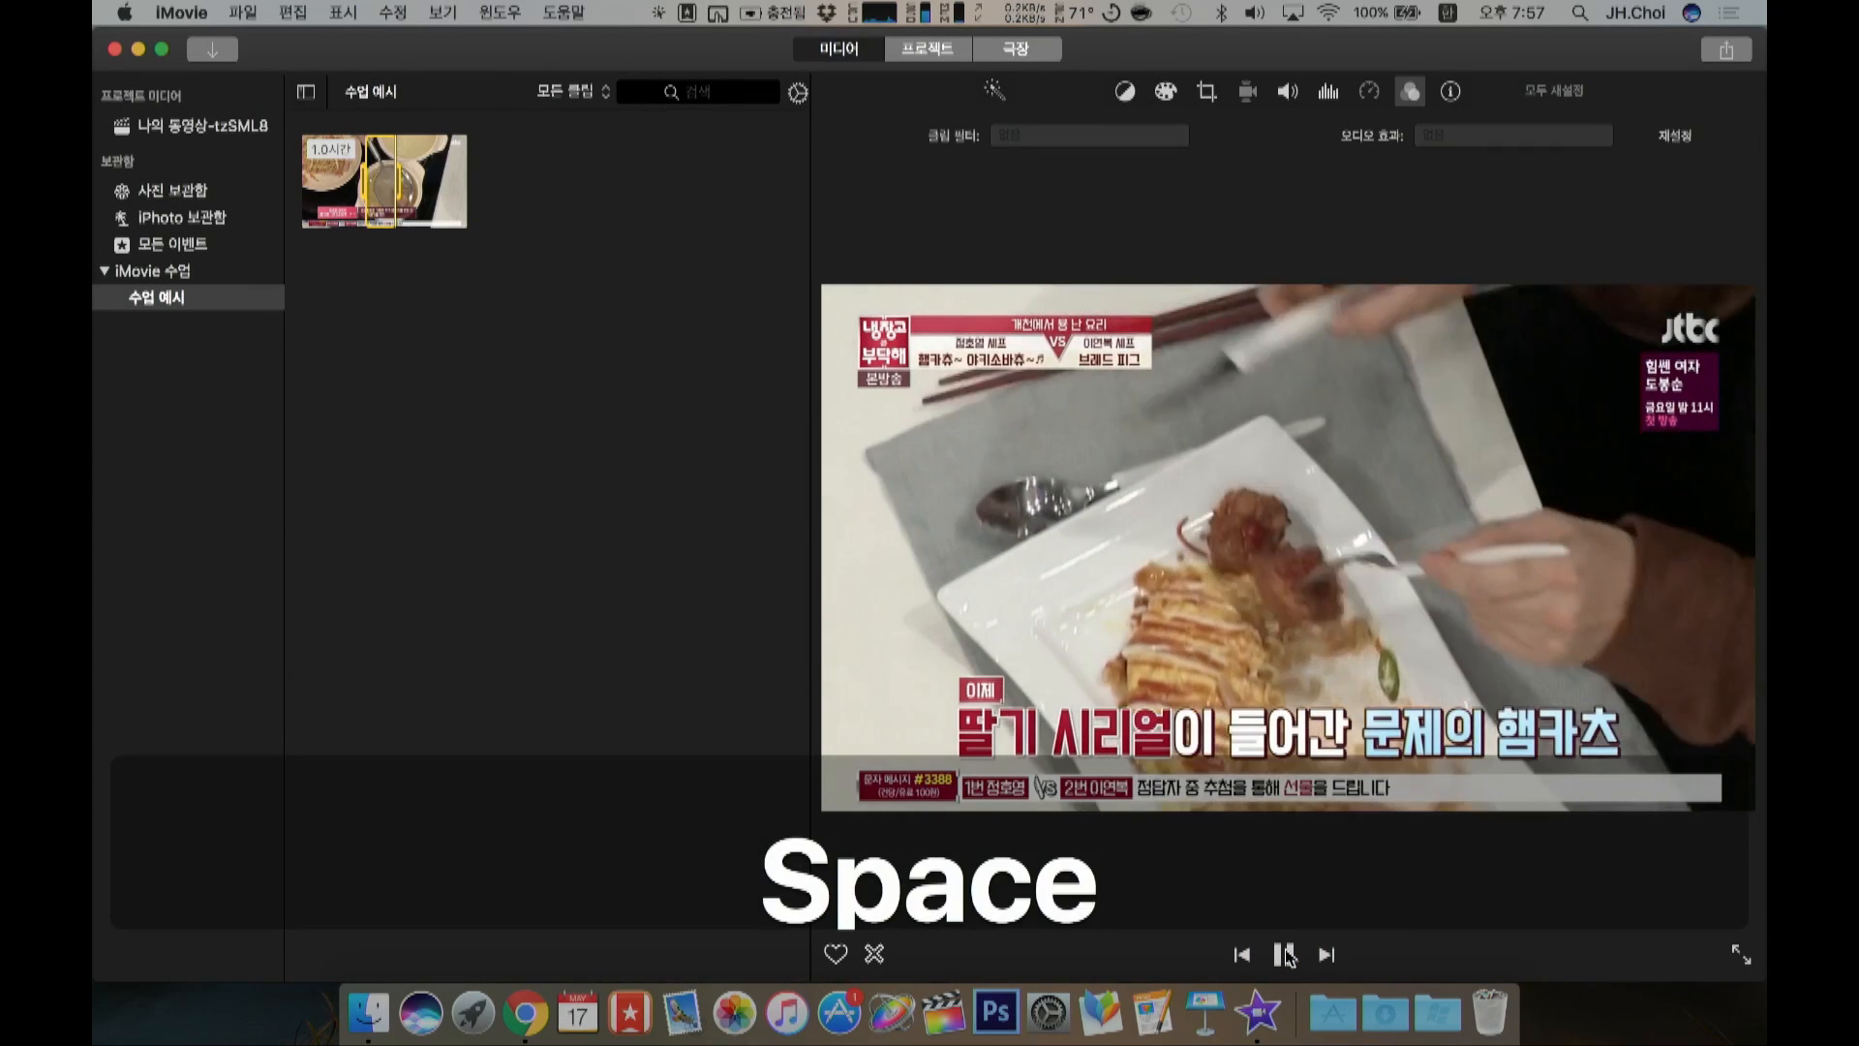
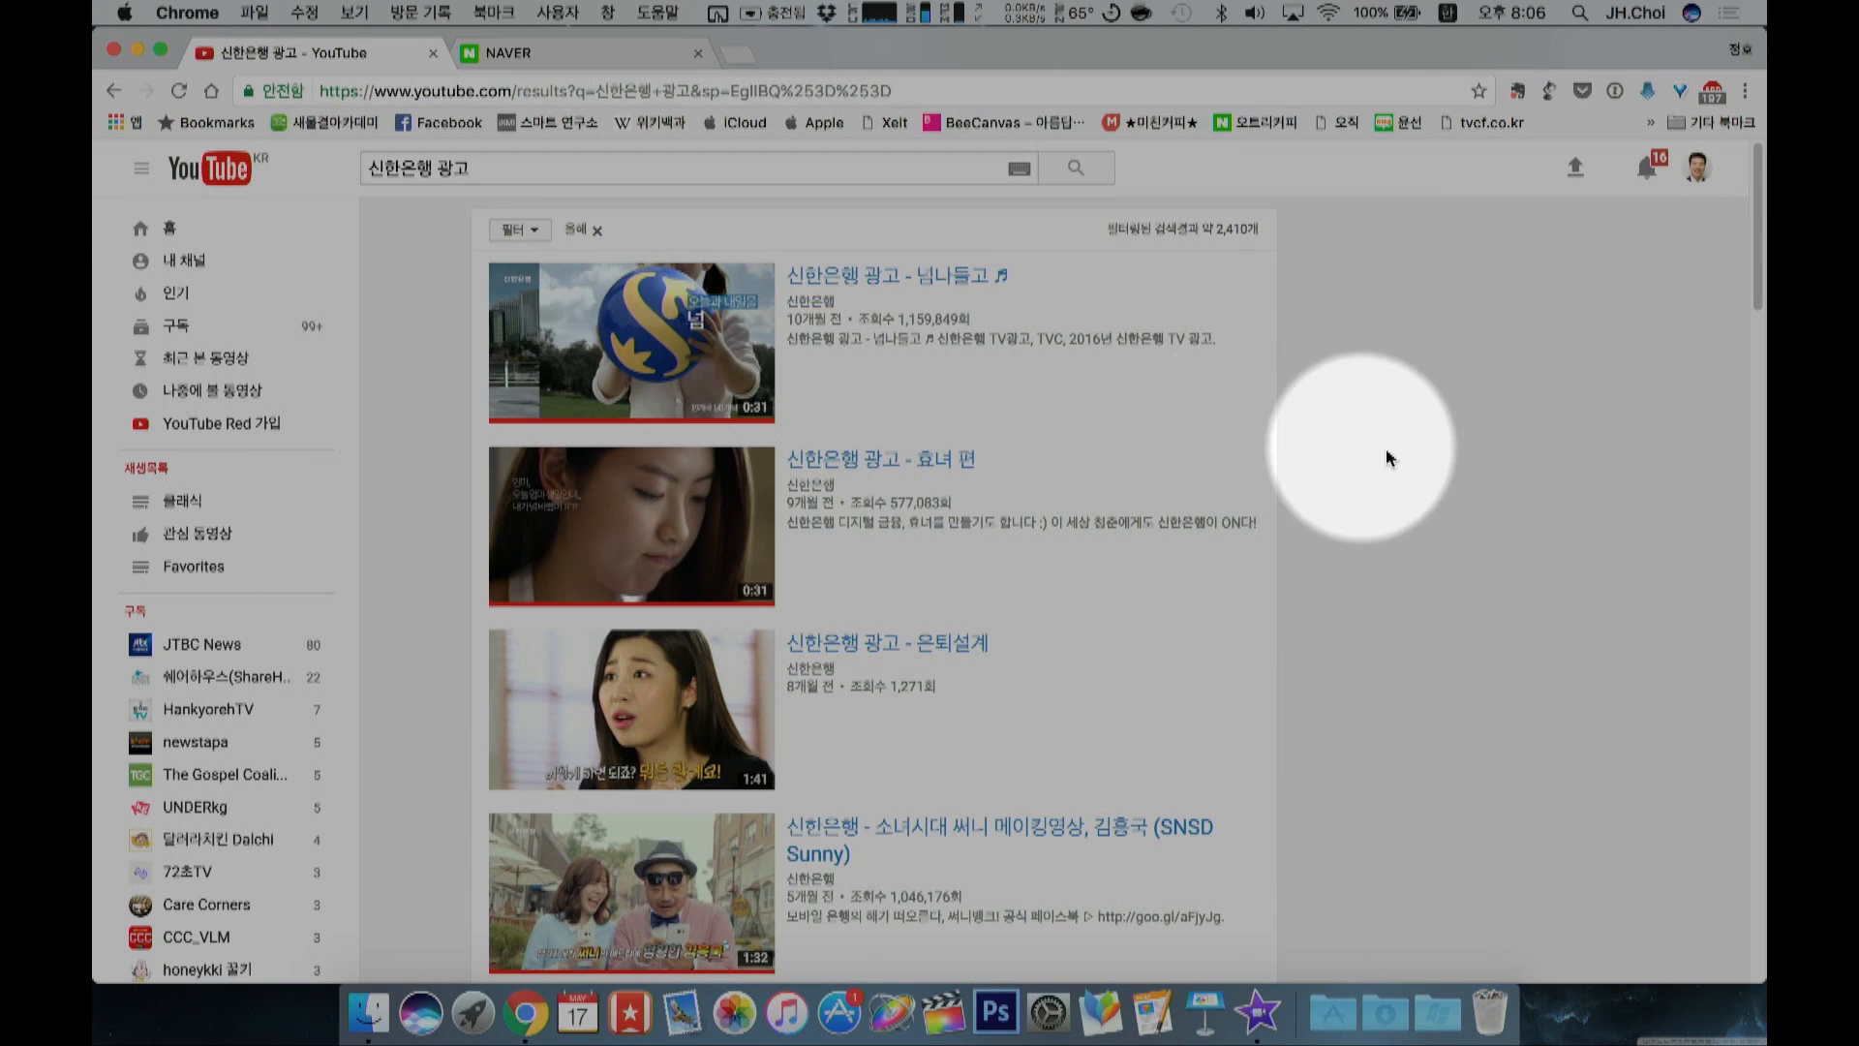
Step: In Chrome, open the video "신한은행 - 소녀시대 써니 메이킹영상, 김흥국 (SNSD Sunny)" from the YouTube results for 신한은행 광고
scroll(1203, 456, "down", 3)
scroll(1204, 456, "down", 3)
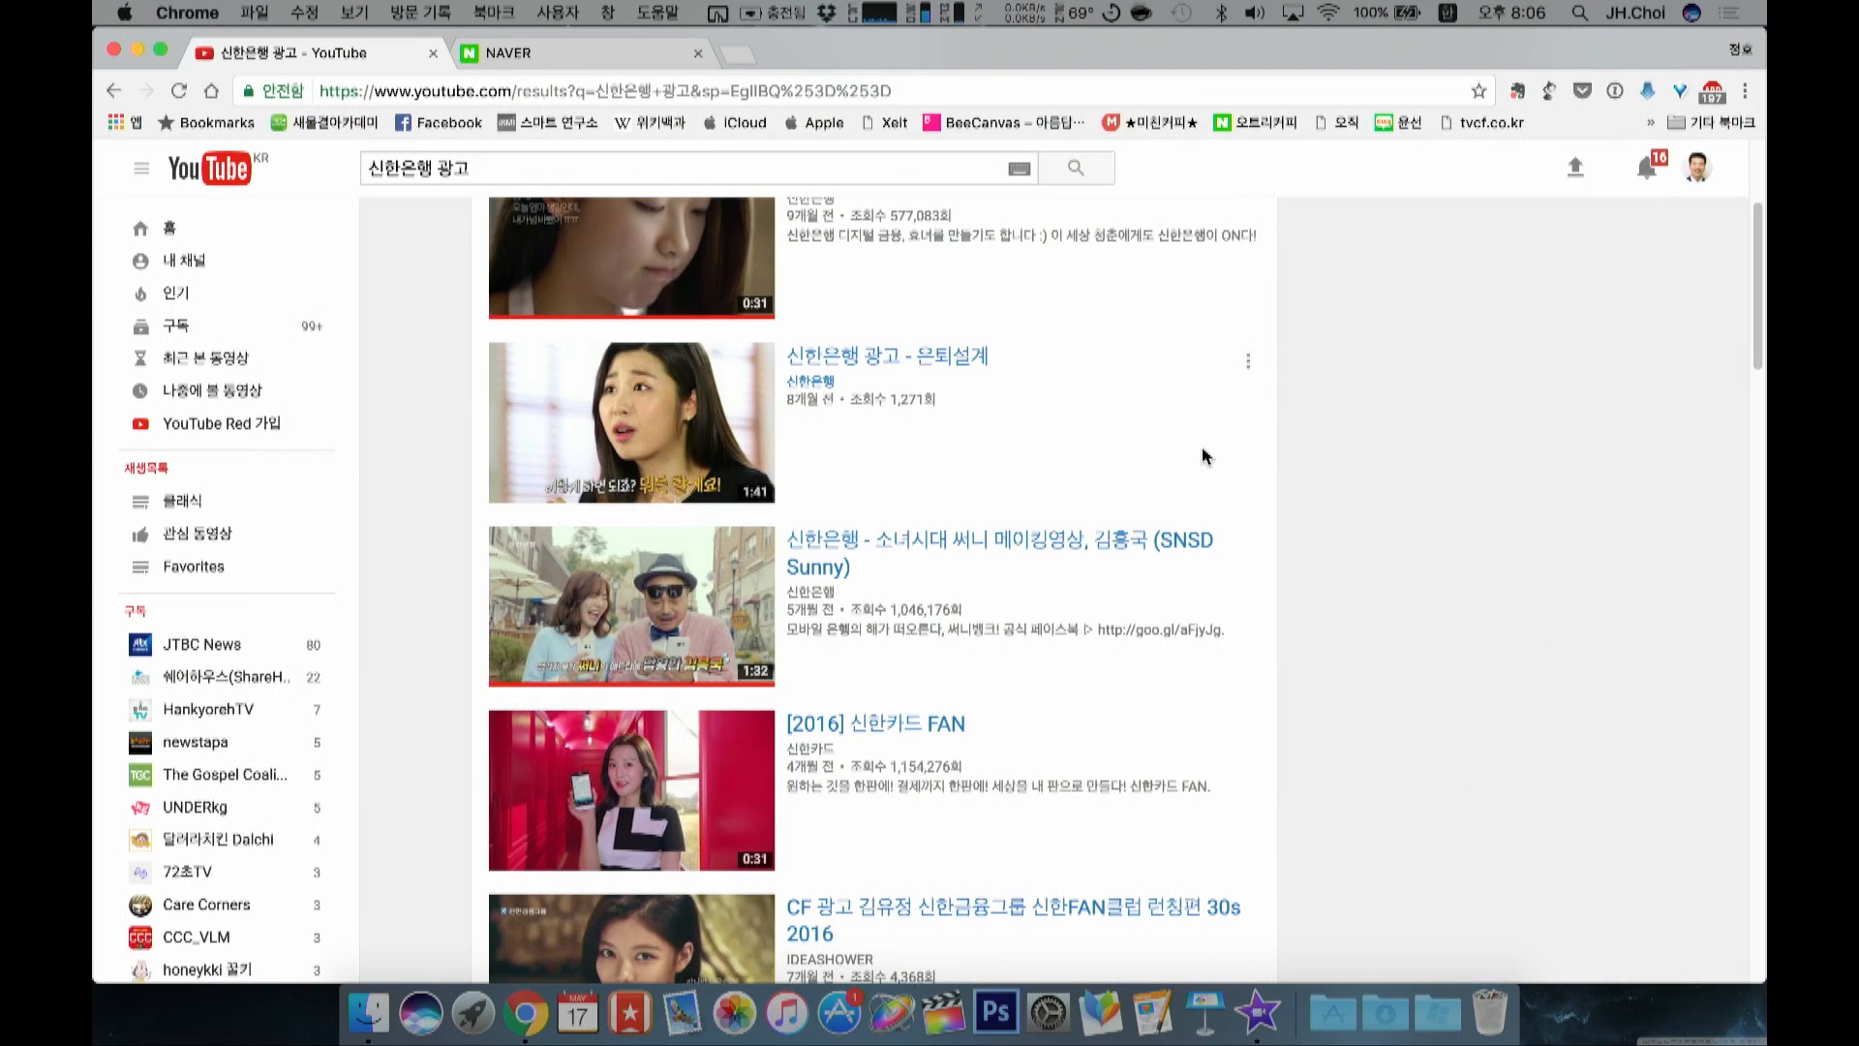
scroll(1203, 456, "down", 2)
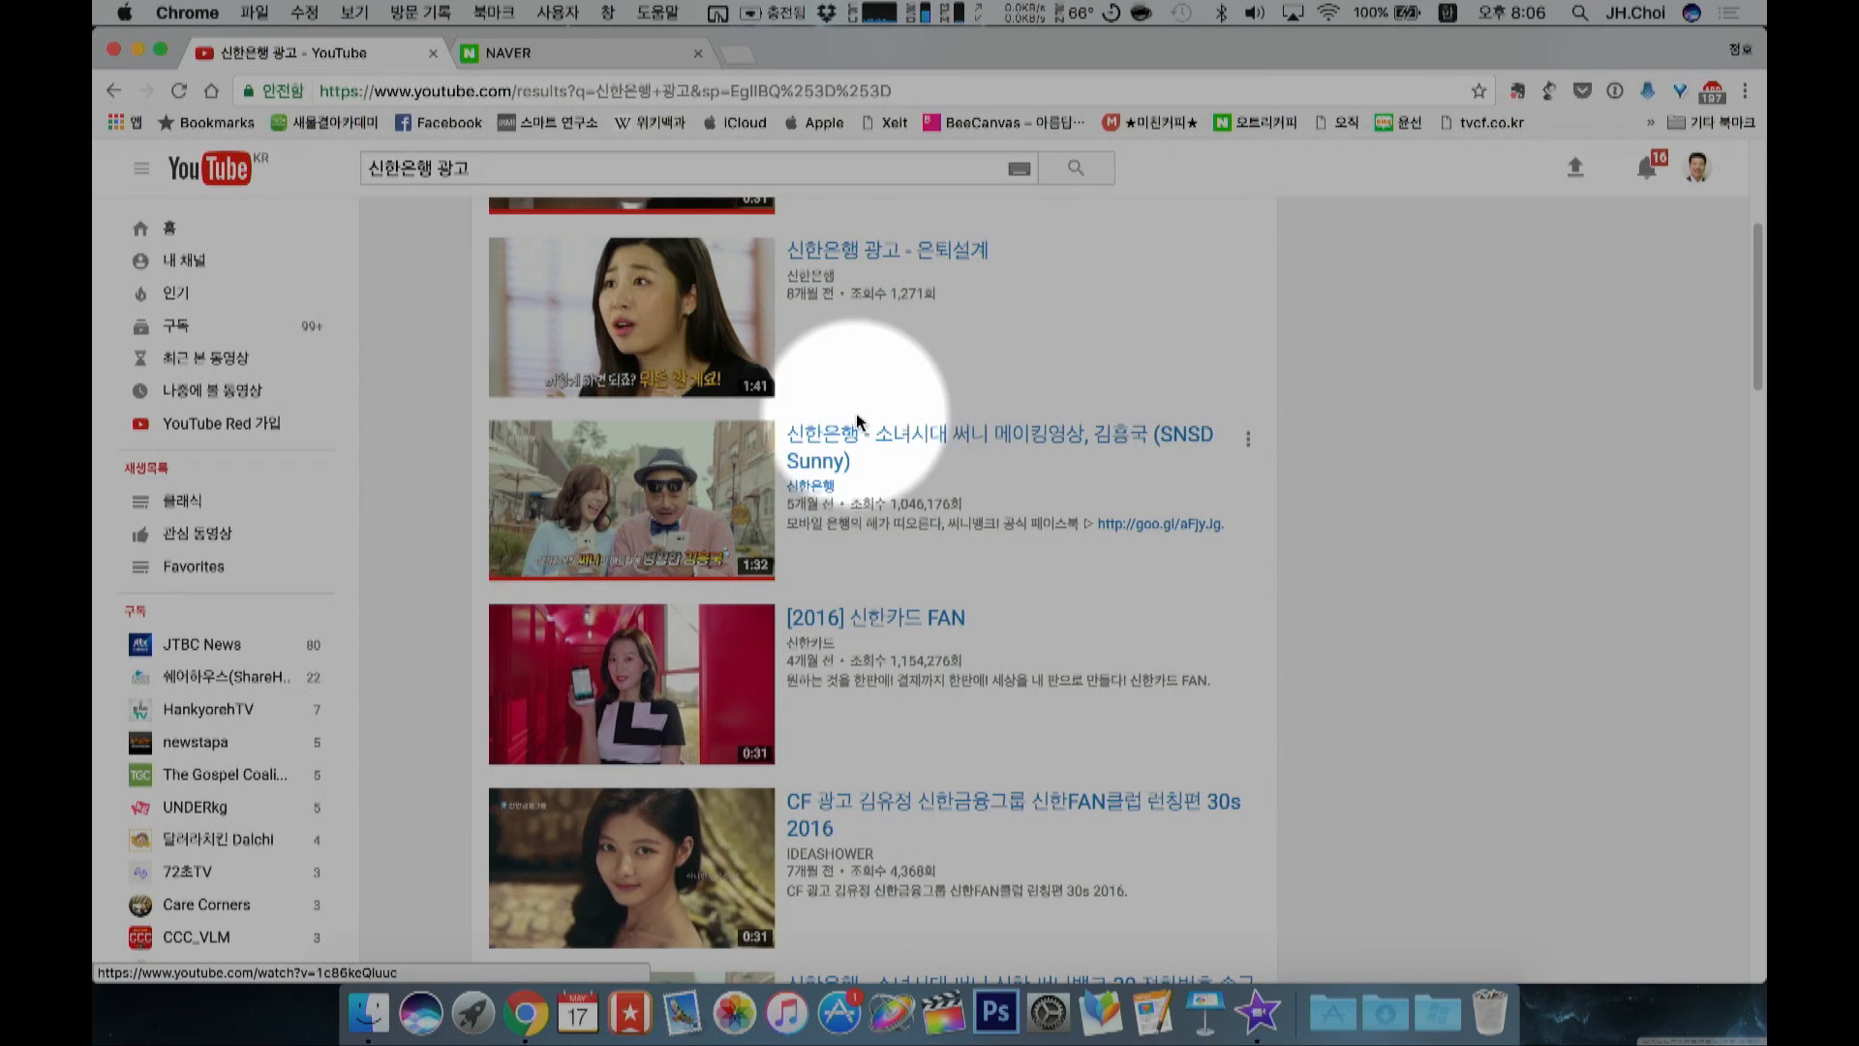
left_click(937, 438)
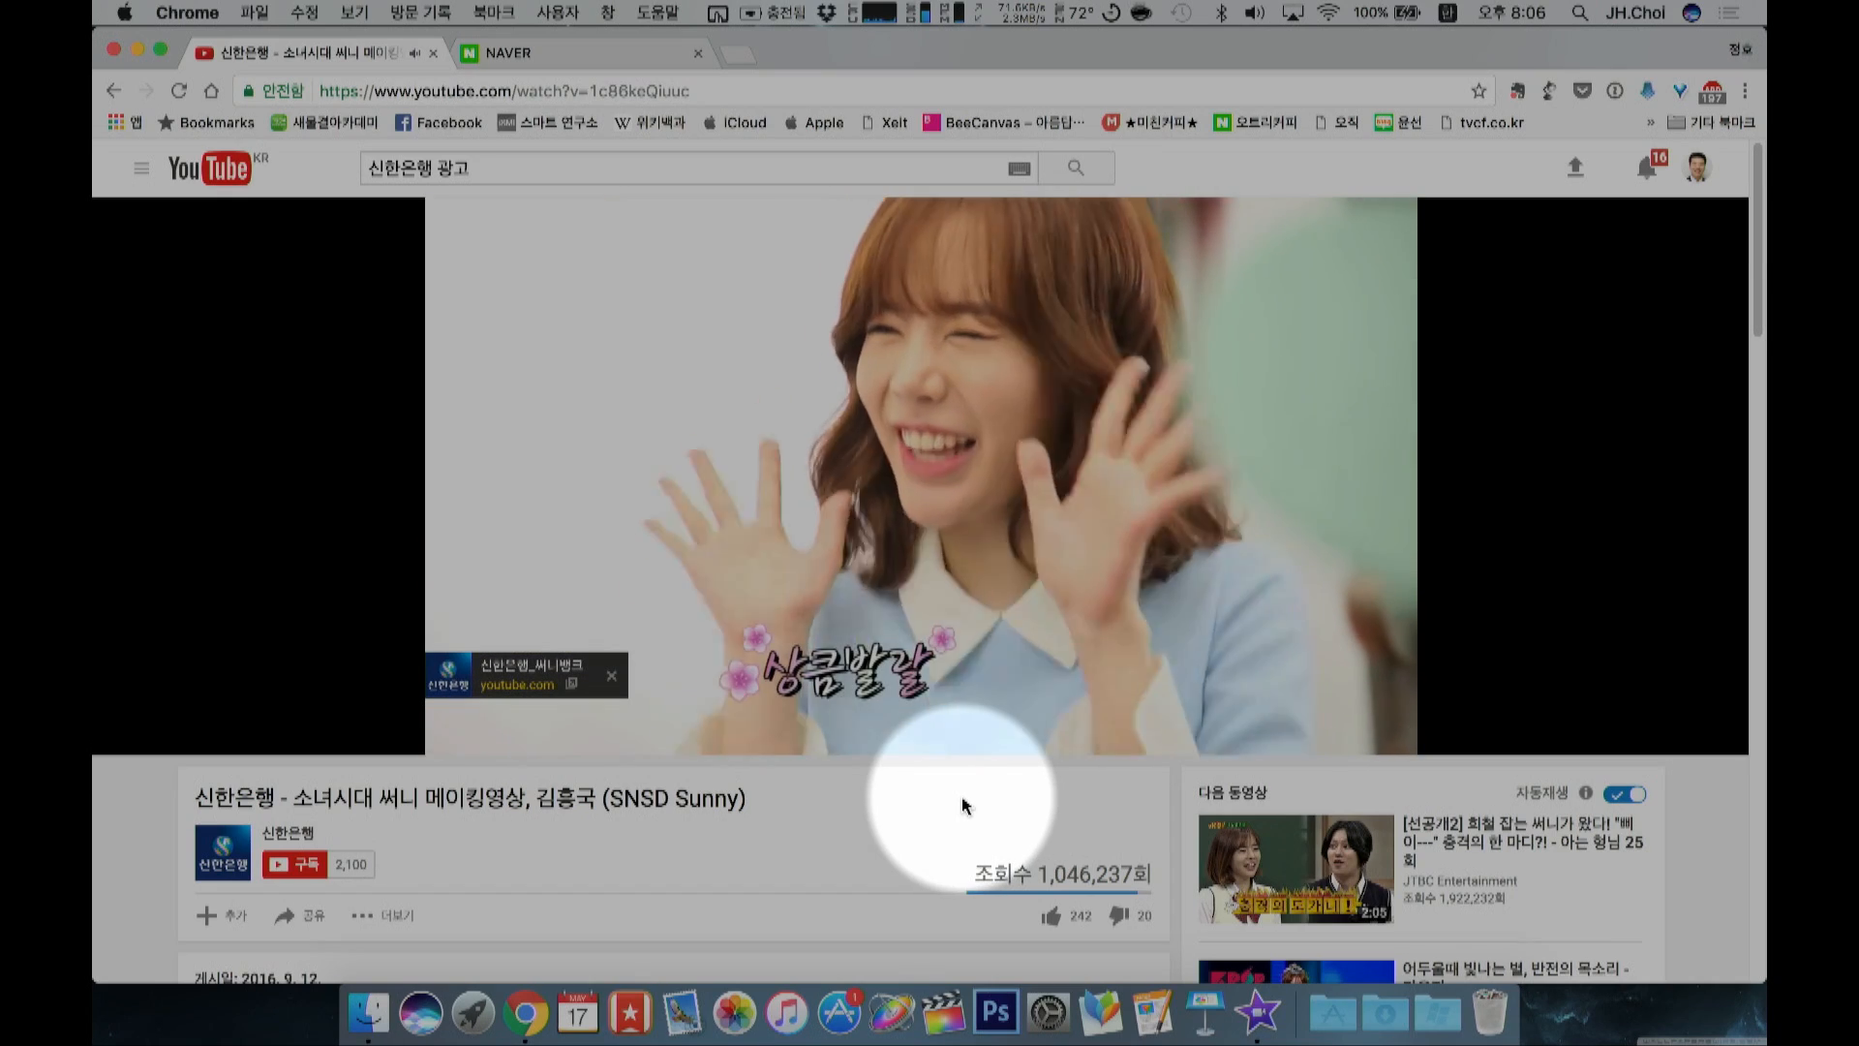
Step: Pause the YouTube video and copy its share link
scroll(963, 803, "down", 5)
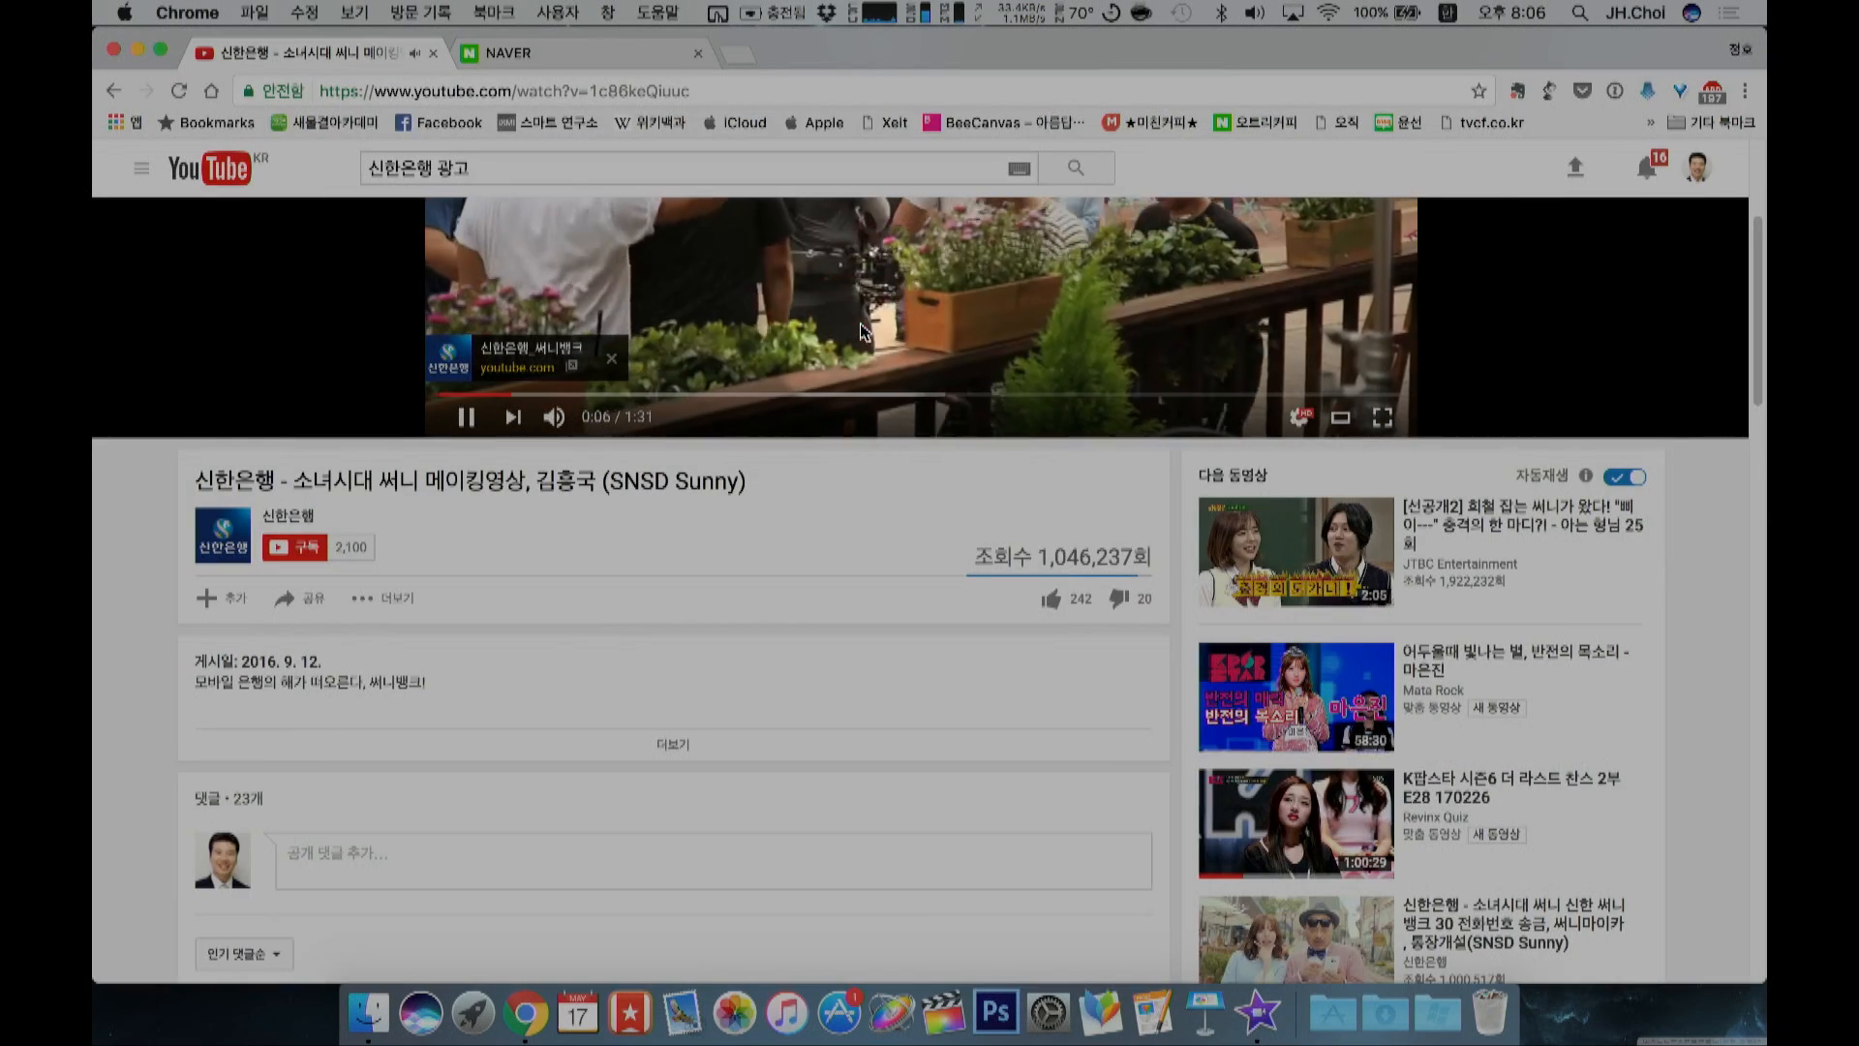
left_click(860, 327)
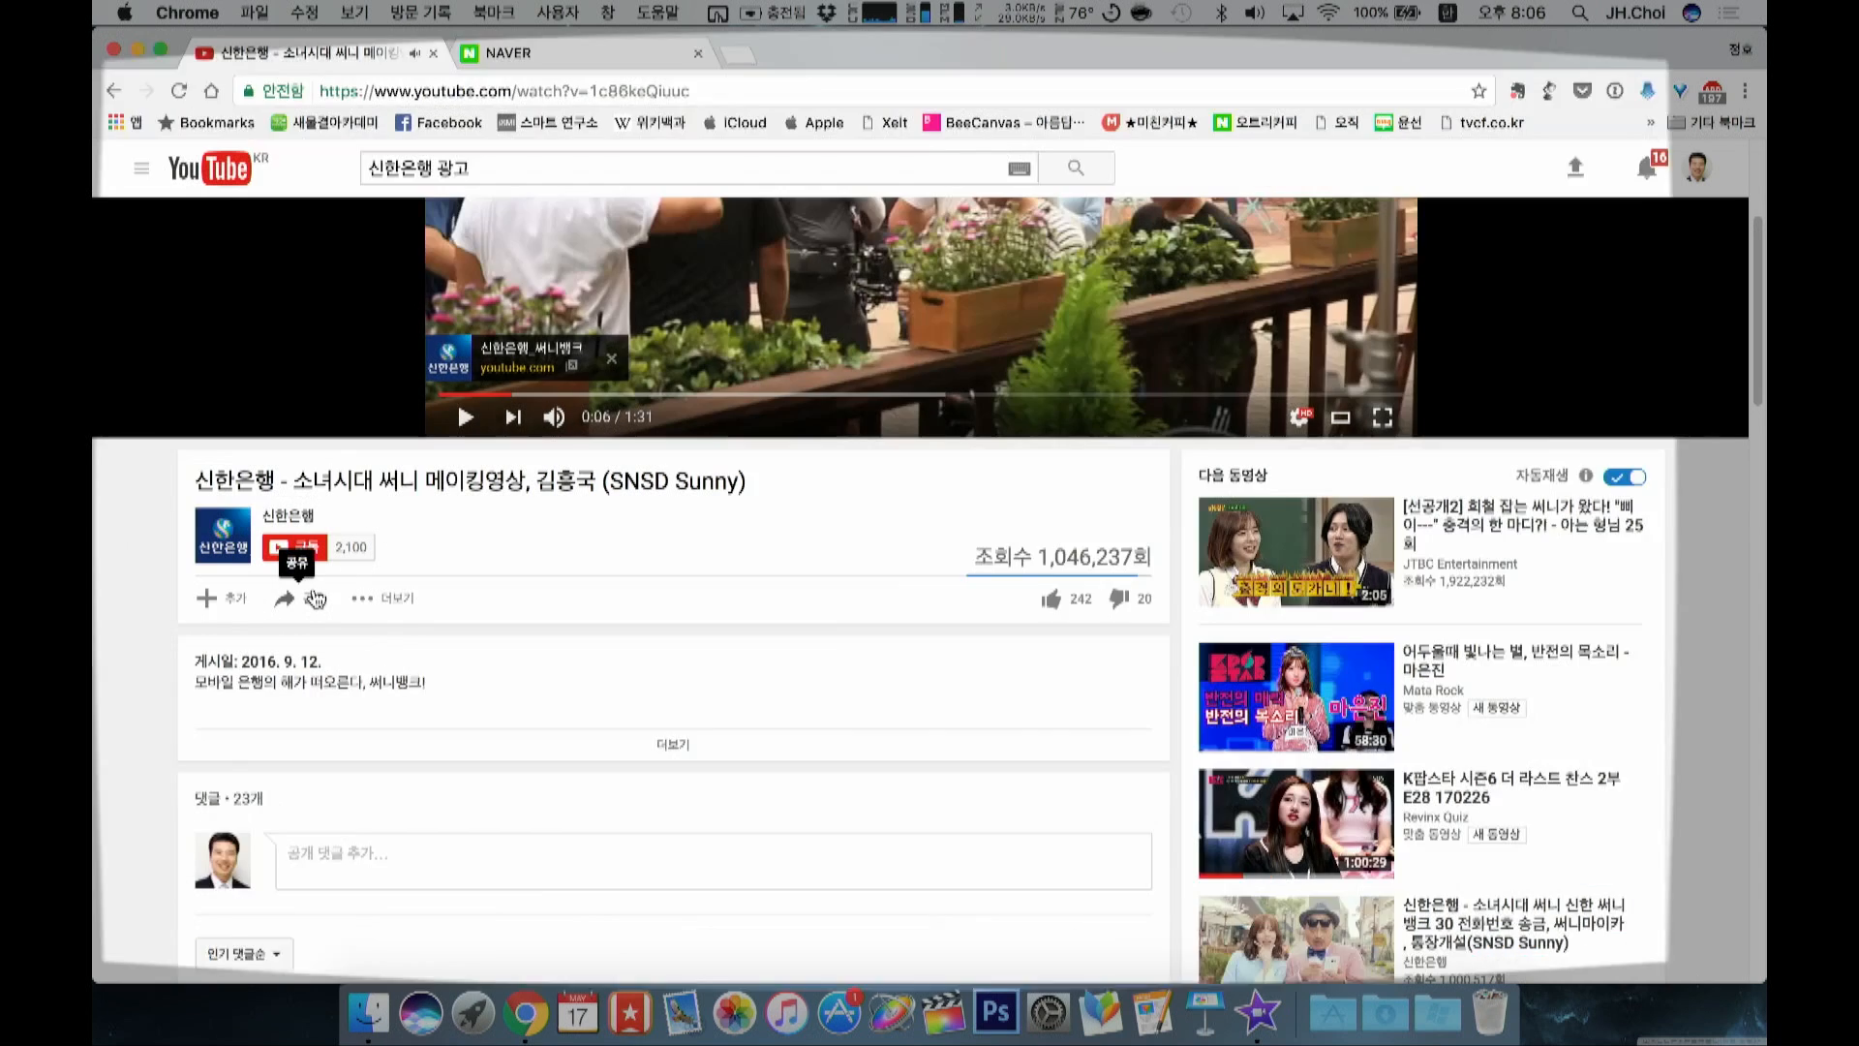
left_click(313, 597)
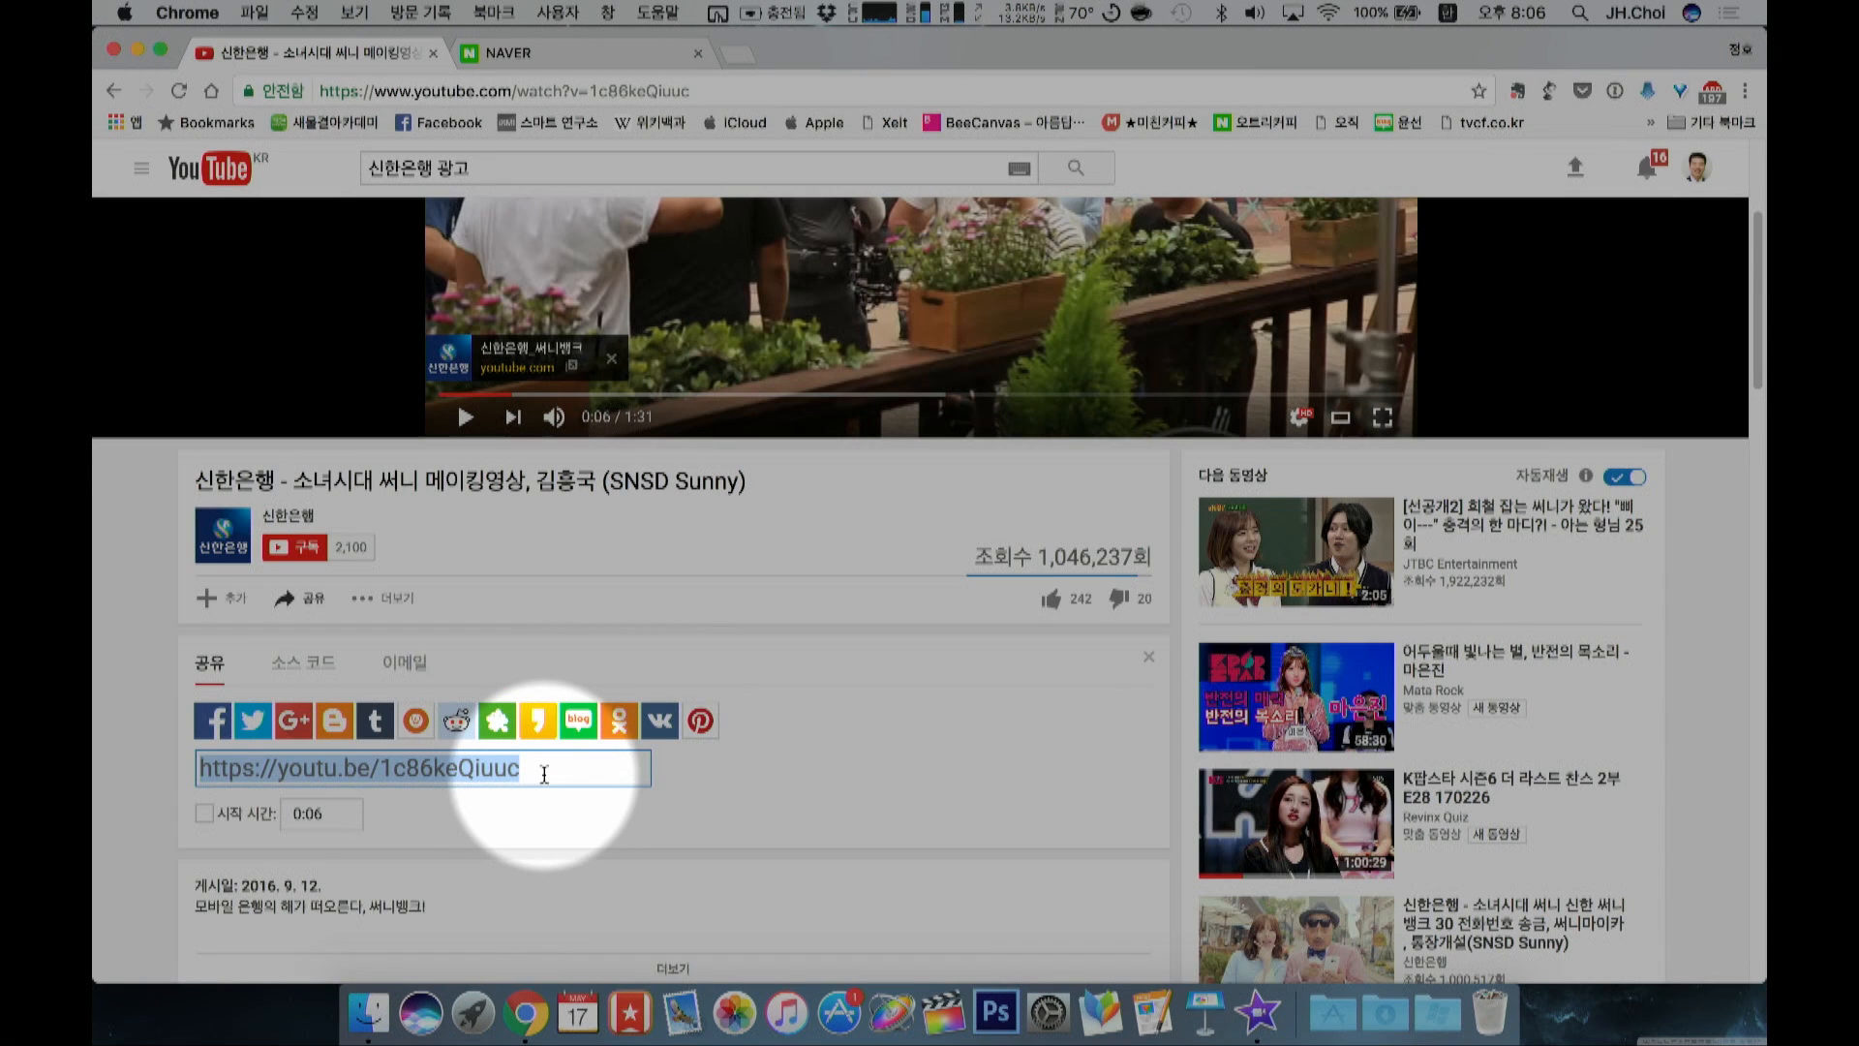
left_click(544, 773)
key("super+c")
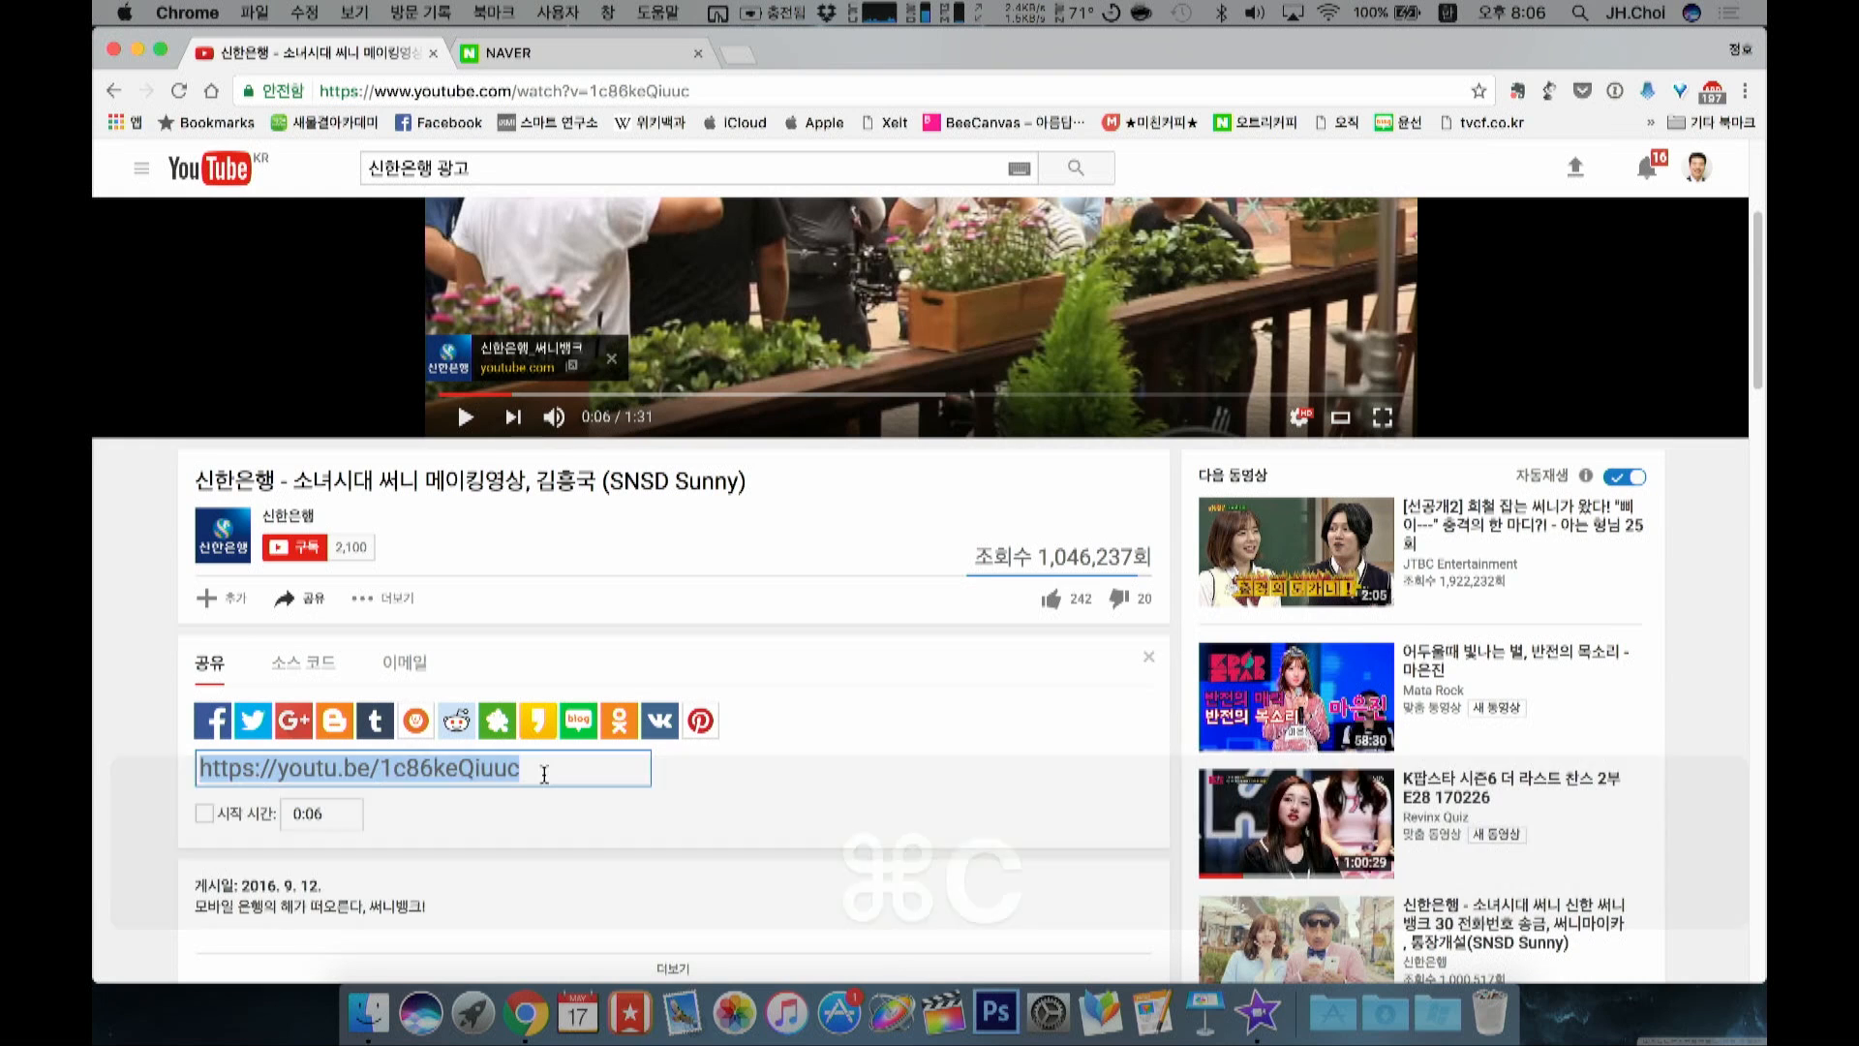
Step: Launch 4K Video Downloader from the Media app folder and move its window so the video's share link stays visible
key("F4")
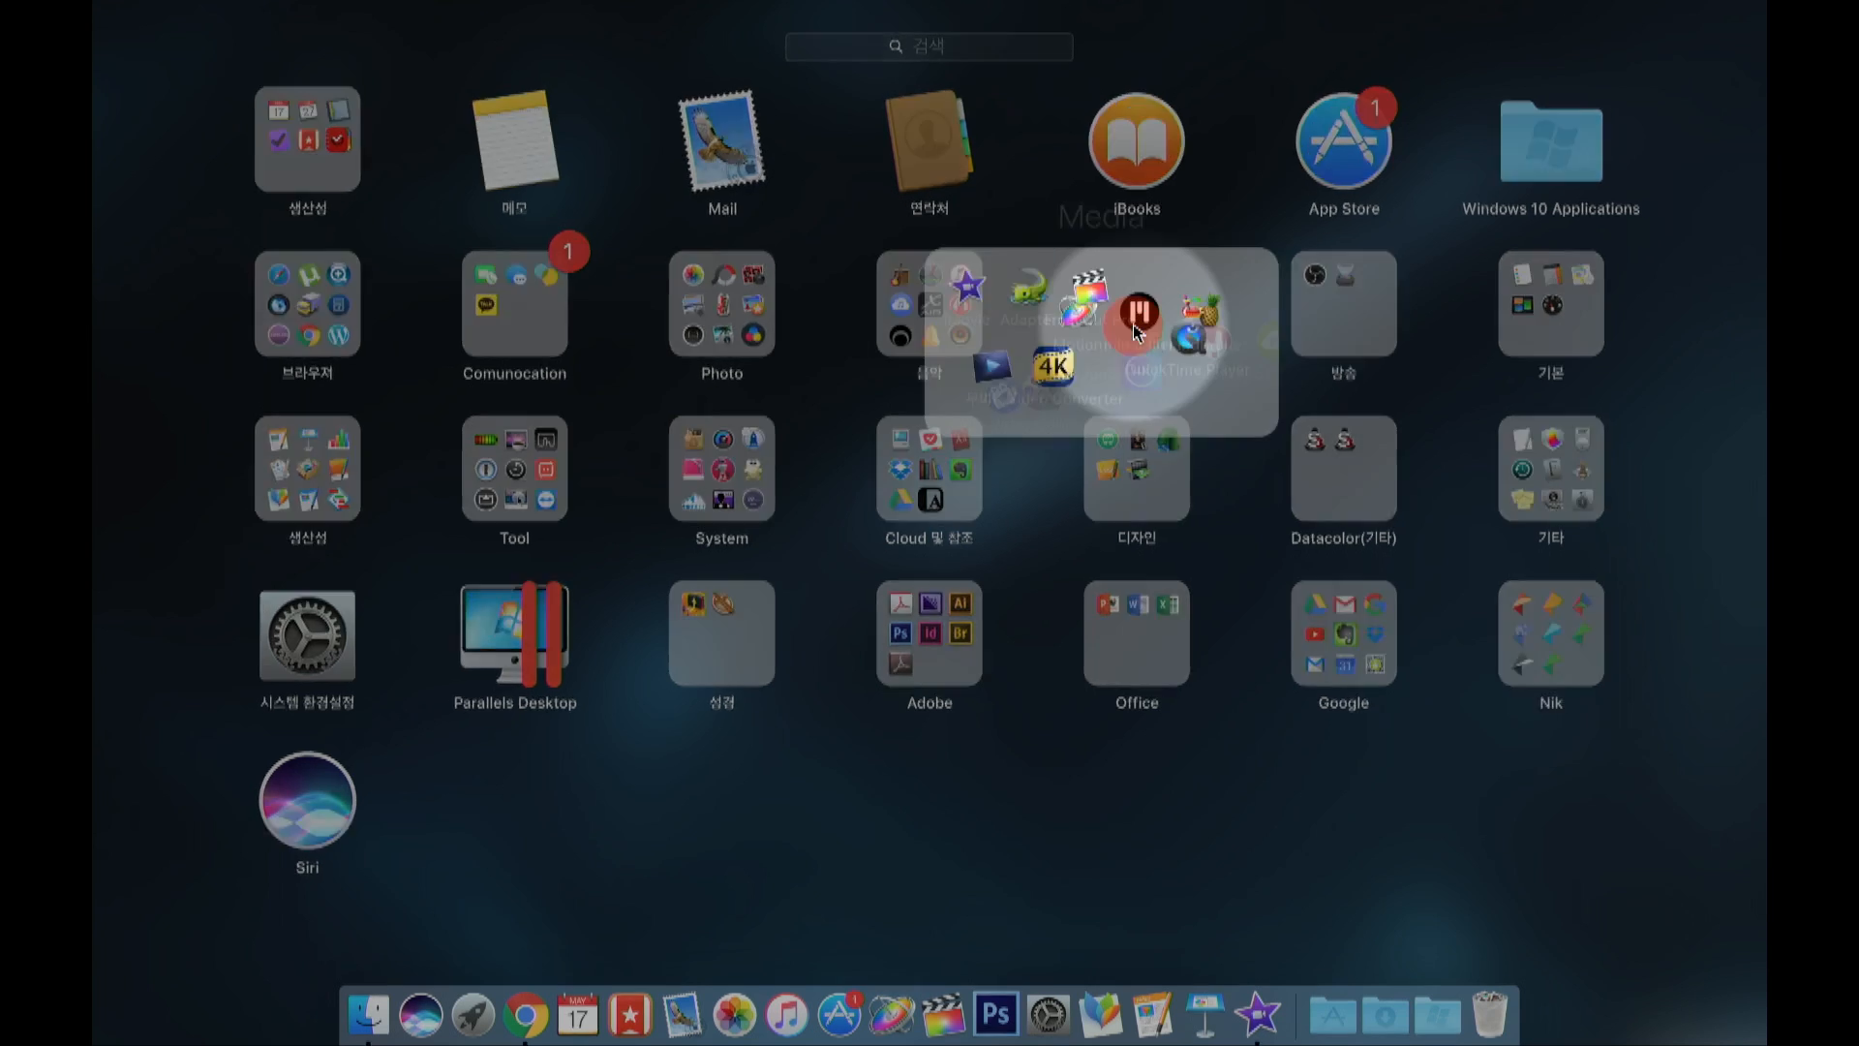
left_click(1137, 330)
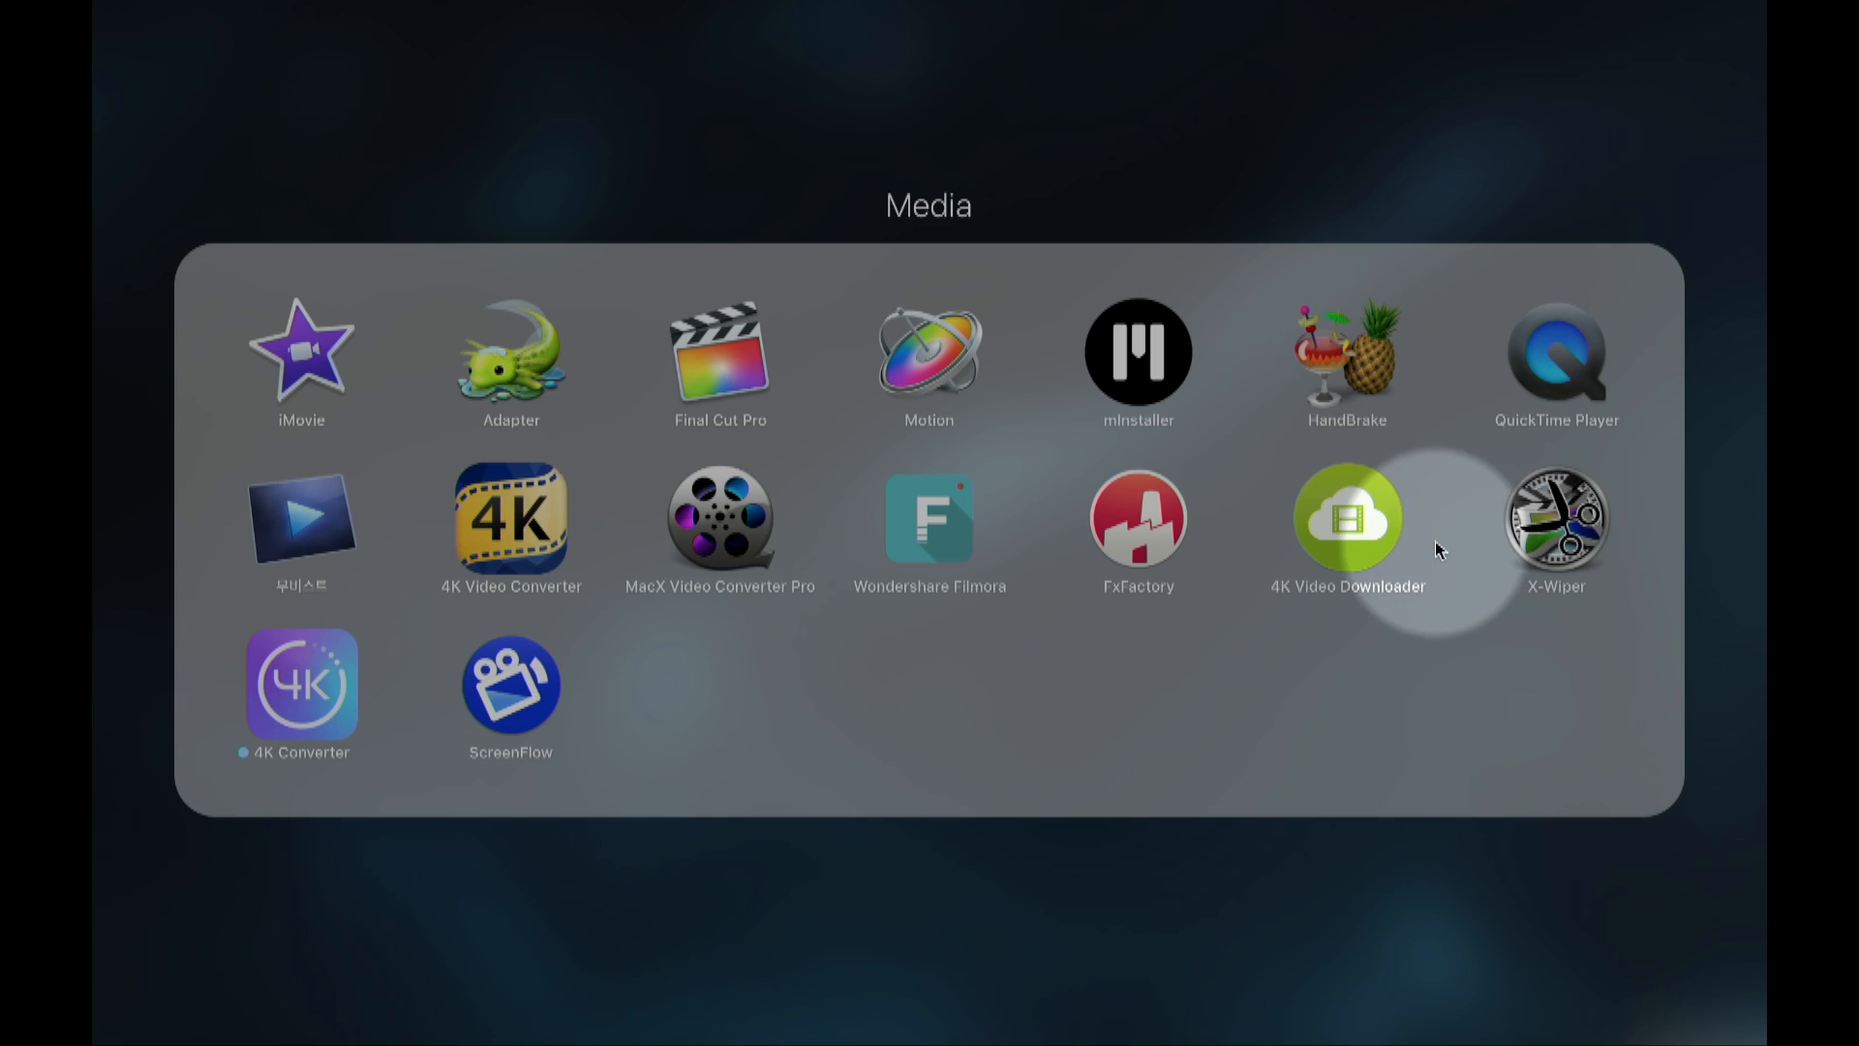
left_click(1352, 526)
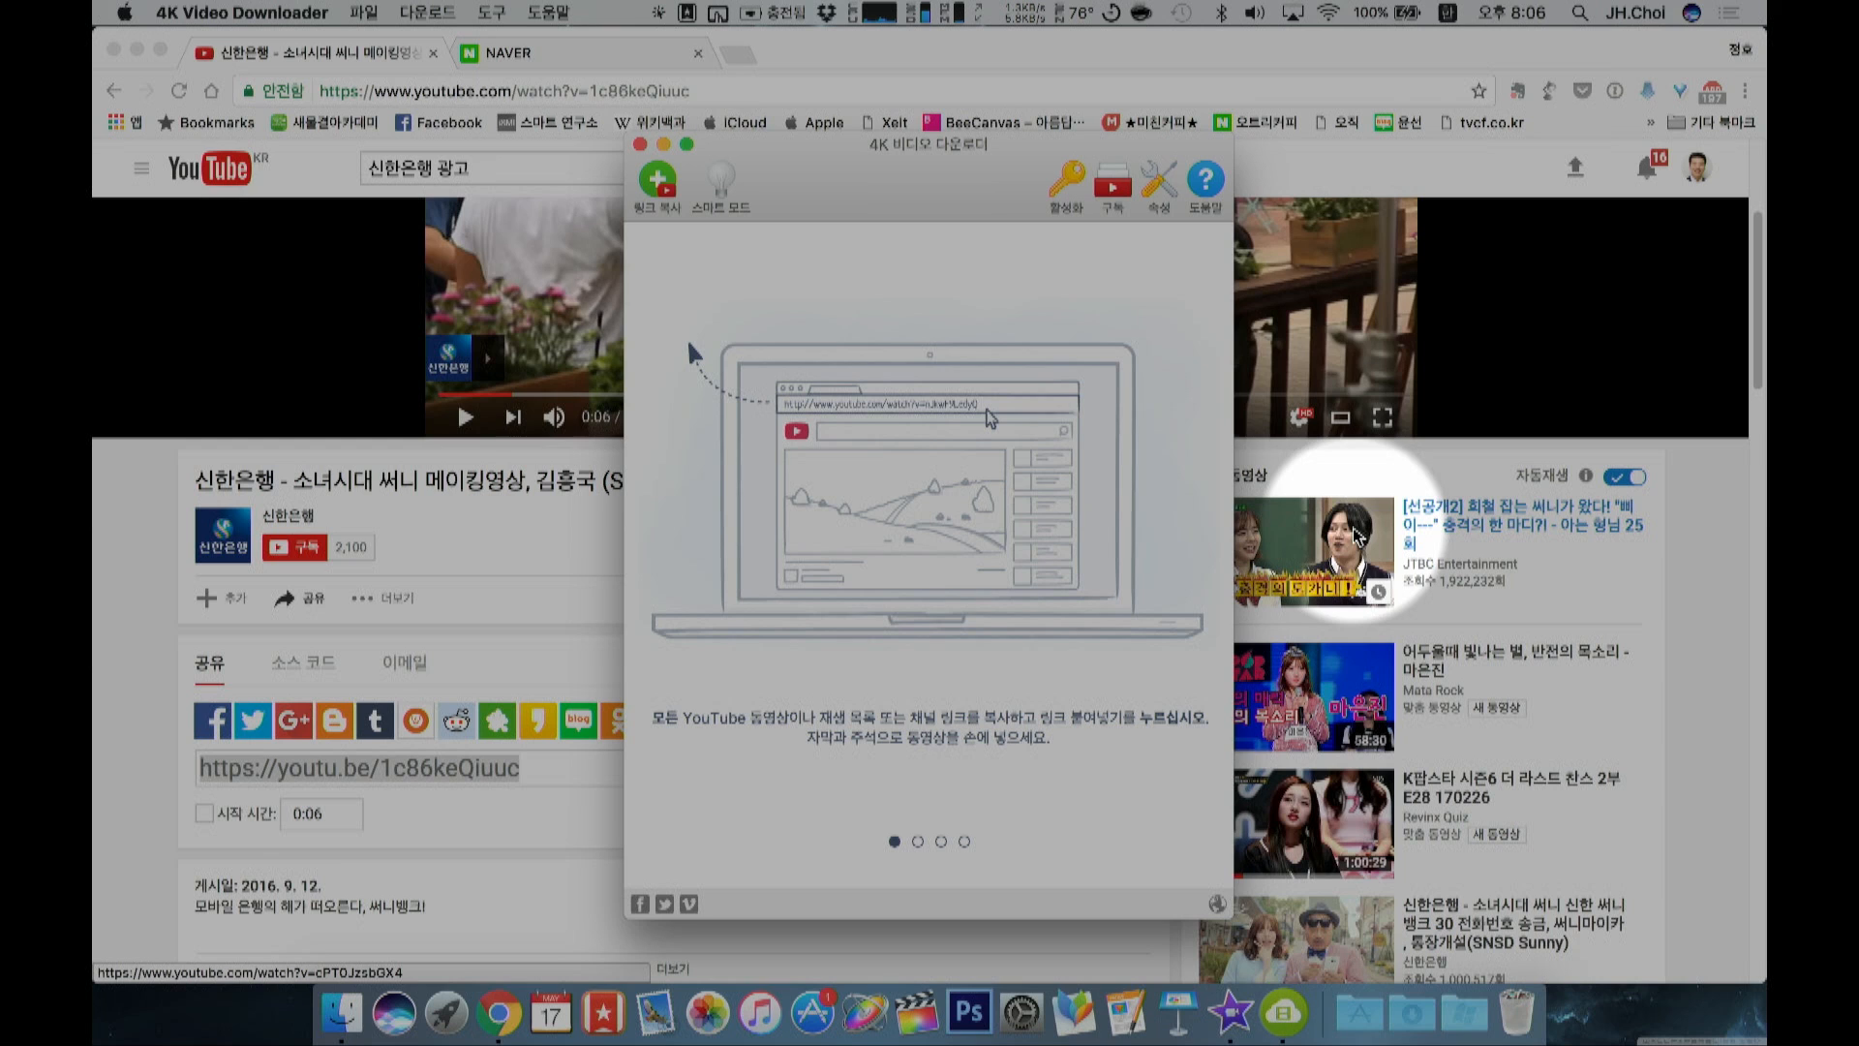
left_click_drag(890, 218, 1217, 104)
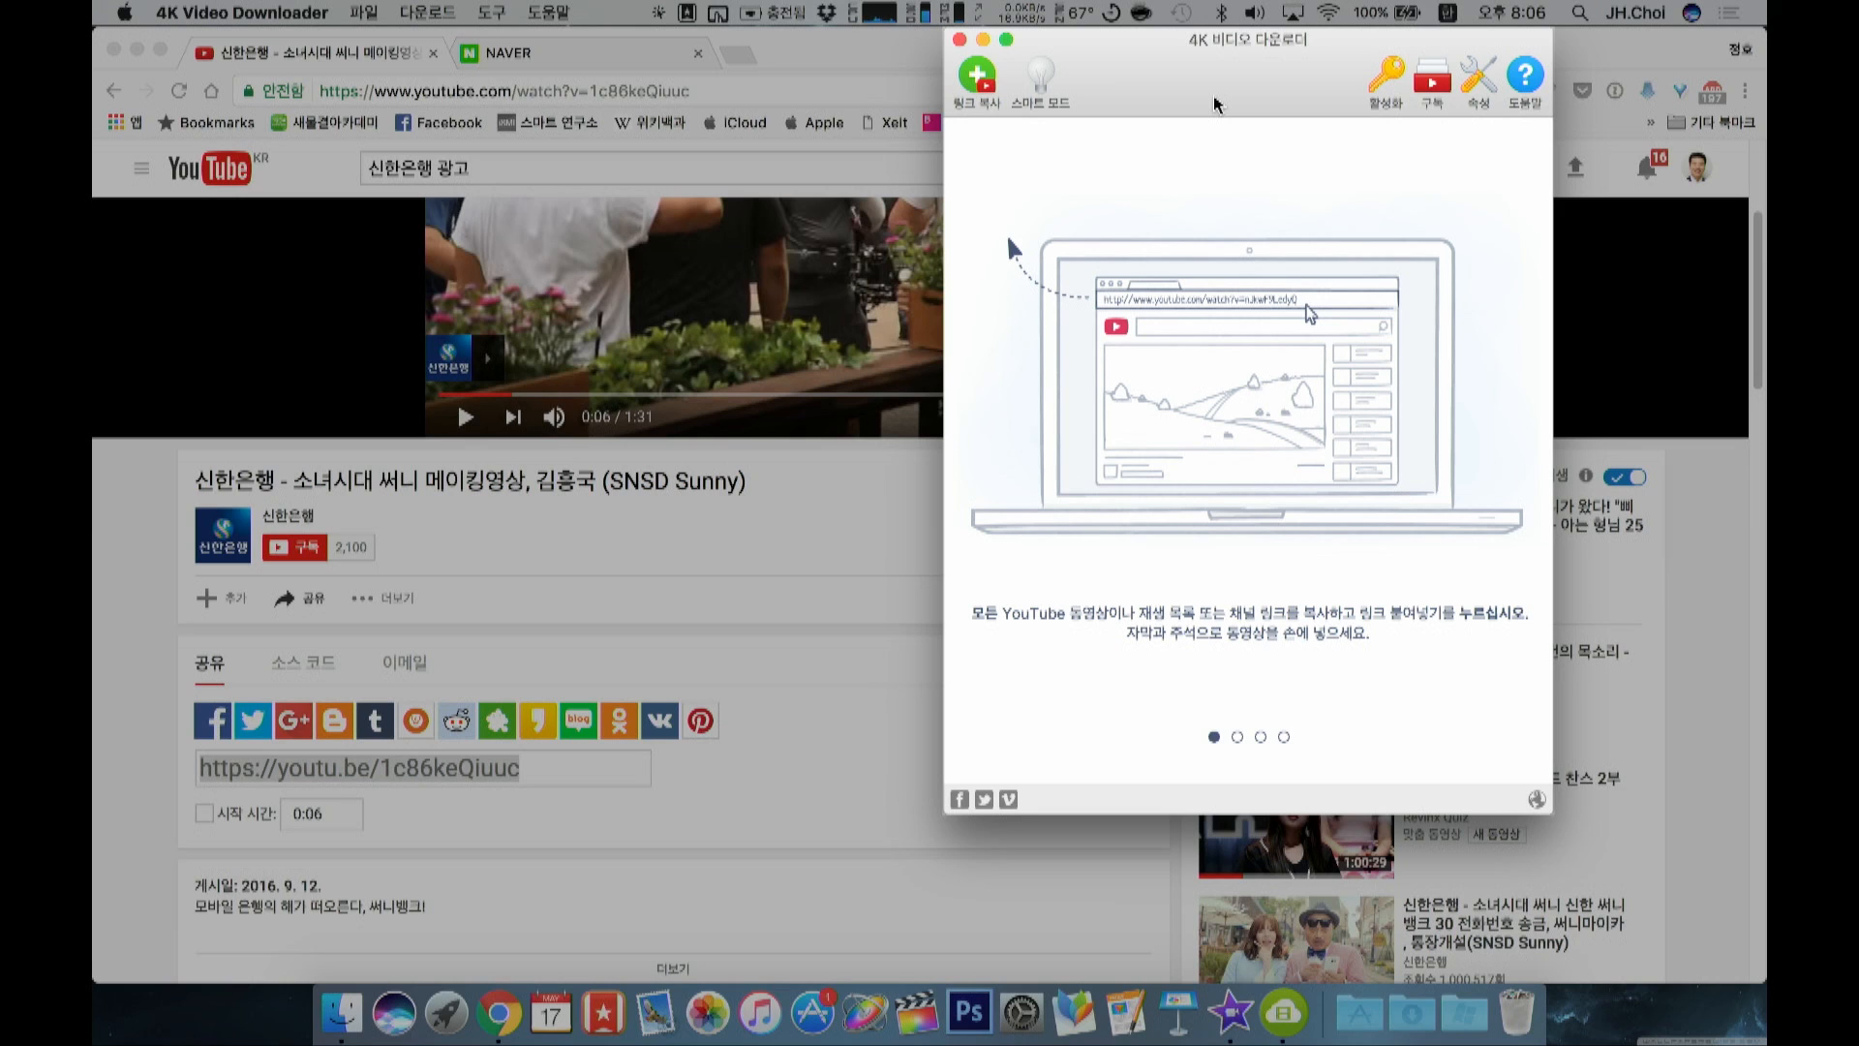
left_click(564, 652)
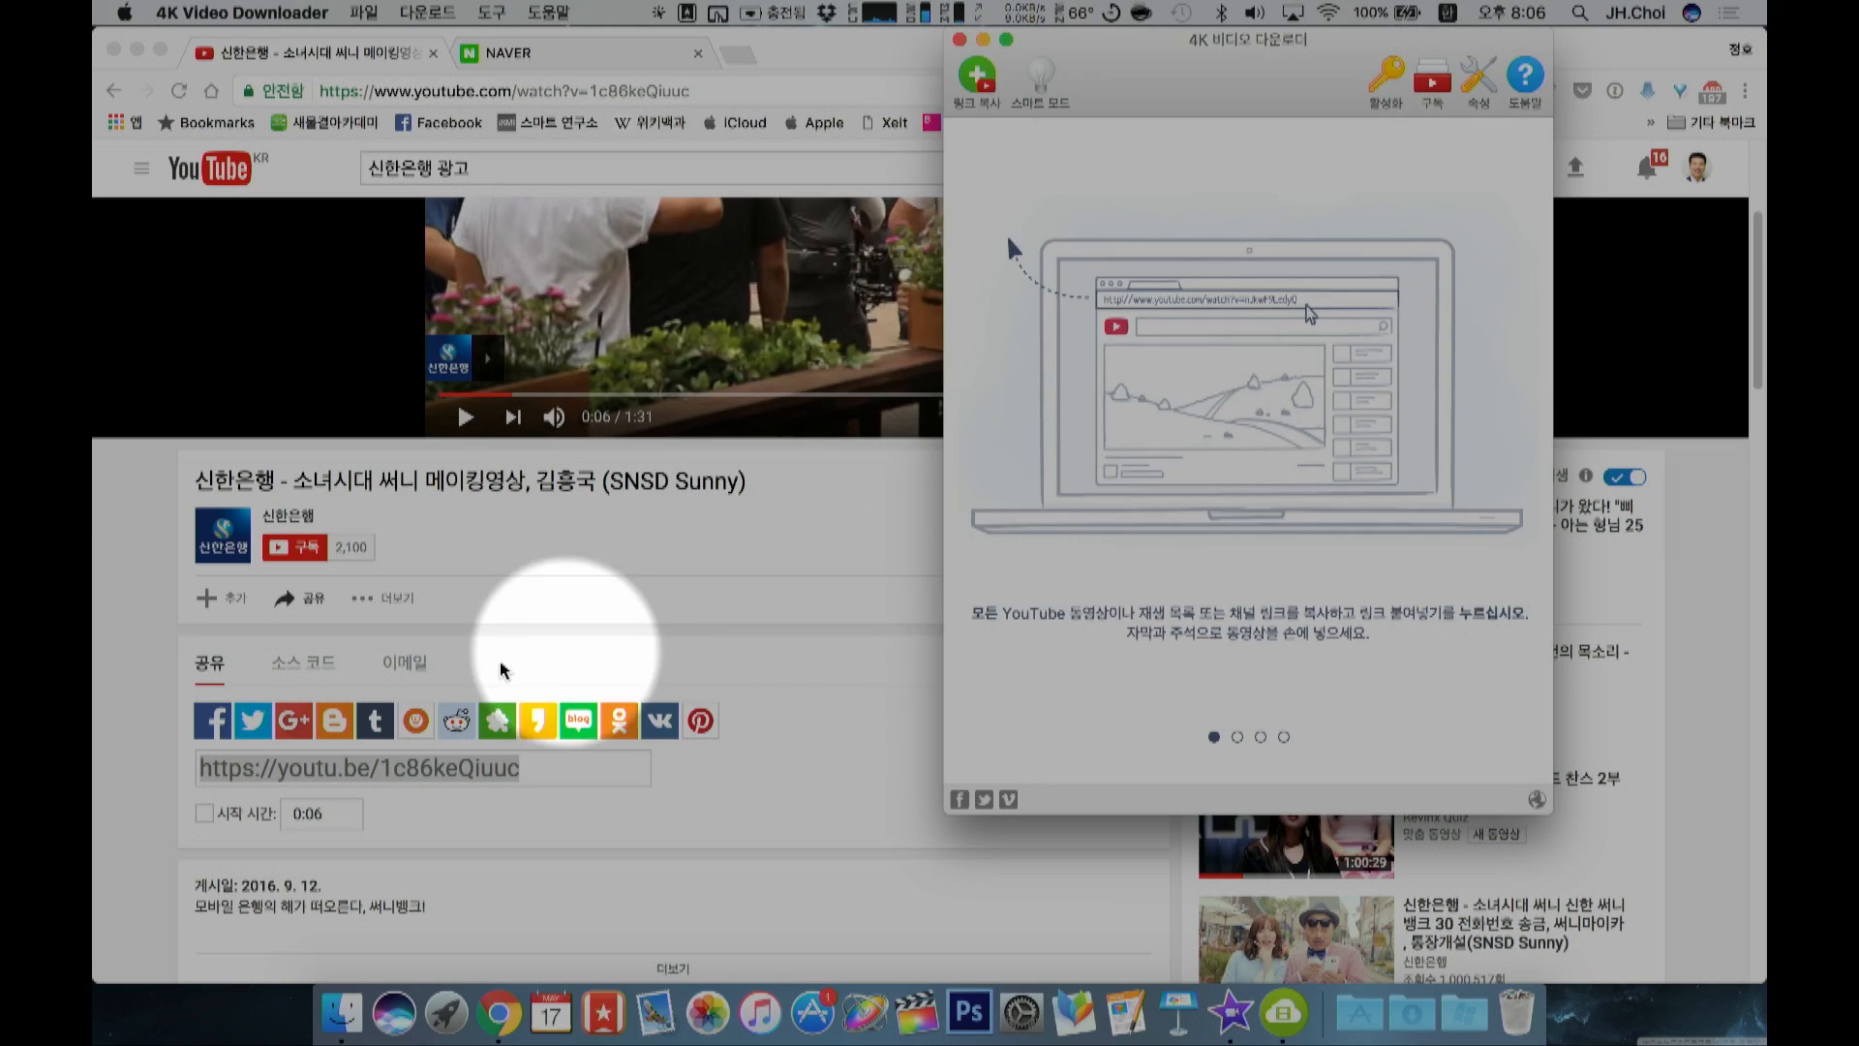
Step: Add the copied link and download the video as a 720p MP4 to the Desktop, keeping the suggested file name
left_click(977, 85)
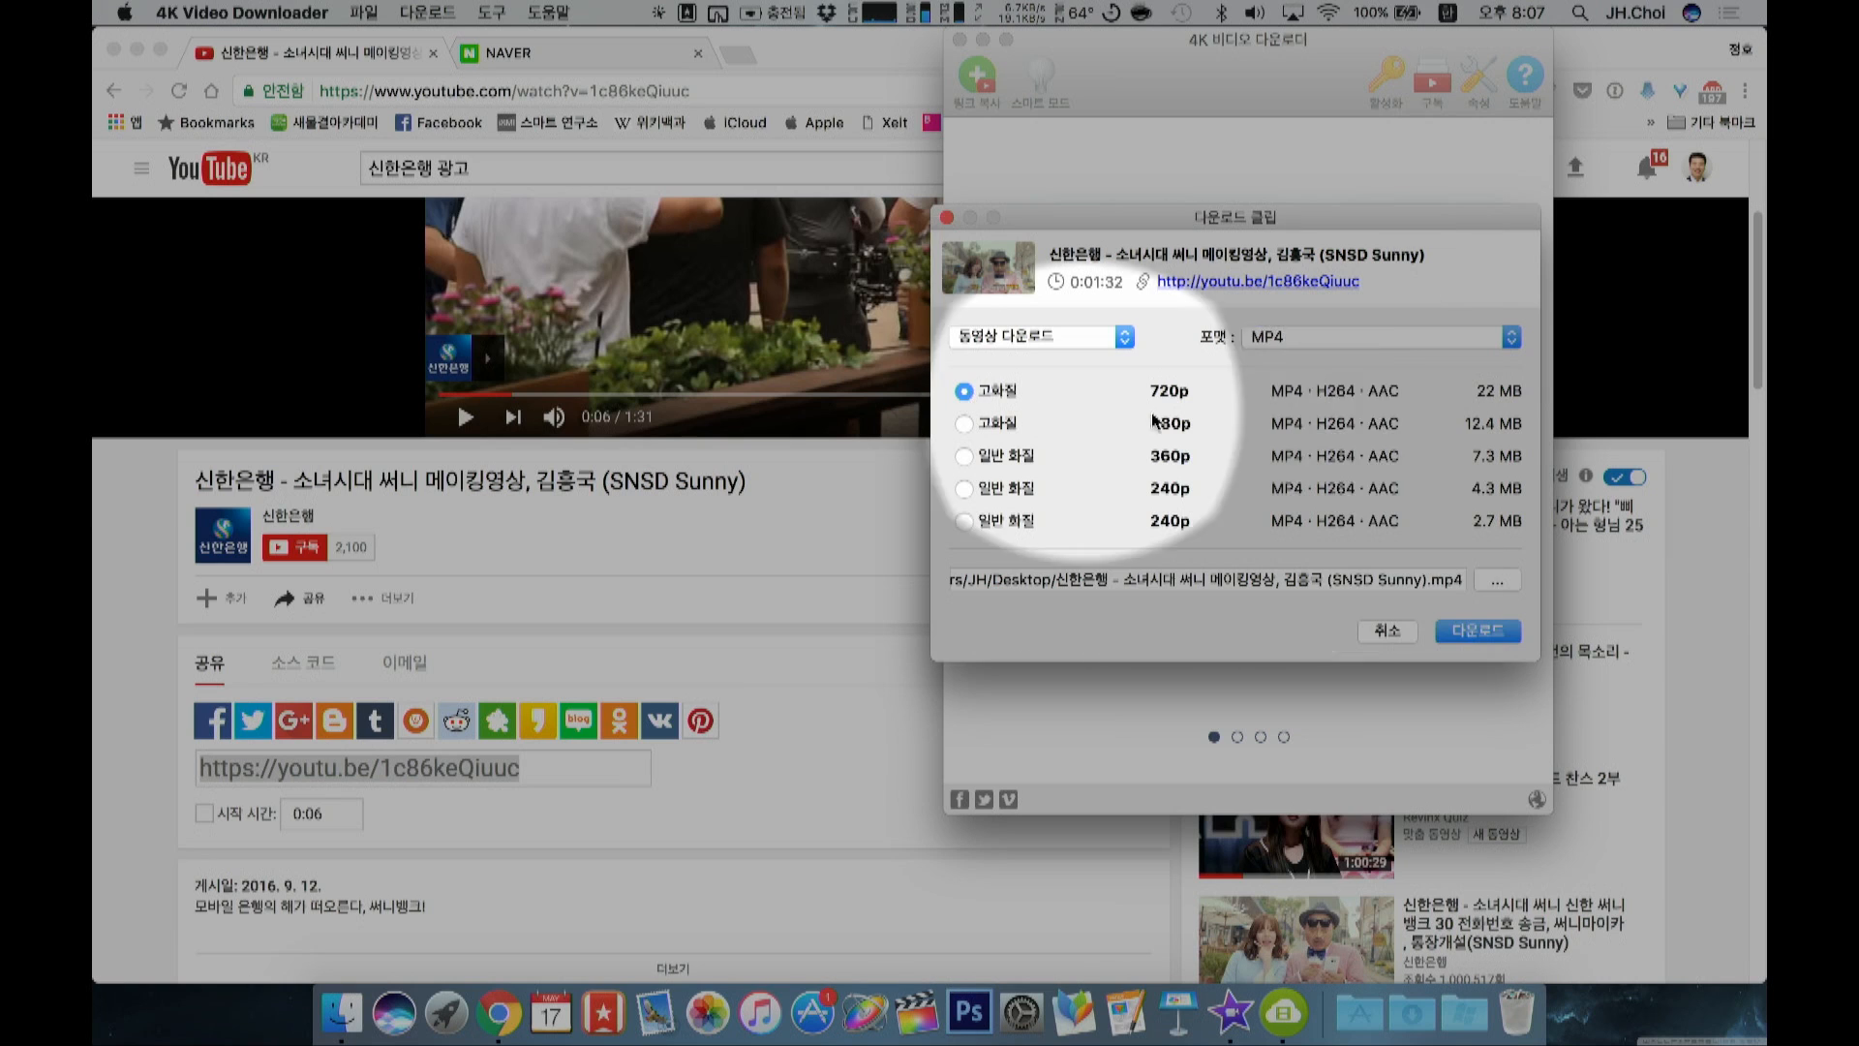
left_click(1490, 581)
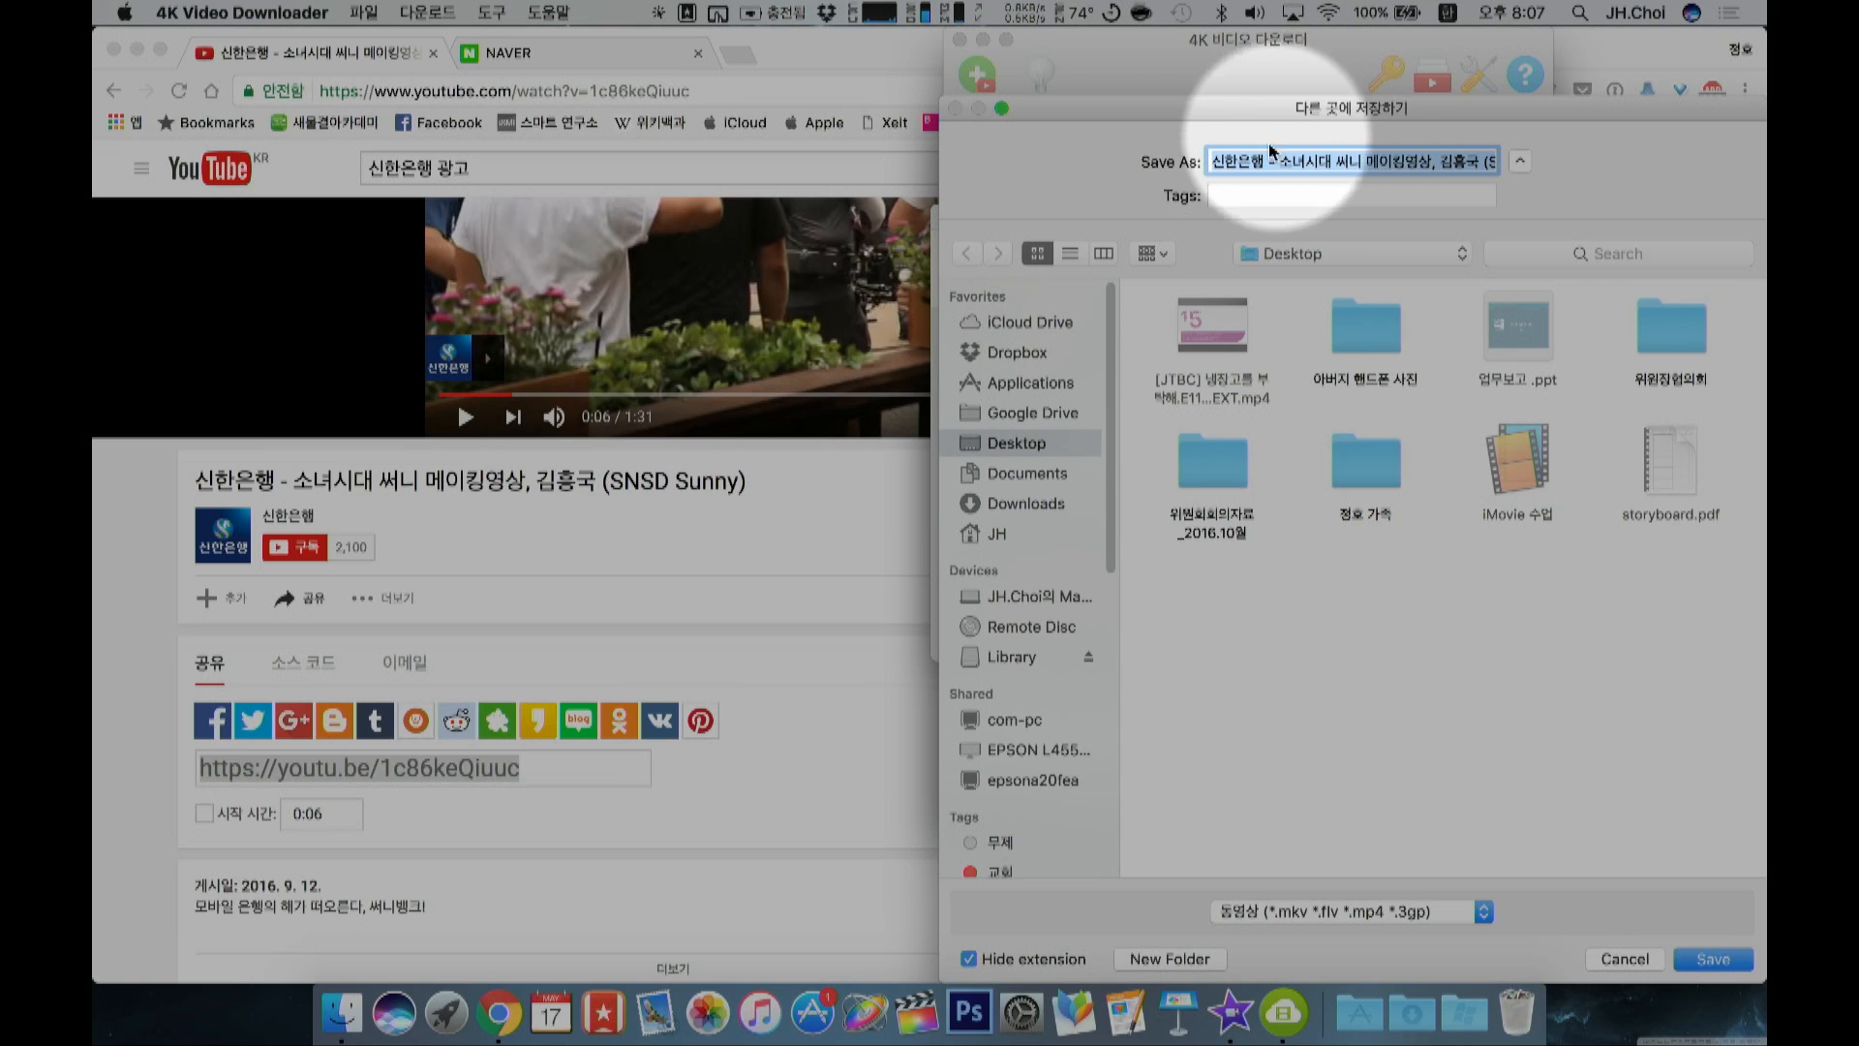
left_click(1710, 961)
left_click(1454, 631)
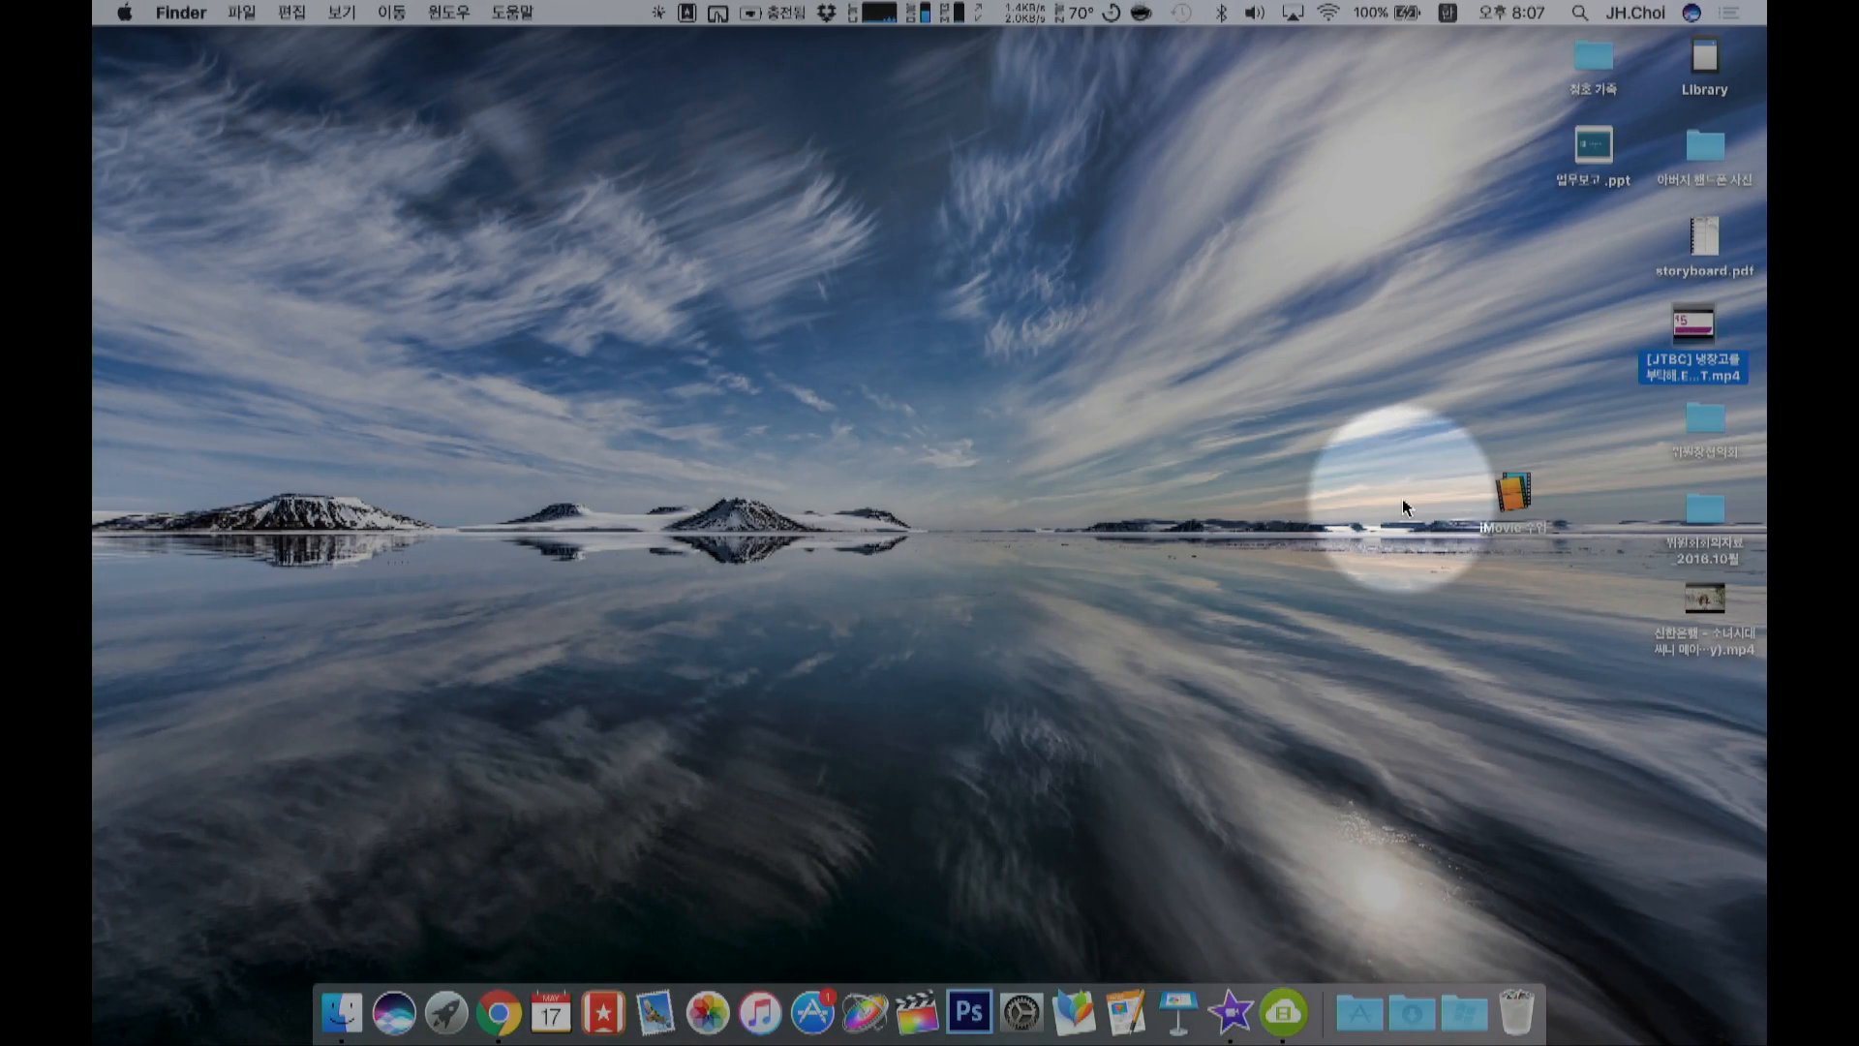
Step: Preview the downloaded 신한은행 MP4 file on the desktop with Quick Look and close the preview
left_click(1699, 608)
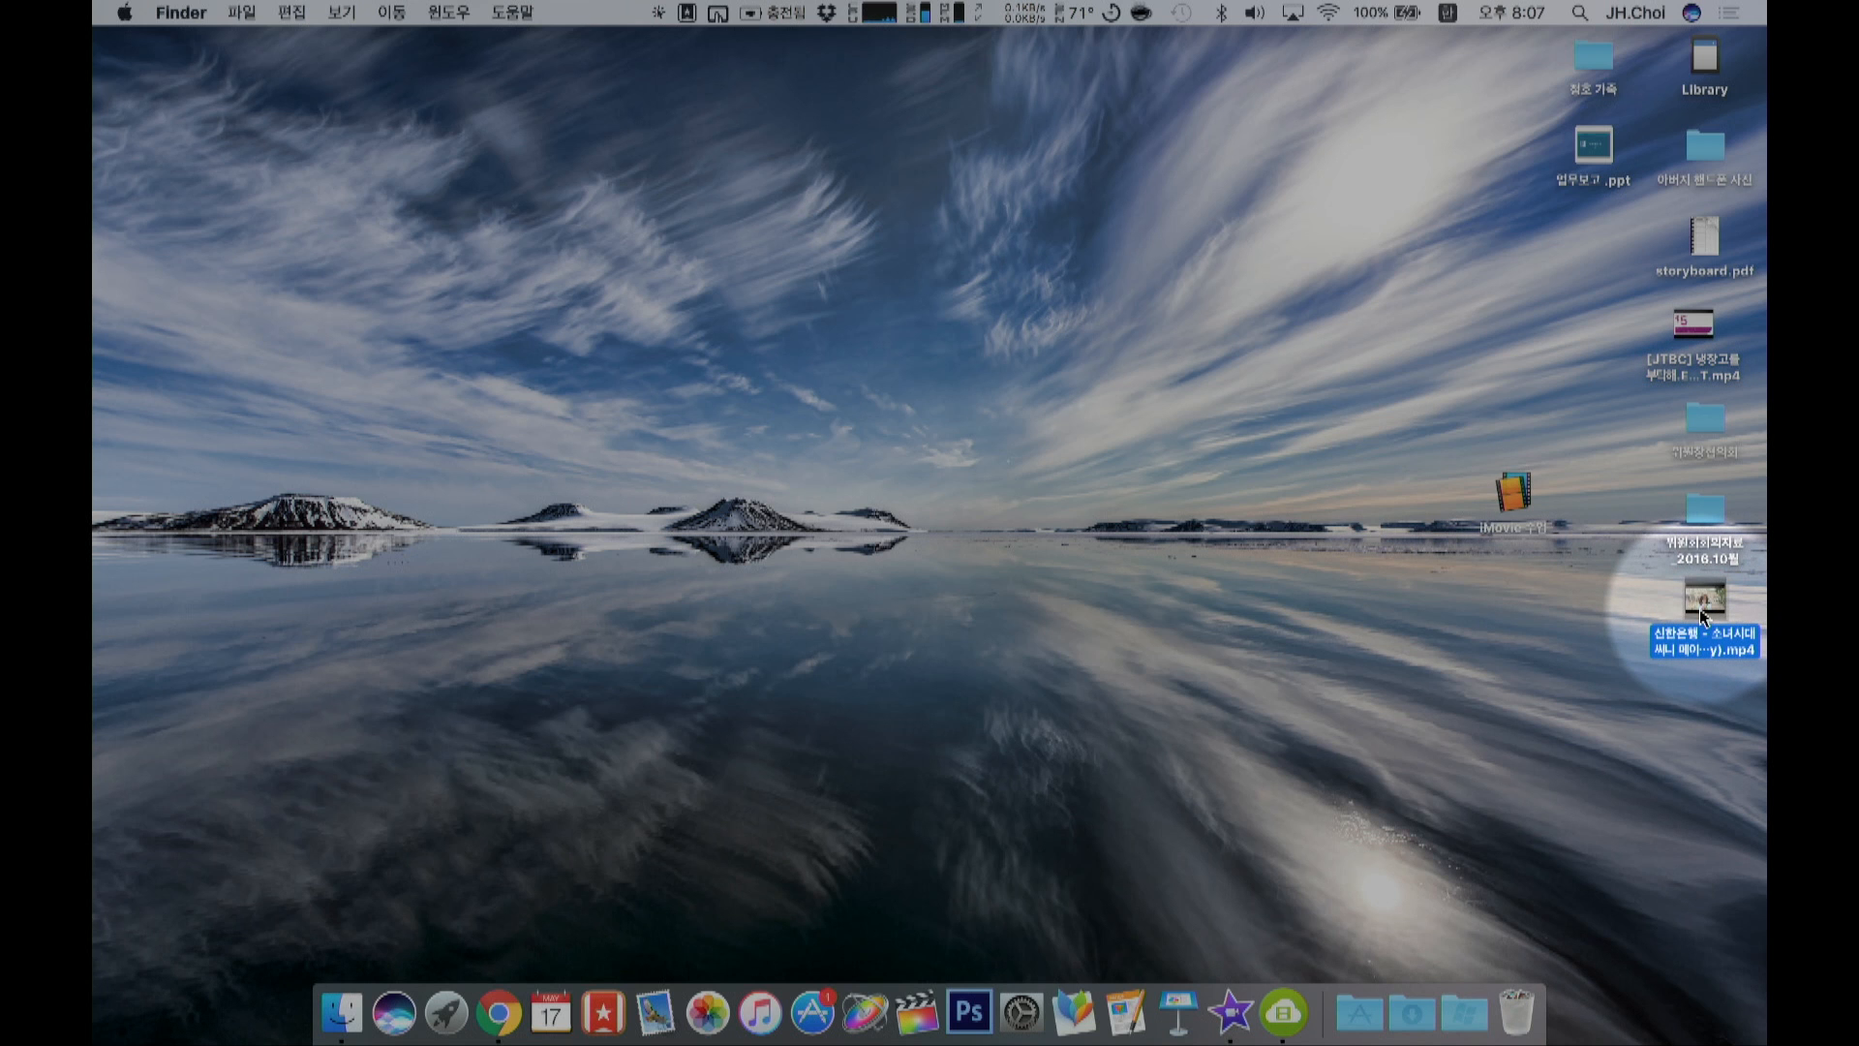
key("space")
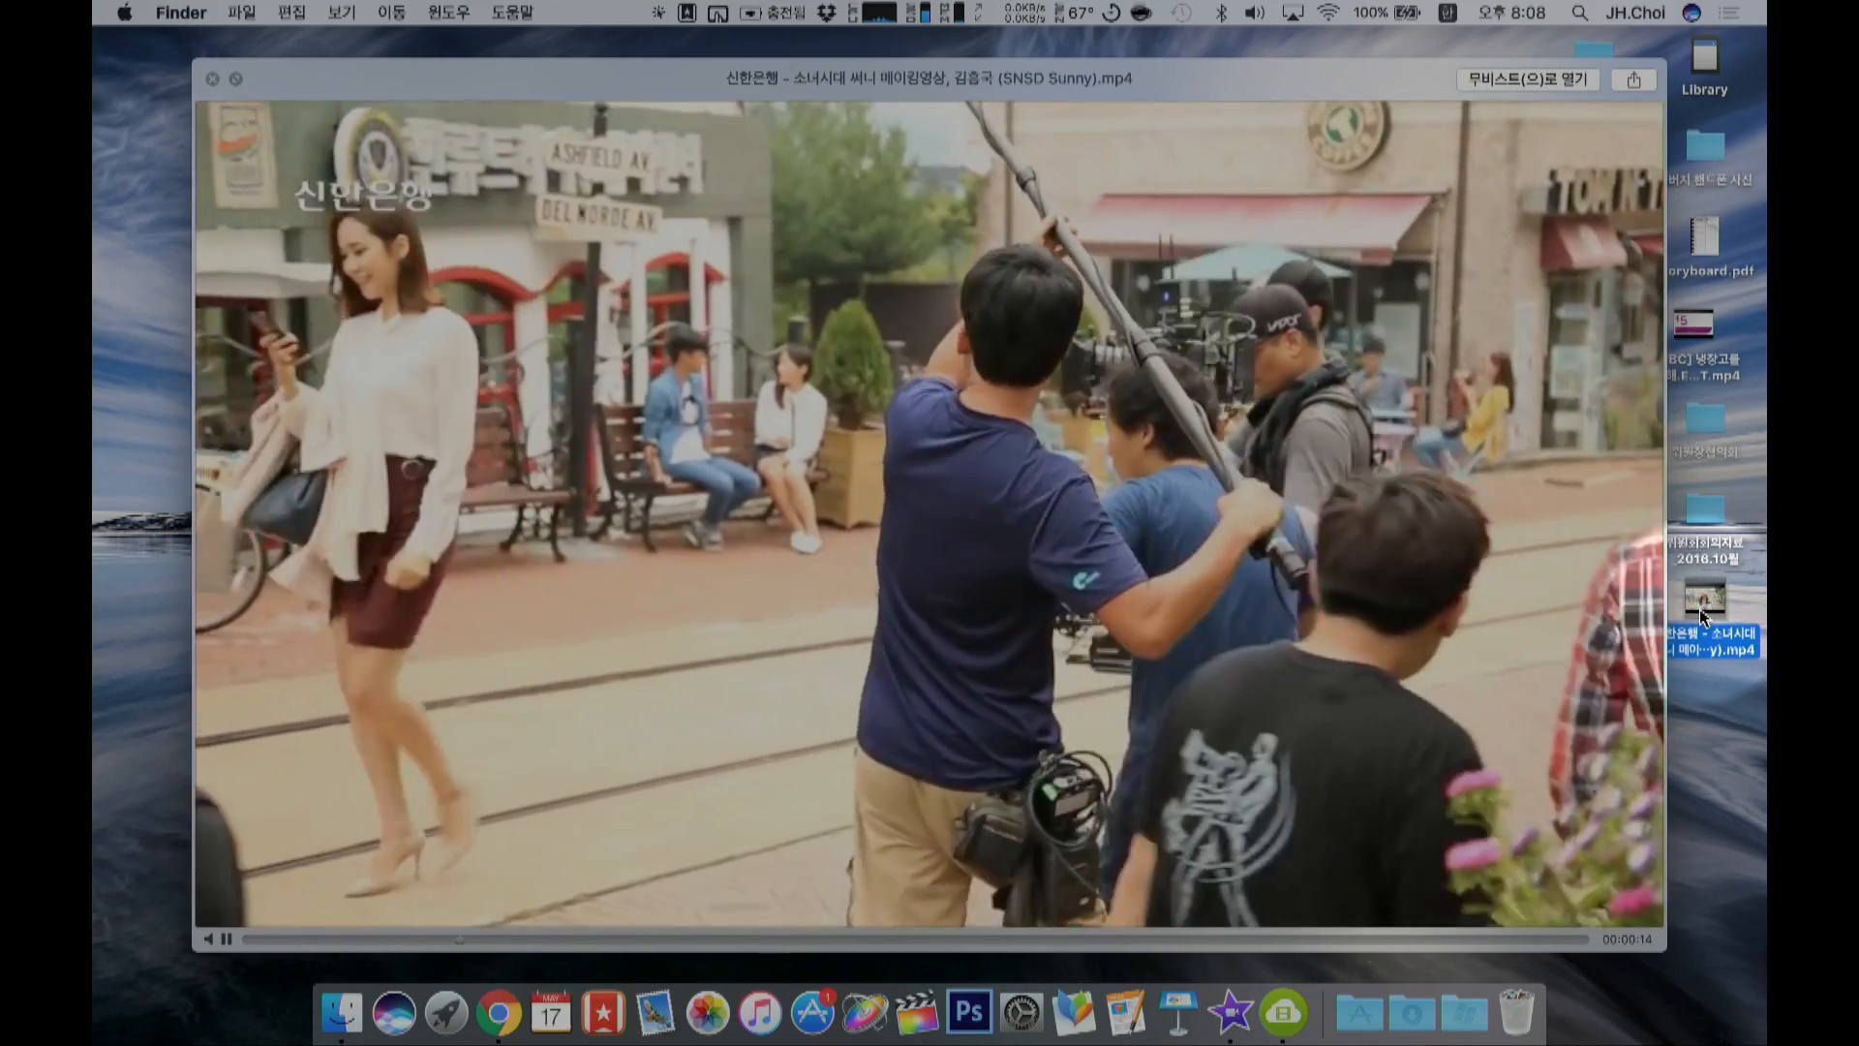
key("Escape")
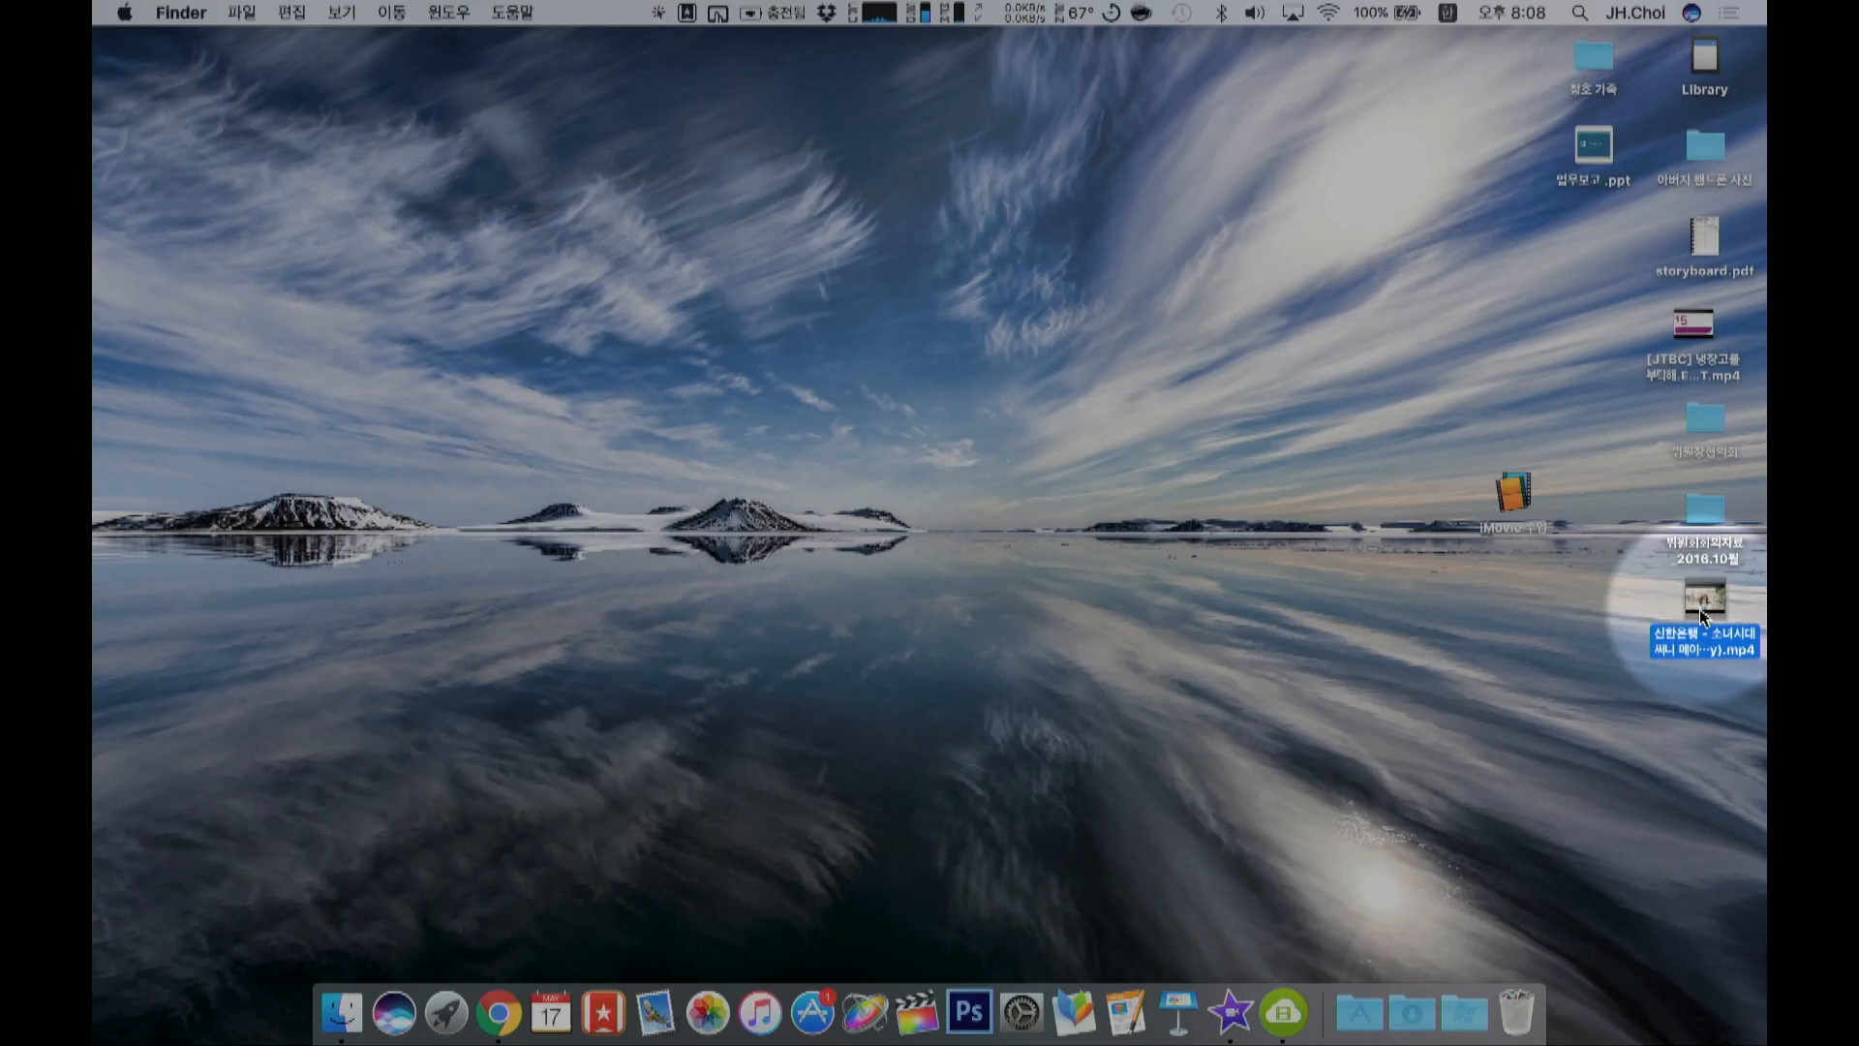
Step: Switch back to iMovie and import the downloaded 신한은행 video from the desktop into the 수업 예시 event
key("ctrl+Left")
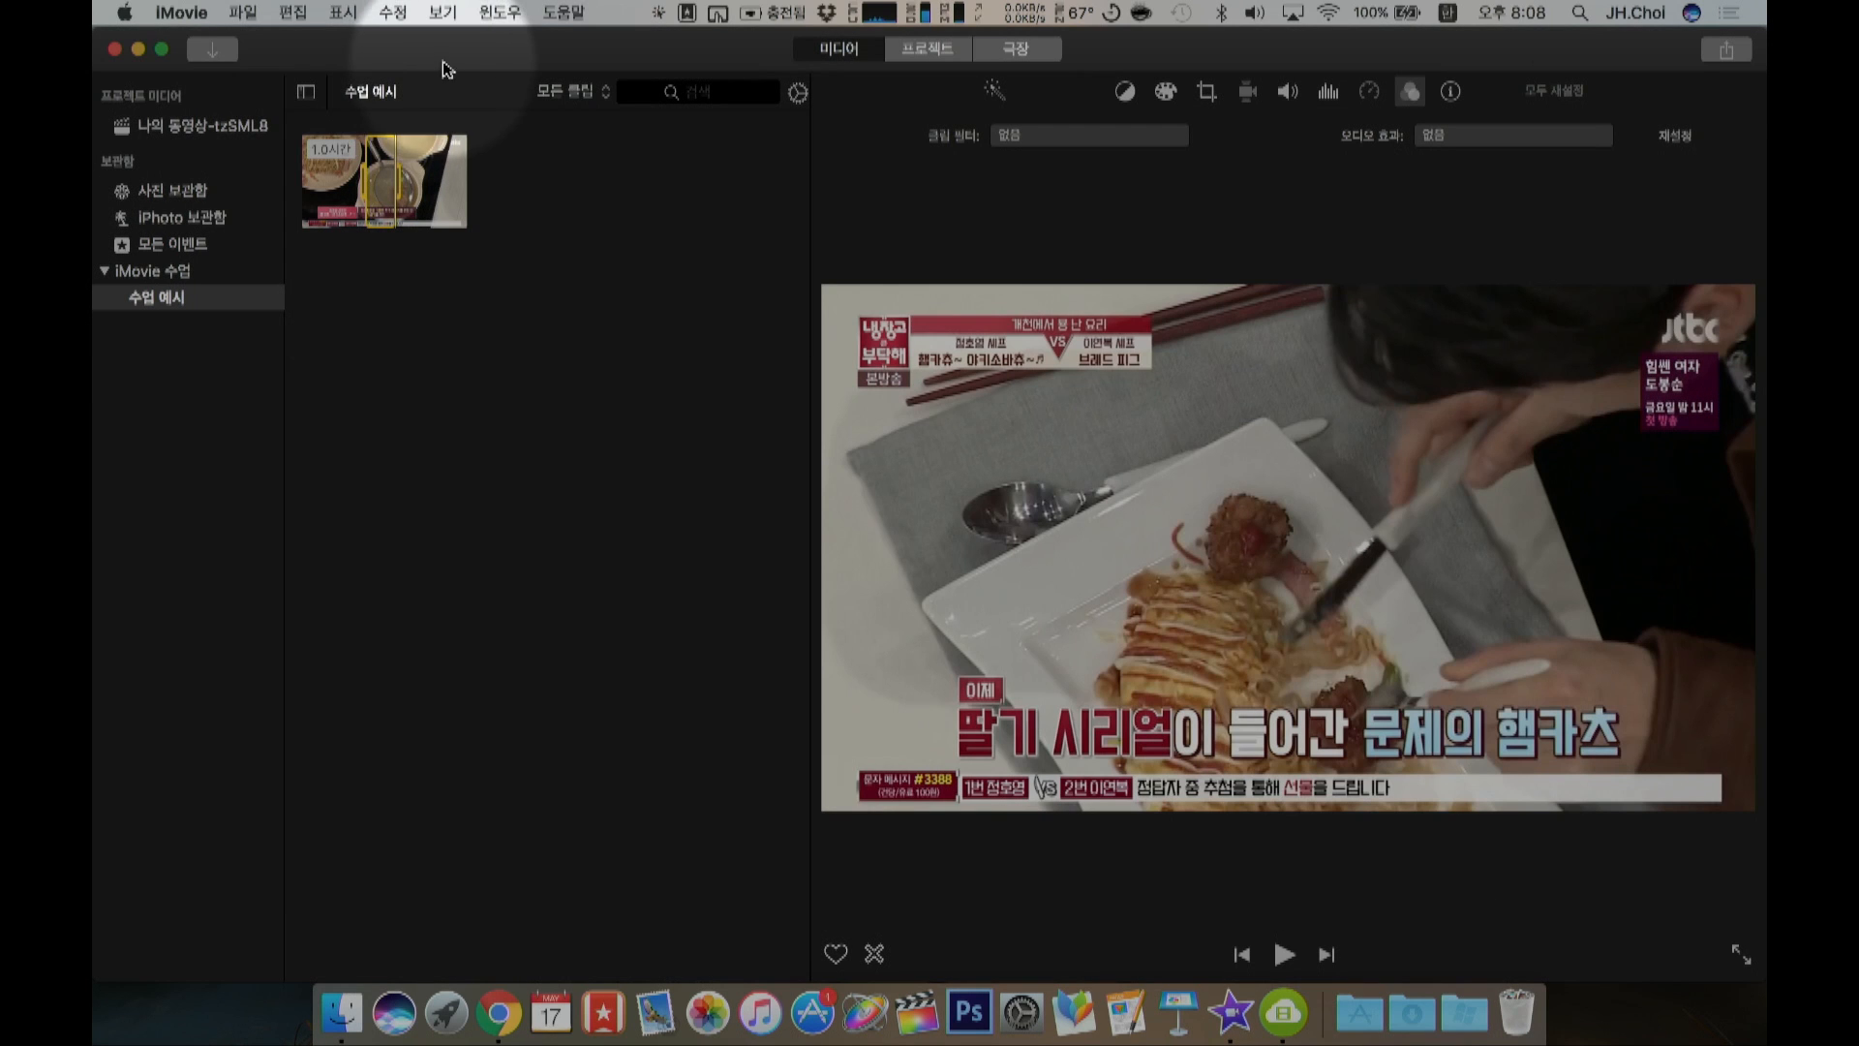
left_click(213, 50)
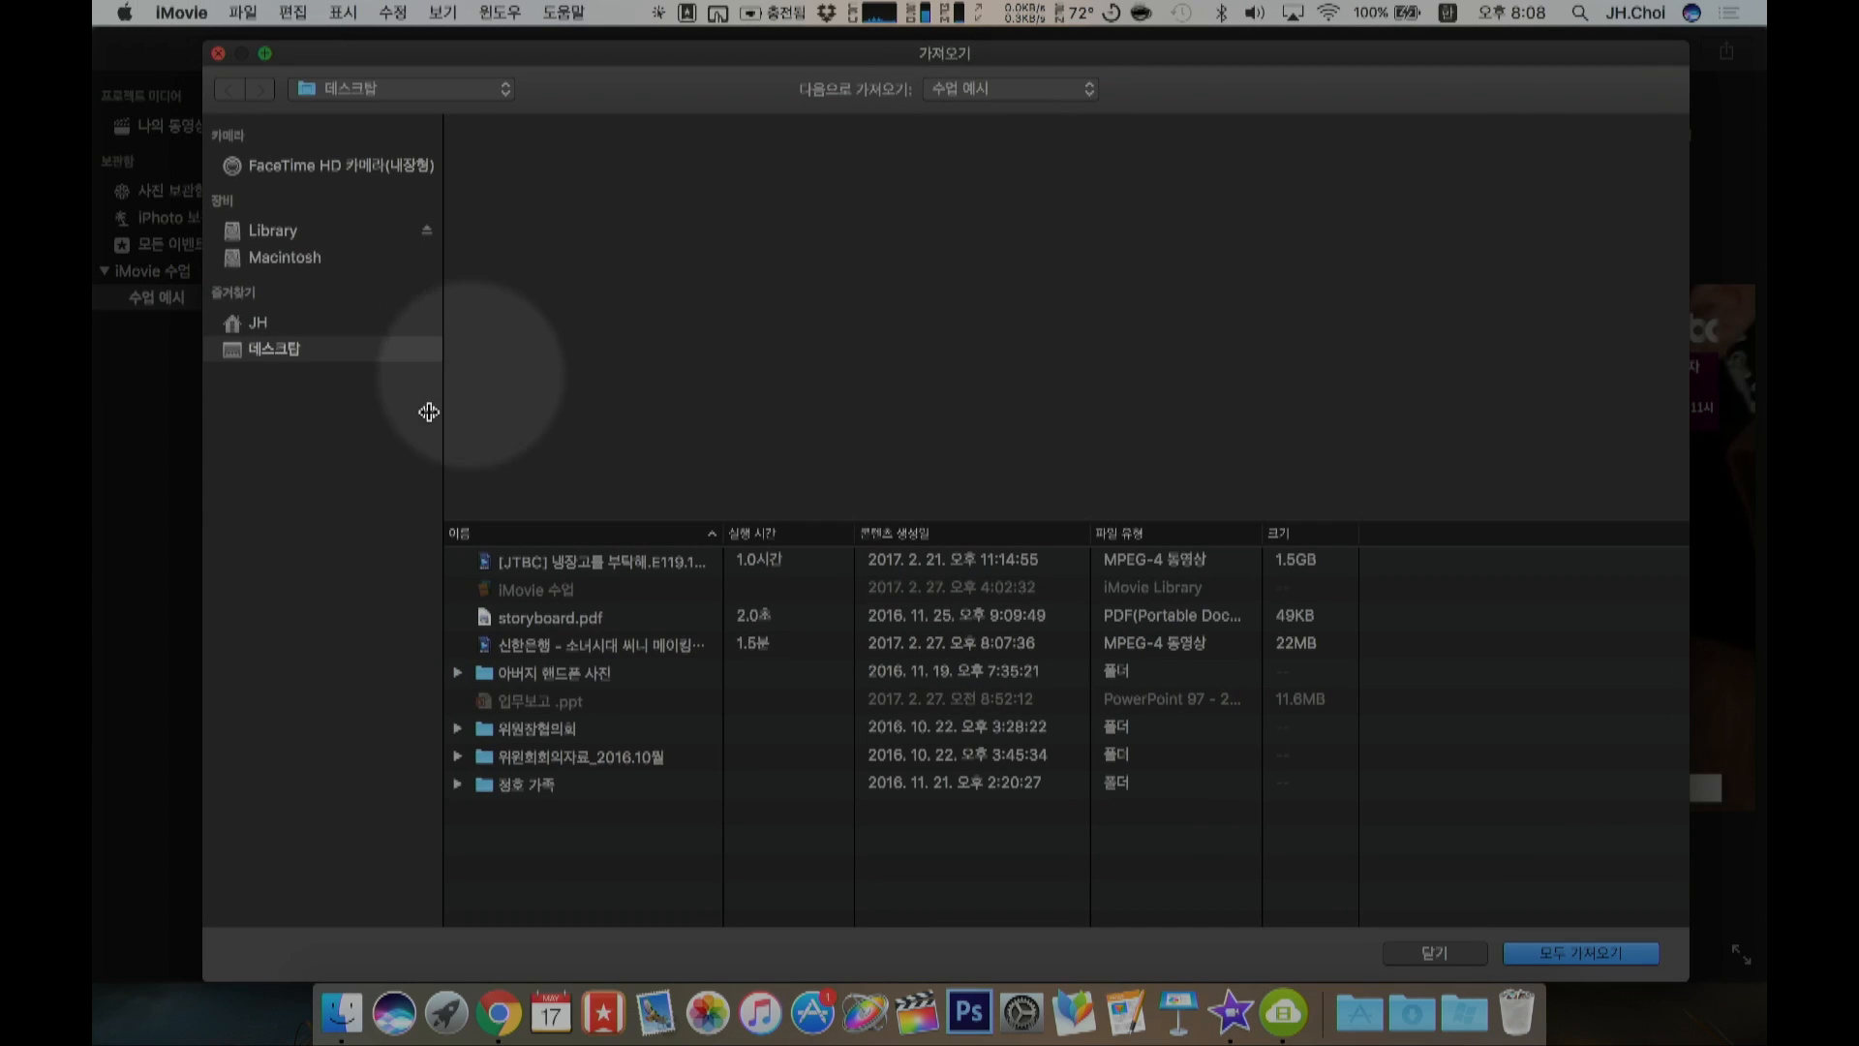
left_click(553, 644)
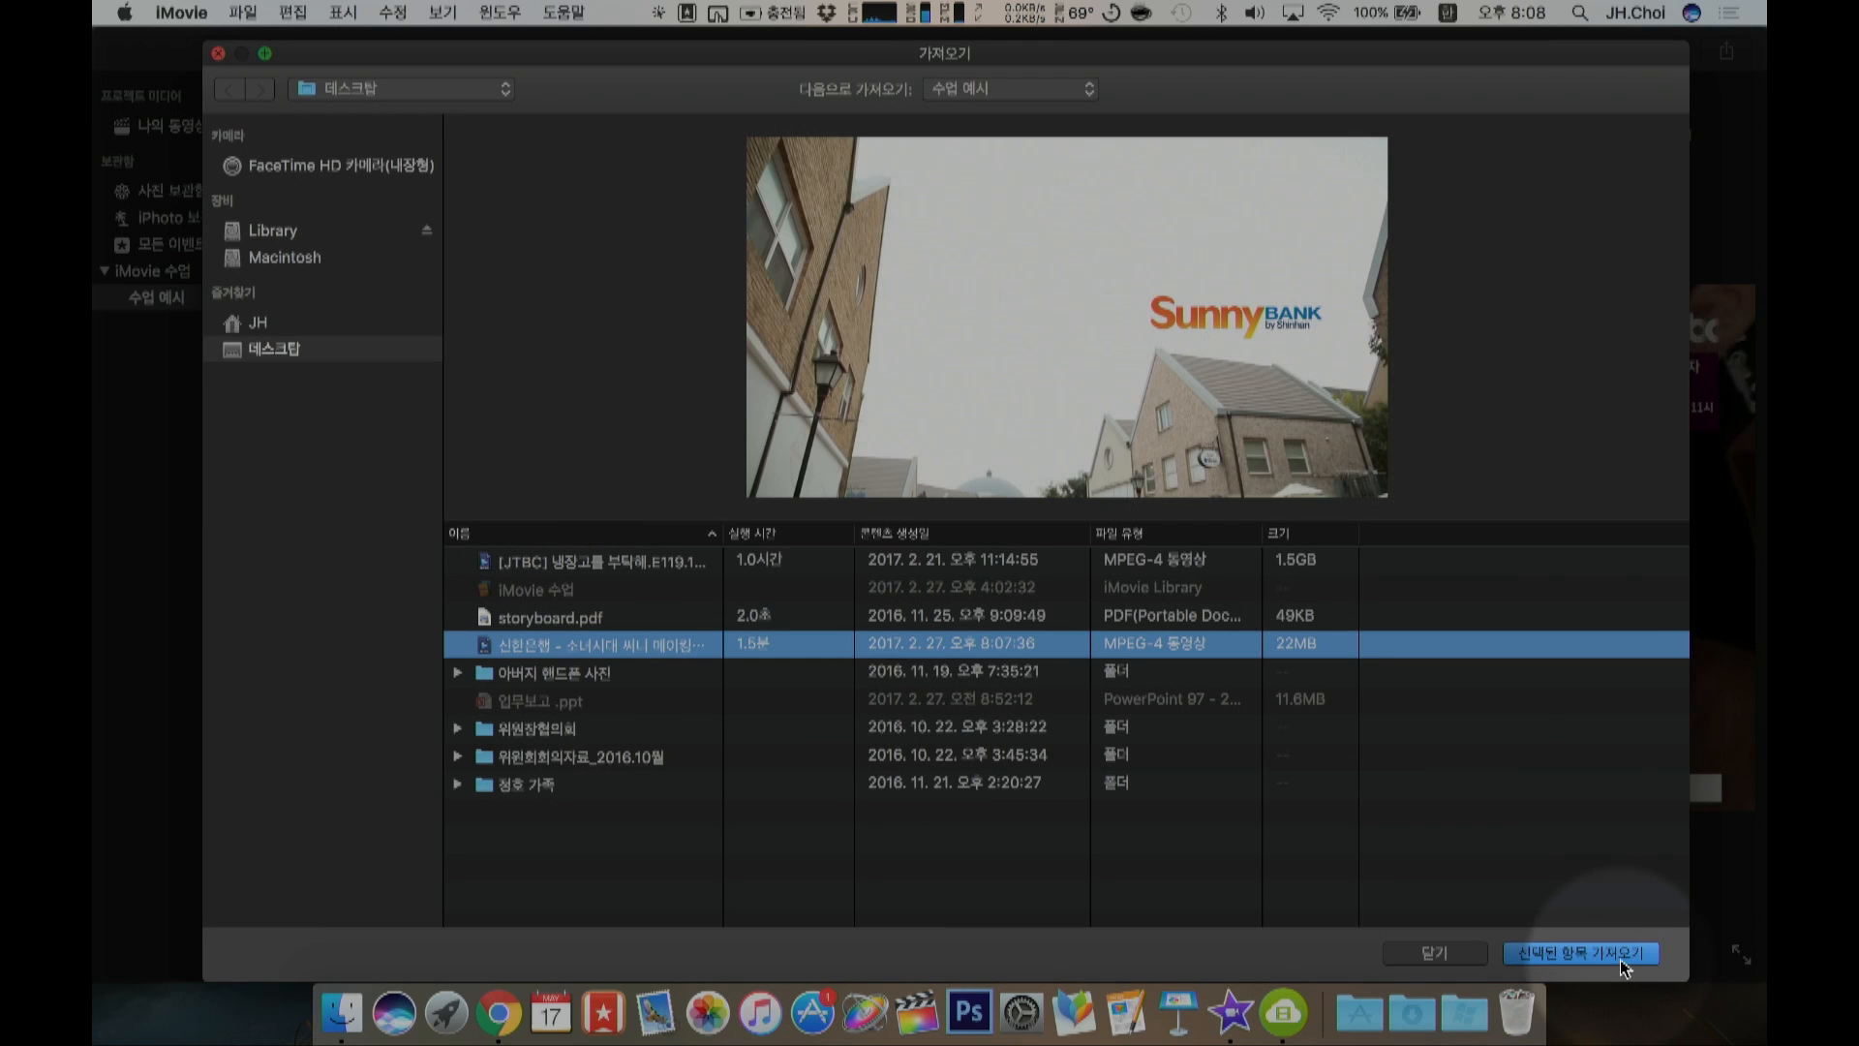
left_click(1620, 960)
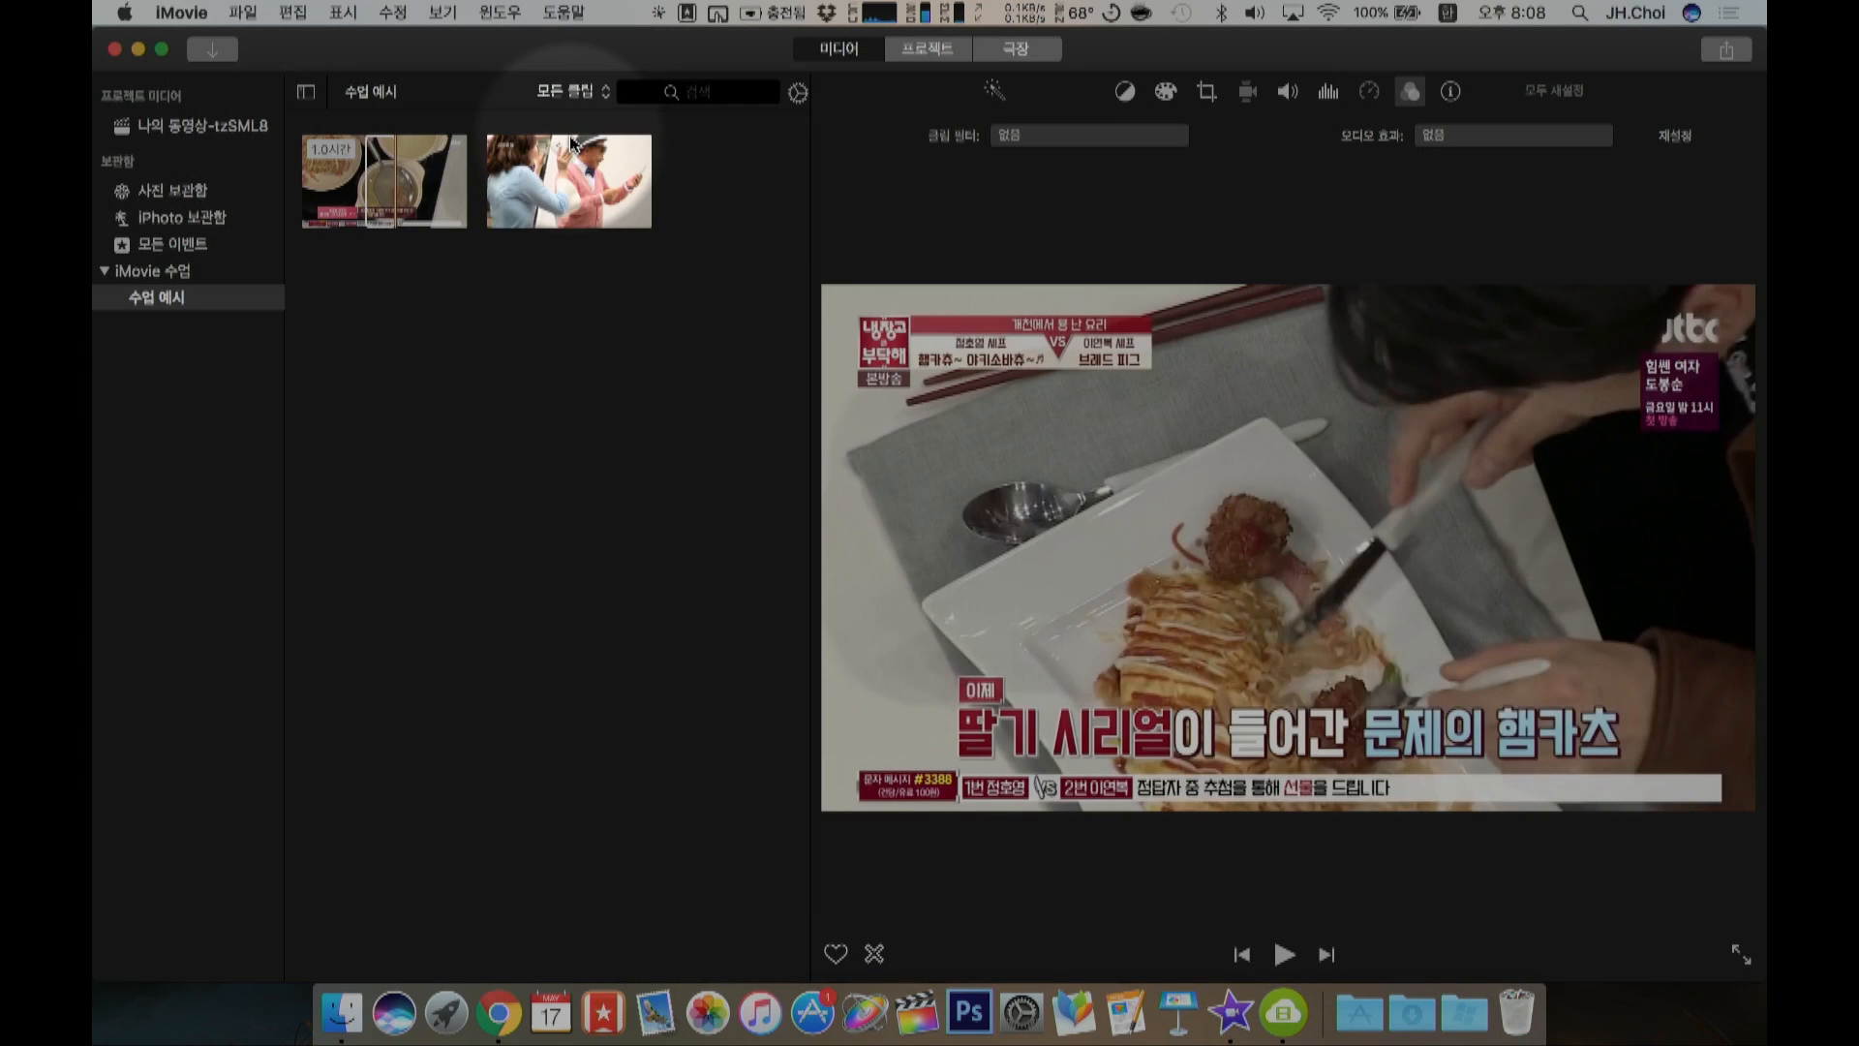
Step: Delete the imported 신한은행 clip from the iMovie library
left_click(555, 165)
key("BackSpace")
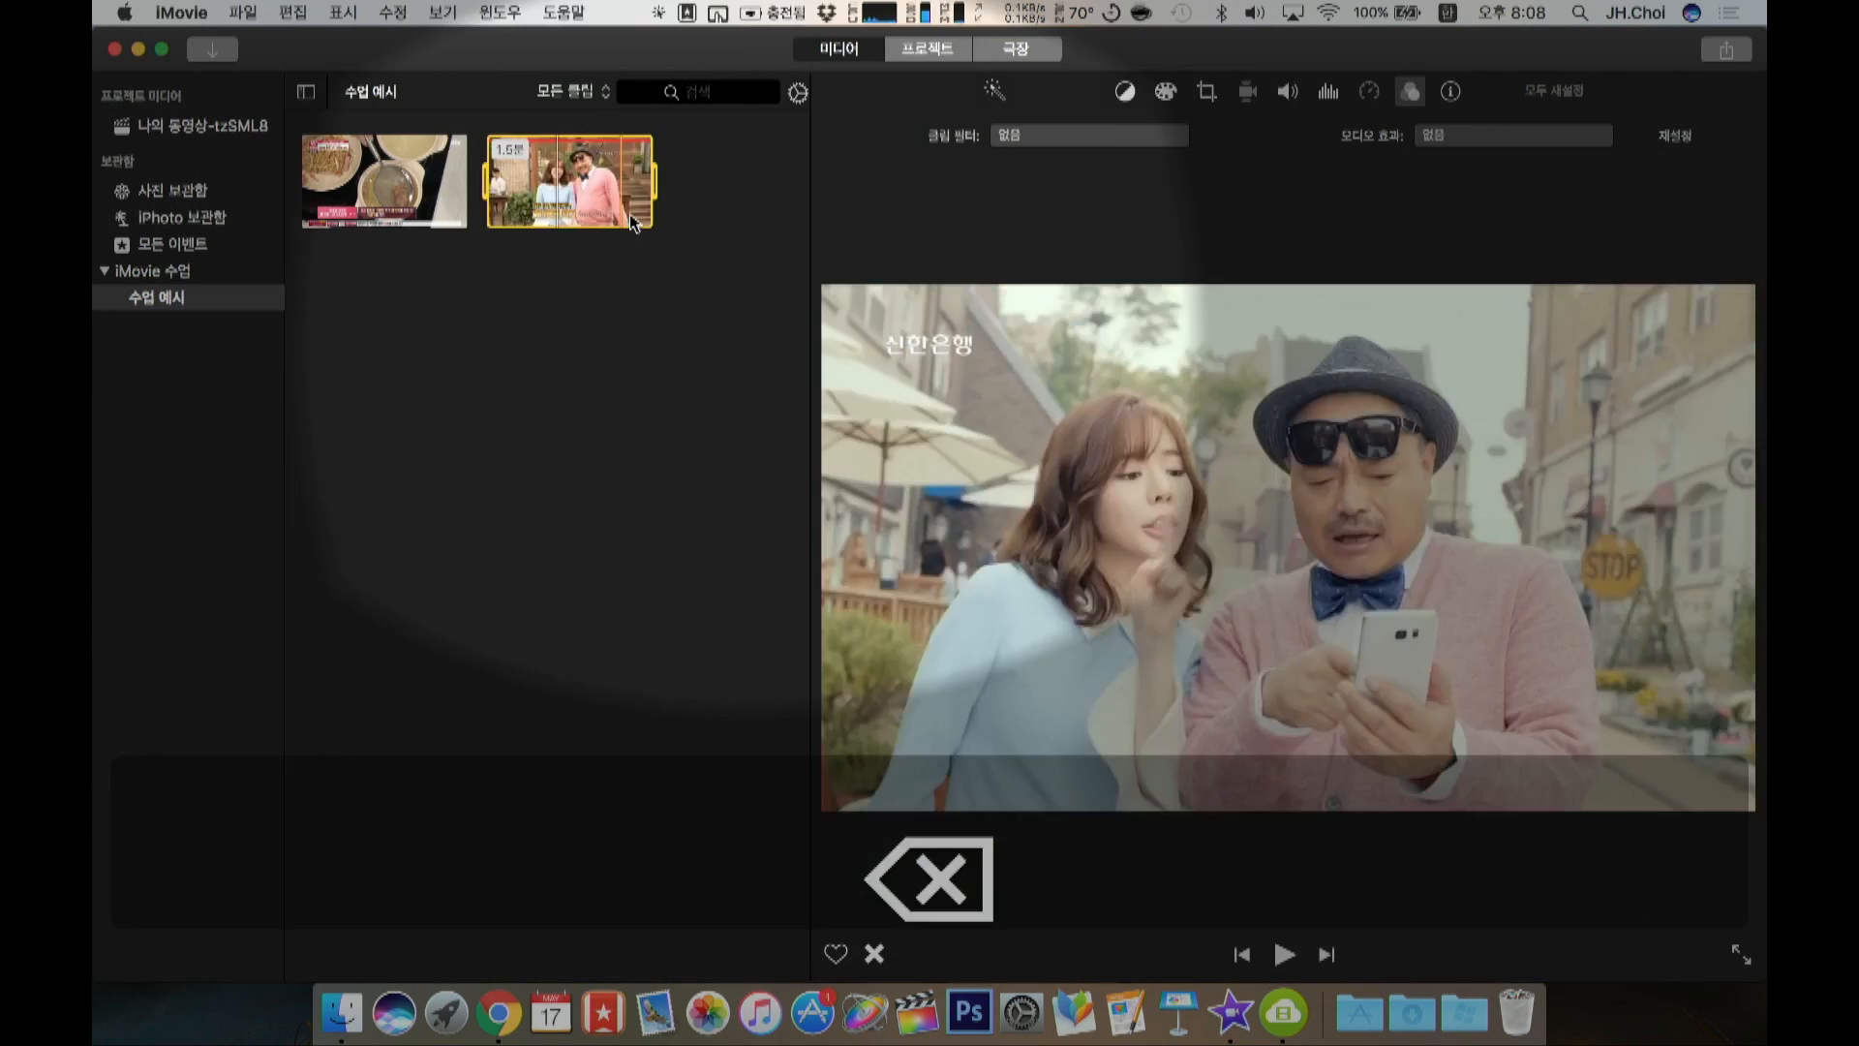
key("super+BackSpace")
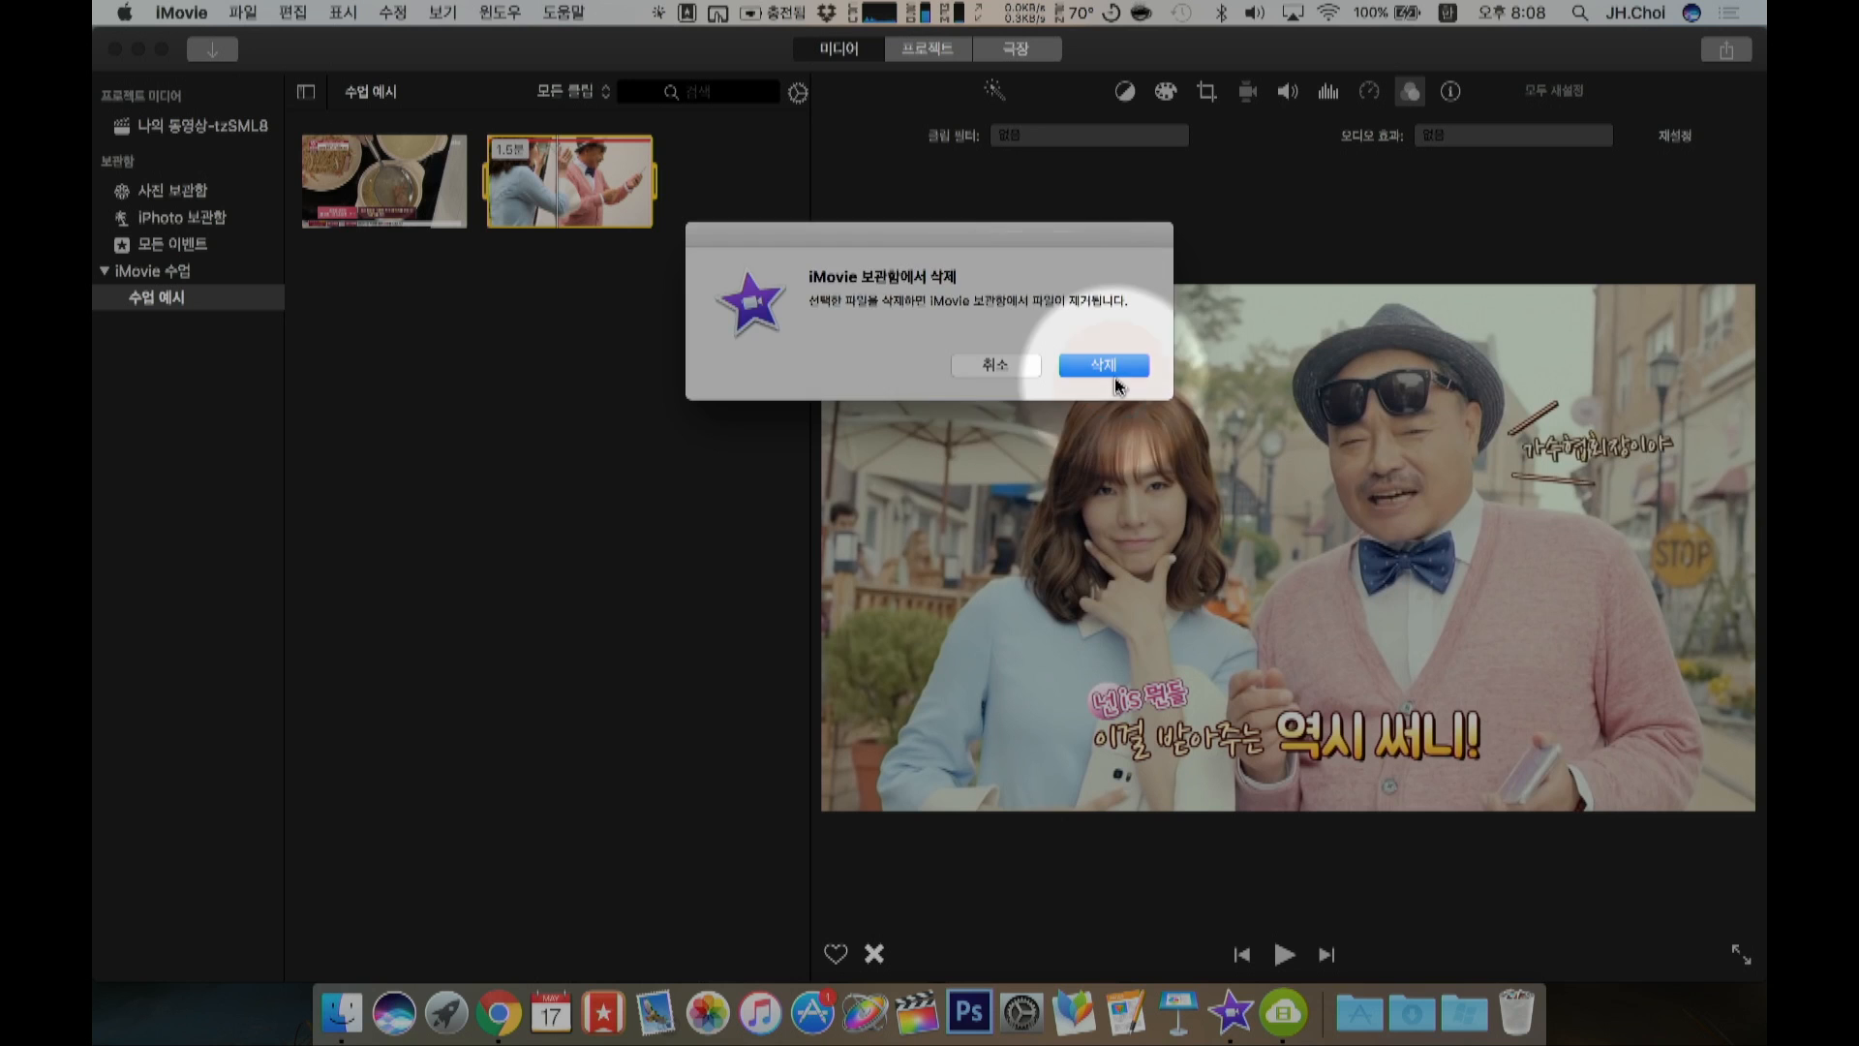
left_click(1115, 376)
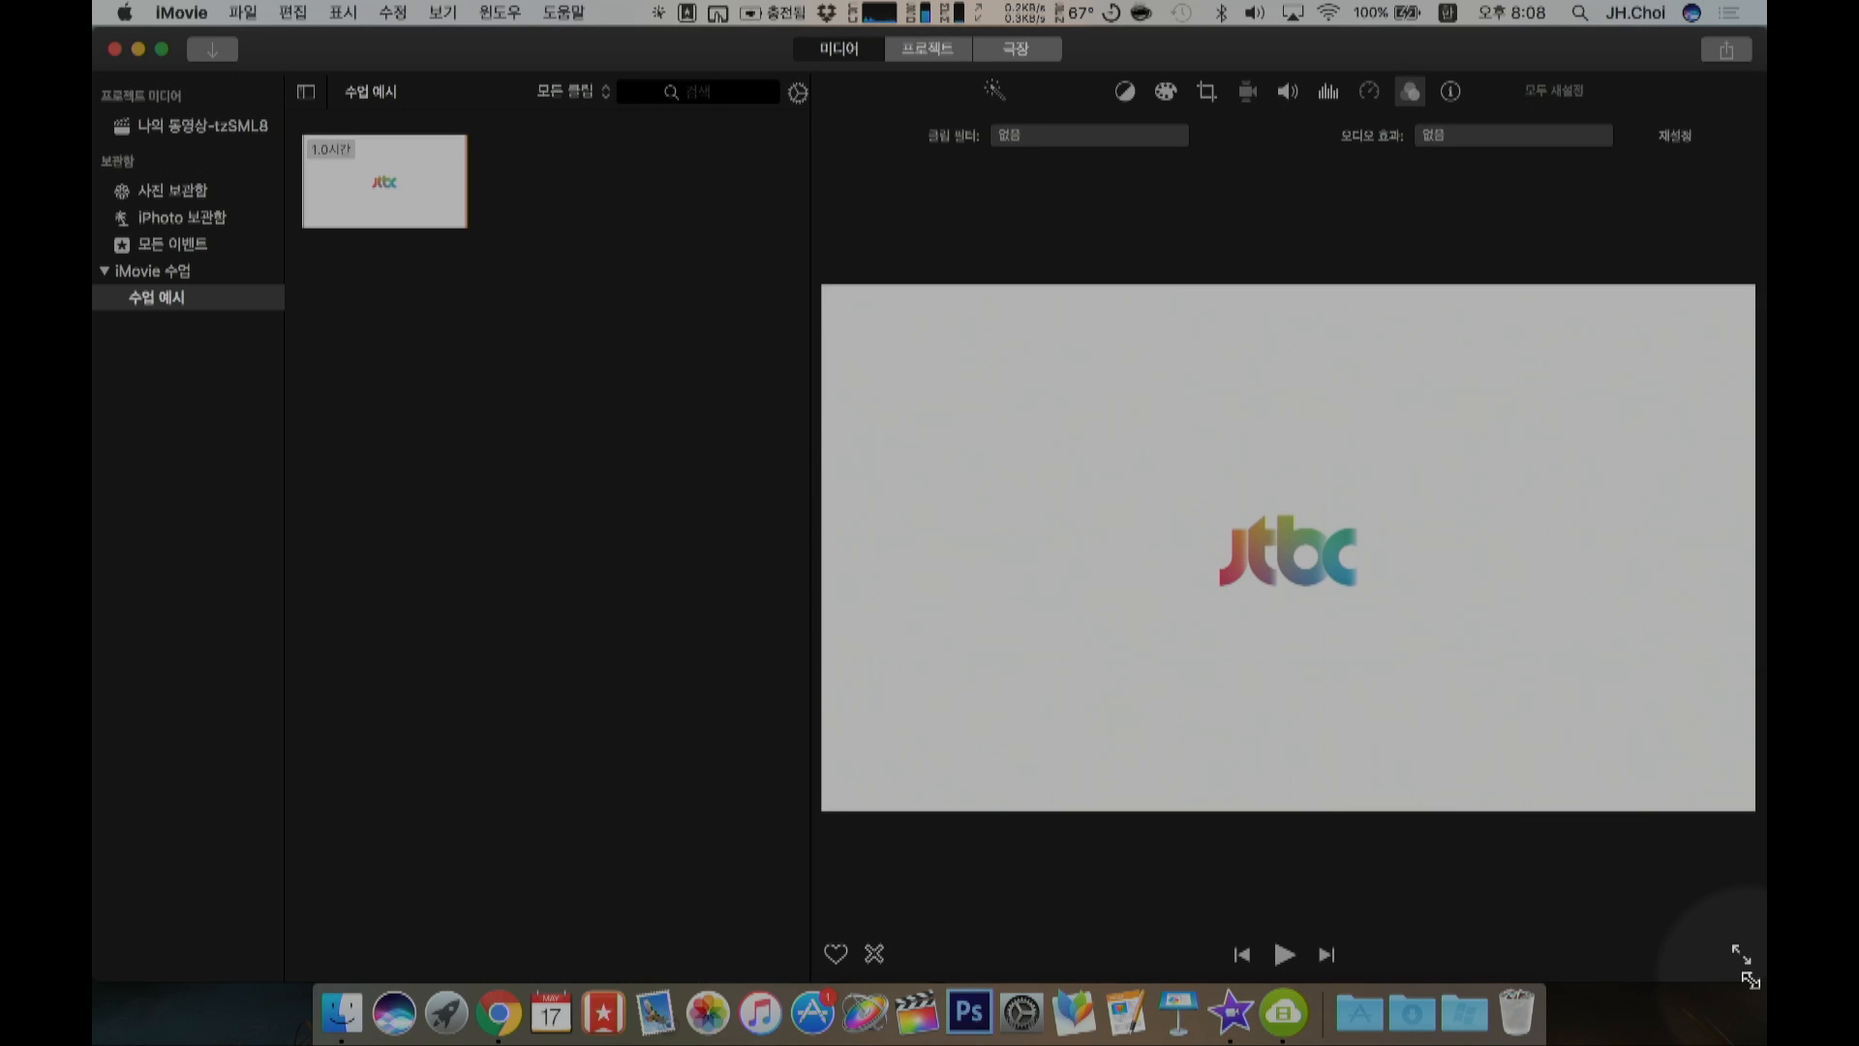
Step: Shrink the iMovie window to expose the desktop files and import the 신한은행 video from the desktop into the 수업 예시 event
left_click_drag(1752, 979, 1578, 852)
left_click(1679, 643)
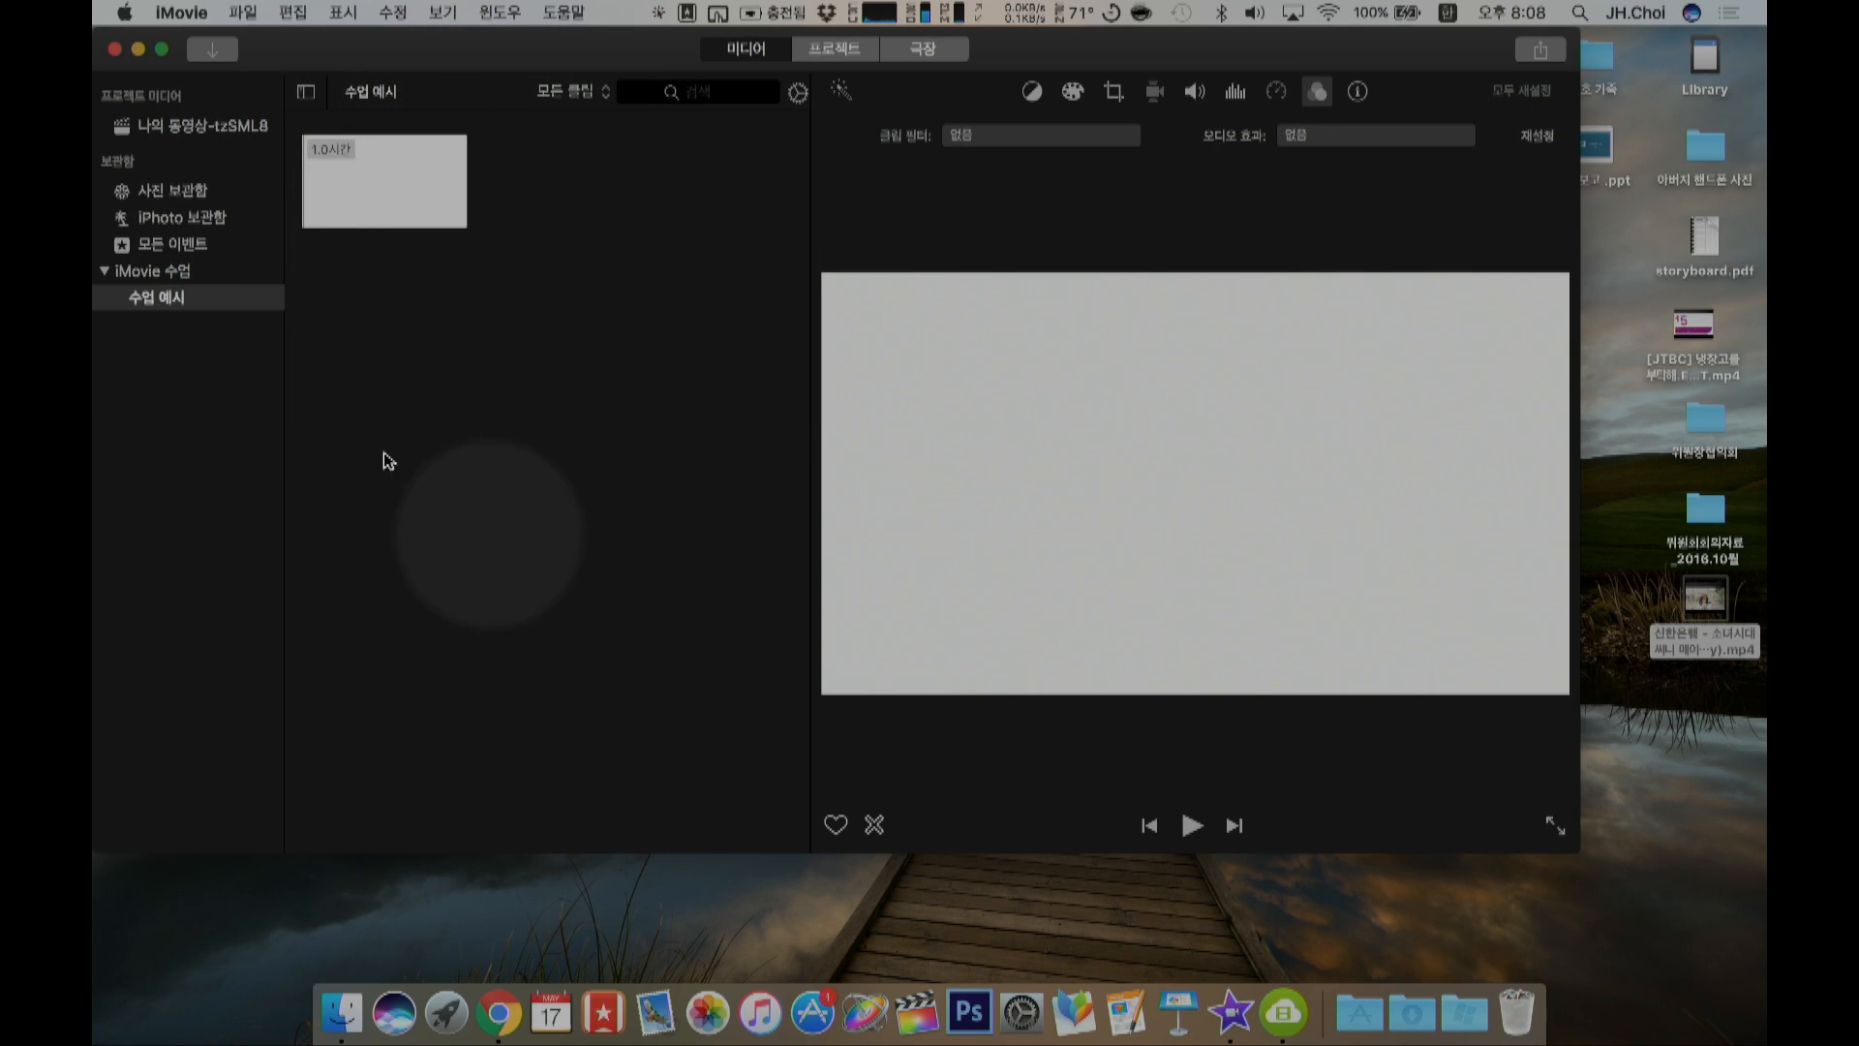
left_click(1197, 599)
left_click_drag(1708, 598, 585, 294)
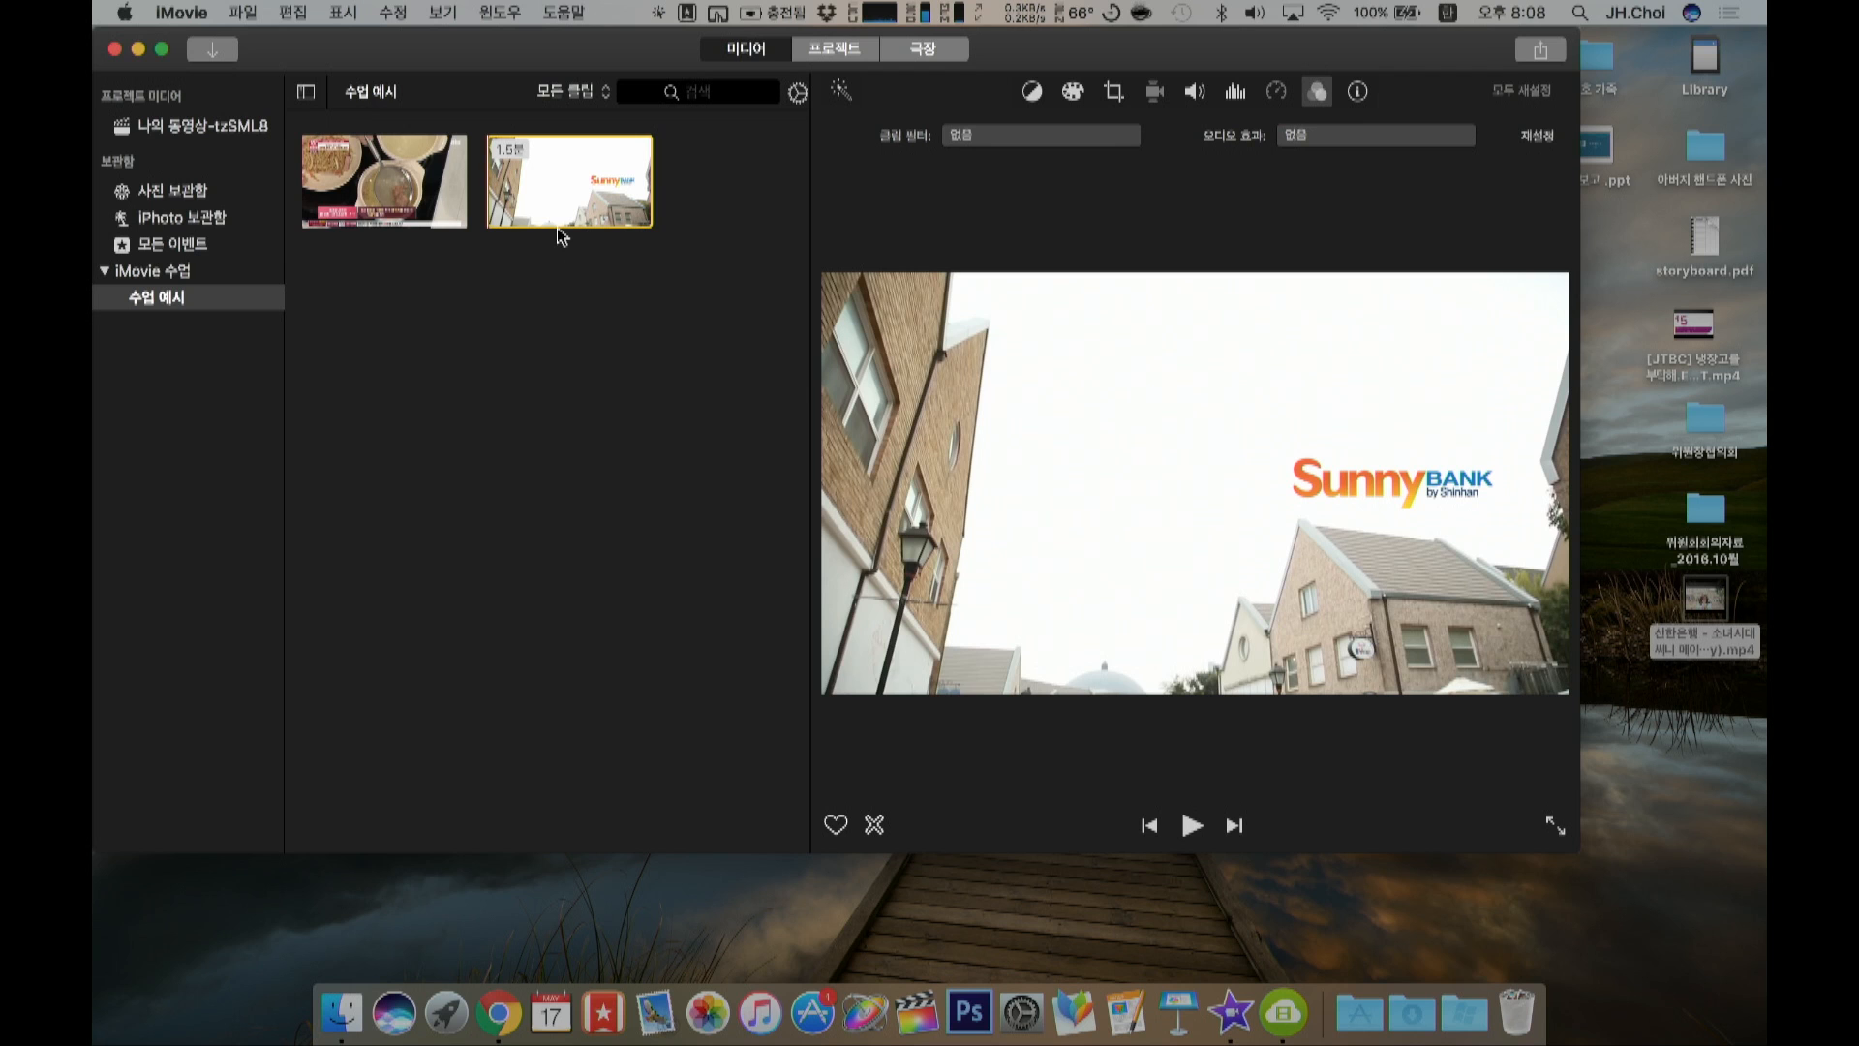
Step: Switch to the browser's desktop space, close 4K Video Downloader, and view its place in Launchpad's Media folder before returning
key("ctrl+Left")
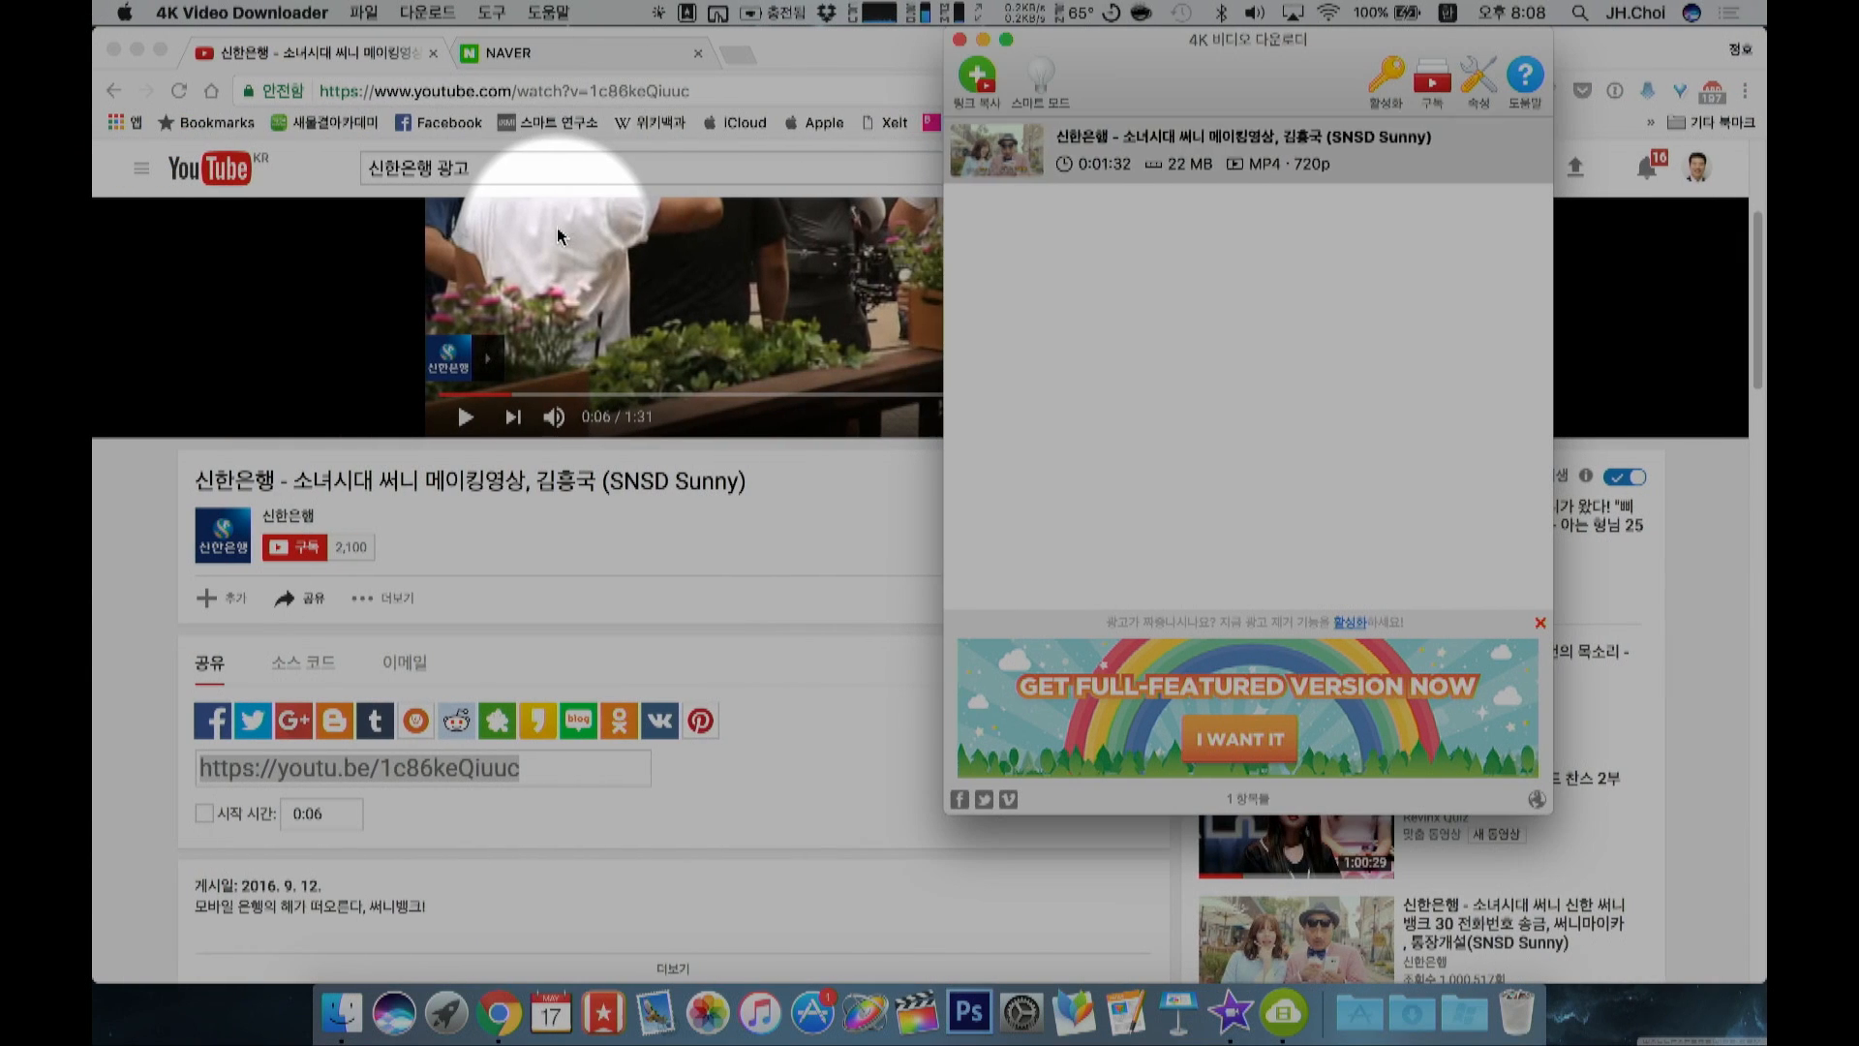
left_click(960, 39)
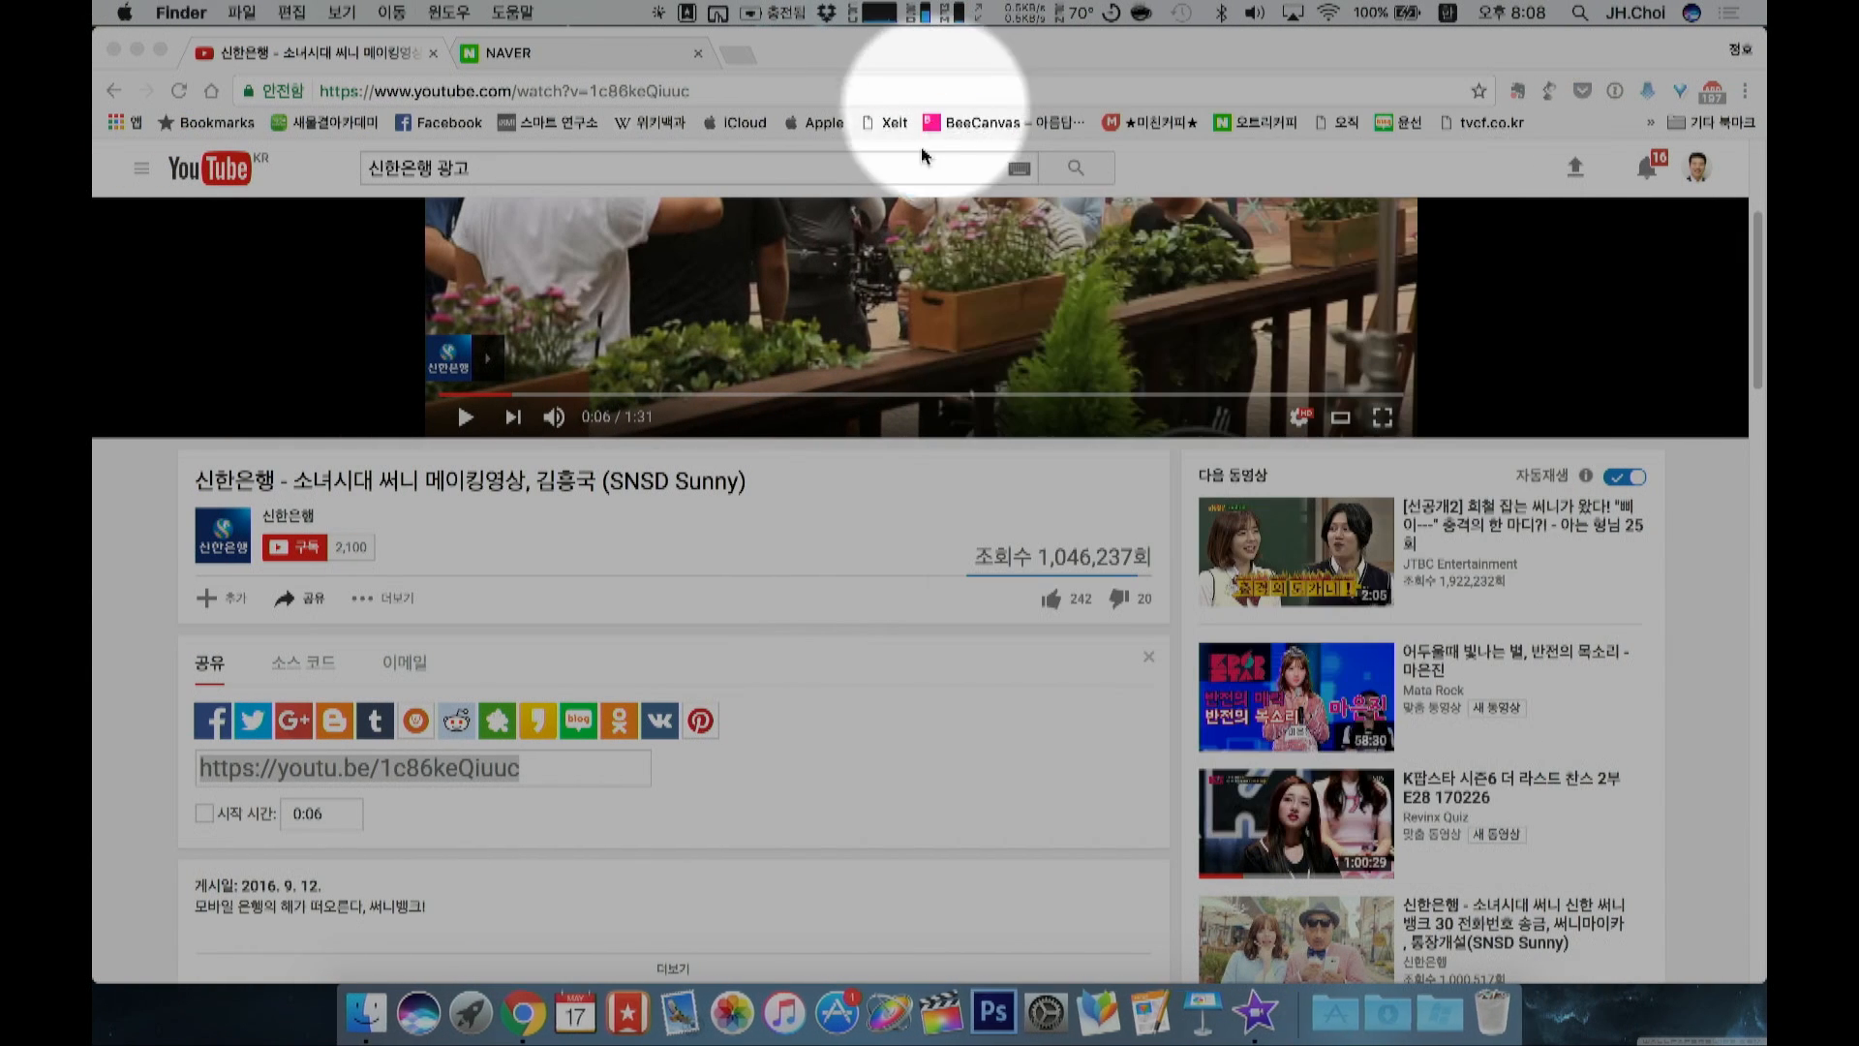
key("F4")
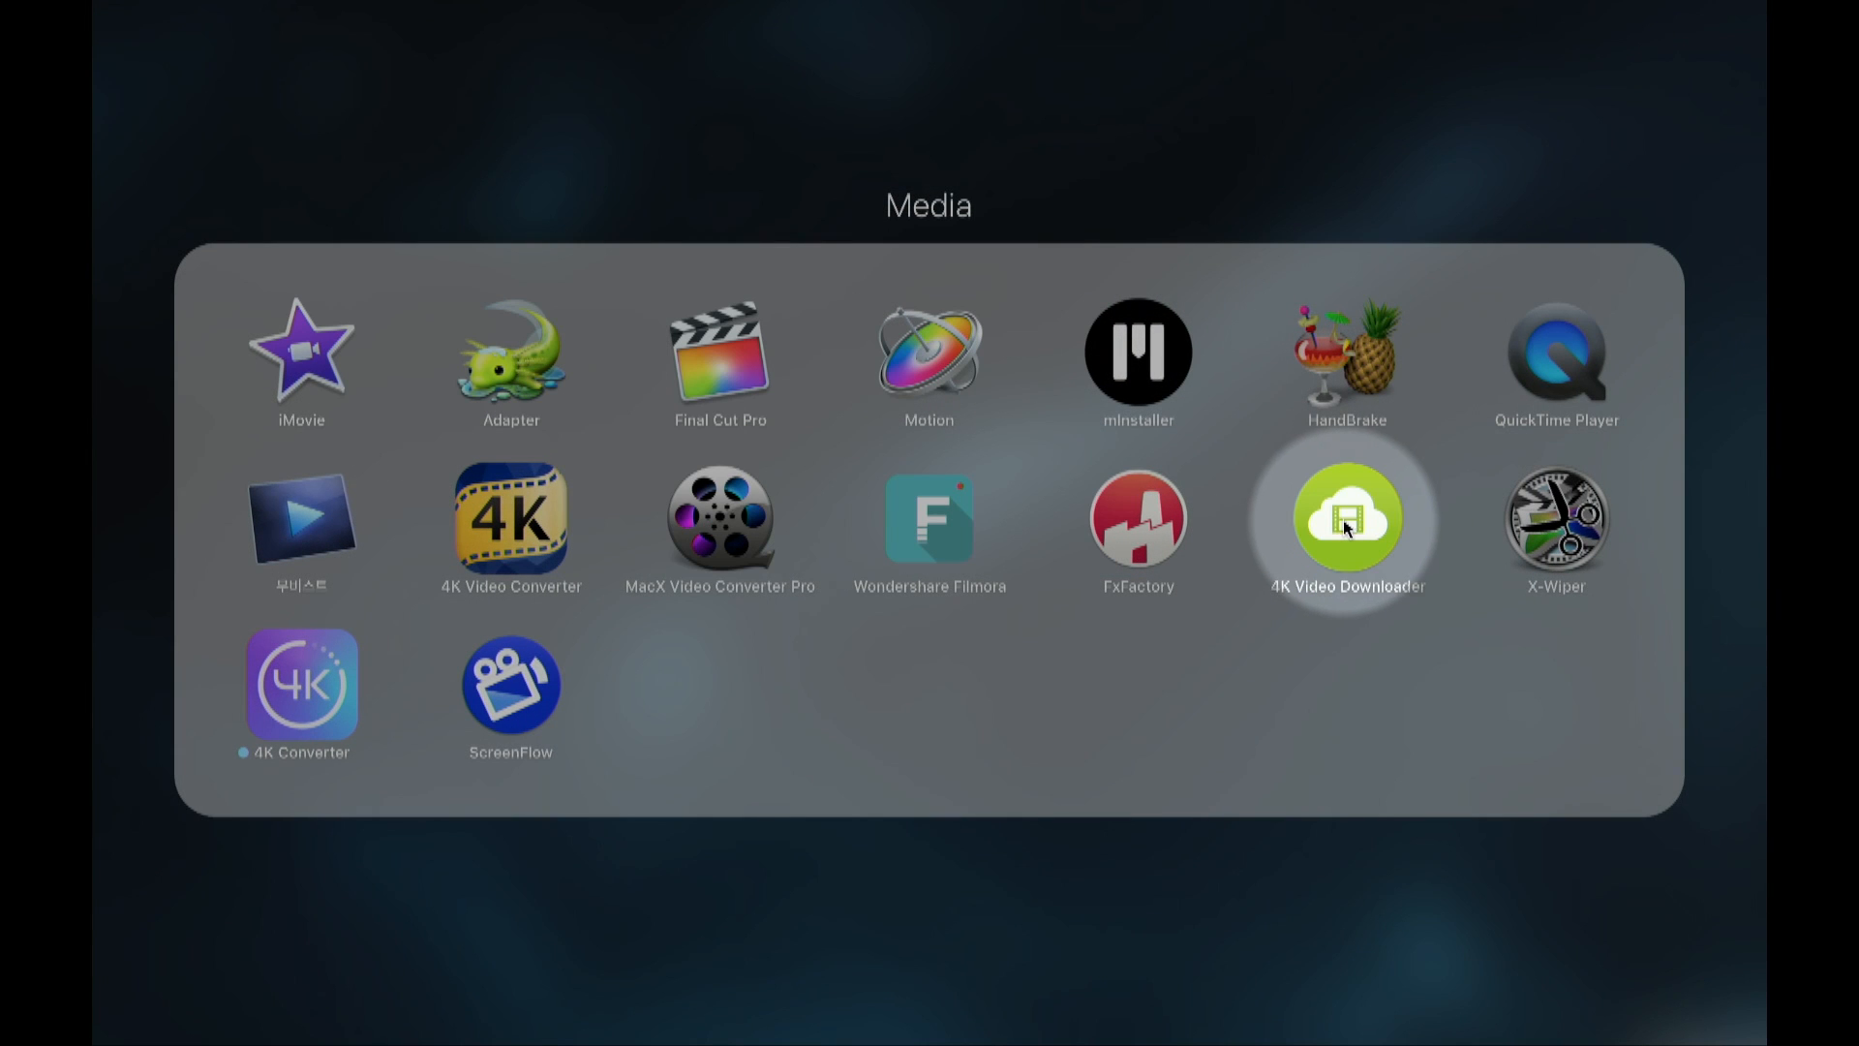
left_click(1148, 215)
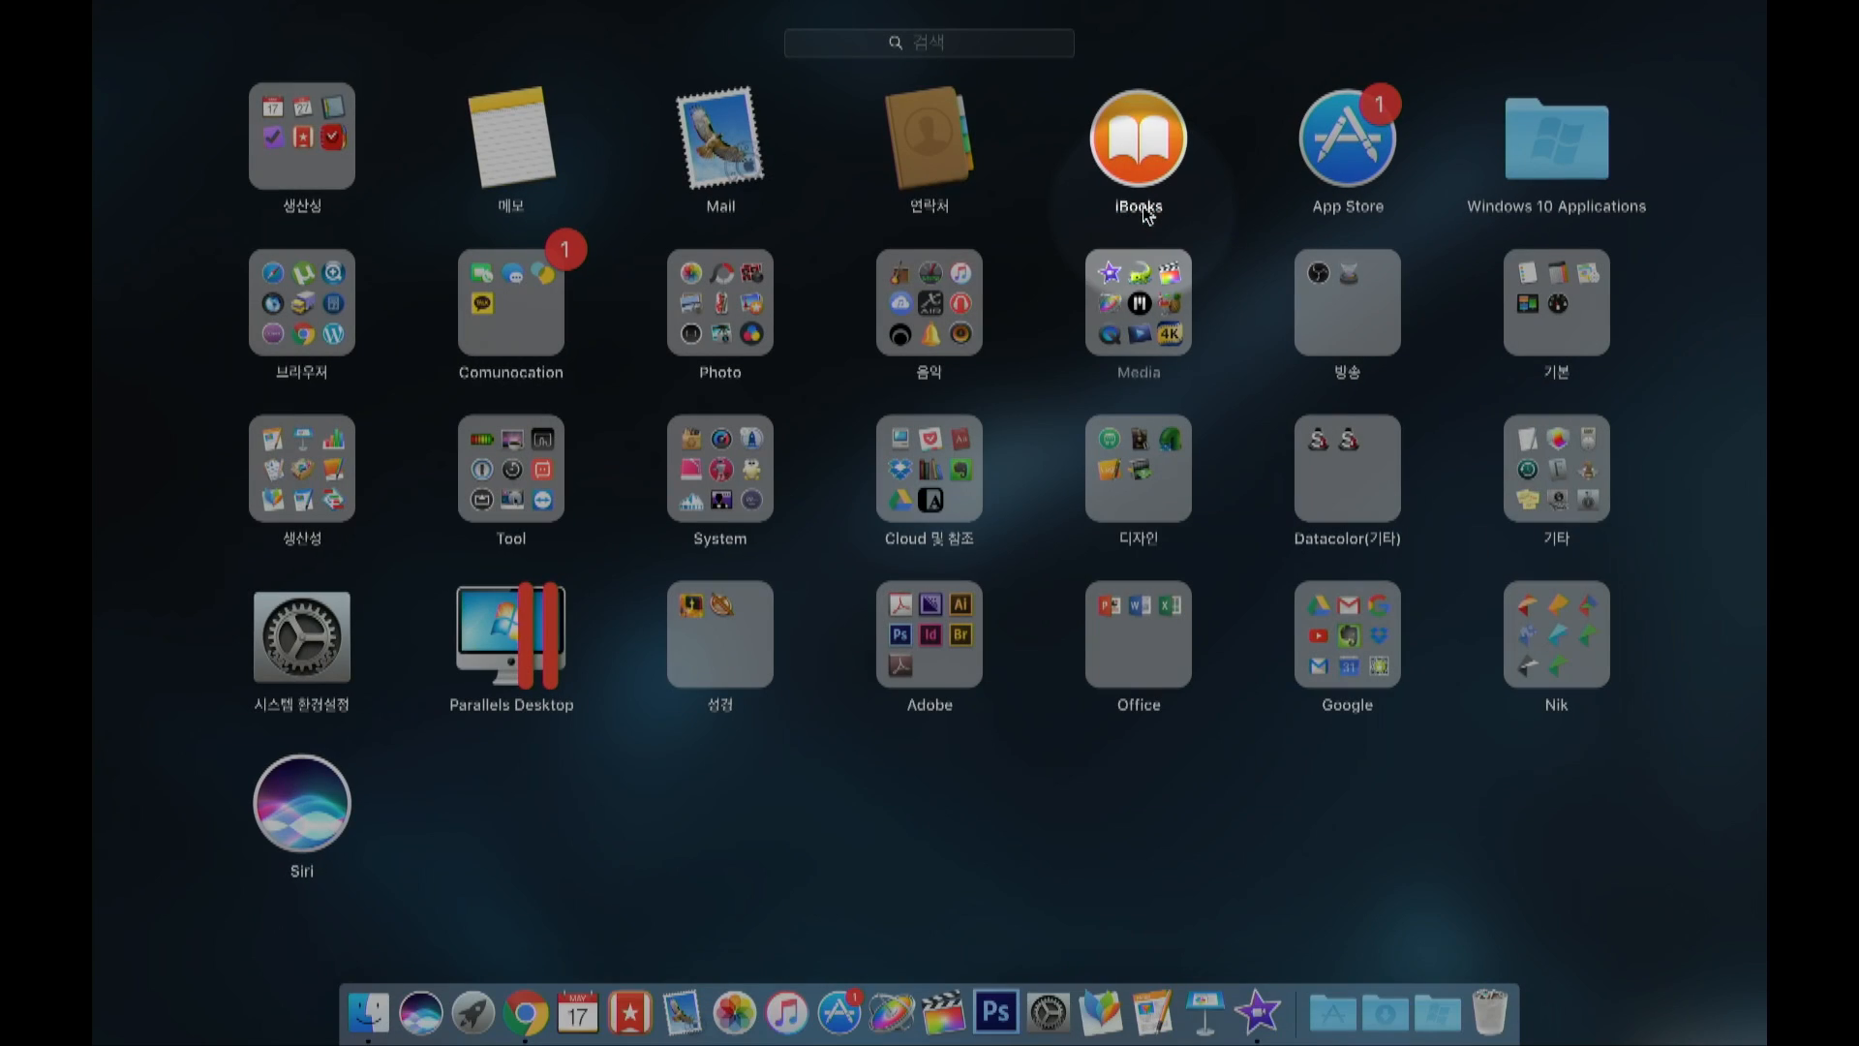
left_click(1016, 344)
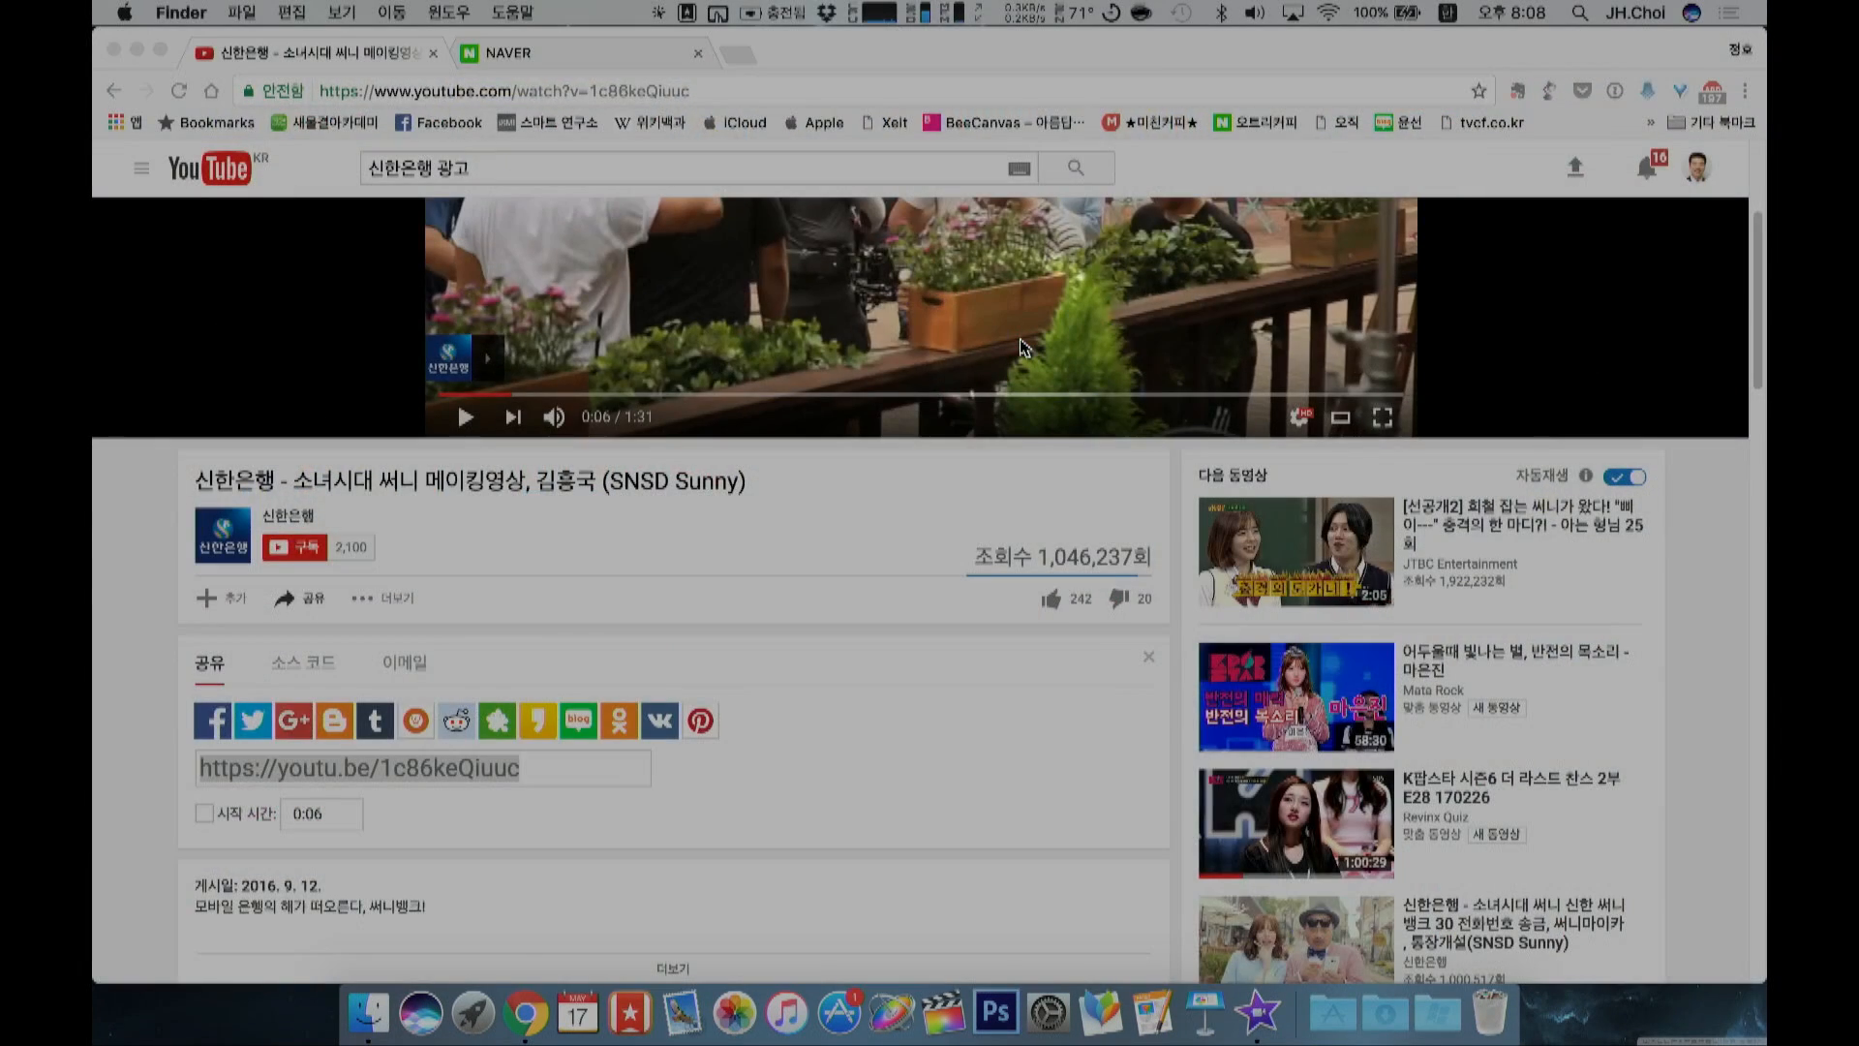
Step: From the open NAVER page in Chrome, open the K팝스타6 clip '어머님이 누구니' on Naver TV
left_click(537, 53)
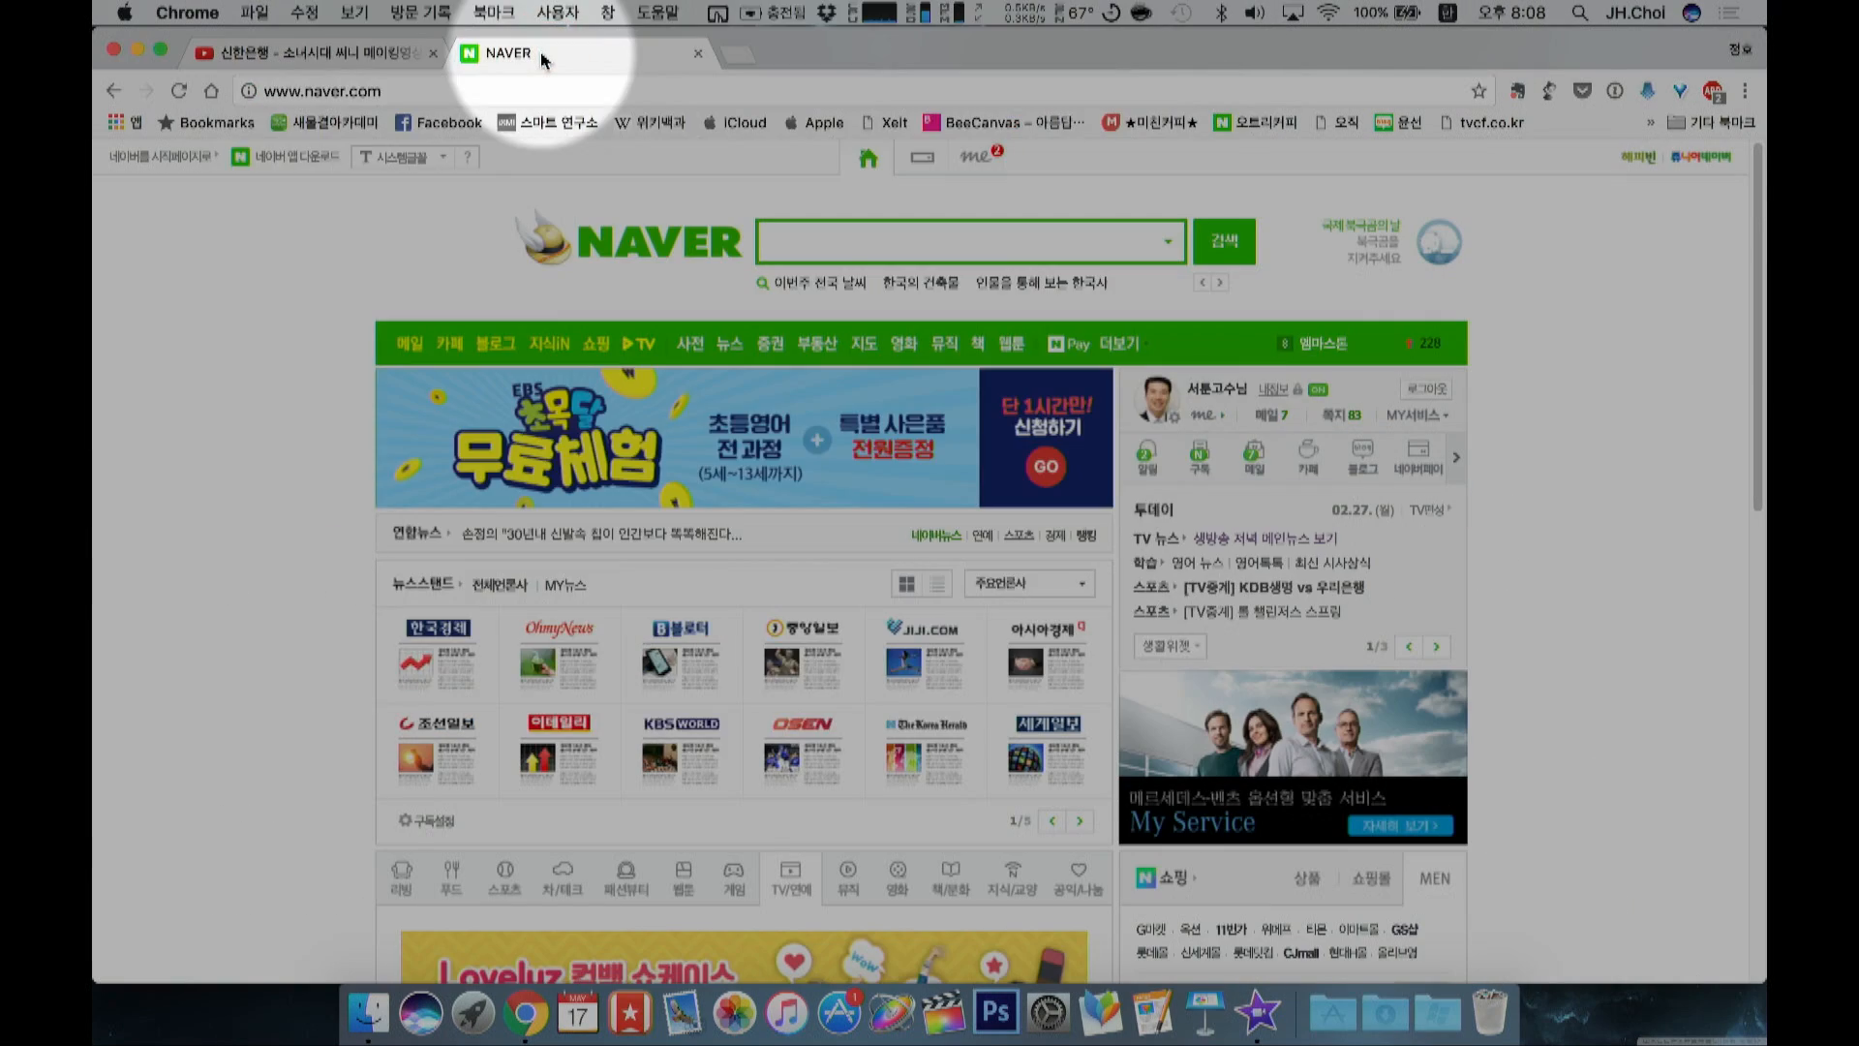
scroll(279, 332, "down", 5)
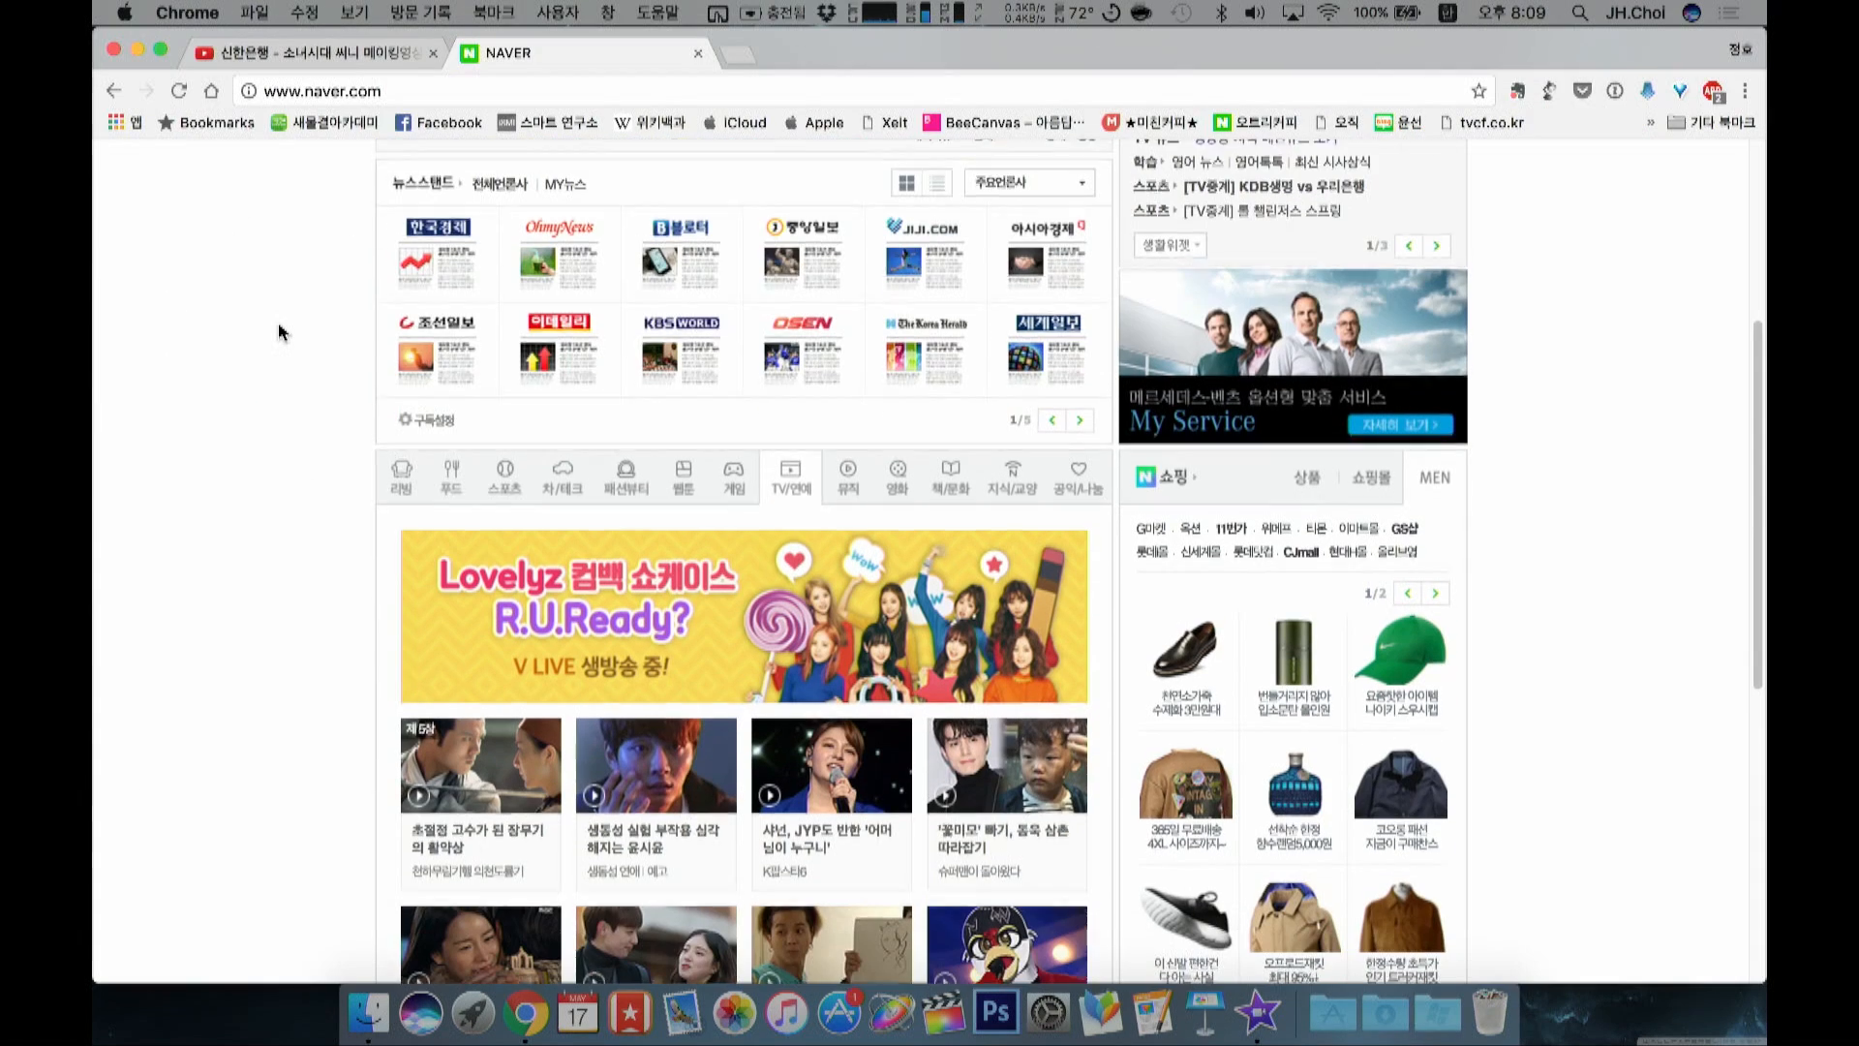
scroll(278, 332, "down", 5)
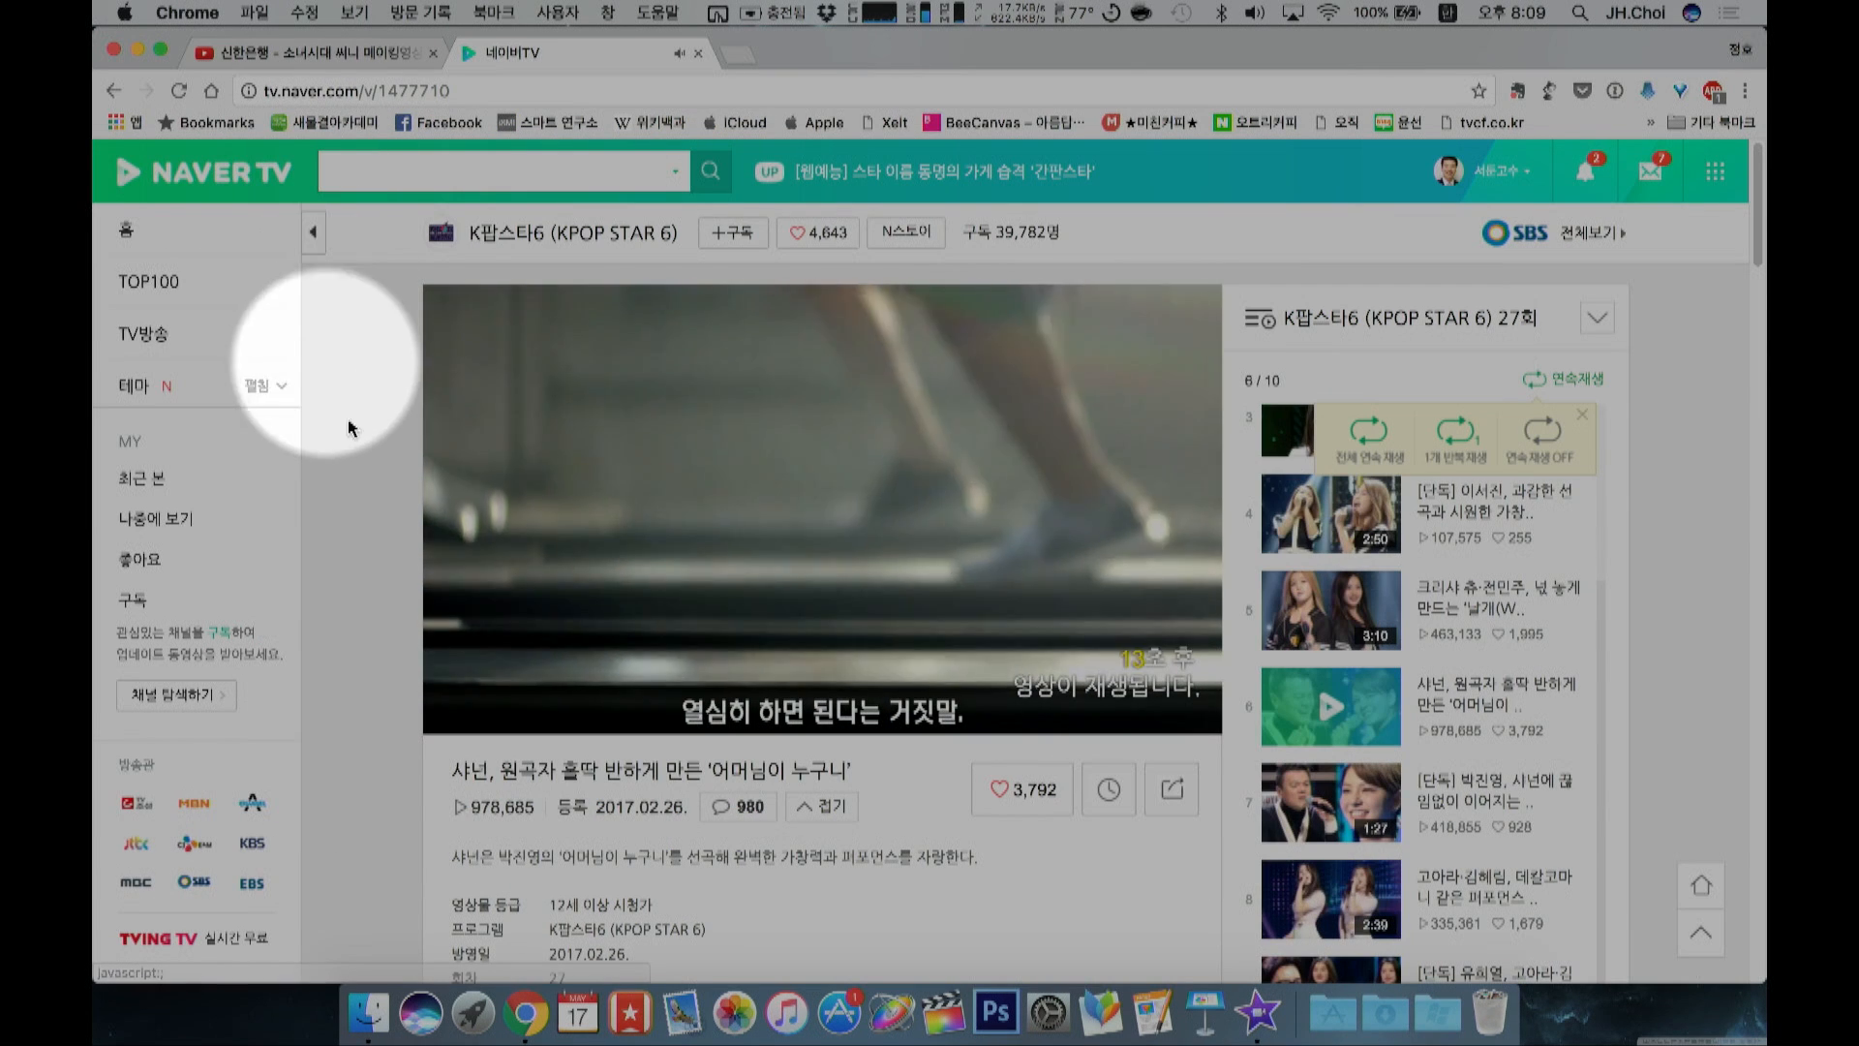
scroll(396, 557, "down", 1)
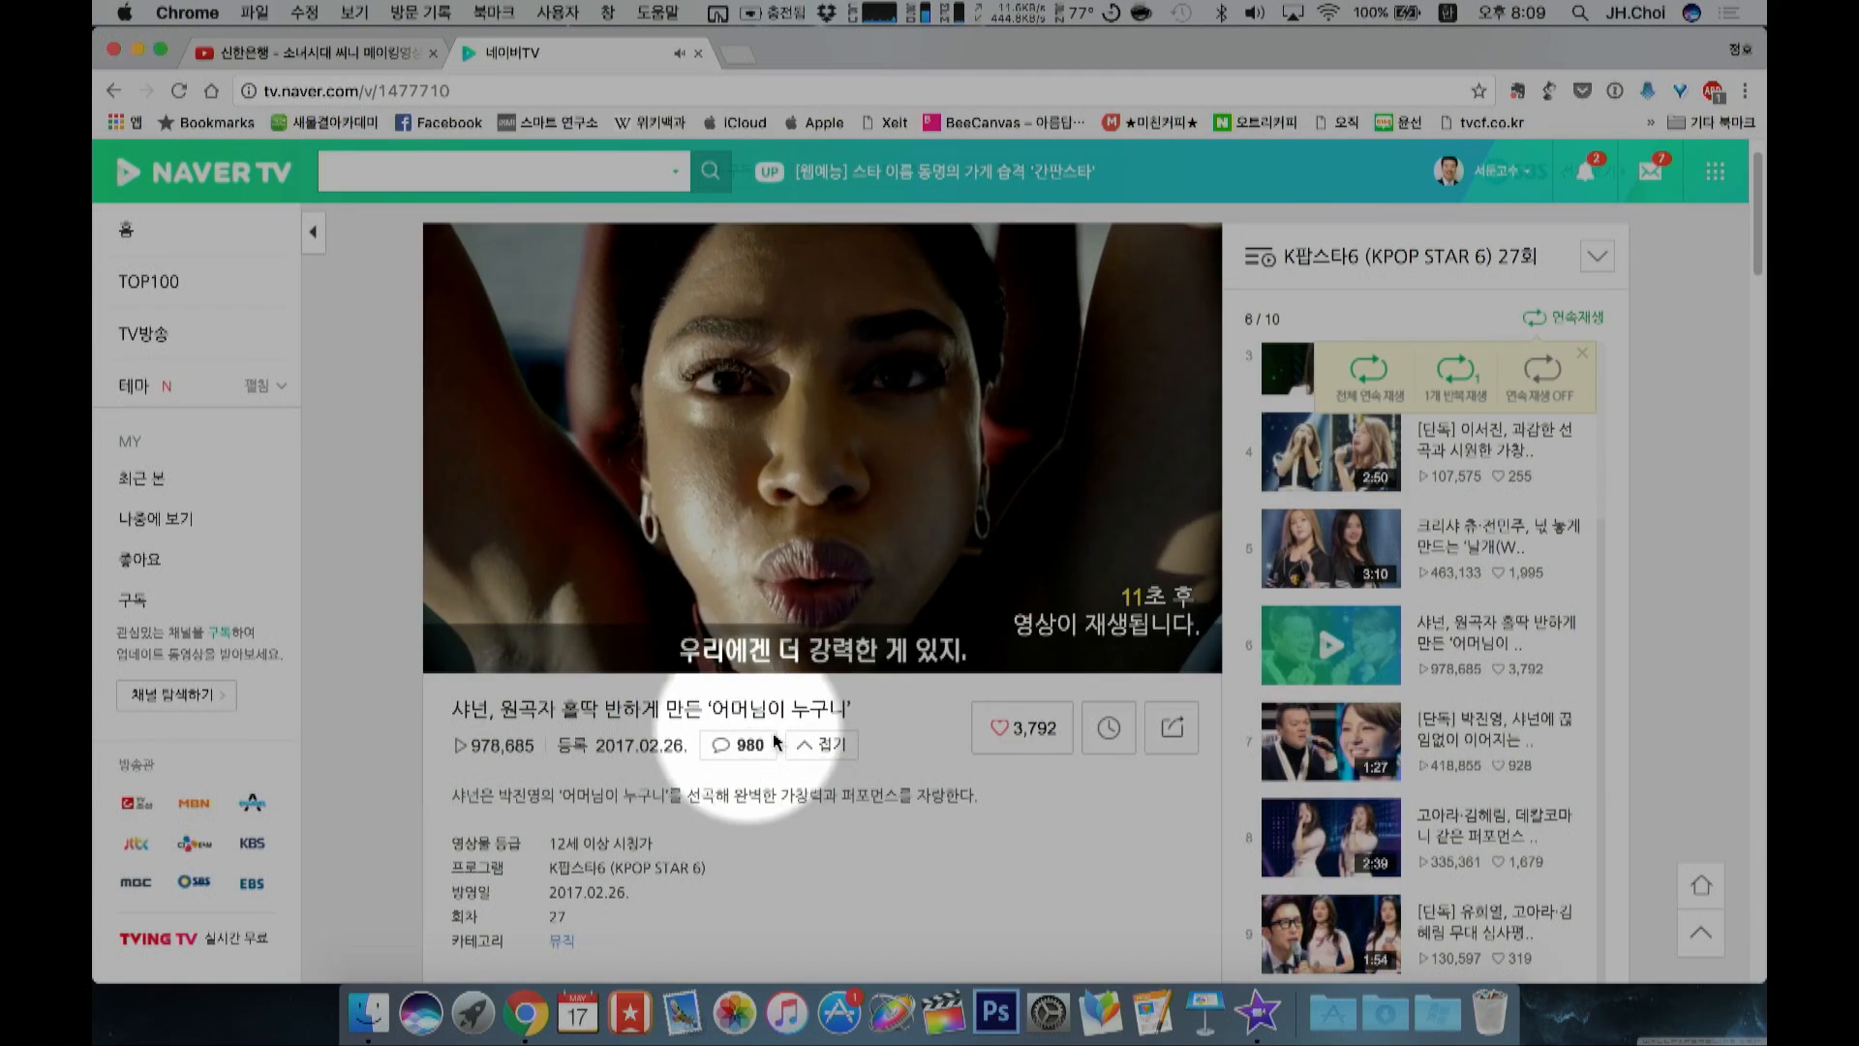
Step: Copy the Naver TV clip's address from its sharing options
left_click(1173, 730)
scroll(1084, 823, "down", 3)
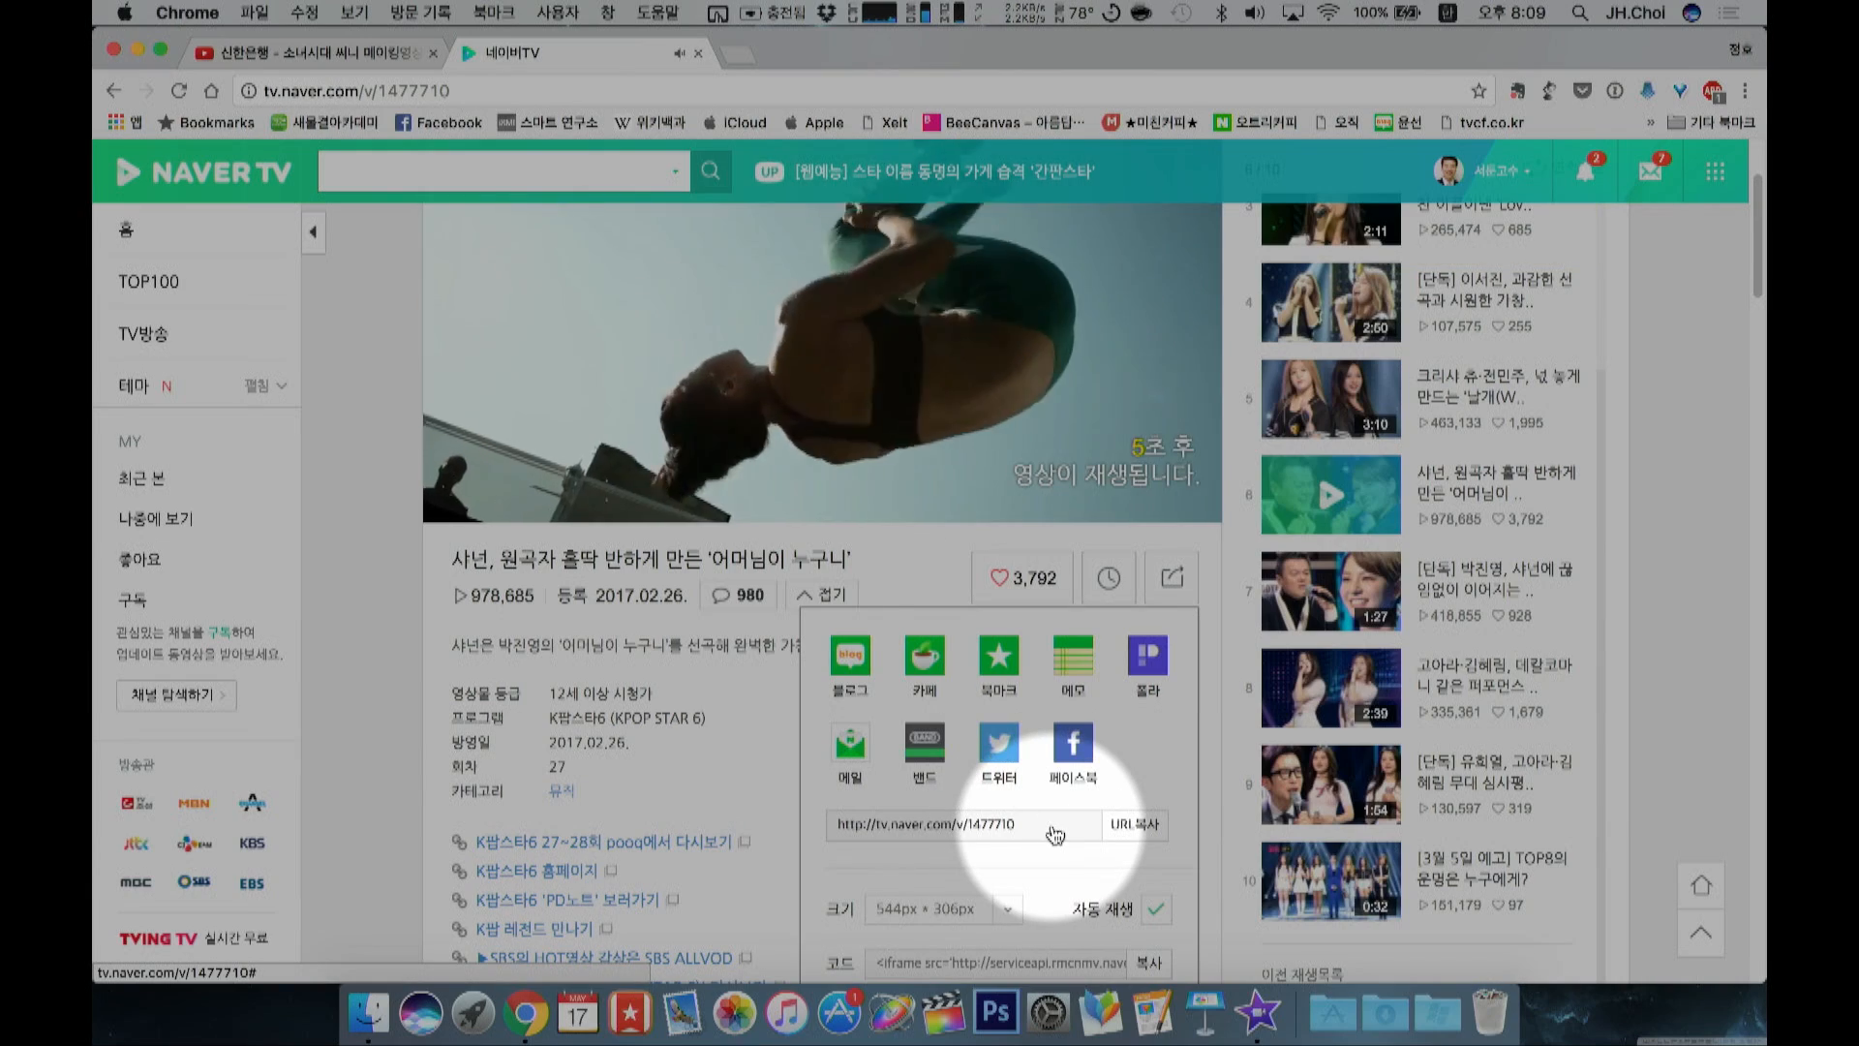
left_click(1052, 831)
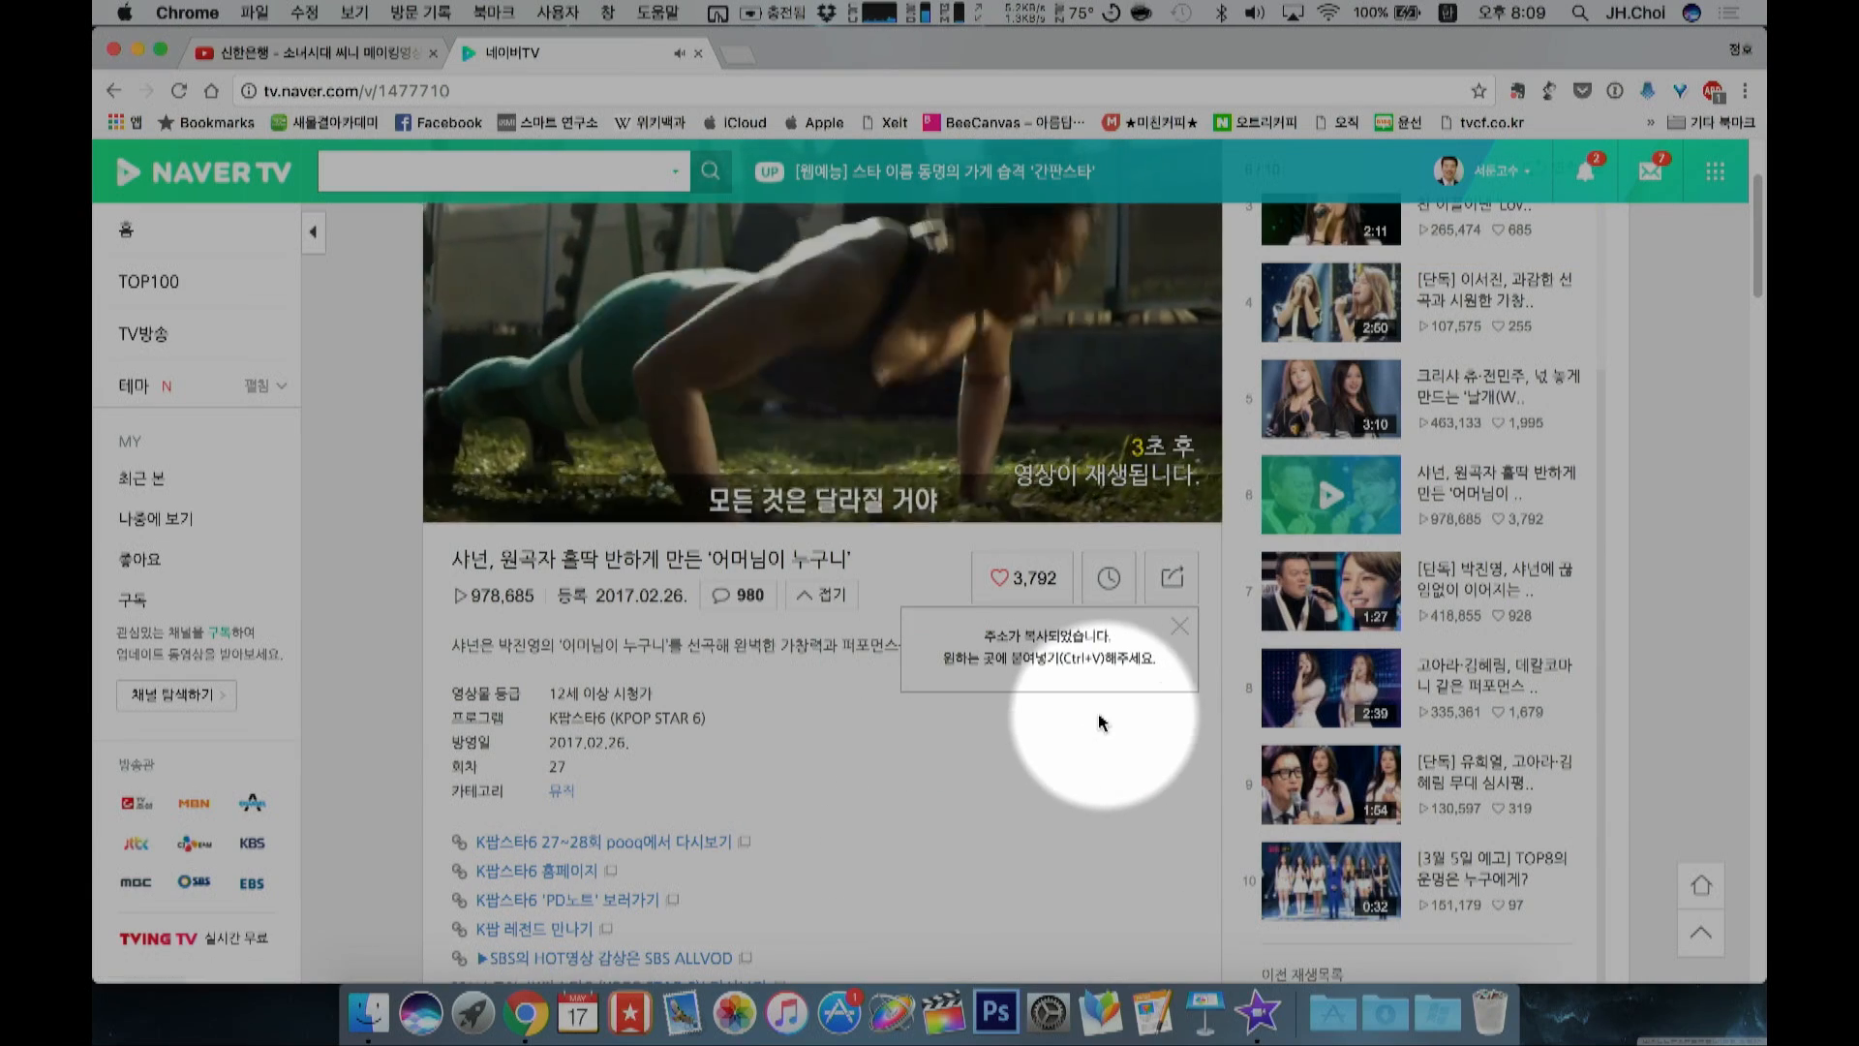
Step: Try to add the copied Naver TV link in 4K Video Downloader, then quit the program
key("F4")
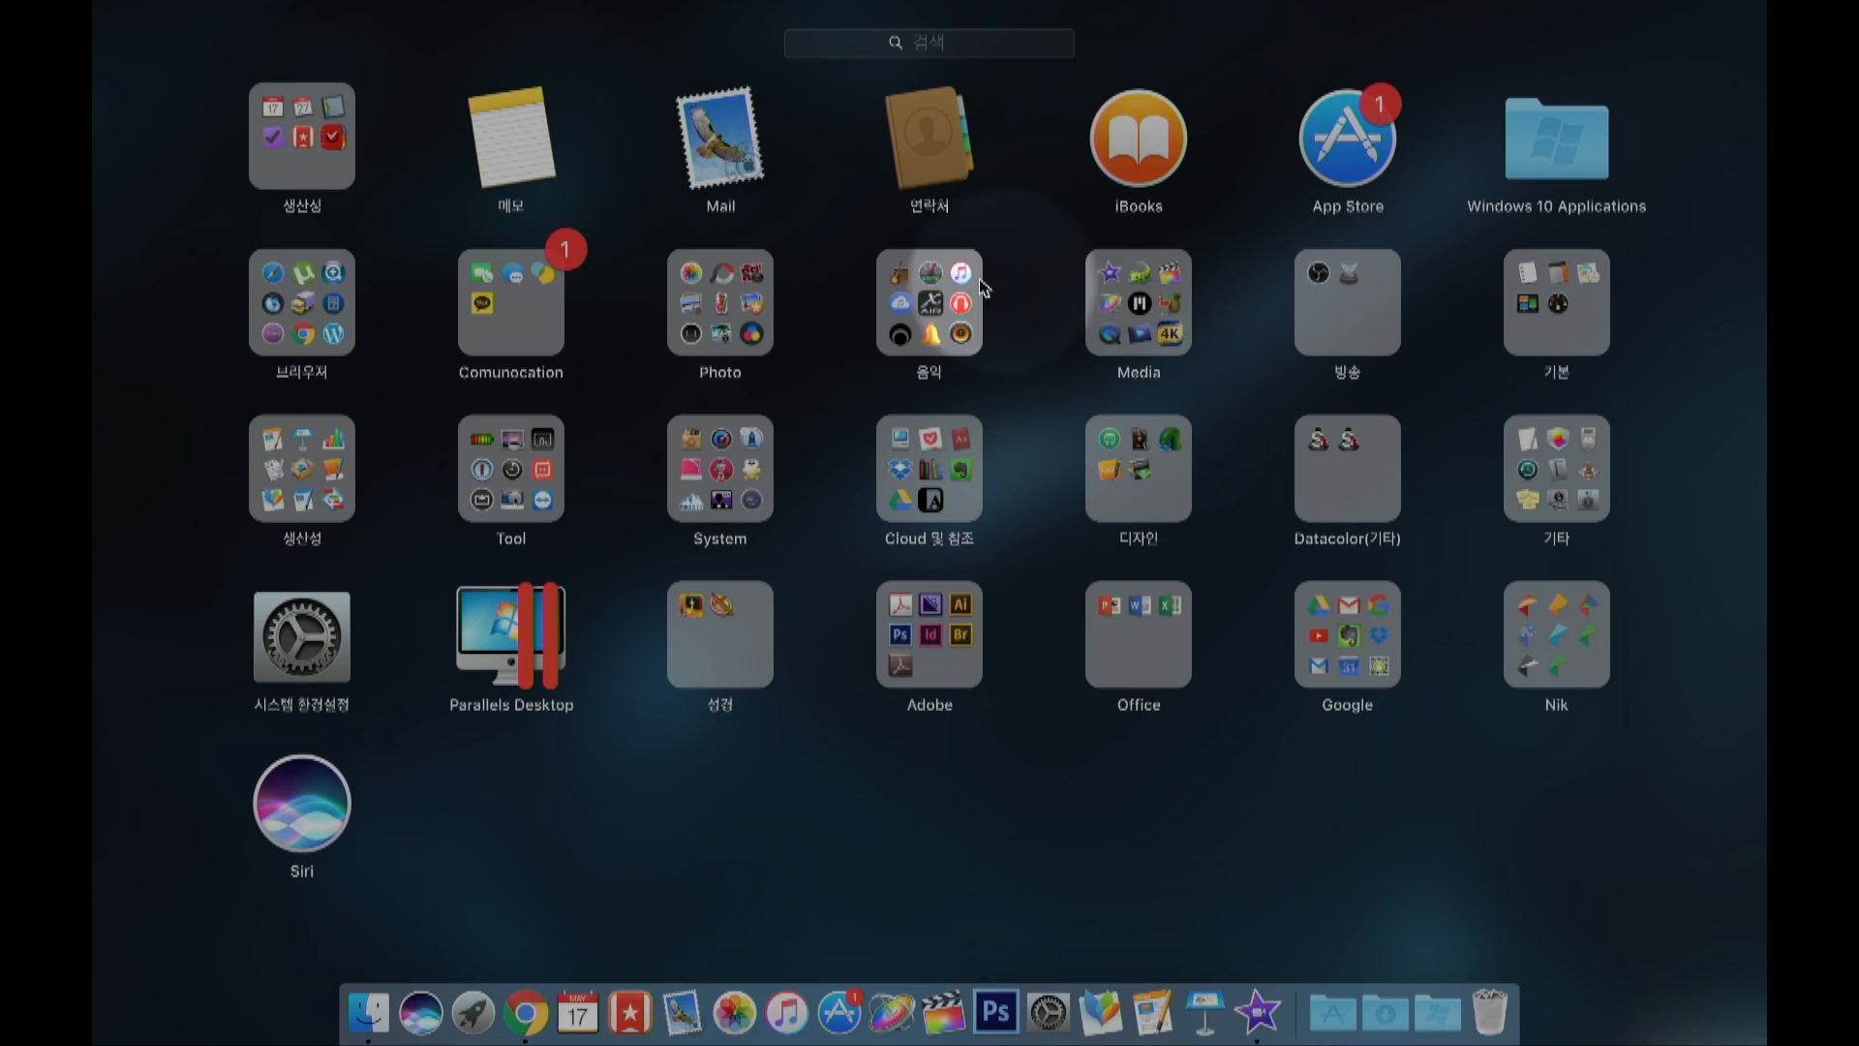
left_click(1114, 316)
left_click(1346, 562)
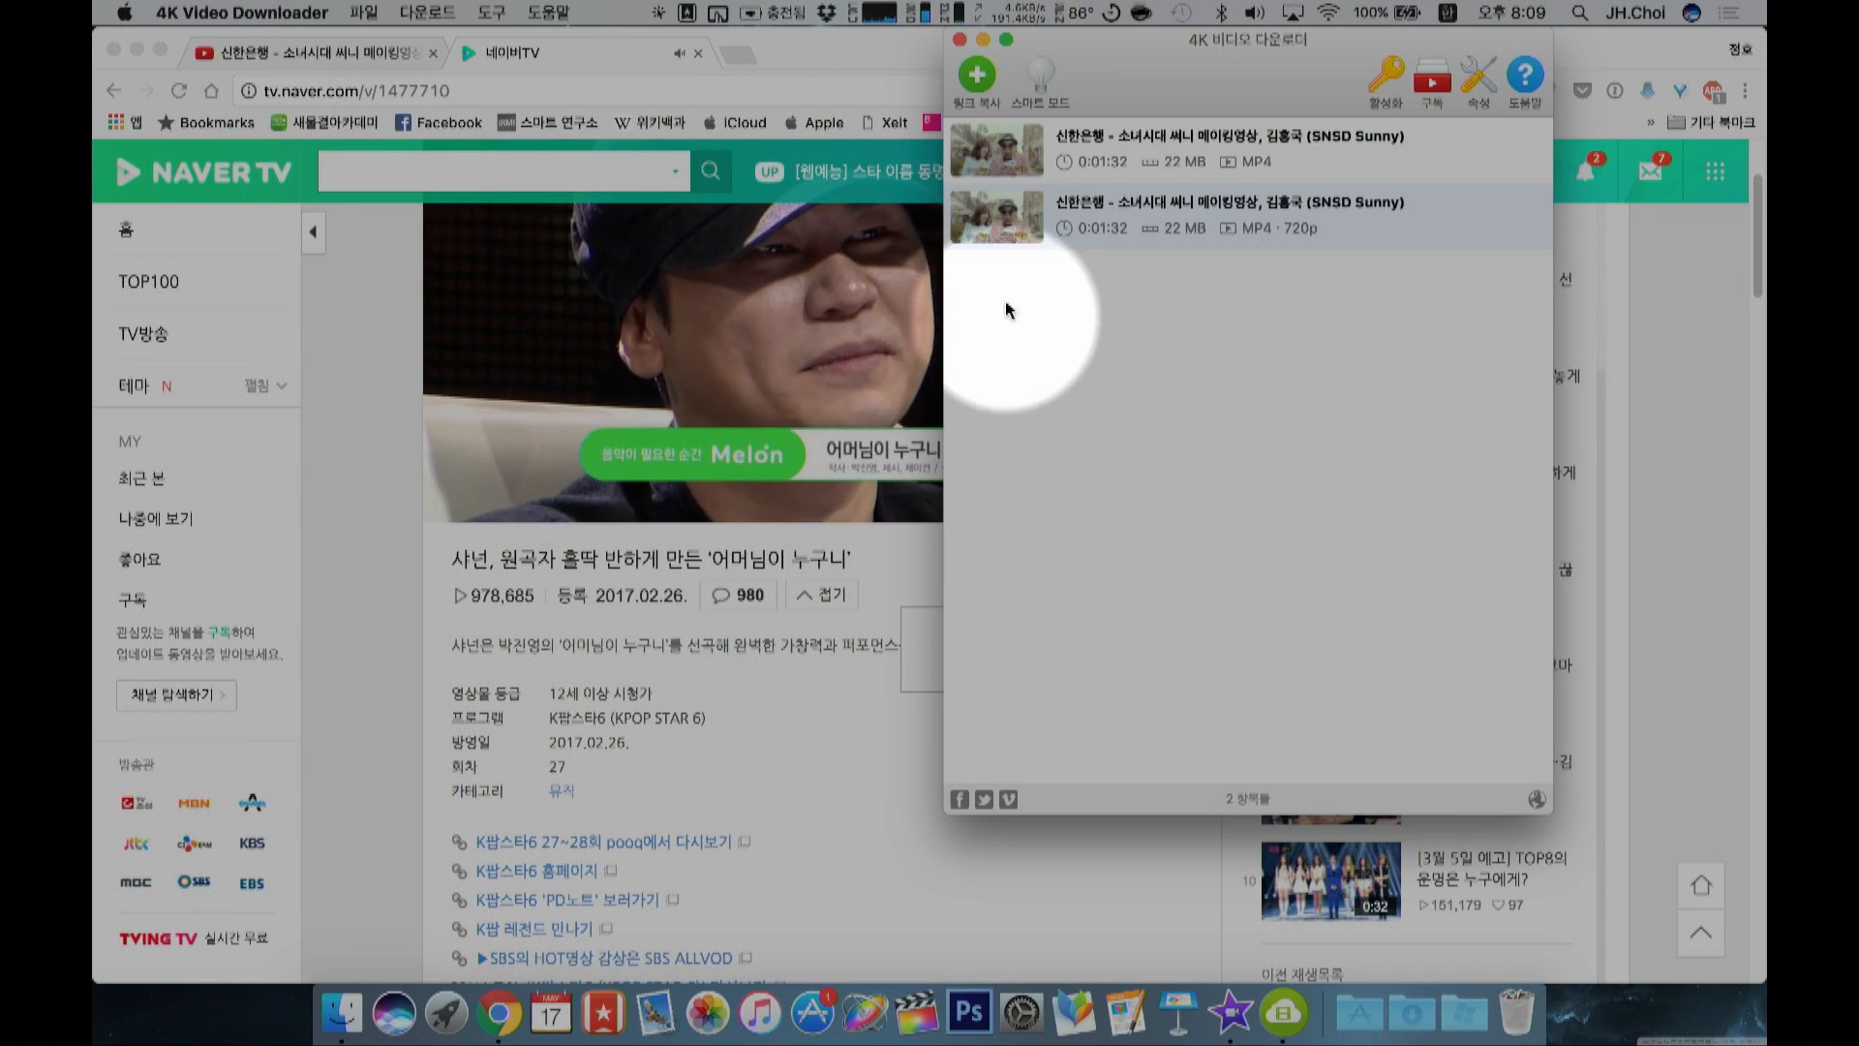
left_click(977, 78)
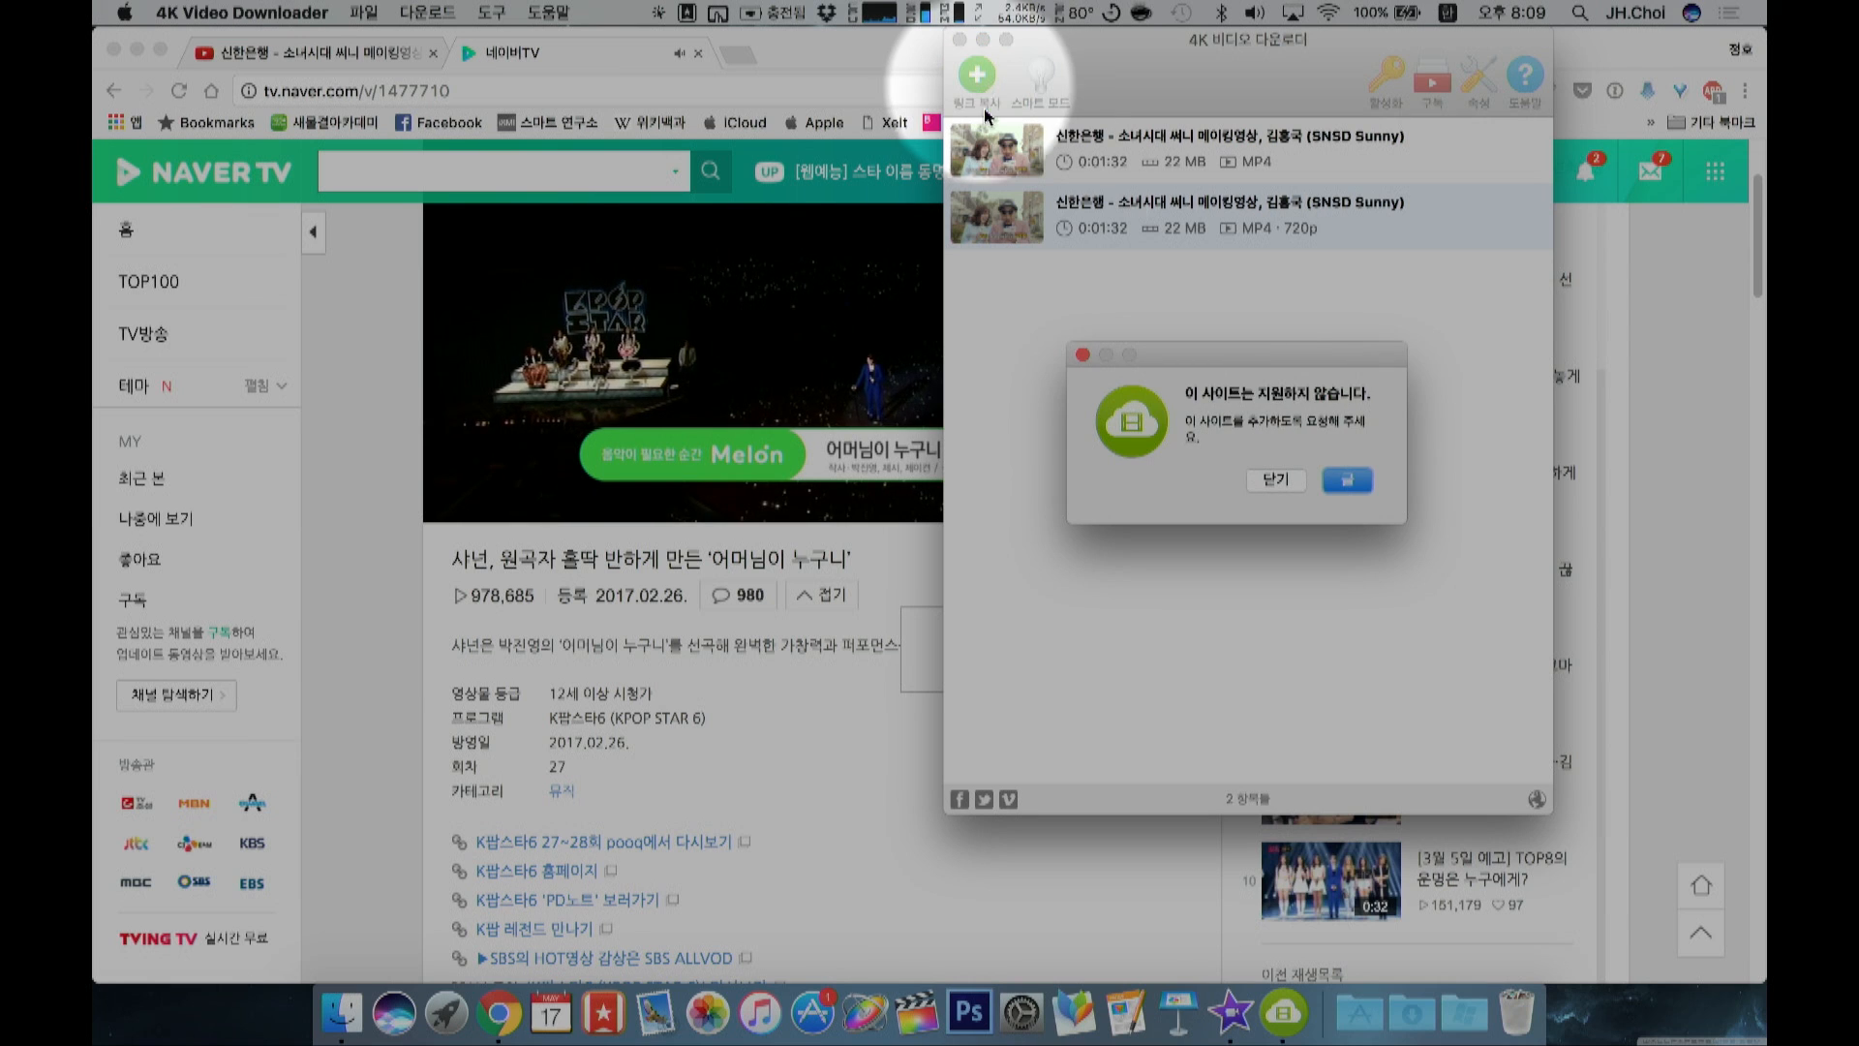
left_click(1275, 481)
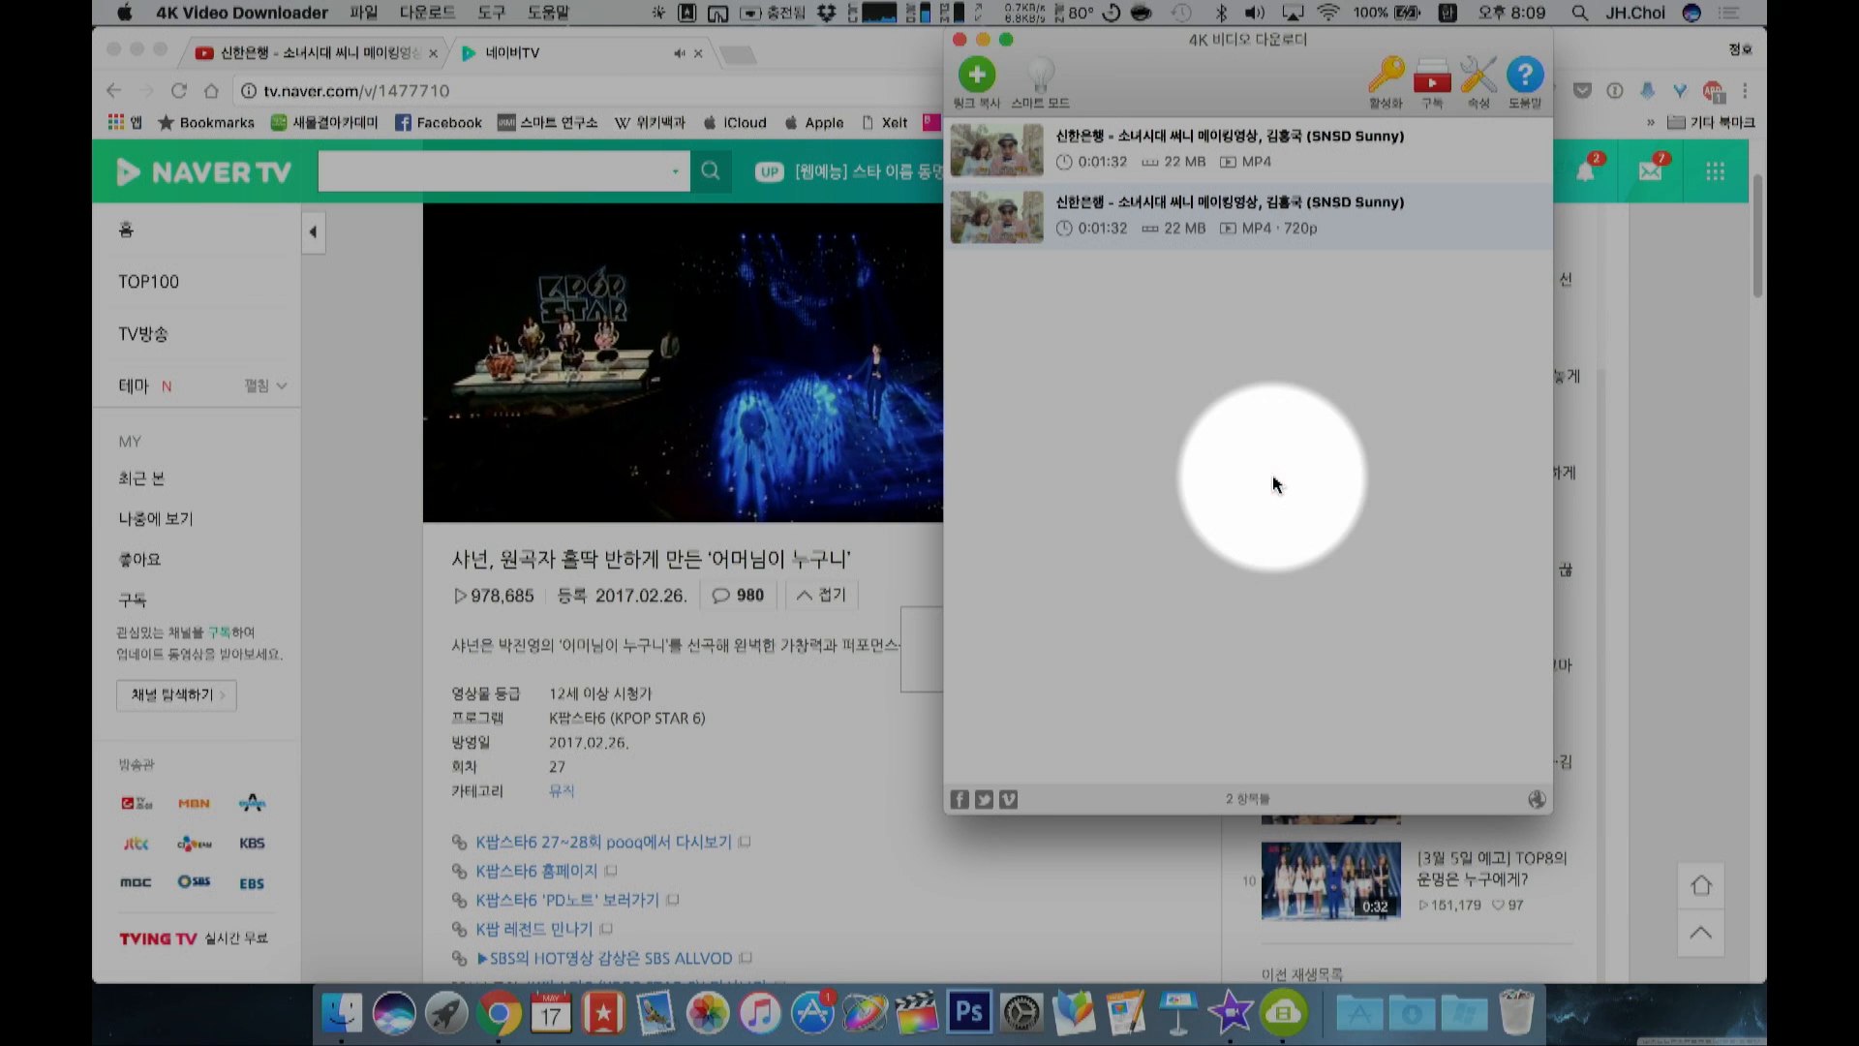
key("super+q")
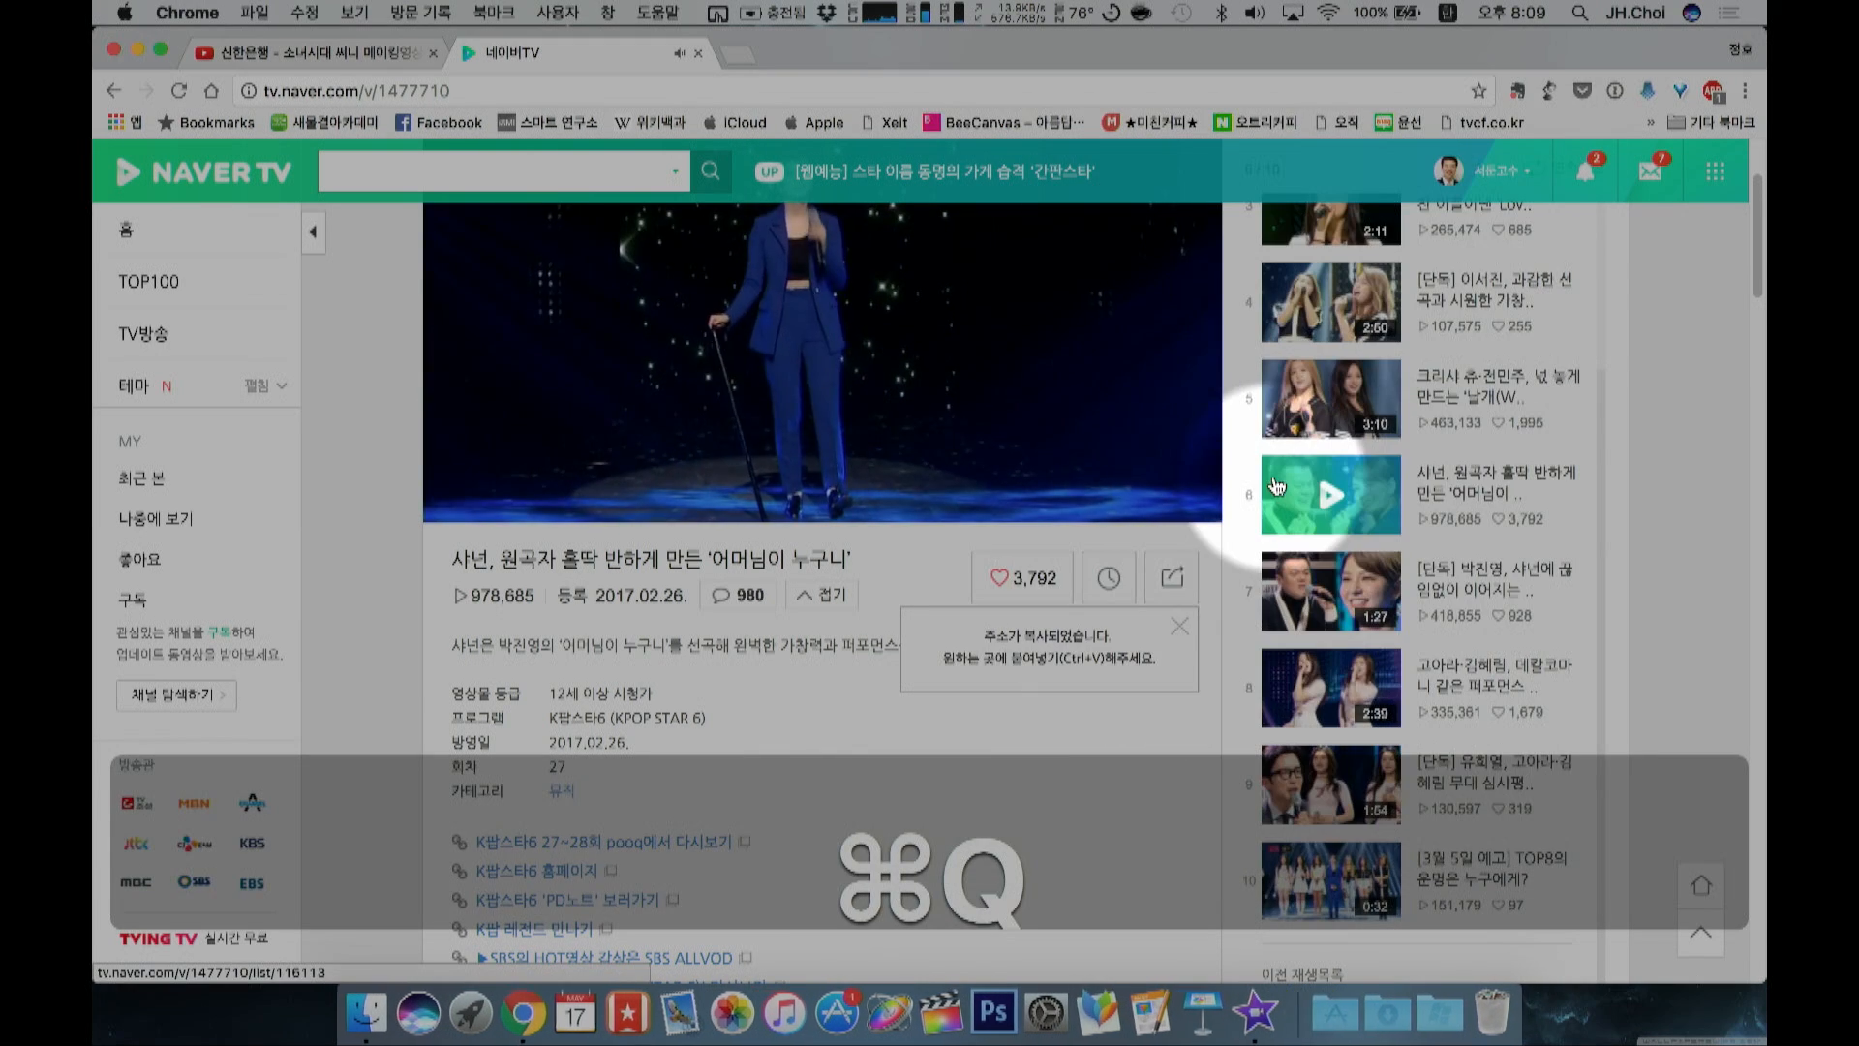
Step: Examine the list of installed extensions in Chrome's settings and return to the Naver TV clip
scroll(1016, 811, "up", 3)
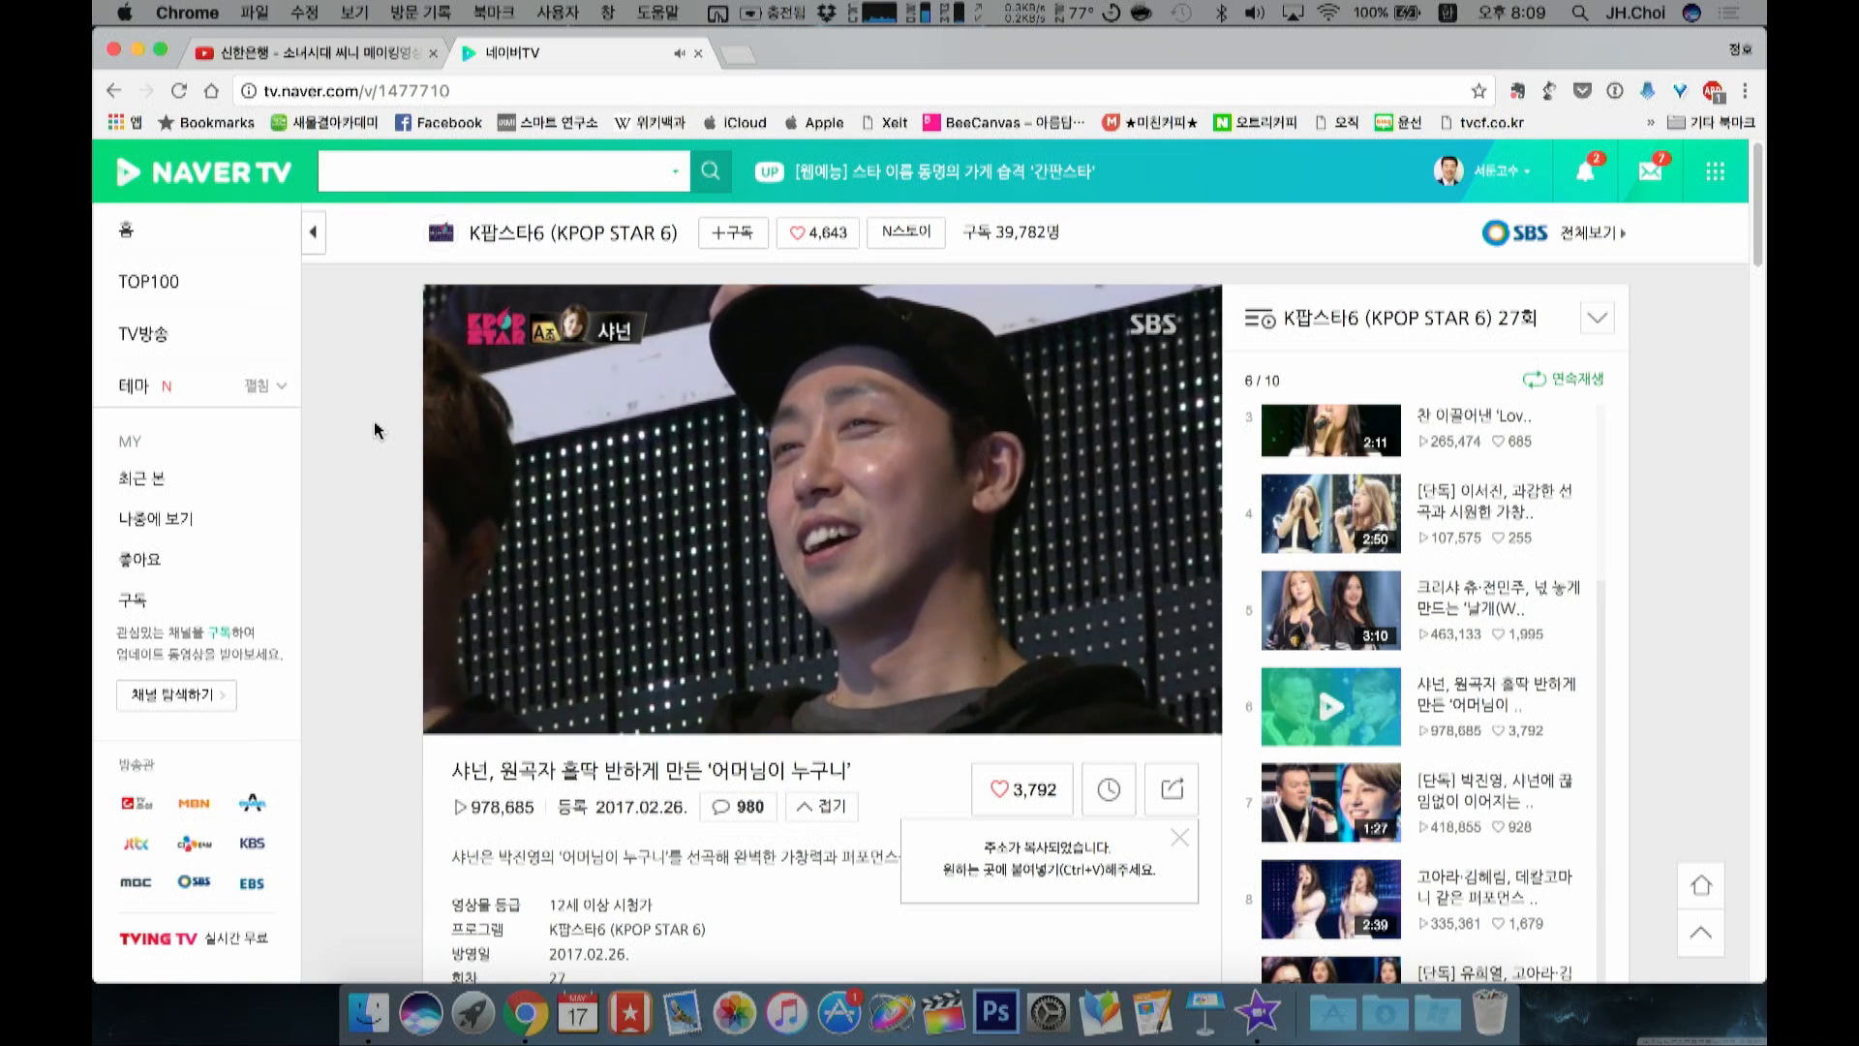
mouse_move(552, 543)
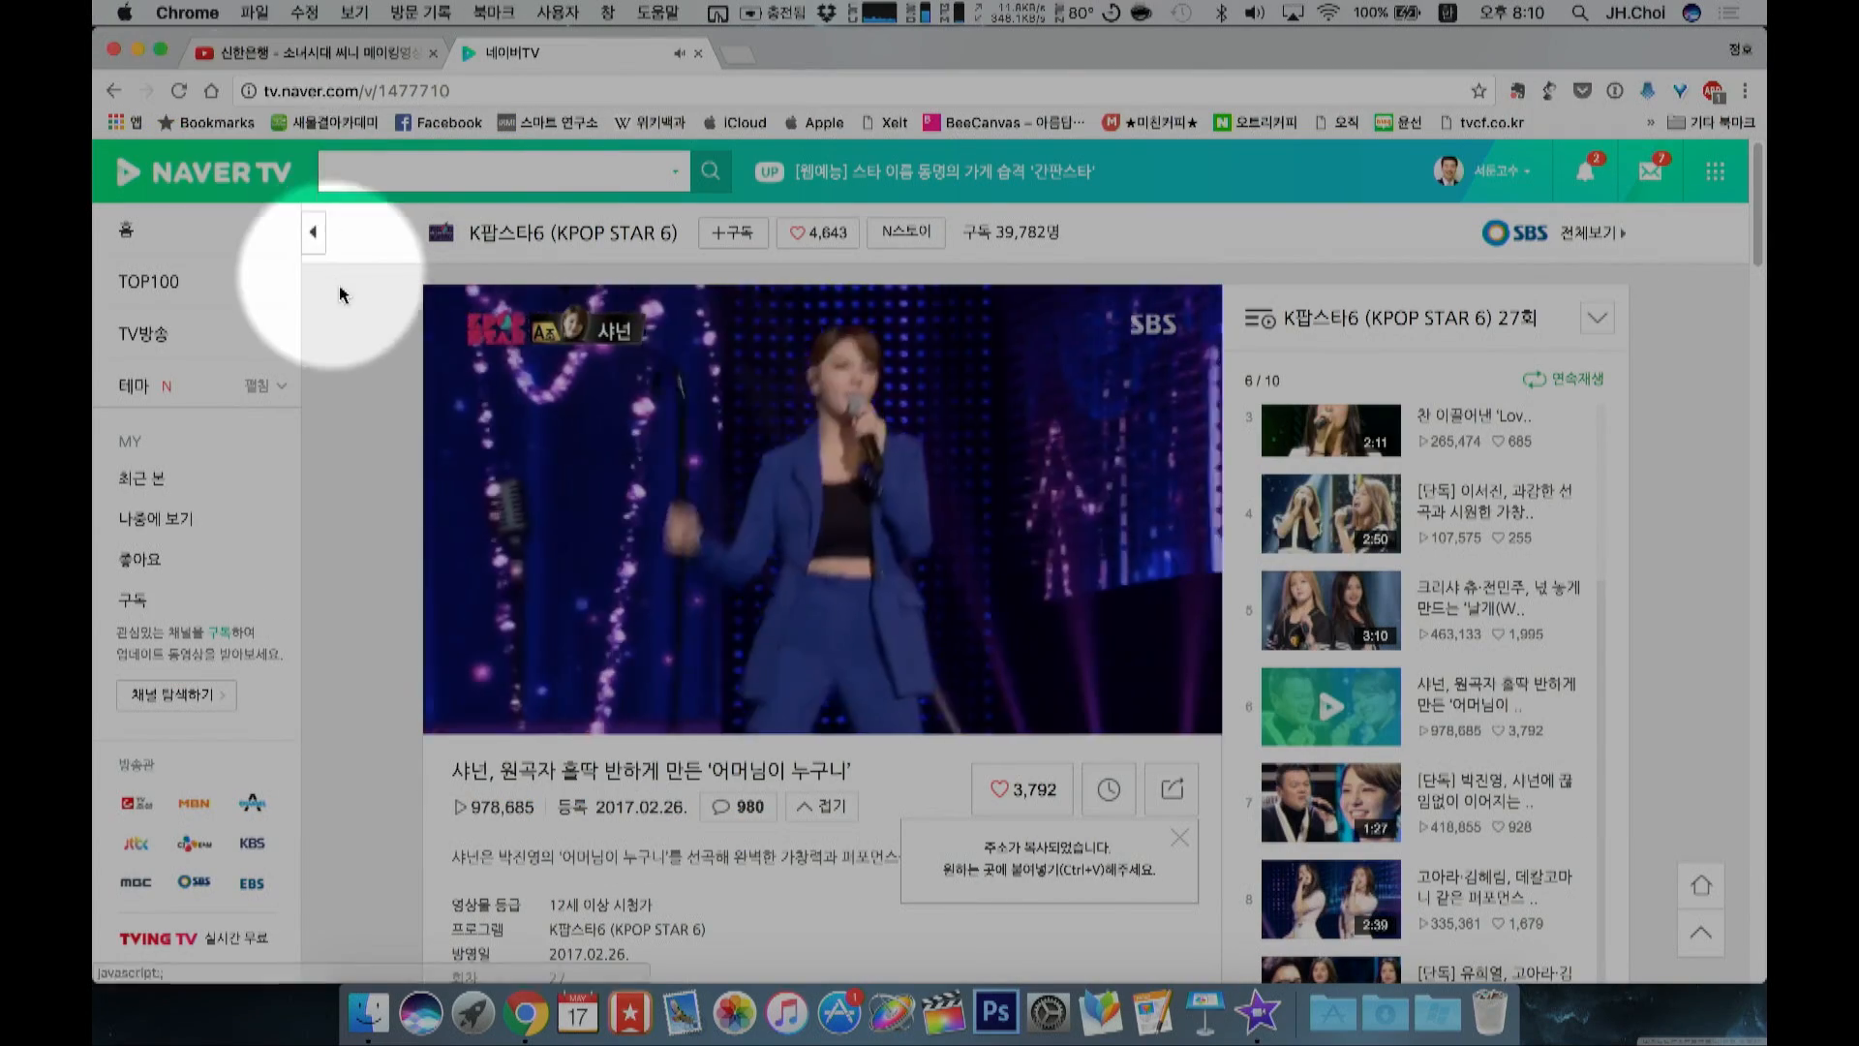
key("super+comma")
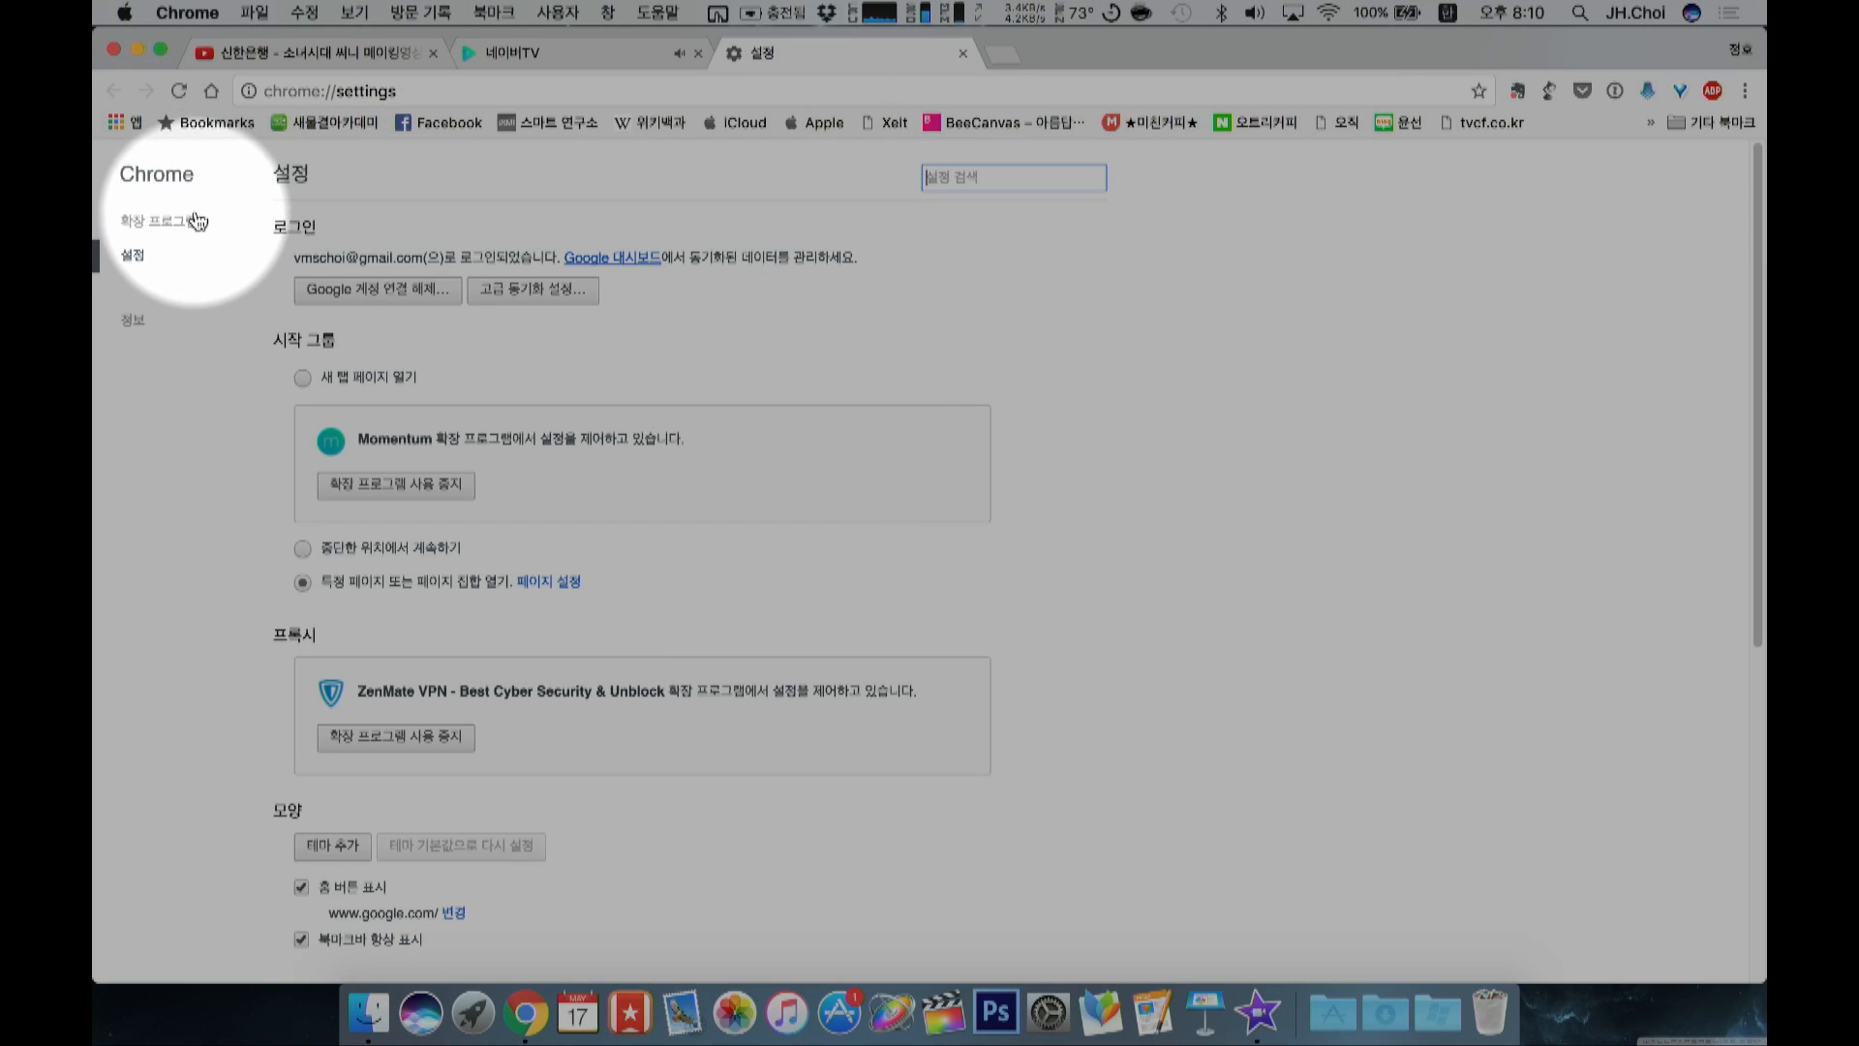
left_click(193, 223)
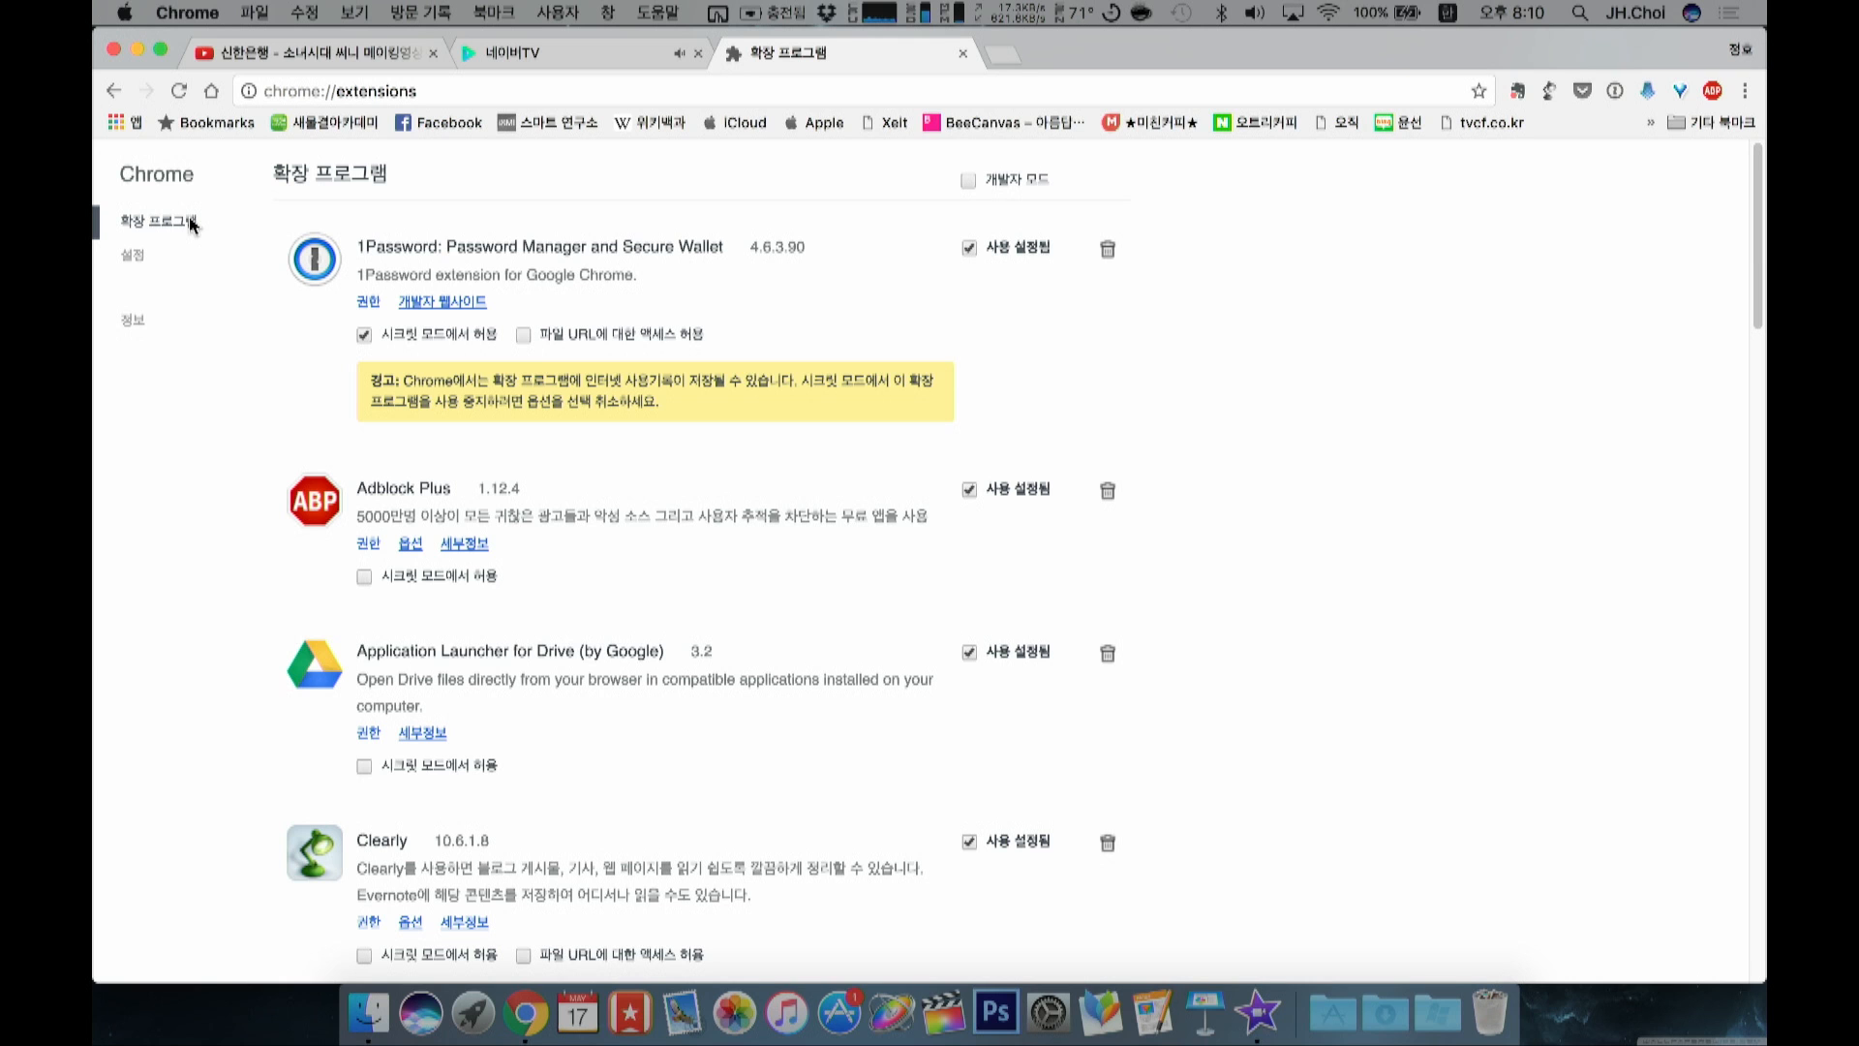
key("super+w")
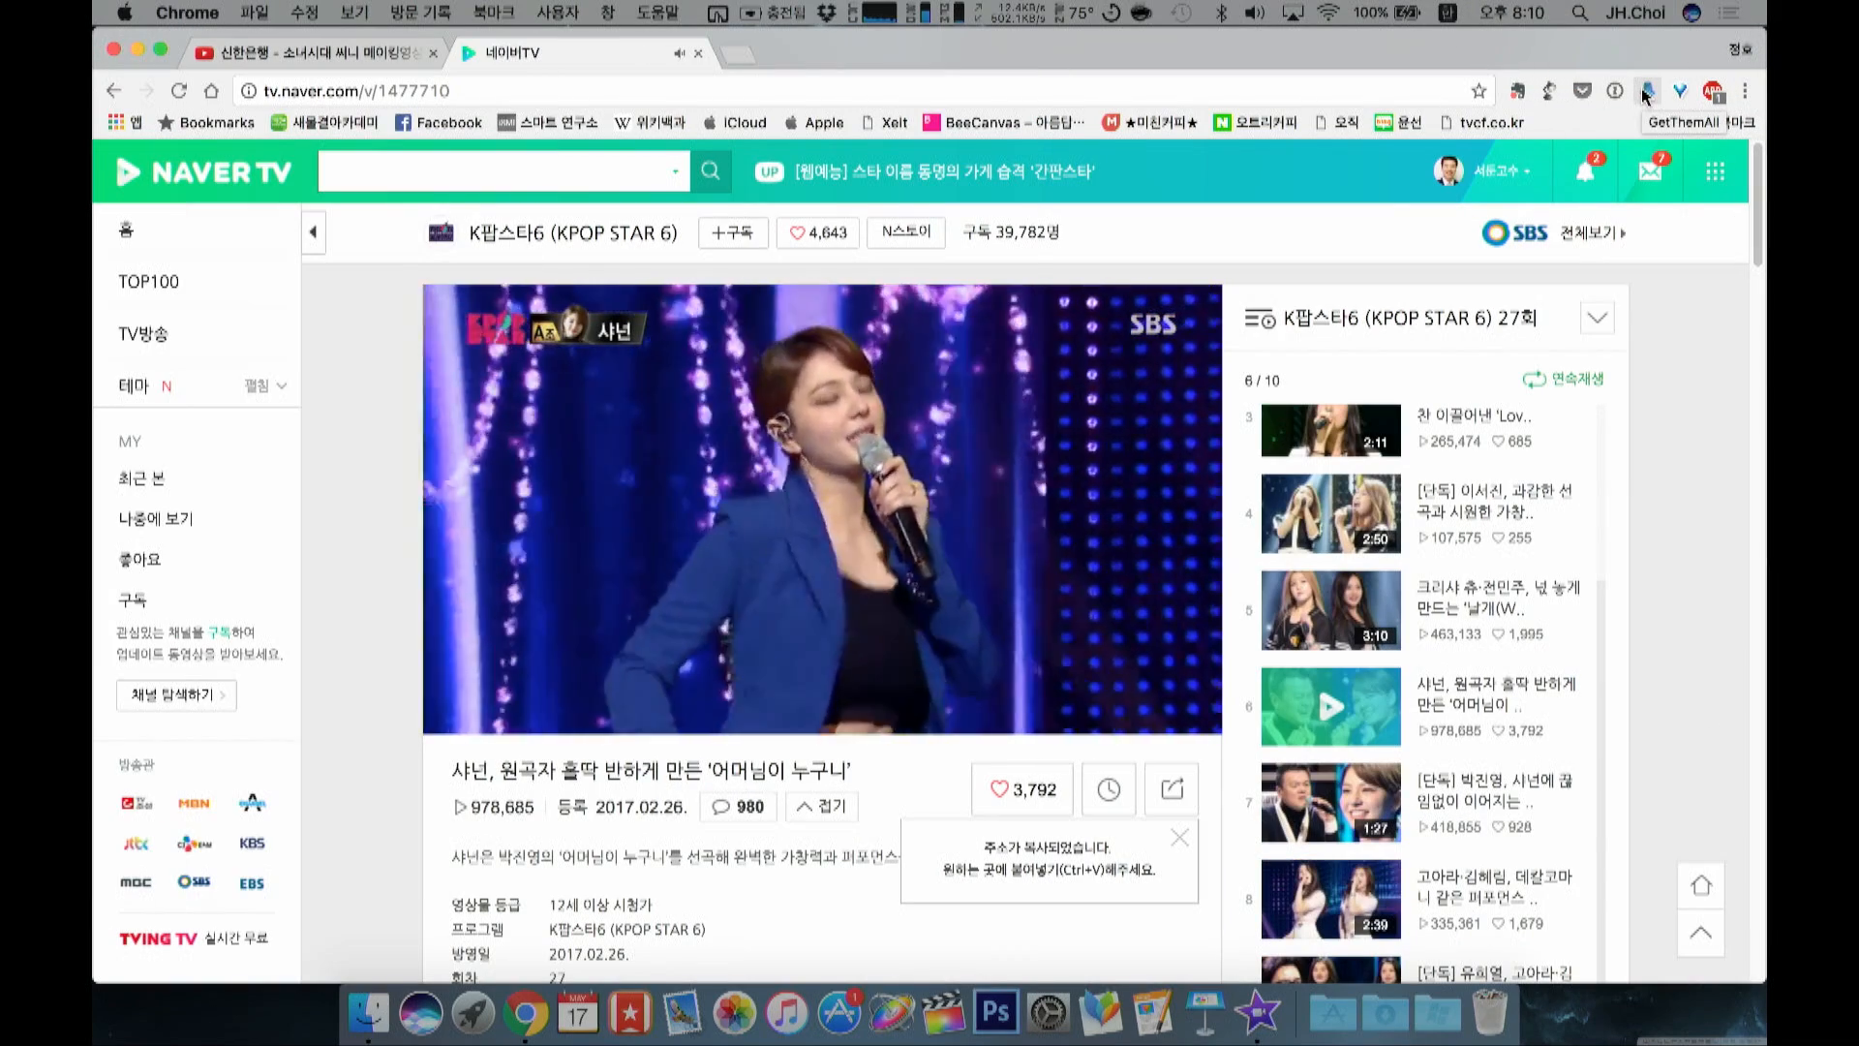
Step: Open the GetThemAll extension on the Naver TV page and examine its detected documents and images
left_click(1646, 92)
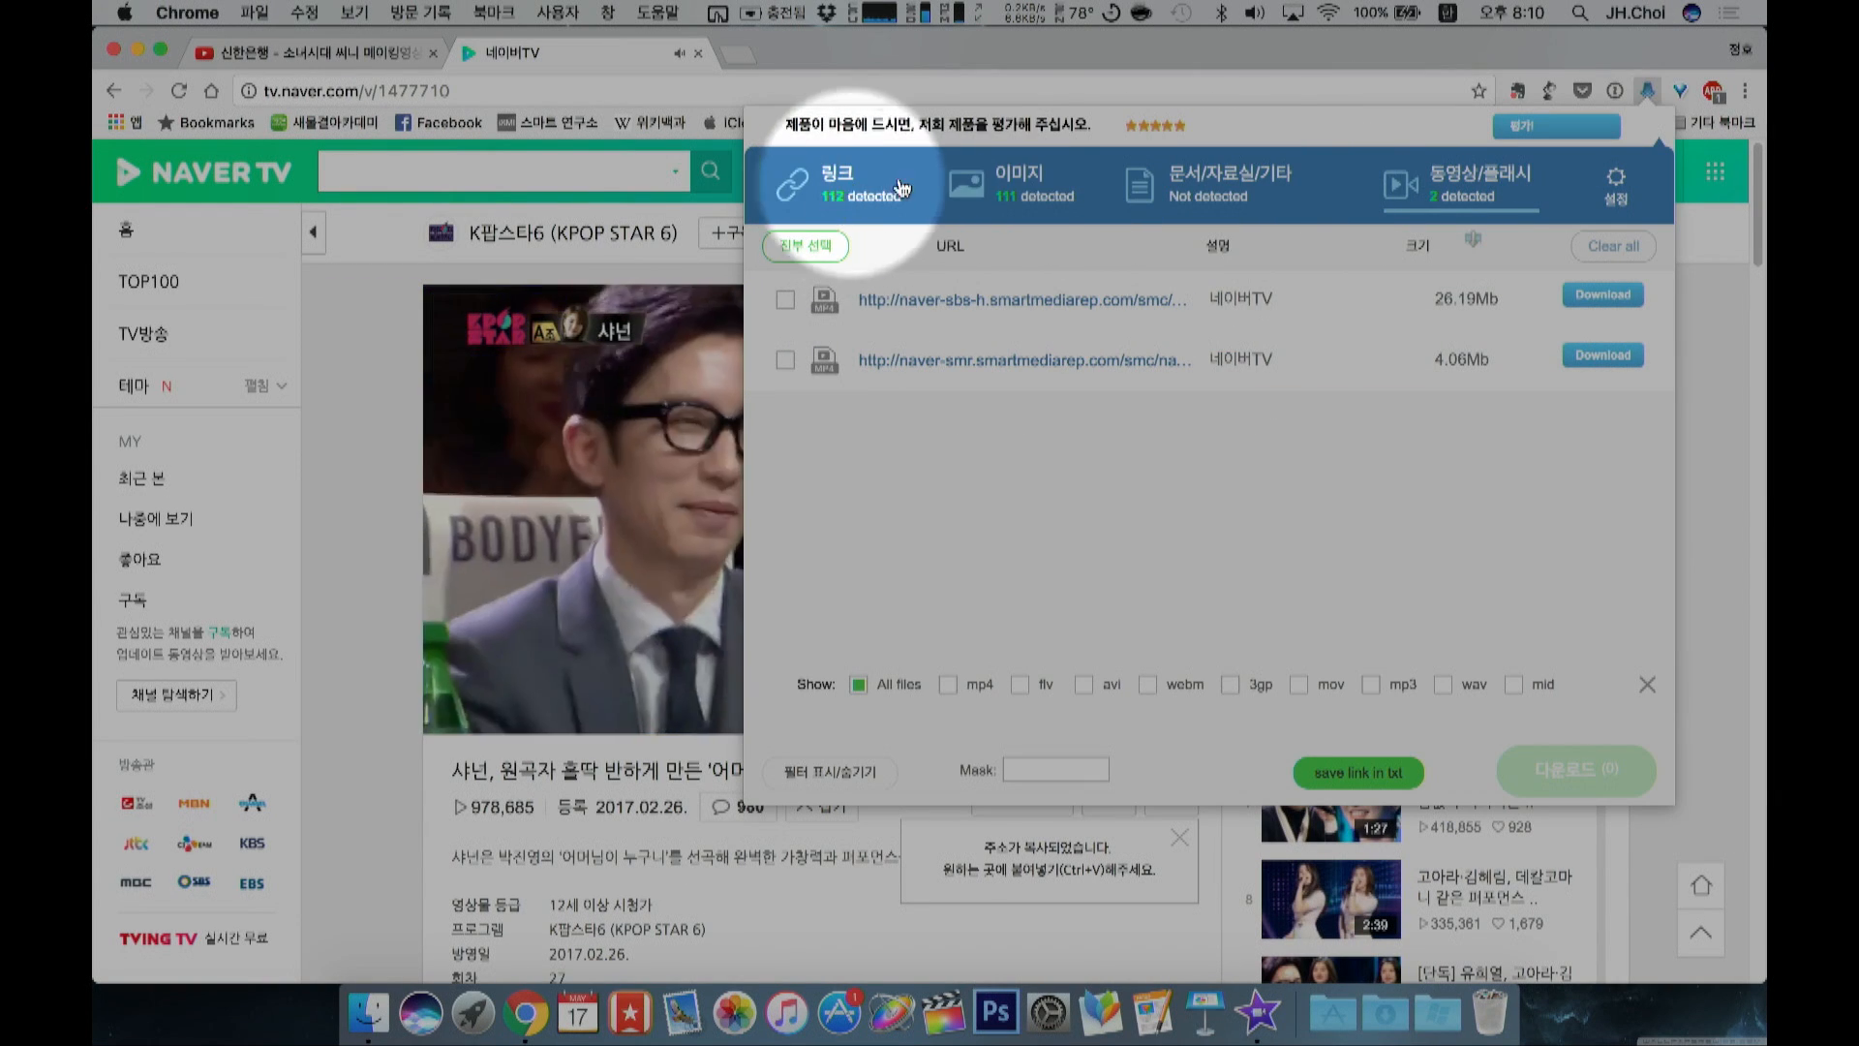
left_click(1002, 186)
left_click(1150, 190)
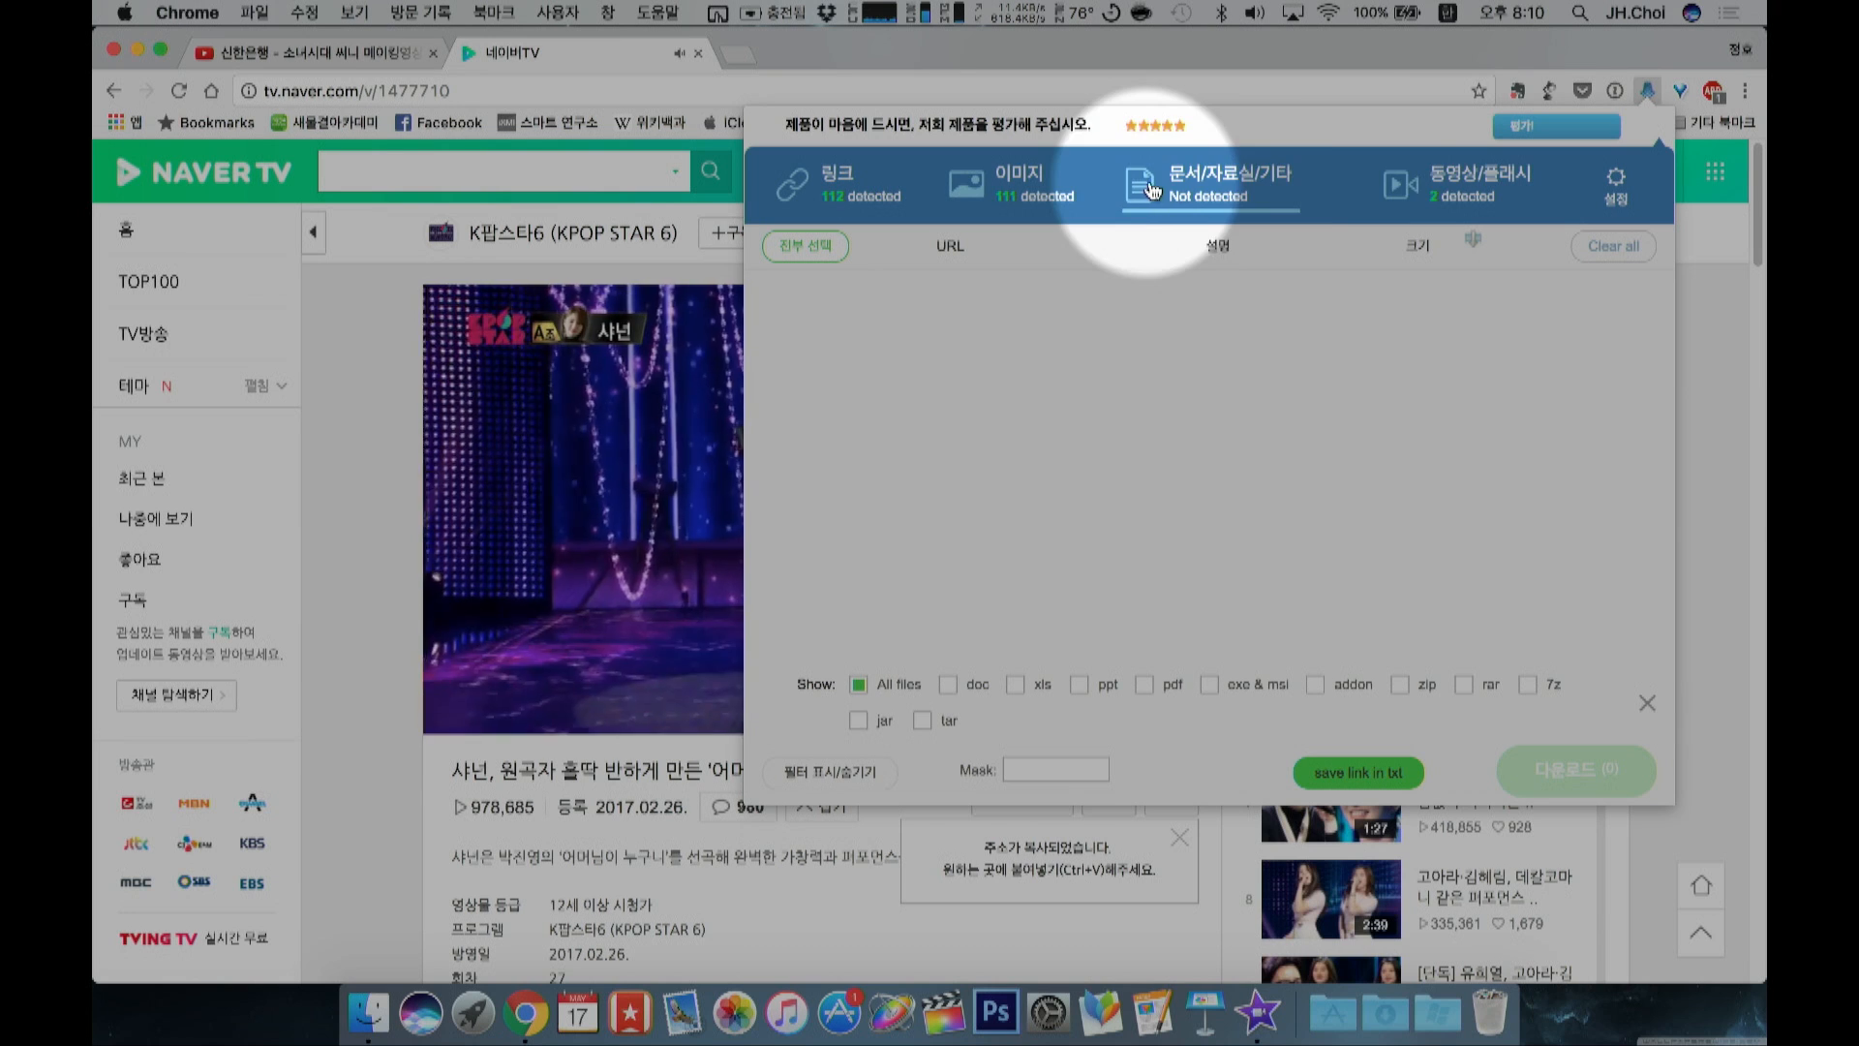
left_click(1002, 186)
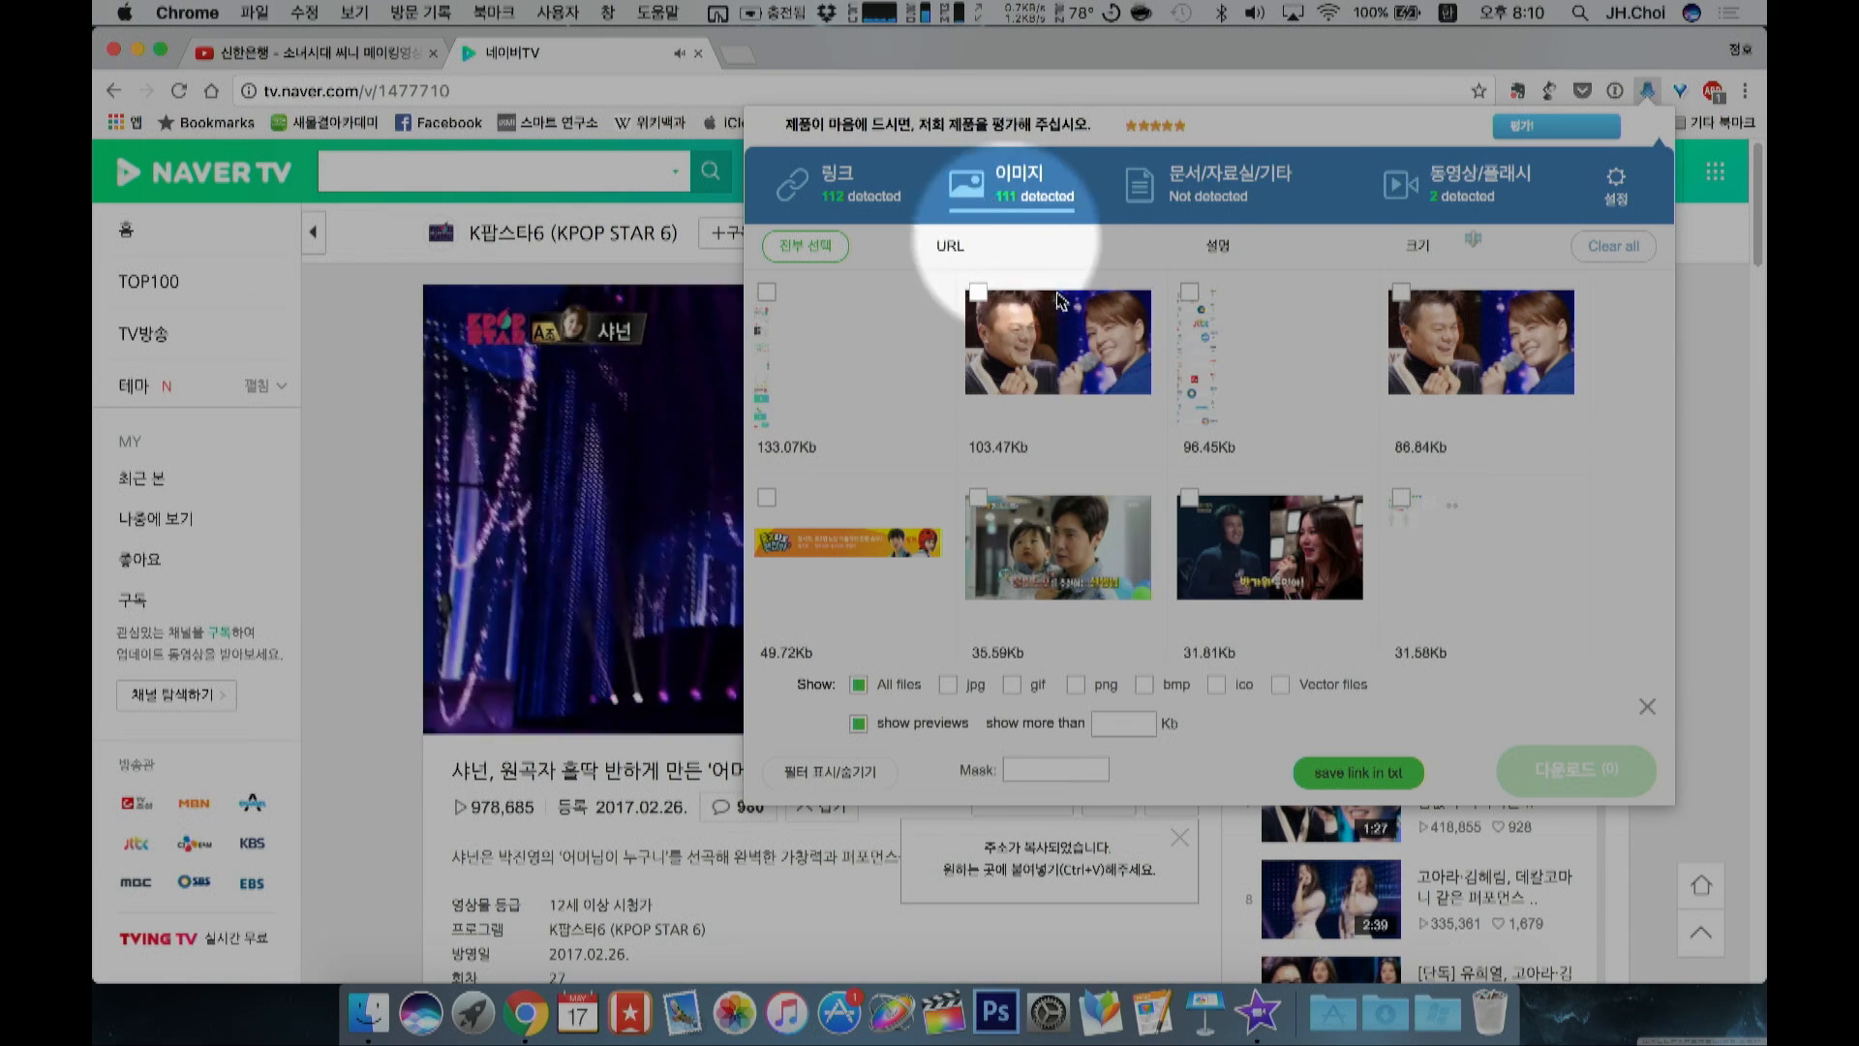
scroll(1118, 434, "down", 15)
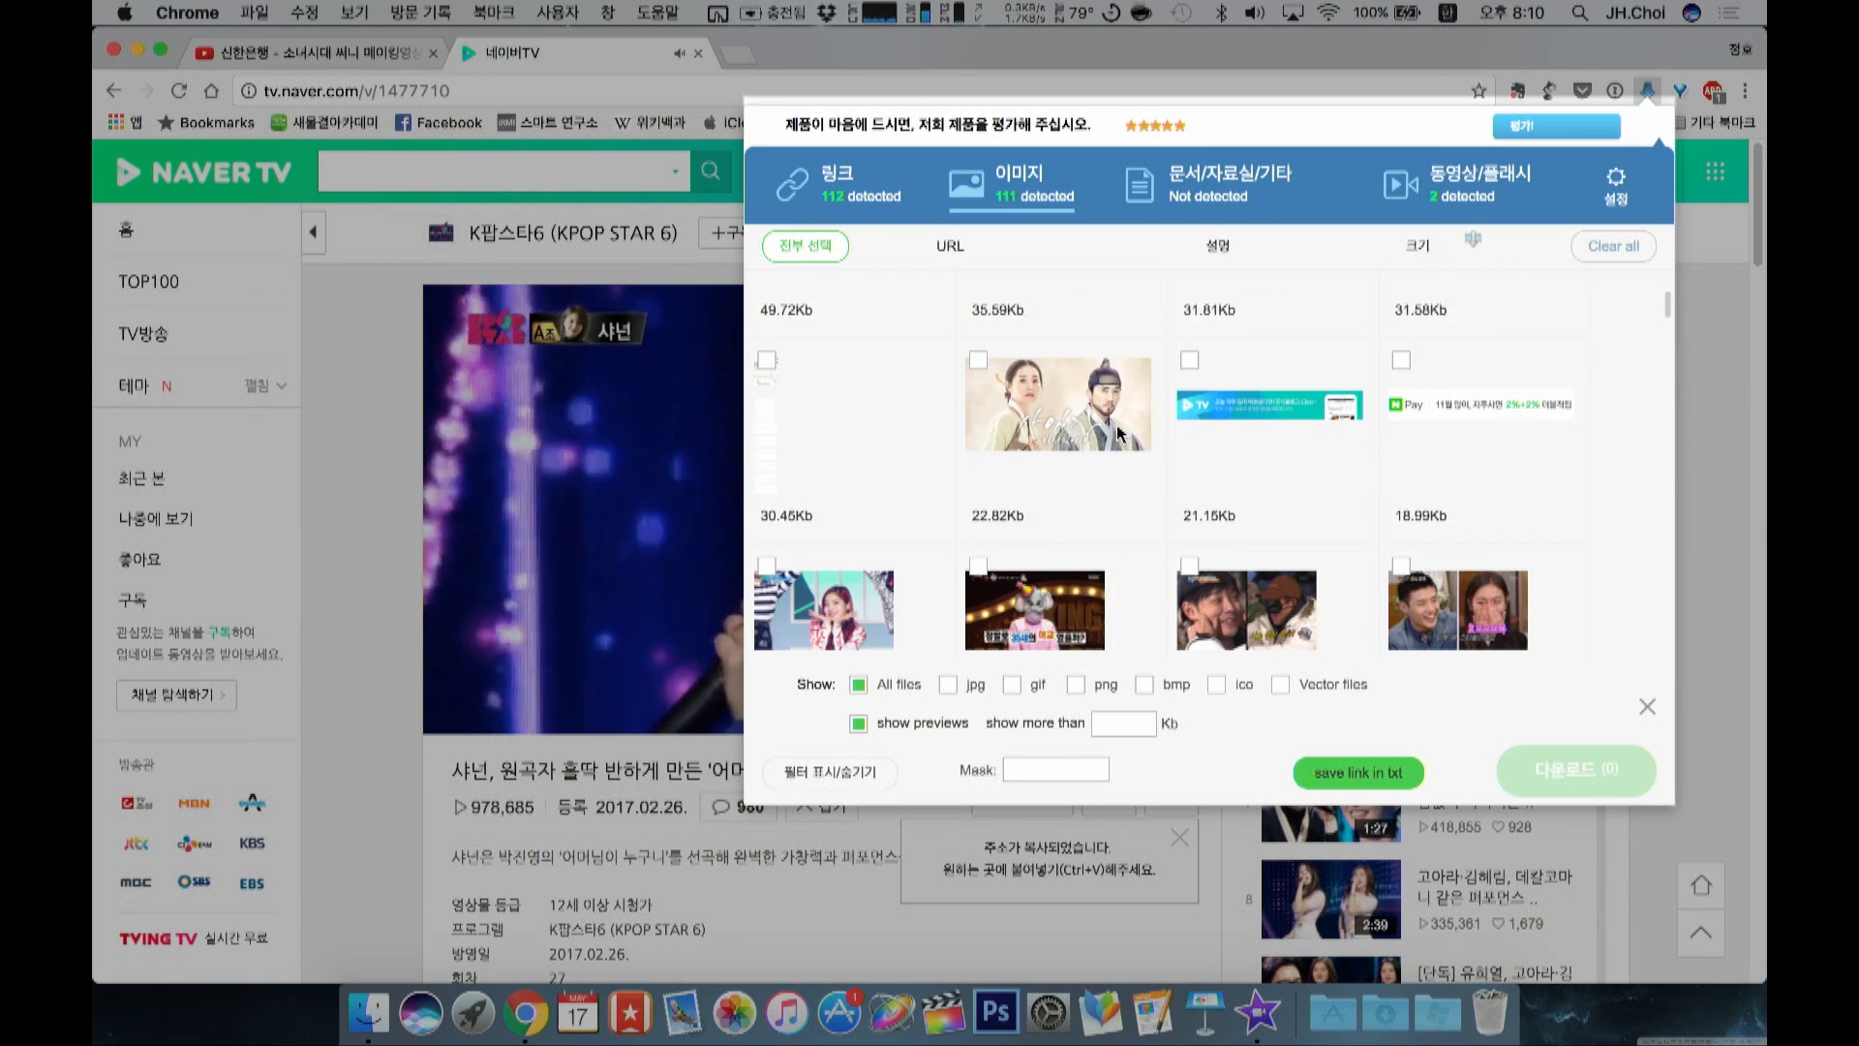
scroll(1120, 434, "up", 15)
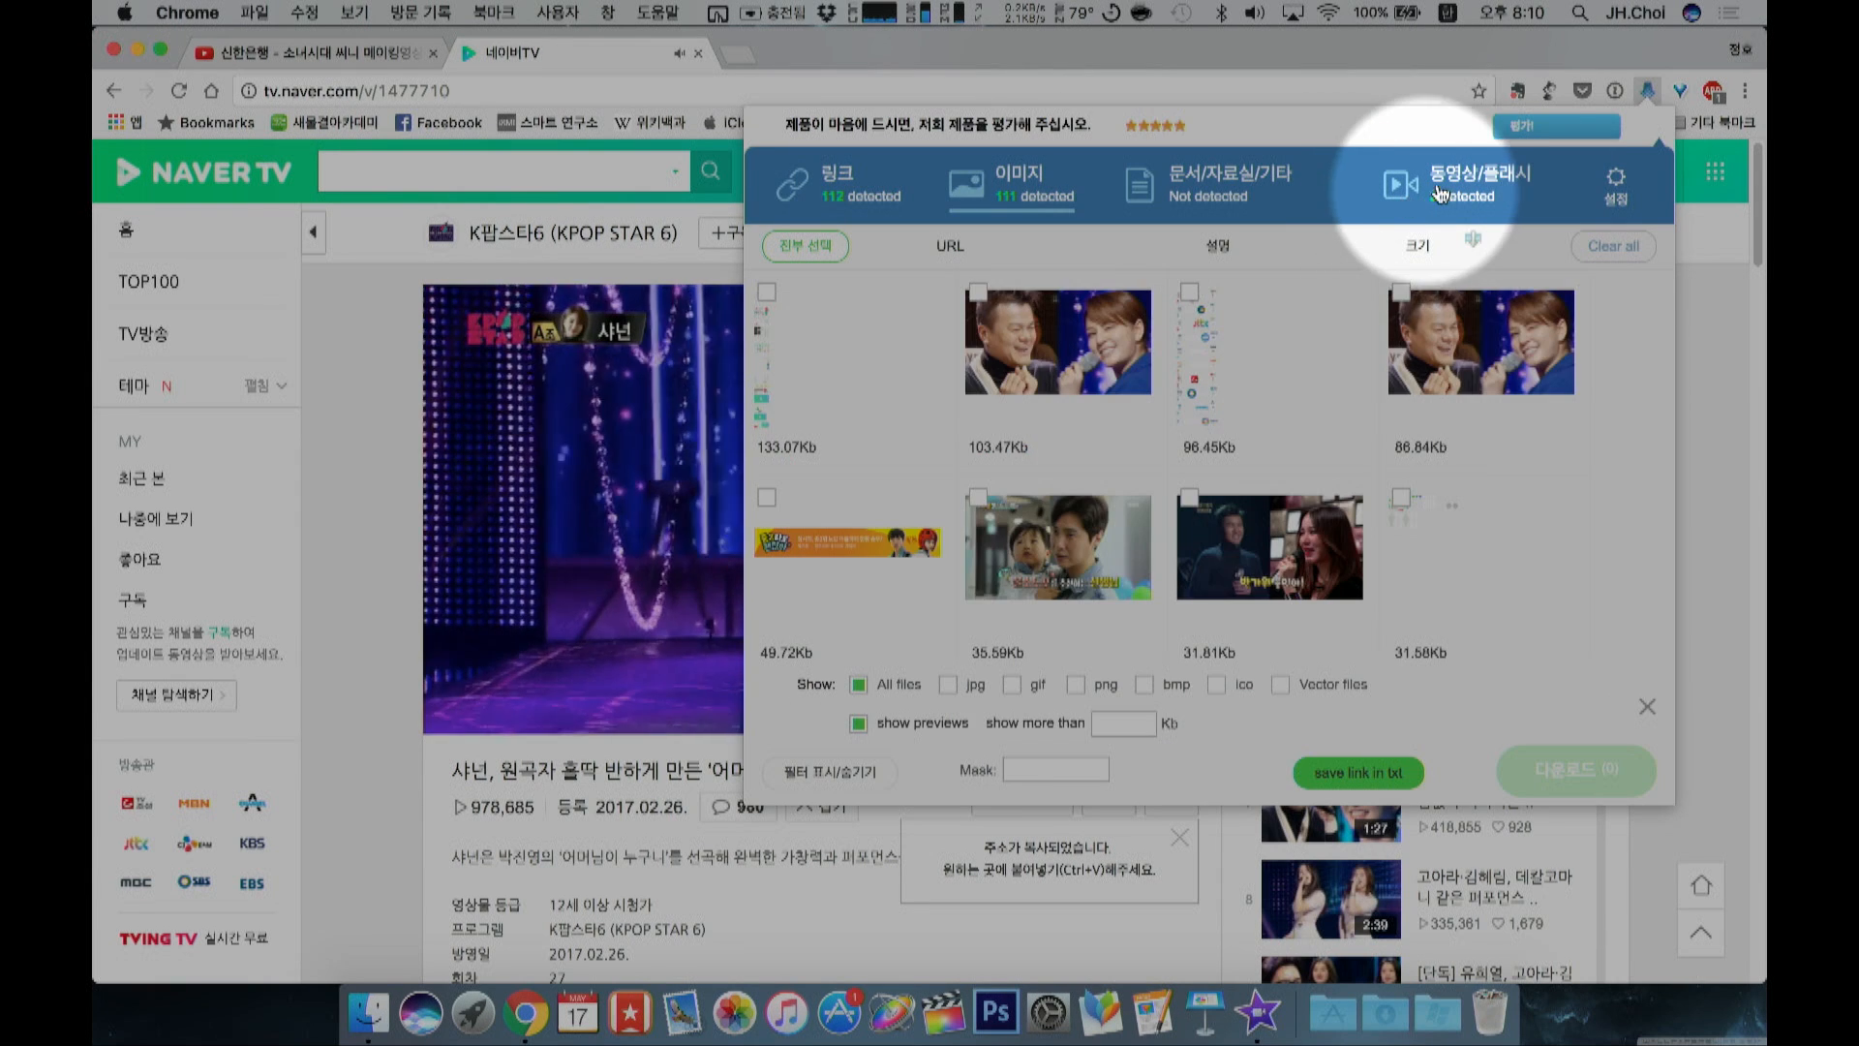
Step: Download all detected video files together as 네이버TV.zip with GetThemAll, close the extension, and pause the clip's playback
left_click(1462, 184)
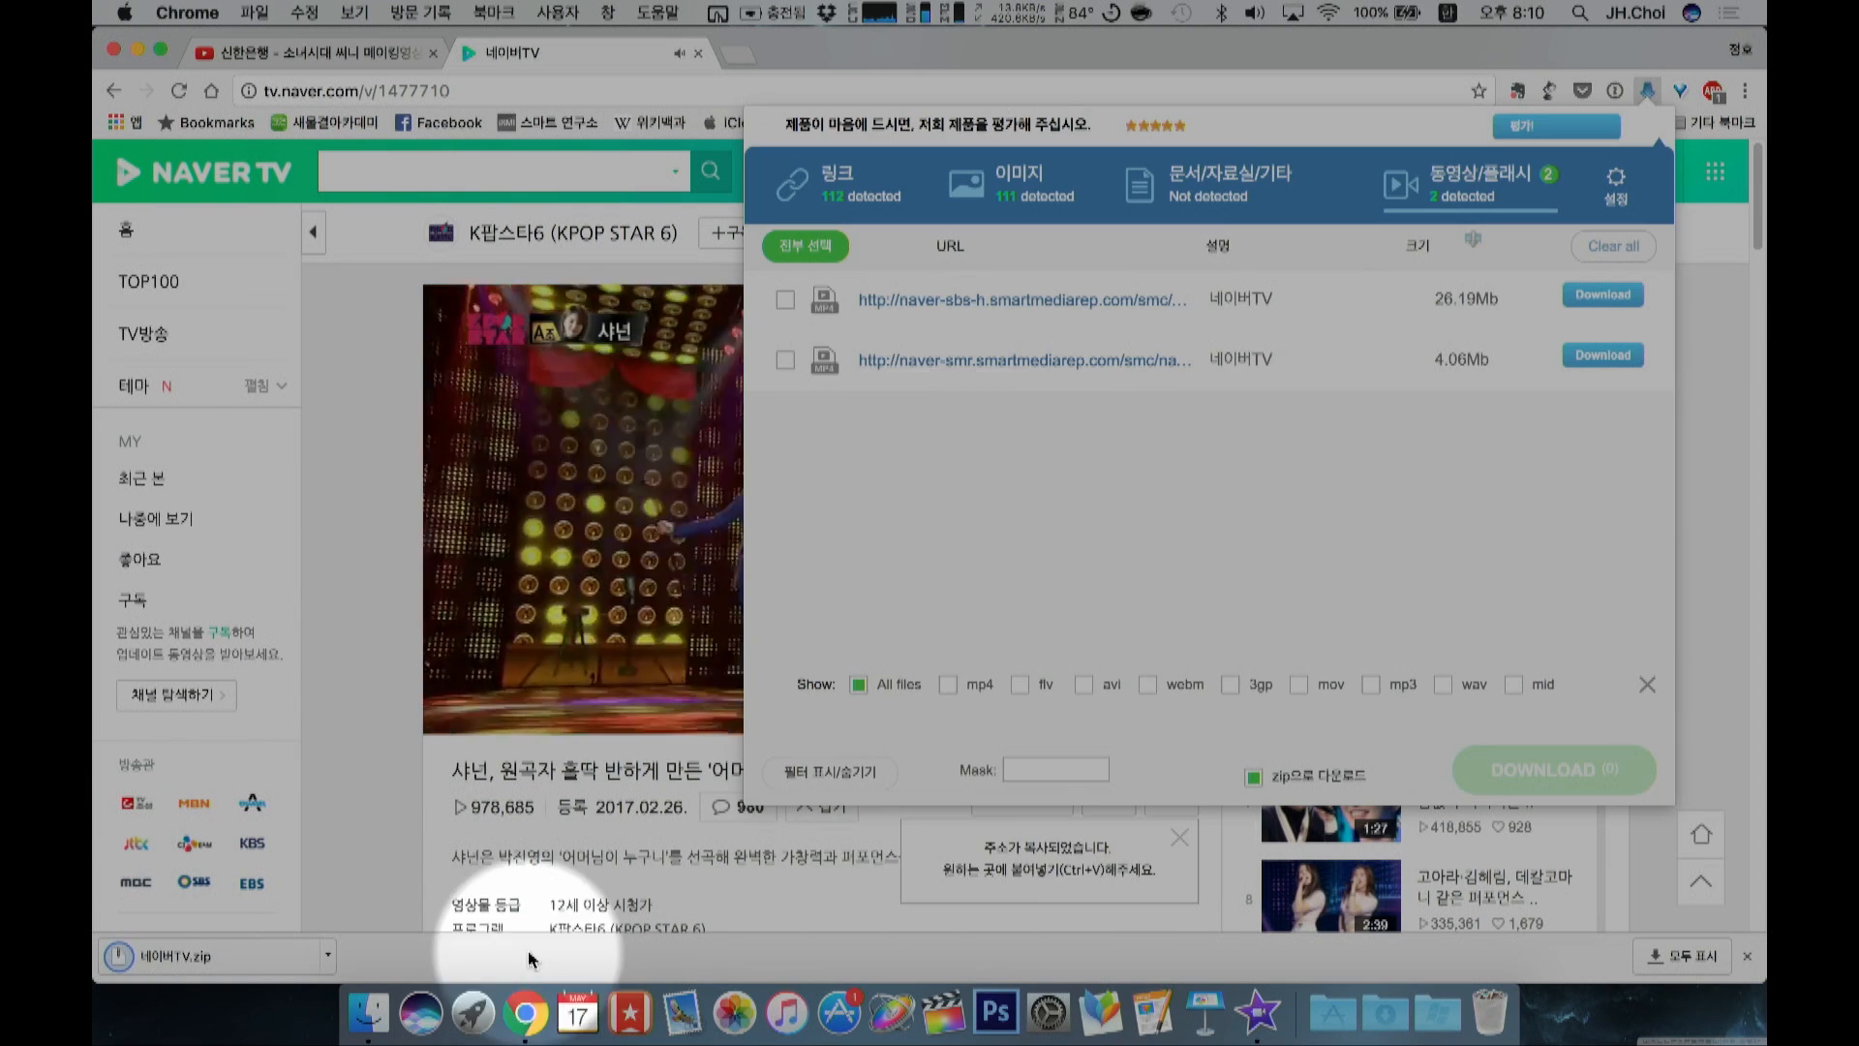
left_click(170, 962)
left_click(338, 707)
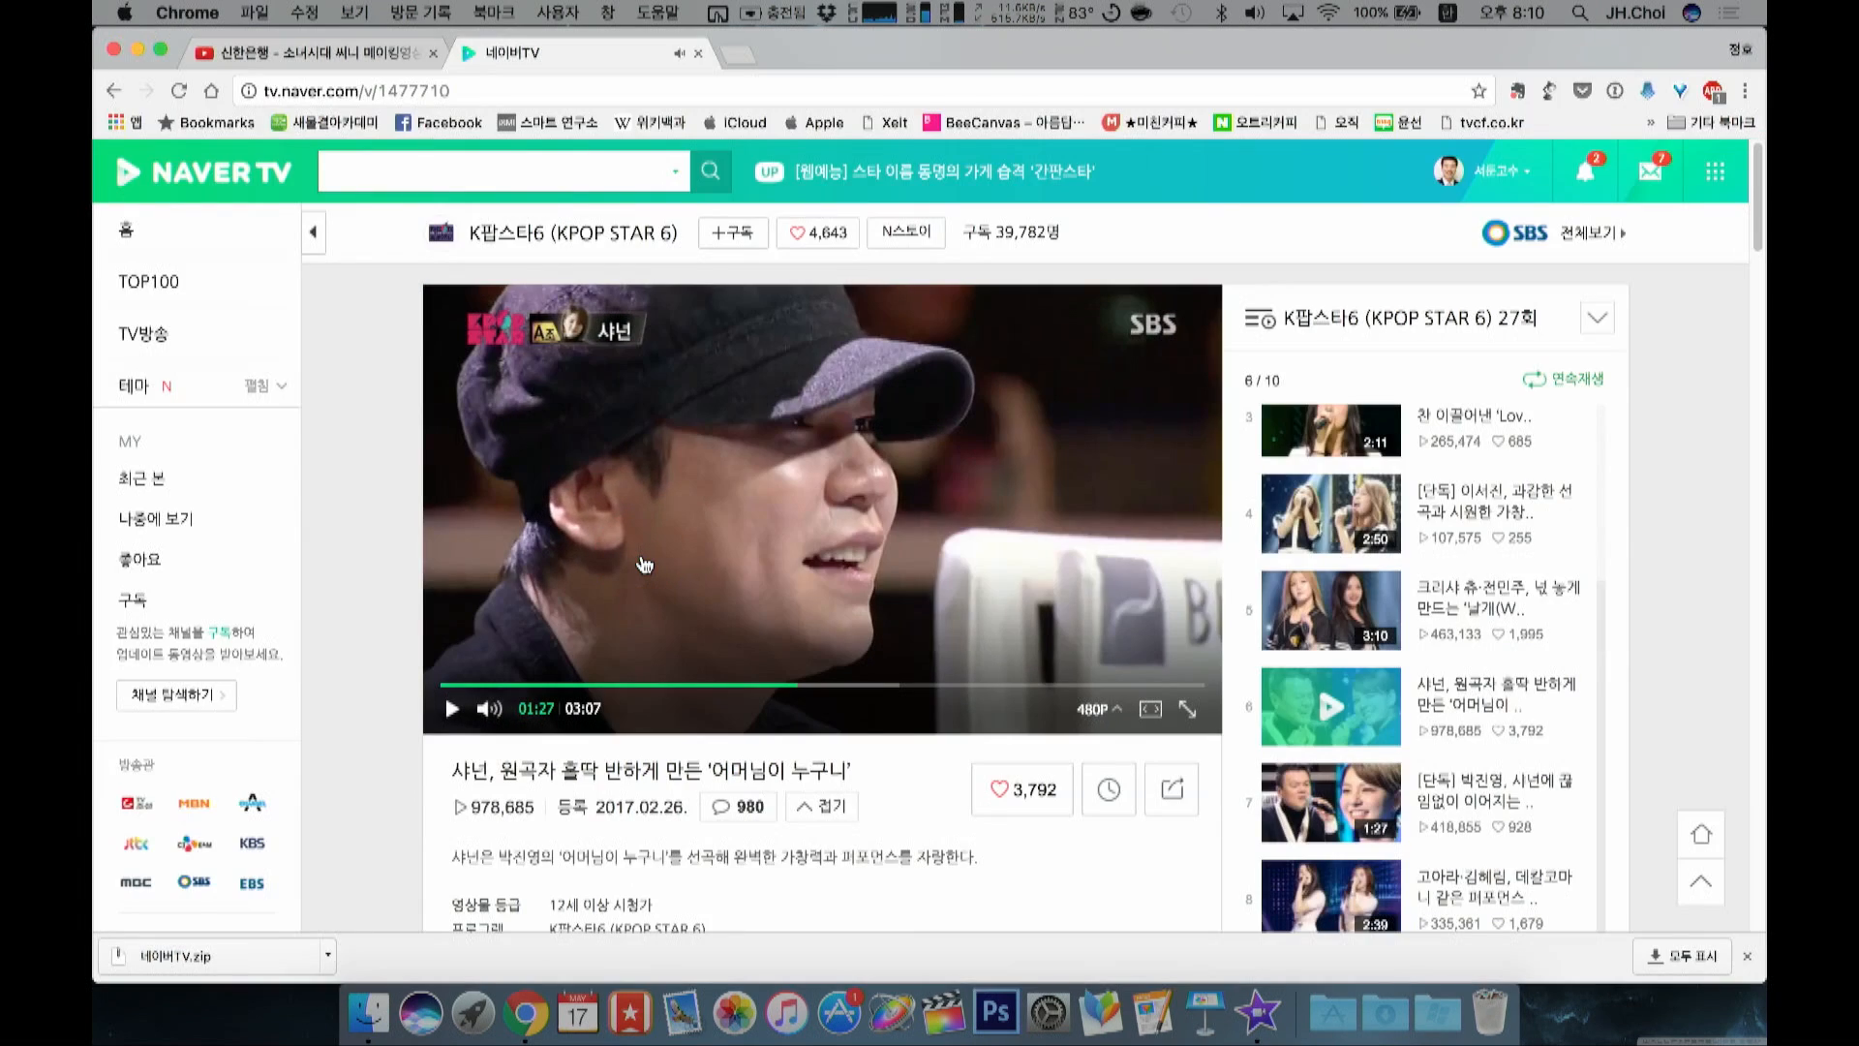
left_click(451, 712)
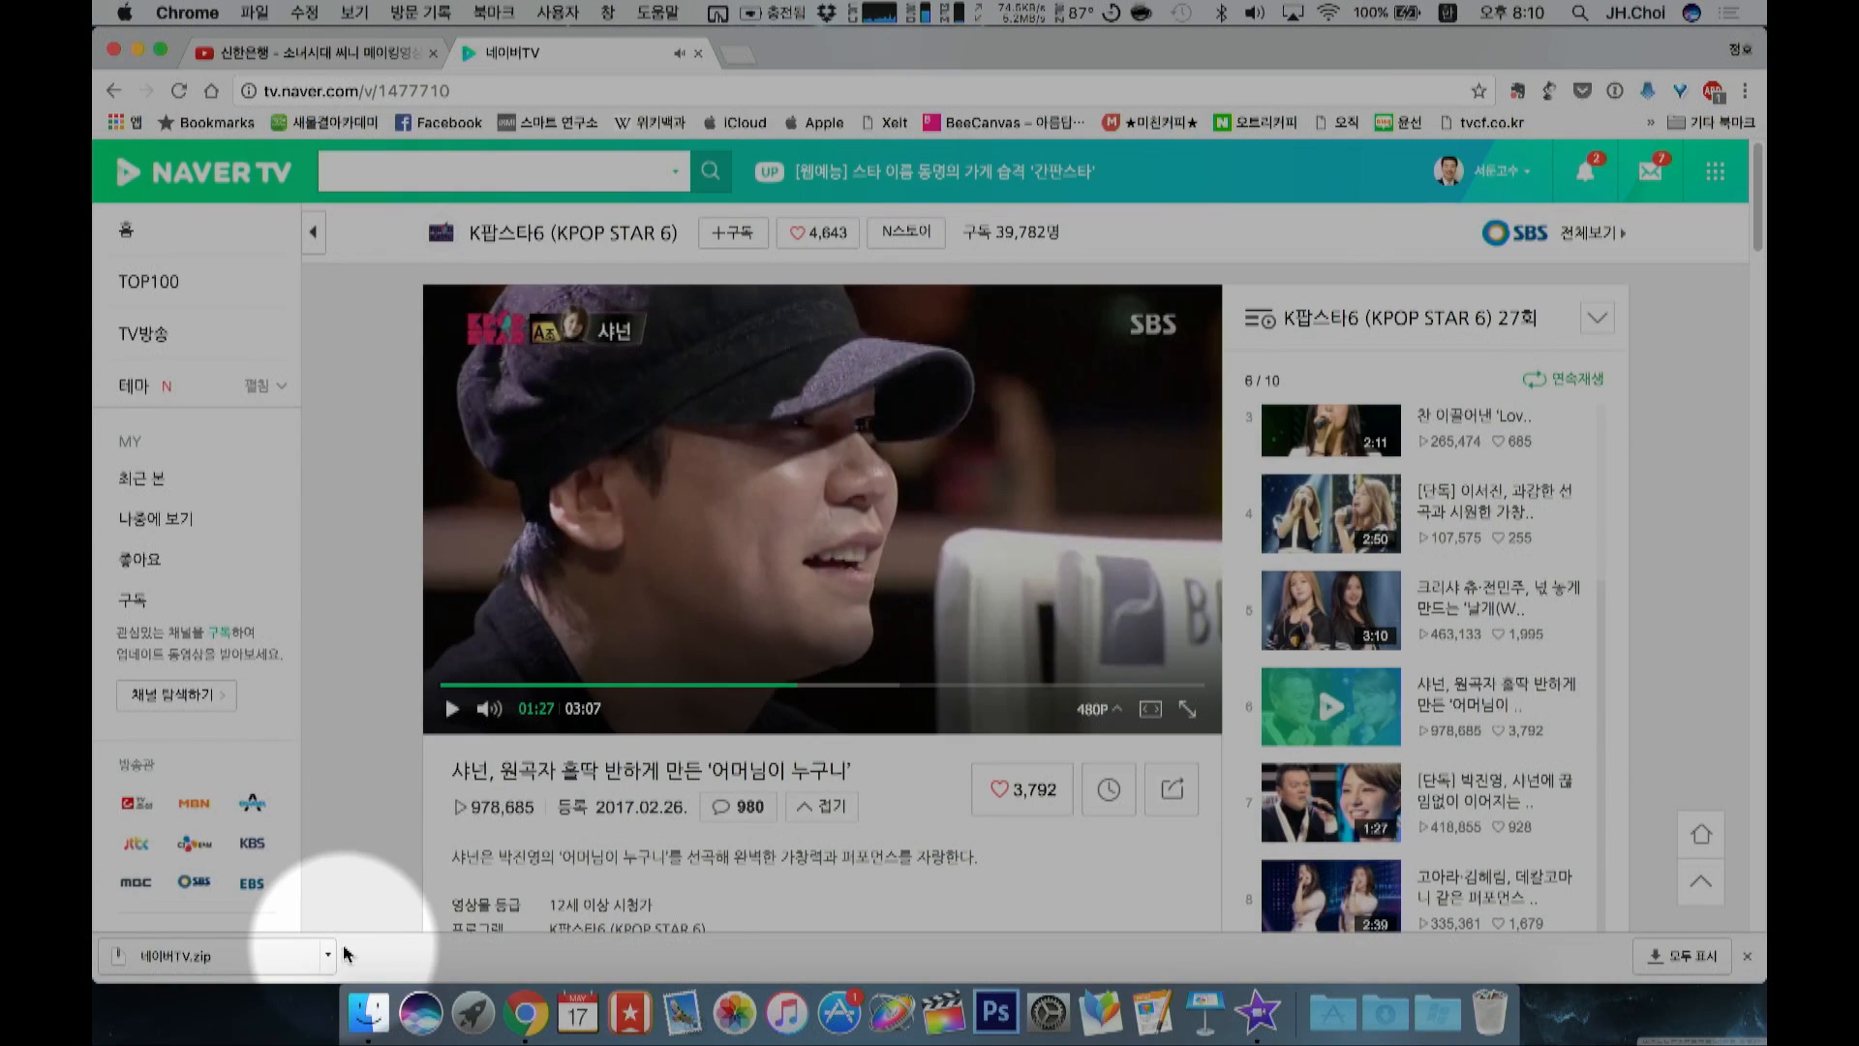
Step: Locate 네이버TV.zip on the desktop in Finder, extract it, and delete the archive
left_click(371, 925)
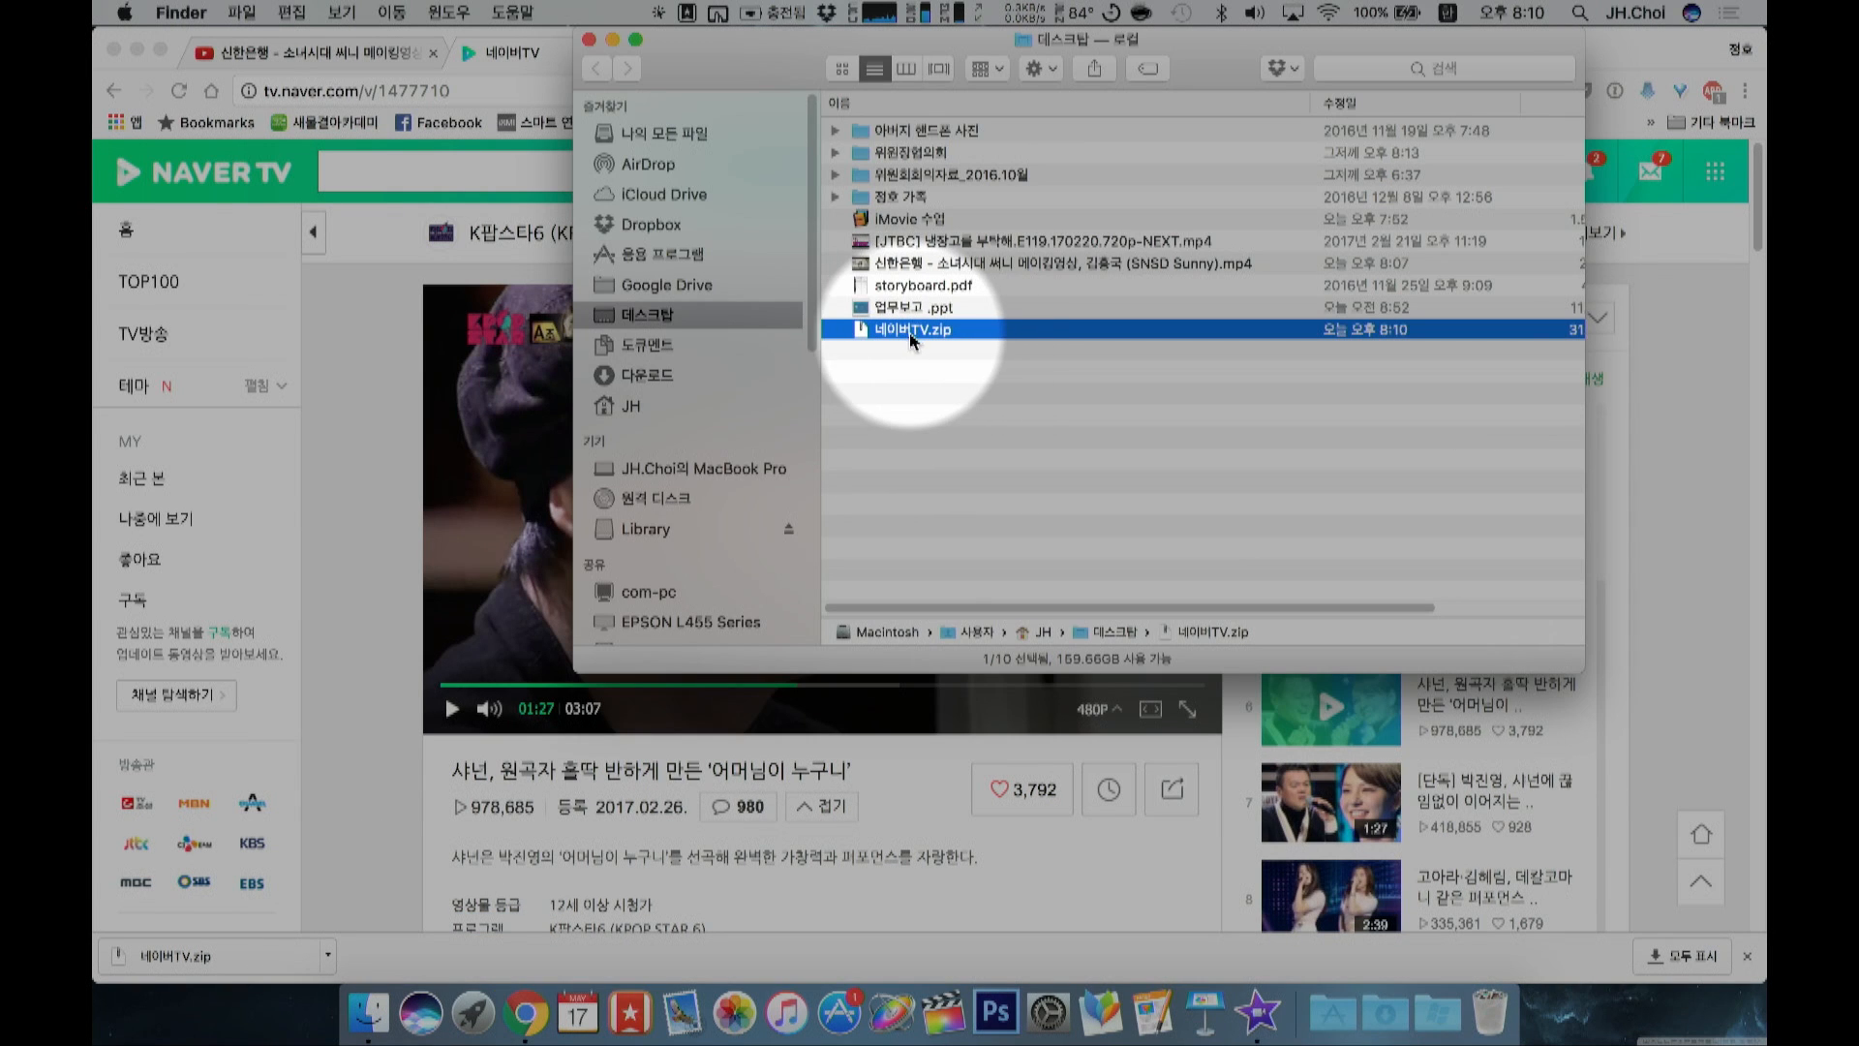
double_click(909, 332)
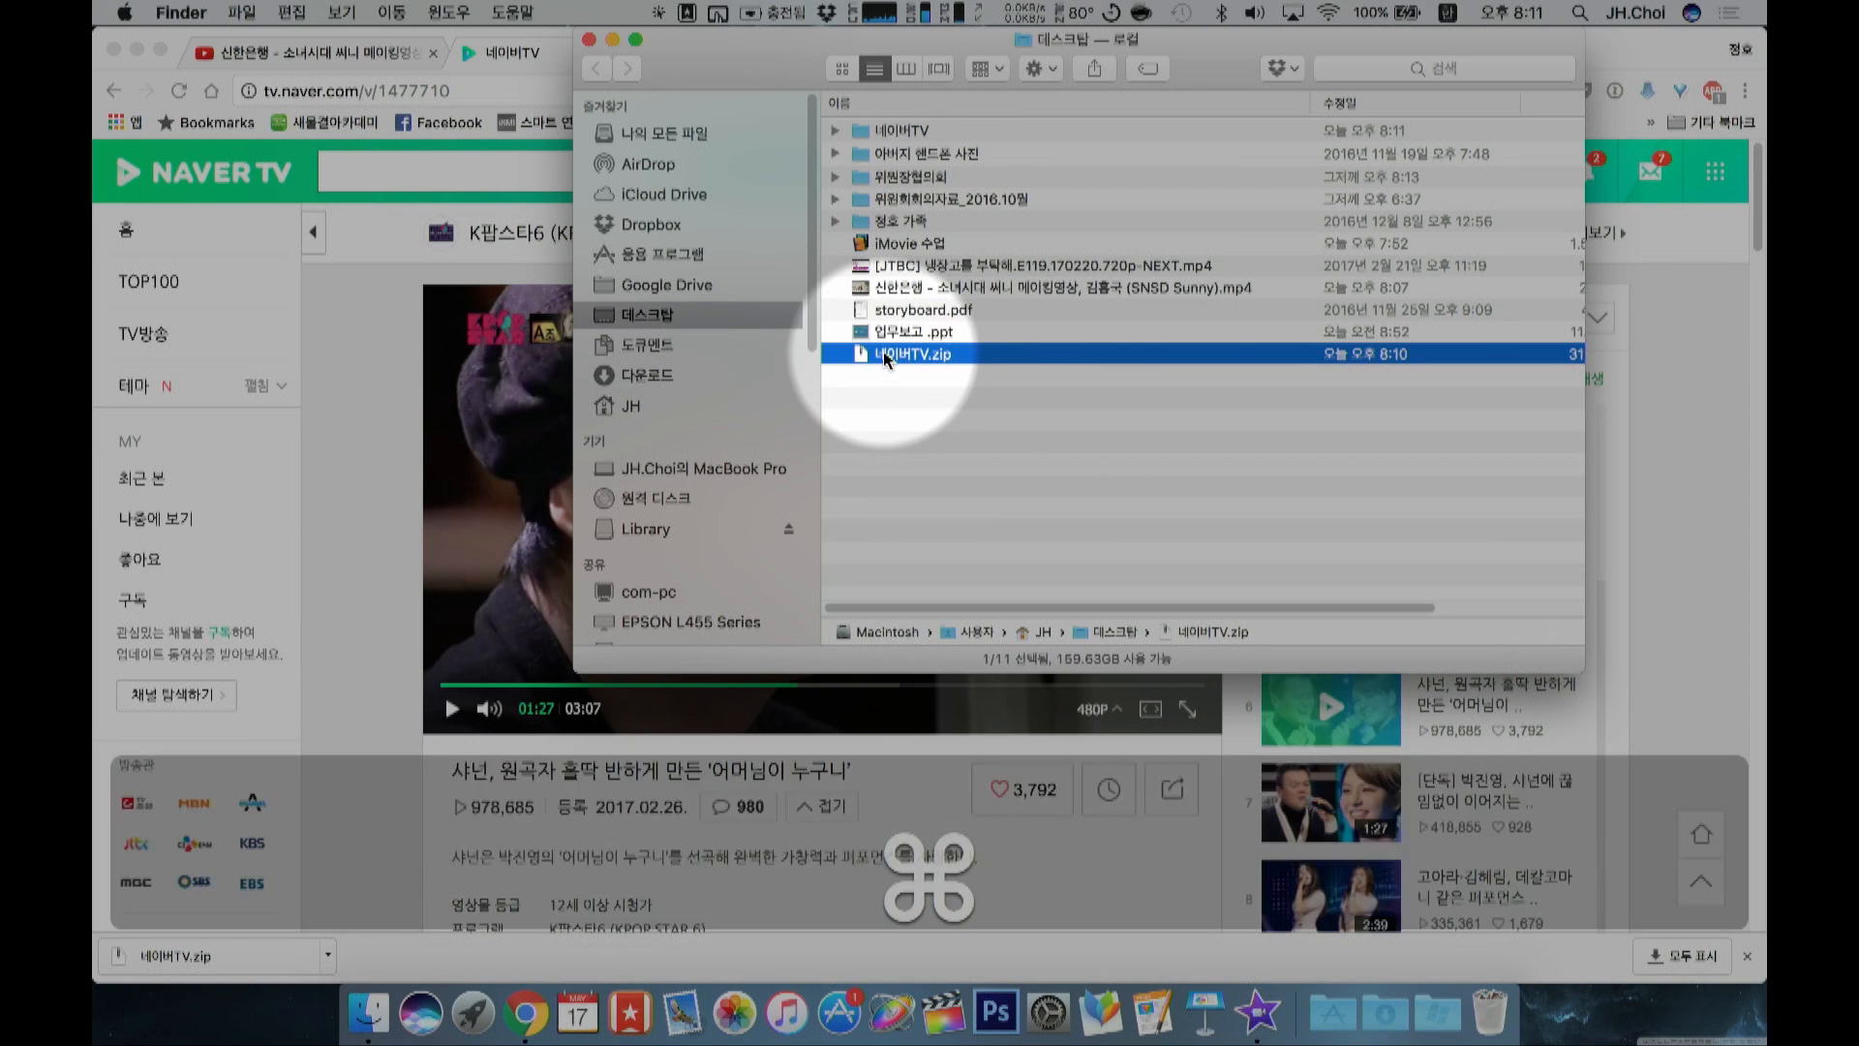
key("super+BackSpace")
Step: Open the extracted 네이버TV folder and preview 네이버TV.mp4 with Quick Look
double_click(881, 143)
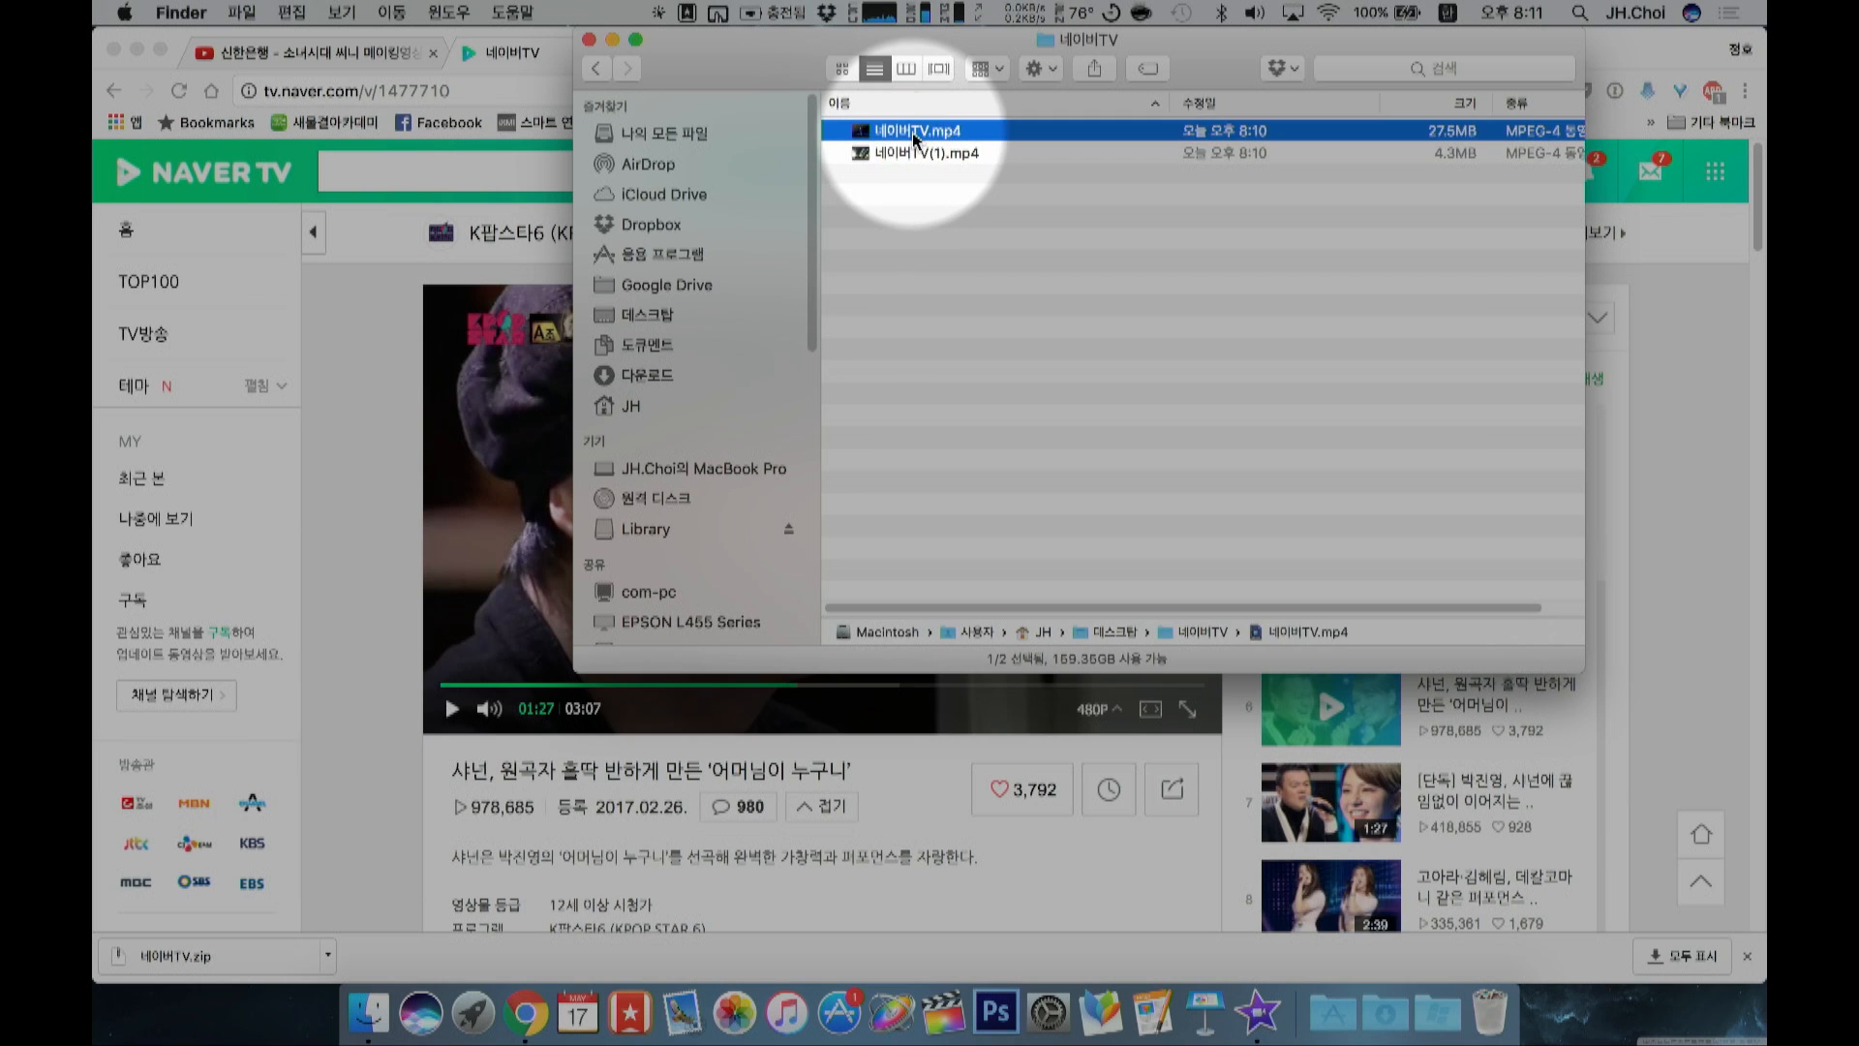
key("space")
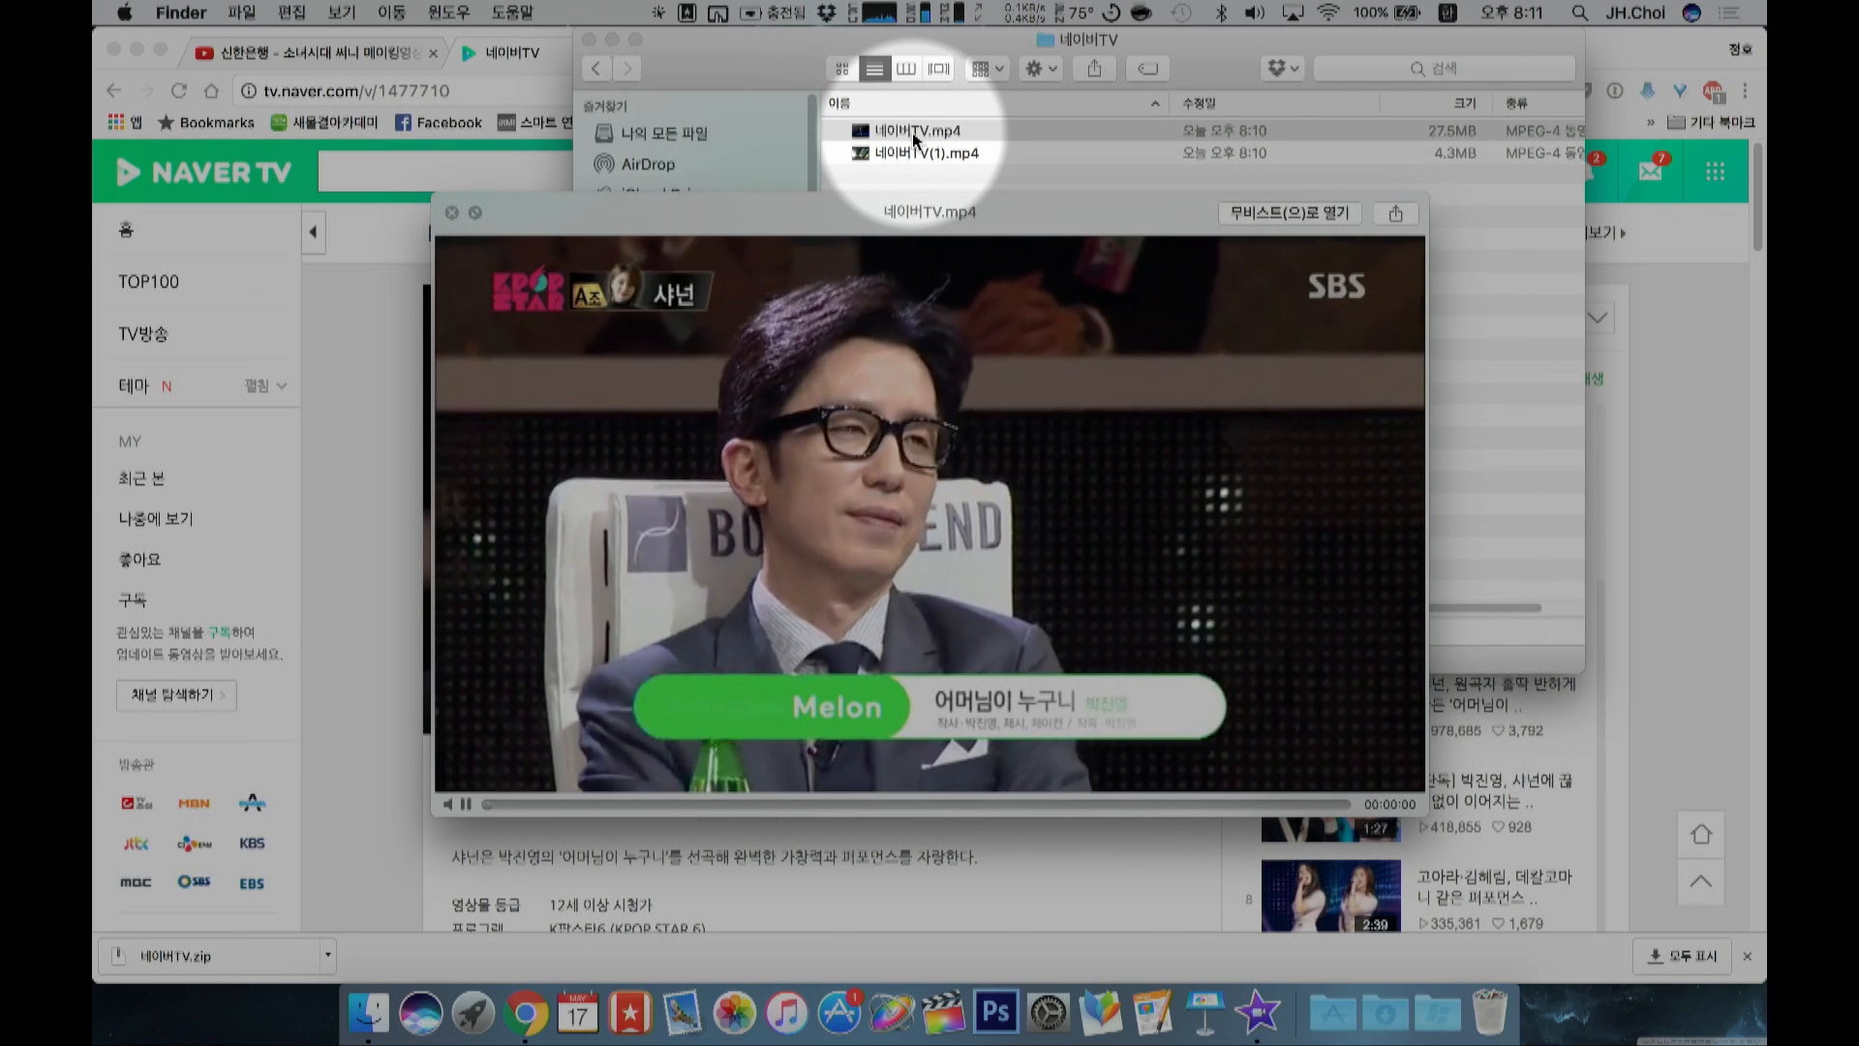
Step: Close the video preview, return to Chrome and open the browser's list of installed extensions
left_click(451, 212)
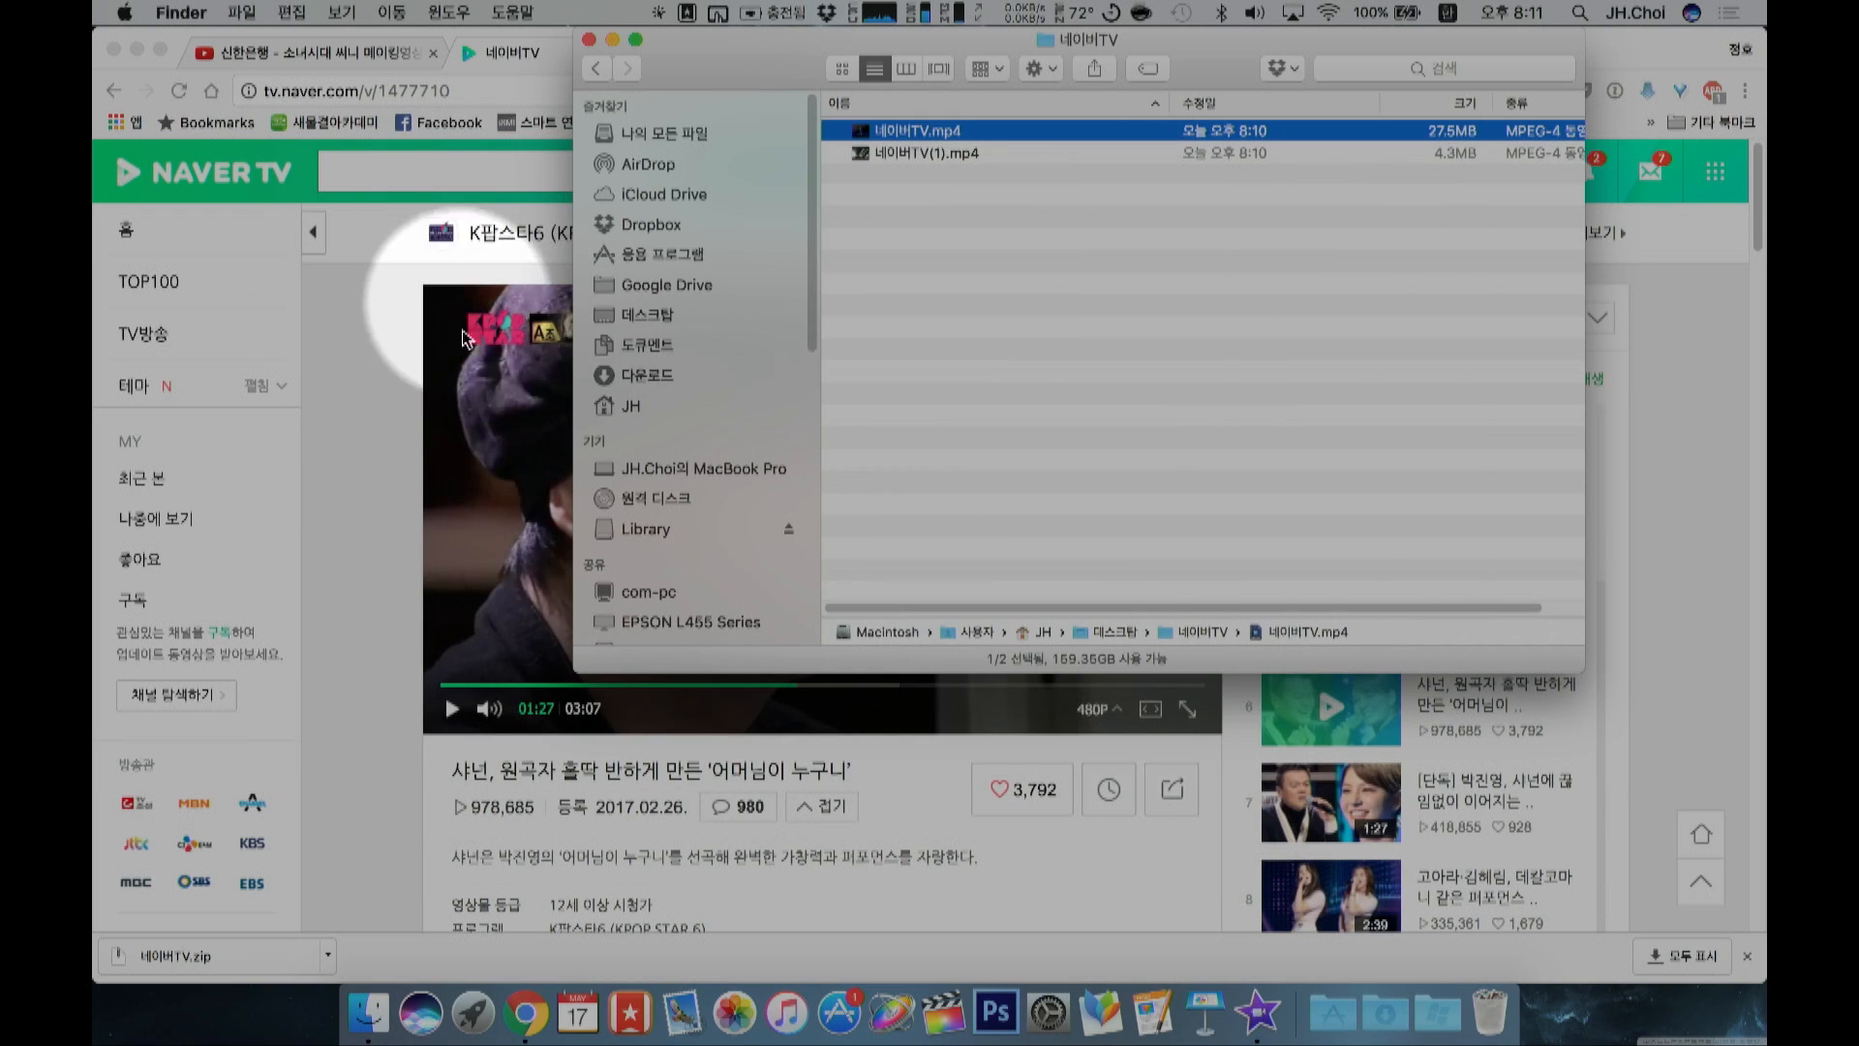
left_click(365, 373)
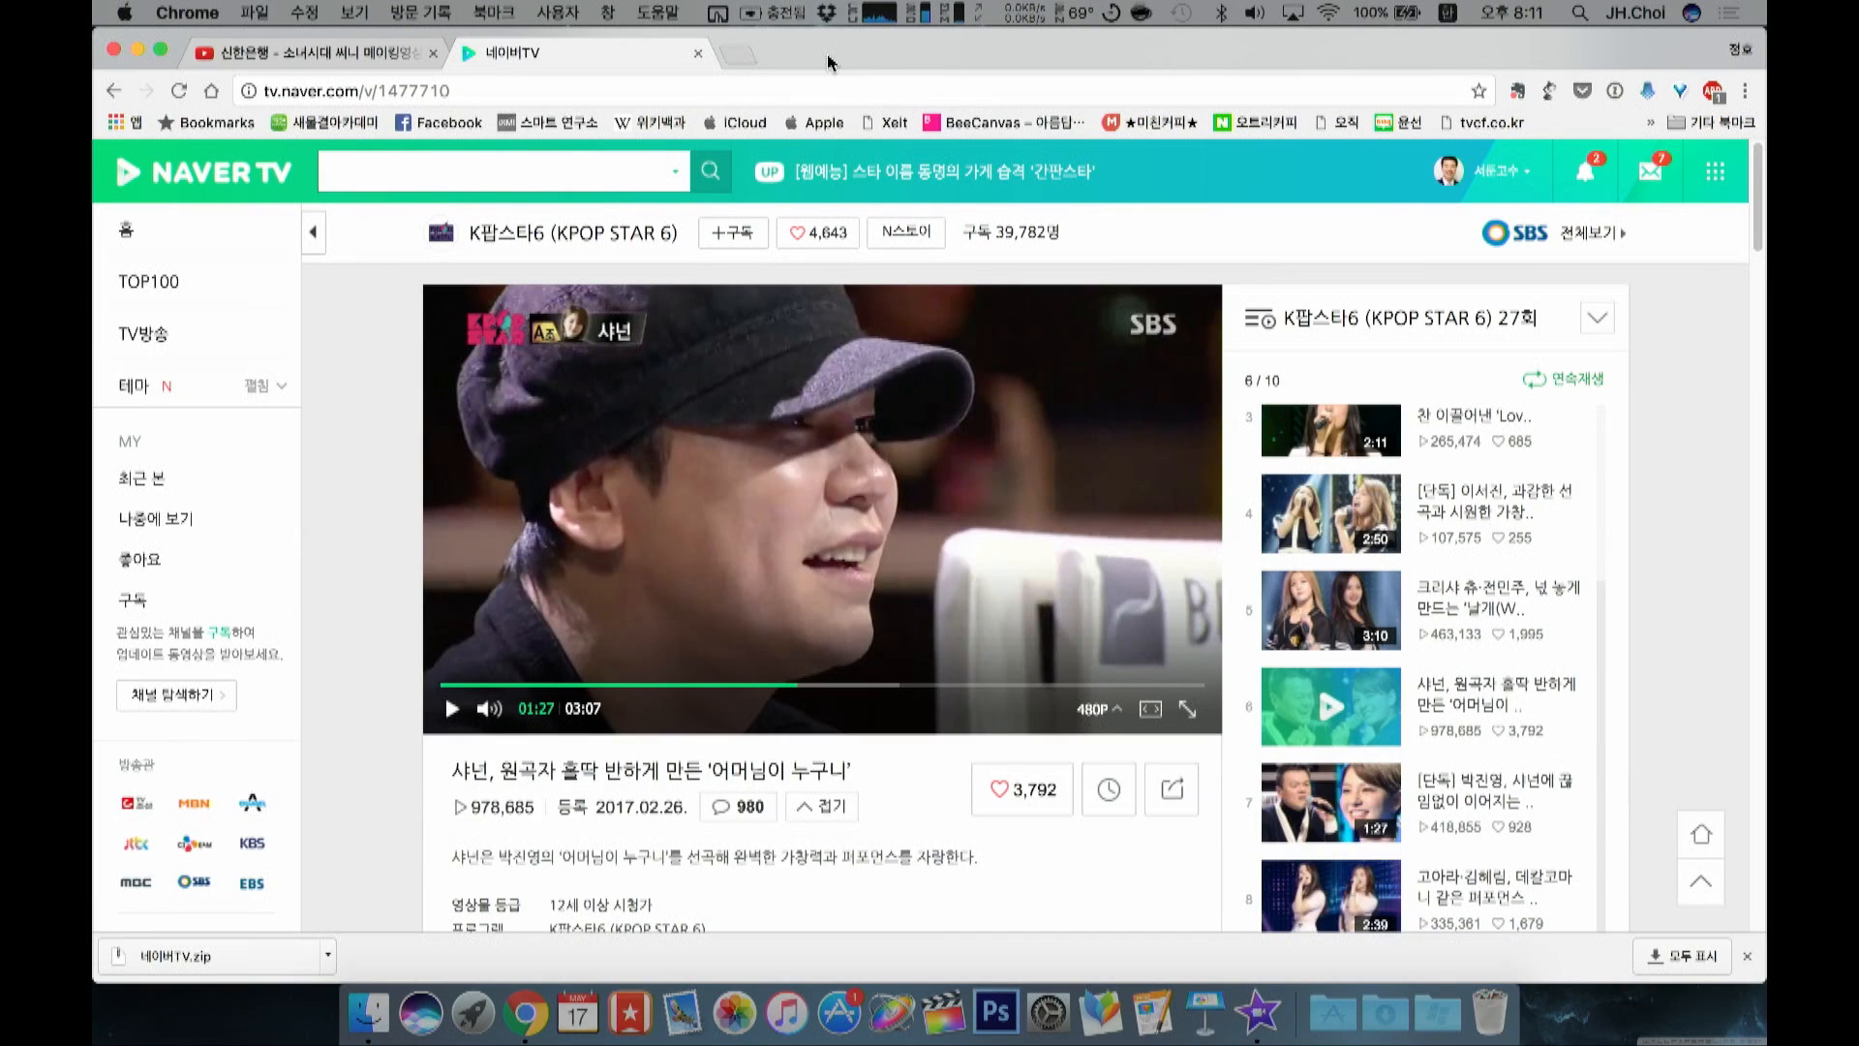
key("super")
key("super+comma")
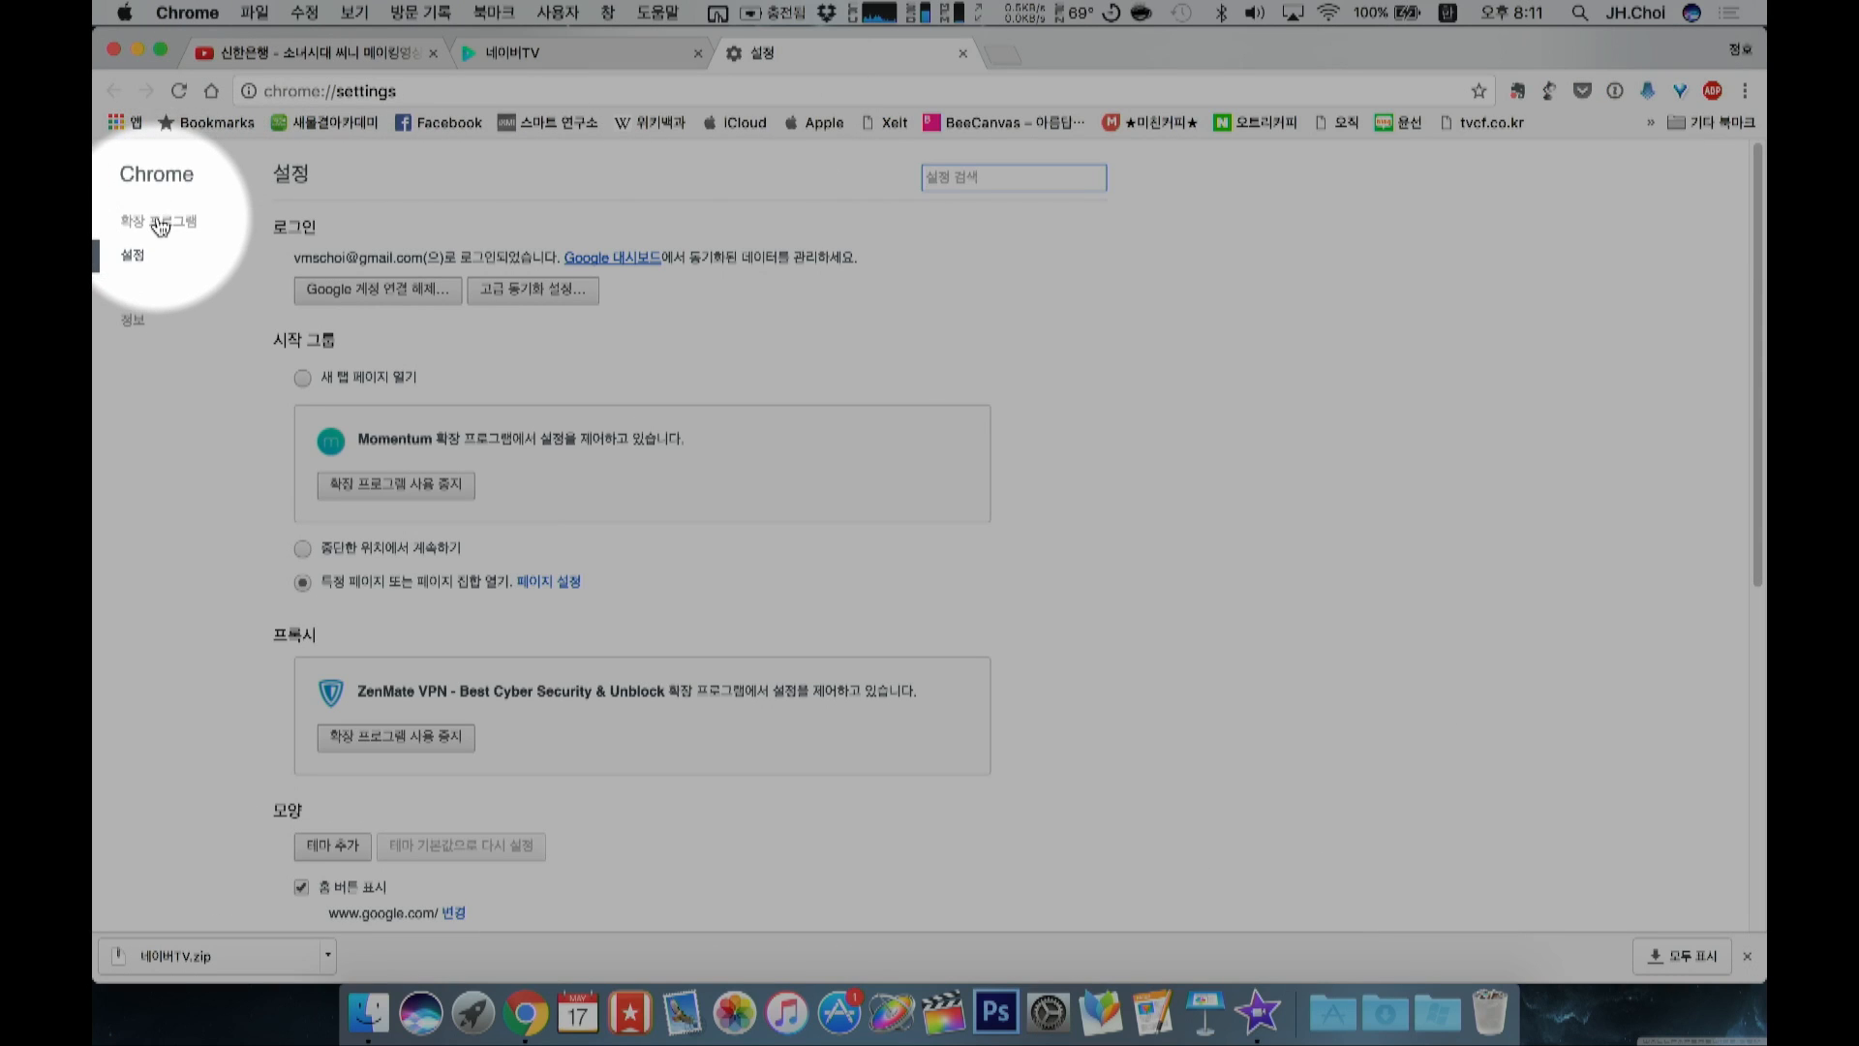
left_click(161, 224)
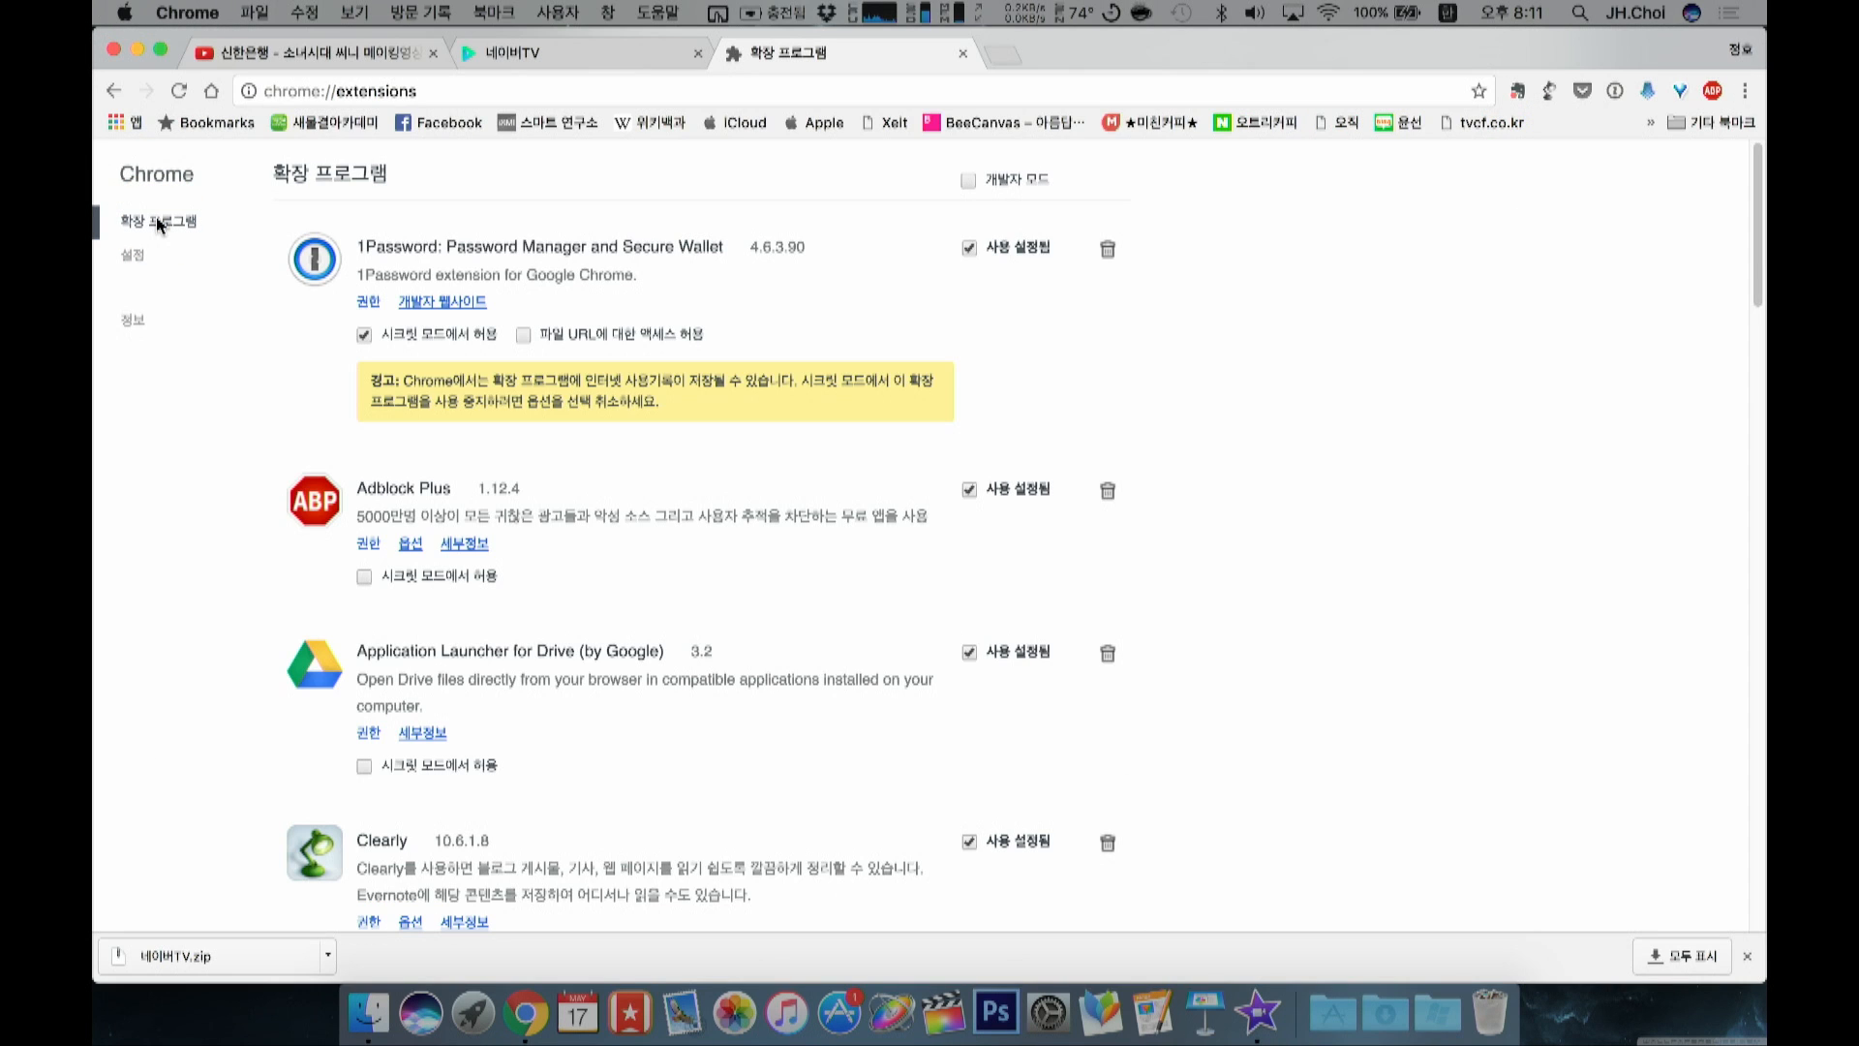
Step: Open the Chrome Web Store from the end of the extensions list and search it for "get themall"
scroll(660, 509, "down", 3)
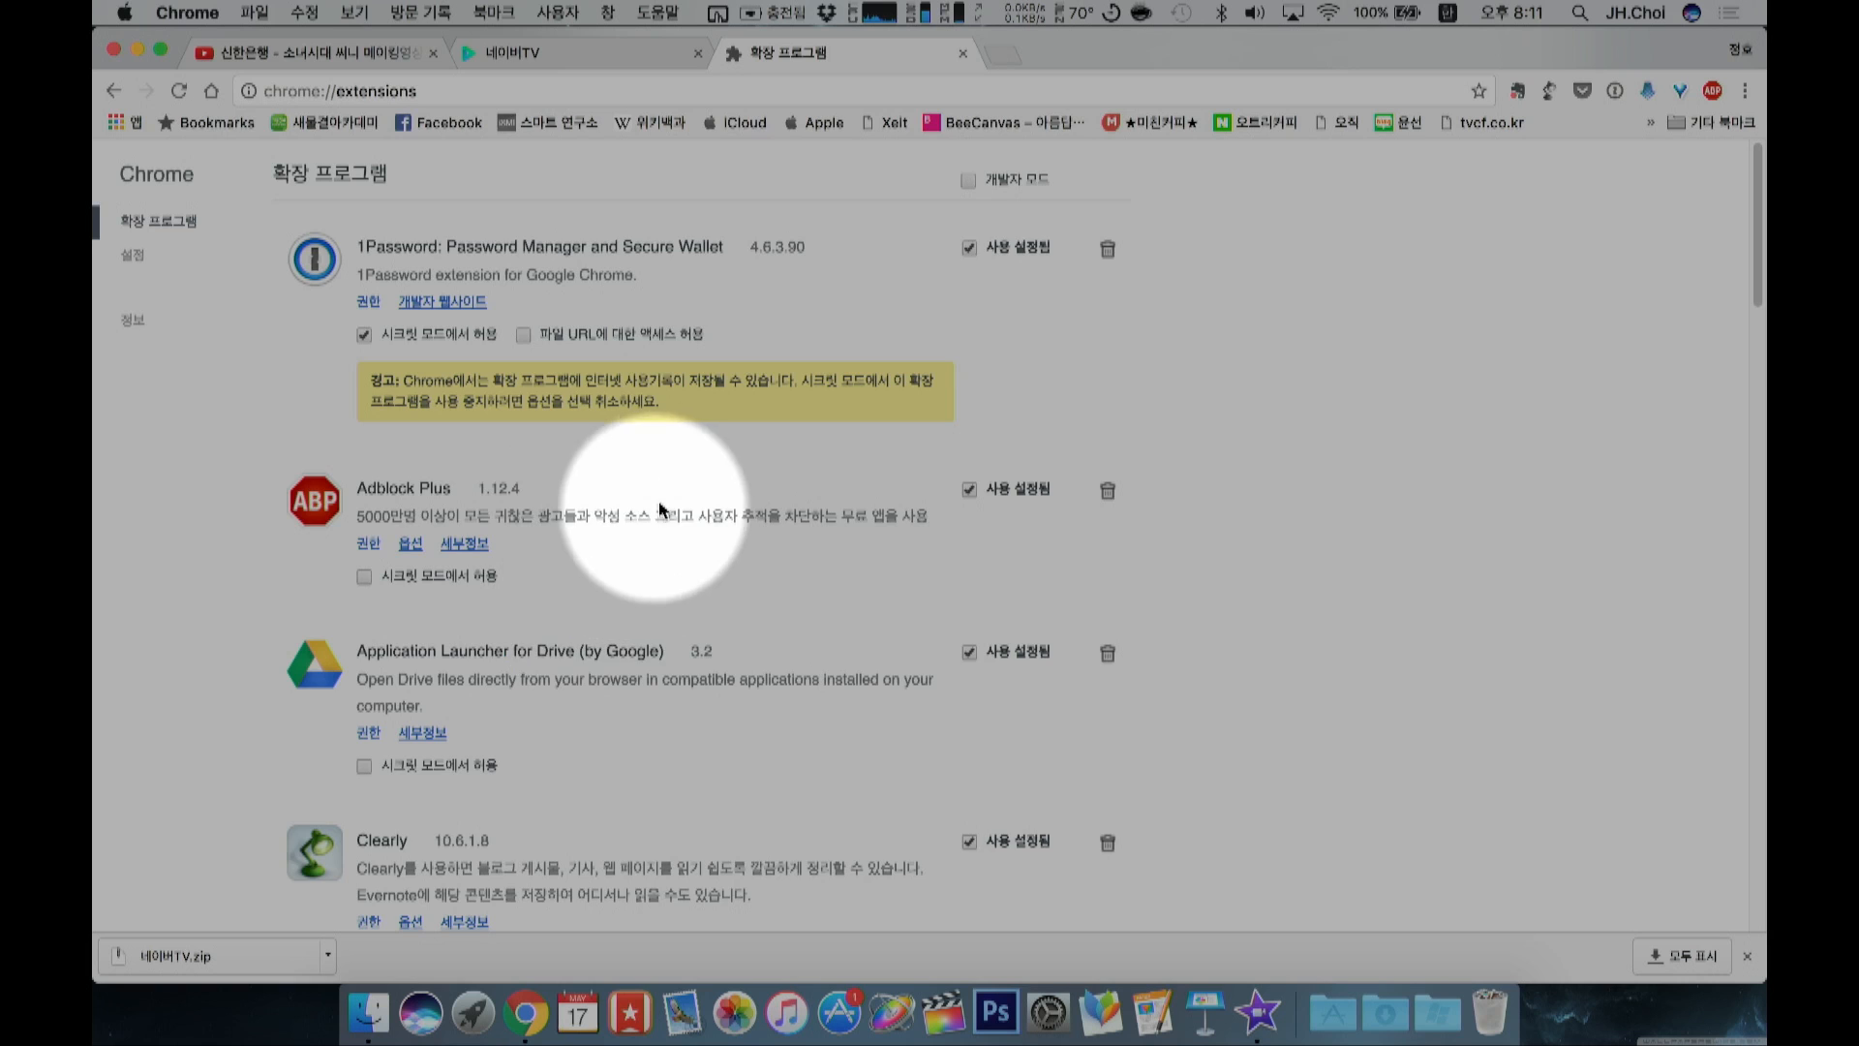
scroll(660, 509, "down", 20)
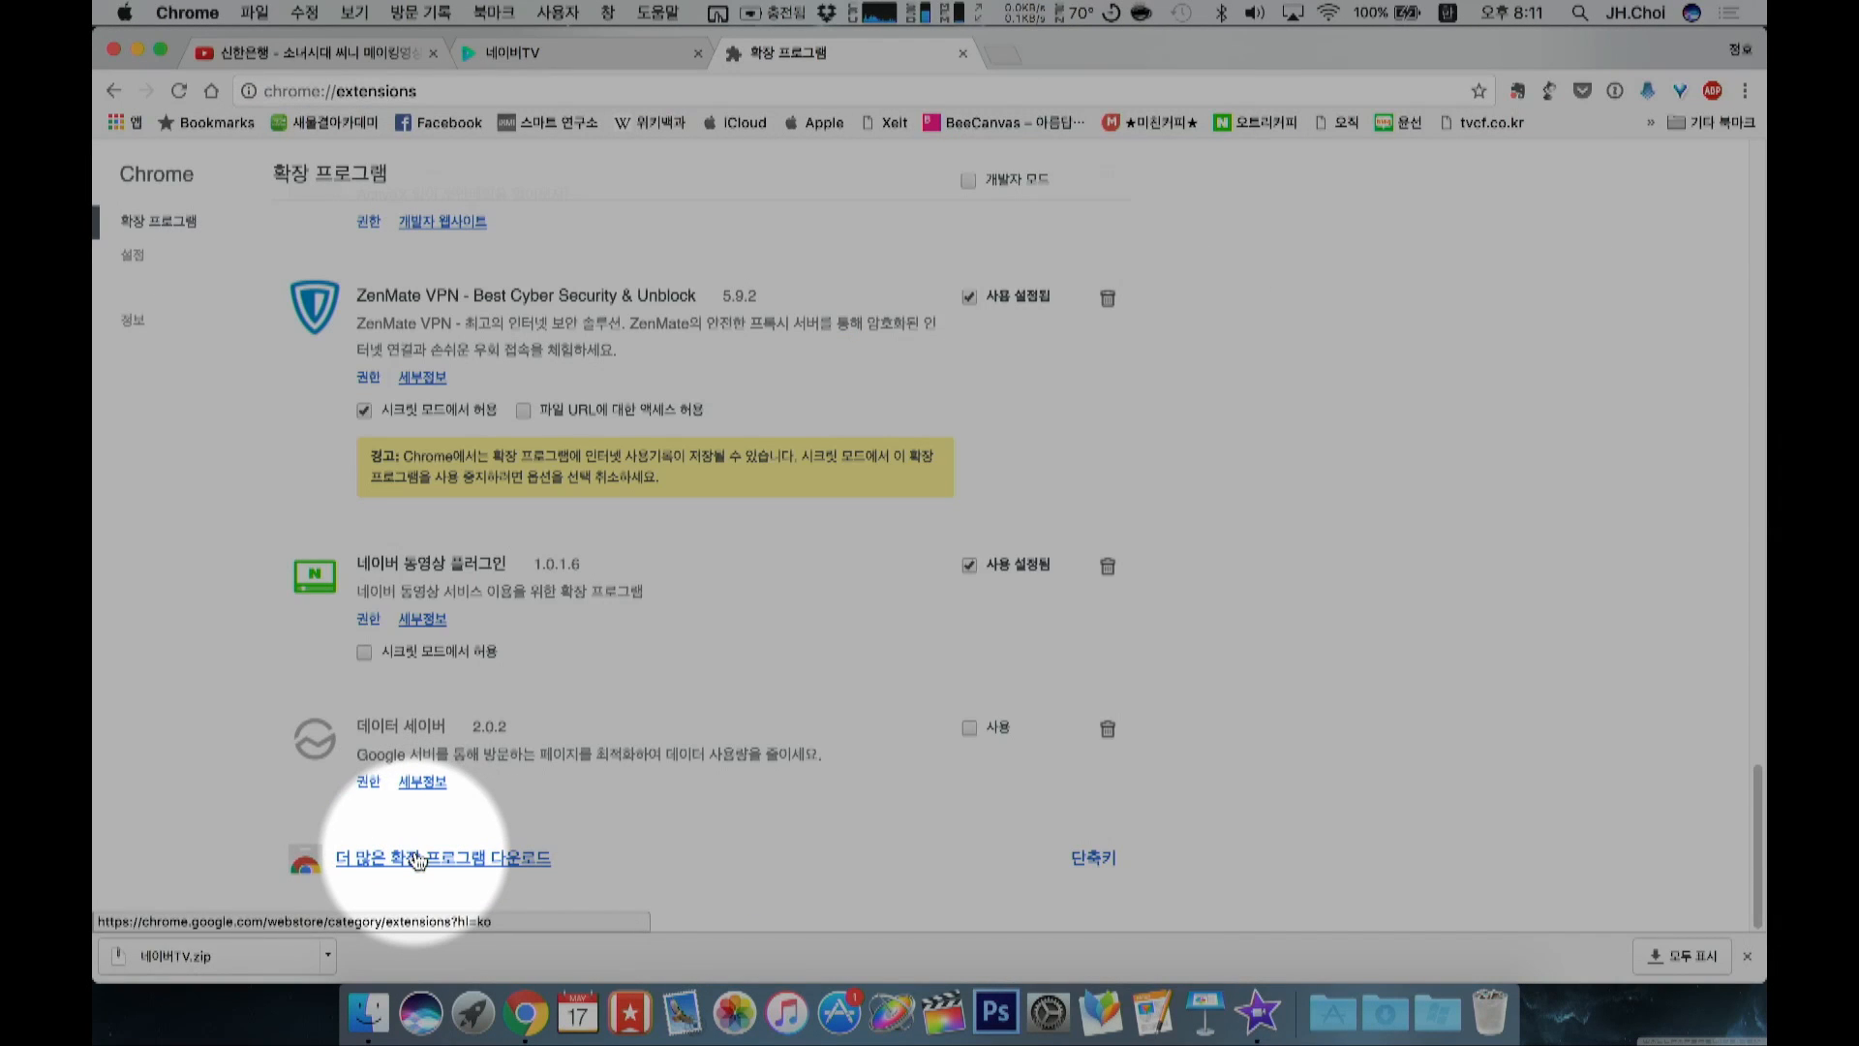
left_click(418, 860)
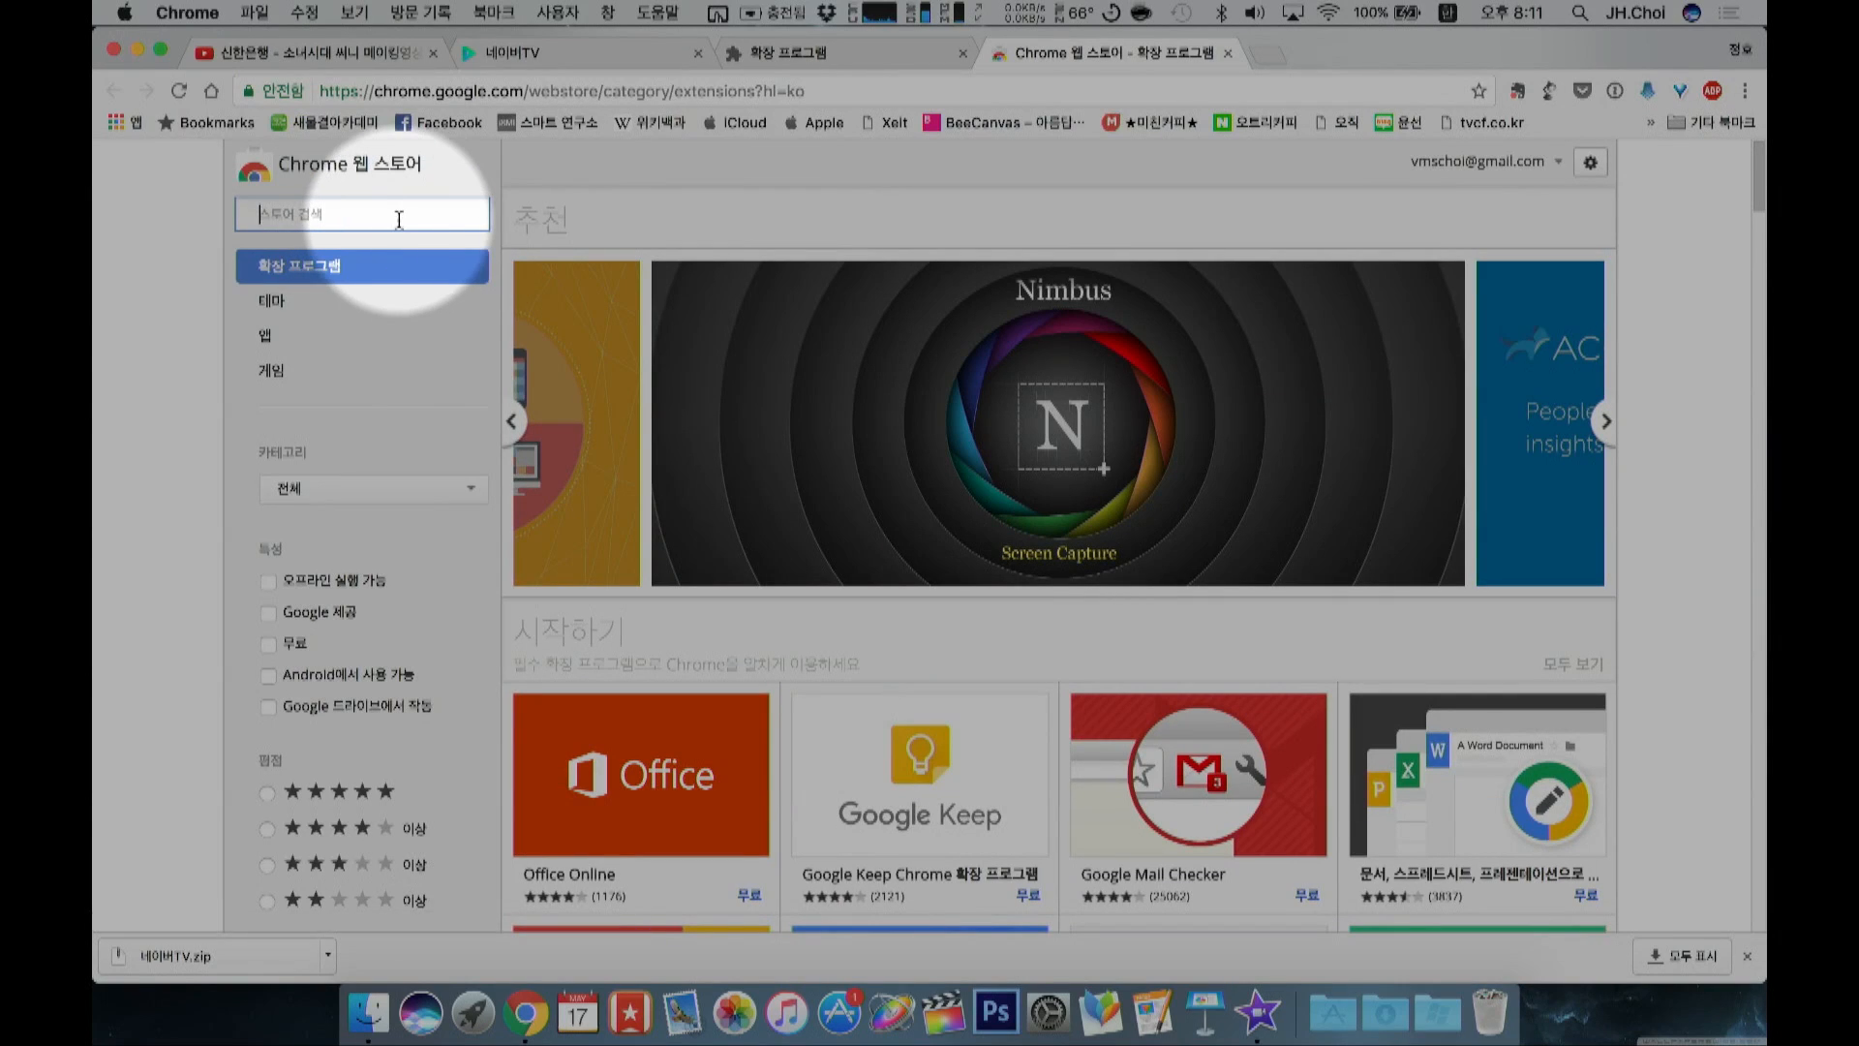
type("ㅎ")
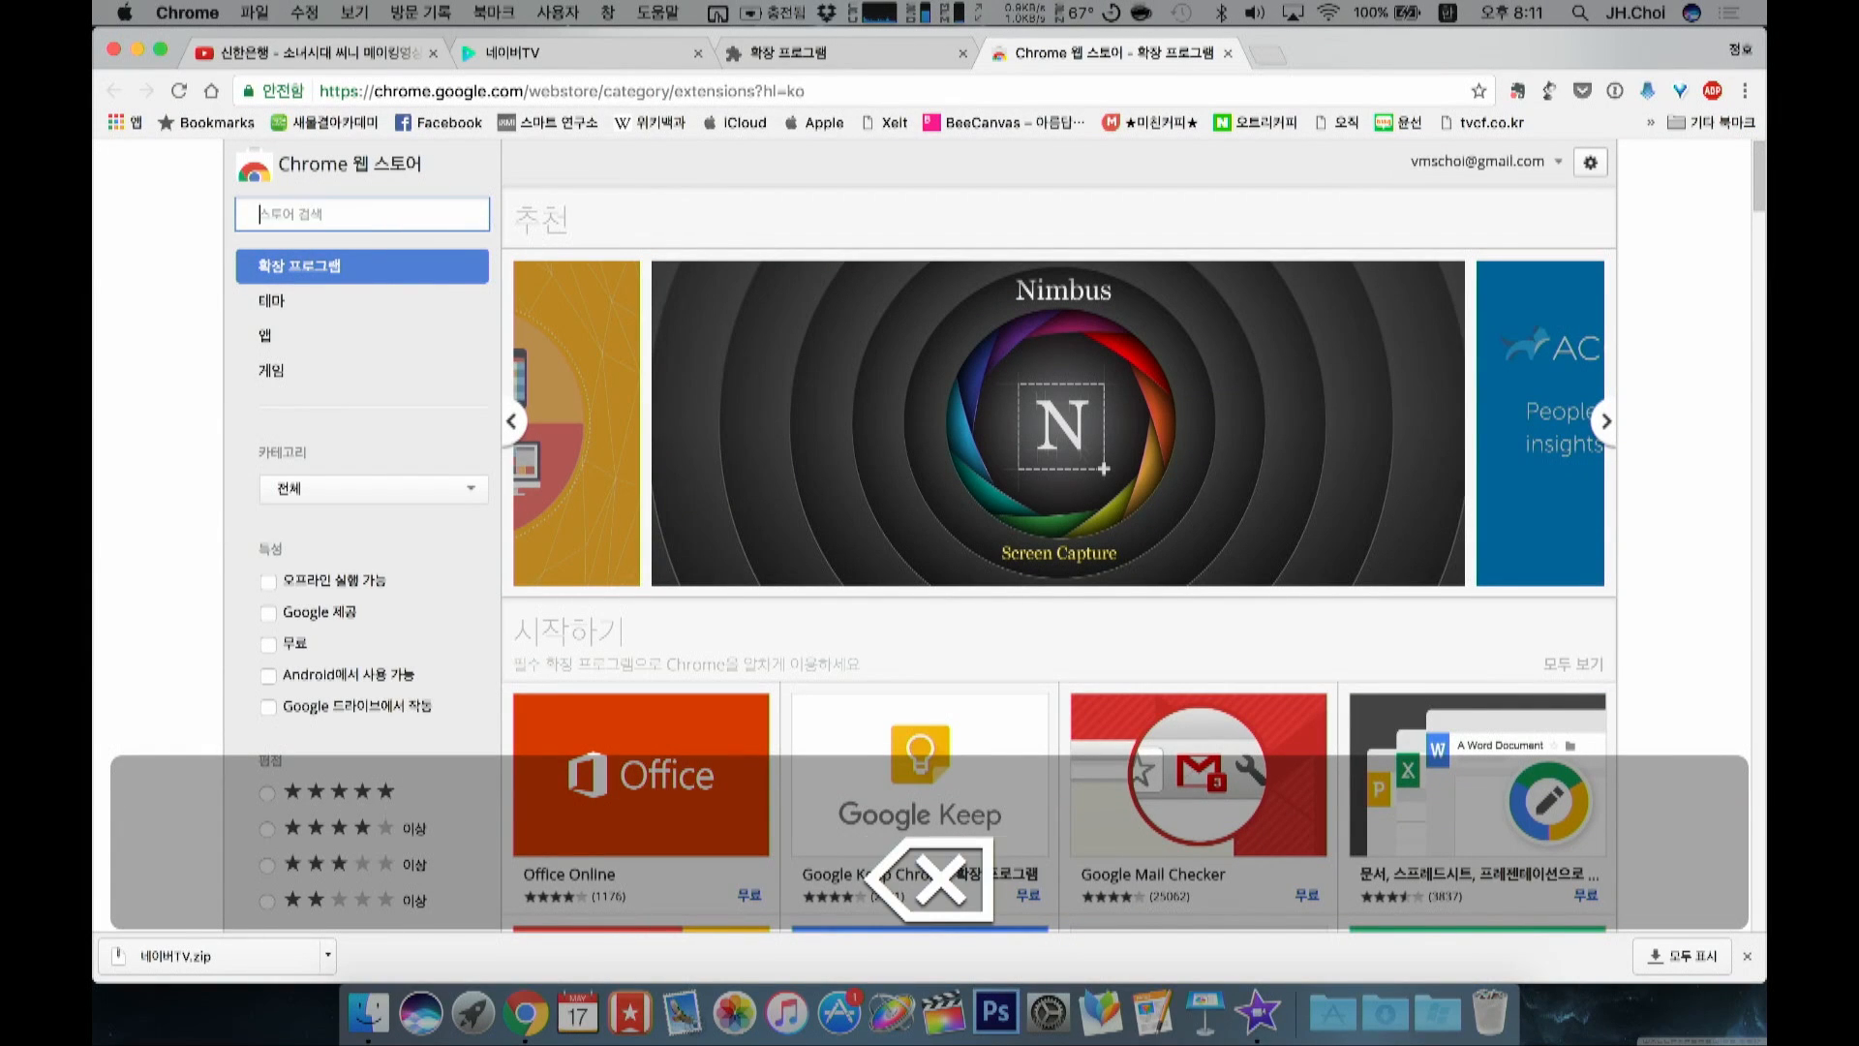
type("get ")
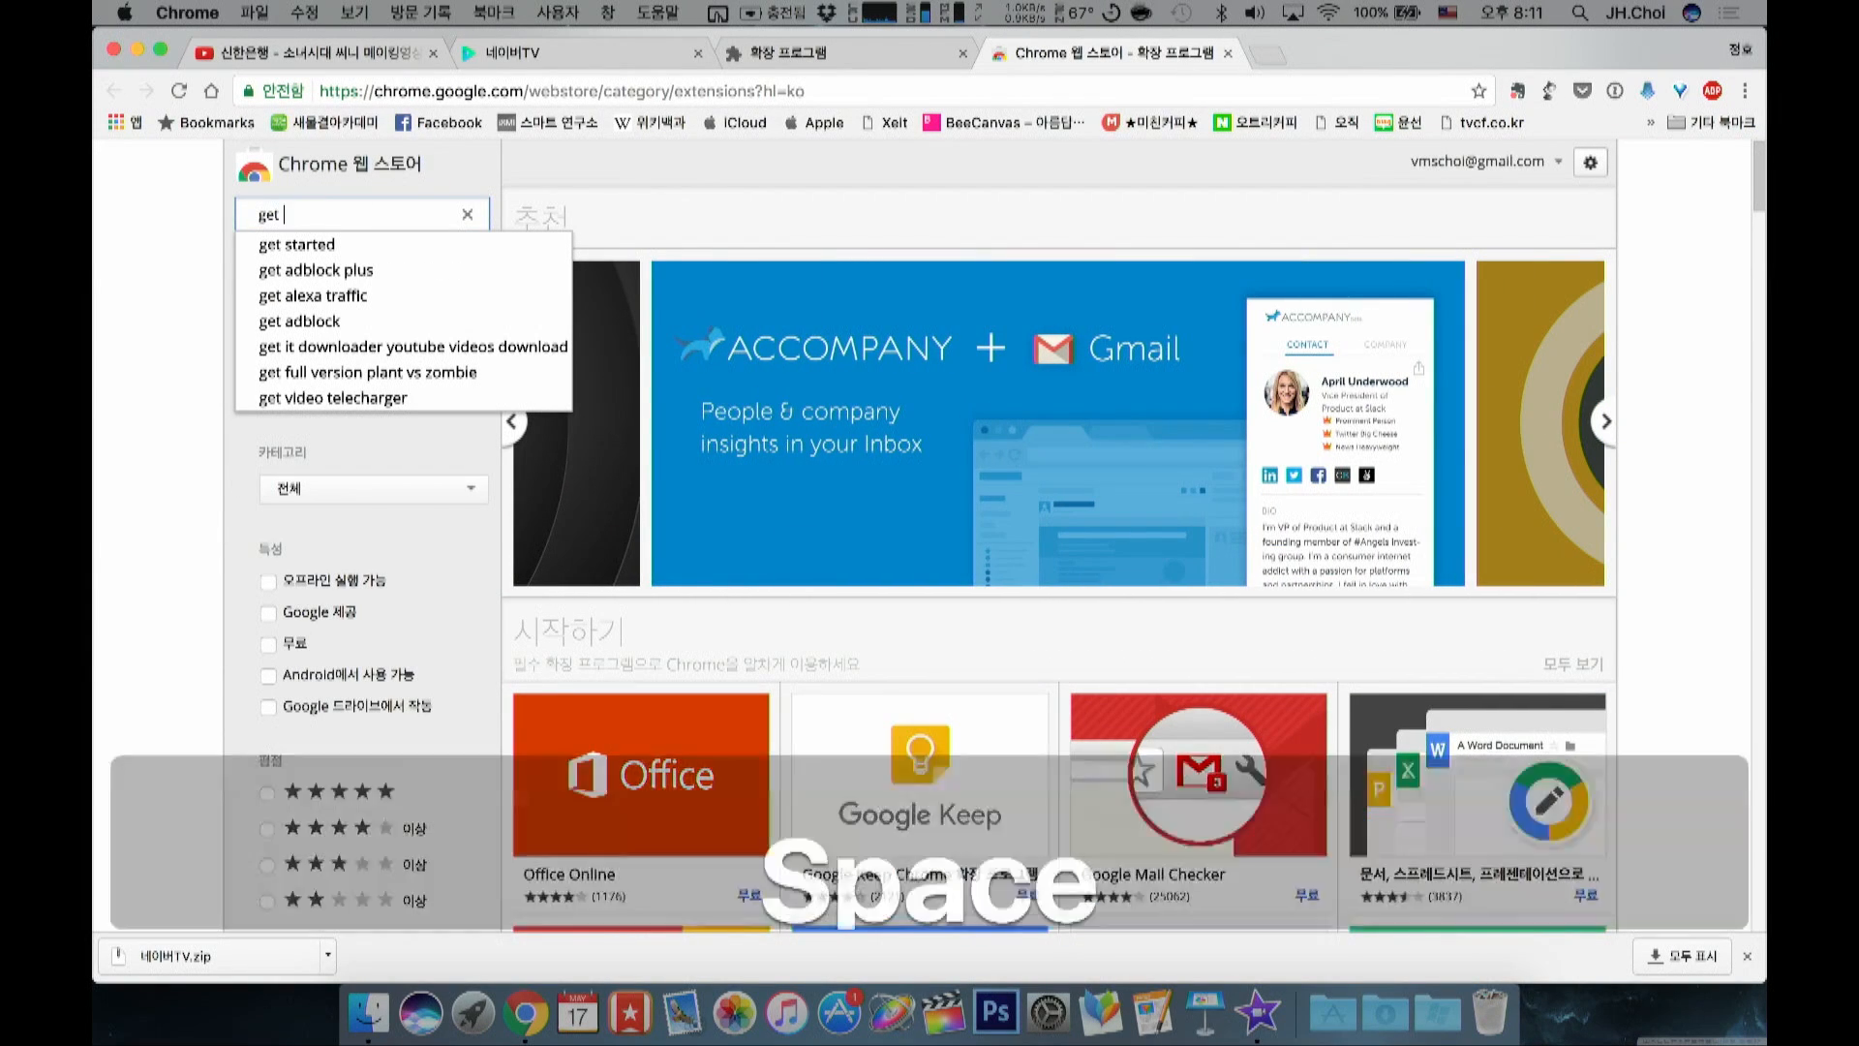
type("them")
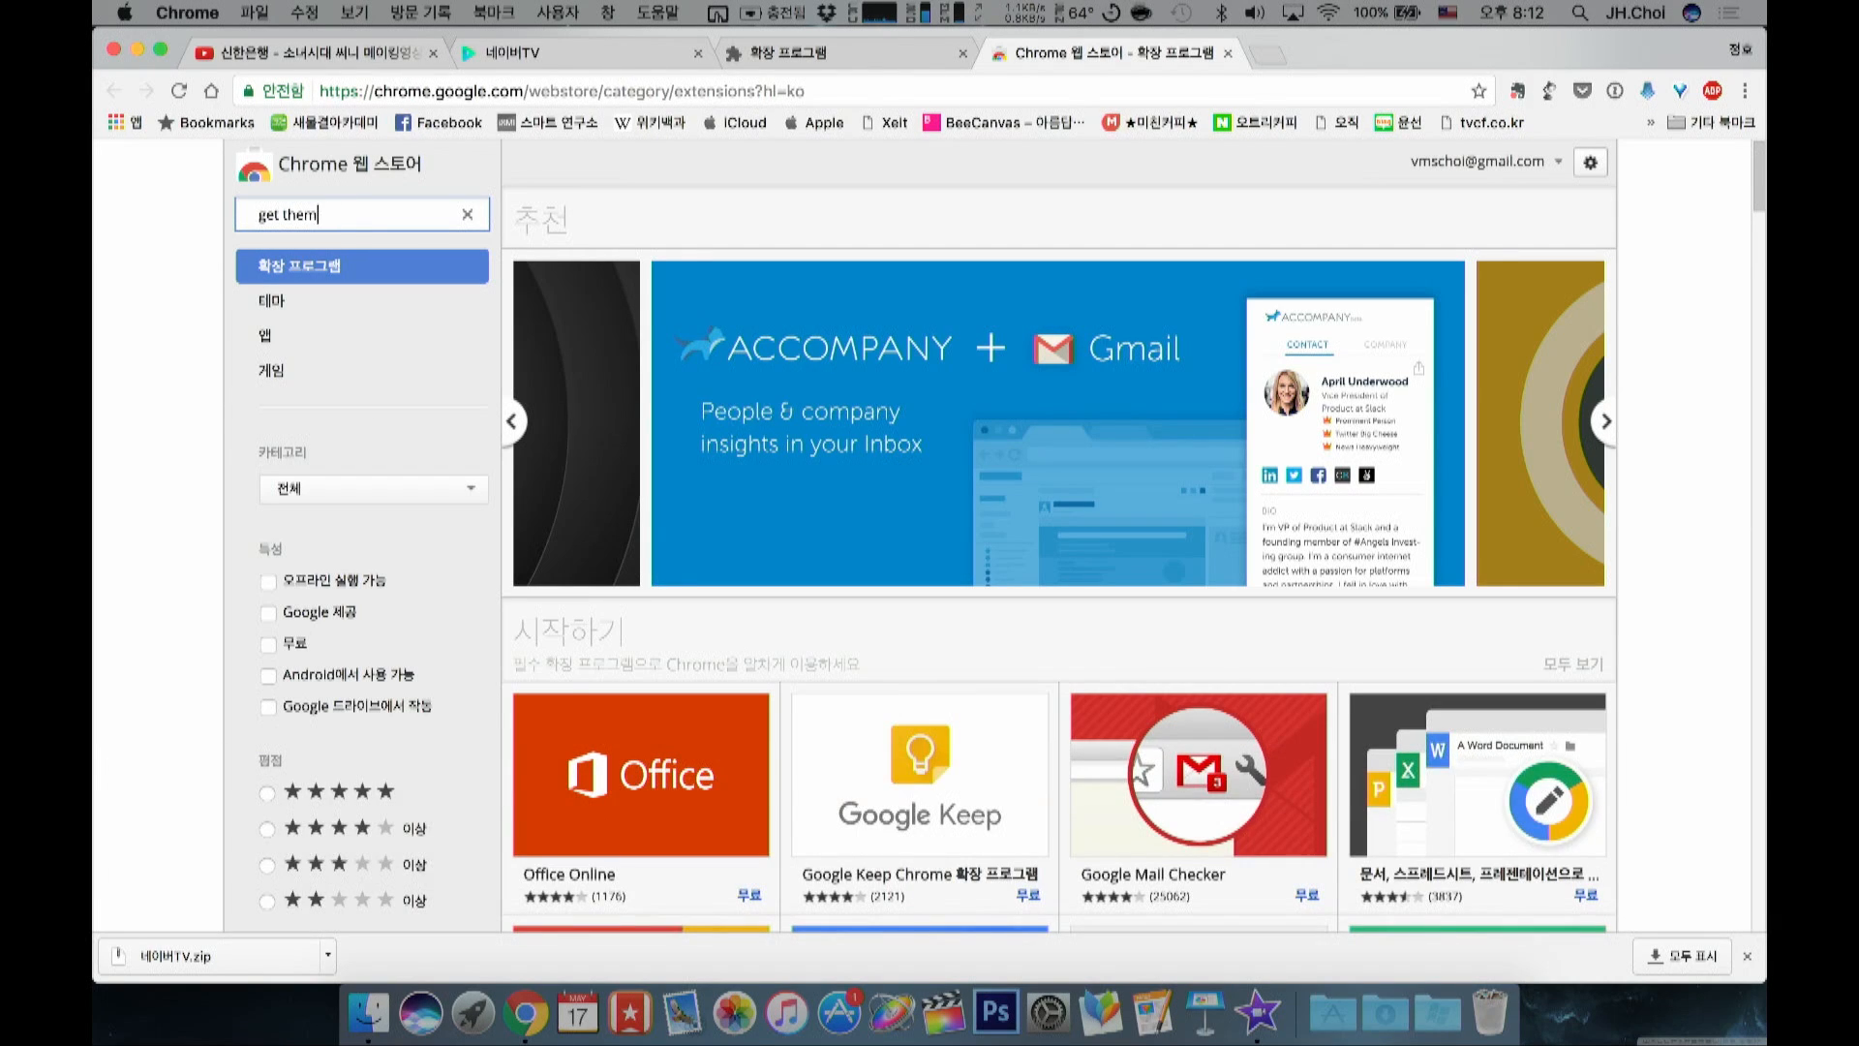
type("all")
key("Return")
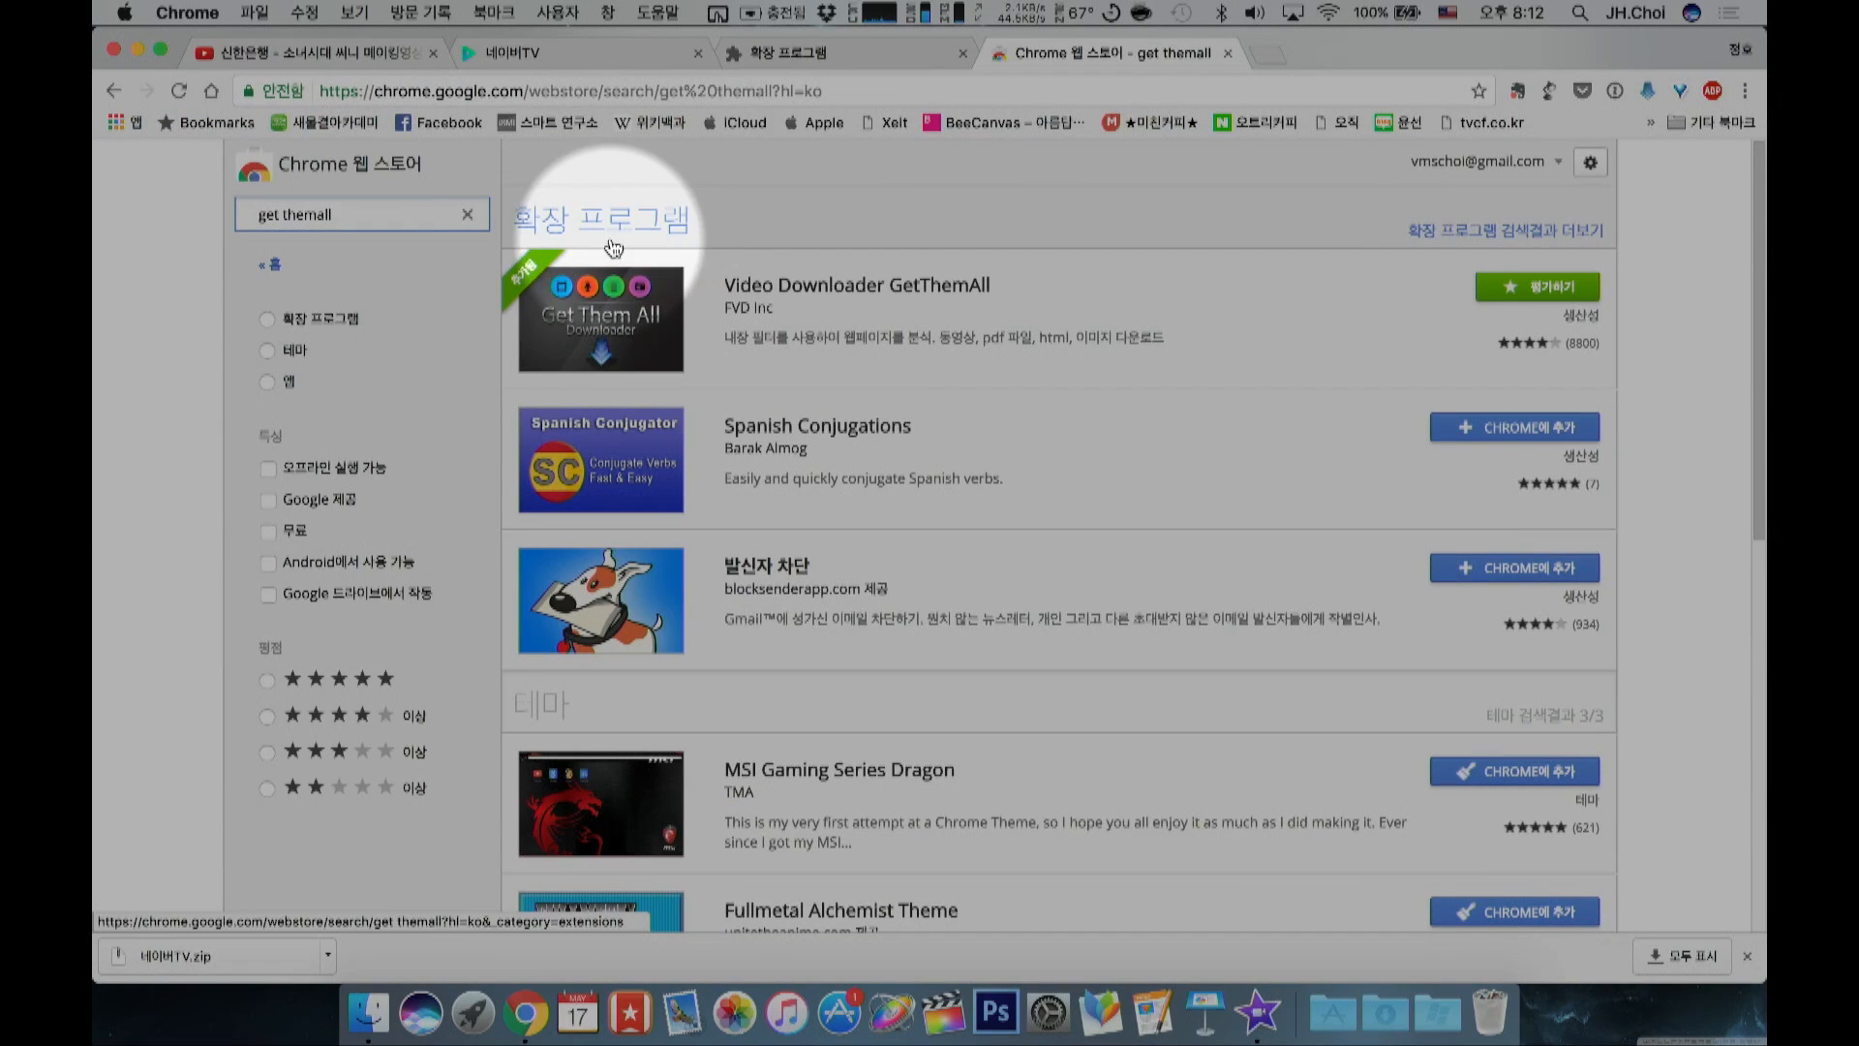
Step: Look over the Video Downloader GetThemAll search result and close the Web Store and extensions tabs
scroll(800, 382, "down", 3)
scroll(829, 382, "up", 3)
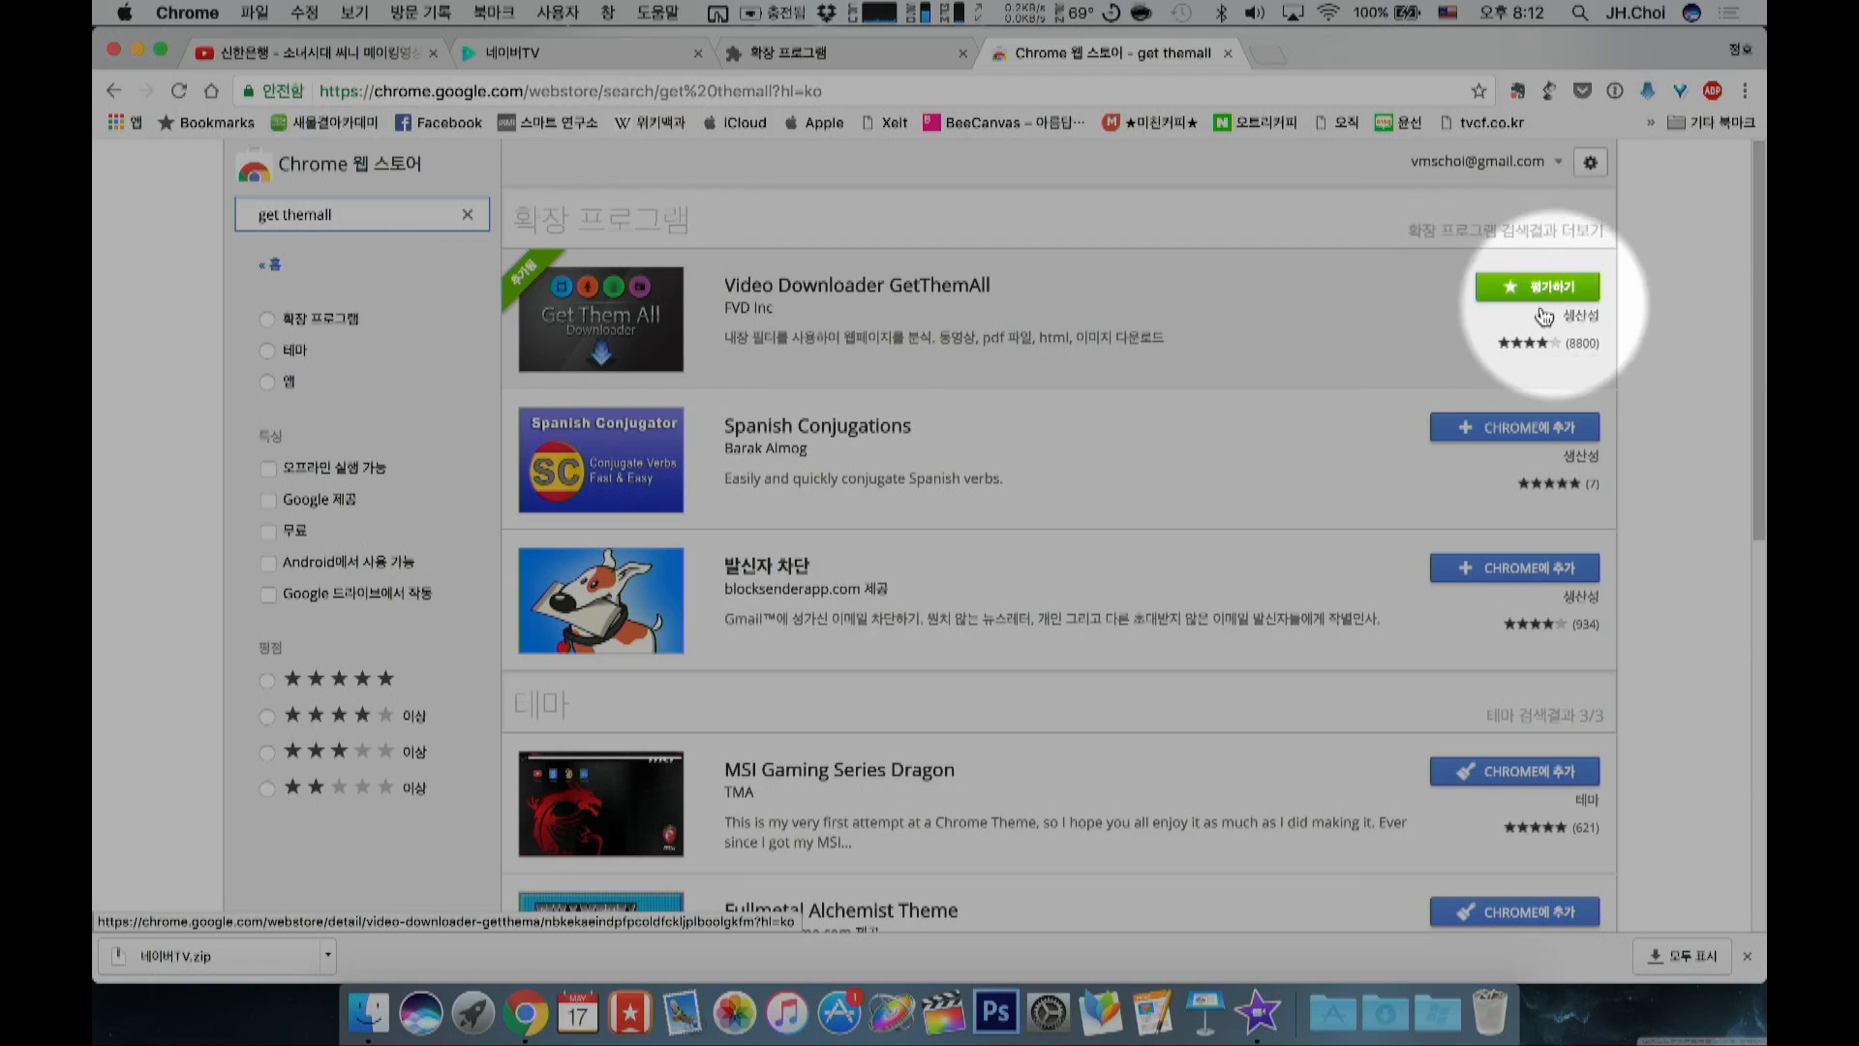
left_click(1228, 54)
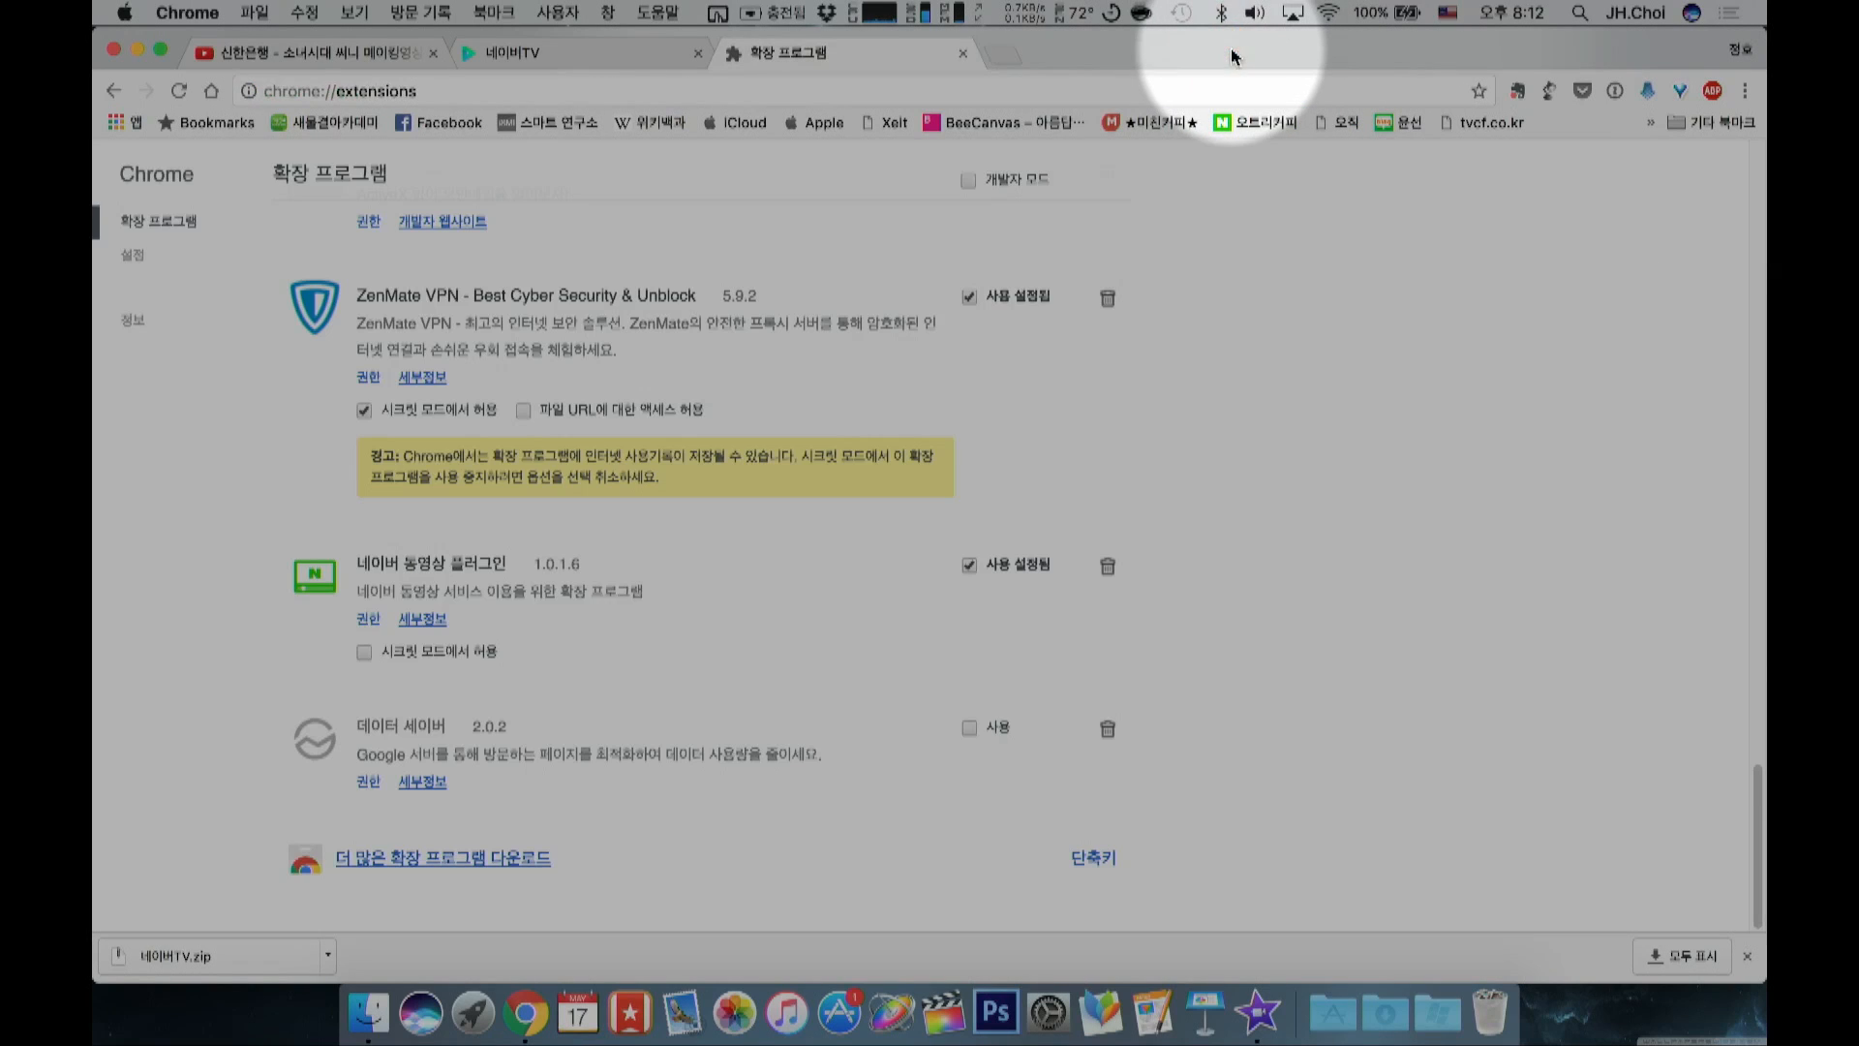
left_click(963, 53)
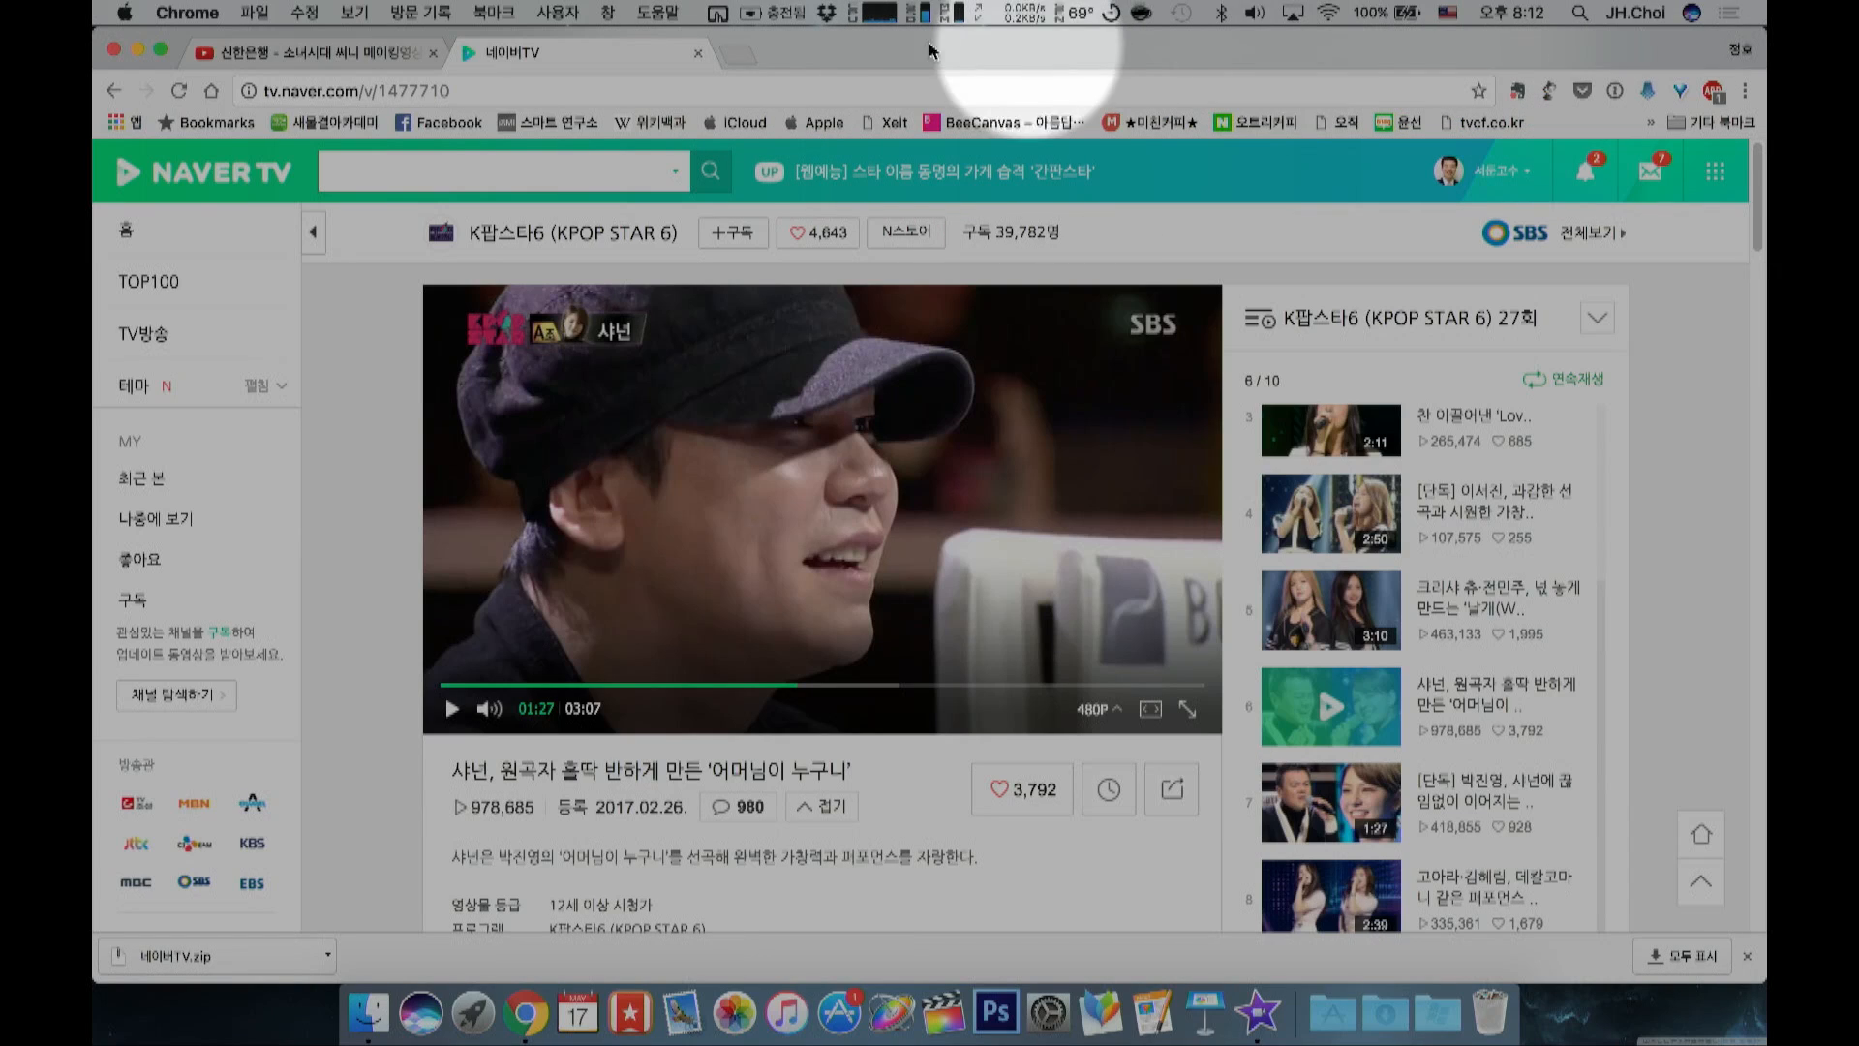
Step: Open Facebook in a new tab and download the SK텔레콤 post's video to the desktop as SK텔레콤 in MPEG-4 format
left_click(733, 60)
left_click(472, 123)
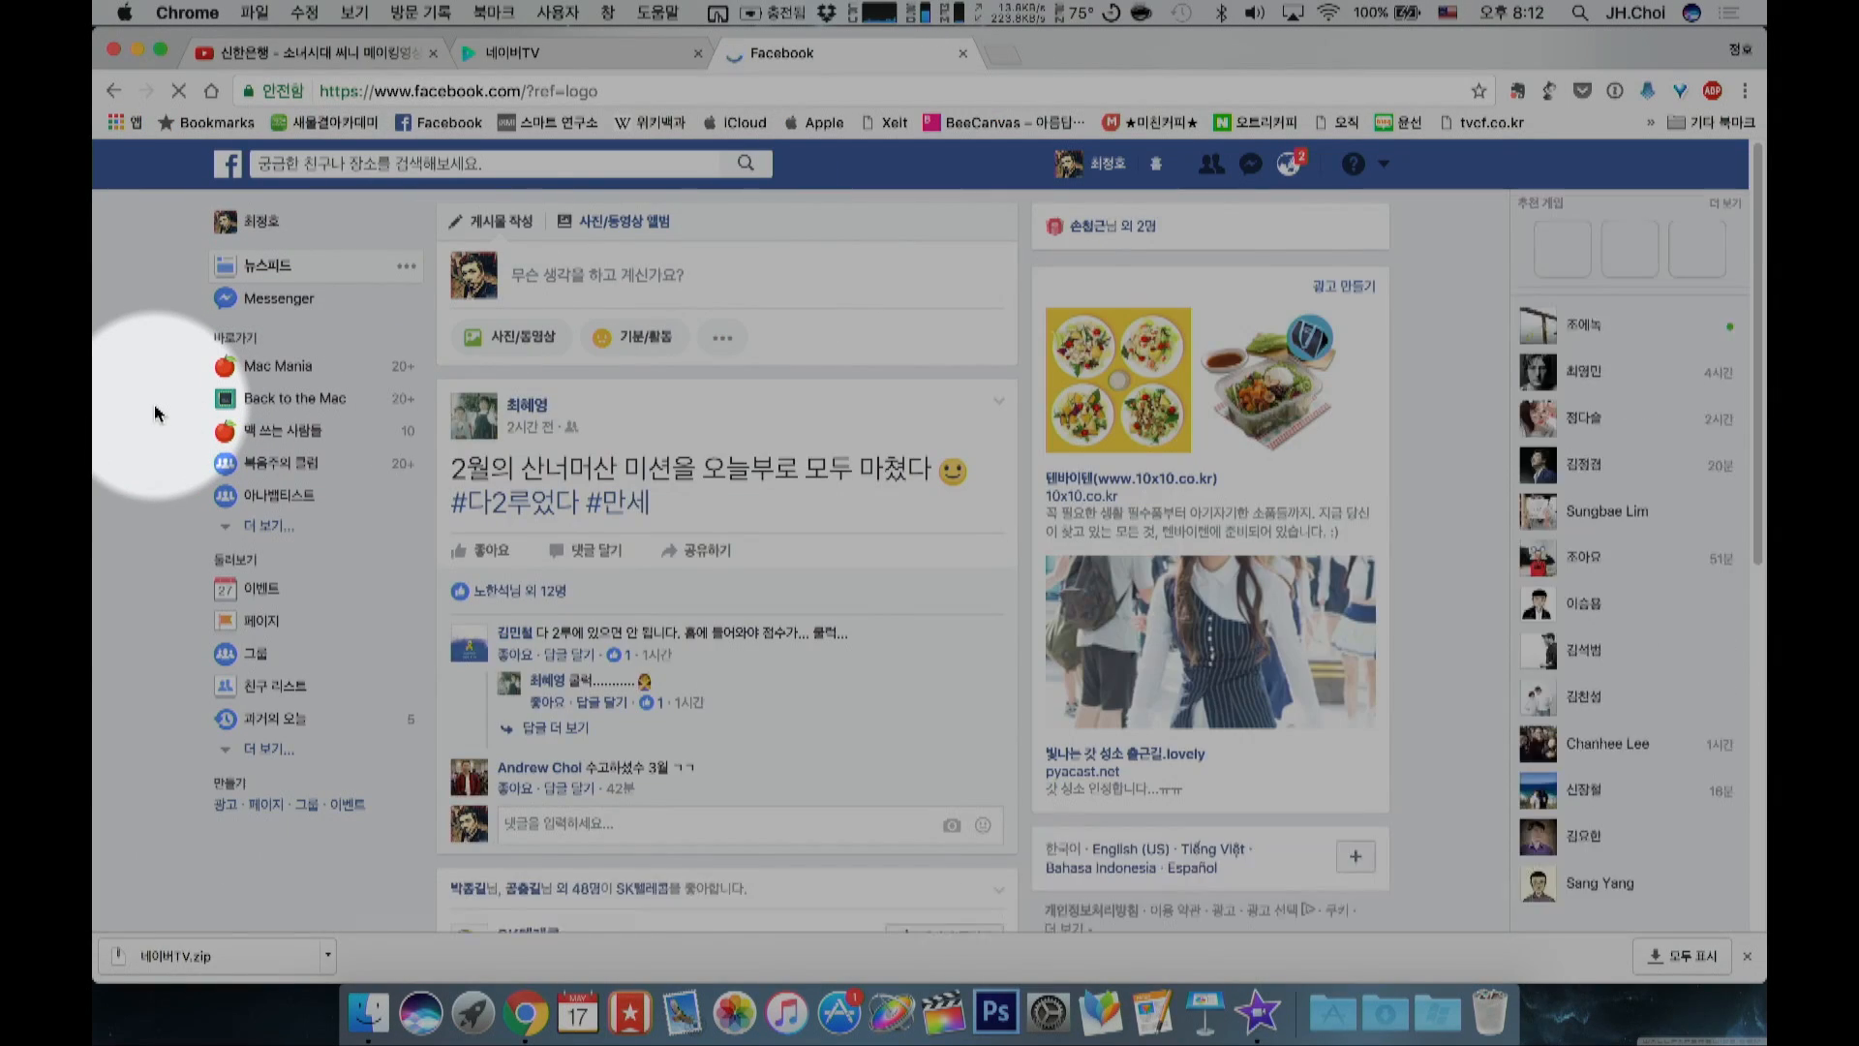
scroll(155, 413, "down", 5)
scroll(155, 413, "down", 4)
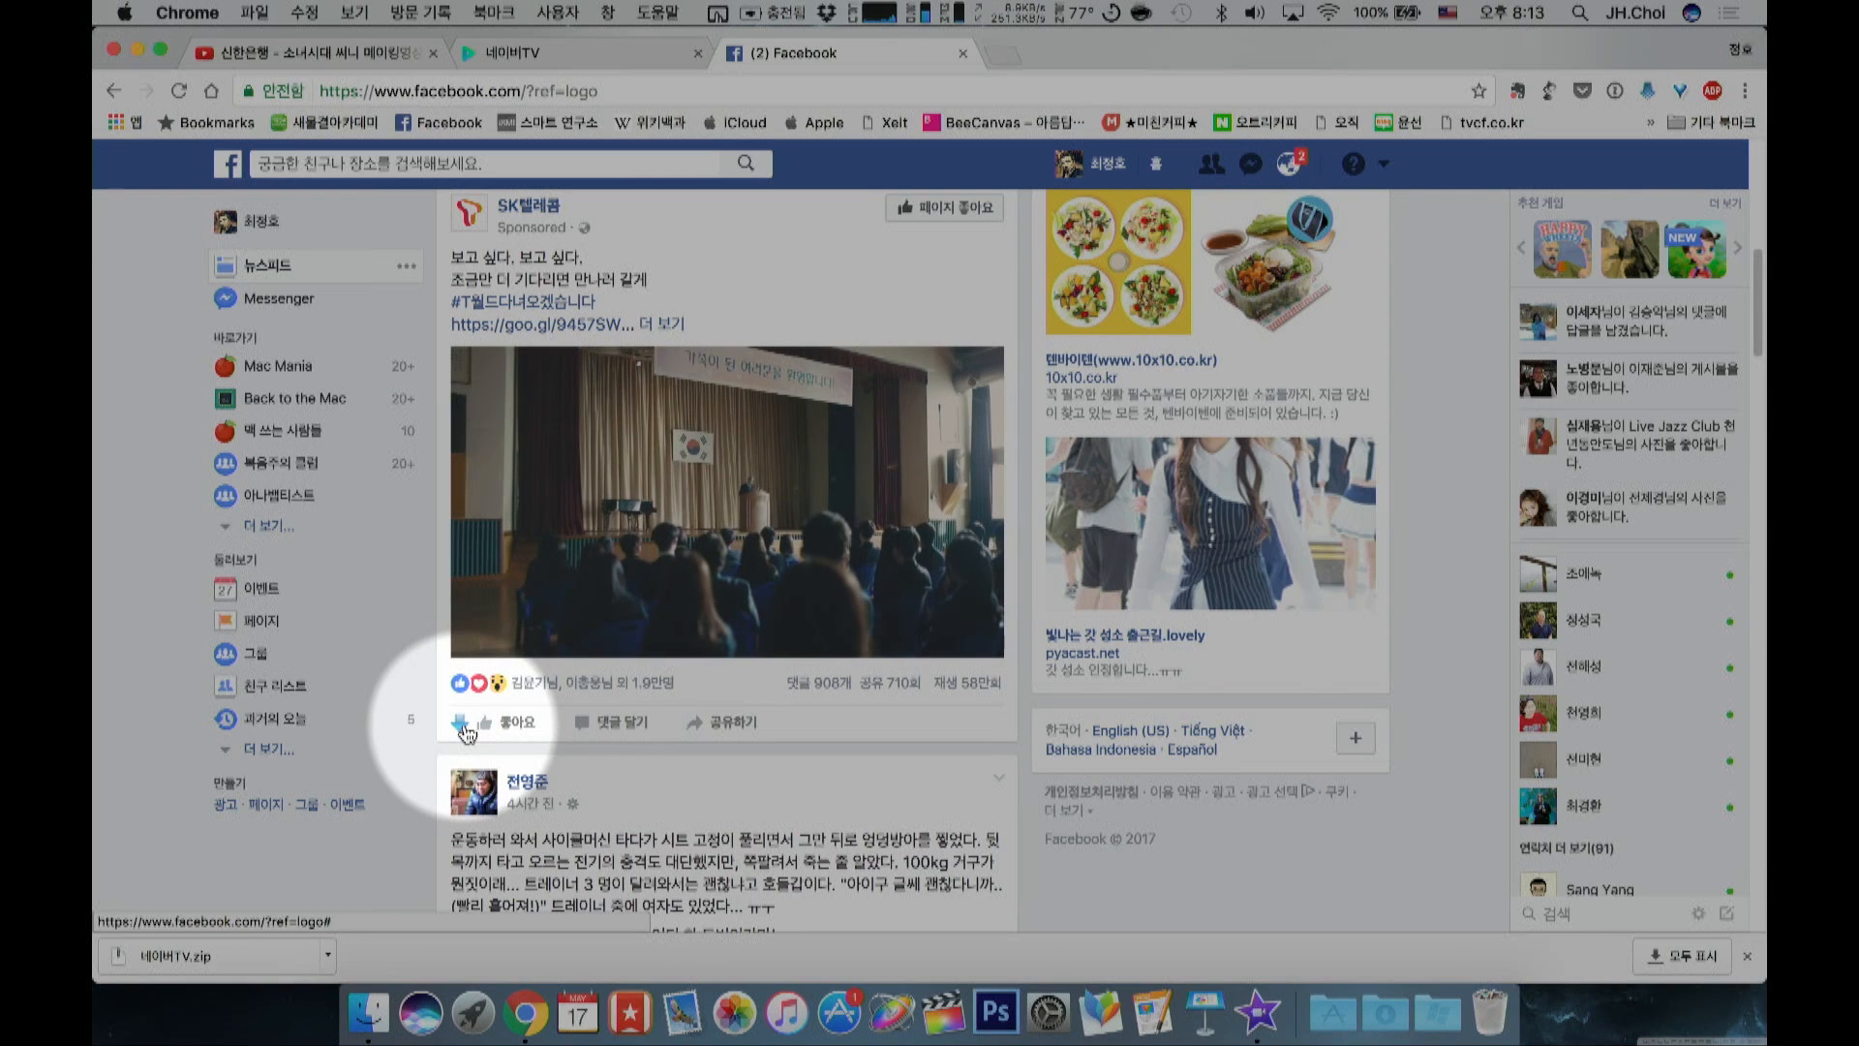
left_click(462, 725)
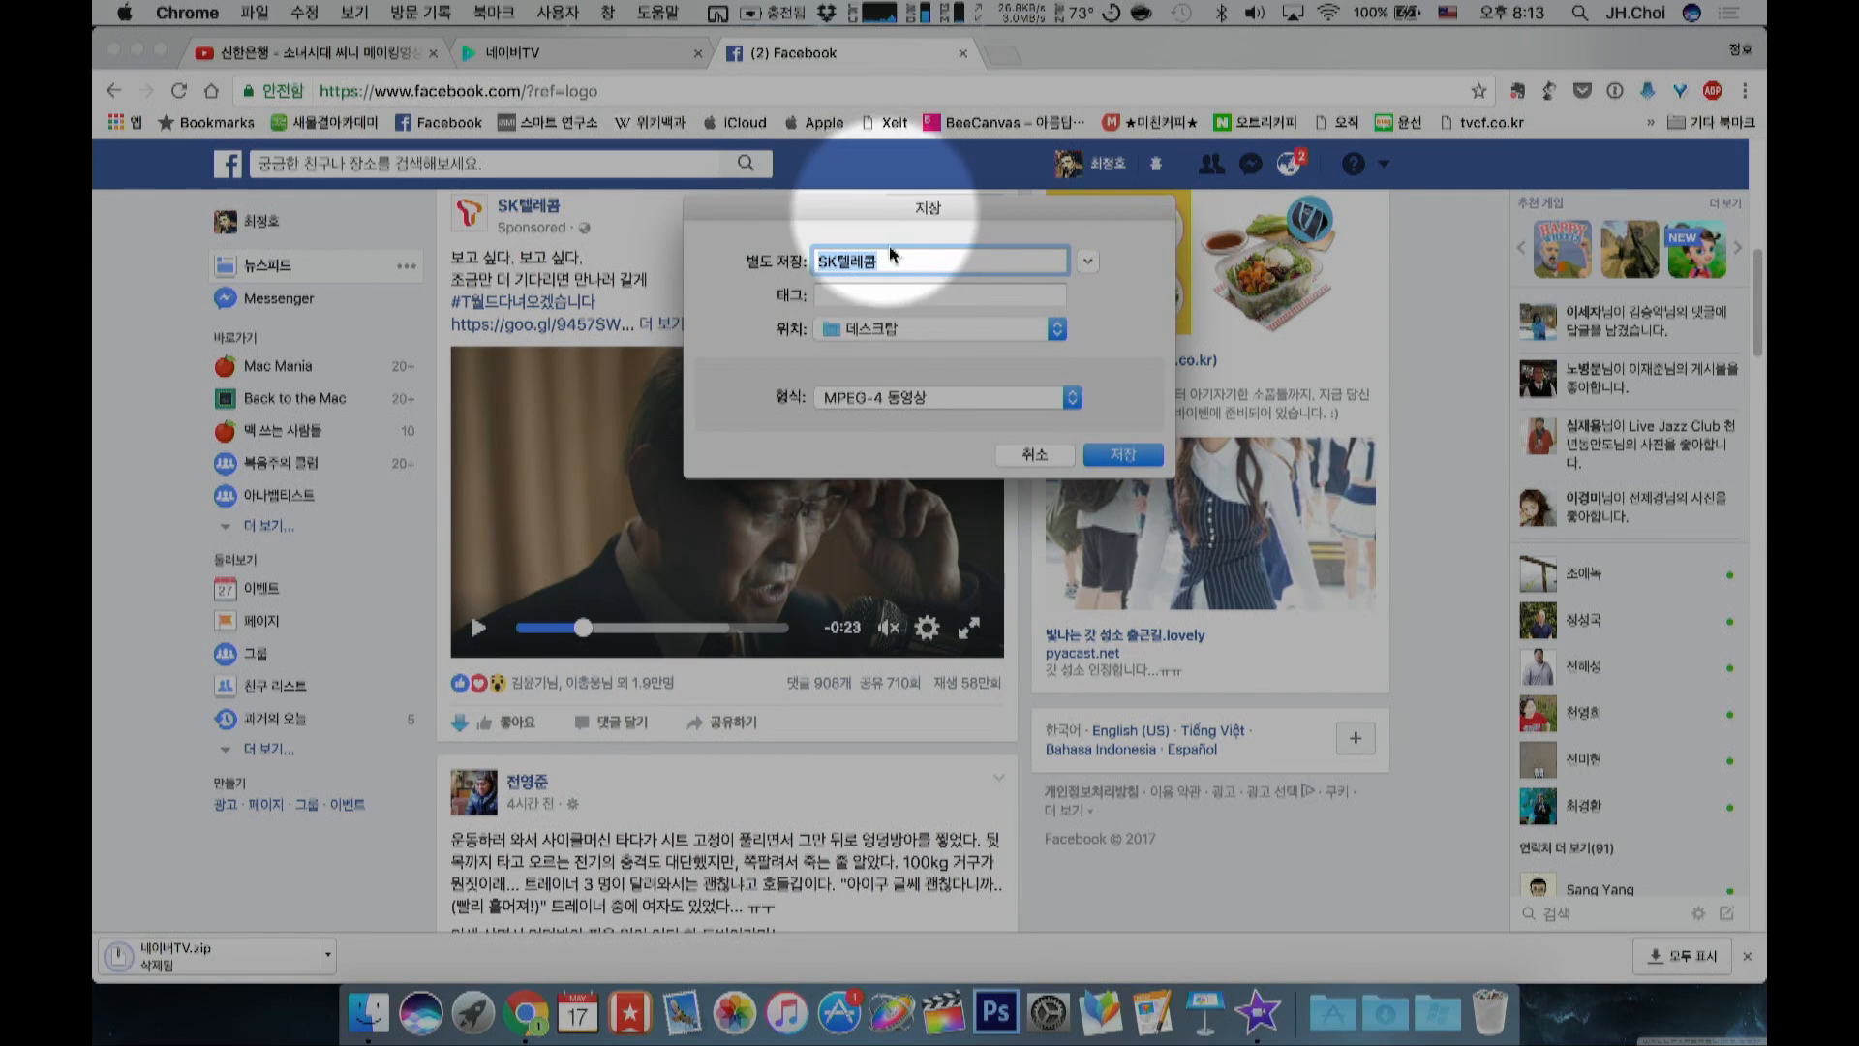
left_click(1120, 455)
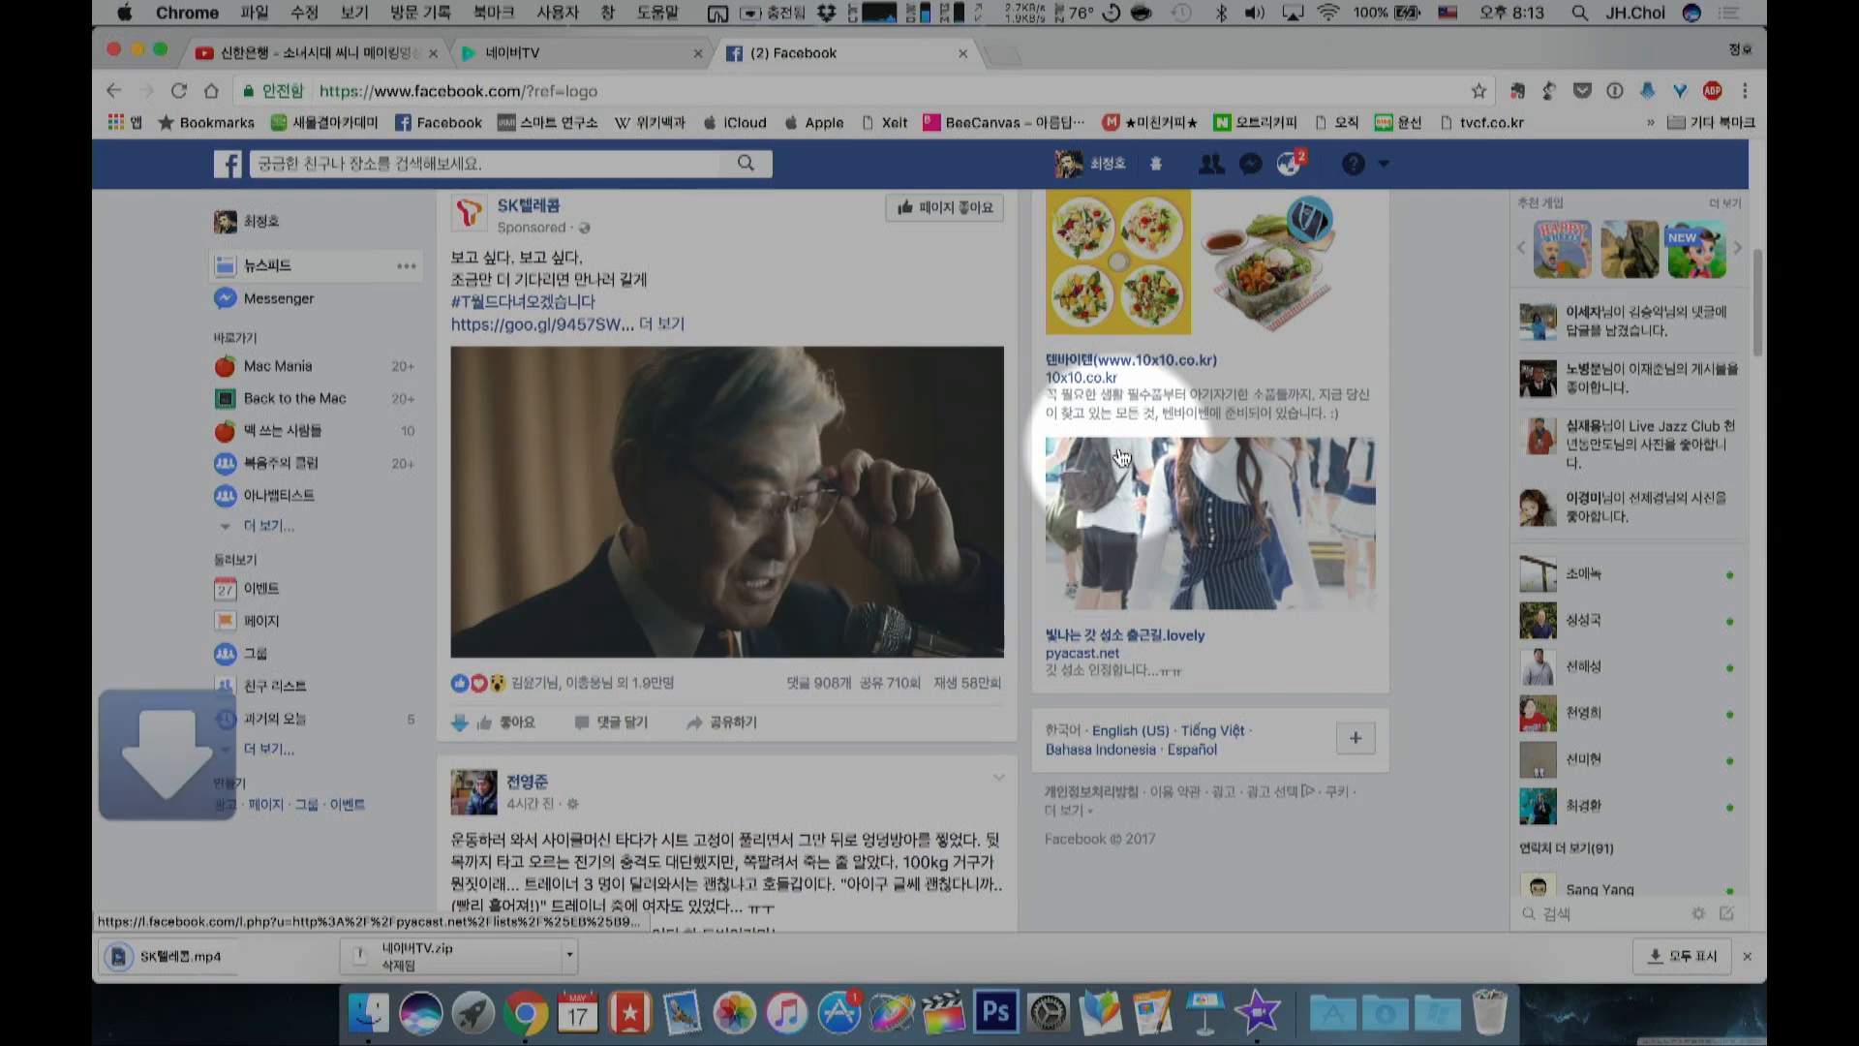
Step: Reveal the downloaded SK텔레콤.mp4 in Finder, preview it with Quick Look, and close the Finder windows
left_click(327, 954)
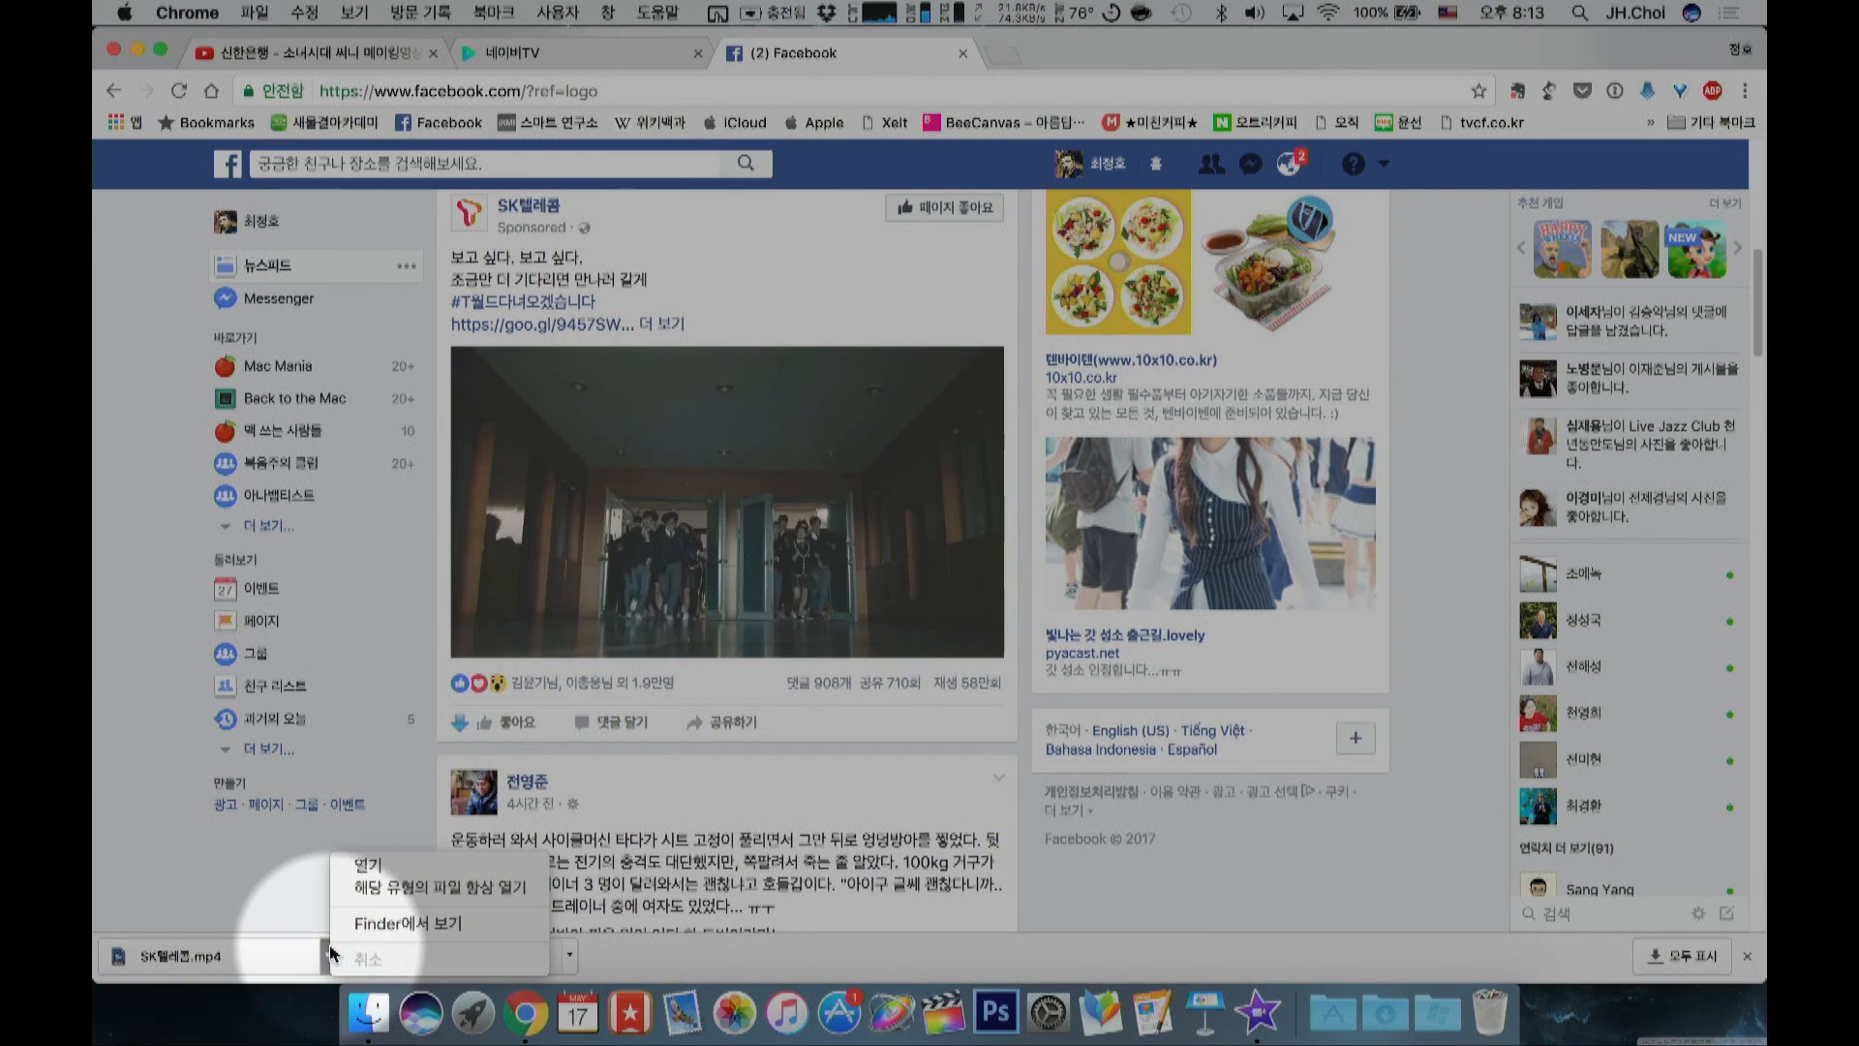
left_click(388, 924)
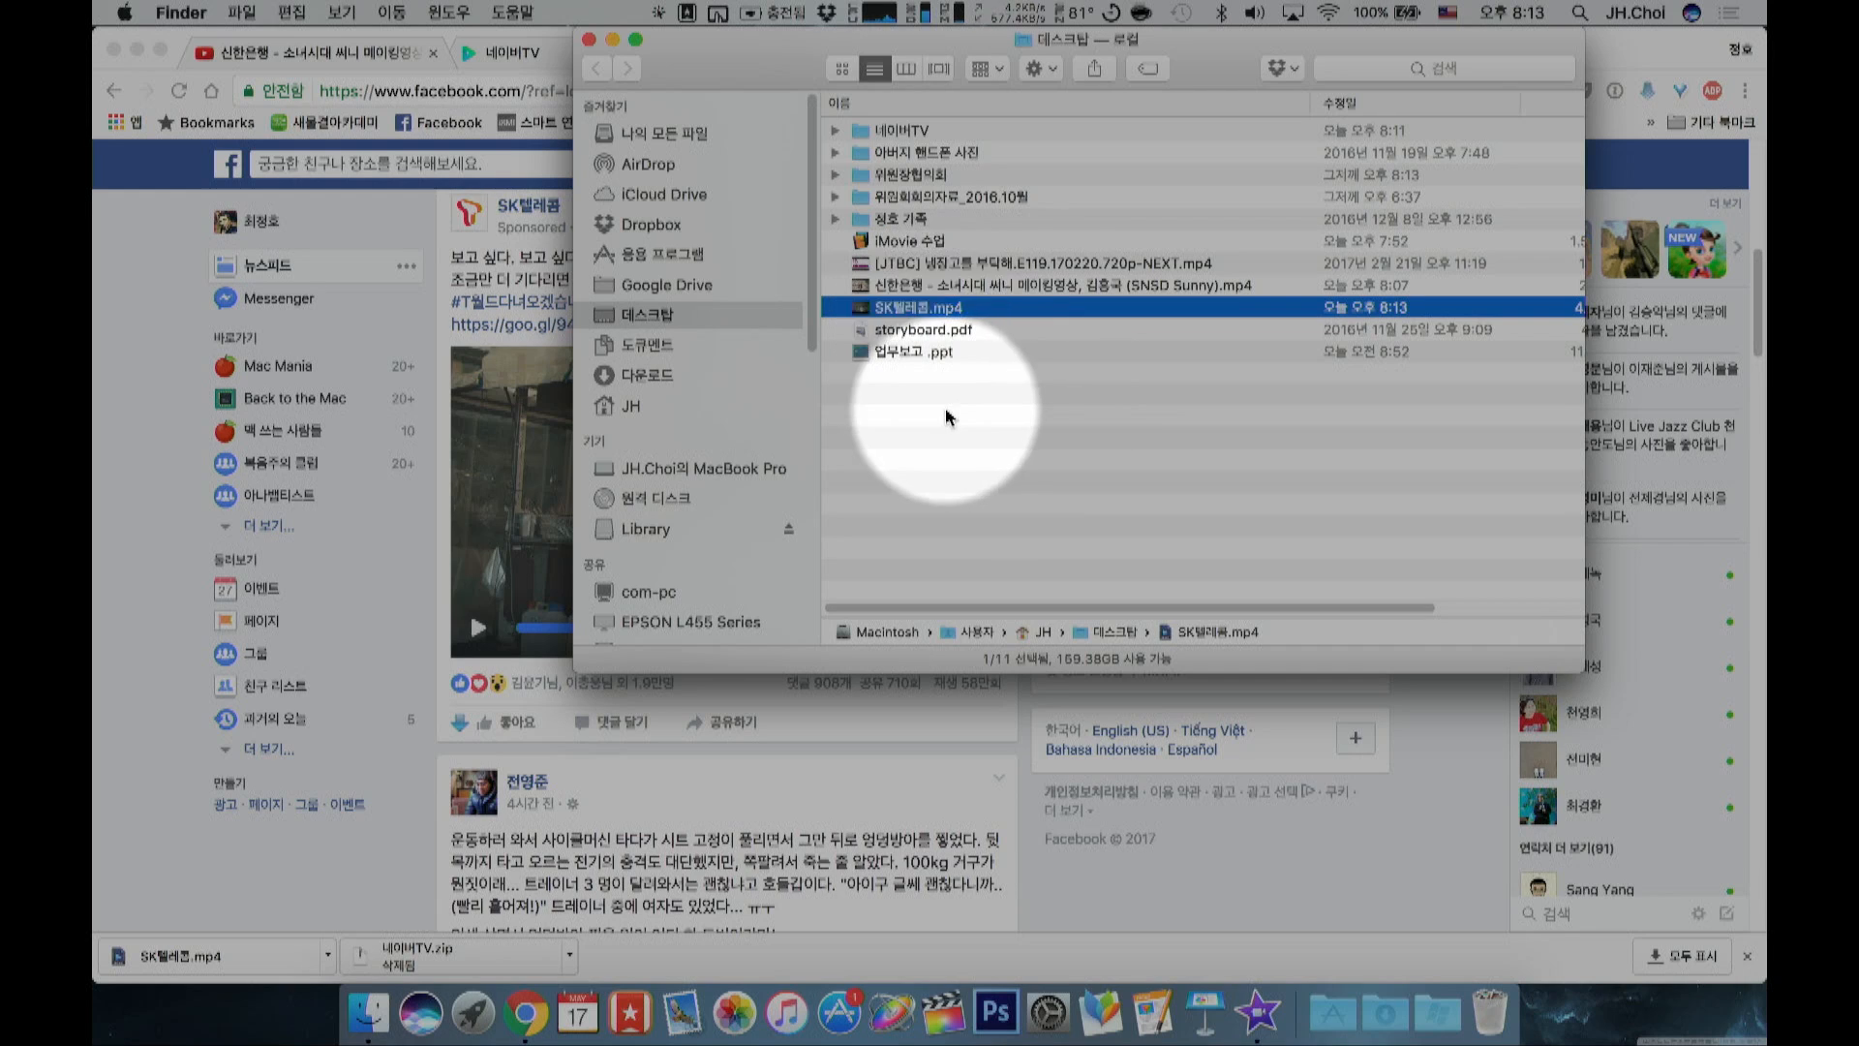
key("space")
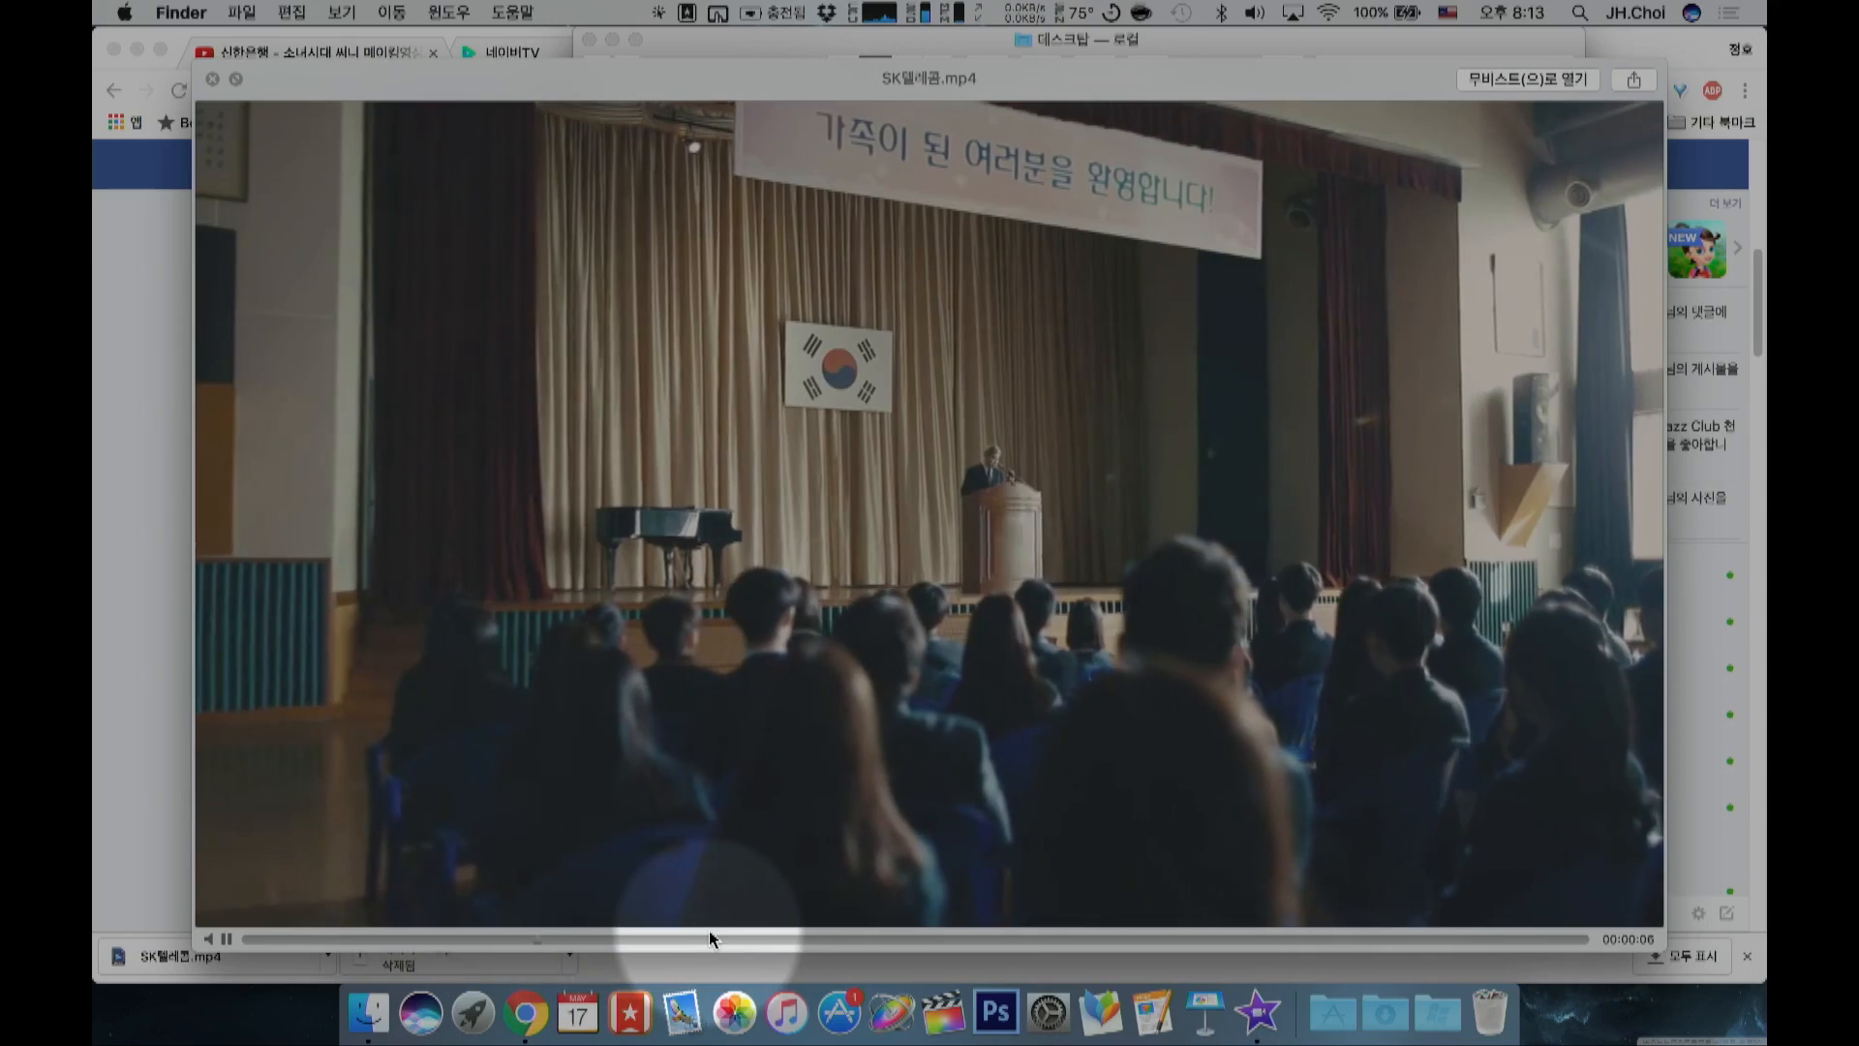
left_click(708, 931)
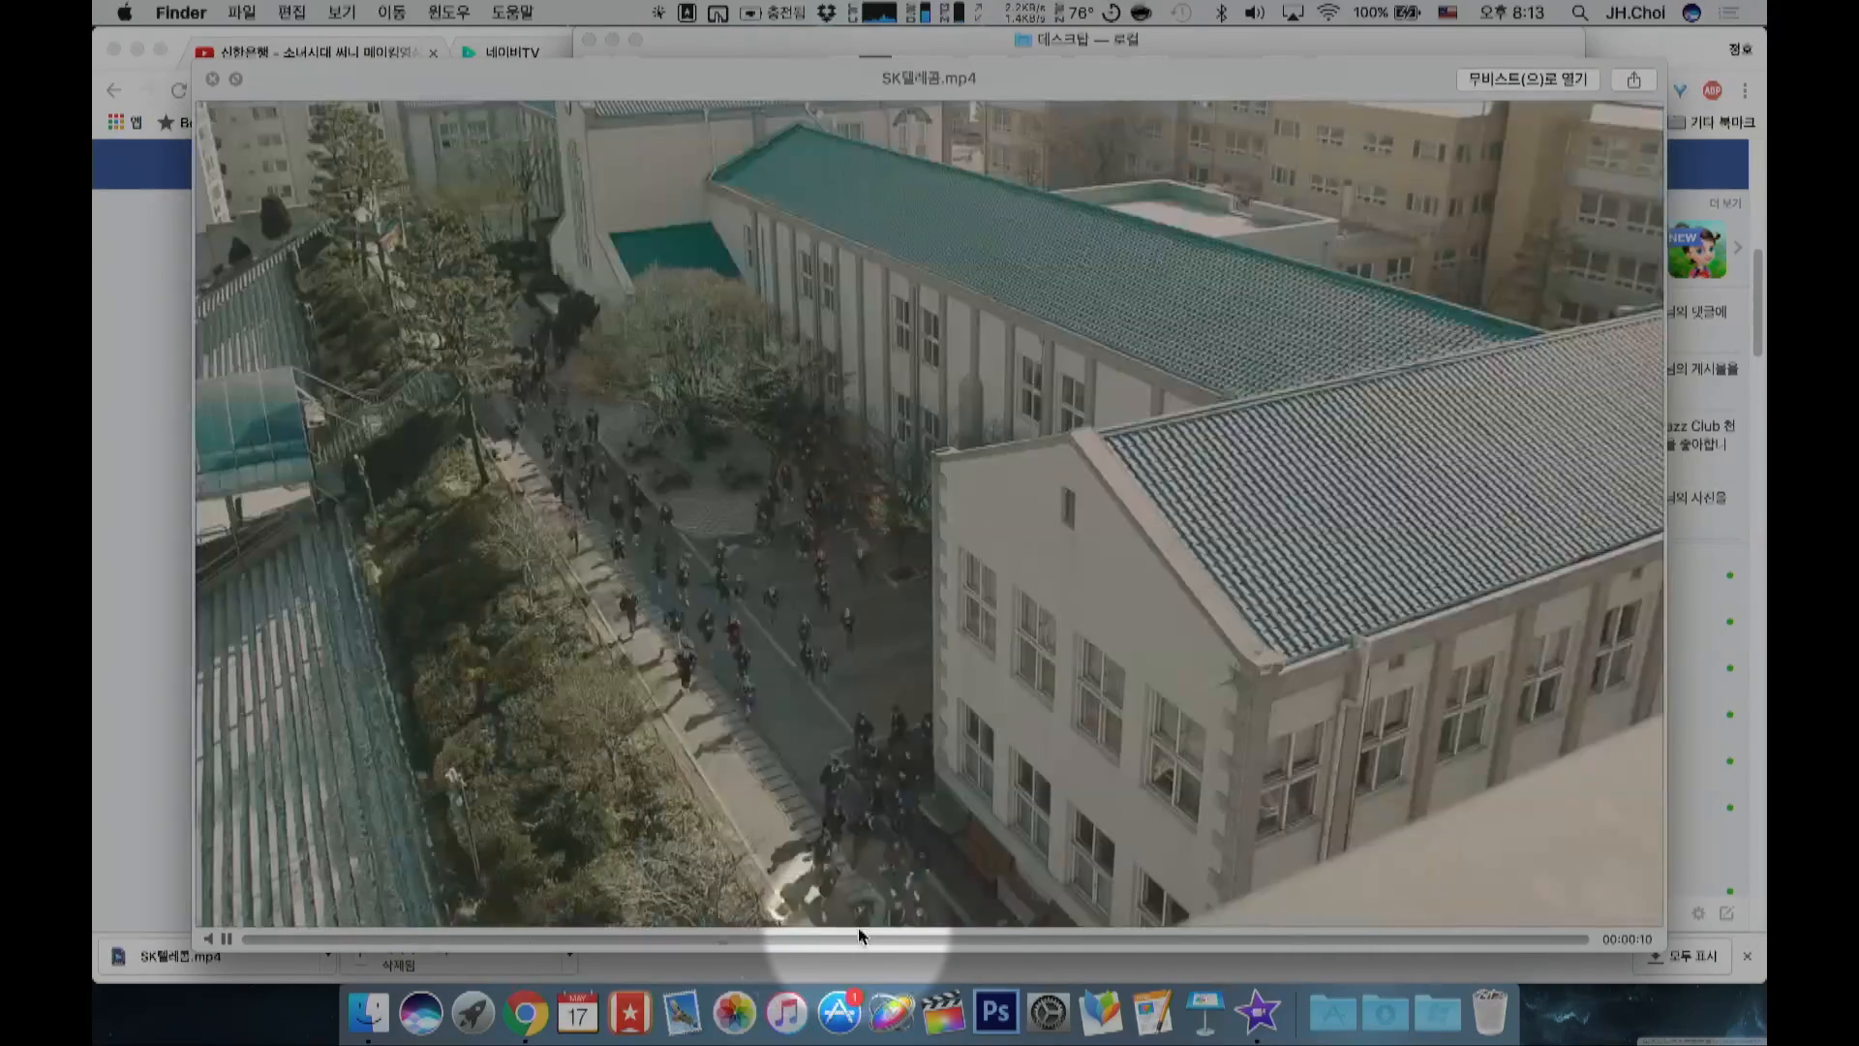
key("space")
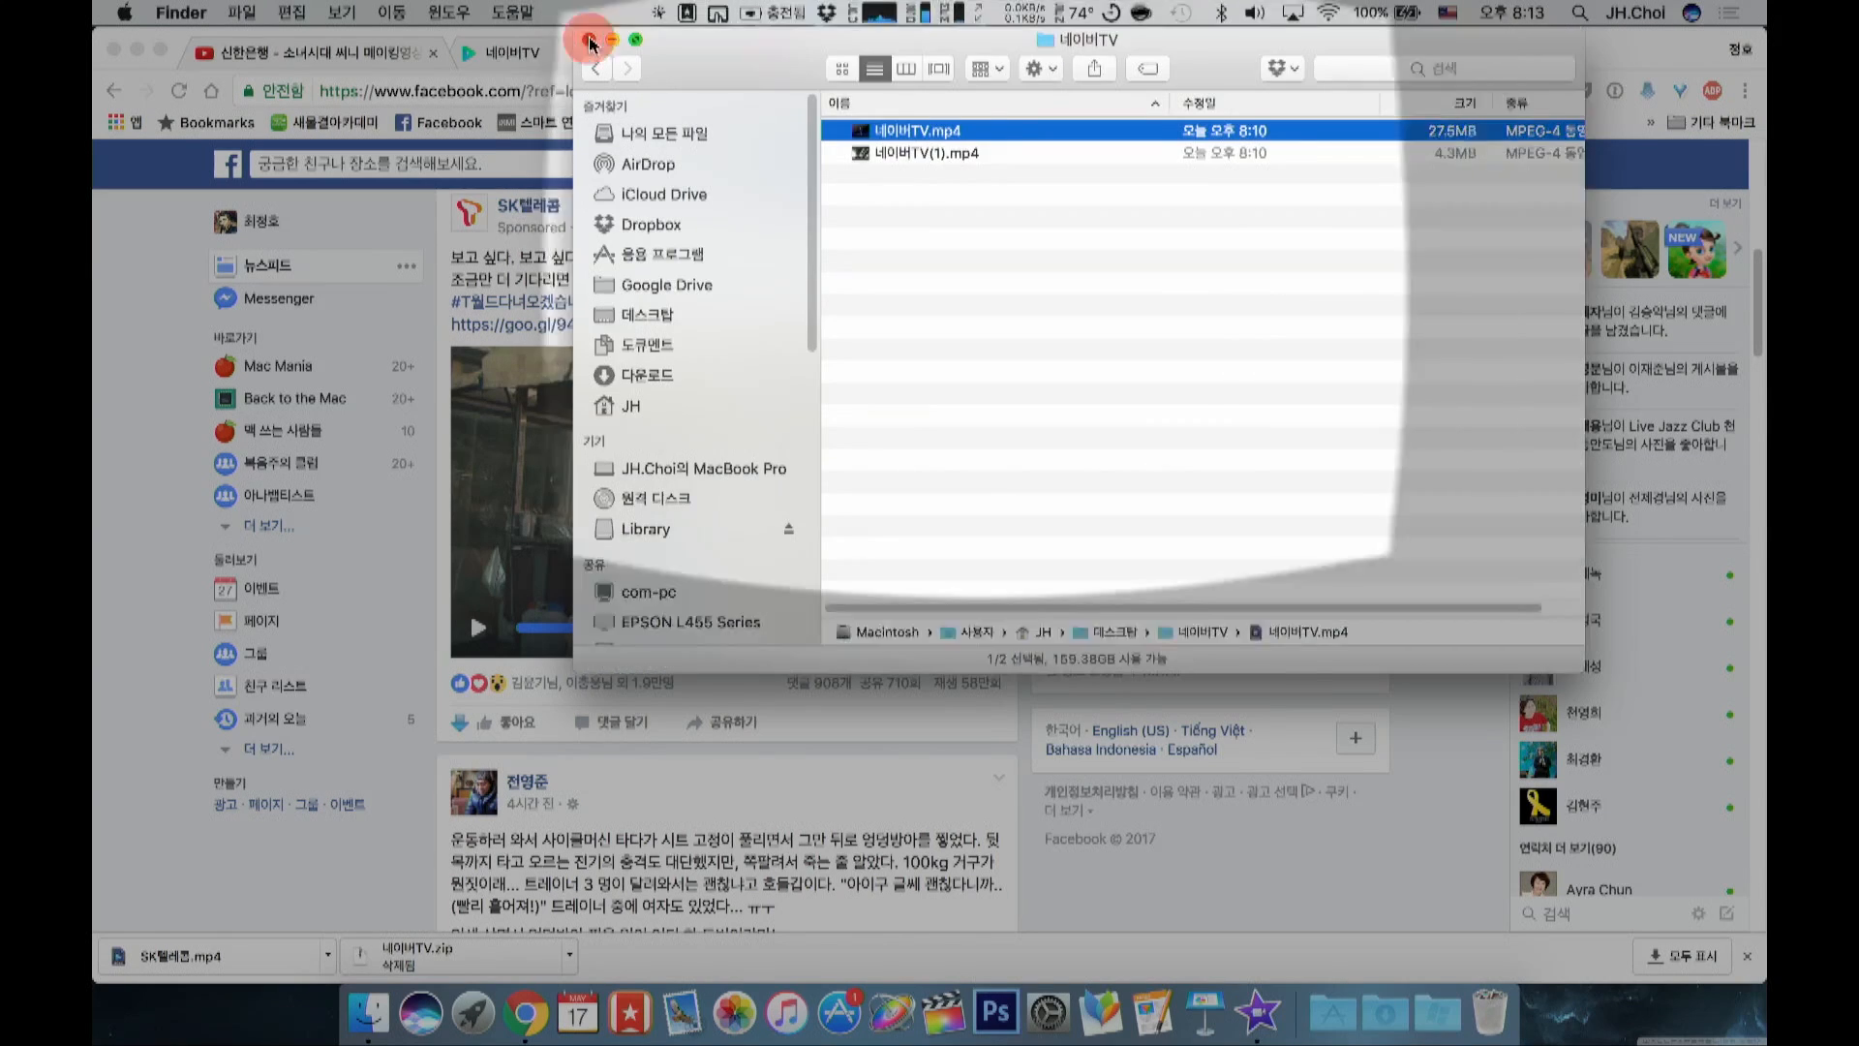
left_click(589, 43)
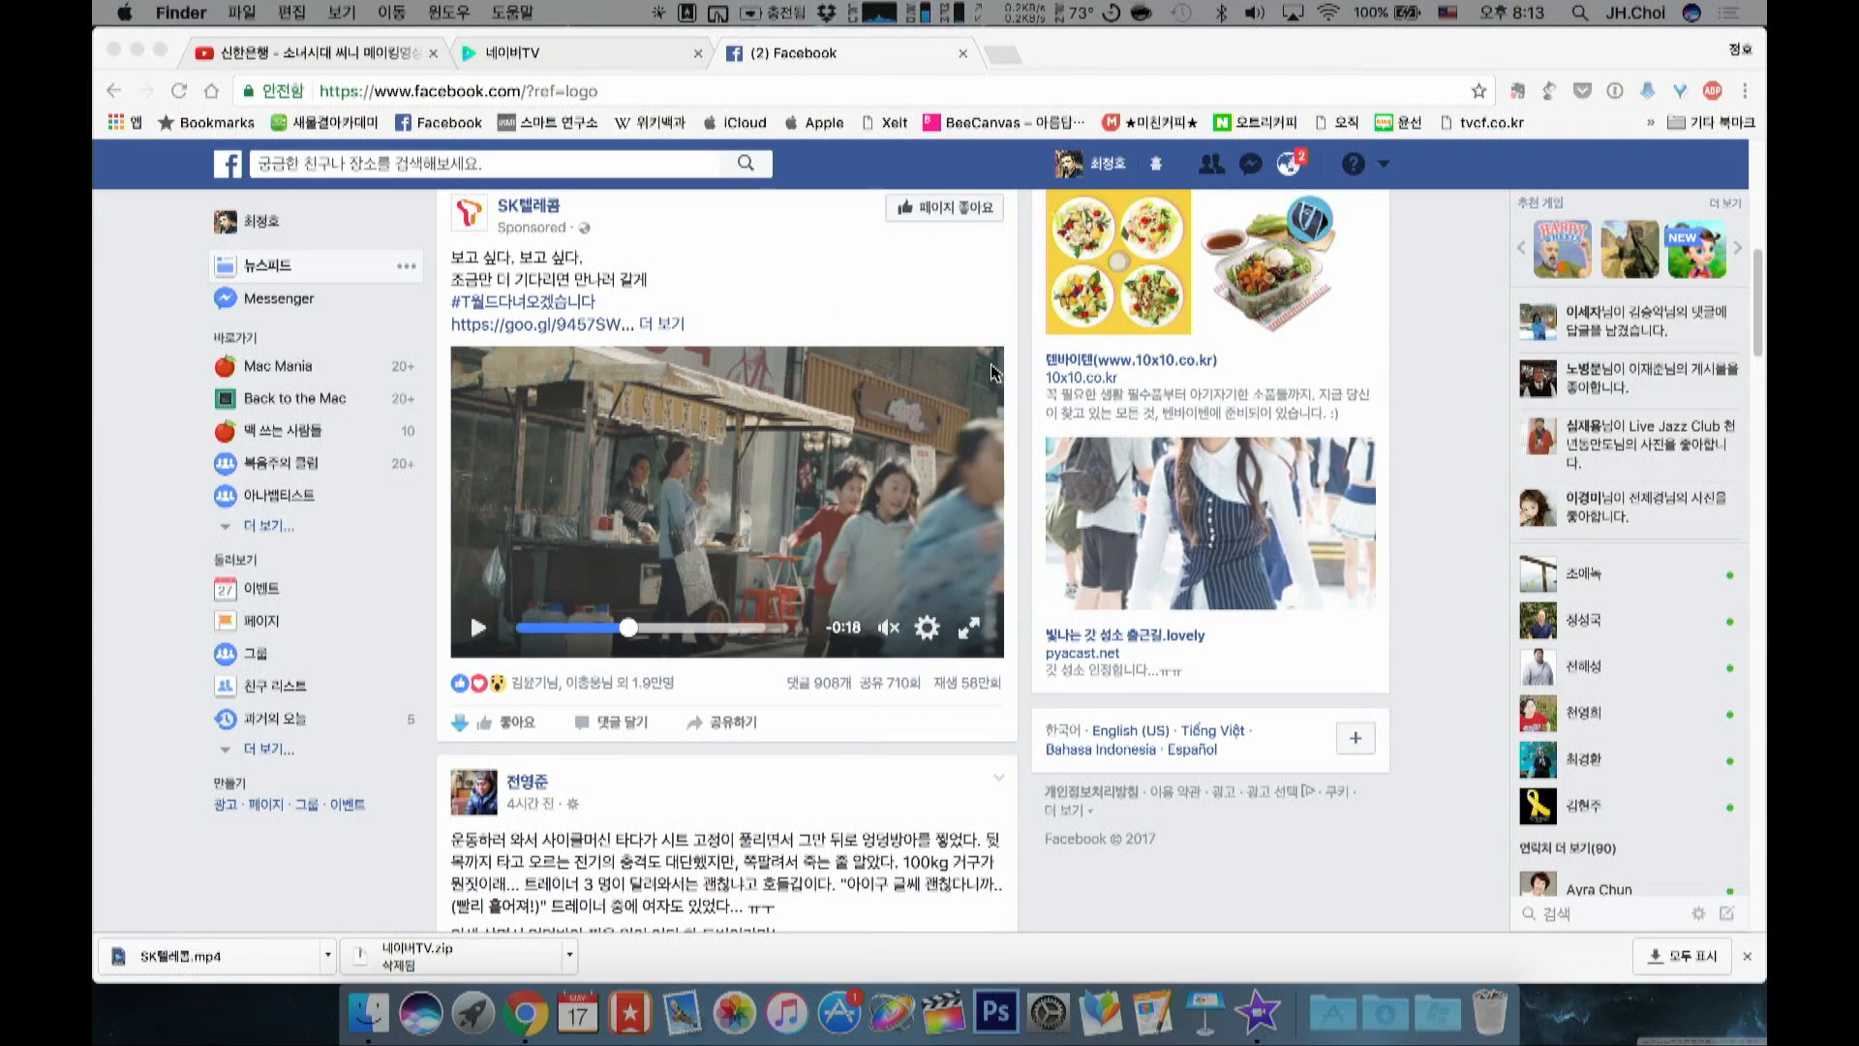
Step: Switch to iMovie and import 네이버TV.mp4 from the desktop's 네이버TV folder into the 수업 예시 event
key("ctrl+Right")
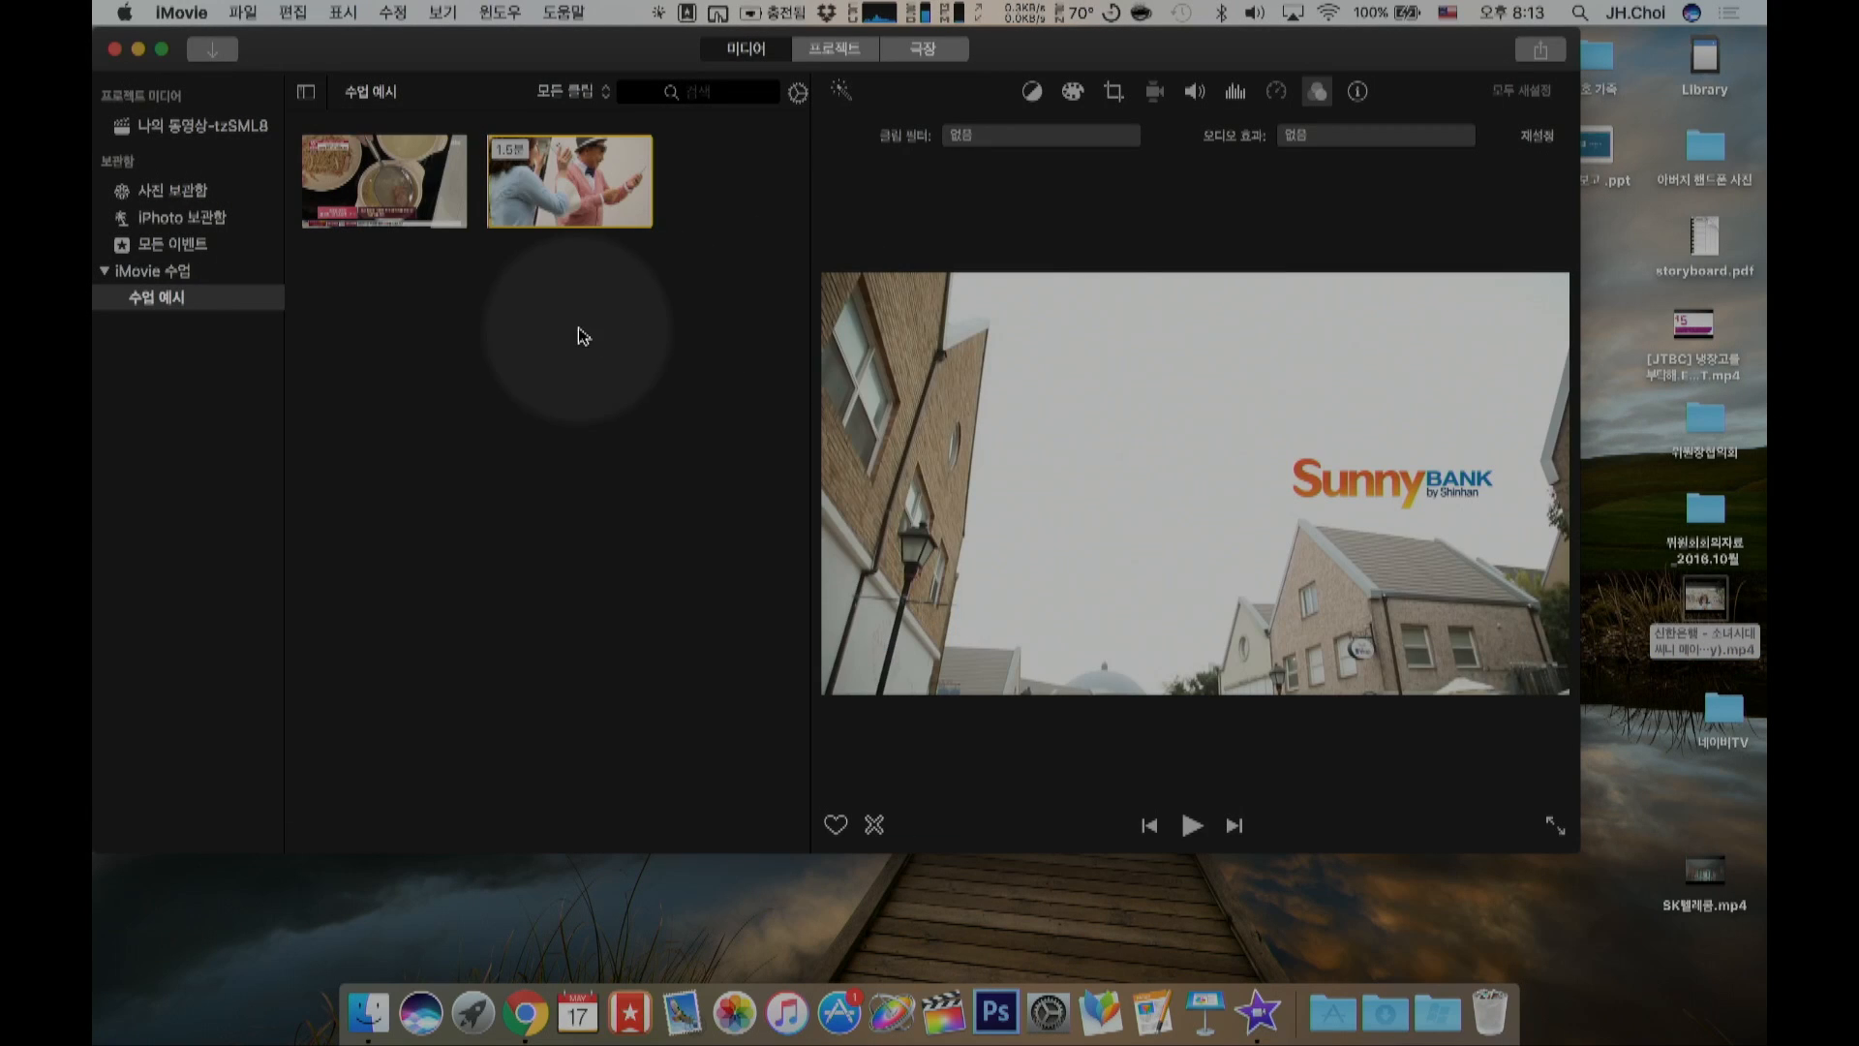
double_click(1726, 709)
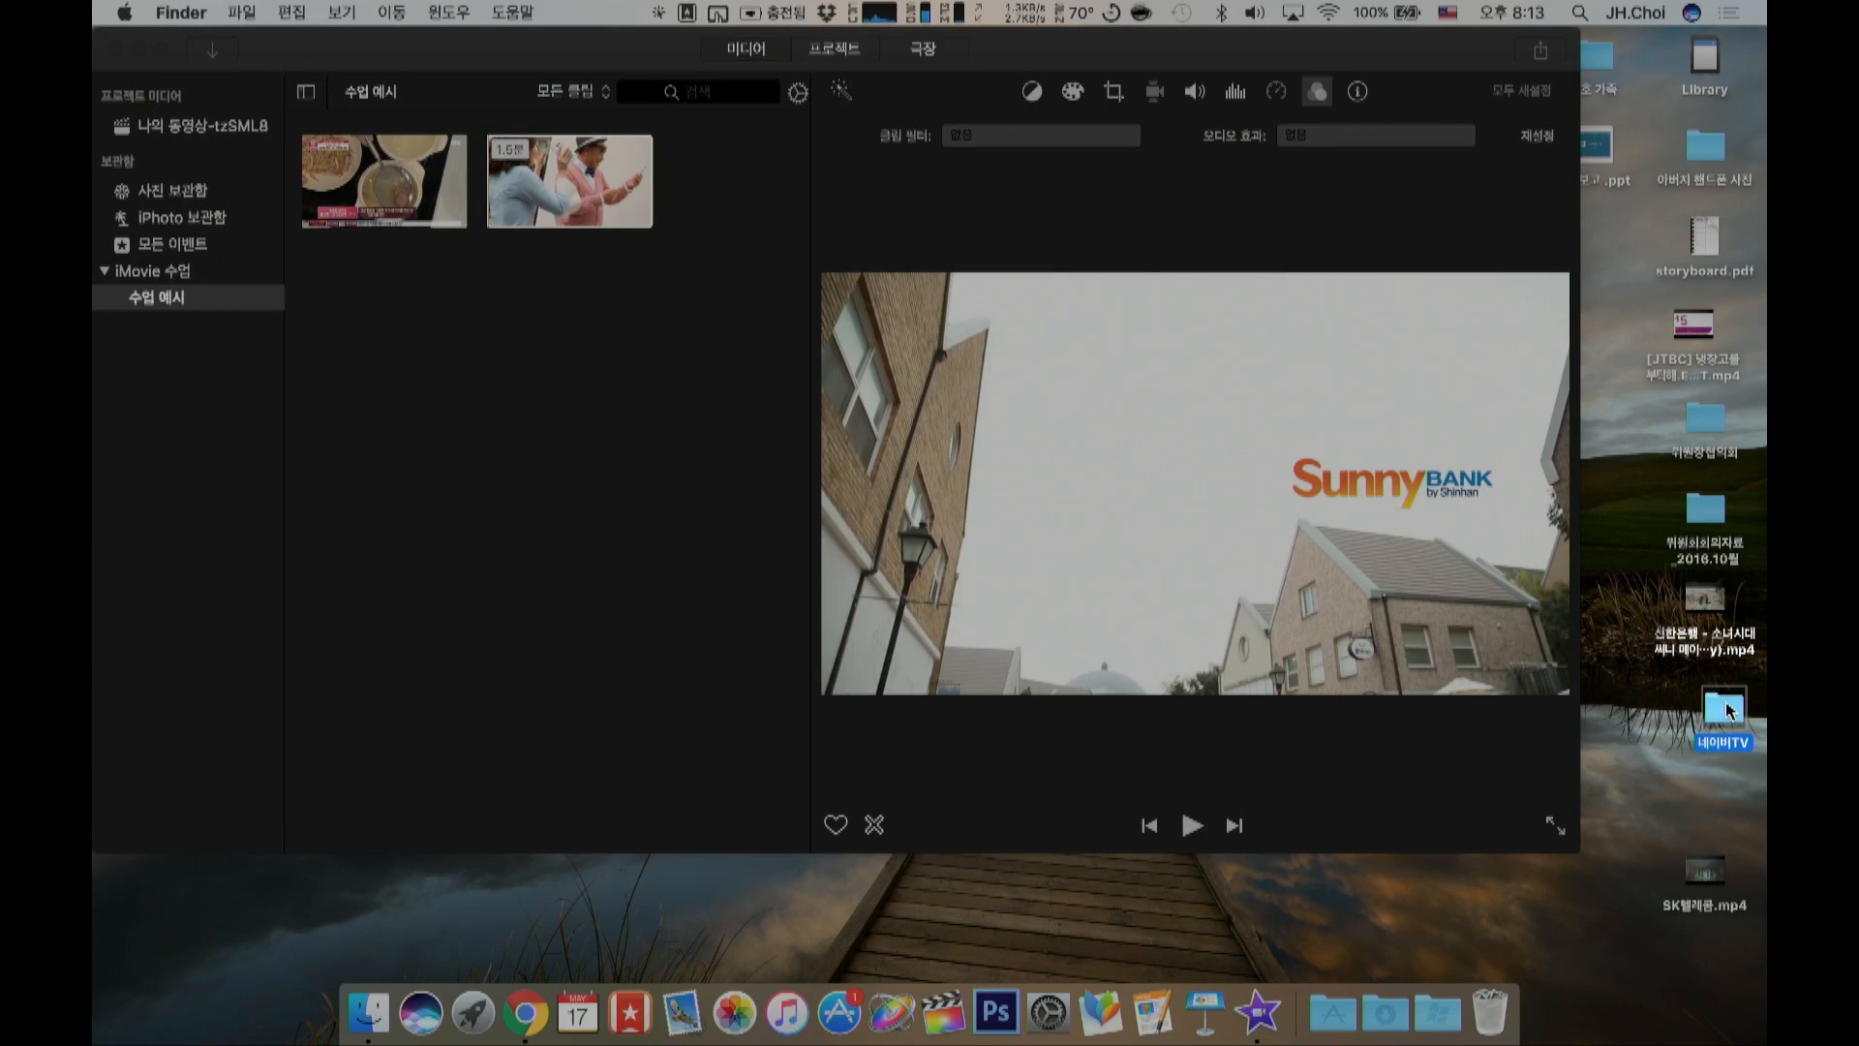
left_click_drag(767, 72, 960, 249)
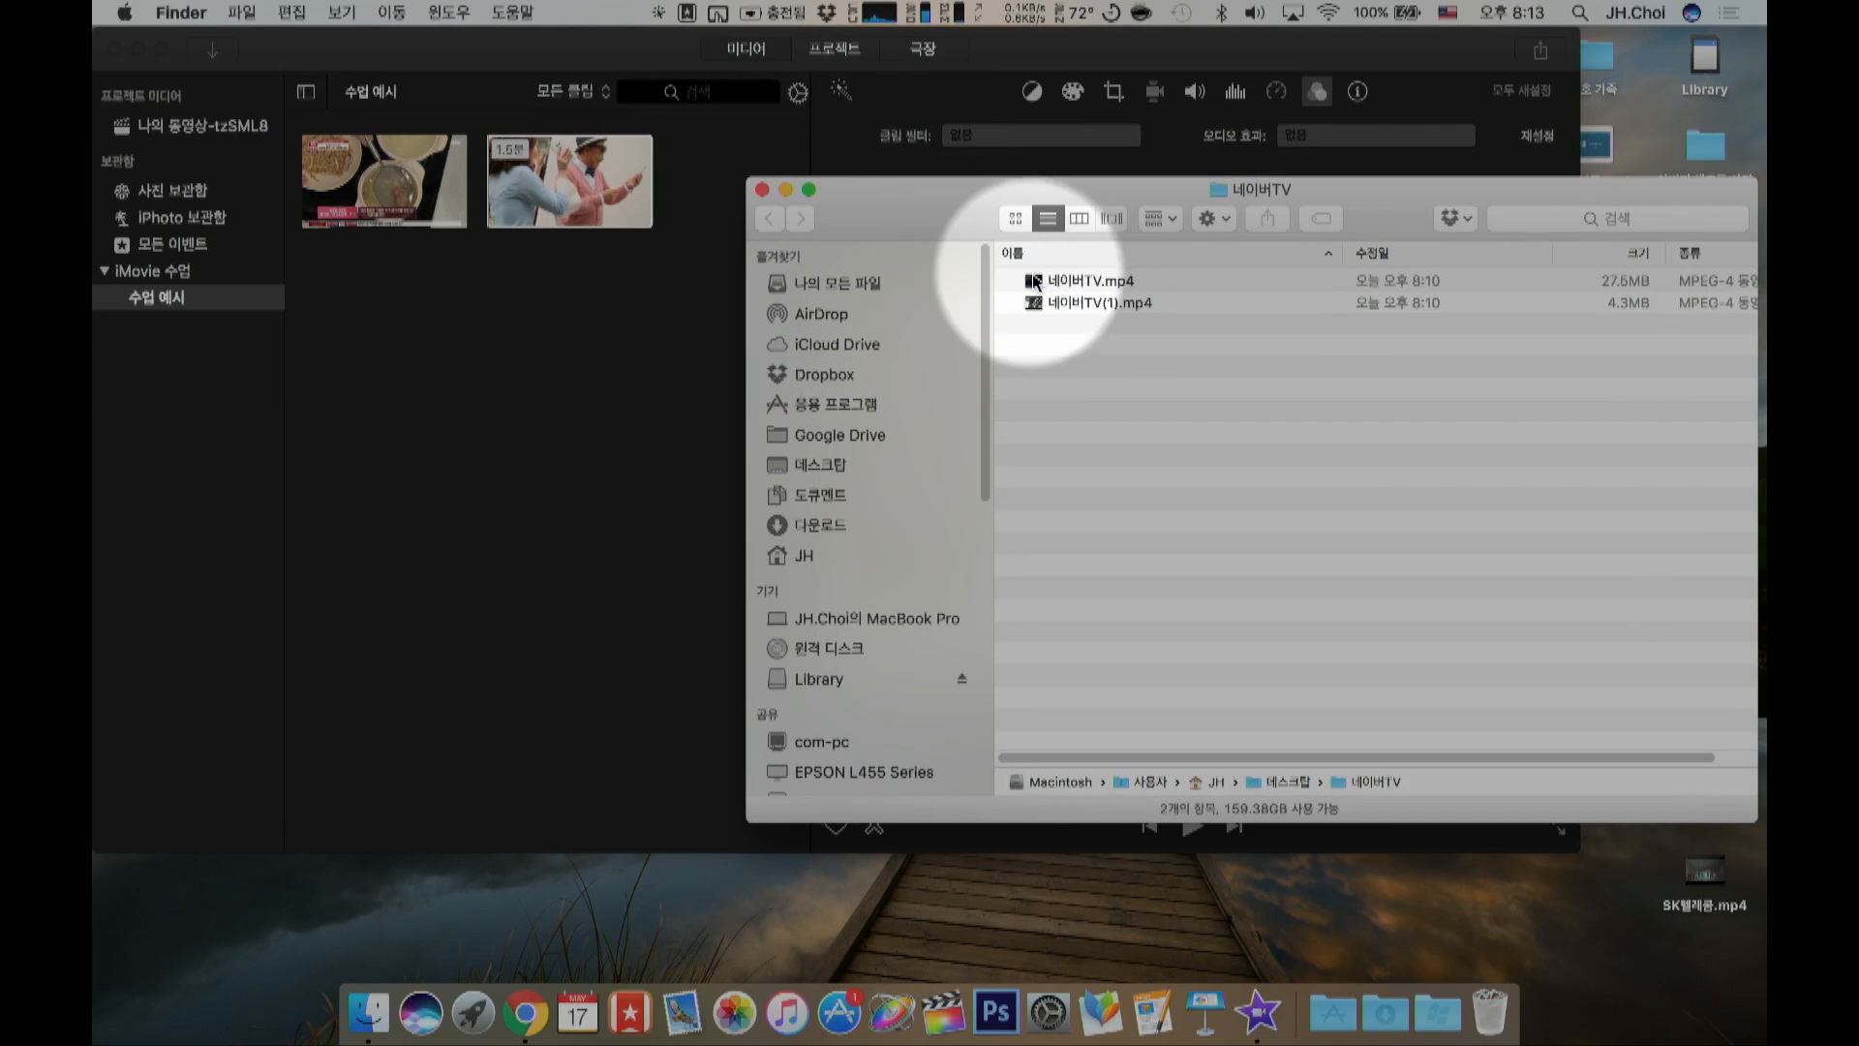
key("space")
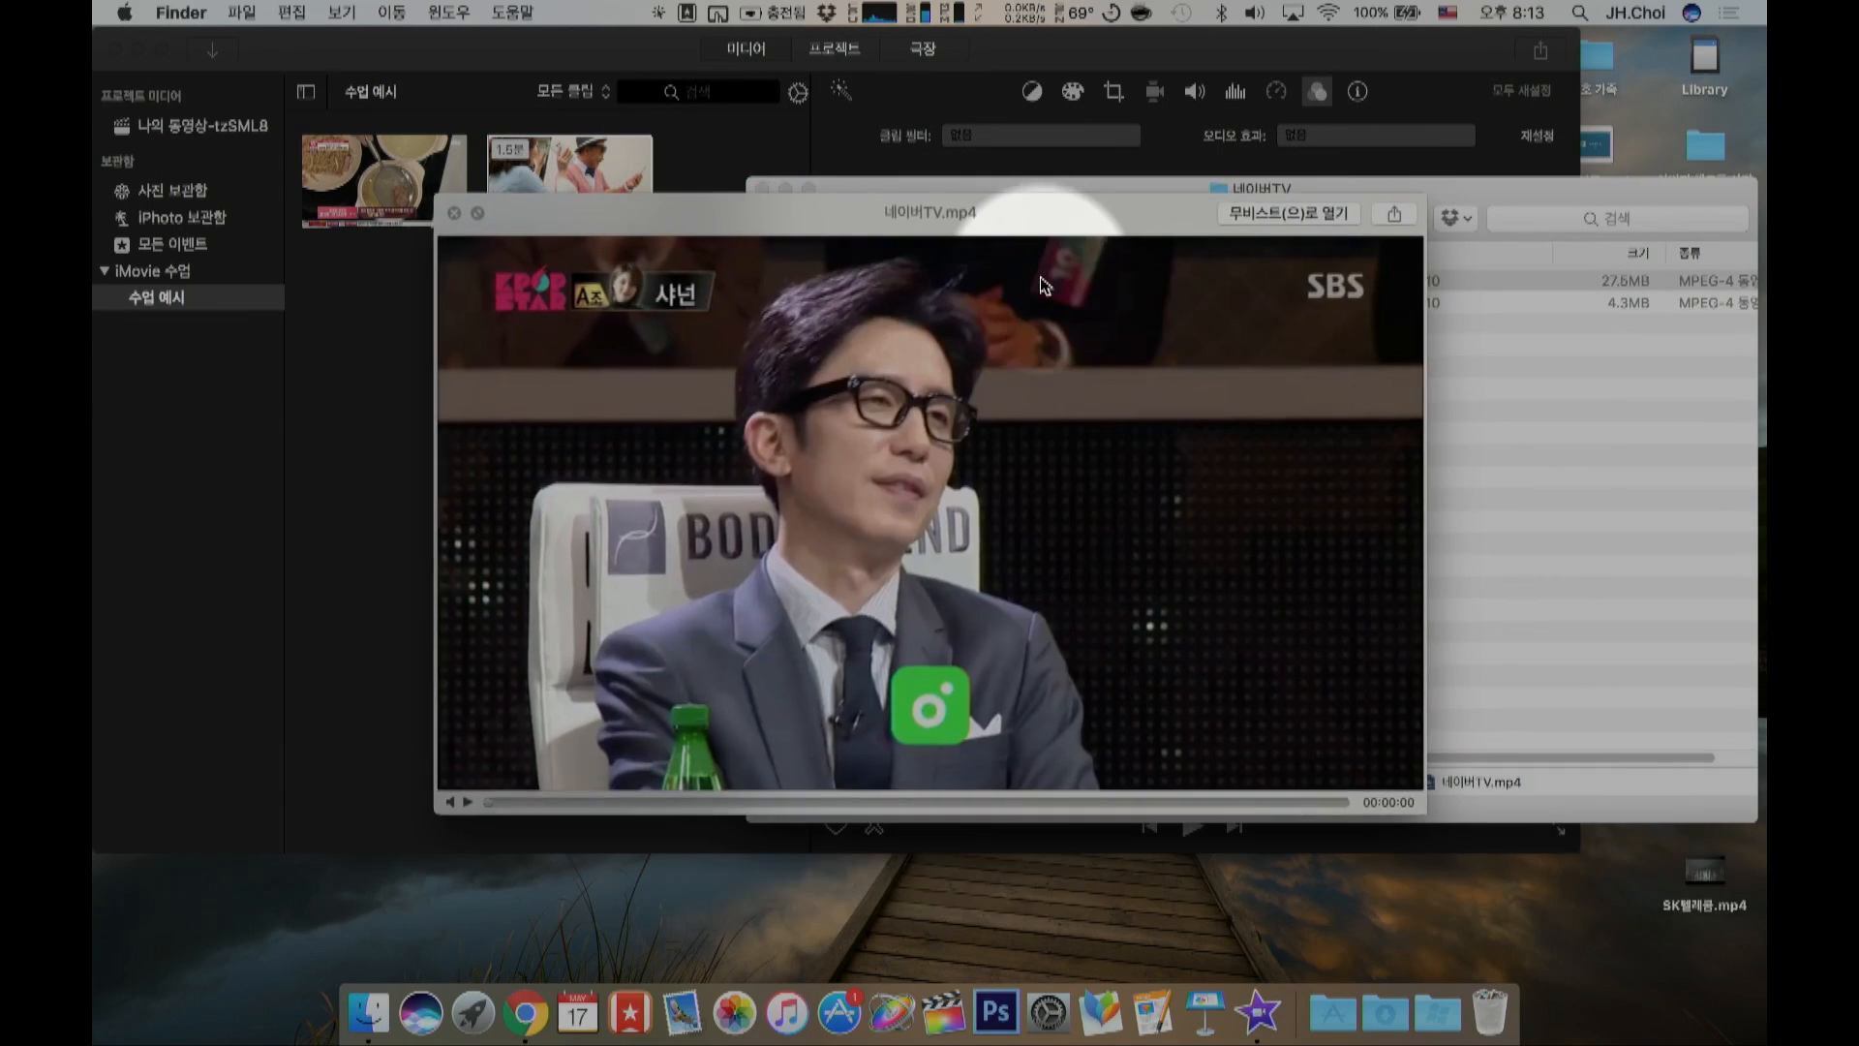
key("space")
left_click_drag(1041, 284, 513, 322)
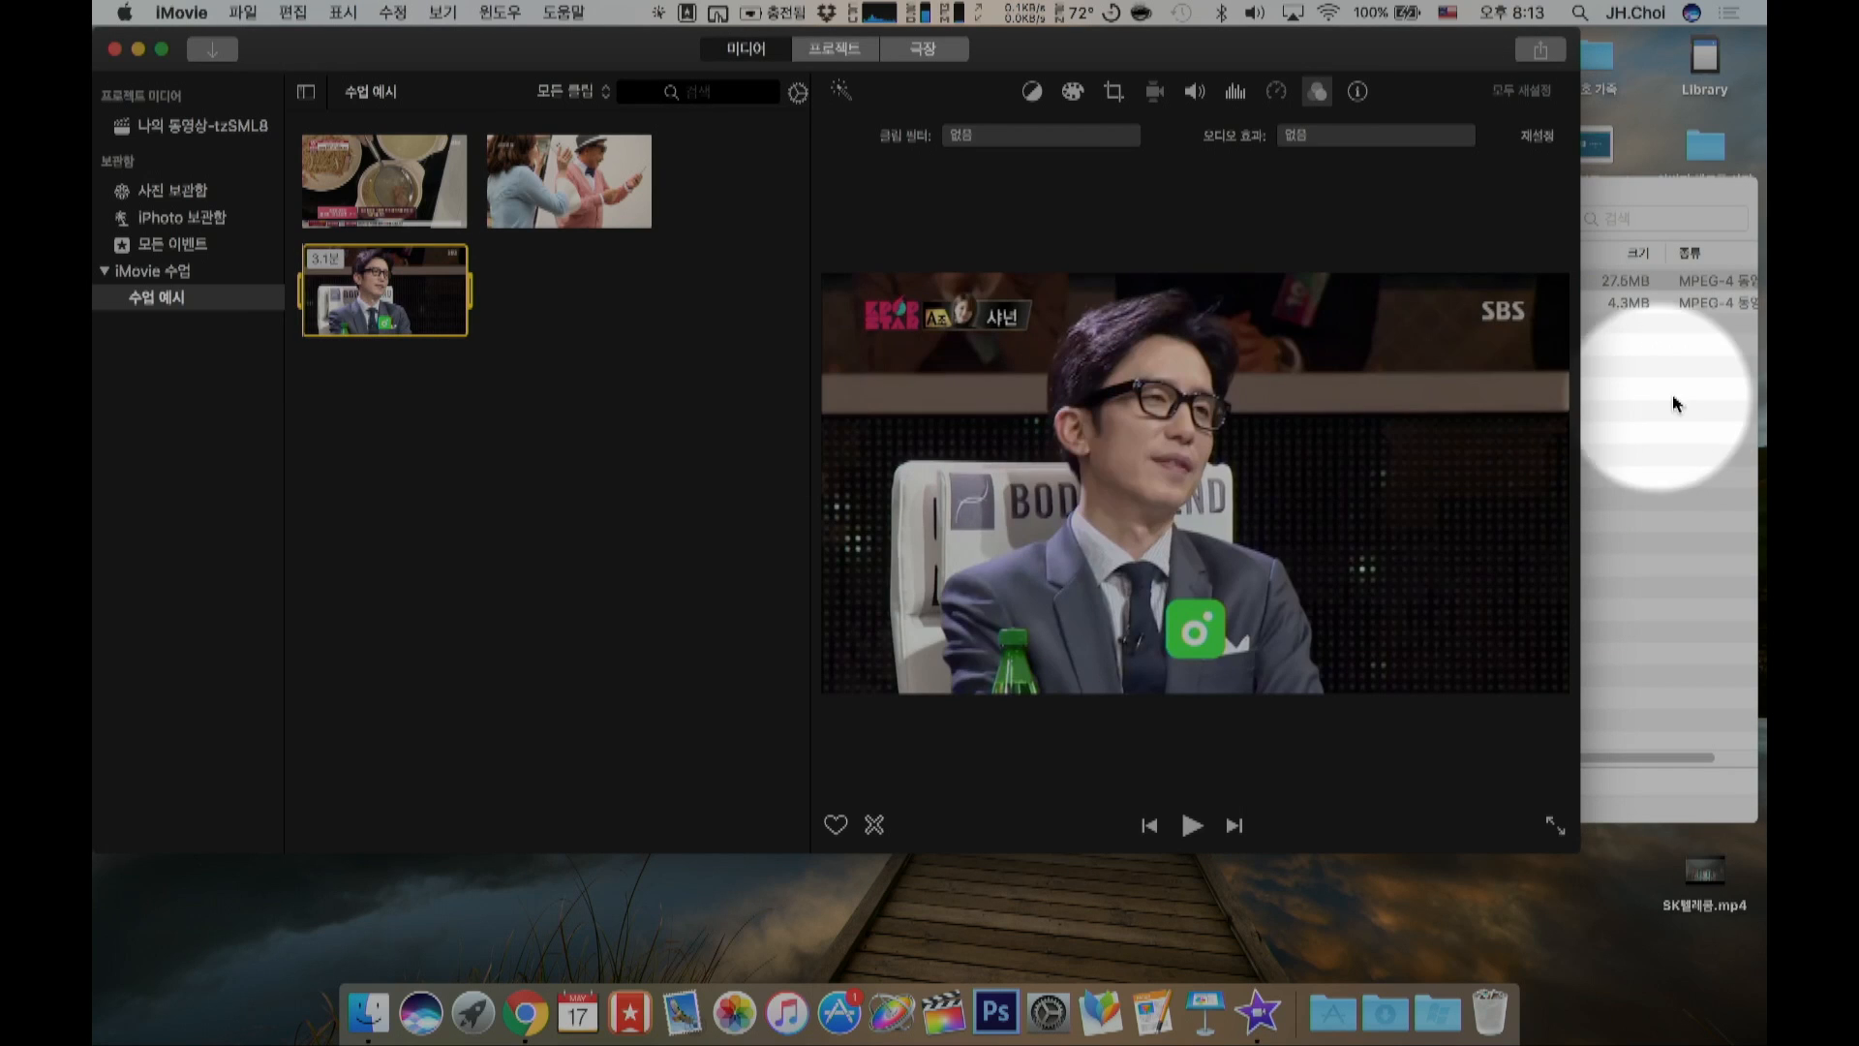
Step: Return to the 네이버TV folder in Finder and preview 네이버TV(1).mp4 with Quick Look
left_click(1672, 403)
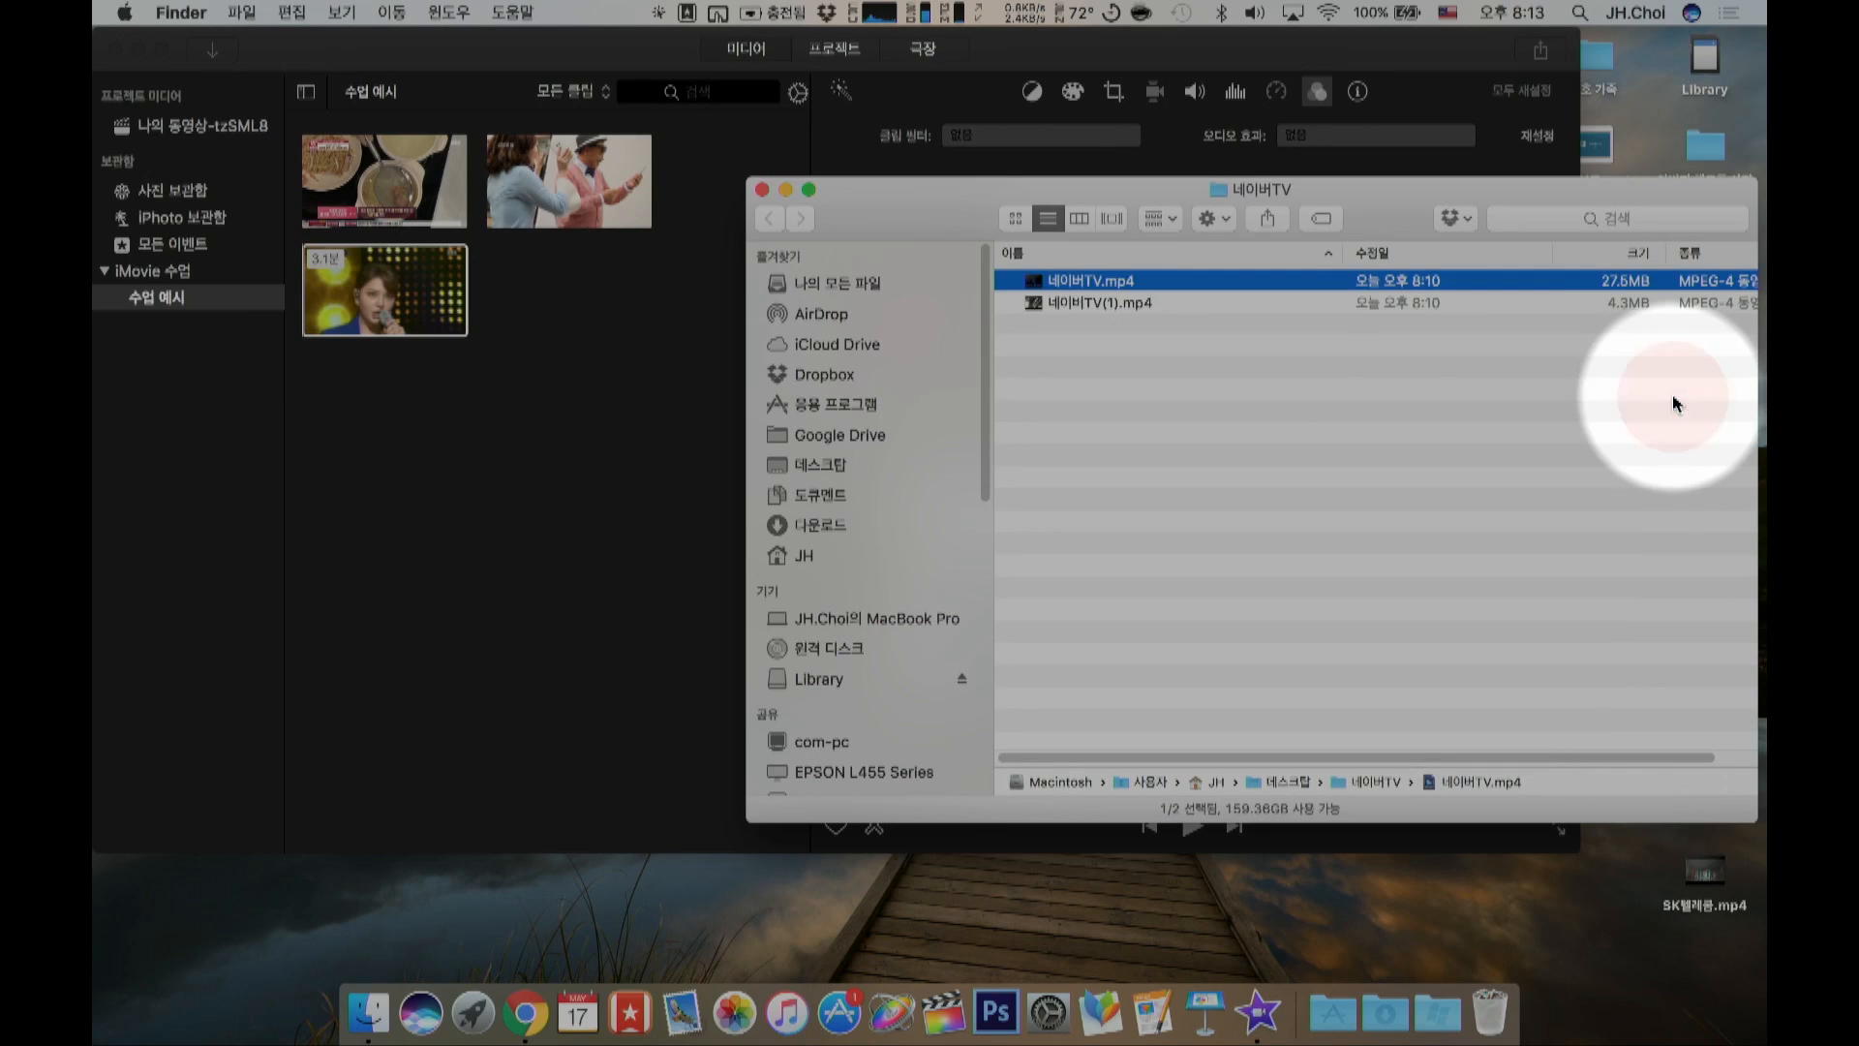
left_click(1071, 306)
key("space")
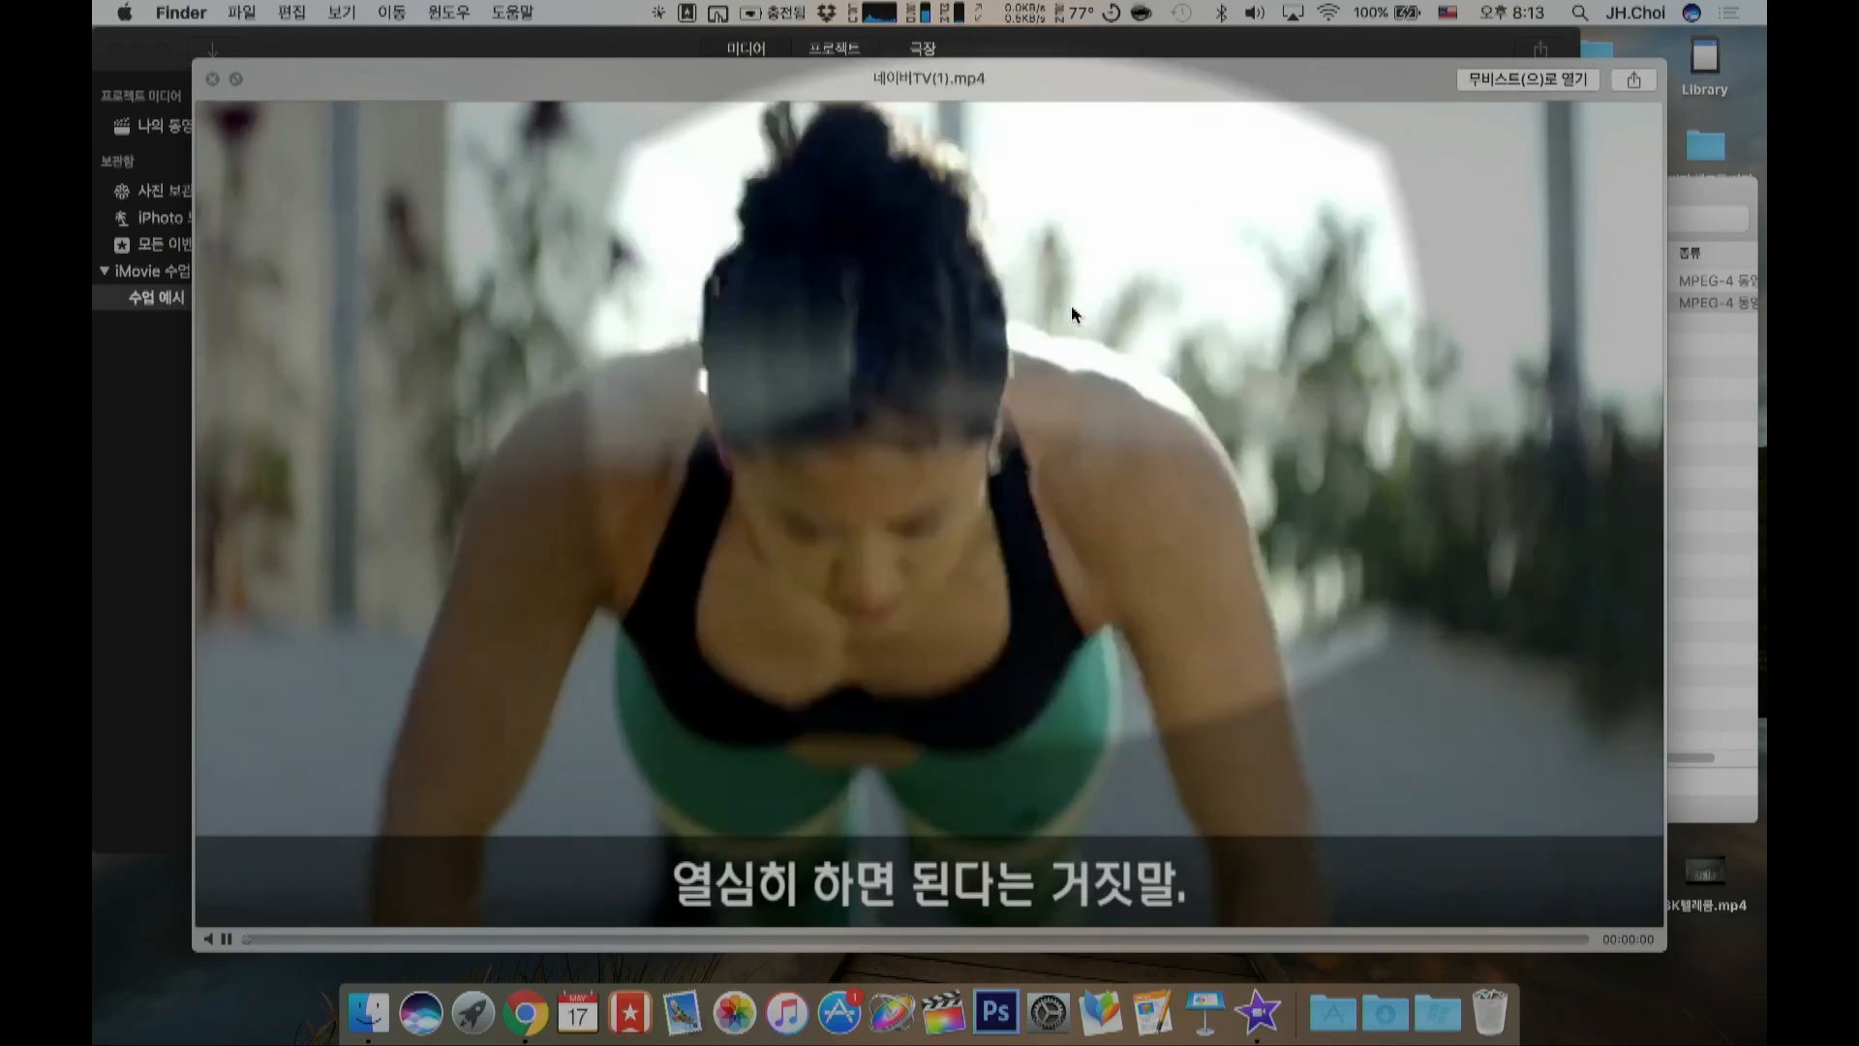
key("space")
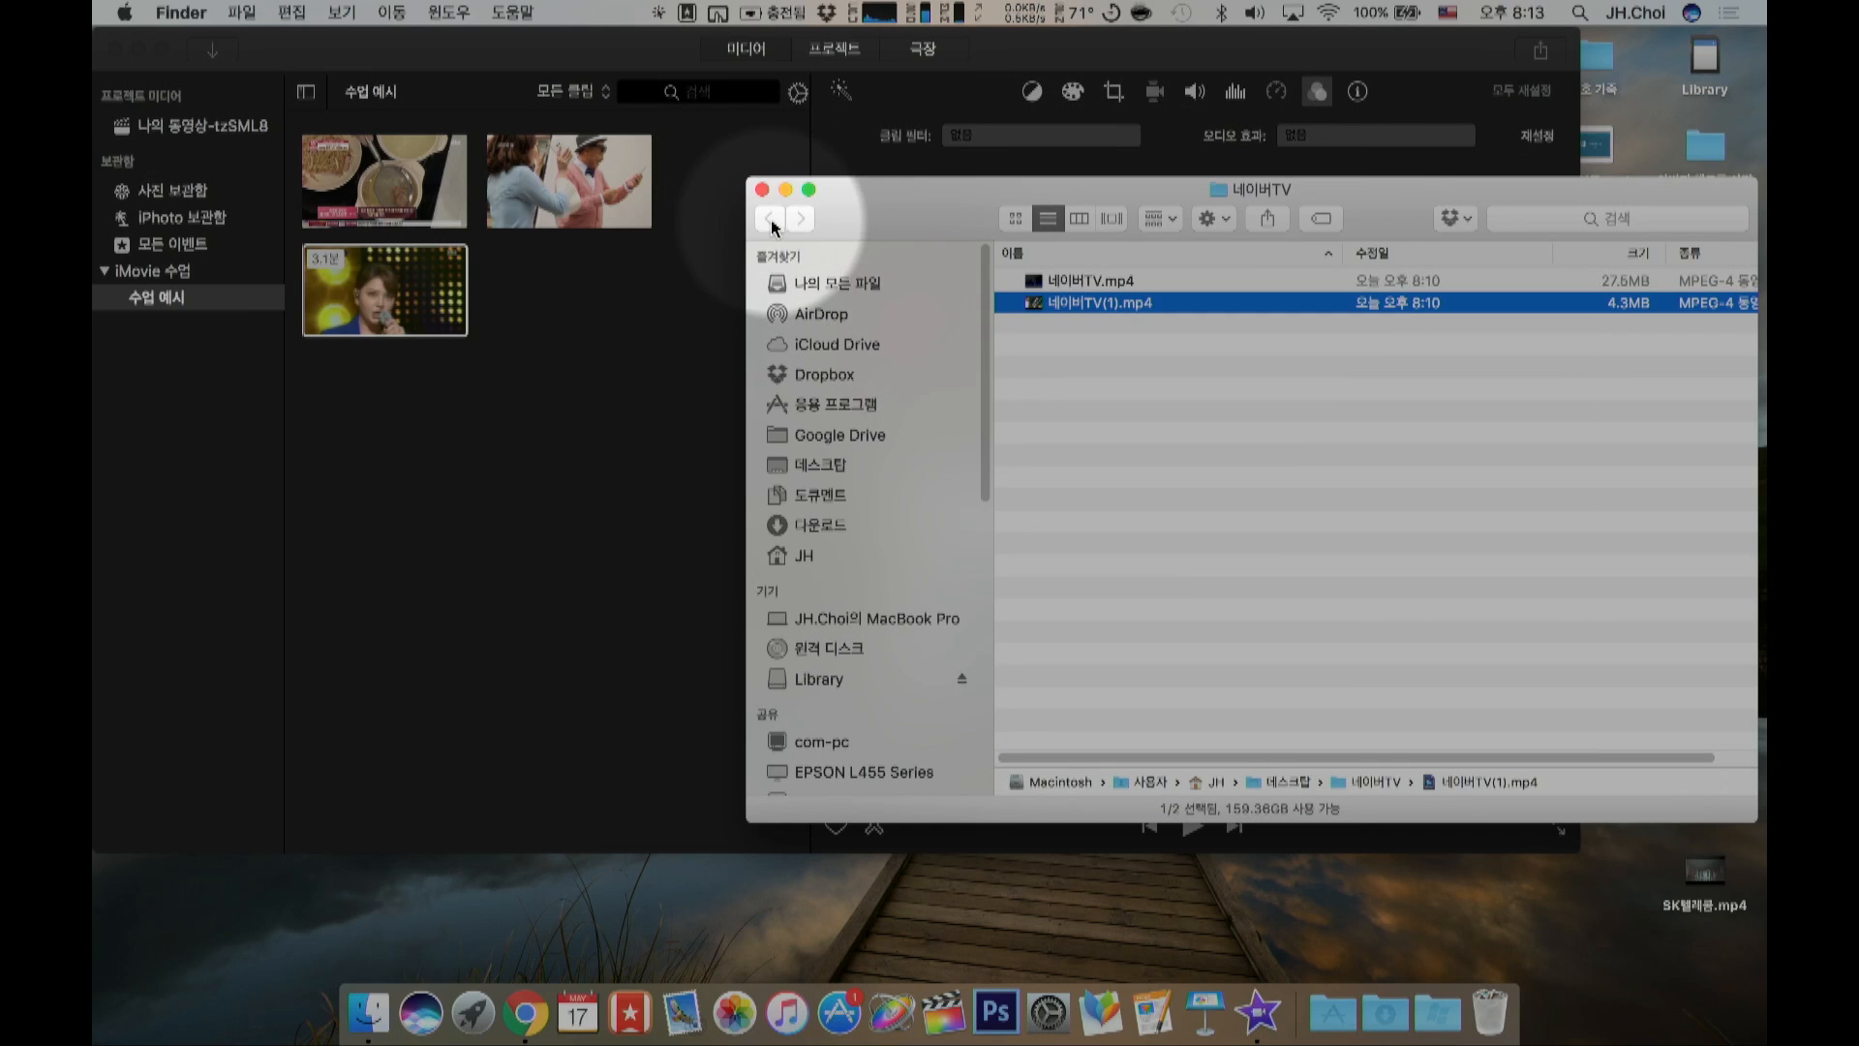
Step: Preview SK텔레콤.mp4 in the desktop folder and import it into the 수업 예시 event in iMovie
left_click(822, 462)
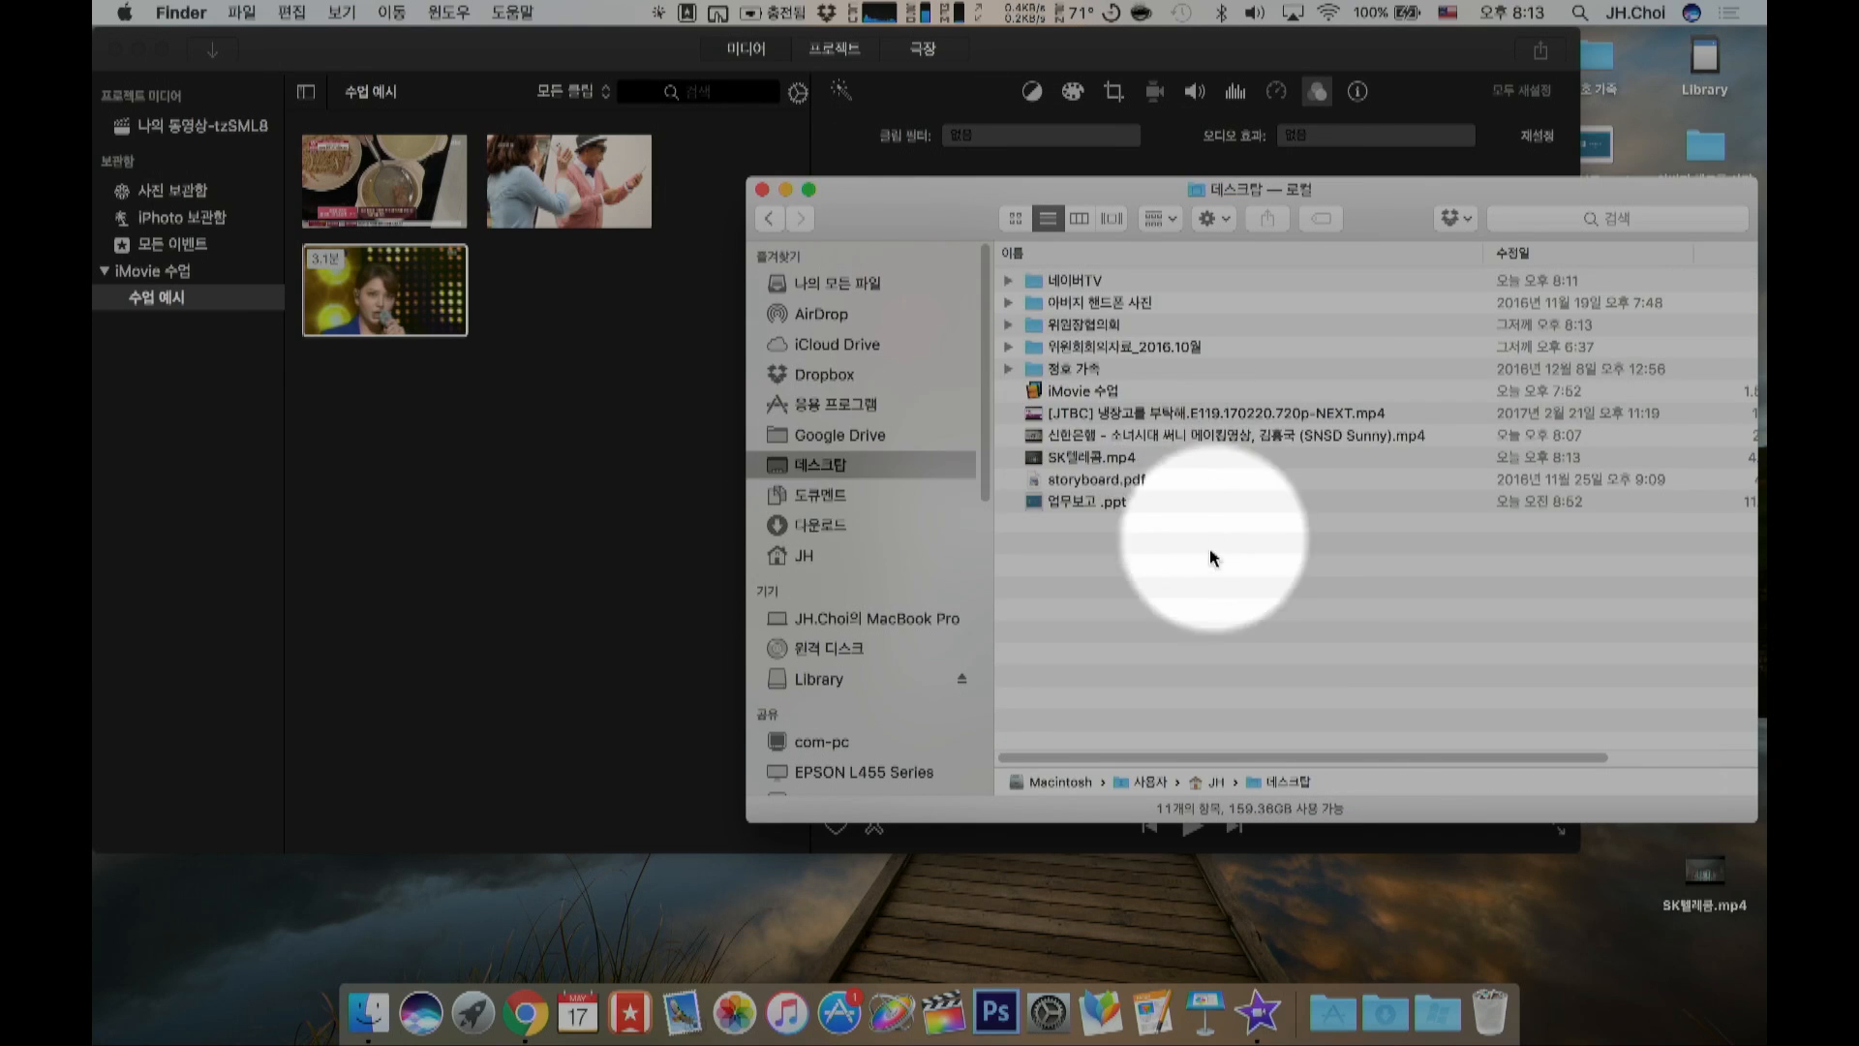
left_click(1098, 471)
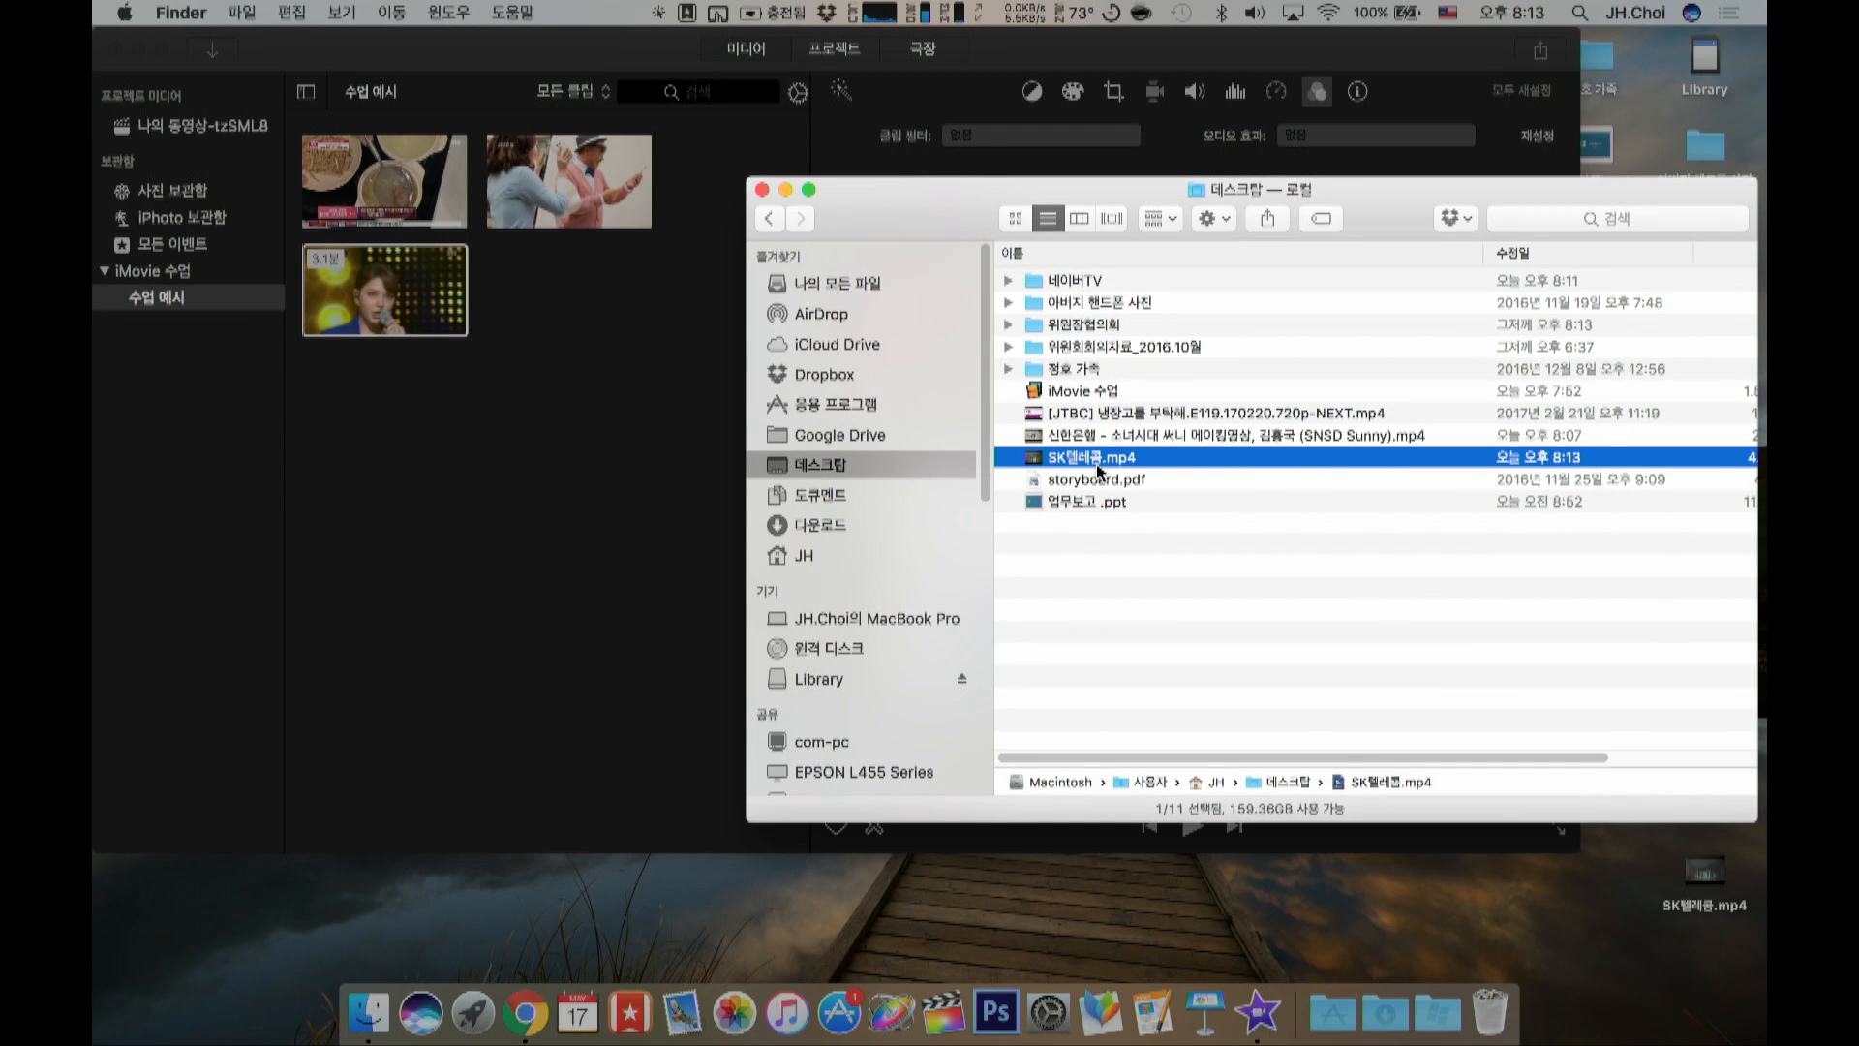
key("space")
key("space")
left_click_drag(1084, 457, 629, 310)
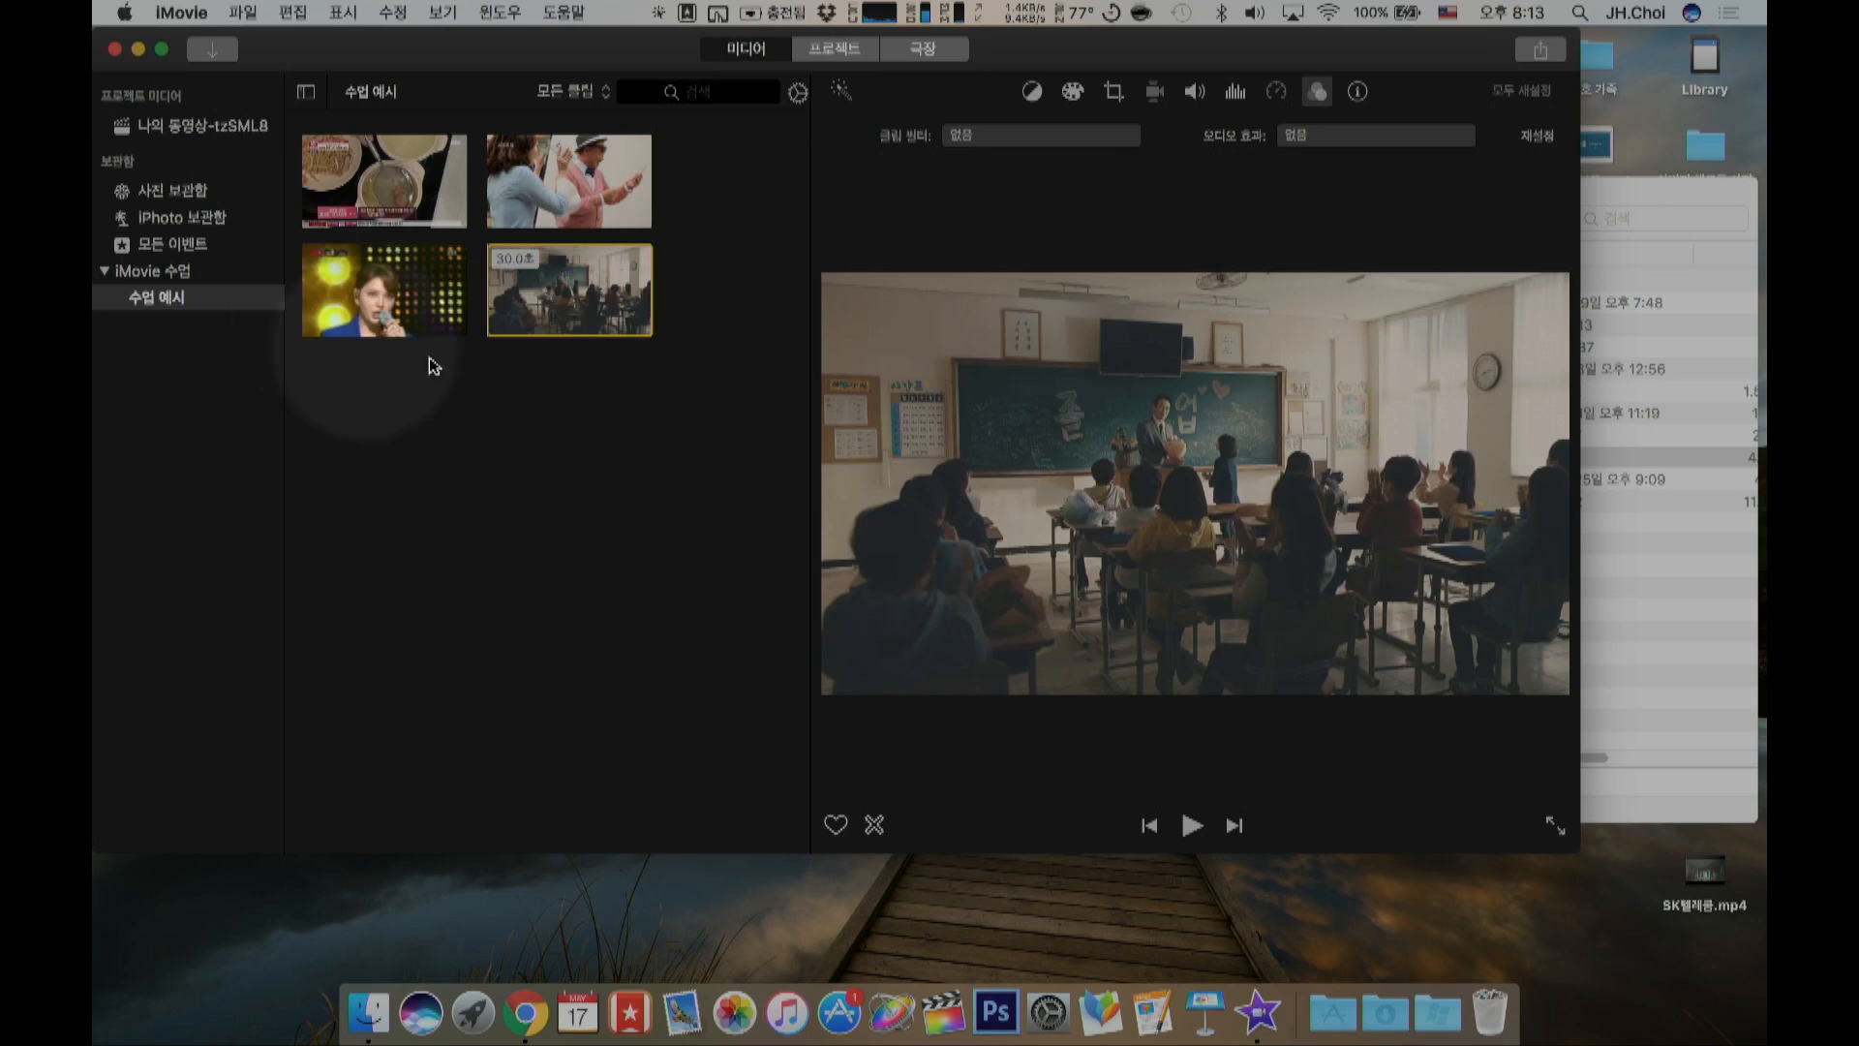
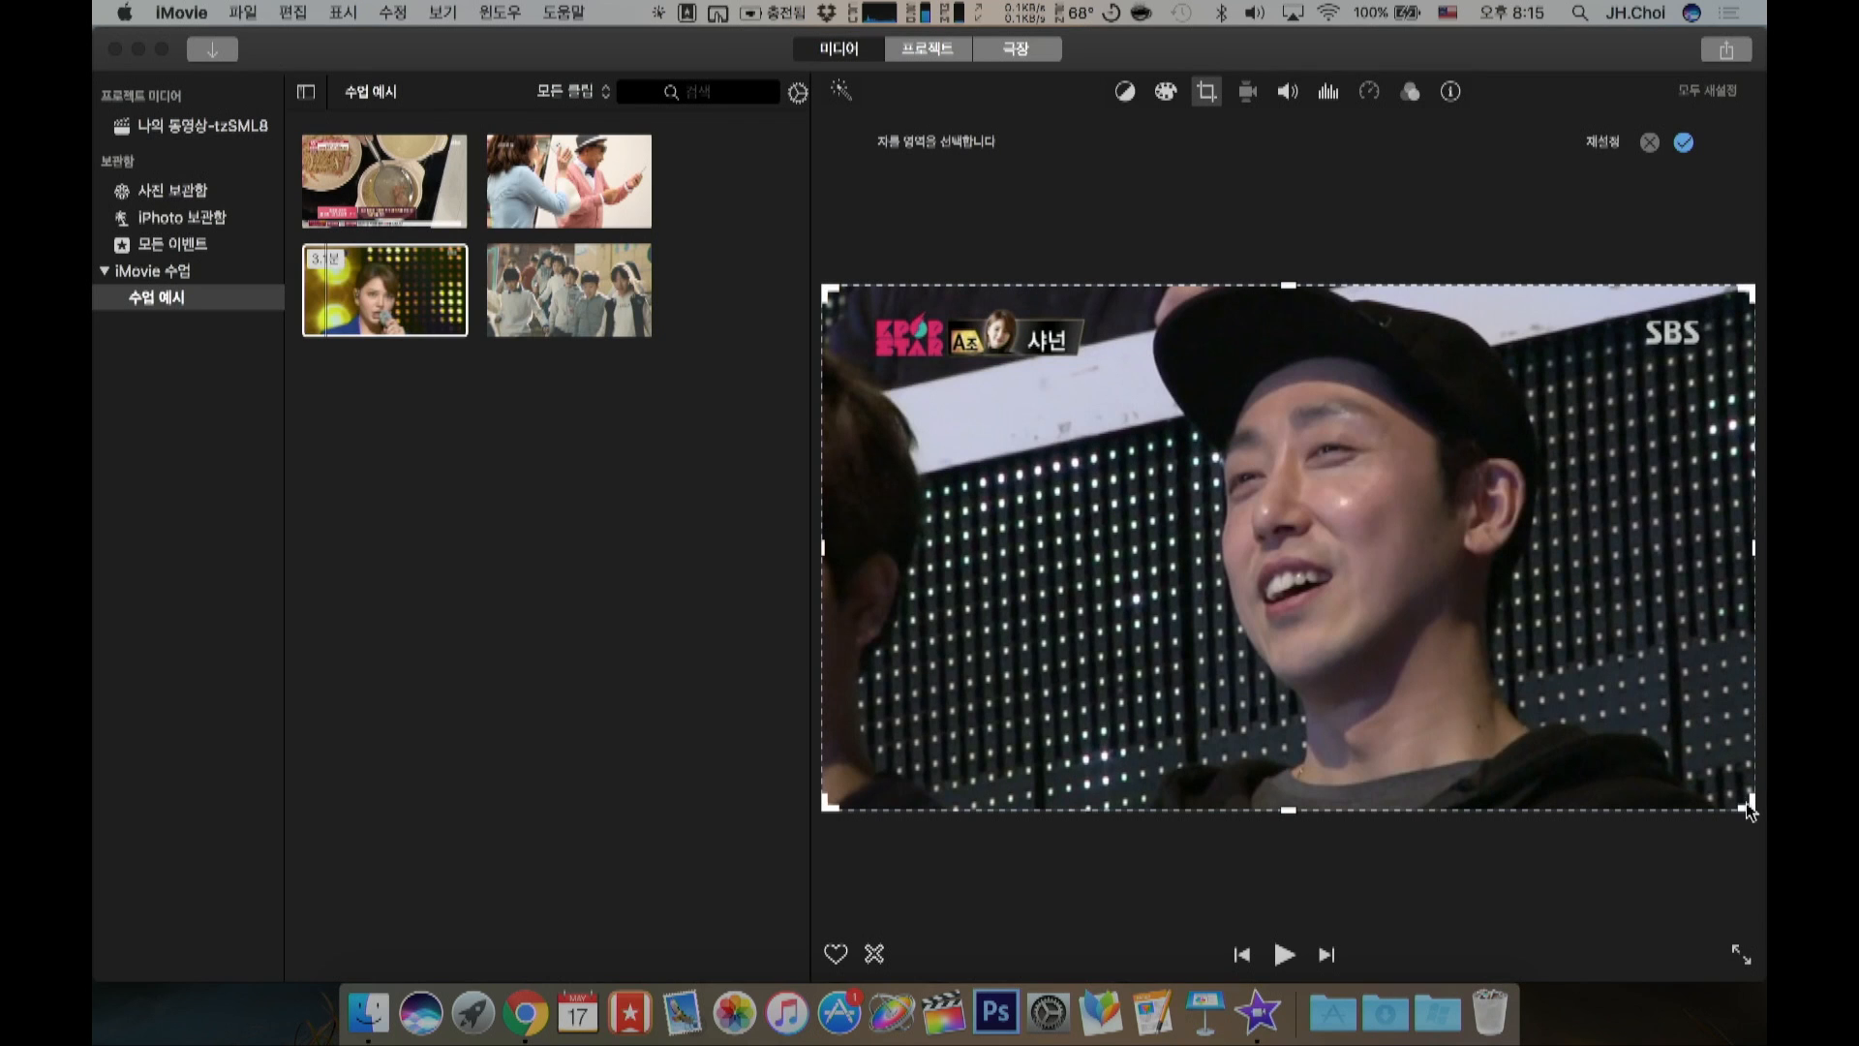
Step: Crop the K-pop Star singer clip to a slightly smaller frame that excludes the logos along its upper edge
left_click_drag(1748, 803, 1613, 711)
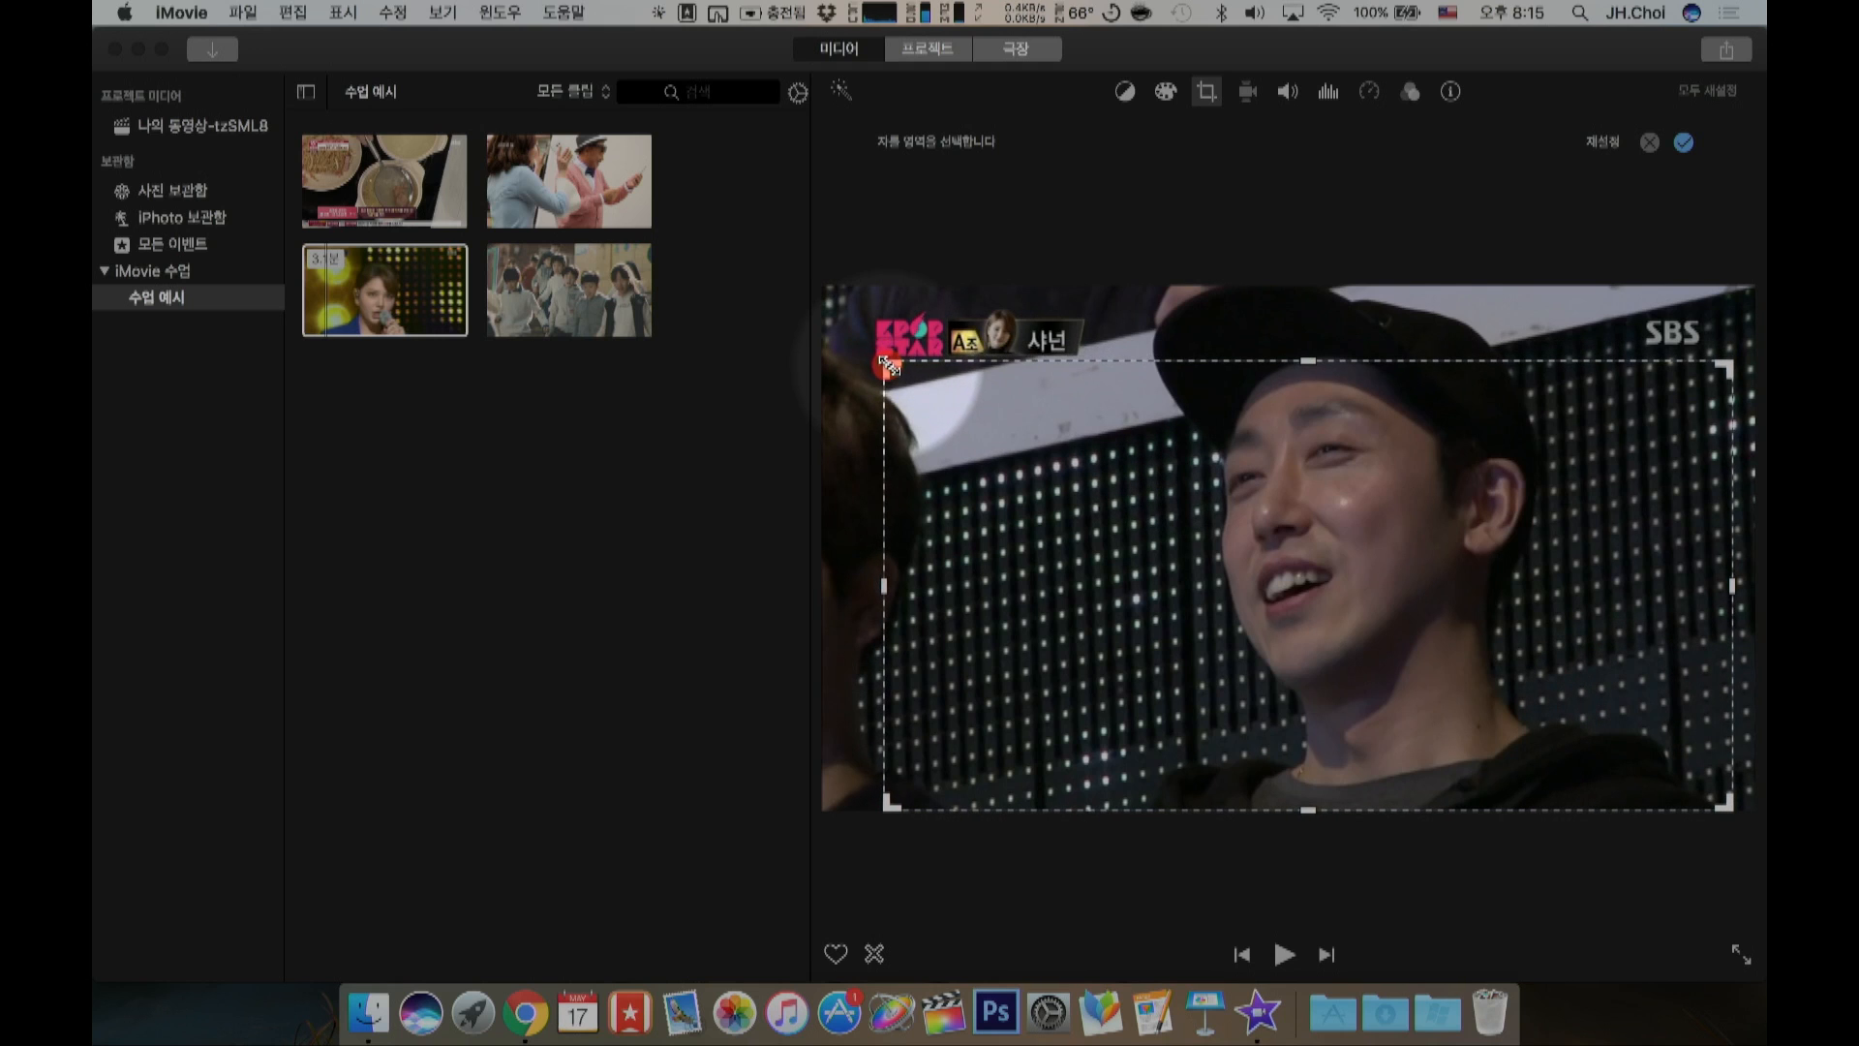
left_click(1684, 144)
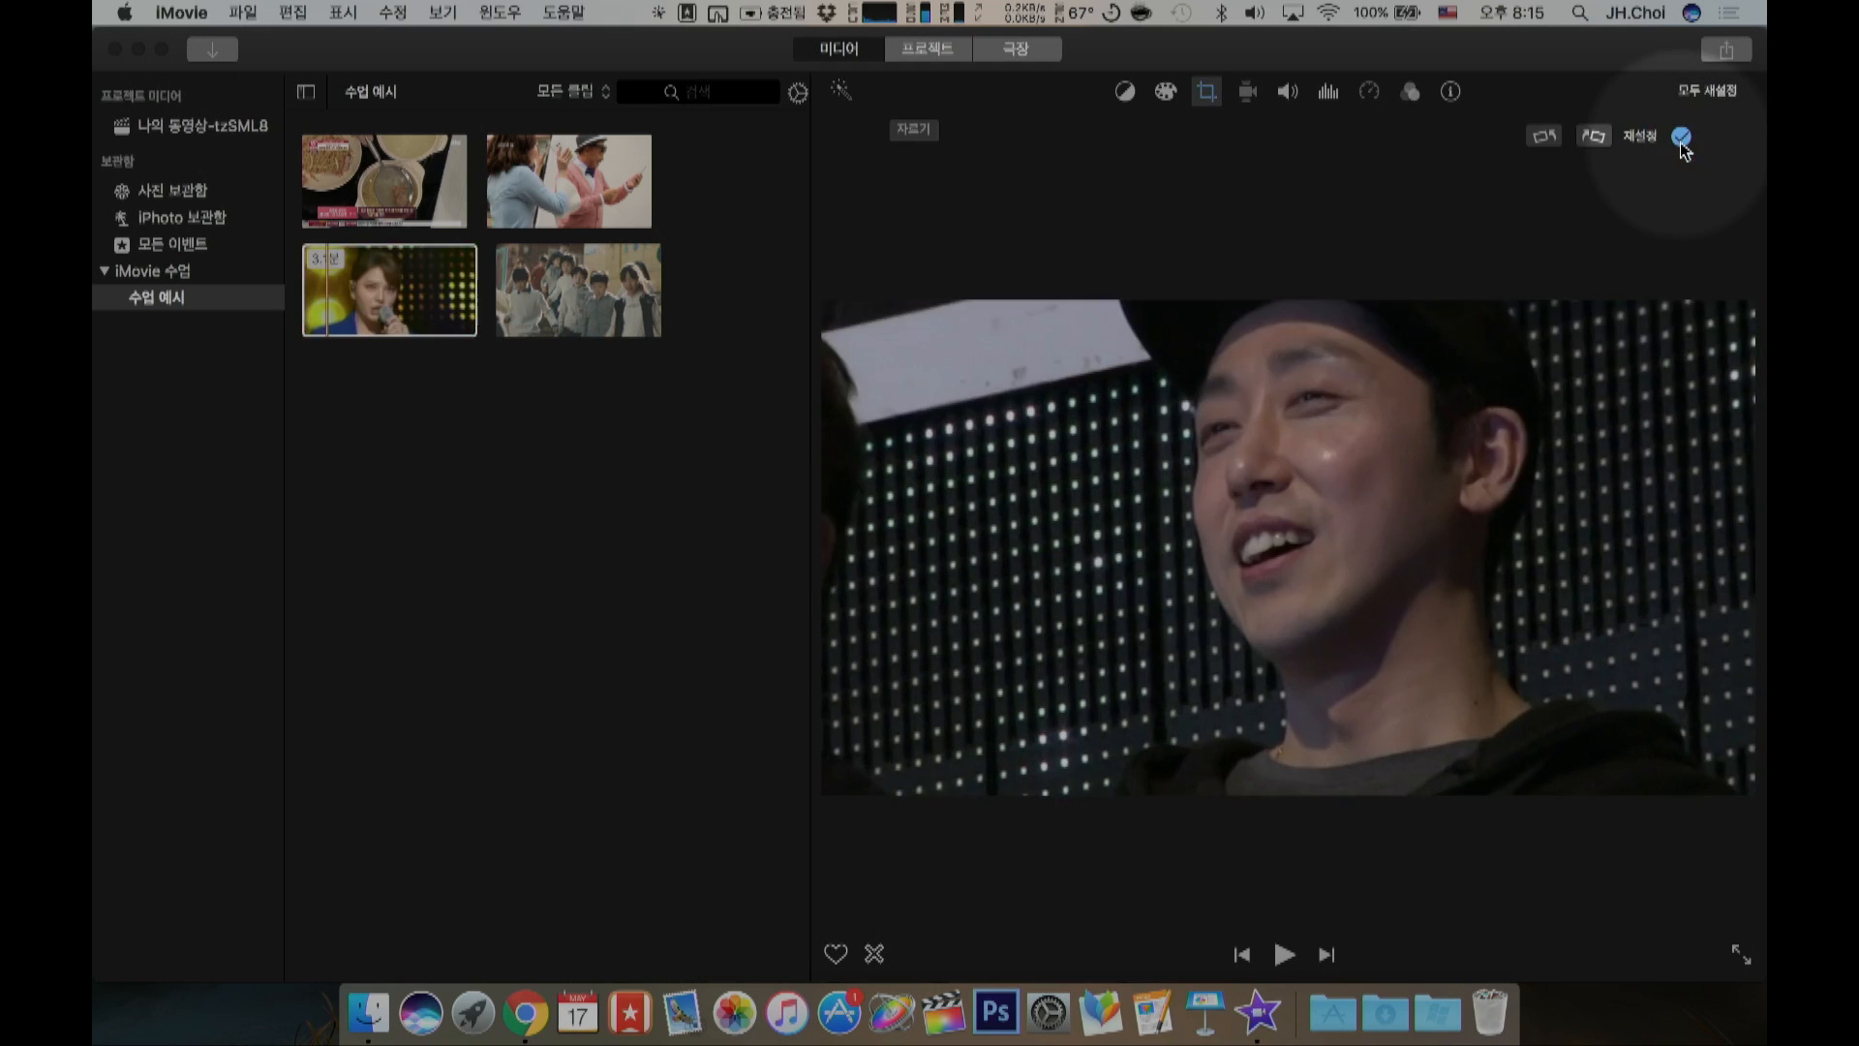
left_click(340, 291)
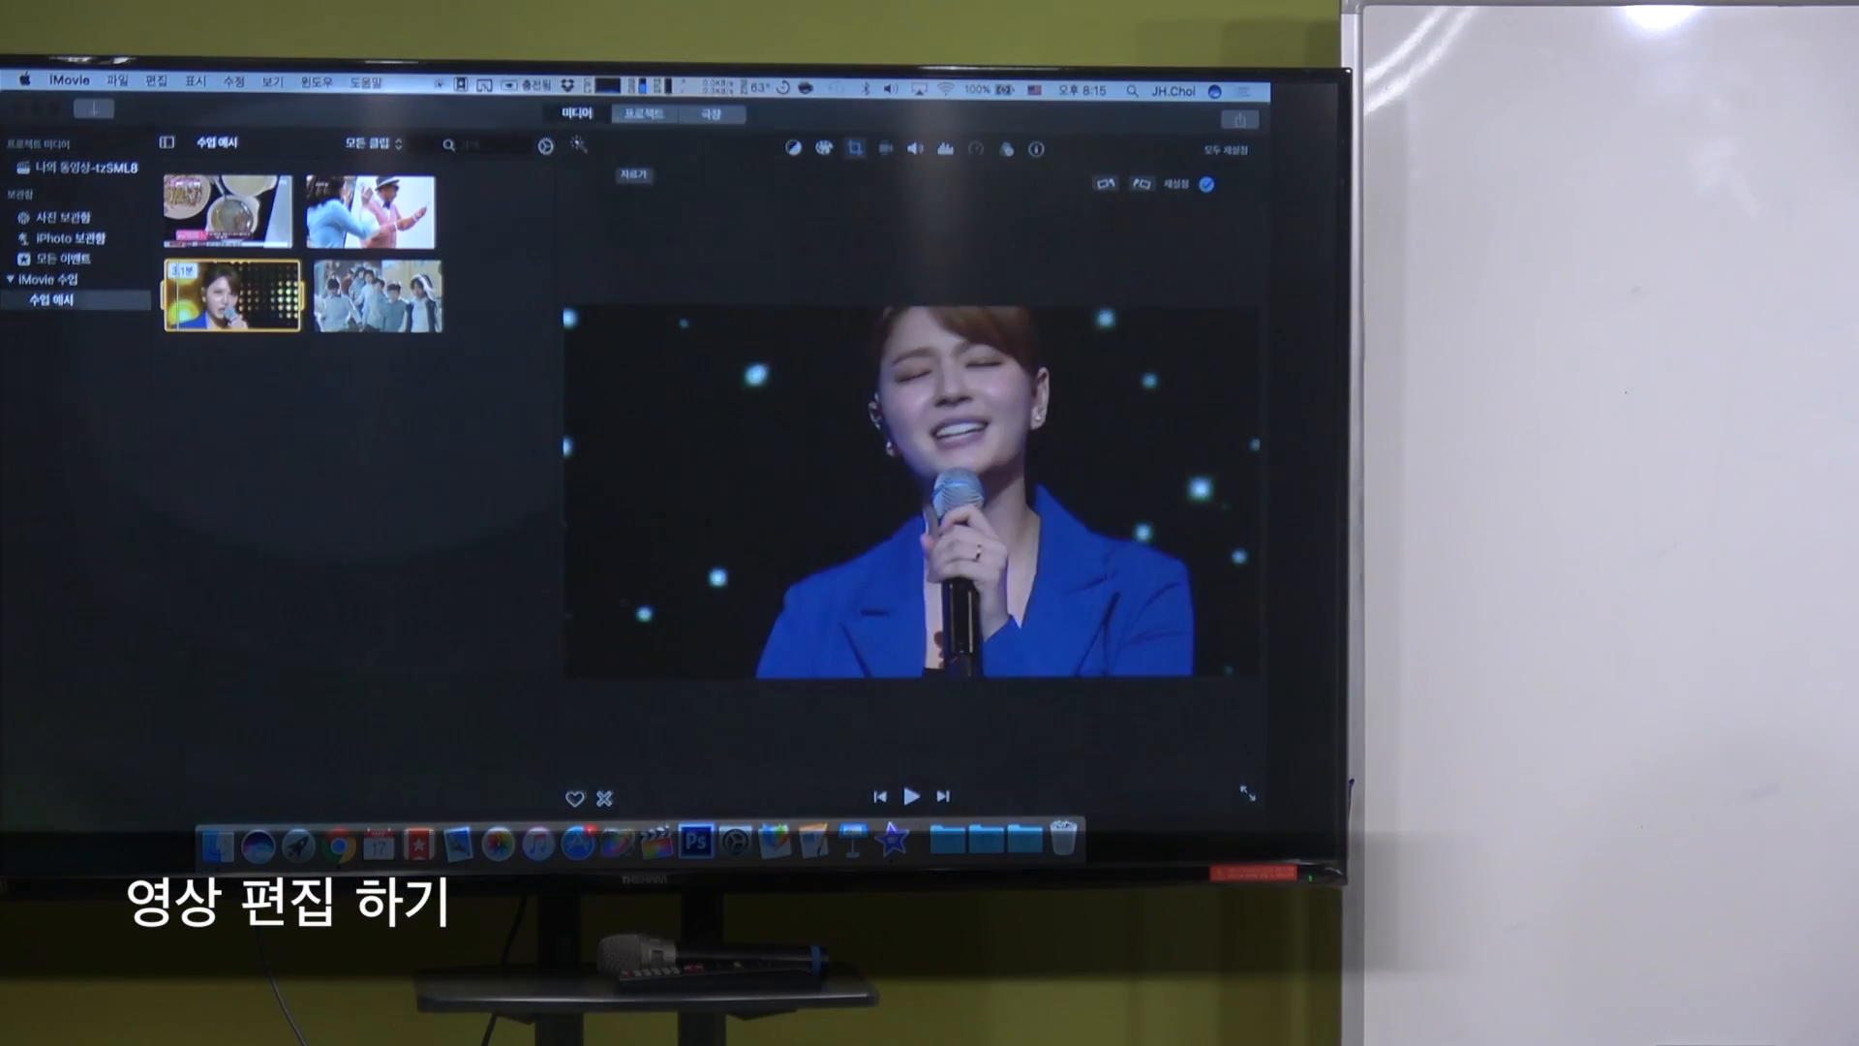
Step: Create a new movie project for the clips of the 수업 예시 event
left_click(120, 81)
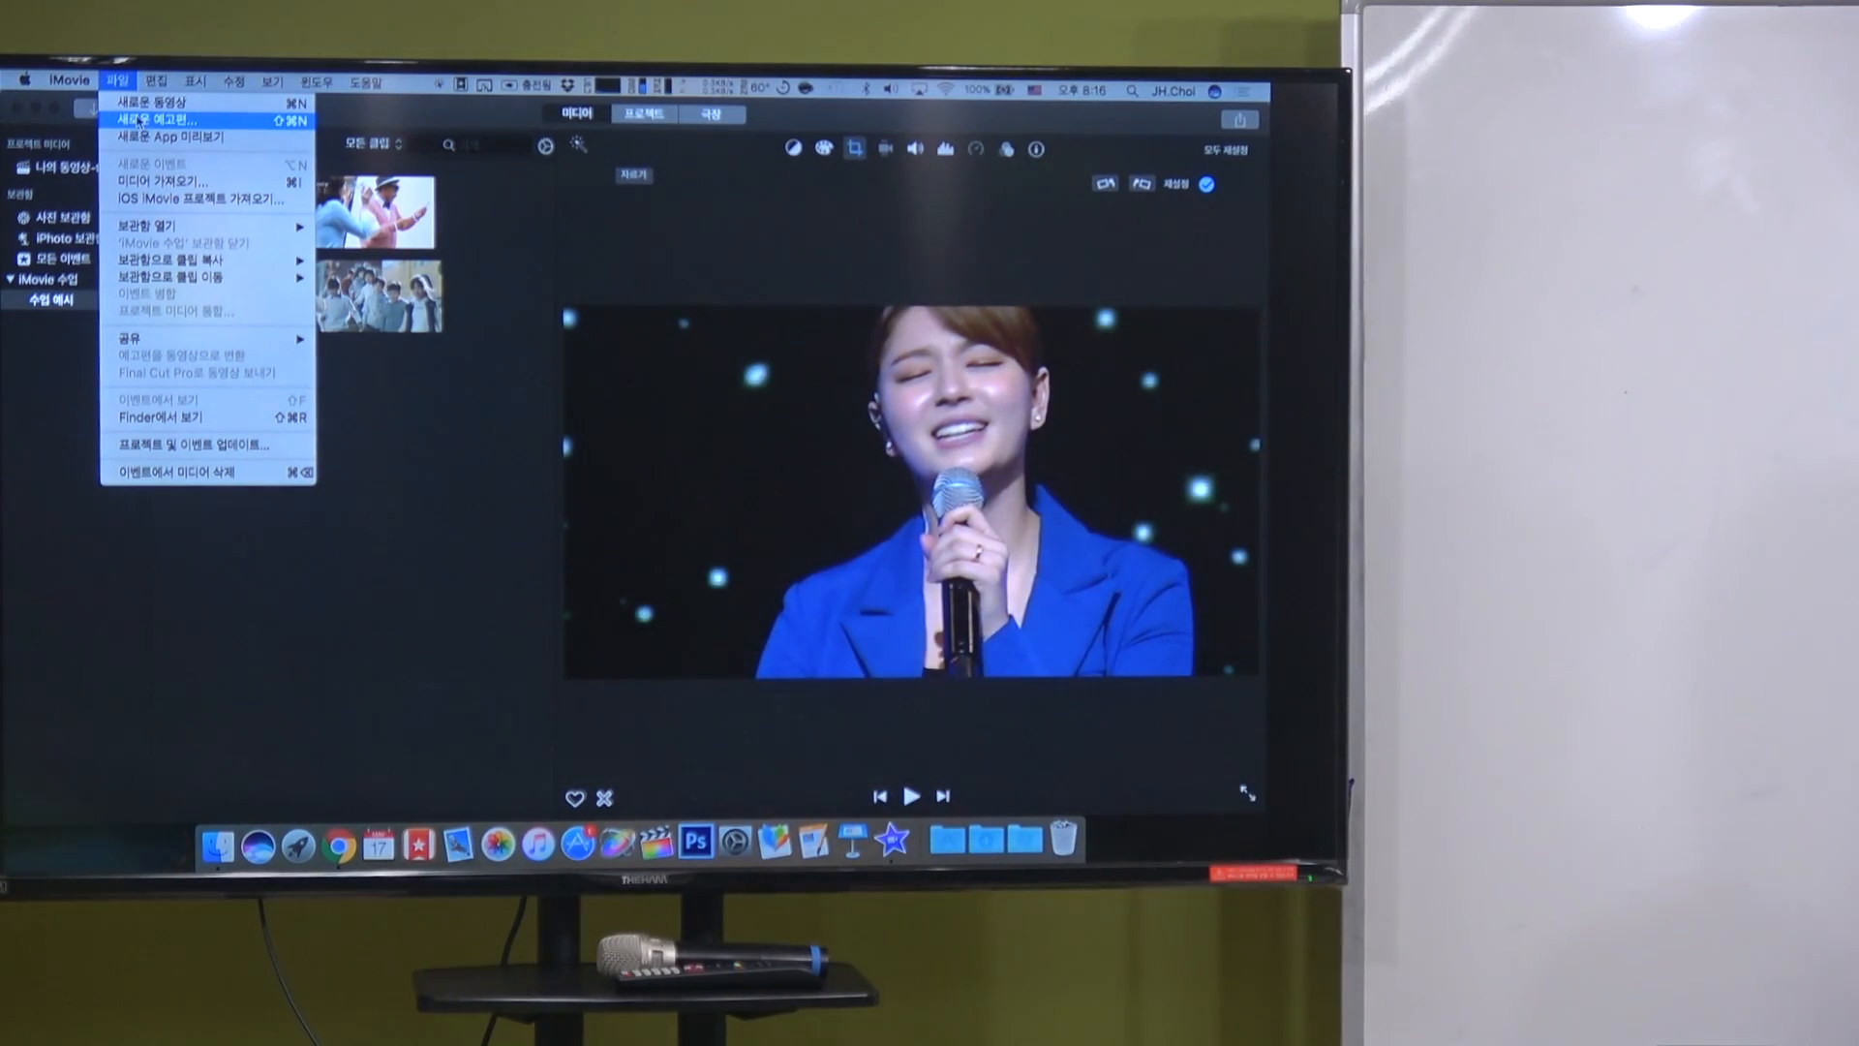
left_click(147, 103)
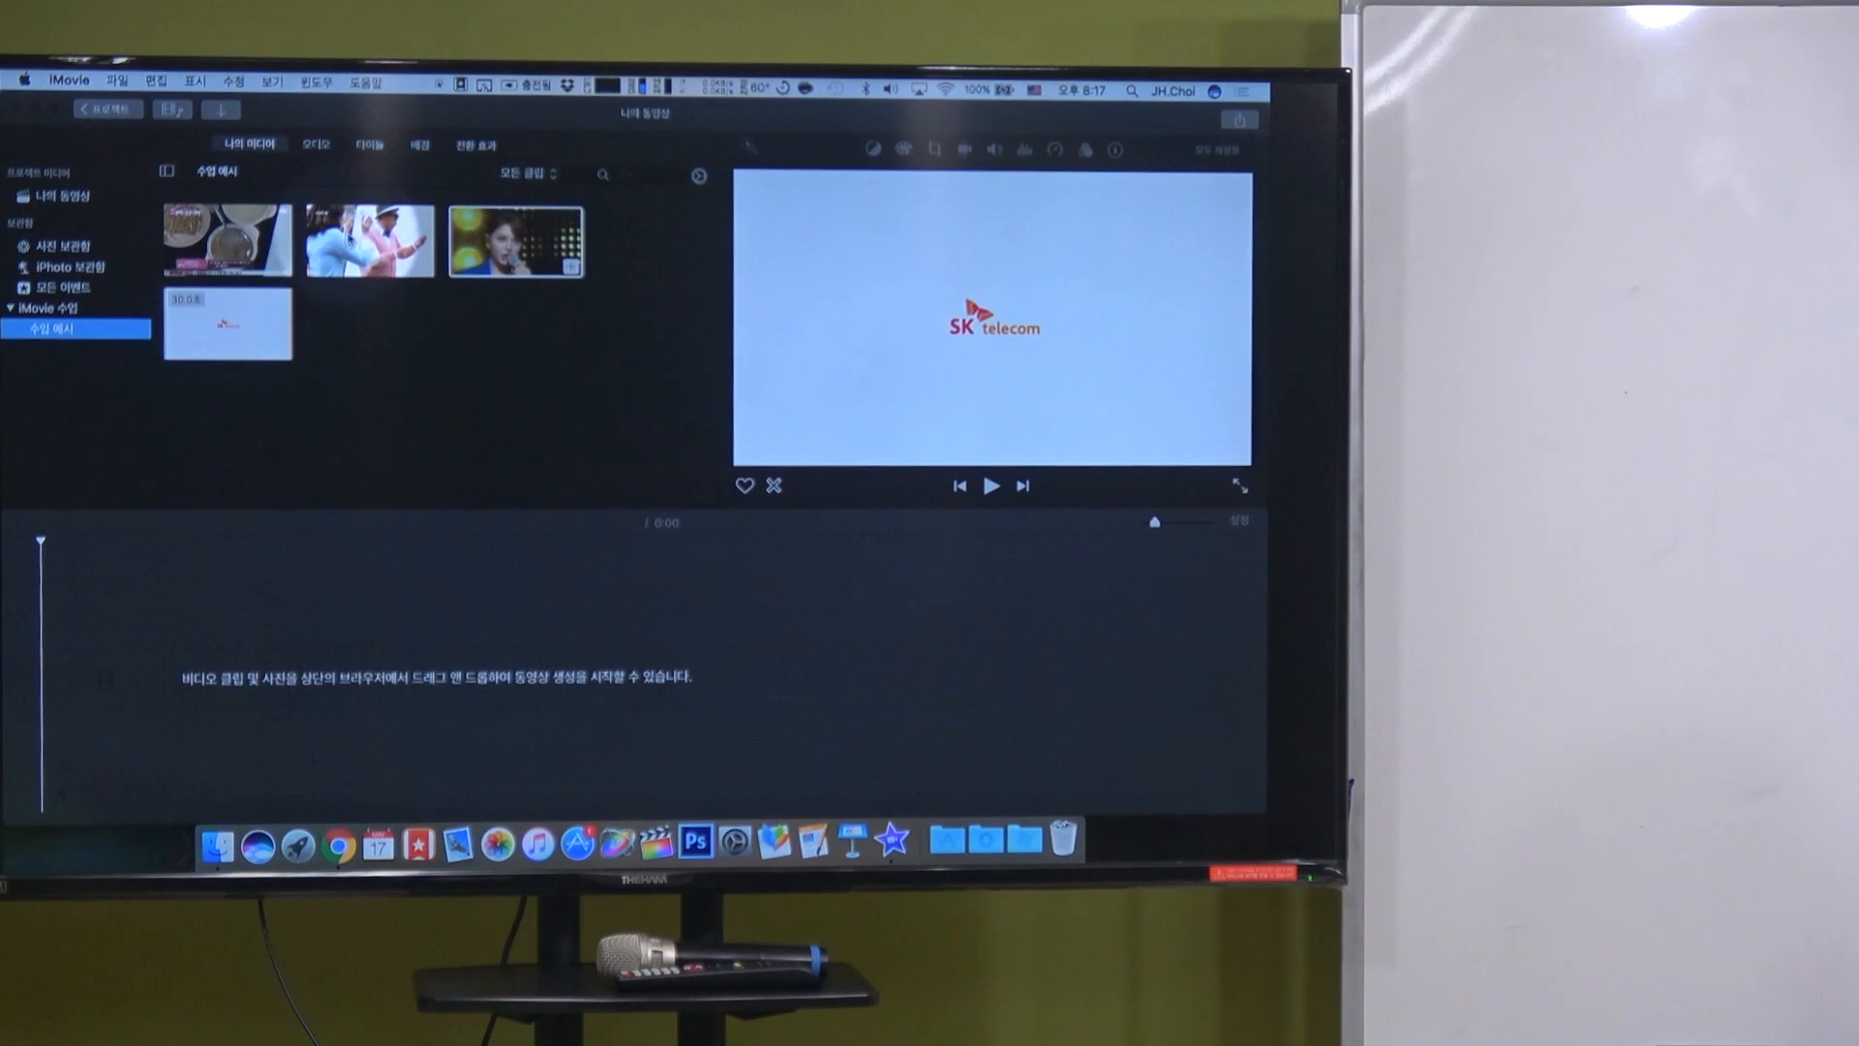
Step: Try adding the entire Sunny Bank clip to the empty timeline, and undo the addition
left_click(369, 240)
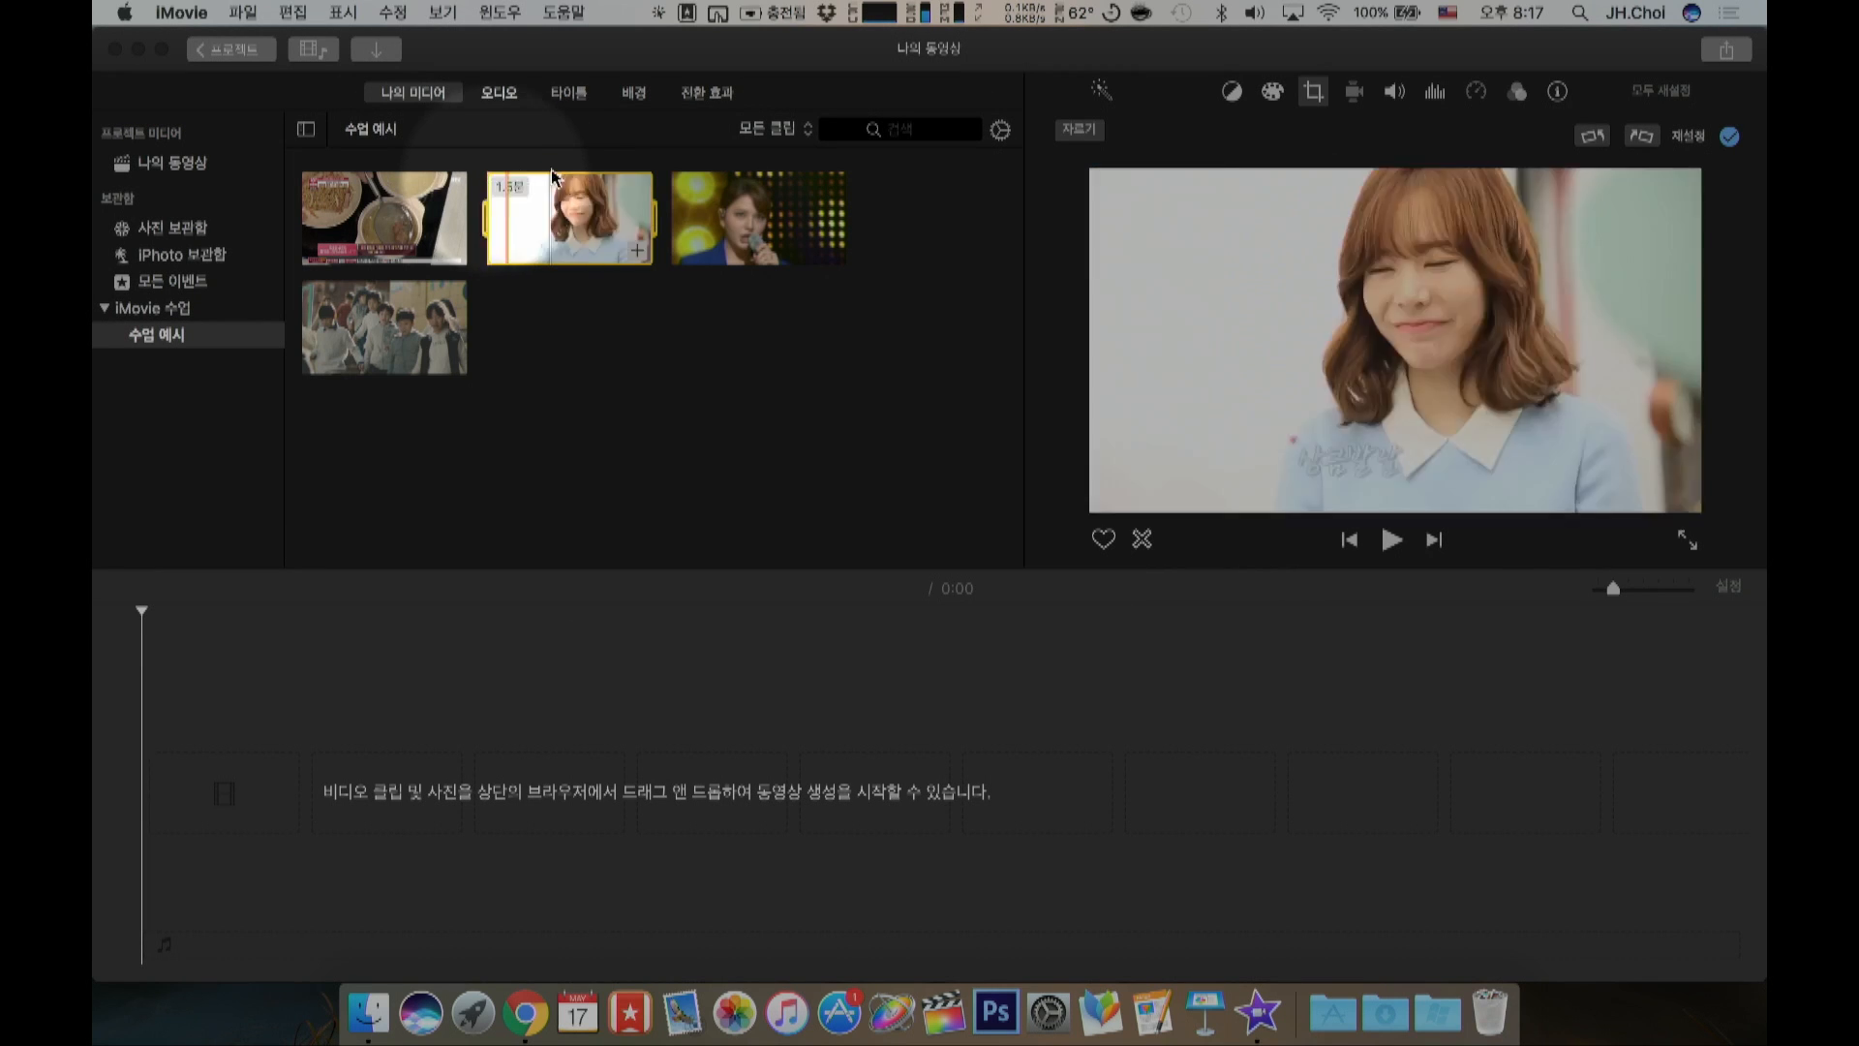
left_click_drag(576, 214, 455, 803)
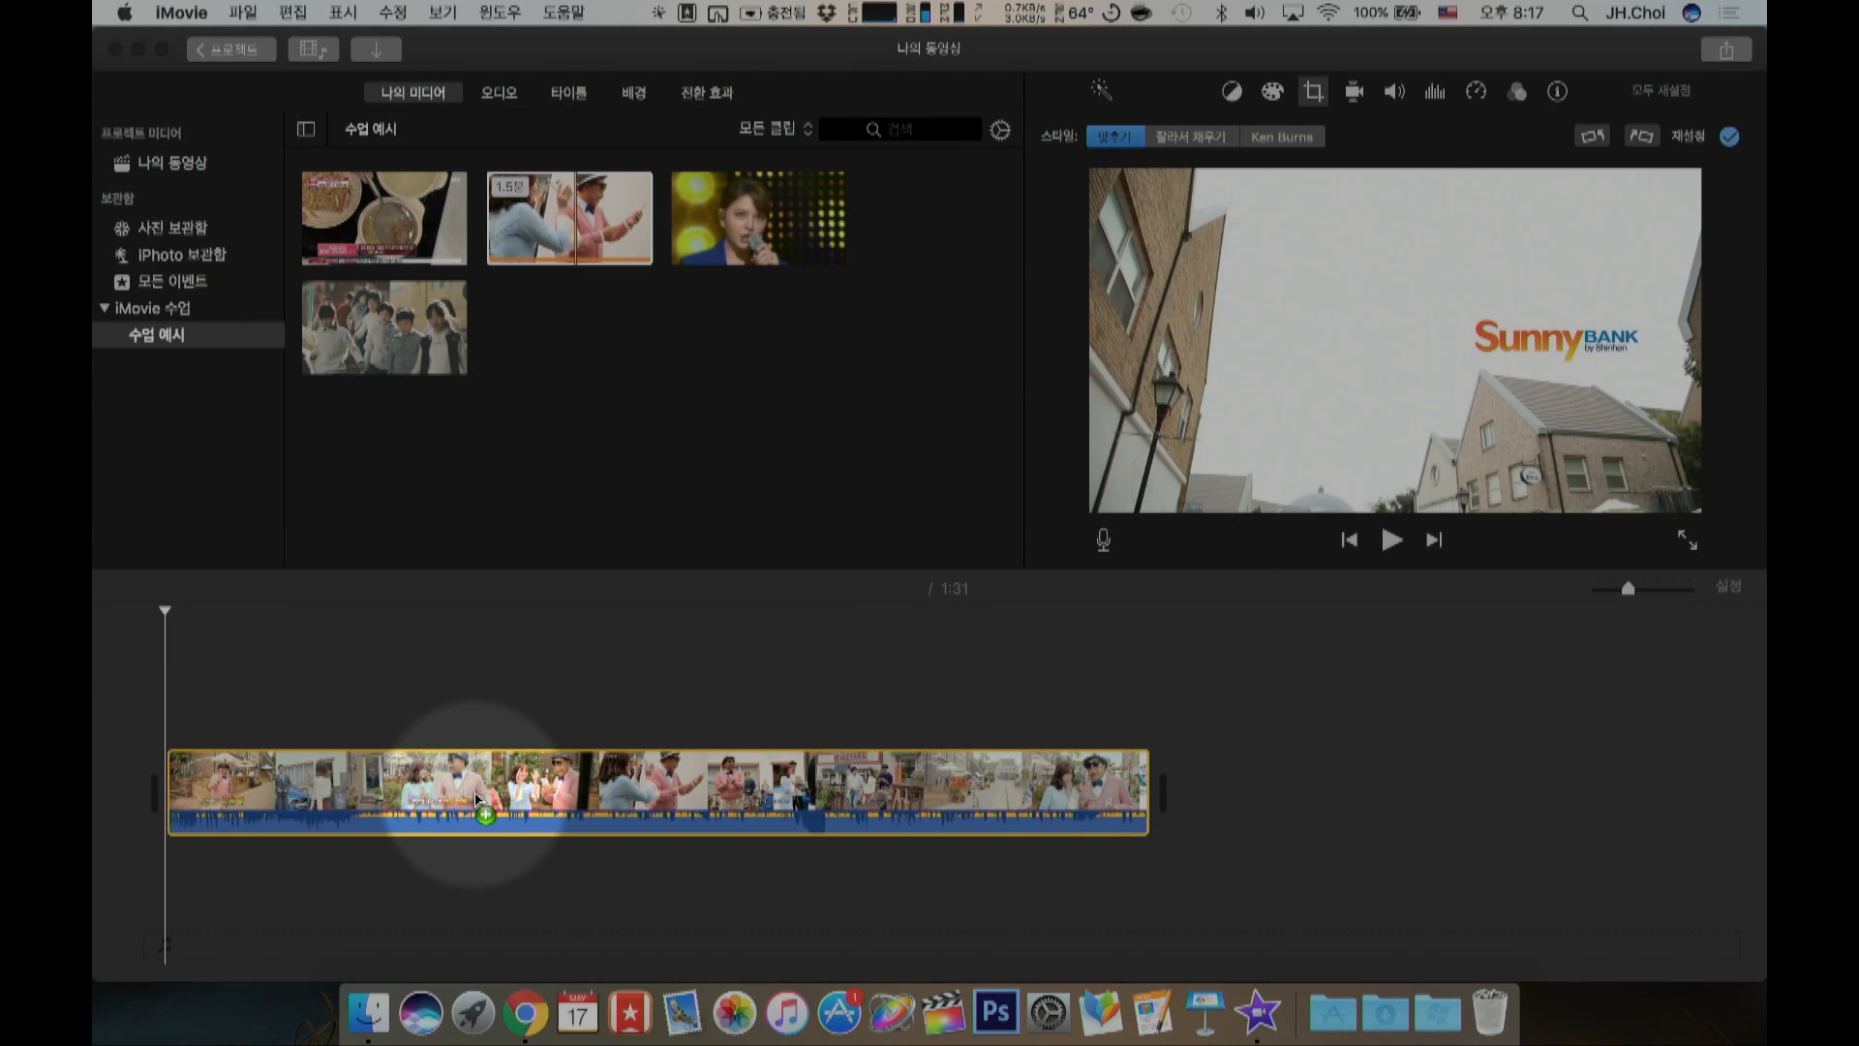
key("super+z")
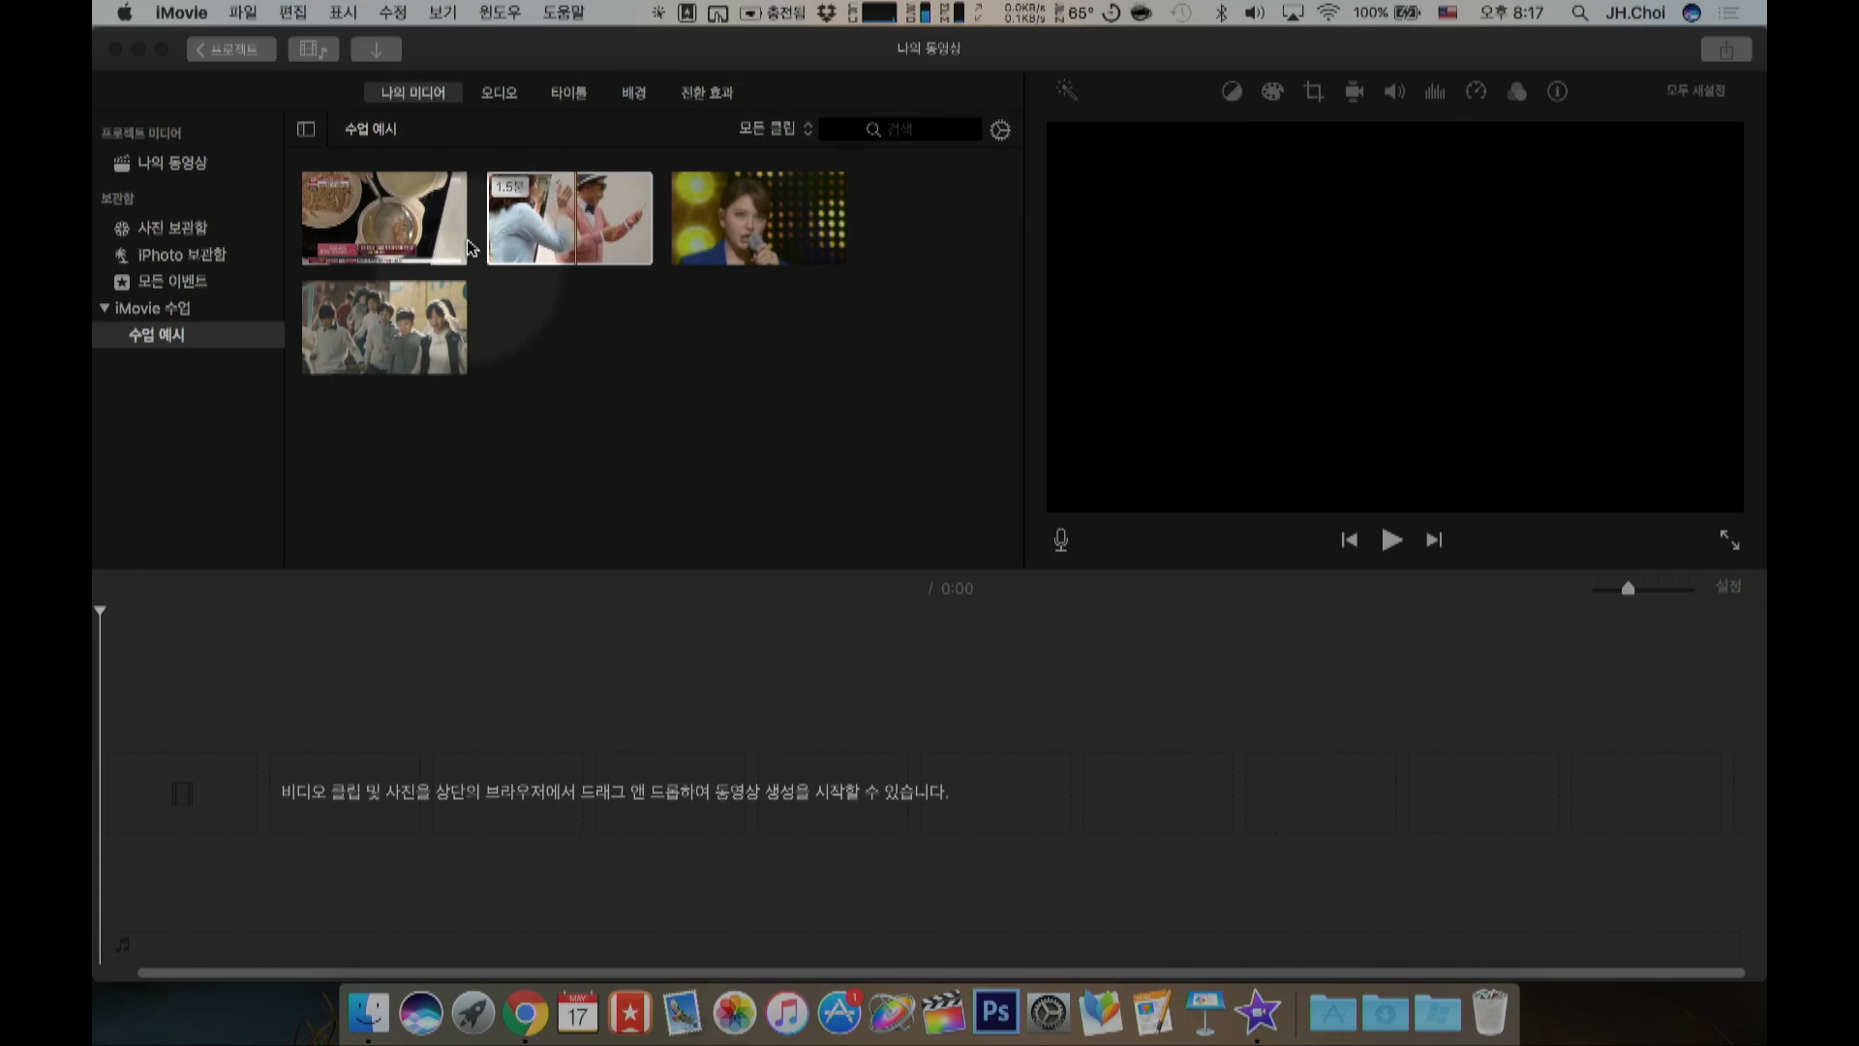
Step: Try adding only a range of about 46 seconds from the Sunny Bank clip to the timeline, and undo it
left_click(492, 229)
key("space")
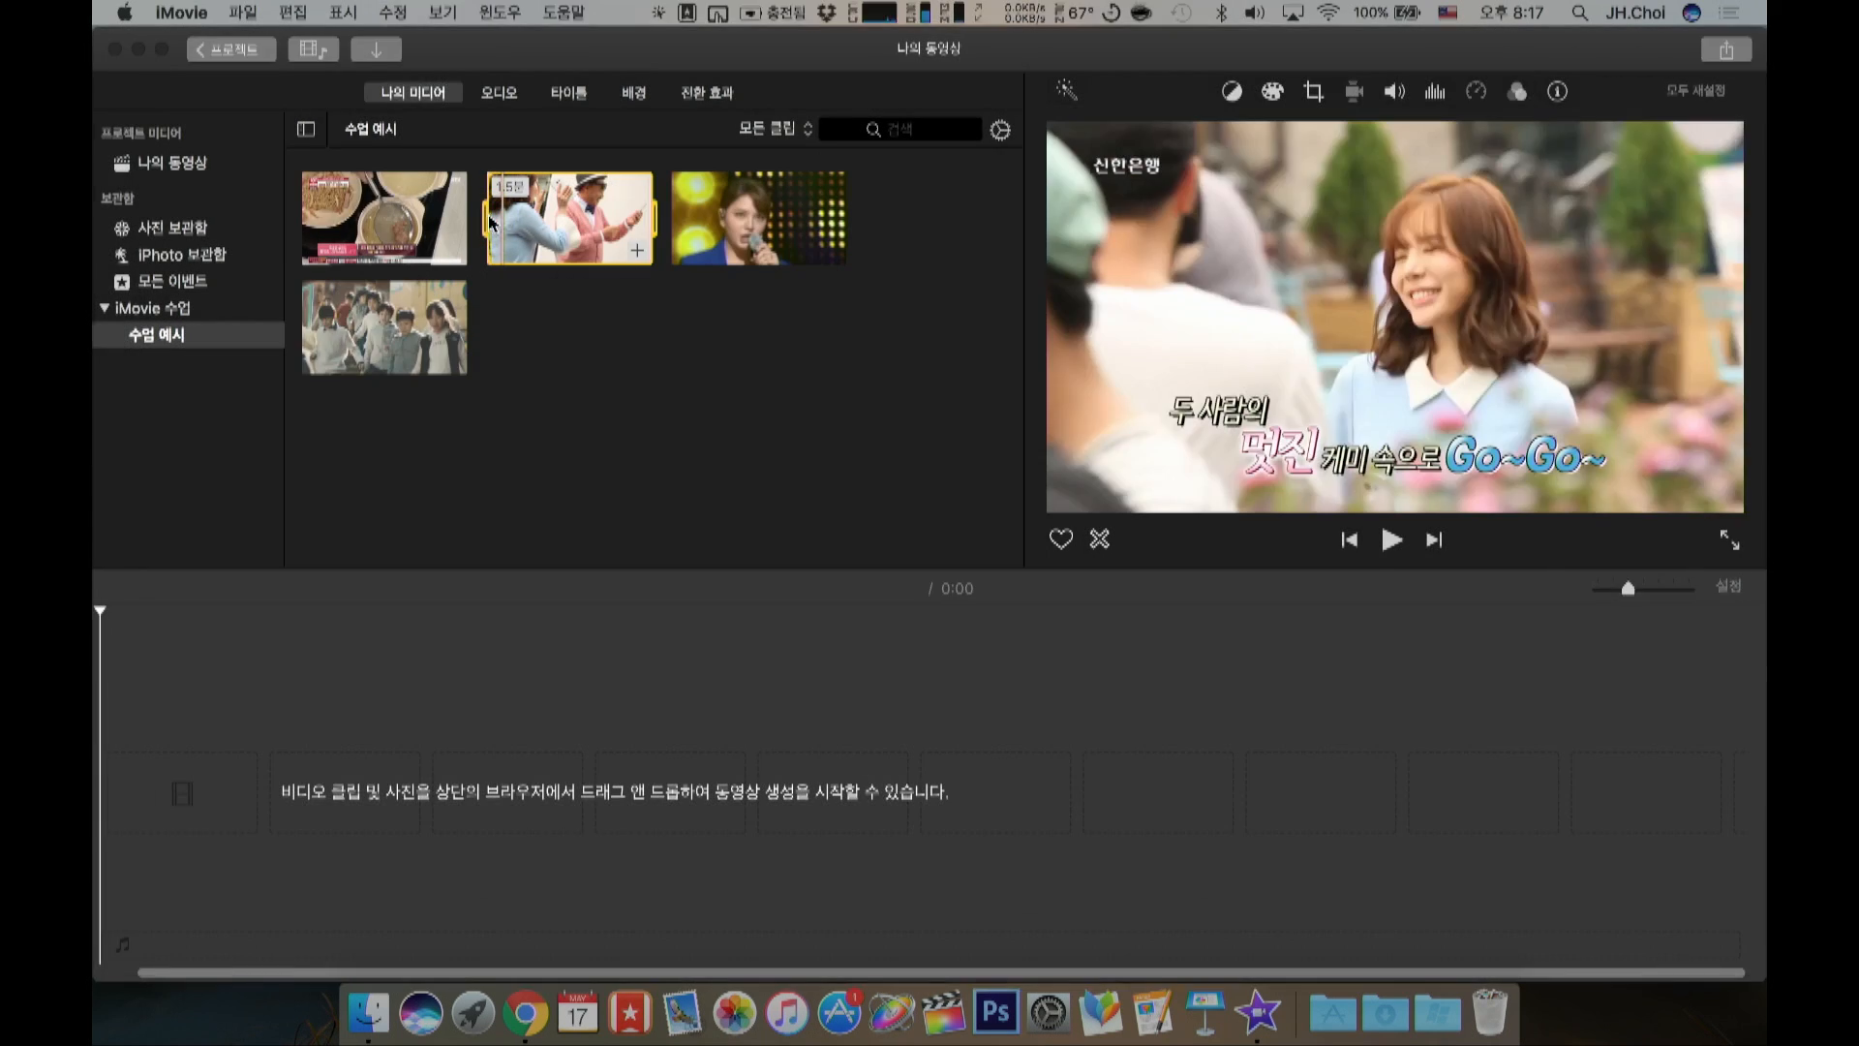
left_click(510, 220)
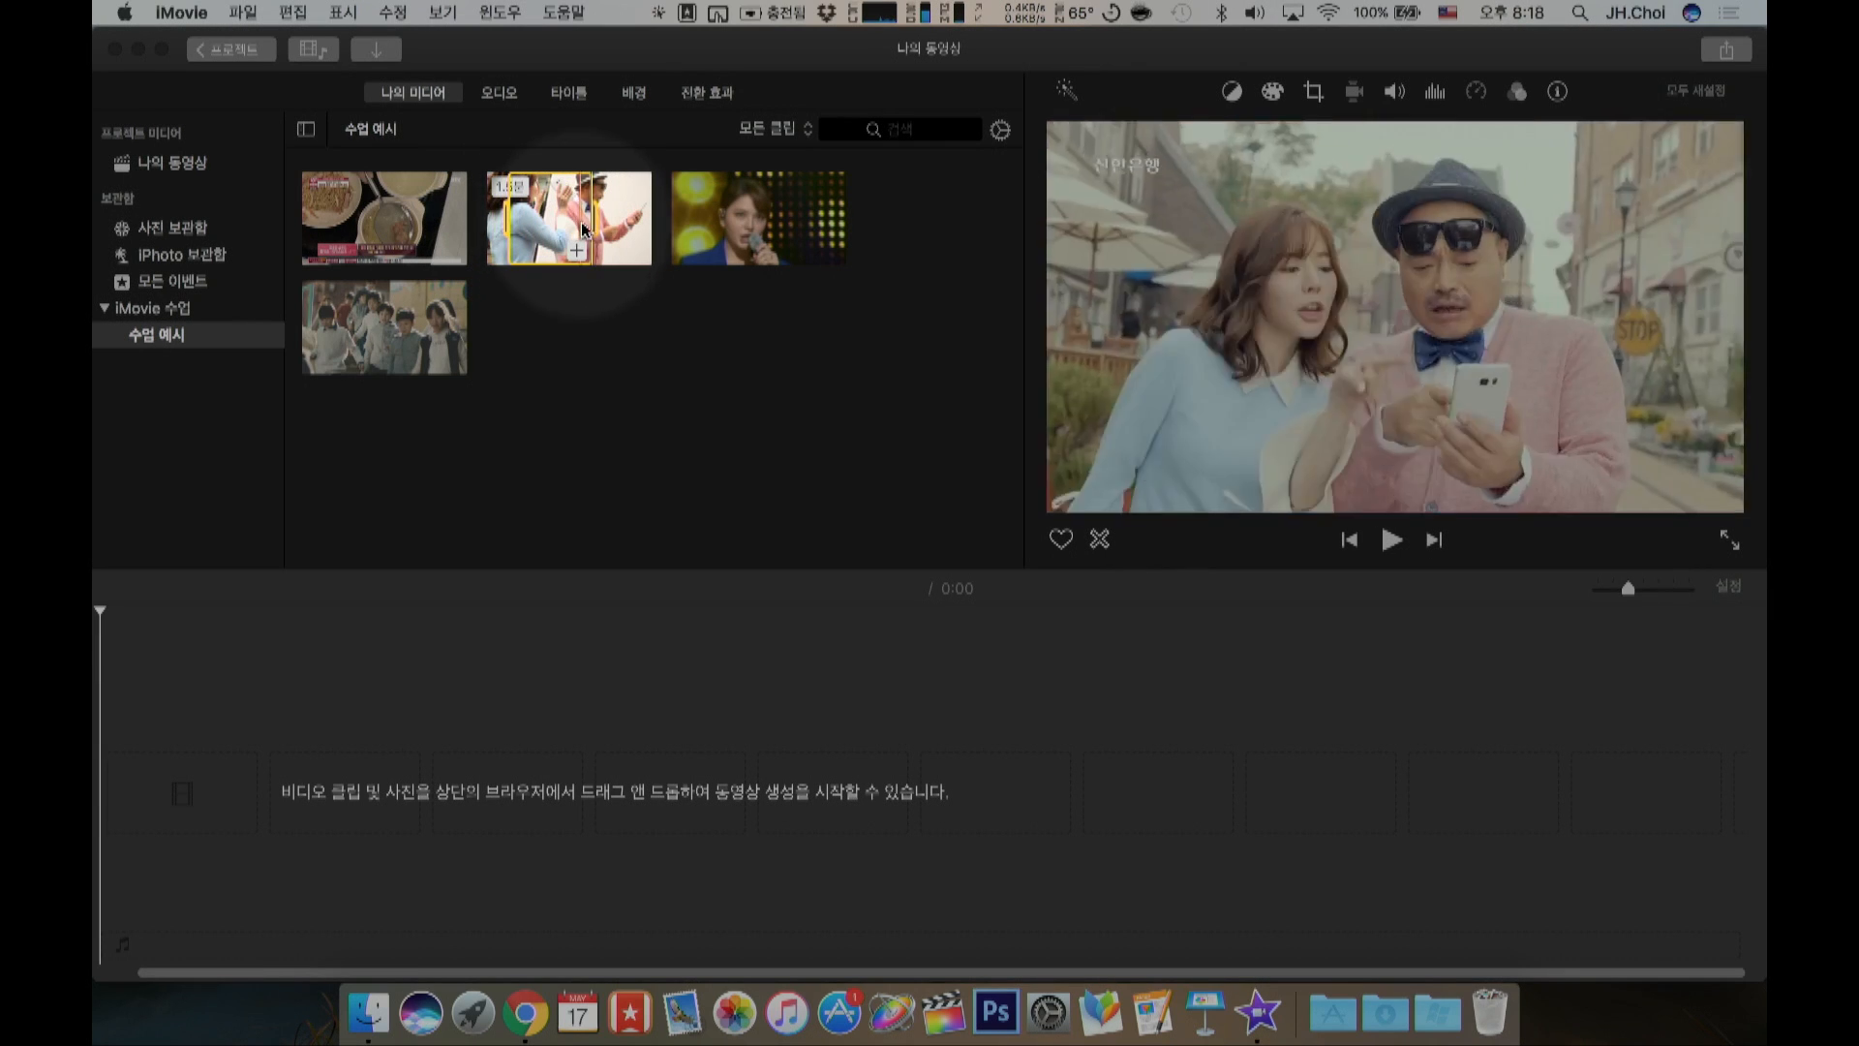
left_click_drag(528, 656, 513, 677)
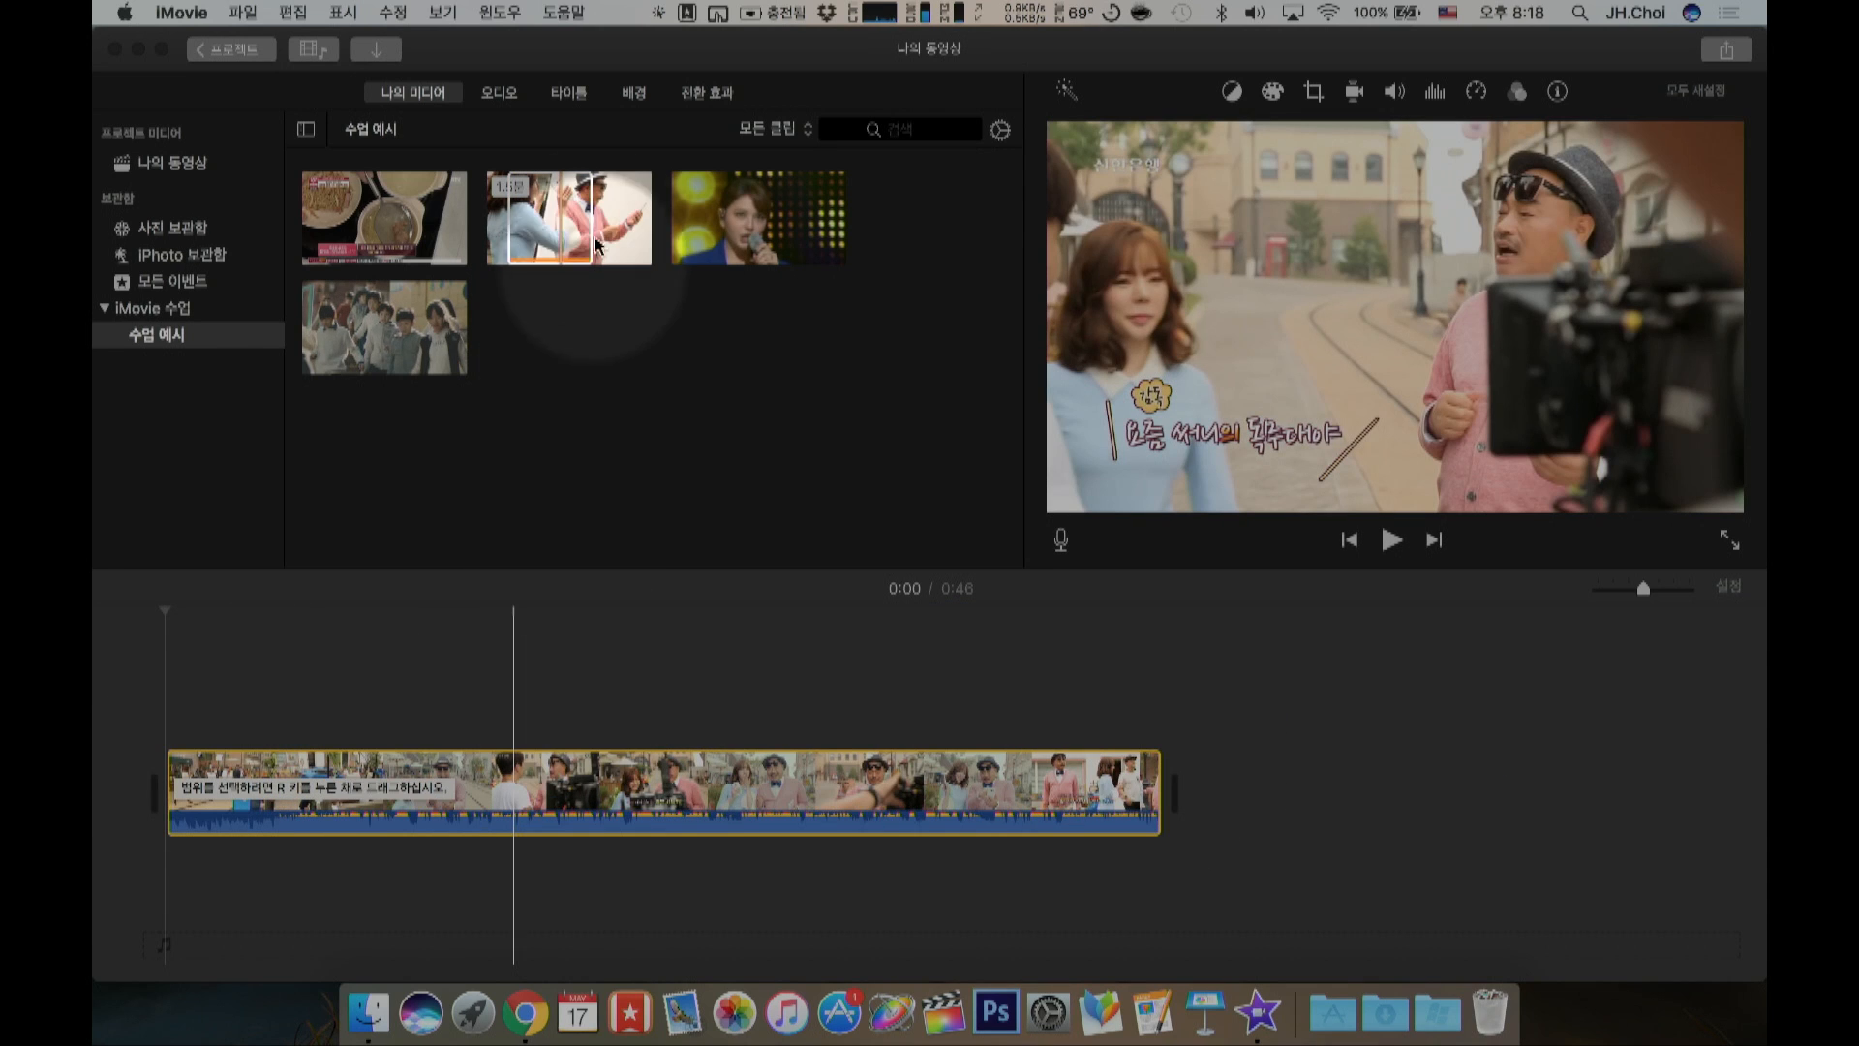
key("super+z")
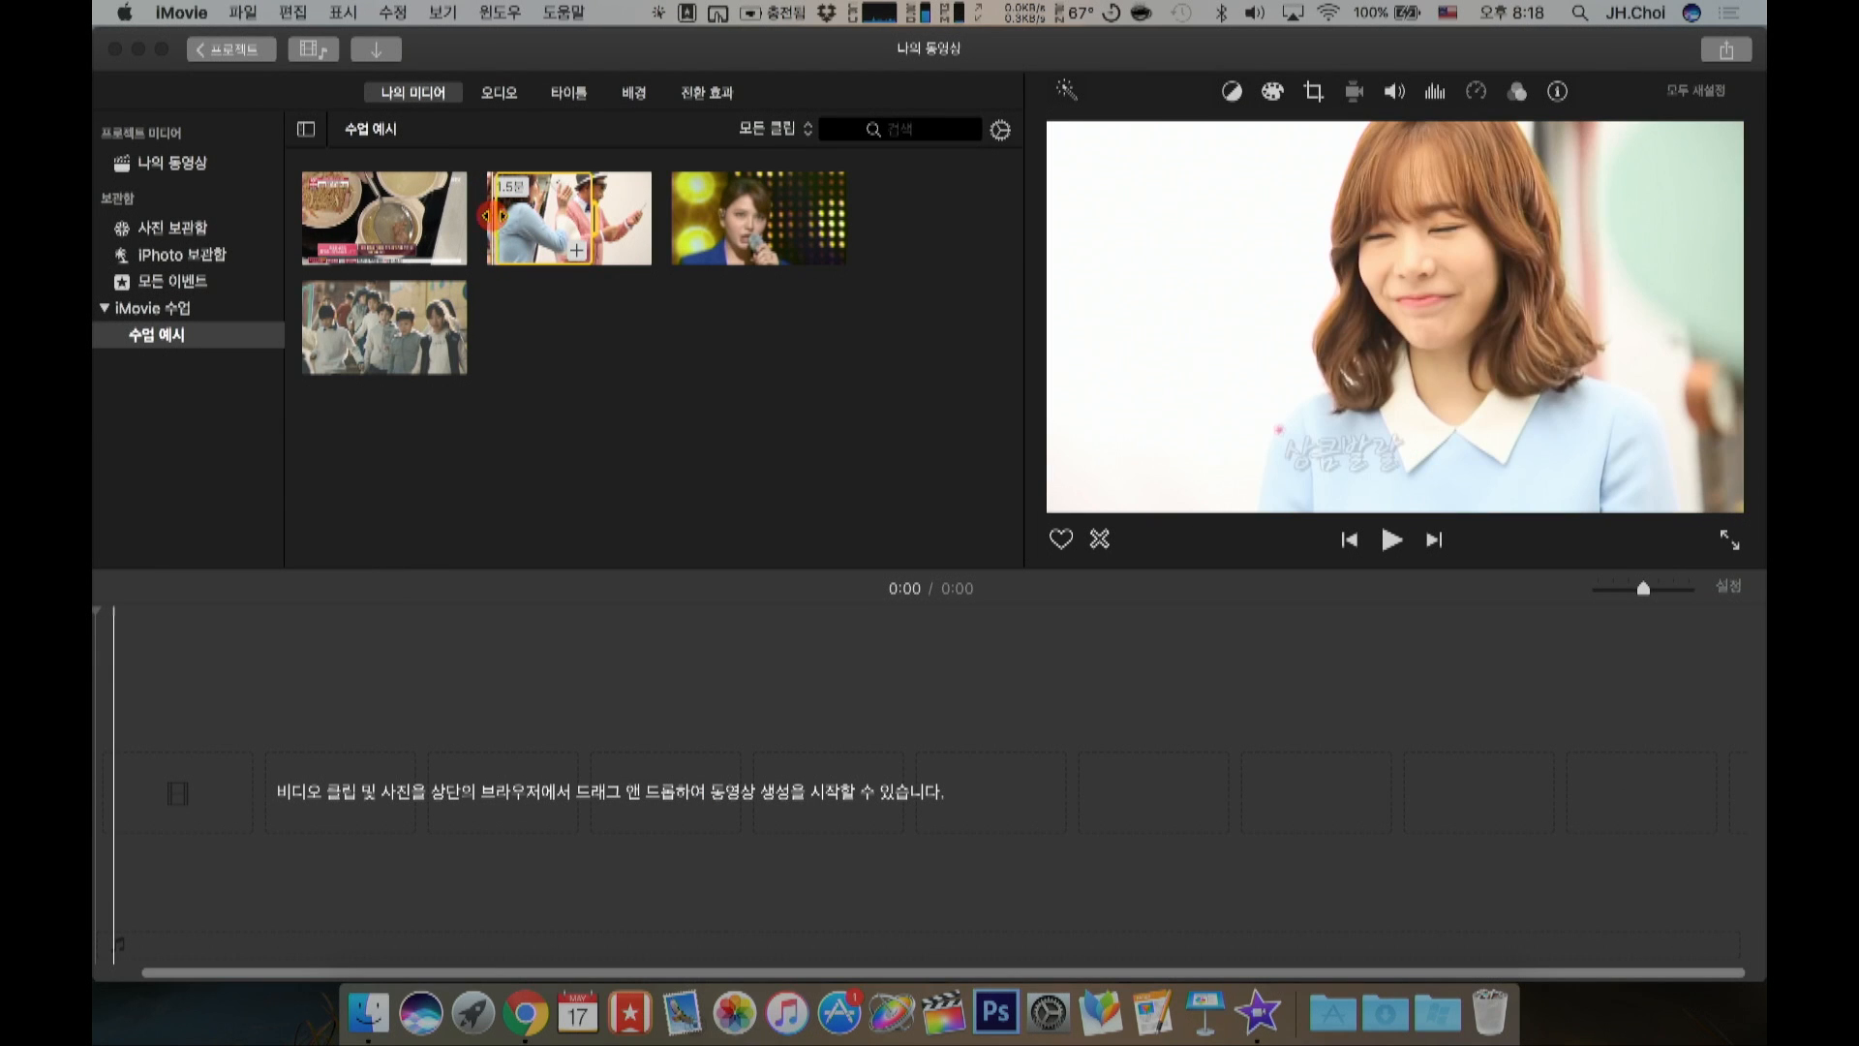
Step: Extend the selected range of the Sunny Bank clip to about 1:04 and place it in the timeline
left_click_drag(495, 215, 511, 217)
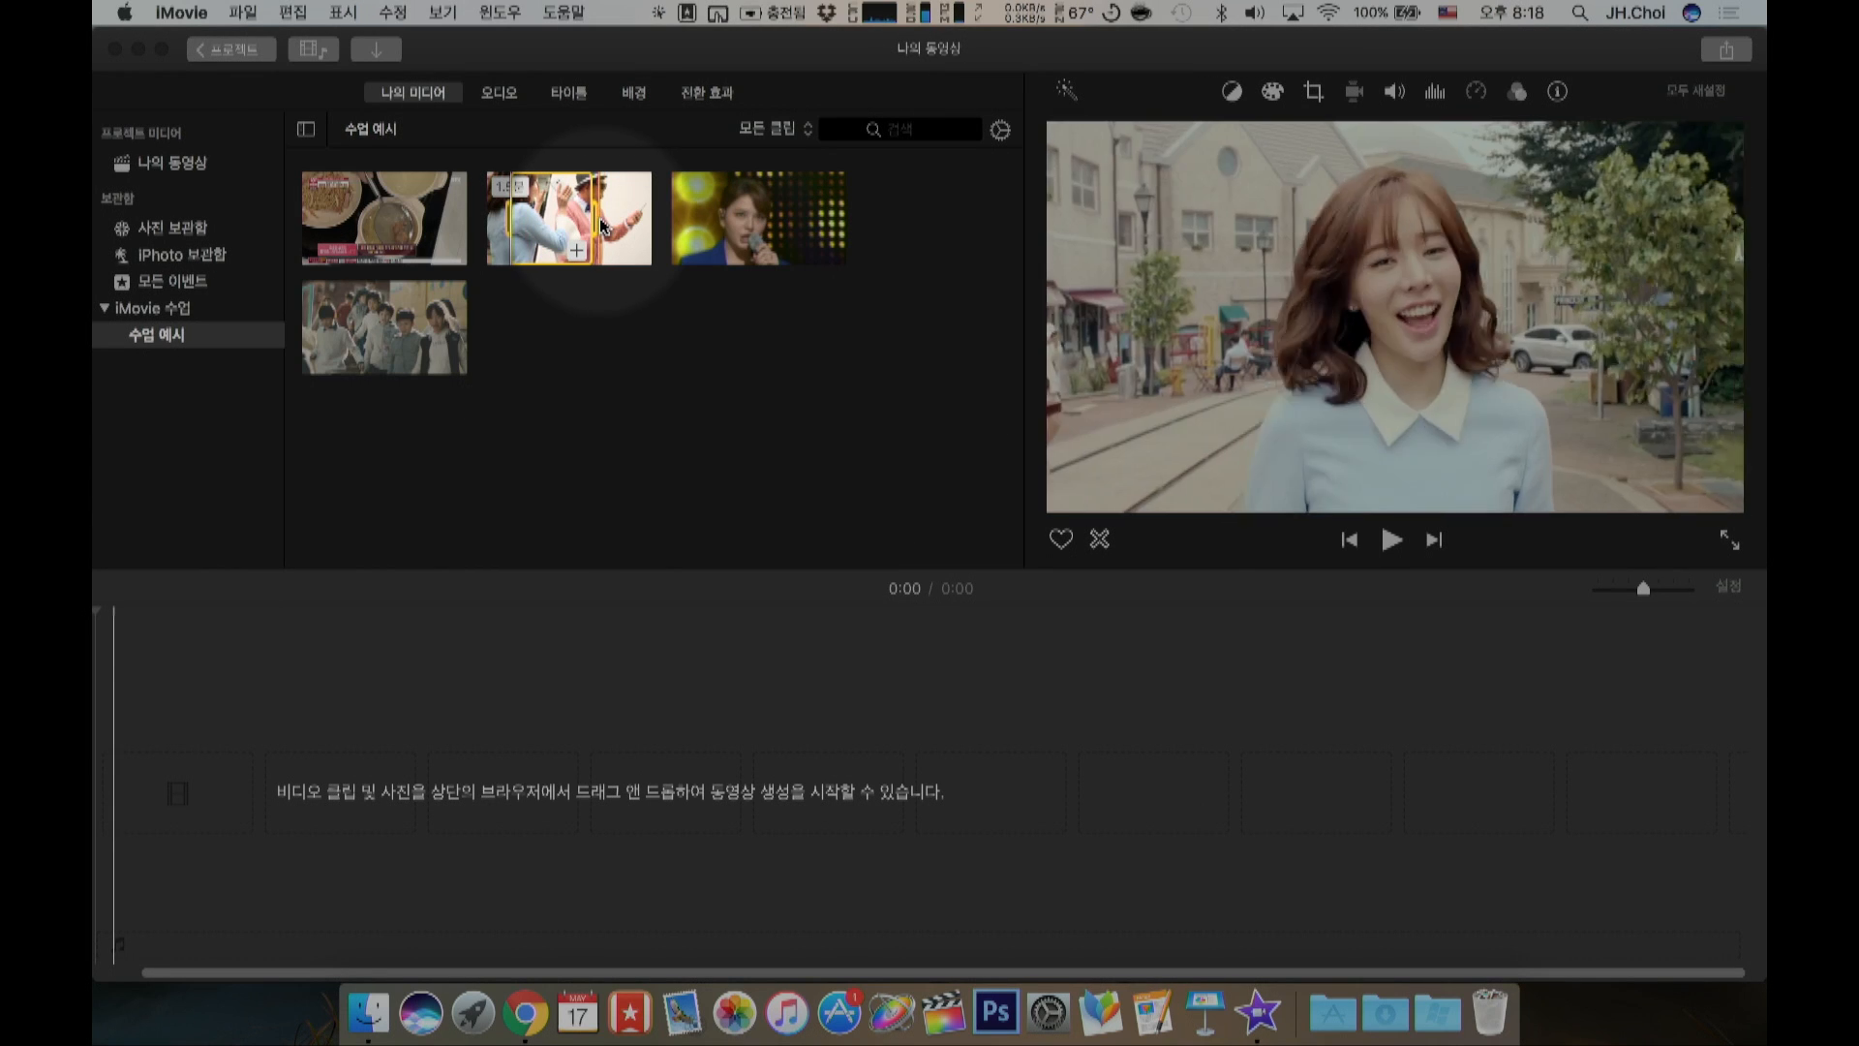
left_click_drag(597, 220, 627, 221)
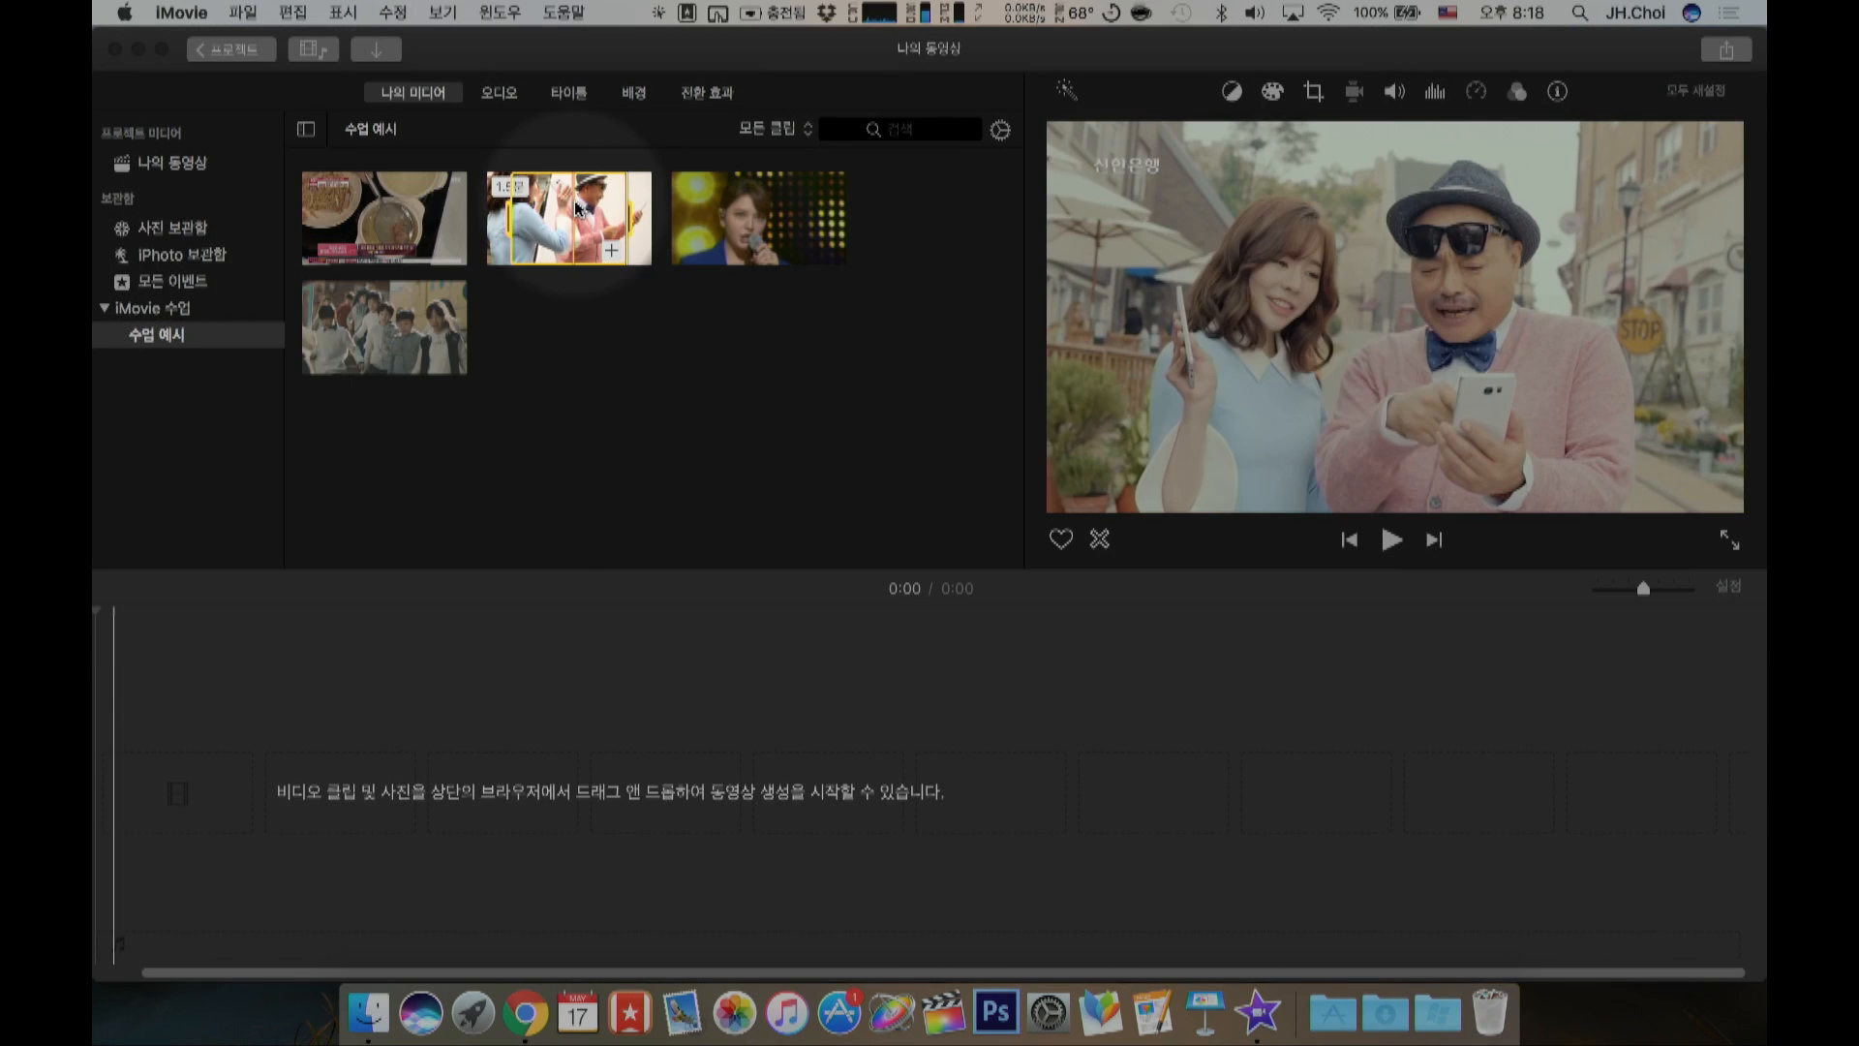
left_click_drag(516, 702, 478, 788)
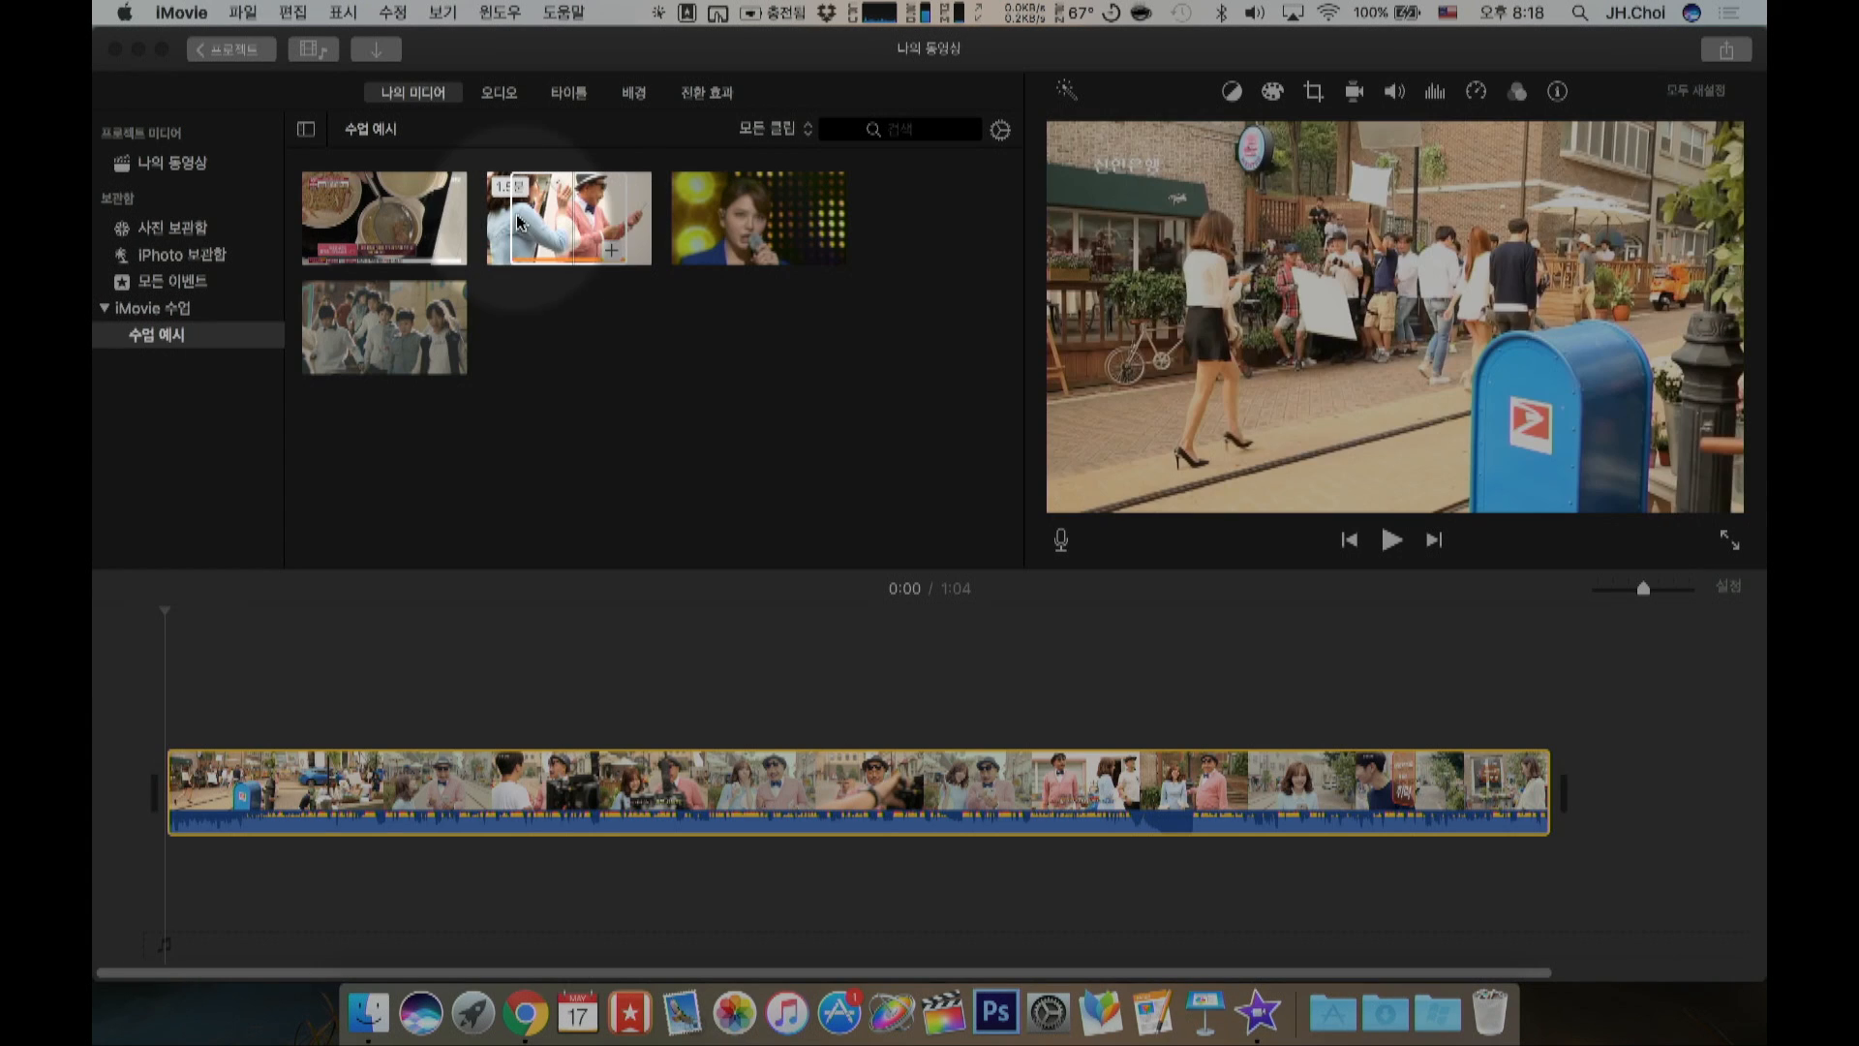
Step: Mark a range of about 17 seconds late in the K-pop Star clip and place it as a cutaway above the Sunny Bank clip
left_click(569, 224)
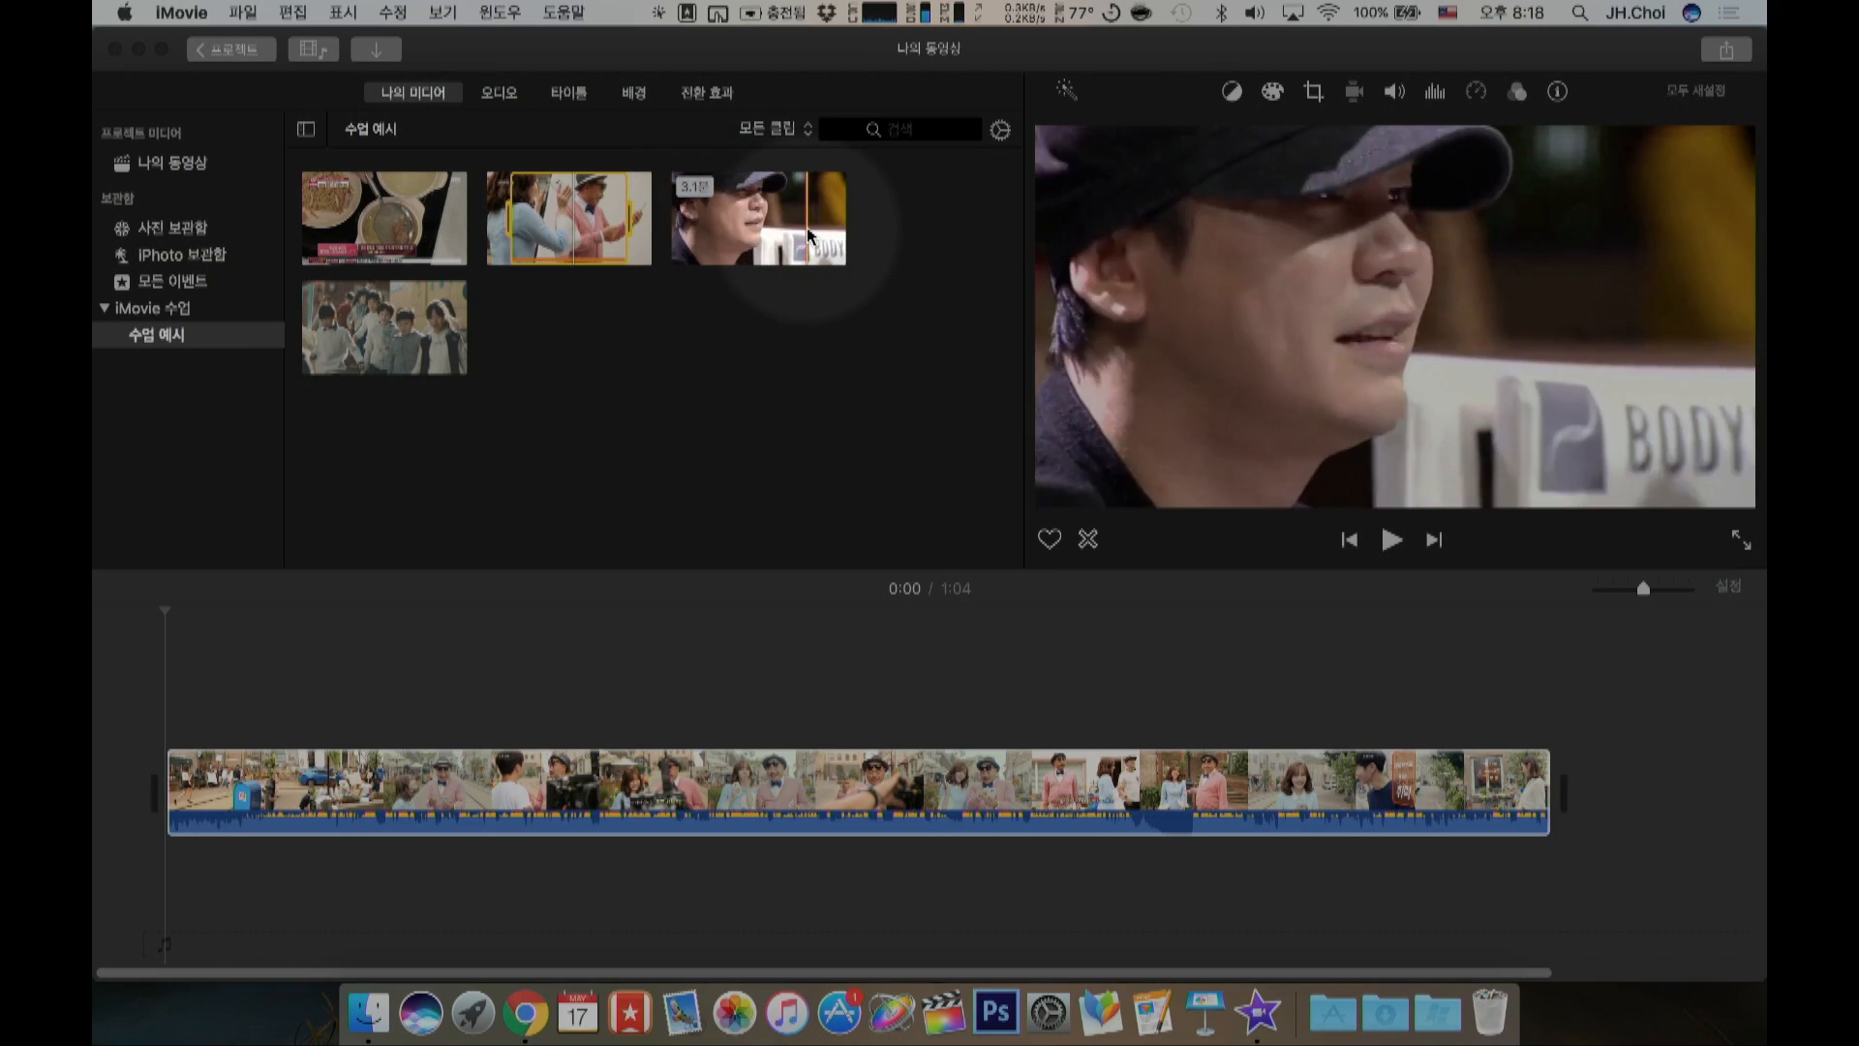
left_click(800, 236)
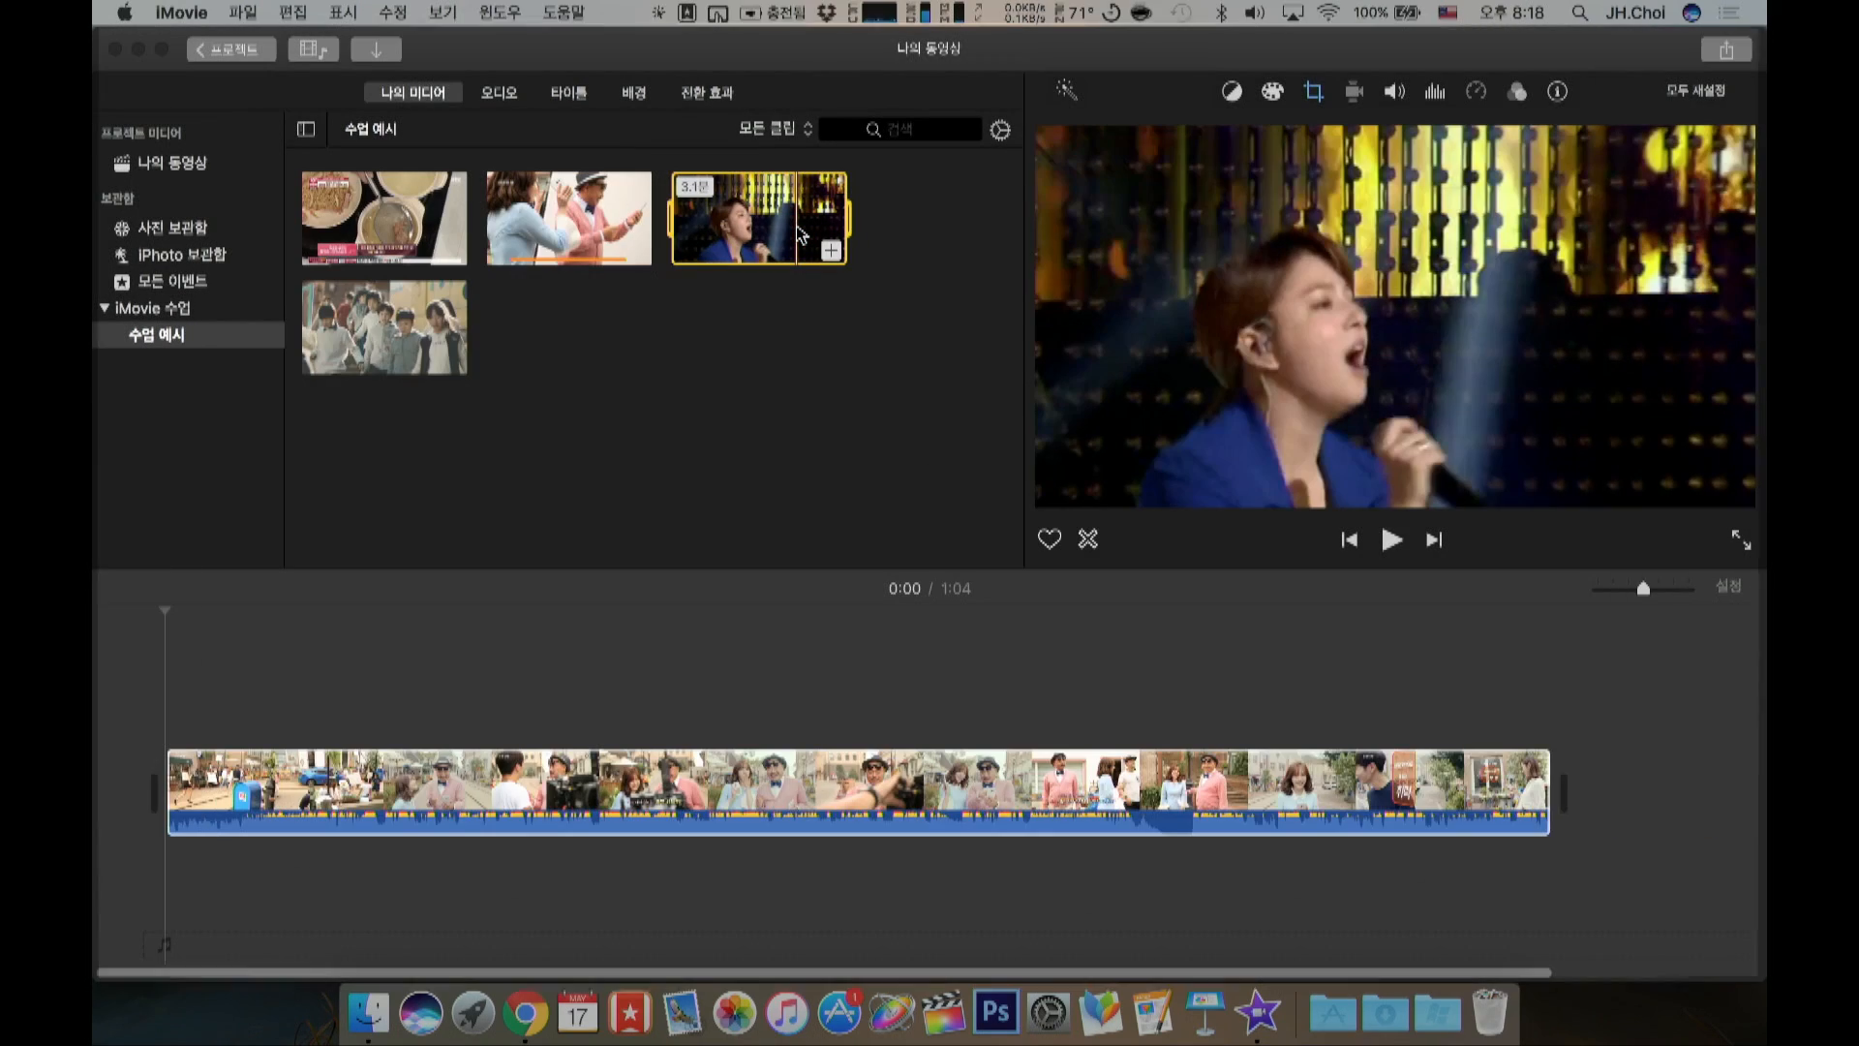
left_click(812, 233)
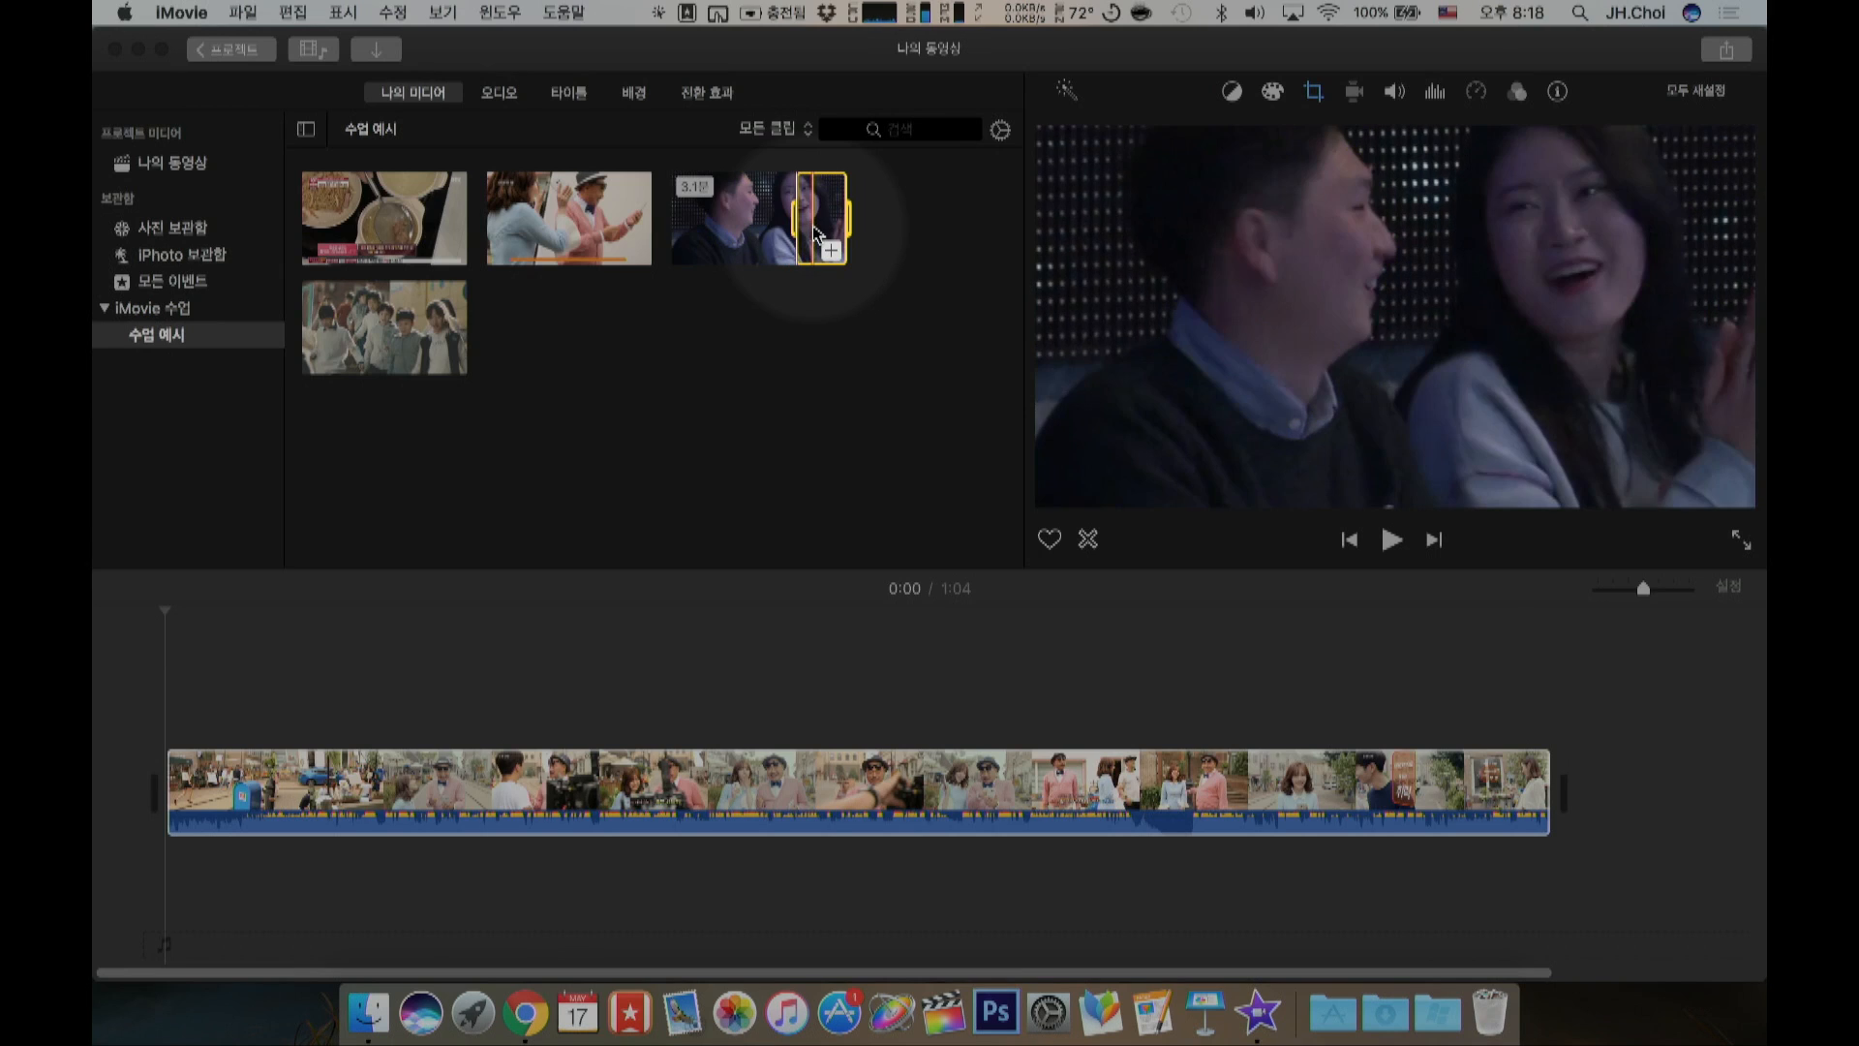
key("o")
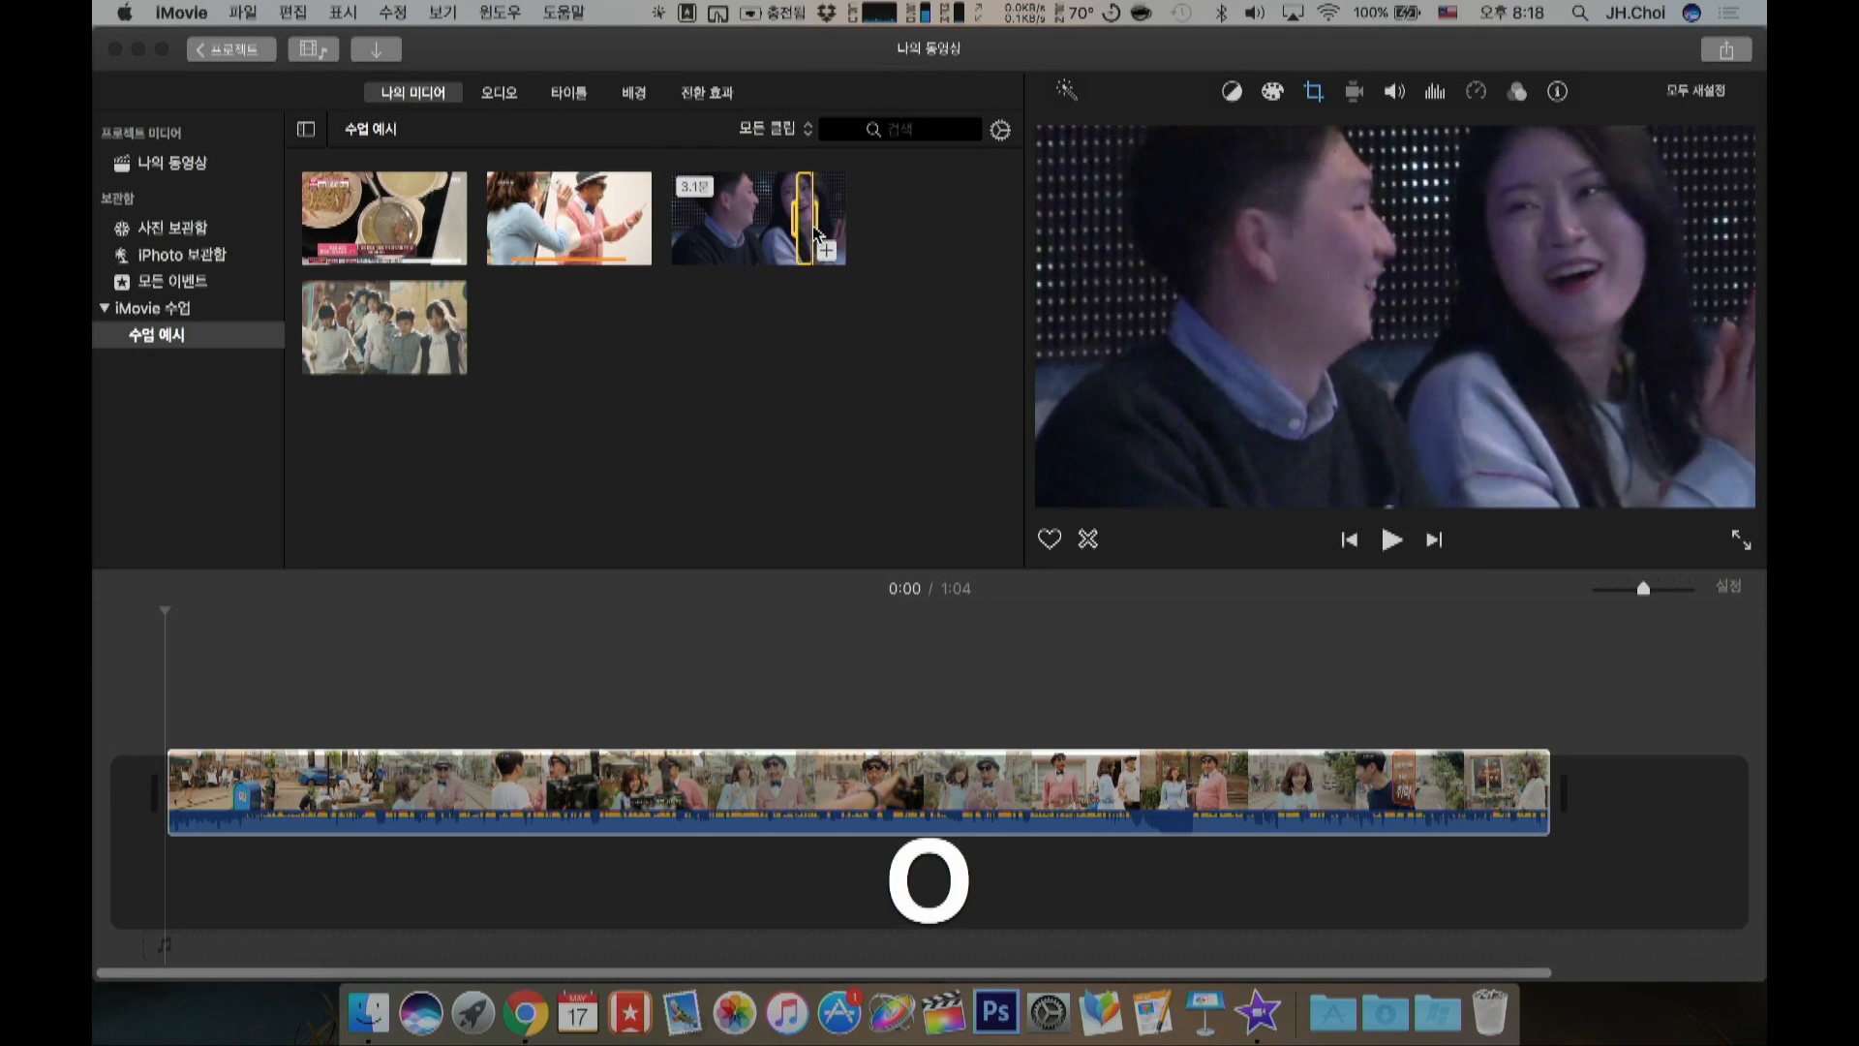
left_click_drag(806, 232, 813, 659)
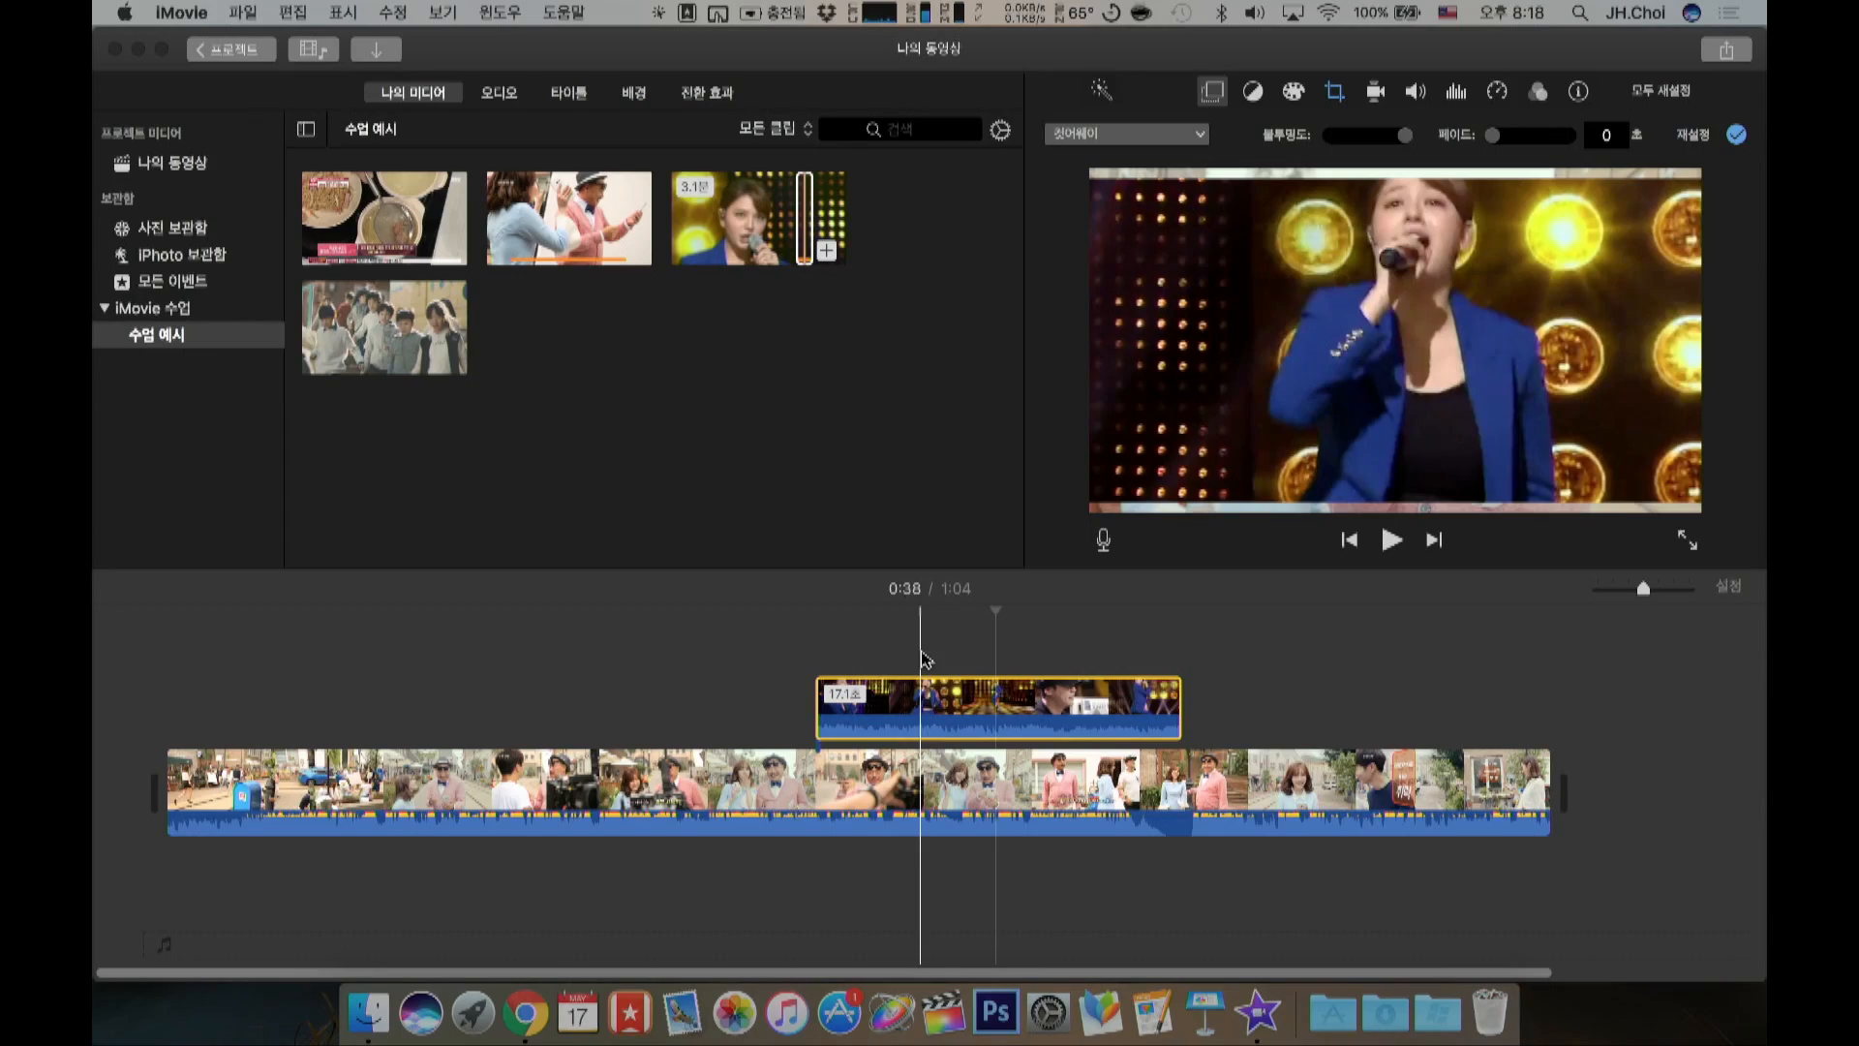
Step: Play part of the cutaway section, and undo both clip additions to empty the timeline
key("space")
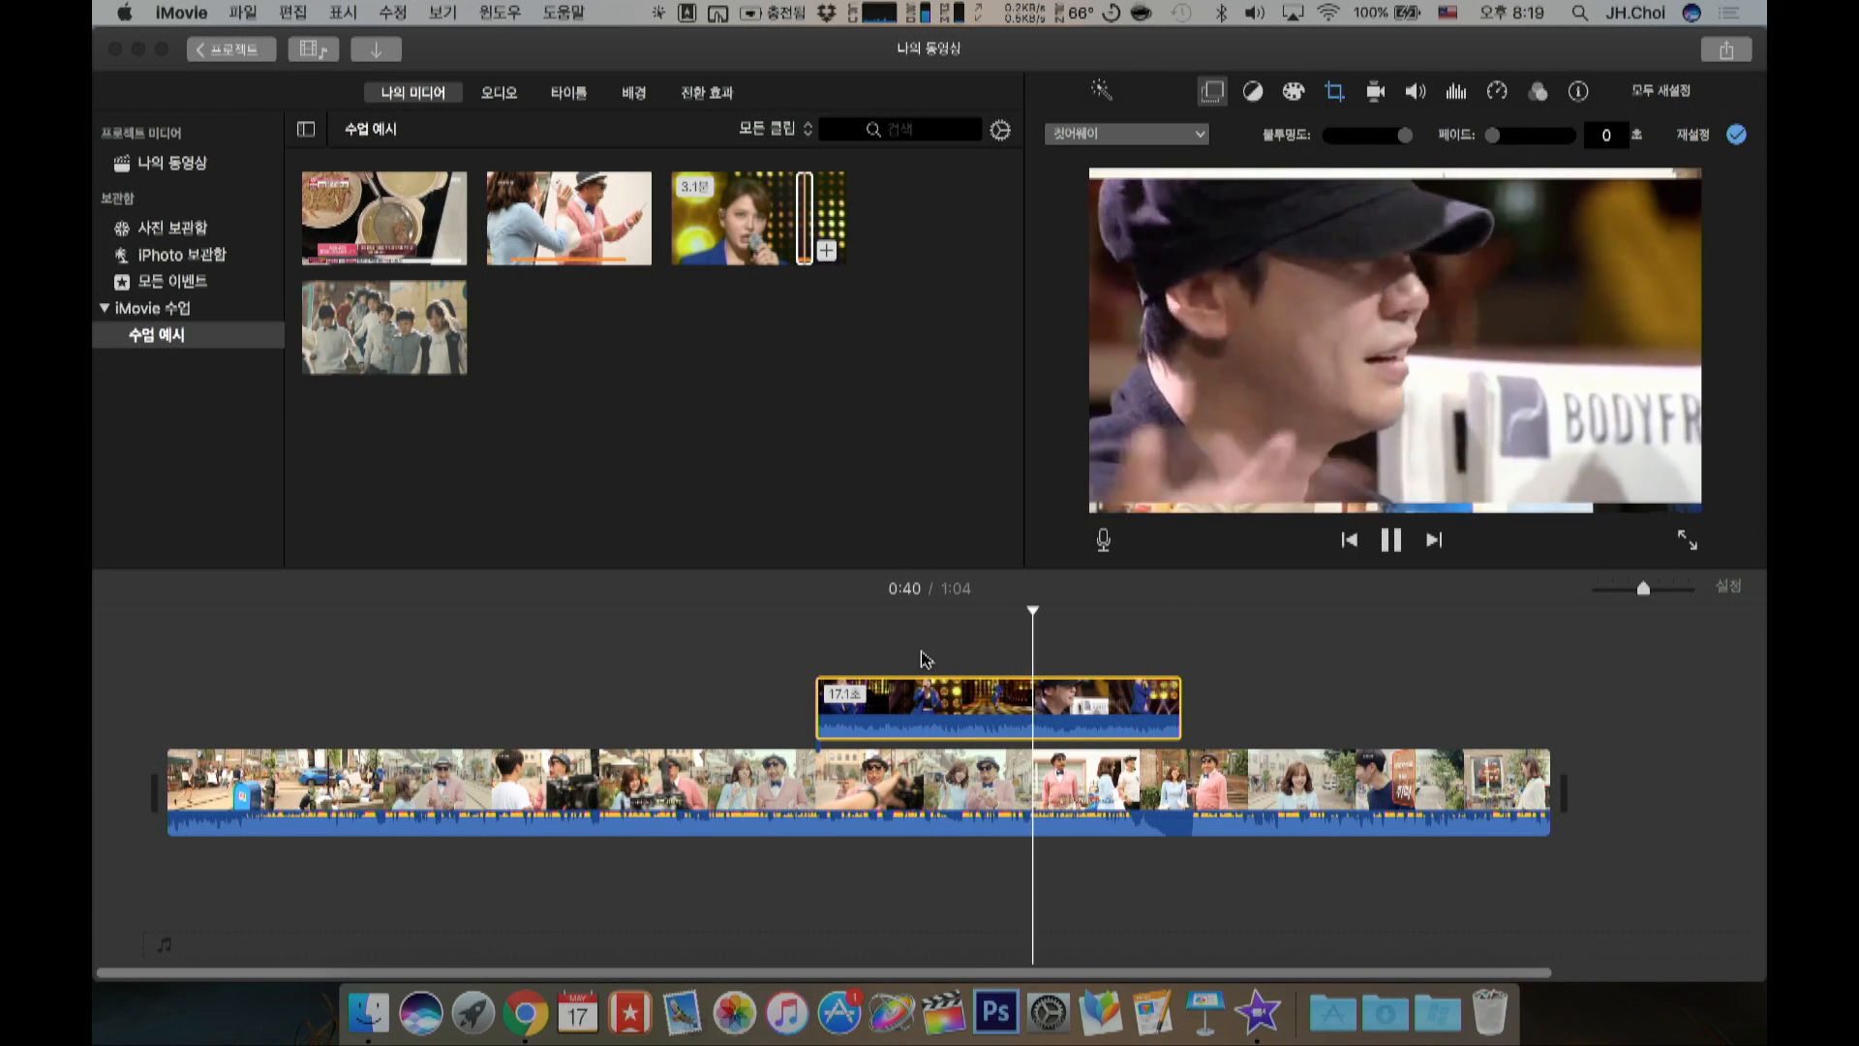
key("space")
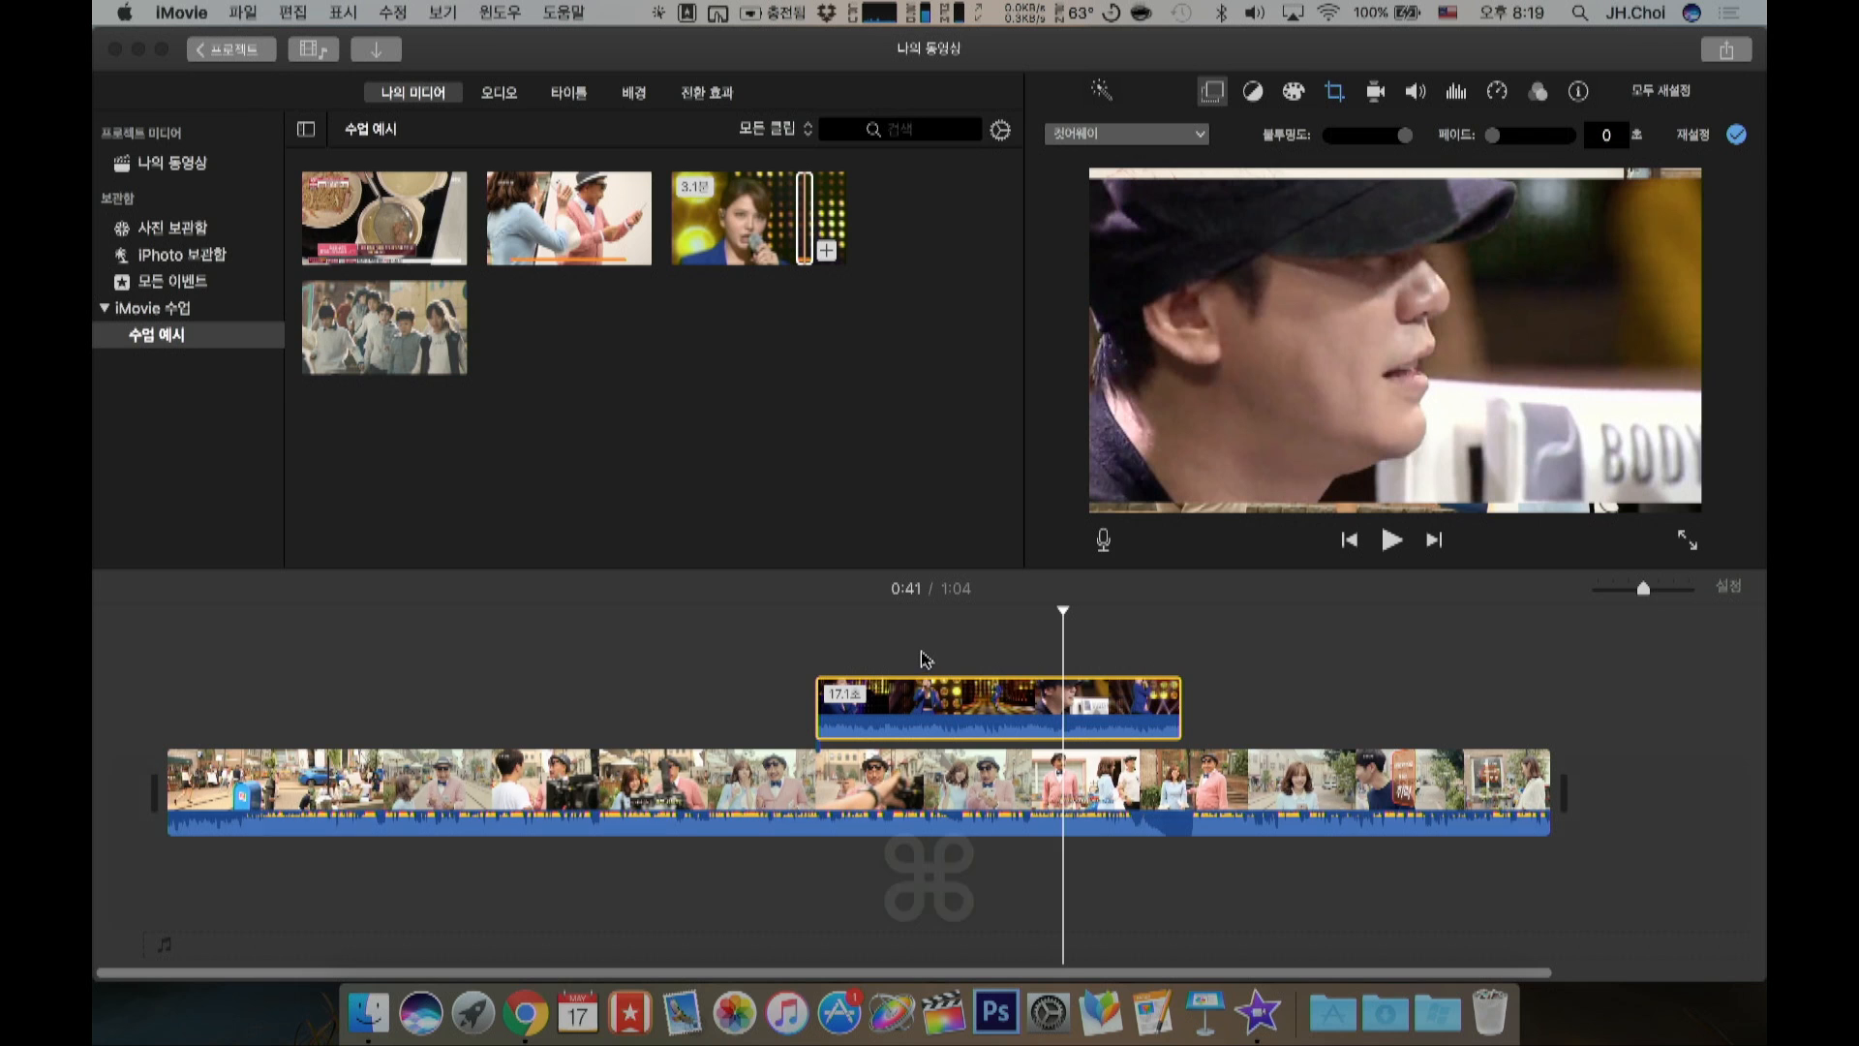
key("super+z")
key("super+z")
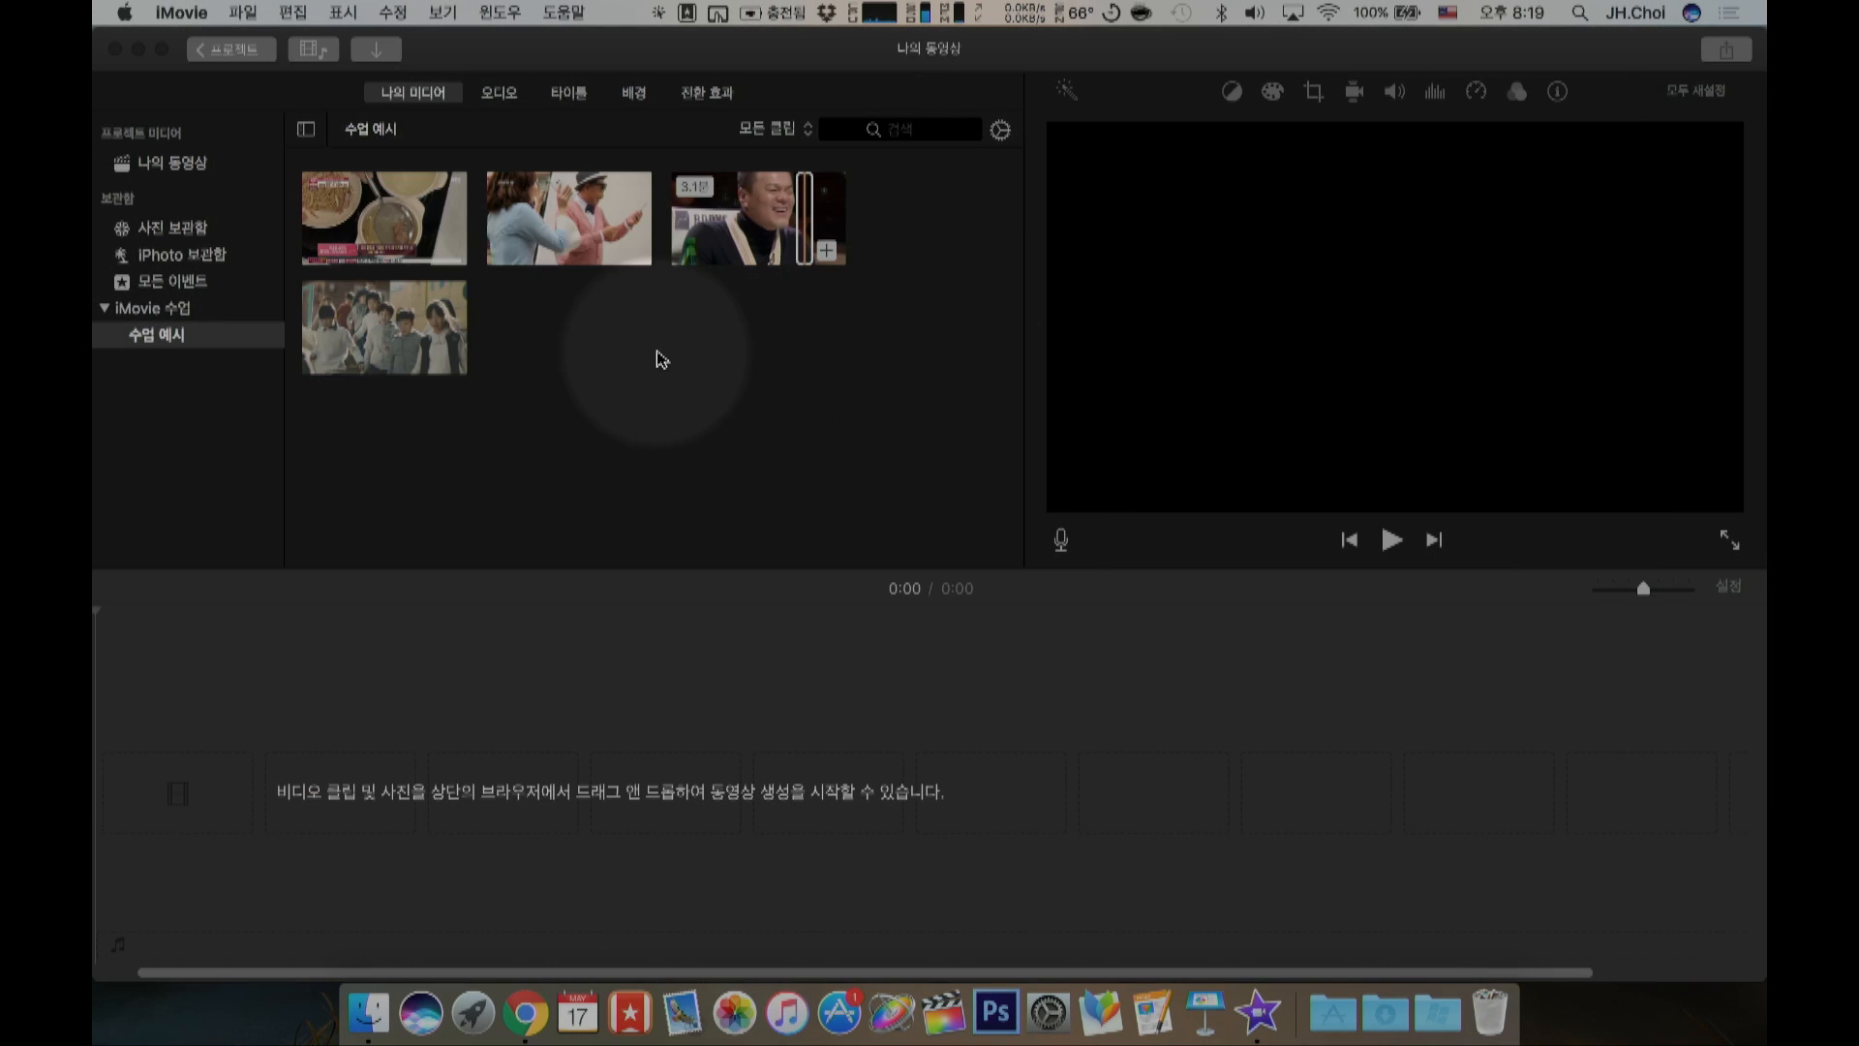
Step: Add the entire Sunny Bank clip to the timeline and locate the scene change at about 0:21
left_click_drag(567, 222, 552, 769)
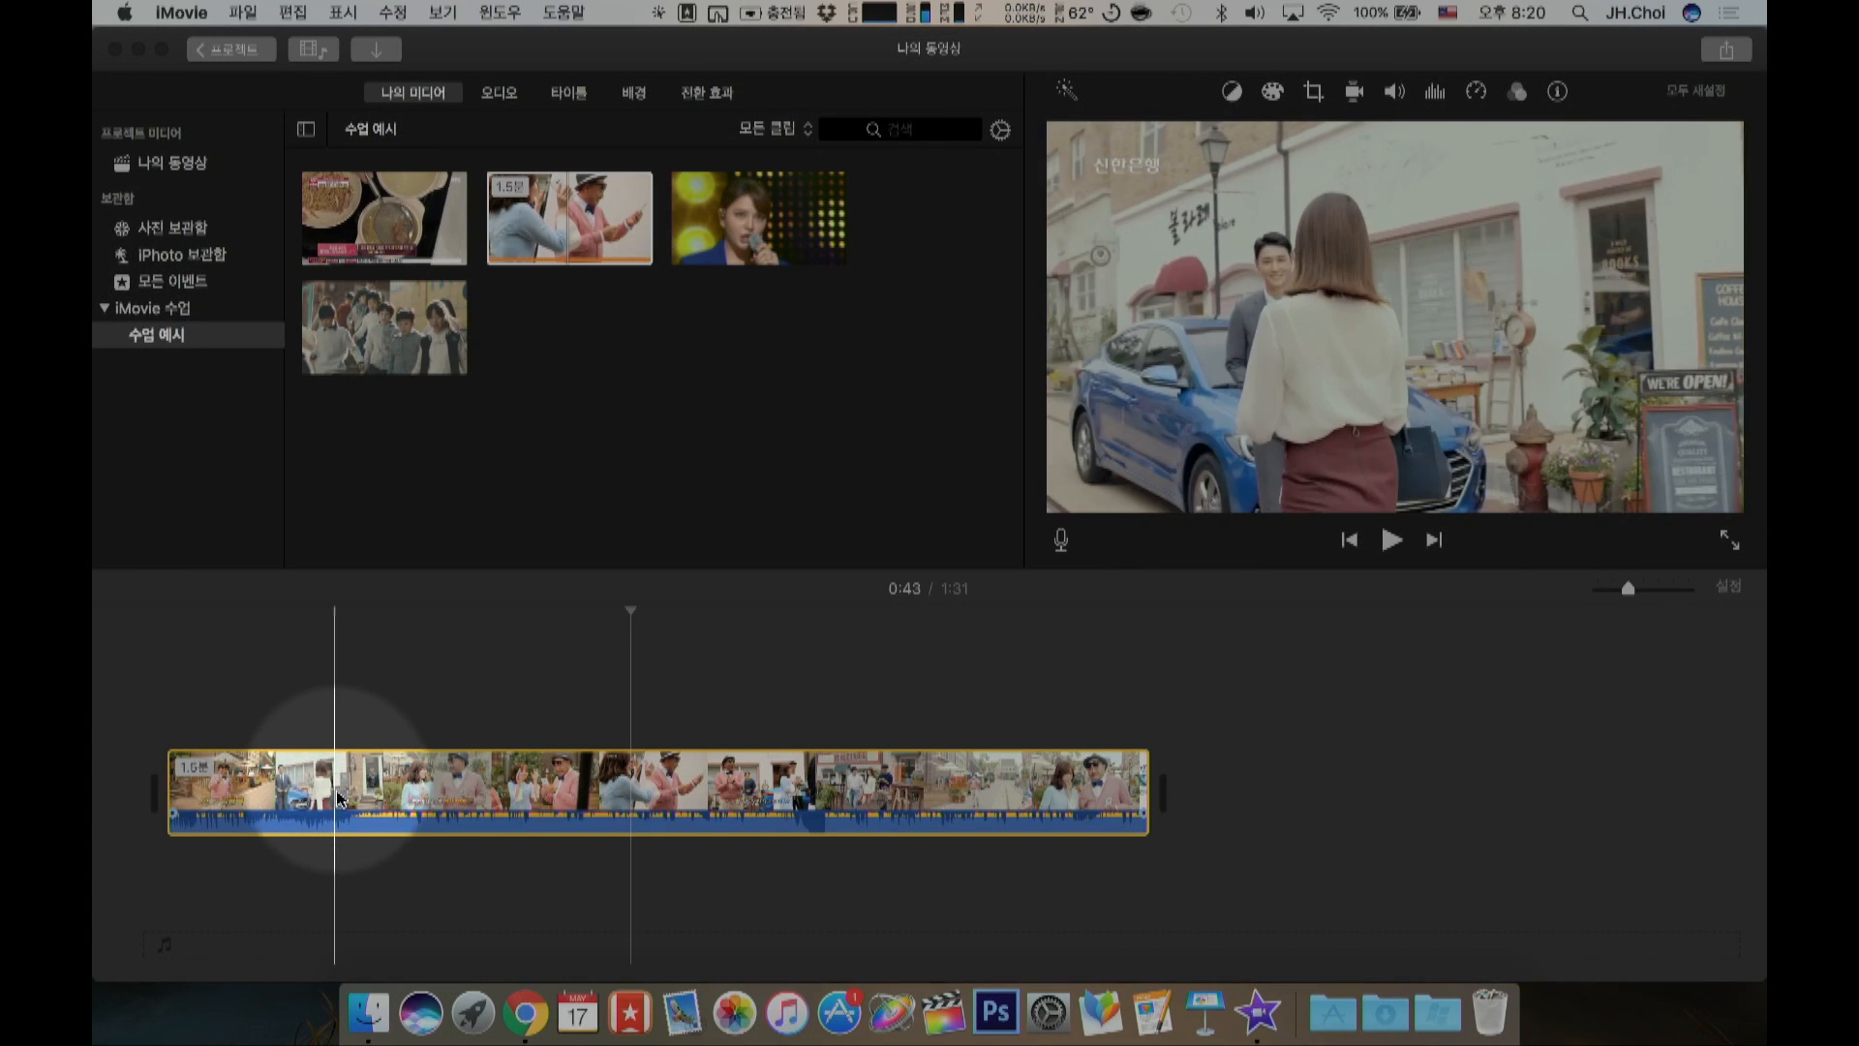
left_click(335, 797)
key("space")
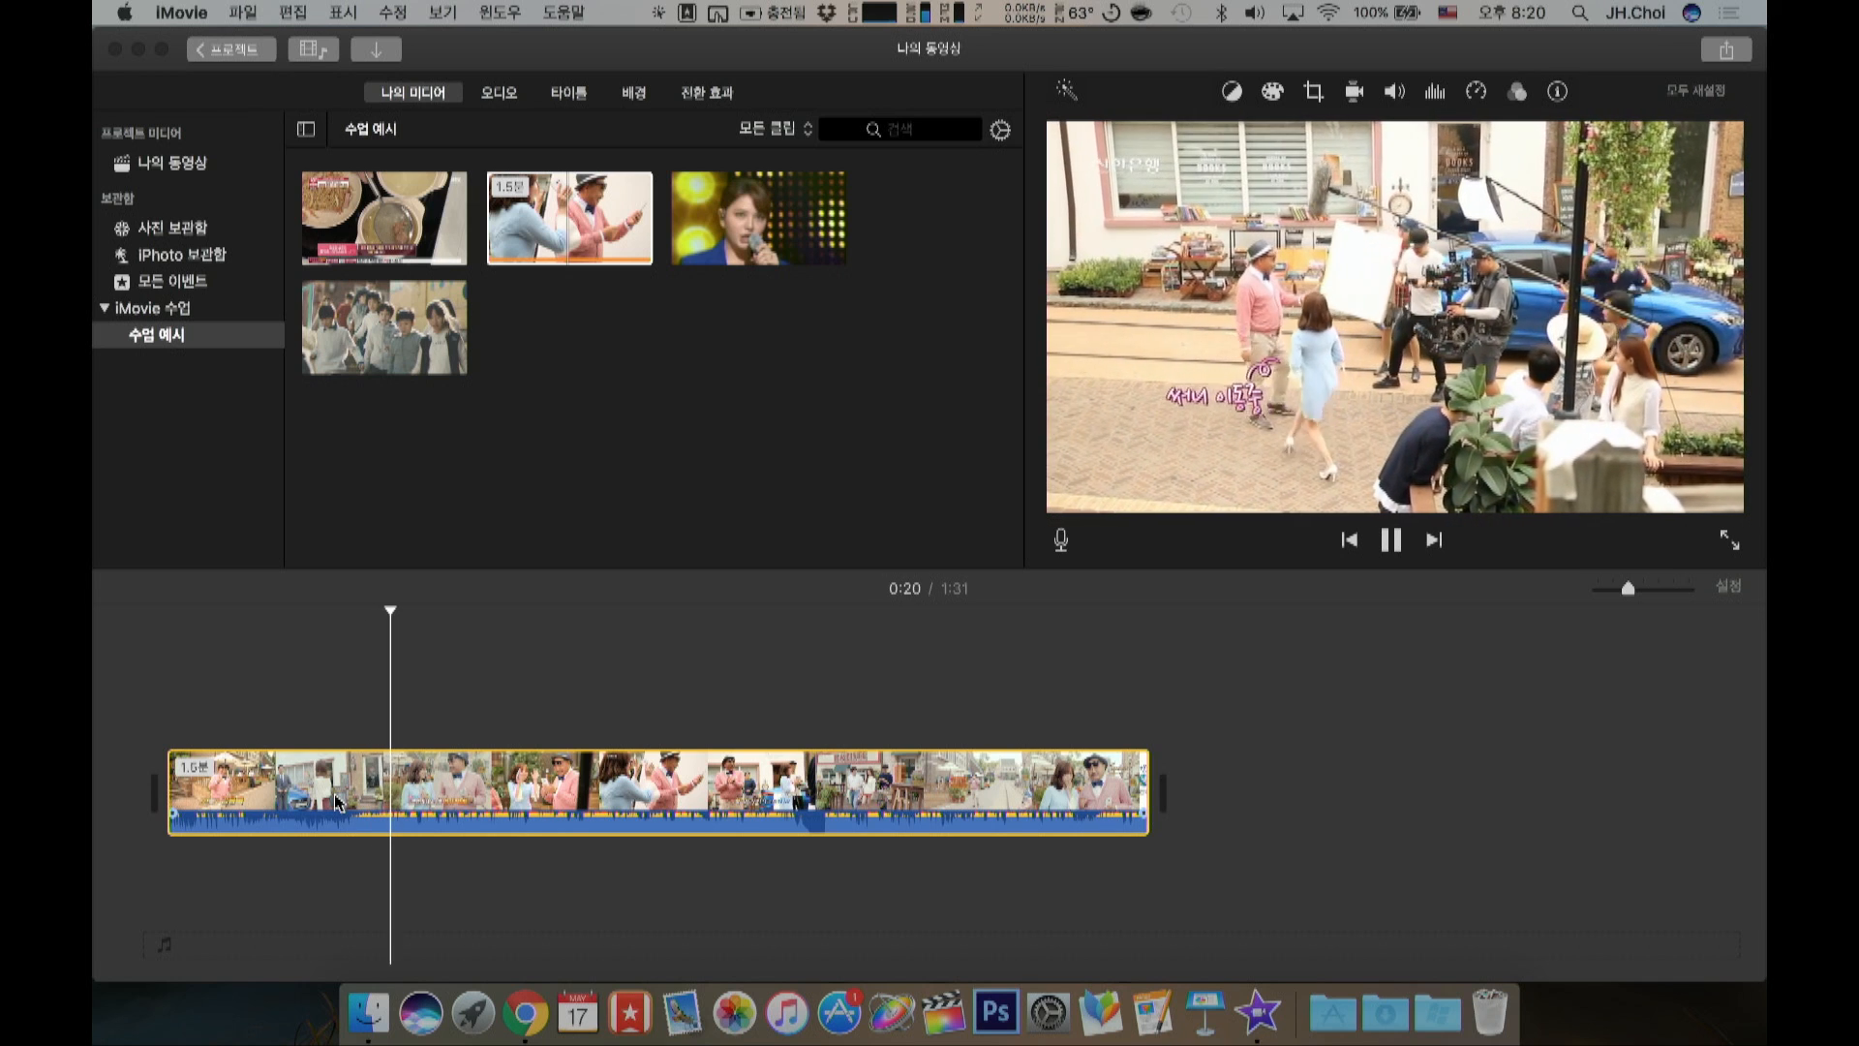
key("space")
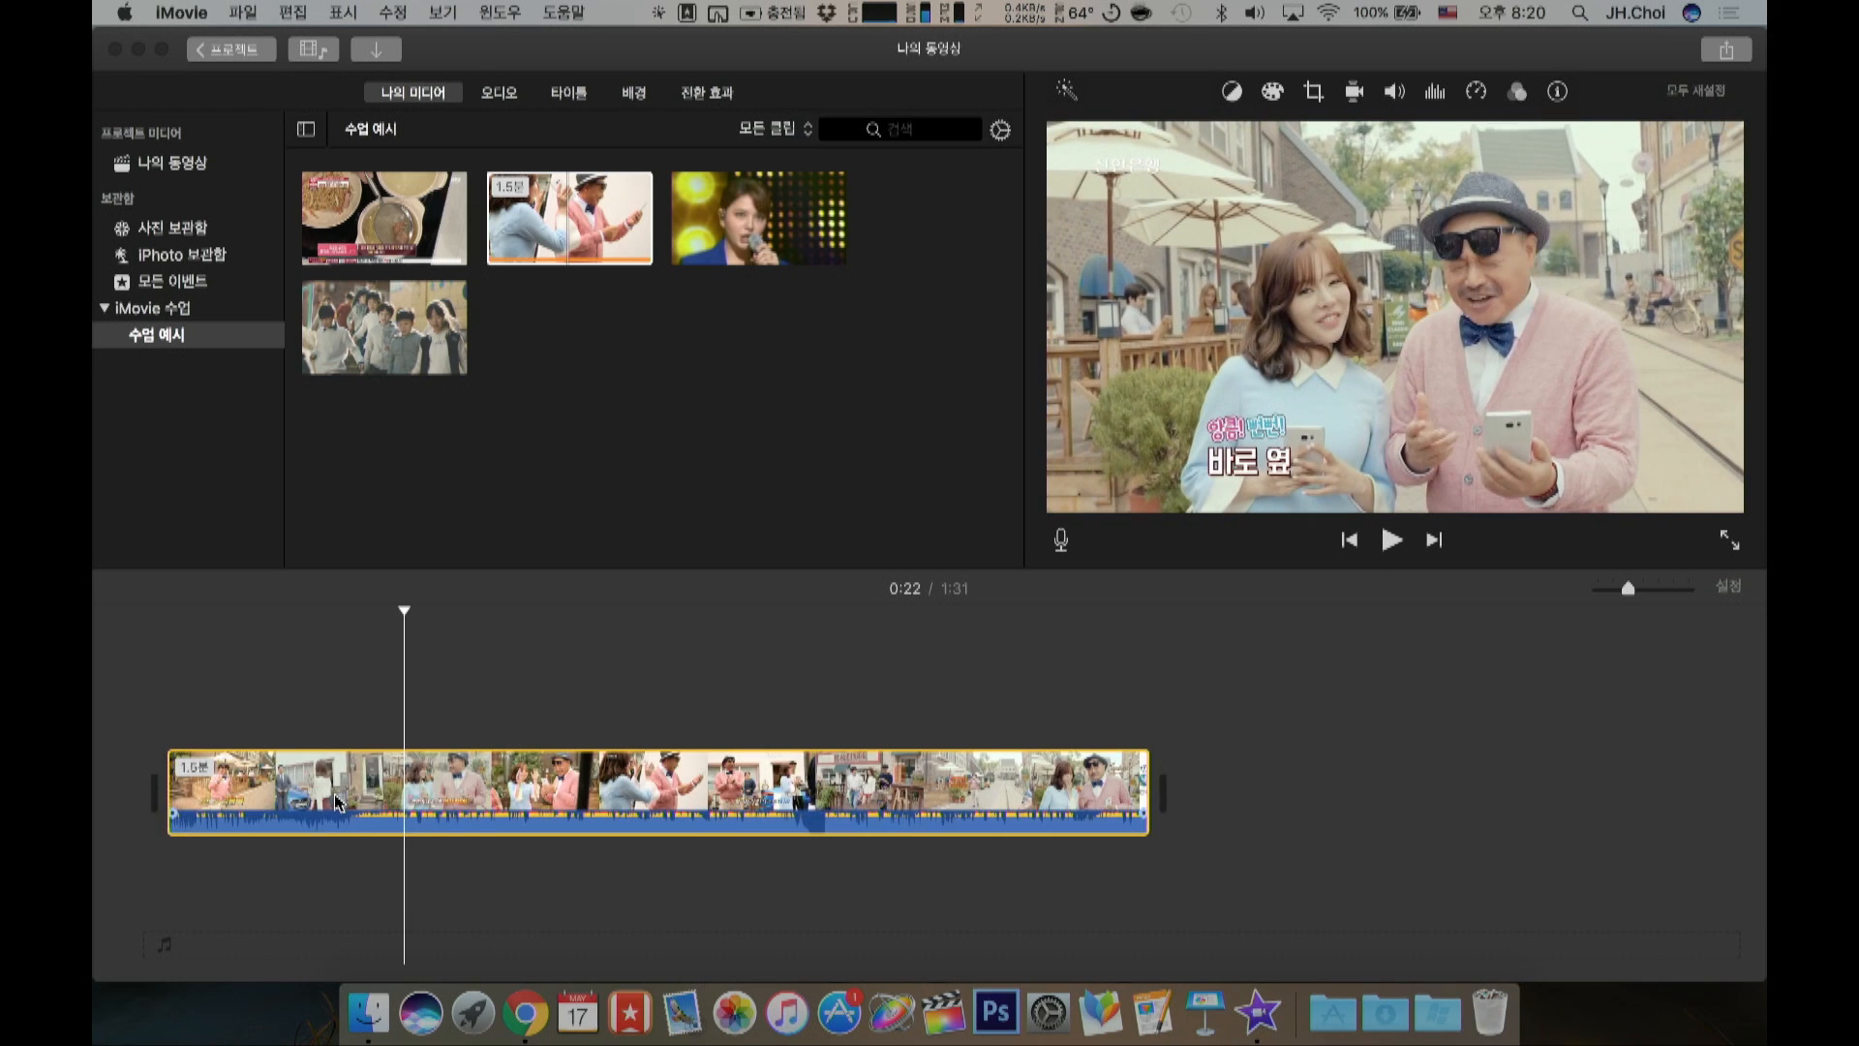
key("Left")
key("Left")
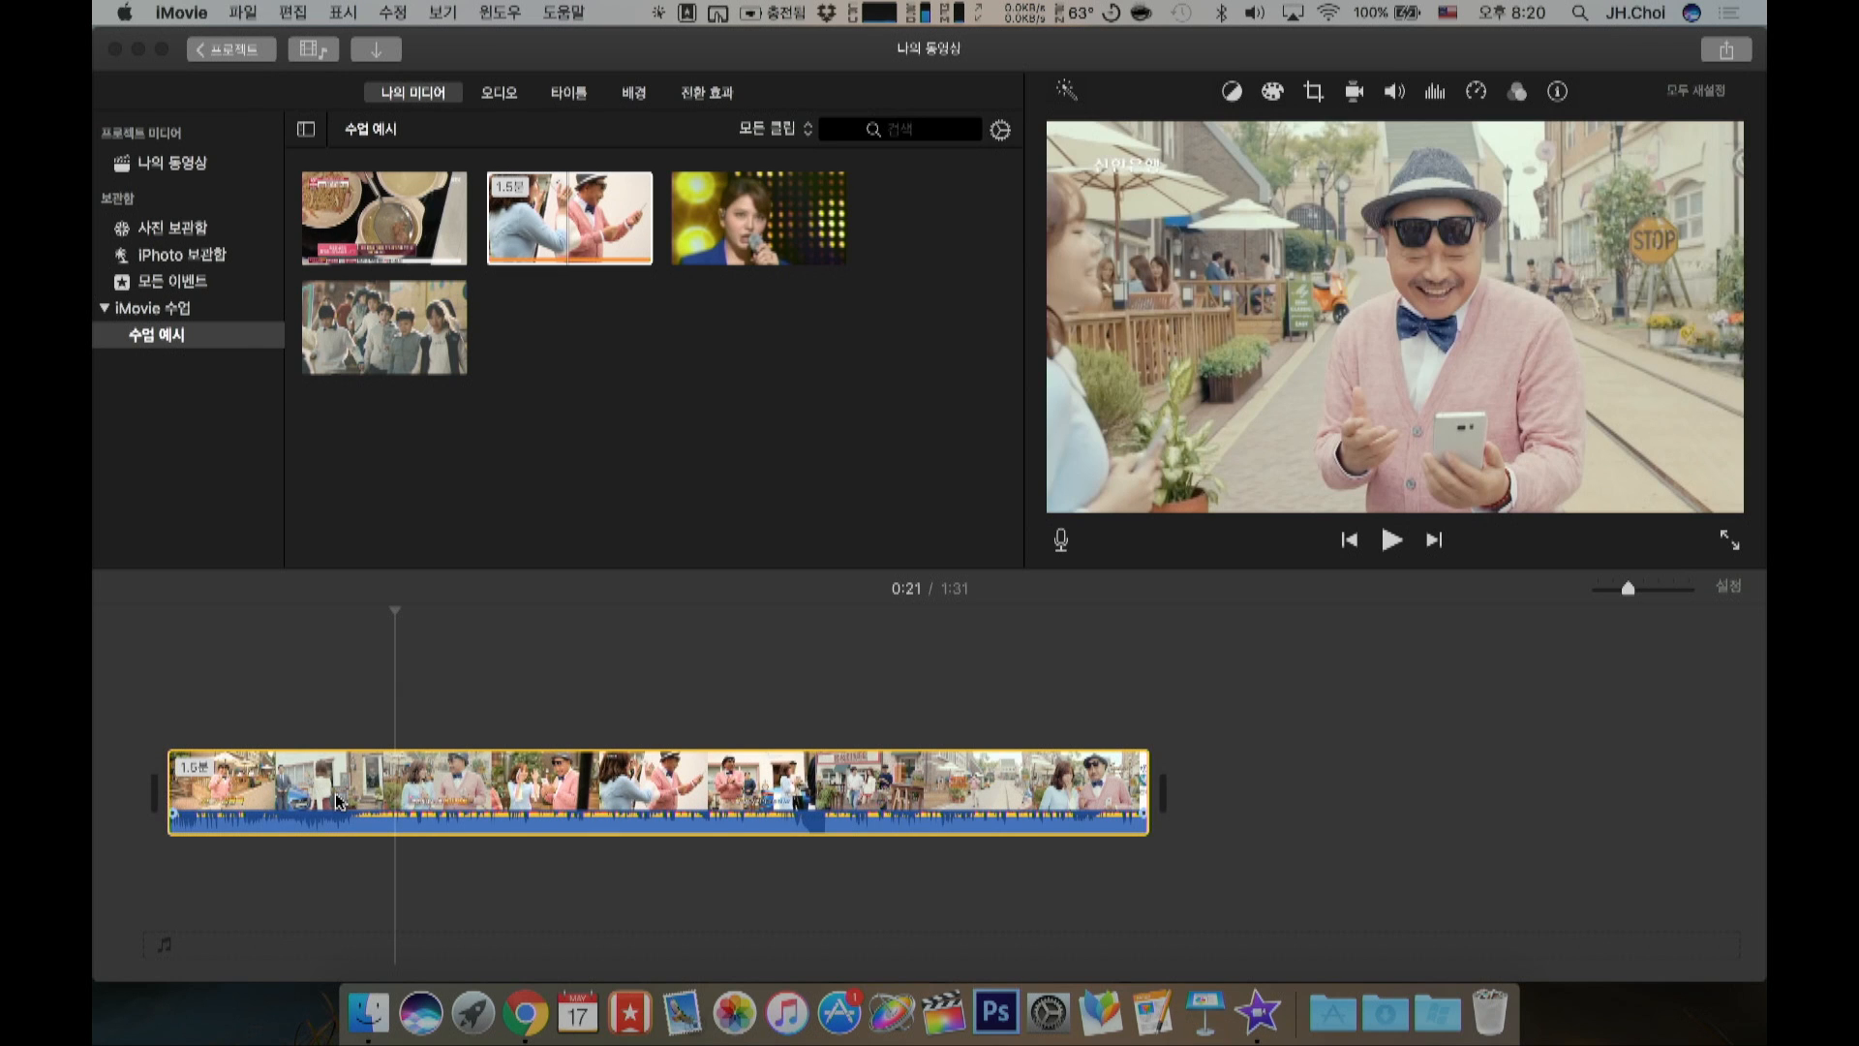
left_click(344, 775)
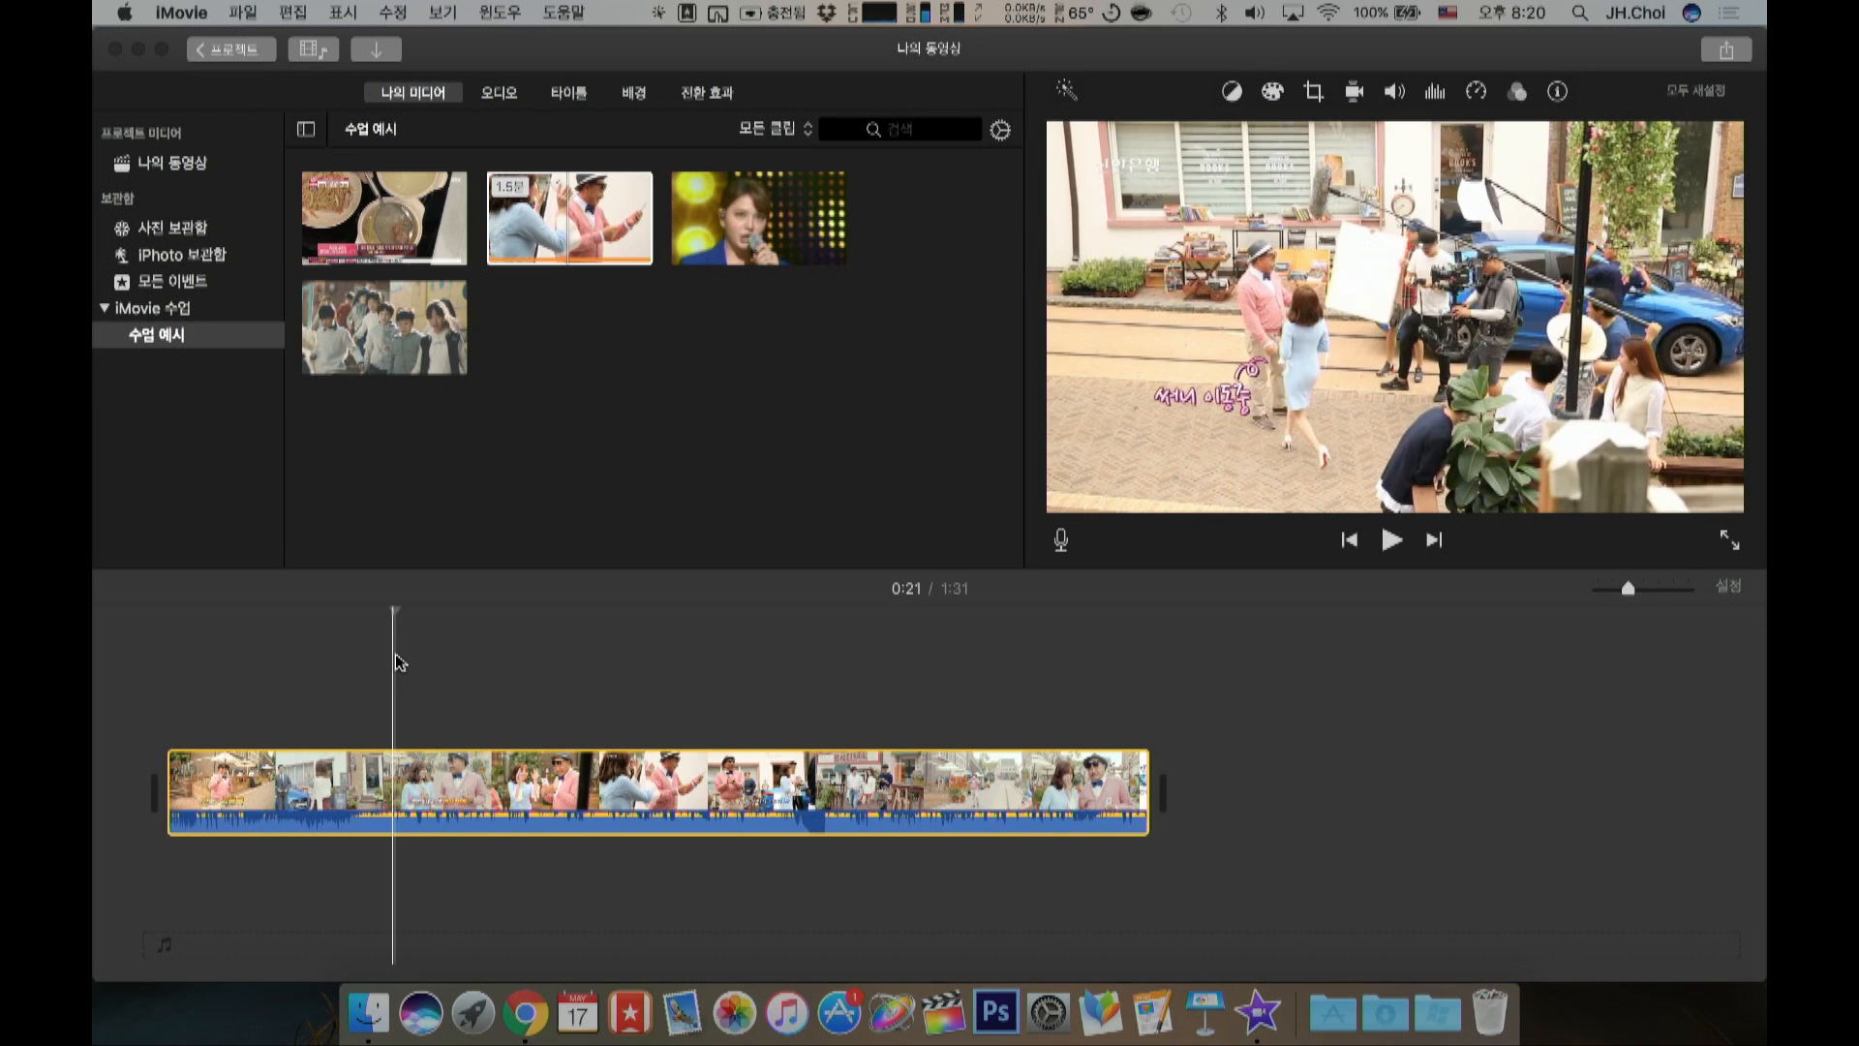
Step: Try splitting the Sunny Bank clip at the 0:21 scene change, and undo the split
key("super+b")
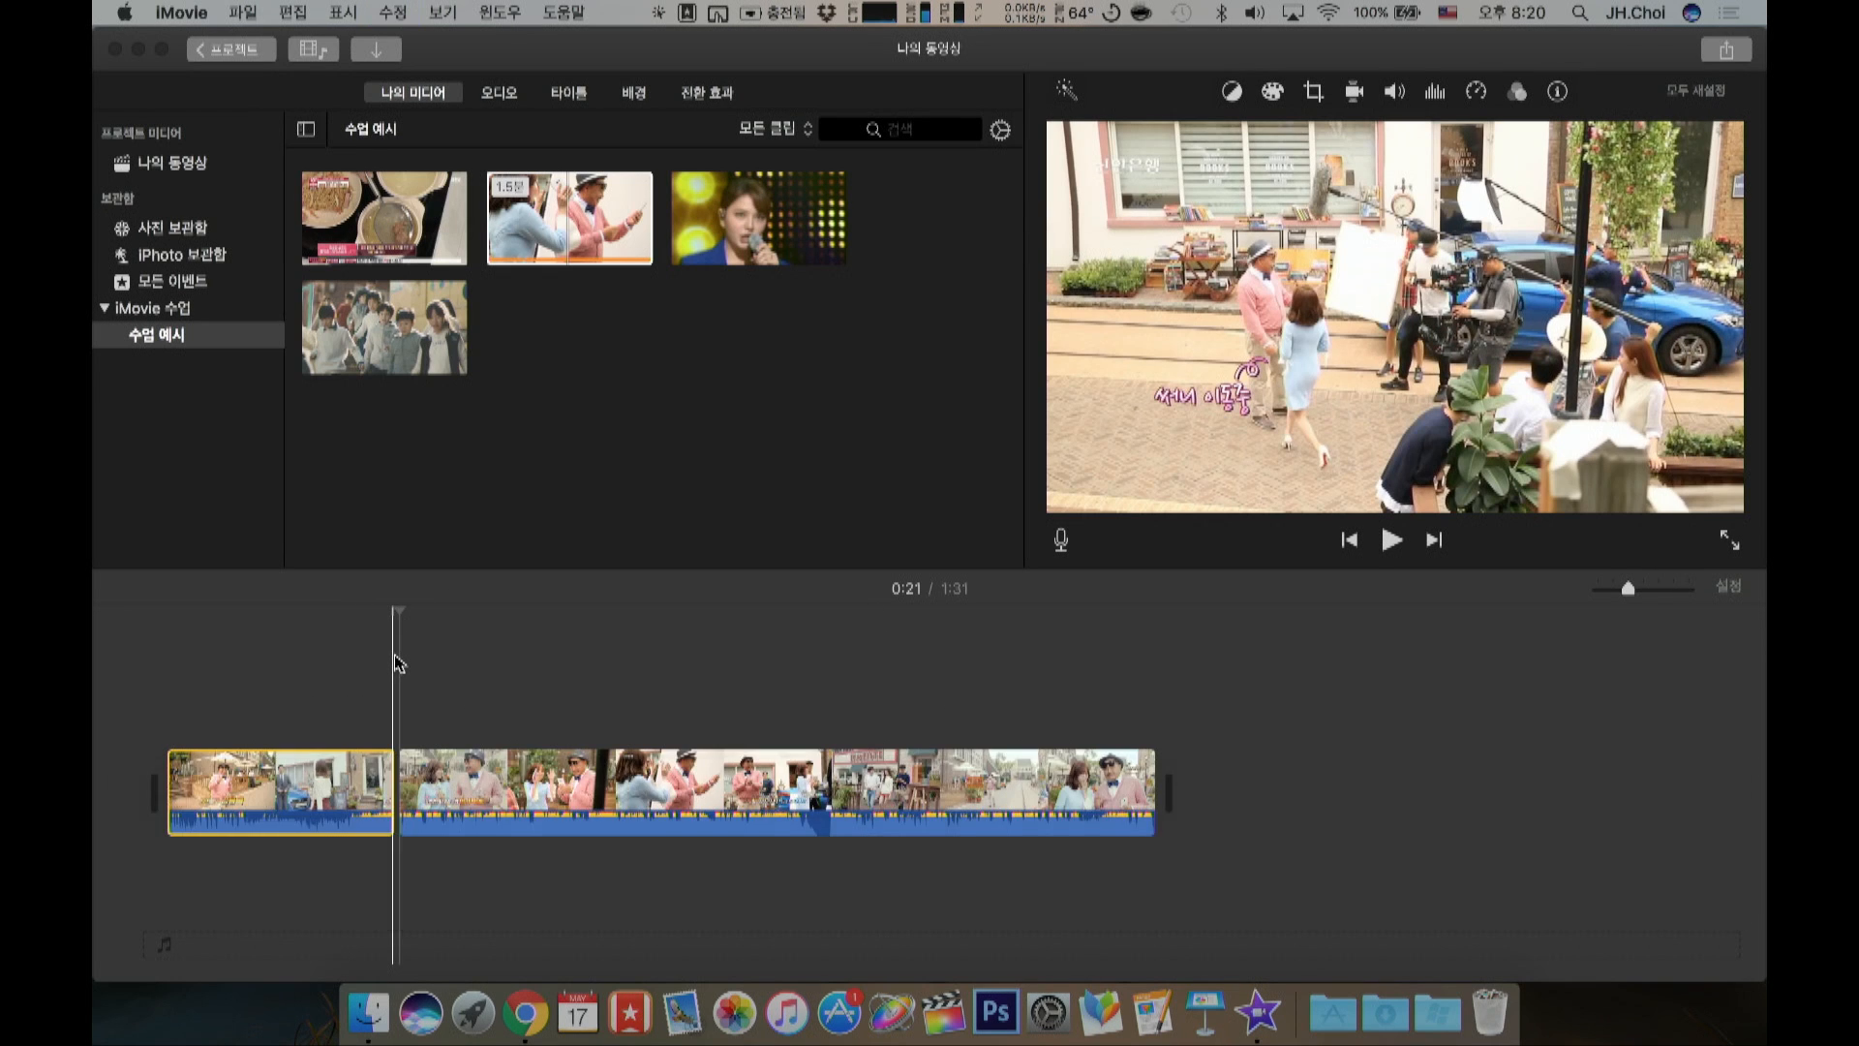
left_click(393, 779)
key("super+z")
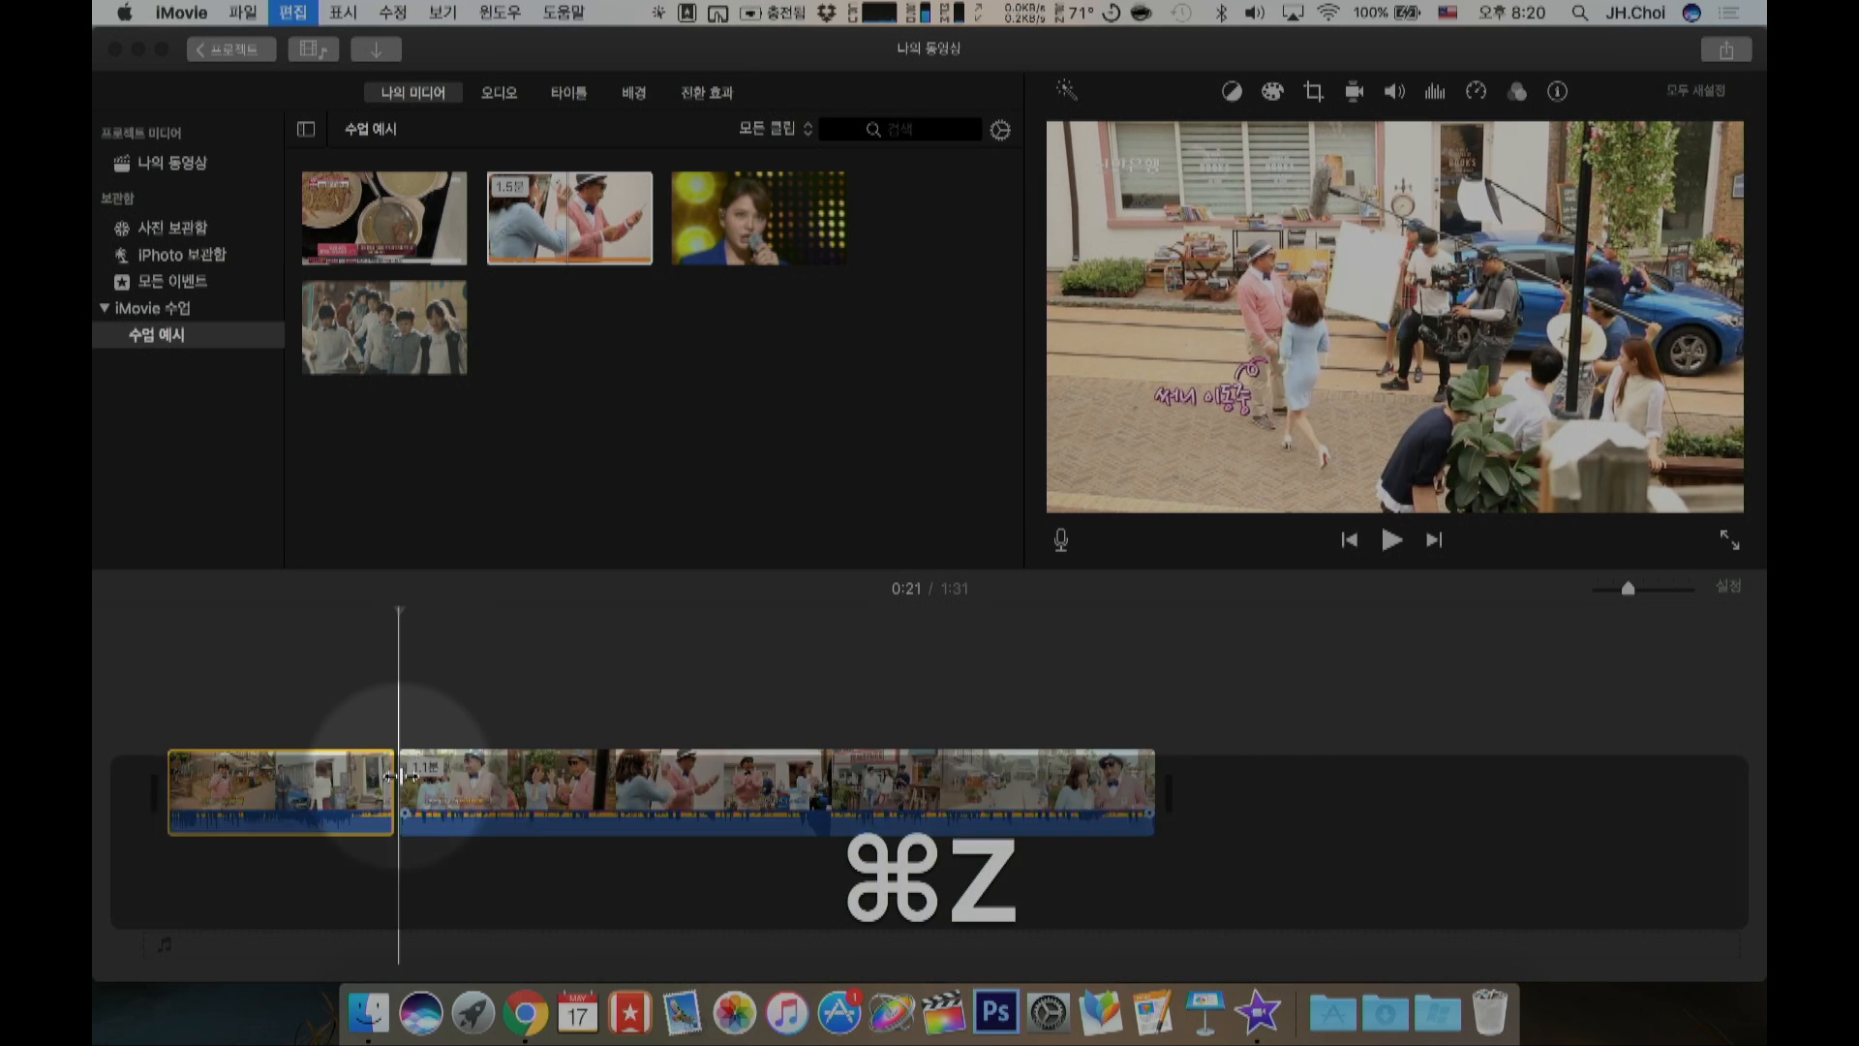
Step: Split the Sunny Bank timeline clip in two at 0:21
right_click(402, 779)
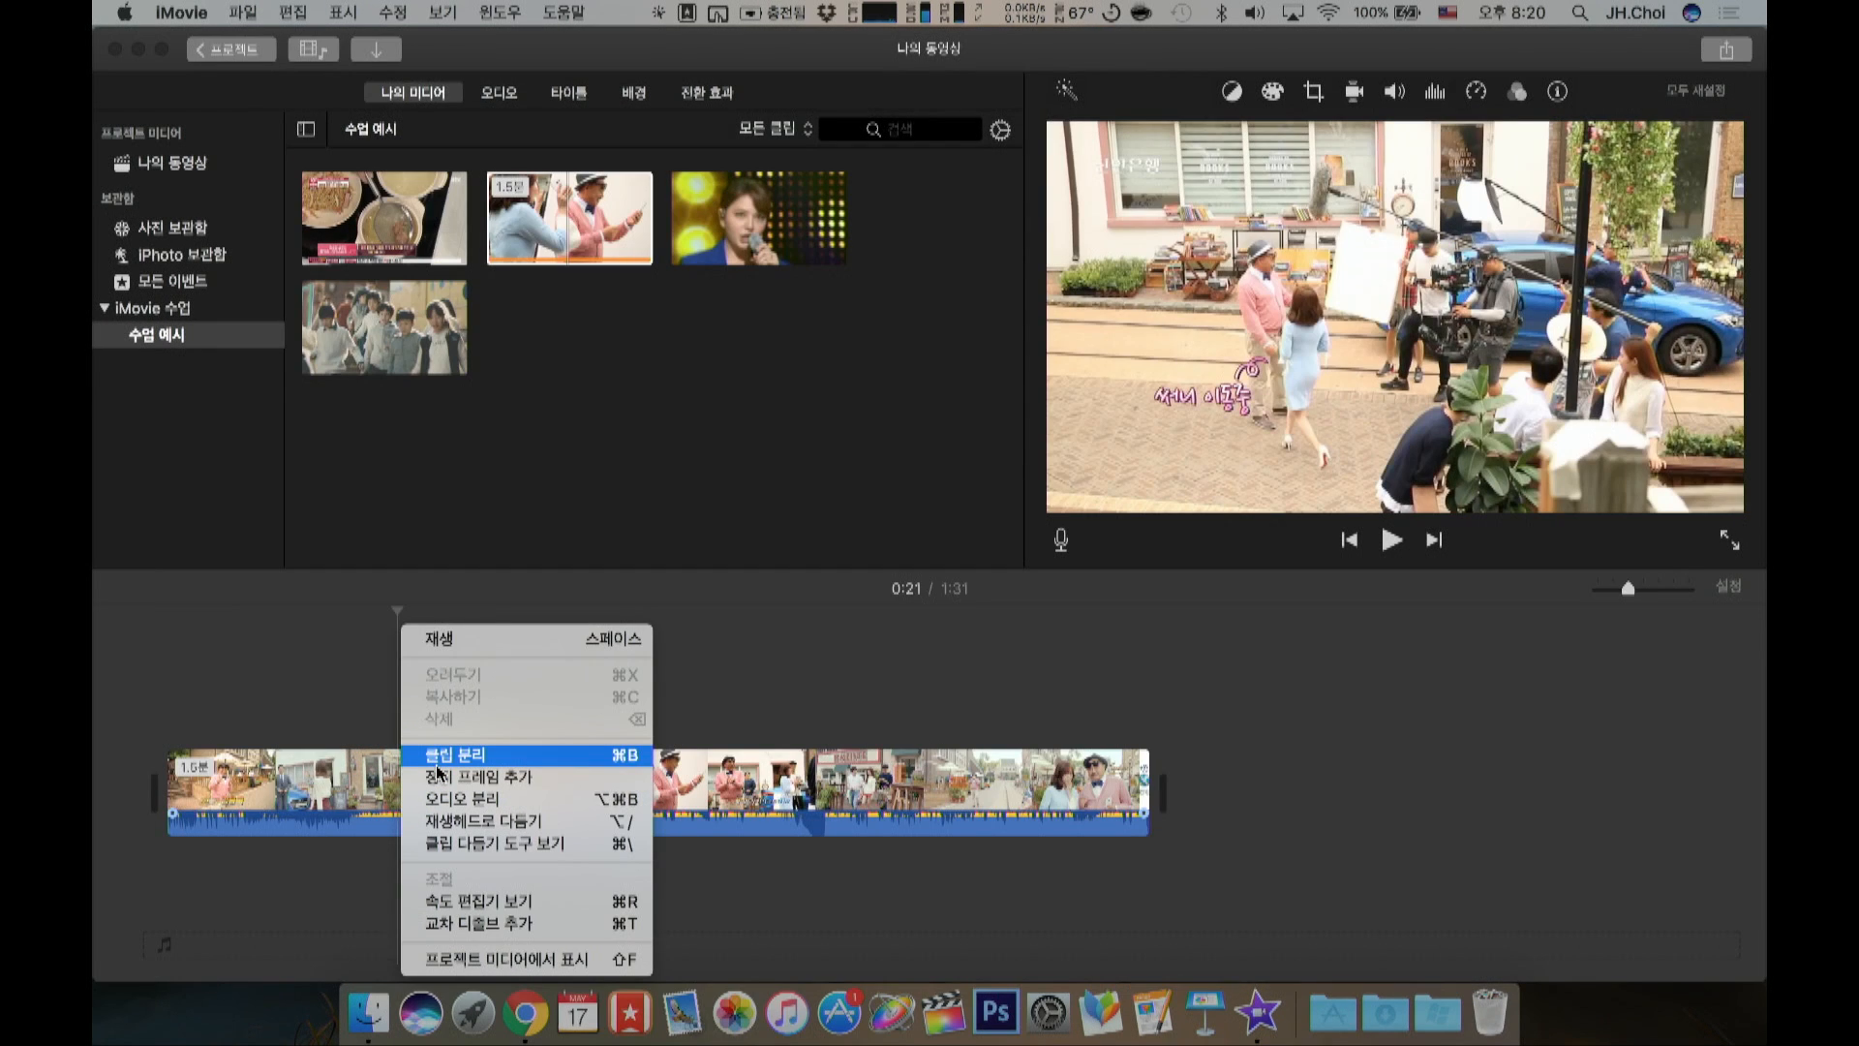
left_click(437, 760)
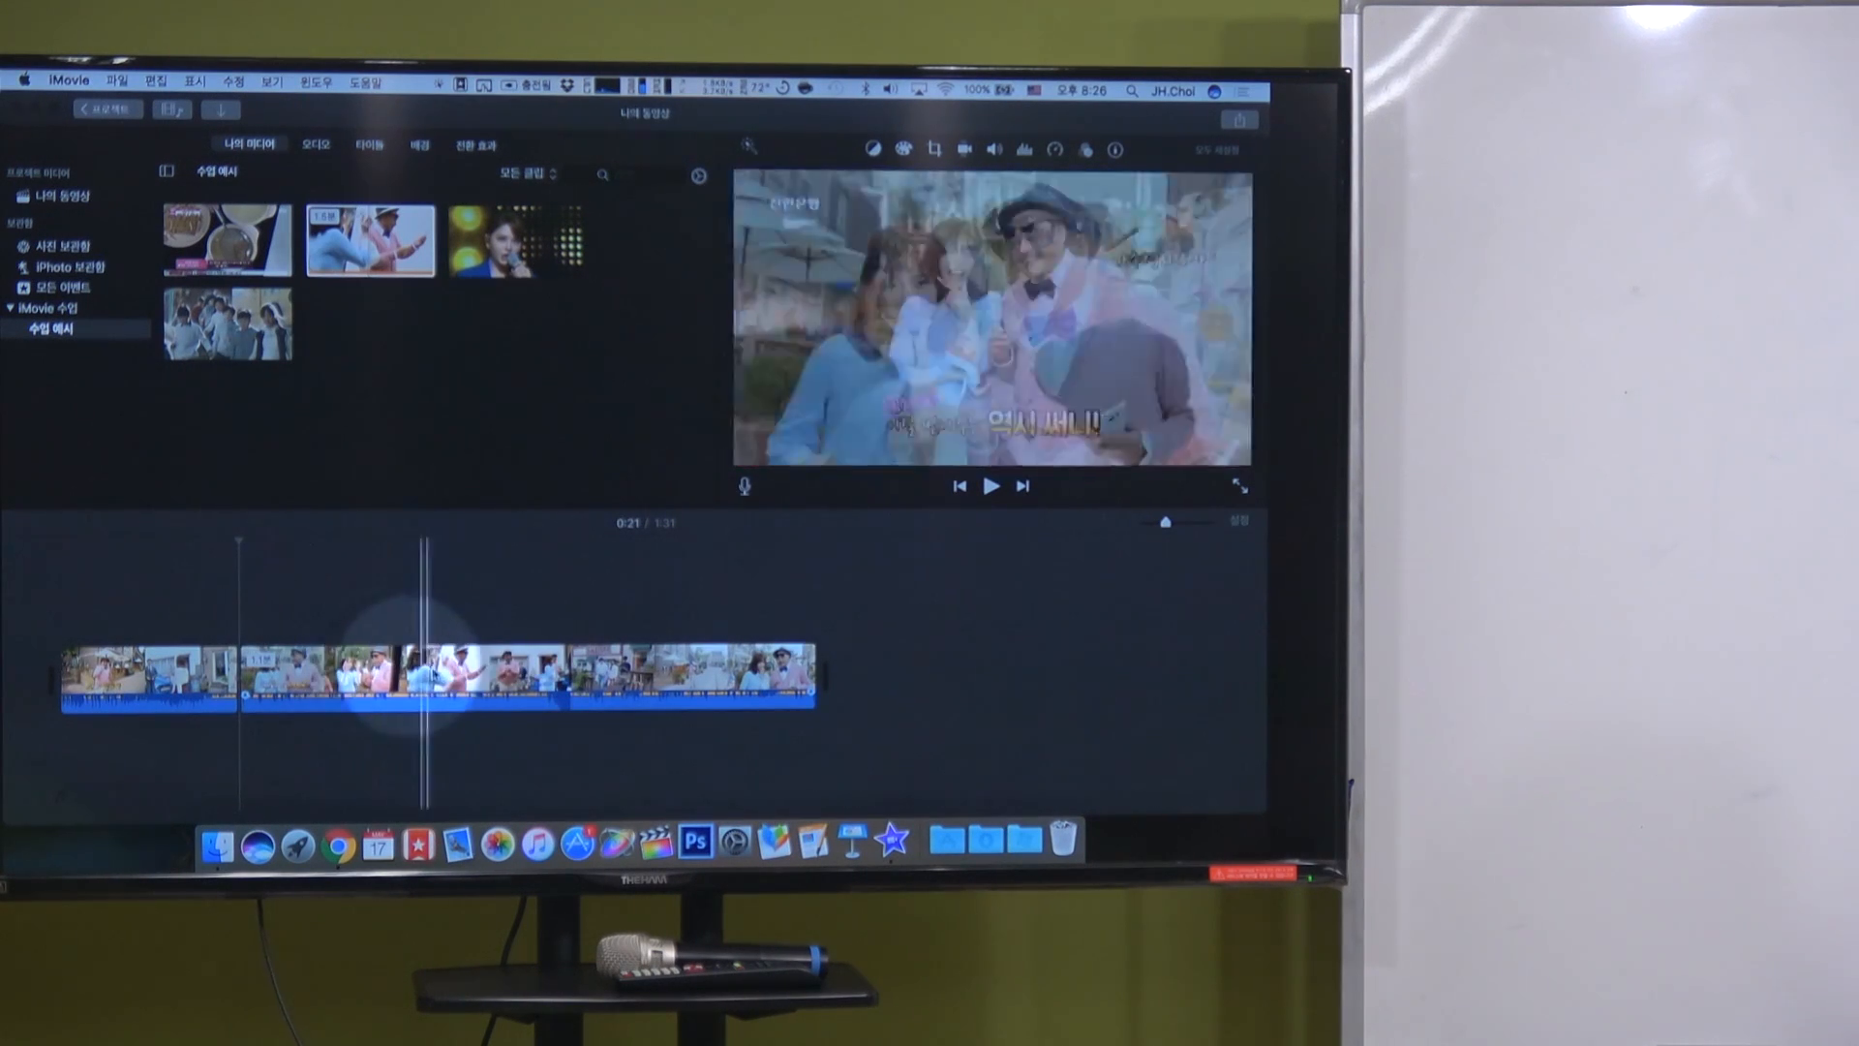
Step: Try a further split of the timeline clip at about 0:41, and undo it
key("super+b")
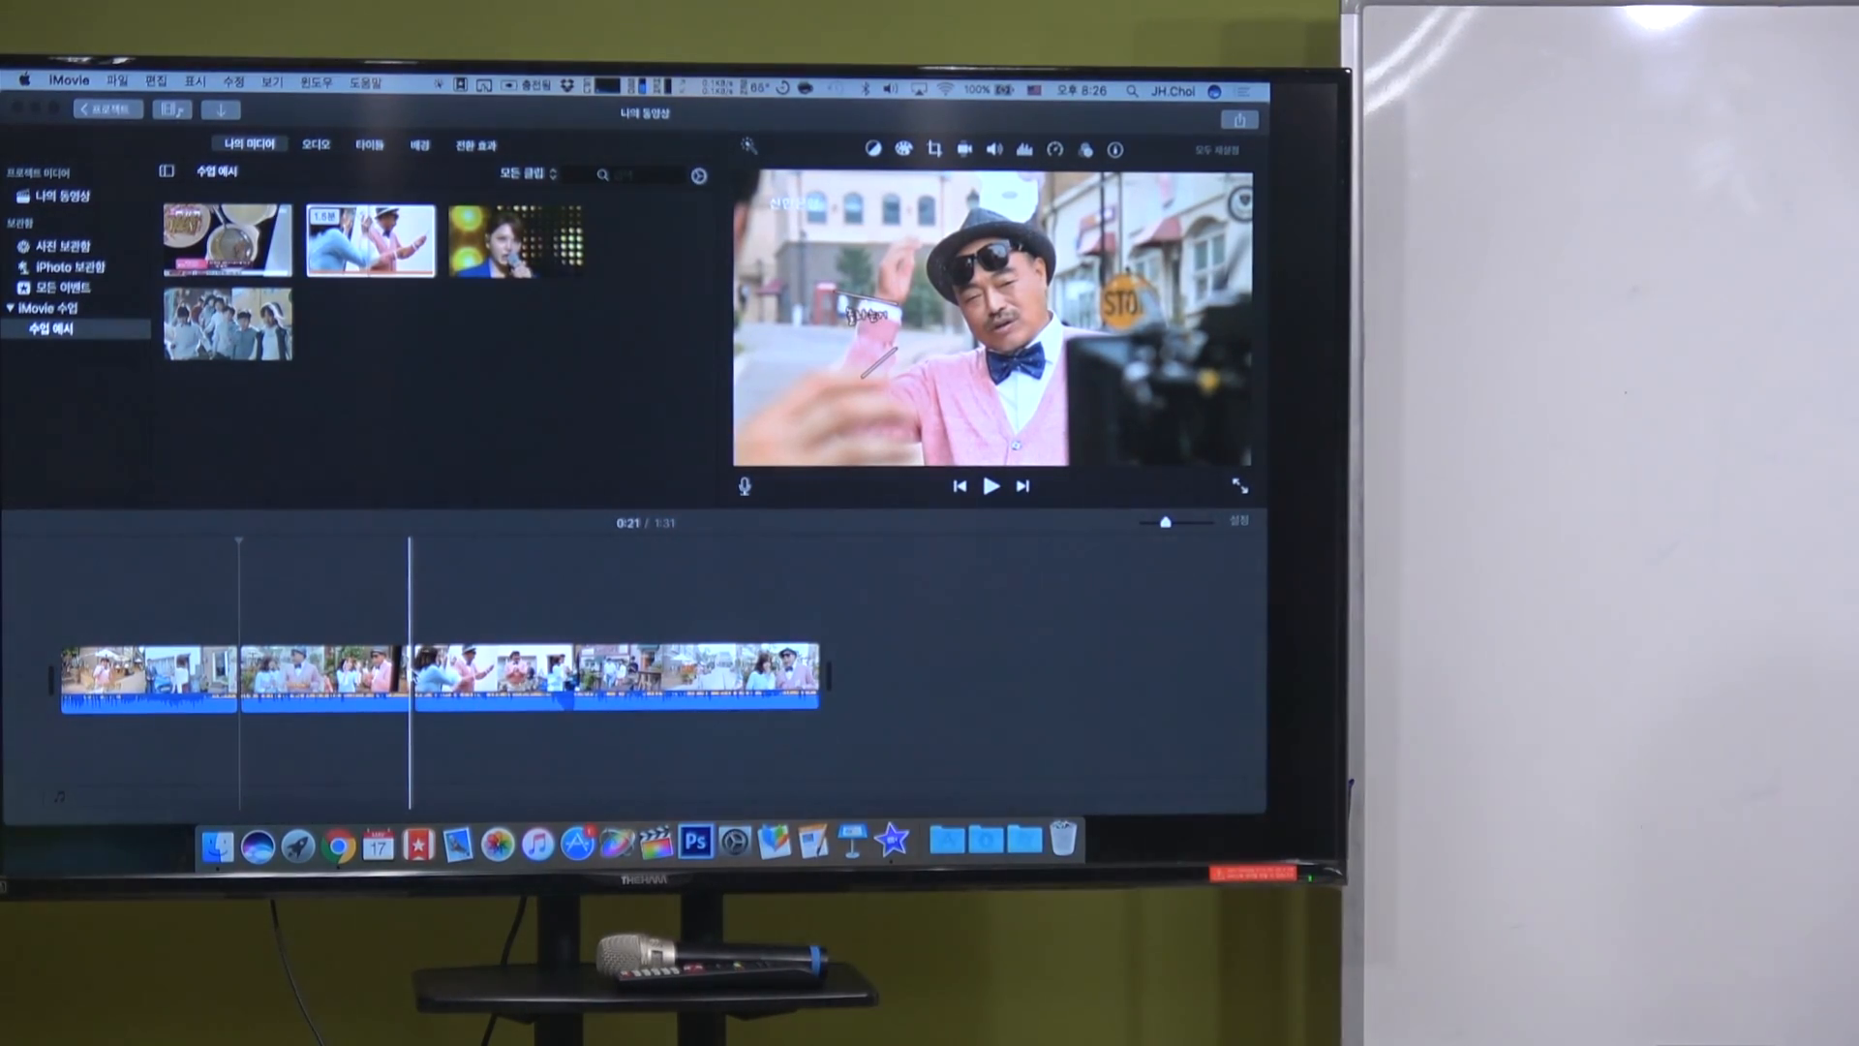
key("super+z")
key("super+z")
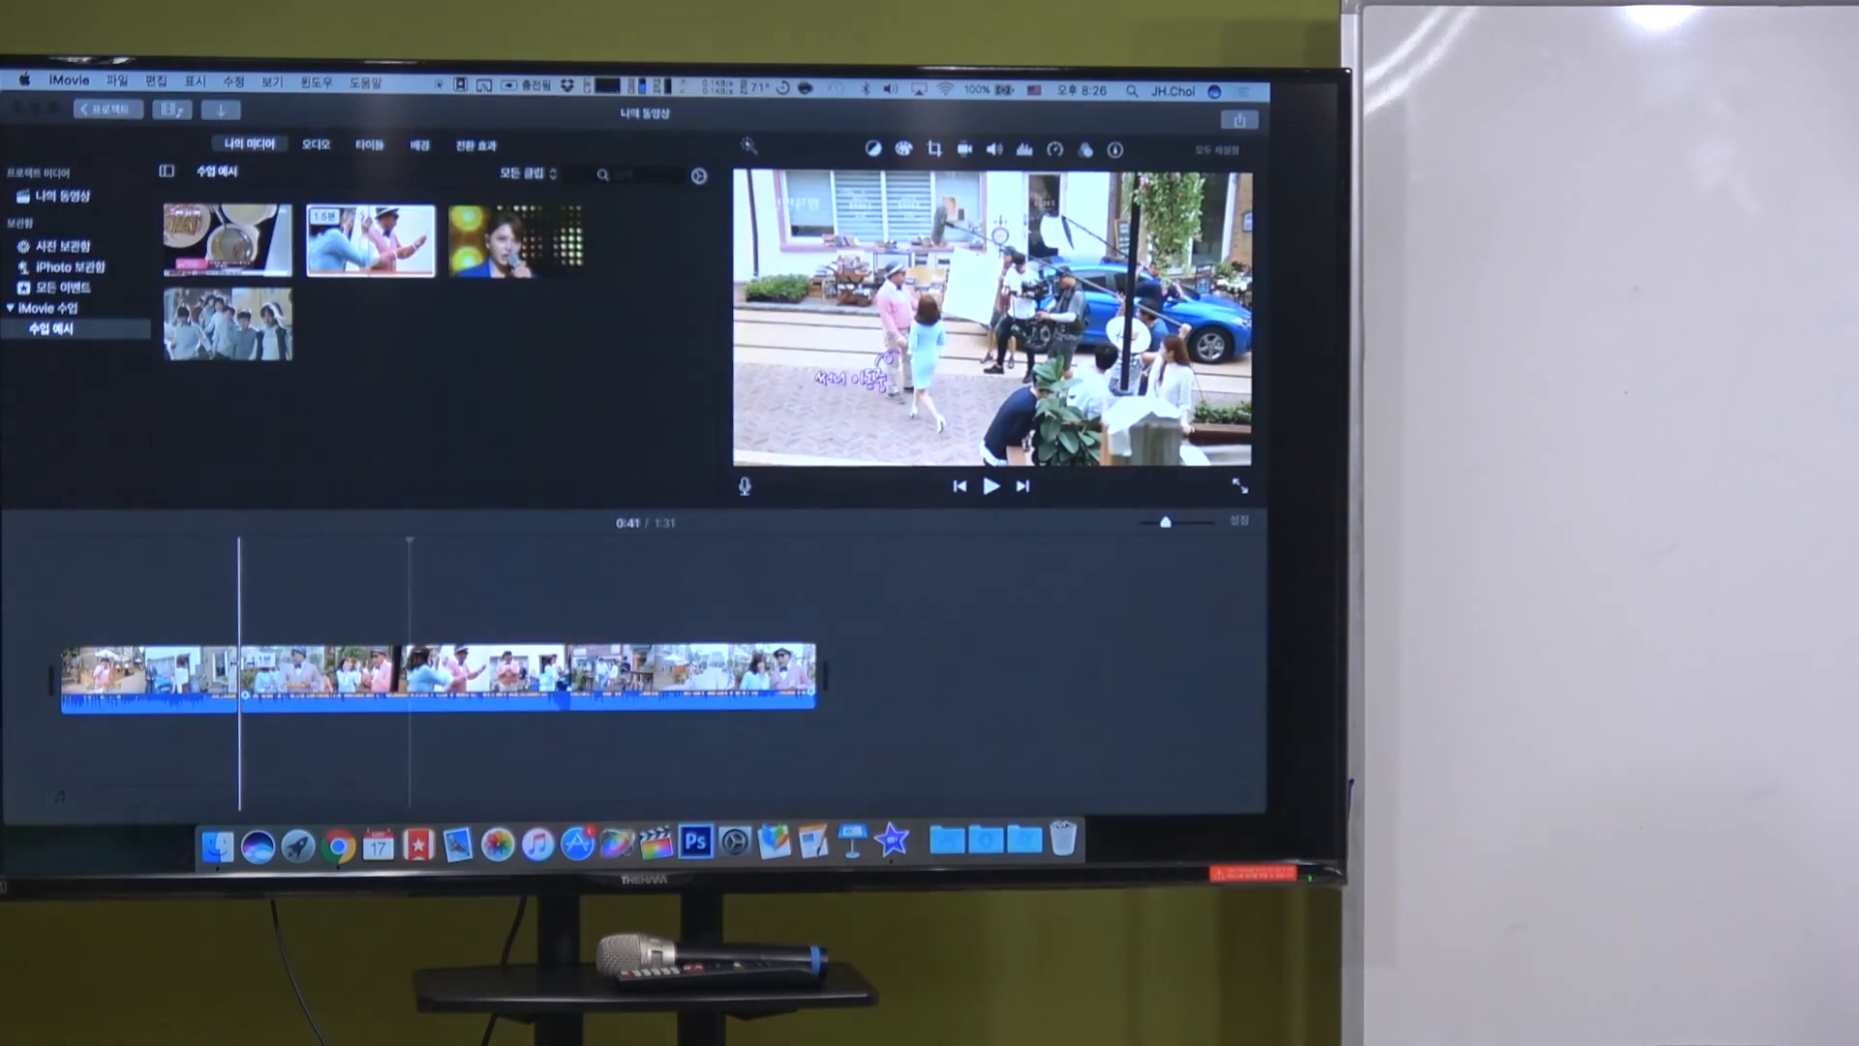
Step: Undo the 0:21 split of the Sunny Bank timeline clip and play a later part of the clip
key("super+z")
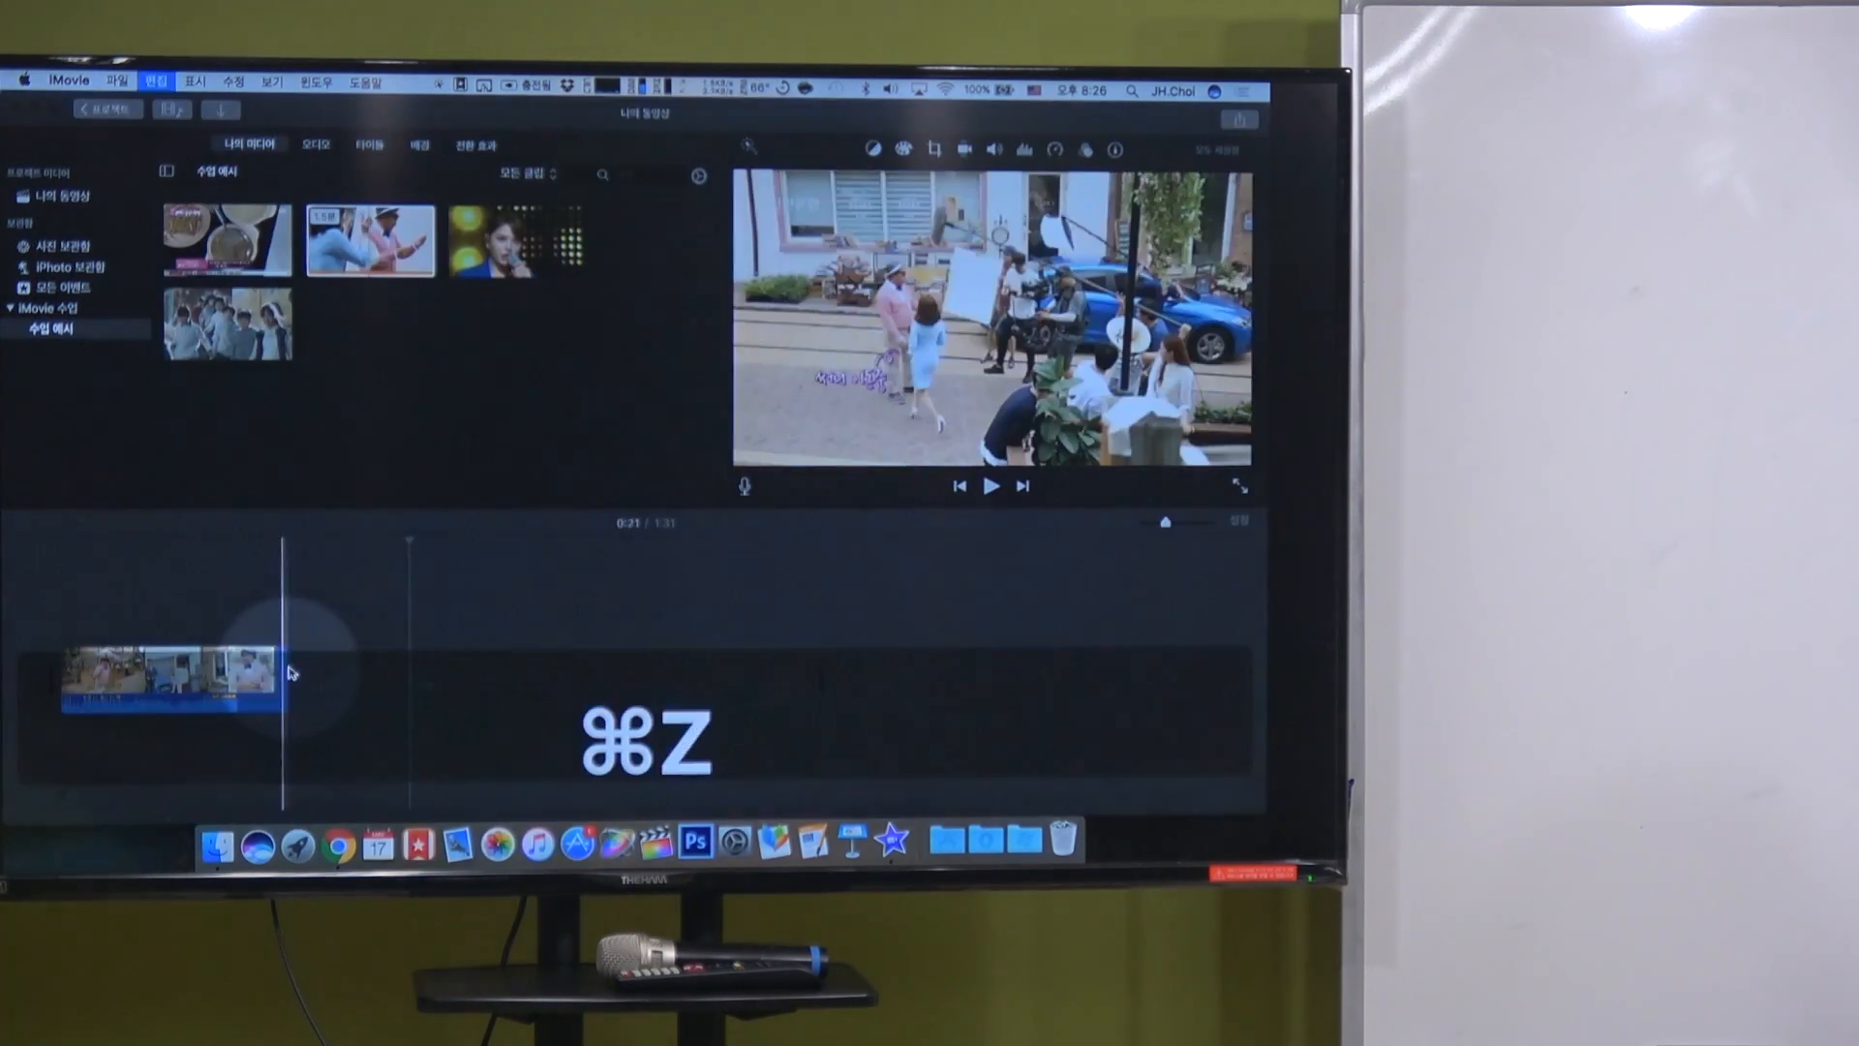
left_click(236, 558)
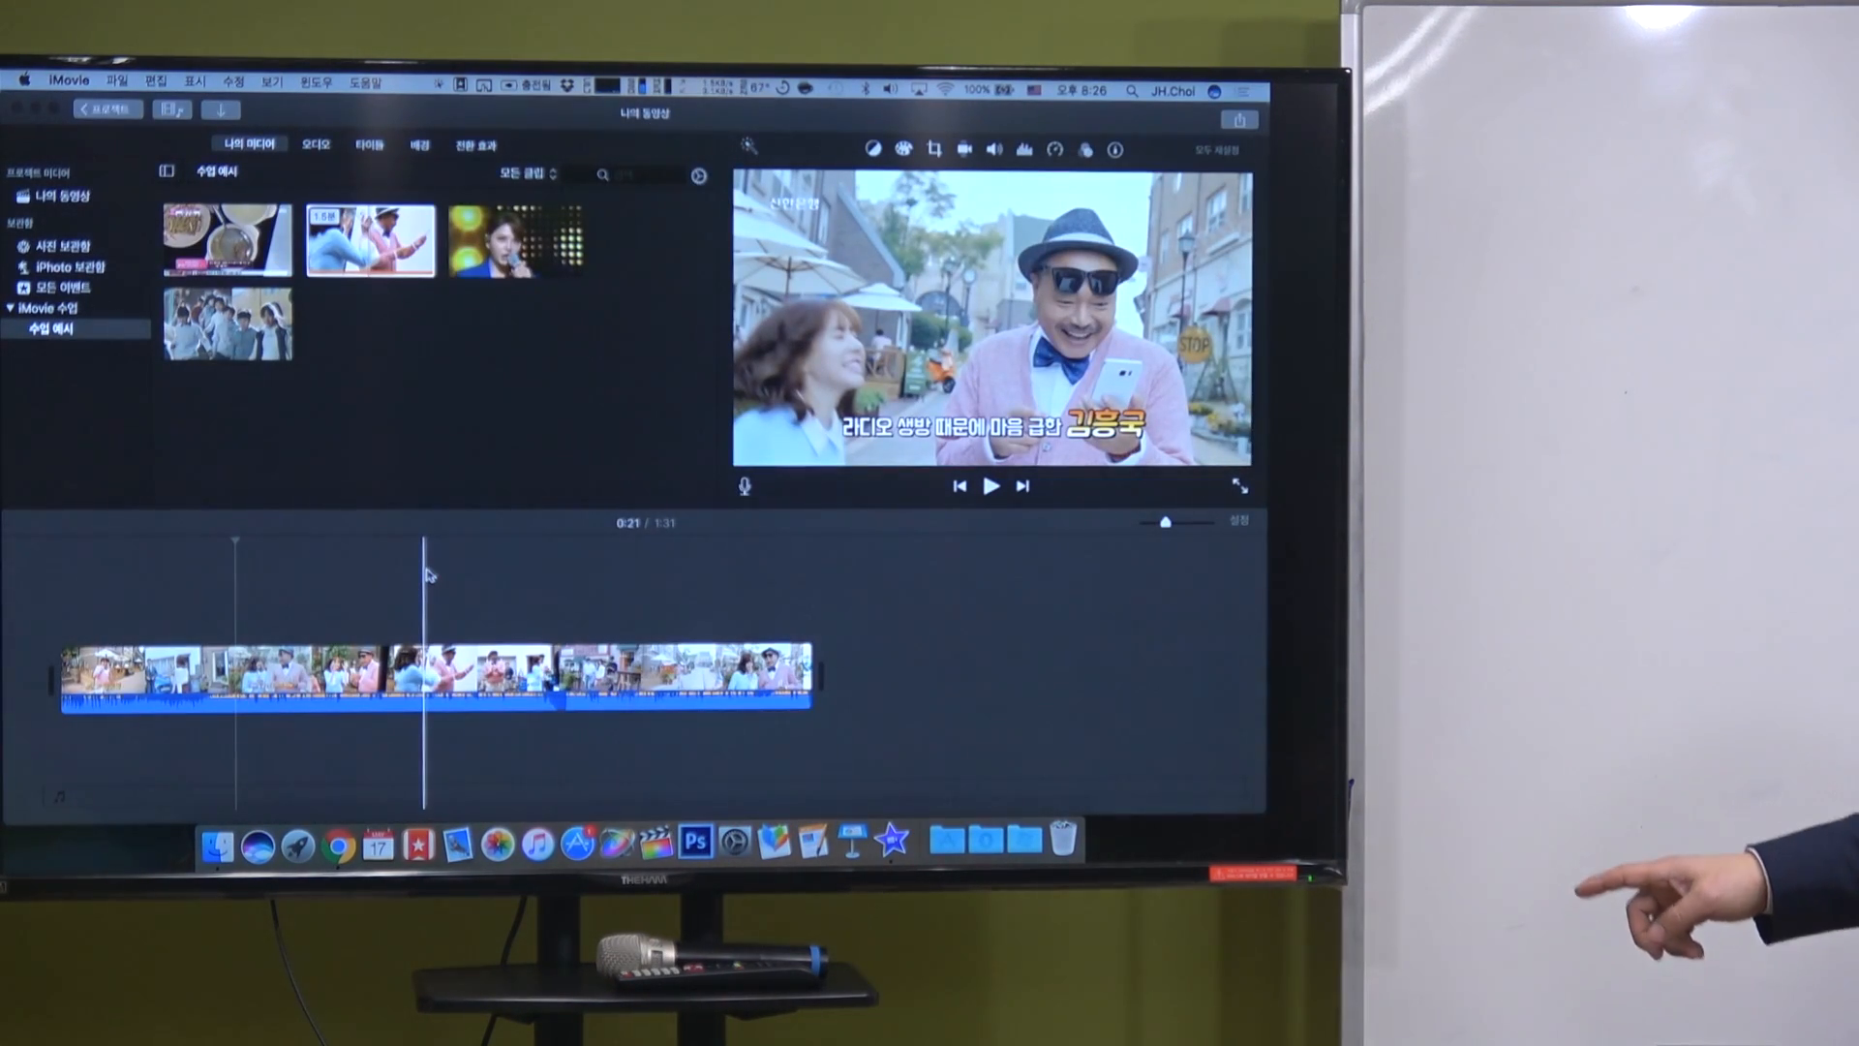
key("space")
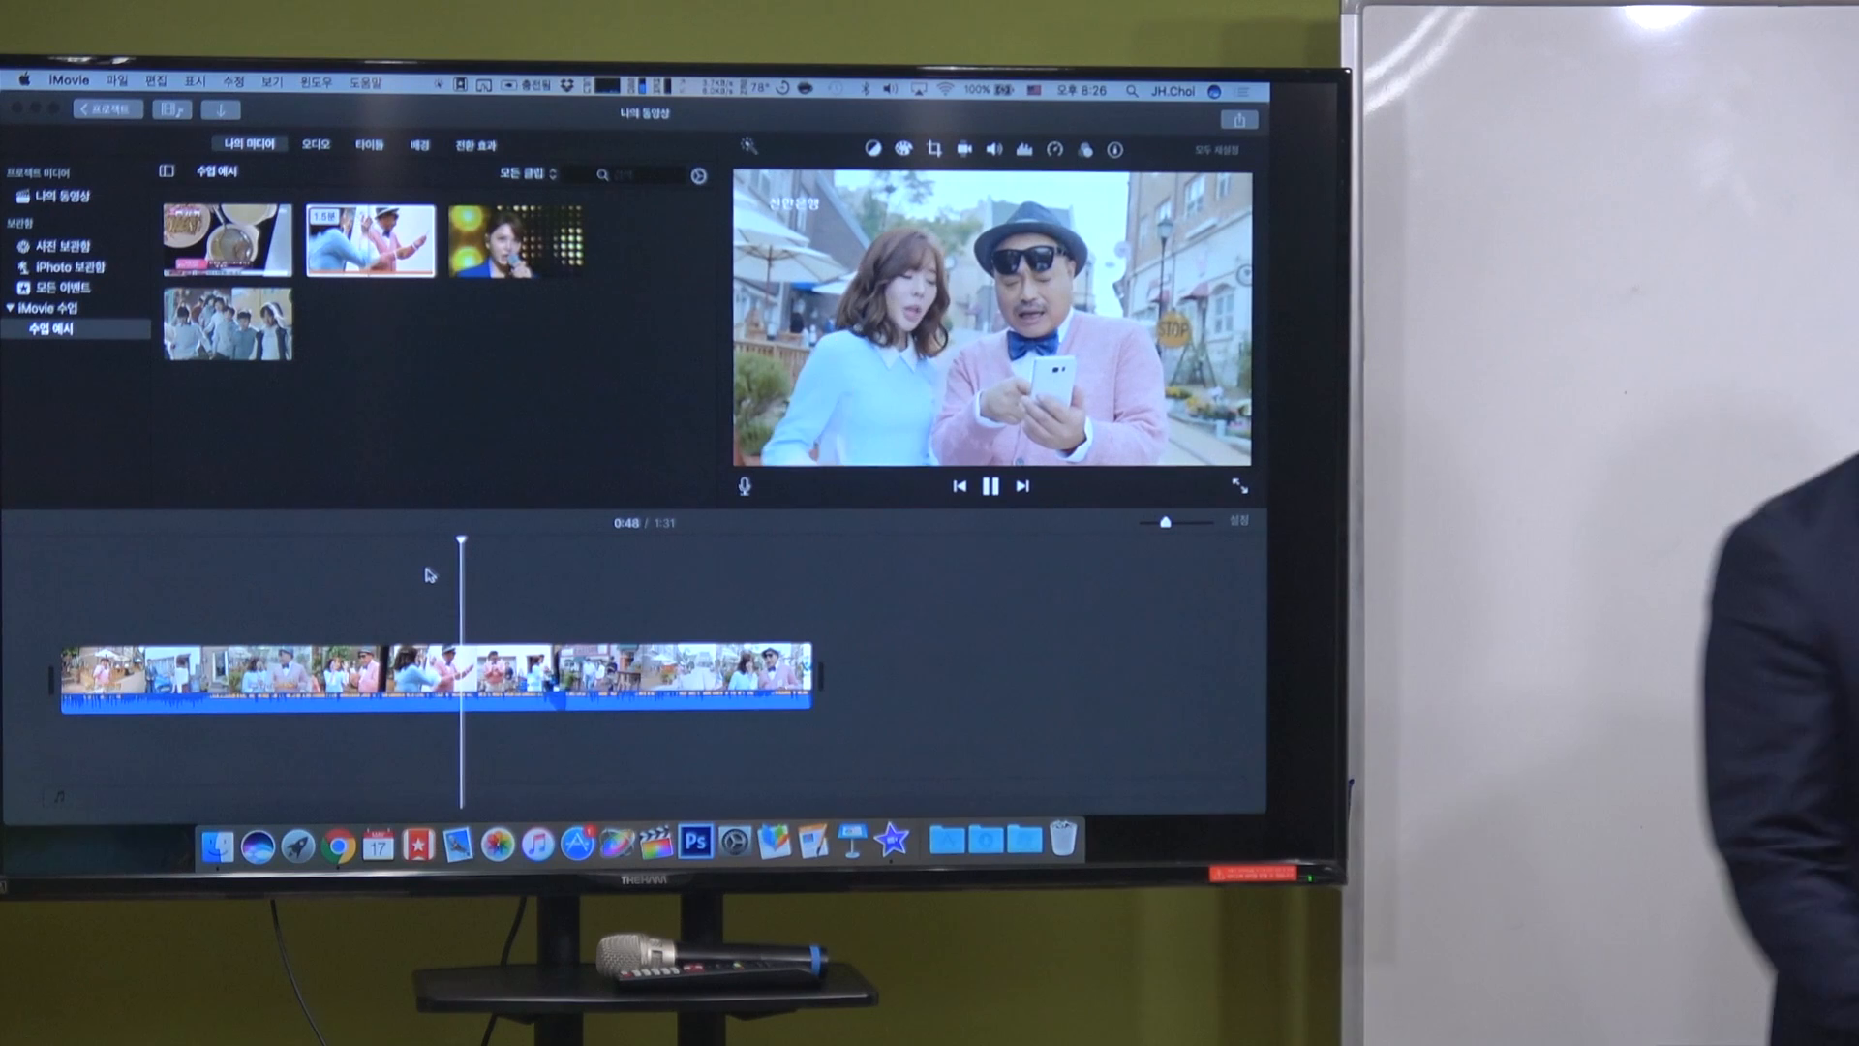
key("space")
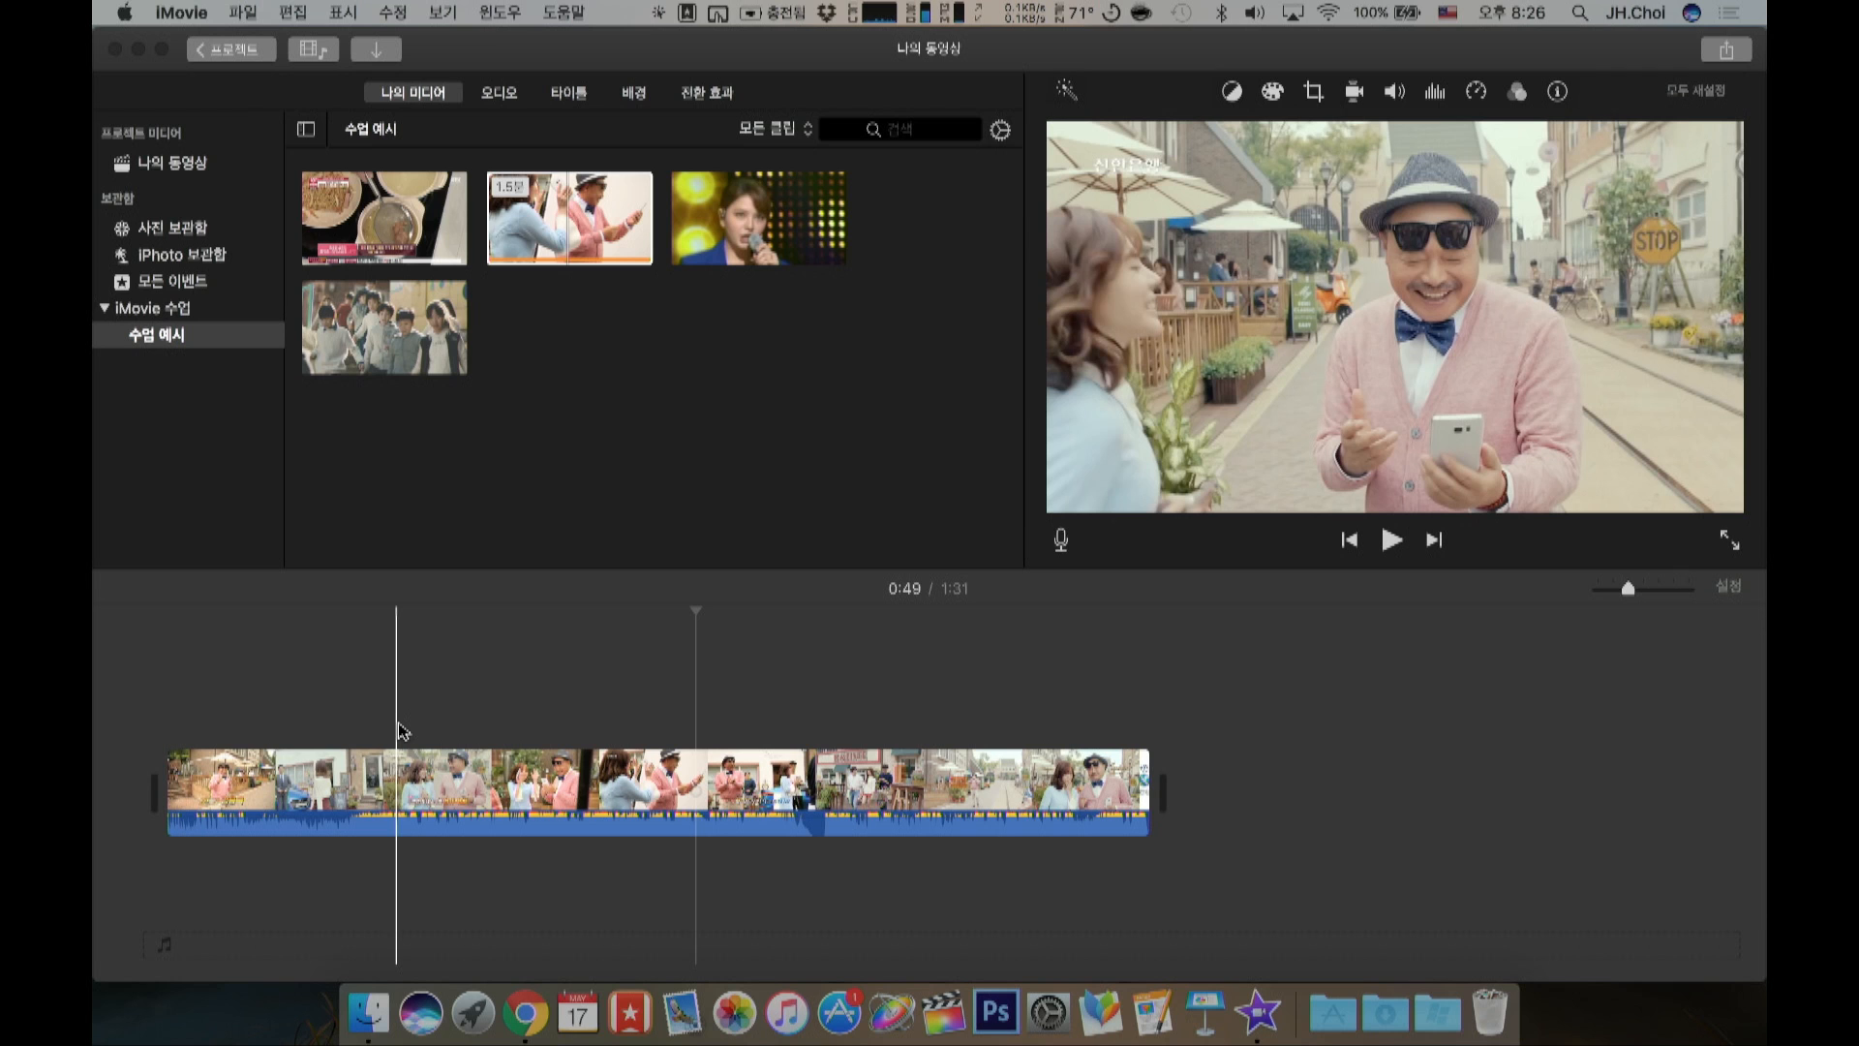
Step: Split the Sunny Bank timeline clip at the 0:21 scene change and at about 0:12
key("cmd+b")
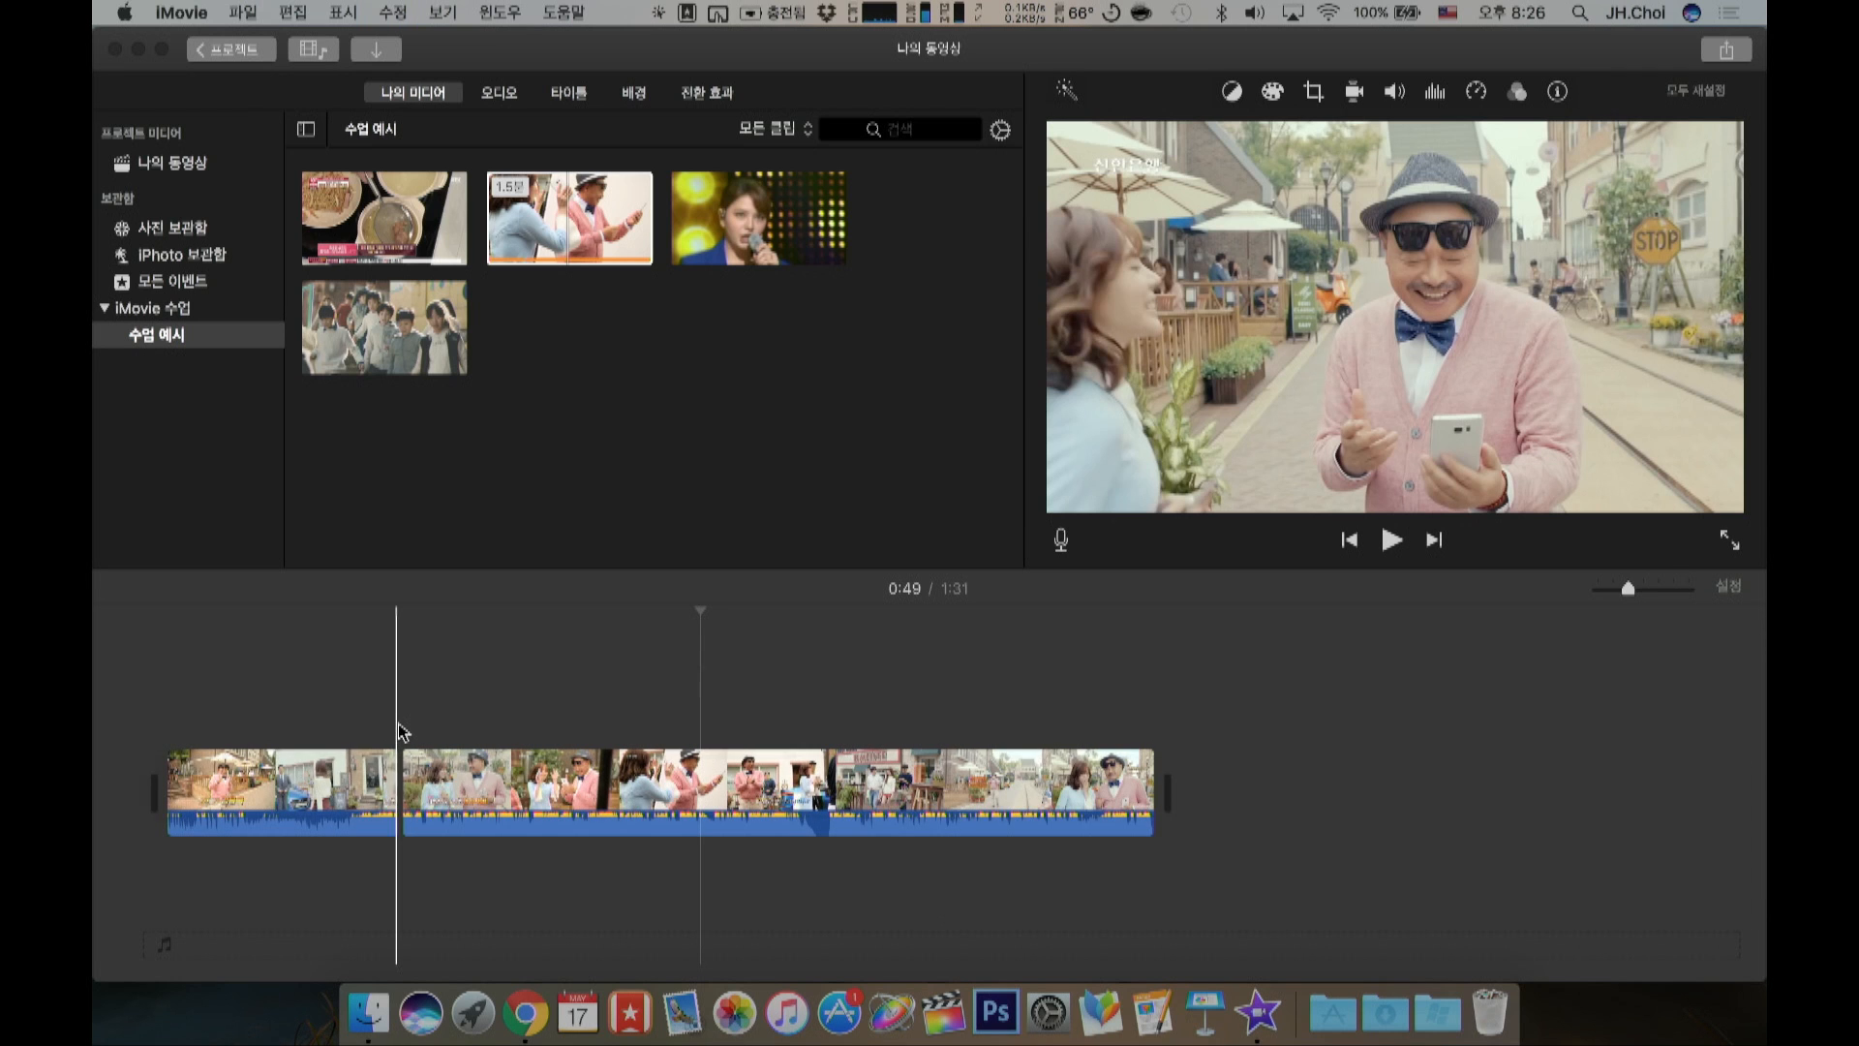
left_click(401, 795)
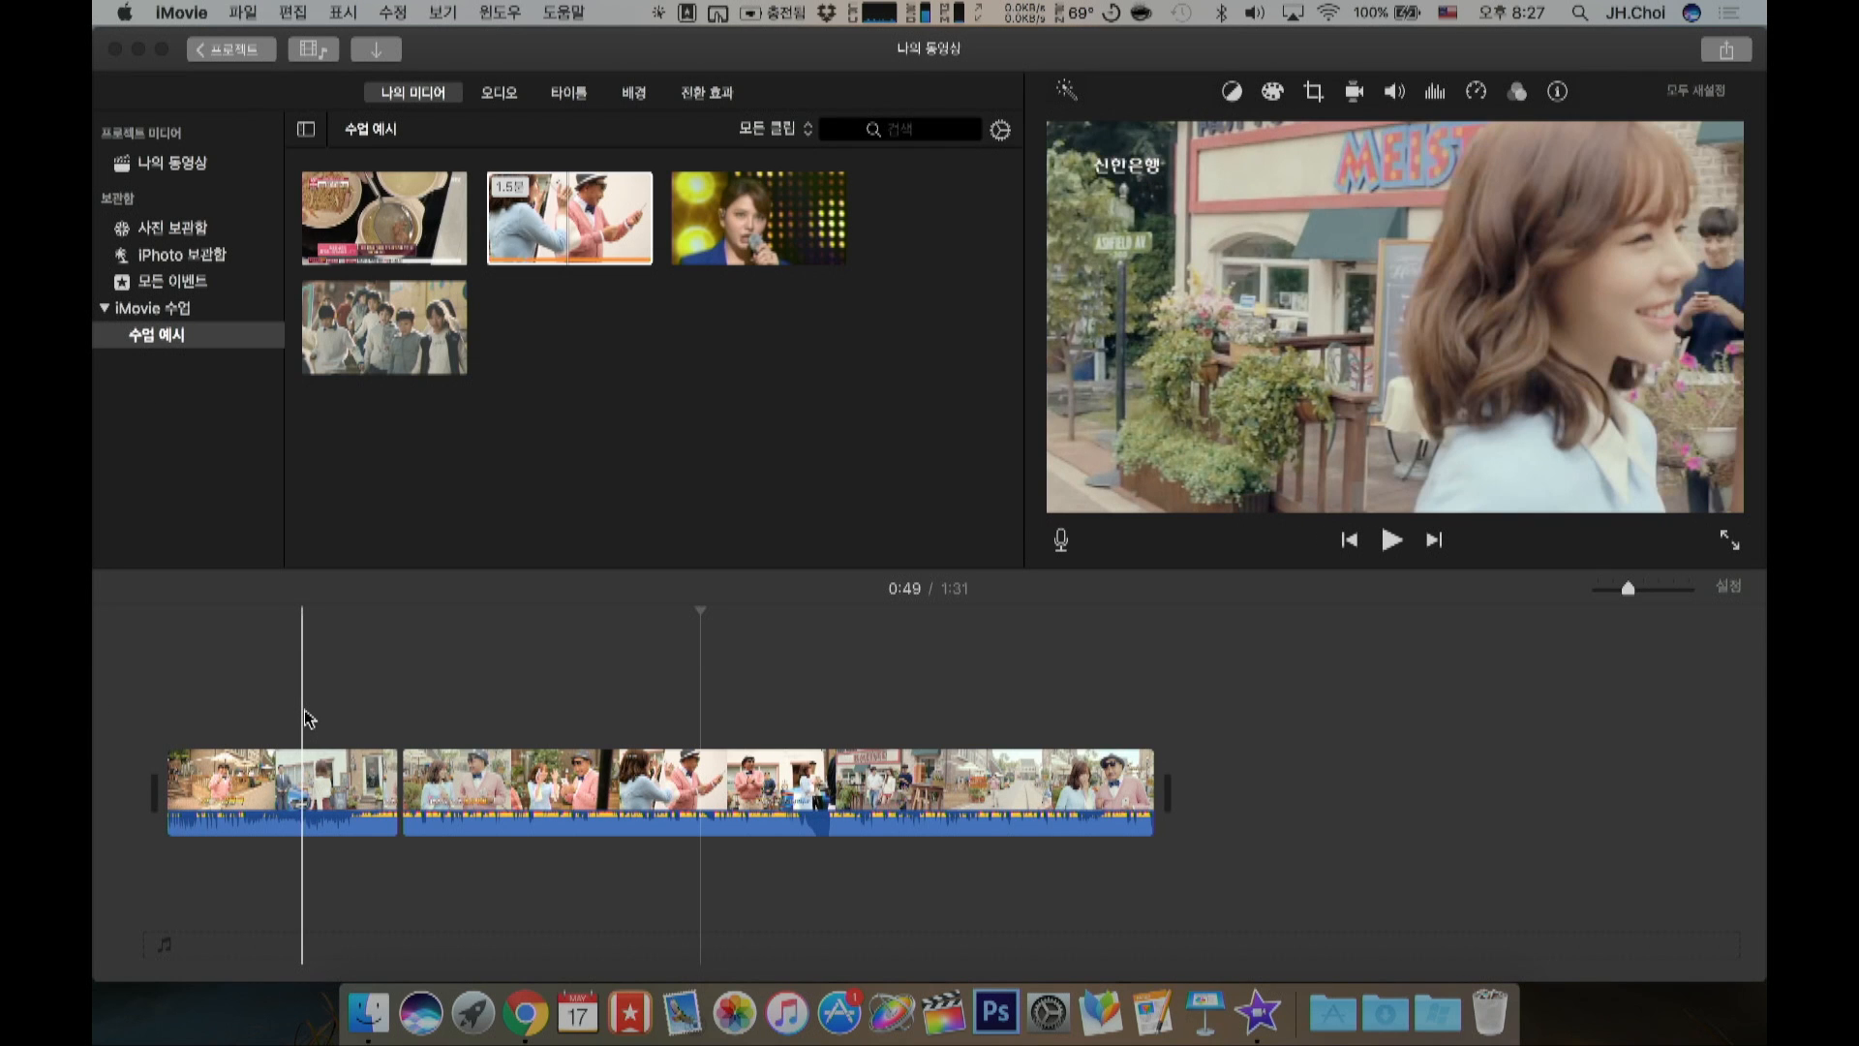
key("super+b")
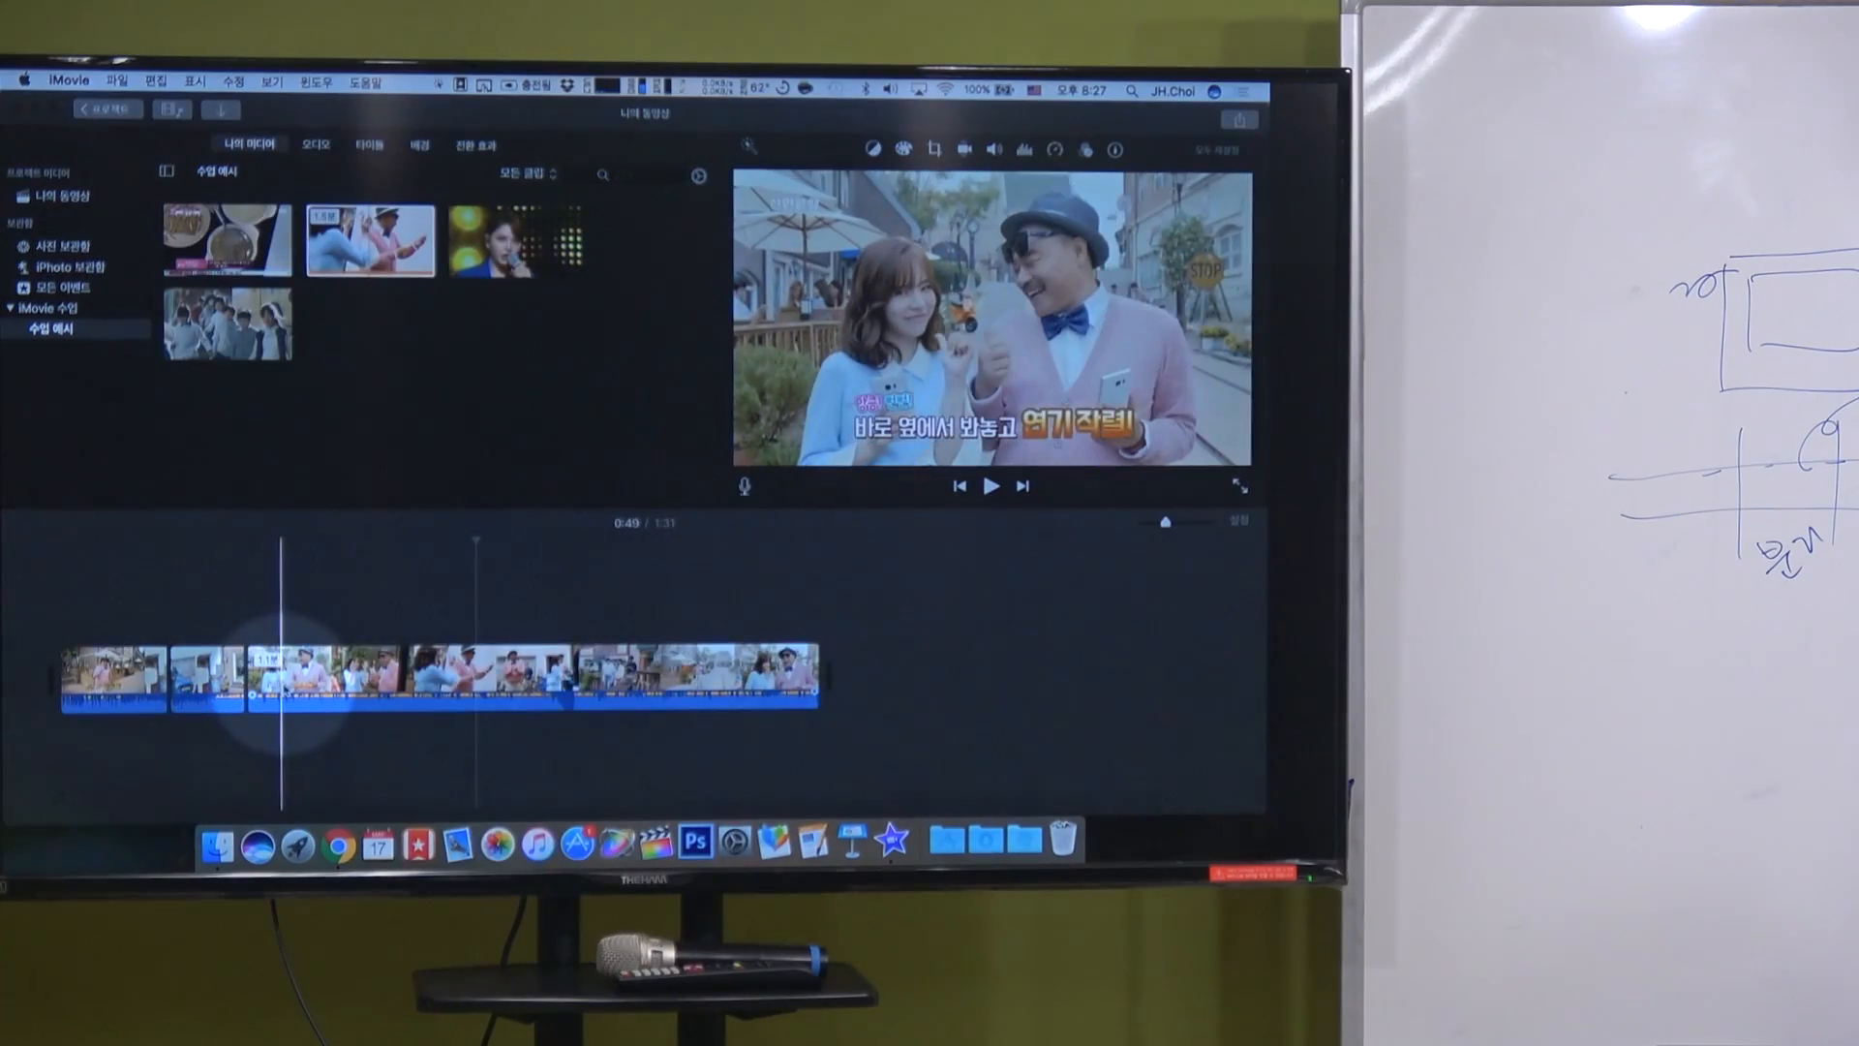
Step: Delete the short middle segment between the two splits and play the timeline across the cut
right_click(283, 688)
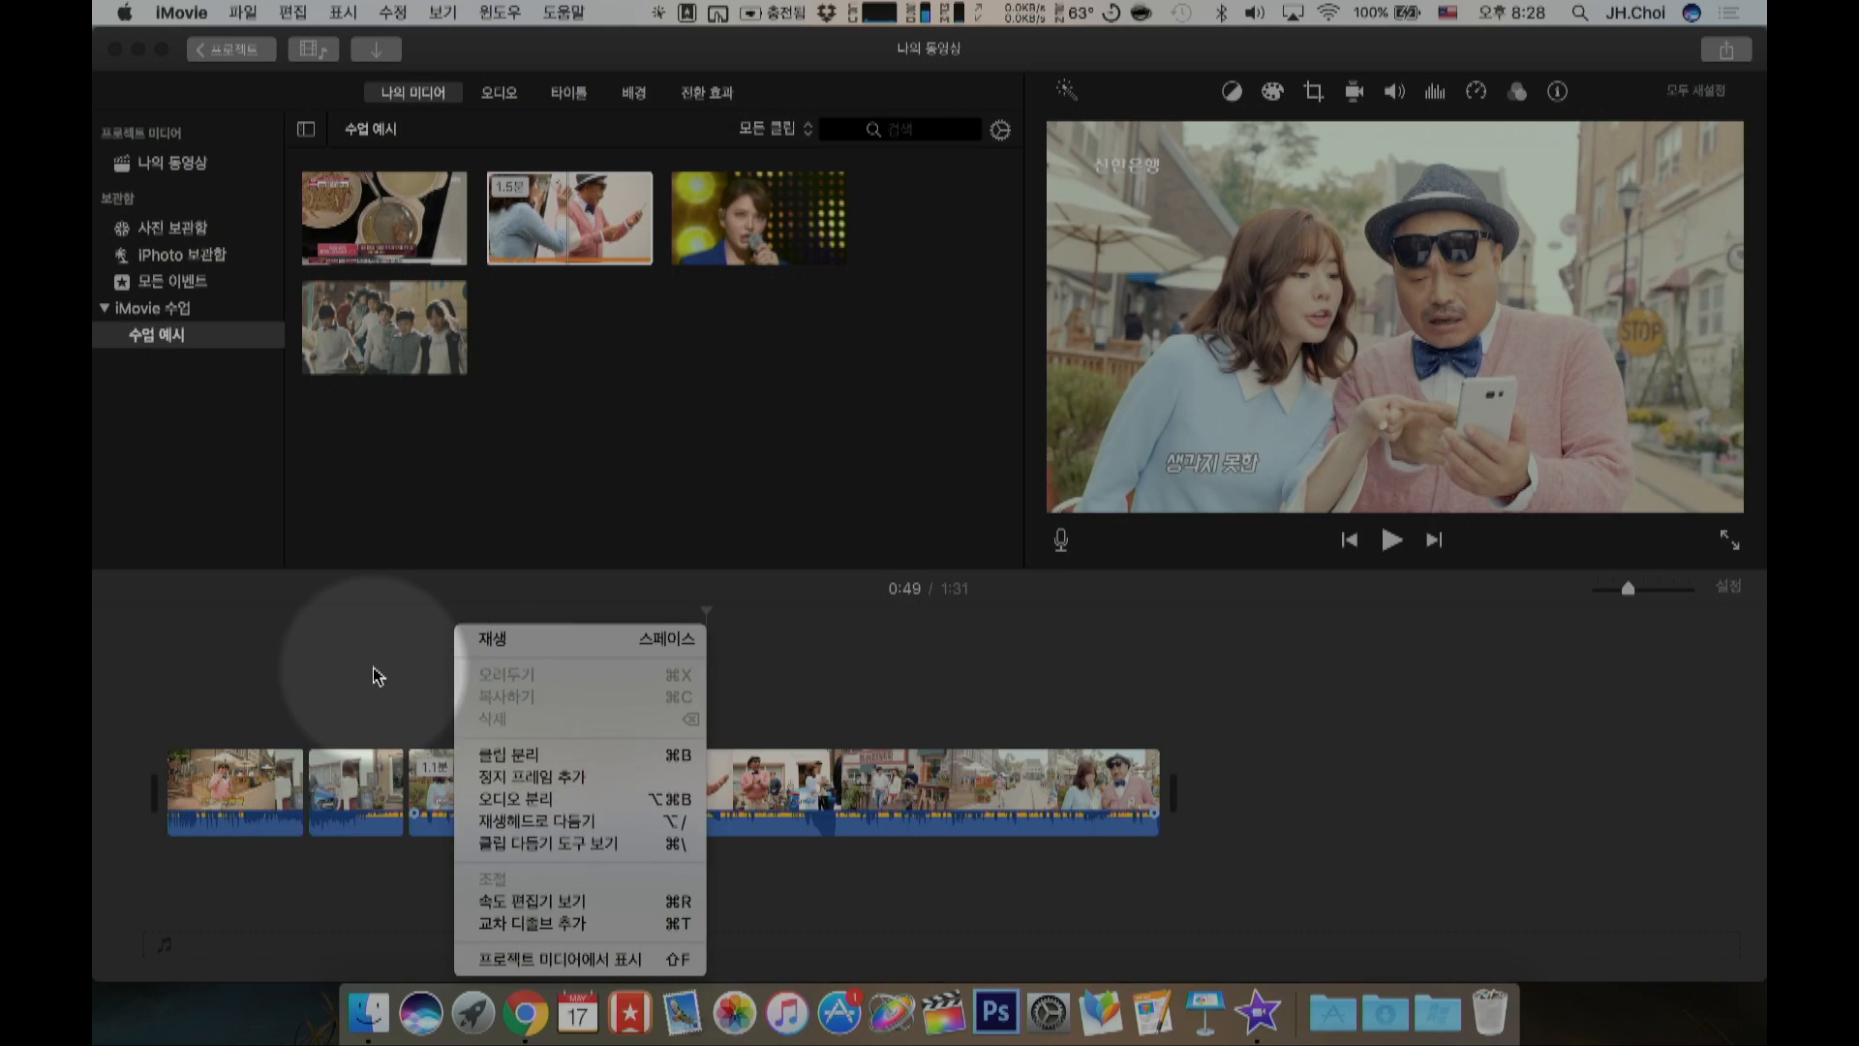
left_click(375, 673)
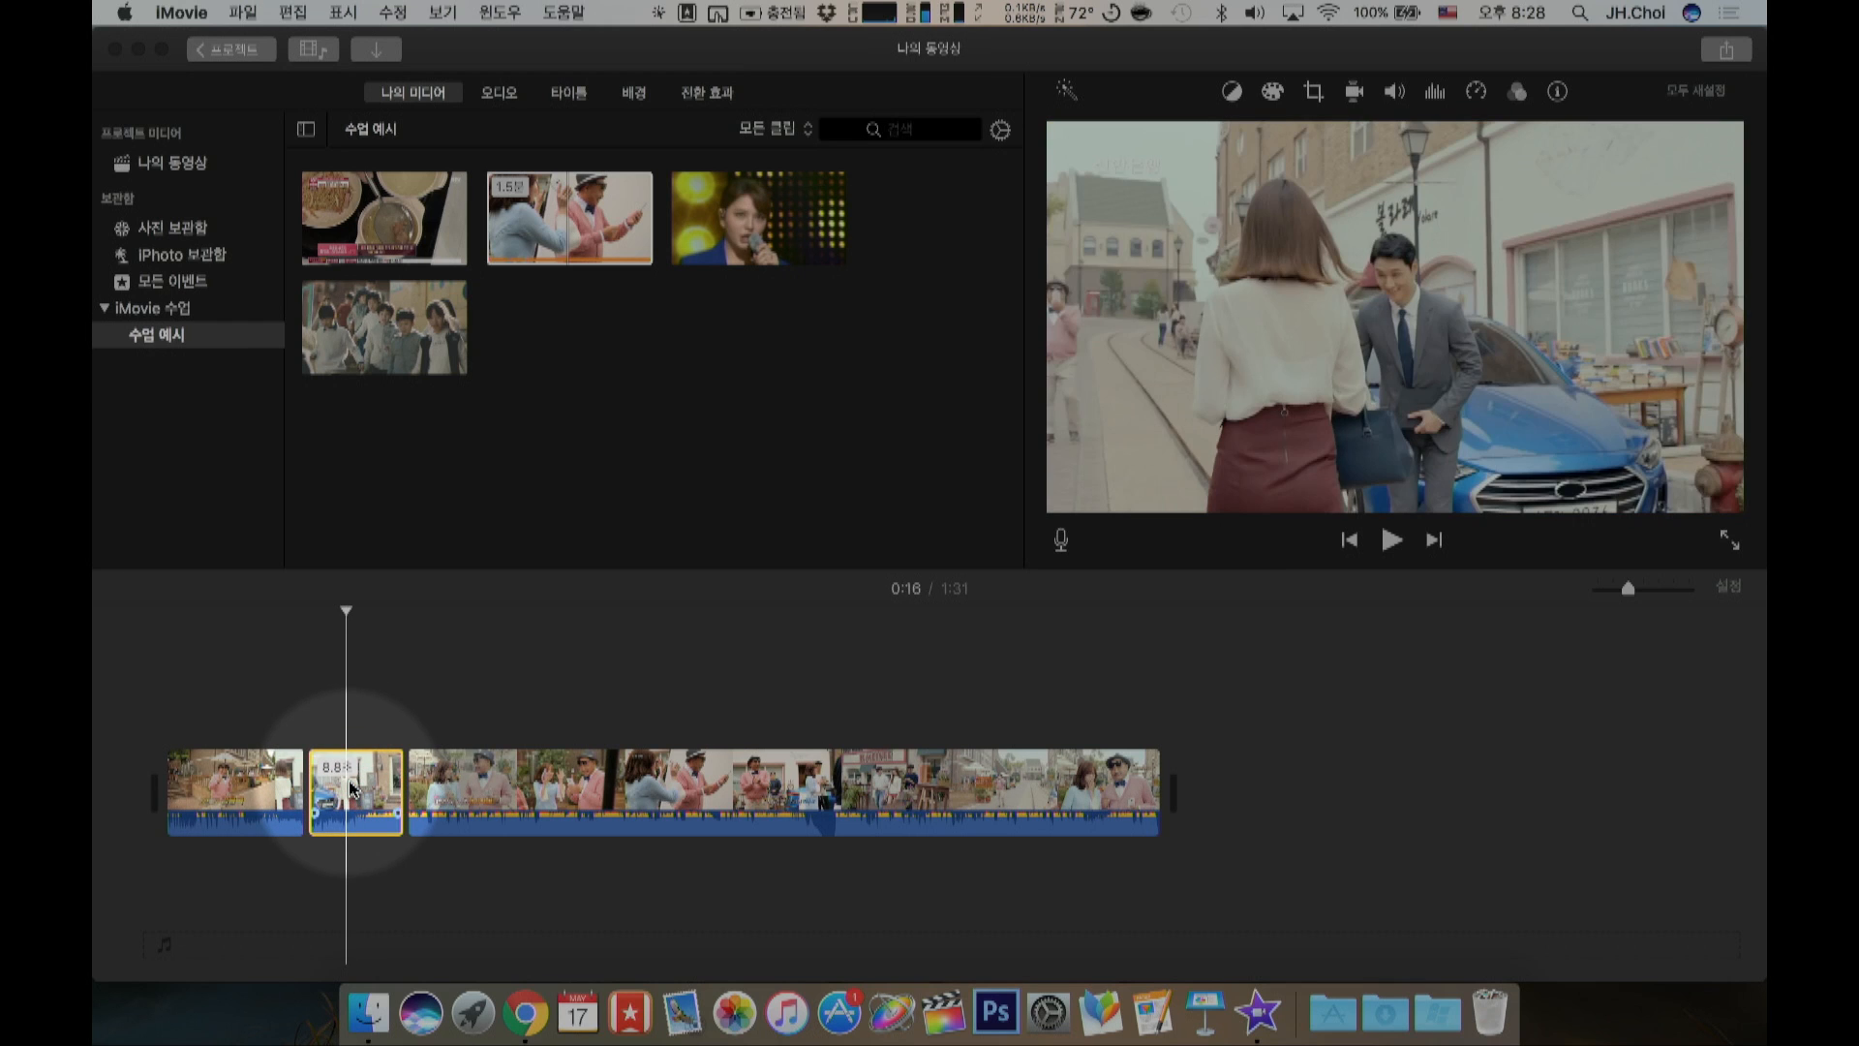
key("BackSpace")
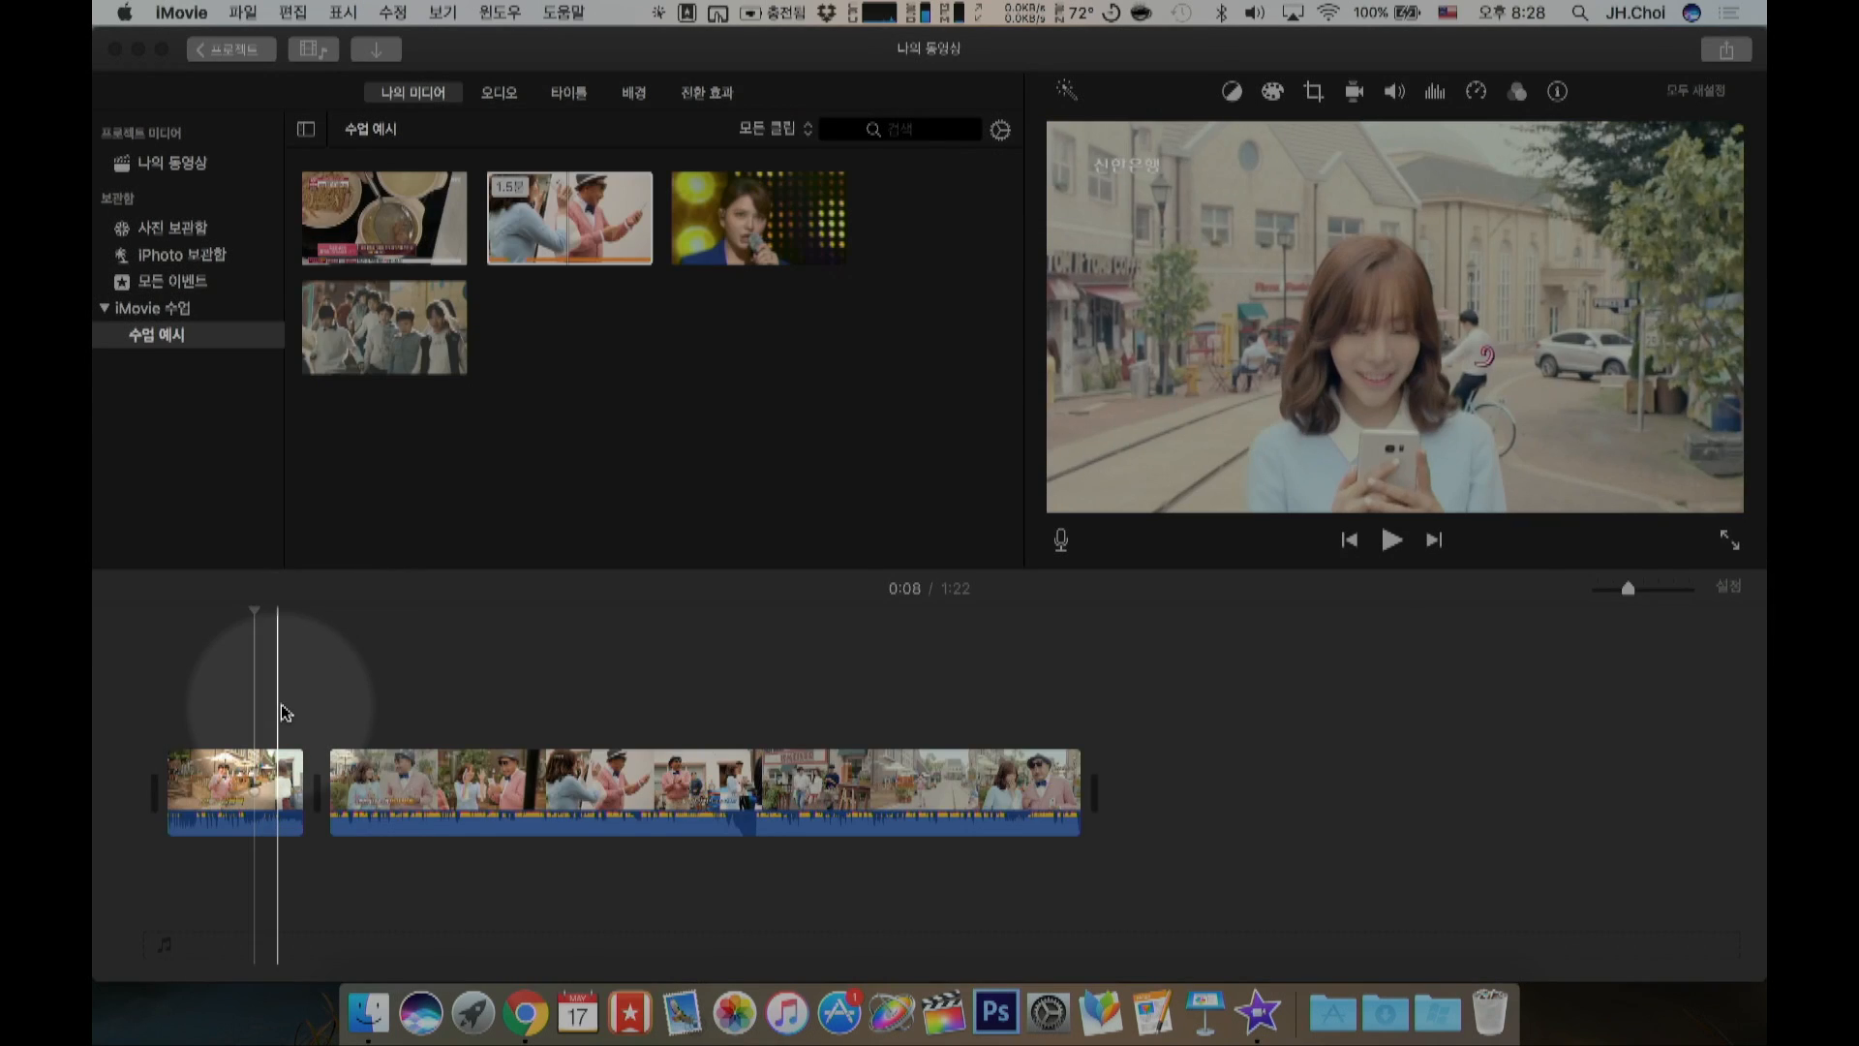
key("space")
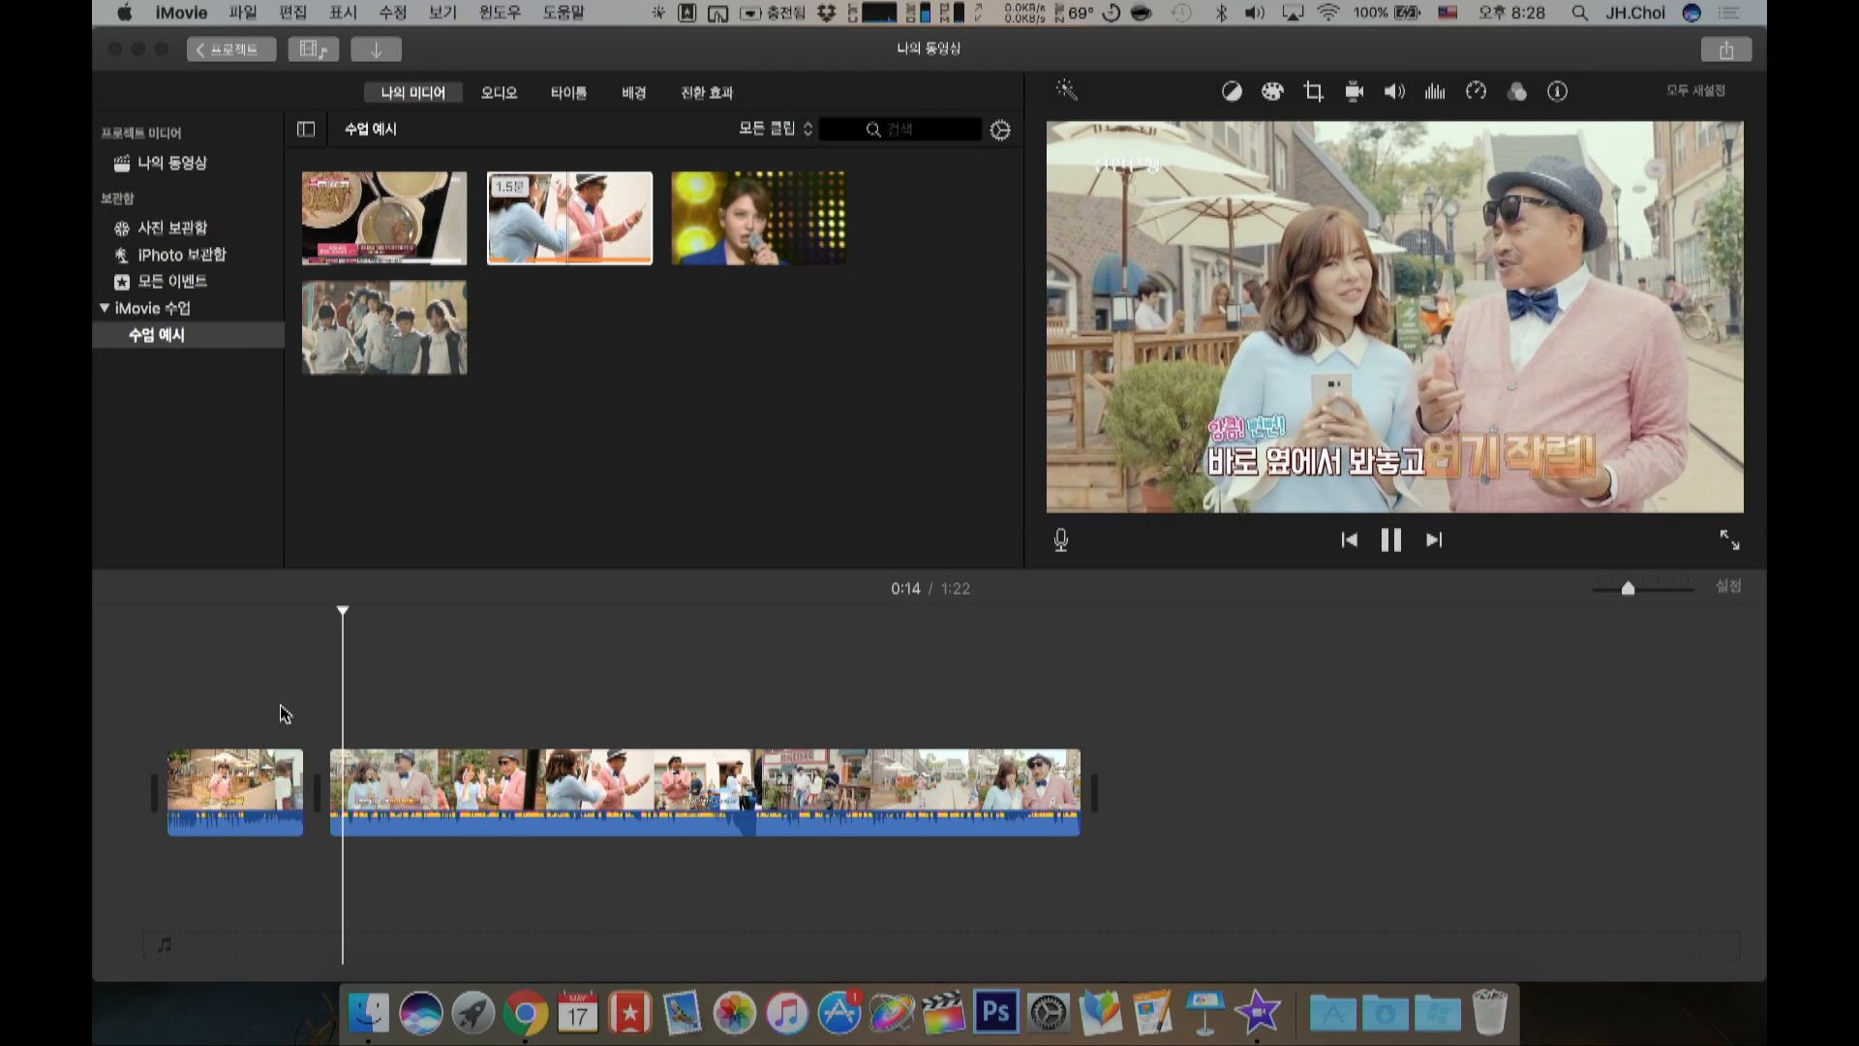
key("space")
left_click(284, 695)
key("space")
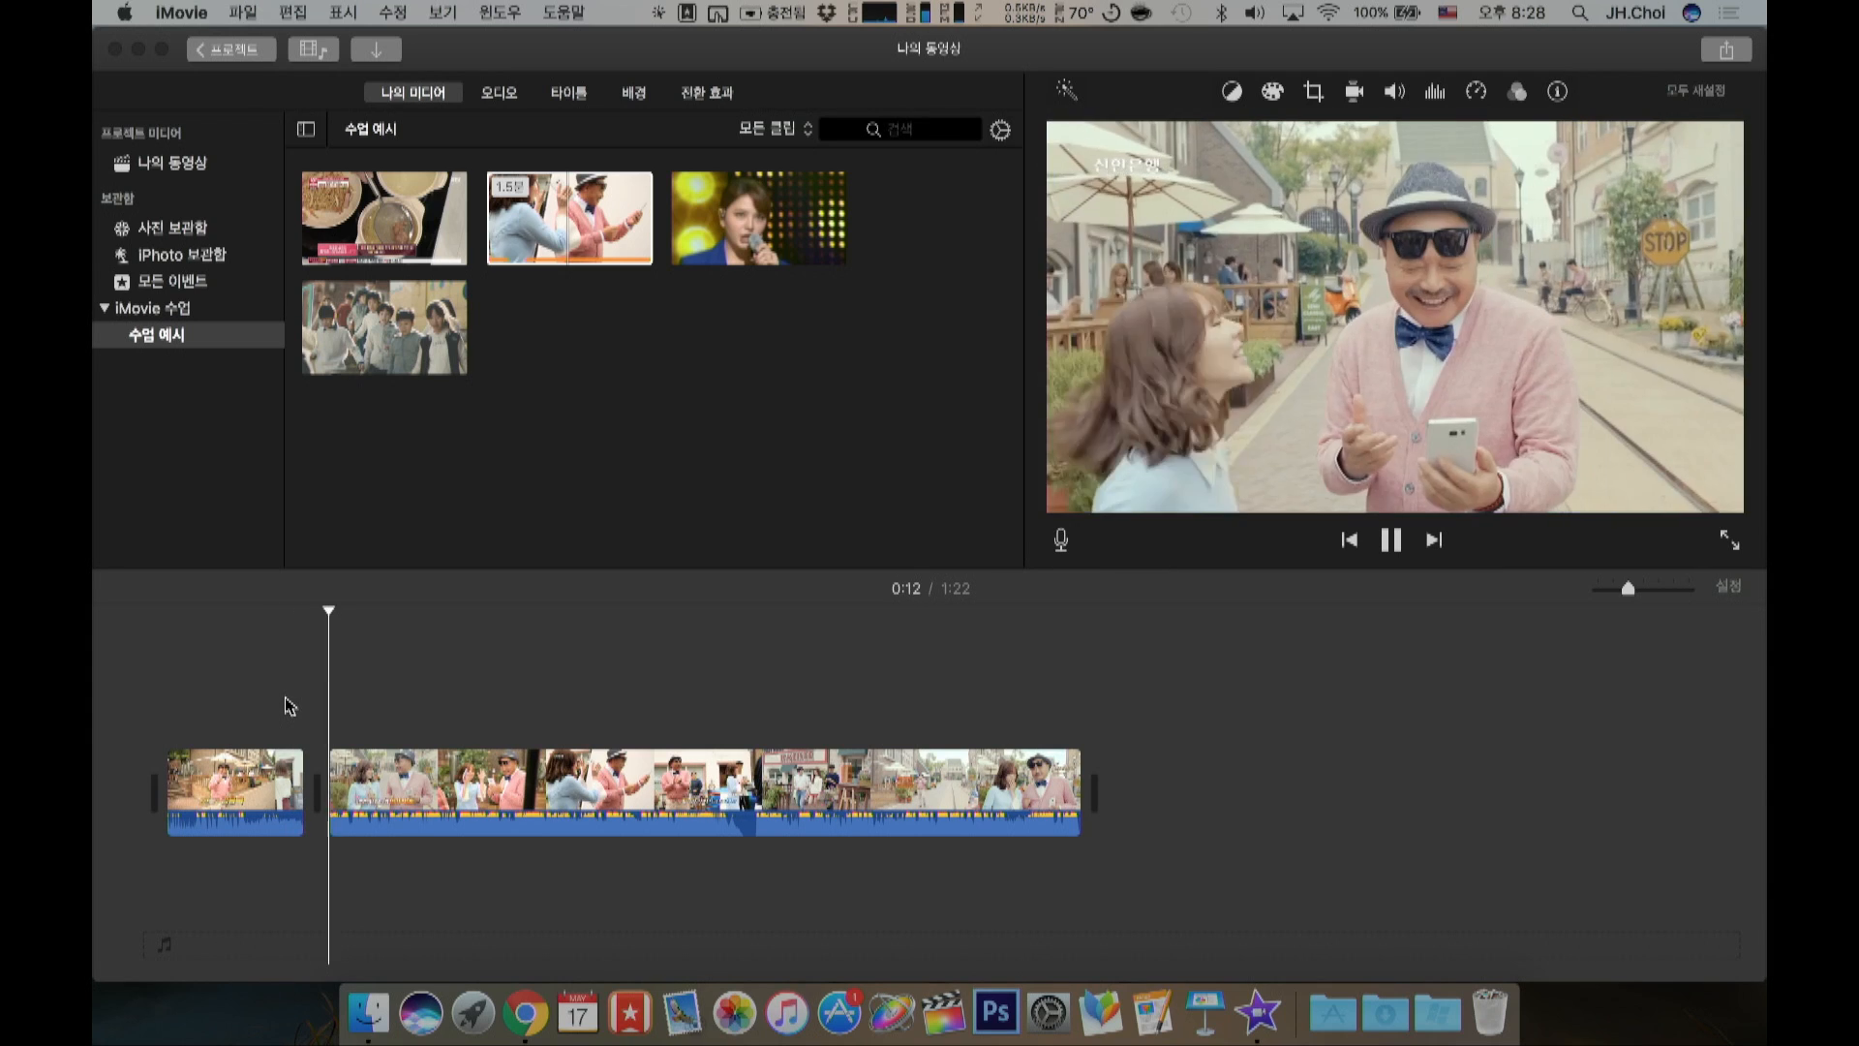
key("space")
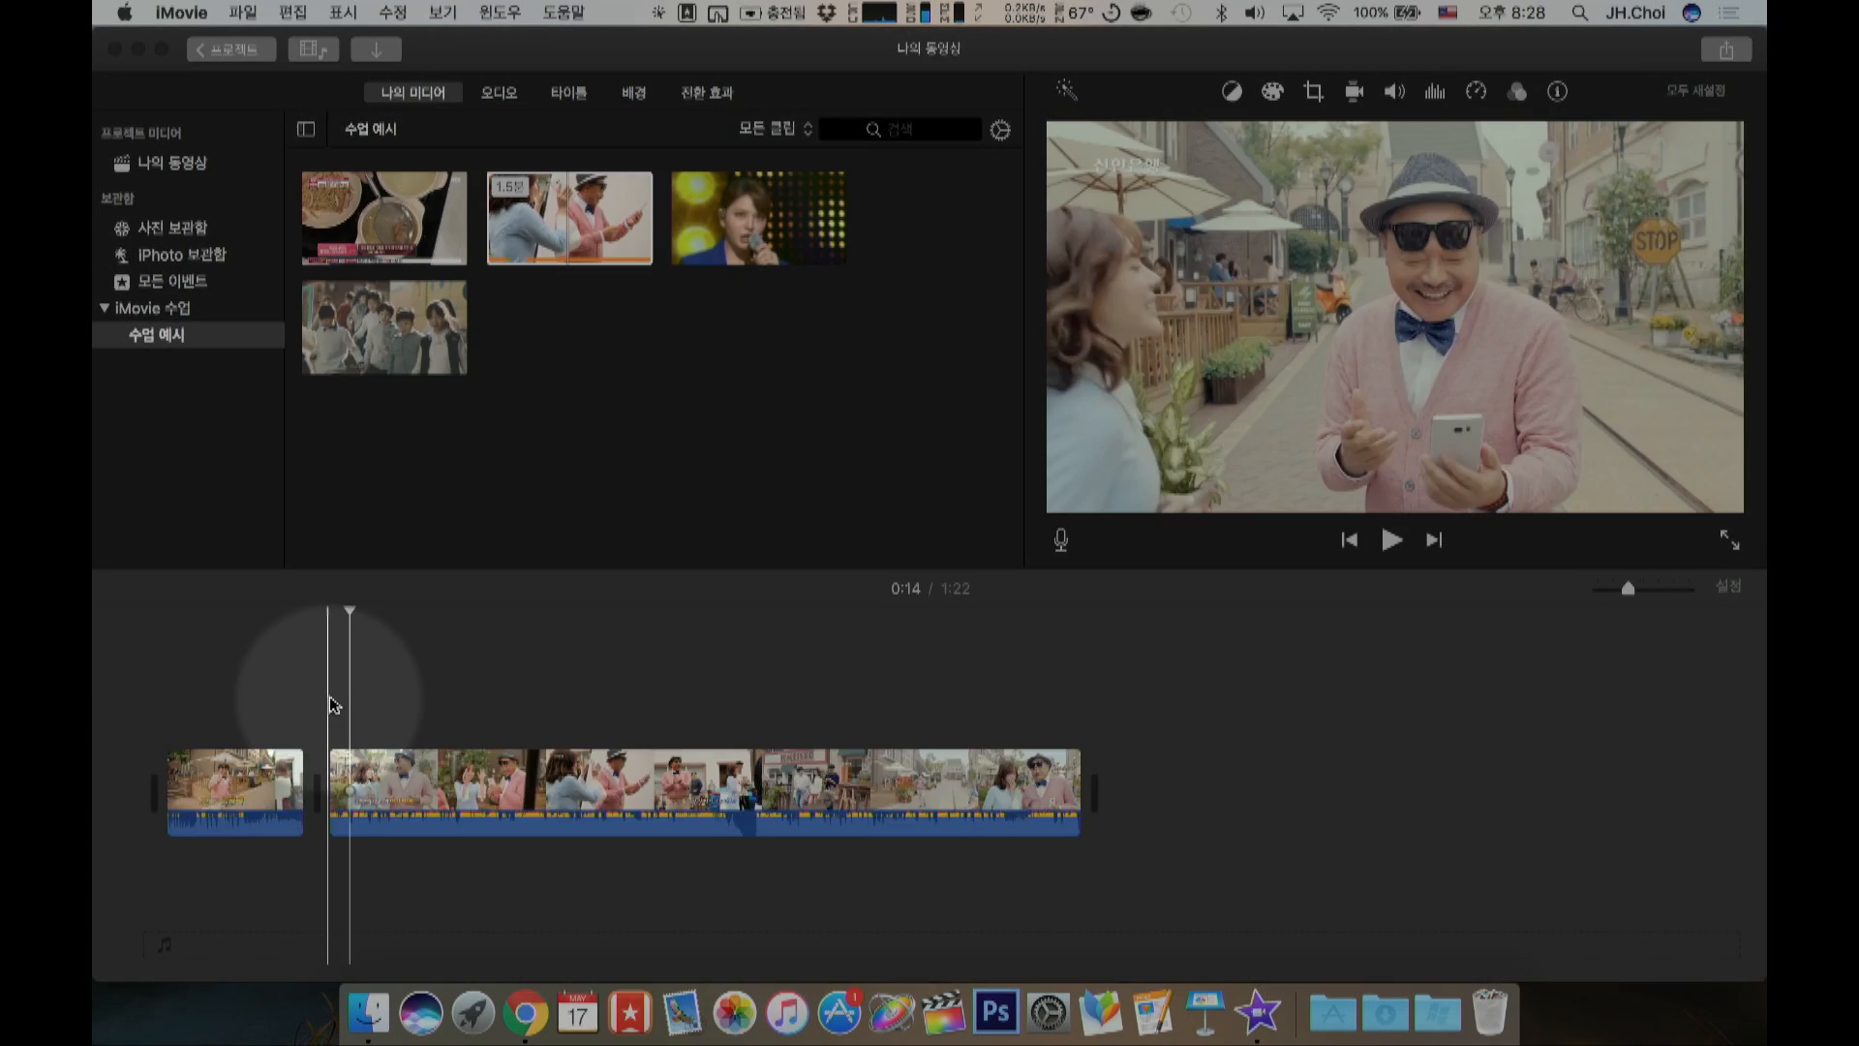
Step: Undo the deletion of the middle segment and play the restored passage
key("ctrl+z")
left_click(271, 697)
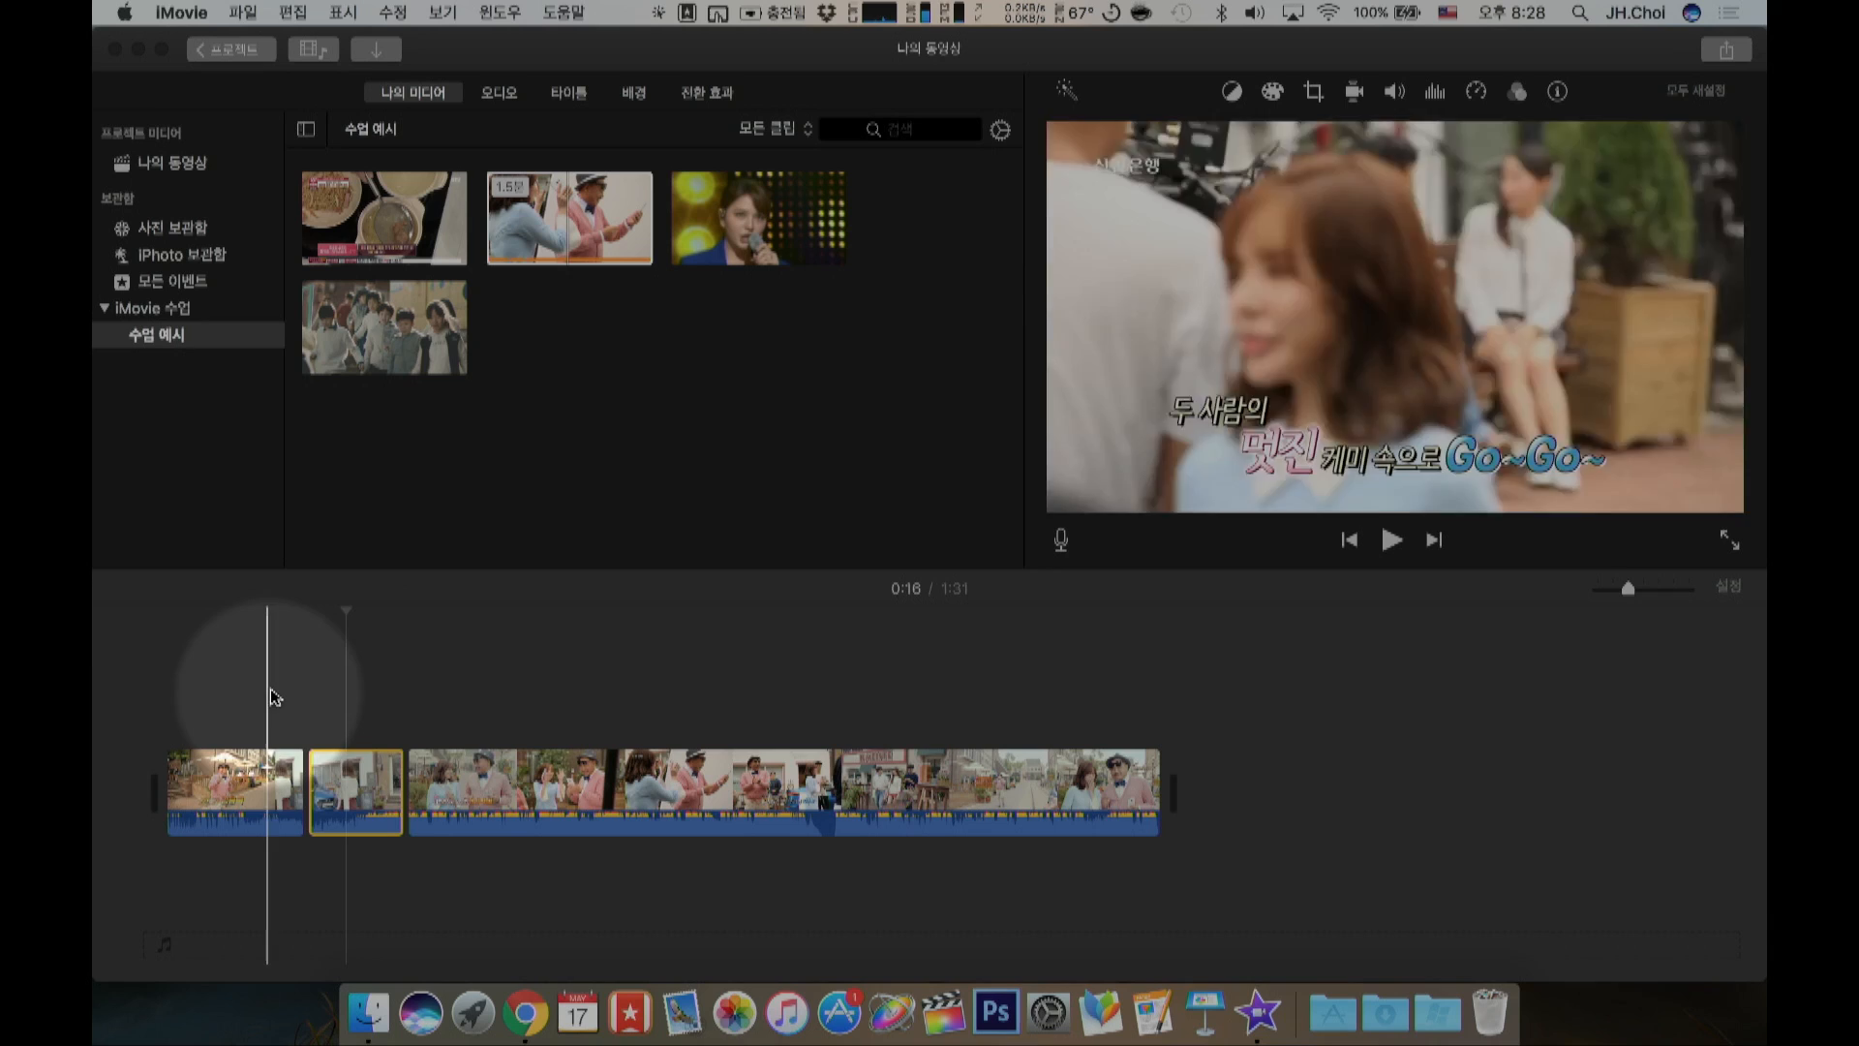
key("space")
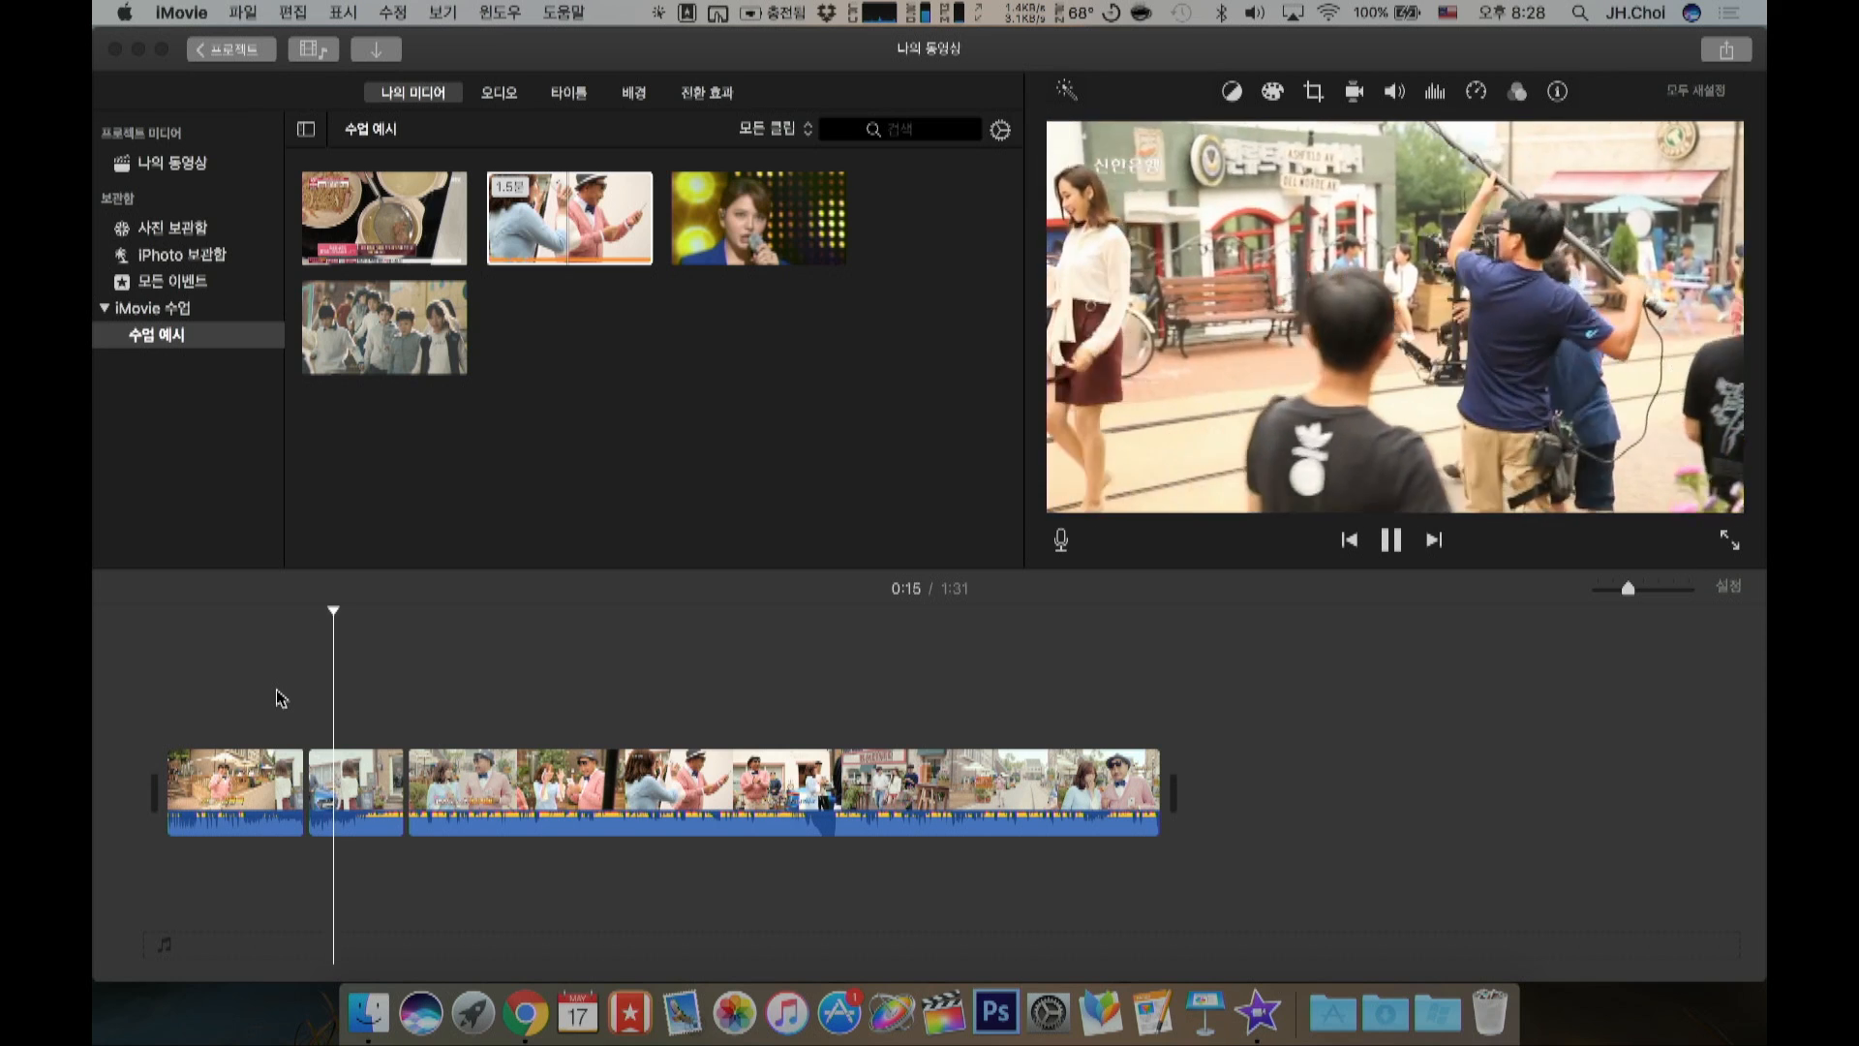
key("space")
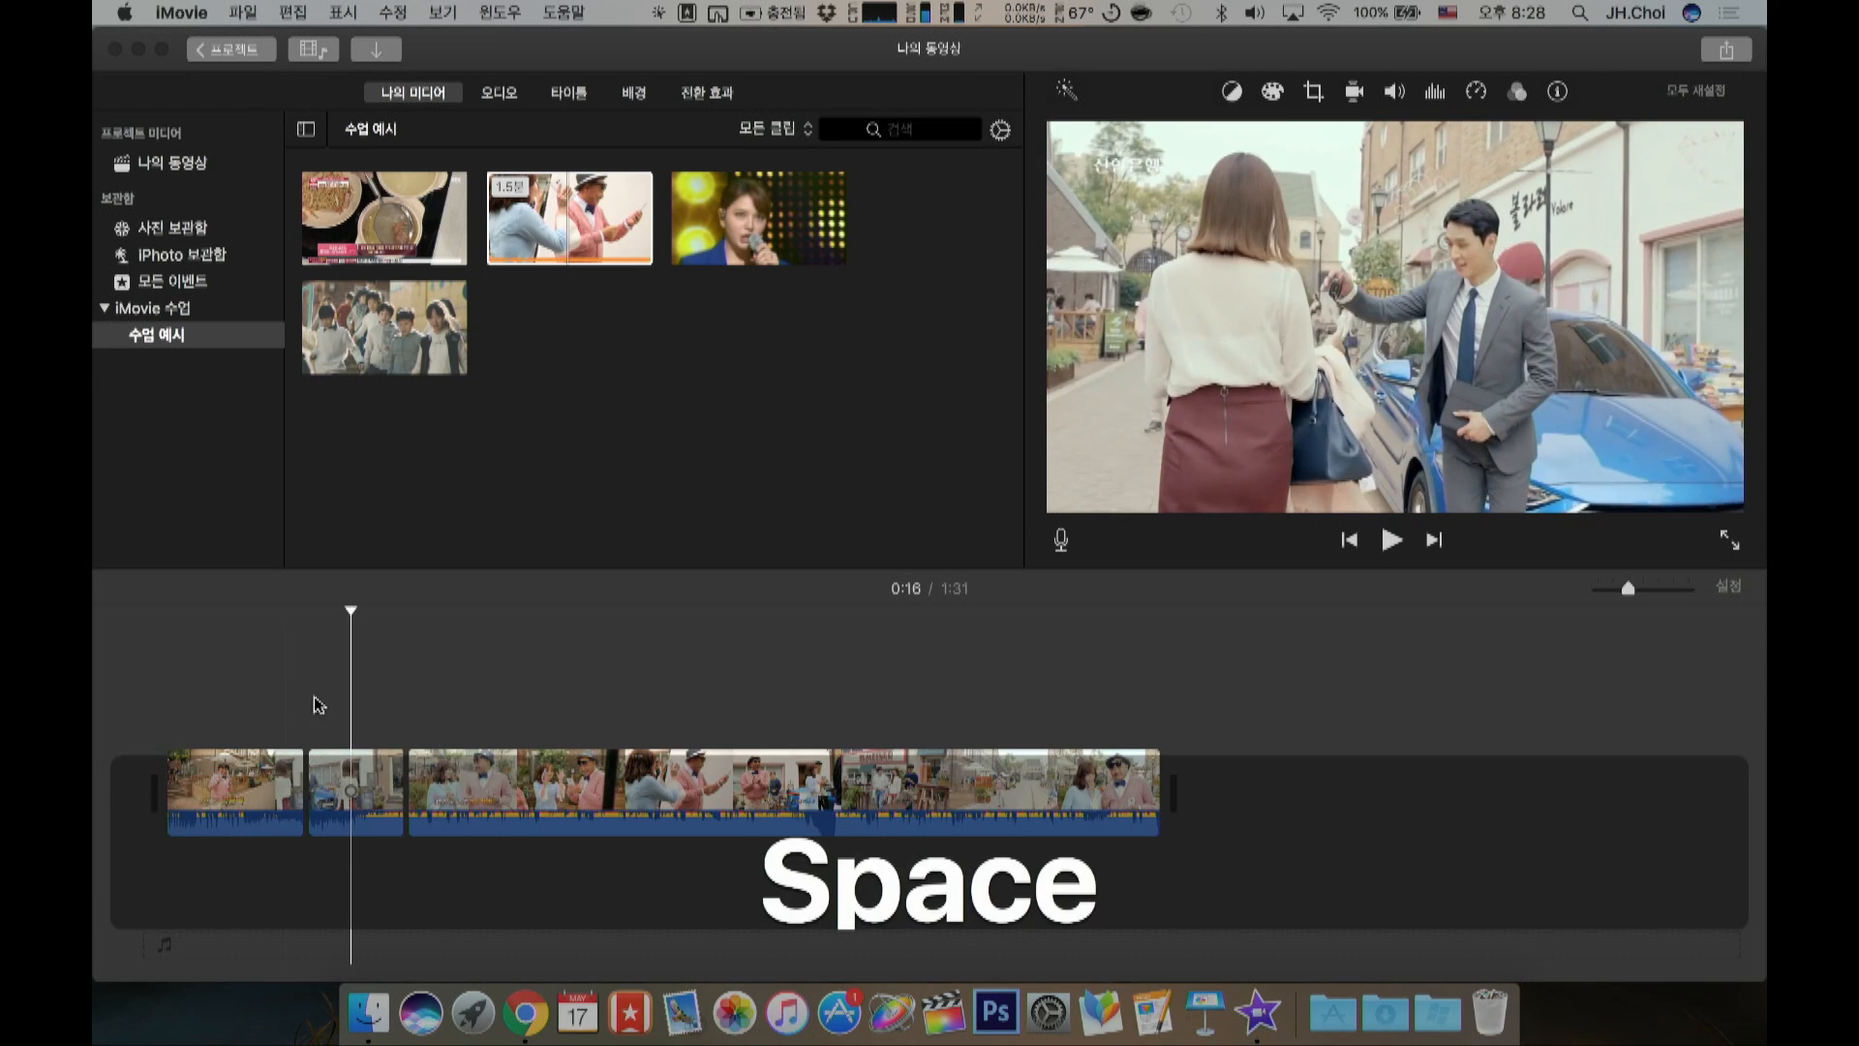
Step: Delete the middle timeline segment again and check the frames on either side of the cut
left_click(358, 782)
key("BackSpace")
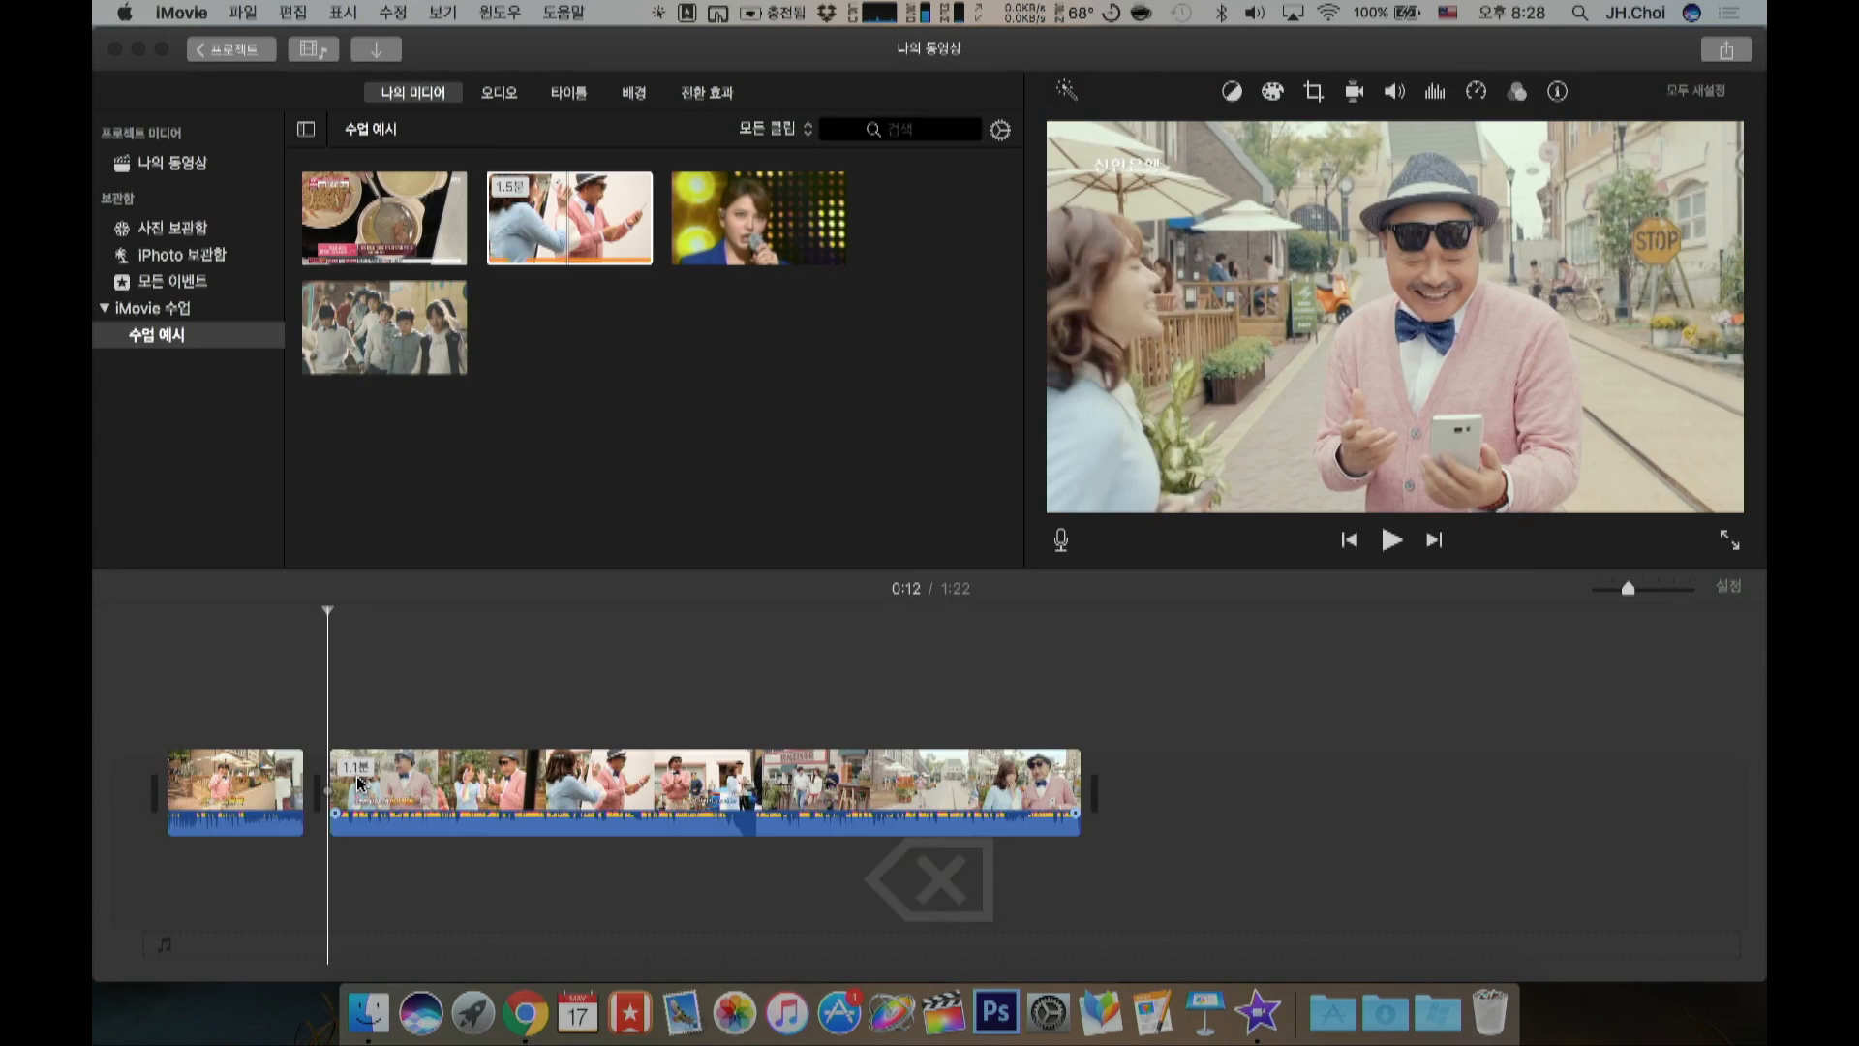
left_click(316, 741)
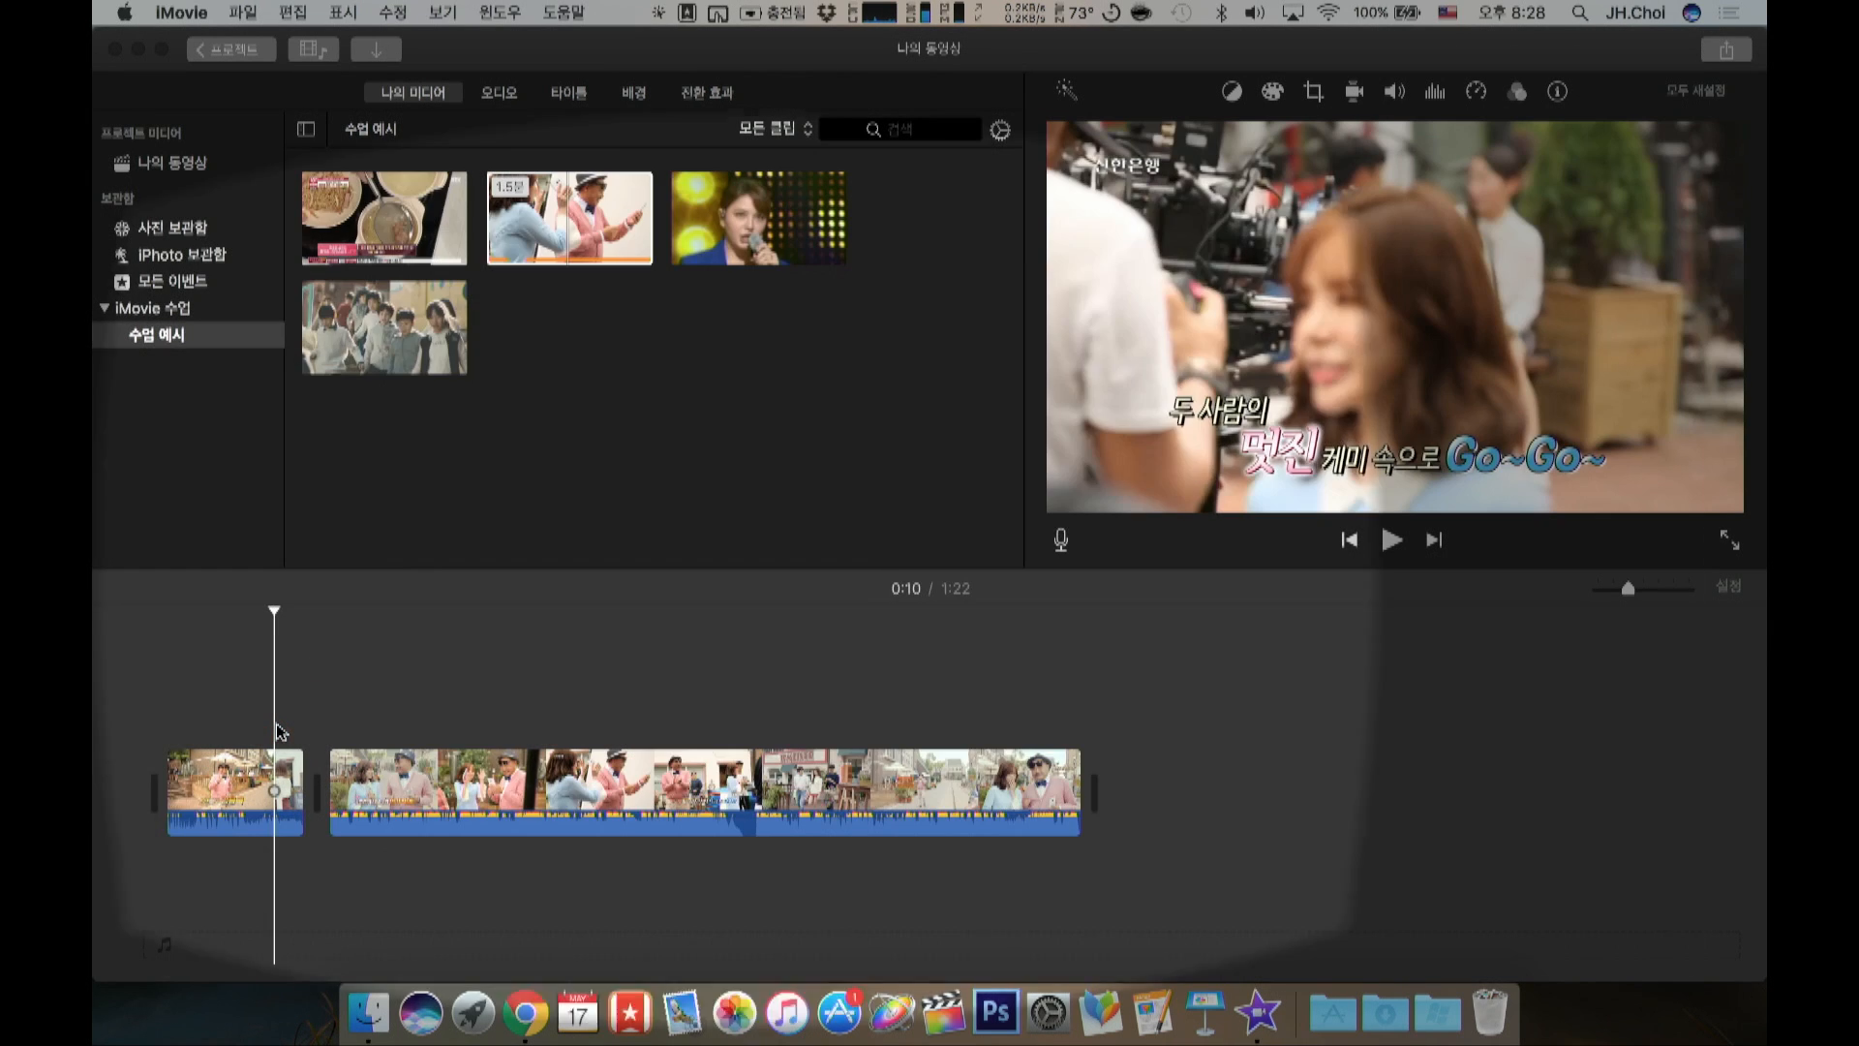
left_click(327, 734)
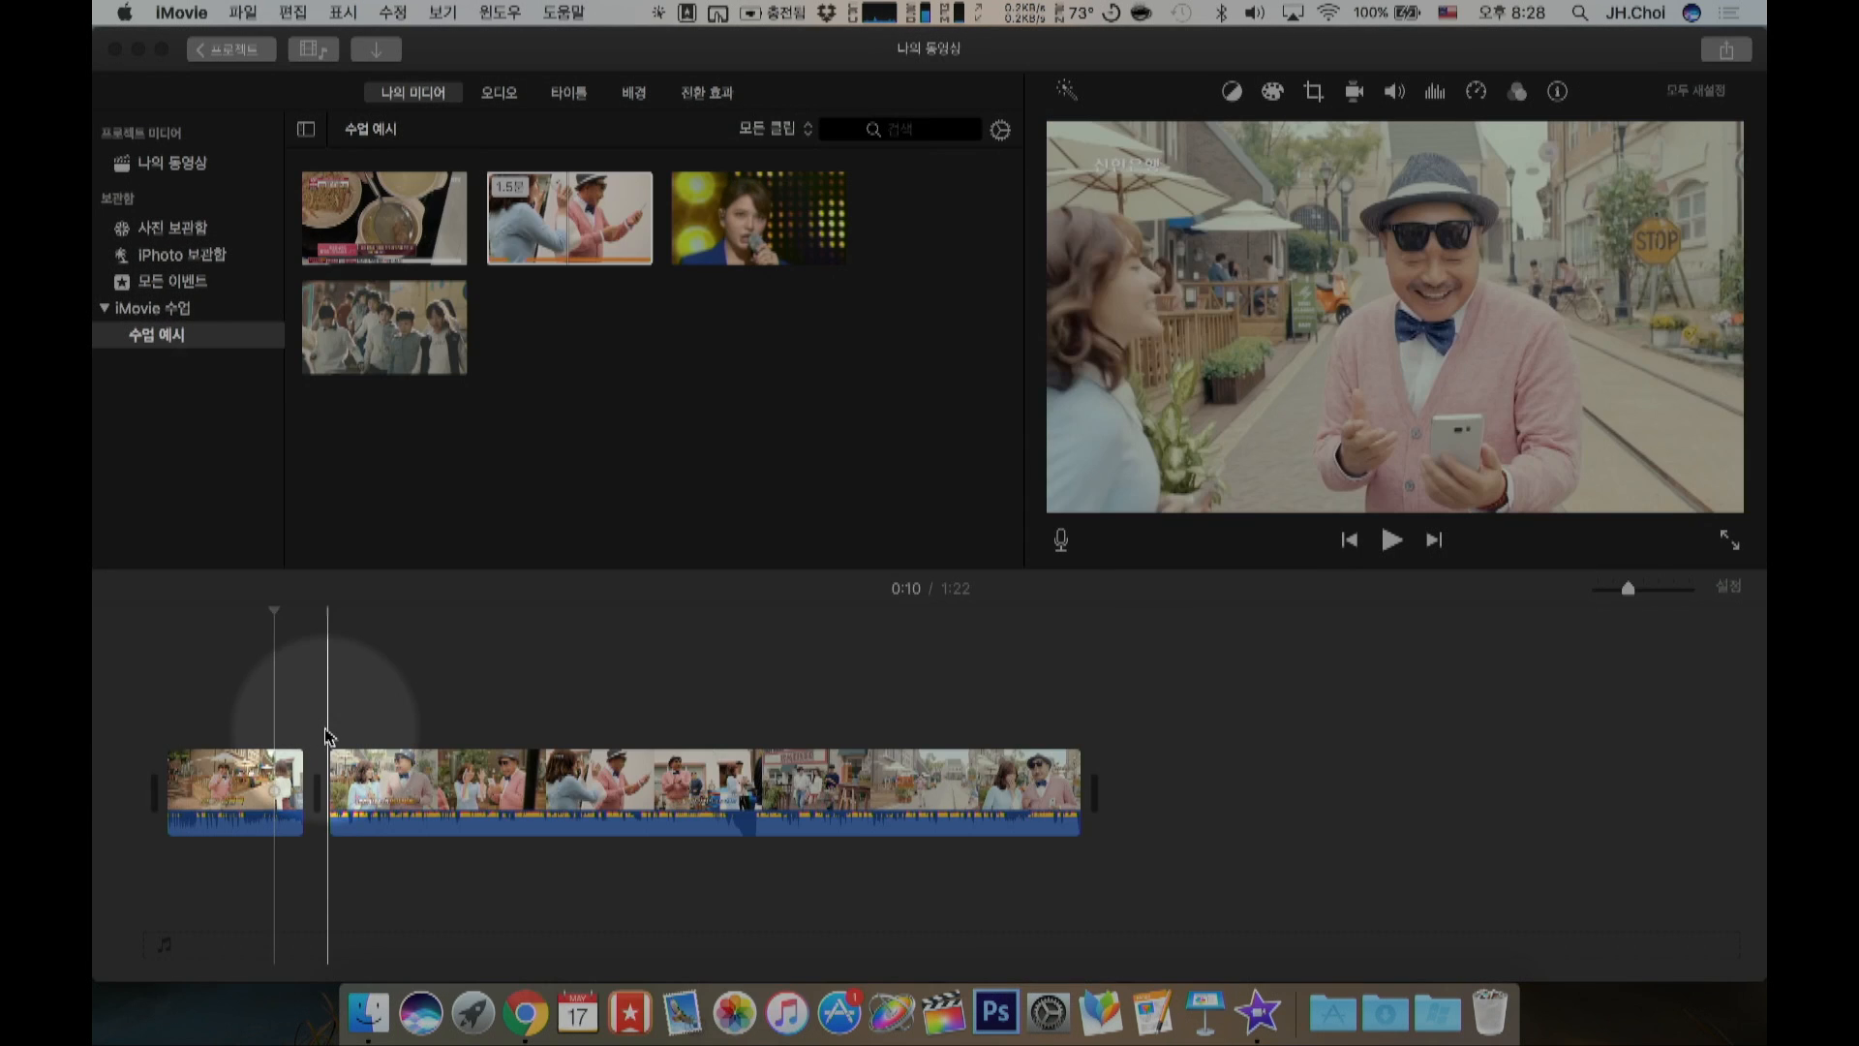
Step: Undo the segment deletion and both splits of the Sunny Bank clip
key("cmd+z")
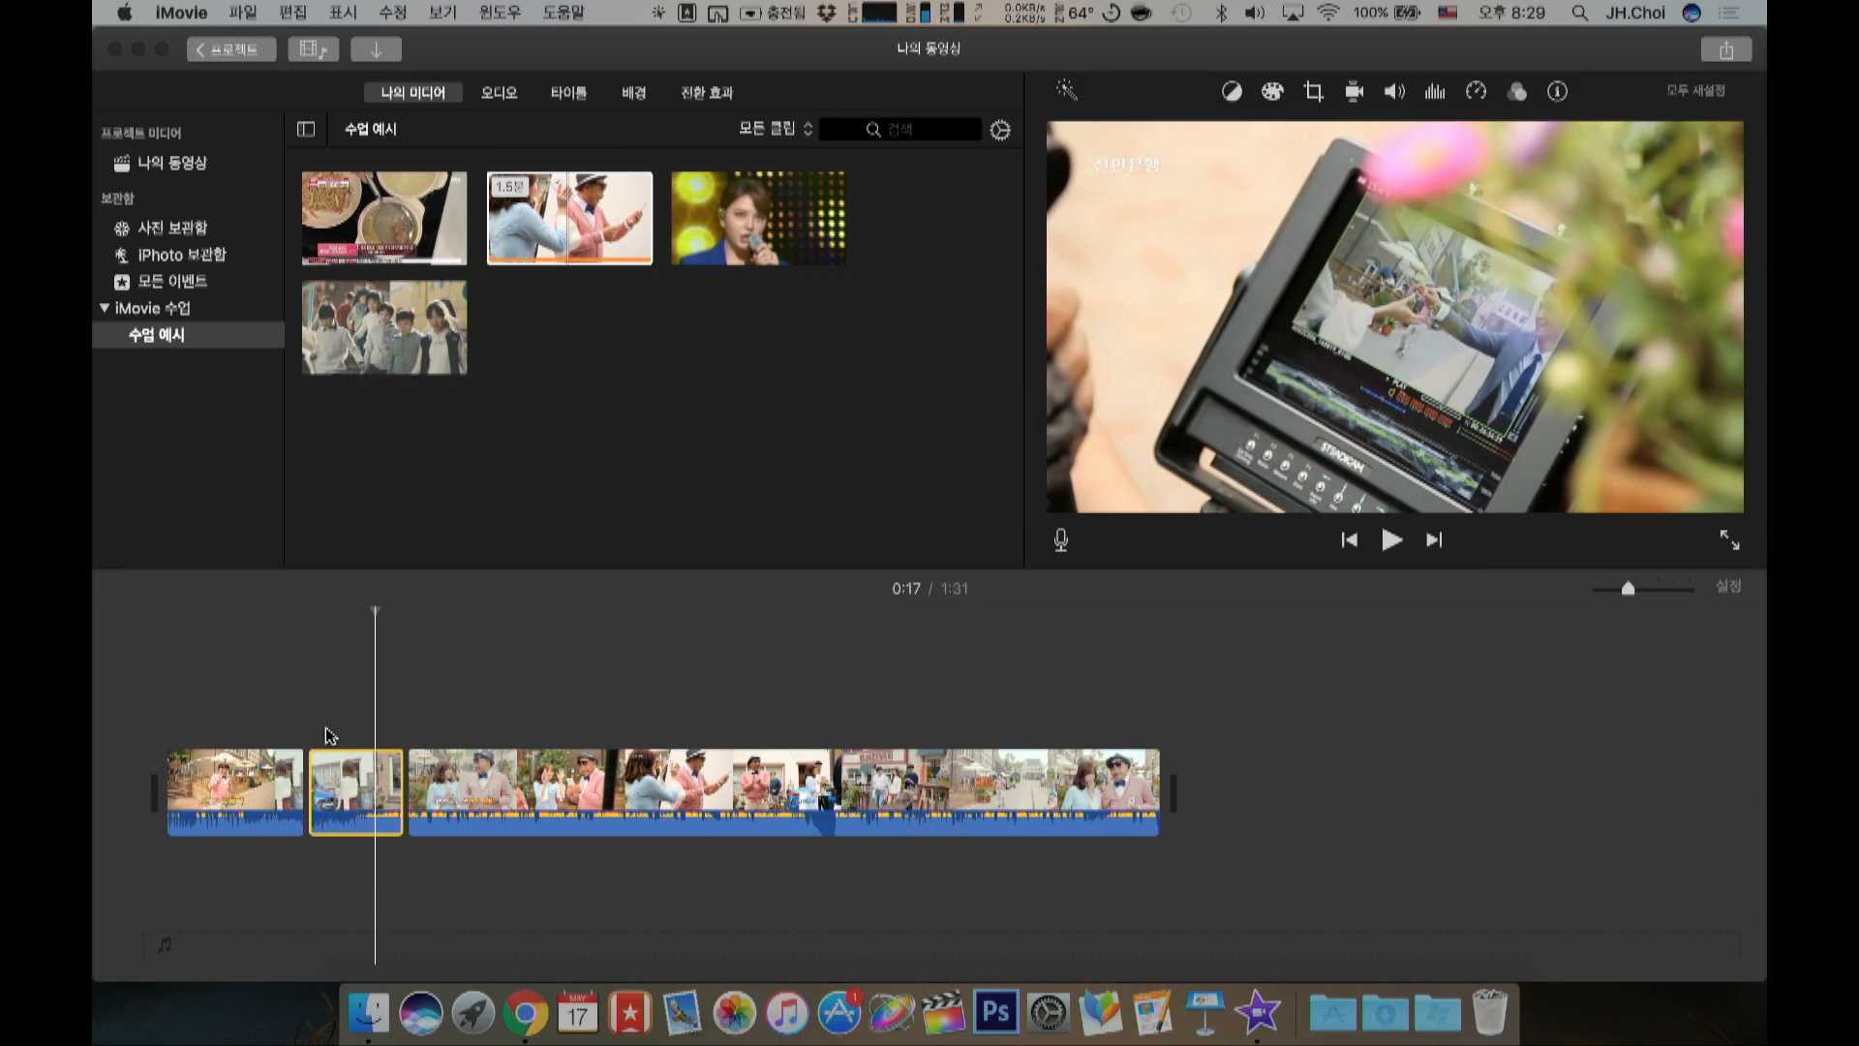
key("super+z")
key("super+z")
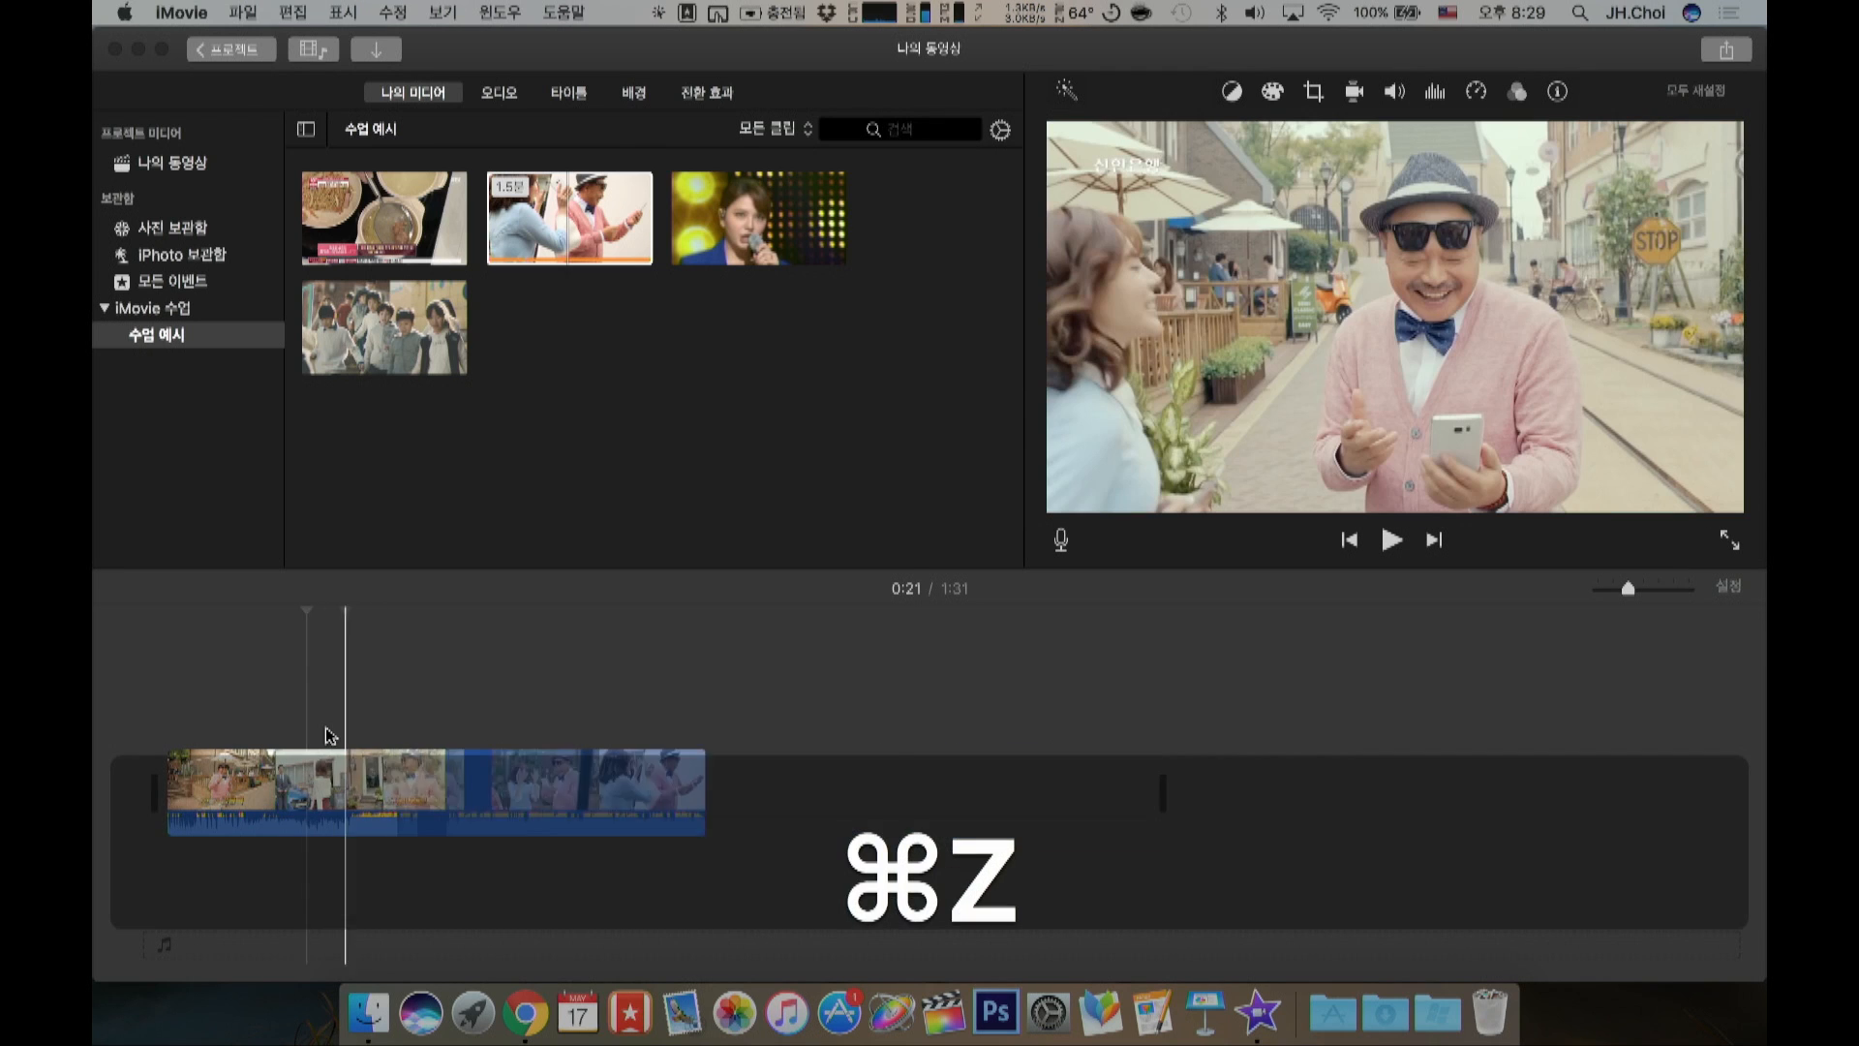
Step: Detach the audio from the whole Sunny Bank timeline clip and point out its volume line
left_click(434, 772)
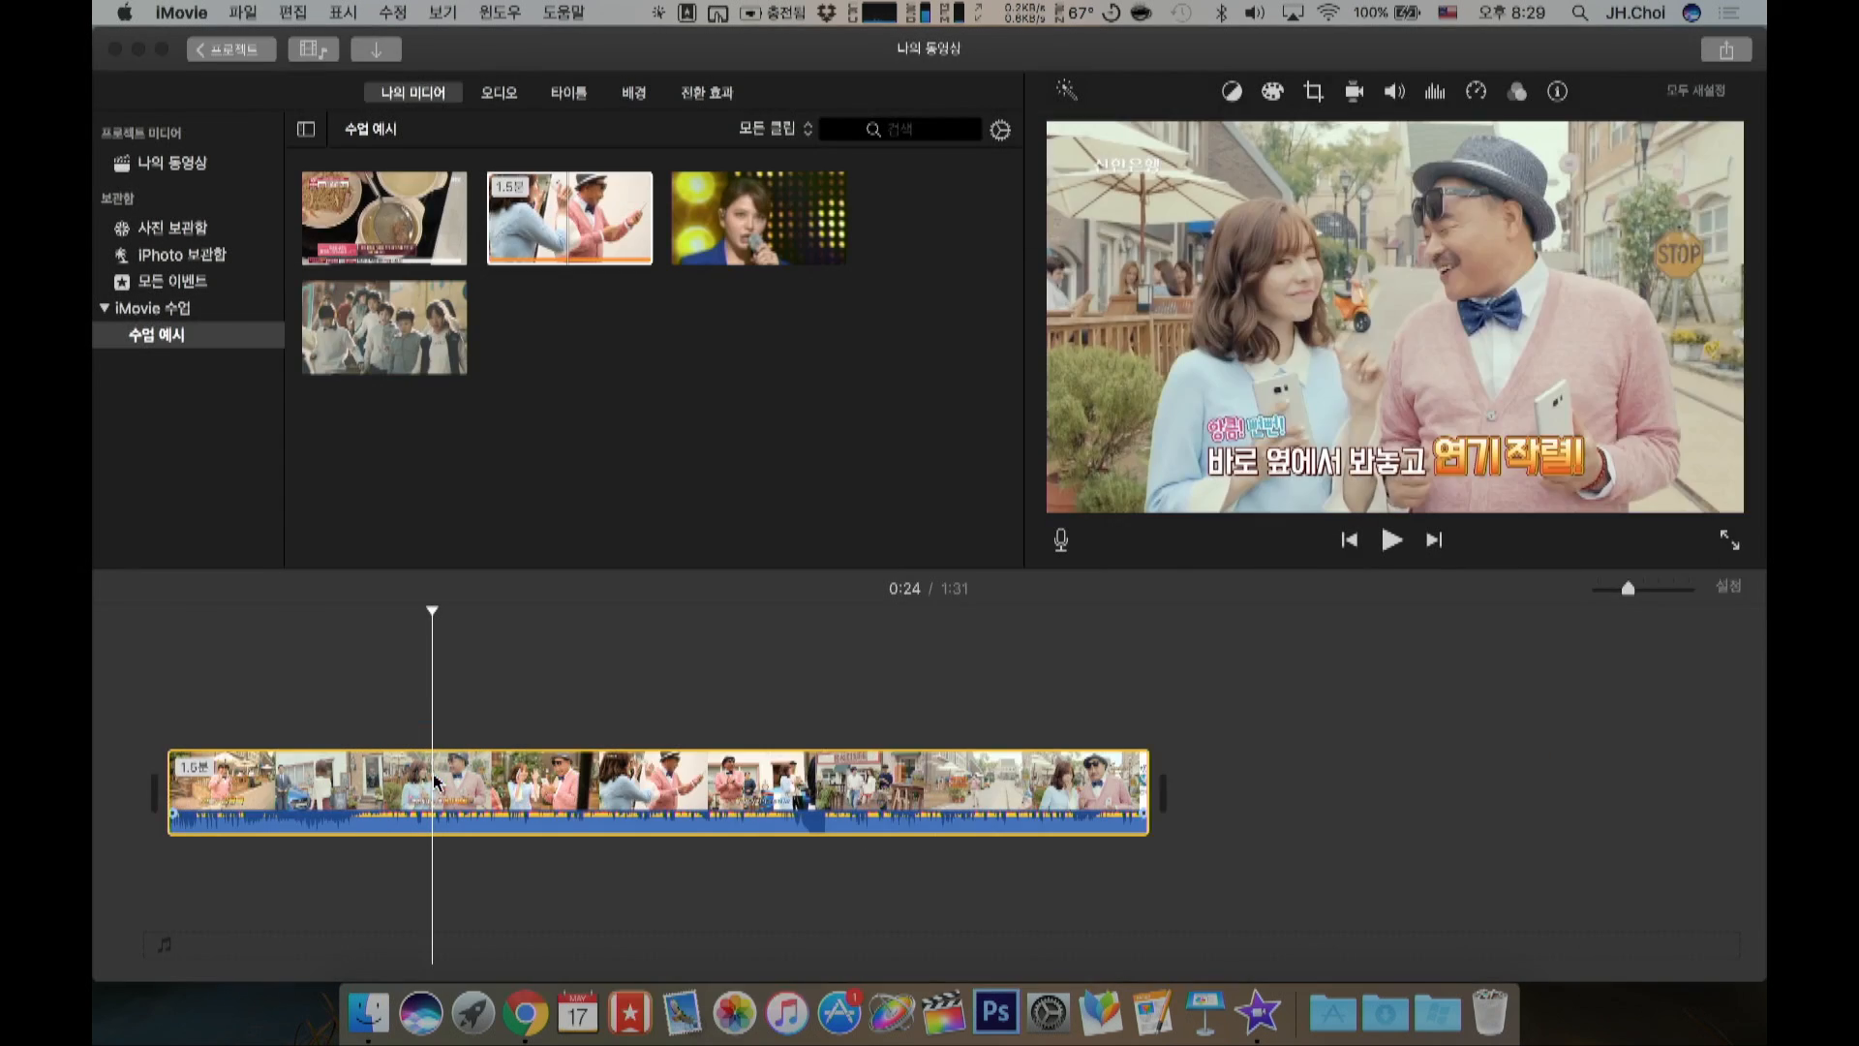
right_click(433, 775)
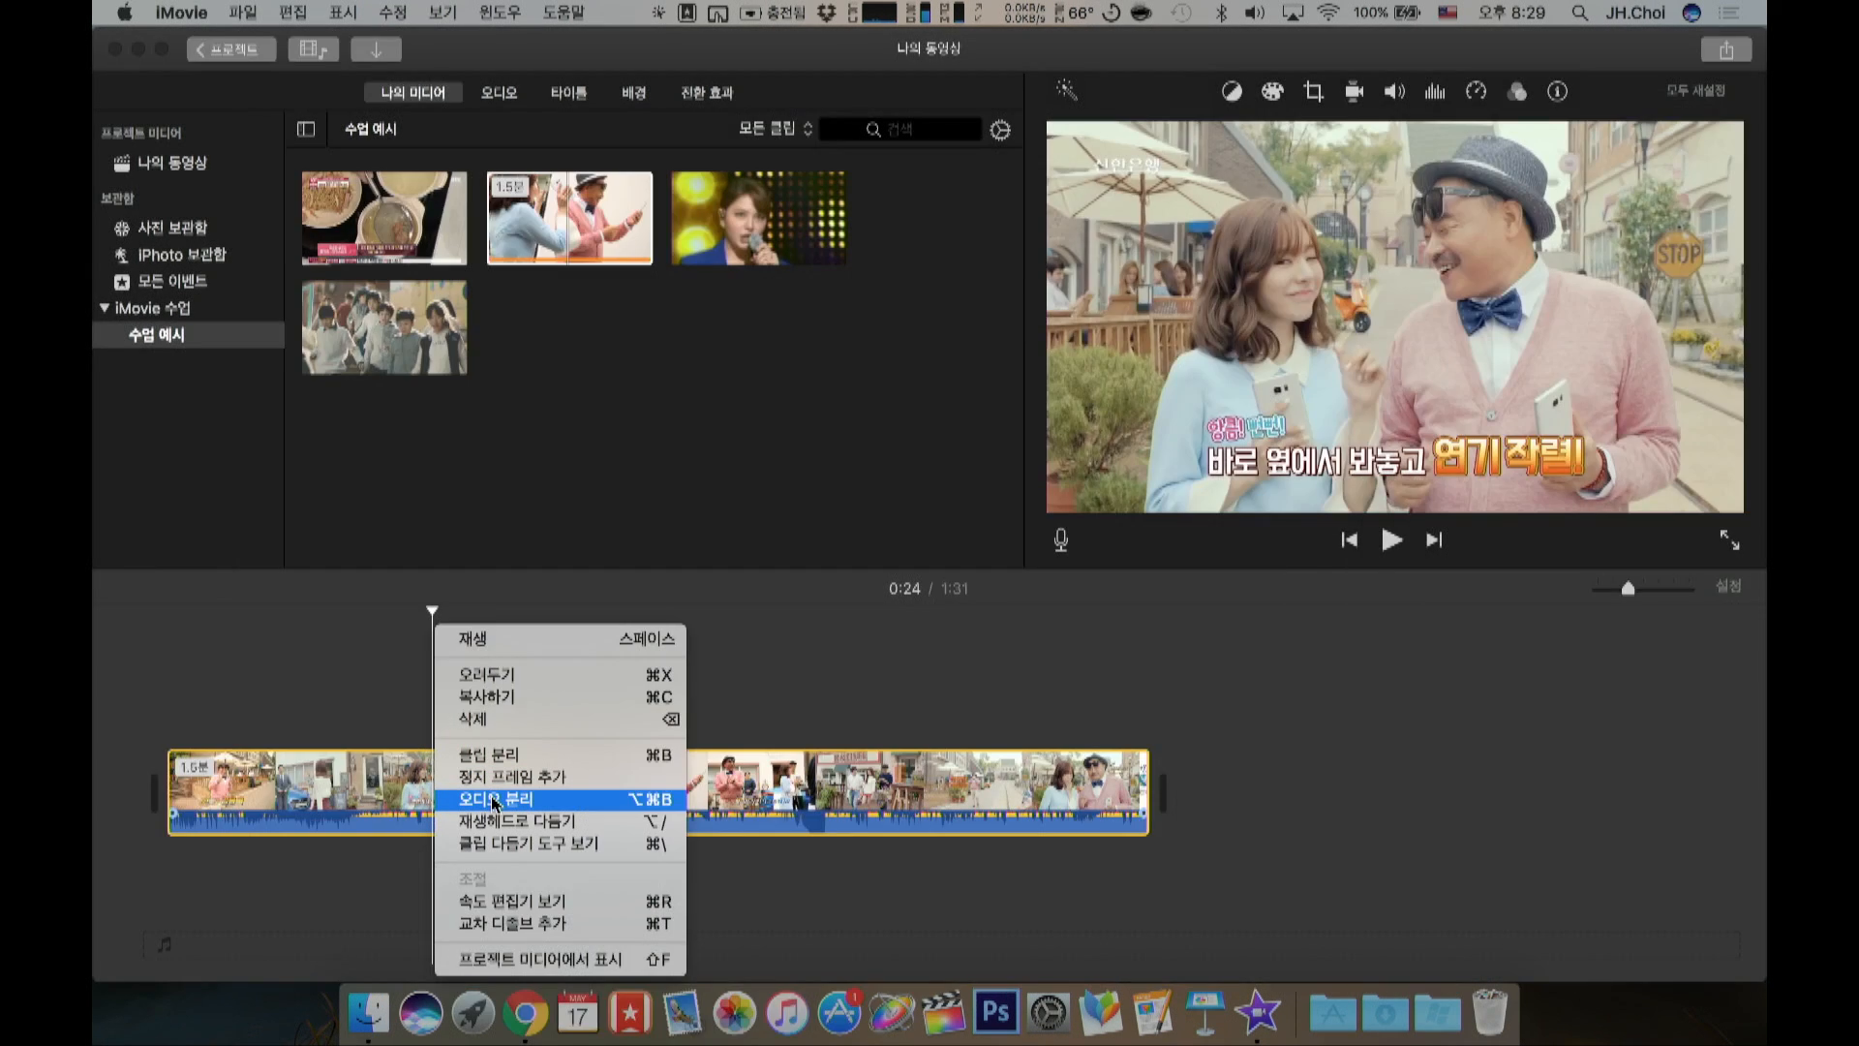
left_click(495, 800)
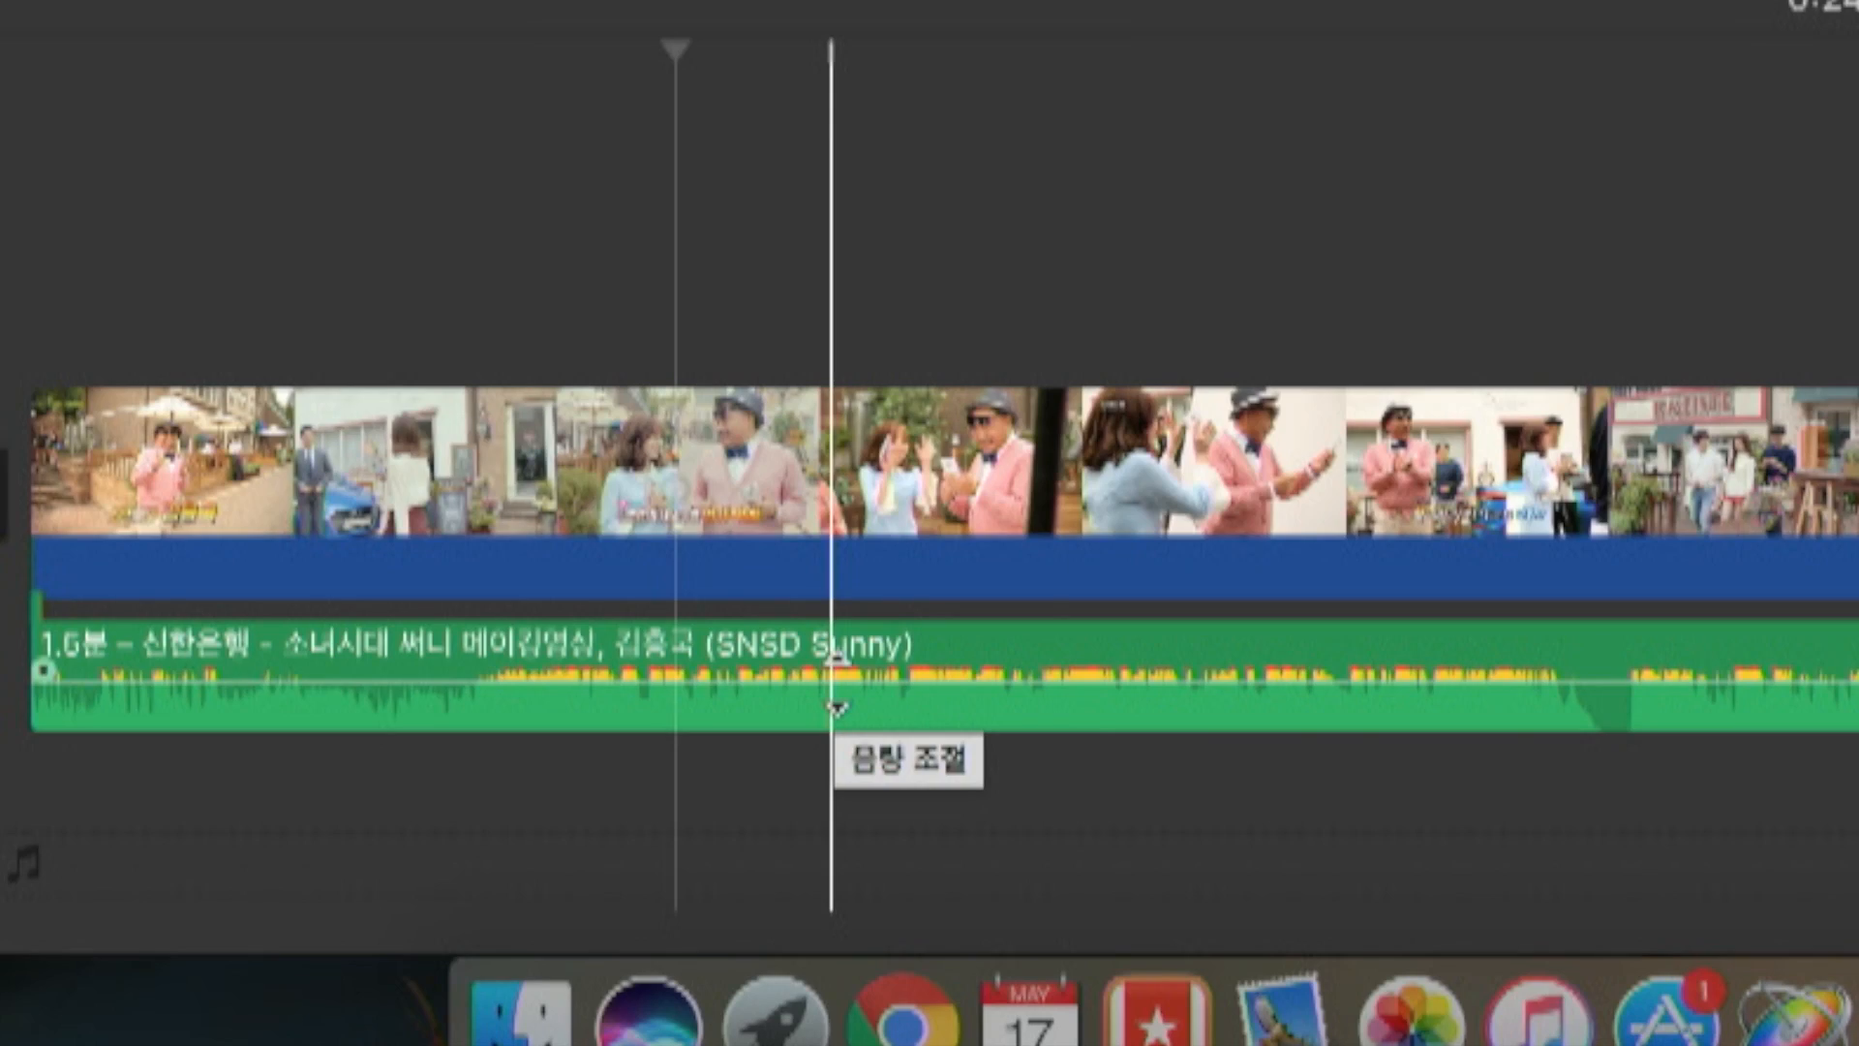
mouse_move(833, 677)
left_mouse_down()
mouse_move(834, 704)
mouse_move(834, 684)
left_mouse_up()
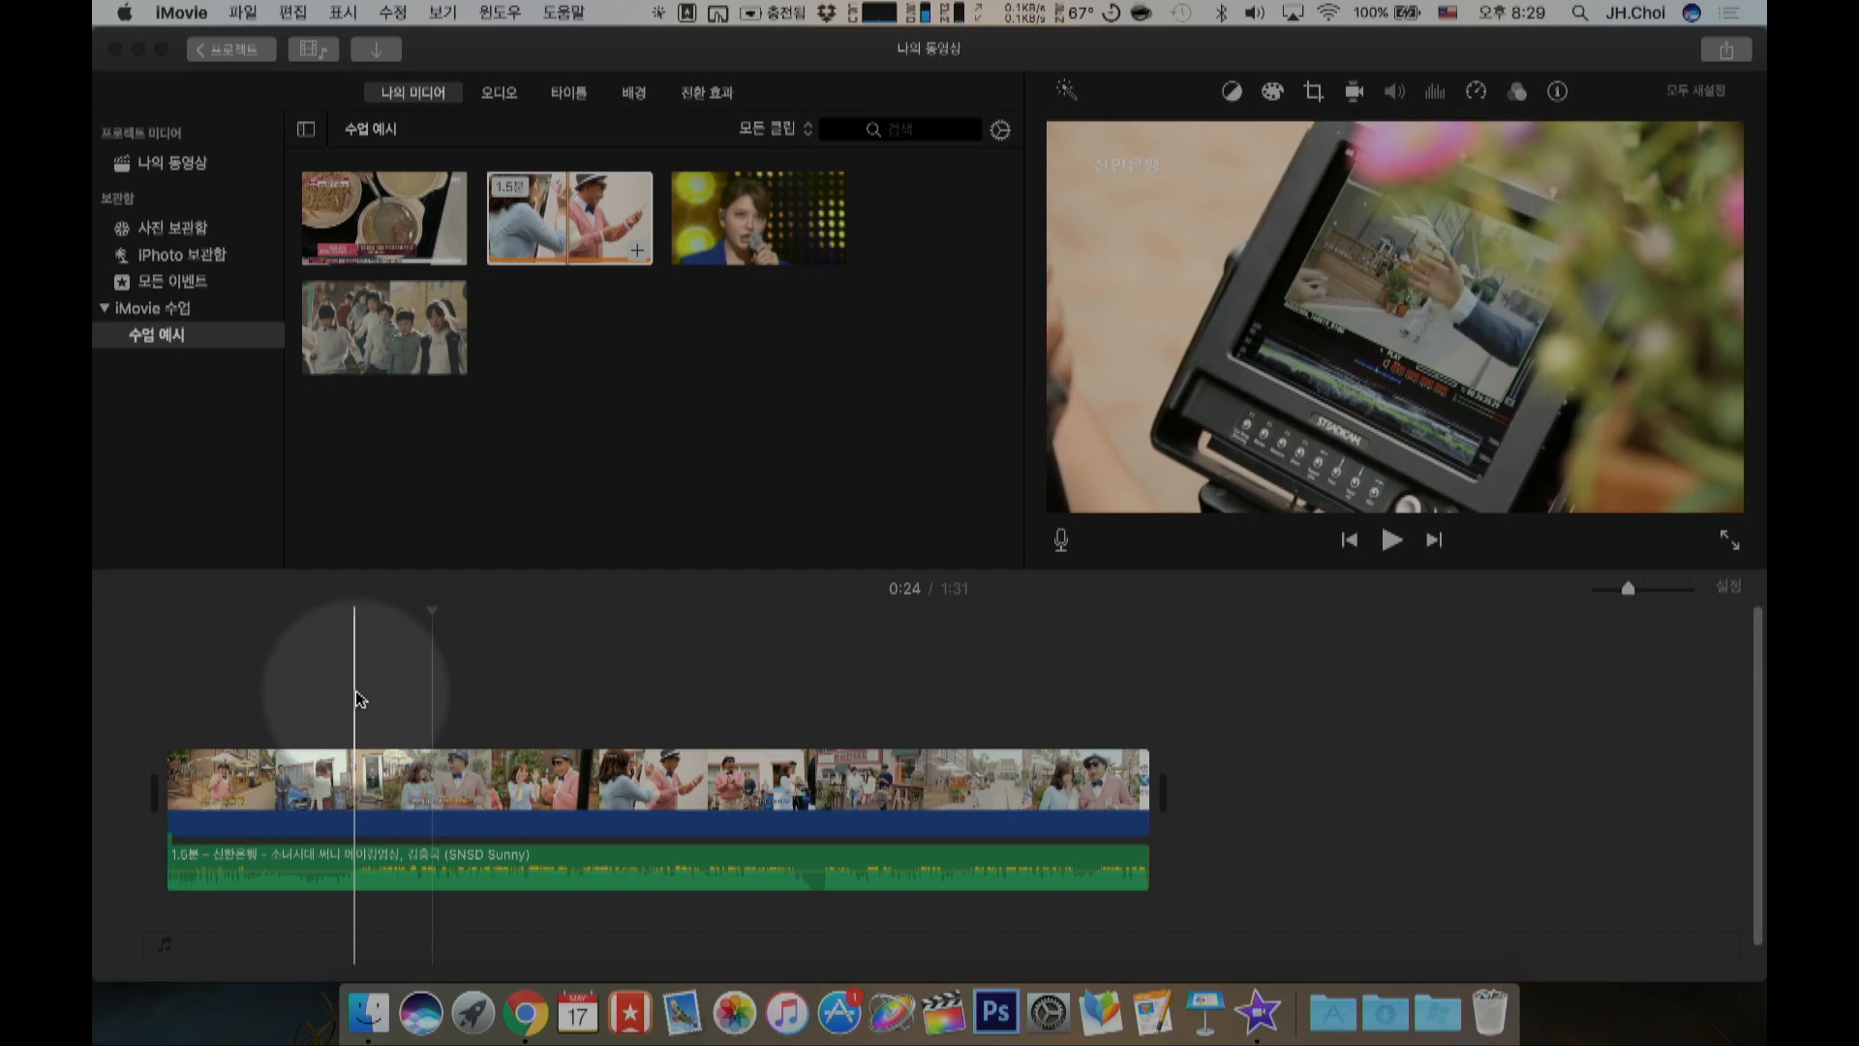
Step: Play from 0:17 to find the scene change and split the video clip there at about 0:21
left_click(487, 248)
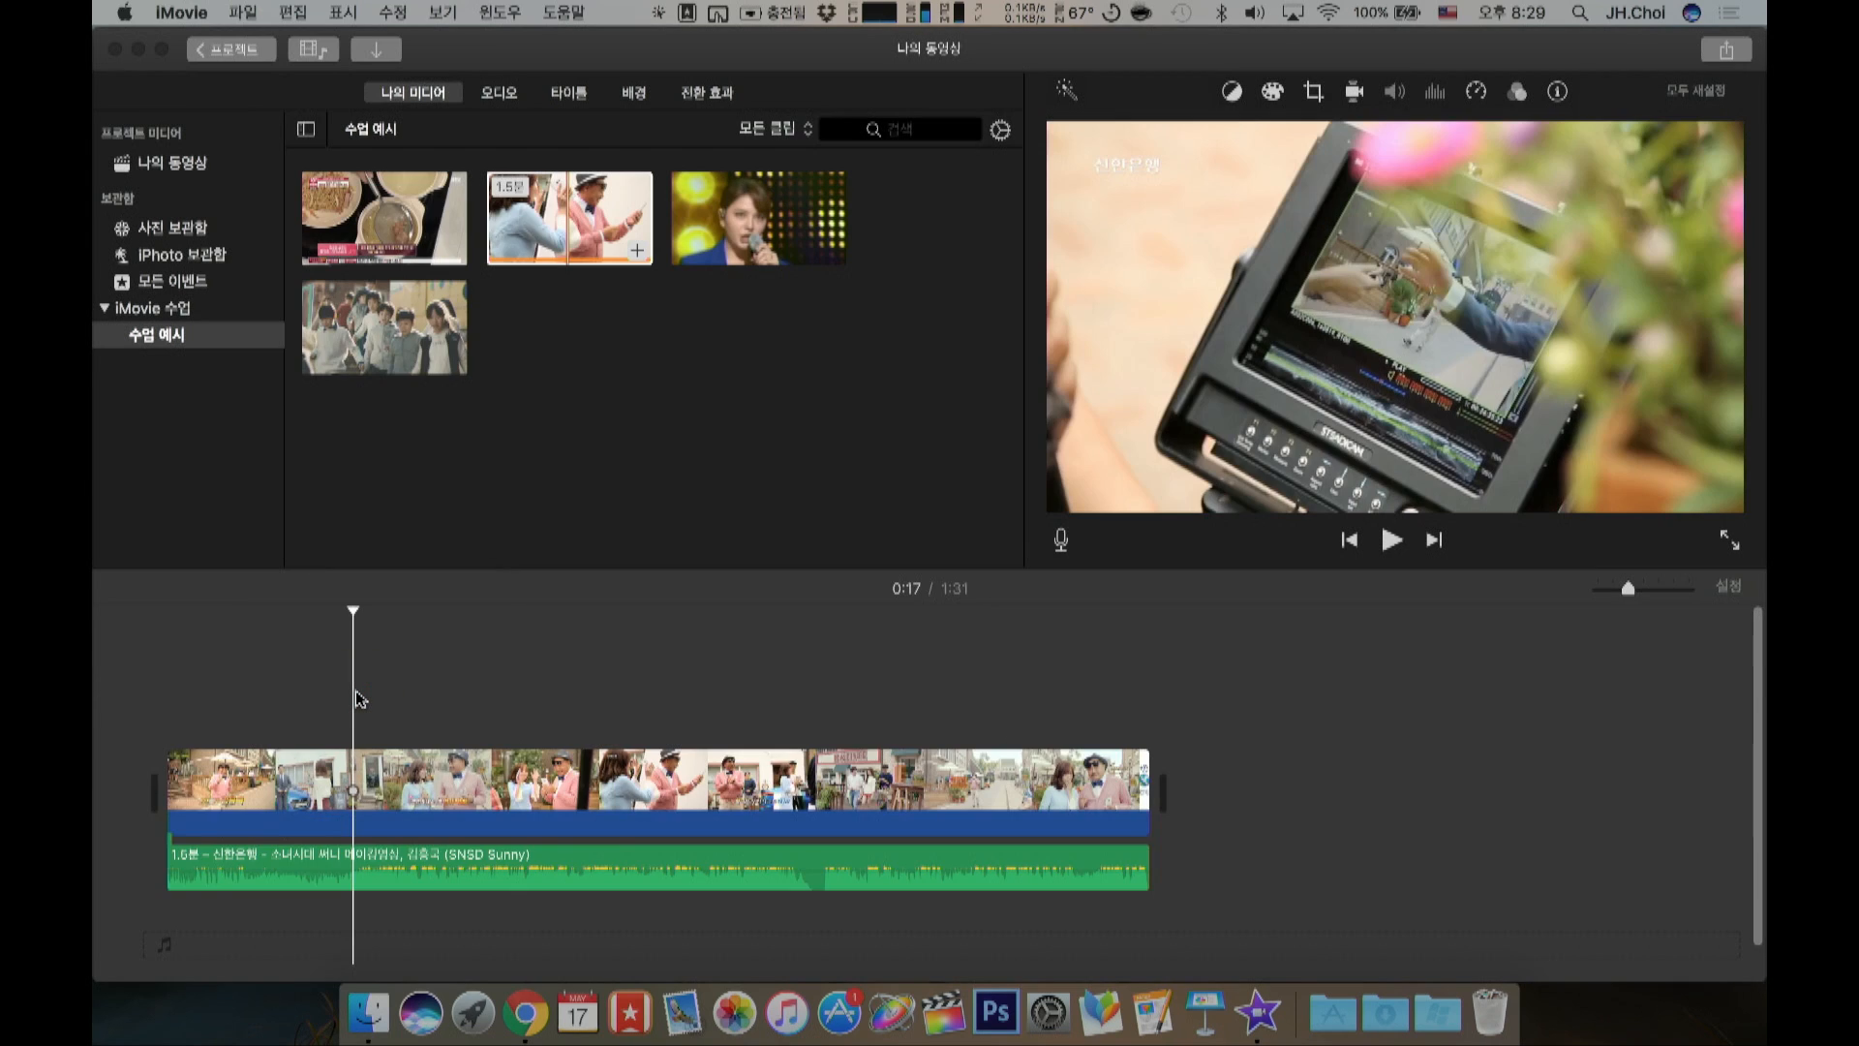
key("space")
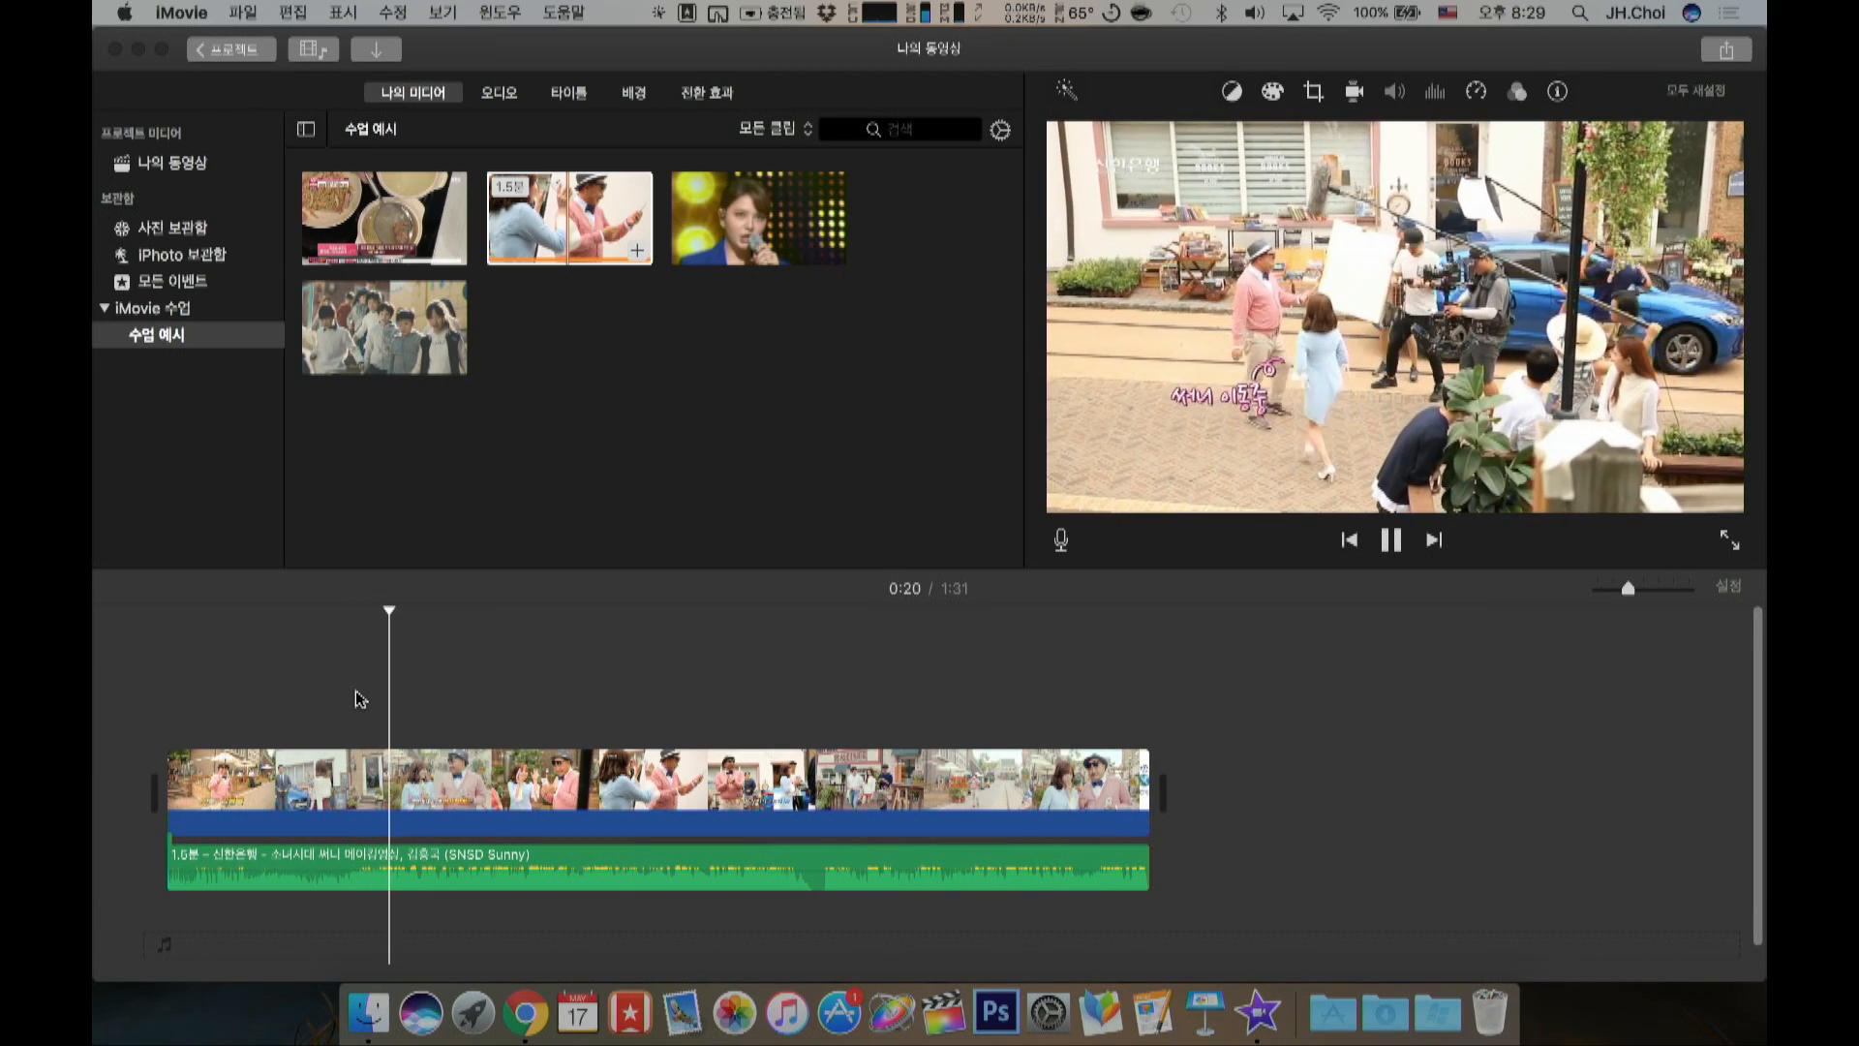
key("space")
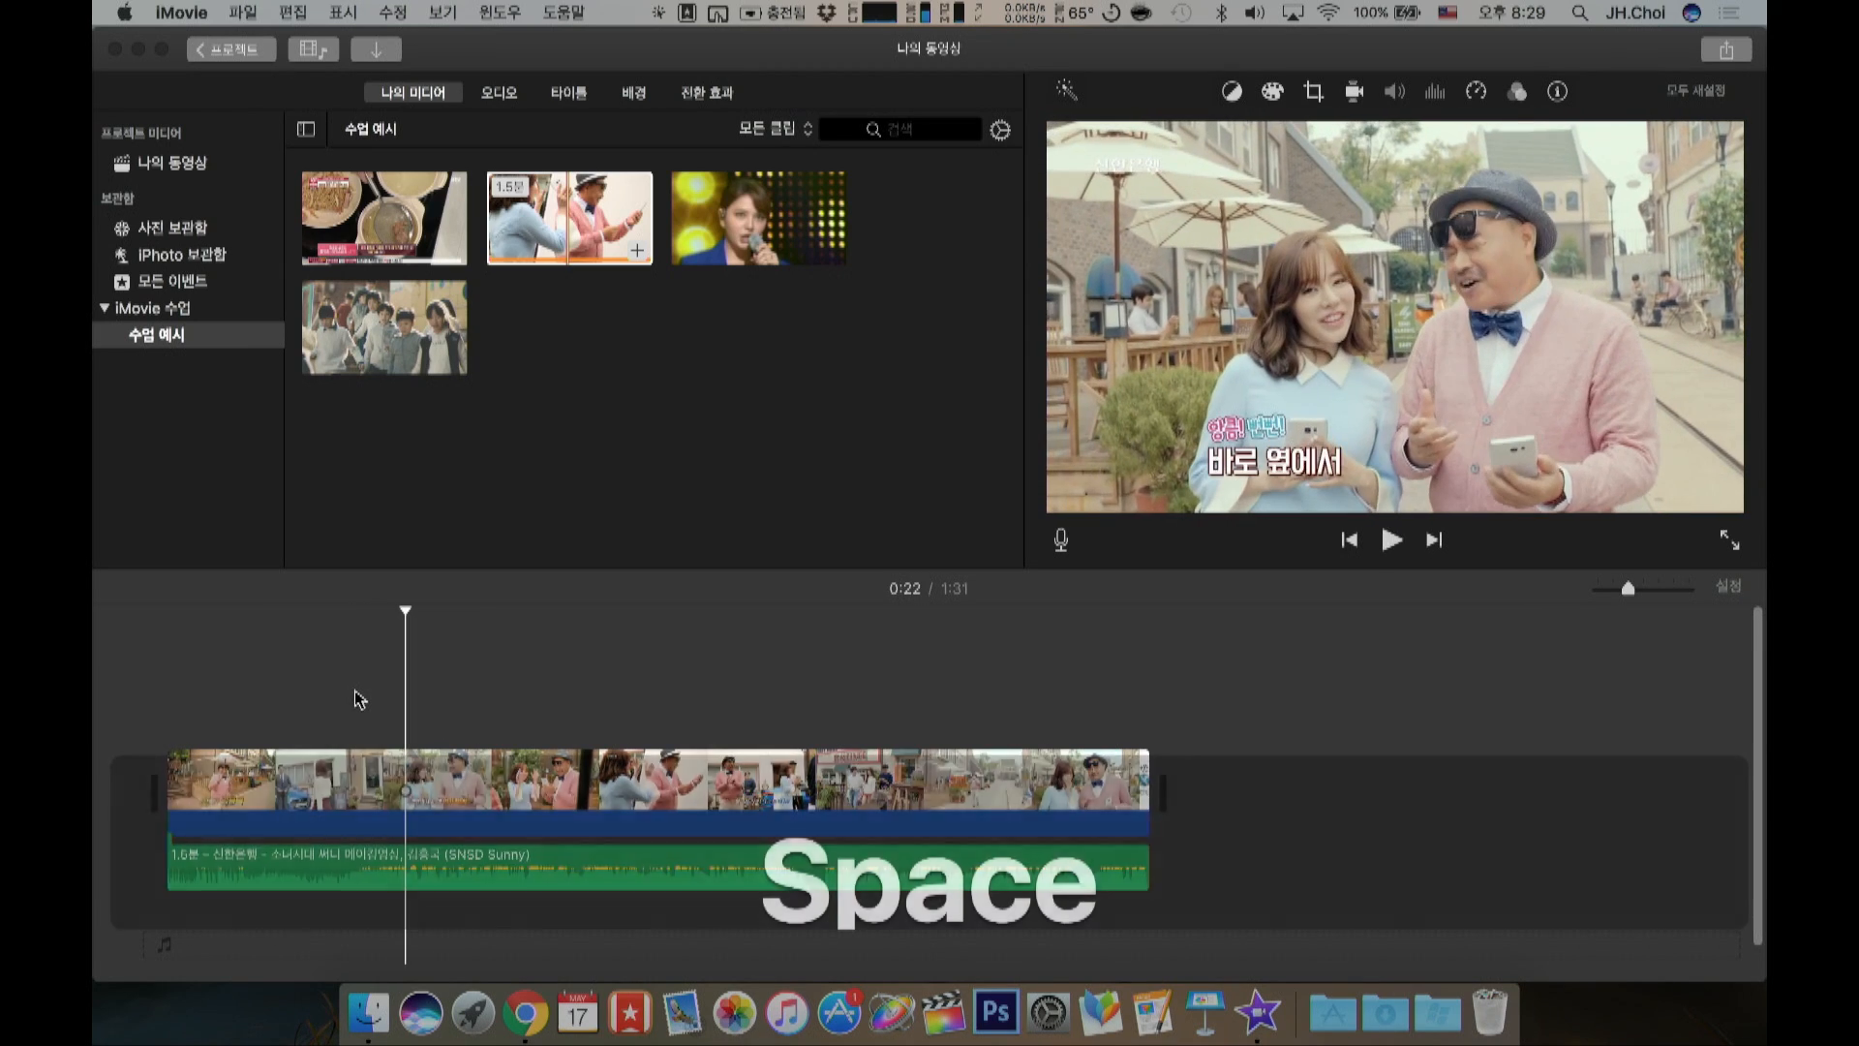
left_click(404, 760)
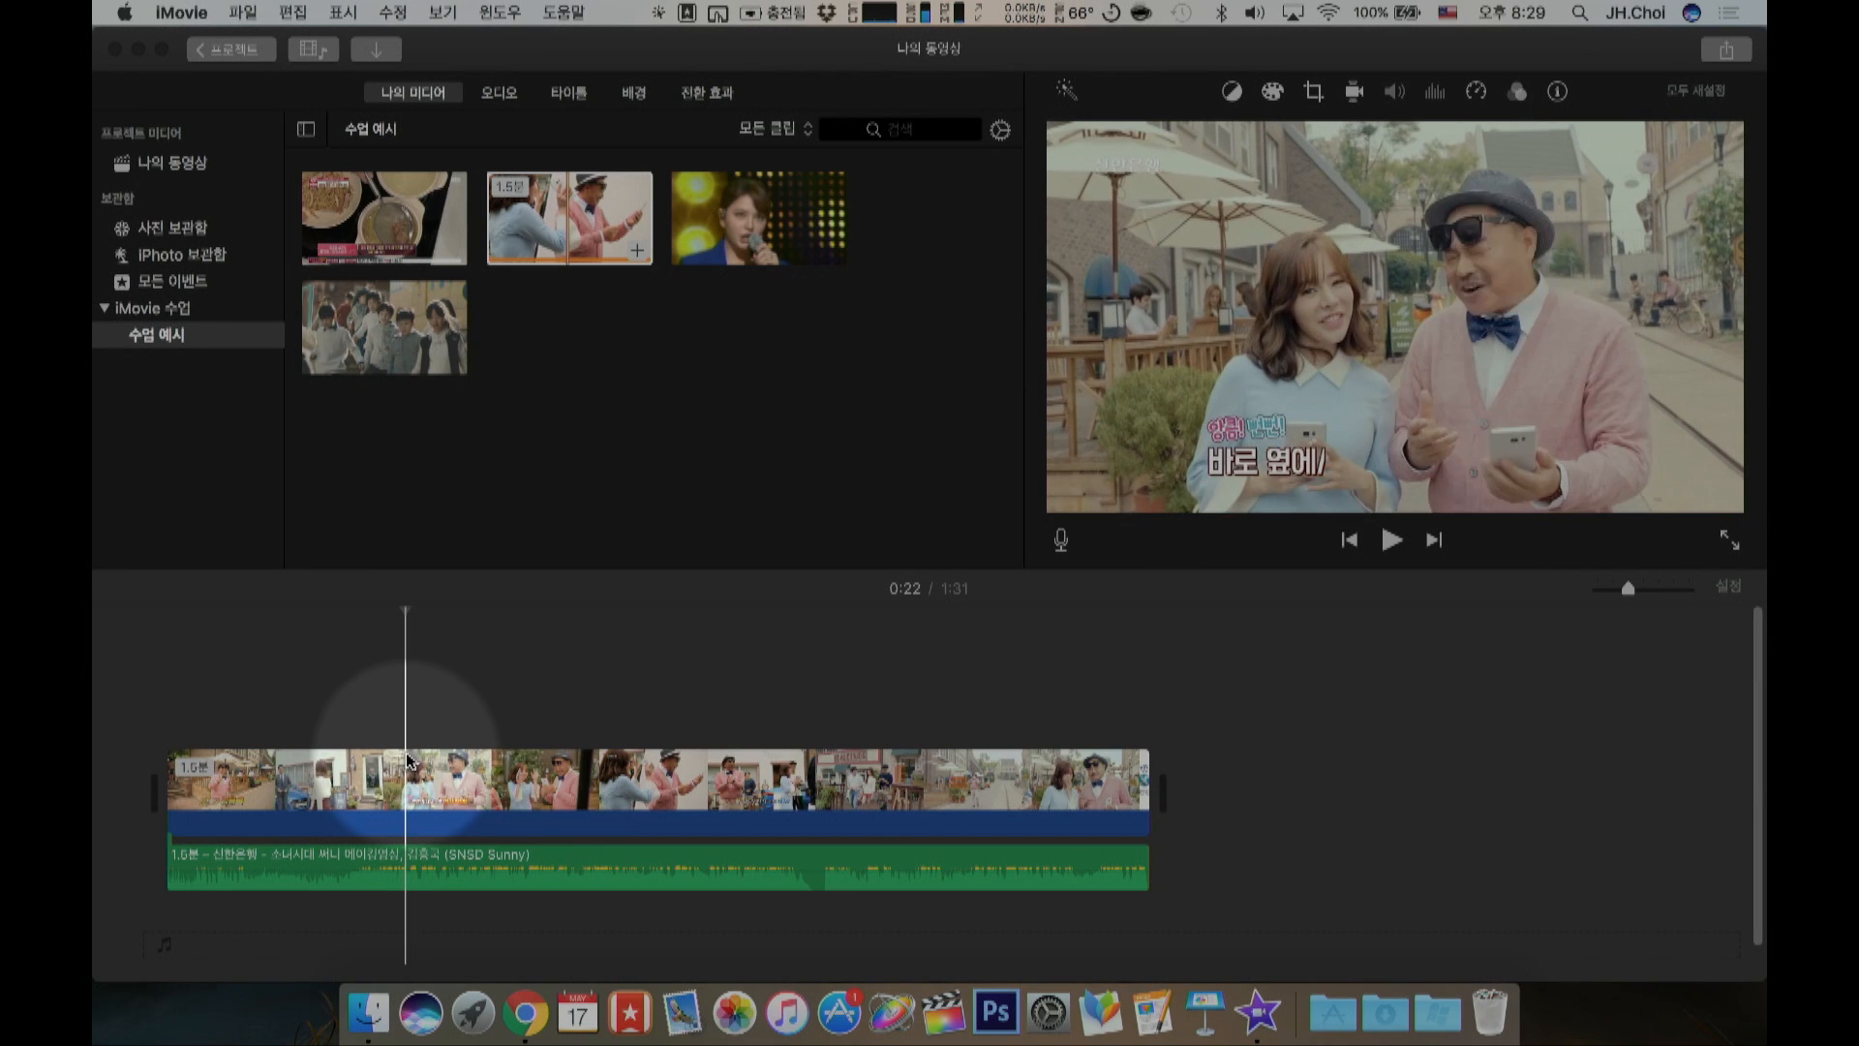
left_click_drag(404, 760, 398, 760)
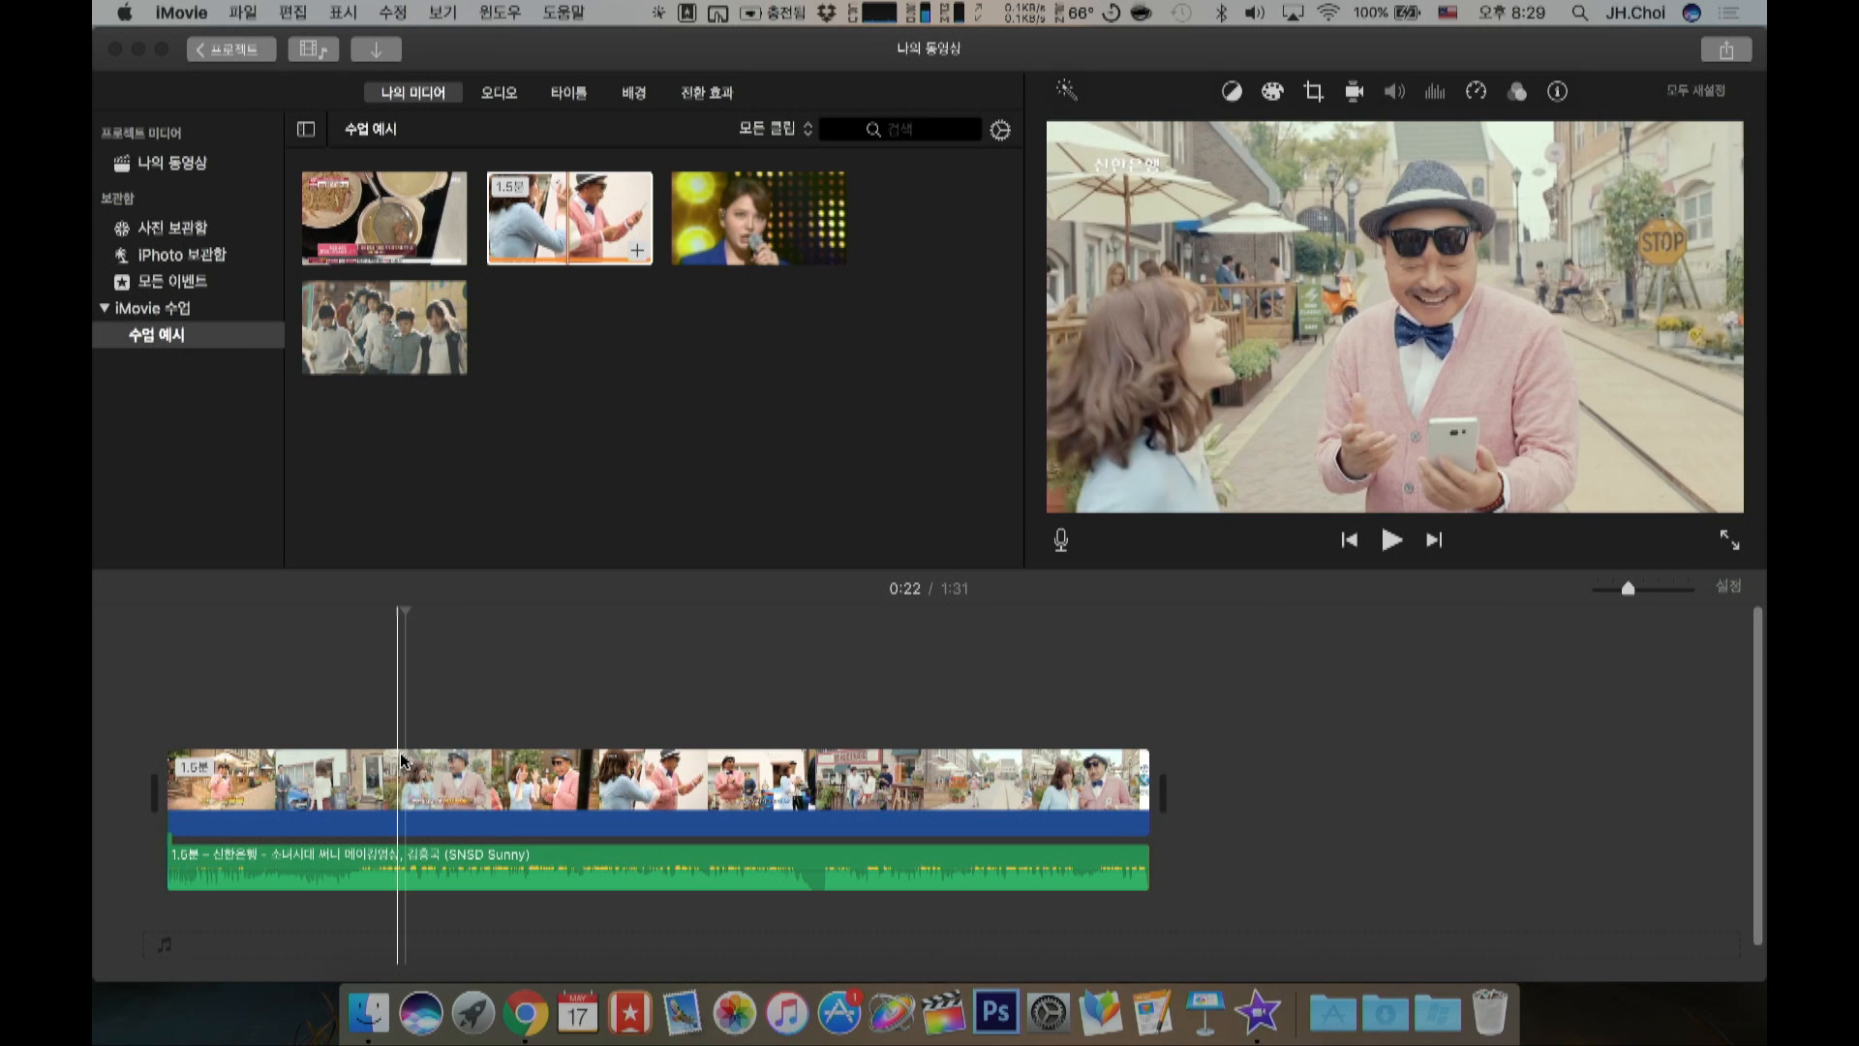
key("cmd+b")
Step: Split the first video segment again at the scene change around 0:12, leaving the detached audio whole
left_click(350, 769)
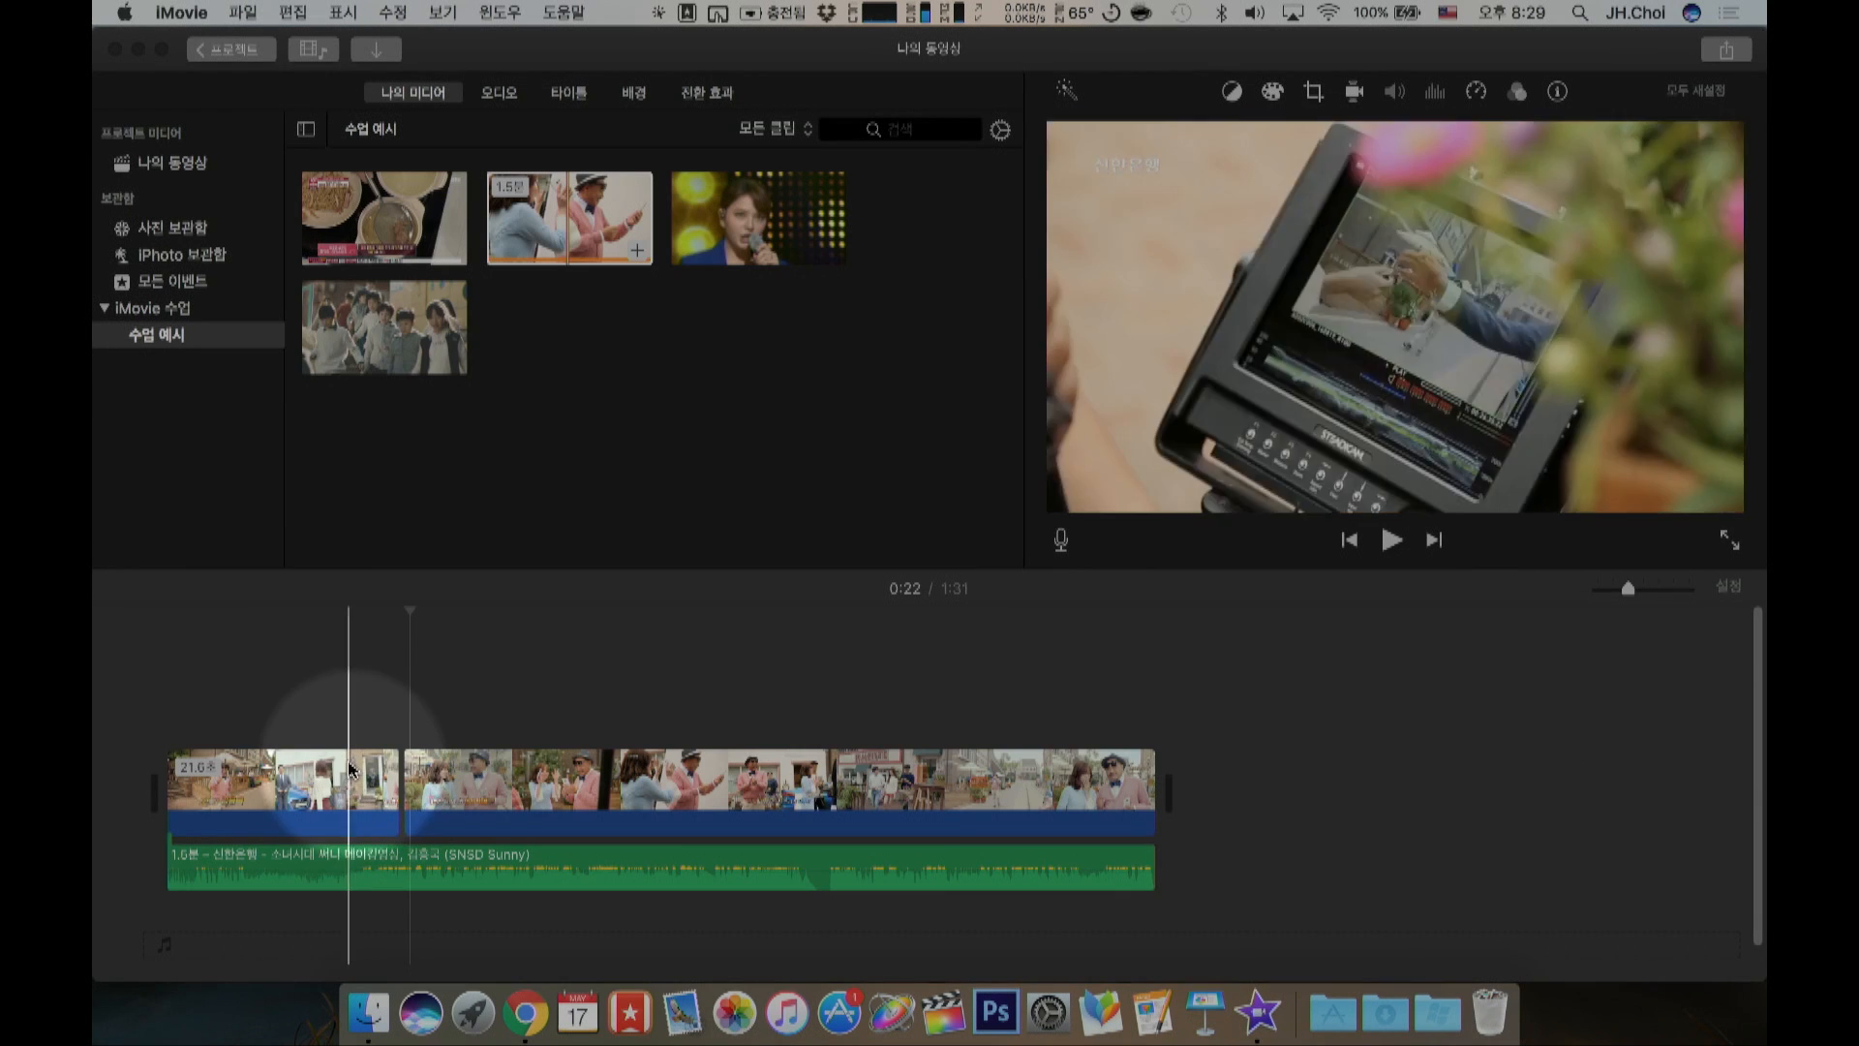
left_click_drag(327, 764, 308, 764)
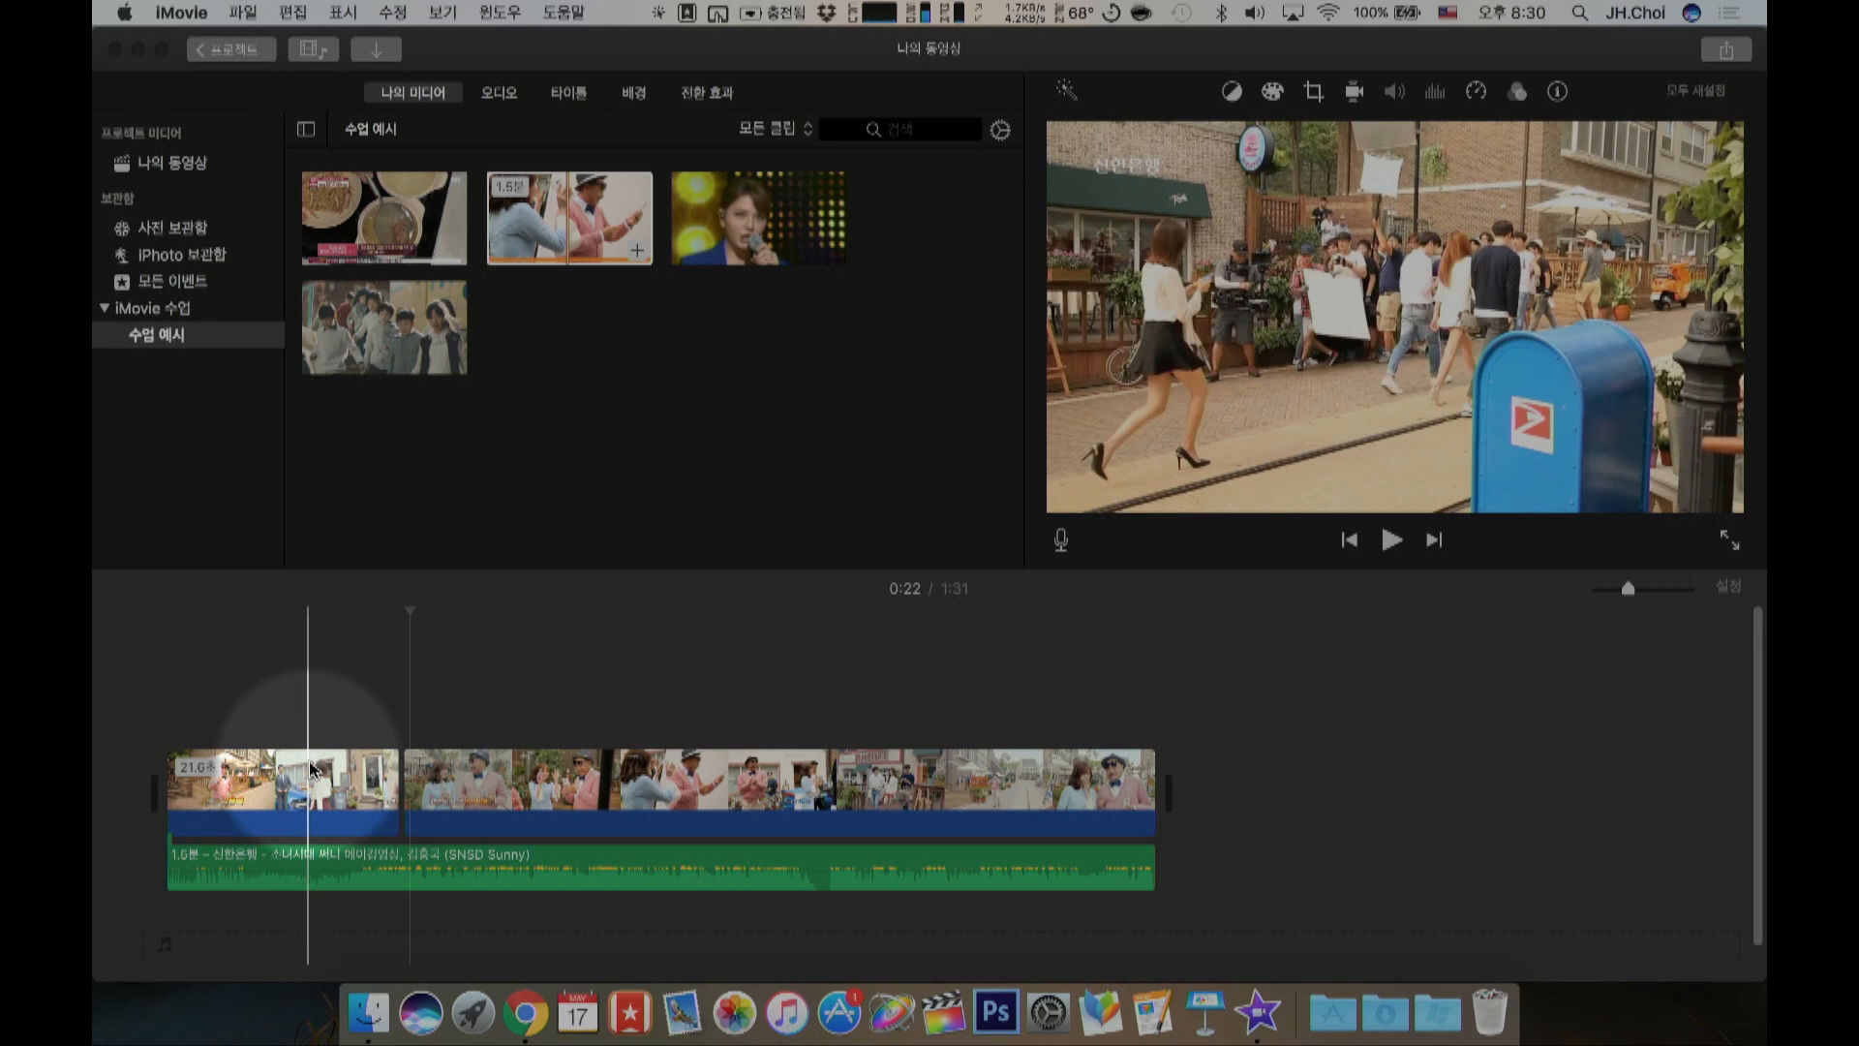
left_click_drag(308, 764, 308, 765)
key("super+b")
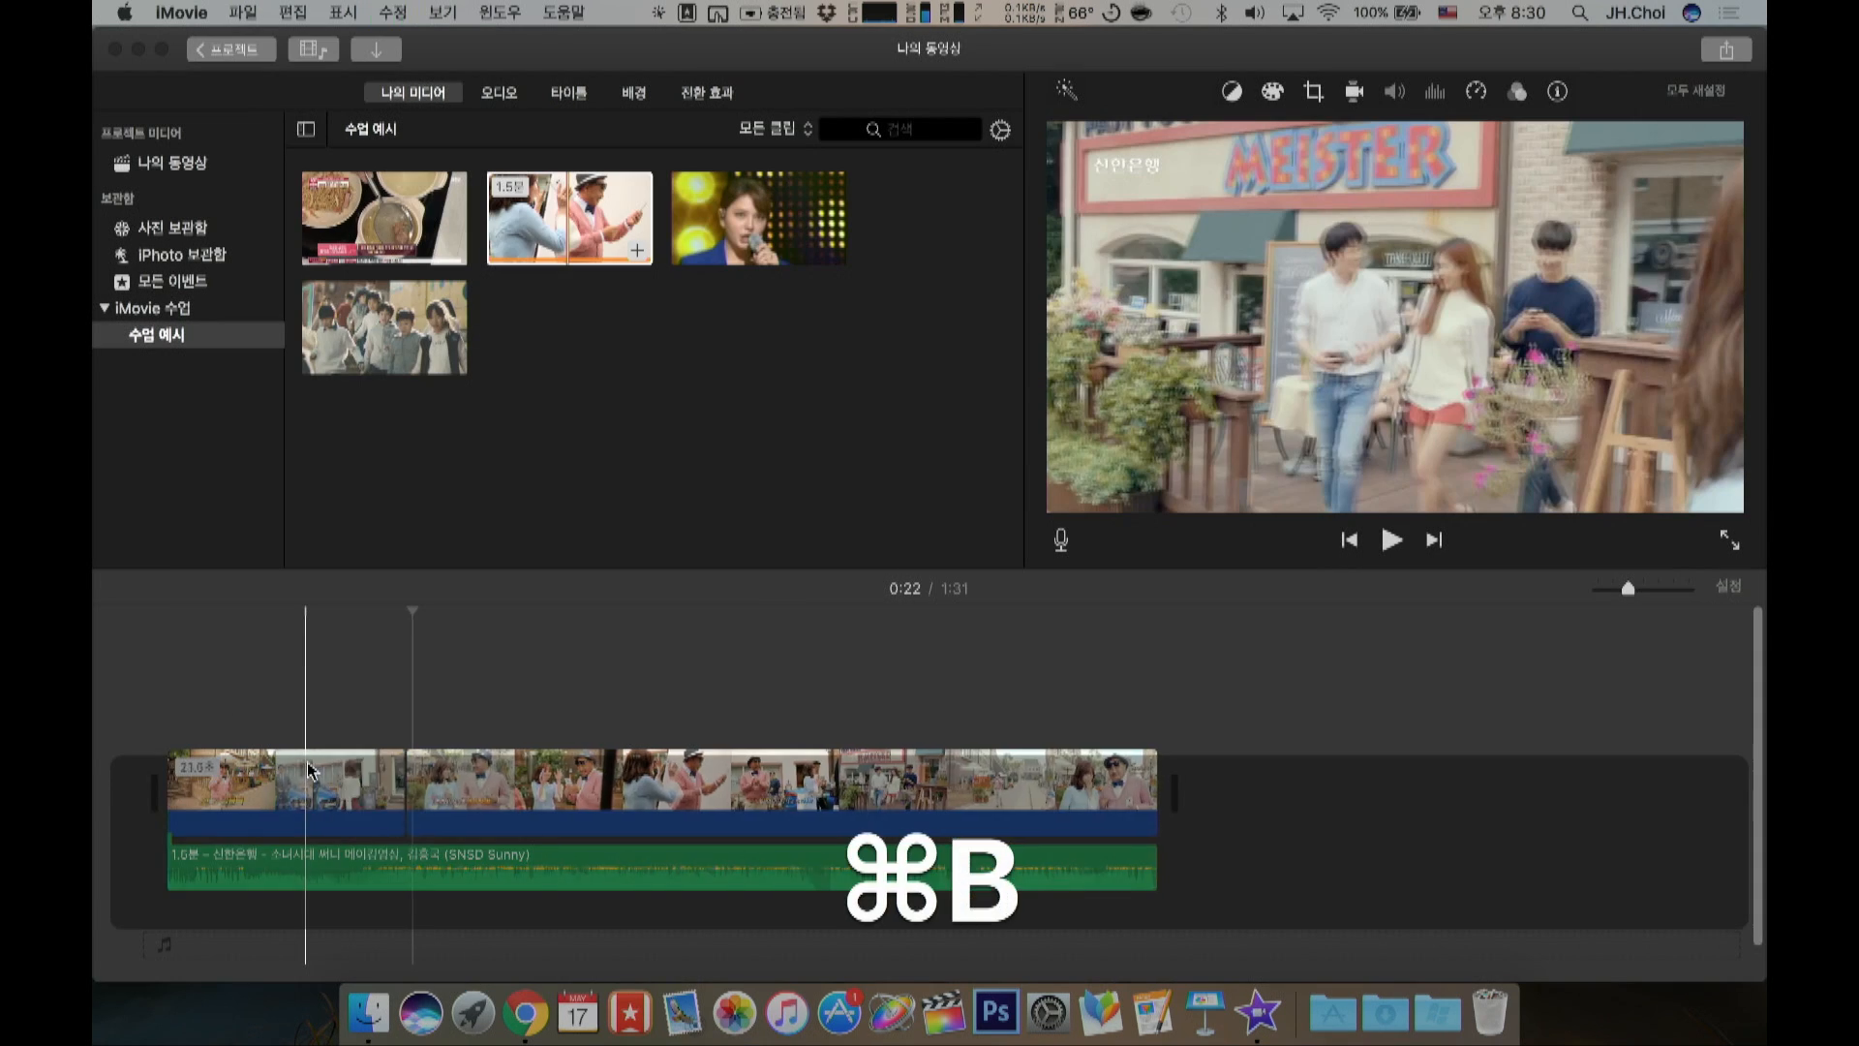
Step: Delete the middle video segment between the two splits and play across the cut with the detached audio
left_click(325, 775)
key("BackSpace")
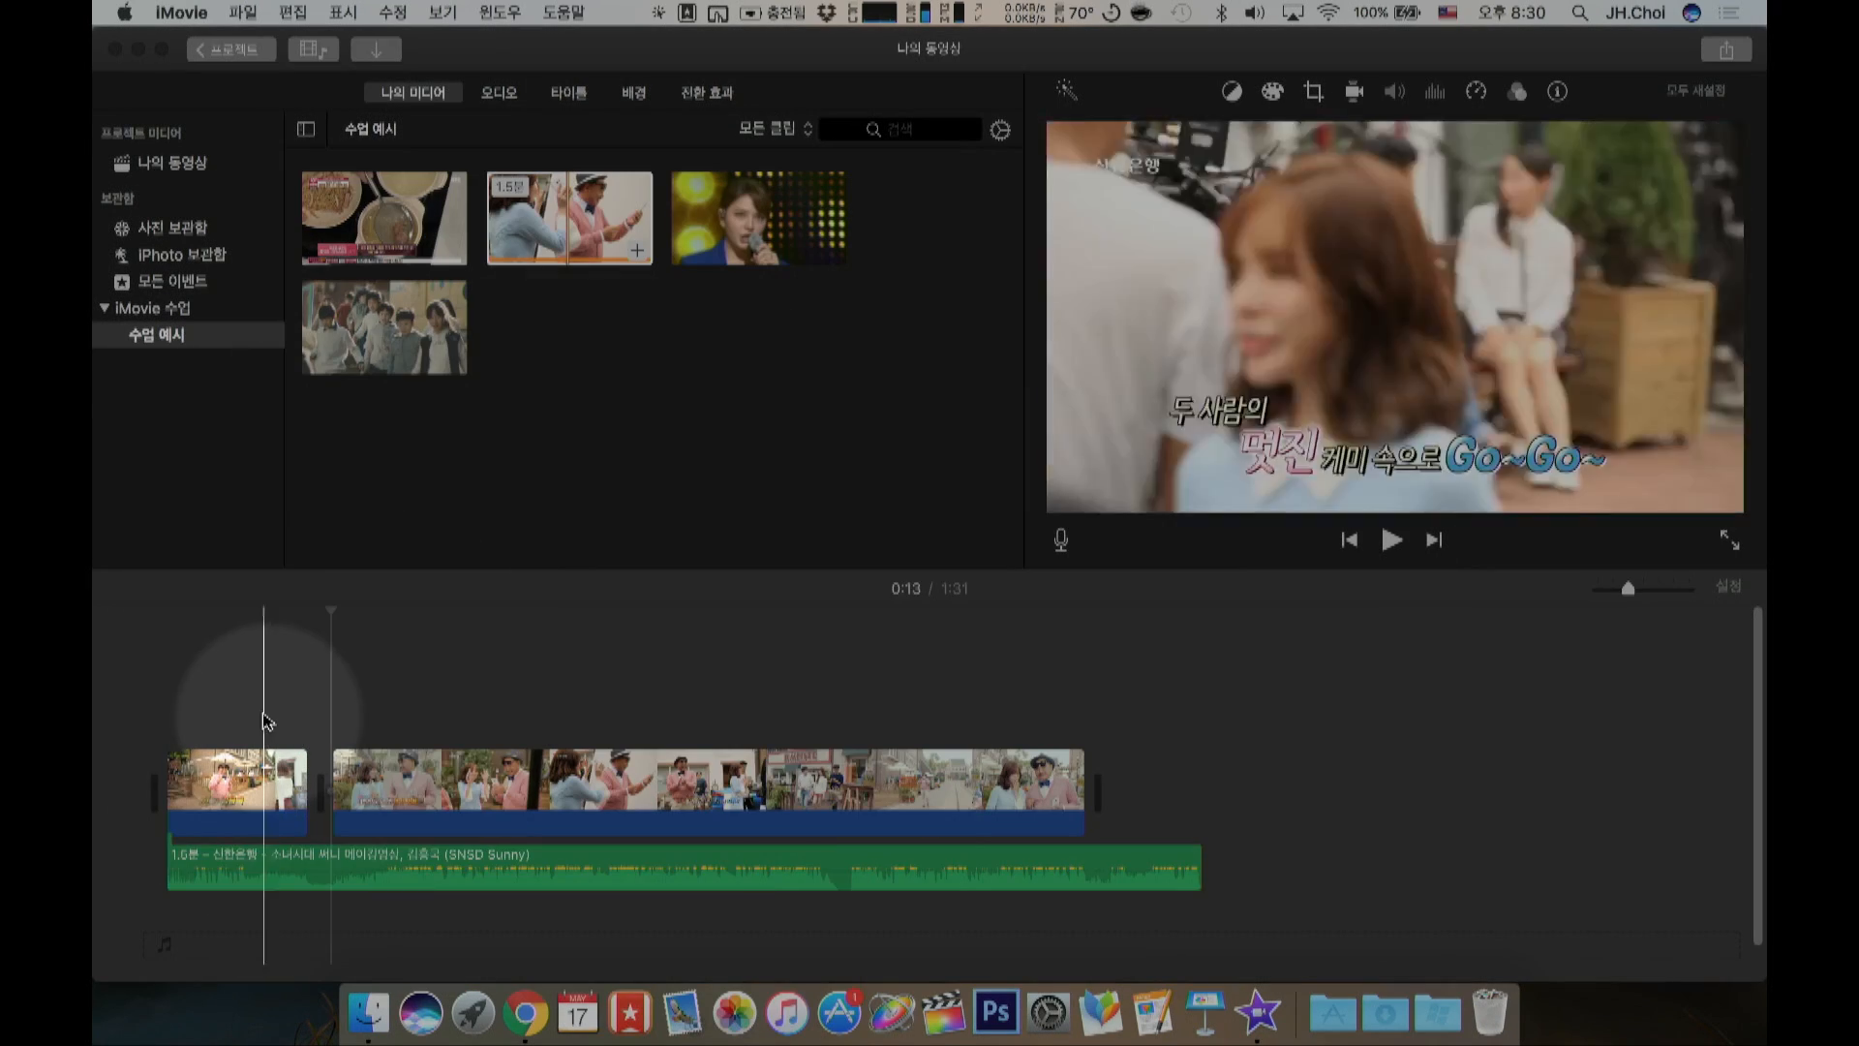
left_click(241, 714)
key("space")
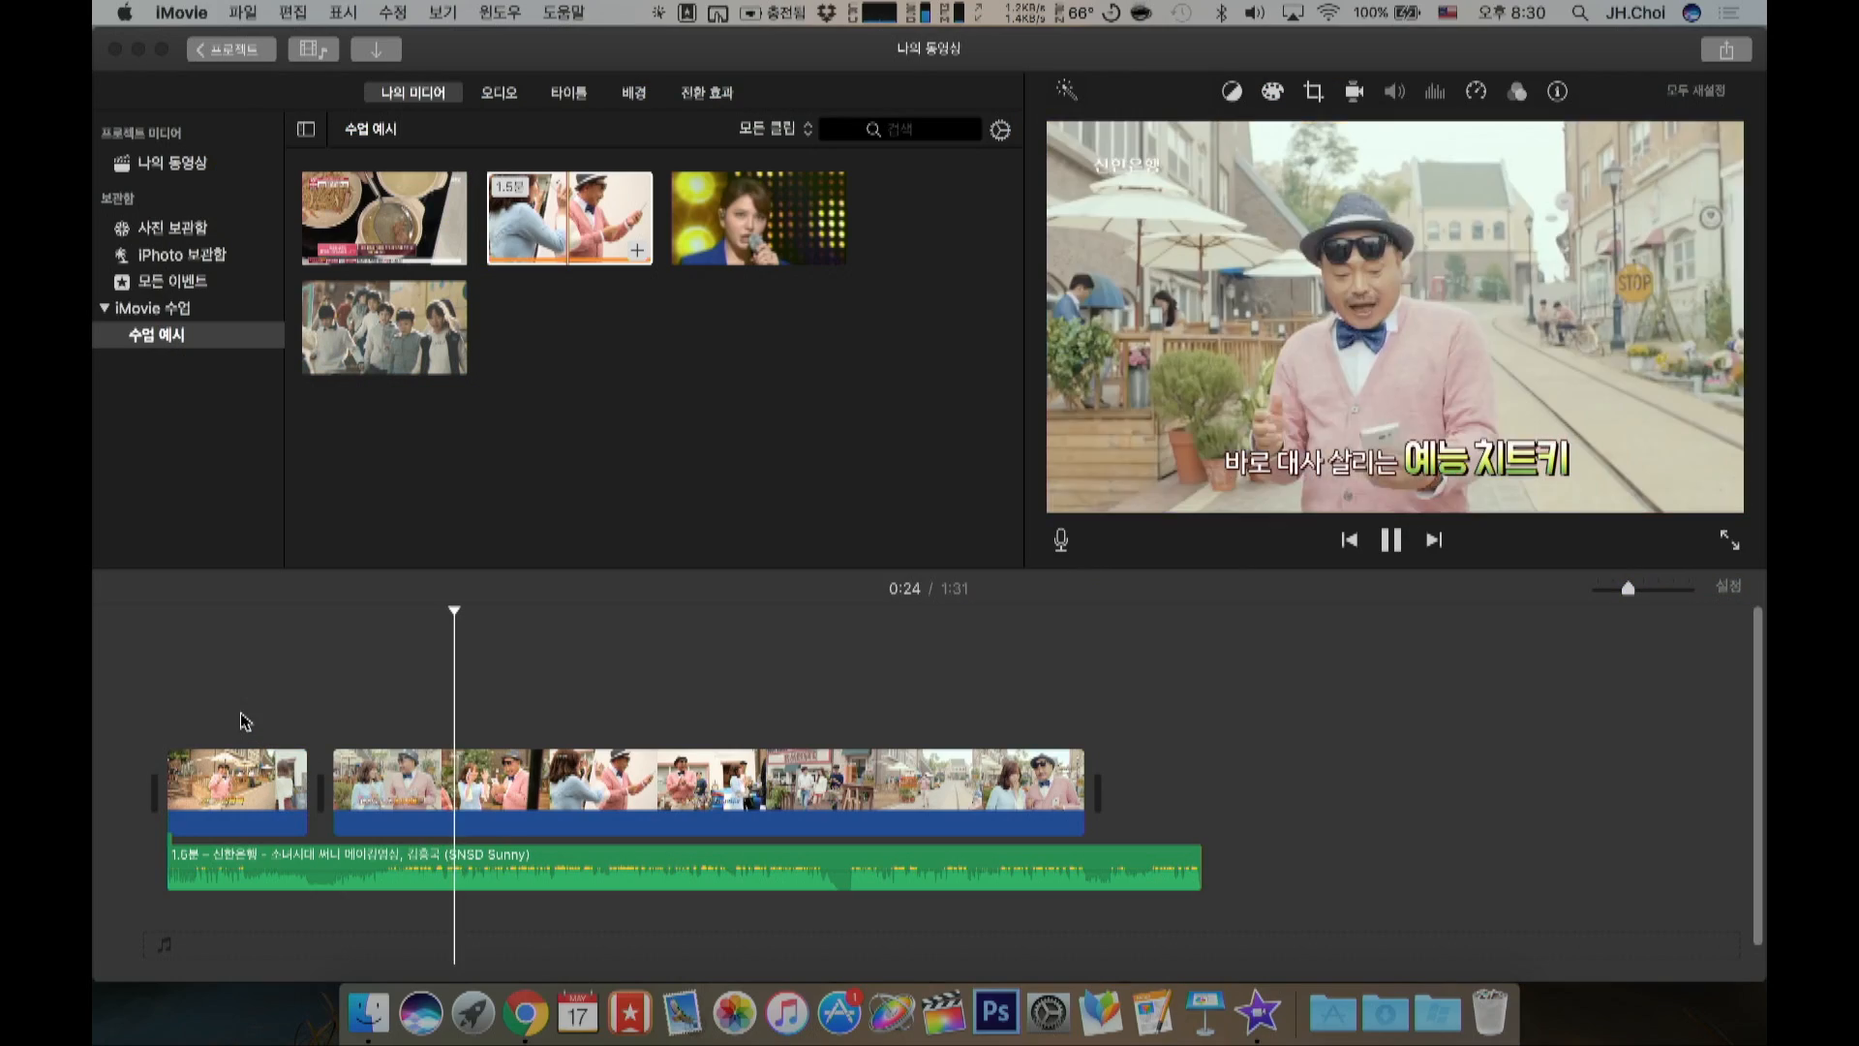
Step: Stop playback, undo the deletion of the middle video segment, and select that segment in the timeline
key("space")
key("cmd+z")
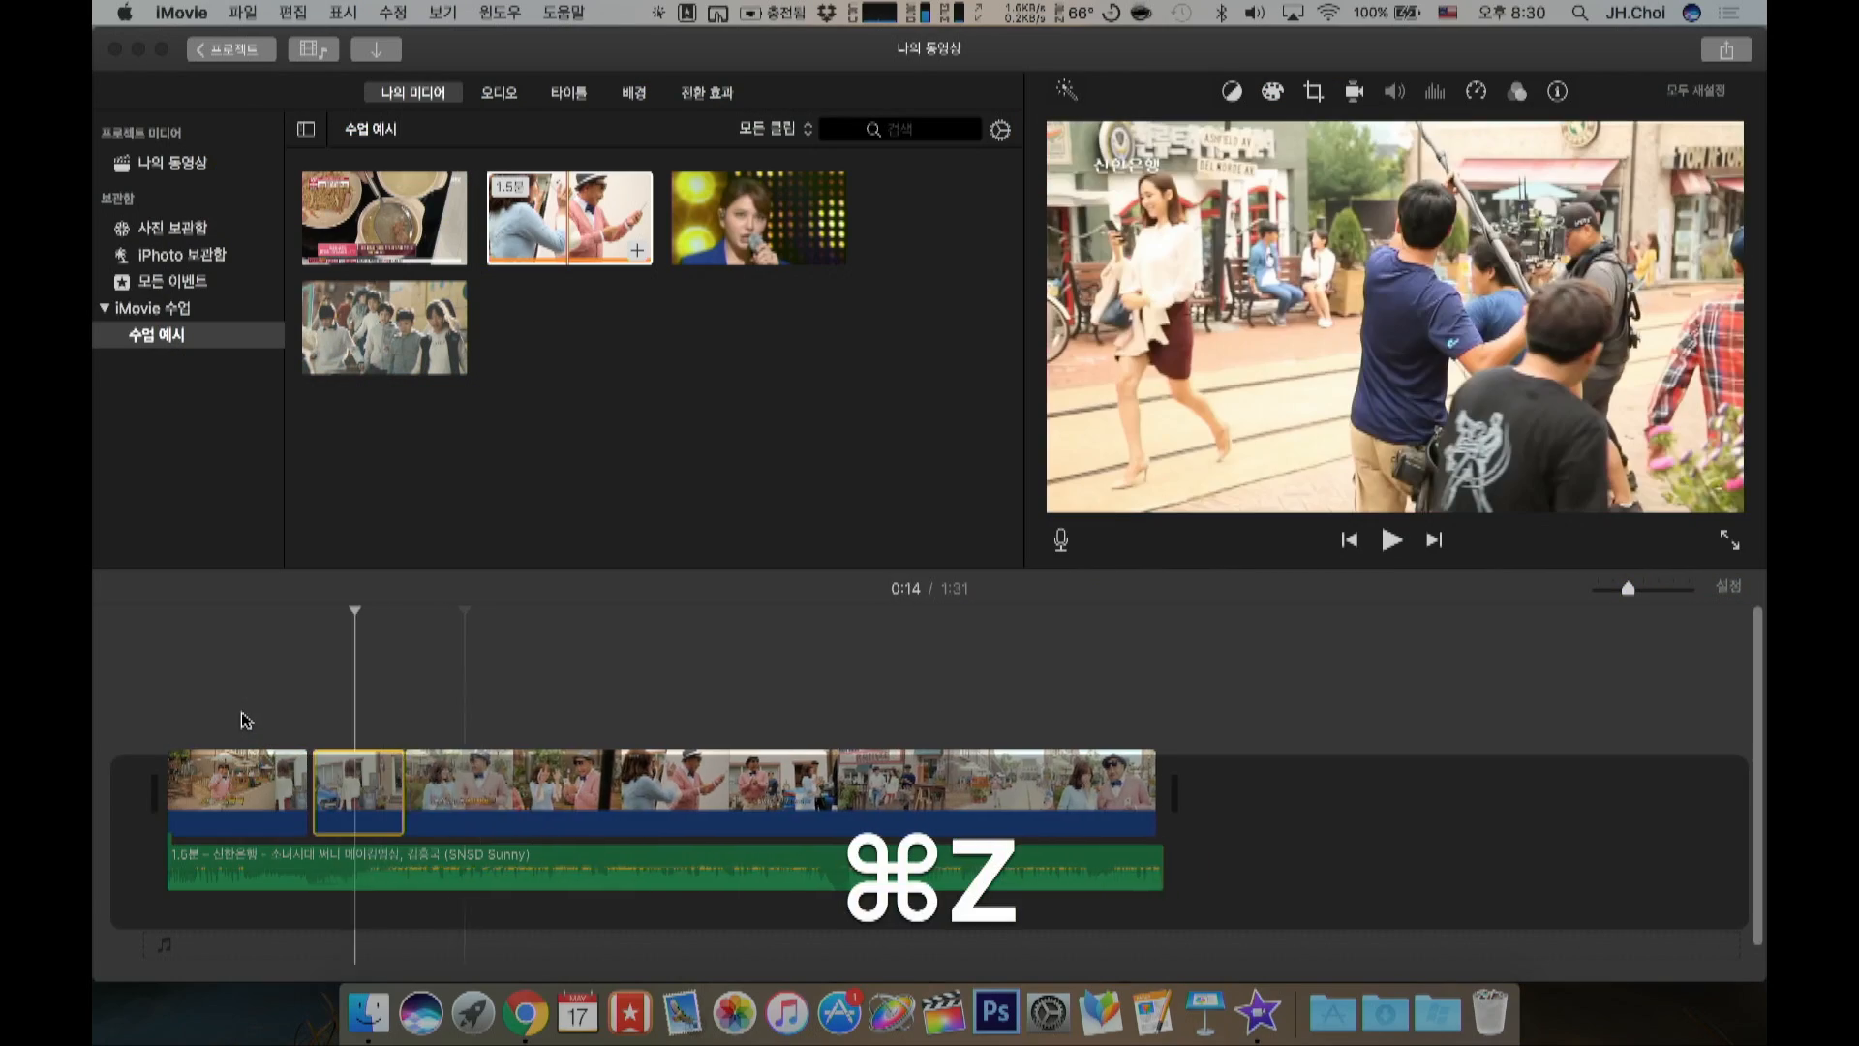
left_click(350, 802)
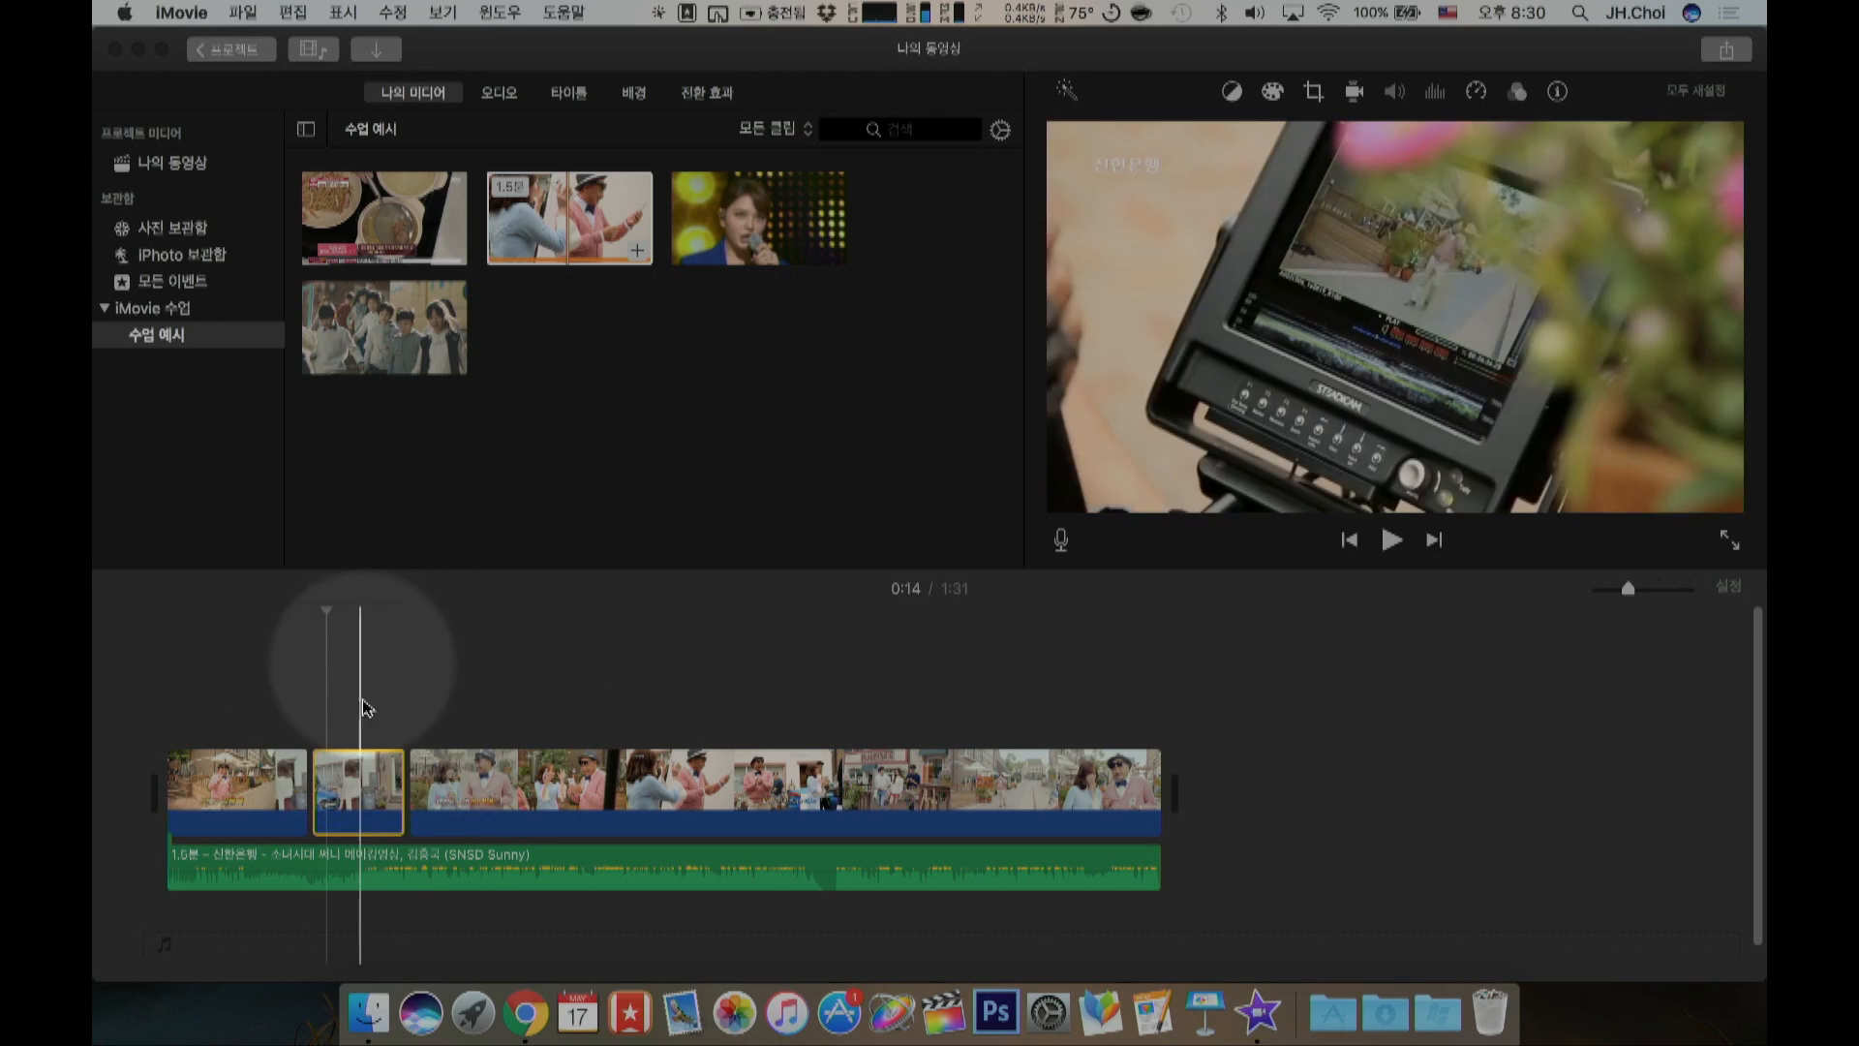
Step: Place a 12.1-second range of the 30-second library clip above the middle segment and set its volume to 0%
left_click(413, 342)
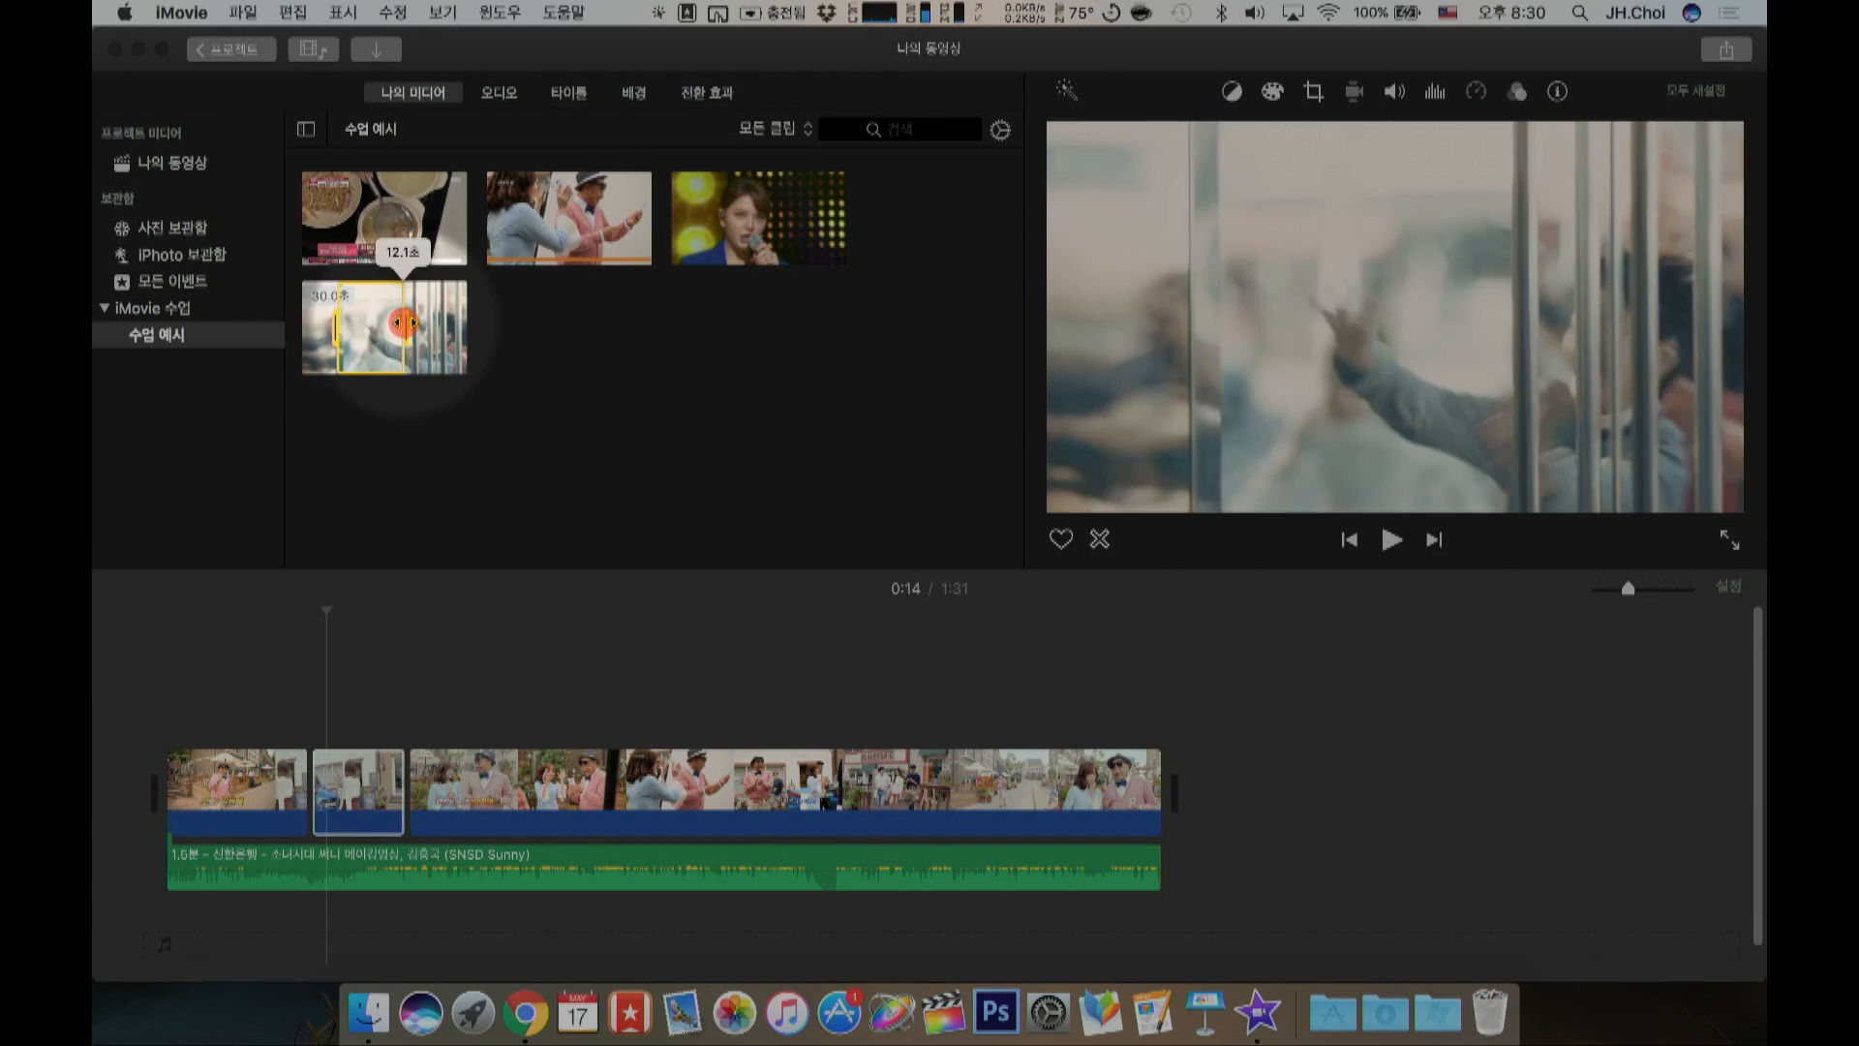
left_click_drag(373, 329, 352, 686)
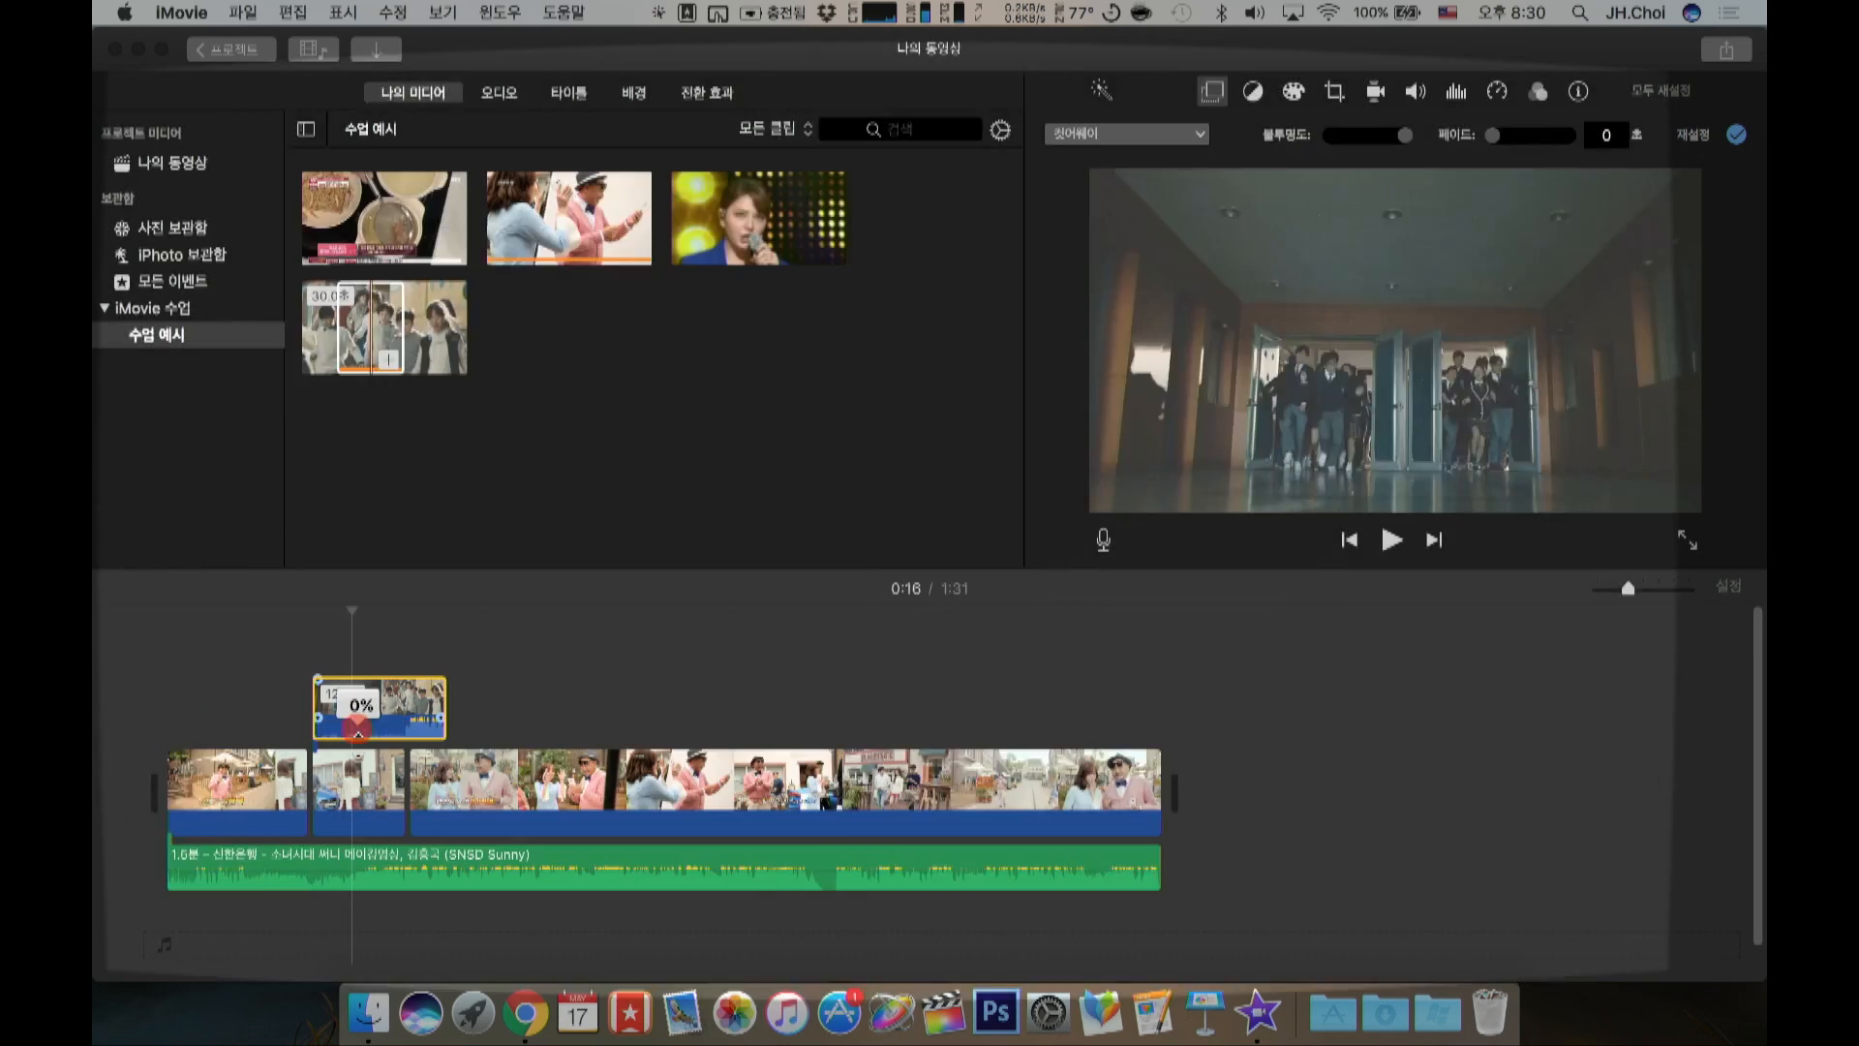
left_click(357, 769)
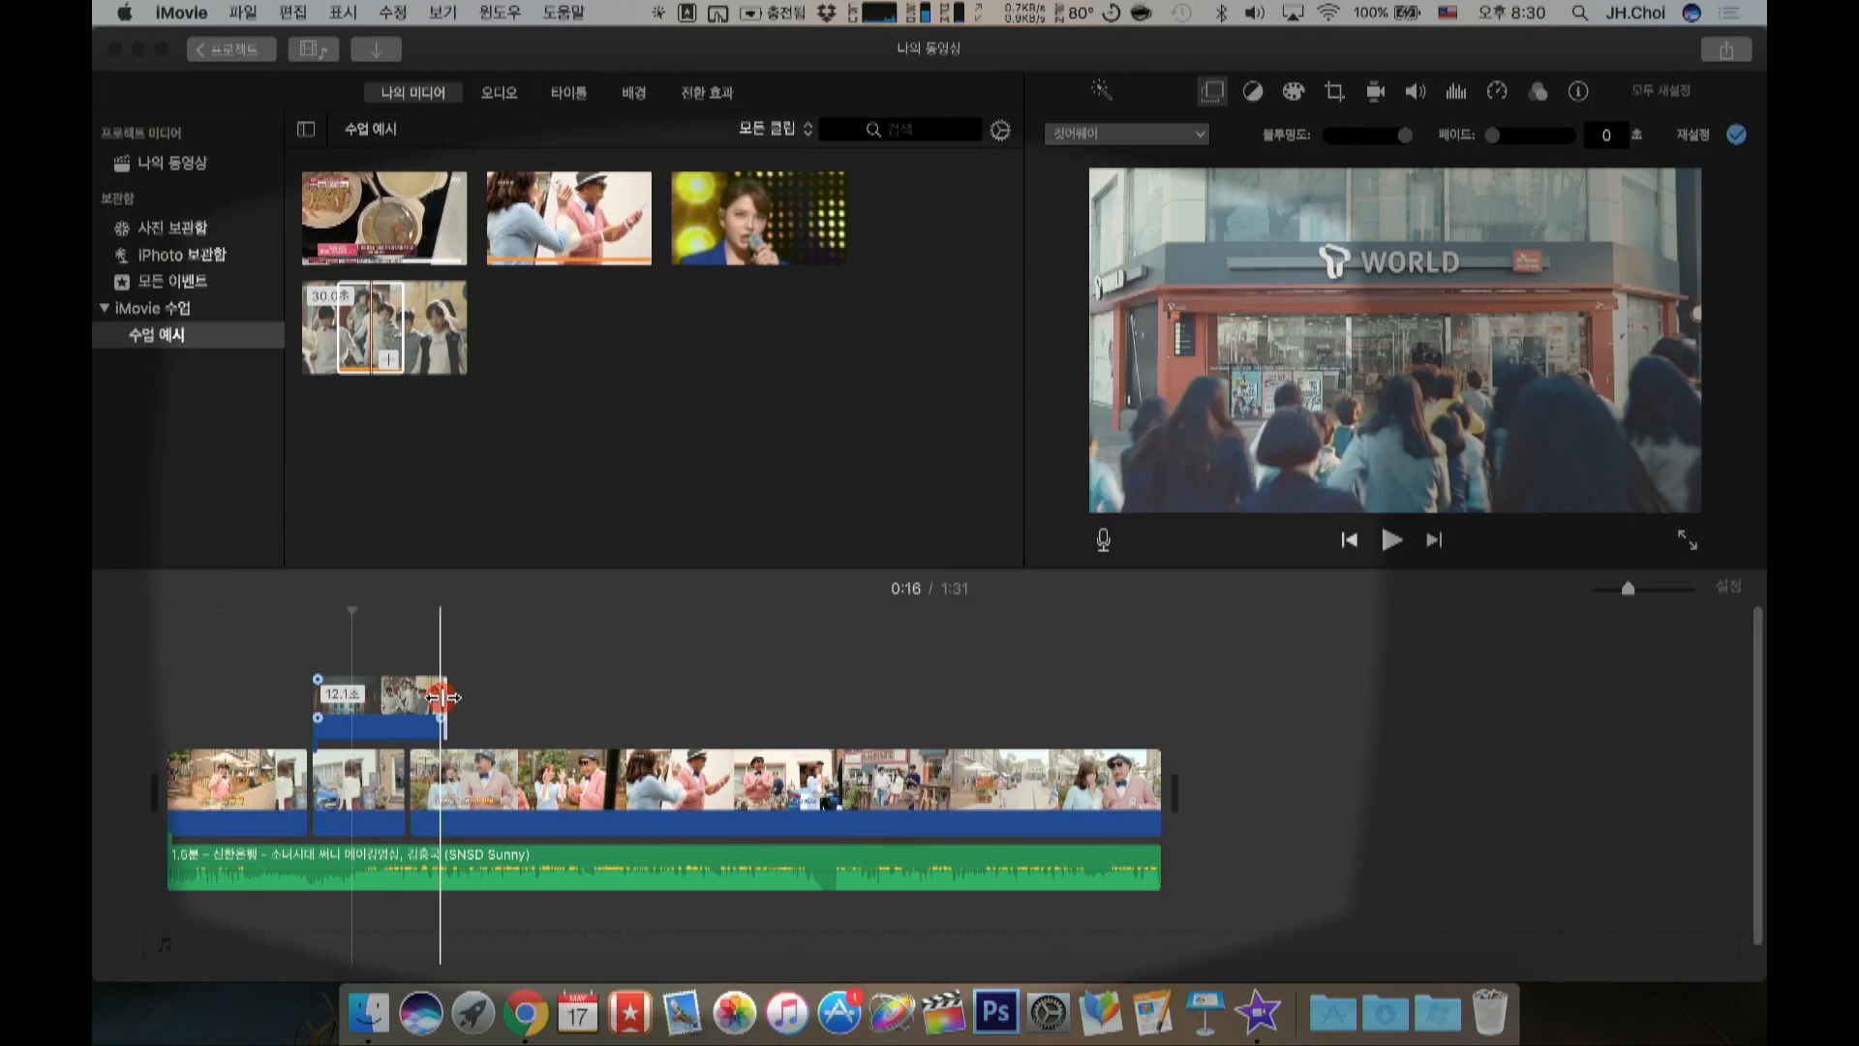
Step: Replace the middle video segment with the overlay clip trimmed to 8.6 seconds and play the edit
left_click_drag(445, 696, 396, 704)
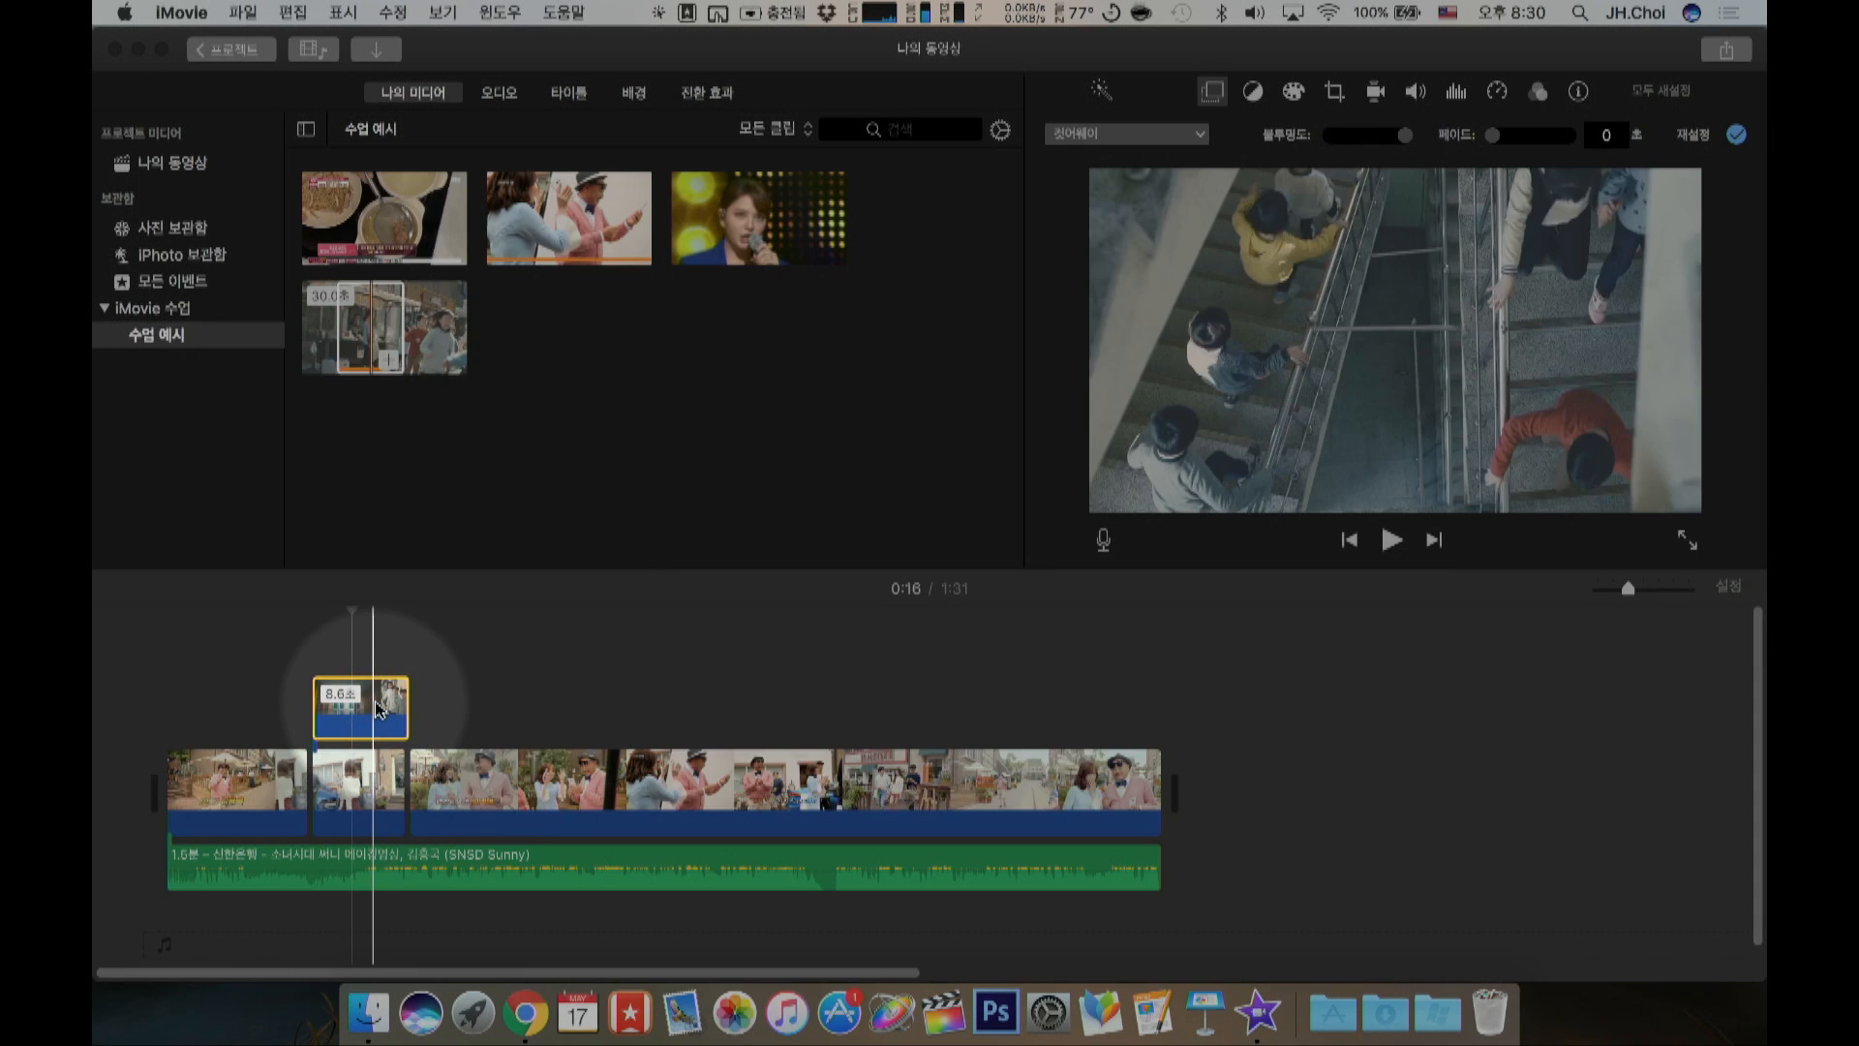
left_click_drag(373, 710, 368, 789)
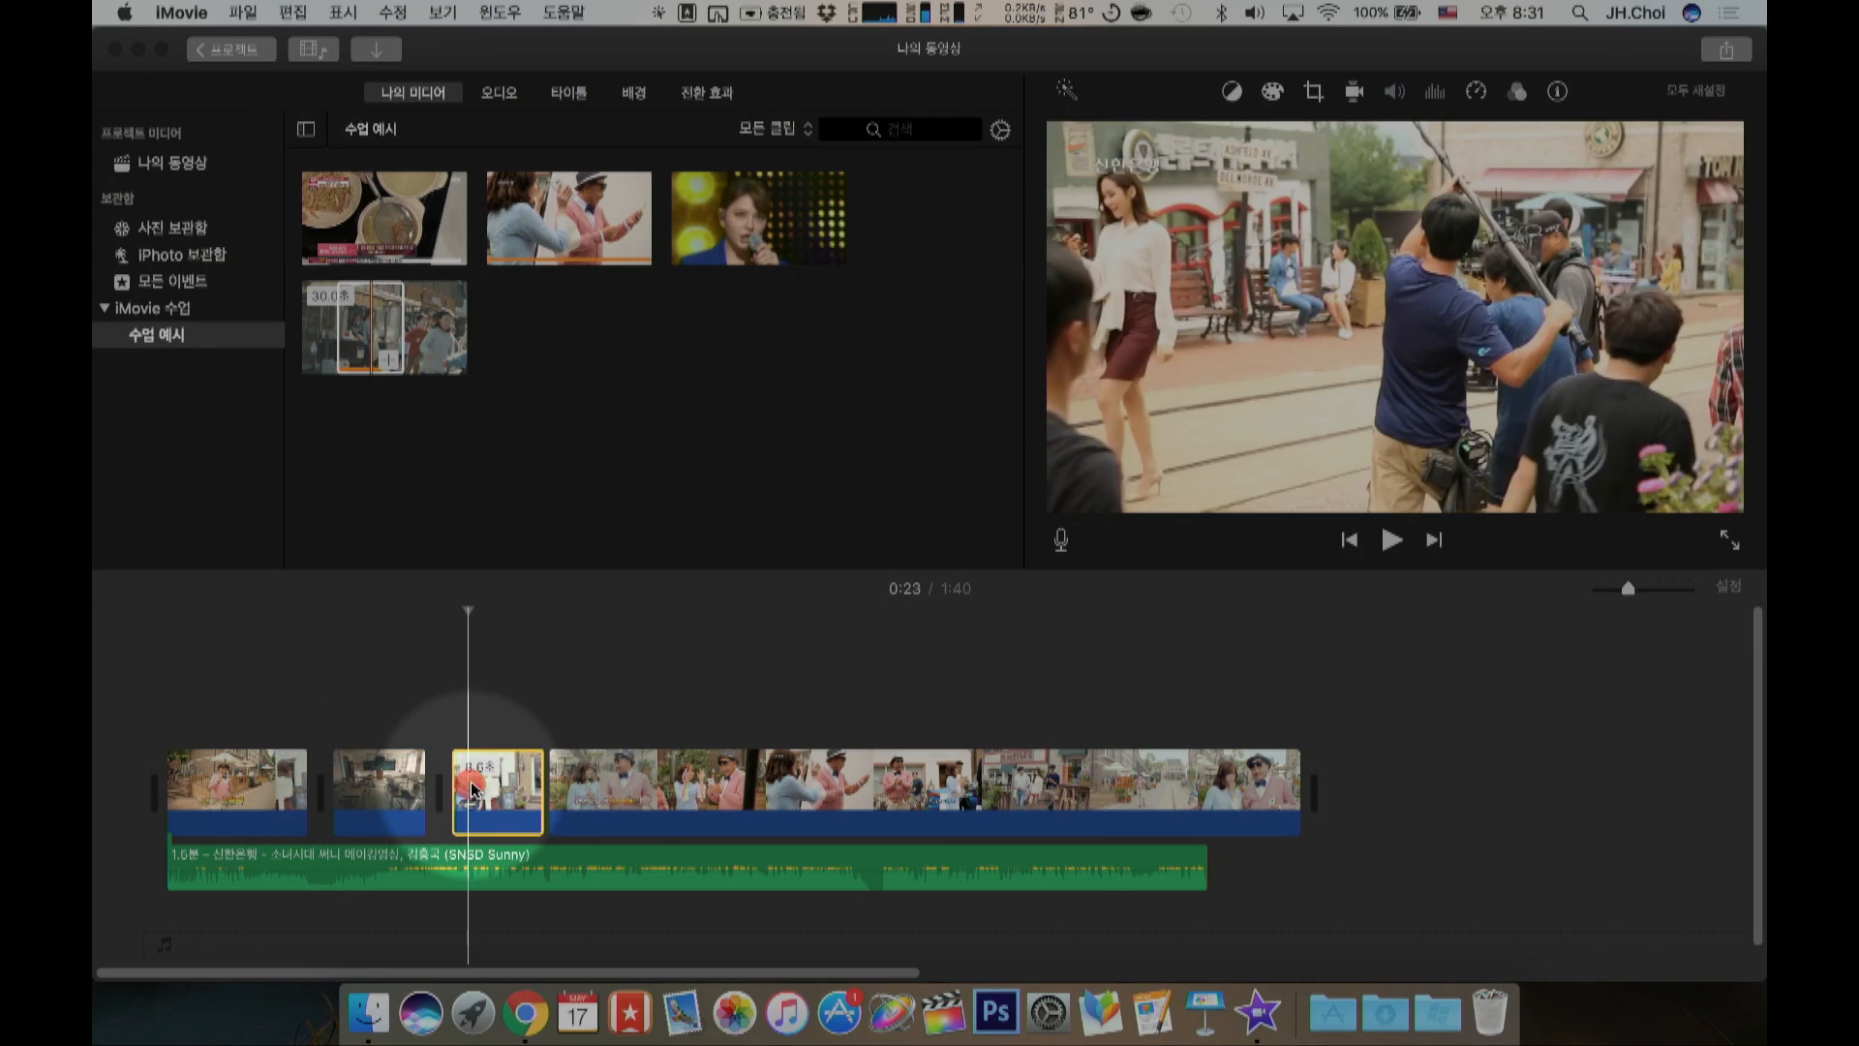
key("BackSpace")
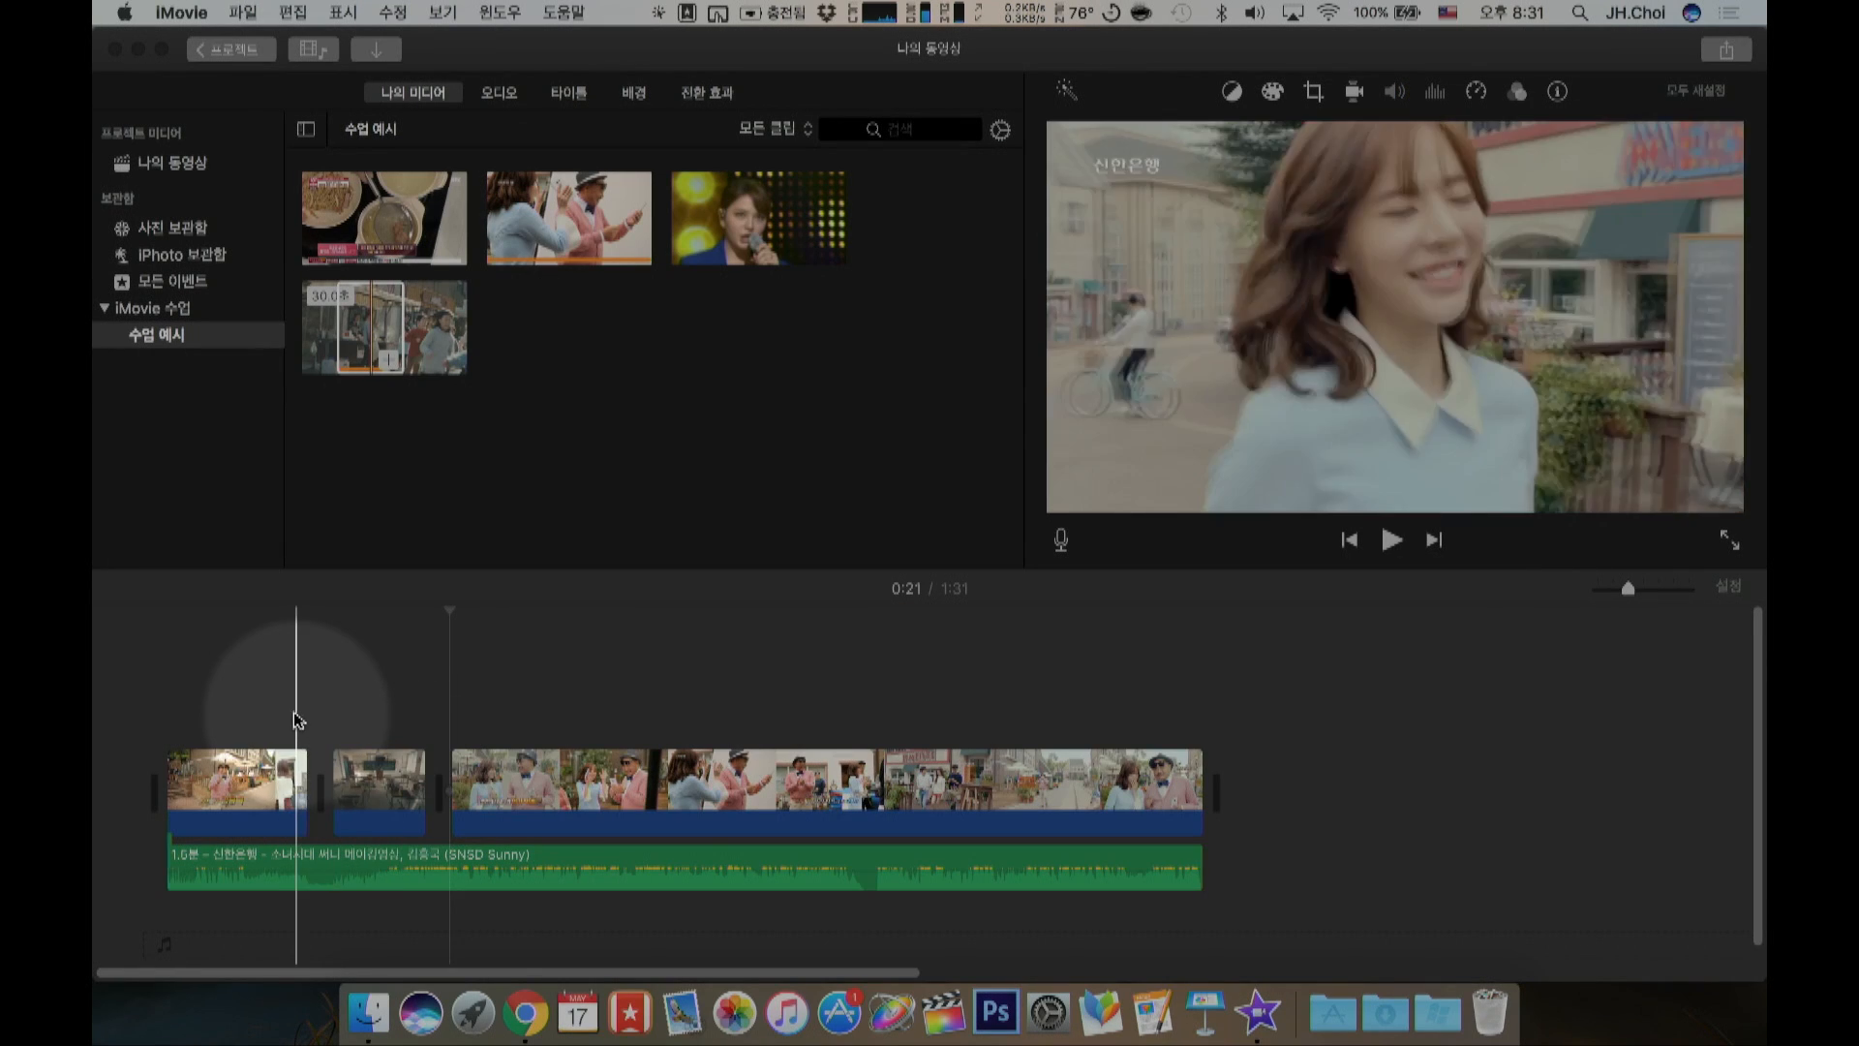
key("space")
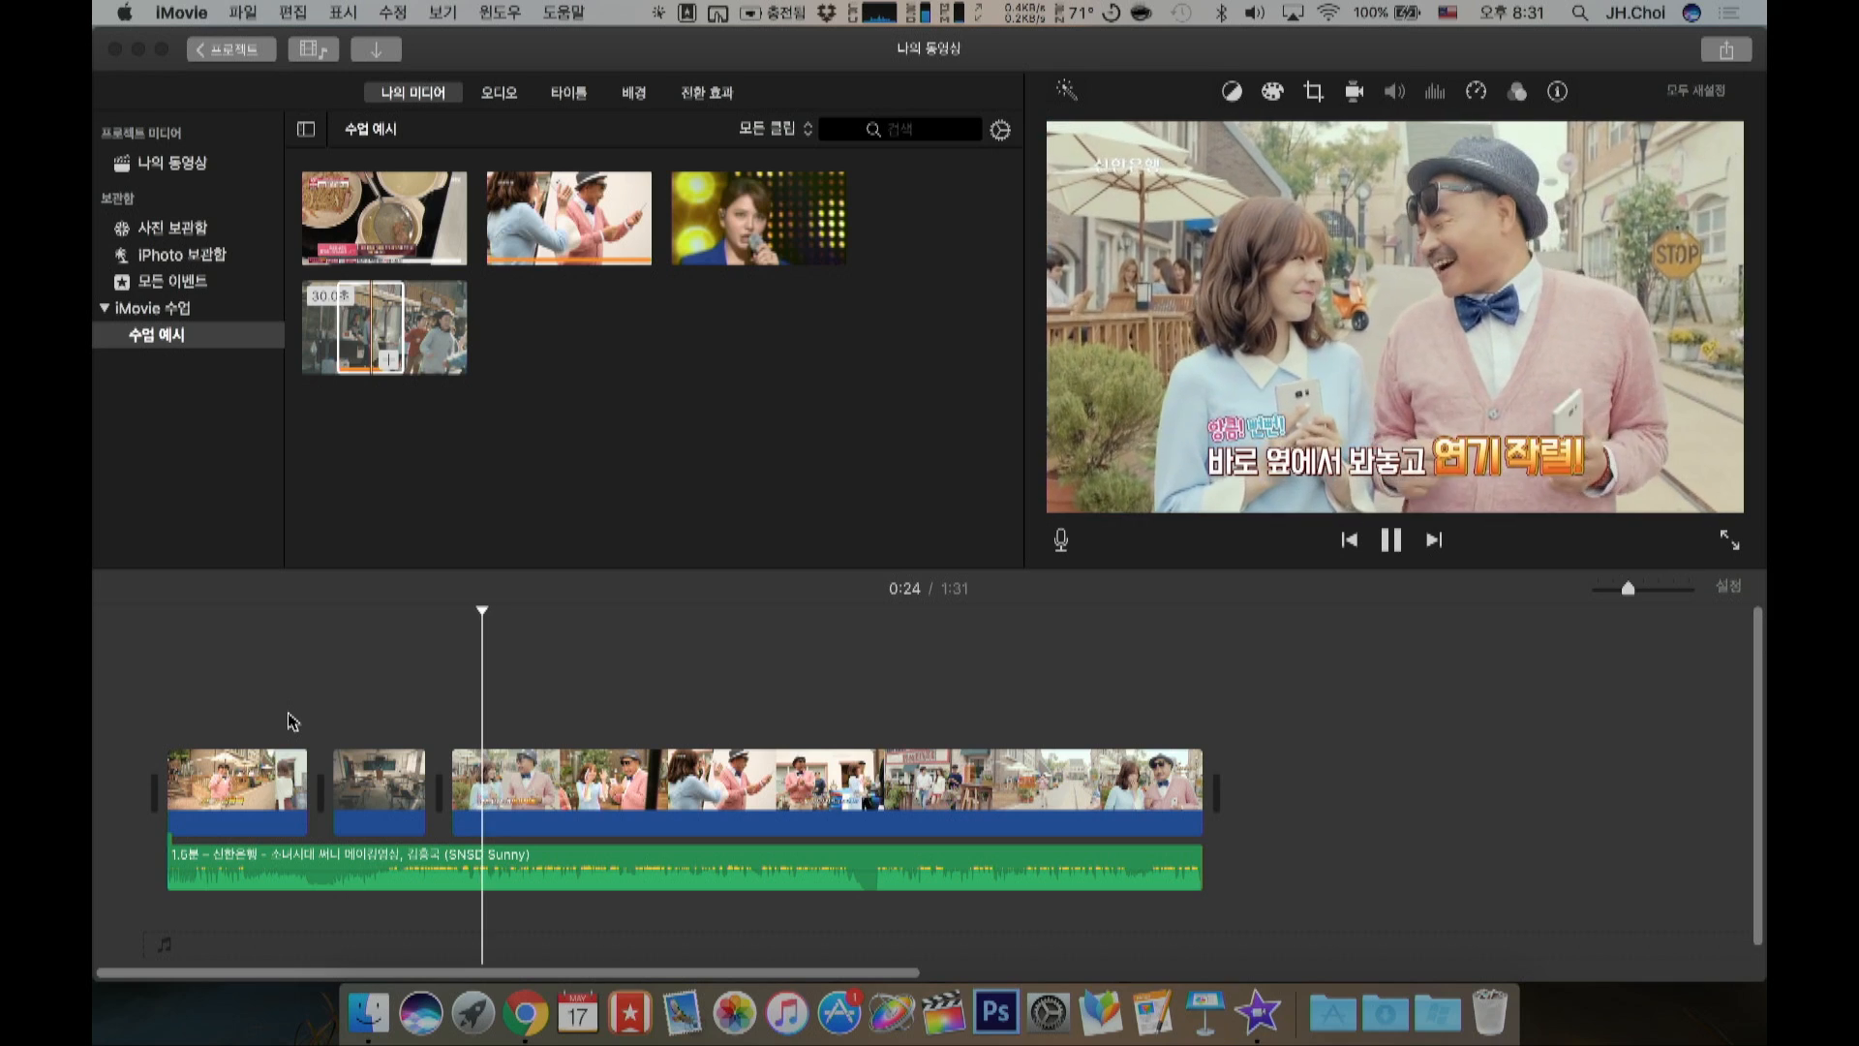
key("space")
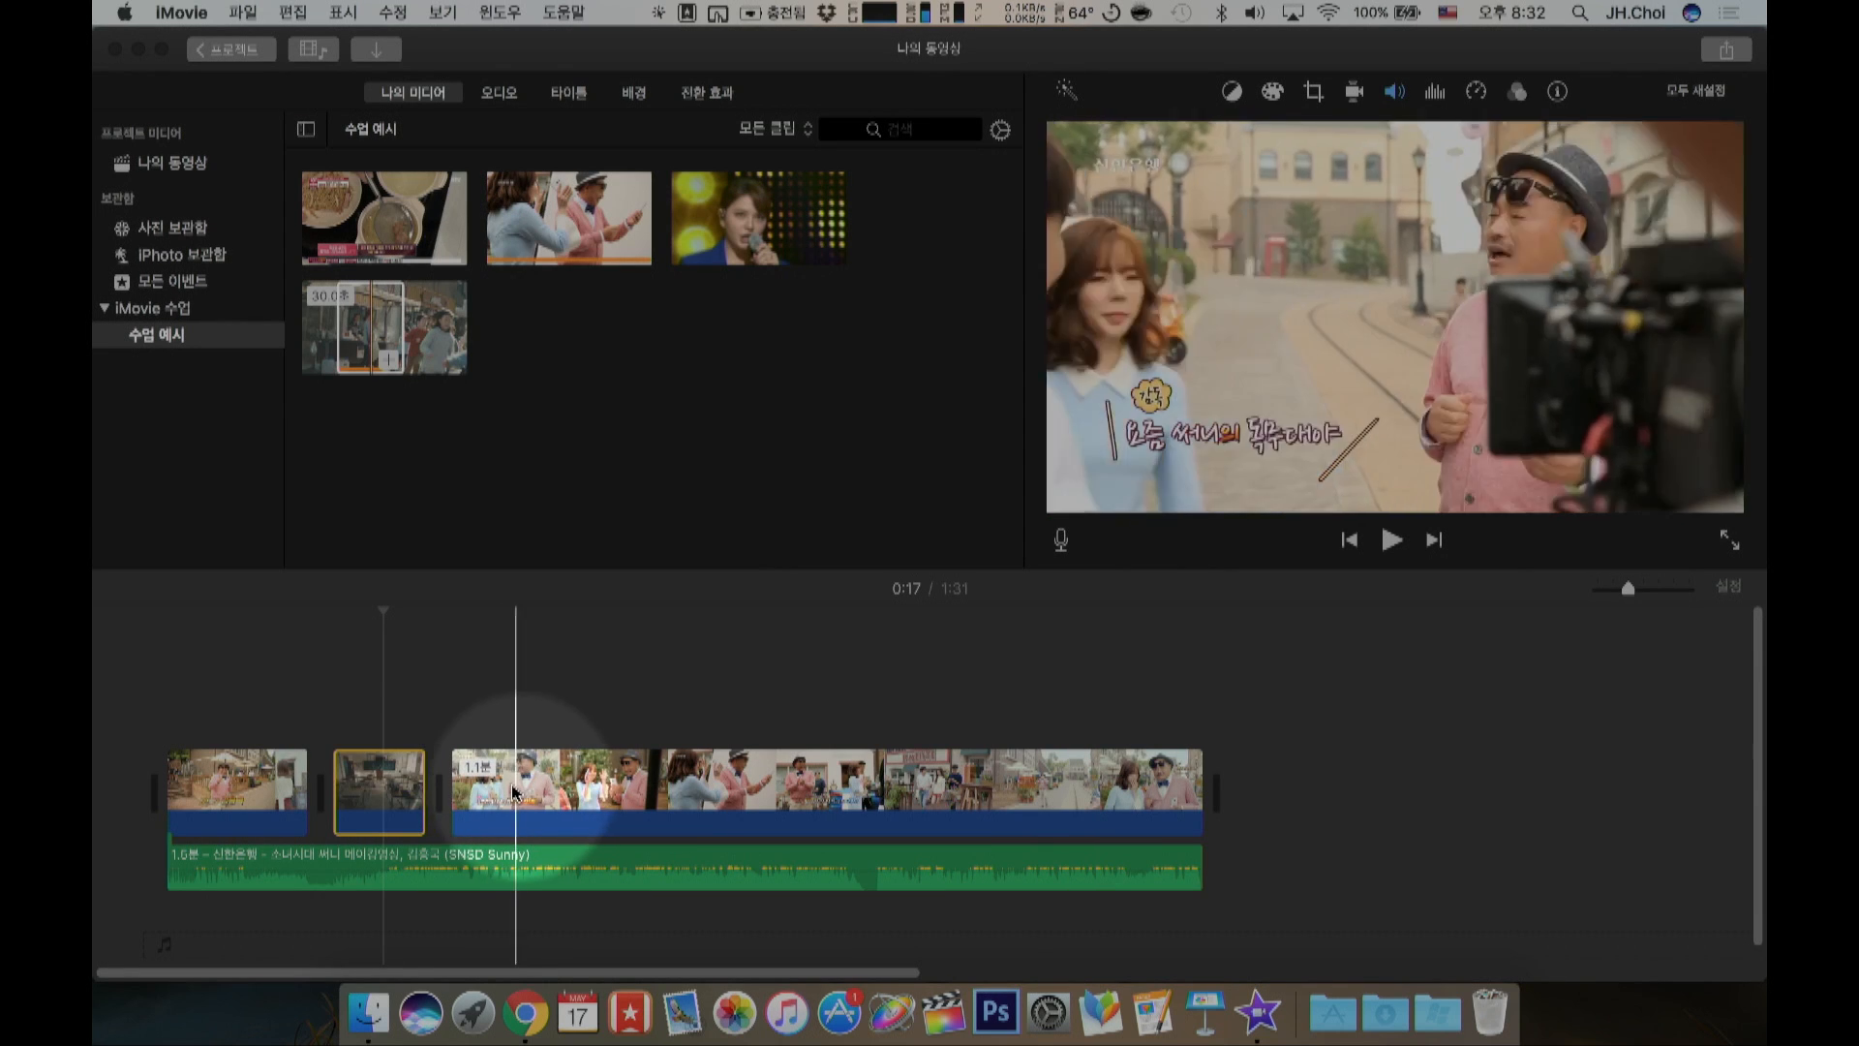
Step: Extend the end of the inserted middle clip to 16.3 seconds and play through into the following segment
left_click(398, 784)
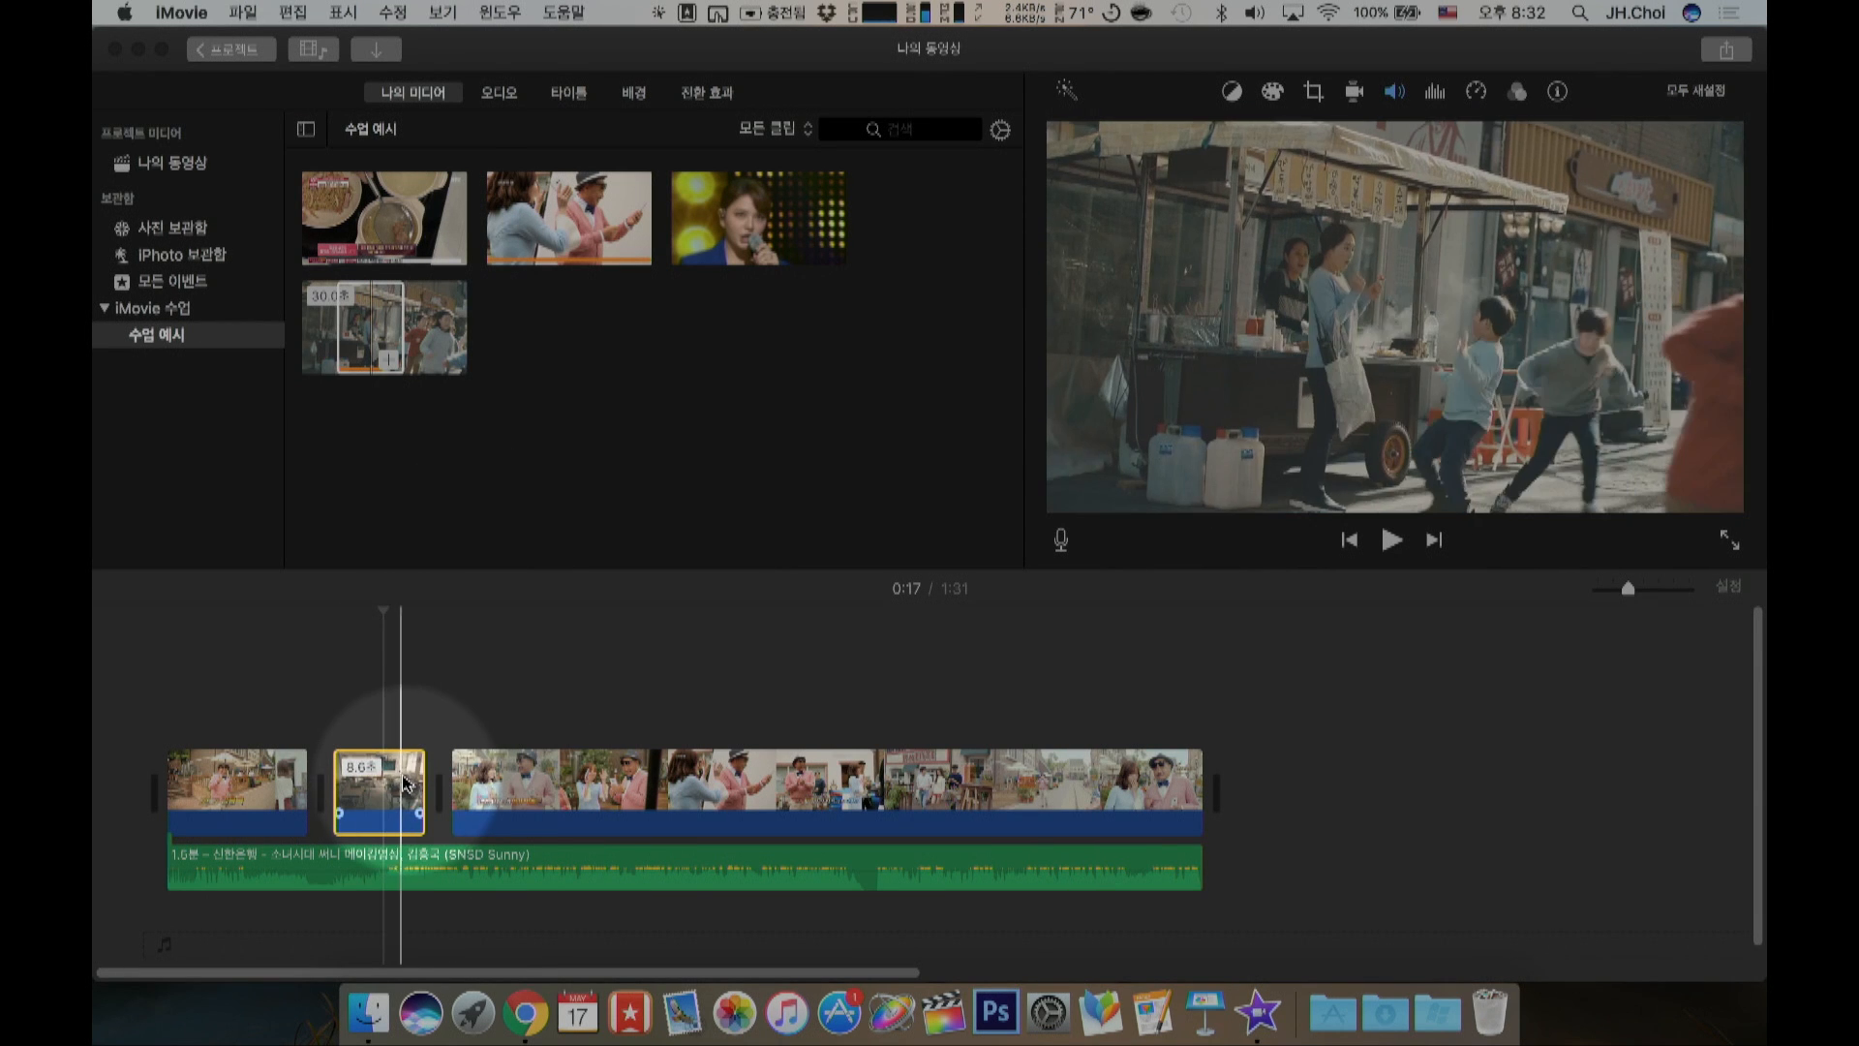
left_click_drag(417, 784, 481, 775)
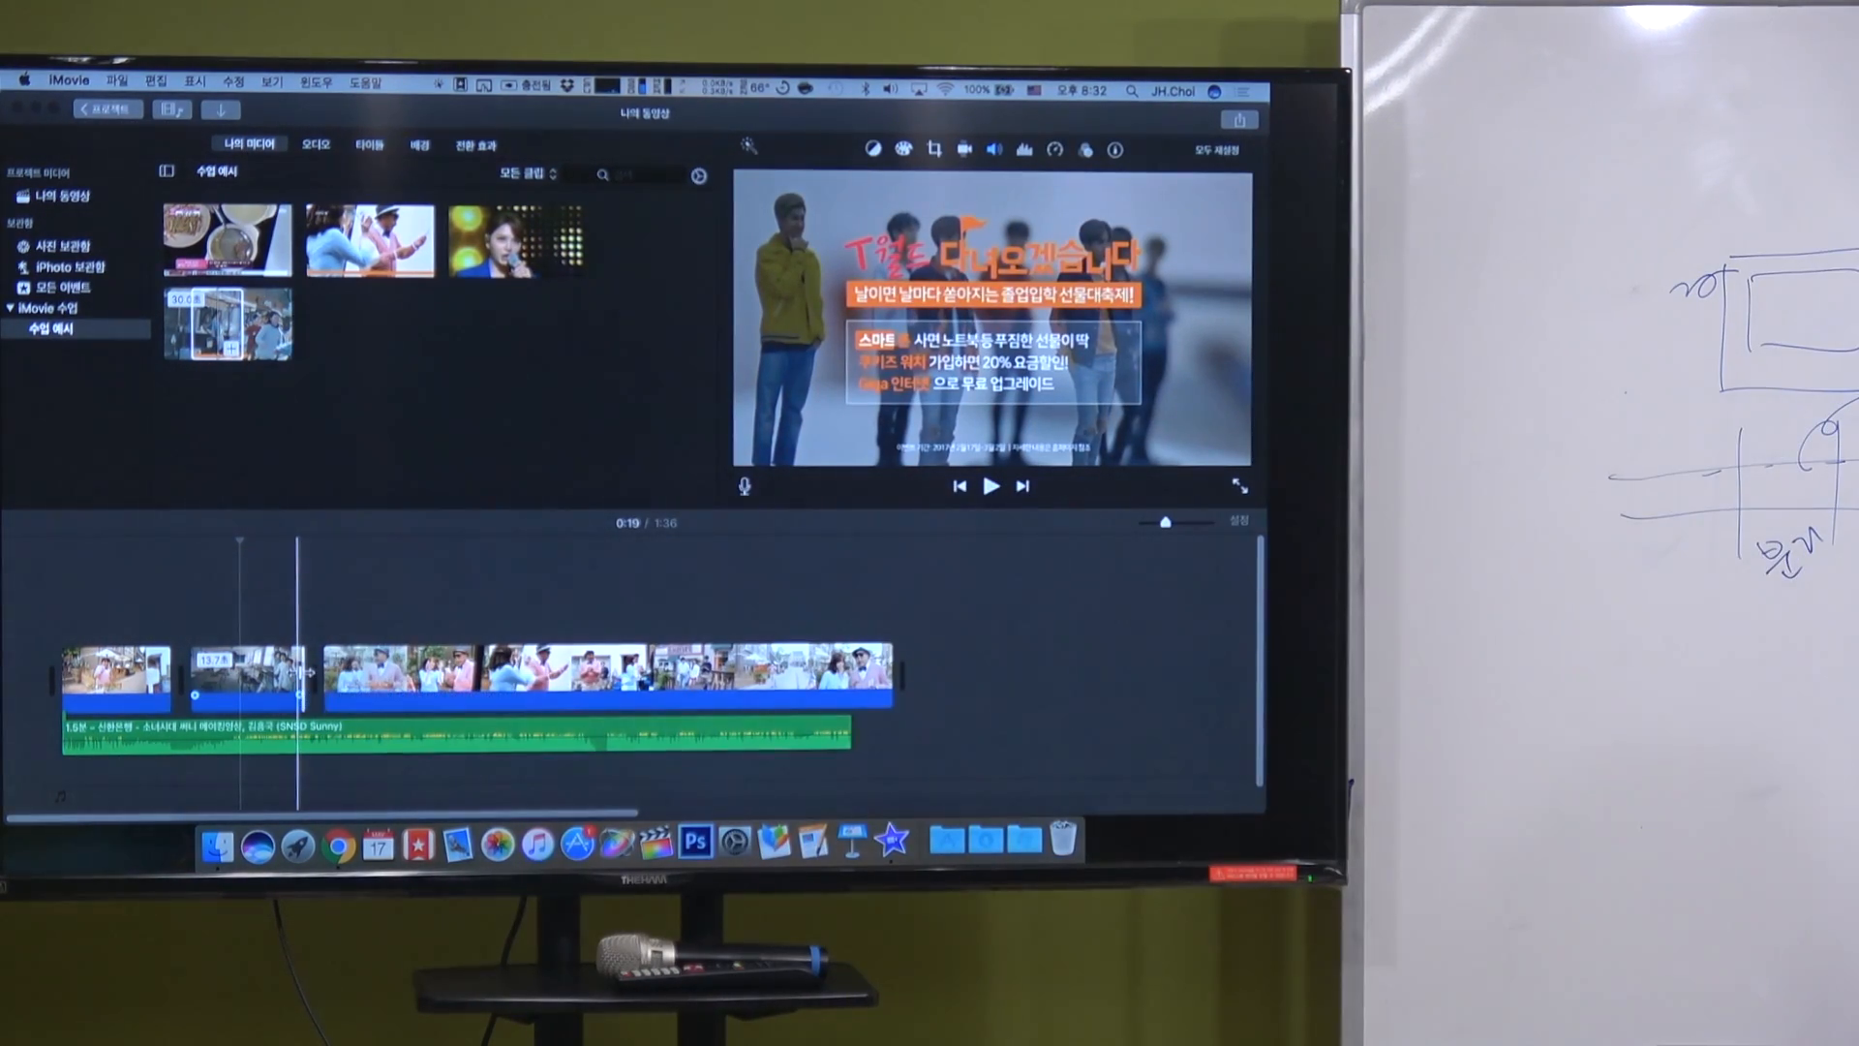
left_click_drag(307, 670, 325, 672)
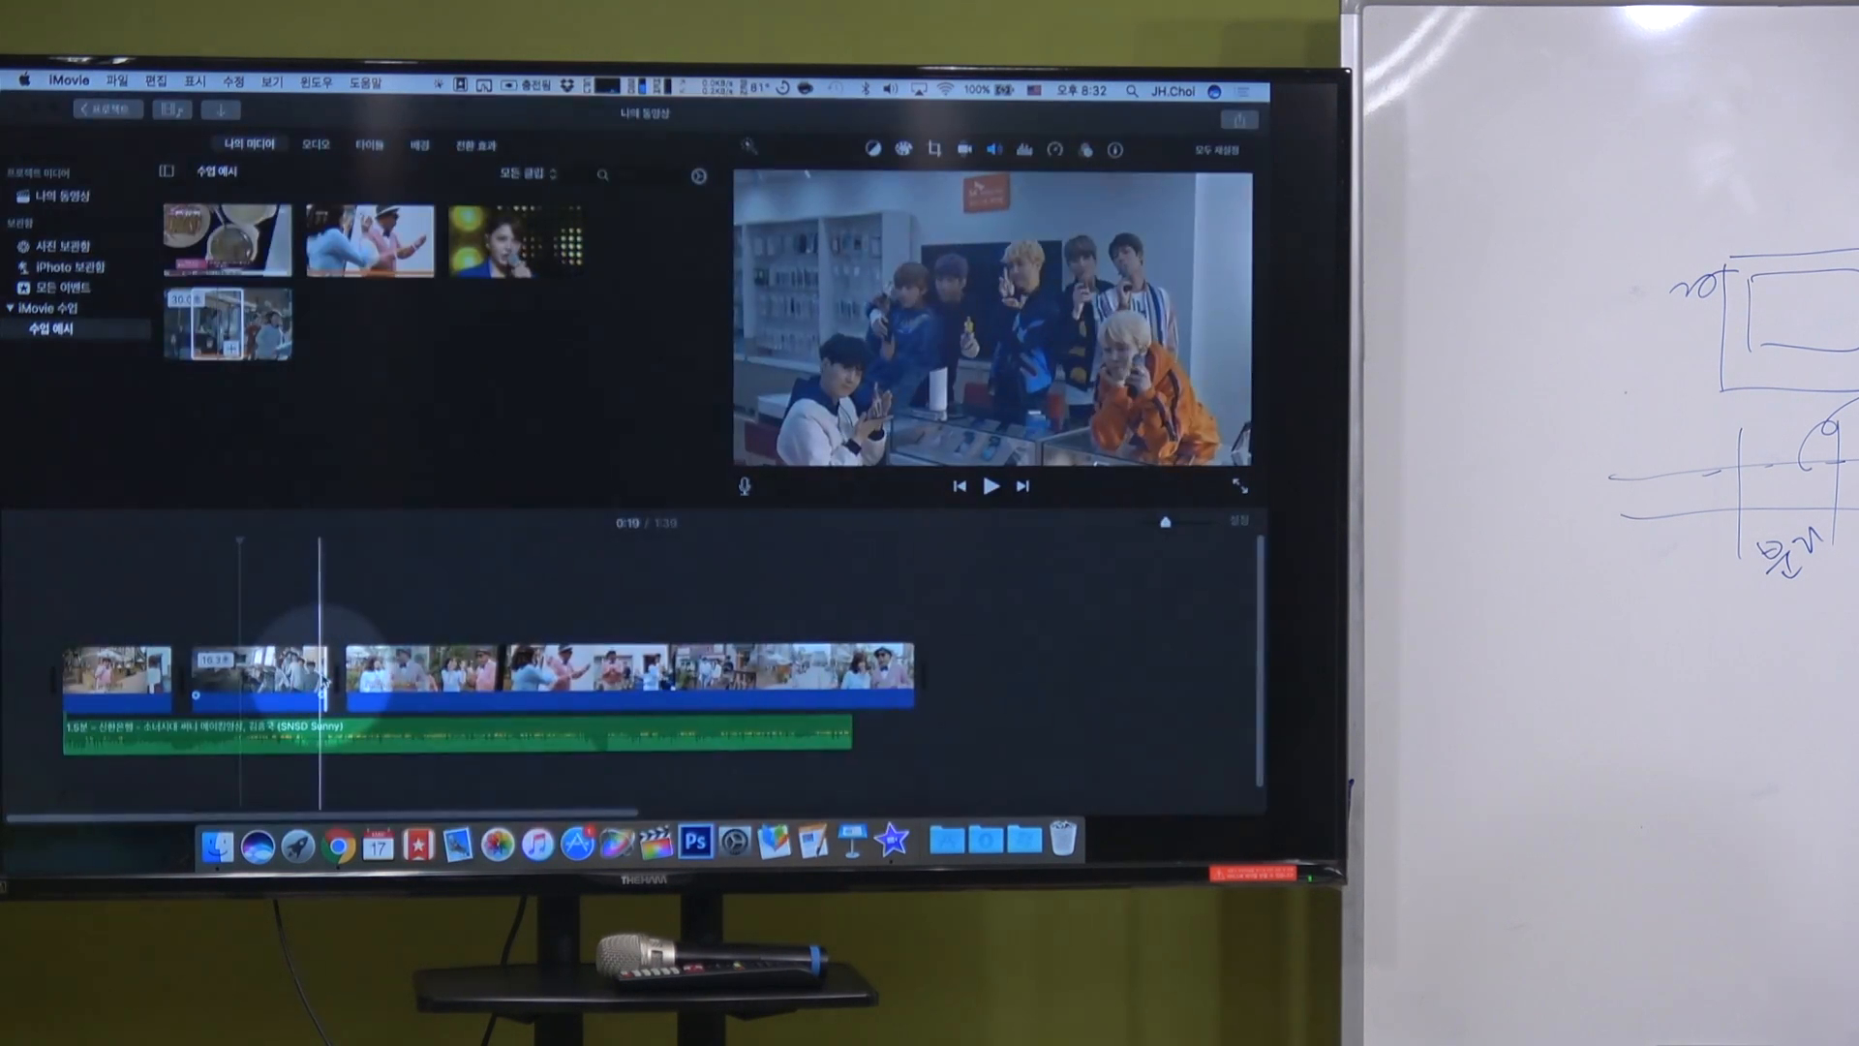
left_click(219, 335)
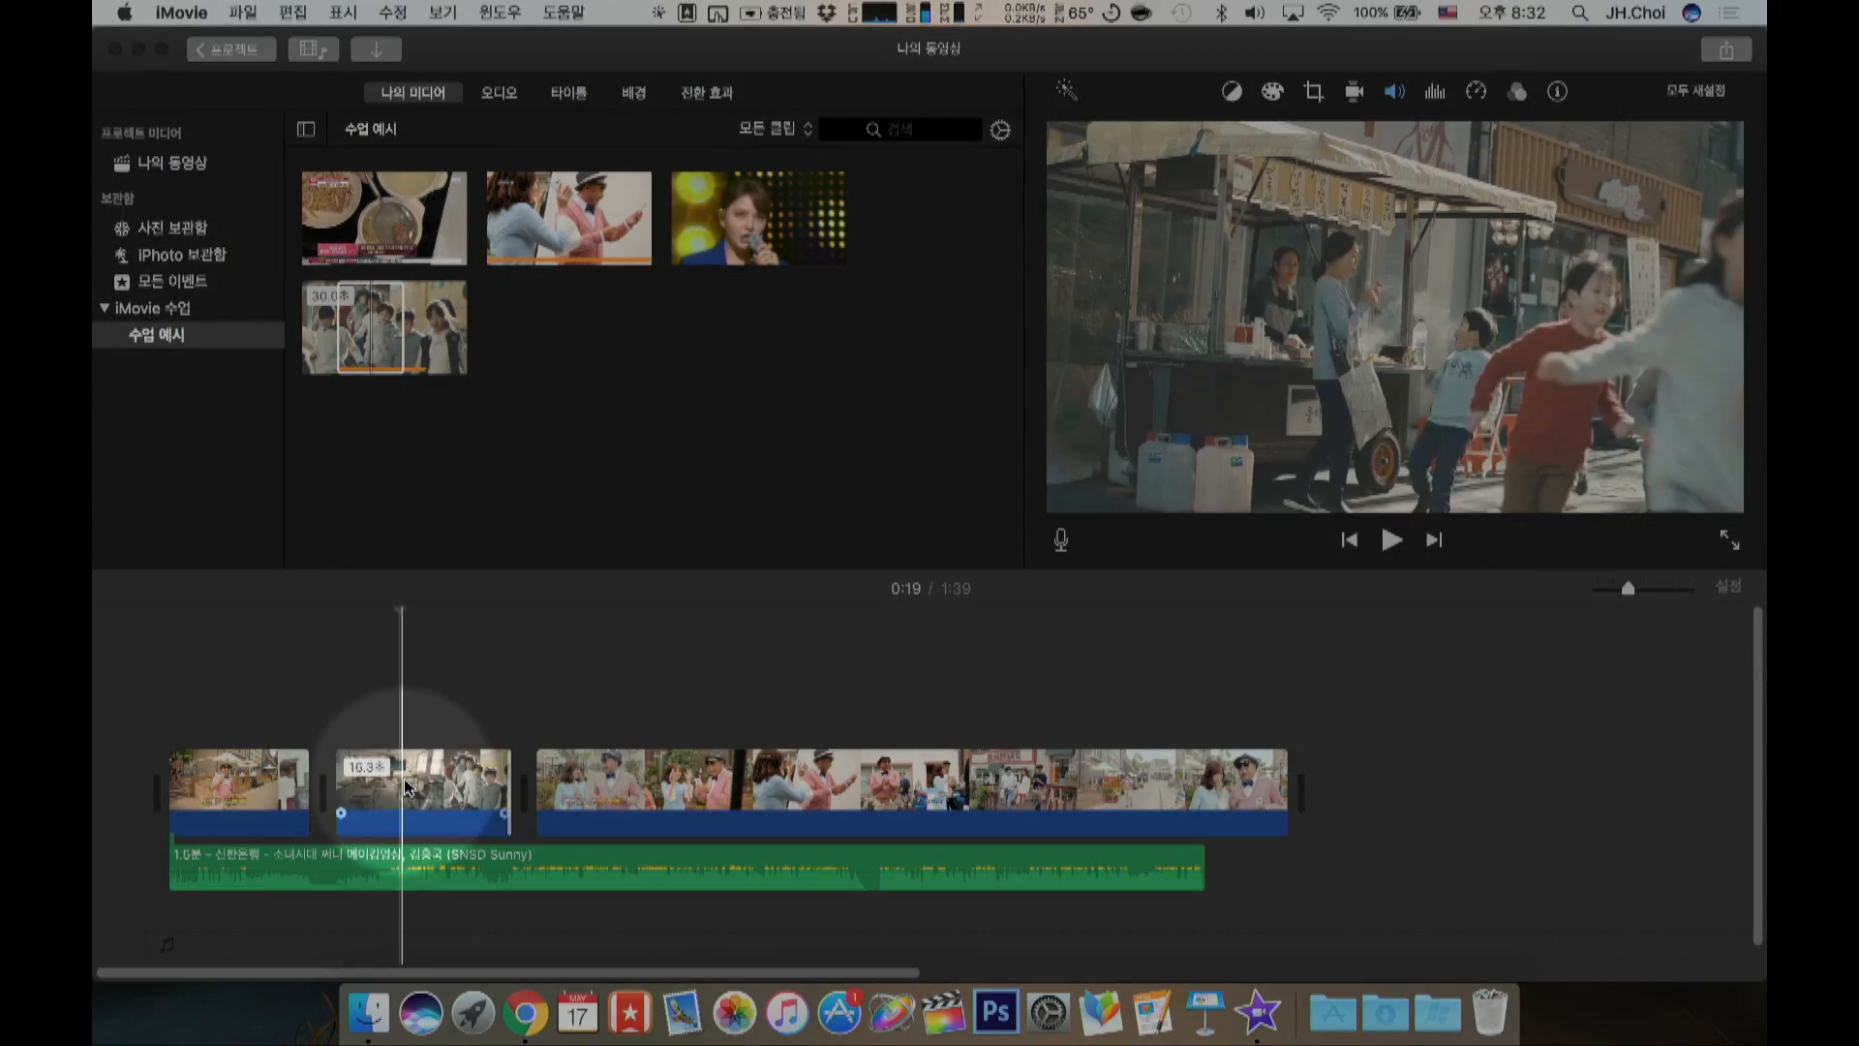
left_click(415, 770)
key("space")
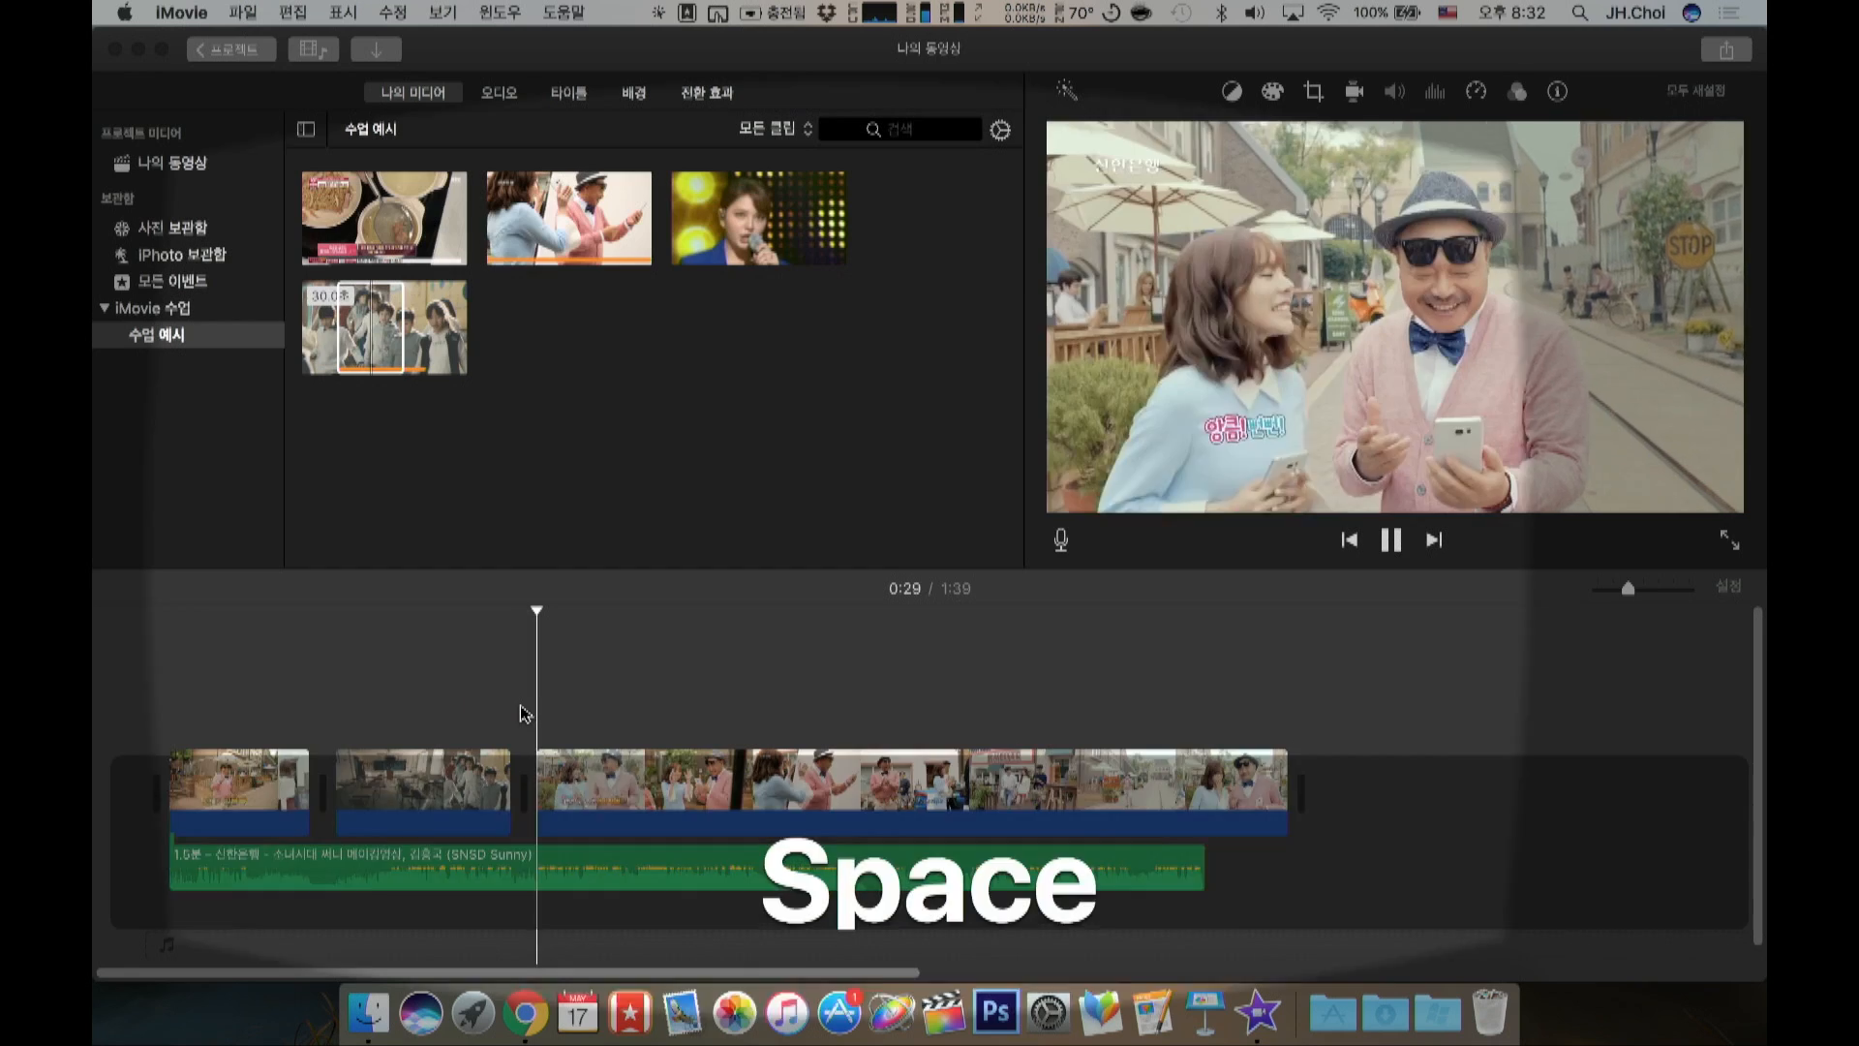
key("space")
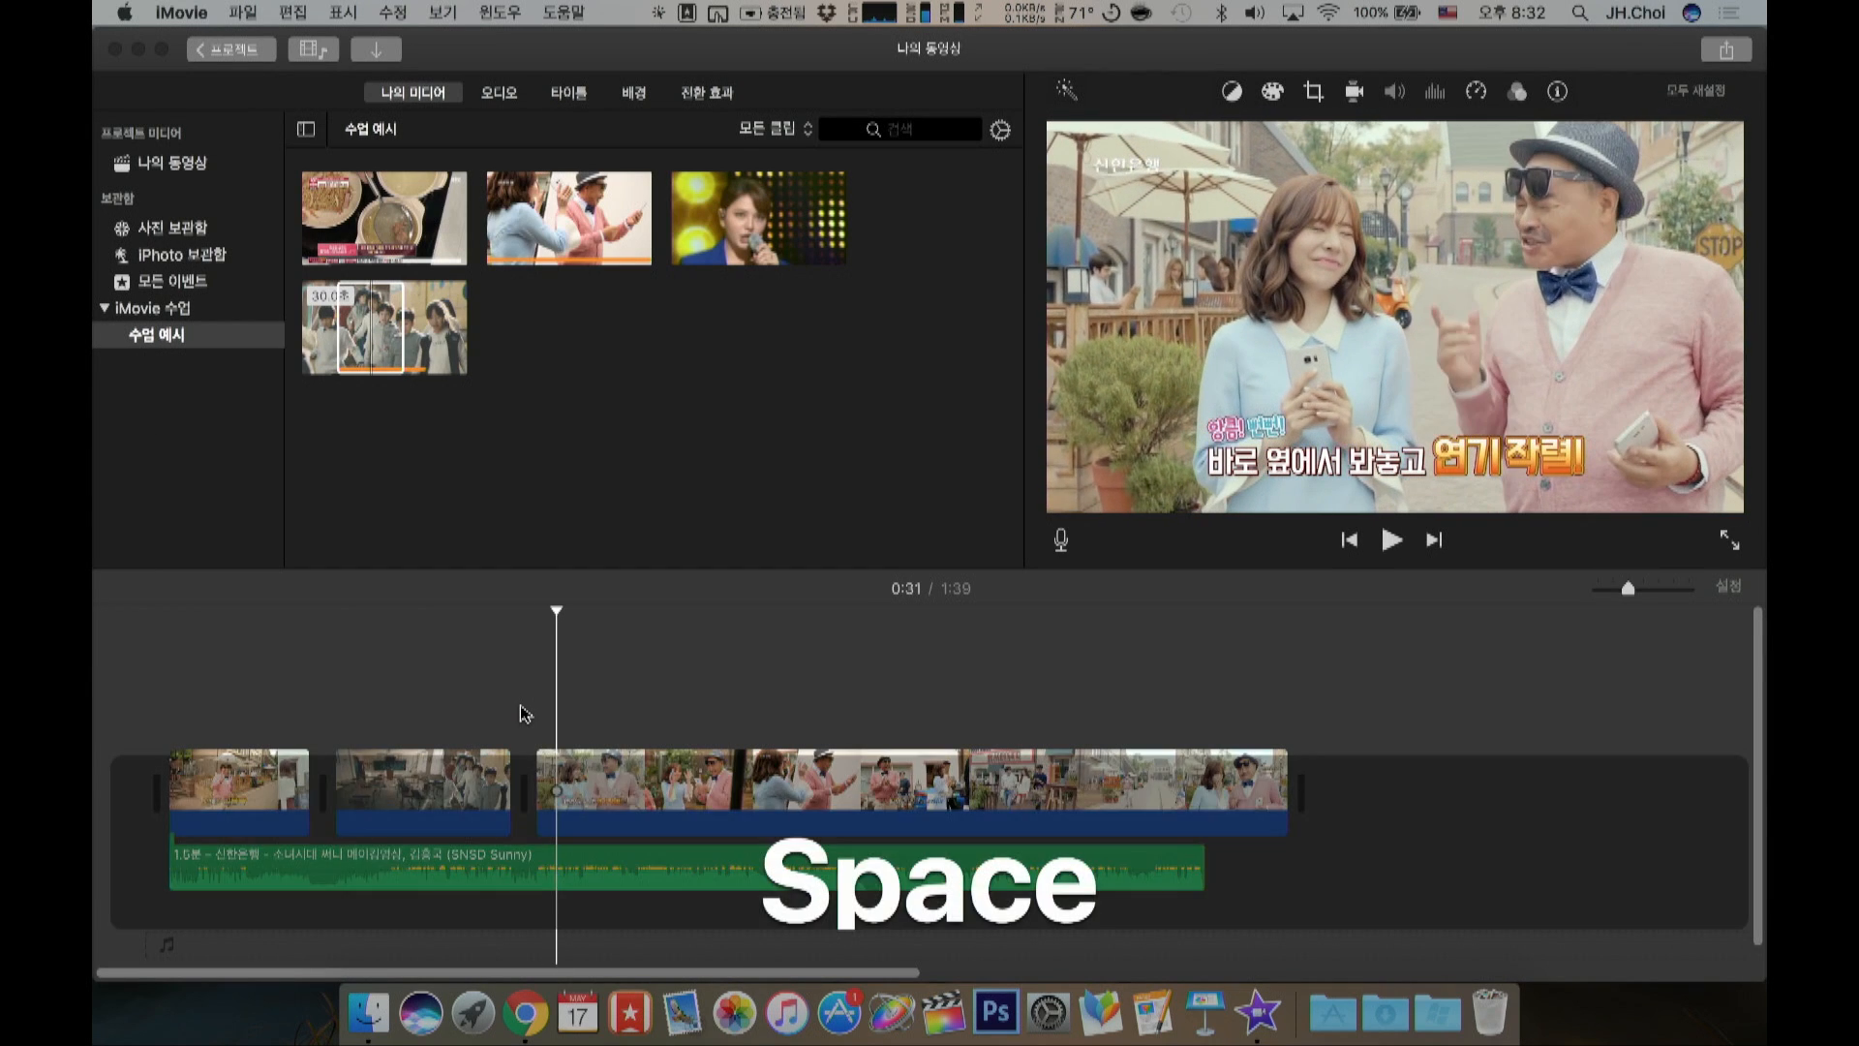
Step: Open the speed editor for the inserted middle clip in the timeline
left_click(489, 780)
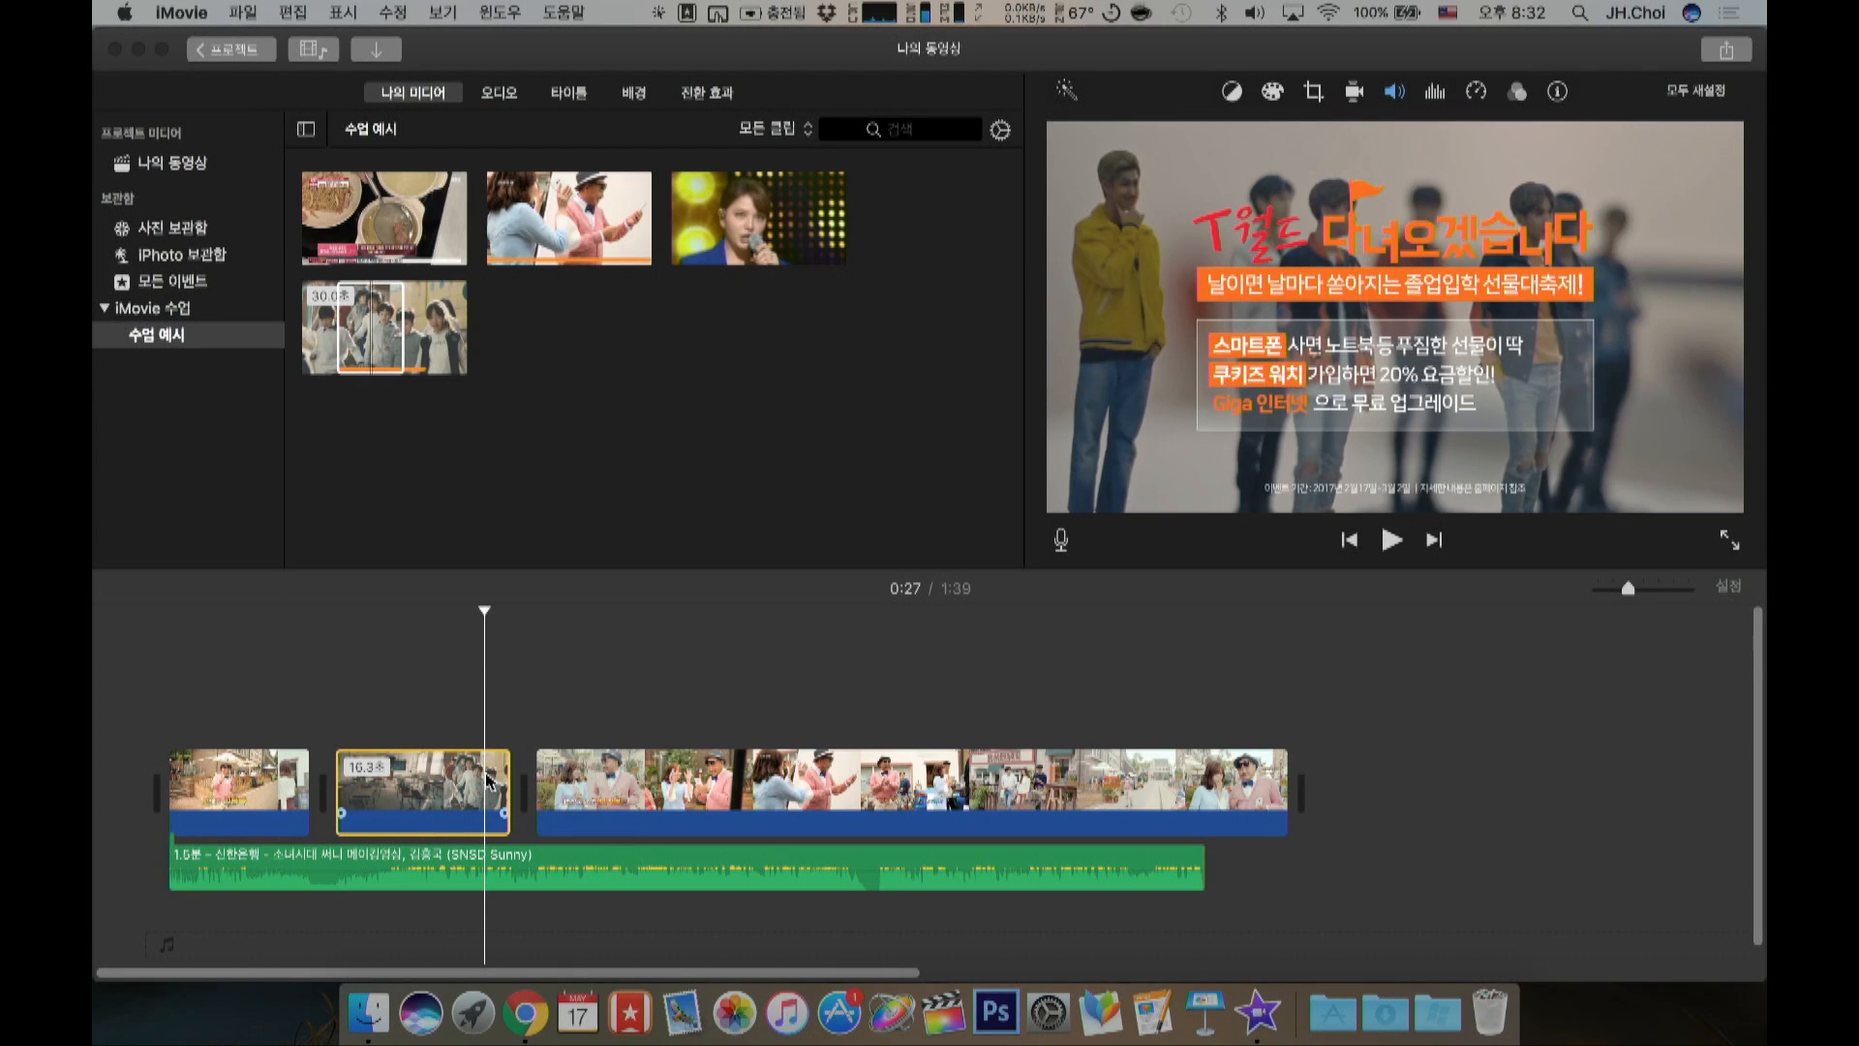
left_click(477, 780)
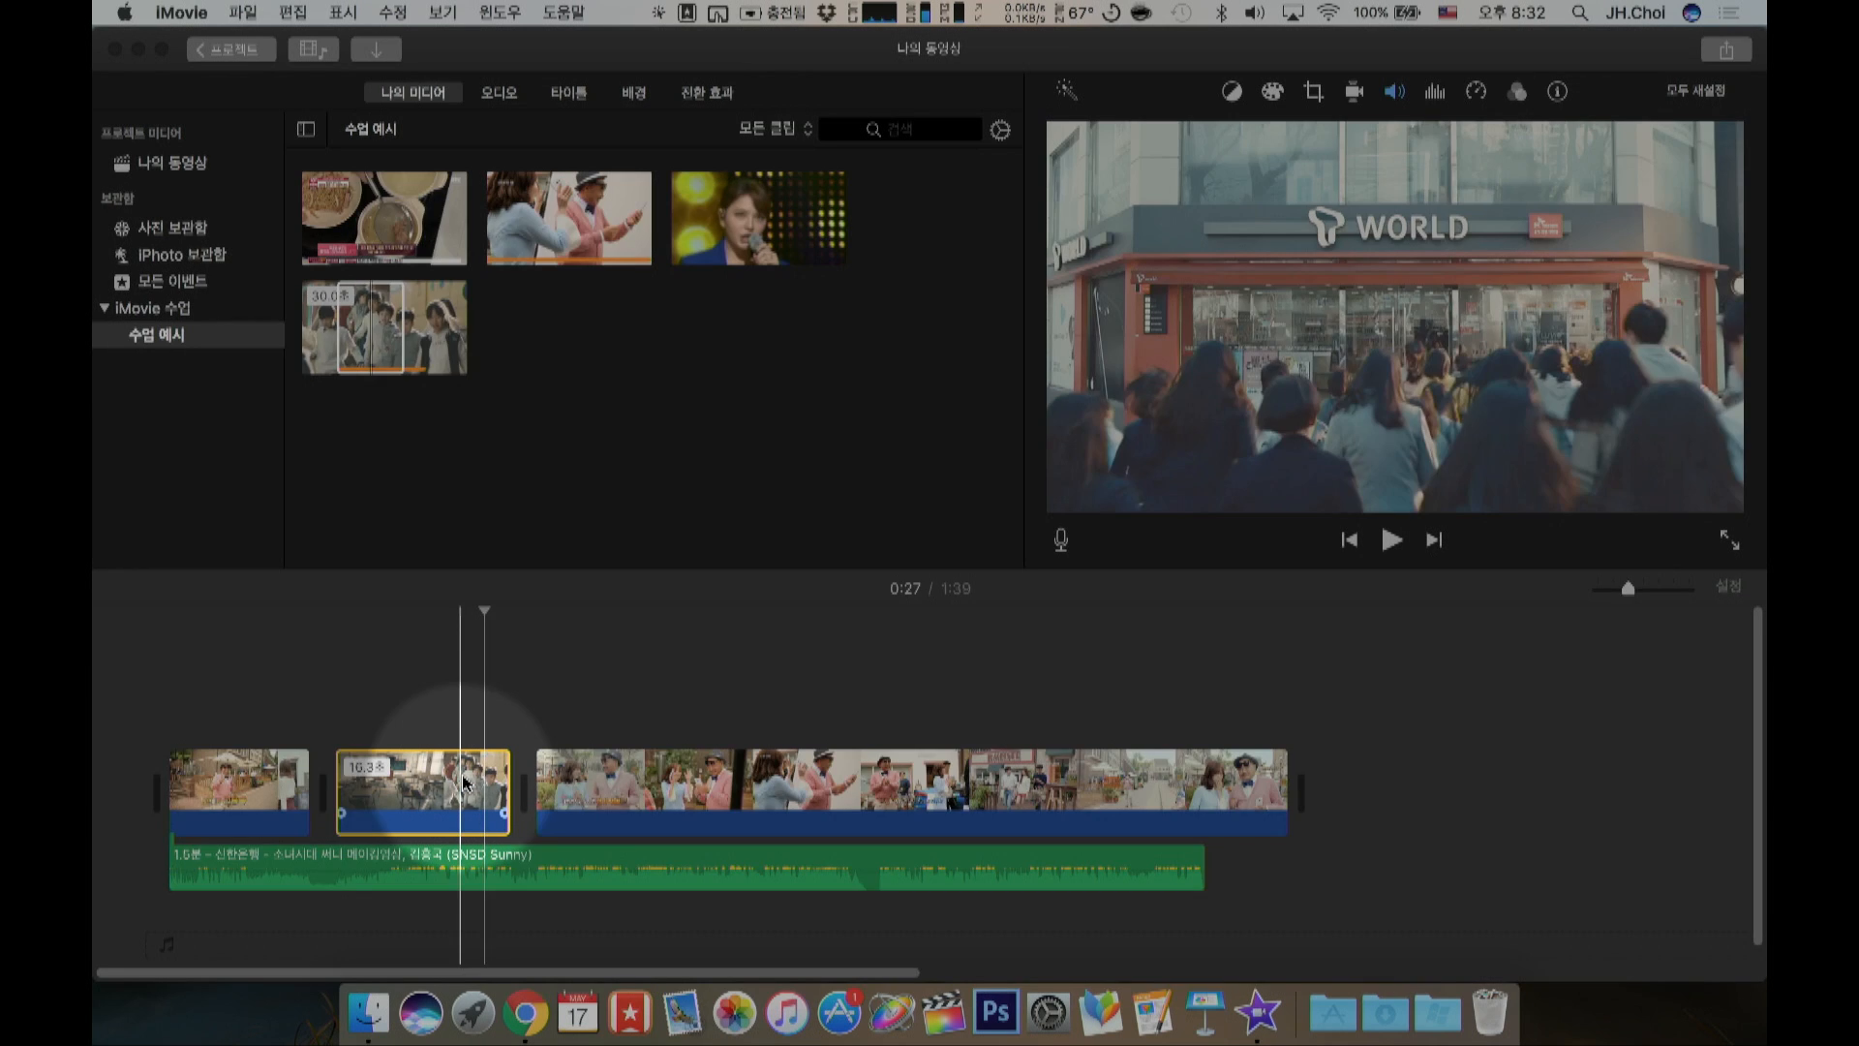
left_click(463, 783)
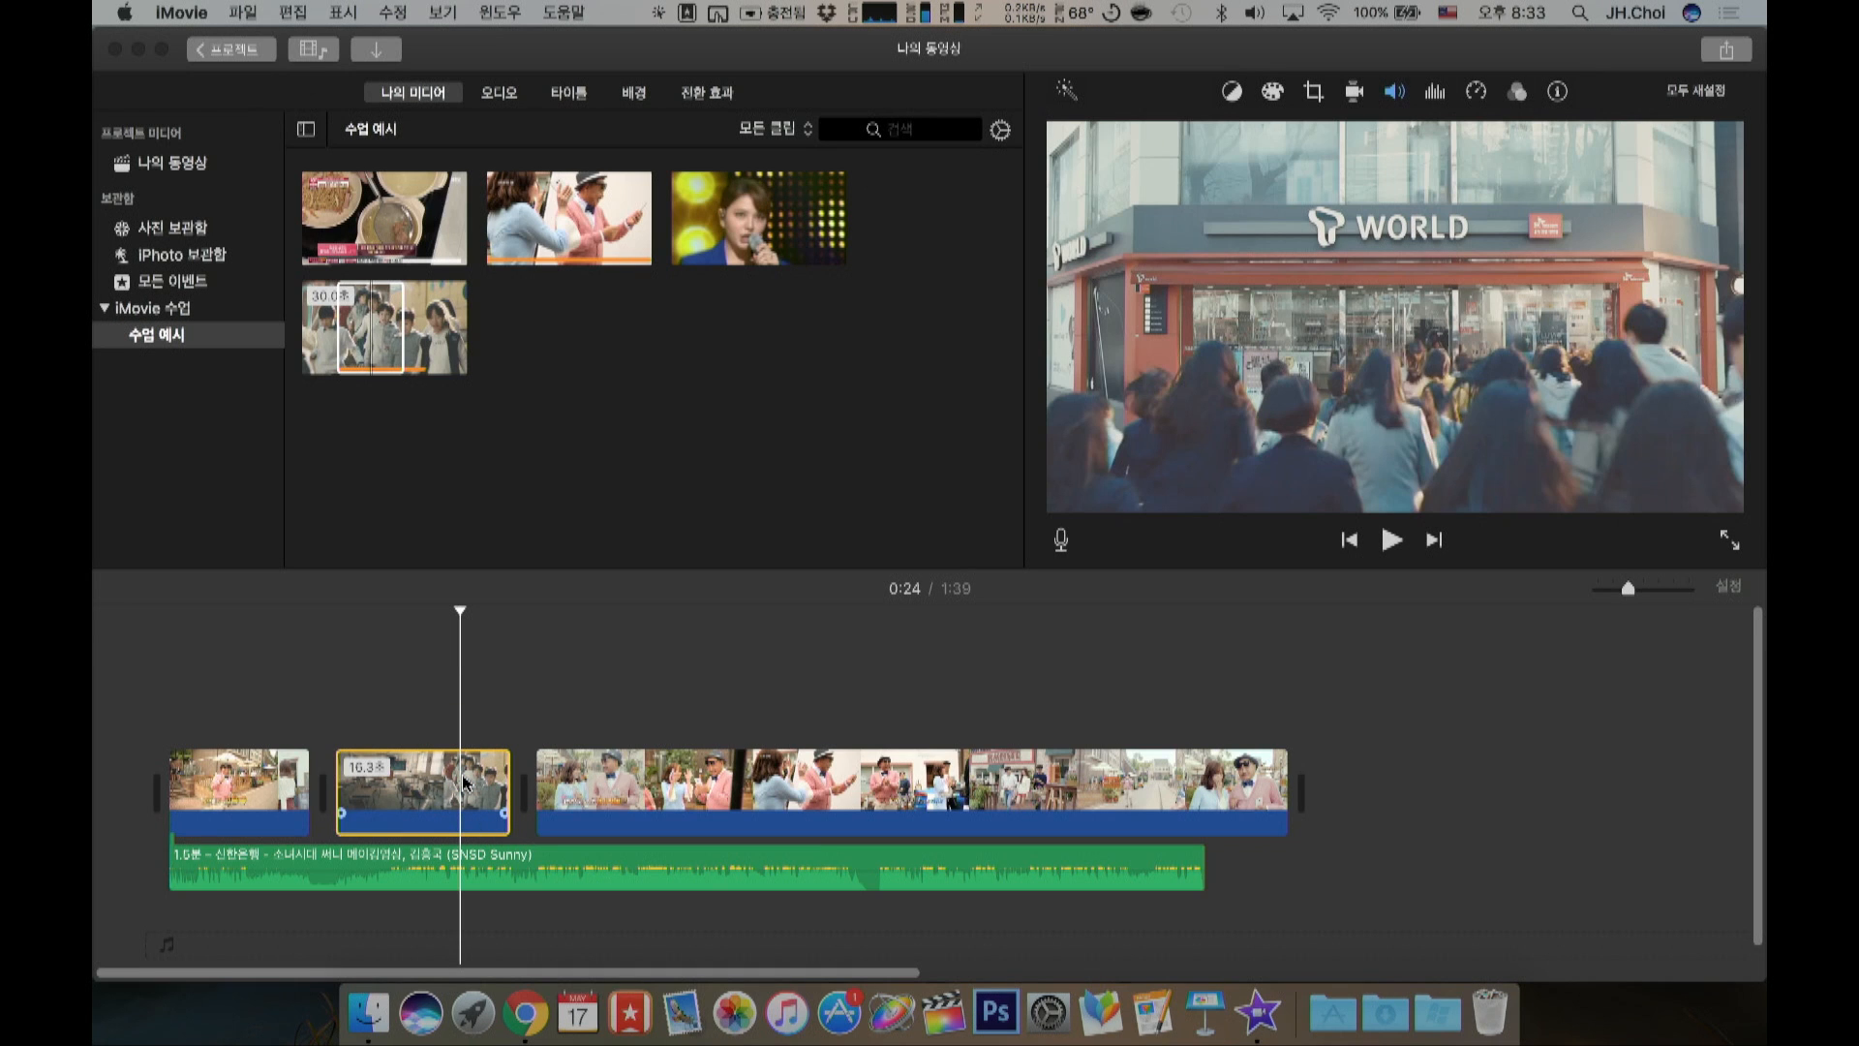
right_click(465, 782)
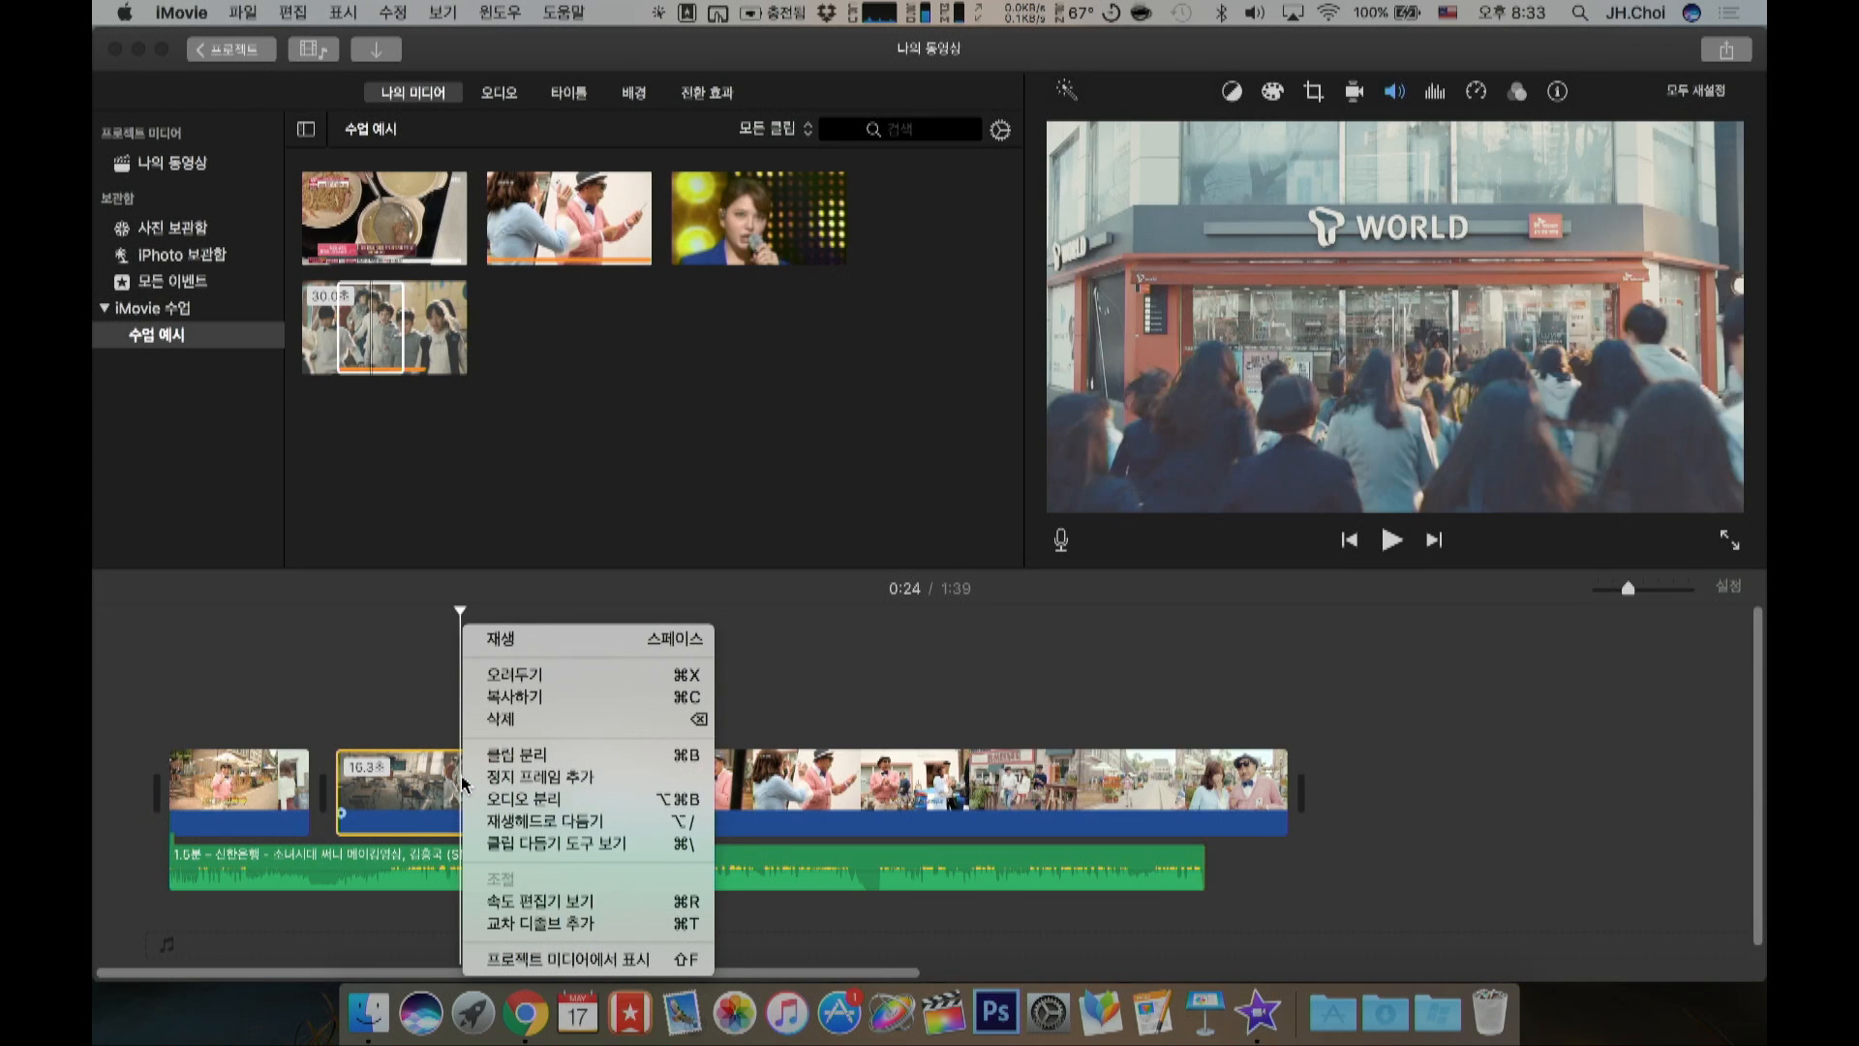
left_click(532, 889)
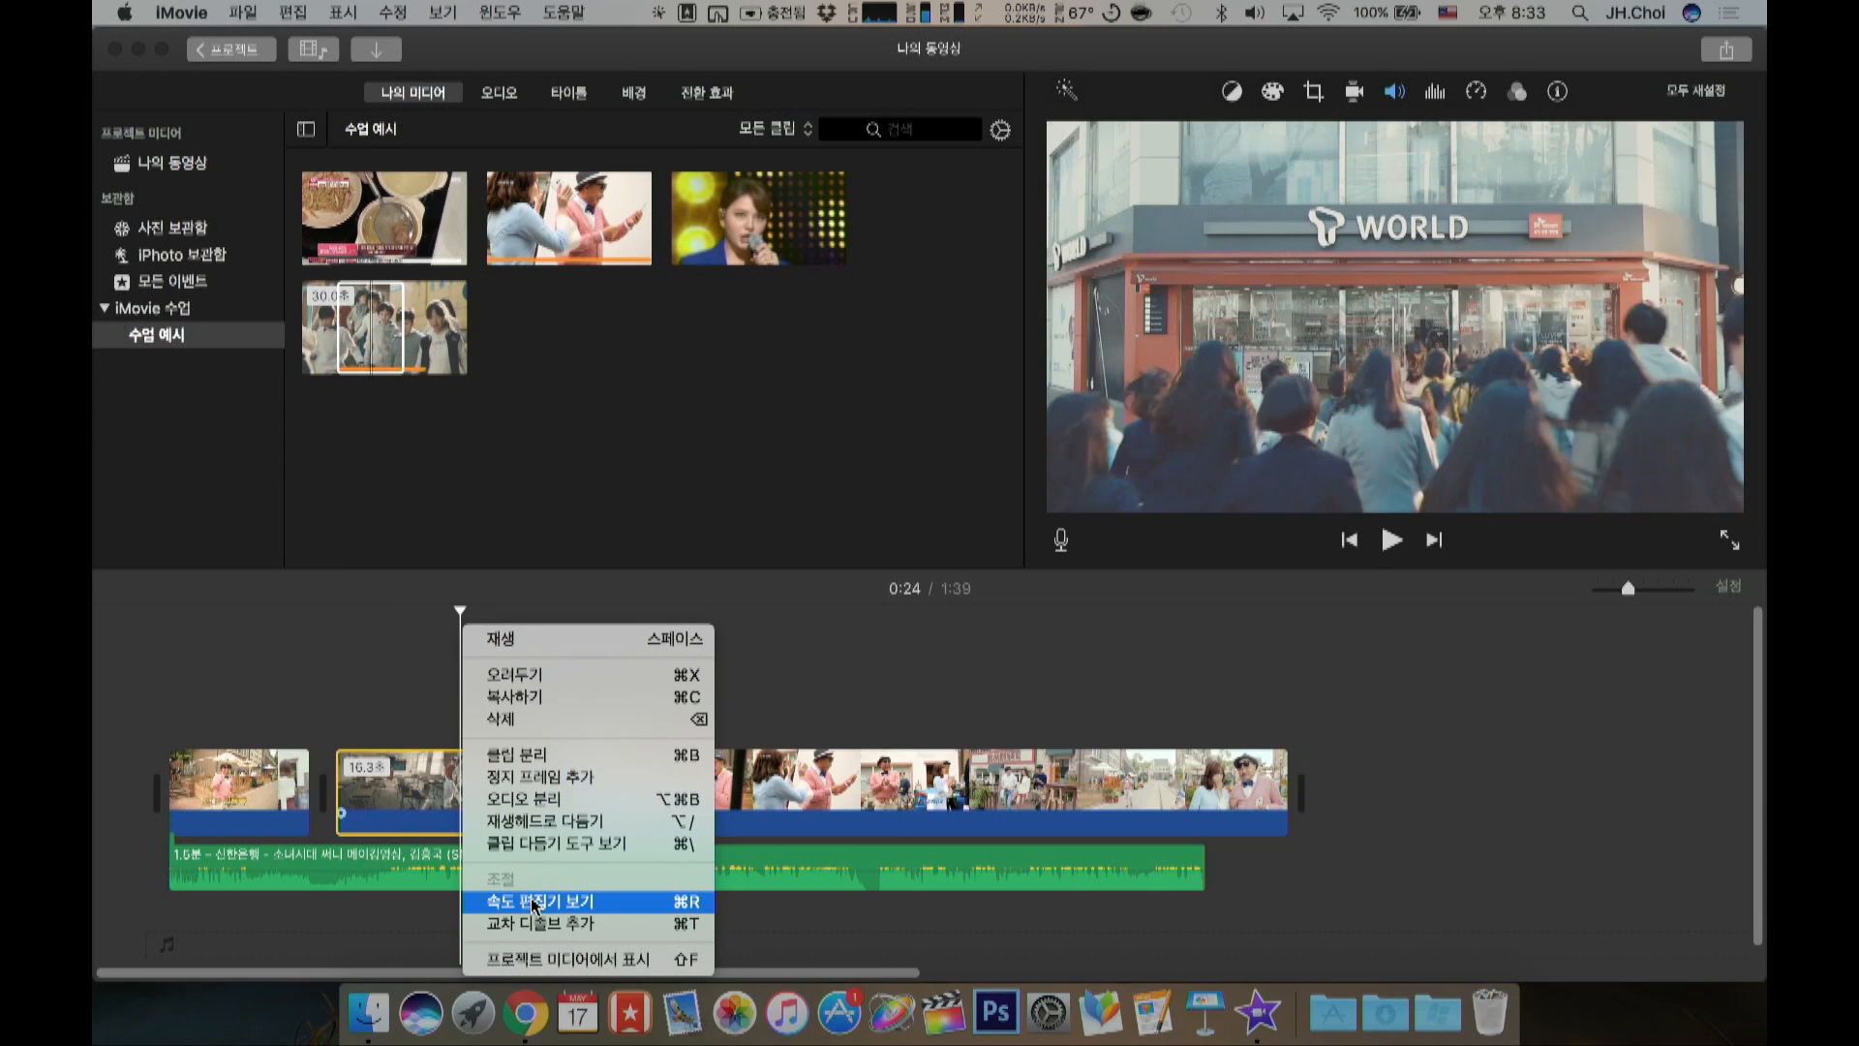
left_click(534, 902)
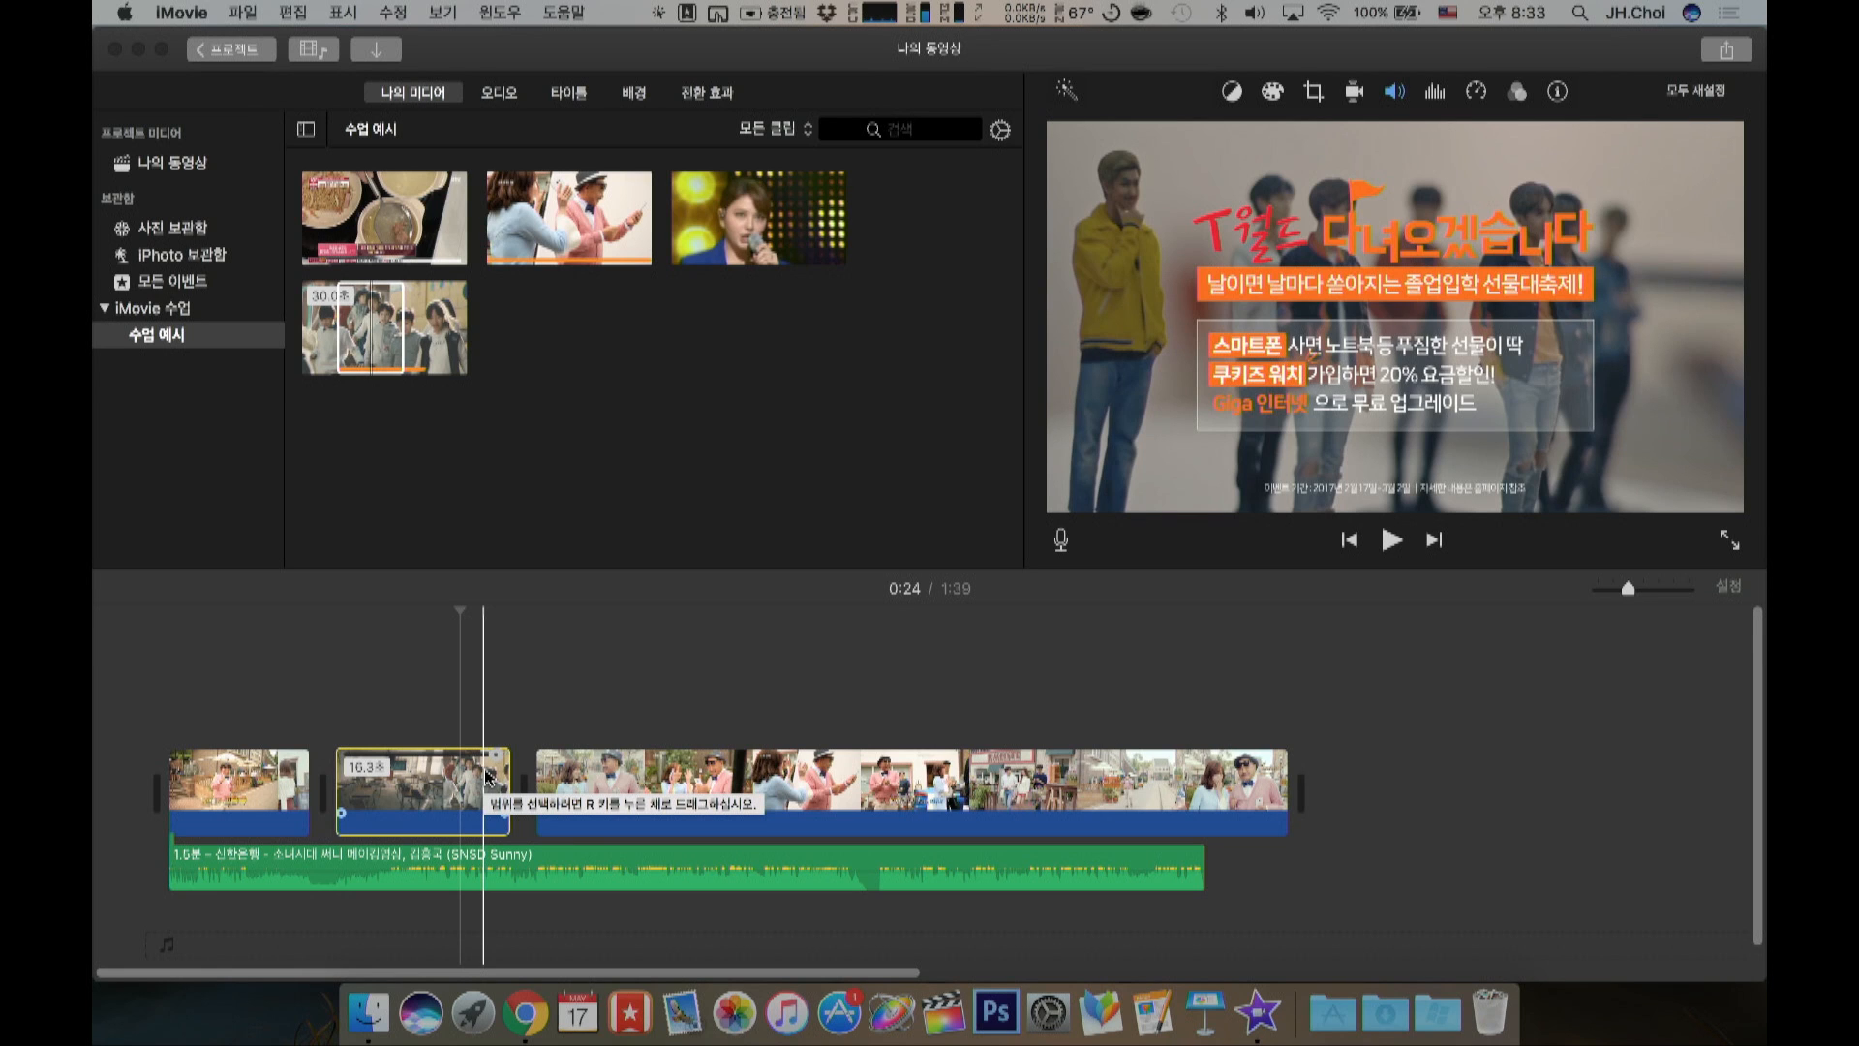
Step: Speed up the inserted middle clip until it lasts 8.7 seconds and play it against the detached audio
left_click(499, 762)
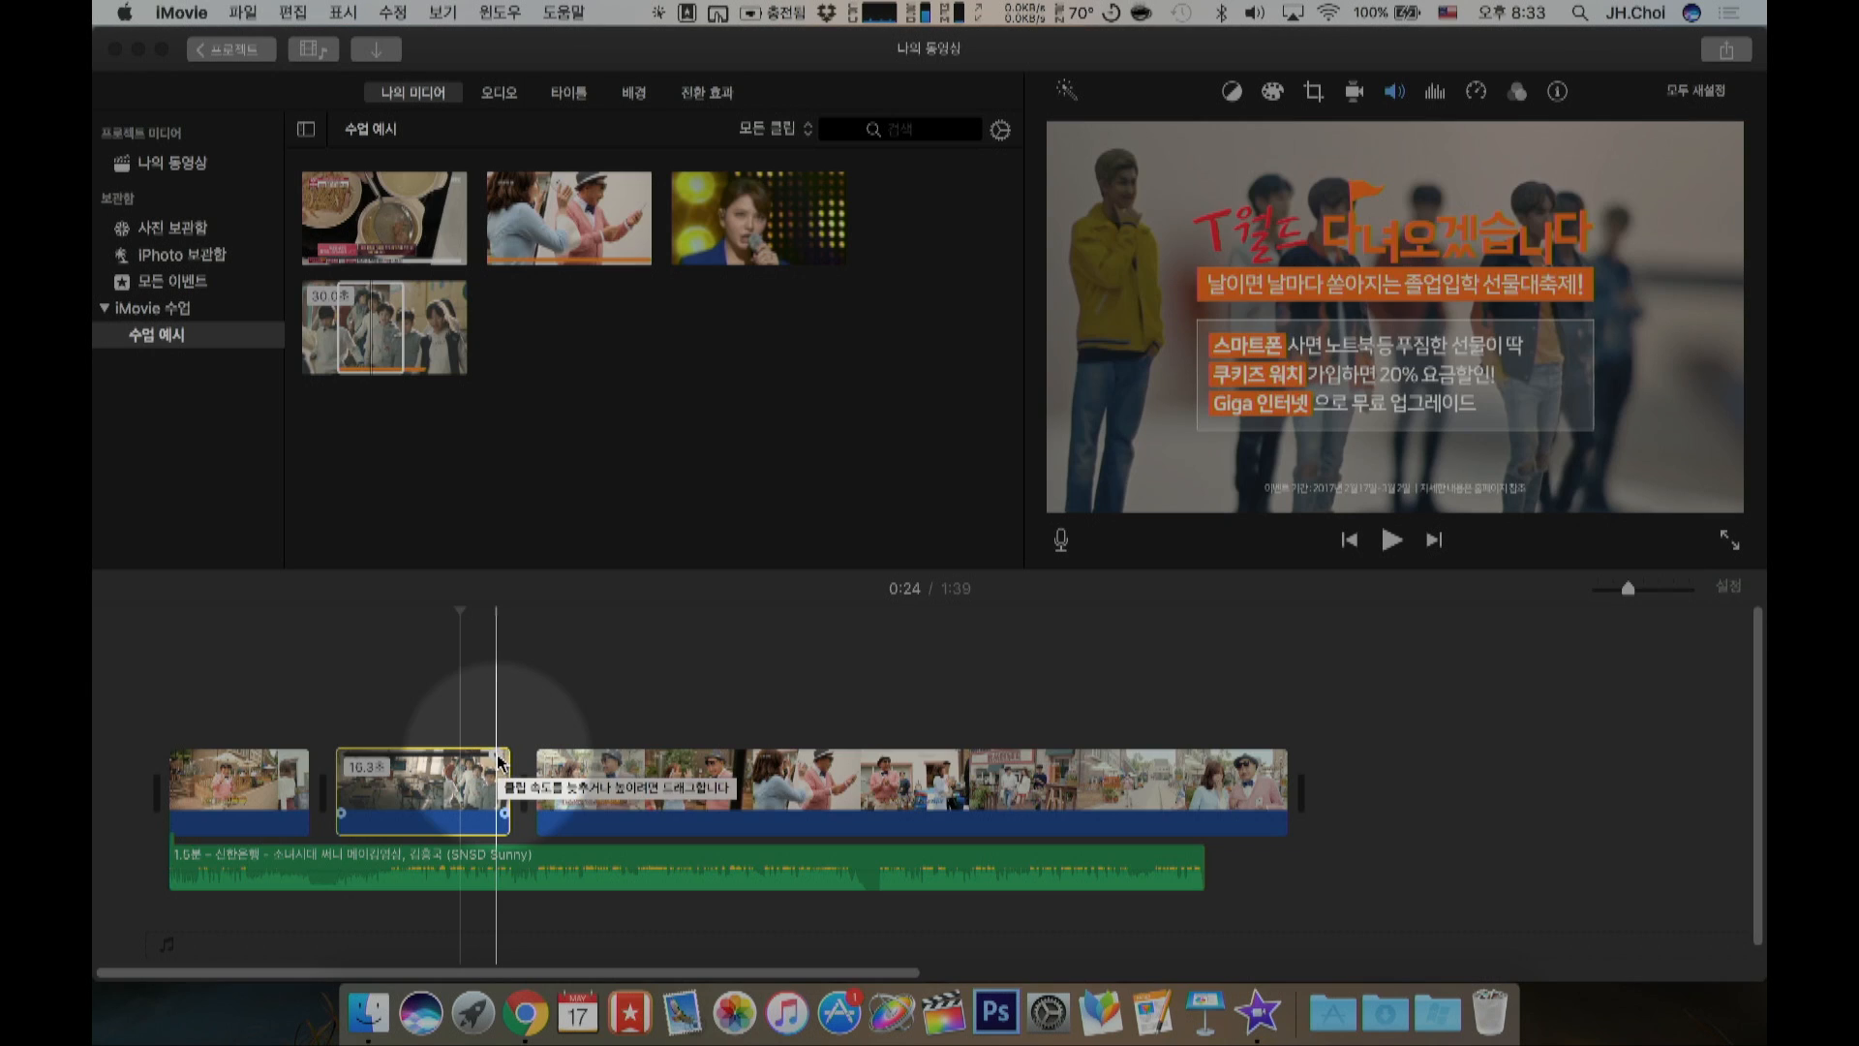
left_click_drag(500, 762, 479, 762)
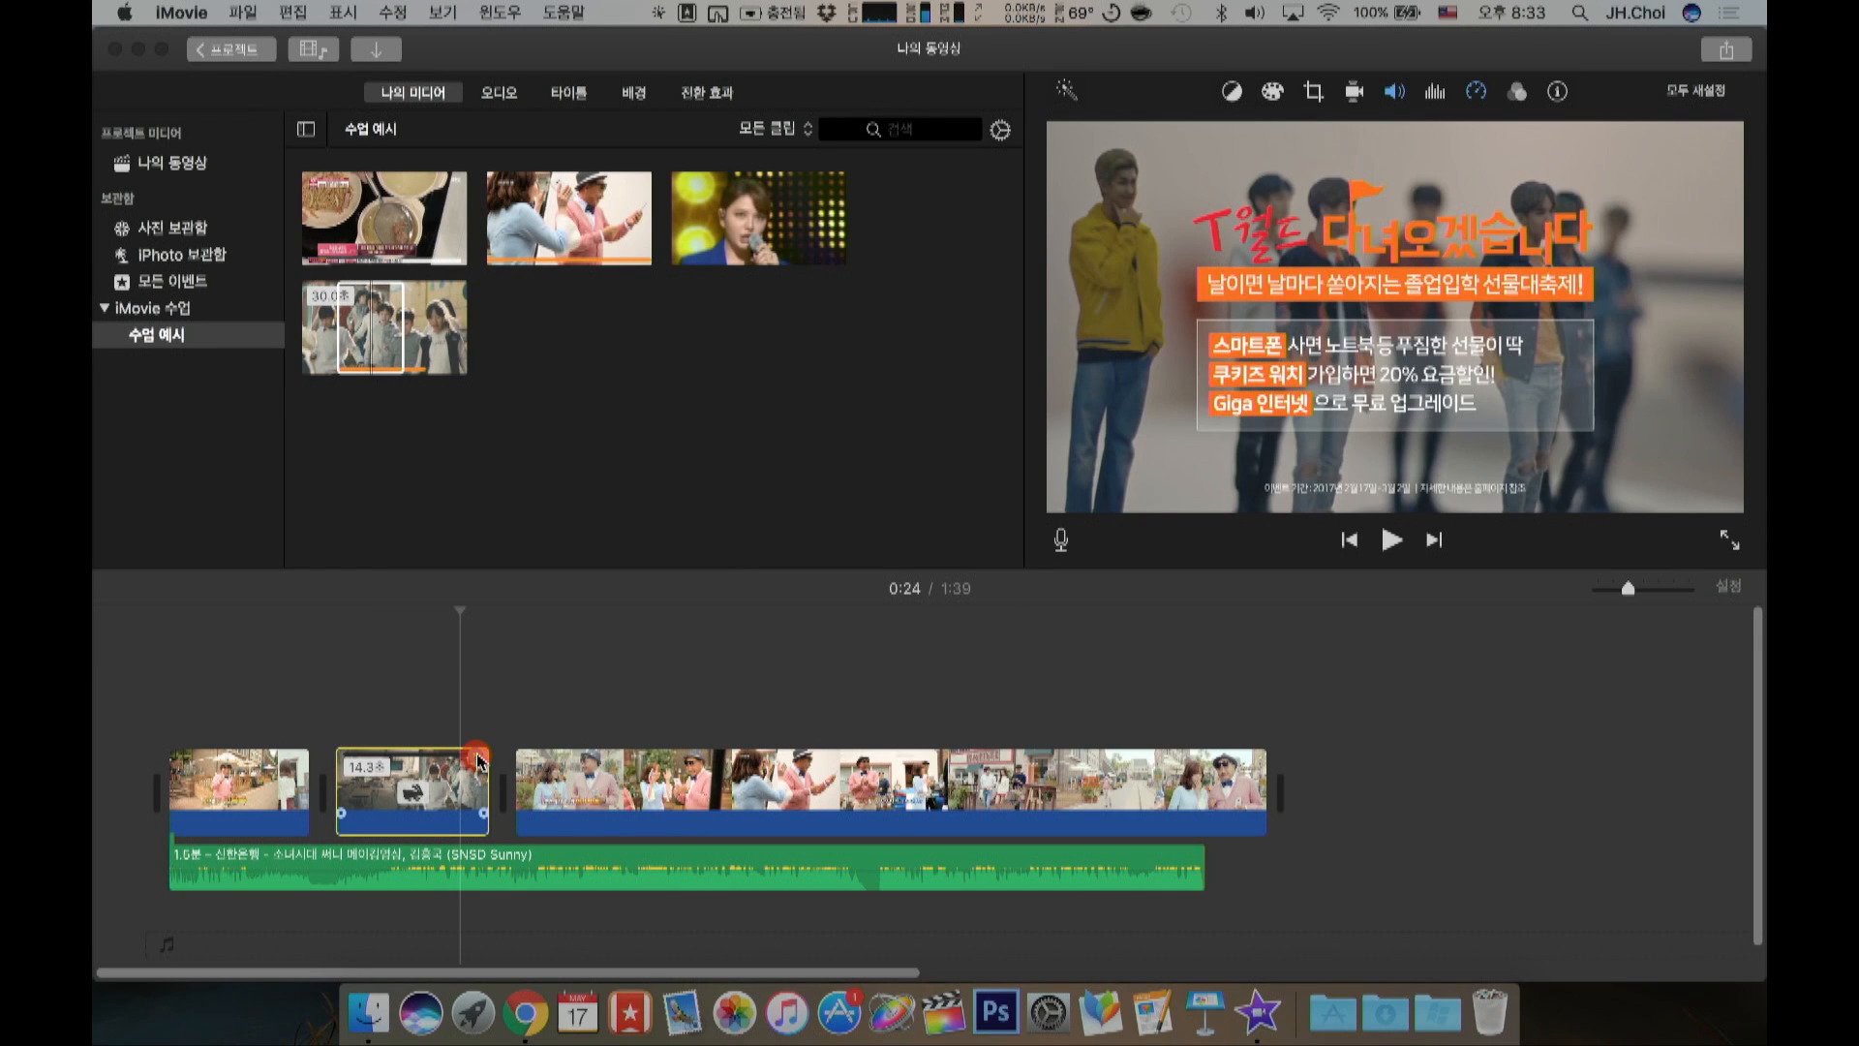
left_click_drag(471, 760, 428, 760)
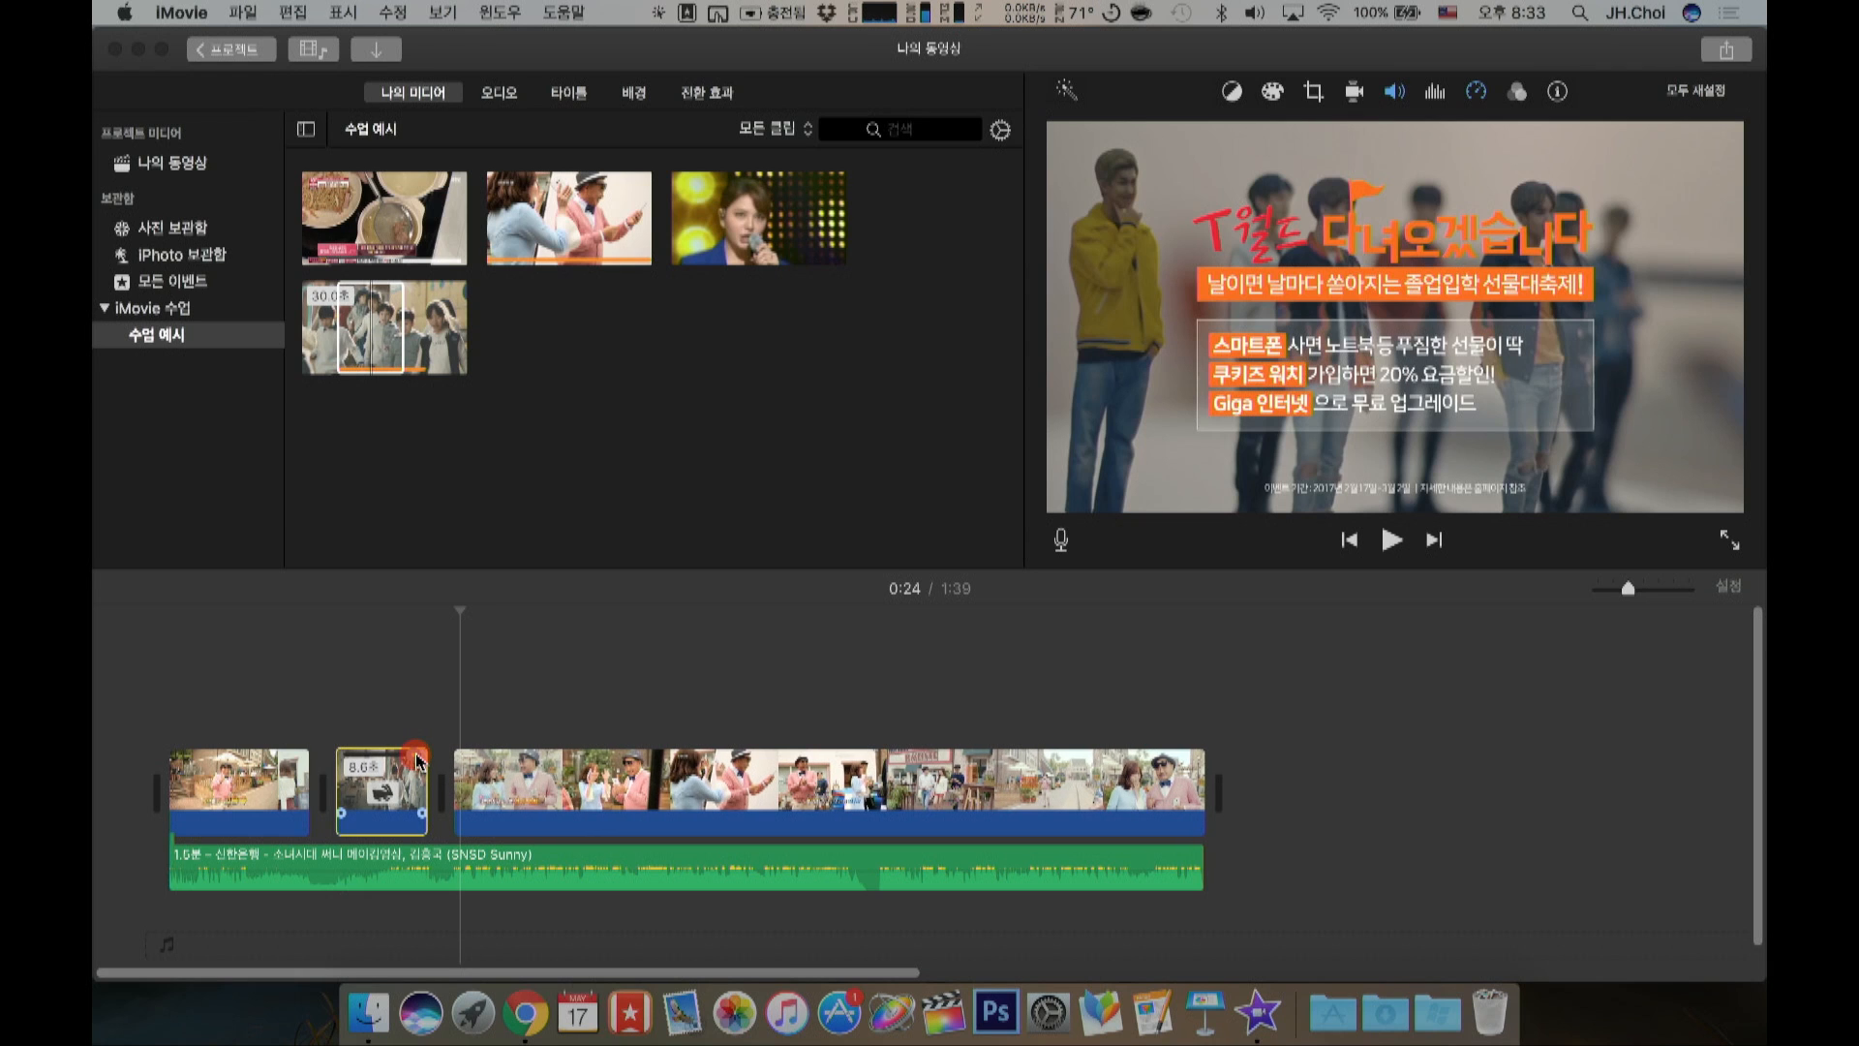
left_click_drag(415, 755, 418, 755)
left_click(291, 699)
key("space")
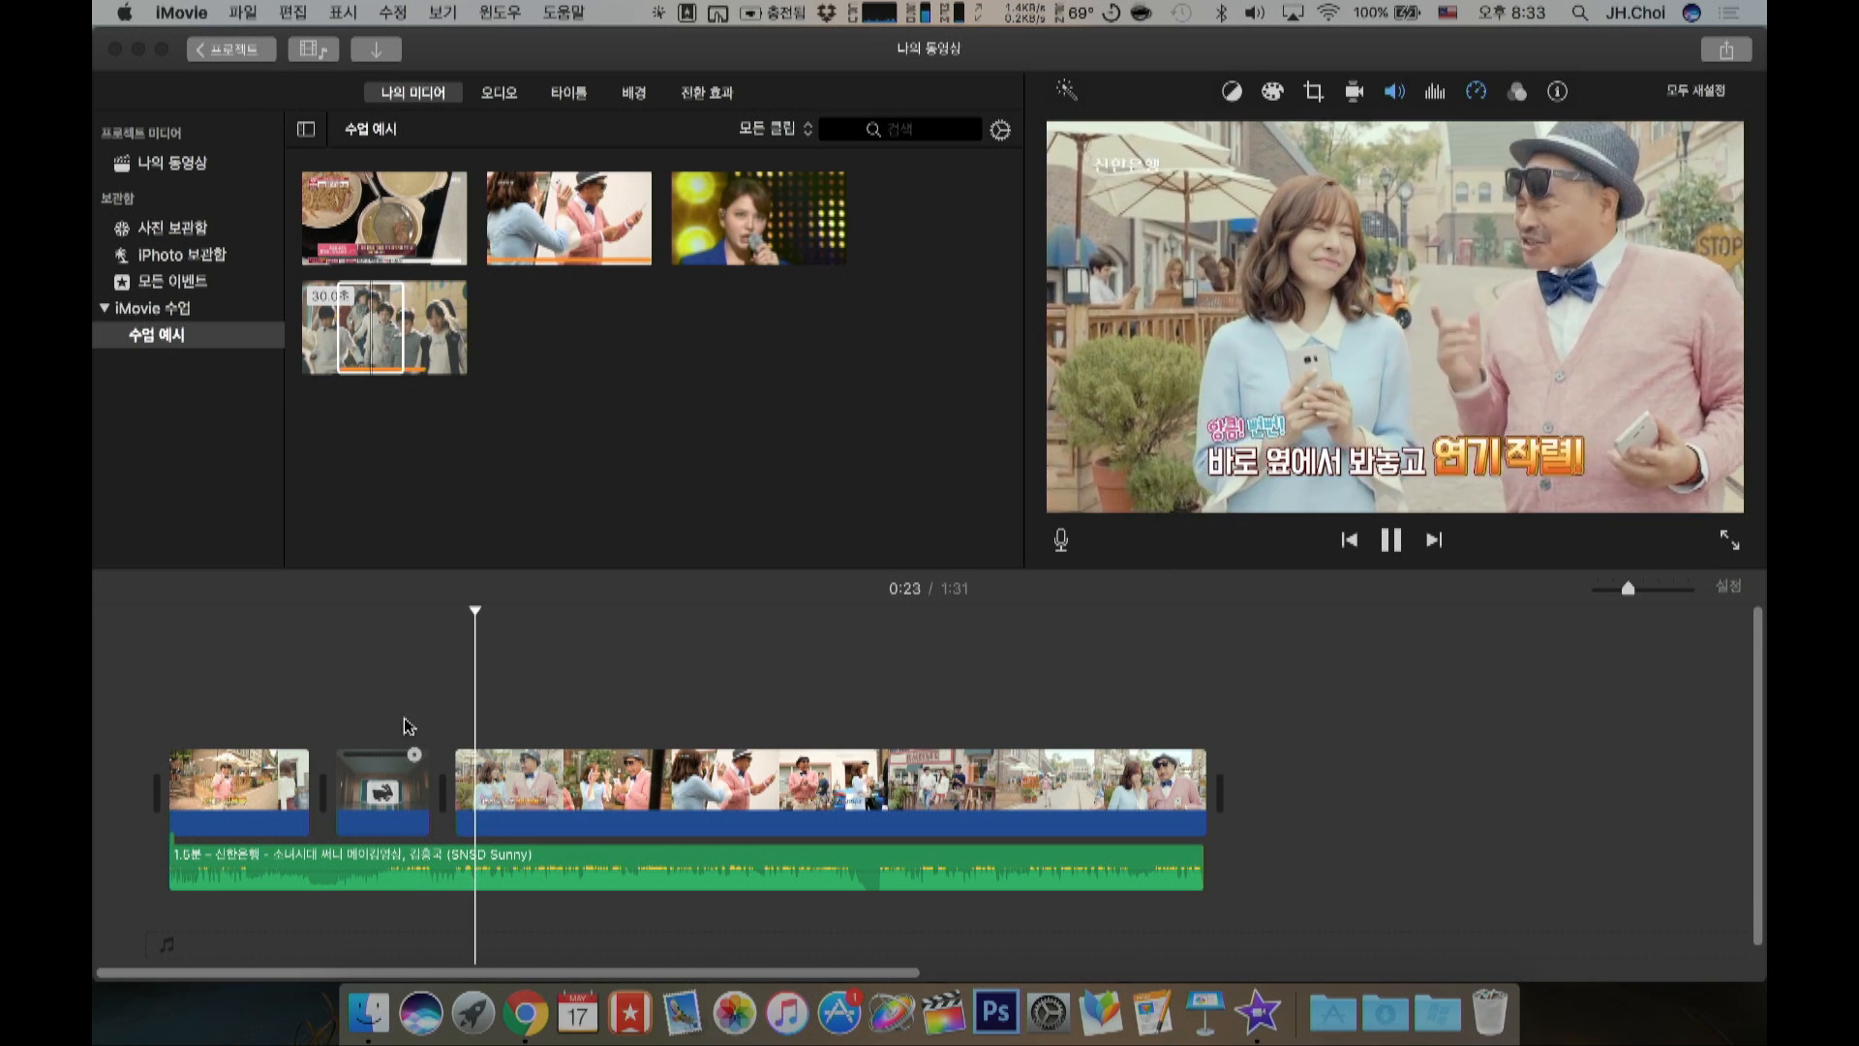
left_click(397, 784)
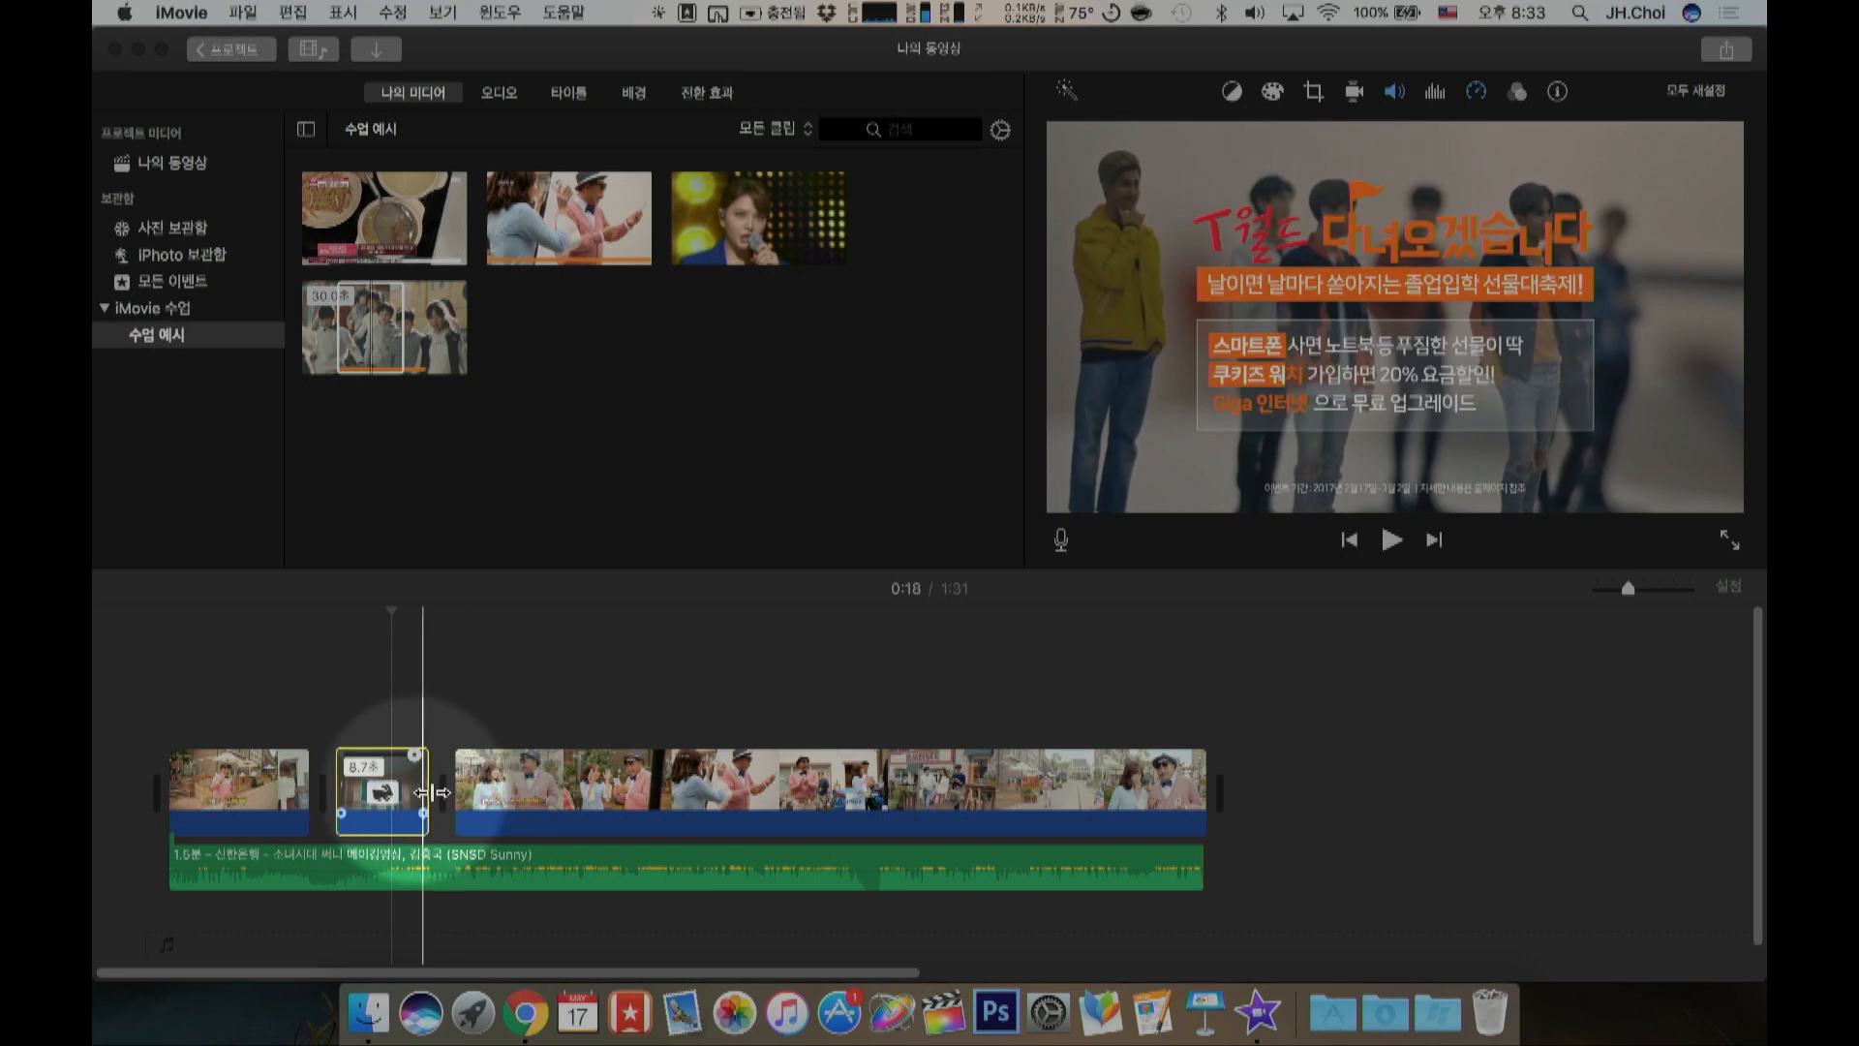
Step: Shorten the sped-up middle clip to 8.4 seconds and play across its transition into the last segment
left_click_drag(430, 794, 413, 750)
key("space")
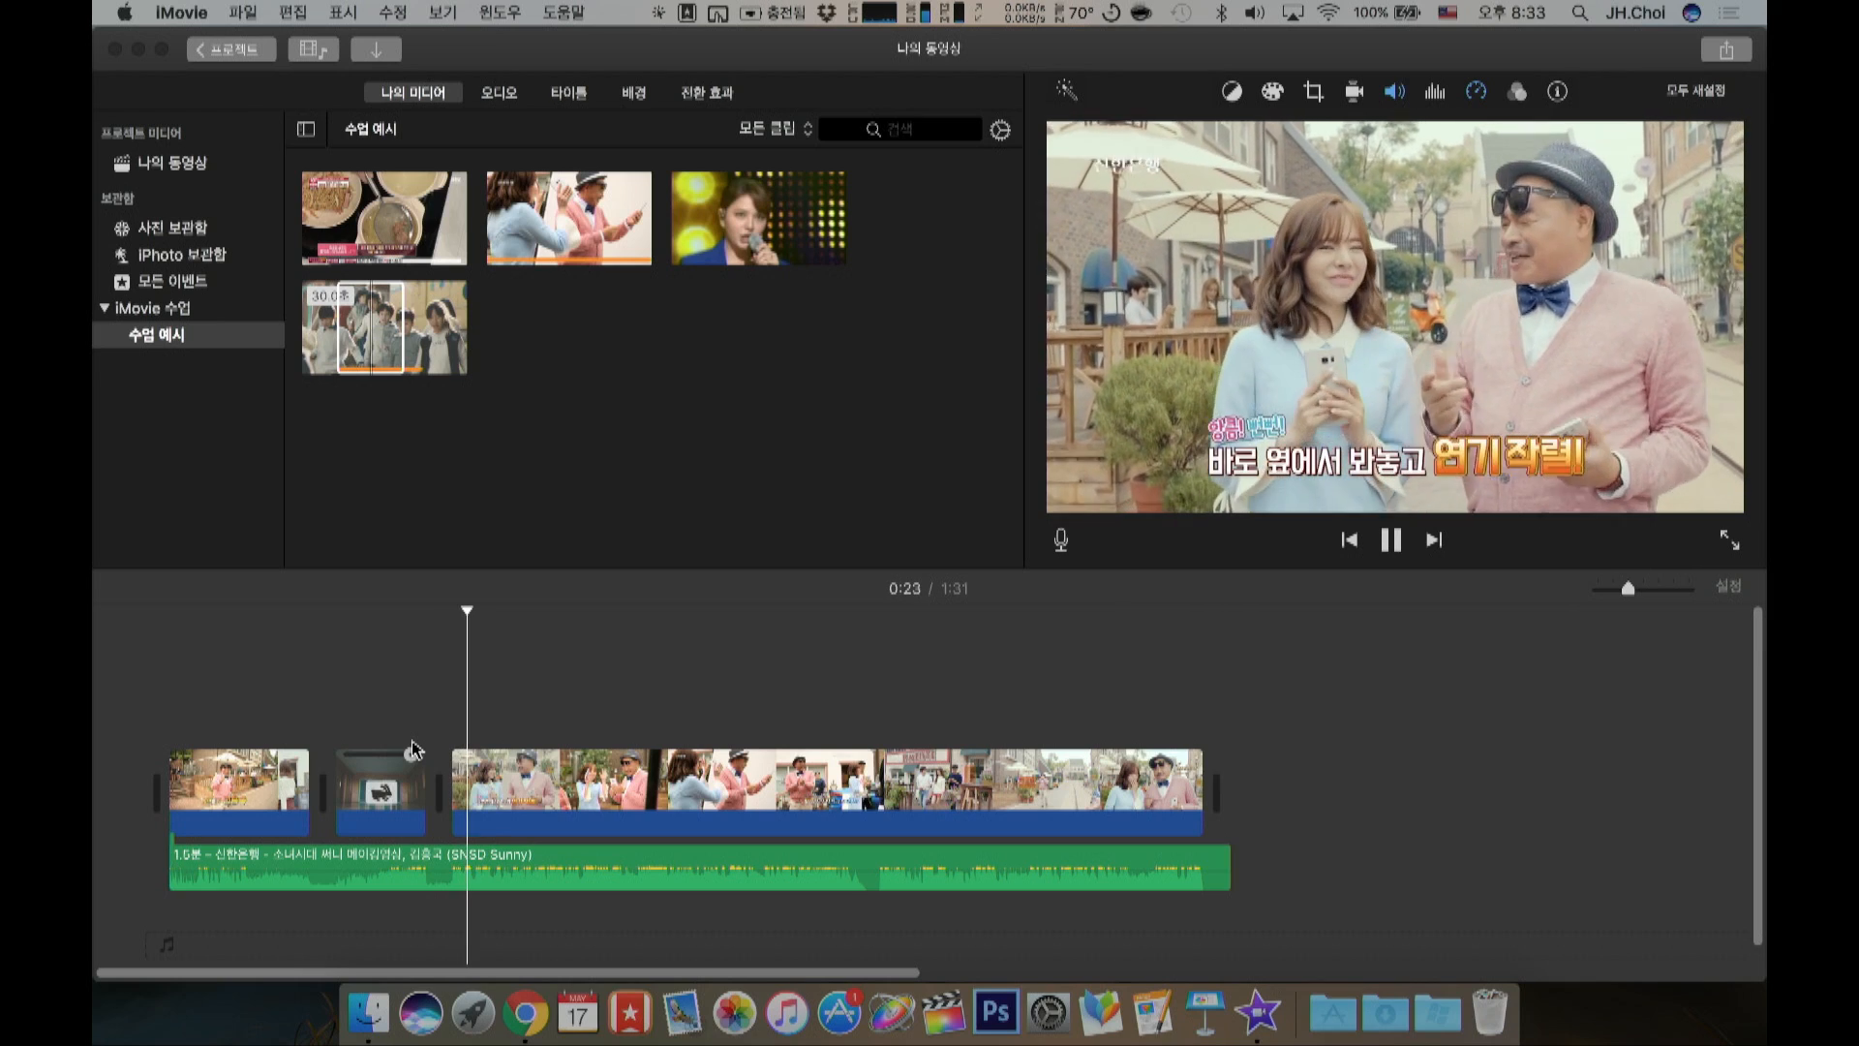
left_click(387, 797)
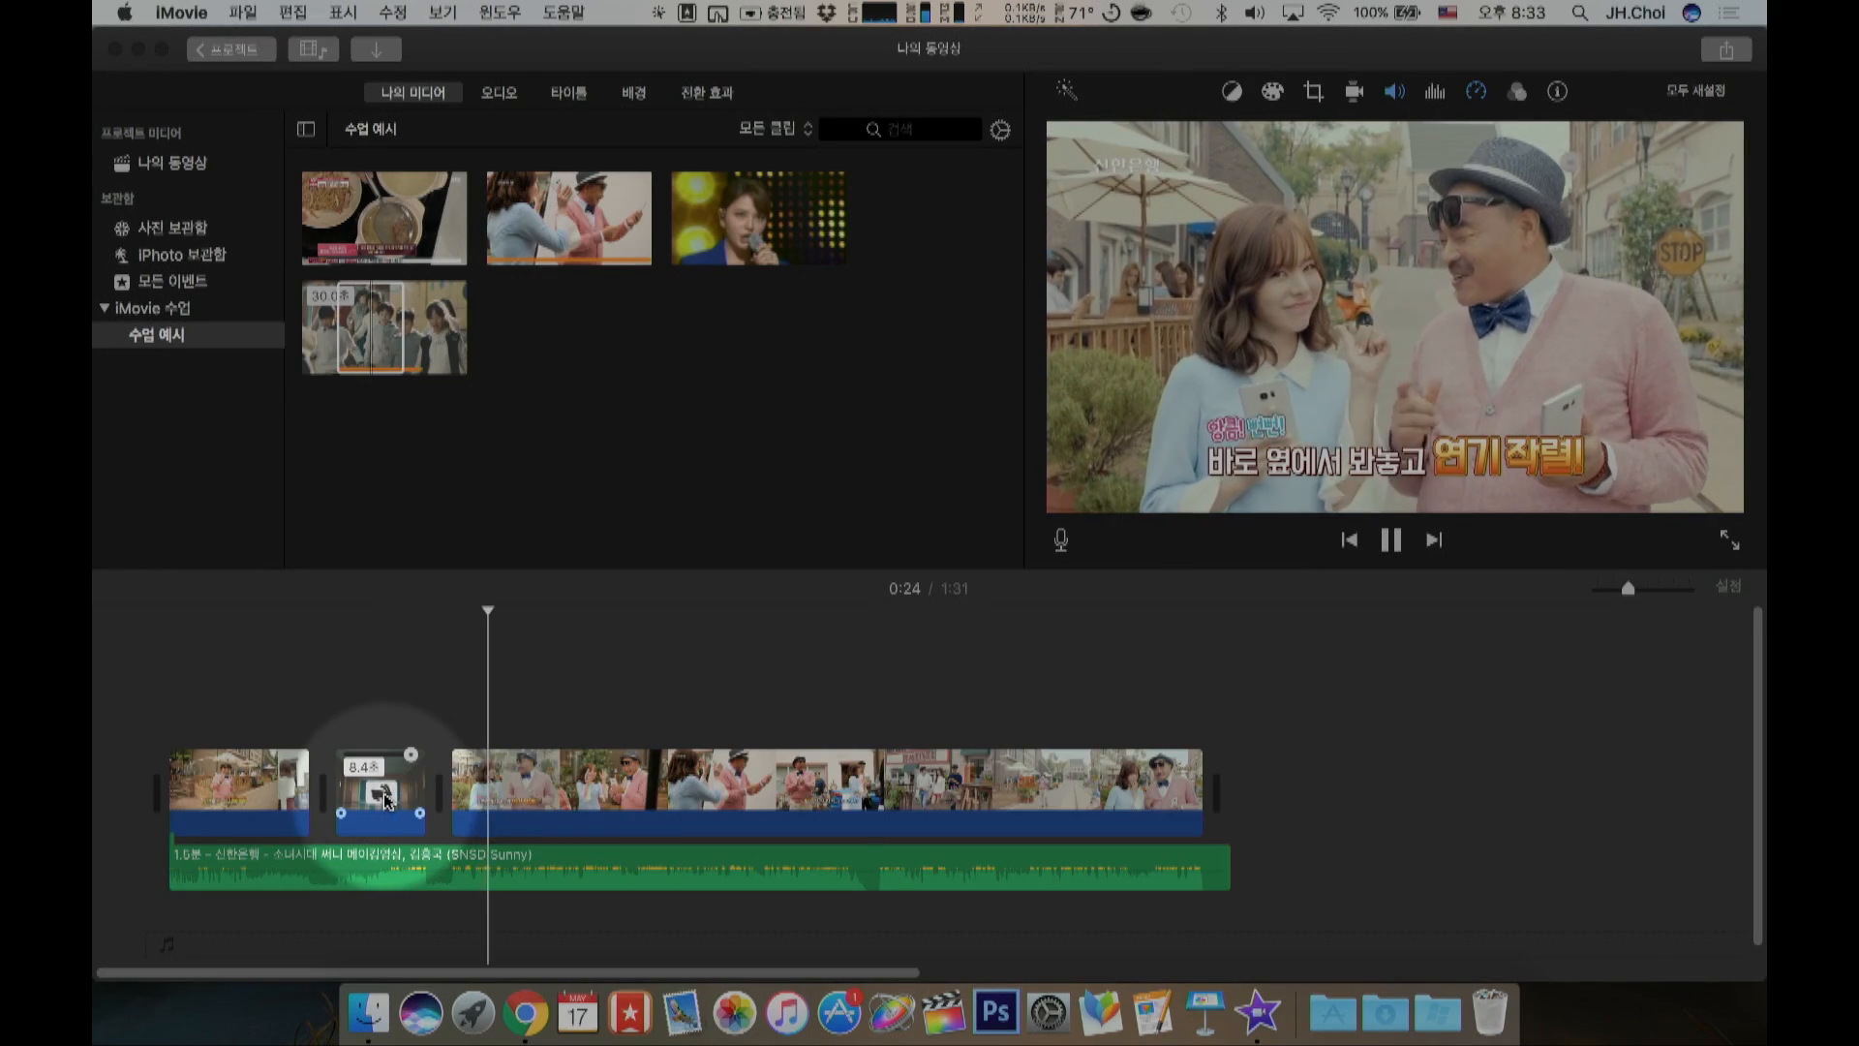
key("space")
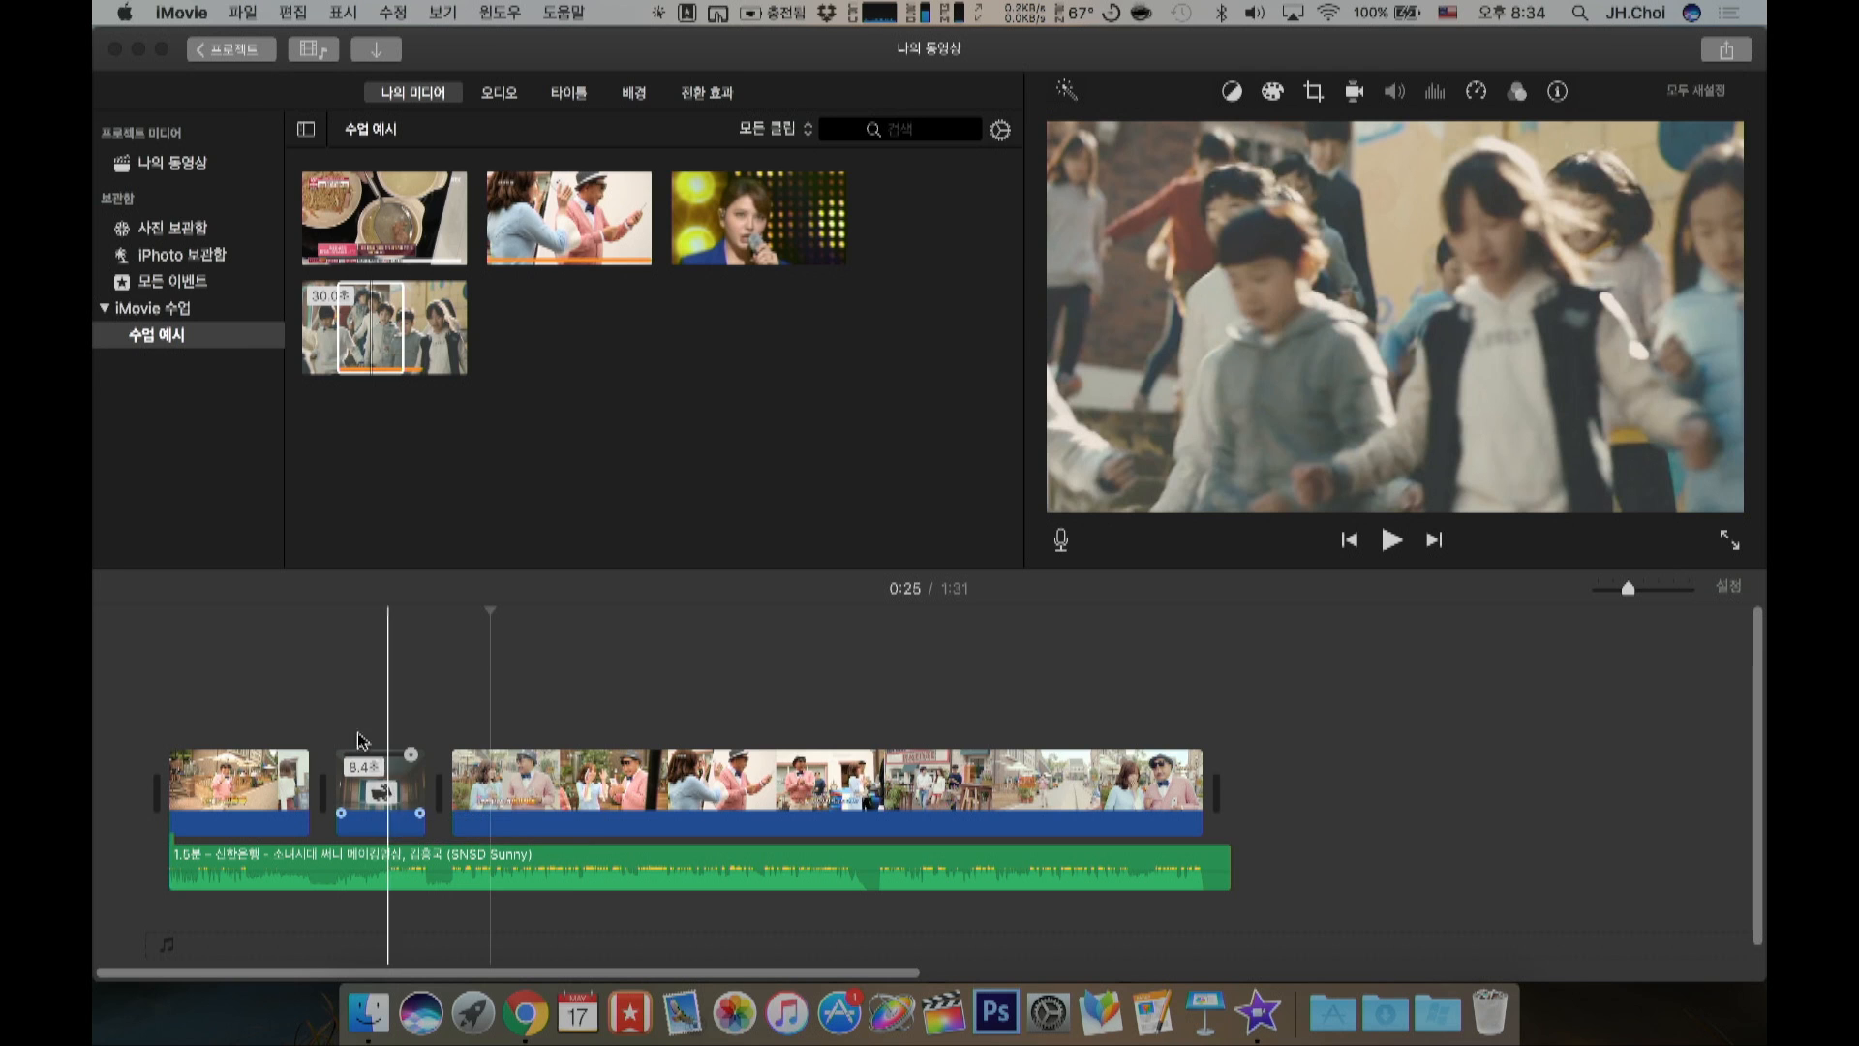
left_click(320, 680)
key("space")
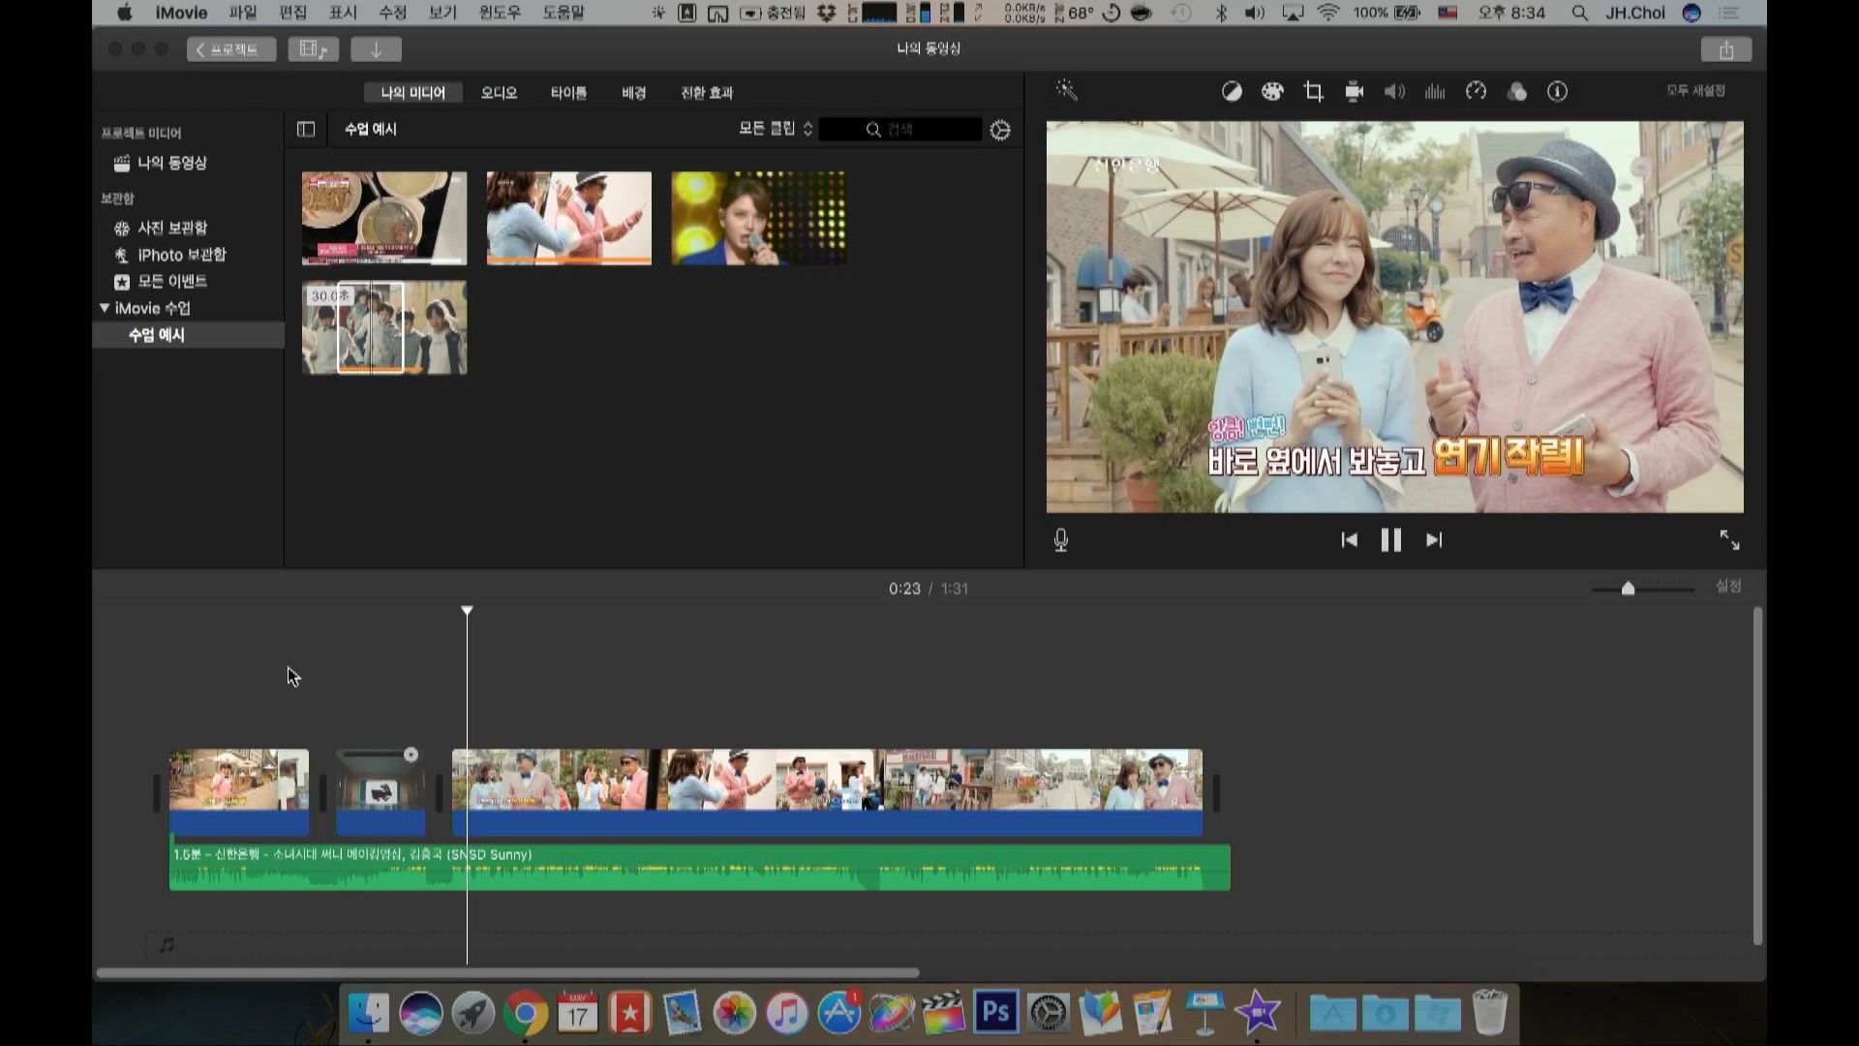
key("space")
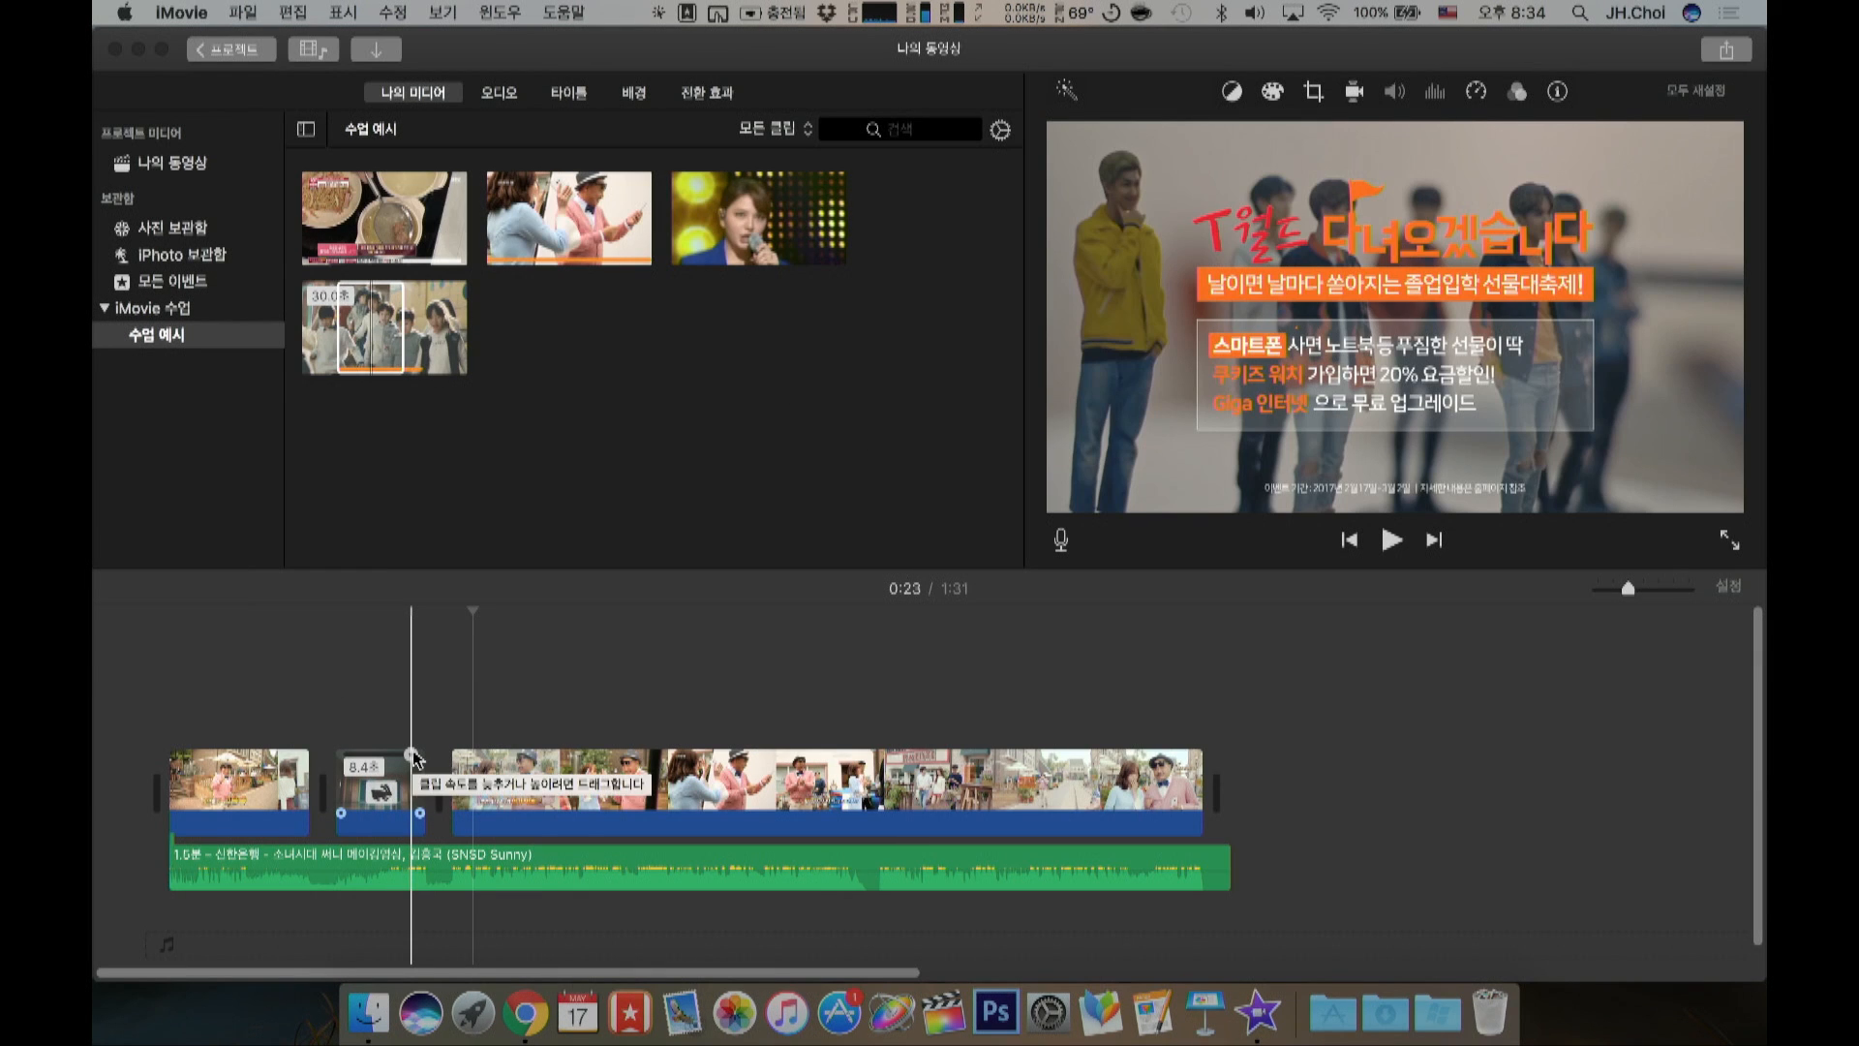
Step: Slow the middle clip down by stretching its speed range well past its original length, and play it
left_click_drag(418, 758, 615, 762)
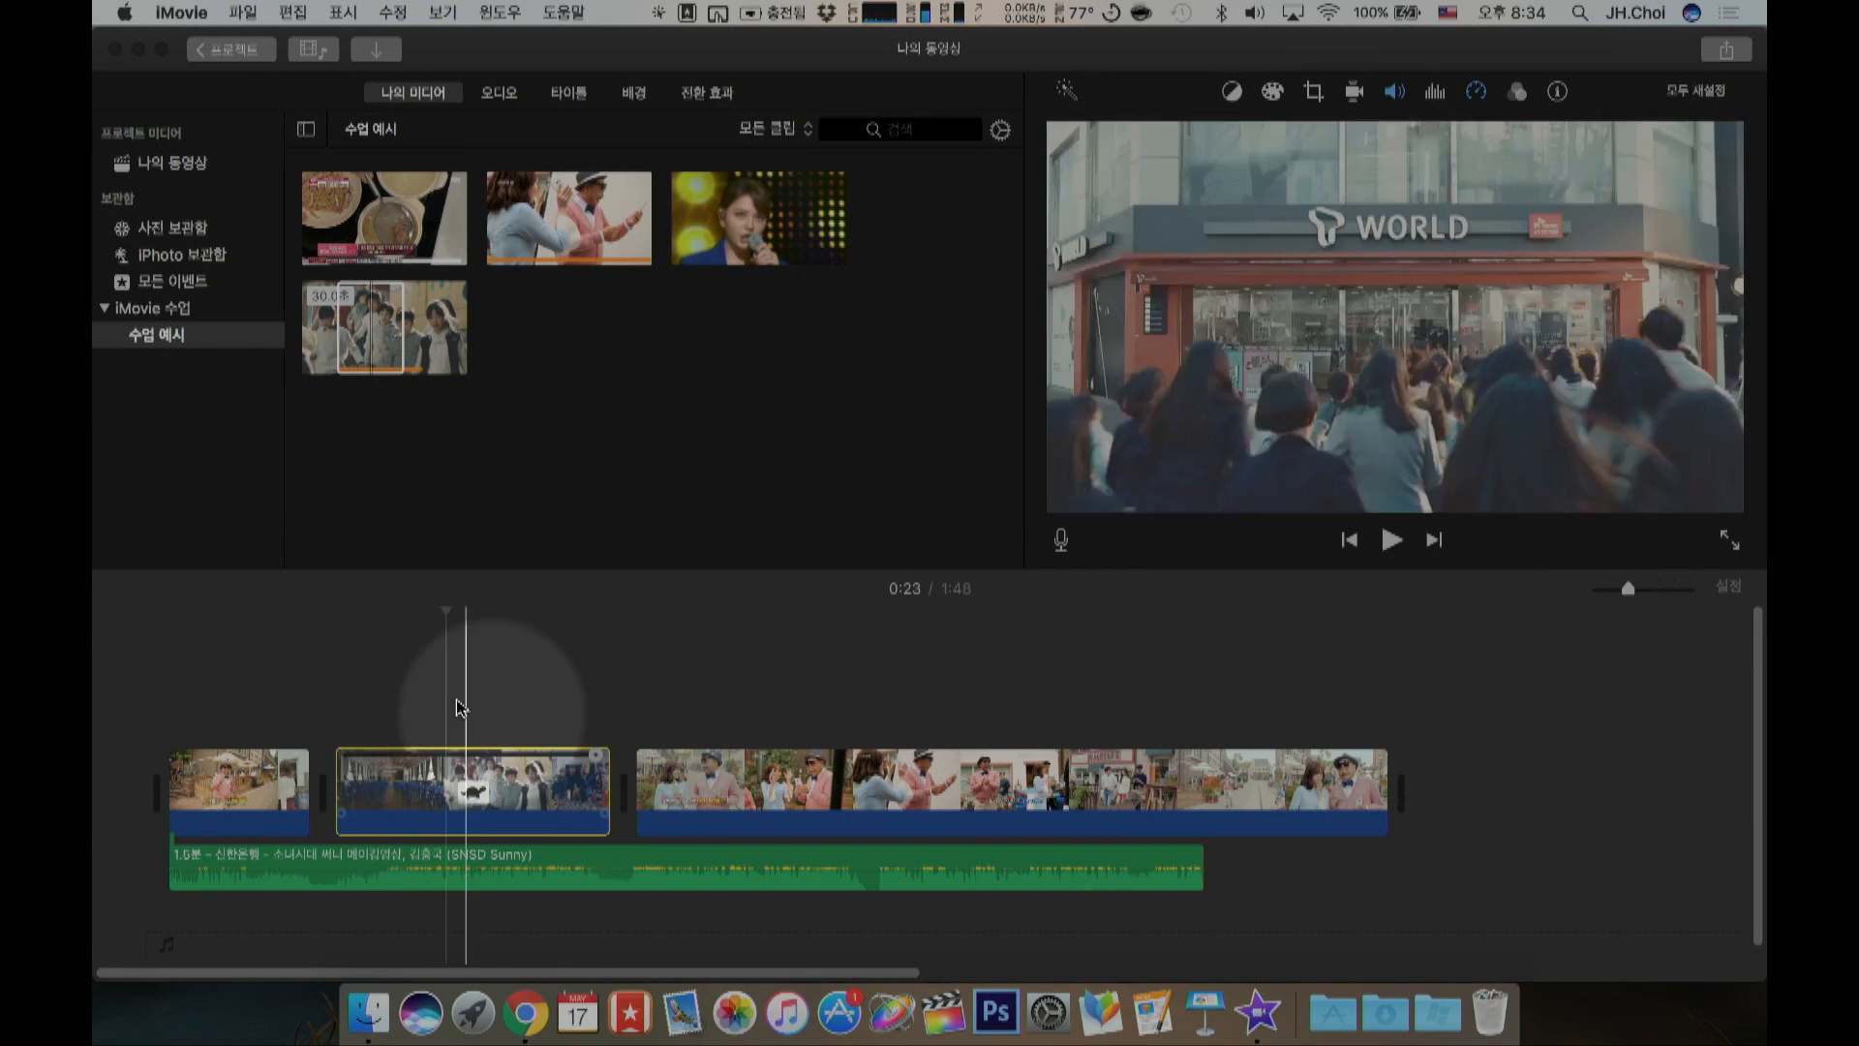
key("space")
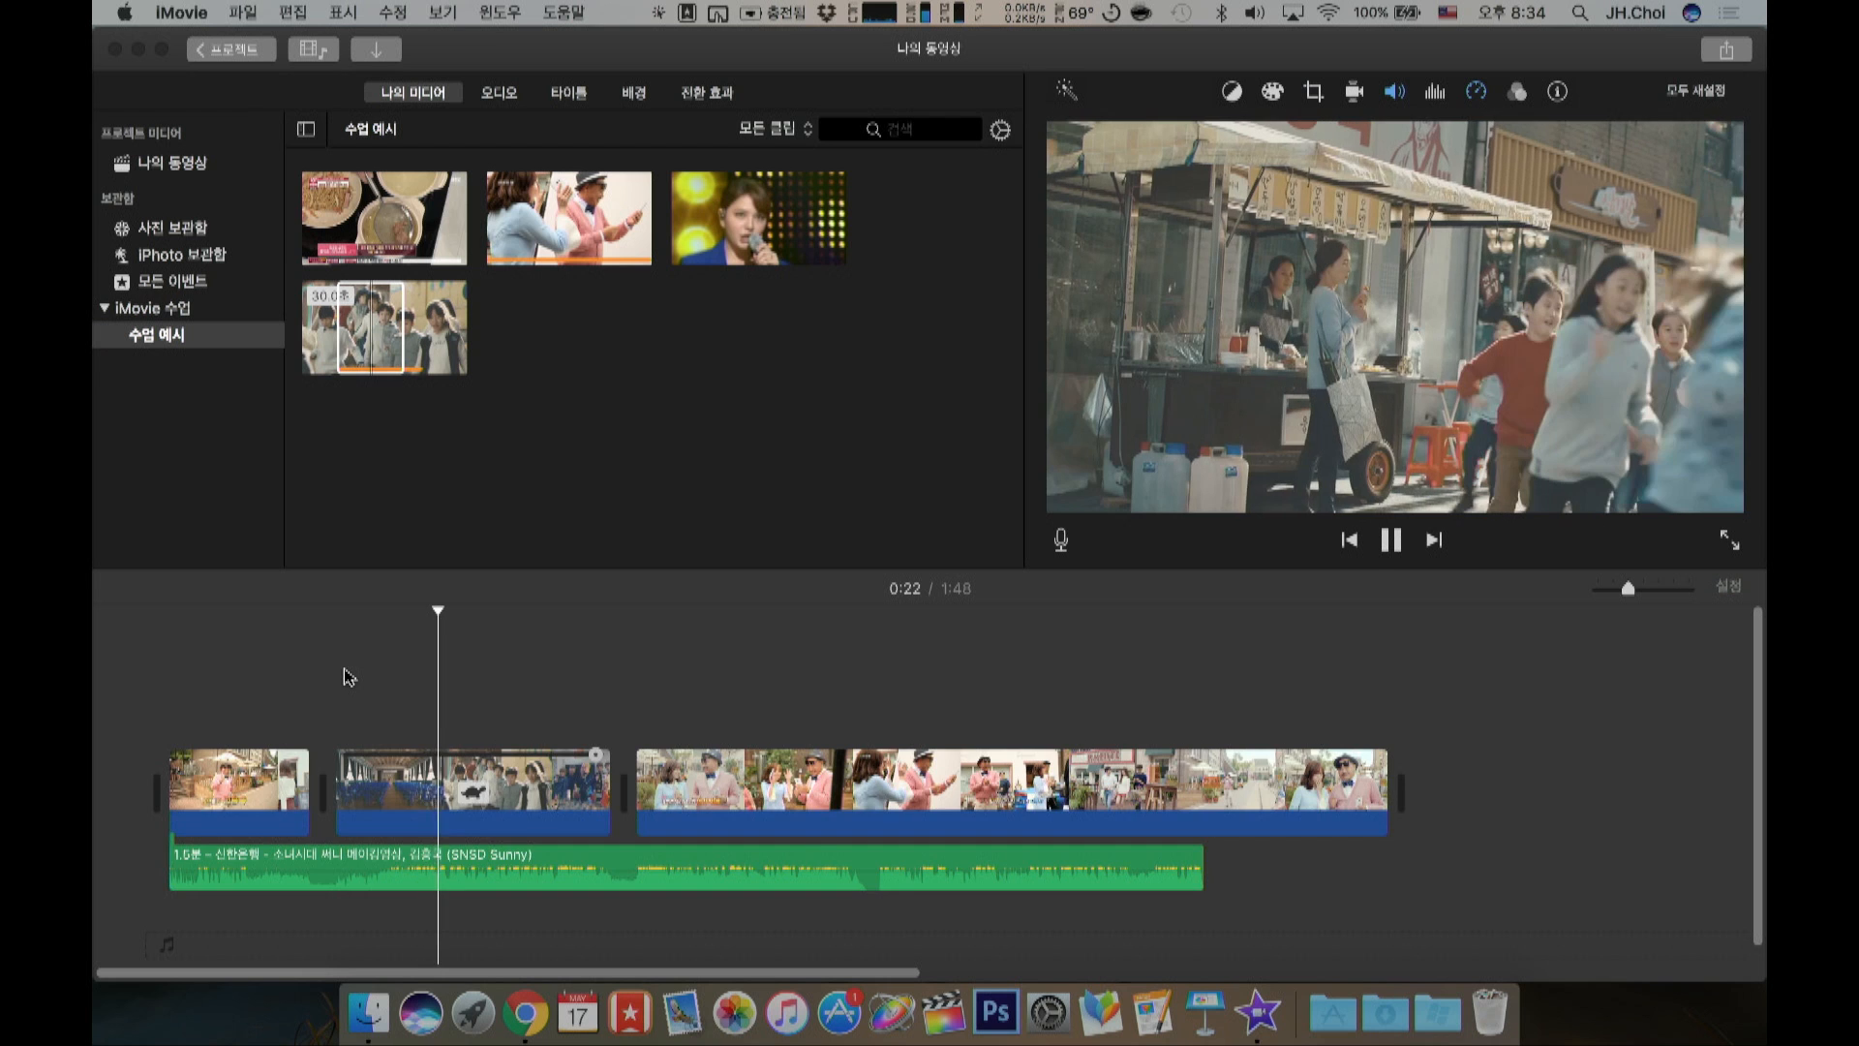
key("space")
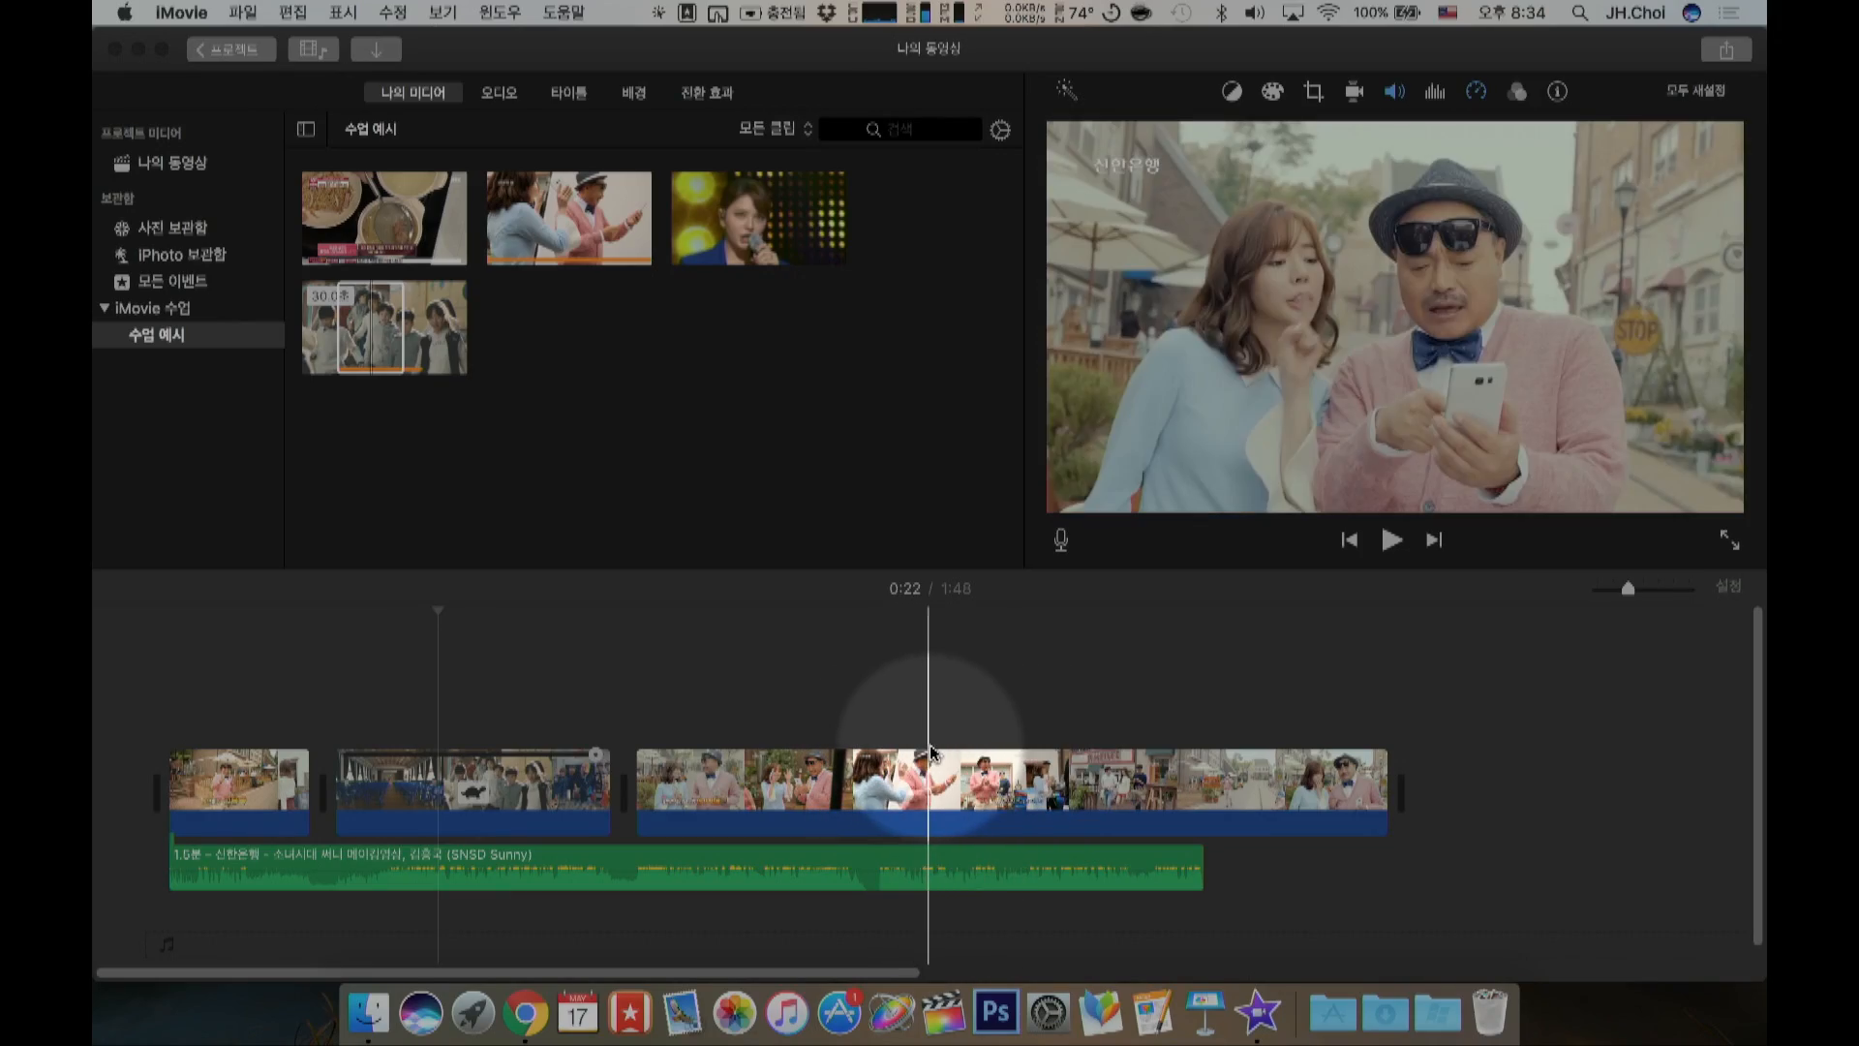
Step: Undo the middle clip's slow-down and play the transition into the last segment
key("super+z")
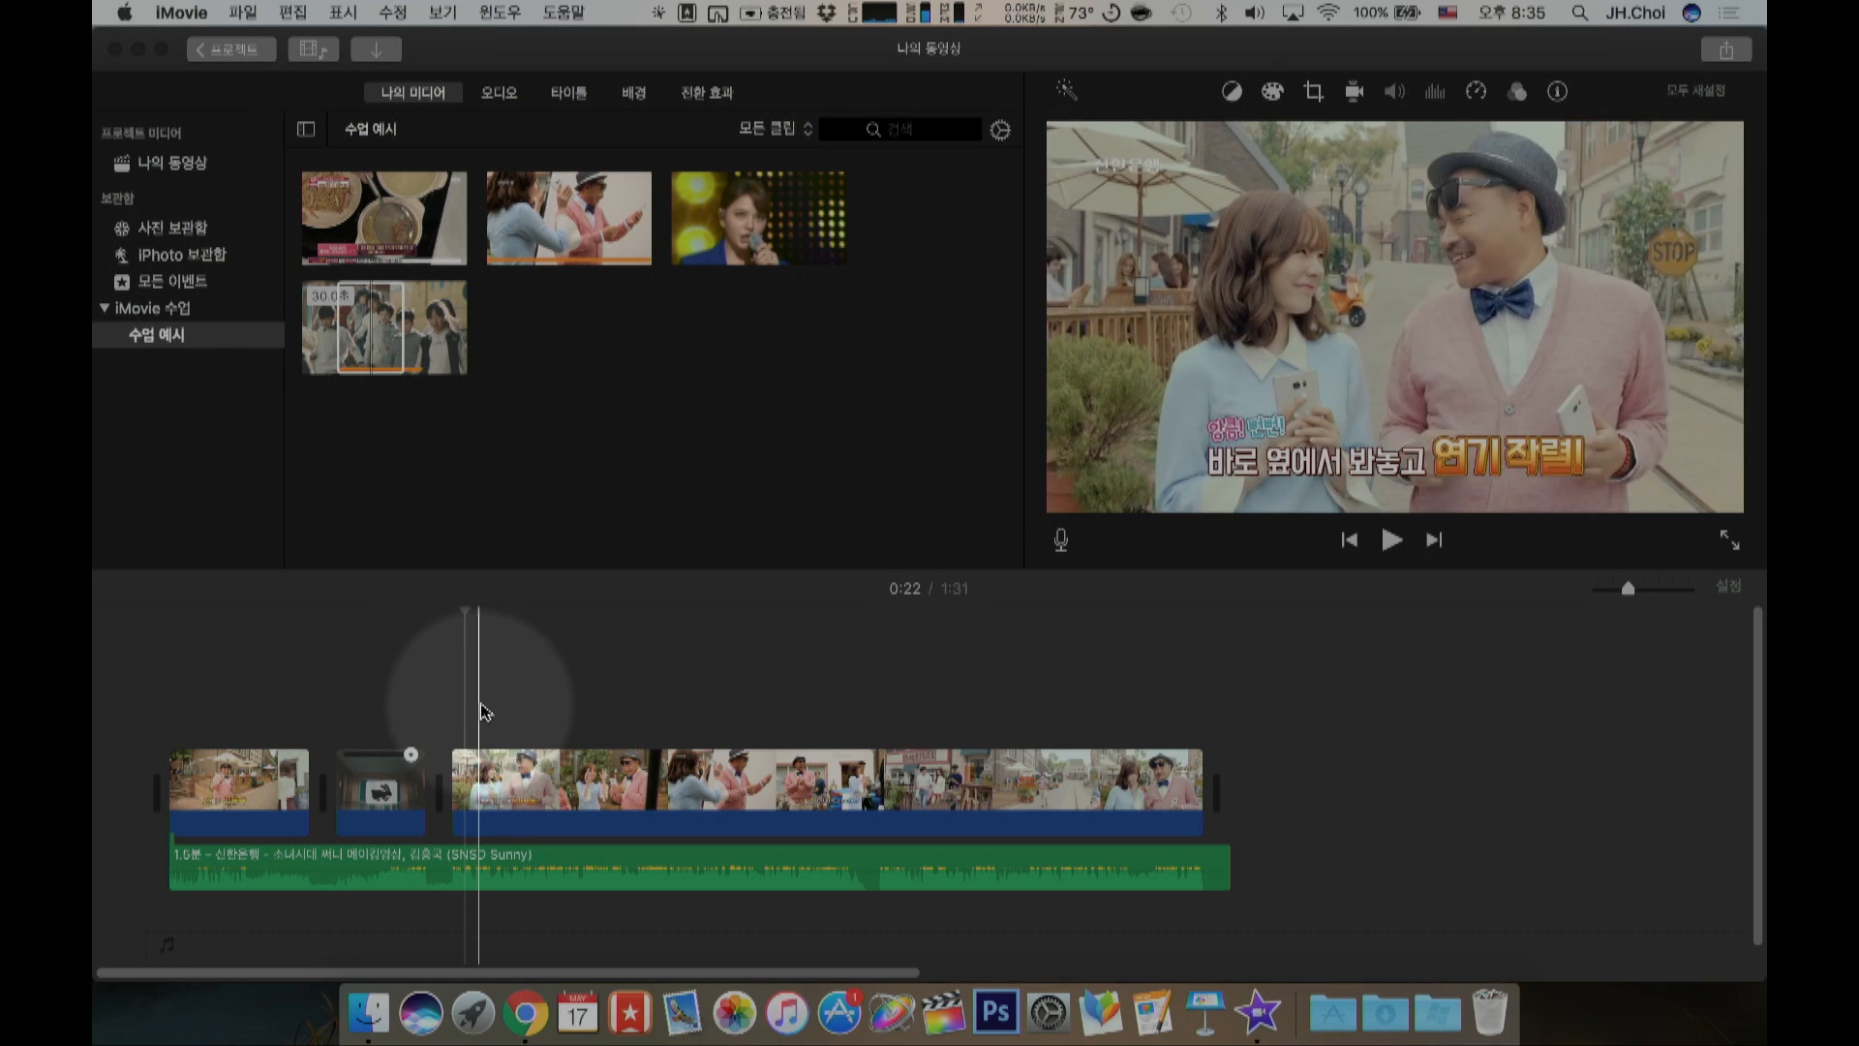
key("space")
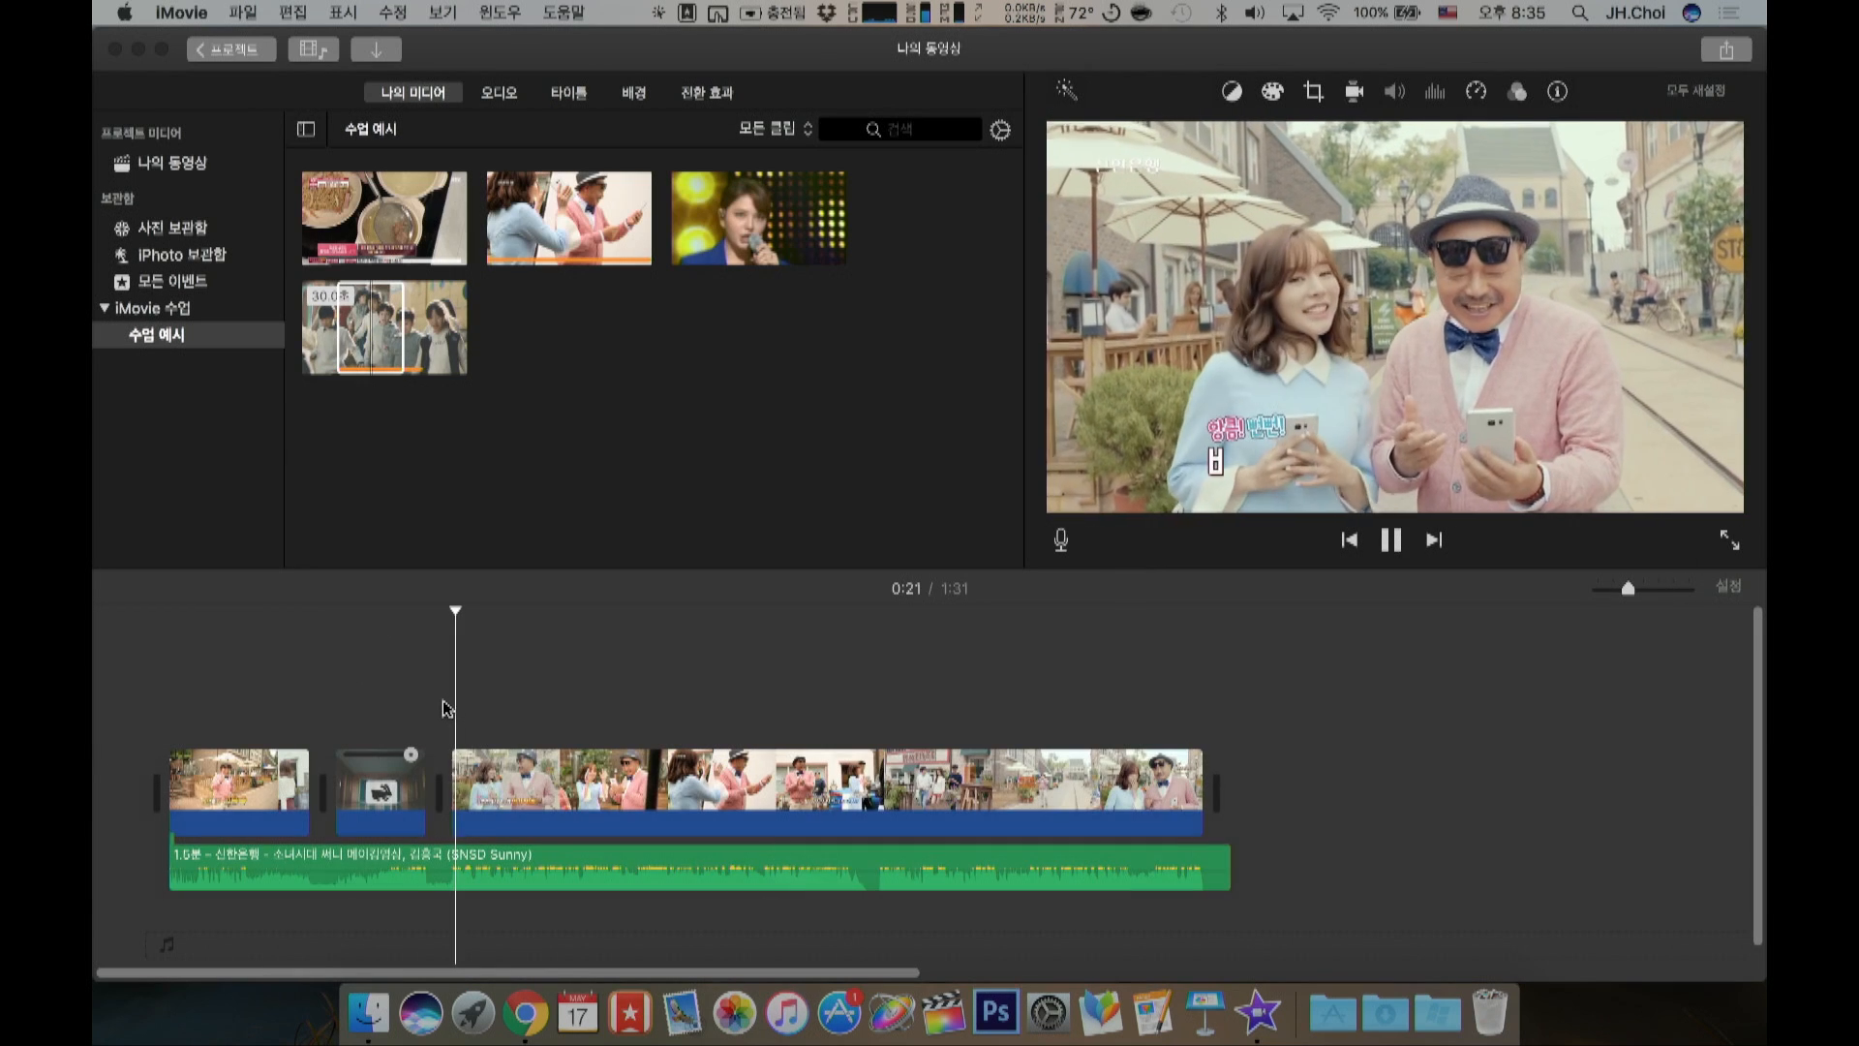
key("space")
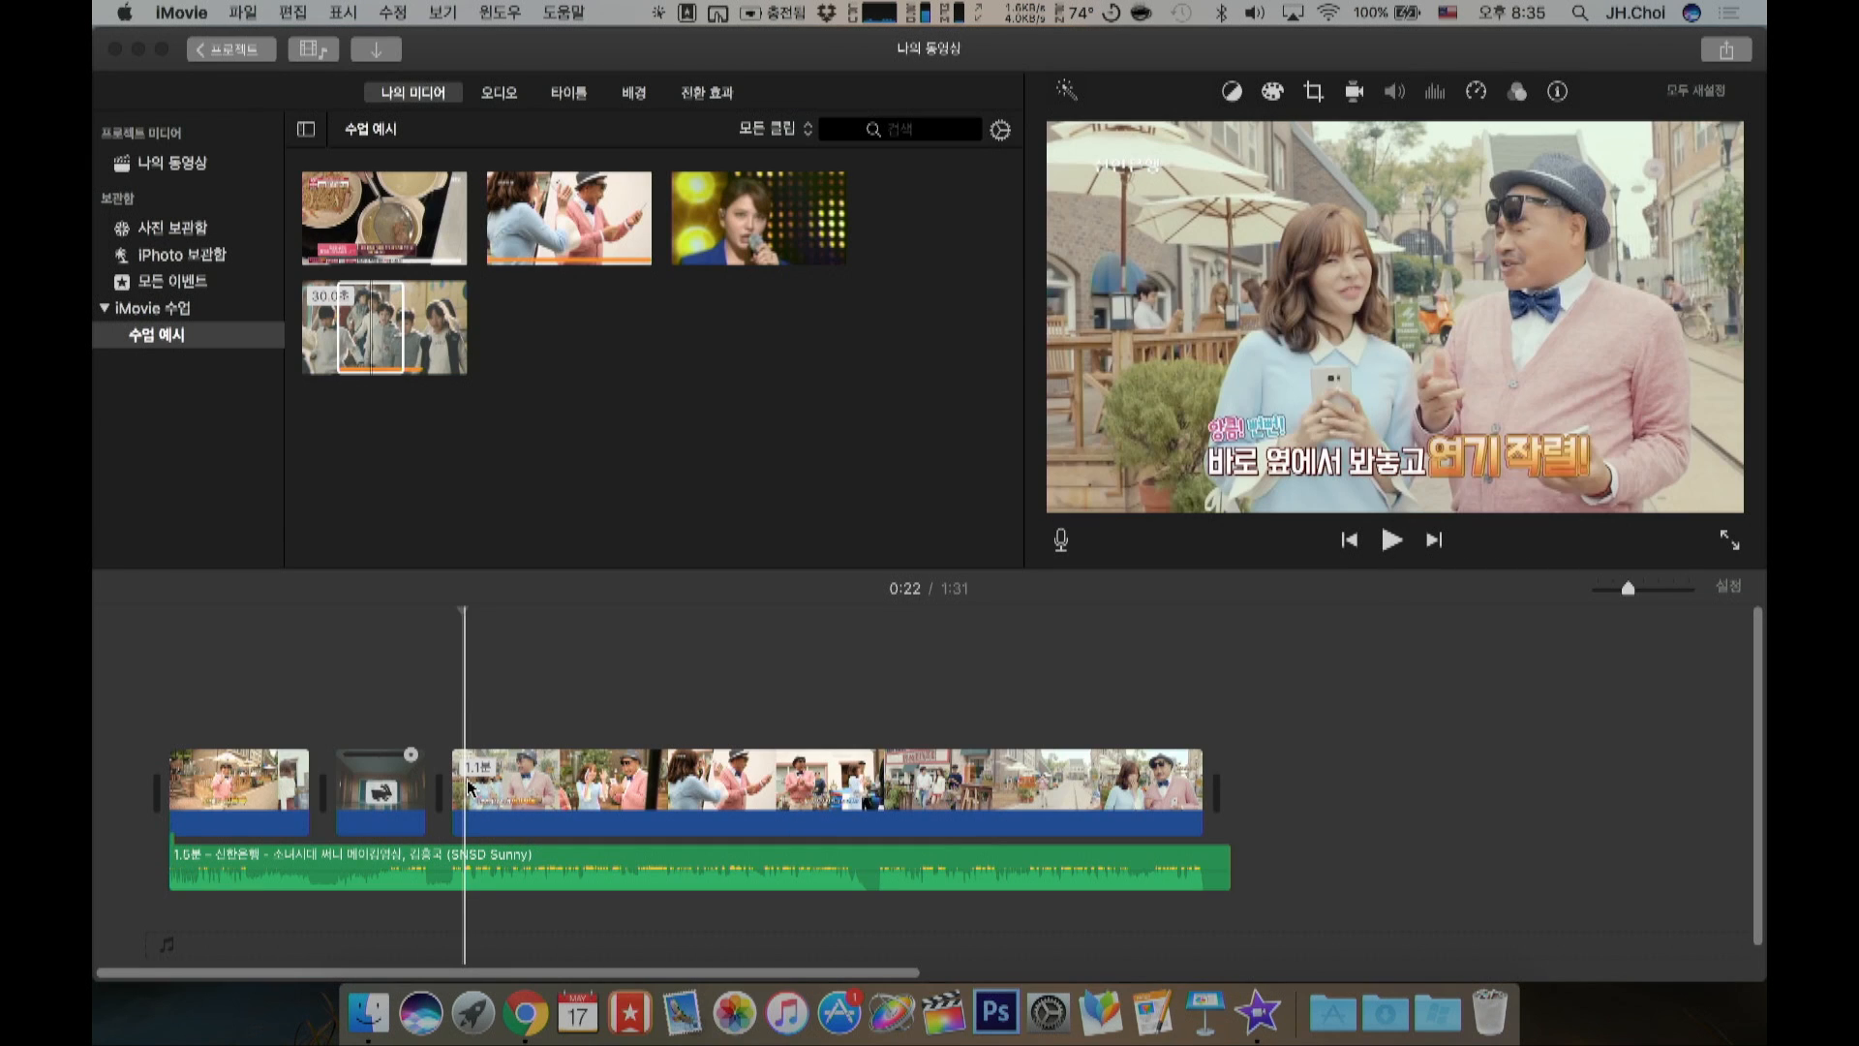
Step: Split the last segment shortly after its start and open the speed editor for the short first piece
key("super+b")
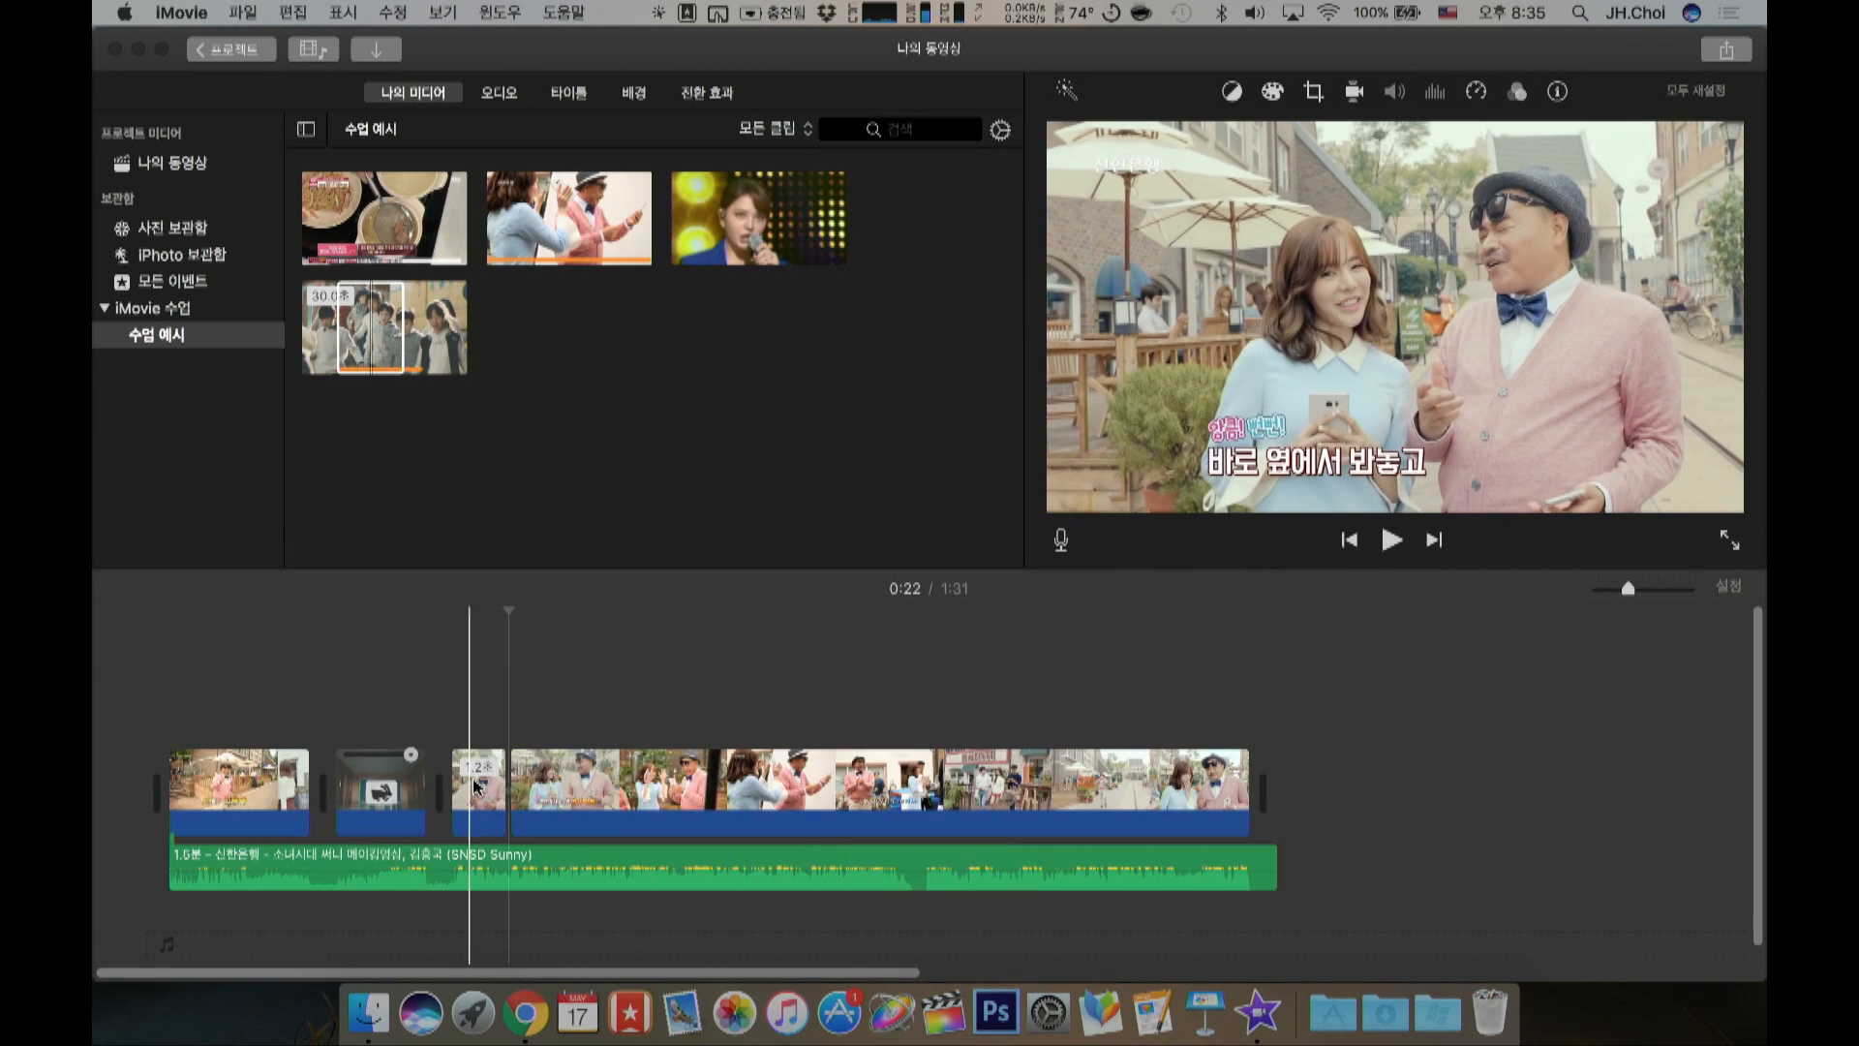
left_click(473, 780)
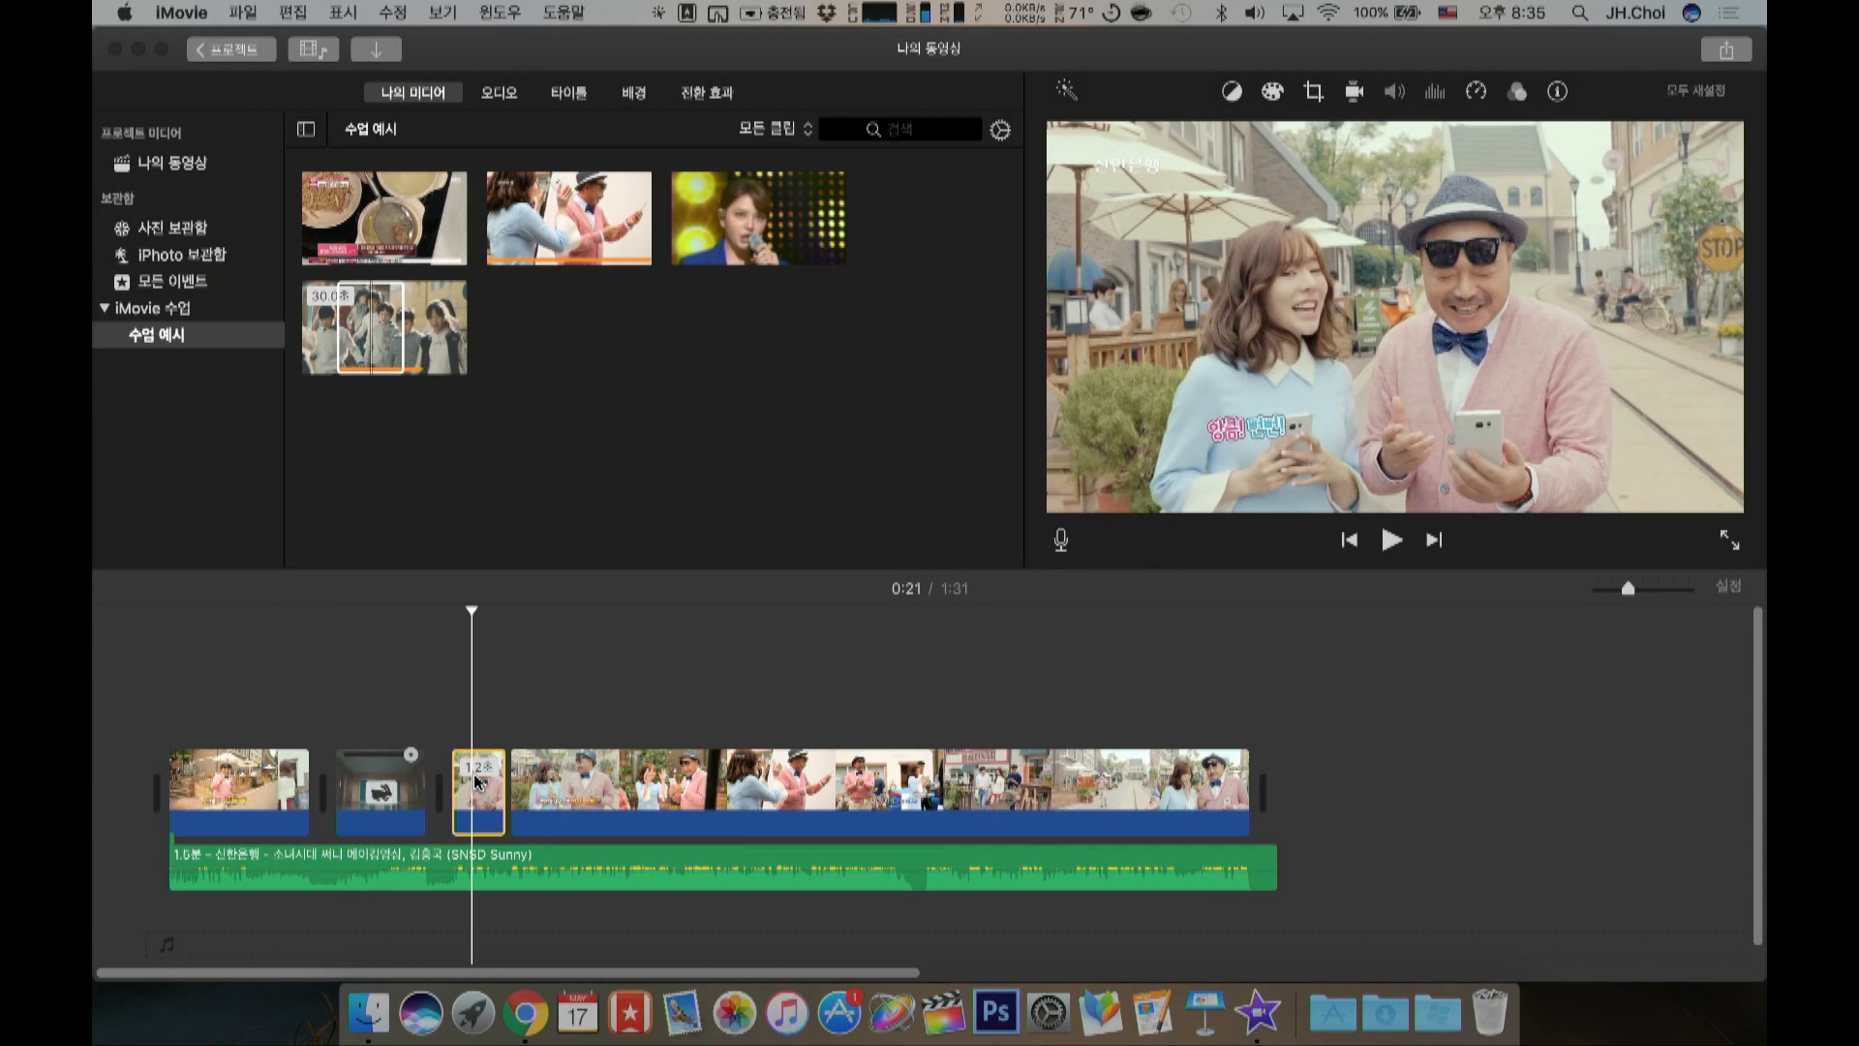
right_click(475, 780)
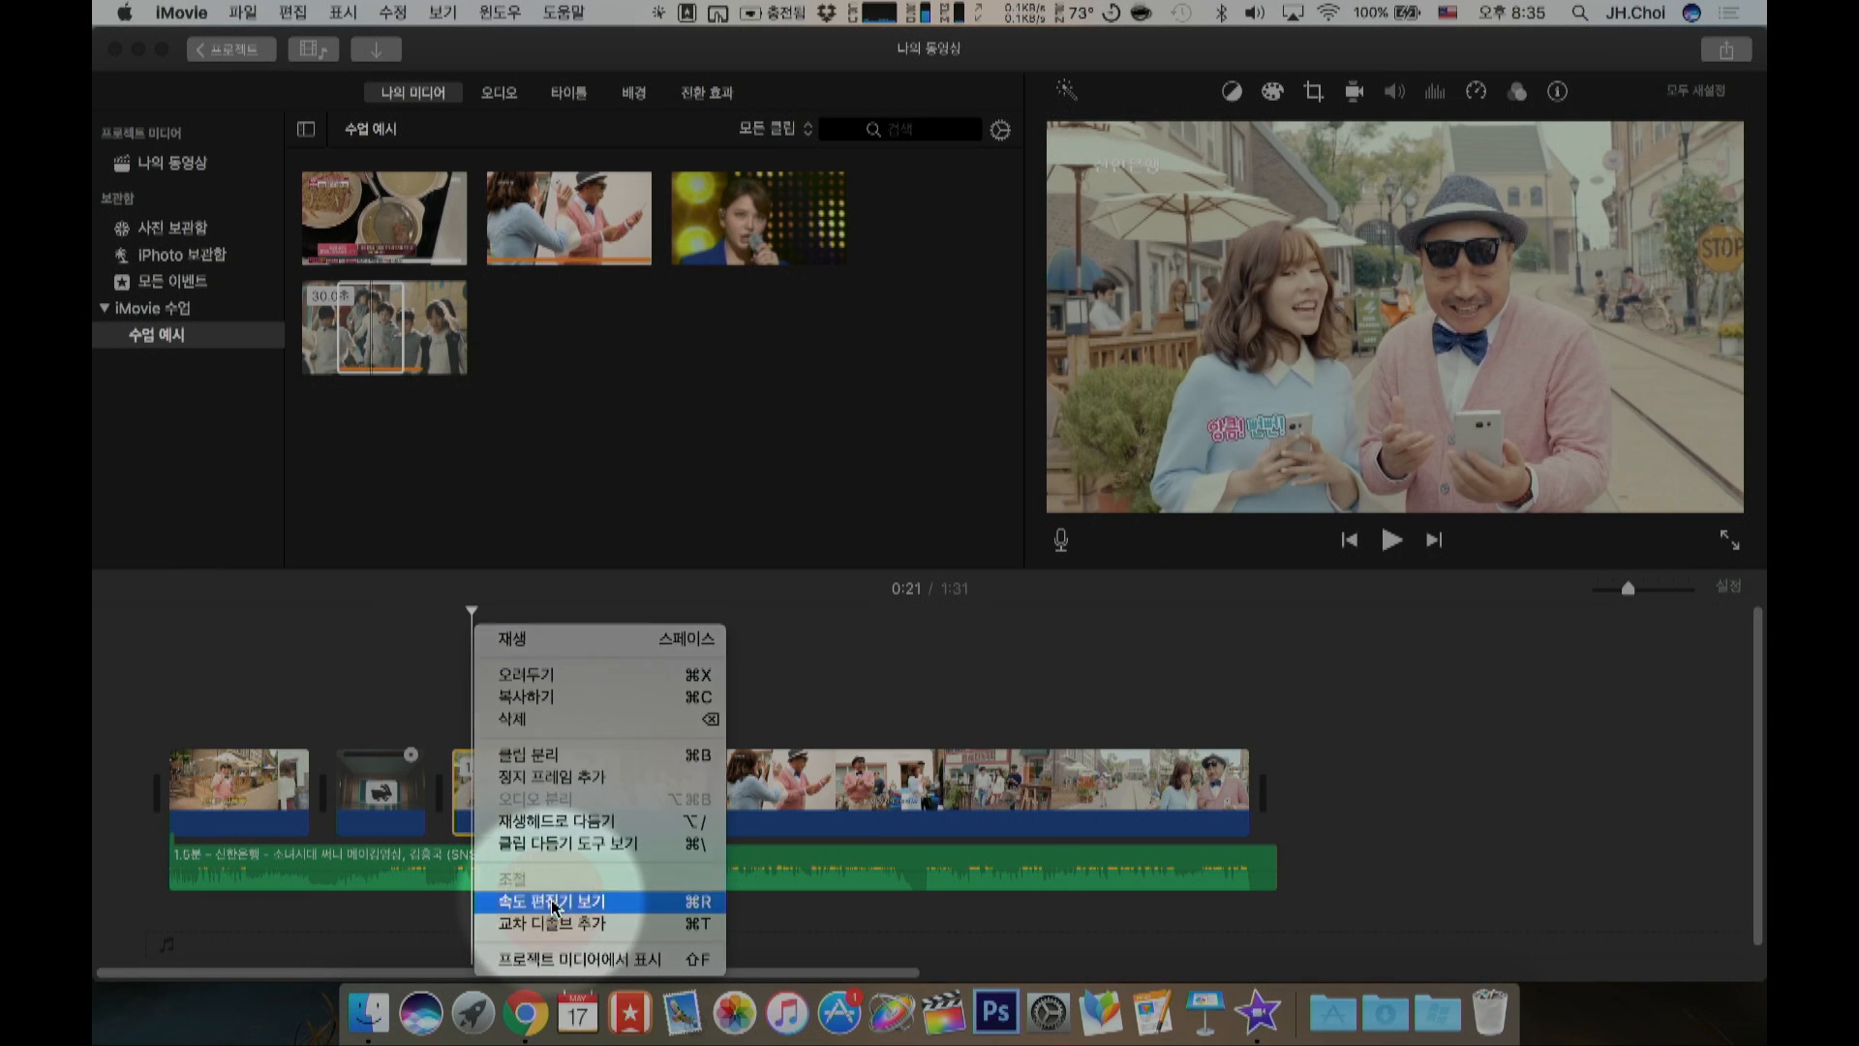
left_click(555, 901)
Step: Try slowing the short split piece down to 9.4 seconds and play it through into the following segment
left_click_drag(496, 762, 599, 765)
left_click(431, 643)
key("space")
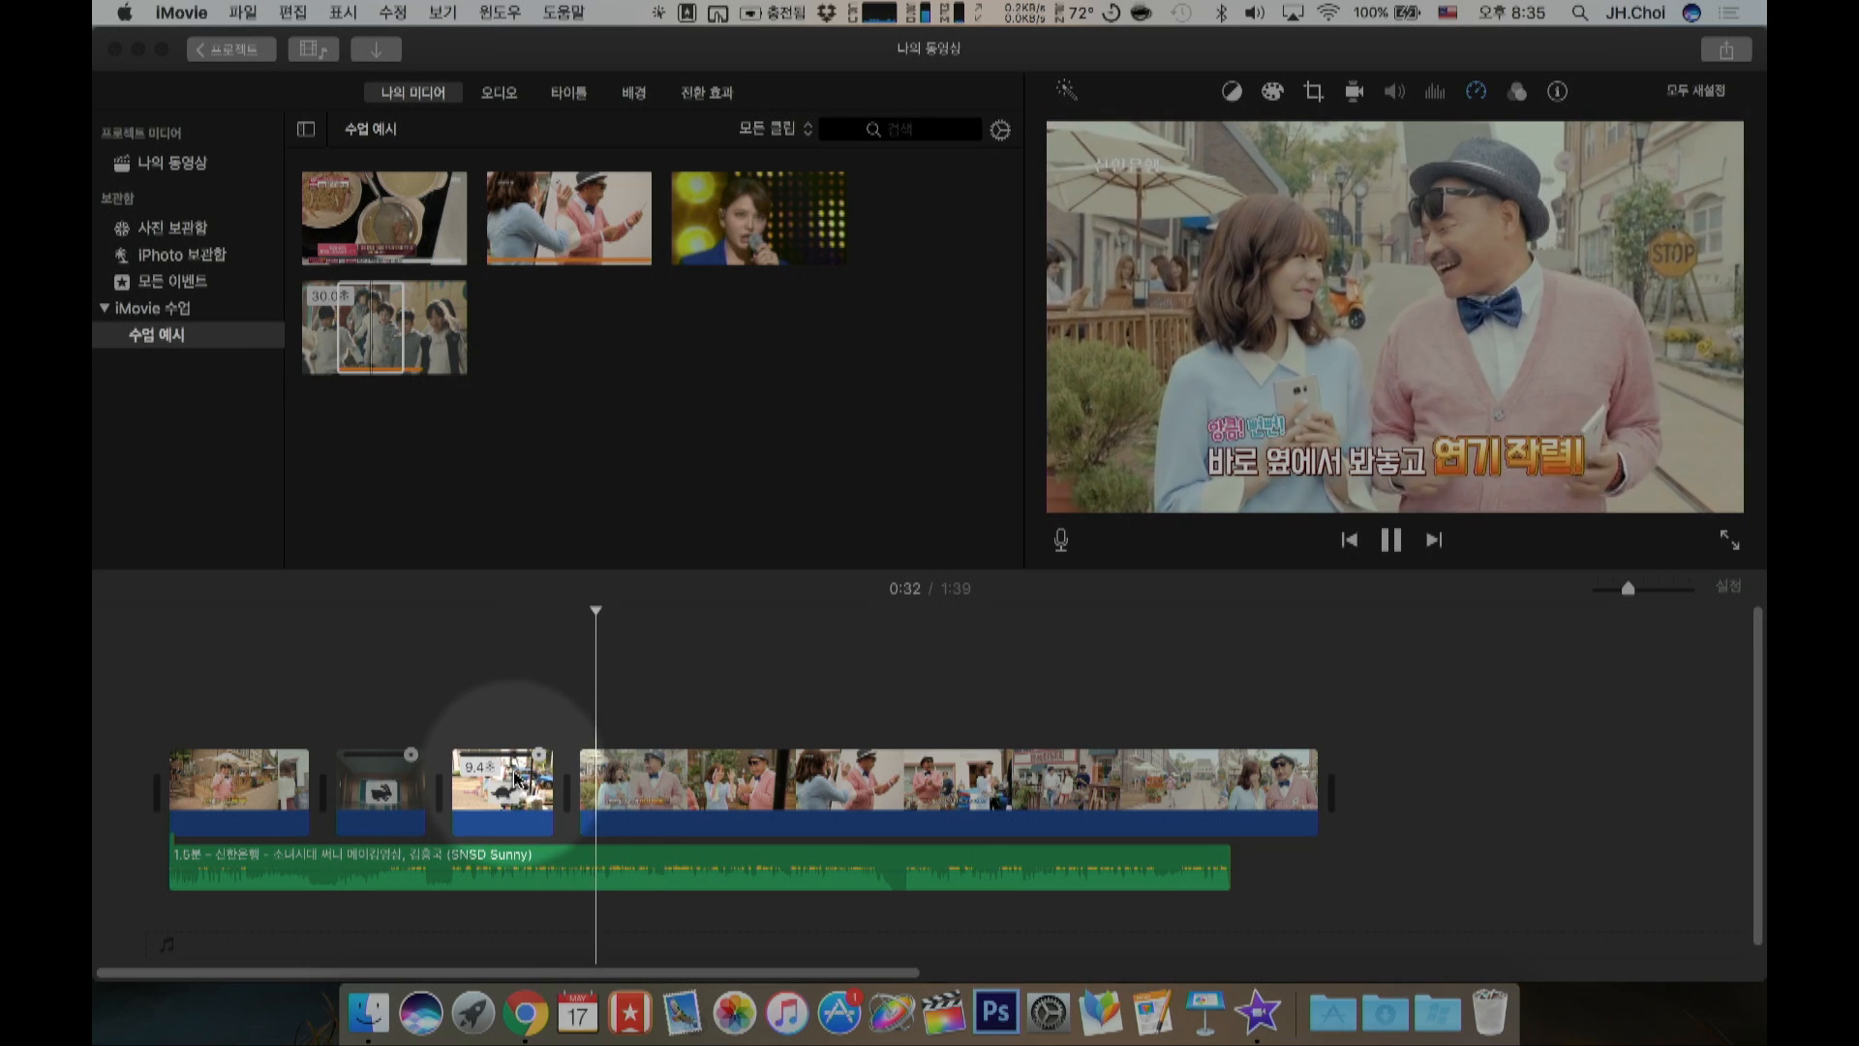
key("space")
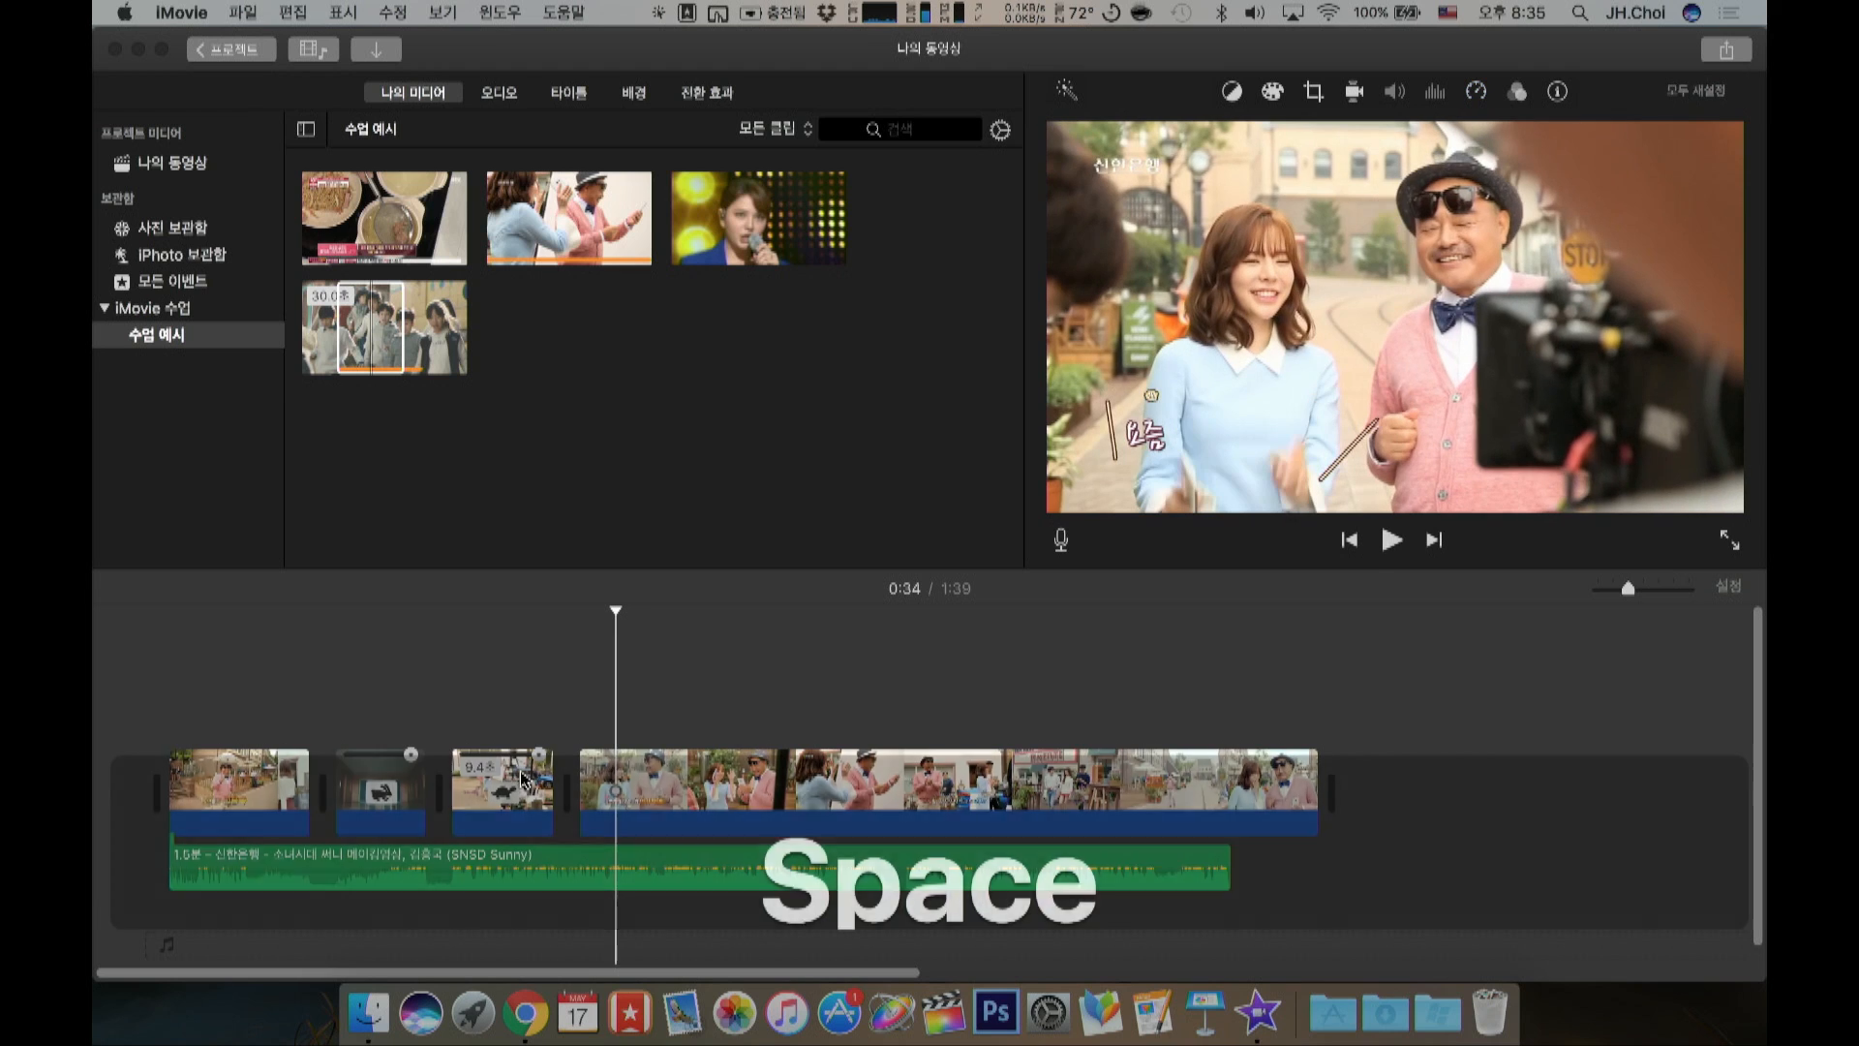
key("super+z")
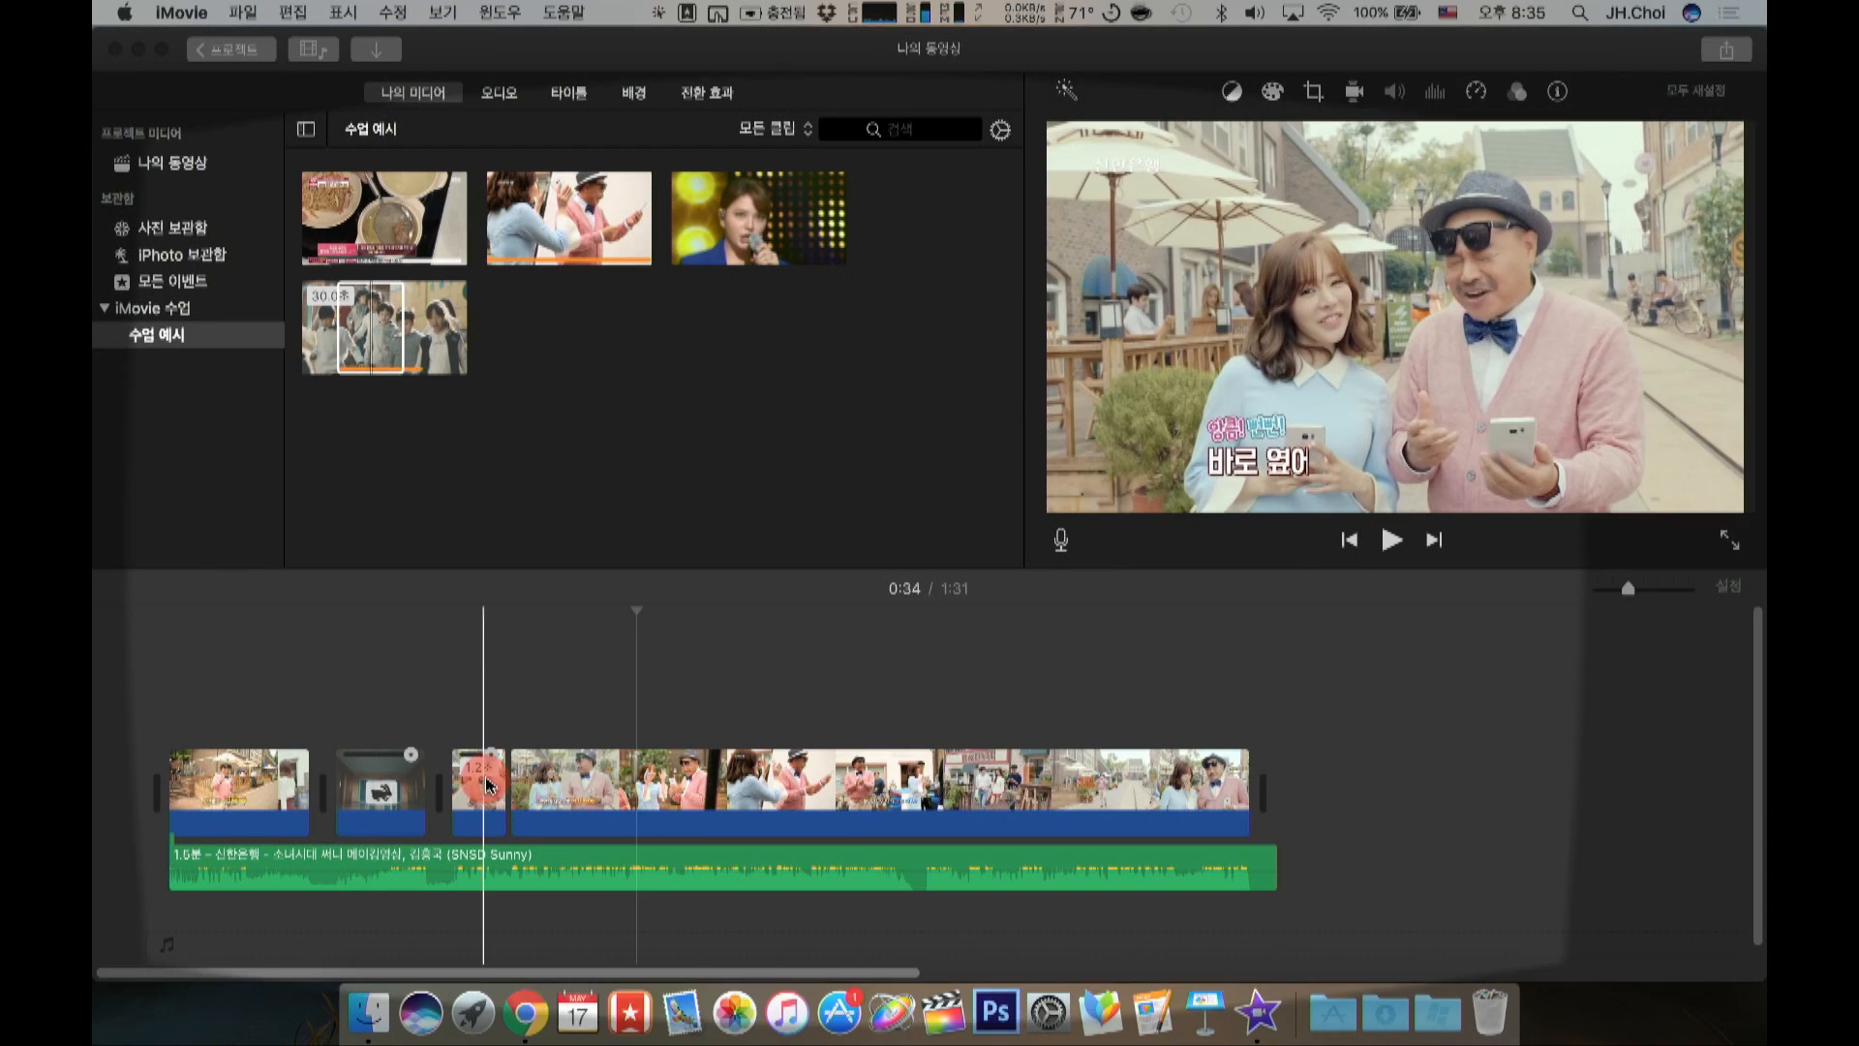
Step: Show the speed editor on the long last segment and hide it again
left_click(487, 784)
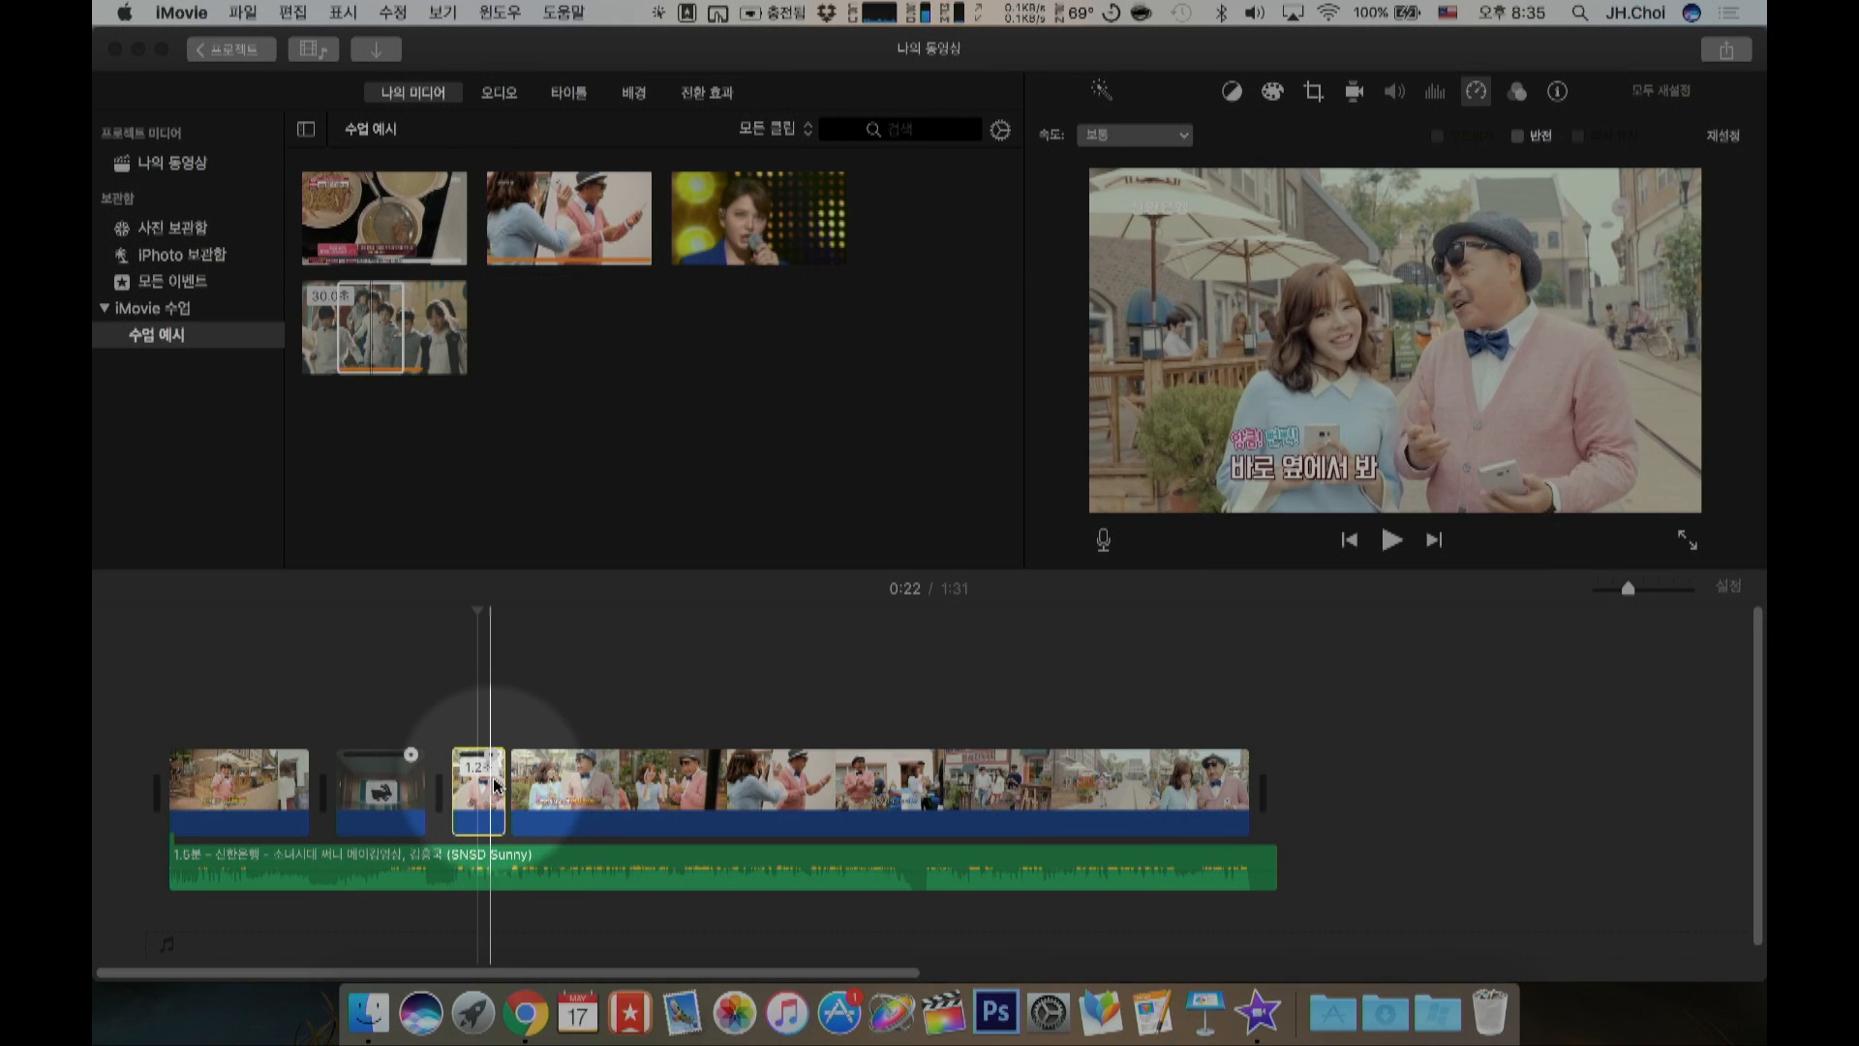
left_click(558, 787)
key("super")
key("super+r")
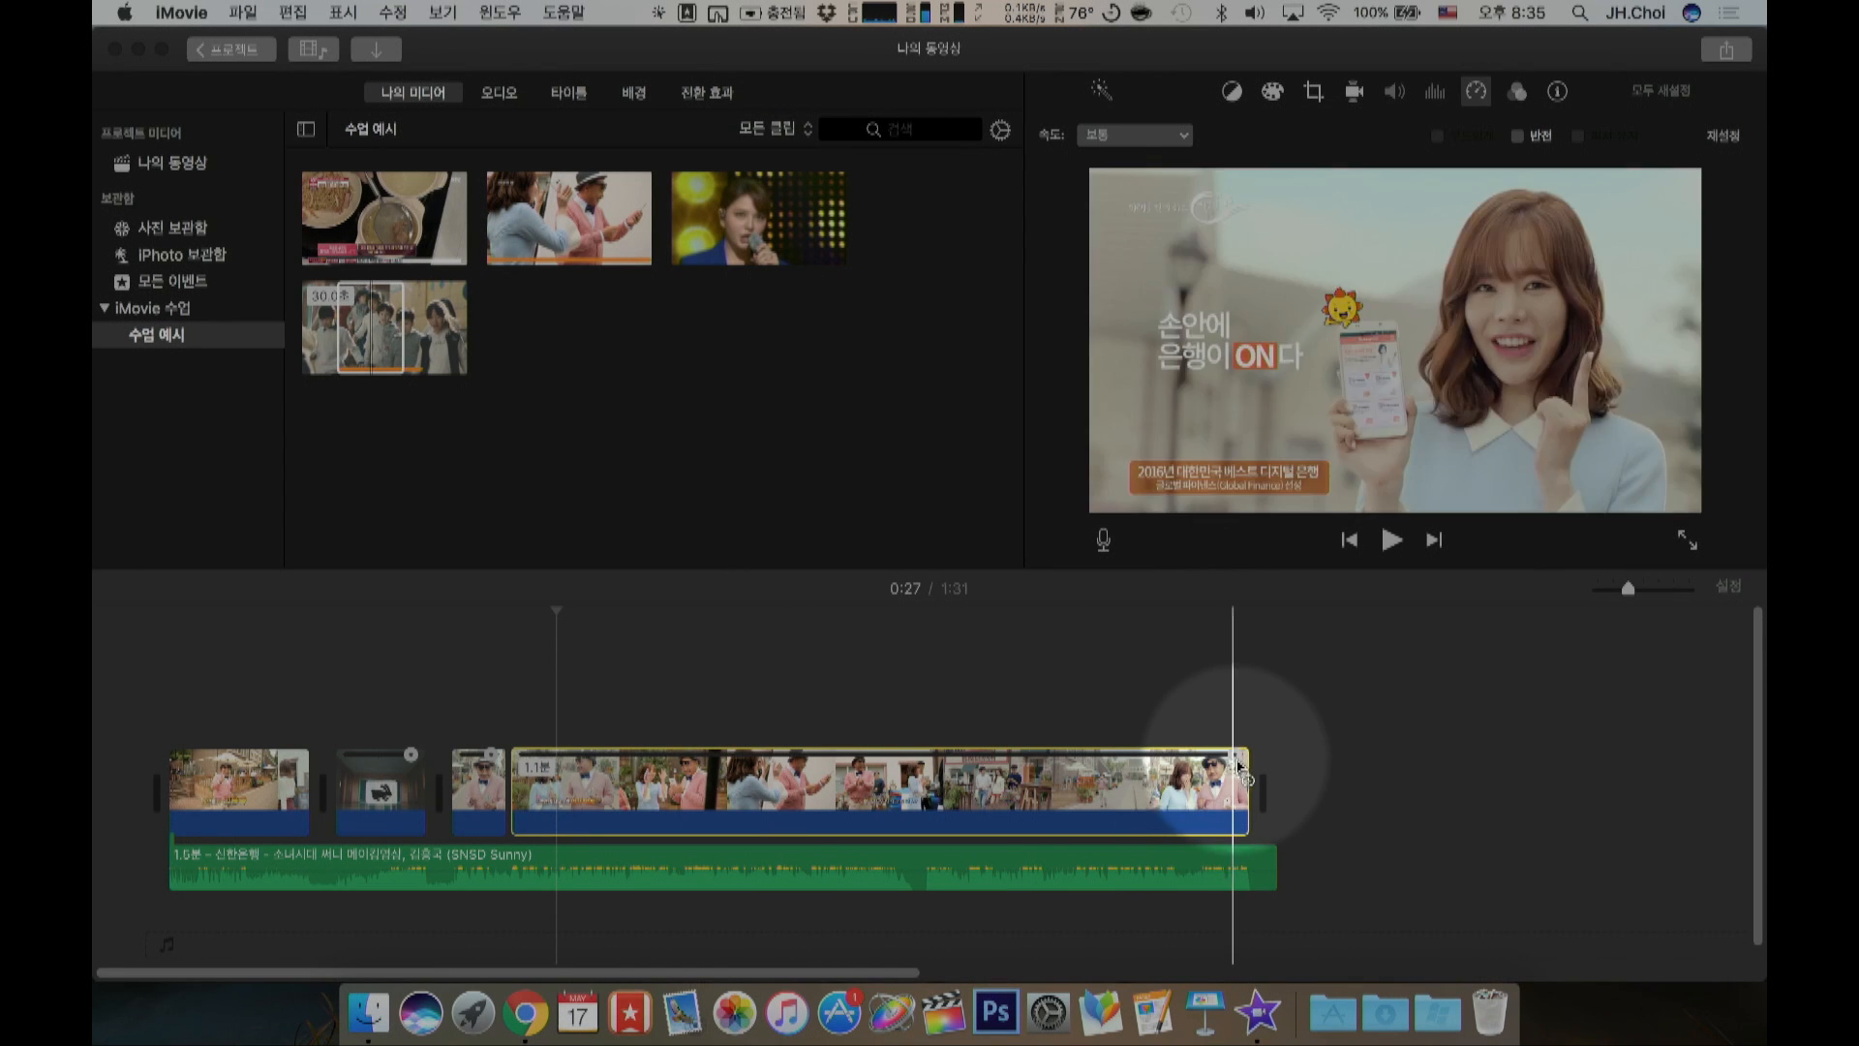
key("super")
key("super")
key("super+r")
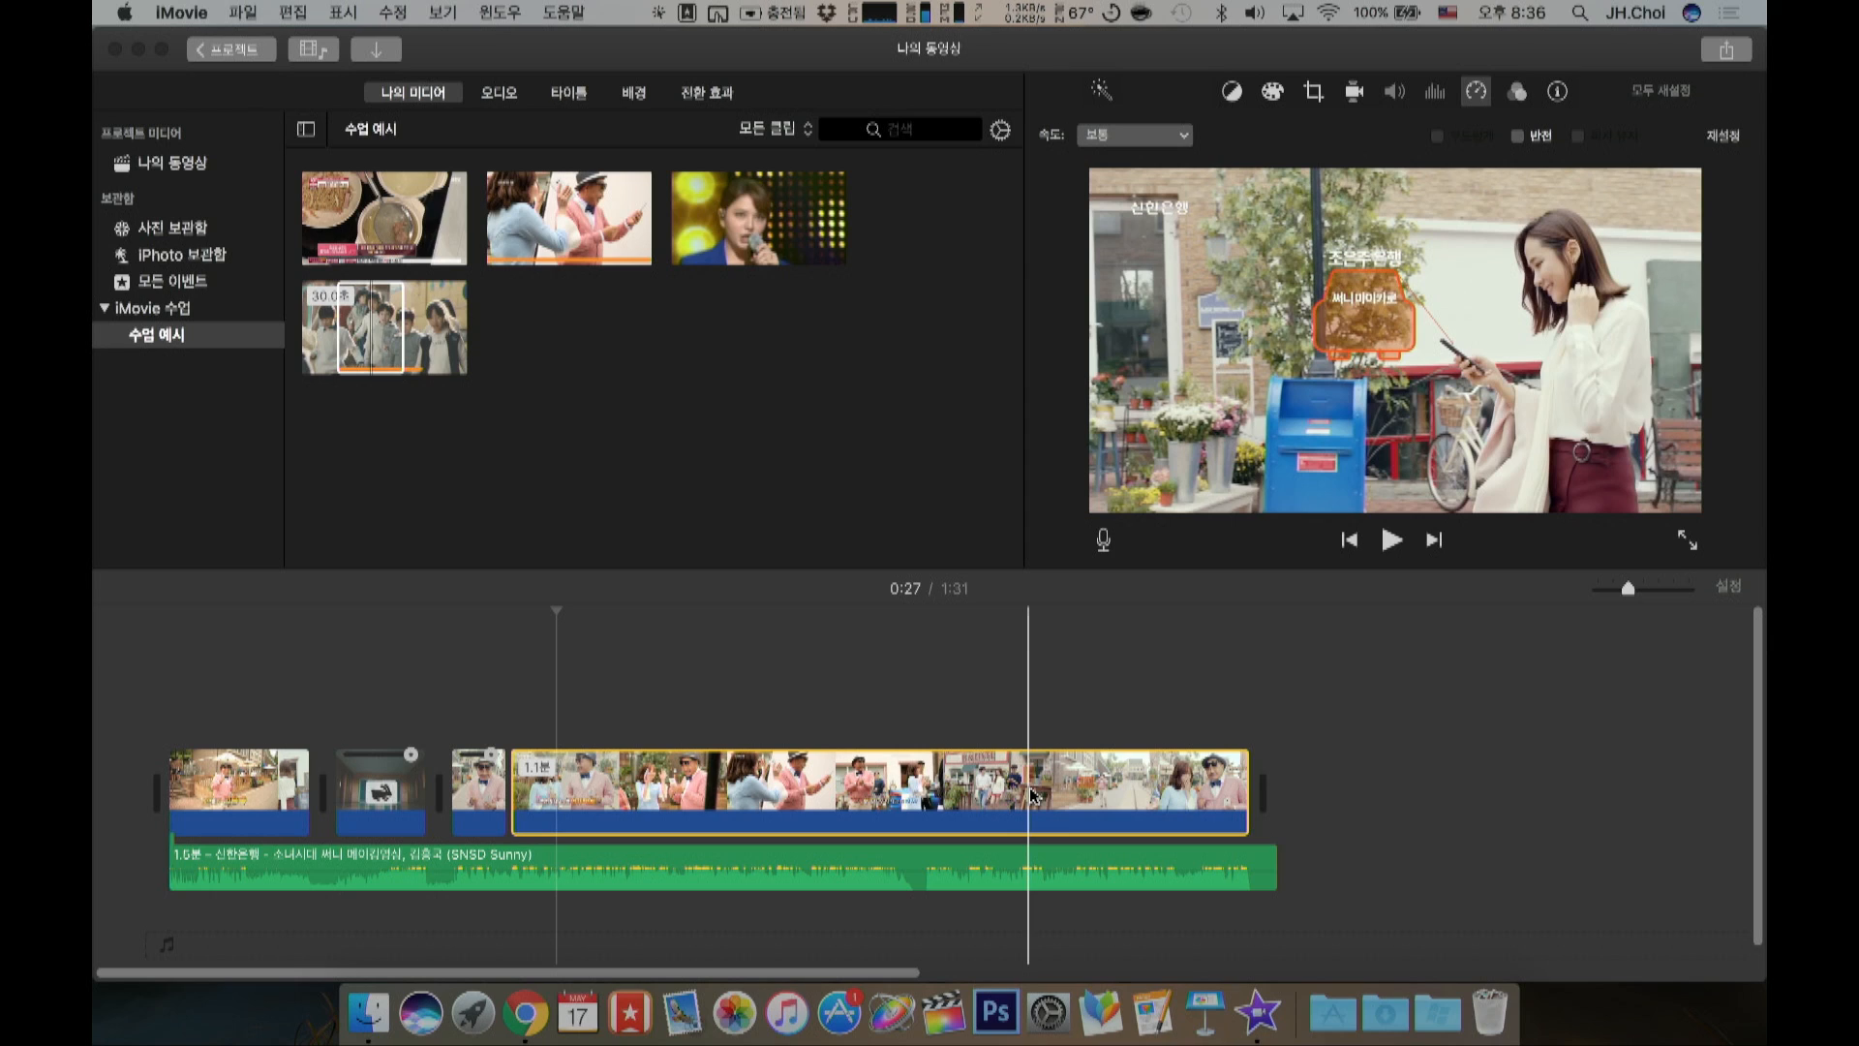
scroll(1032, 794, "down", 2)
scroll(1032, 794, "right", 1)
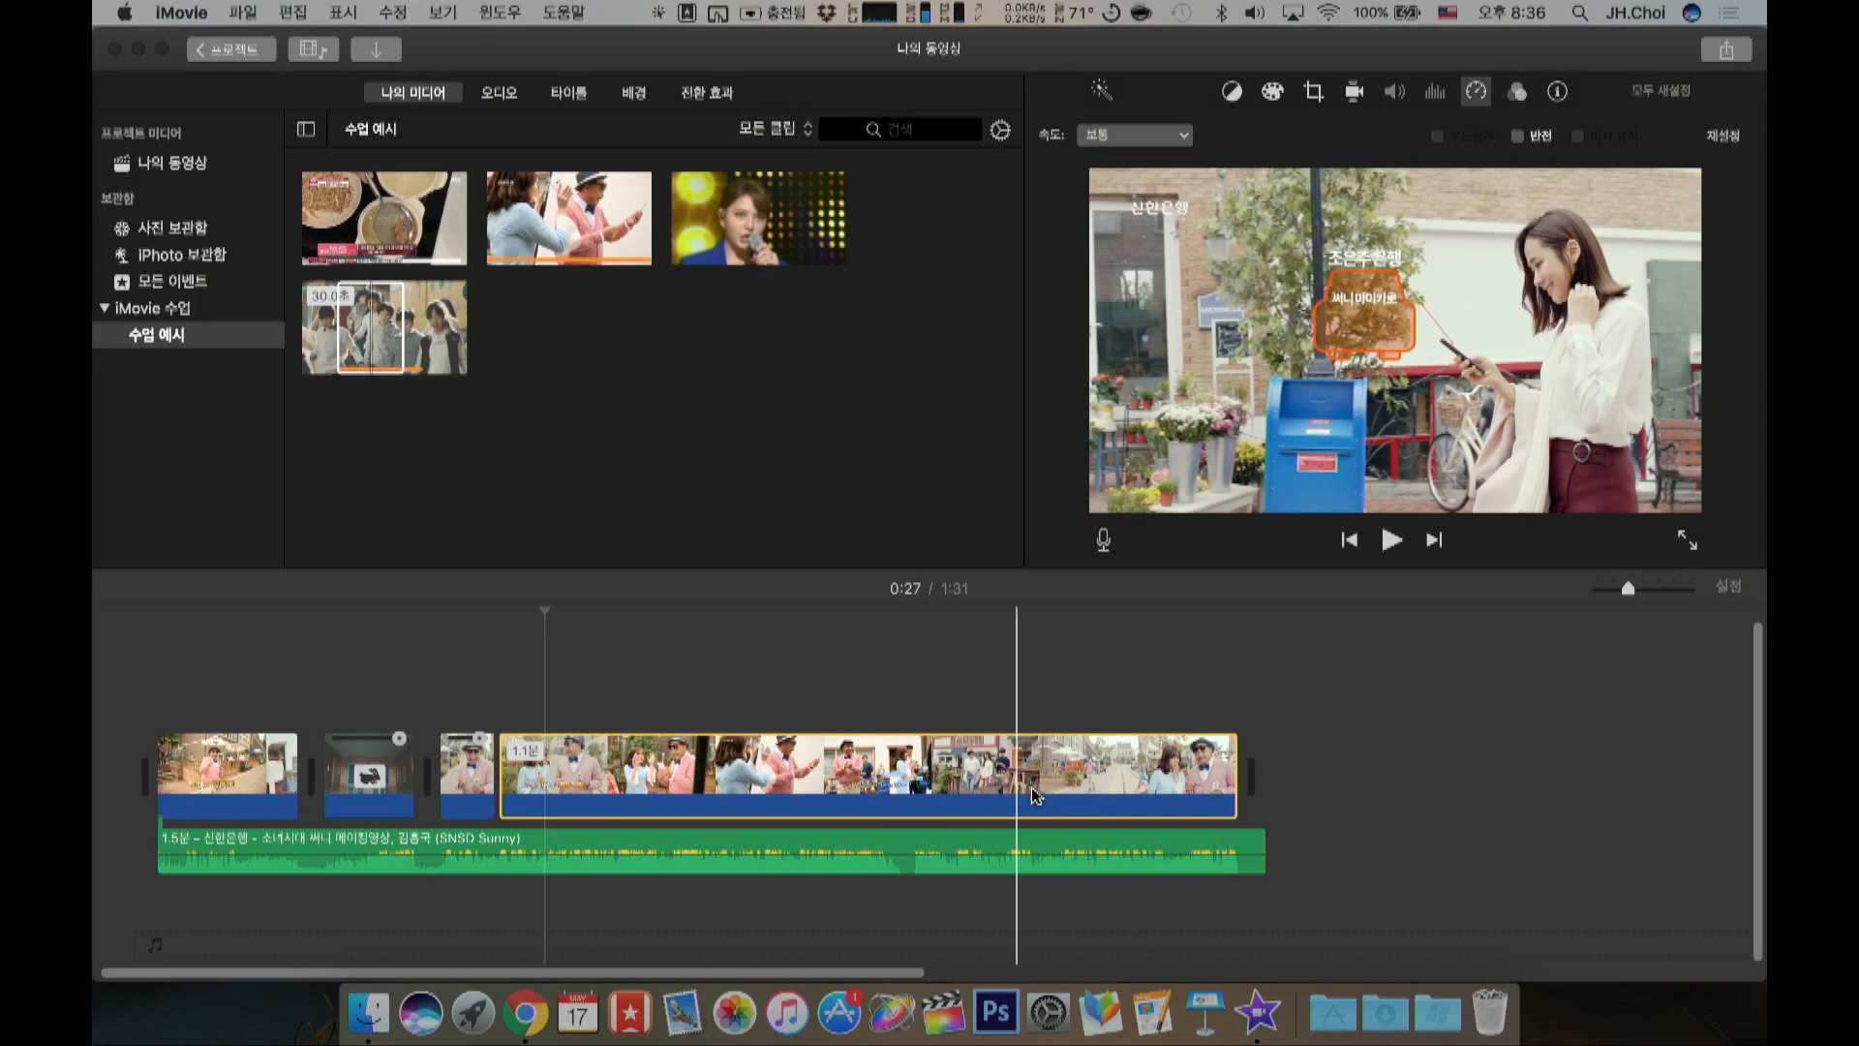
left_click(1072, 789)
scroll(1074, 789, "left", 2)
scroll(1075, 789, "up", 1)
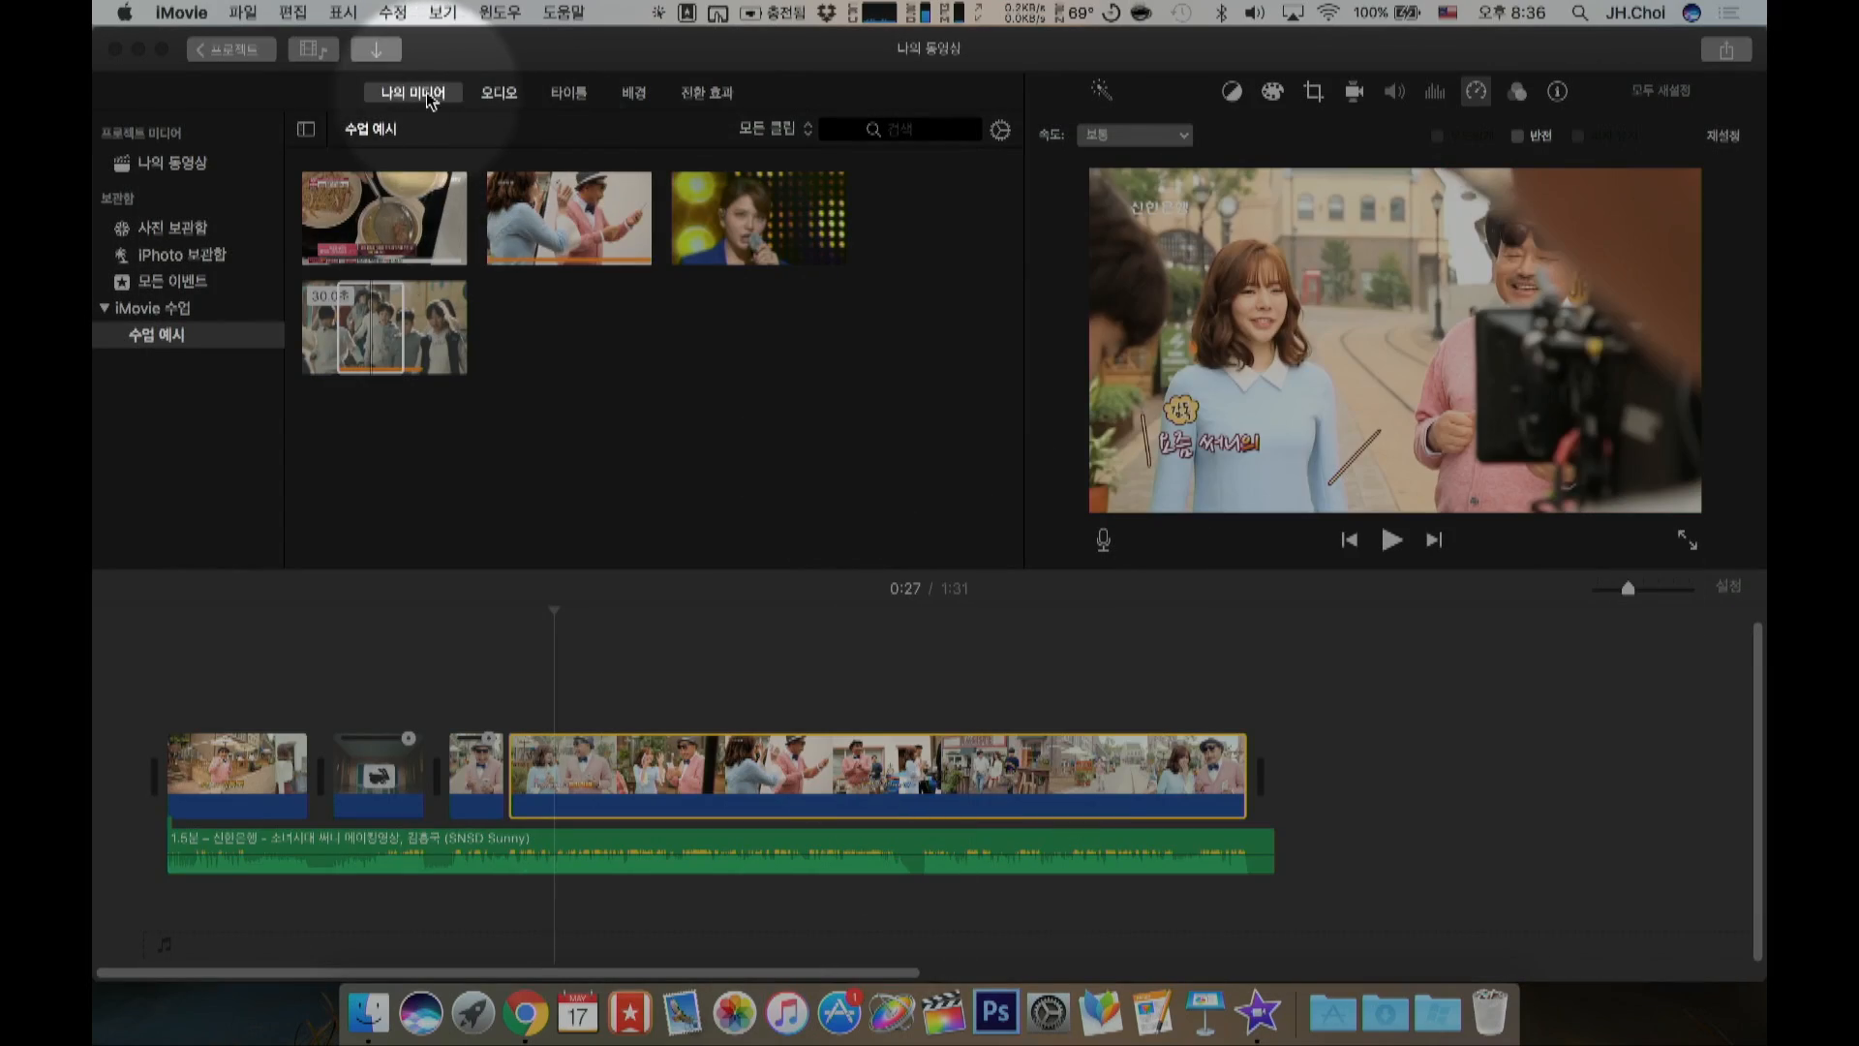
left_click(352, 312)
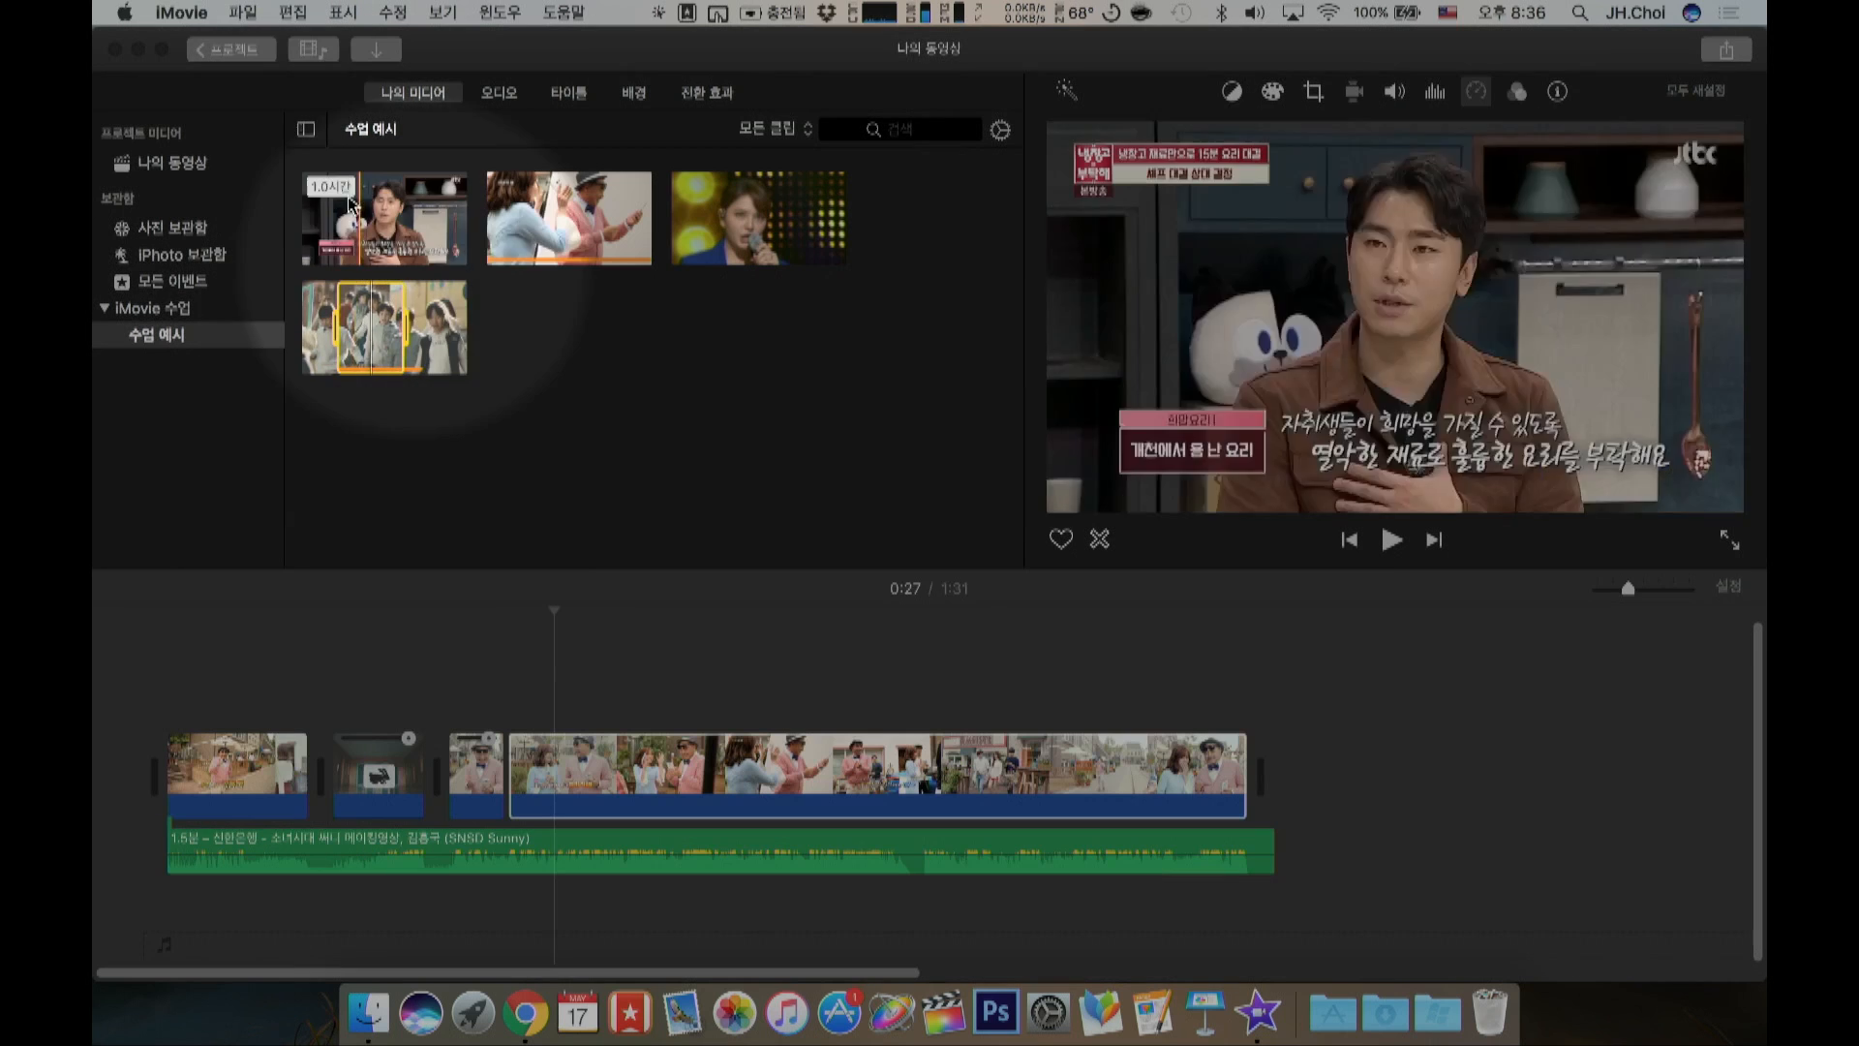
Step: Close the current project and save it under the name 써니
left_click(239, 56)
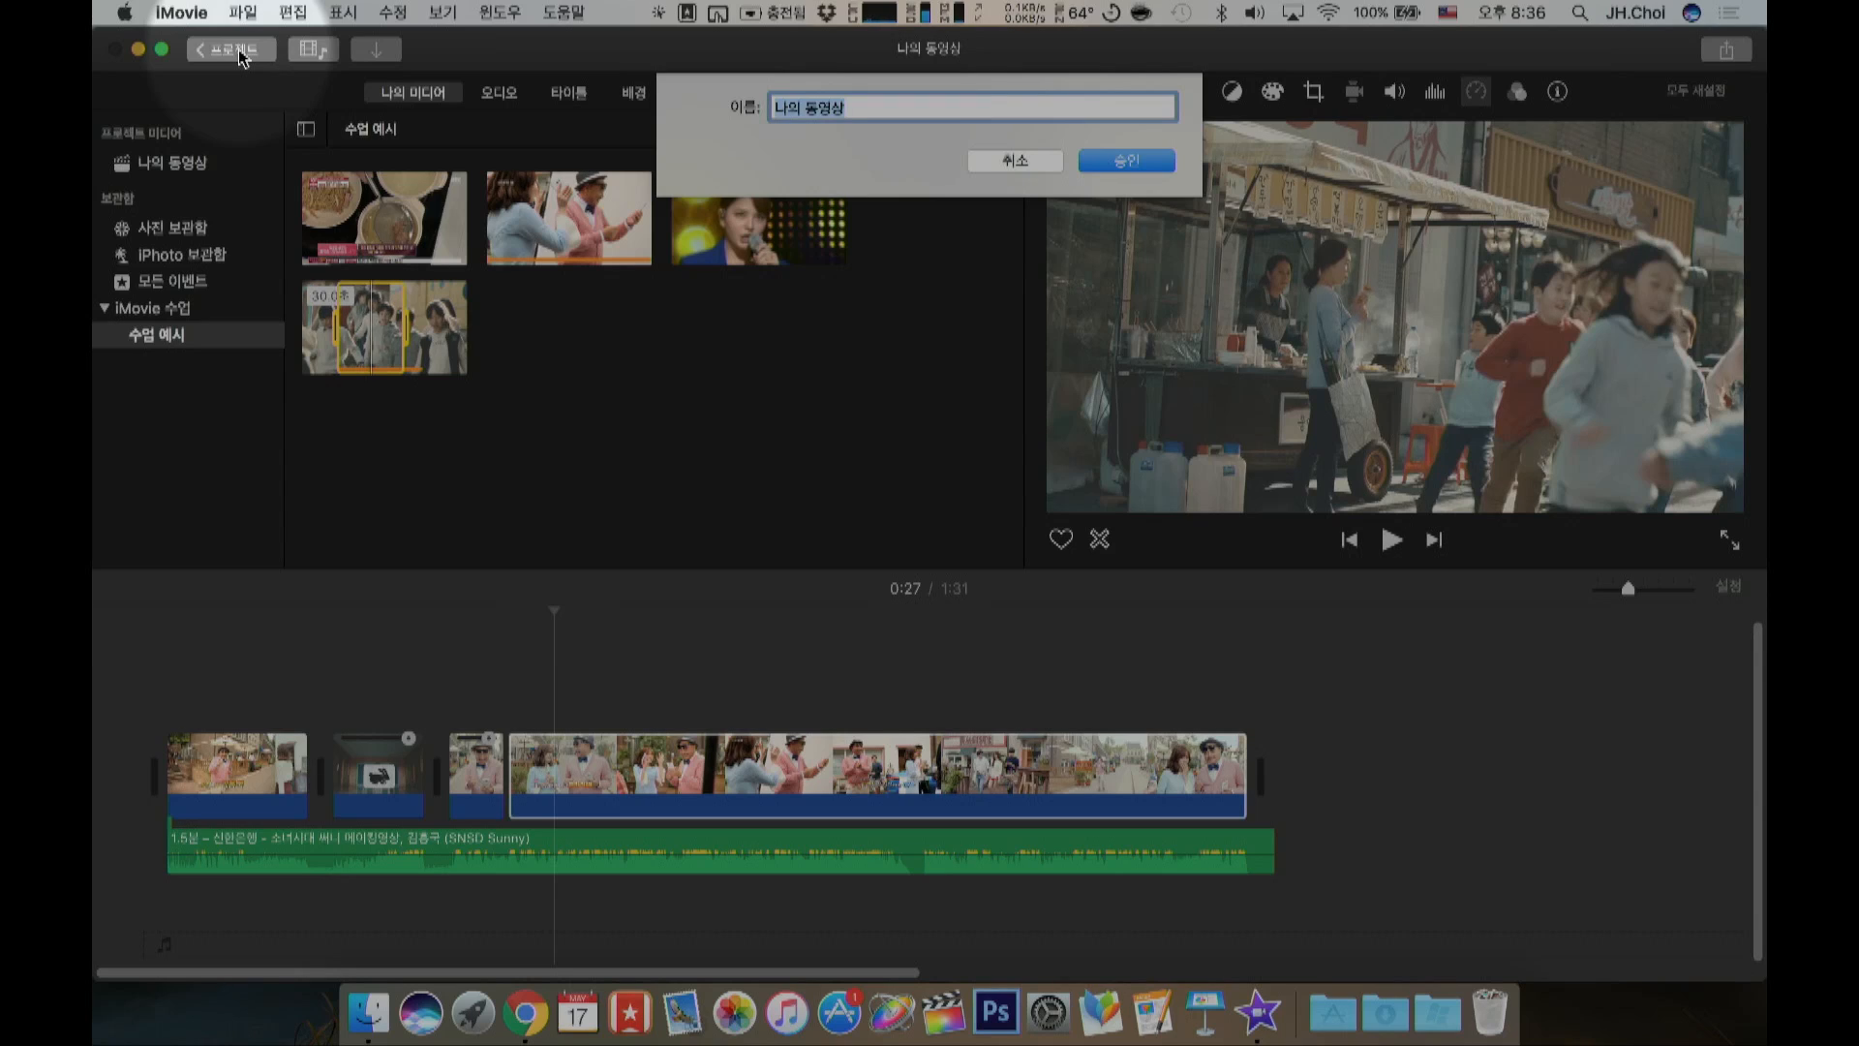
type("T")
key("BackSpace")
key("Return")
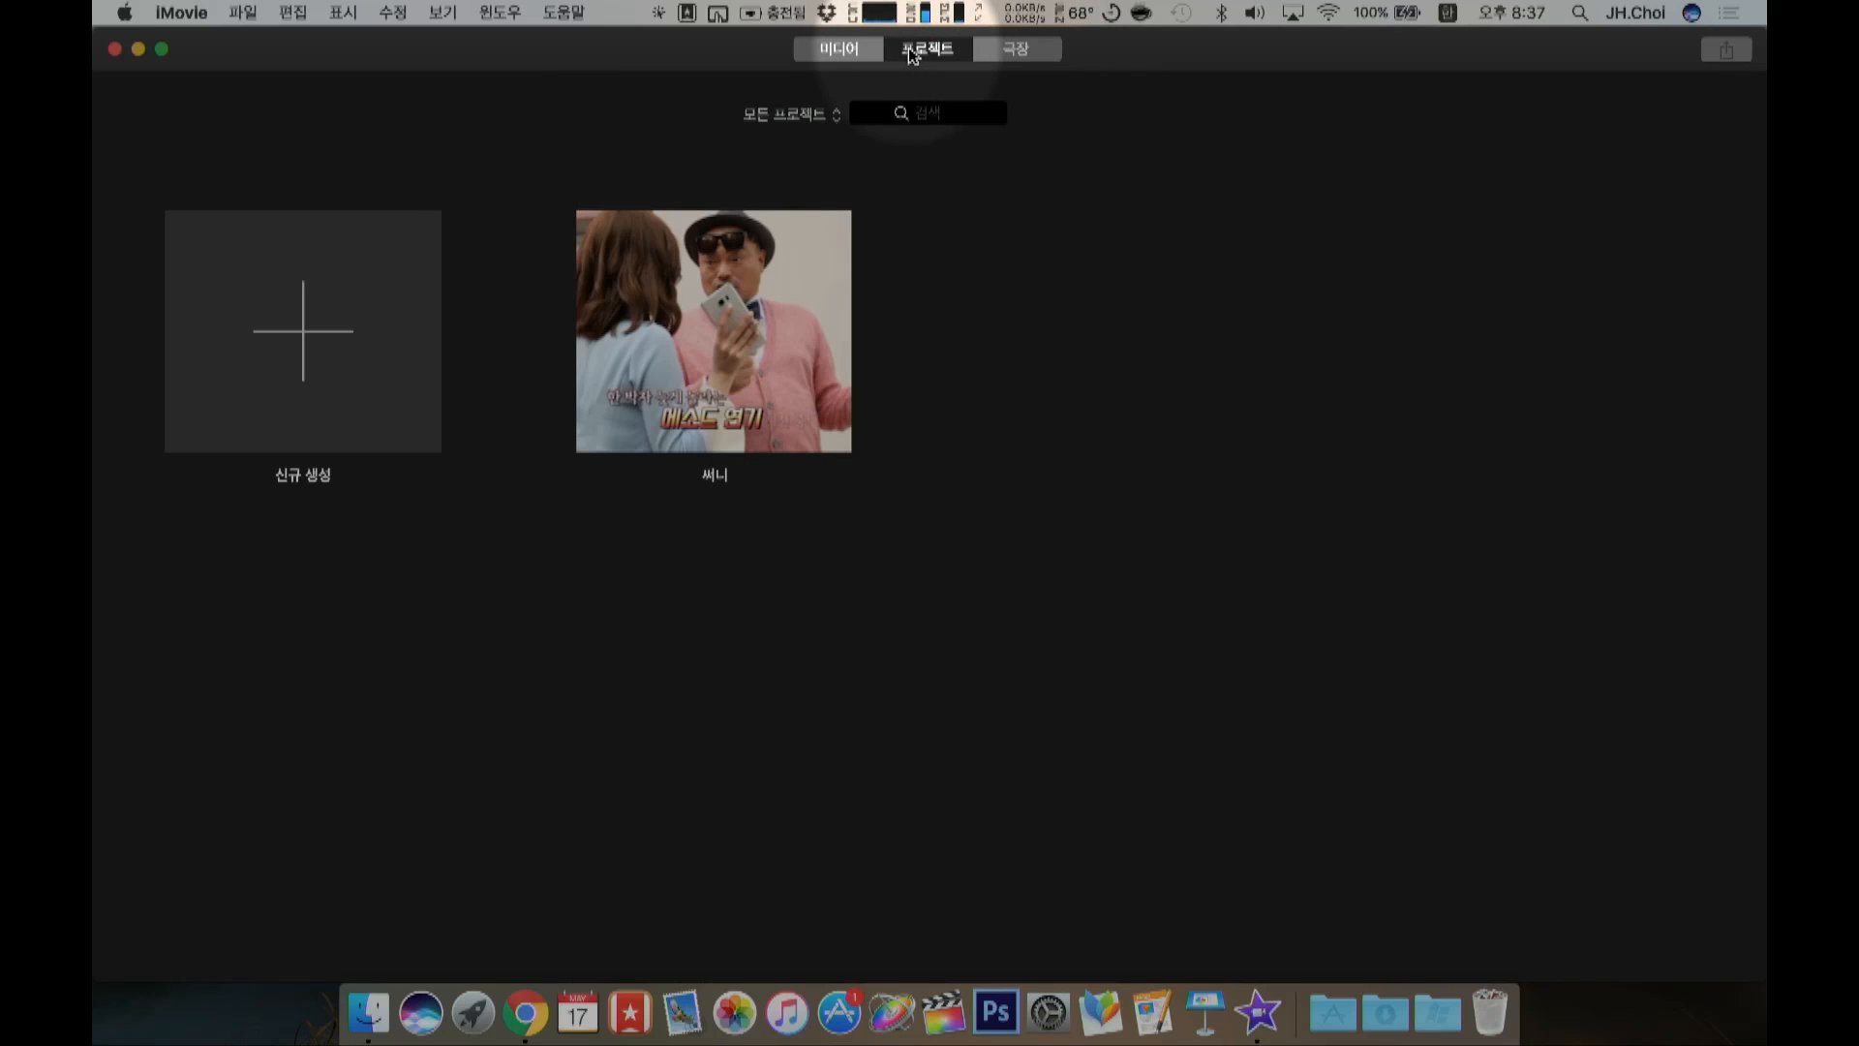
Step: Create a new movie project and place the selected range of the school video in its timeline
mouse_move(815, 403)
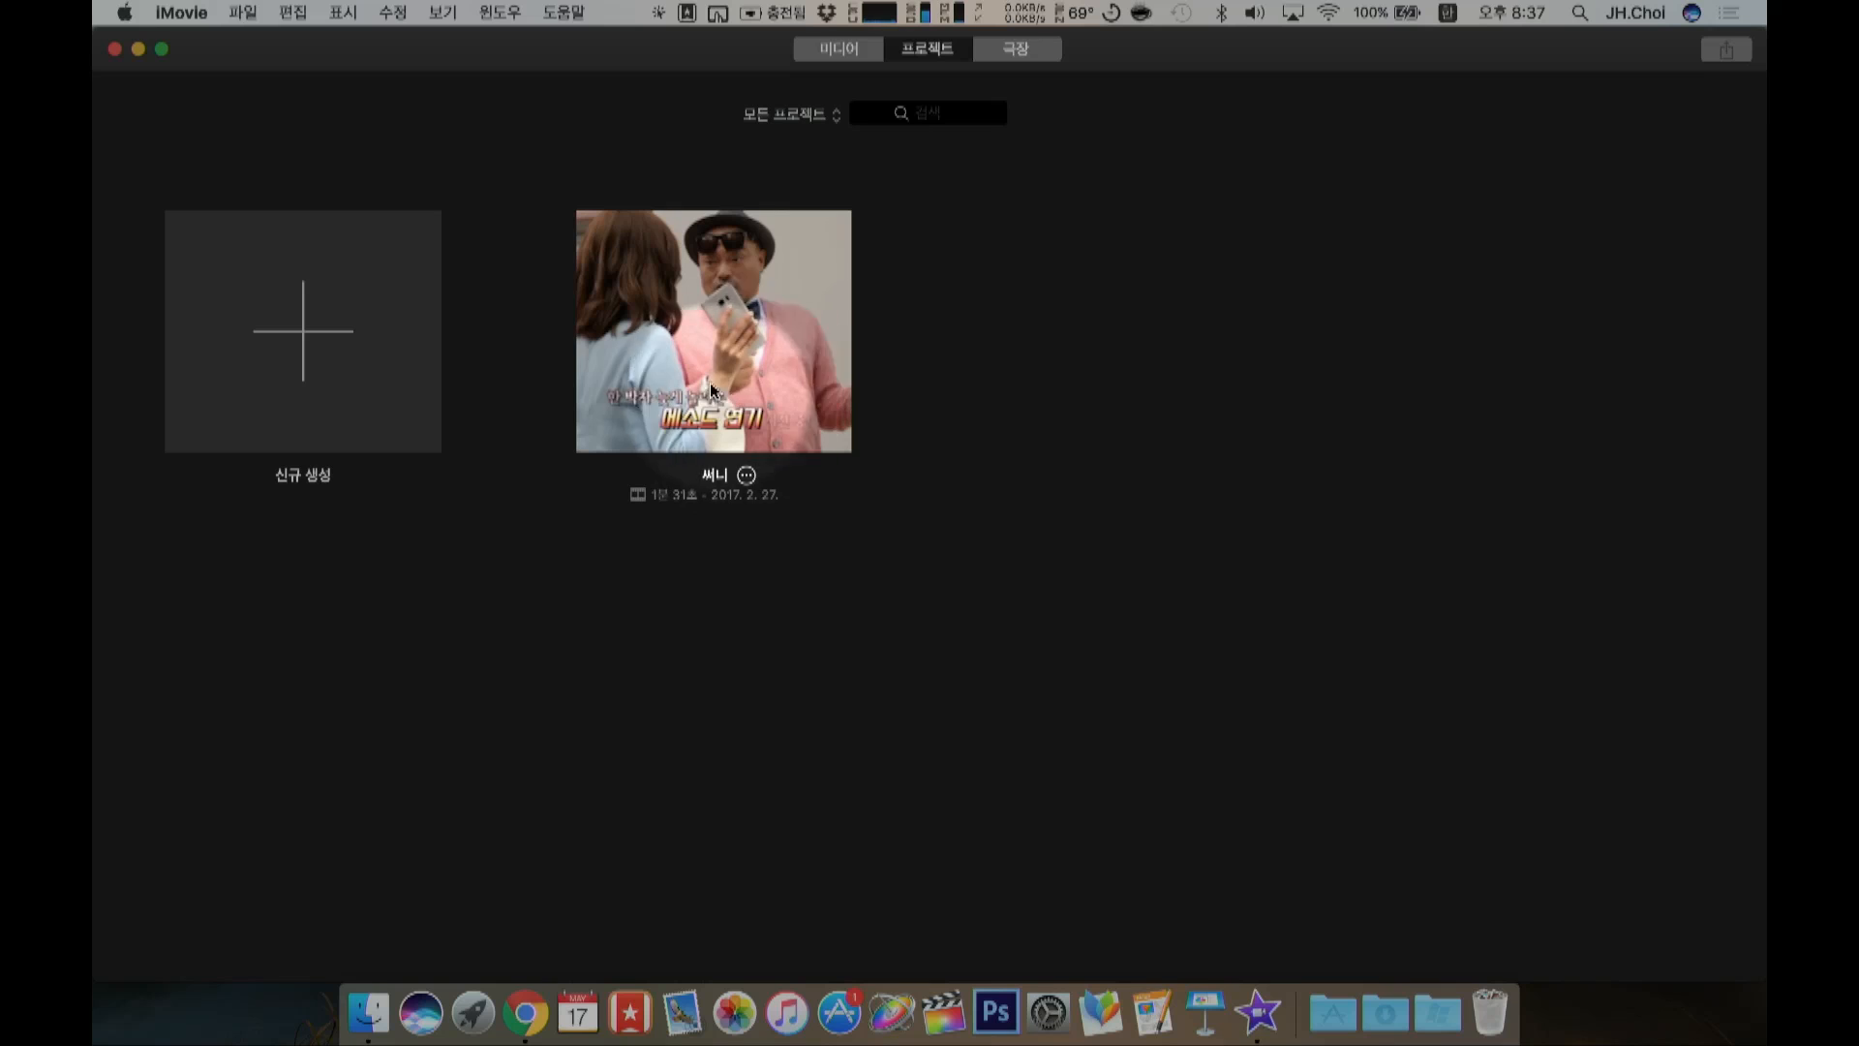
left_click(359, 372)
left_click(247, 441)
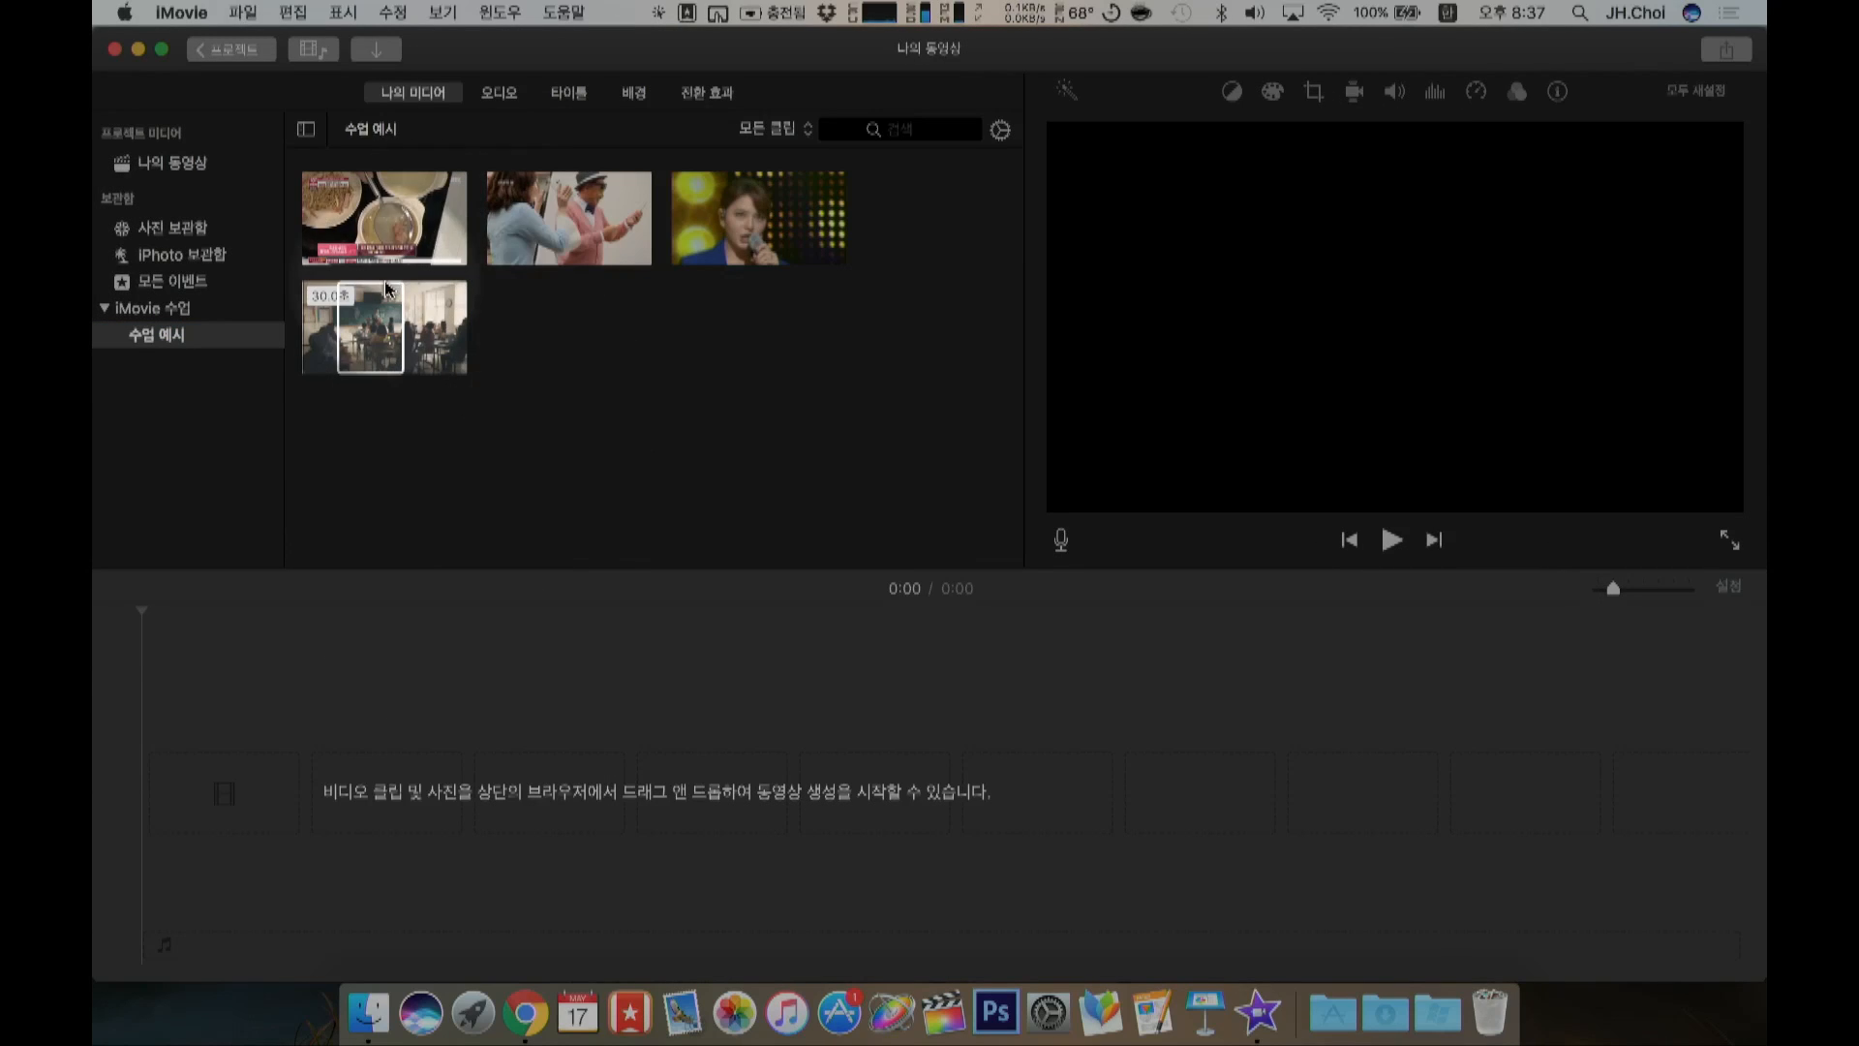
left_click_drag(386, 323, 511, 750)
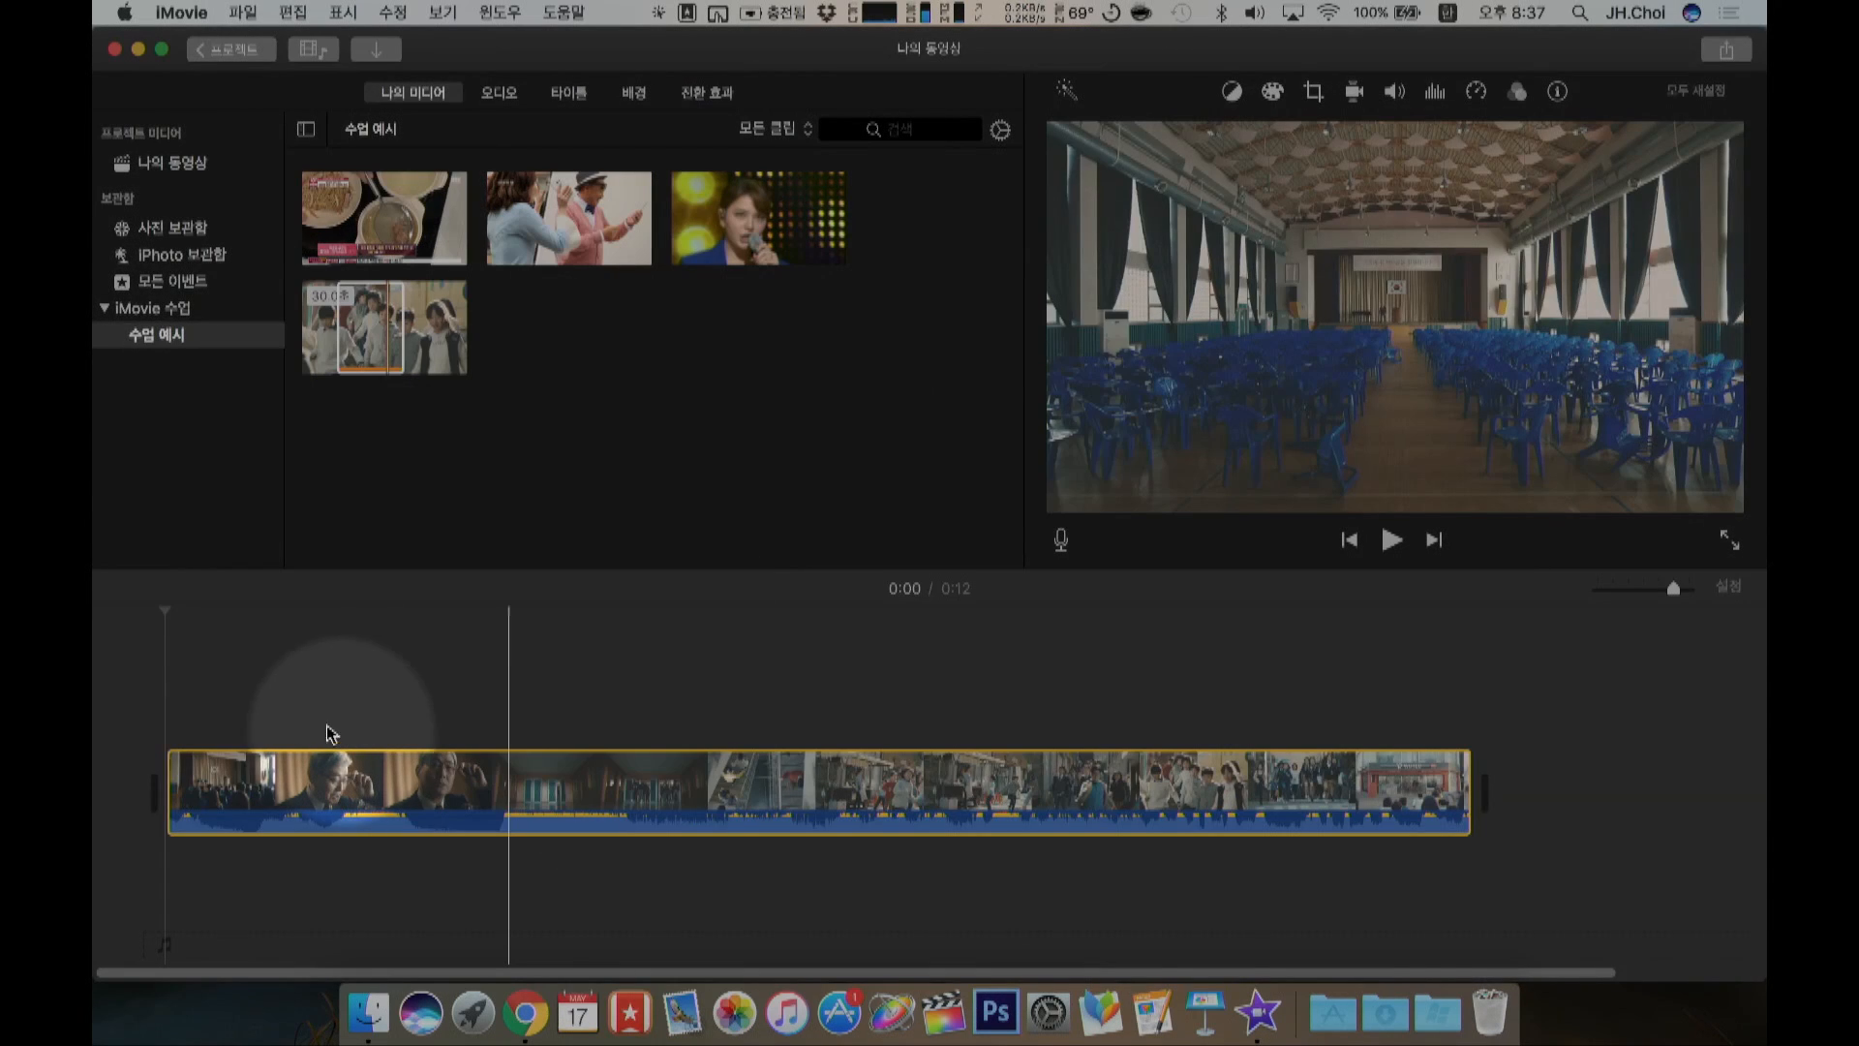
Step: Play the newly placed school clip in the timeline and replay its opening from the start
key("space")
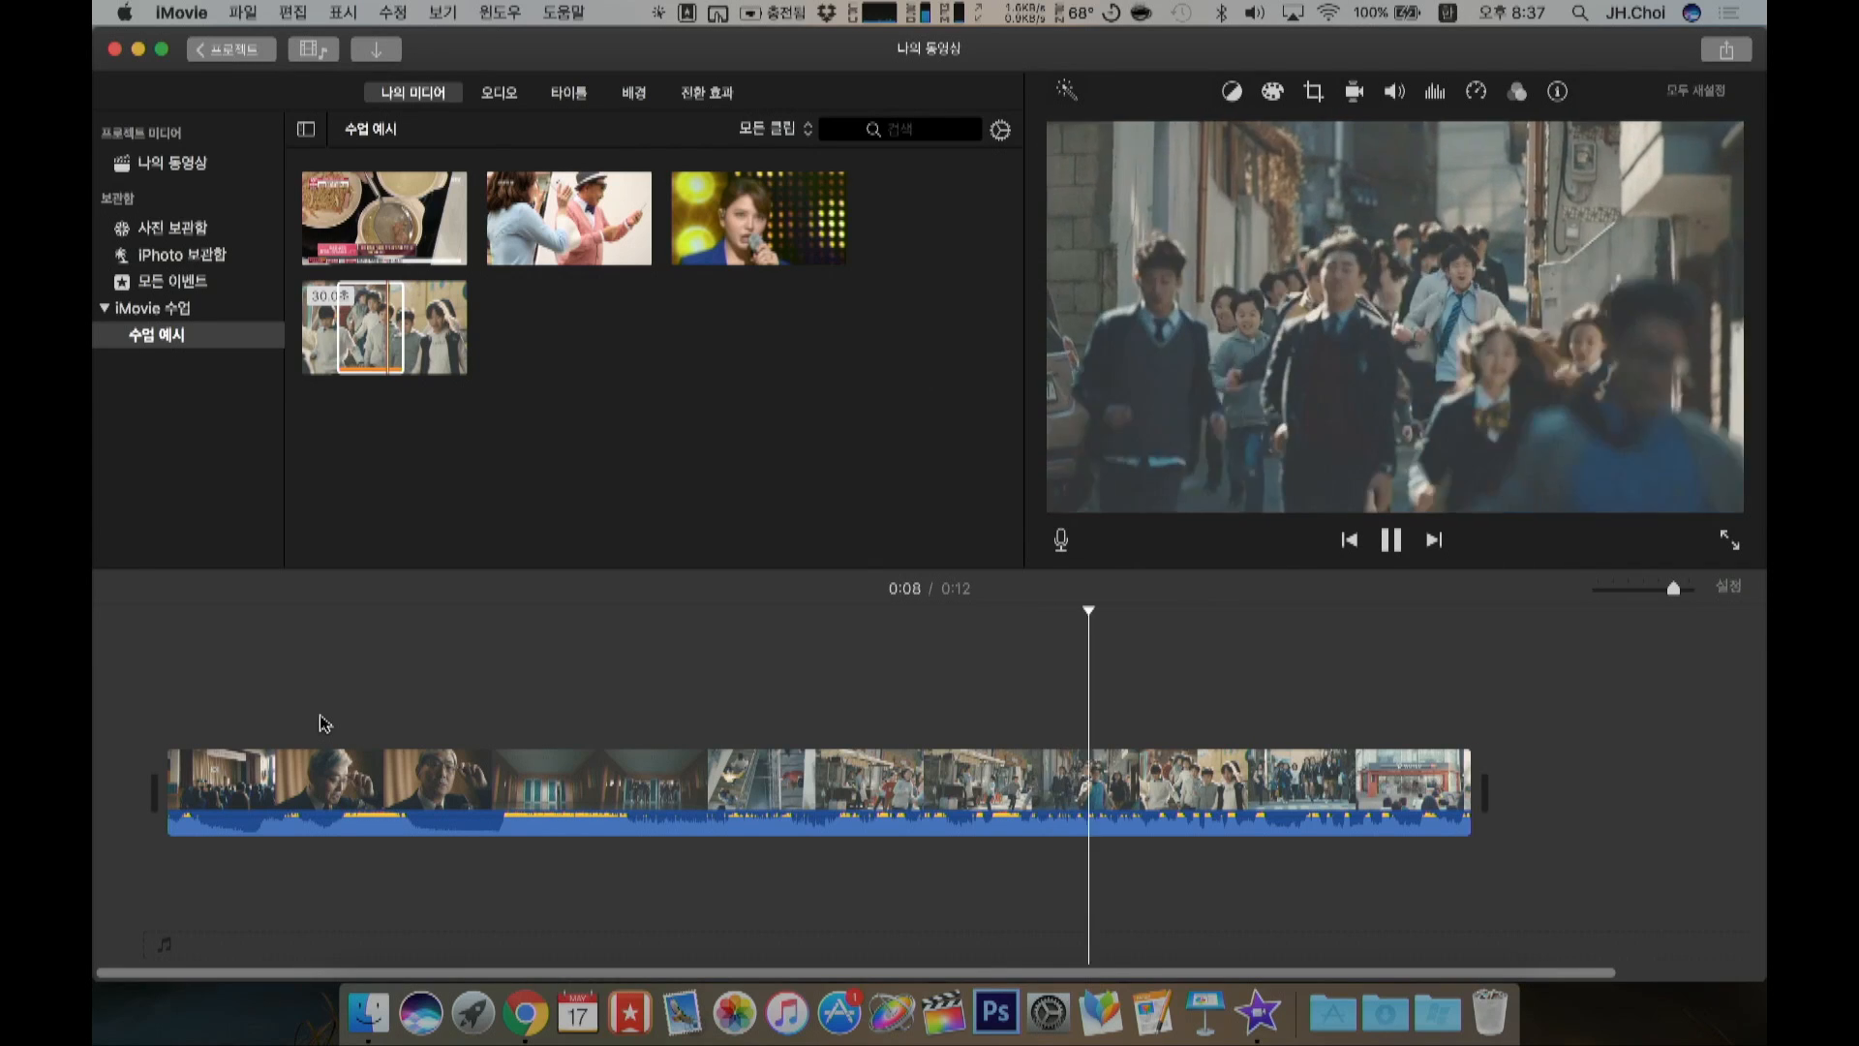
key("space")
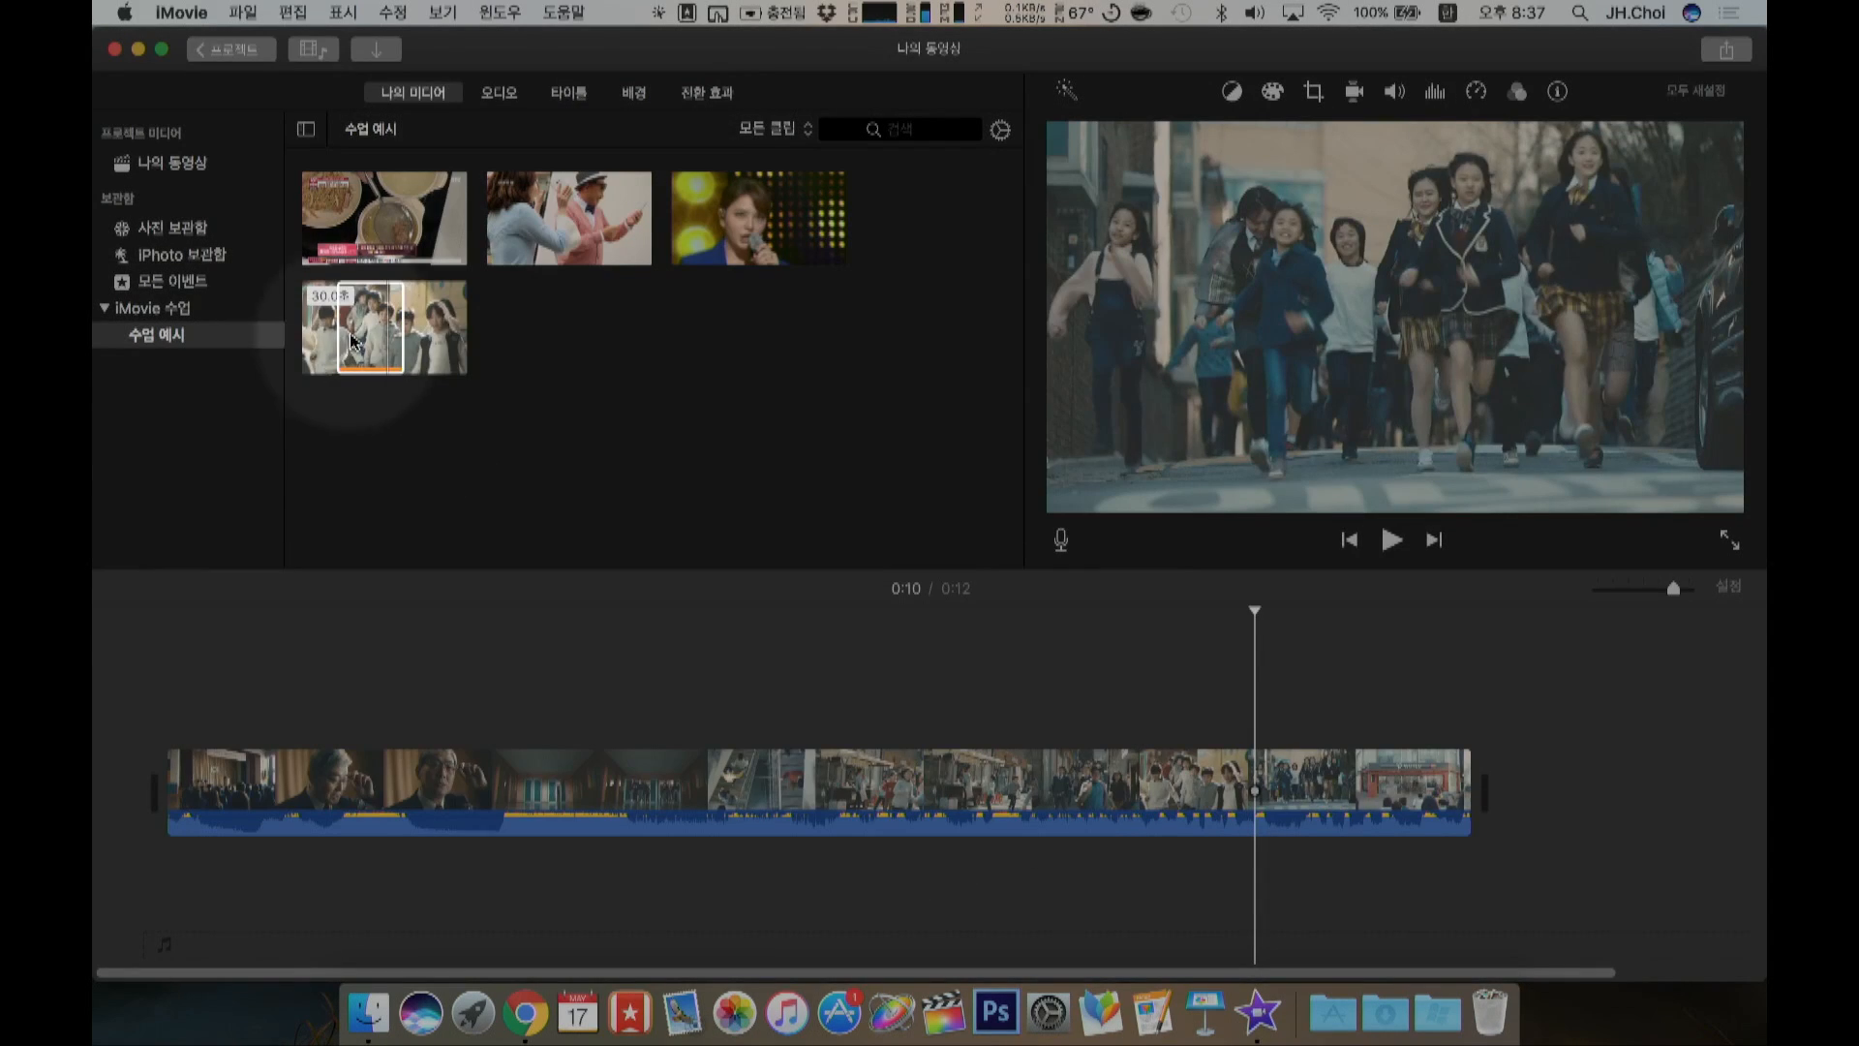
left_click(445, 331)
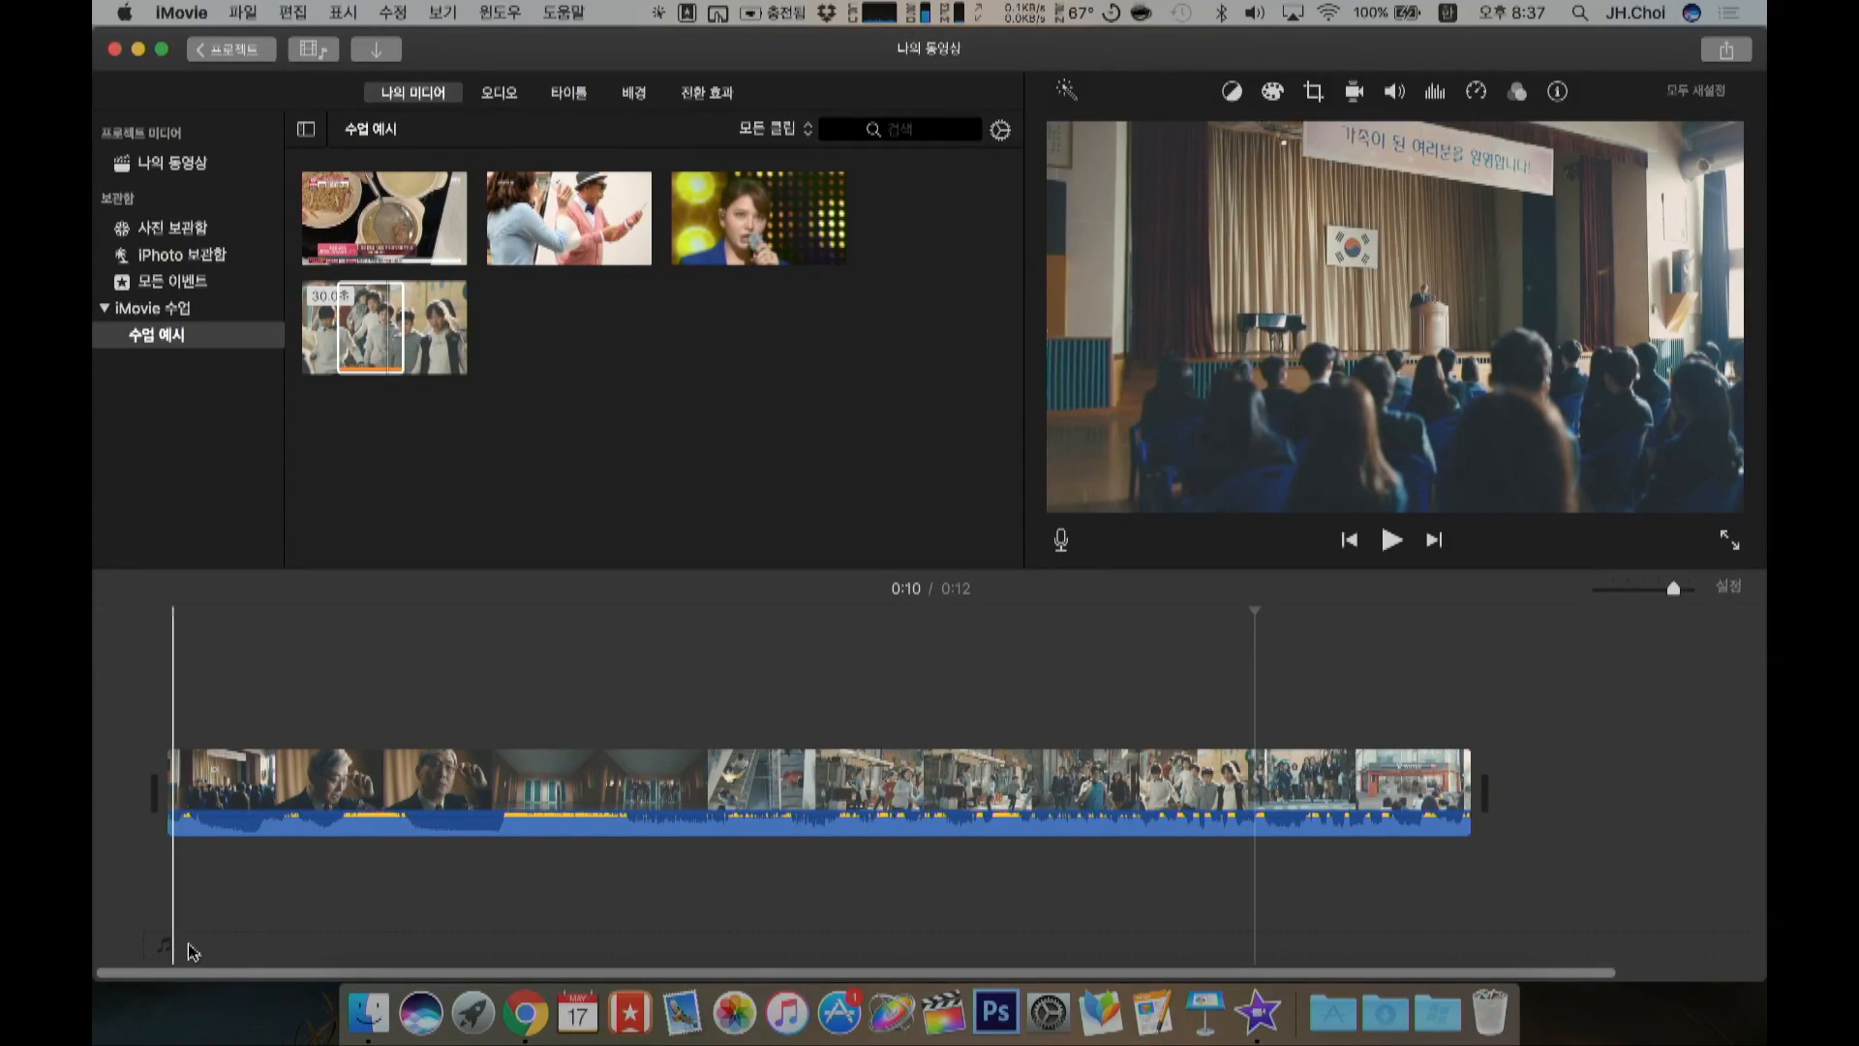
key("space")
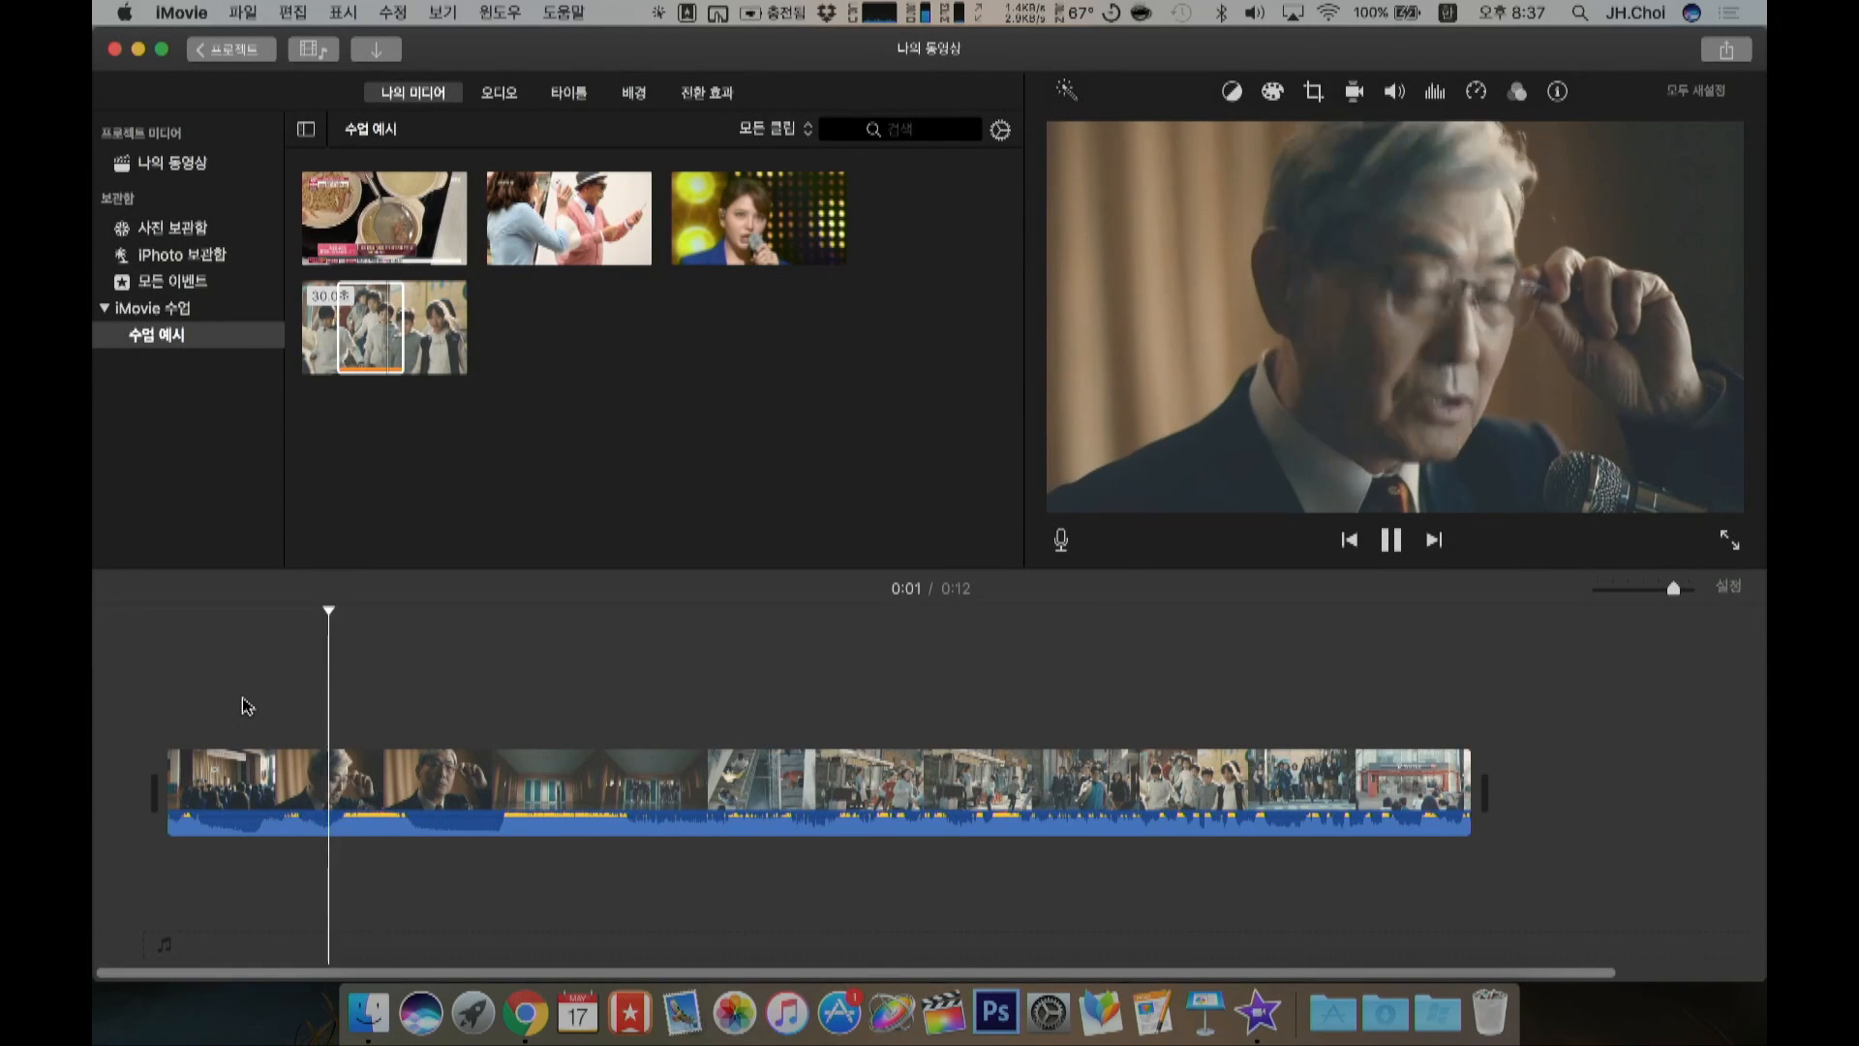
key("space")
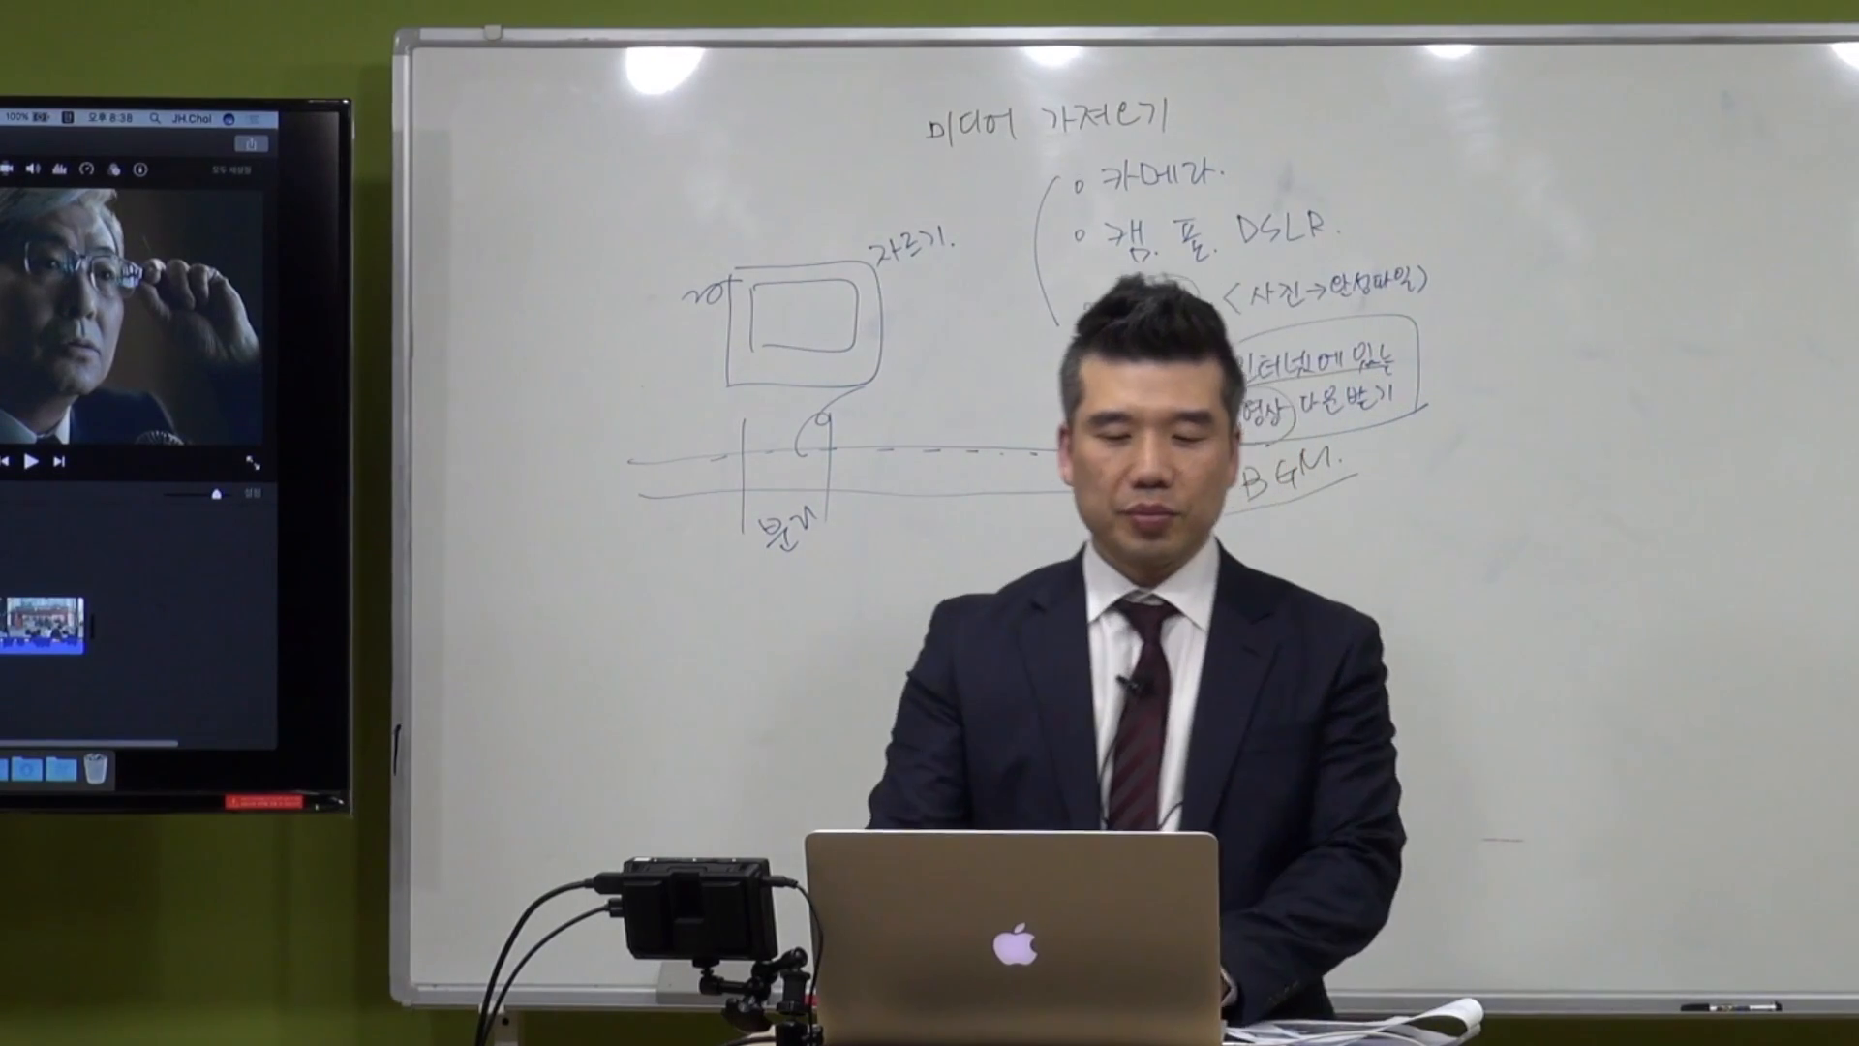
Step: Switch to Chrome and open the bookmarked background-music site bgmstore.net
key("super+Tab")
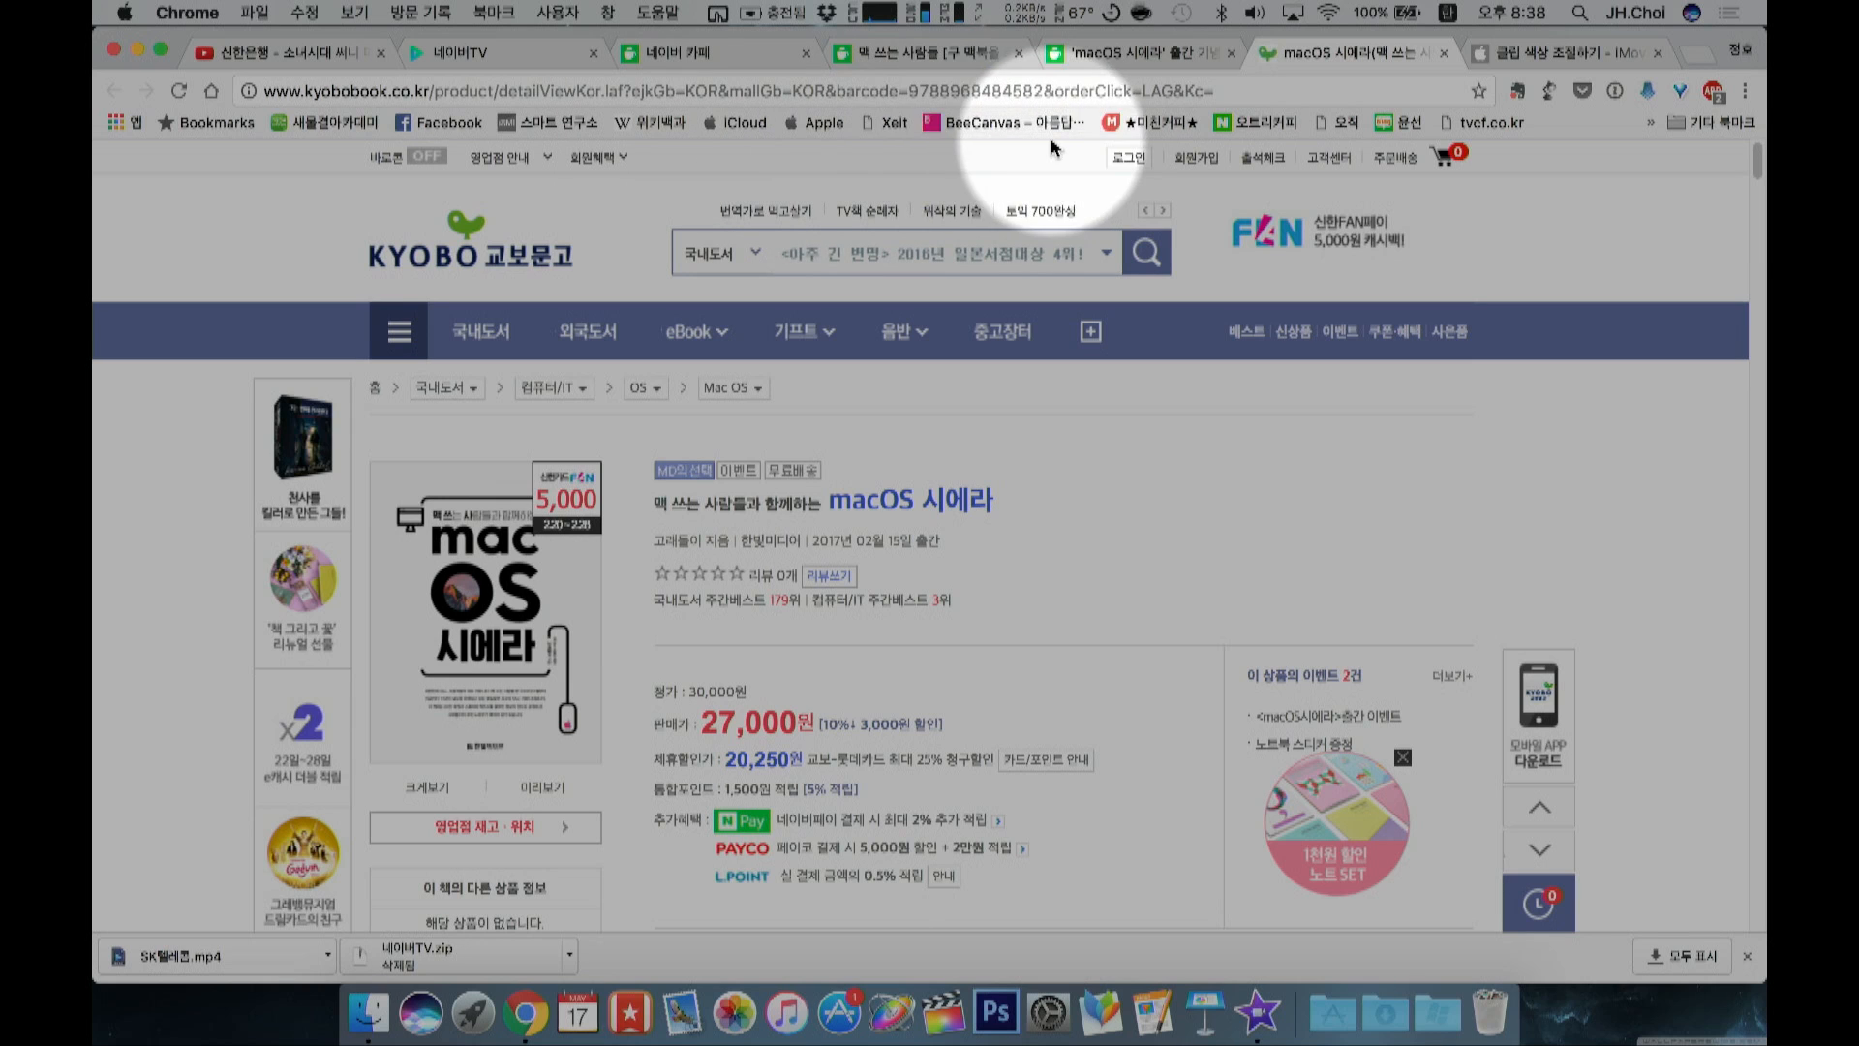
left_click(1649, 123)
left_click(1492, 155)
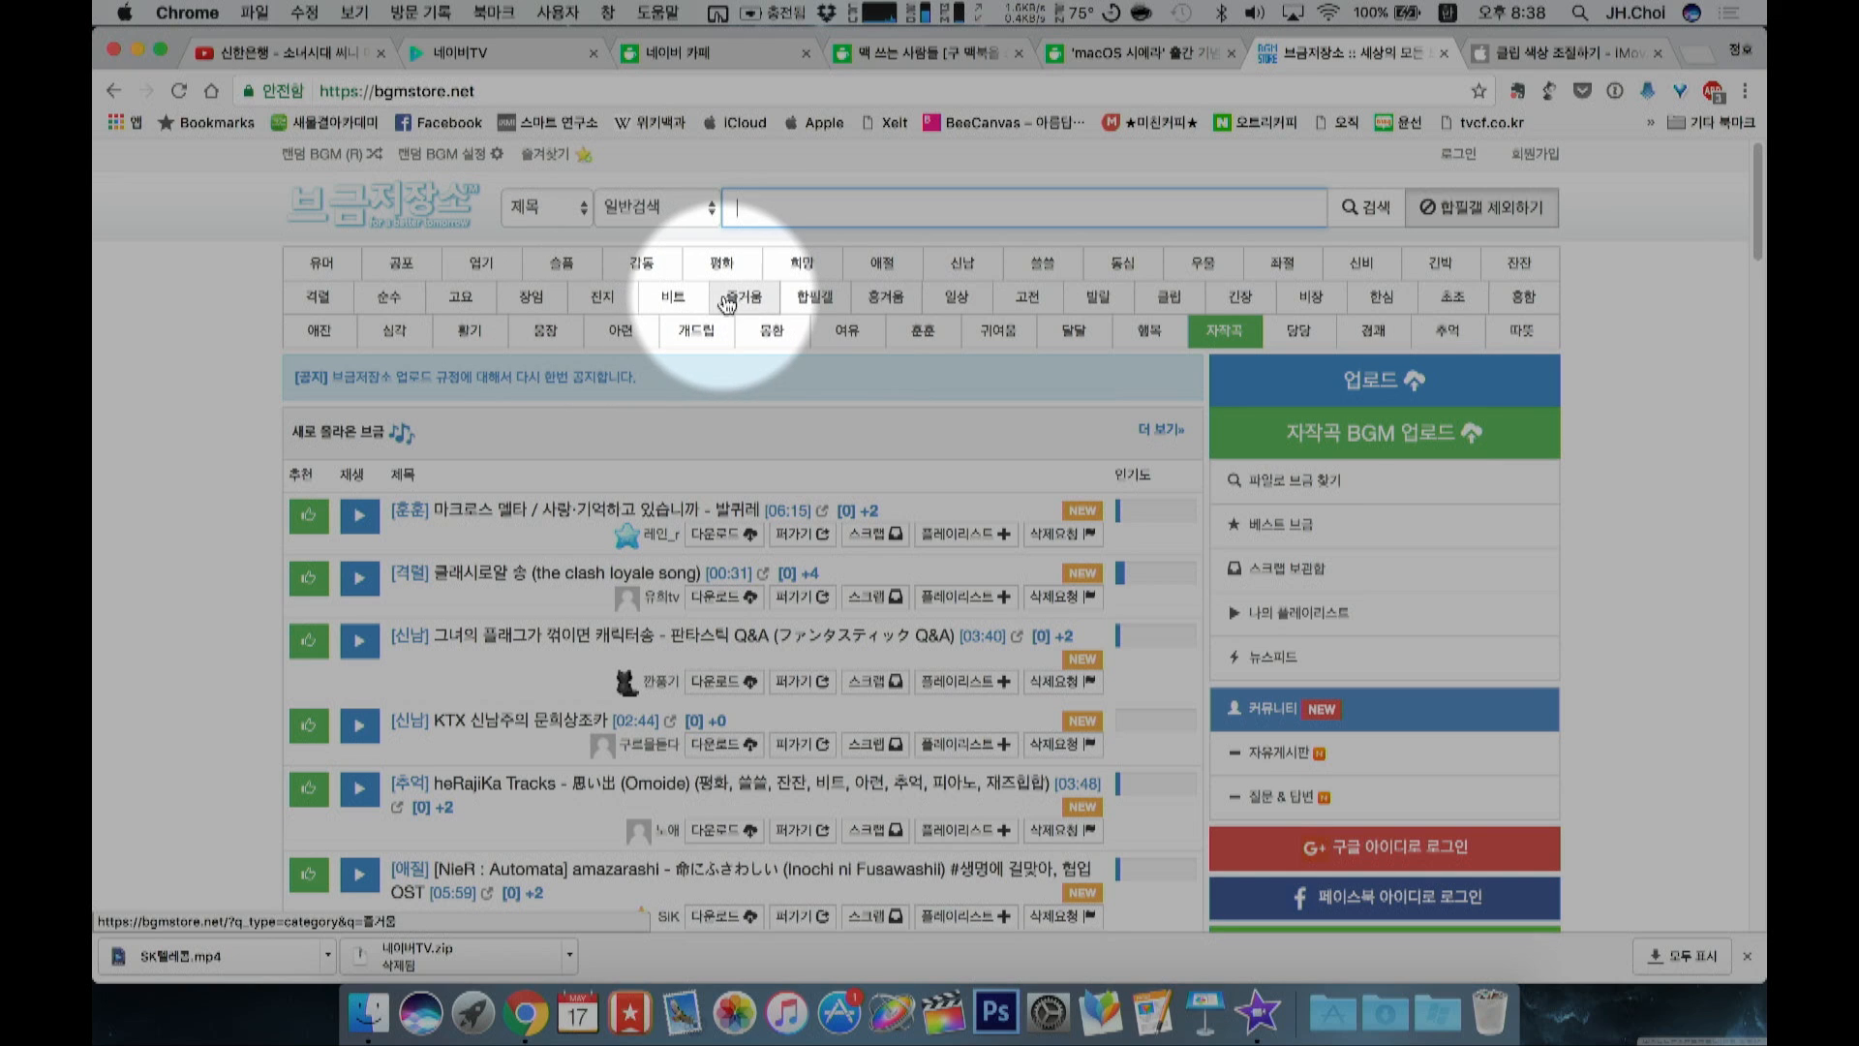
Step: List the tracks in the 희망 category and sort them from highest popularity
left_click(808, 268)
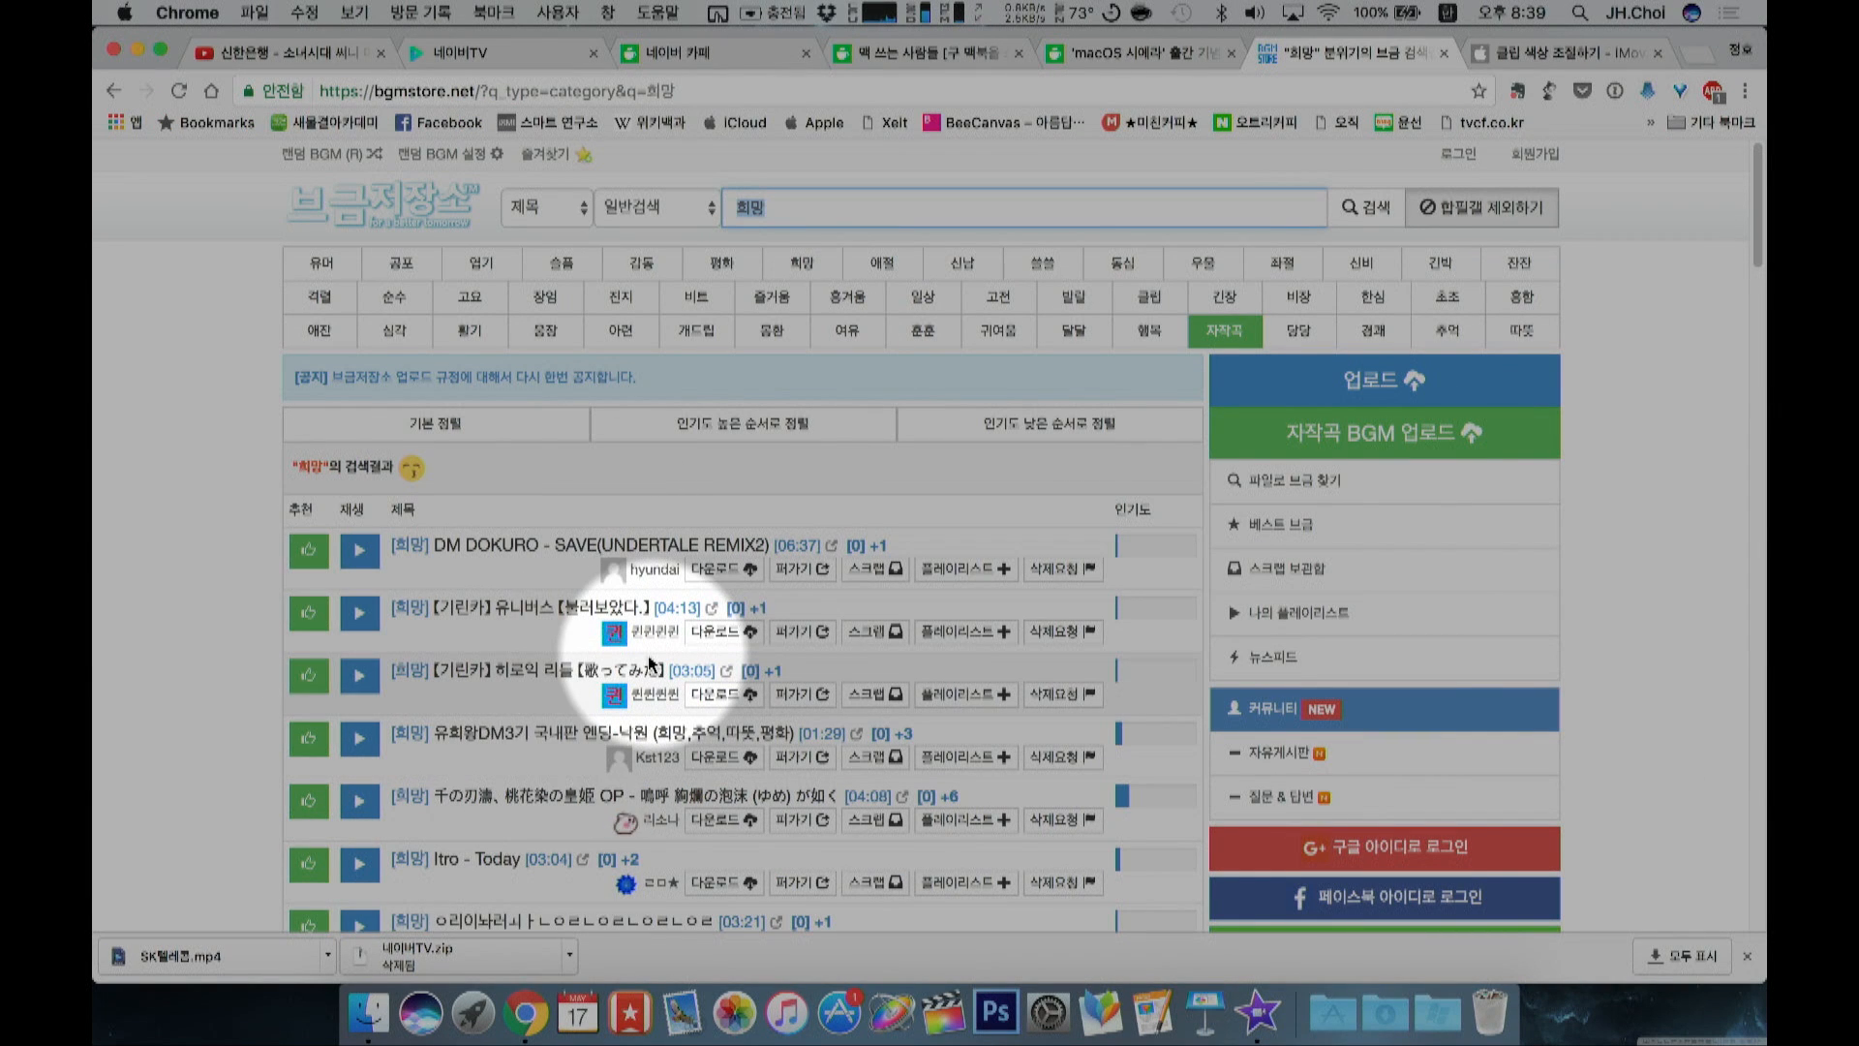
scroll(872, 639, "down", 3)
scroll(823, 581, "up", 3)
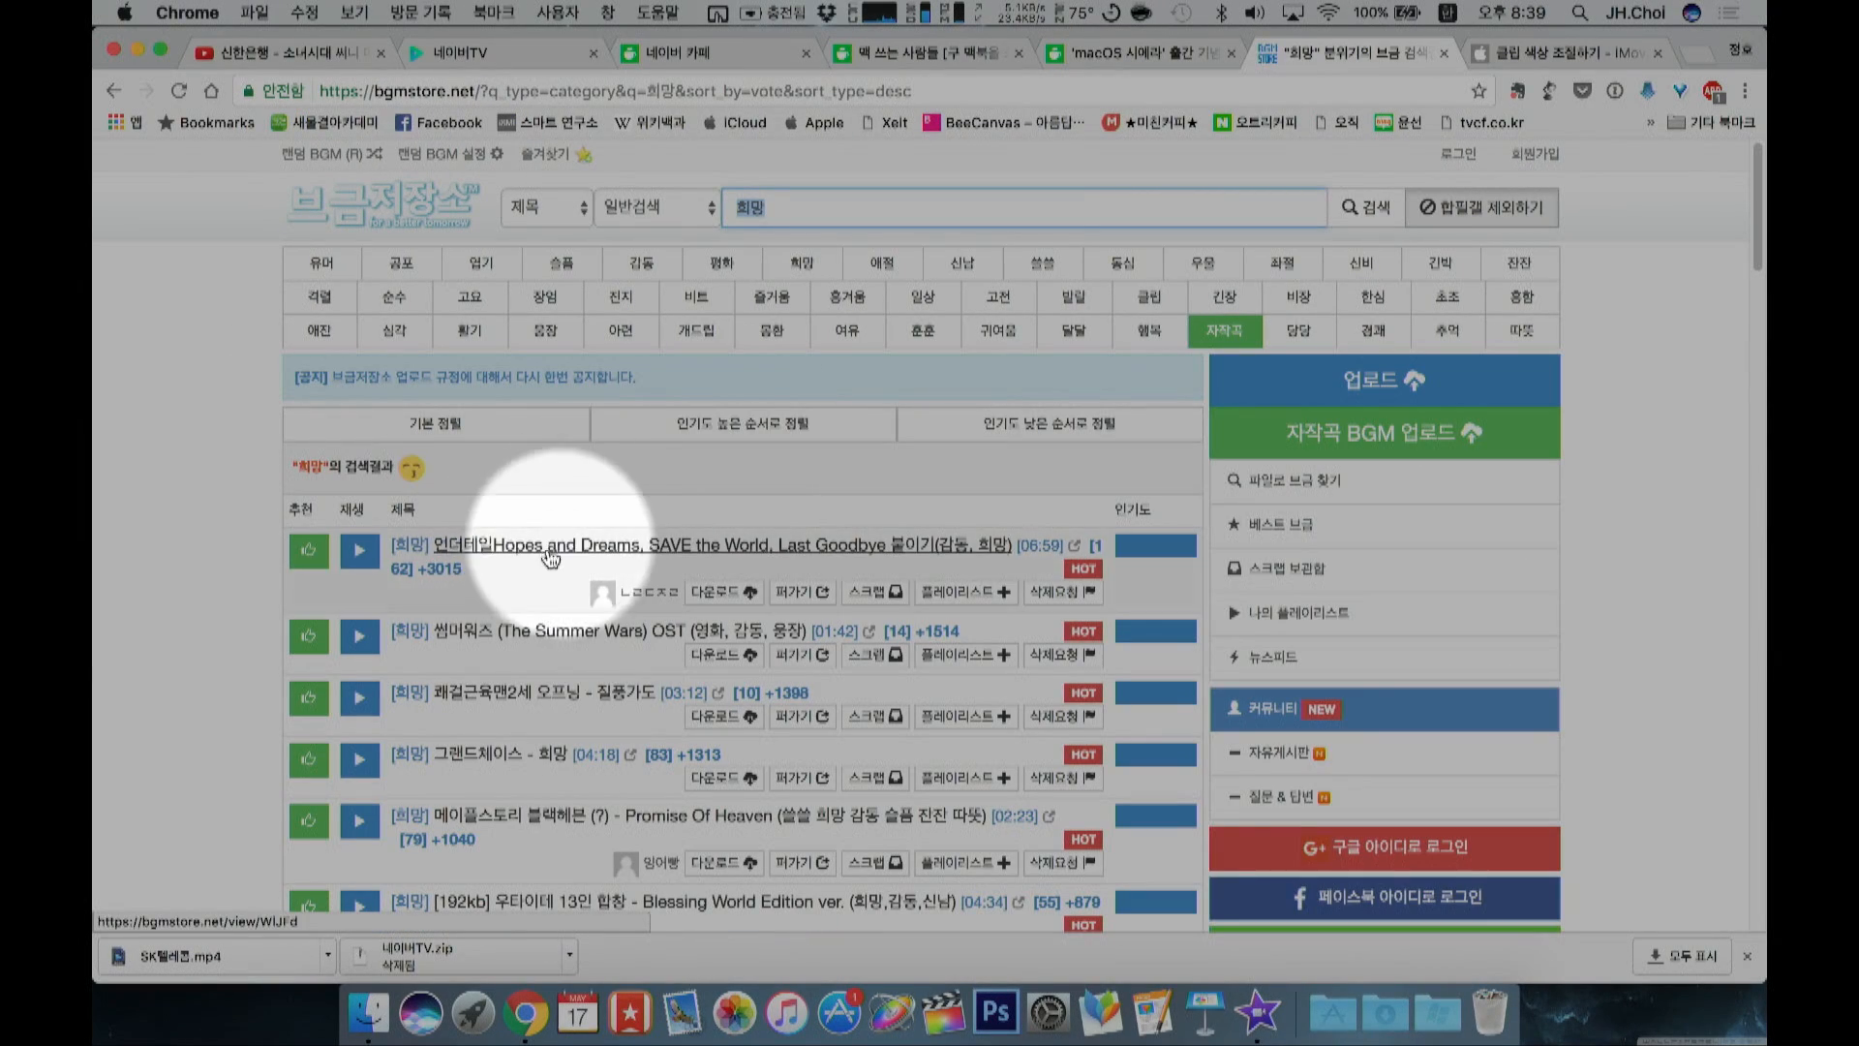
Step: Preview the track 쾌걸근육맨2세 오프닝 - 질풍가도 and stop its playback
left_click(360, 699)
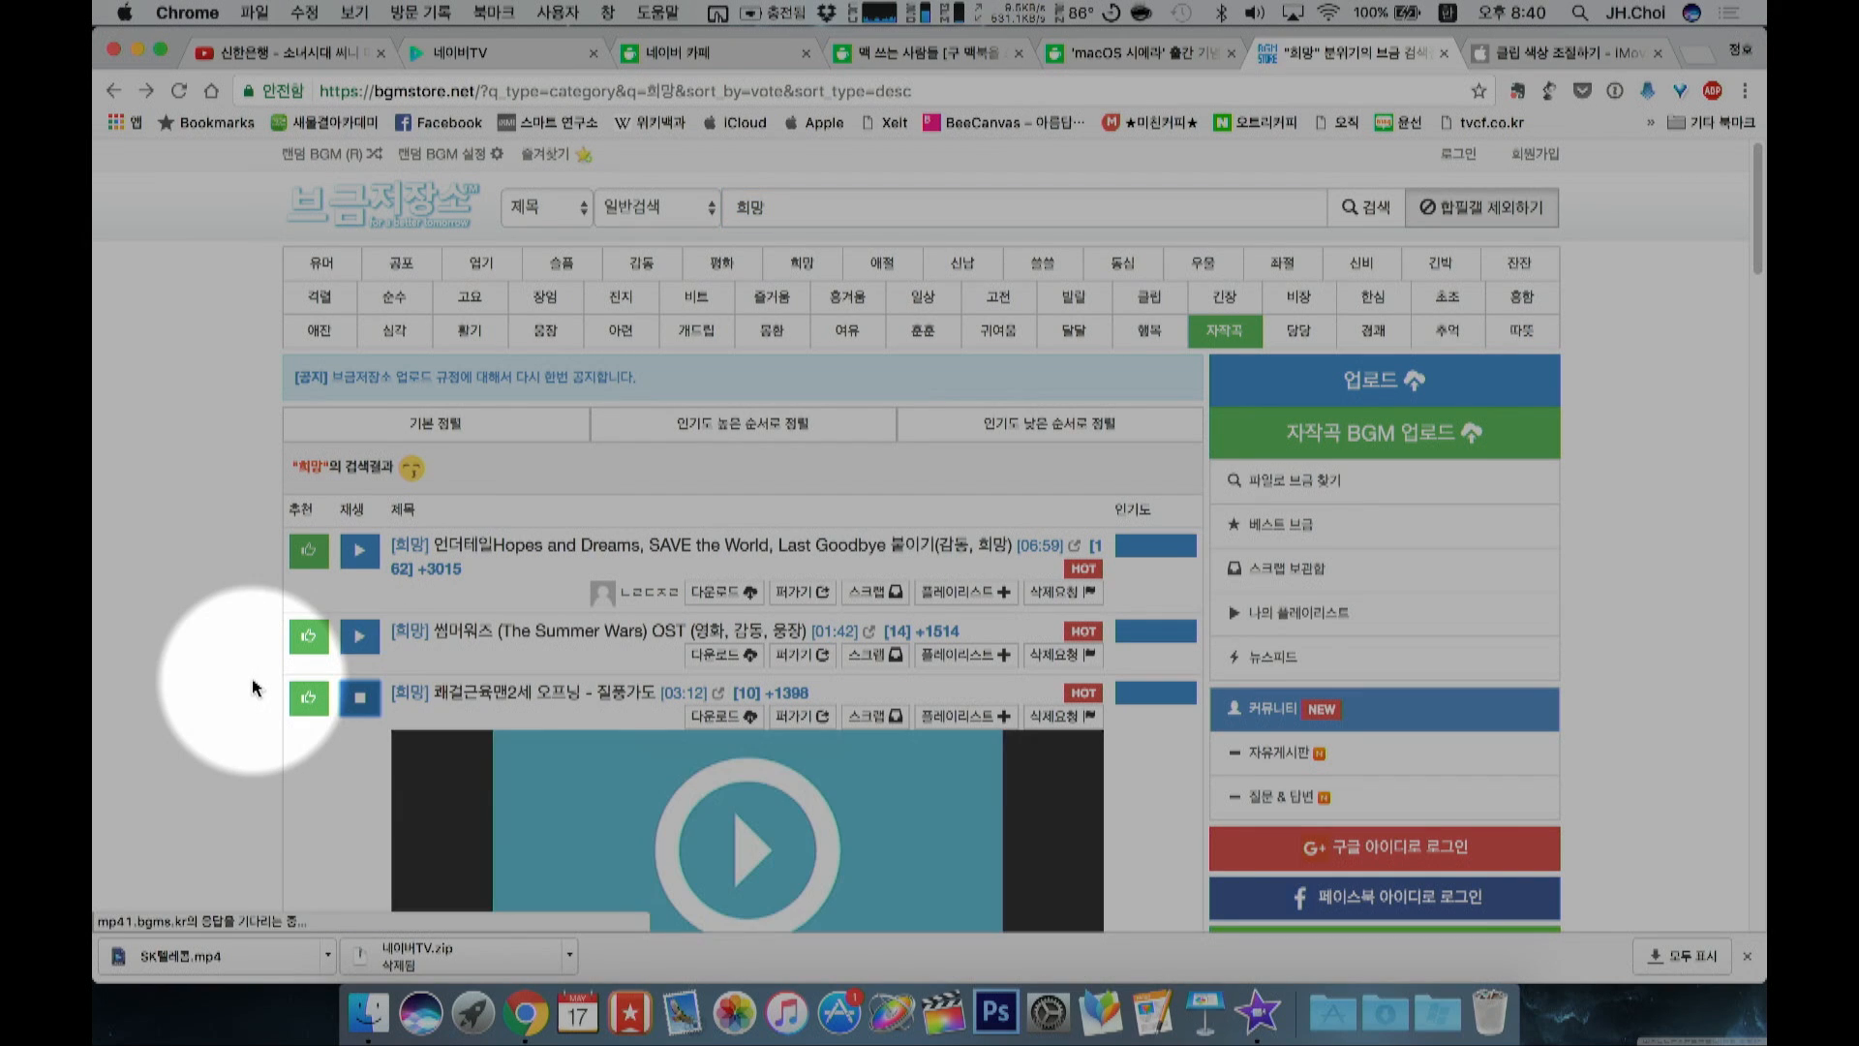
scroll(250, 685, "down", 3)
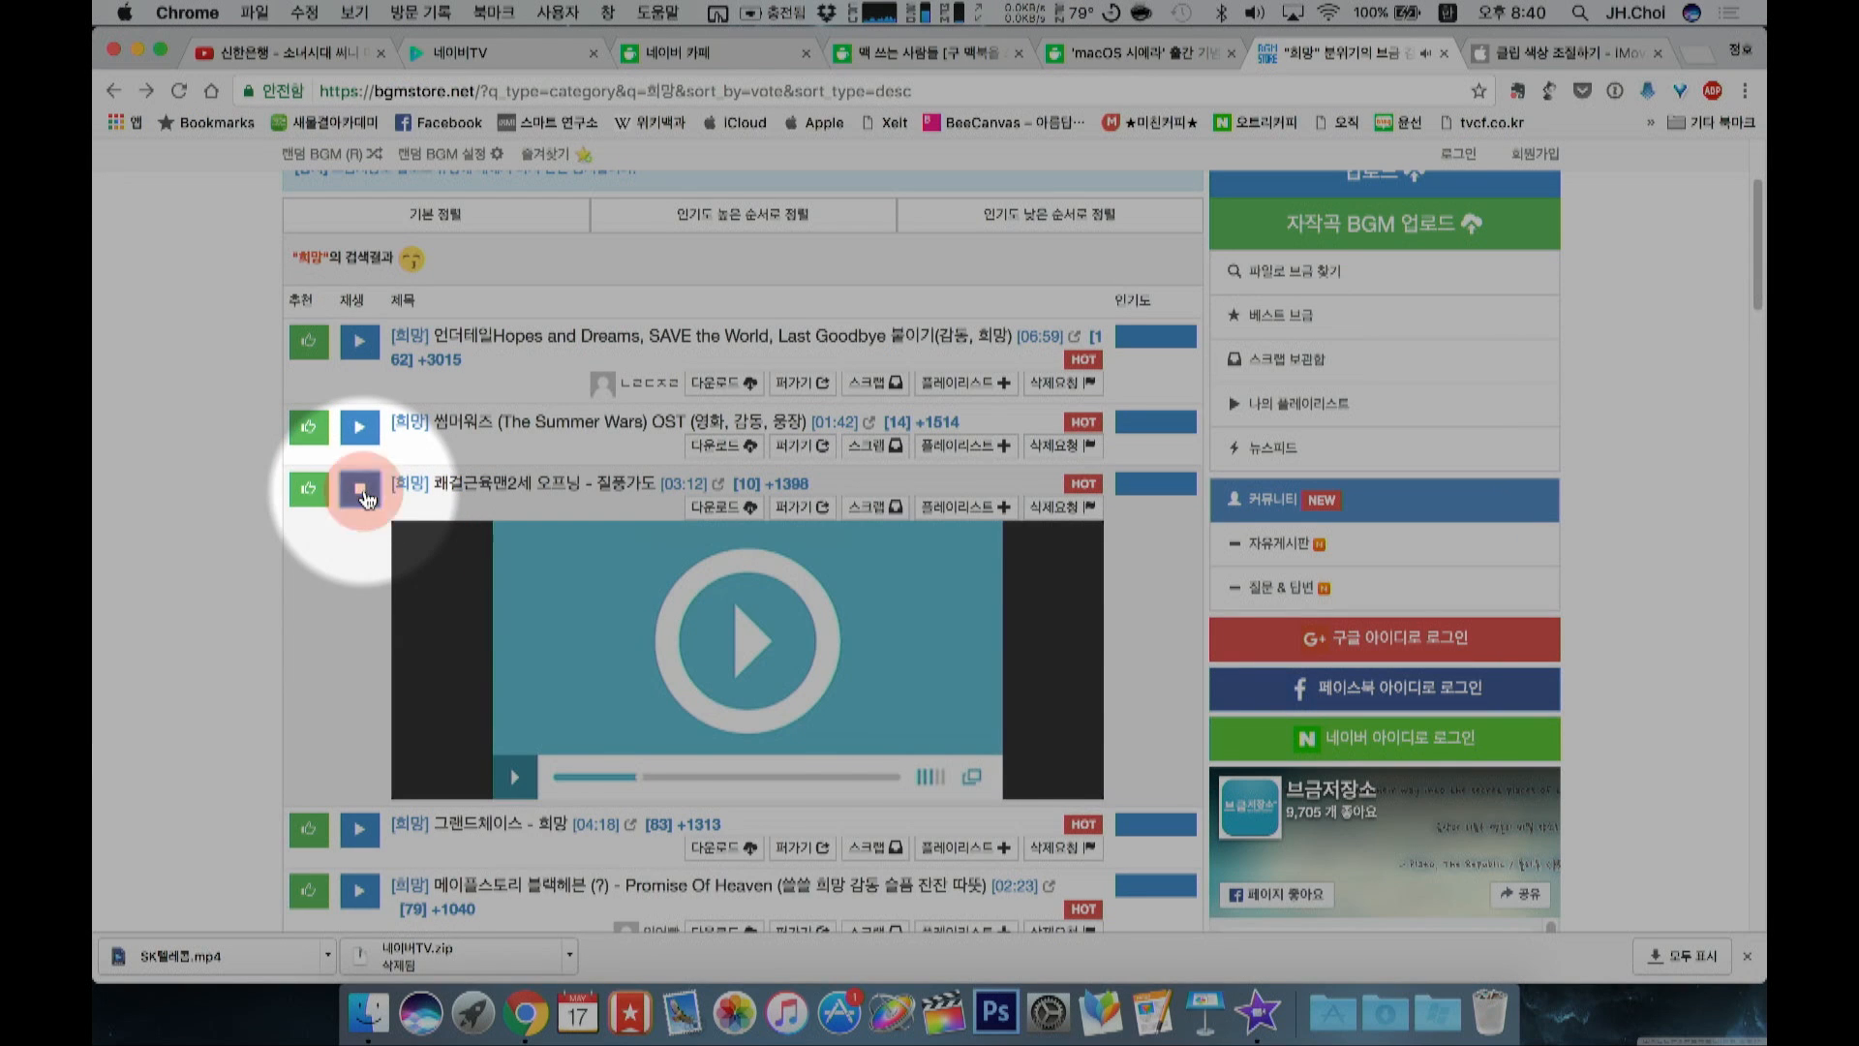
left_click(360, 489)
Step: Preview the track 메이플스토리 블랙헤븐 - Promise Of Heaven, stop it, and look further down the list
scroll(281, 542, "down", 3)
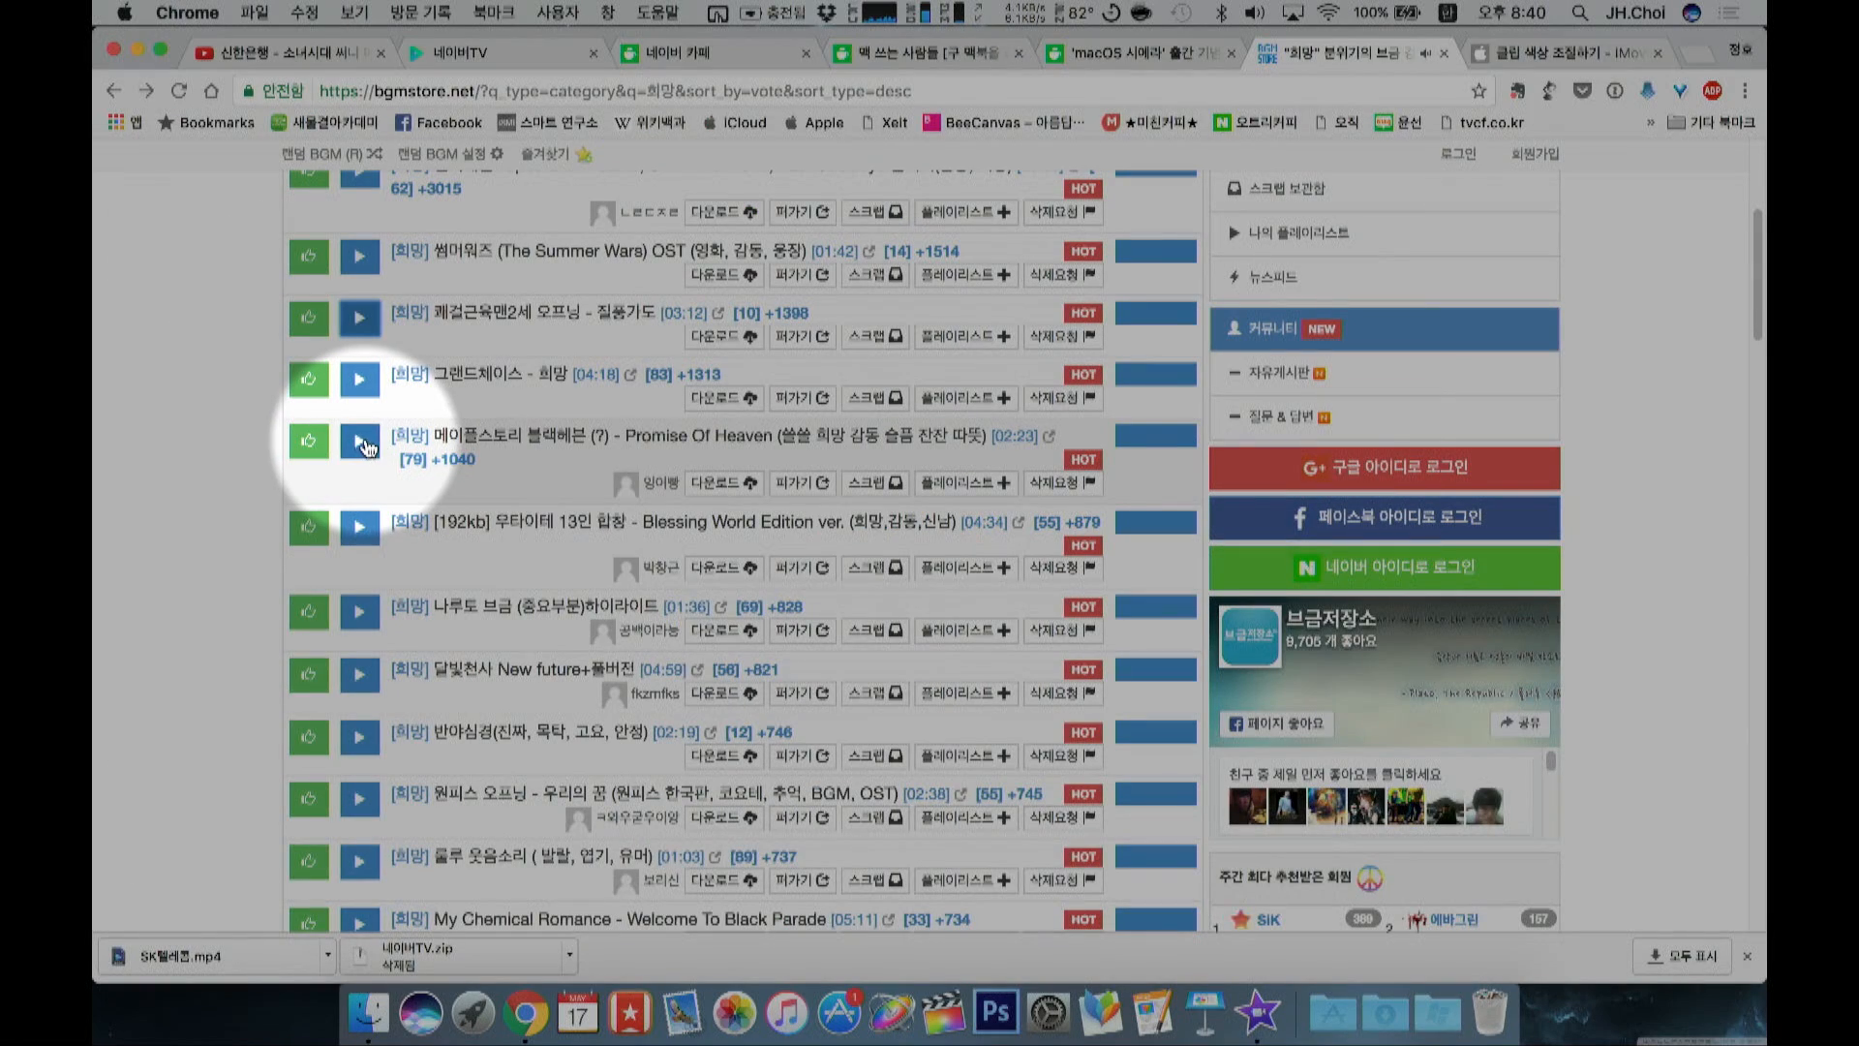
left_click(360, 445)
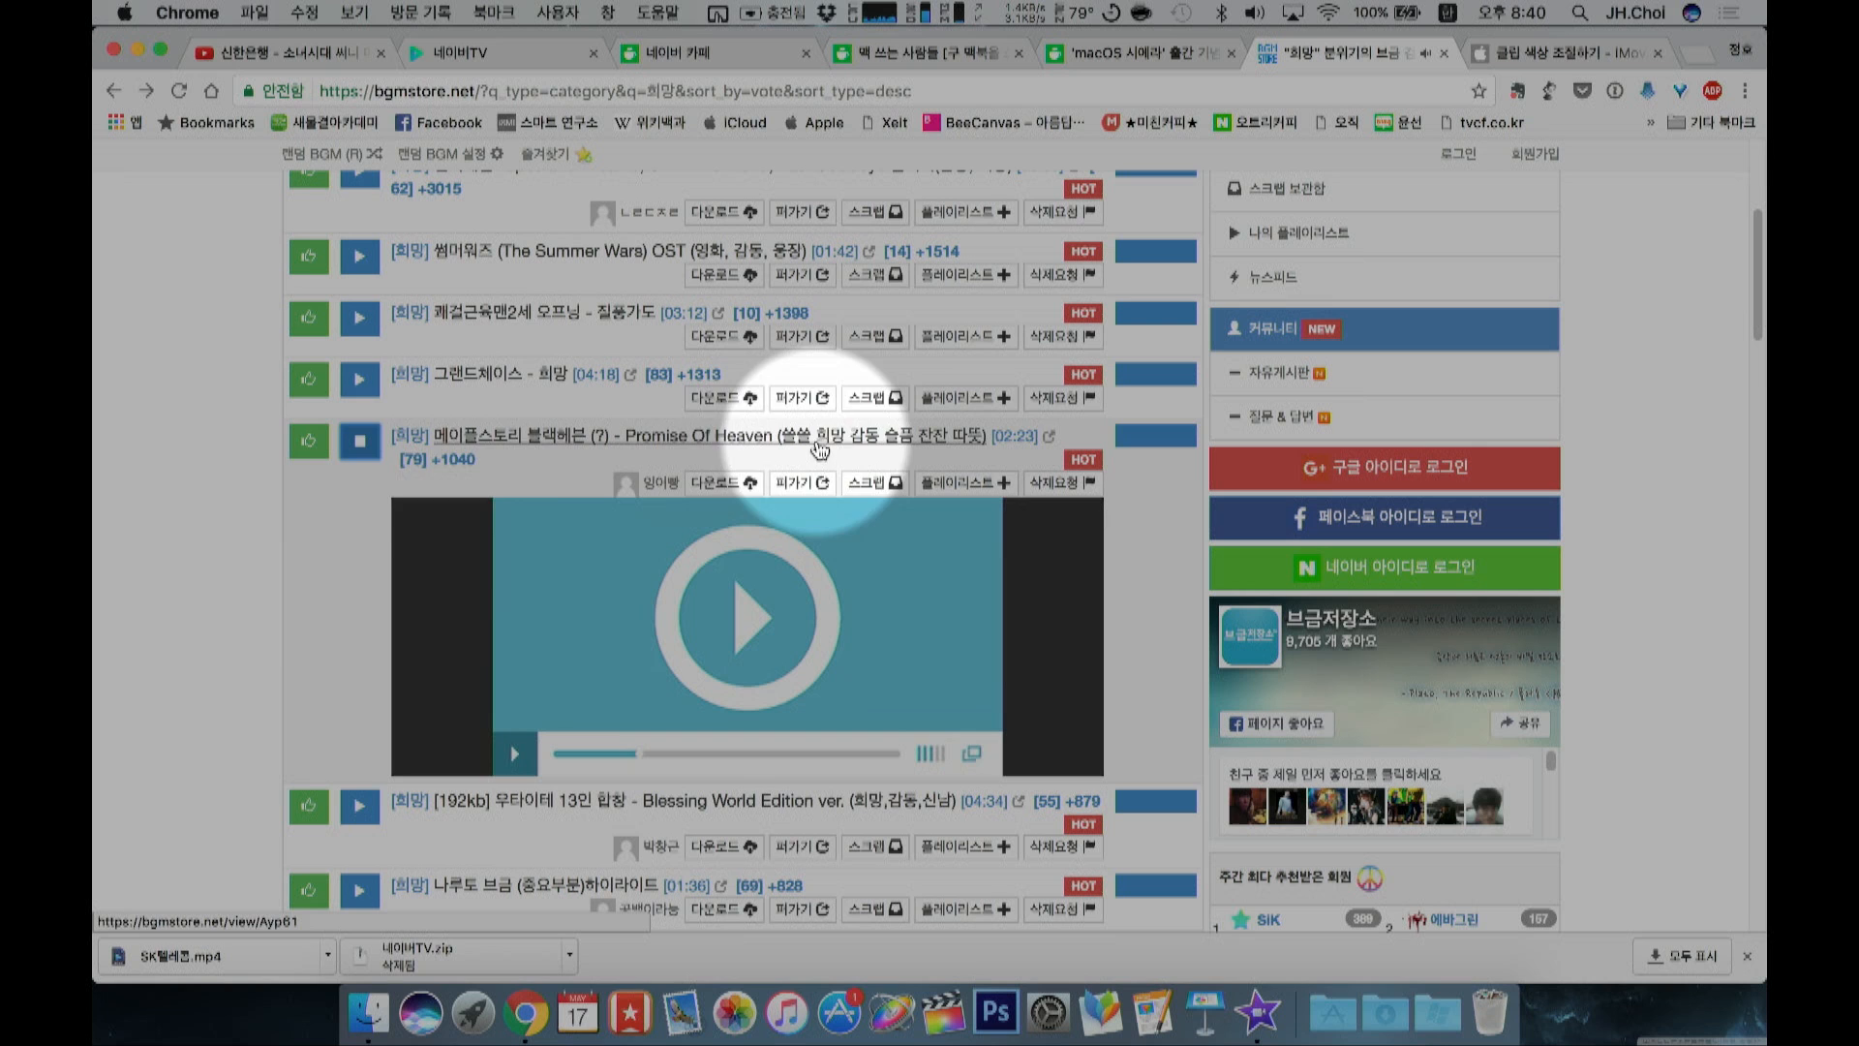
left_click(360, 442)
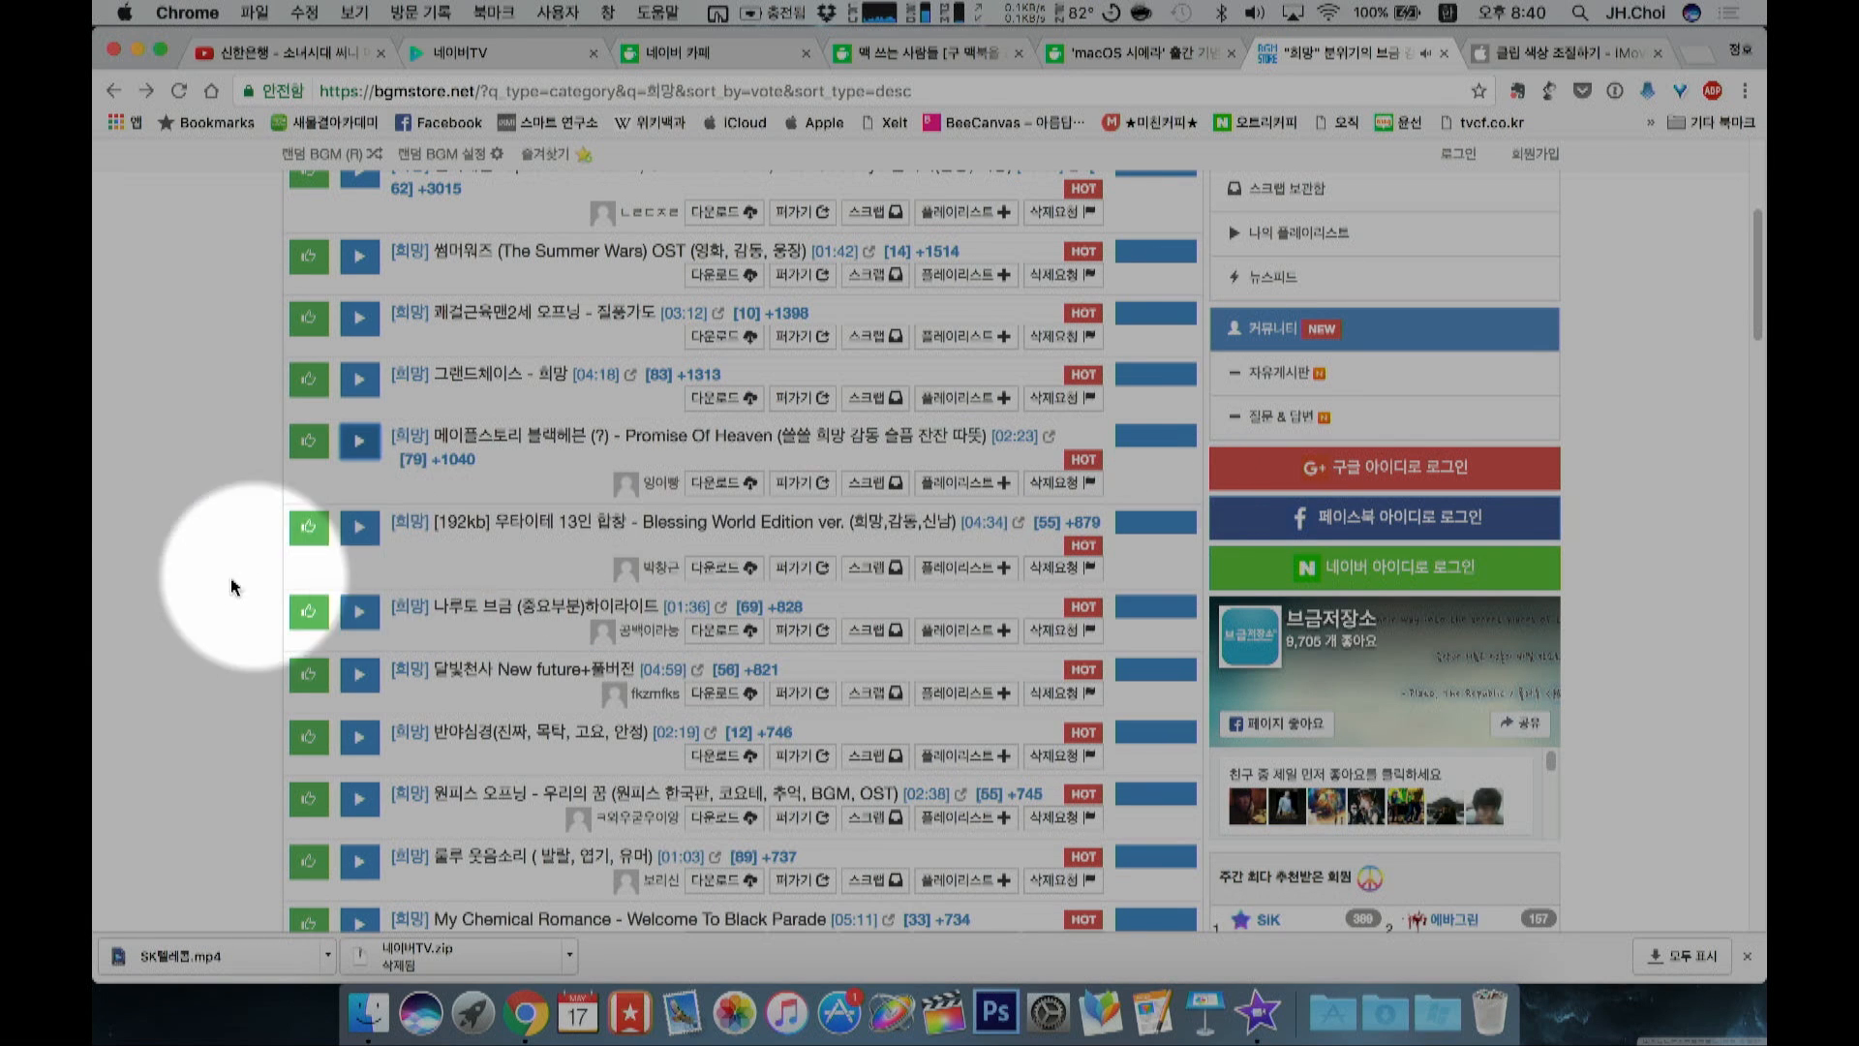
scroll(233, 585, "down", 3)
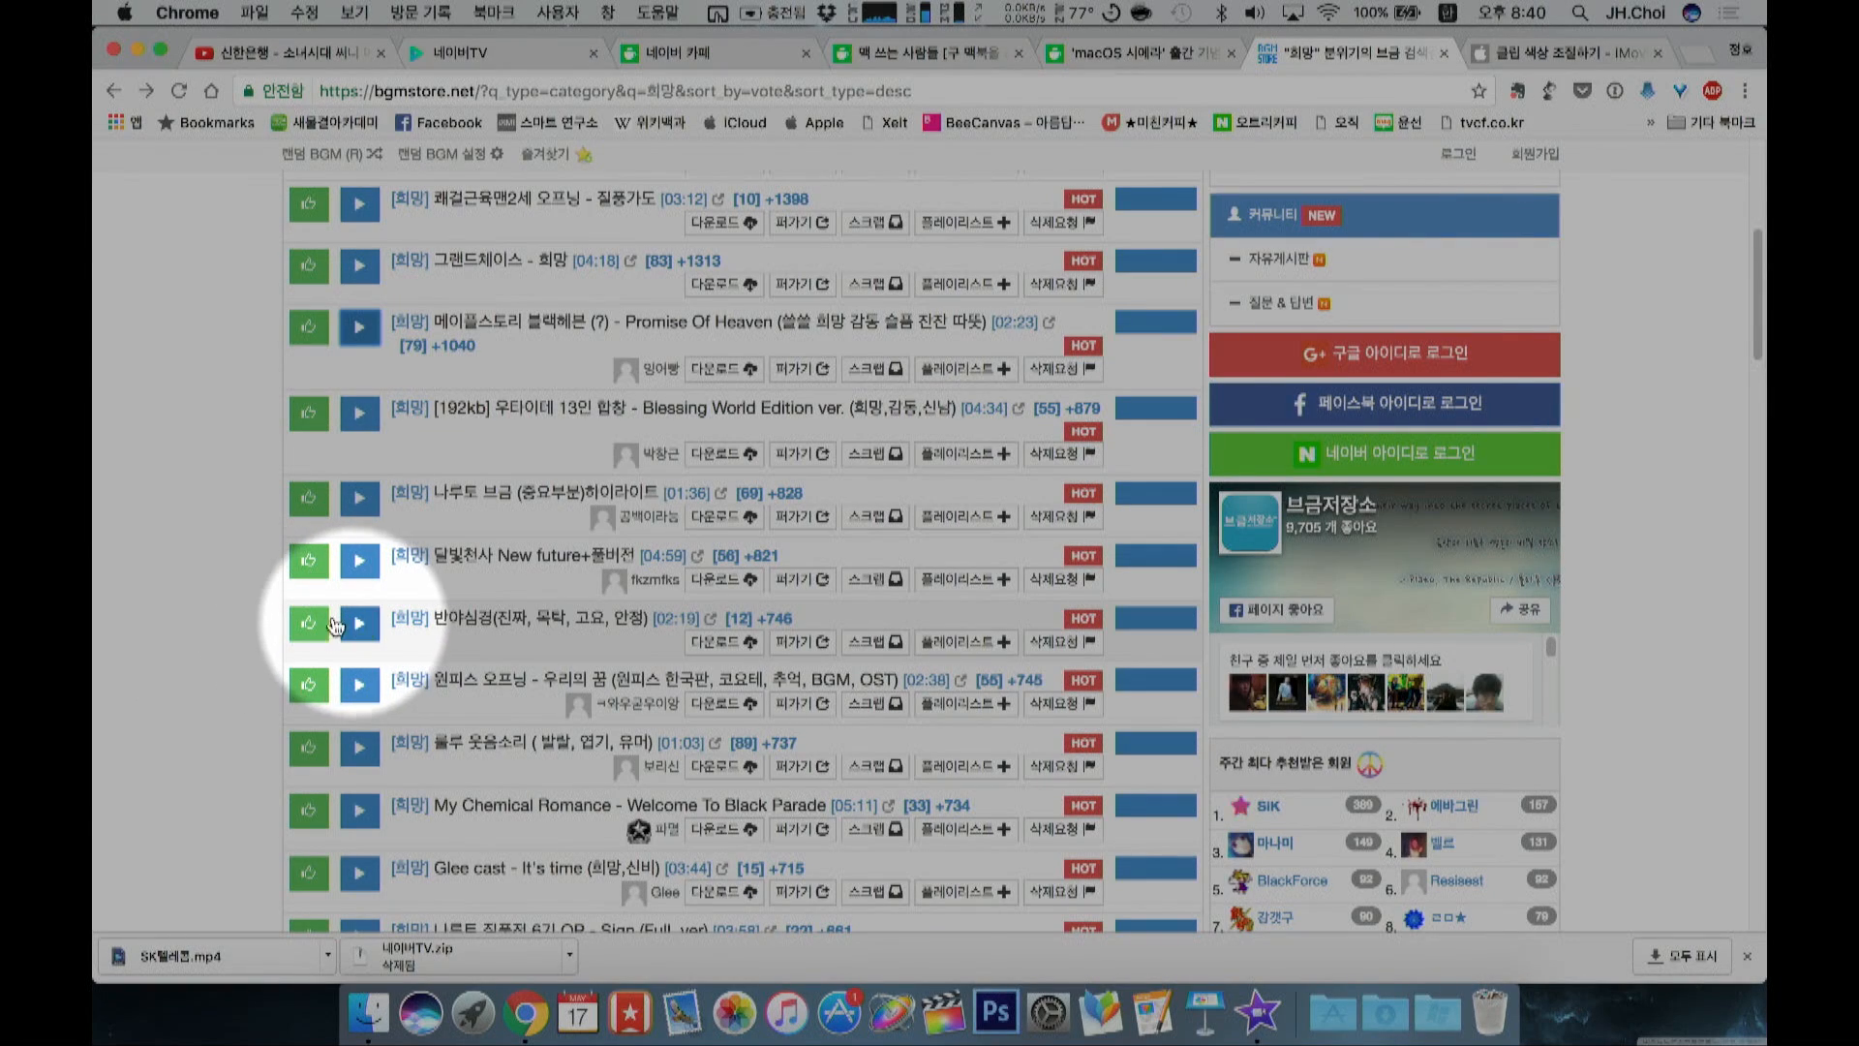
Step: Preview the track 원피스 오프닝 - 우리의 꿈 from the 희망 list
scroll(236, 622, "down", 5)
left_click(362, 498)
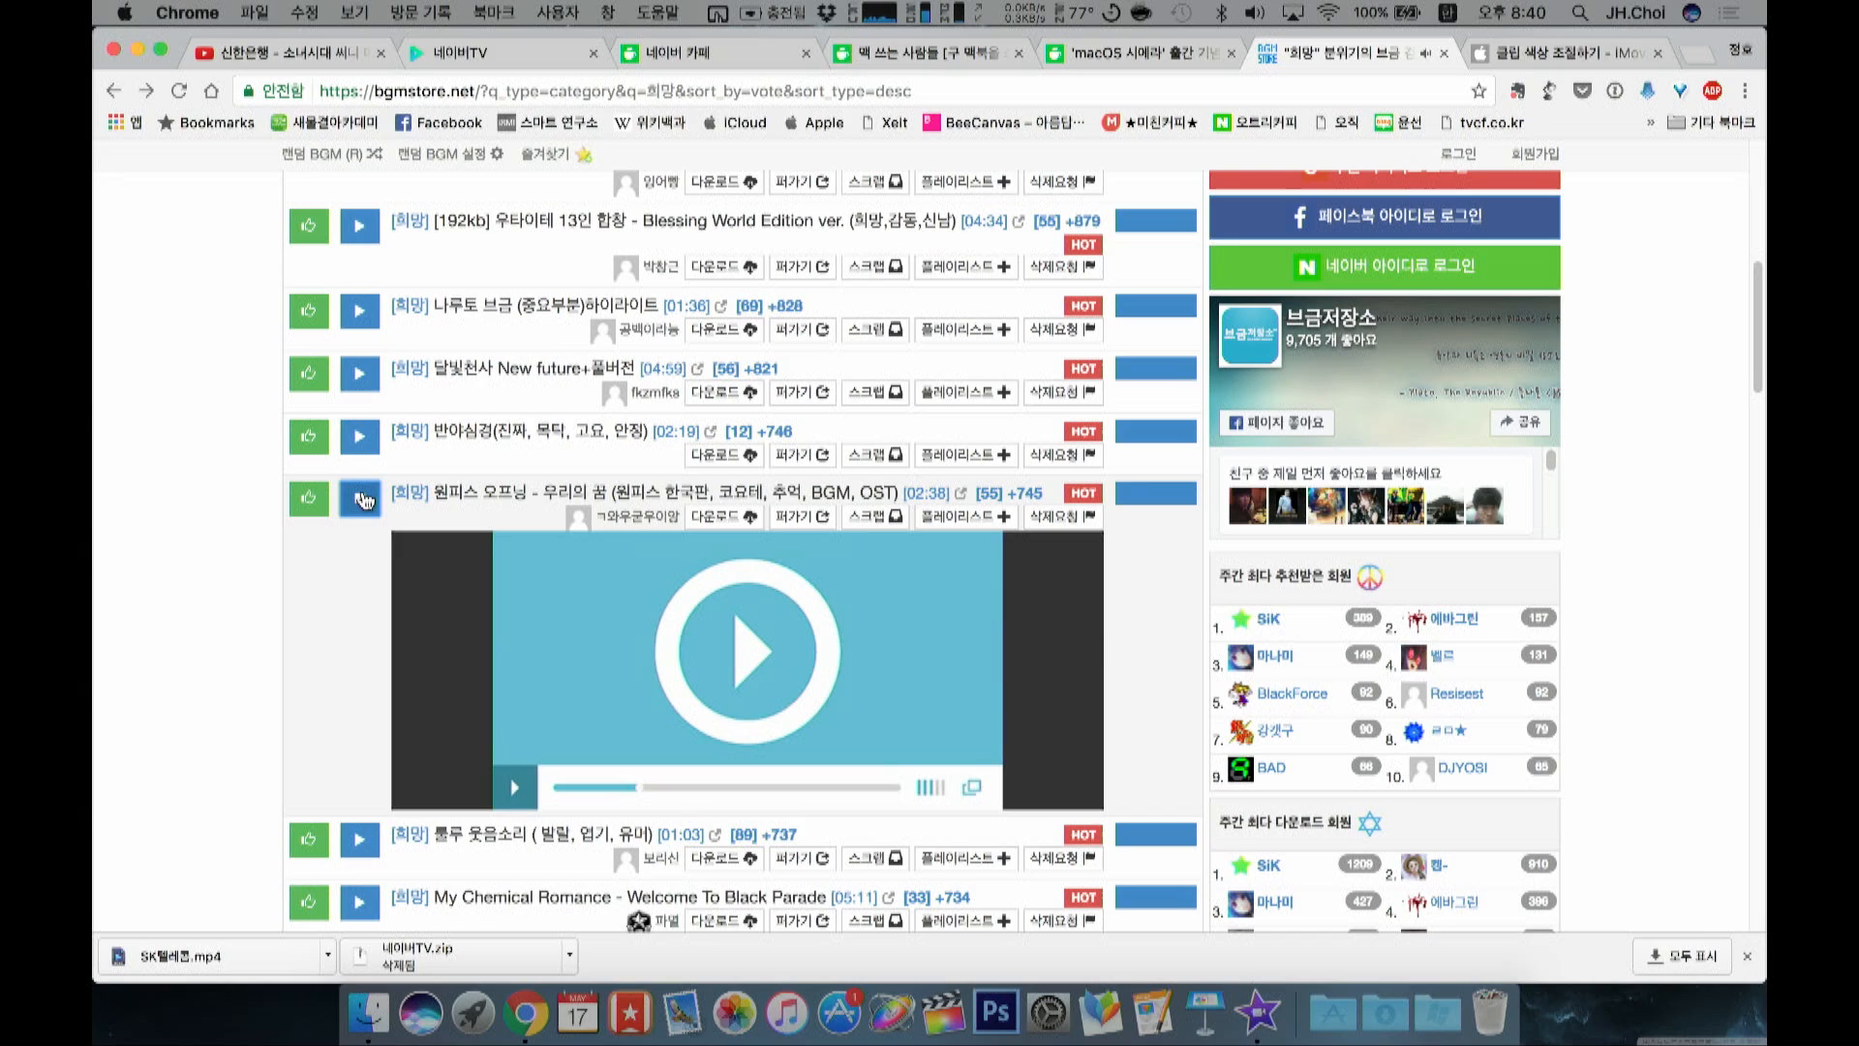
left_click(361, 499)
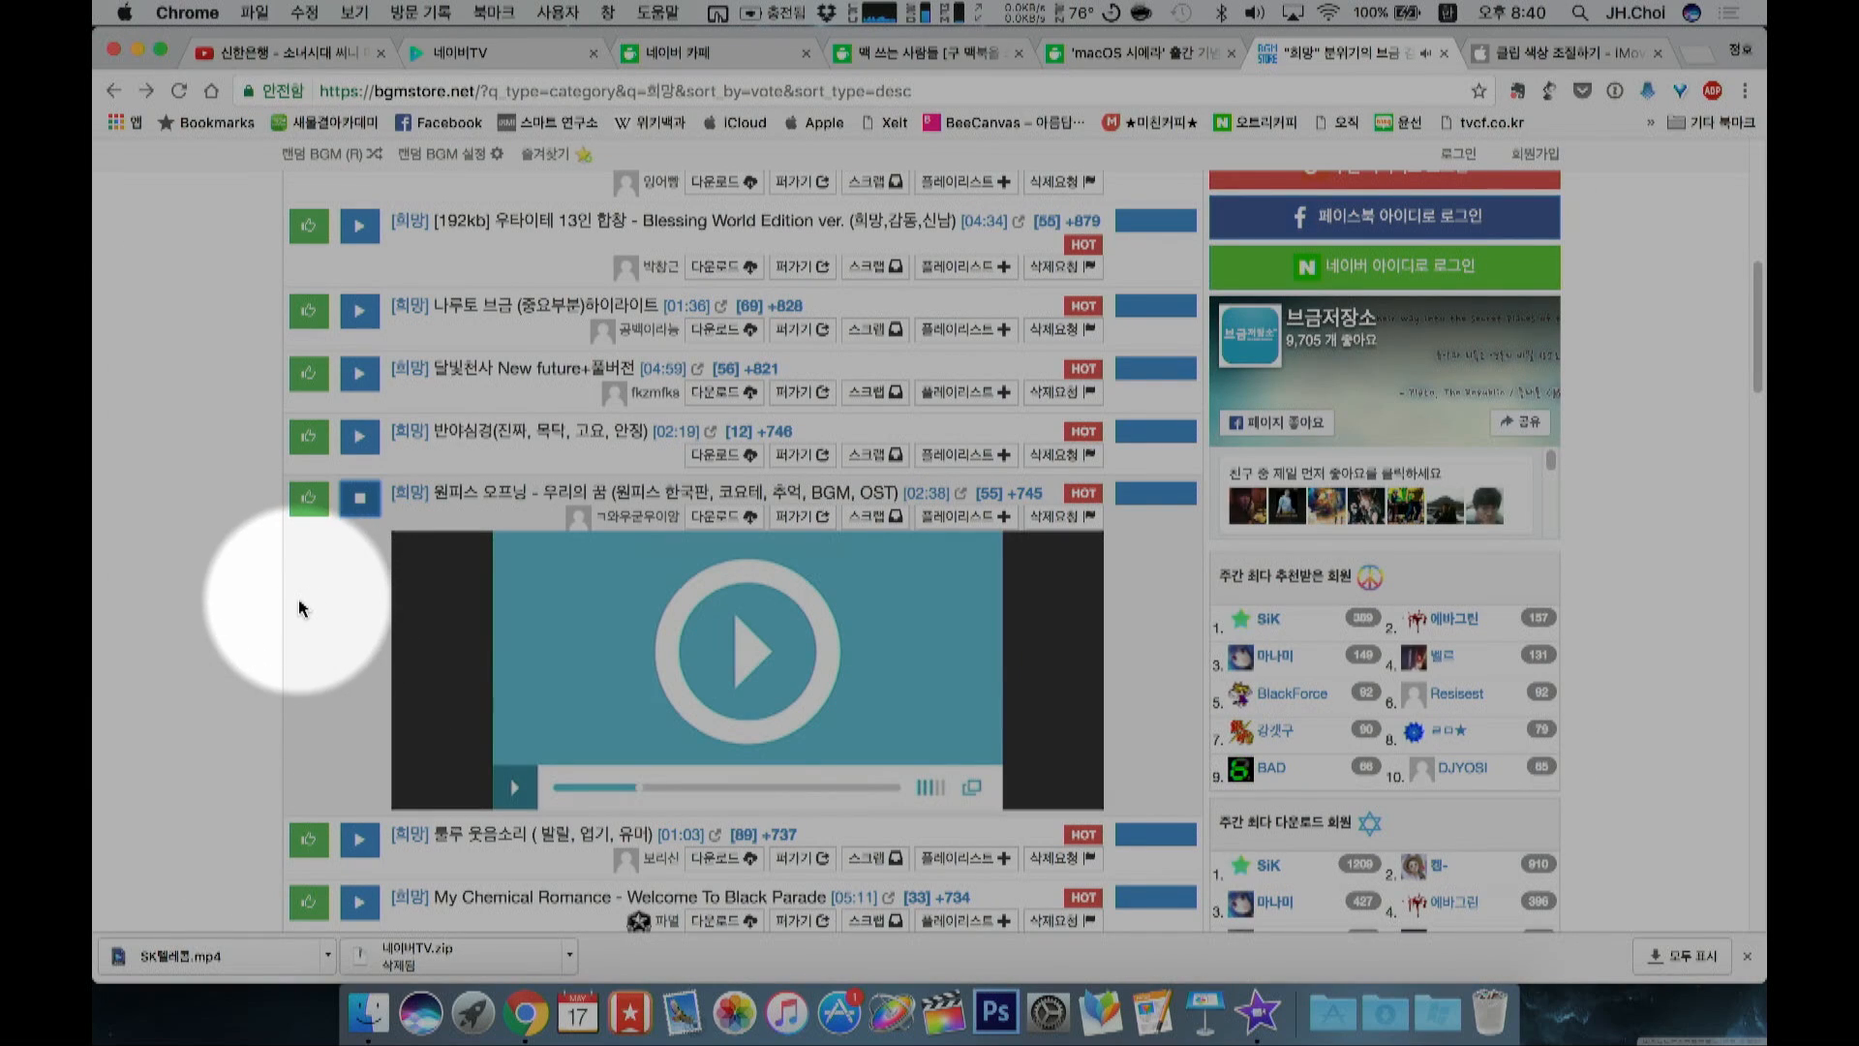
scroll(300, 608, "down", 3)
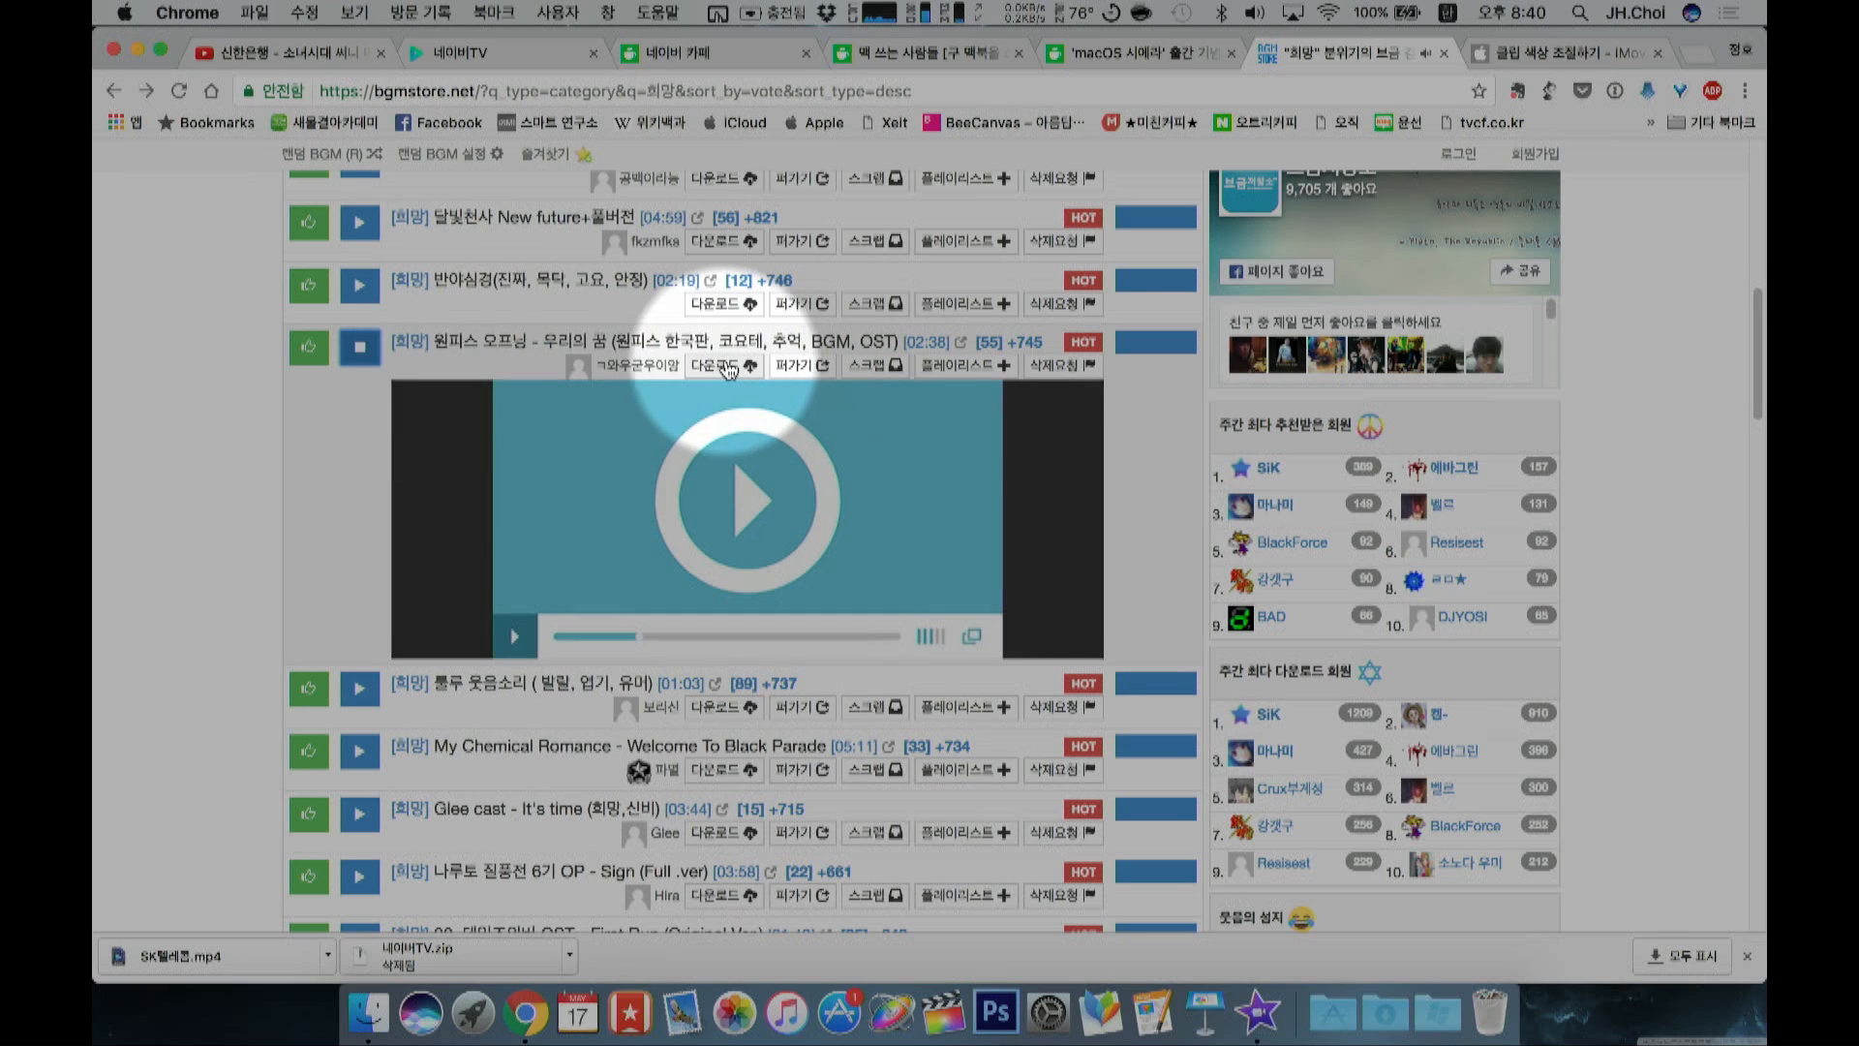
Step: Download the track 원피스 오프닝 - 우리의 꿈 as an mp3 file and reveal f.mp3 in Finder
left_click(728, 368)
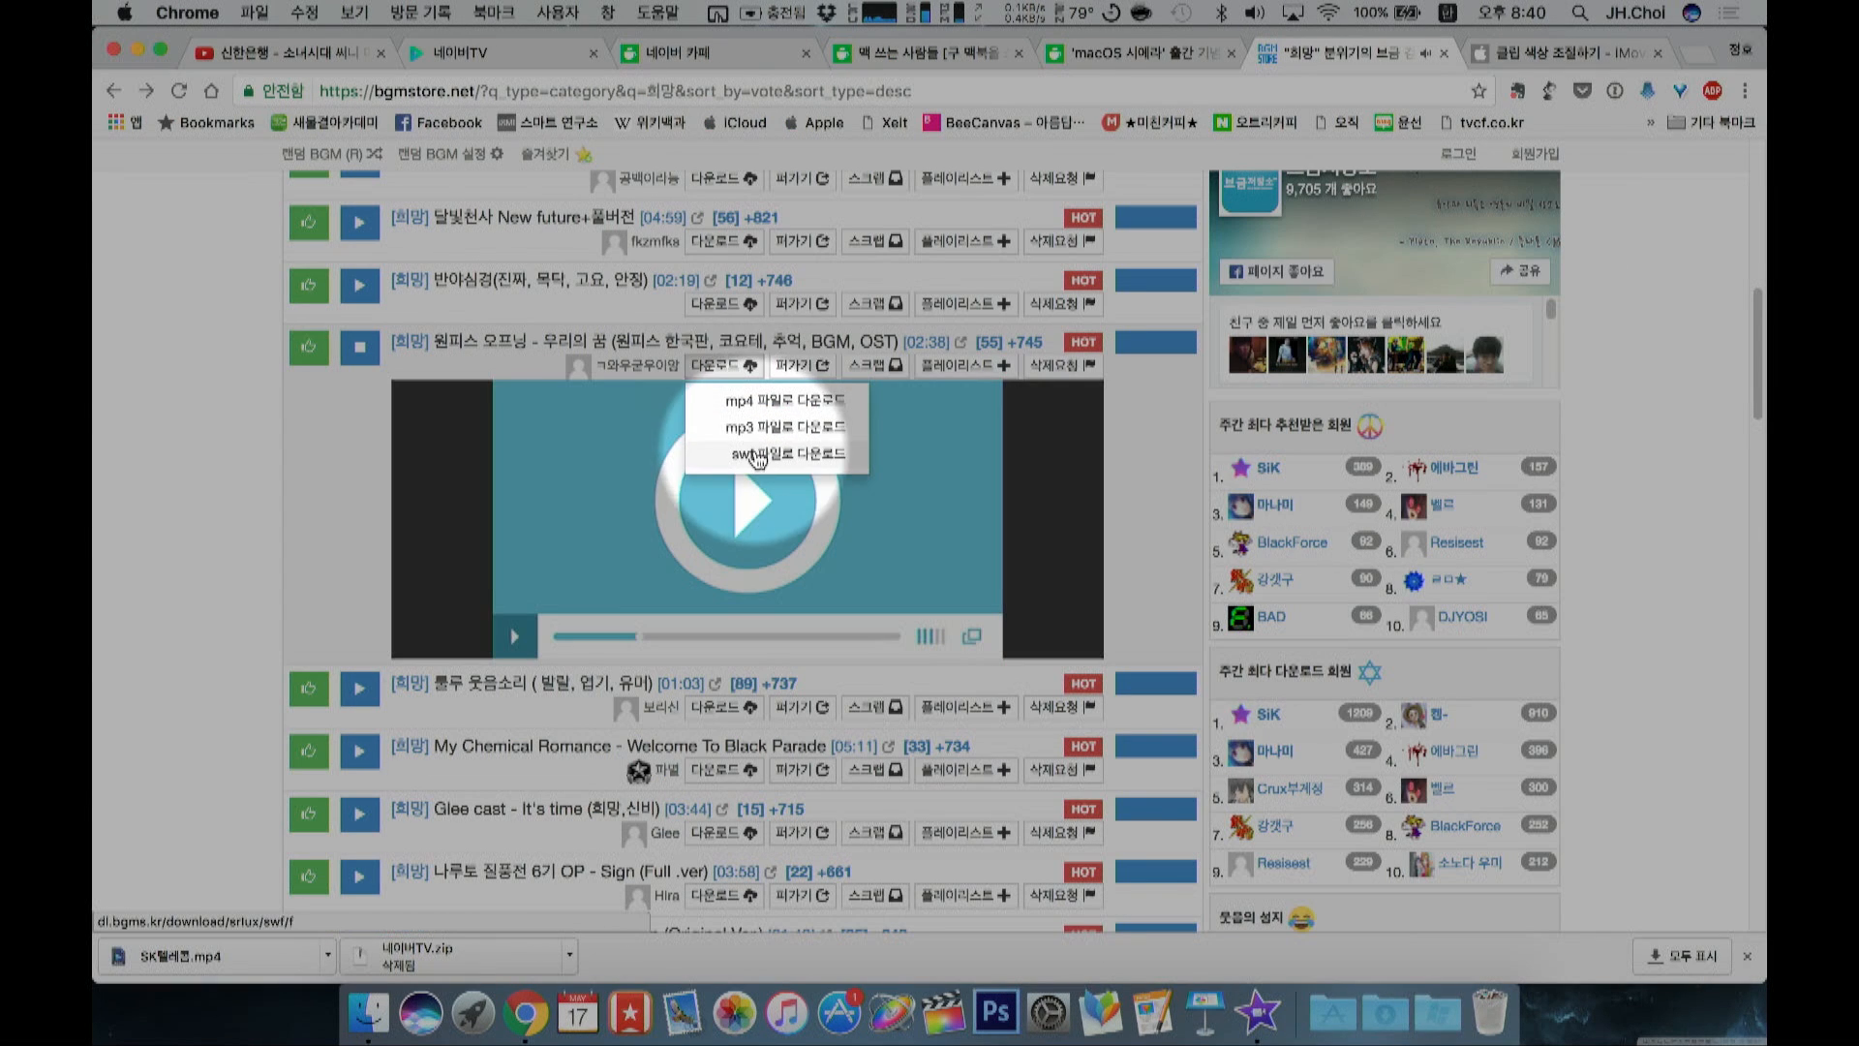
left_click(766, 430)
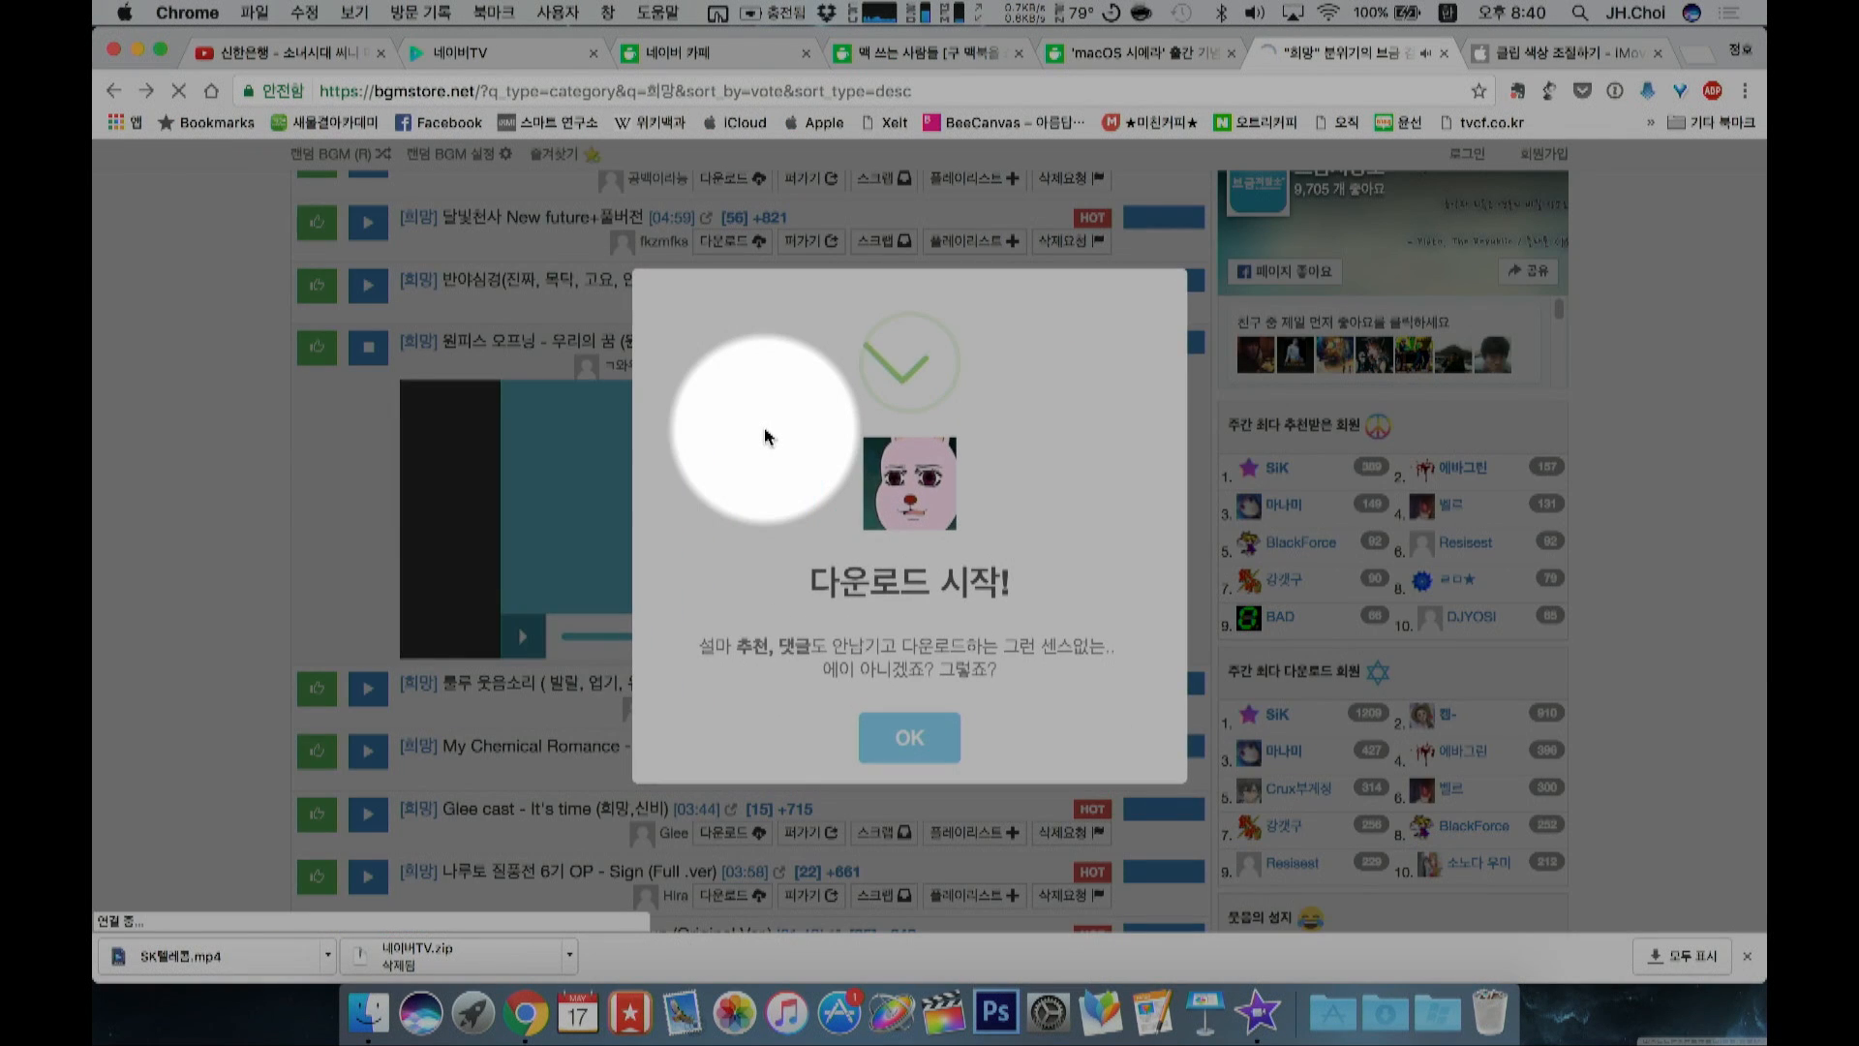
left_click(906, 741)
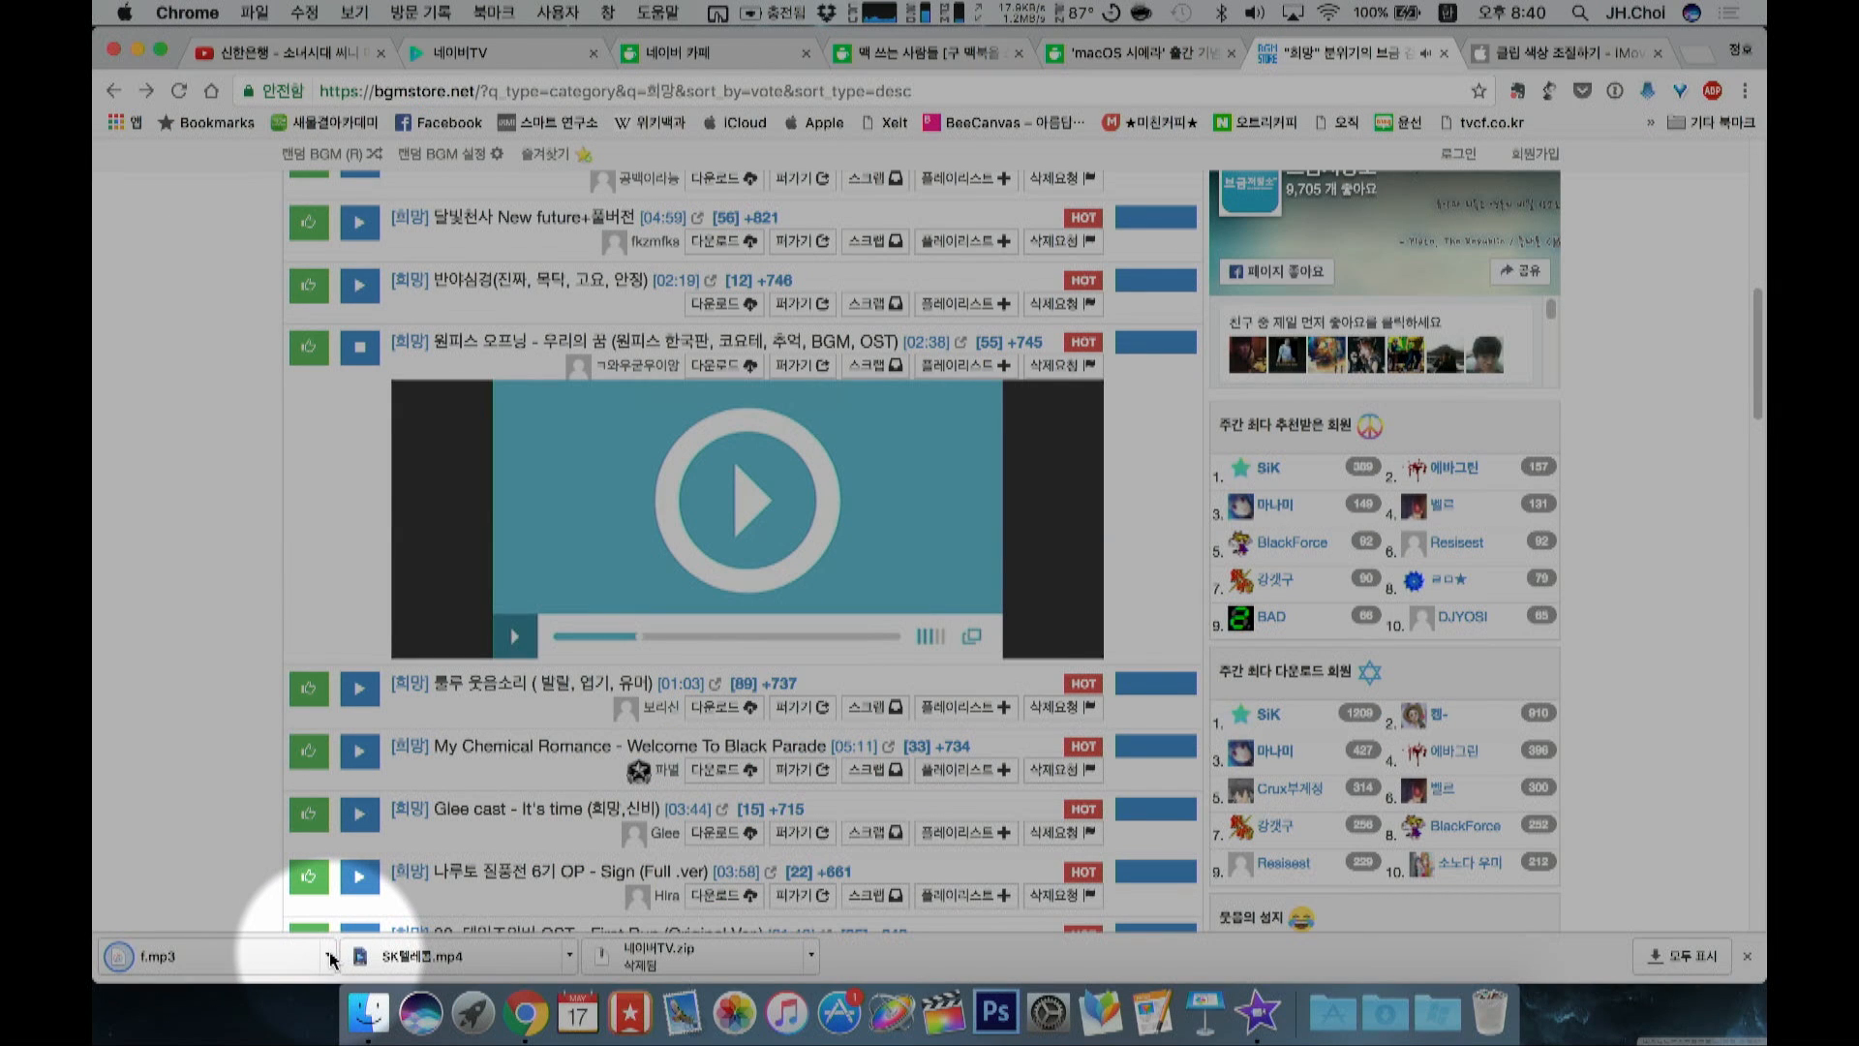
left_click(329, 956)
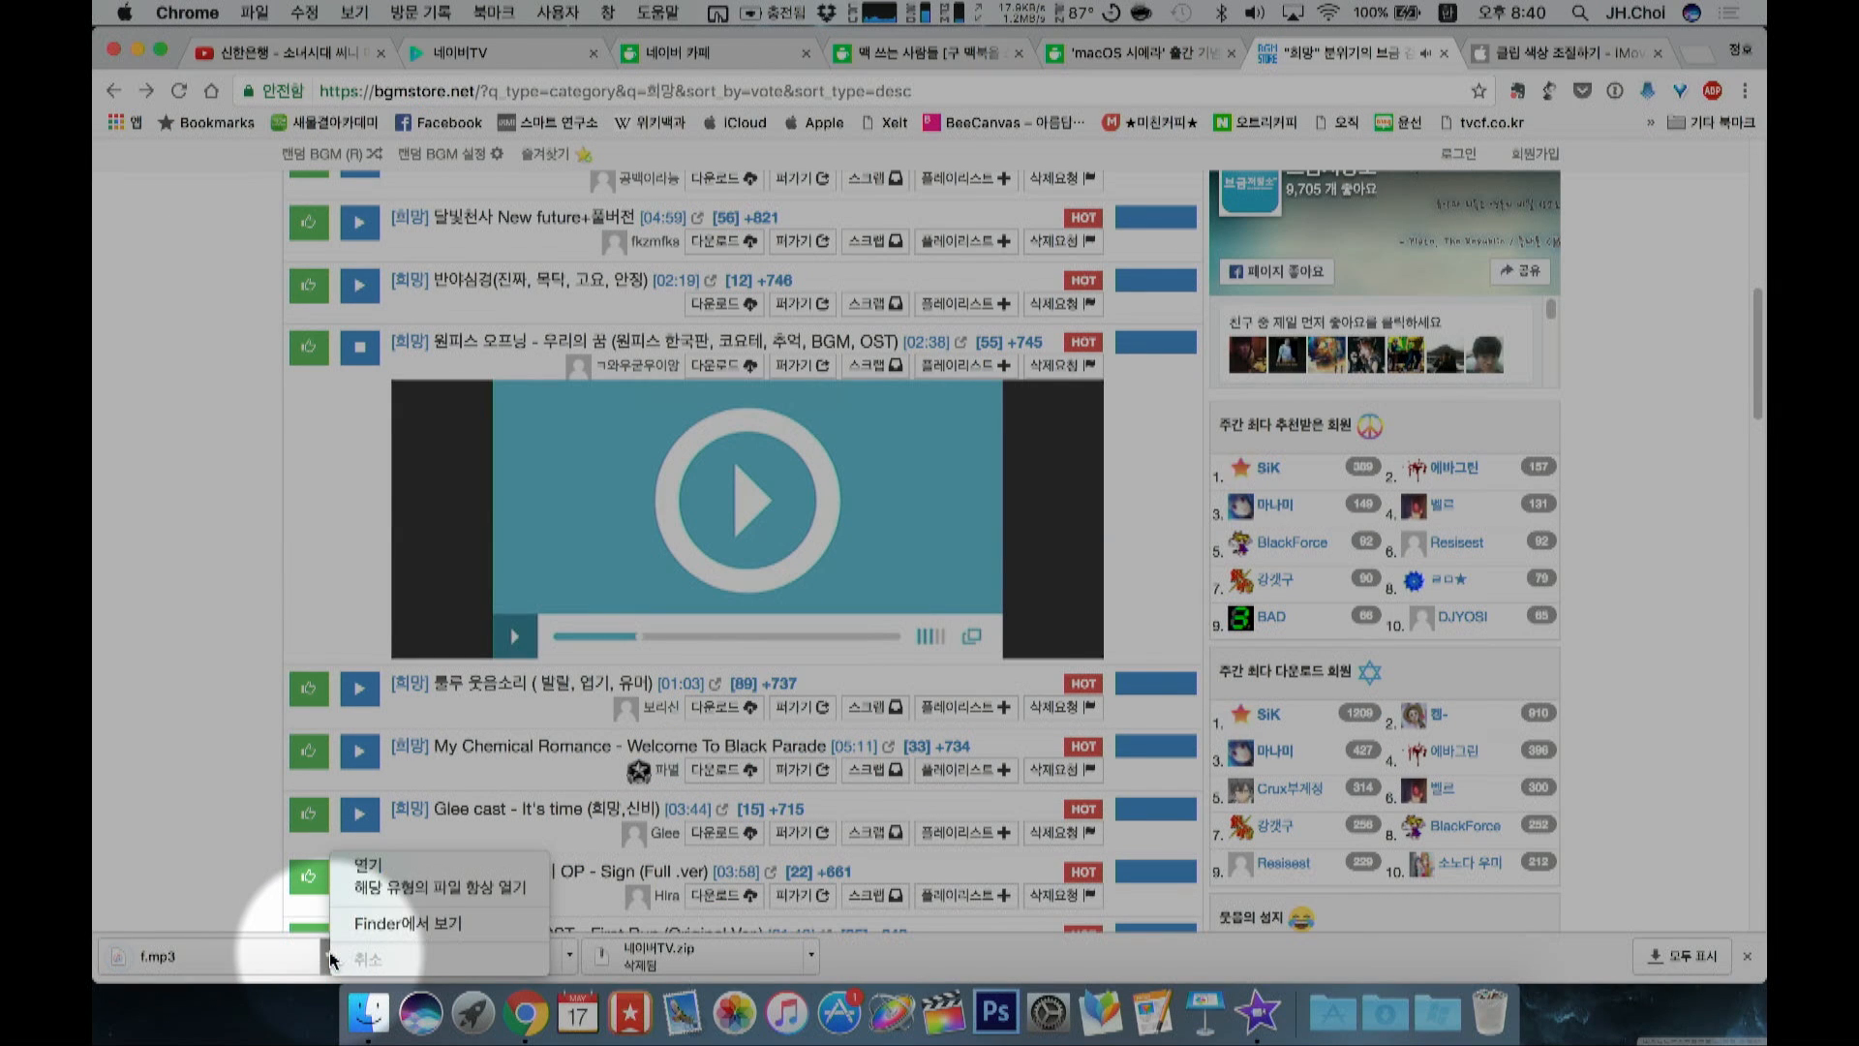
left_click(366, 924)
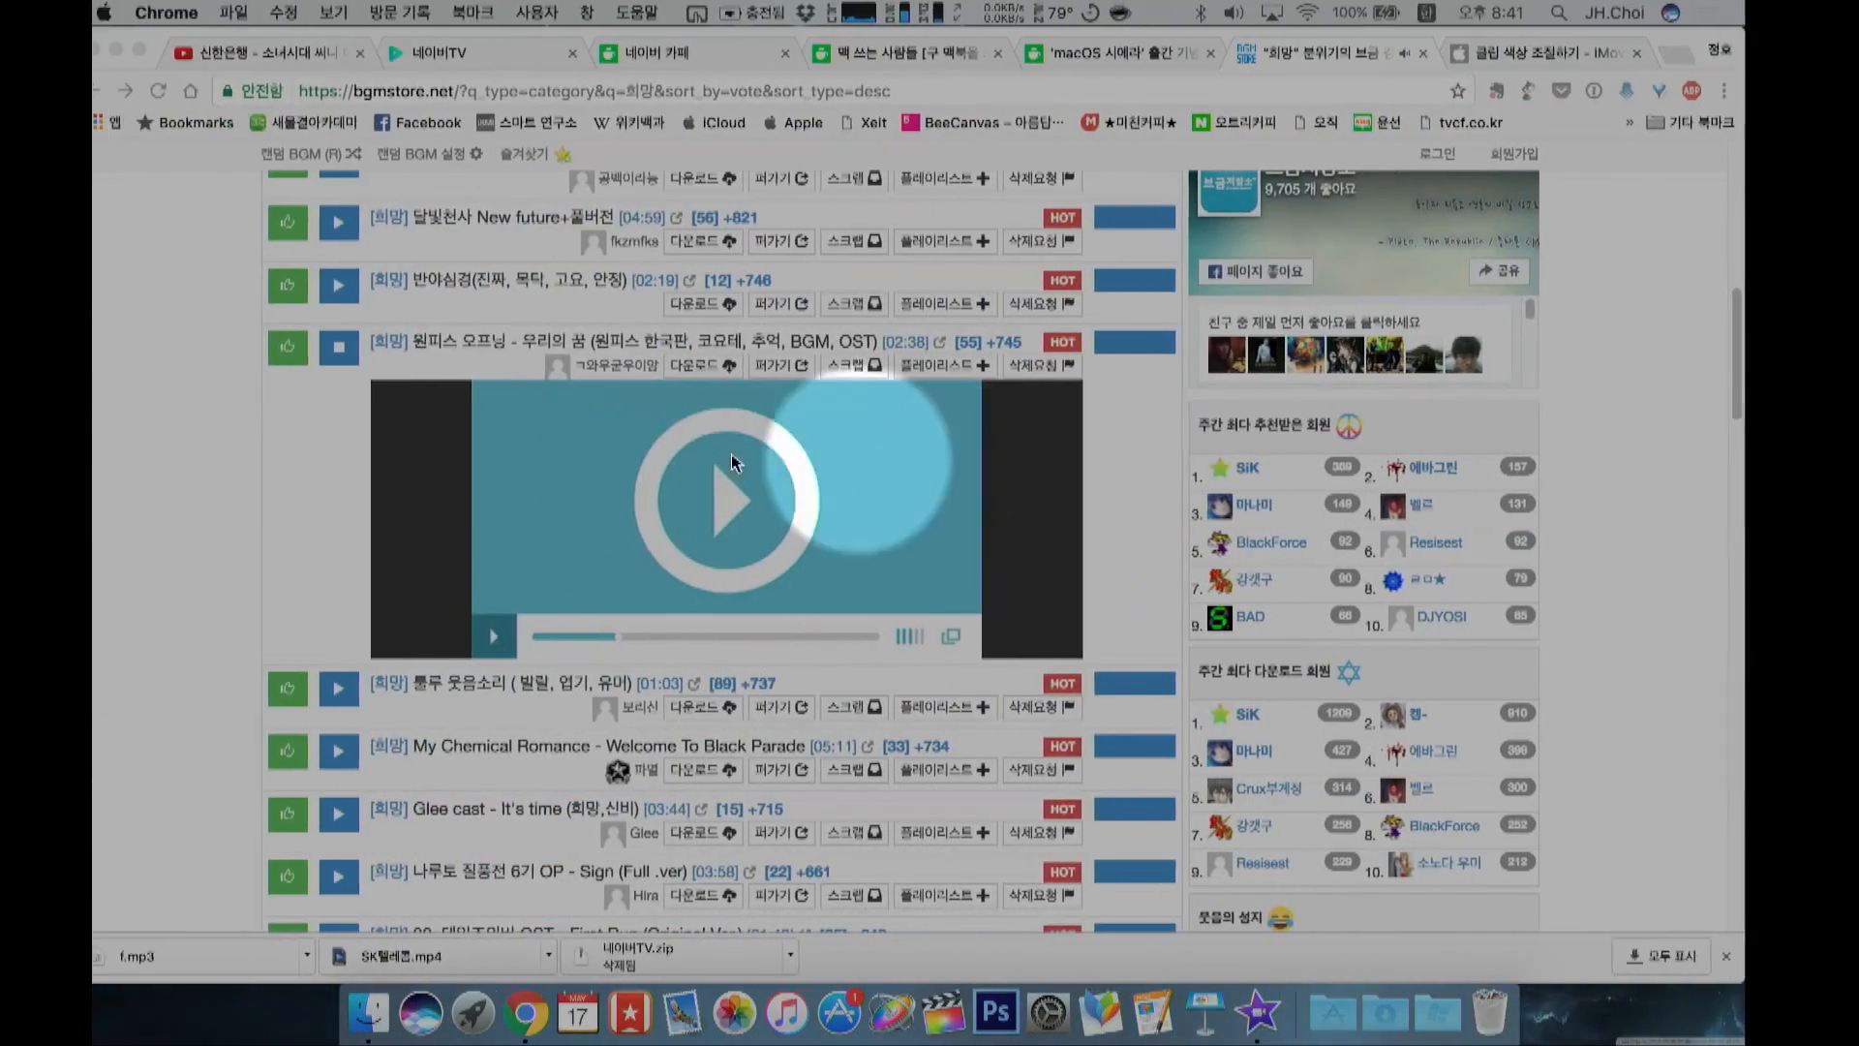
Step: Add f.mp3 from the Finder desktop folder to the iMovie project as background music beneath the video clip
left_click(373, 356)
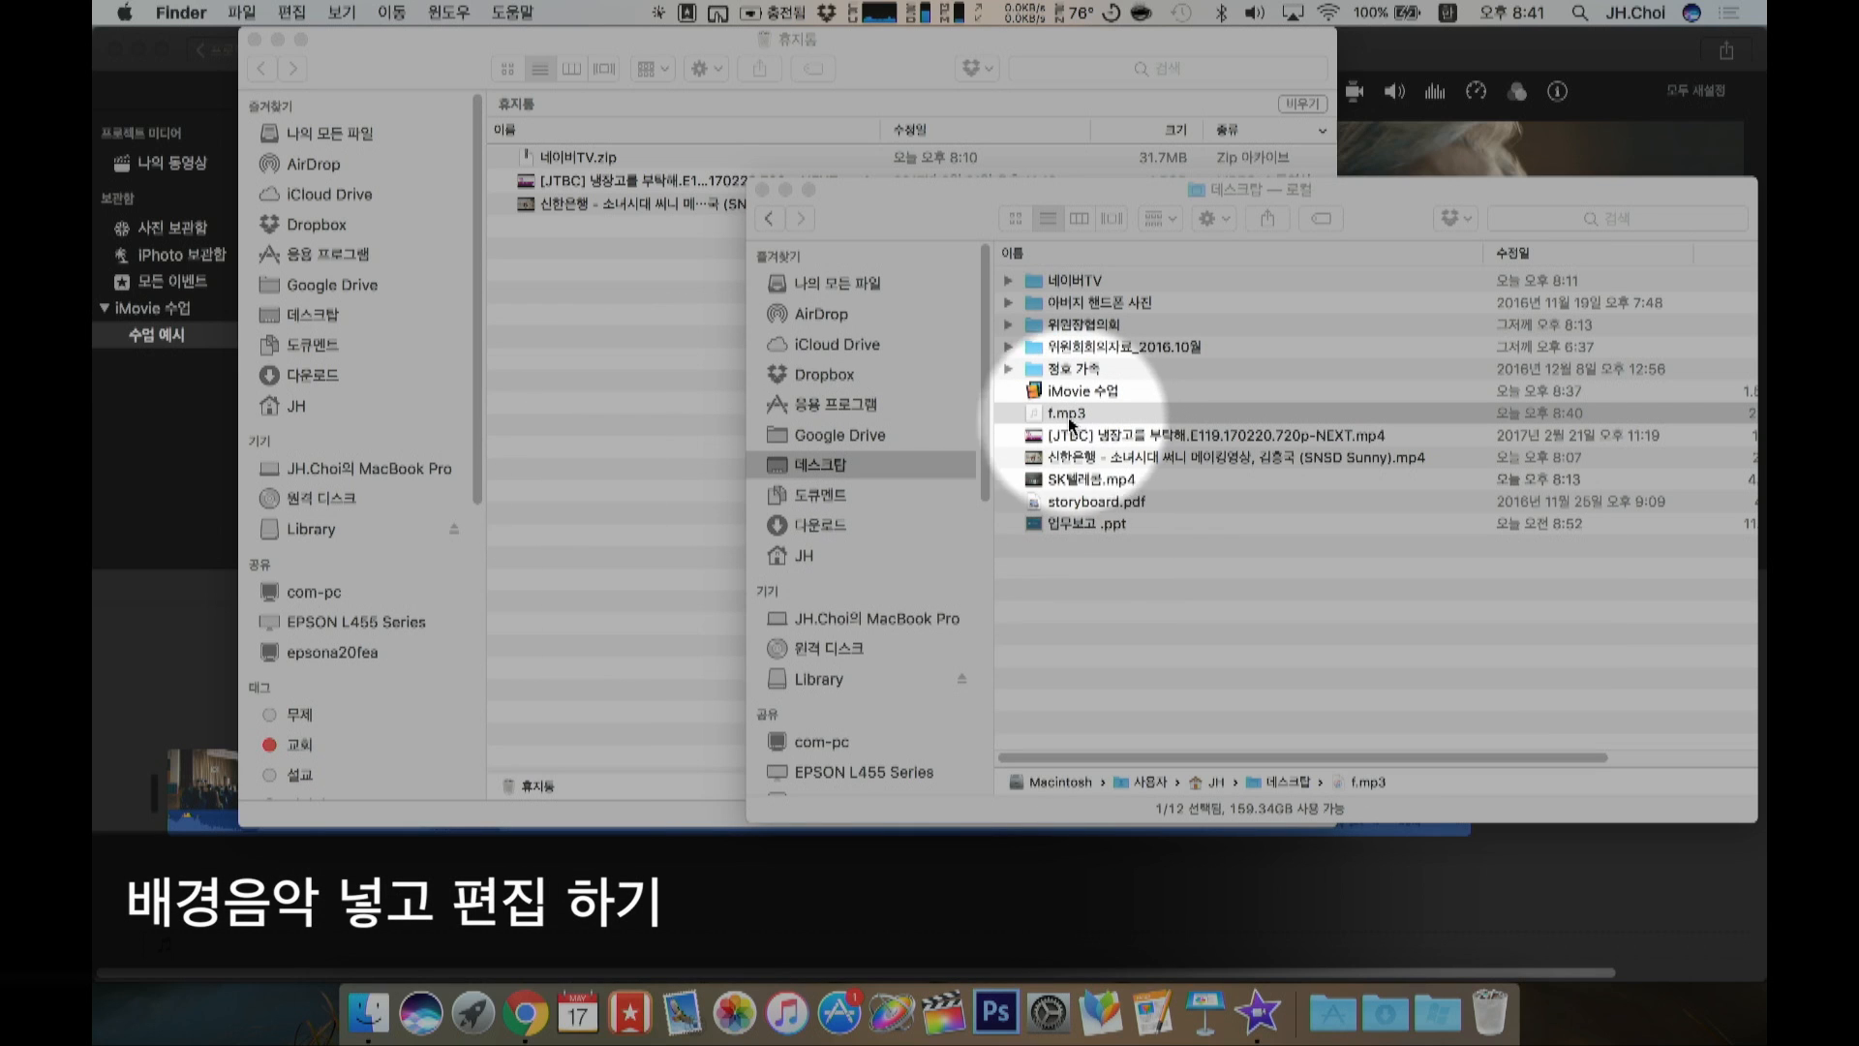
left_click(1066, 421)
left_click_drag(523, 840, 168, 953)
Step: Play the whole project from the start to hear the background music under the video
left_click(159, 697)
key("space")
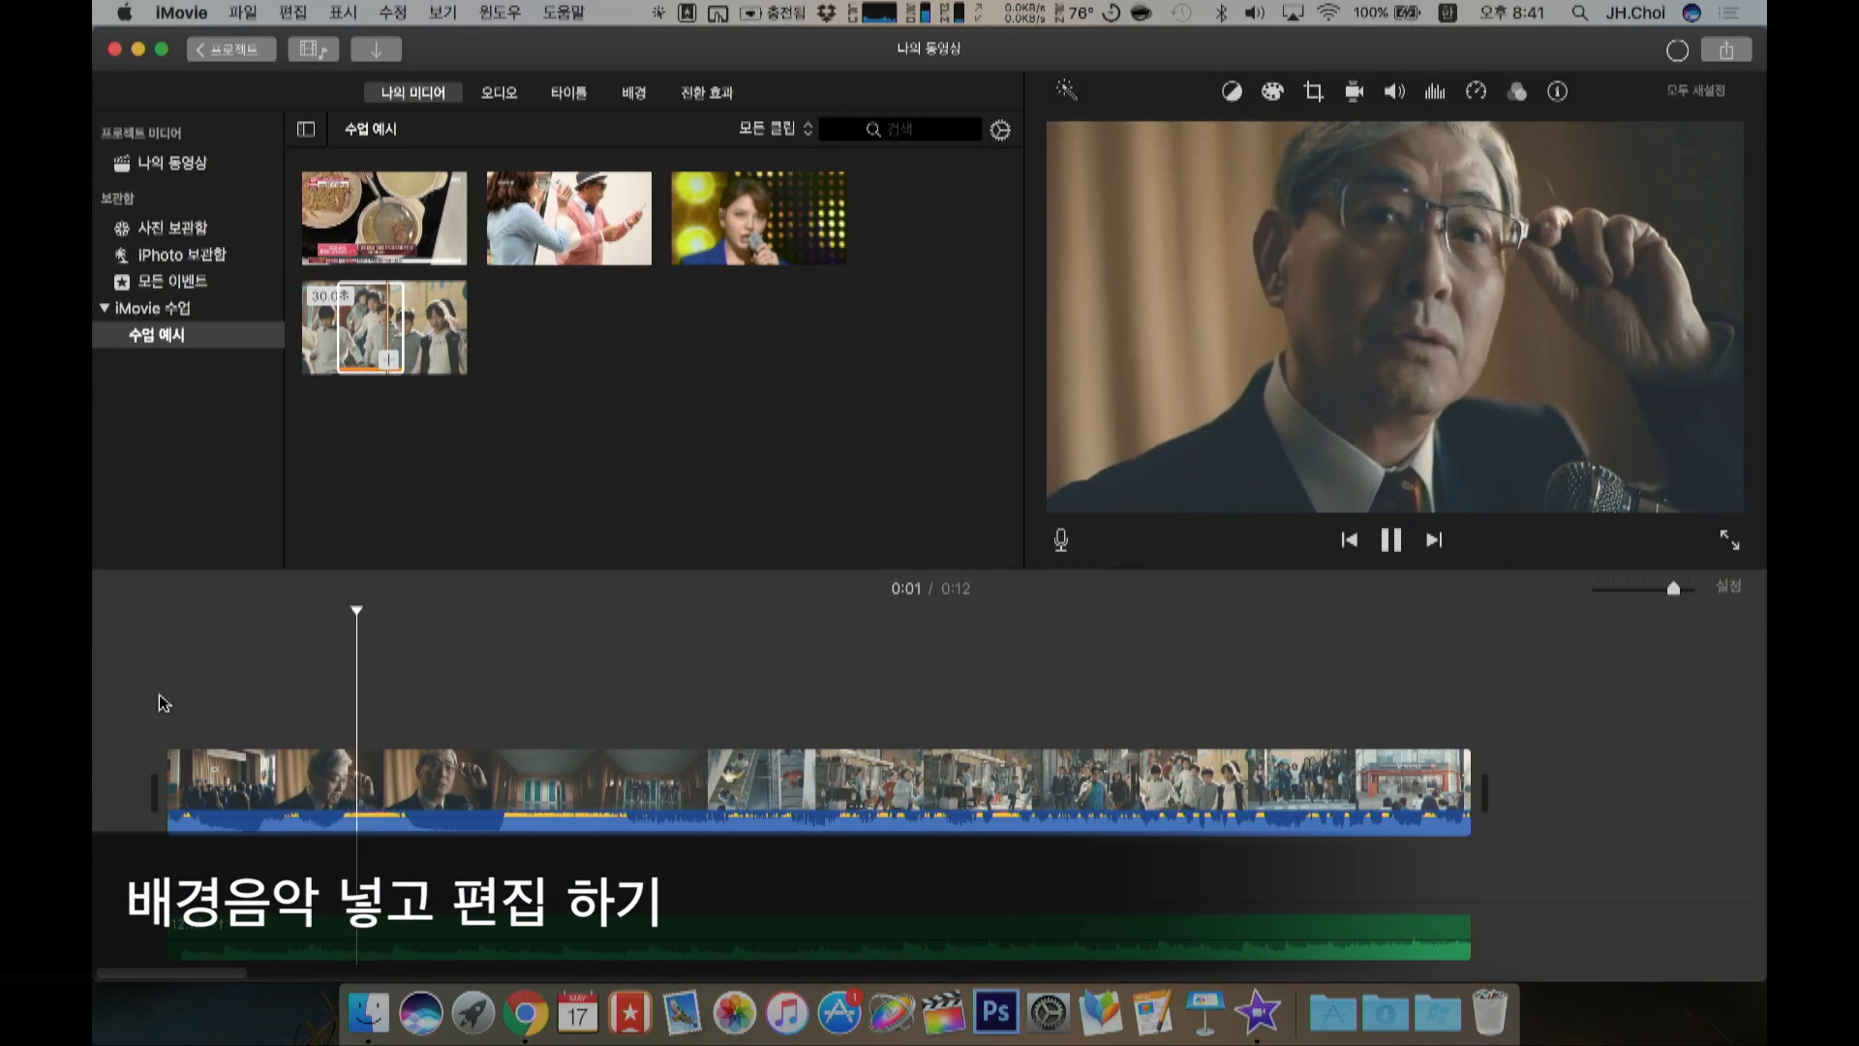
key("XF86AudioRaiseVolume")
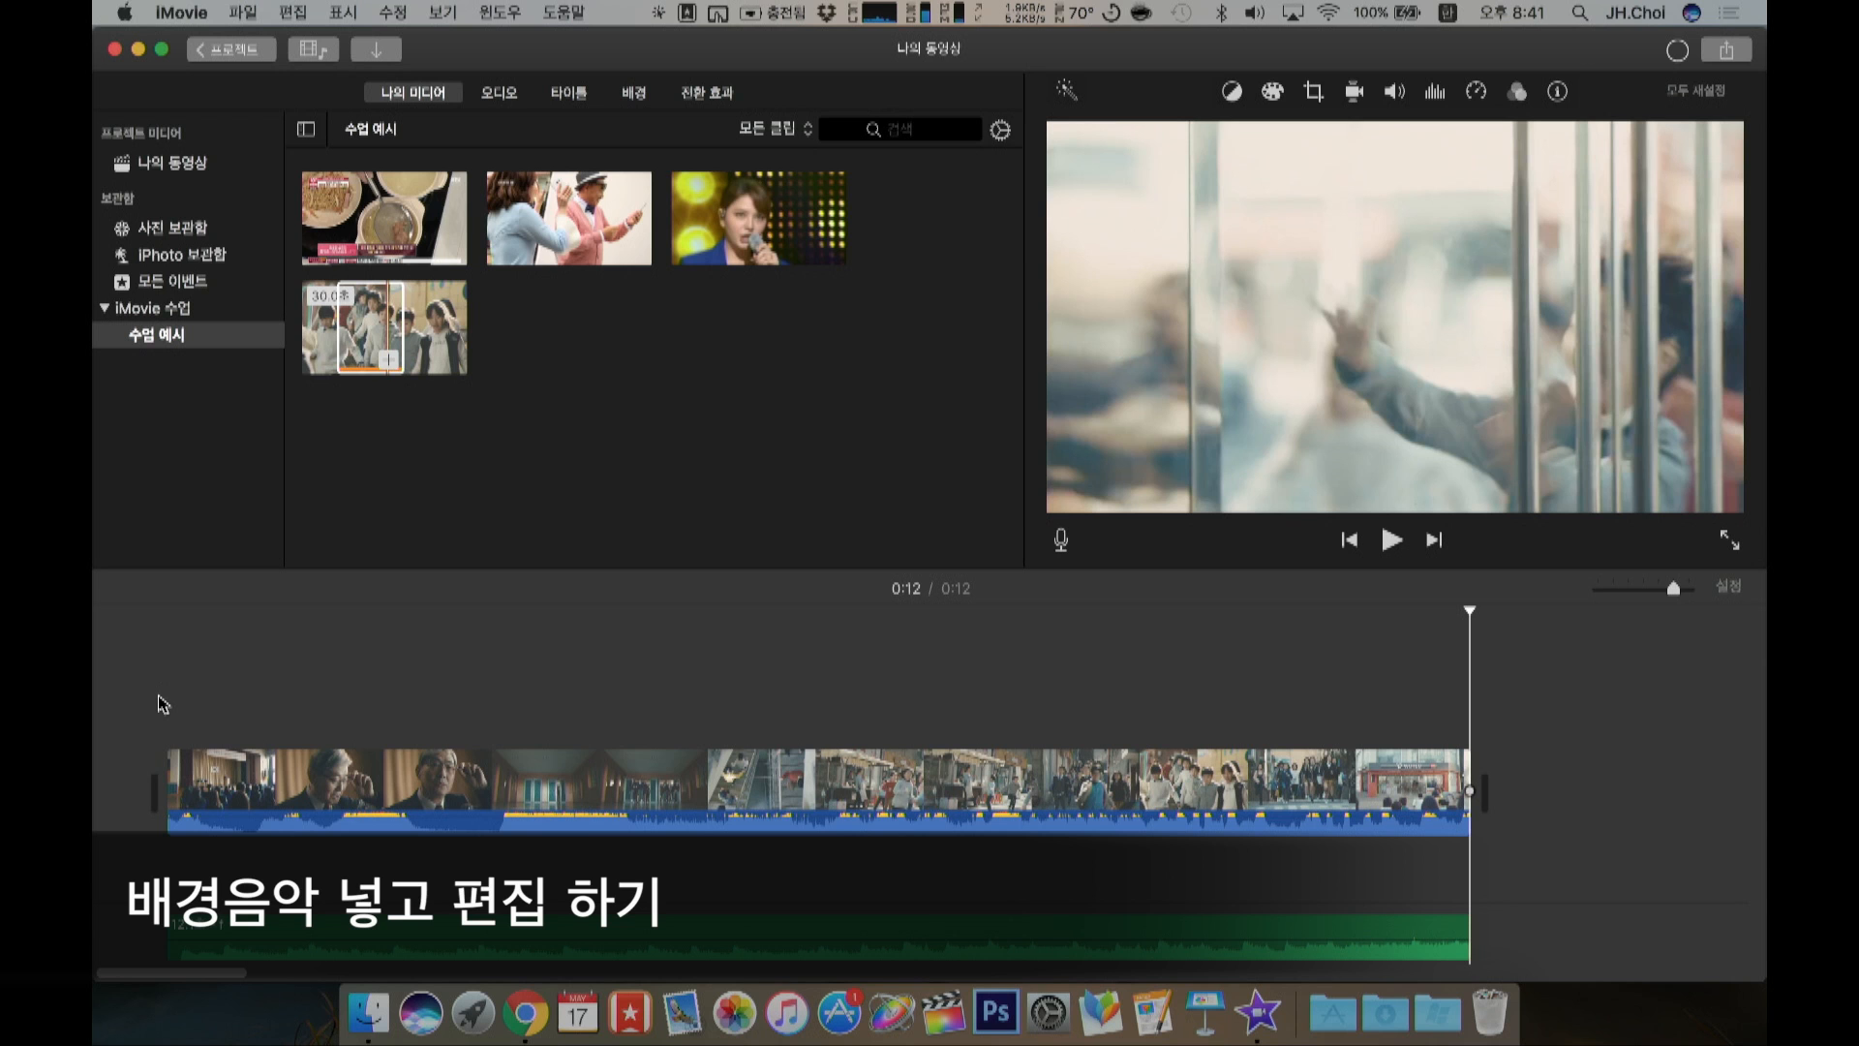
left_click(457, 702)
left_click(612, 721)
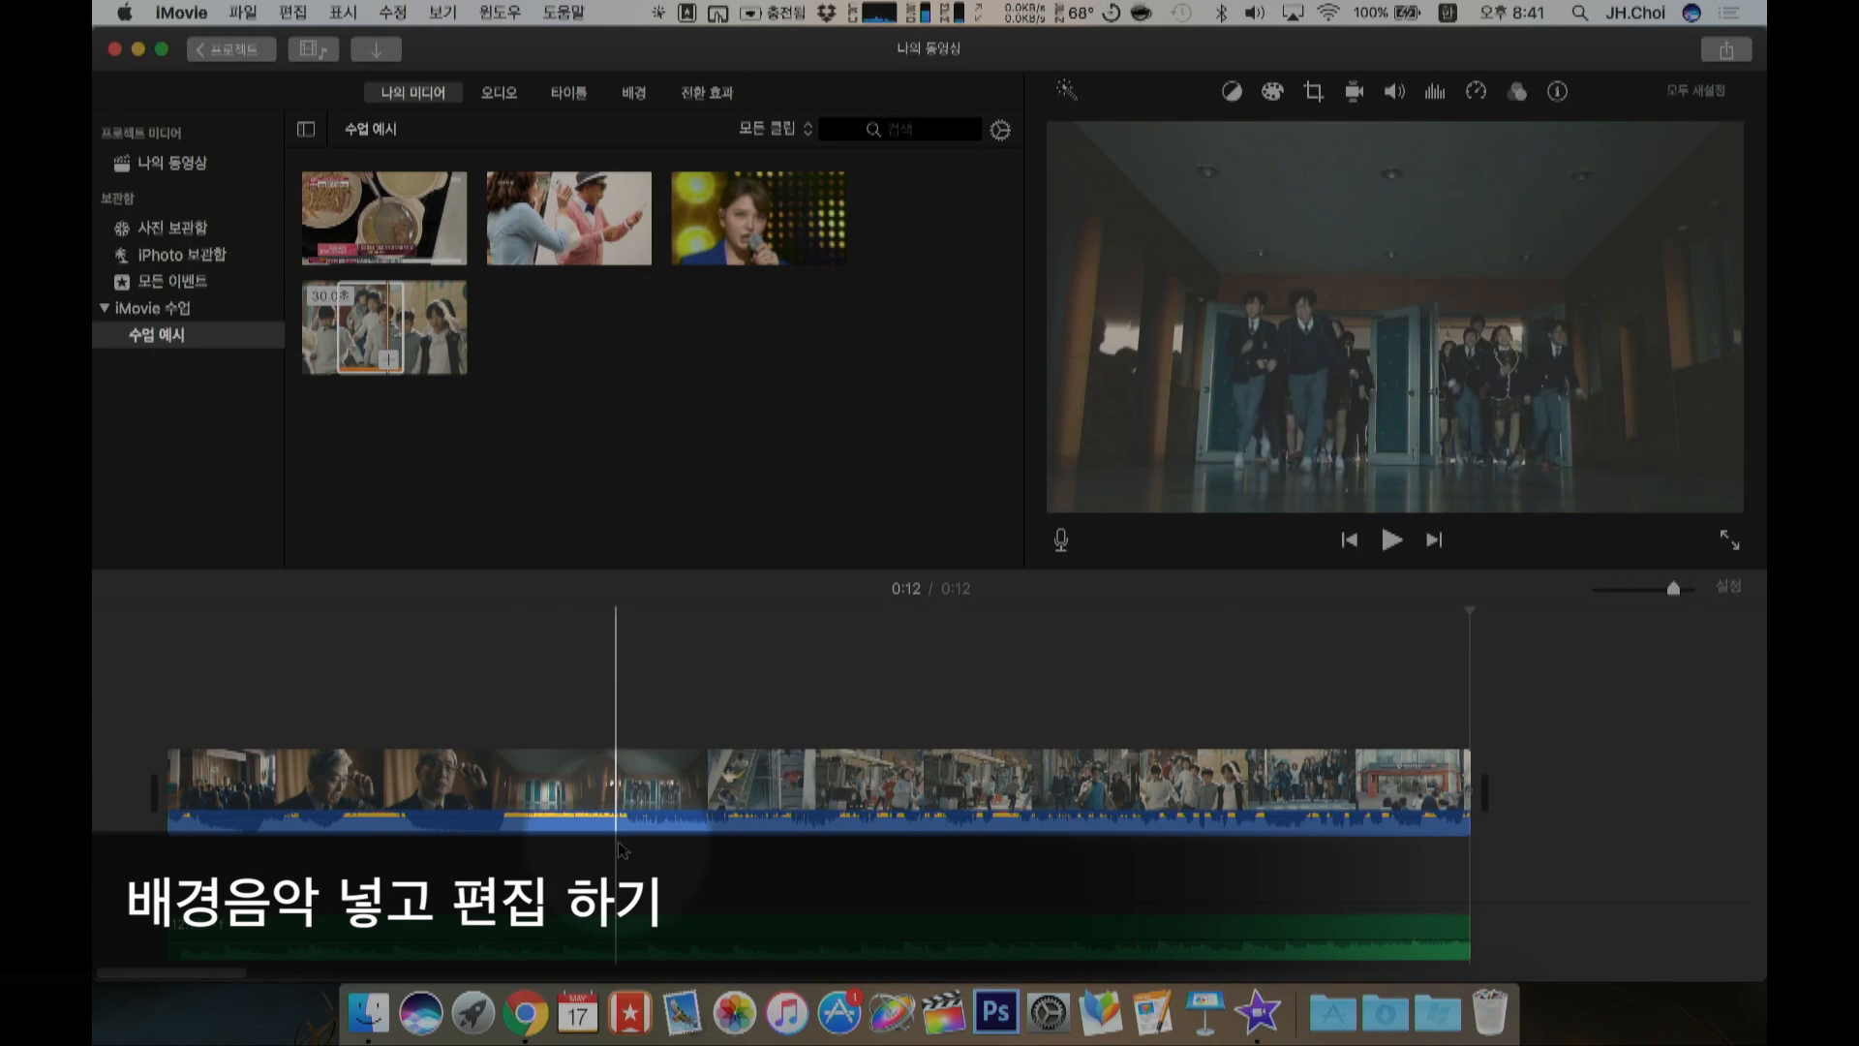
Step: Select the background music clip for inspection and replay the project's opening seconds from the start
left_click(1162, 917)
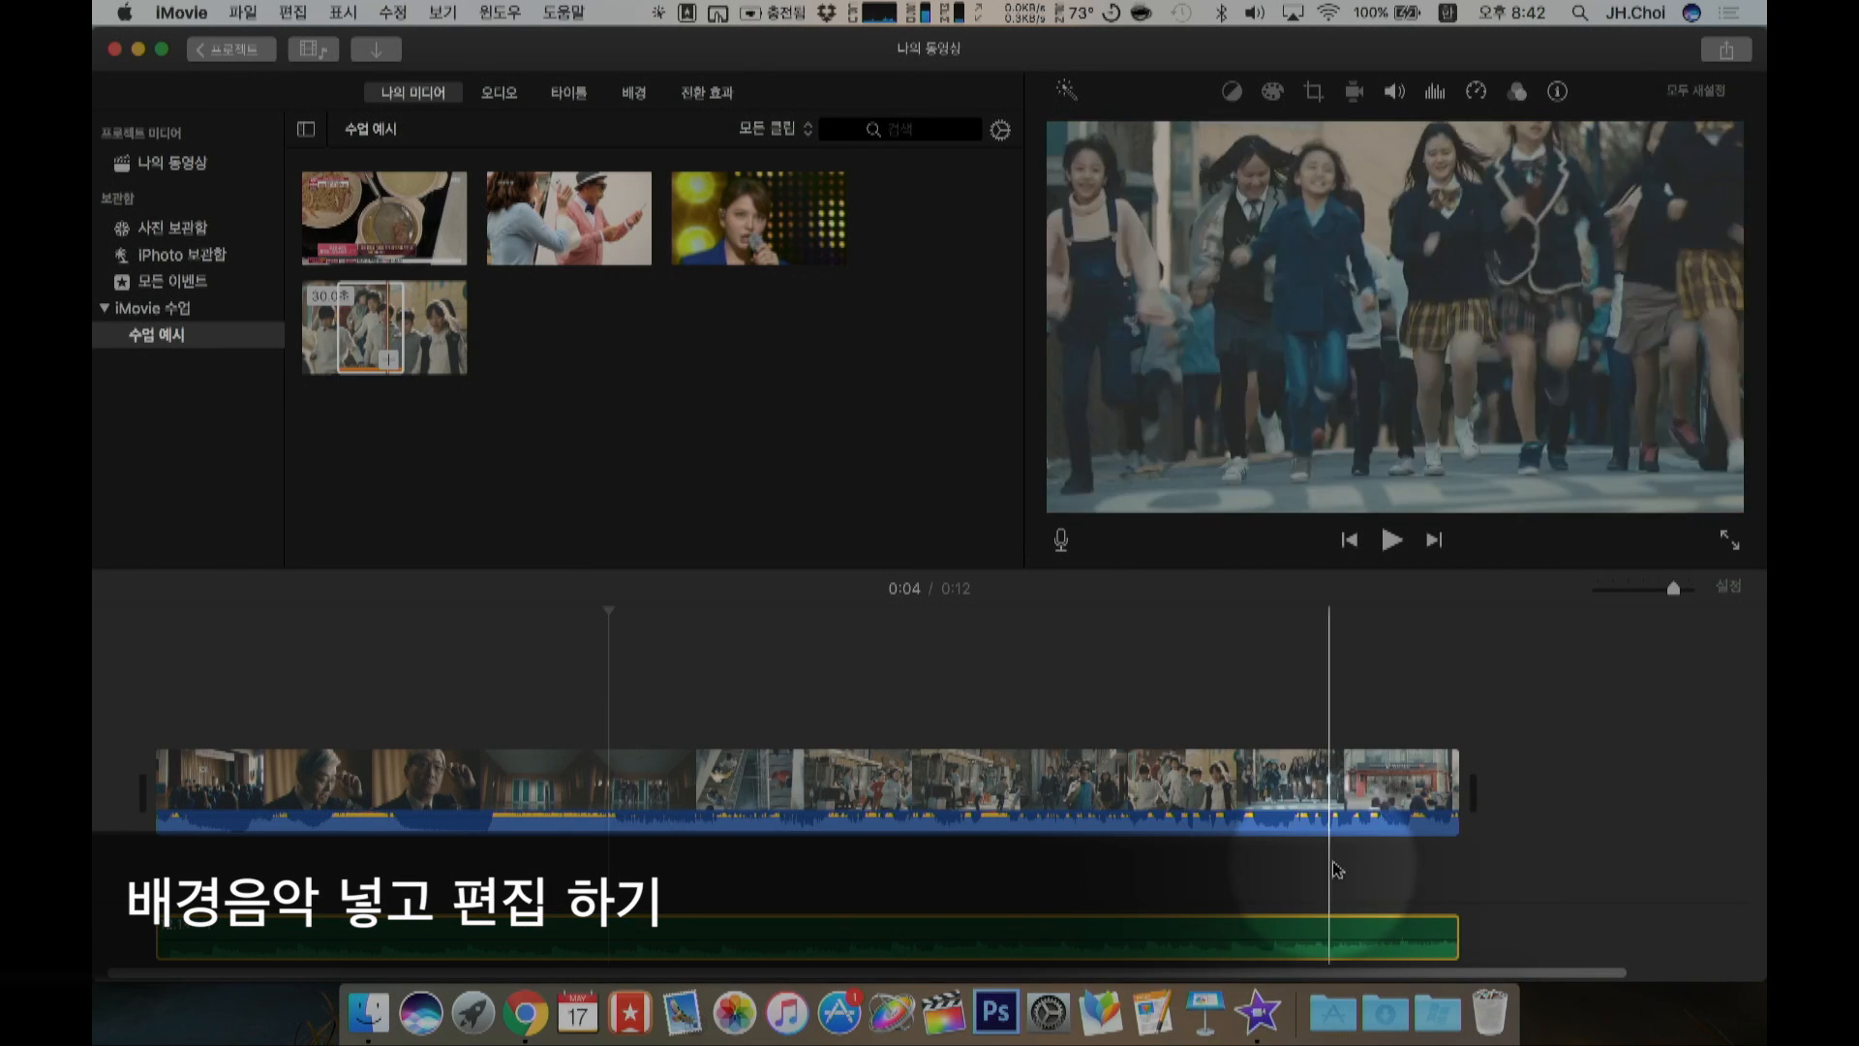
left_click(1302, 697)
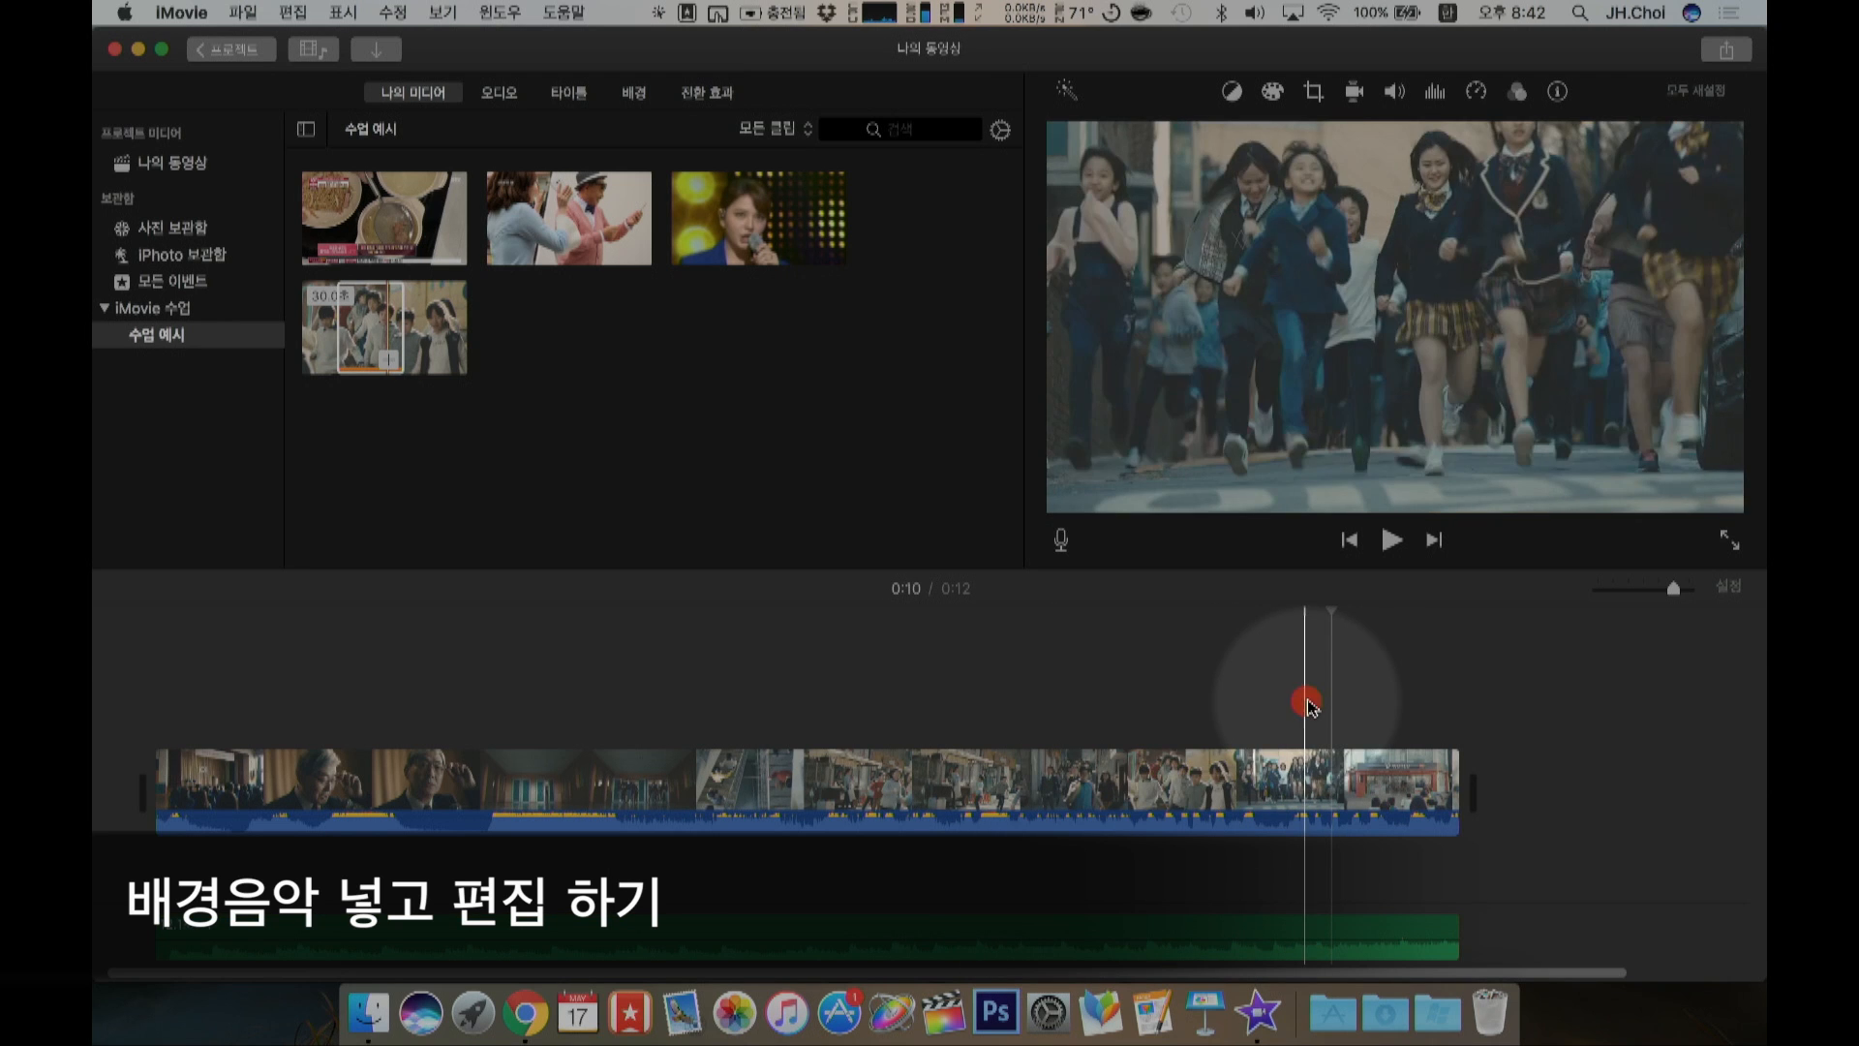
left_click(259, 918)
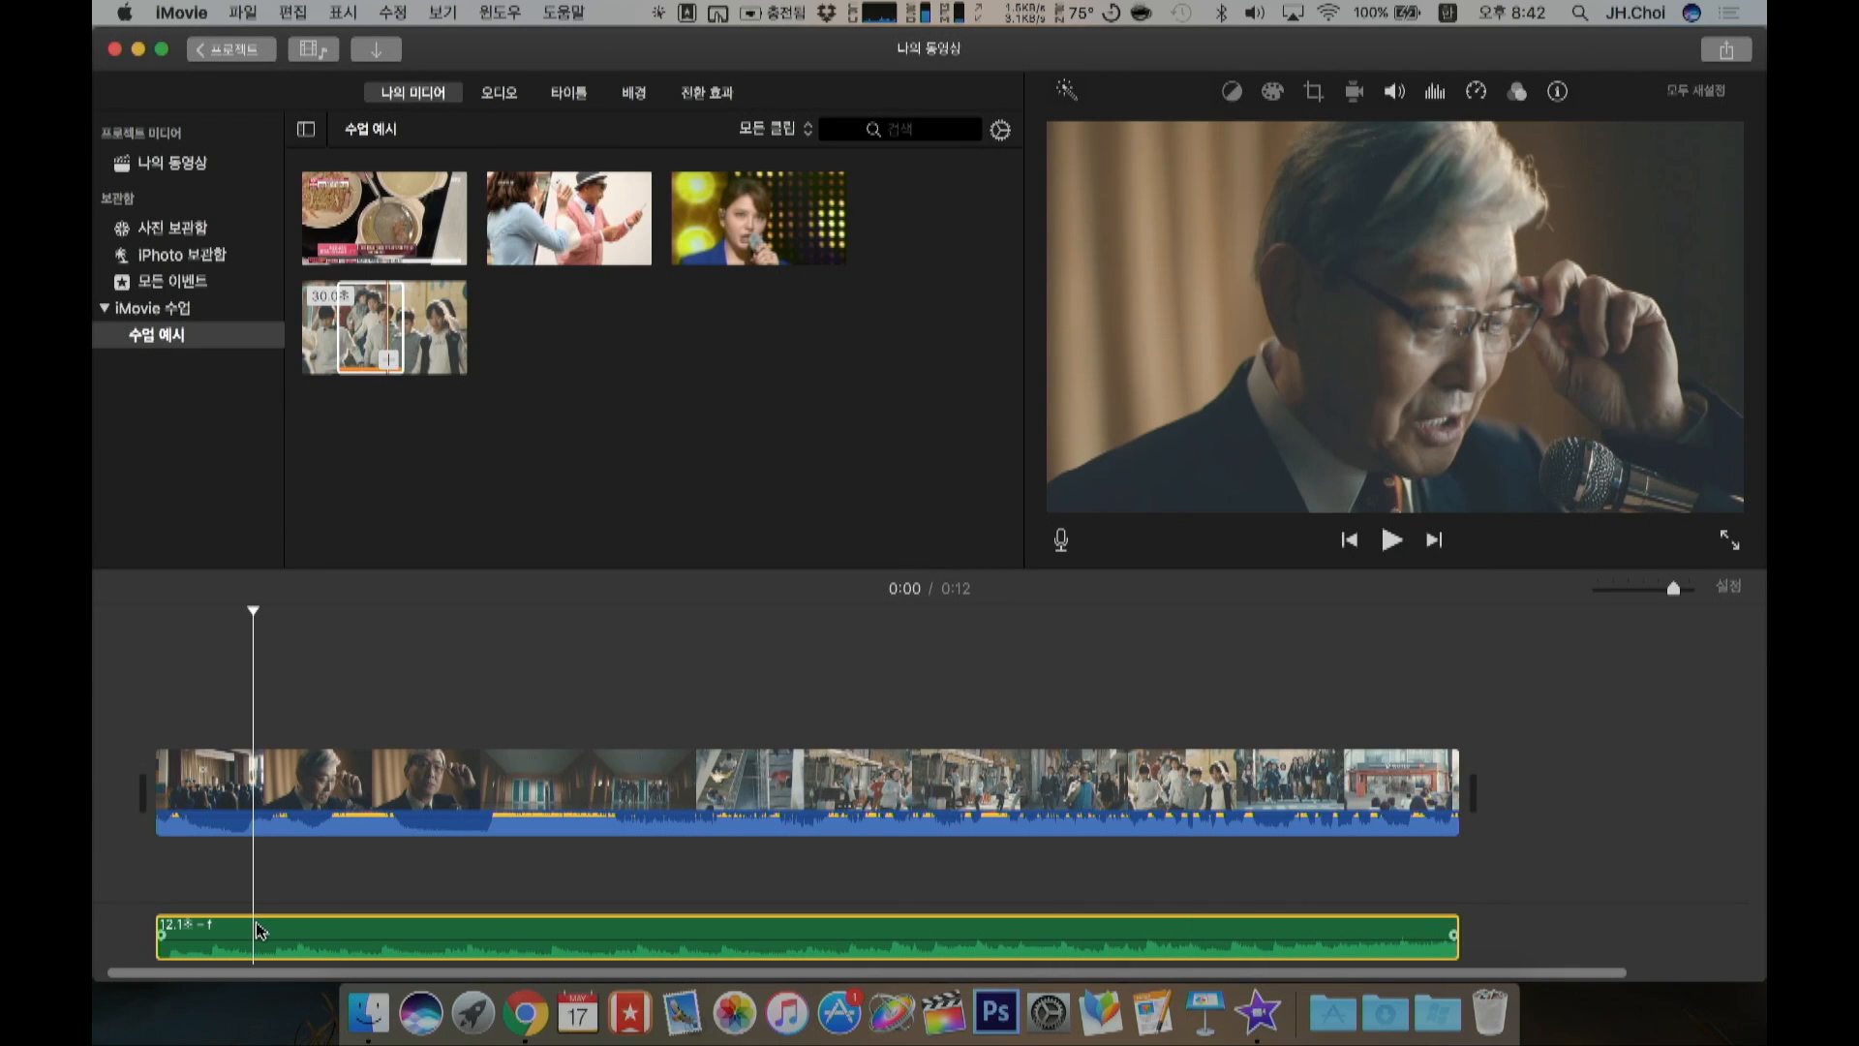
scroll(259, 931, "right", 1)
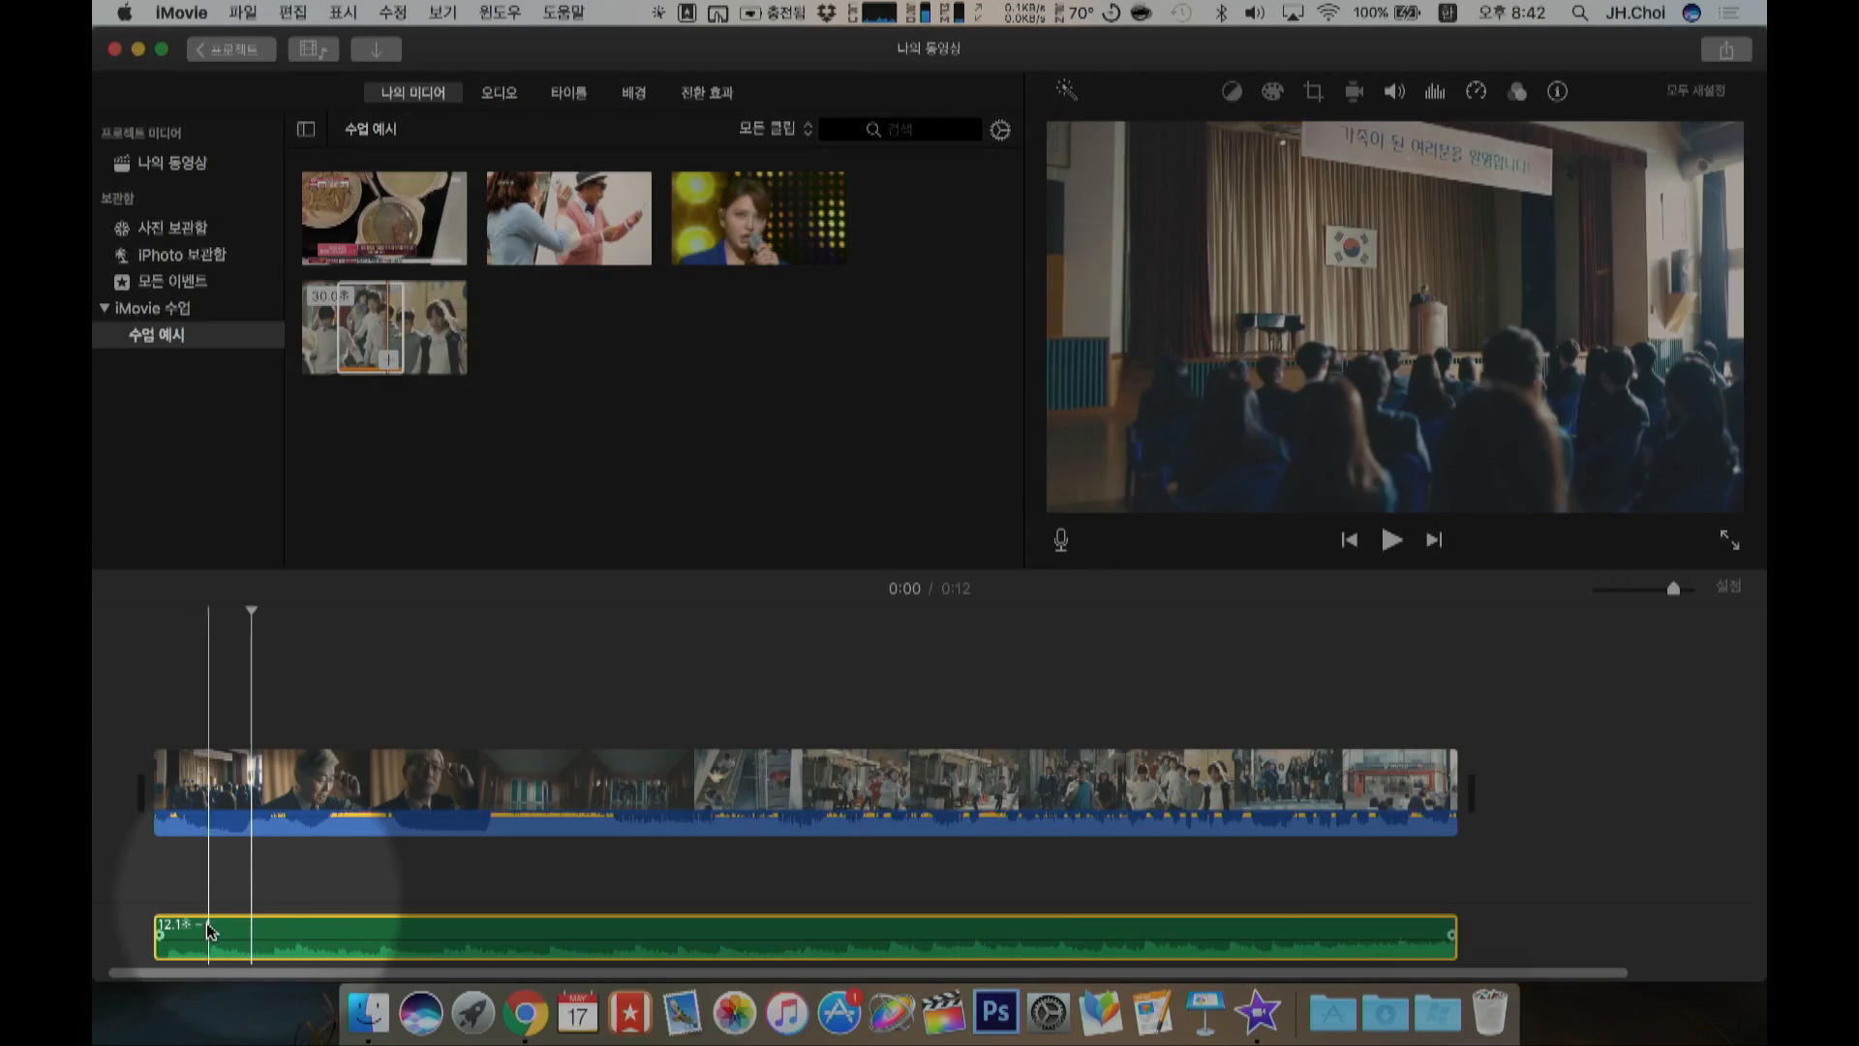
key("super+equal")
left_click(131, 850)
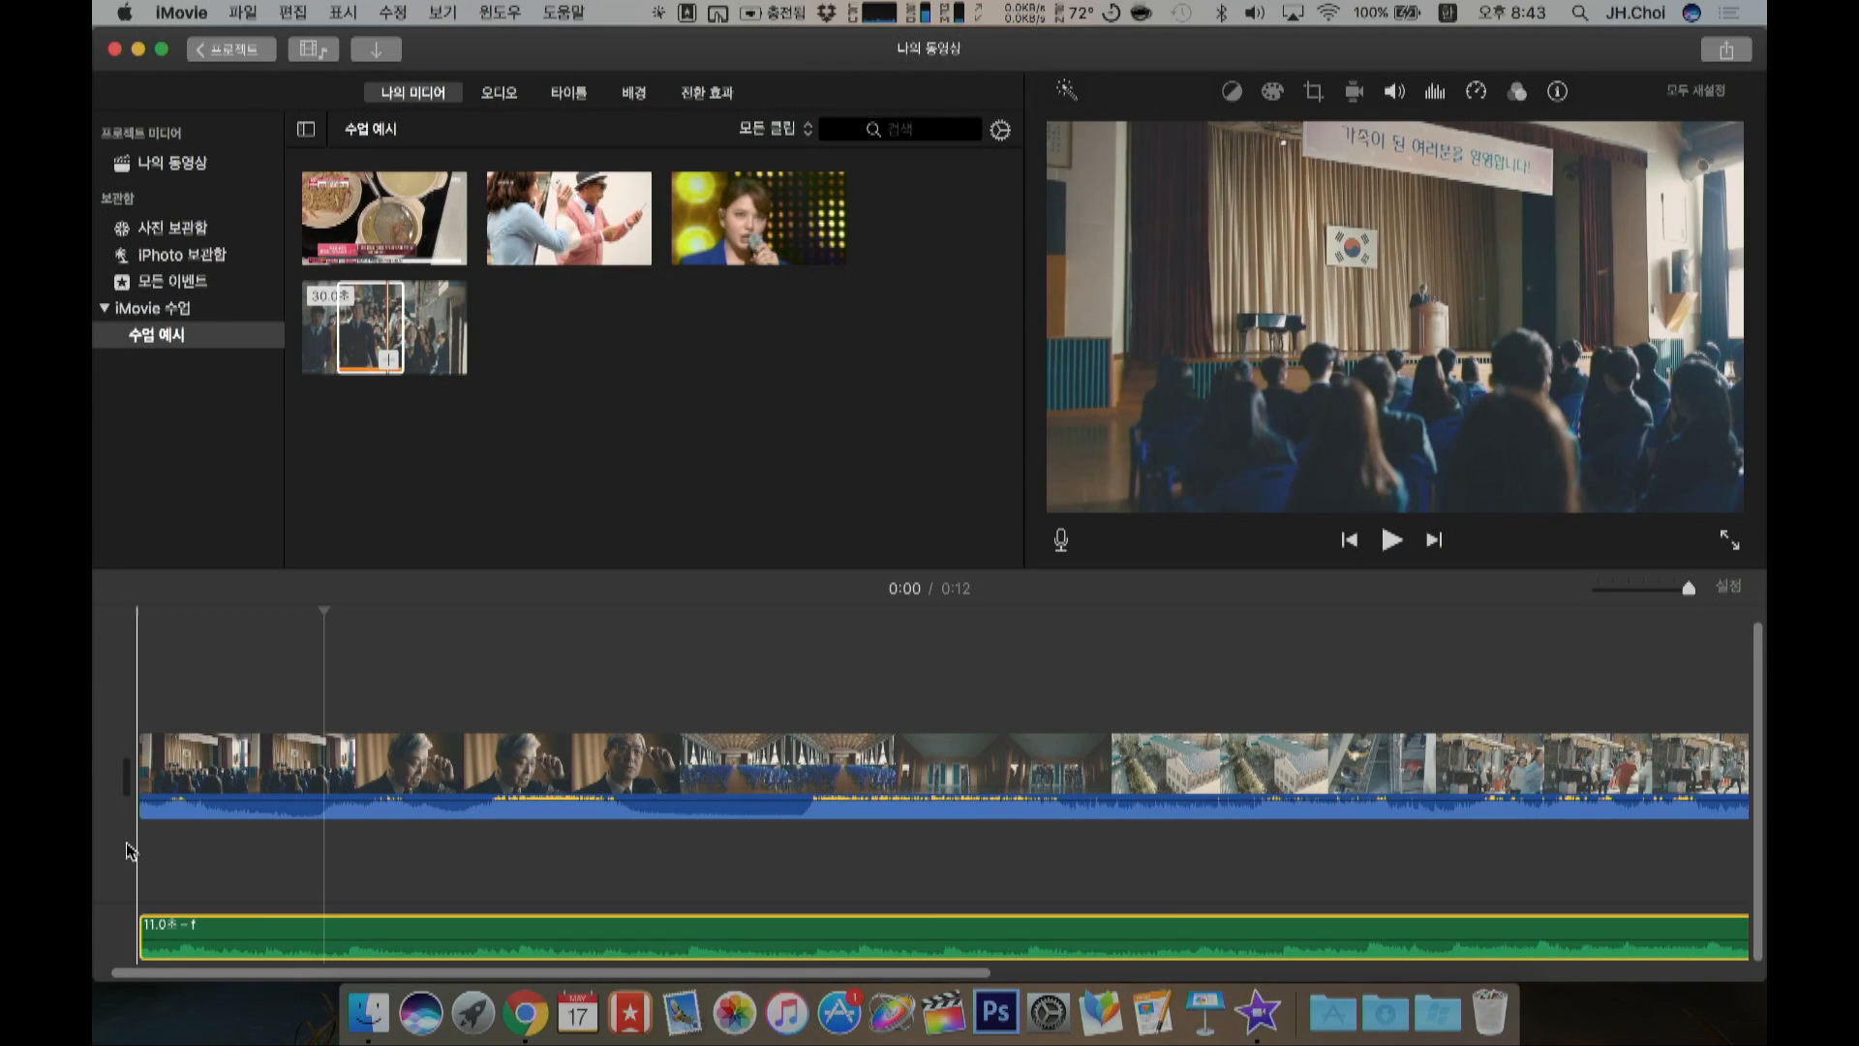
key("space")
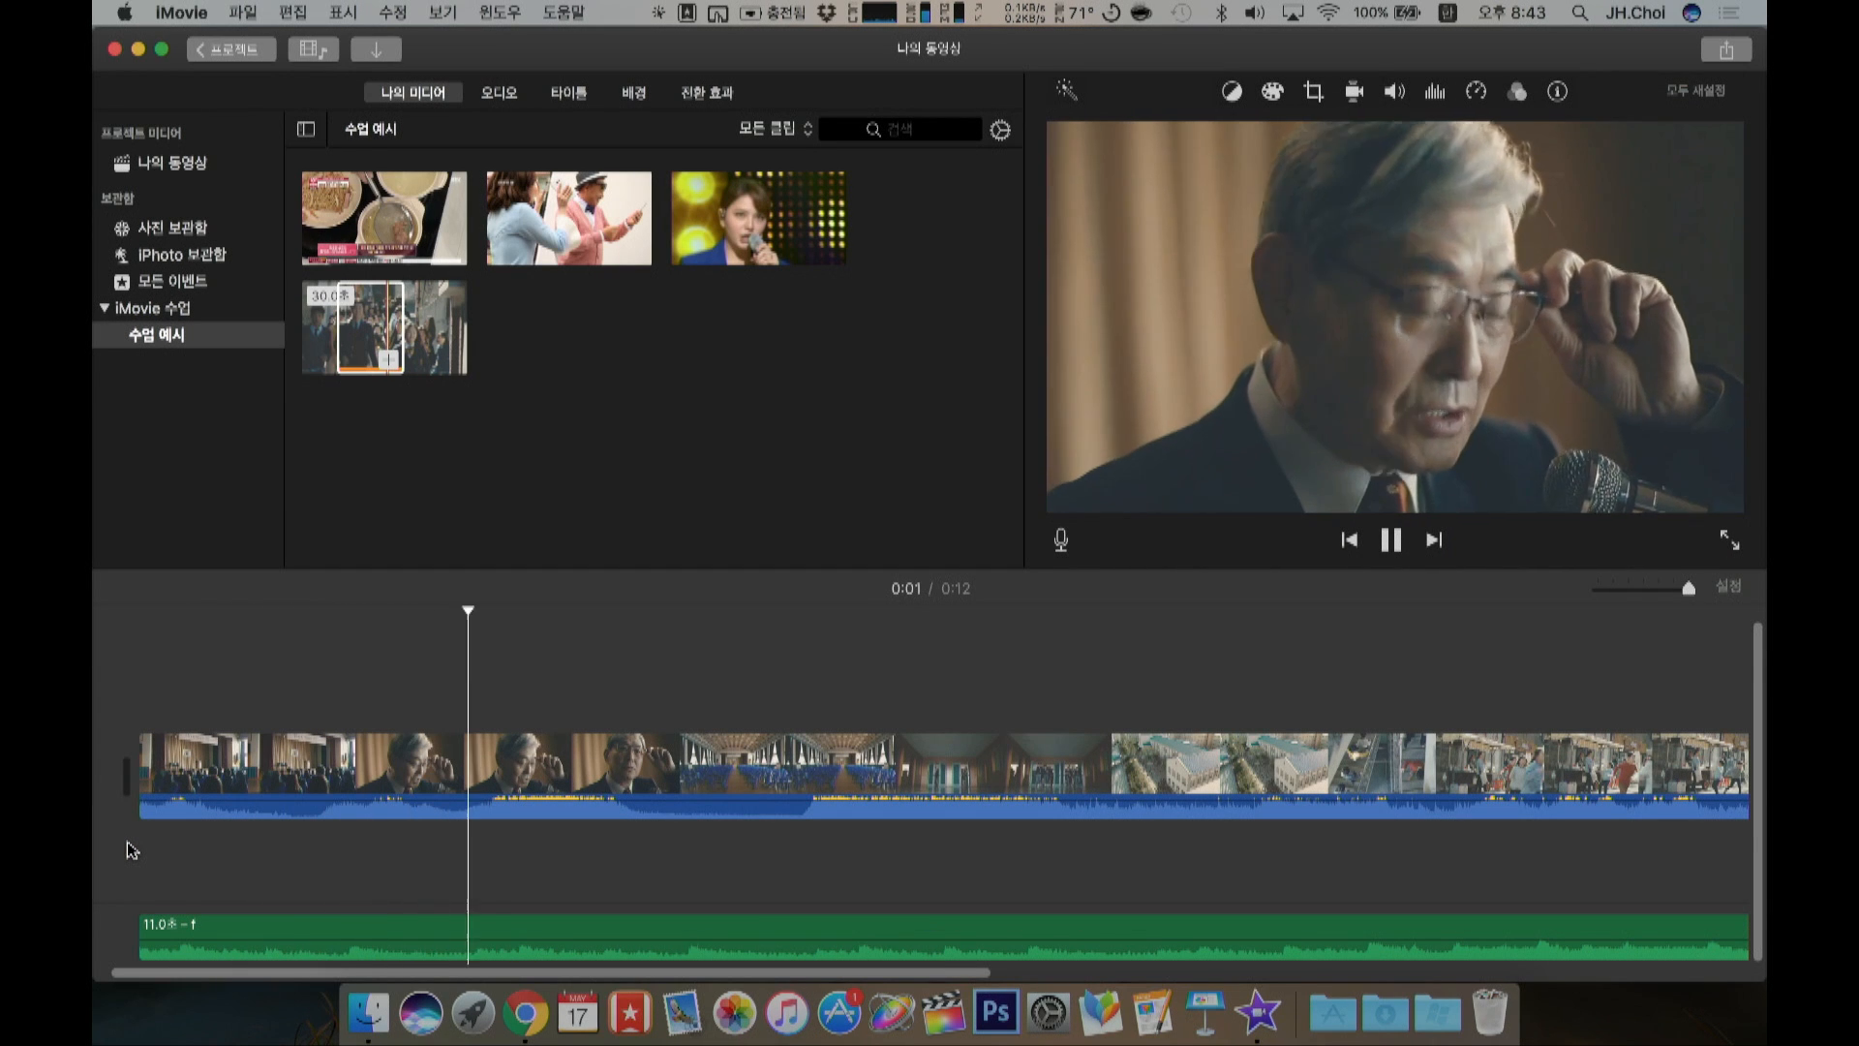
key("space")
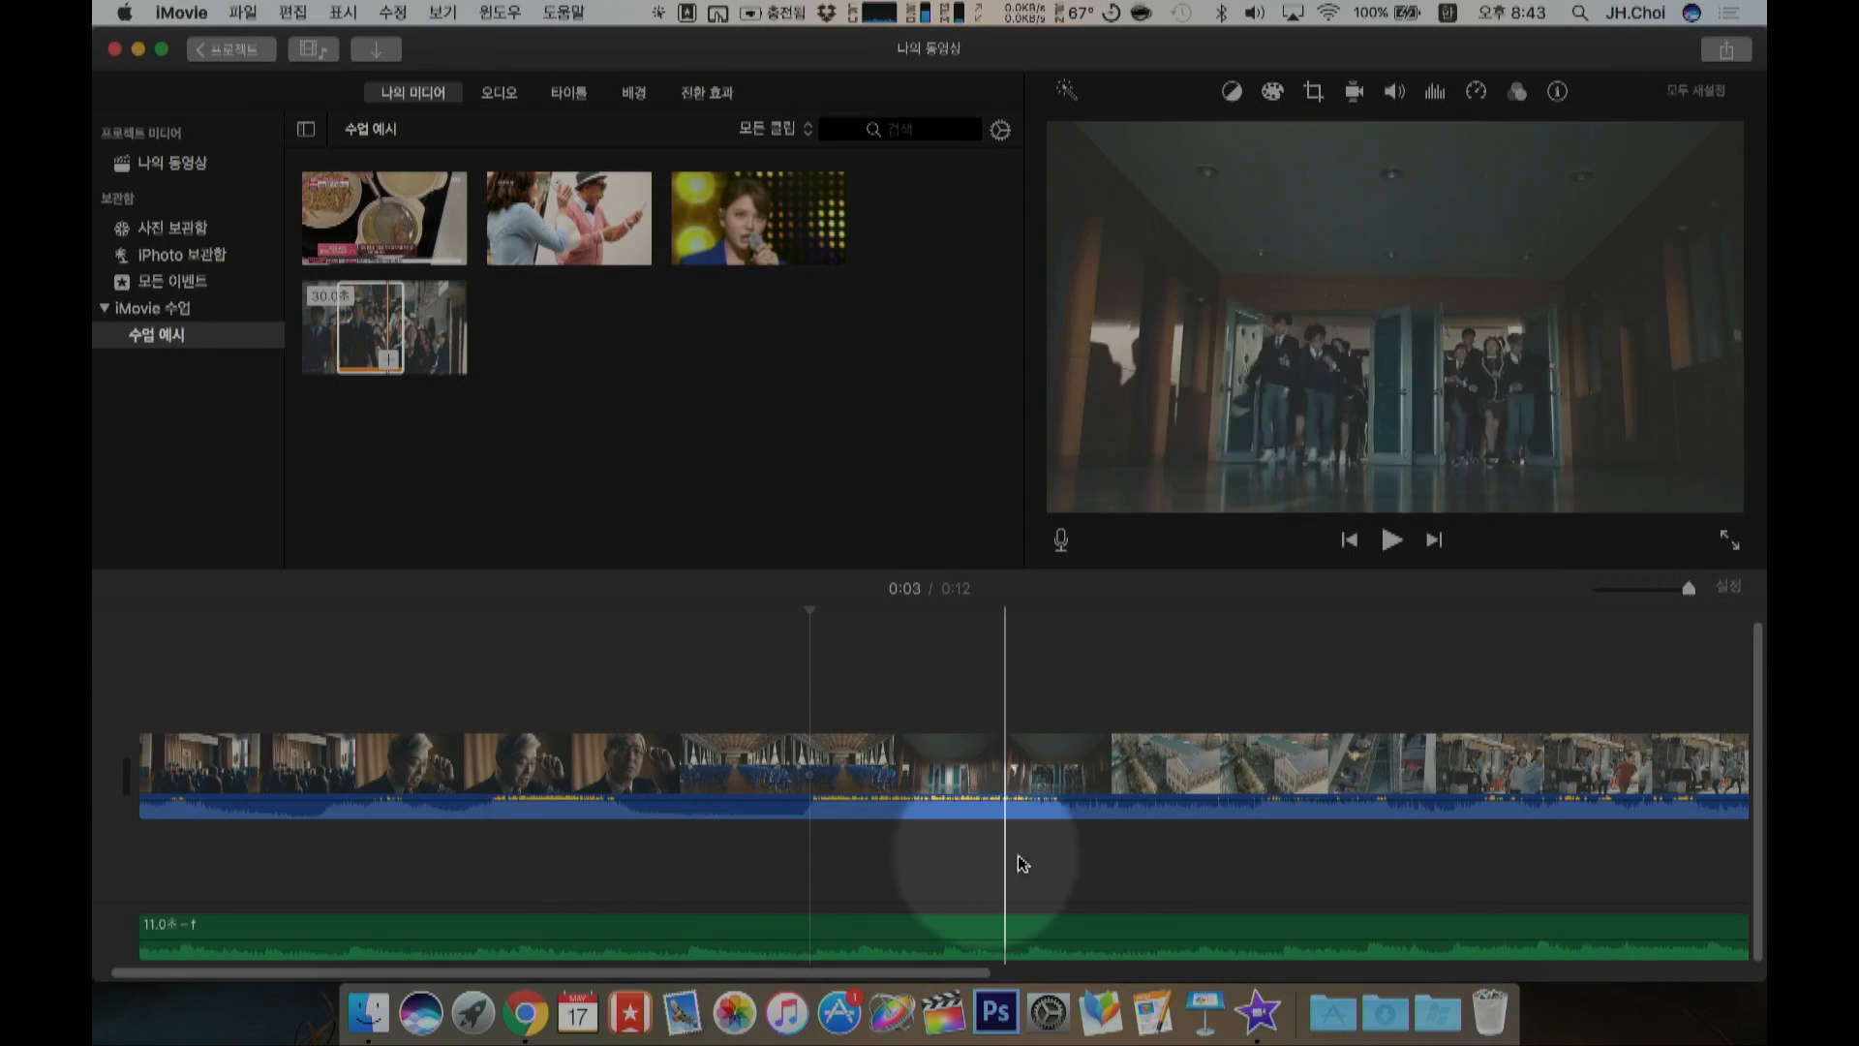
Step: Play the project from the middle of the video to check how the music fits the running scenes
scroll(1287, 864, "right", 10)
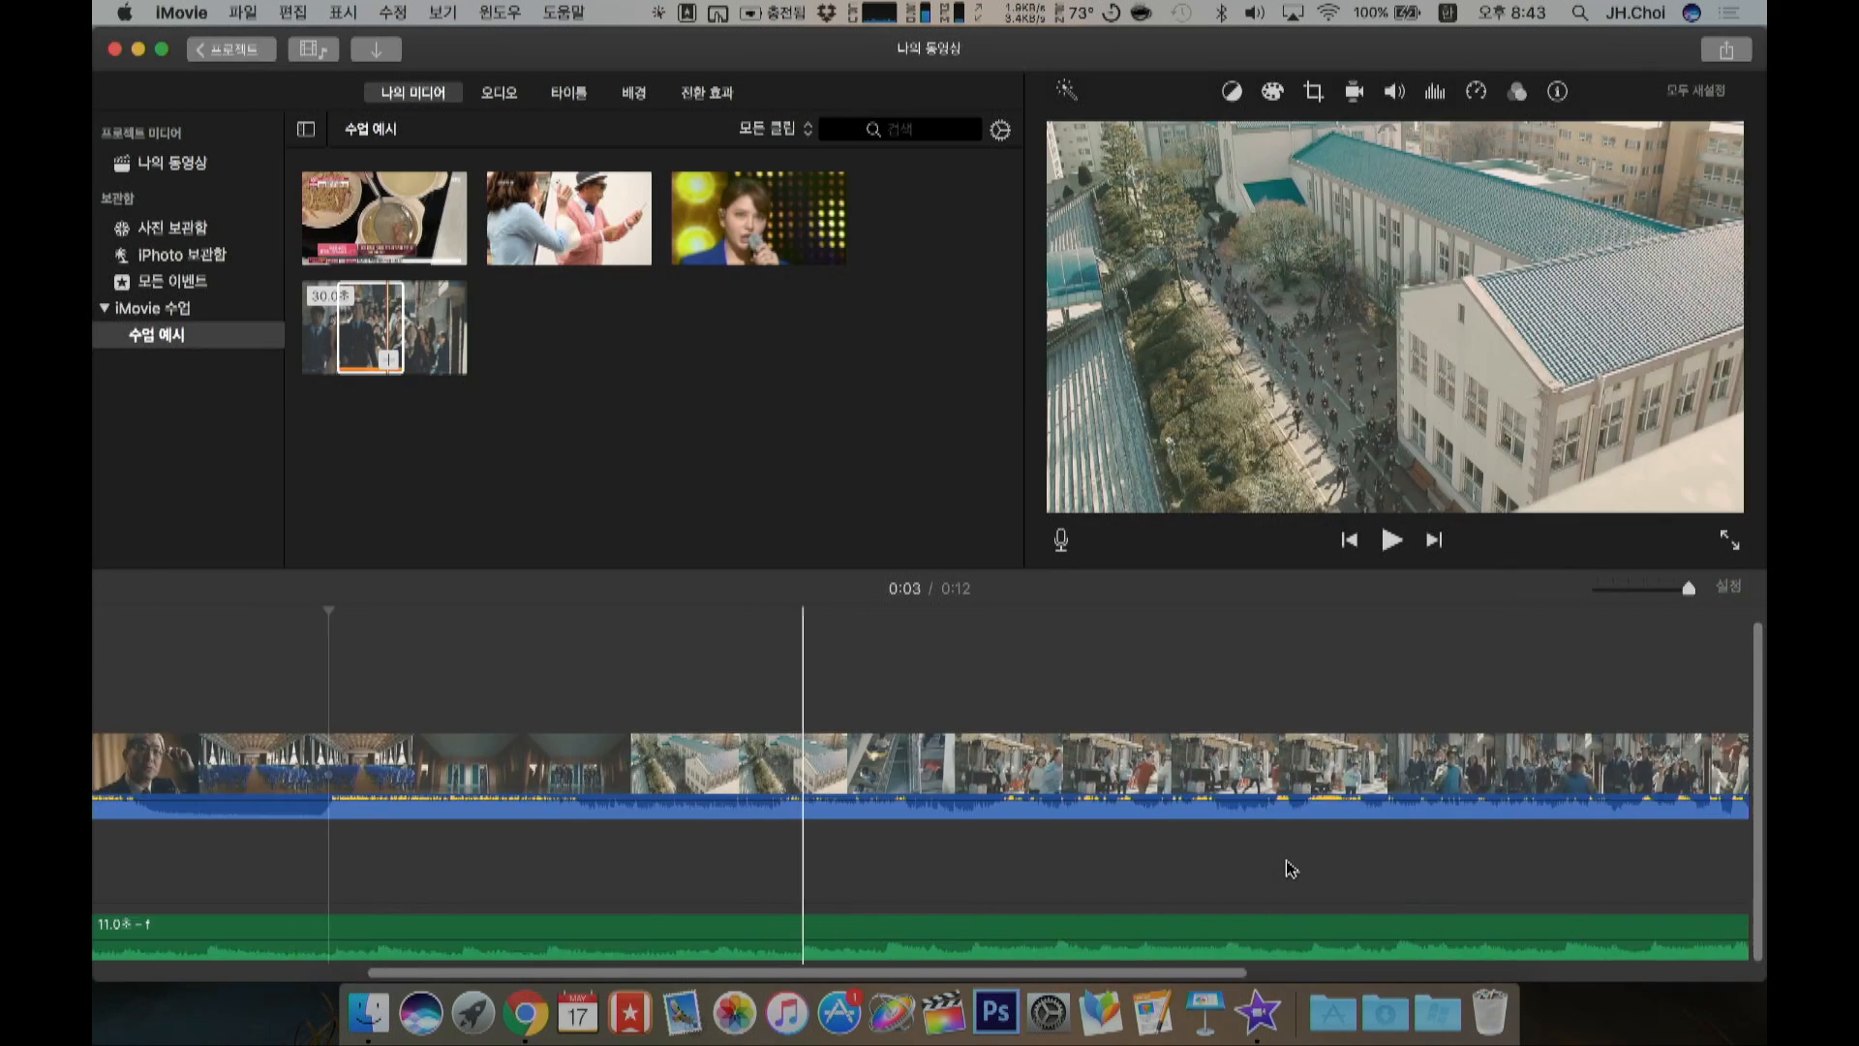
left_click(888, 854)
key("space")
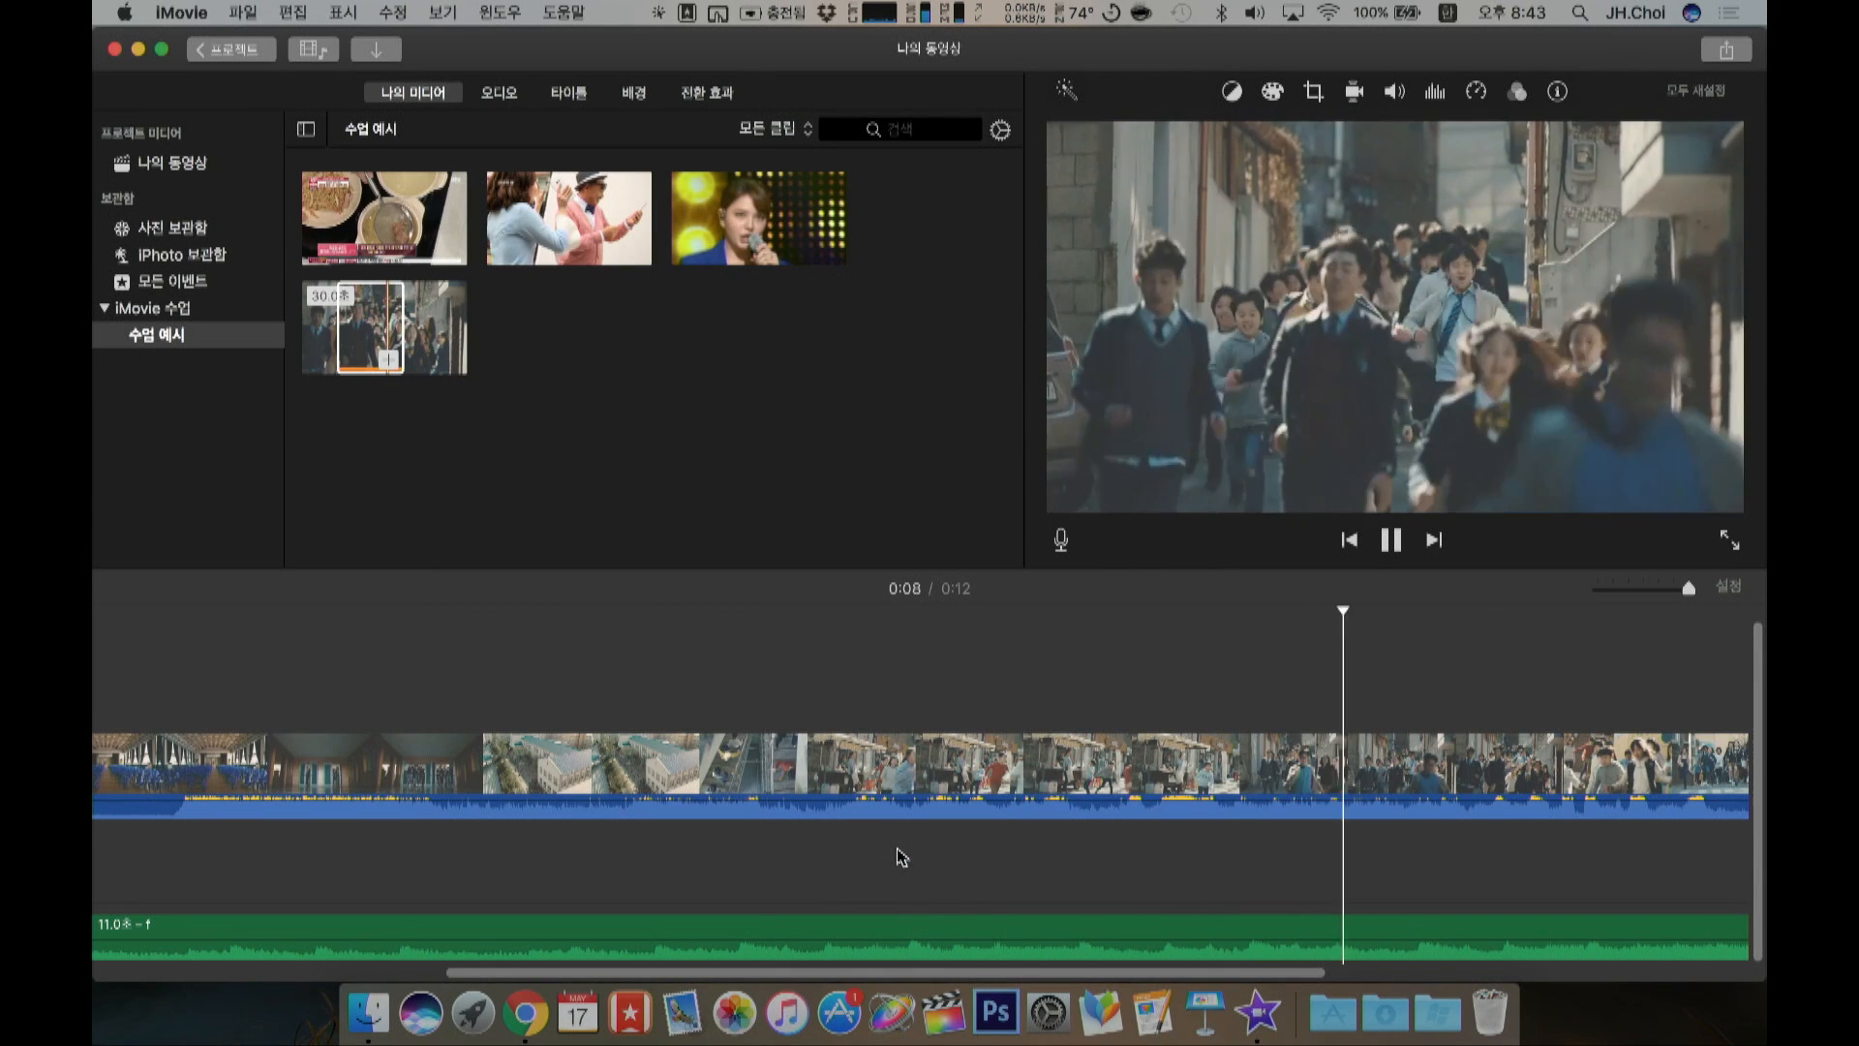
key("space")
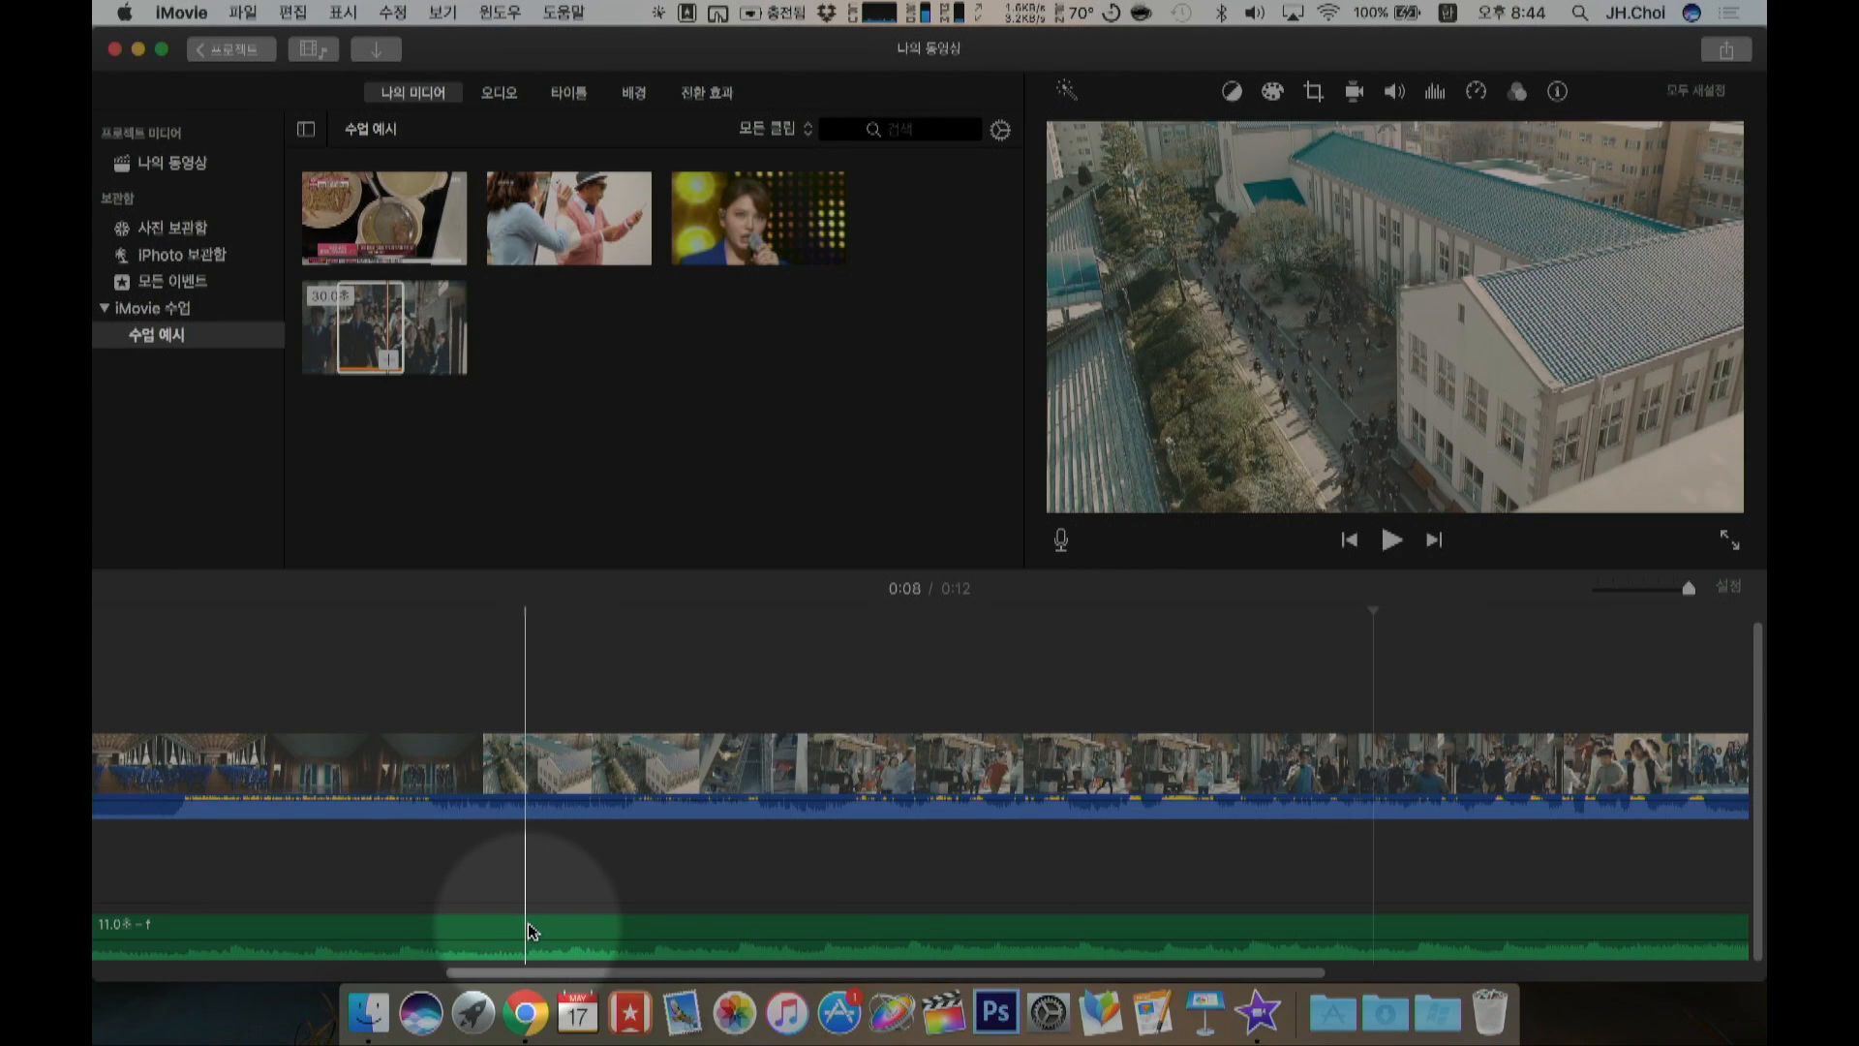
Step: Split the video clip at the school-building shot and undo the split
key("super+b")
left_click(476, 929)
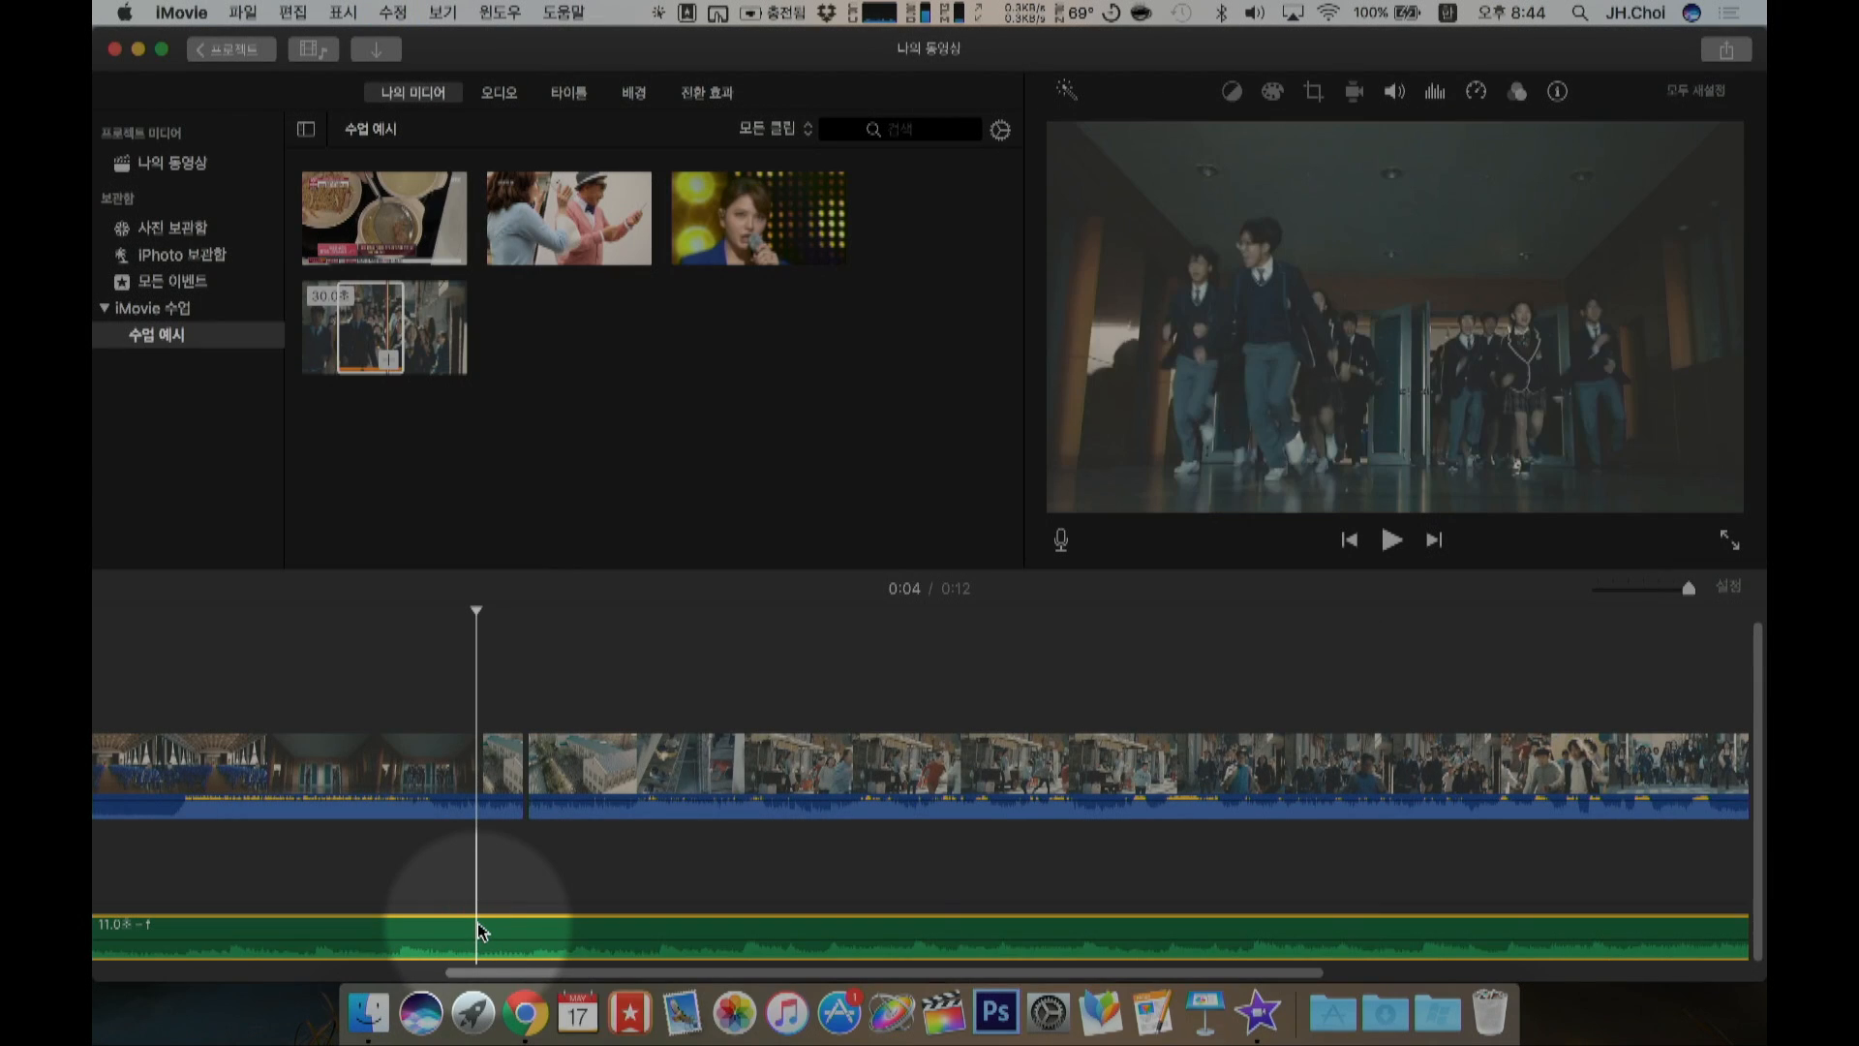
scroll(481, 930, "left", 10)
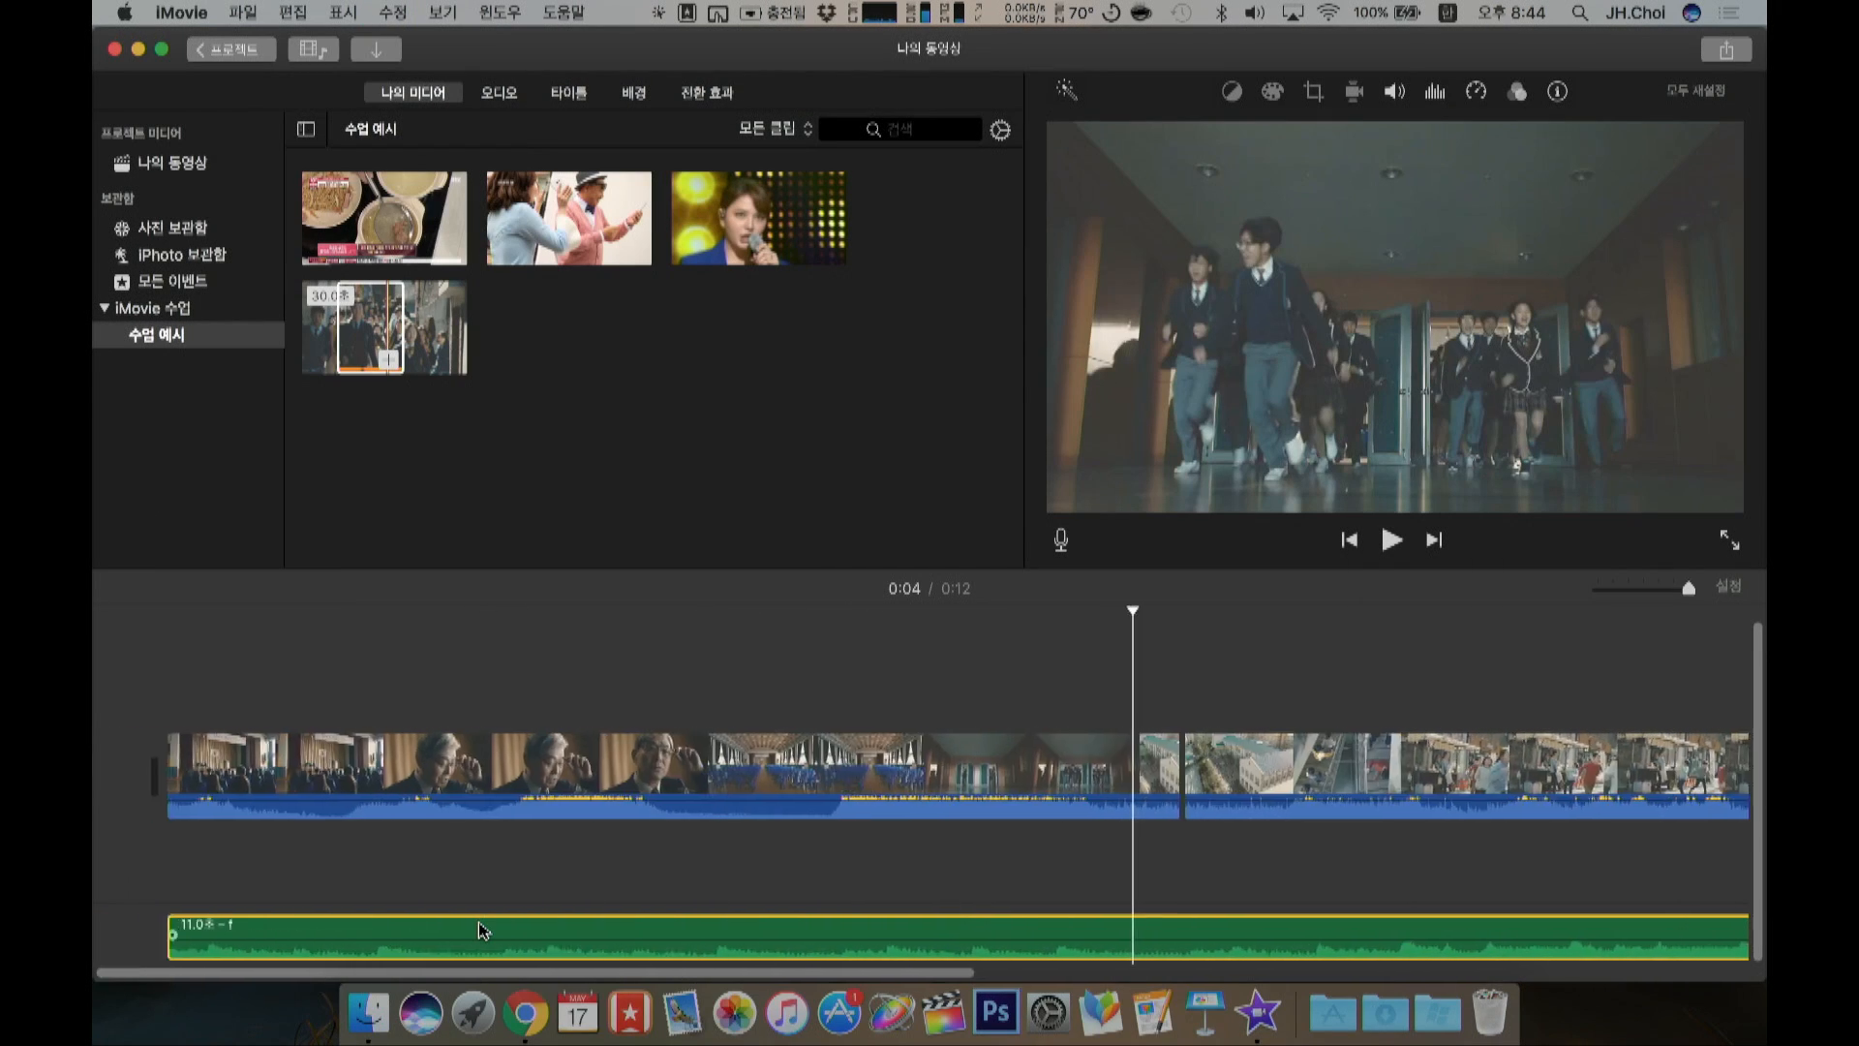
key("super+z")
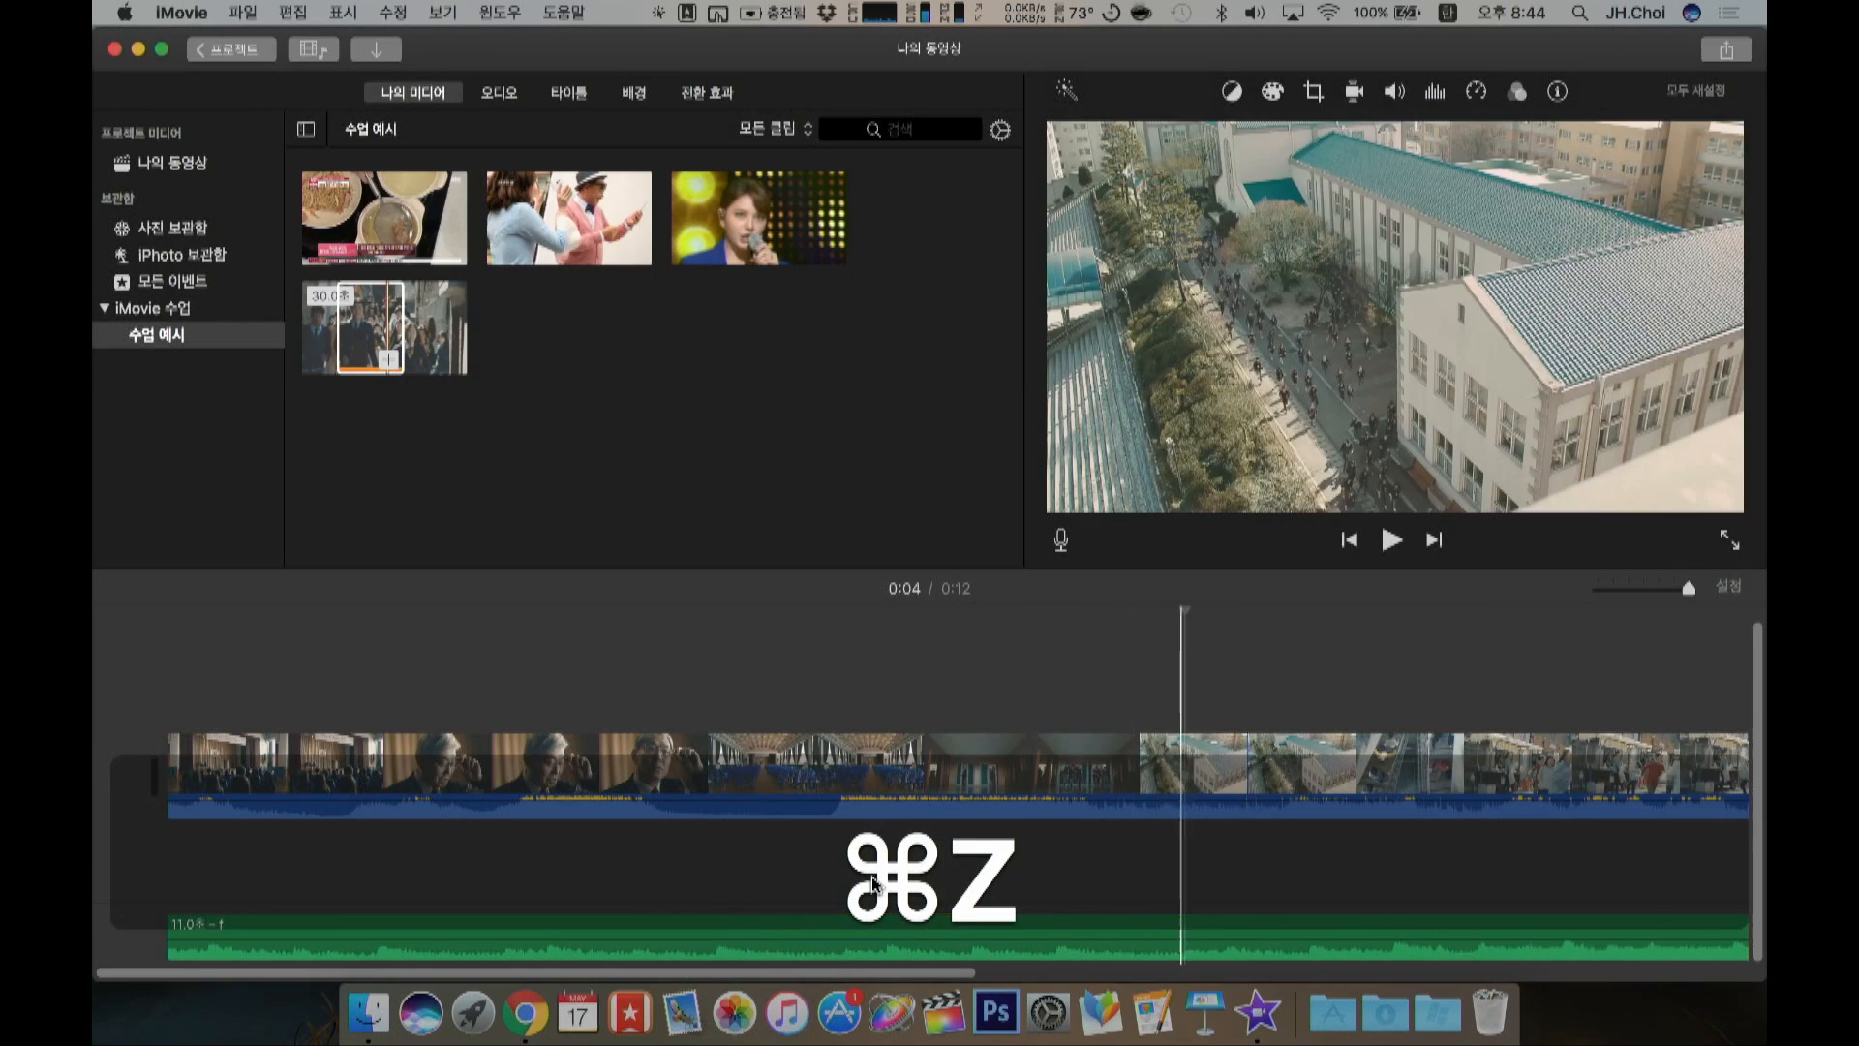
Step: Split the music clip during the school-building shot, delete its first part and move the remainder to the video's start
left_click(1200, 920)
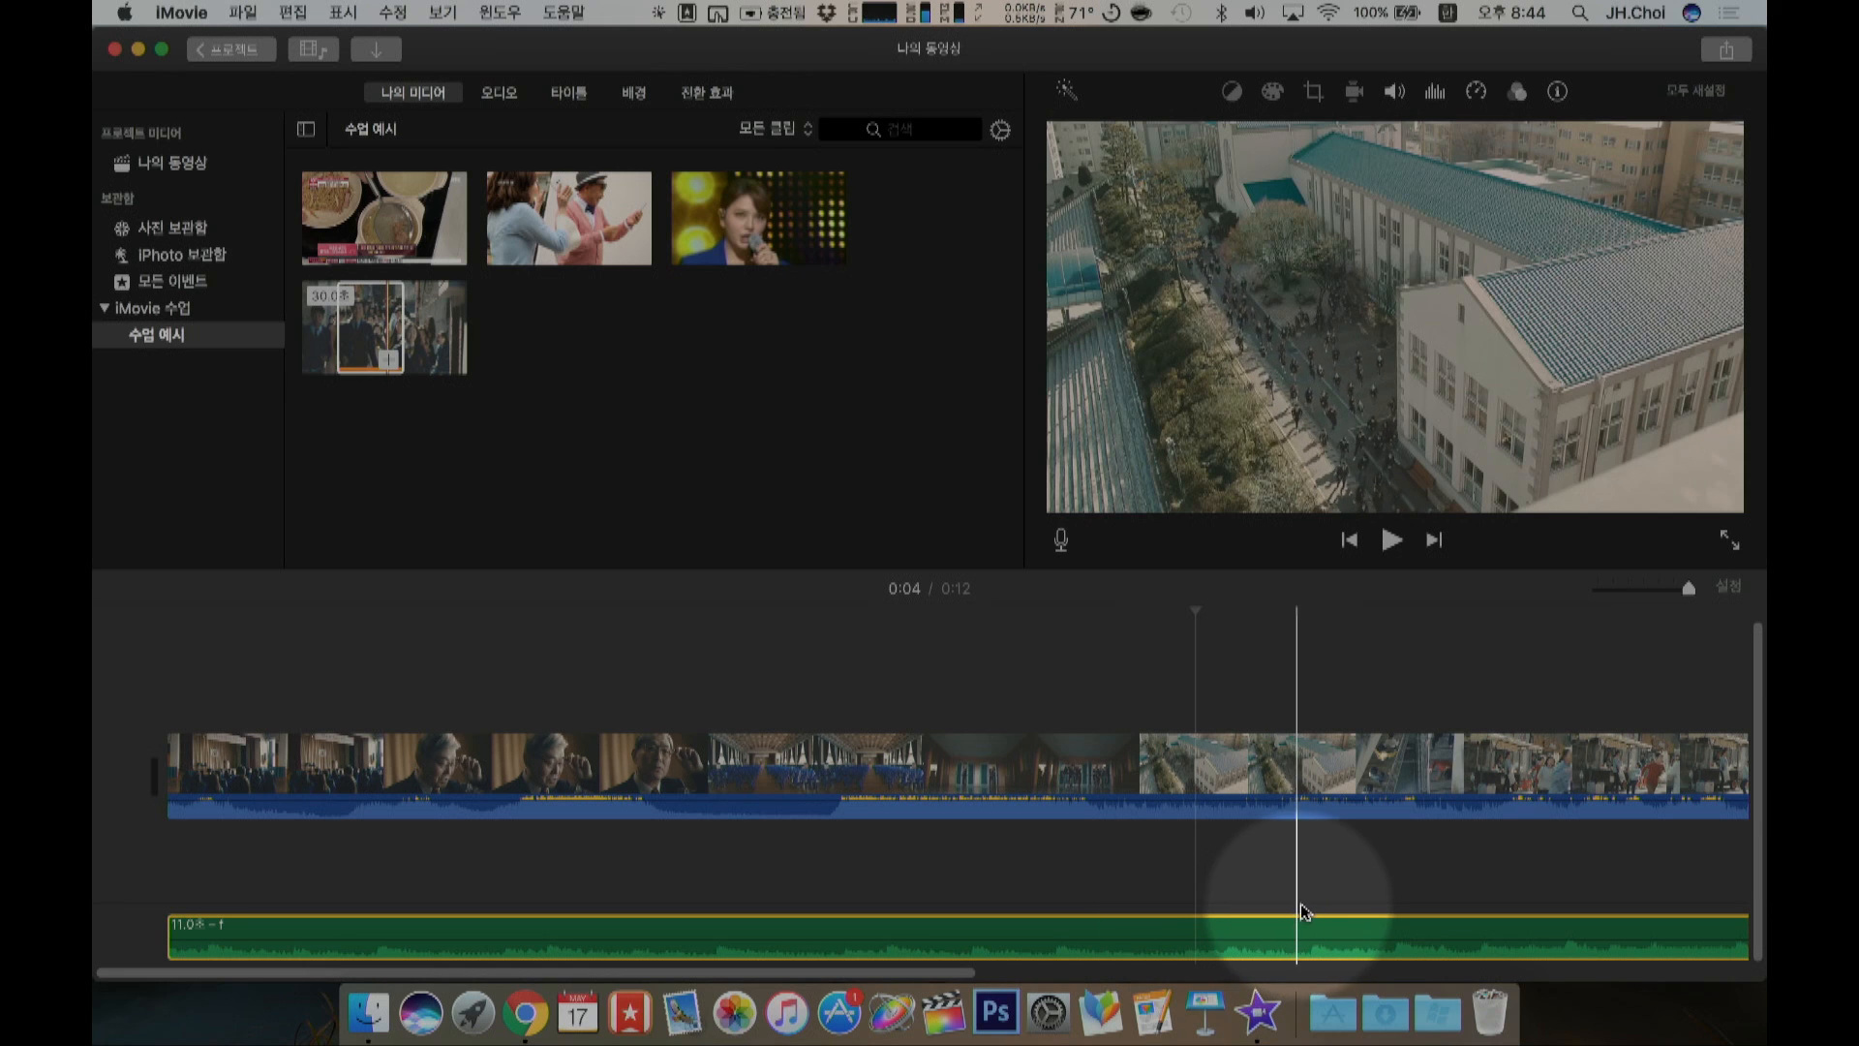
key("super+b")
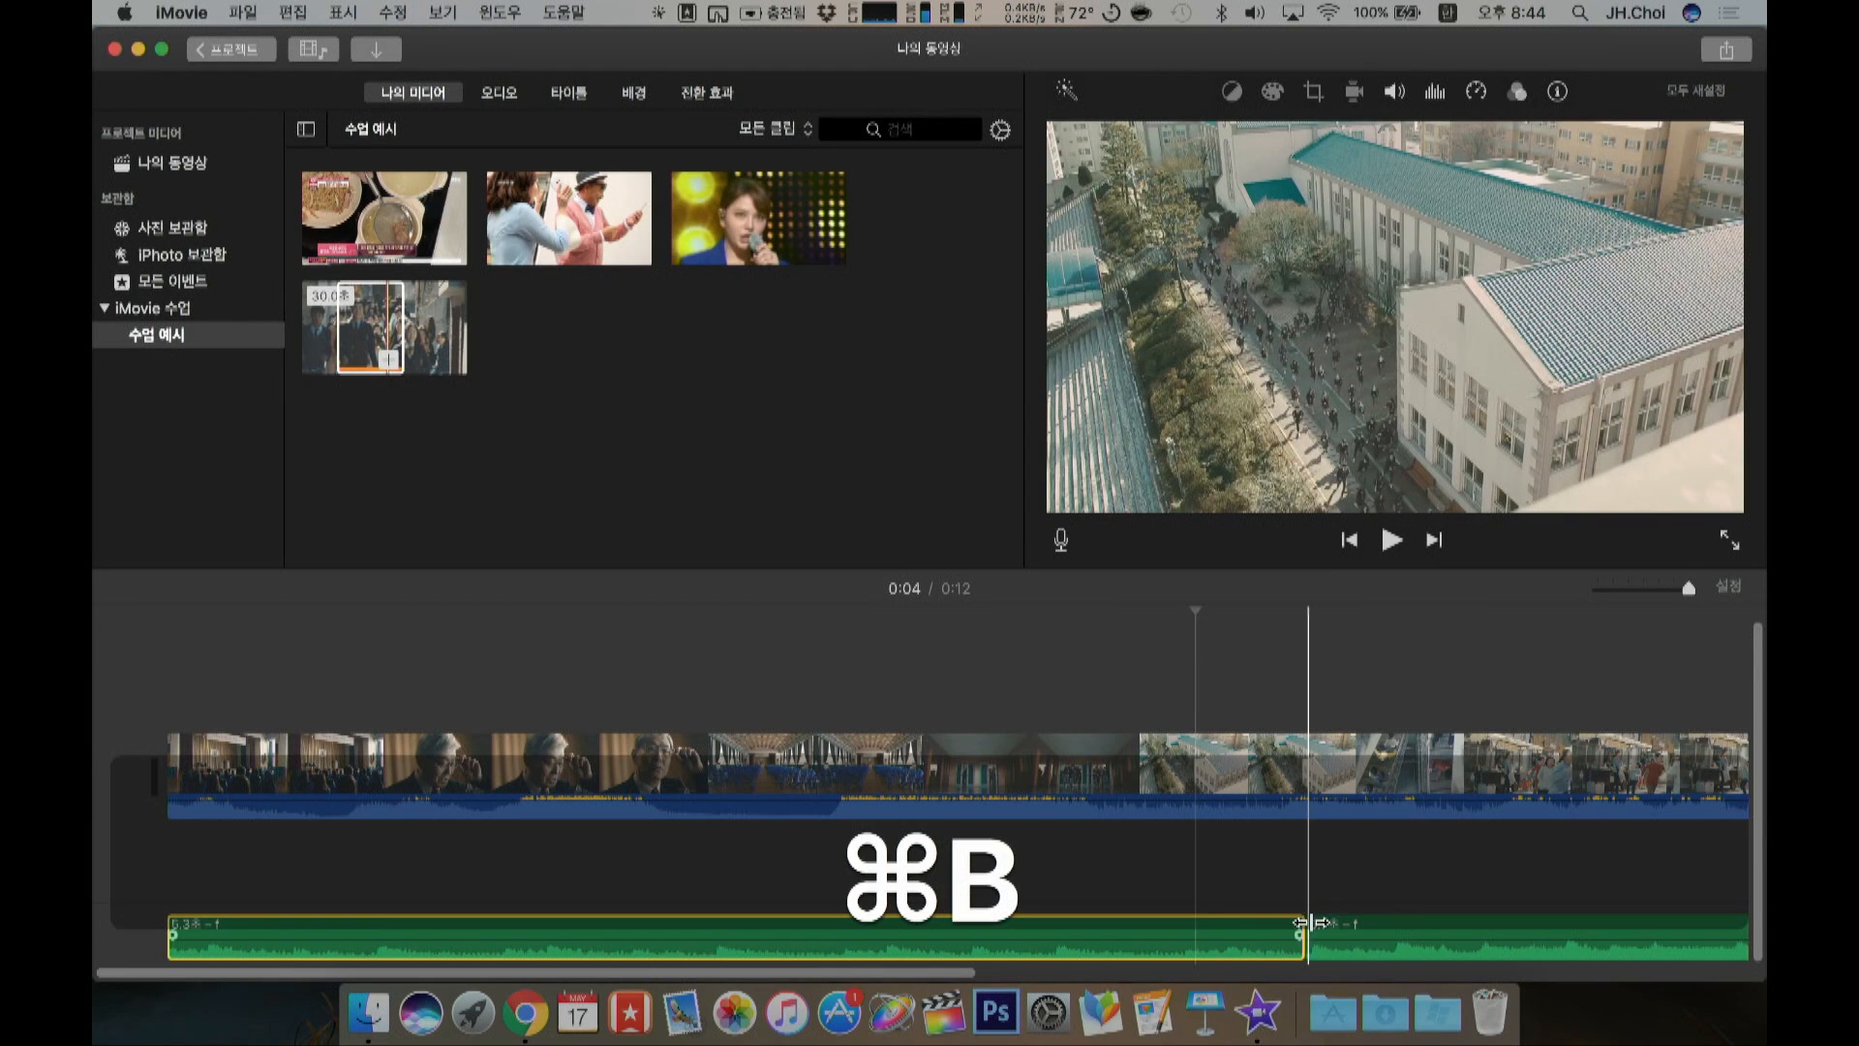
key("BackSpace")
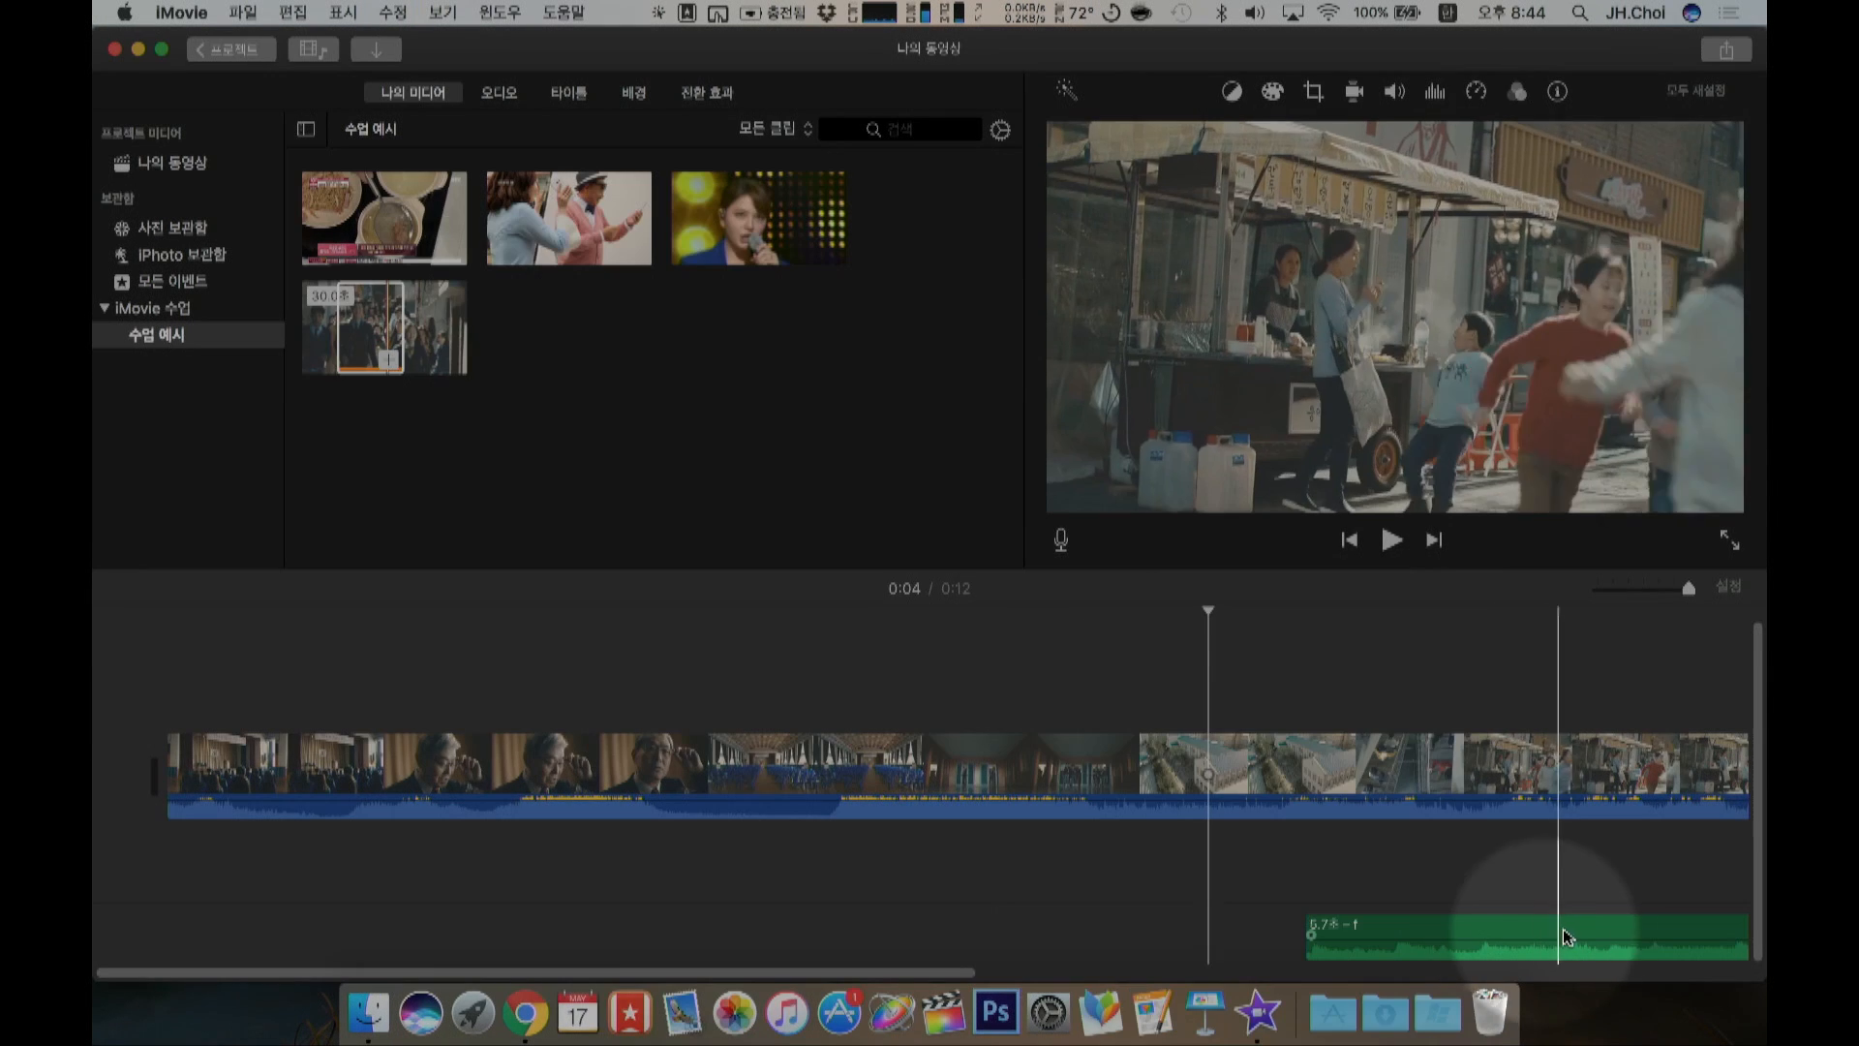
left_click_drag(1457, 929, 402, 915)
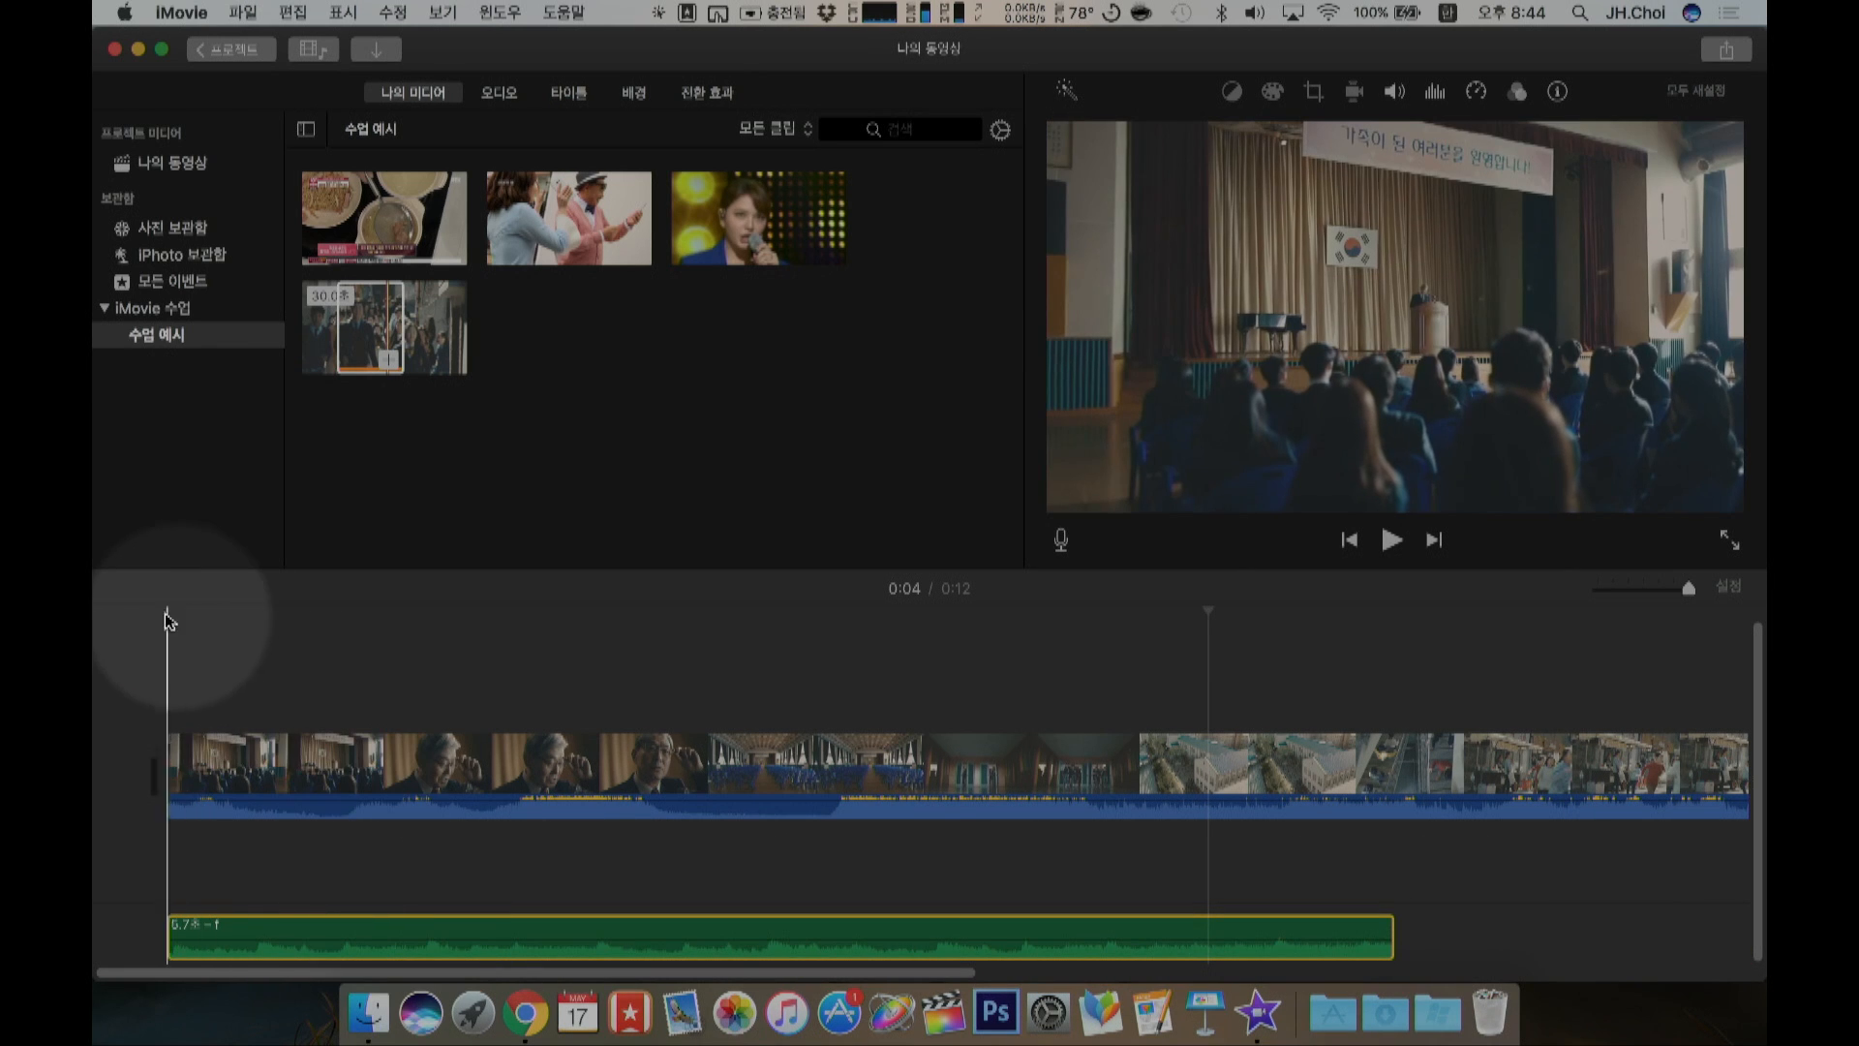
Step: Add a marker at the start of the music clip and play the opening seconds with the shortened music
key("m")
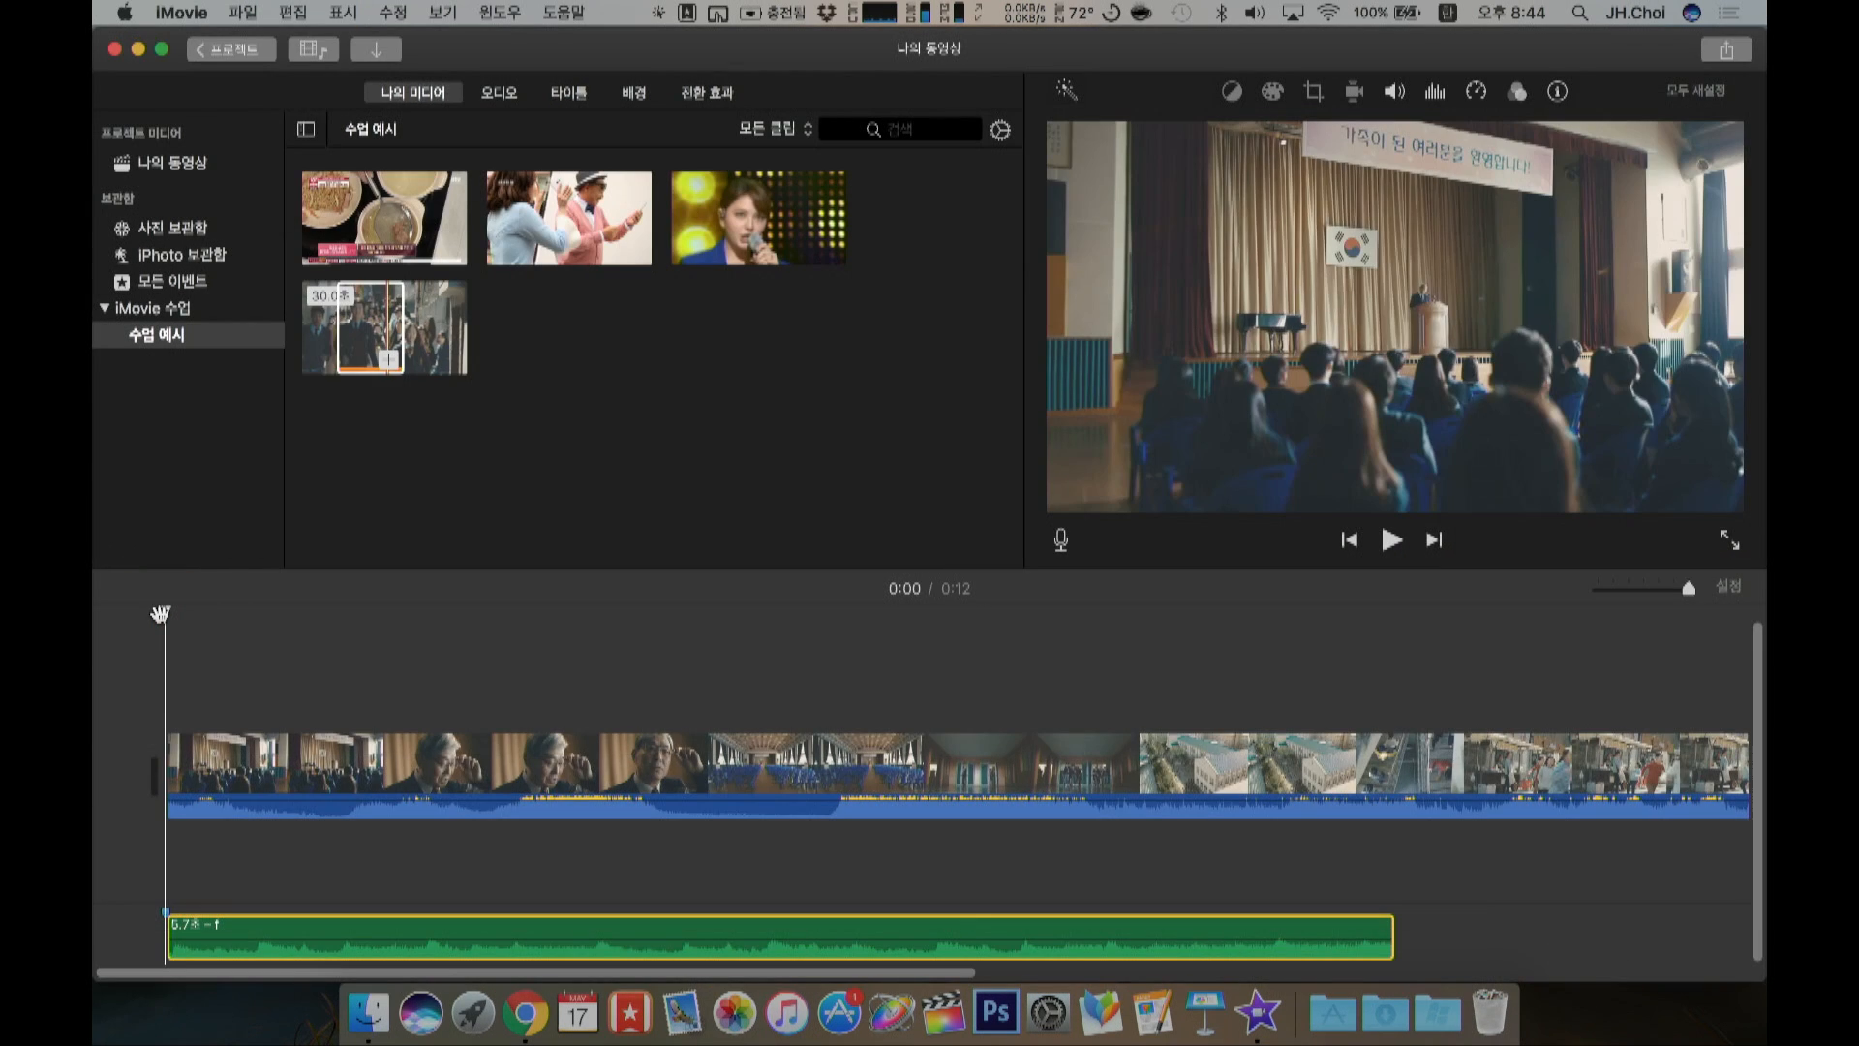
key("space")
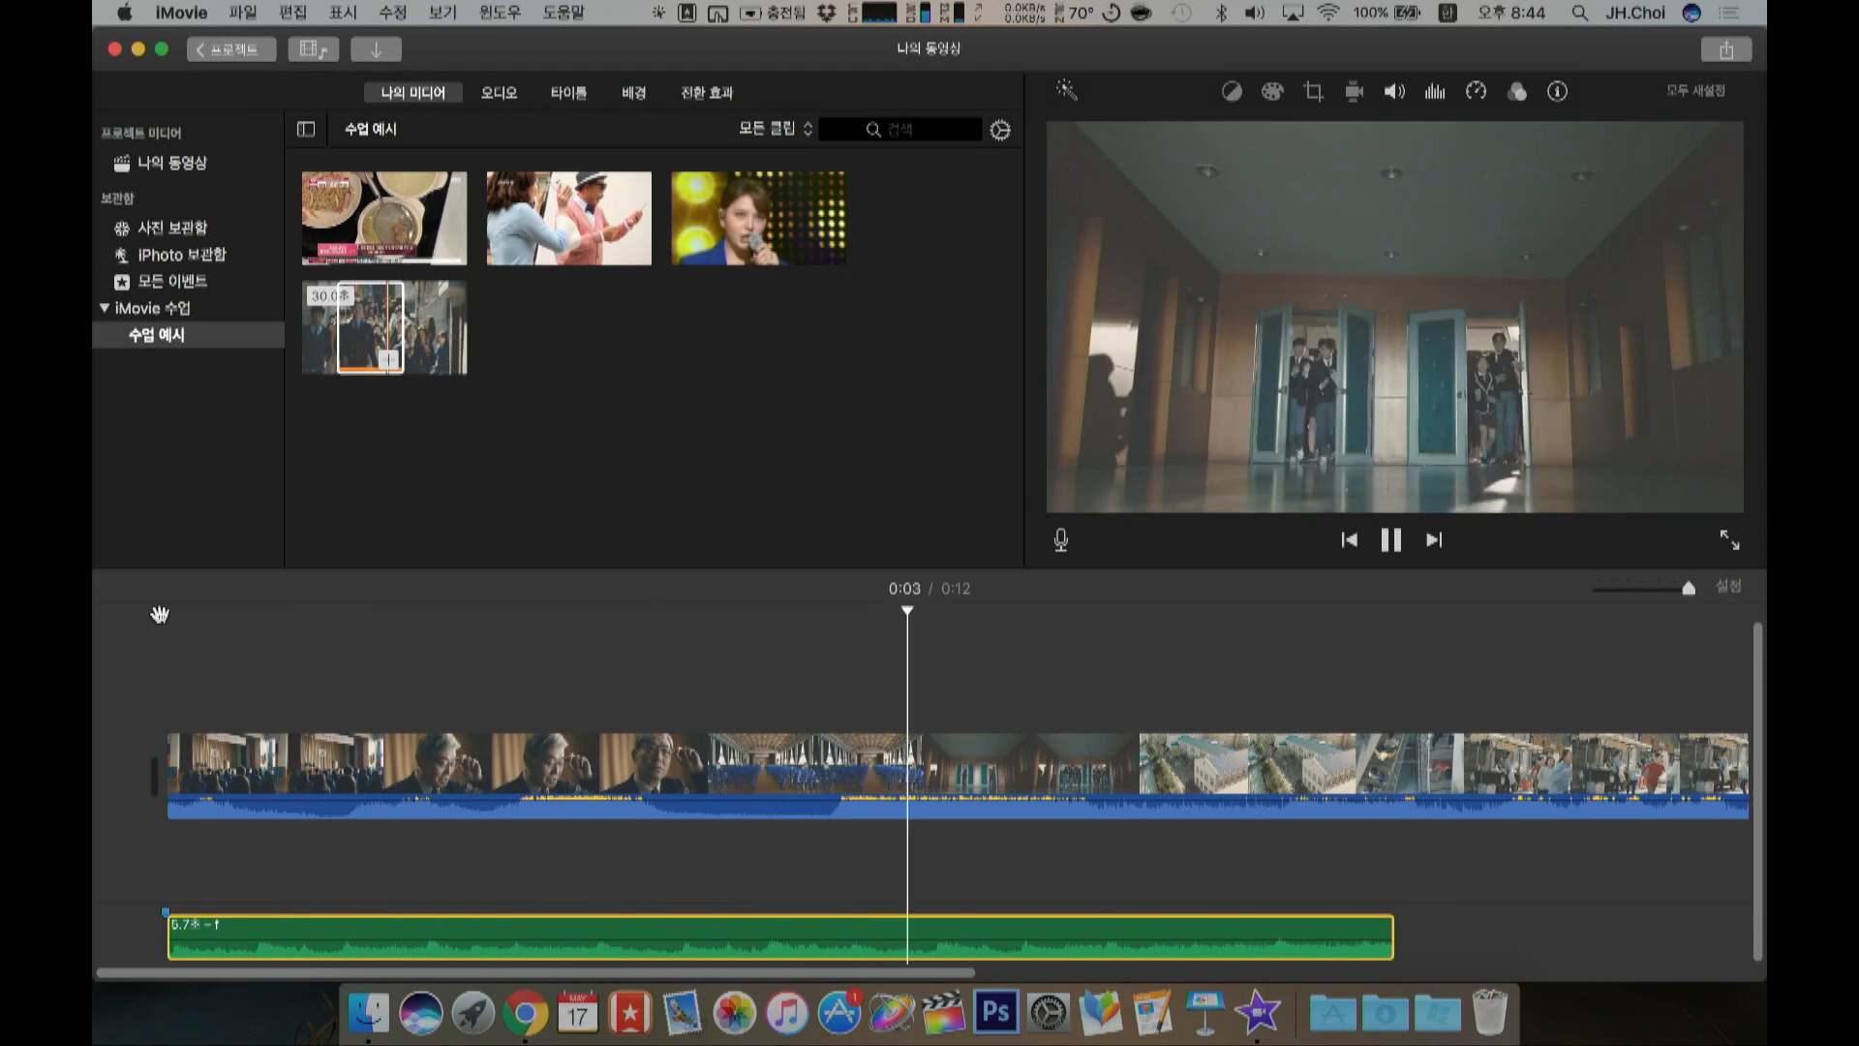
key("space")
Step: Raise the music clip's volume and extend the clip to the end of the video, making it 12.1 s long
left_click(274, 930)
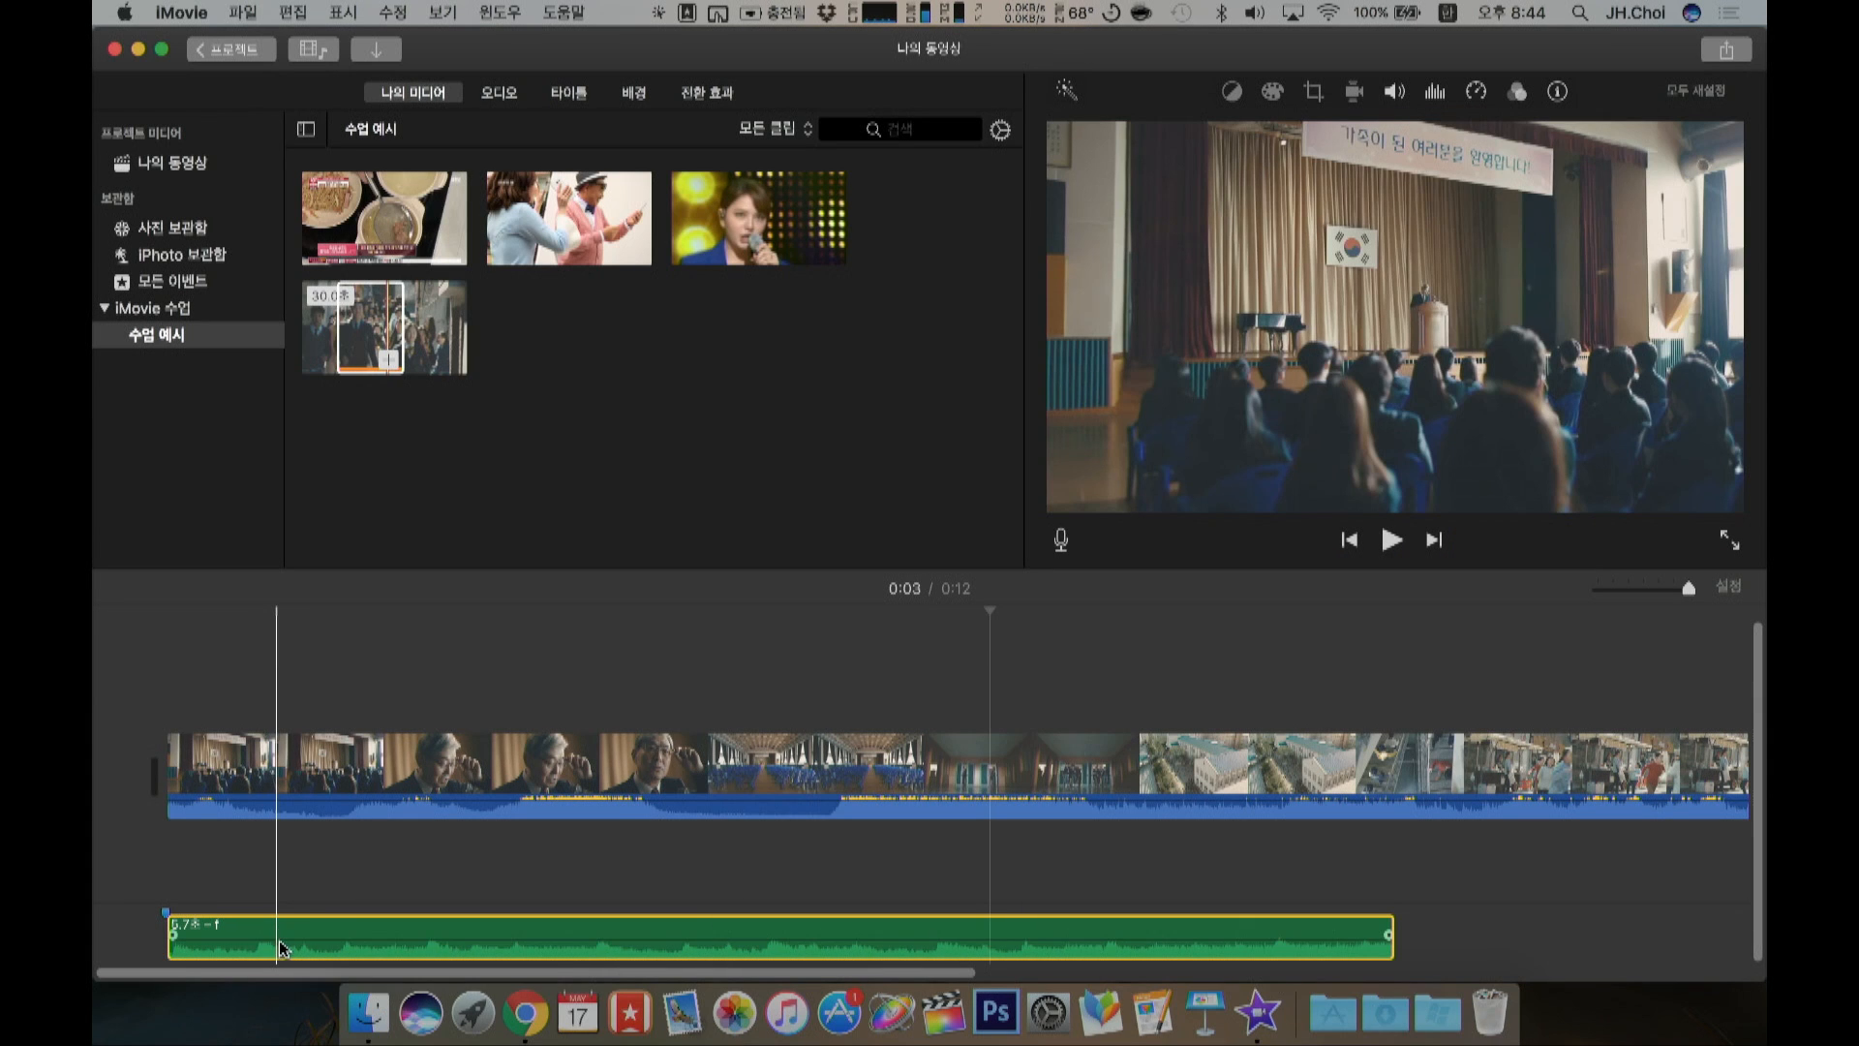
left_click_drag(280, 941, 279, 940)
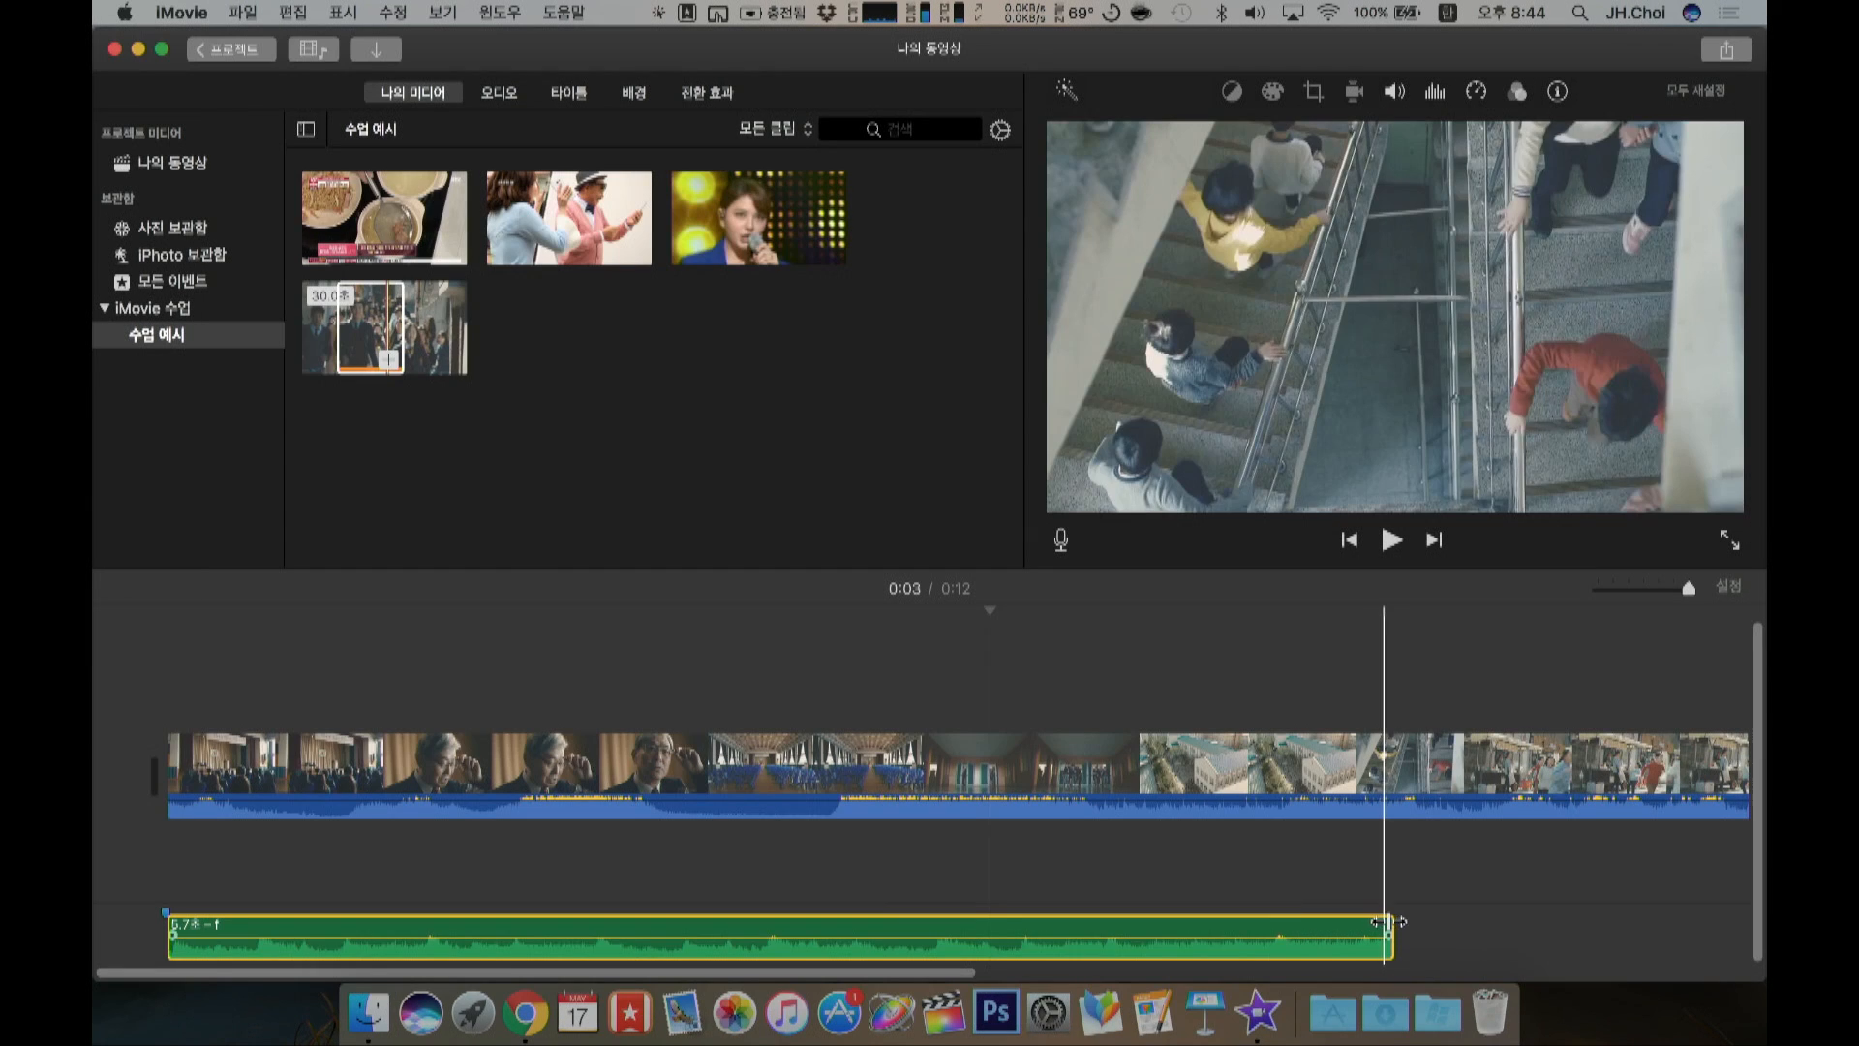
mouse_move(1394, 924)
left_mouse_down()
mouse_move(1728, 922)
mouse_move(83, 905)
mouse_move(1722, 927)
left_mouse_up()
scroll(1667, 796, "right", 8)
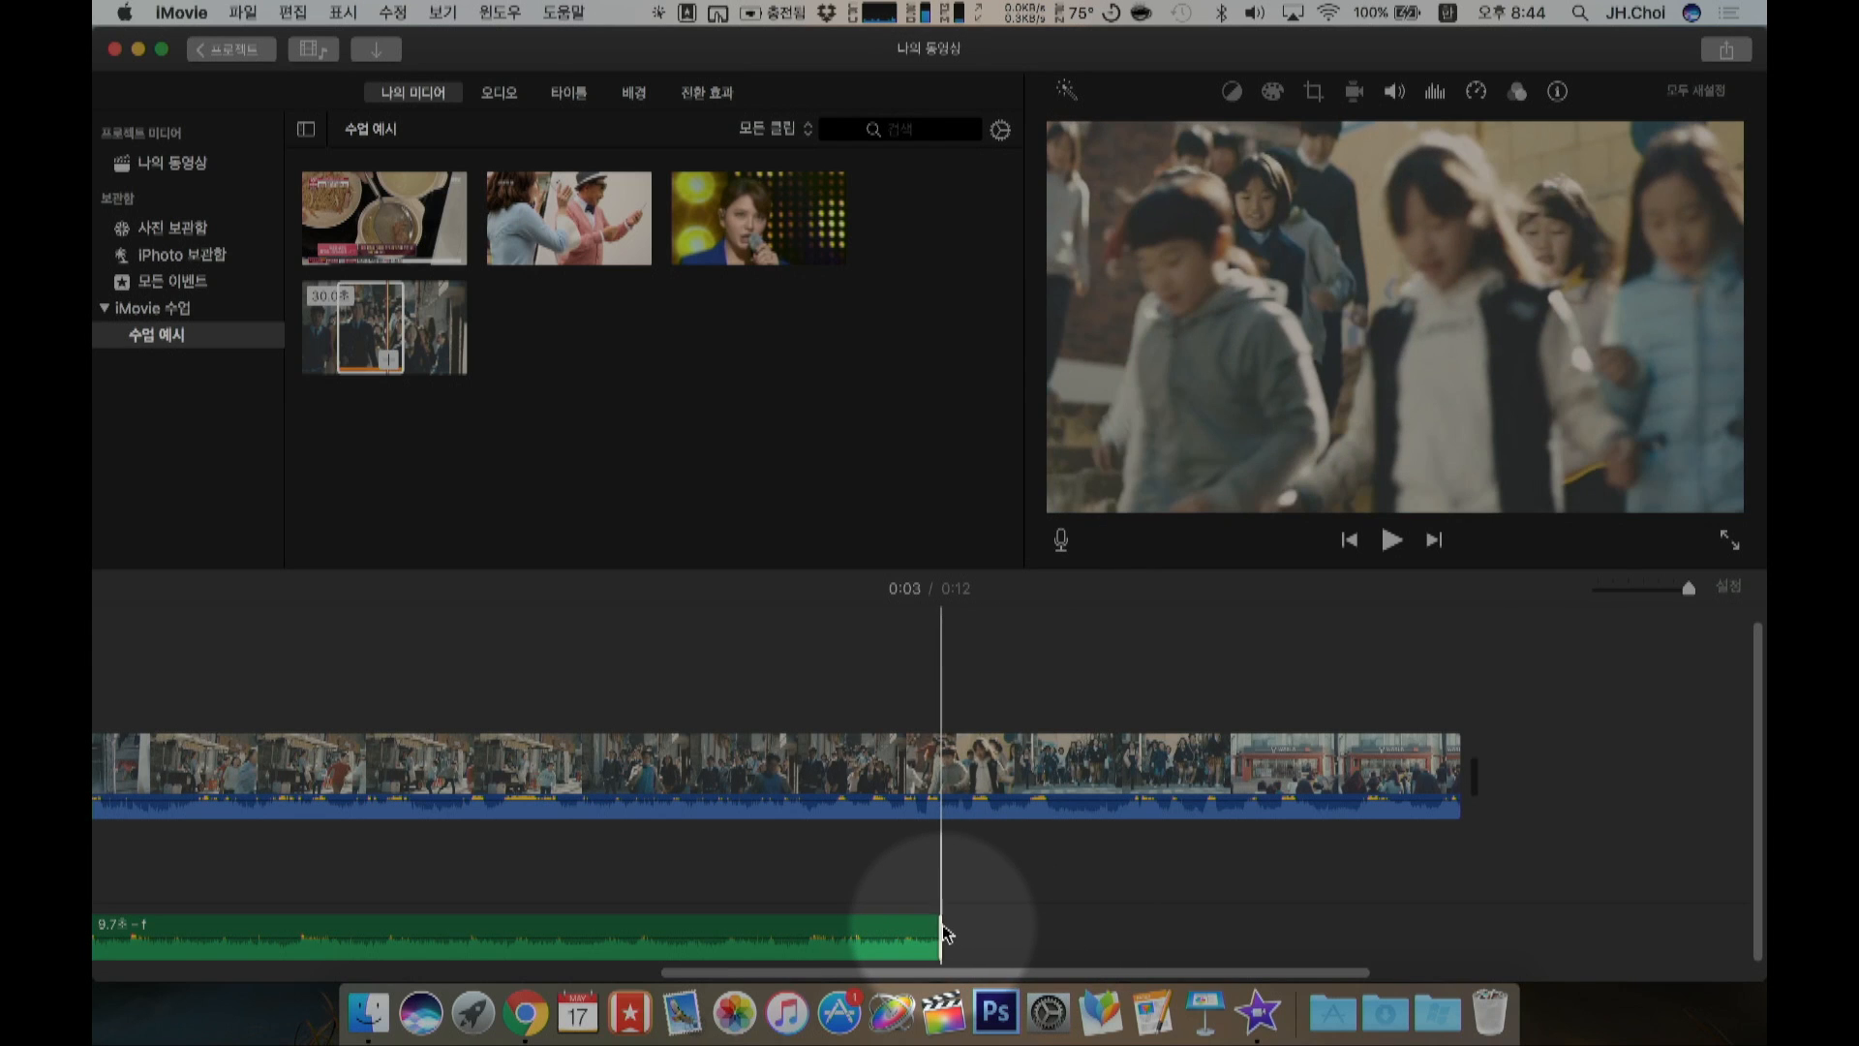
left_click(939, 929)
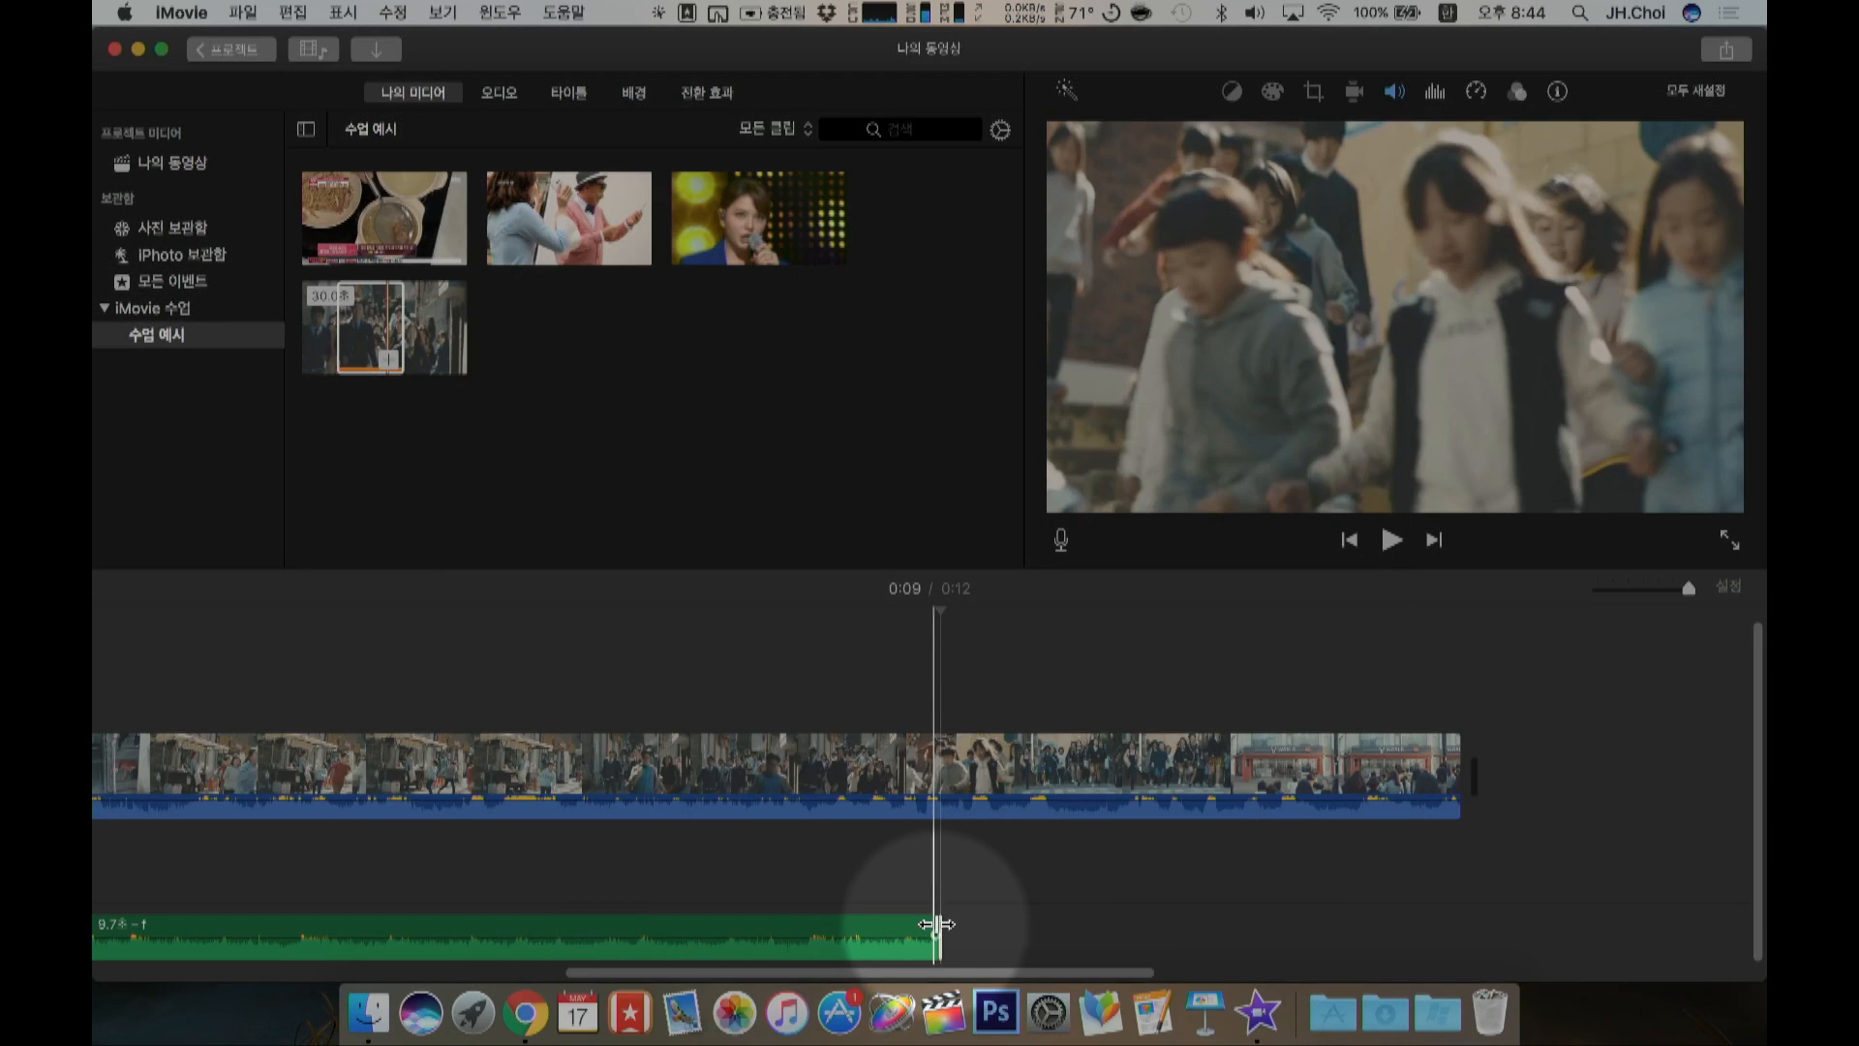
left_click_drag(936, 924, 1459, 928)
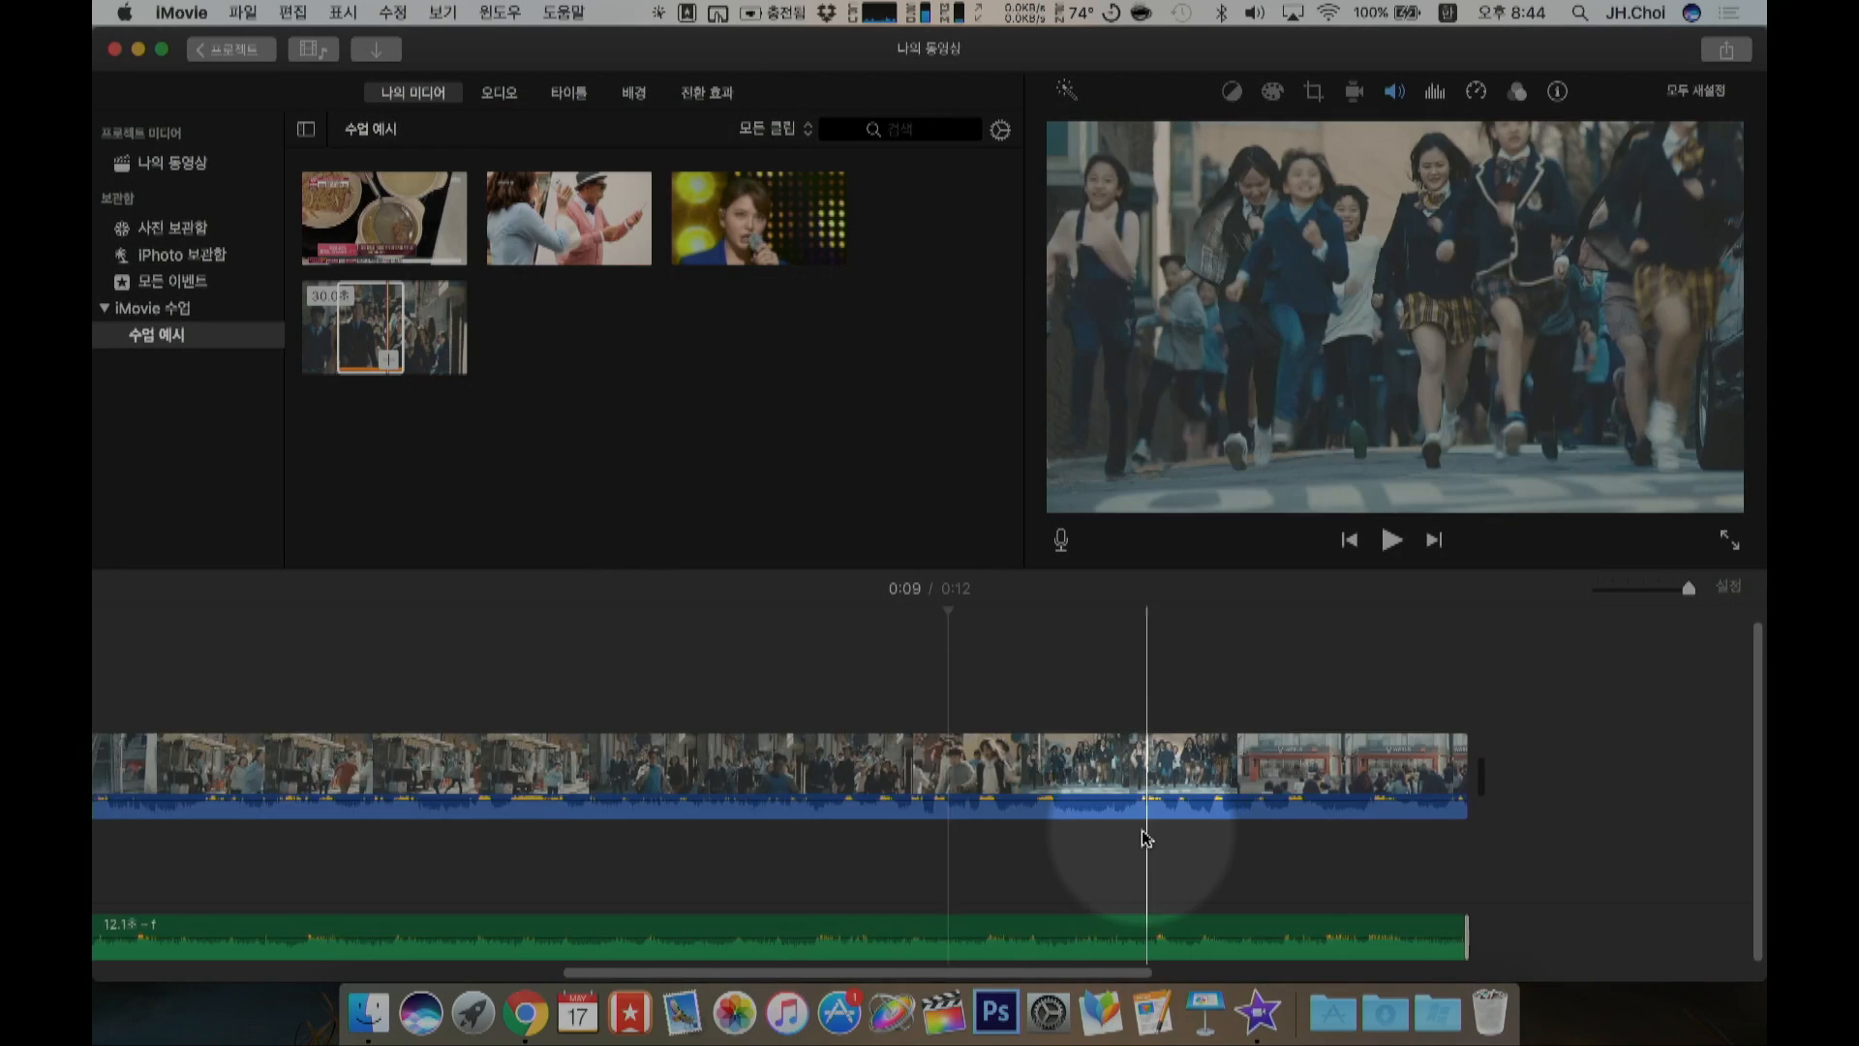
Step: Play the project from the start to check the extended music against the whole video
scroll(1145, 839, "left", 10)
key("space")
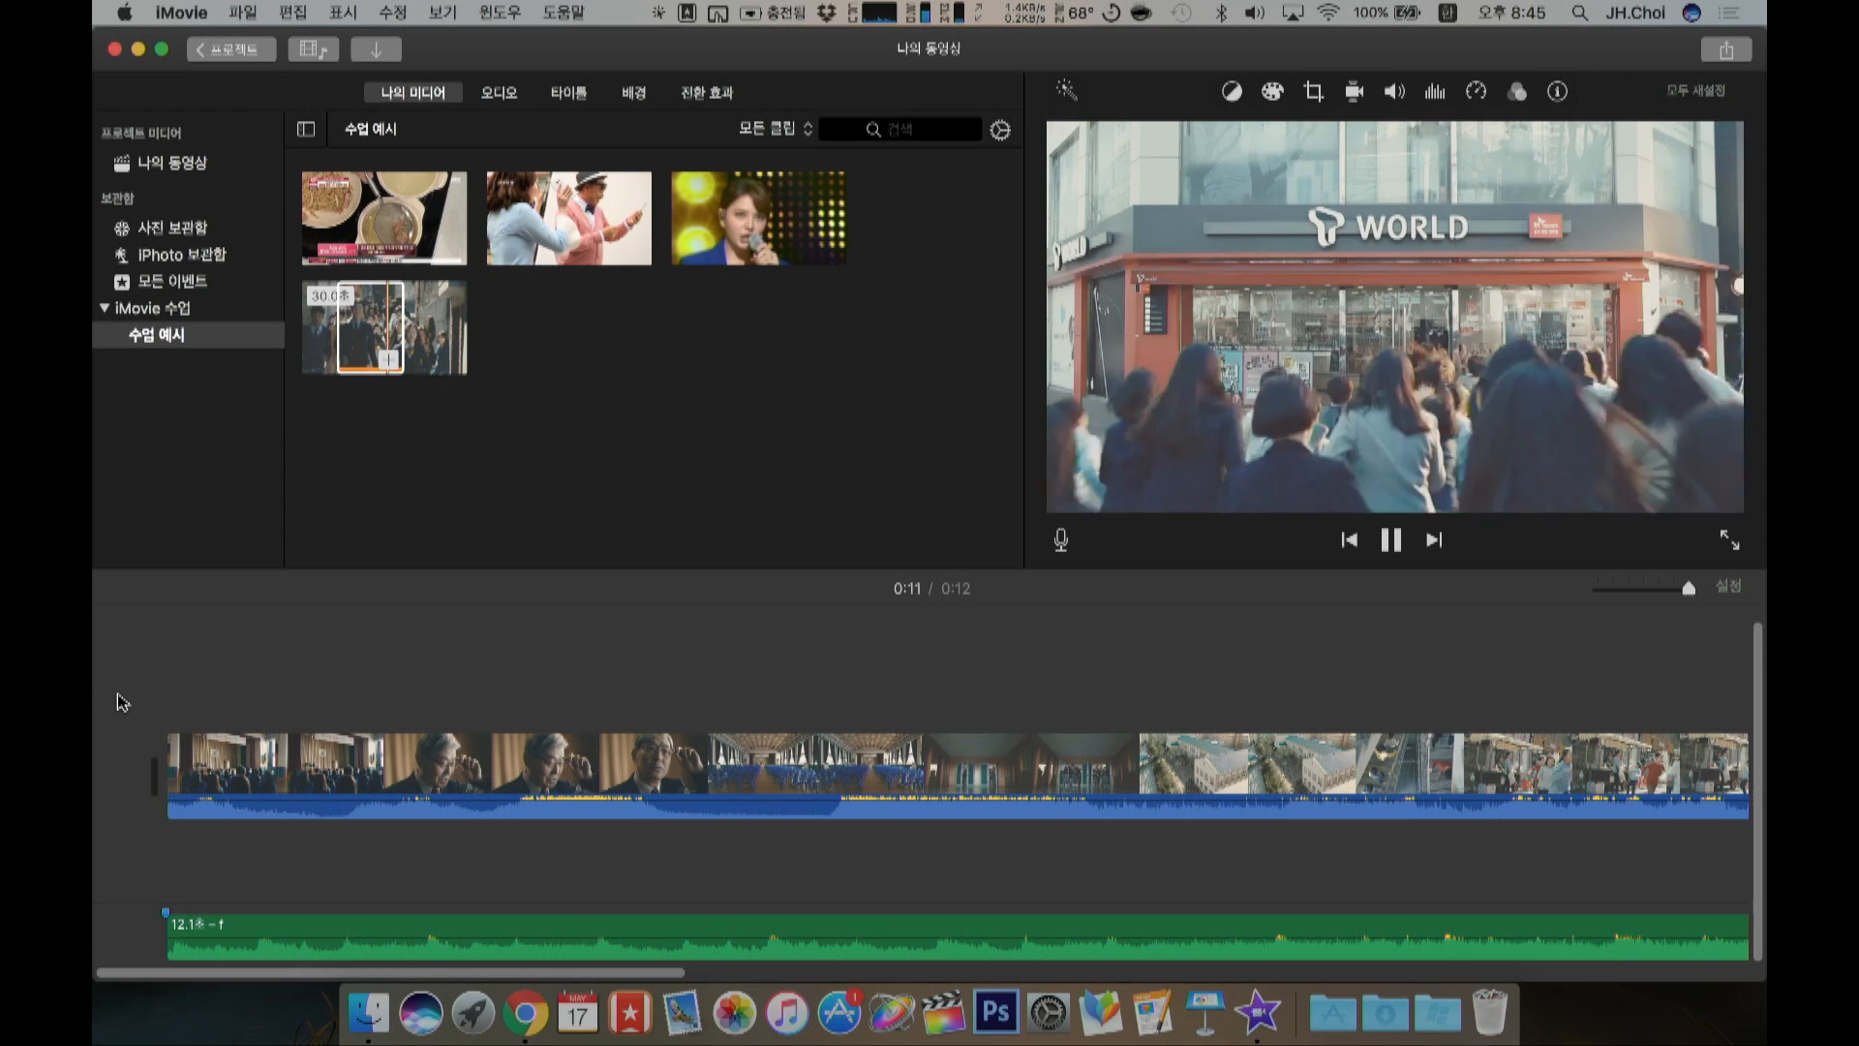
key("space")
key("space")
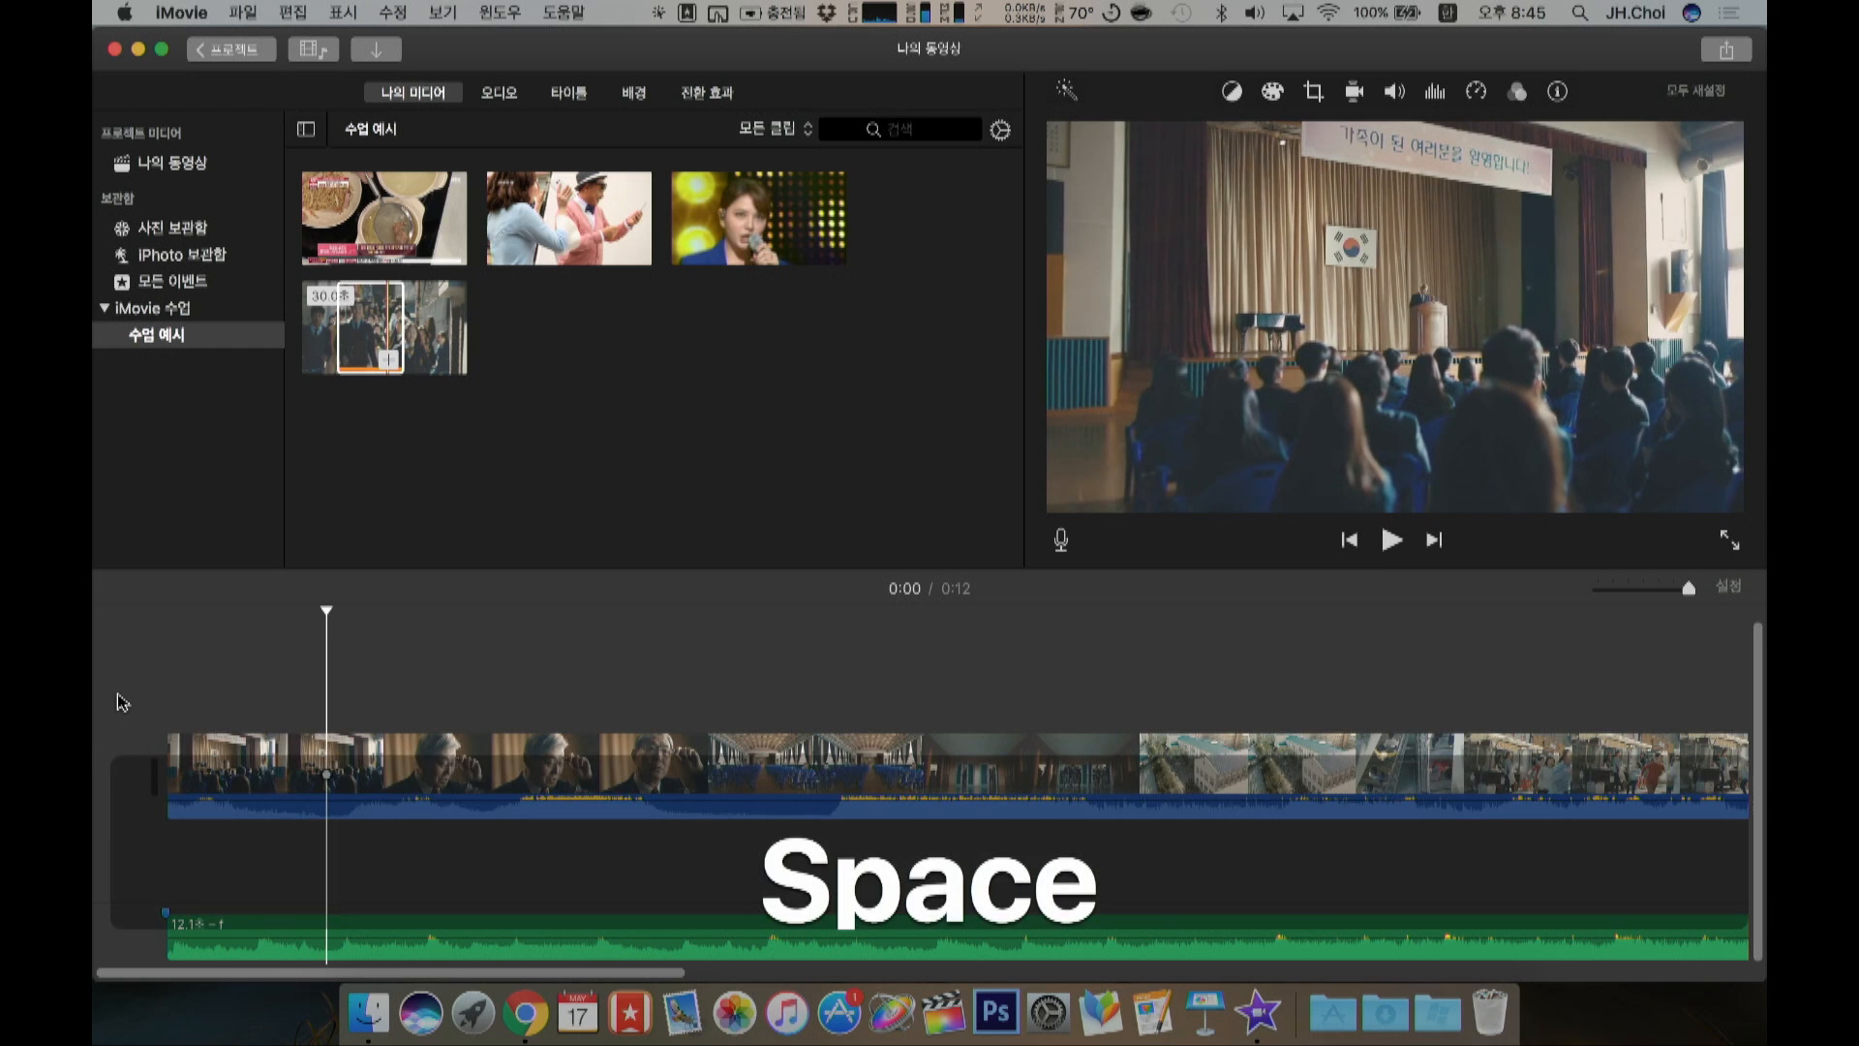
Step: Extend the end of the video clip to about 16 s and play the added ending
scroll(121, 701, "right", 10)
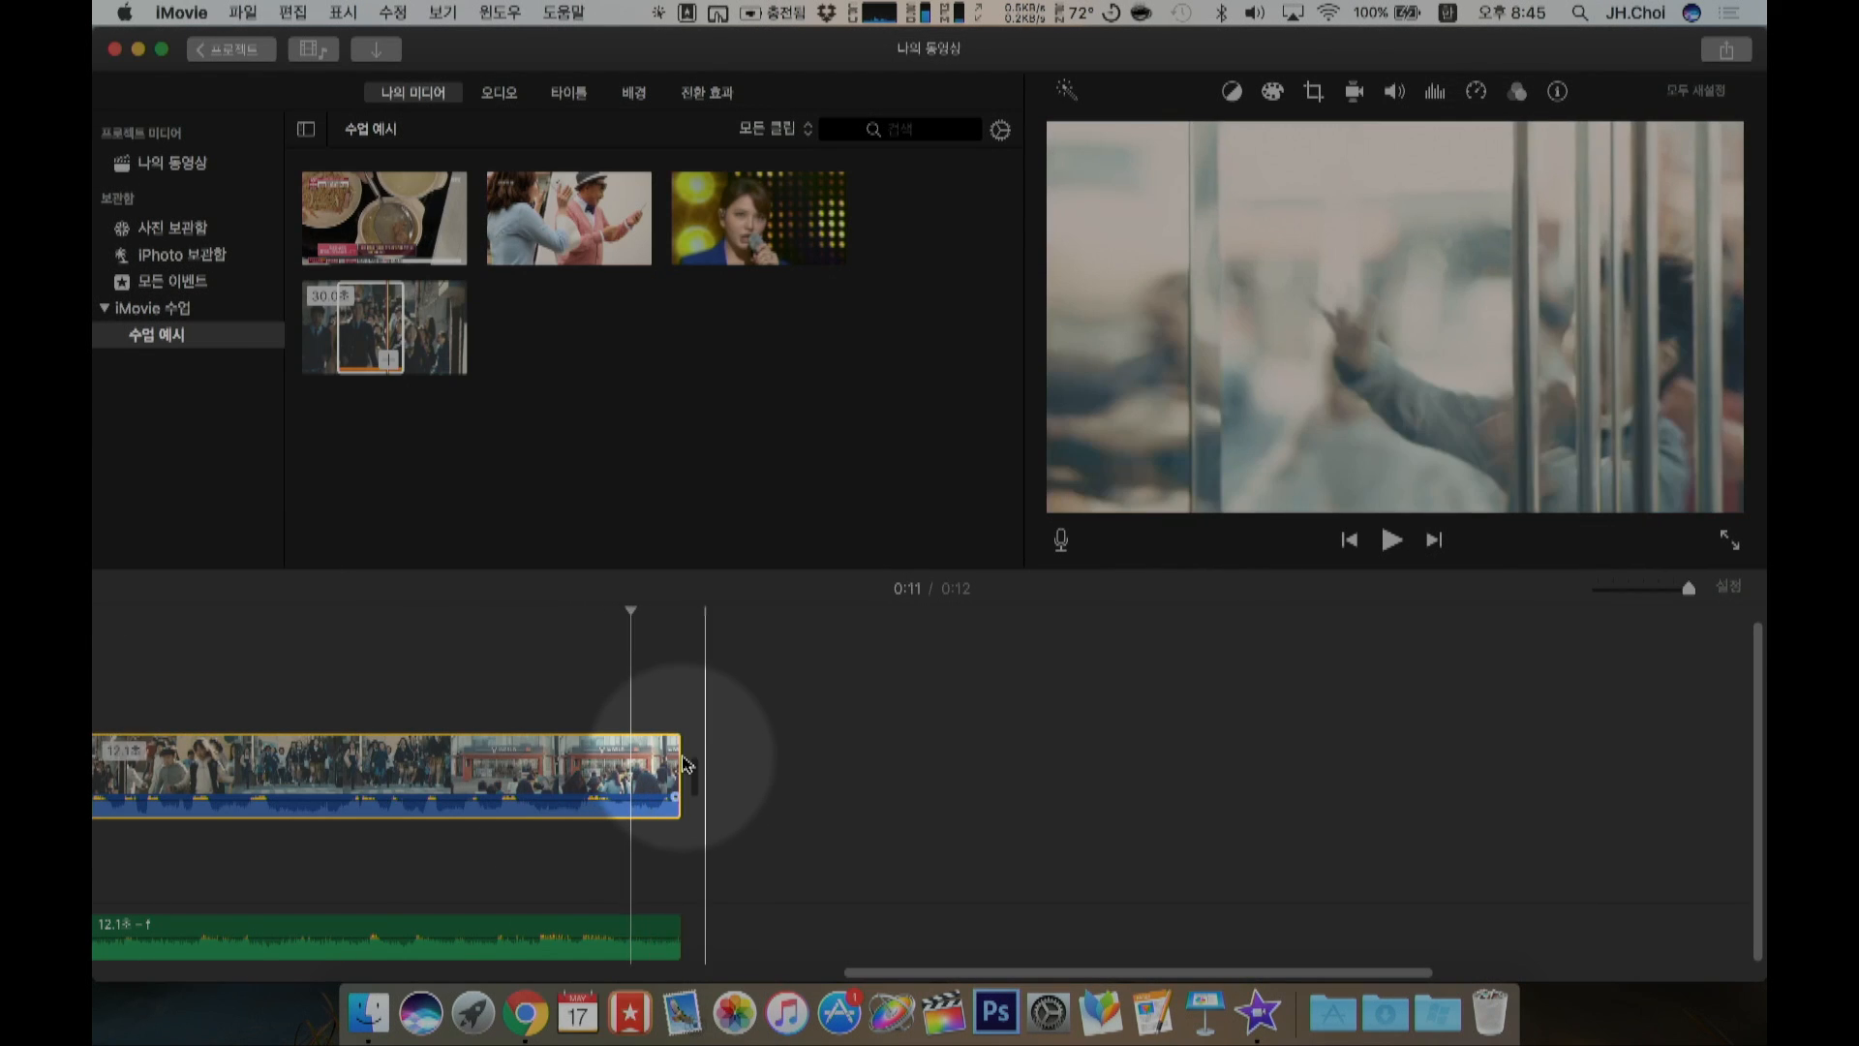
left_click_drag(680, 758, 1639, 751)
left_click(643, 639)
key("space")
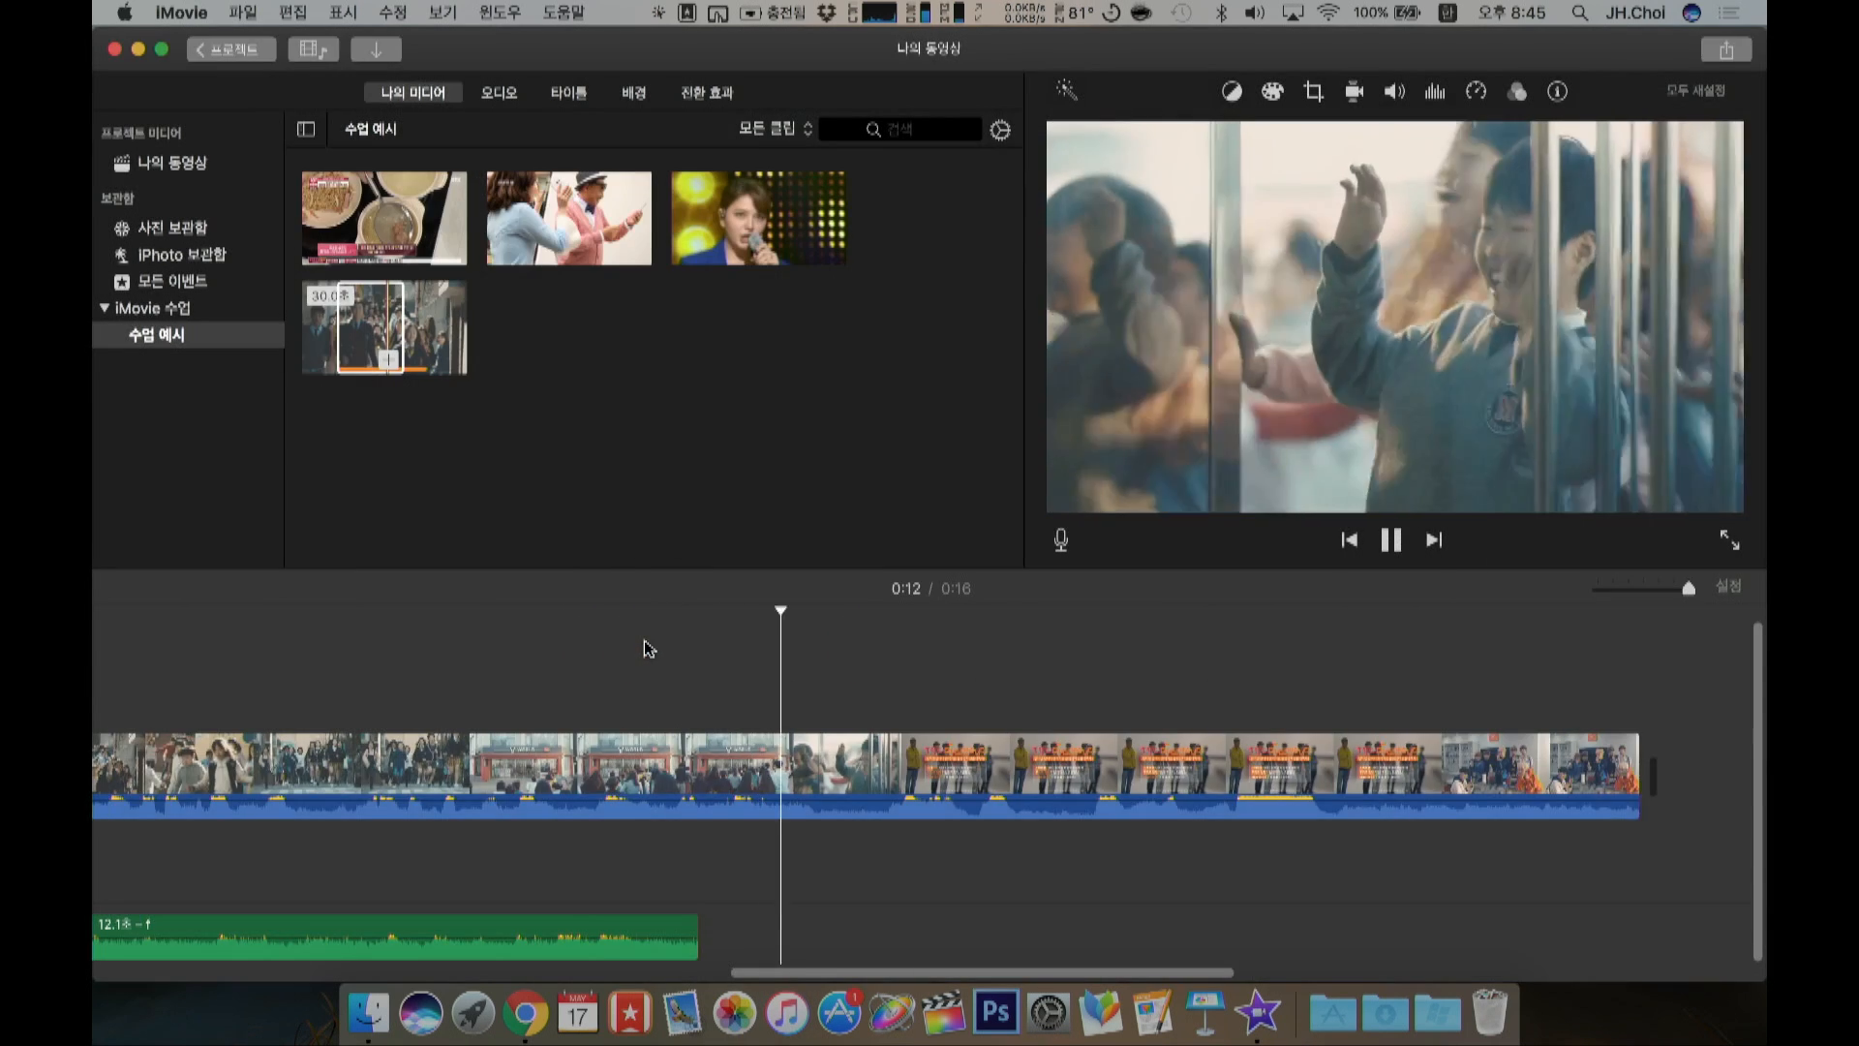
key("space")
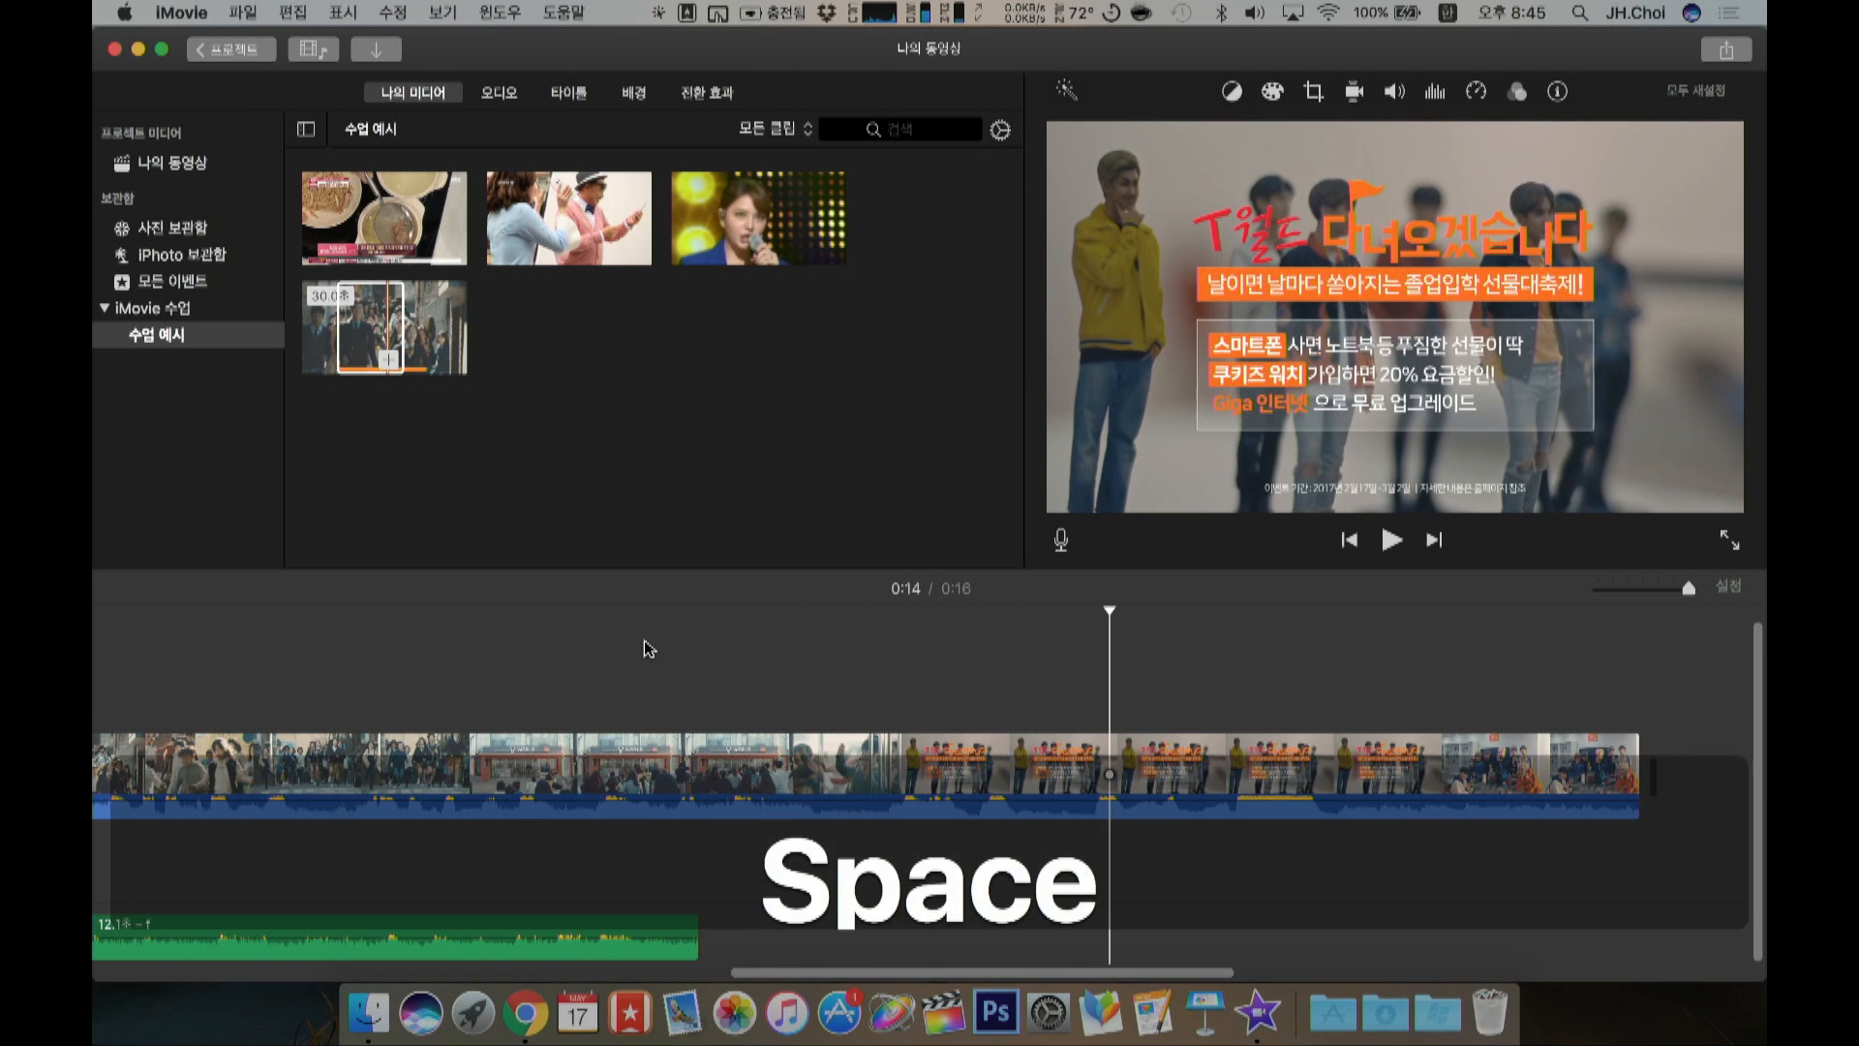
Step: Review the running scene around 0:10, split the video before the storefront shot and delete everything after it
left_click(452, 650)
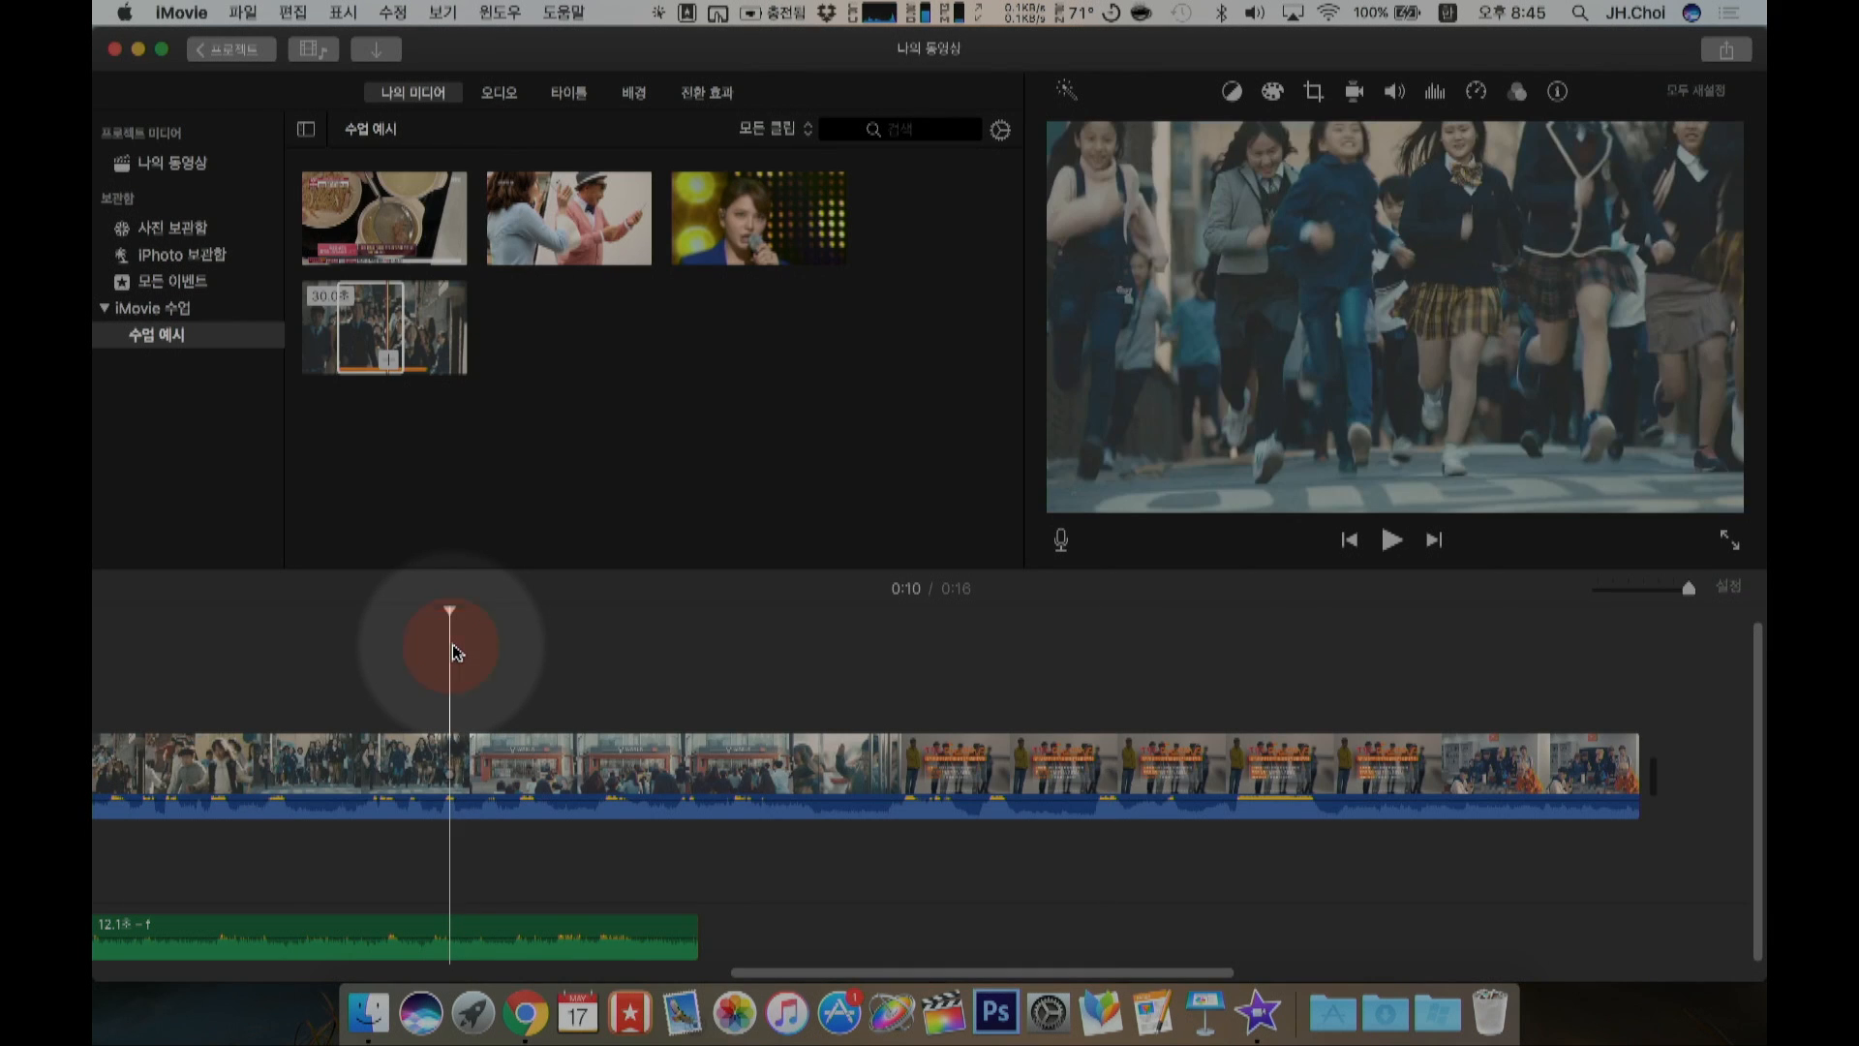
key("space")
key("space")
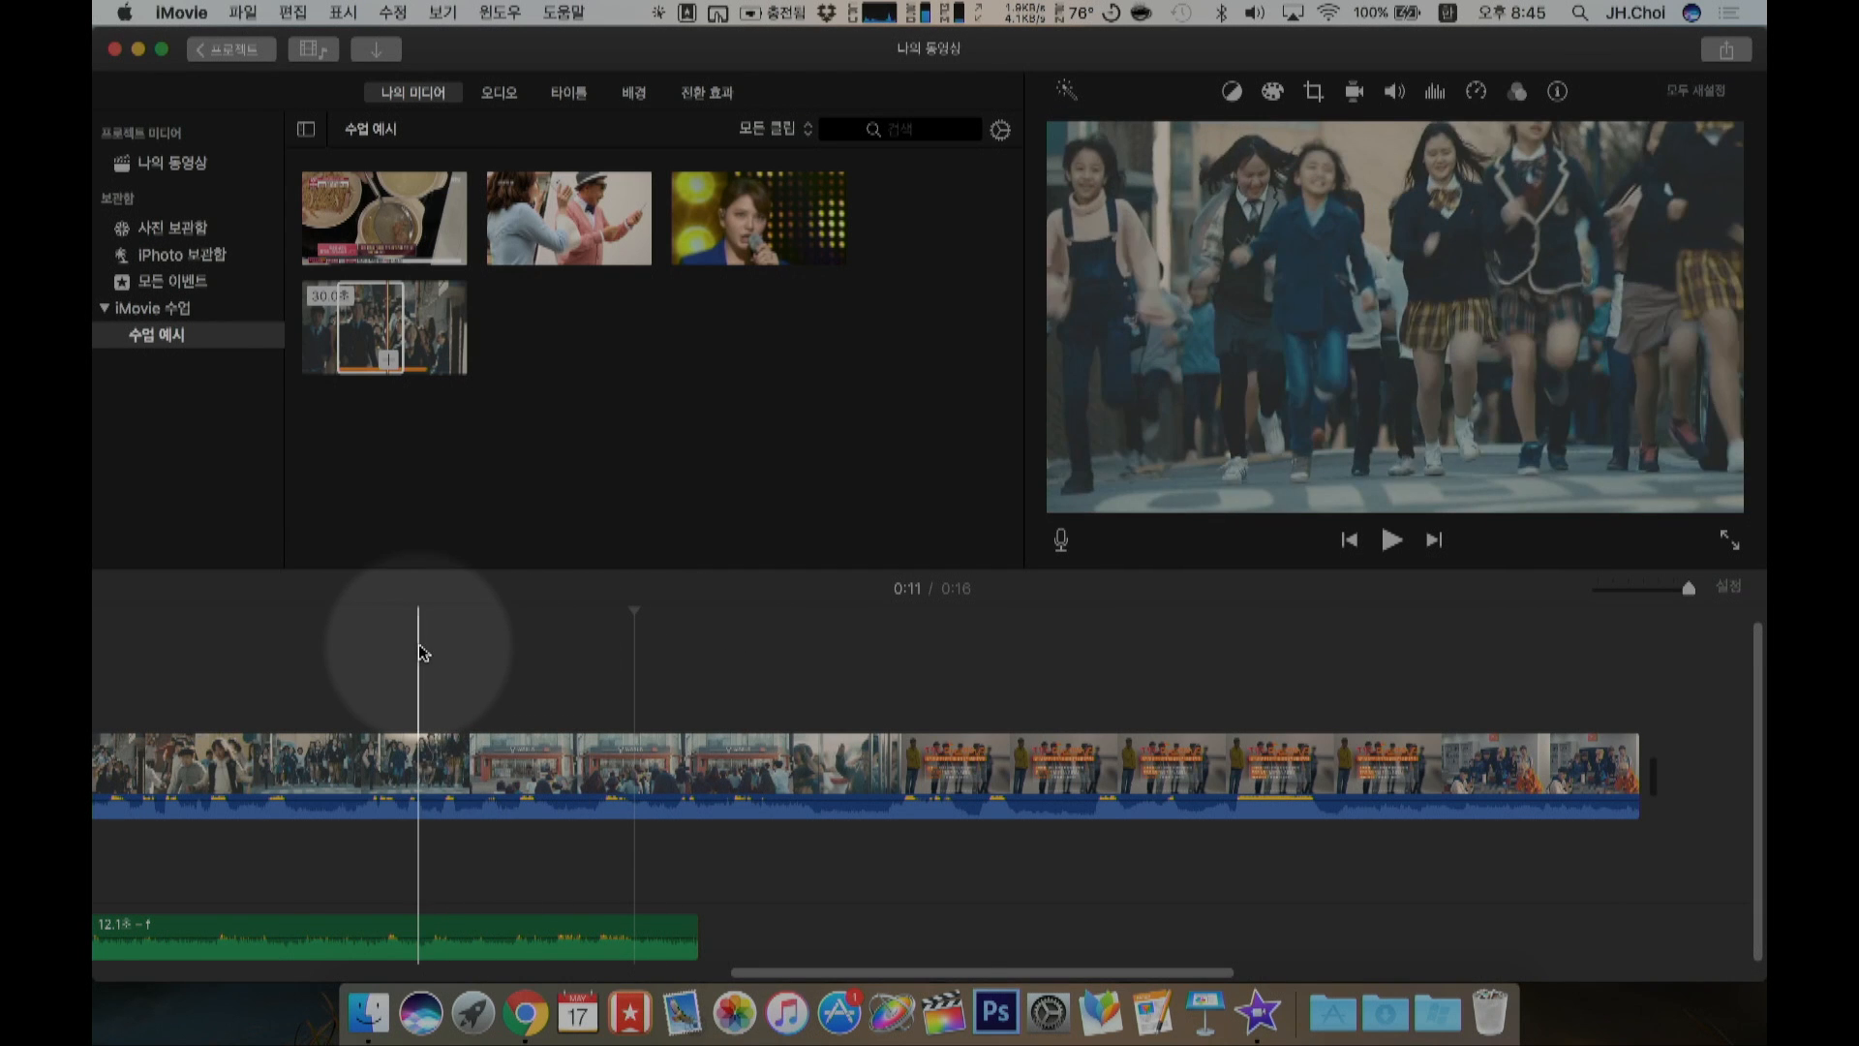
left_click(454, 737)
key("cmd+b")
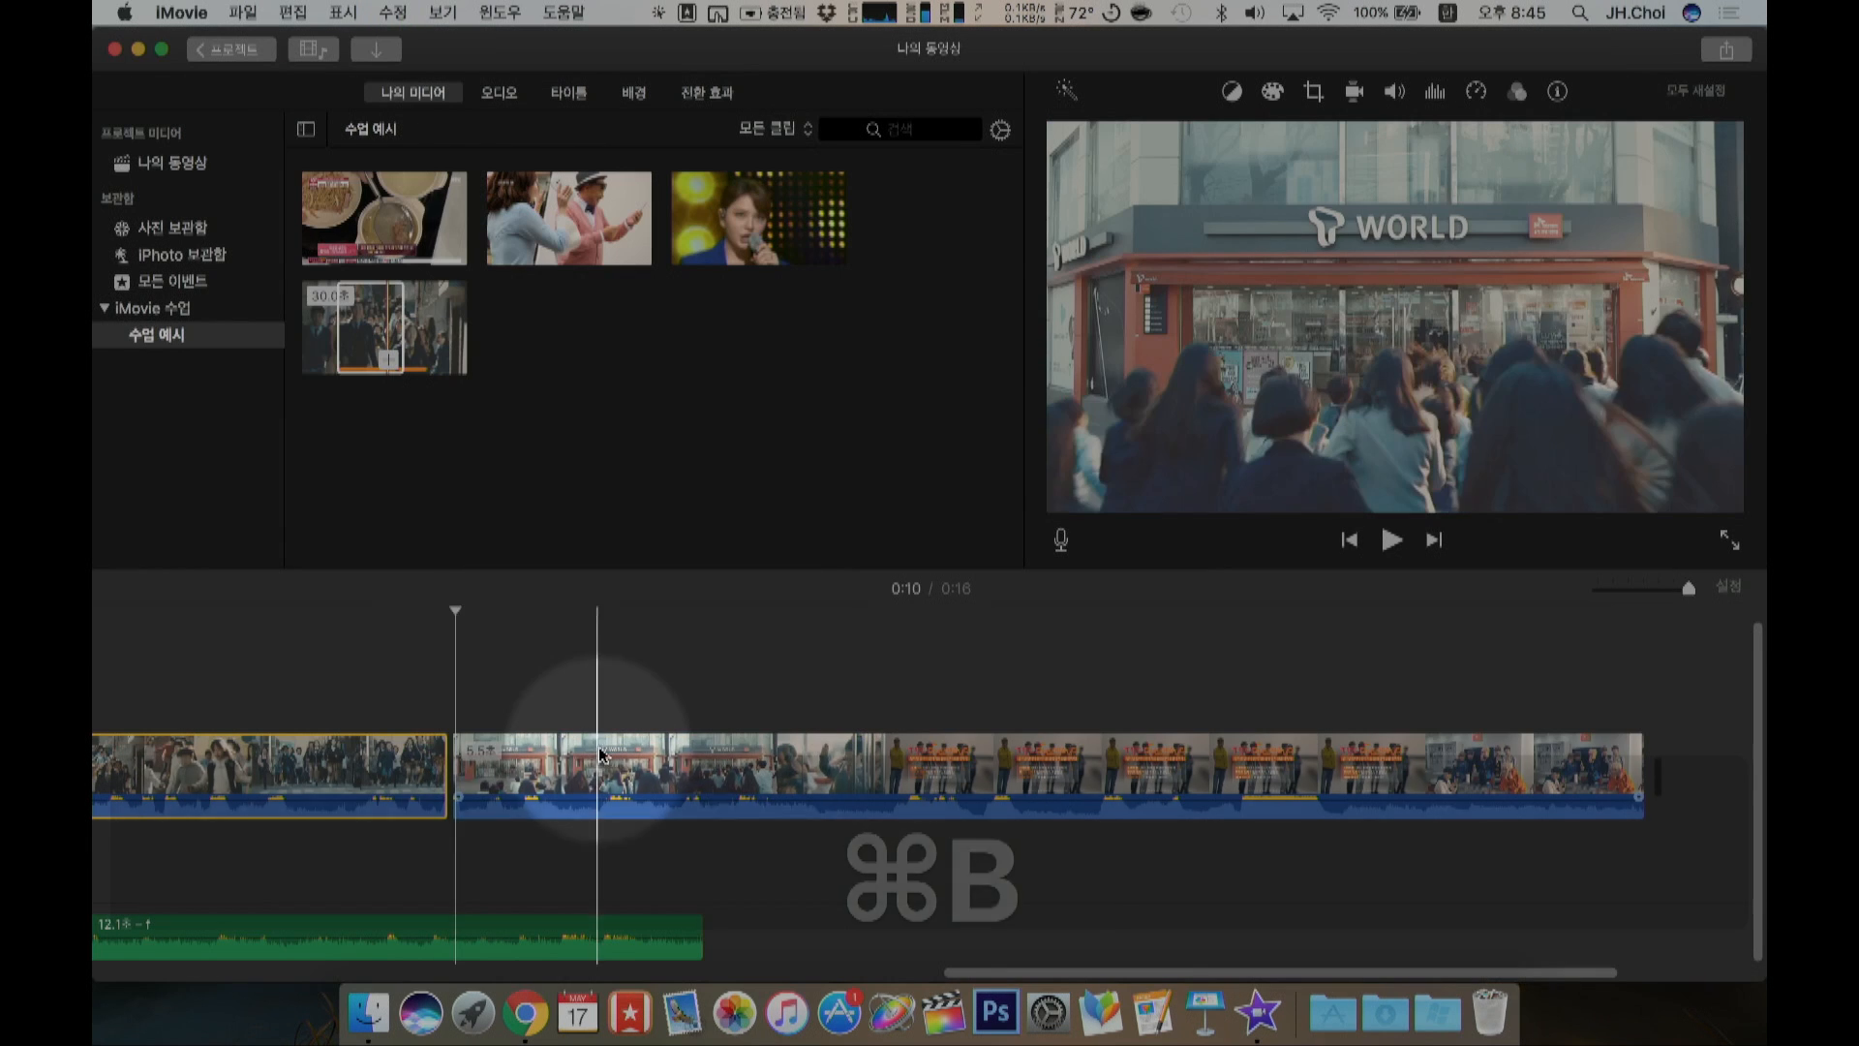
key("Delete")
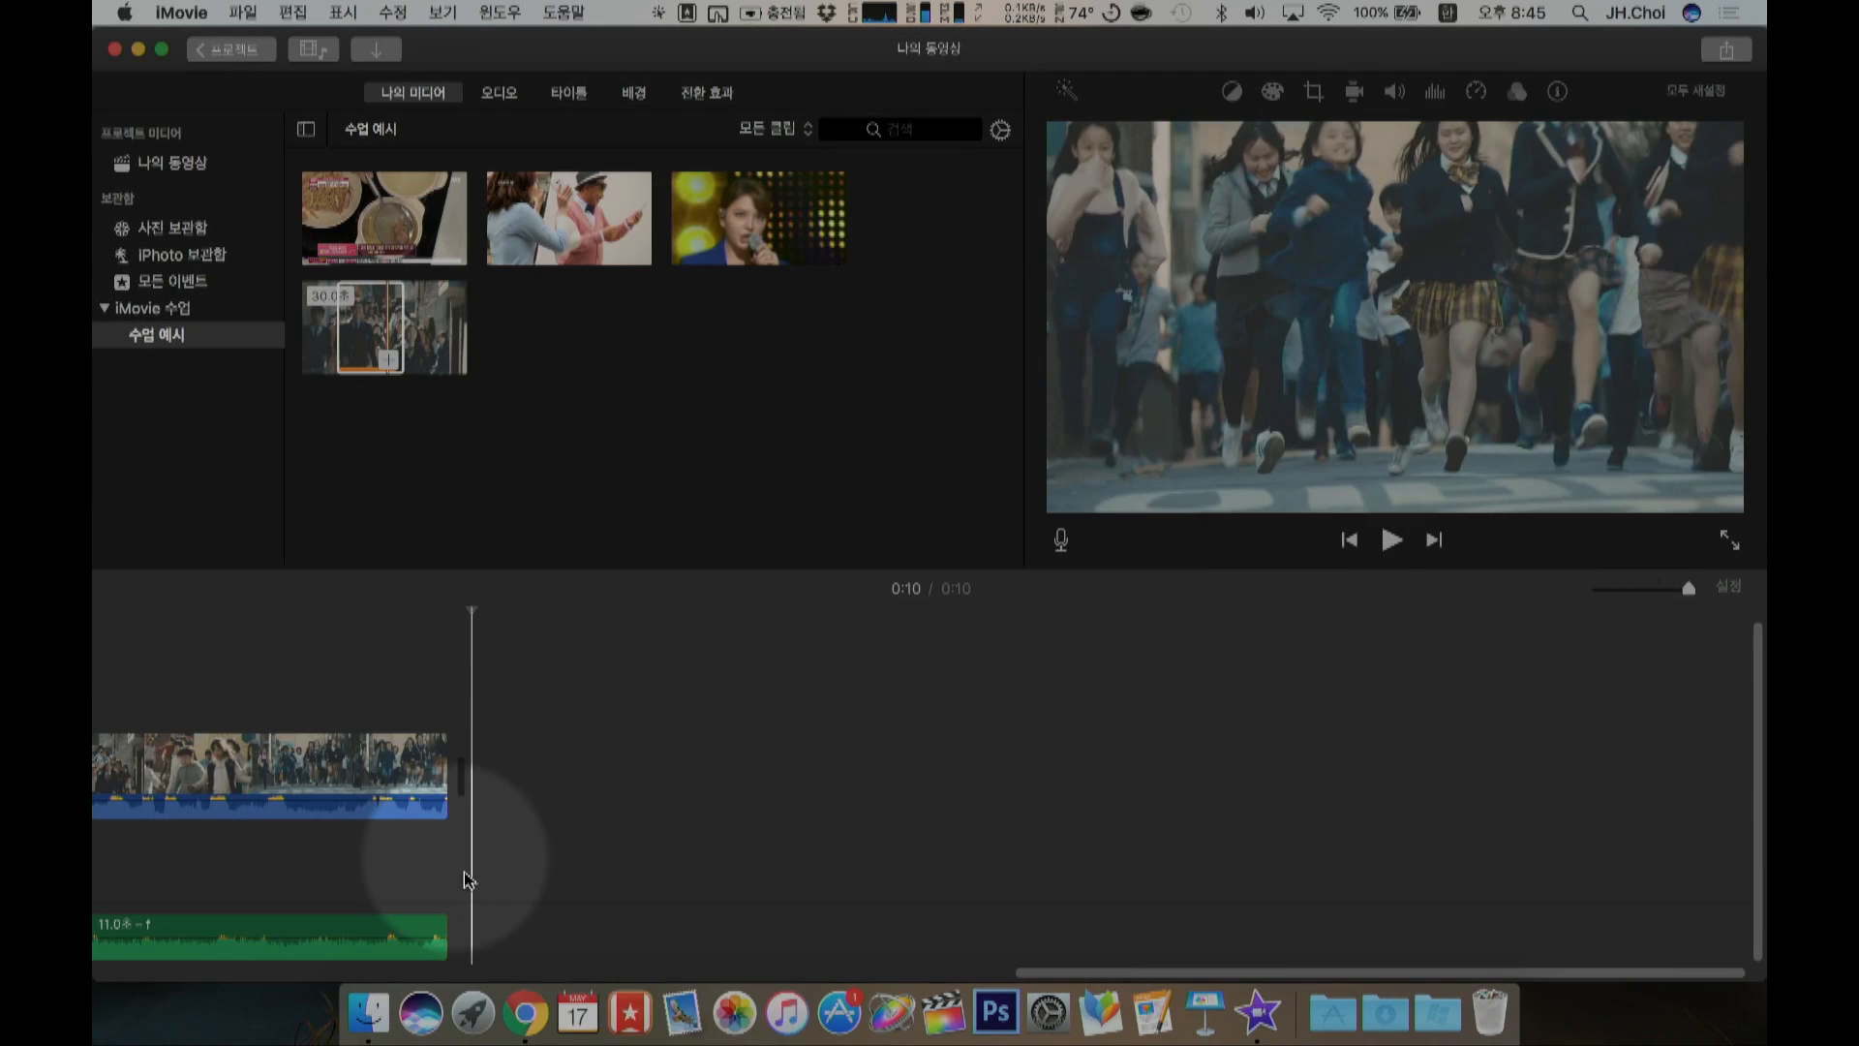
Step: Play the last few seconds of the running scenes repeatedly to examine where the video and music should end
scroll(1346, 906, "right", 2)
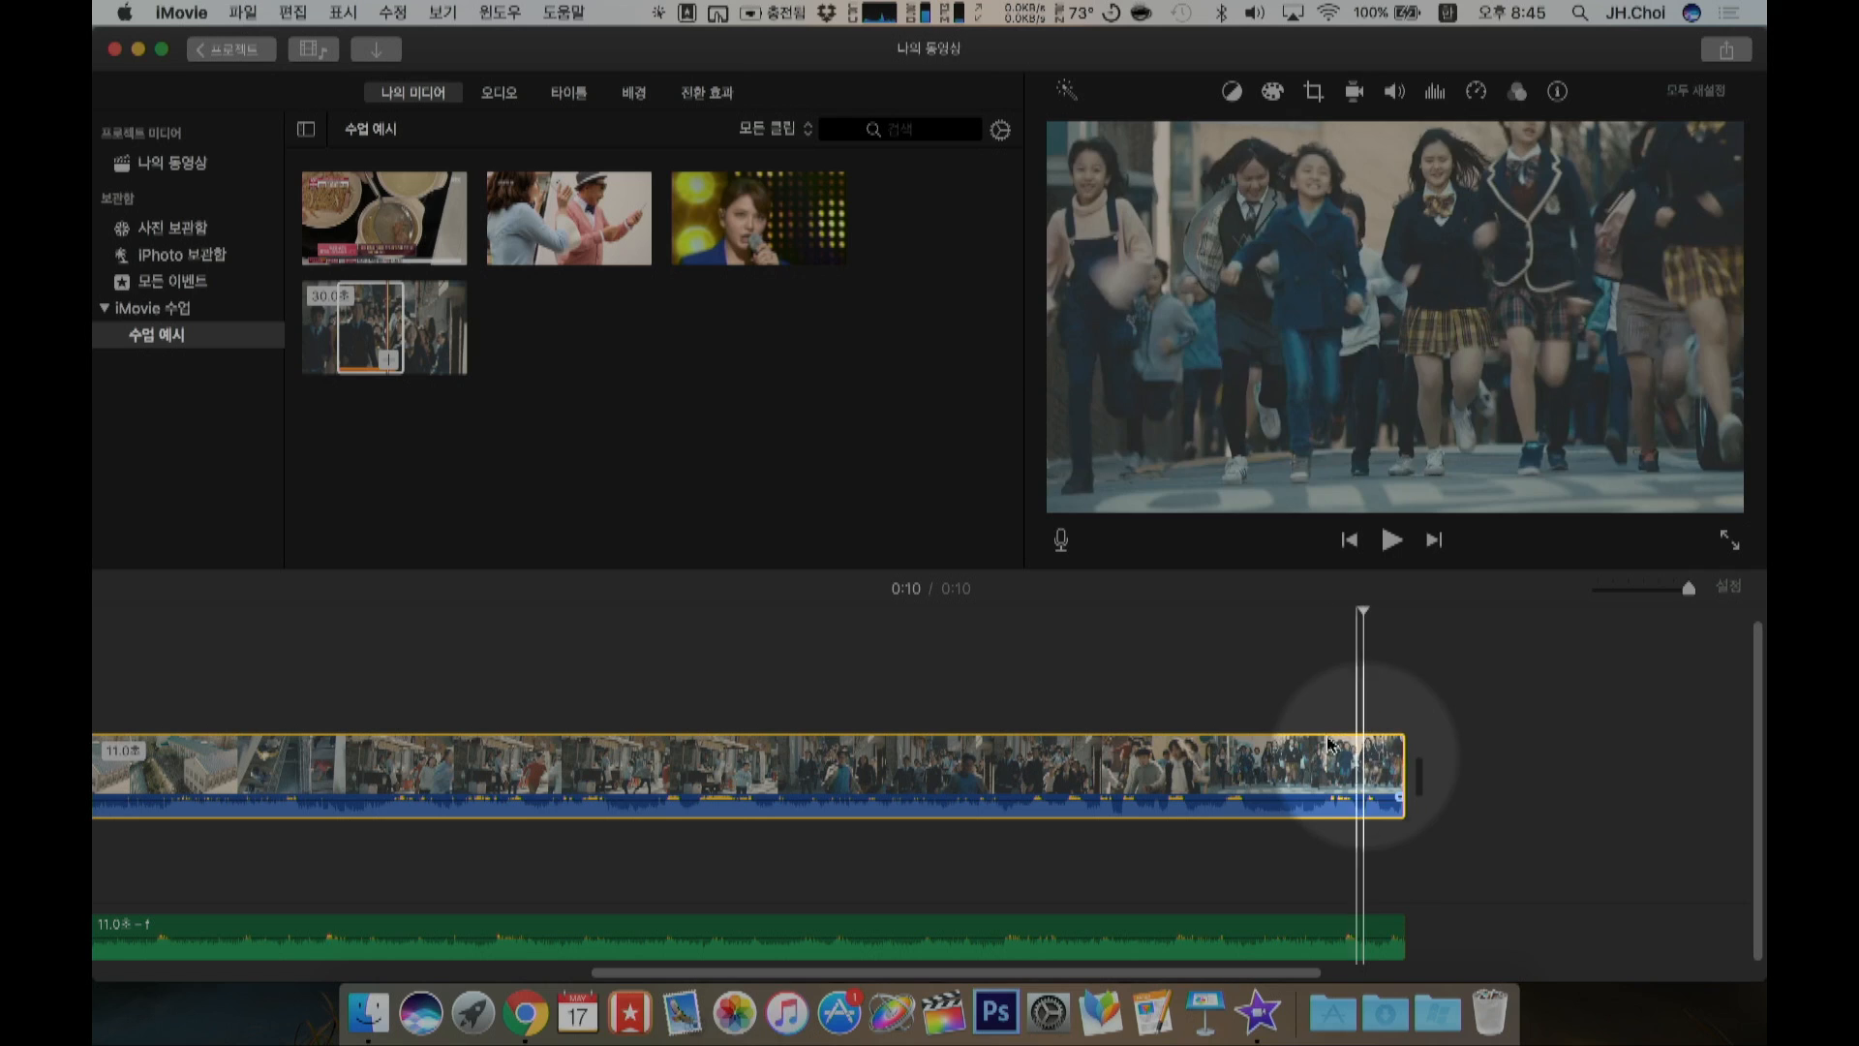
key("space")
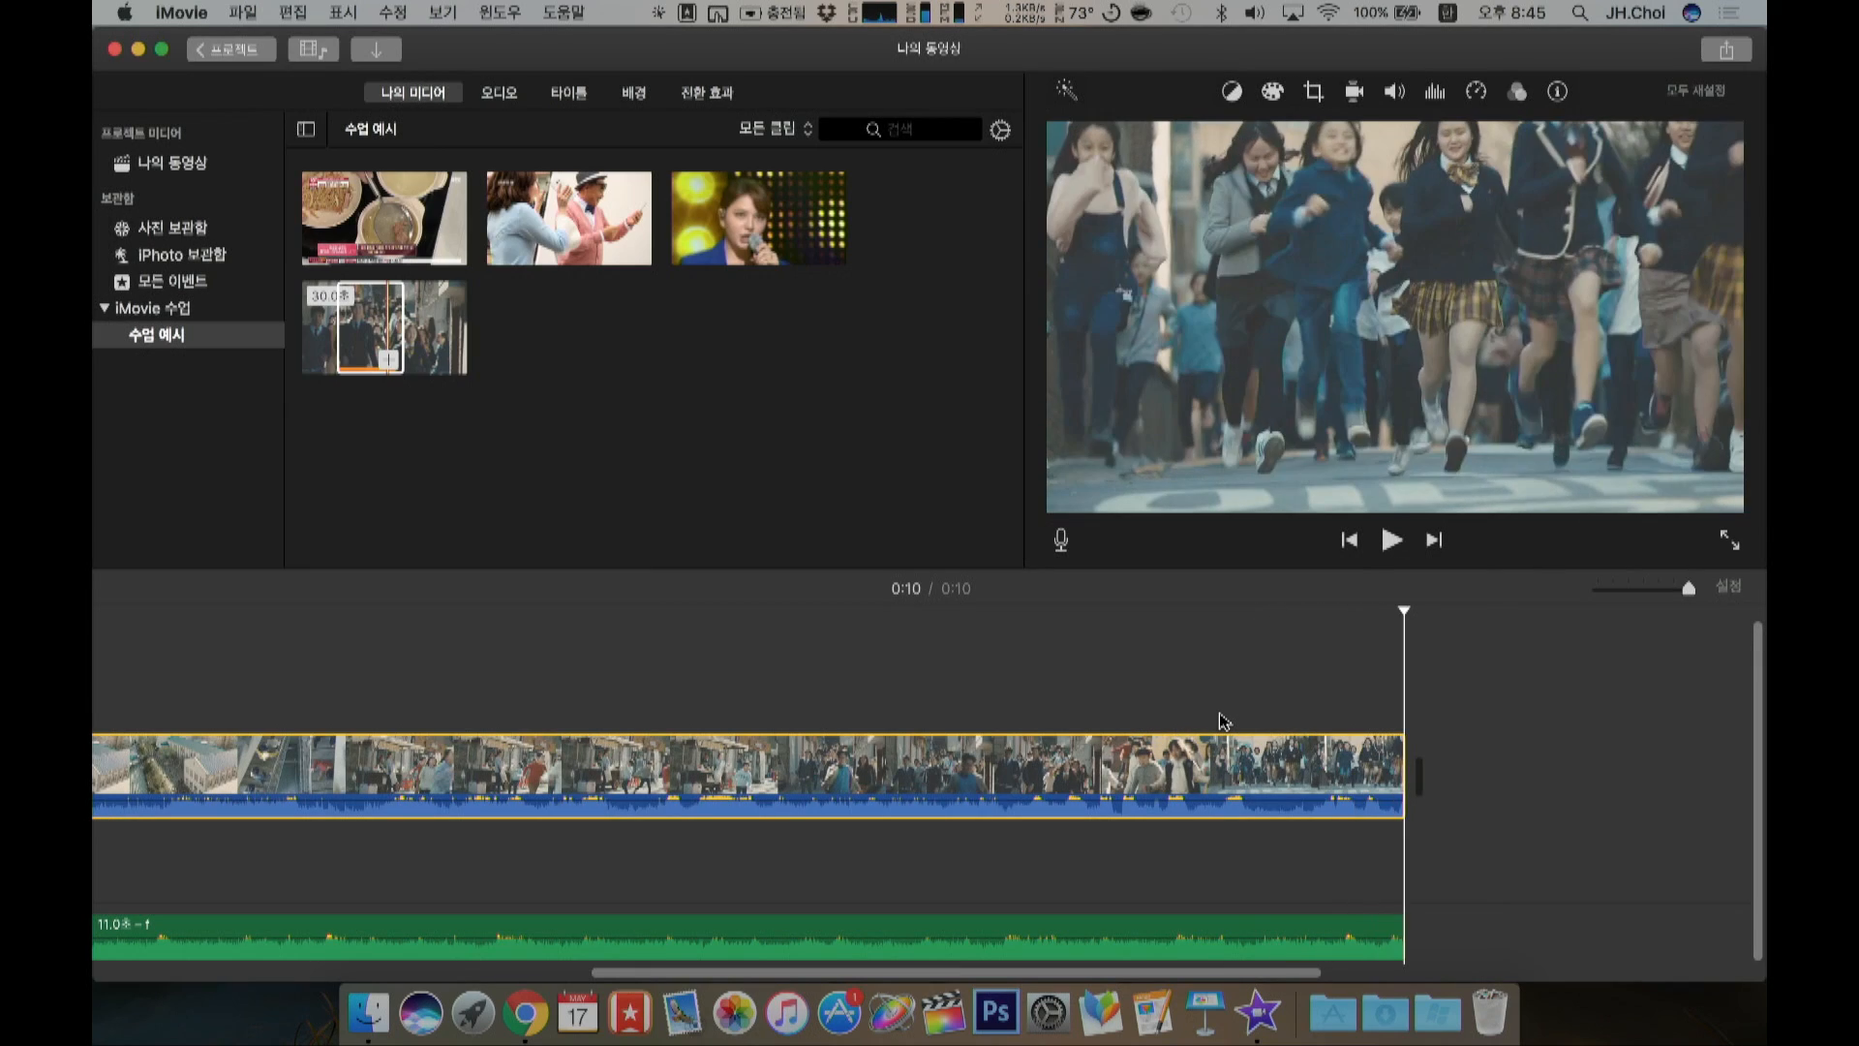
left_click(1046, 668)
key("space")
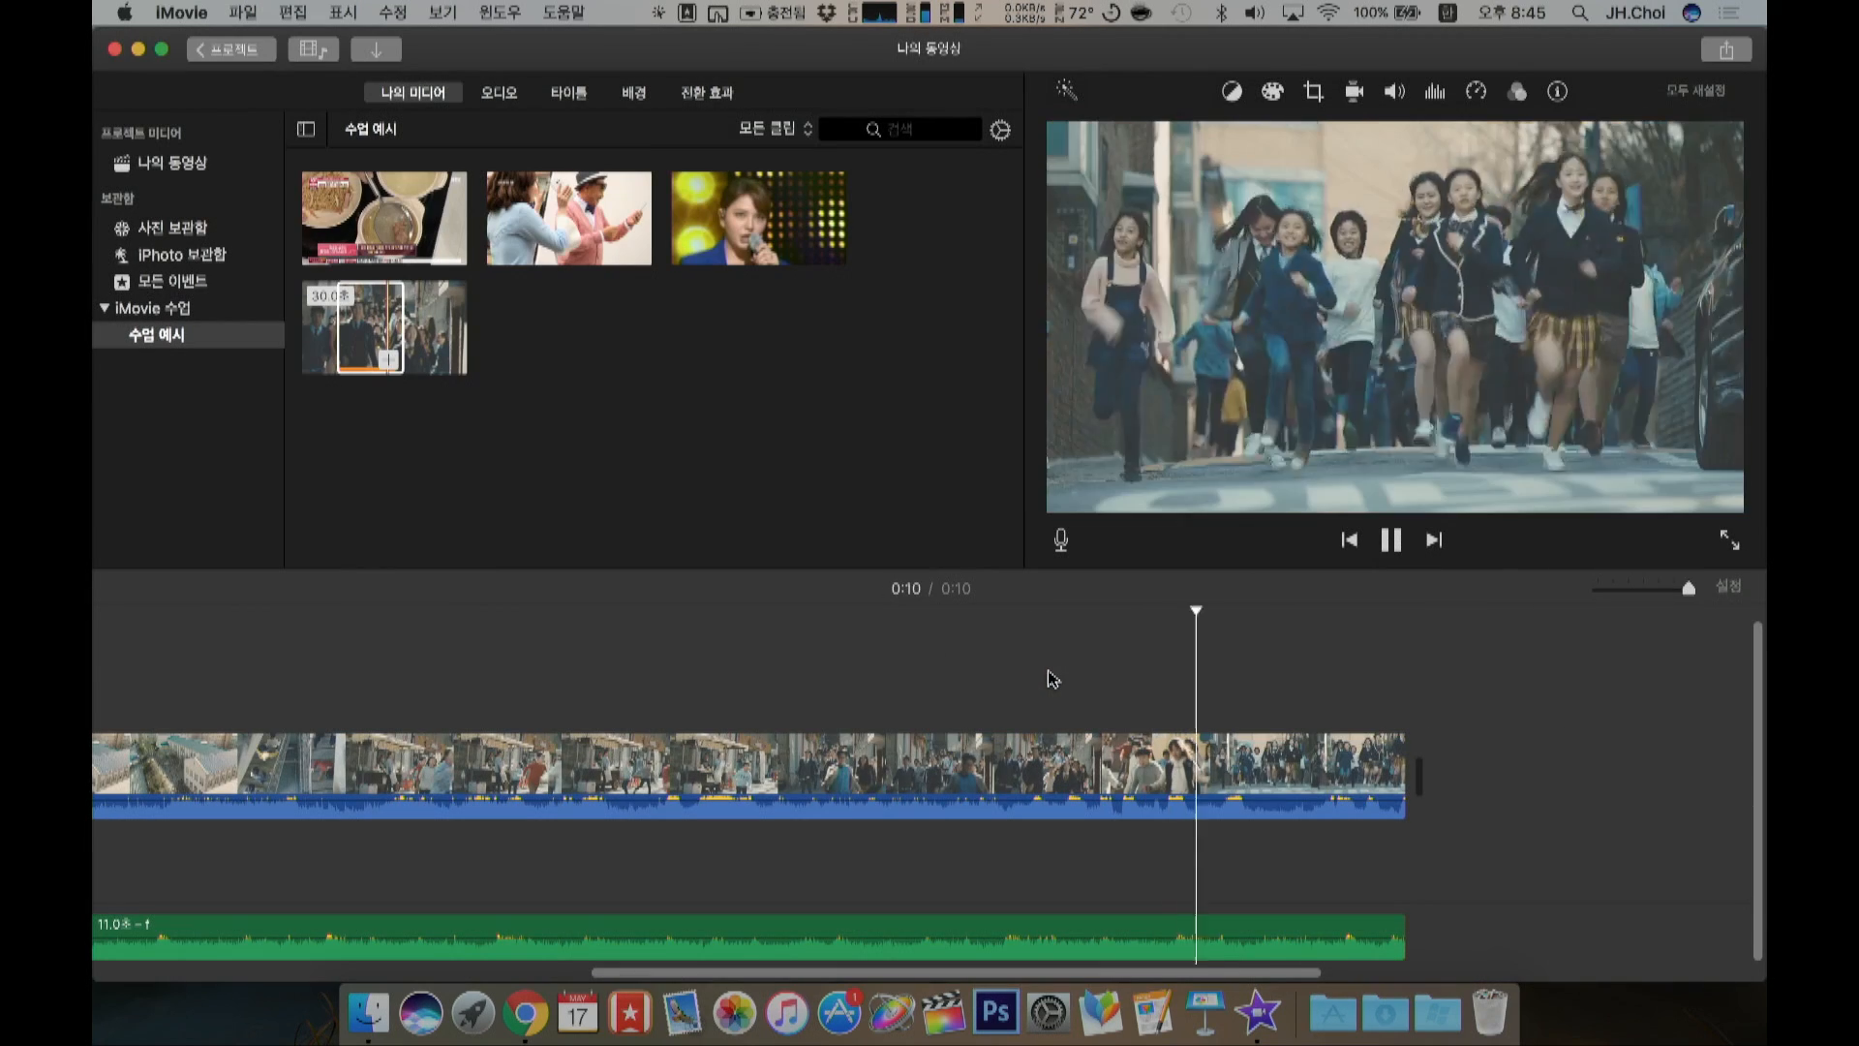
left_click(865, 646)
key("space")
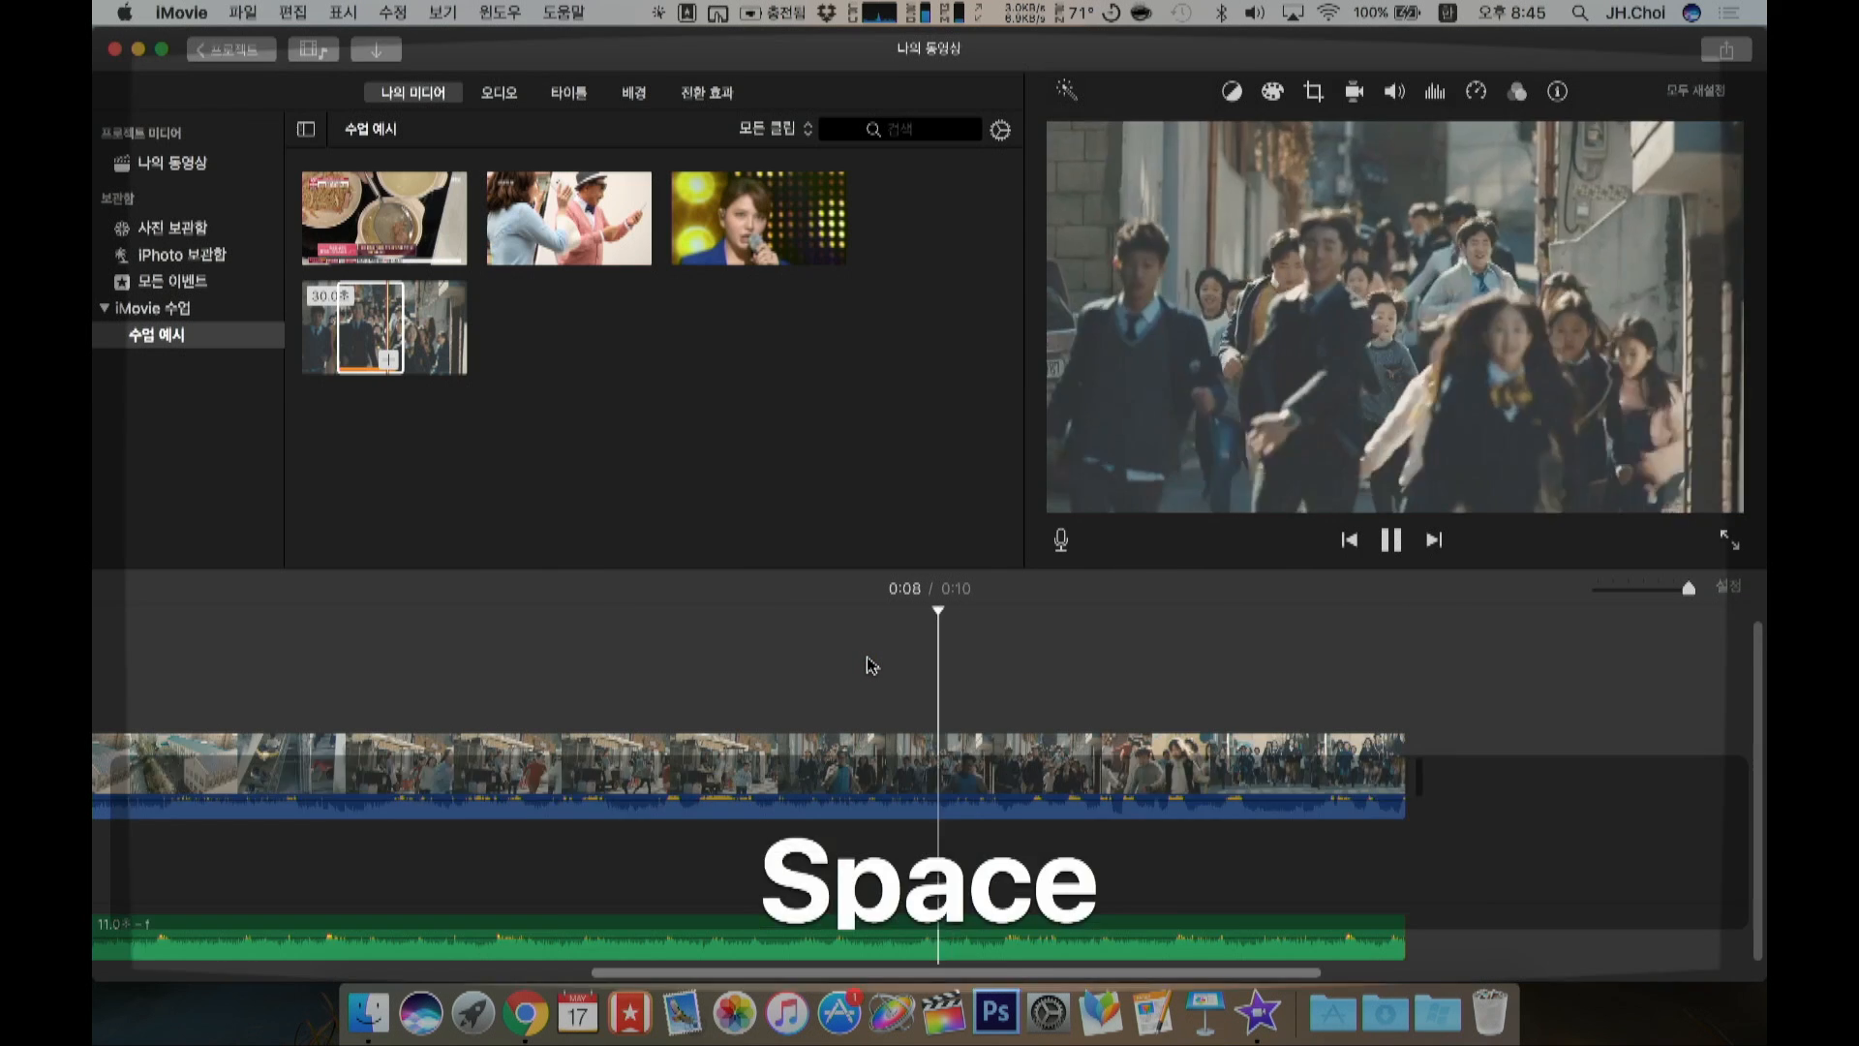
key("space")
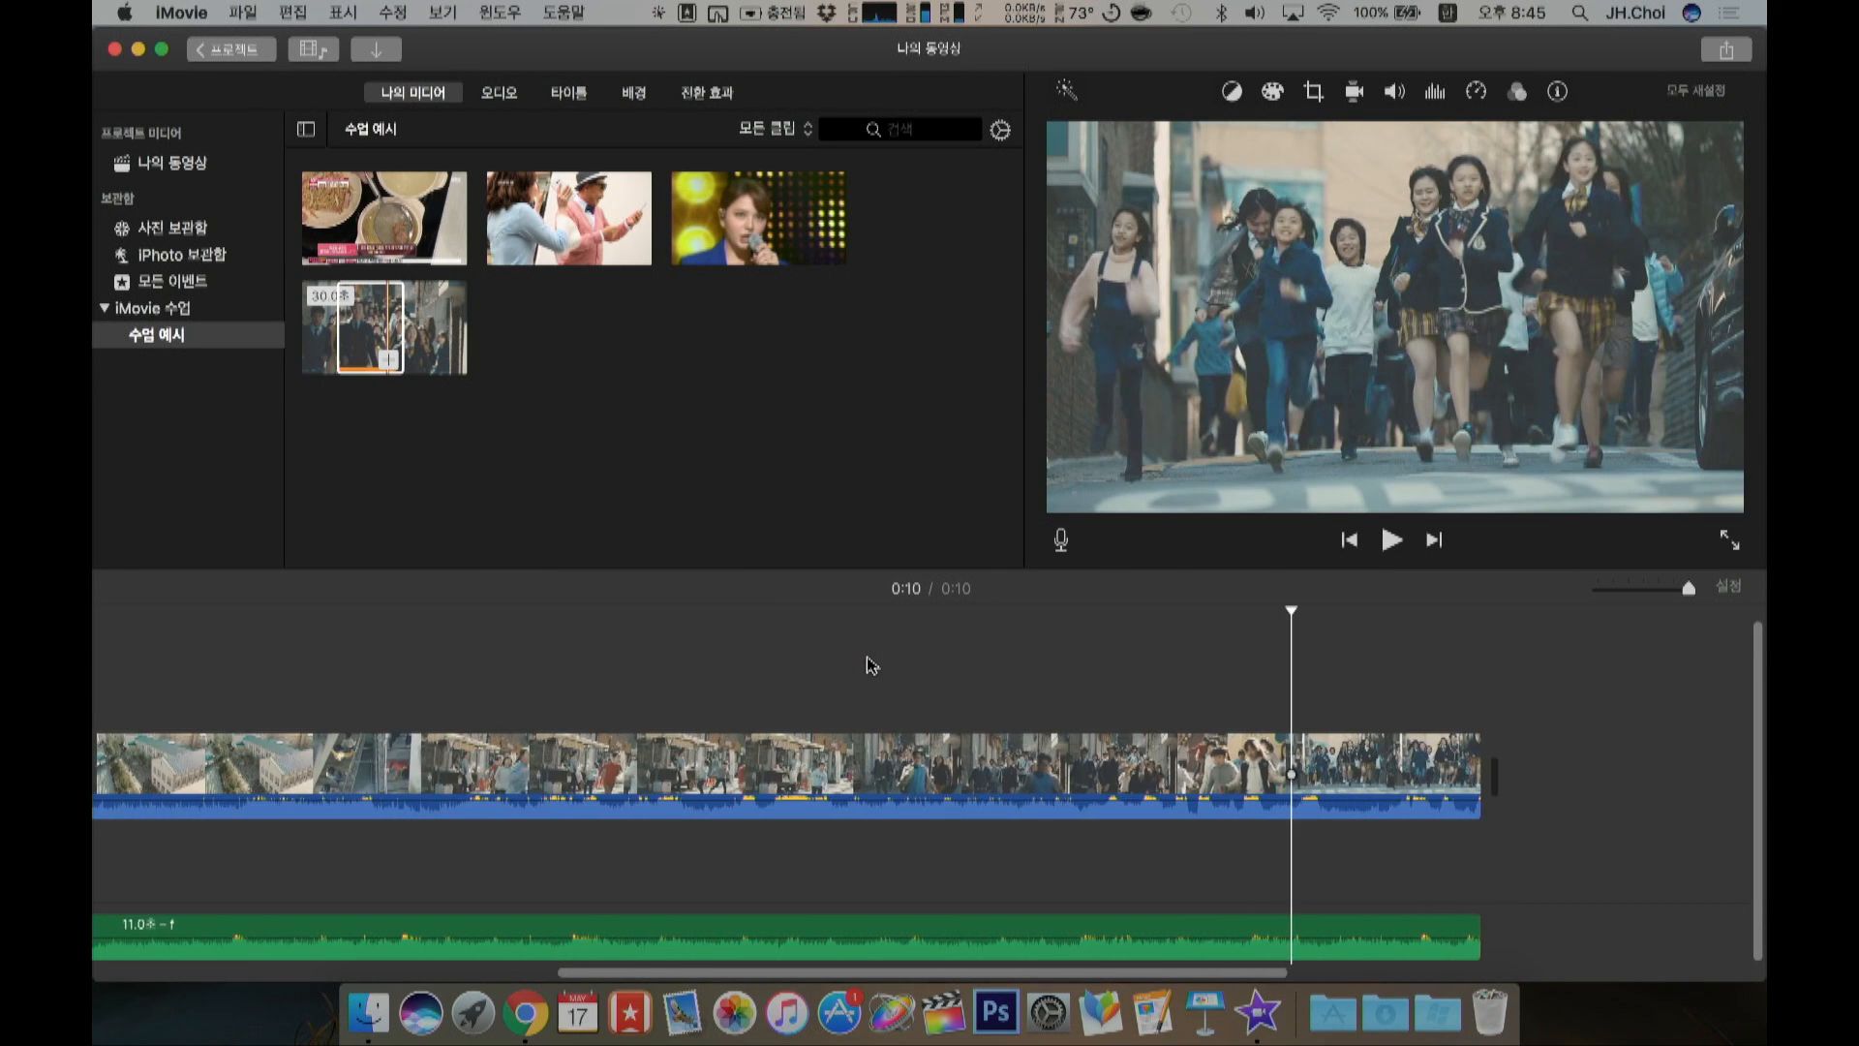
left_click(673, 649)
key("space")
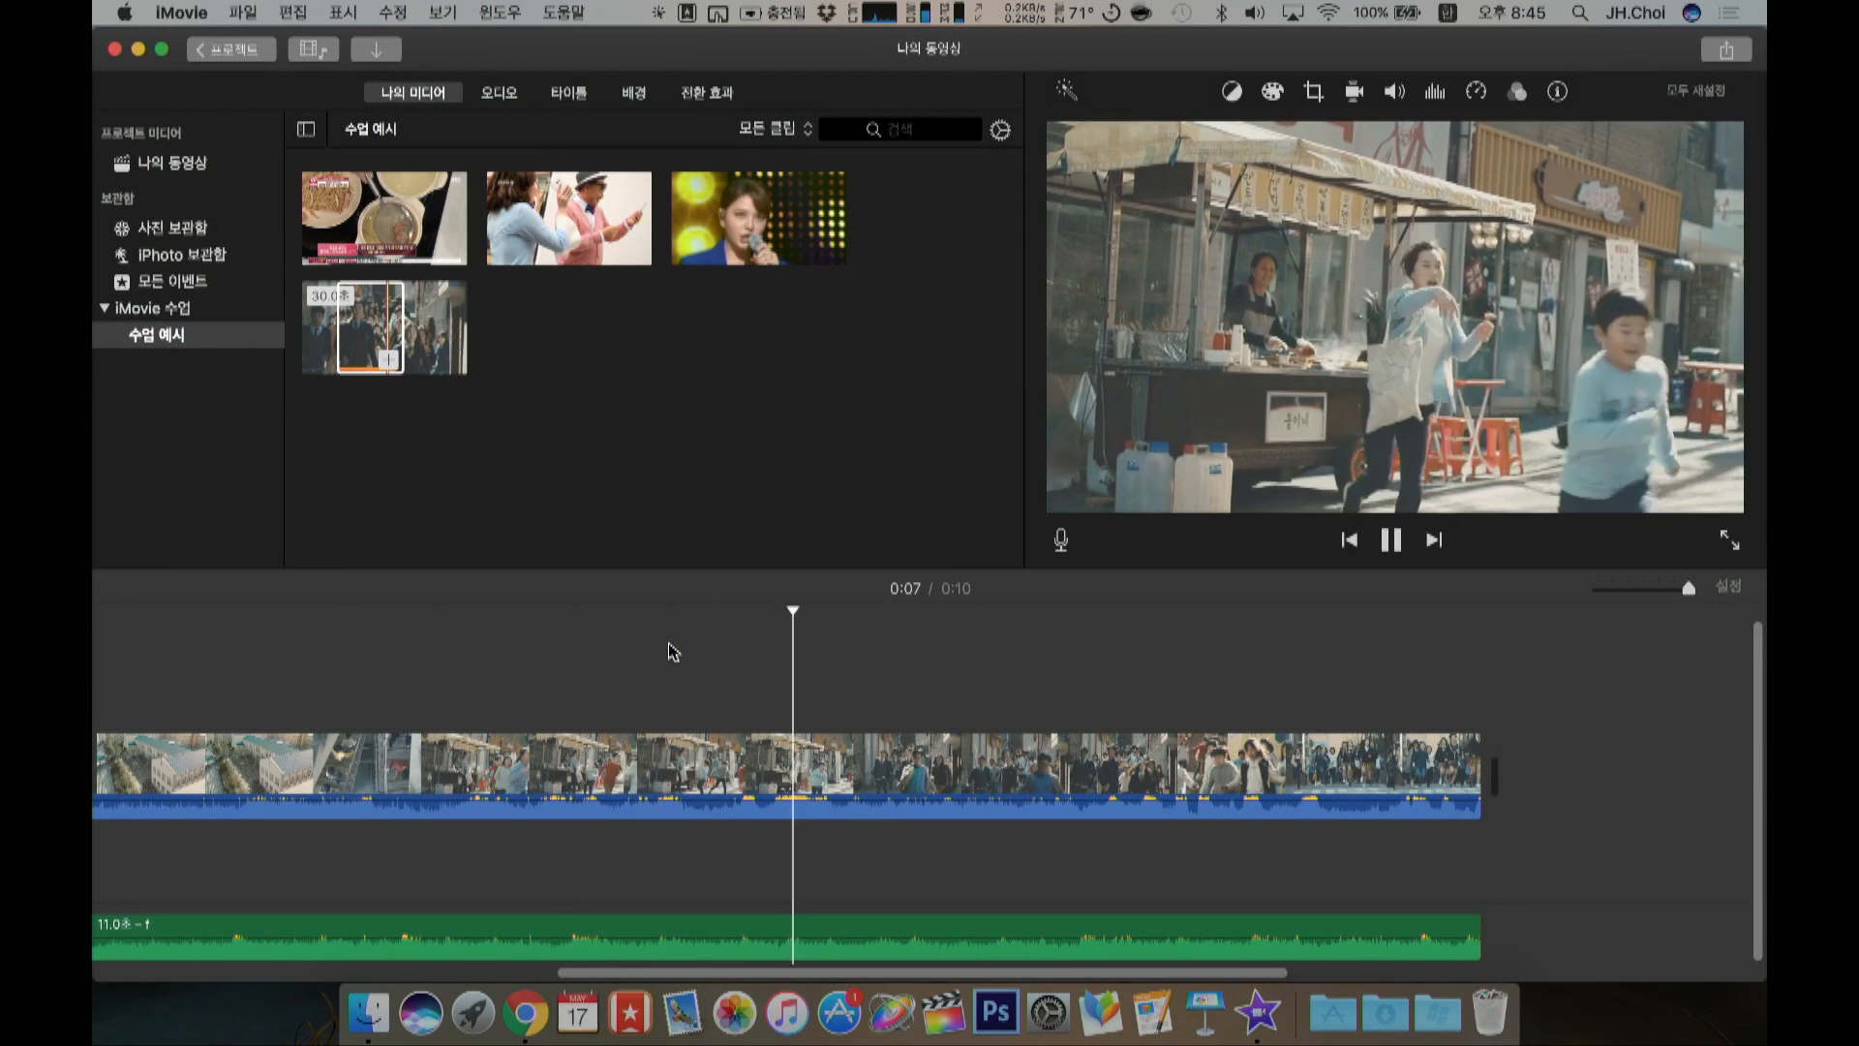
key("space")
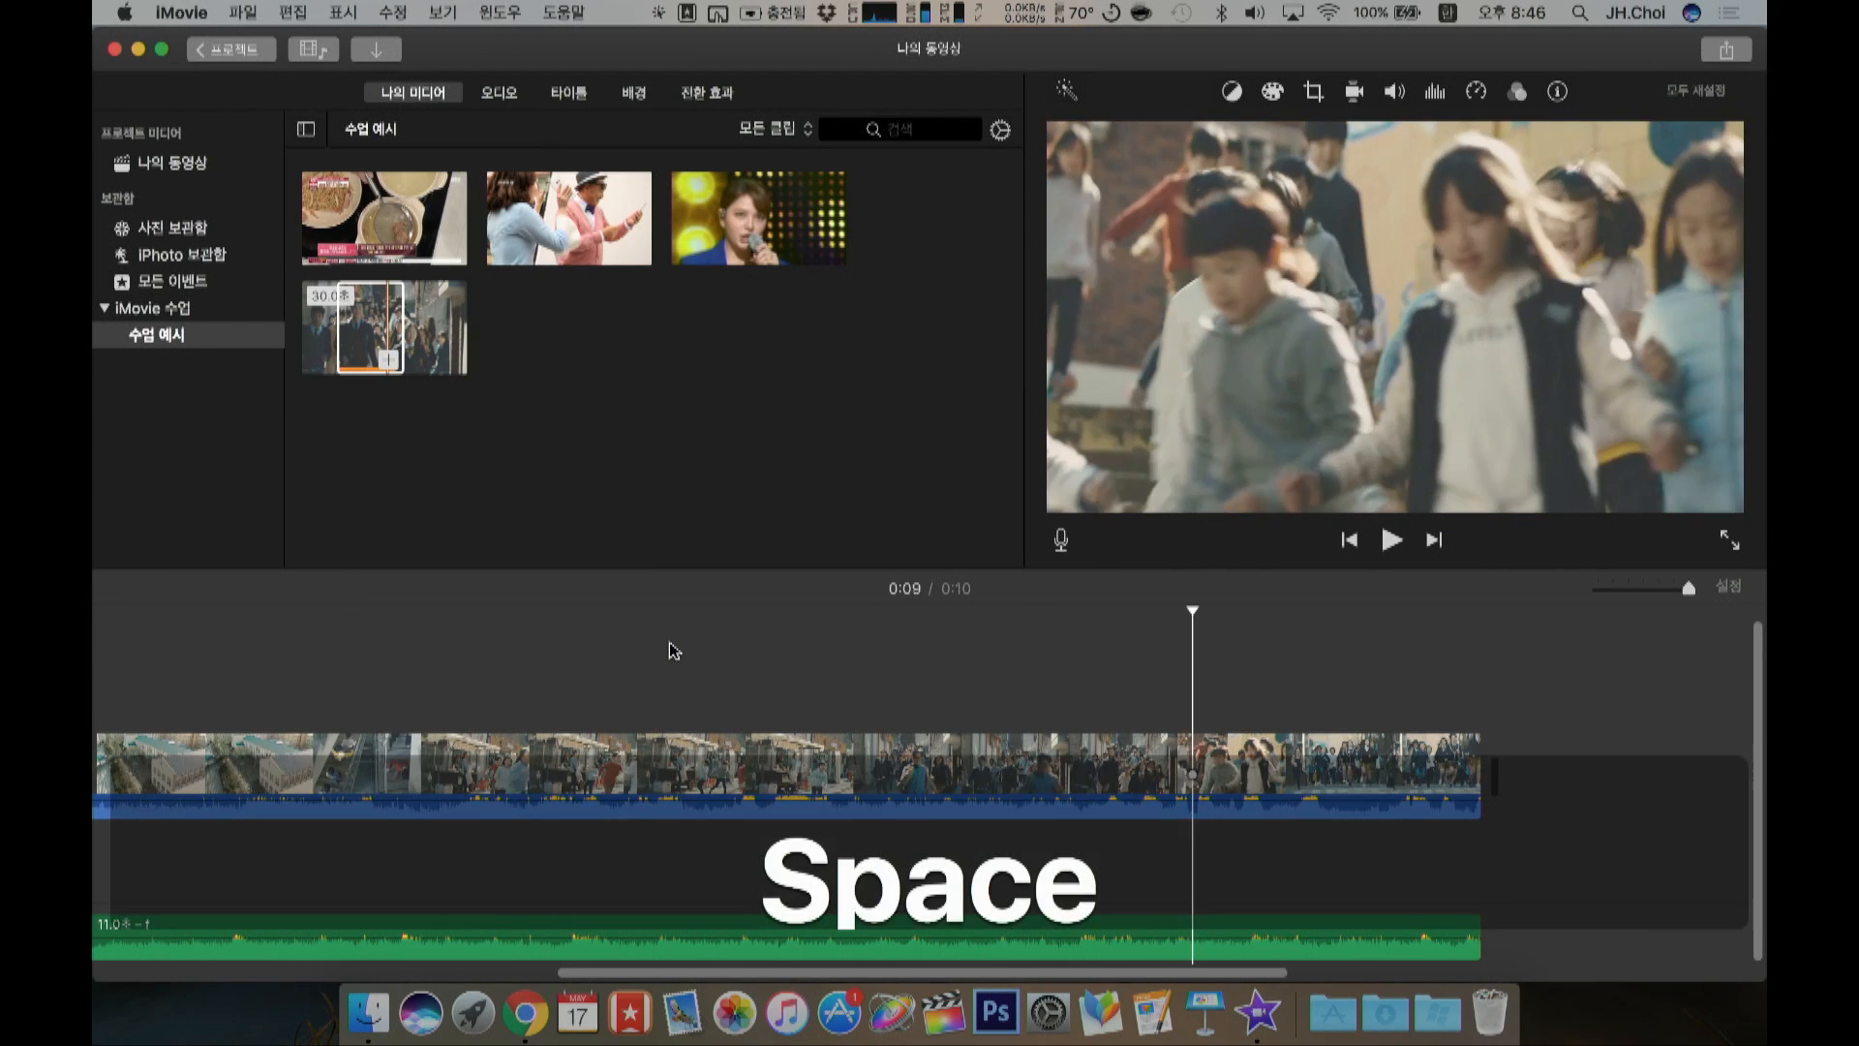
Step: Split the video just before the shot of running children, delete the rest to leave 9.2 s, and play the ending
left_click(1100, 786)
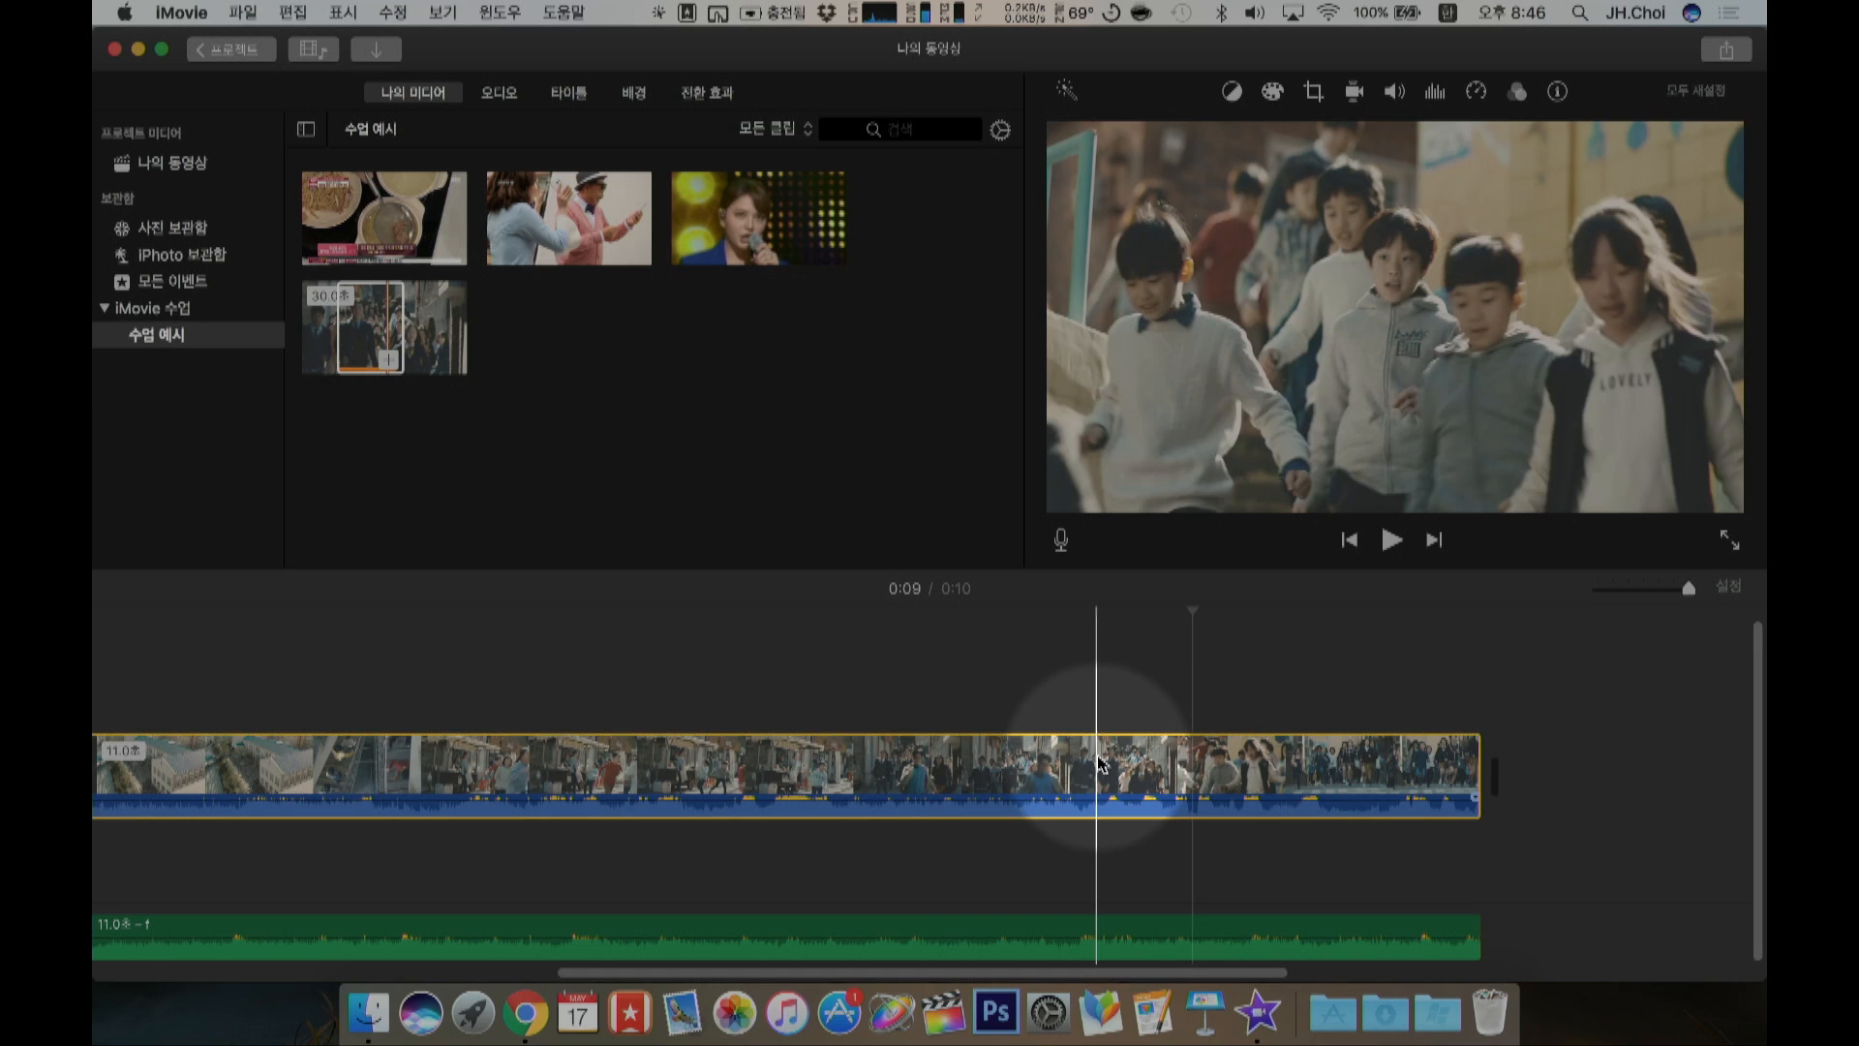
key("super+b")
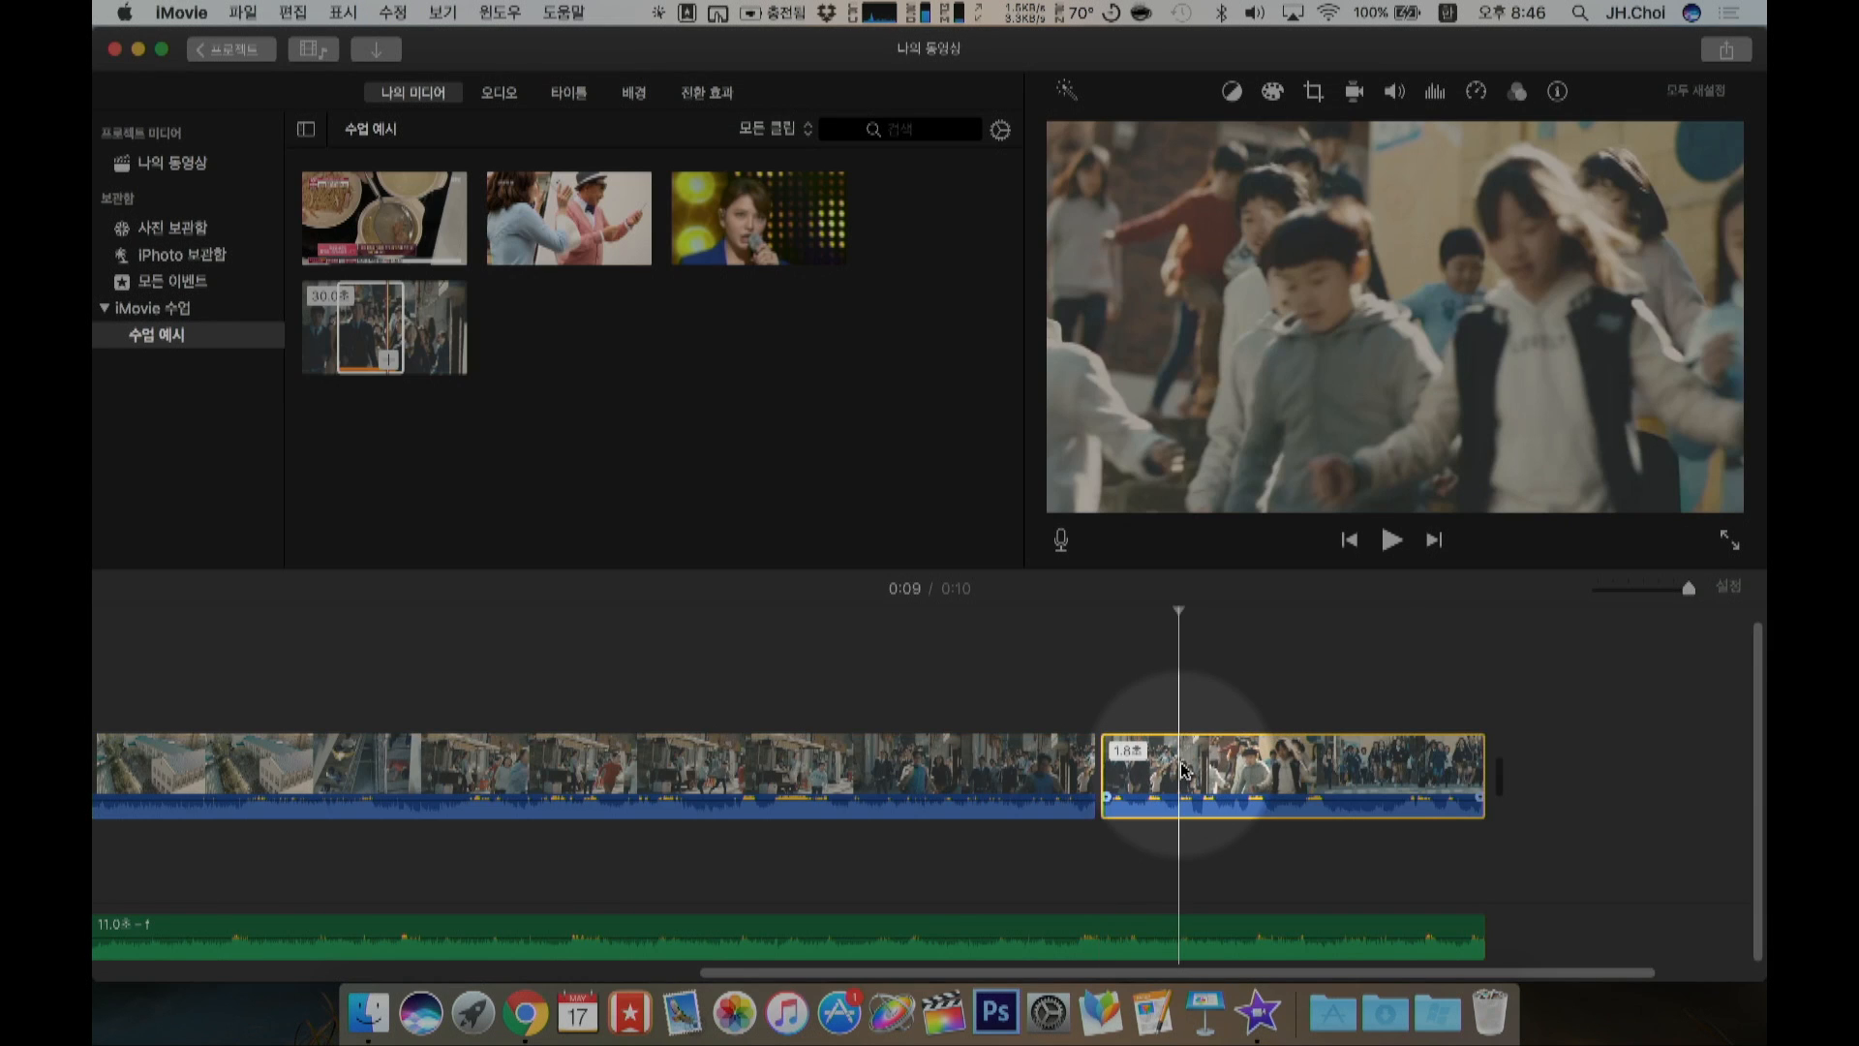
key("BackSpace")
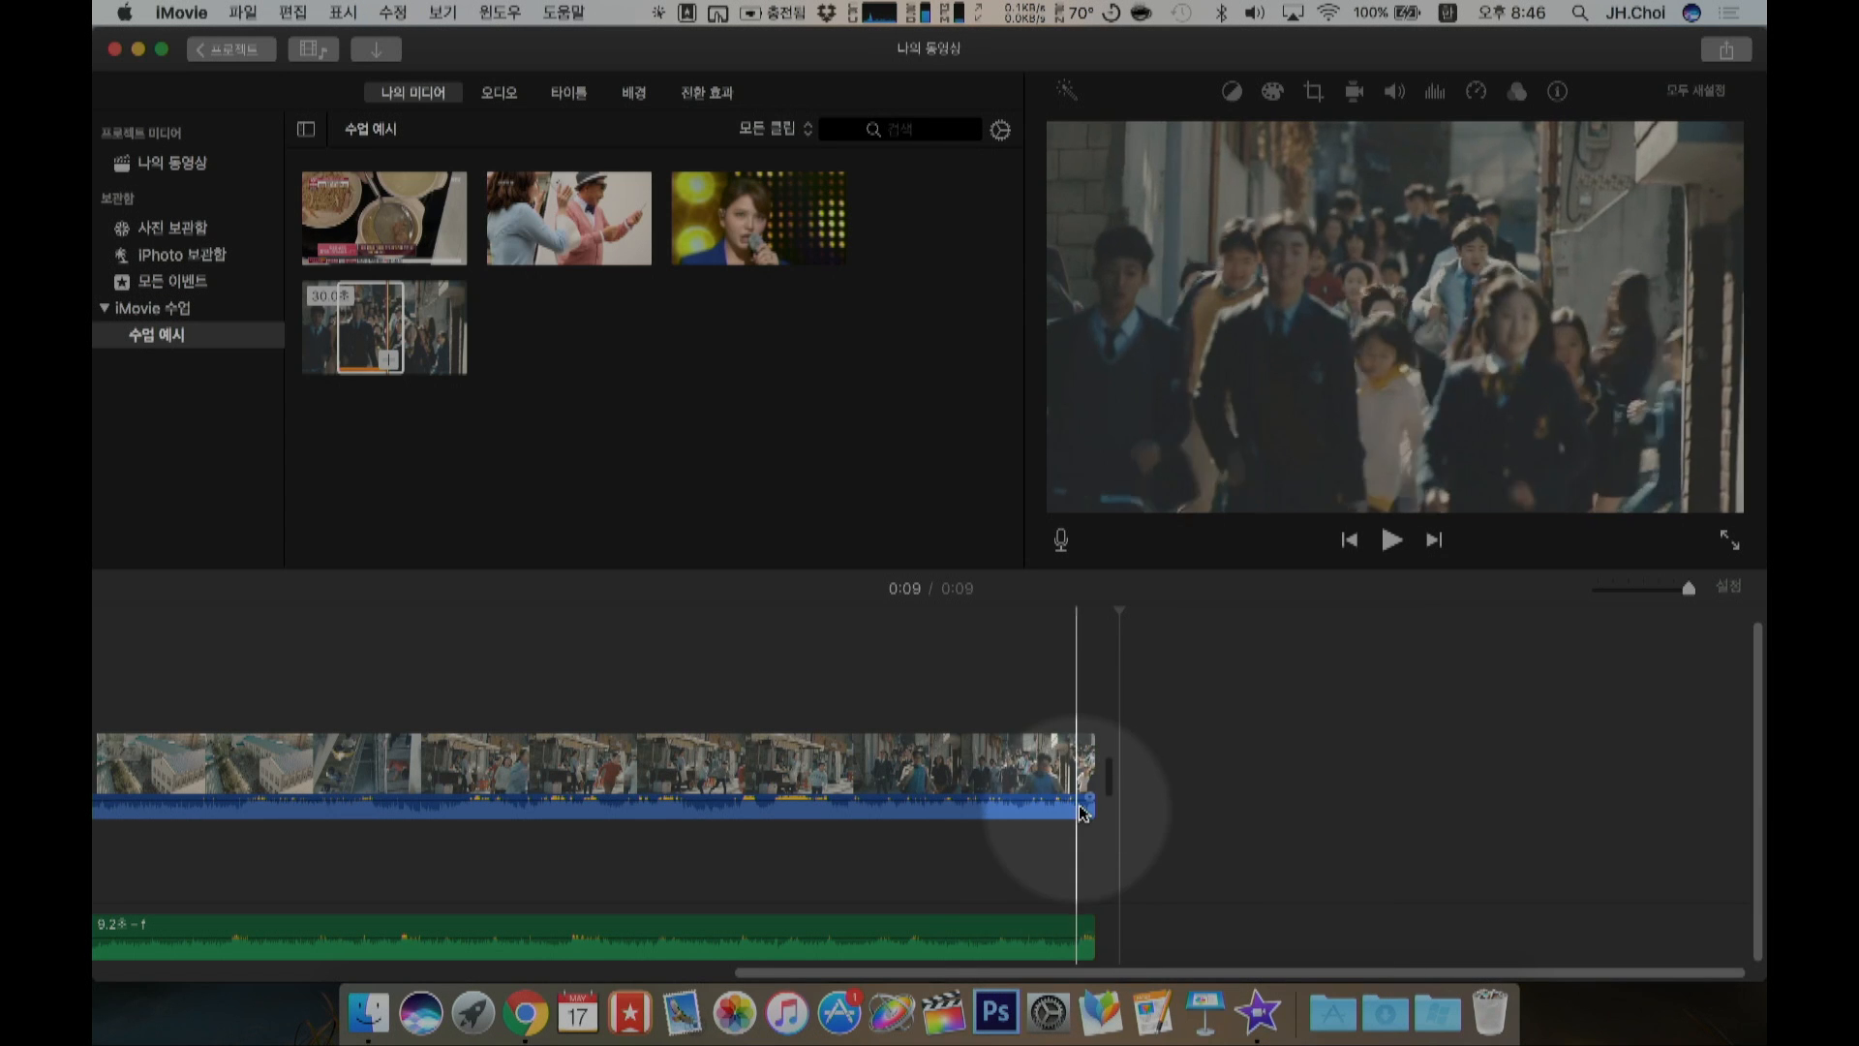
left_click(764, 677)
key("space")
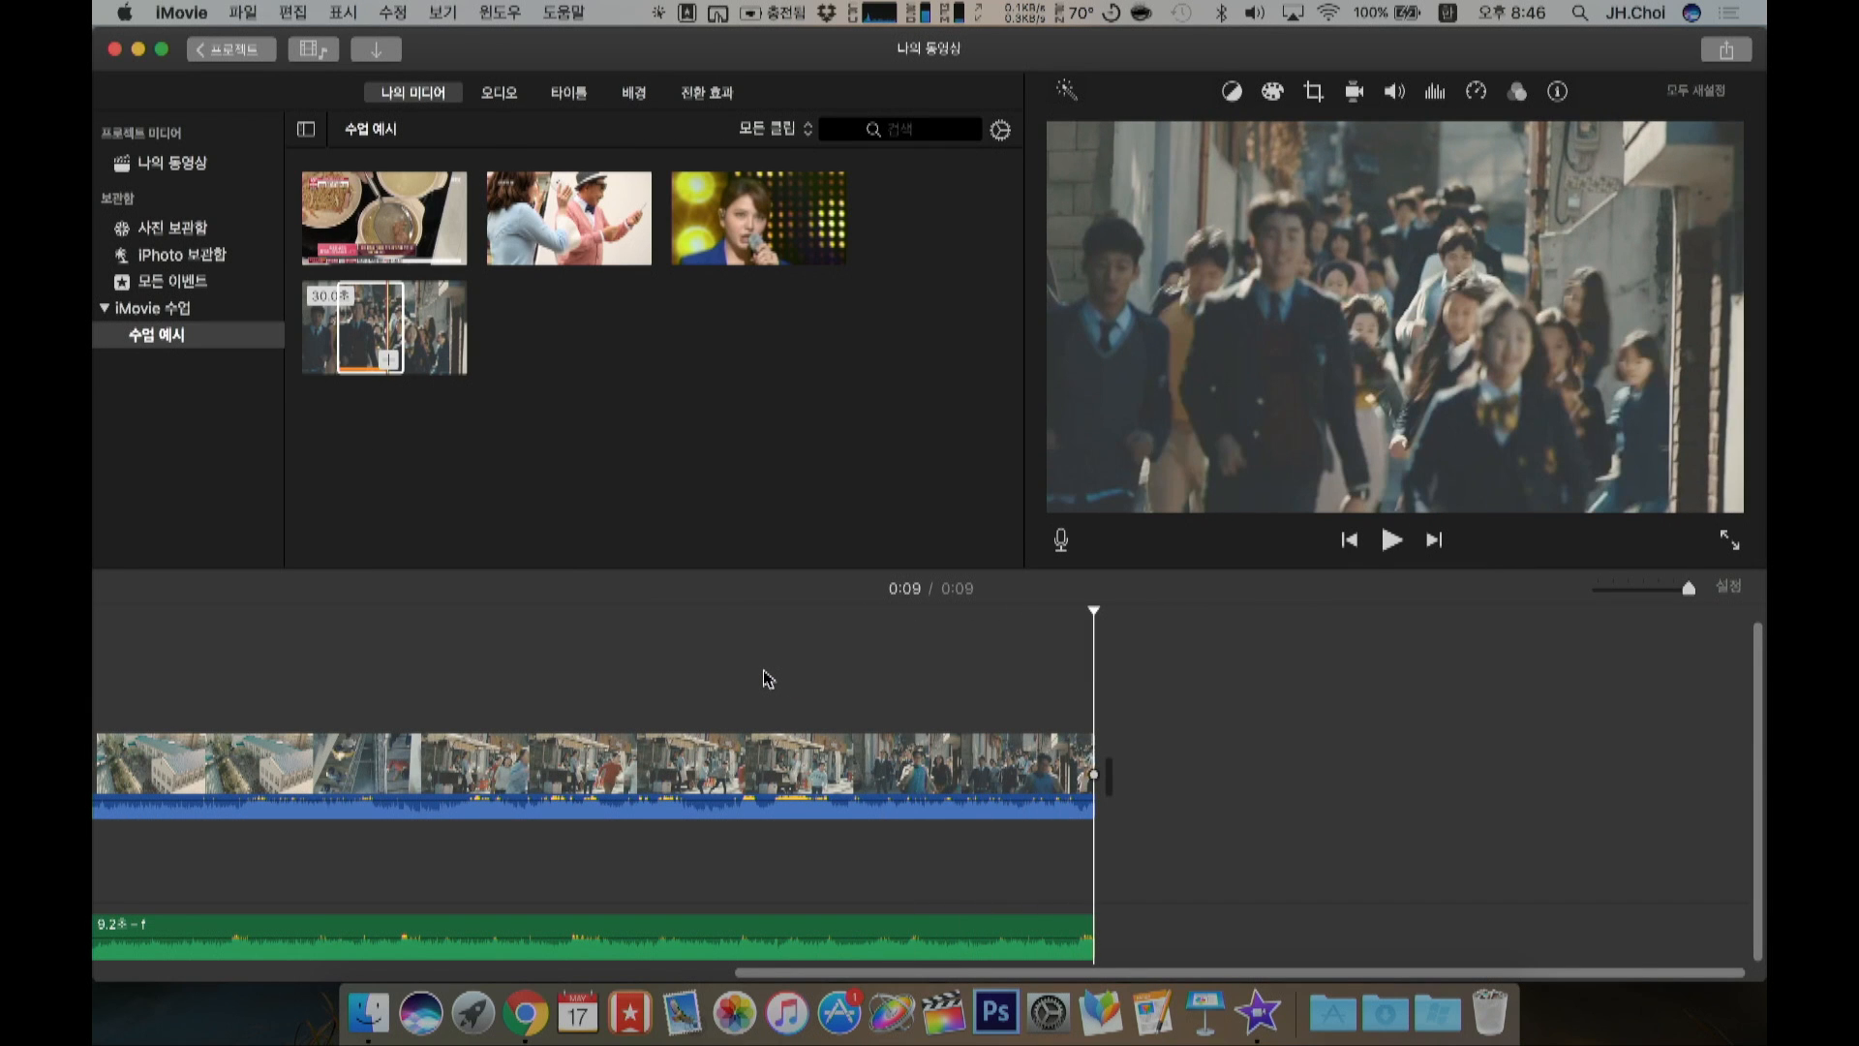
scroll(768, 679, "left", 1)
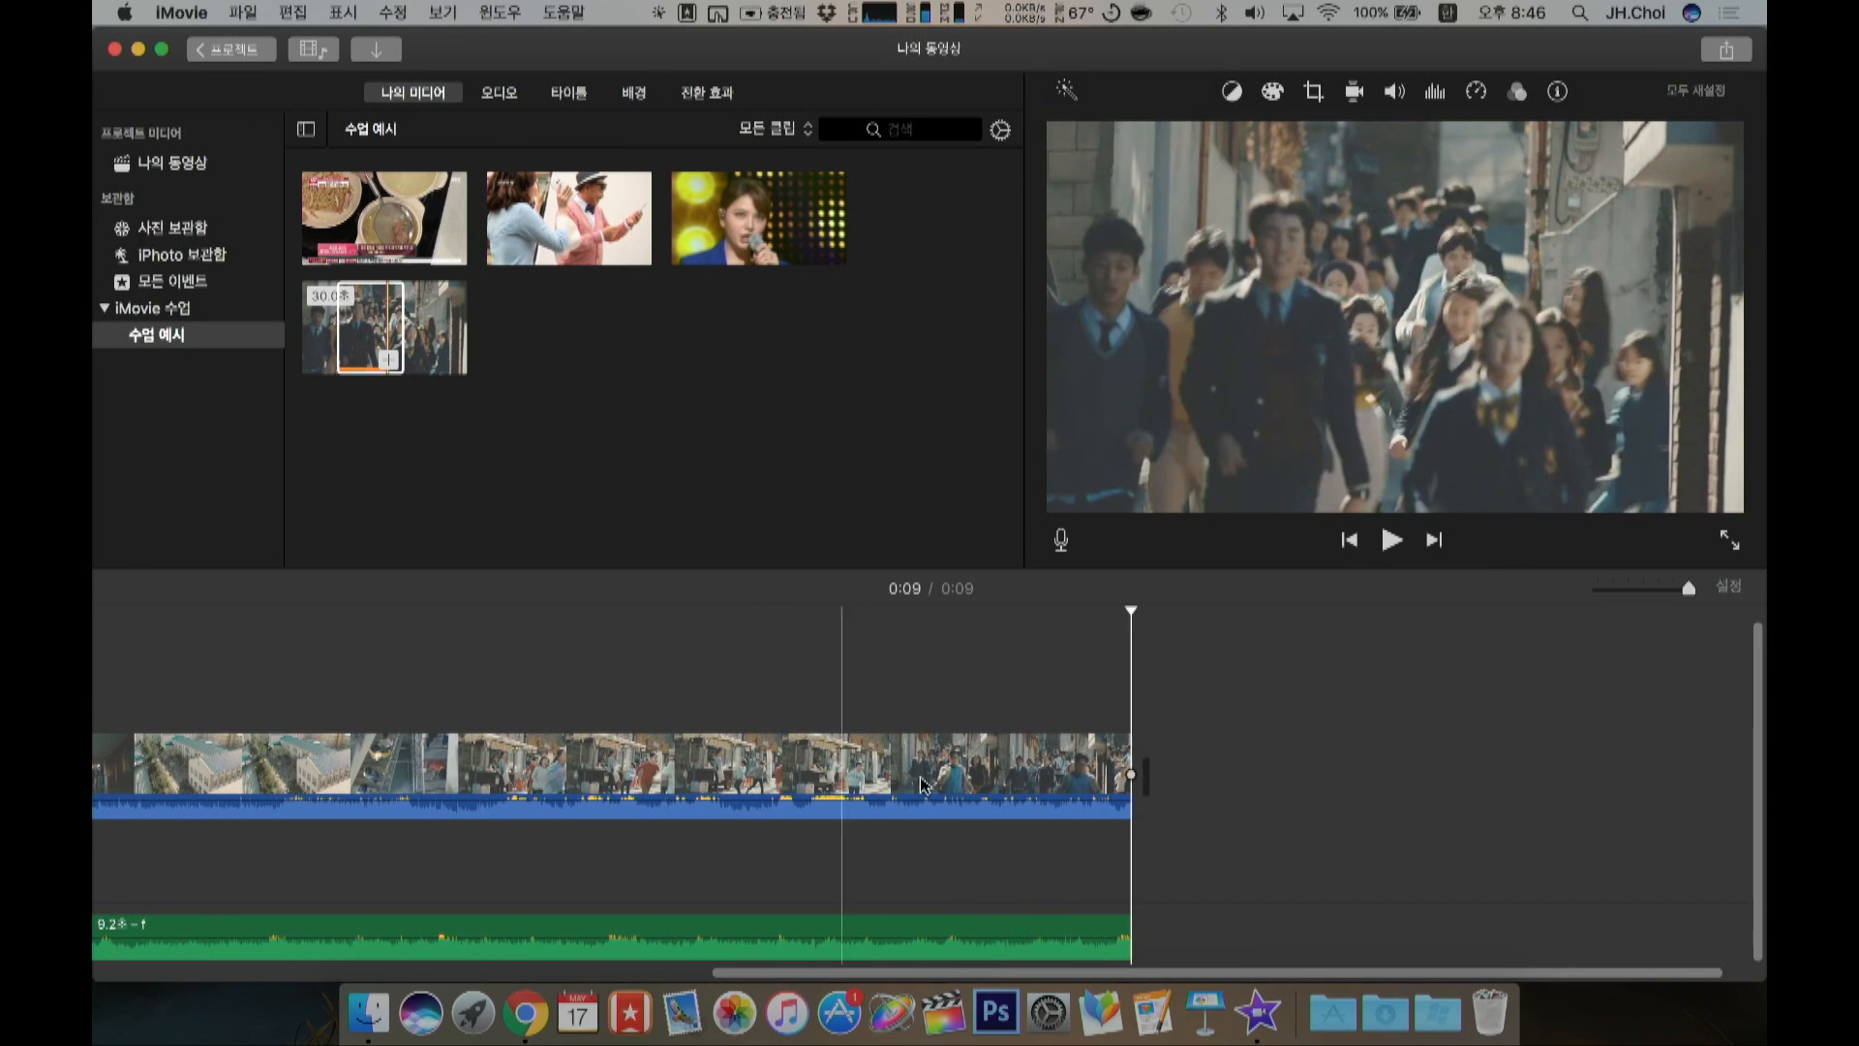
key("F1")
key("F1")
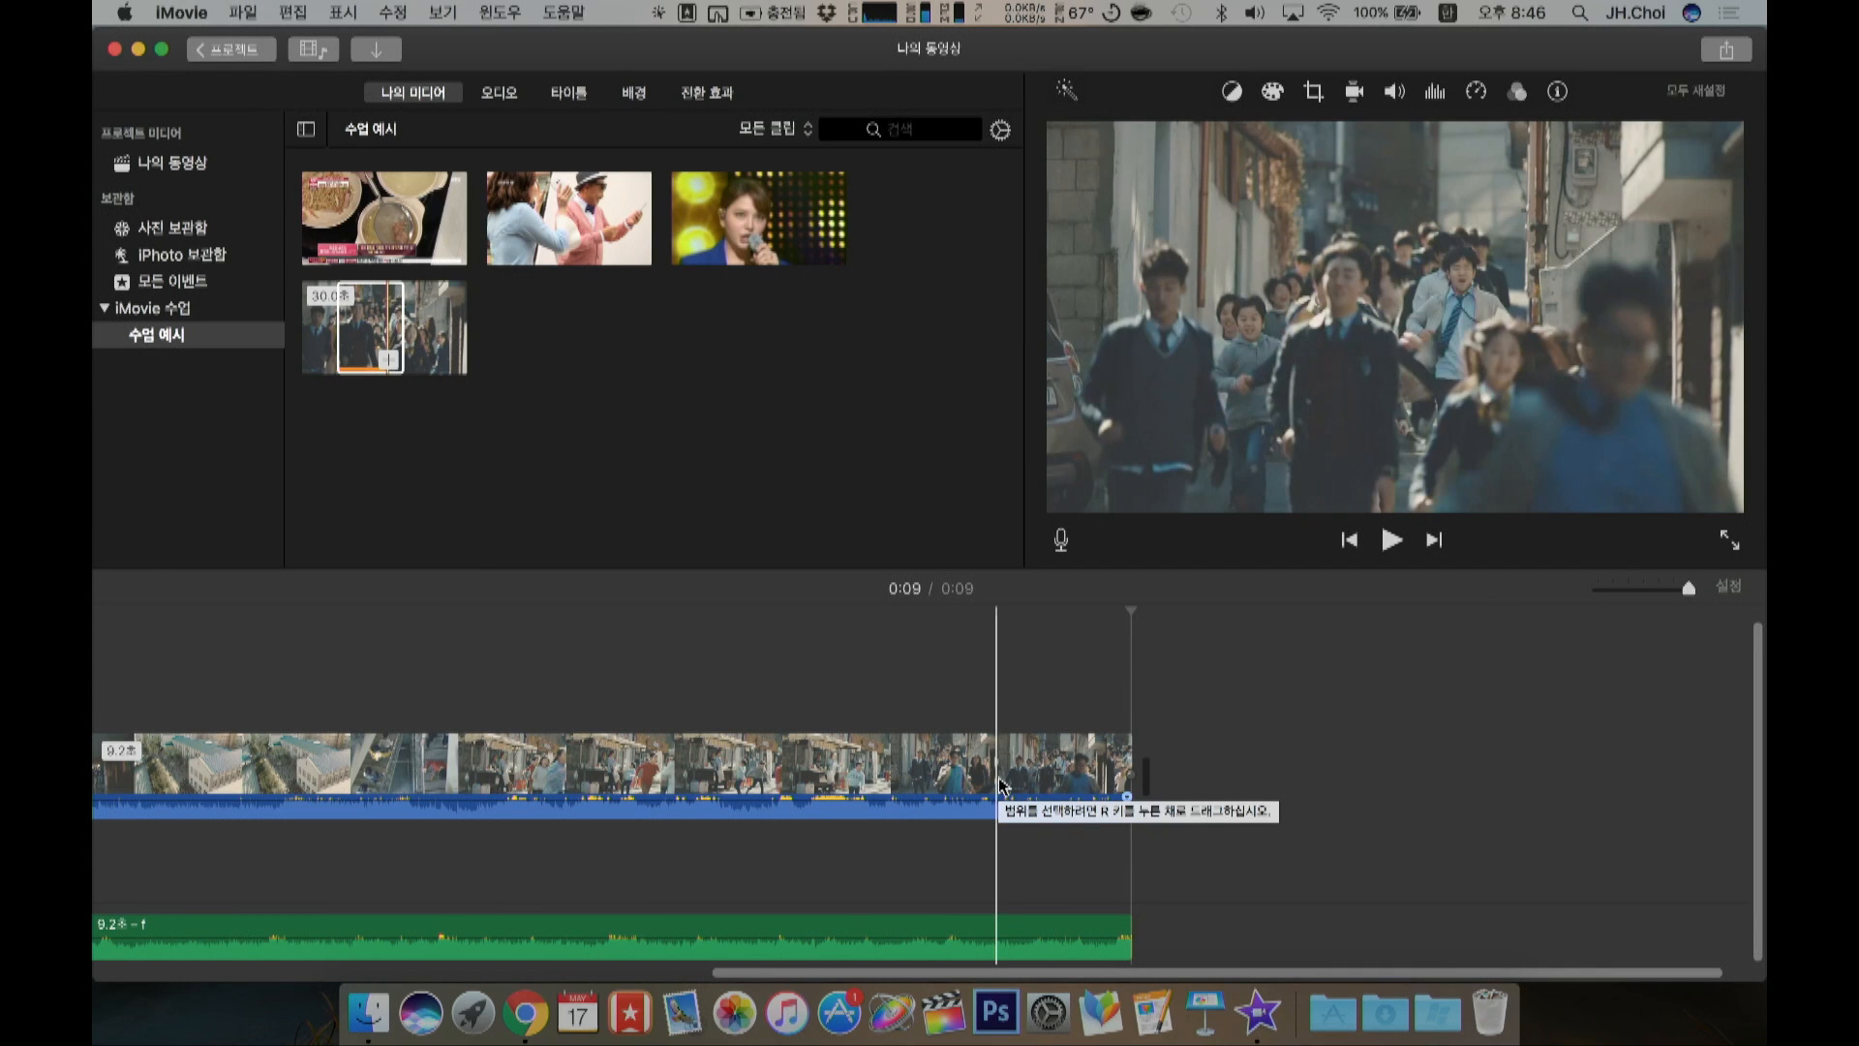
scroll(1002, 786, "left", 10)
scroll(1002, 786, "right", 11)
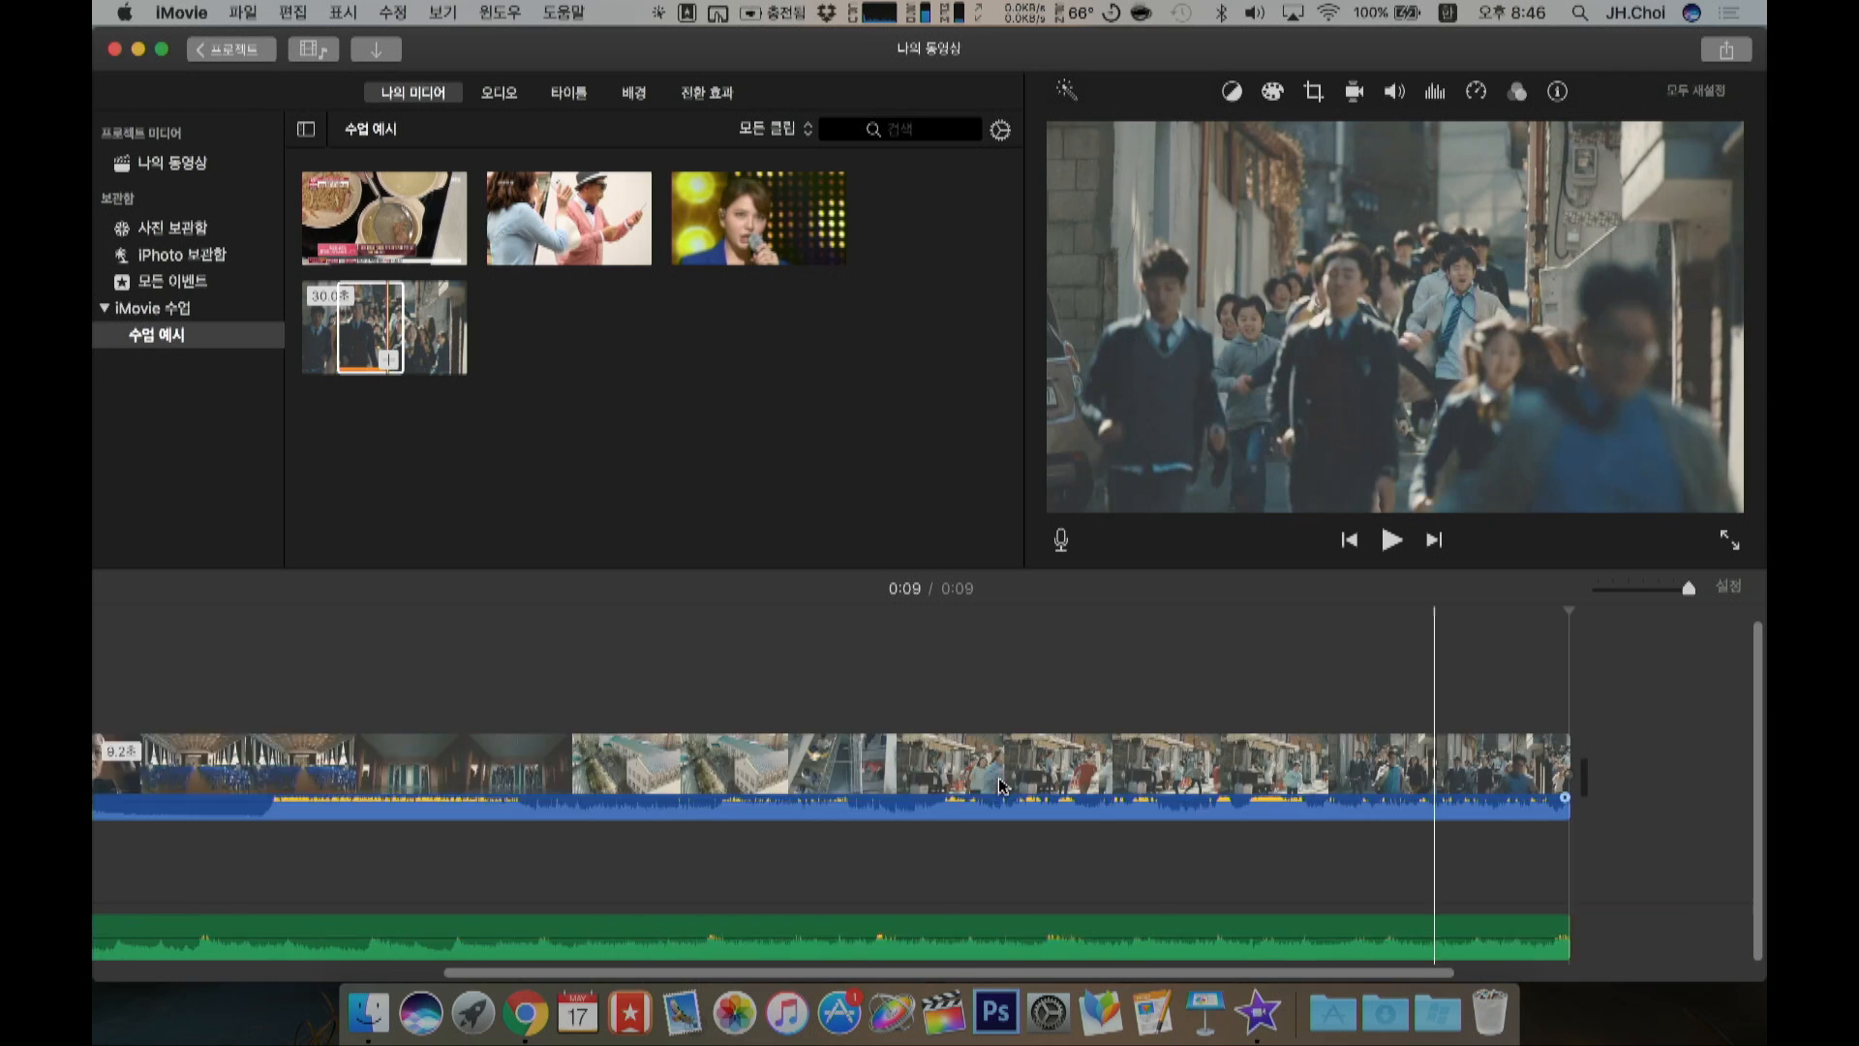
scroll(1002, 787, "left", 1)
key("F1")
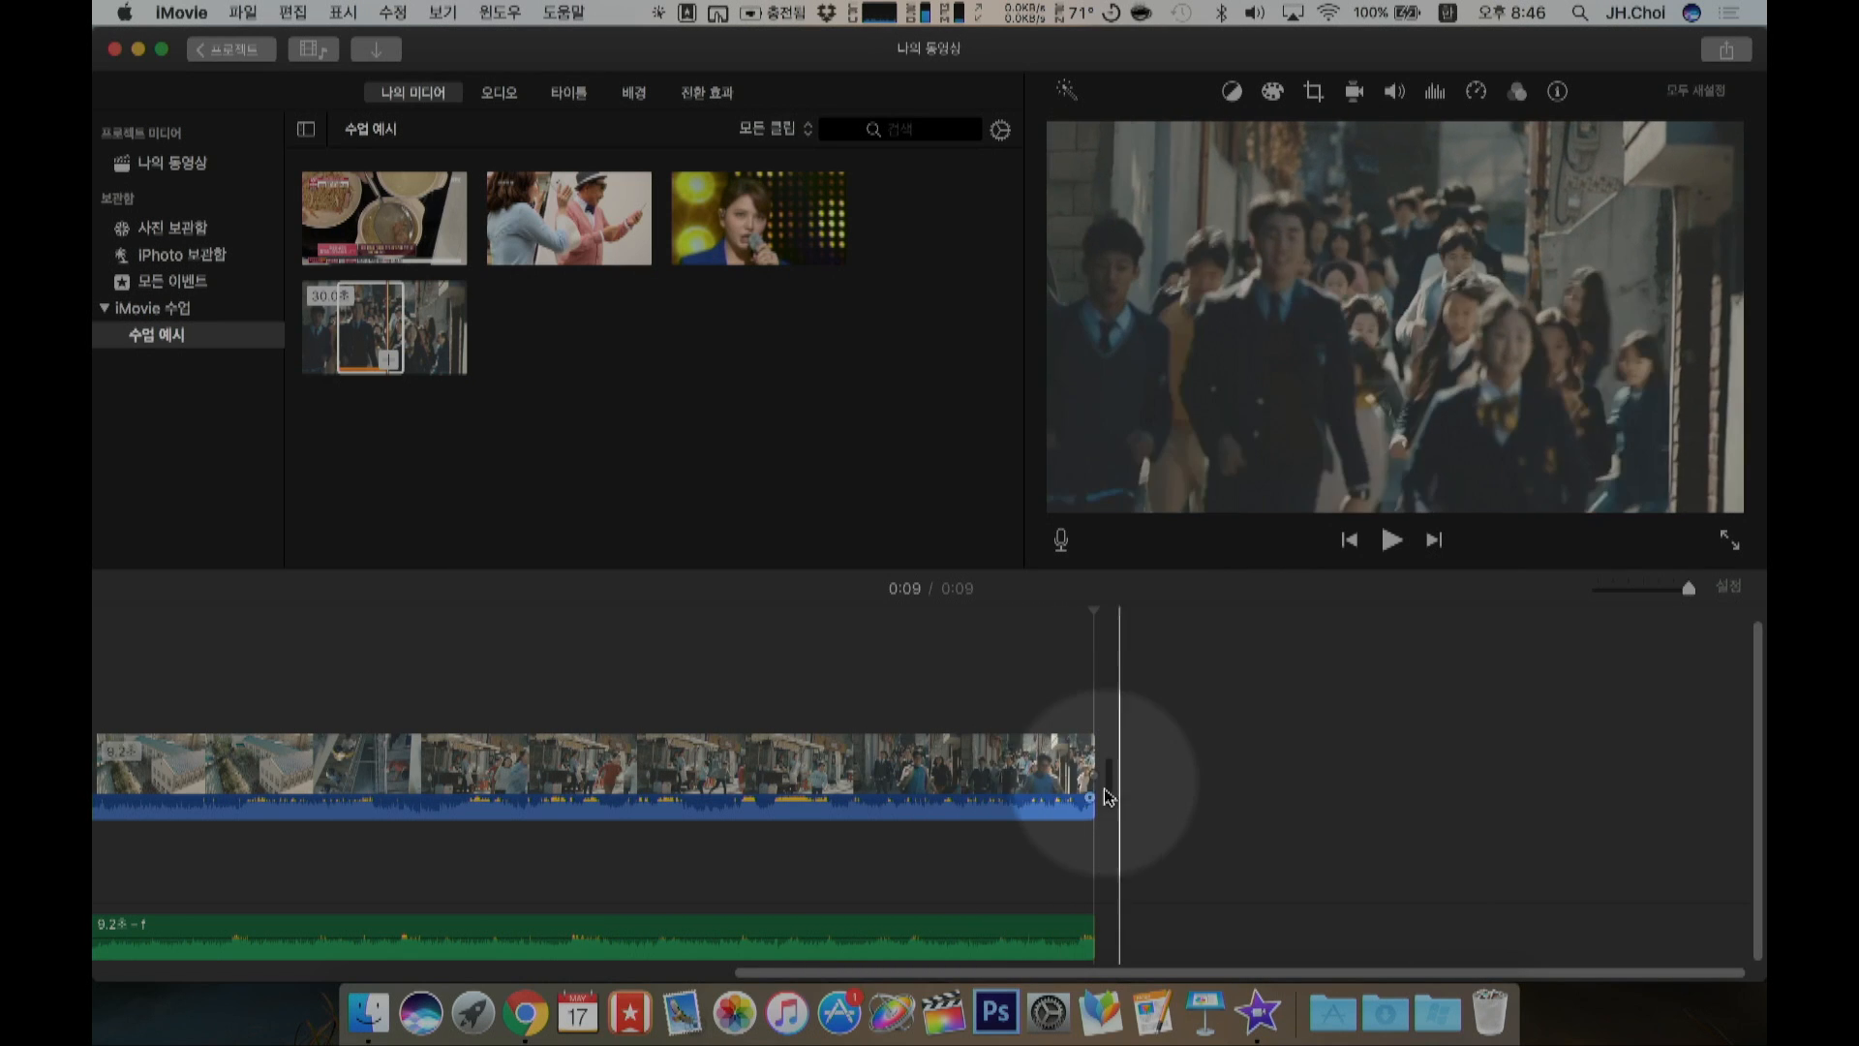
key("F1")
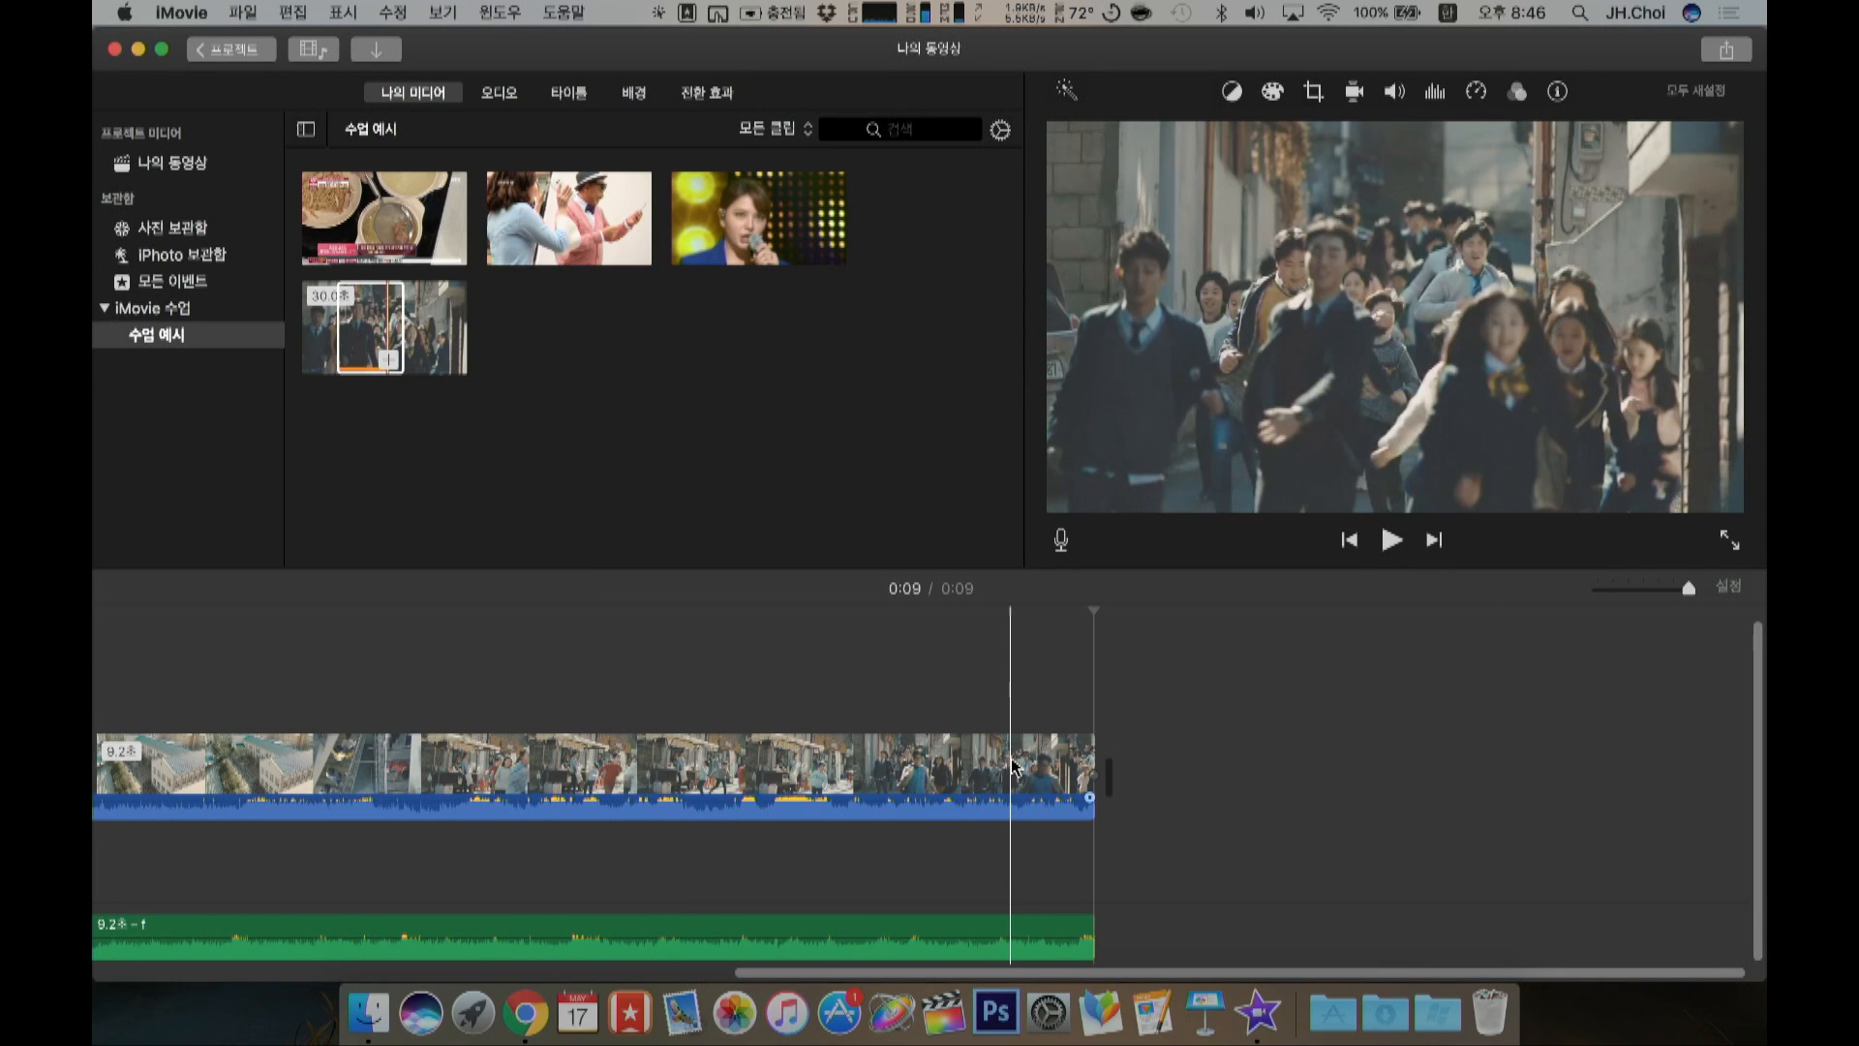
key("F1")
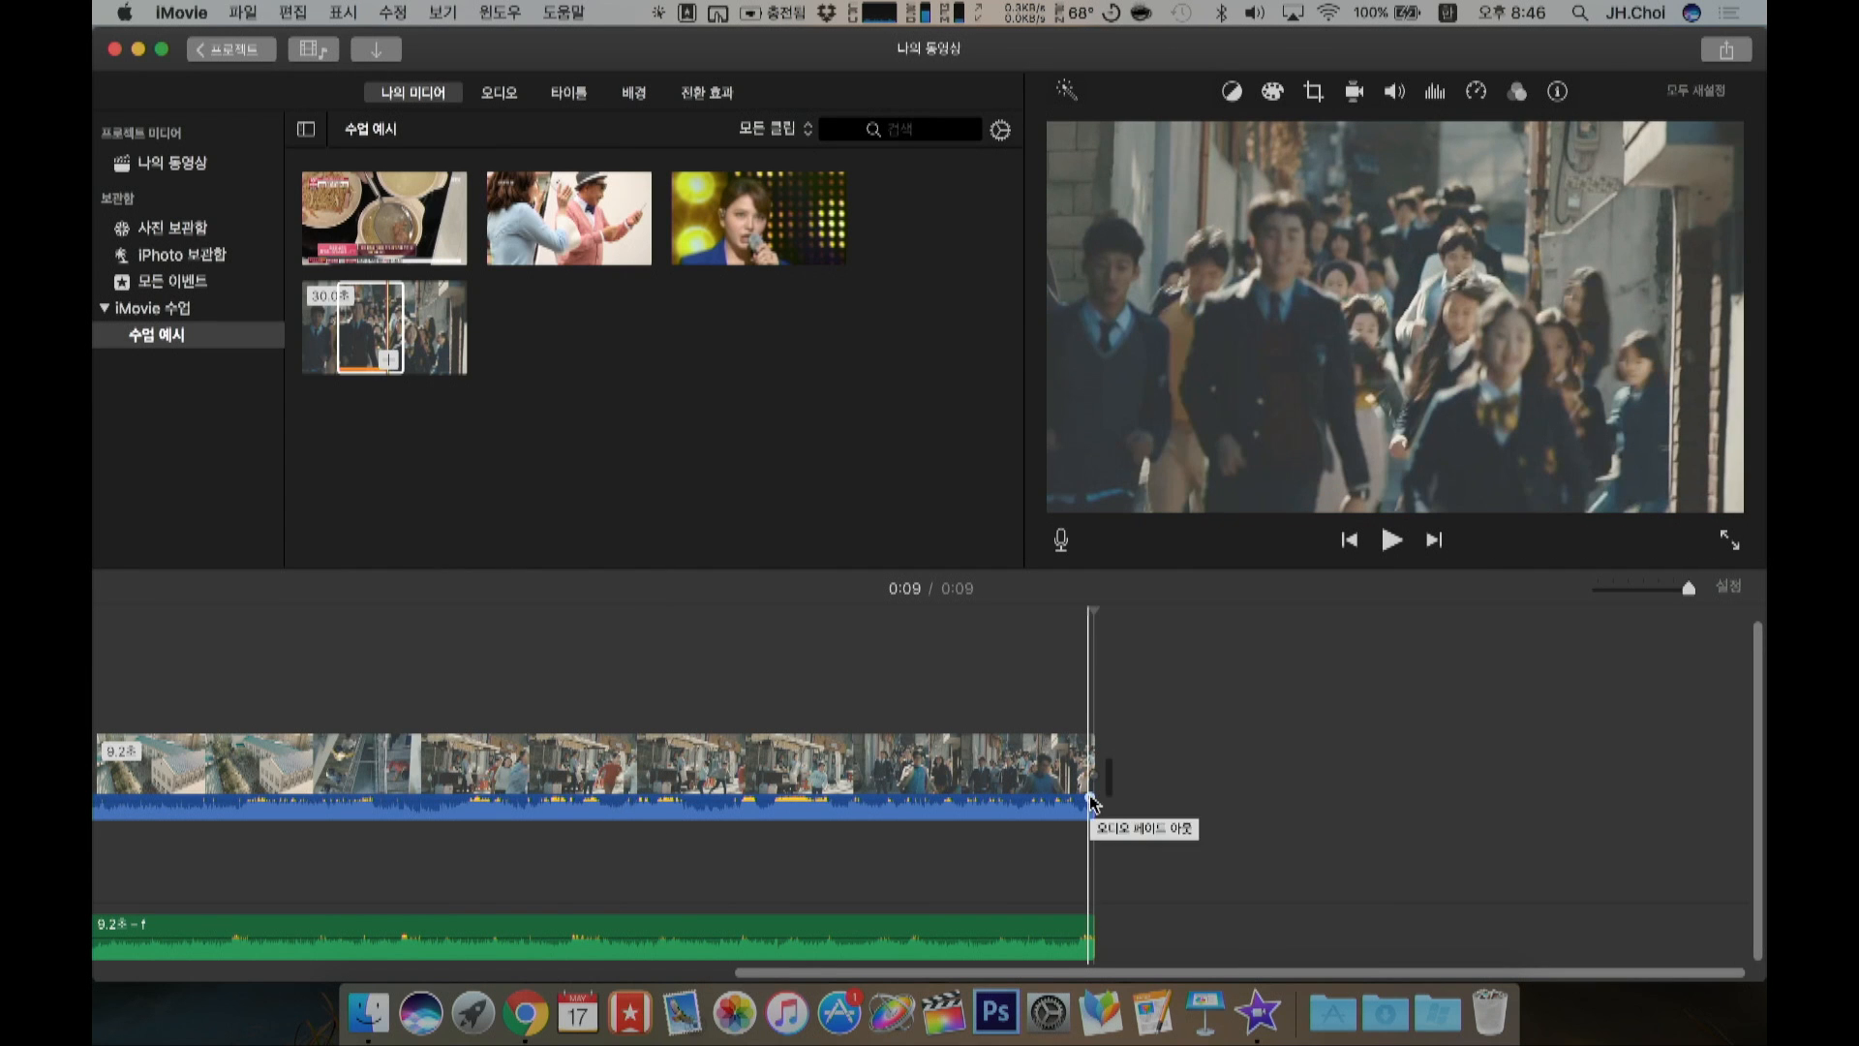
Step: Add audio fade-outs to the ends of the video and music clips, adjusting the video's fade after playing the ending
left_click_drag(1088, 796, 941, 769)
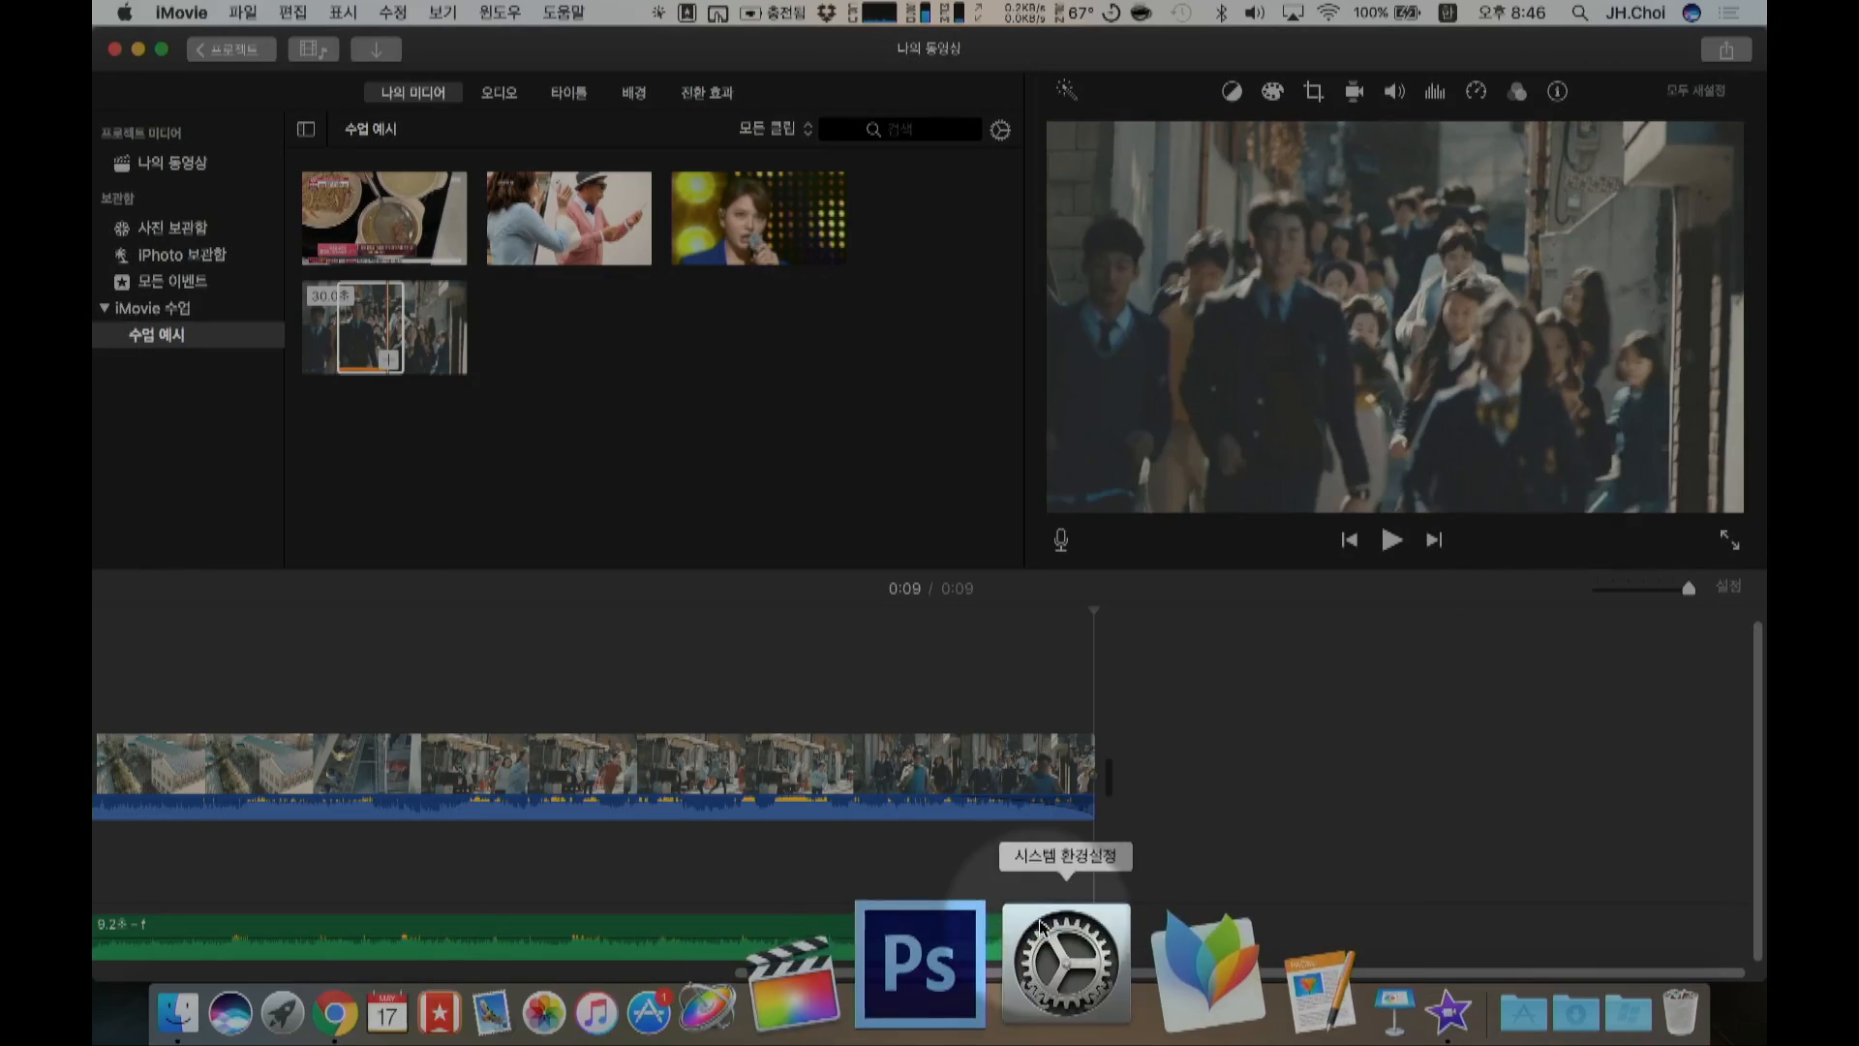
left_click(1075, 924)
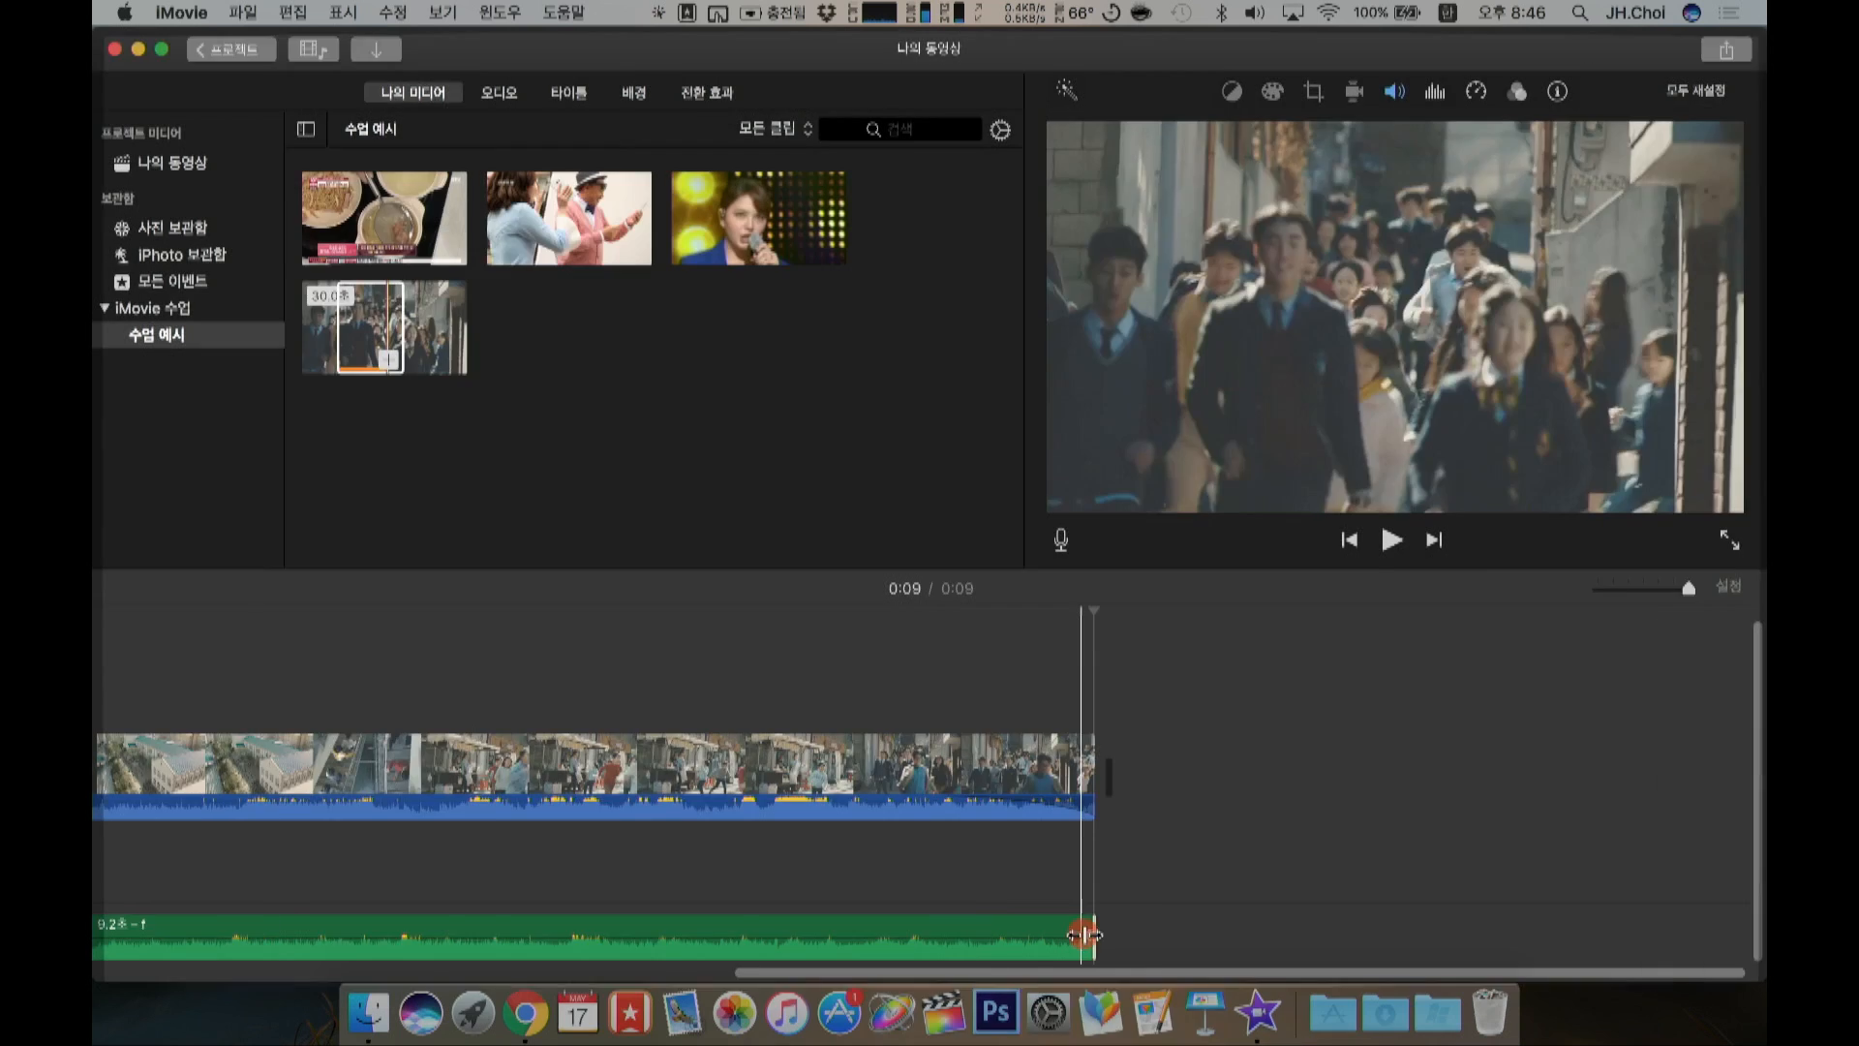
left_click_drag(1081, 929, 928, 917)
left_click(430, 642)
key("space")
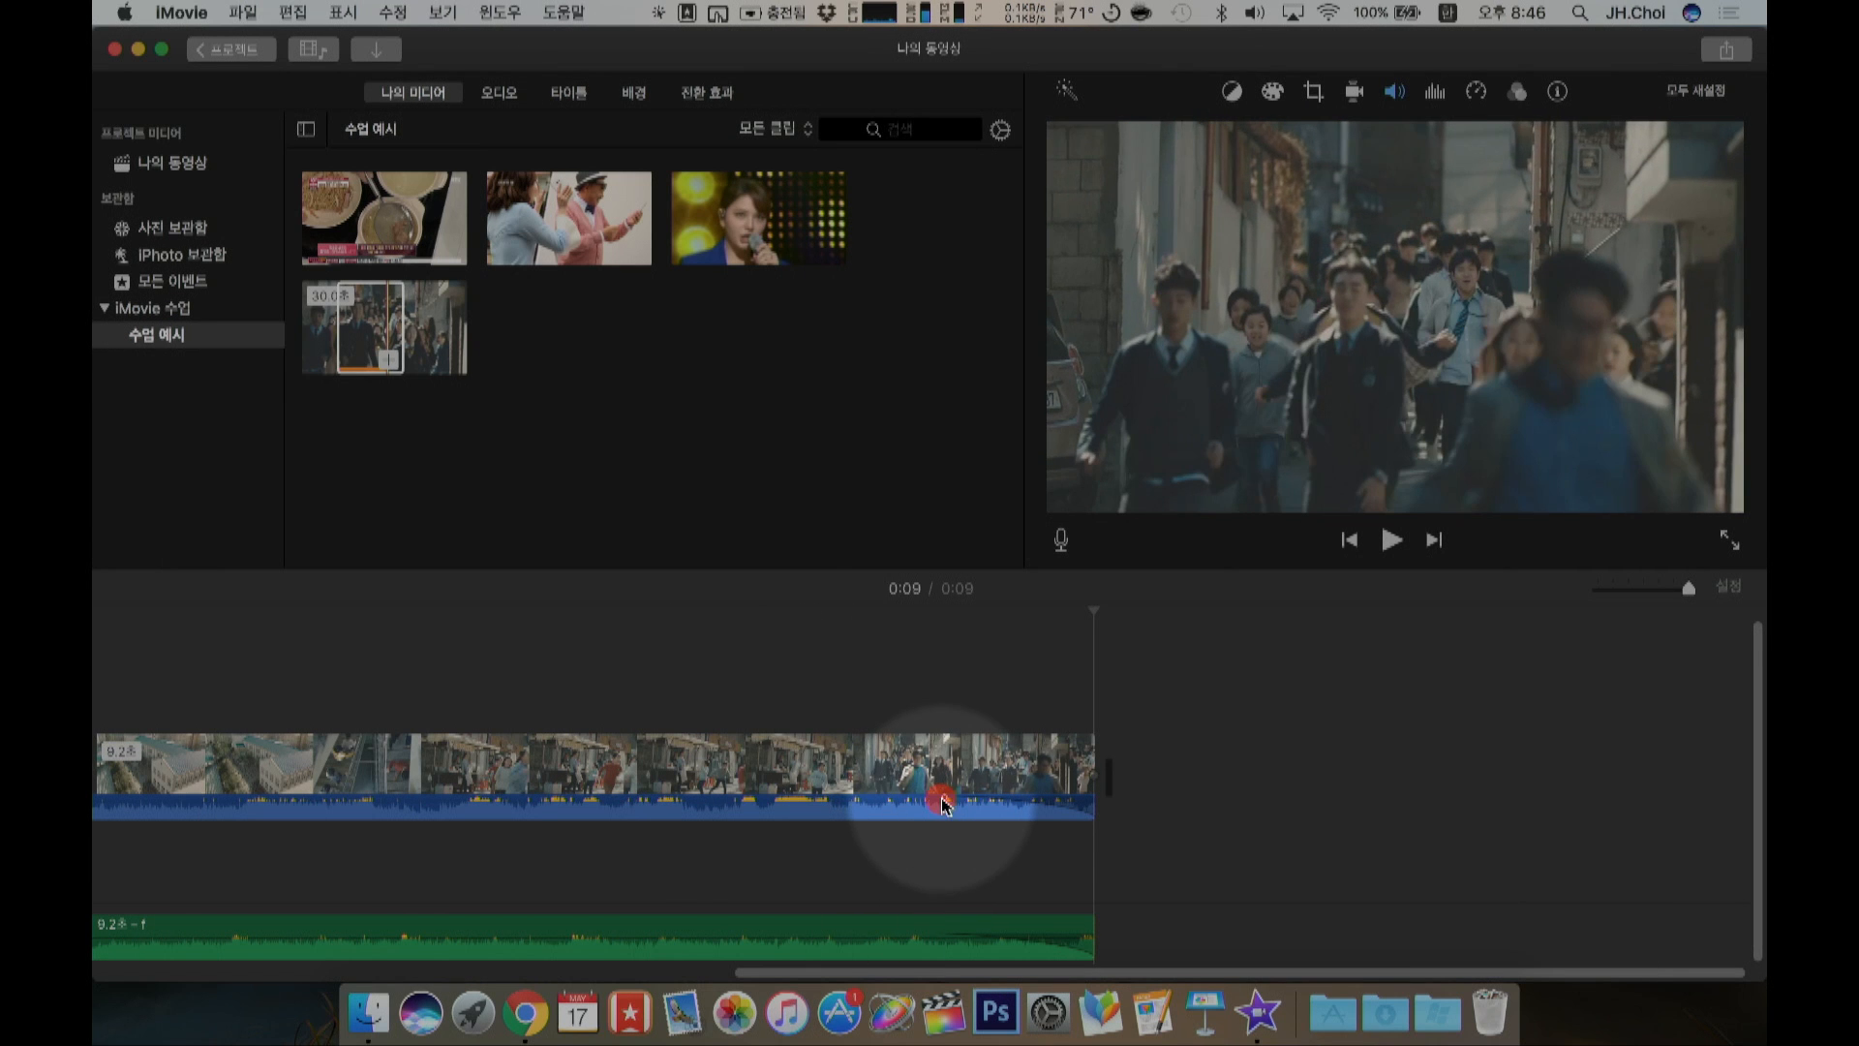
left_click_drag(941, 804, 571, 791)
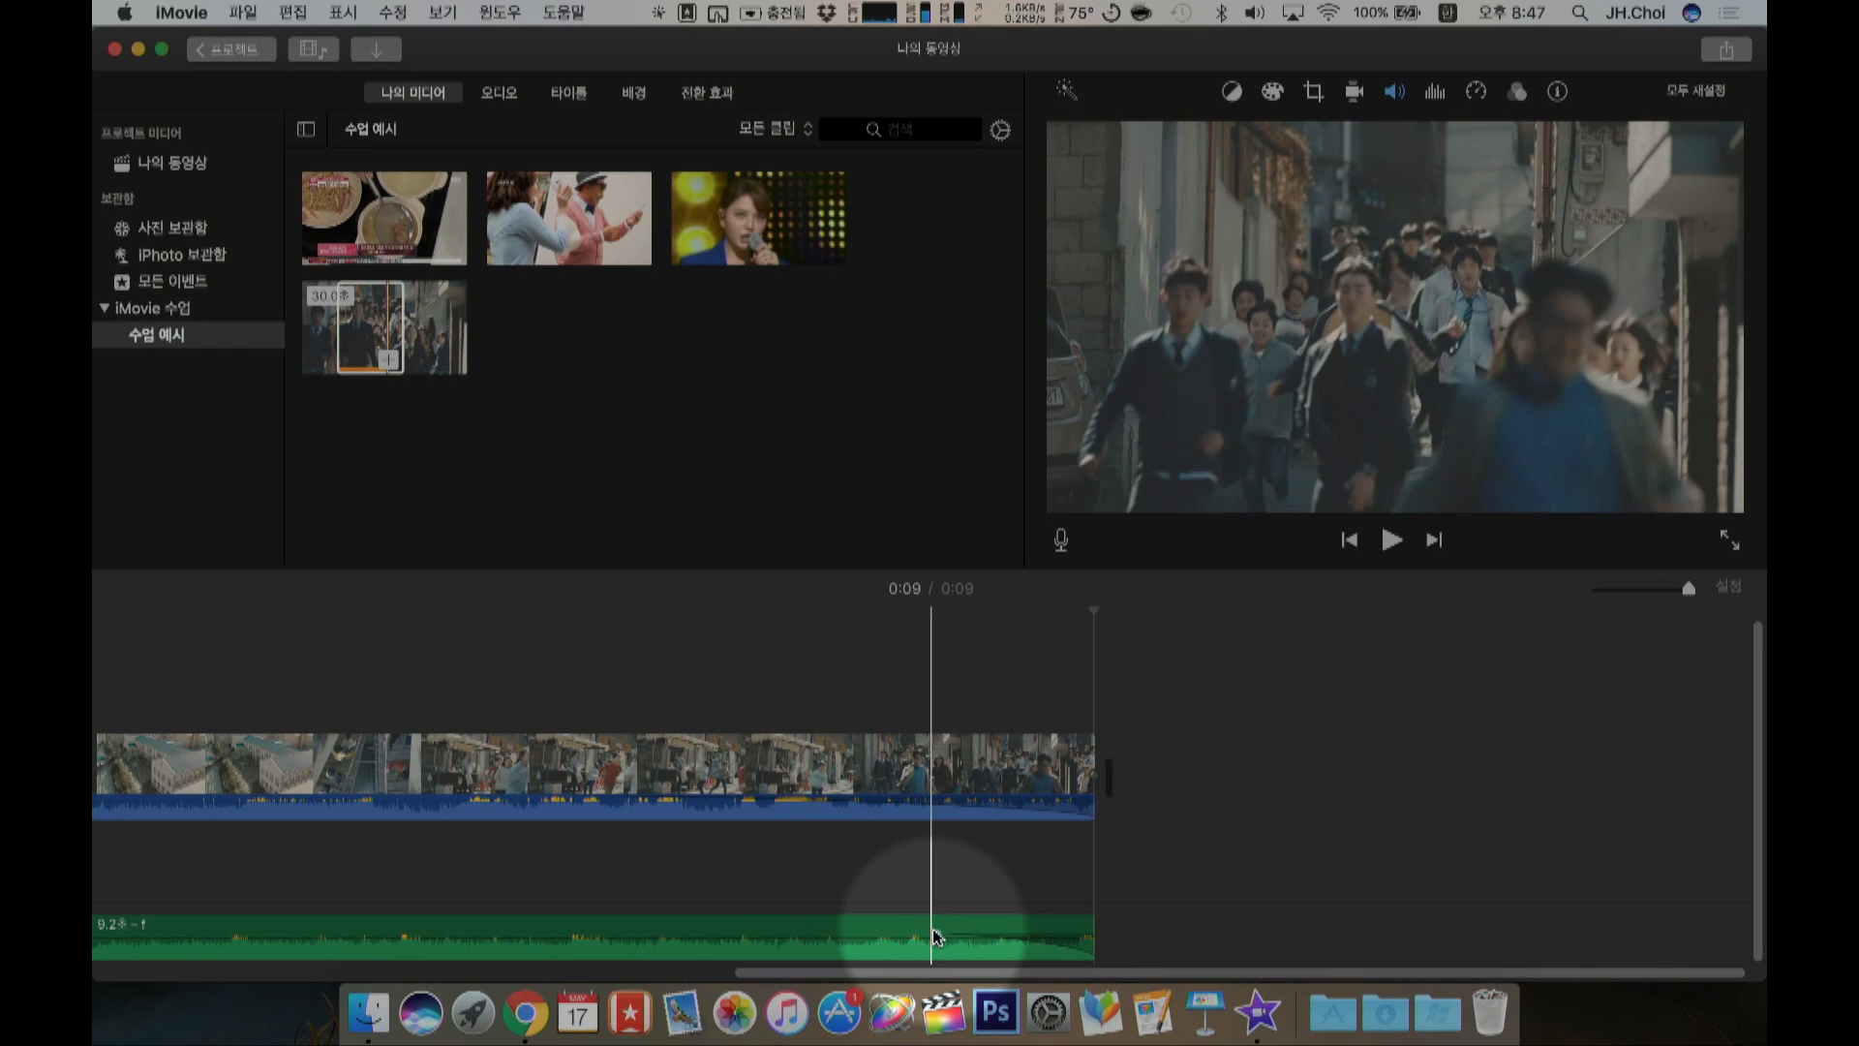
Step: Lengthen the audio fade-out at the end of the music clip and play the last seconds of the movie
left_click_drag(937, 934, 523, 900)
left_click(394, 624)
key("space")
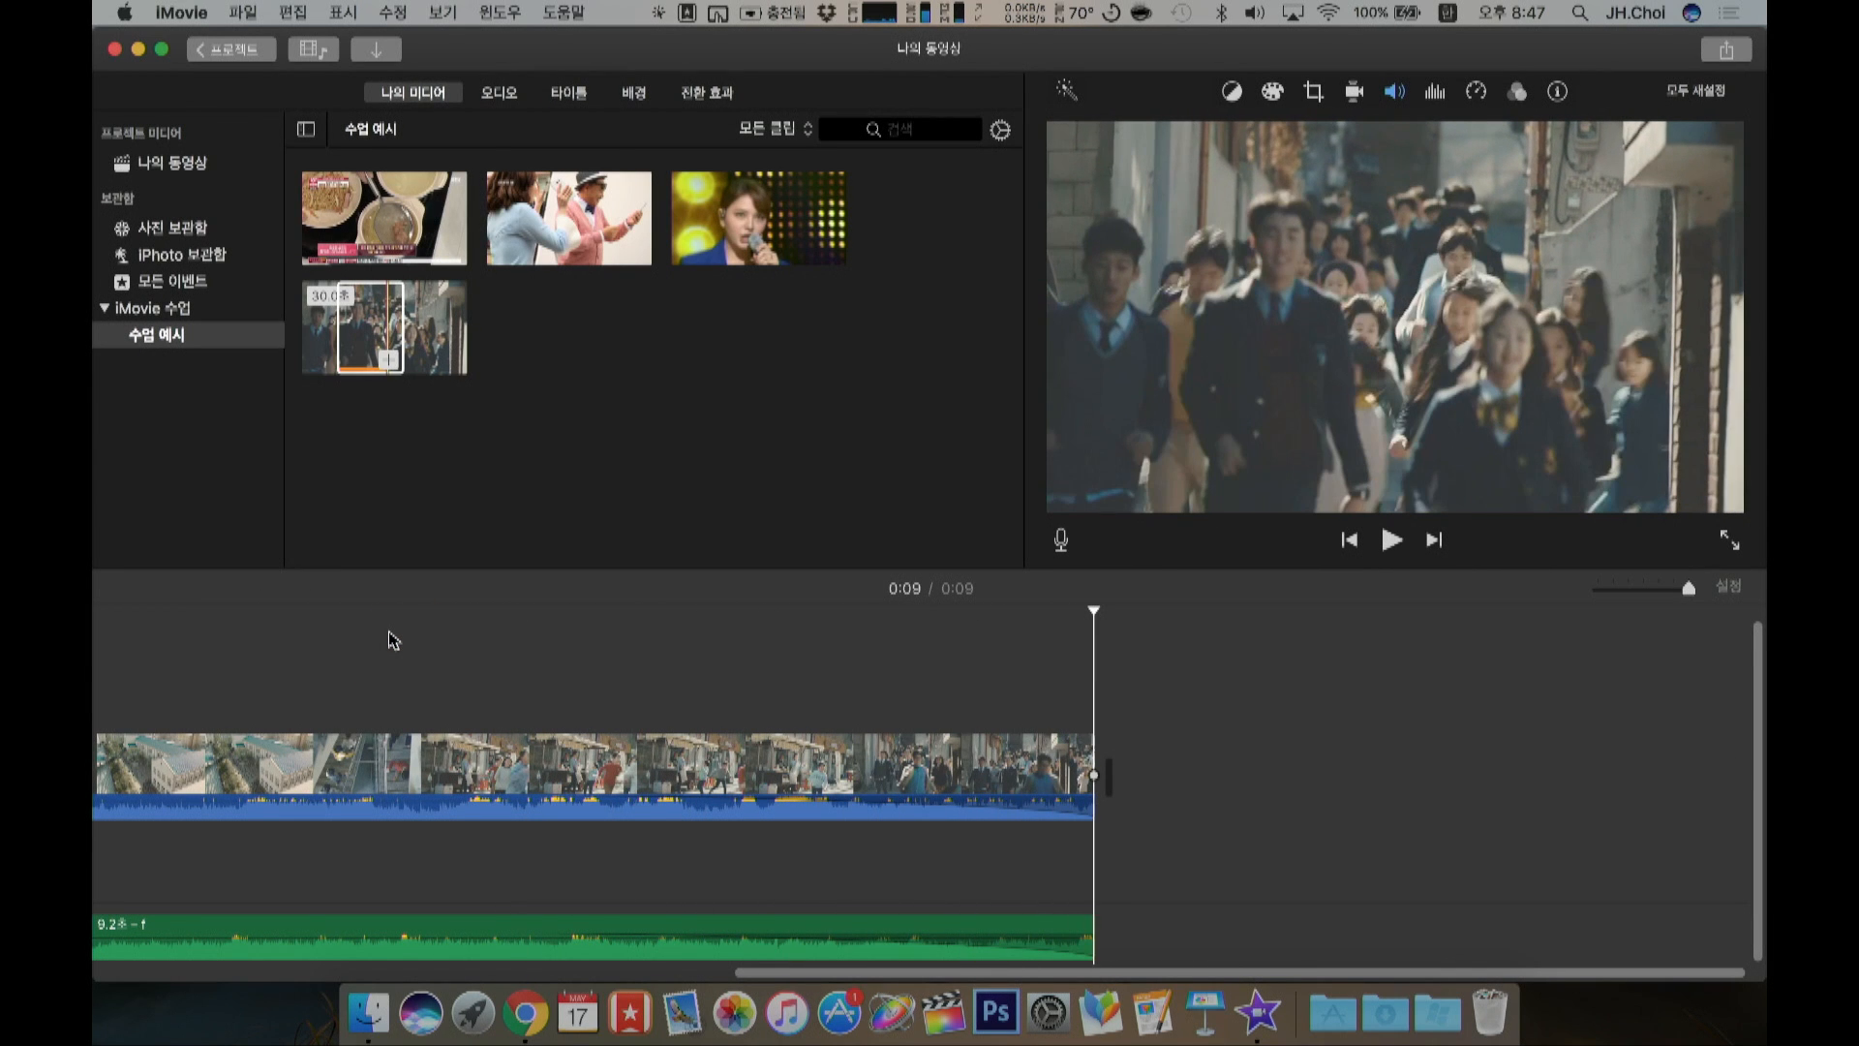
Step: Add audio fade-ins to the starts of the video and music clips, playing the movie's opening before and after
scroll(392, 639, "left", 10)
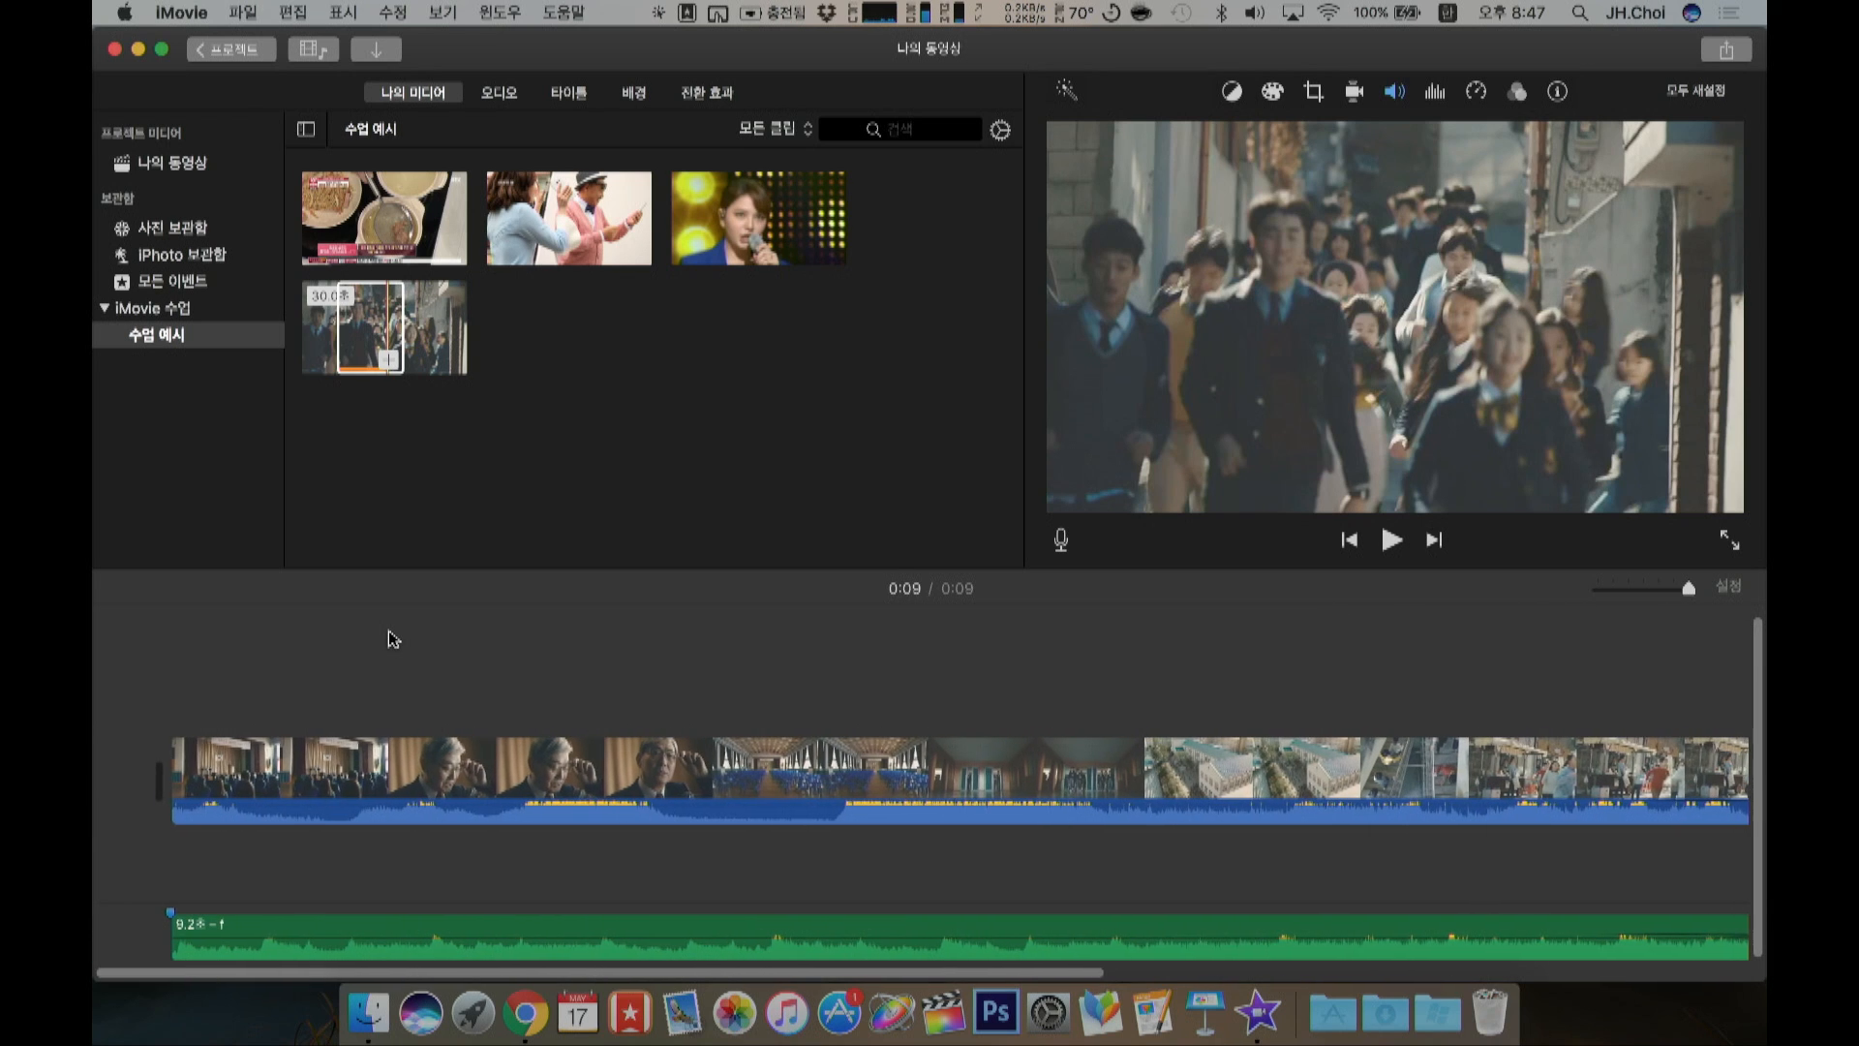
left_click(187, 706)
key("space")
key("space")
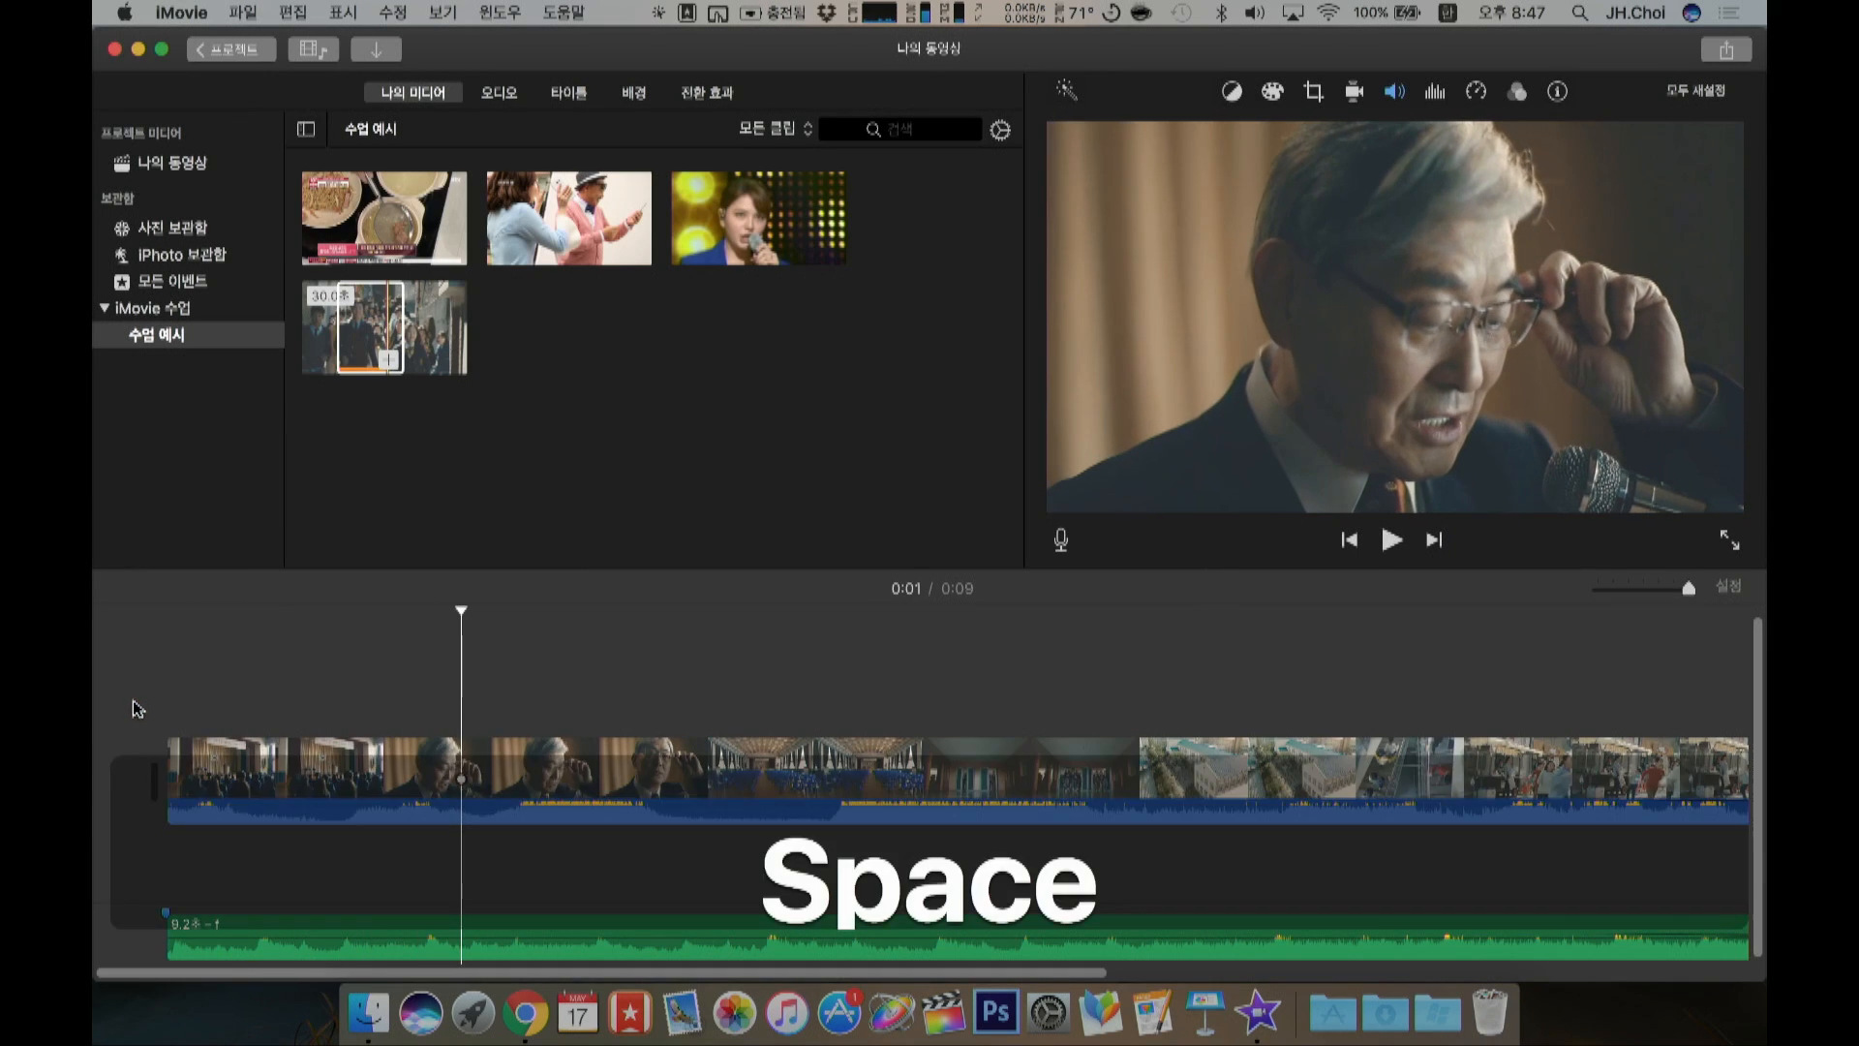
left_click_drag(164, 802, 344, 794)
left_click_drag(170, 932, 380, 915)
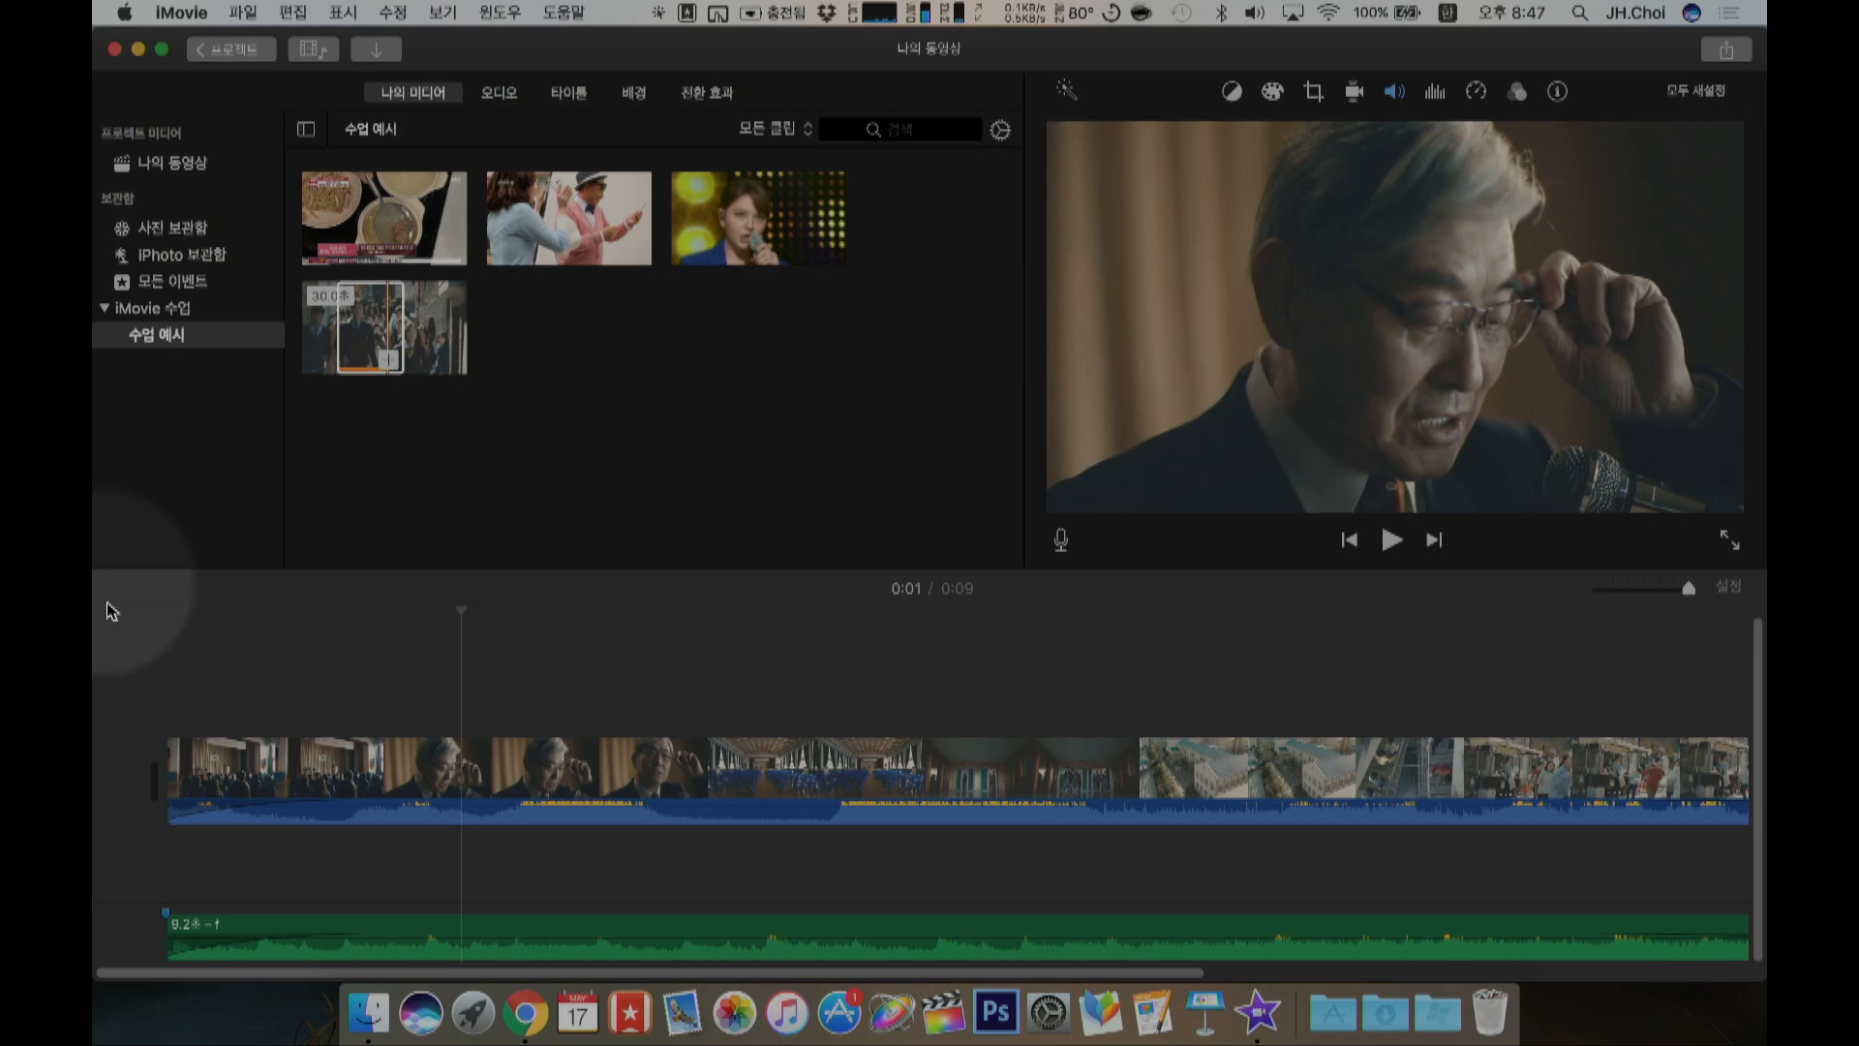
left_click(106, 610)
key("space")
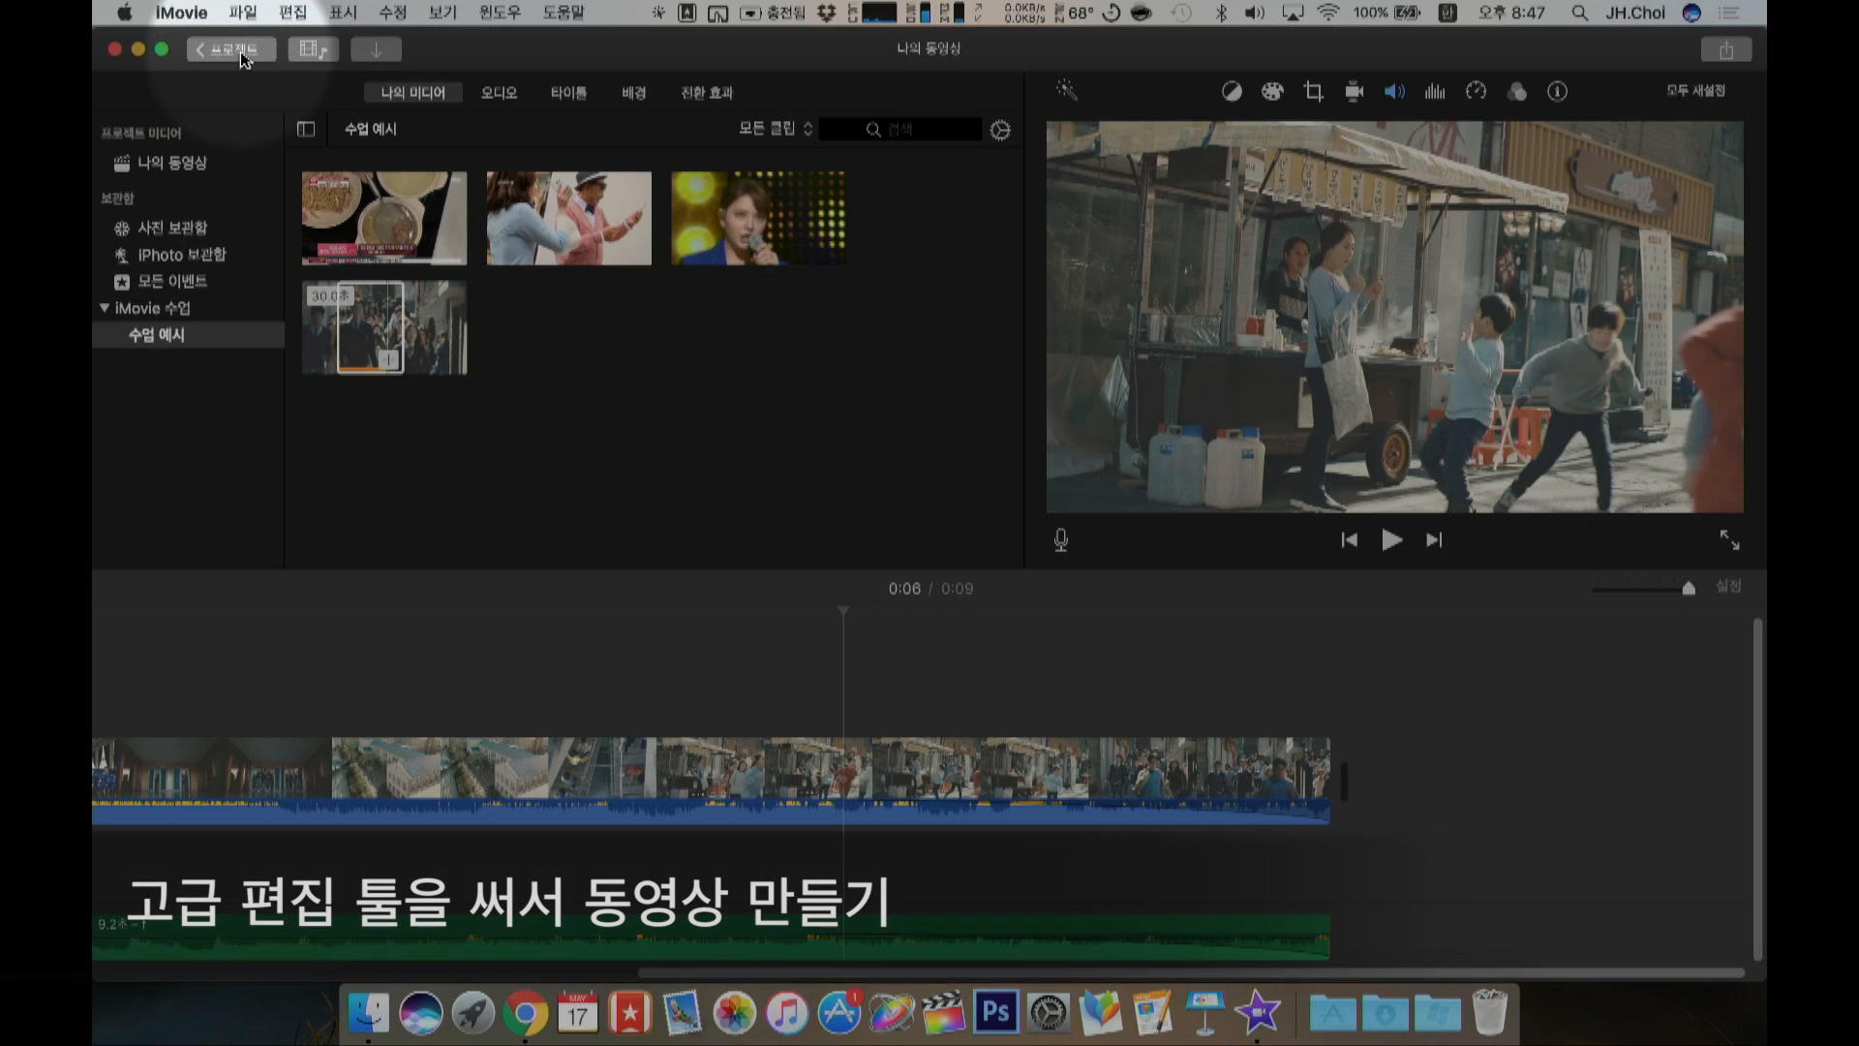
Step: Leave the project for the projects overview, saving it under the name 런닝
left_click(241, 53)
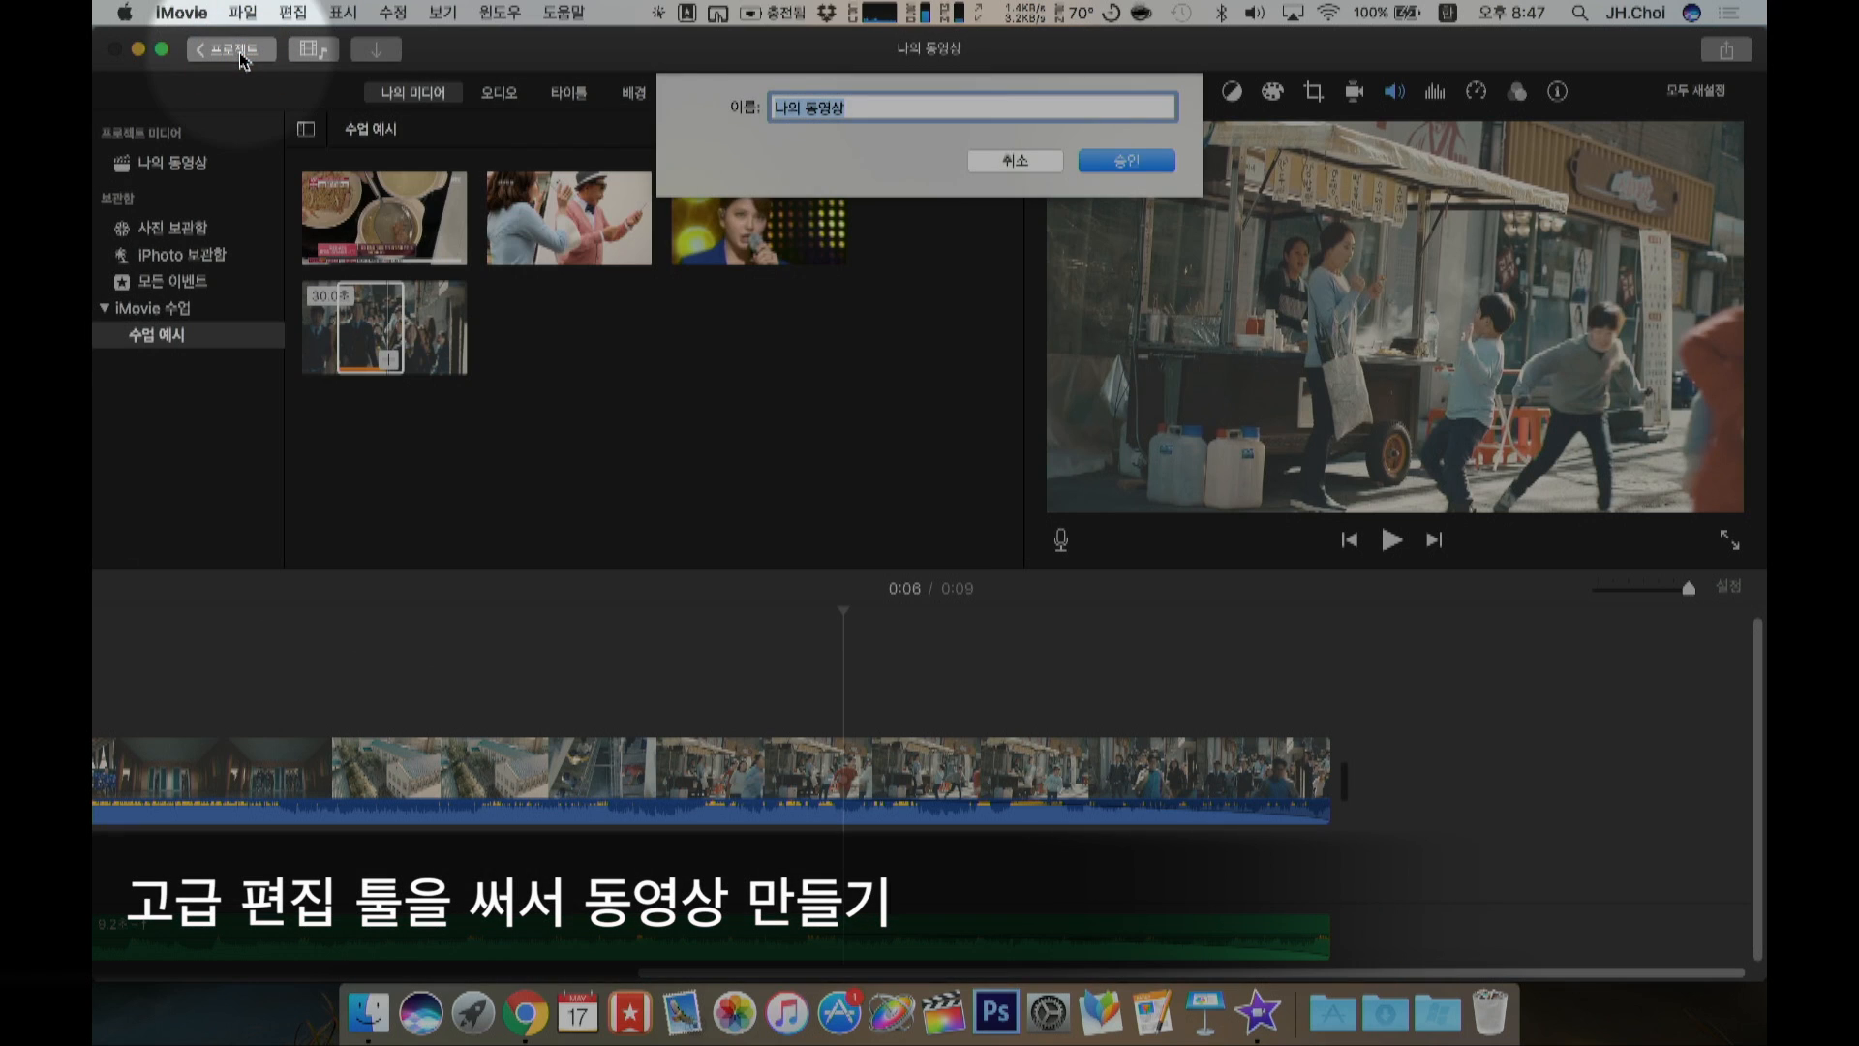
type("런ㄴㅣㅇ")
key("Return")
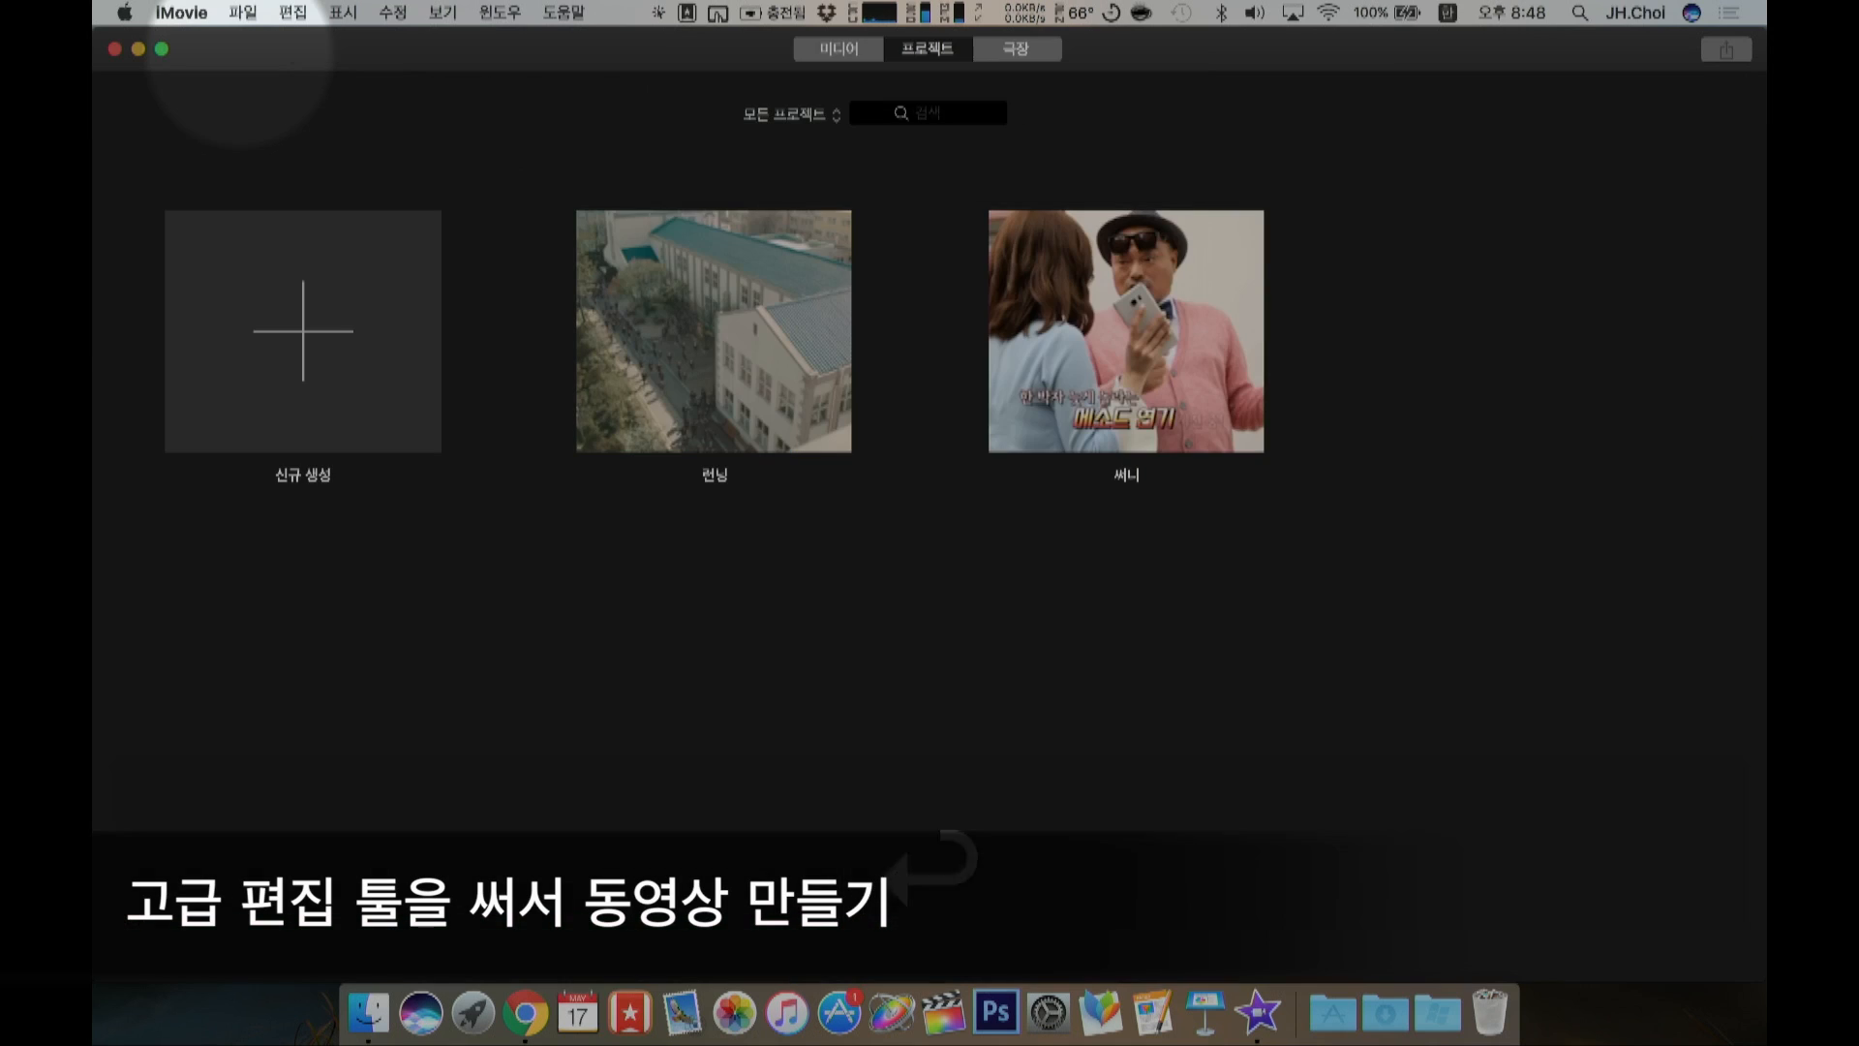
Step: Select the existing projects in the overview and create a new project of the movie (동영상) type
left_click(1166, 312)
left_click(738, 369)
left_click(1138, 358)
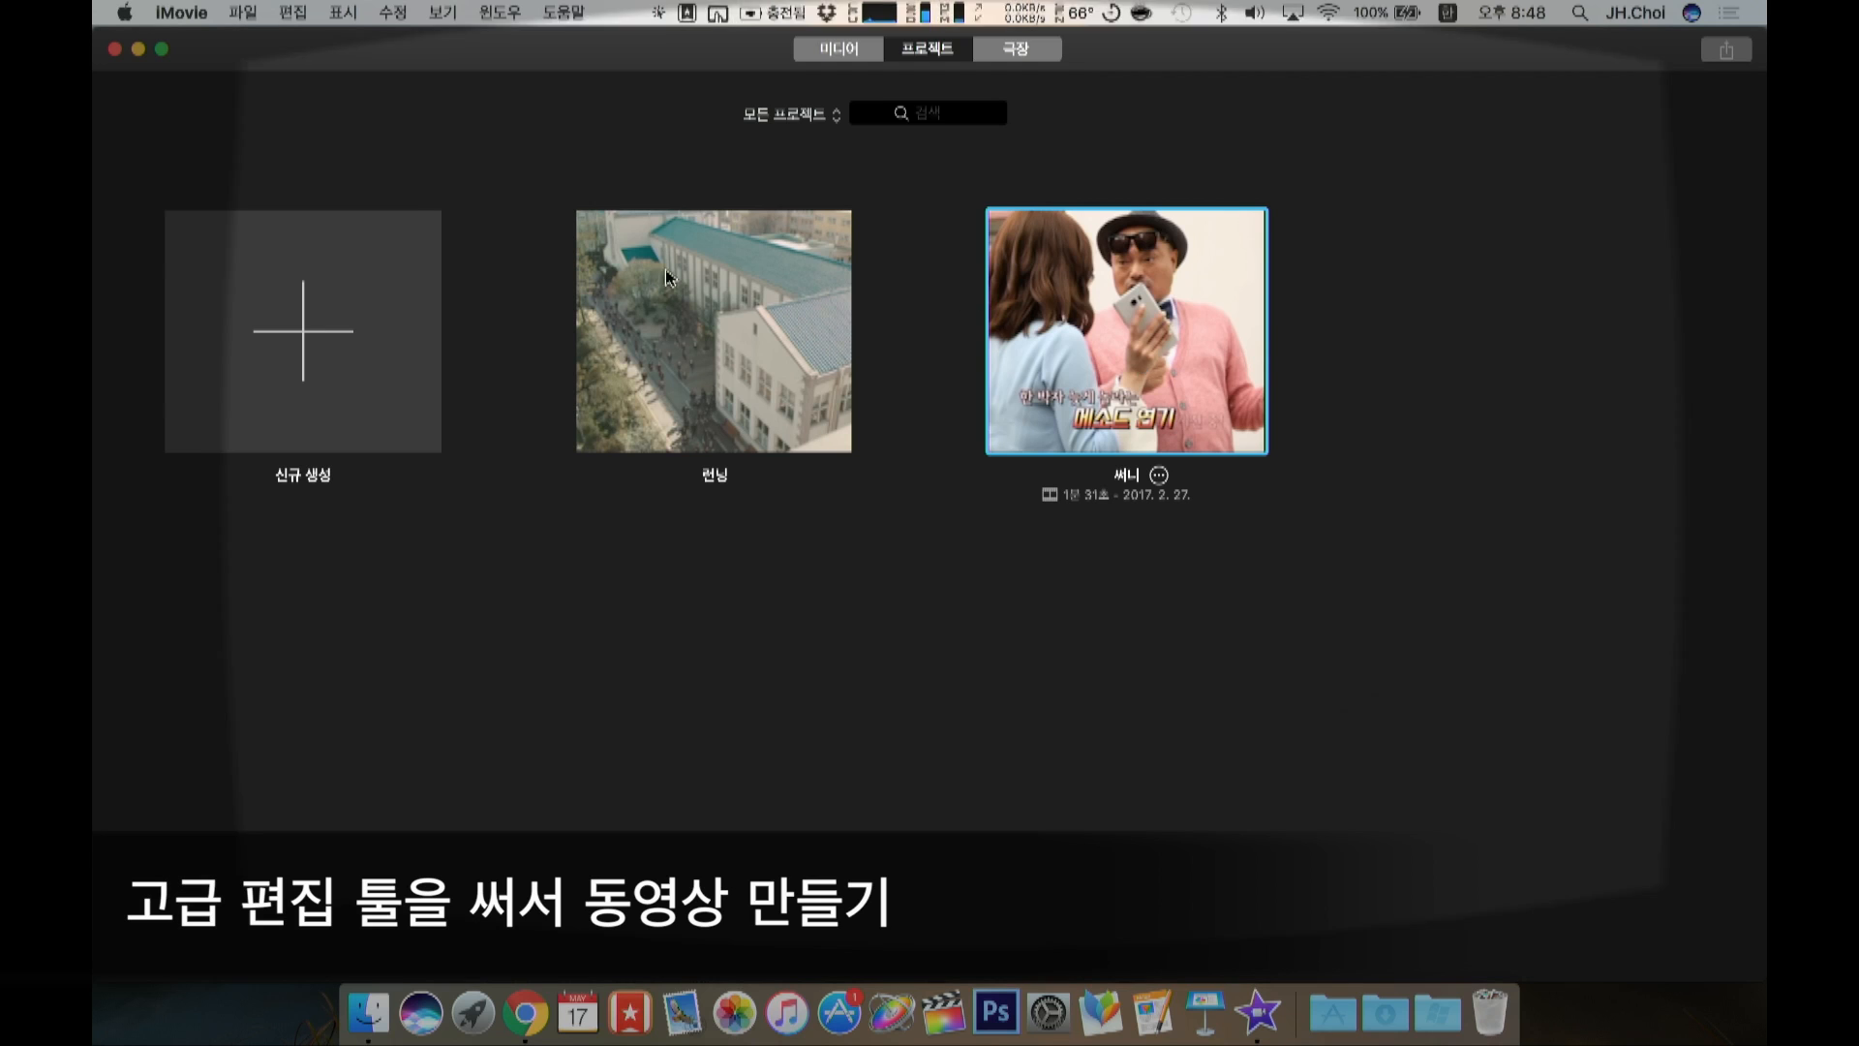
left_click(366, 317)
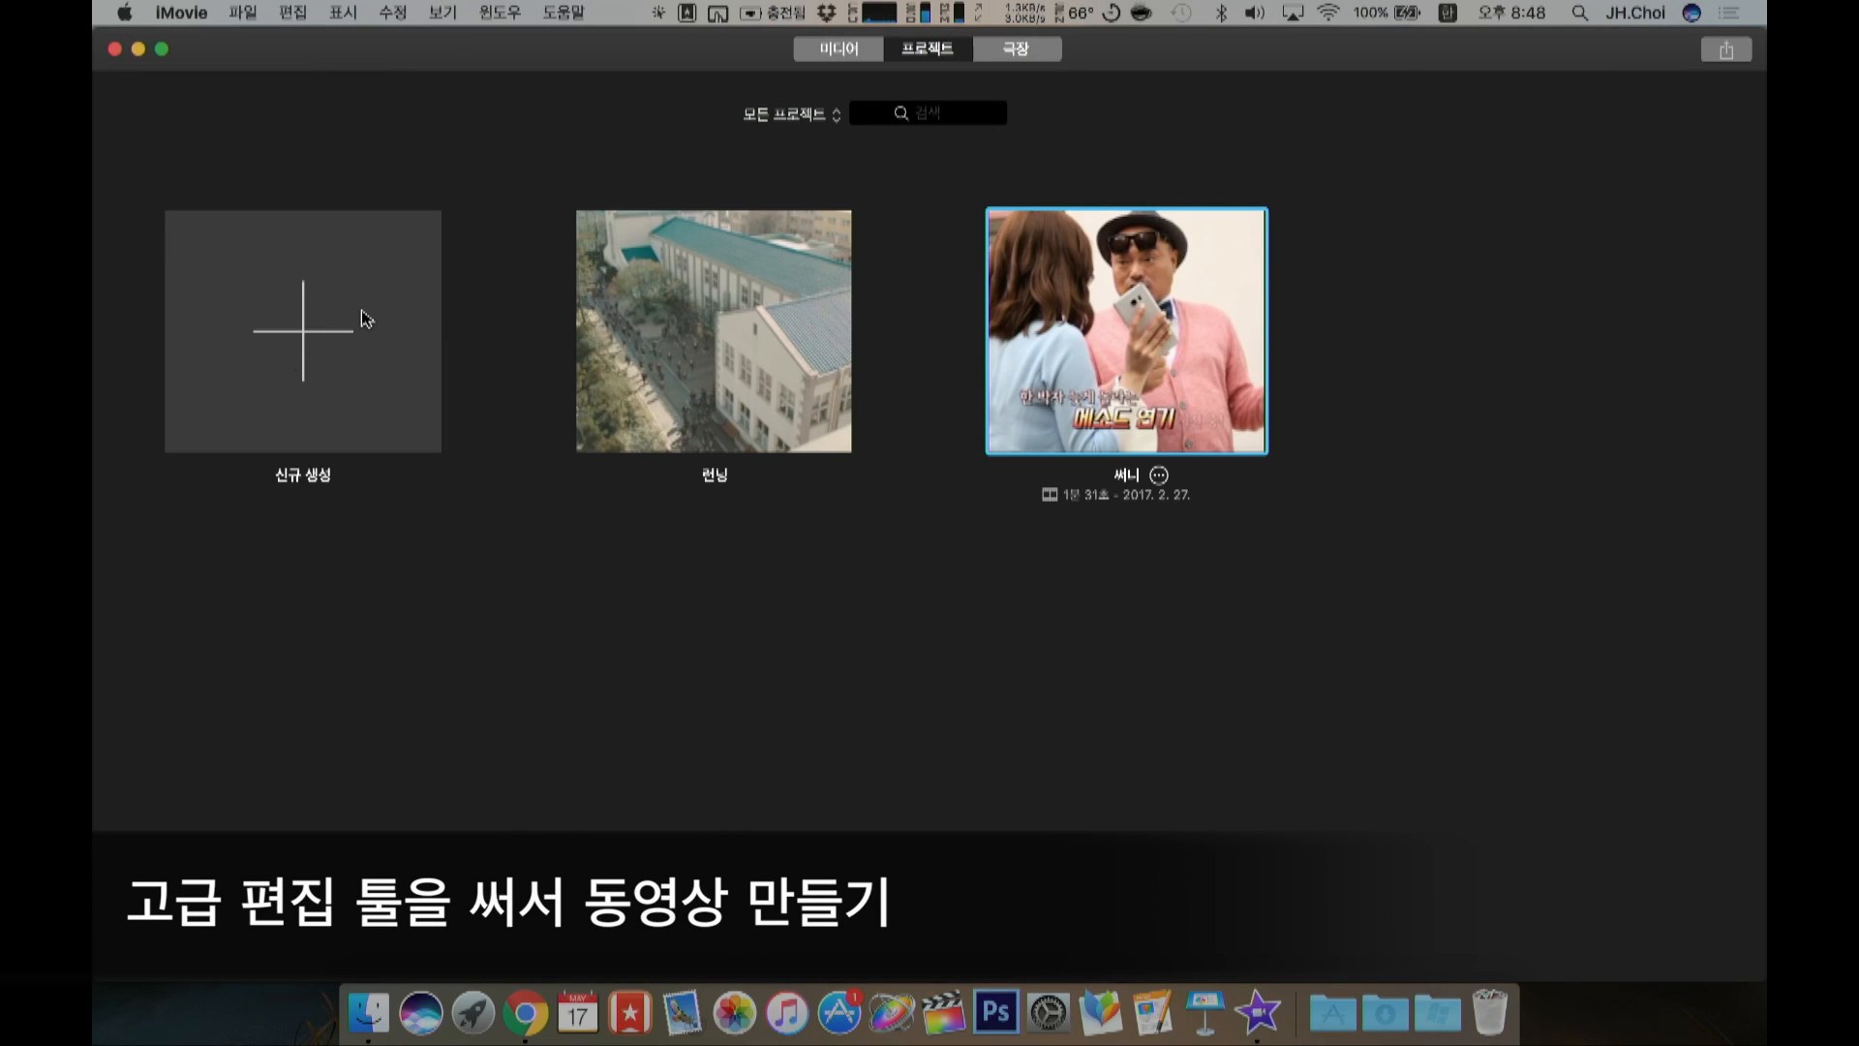
left_click(310, 325)
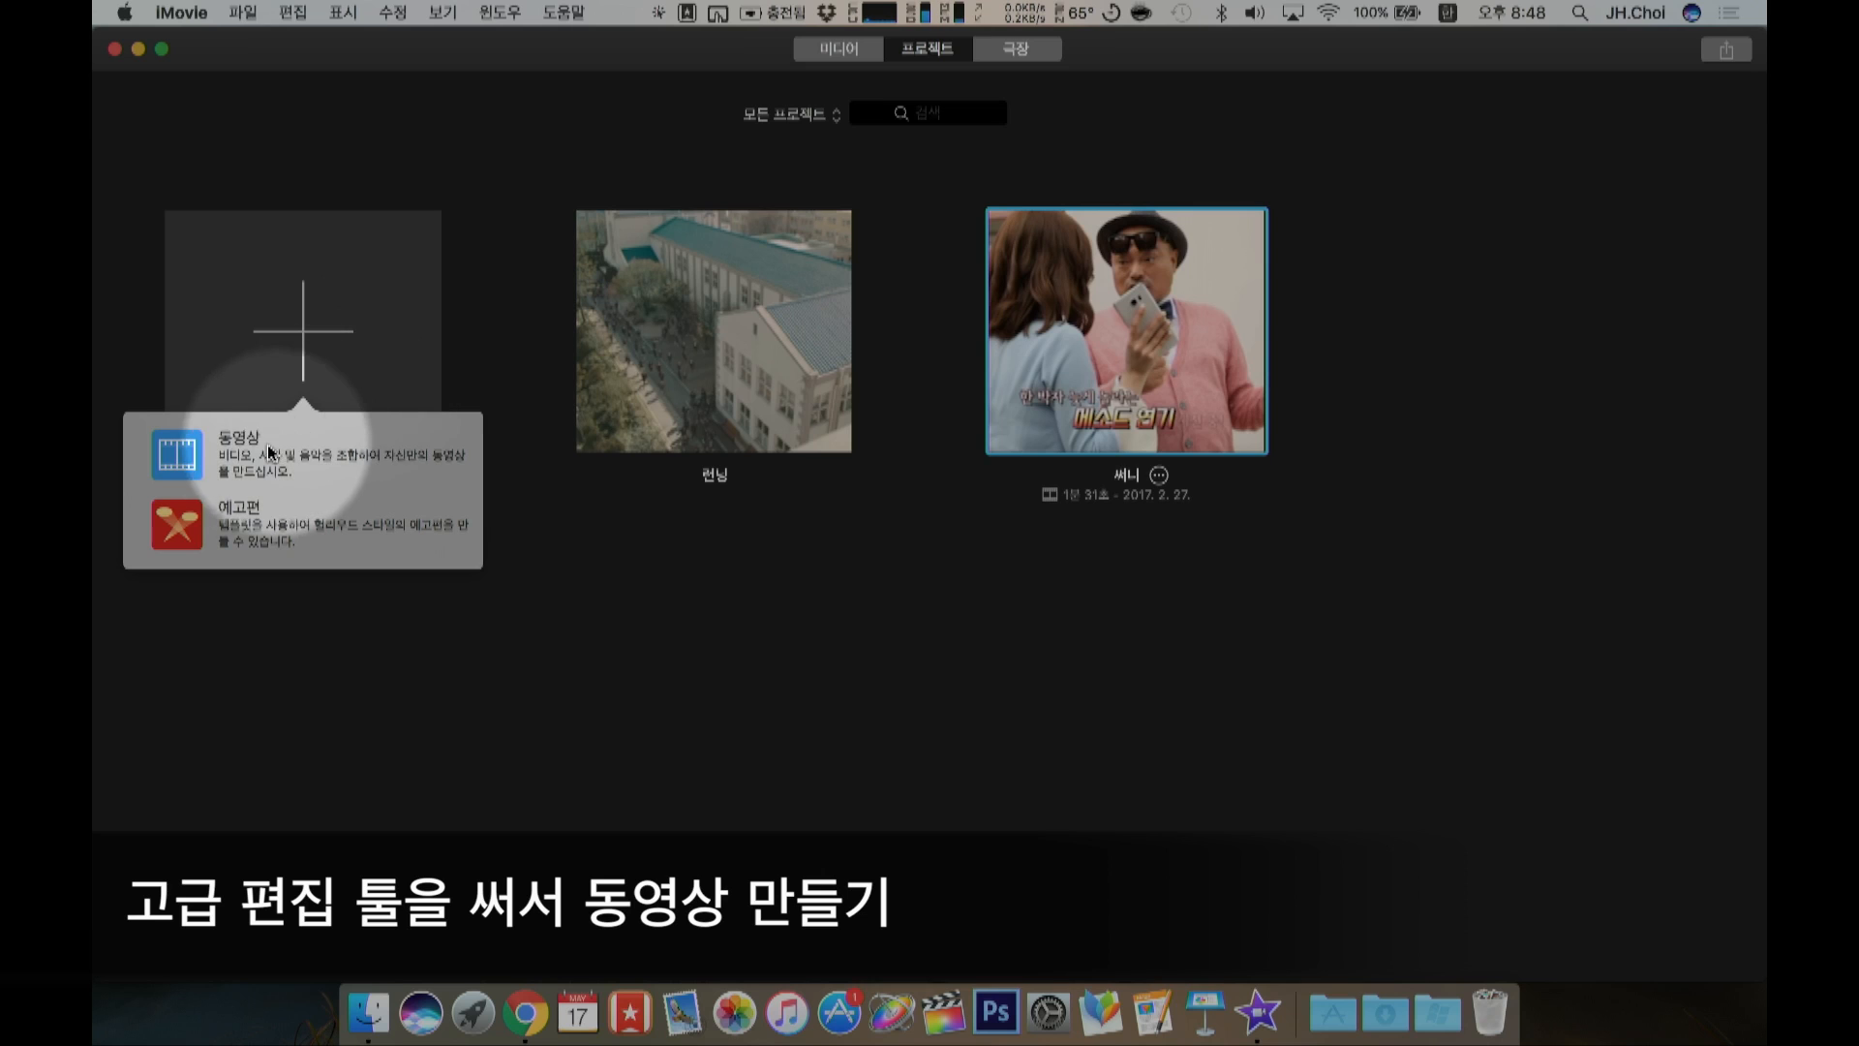
left_click(269, 451)
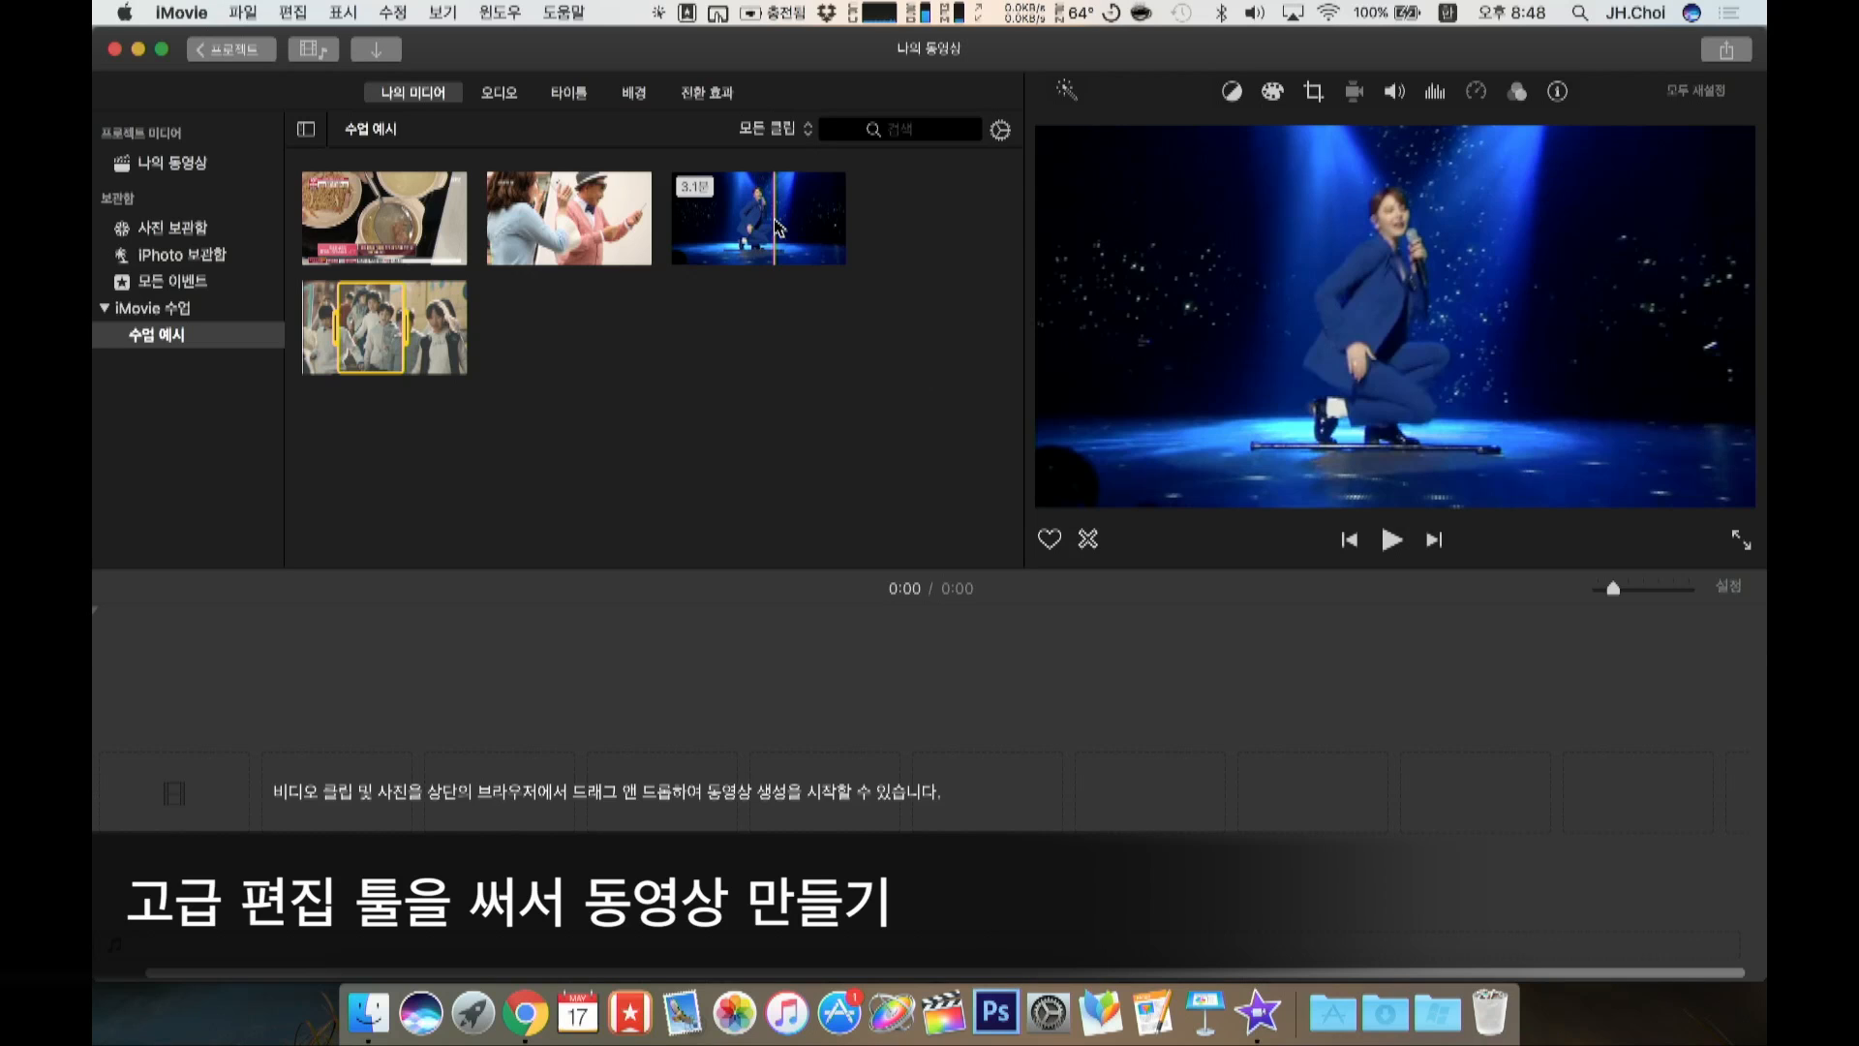
Step: Add the 3.1-minute stage performance clip to the empty timeline and reset all its adjustments
left_click_drag(774, 228, 379, 758)
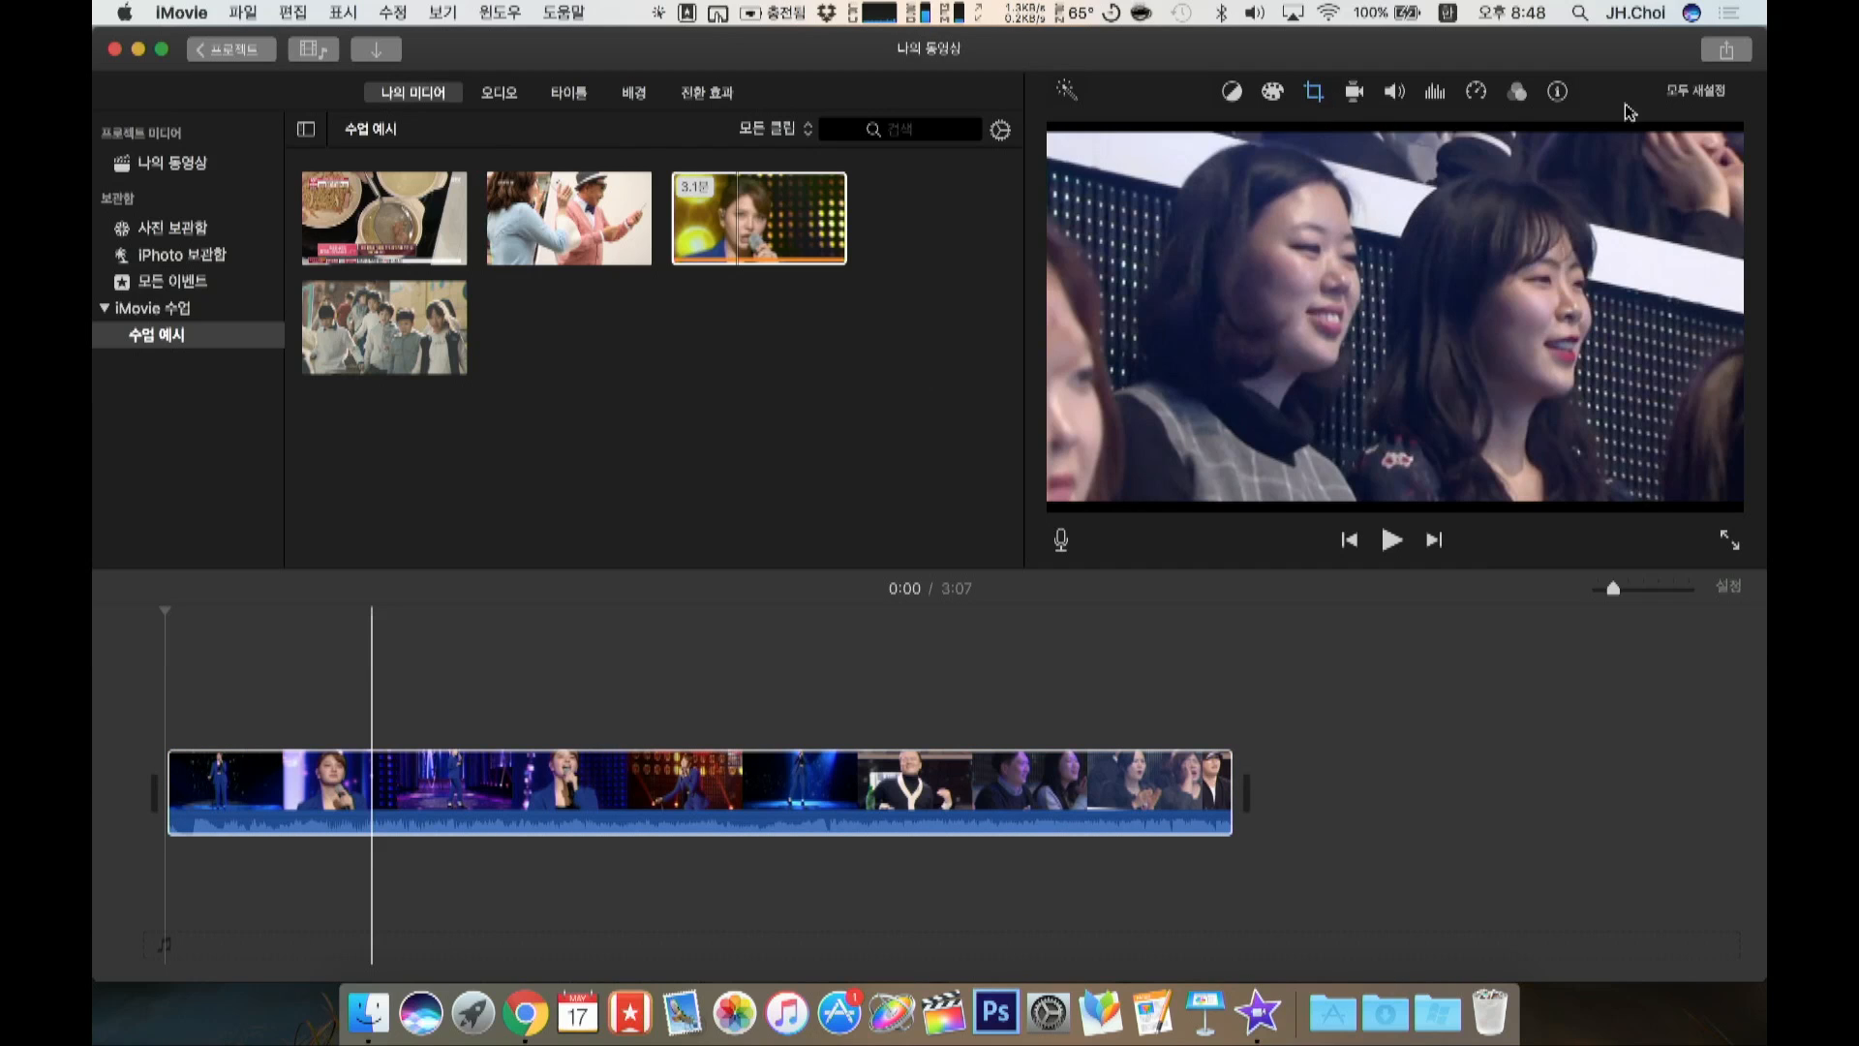
left_click(1702, 92)
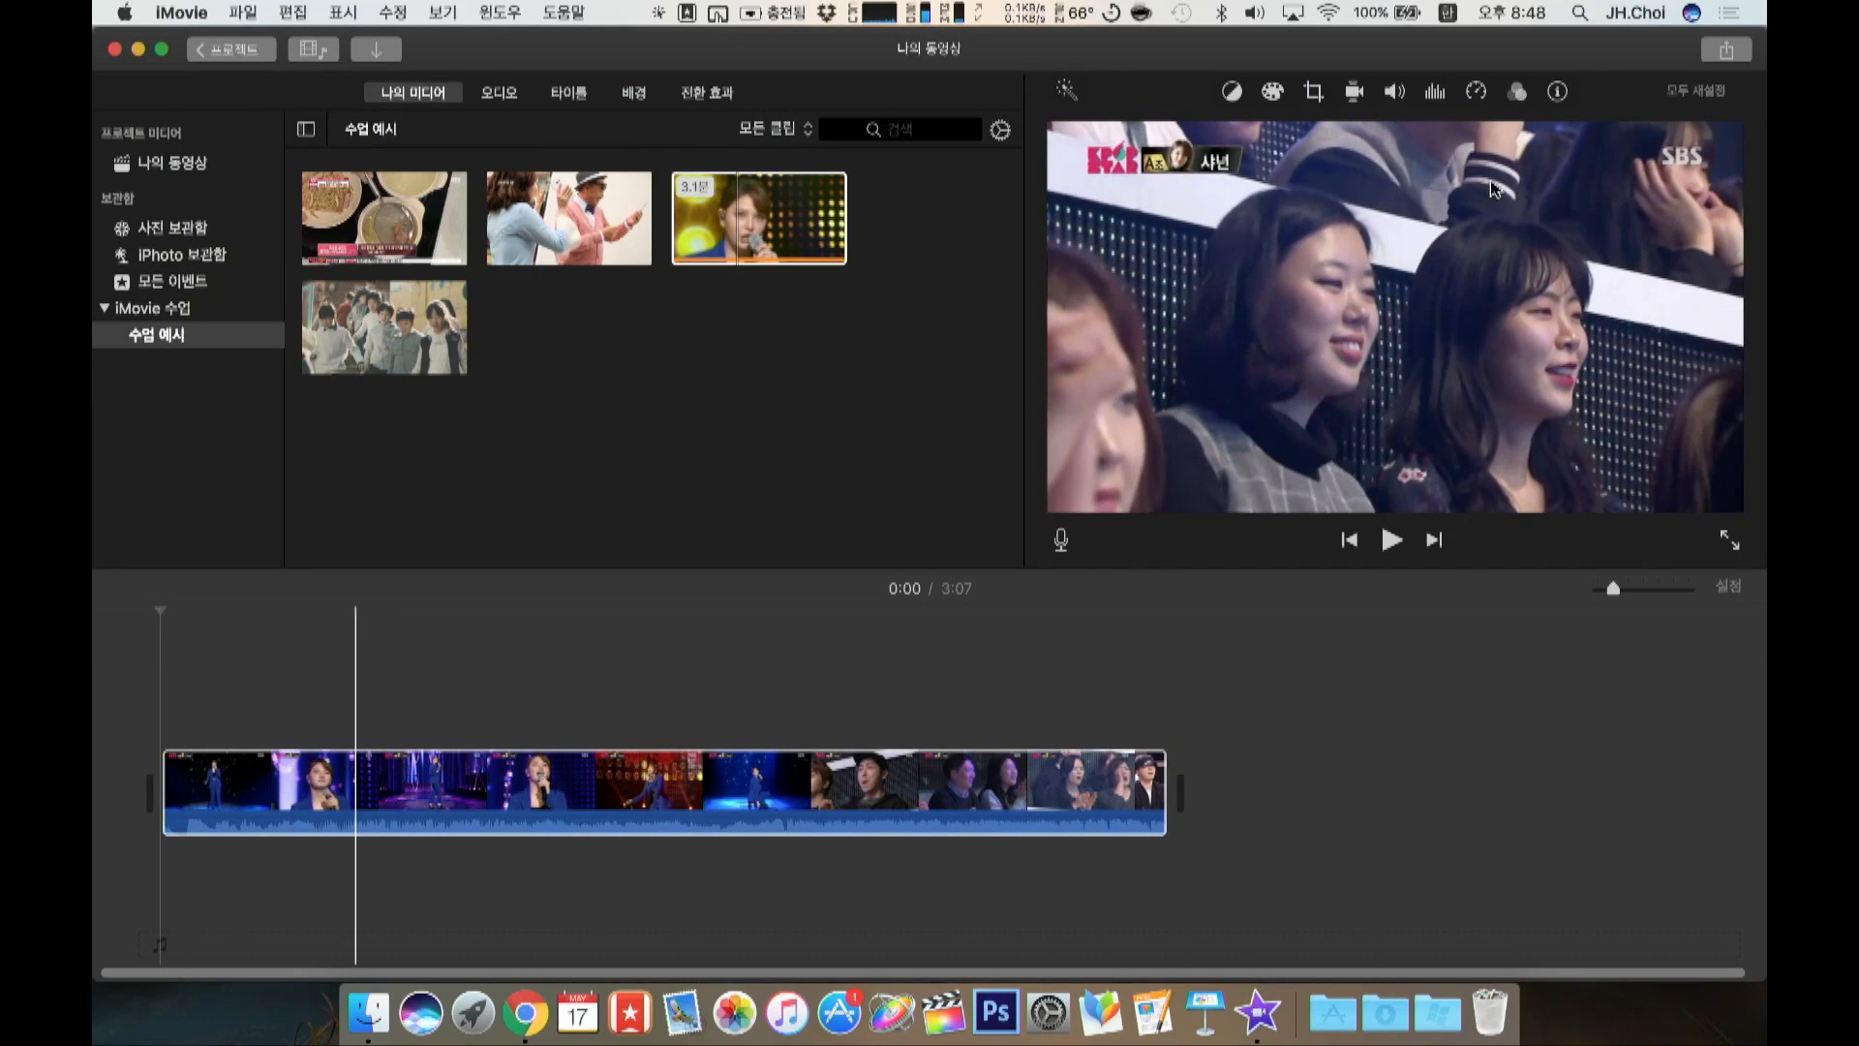
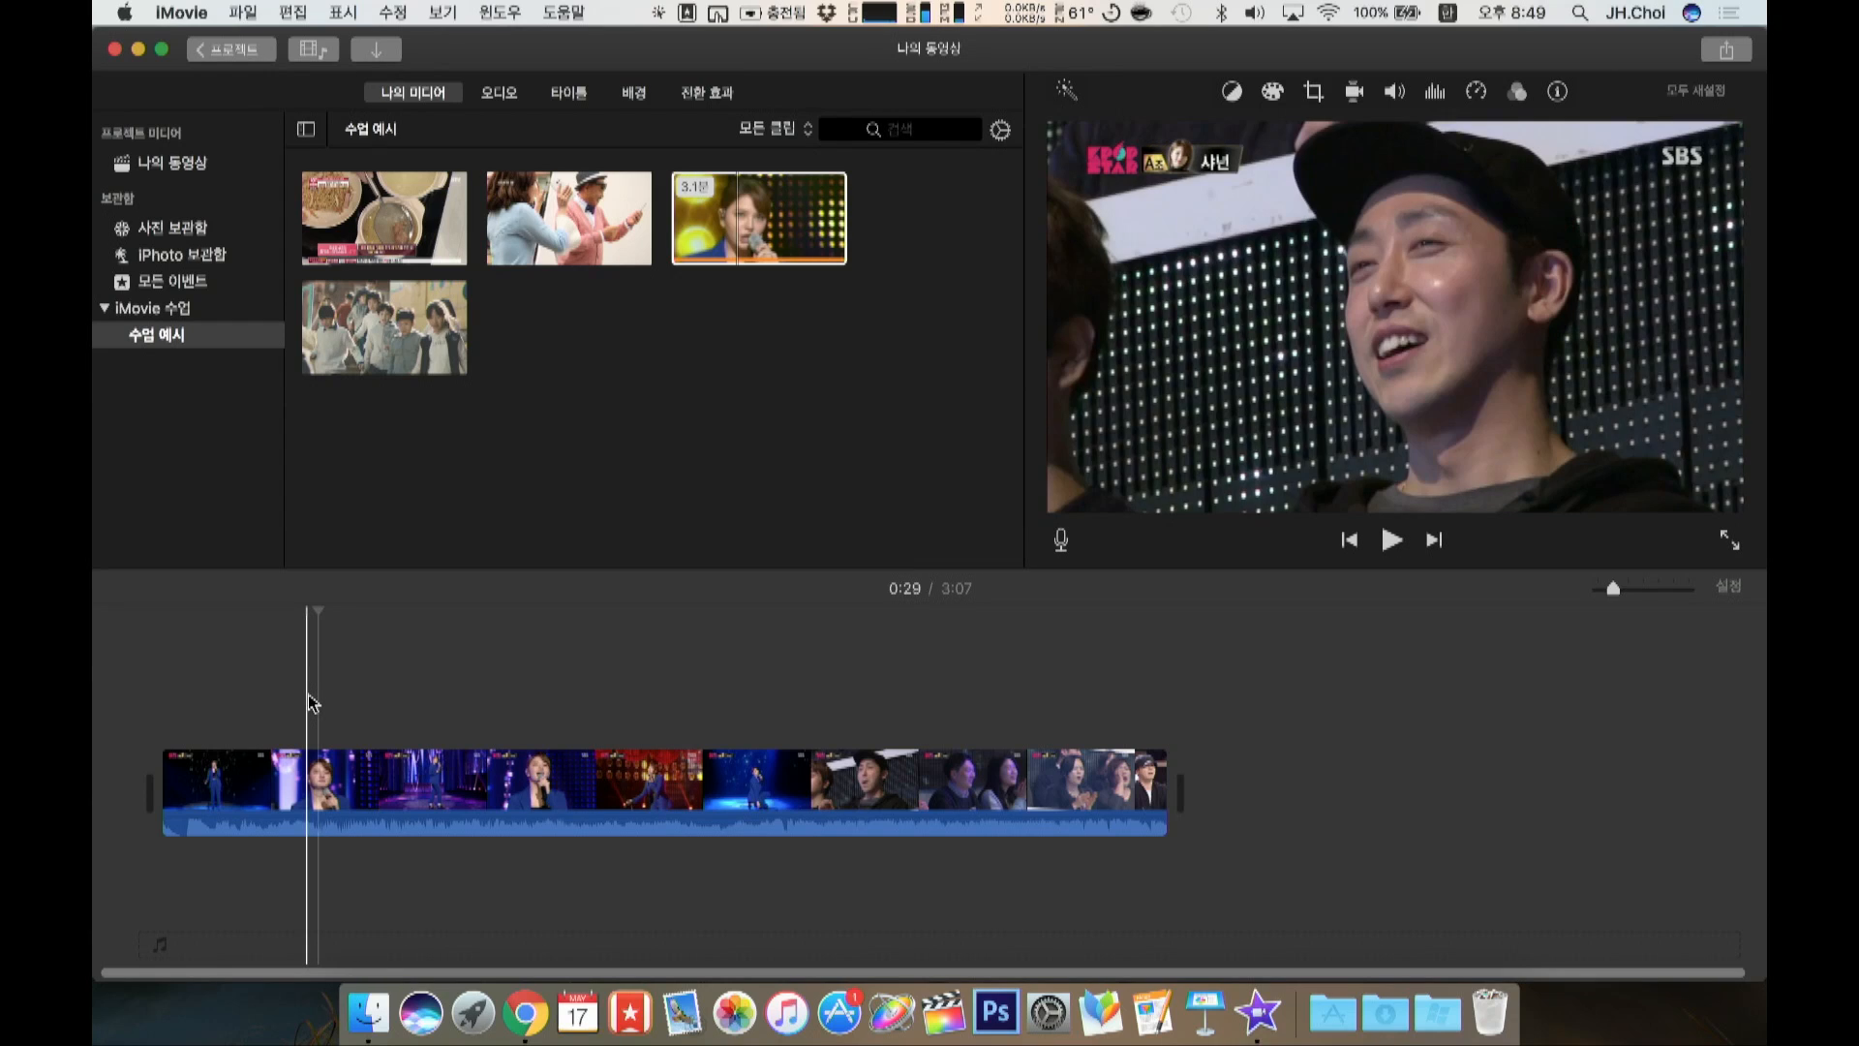
Step: Try splitting the performance clip with its audio attached just before 0:29, and undo the split
key("super+b")
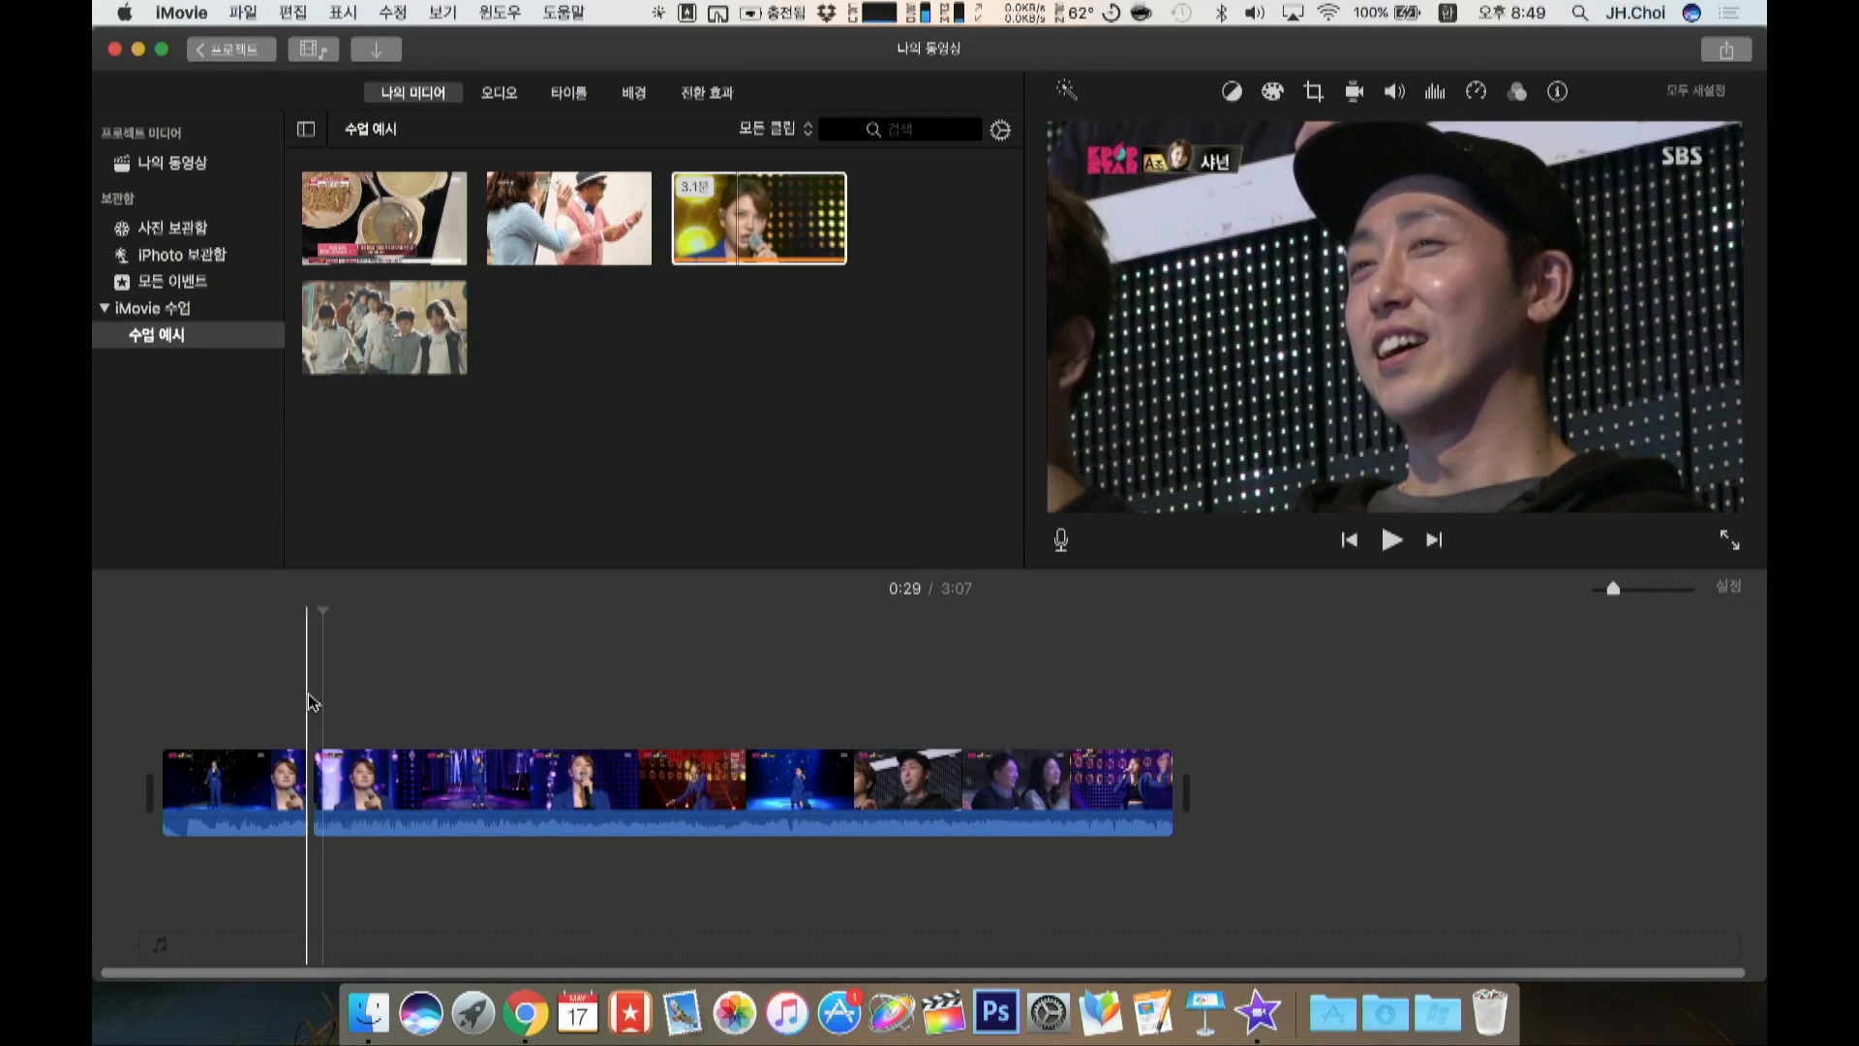
key("super+z")
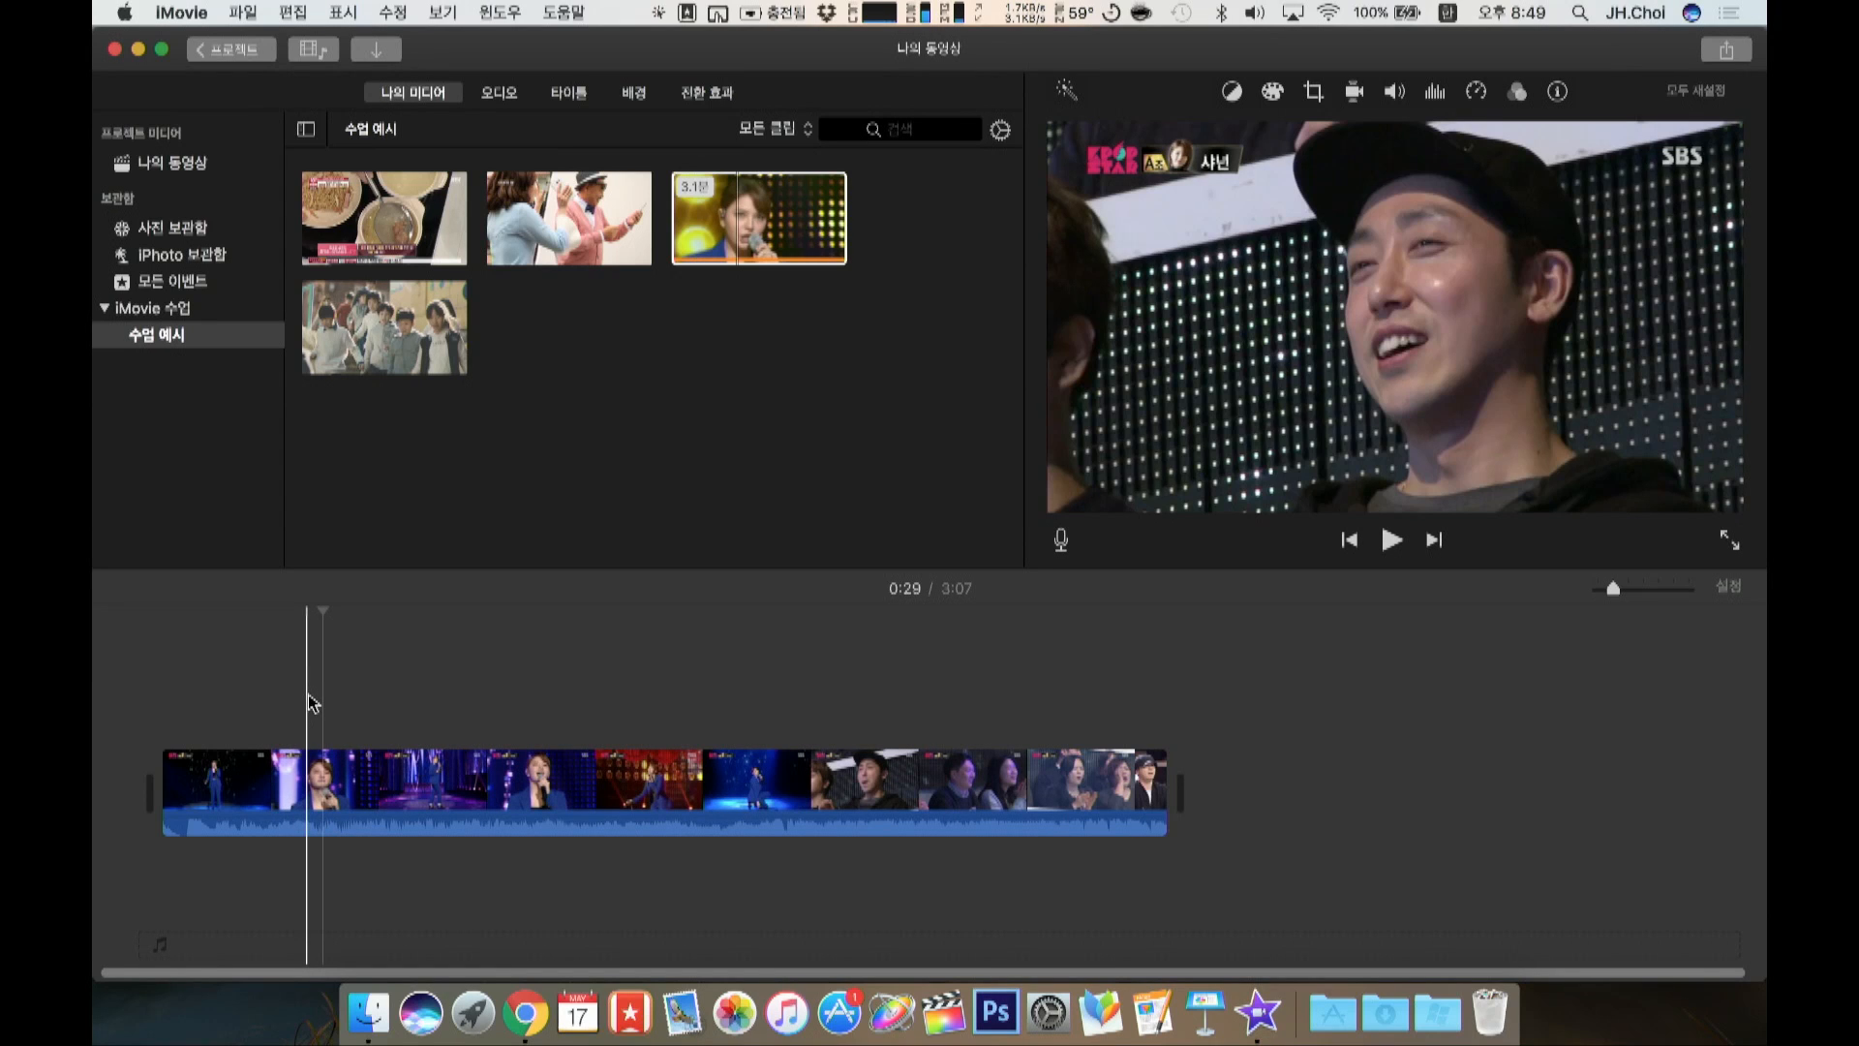
Step: Detach the audio from the performance clip and split only the video just before 0:29
right_click(312, 768)
left_click(354, 800)
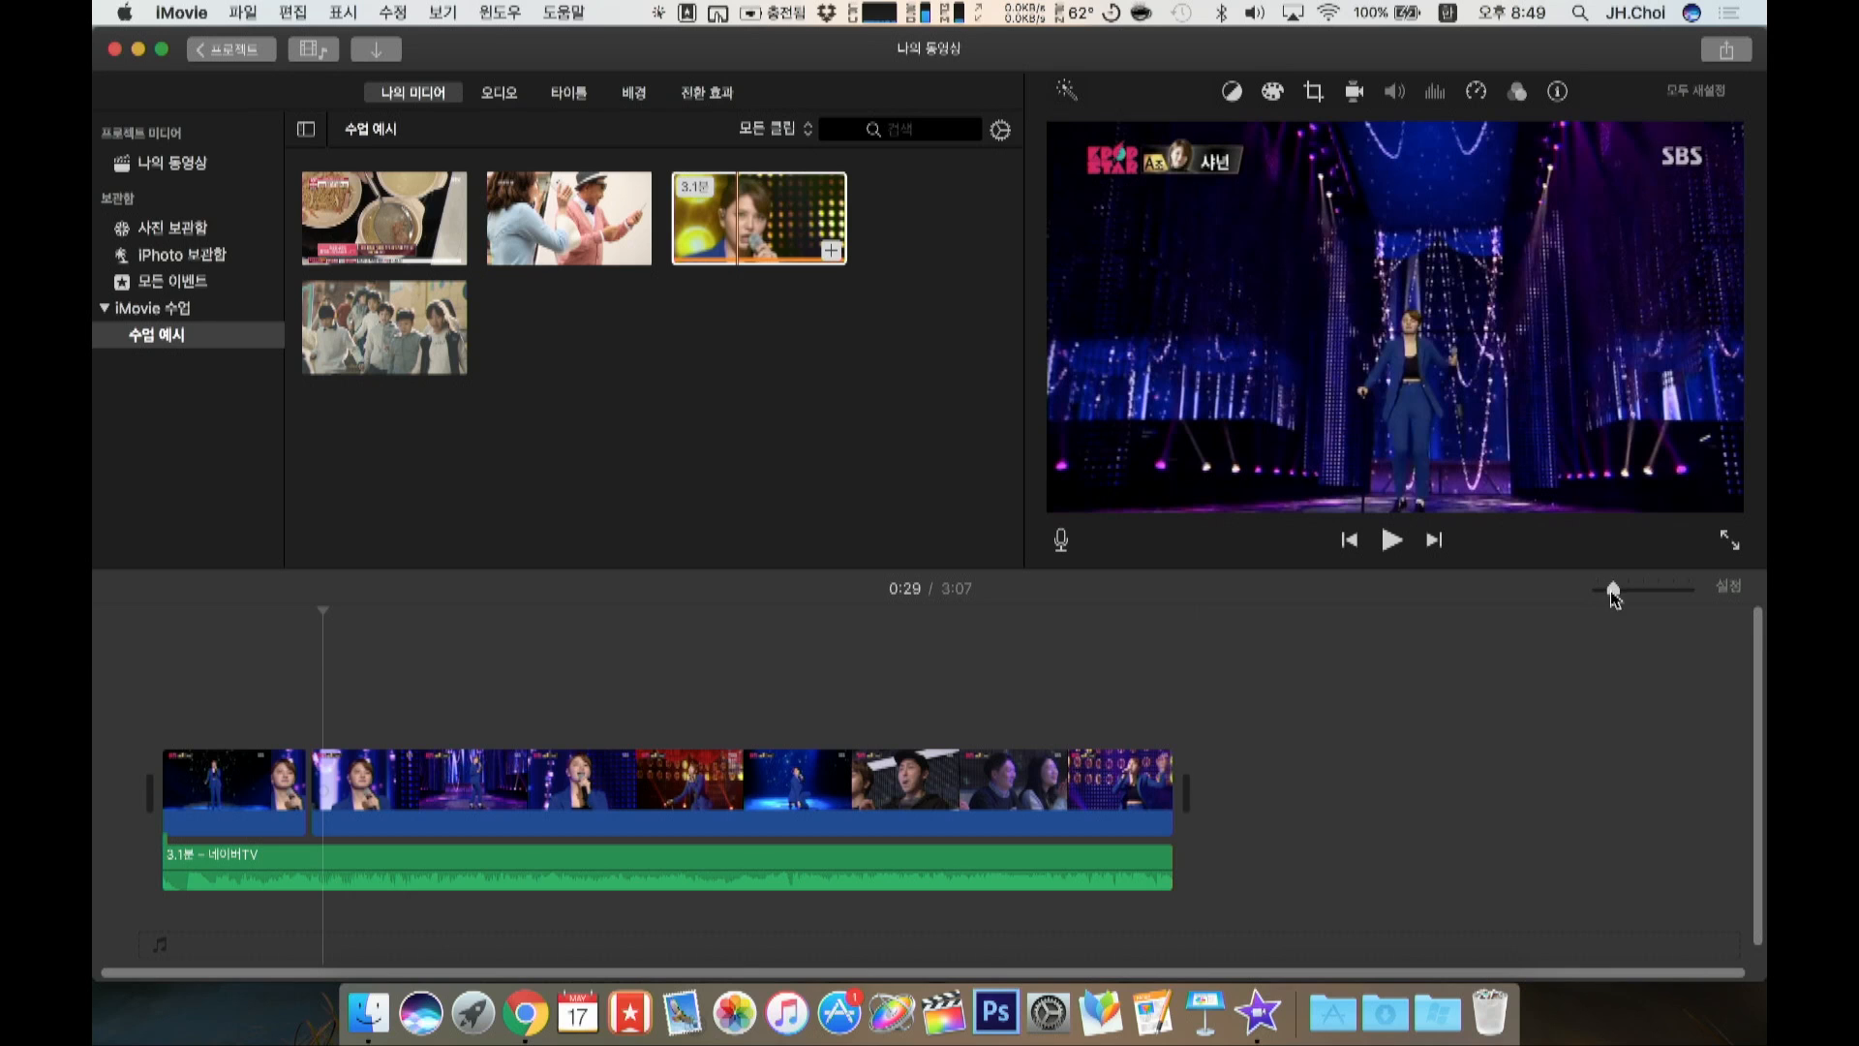
left_click_drag(1613, 589, 1647, 589)
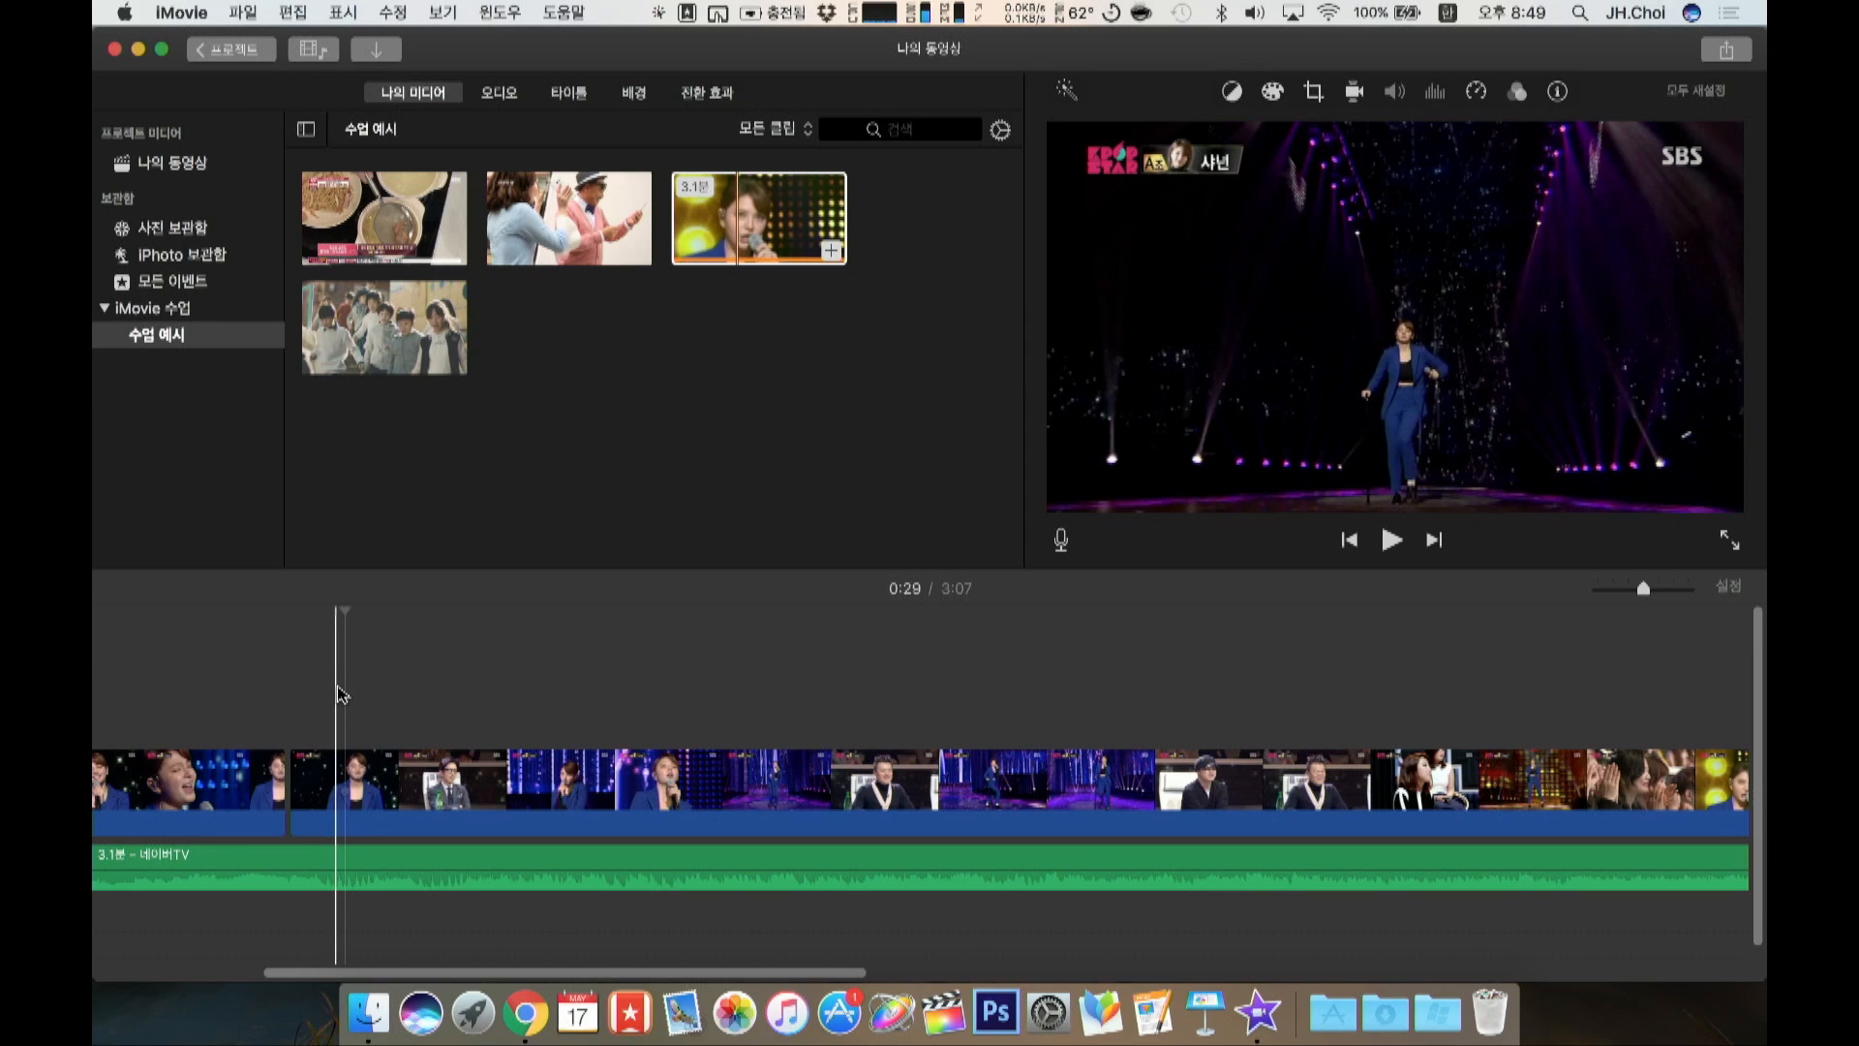
Step: Split the long performance clip on the main track at 0:28 to isolate a short segment of the singer
left_click(339, 758)
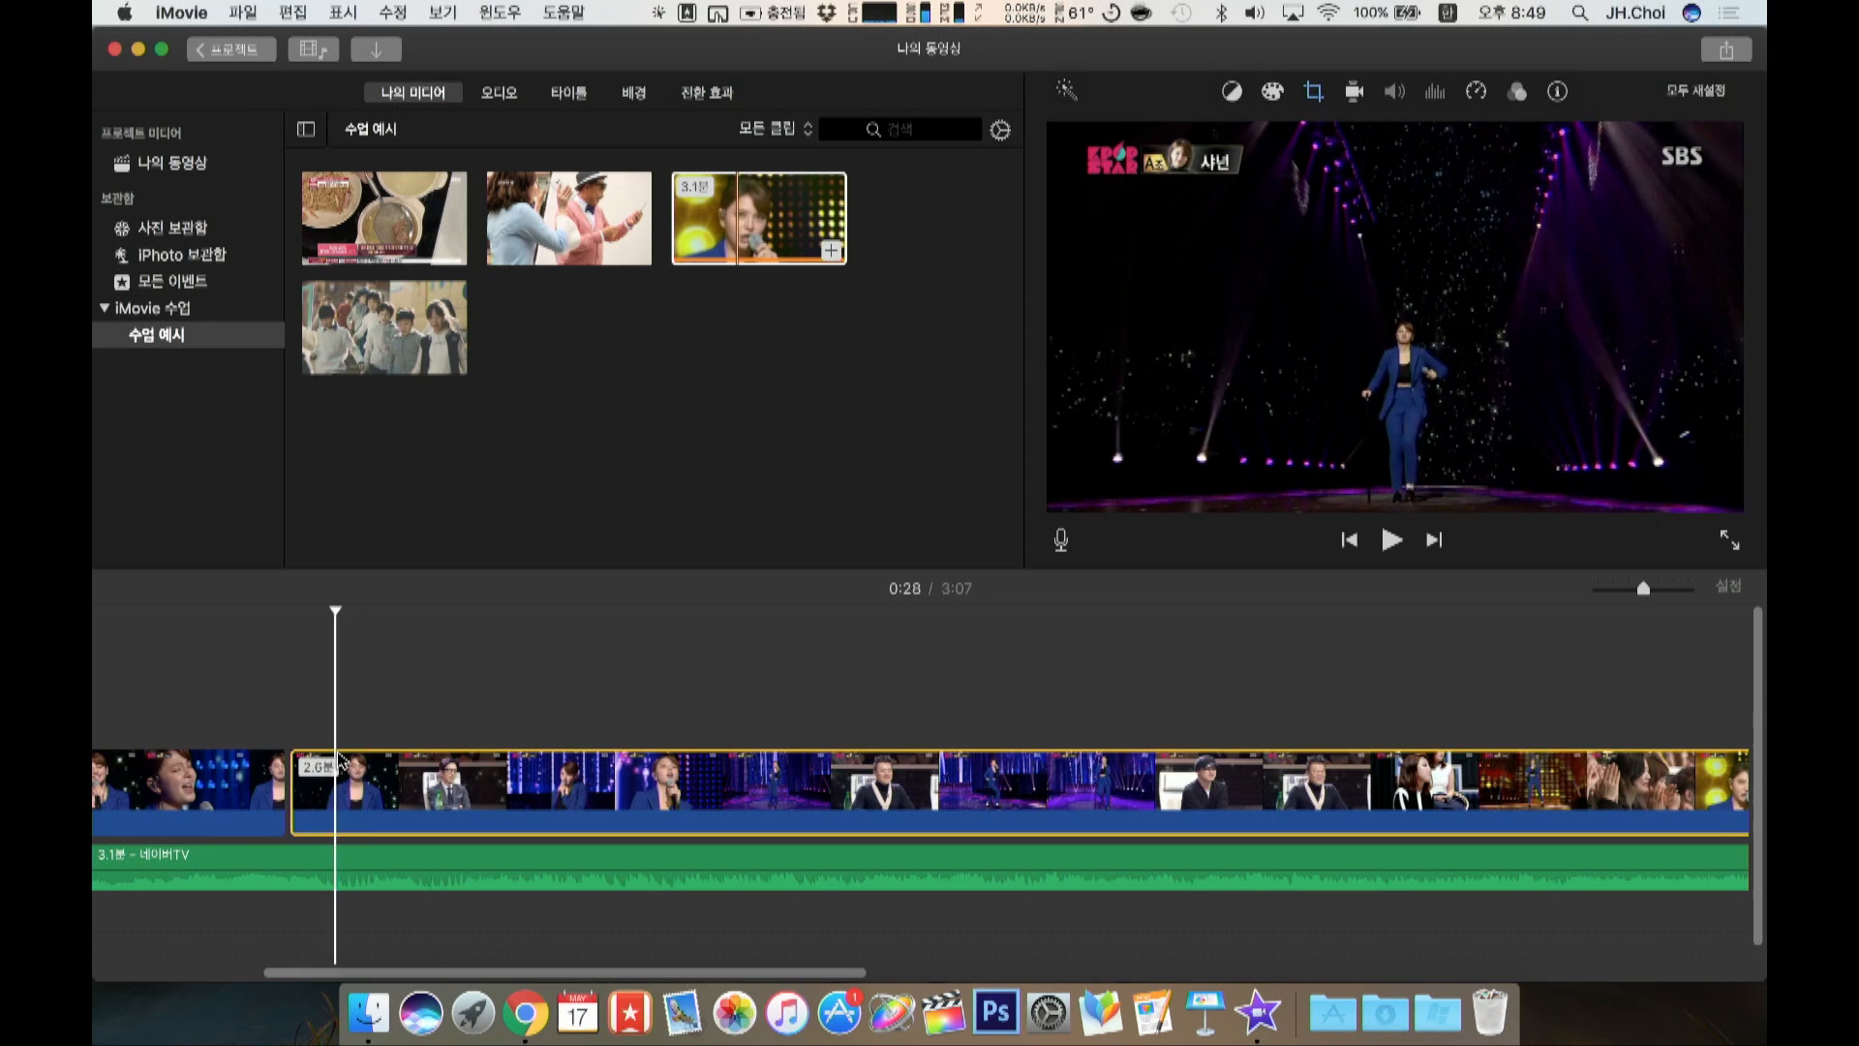
key("super+b")
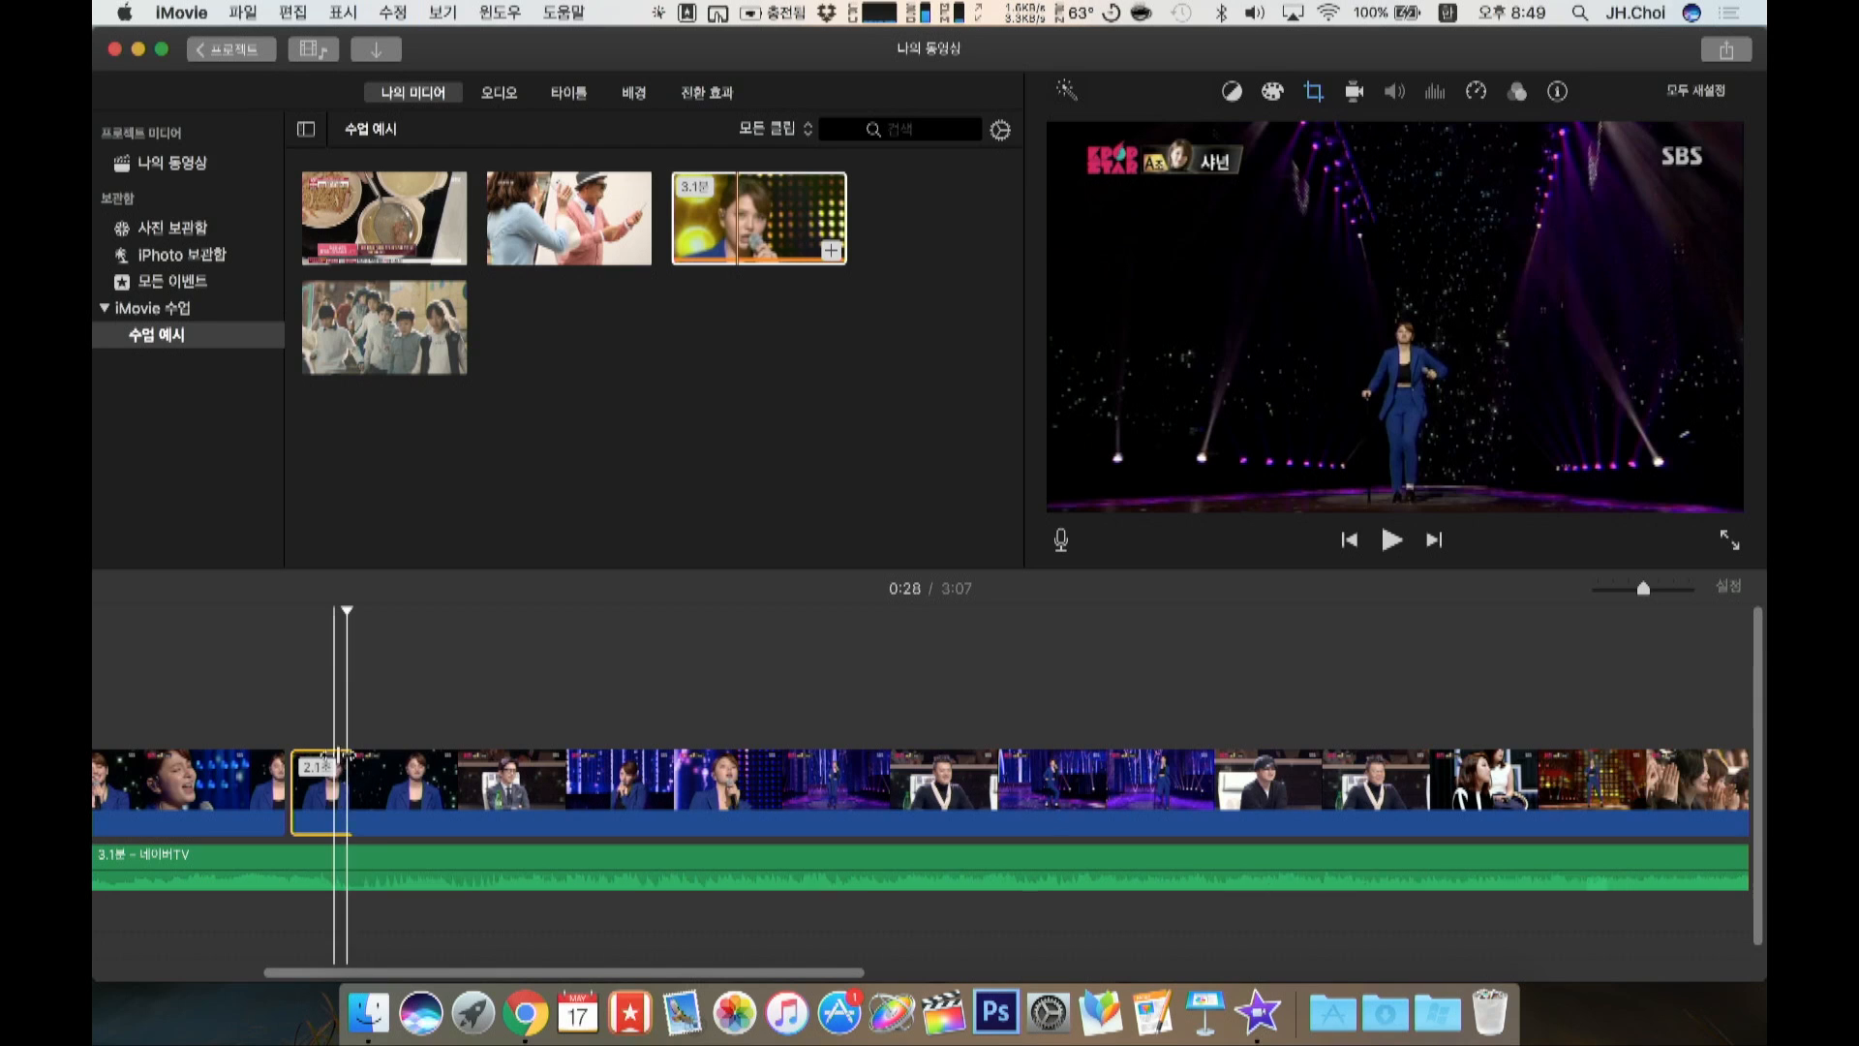
right_click(385, 772)
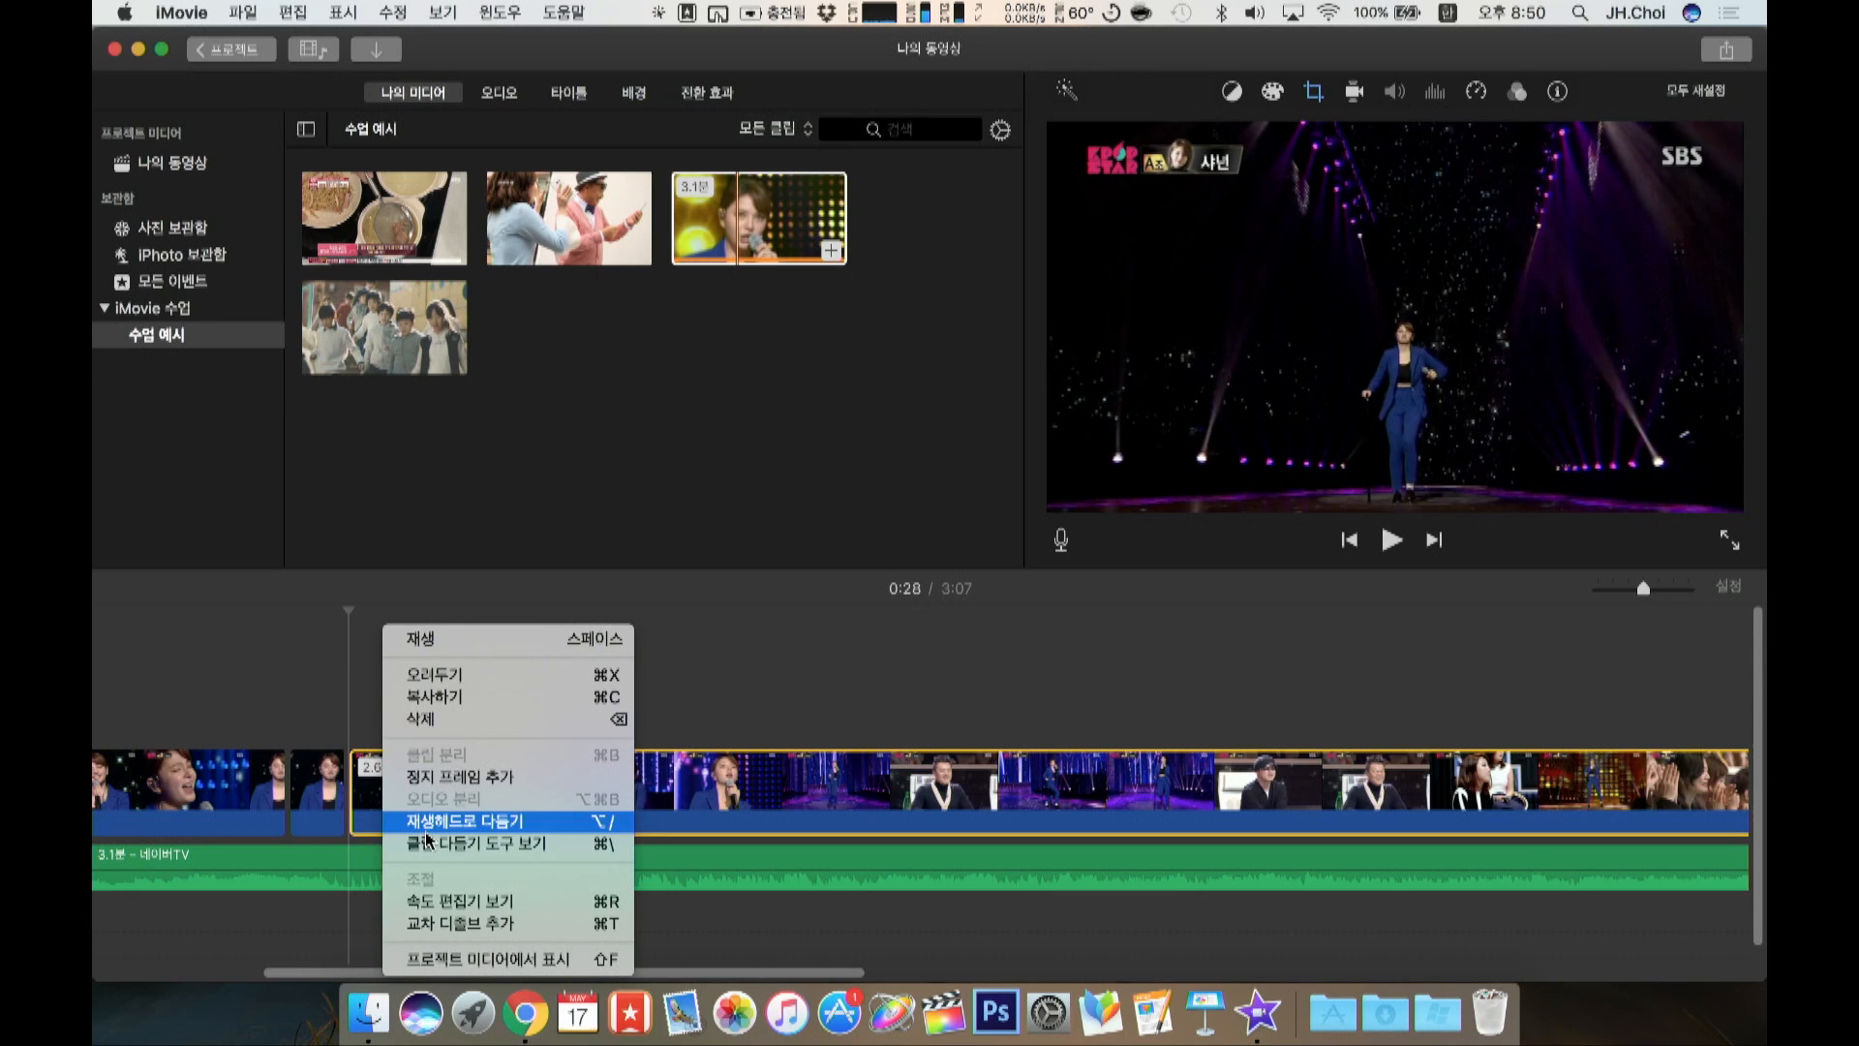
left_click(334, 706)
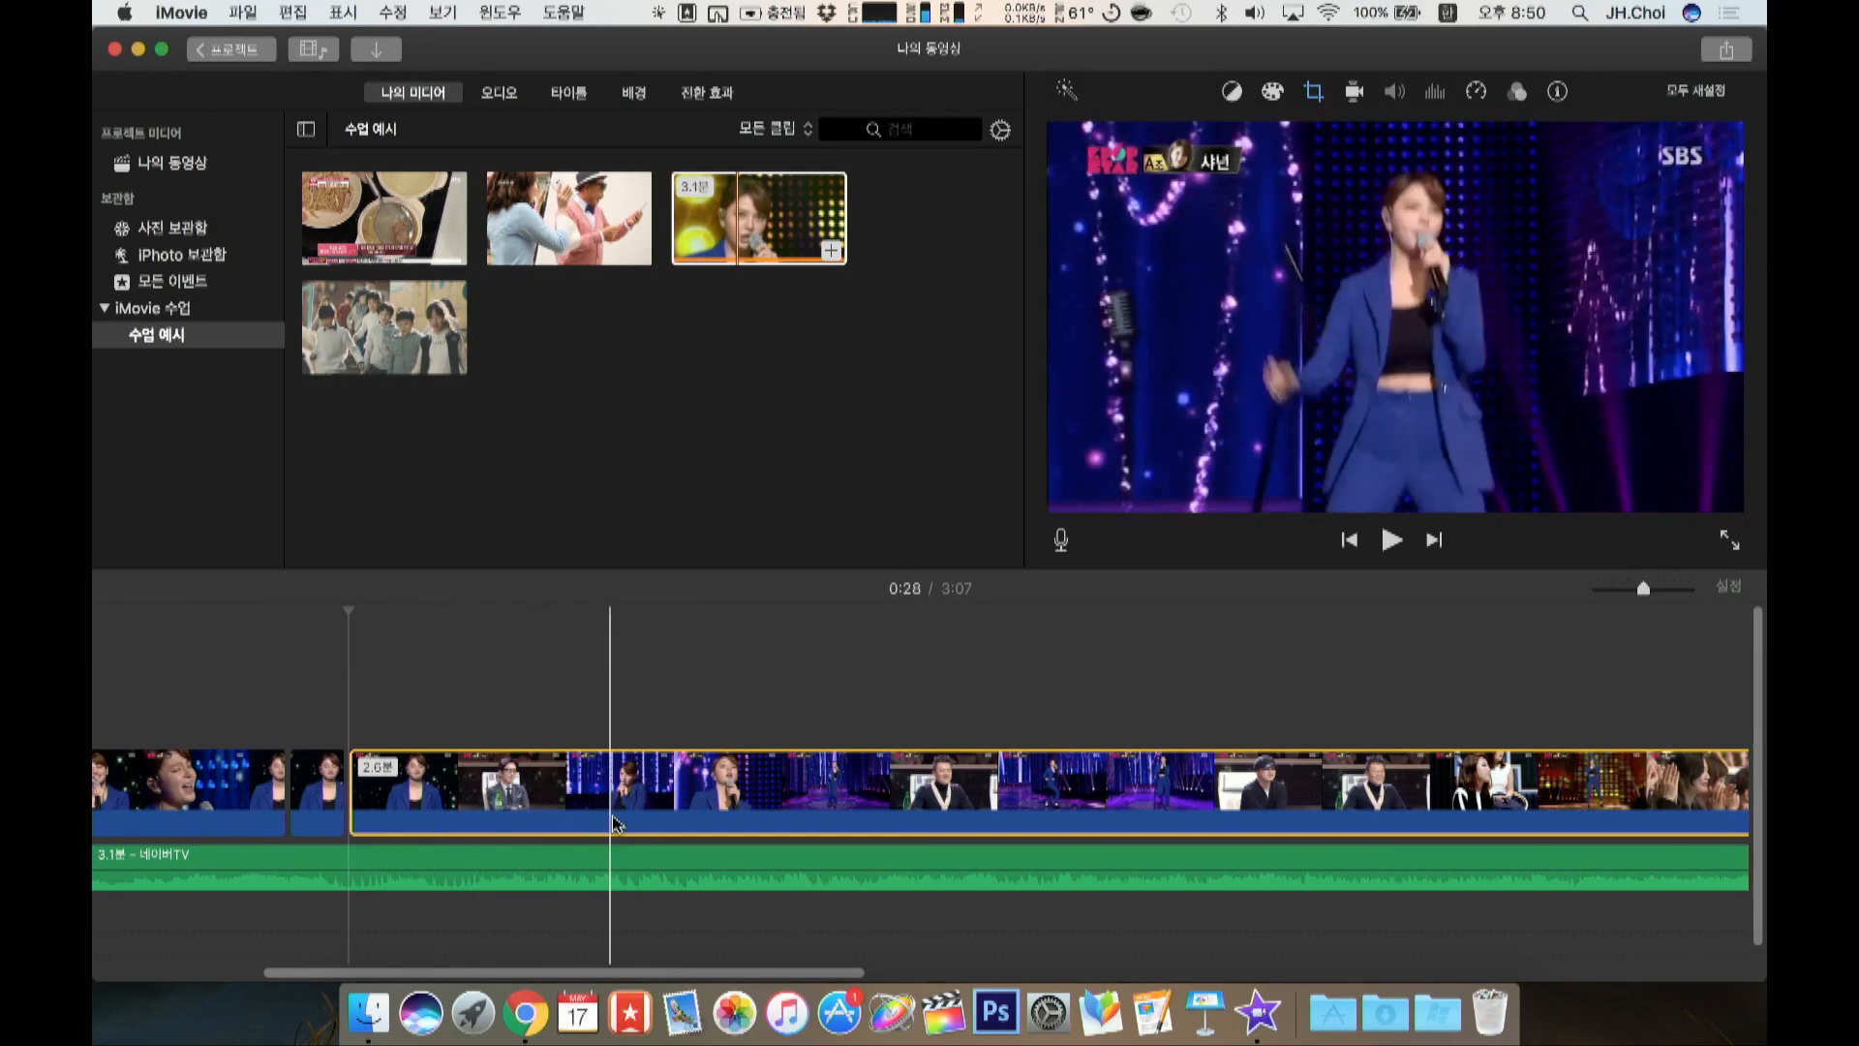
Step: Cut a short segment out of the long performance clip by splitting it at 1:17 and again at 1:18
scroll(905, 842, "right", 4)
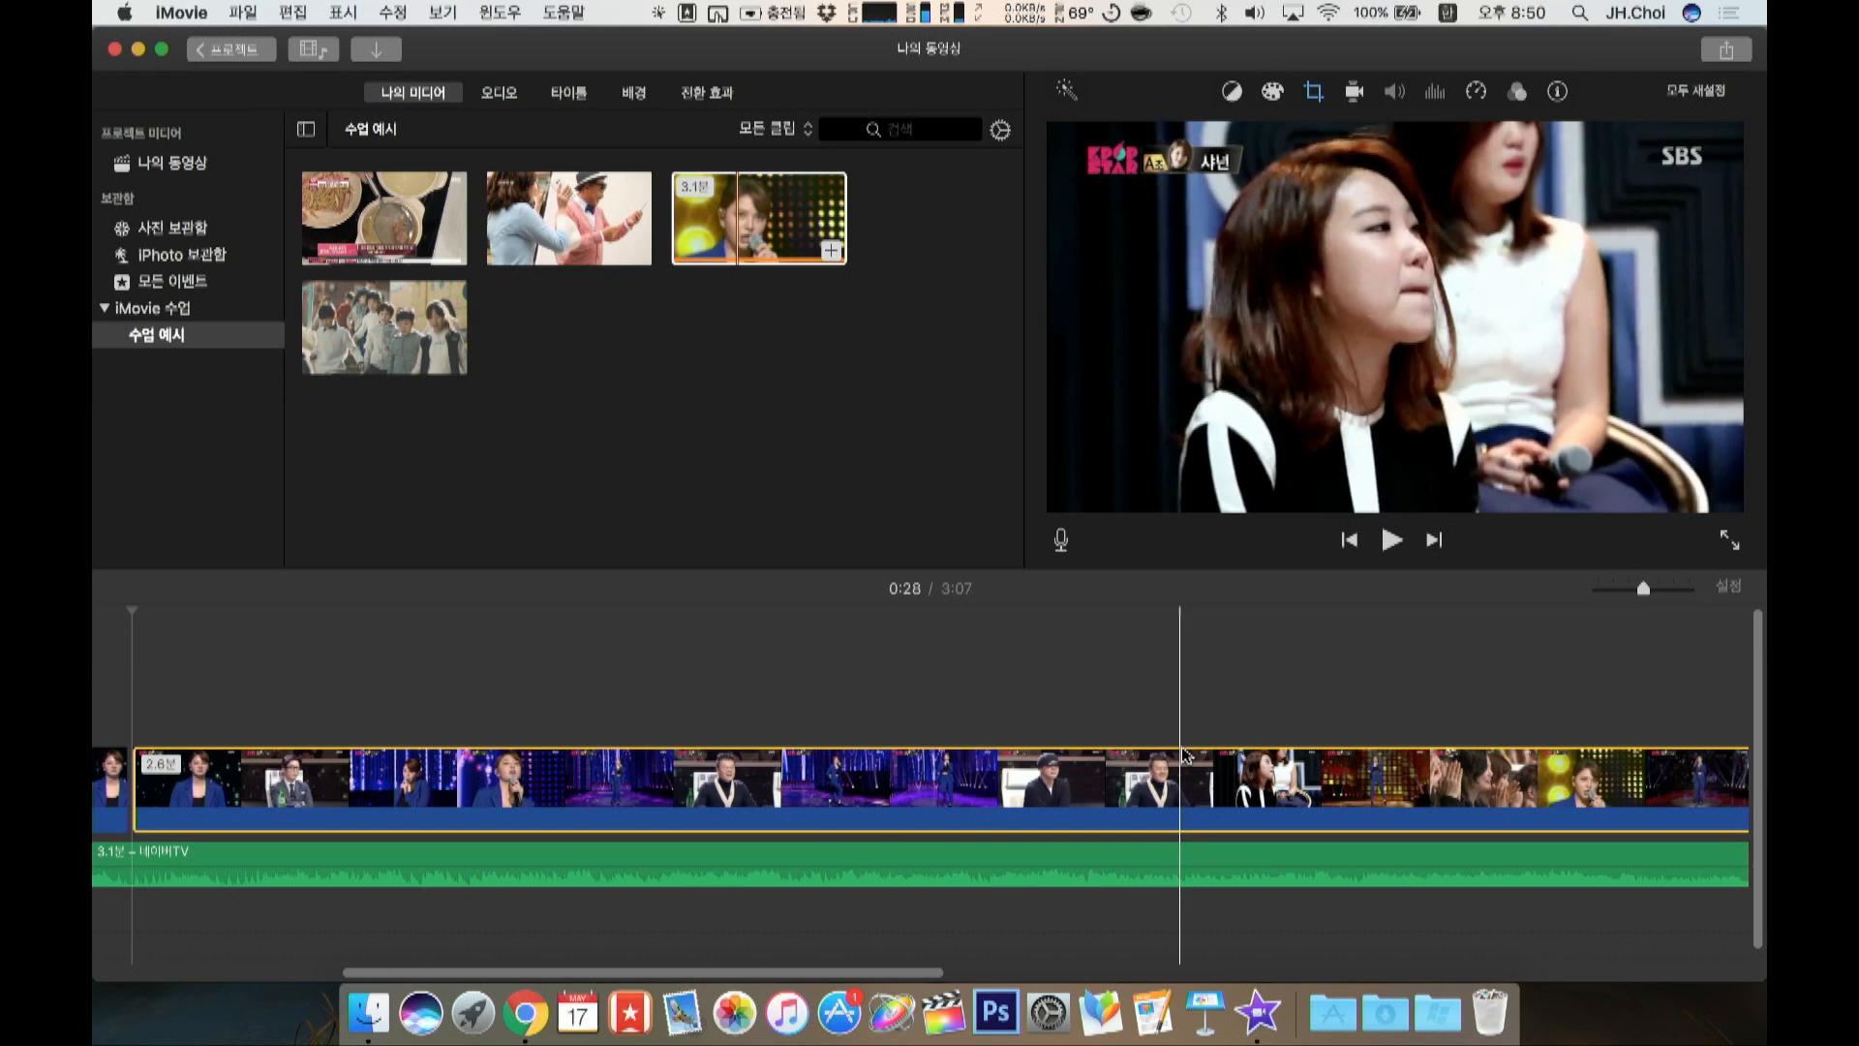
left_click(1183, 755)
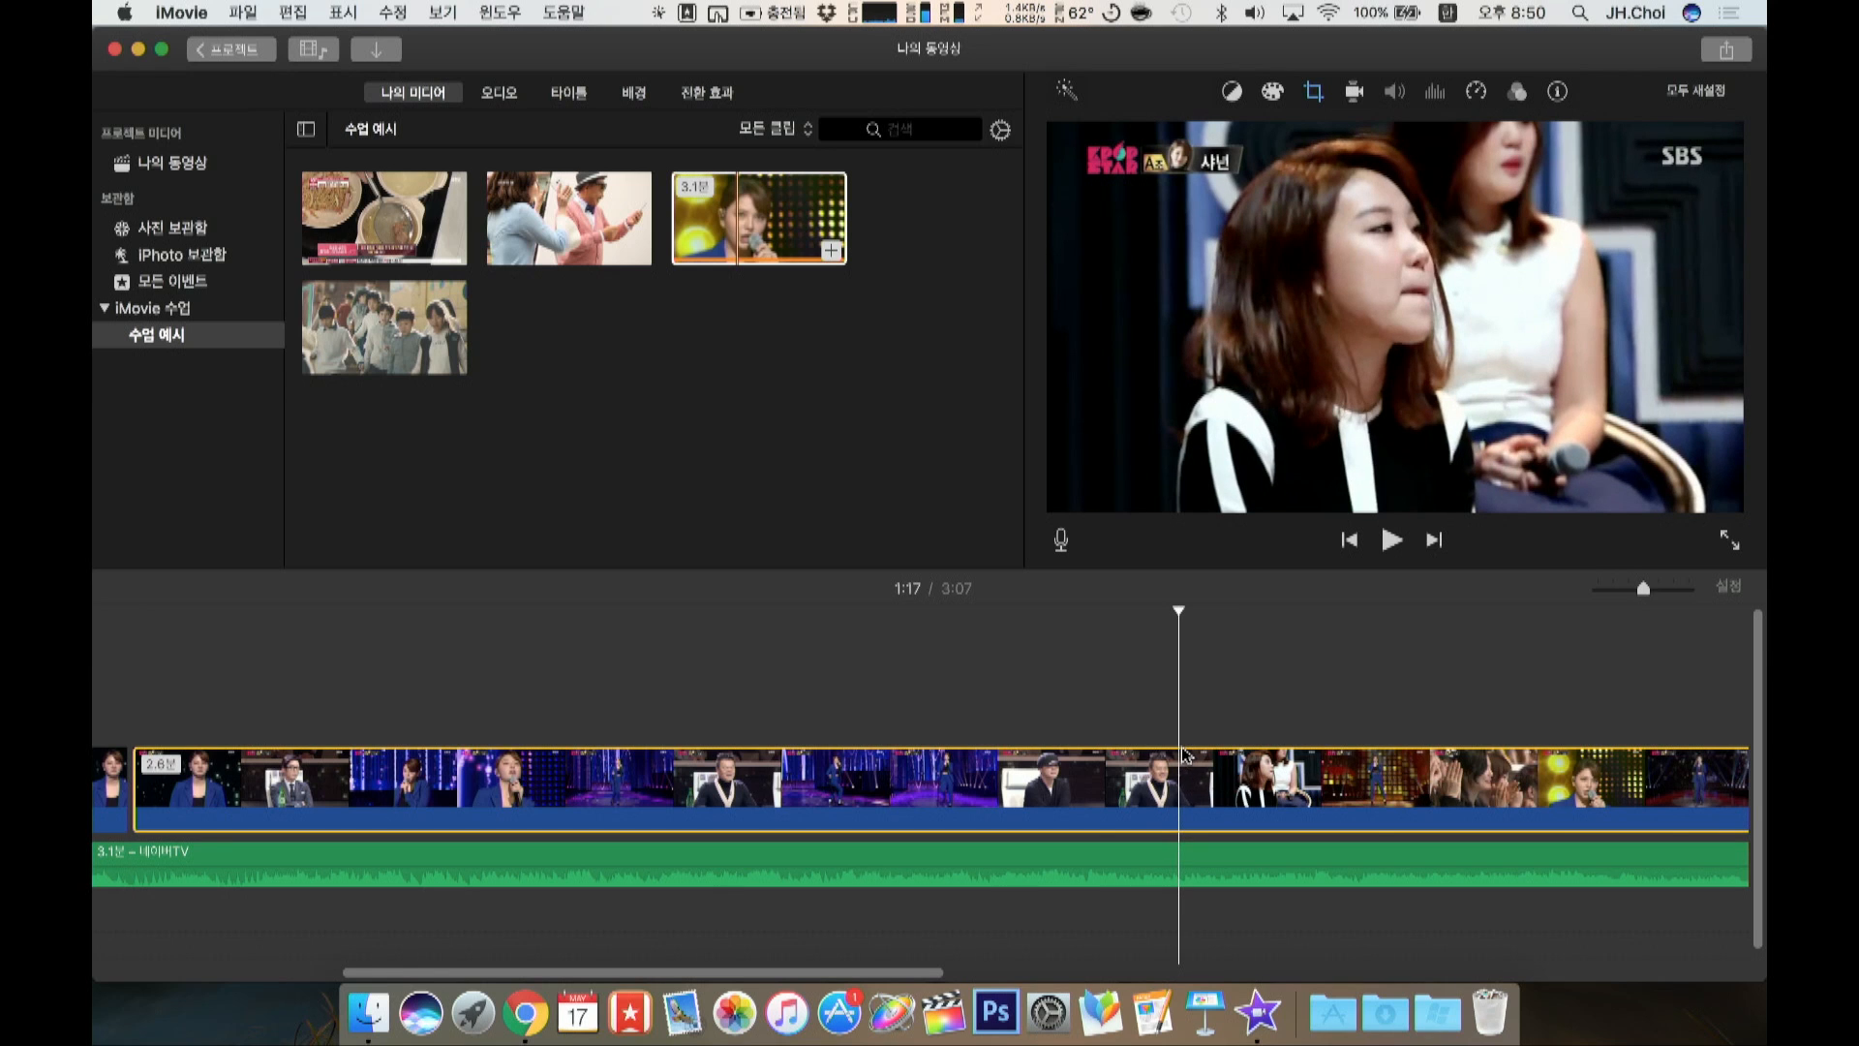
key("super+b")
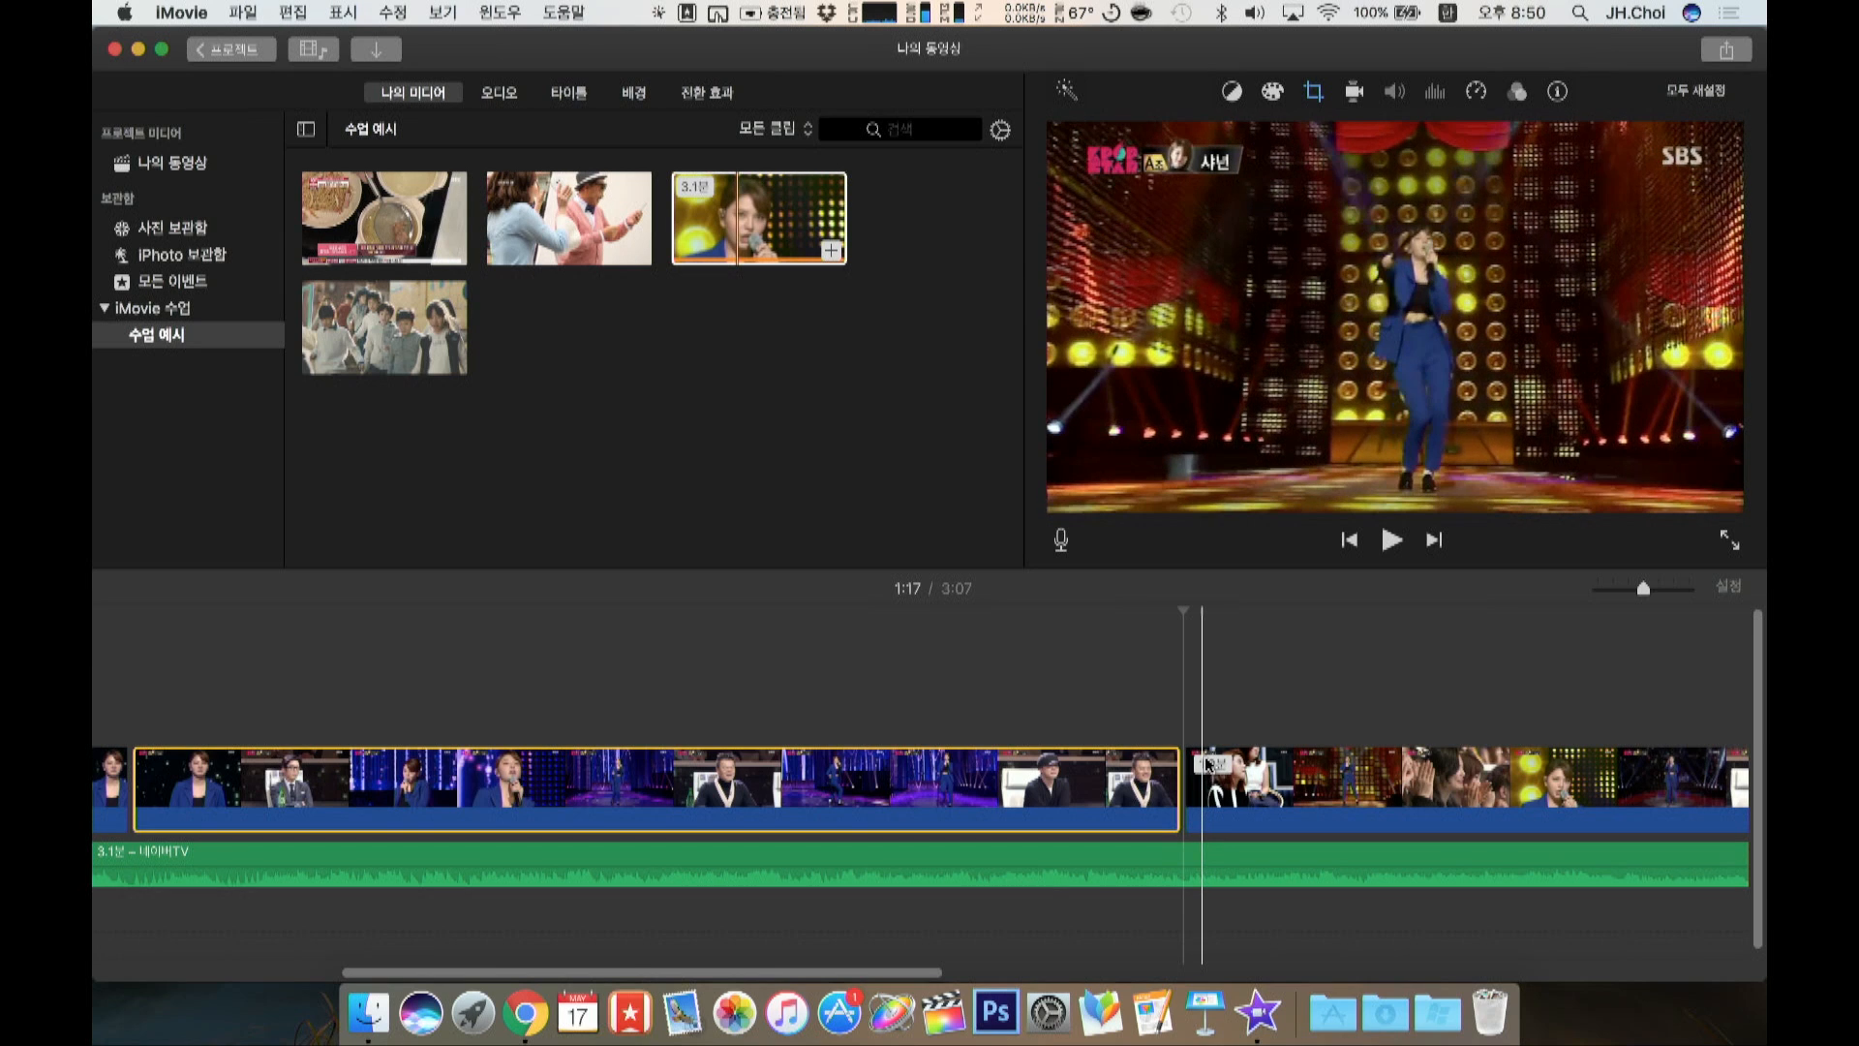
left_click(1242, 775)
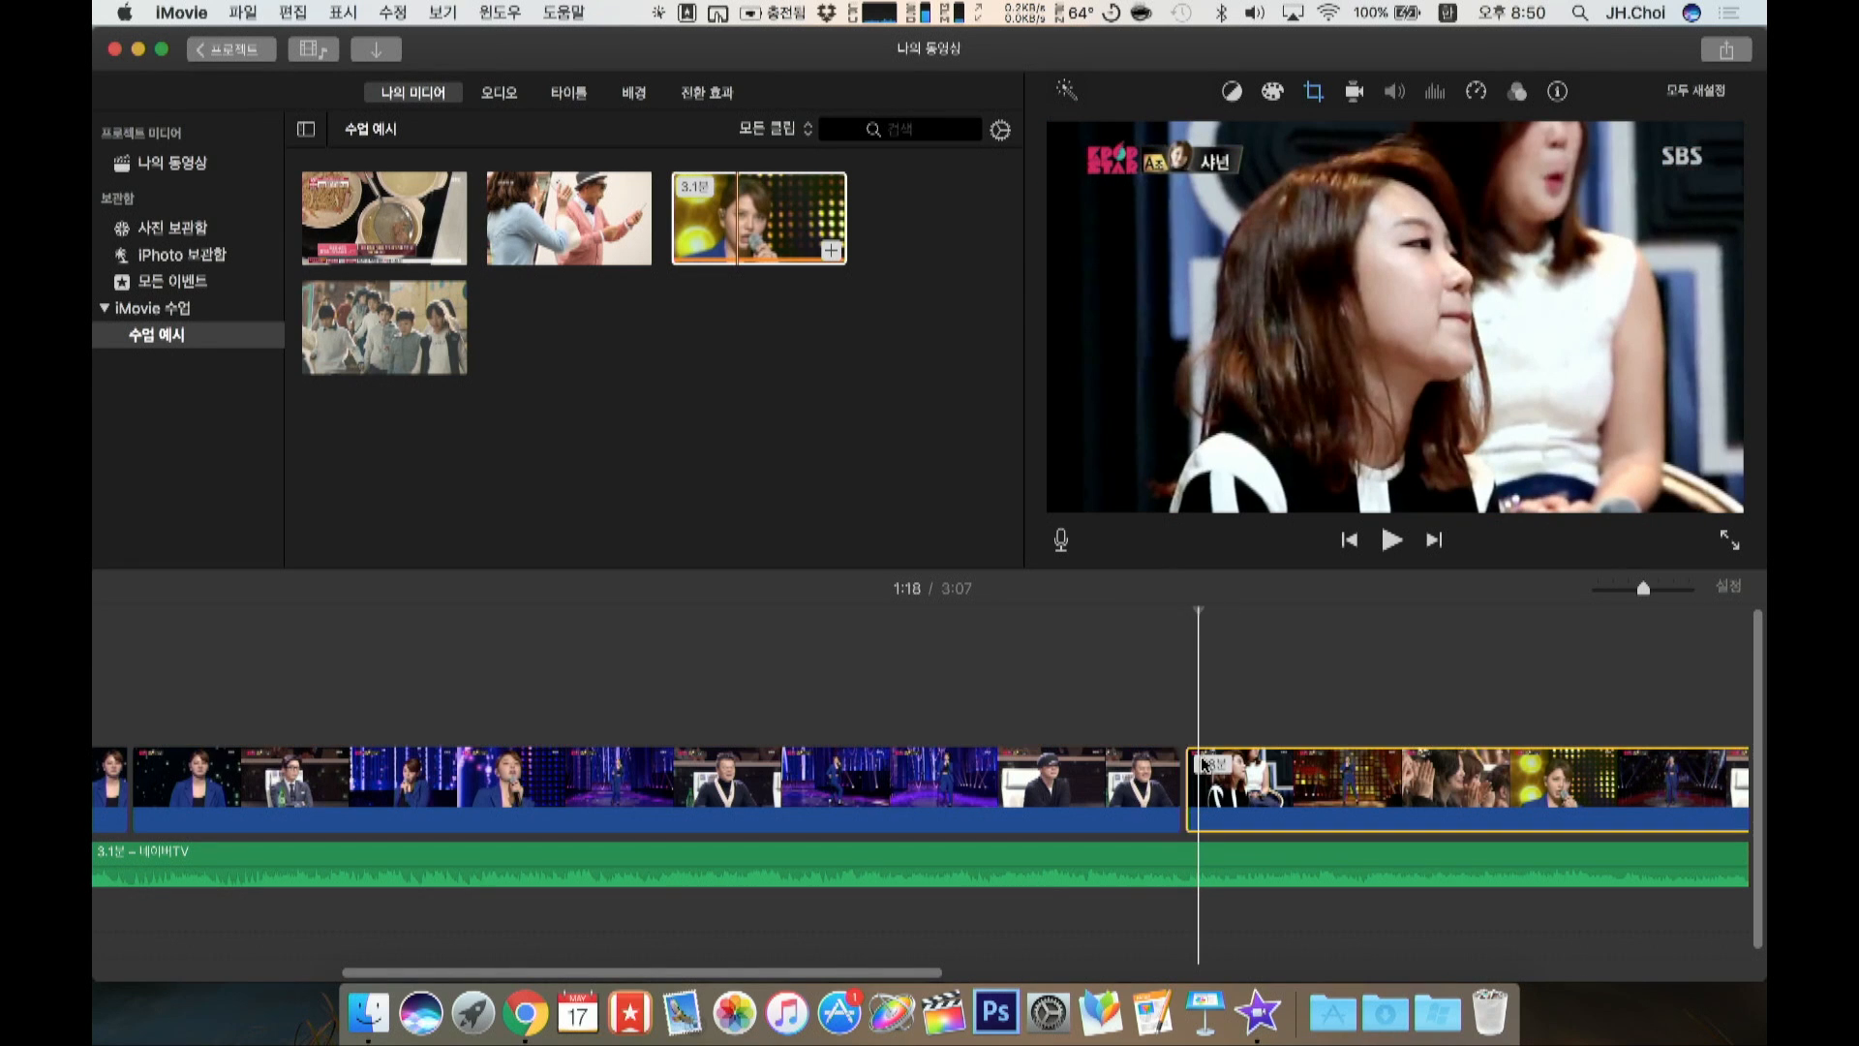
key("super+b")
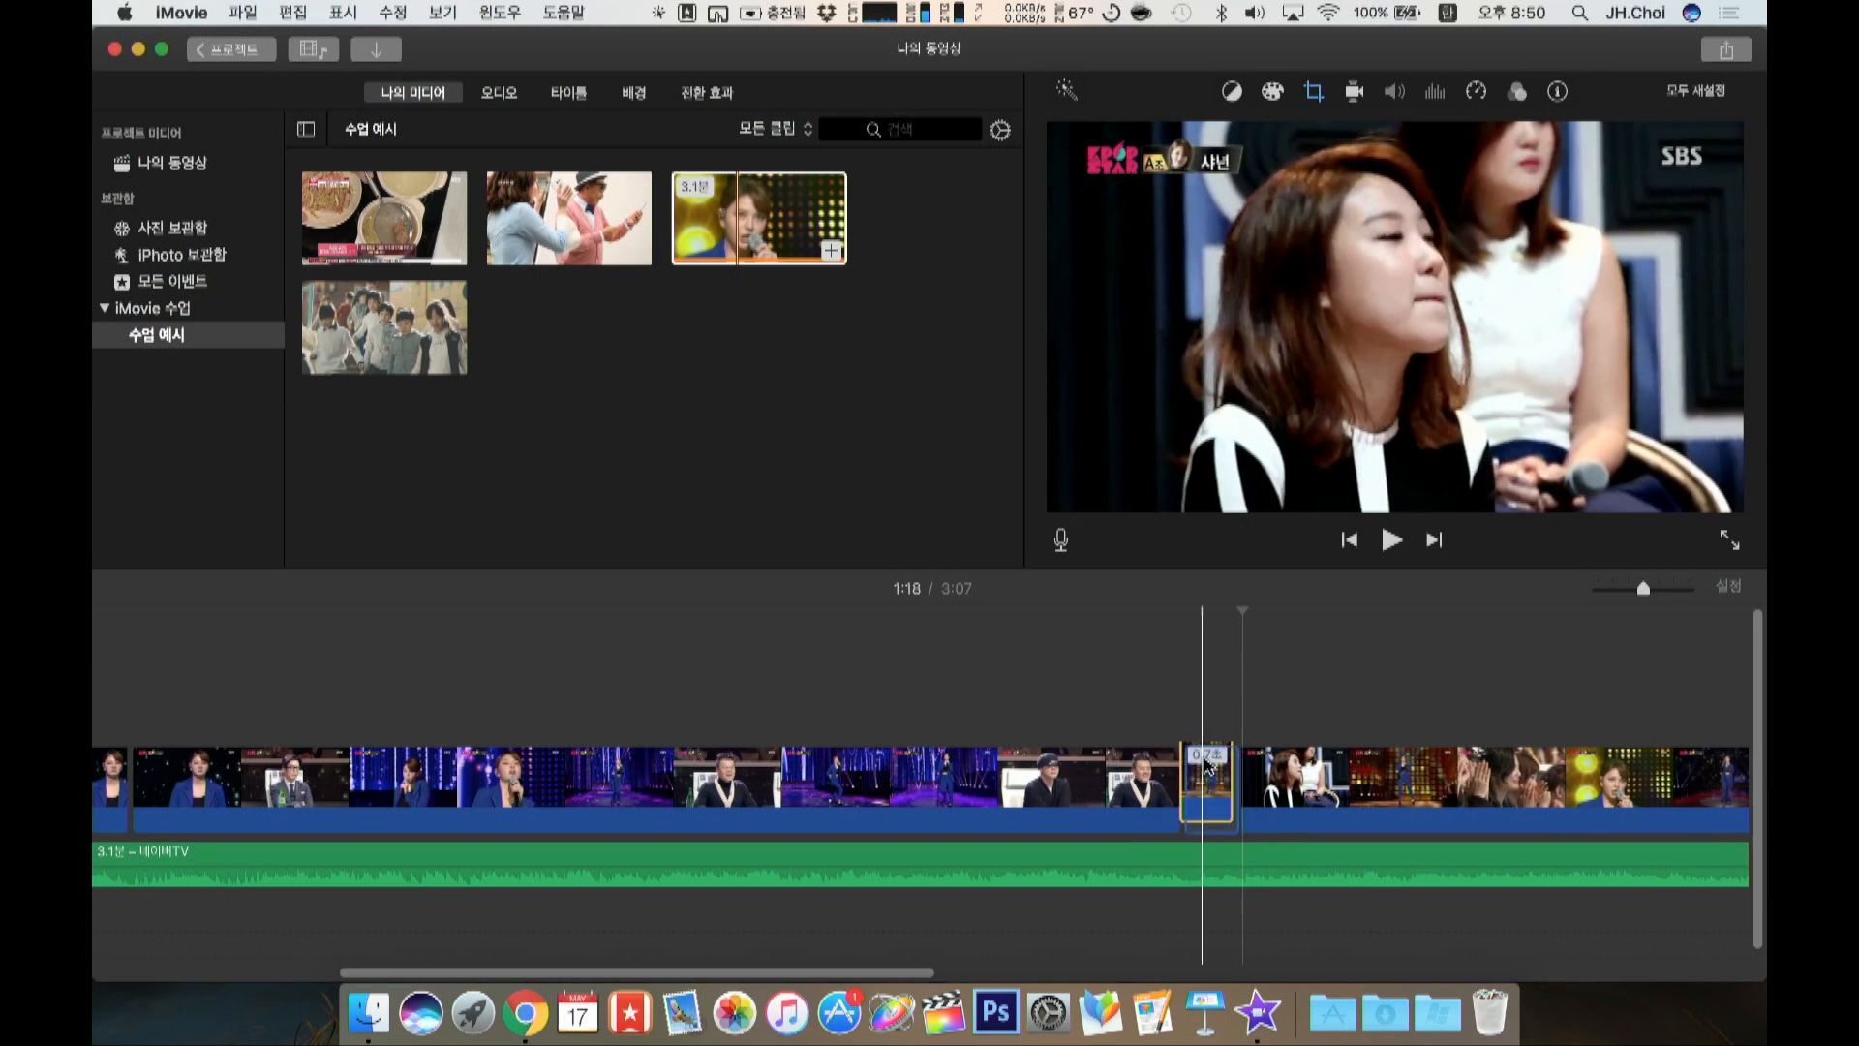
Step: Place a copy of the 0.7-second segment as an overlay directly above the short singer clip near 0:27
left_click_drag(1213, 782, 262, 693)
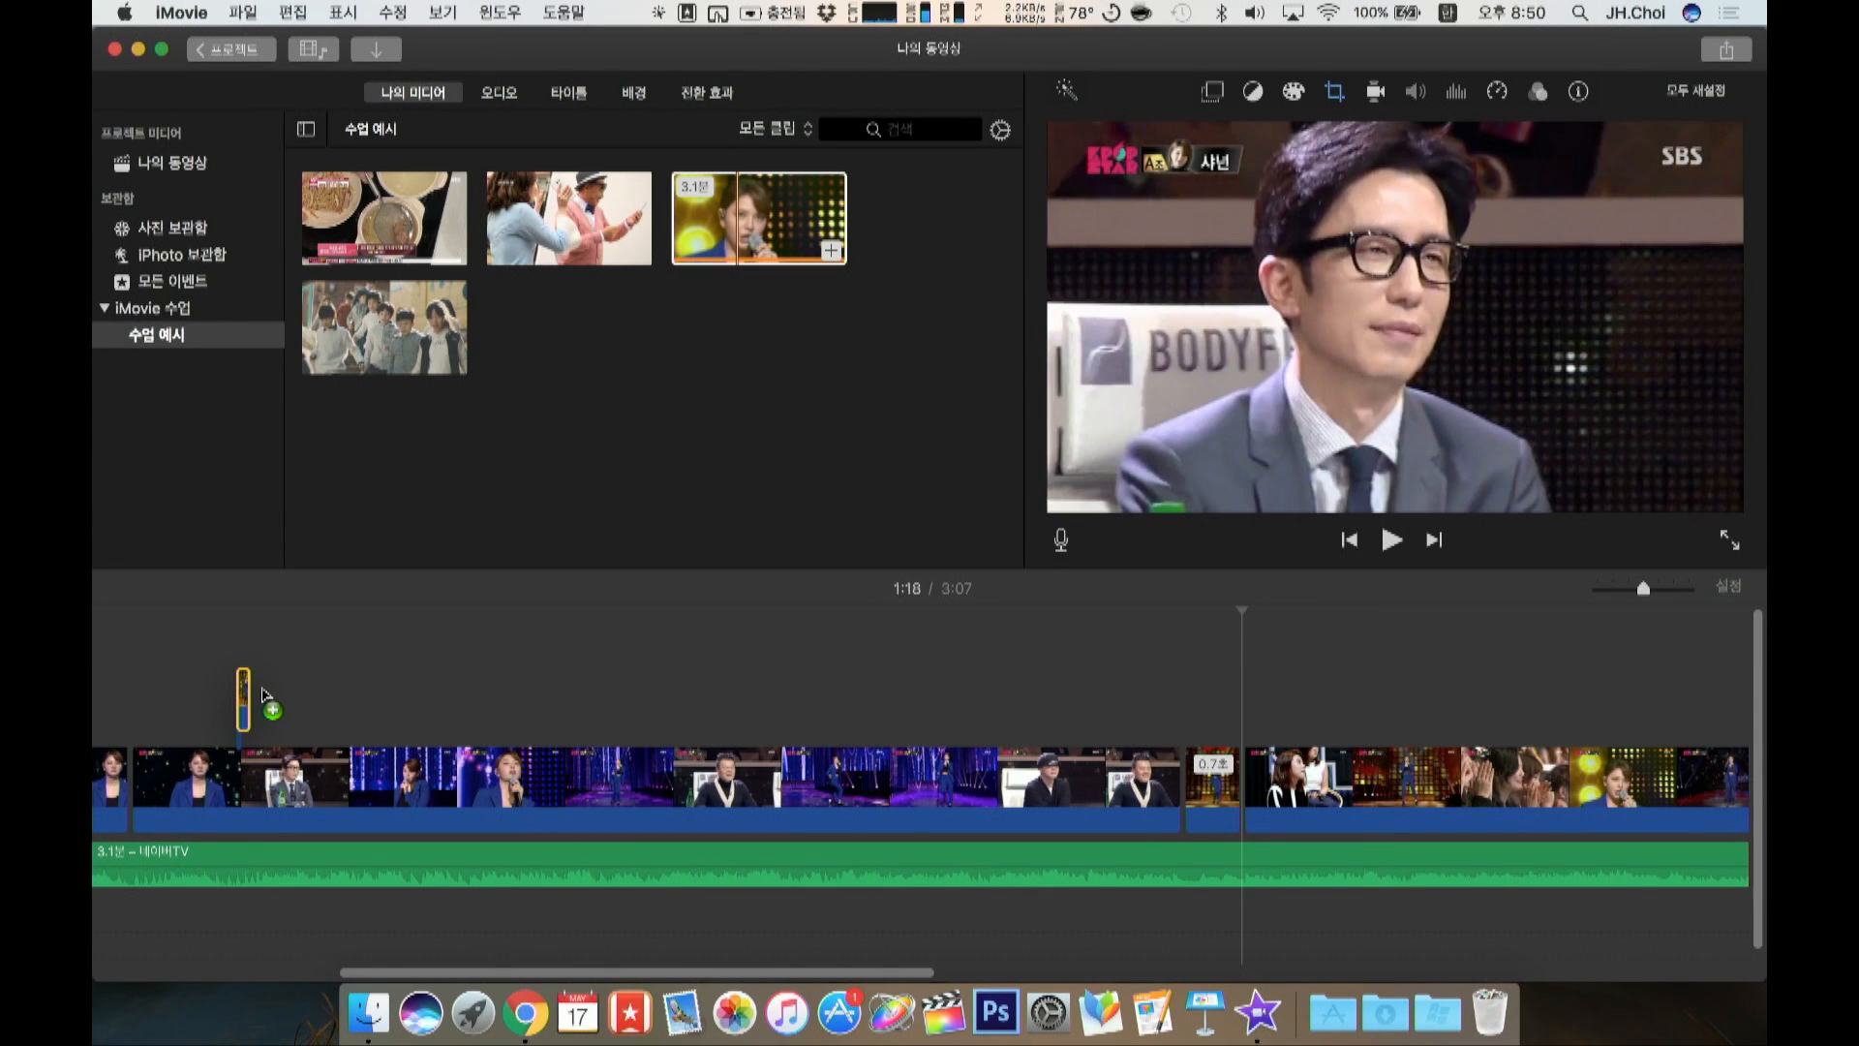
left_click_drag(263, 693, 259, 695)
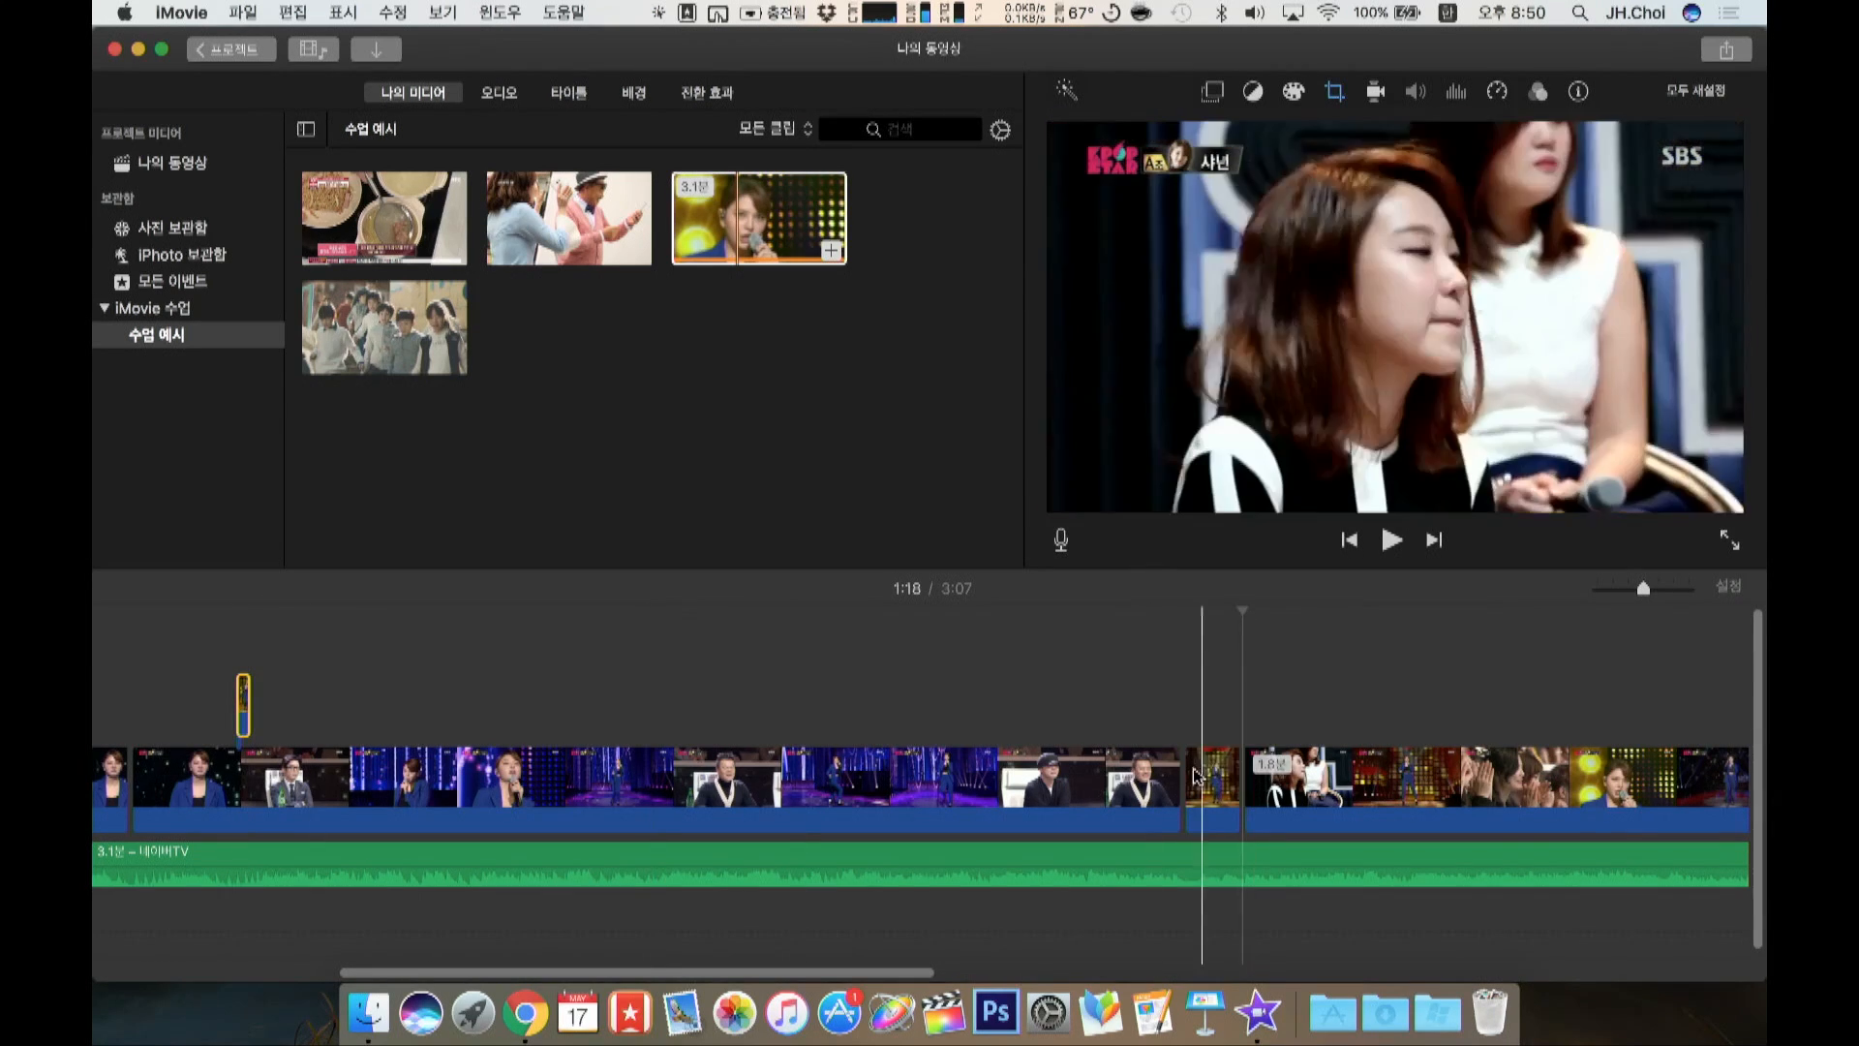
scroll(542, 678, "left", 5)
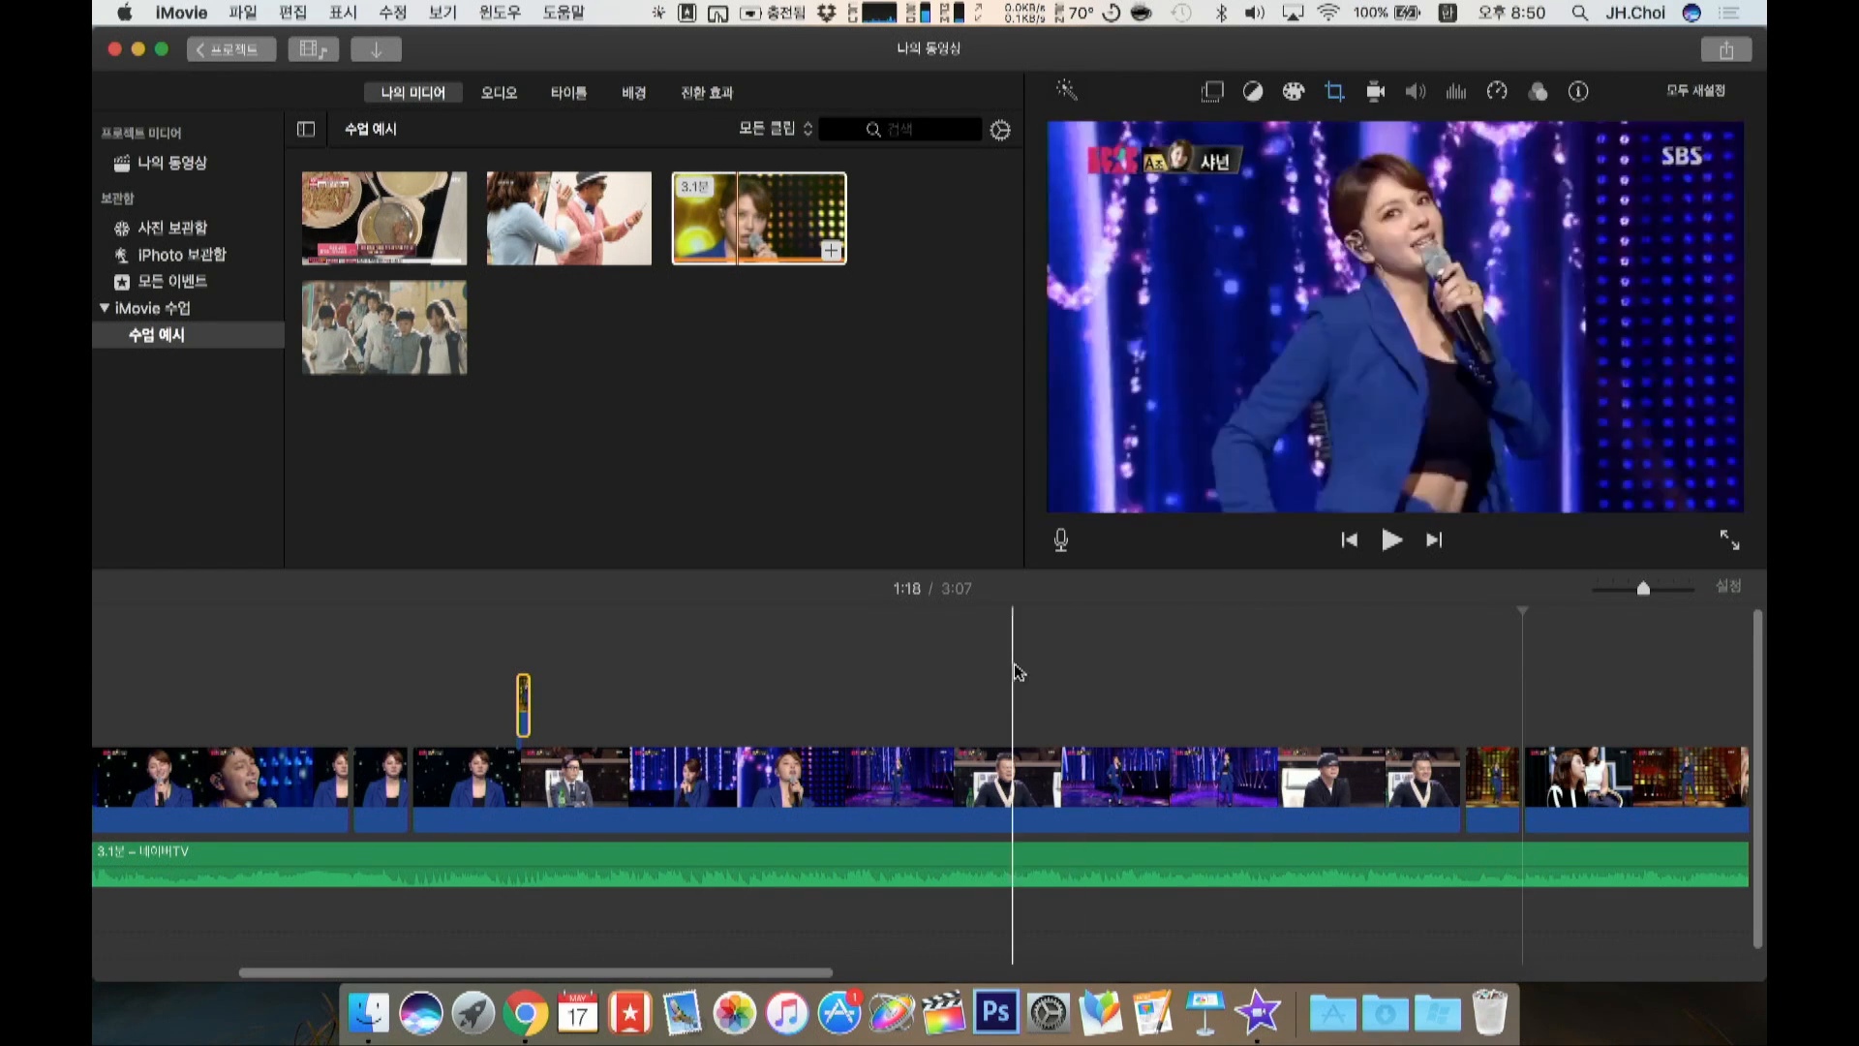
left_click_drag(526, 703, 369, 703)
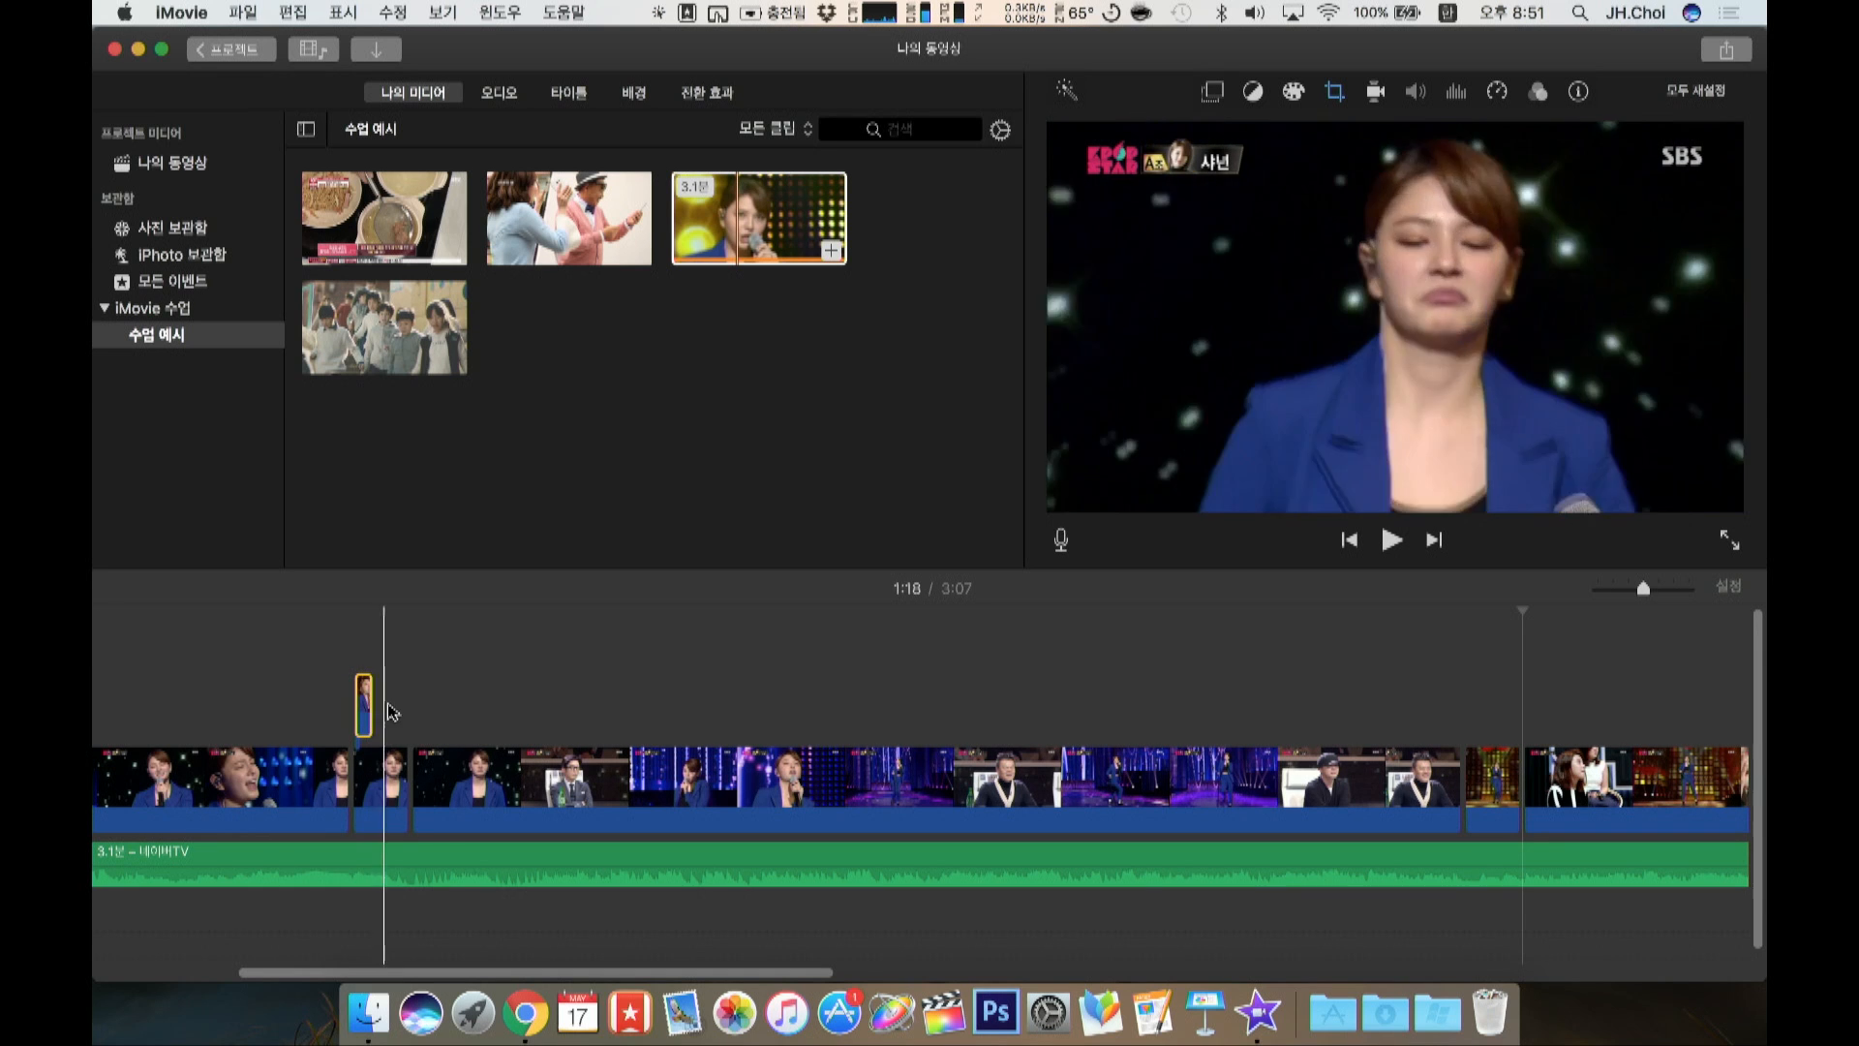
Step: Slow the overlay clip with the speed editor so it stretches to 2.1 seconds, matching the short clip beneath it
left_click(1677, 589)
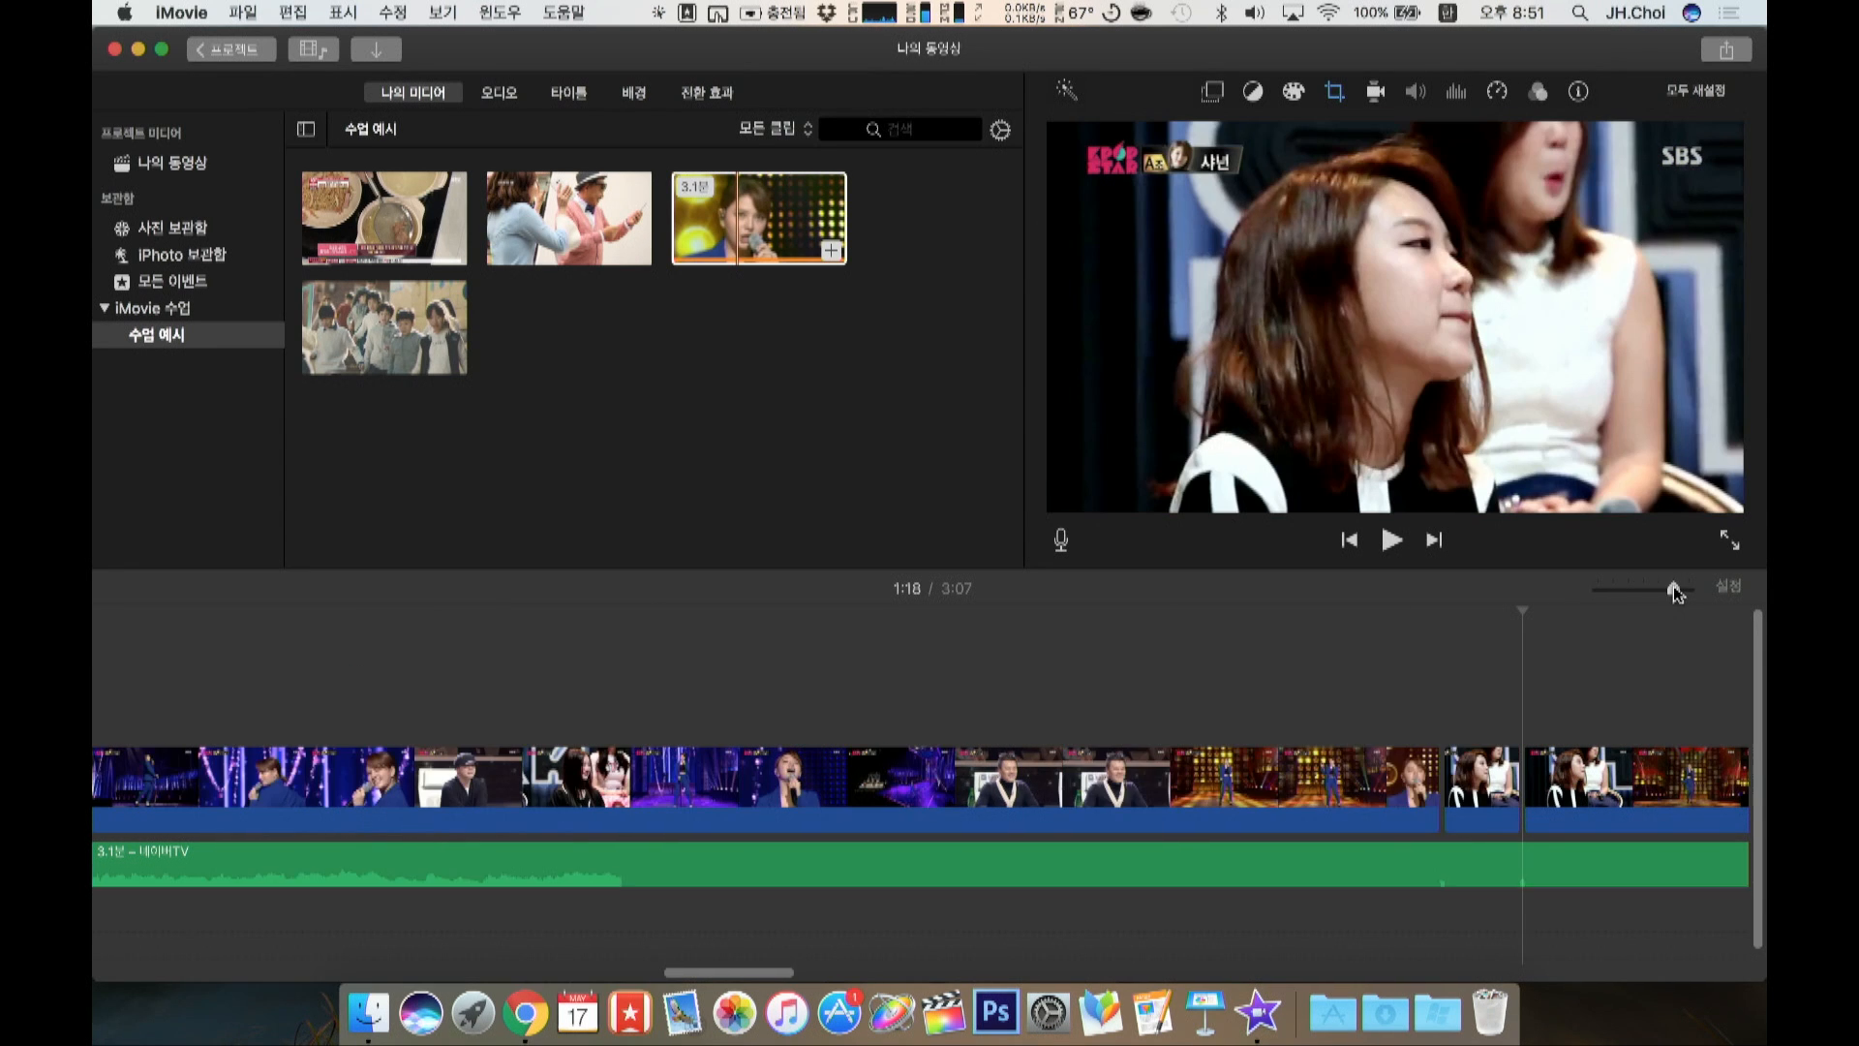
scroll(1452, 645, "left", 10)
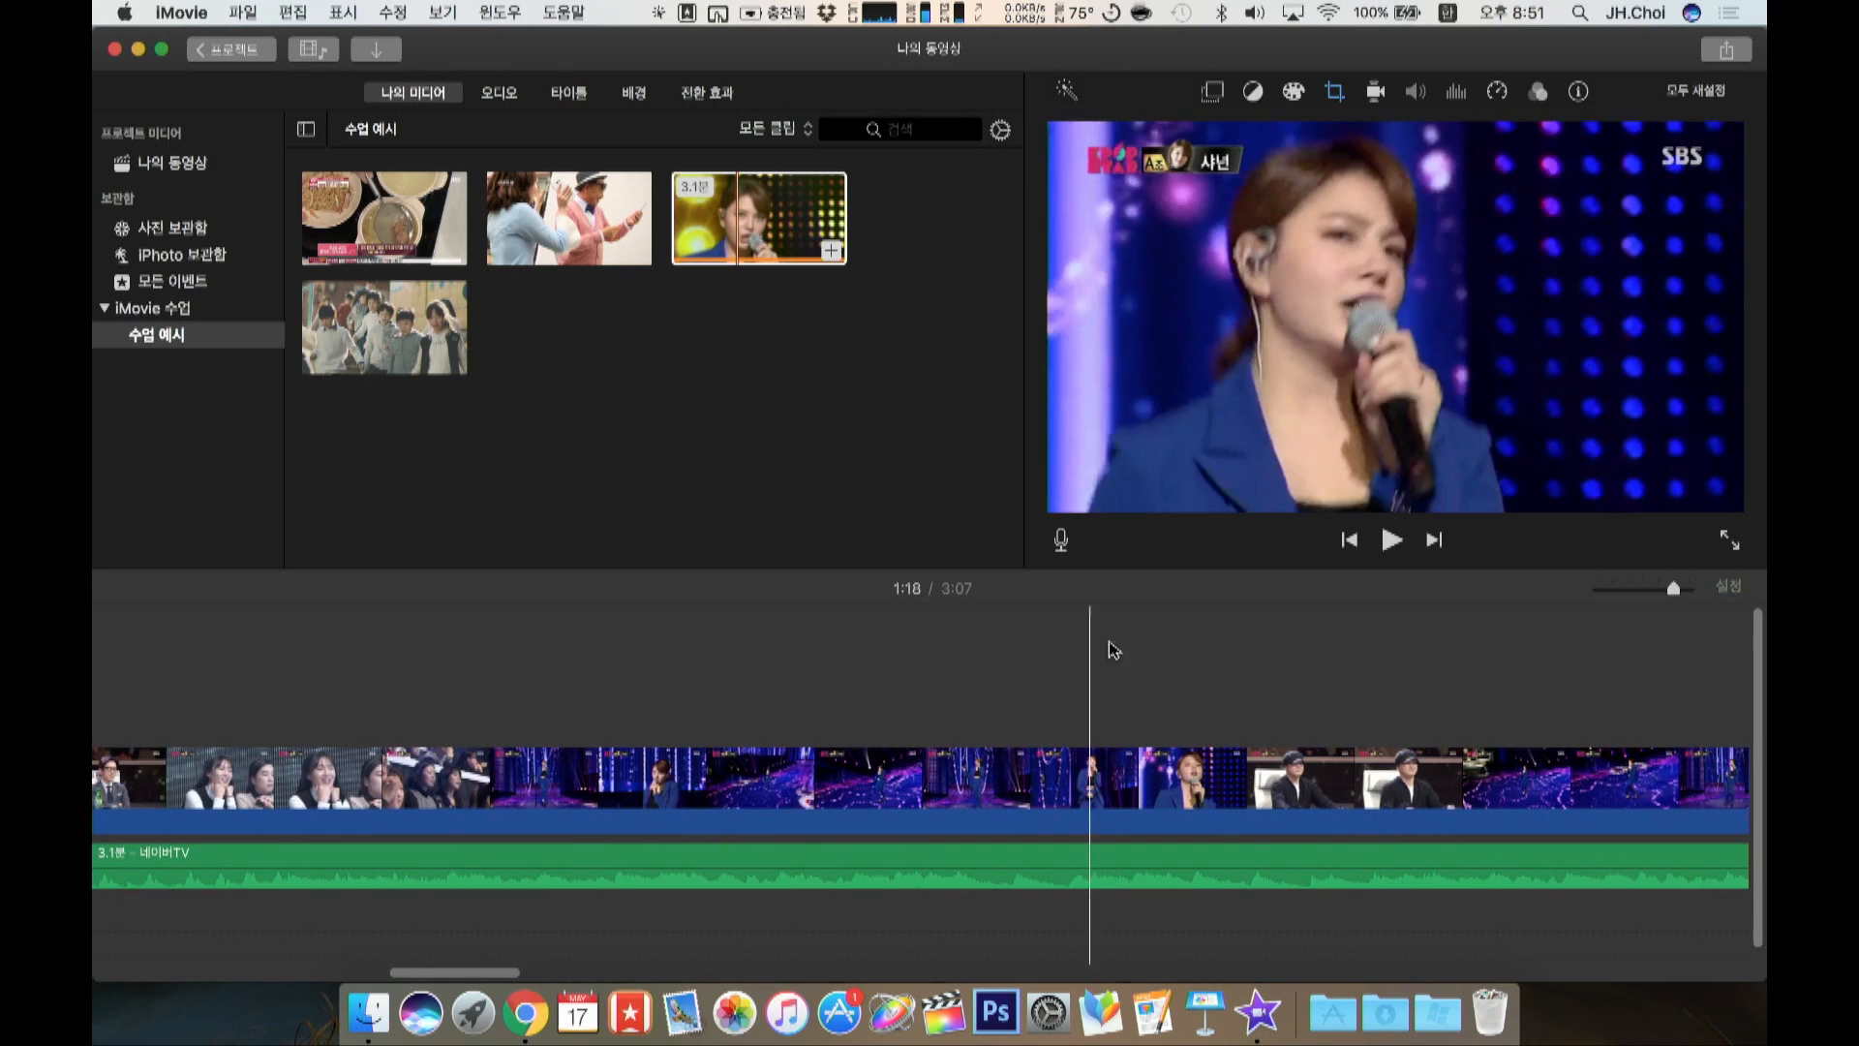
scroll(1253, 664, "left", 10)
scroll(982, 675, "right", 10)
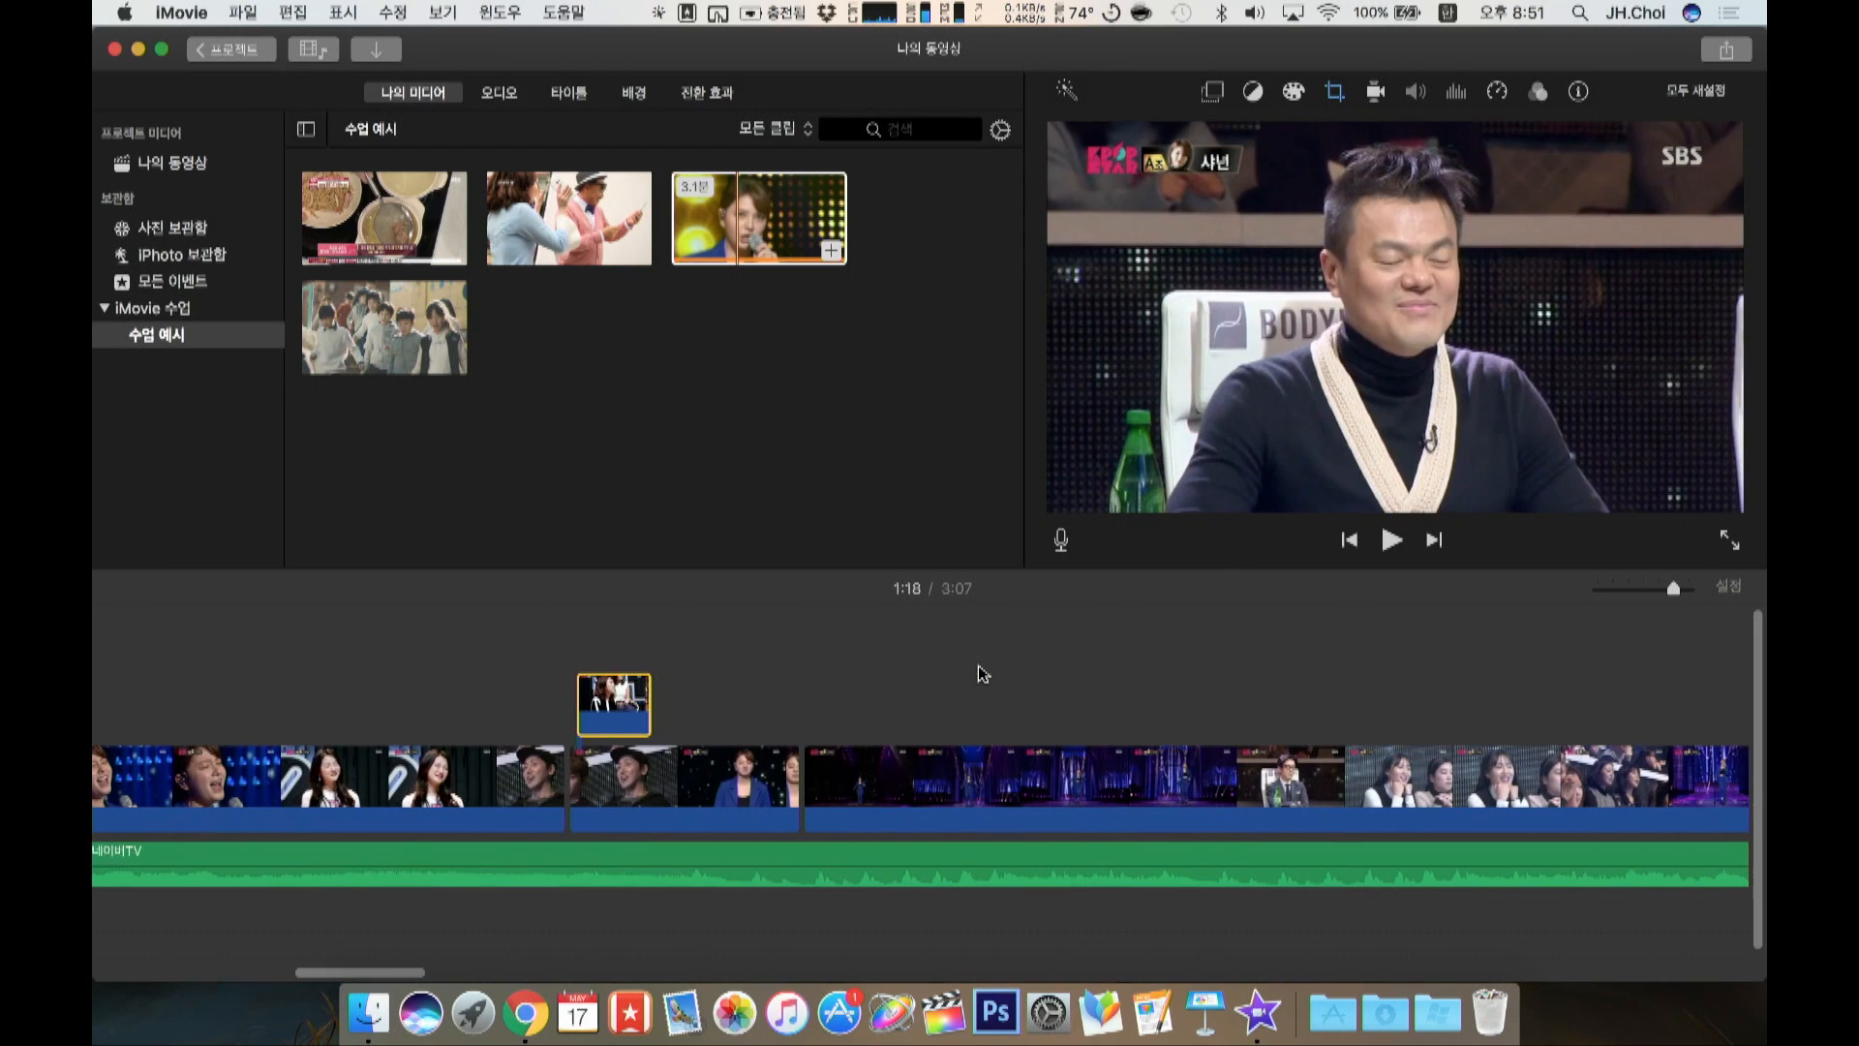
right_click(637, 699)
left_click(711, 900)
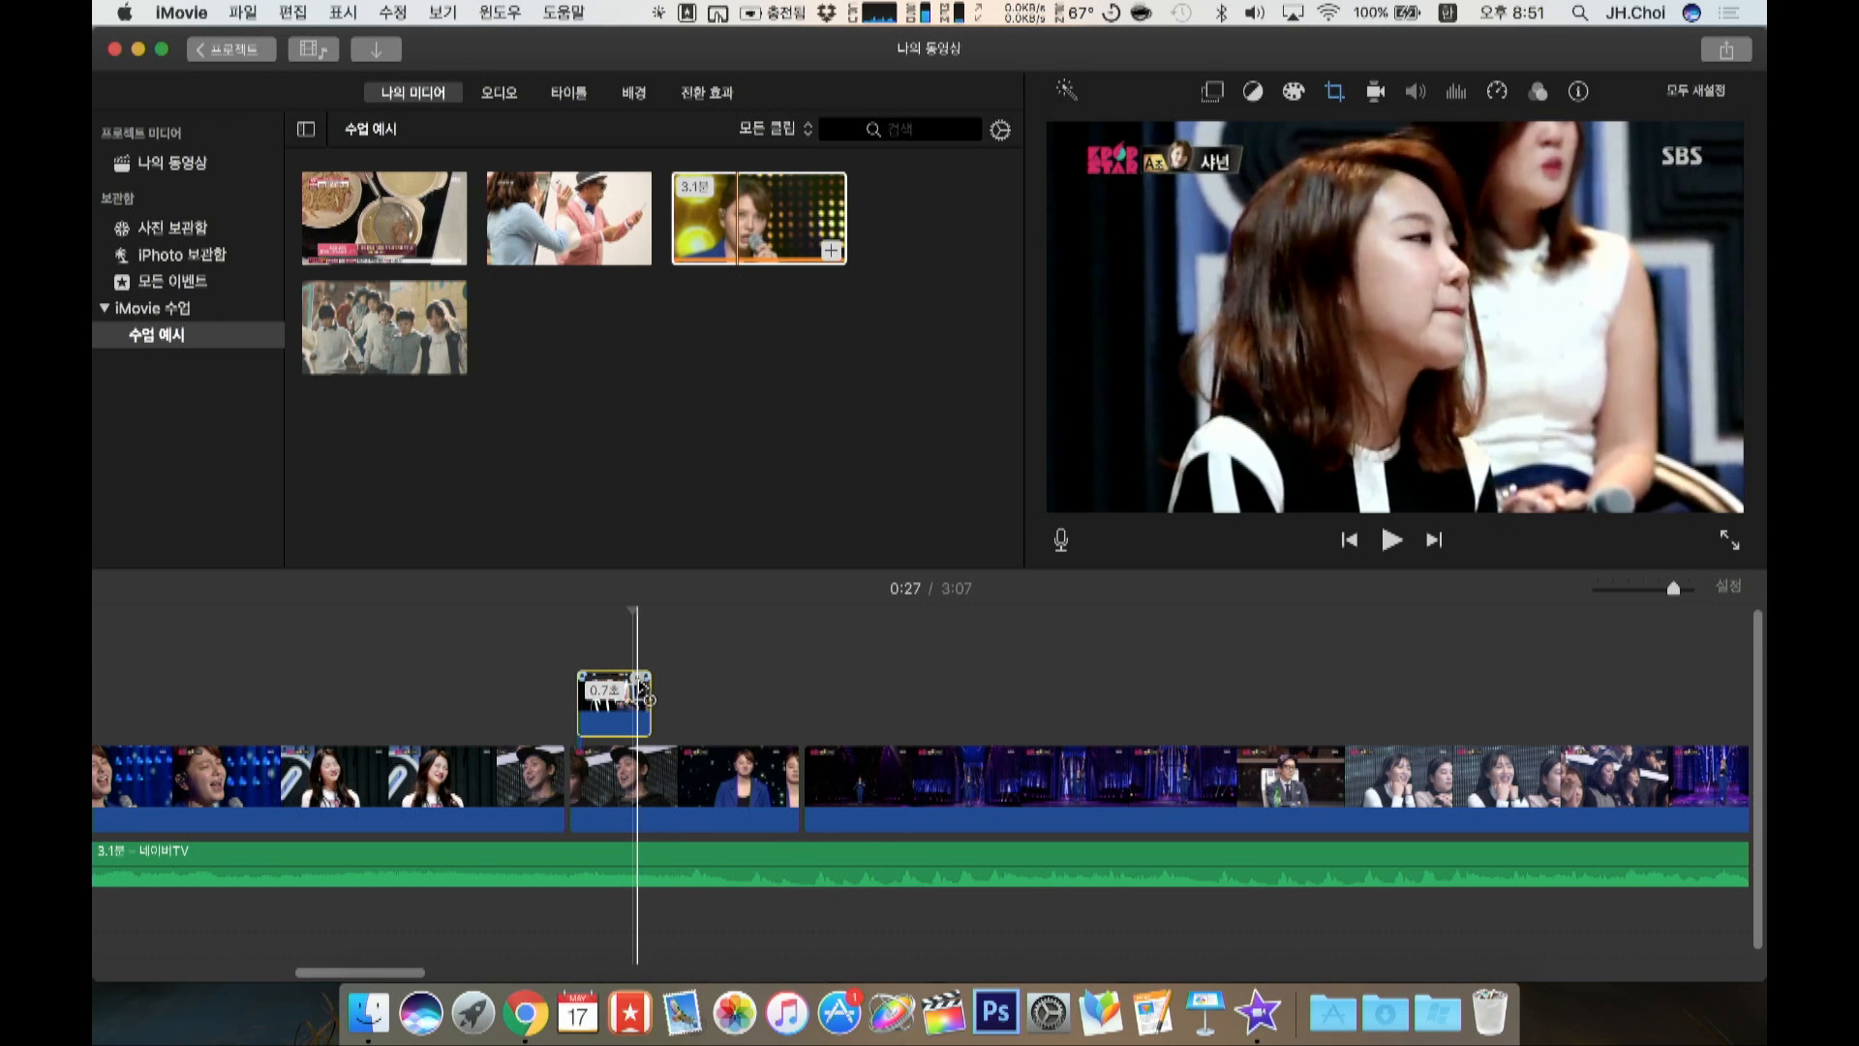
left_click_drag(641, 687, 789, 690)
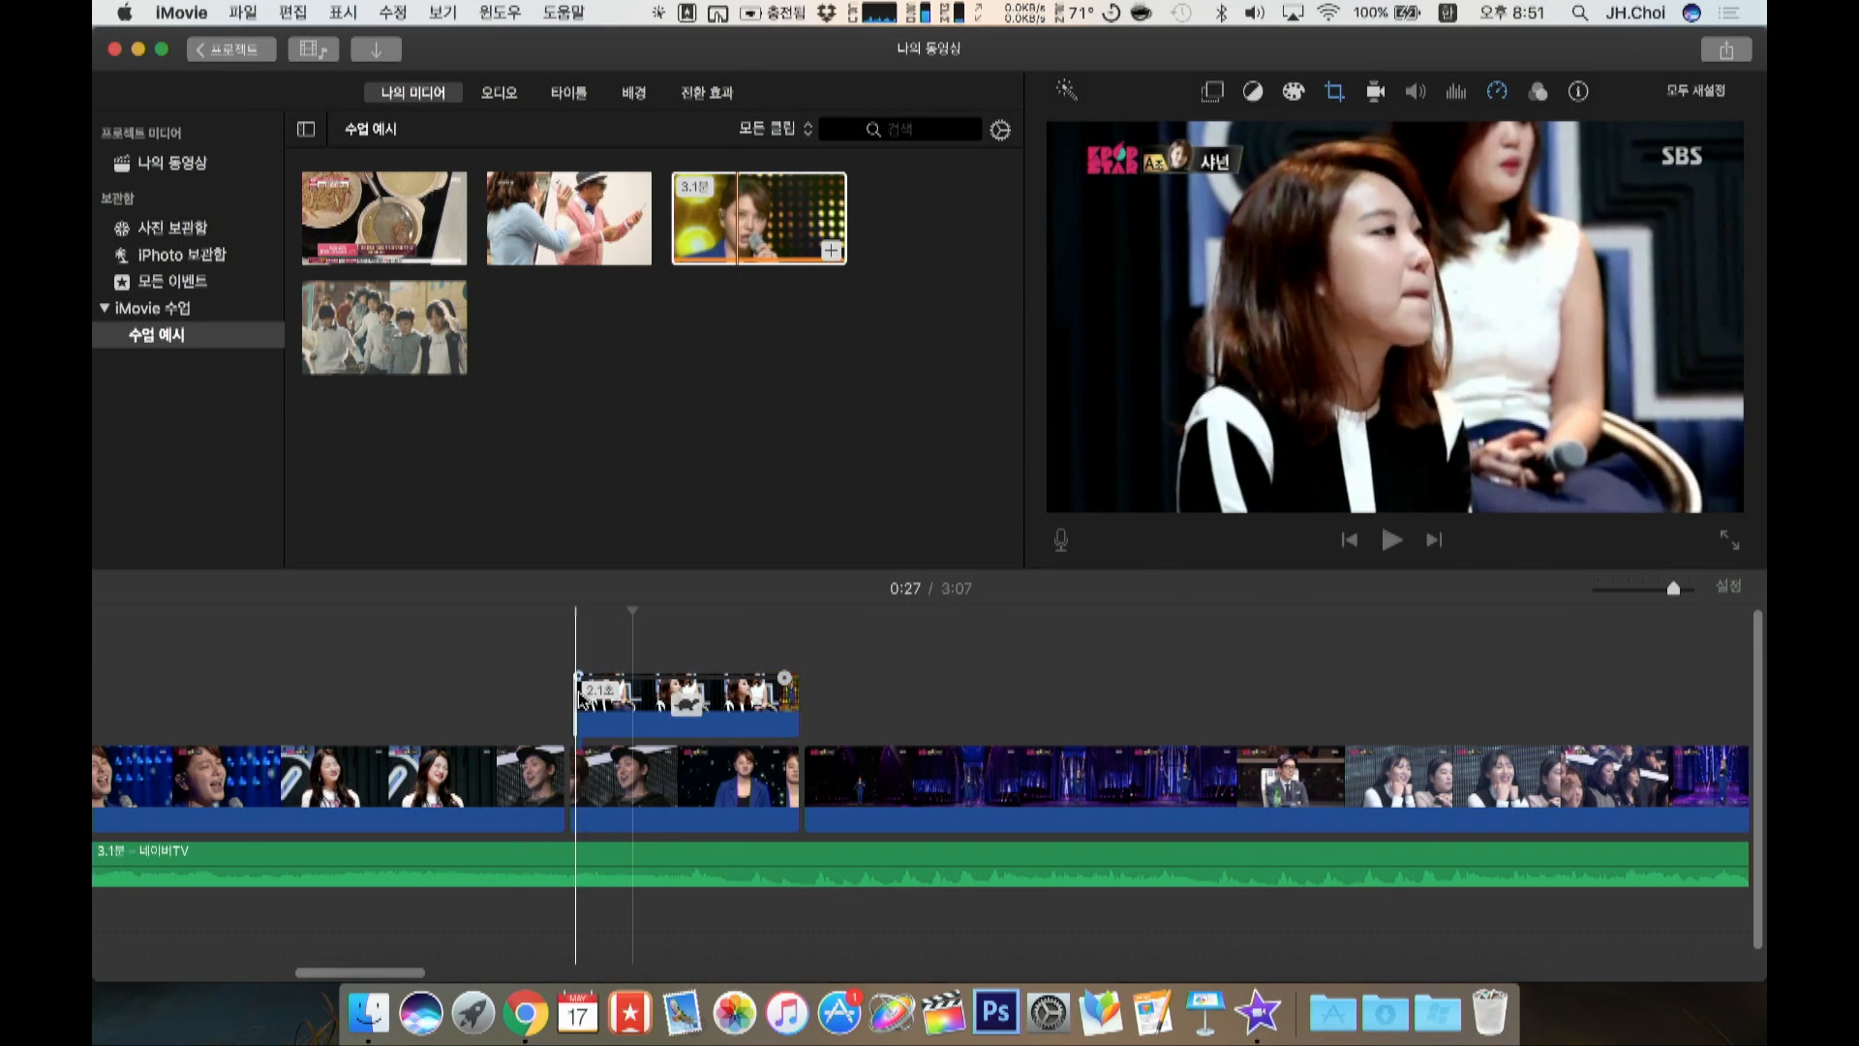
Step: Play back the section around the slowed overlay and readjust the overlay above the short singer clip
left_click(1615, 586)
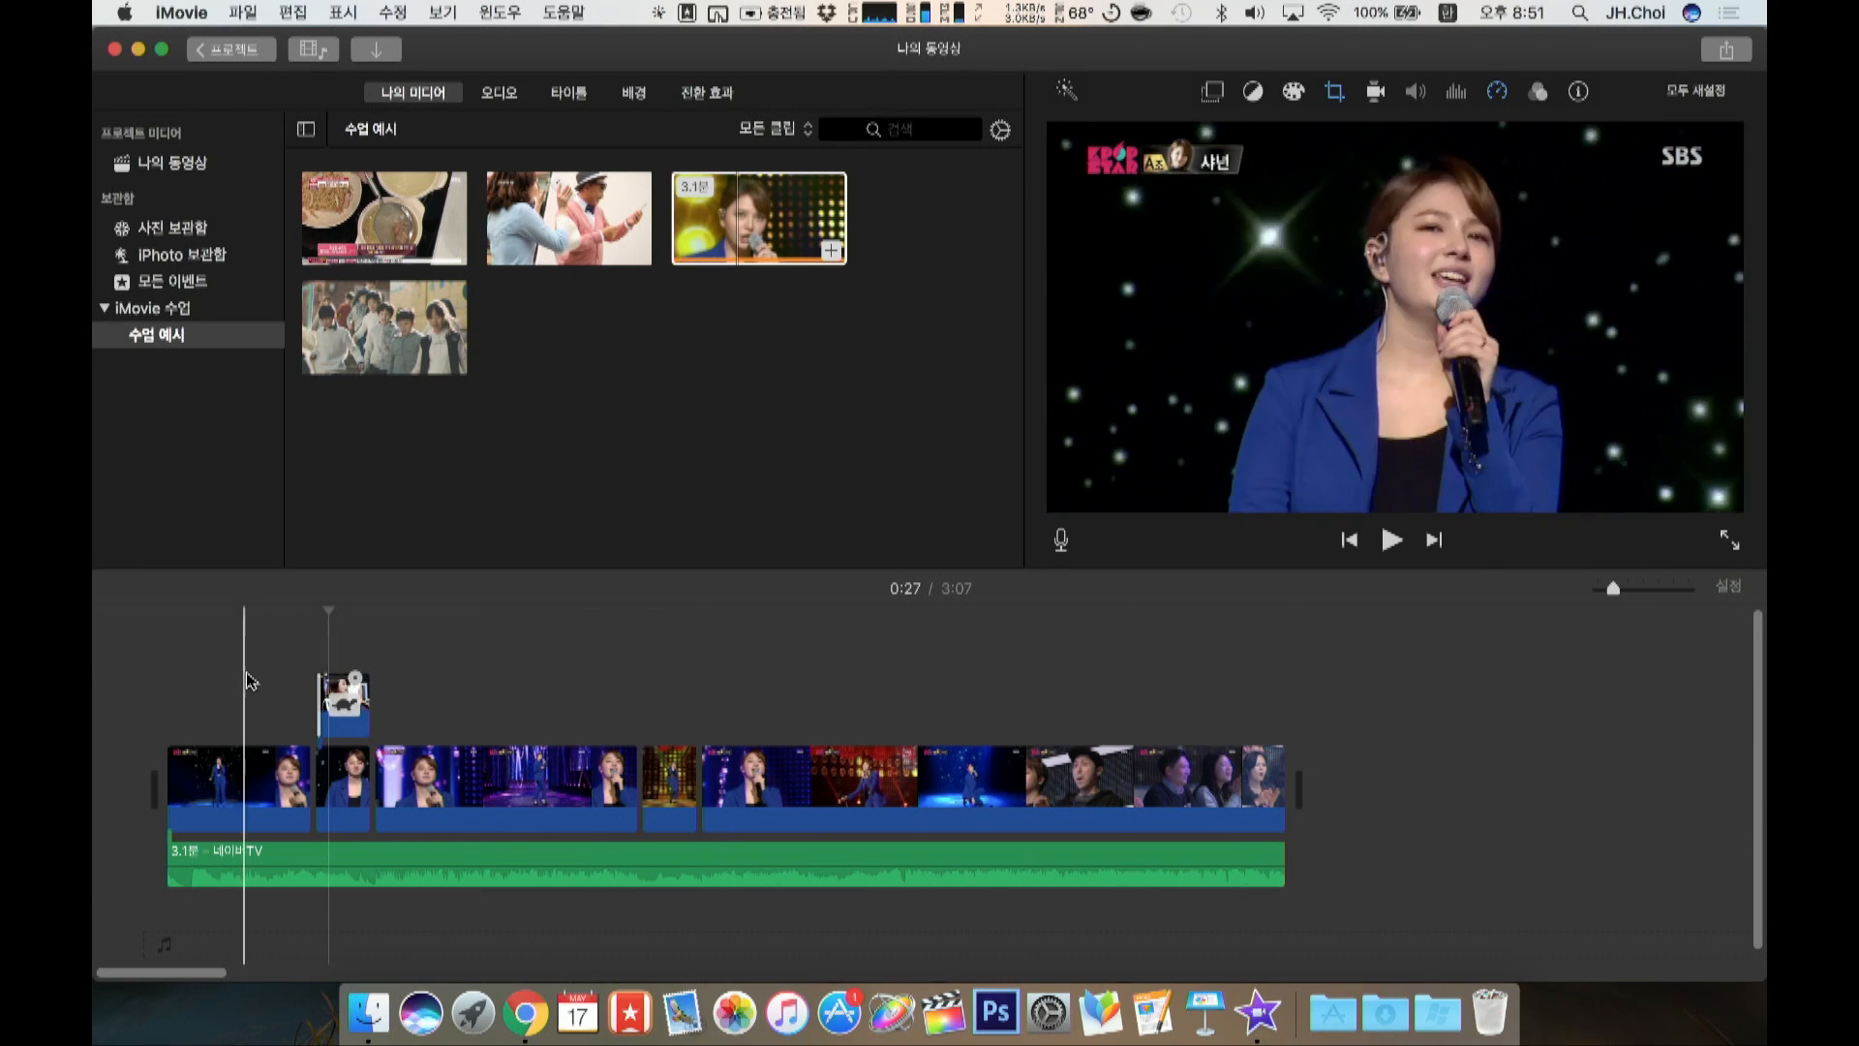
left_click(266, 678)
key("space")
key("XF86AudioRaiseVolume")
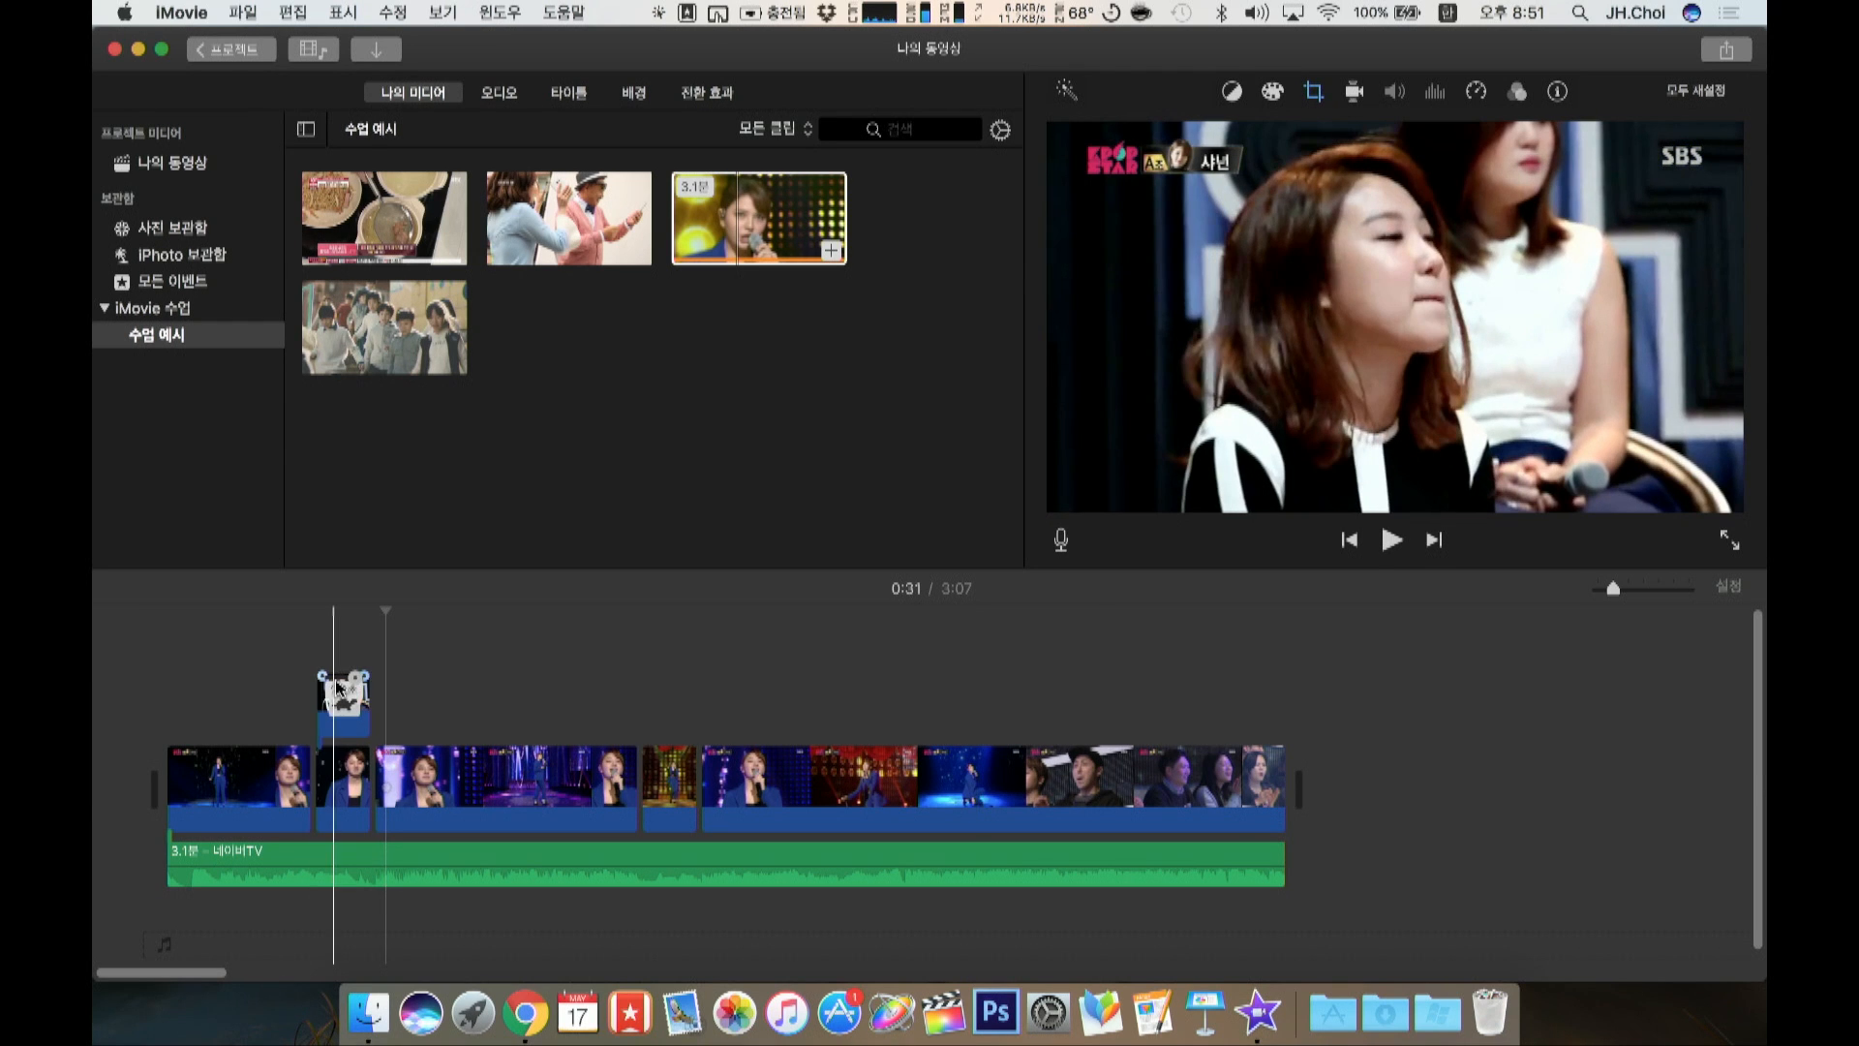
left_click_drag(379, 680, 407, 683)
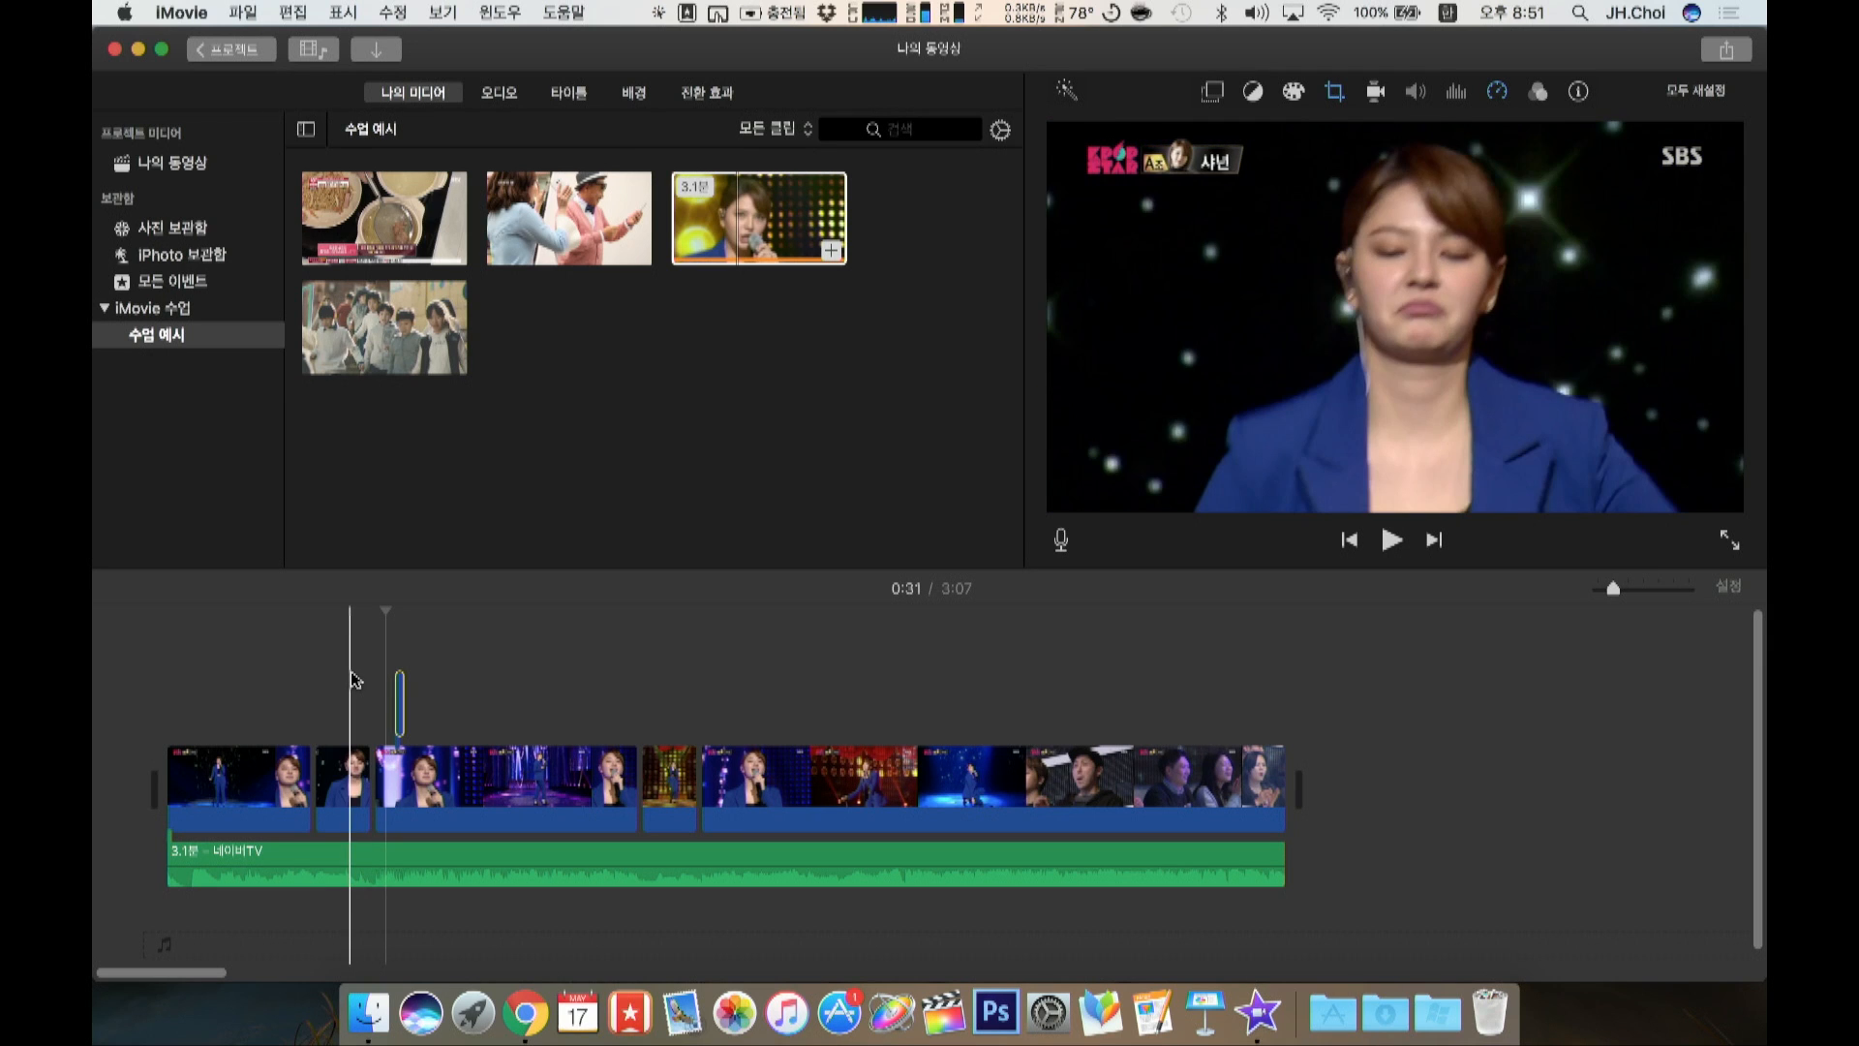
mouse_move(399, 699)
left_mouse_down()
mouse_move(345, 697)
mouse_move(369, 699)
left_mouse_up()
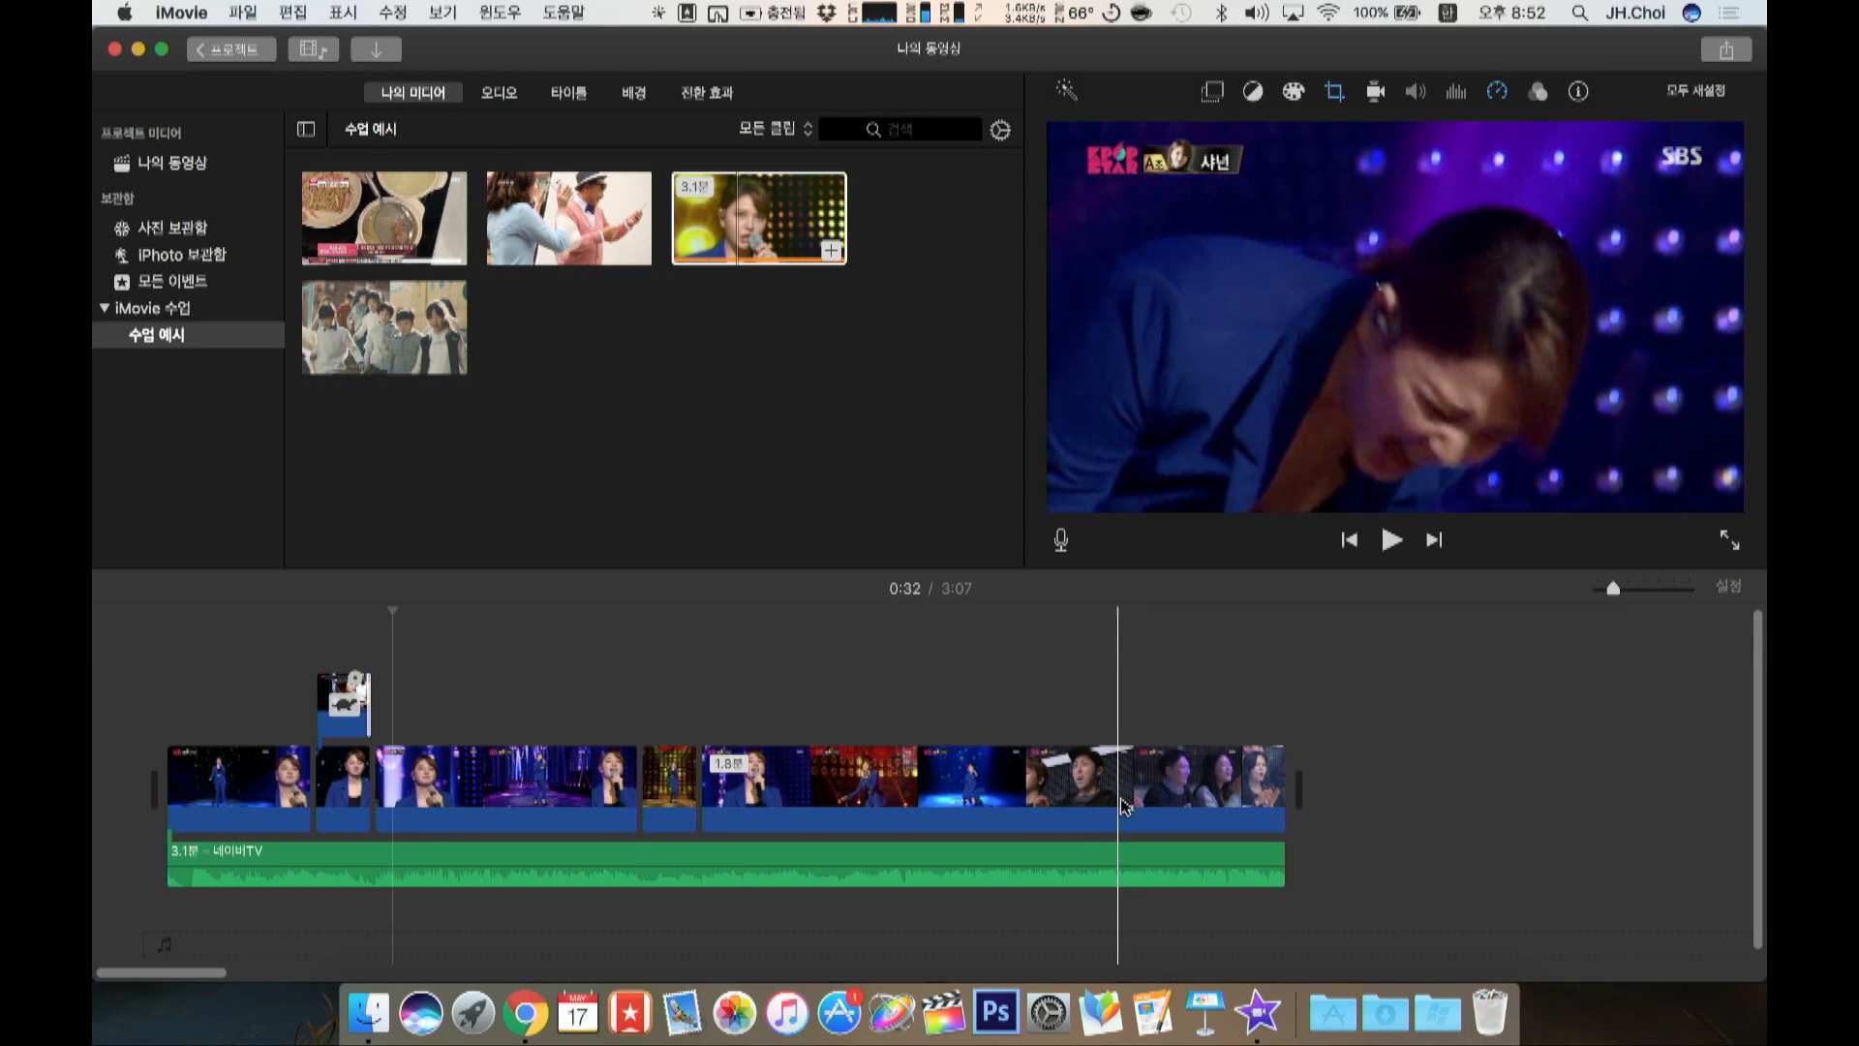
Step: Isolate the applauding audience shot near the end by splitting the last main-track clip at 2:37 and 2:39
left_click(1126, 806)
key("super+b")
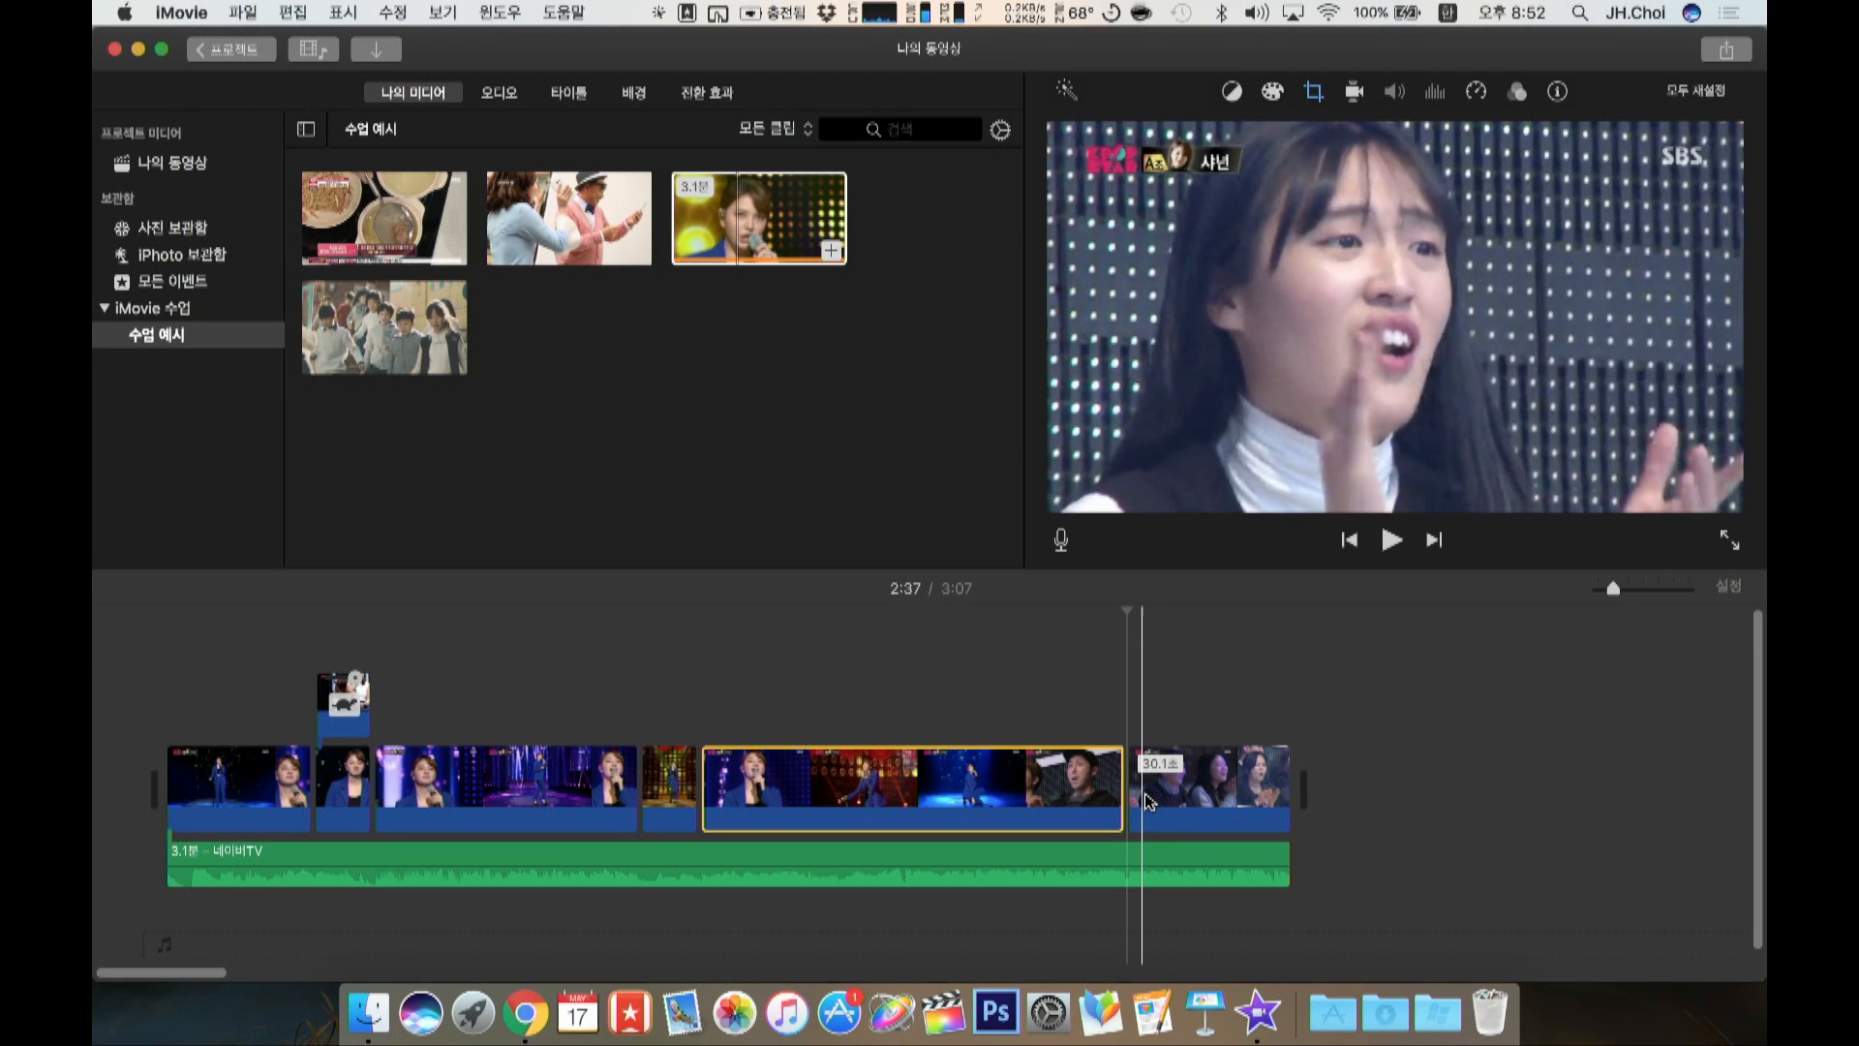
left_click(1147, 799)
key("super+b")
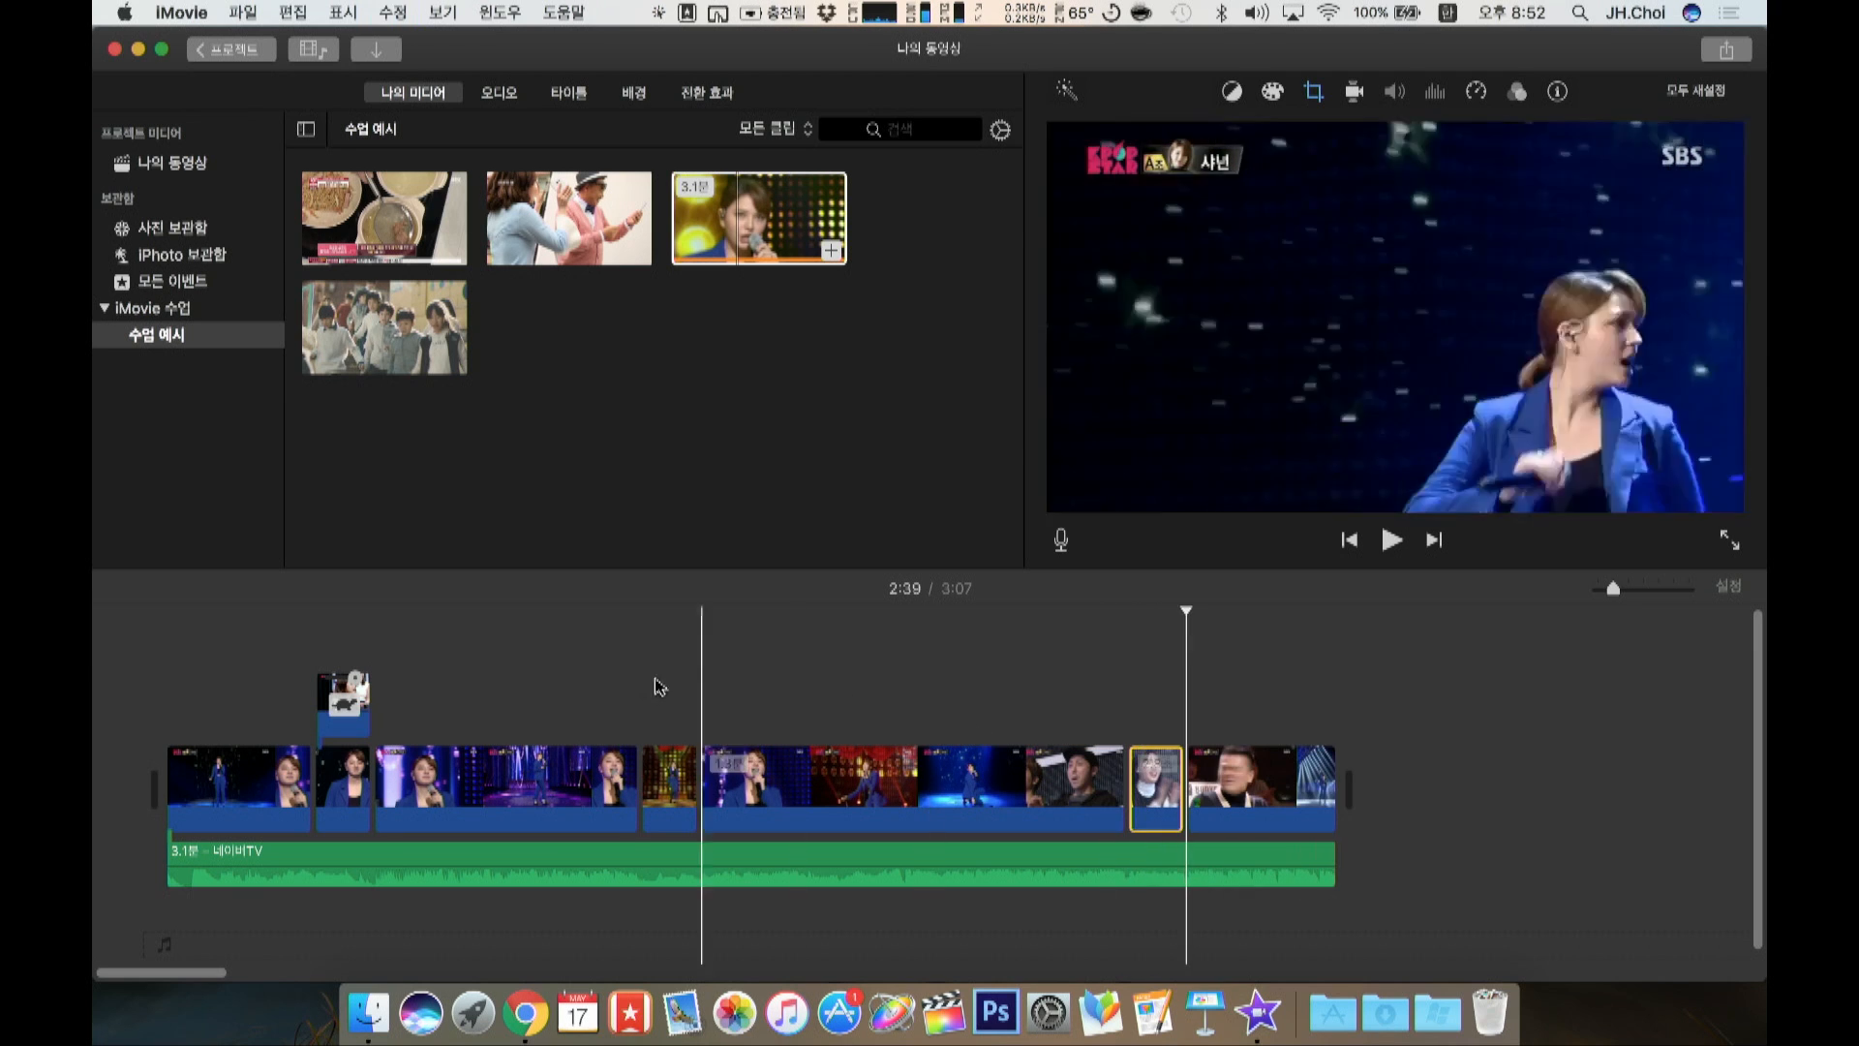
Step: Replace the slowed overlay with a copy of the audience segment, trimmed to the length of the short singer clip
left_click(349, 690)
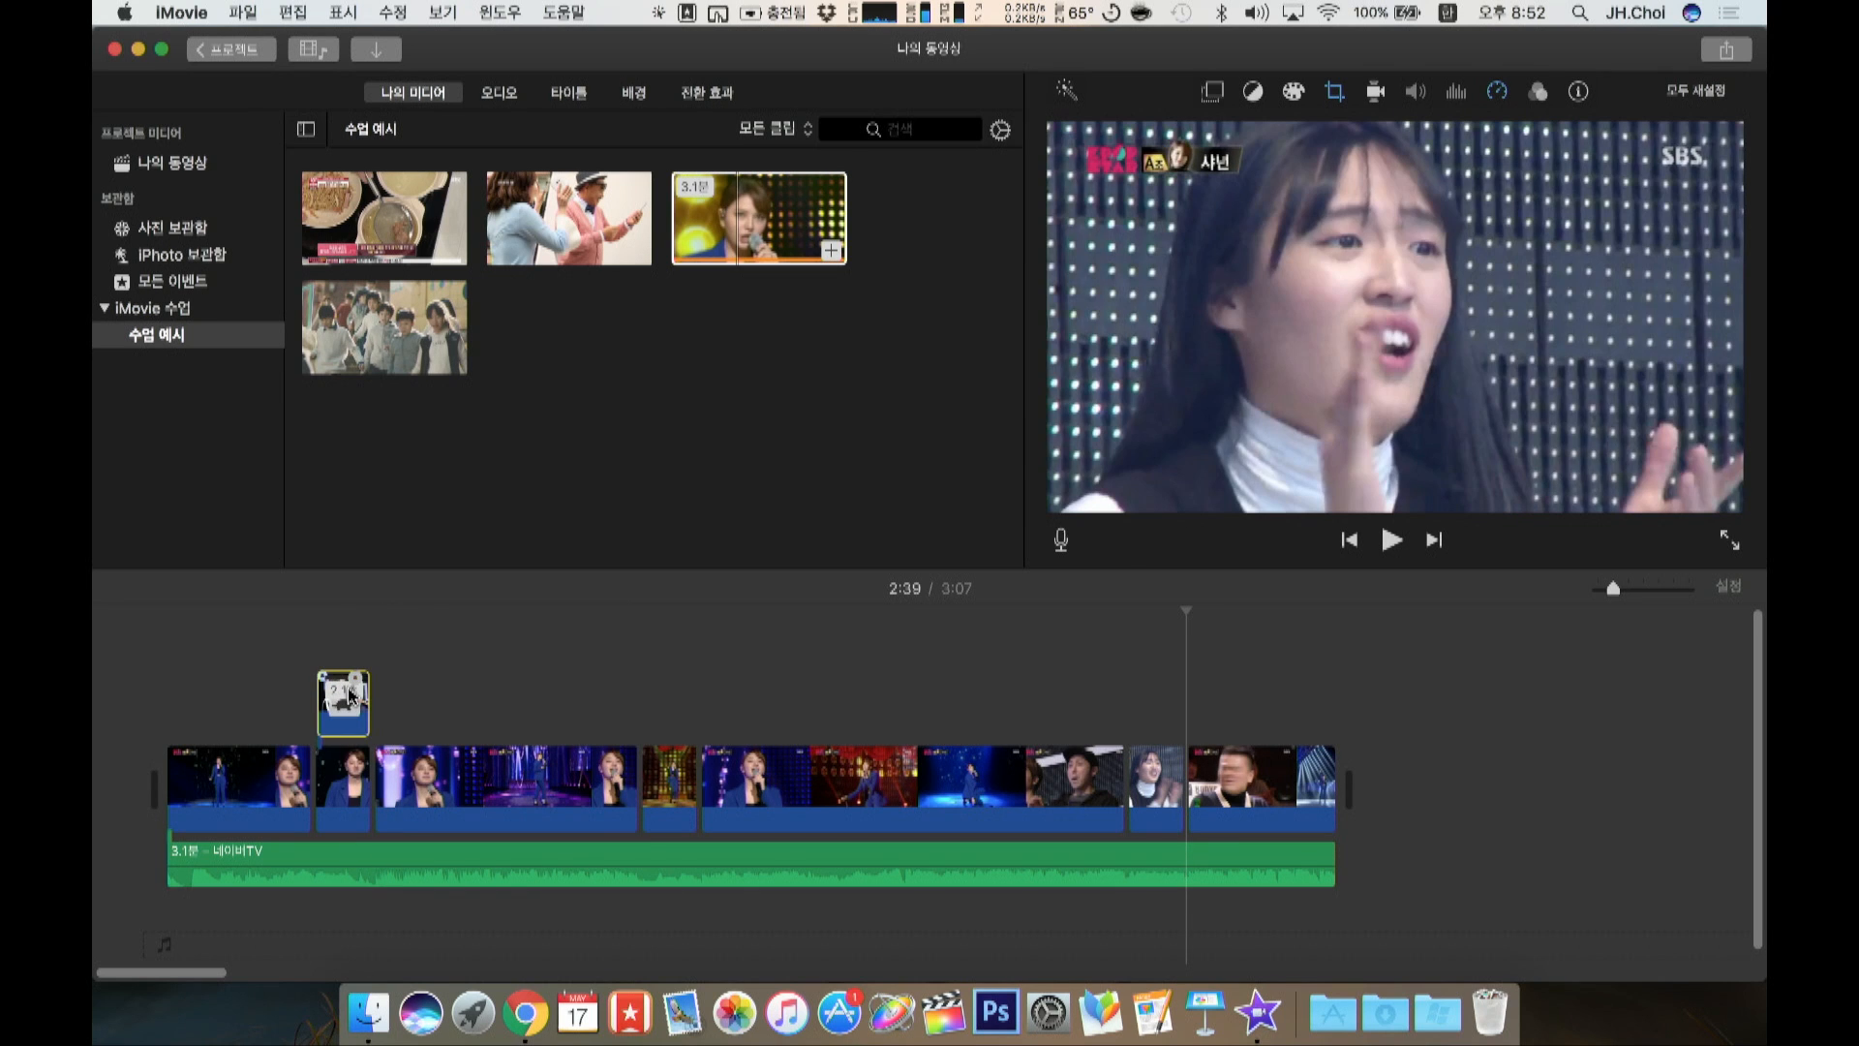
key("Delete")
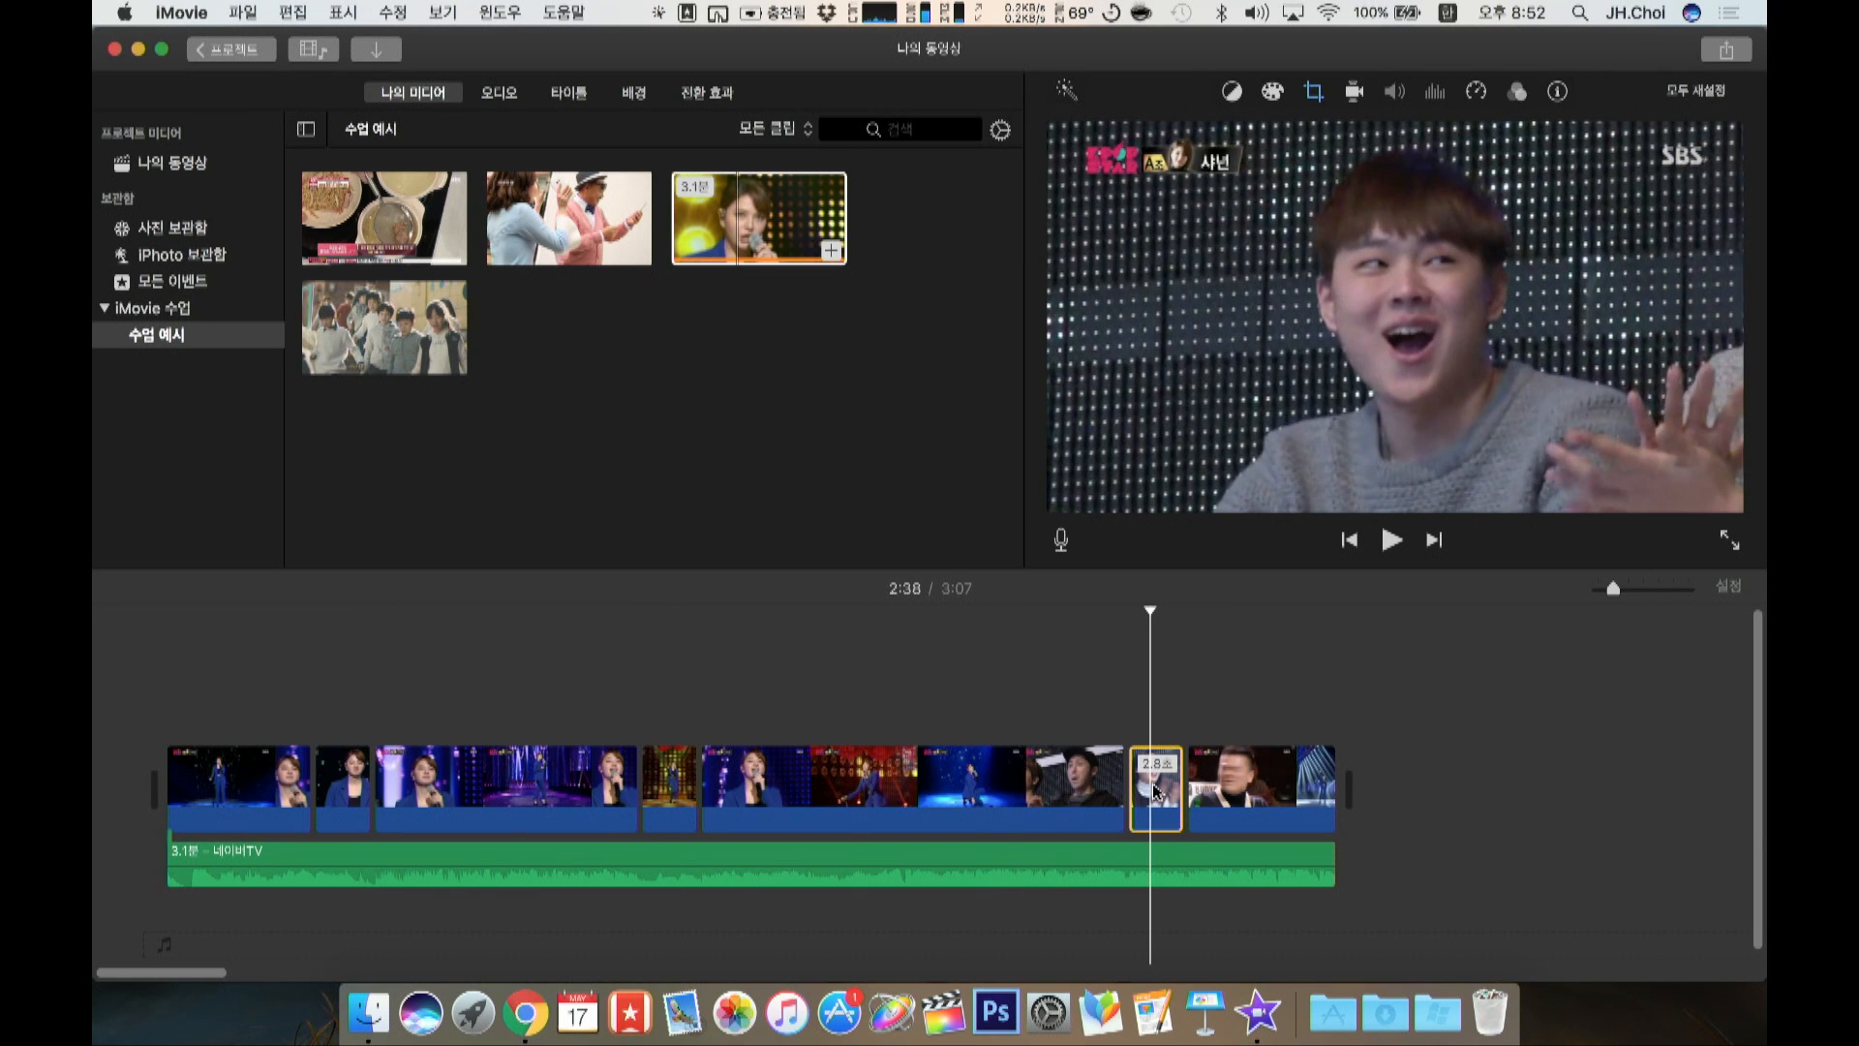
left_click_drag(1154, 789, 376, 688)
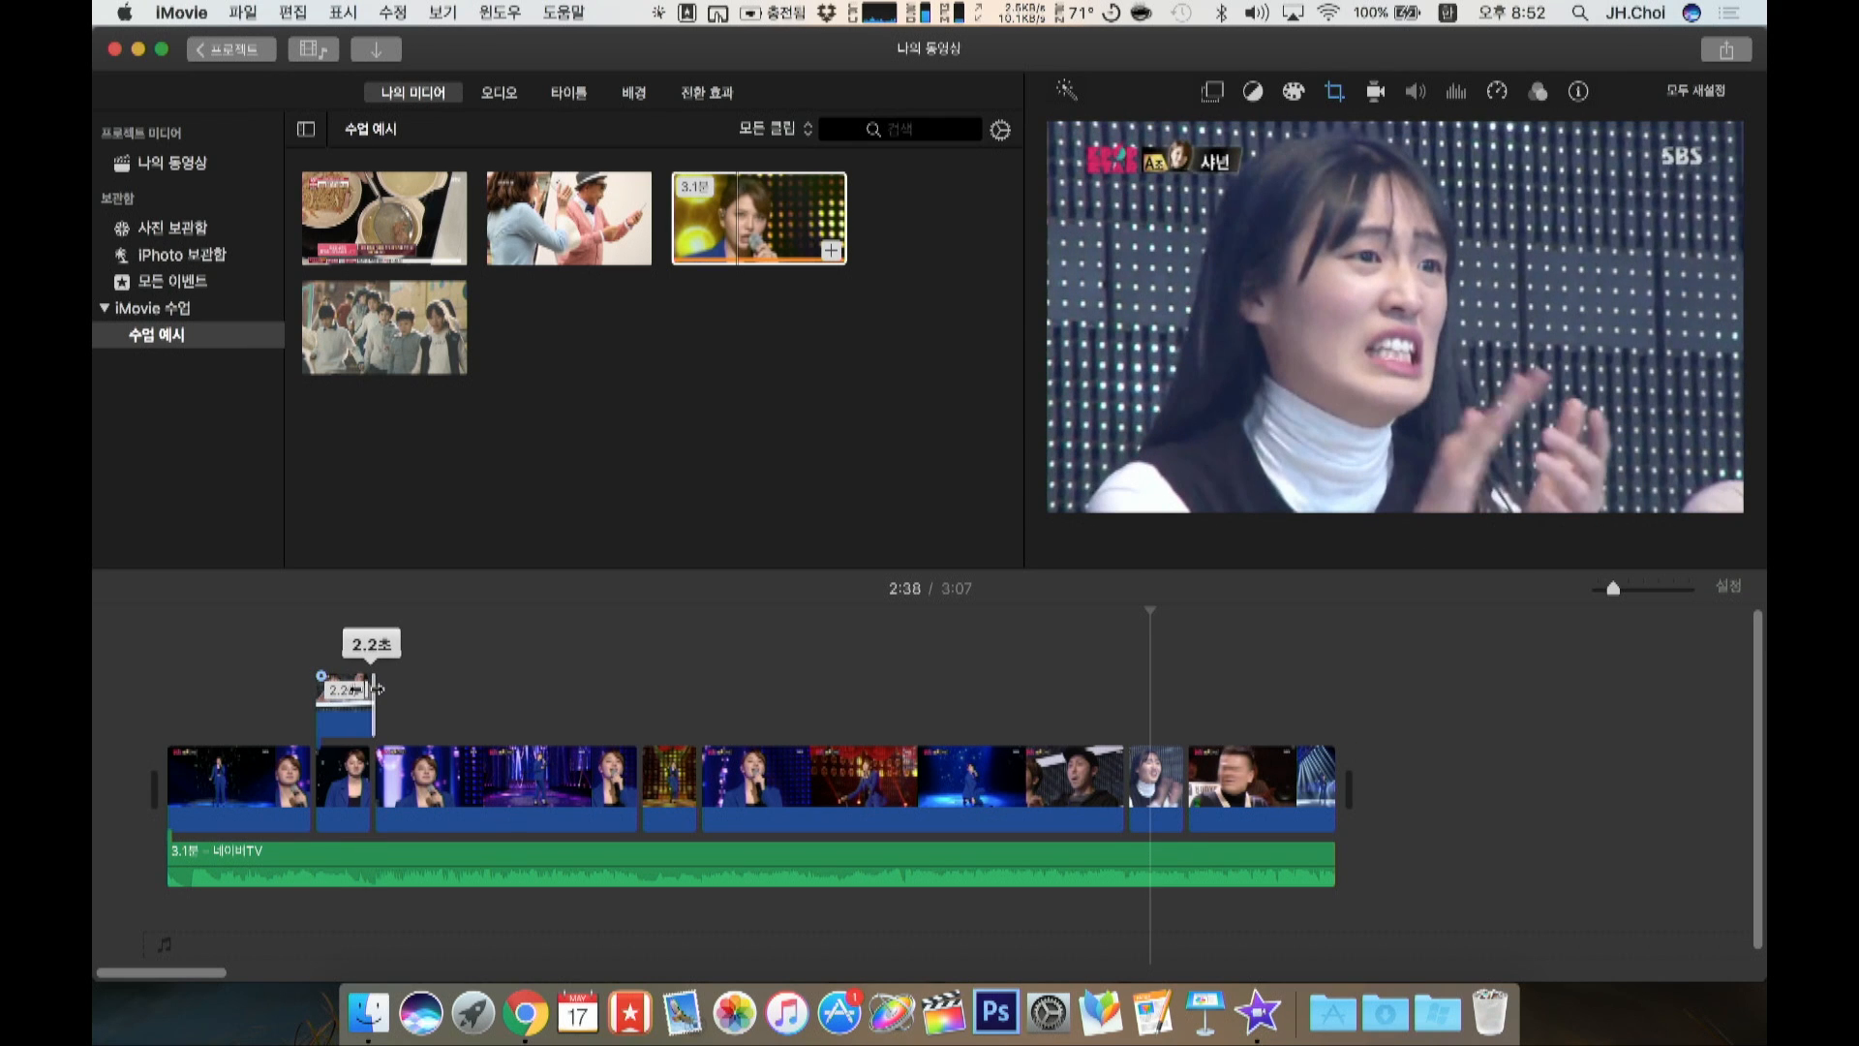
left_click_drag(374, 689, 373, 688)
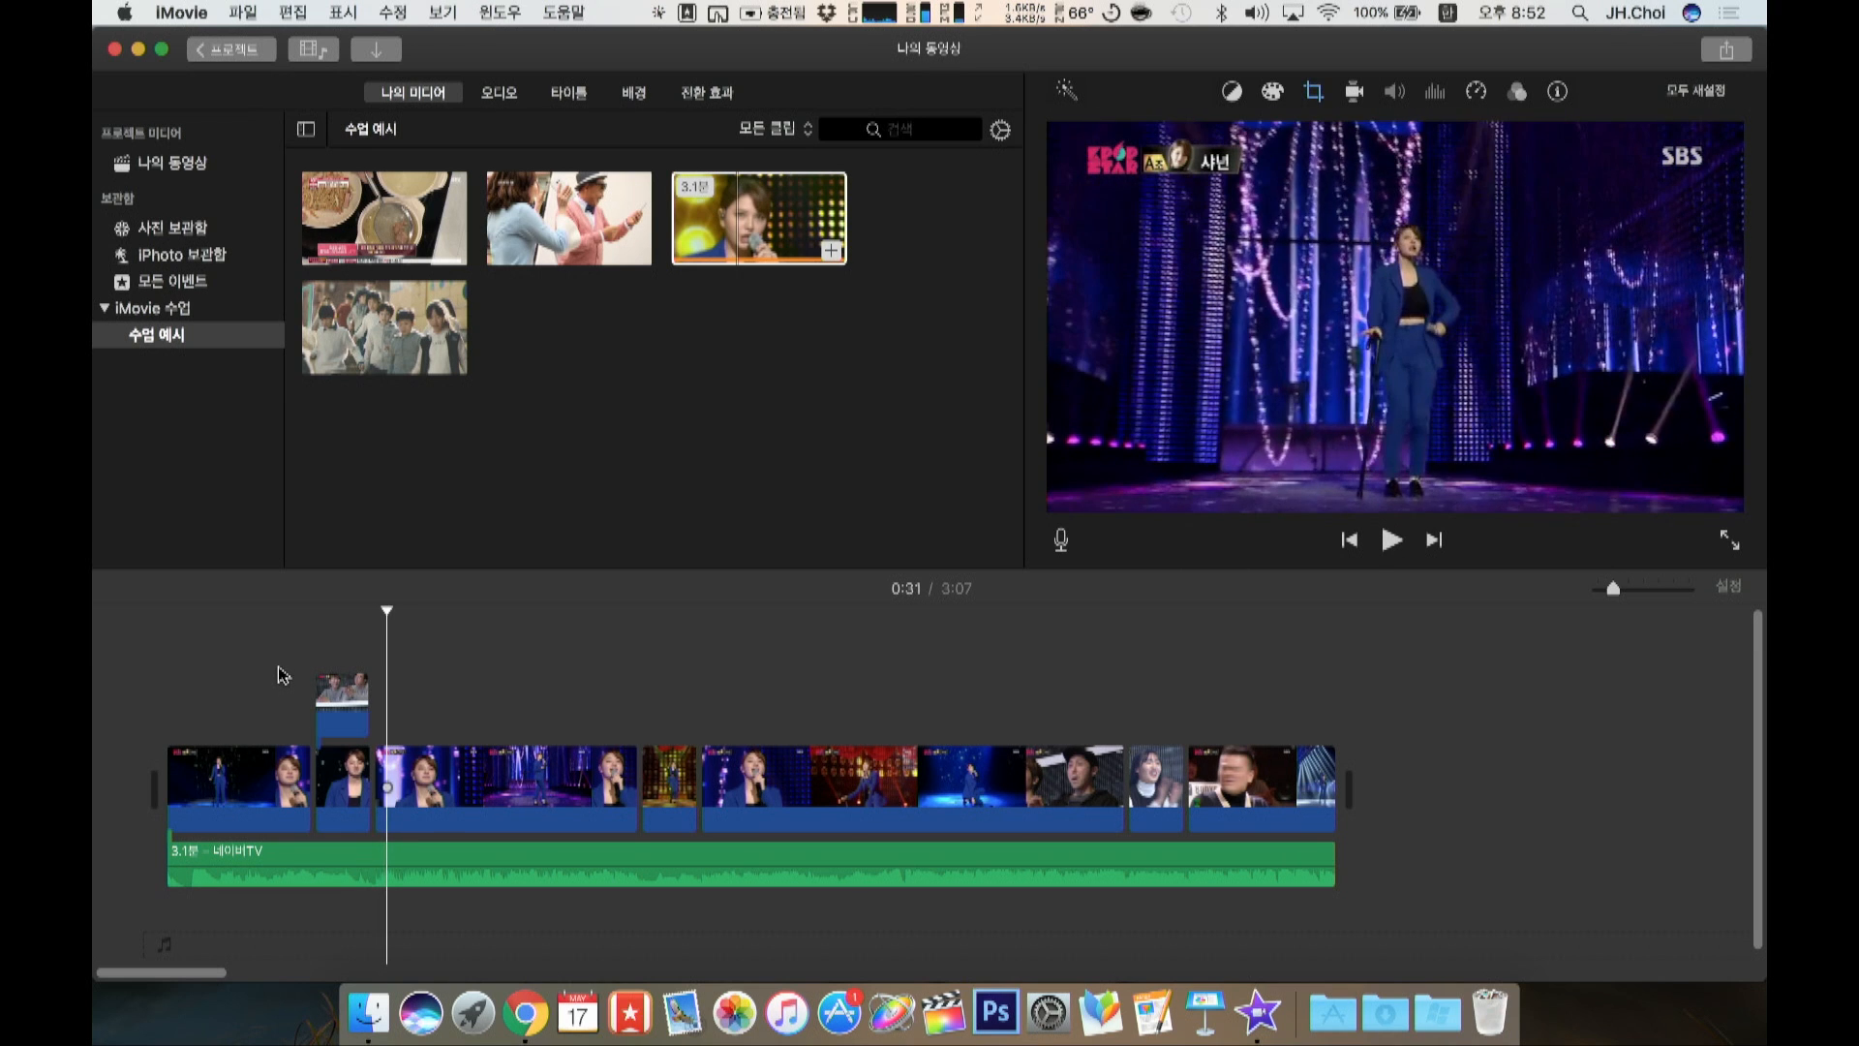
Step: Try the section without the audience overlay by deleting it, and undo the deletion
left_click(340, 695)
key("Delete")
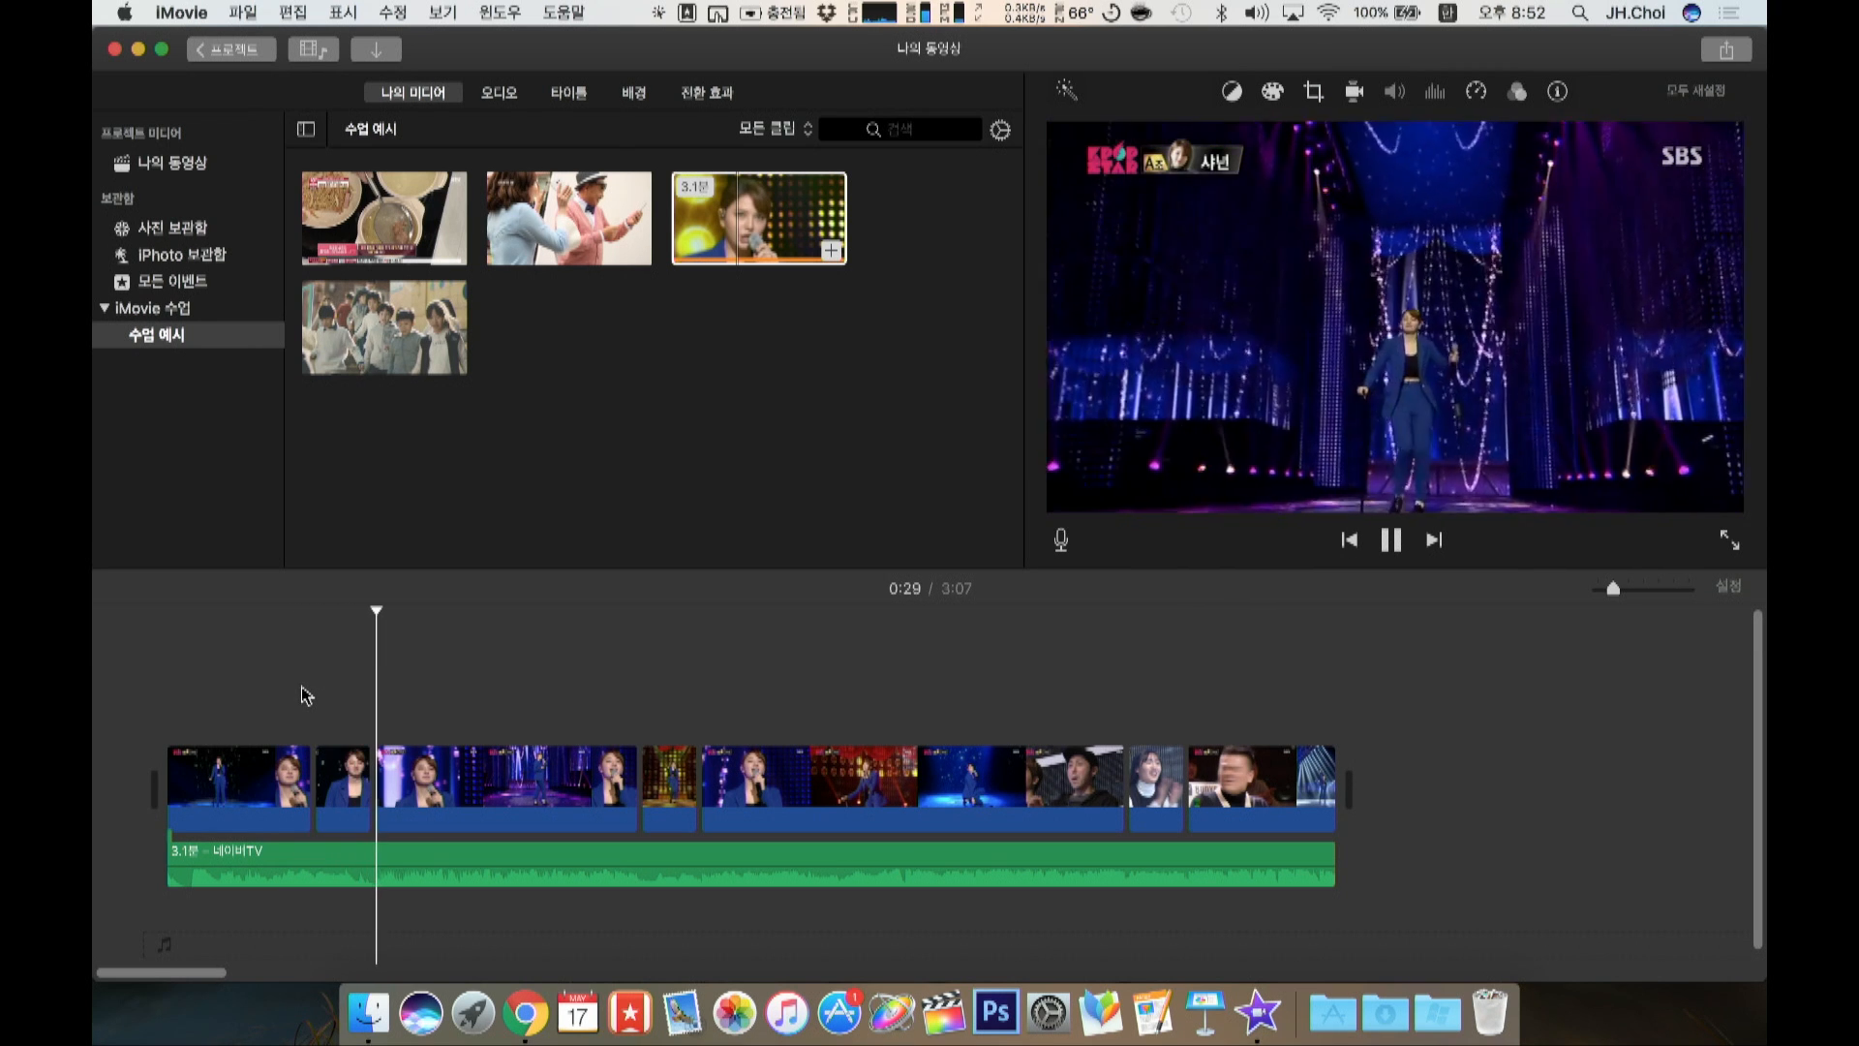
key("super+z")
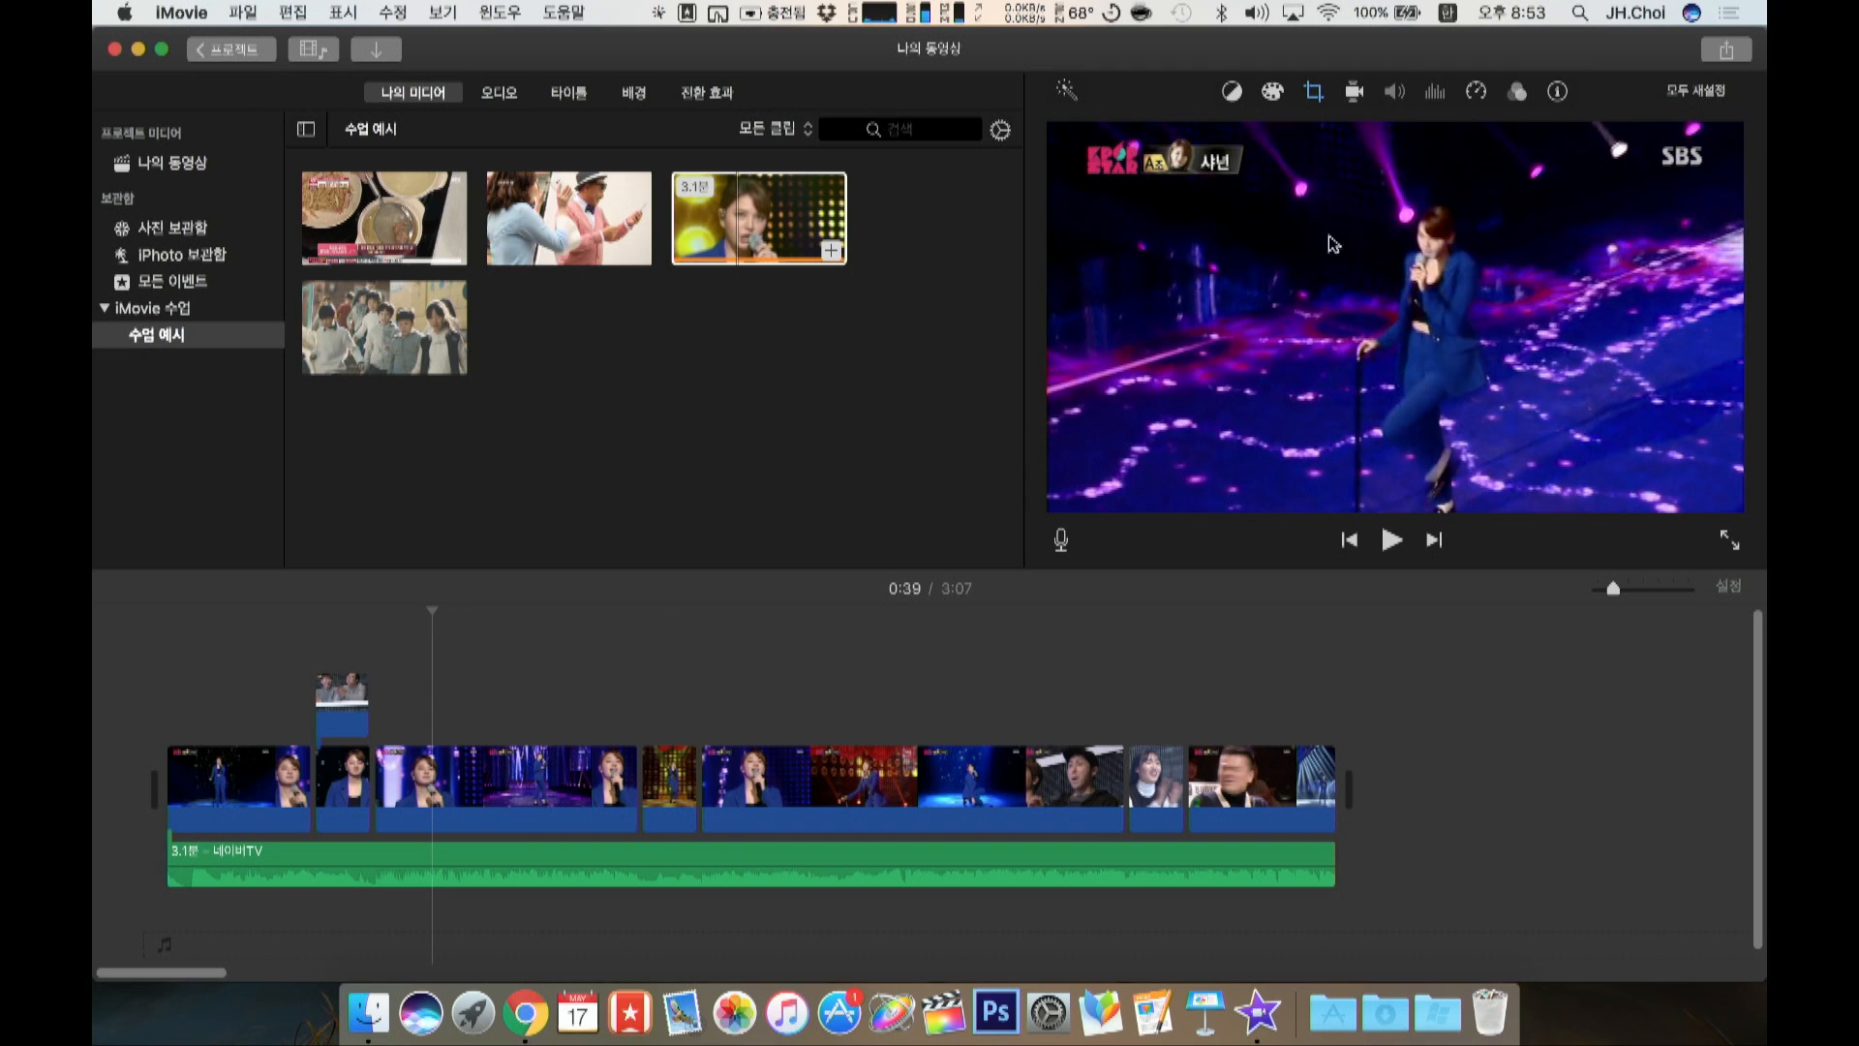
Step: Reframe the long third main-track clip with Crop to Fill, tightening the frame around the singer to exclude the corner logos, and play it back
left_click(515, 775)
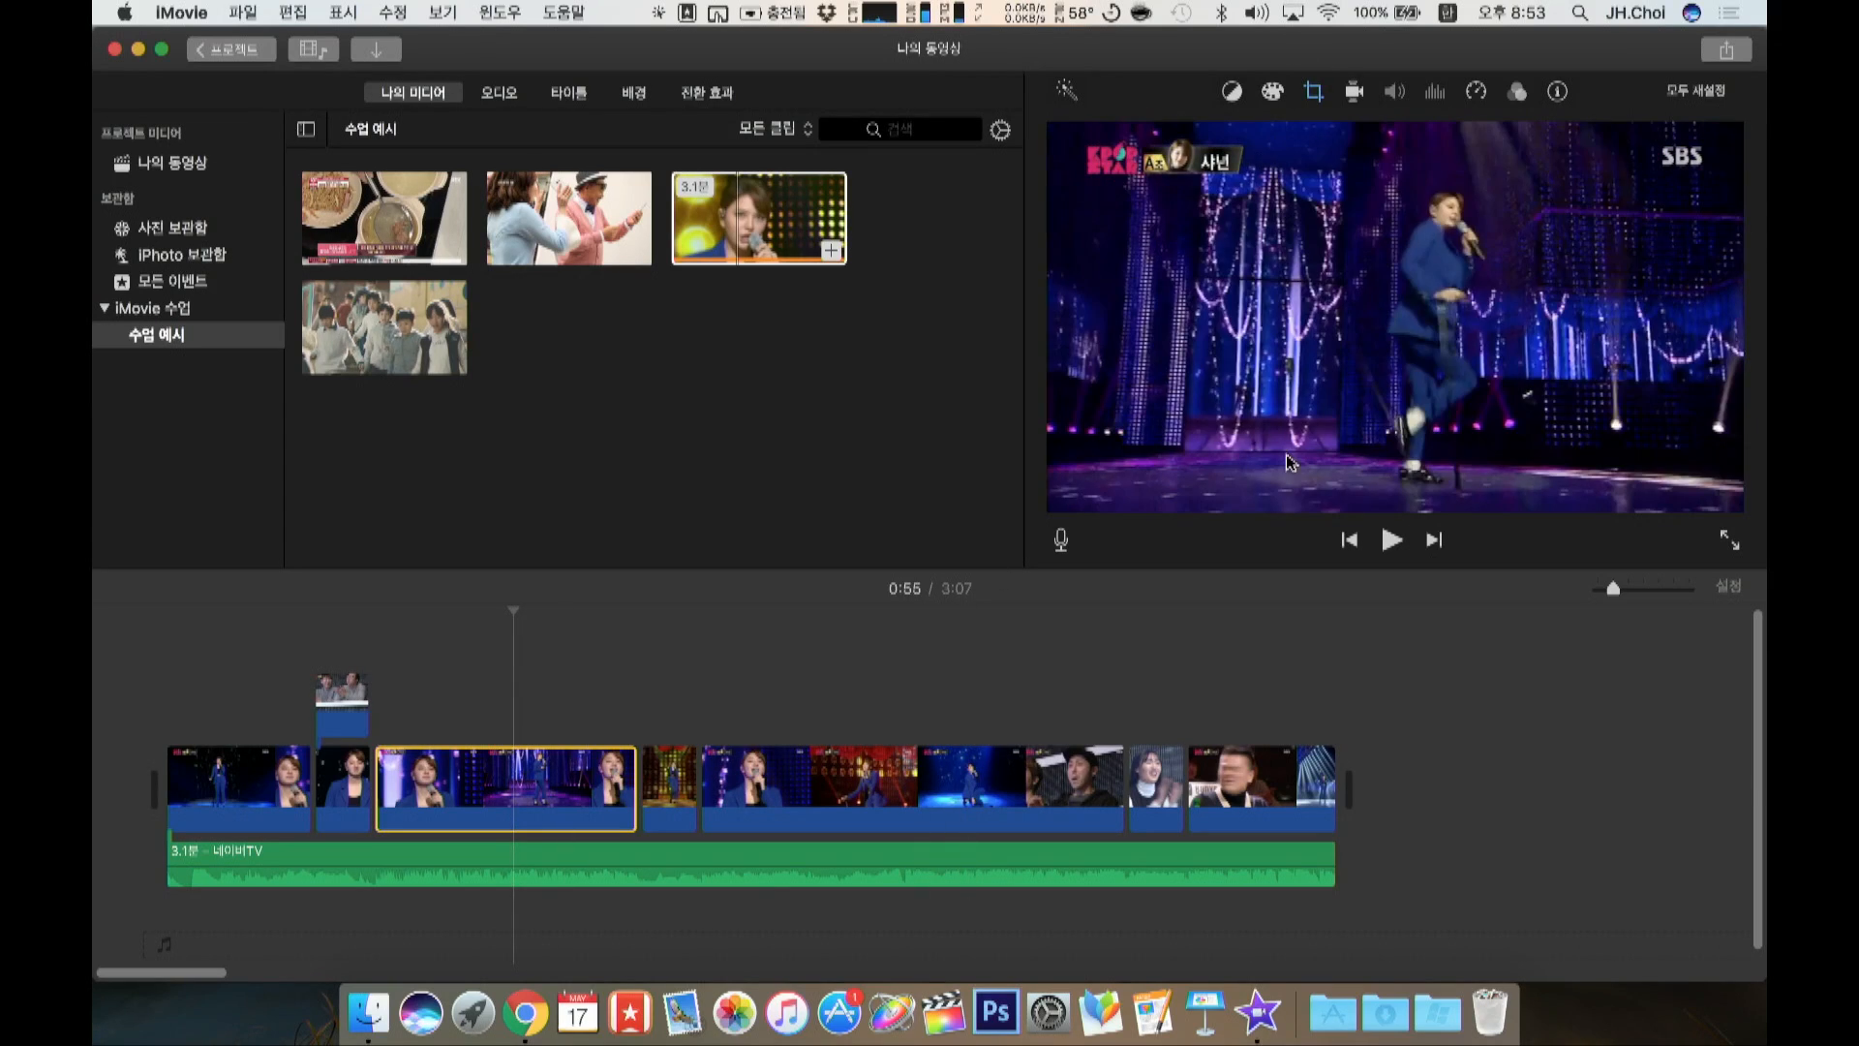
left_click(1315, 93)
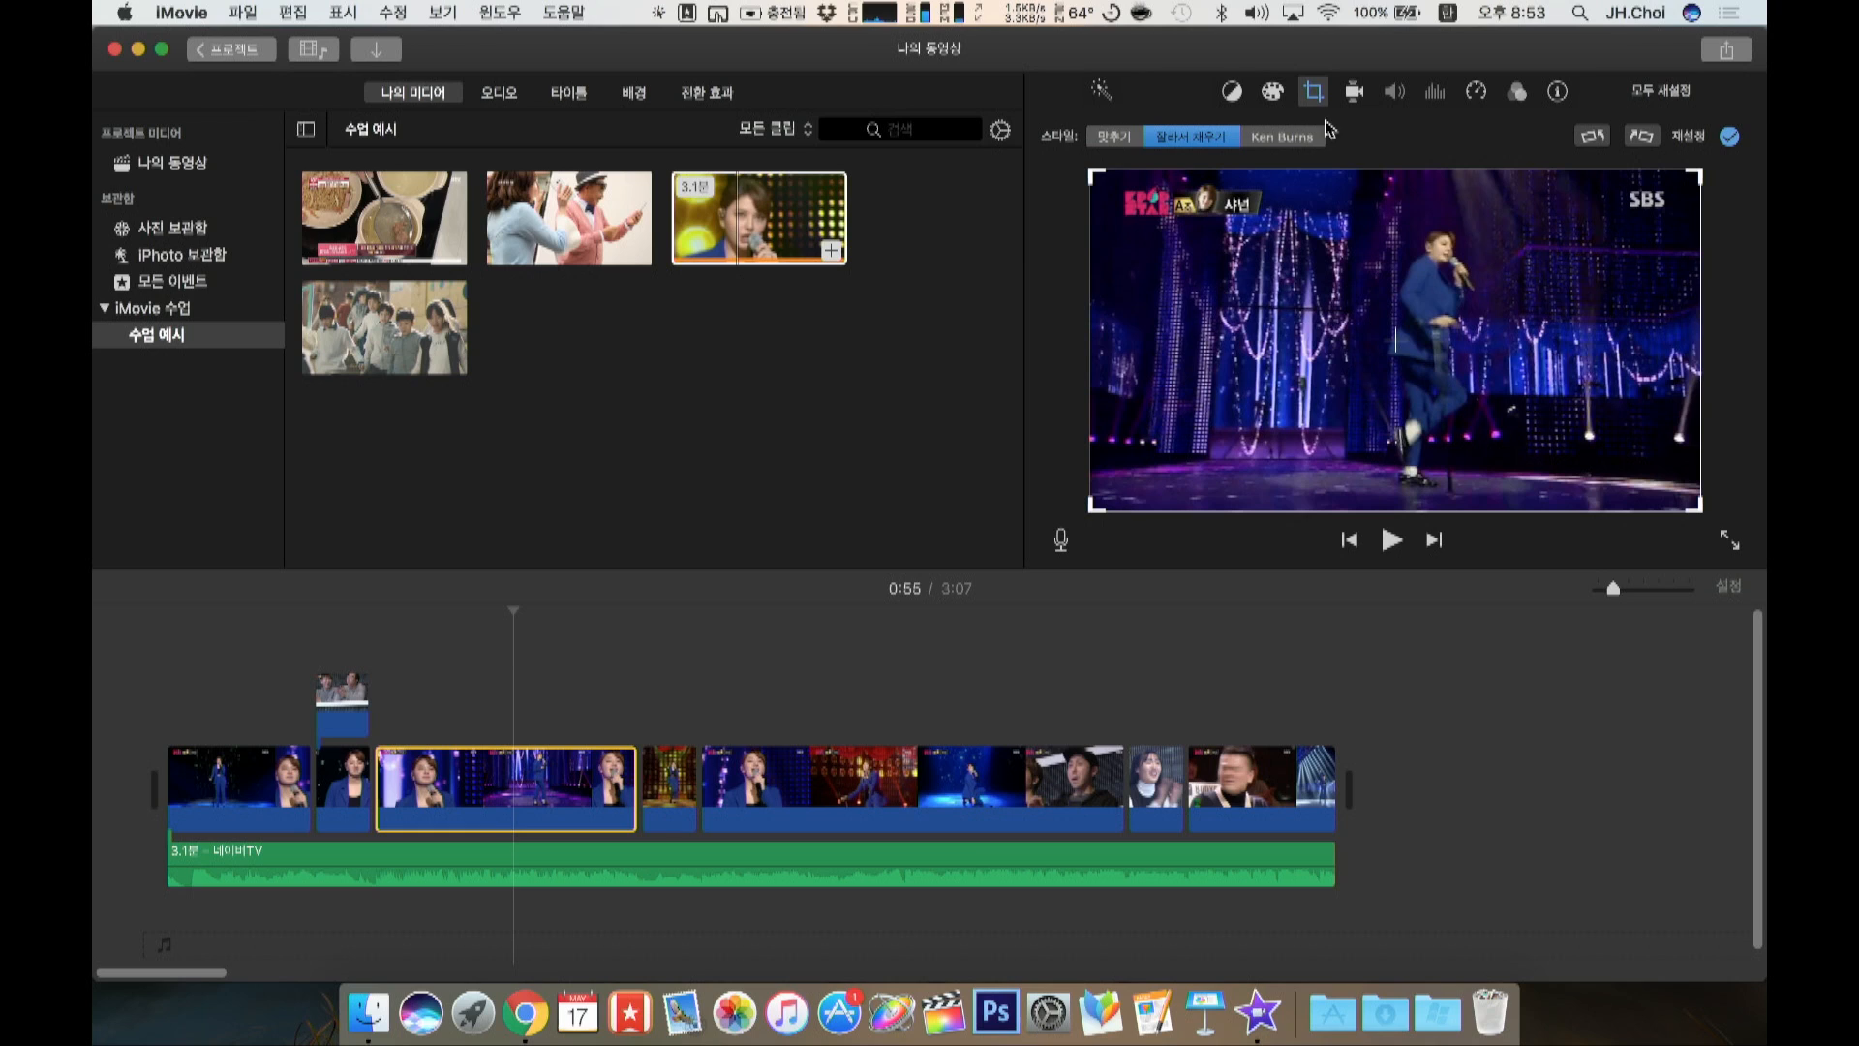
left_click(1115, 138)
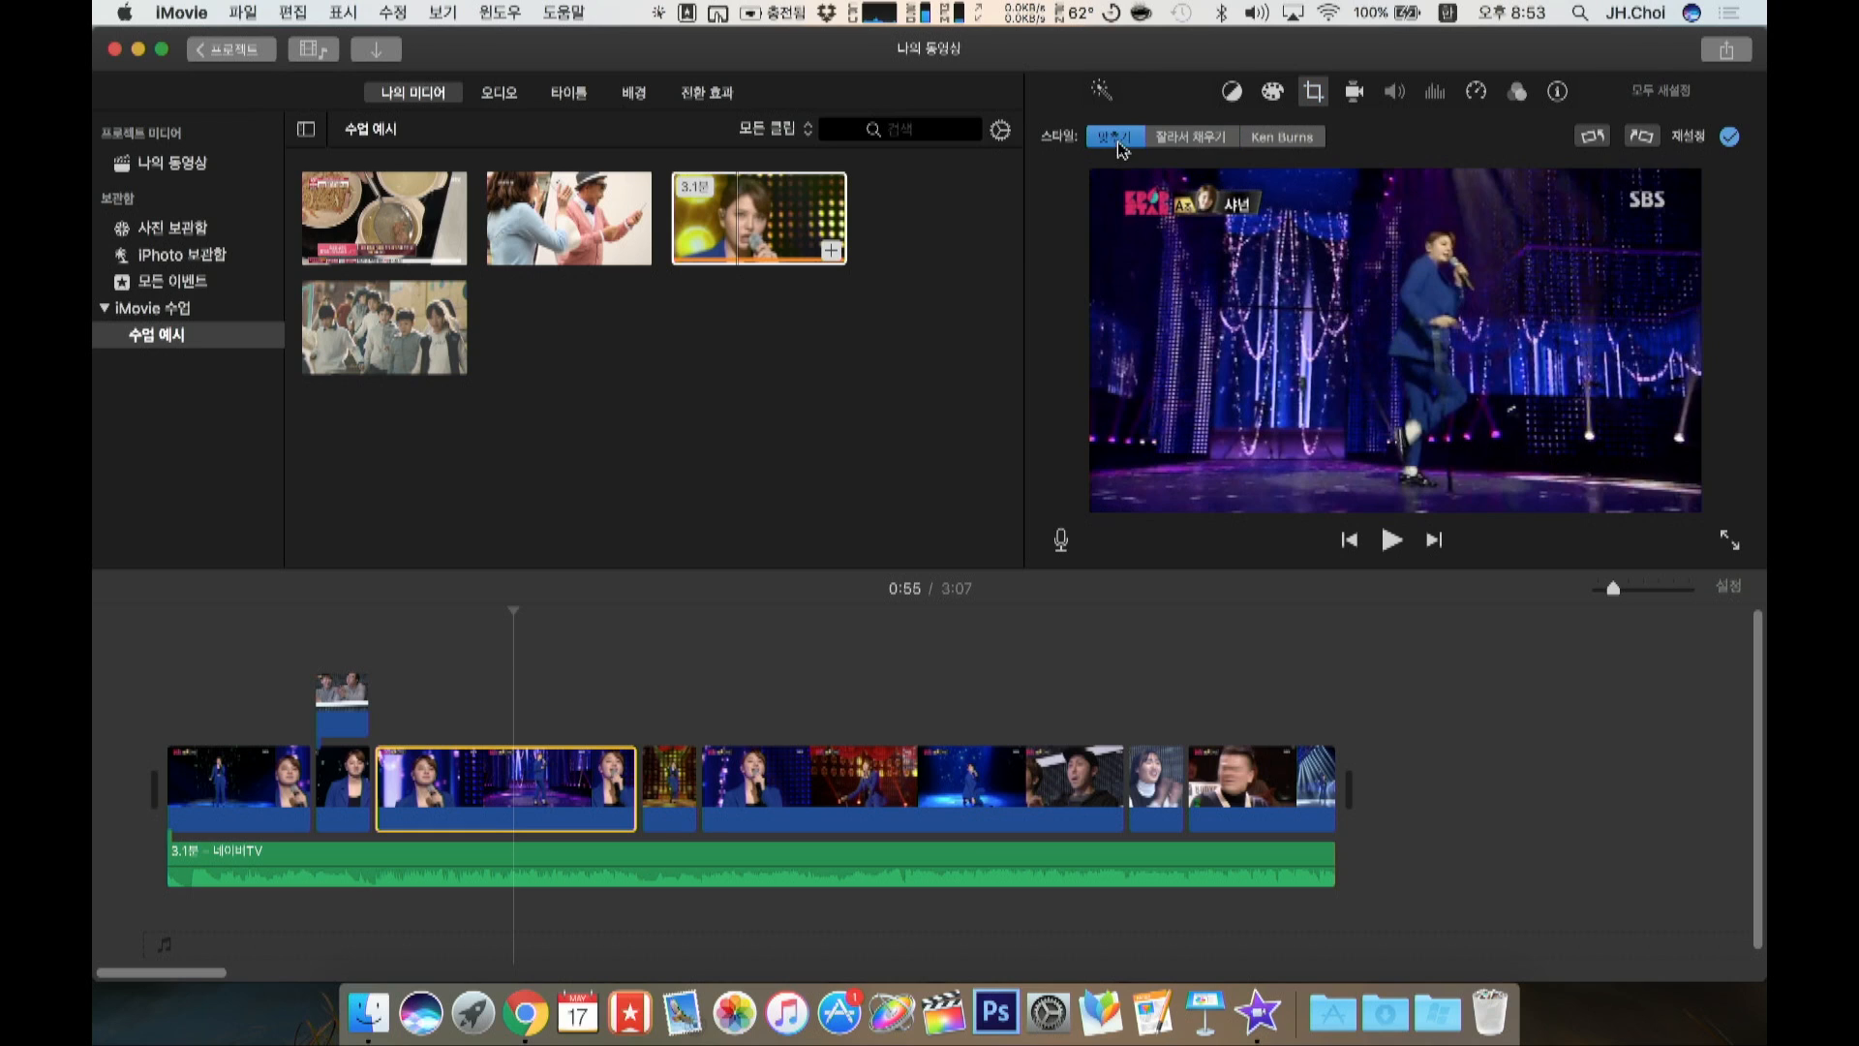
left_click(1188, 137)
left_click(1274, 138)
left_click(1198, 139)
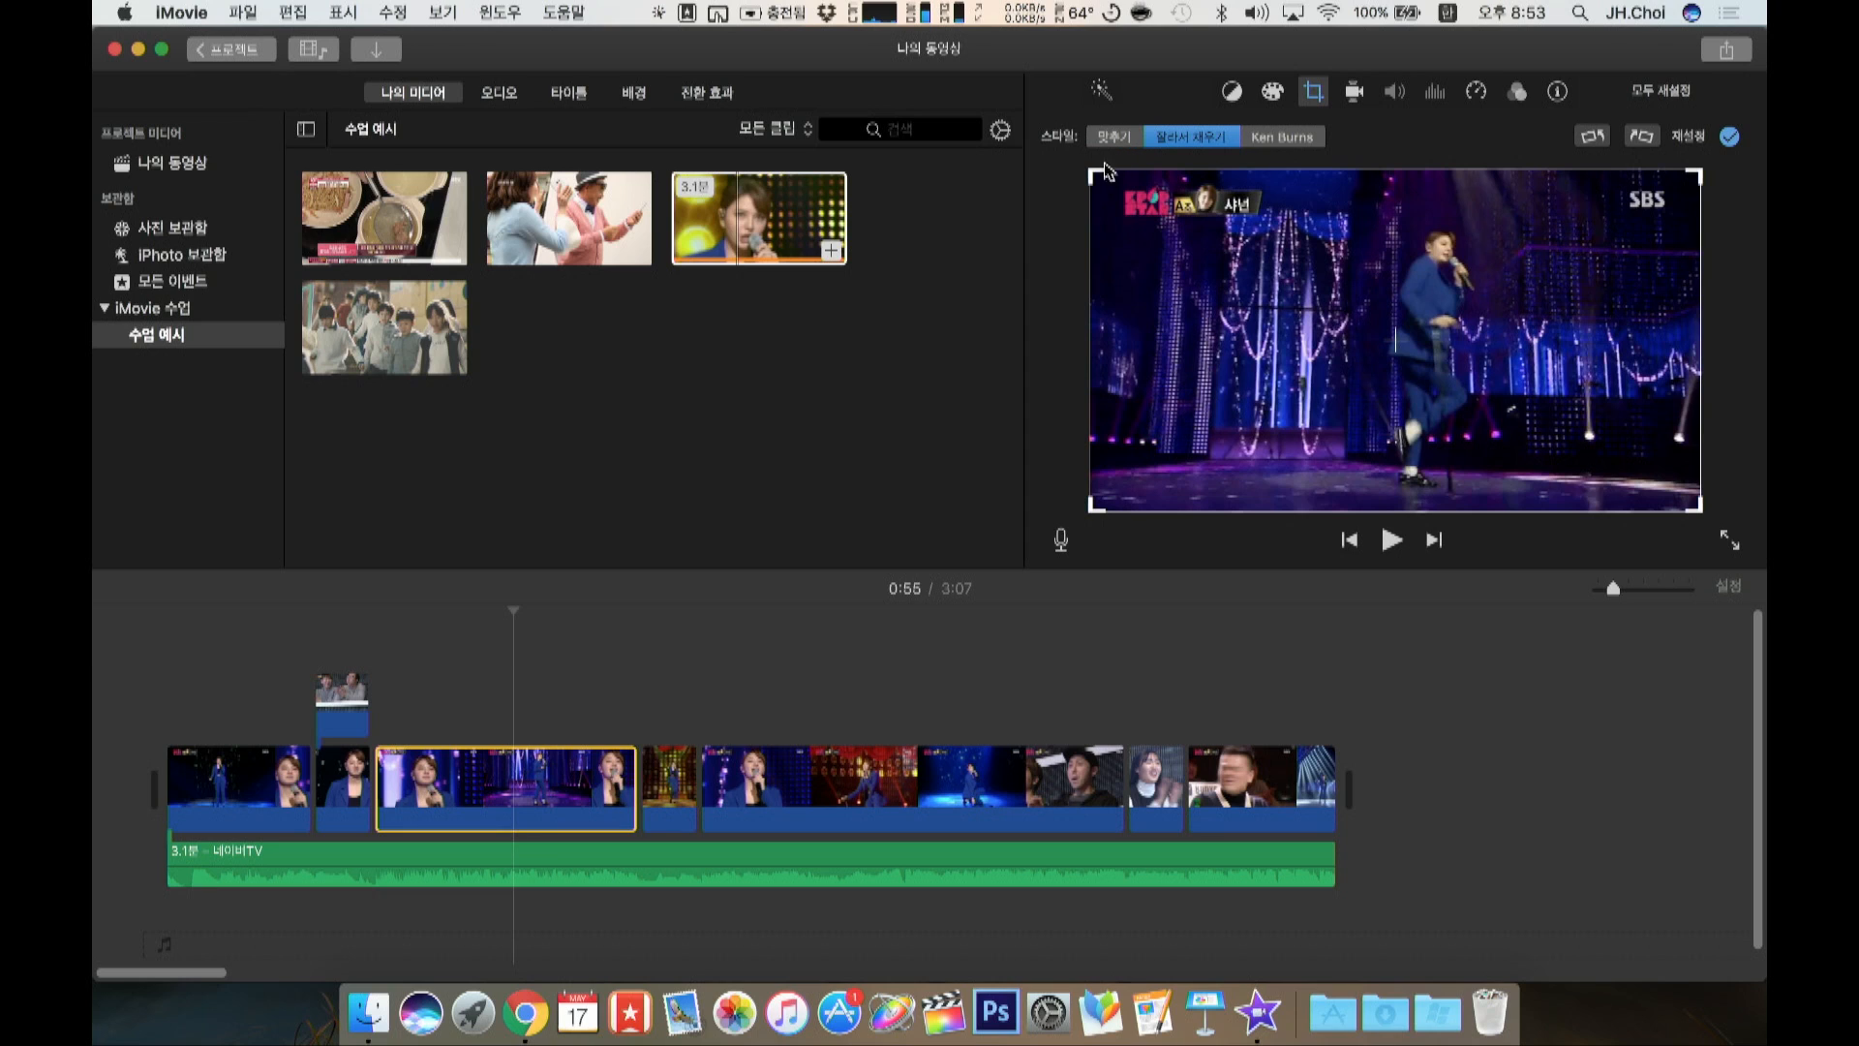
left_click_drag(1095, 175, 1207, 267)
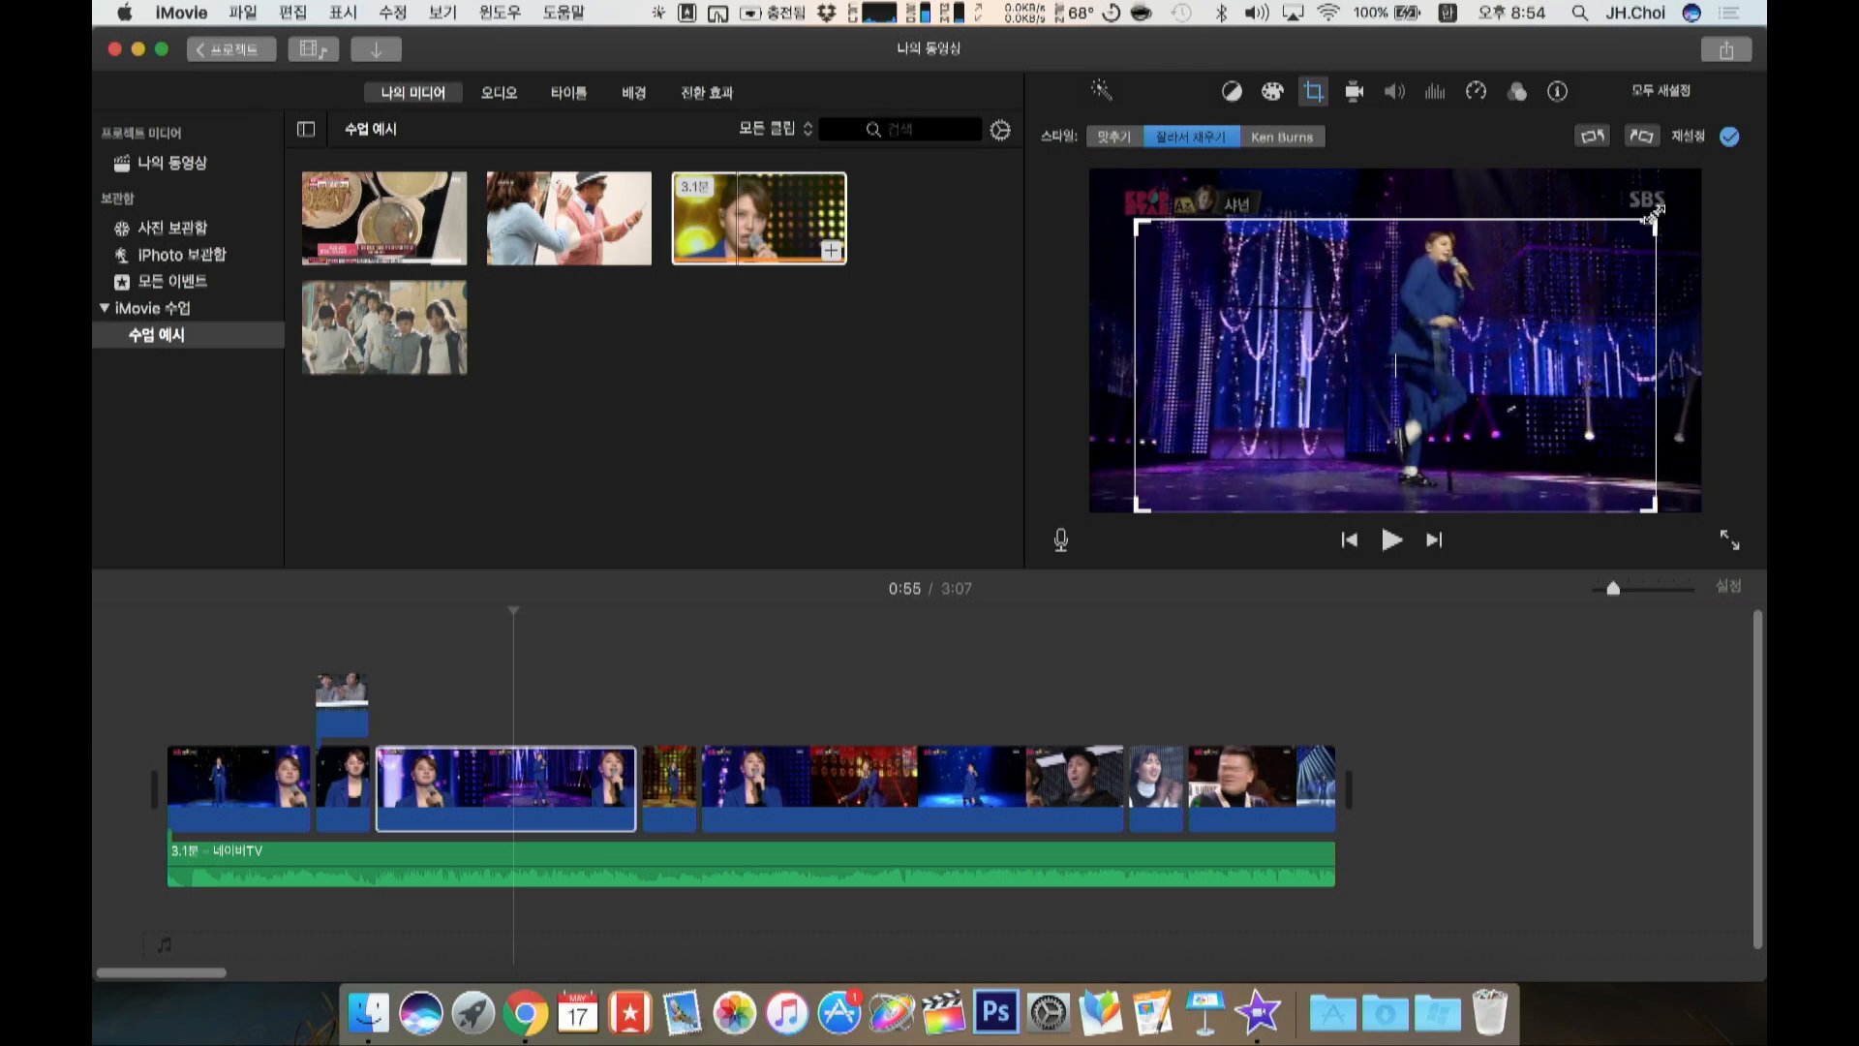
left_click(1728, 137)
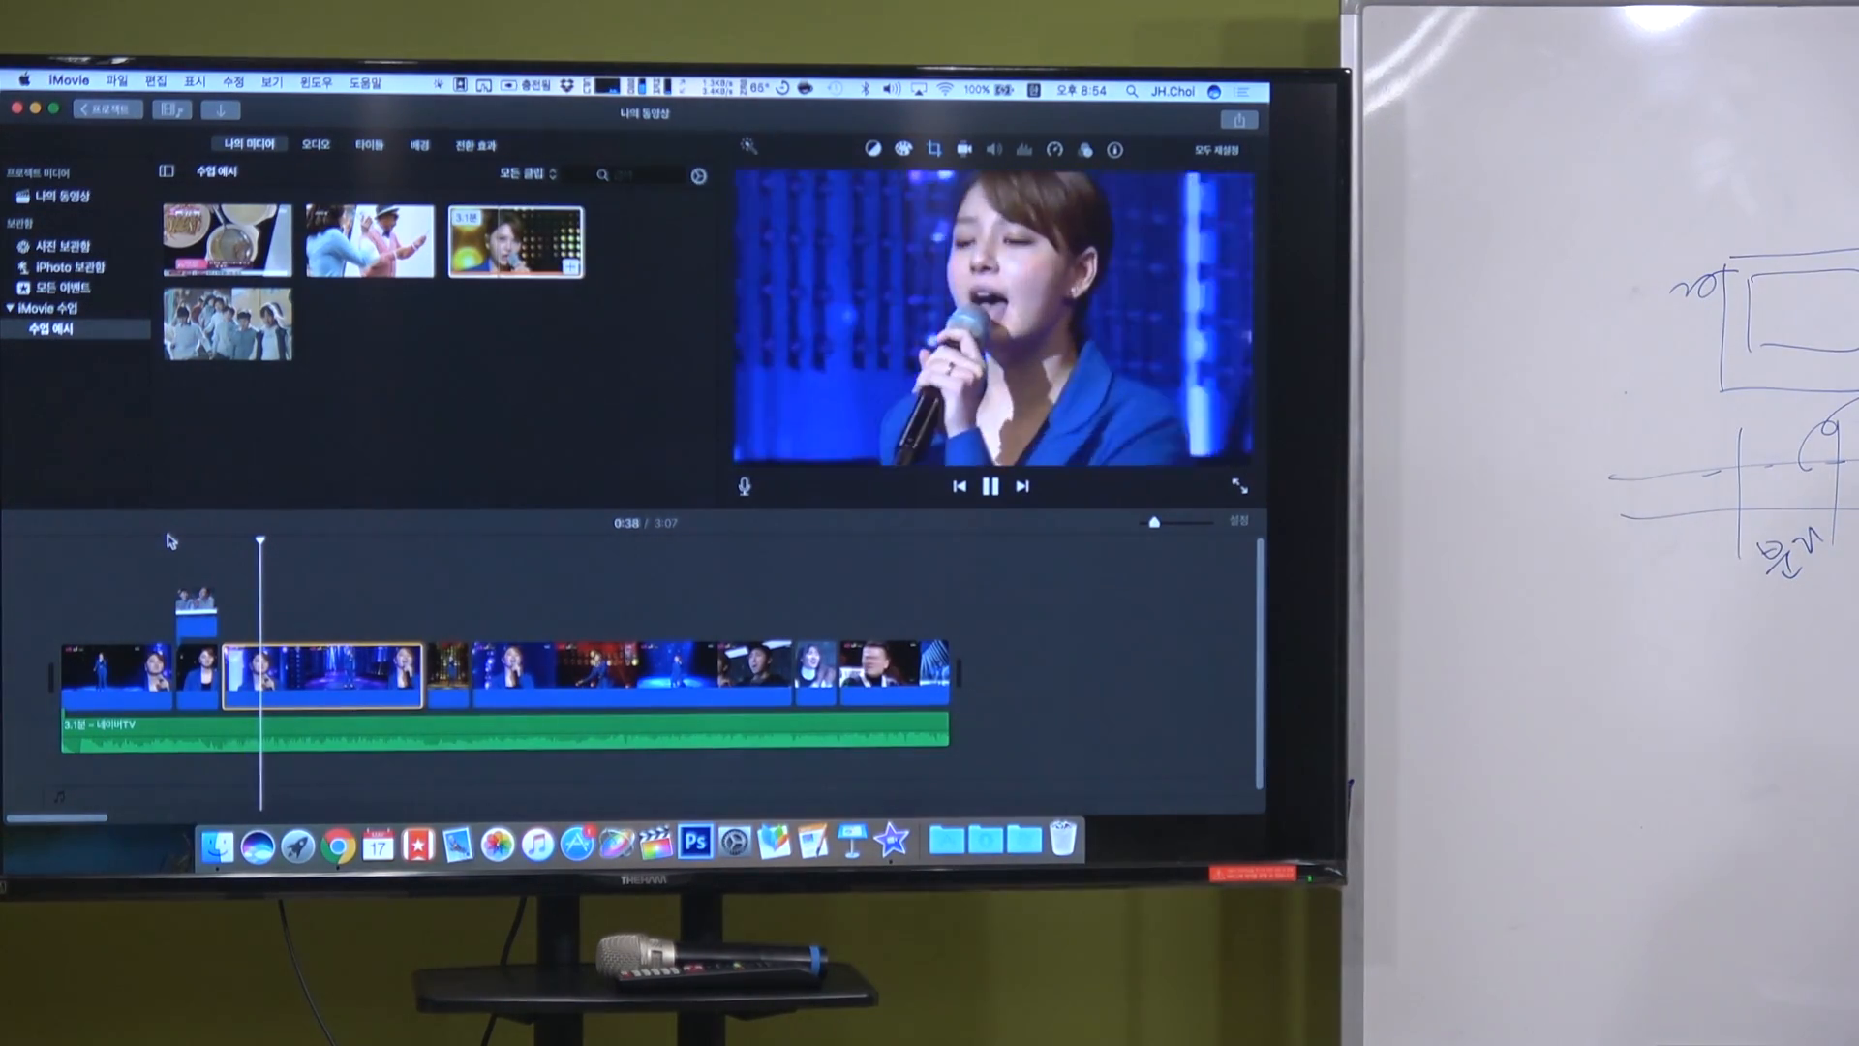
key("space")
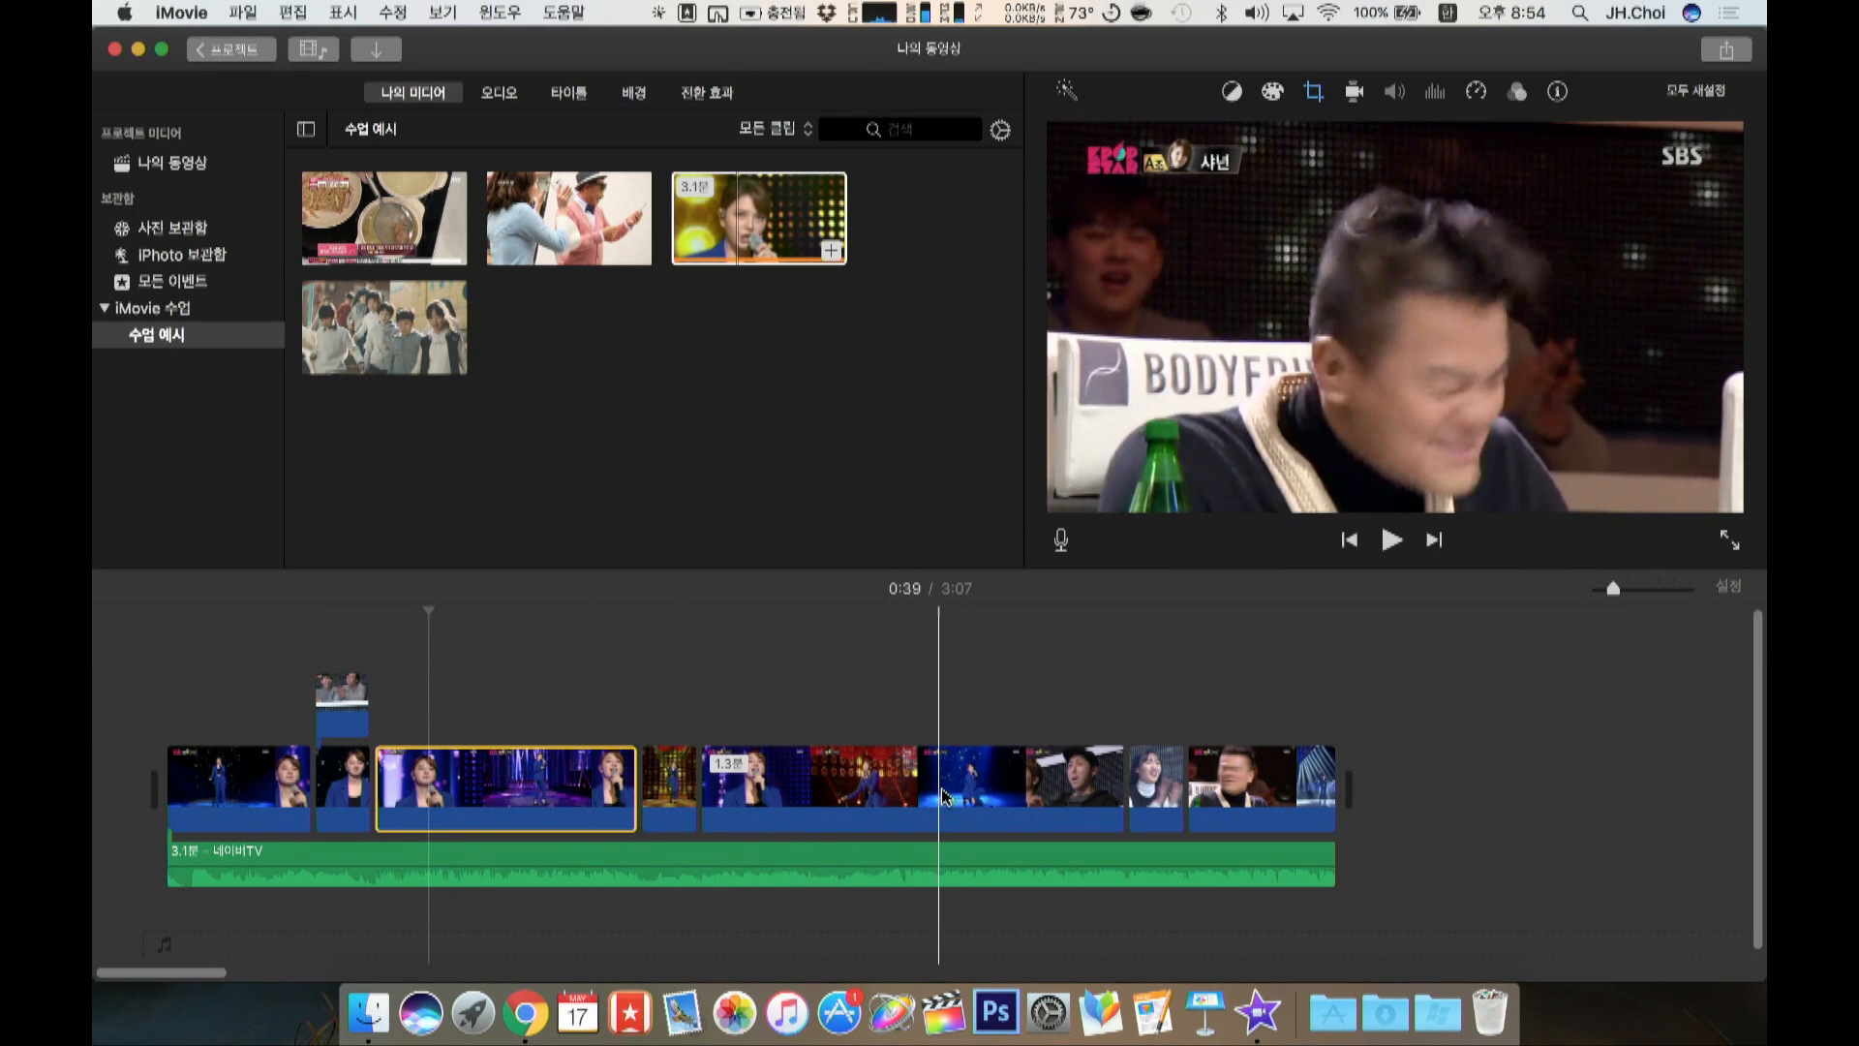
Step: Copy 주님앞에 제일교회 가로.png from the church logo folder to the desktop and return to iMovie
key("super+Tab")
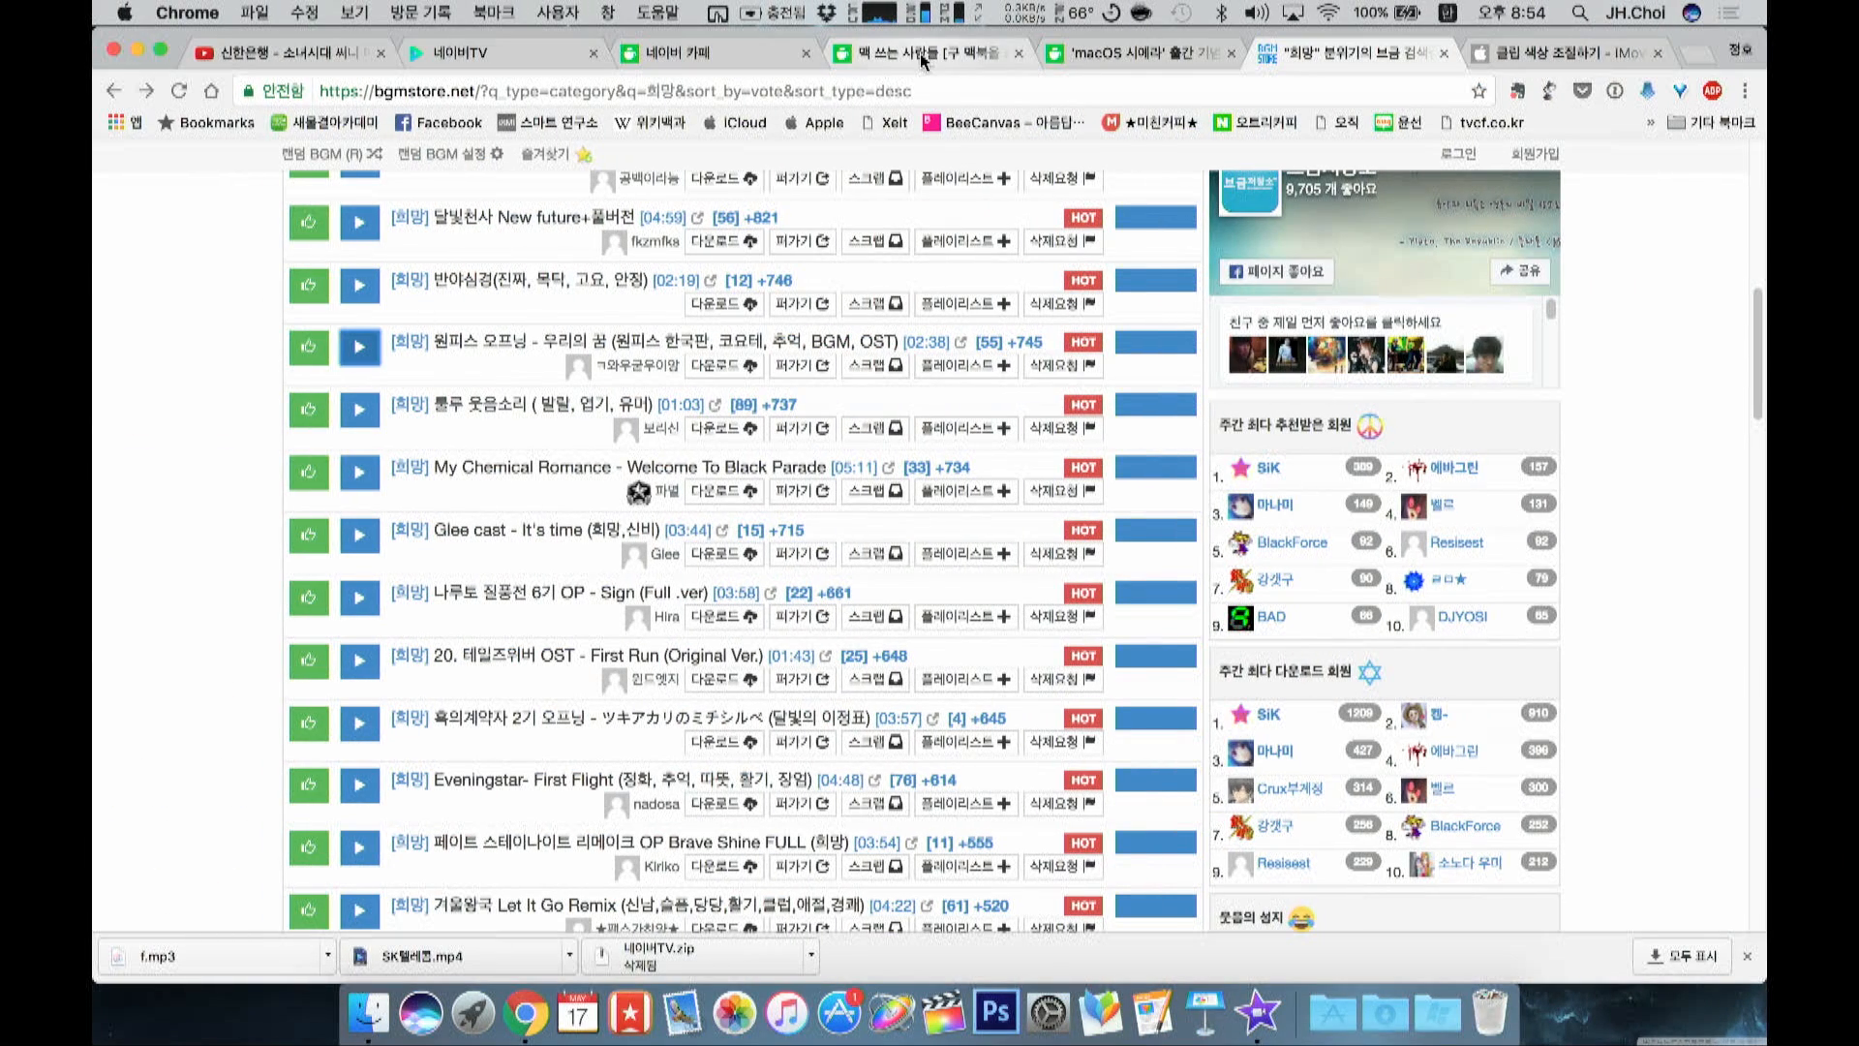
key("super+h")
left_click(1000, 388)
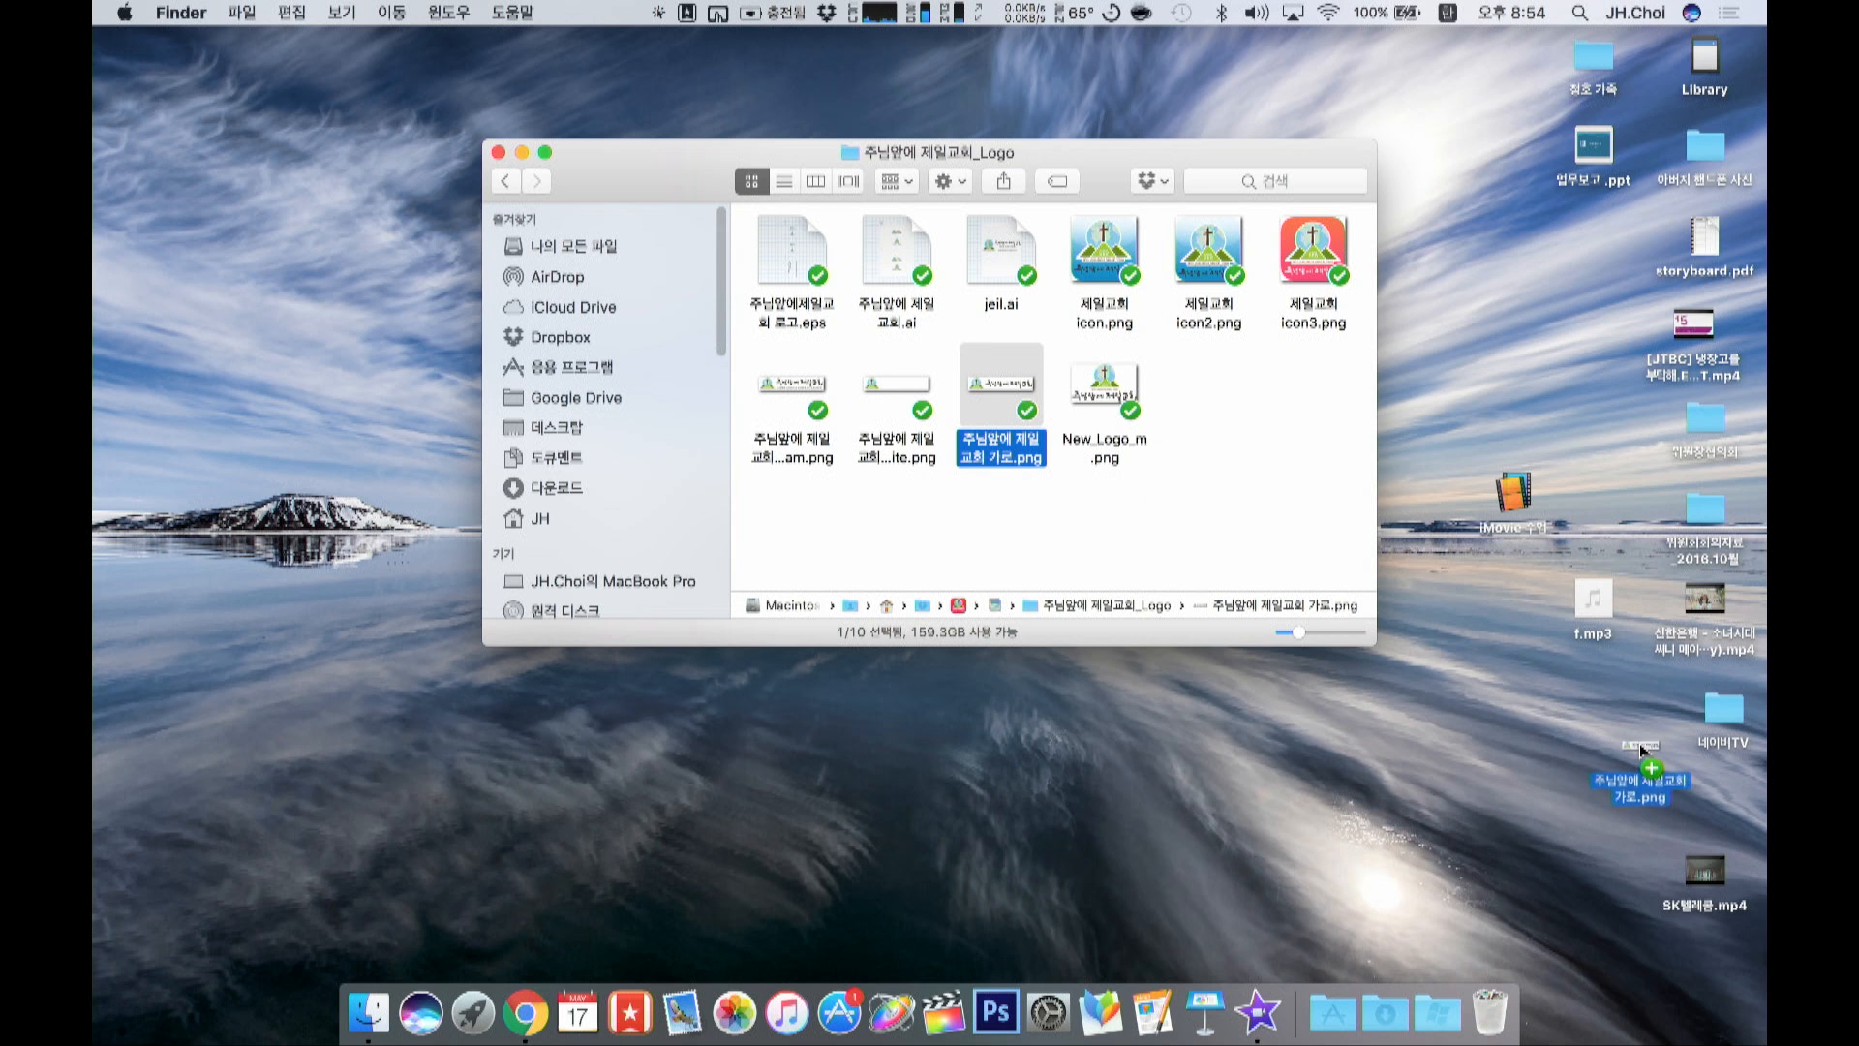
key("super+Tab")
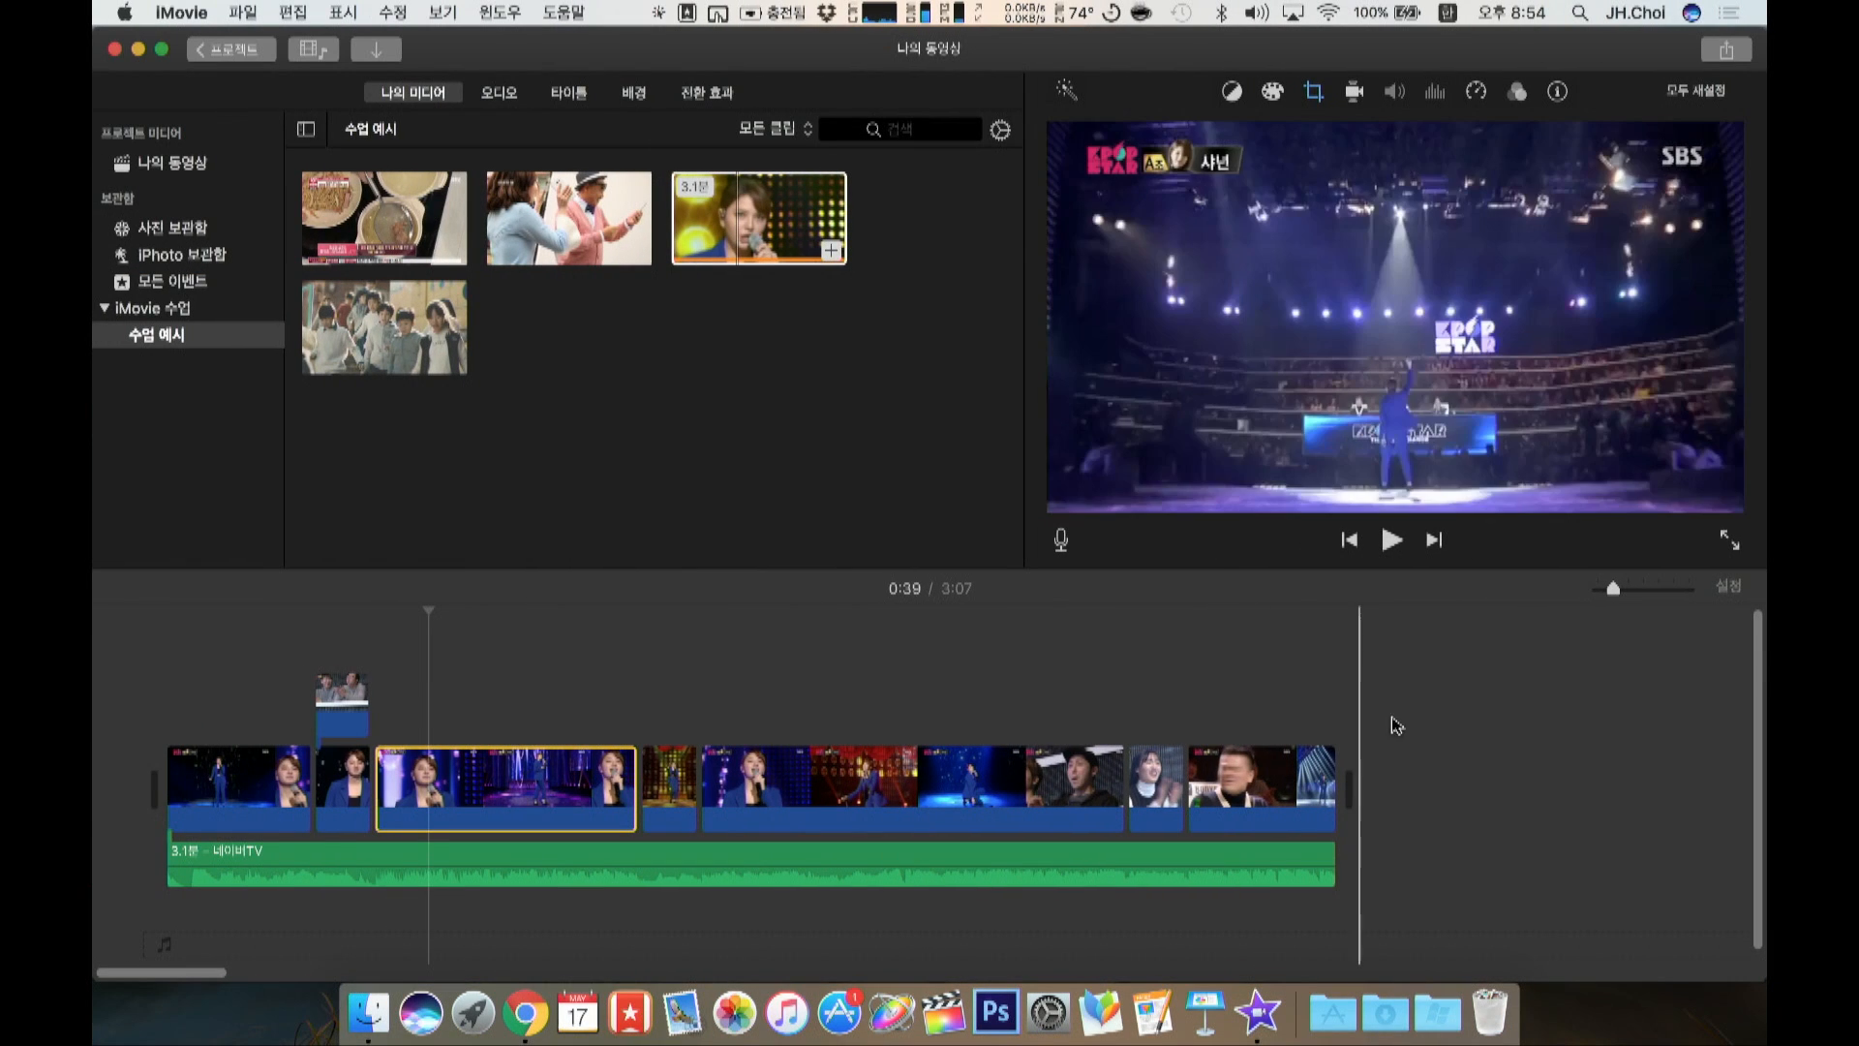
Step: Narrow the iMovie window and show the contents of the desktop folder in a Finder window
left_click_drag(1660, 957, 1644, 953)
left_click(1710, 689)
left_click_drag(1690, 198, 1613, 191)
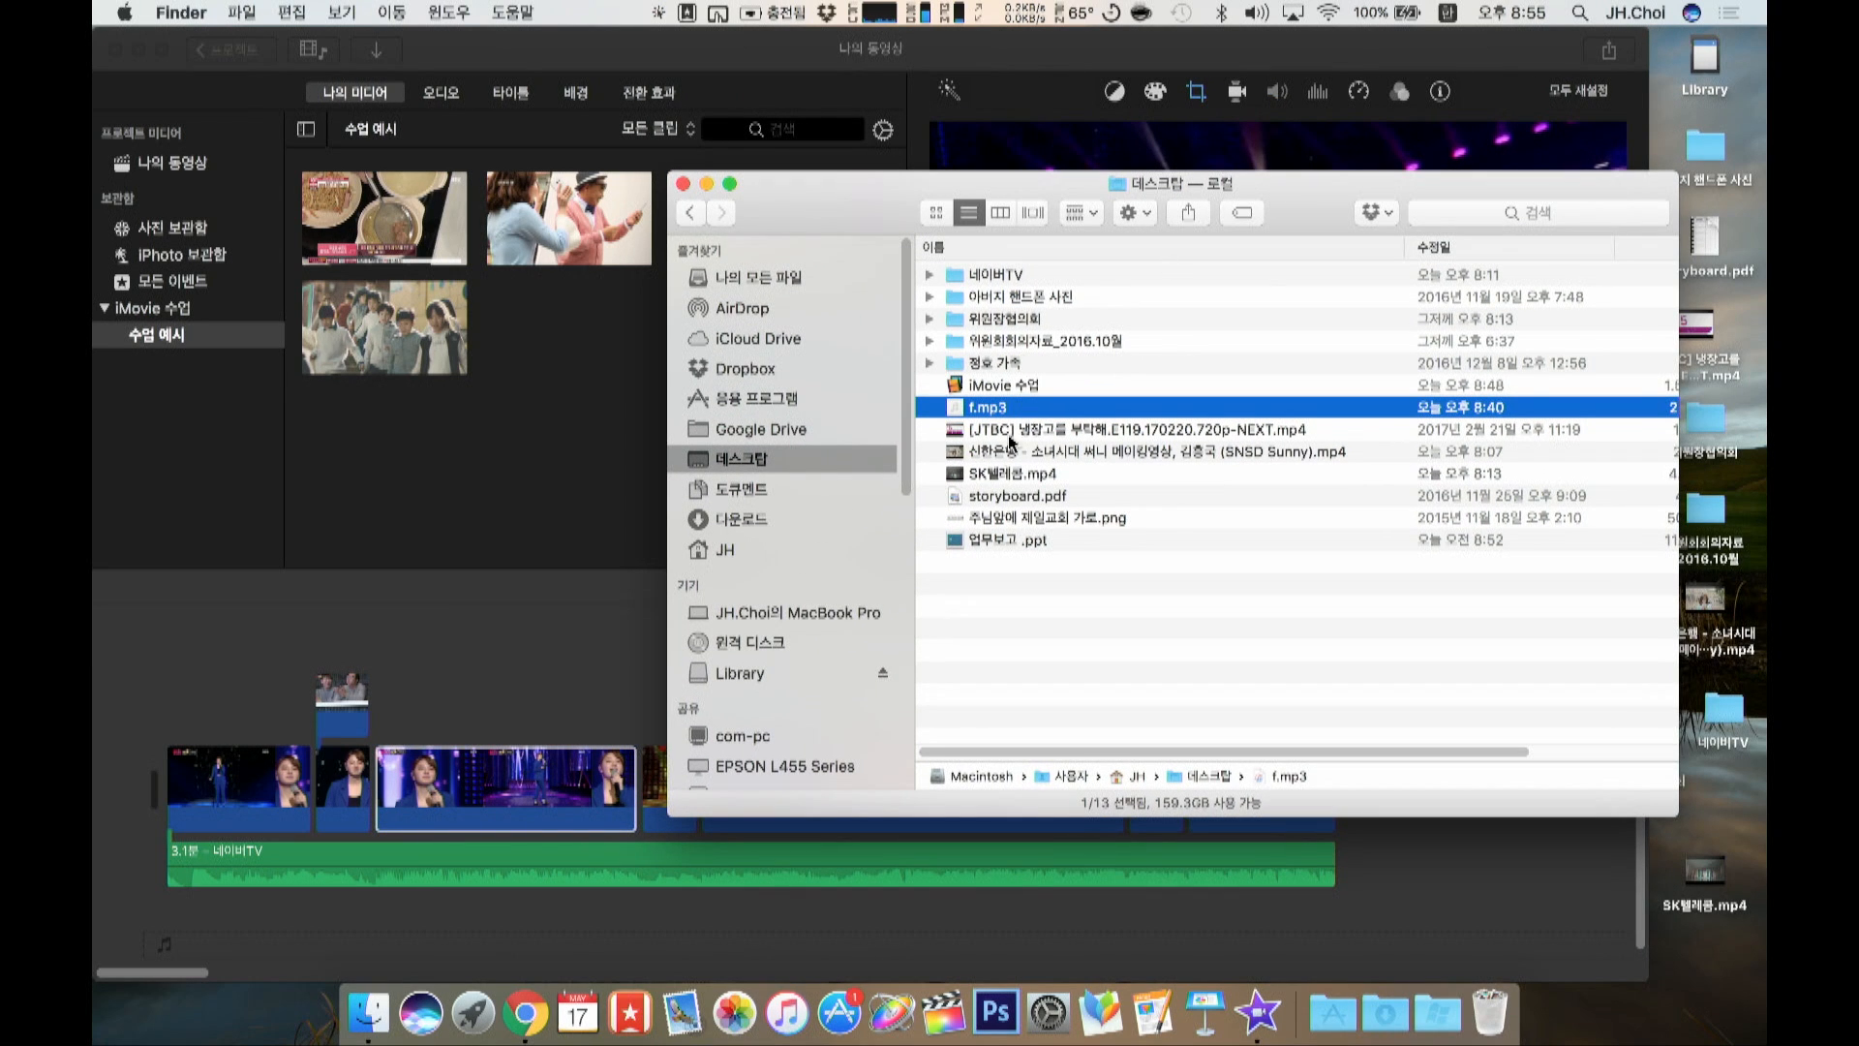
Step: Overlay 주님앞에 제일교회 가로.png above the start of the long third main-track clip, close the Finder window and preview the result
left_click(994, 515)
key("shift+Down")
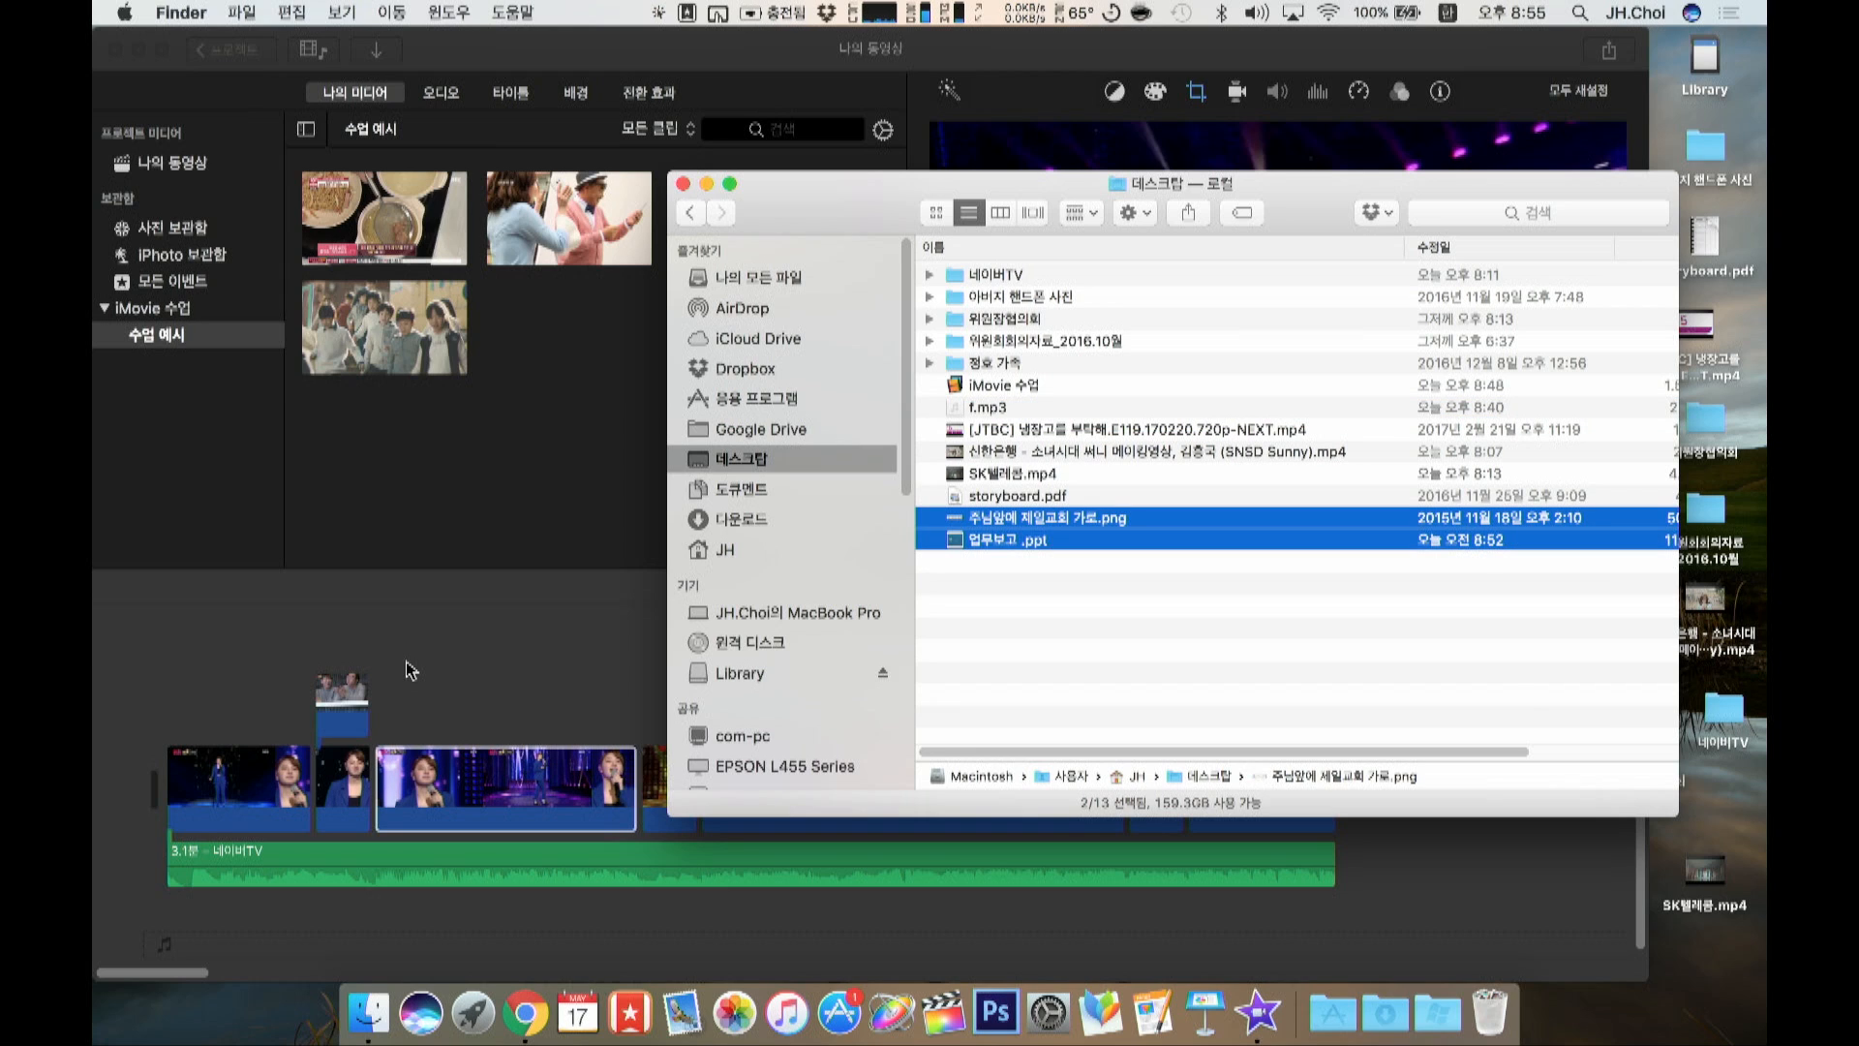
left_click(1161, 628)
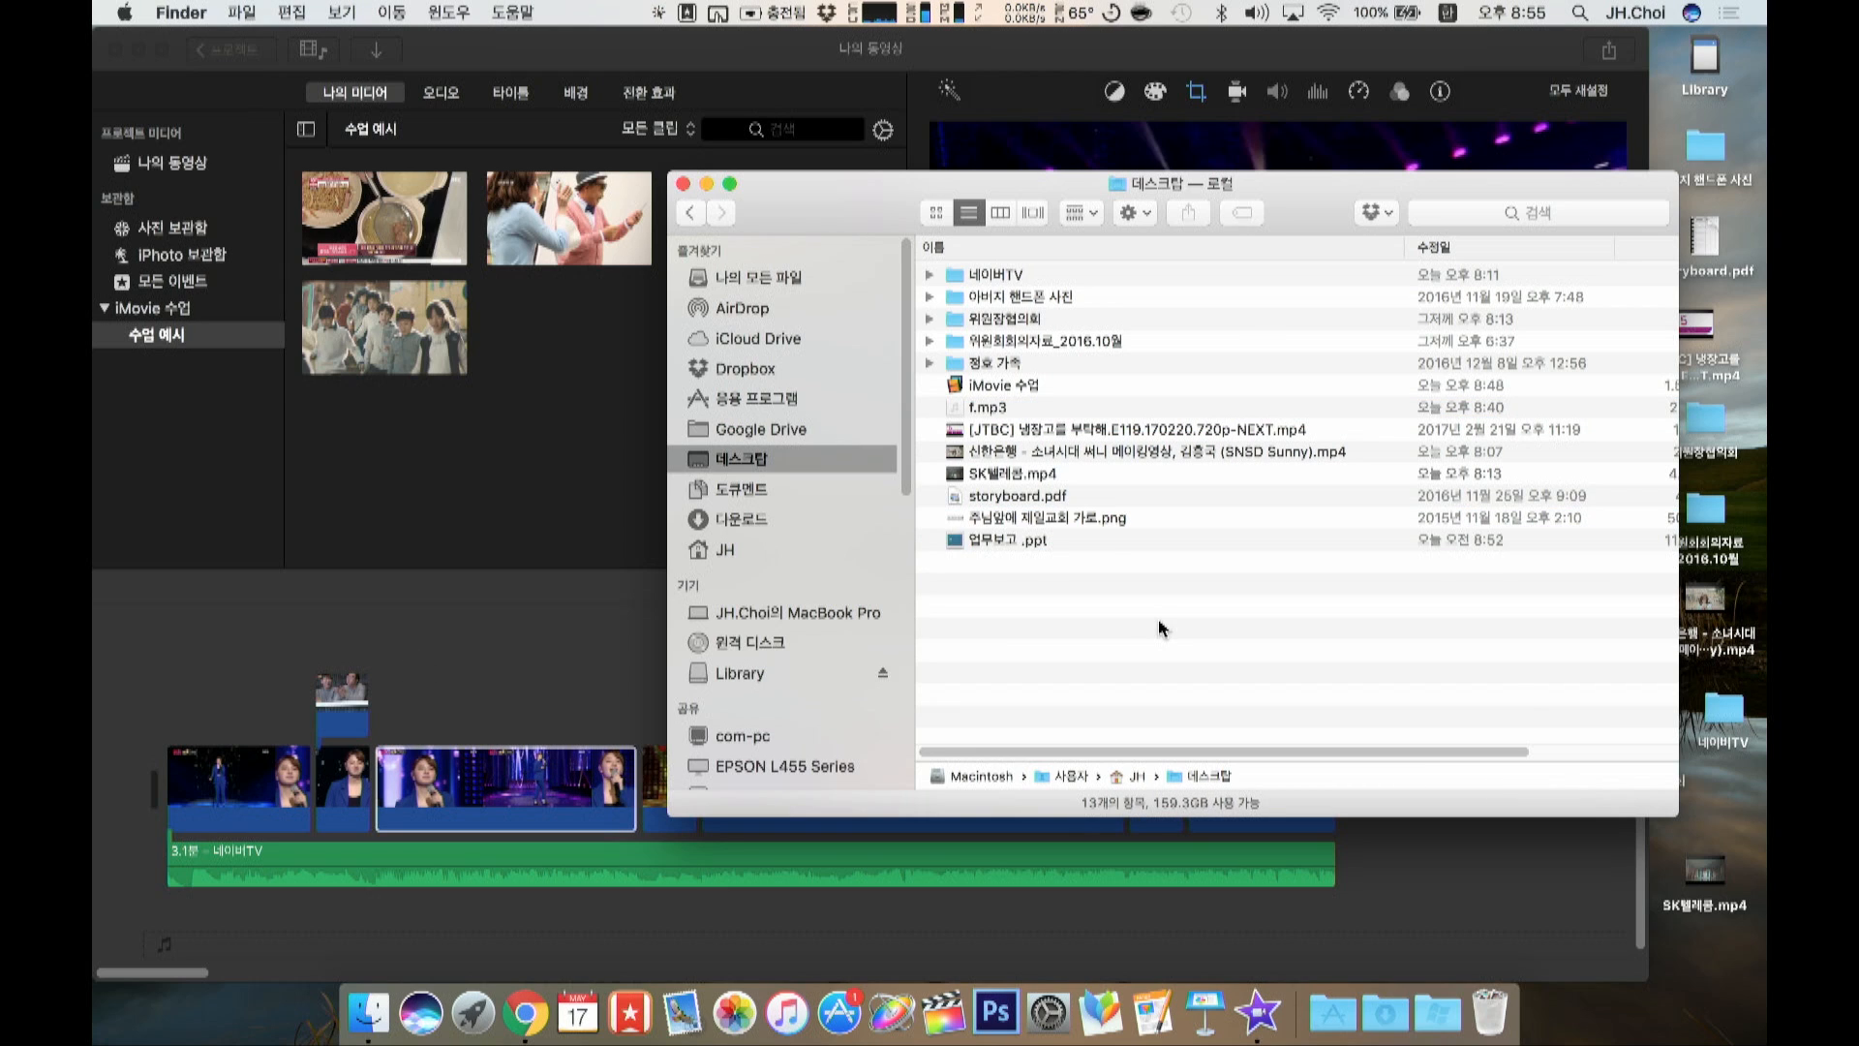
left_click(1098, 522)
left_click_drag(1098, 525, 383, 709)
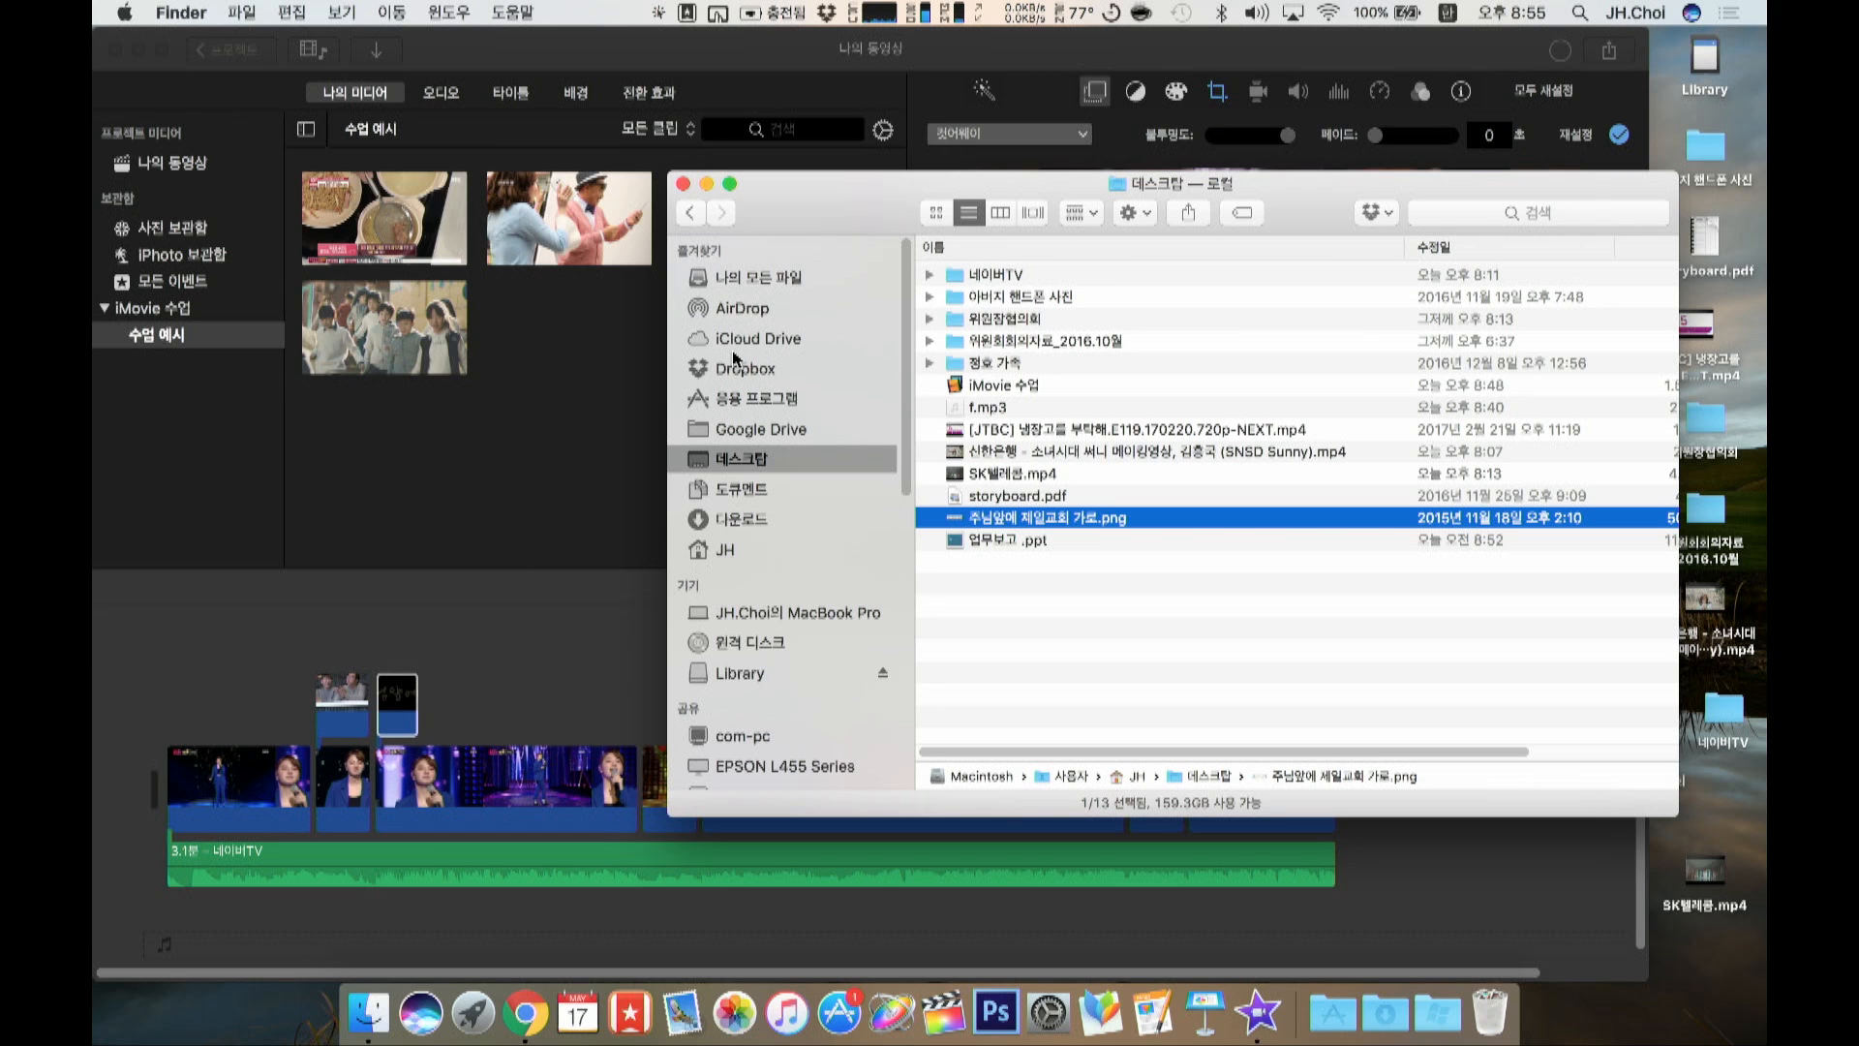
left_click(683, 185)
left_click(160, 657)
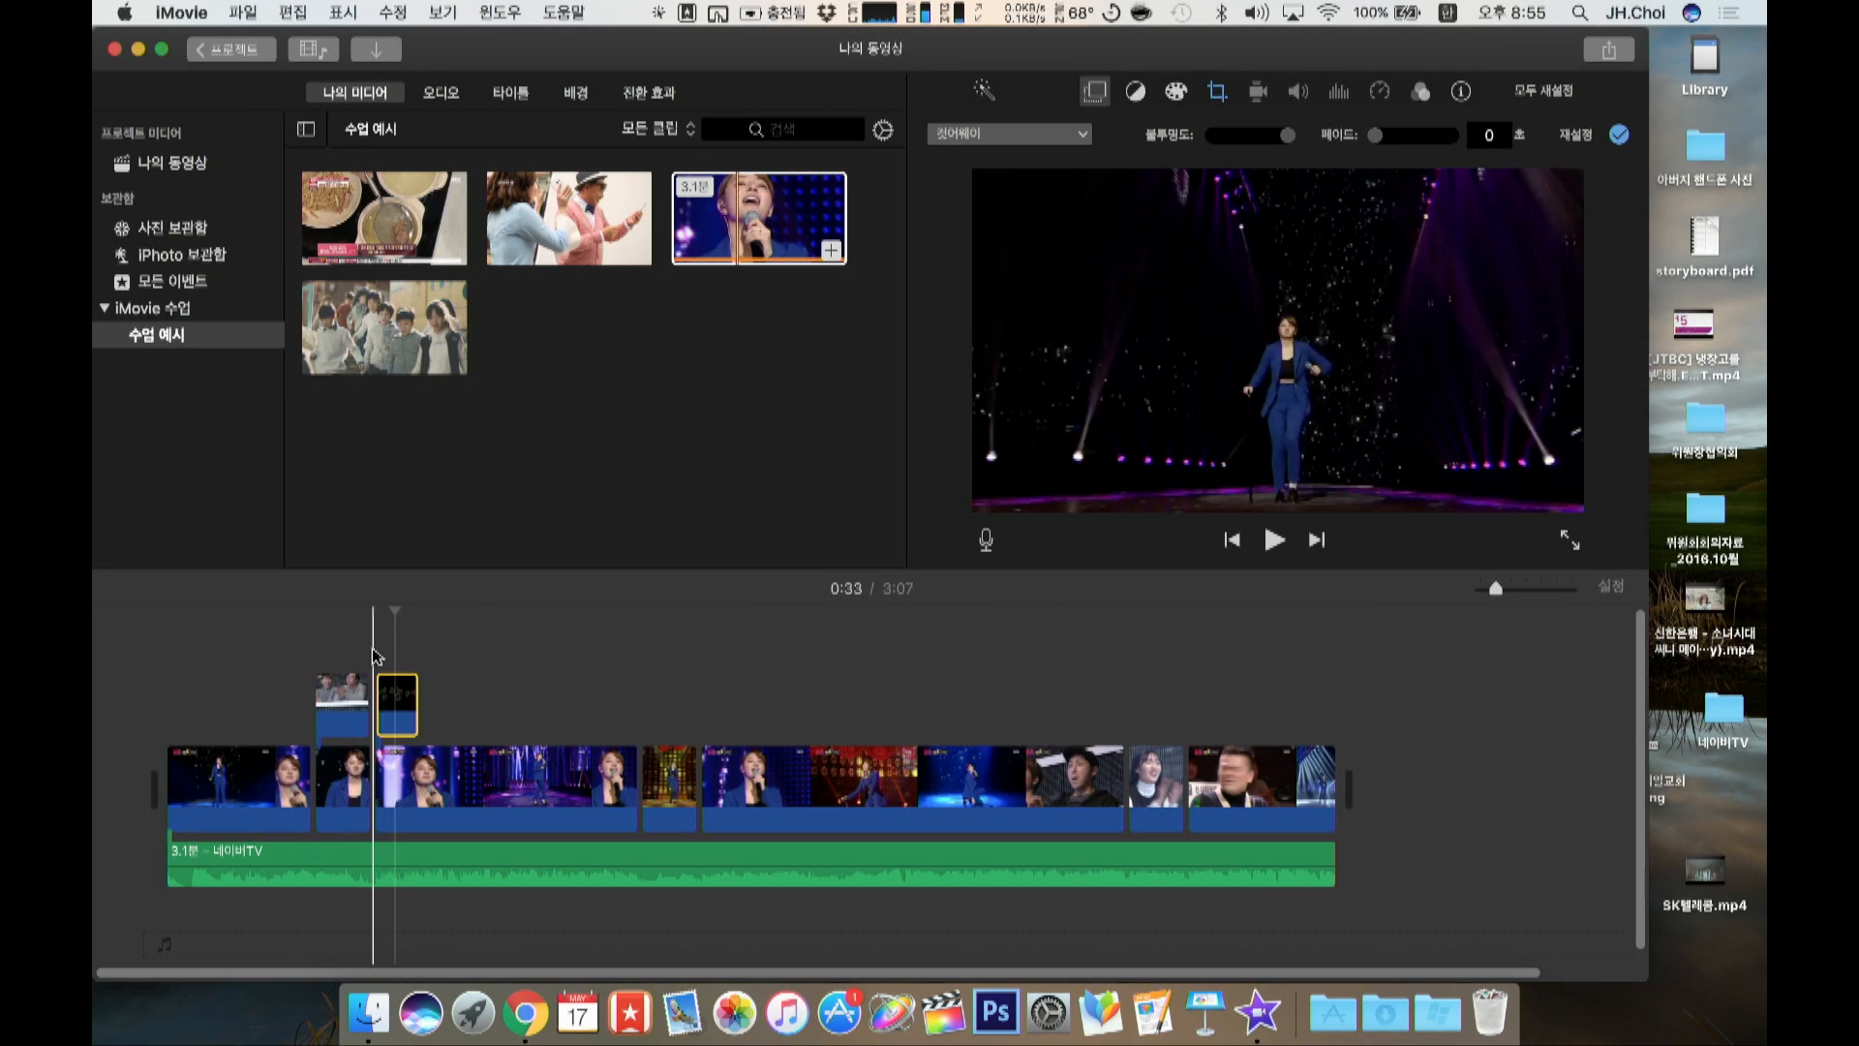
key("space")
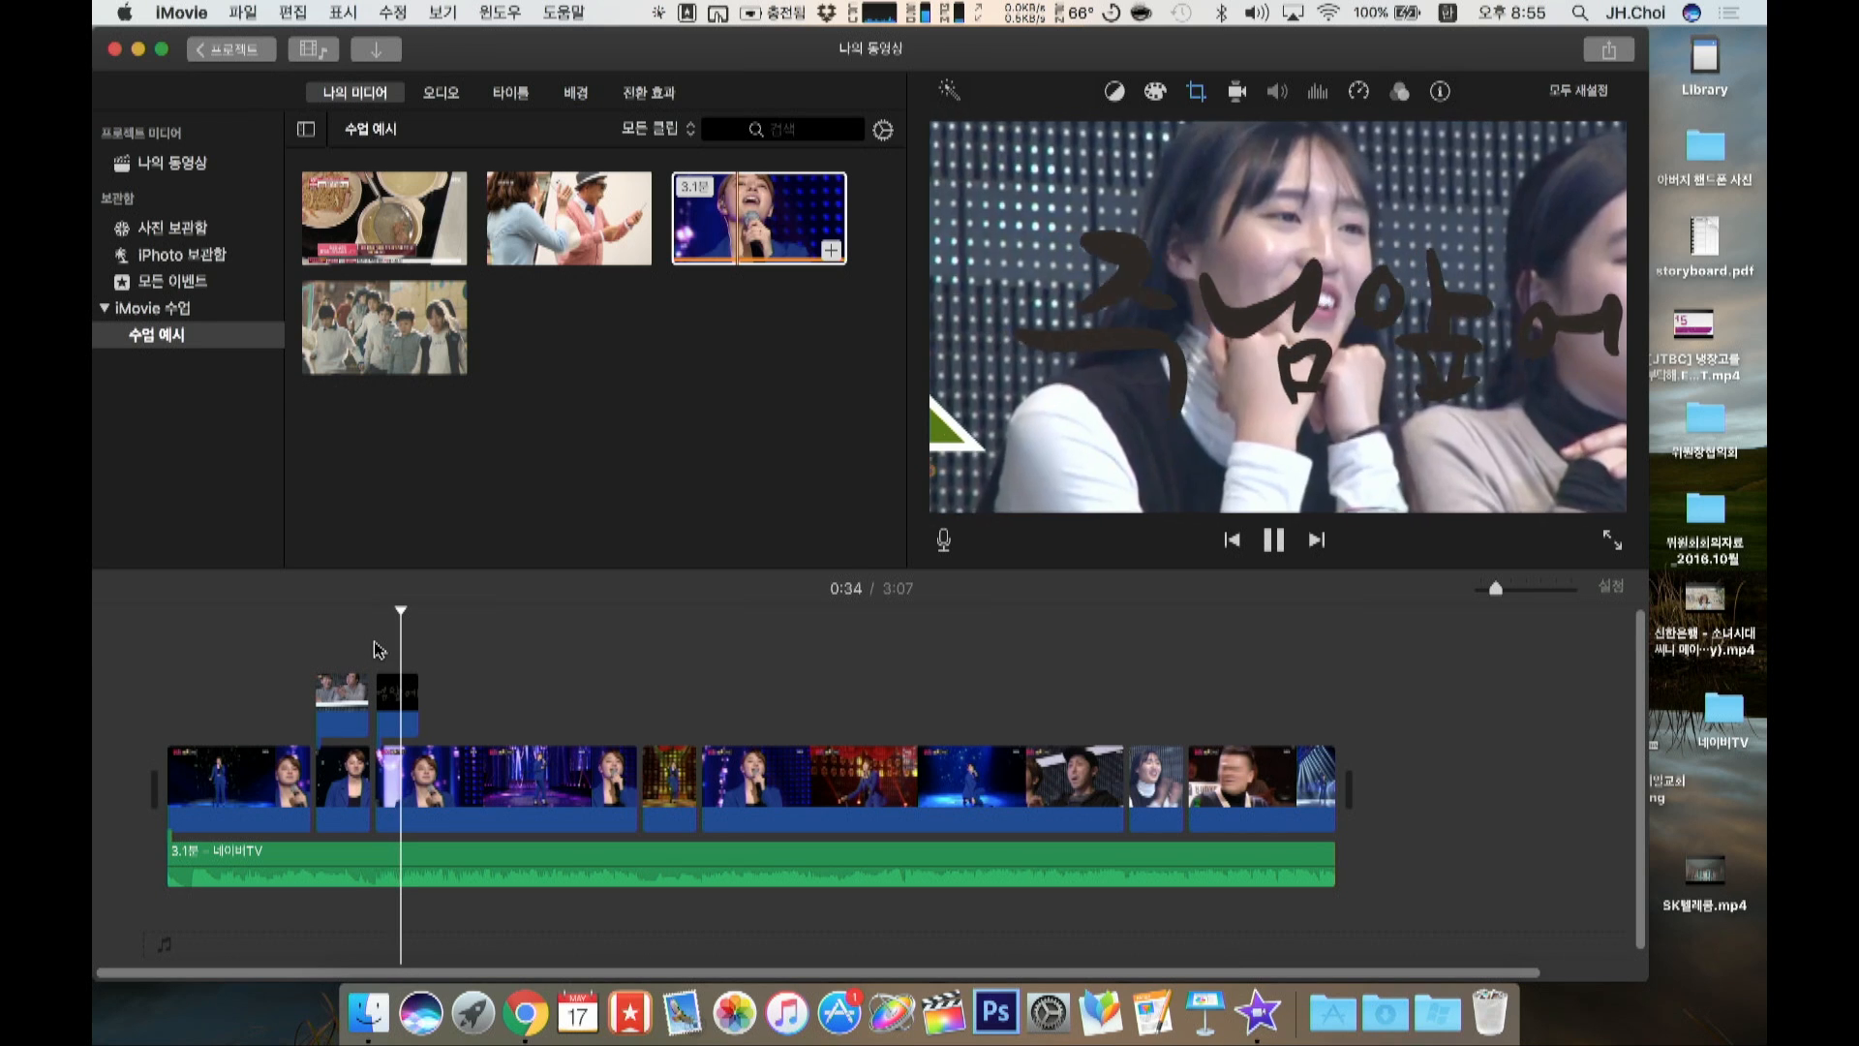
Step: Change the logo overlay to picture-in-picture, shrink it into the upper-left corner of the picture and keep the dissolve transition
left_click(395, 695)
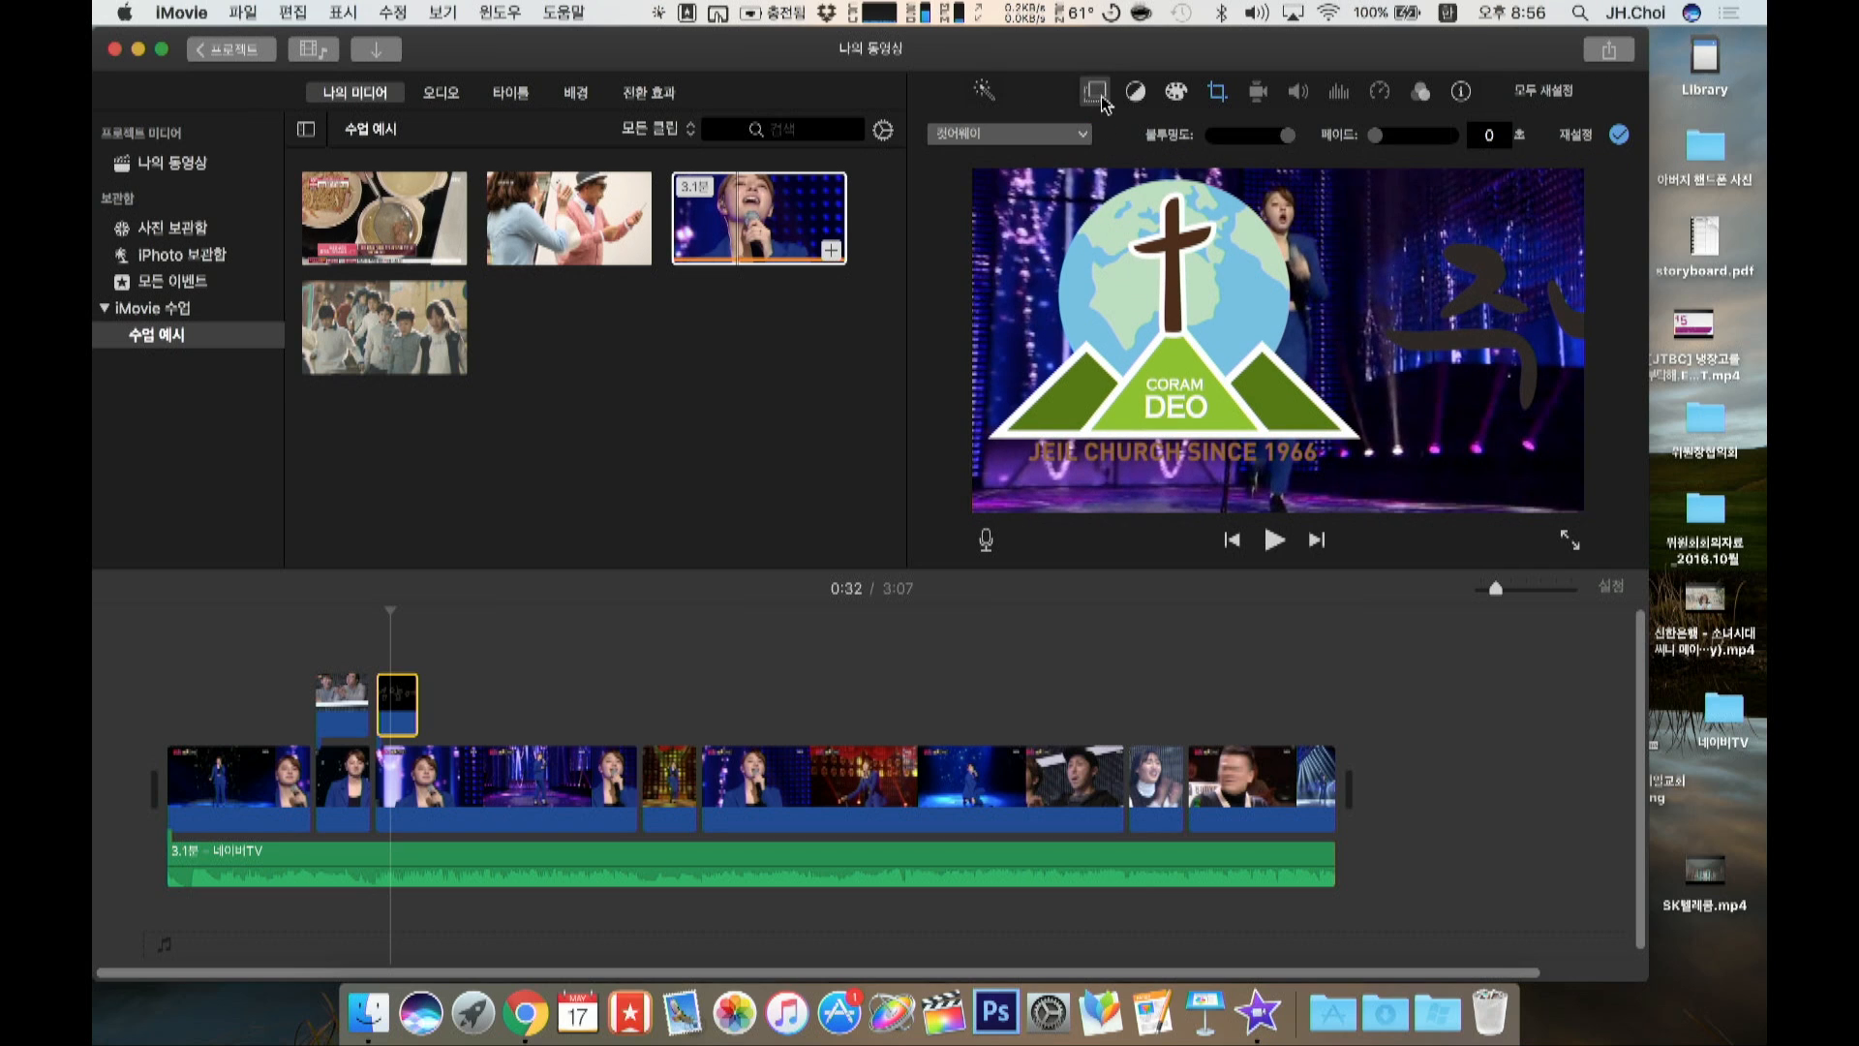
left_click(1098, 93)
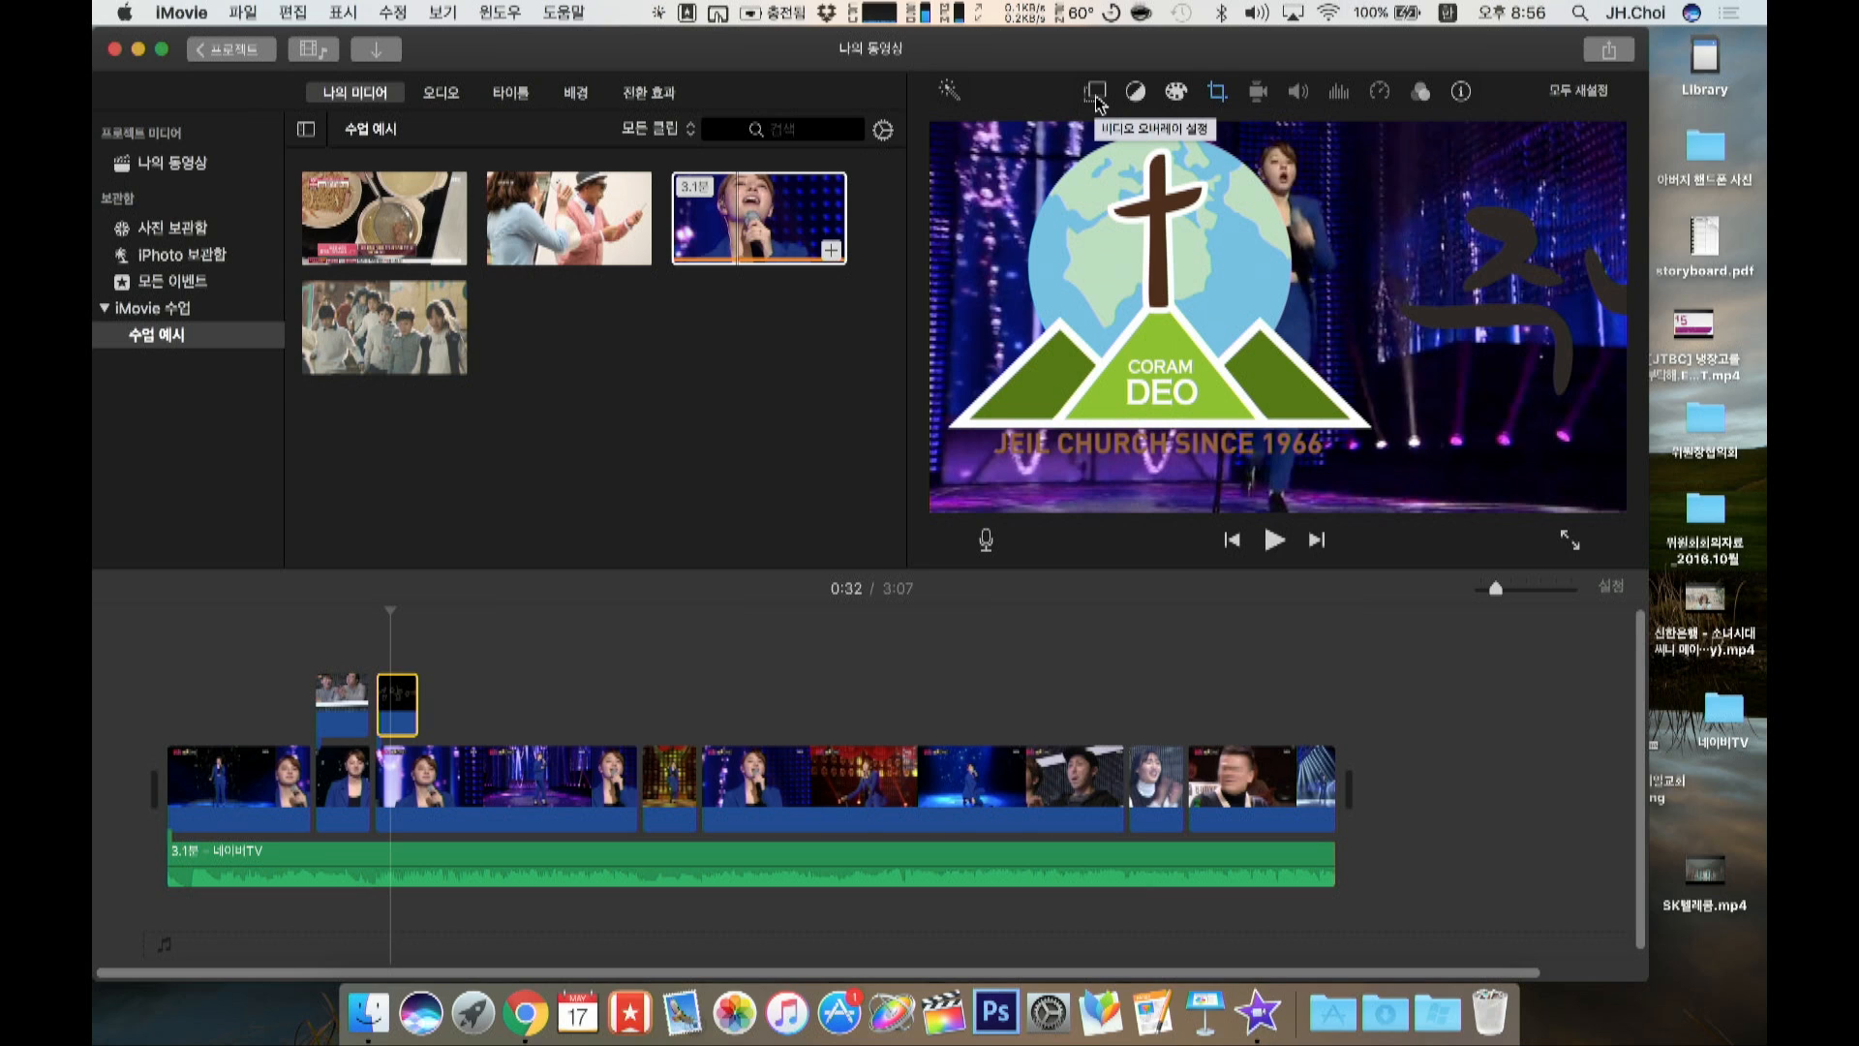
left_click(1097, 93)
left_click(991, 136)
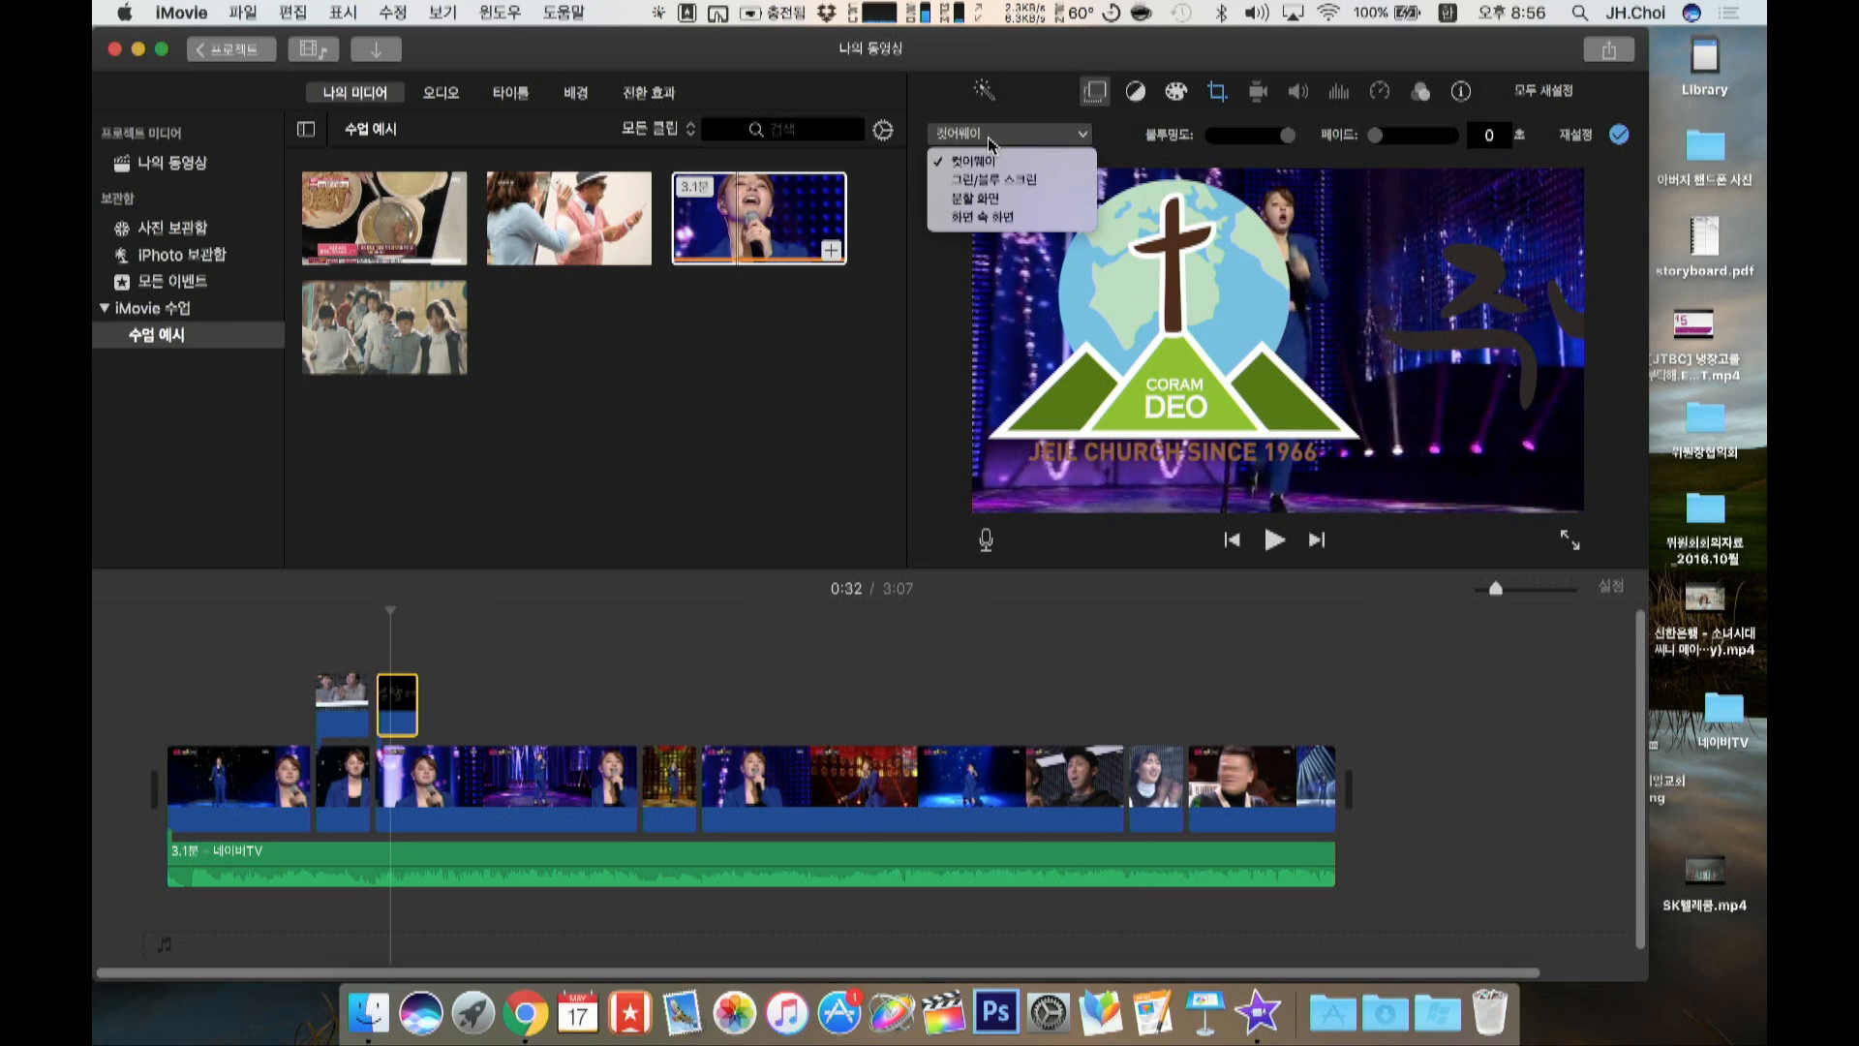
left_click(1006, 217)
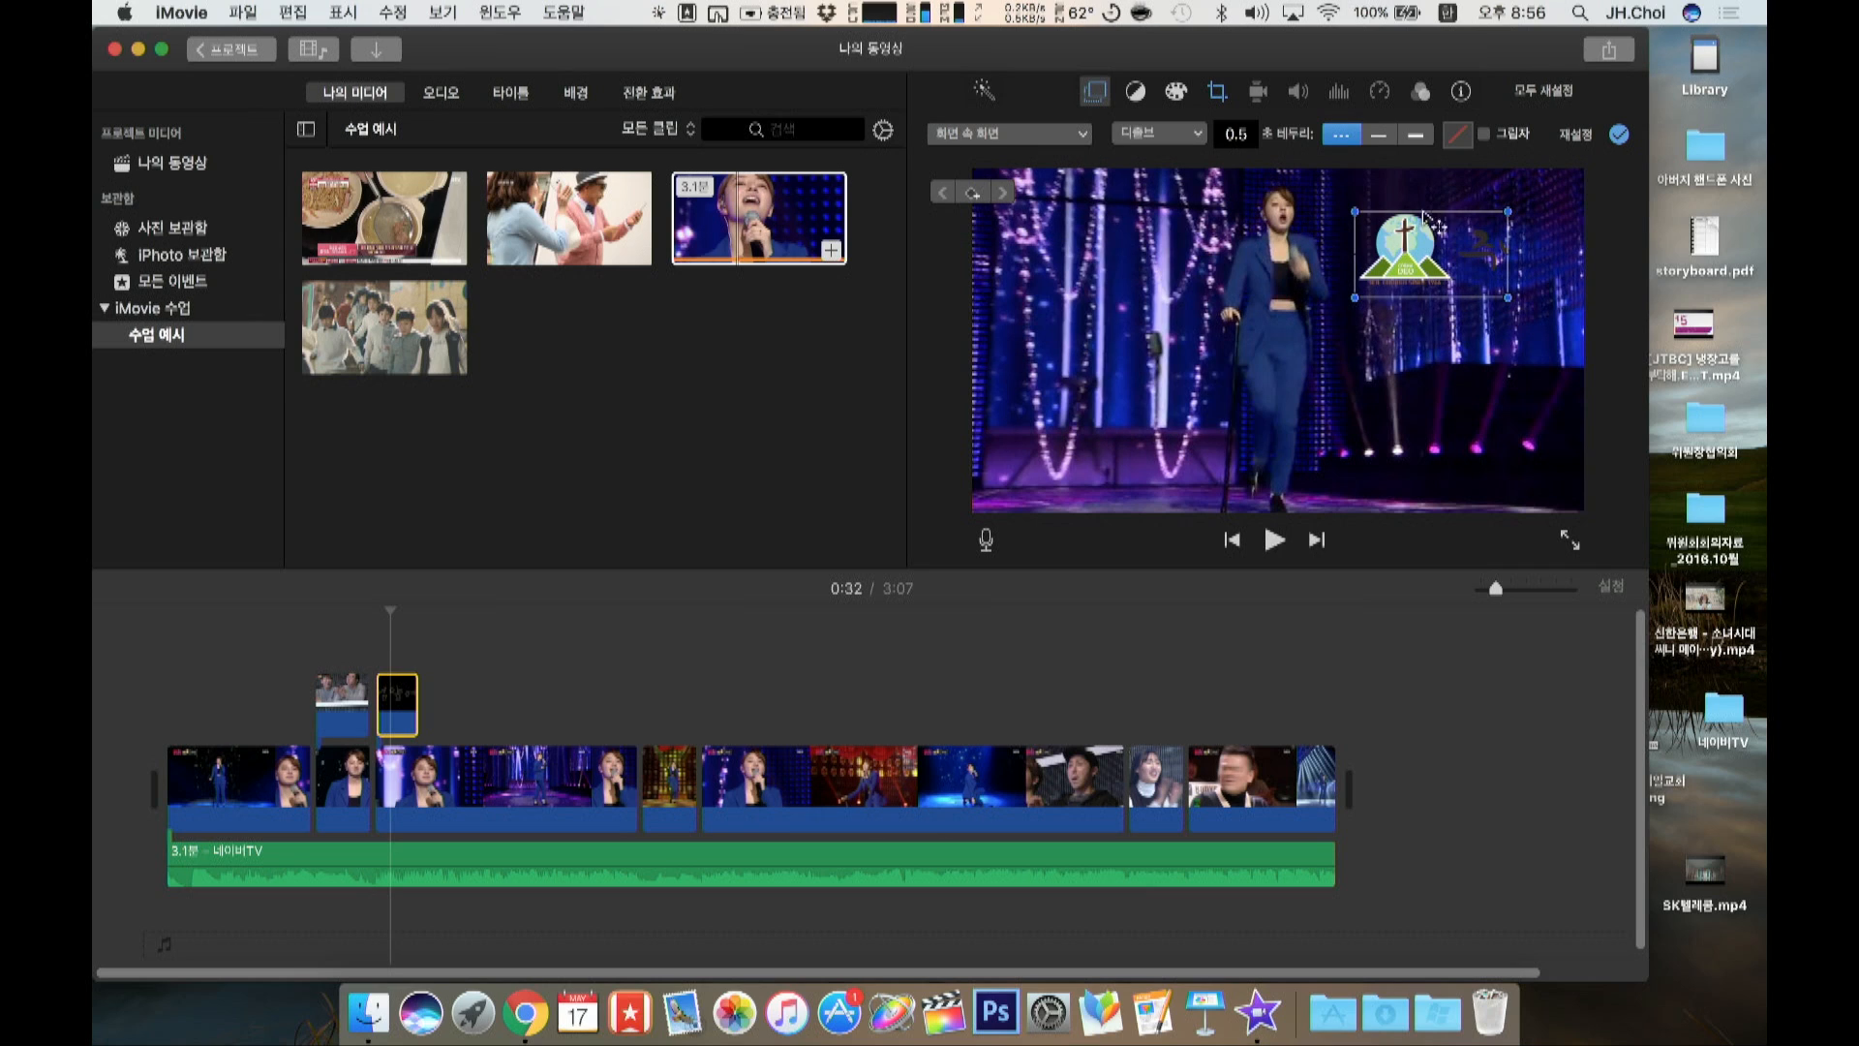
left_click_drag(1505, 297, 1020, 211)
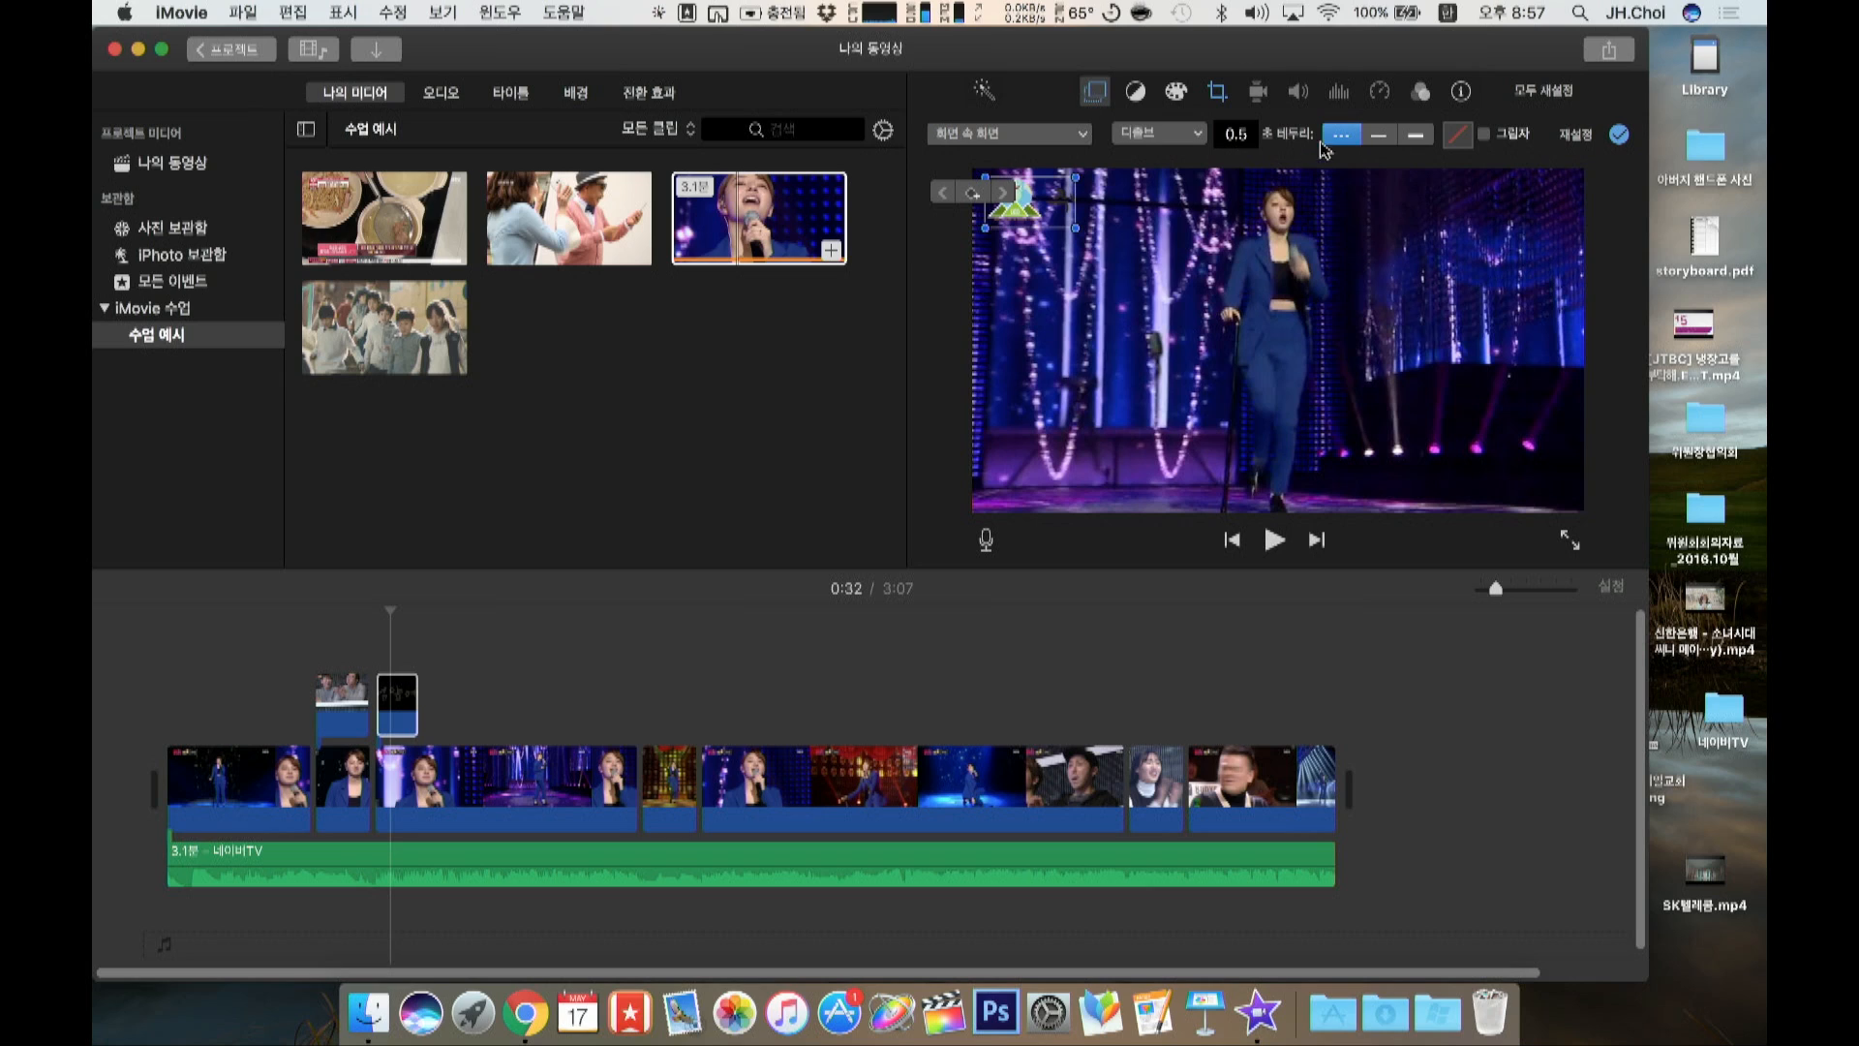
left_click(1163, 134)
left_click(1163, 134)
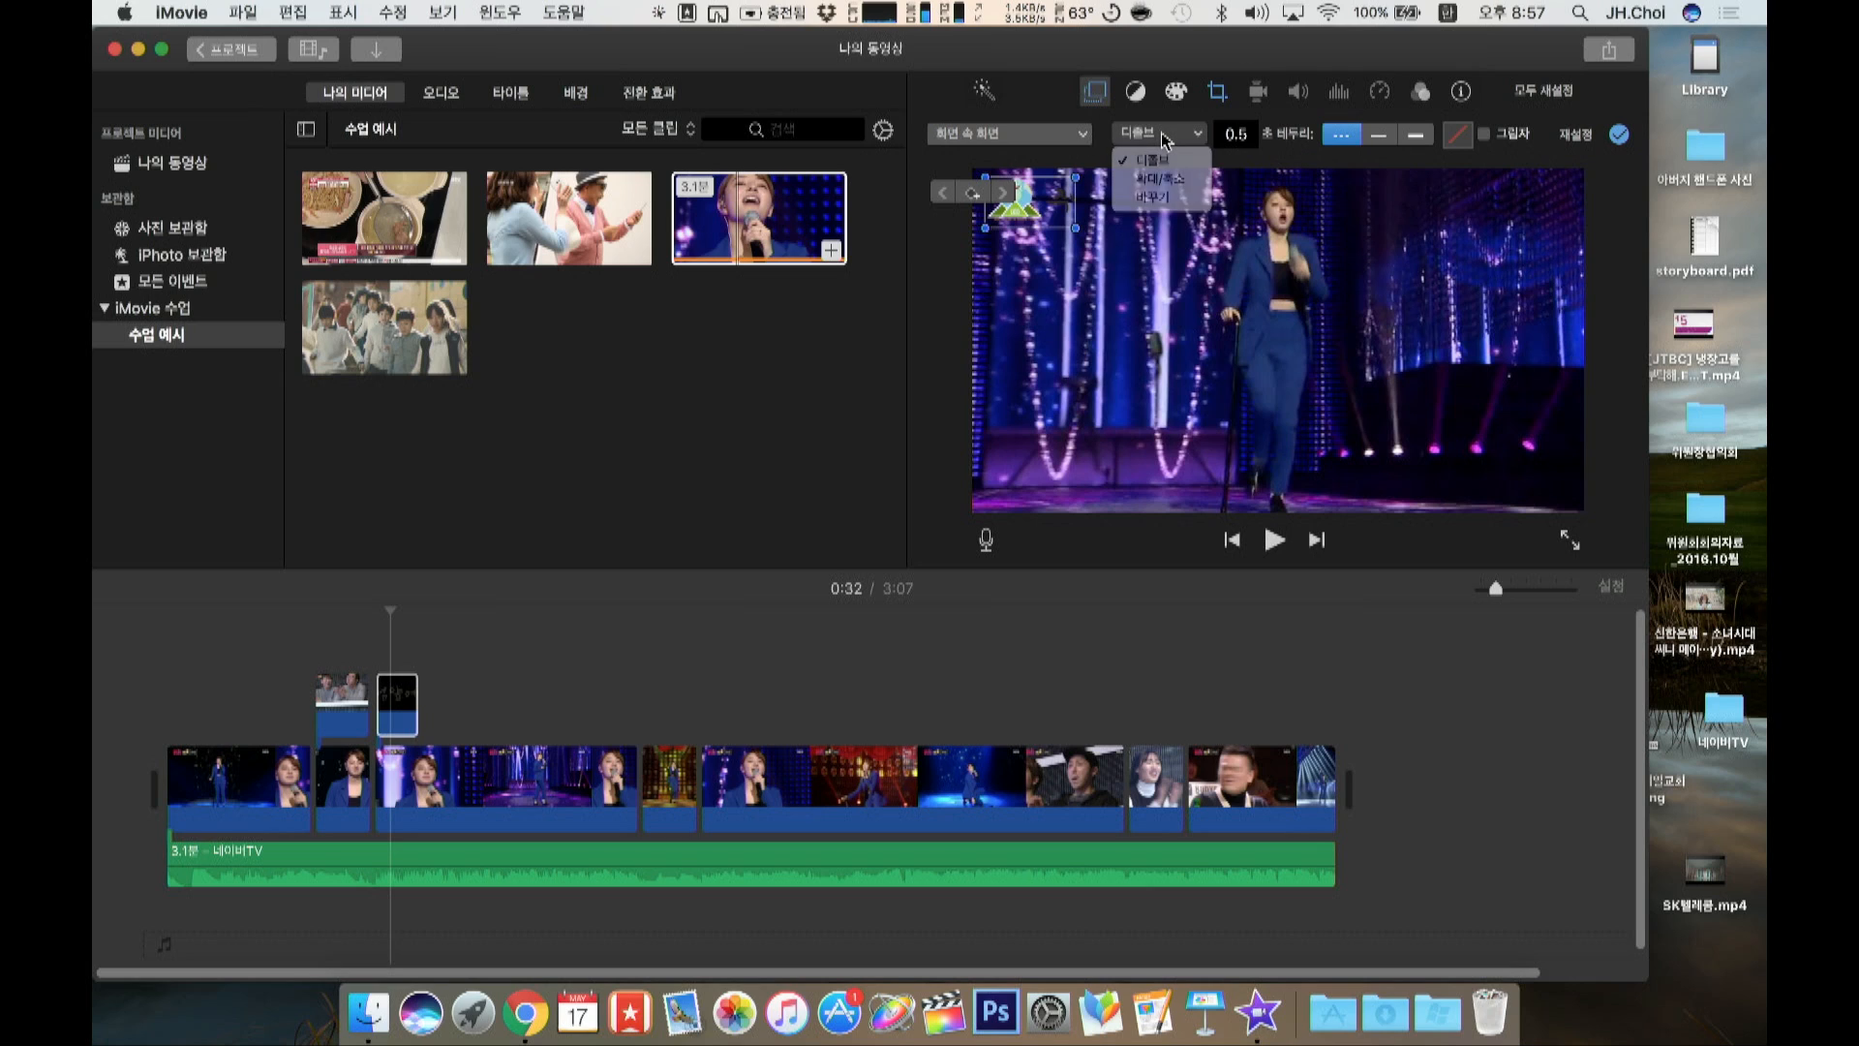
left_click(1621, 135)
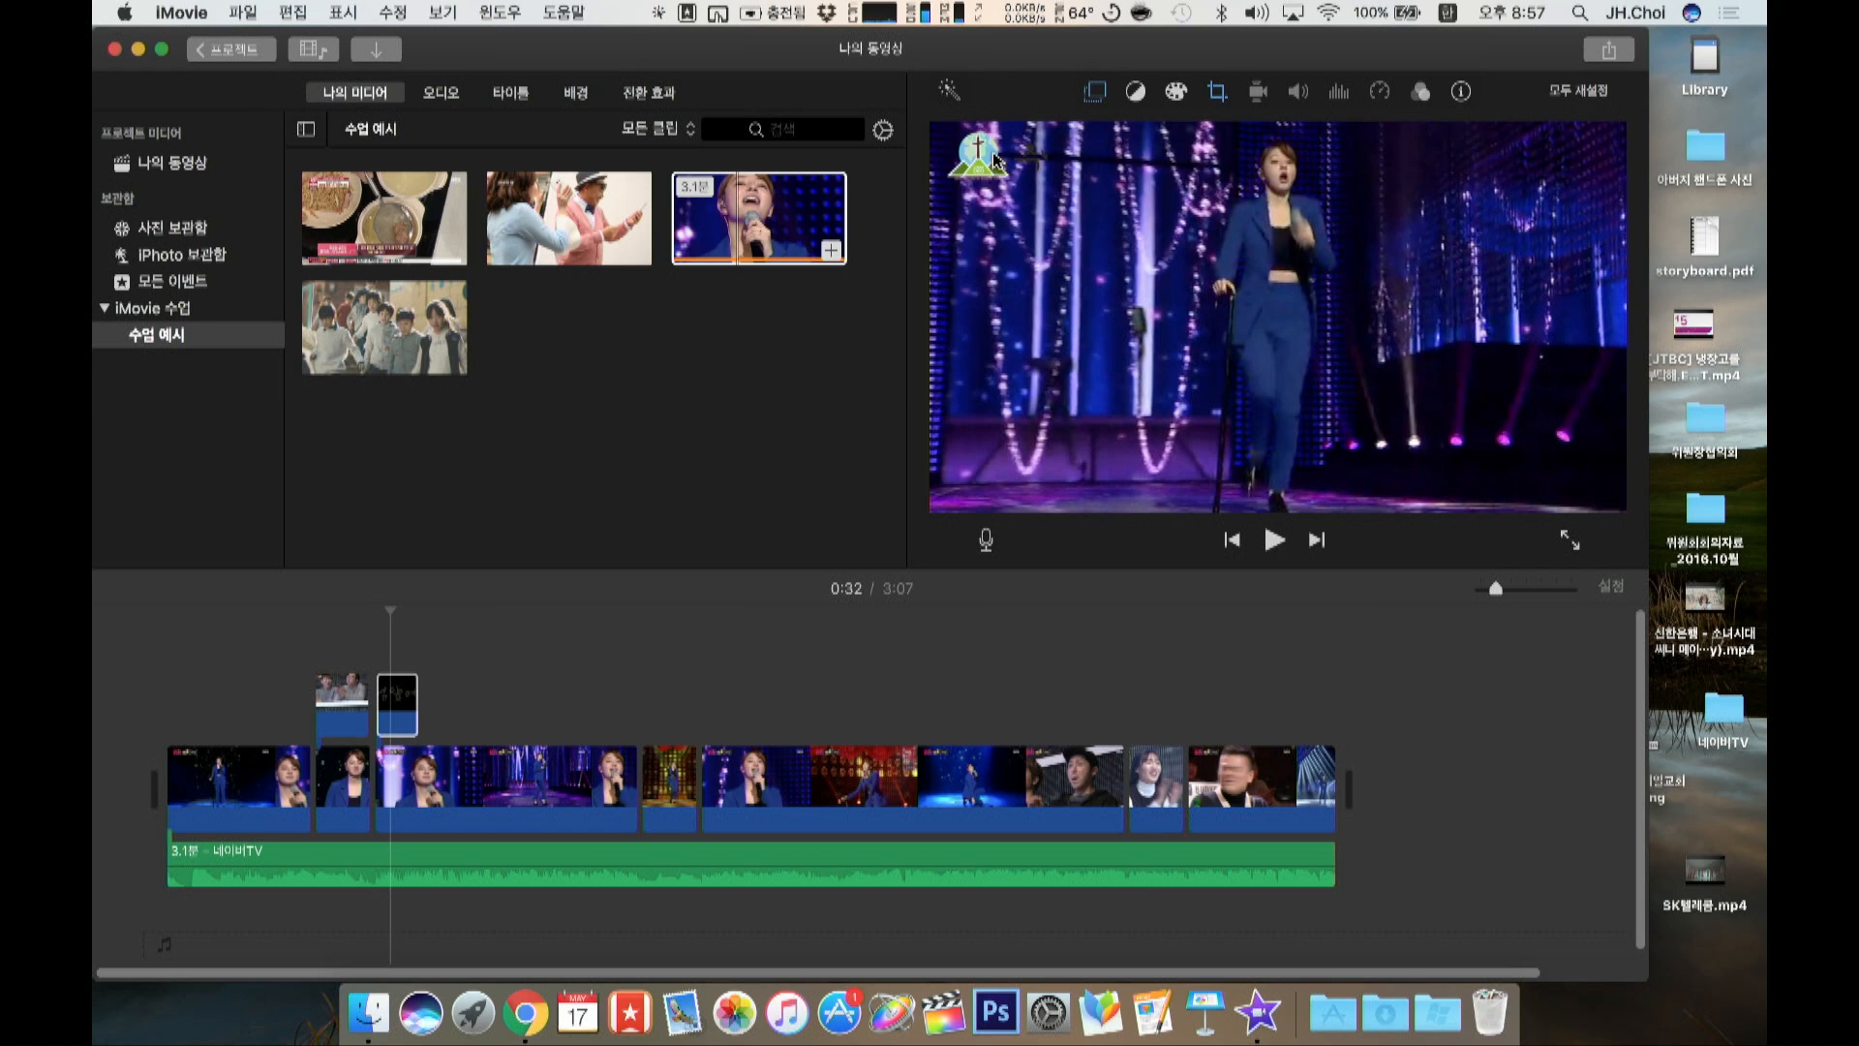
Step: Crop the logo image with Crop to Fill to a small frame around the round emblem and its caption
left_click(380, 705)
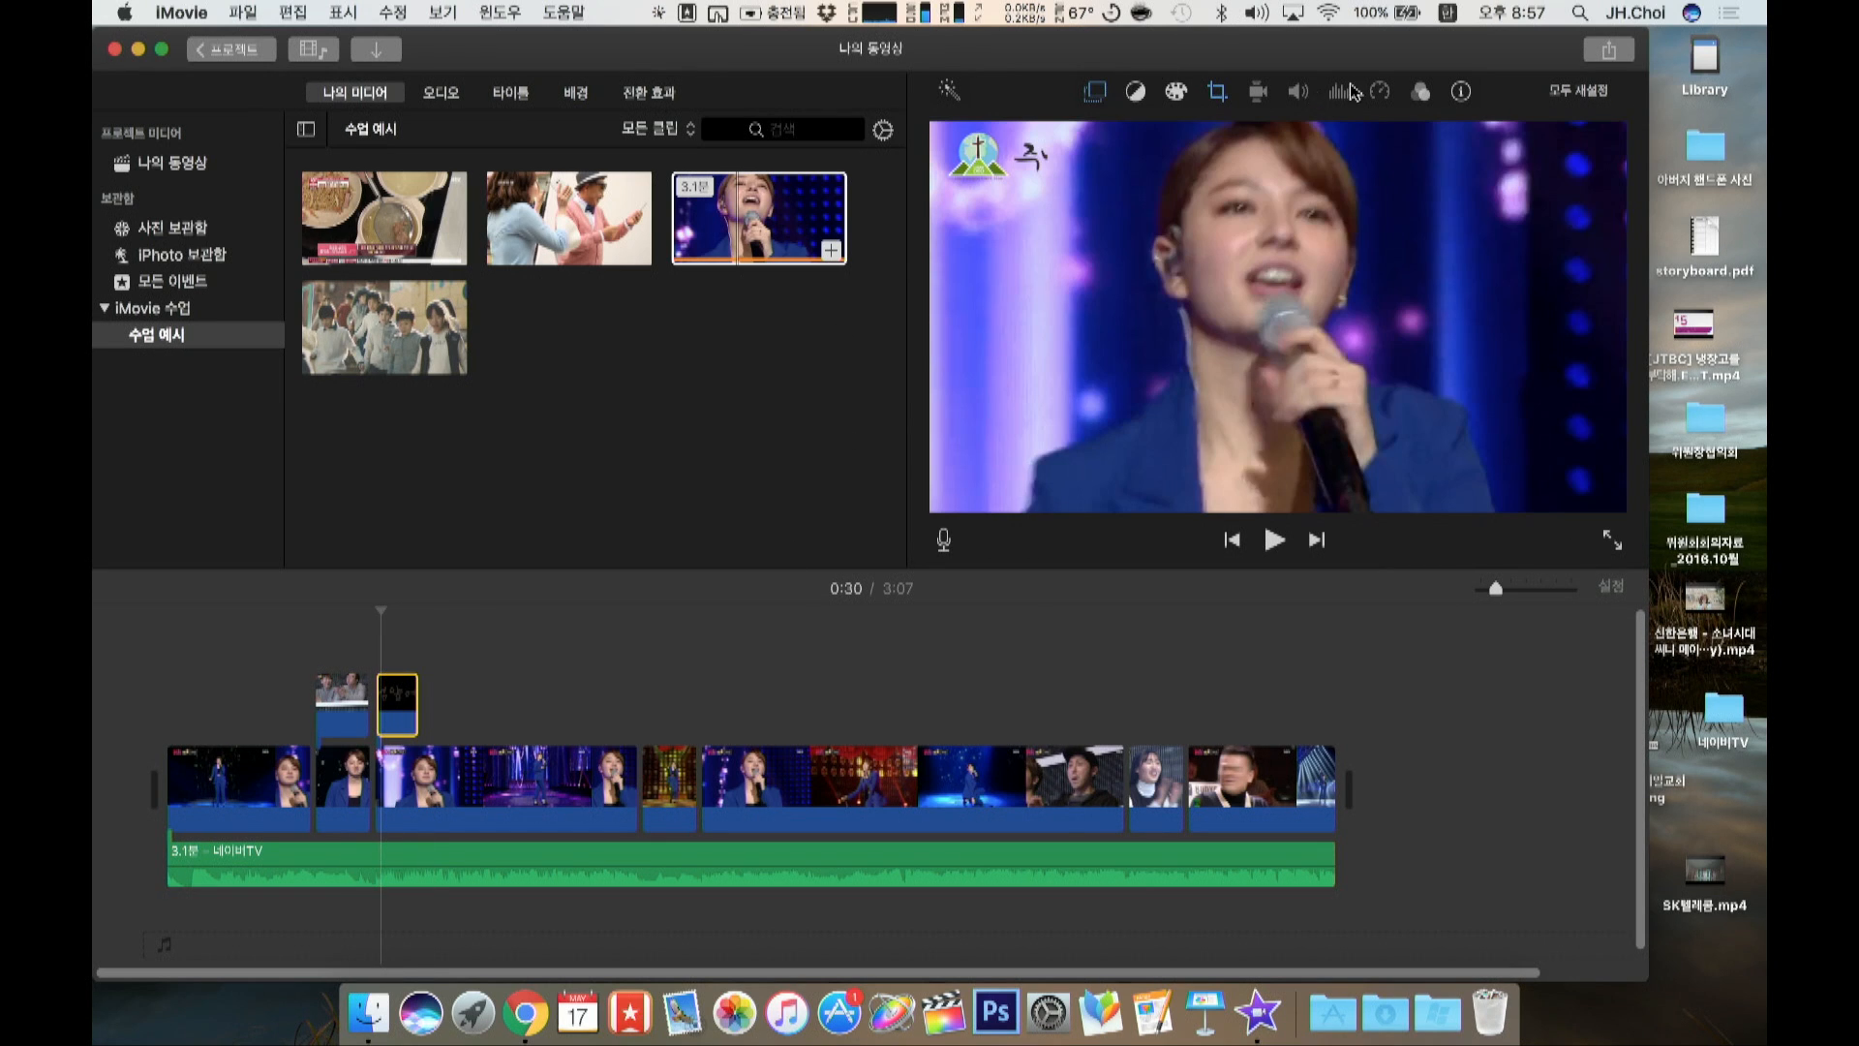
left_click(1217, 94)
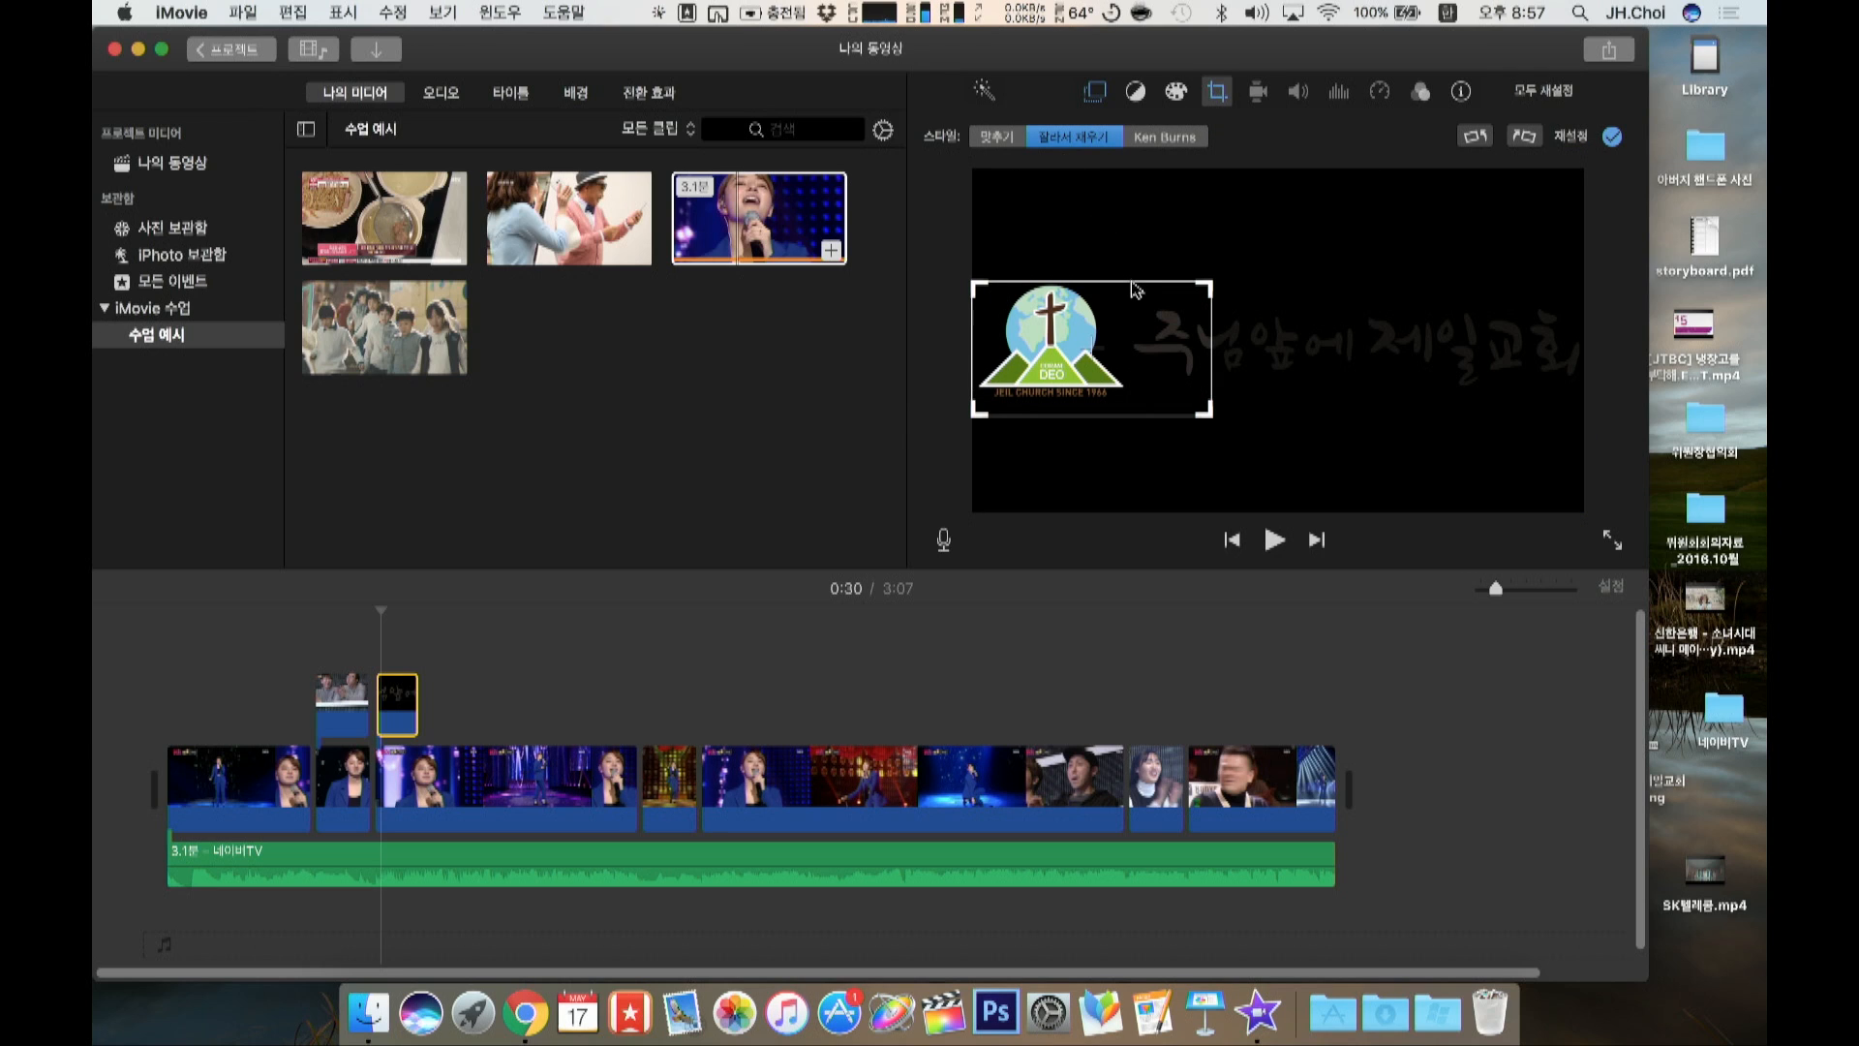
left_click_drag(1210, 413, 1134, 393)
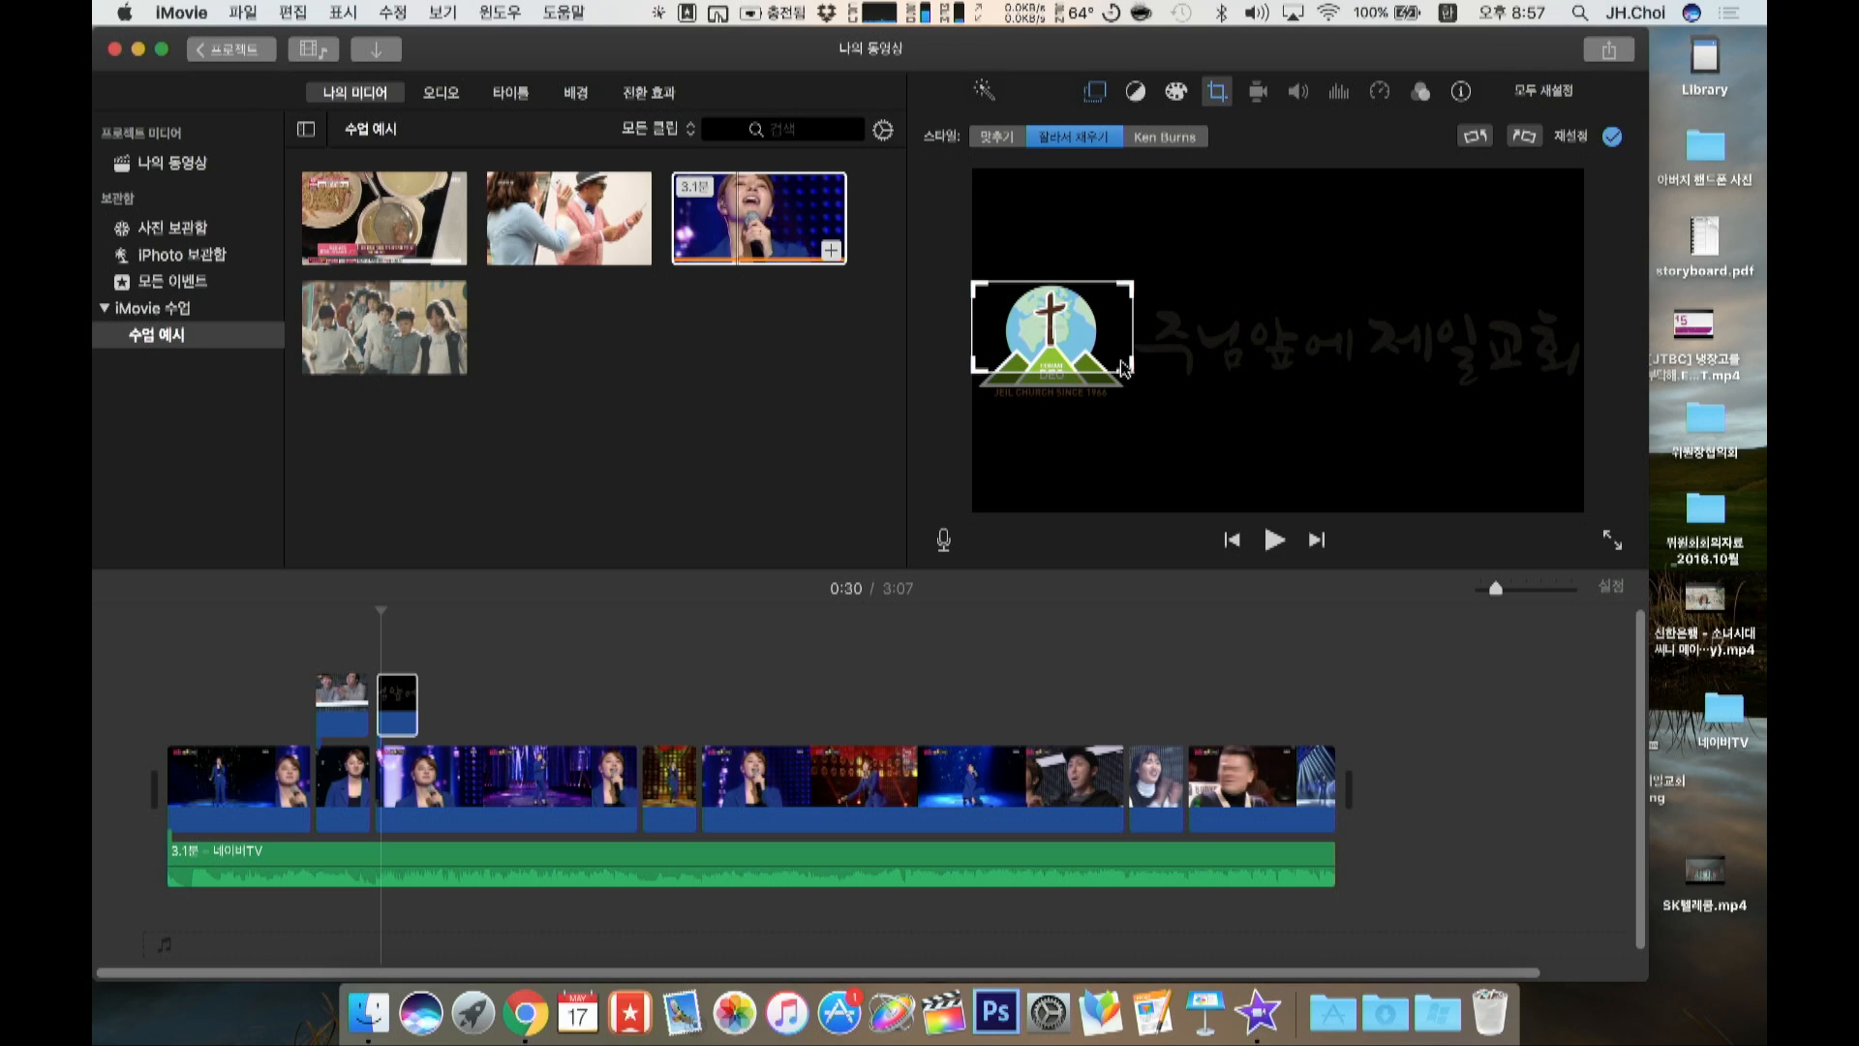
left_click_drag(1133, 373, 1169, 406)
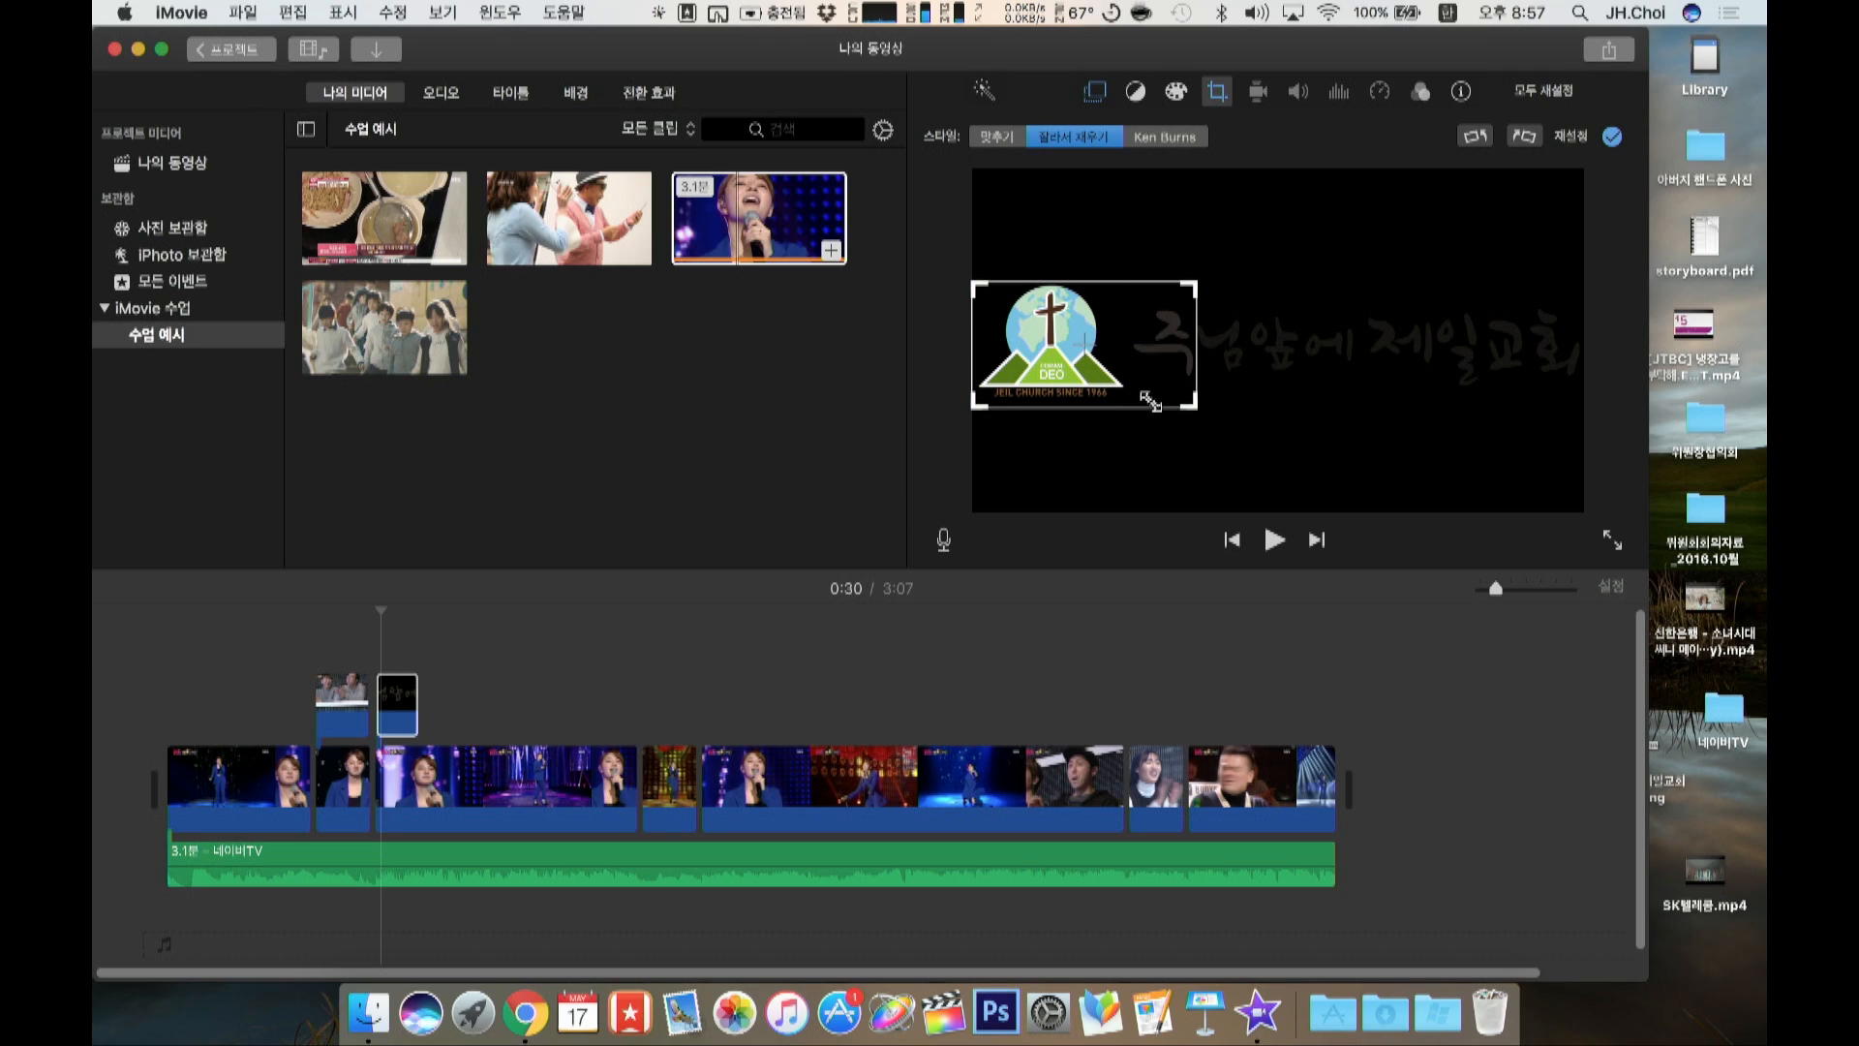
left_click(998, 138)
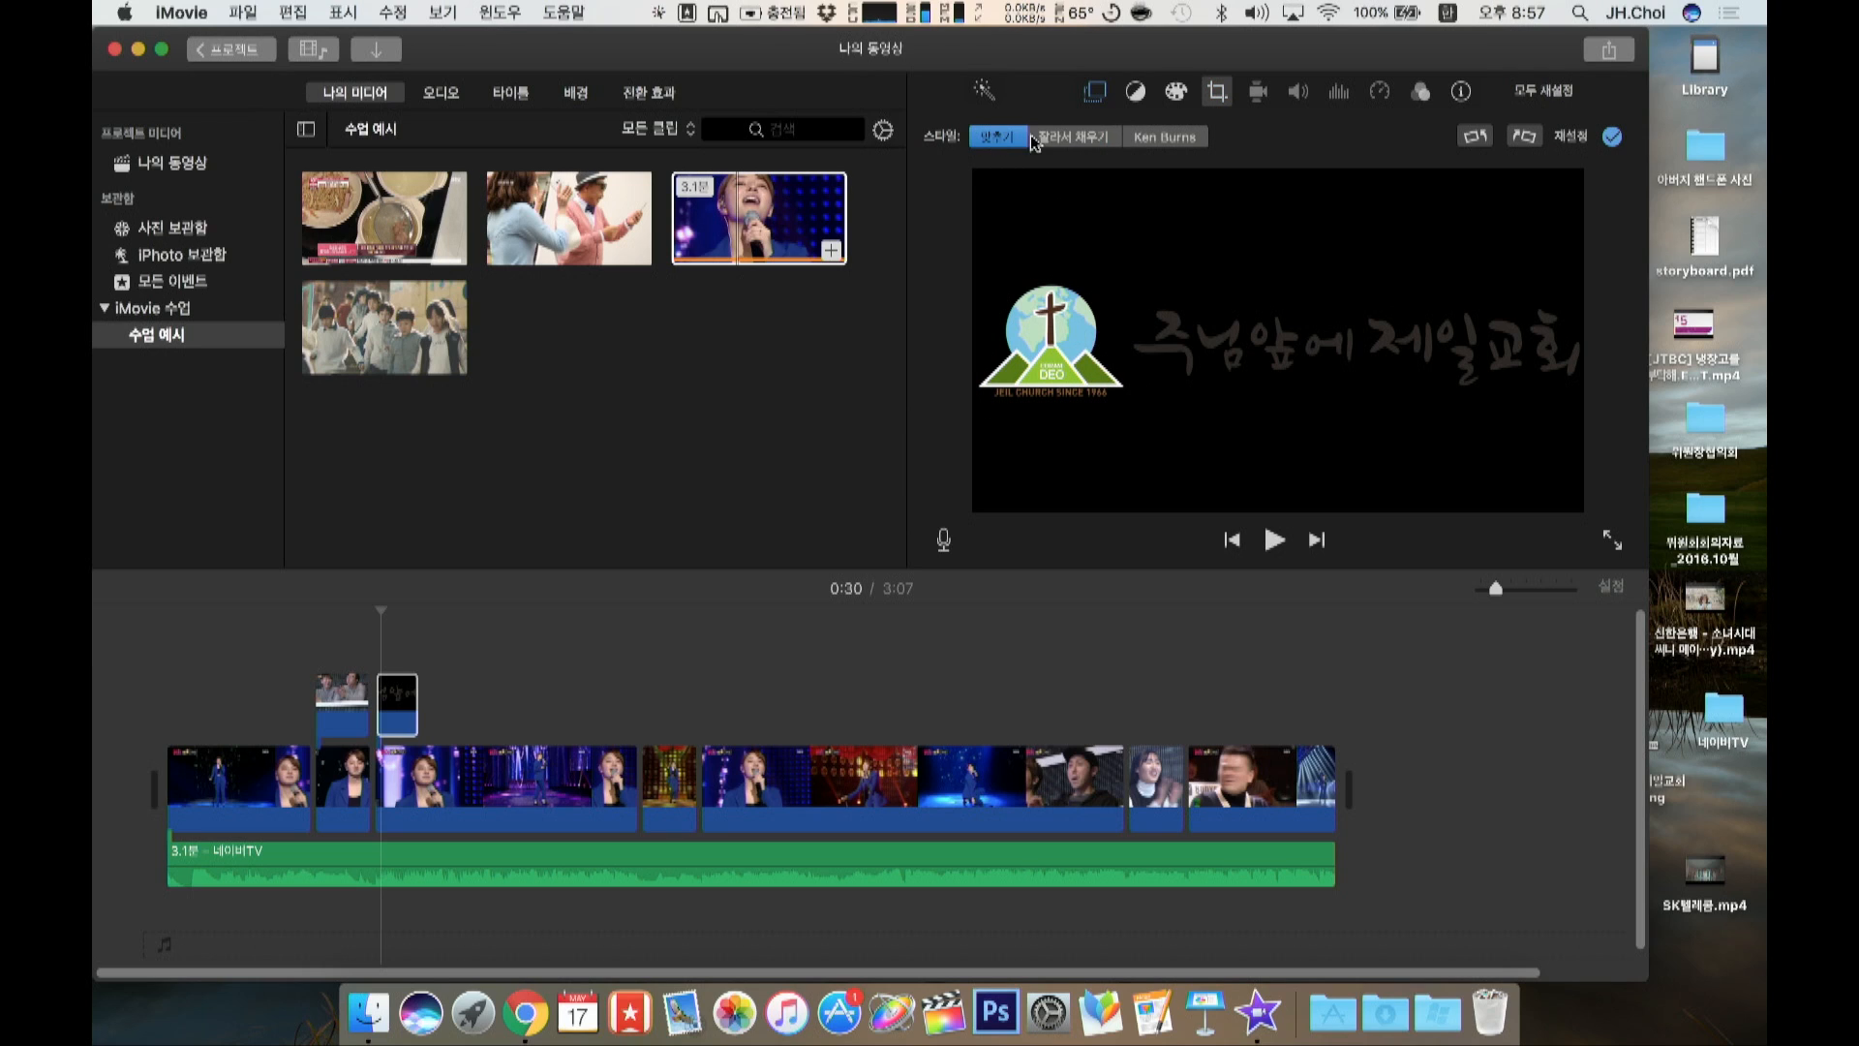
left_click(1058, 140)
left_click_drag(1452, 310, 1079, 317)
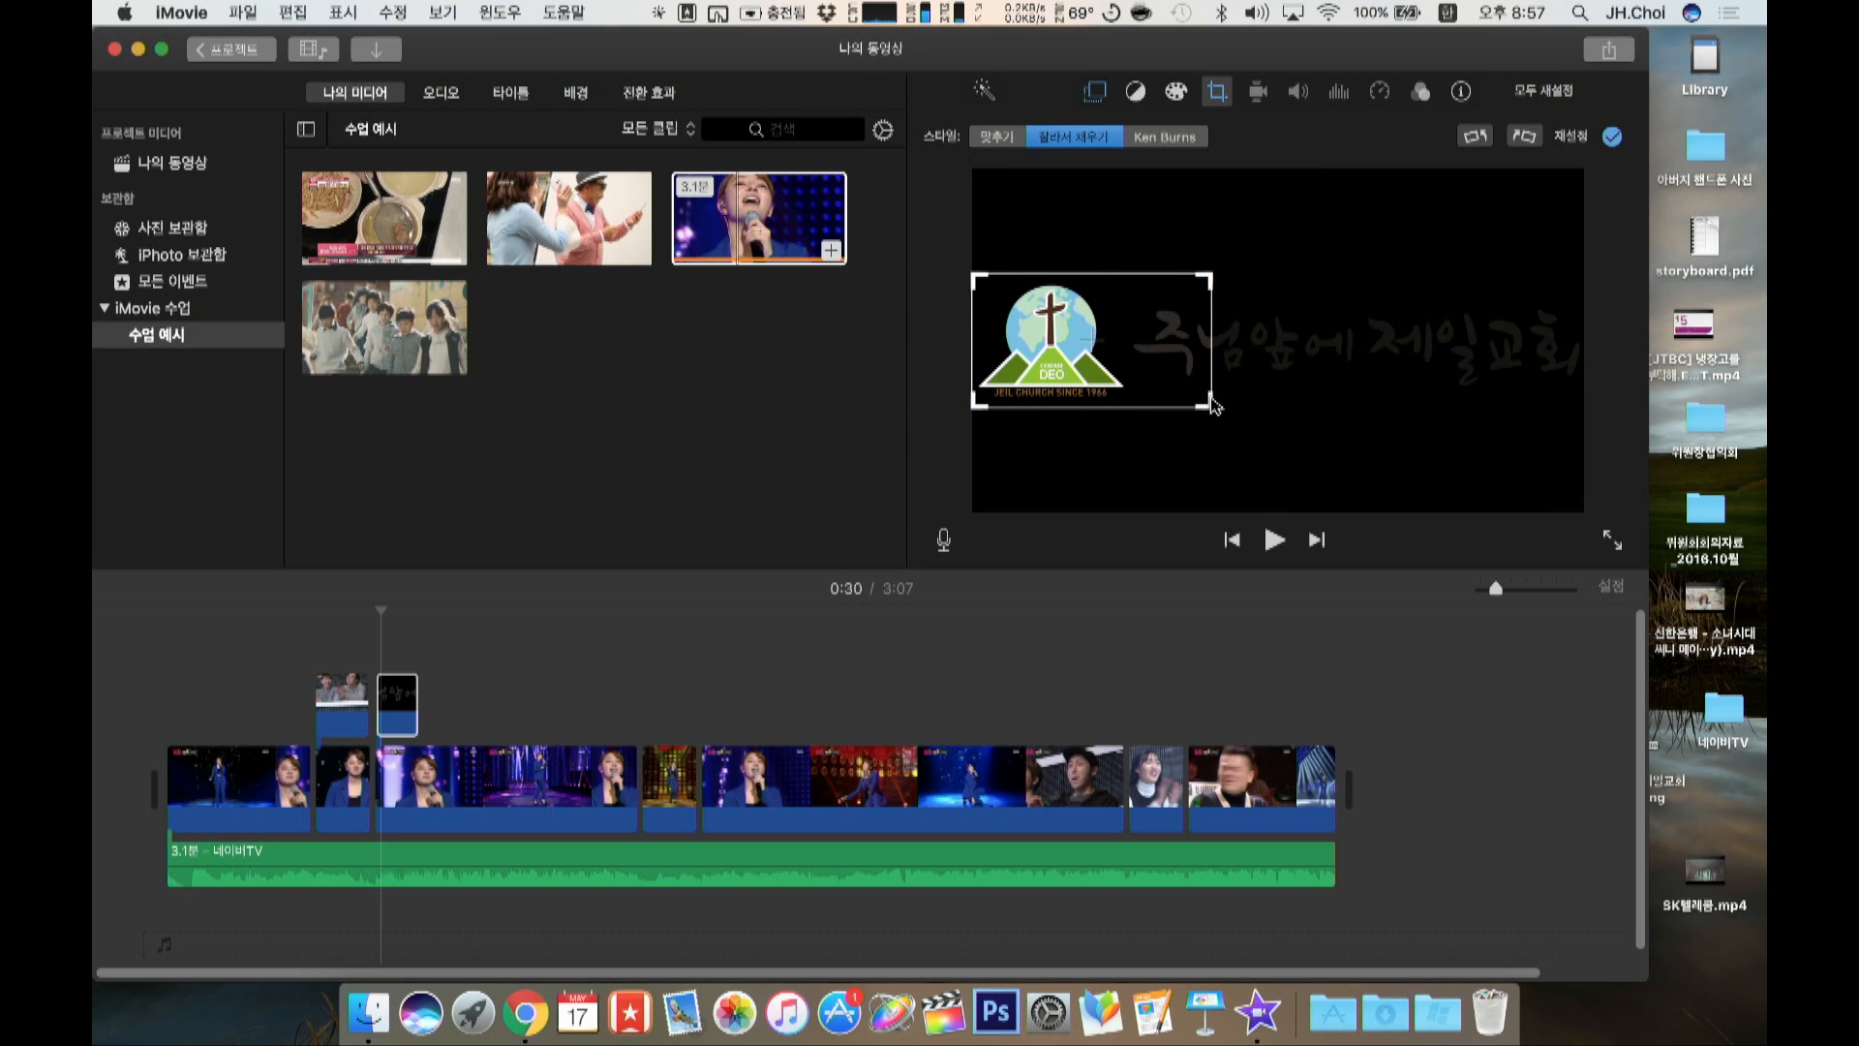
left_click(1611, 140)
Step: Play back the section with the cropped logo, starting just before the overlay
left_click(390, 702)
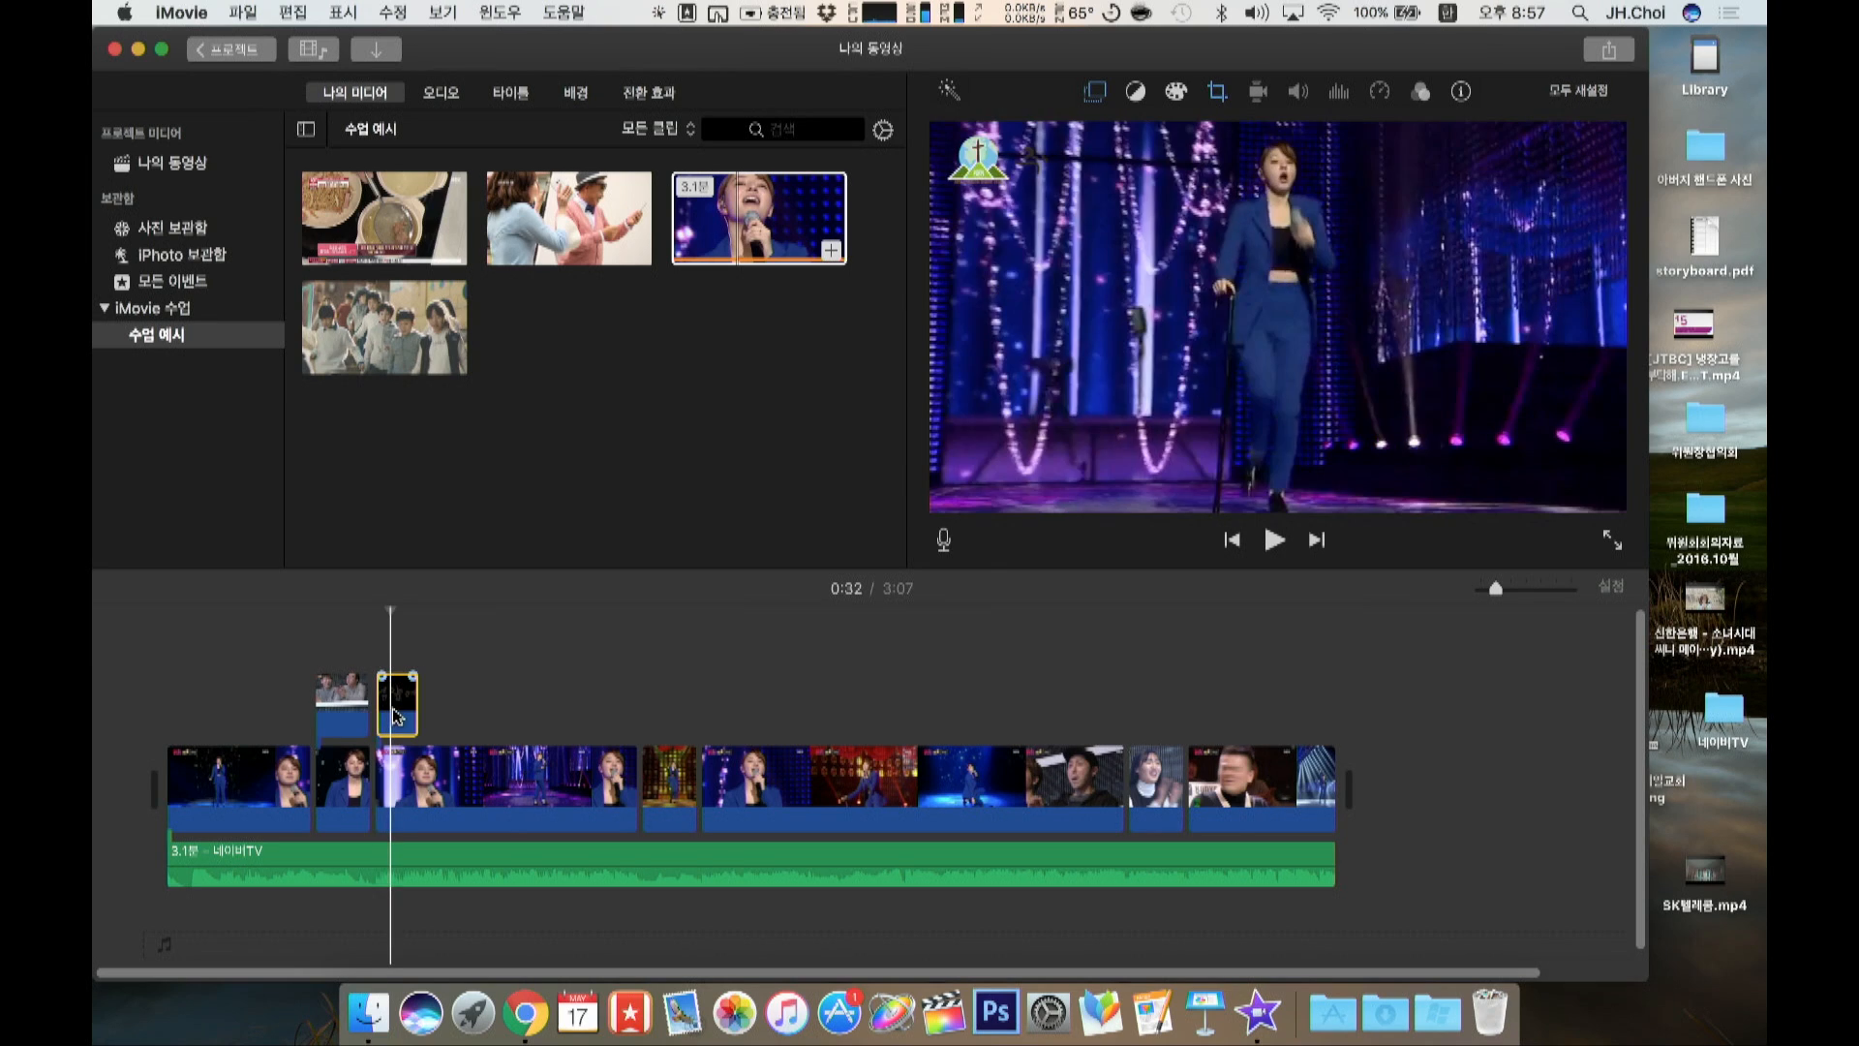
left_click(373, 656)
key("space")
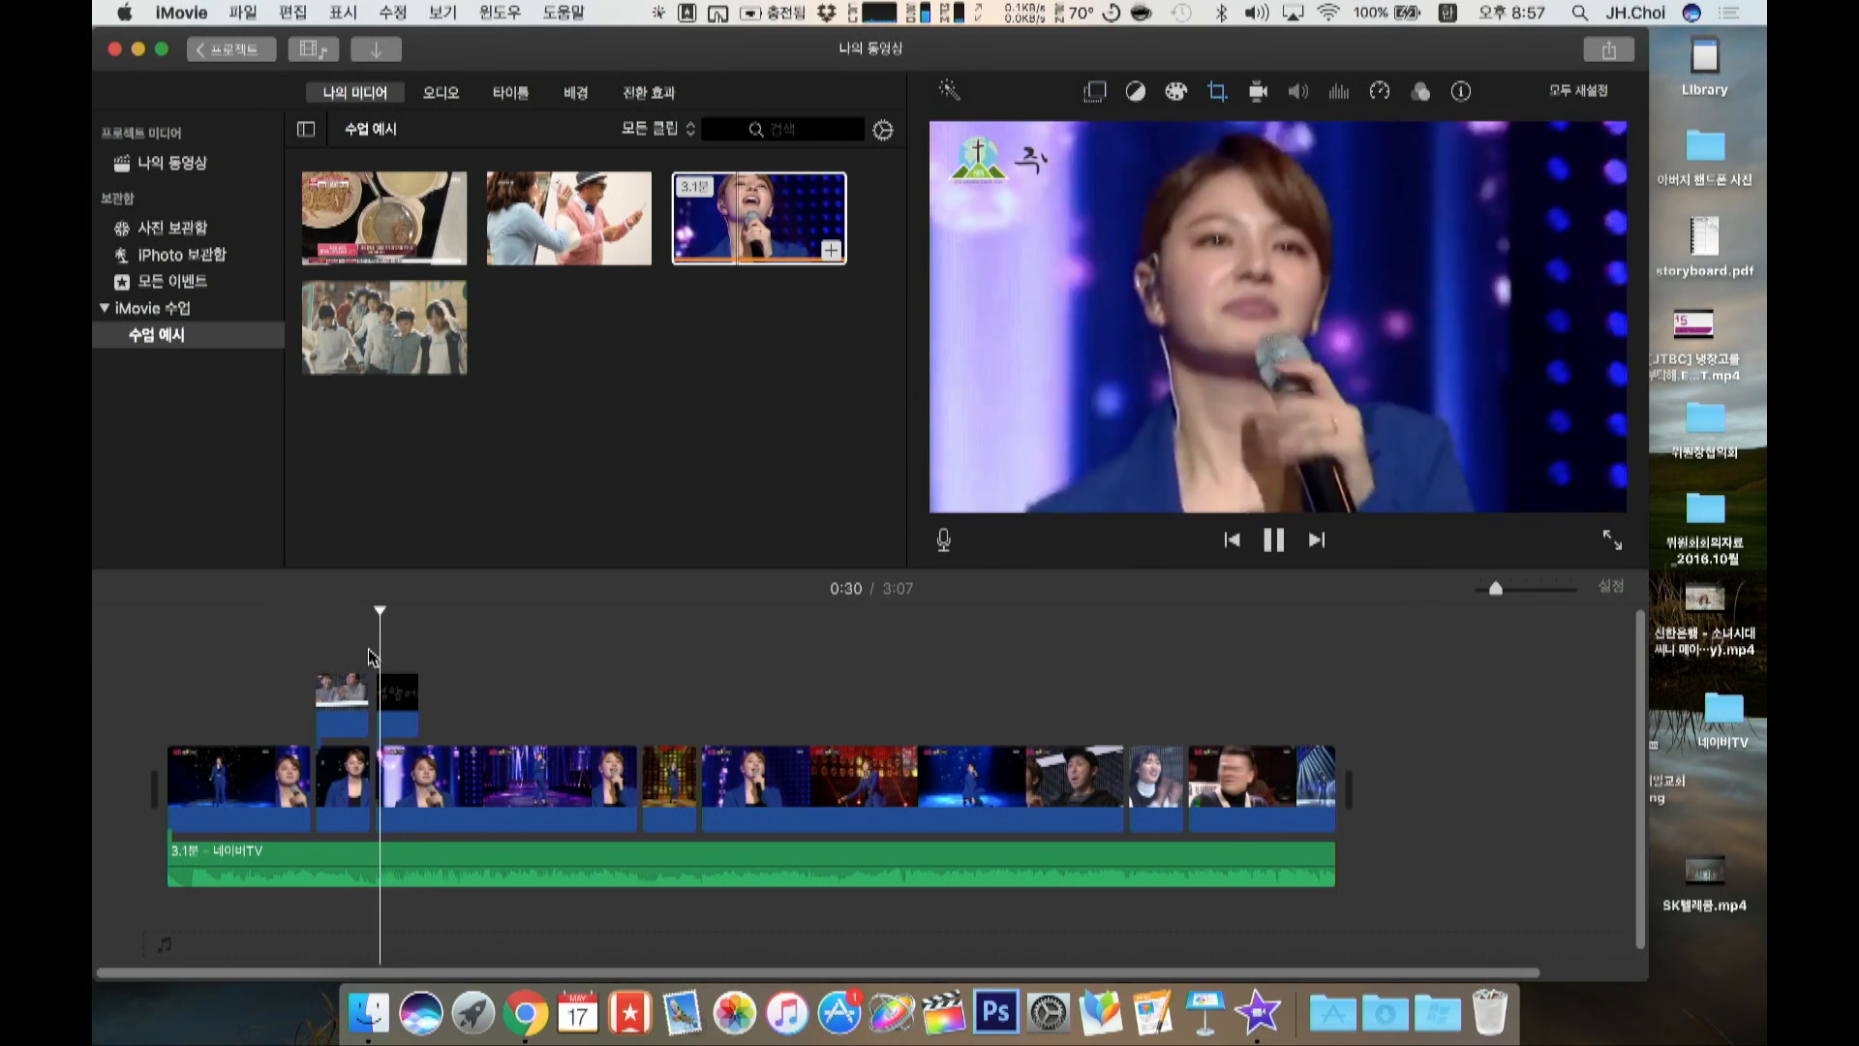
key("space")
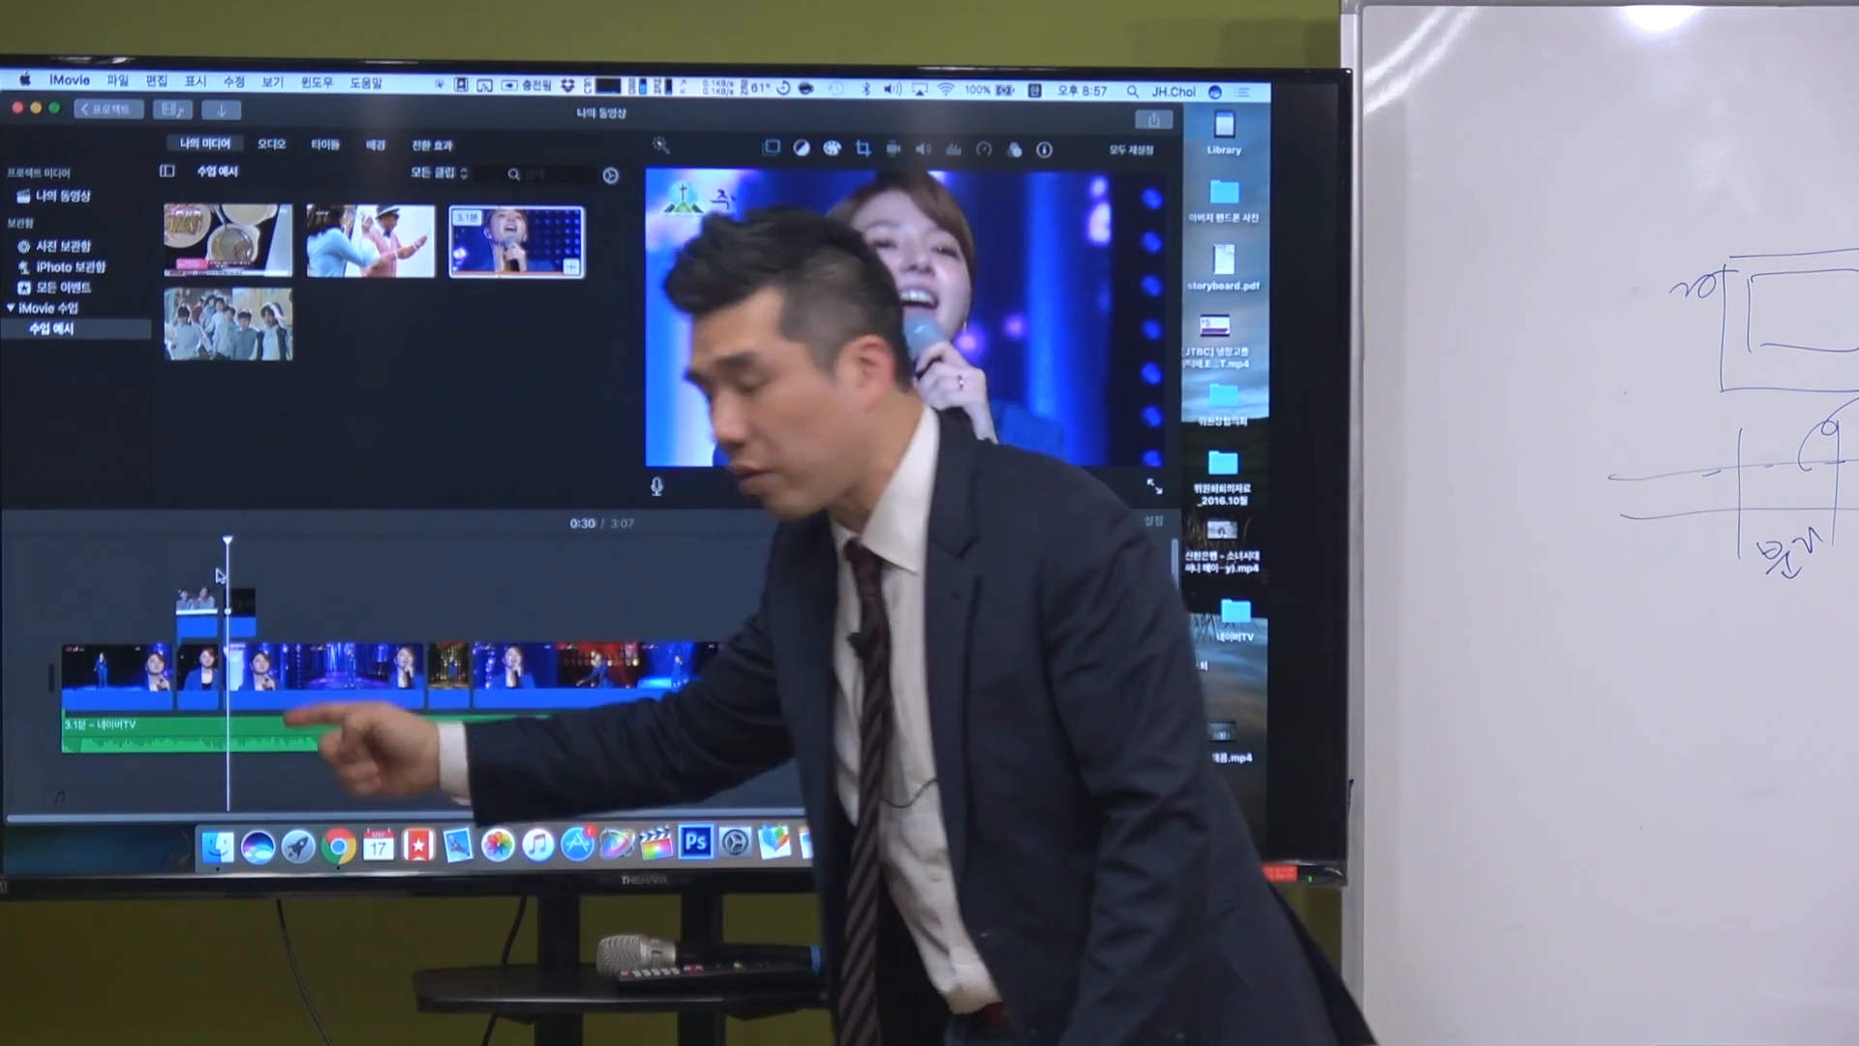
key("space")
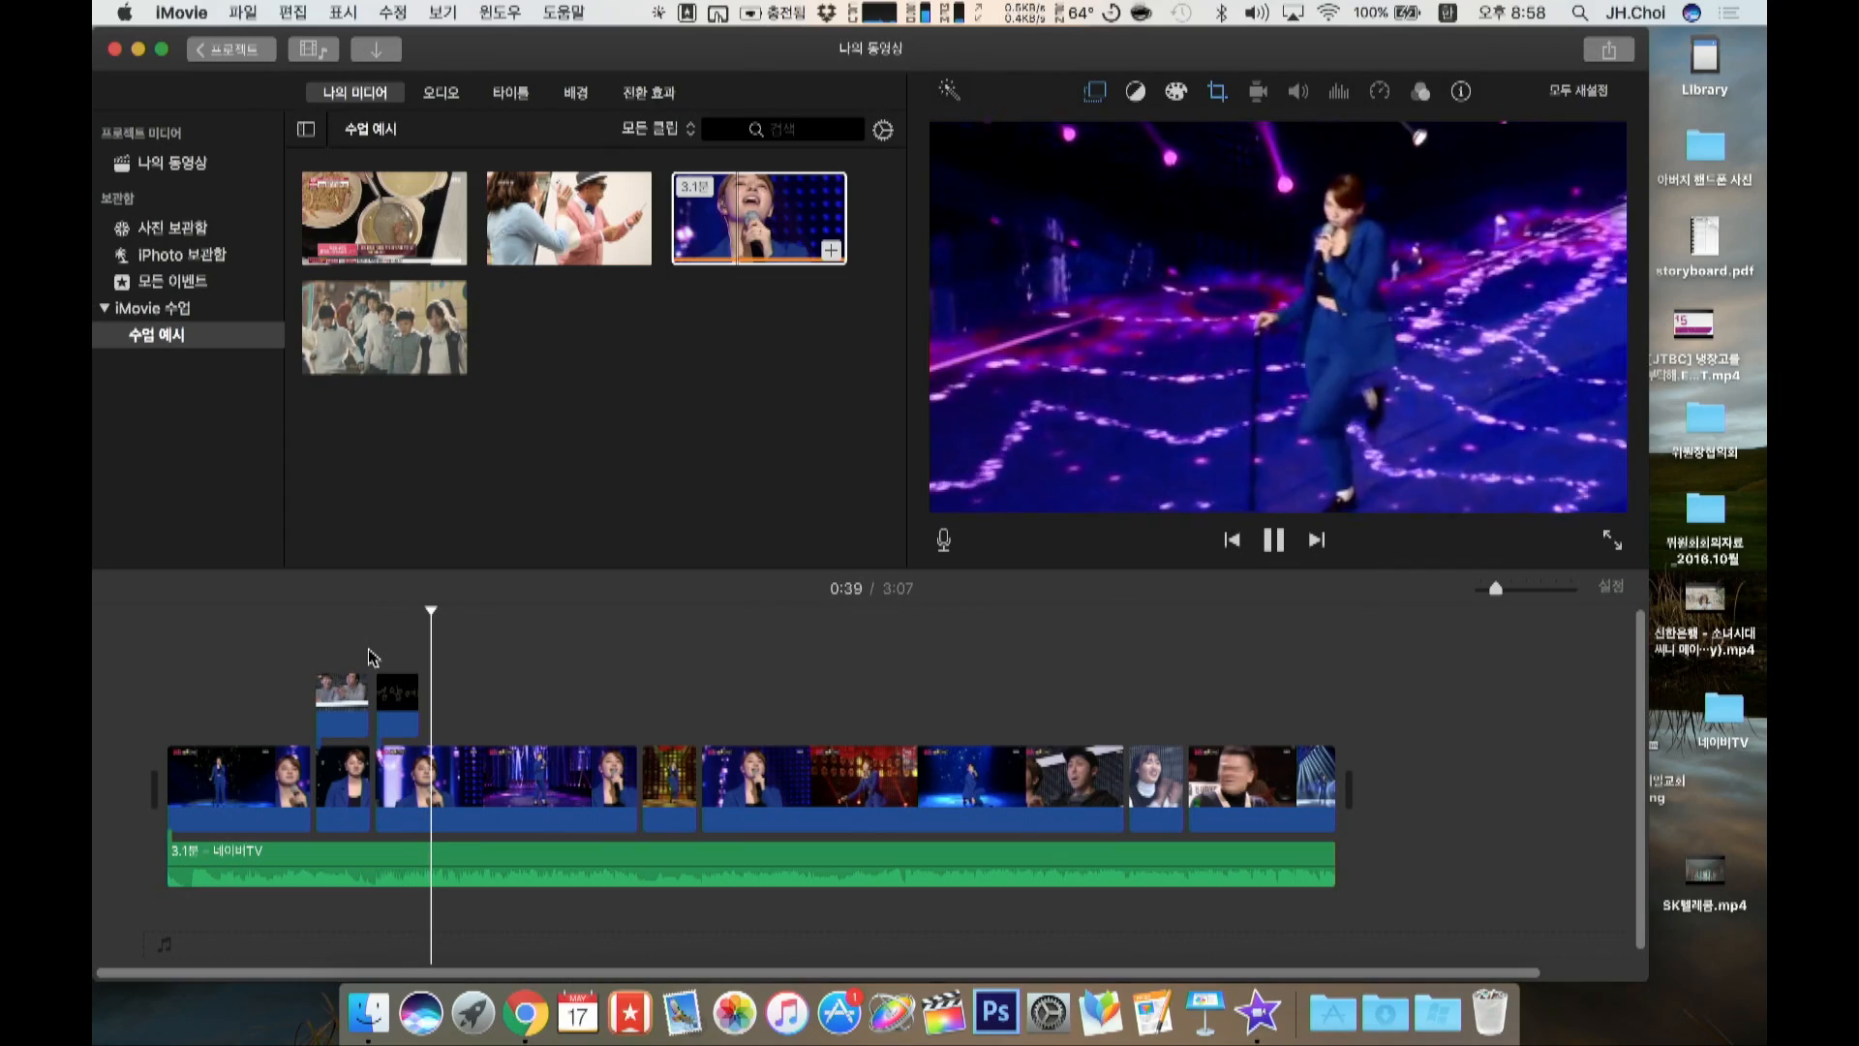
key("space")
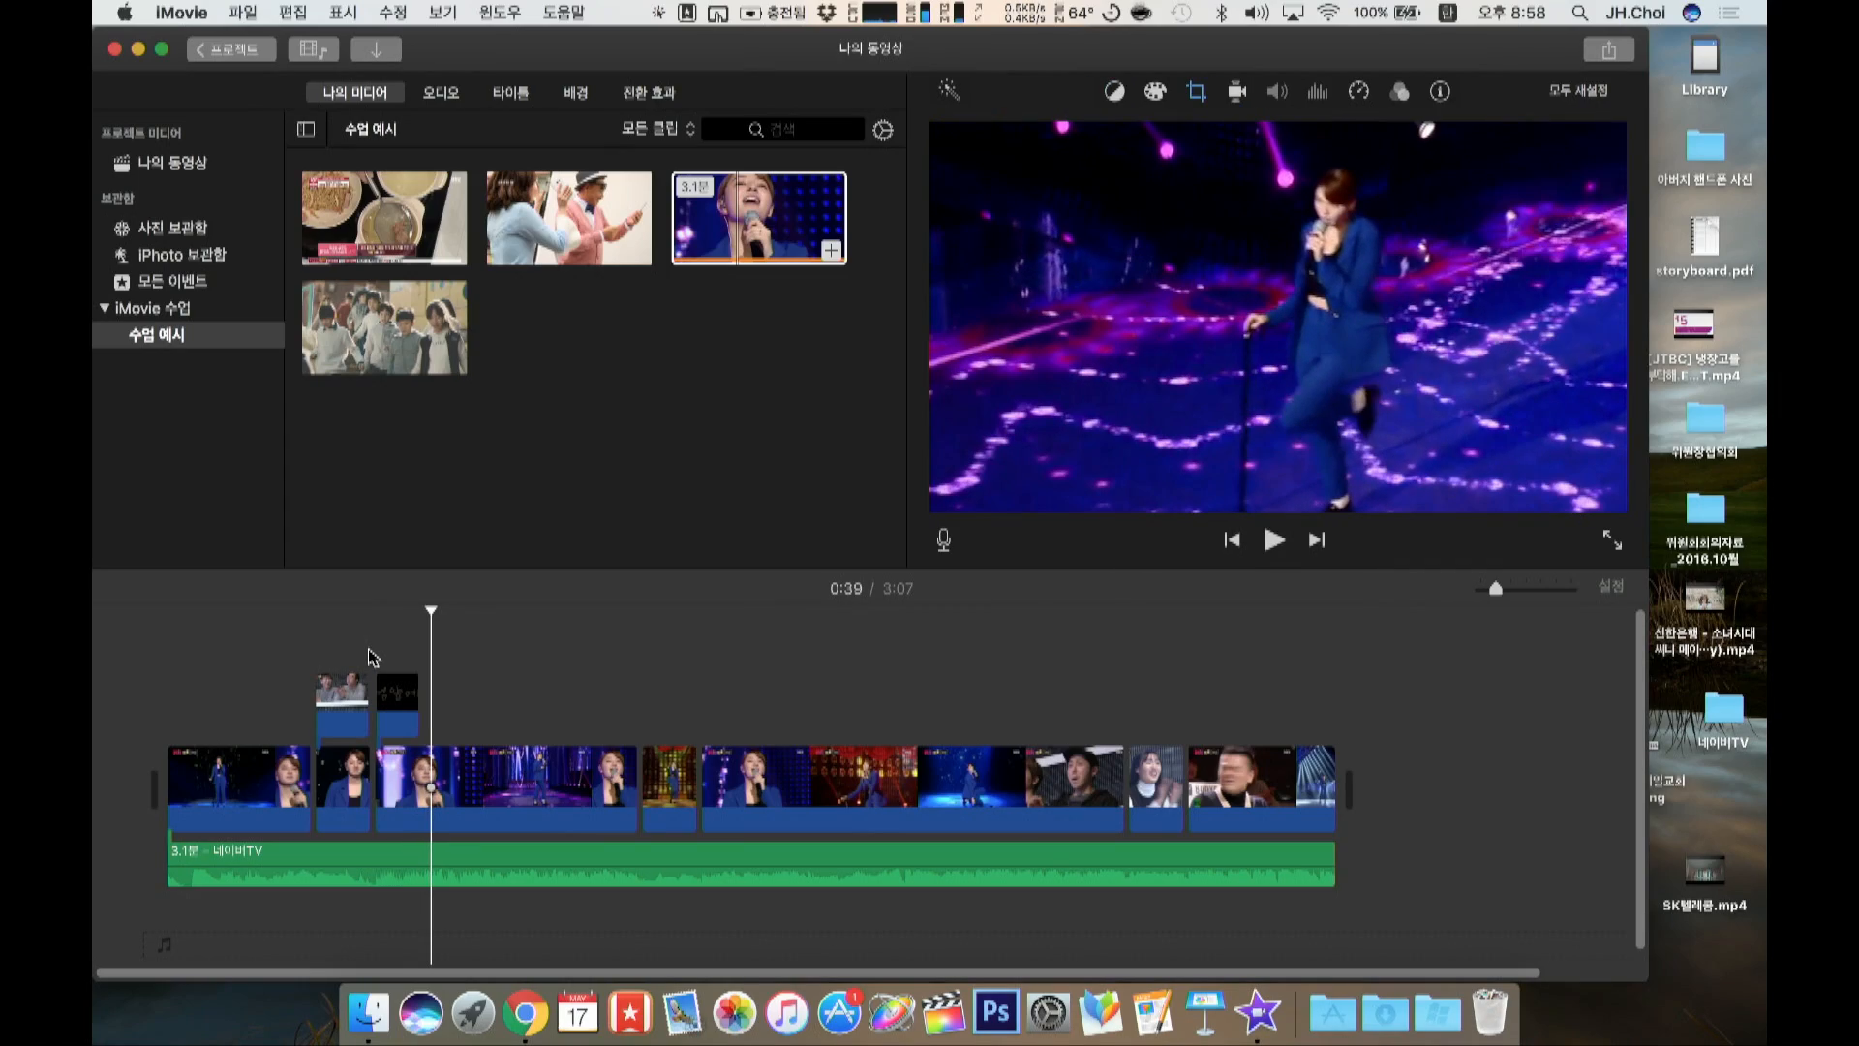
Step: Extend the logo overlay to the end of the main track
left_click(383, 702)
left_click_drag(414, 704, 1336, 734)
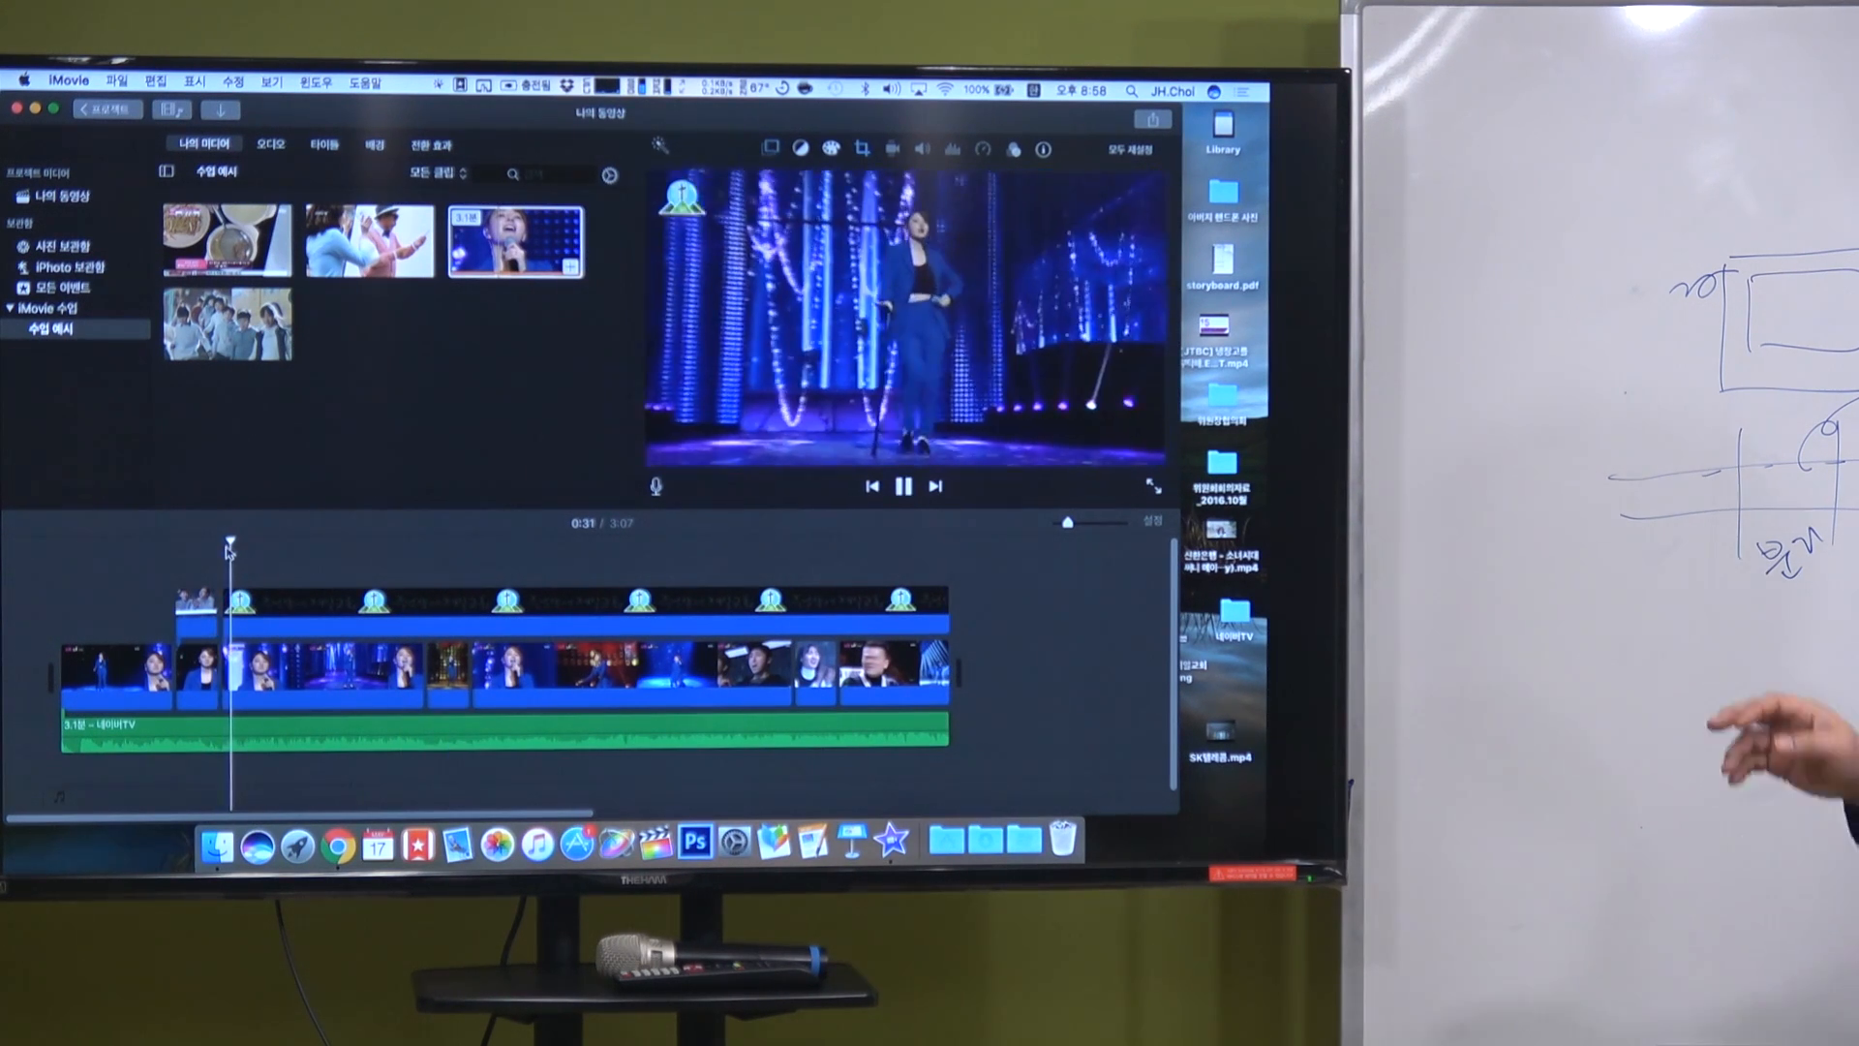
Step: Play back the logo overlay at several points along the main track to check the corner placement
left_click(328, 561)
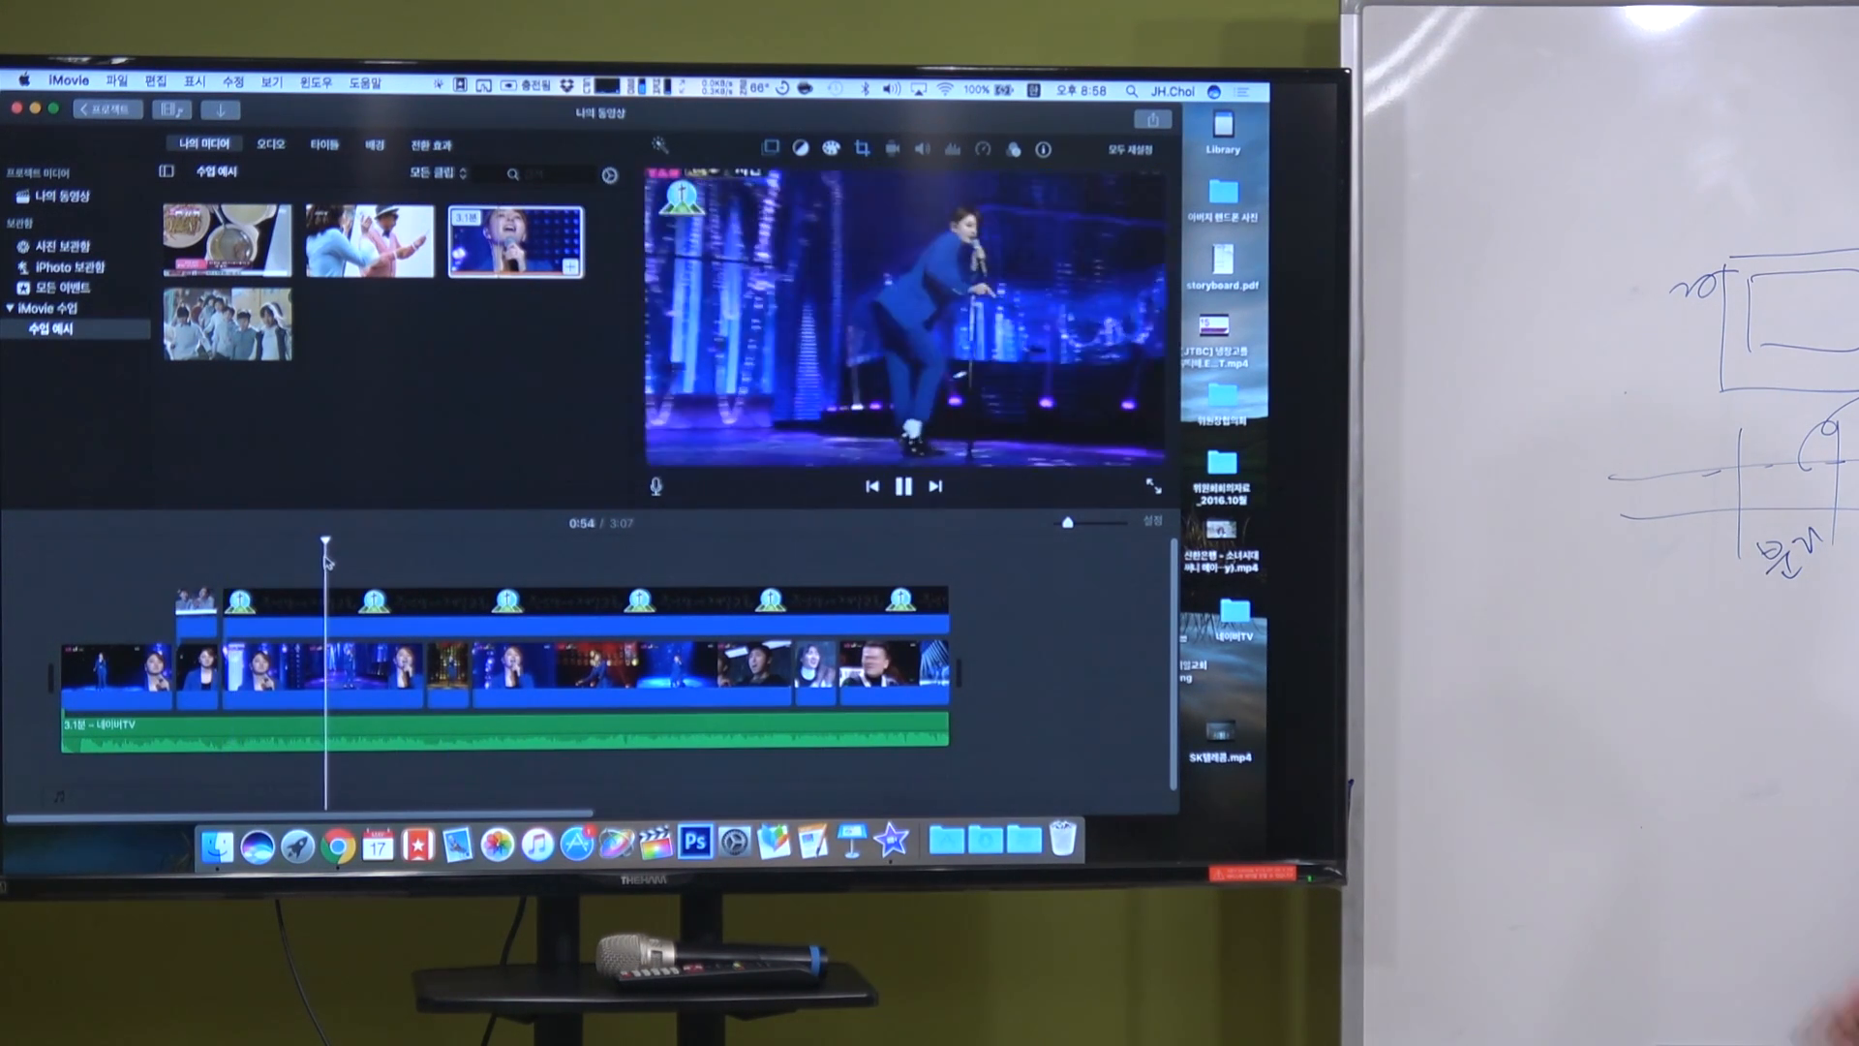
left_click_drag(437, 581, 466, 582)
left_click(505, 588)
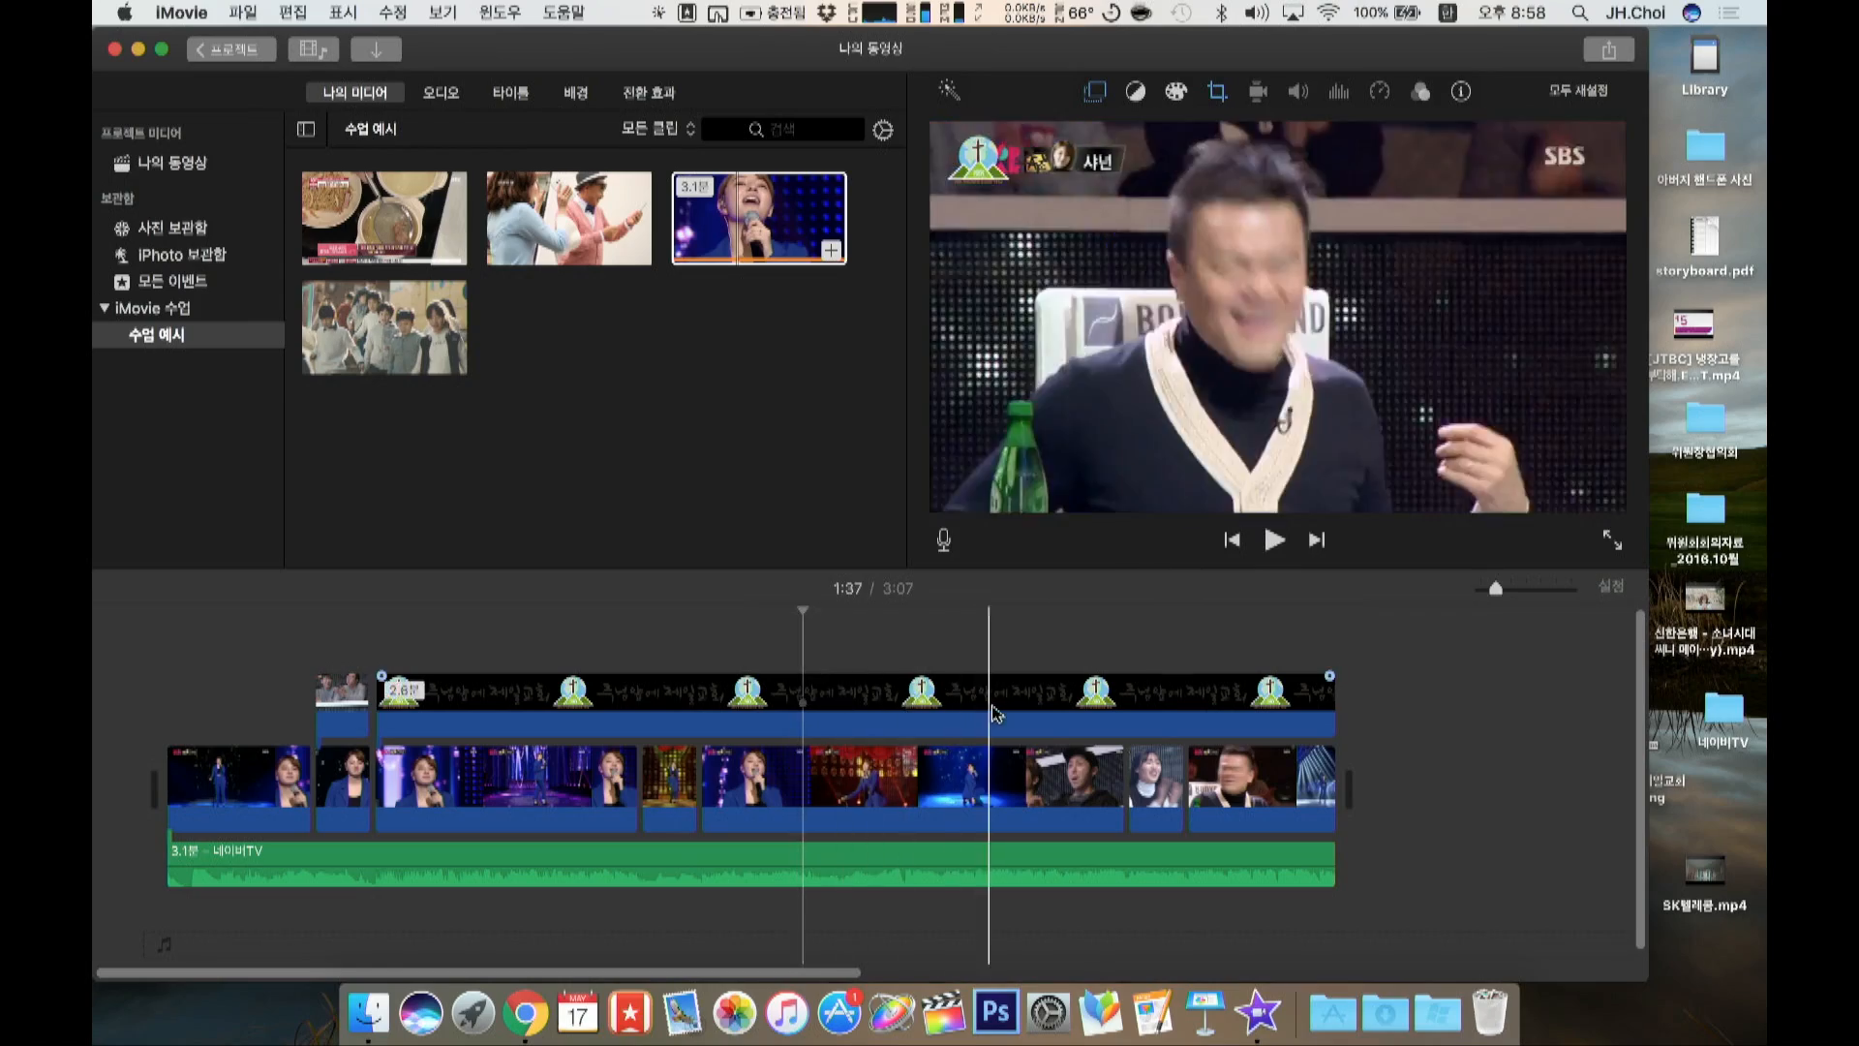
Step: Shorten the logo overlay so it ends together with the third clip of the main track
left_click(1103, 706)
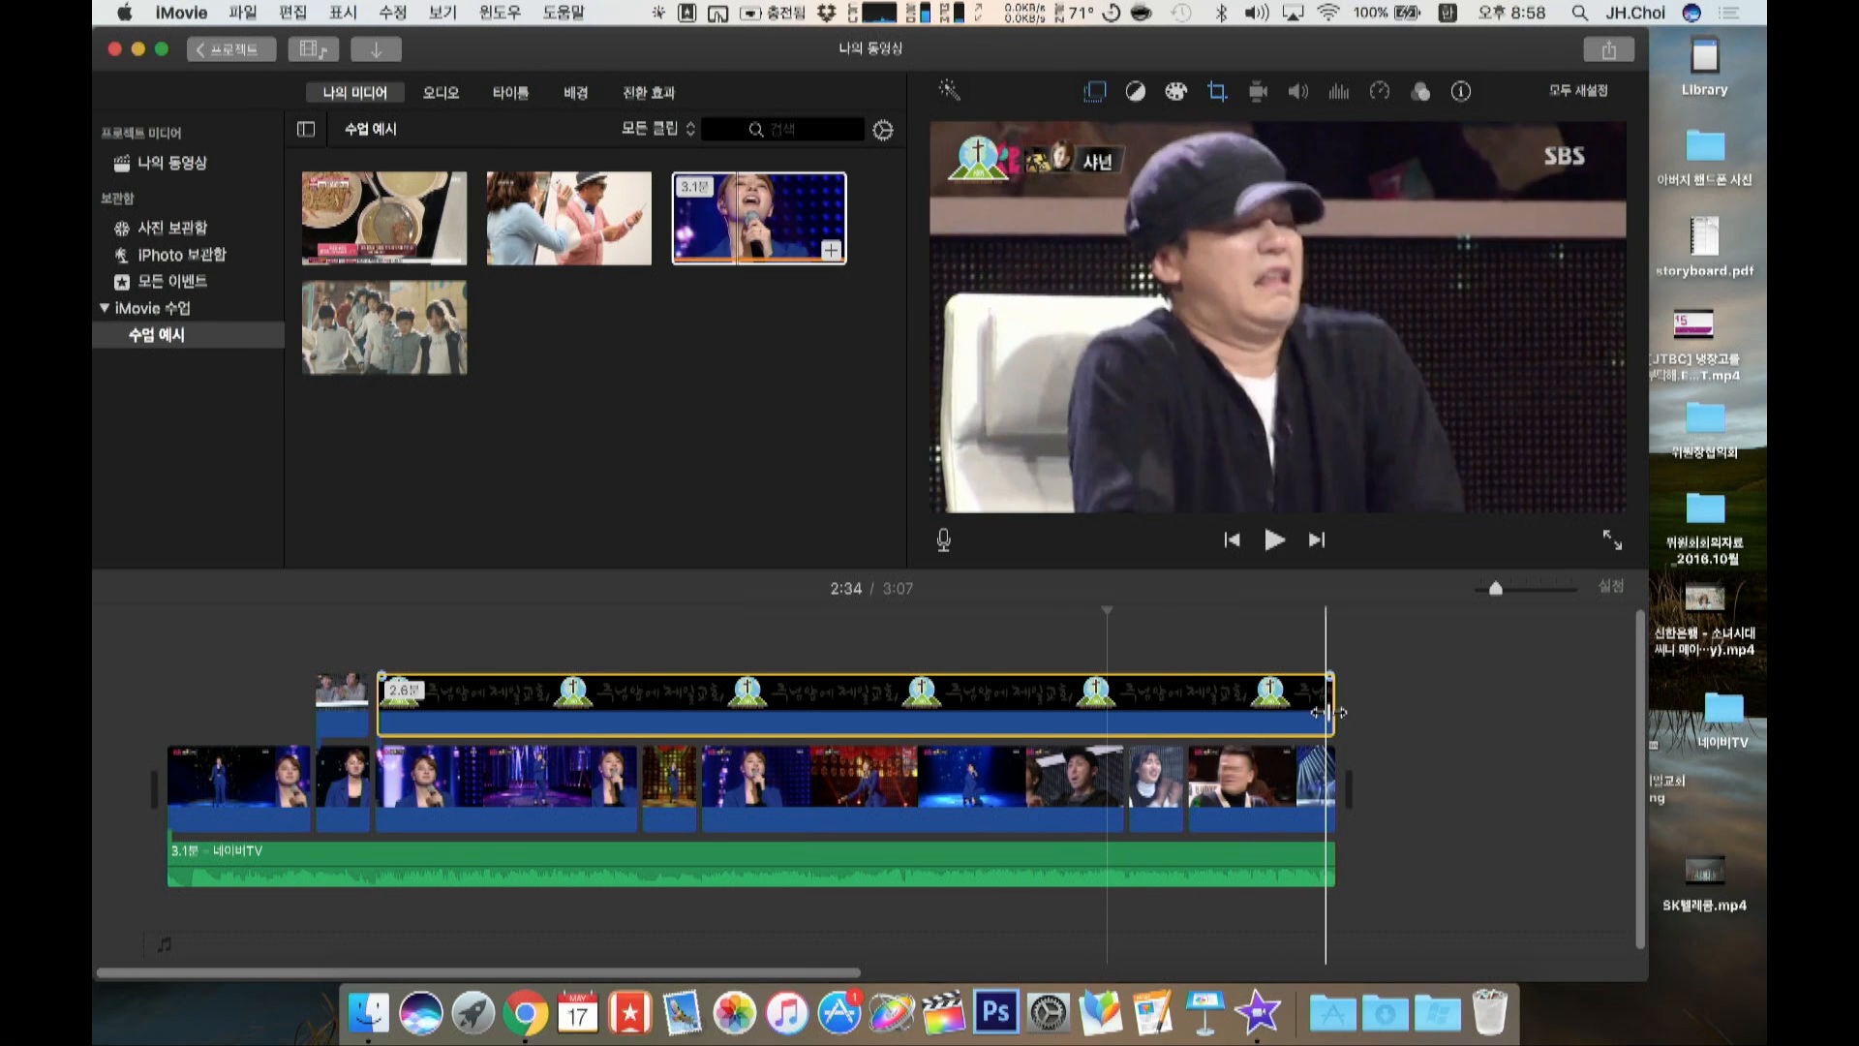
left_click_drag(1332, 718, 636, 719)
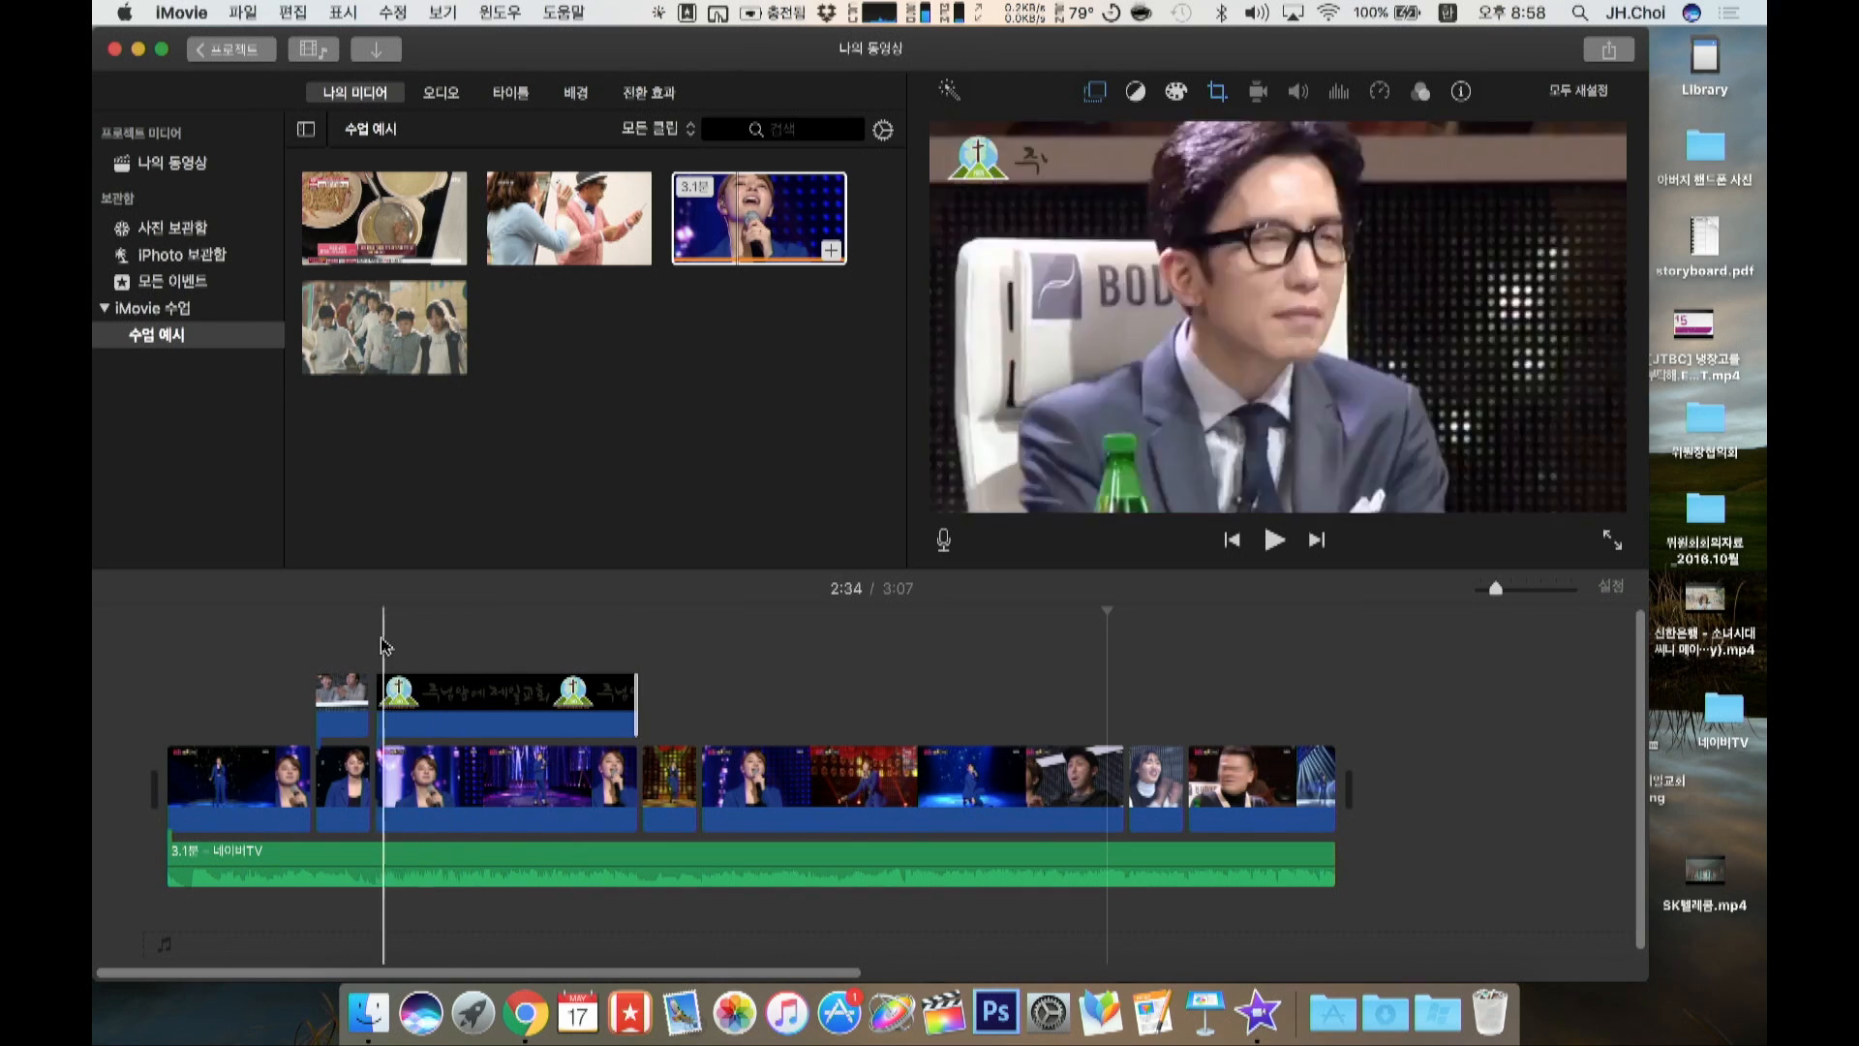
Step: Change the crop style of the third main clip, beneath the logo, from Ken Burns to Crop to Fill
left_click(521, 782)
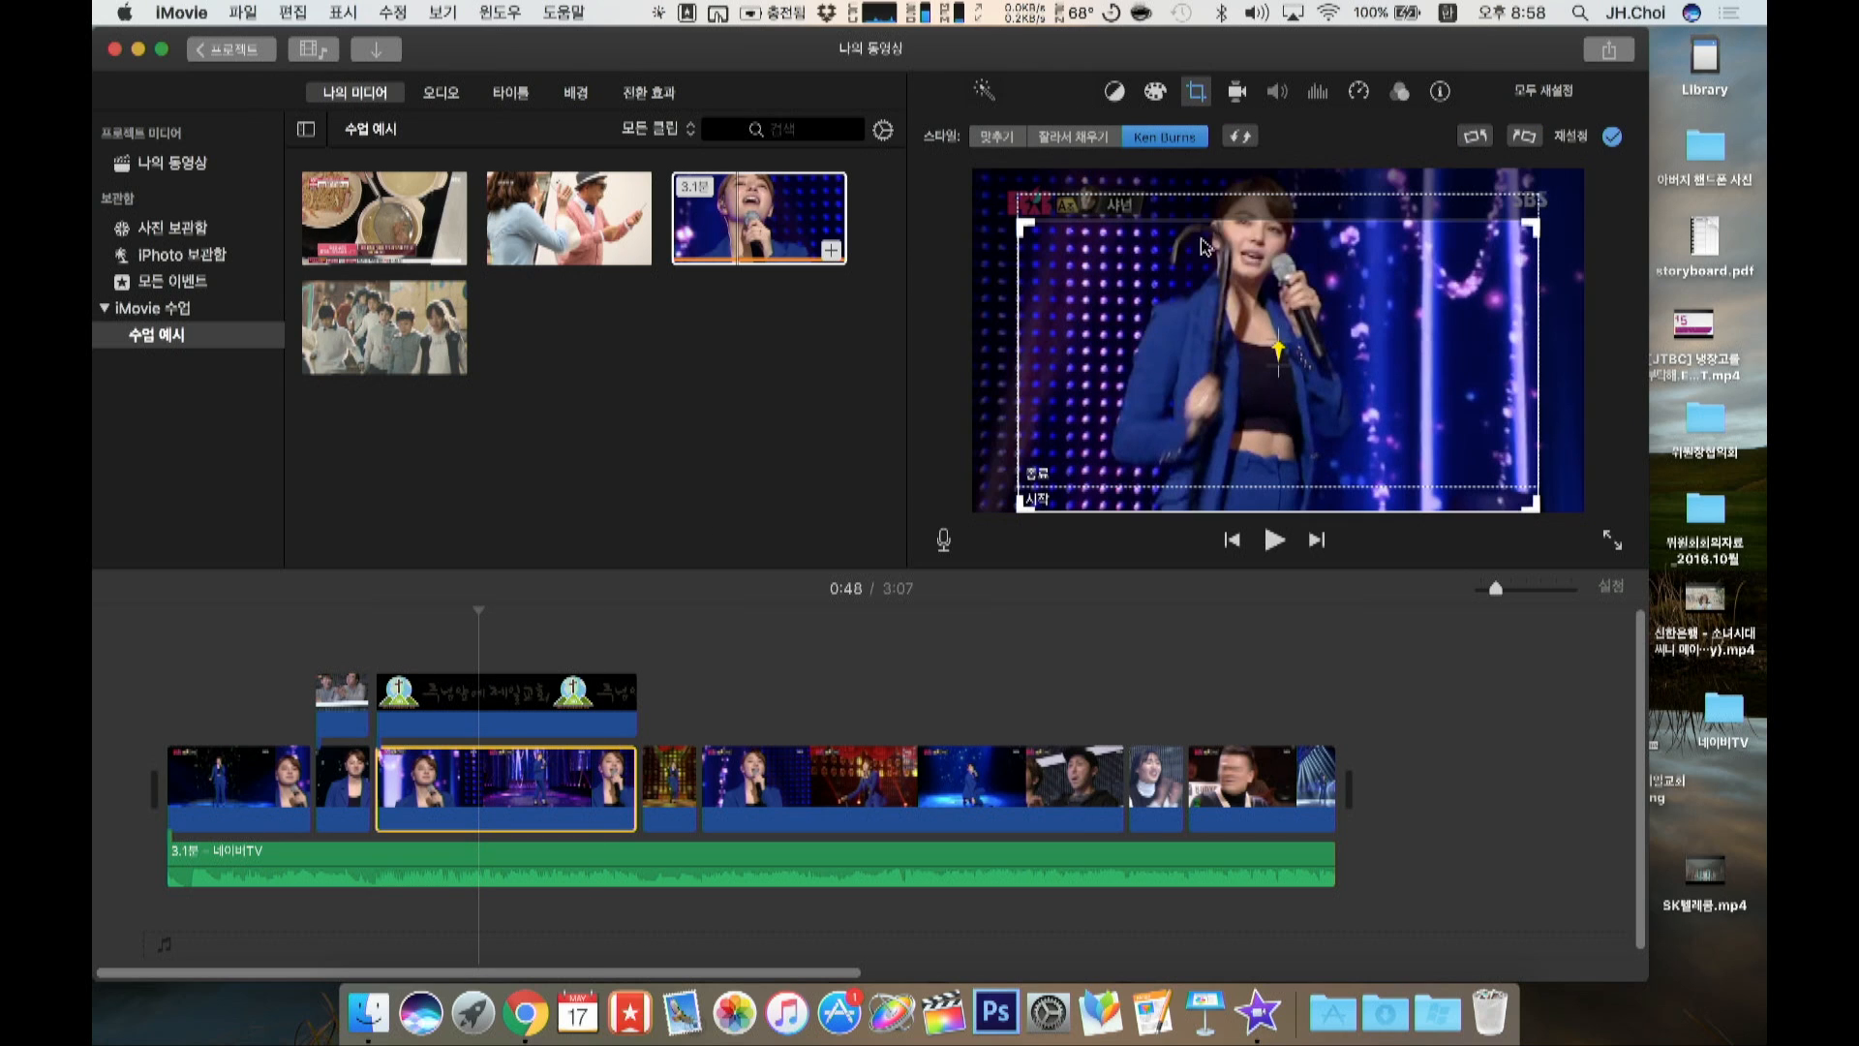
left_click(1074, 136)
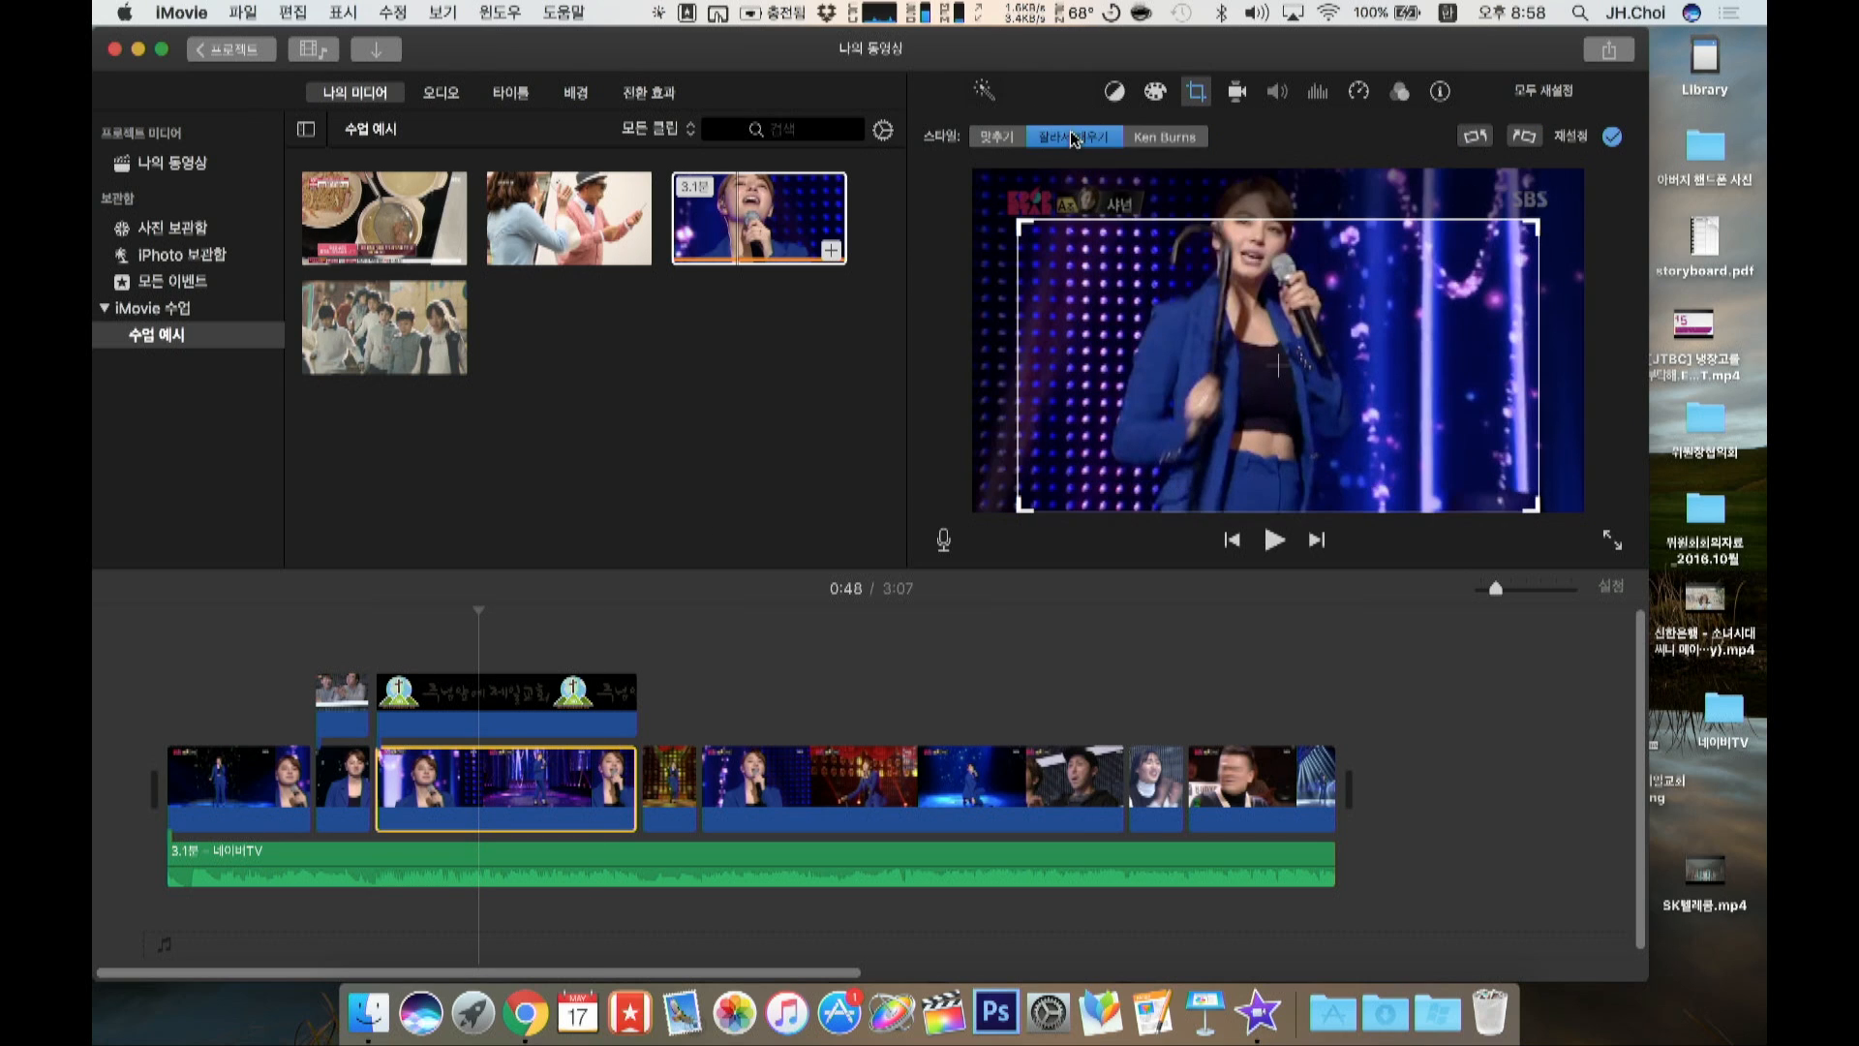
left_click(1612, 143)
Step: Play back the recropped clip with the logo overlay from the clip's start
left_click(380, 627)
key("space")
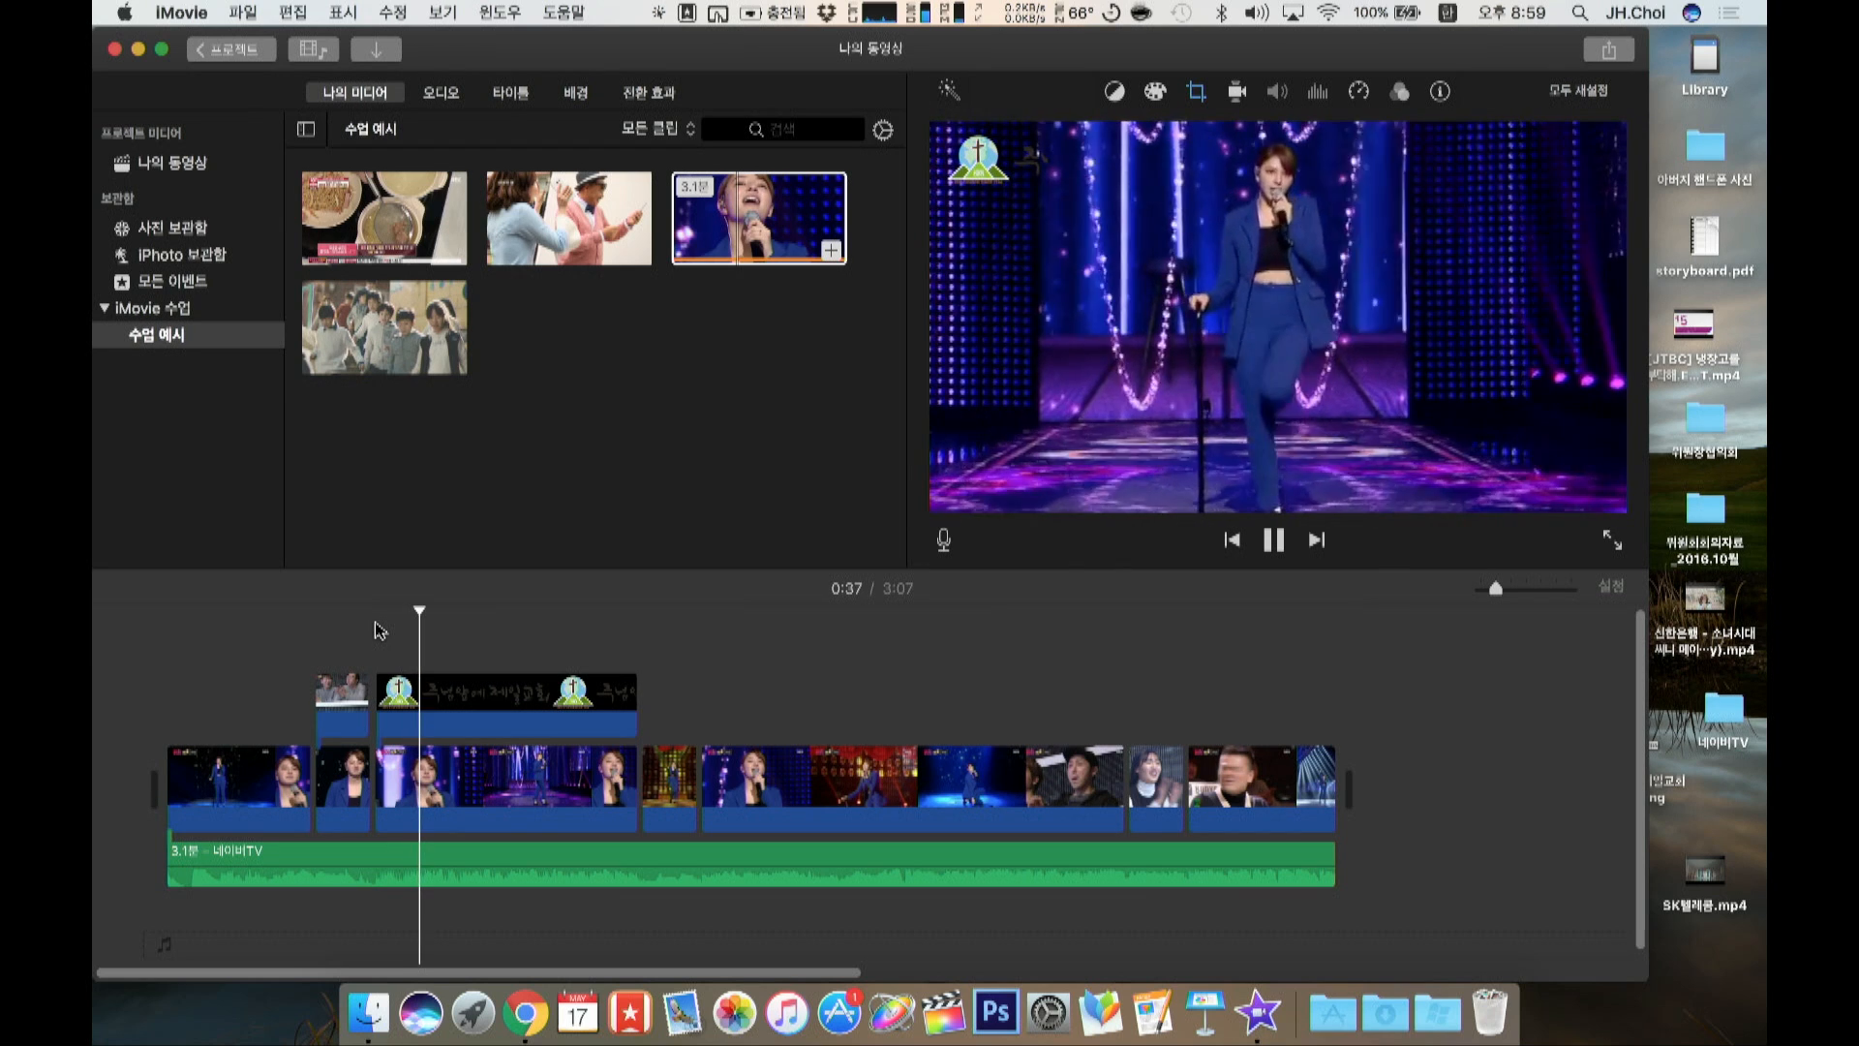
key("space")
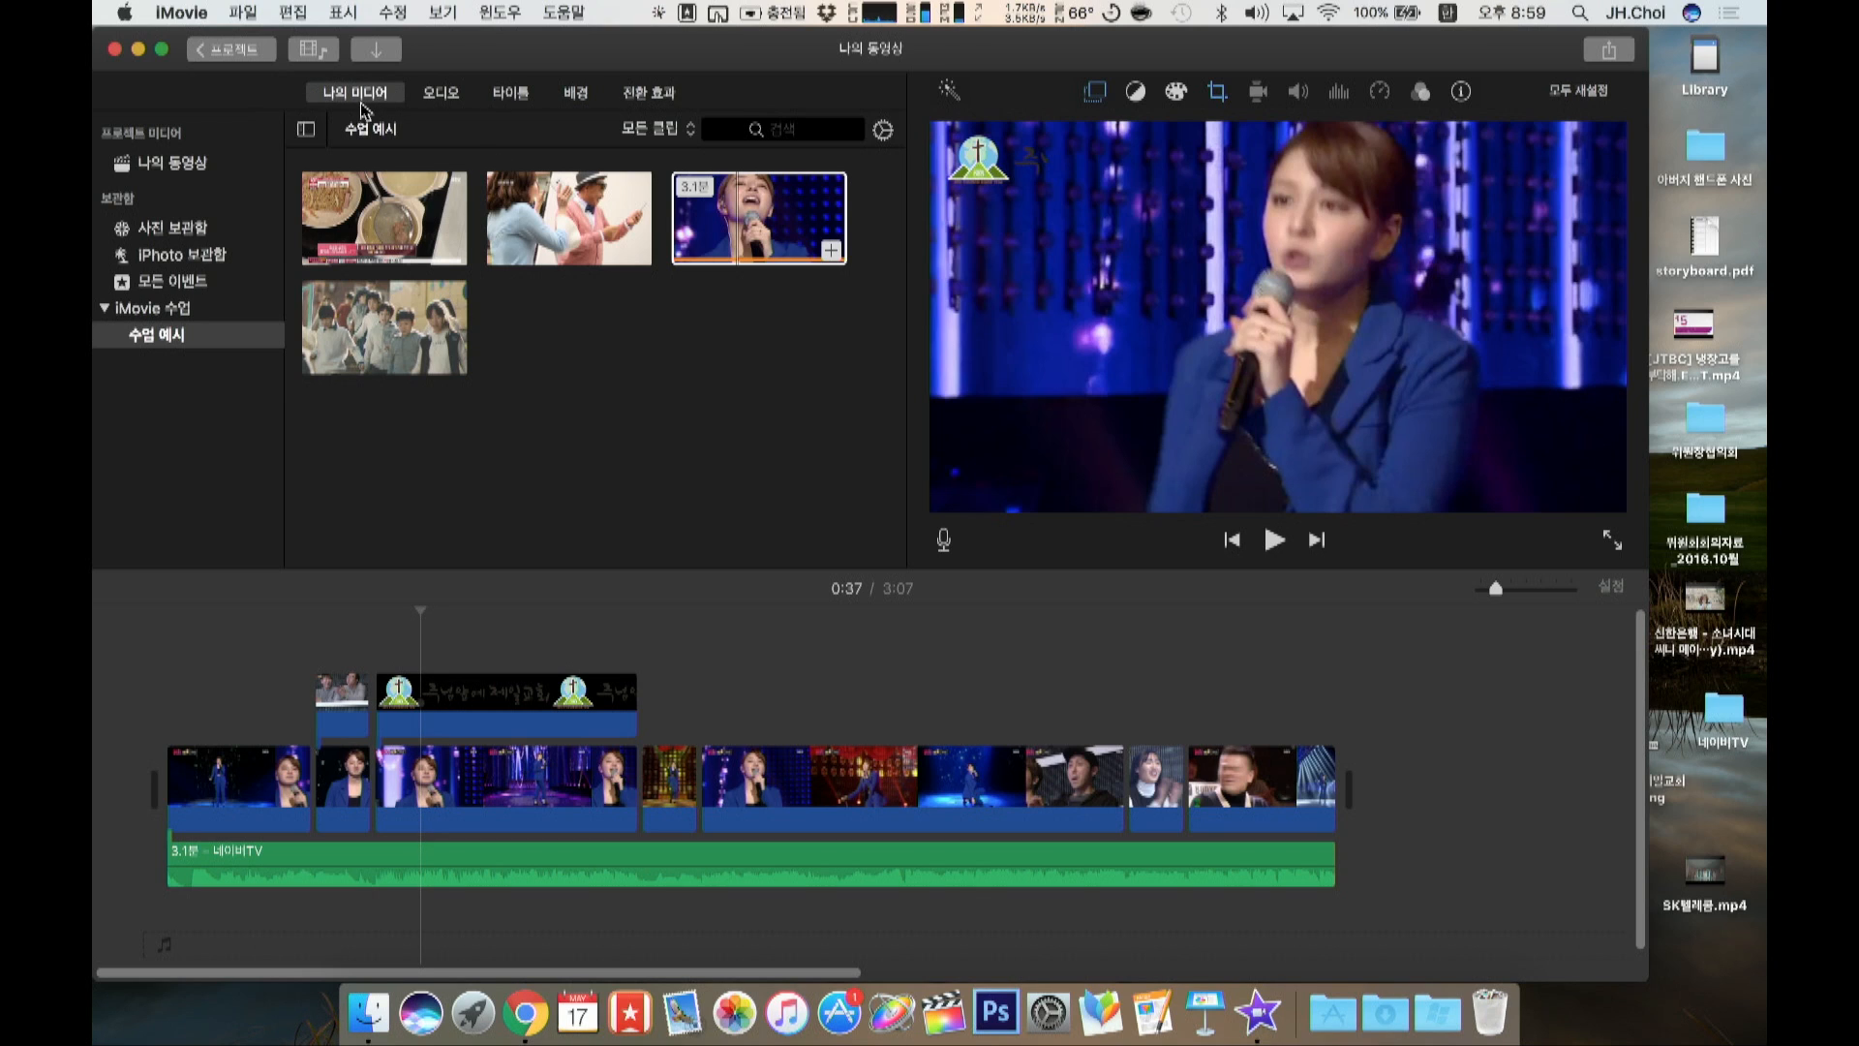
Step: Show the iTunes music library and select the green soundtrack clip beneath the main track
left_click(438, 97)
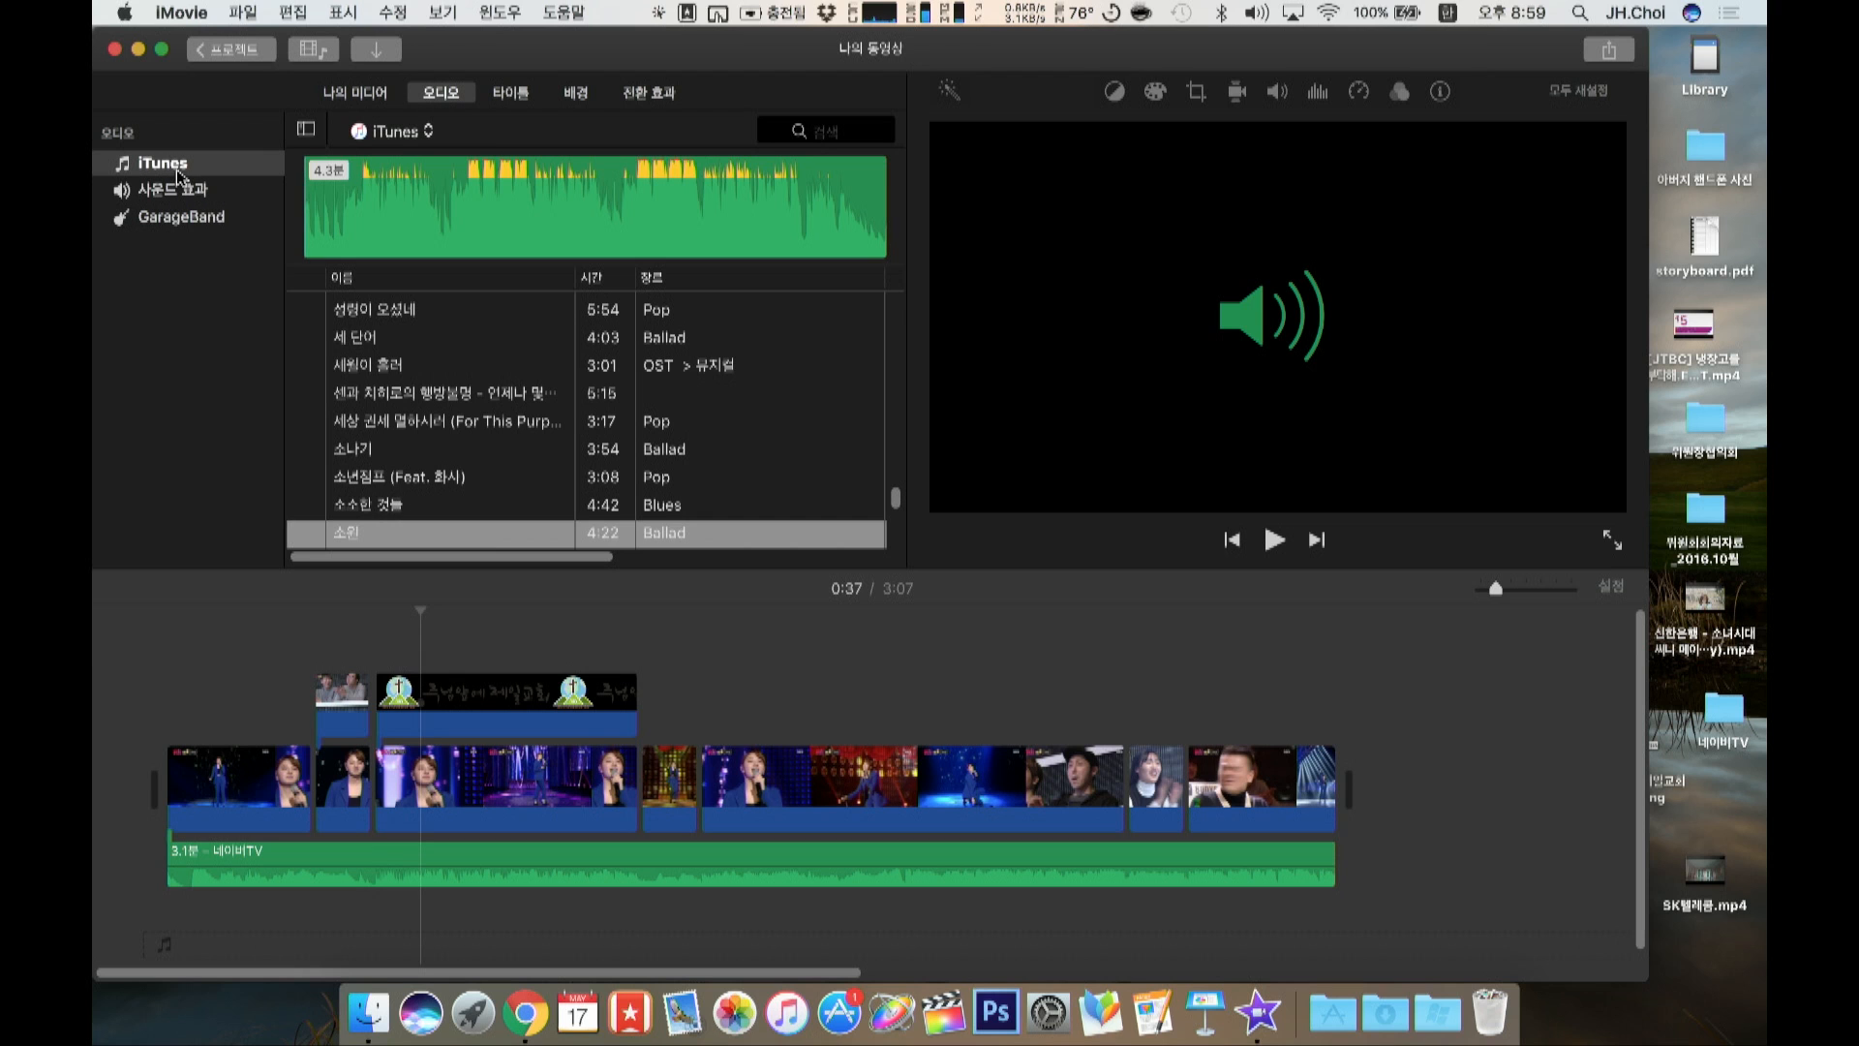
left_click(420, 862)
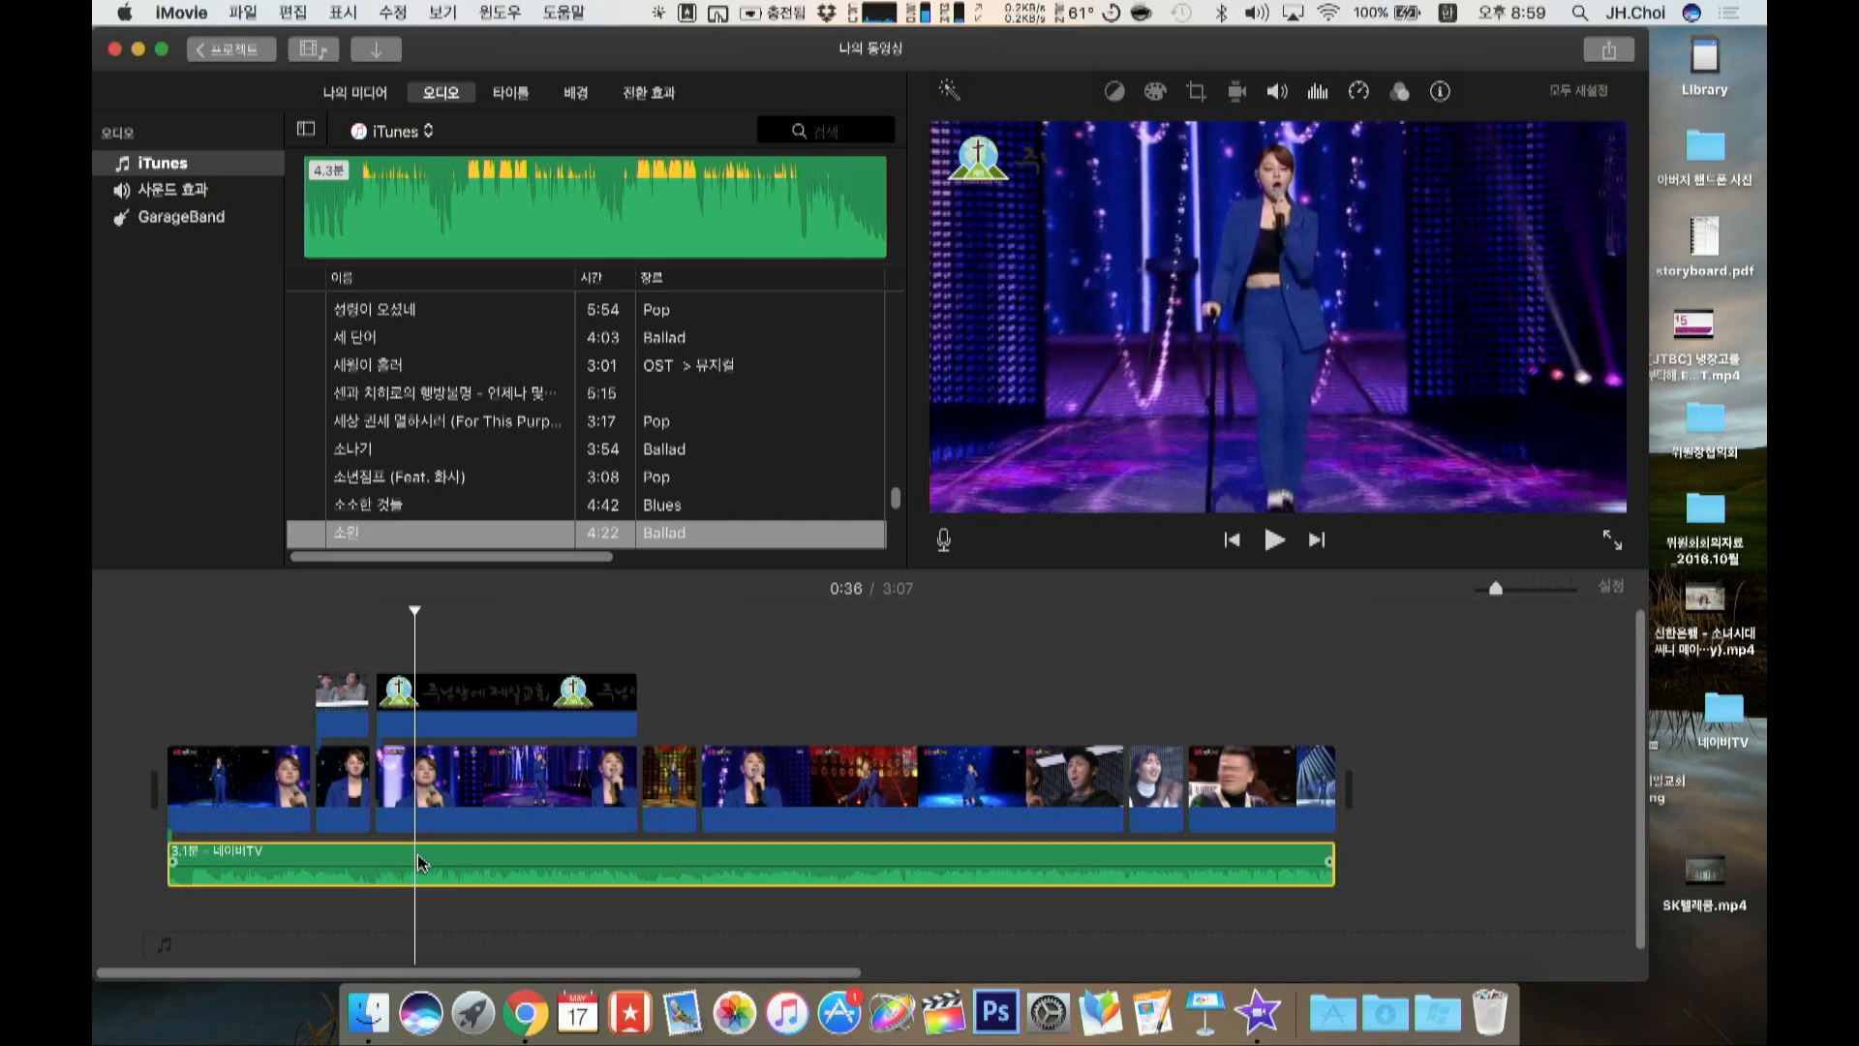
Step: Add the lower-screen title 아래로 떨어지기(하단) above the logo overlay at about 0:38 and select it
left_click(513, 95)
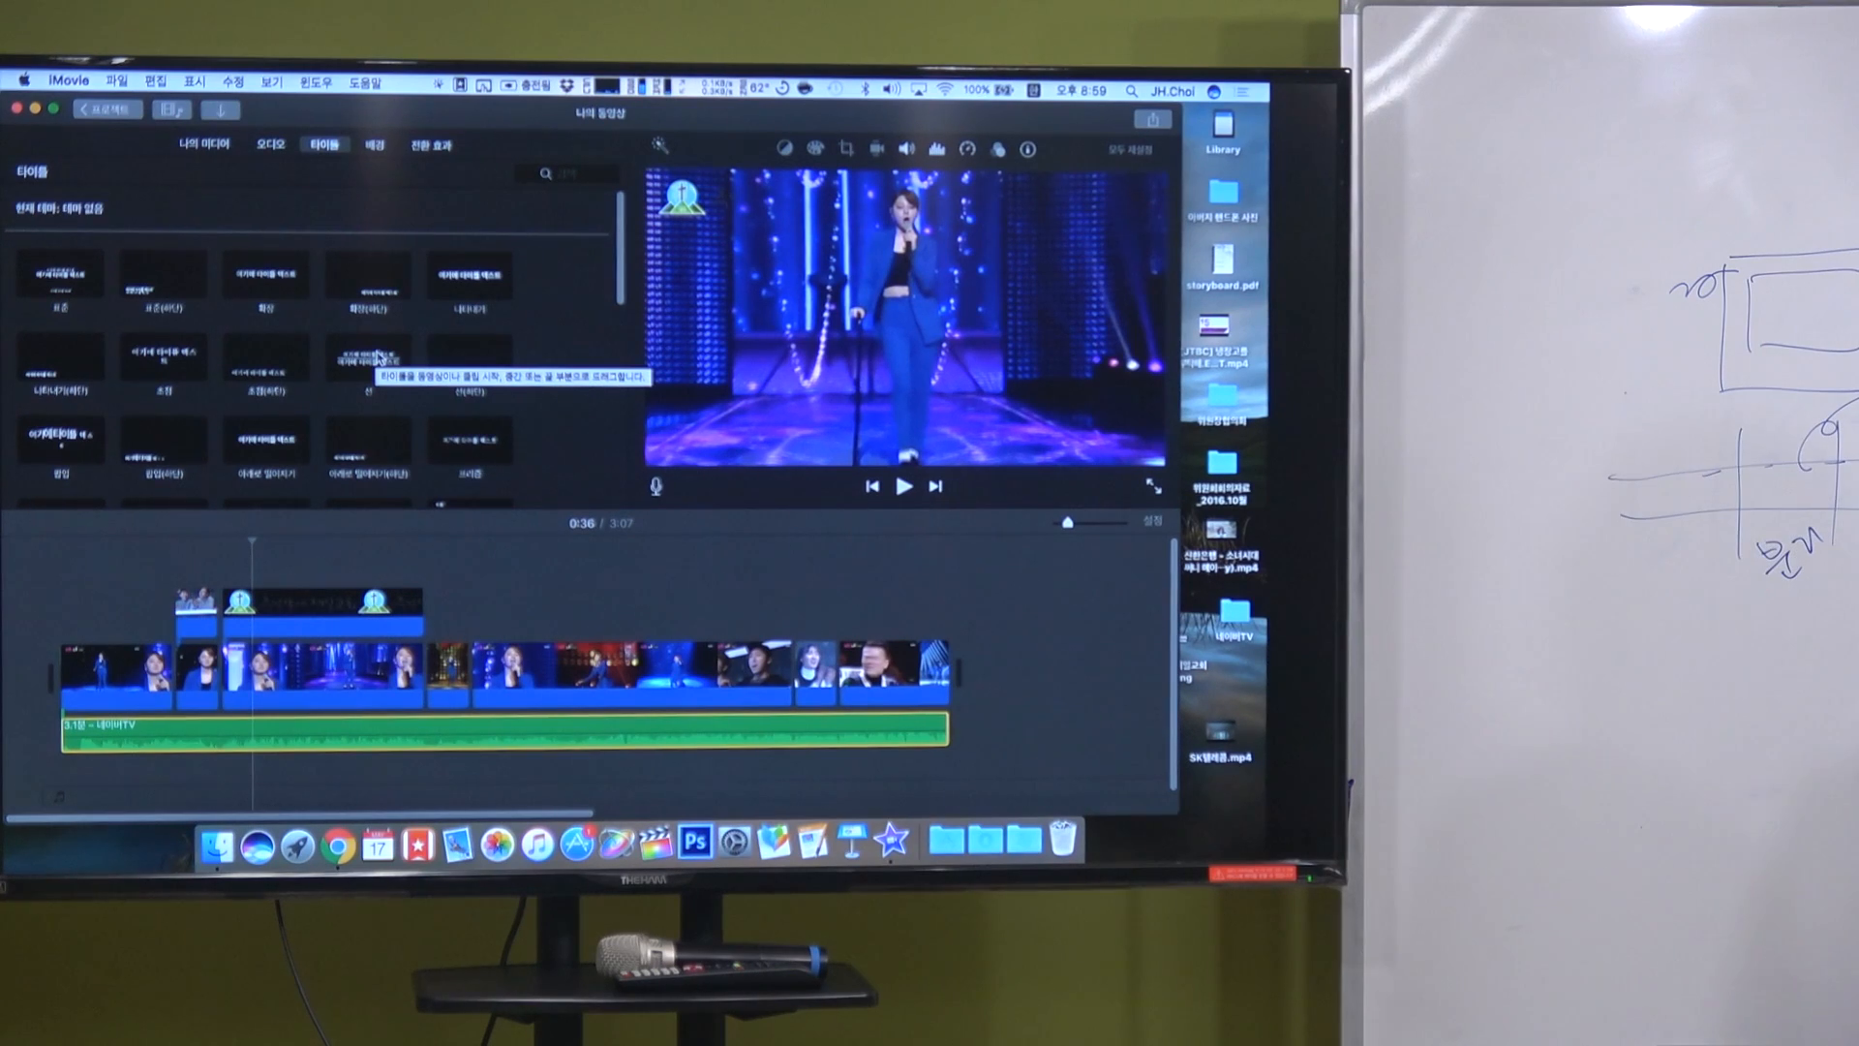
scroll(578, 371, "down", 2)
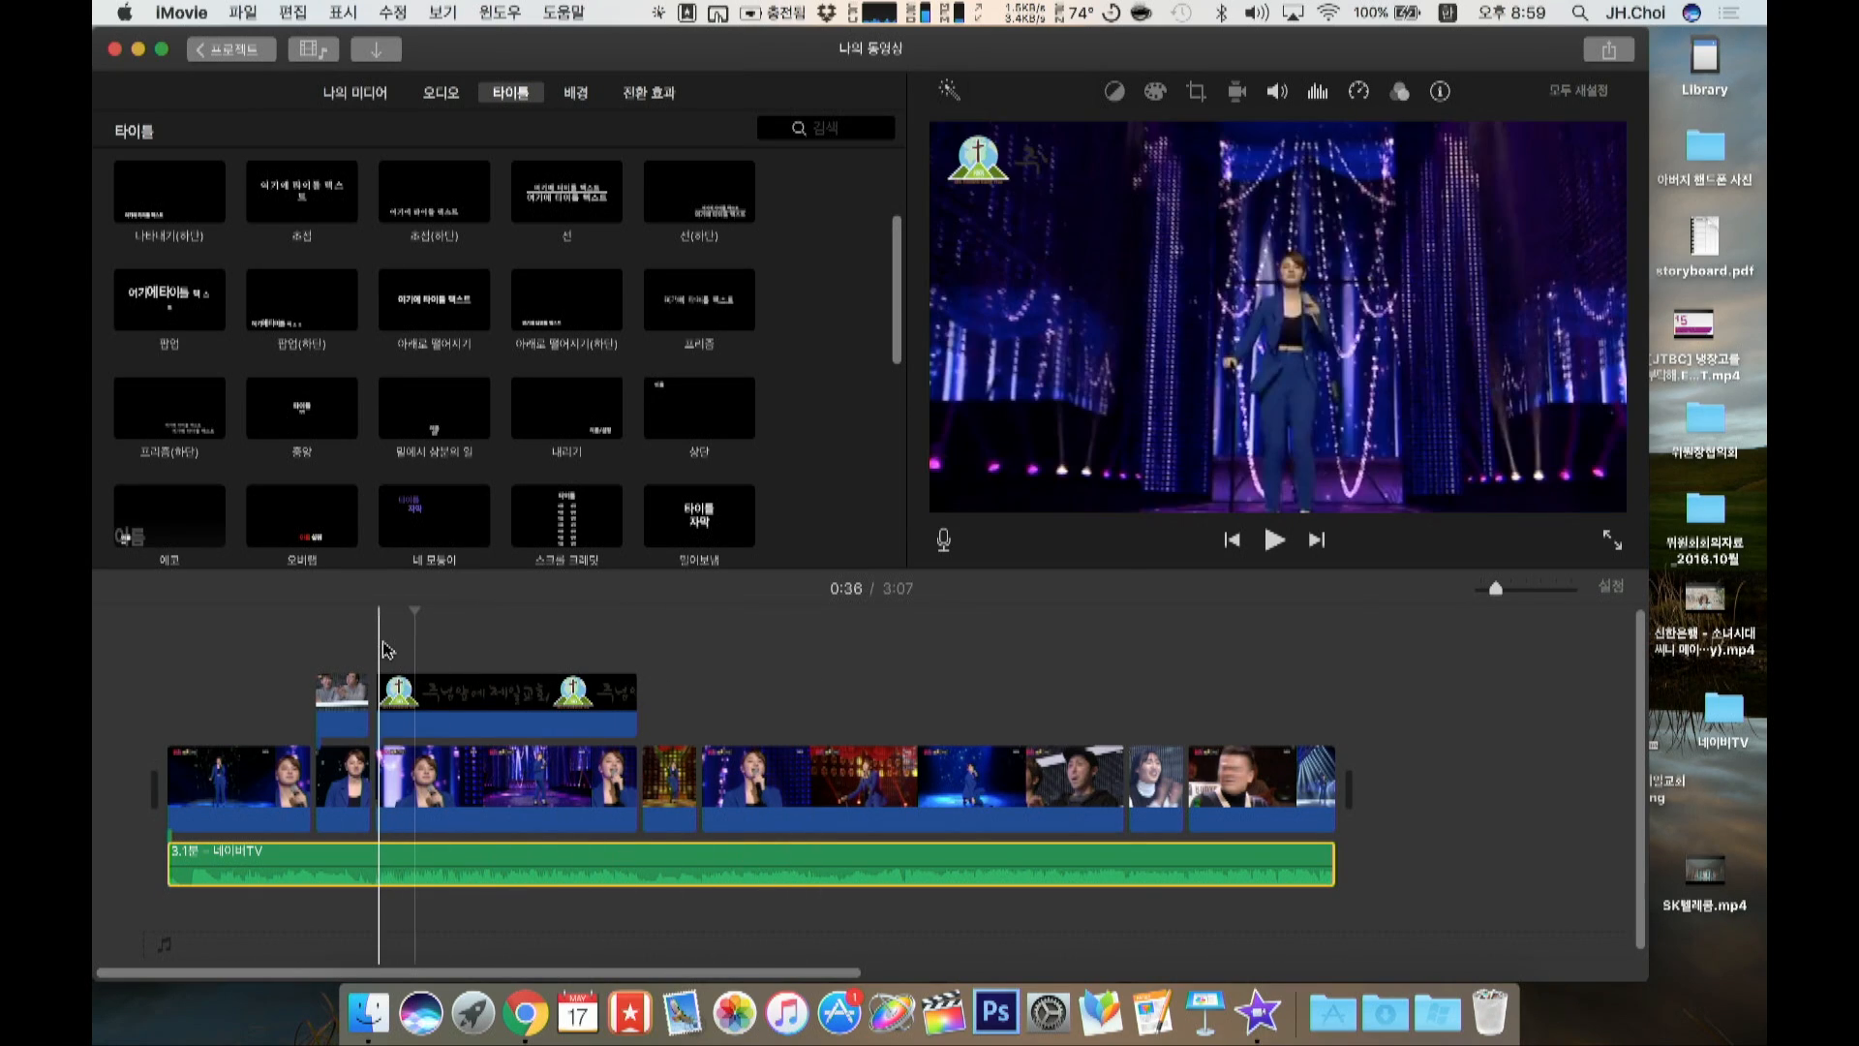
key("space")
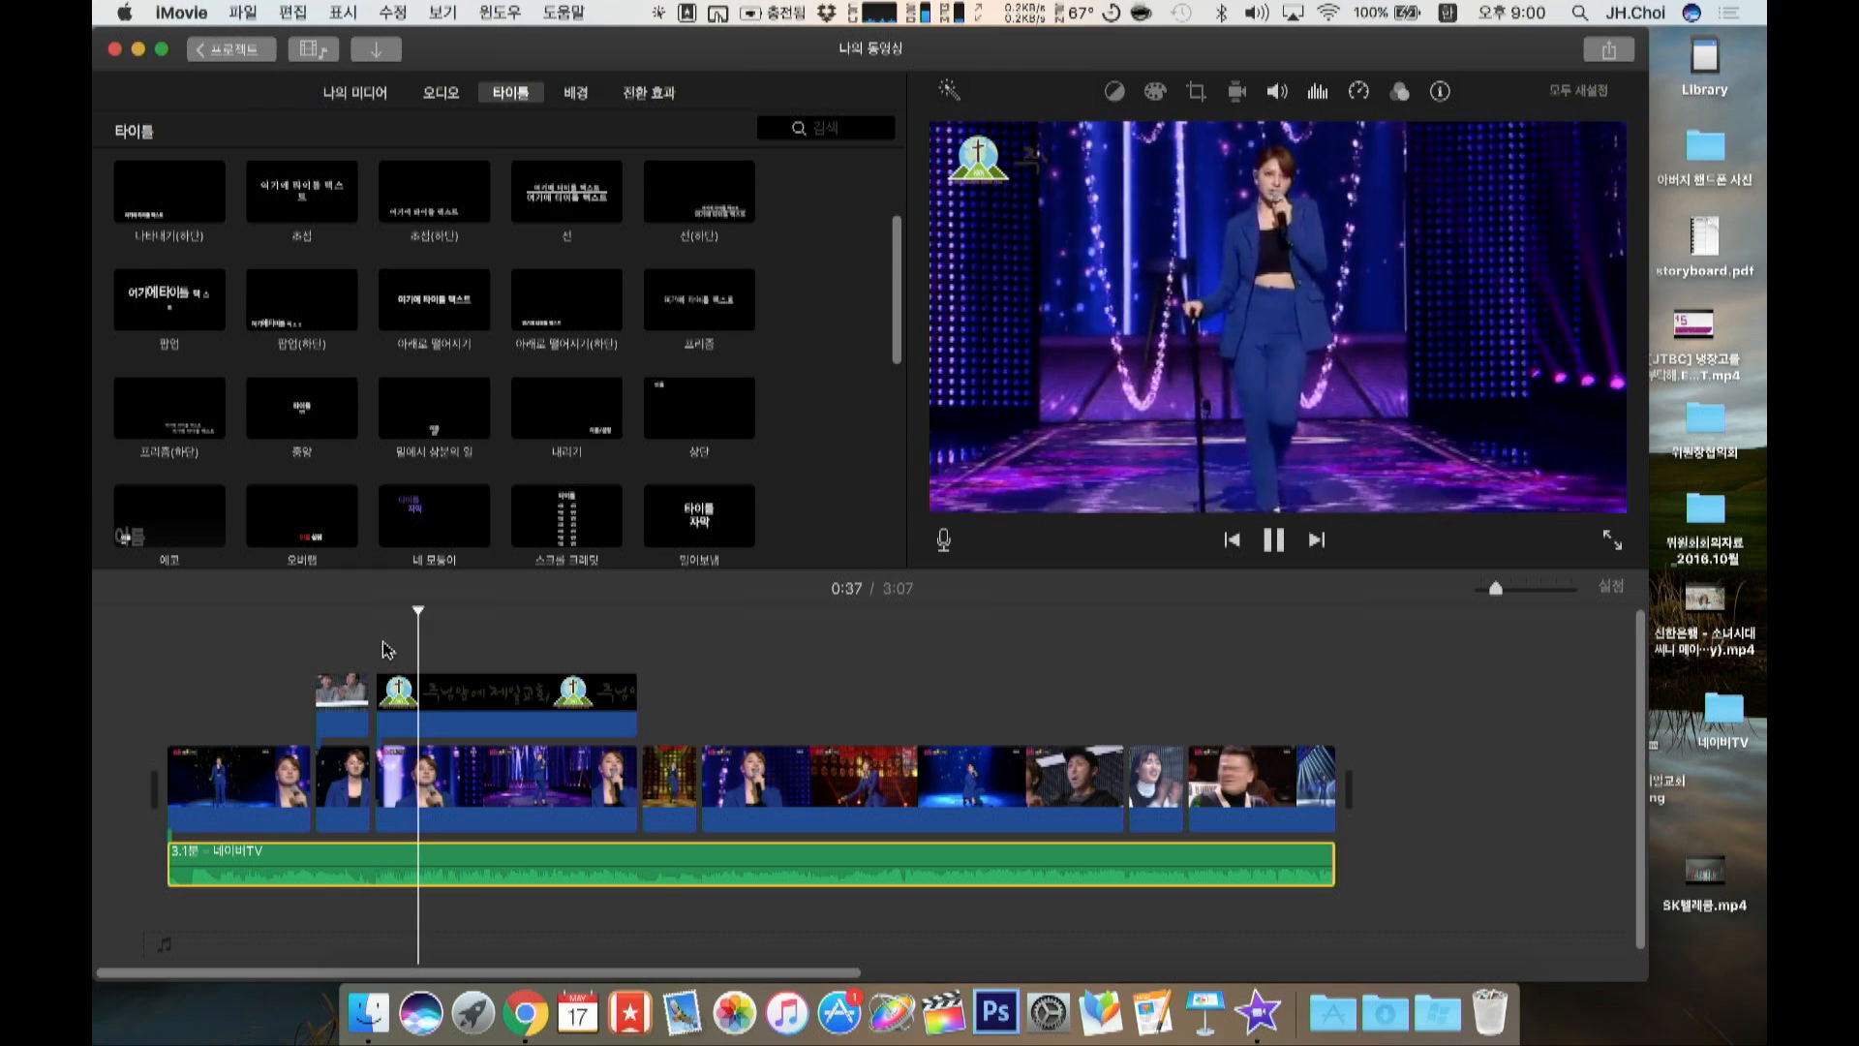
key("space")
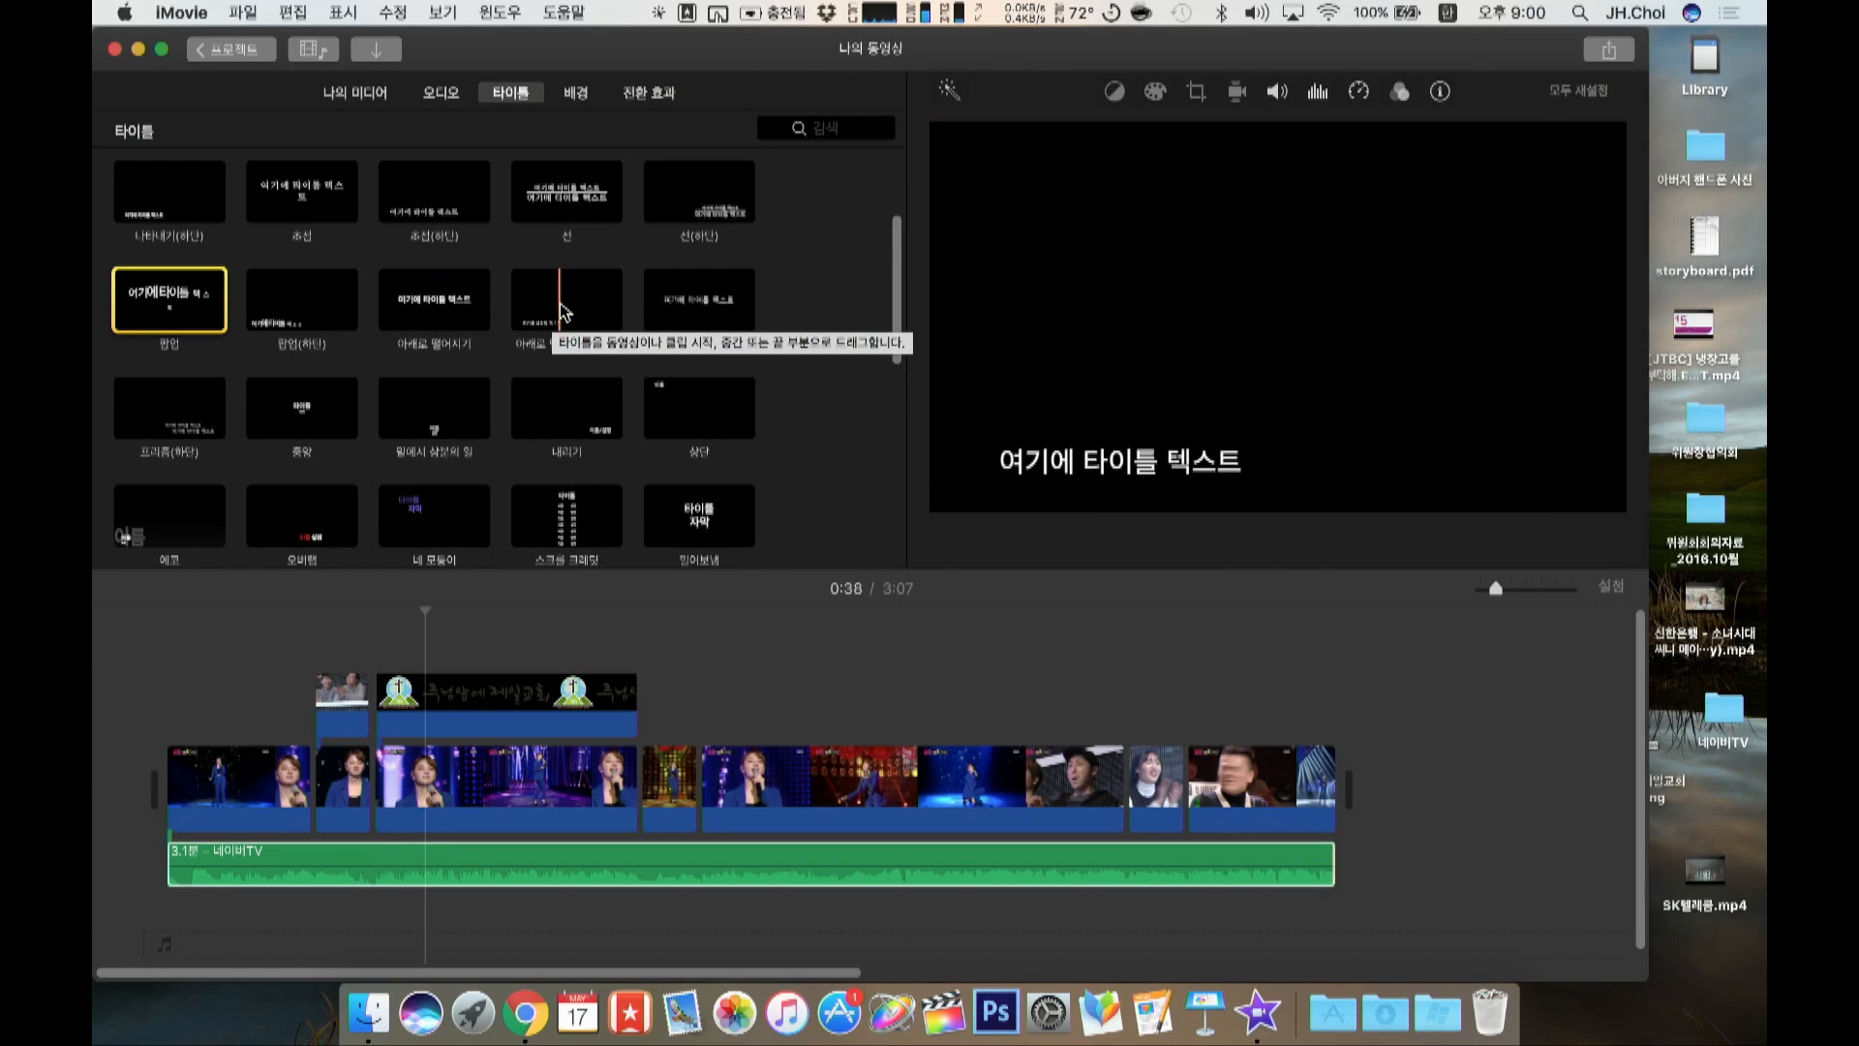
left_click_drag(571, 311, 428, 659)
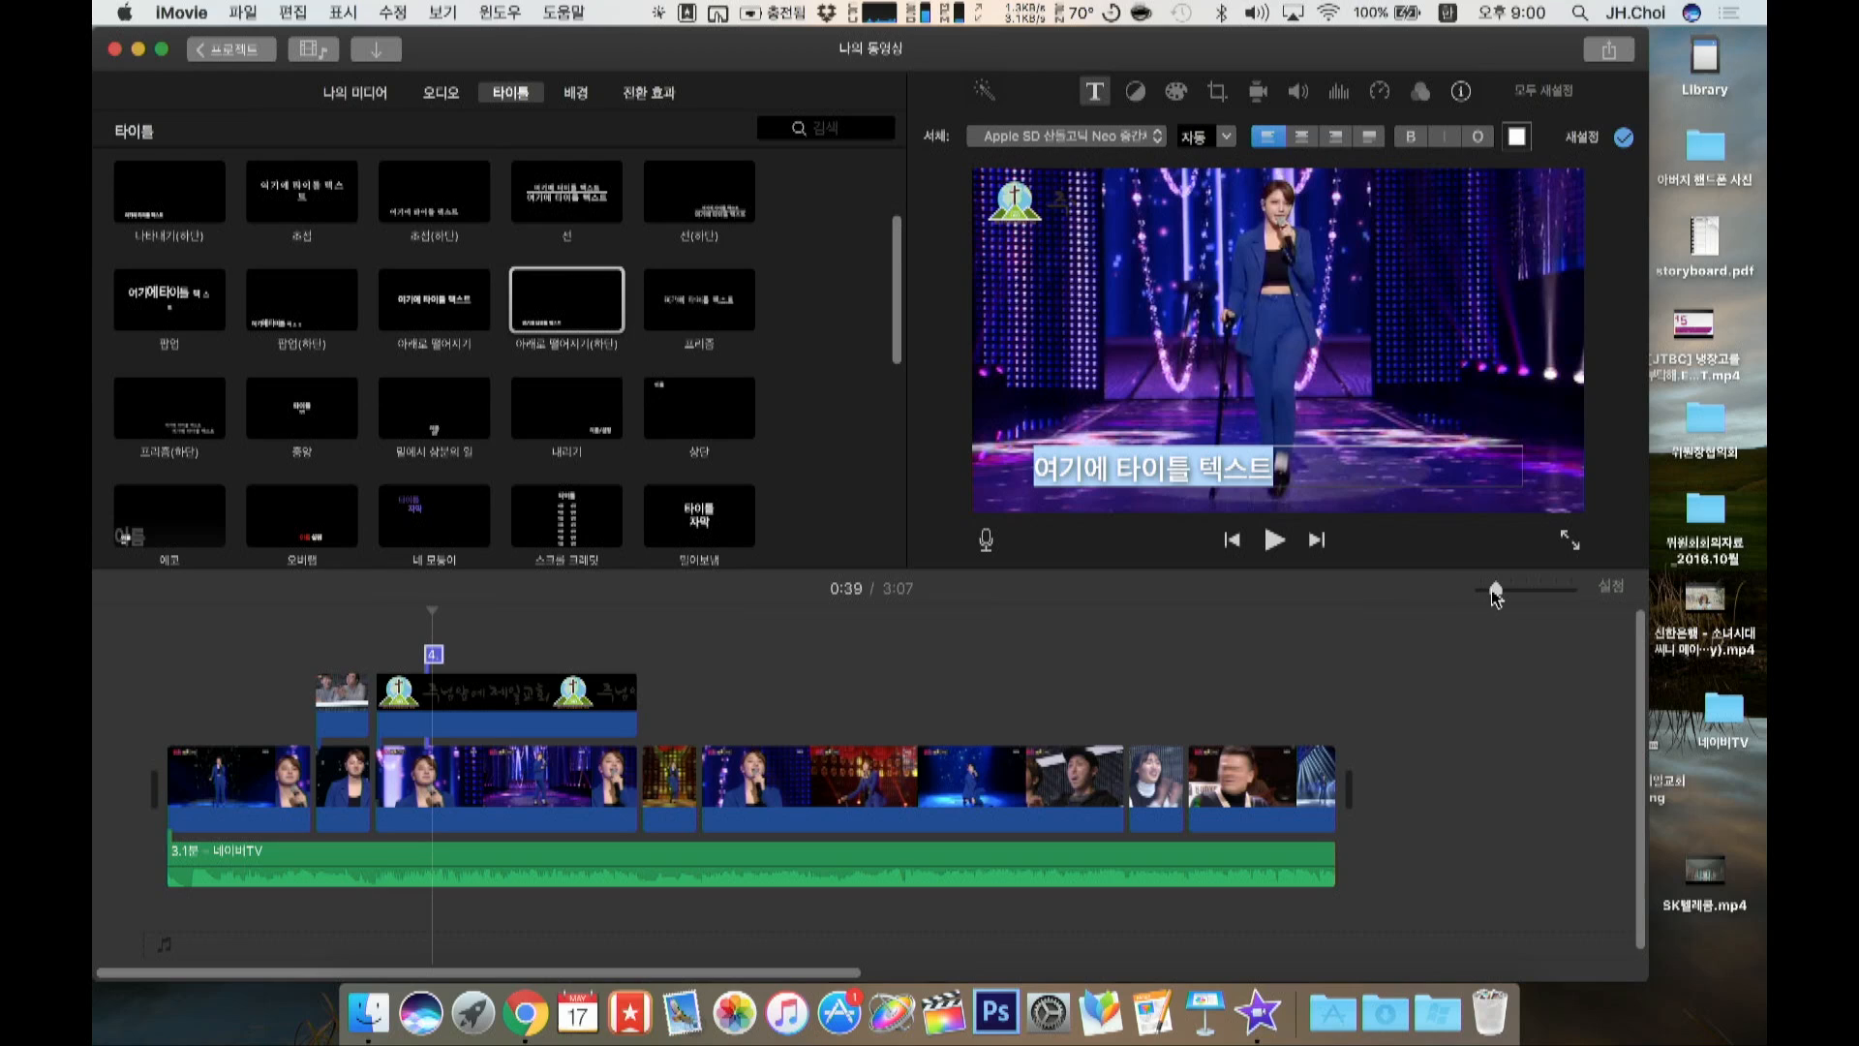
left_click_drag(1495, 590, 1510, 589)
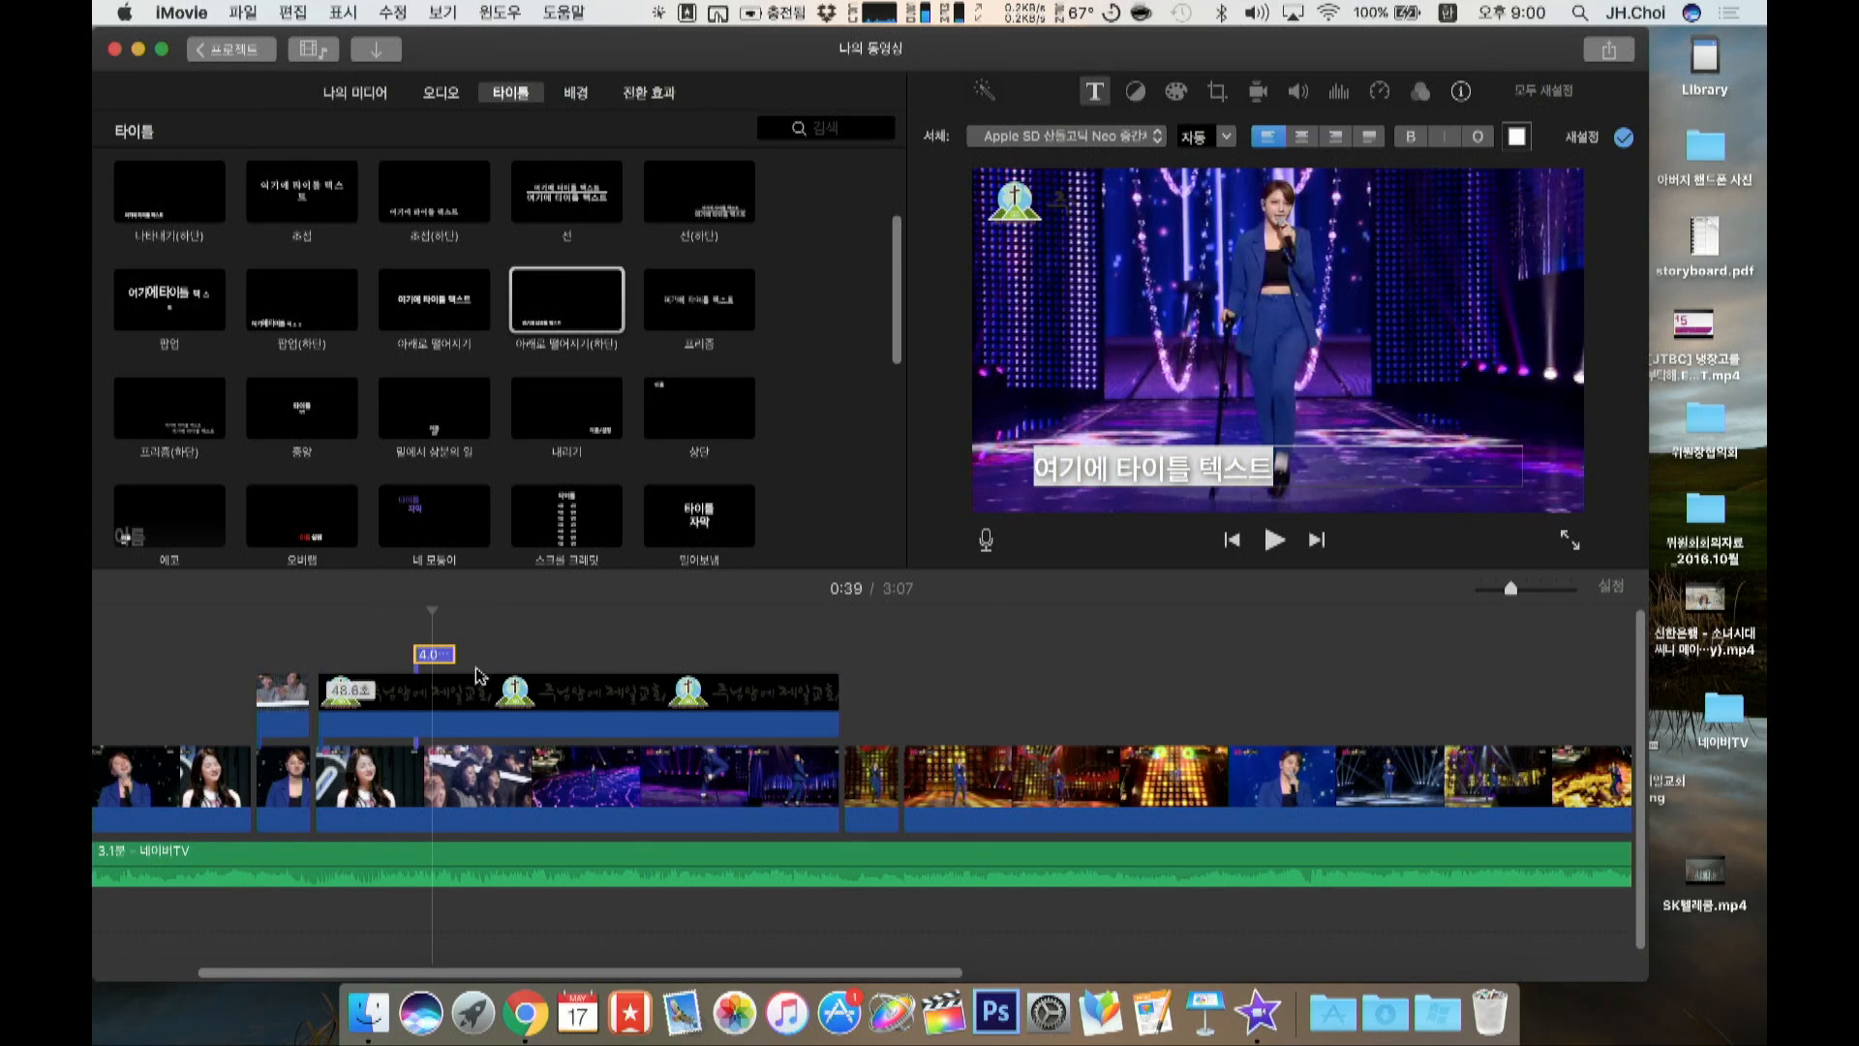
left_click(429, 657)
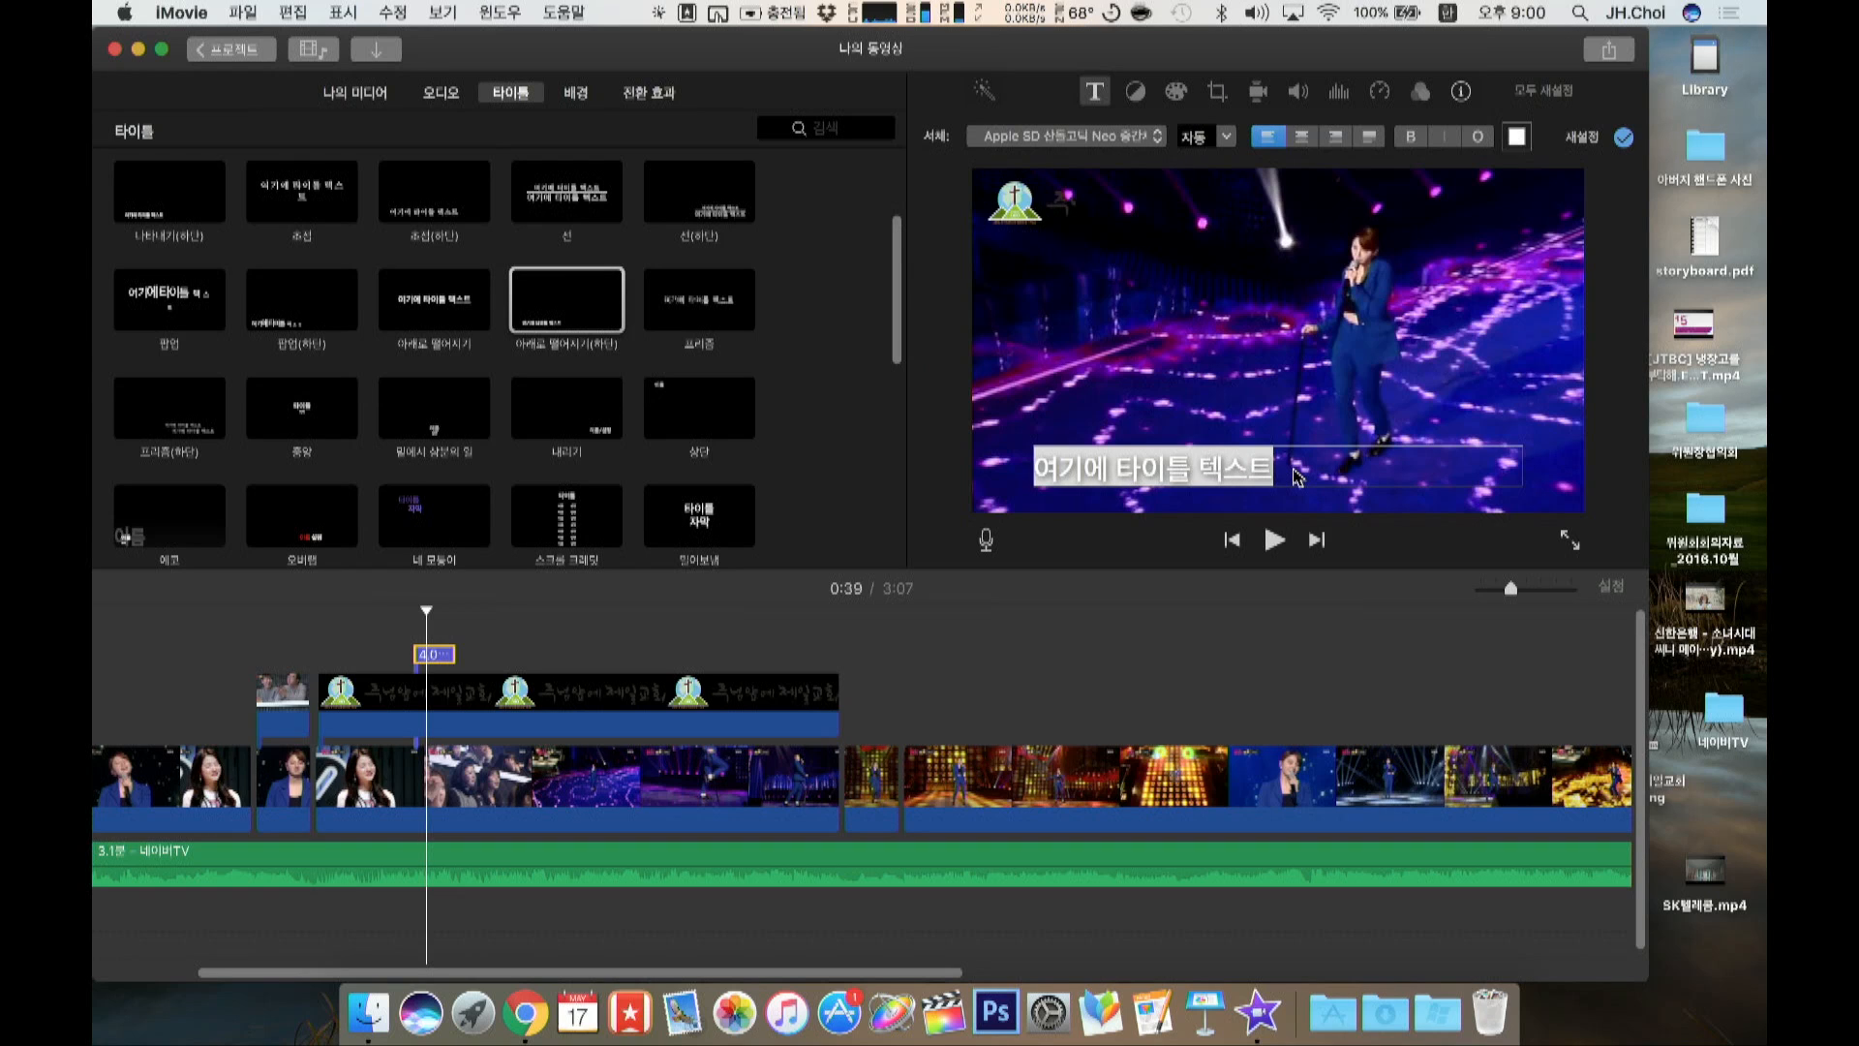
key("super+z")
key("space")
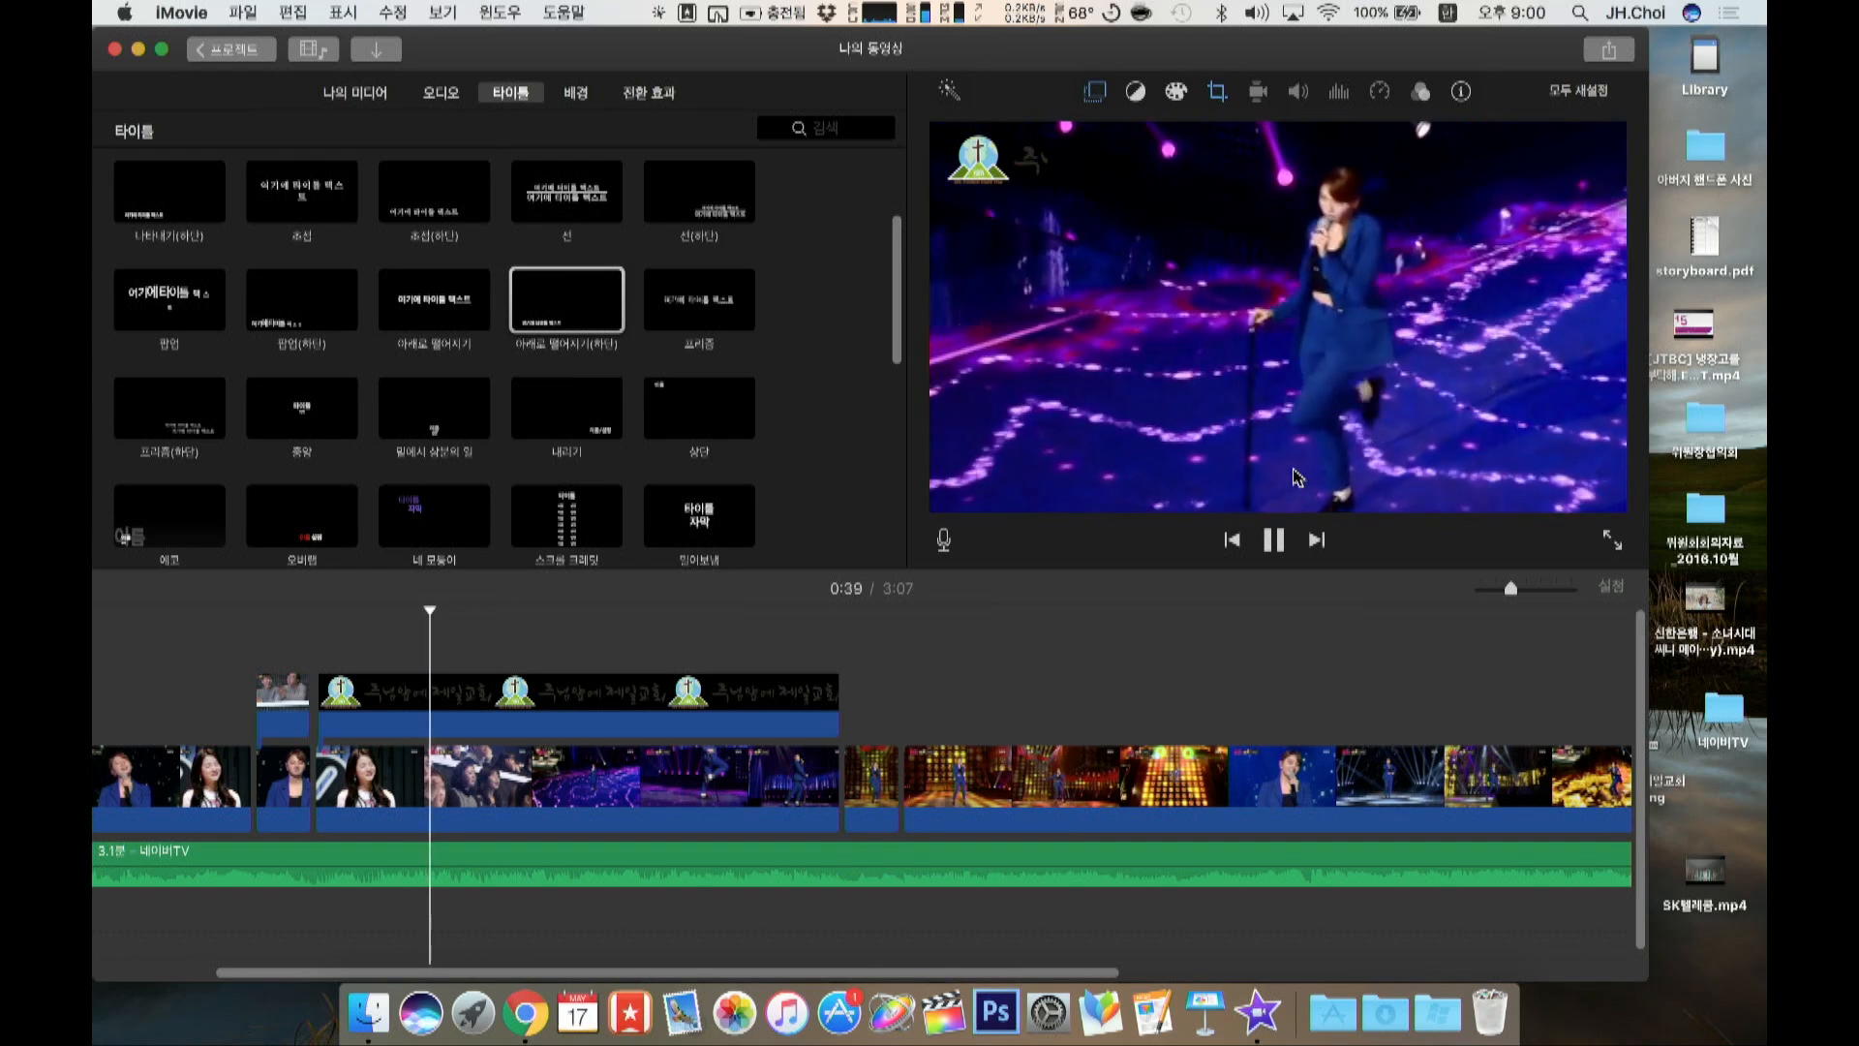
key("space")
key("super+z")
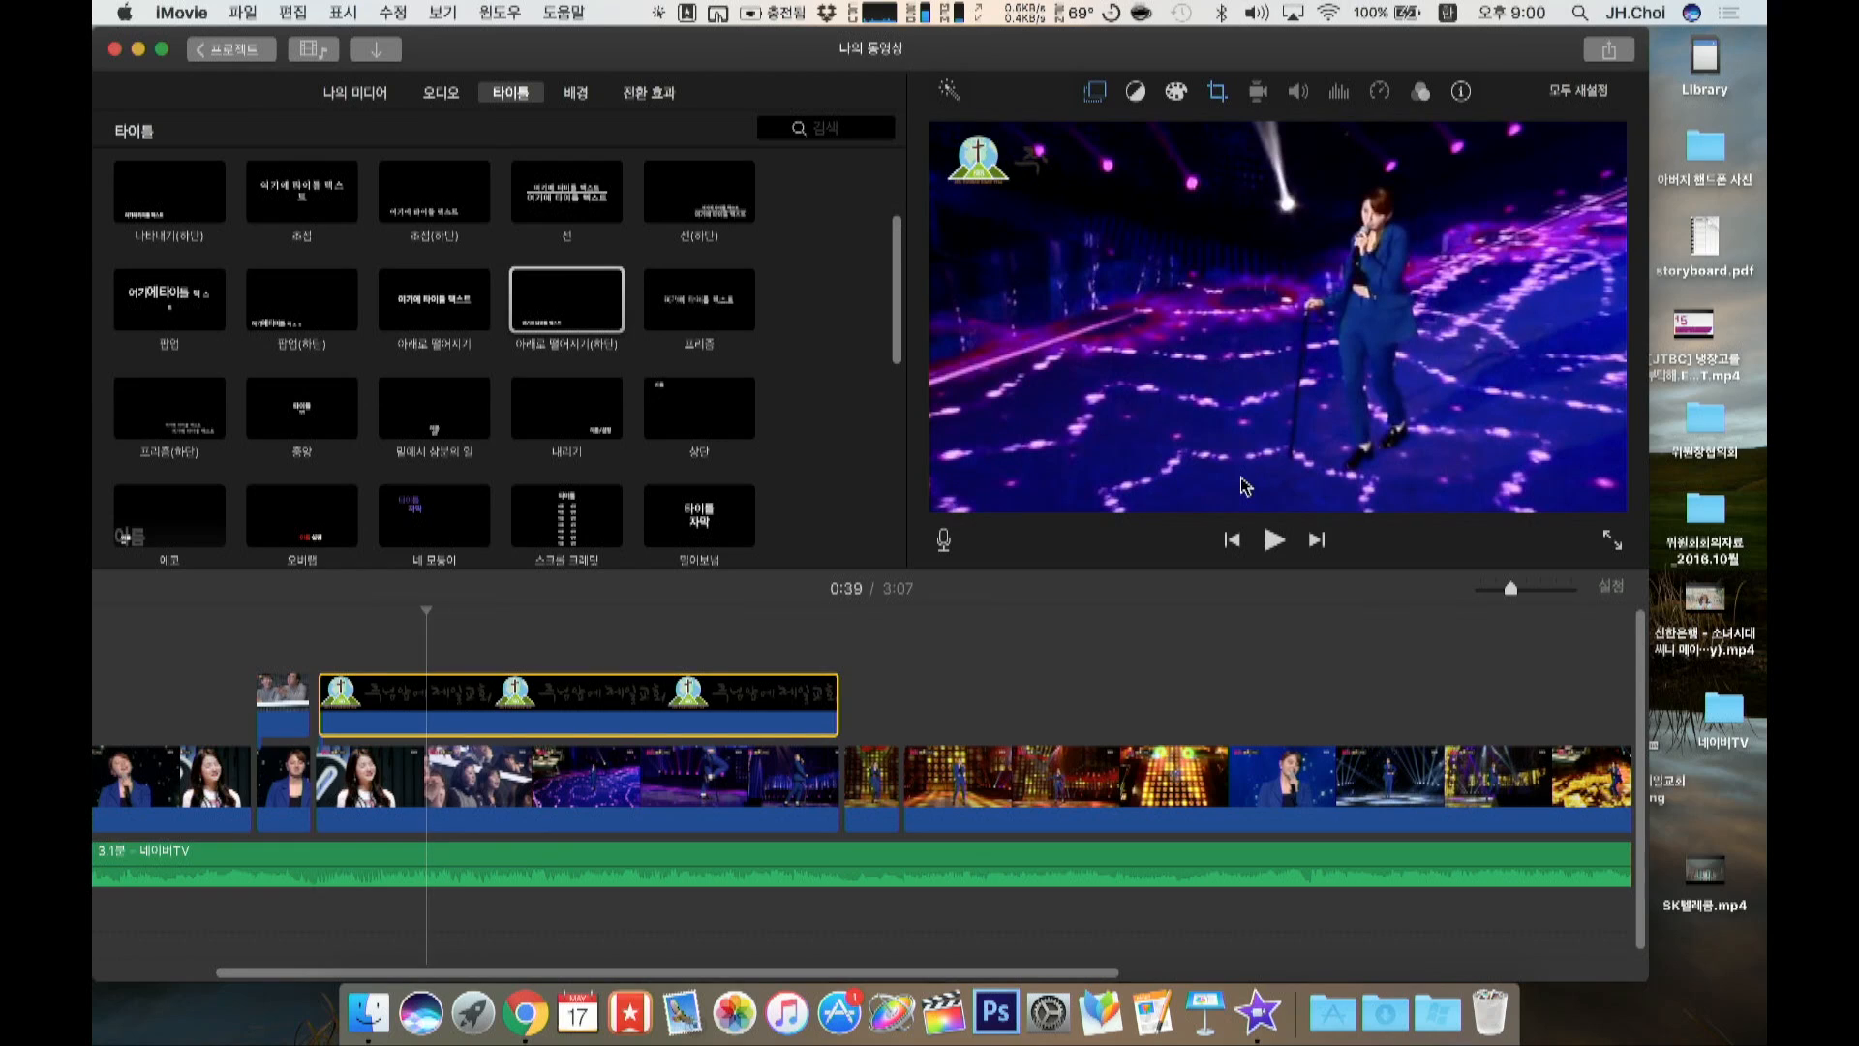
key("super+shift+z")
Step: Replace the title's placeholder text with the lyric "난 어렸을 때 부터 눈이 달라"
left_click(1148, 473)
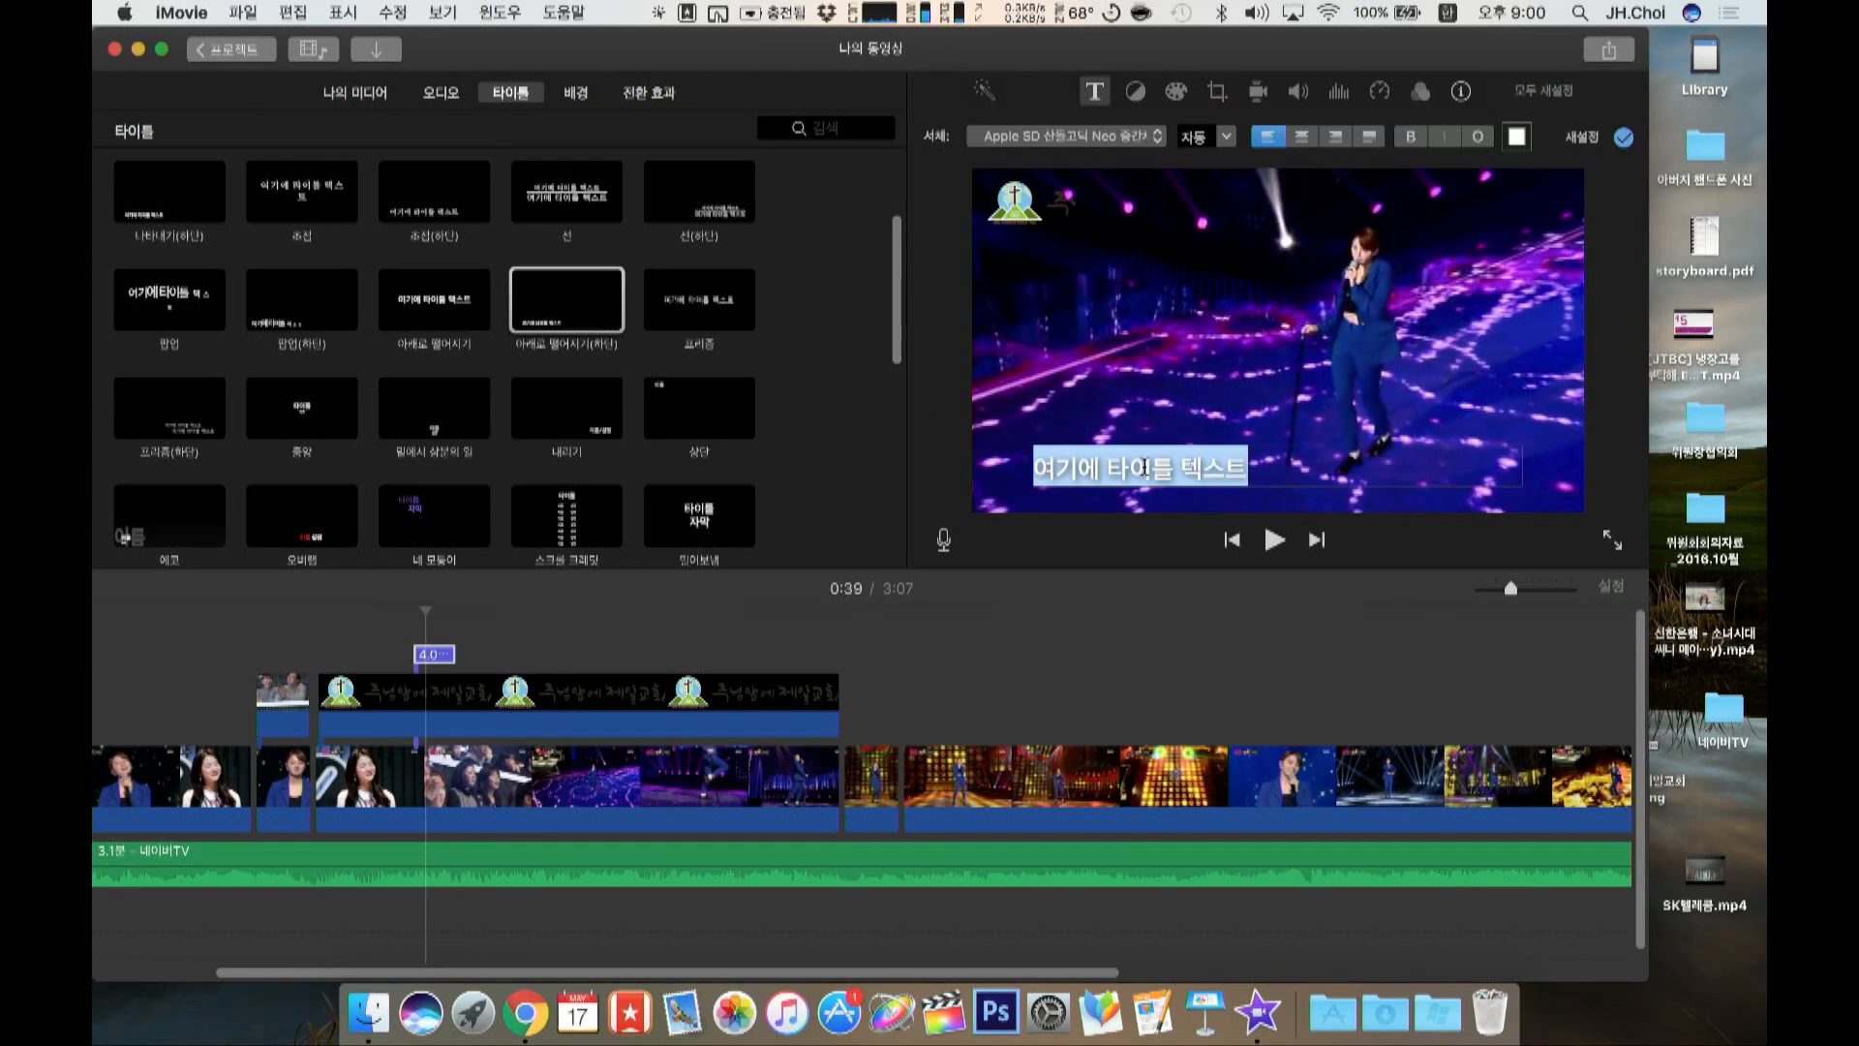
type("난 어렸")
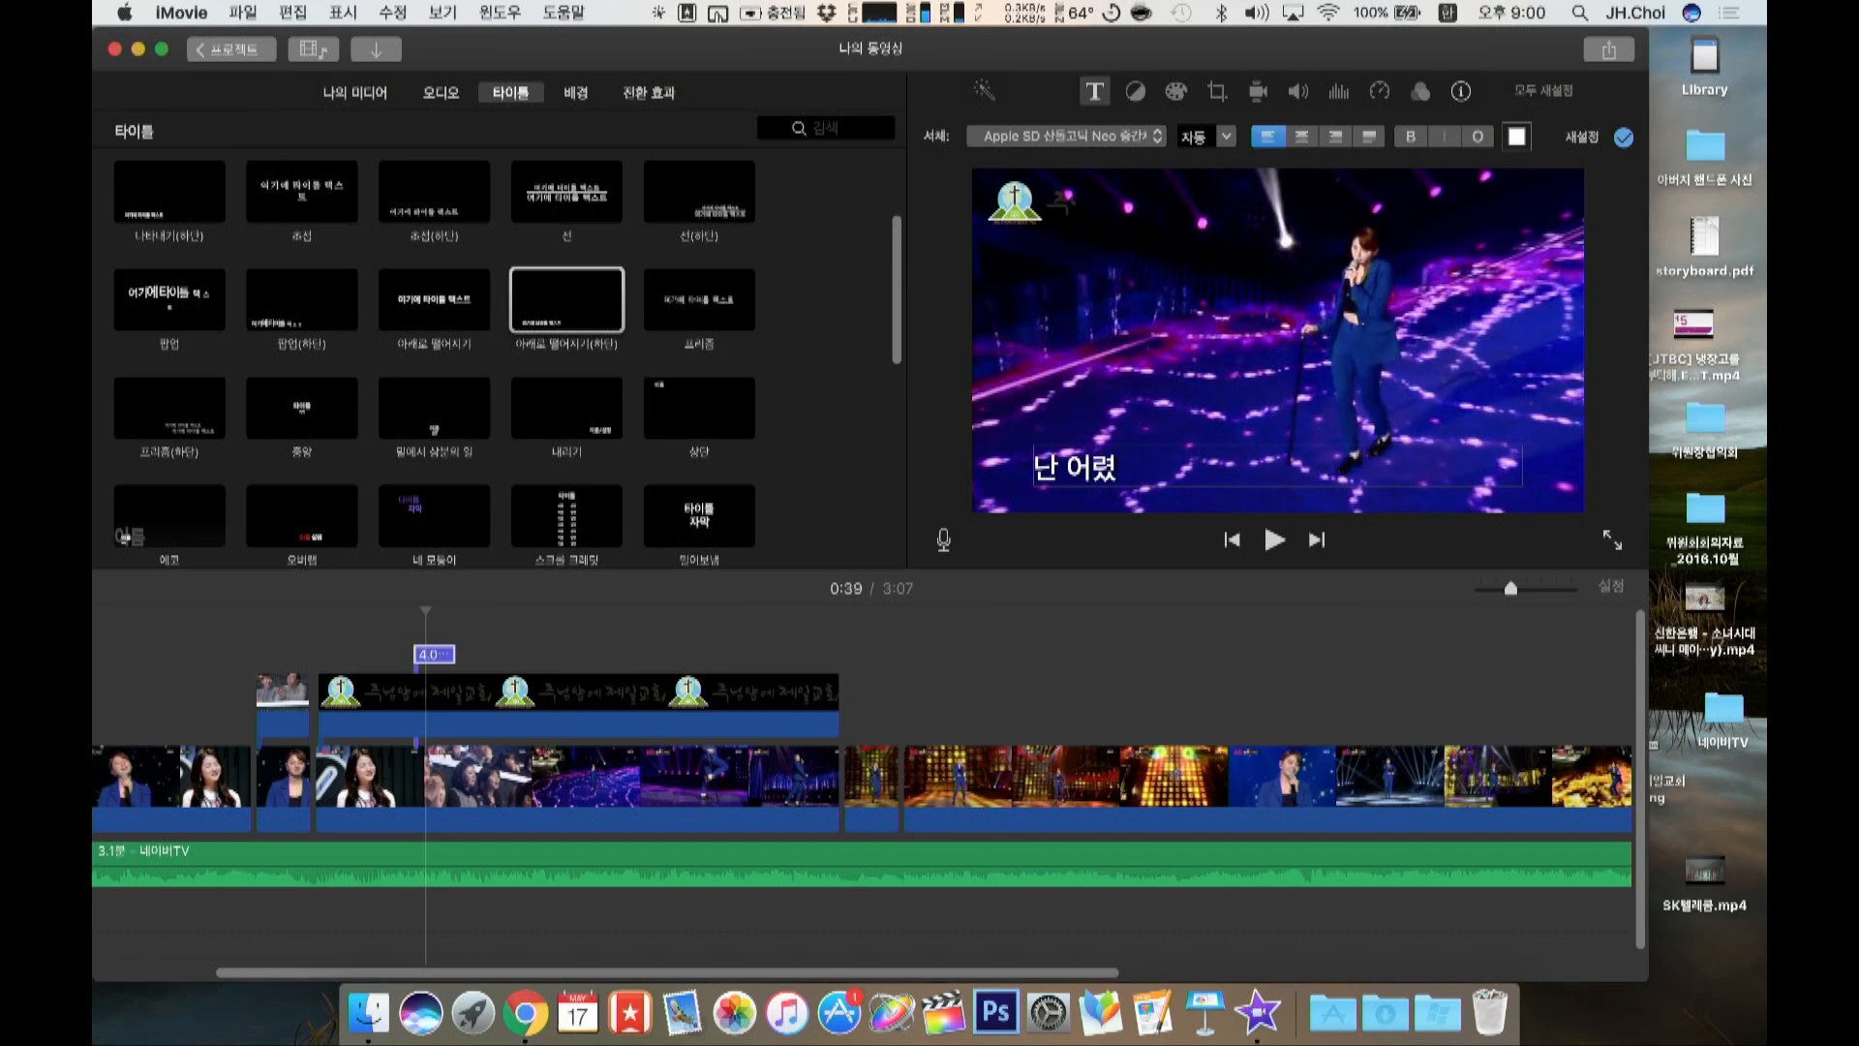
type("을 때 부터 누")
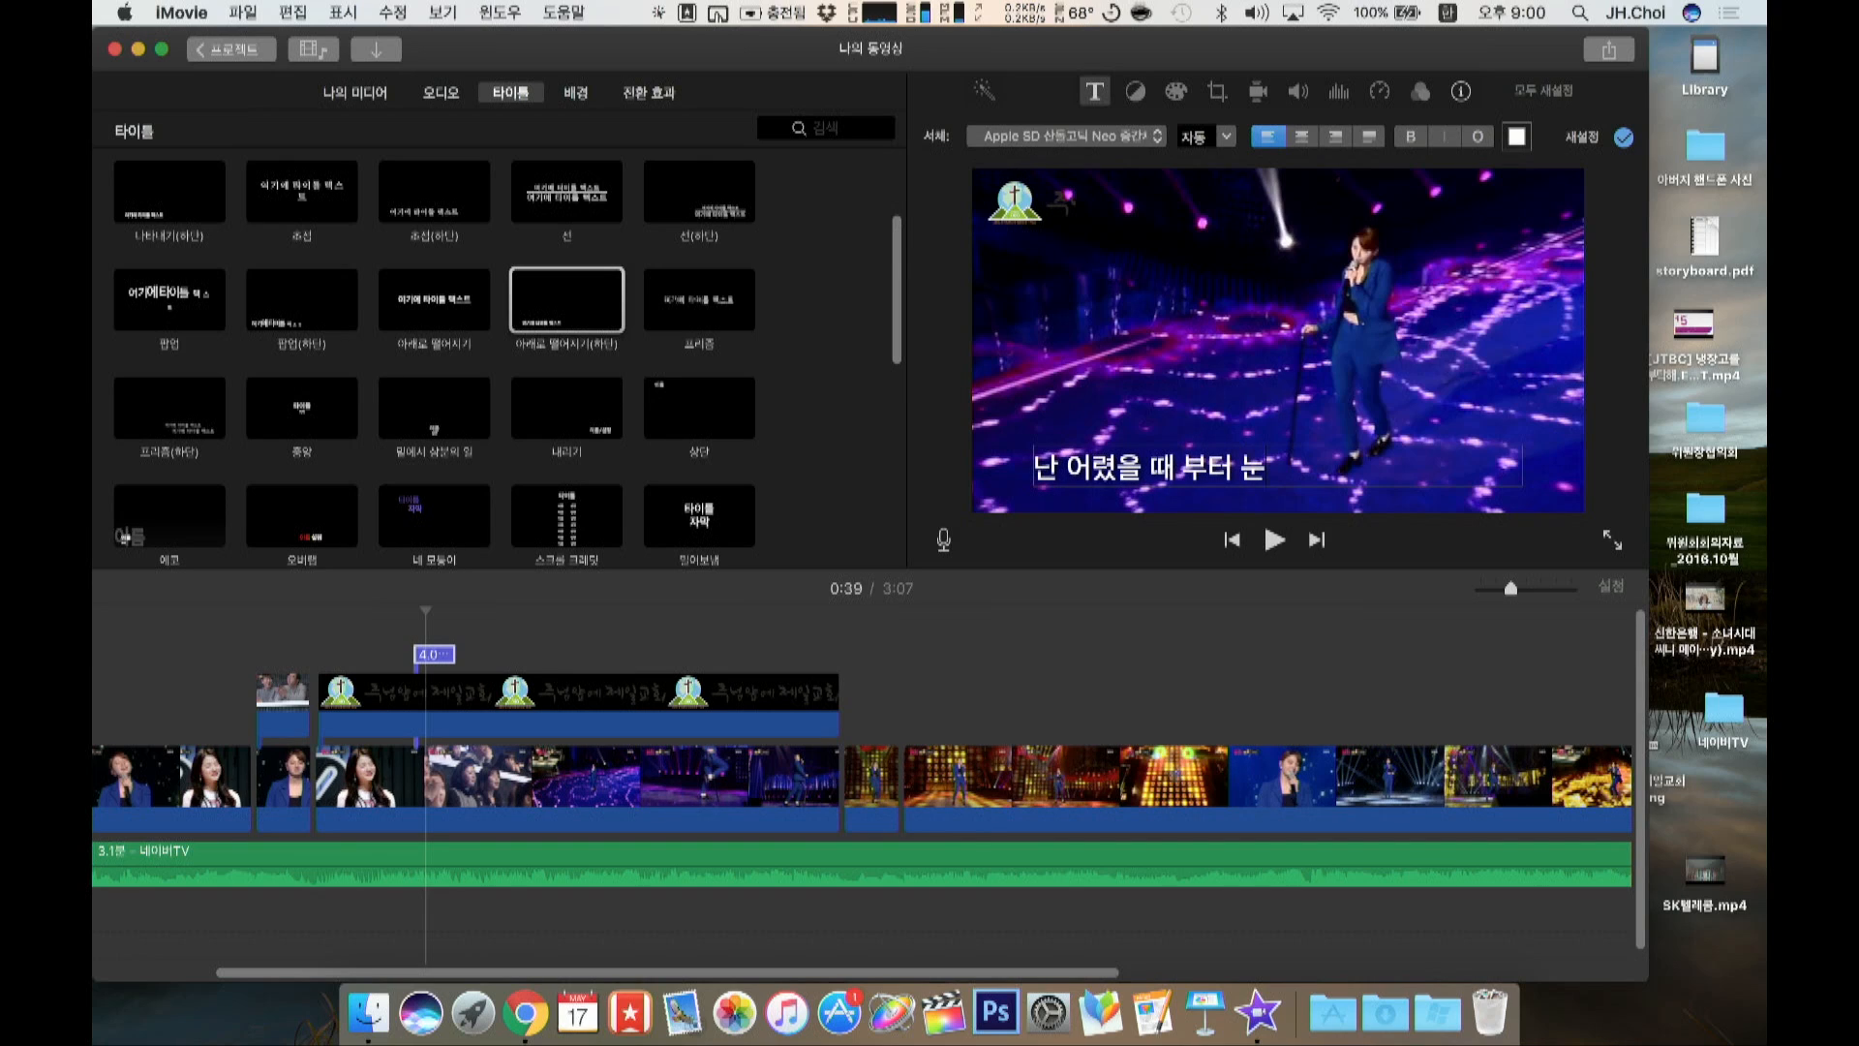
type("ㄴ이 달라")
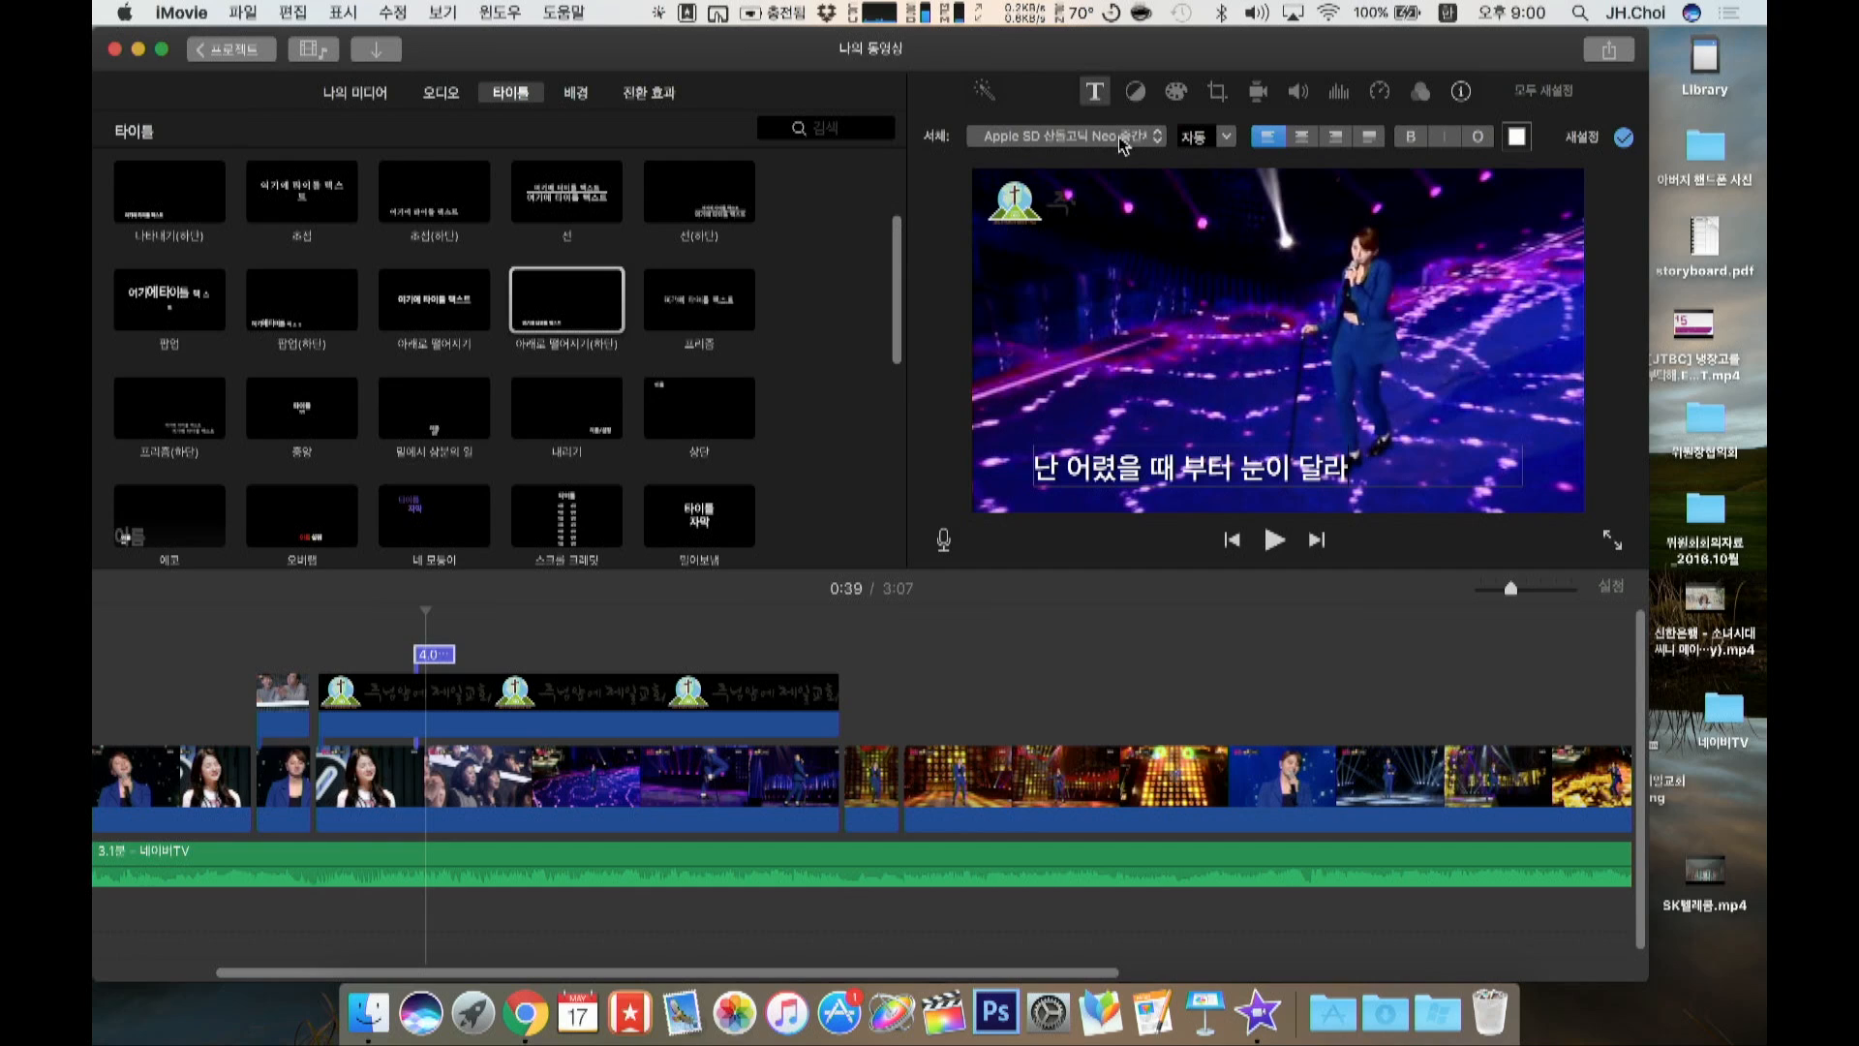
Step: Set the whole lyric title in the Korean font THE나무F, chosen from the full system font collection
triple_click(1340, 457)
left_click(1168, 145)
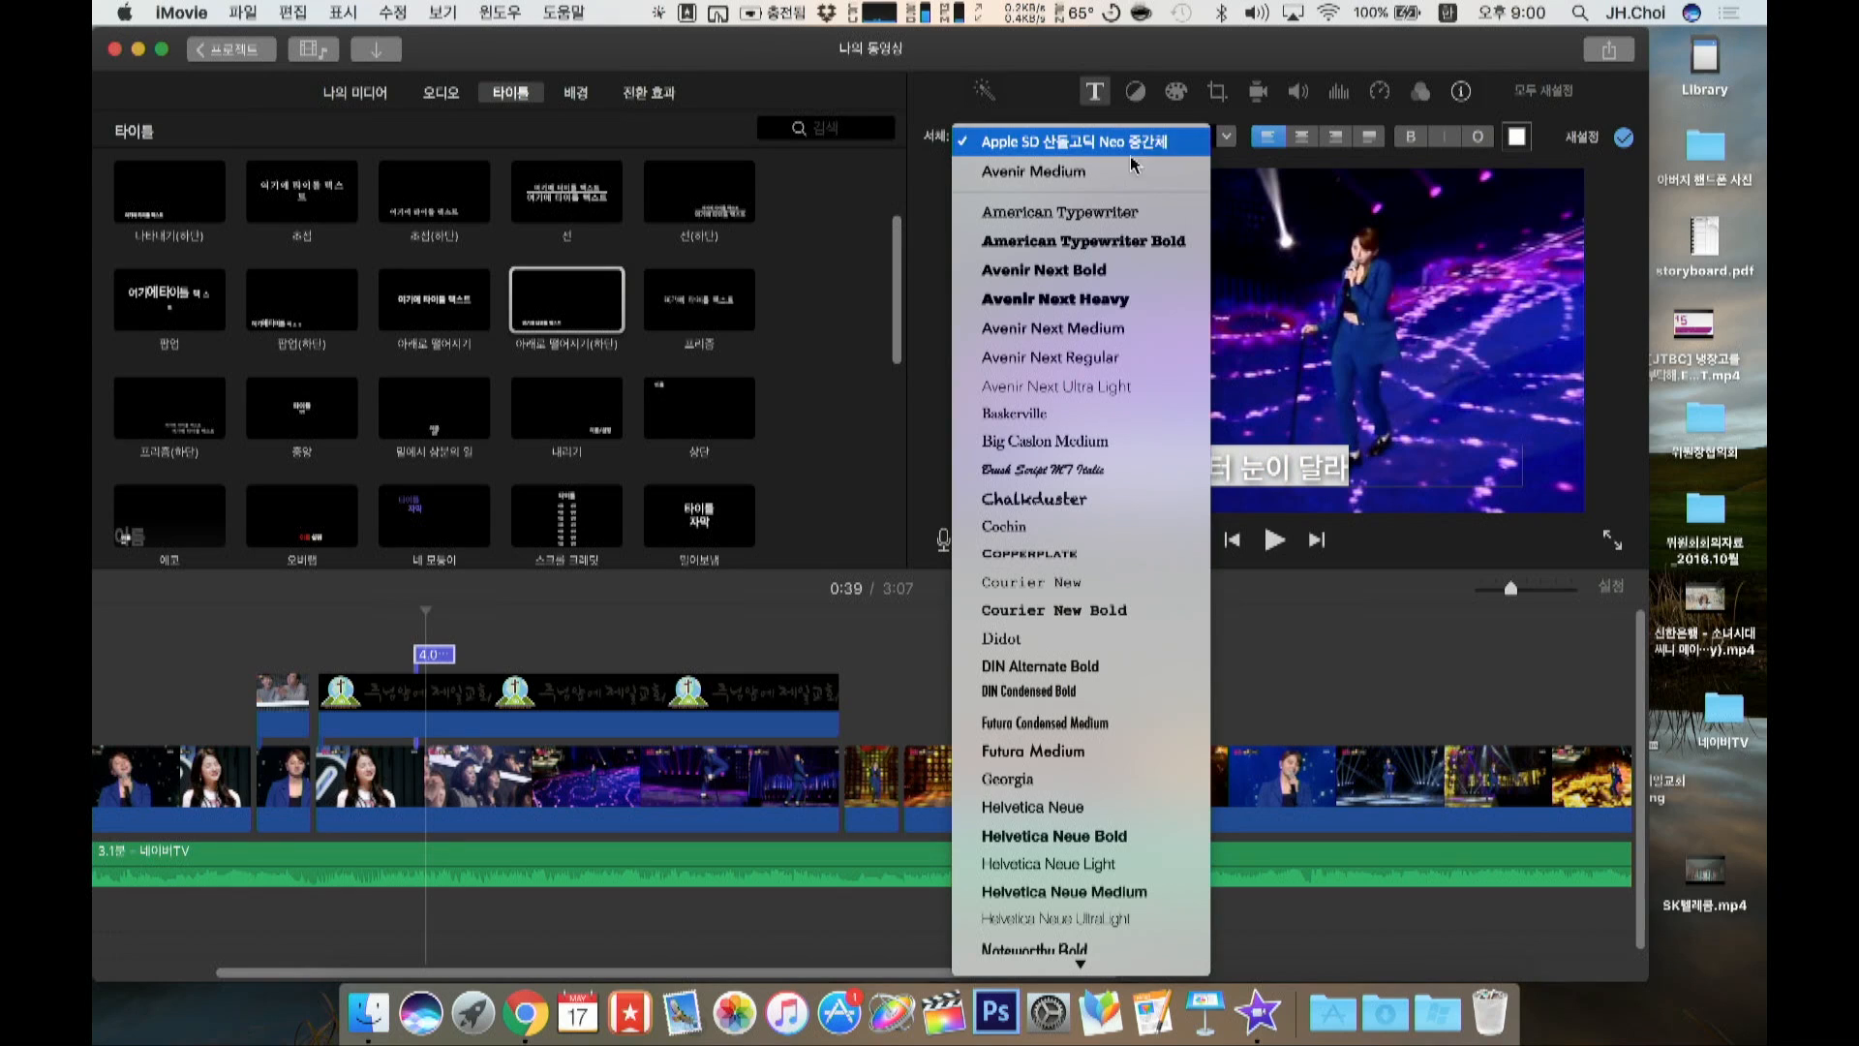
scroll(1099, 397, "down", 2)
scroll(1098, 397, "up", 2)
scroll(1099, 397, "down", 2)
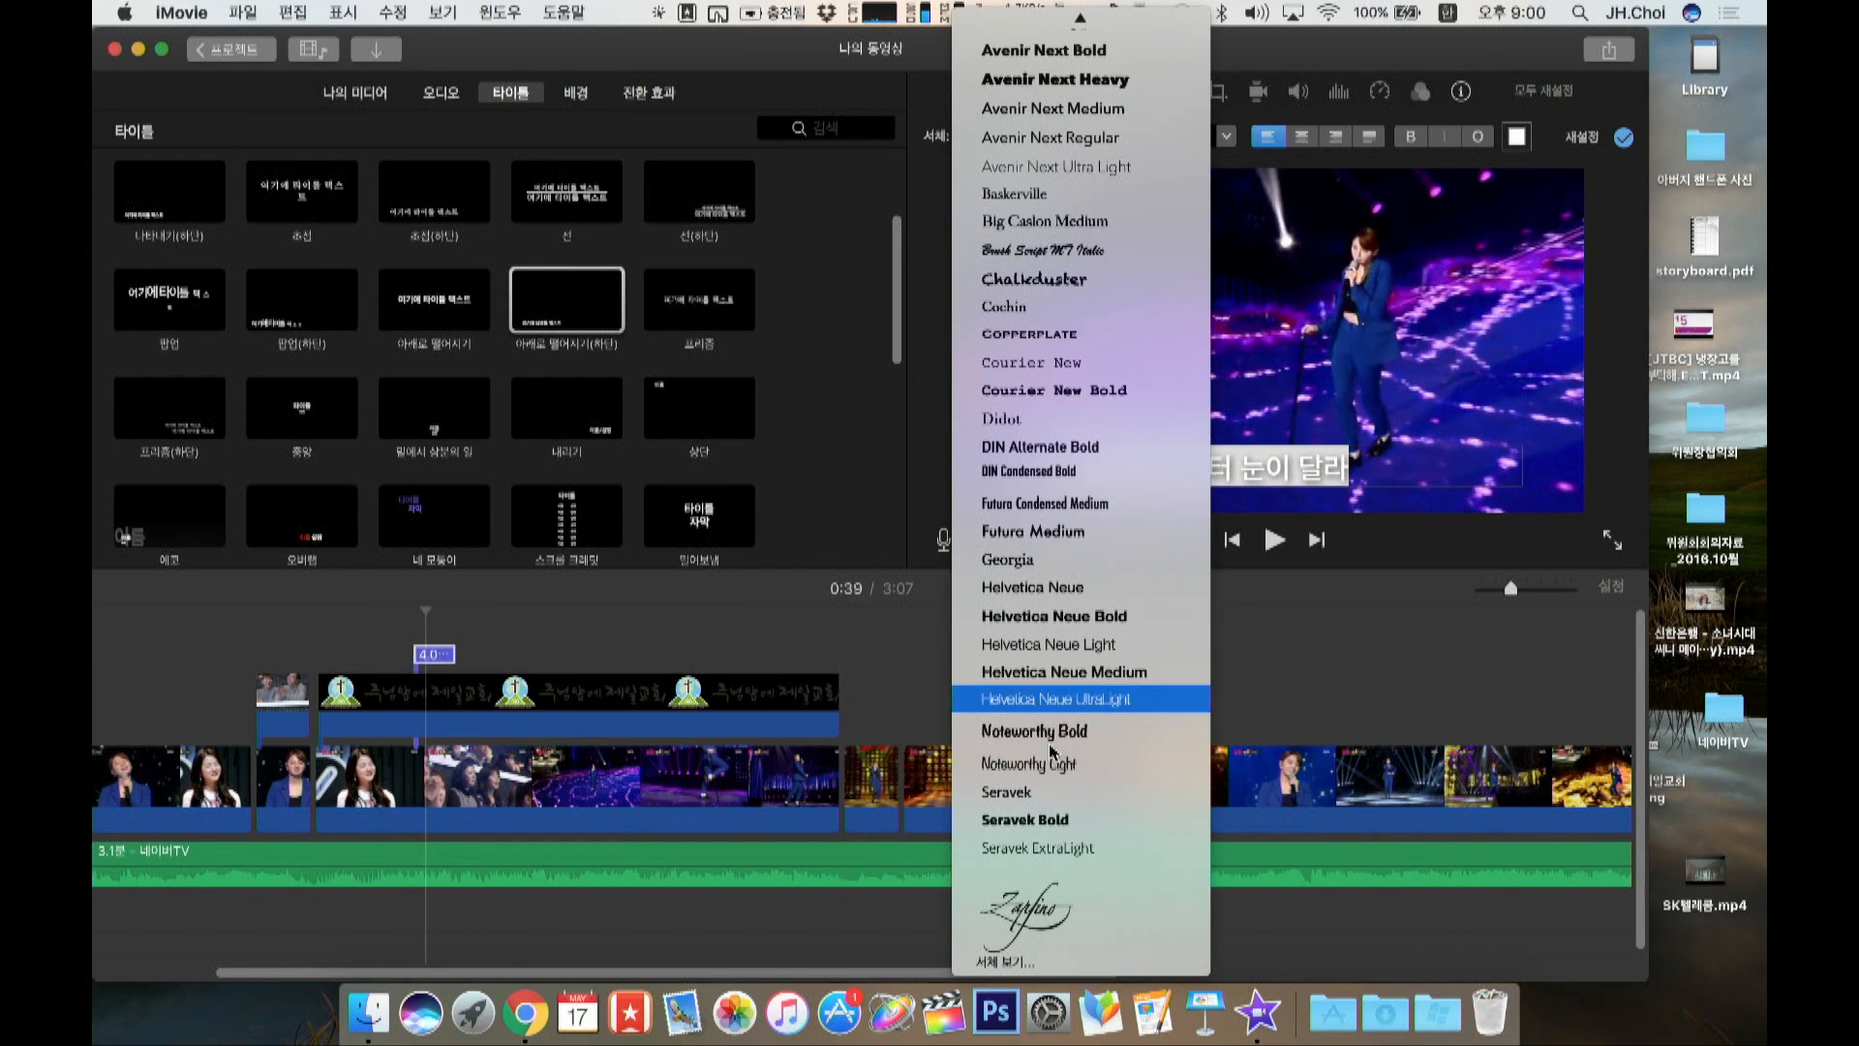
left_click(1018, 968)
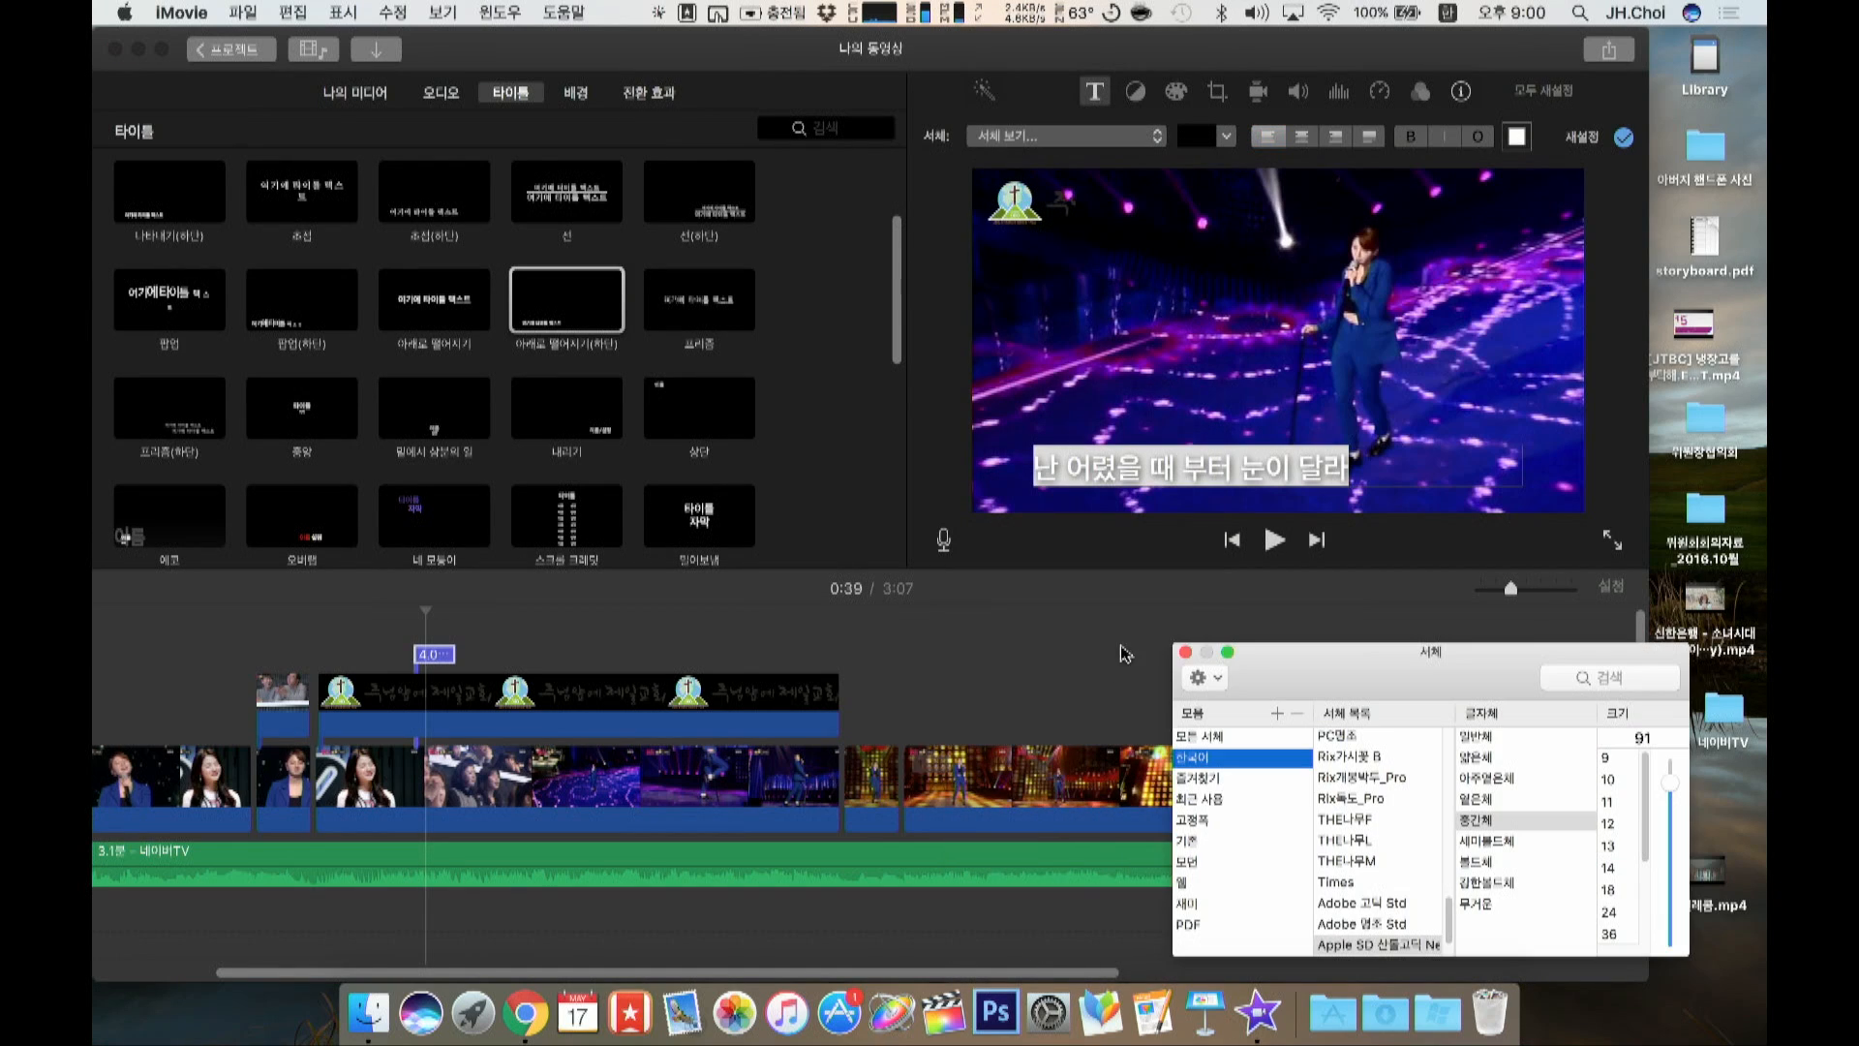
left_click_drag(1324, 675, 1382, 584)
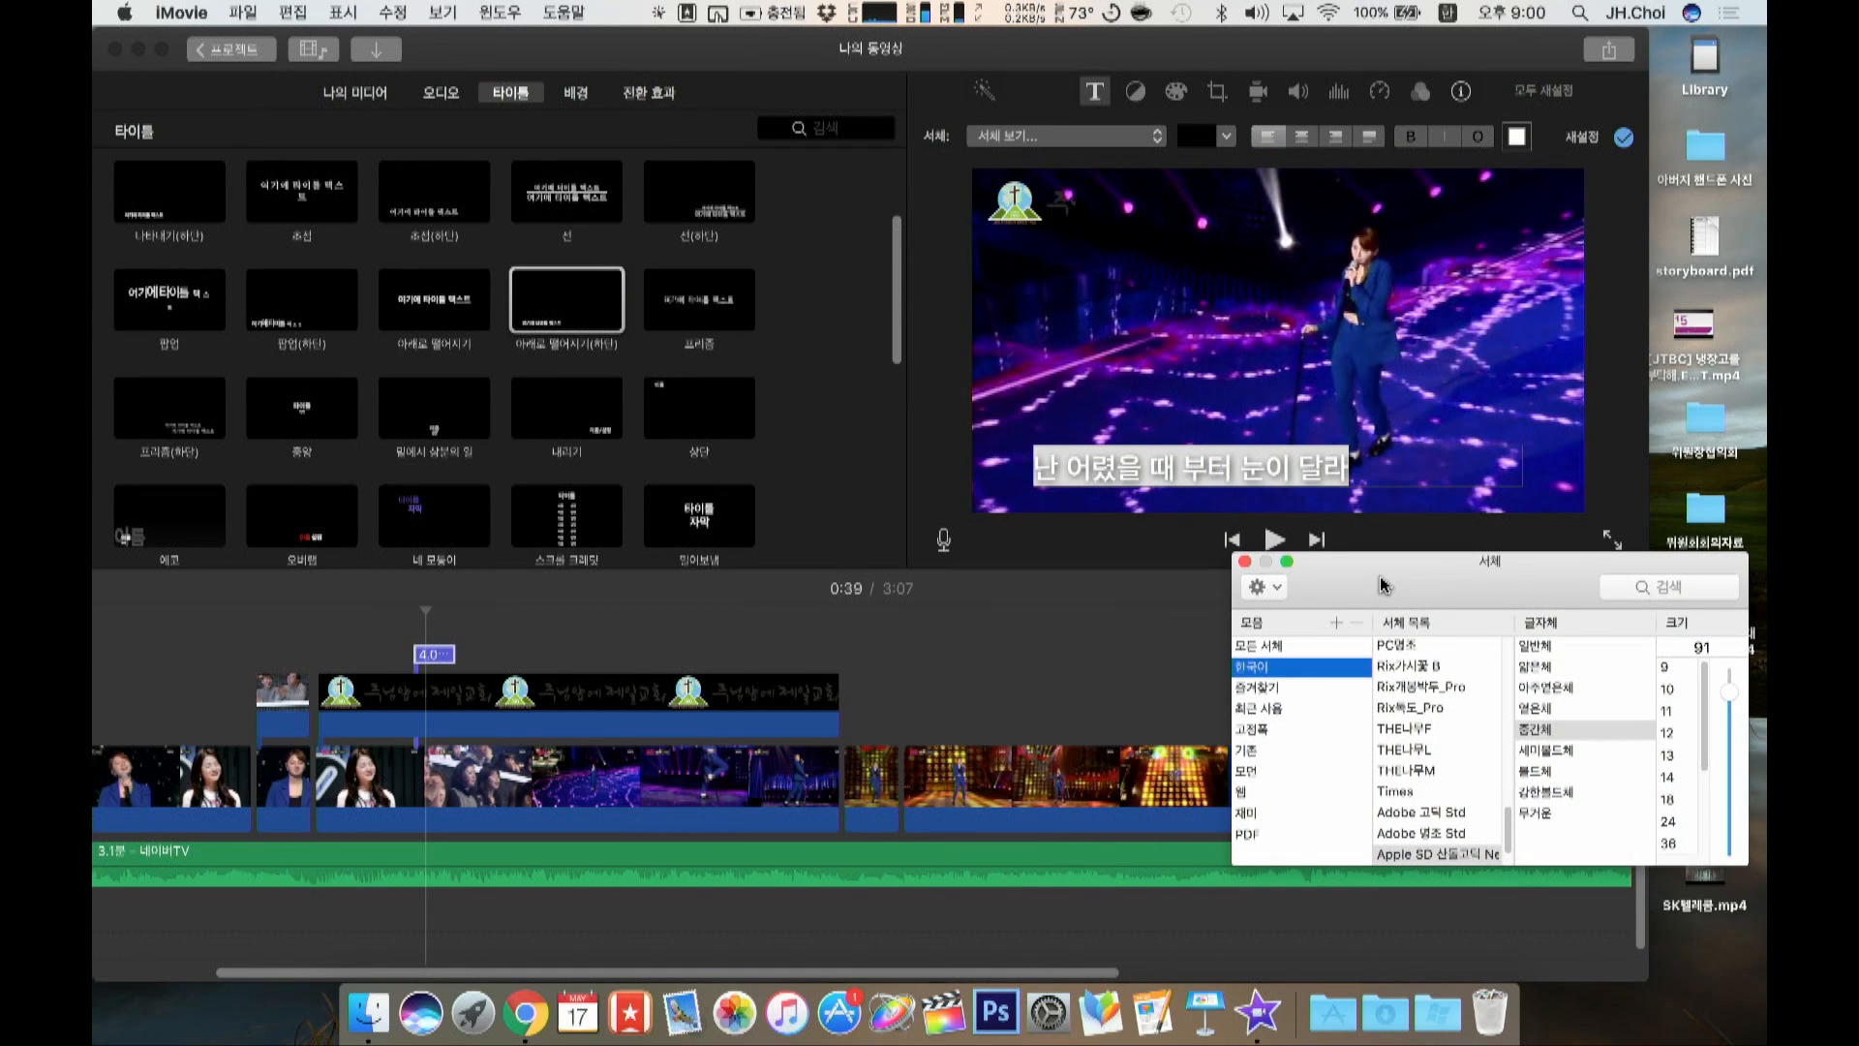
left_click(1412, 738)
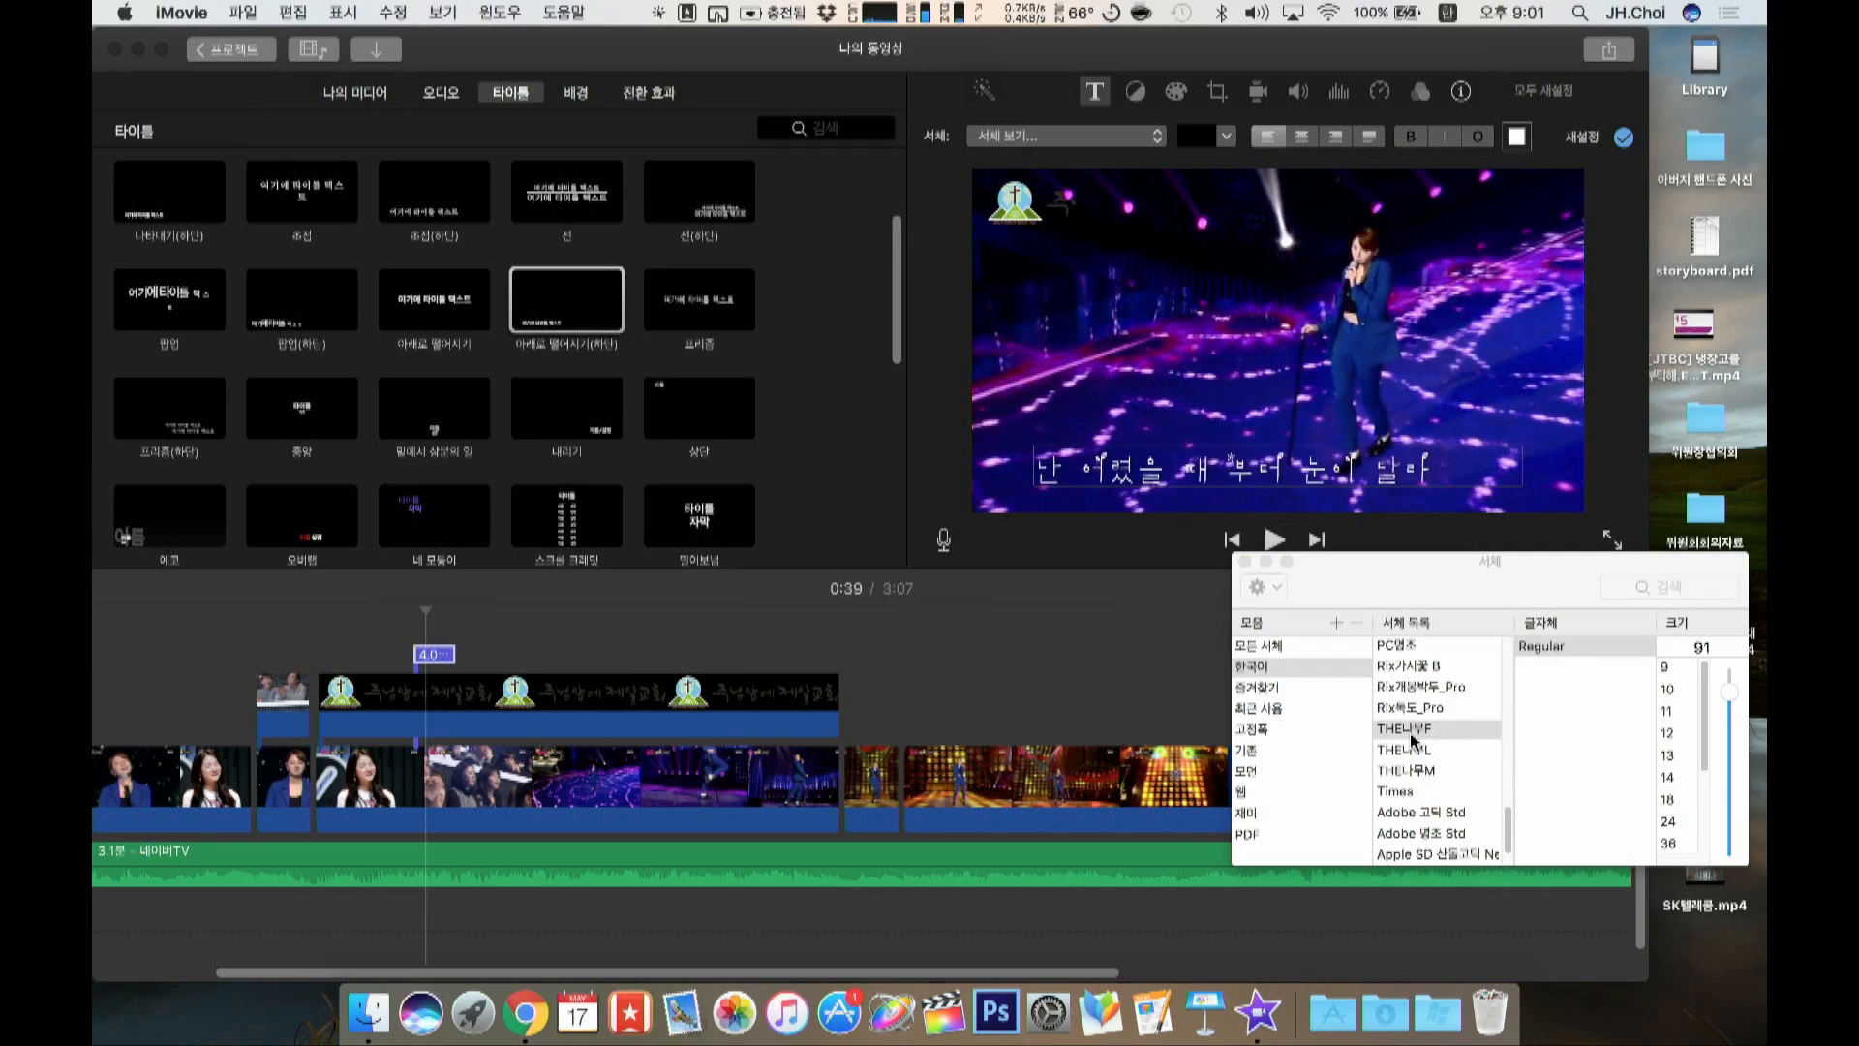
left_click(1245, 562)
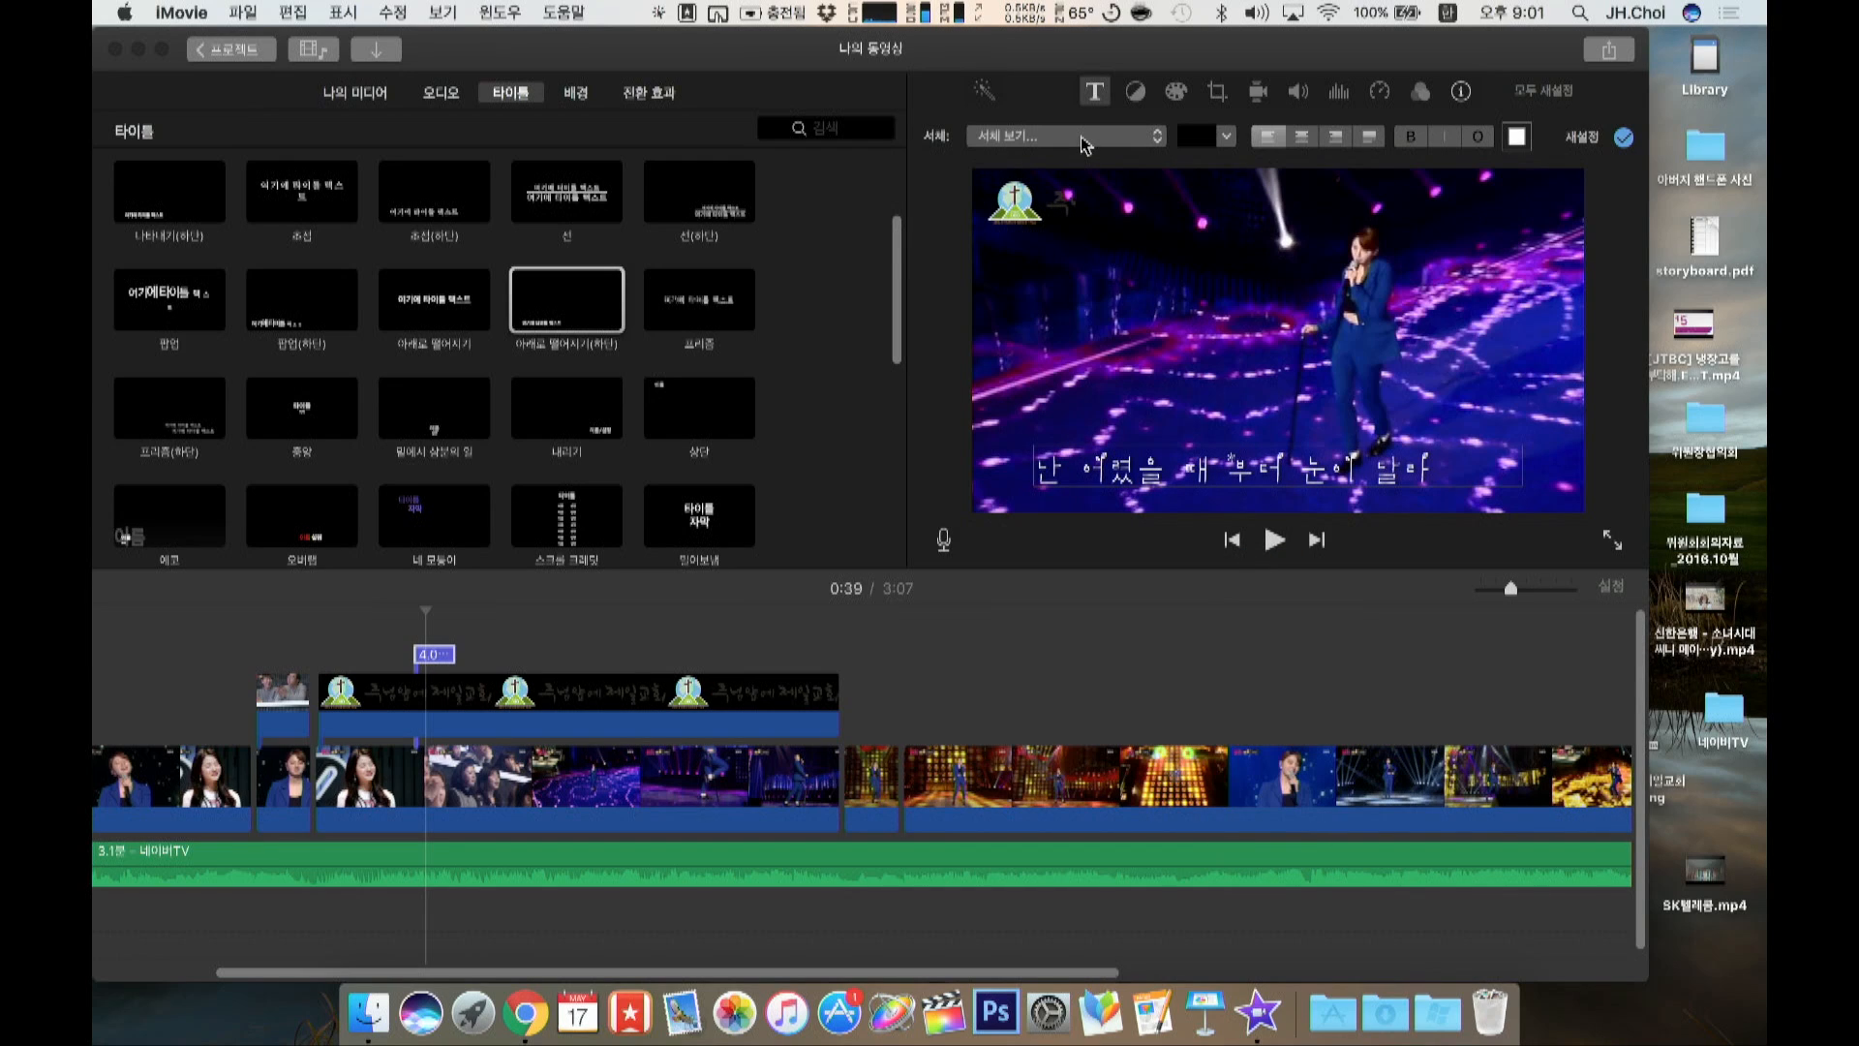
Step: Look through the font and size choices for the selected lyric text
double_click(1454, 462)
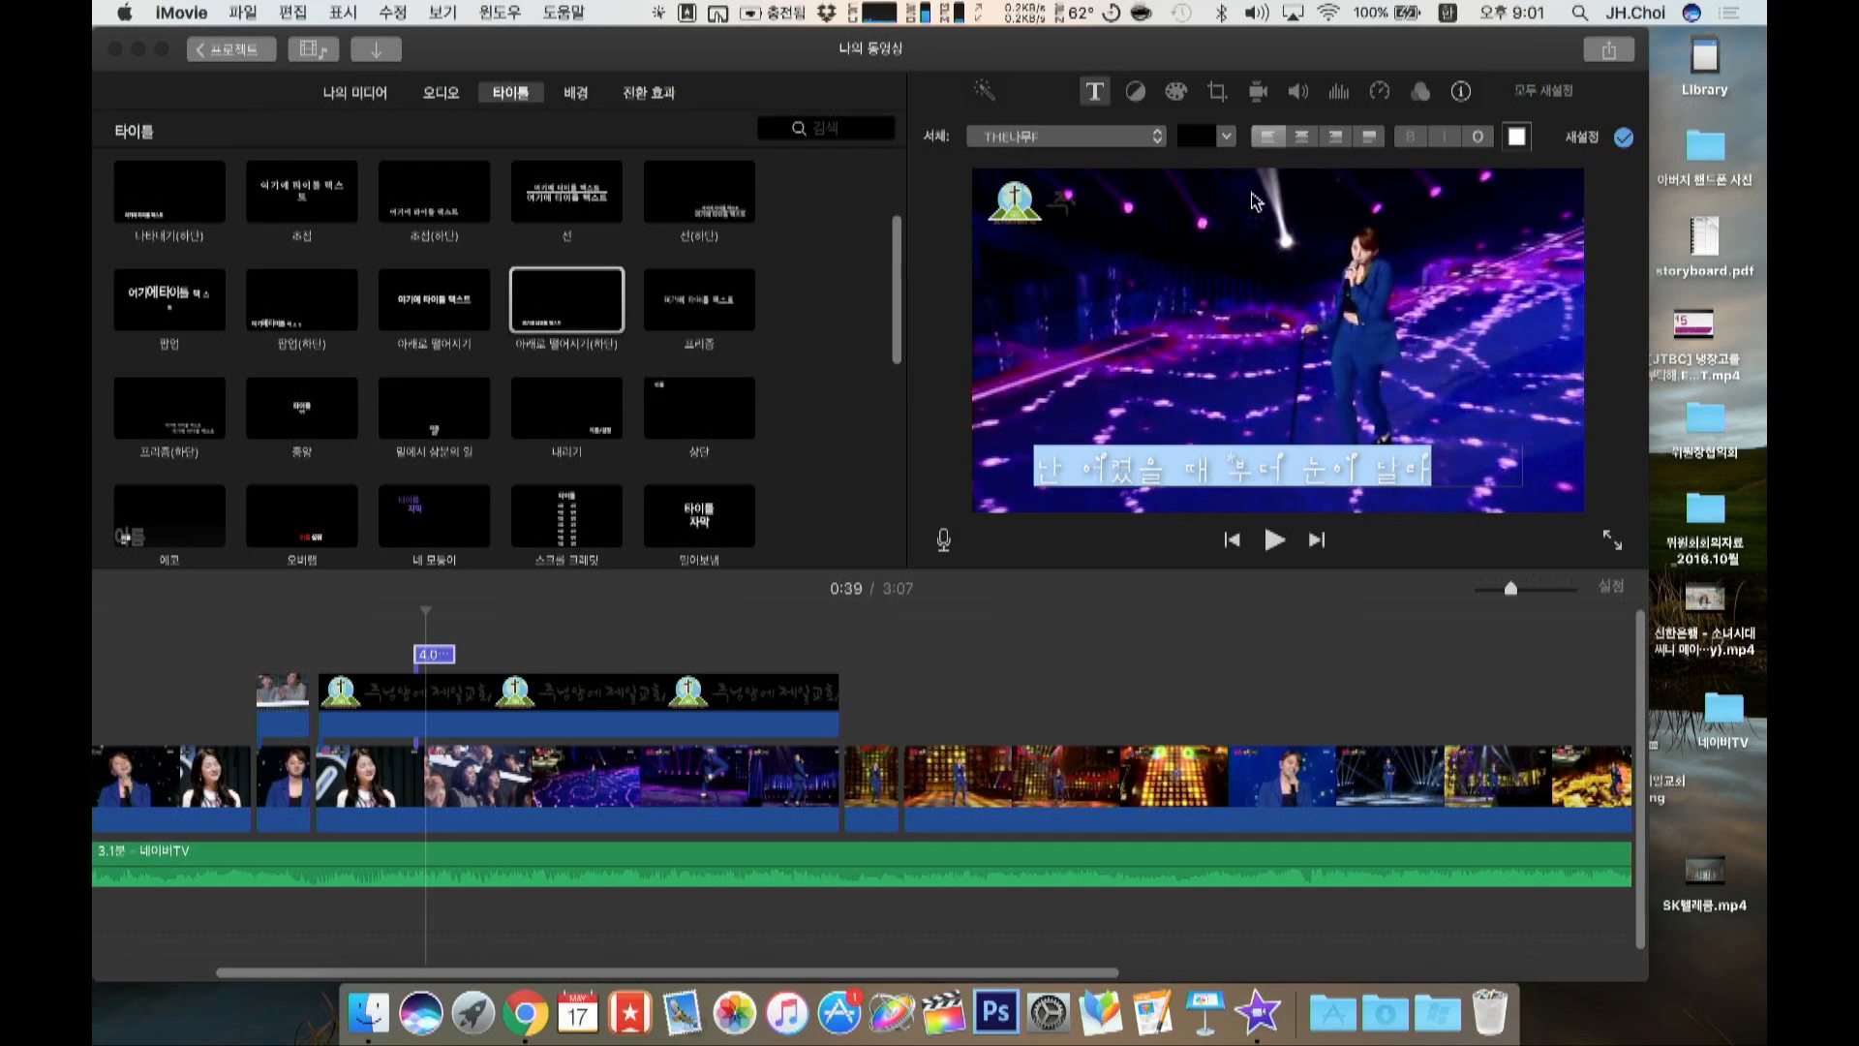
left_click(1159, 142)
scroll(1067, 484, "down", 5)
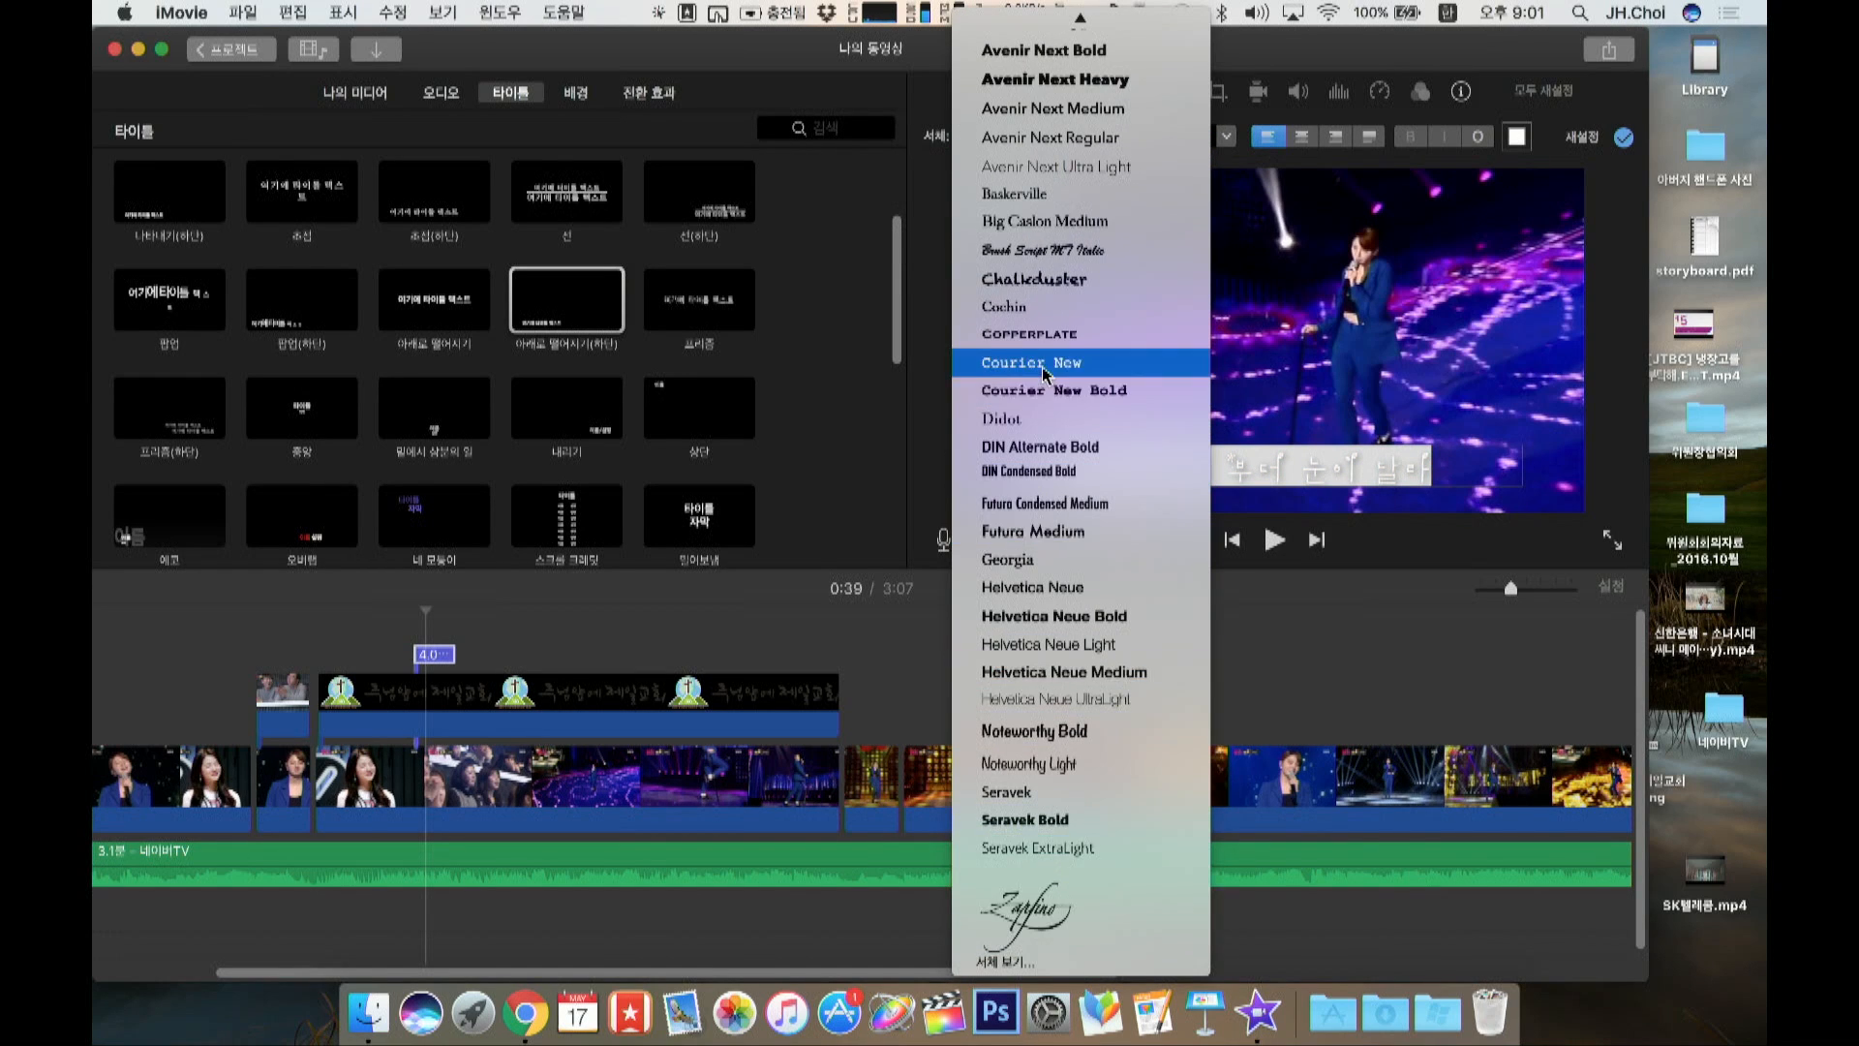
scroll(1055, 338, "up", 3)
left_click(1045, 85)
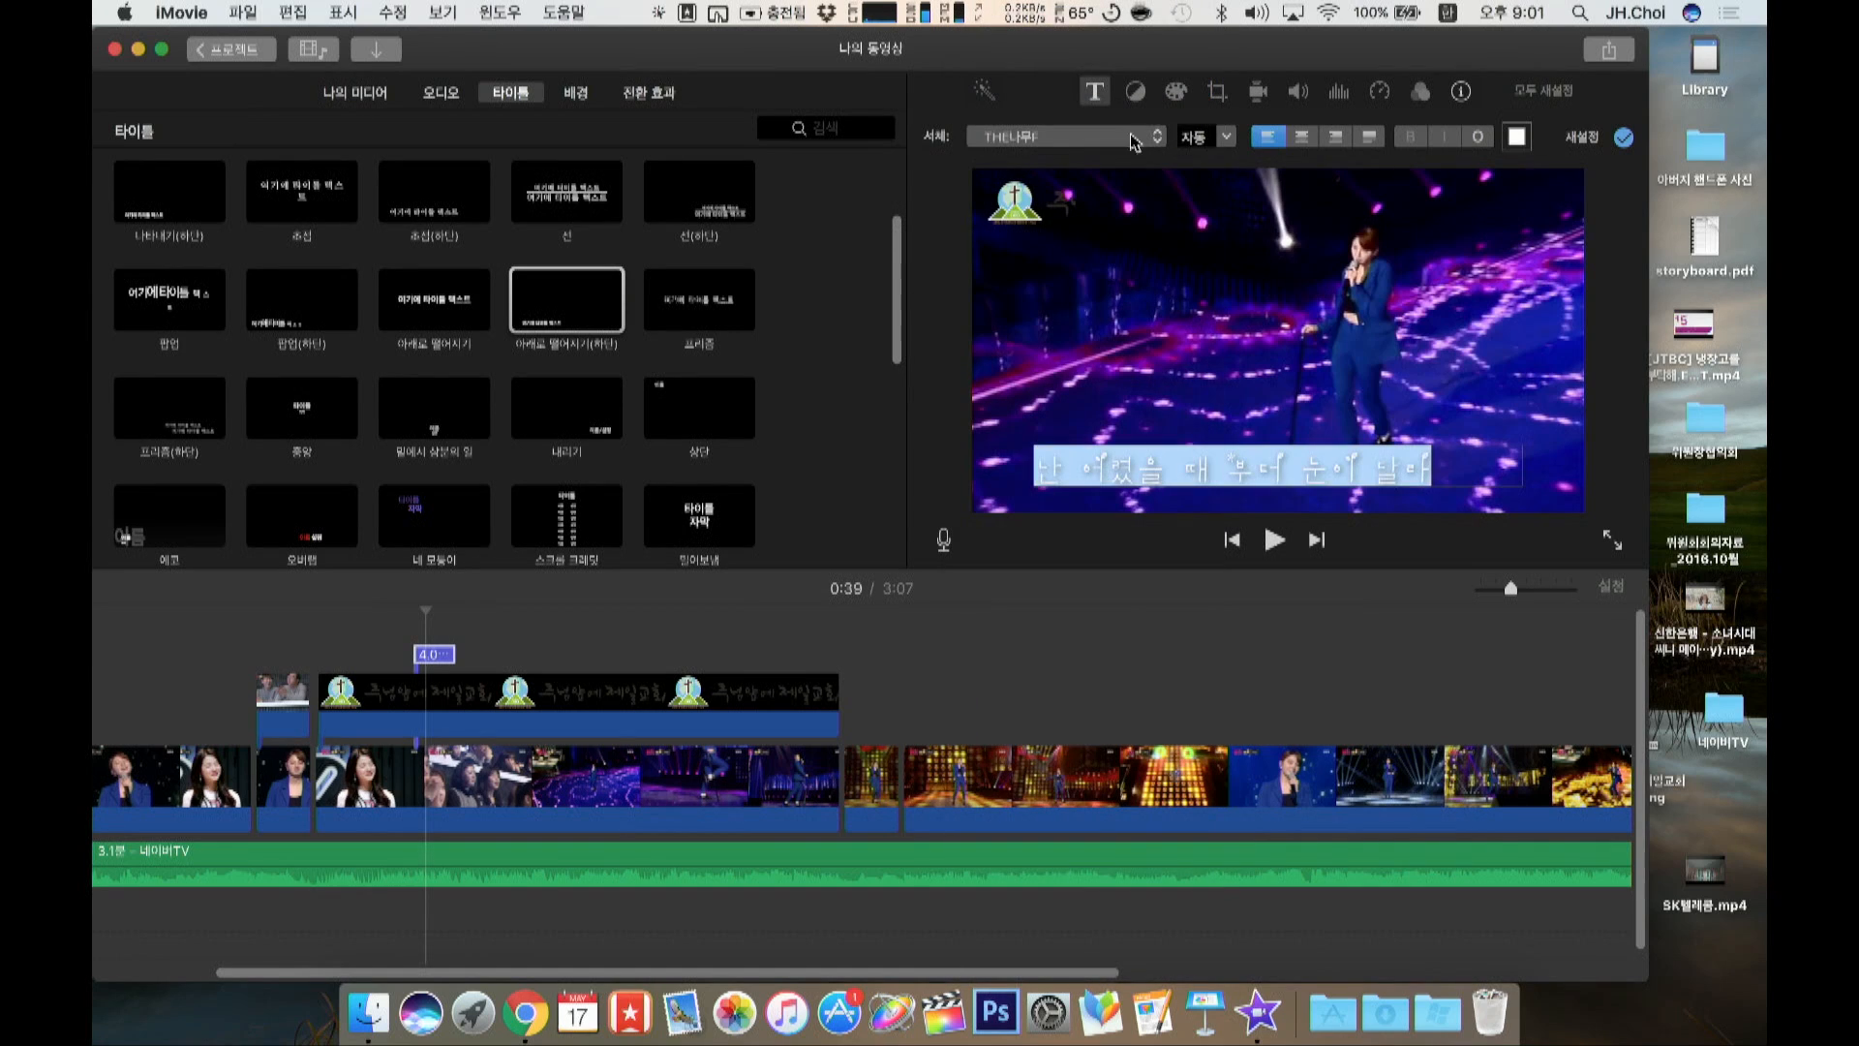
left_click(1228, 137)
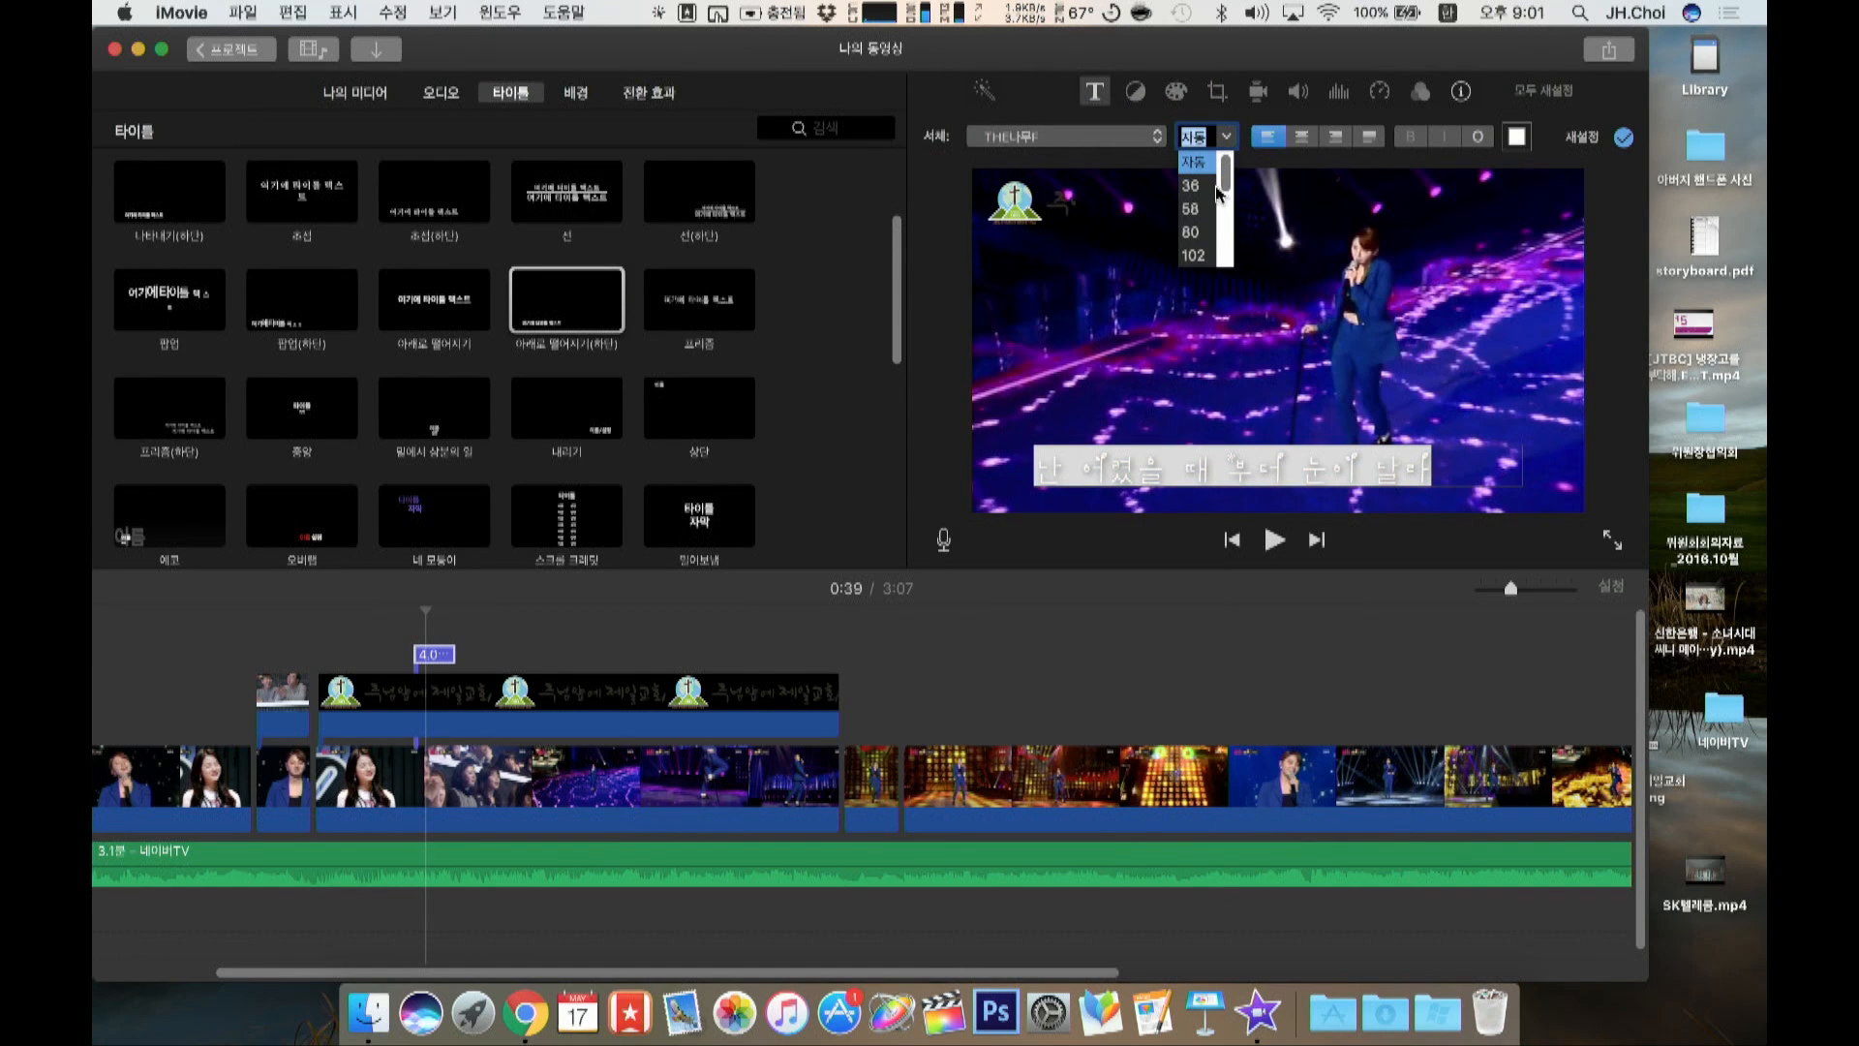
left_click(1265, 146)
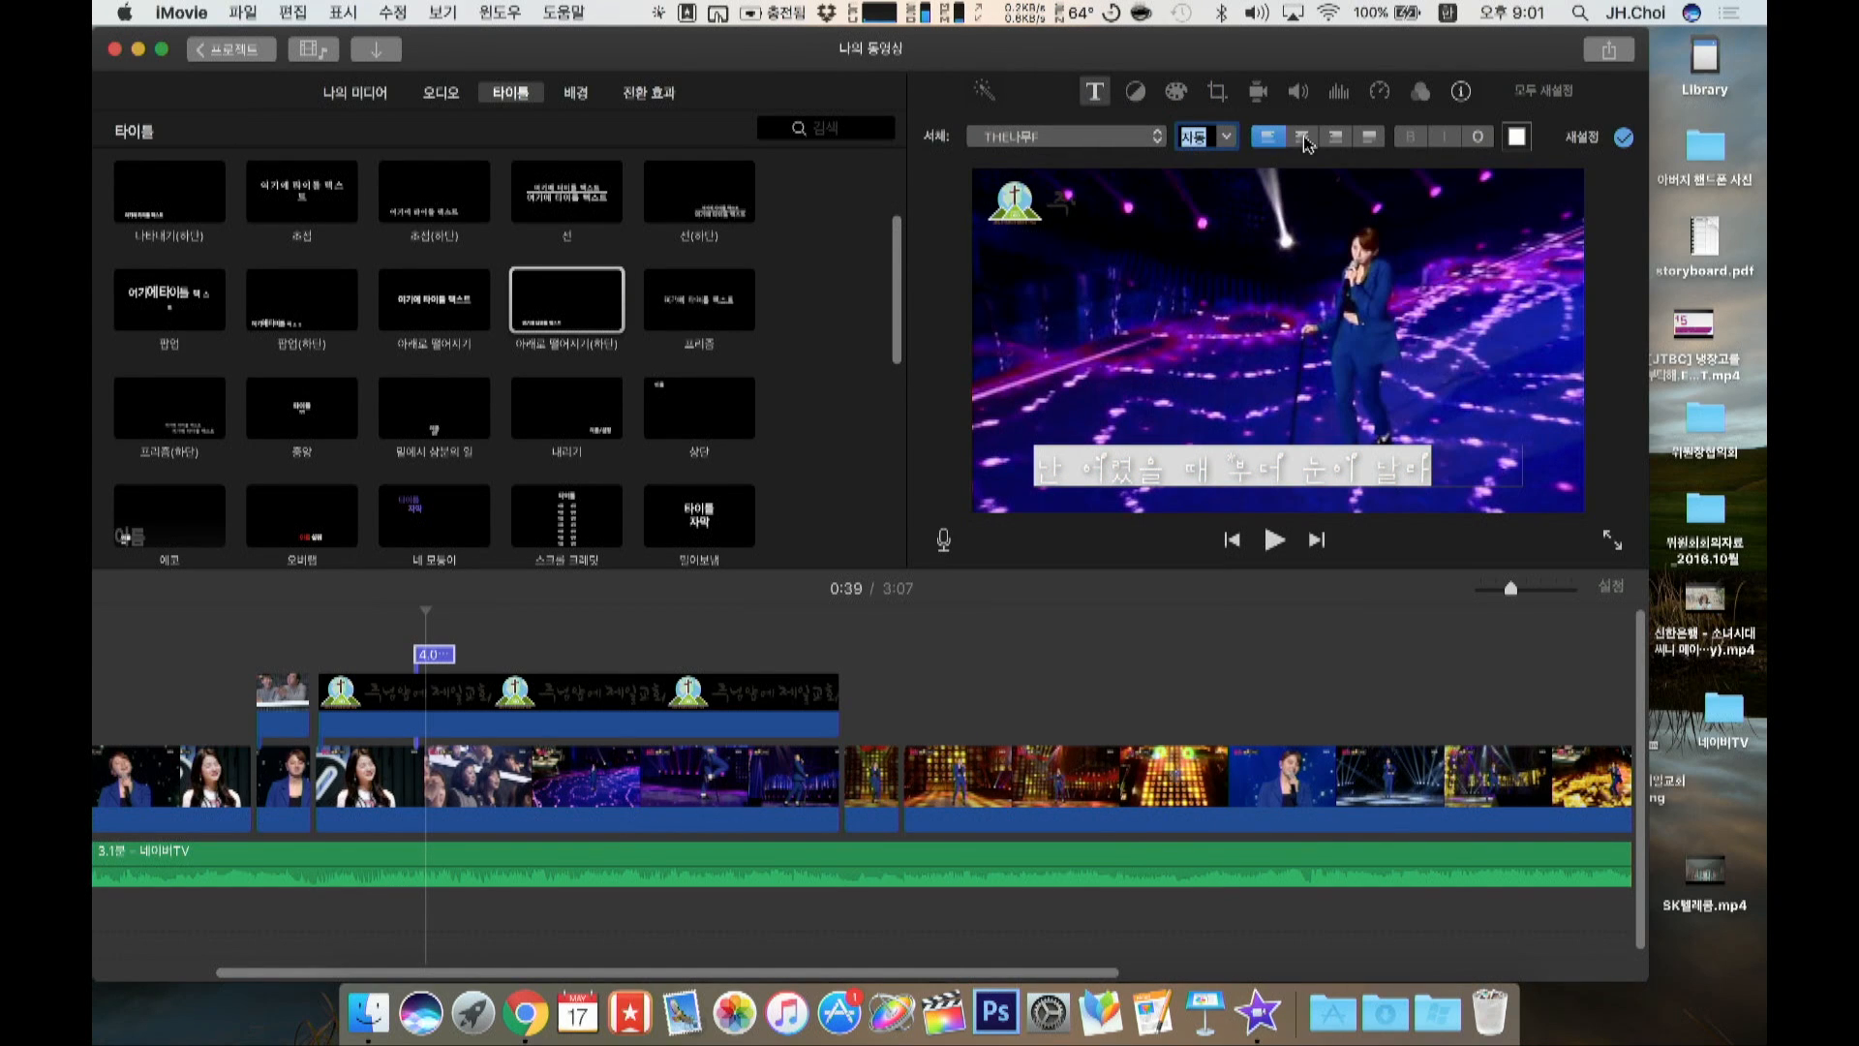
Step: Try centre alignment on the lyric title text, followed by right alignment
left_click(1304, 139)
left_click(1337, 141)
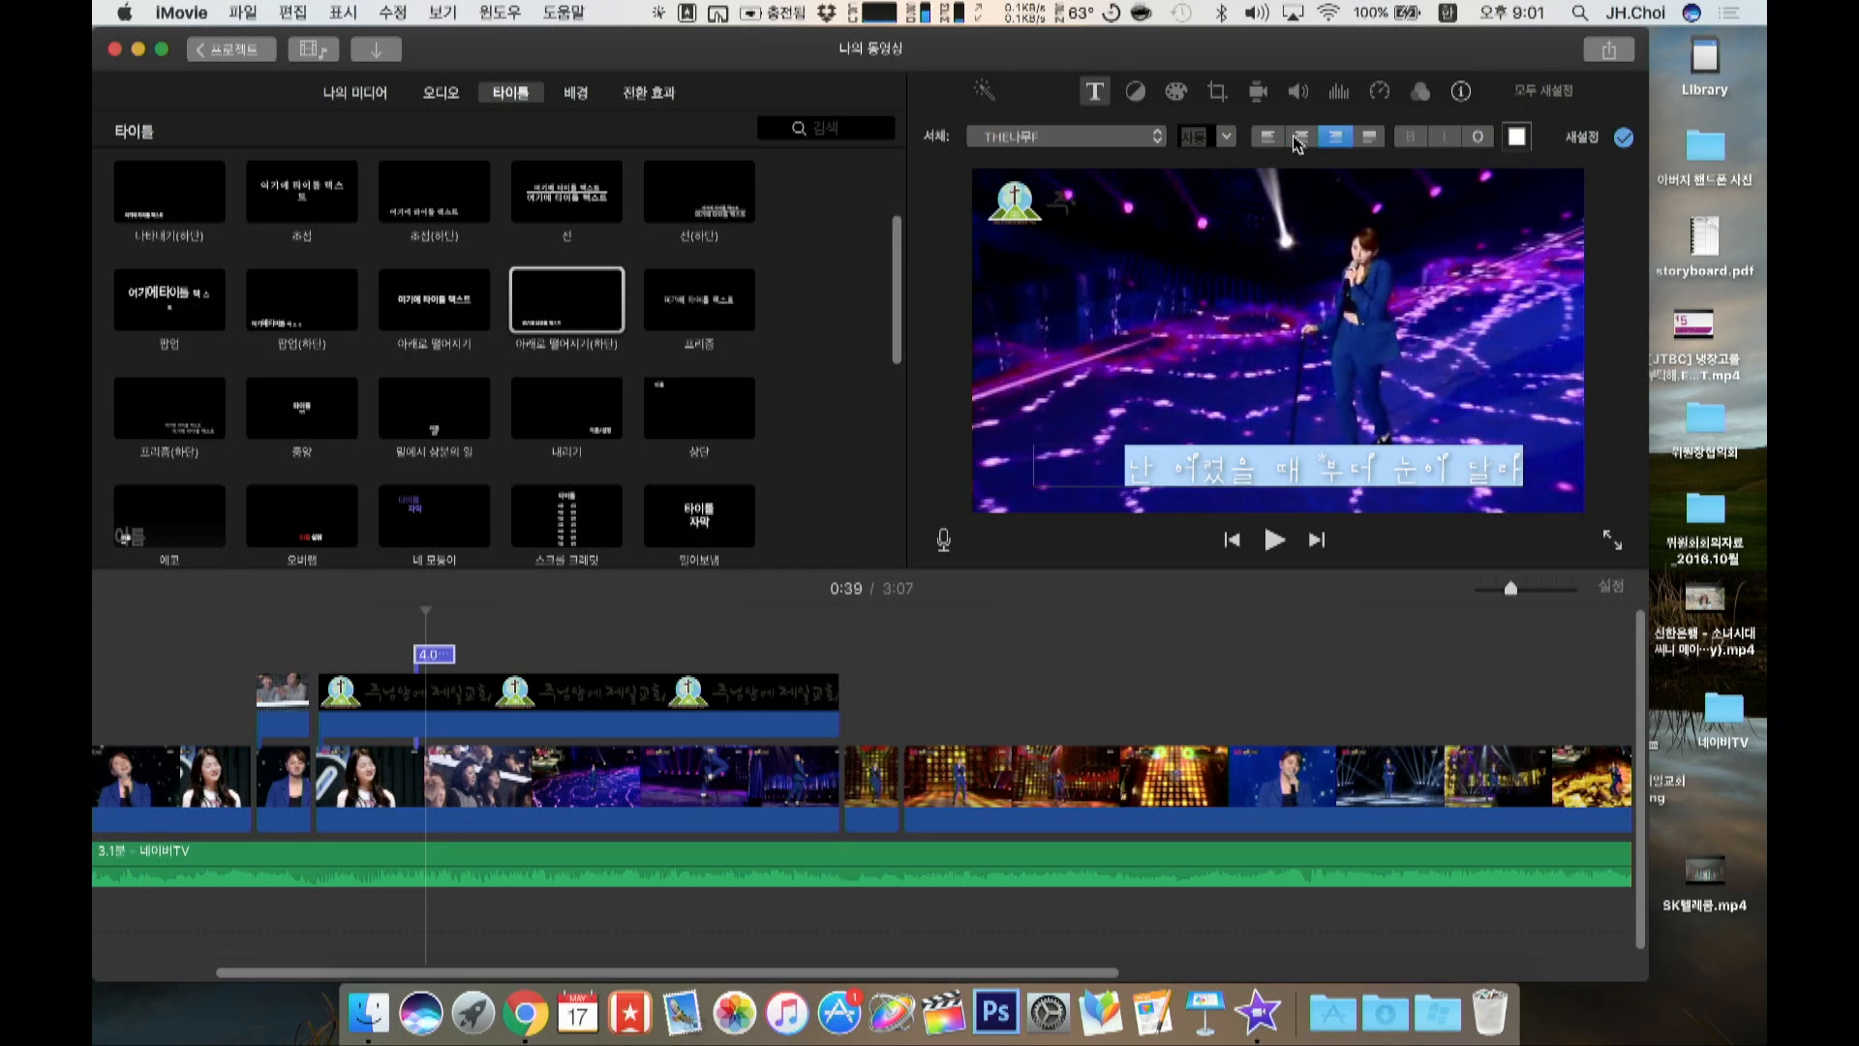
Step: Left-align the lyric title and set its font to Rix가시꽃 B from the Korean font collection, then apply the changes
left_click(1272, 139)
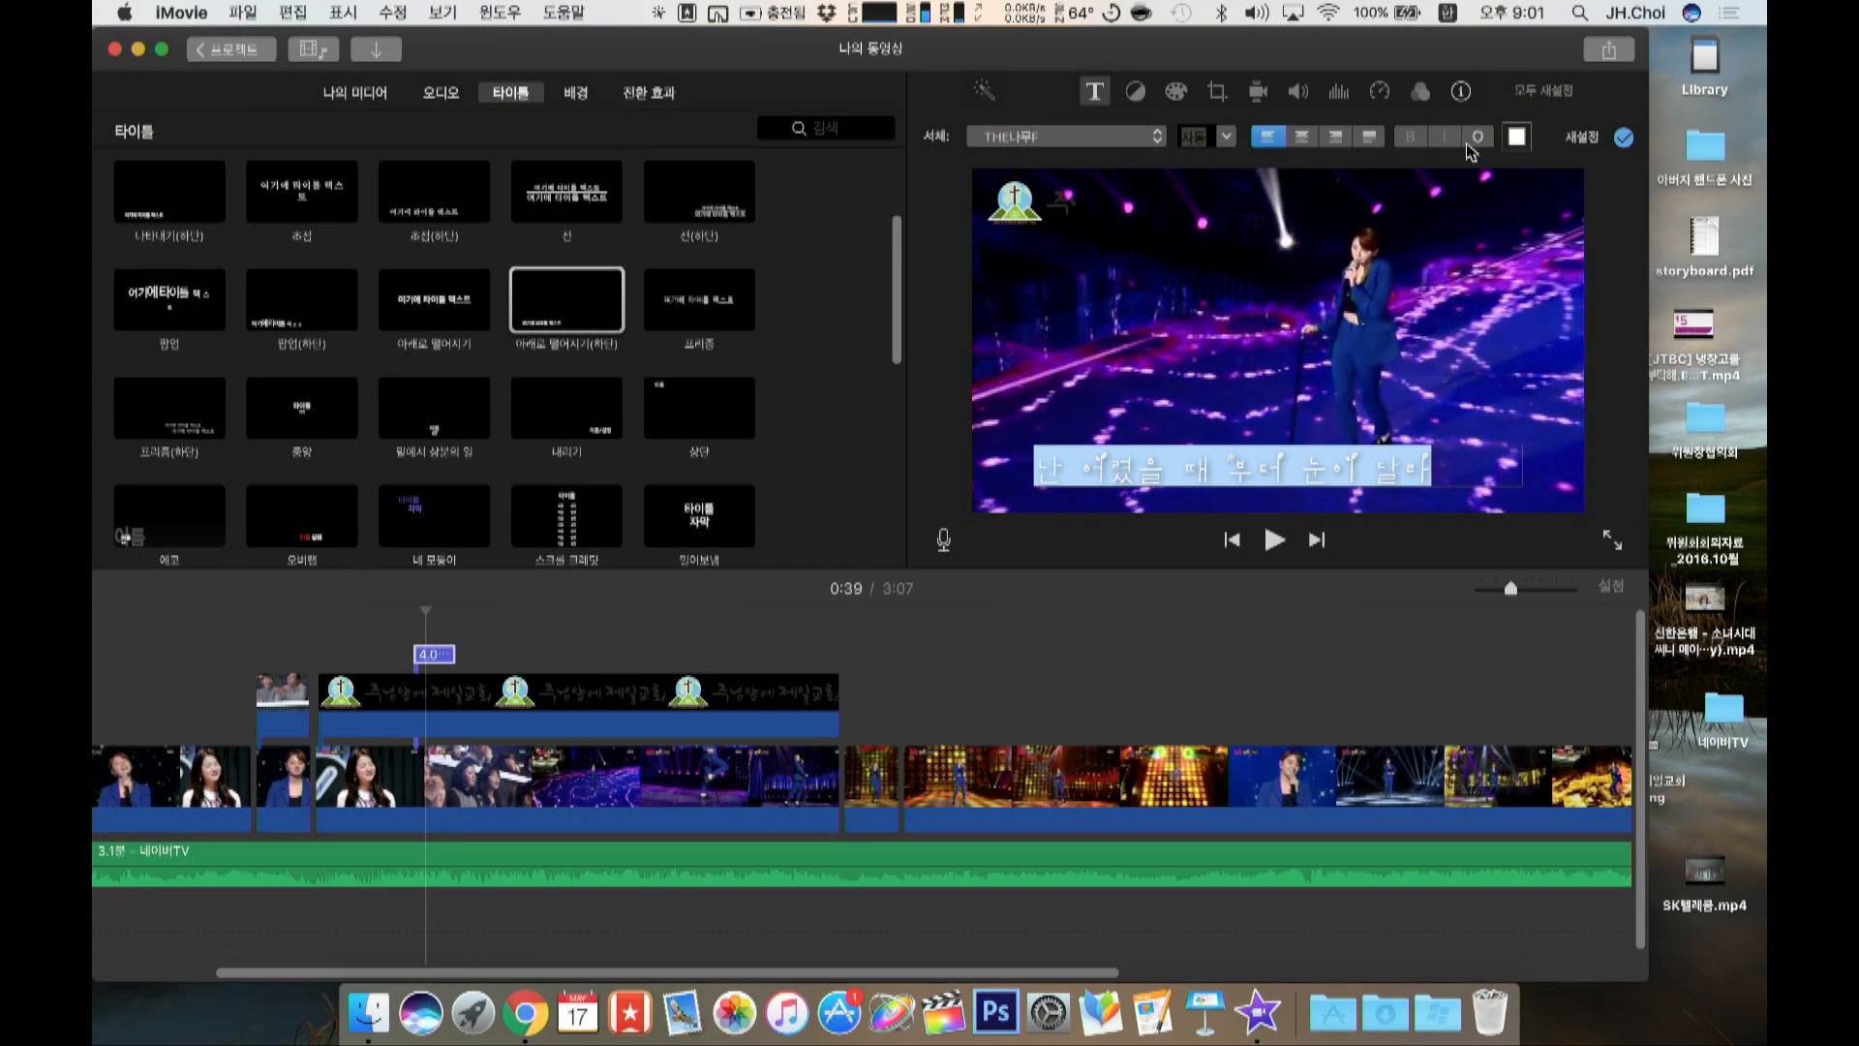
left_click(1112, 133)
left_click(1016, 963)
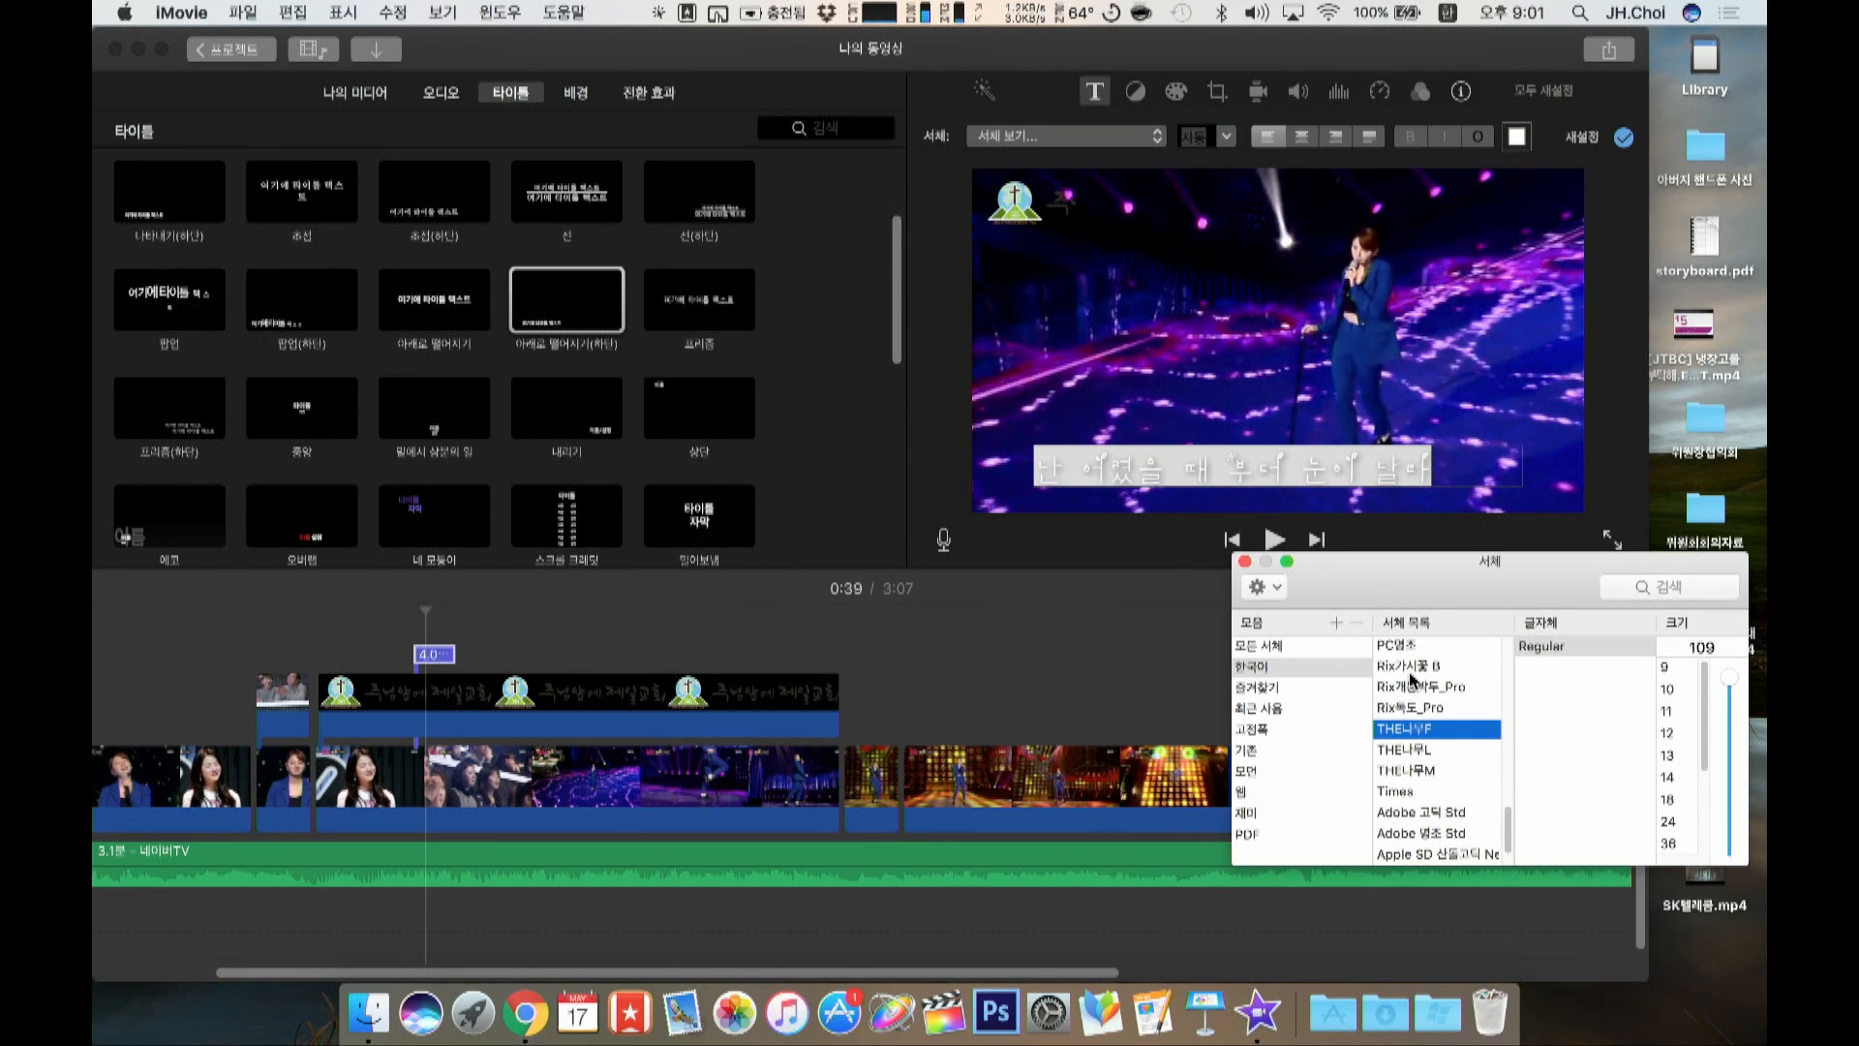
left_click(1410, 671)
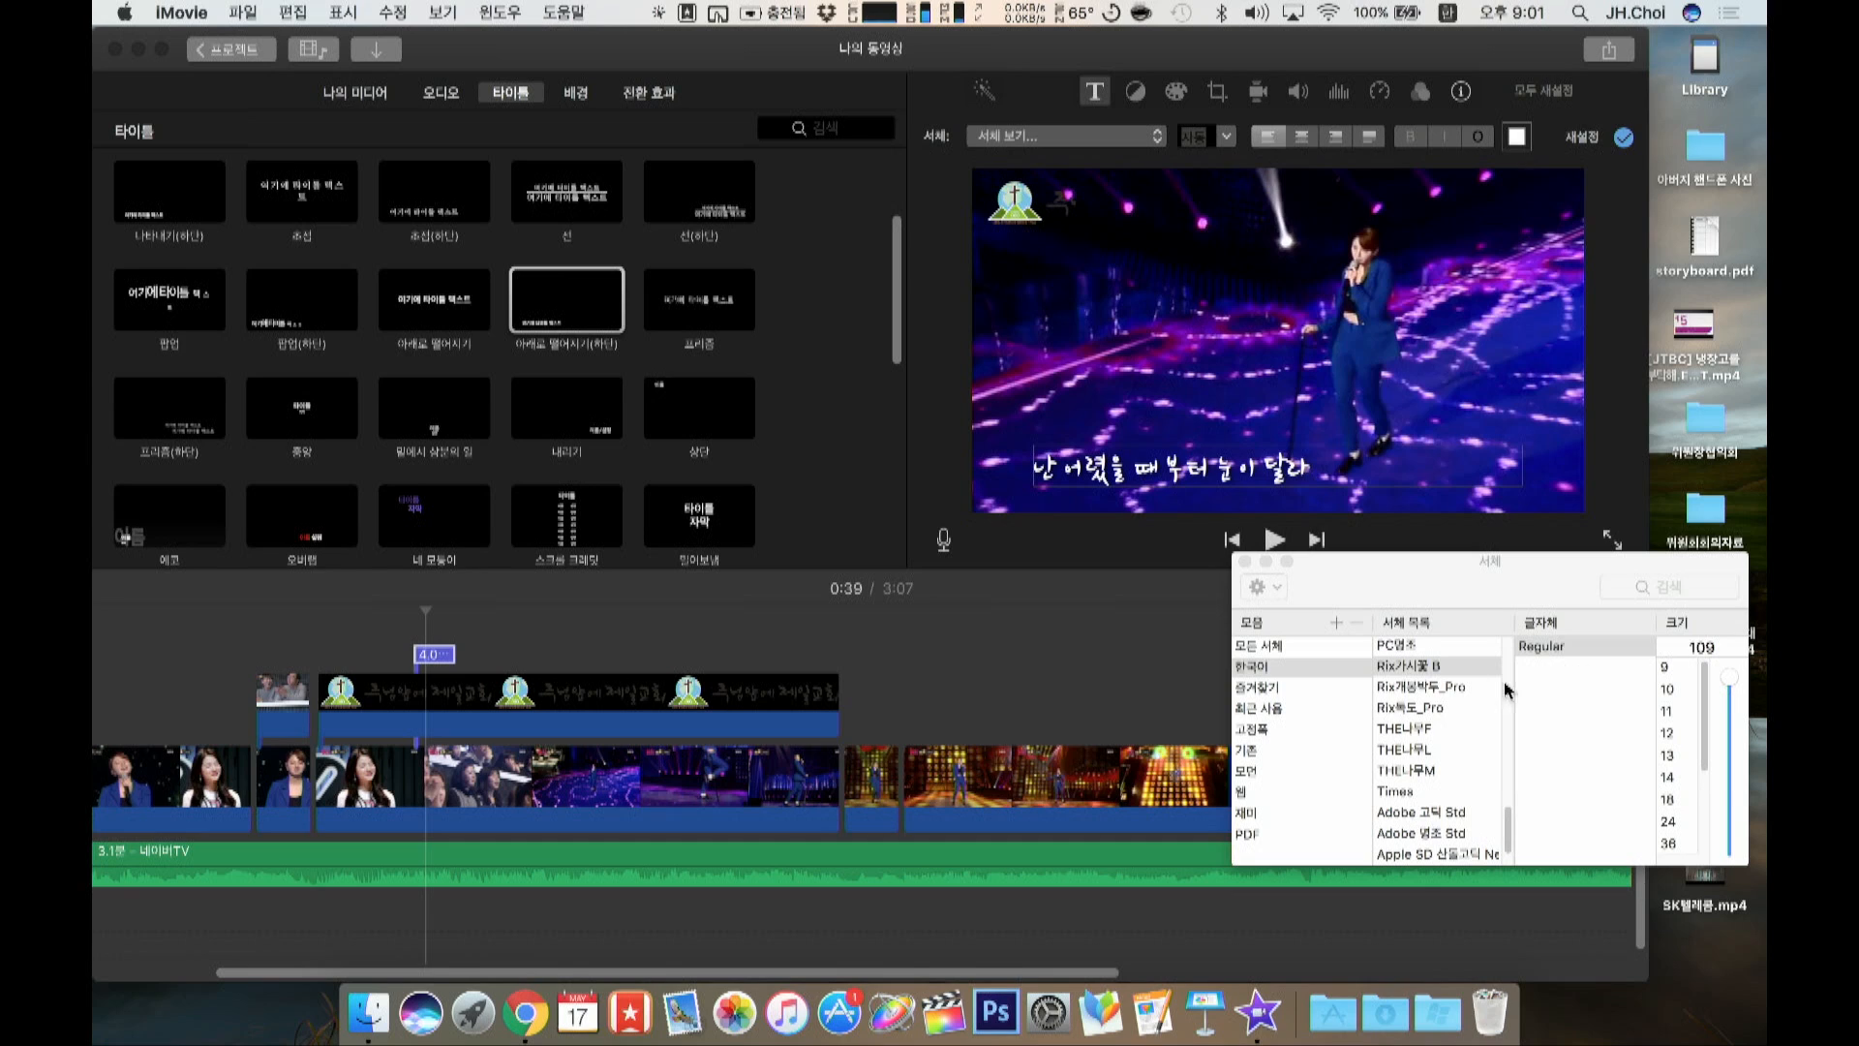
left_click(1414, 687)
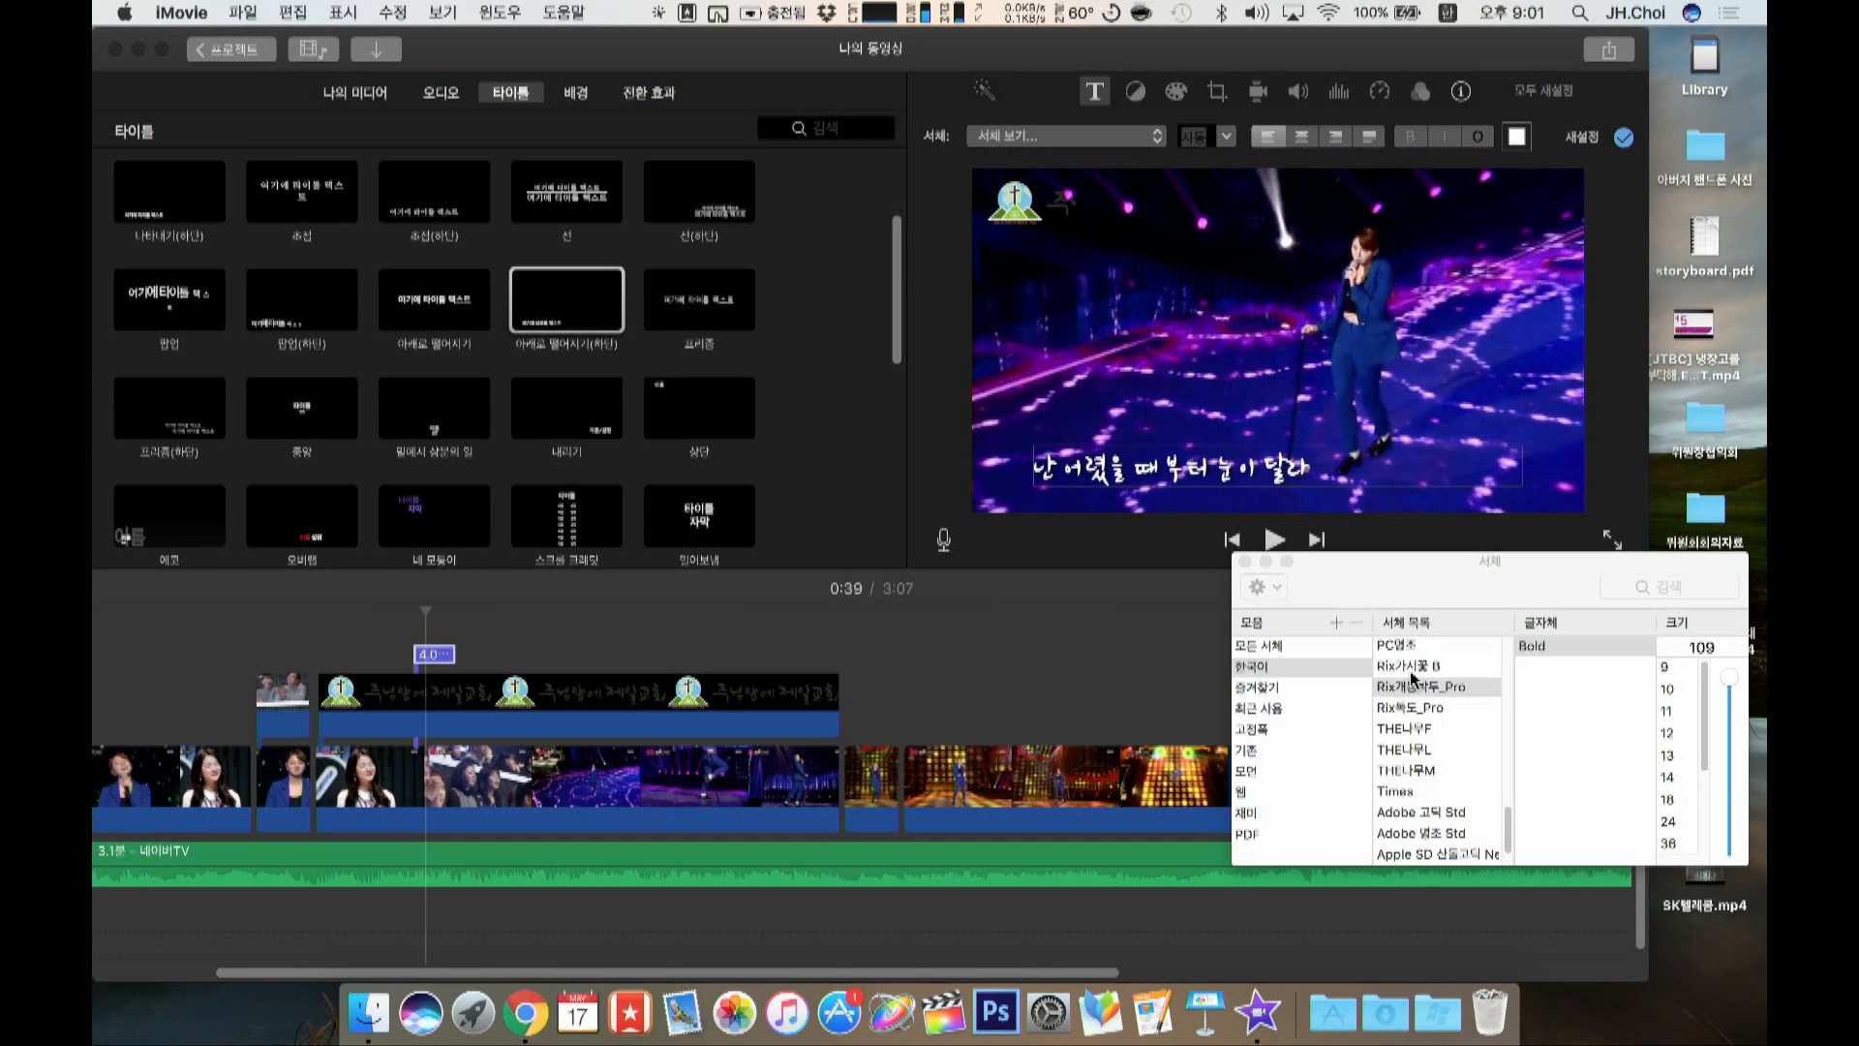
left_click(1415, 668)
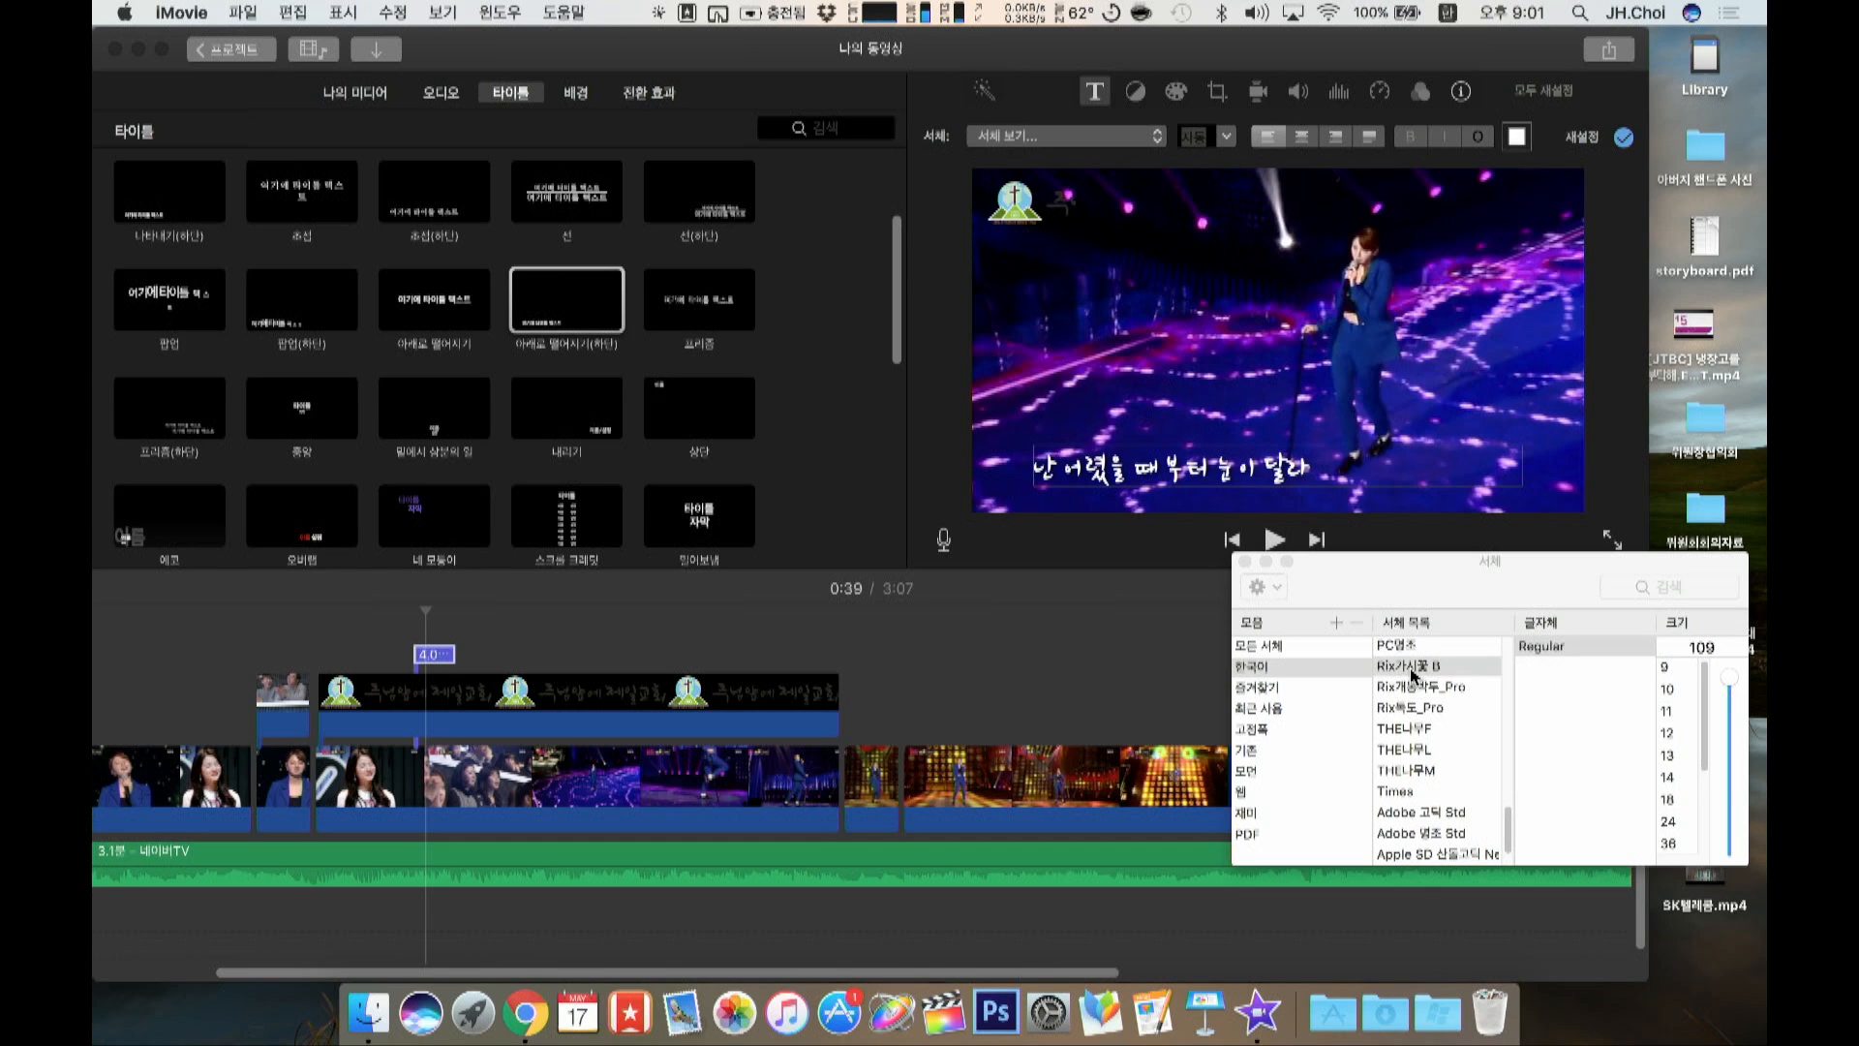
left_click(1245, 563)
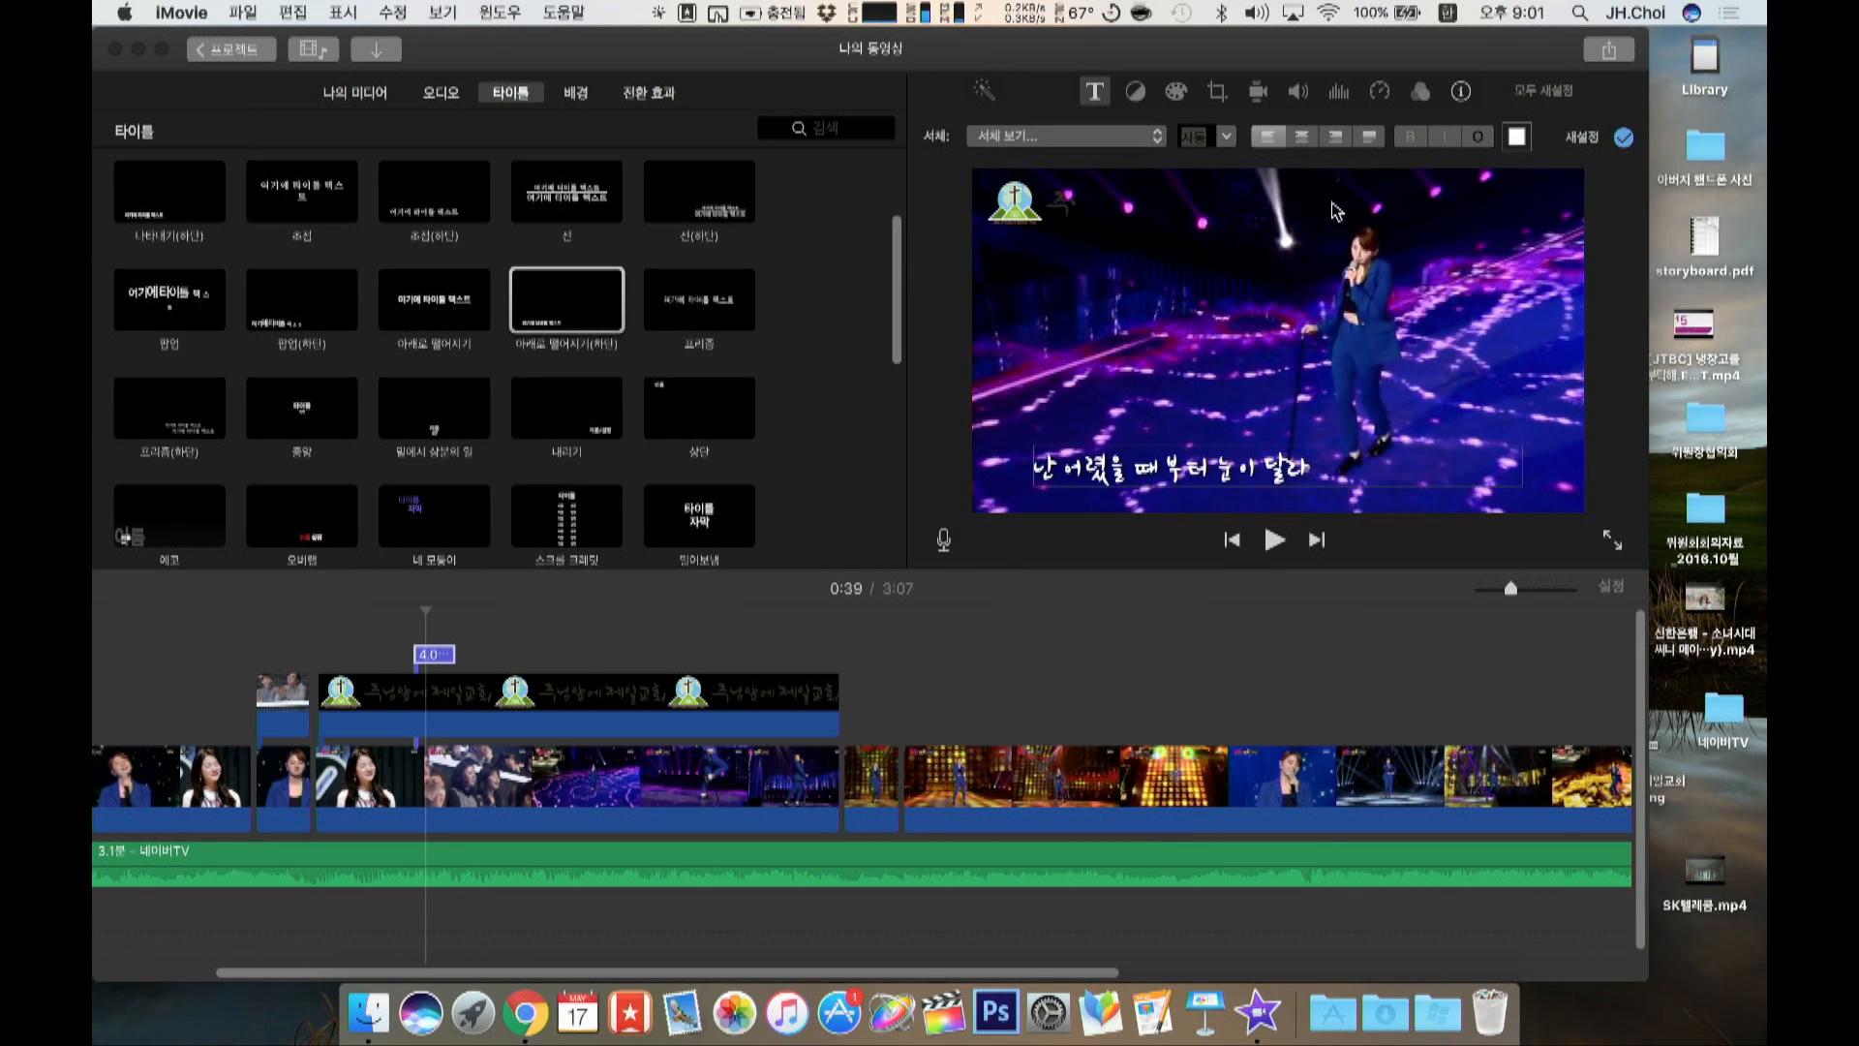
left_click(1137, 142)
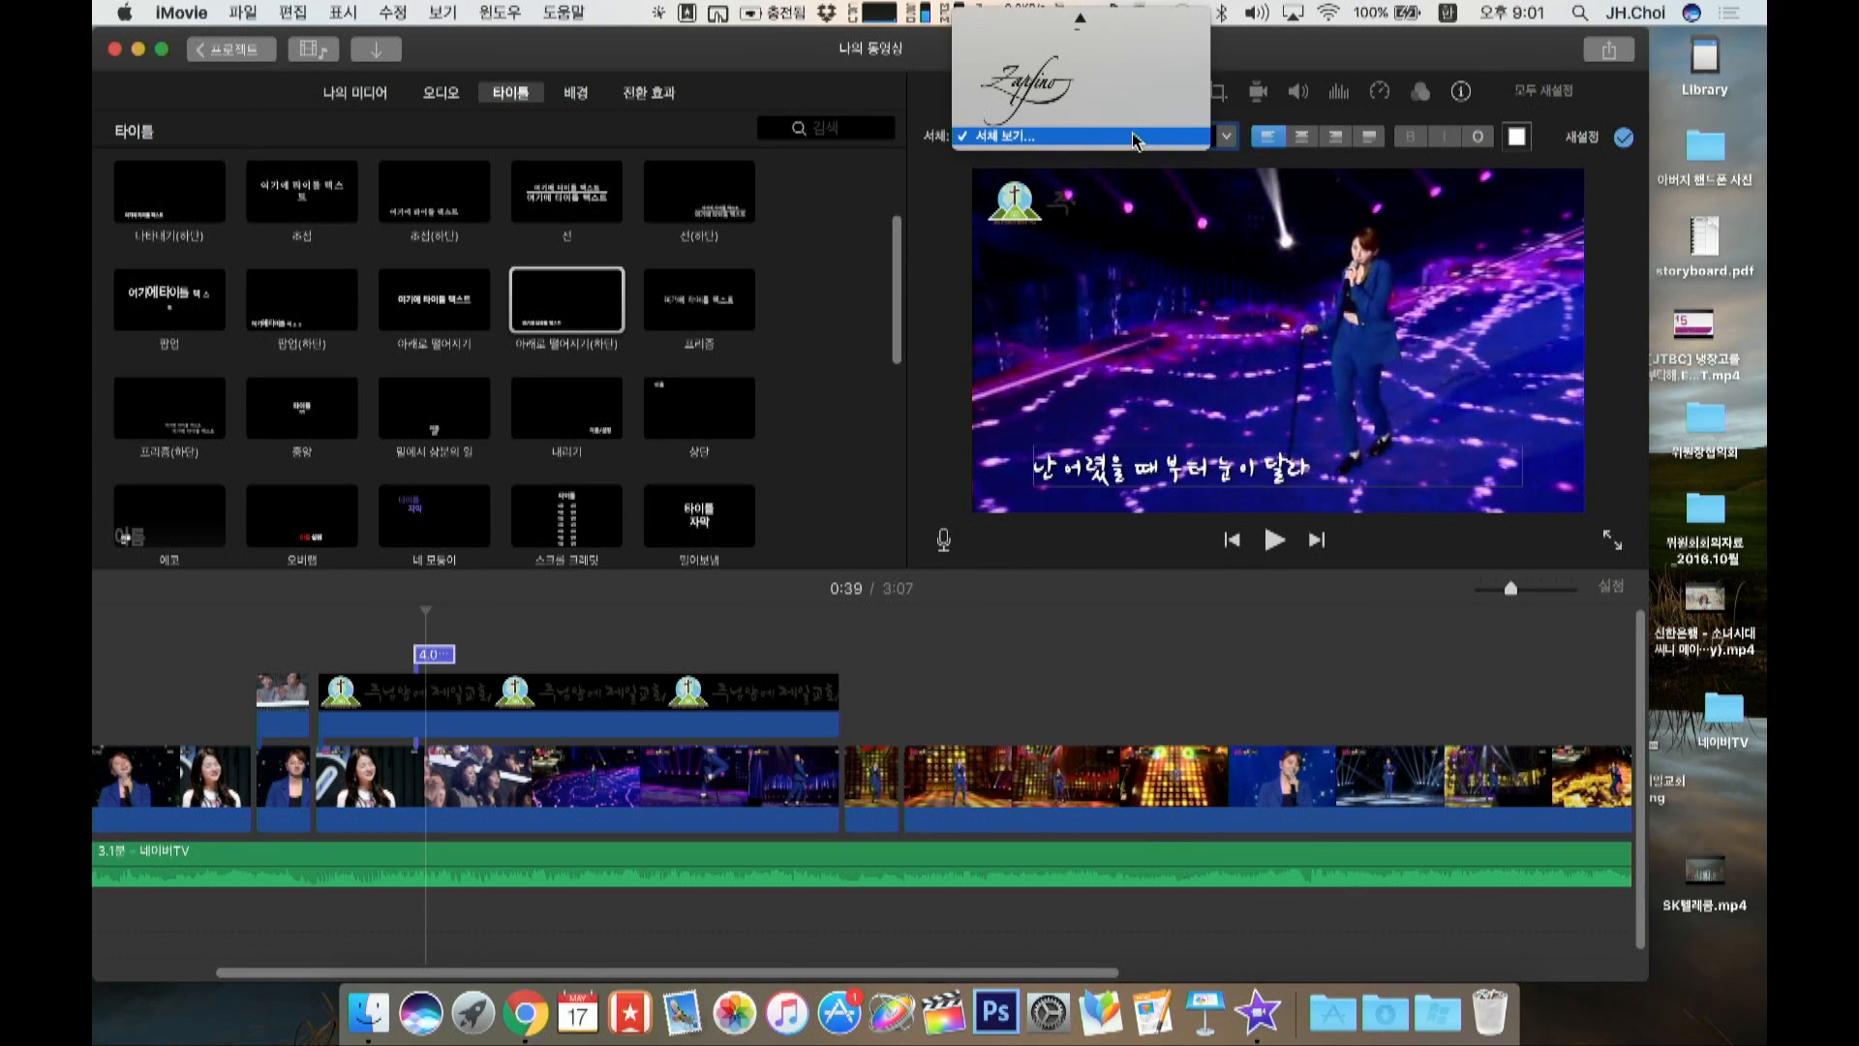
left_click(1478, 146)
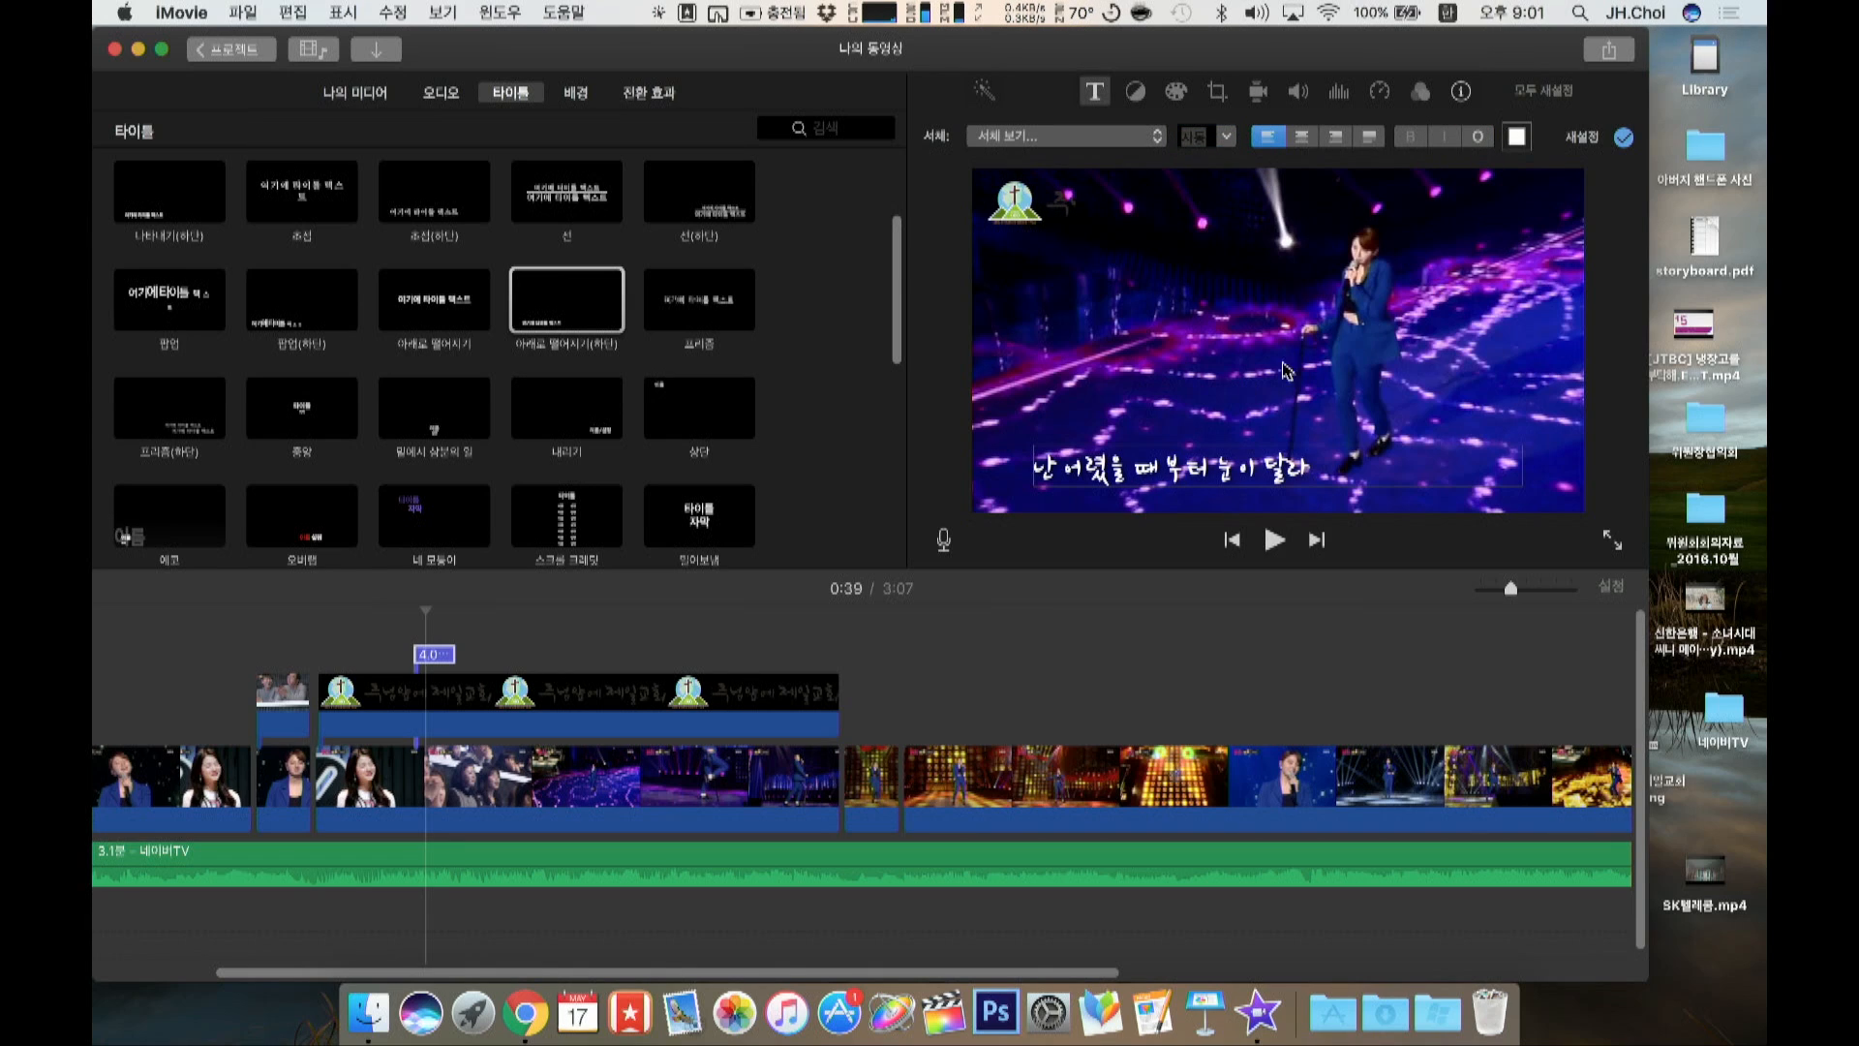
left_click(1623, 139)
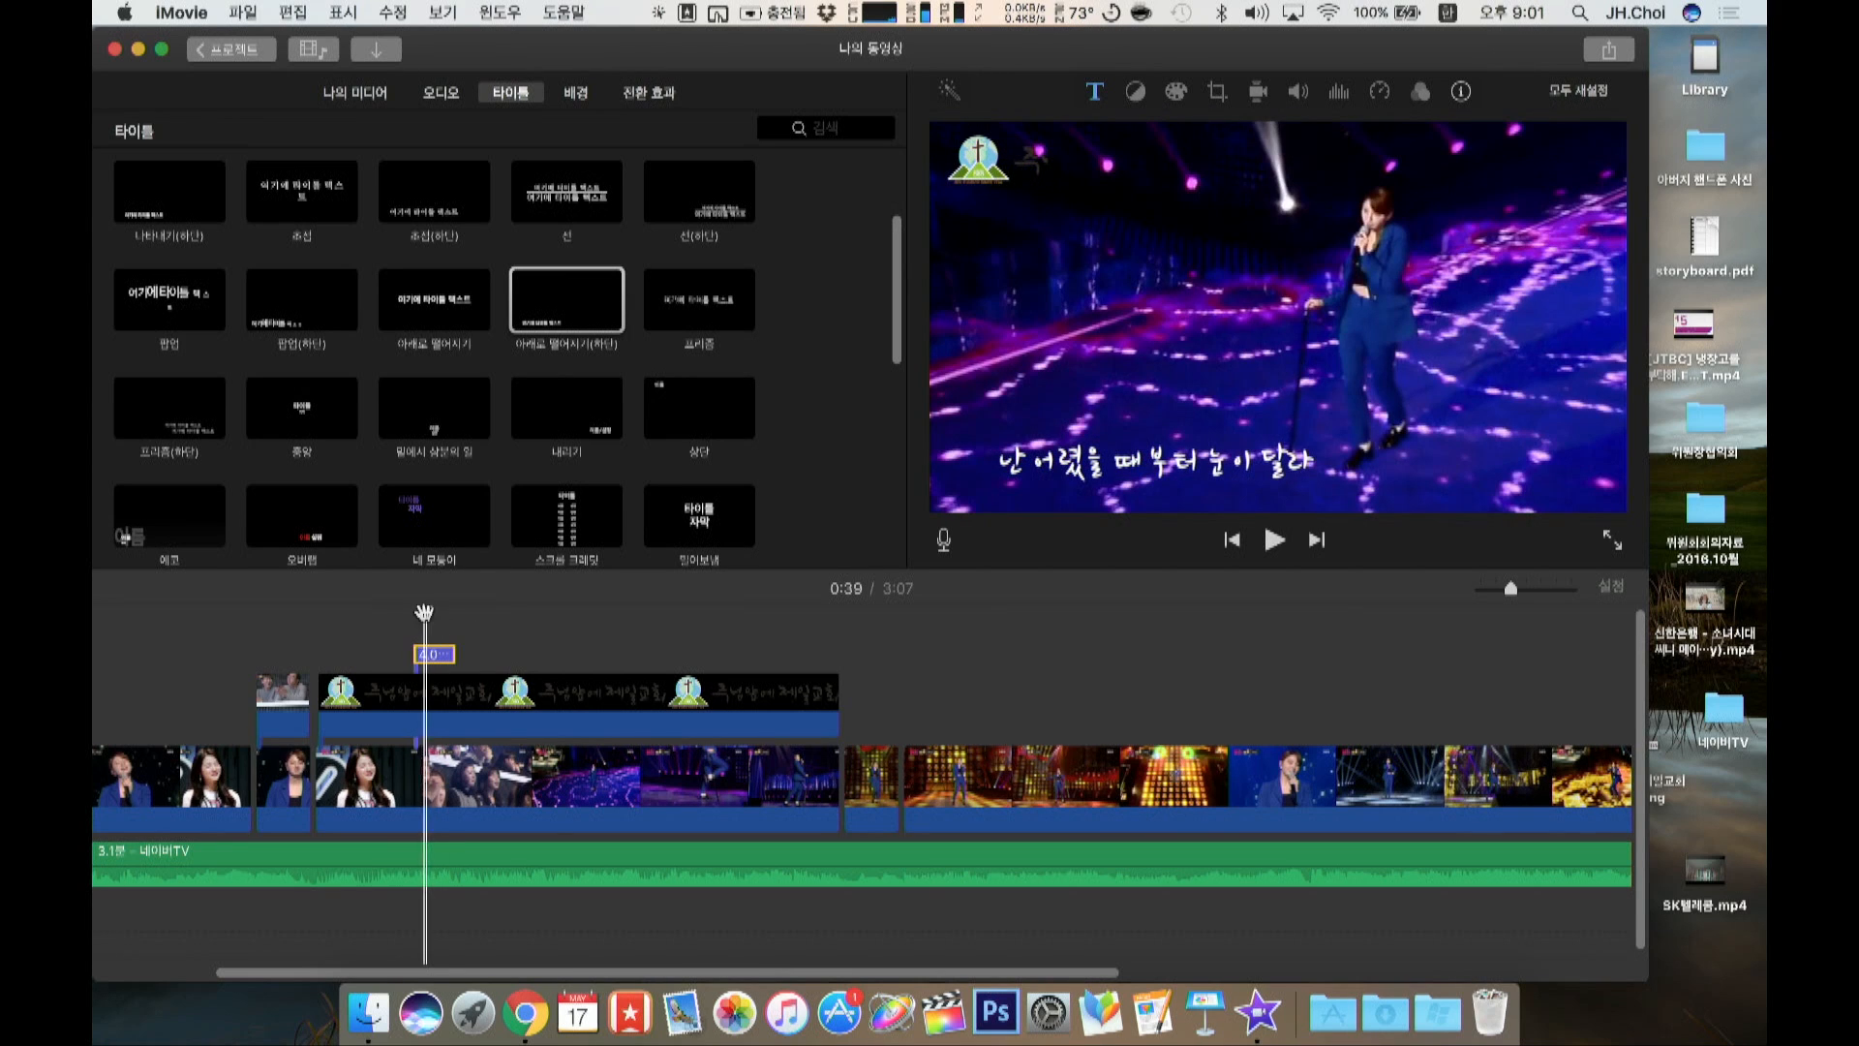
Step: Move the lyric title slightly earlier on the timeline to fit the sung line, checking the timing by playback
key("space")
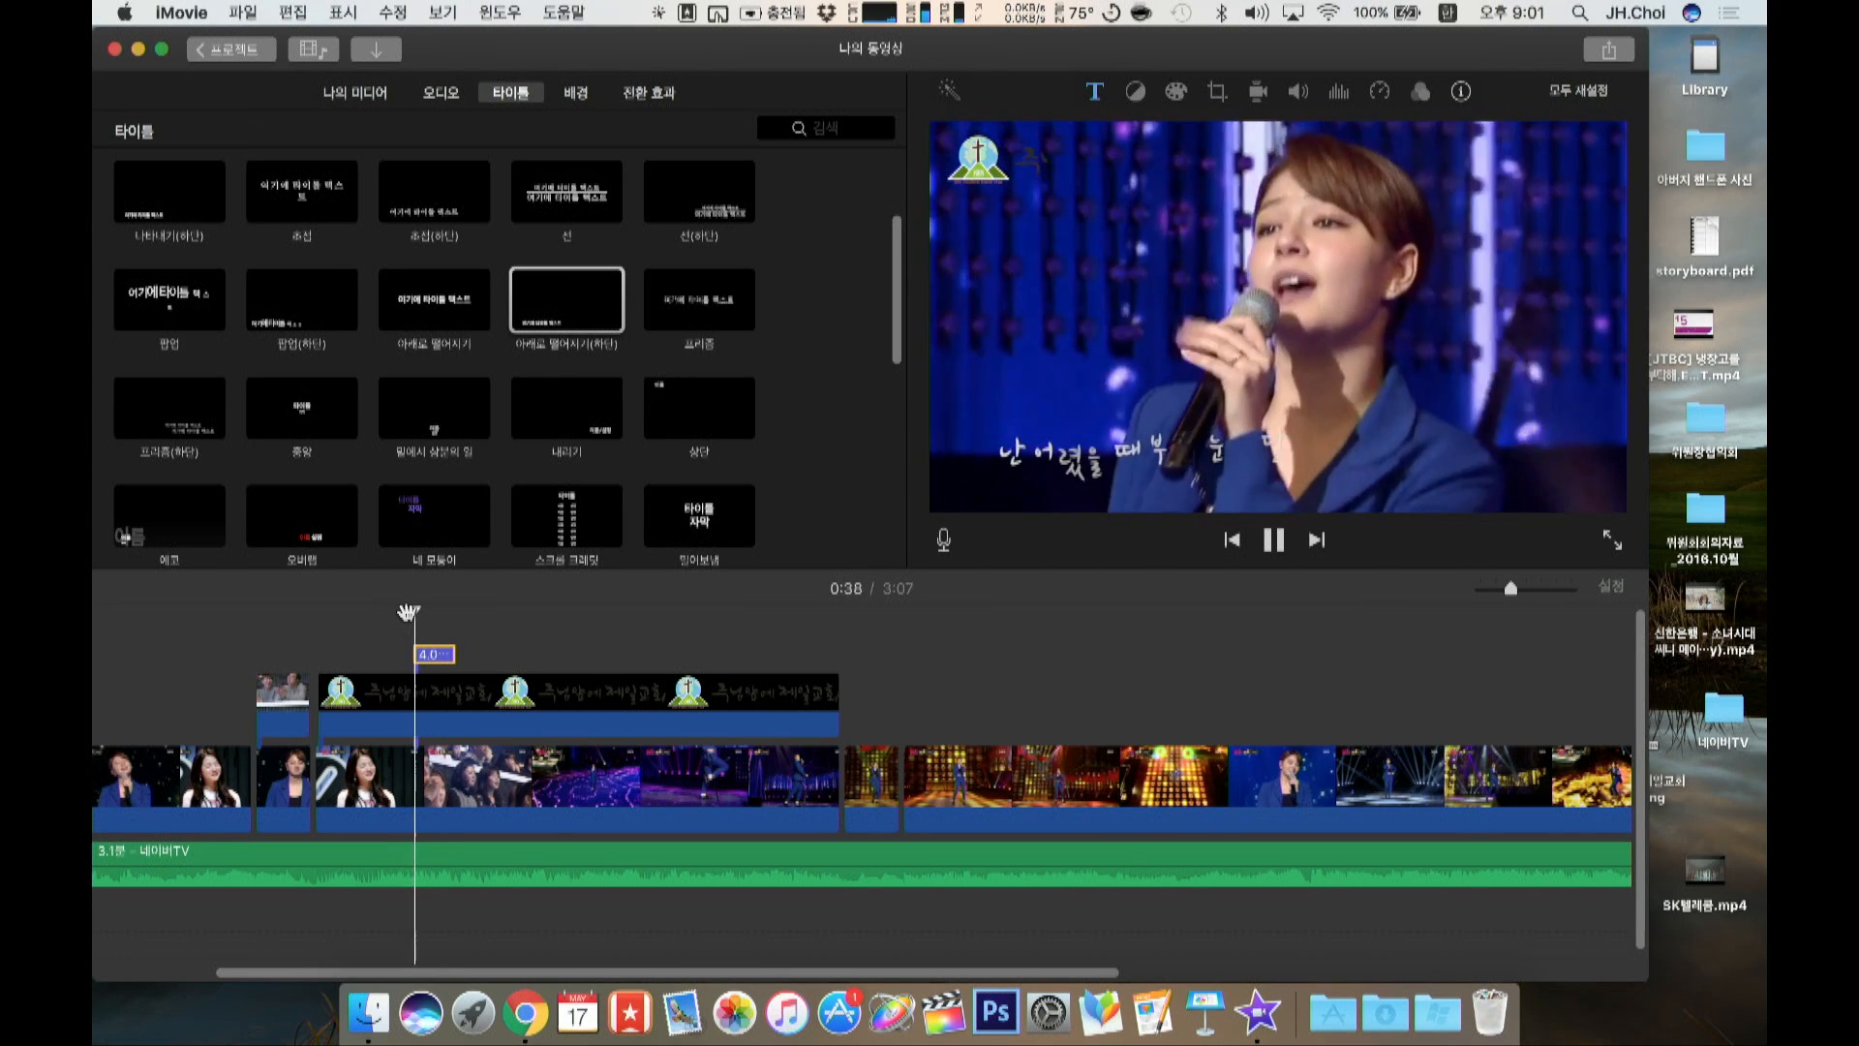
key("space")
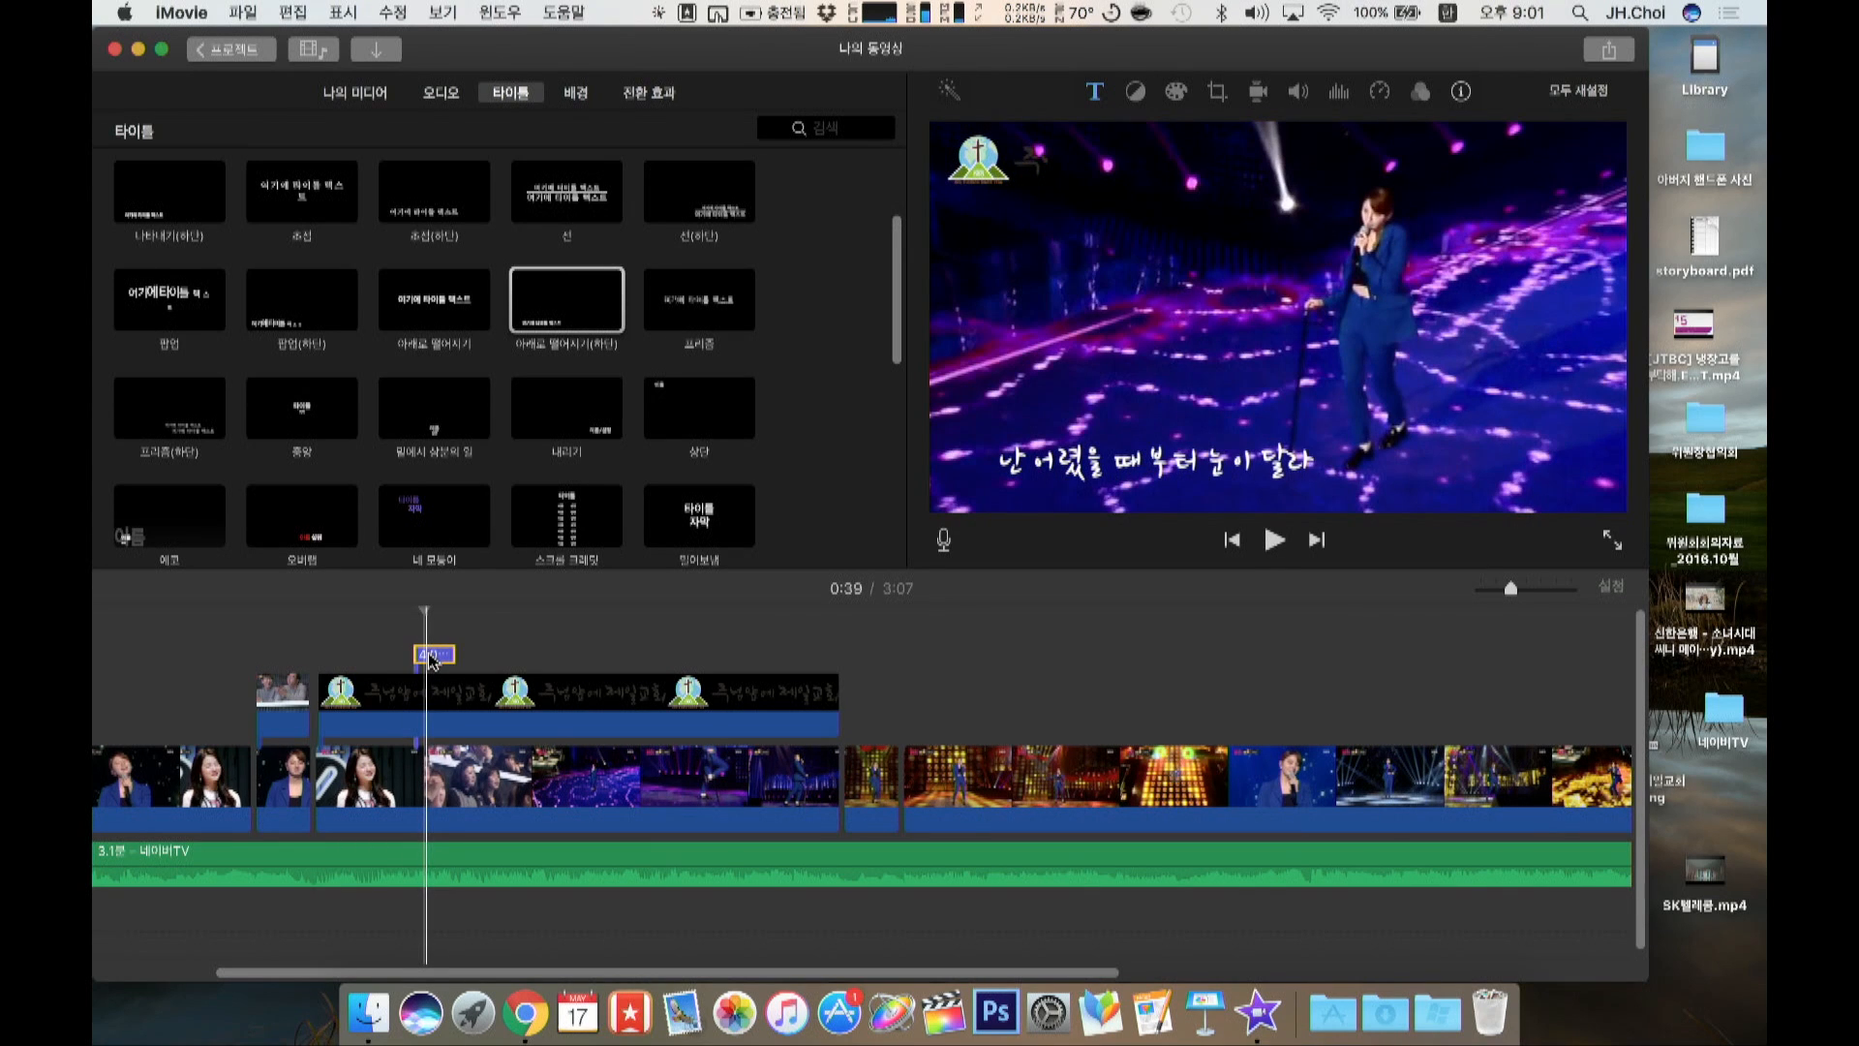
left_click_drag(429, 655, 415, 654)
left_click(382, 640)
key("space")
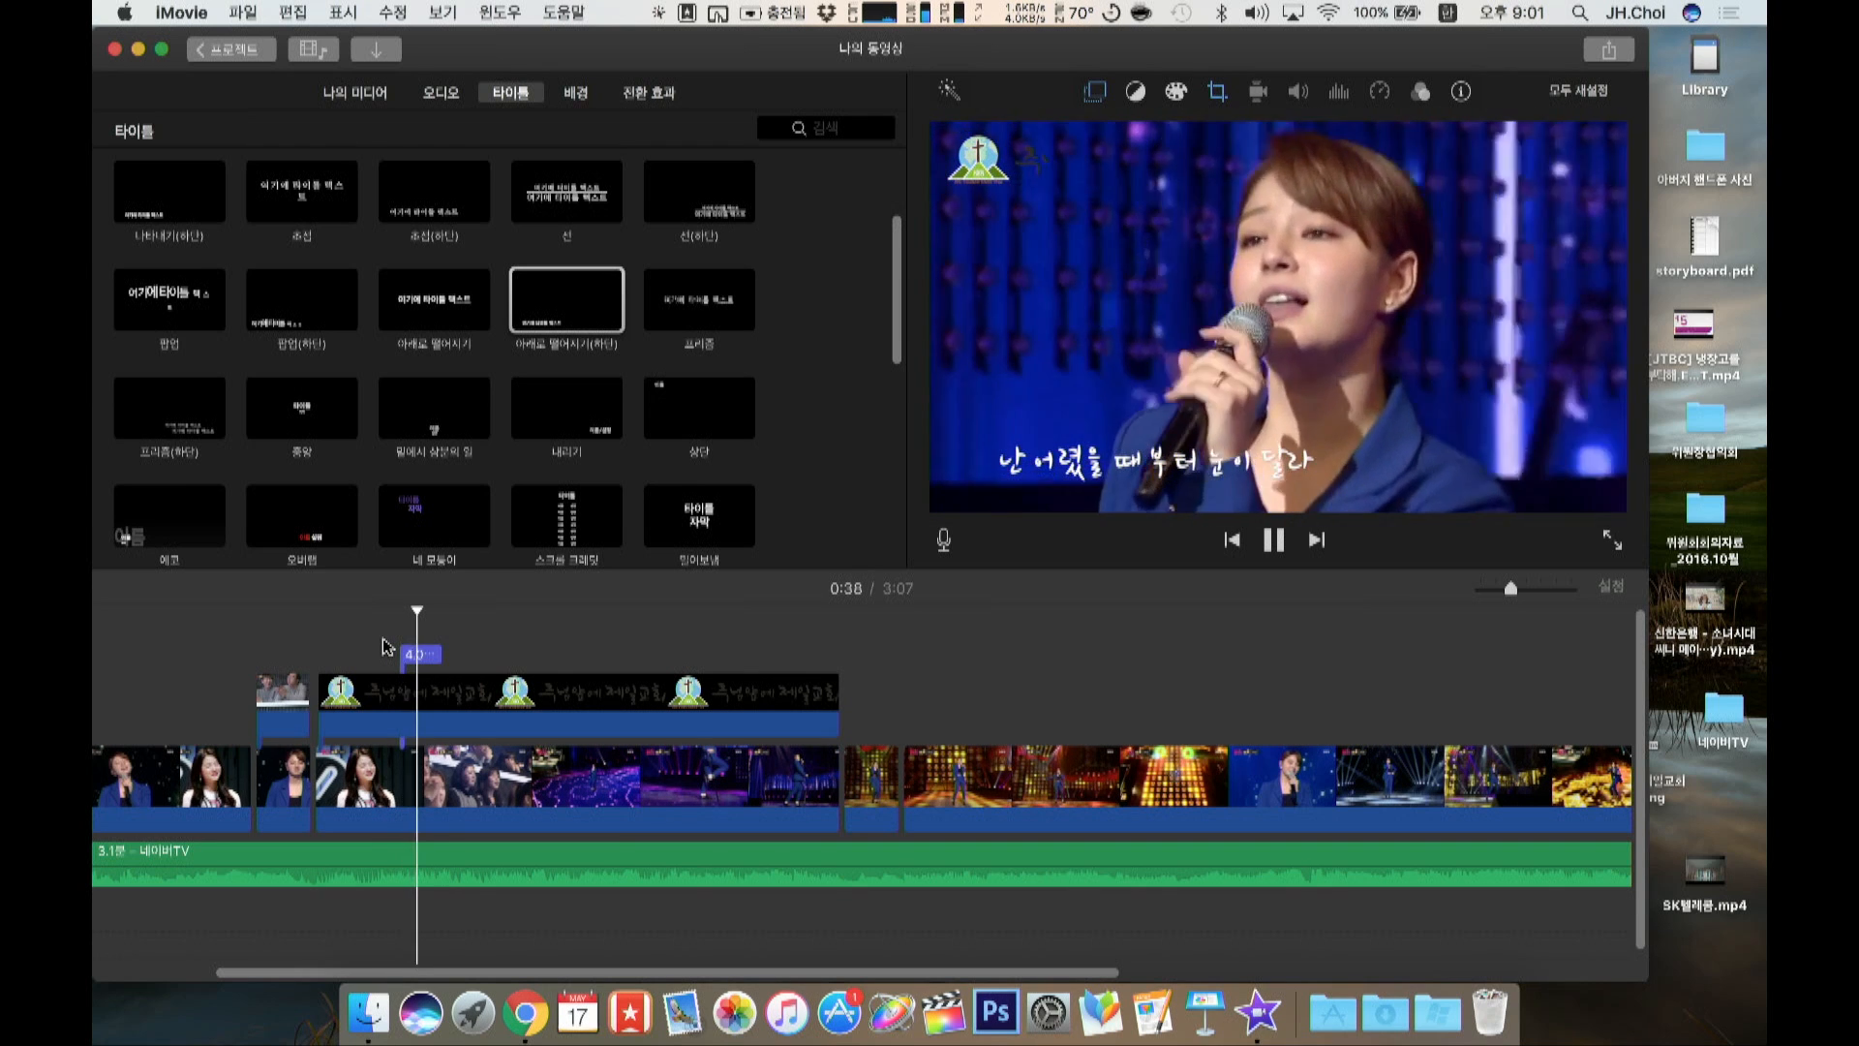
key("space")
Step: Reword the lyric title as "어렸을 때 부터 난 눈이 달라" and apply the edit
left_click(420, 657)
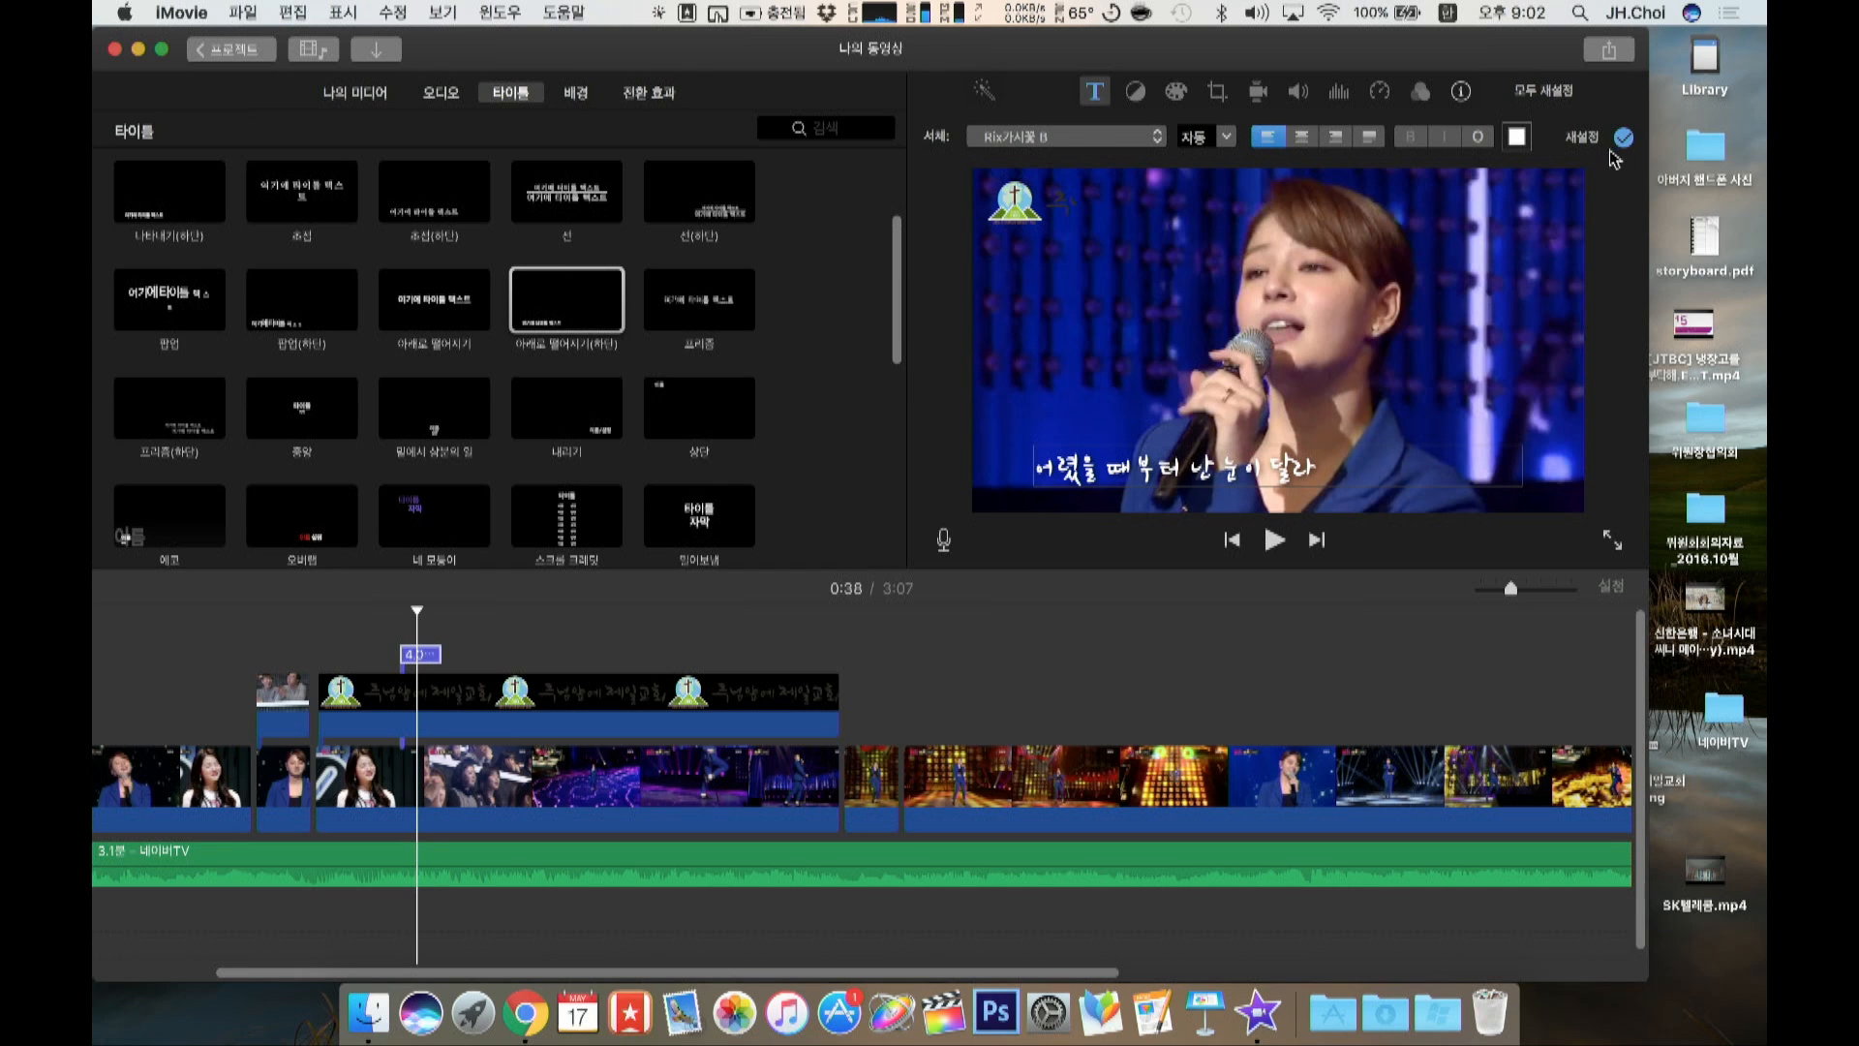
left_click(1622, 138)
left_click(657, 678)
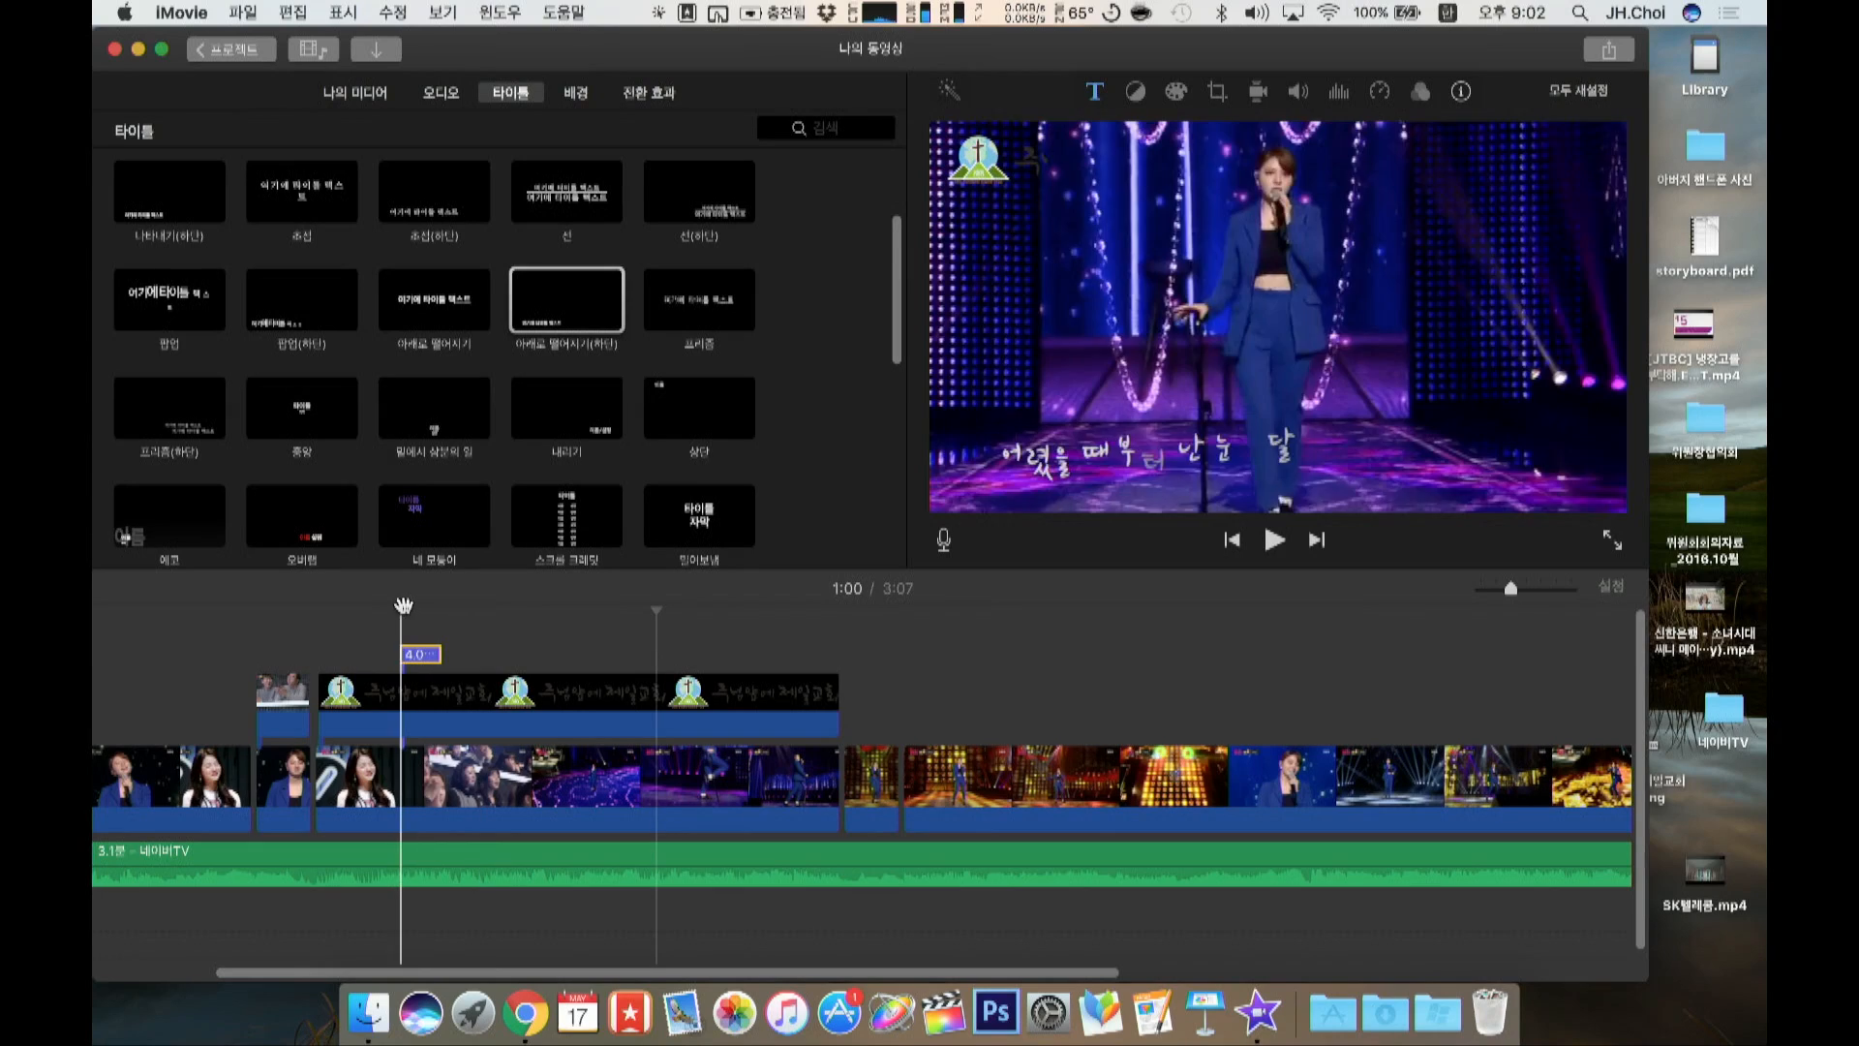
Step: Play back the lyric title and trim its end to 2.4 seconds, refining it to 2.2 seconds at a closer timeline scale
key("space")
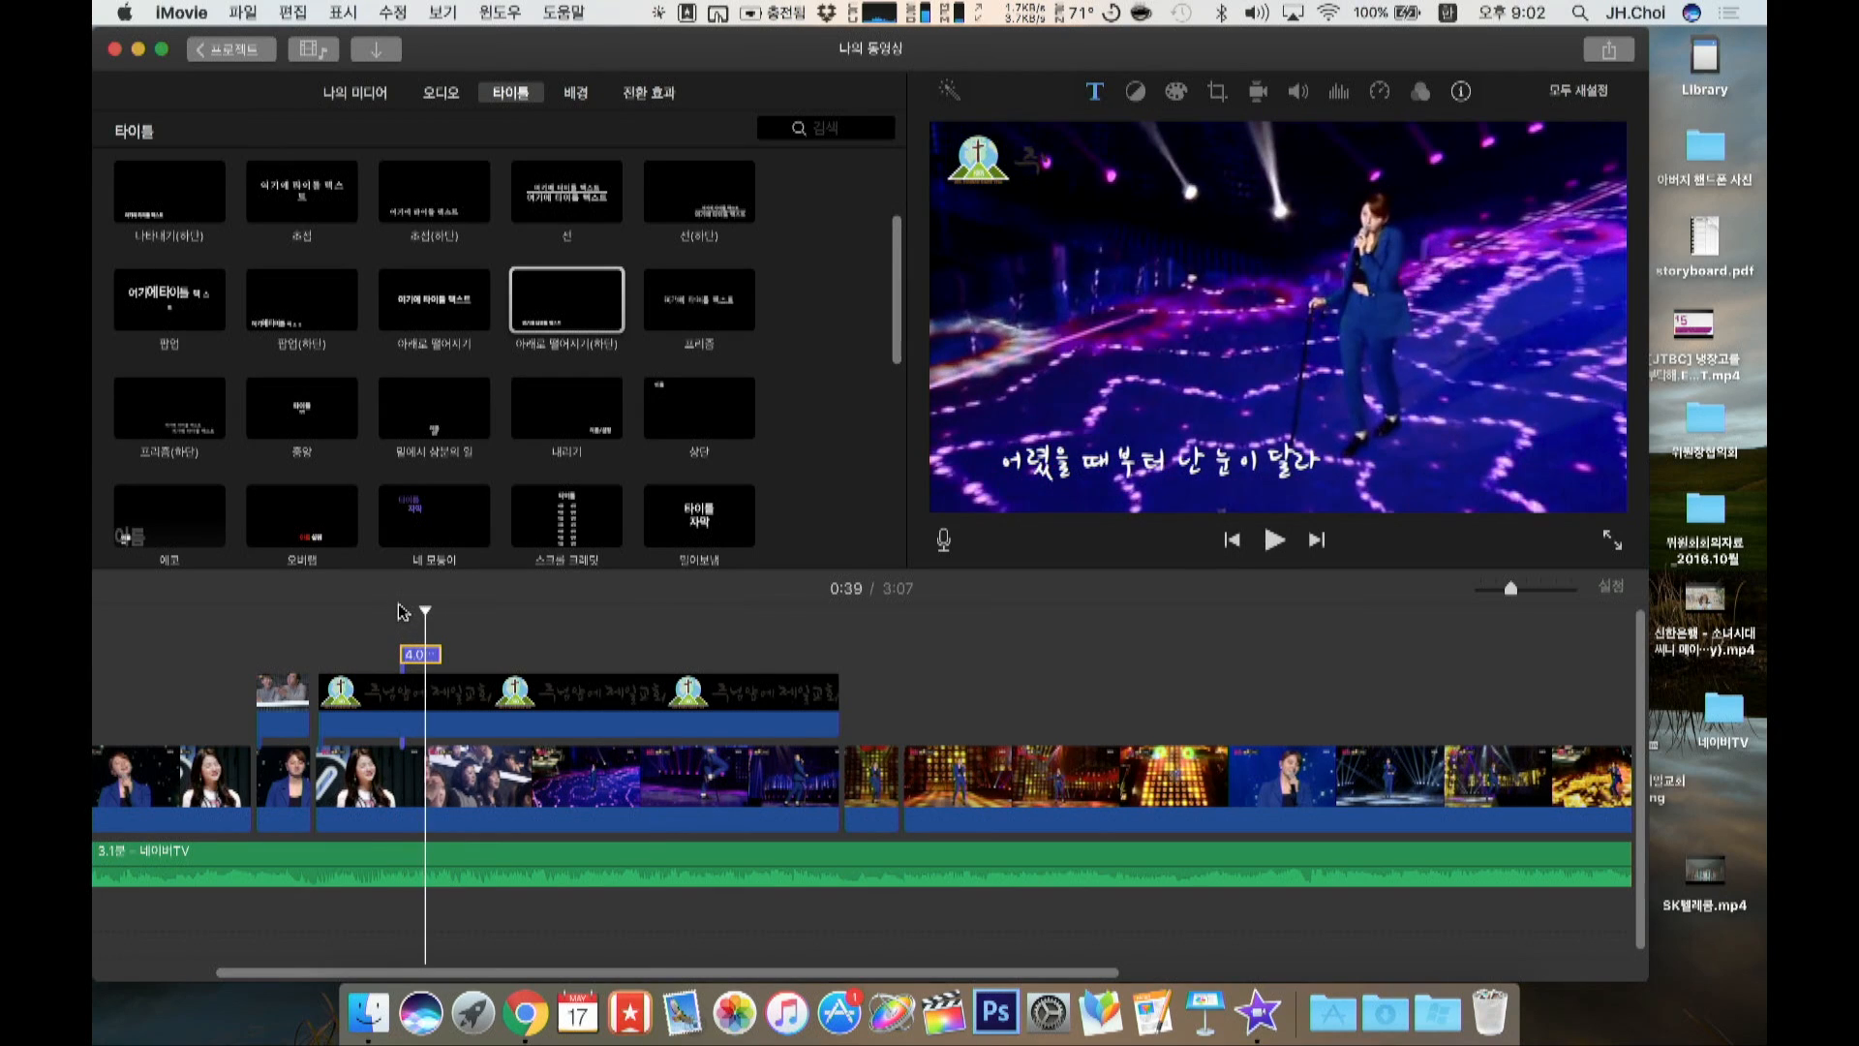
left_click_drag(430, 657, 425, 656)
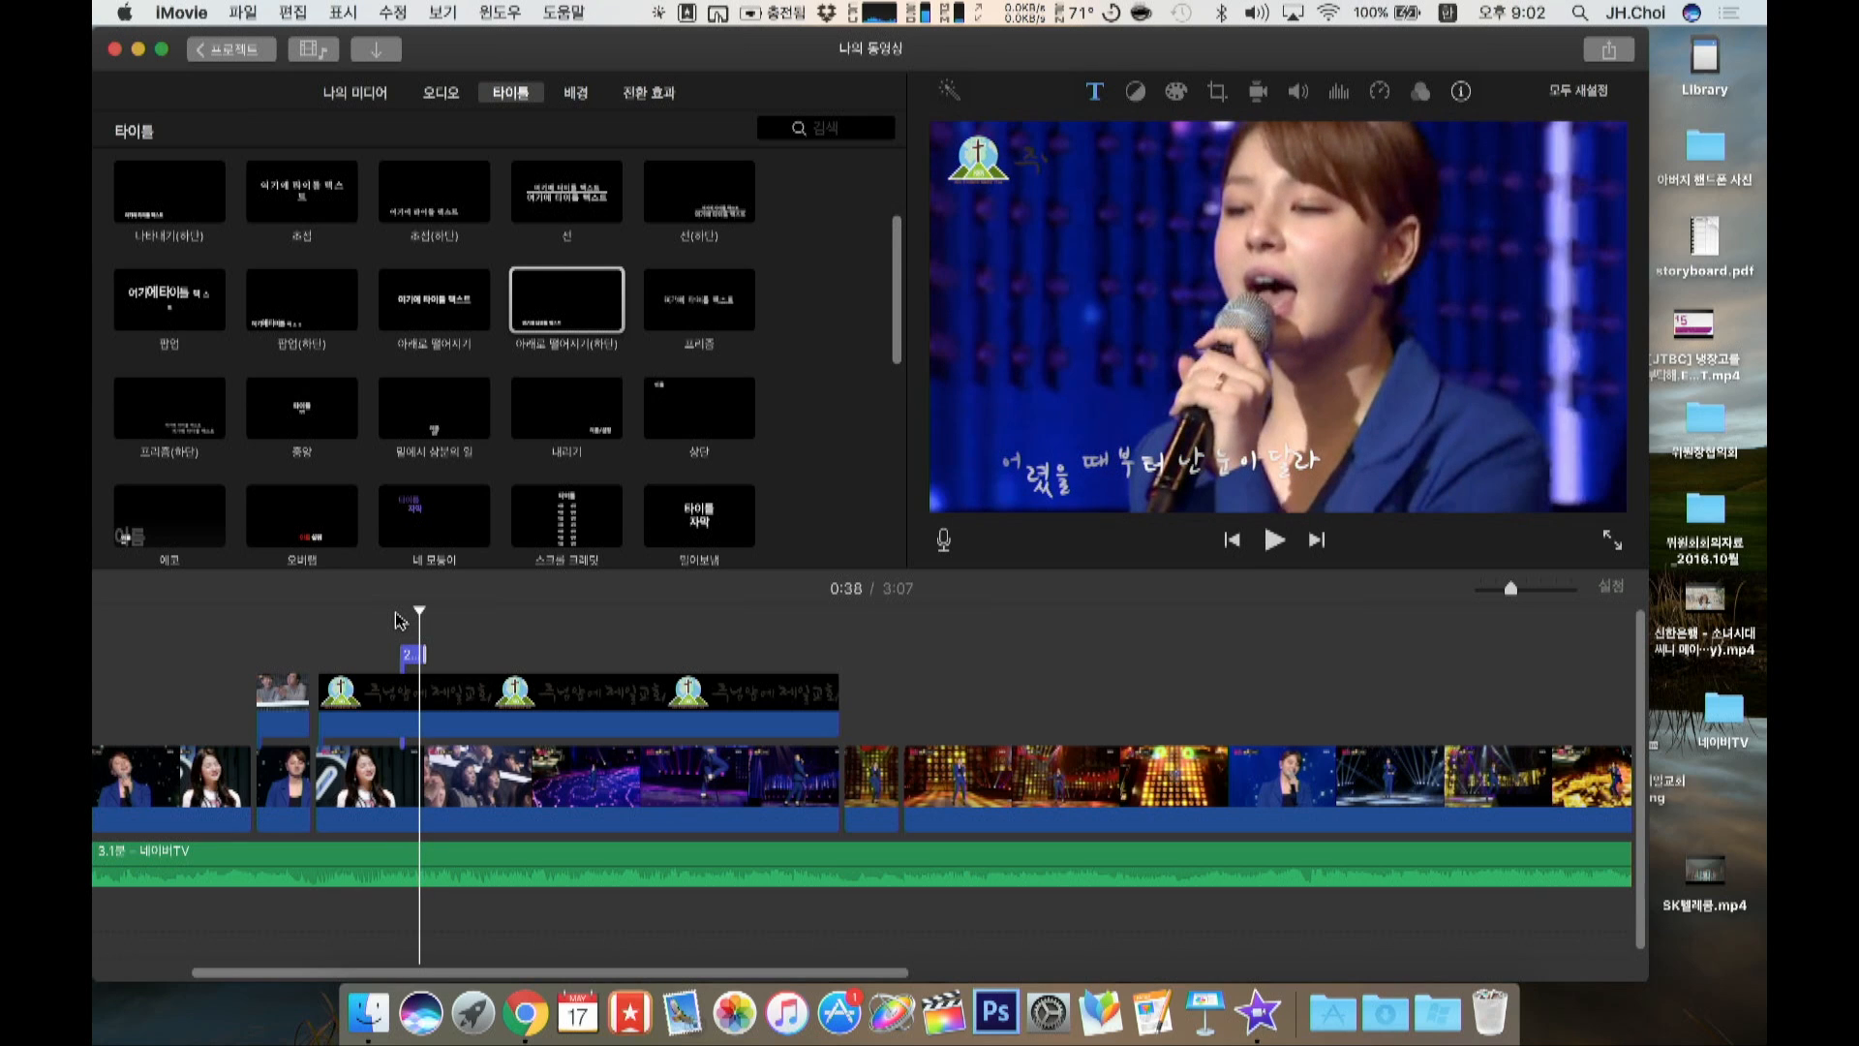
left_click(397, 622)
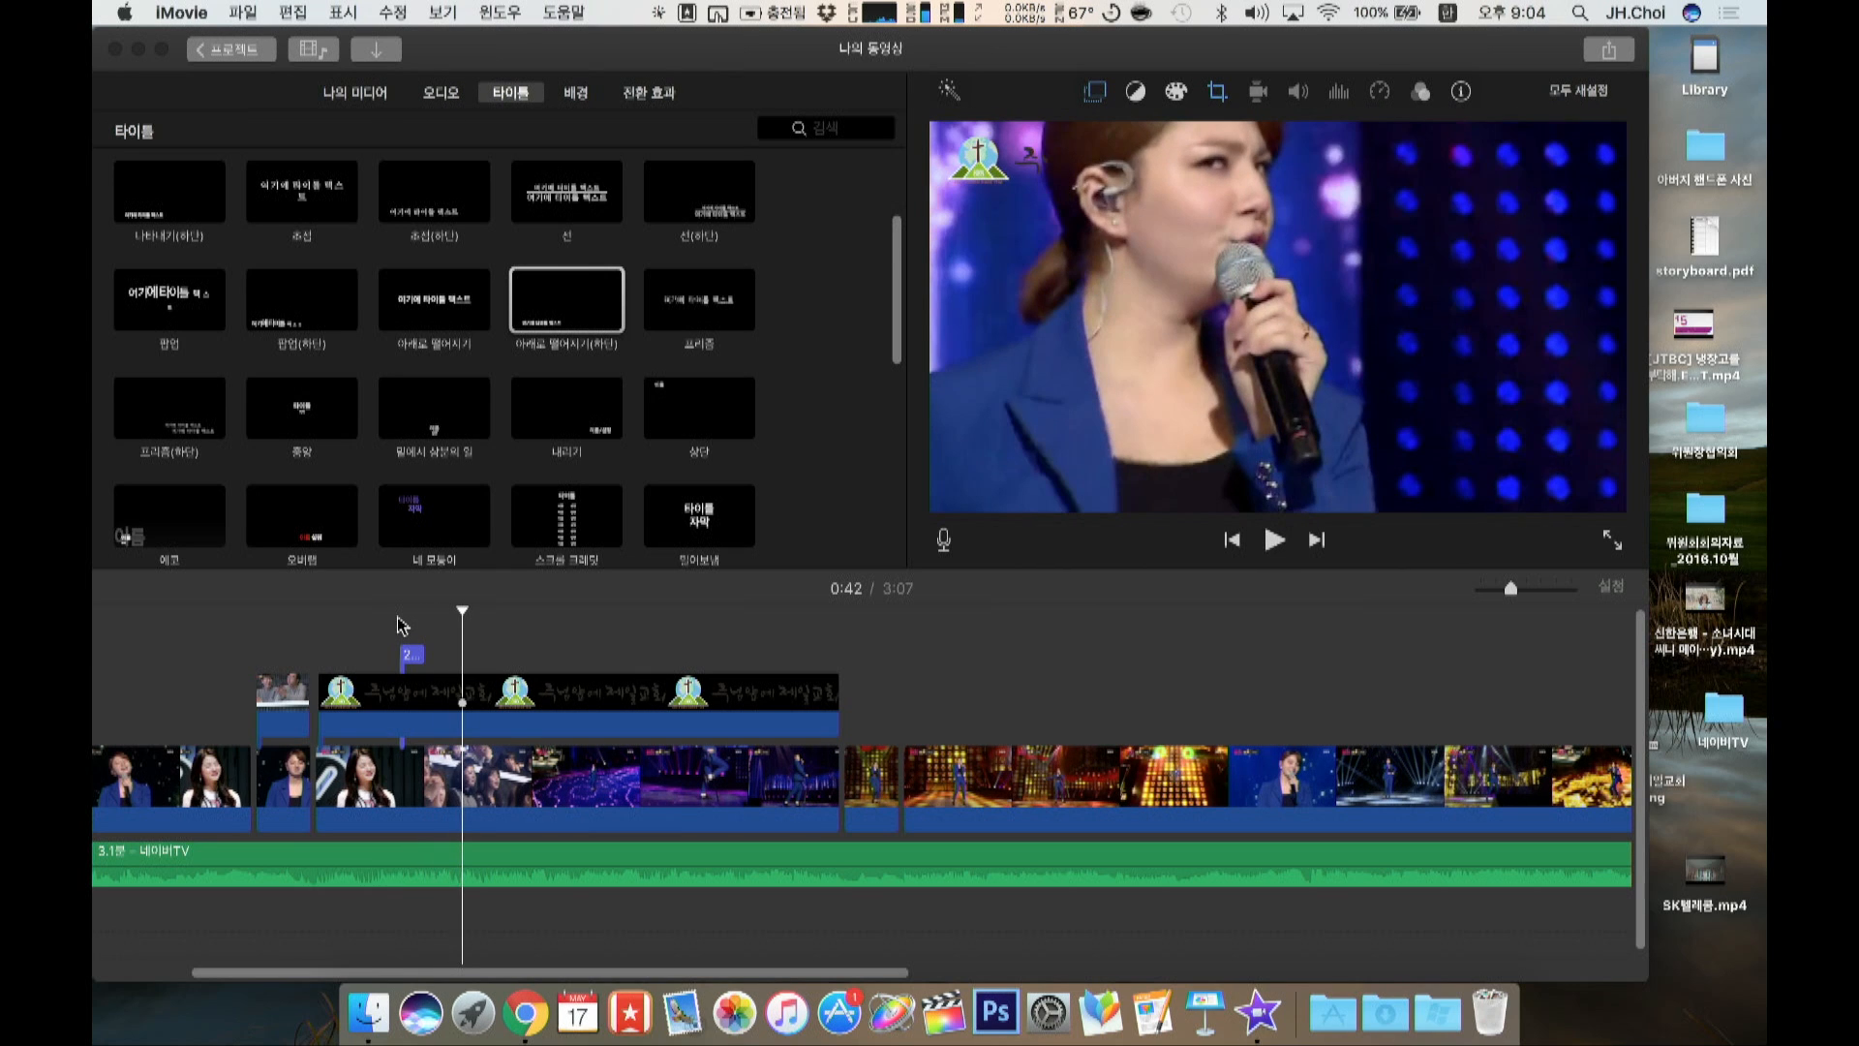
left_click(1539, 588)
scroll(910, 649, "left", 5)
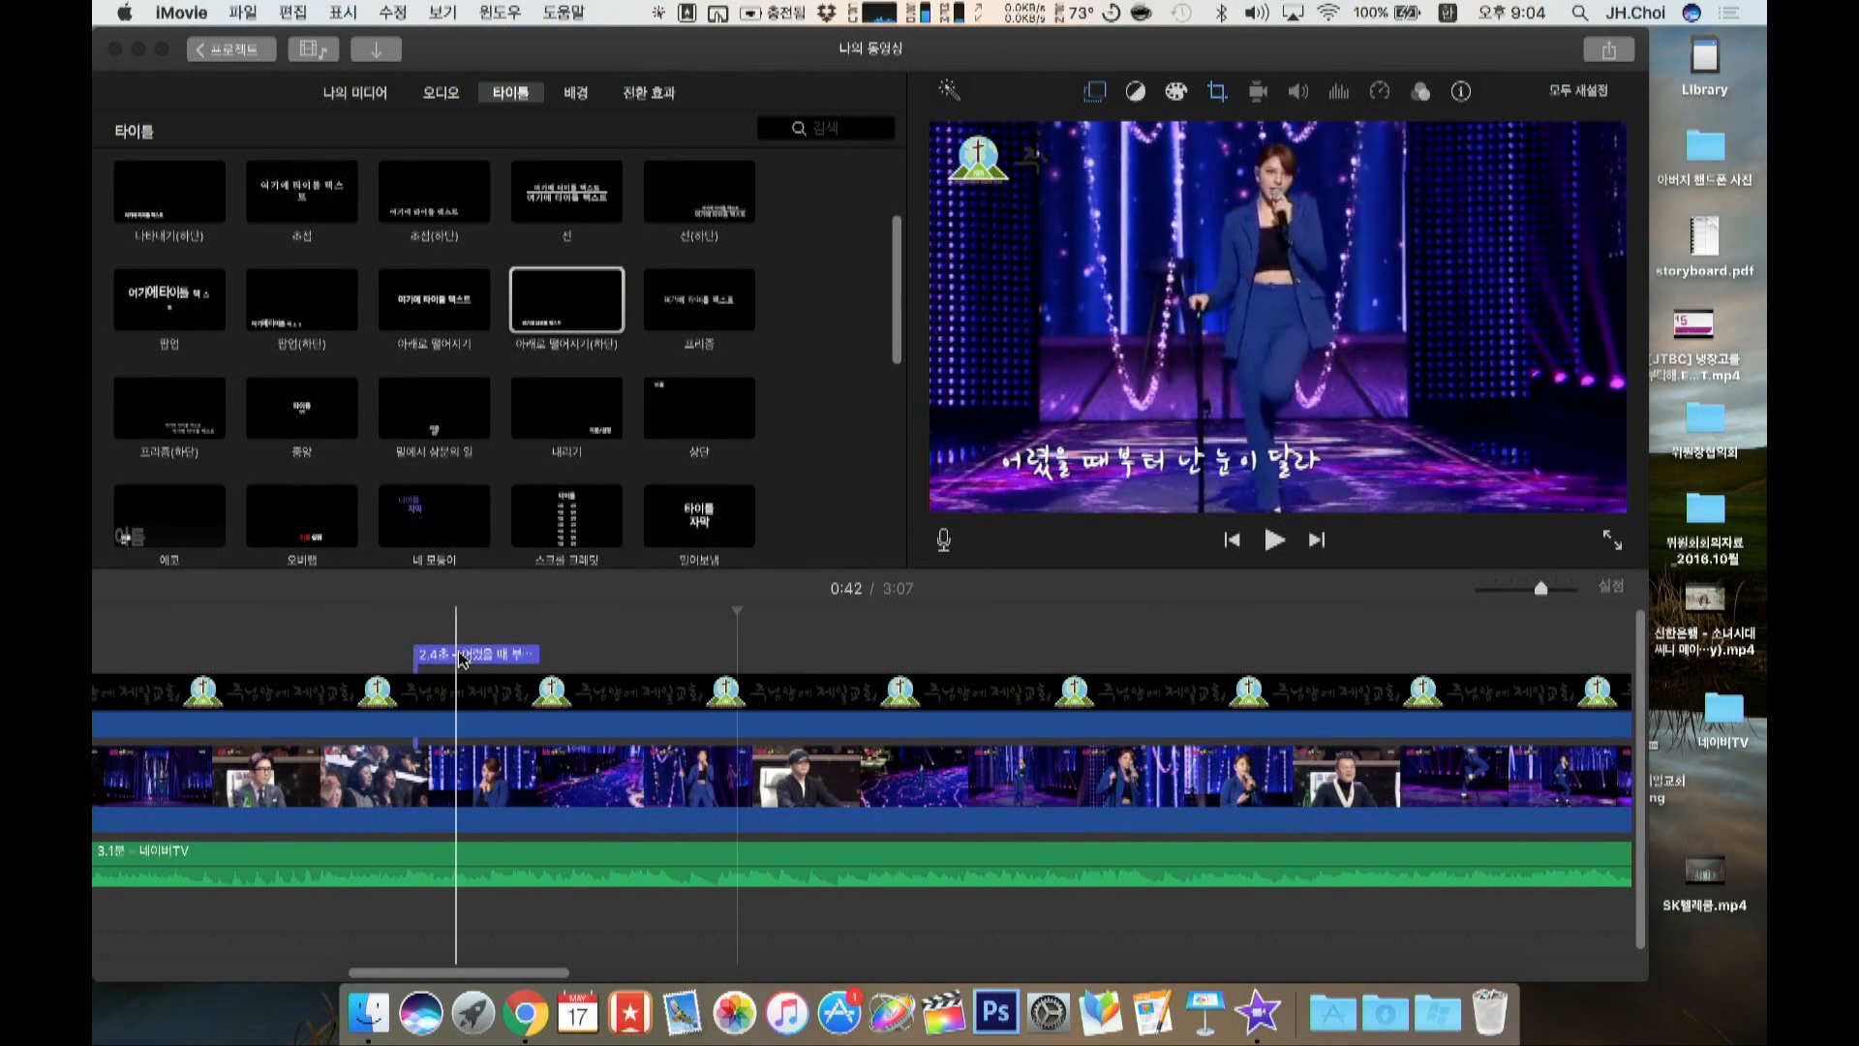
key("space")
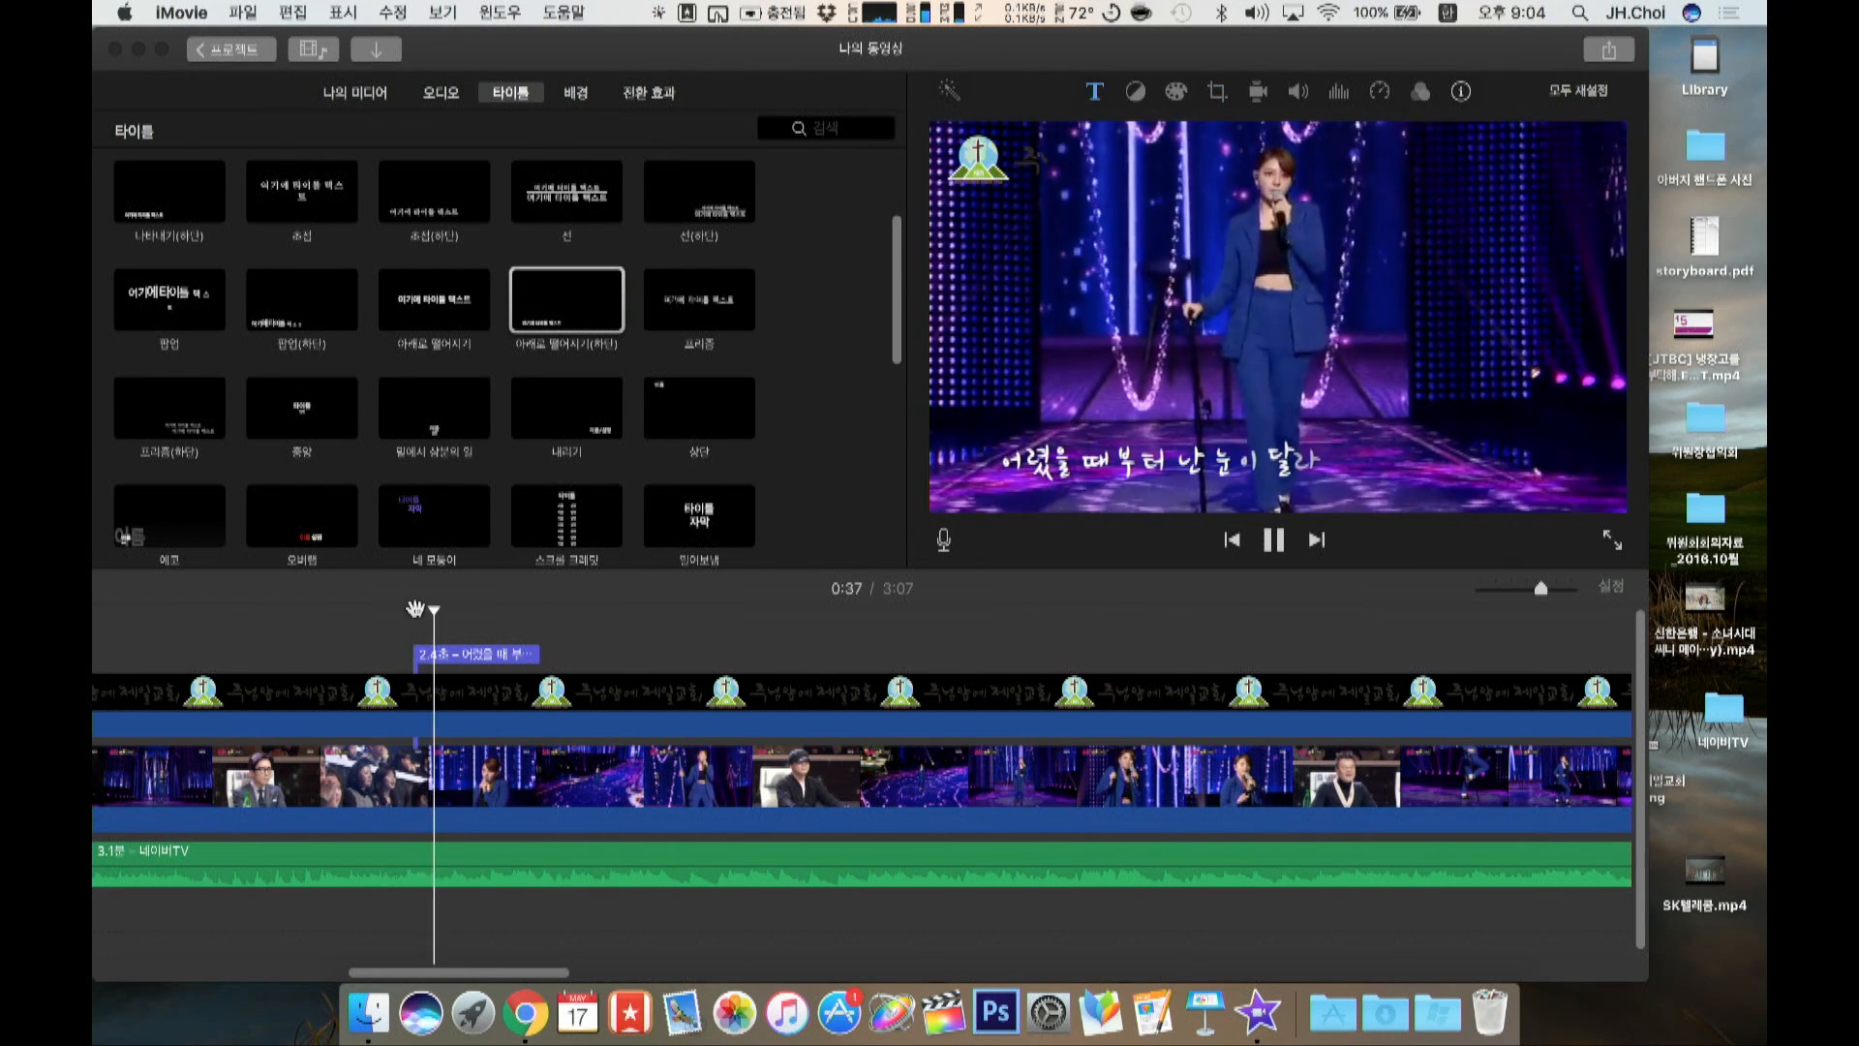
key("space")
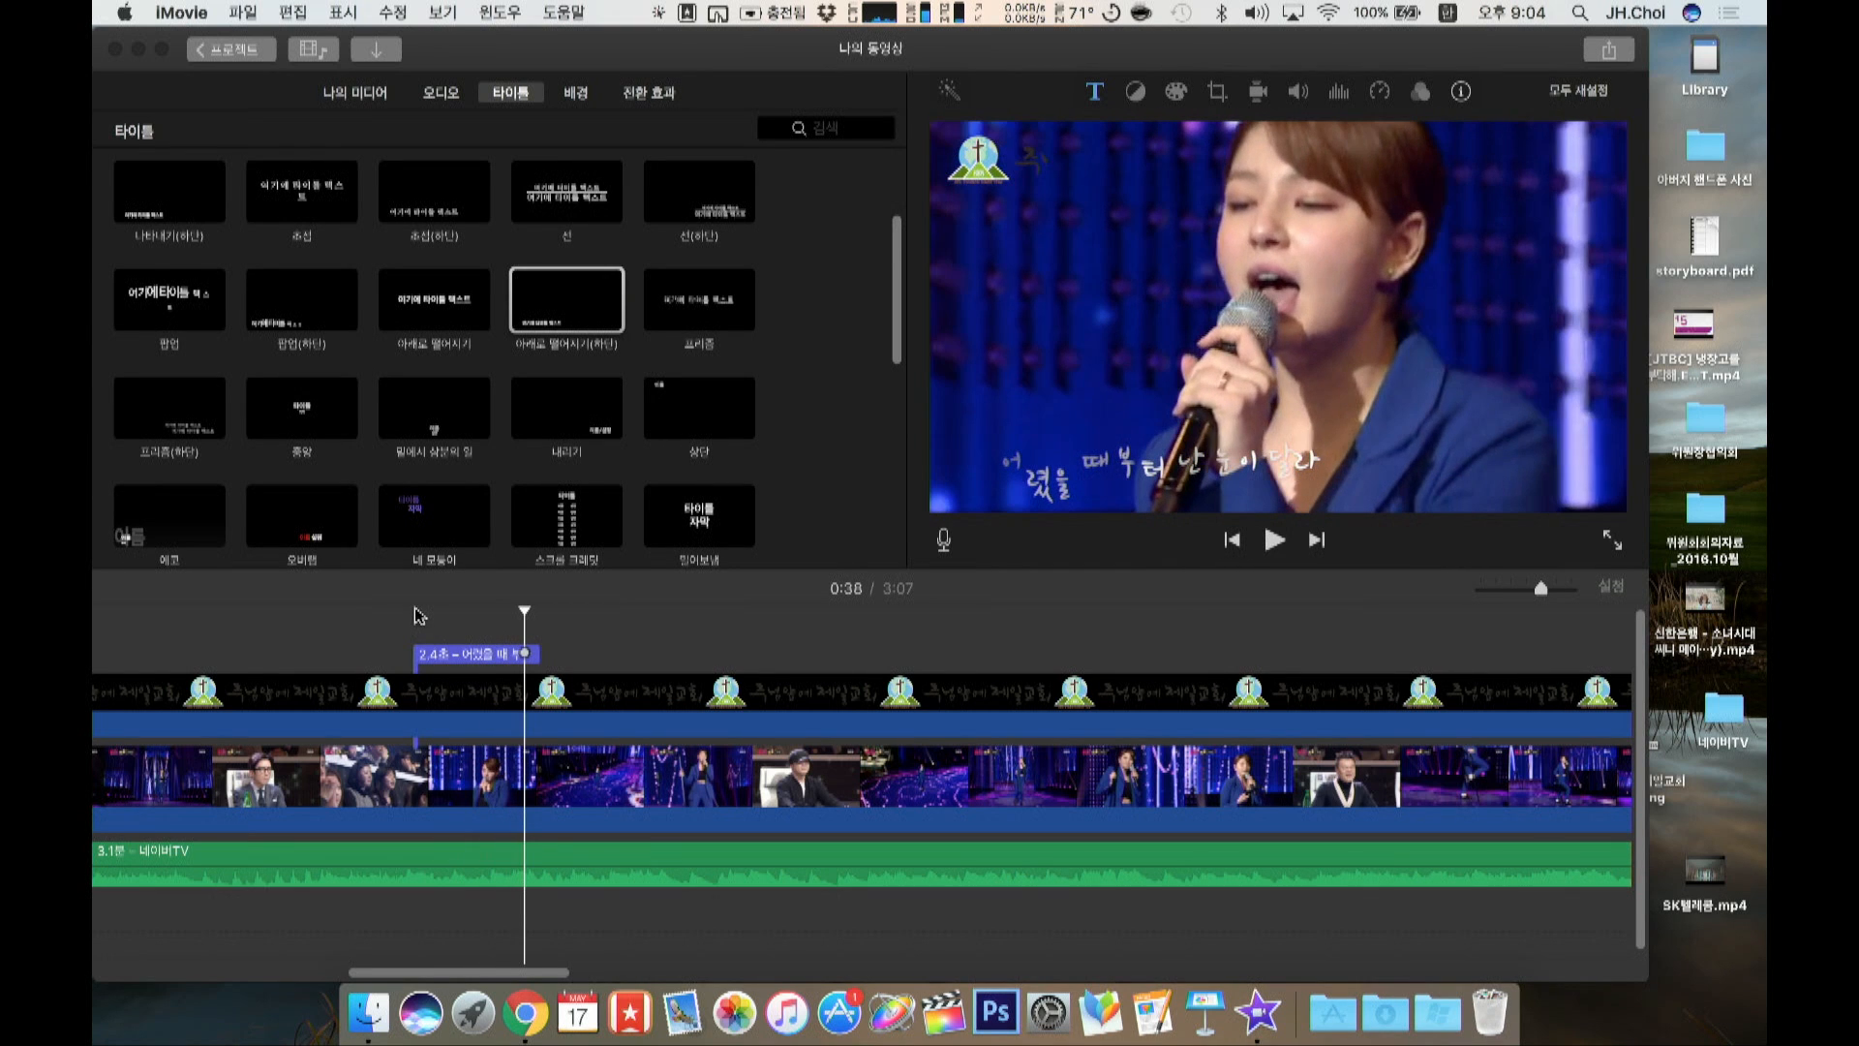
left_click_drag(539, 662, 532, 656)
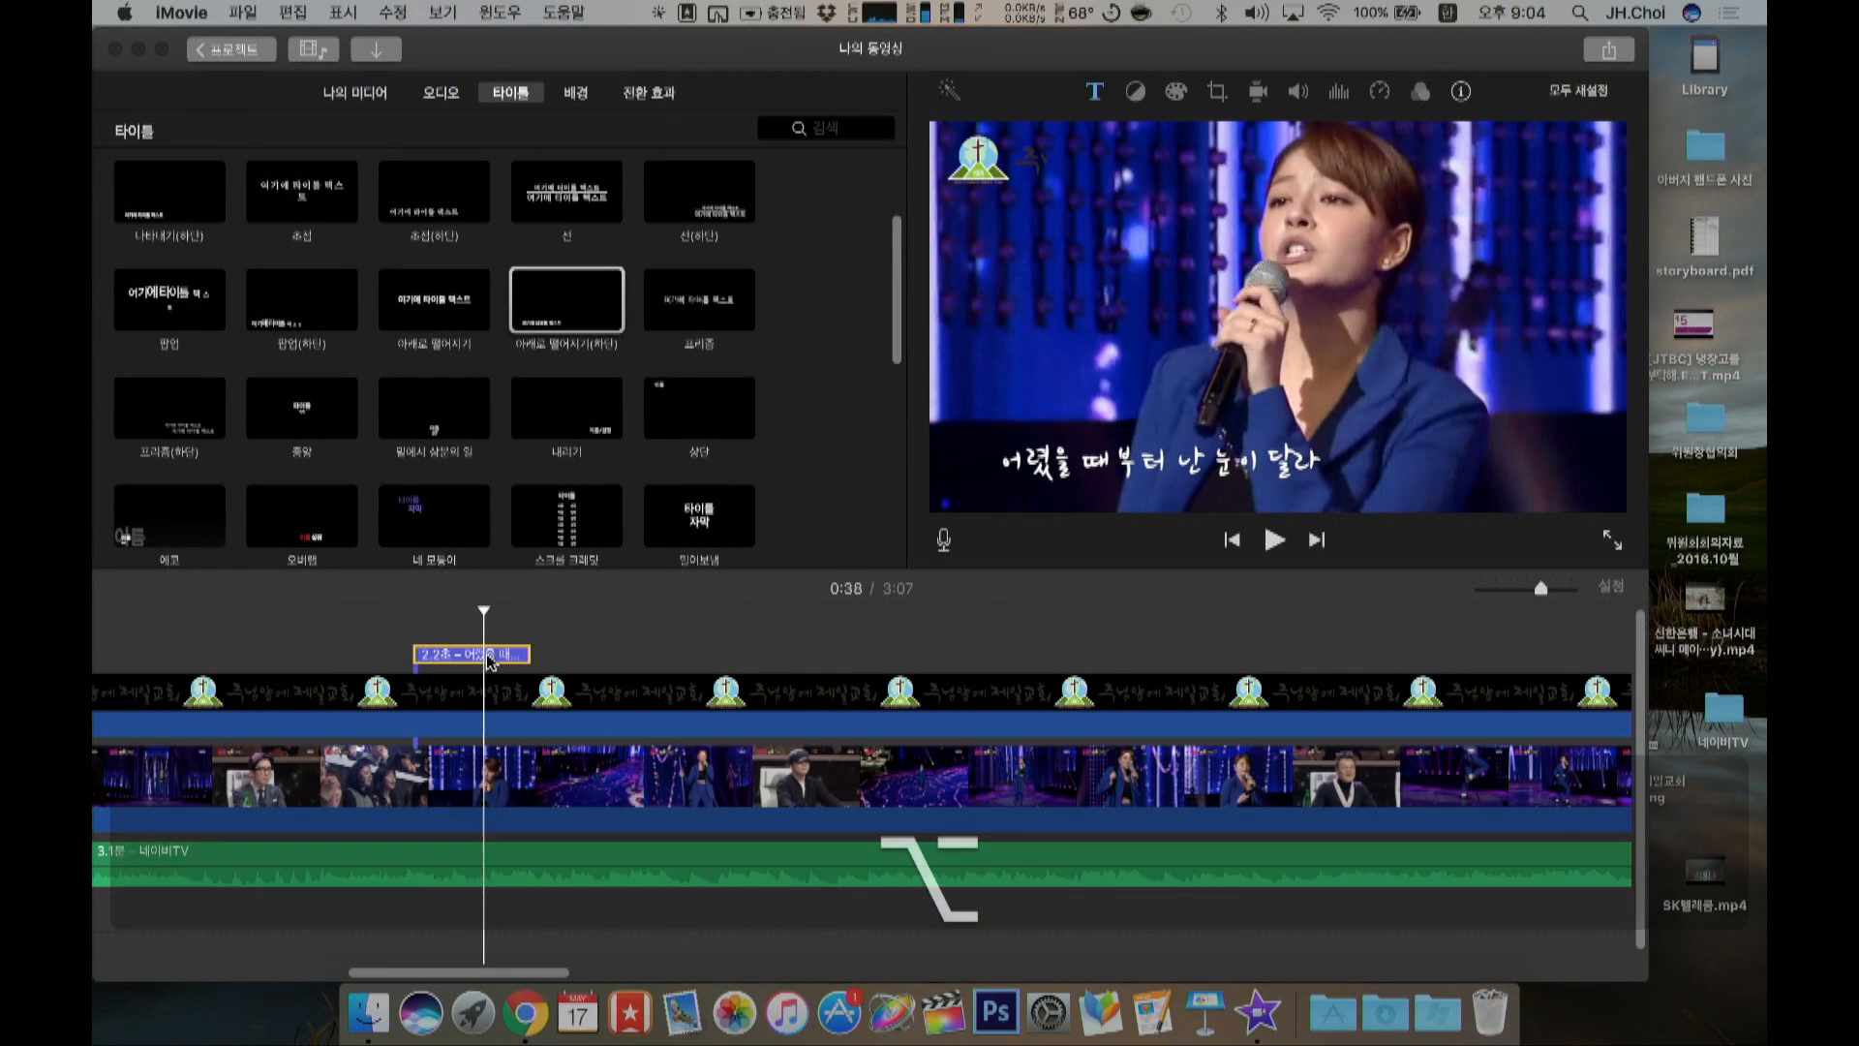
Step: Duplicate the lyric title directly after the original and play back the passage to hear the next line
key("alt")
left_click_drag(489, 660, 607, 659)
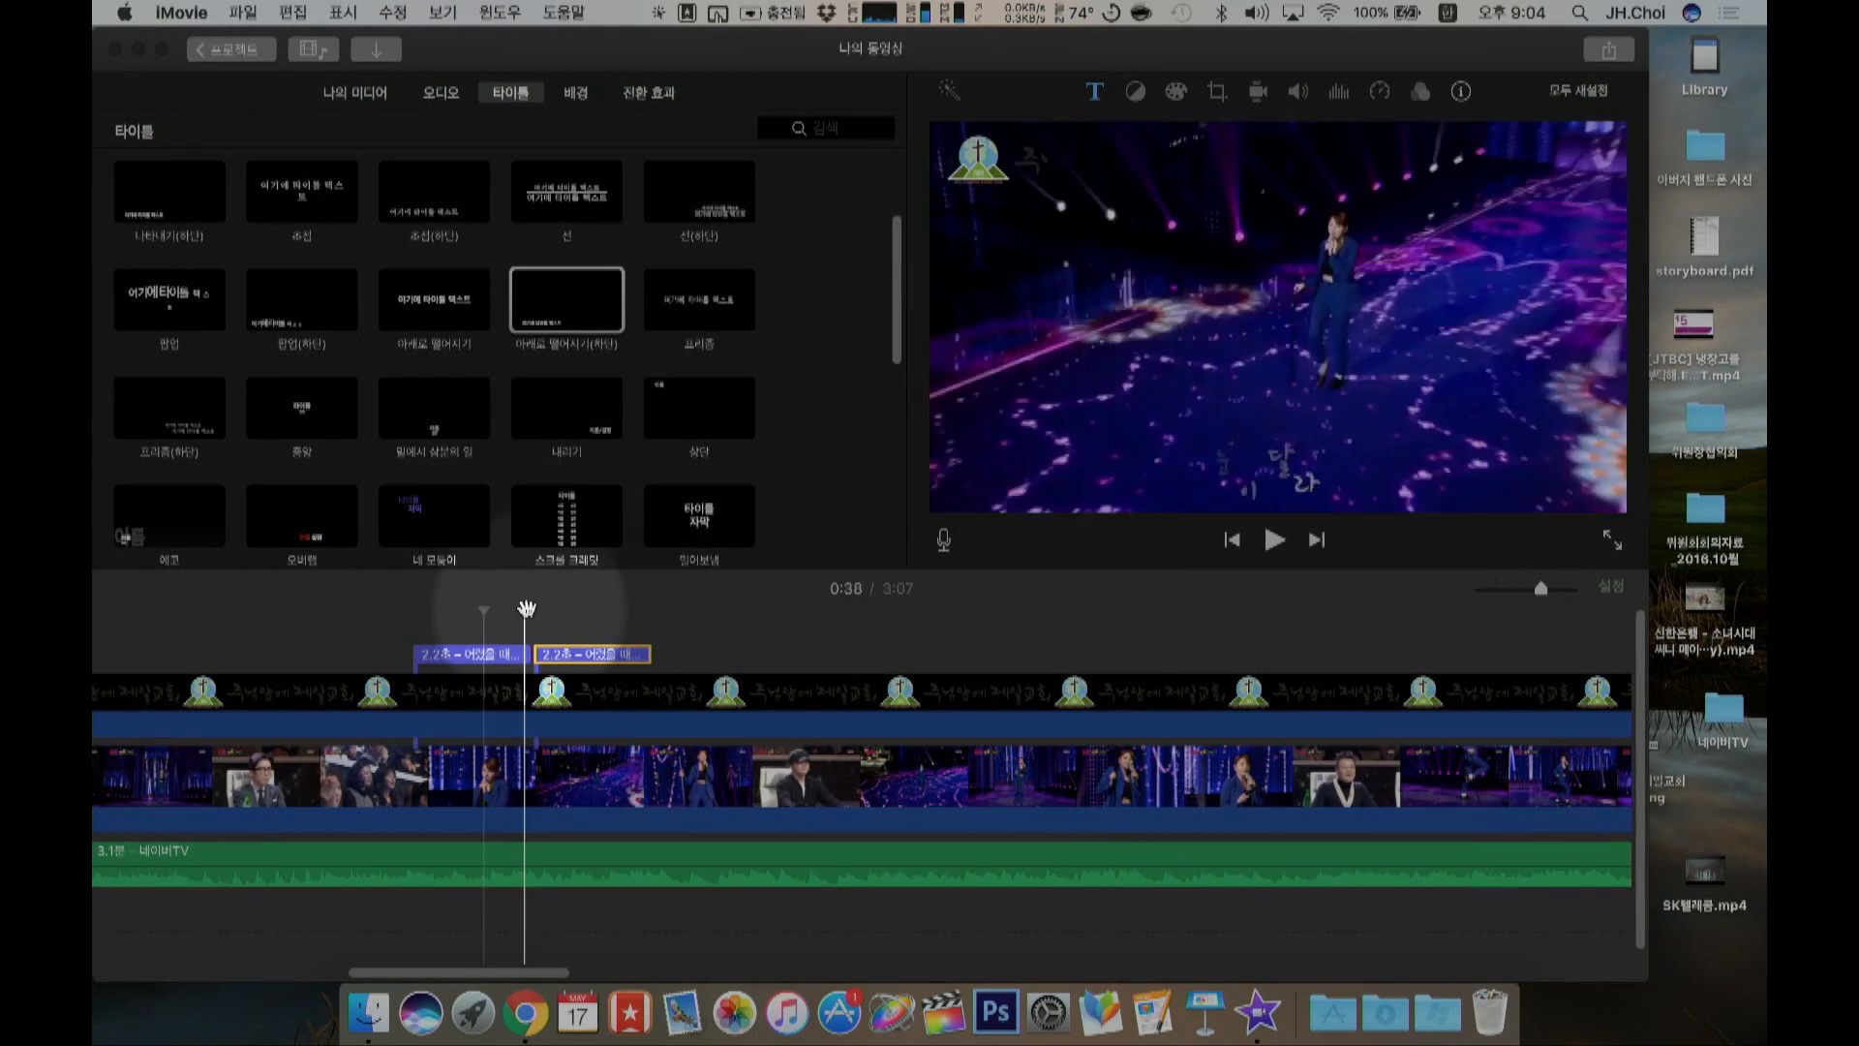
left_click(522, 609)
key("space")
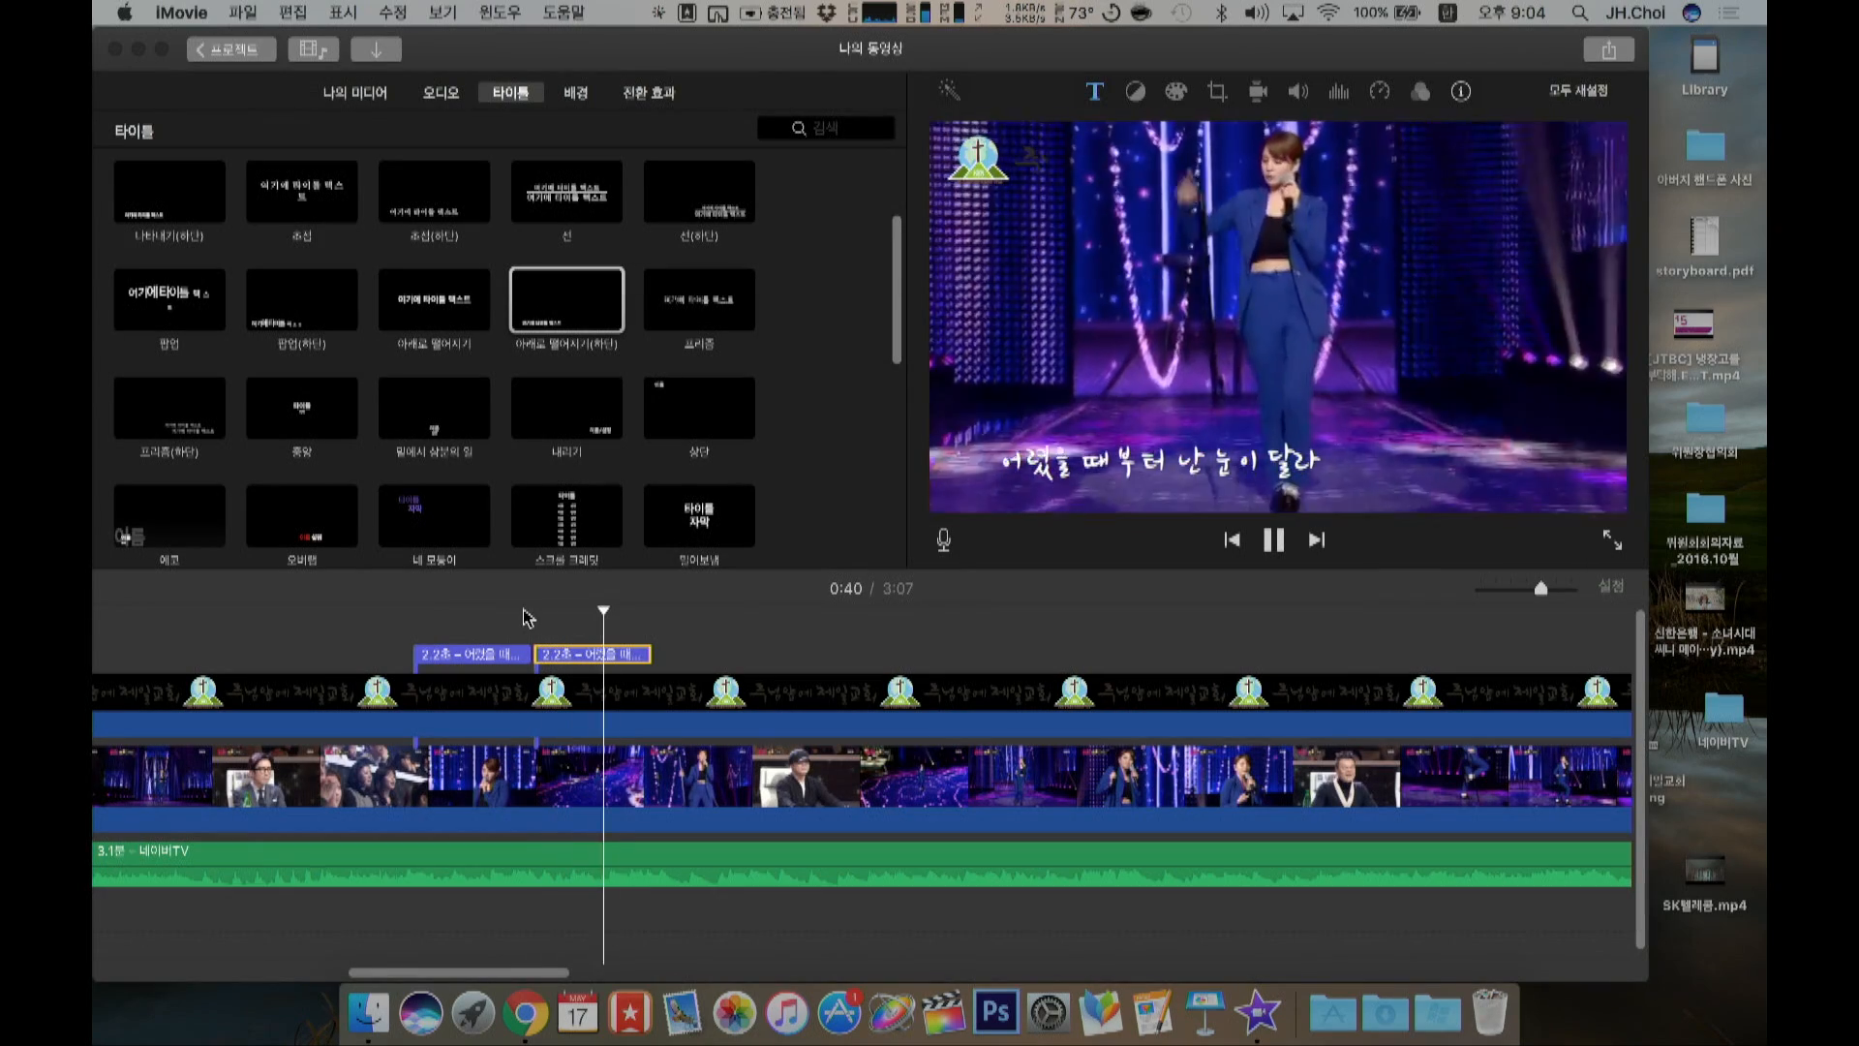
key("space")
left_click(505, 620)
key("space")
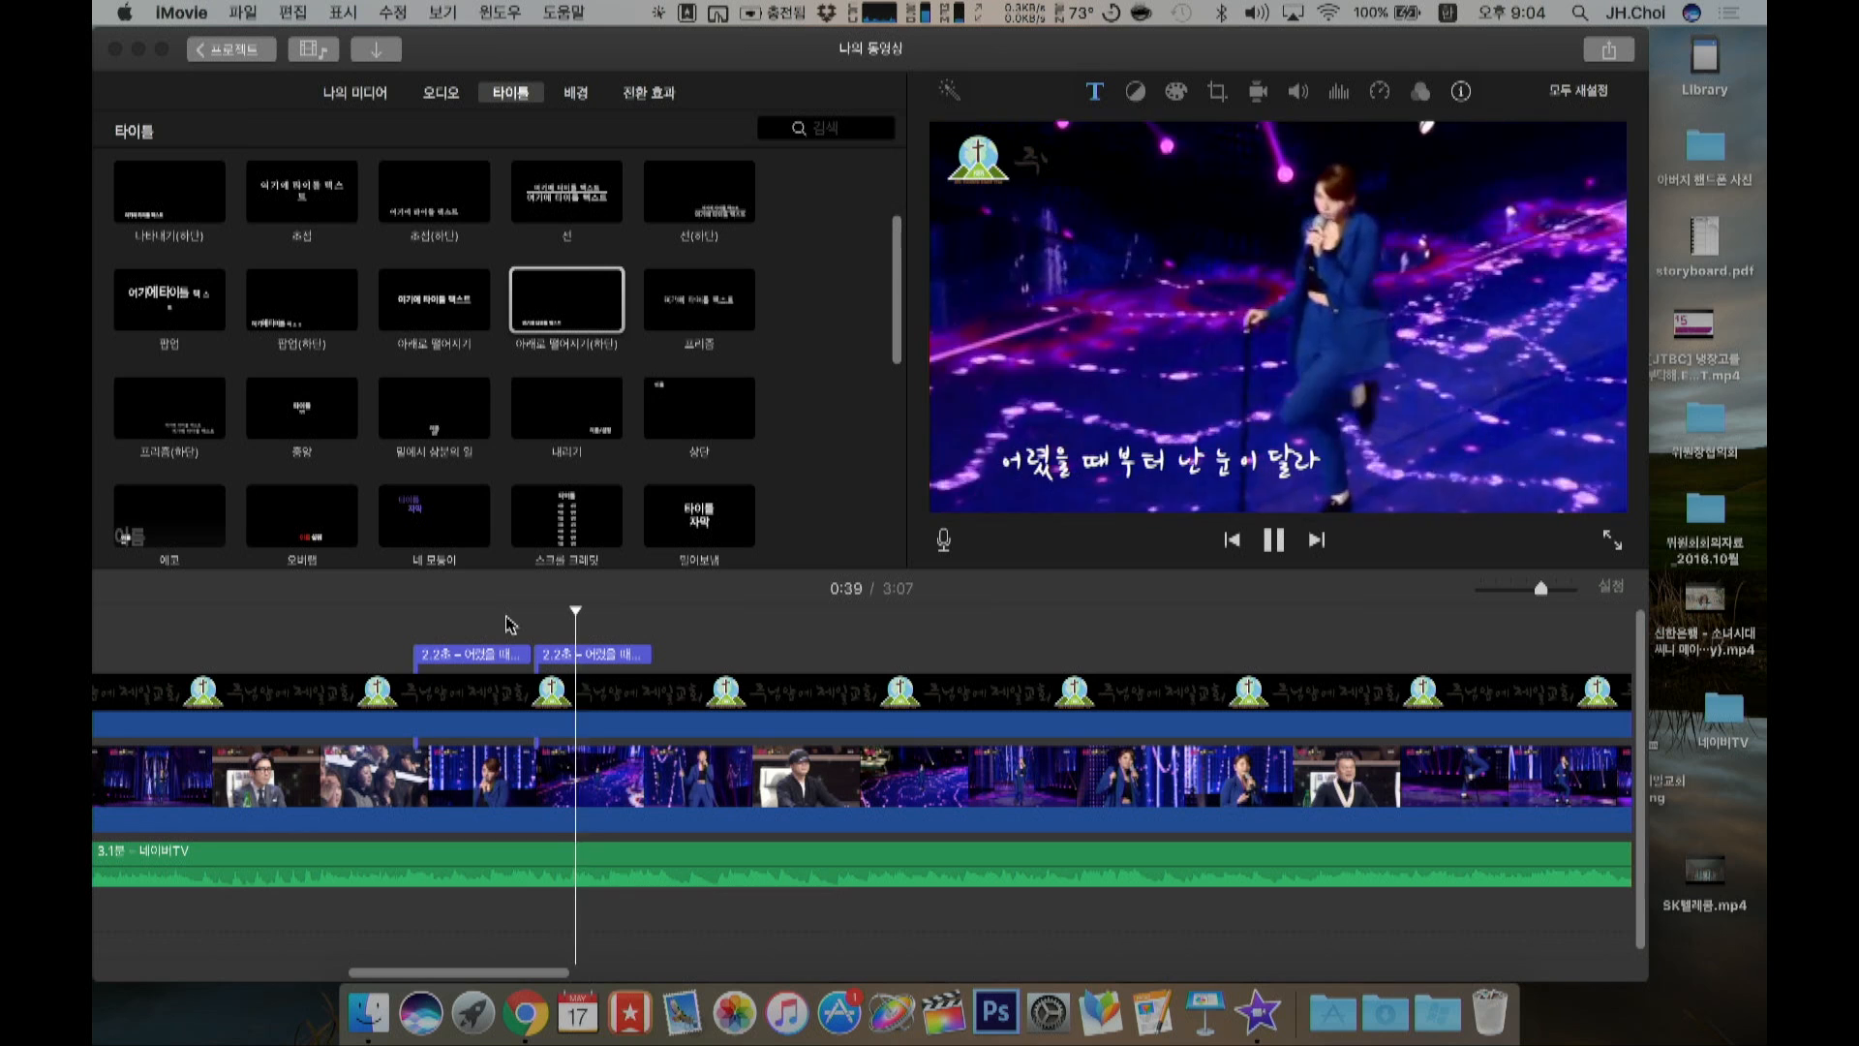
key("space")
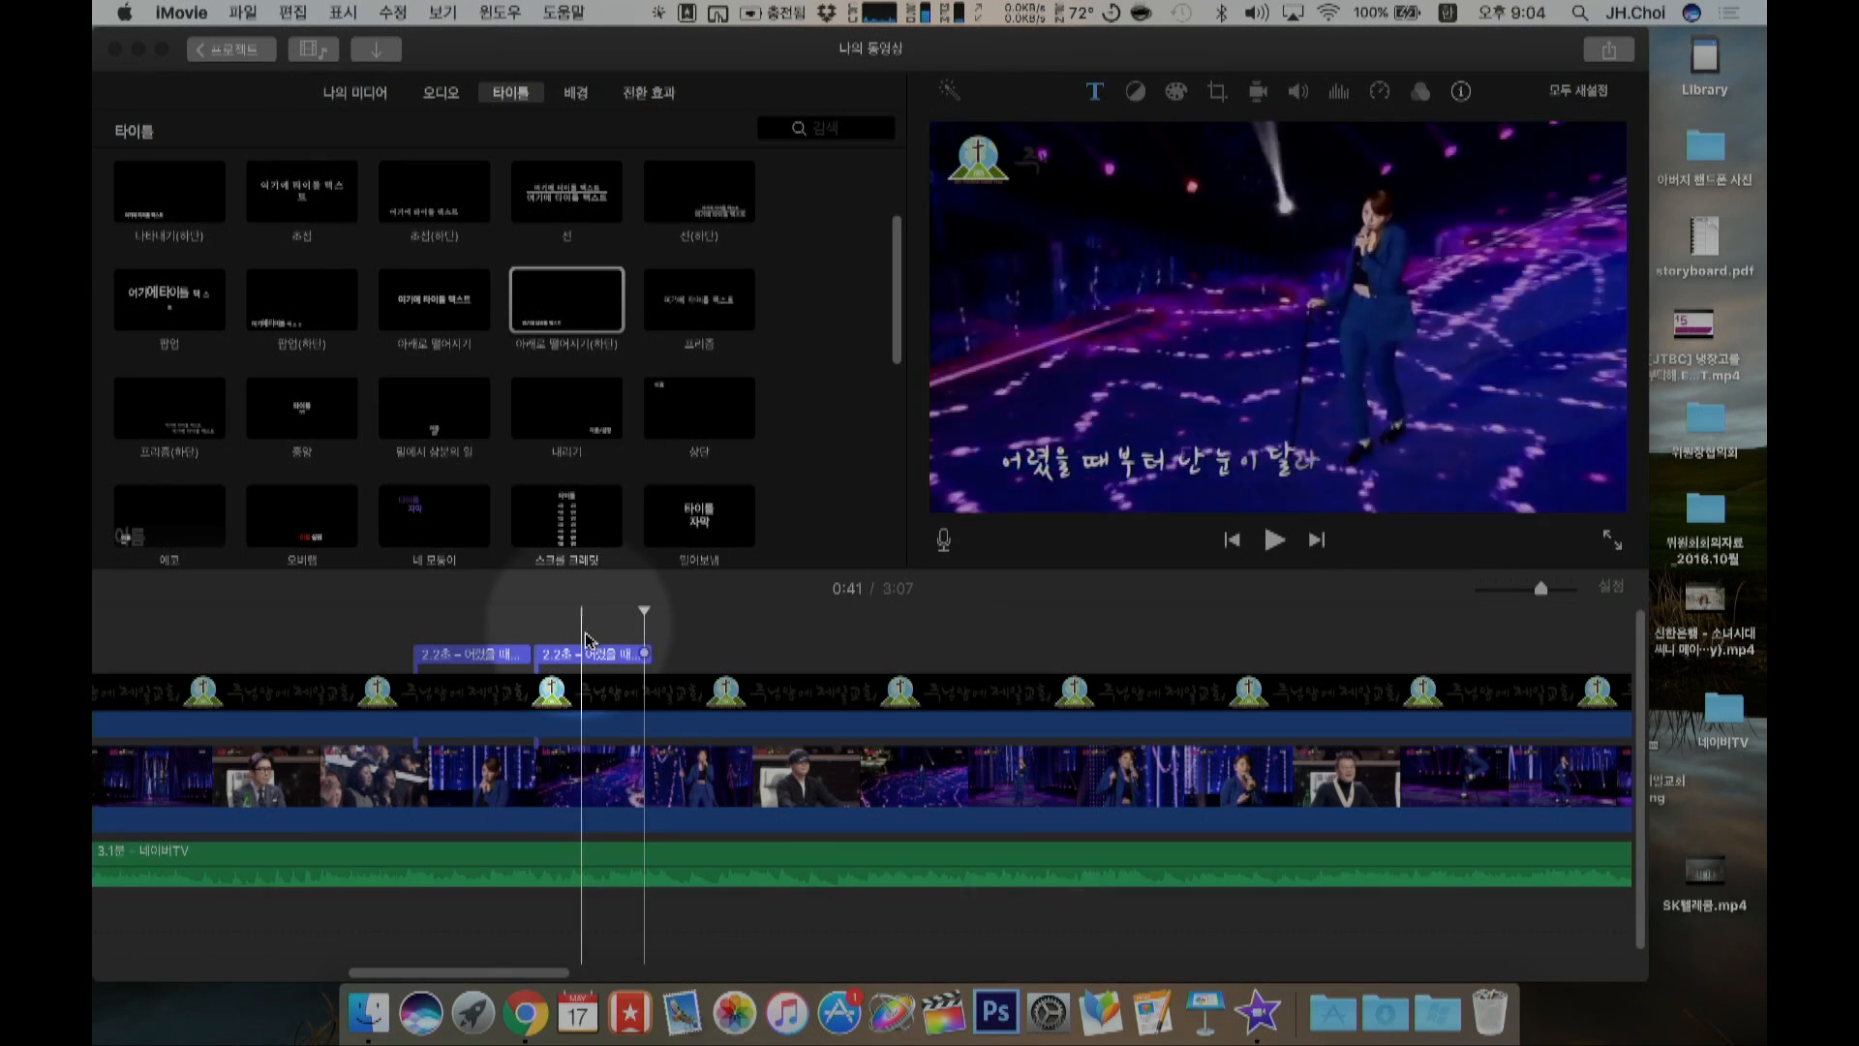
Step: Replace the duplicate title's text with "아무리 예뻐도 뒷살이 달라" and play back both lyric titles
left_click(578, 654)
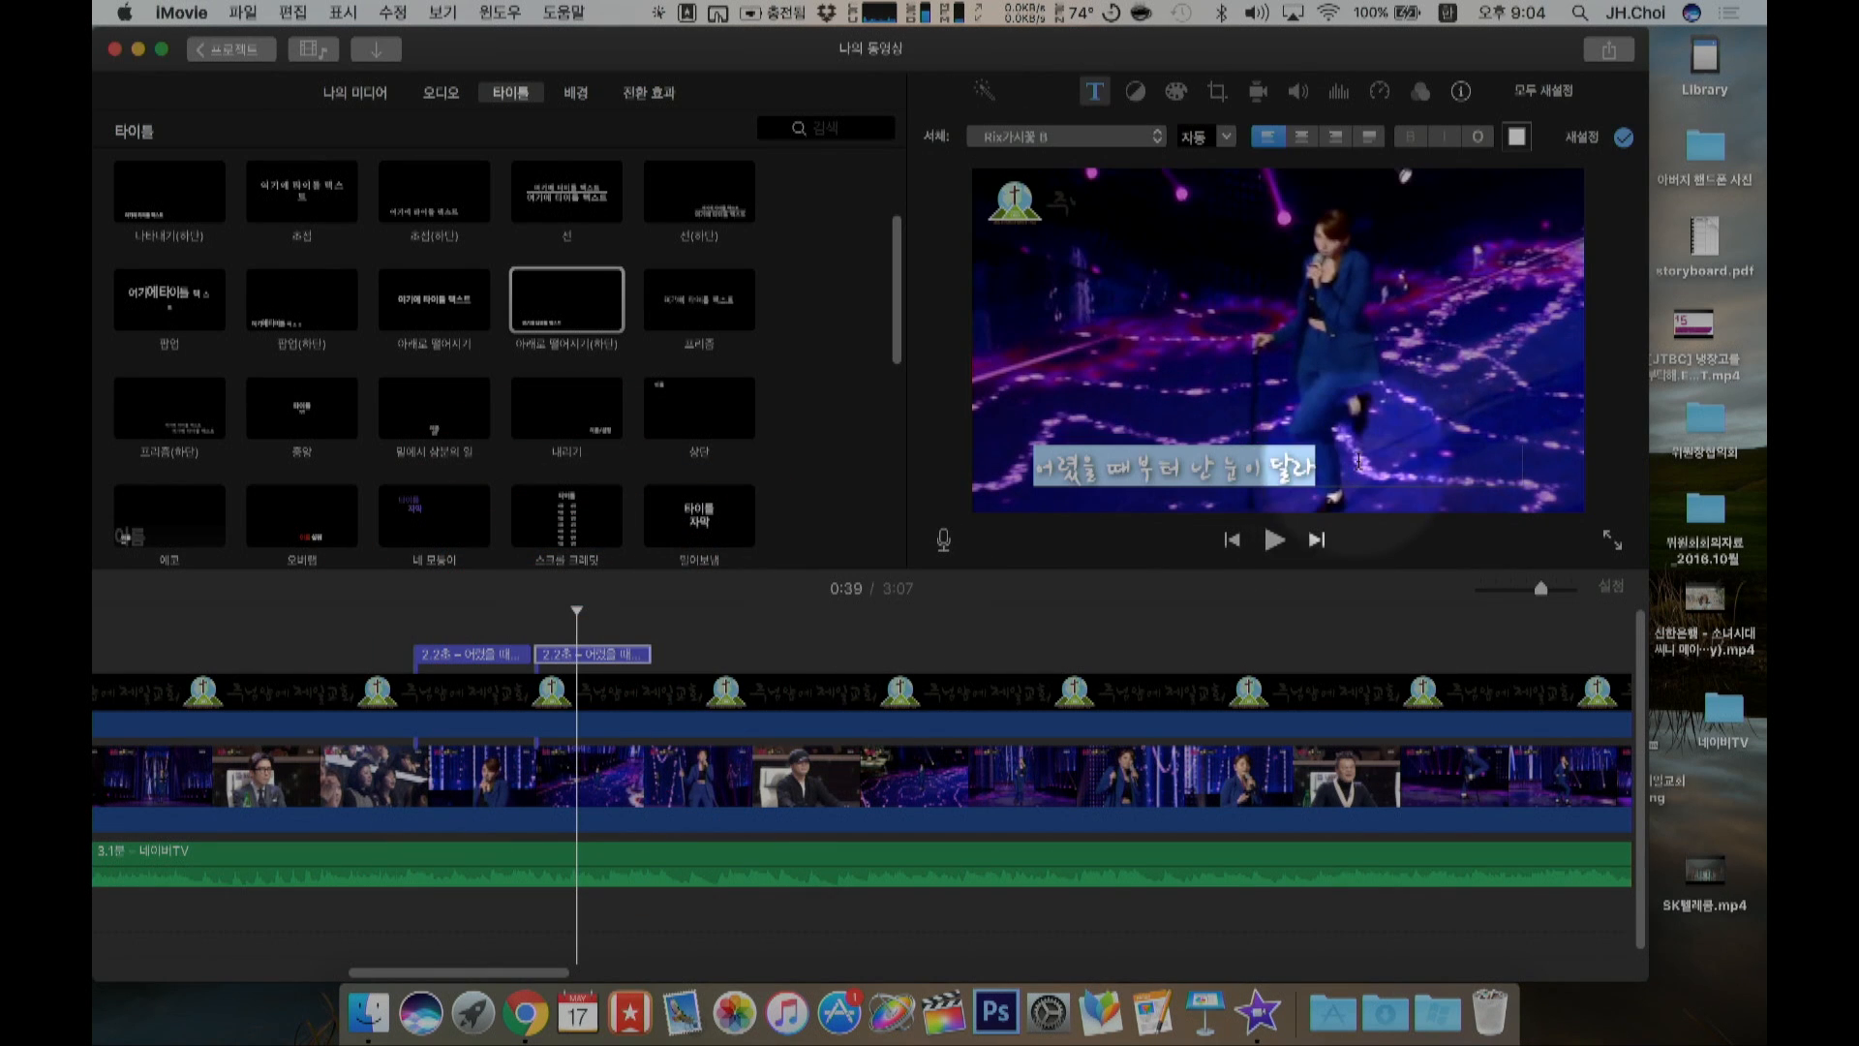
type("아")
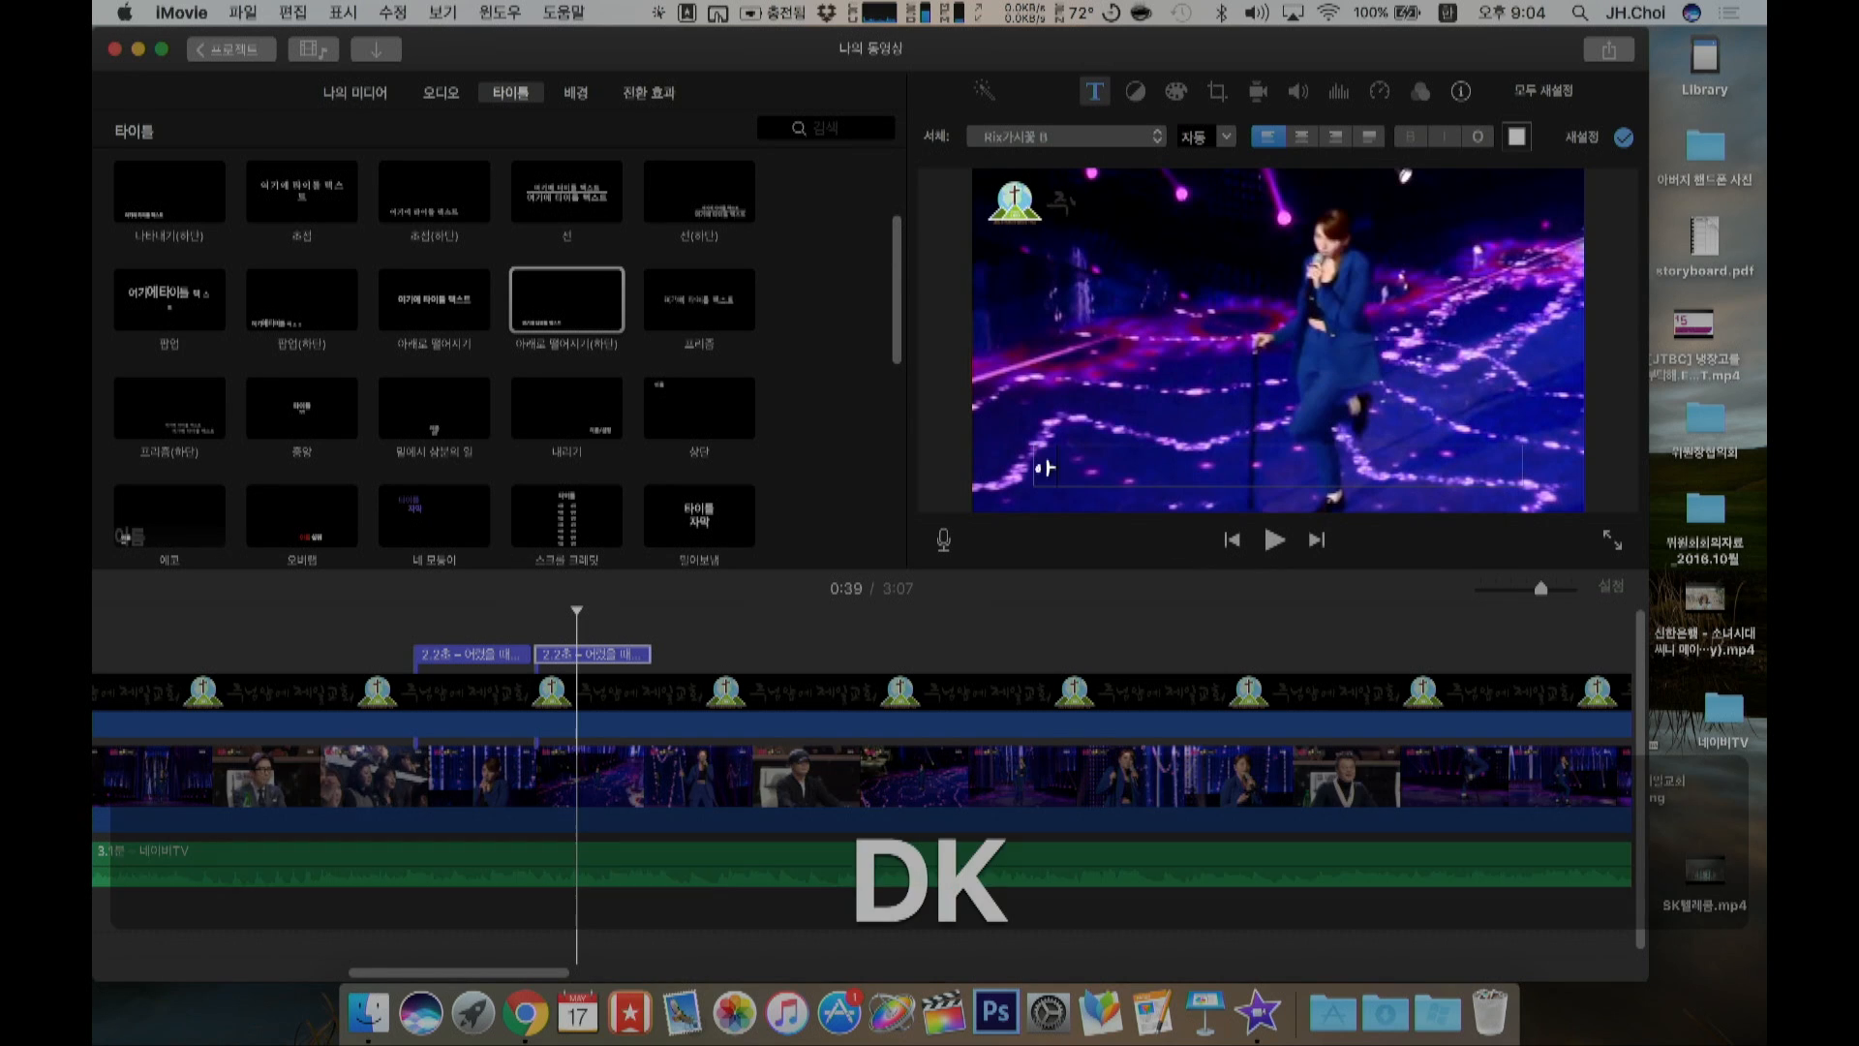
type("무리 예")
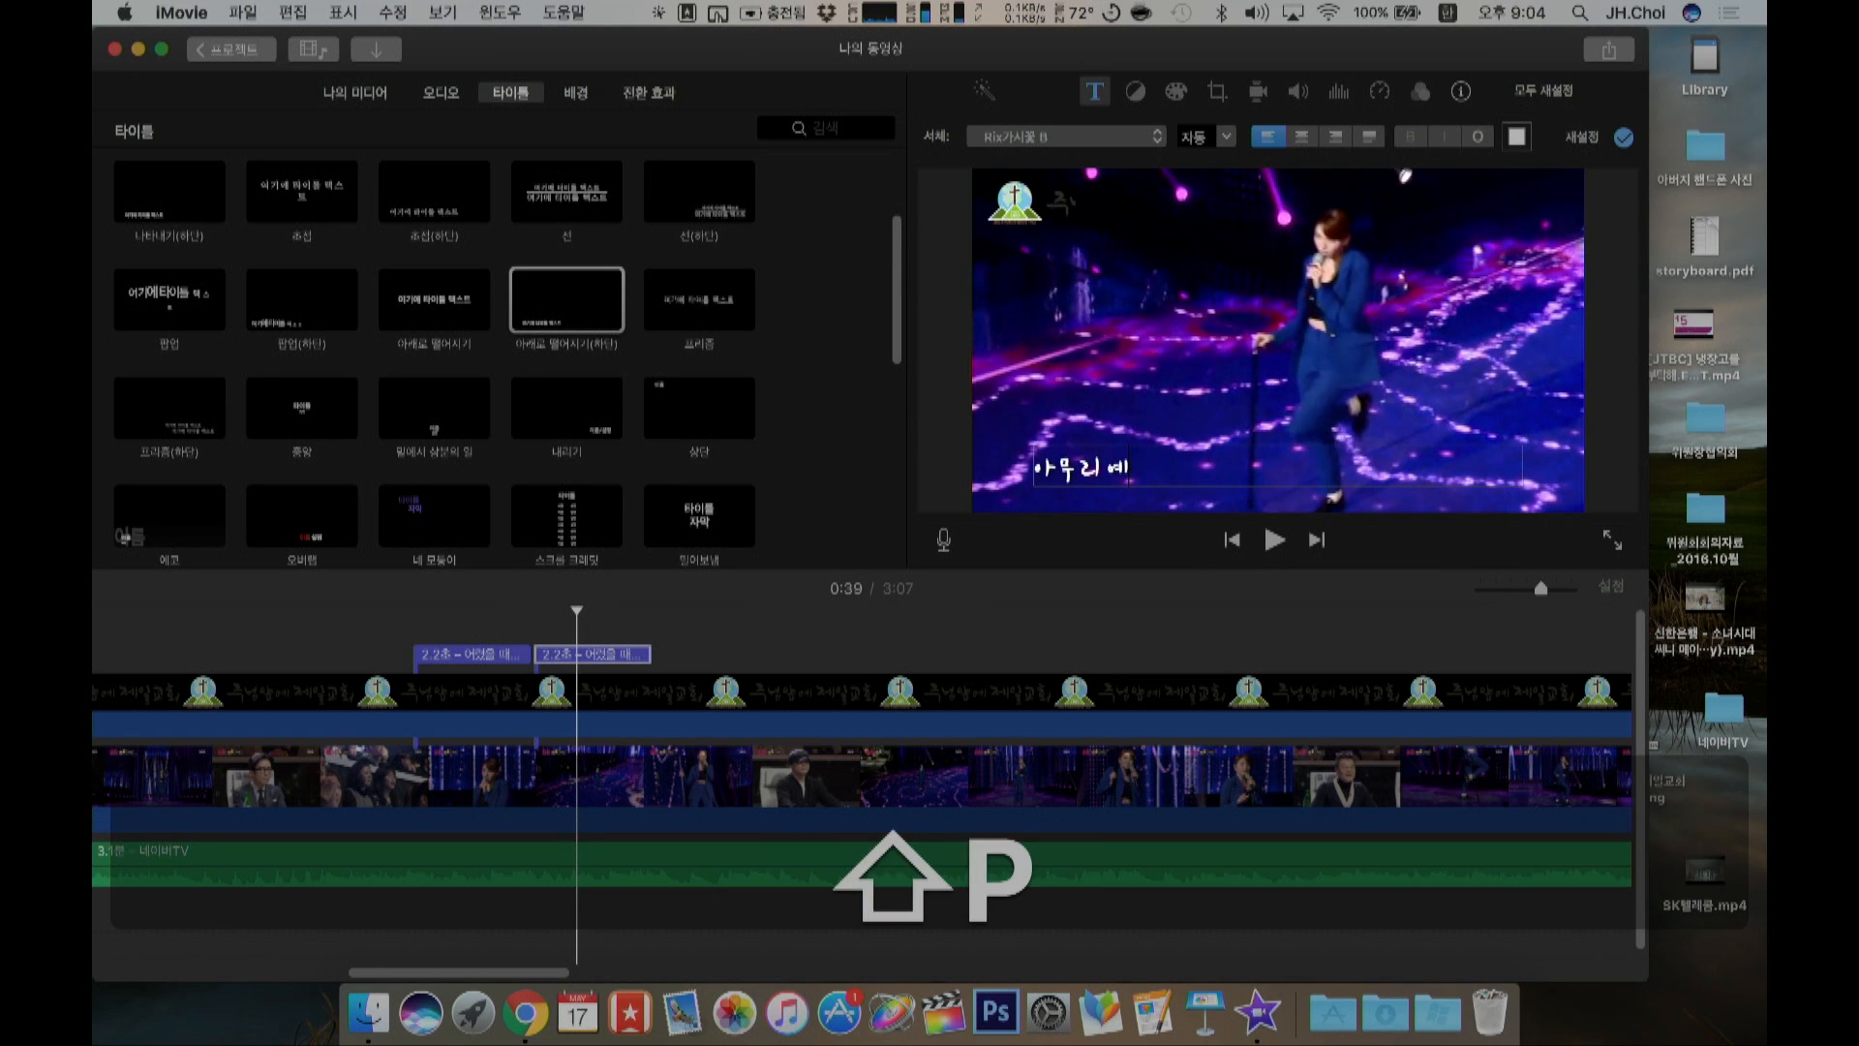
type("뻐도 뒷")
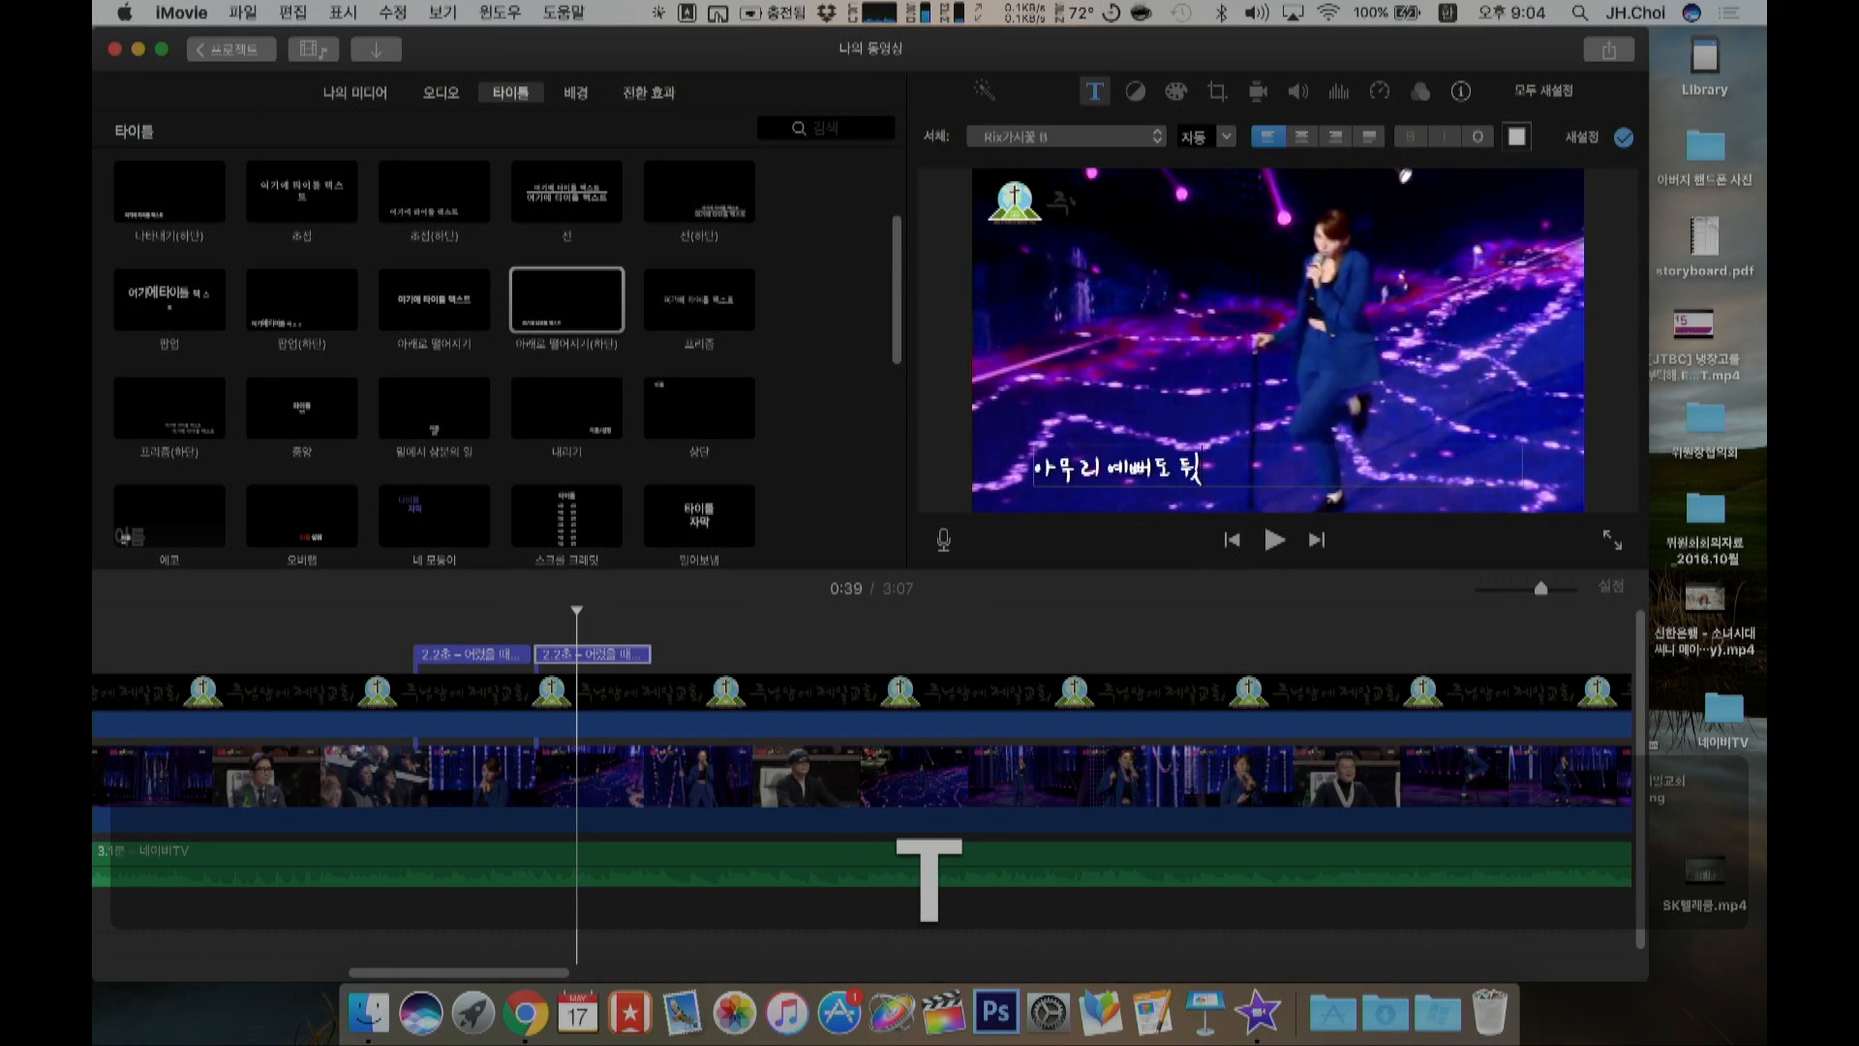
type("살이 달라")
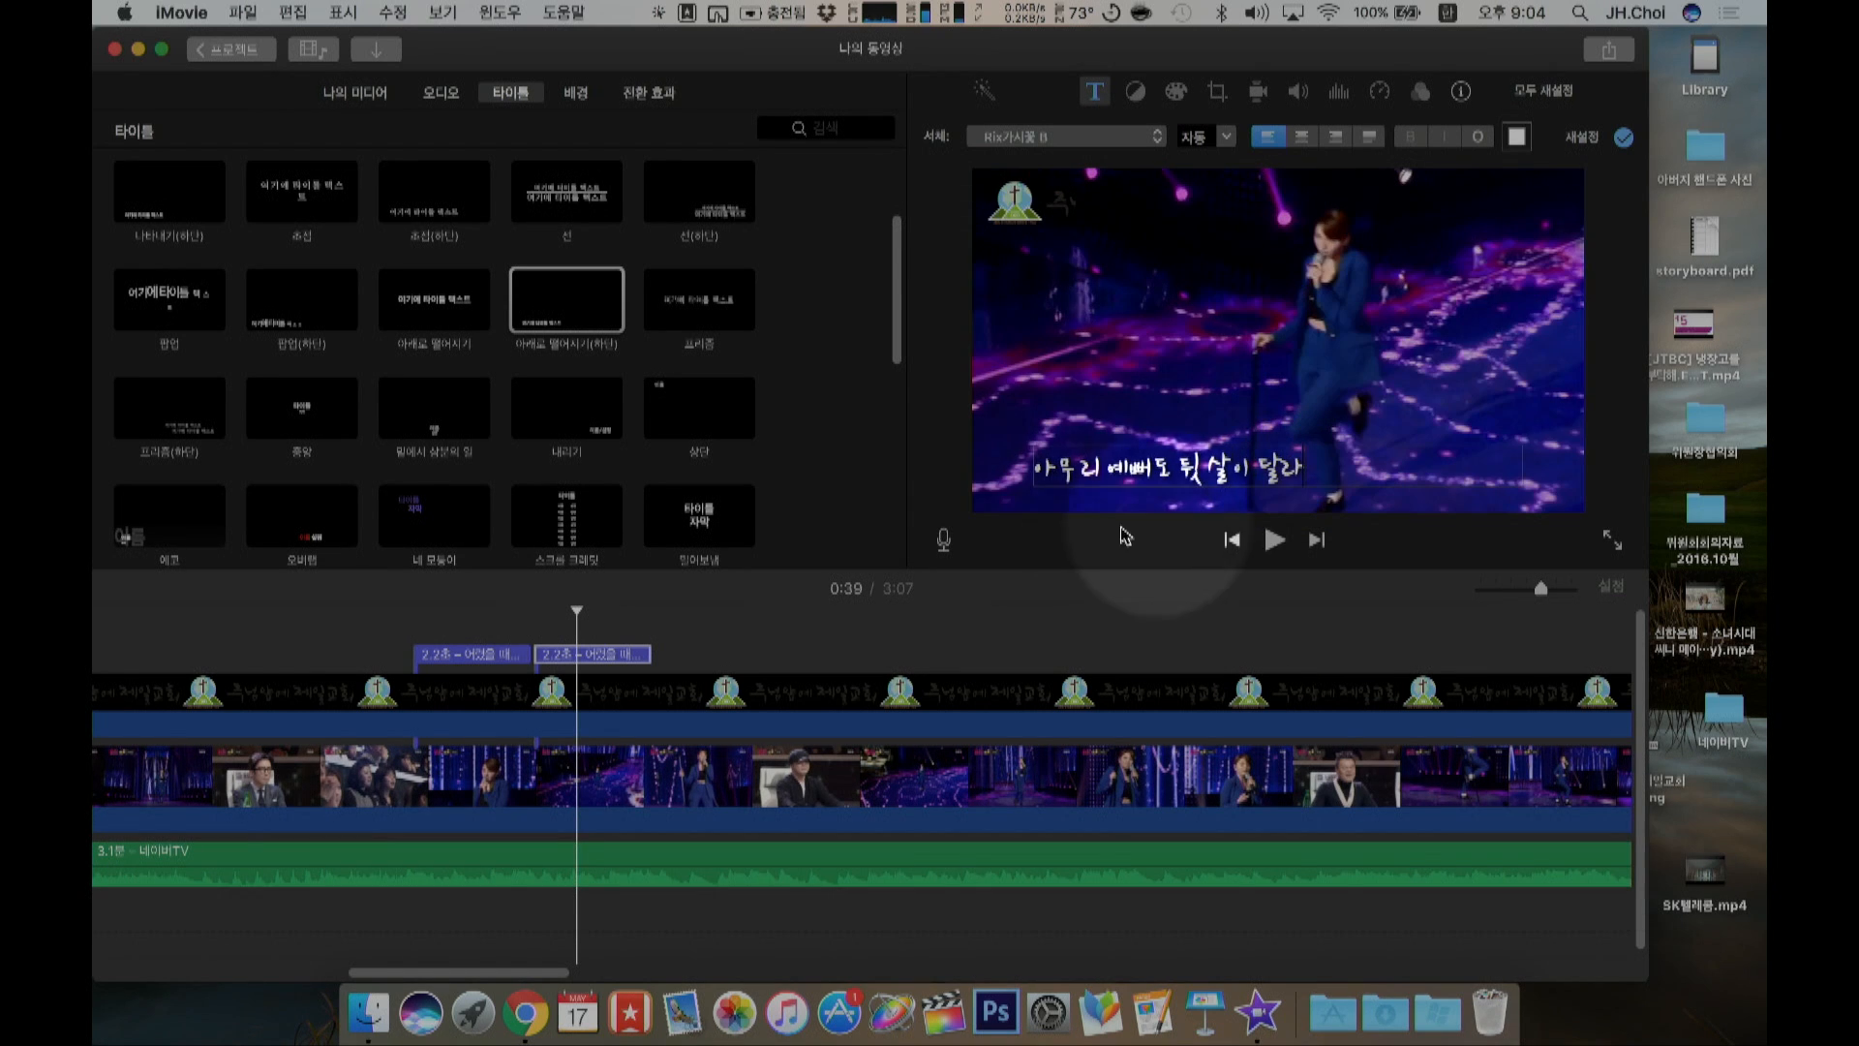
left_click(398, 617)
key("space")
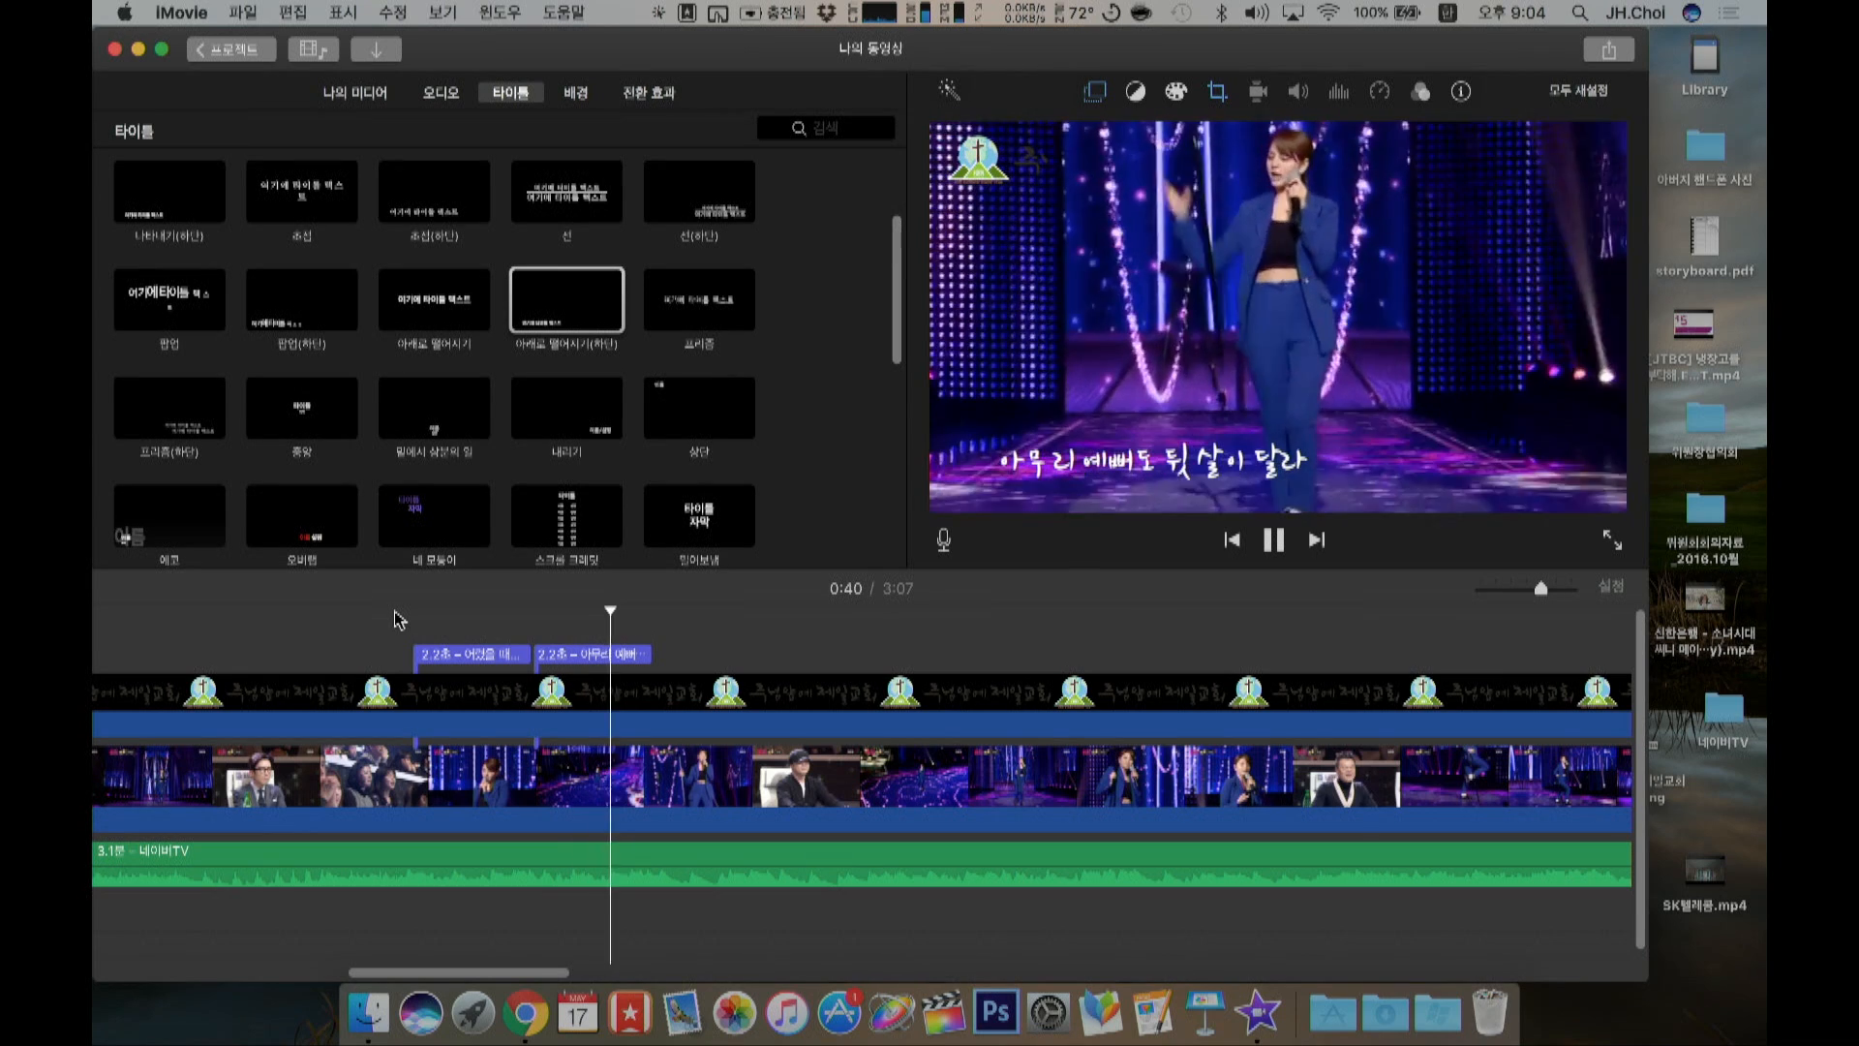
key("space")
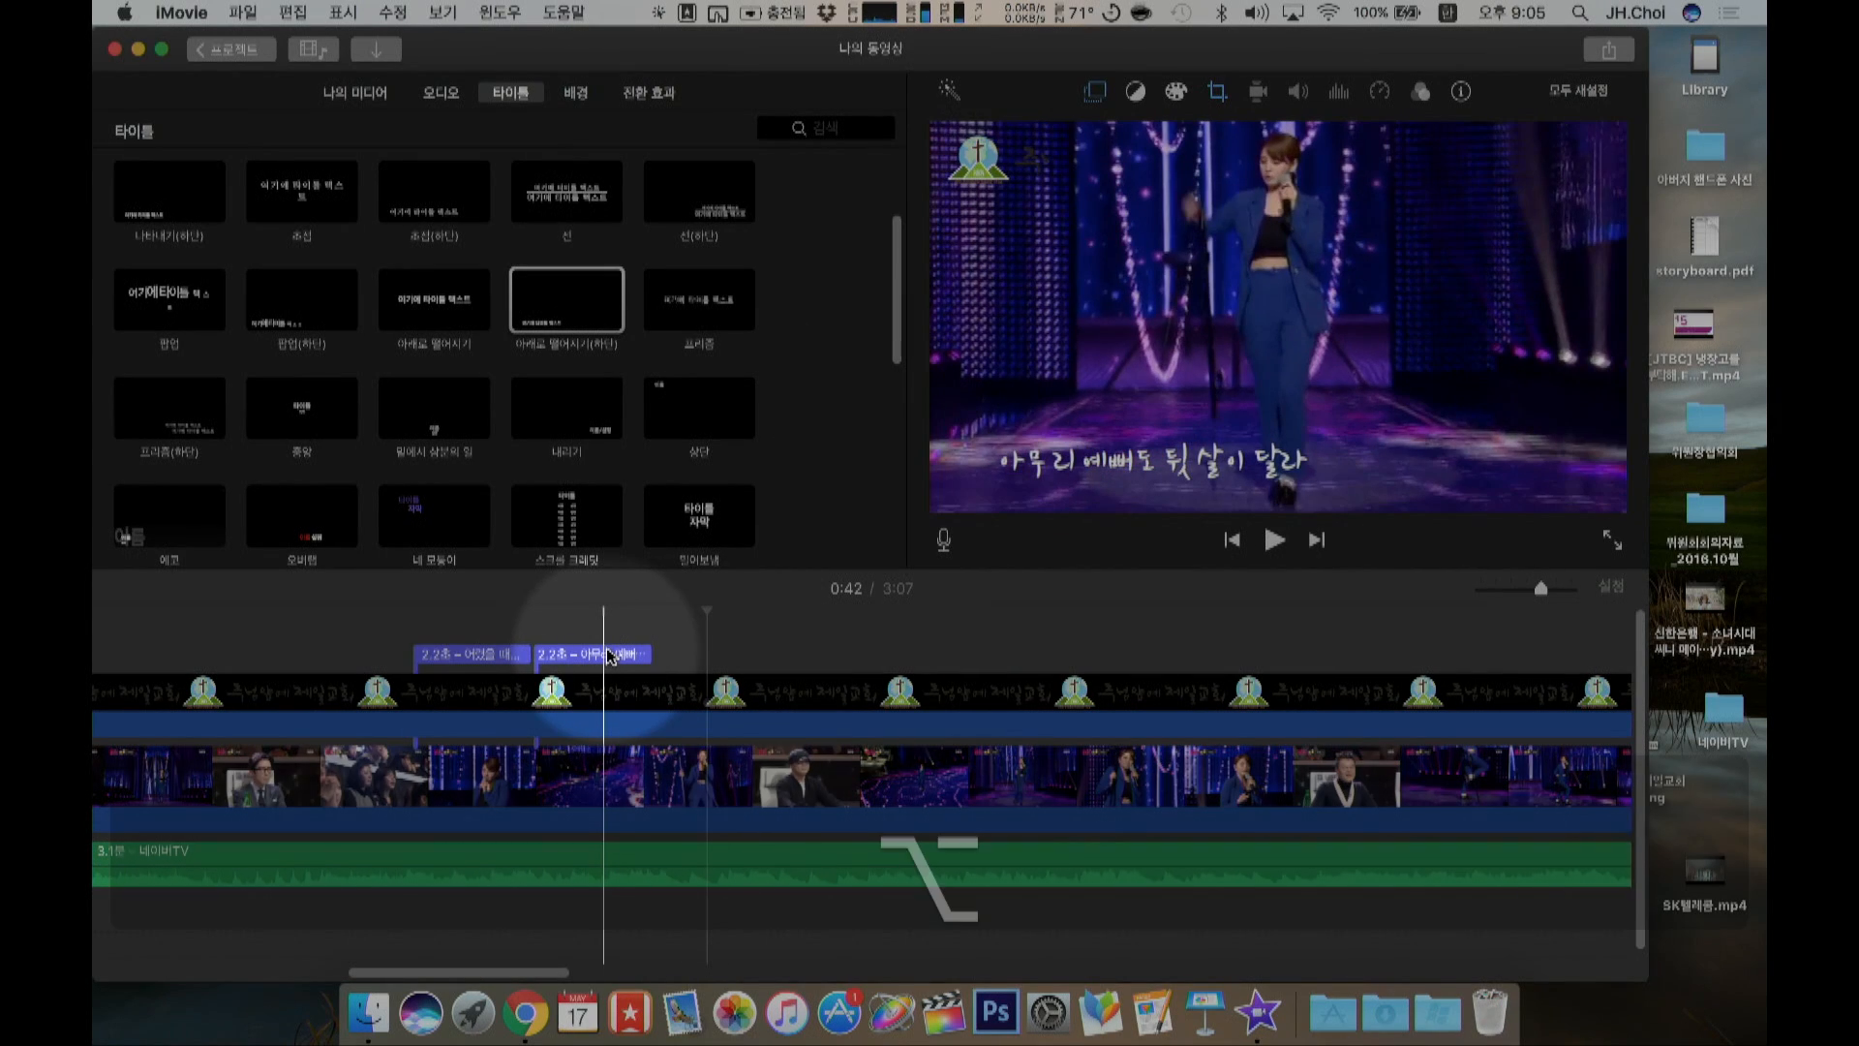
Step: Try placing a copy of the second lyric title just after it, and delete that copy
left_click_drag(610, 653, 743, 654)
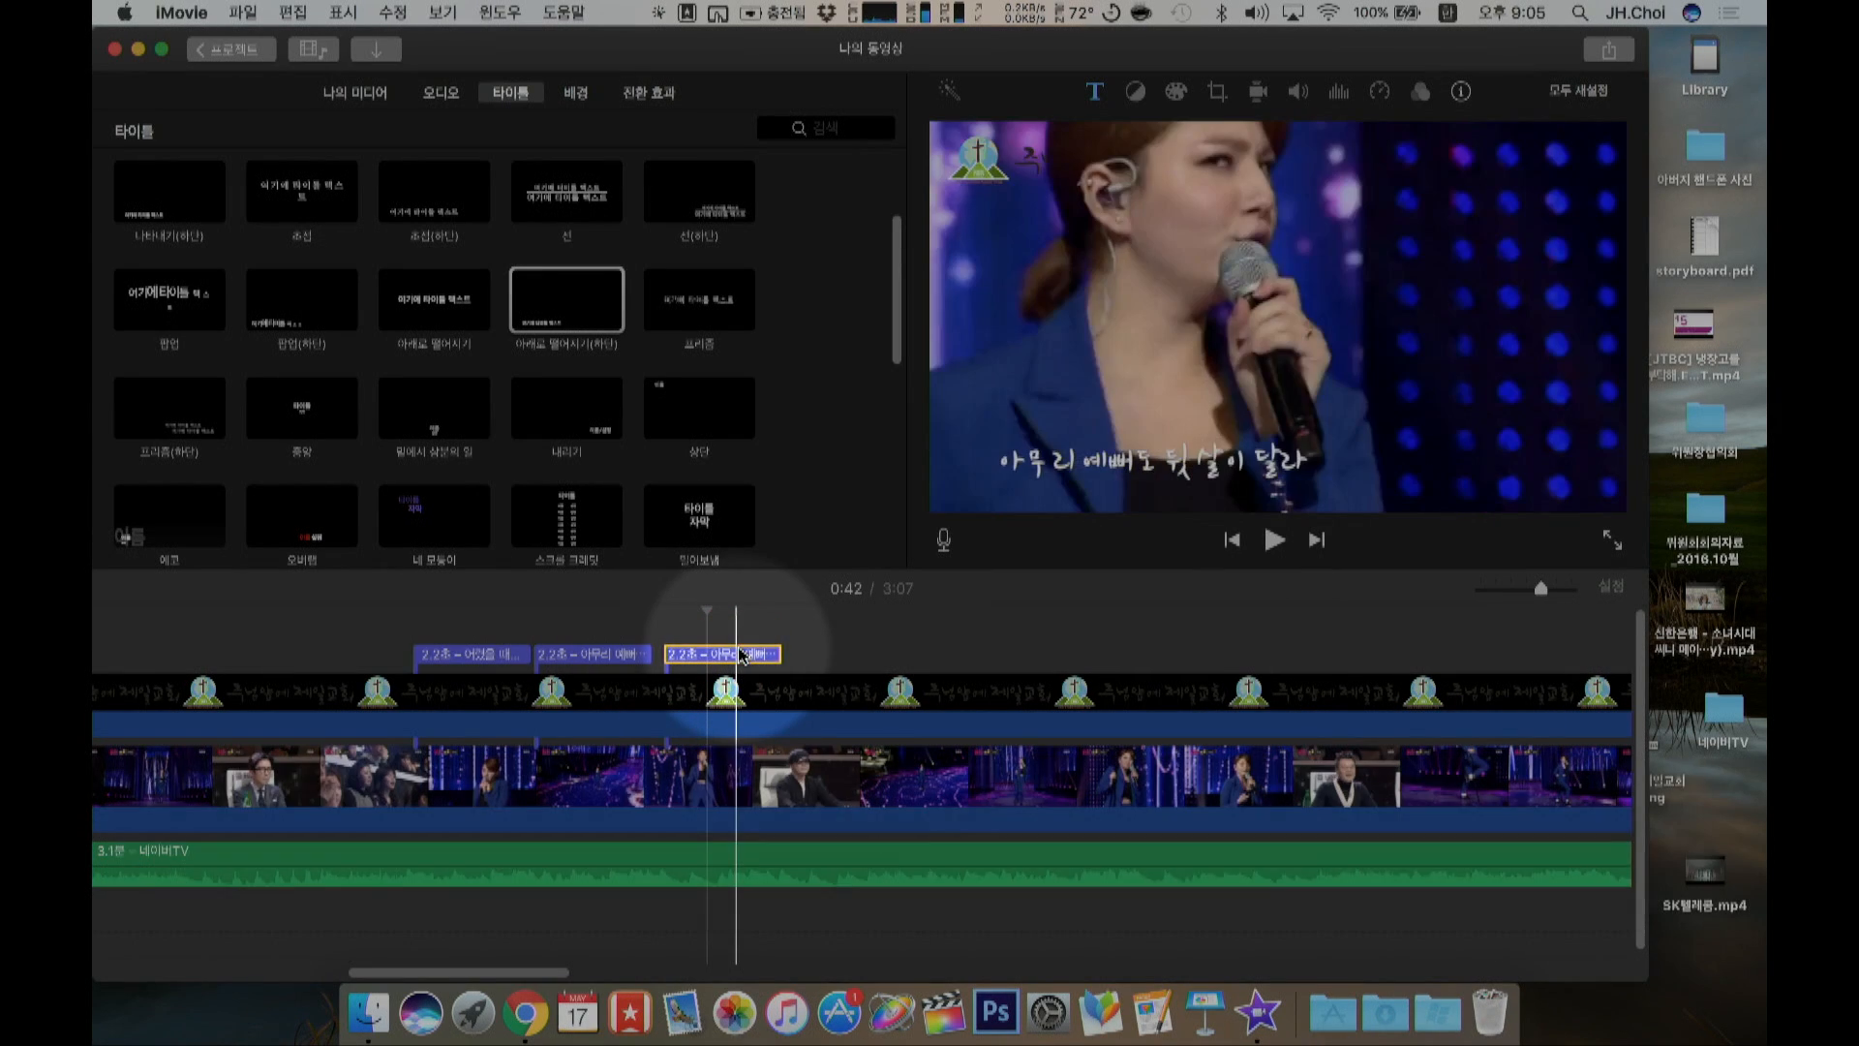
key("BackSpace")
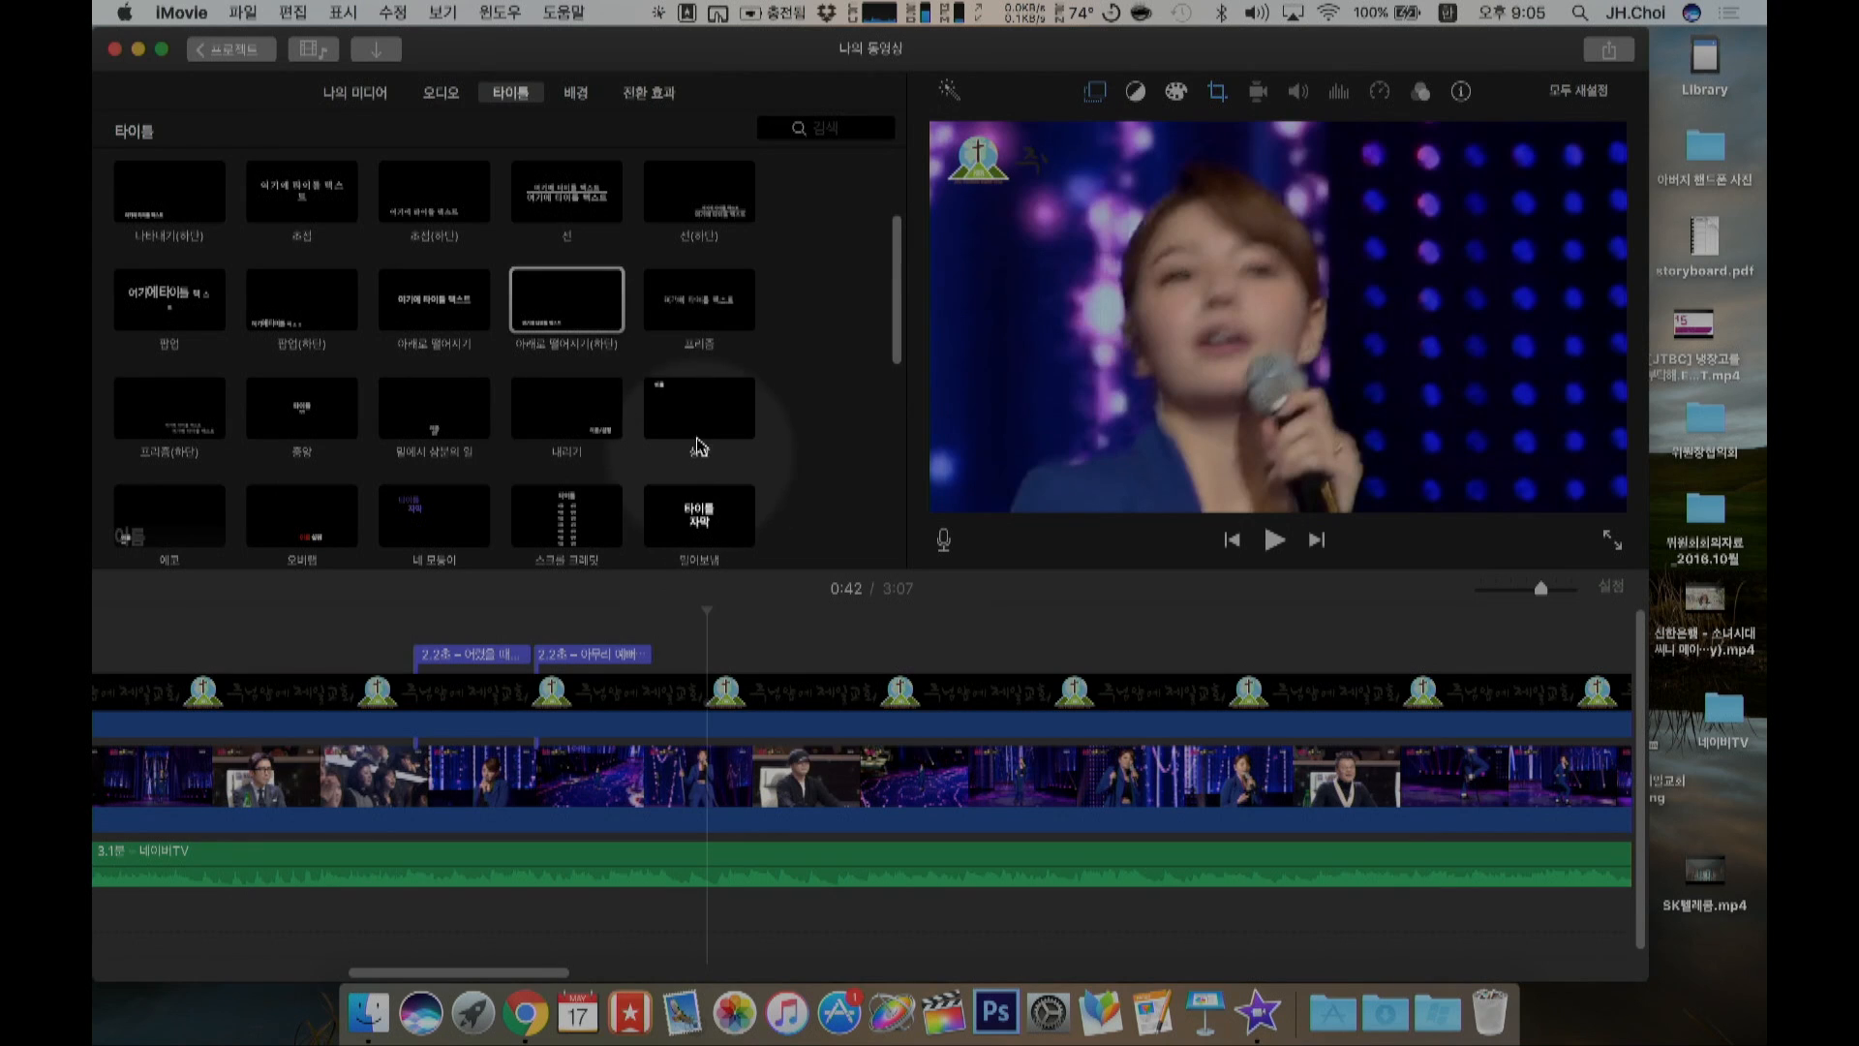
Step: Add a 수직으로 밀어보냄 title after the second lyric title, near the judge's close-up, and play back the passage
scroll(394, 440, "down", 3)
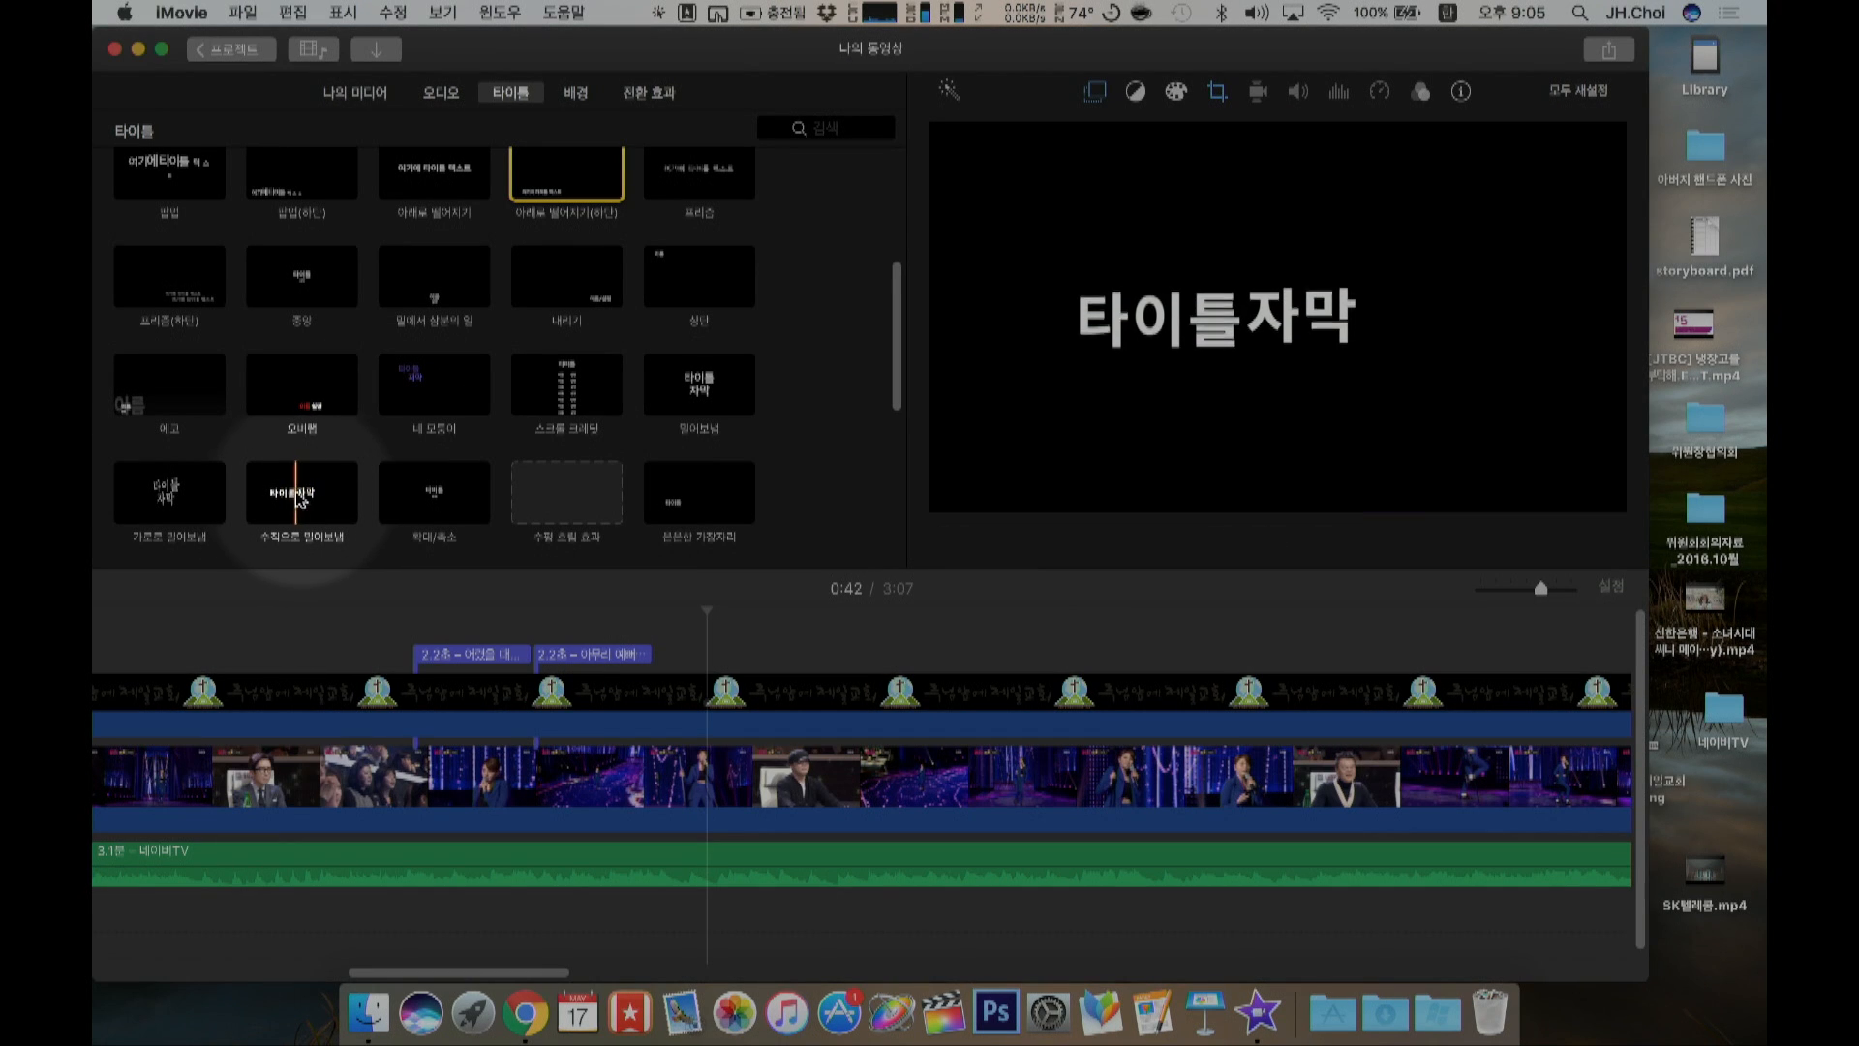
left_click_drag(300, 499, 712, 634)
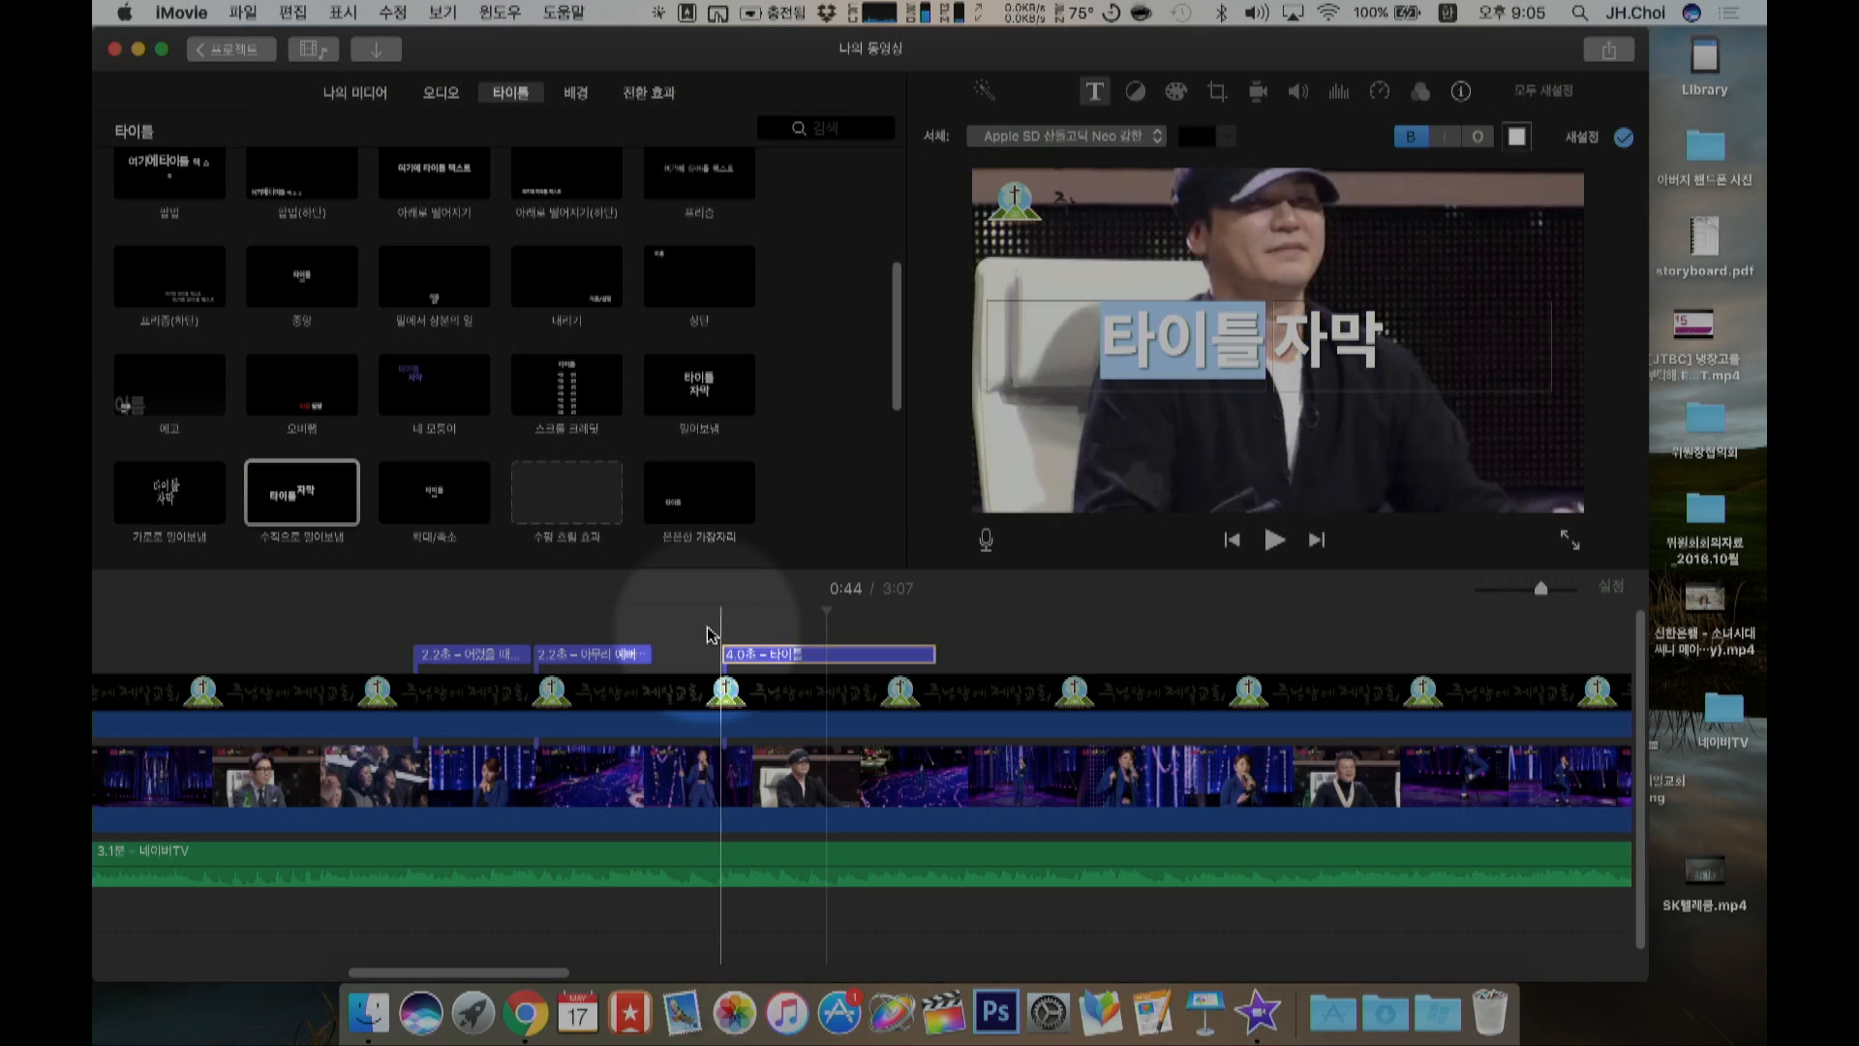
key("space")
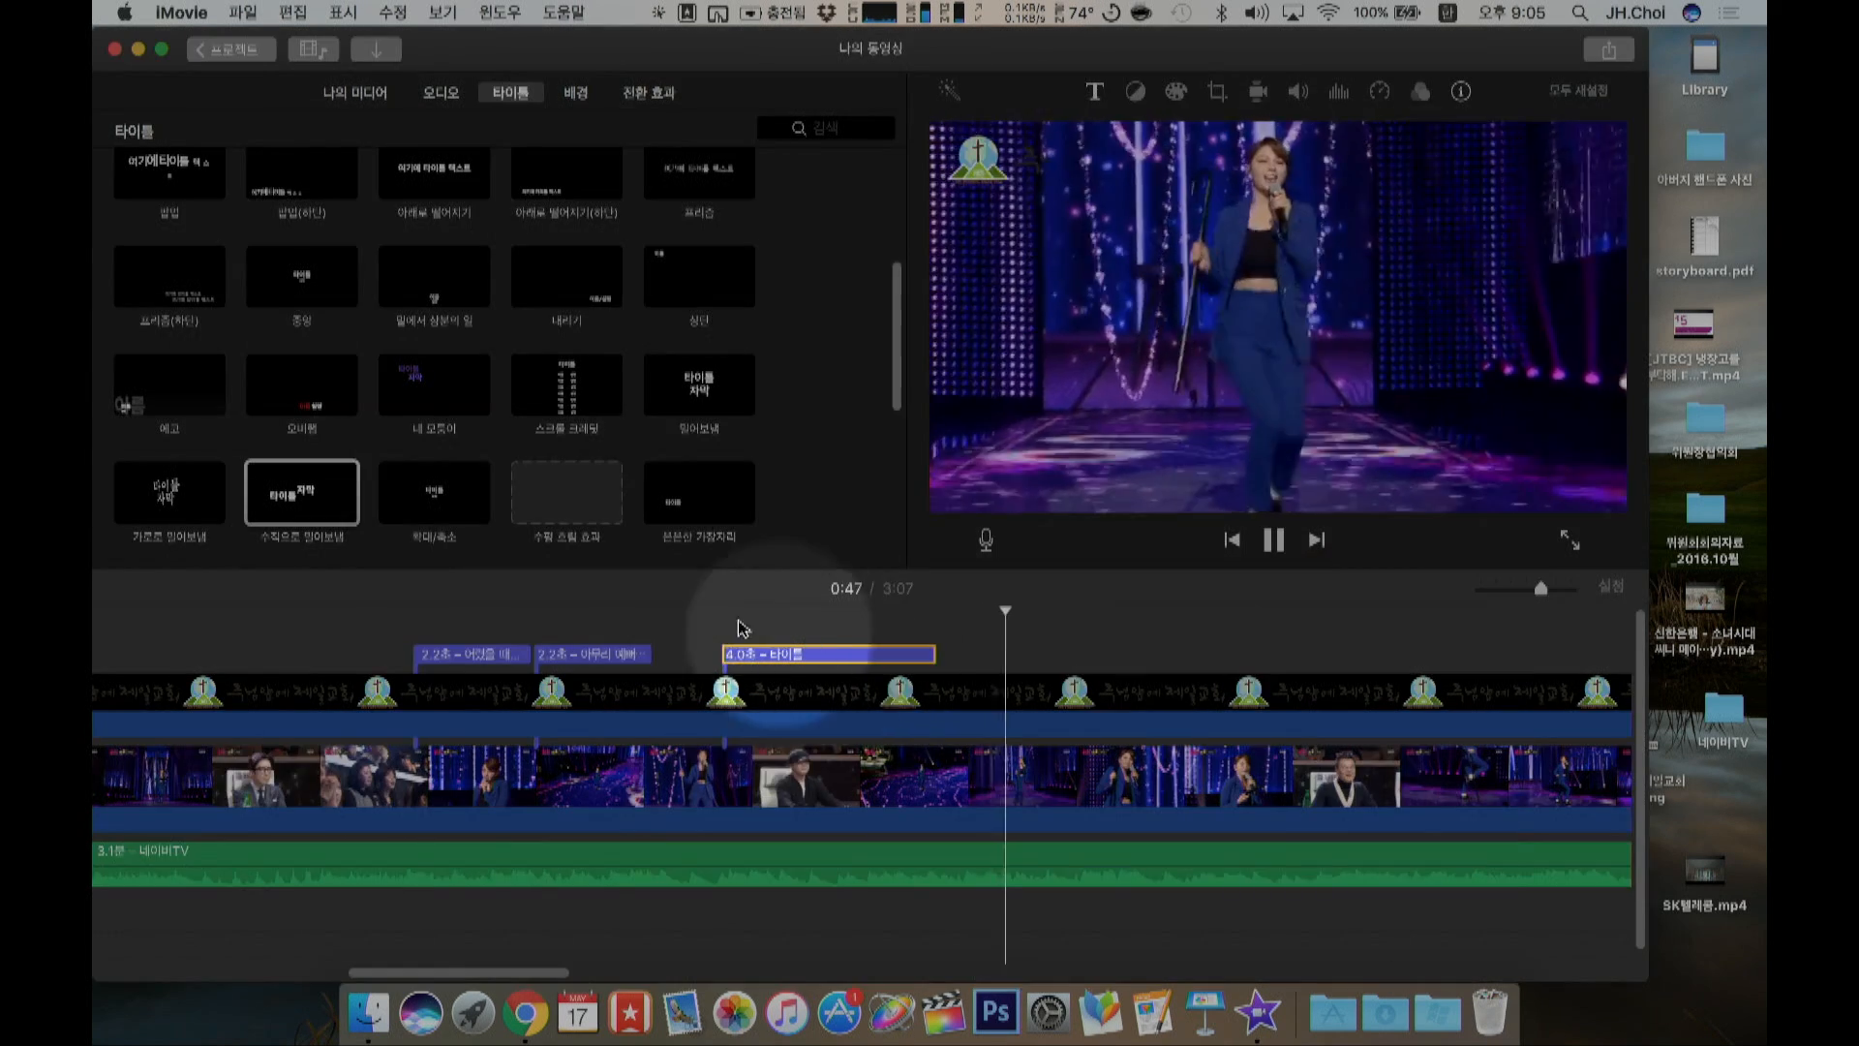
left_click(689, 616)
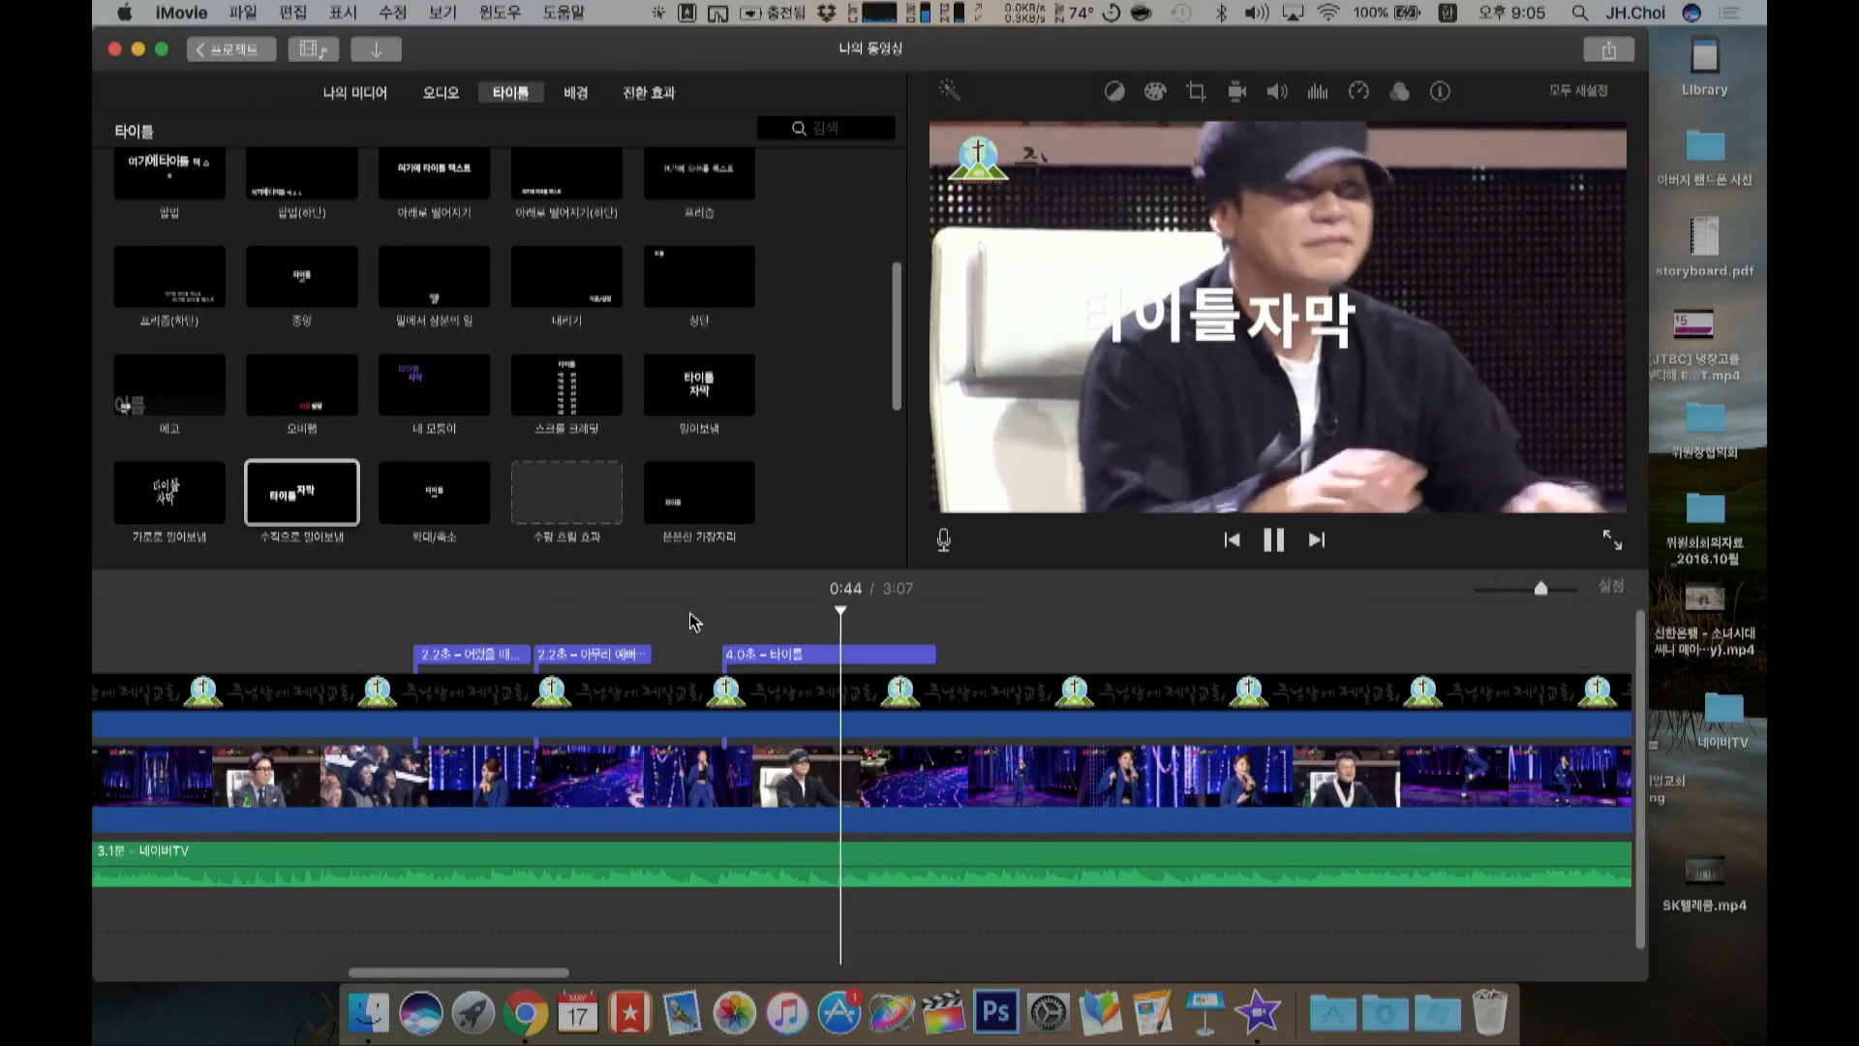
key("space")
Step: Shift the new title onto the shot of the judge in the black cap and shorten it to 2.2 seconds
left_click_drag(753, 656, 777, 659)
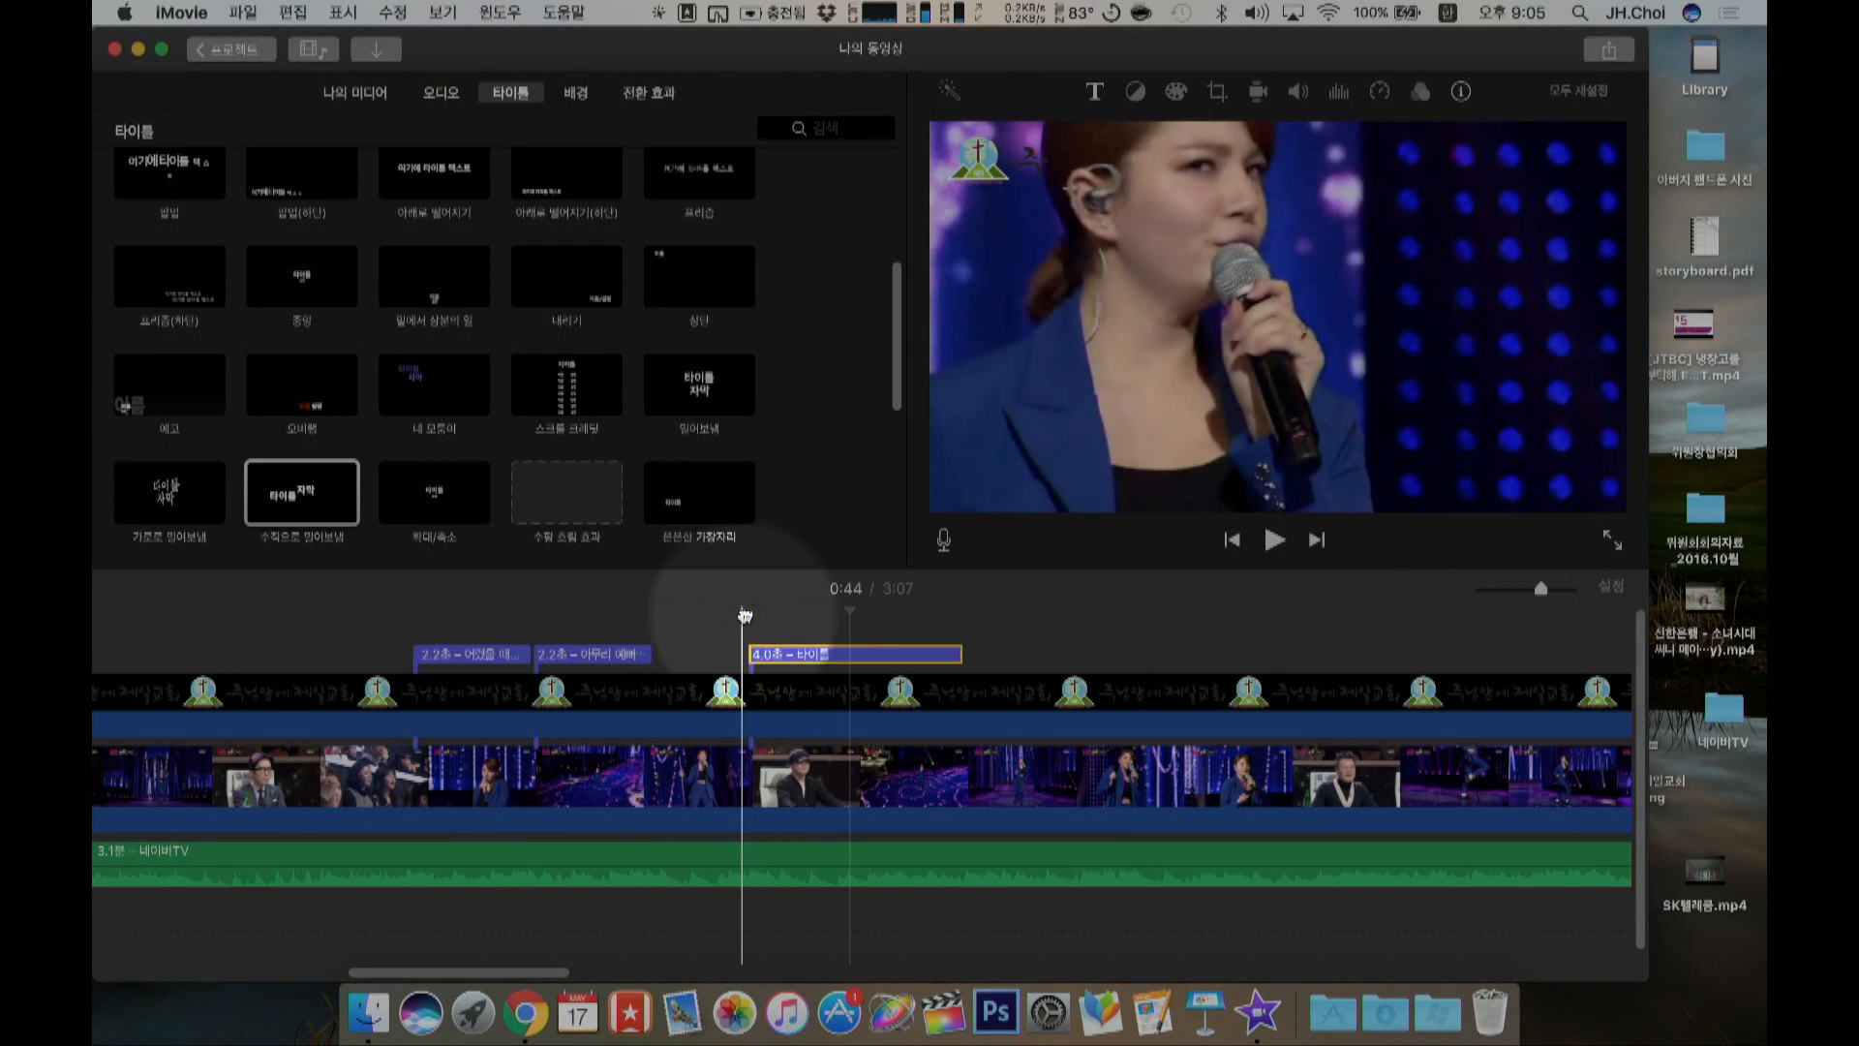
key("space")
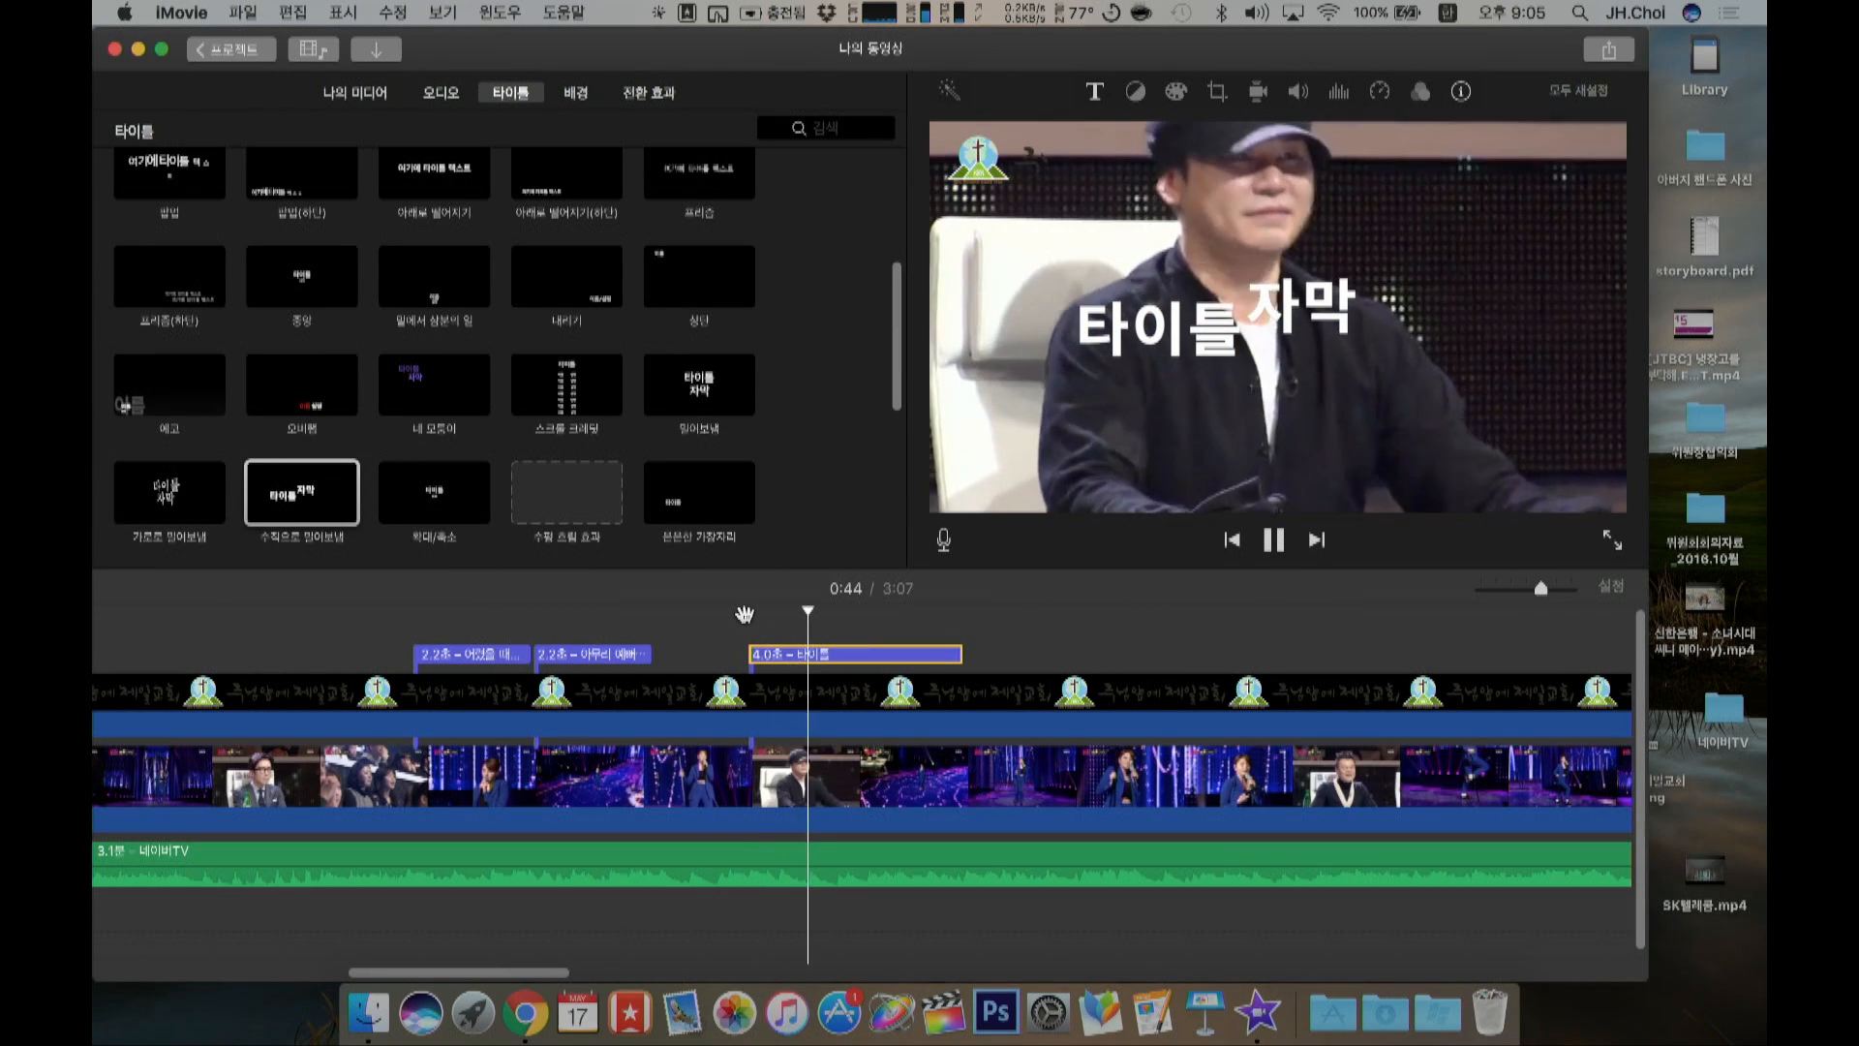
key("space")
left_click_drag(785, 657, 816, 655)
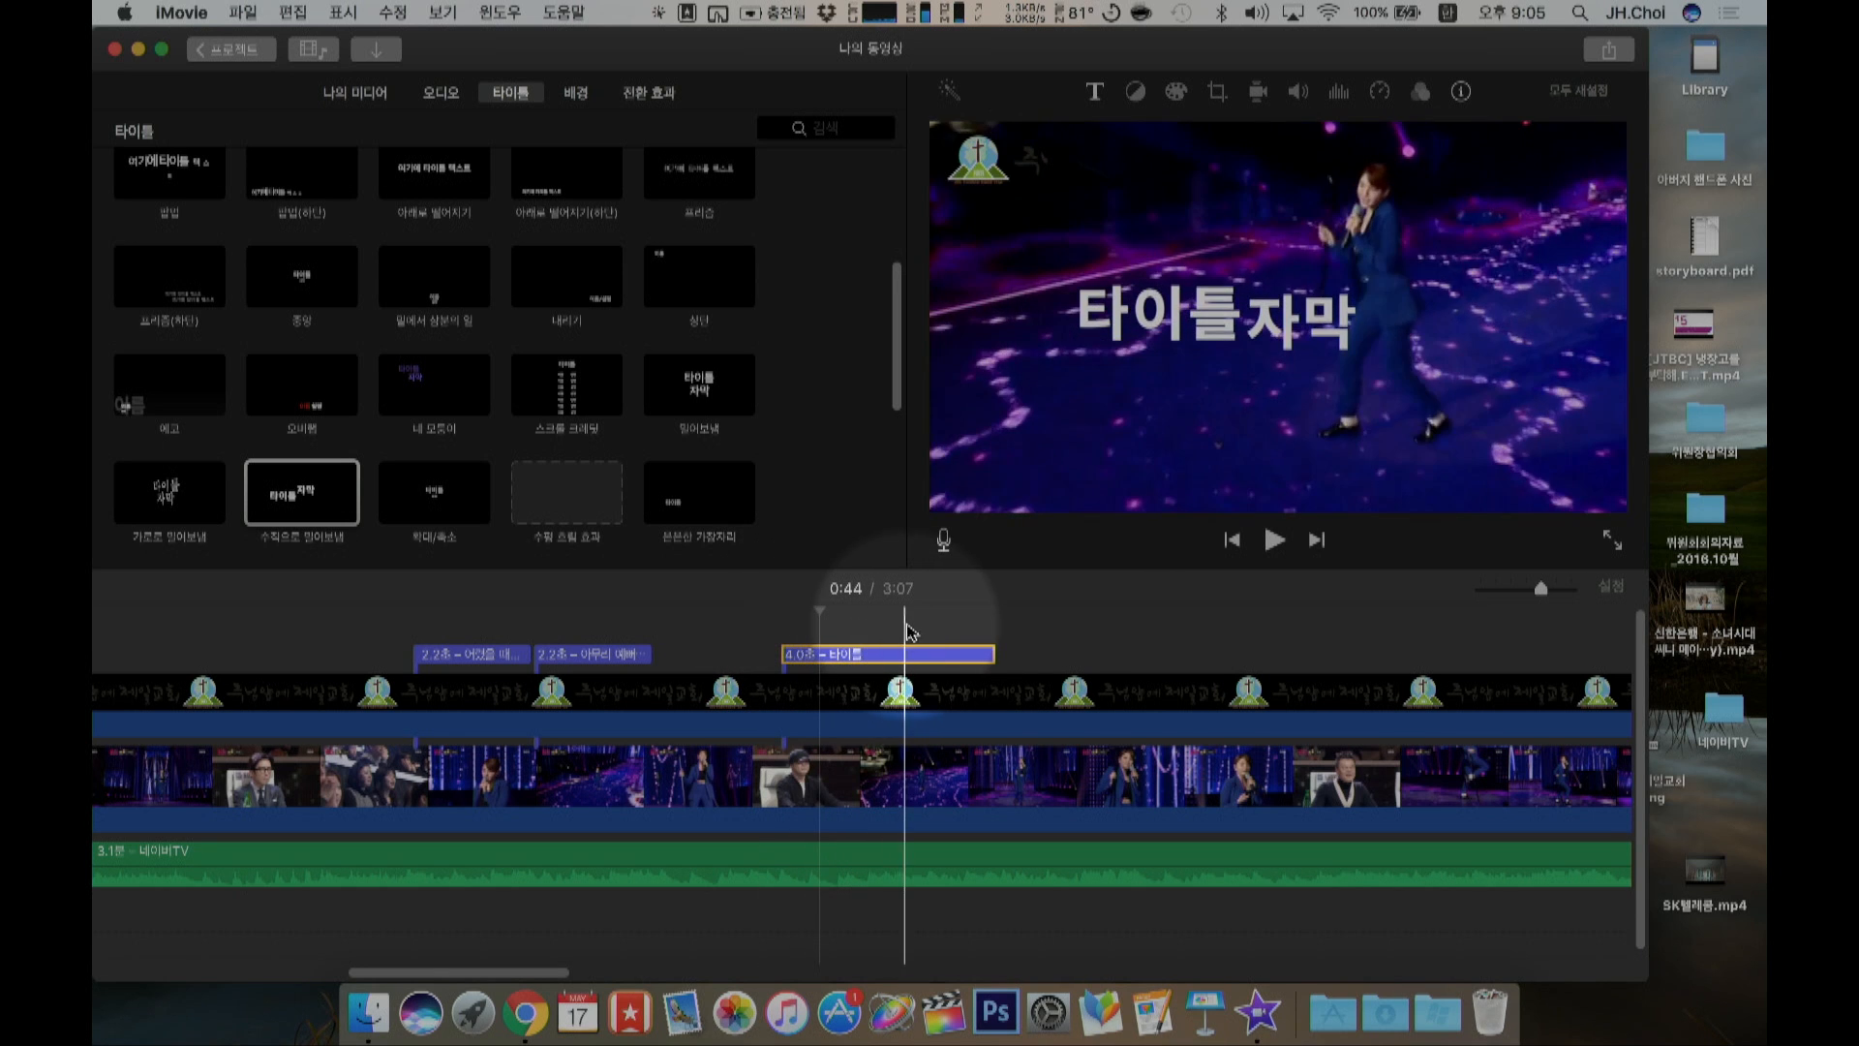
left_click_drag(992, 655, 895, 651)
Step: Replace the title's two text parts with "리듬타는" and "YG", and play back the passage from just before it
double_click(859, 654)
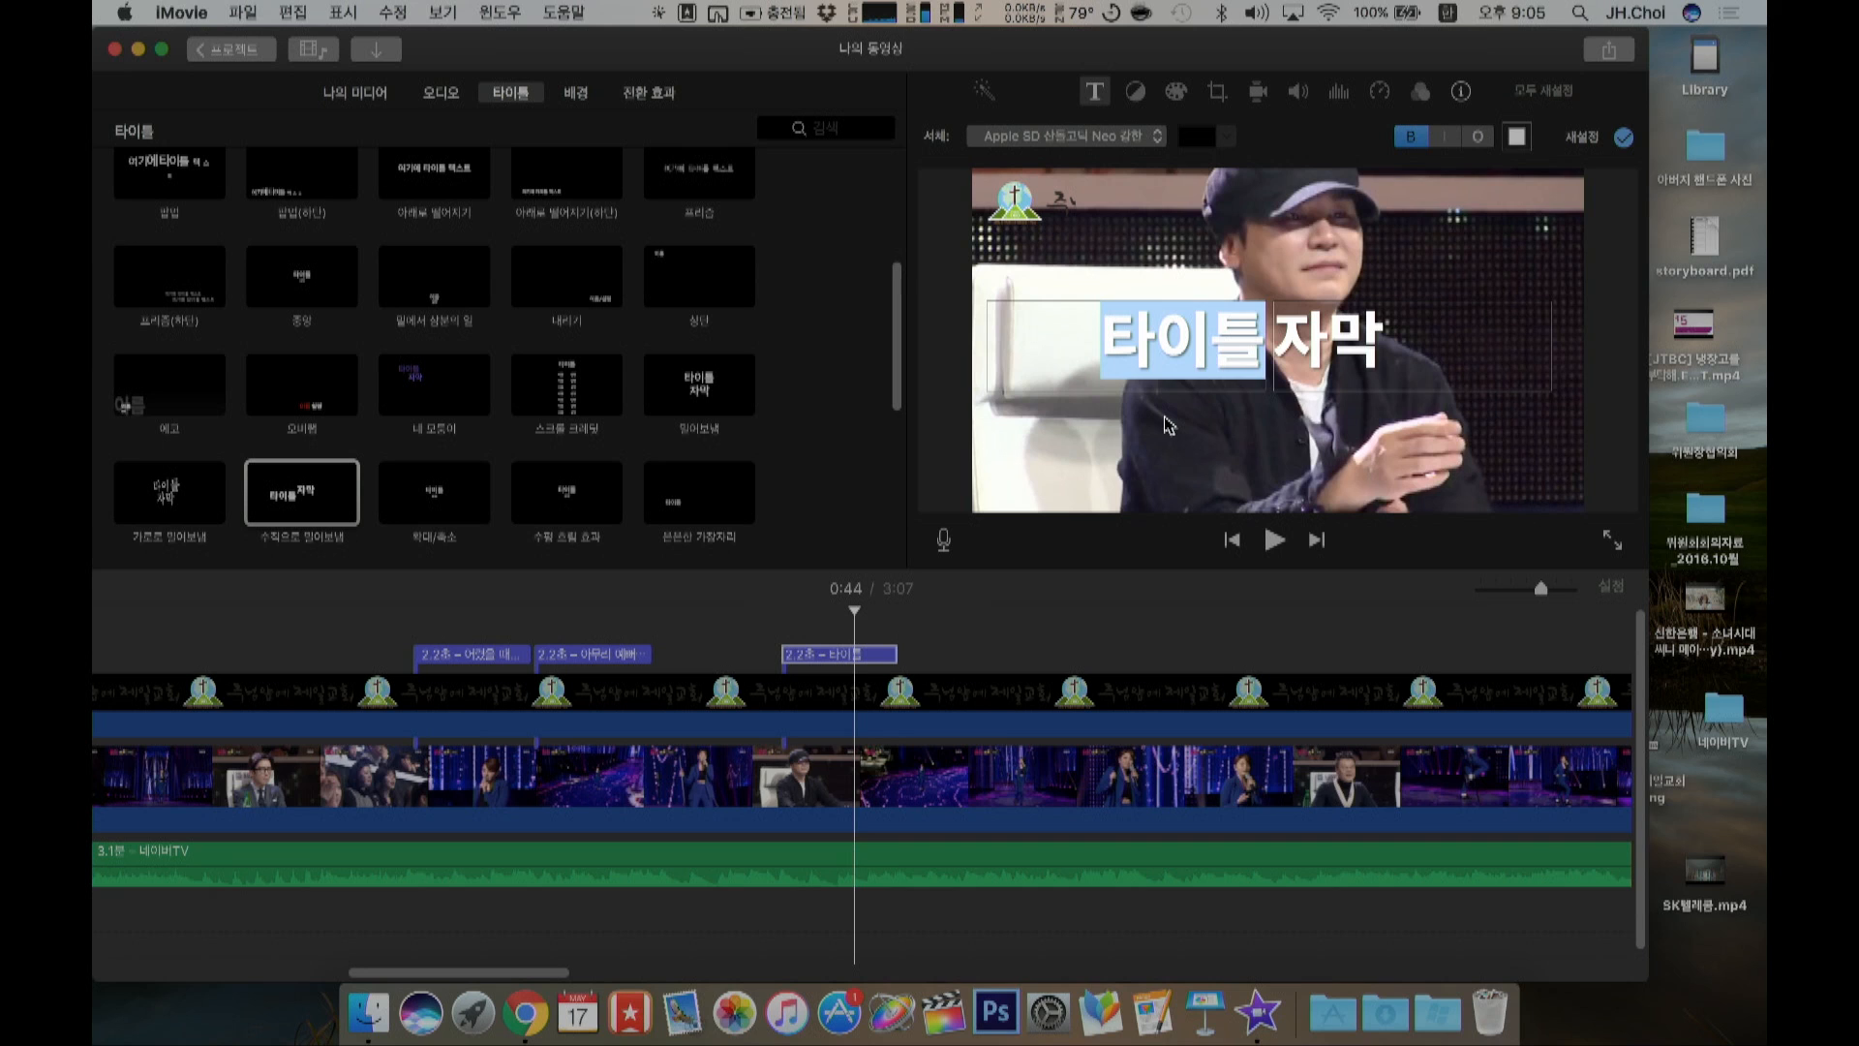
type("ㄹㅣㄷㅡㅁㅌㅏㄴㅡㄴ")
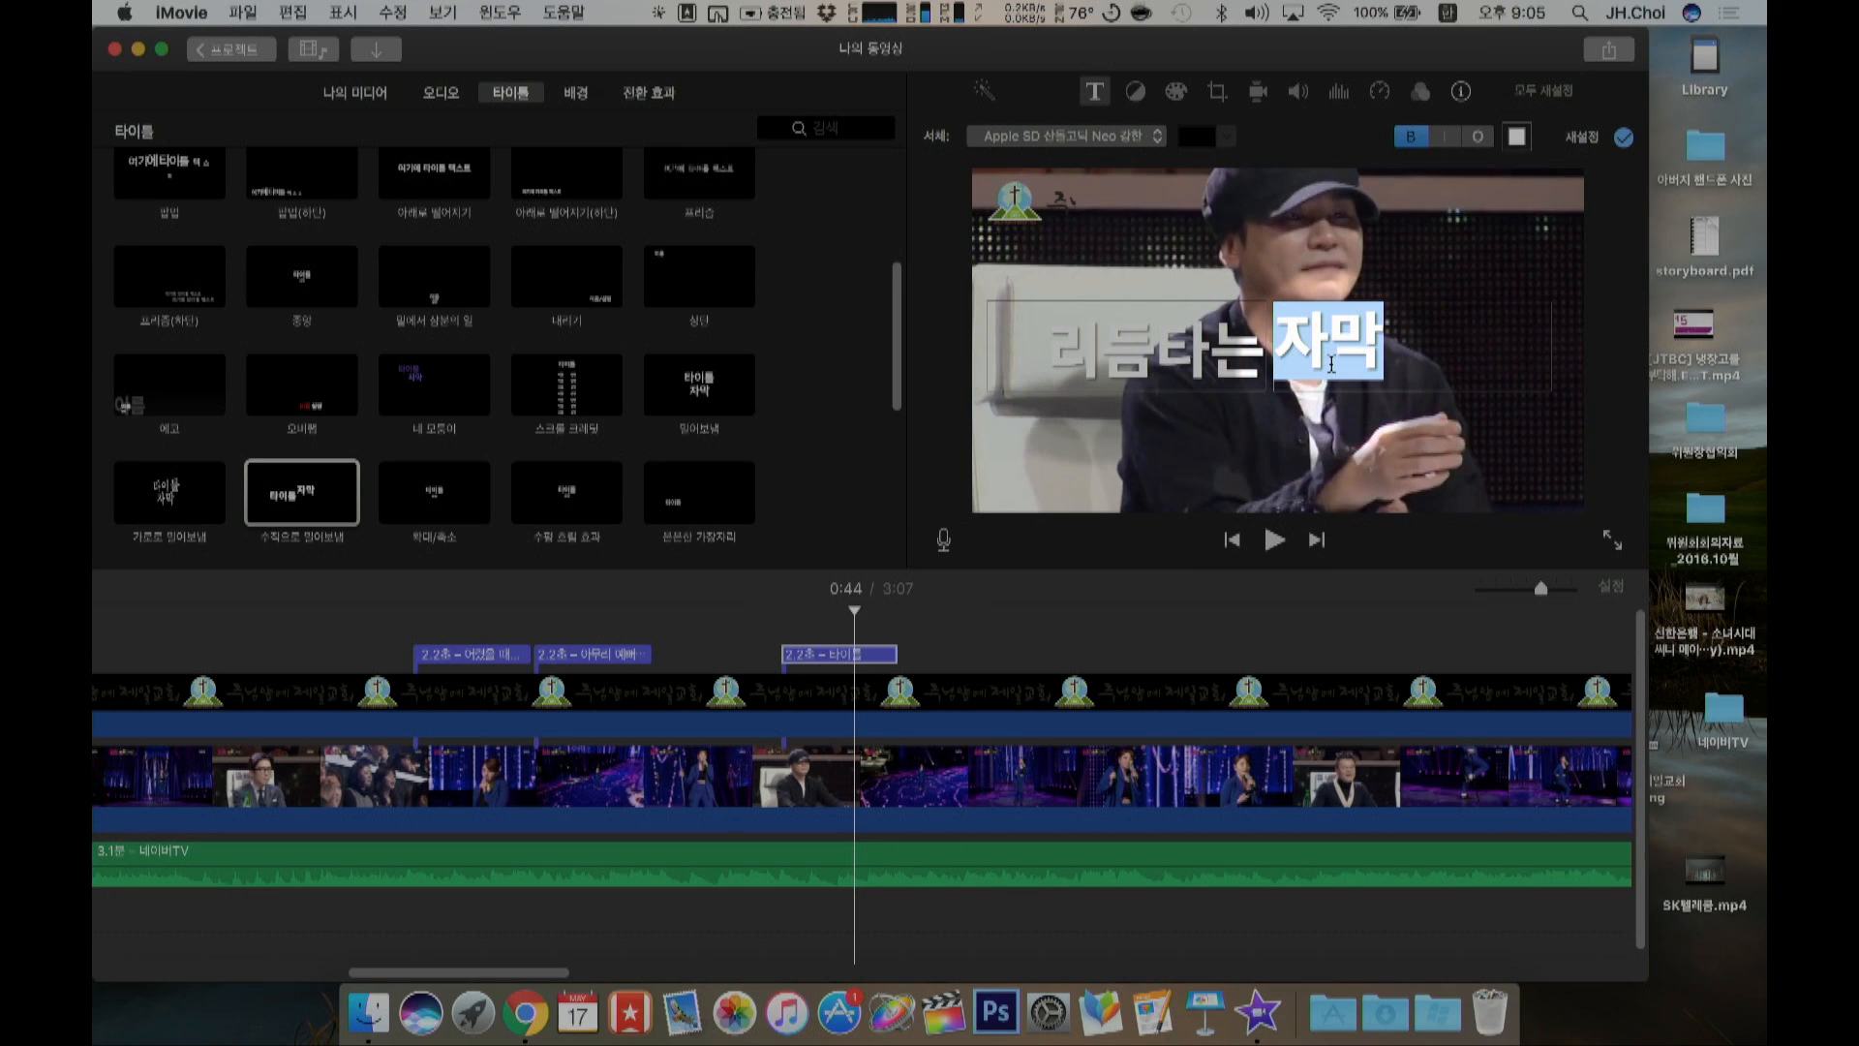
type("YG")
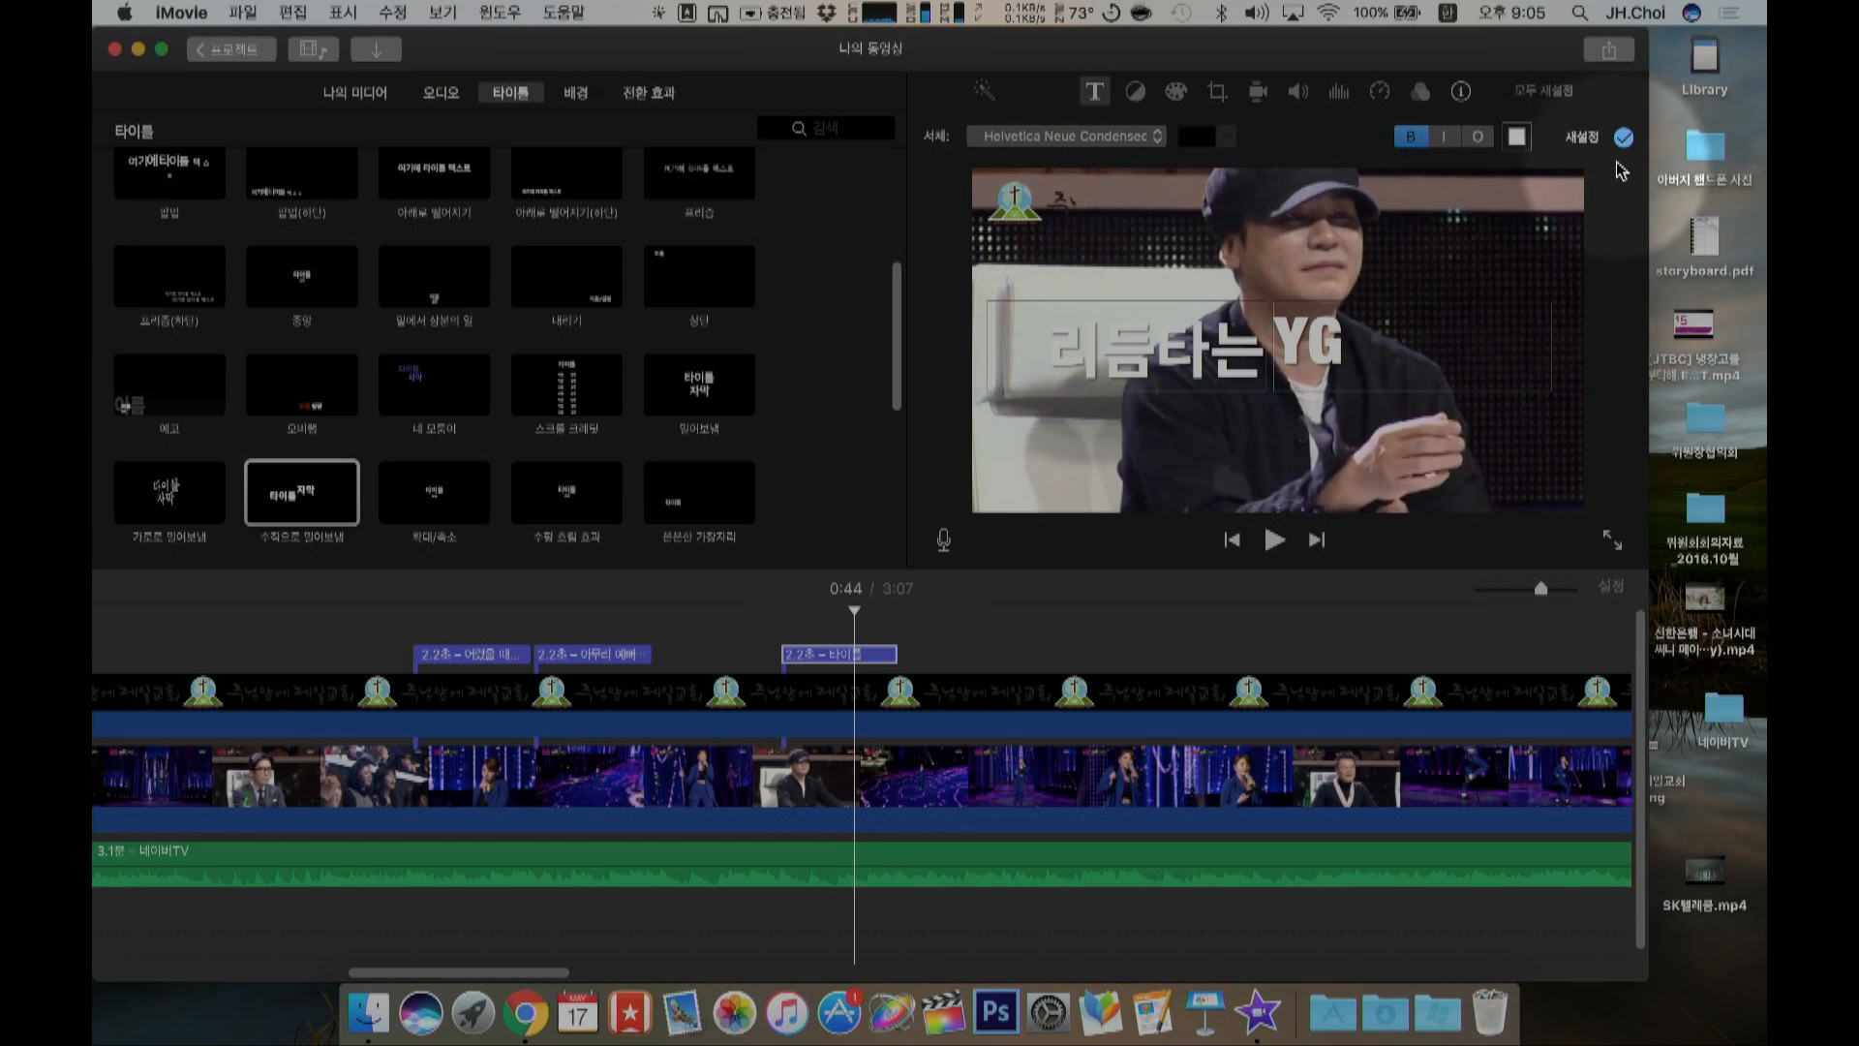
left_click(749, 627)
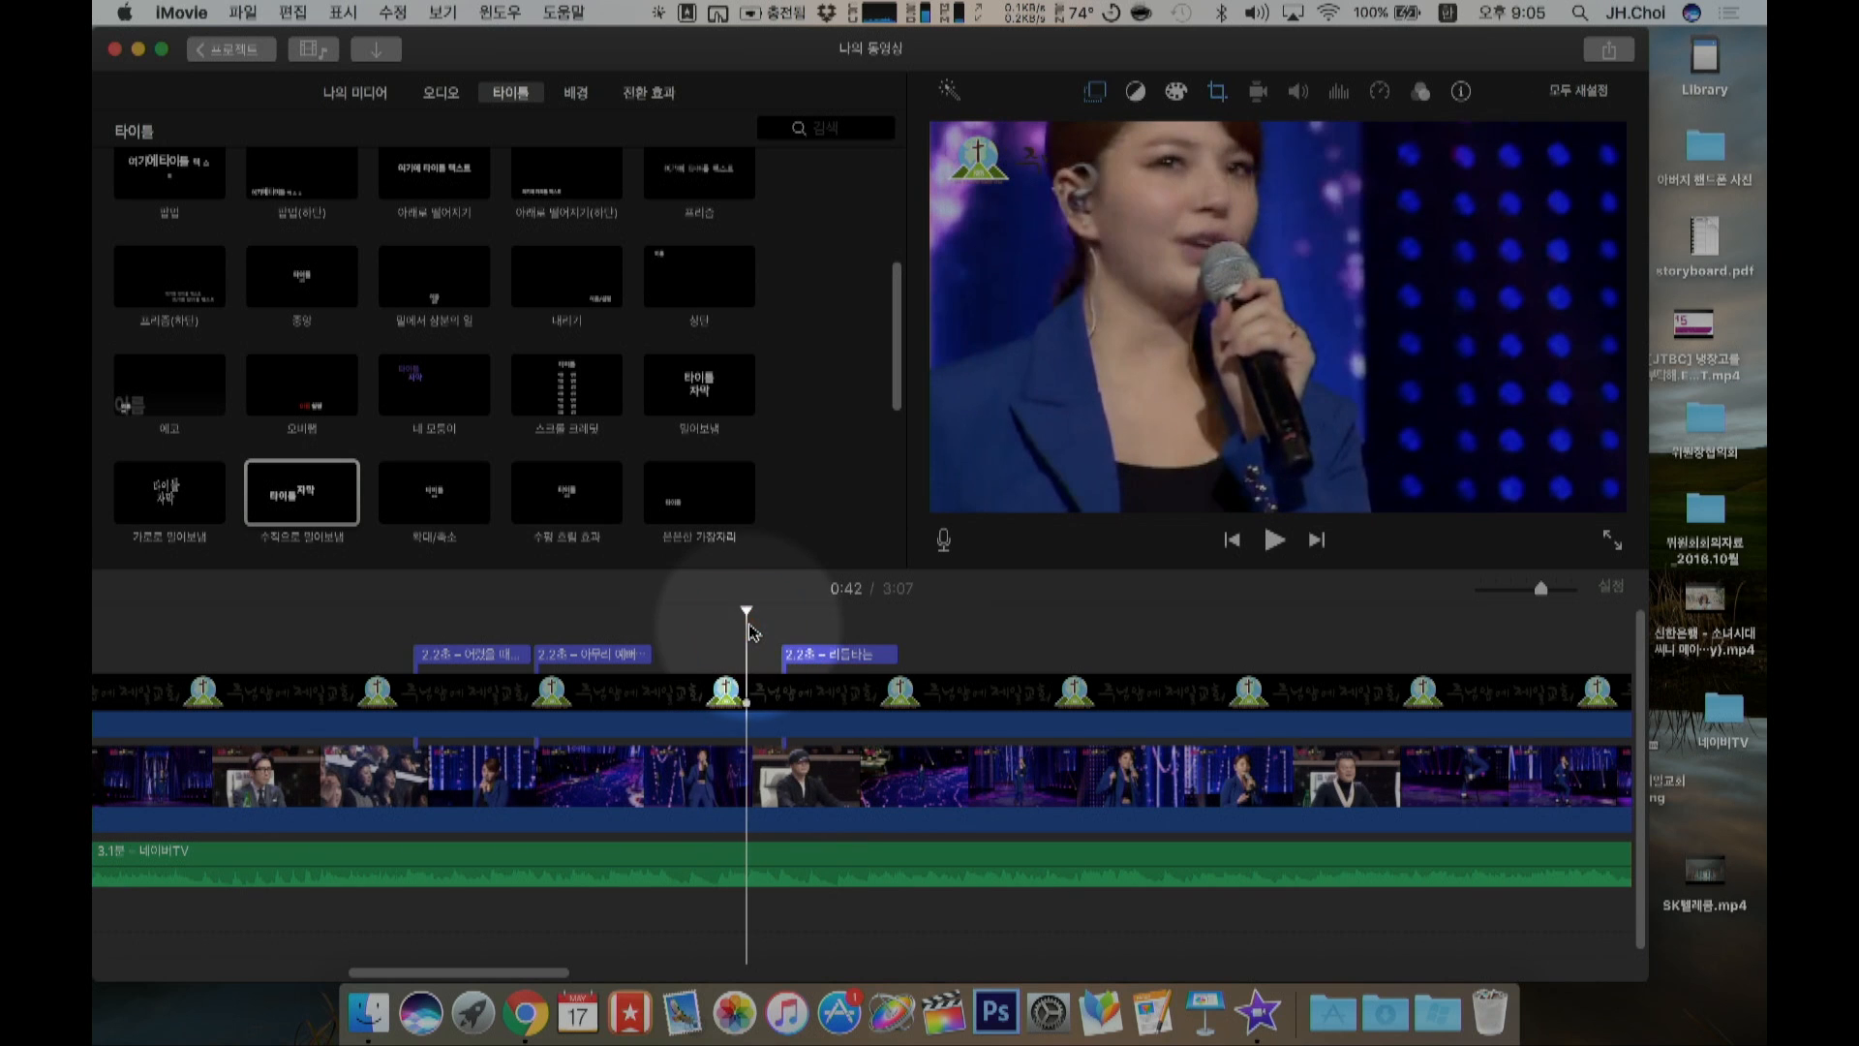
key("space")
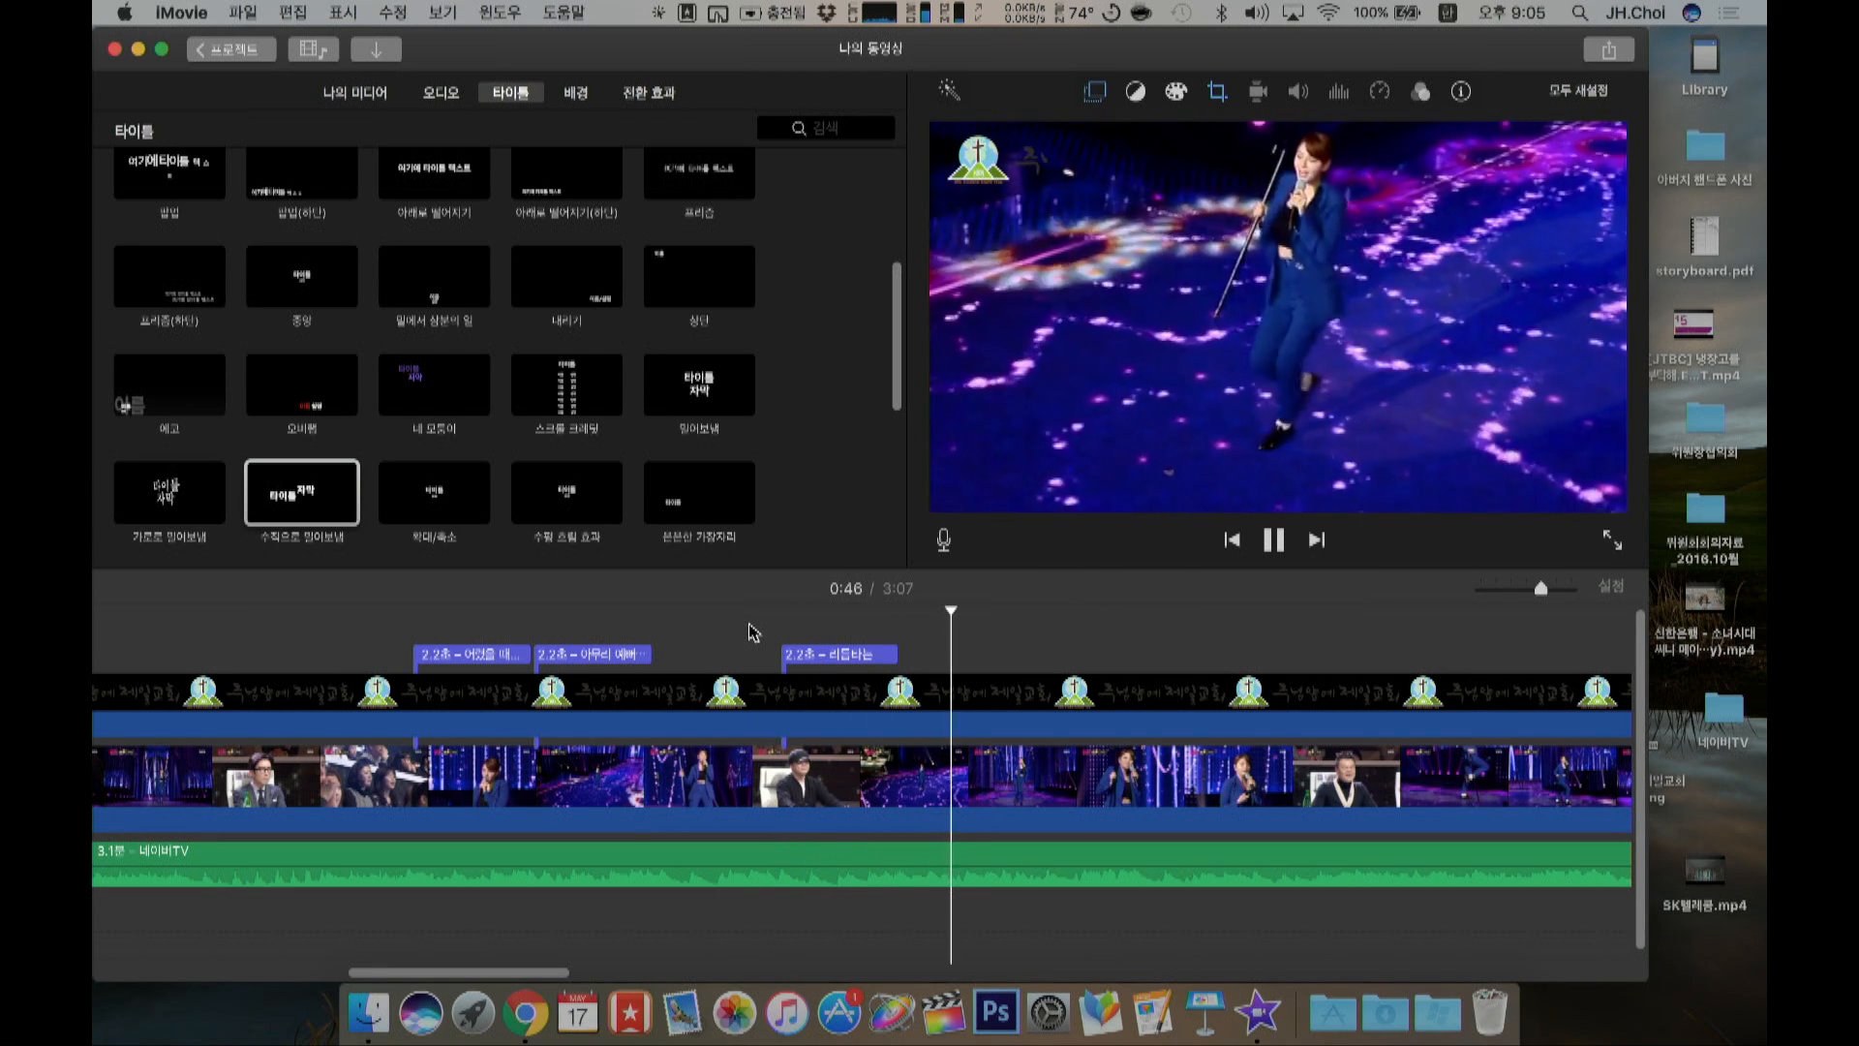
key("space")
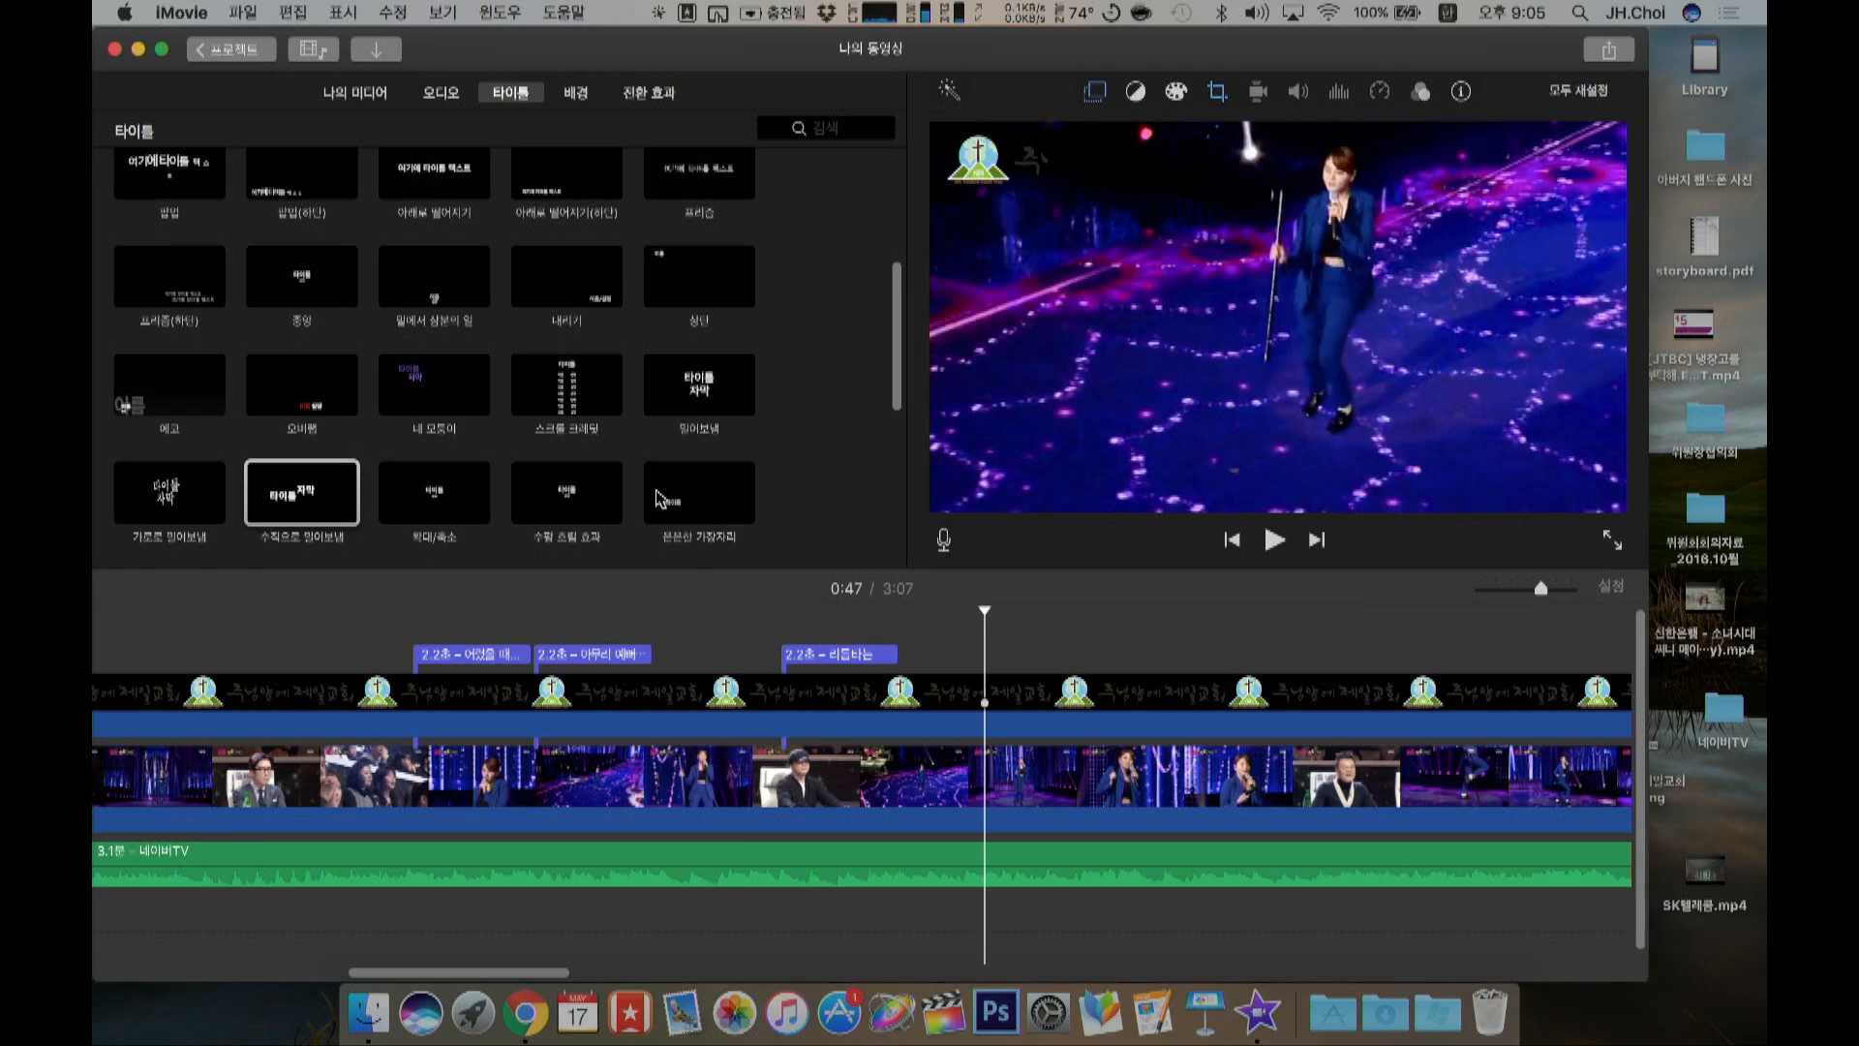
Step: Look through the available title styles, and play back the footage near and past the end of the logo overlay
scroll(583, 418, "down", 10)
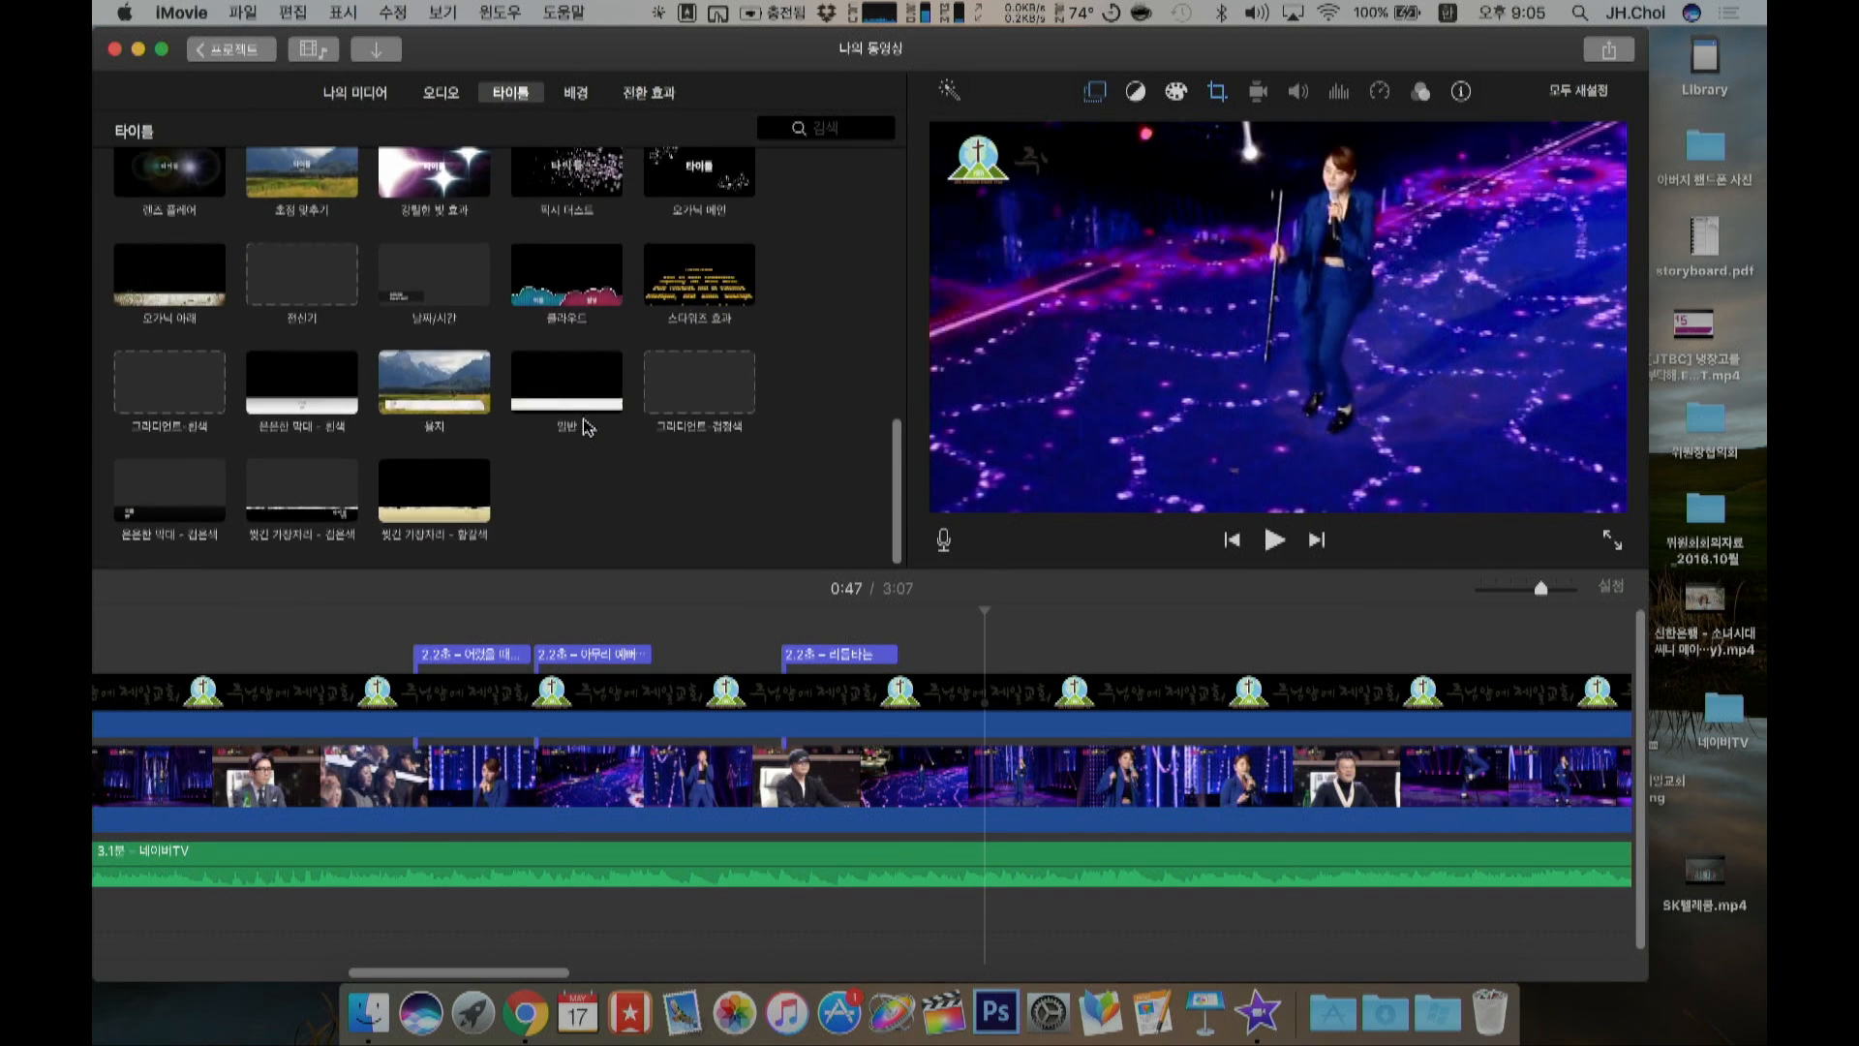
scroll(586, 426, "up", 15)
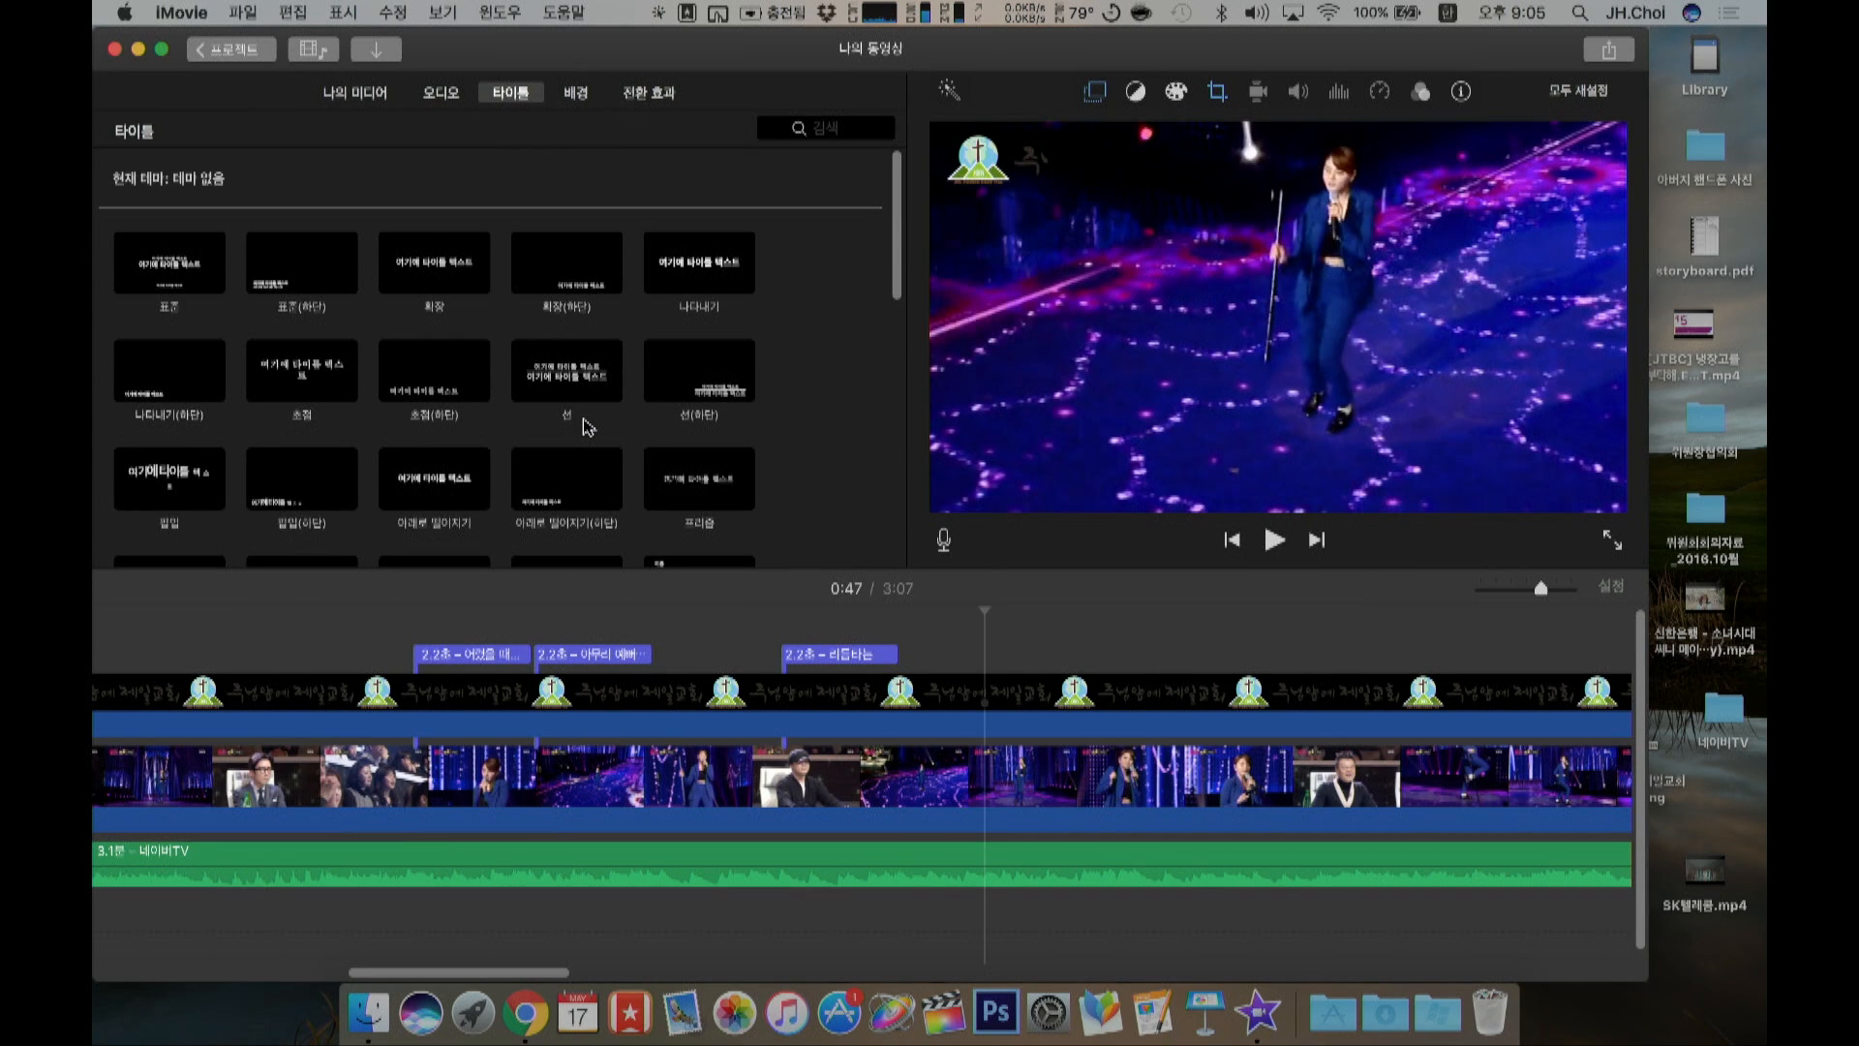
scroll(586, 426, "down", 8)
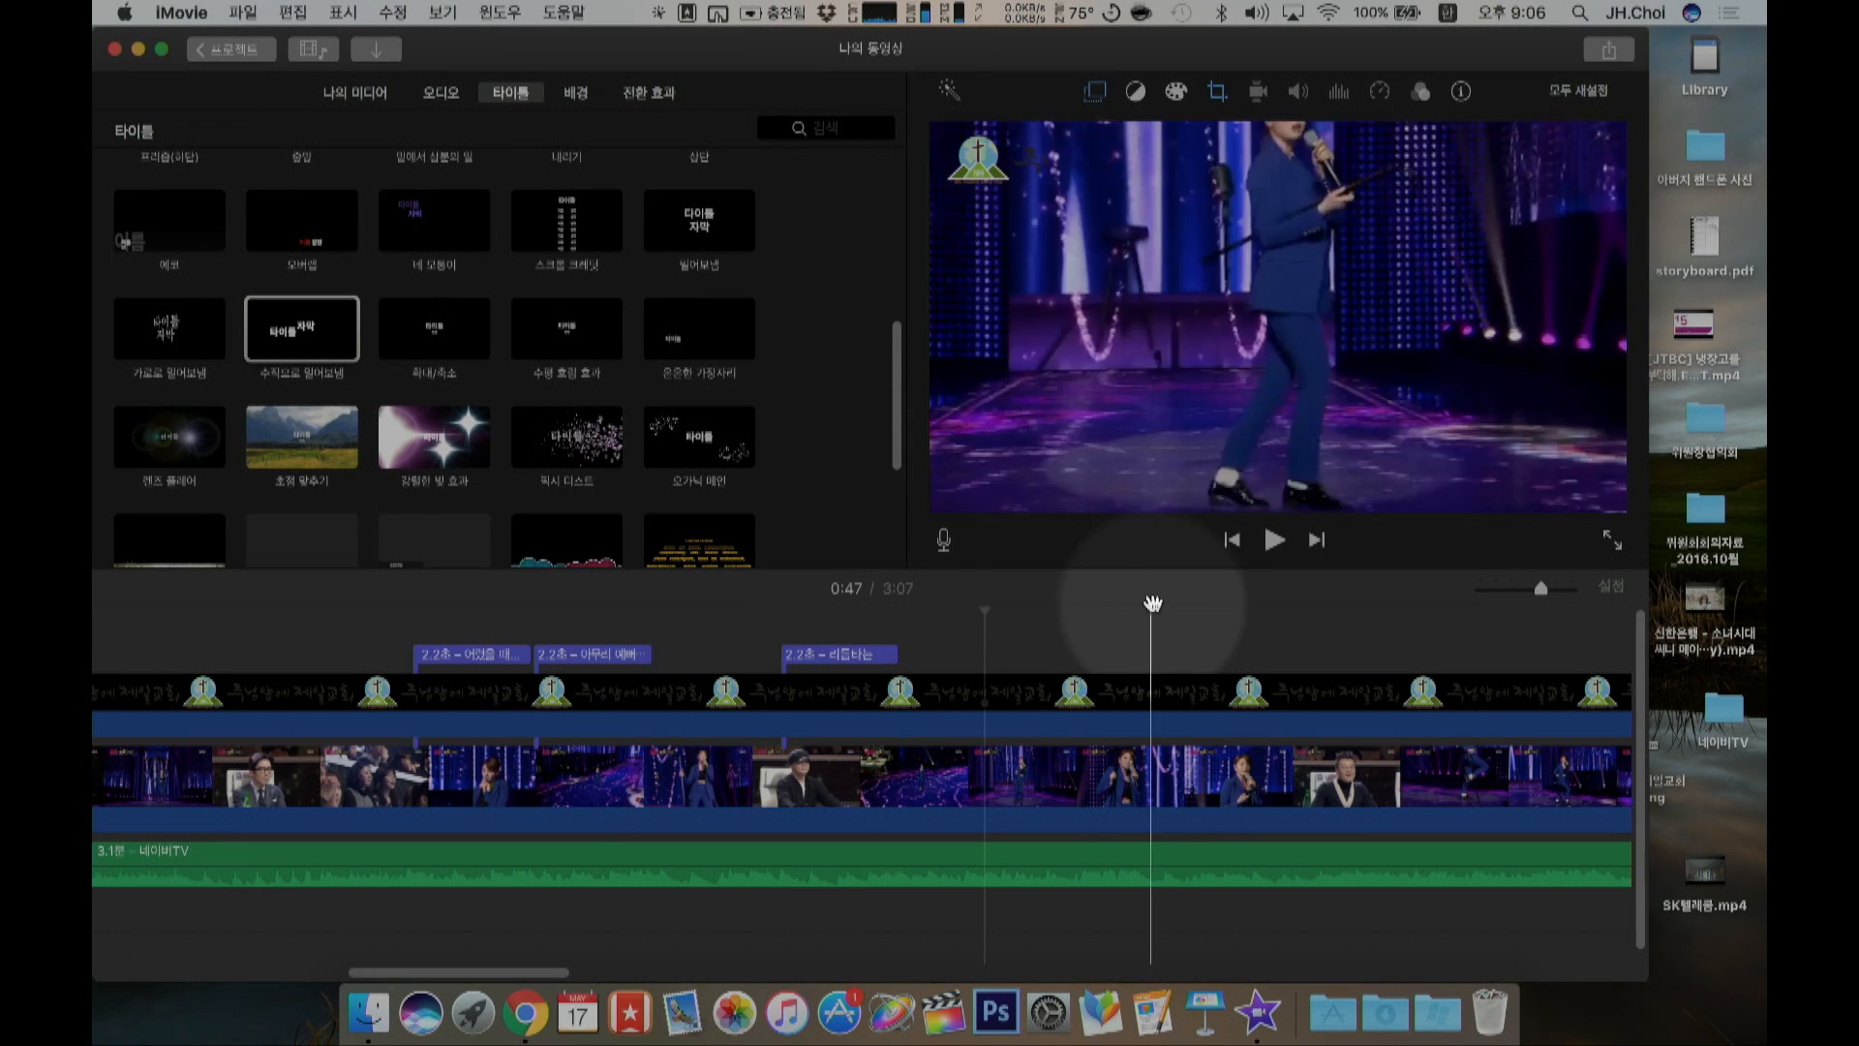
left_click_drag(1540, 587, 1486, 593)
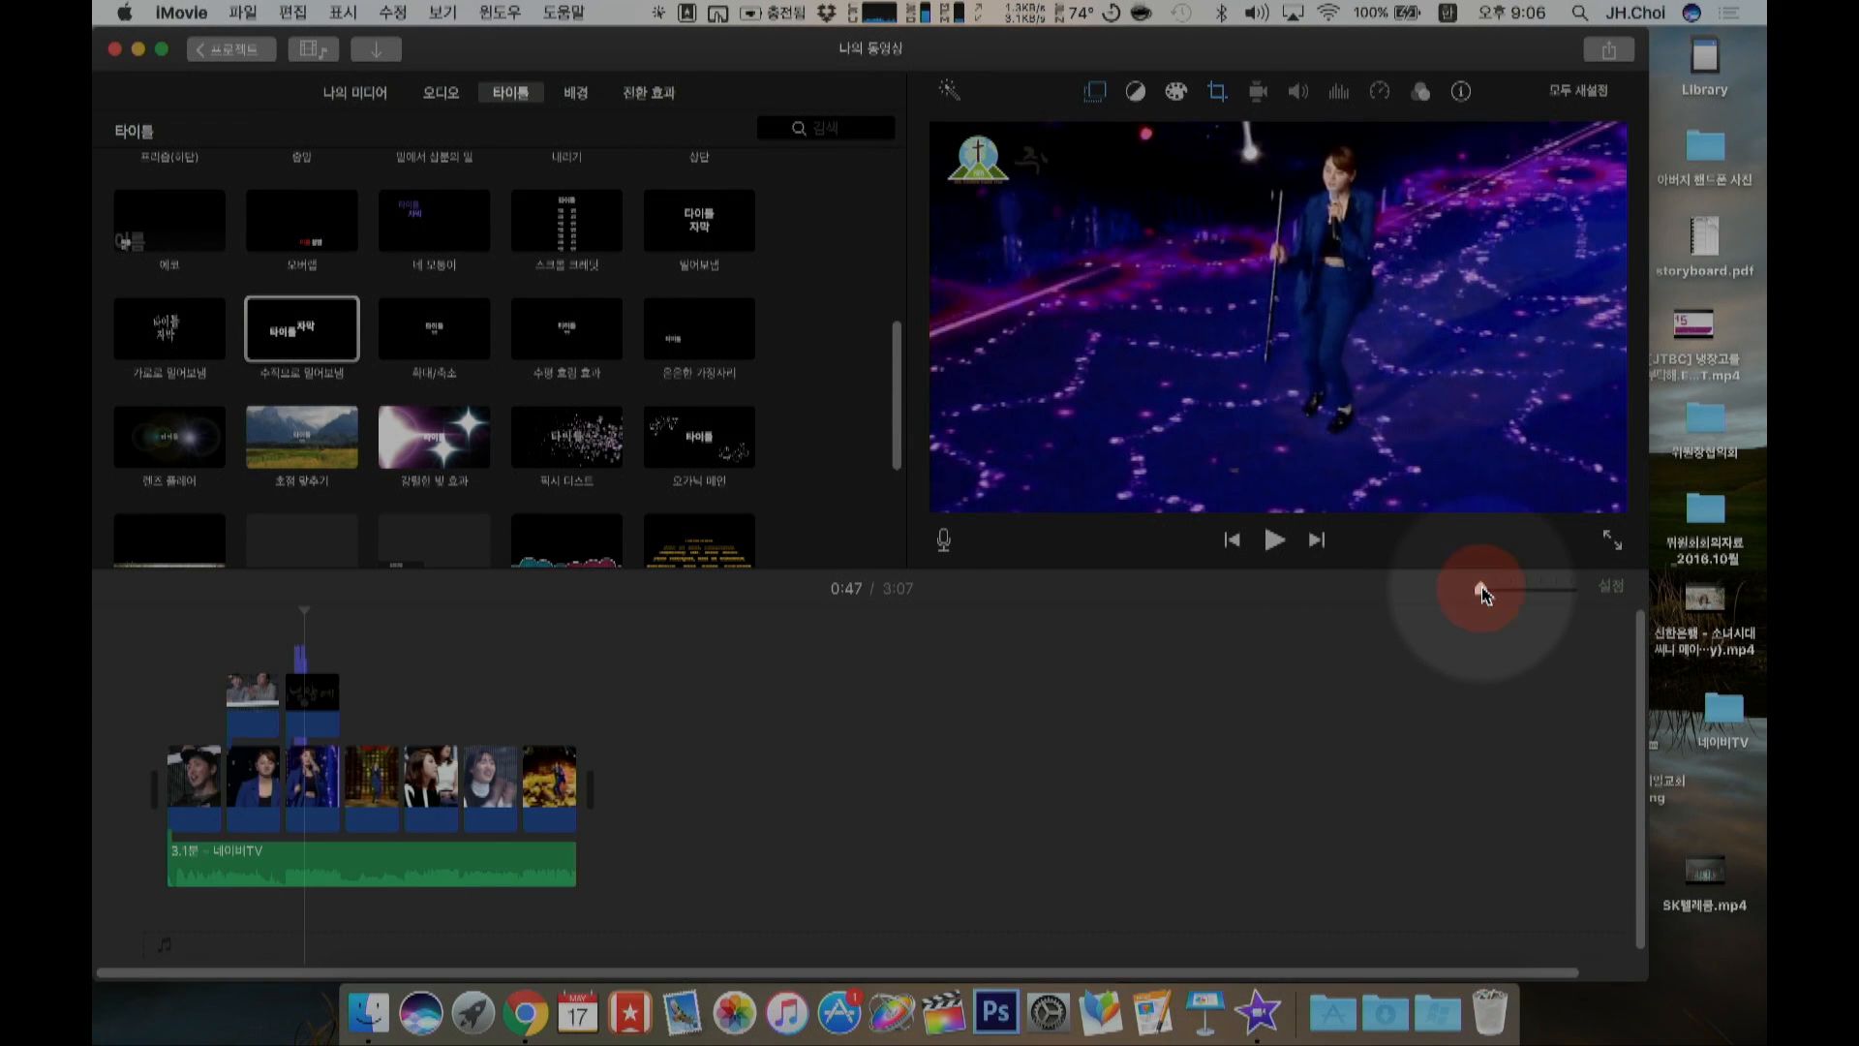
left_click(1511, 590)
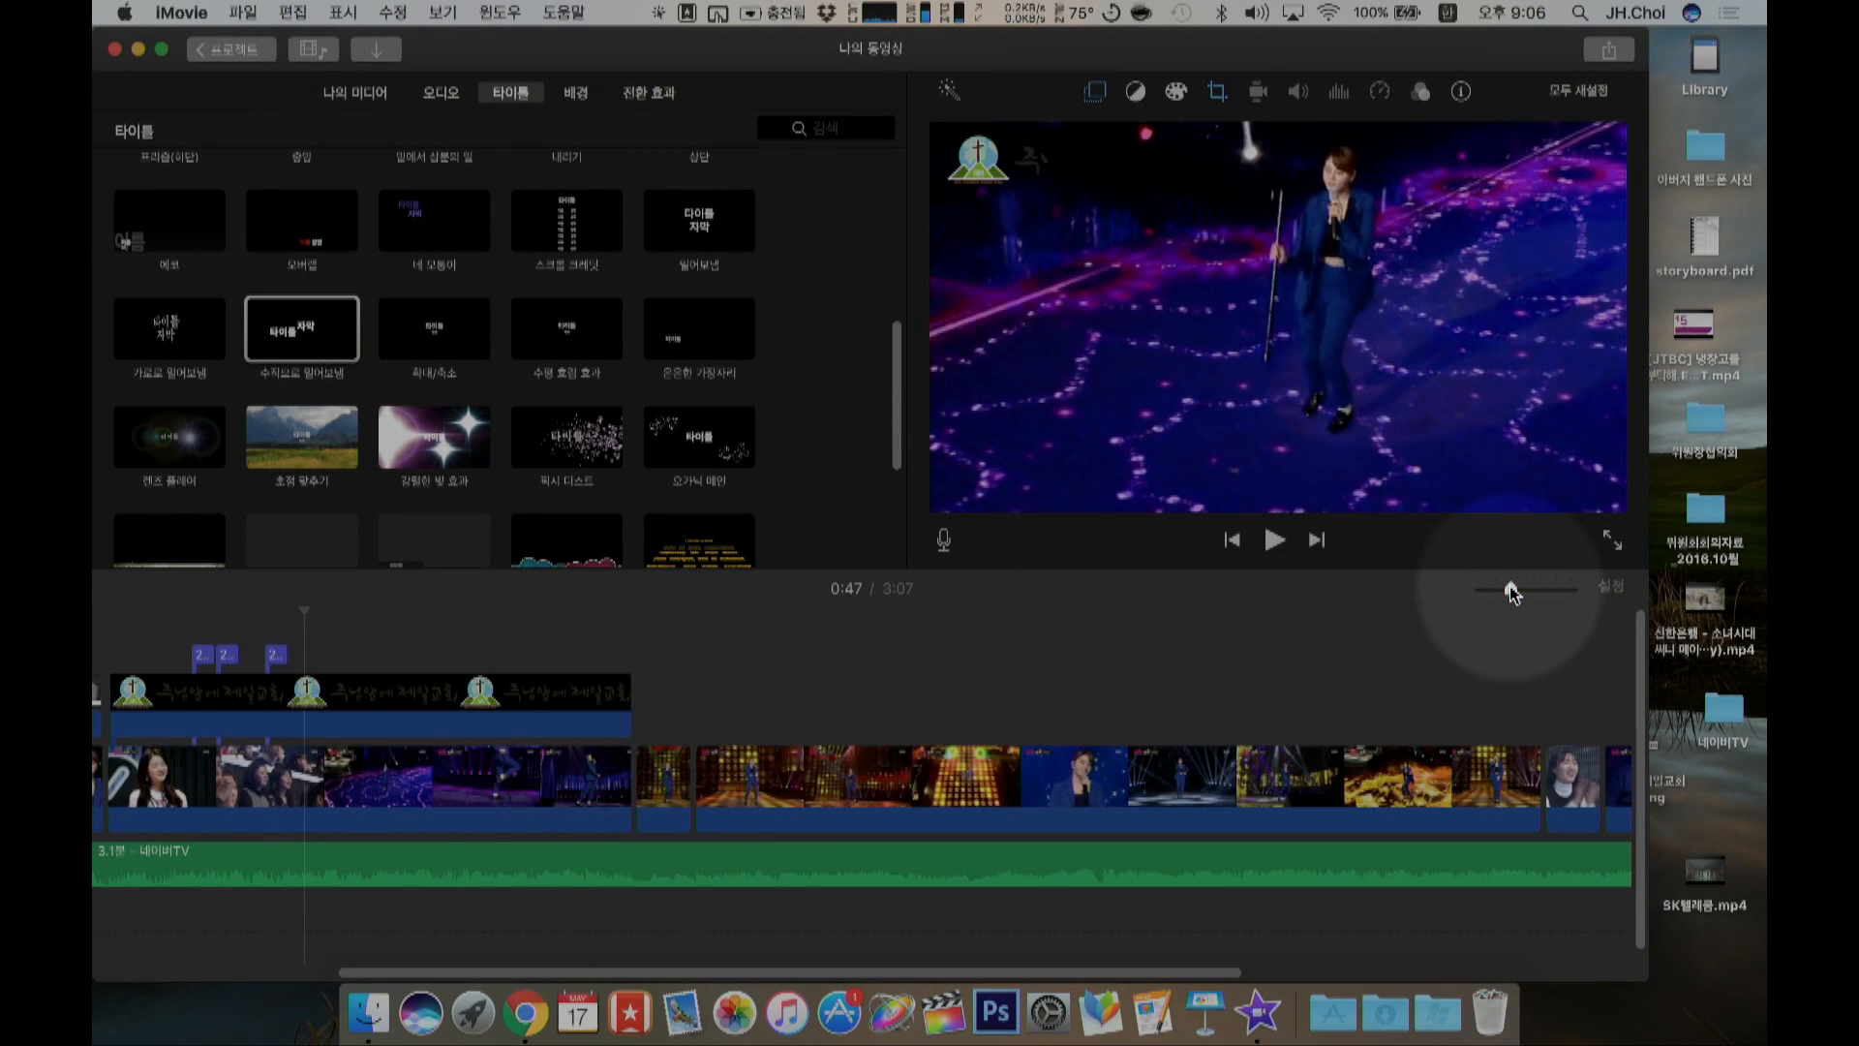
left_click(1525, 589)
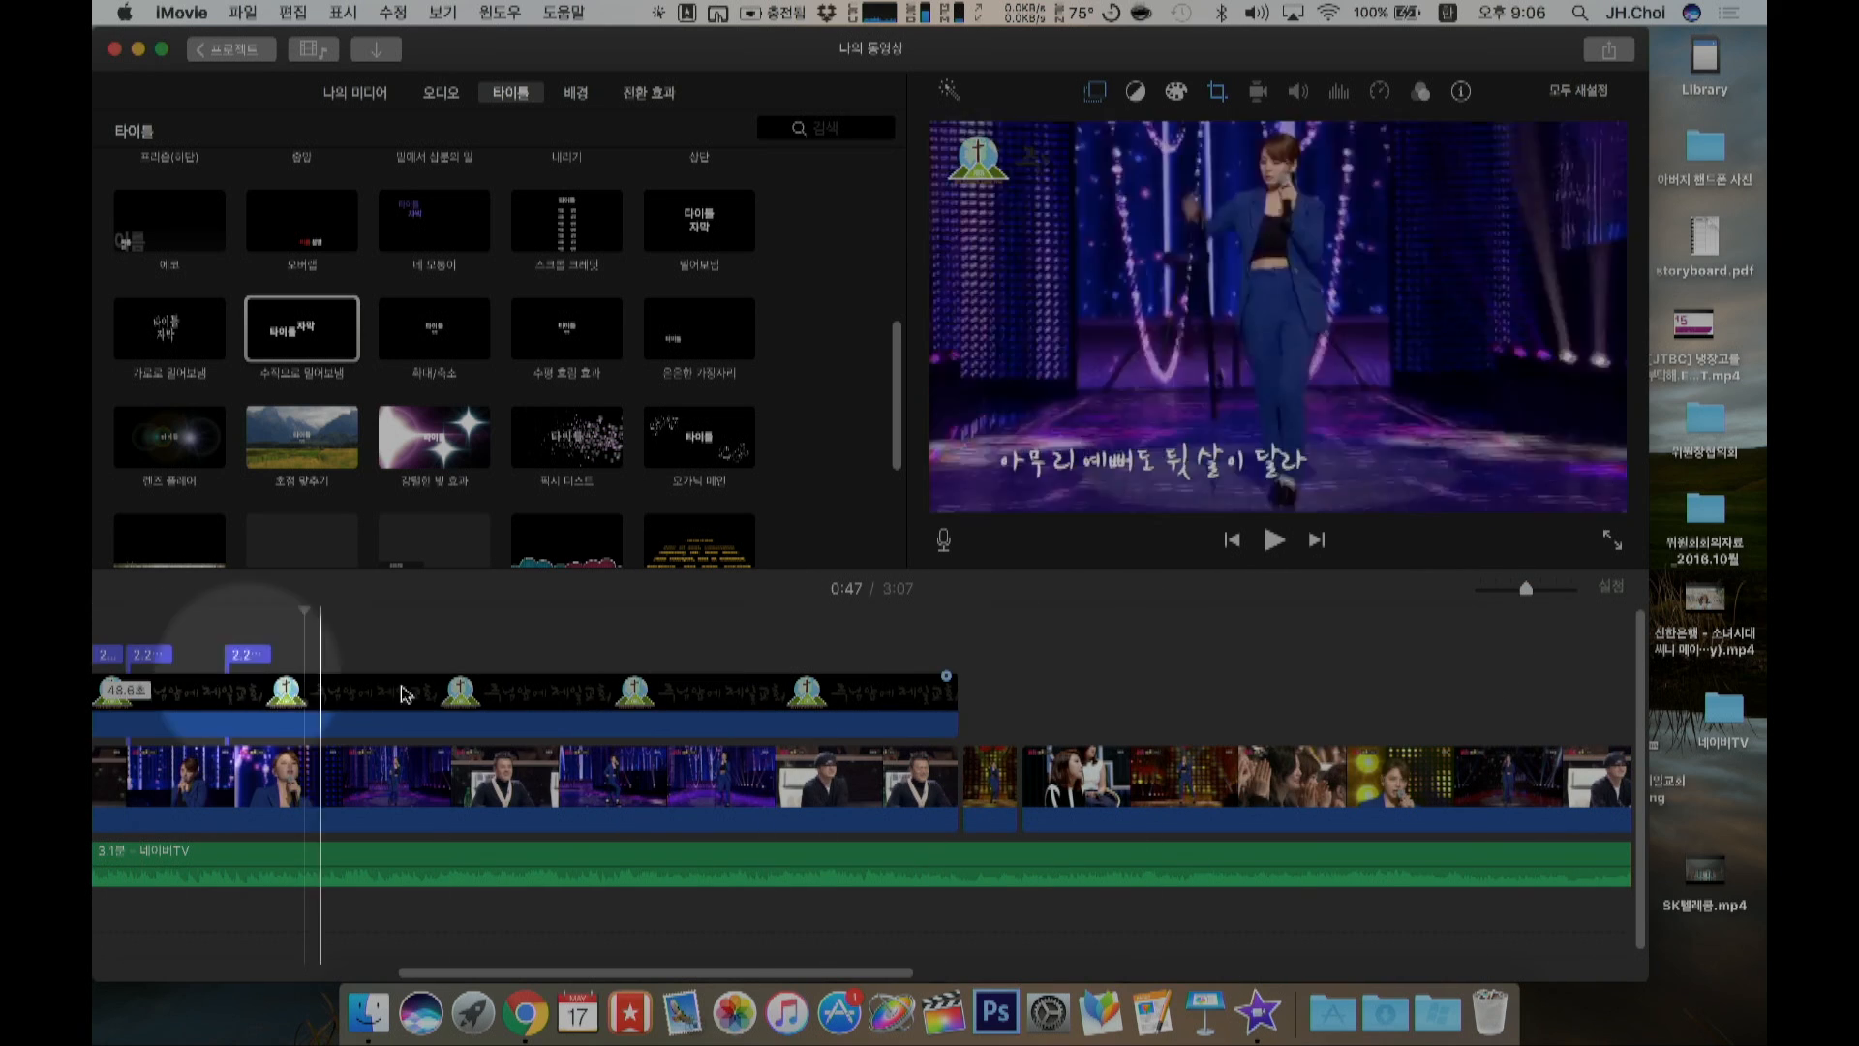
left_click(721, 661)
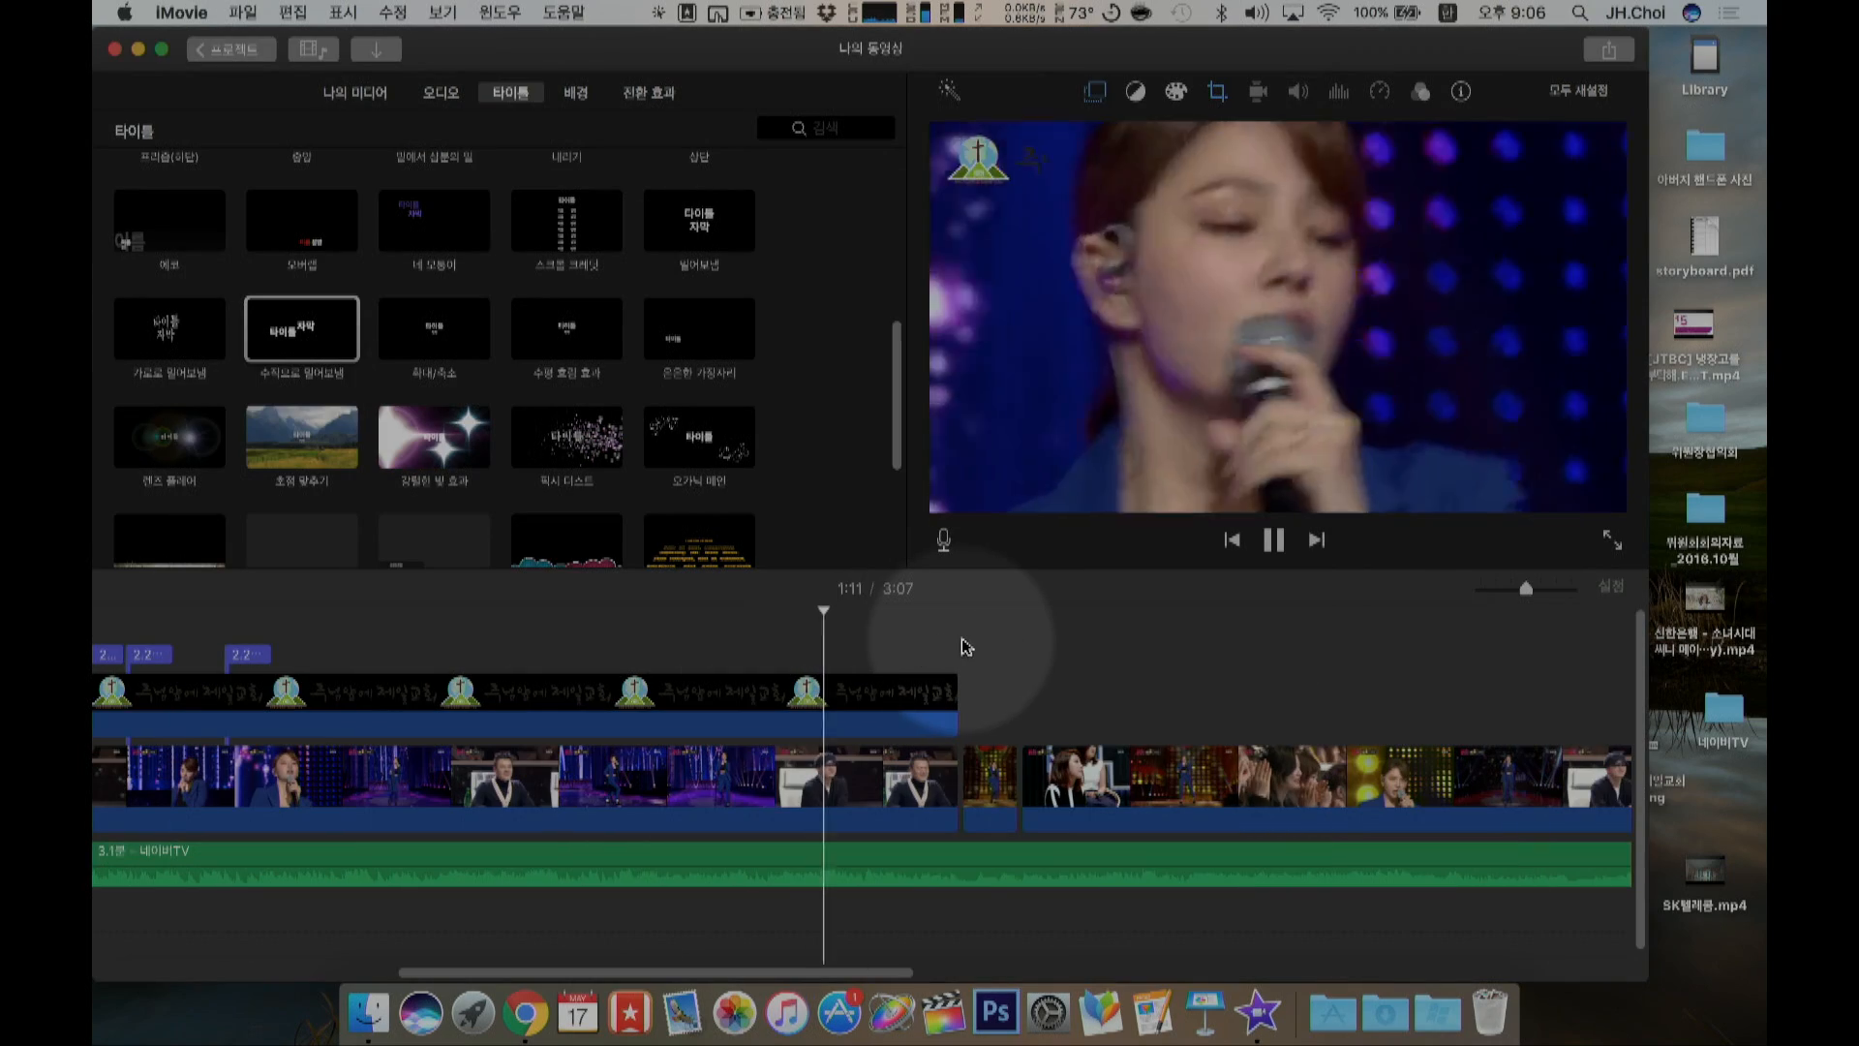
left_click(963, 645)
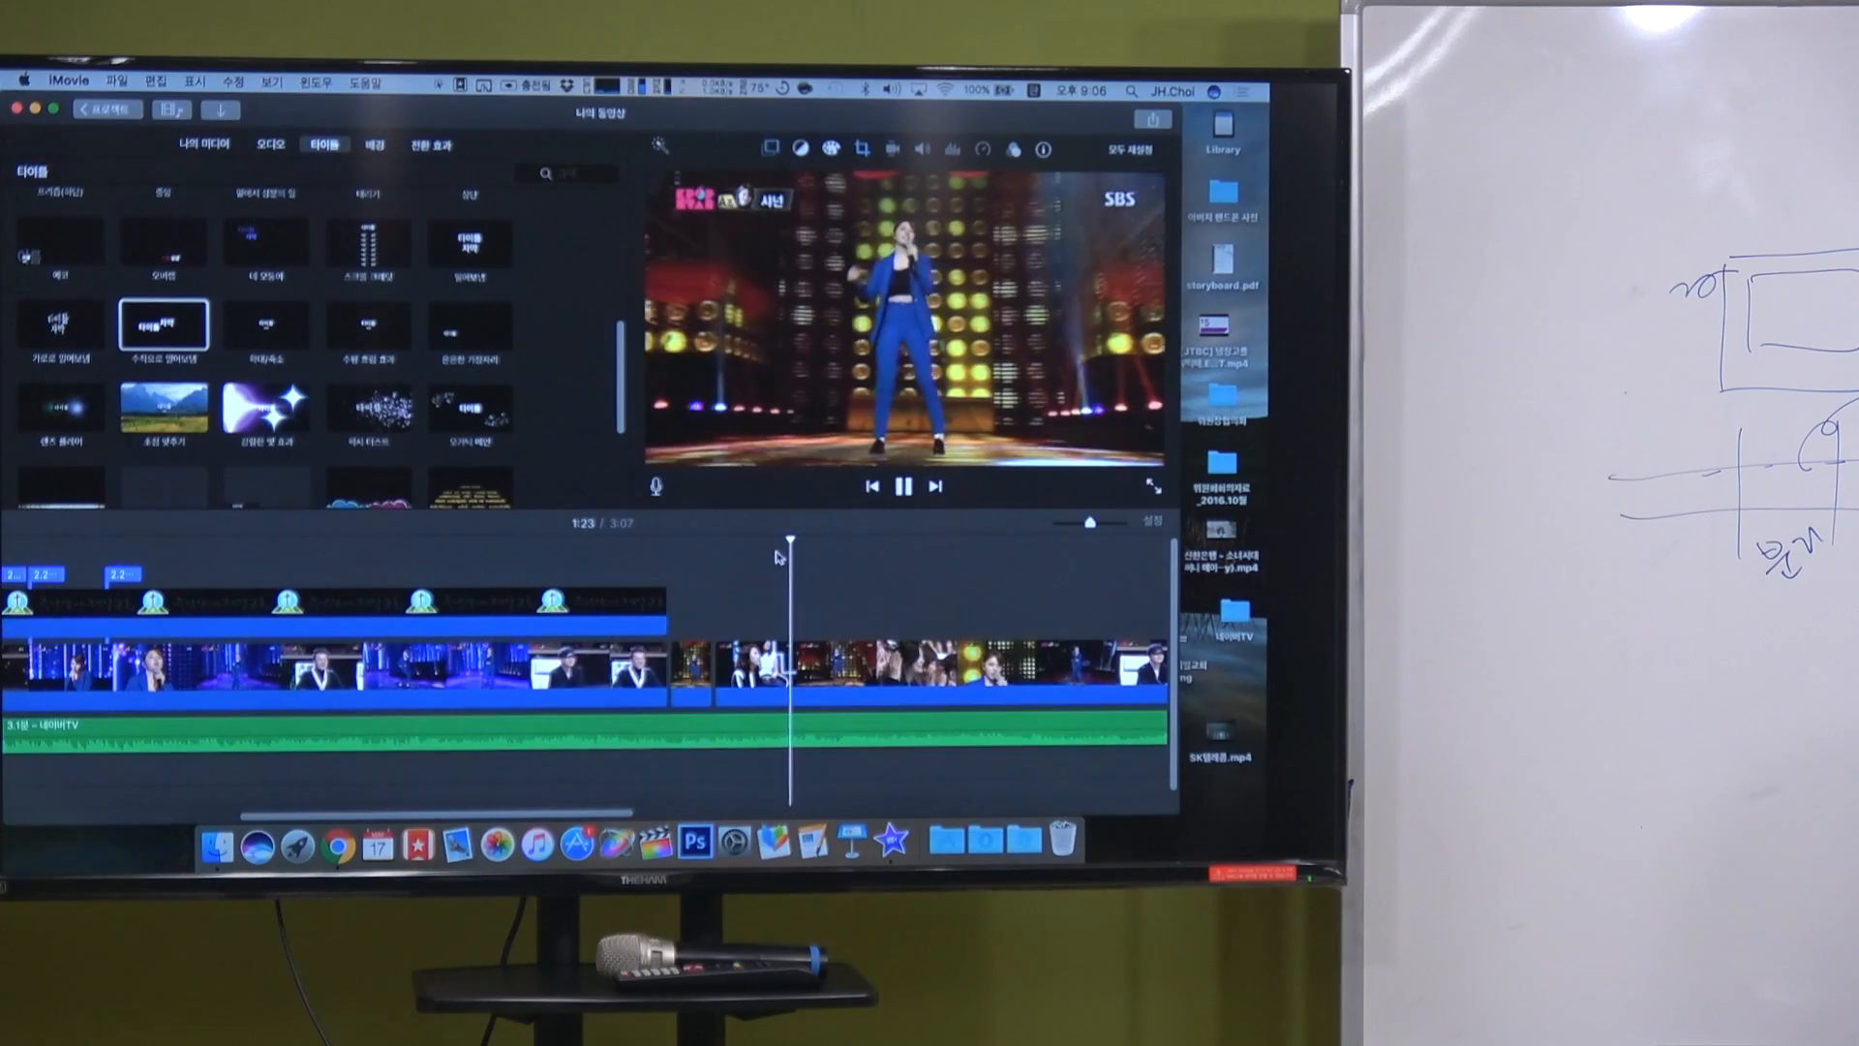
key("space")
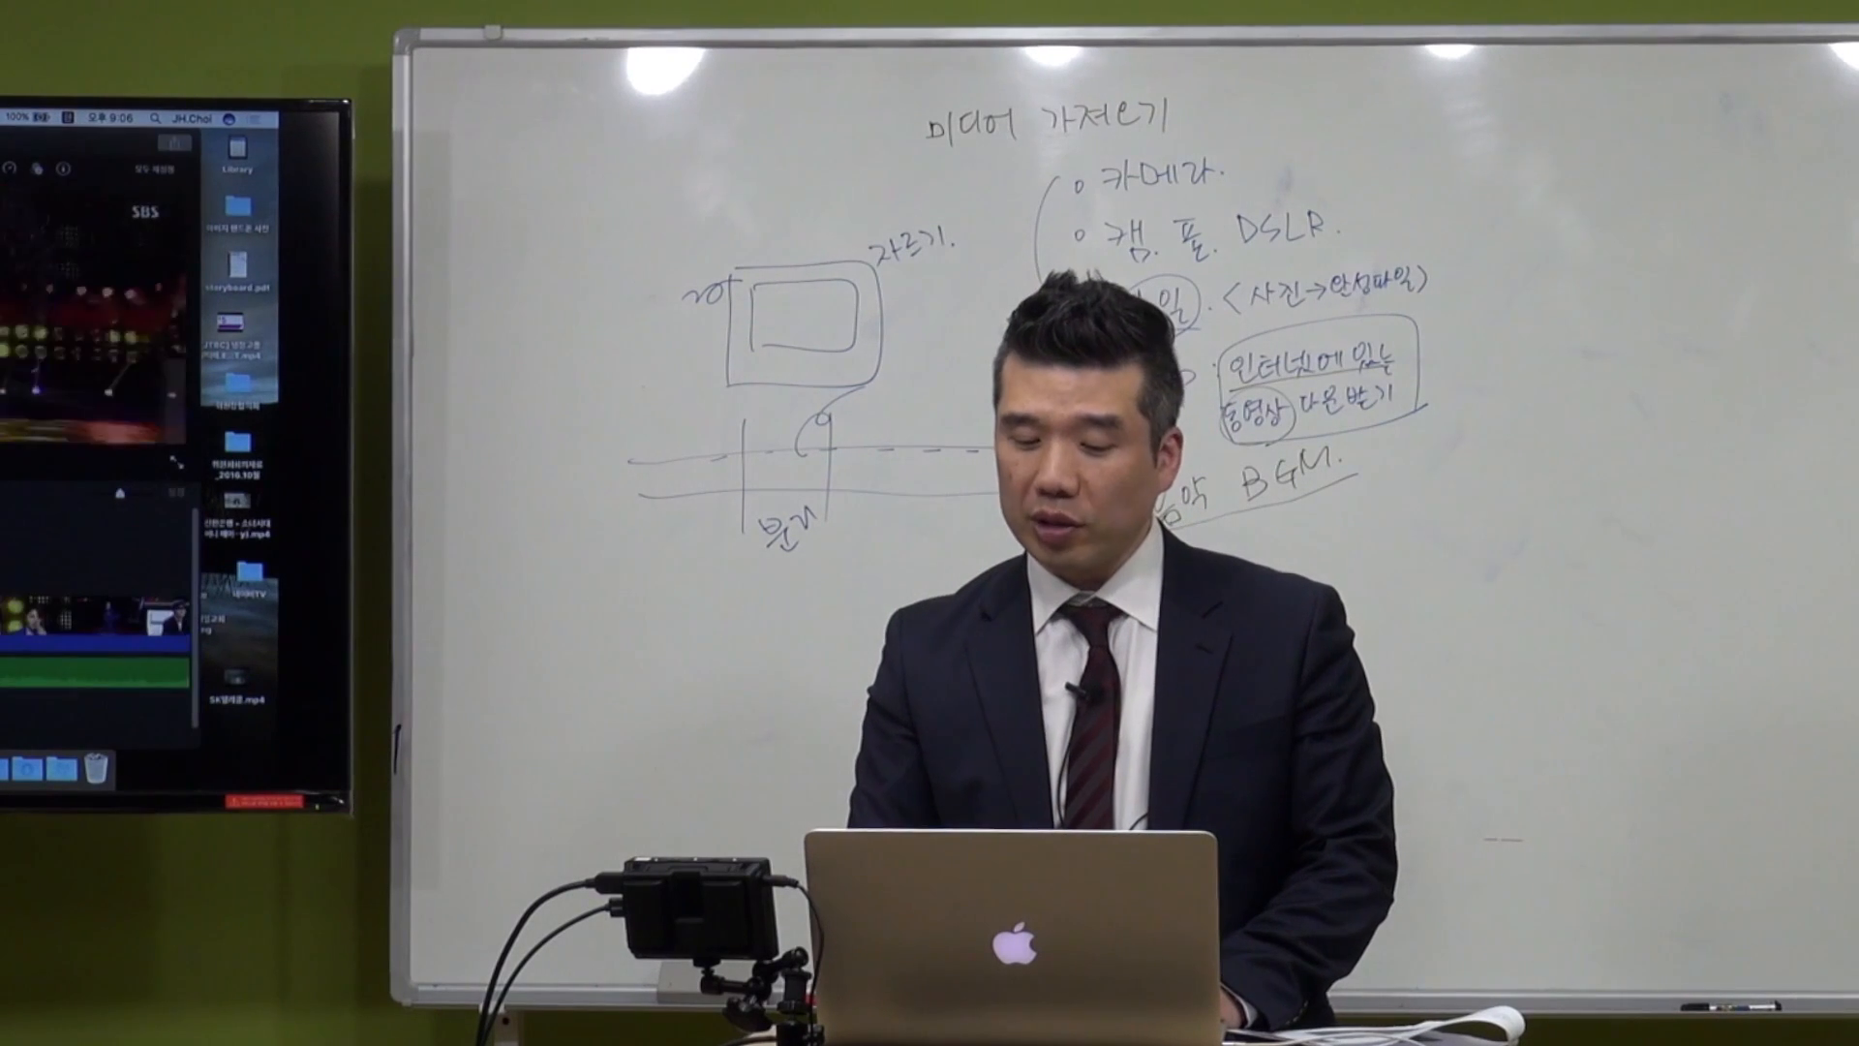
left_click(103, 494)
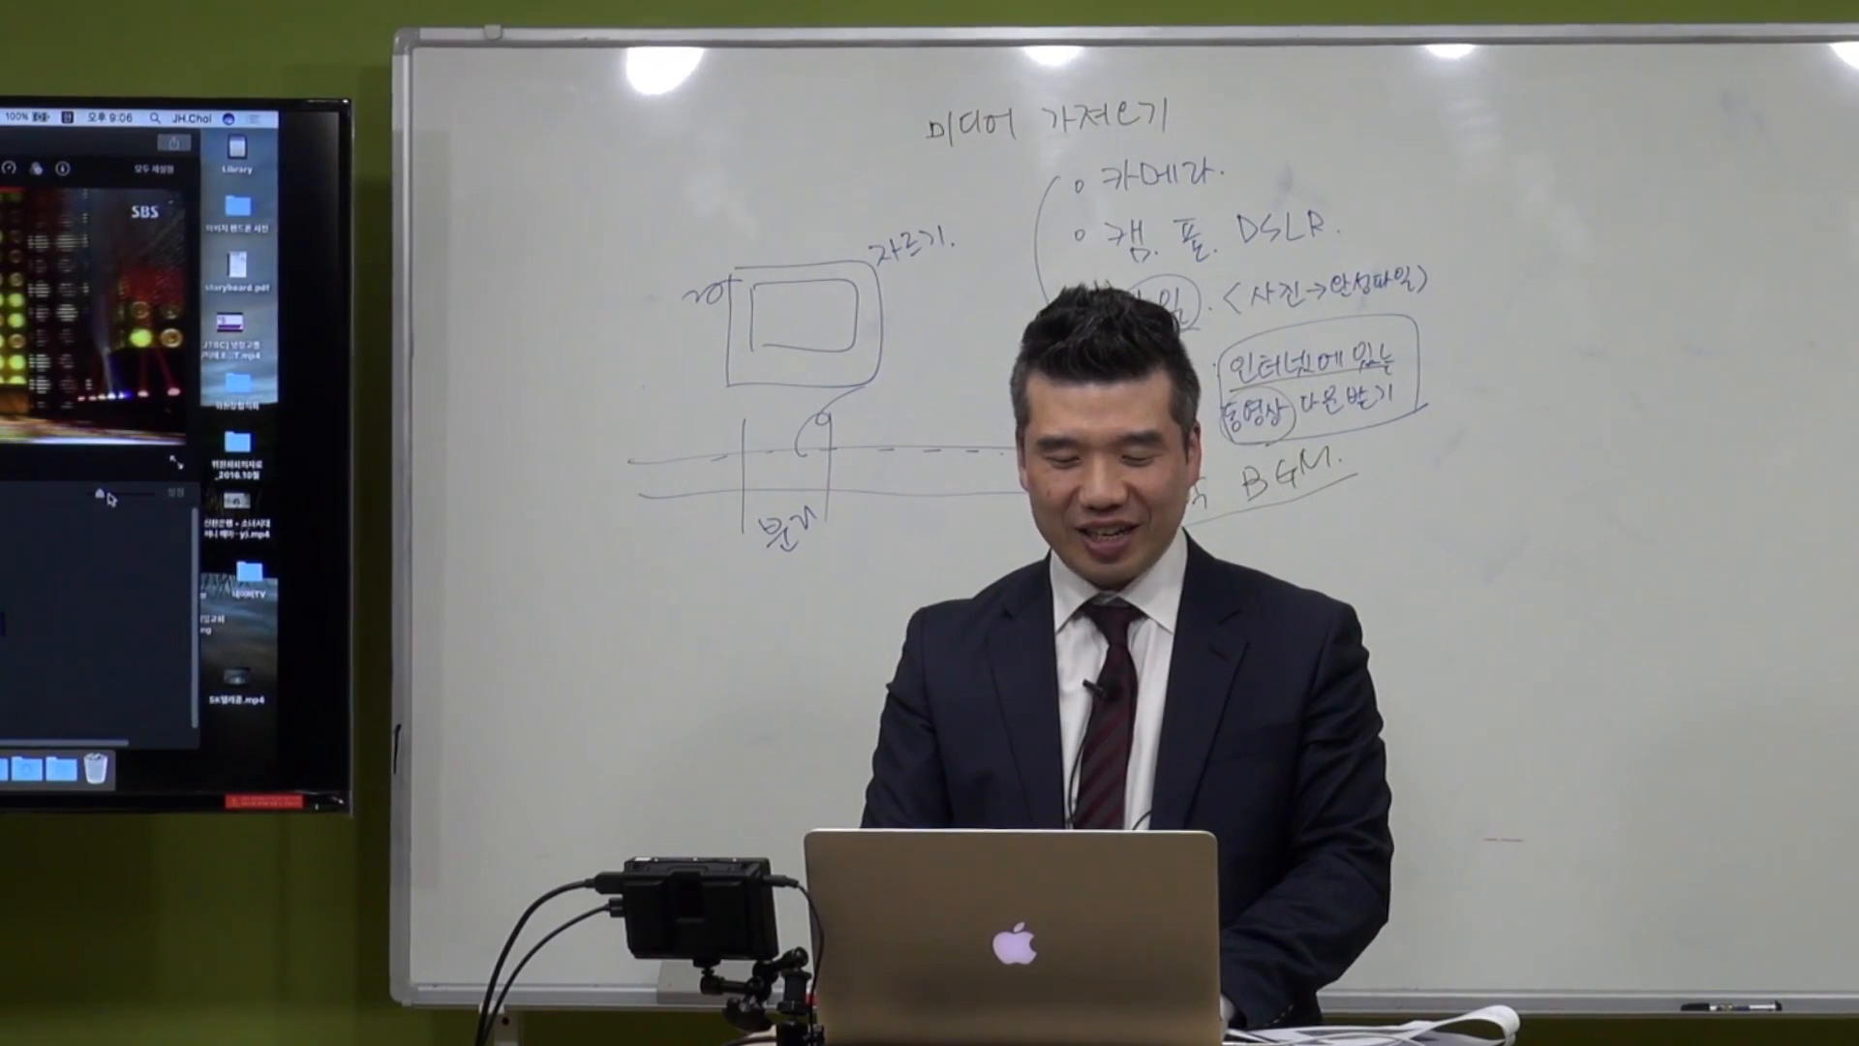
left_click(110, 497)
left_click_drag(108, 496, 103, 497)
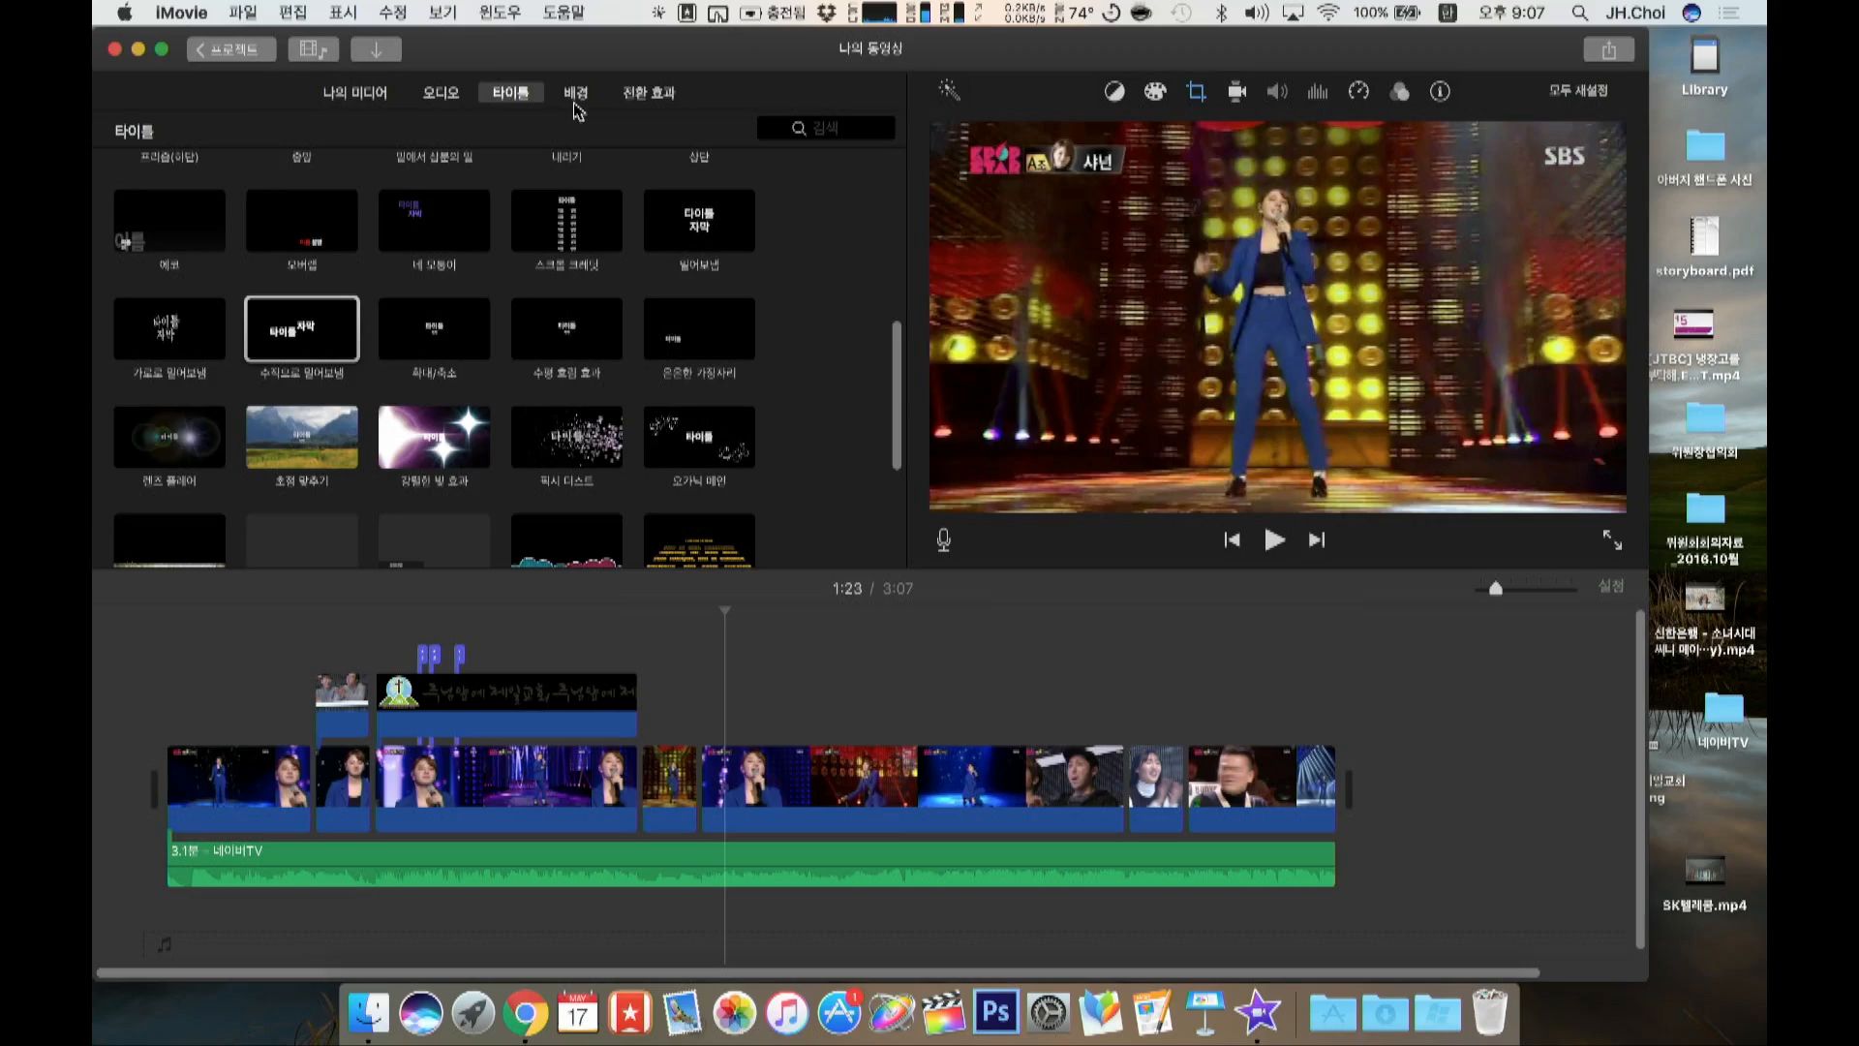
Step: Browse the maps and backgrounds, insert the 수채화 지구본 animated globe at the very start of the project, and play it back
left_click(575, 100)
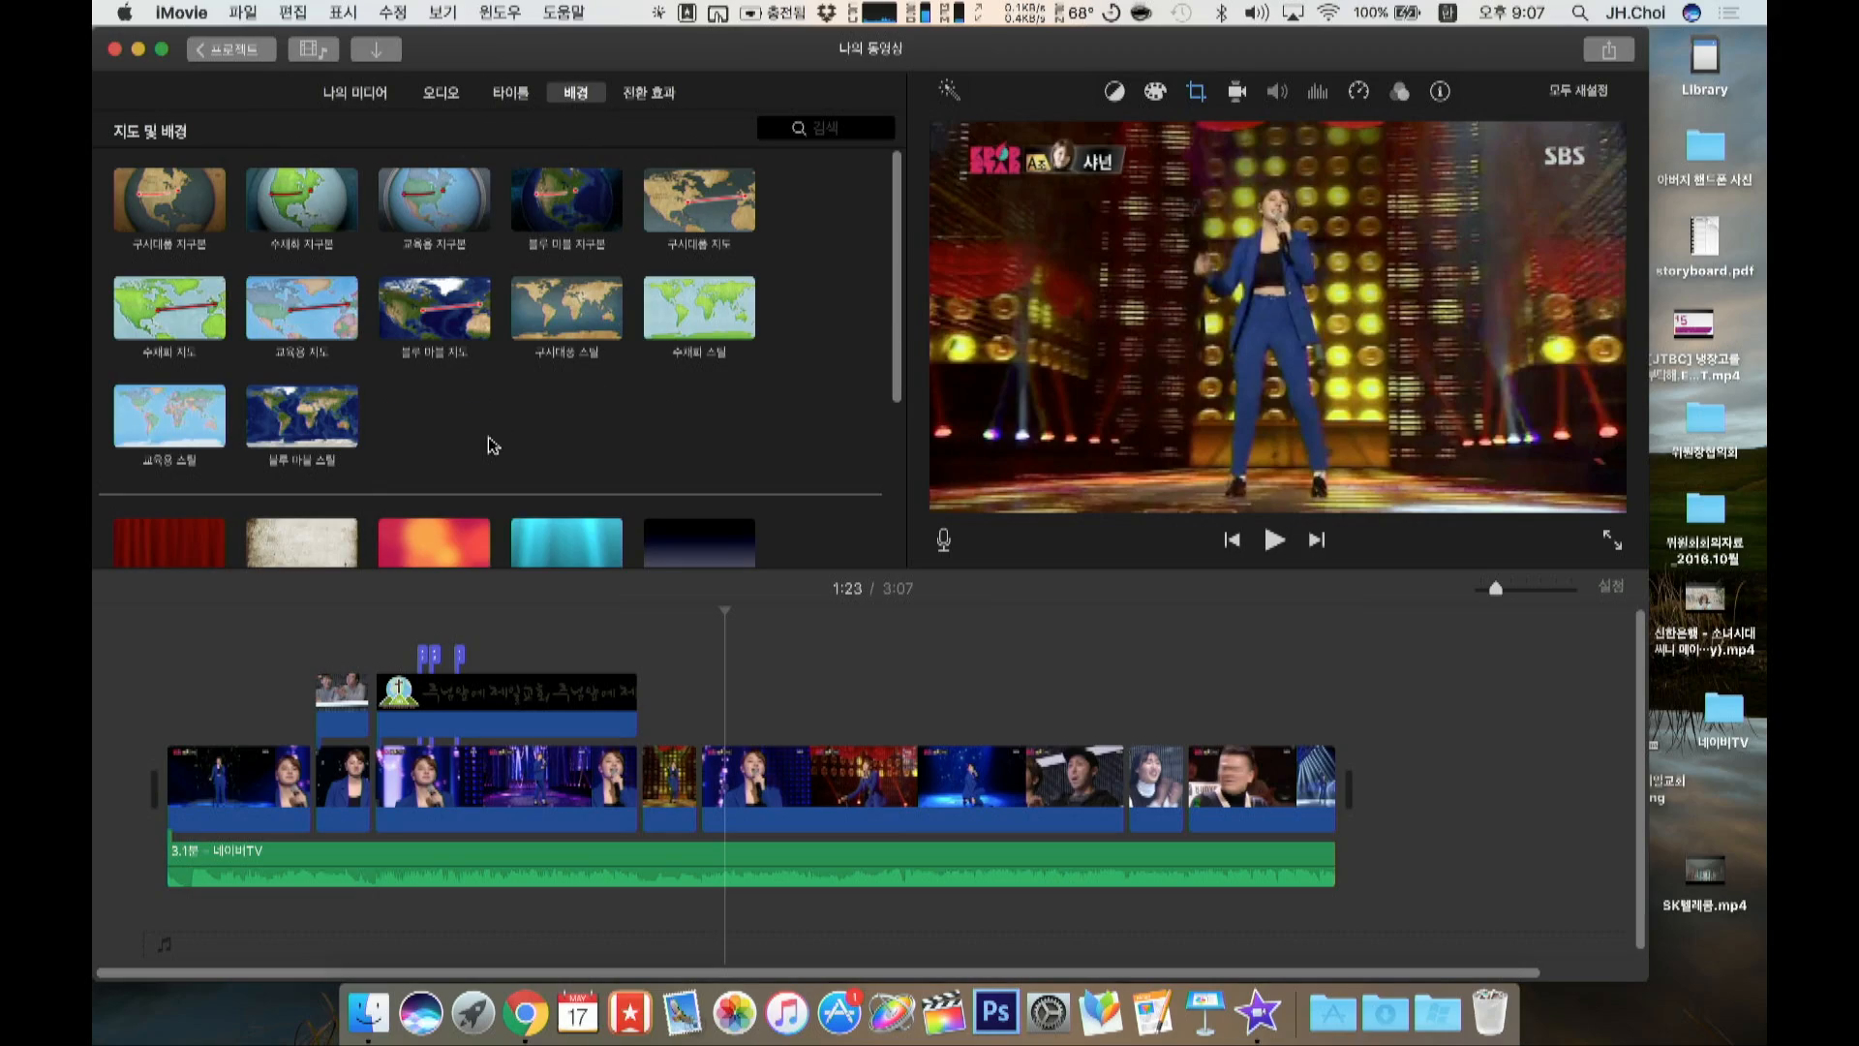
scroll(493, 445, "down", 3)
scroll(493, 444, "up", 3)
scroll(493, 444, "down", 1)
scroll(492, 444, "up", 2)
left_click(286, 201)
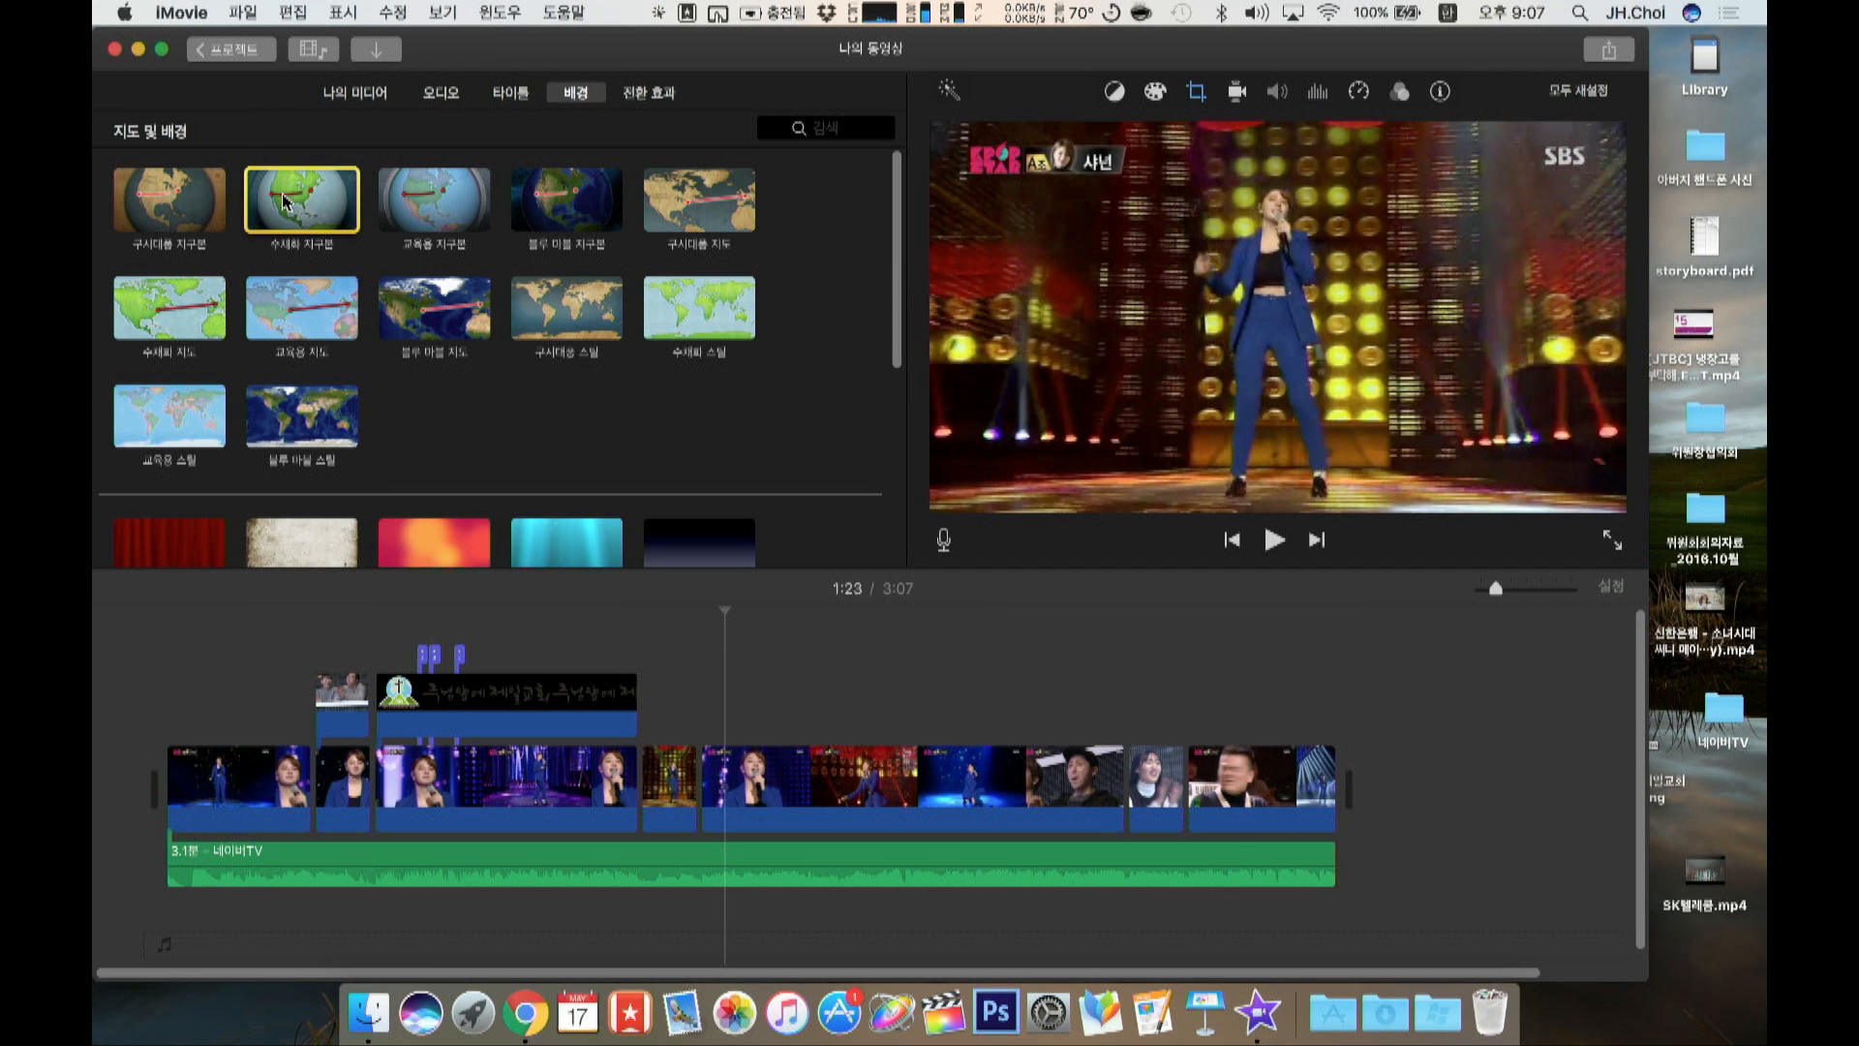
left_click_drag(284, 200, 140, 852)
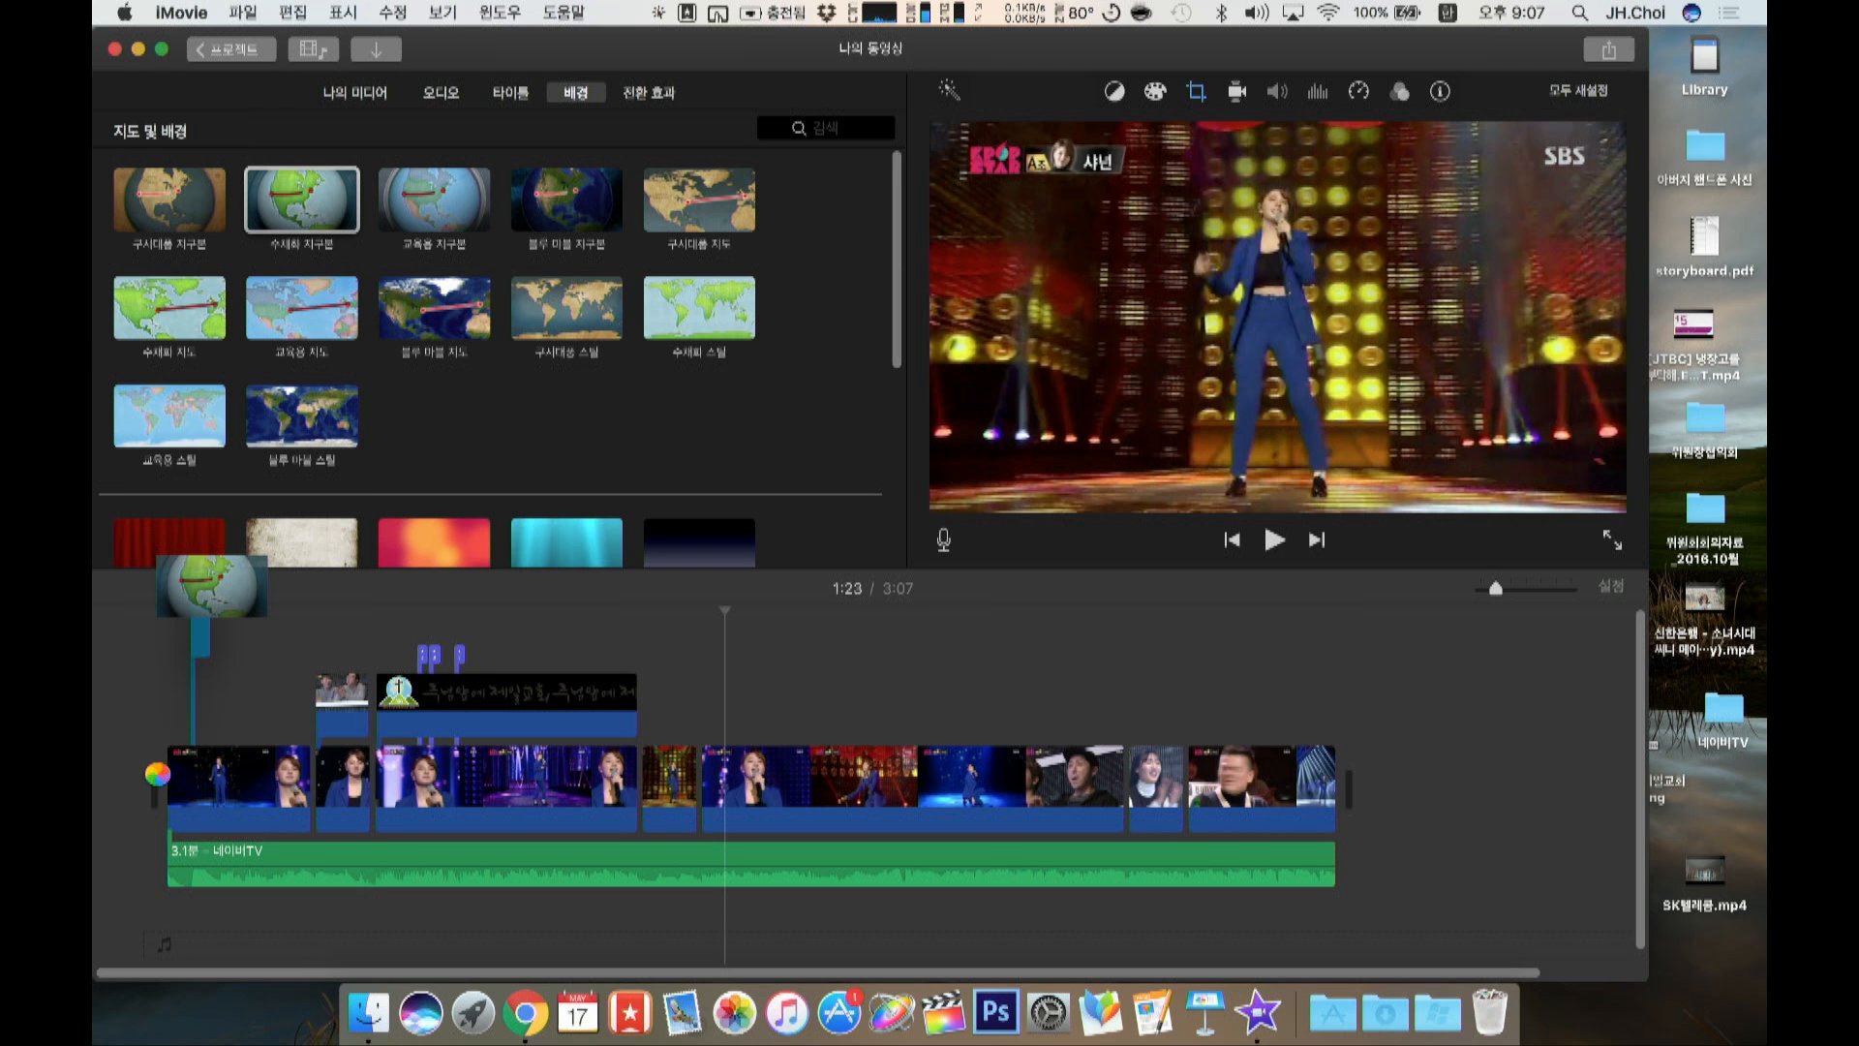
left_click_drag(123, 753, 117, 771)
left_click(135, 713)
key("space")
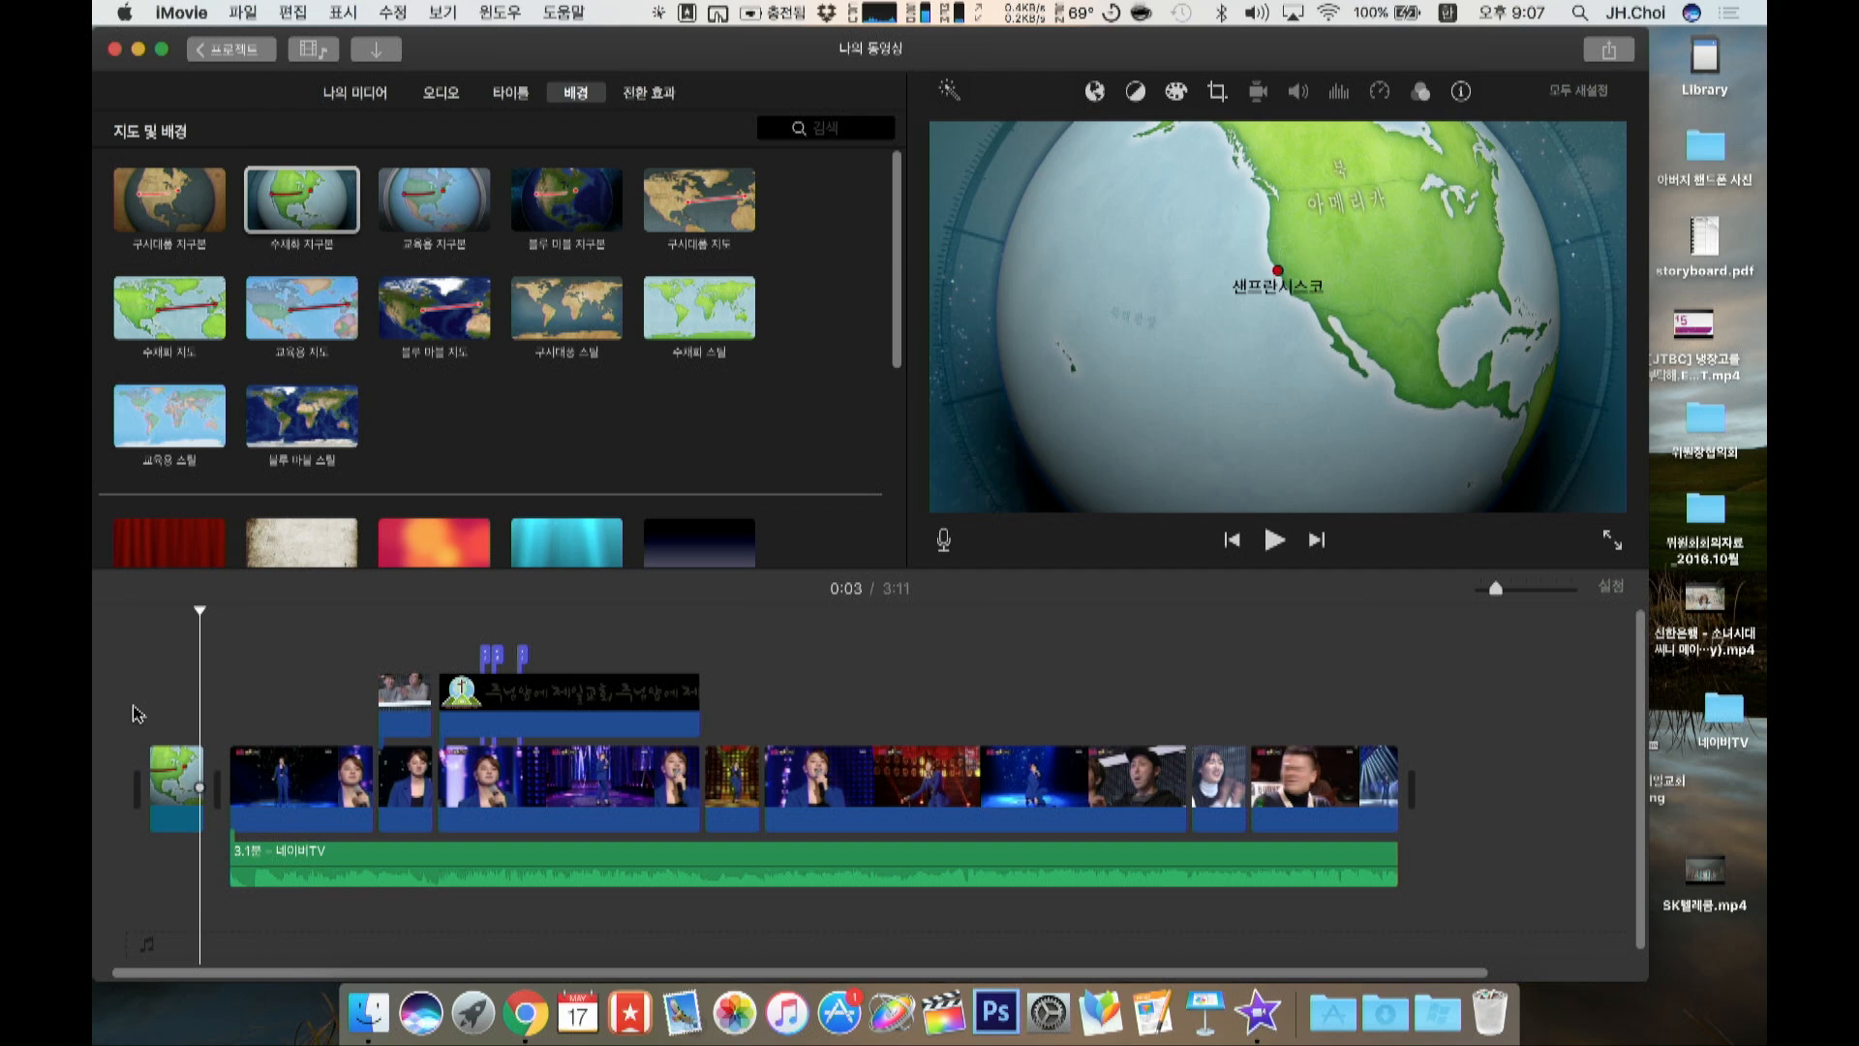
Step: Set the globe clip's starting location to 케이프타운, 남아프리카, searching the place list for "남아"
left_click(180, 772)
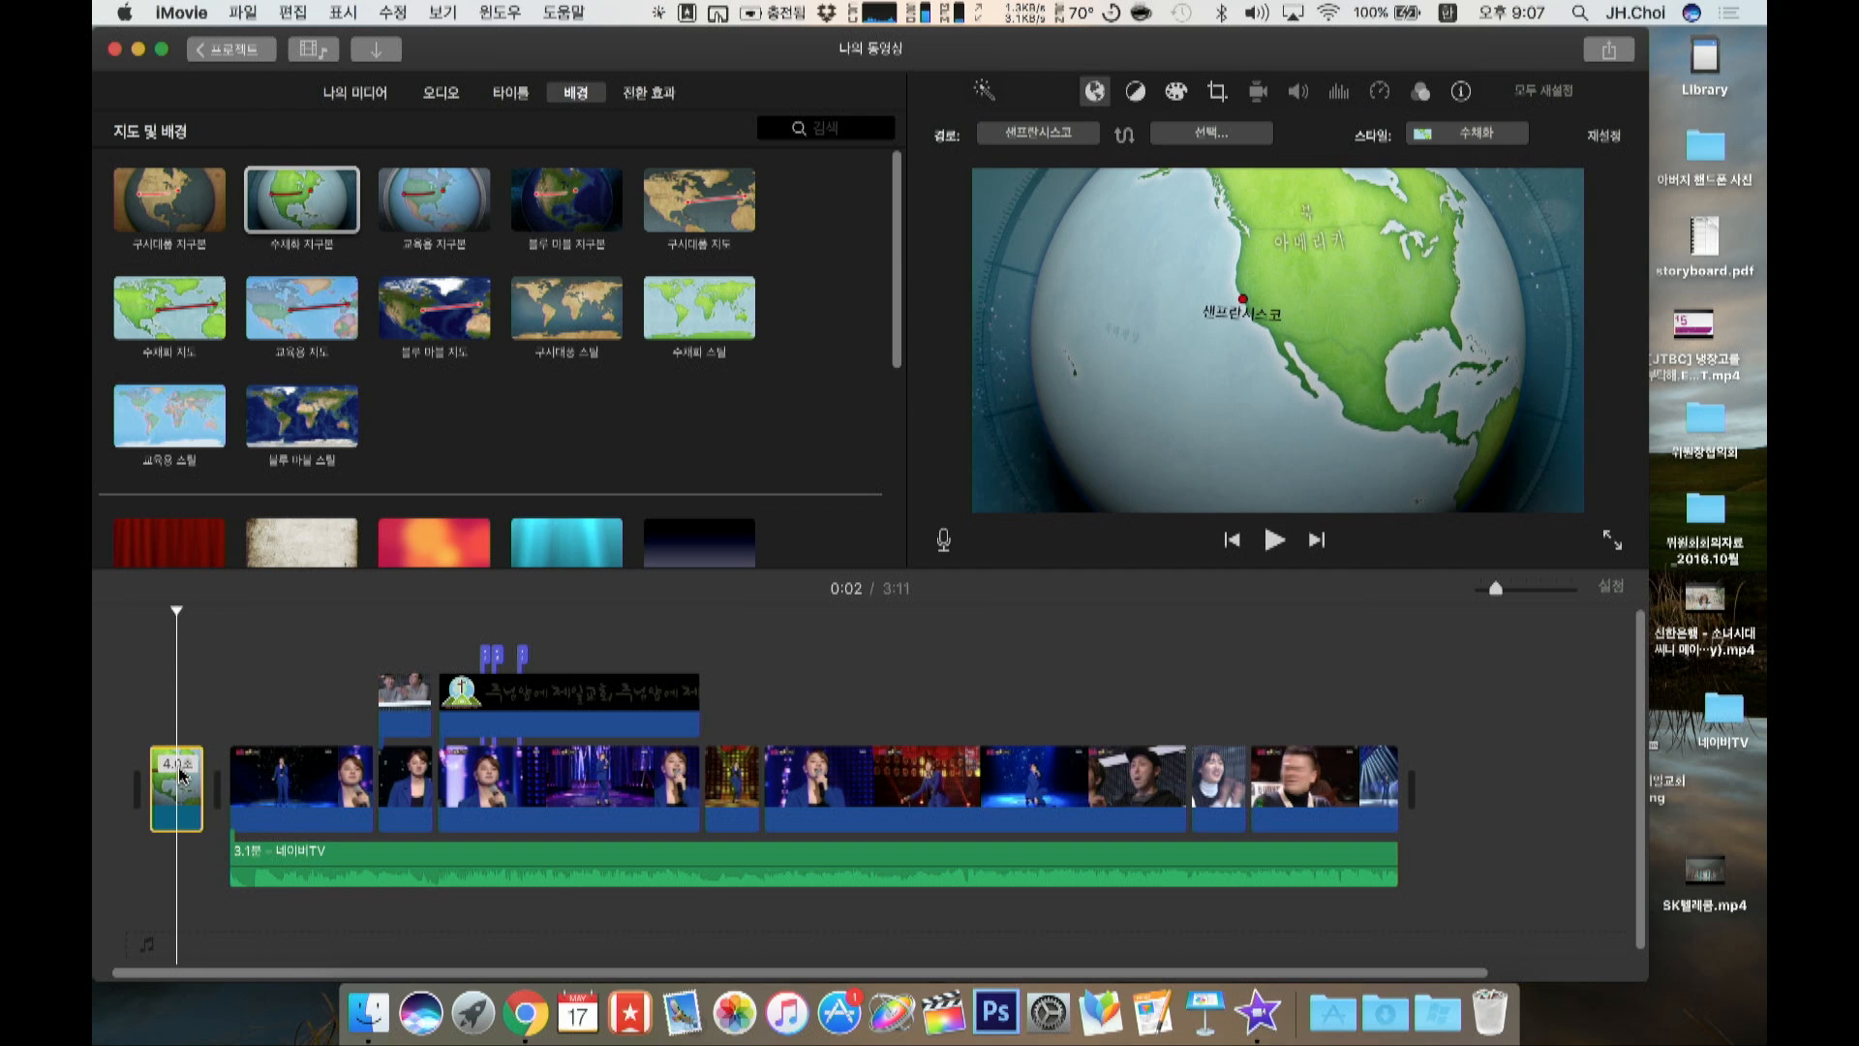
left_click(1065, 135)
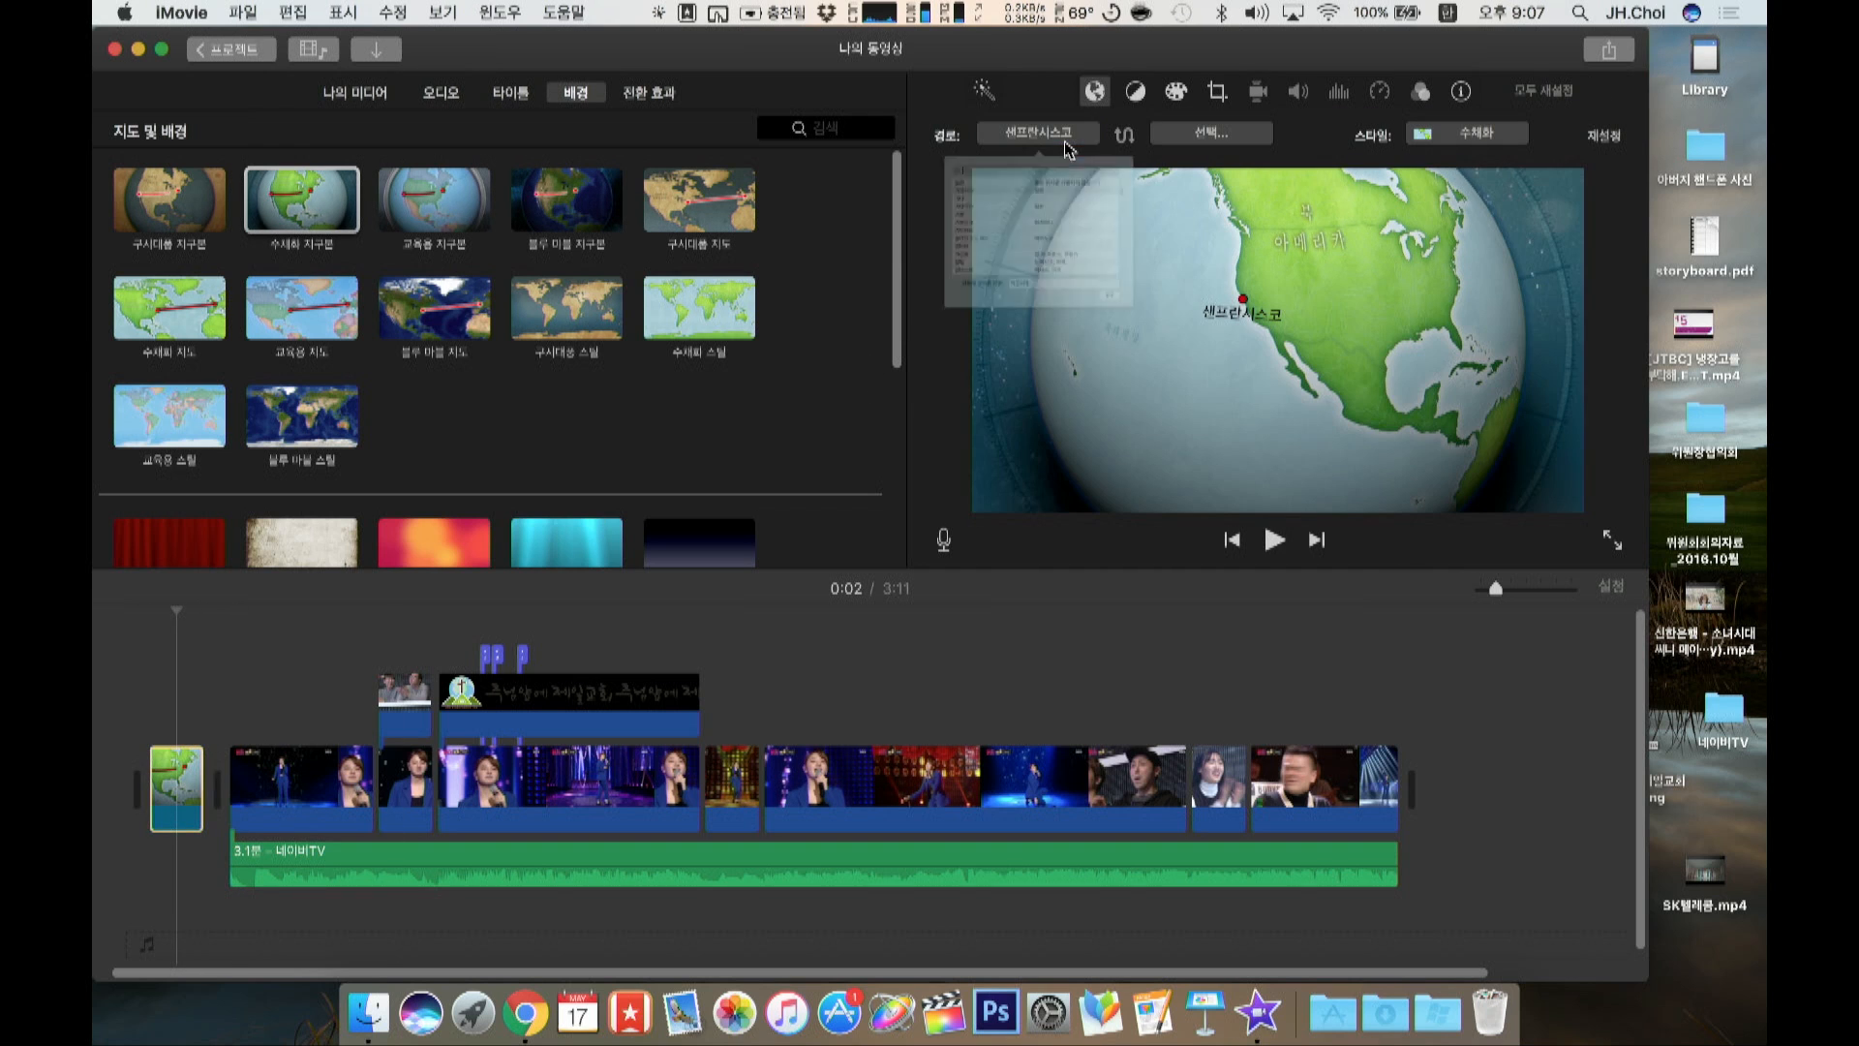
type("네")
key("BackSpace")
type("아")
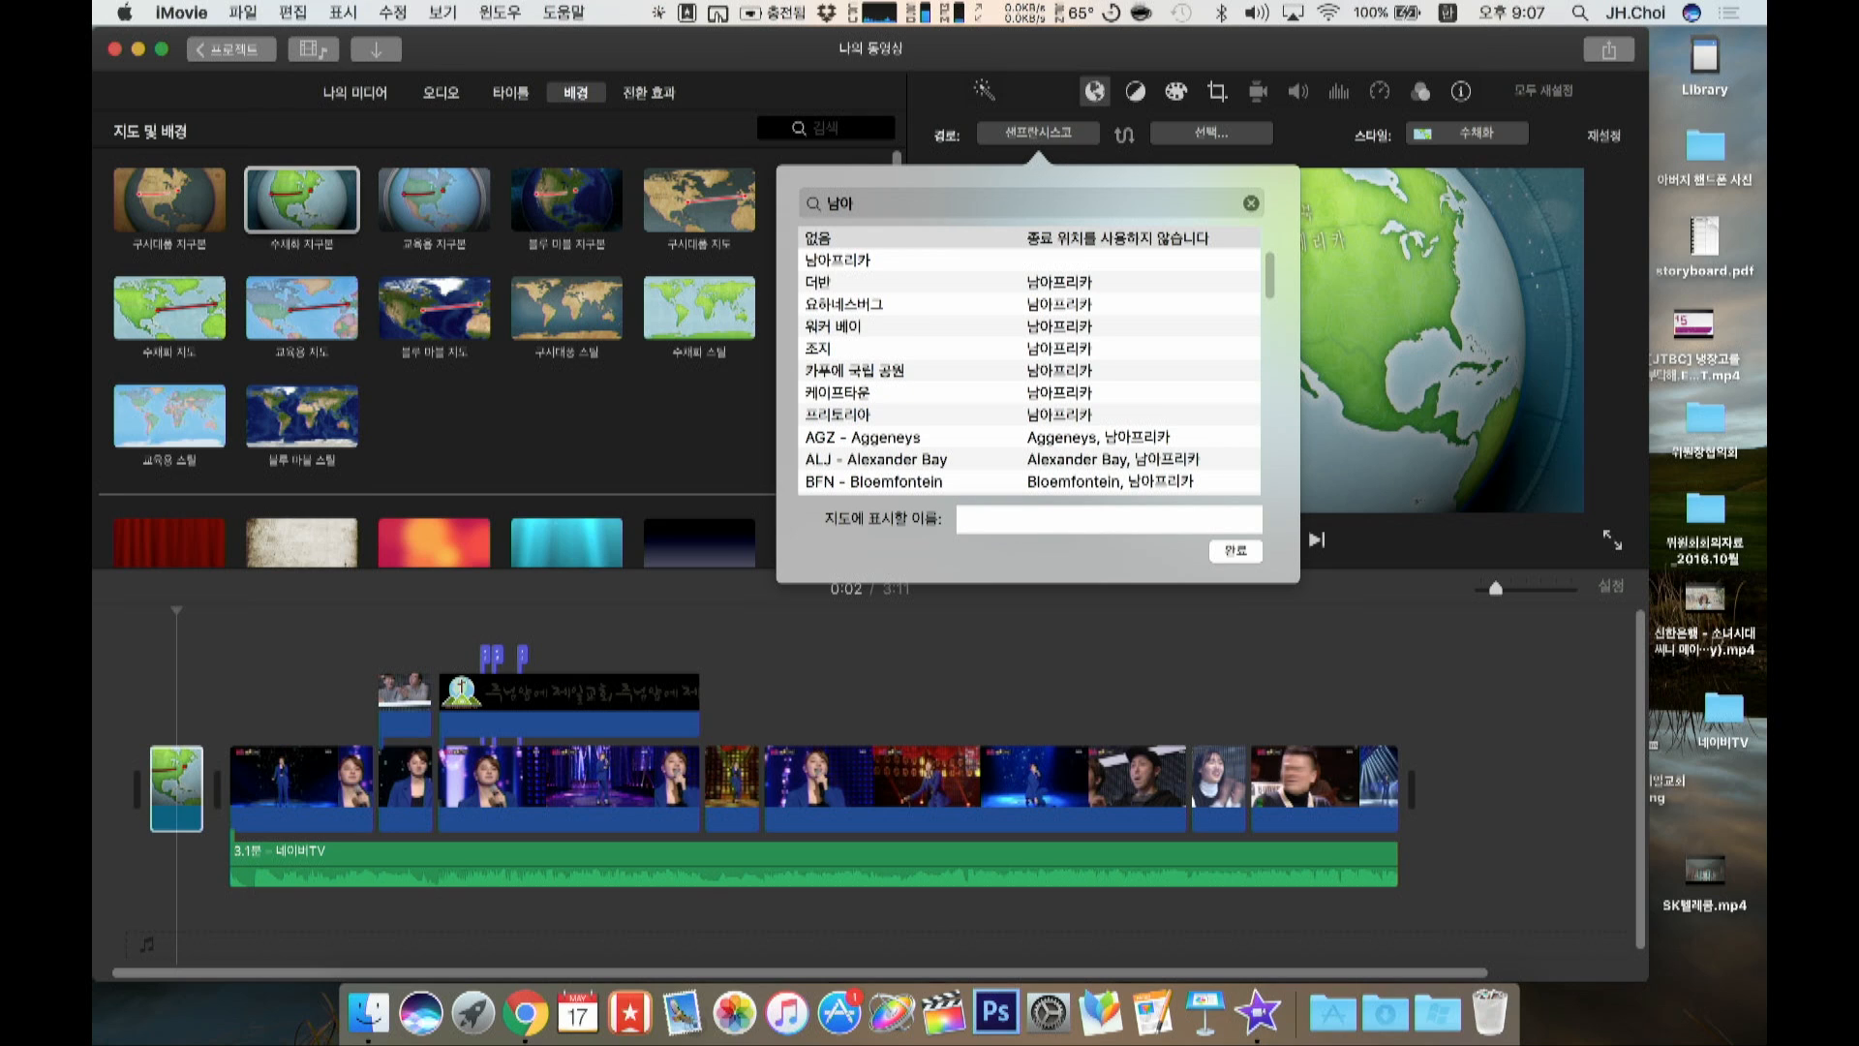
left_click(836, 393)
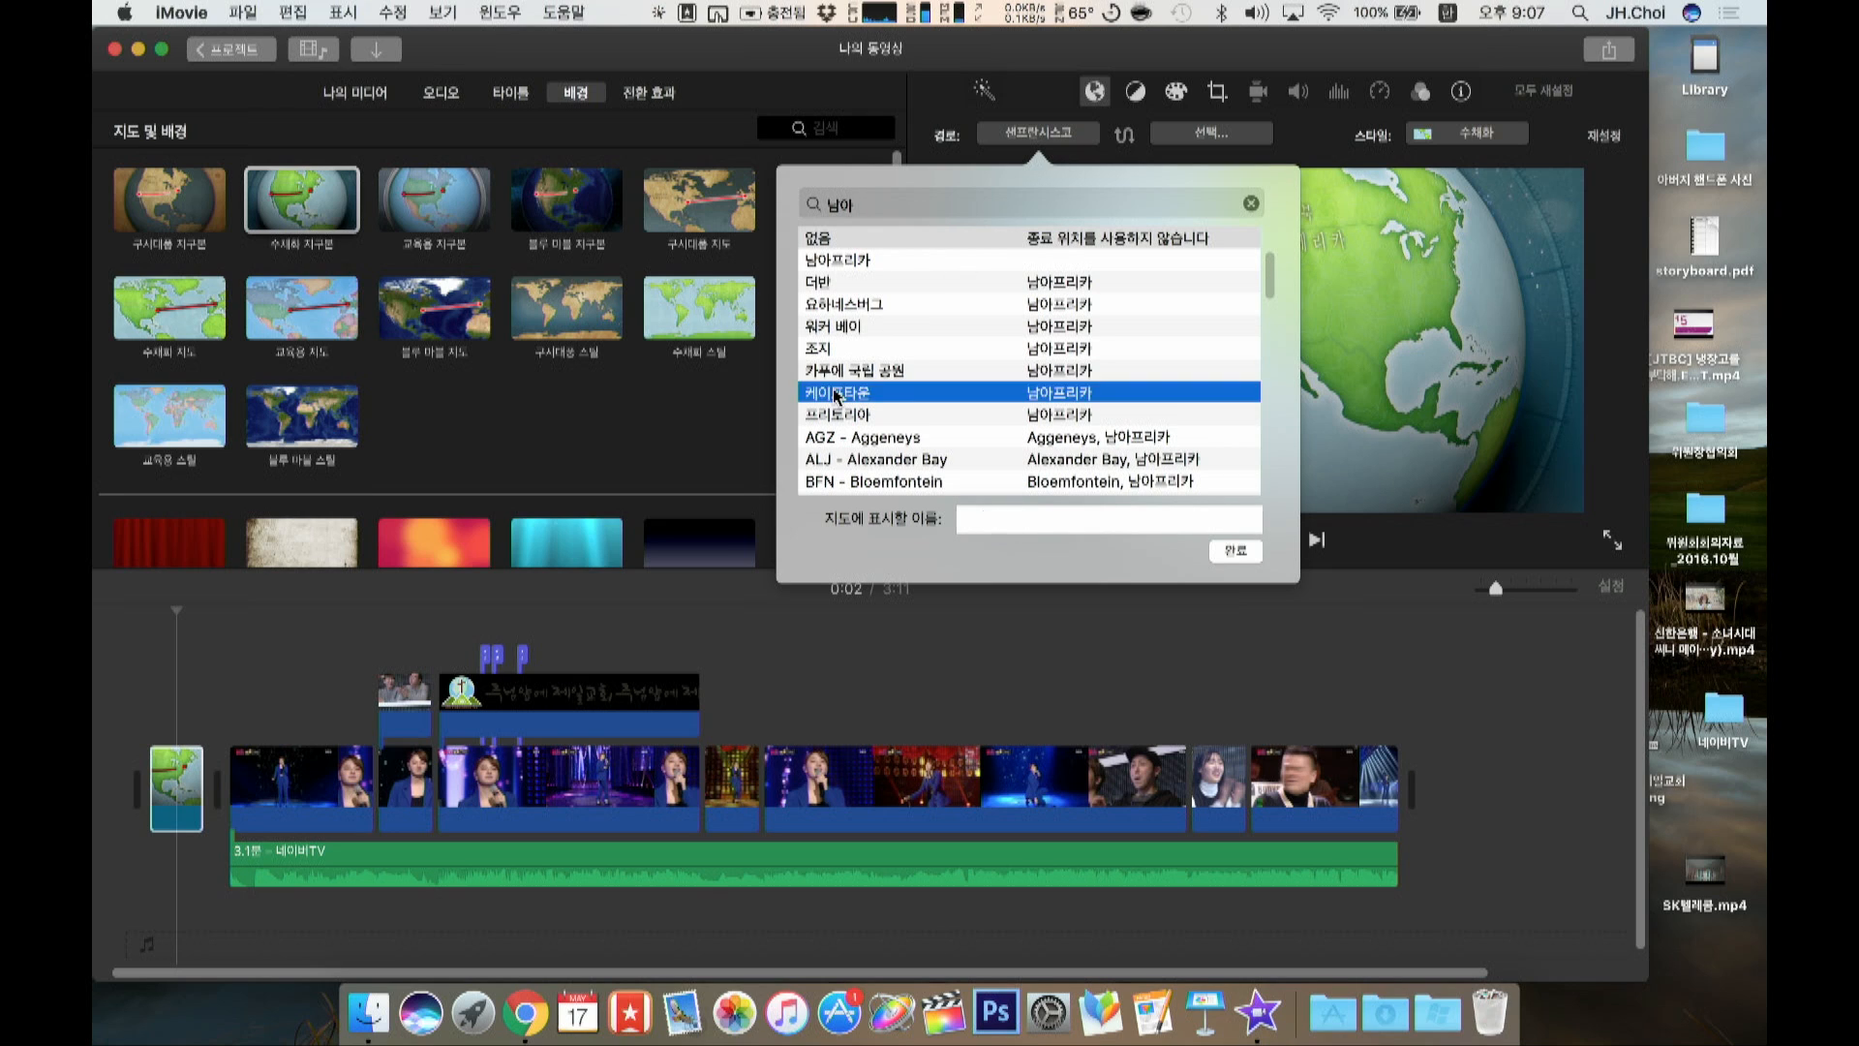
left_click(1241, 554)
Step: Set the globe clip's destination to 서울, 대한민국, searching the place list for "서울"
left_click(1225, 135)
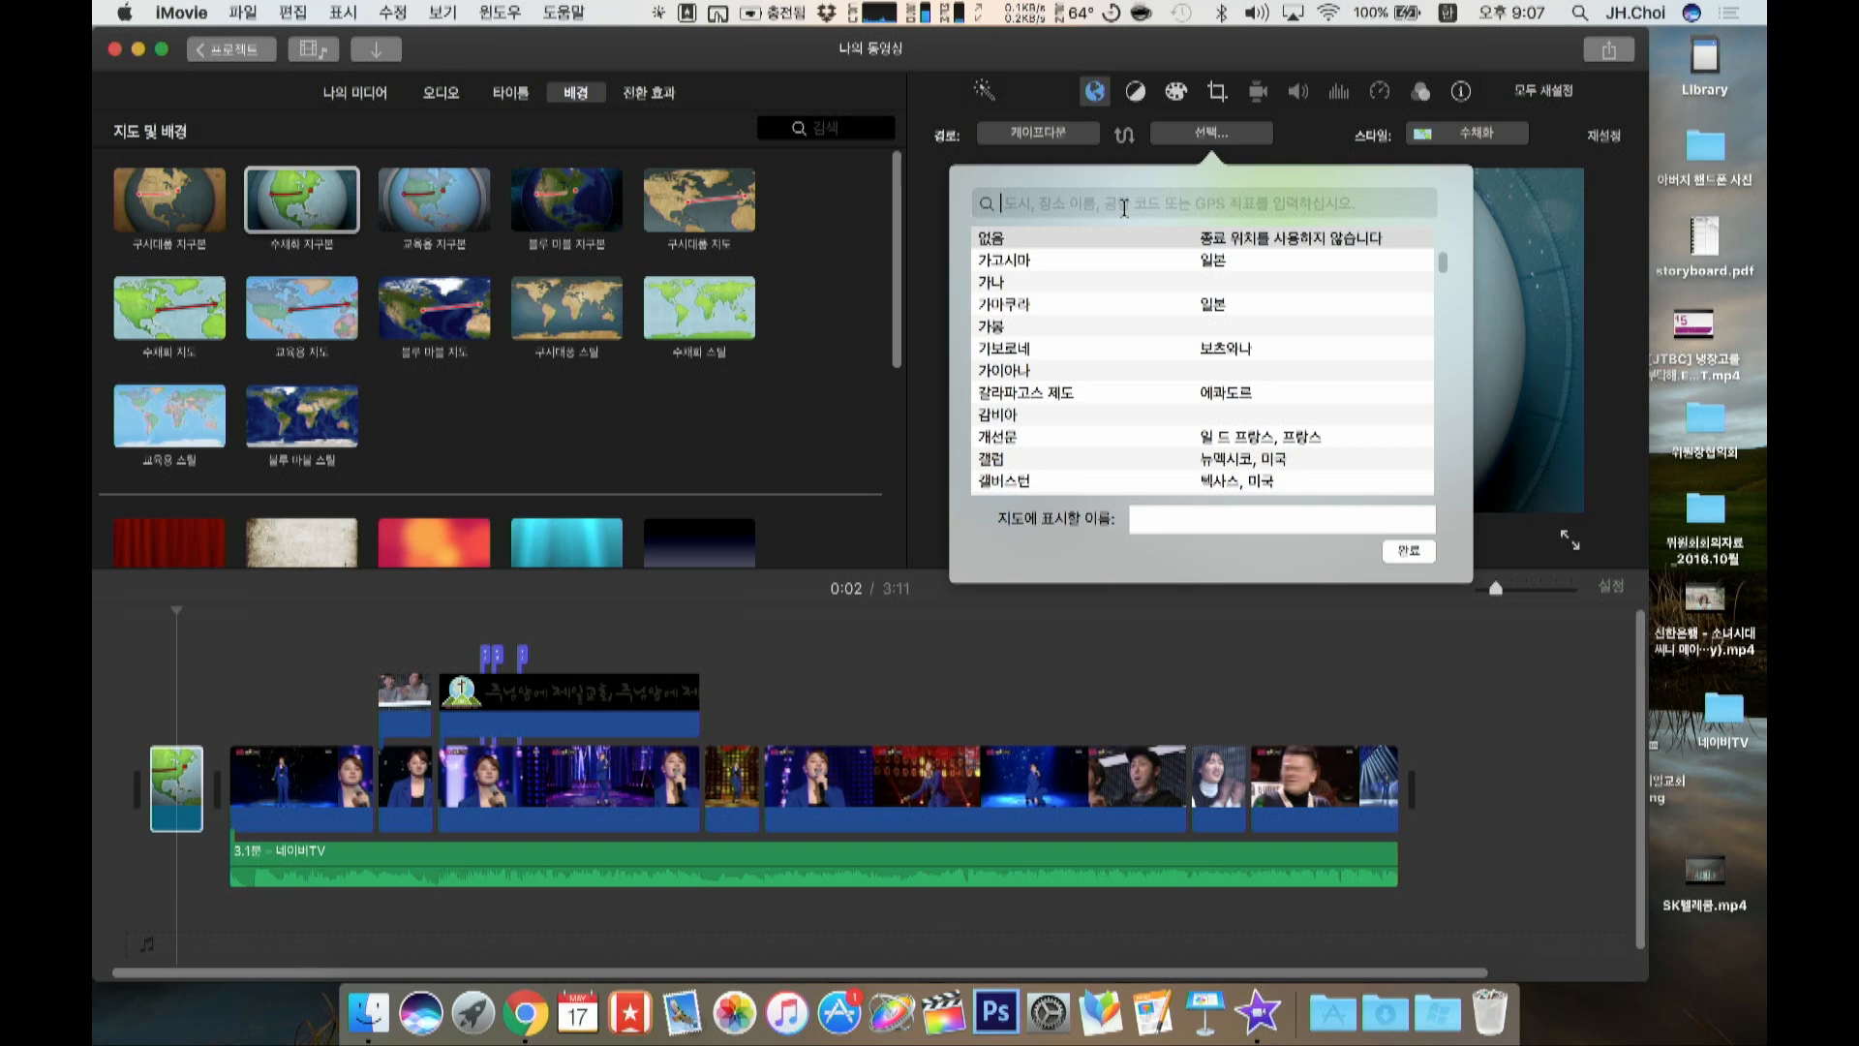
type("서울")
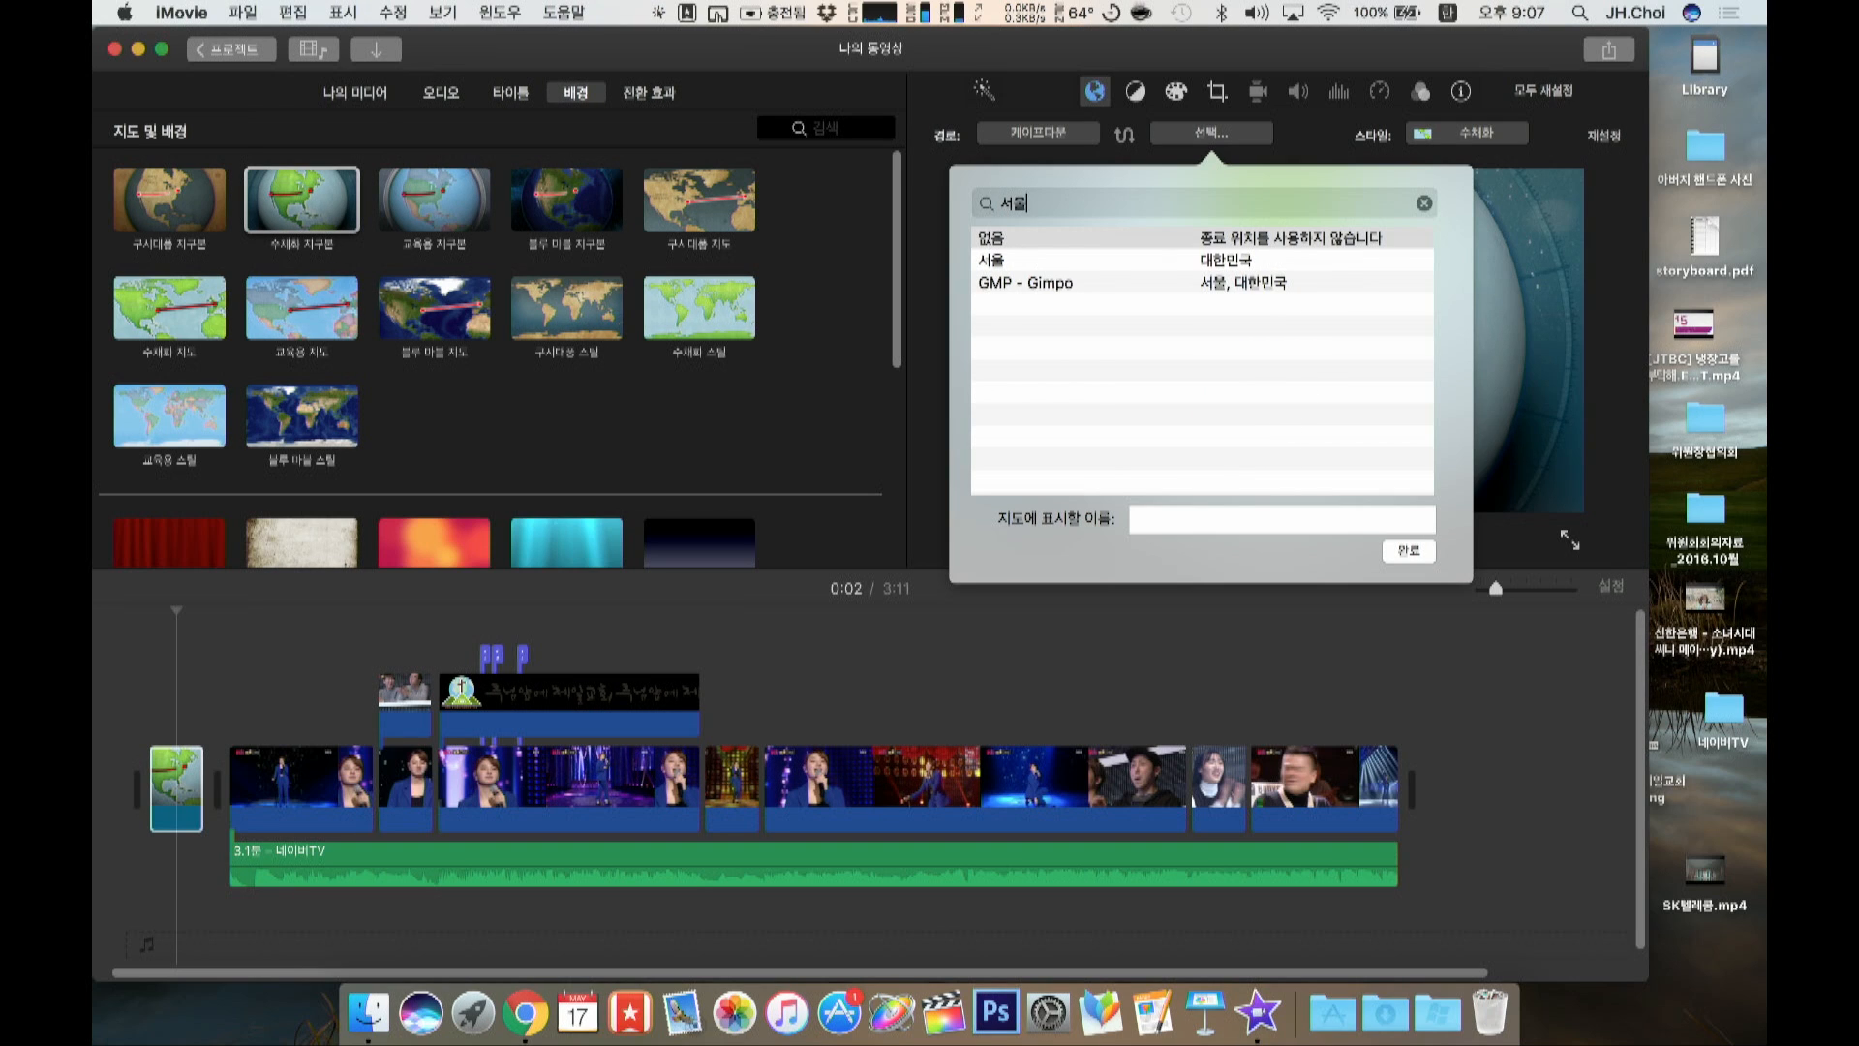
left_click(1222, 261)
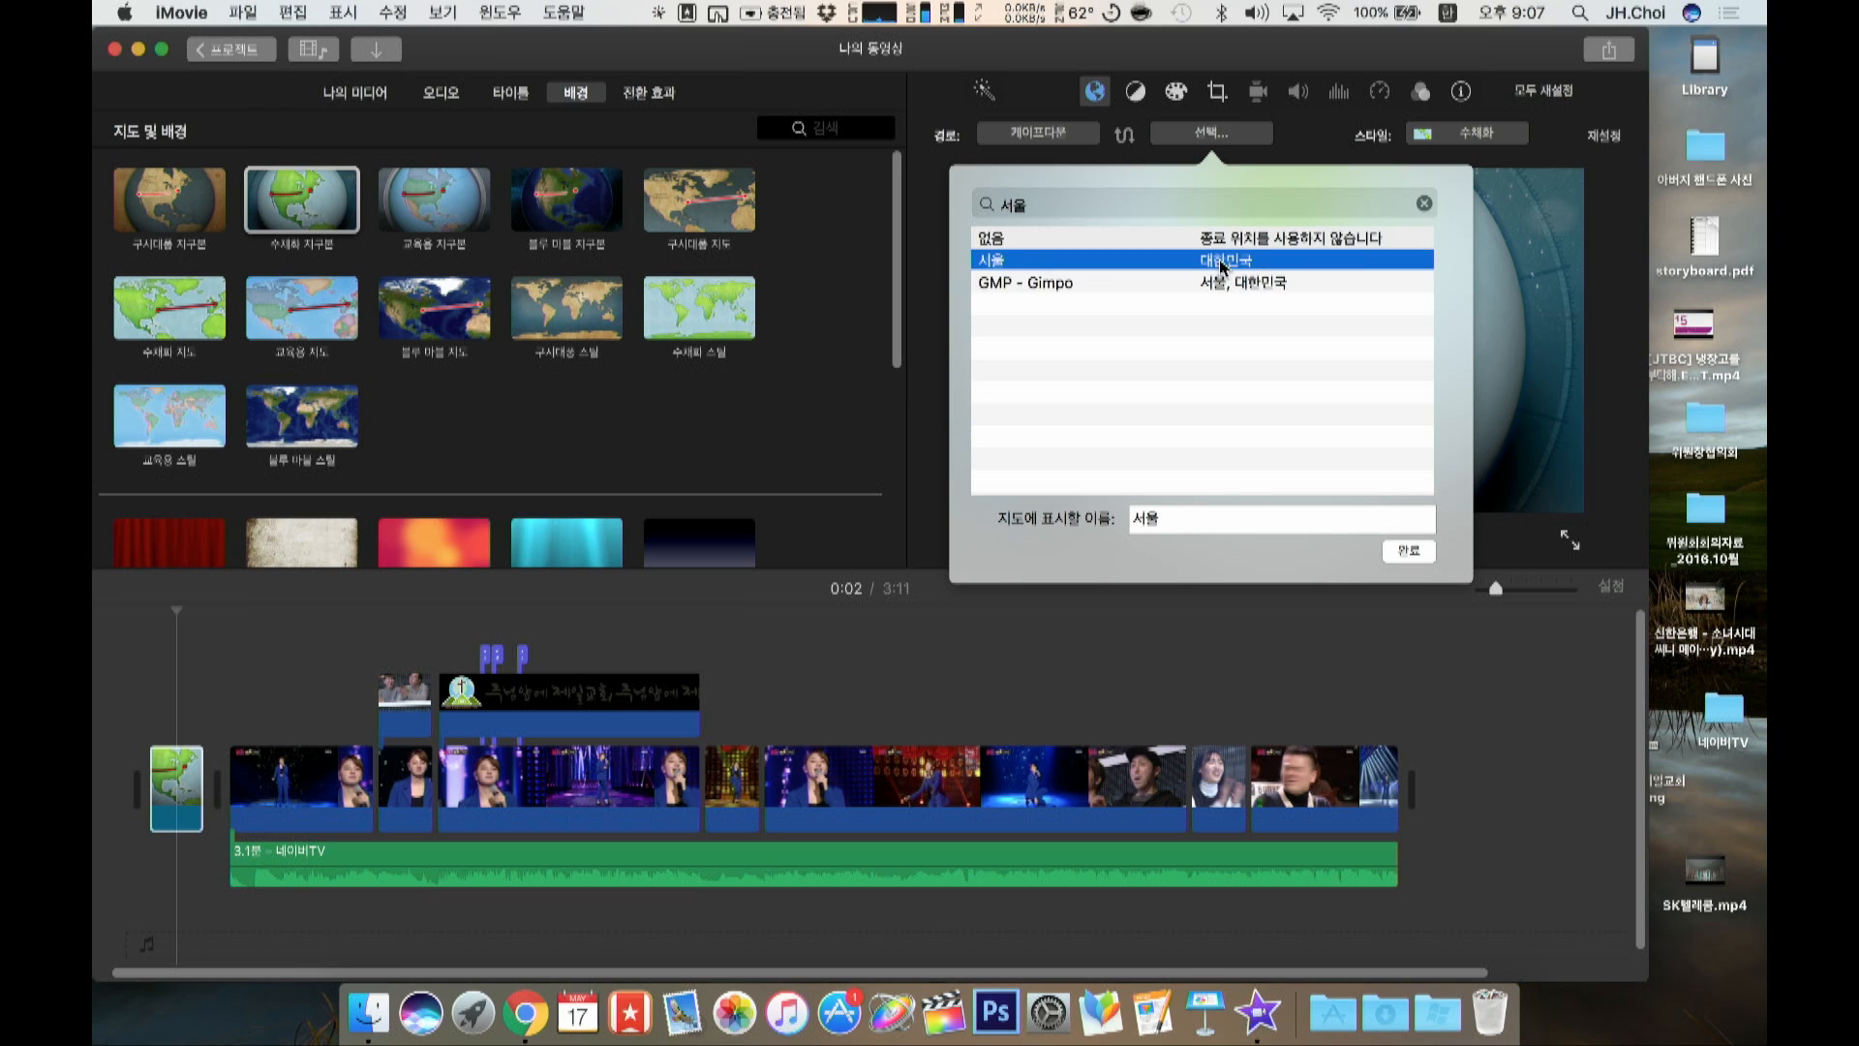
left_click(1405, 550)
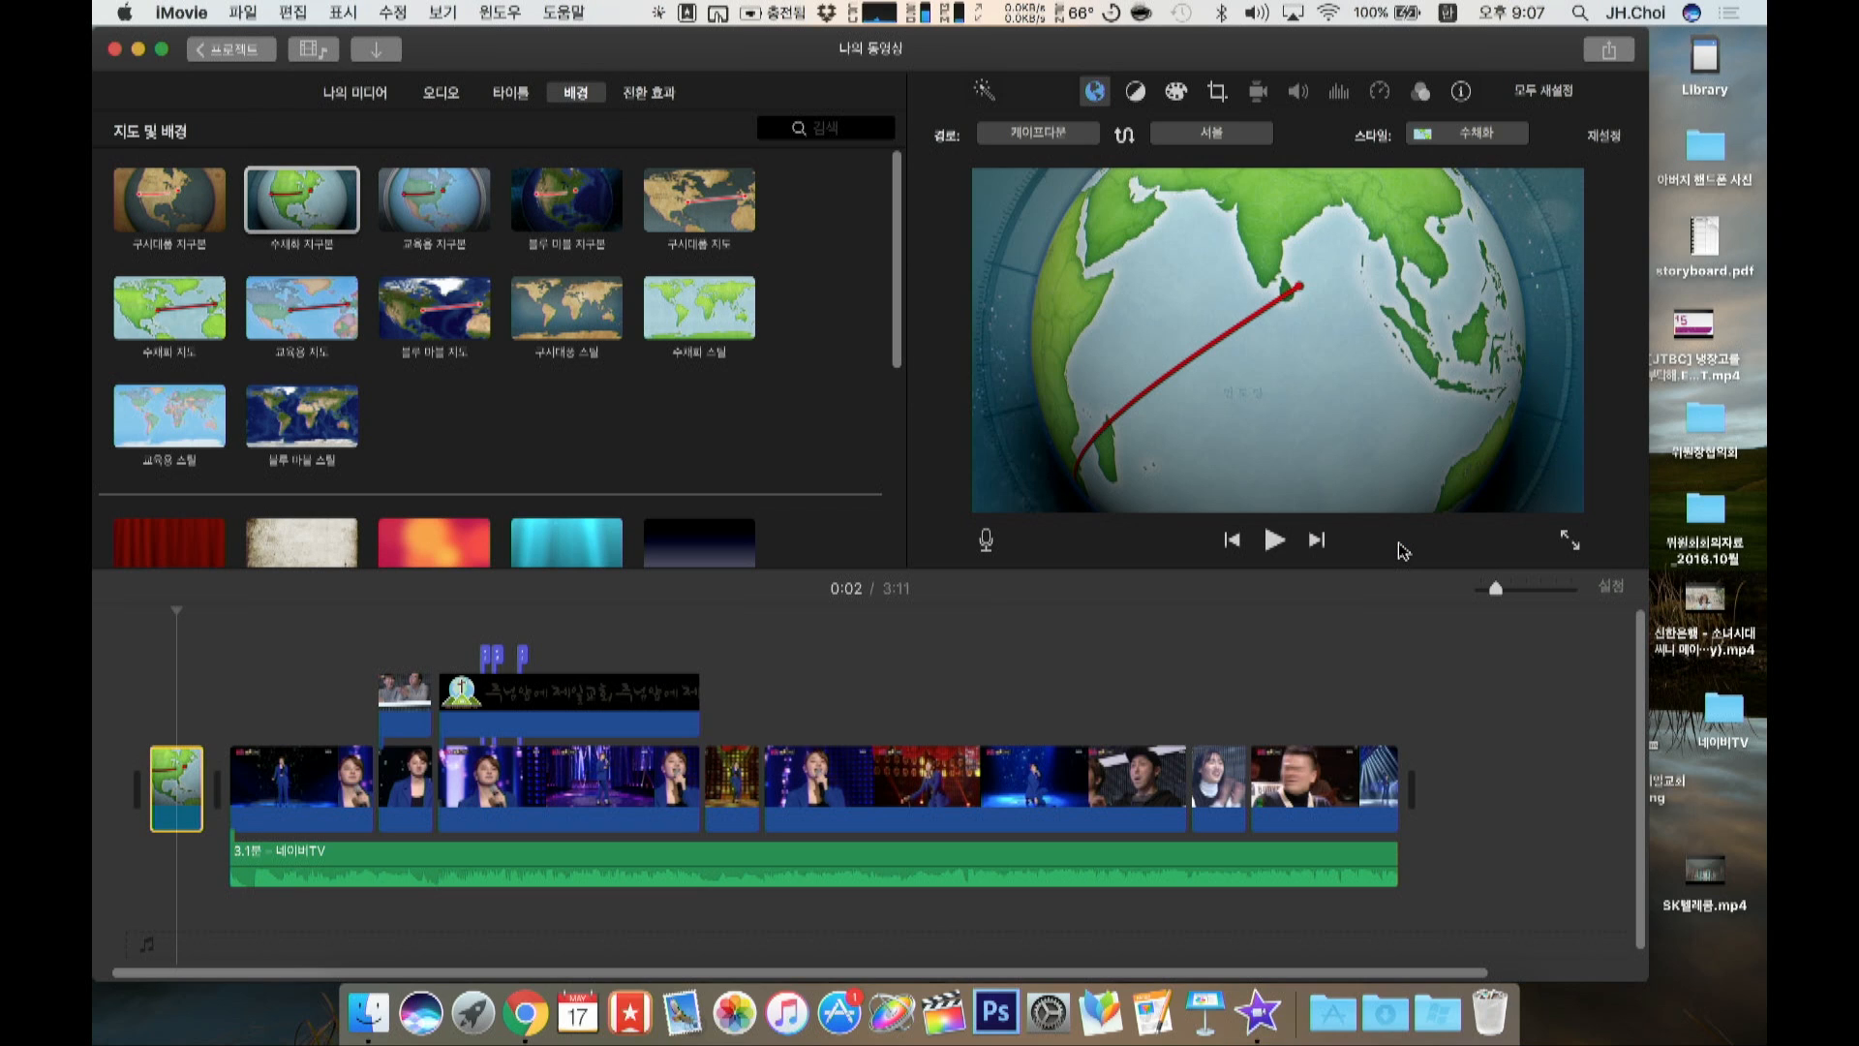
Step: Play back the animated globe route from the very start of the project
left_click(143, 625)
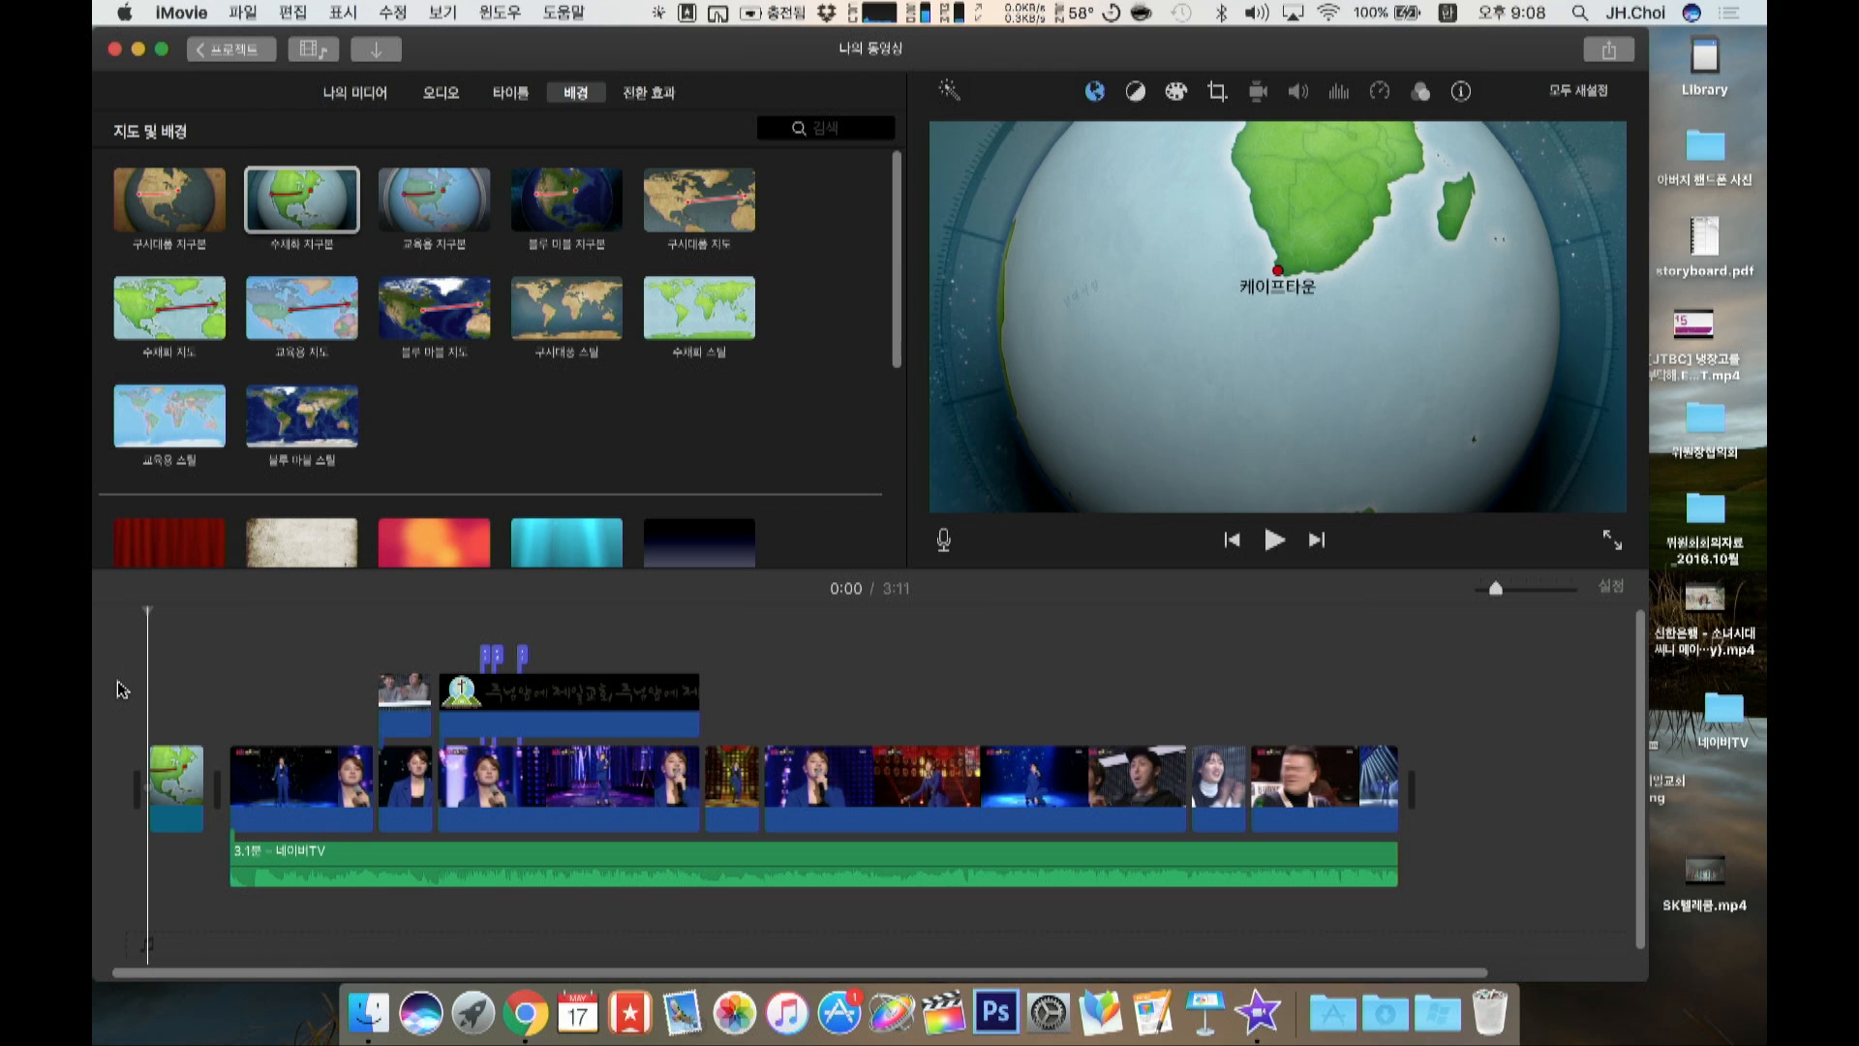
key("space")
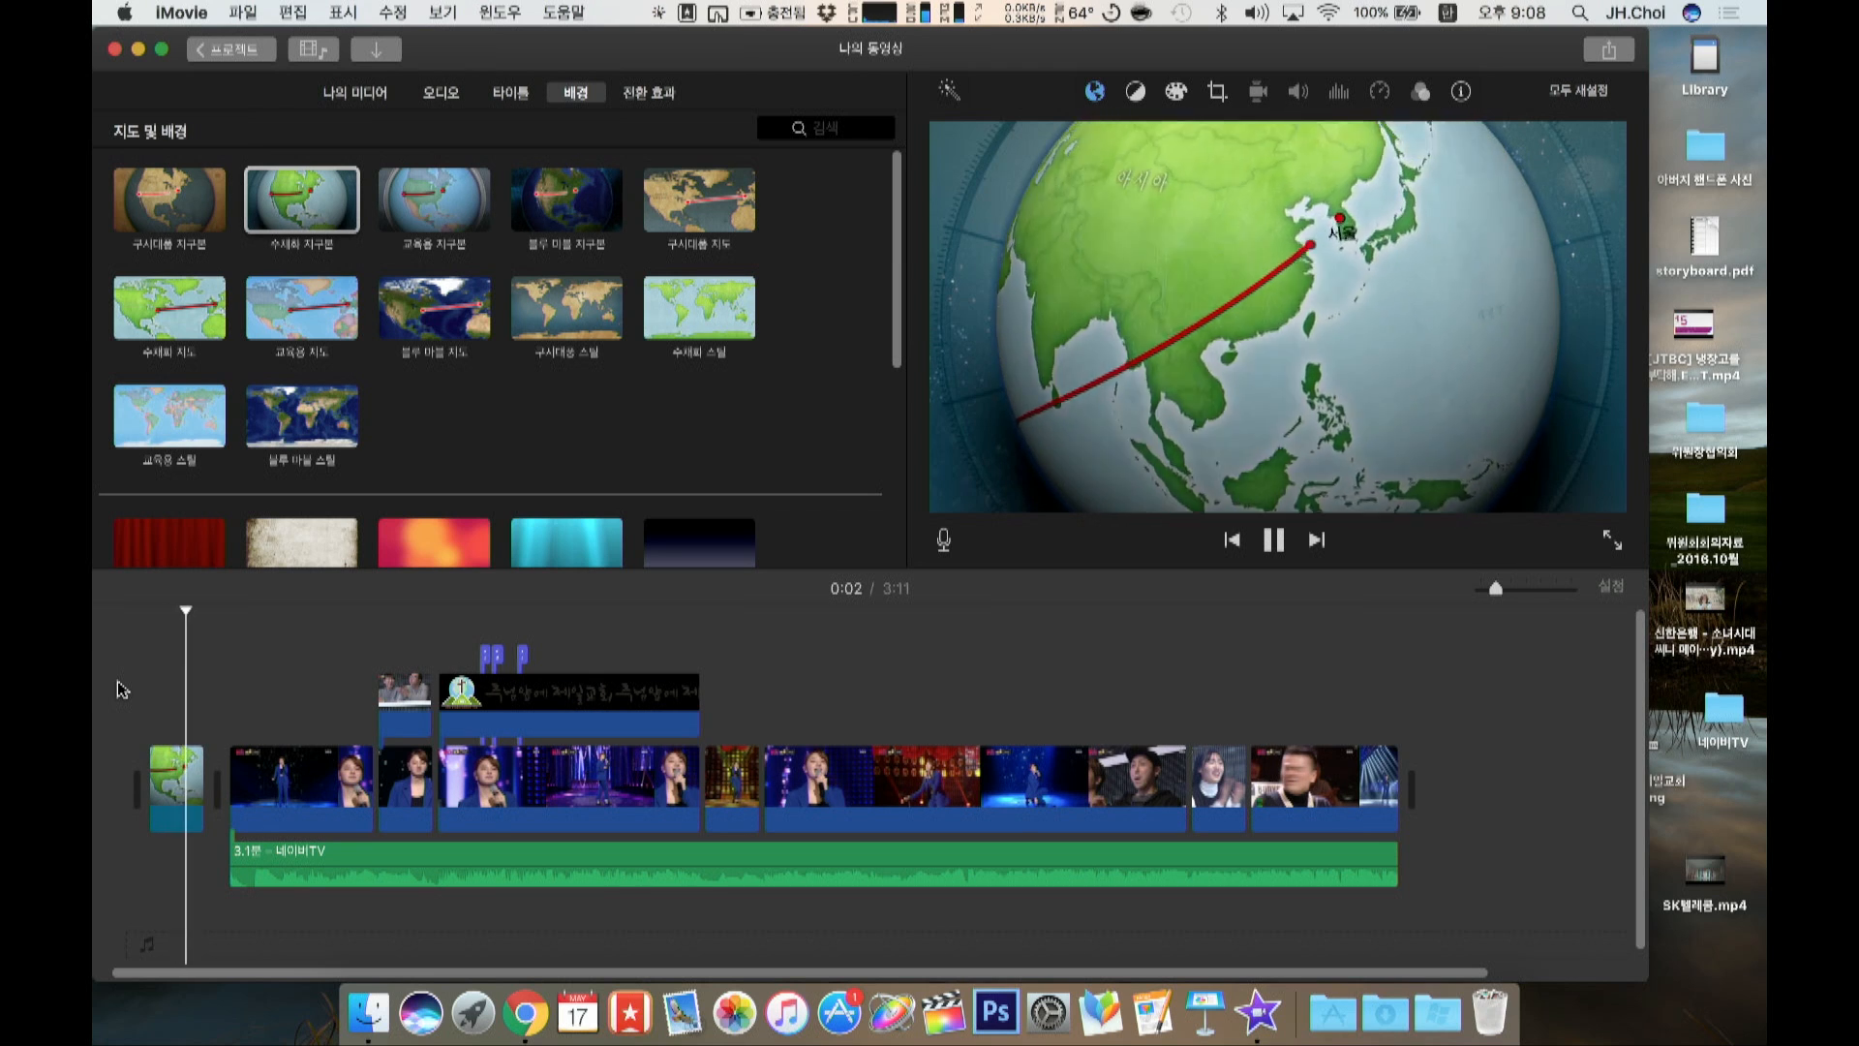
key("space")
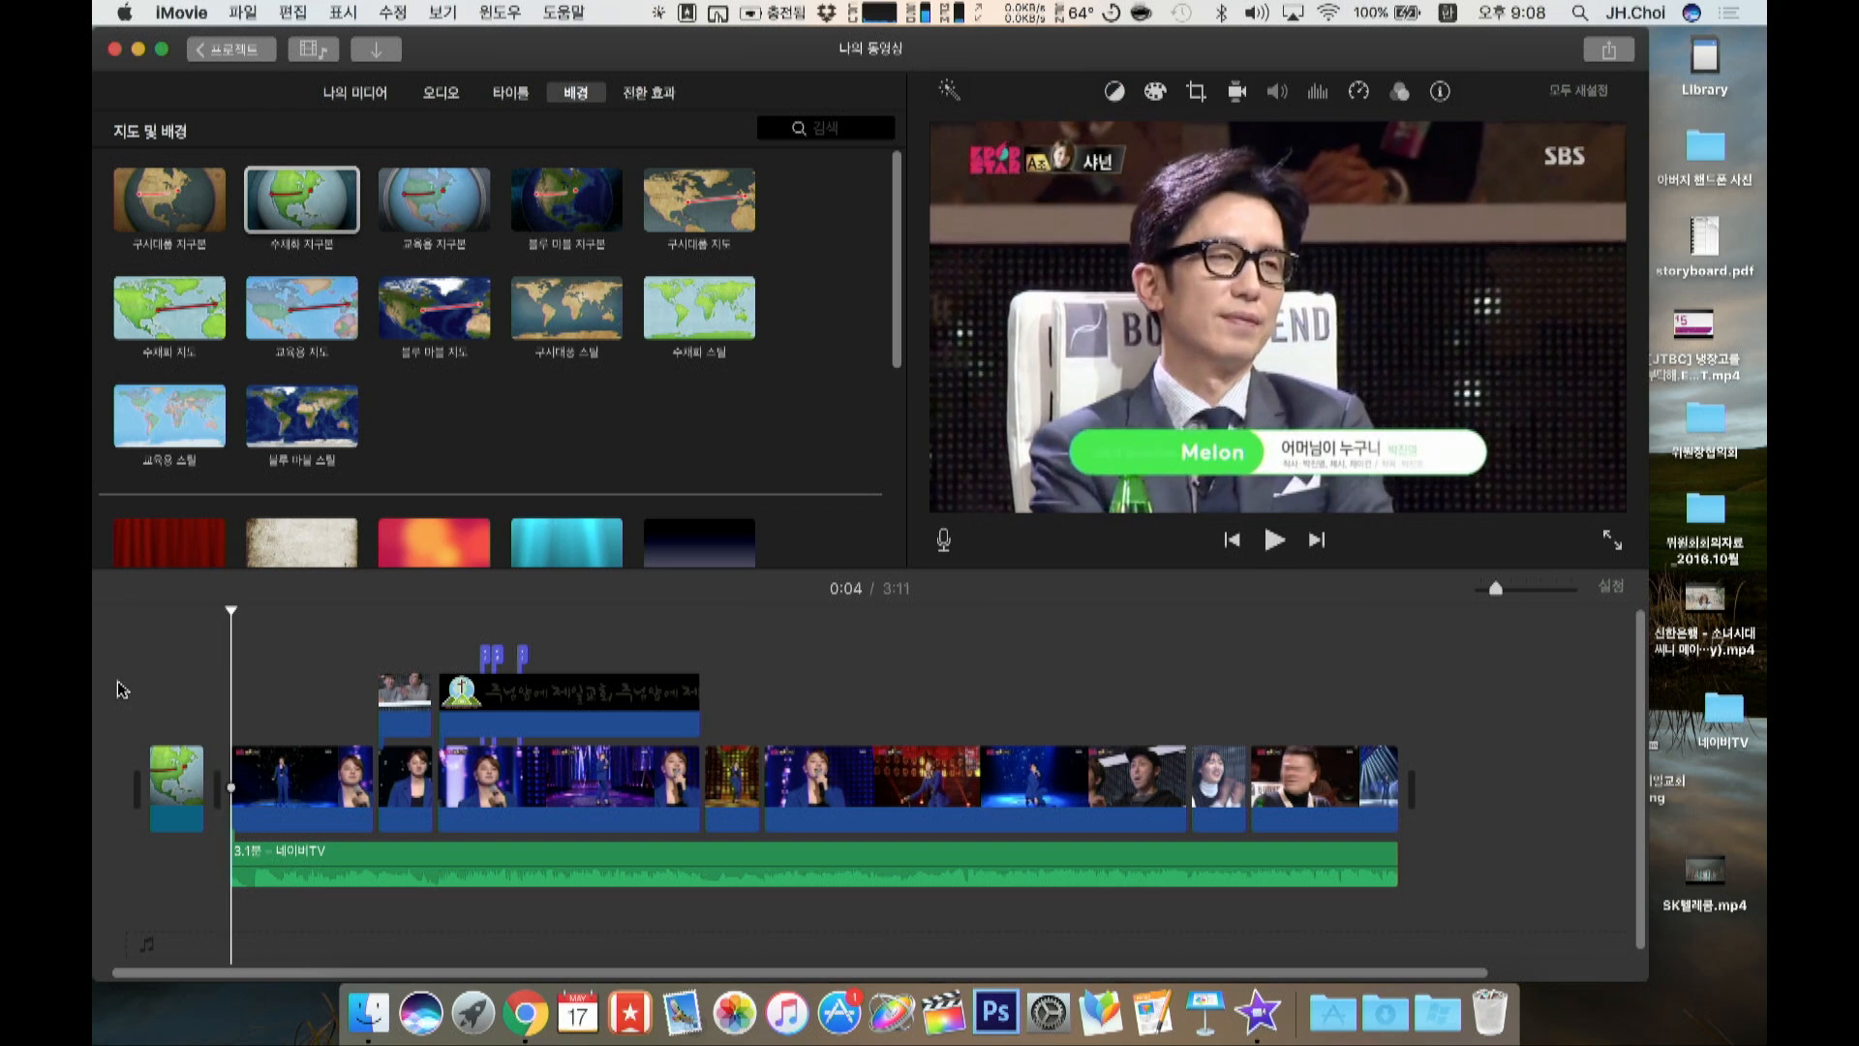
Step: Add the 커튼 background as an overlay at the start of the first performance clip and play it back
scroll(523, 255, "down", 5)
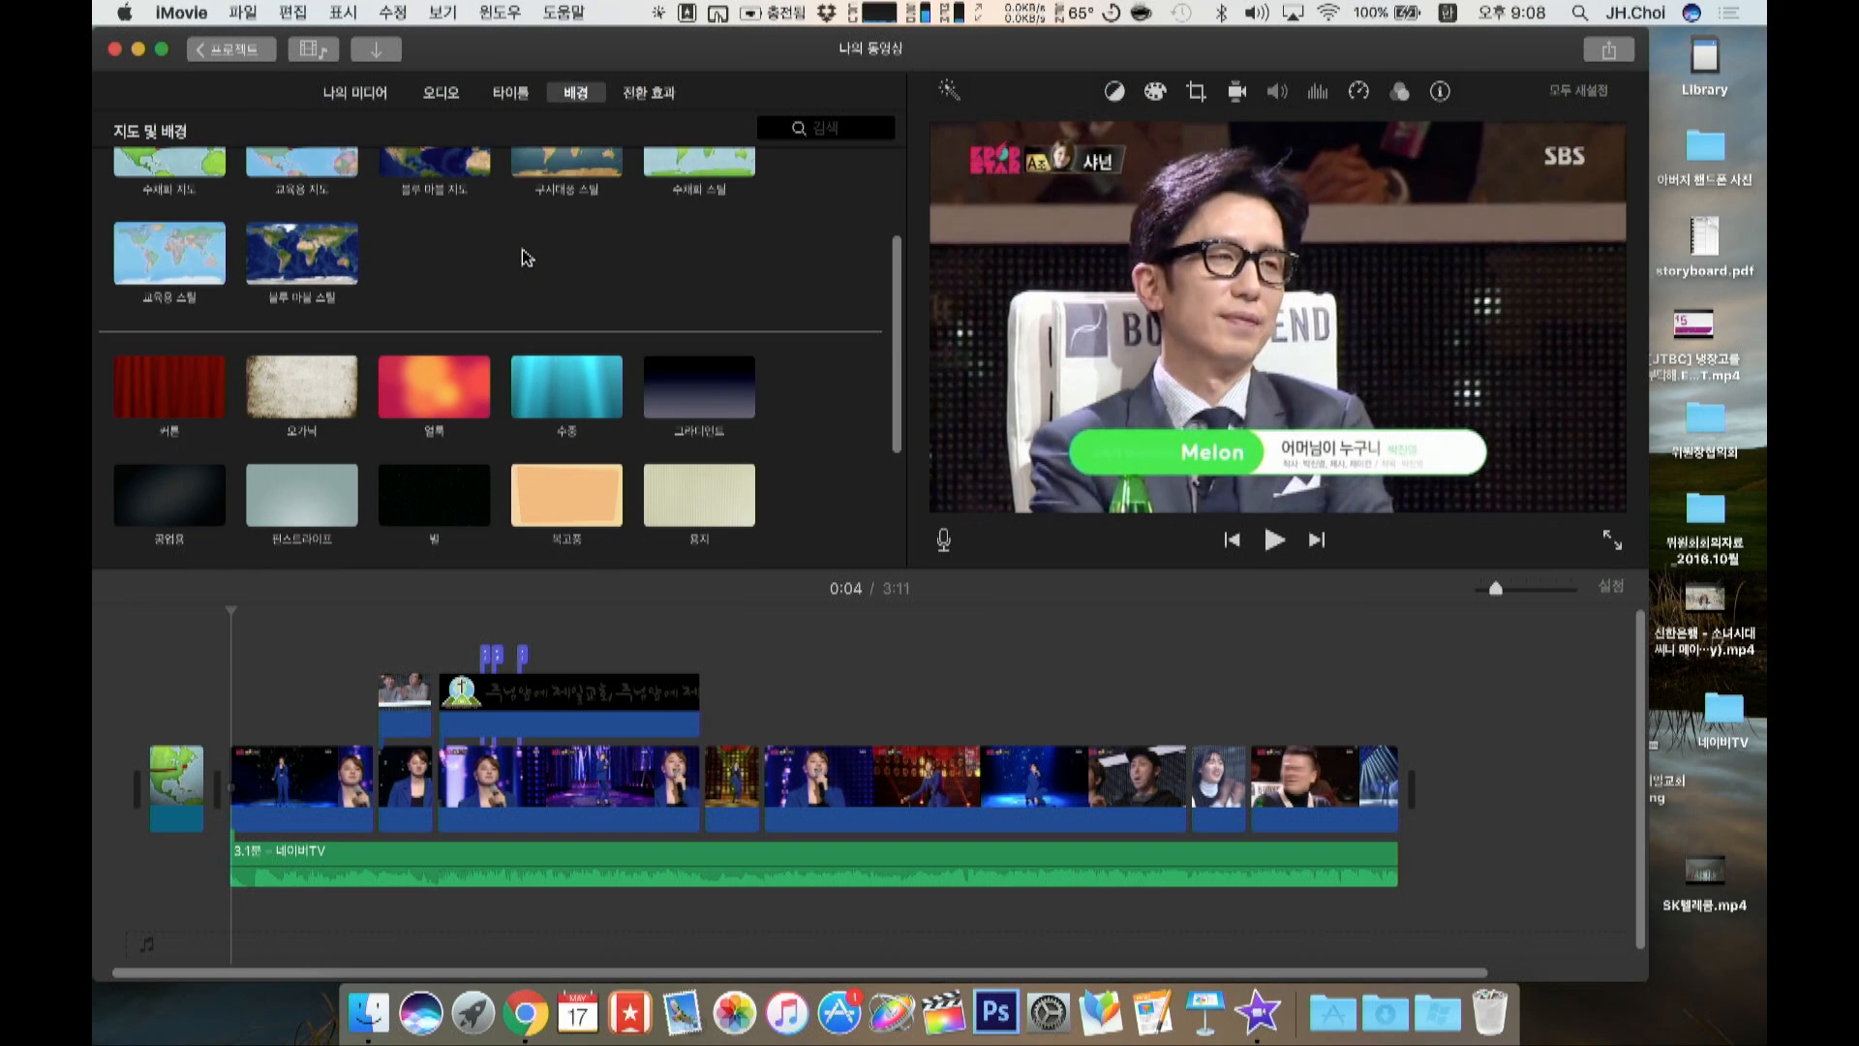
left_click(177, 236)
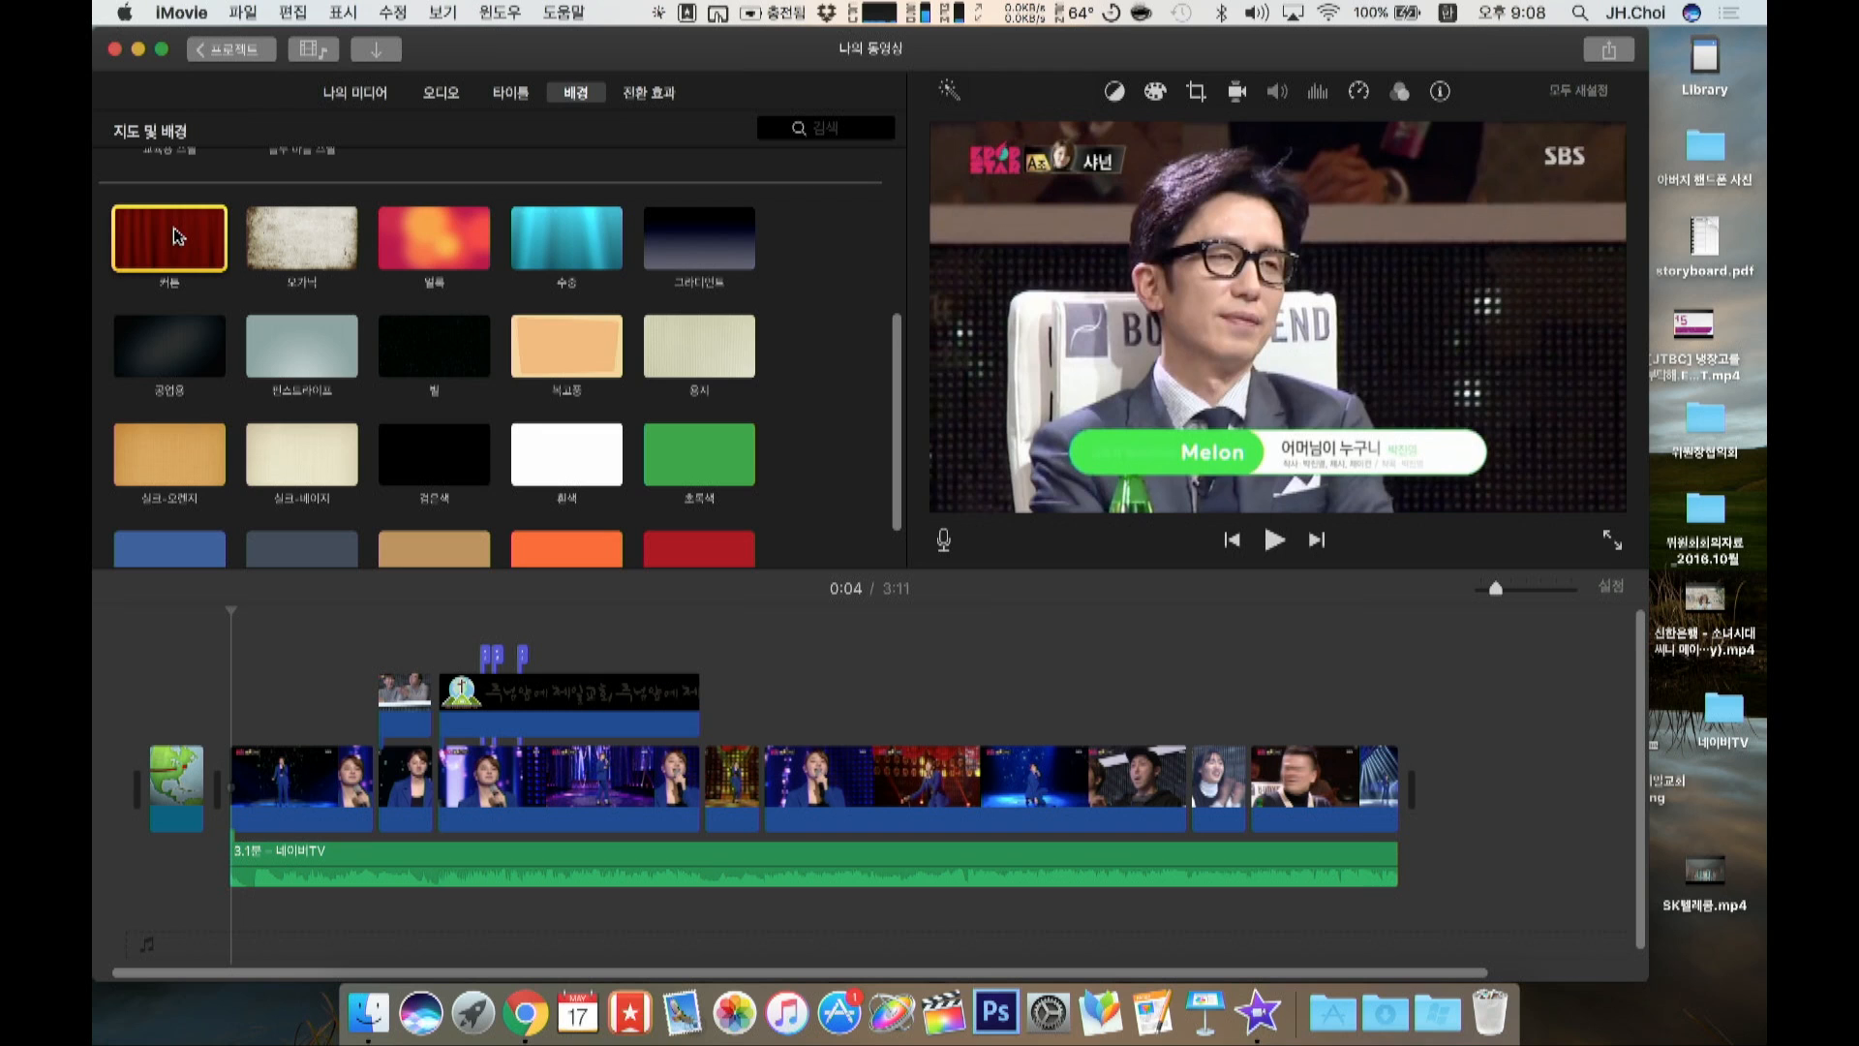
left_click_drag(177, 236, 244, 692)
key("space")
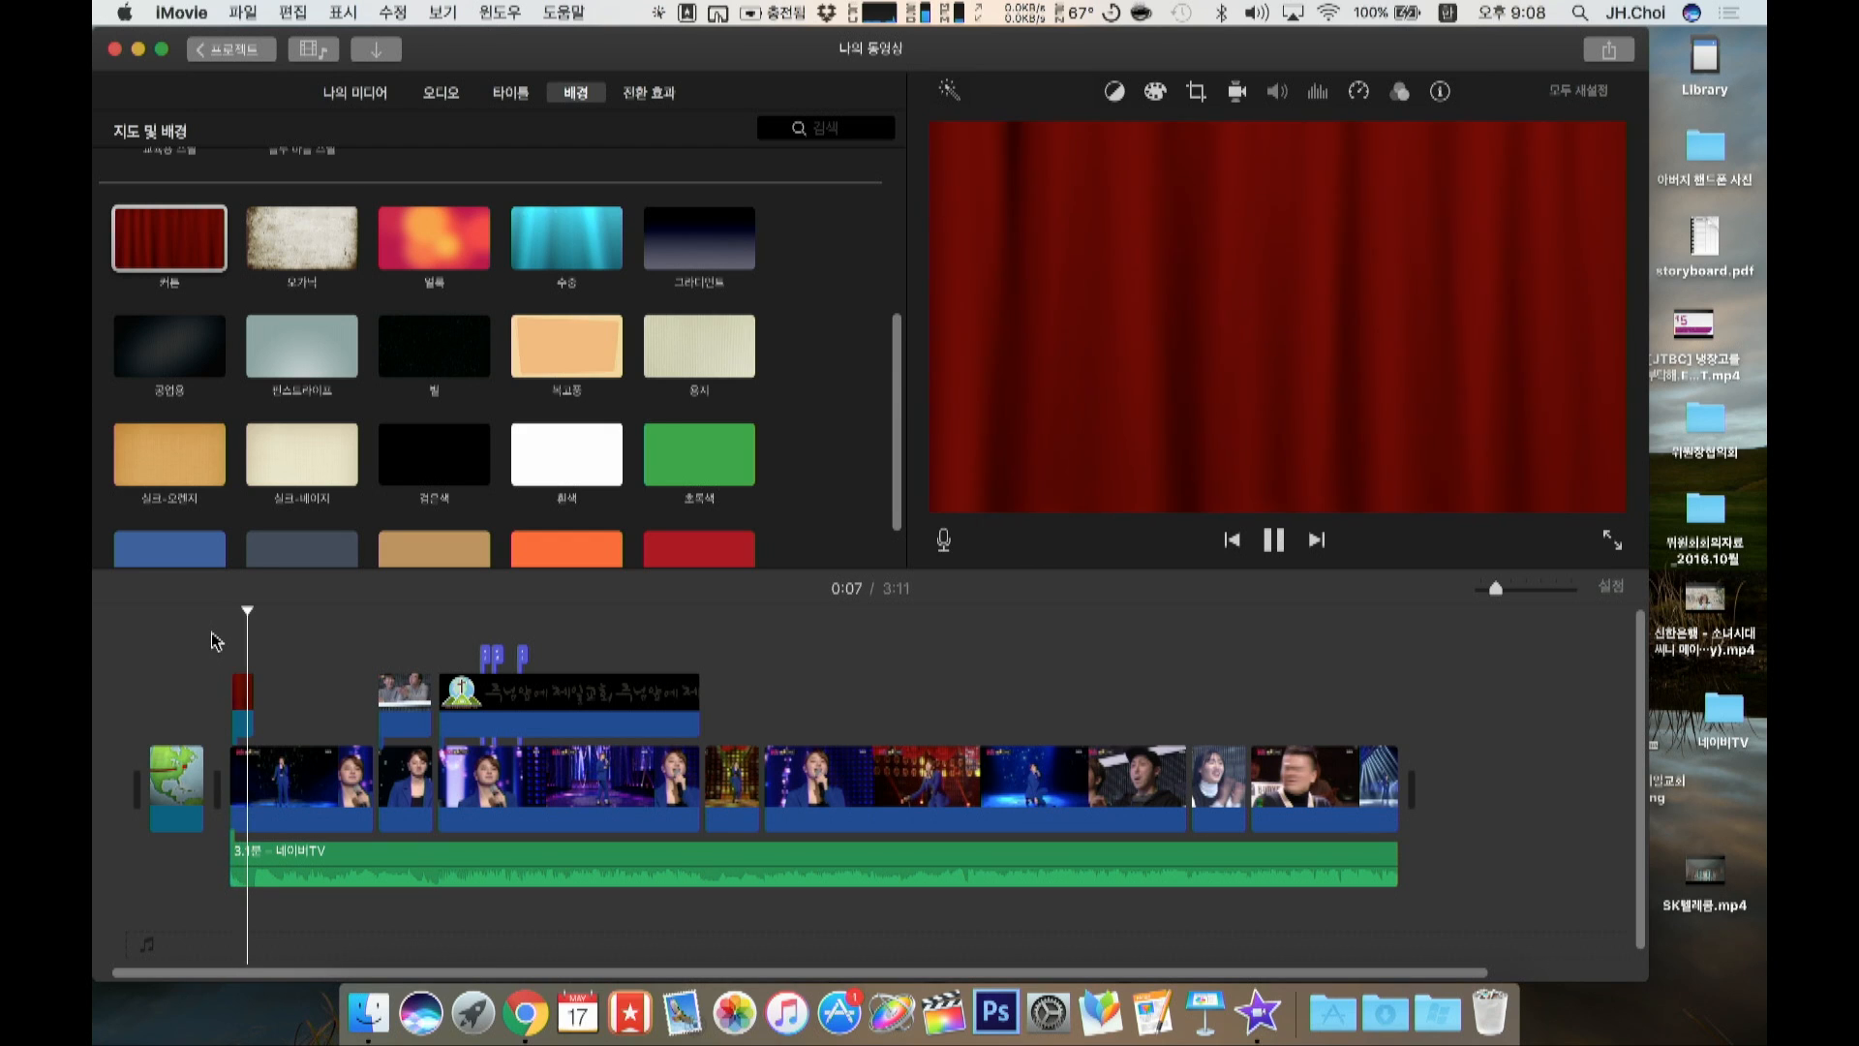
Step: Move the curtain background into the main track between the globe and the first performance clip, and play it back
left_click(244, 687)
left_click_drag(244, 689, 260, 769)
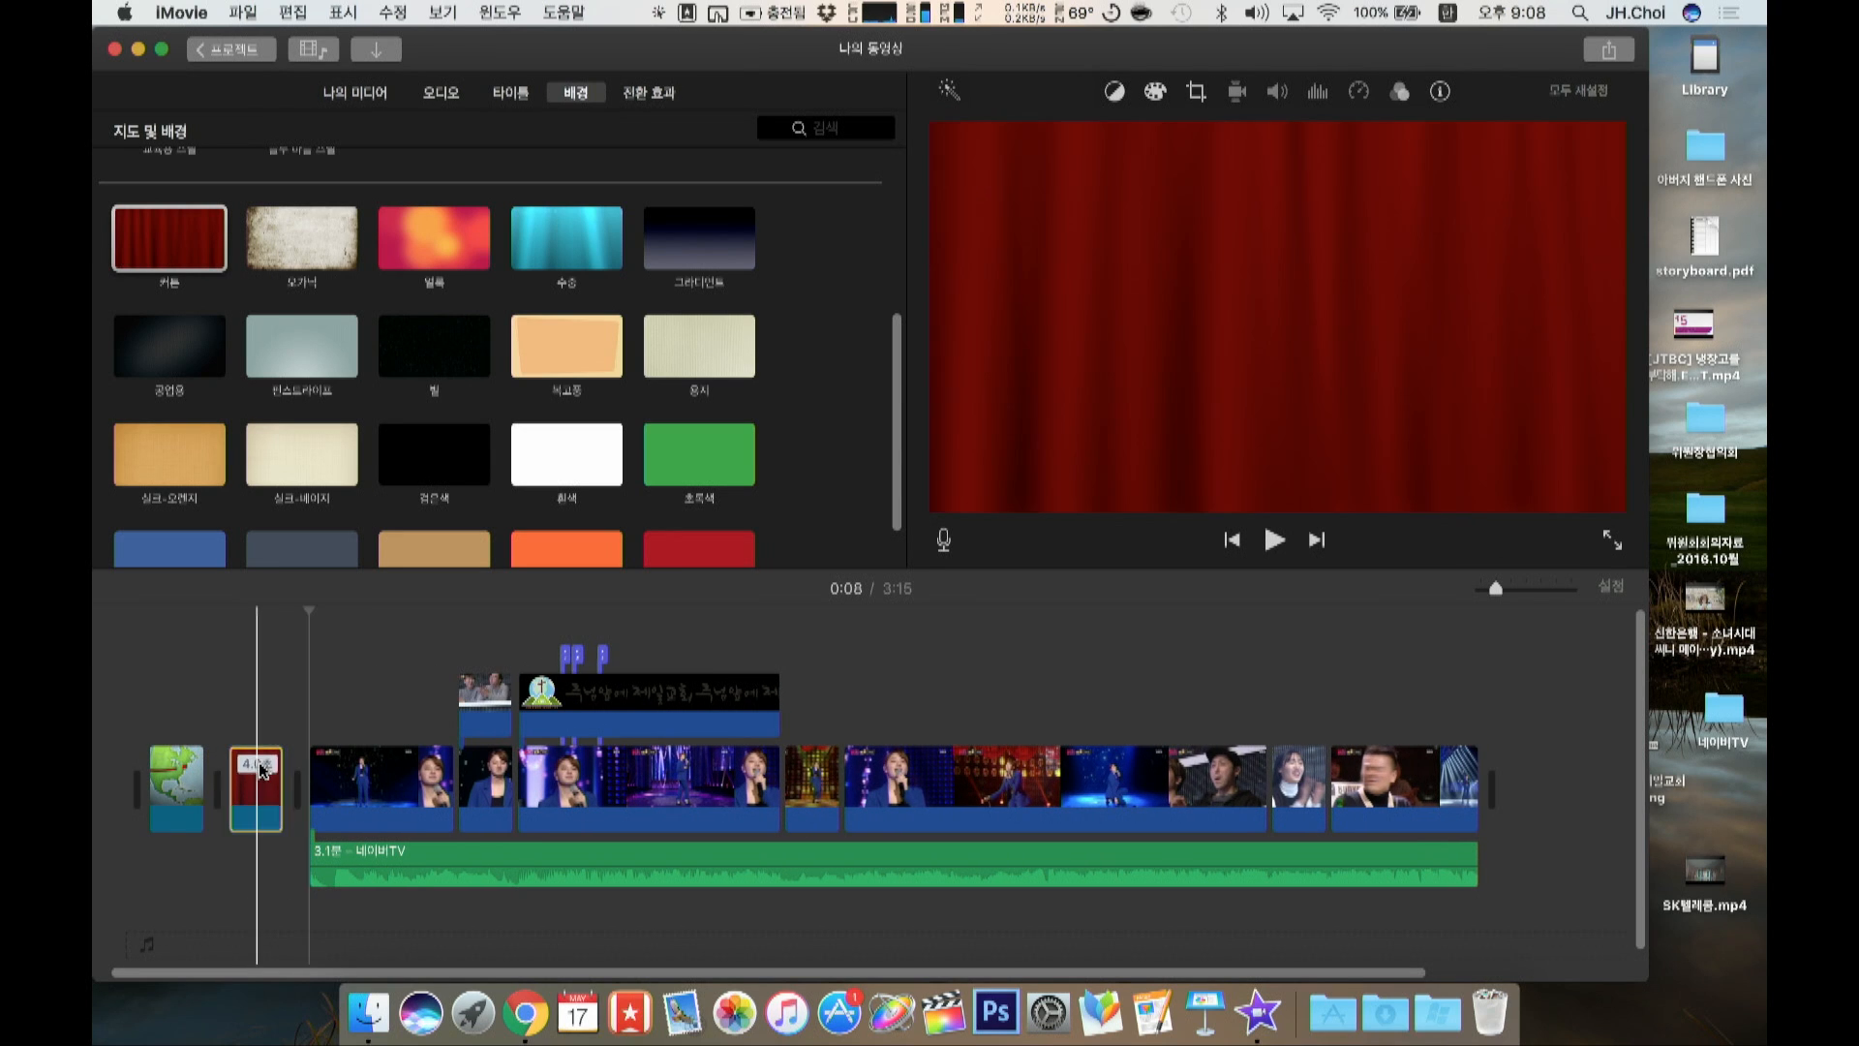
left_click(233, 712)
key("space")
key("space")
Step: Move the curtain background back above the first performance clip and delete it
left_click_drag(255, 771, 233, 704)
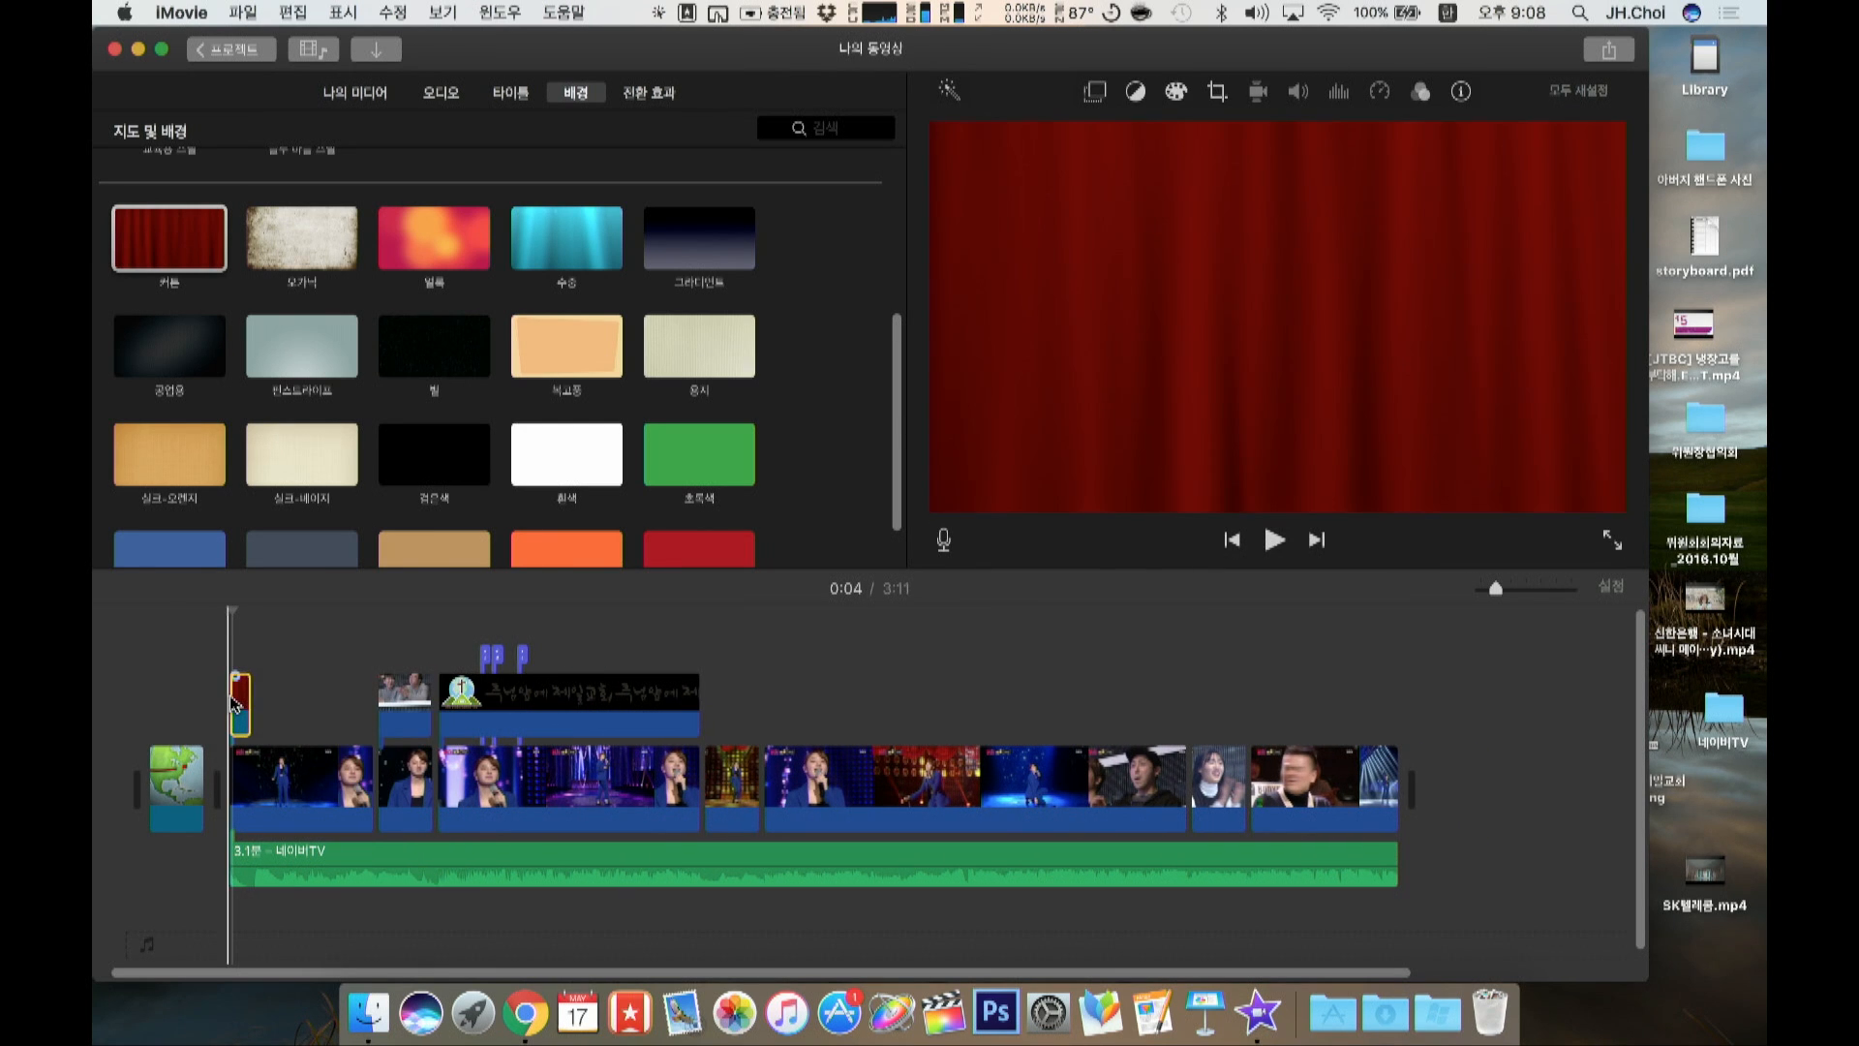
key("Delete")
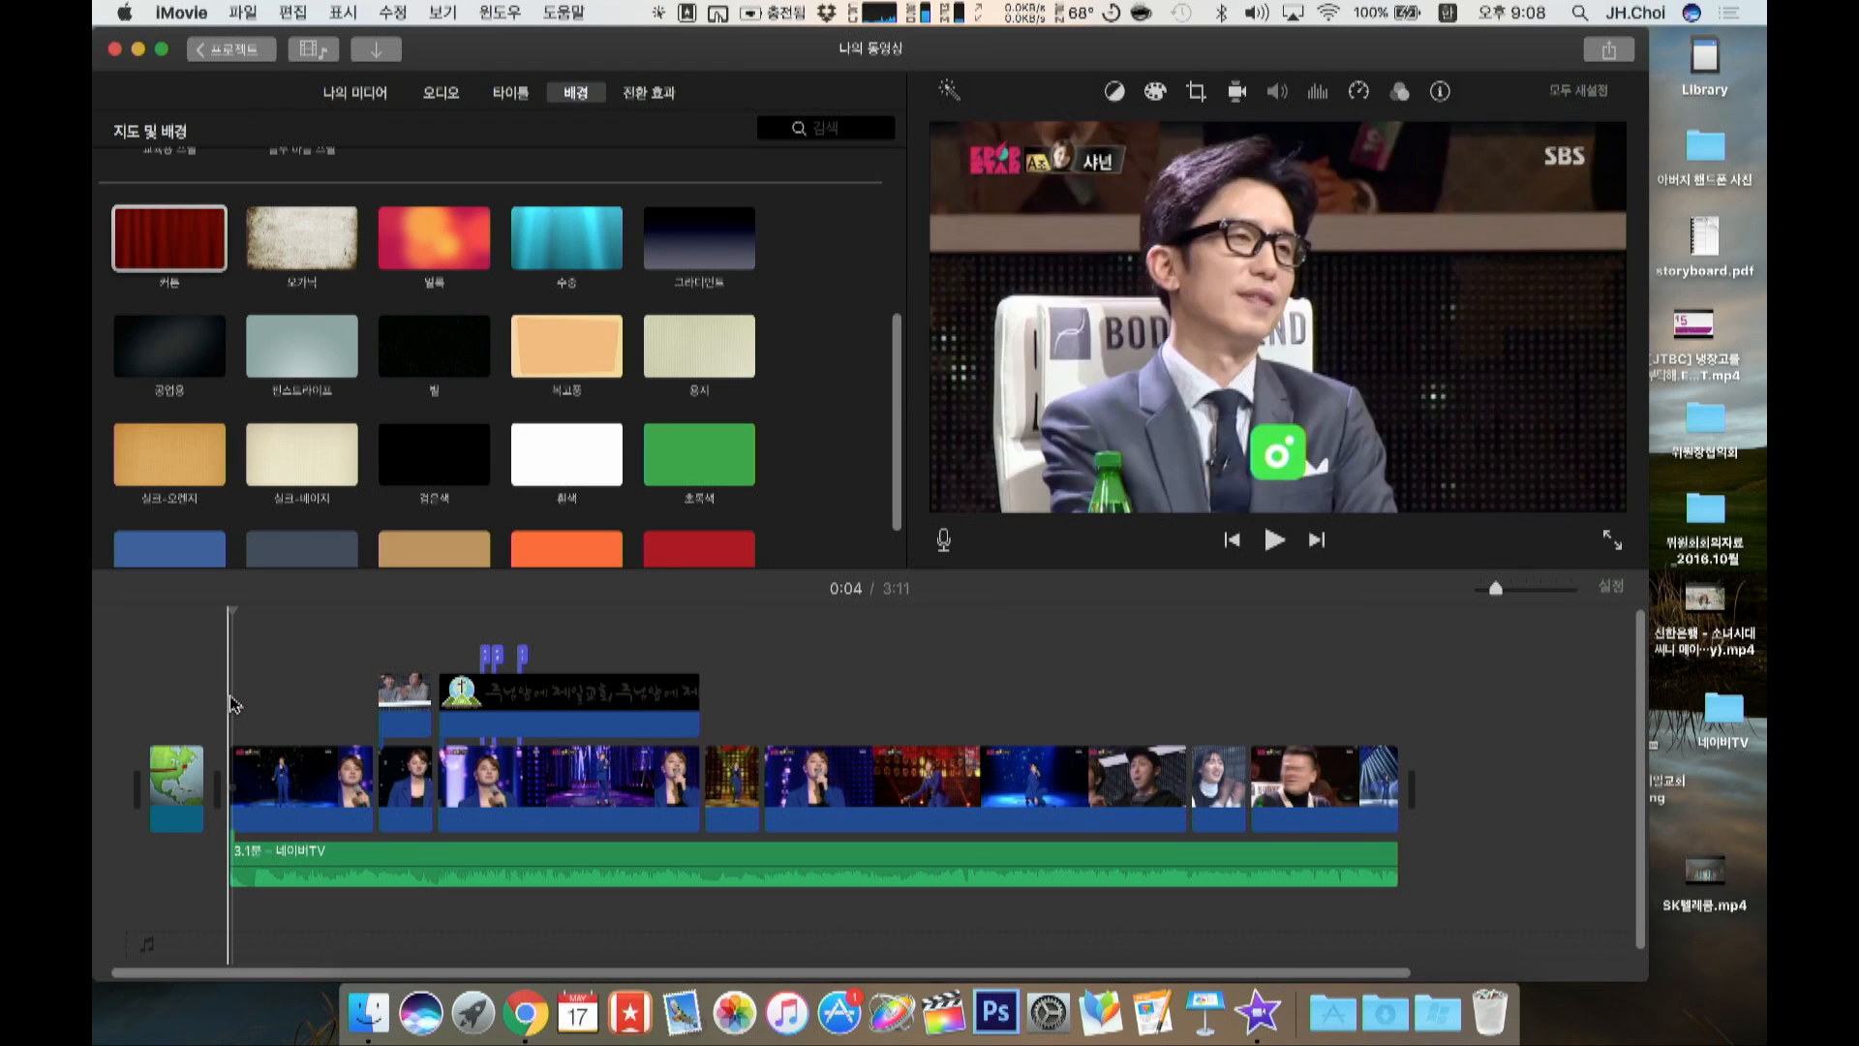
scroll(323, 385, "down", 3)
scroll(323, 386, "up", 5)
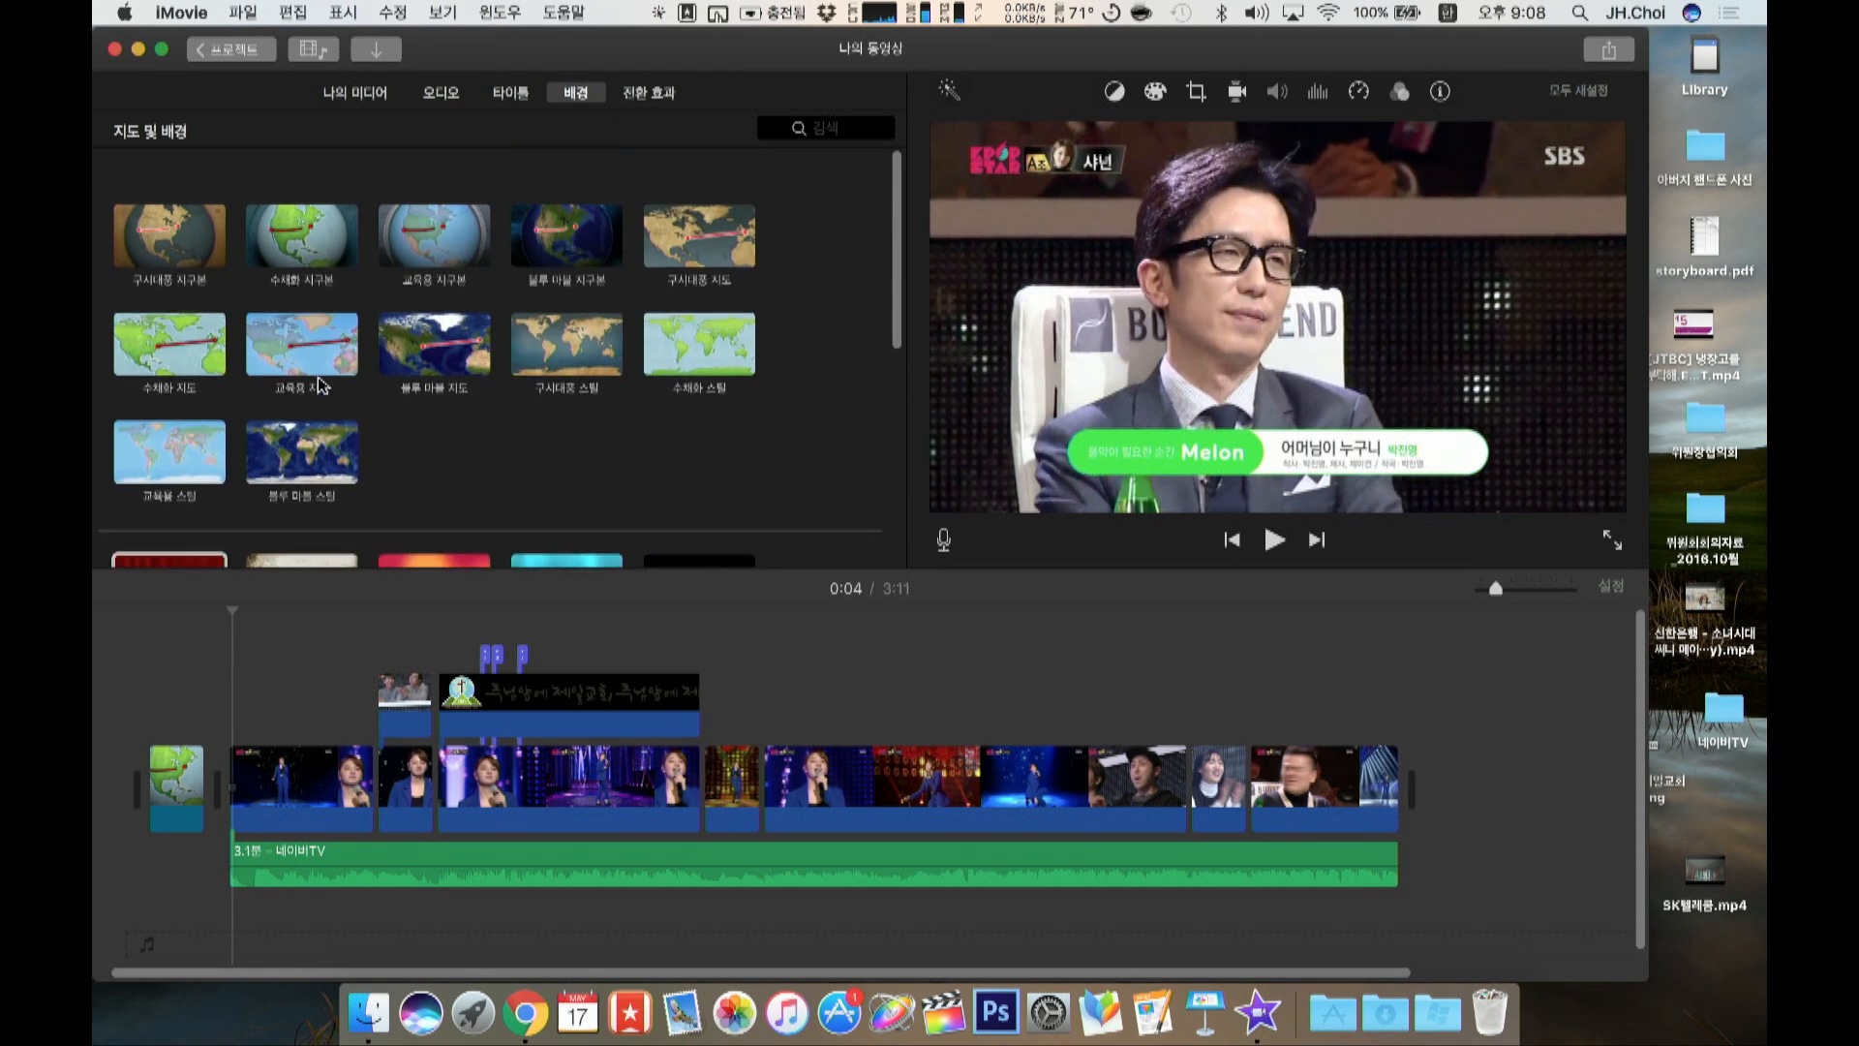
Step: Bring up the transitions and split the long performance clip at about 1:28
left_click(649, 94)
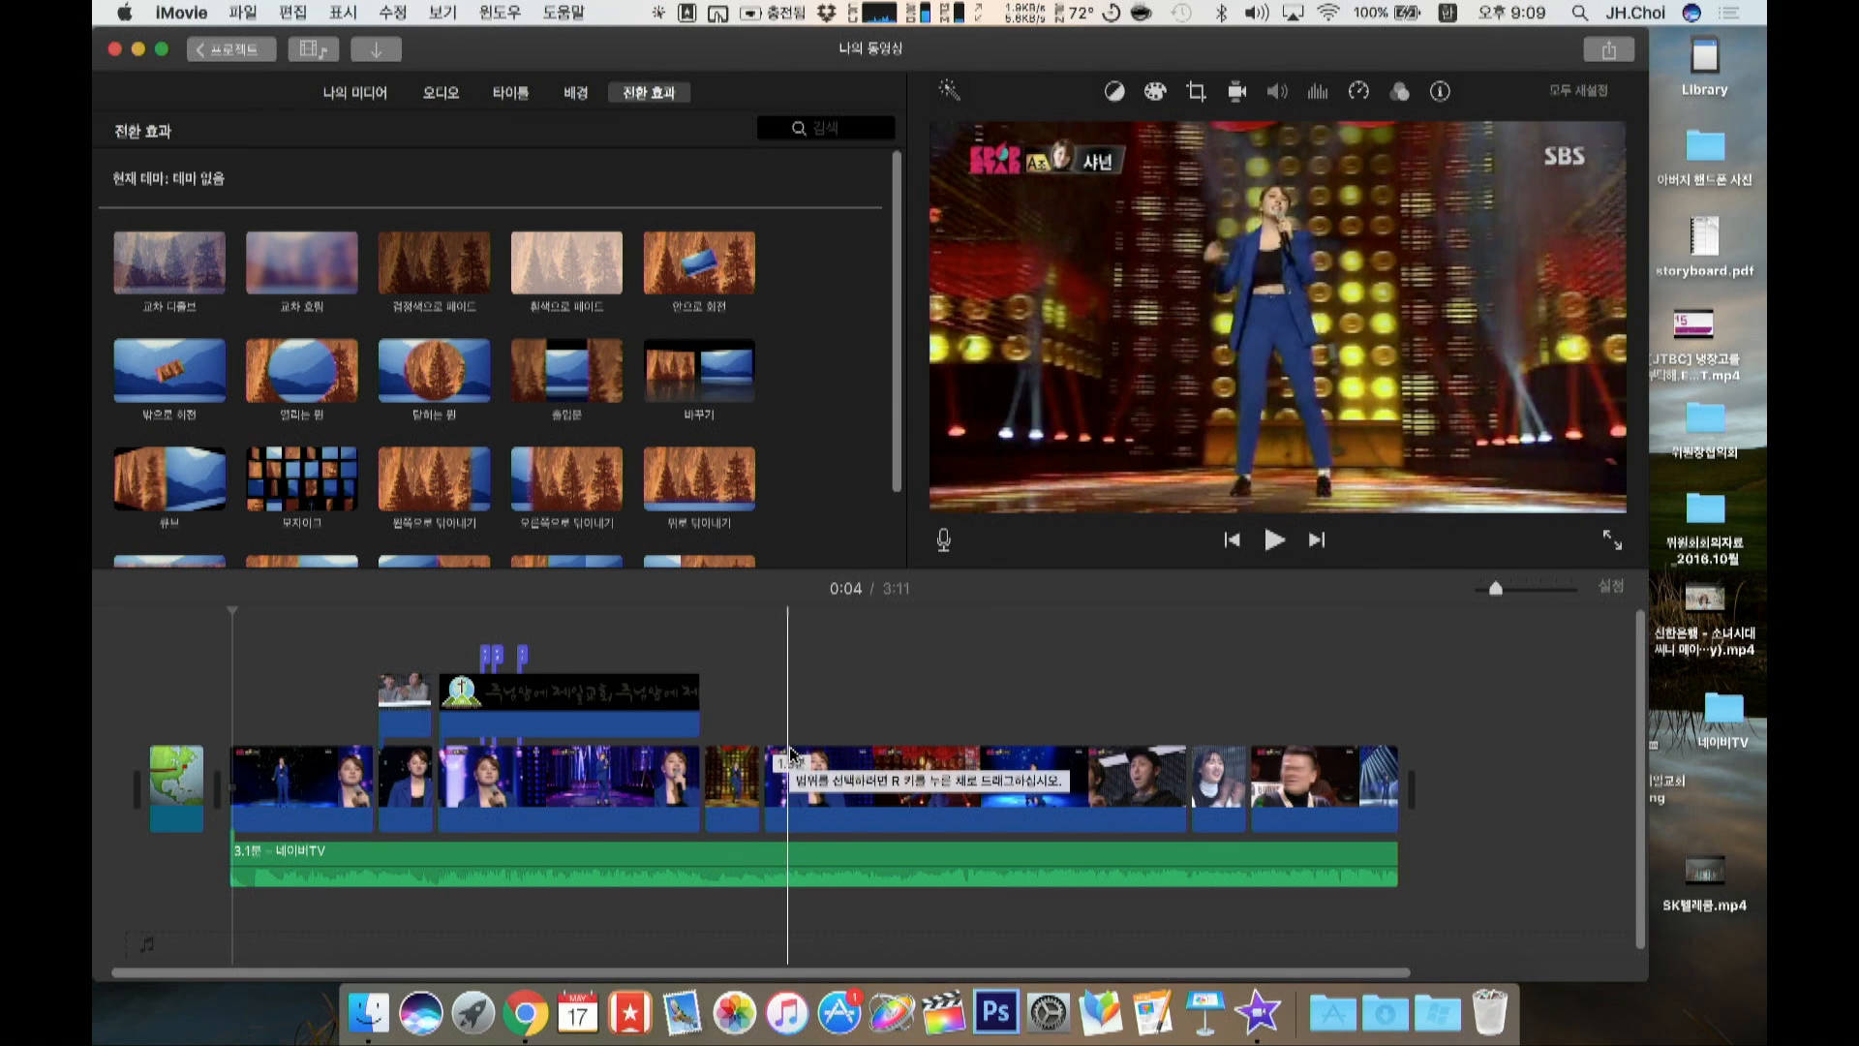
key("space")
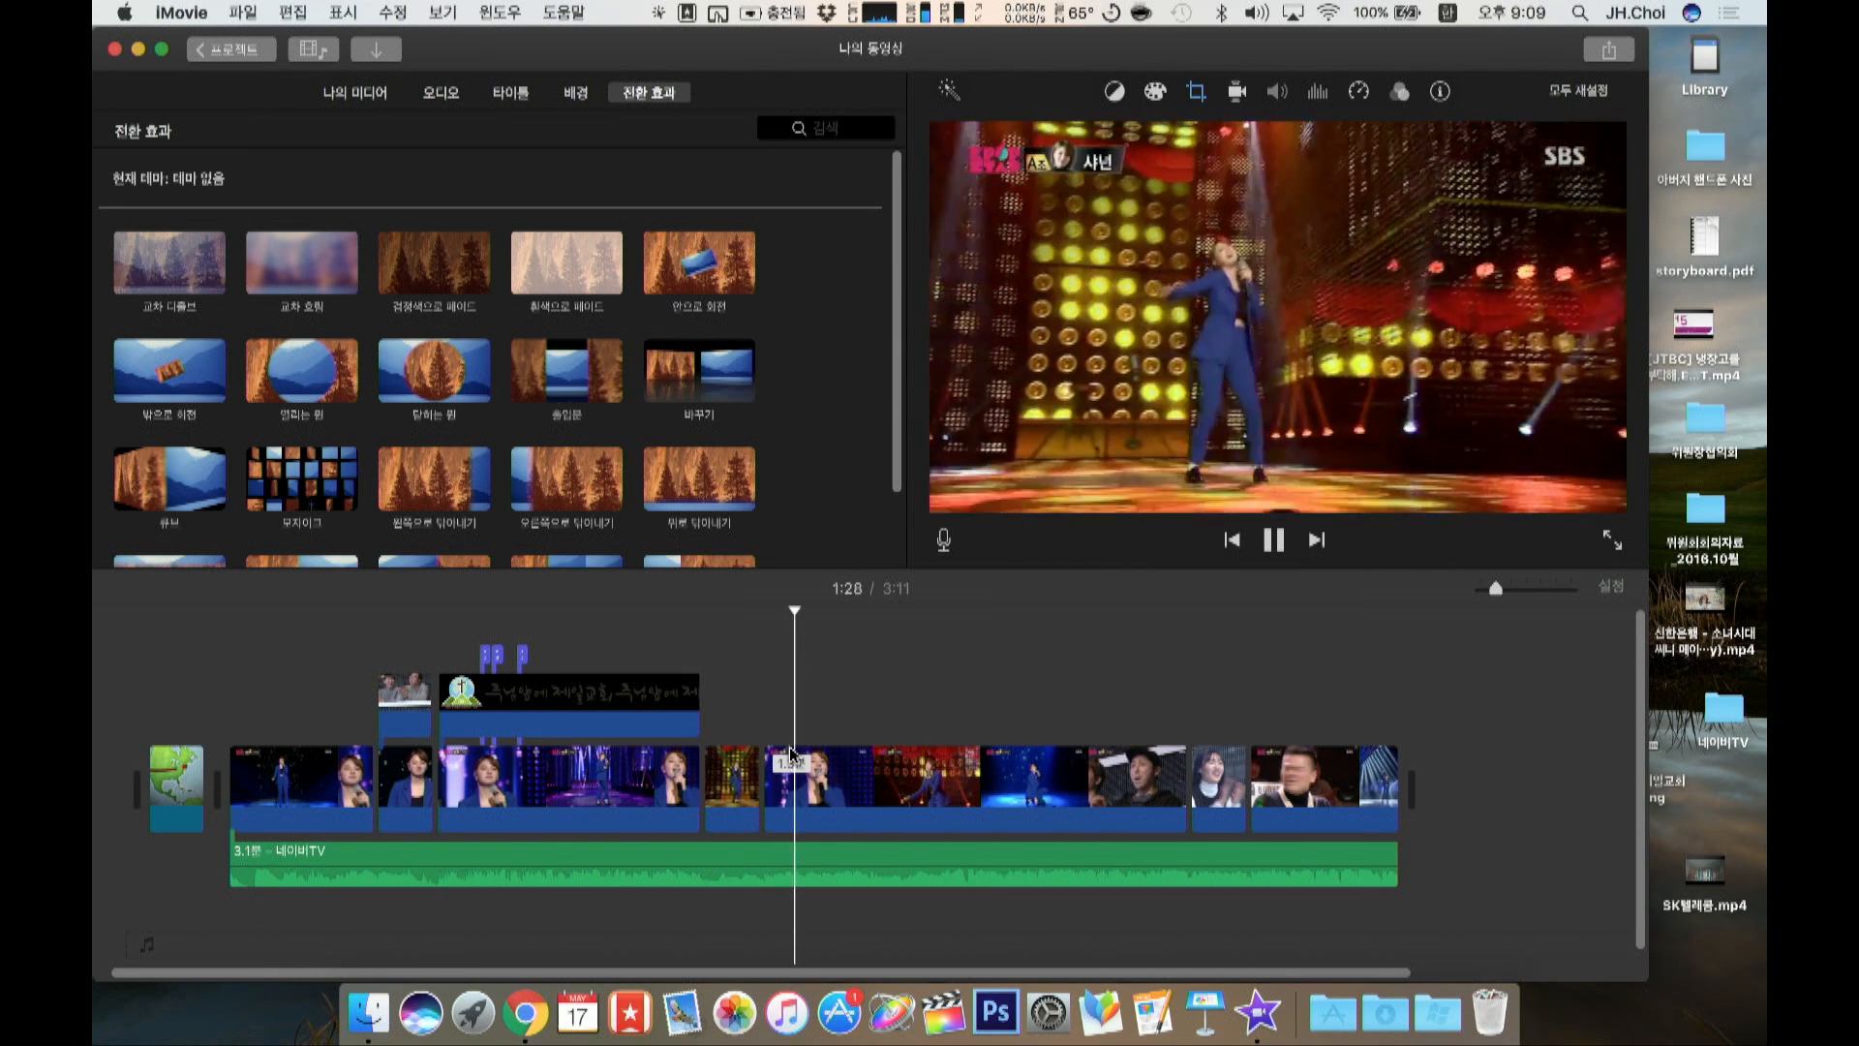
key("space")
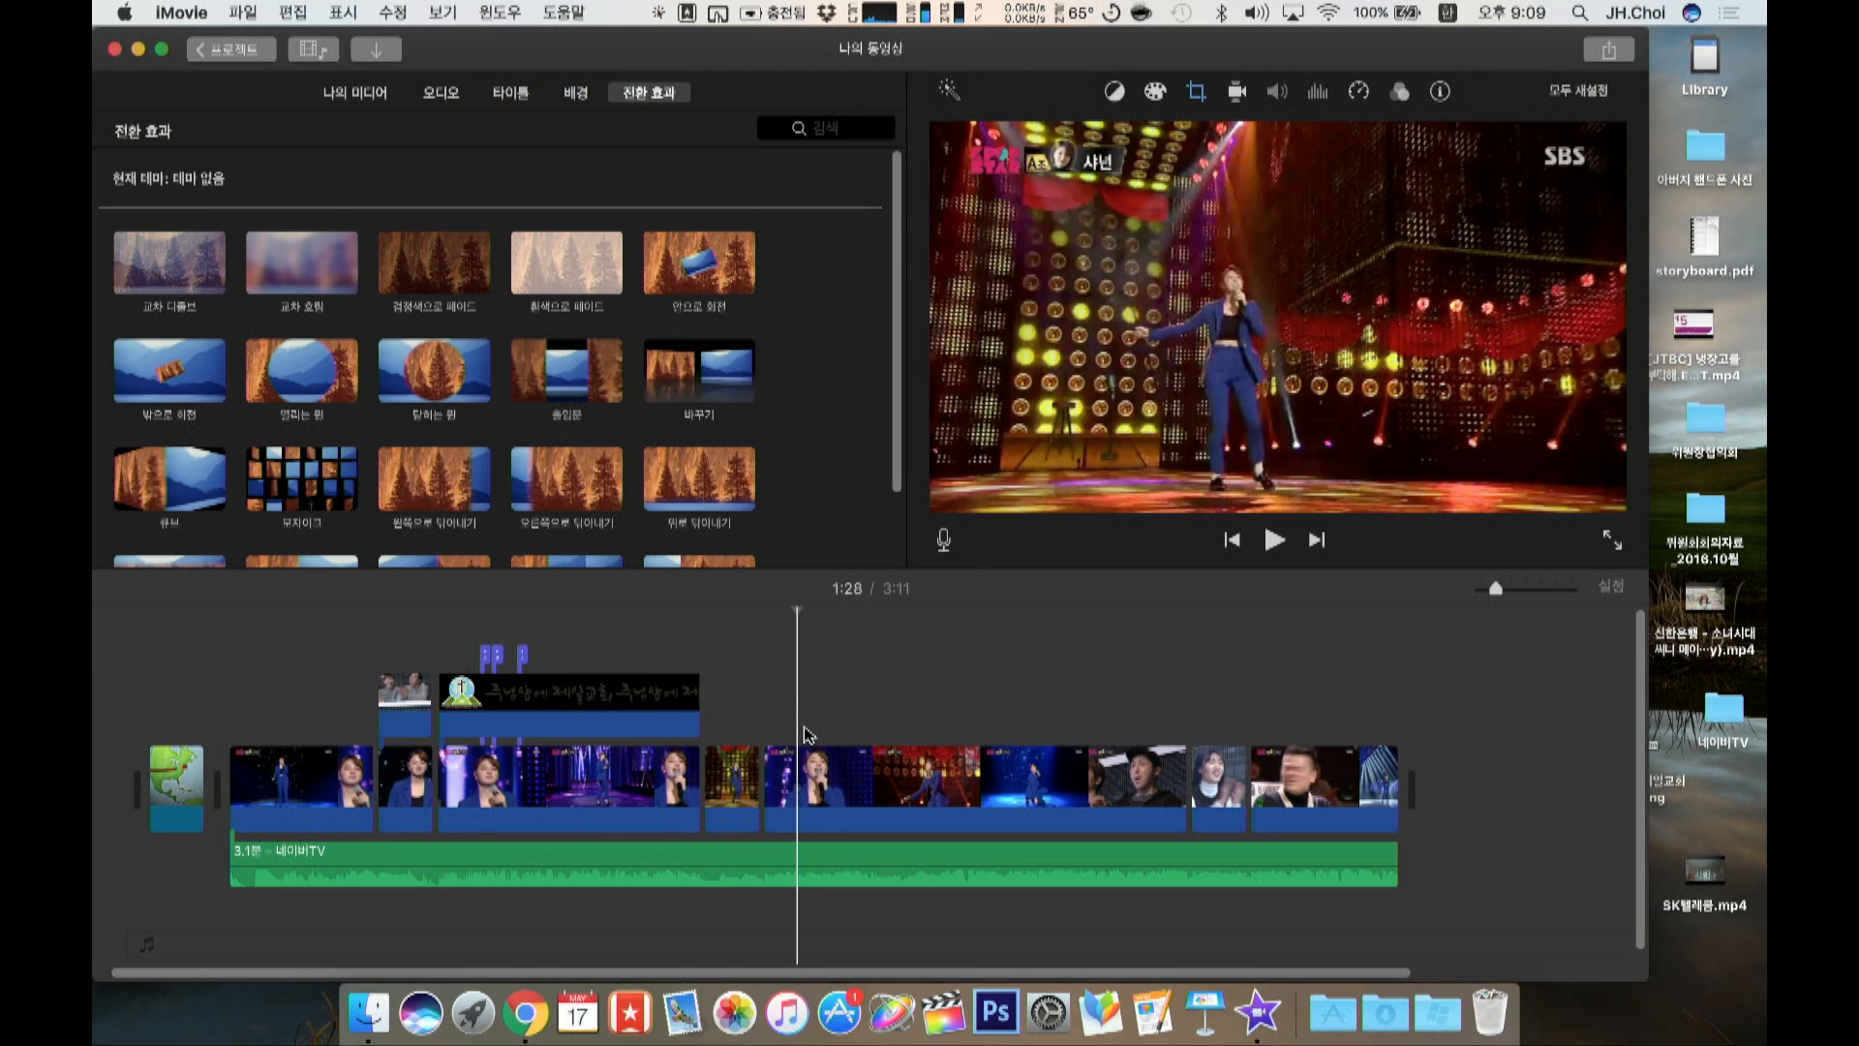
key("super+b")
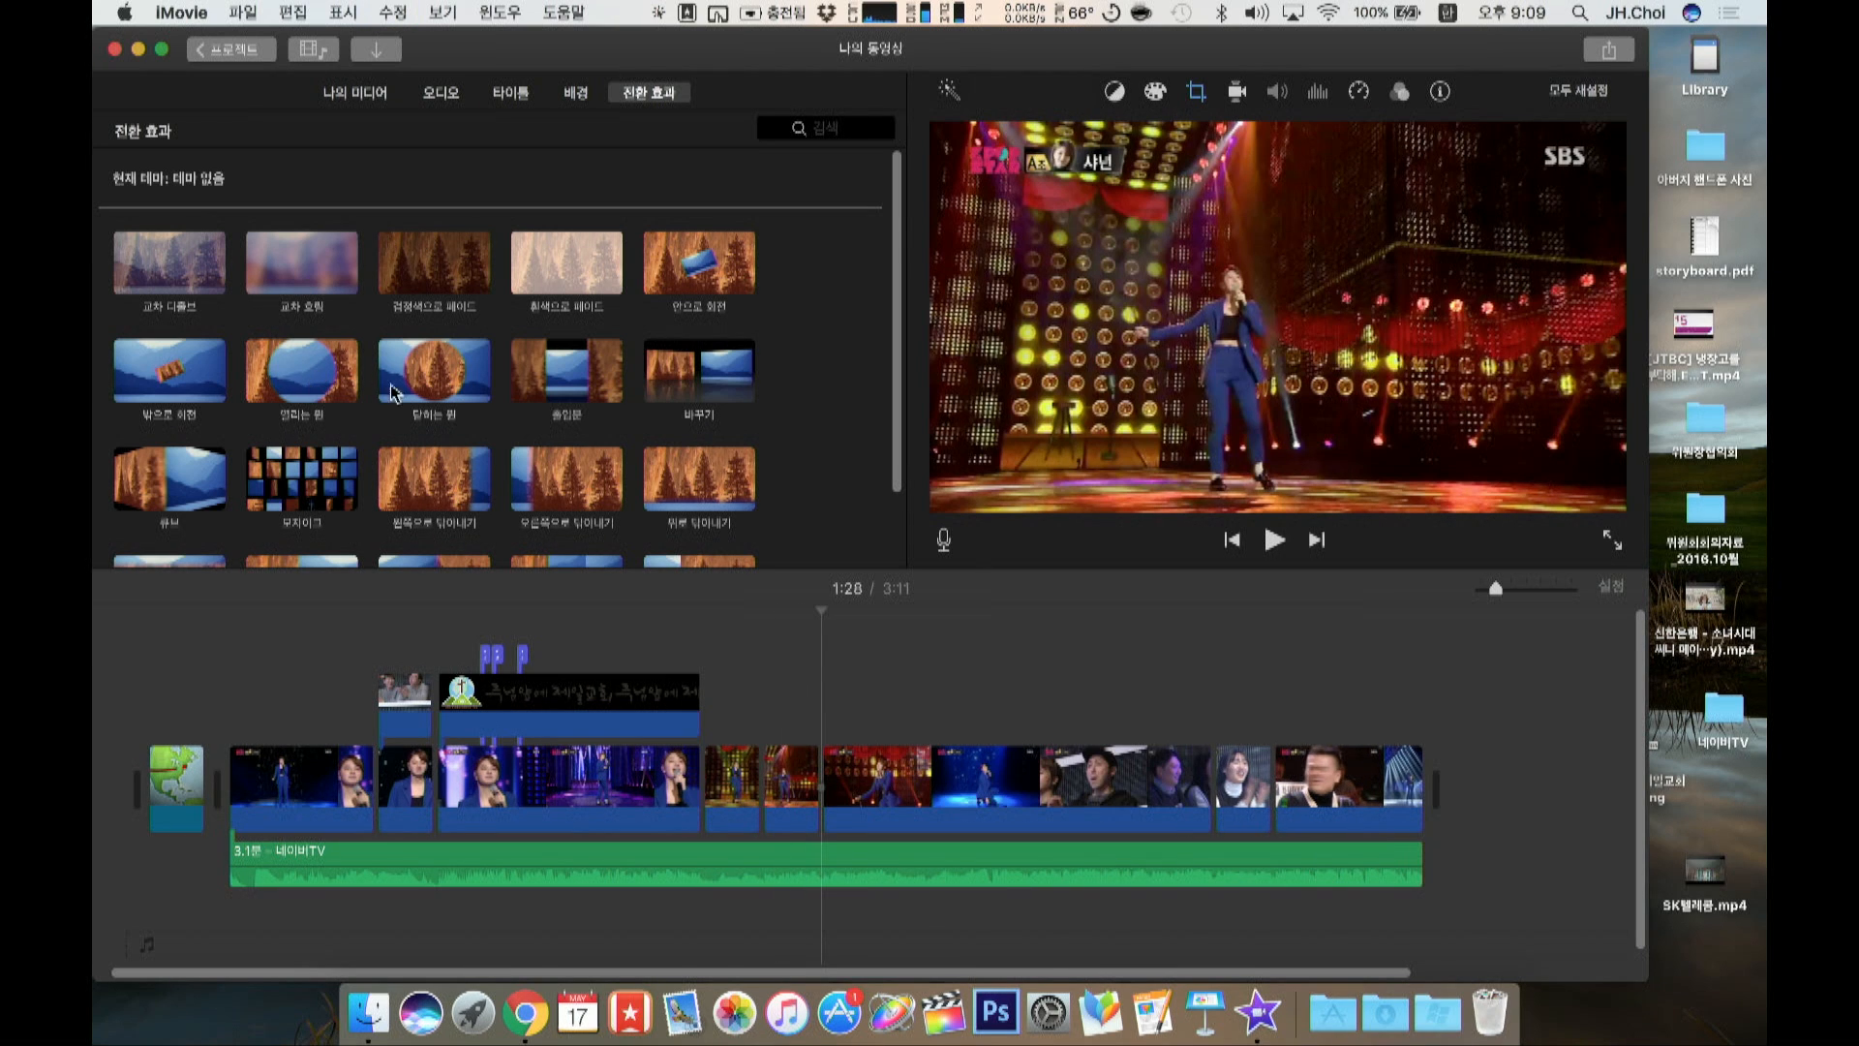
Step: Insert the 출입문 transition at the new cut and play back the passage across it
mouse_move(552, 384)
left_mouse_down()
mouse_move(744, 538)
mouse_move(826, 733)
left_mouse_up()
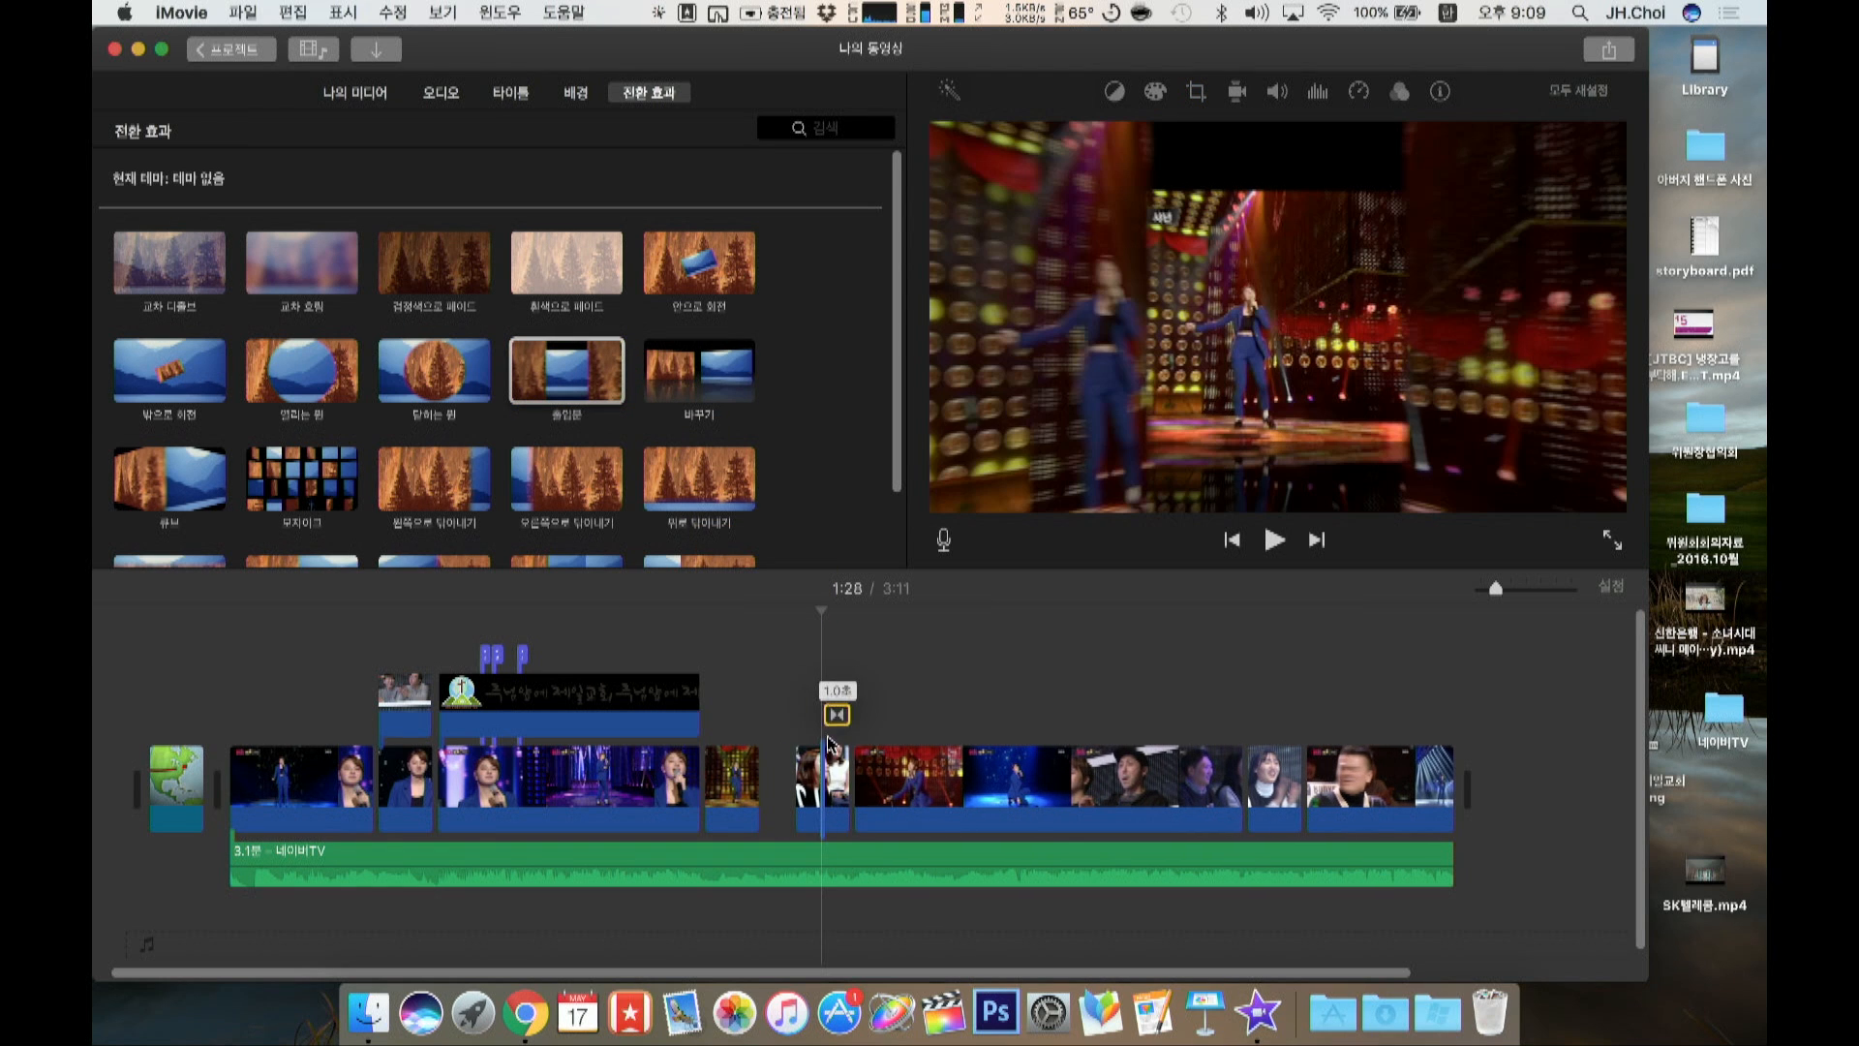
left_click_drag(843, 802, 843, 801)
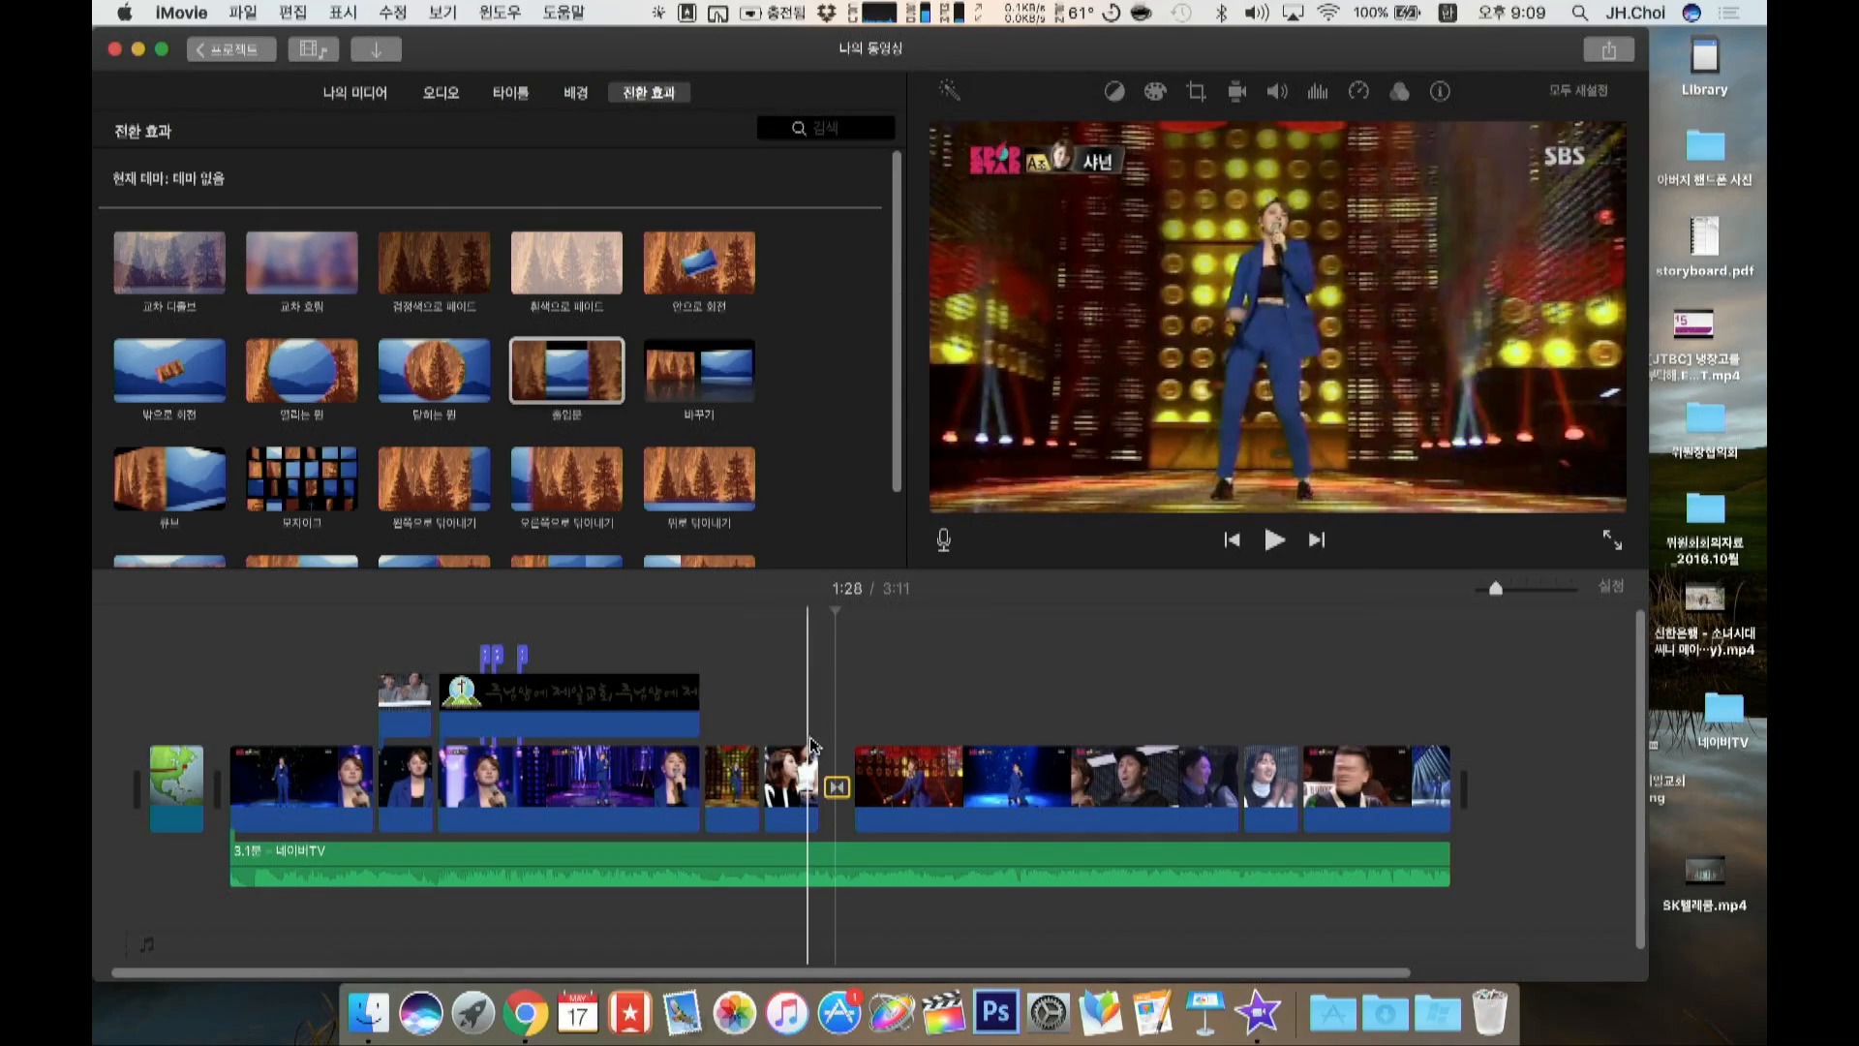
key("space")
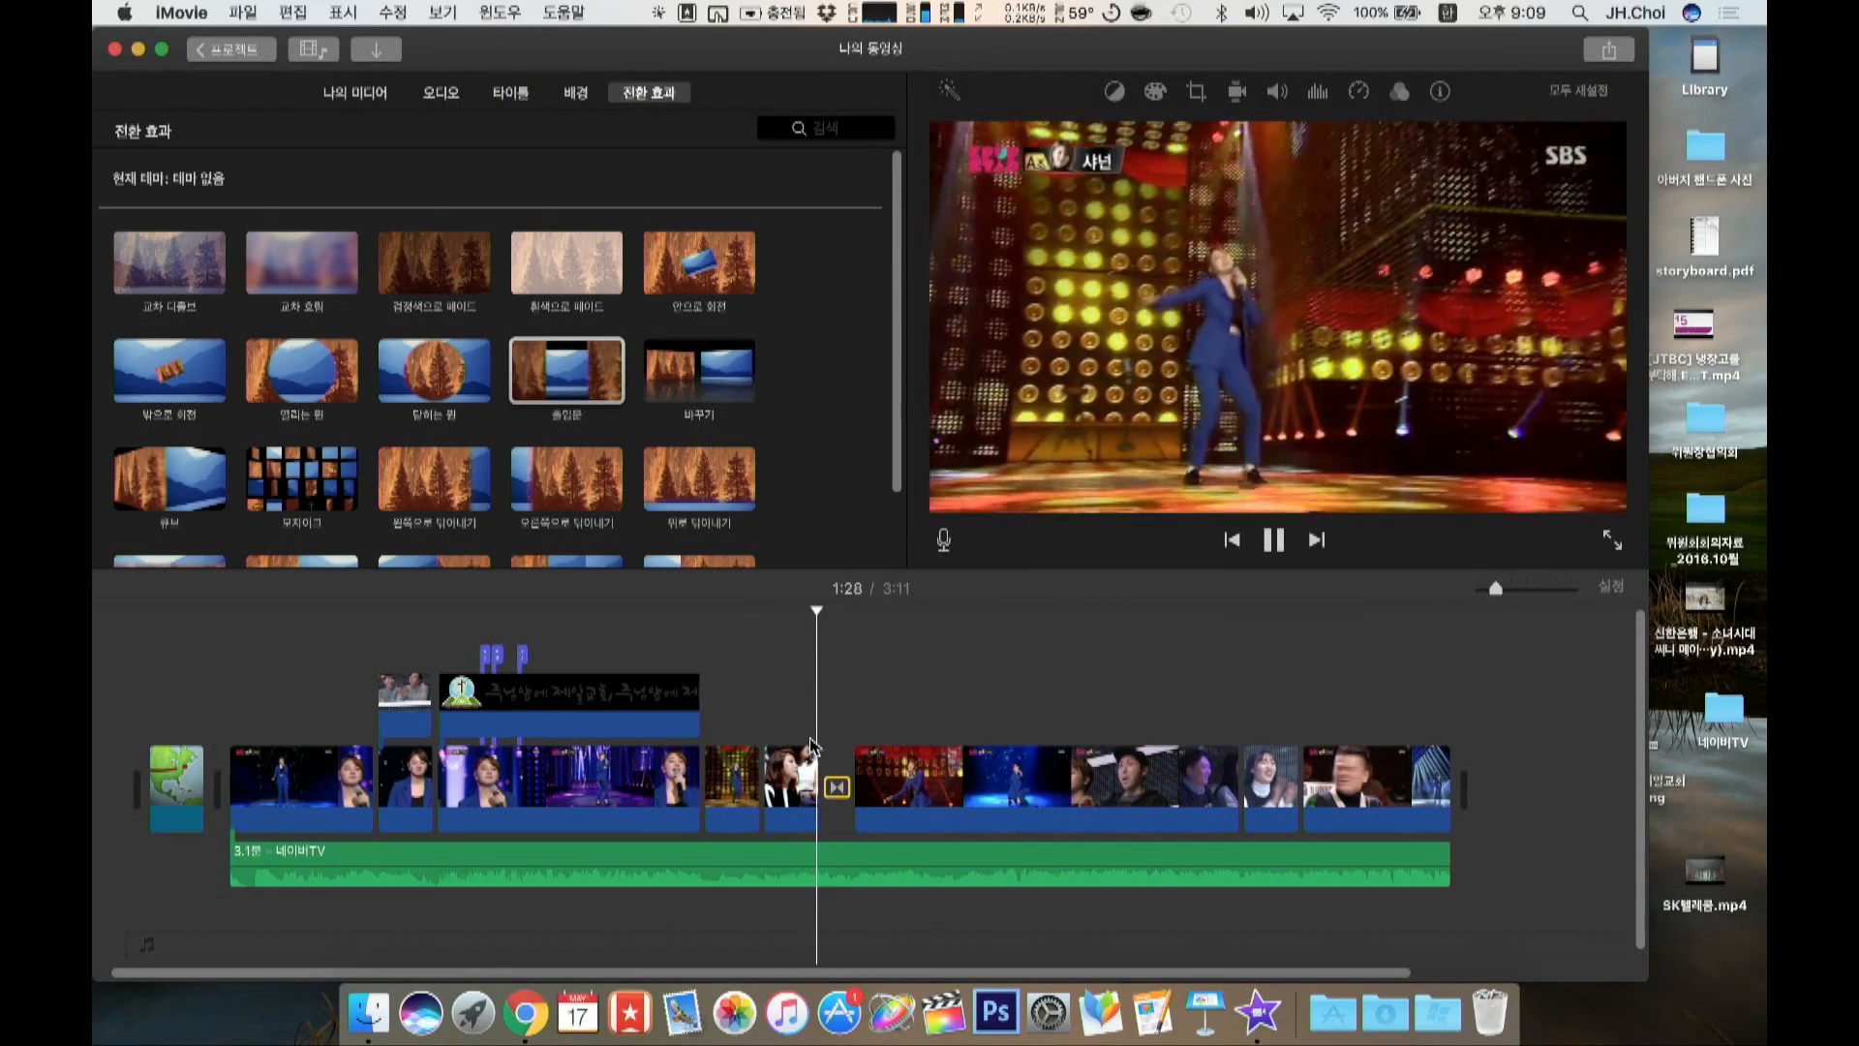
key("space")
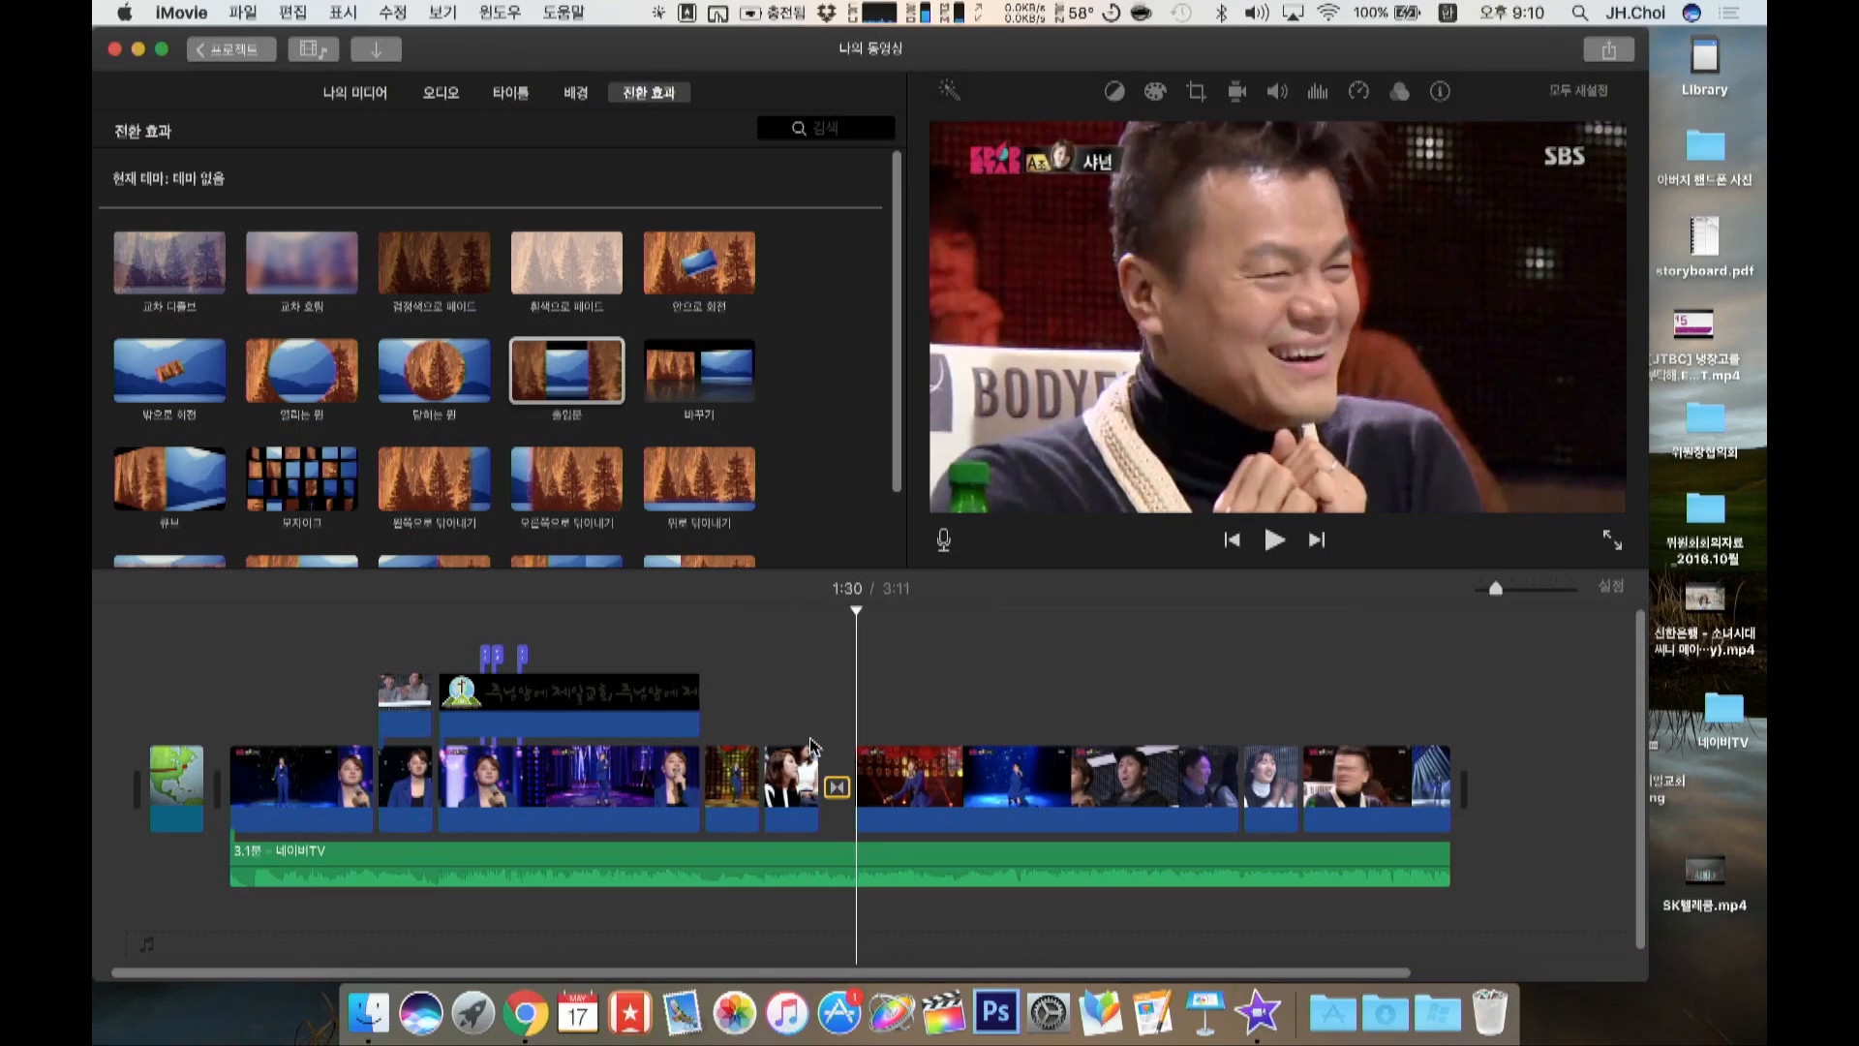
Step: Check the 출입문 transition's duration settings, and view its cut in the precision editor before closing it
double_click(838, 788)
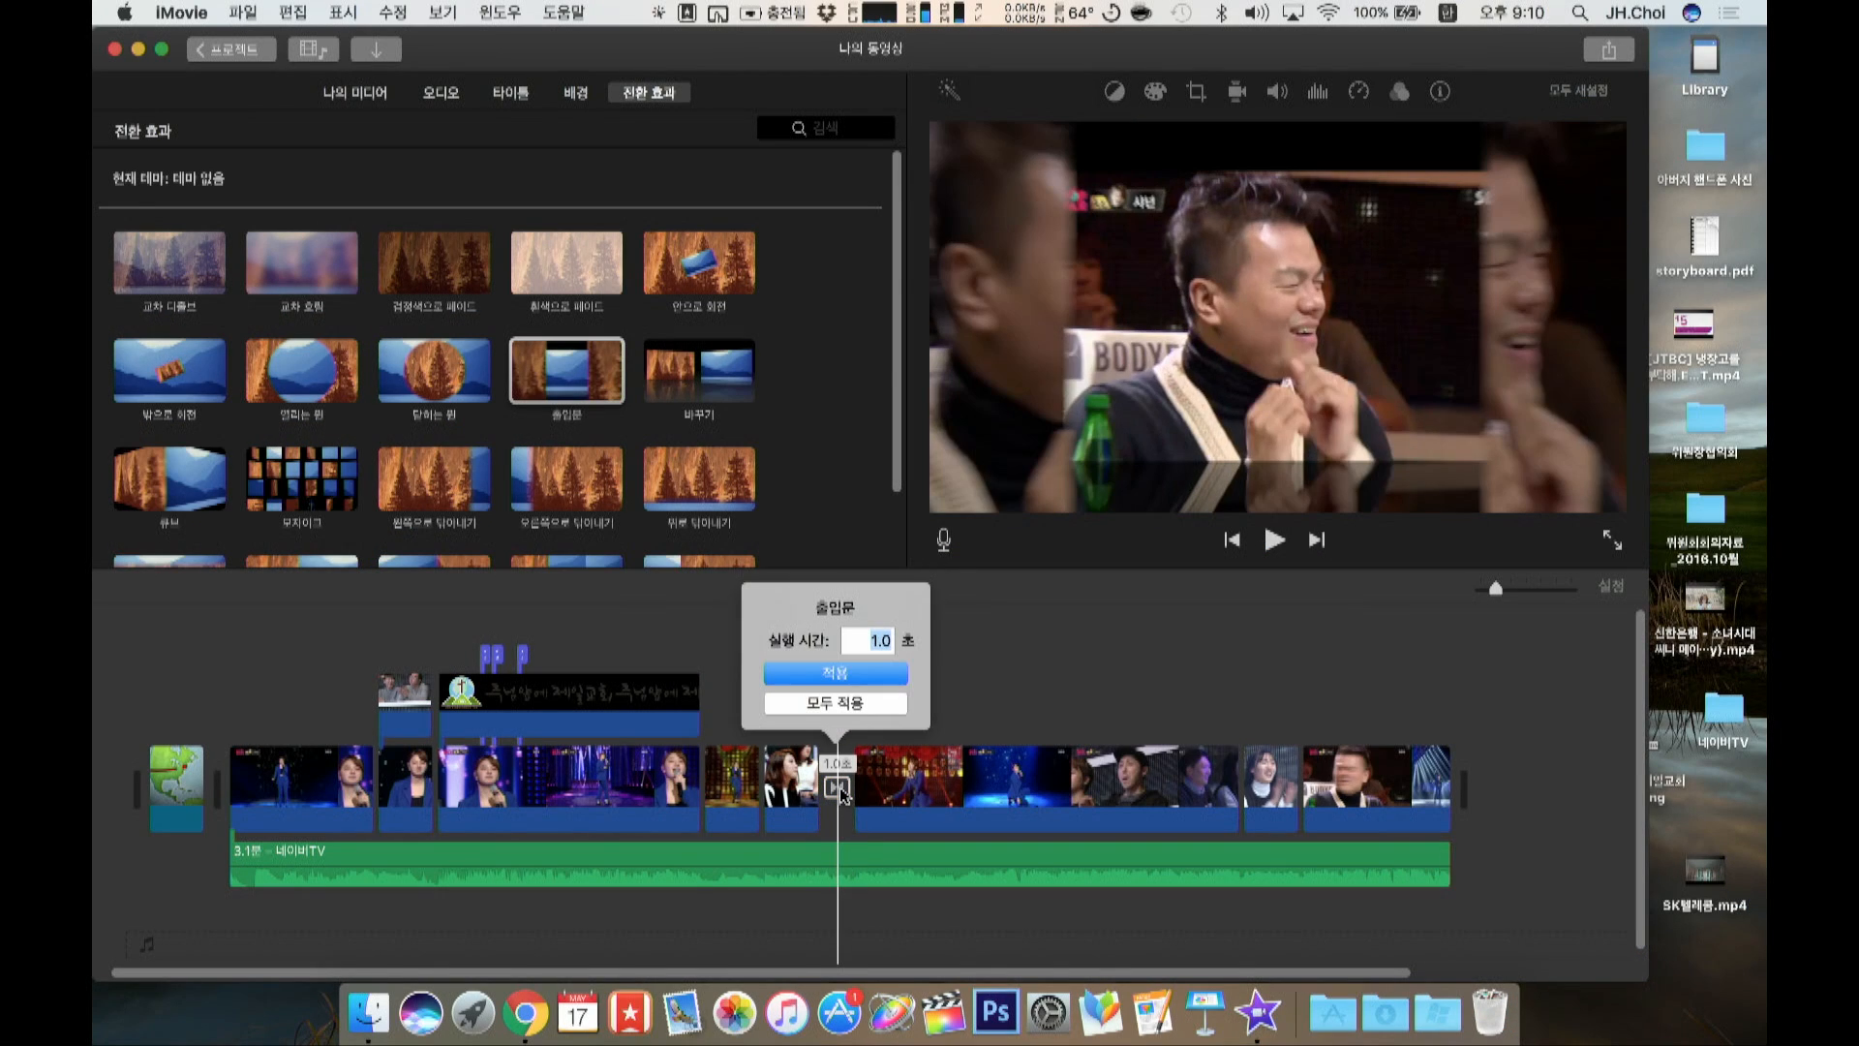
left_click(997, 655)
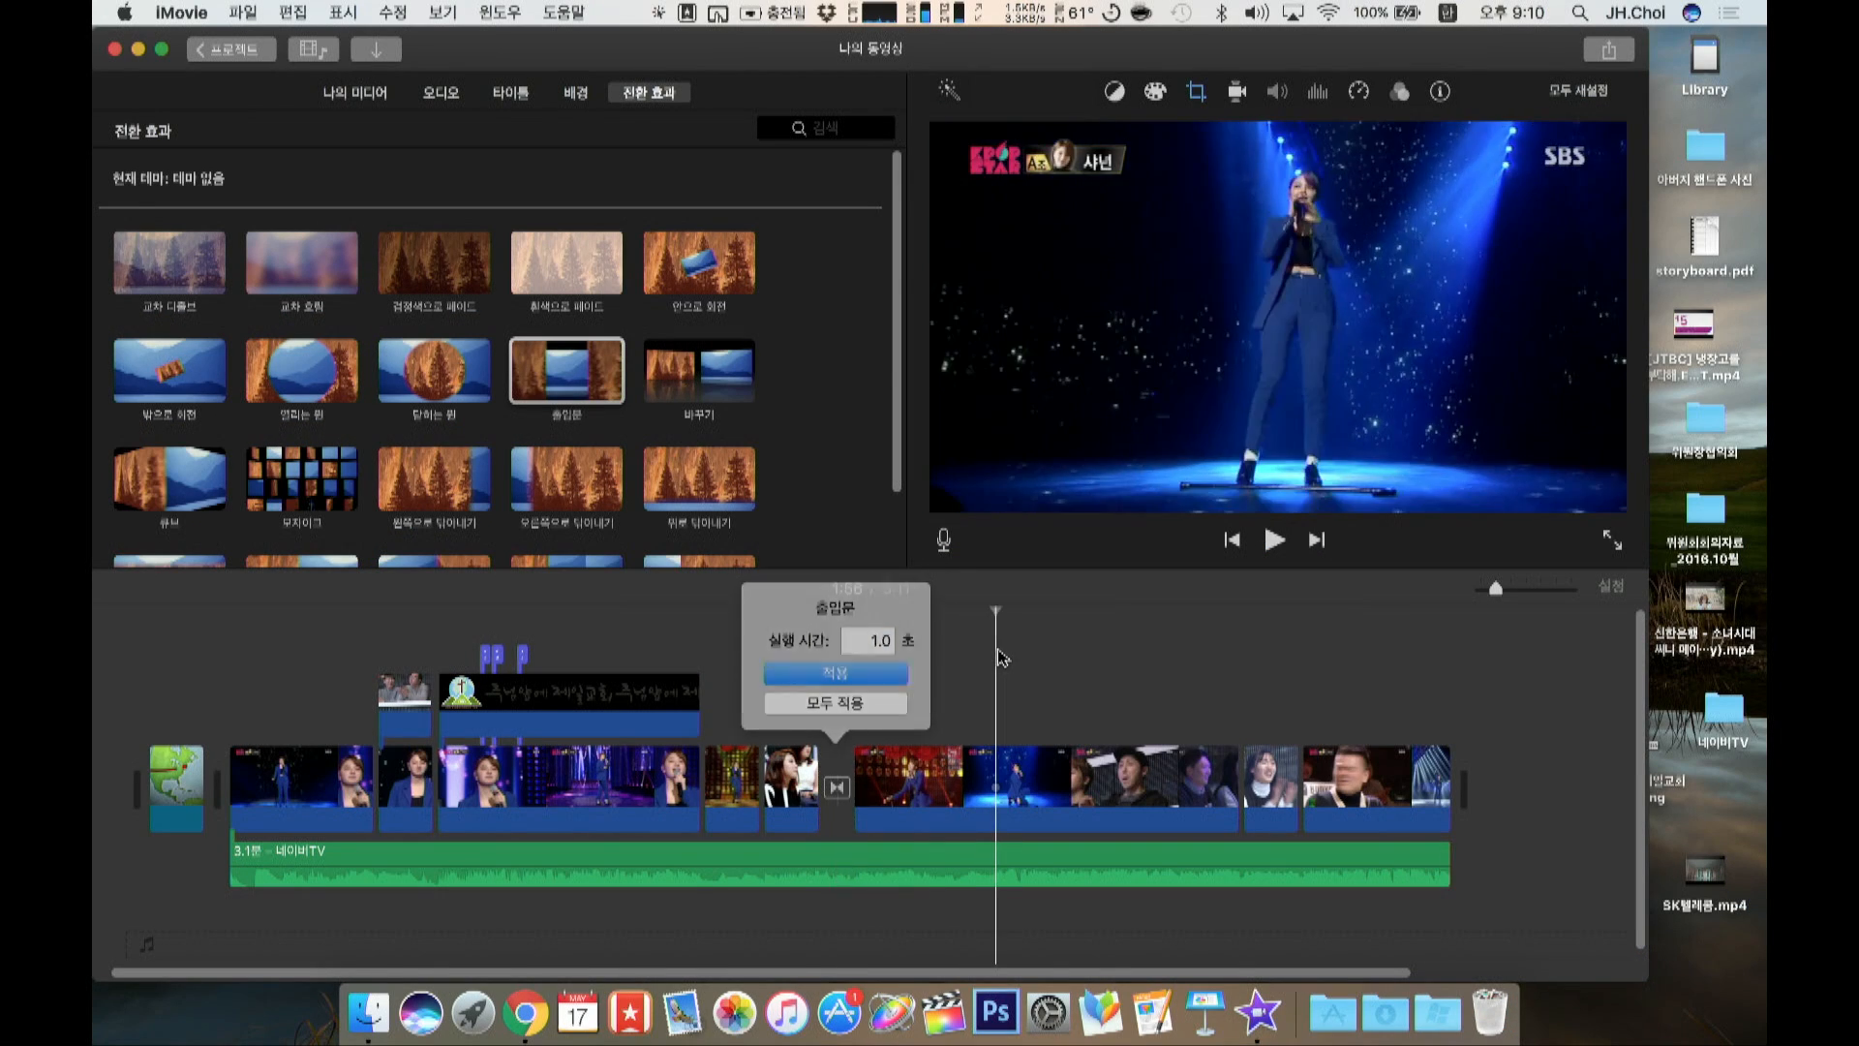
right_click(833, 786)
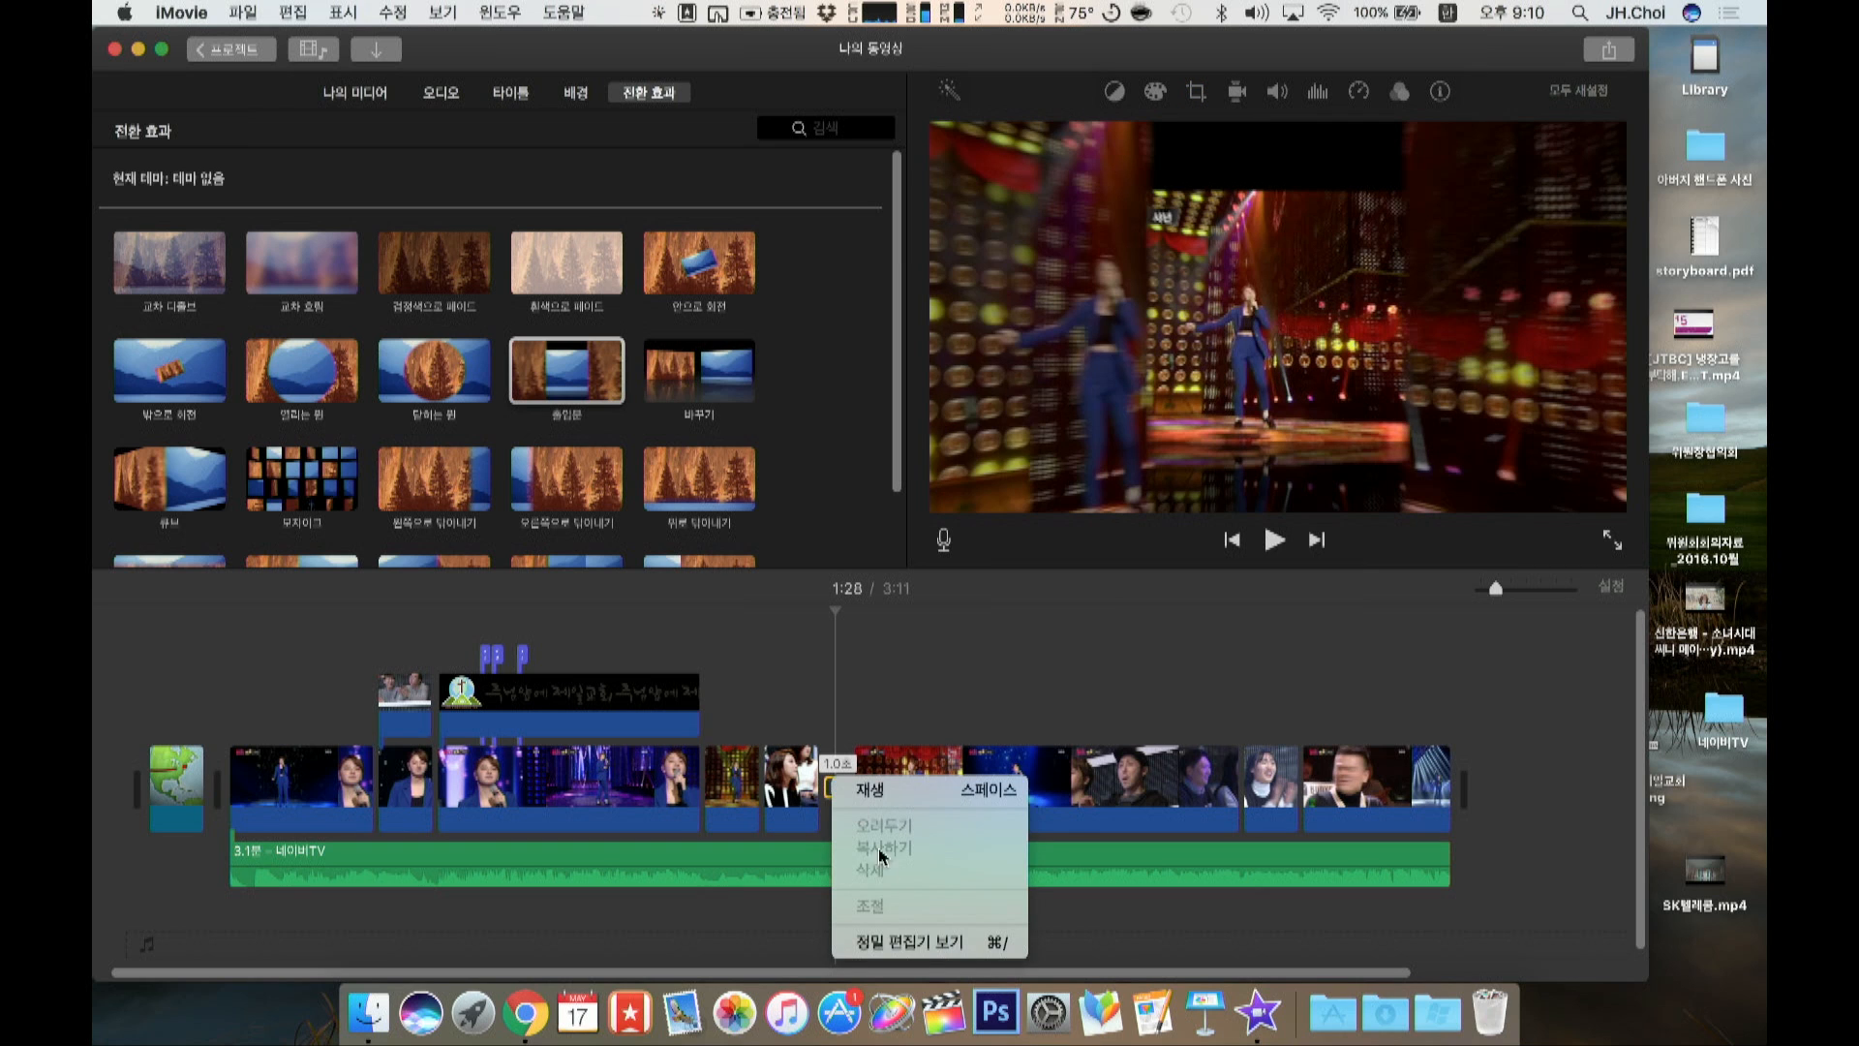
left_click(874, 942)
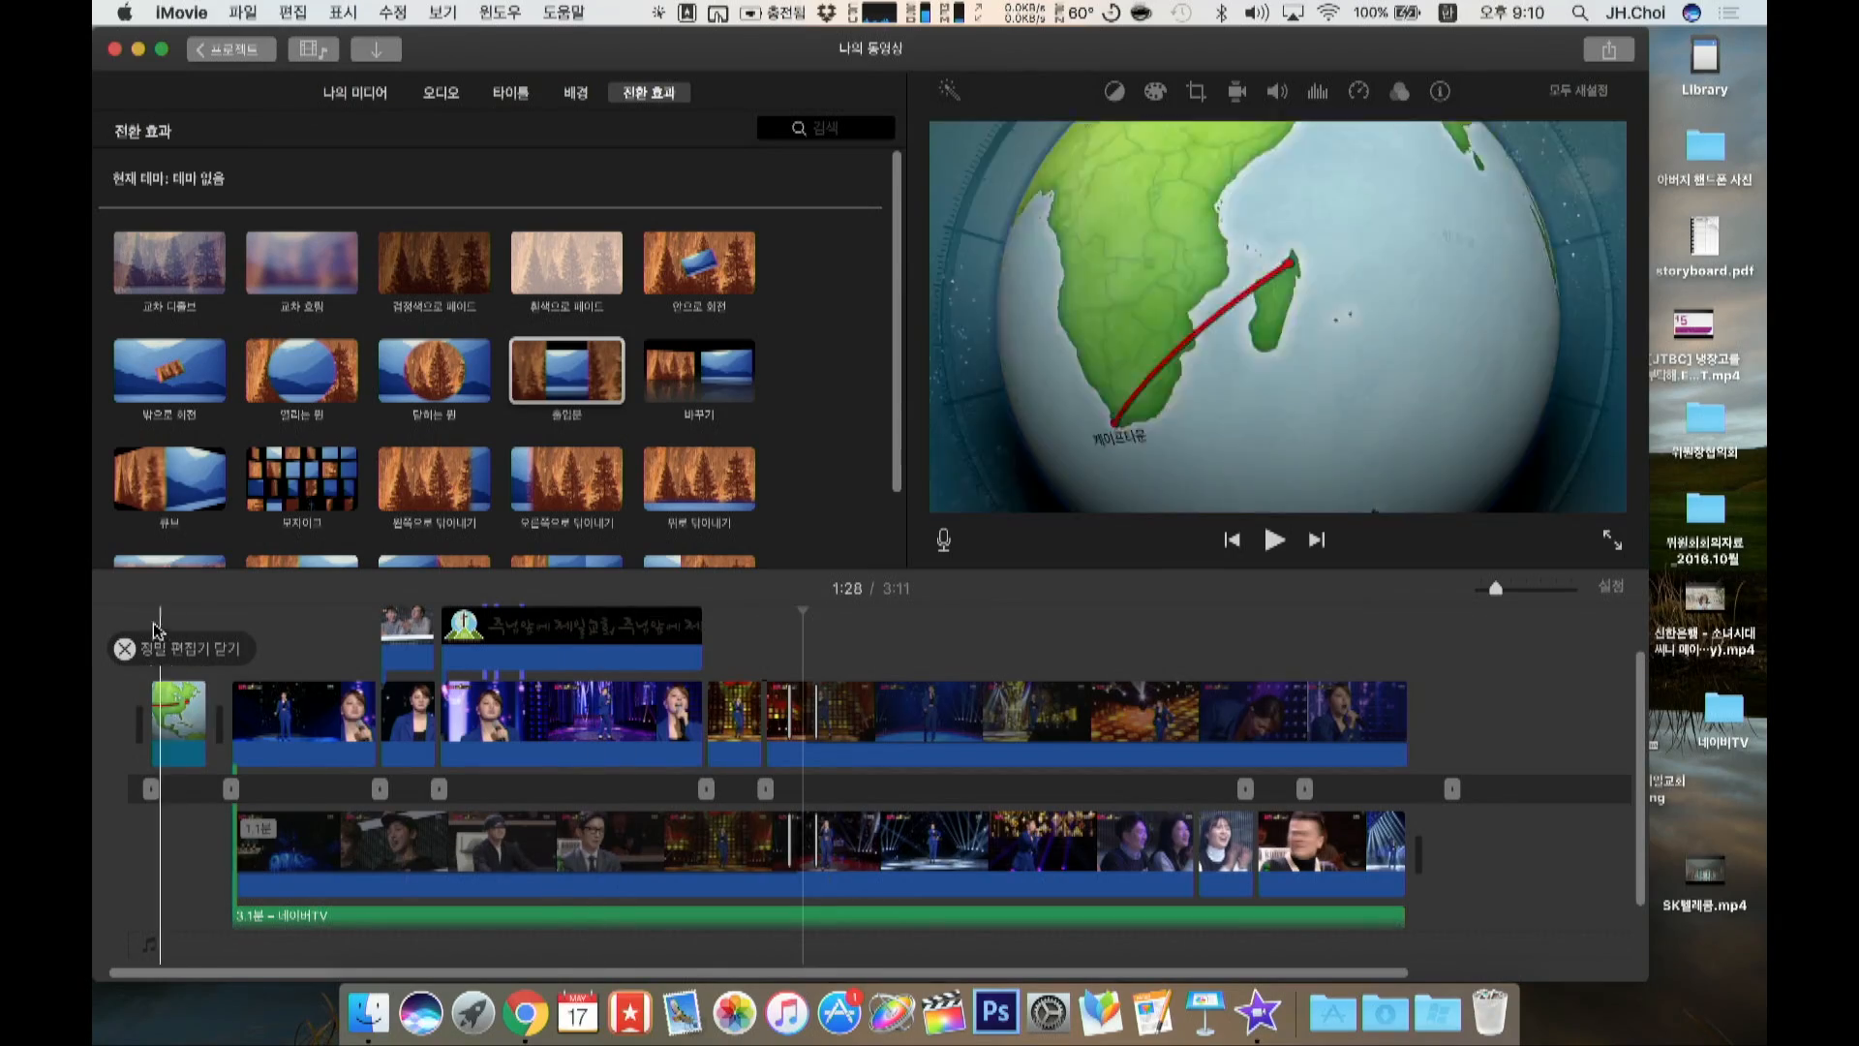
left_click(128, 654)
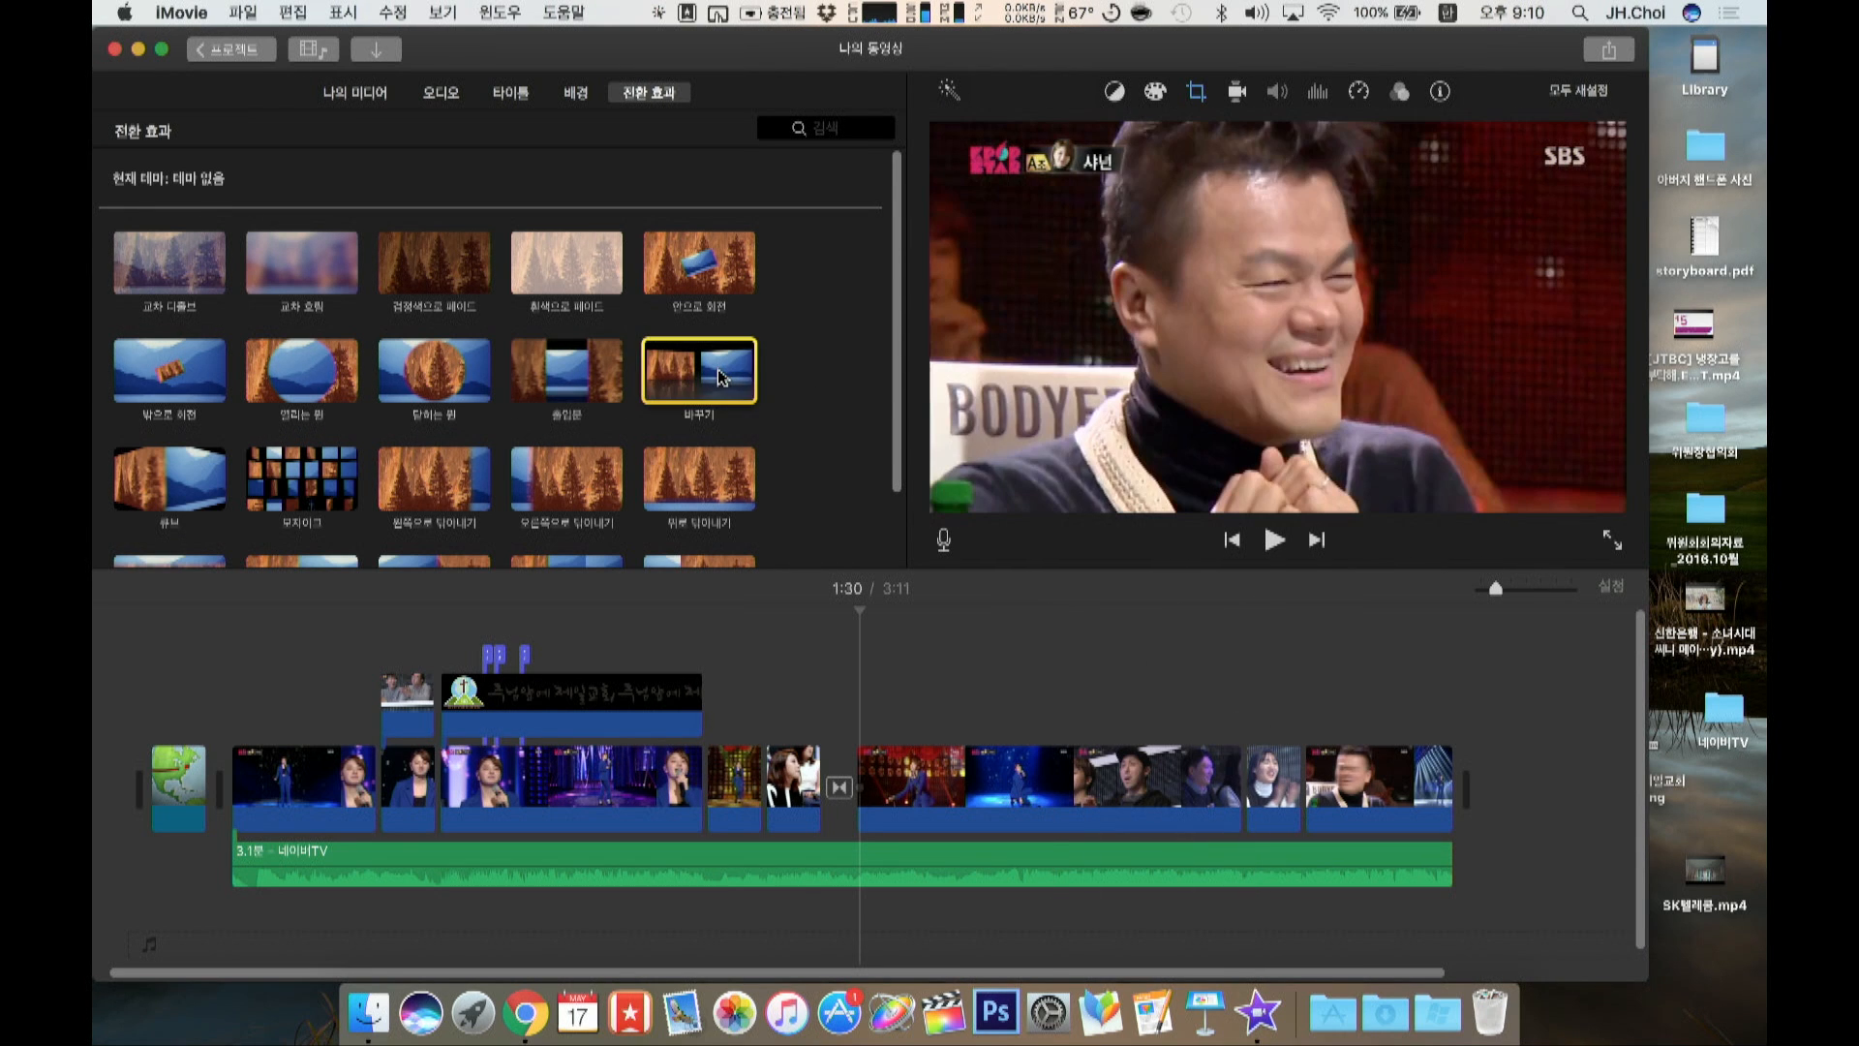
Step: Add a 바꾸기 transition before the second-to-last clip and a 모자이크 transition after the globe, and play back the globe's transition
left_click_drag(716, 377, 1254, 786)
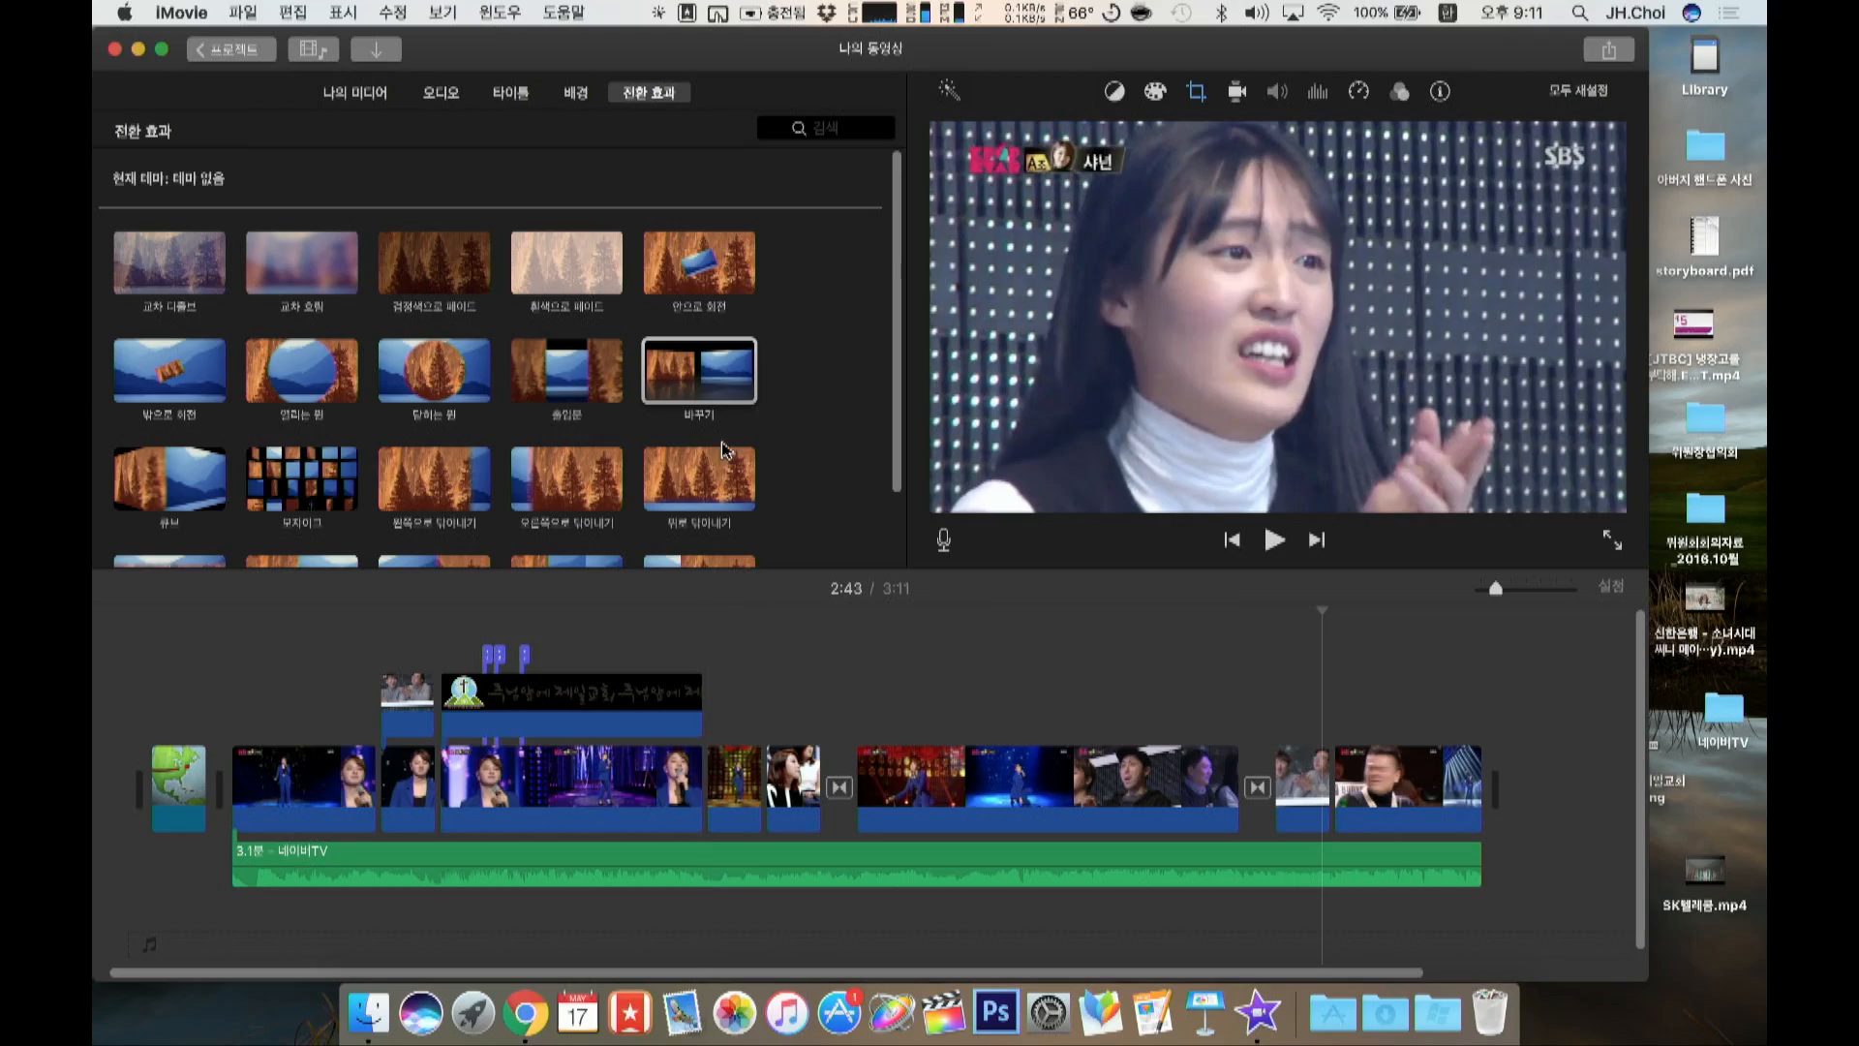
scroll(581, 397, "down", 2)
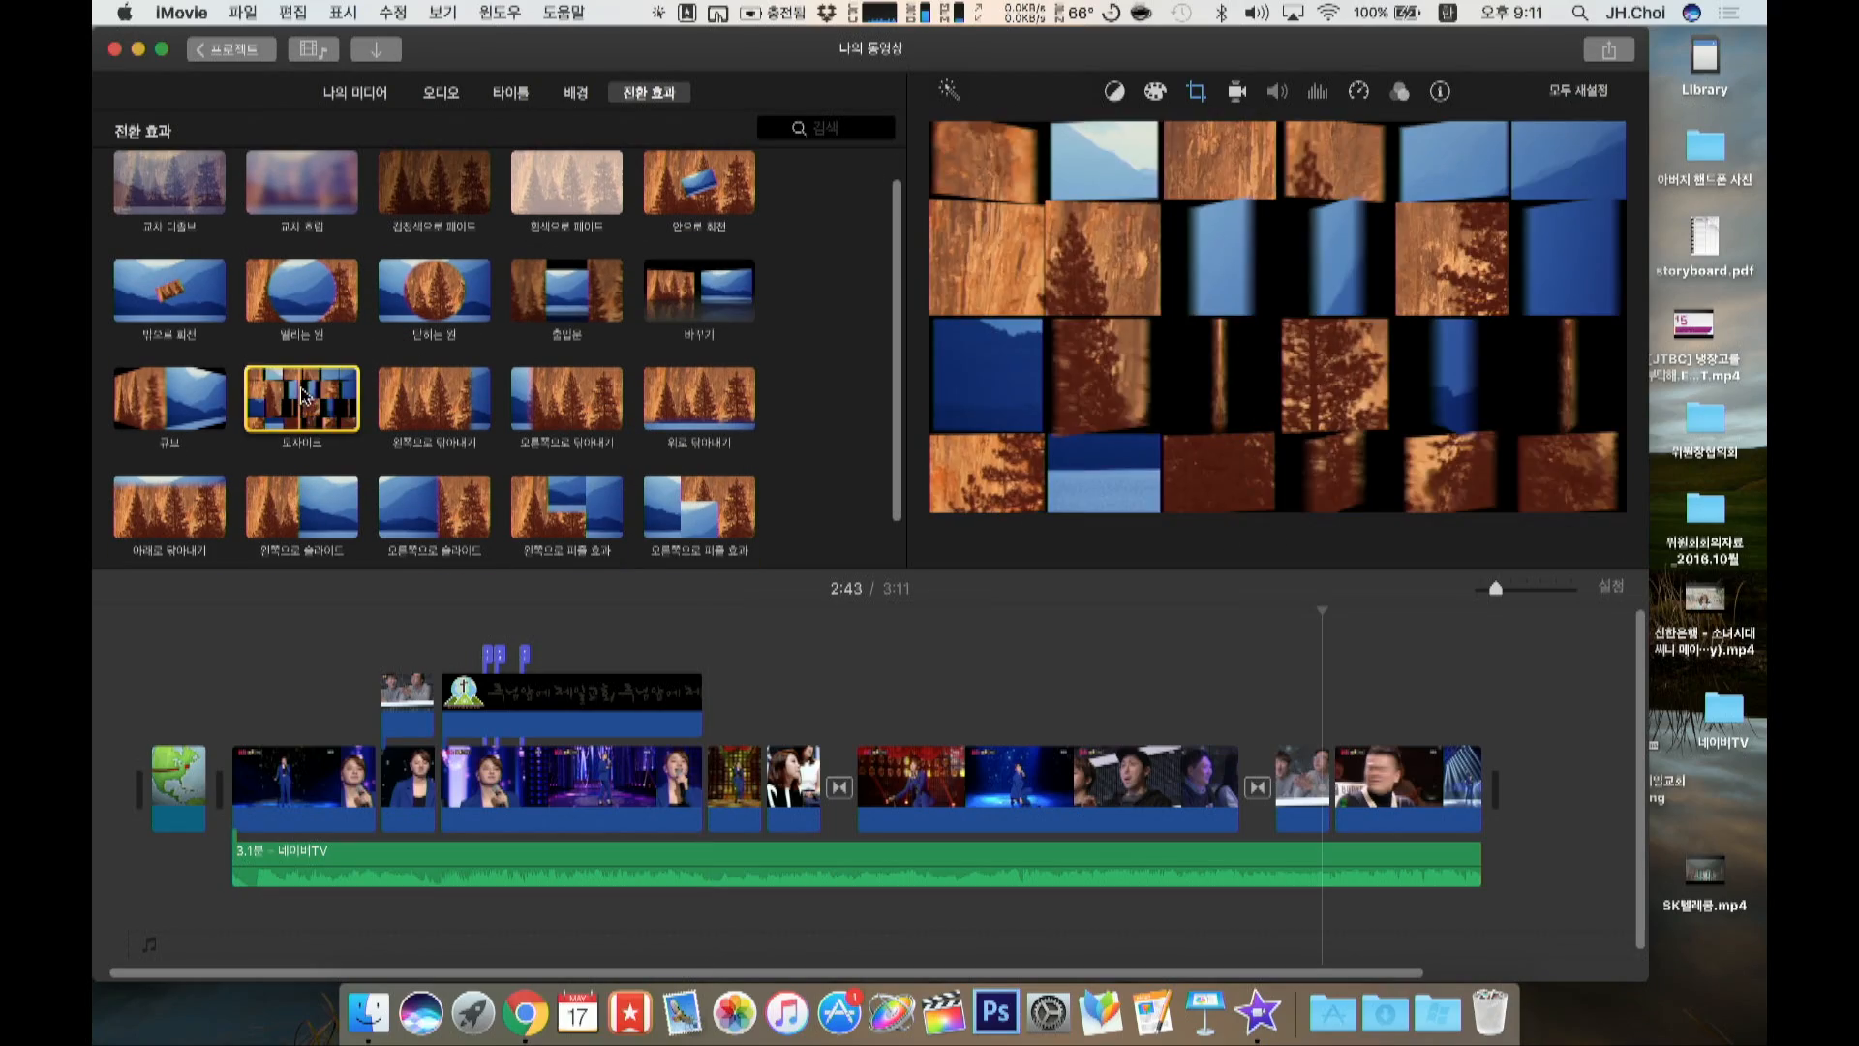
left_click_drag(256, 527, 237, 775)
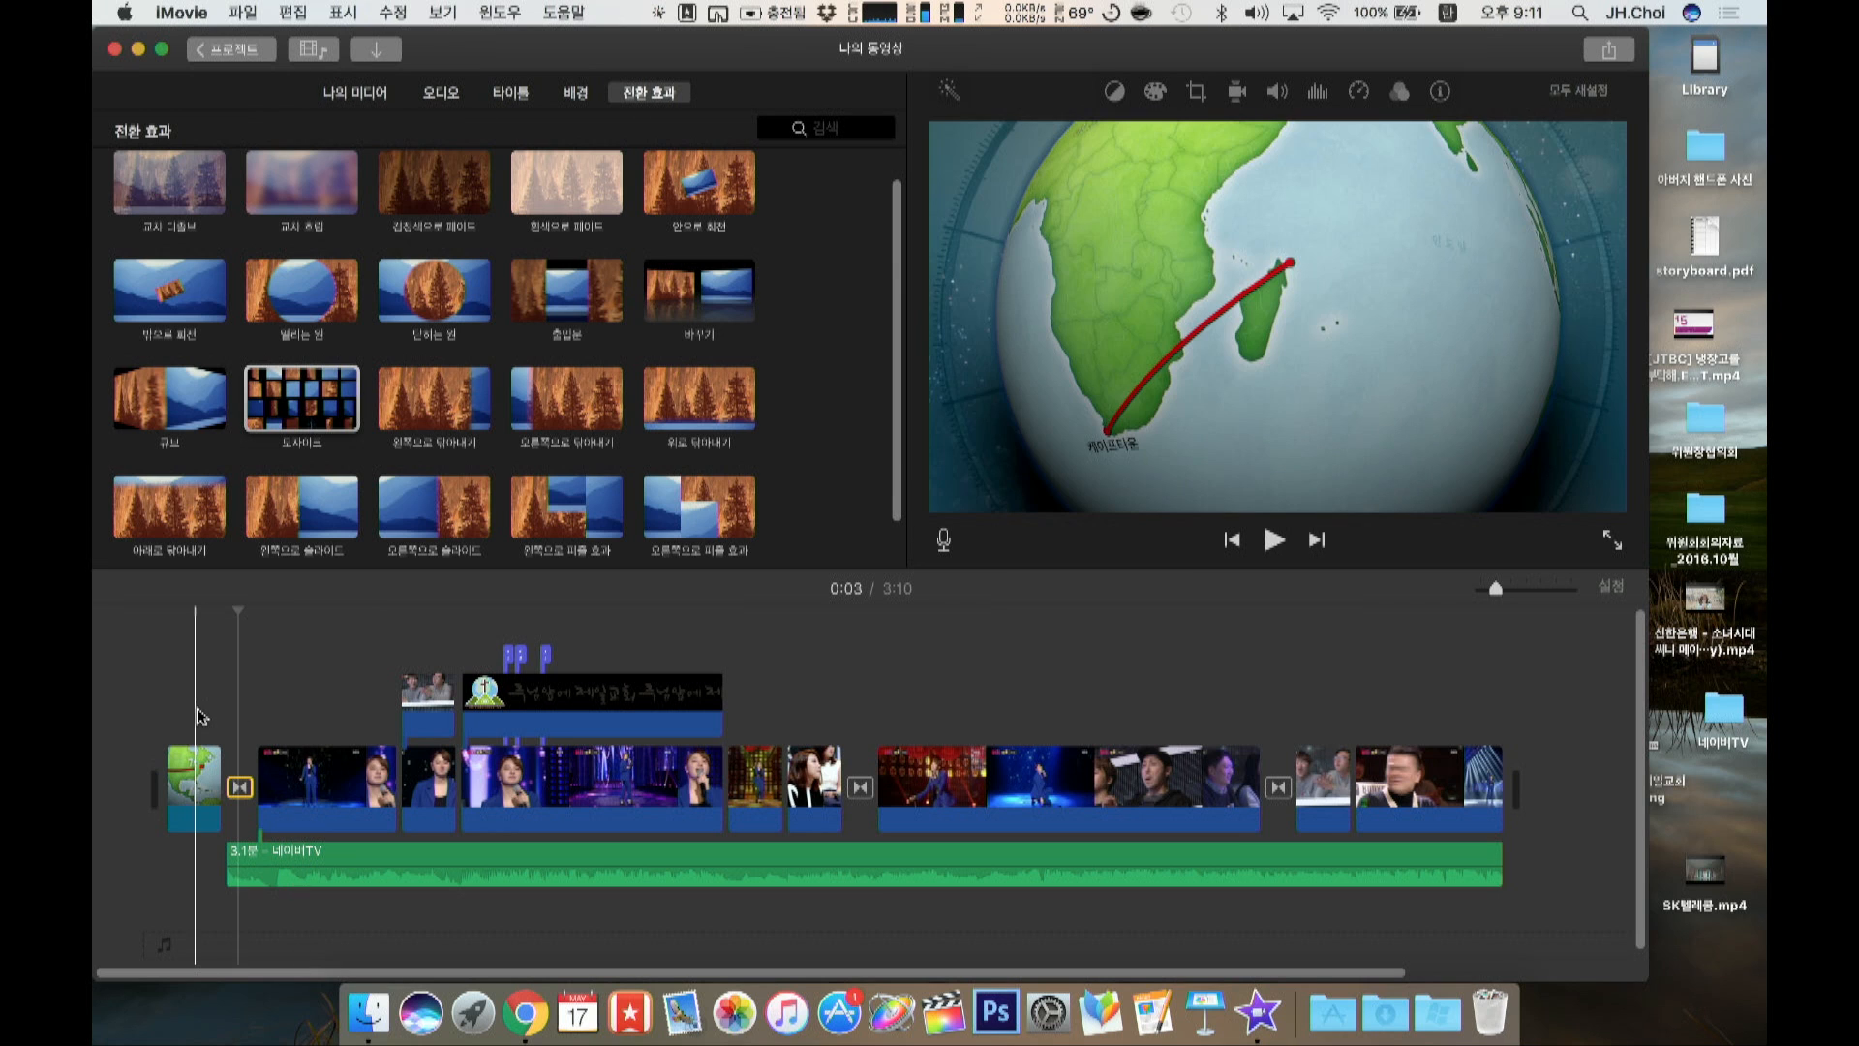
key("space")
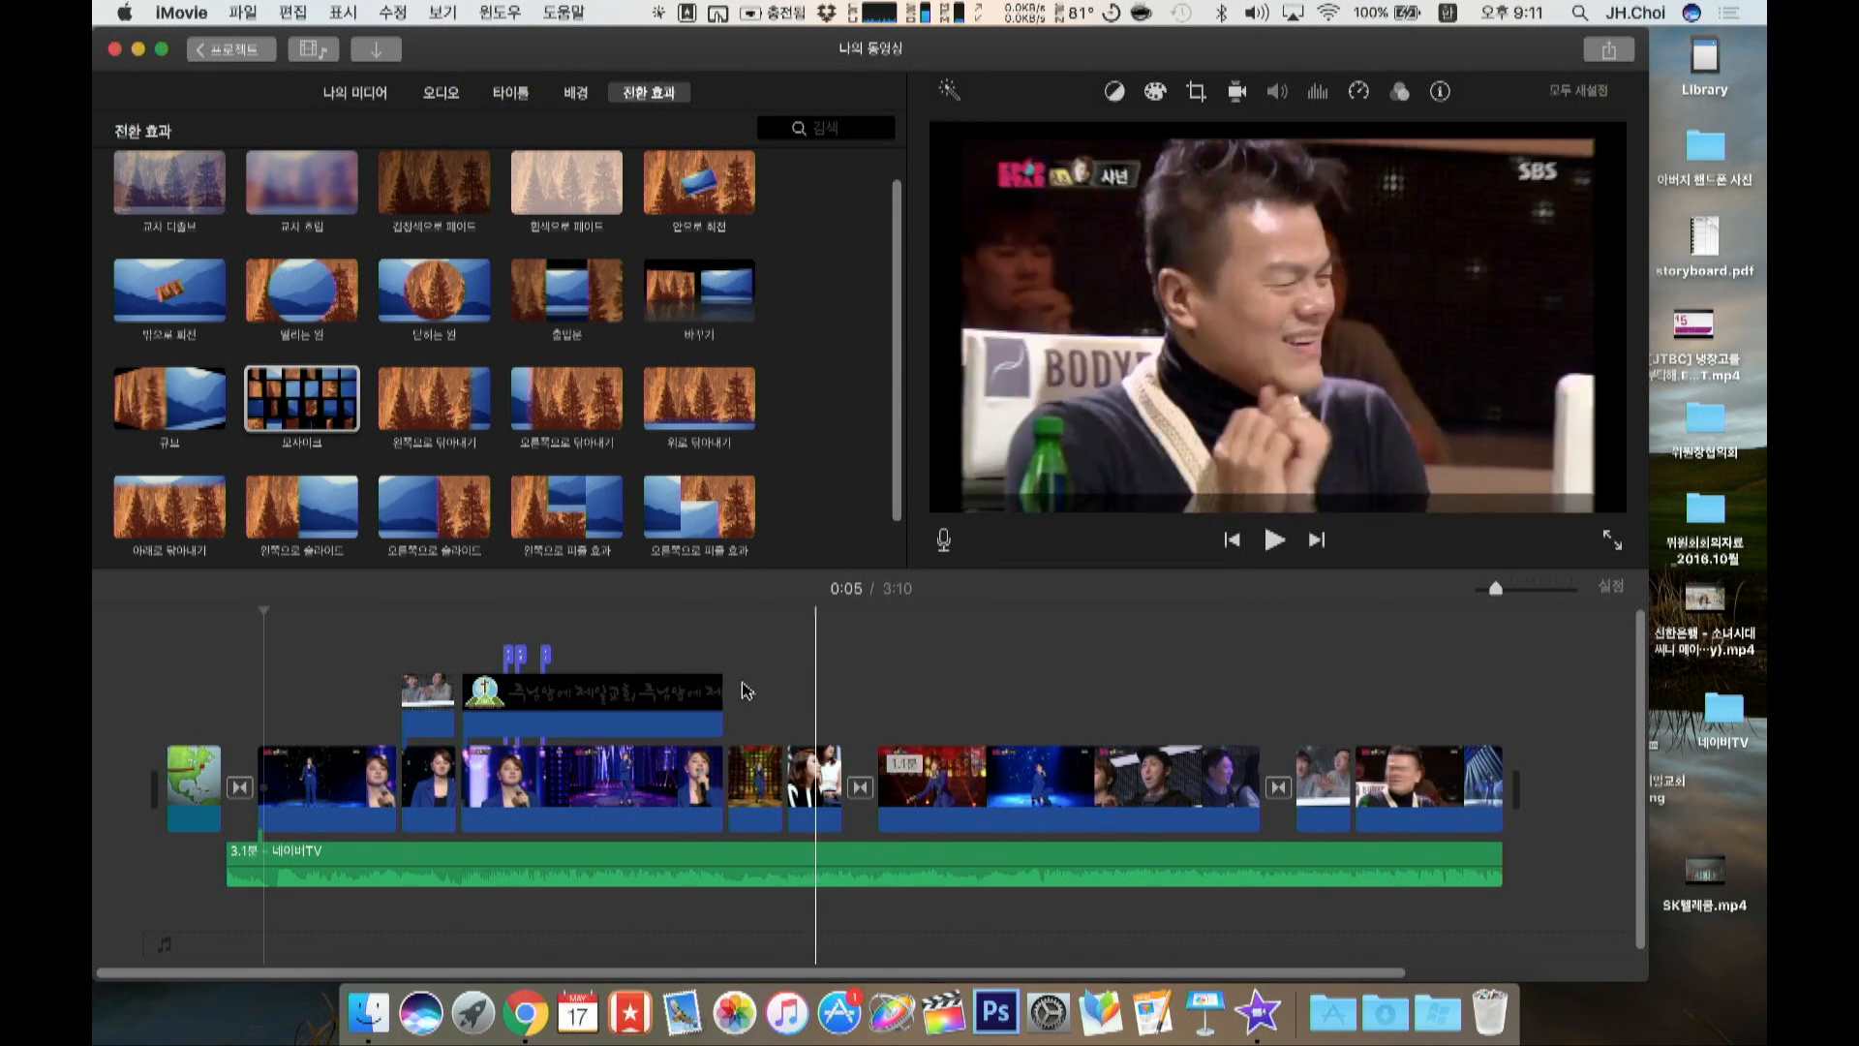
left_click_drag(683, 419, 1189, 726)
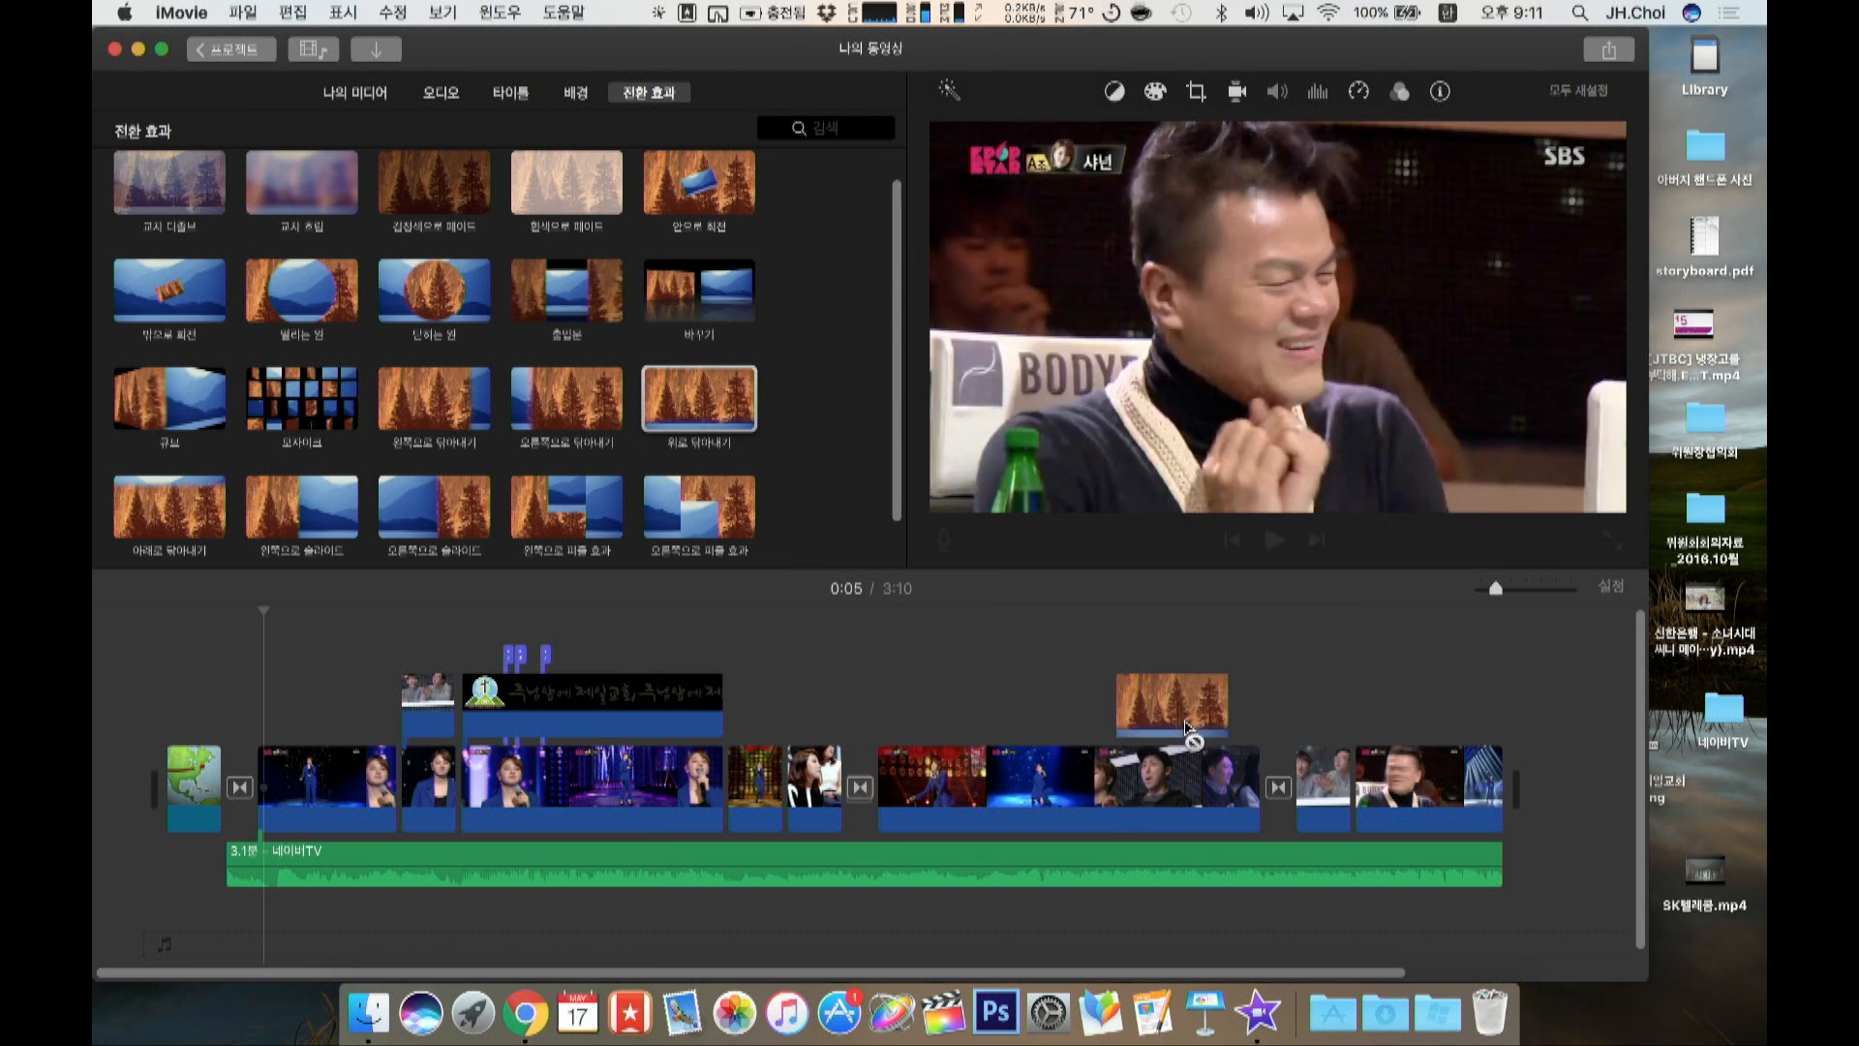
left_click_drag(1268, 786, 733, 547)
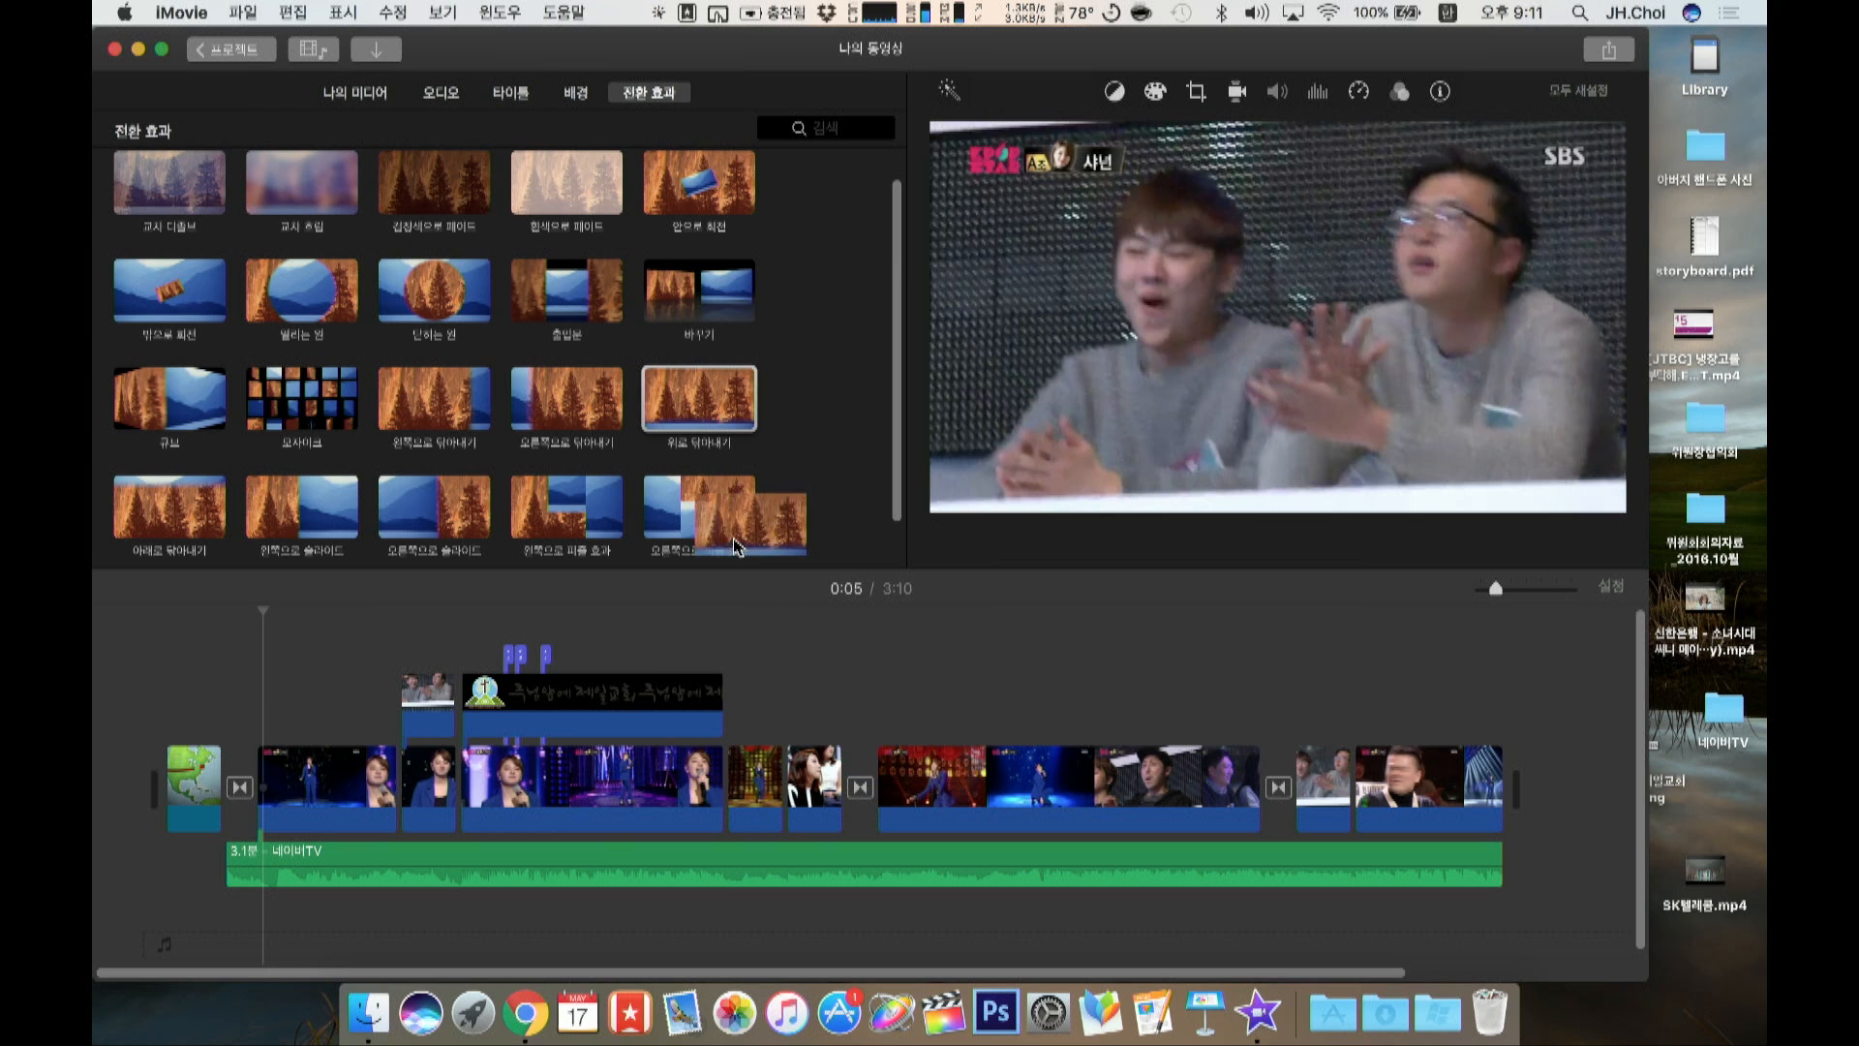
left_click_drag(684, 426, 683, 426)
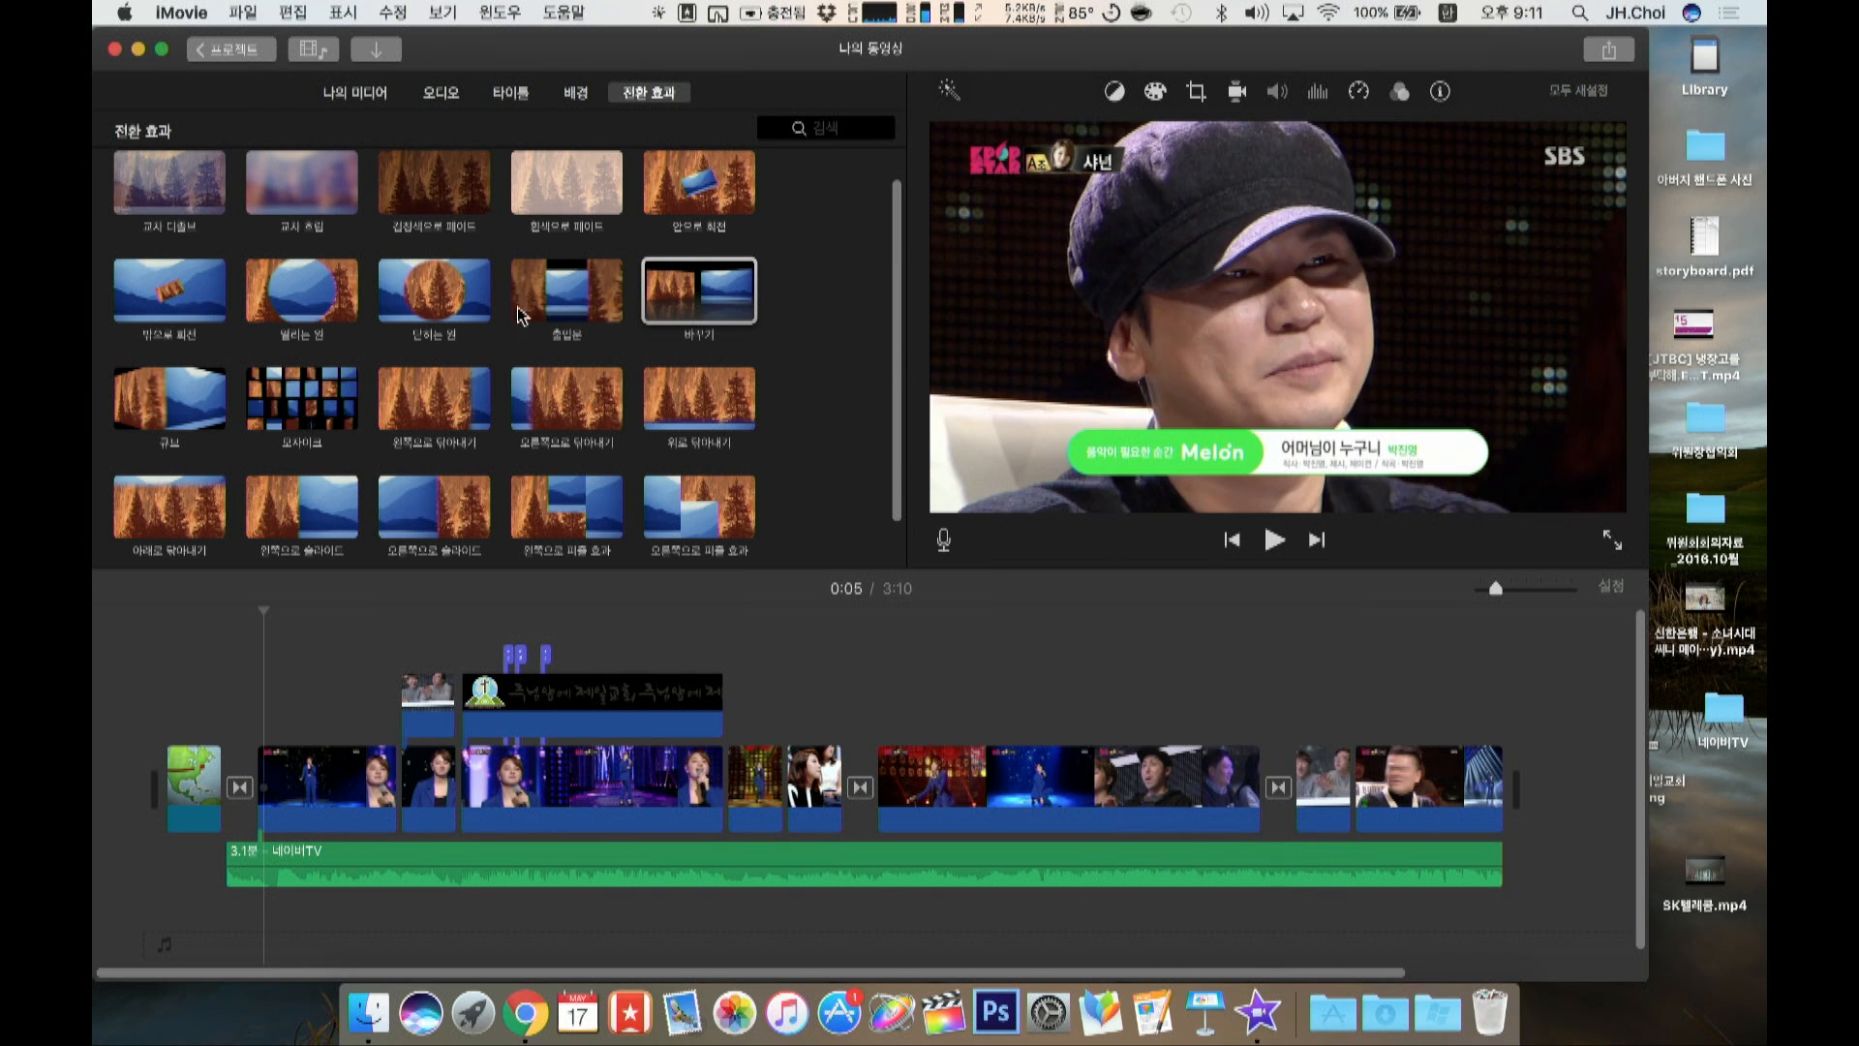
left_click_drag(566, 290, 981, 451)
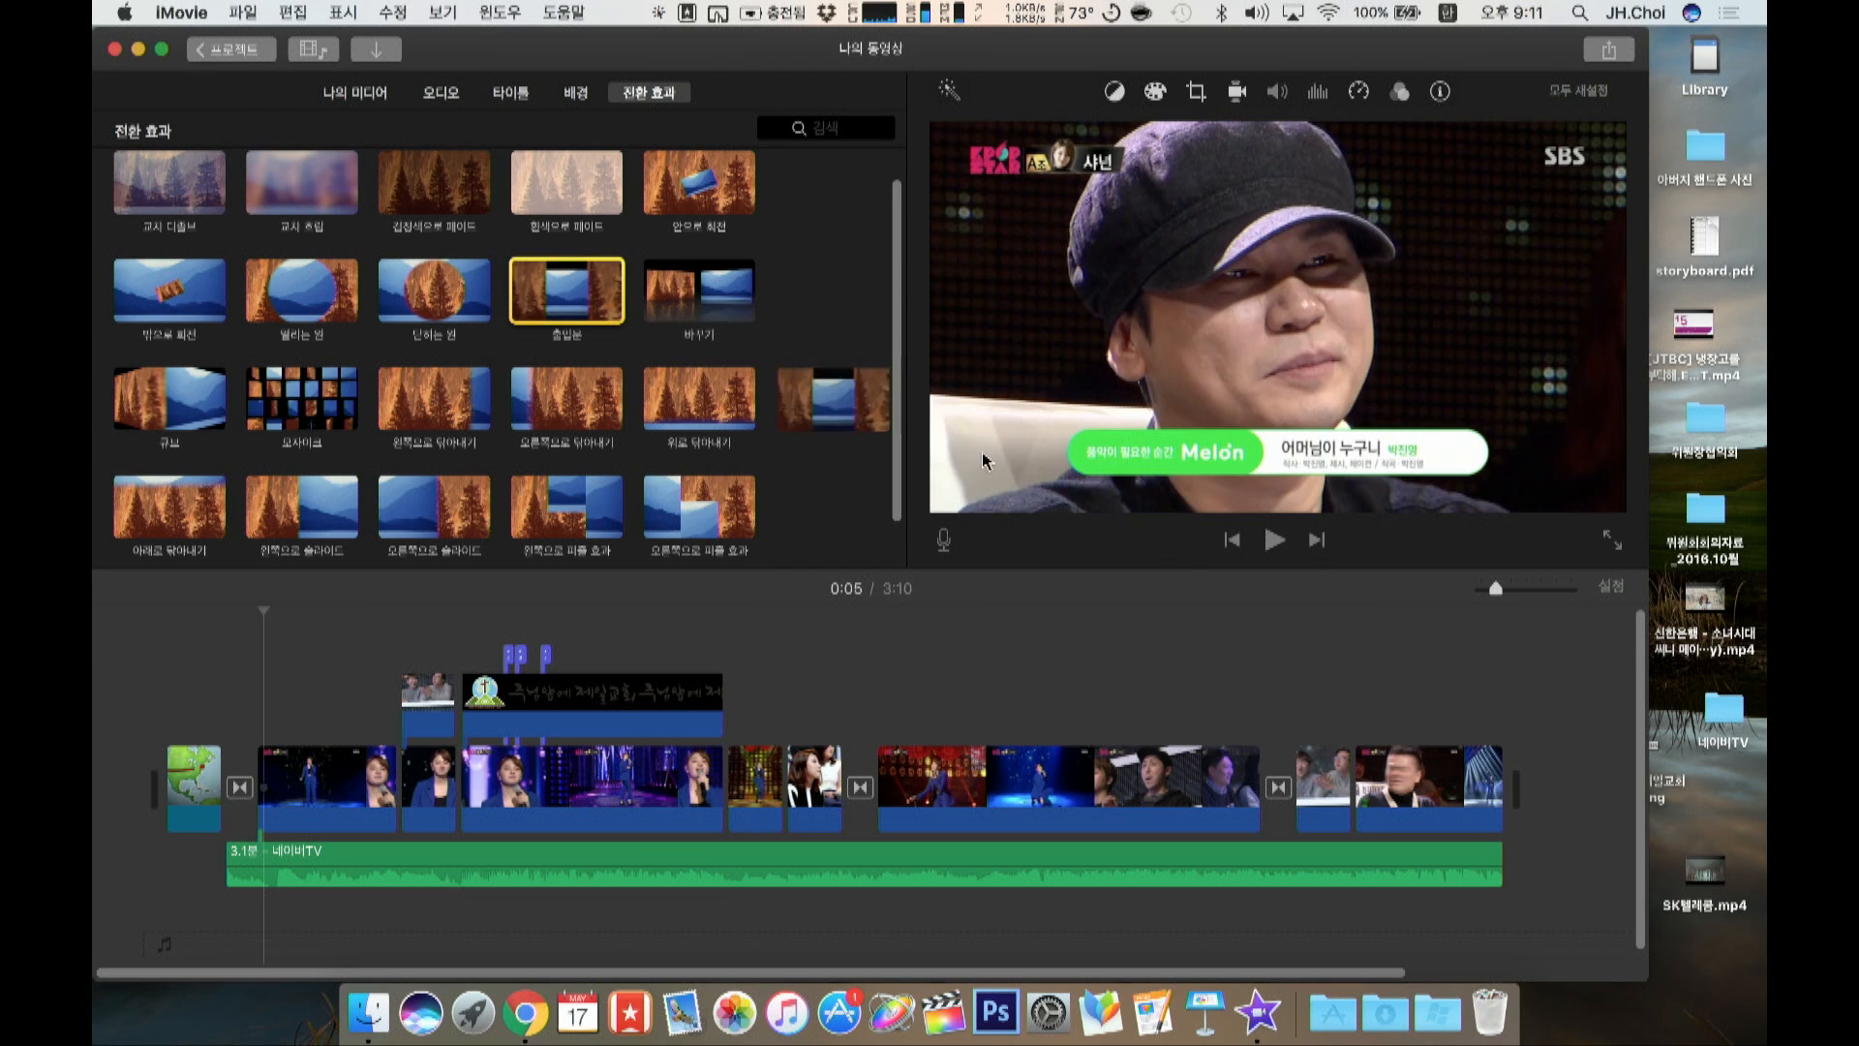
left_click_drag(1249, 678, 1282, 789)
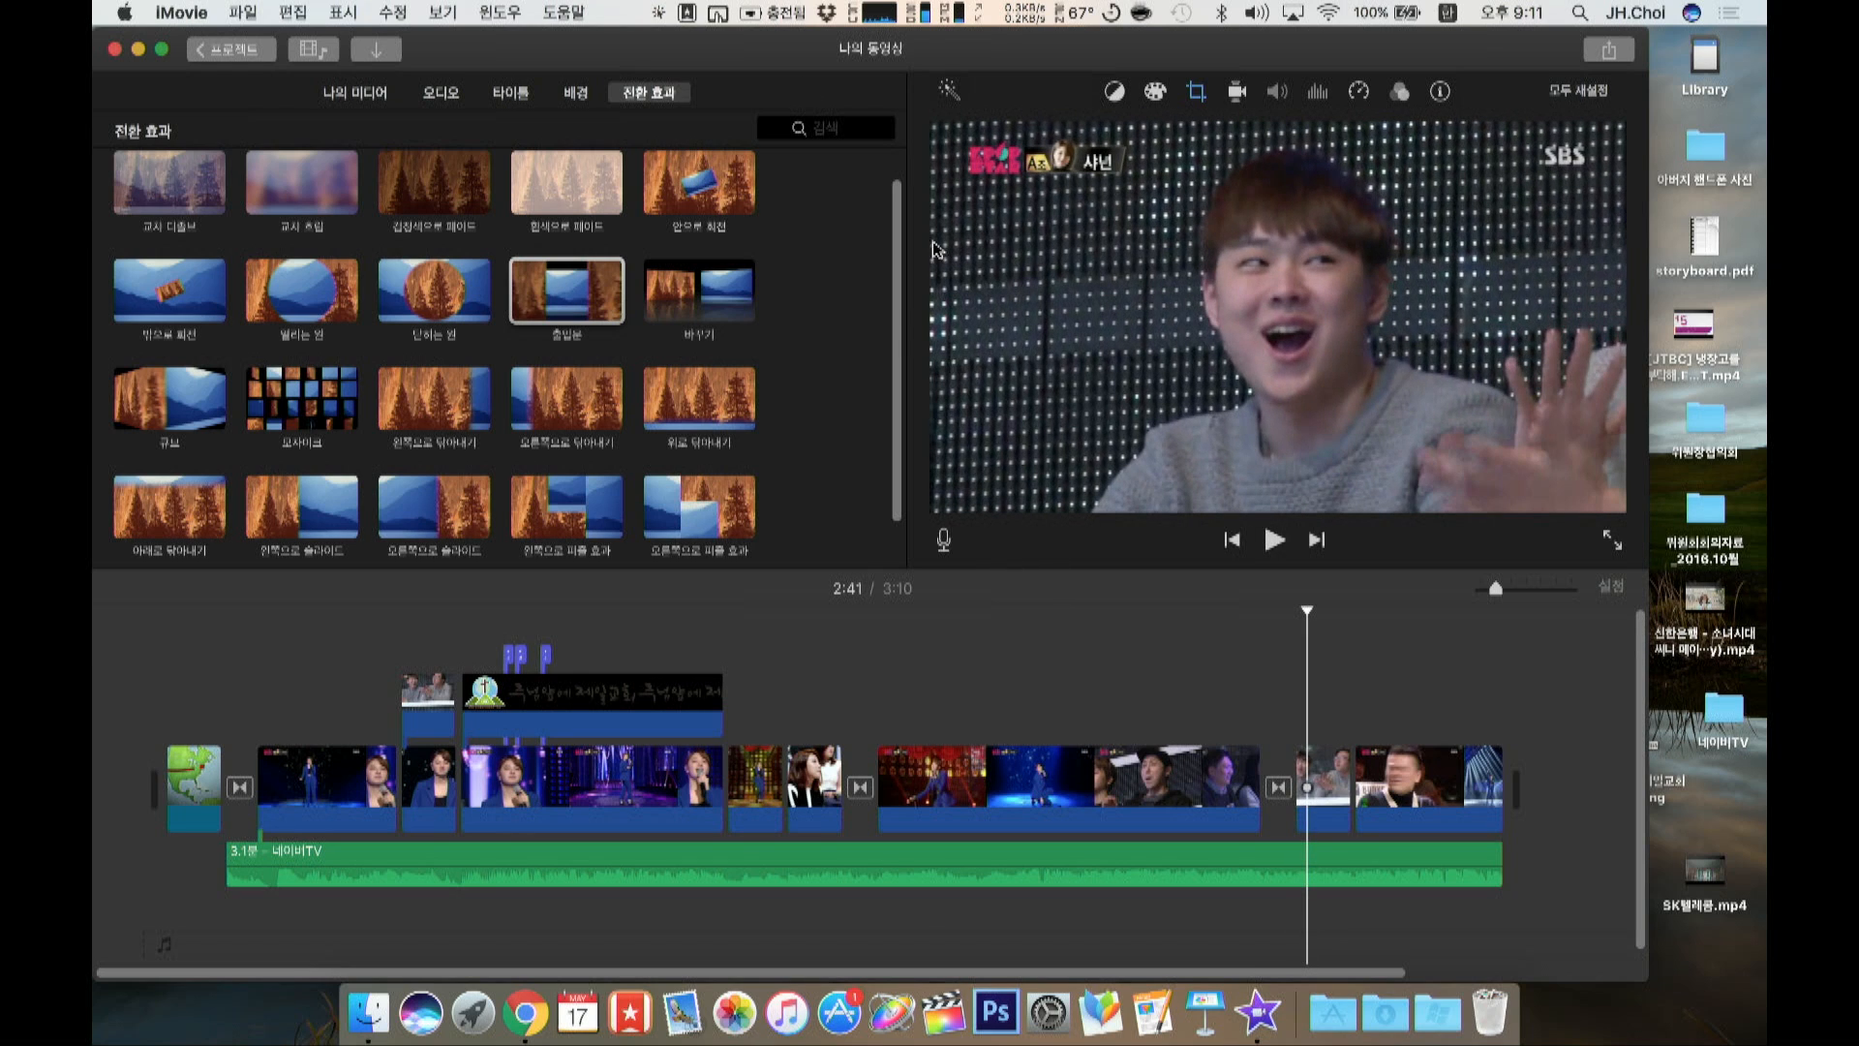
left_click(451, 94)
left_click(537, 94)
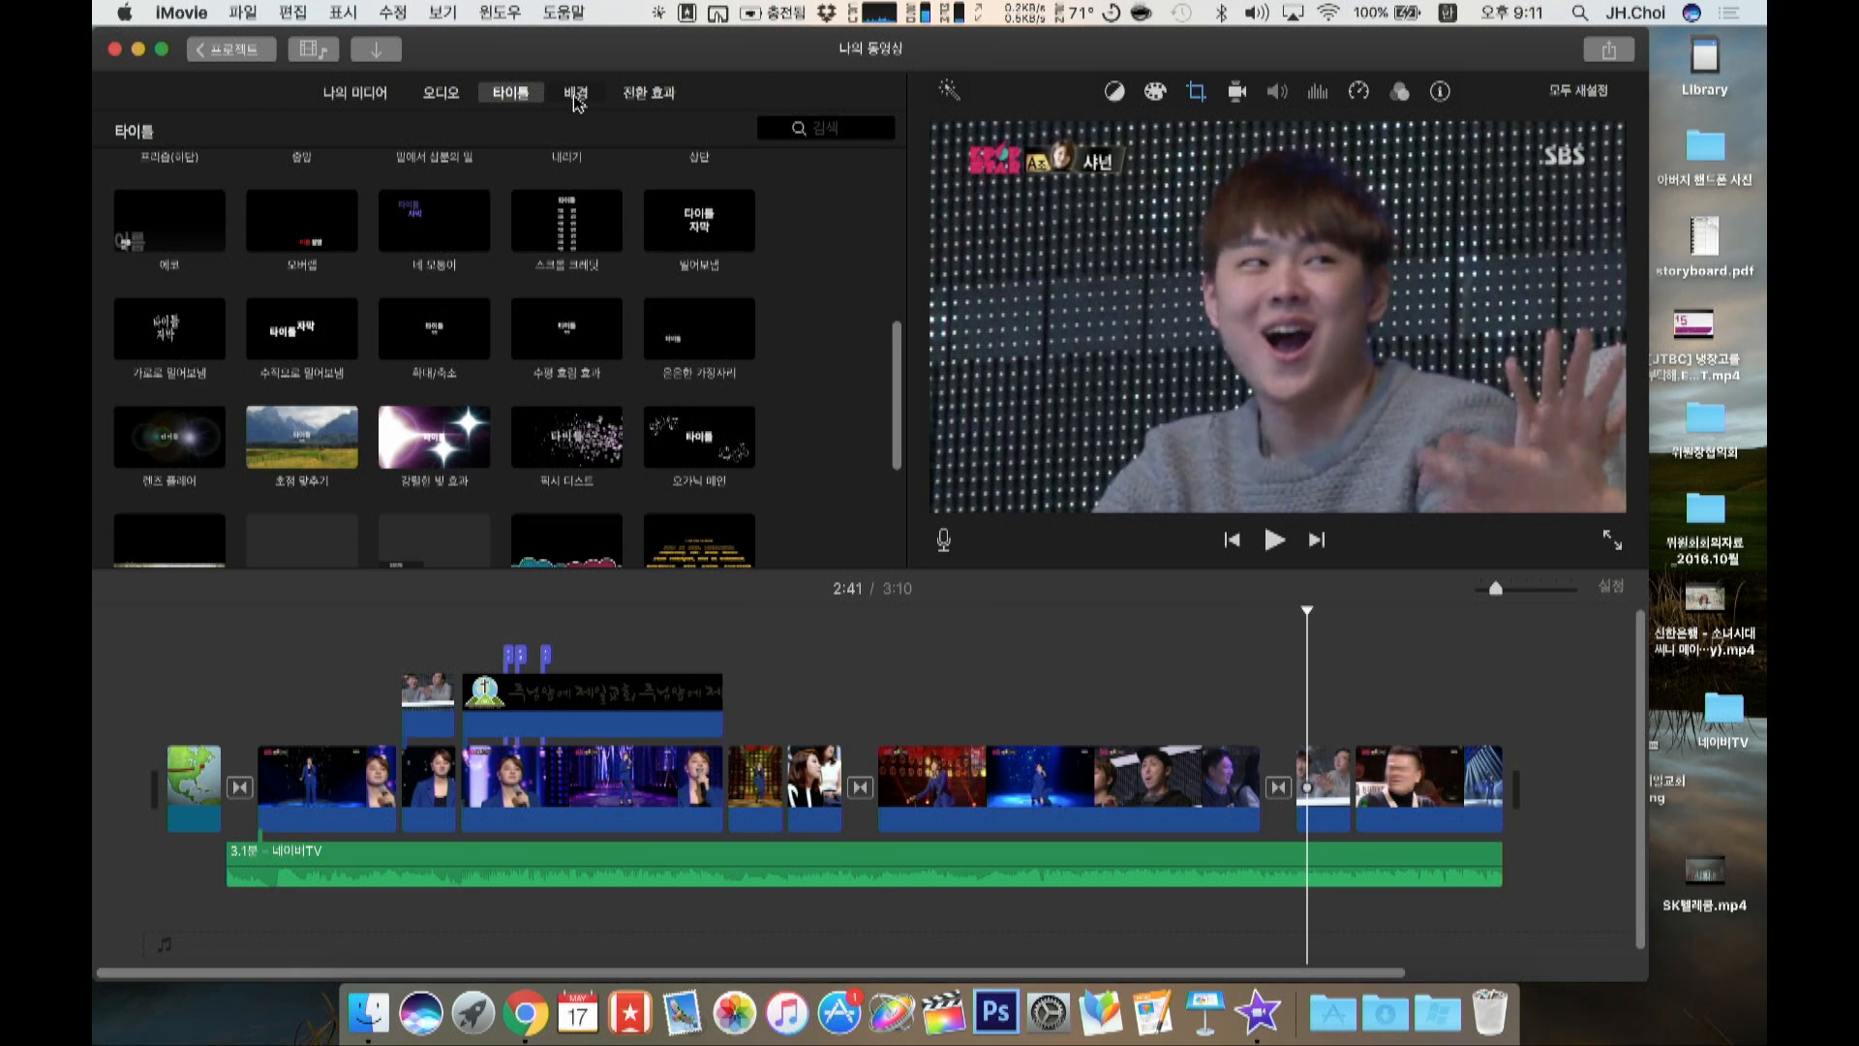
left_click(575, 94)
left_click(649, 90)
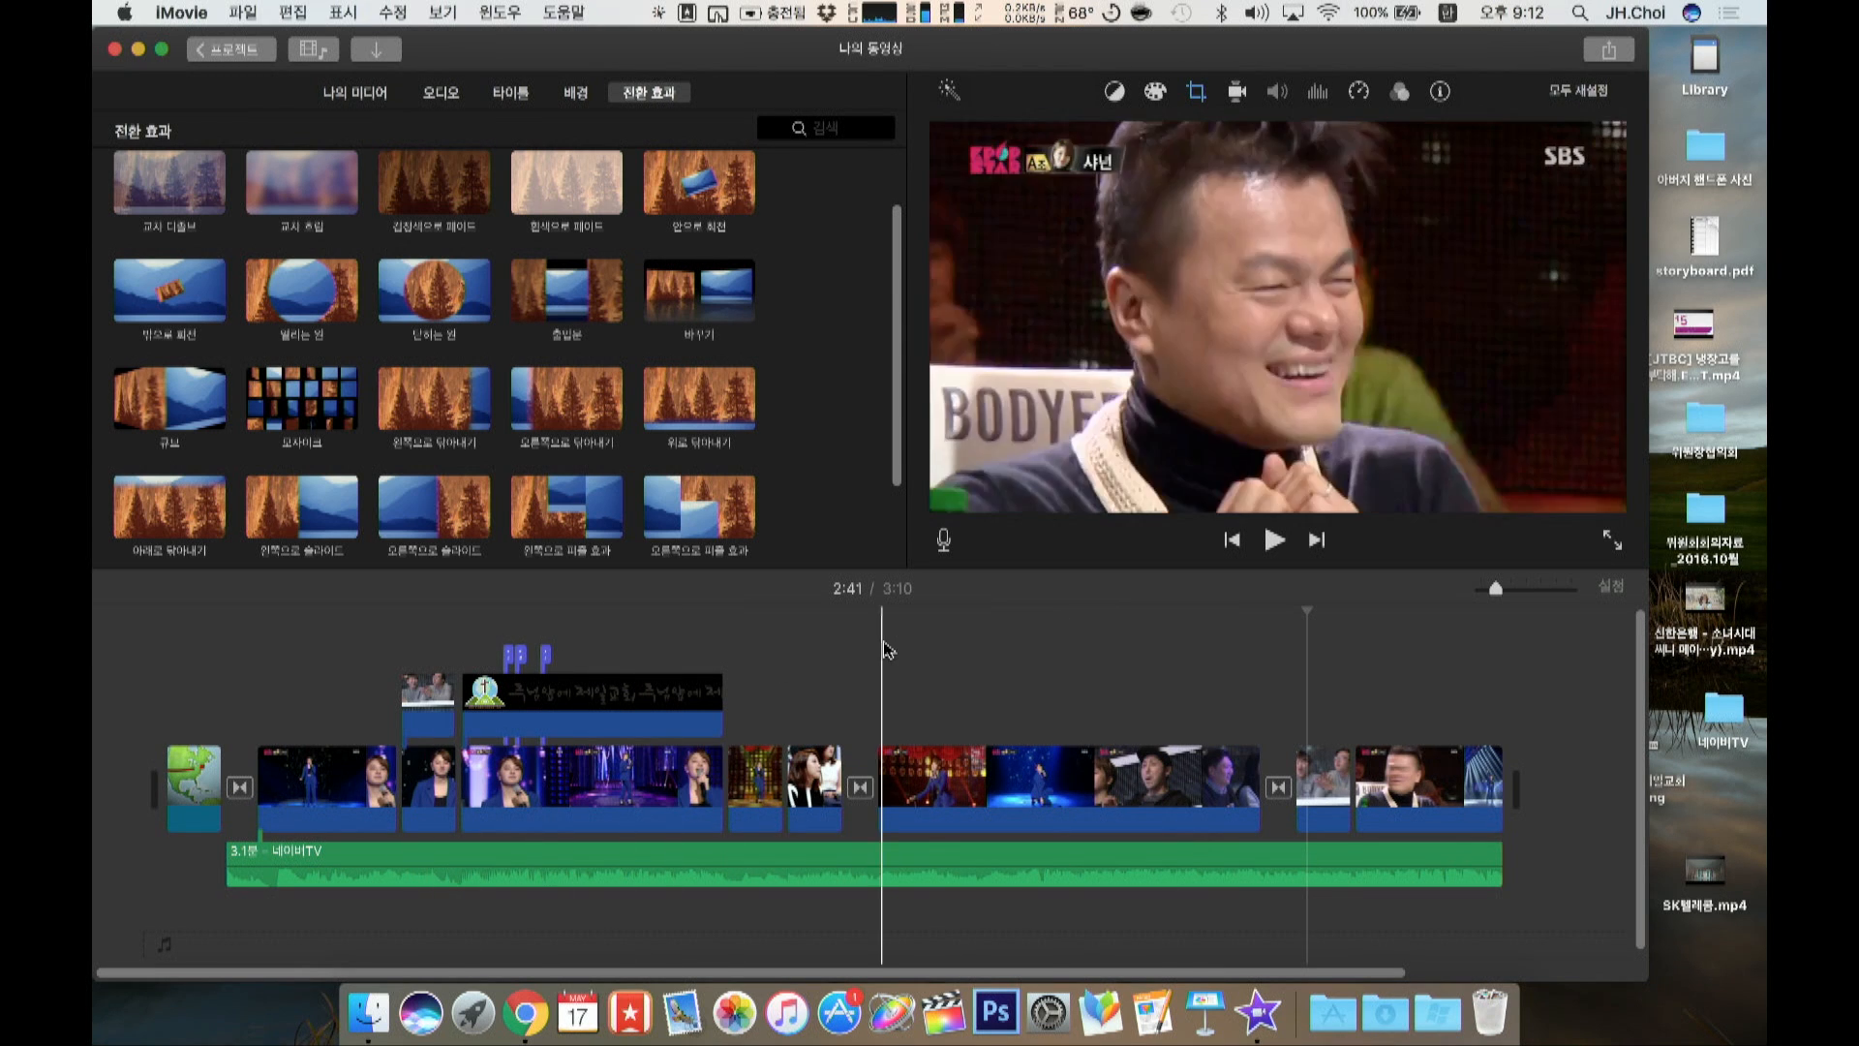
left_click(1012, 668)
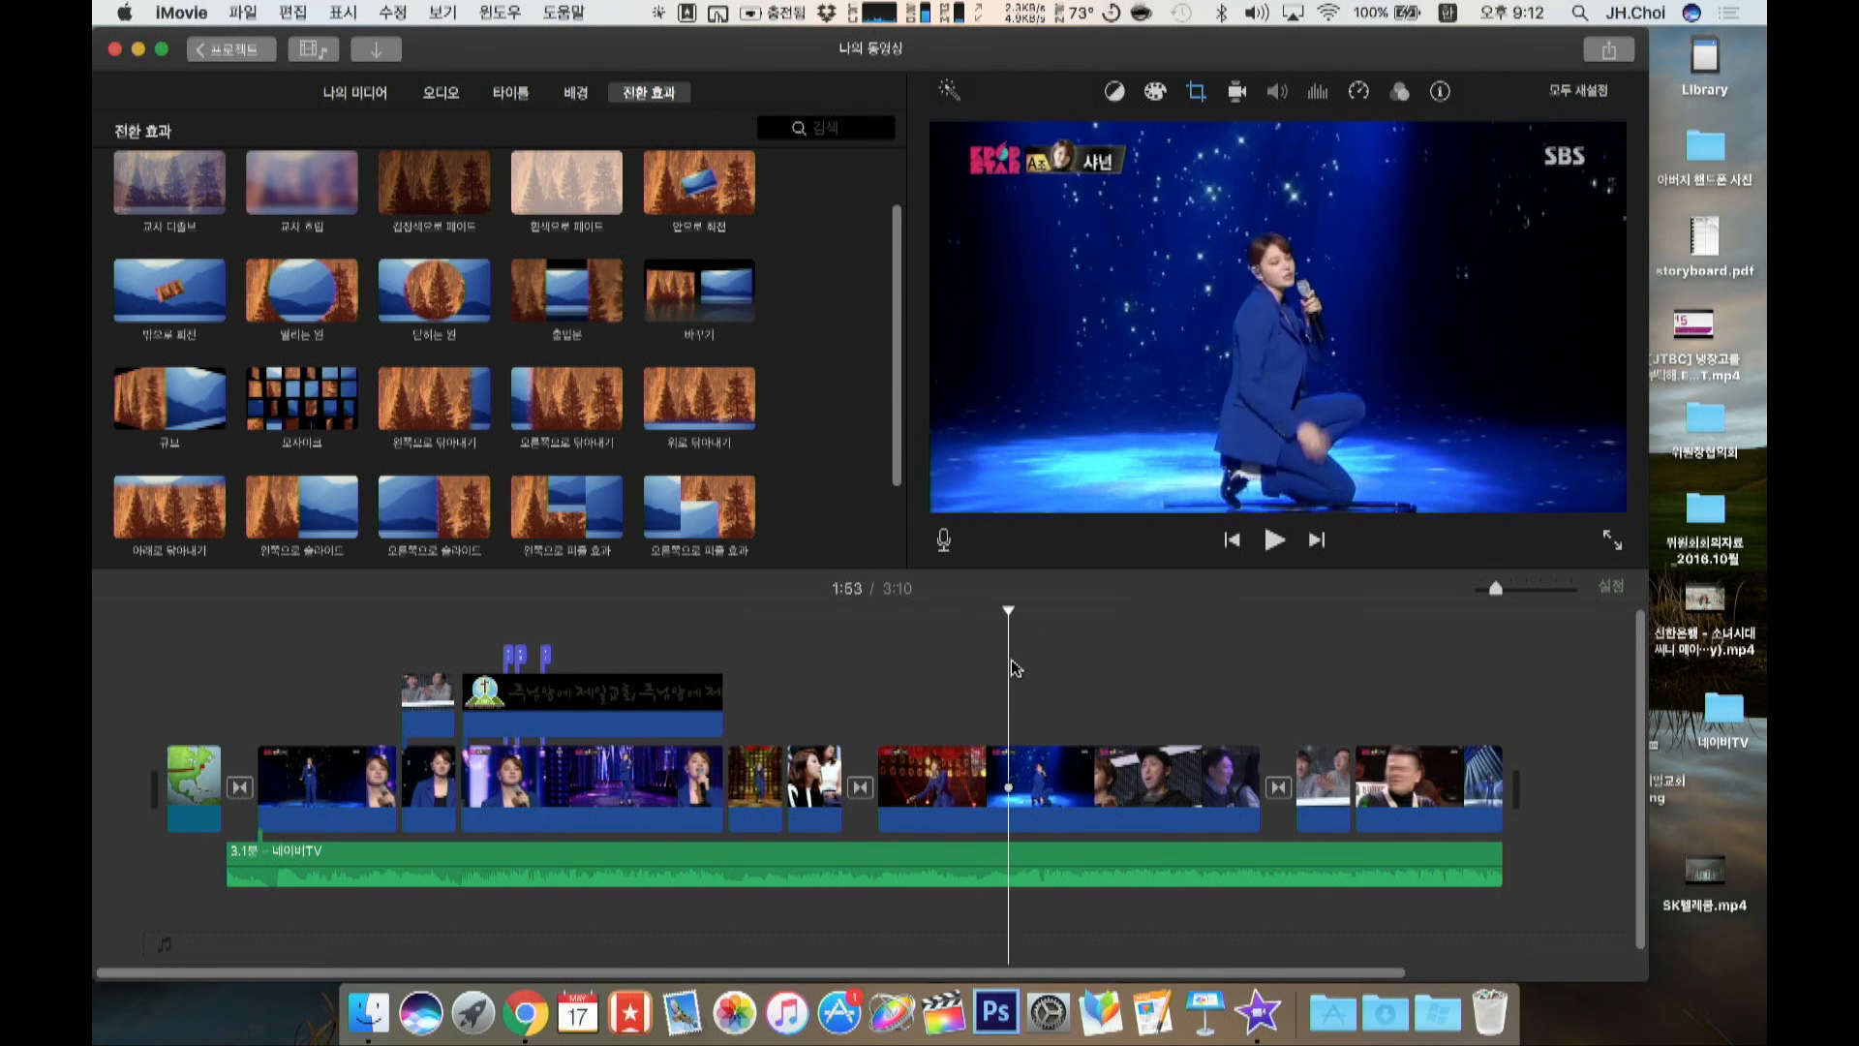
Step: Export the movie as a 720p video file named 수업에서 해 on the desktop, then open the exported file and close its player
left_click(1599, 53)
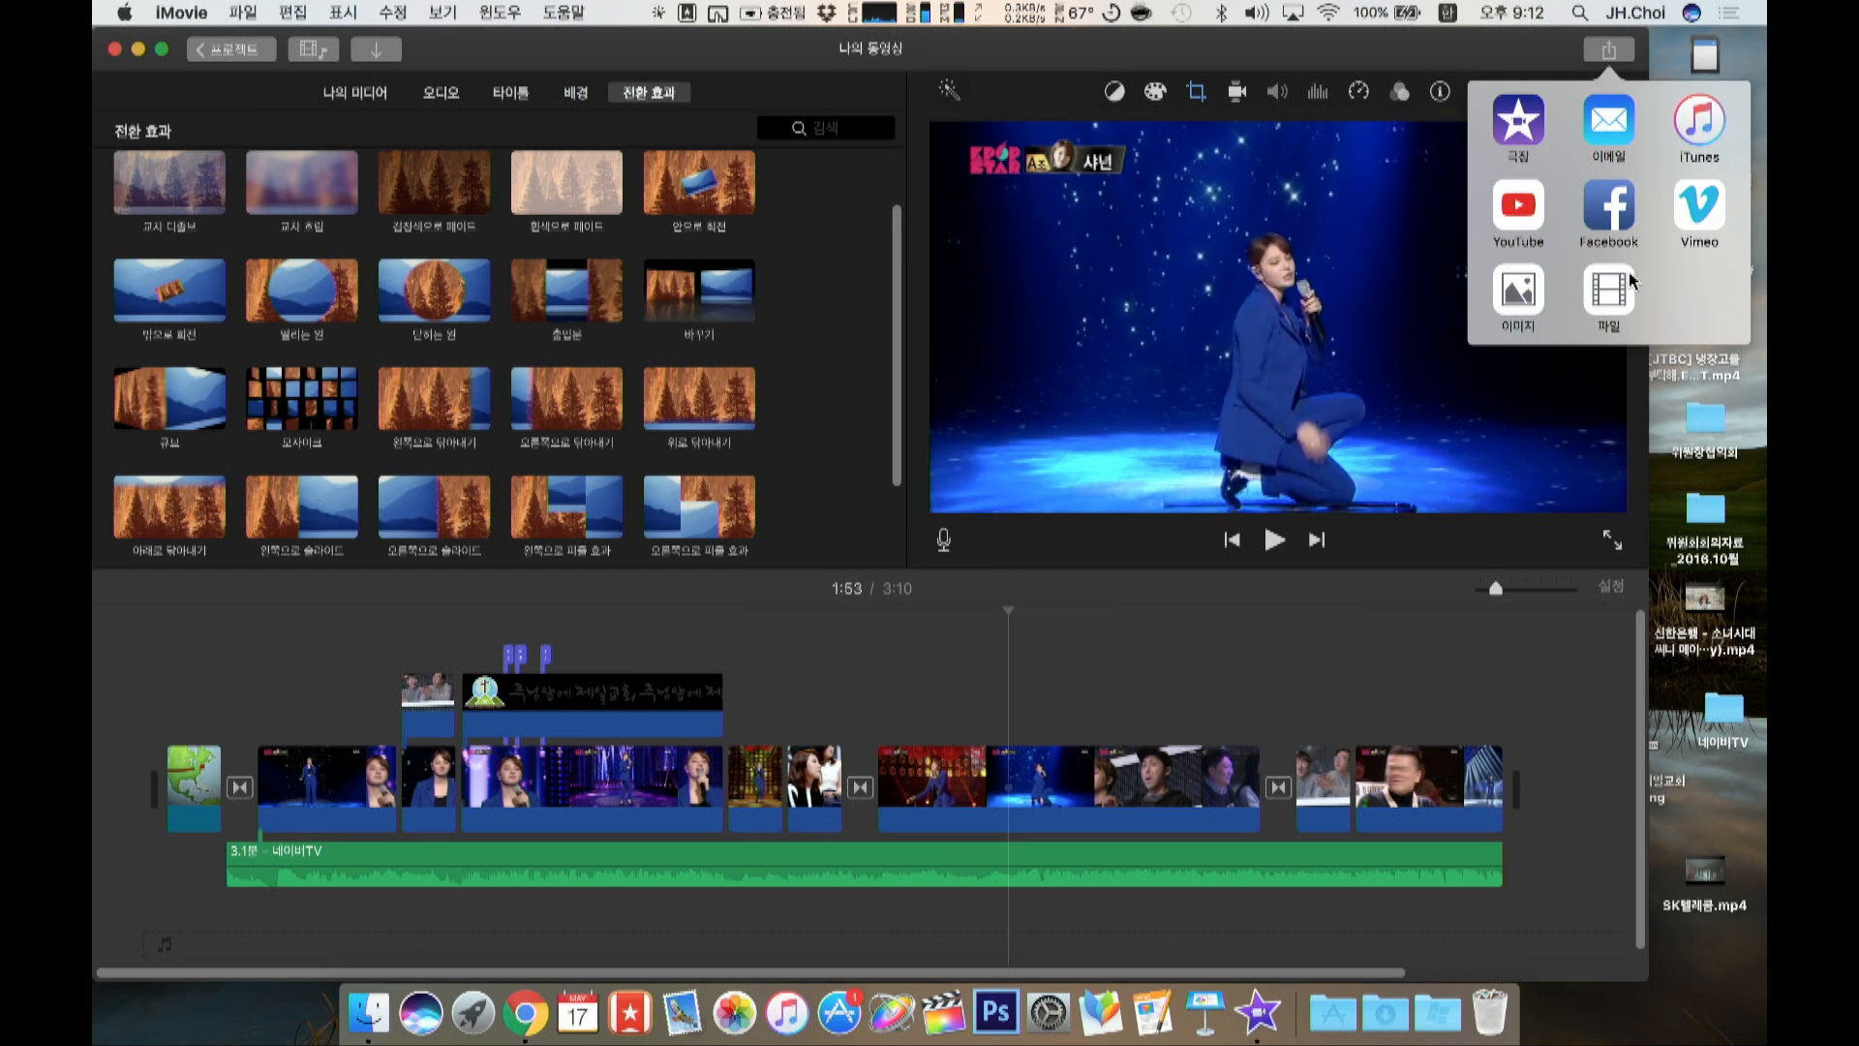
left_click(1610, 295)
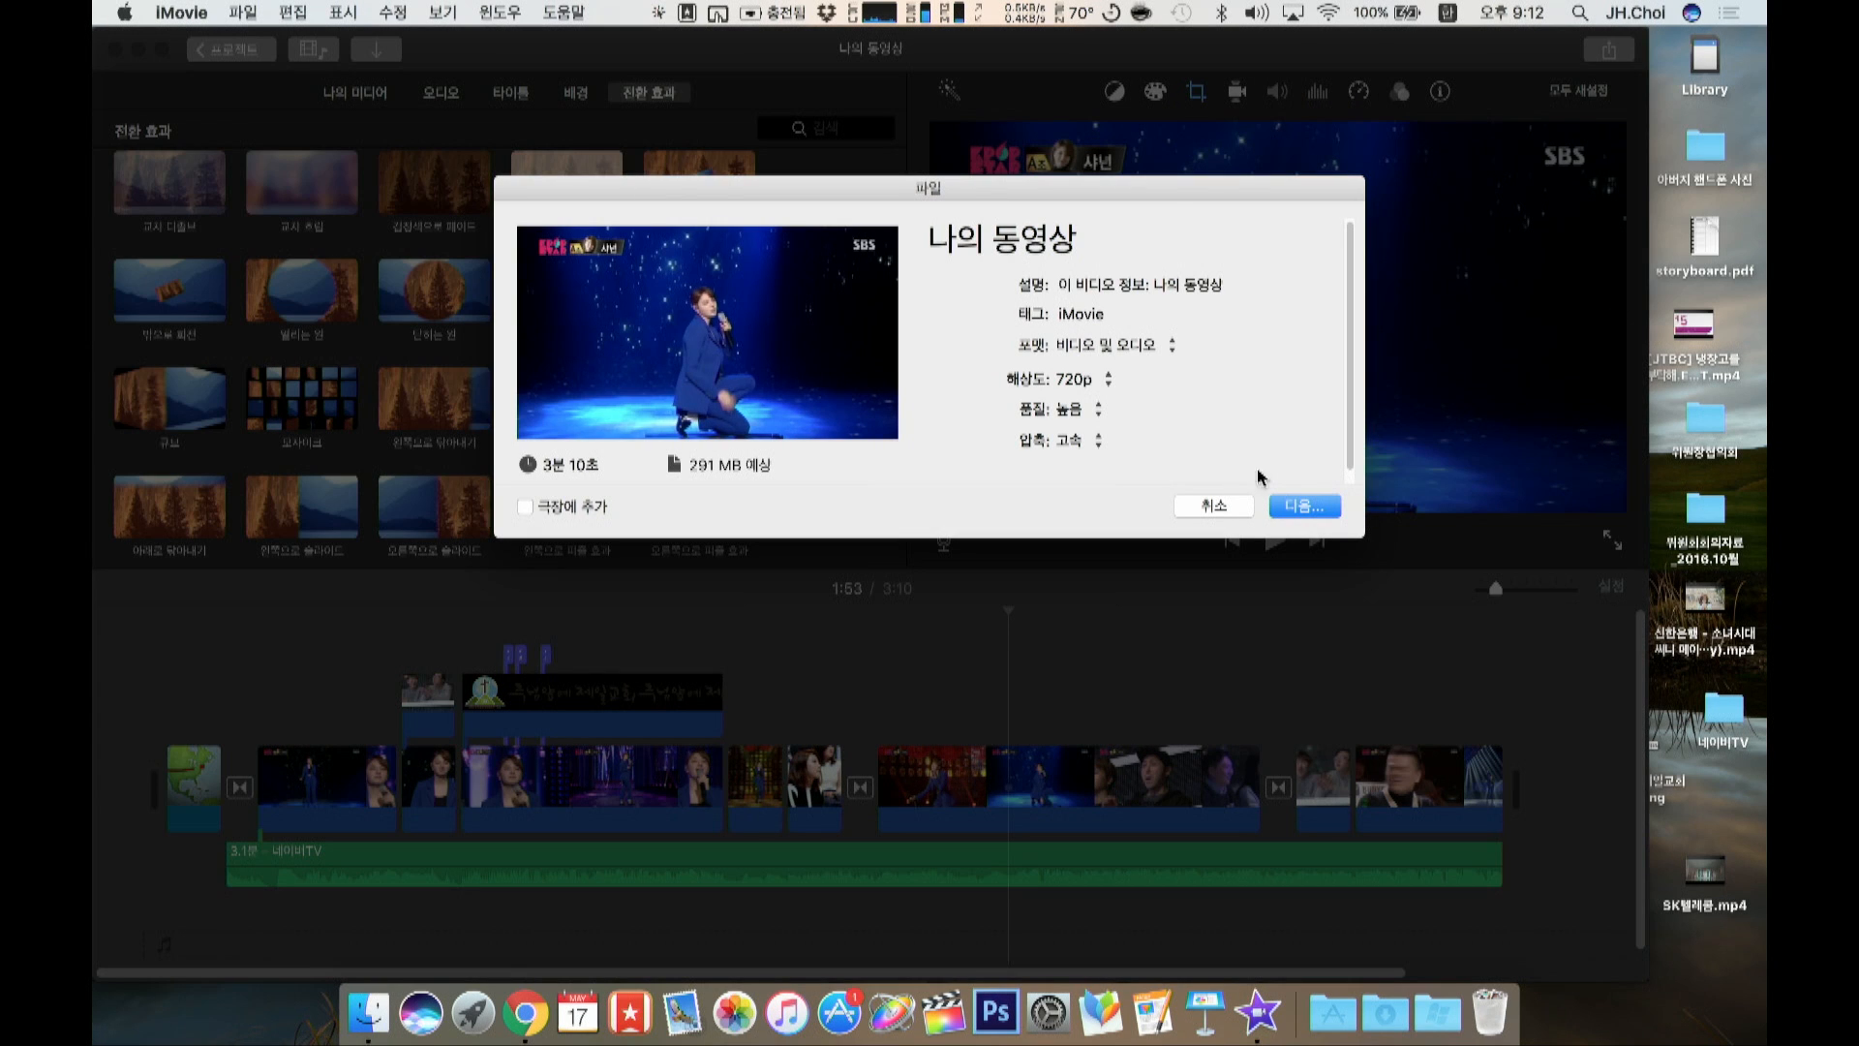
left_click(1304, 505)
type("수업에서 해")
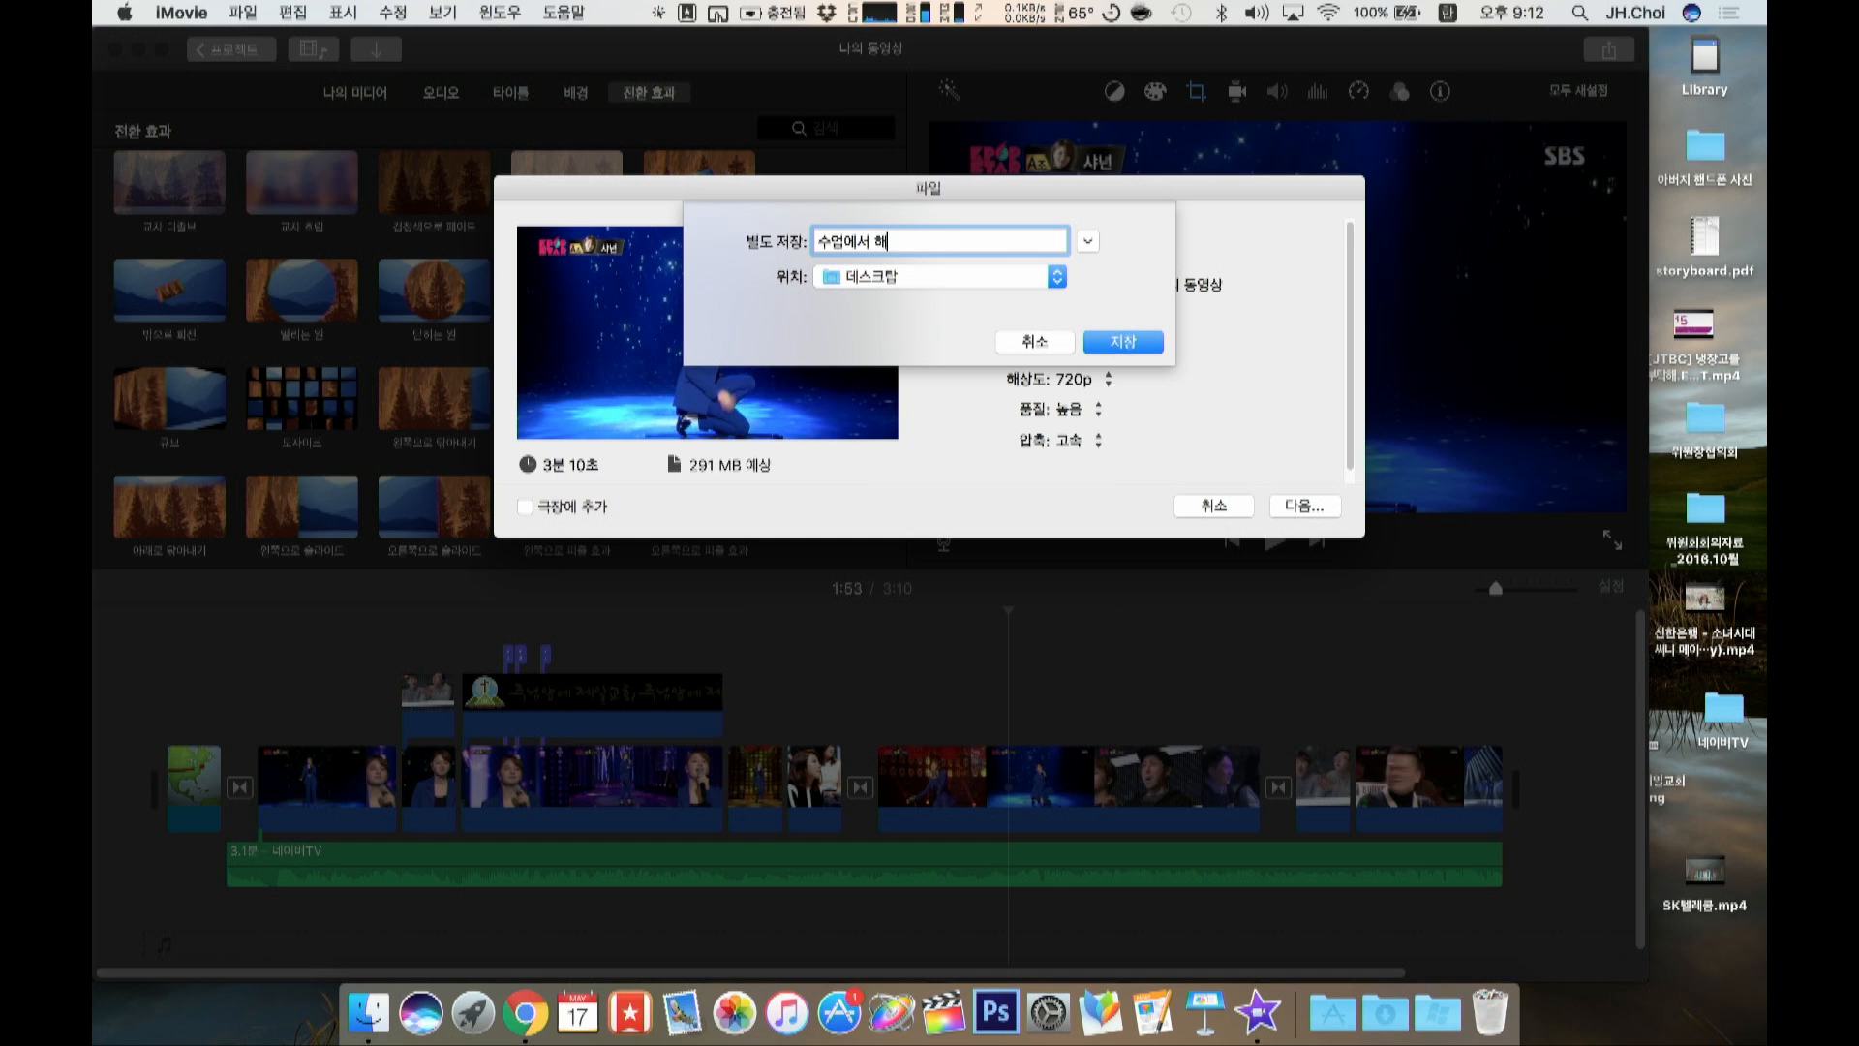
key("Return")
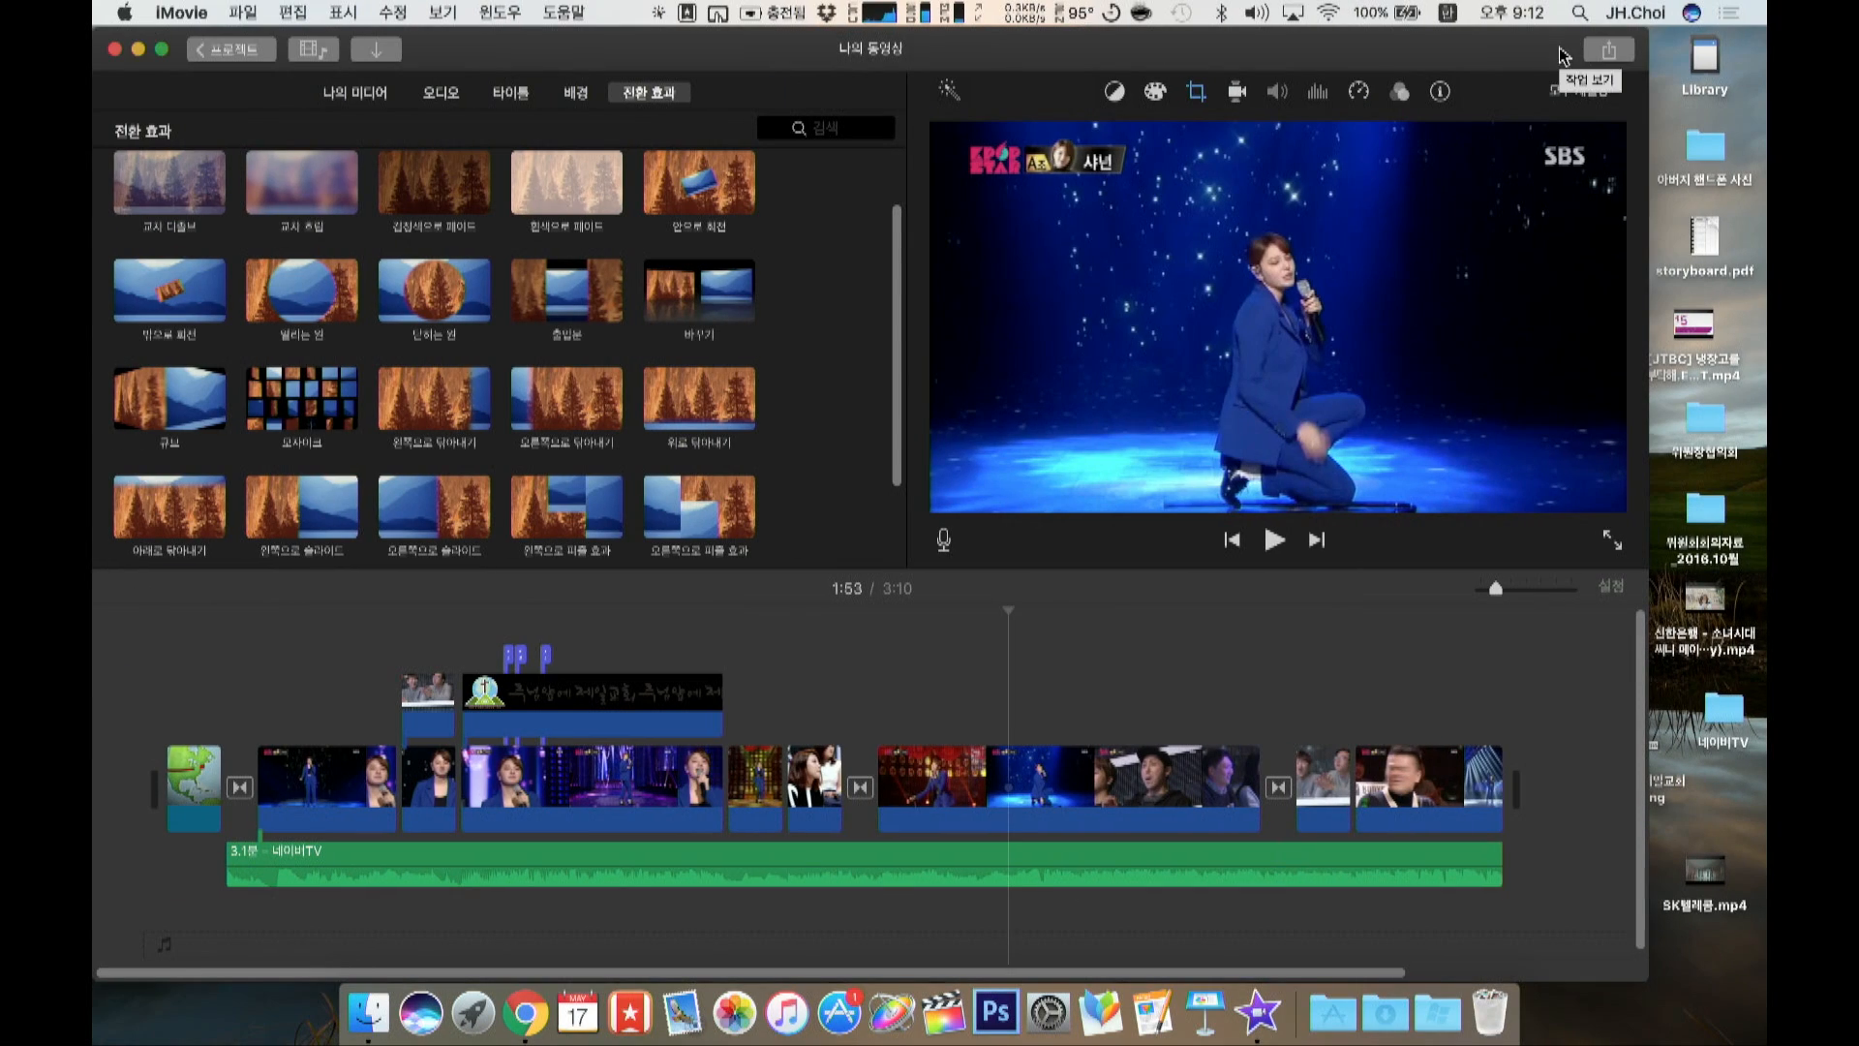
double_click(1592, 871)
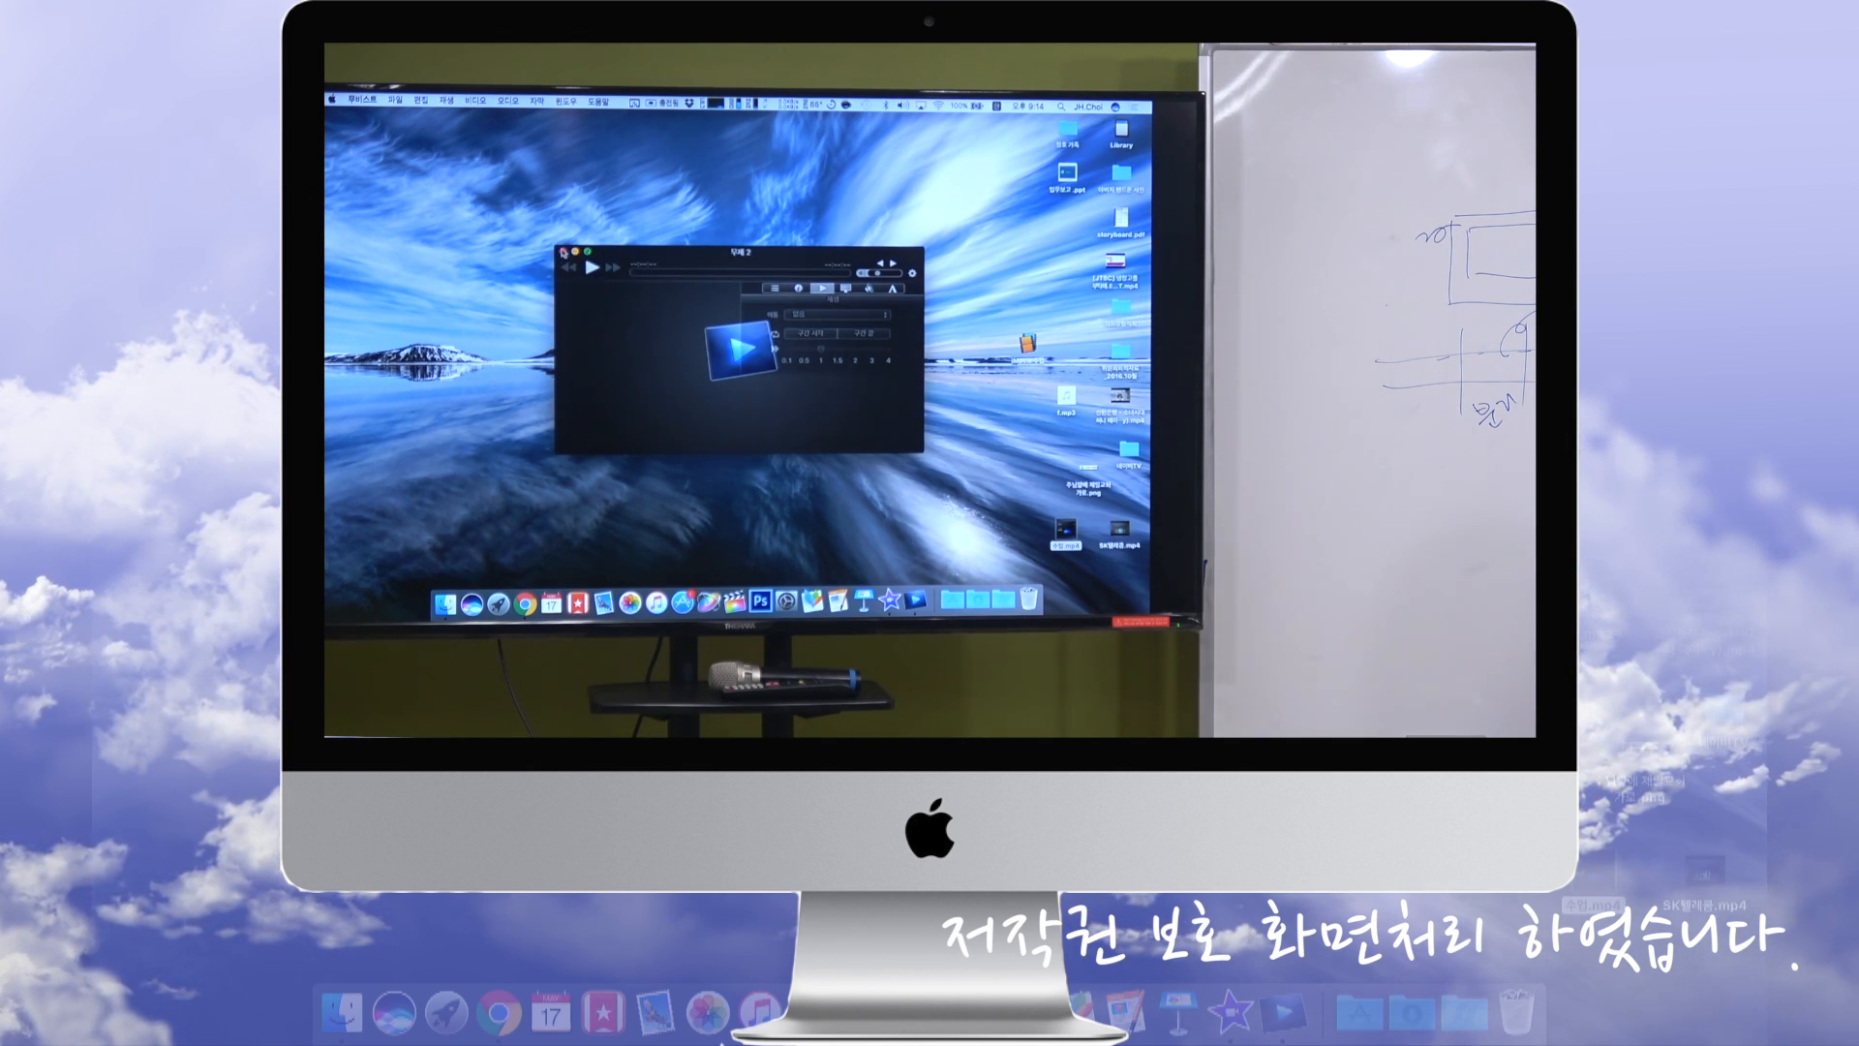
left_click(563, 253)
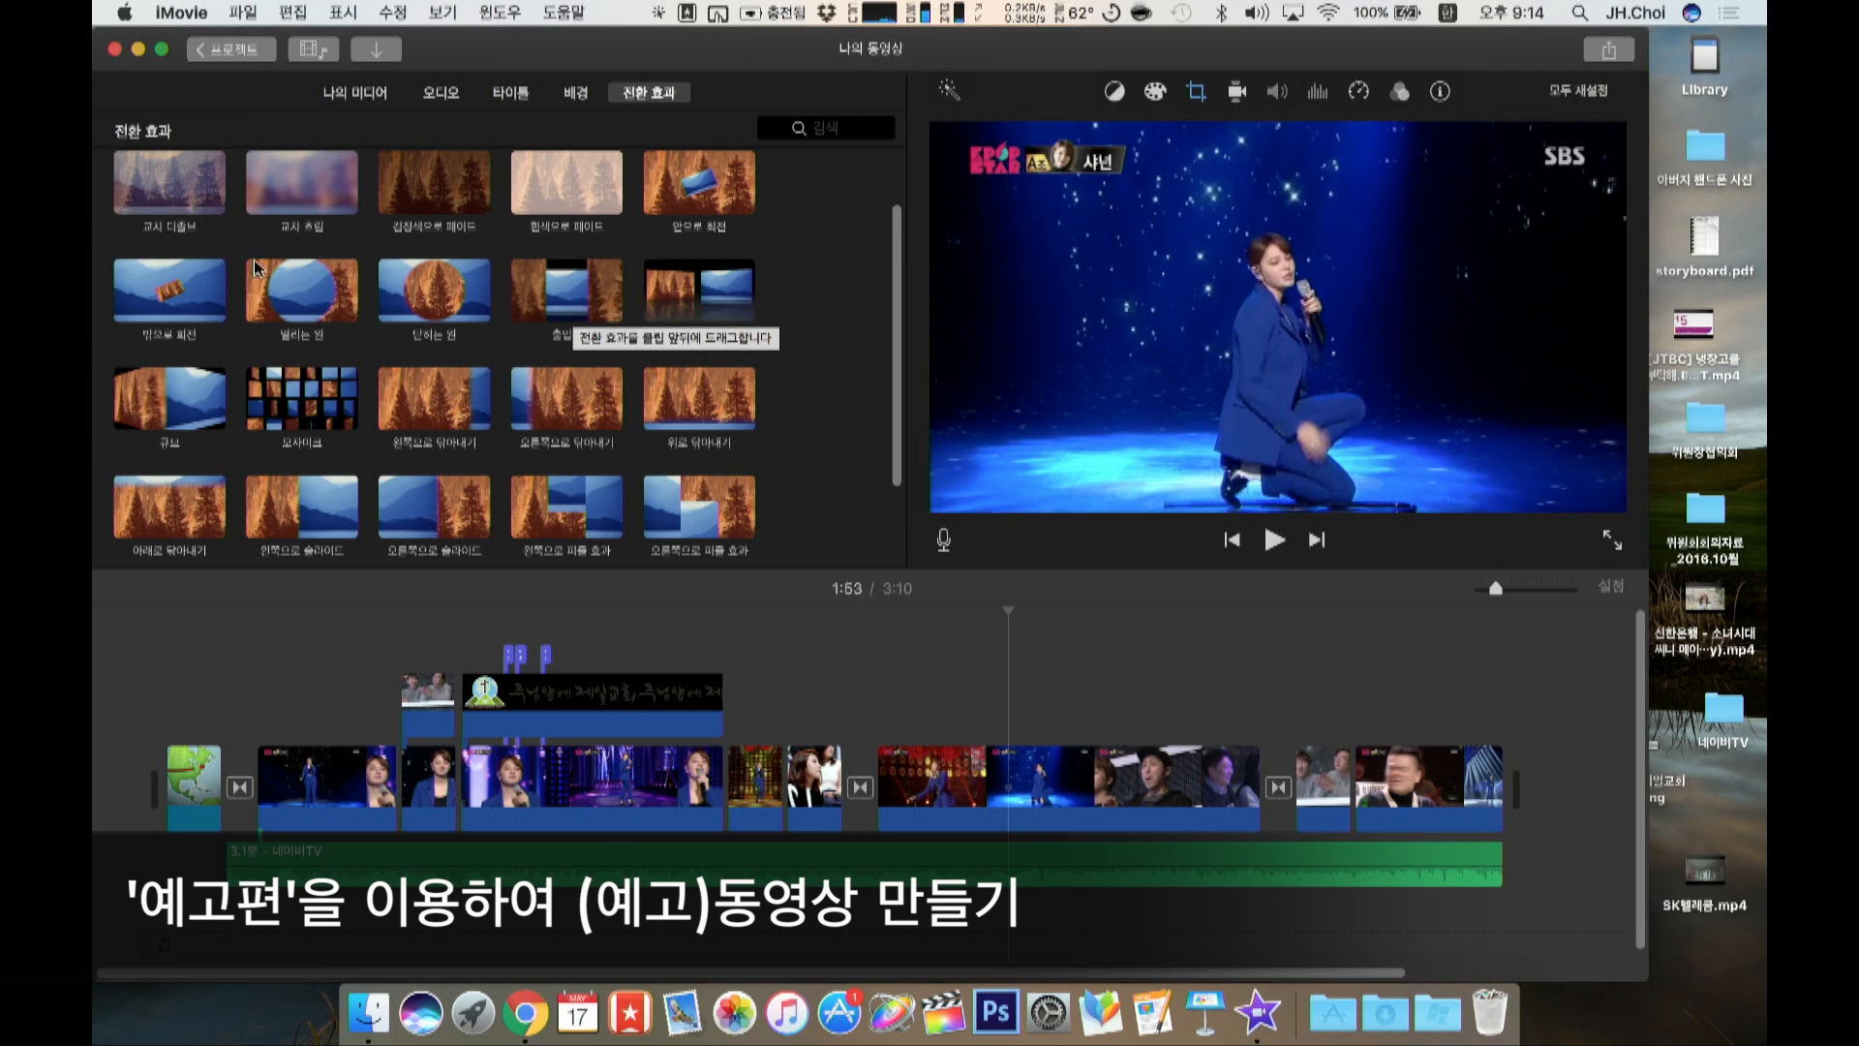
Step: Leave the movie by saving the project as 완성, and start creating a new 예고편 project
left_click(230, 51)
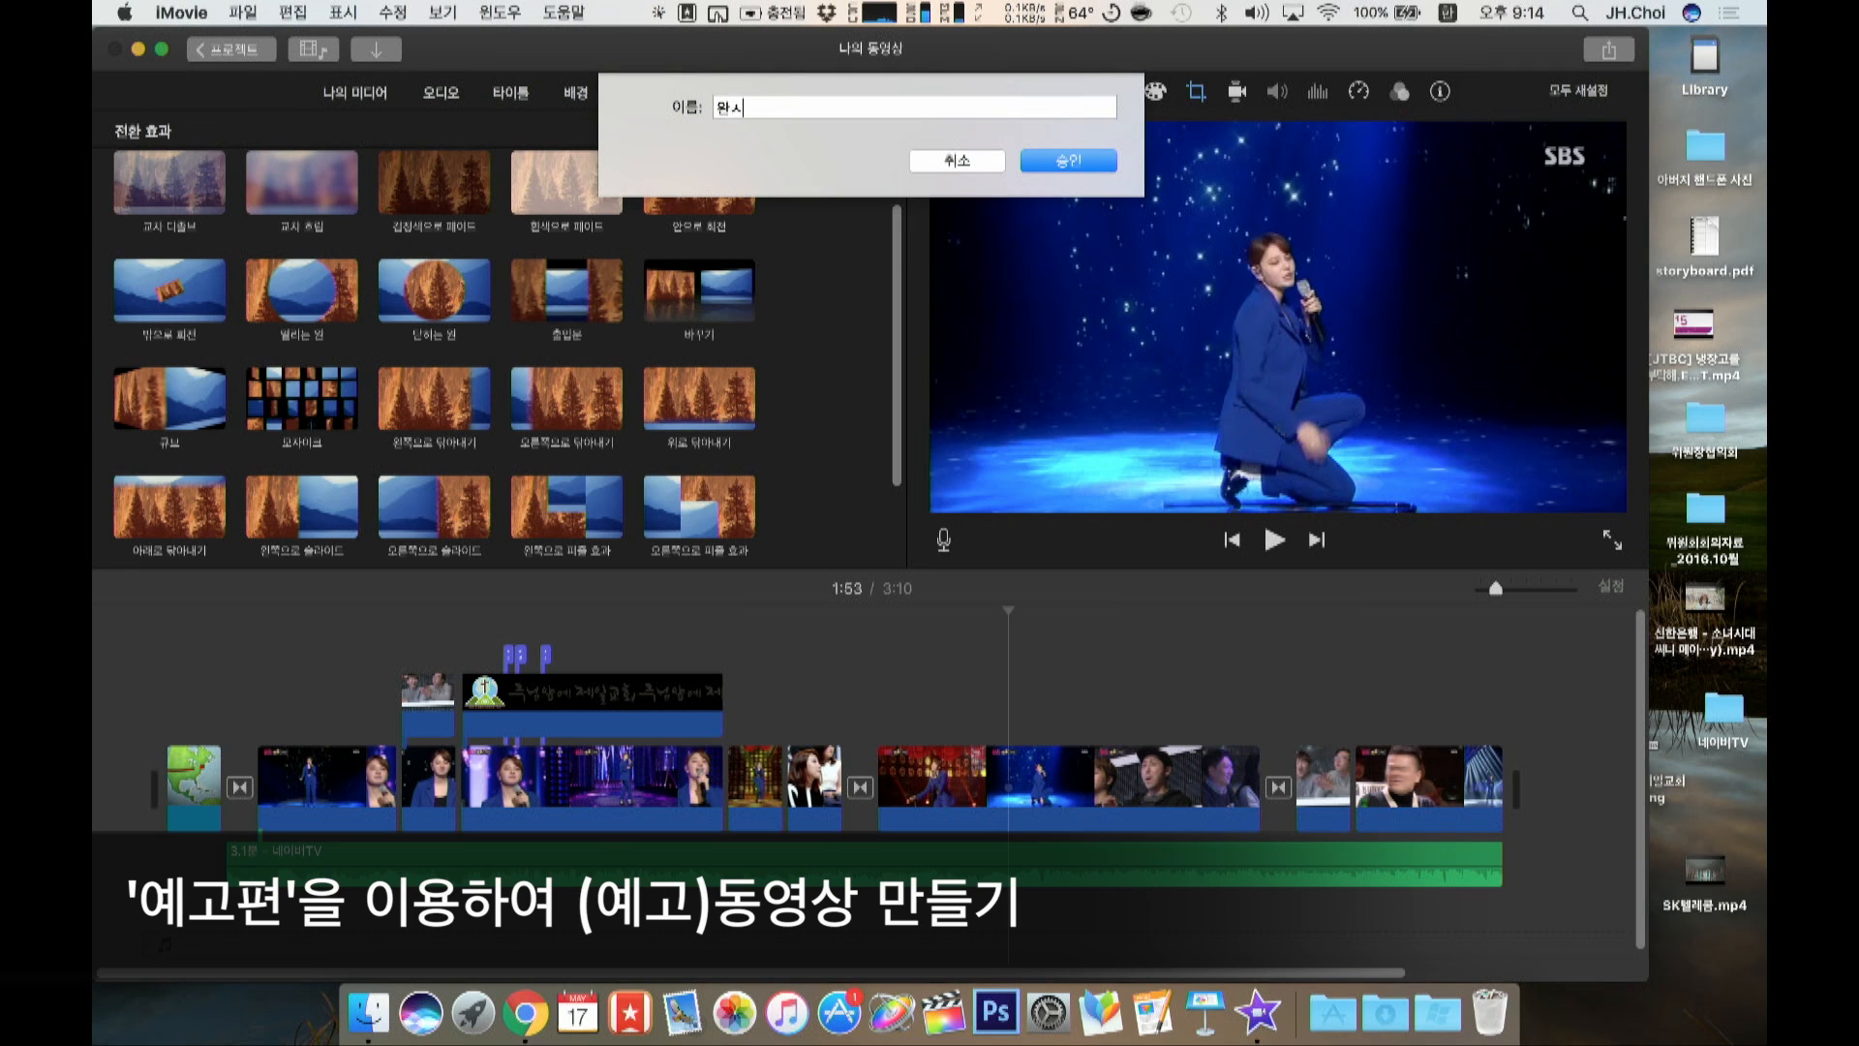
key("Return")
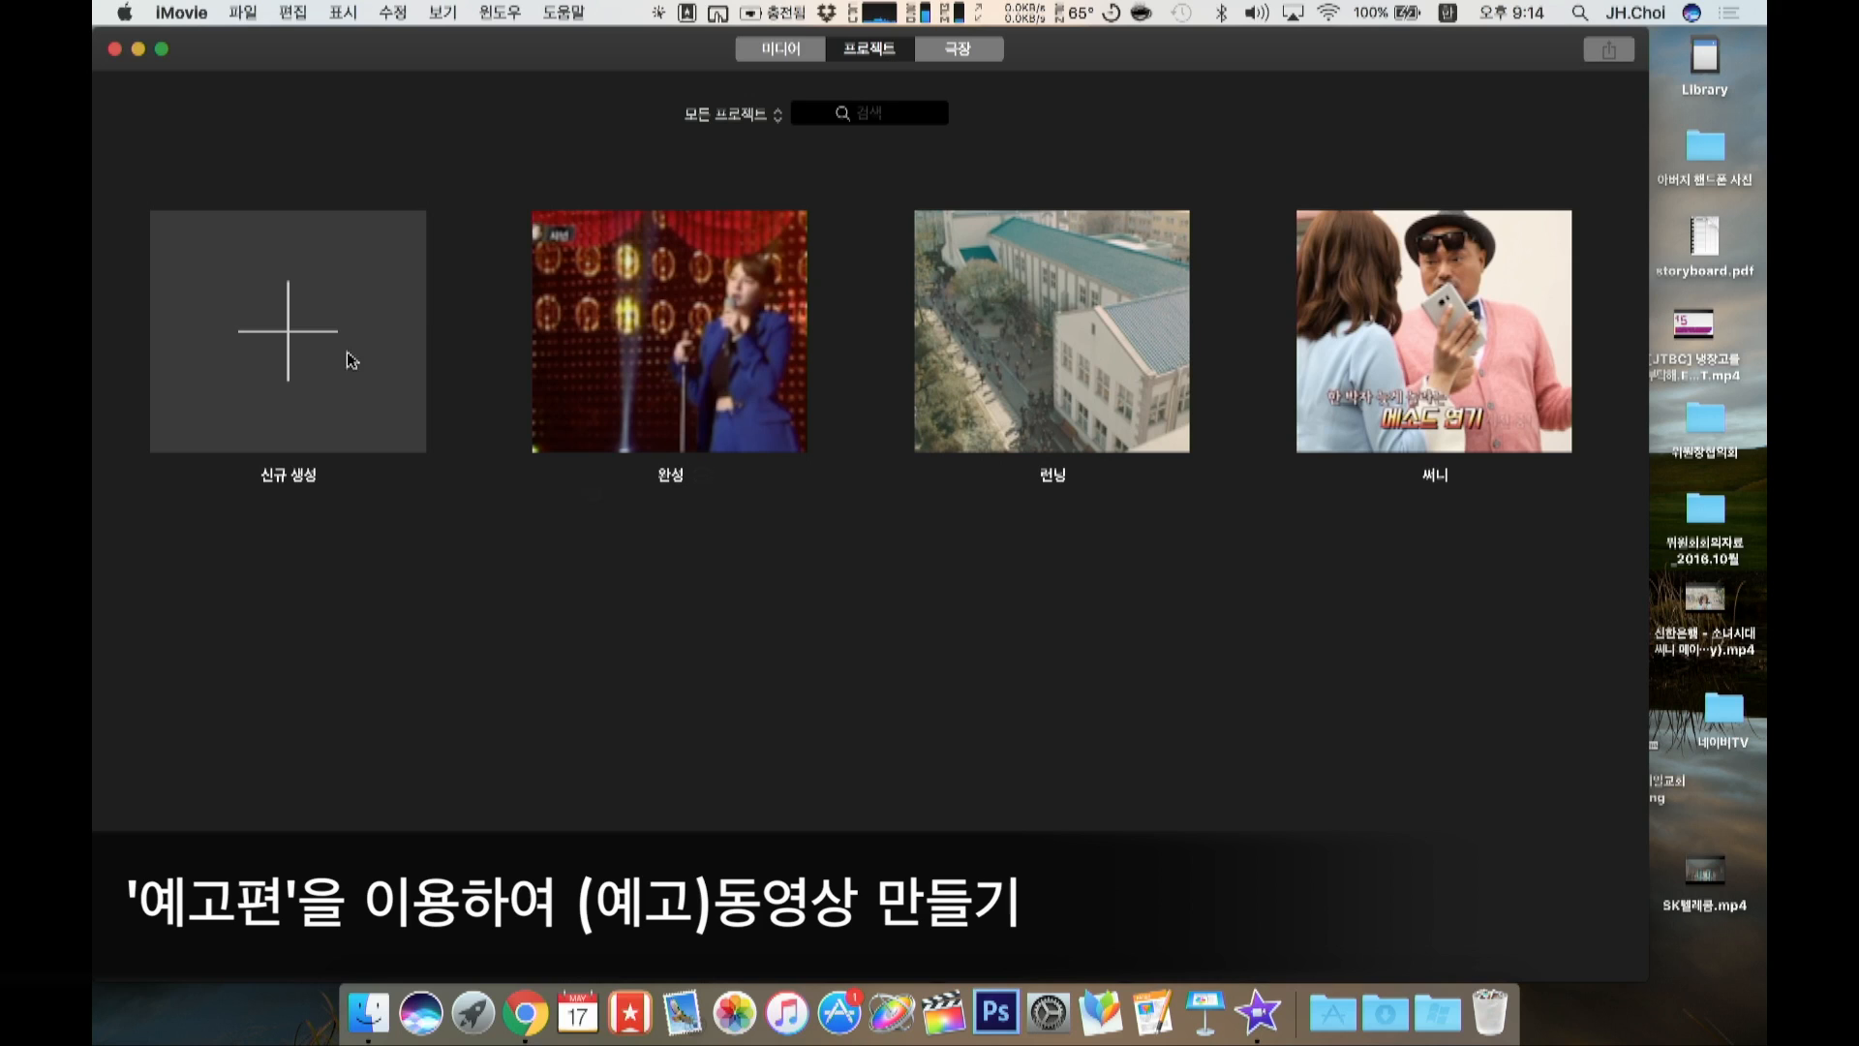
left_click(310, 357)
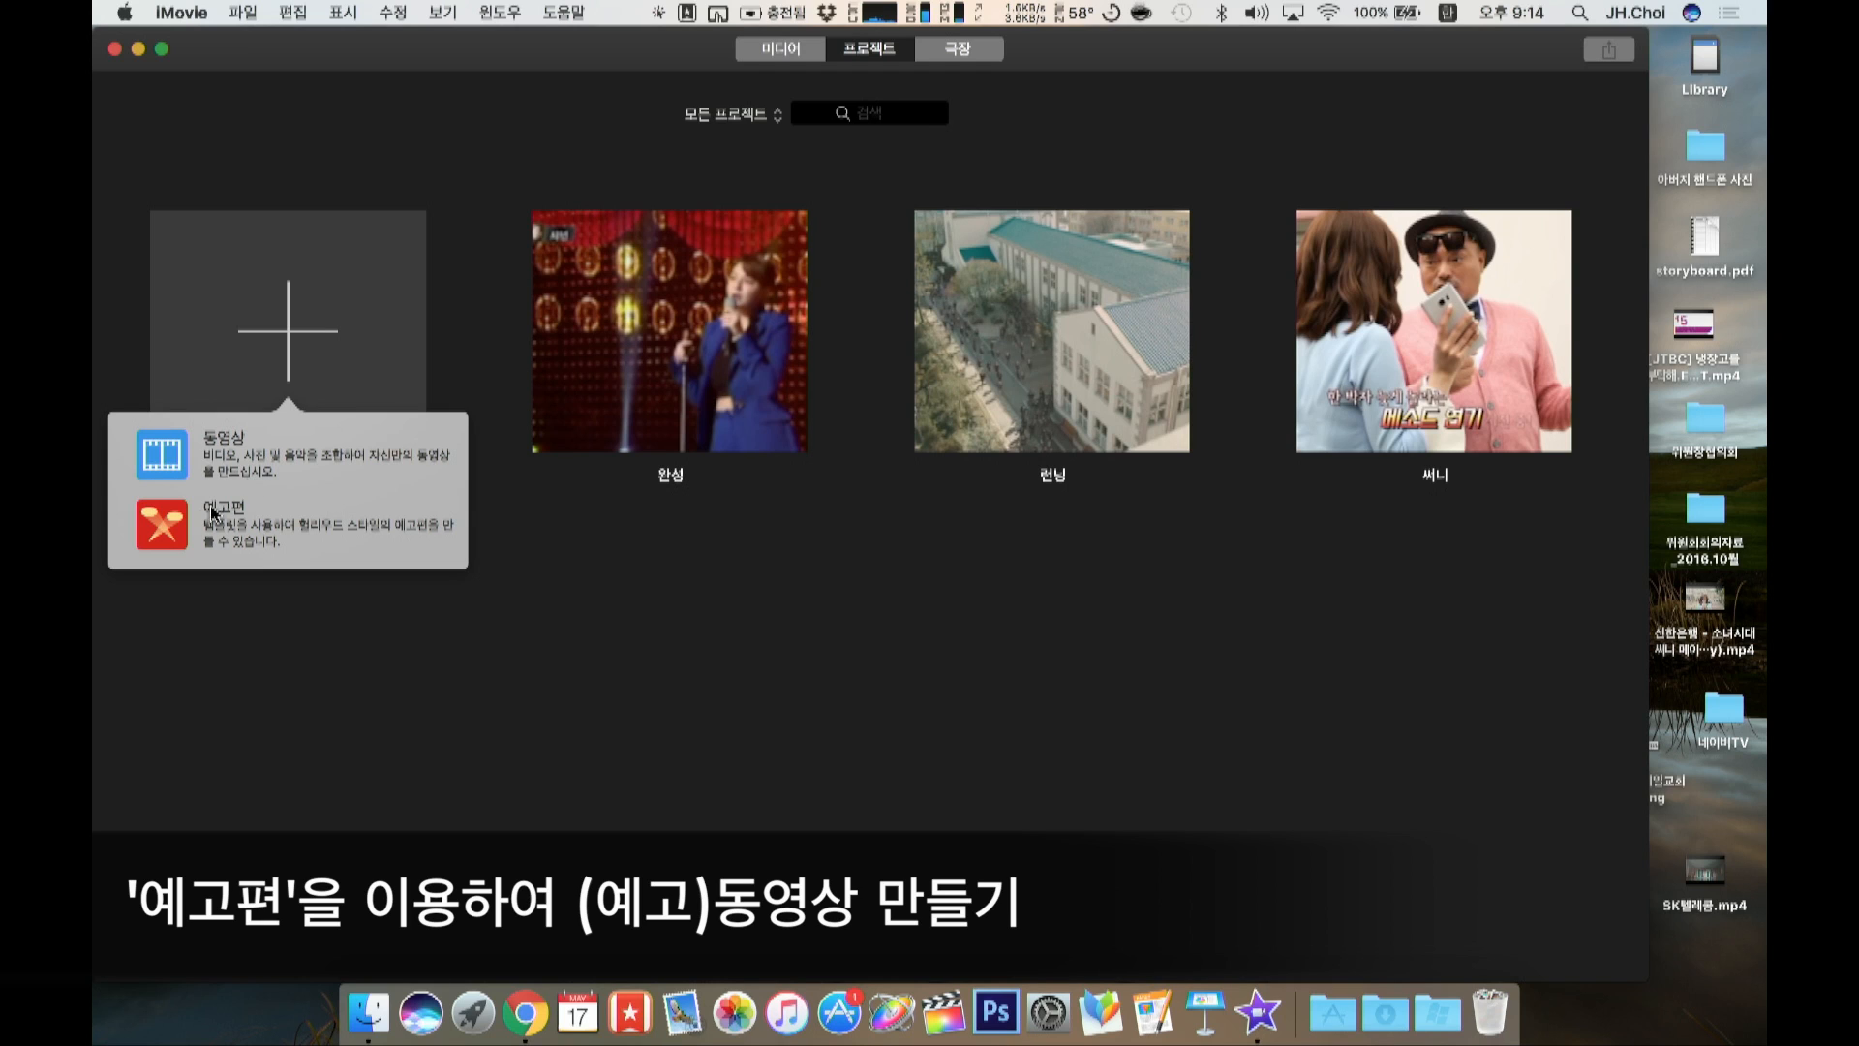
left_click(160, 525)
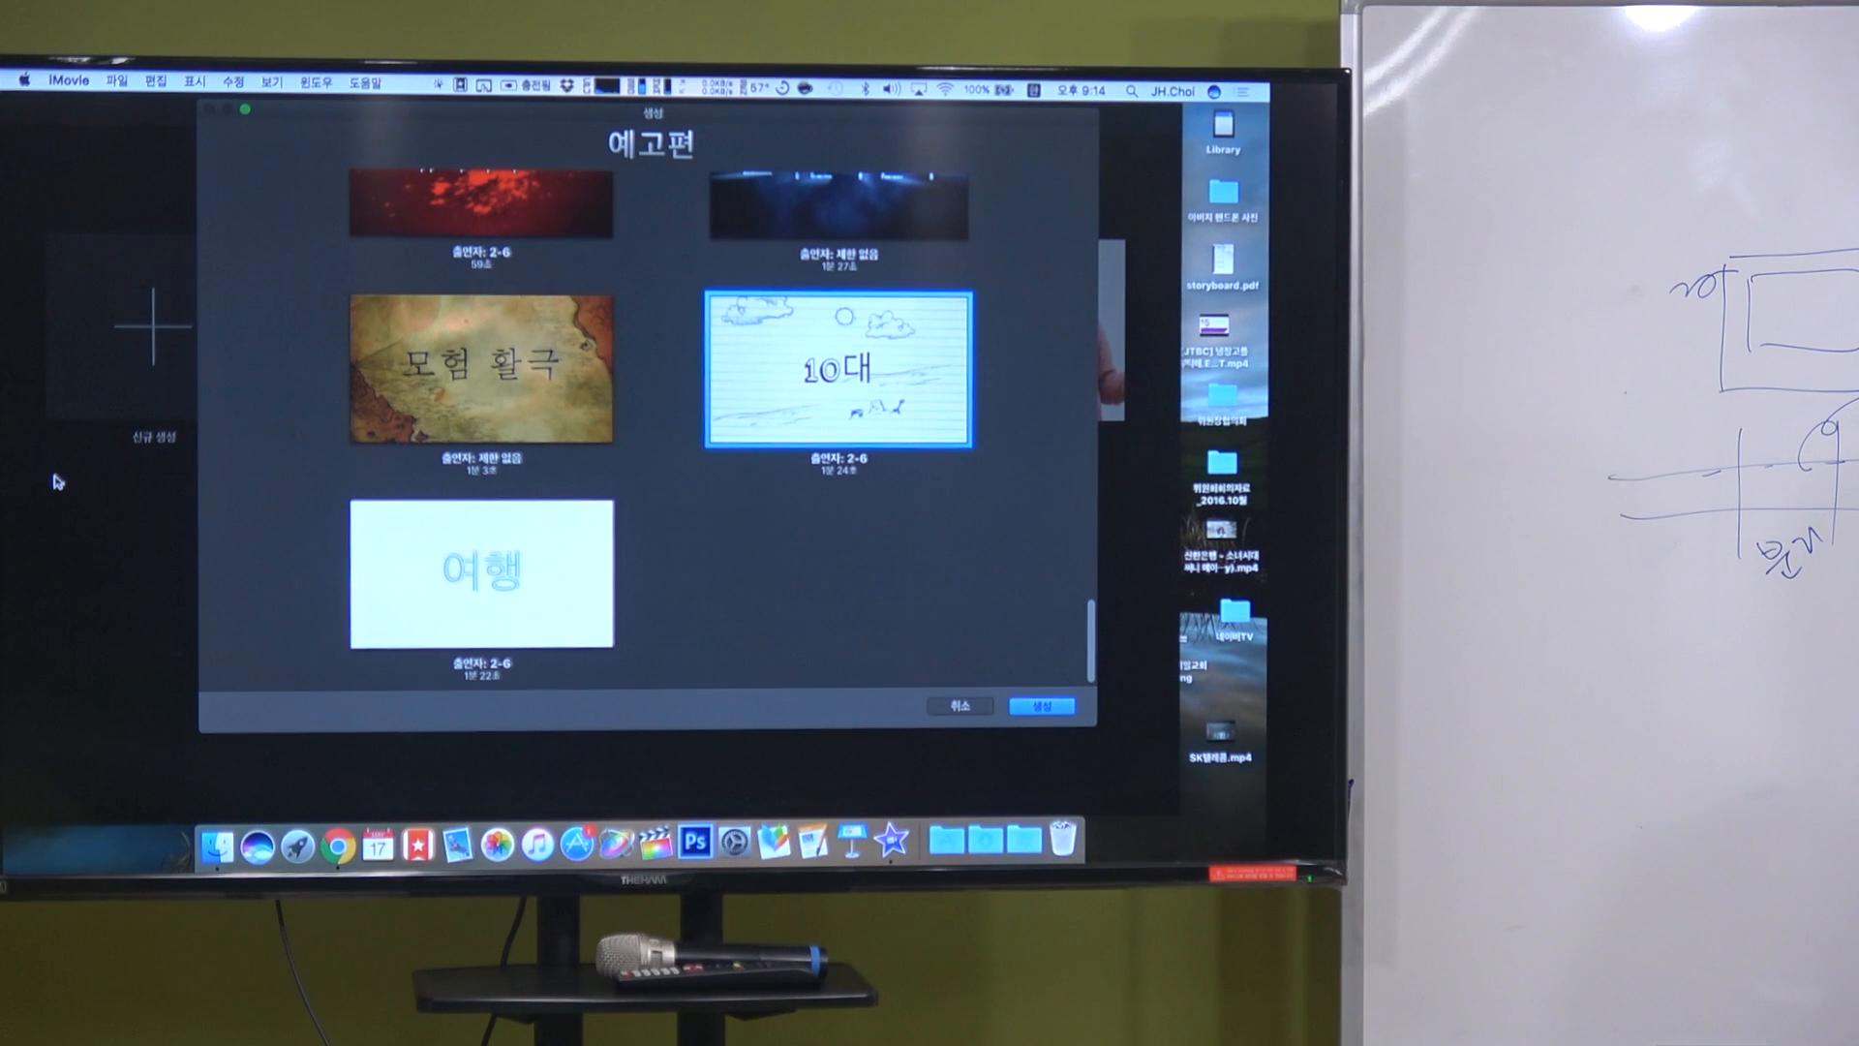
Step: Preview the 액션 trailer template and create the trailer from it
scroll(638, 526, "up", 15)
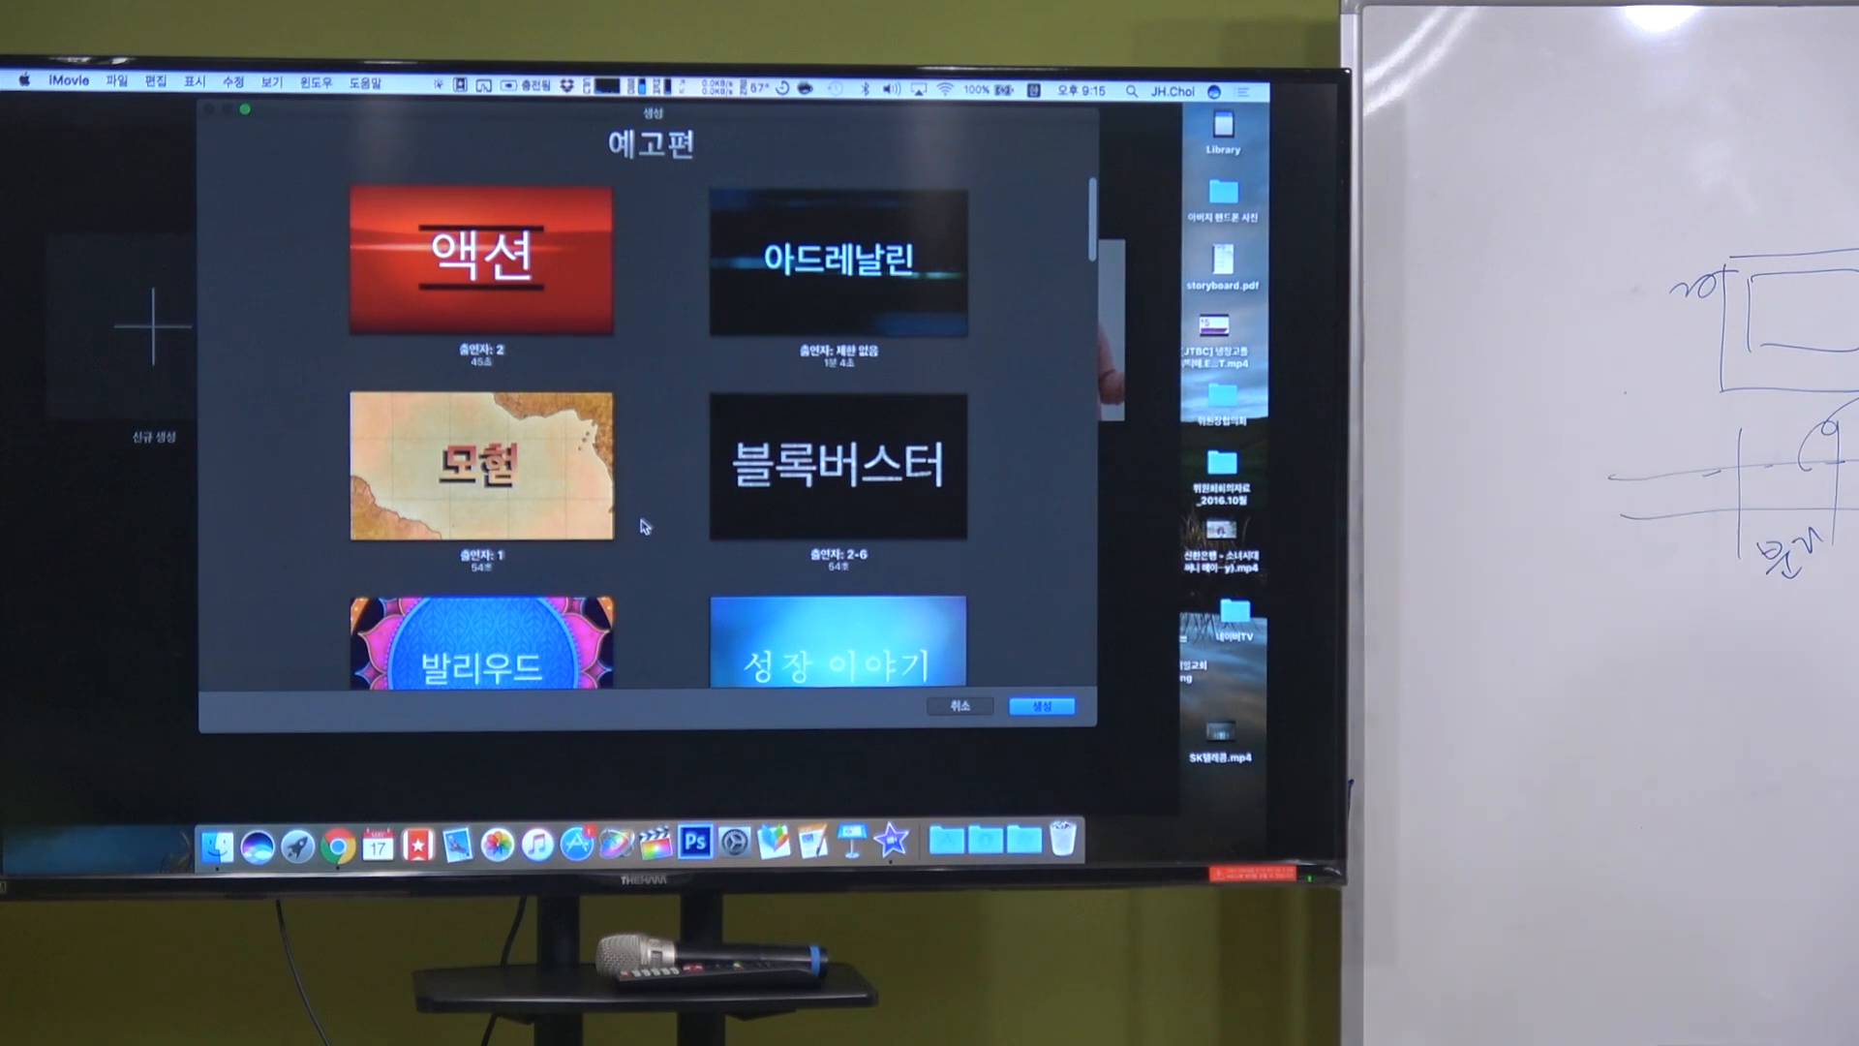
left_click(482, 258)
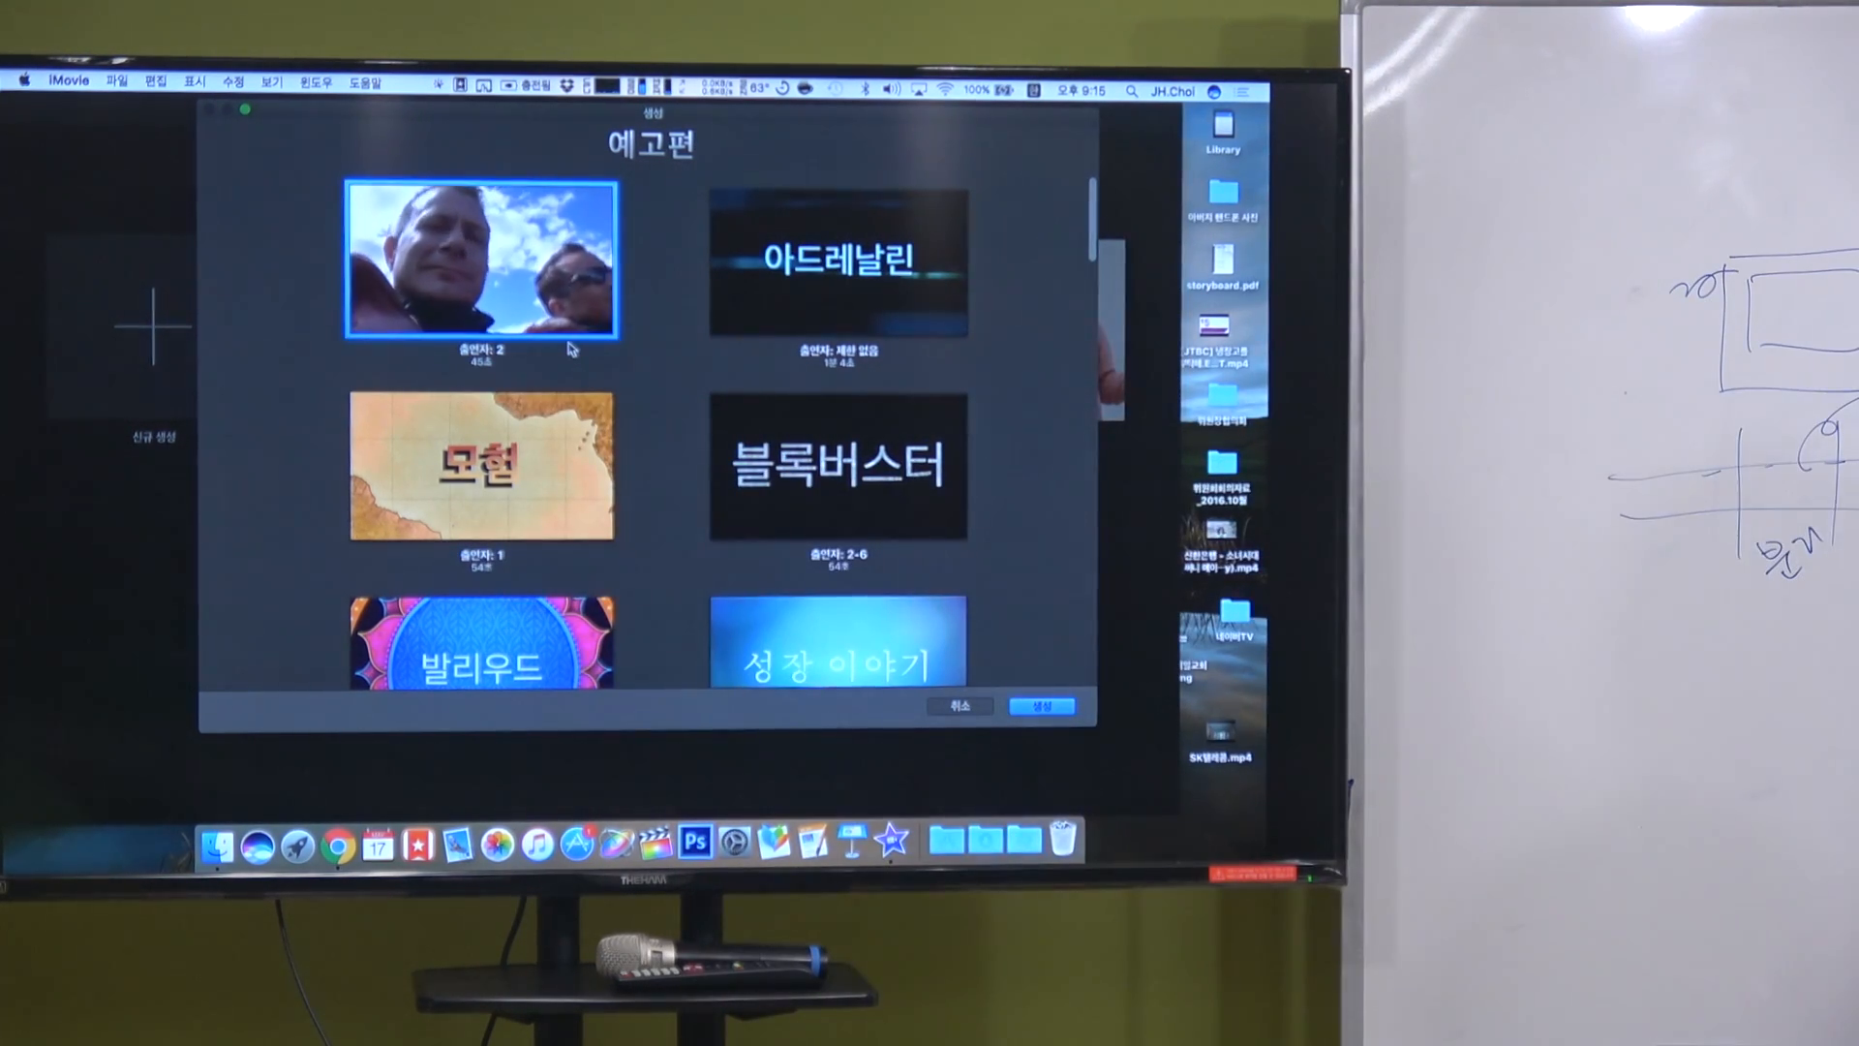
mouse_move(560, 290)
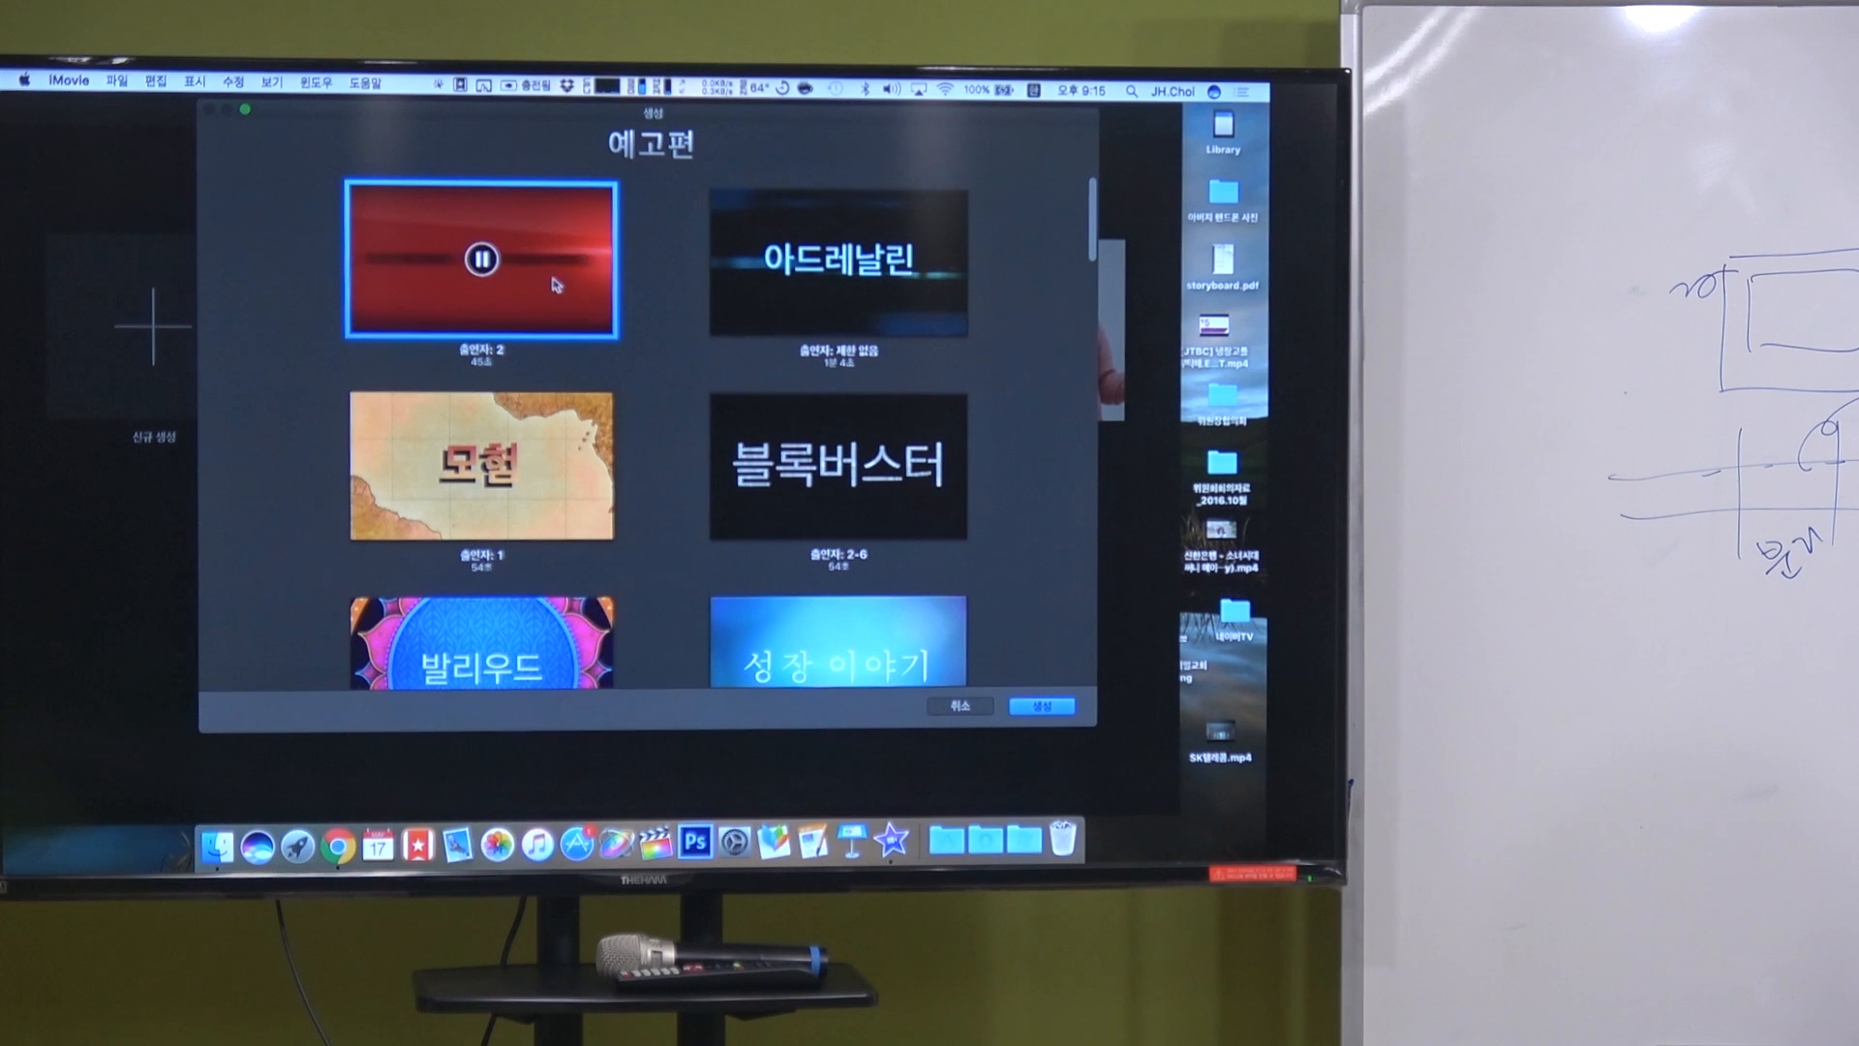
left_click(484, 260)
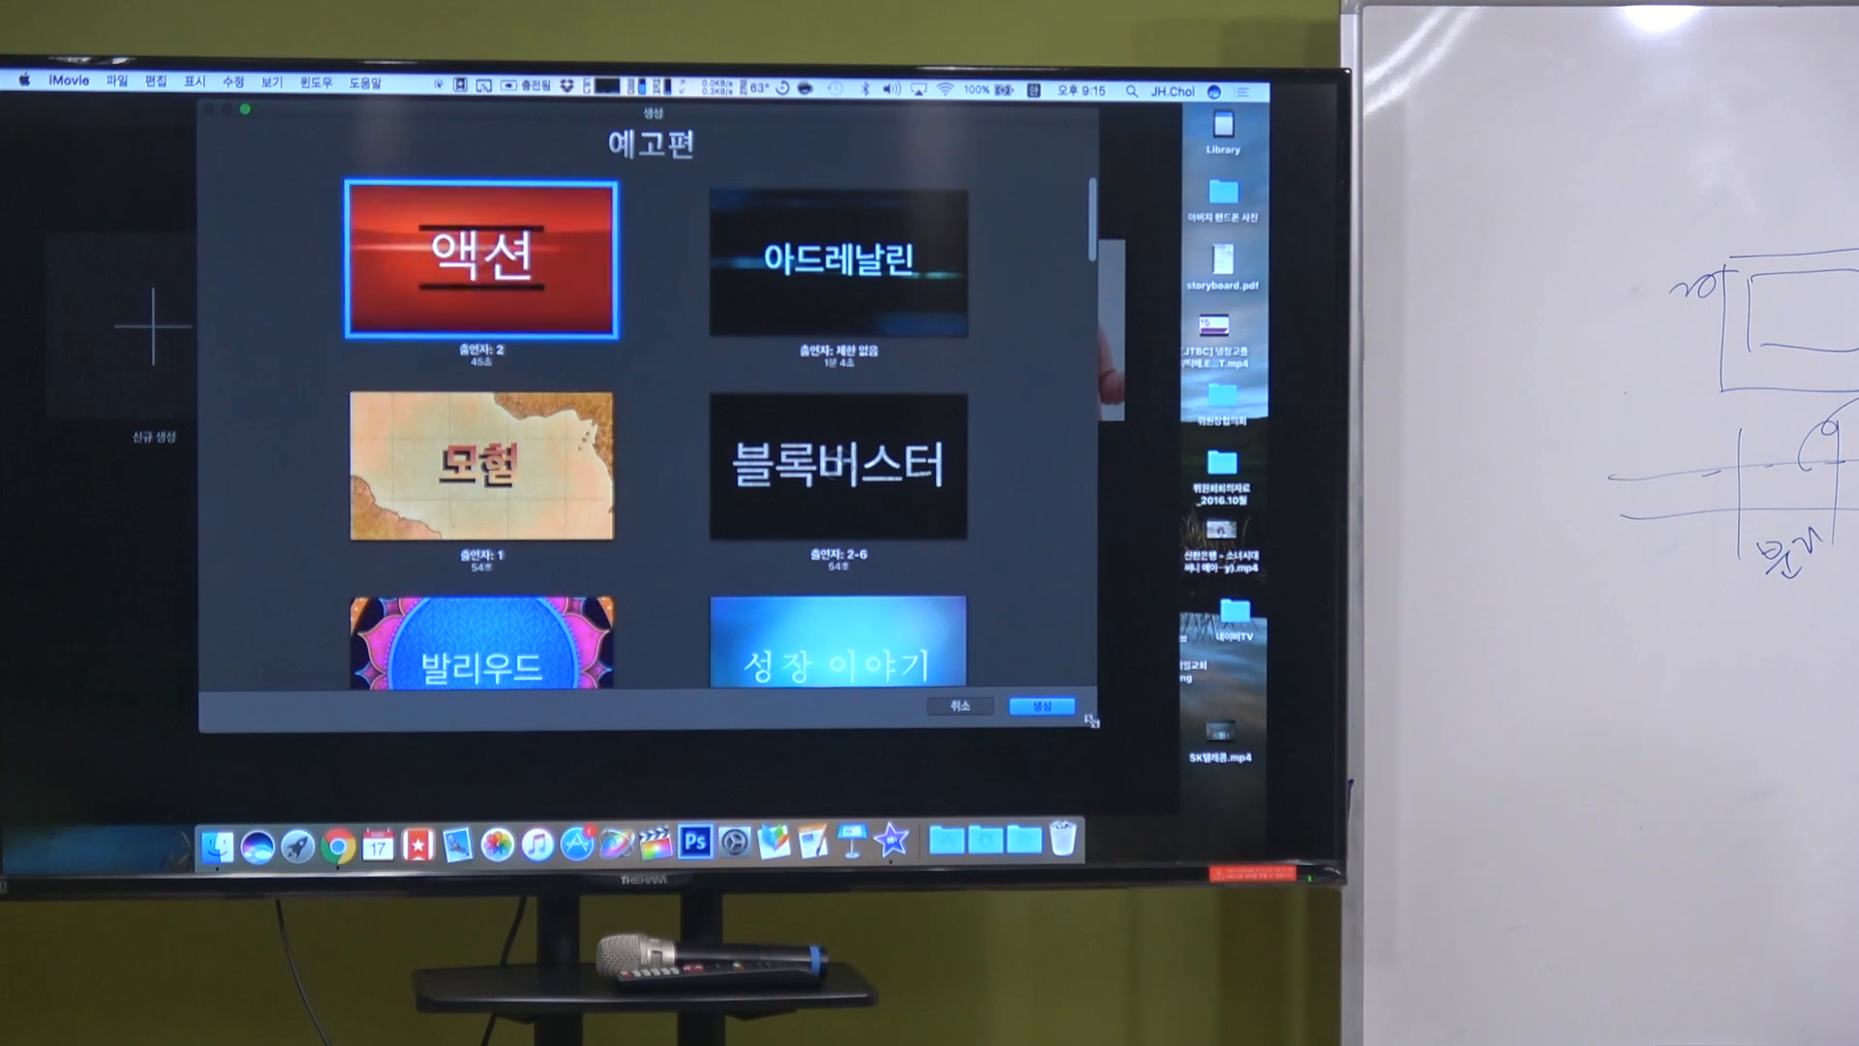
left_click(1044, 707)
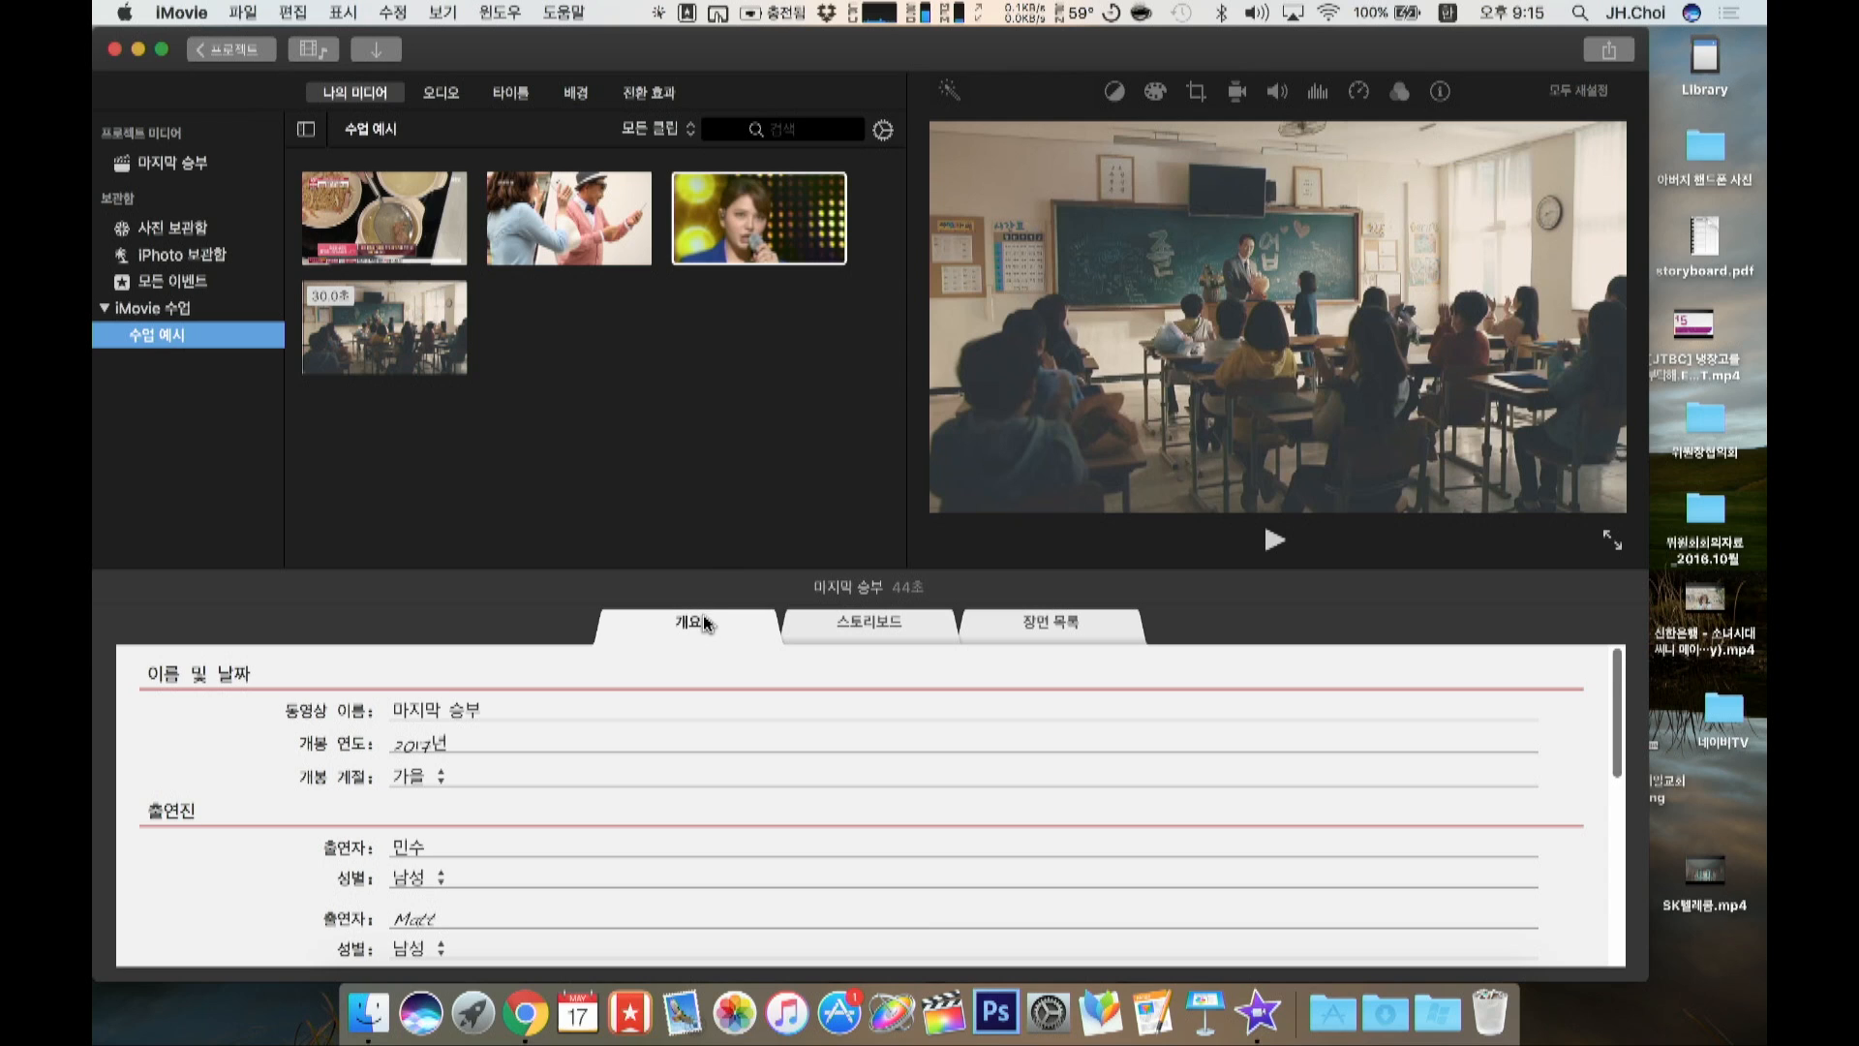
Step: Change the trailer's 동영상 이름 to iMovie 수업
left_click(488, 714)
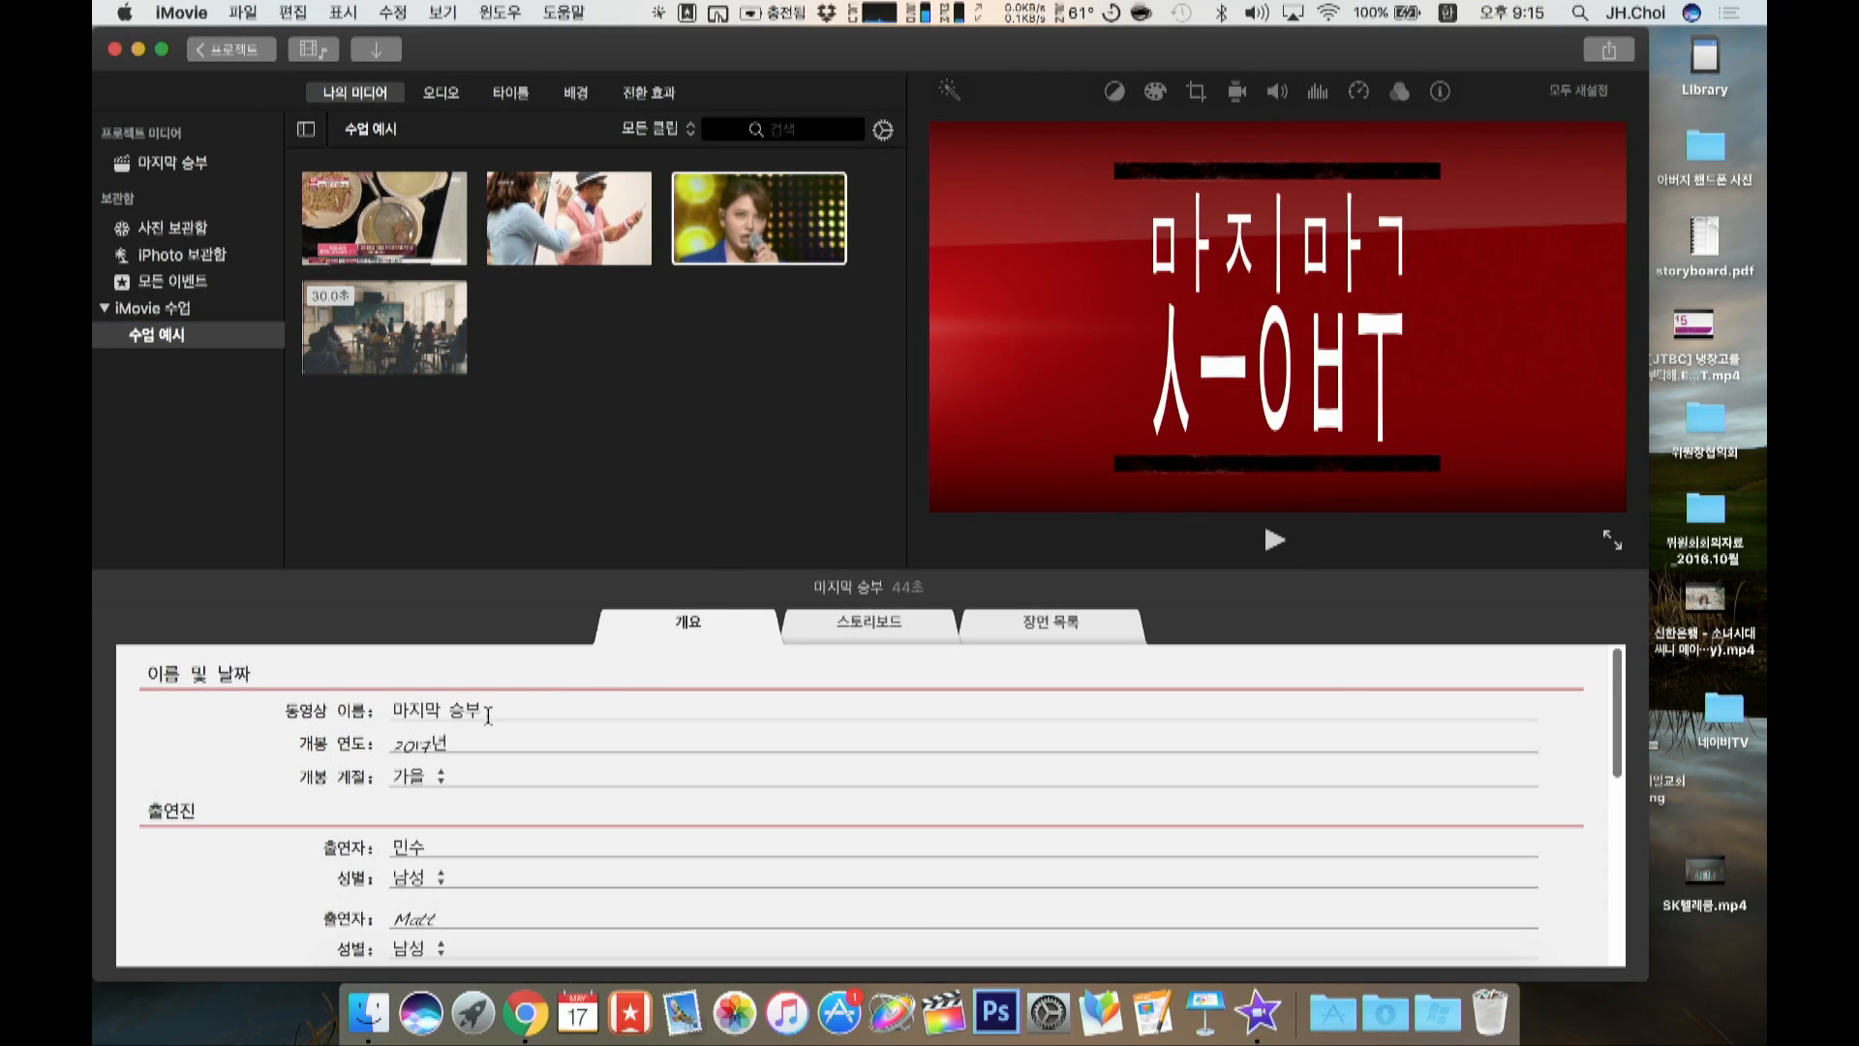
left_click(474, 708)
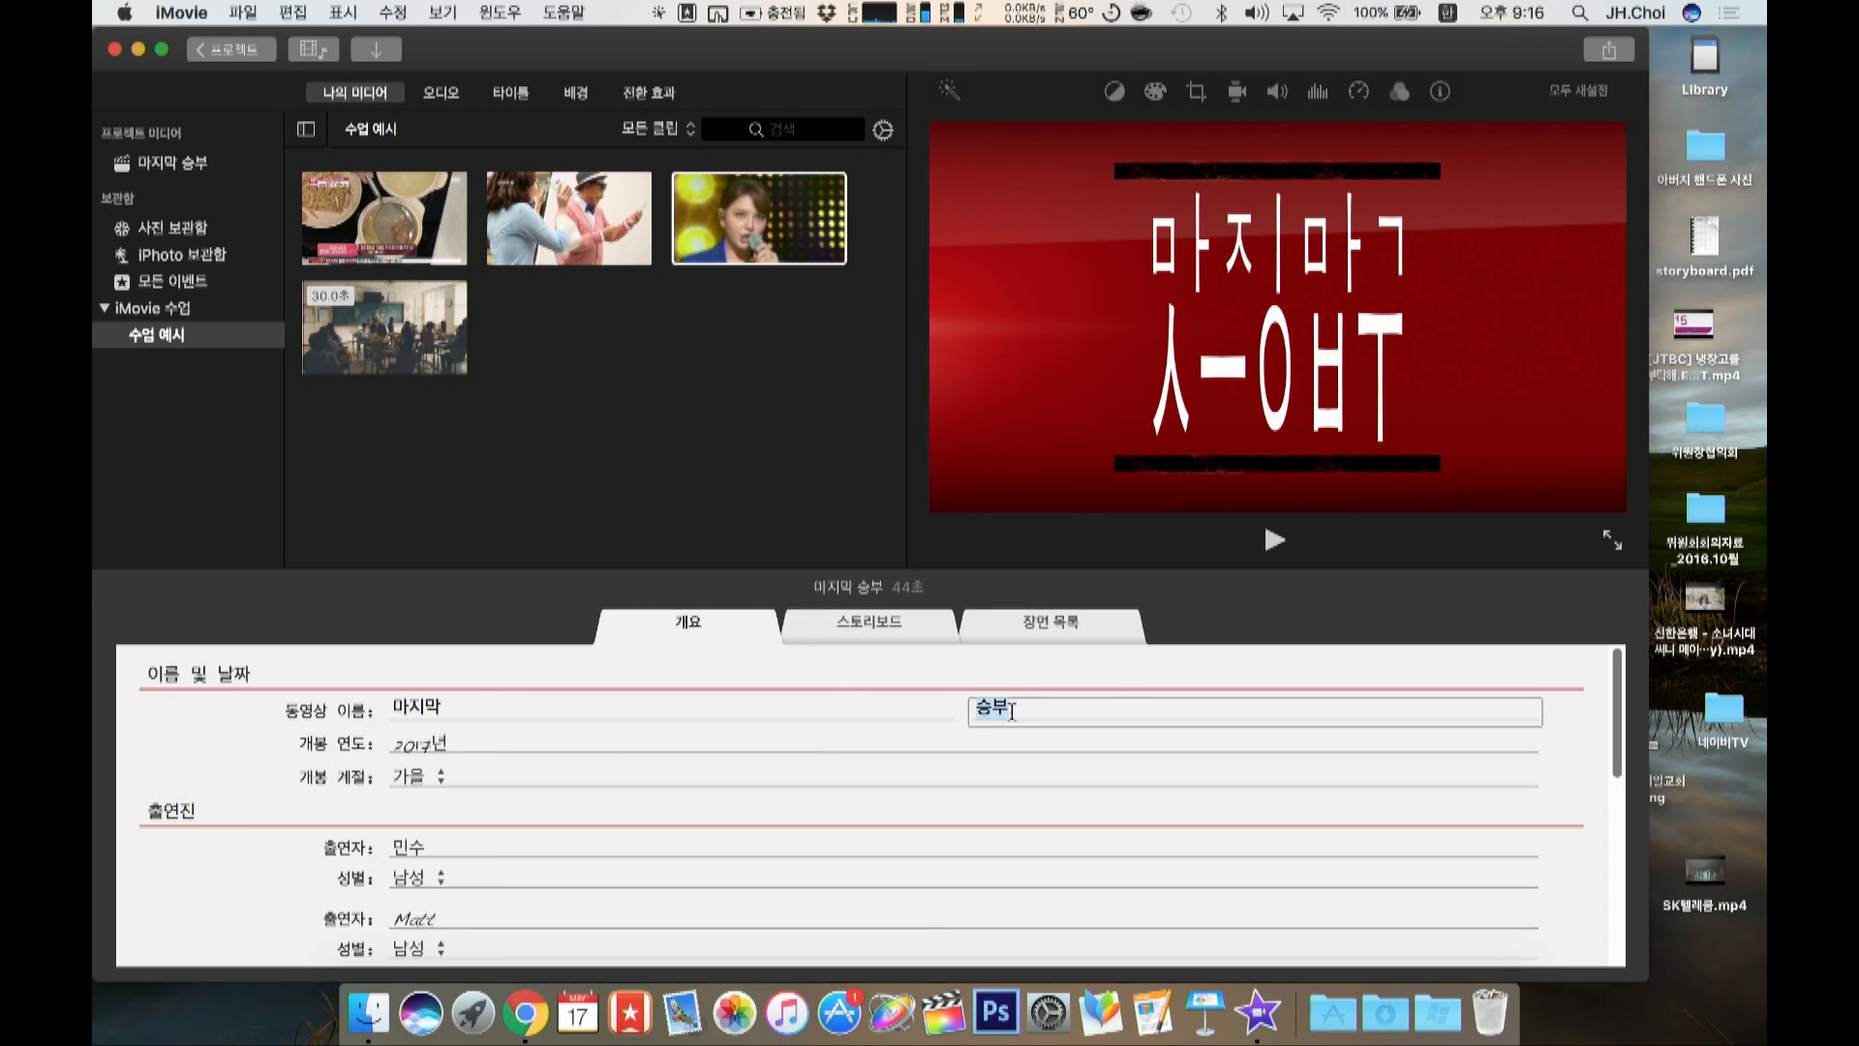
type("수업")
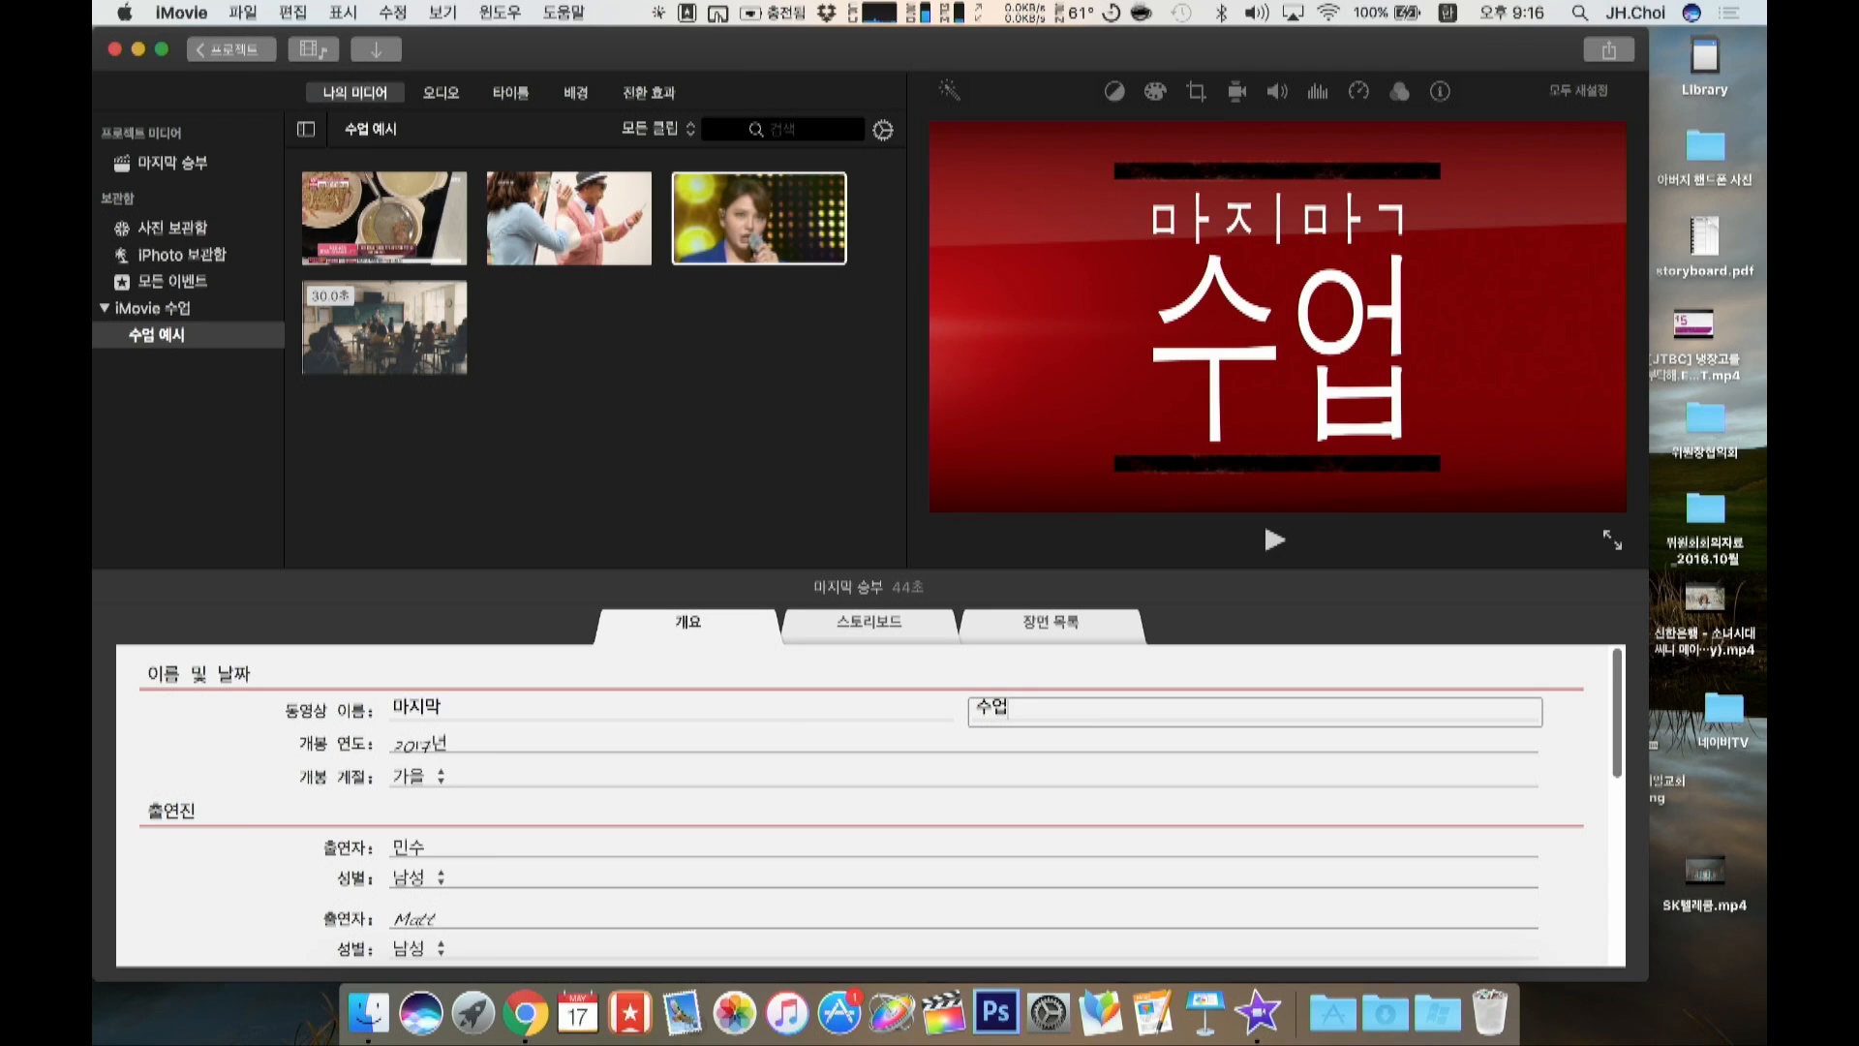
left_click(455, 703)
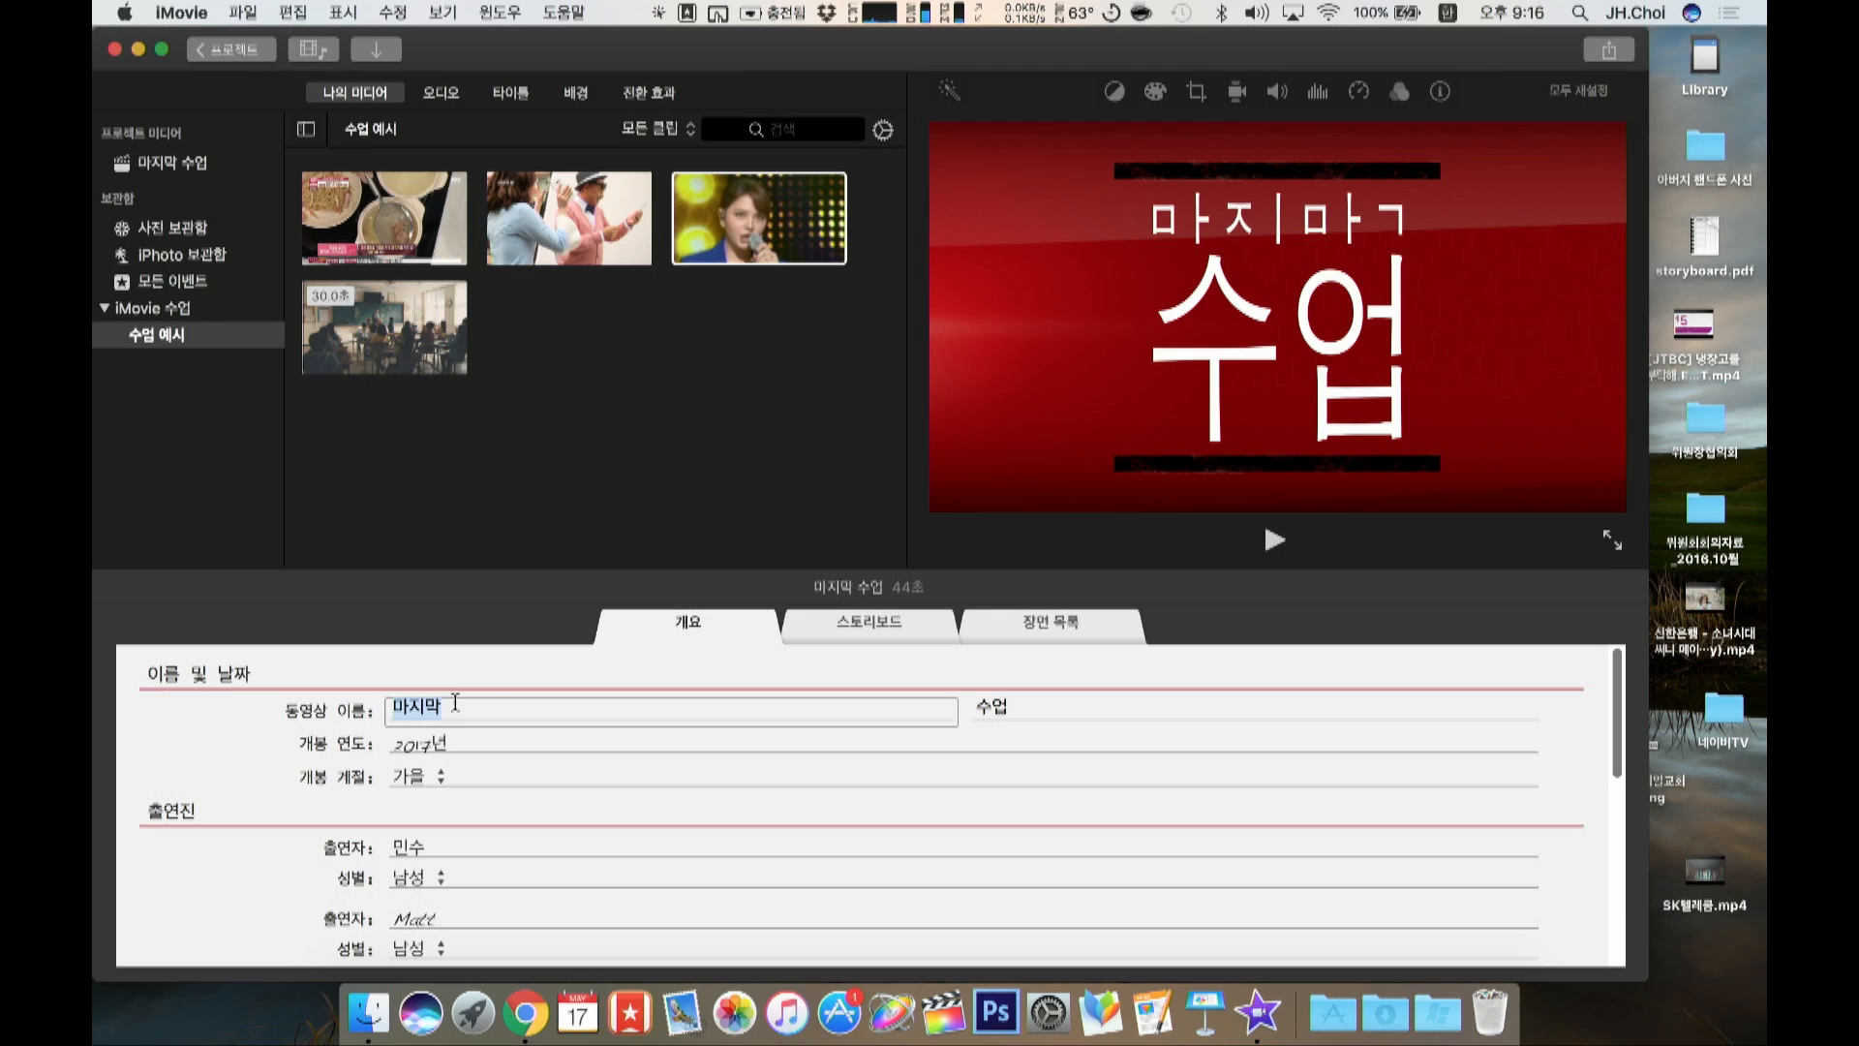
type("아이")
key("BackSpace")
key("BackSpace")
key("BackSpace")
key("ctrl+space")
type("i")
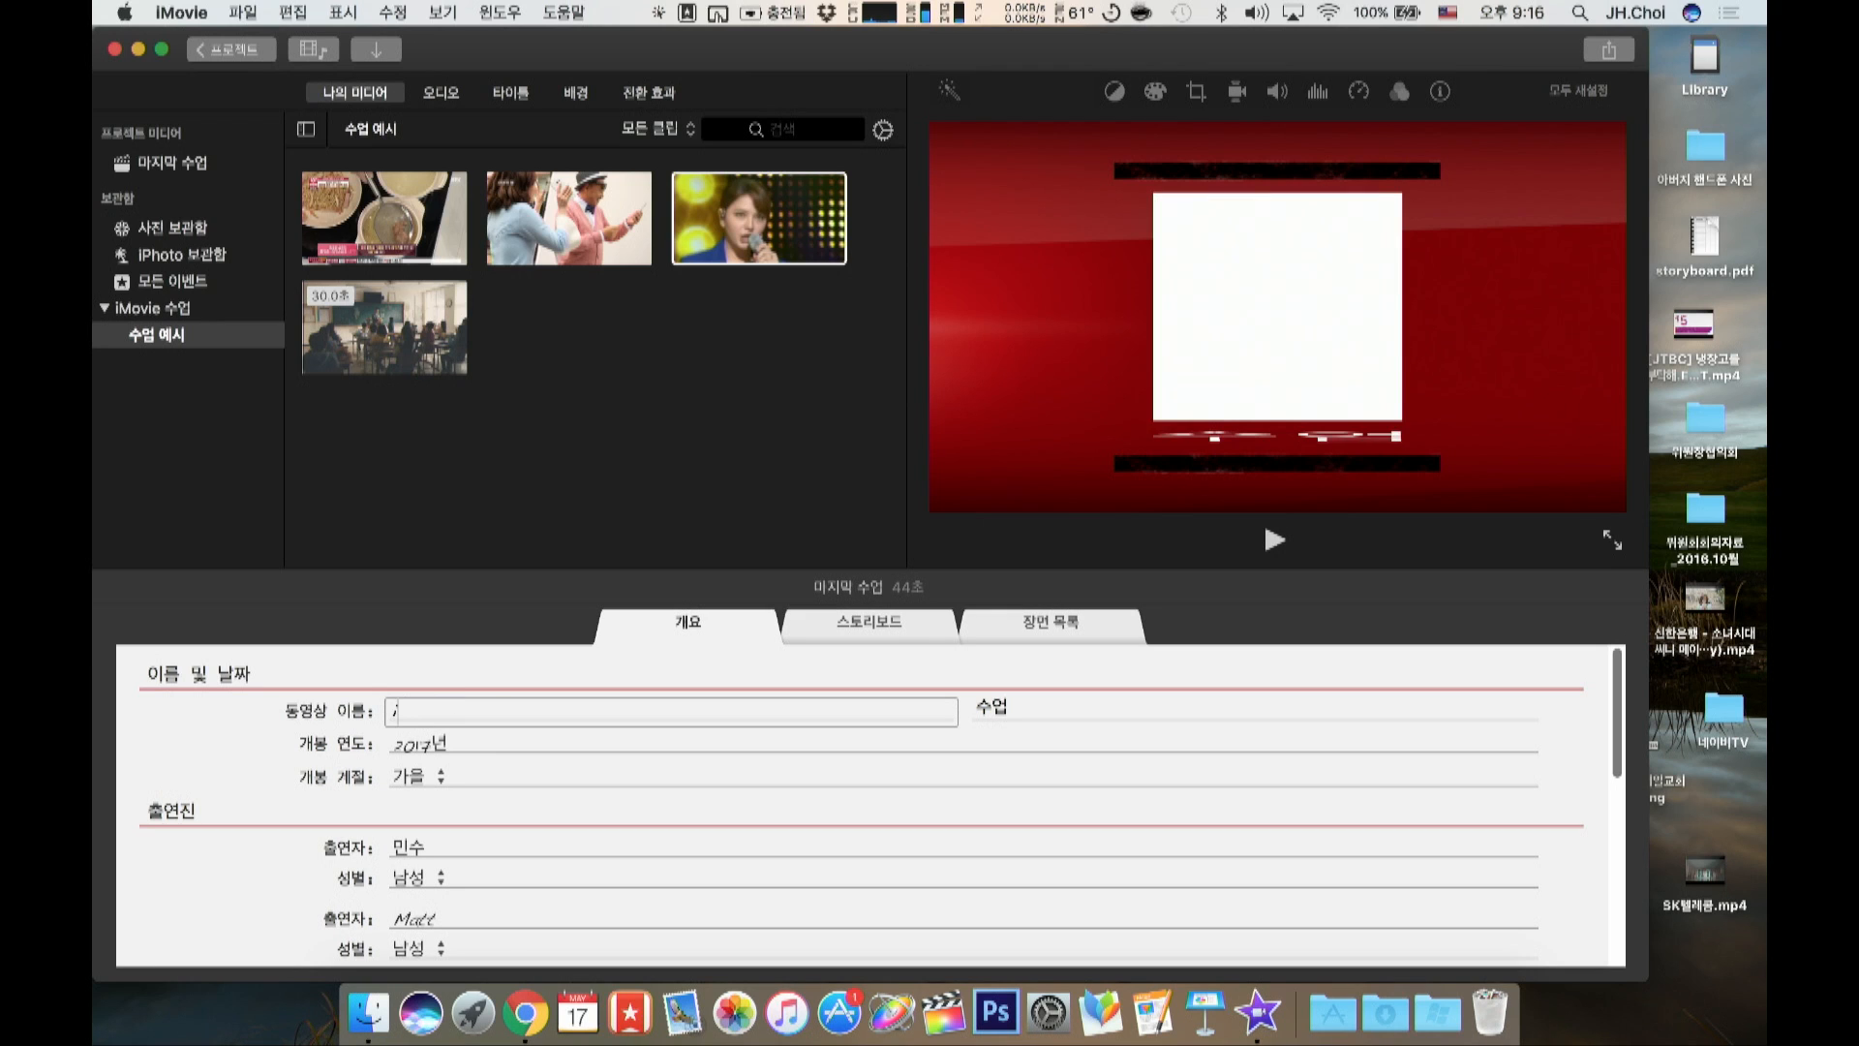
type("iMovies")
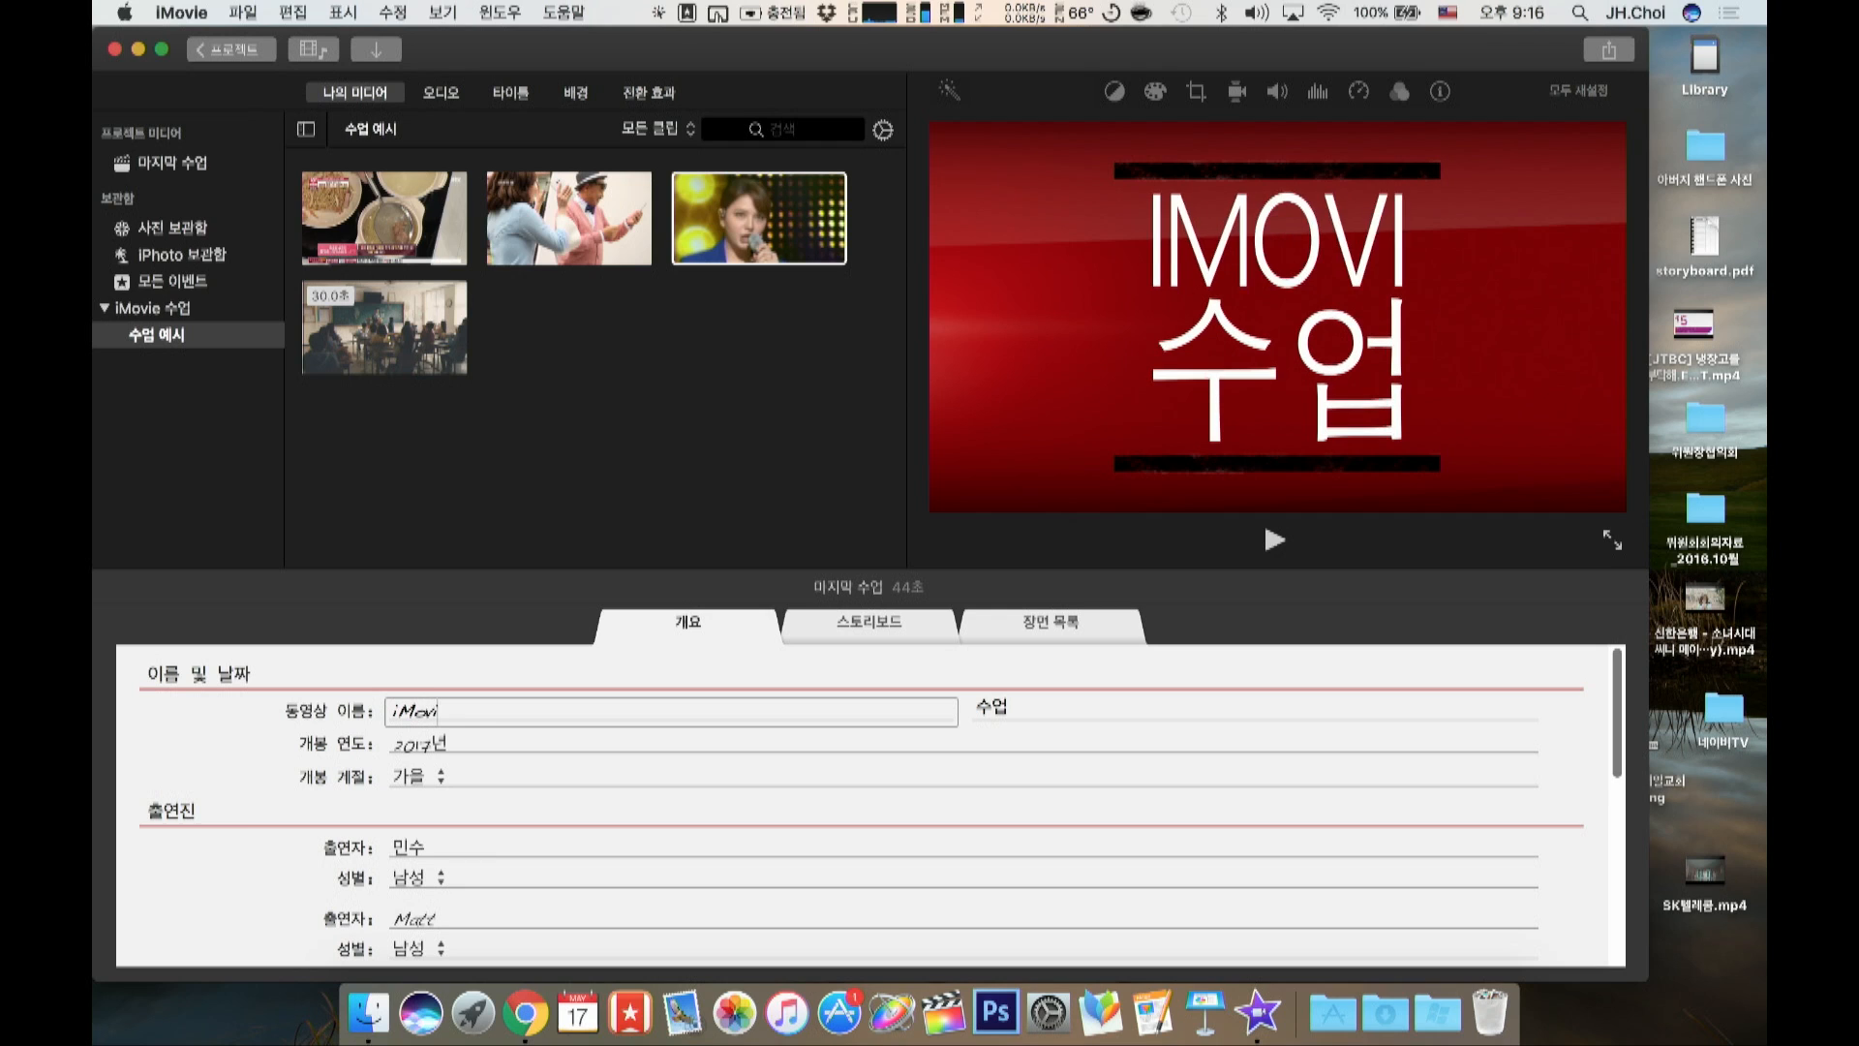
key("BackSpace")
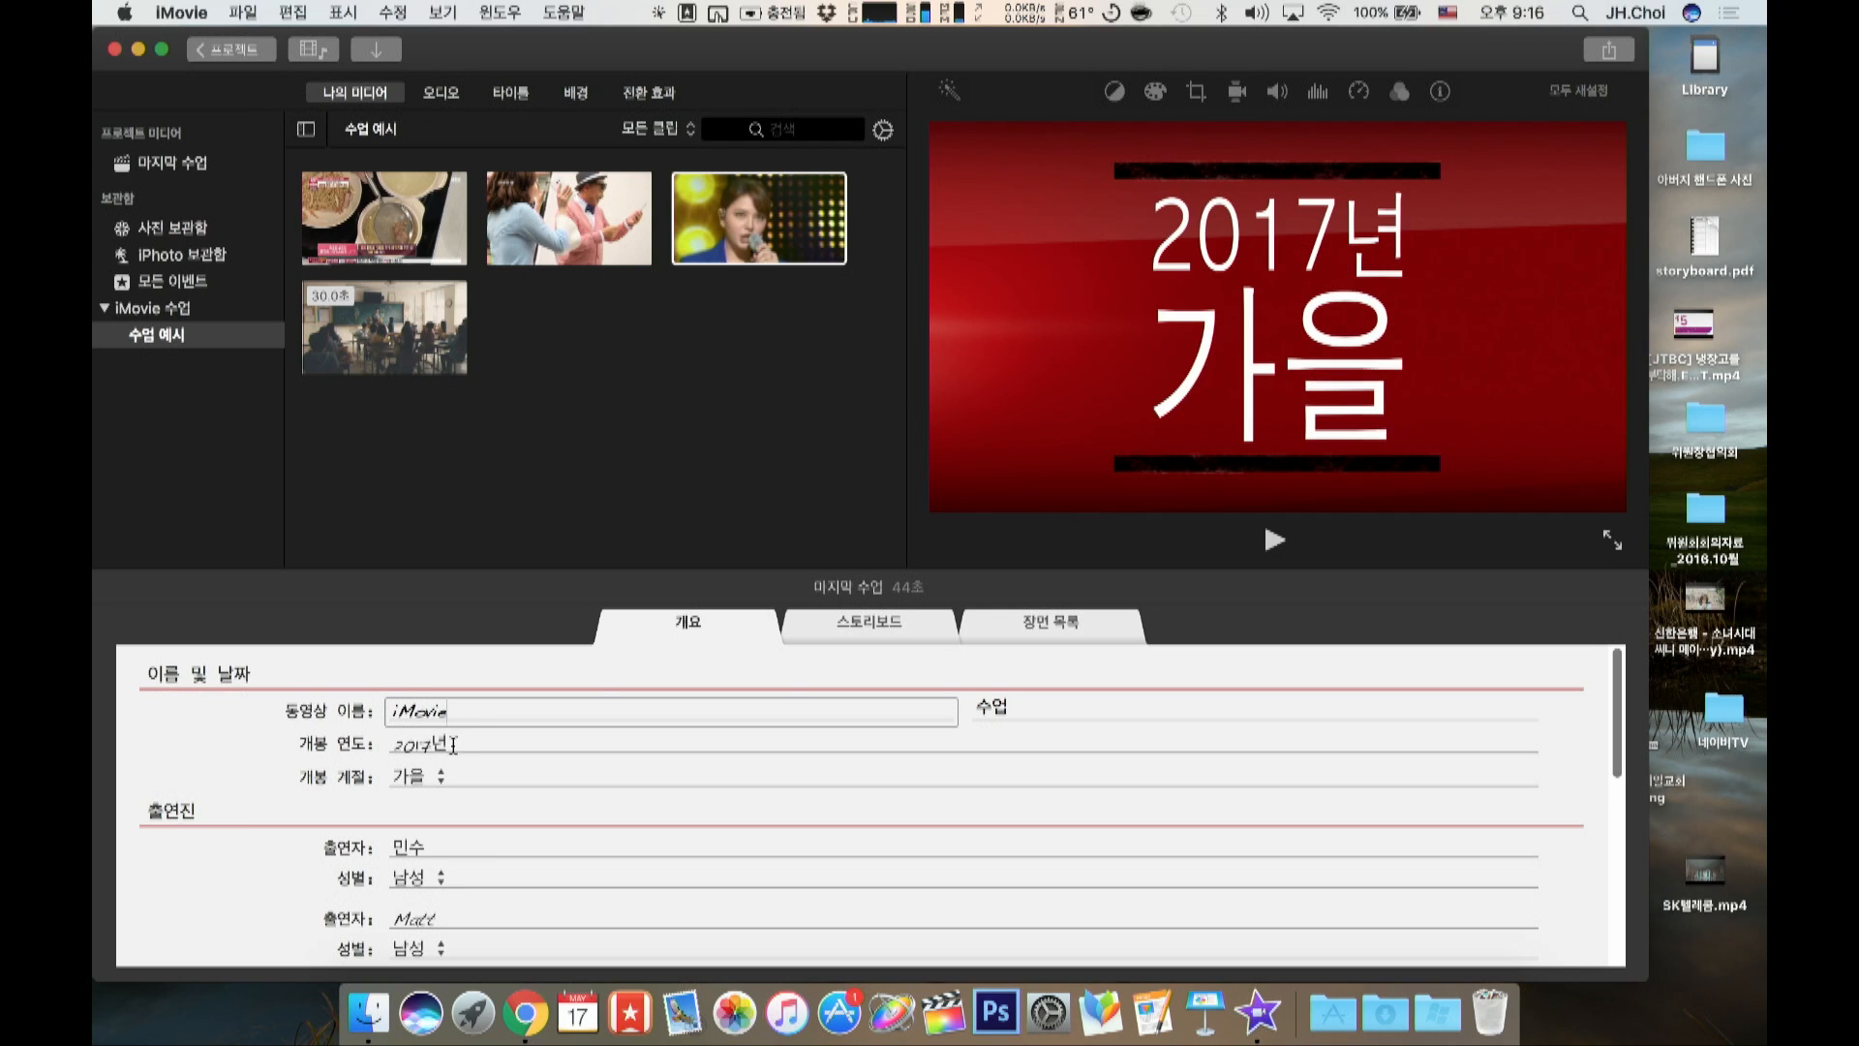
Step: Set the trailer's 개봉 계절 to 봄
left_click(461, 746)
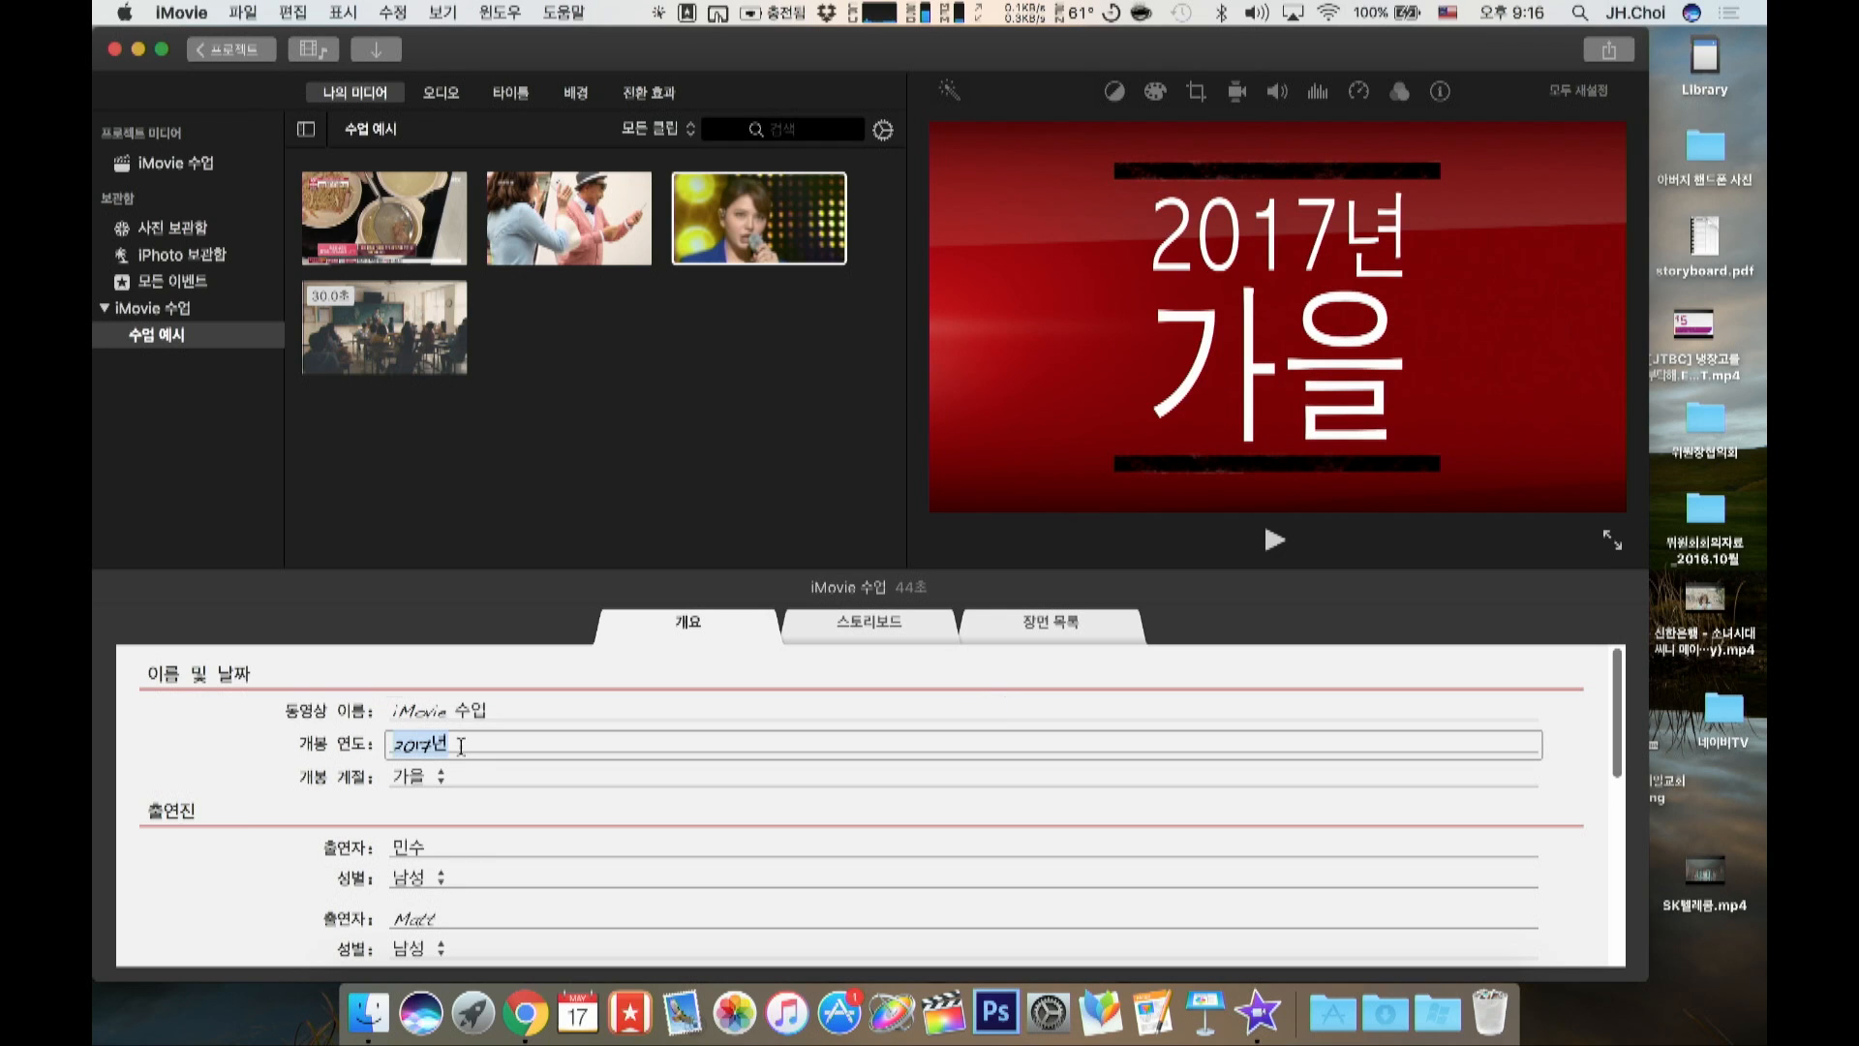
left_click(432, 778)
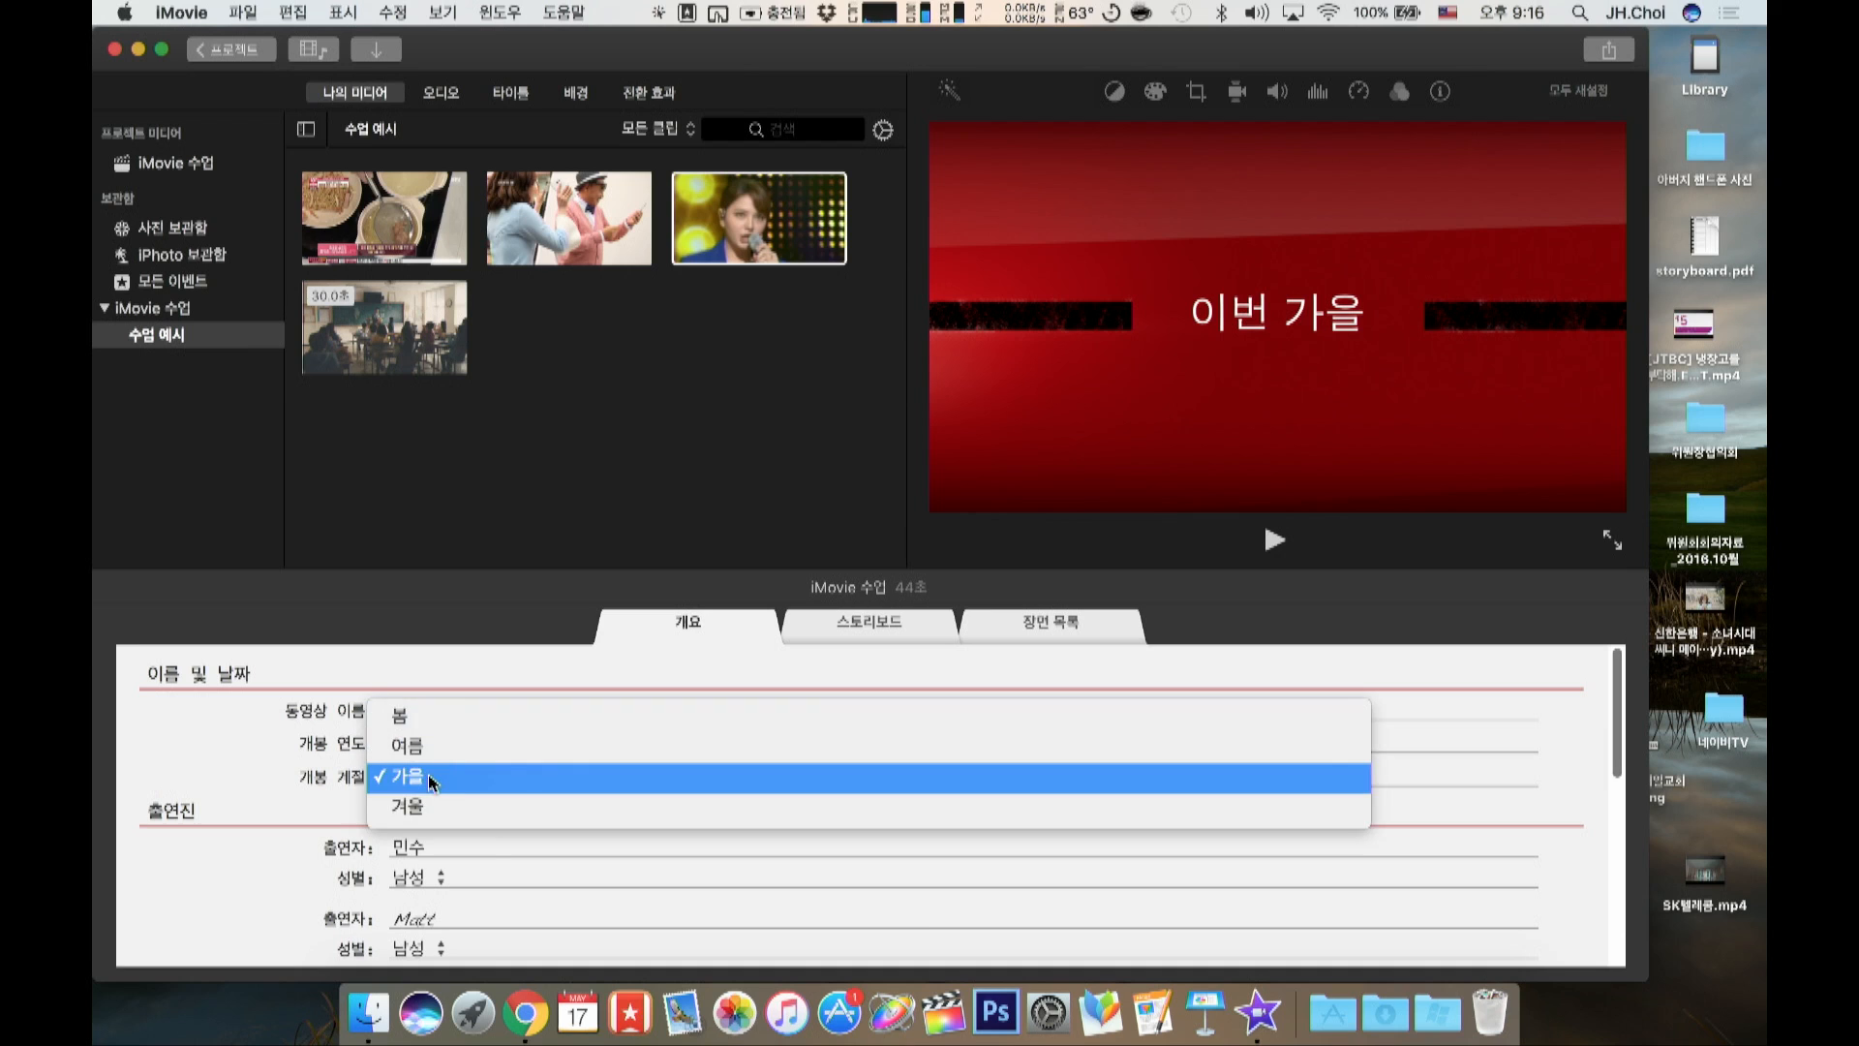
left_click(407, 713)
Step: Replace the first 출연자 entry in the trailer's cast with the lead actor's name
scroll(520, 836, "down", 3)
left_click(445, 708)
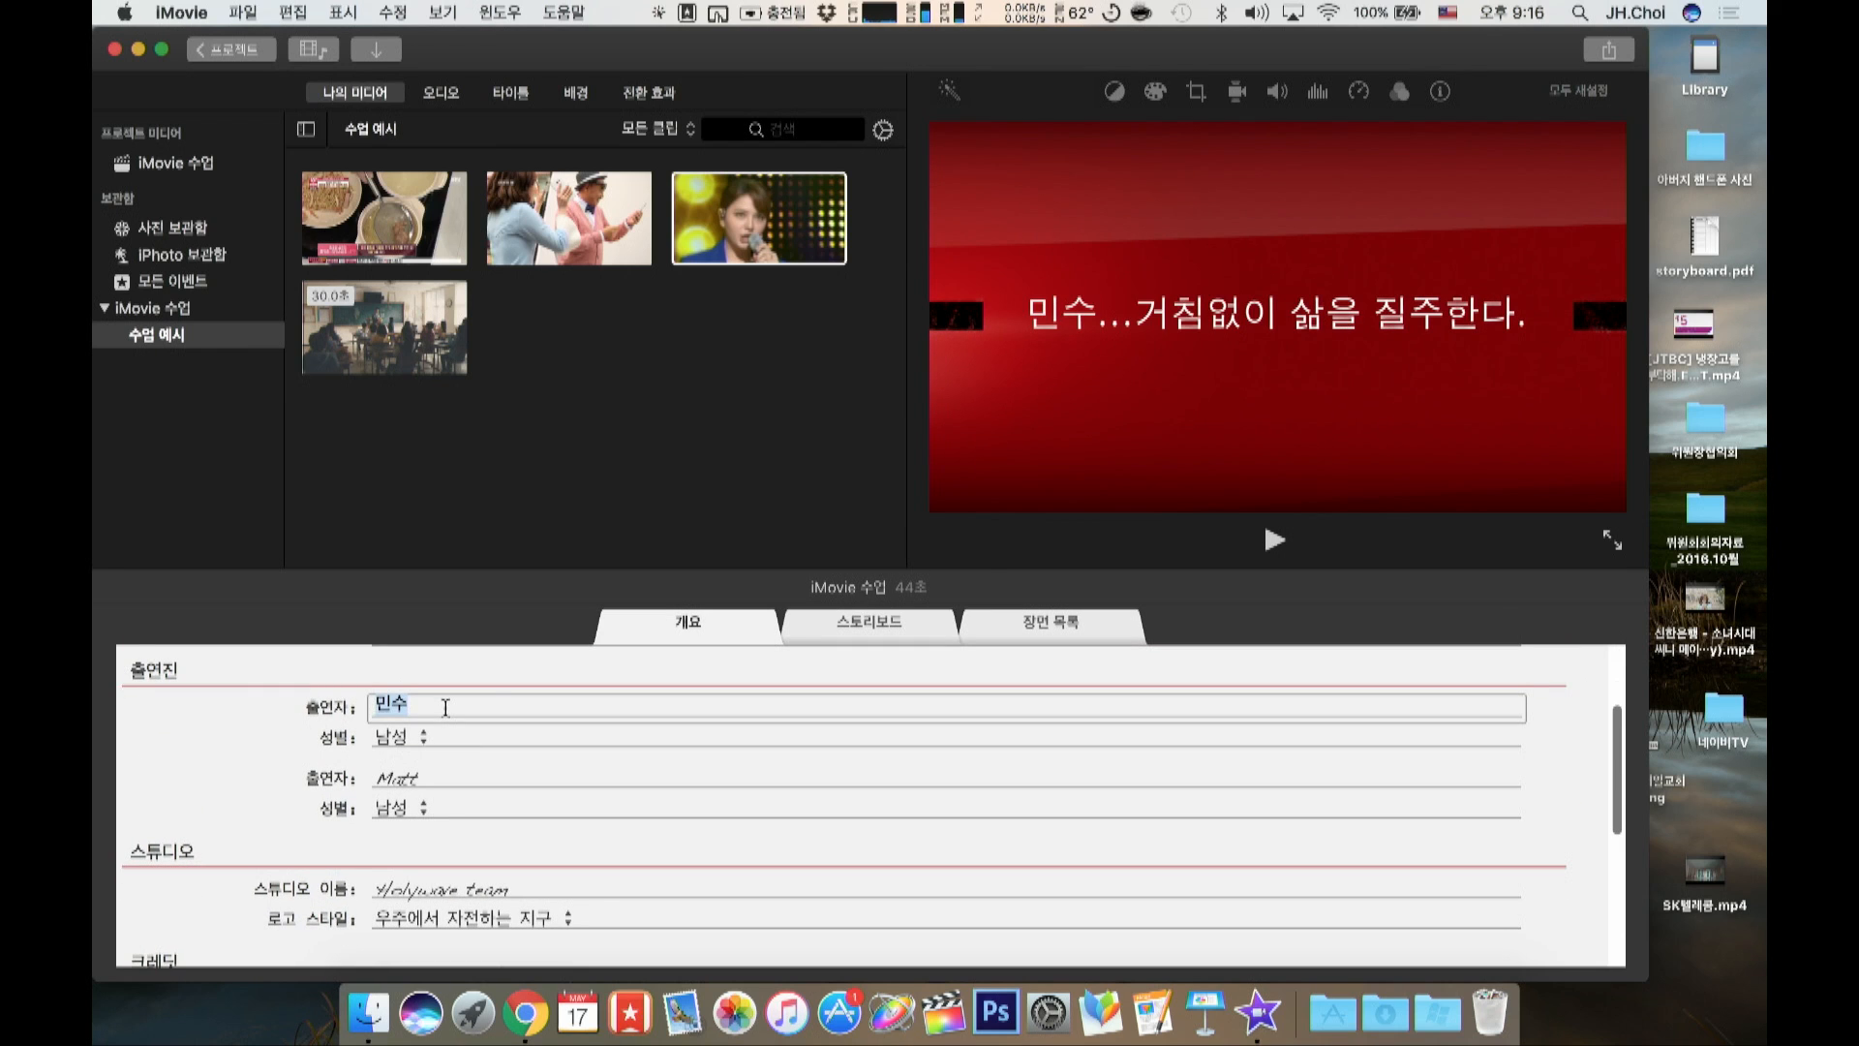
type("wjd")
key("BackSpace")
key("BackSpace")
key("BackSpace")
key("ctrl+space")
type("정ㅅㅗ")
left_click(423, 777)
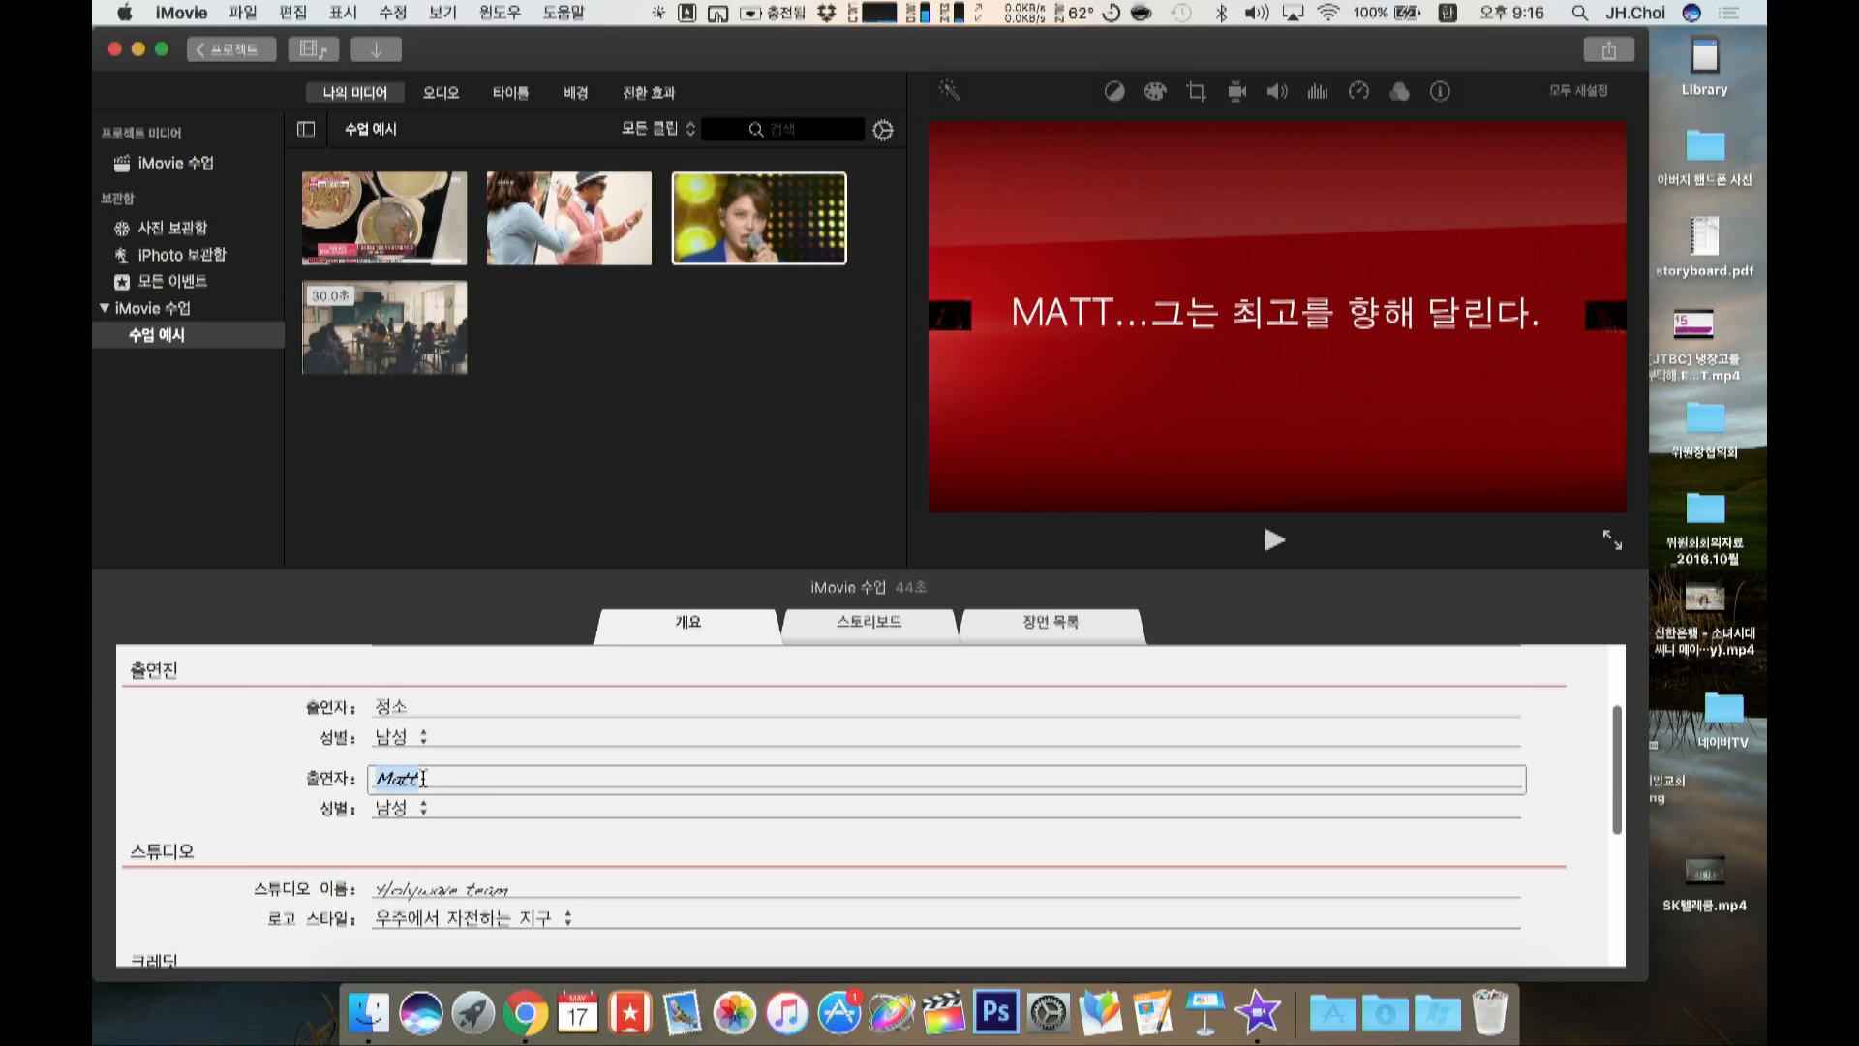
left_click(414, 701)
type("정호")
Step: Enter the second cast member's name and set that person's 성별 to 여성
left_click(402, 771)
type("혜서")
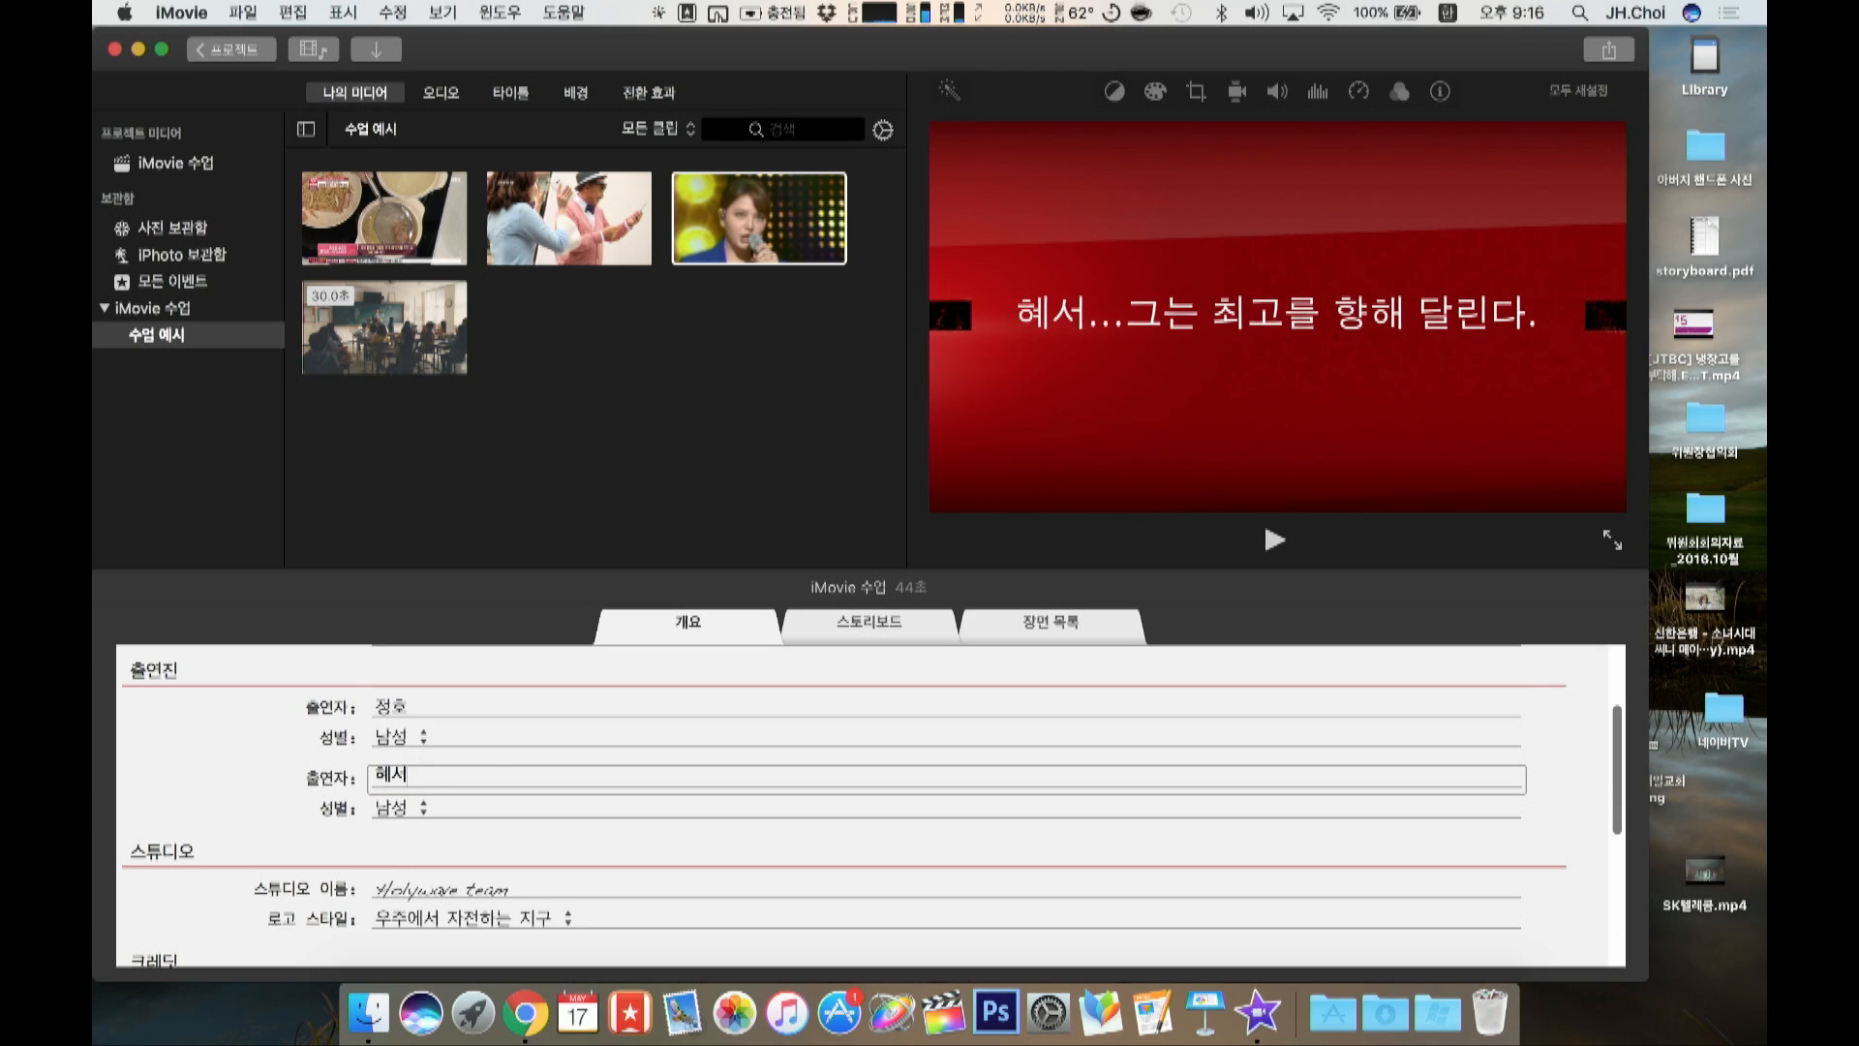
left_click(419, 811)
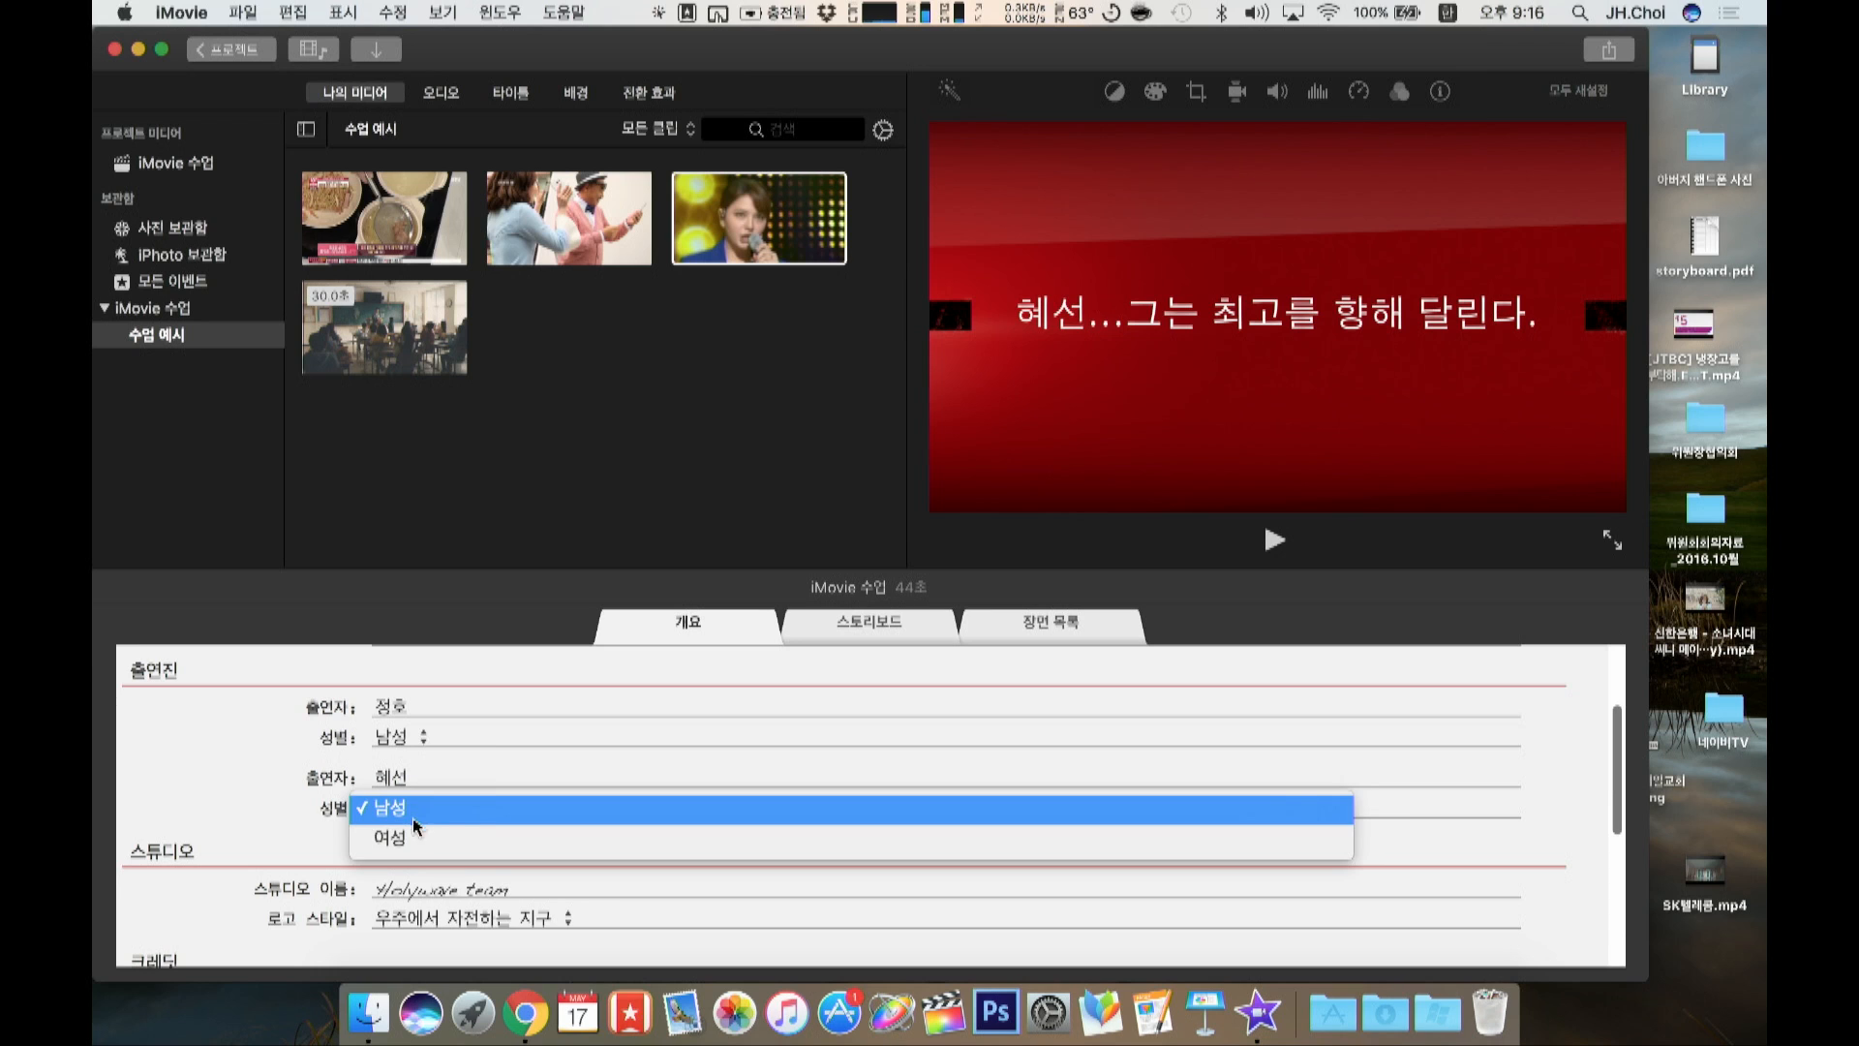
left_click(407, 838)
Step: Check the 스튜디오 이름 and 로고 스타일 settings in the trailer's studio section
scroll(512, 811, "down", 4)
scroll(511, 811, "down", 1)
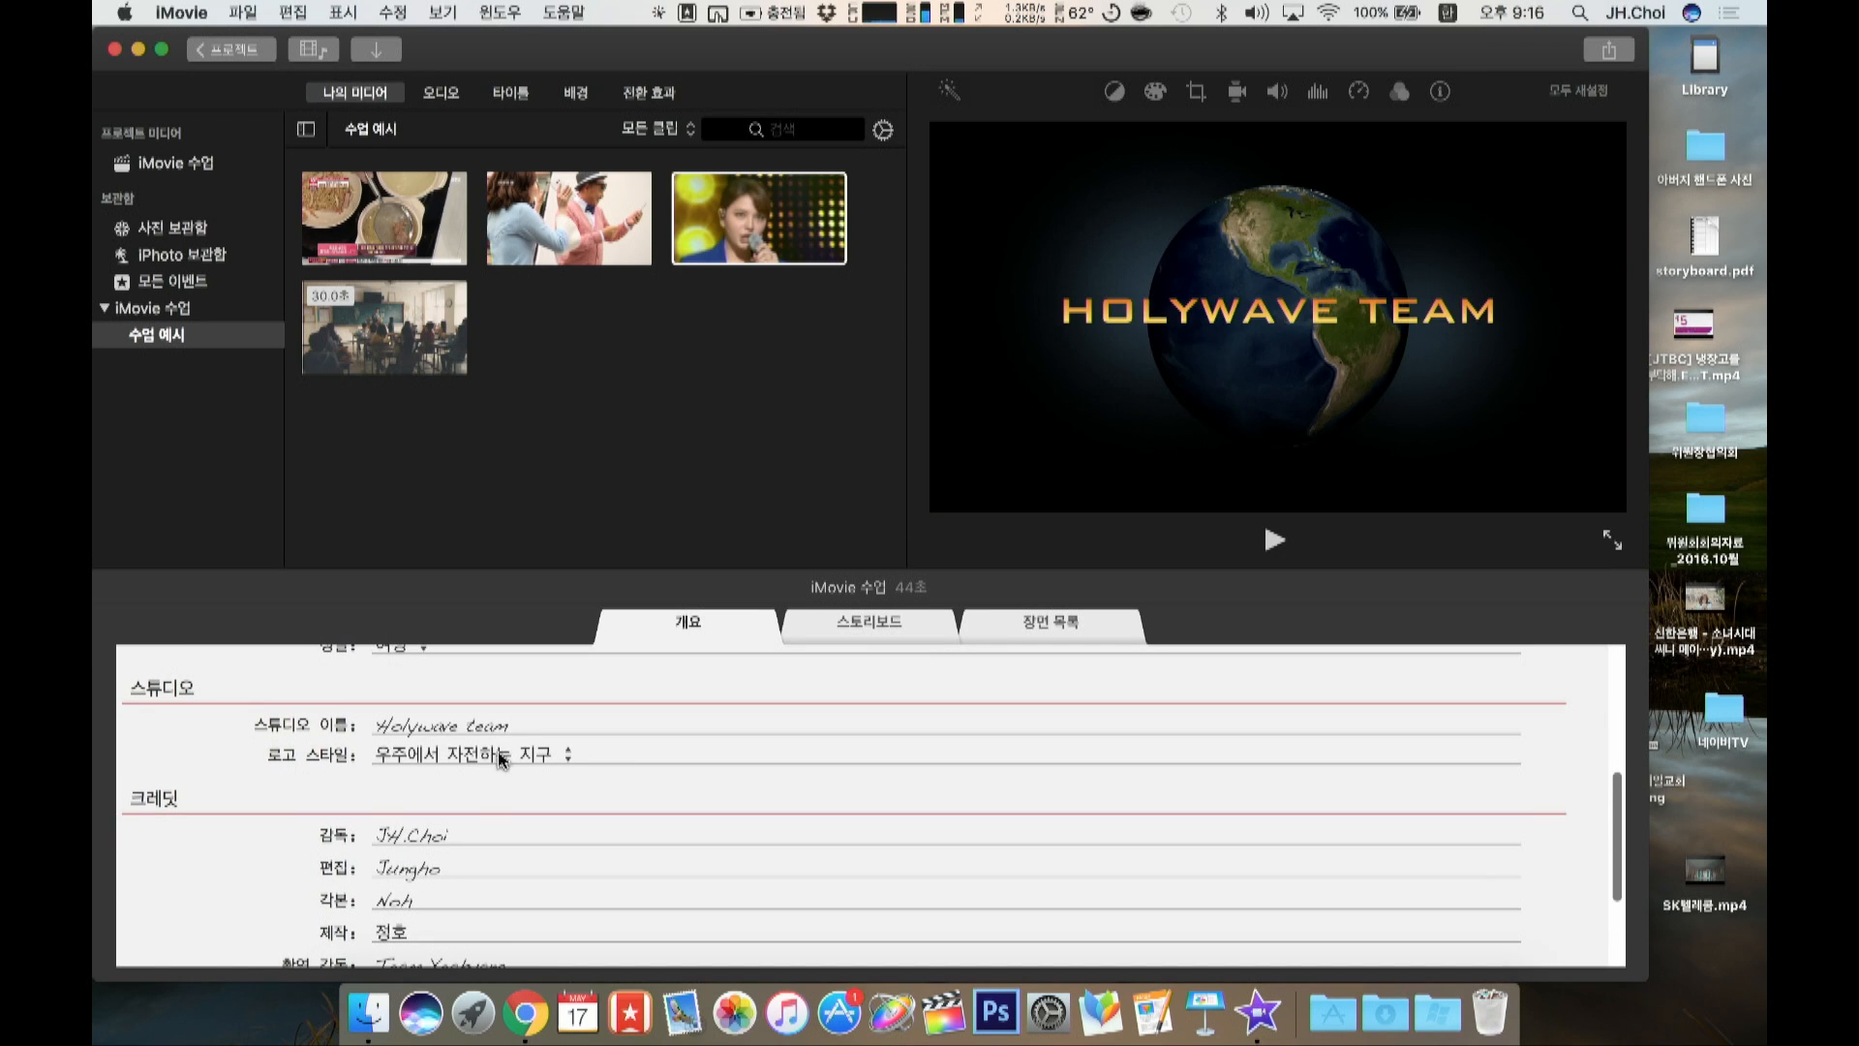
left_click(517, 731)
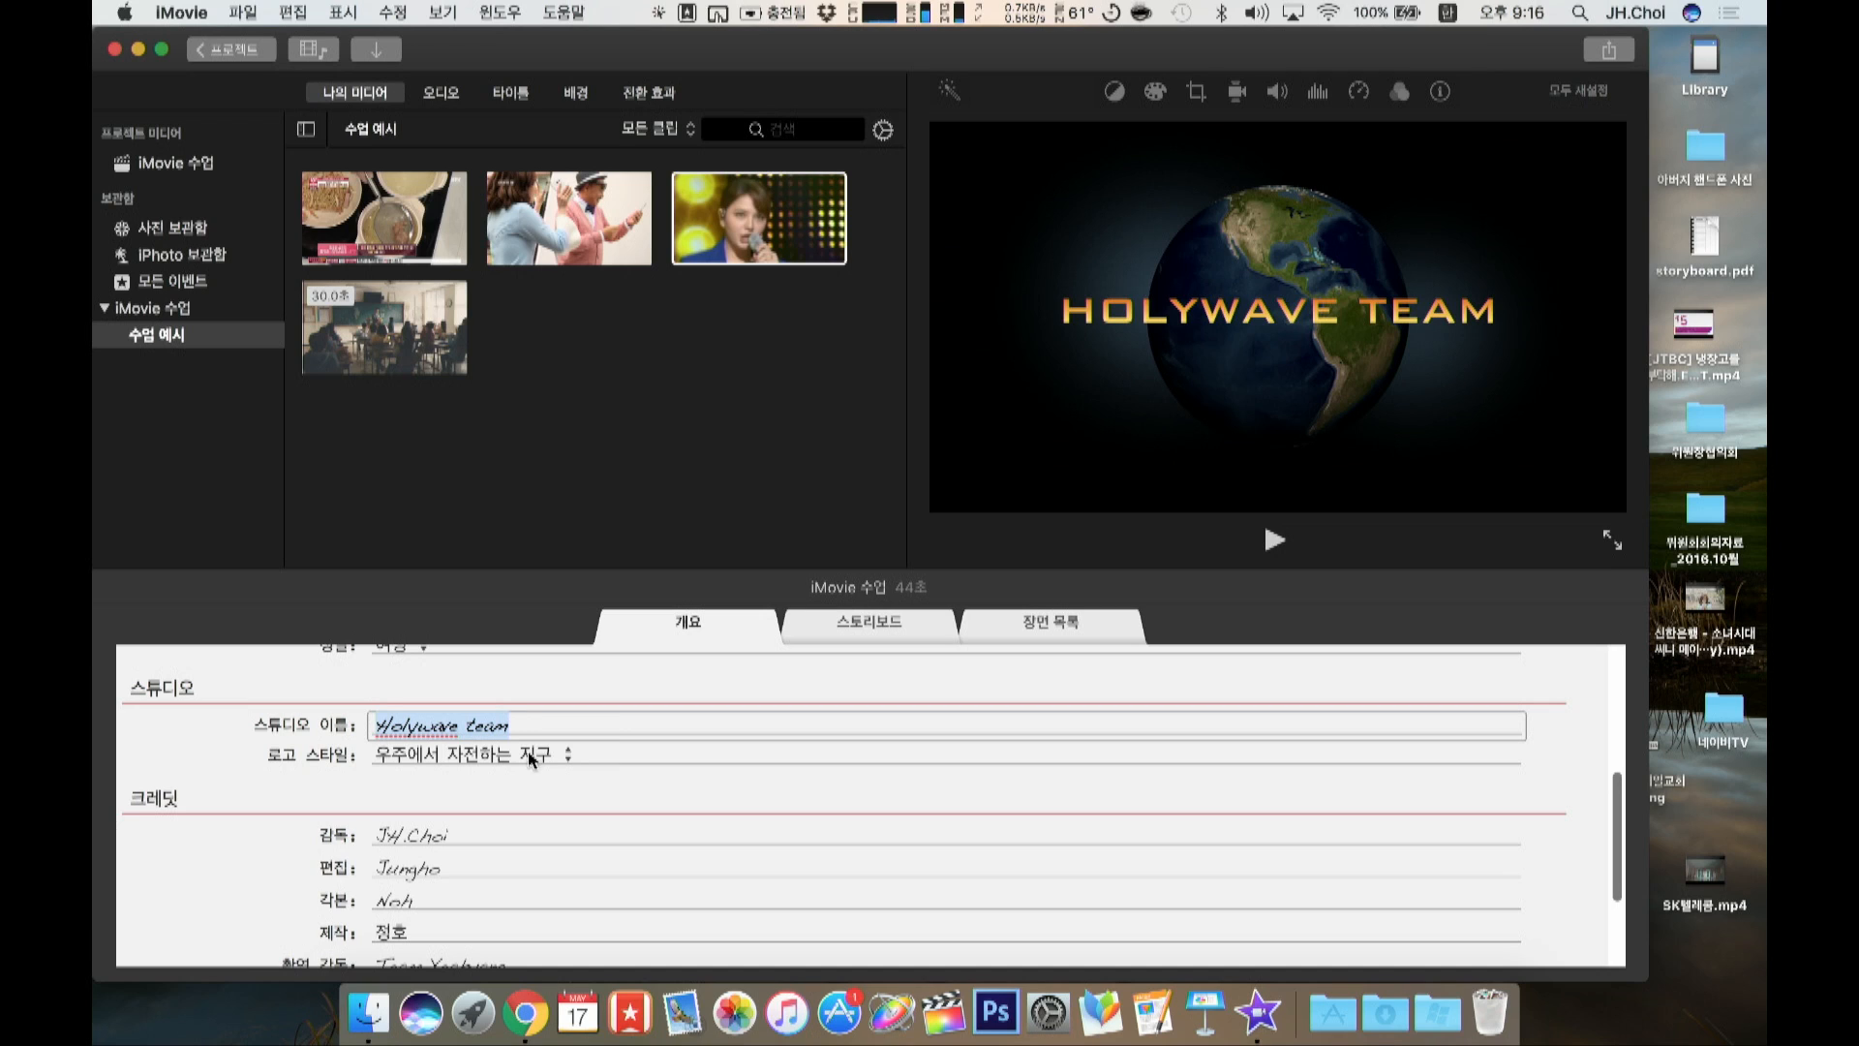
left_click(548, 751)
left_click(548, 752)
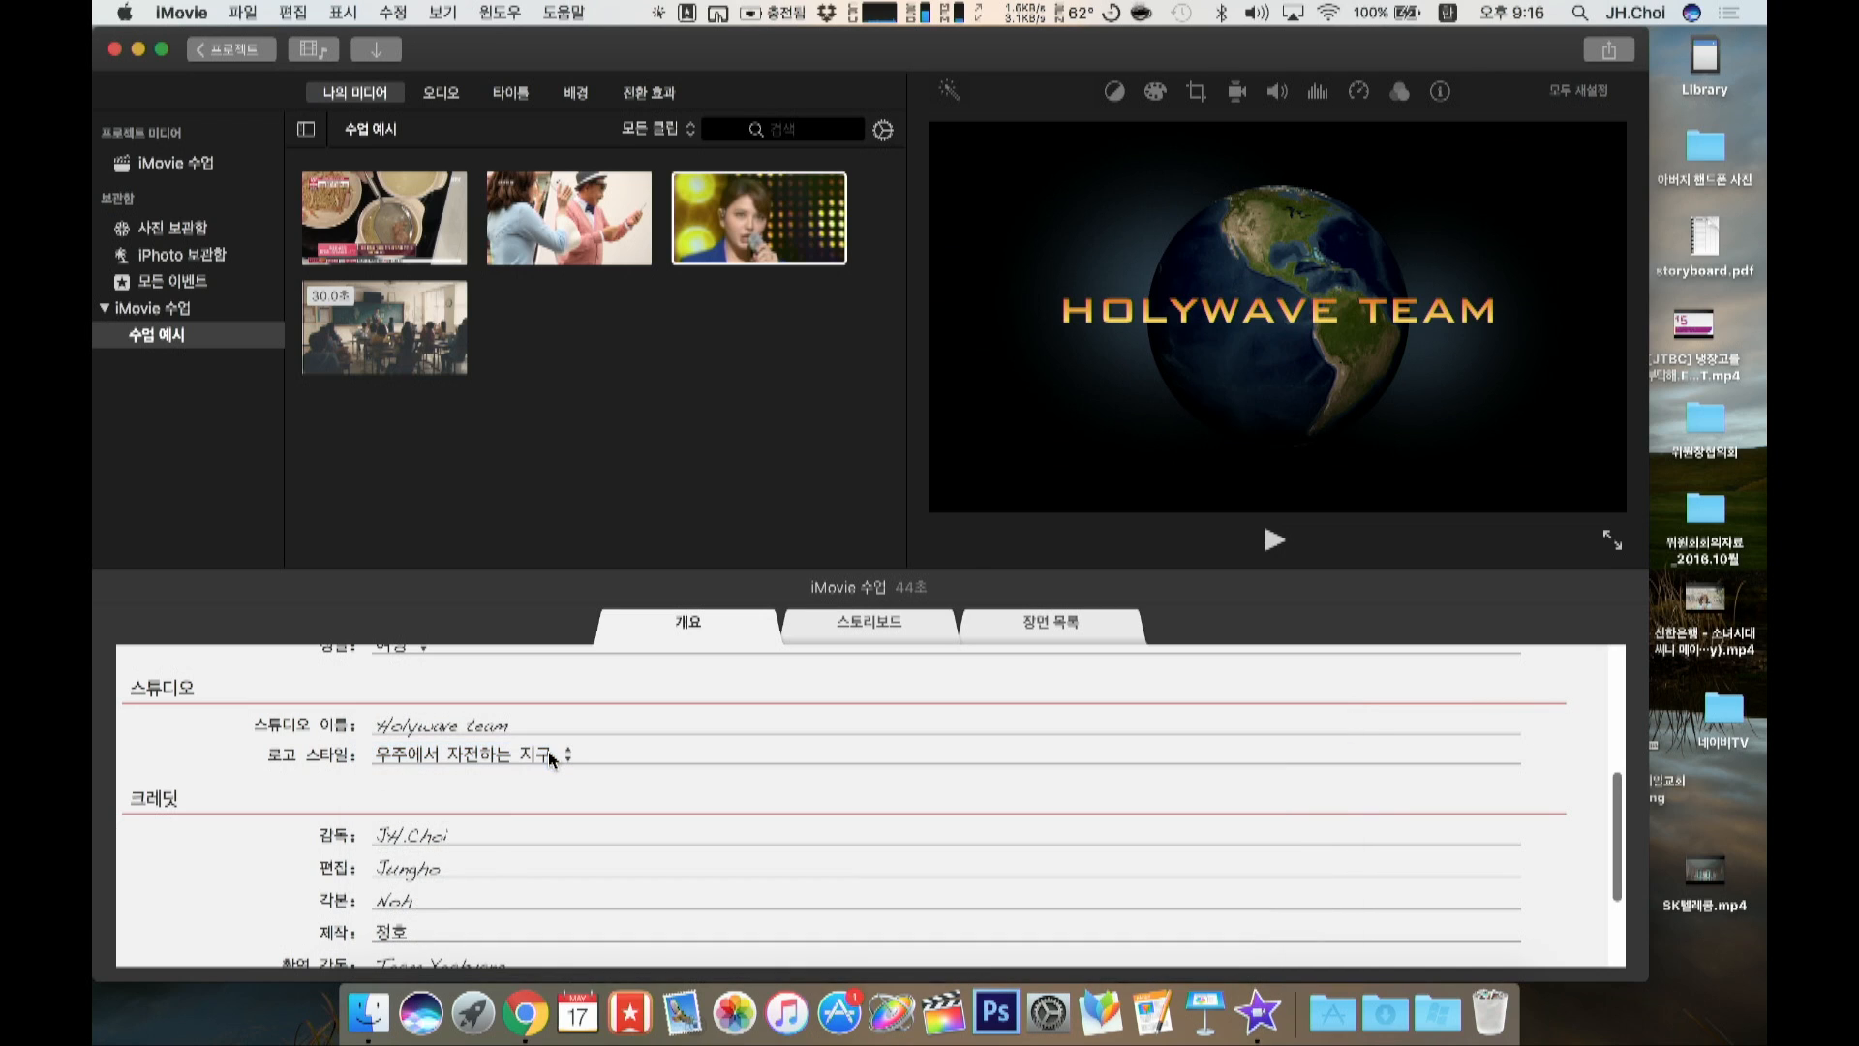
Step: Try the logo styles 구름 속의 햇살, 빛나는 피라미드 and 전세계 신호 전송, ending on 우주에서 자전하는 지구
left_click(549, 752)
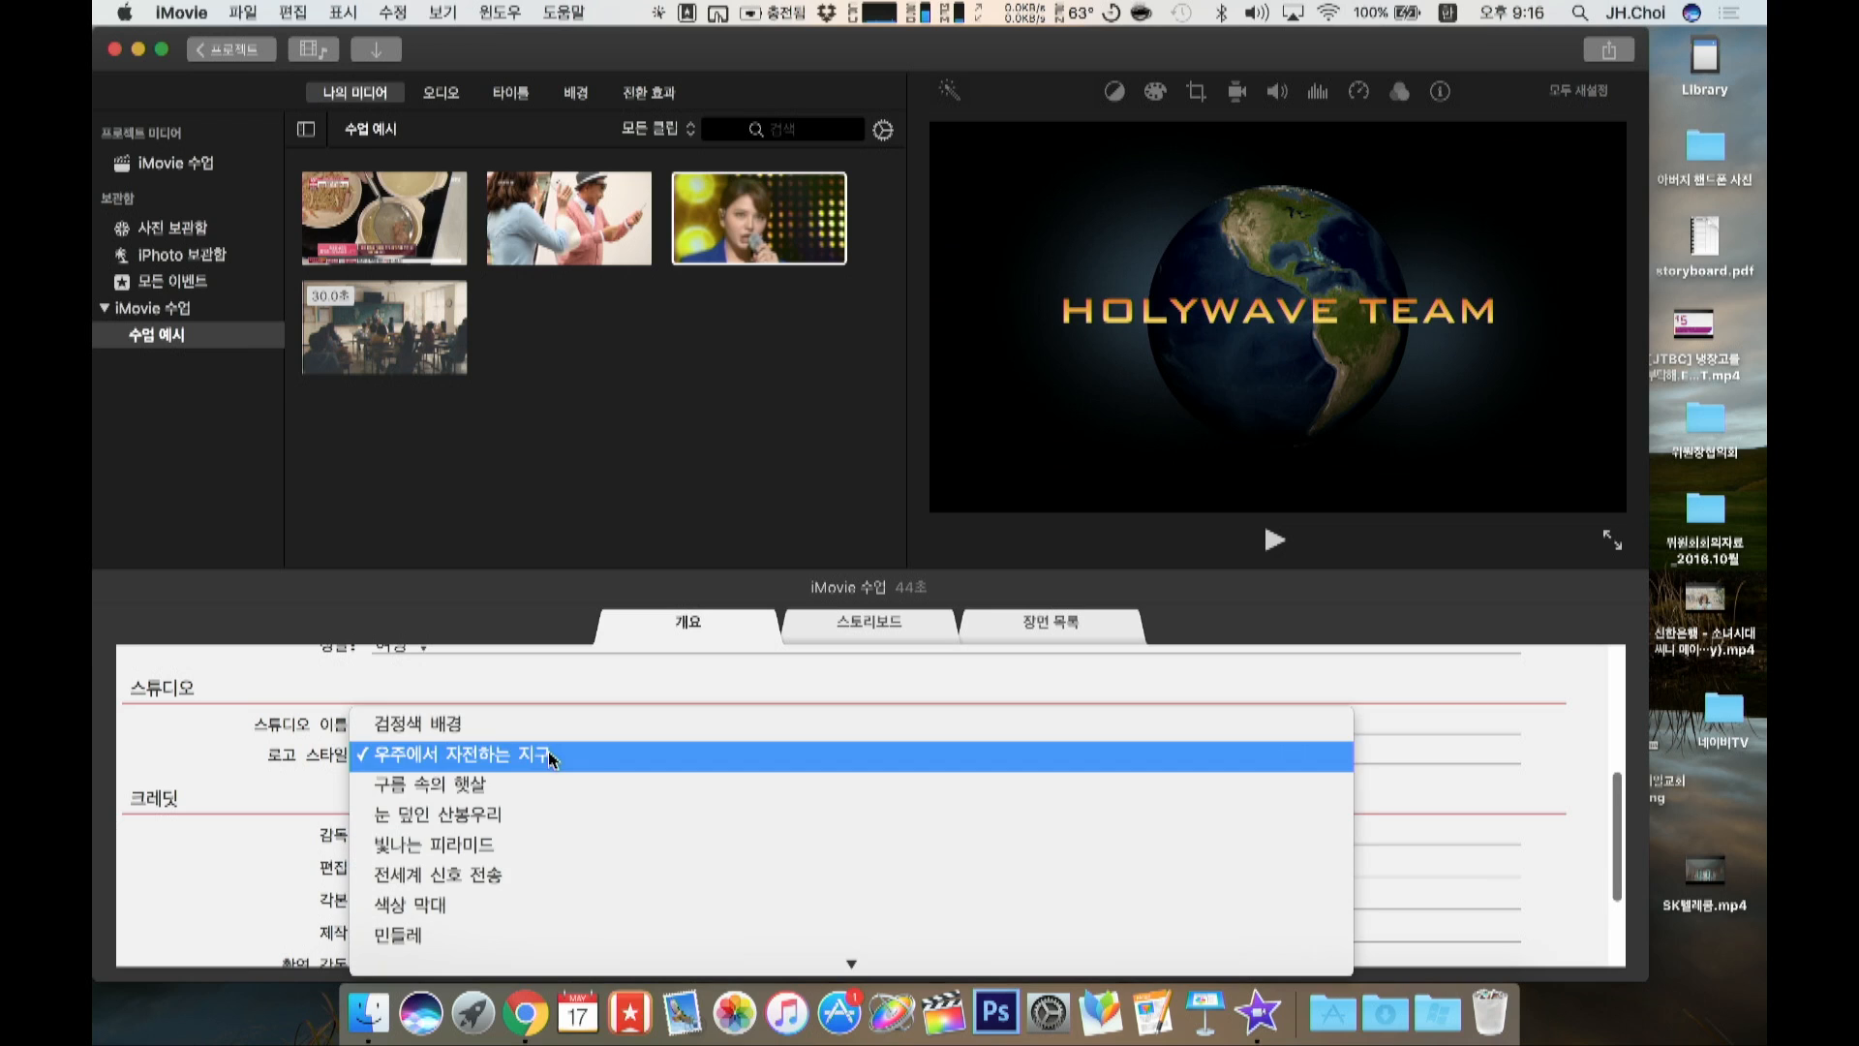
left_click(501, 785)
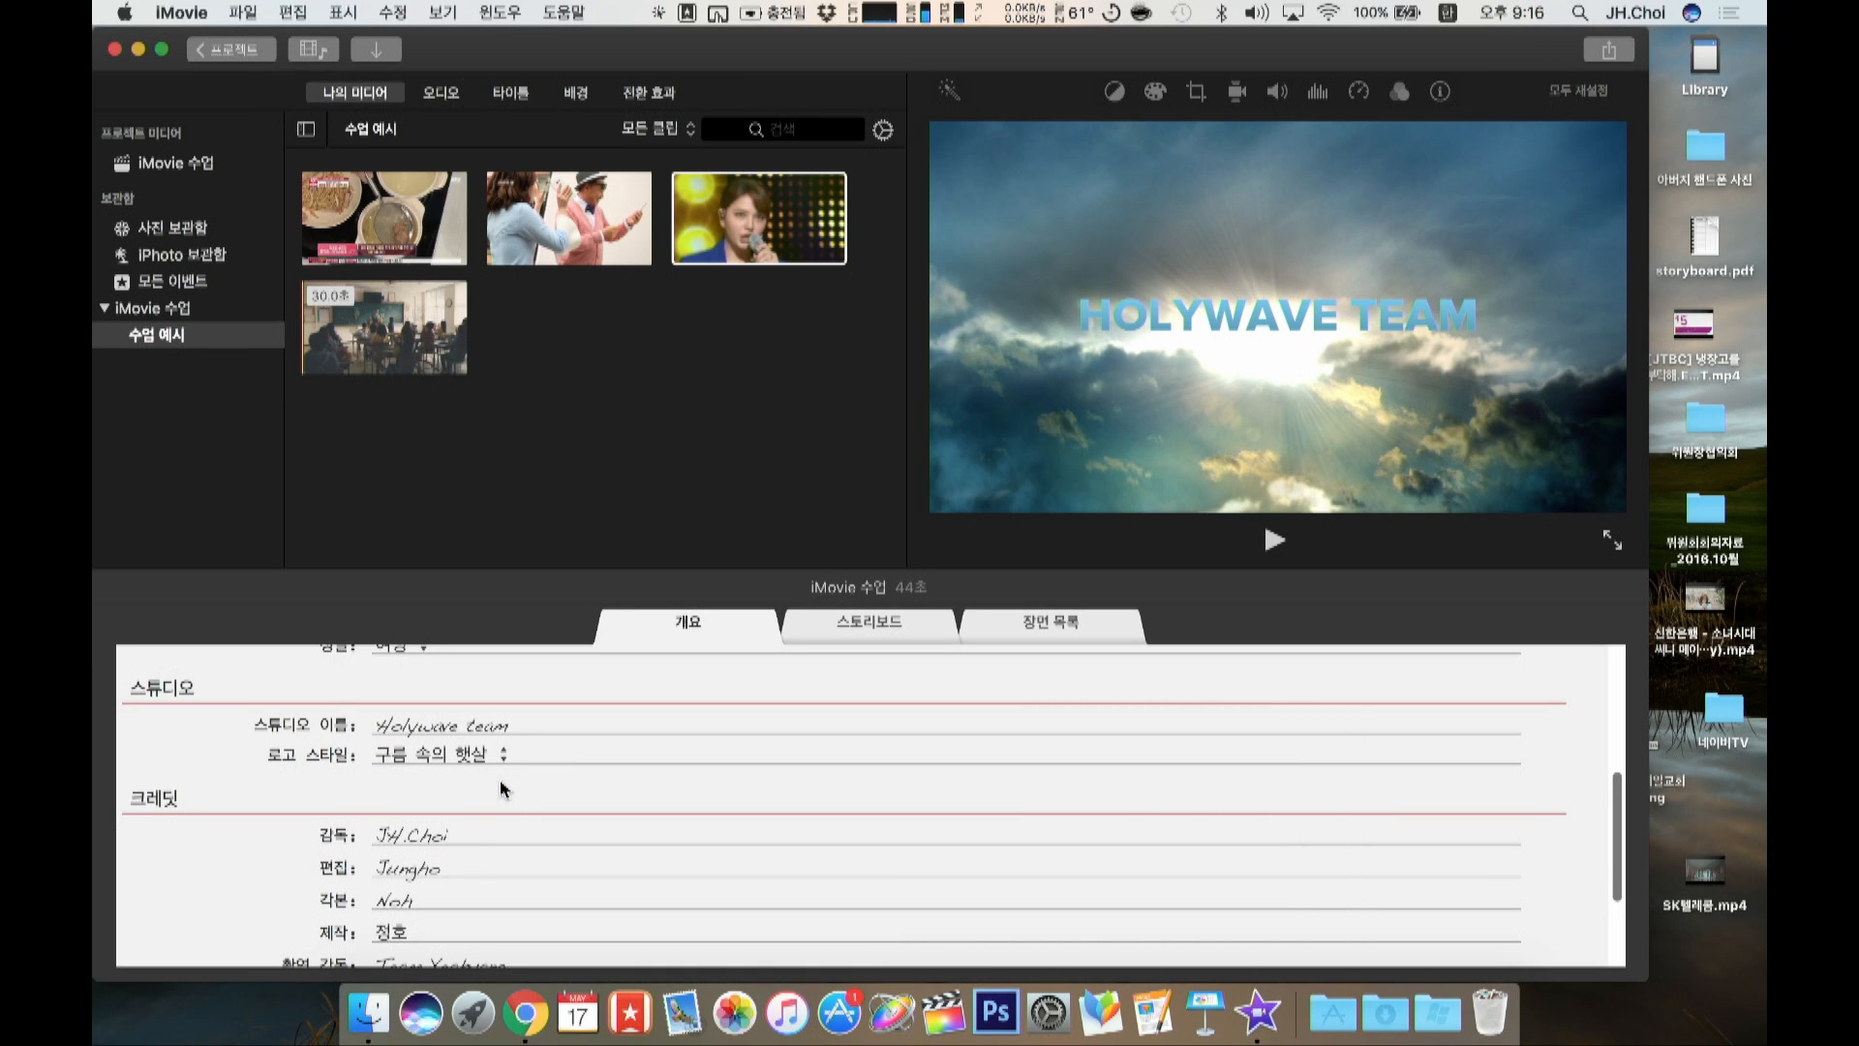
left_click(503, 765)
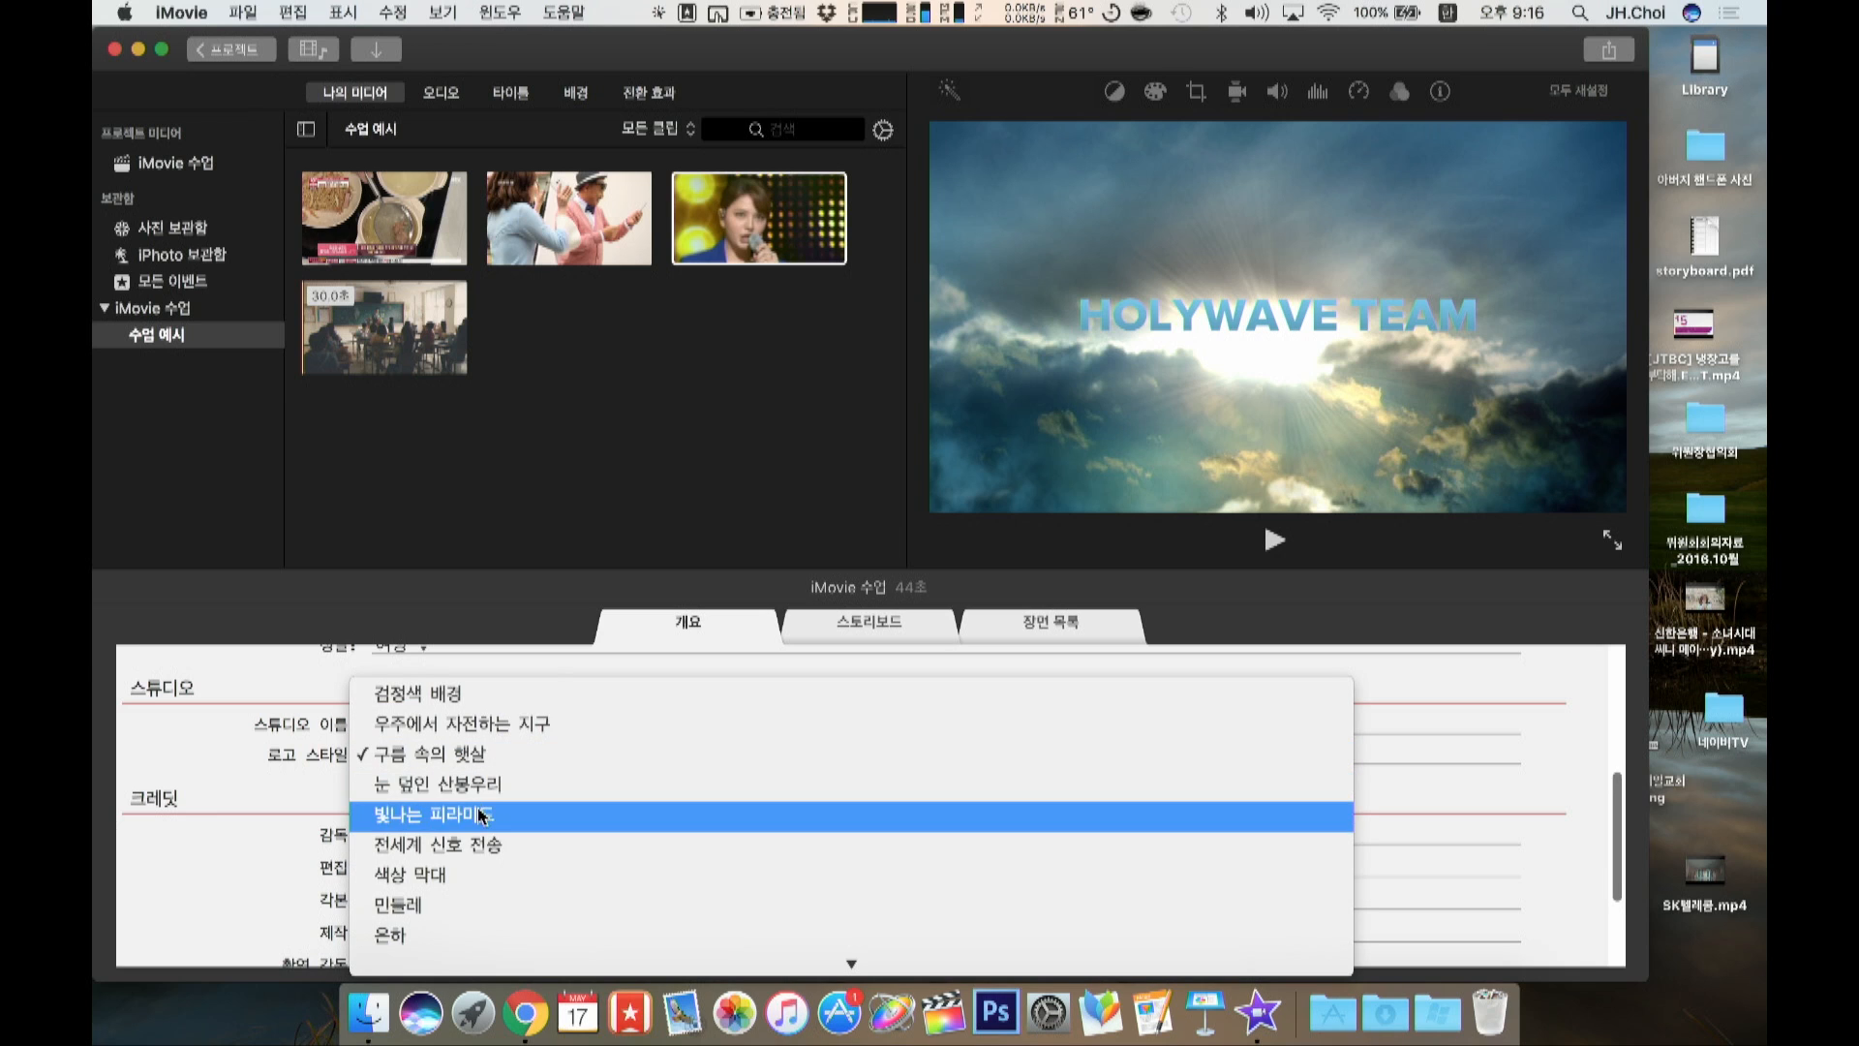
left_click(479, 815)
left_click(492, 752)
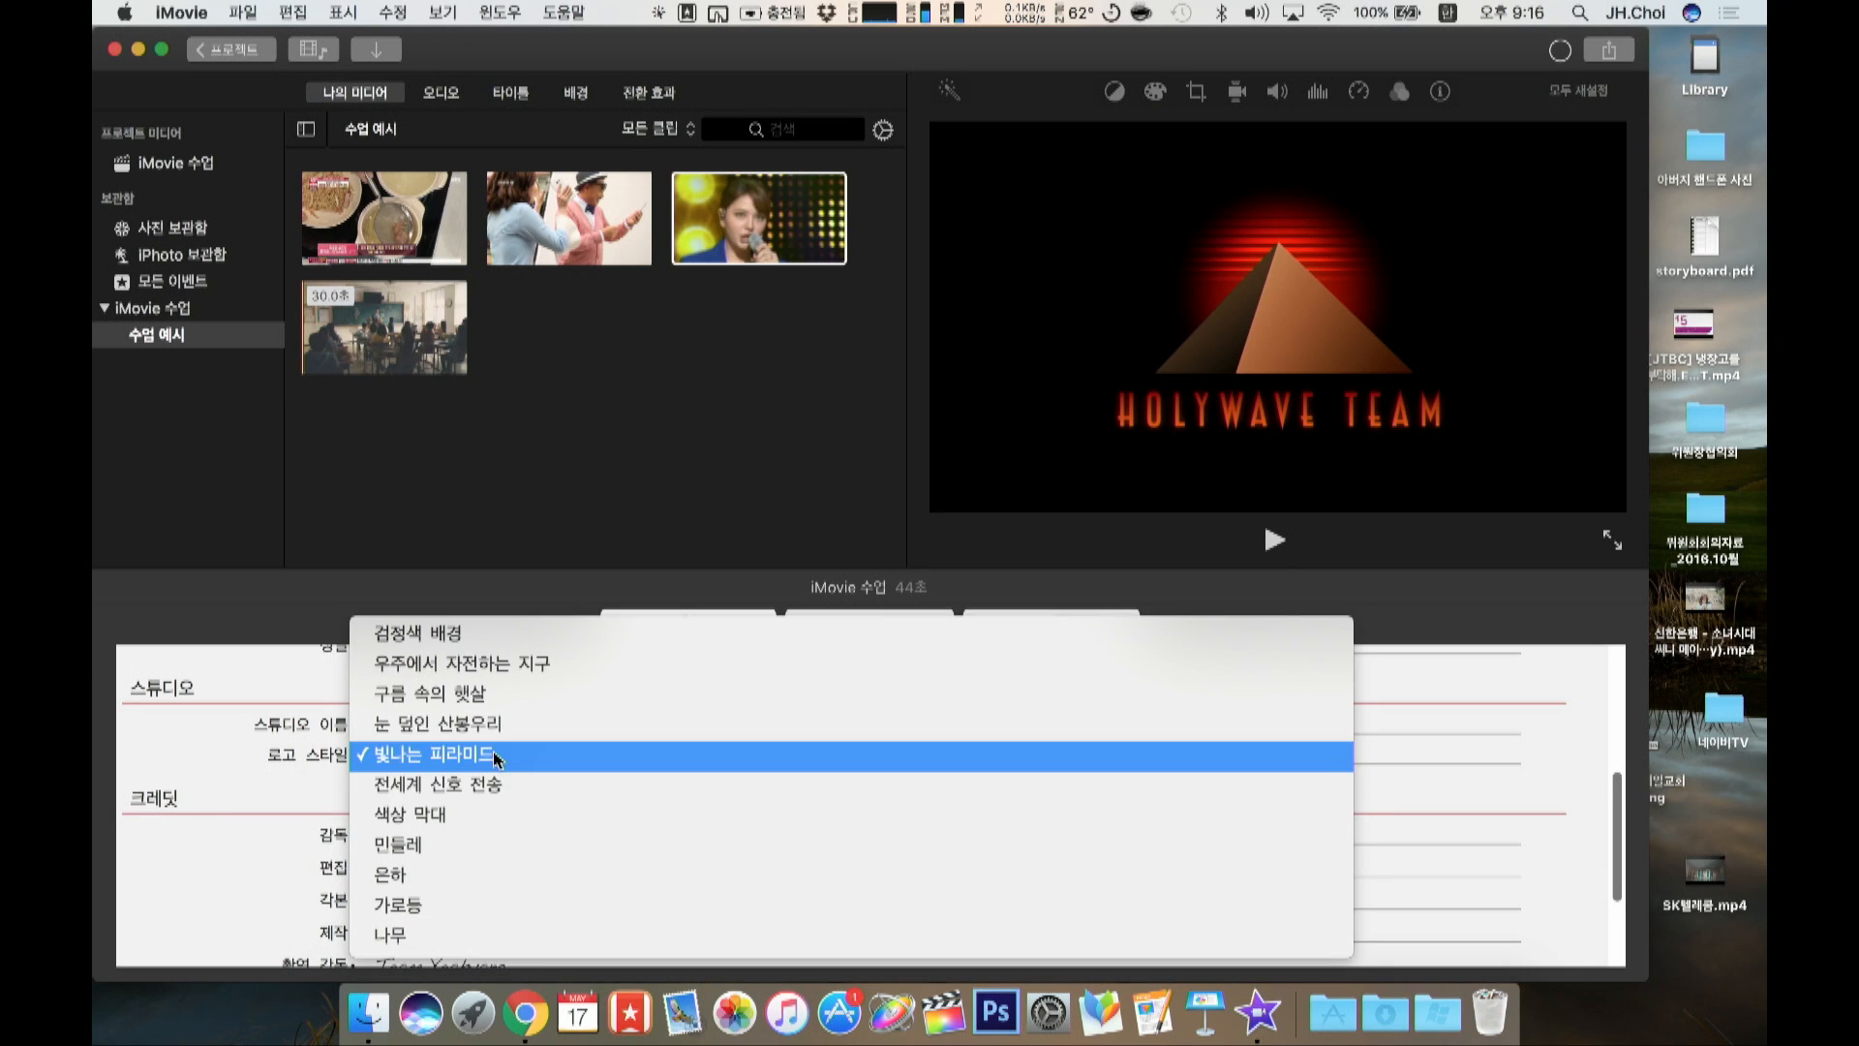
left_click(478, 786)
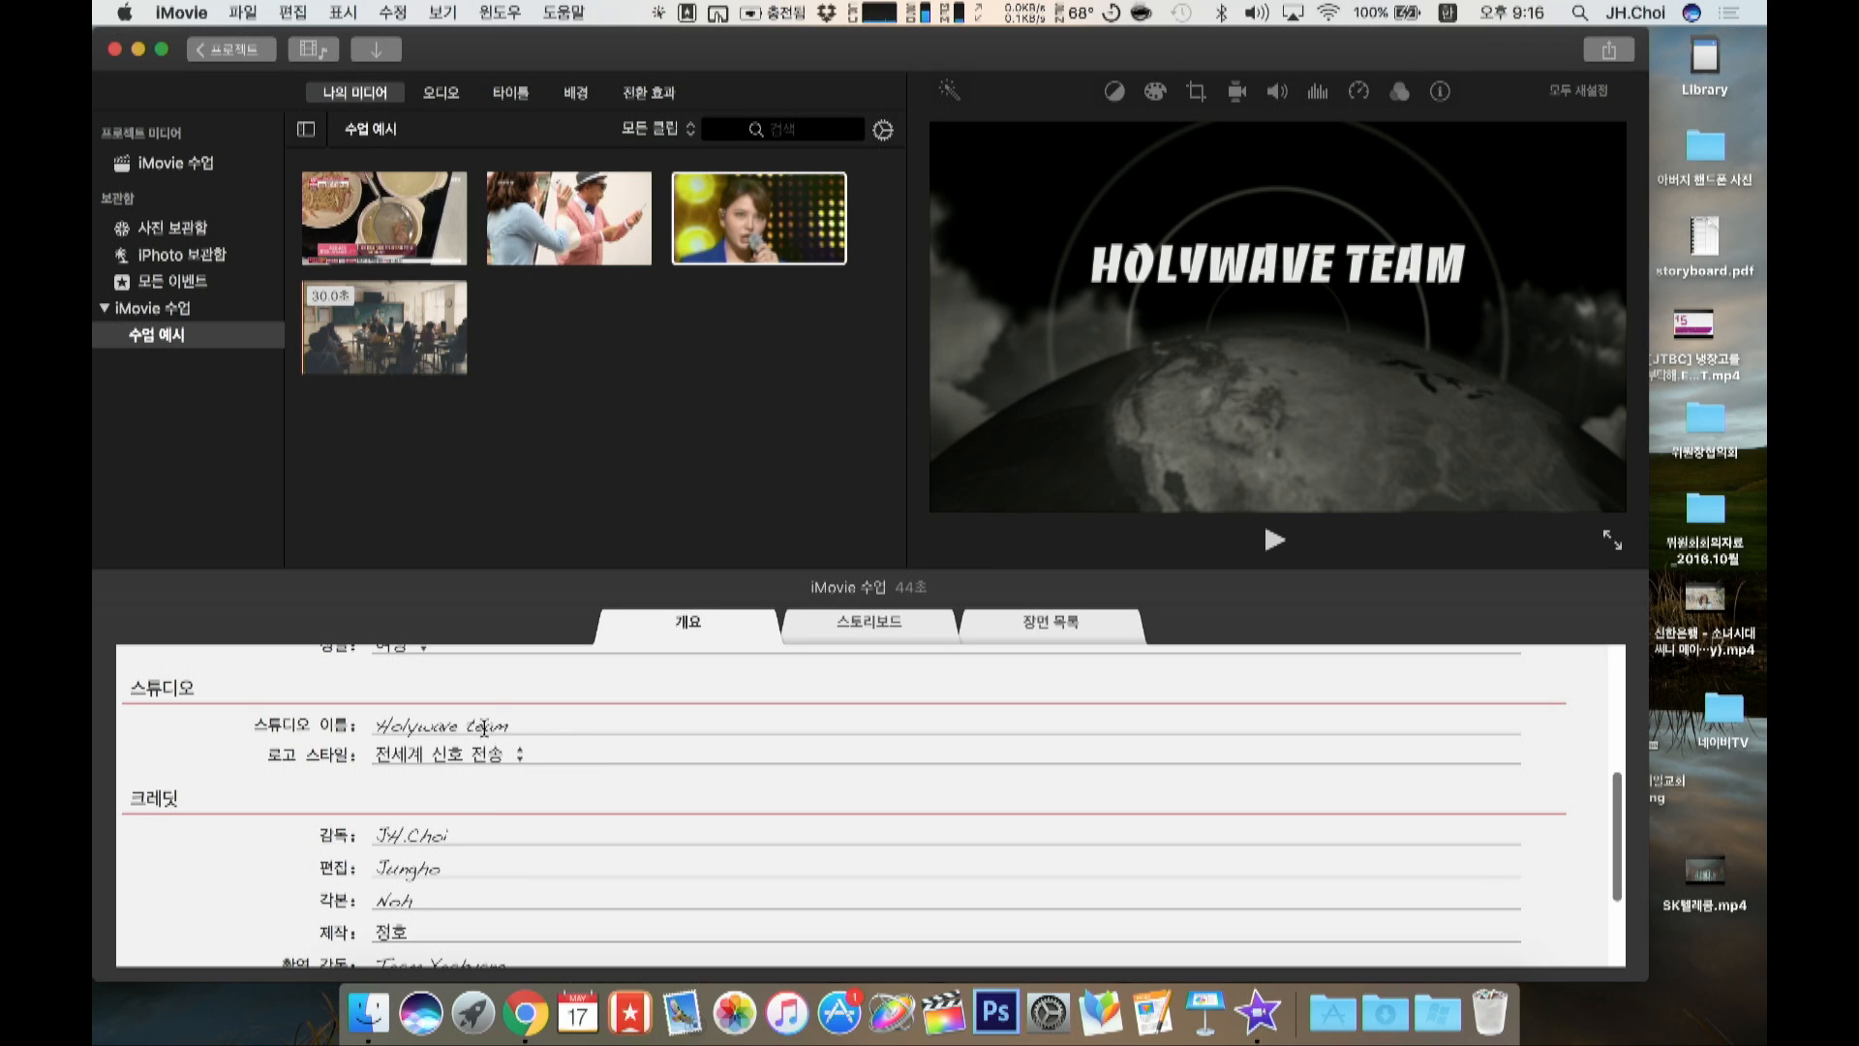
left_click(500, 754)
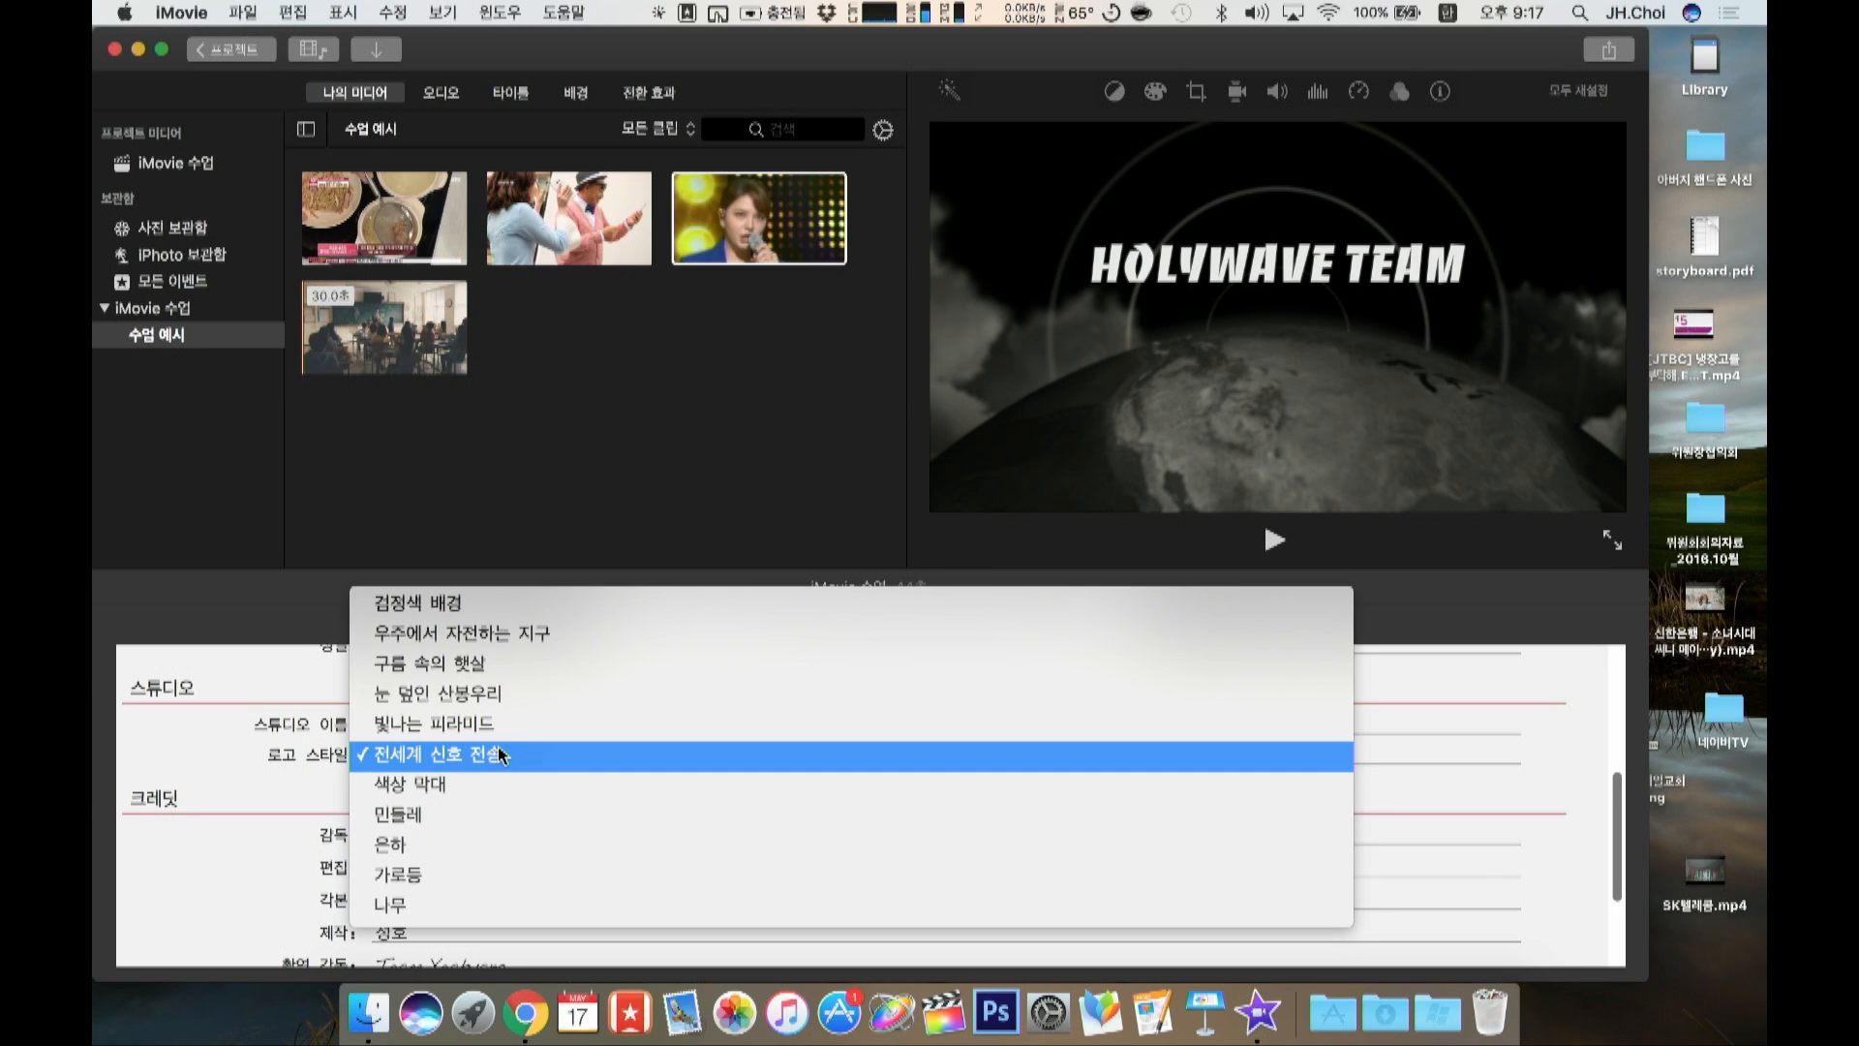
left_click(486, 639)
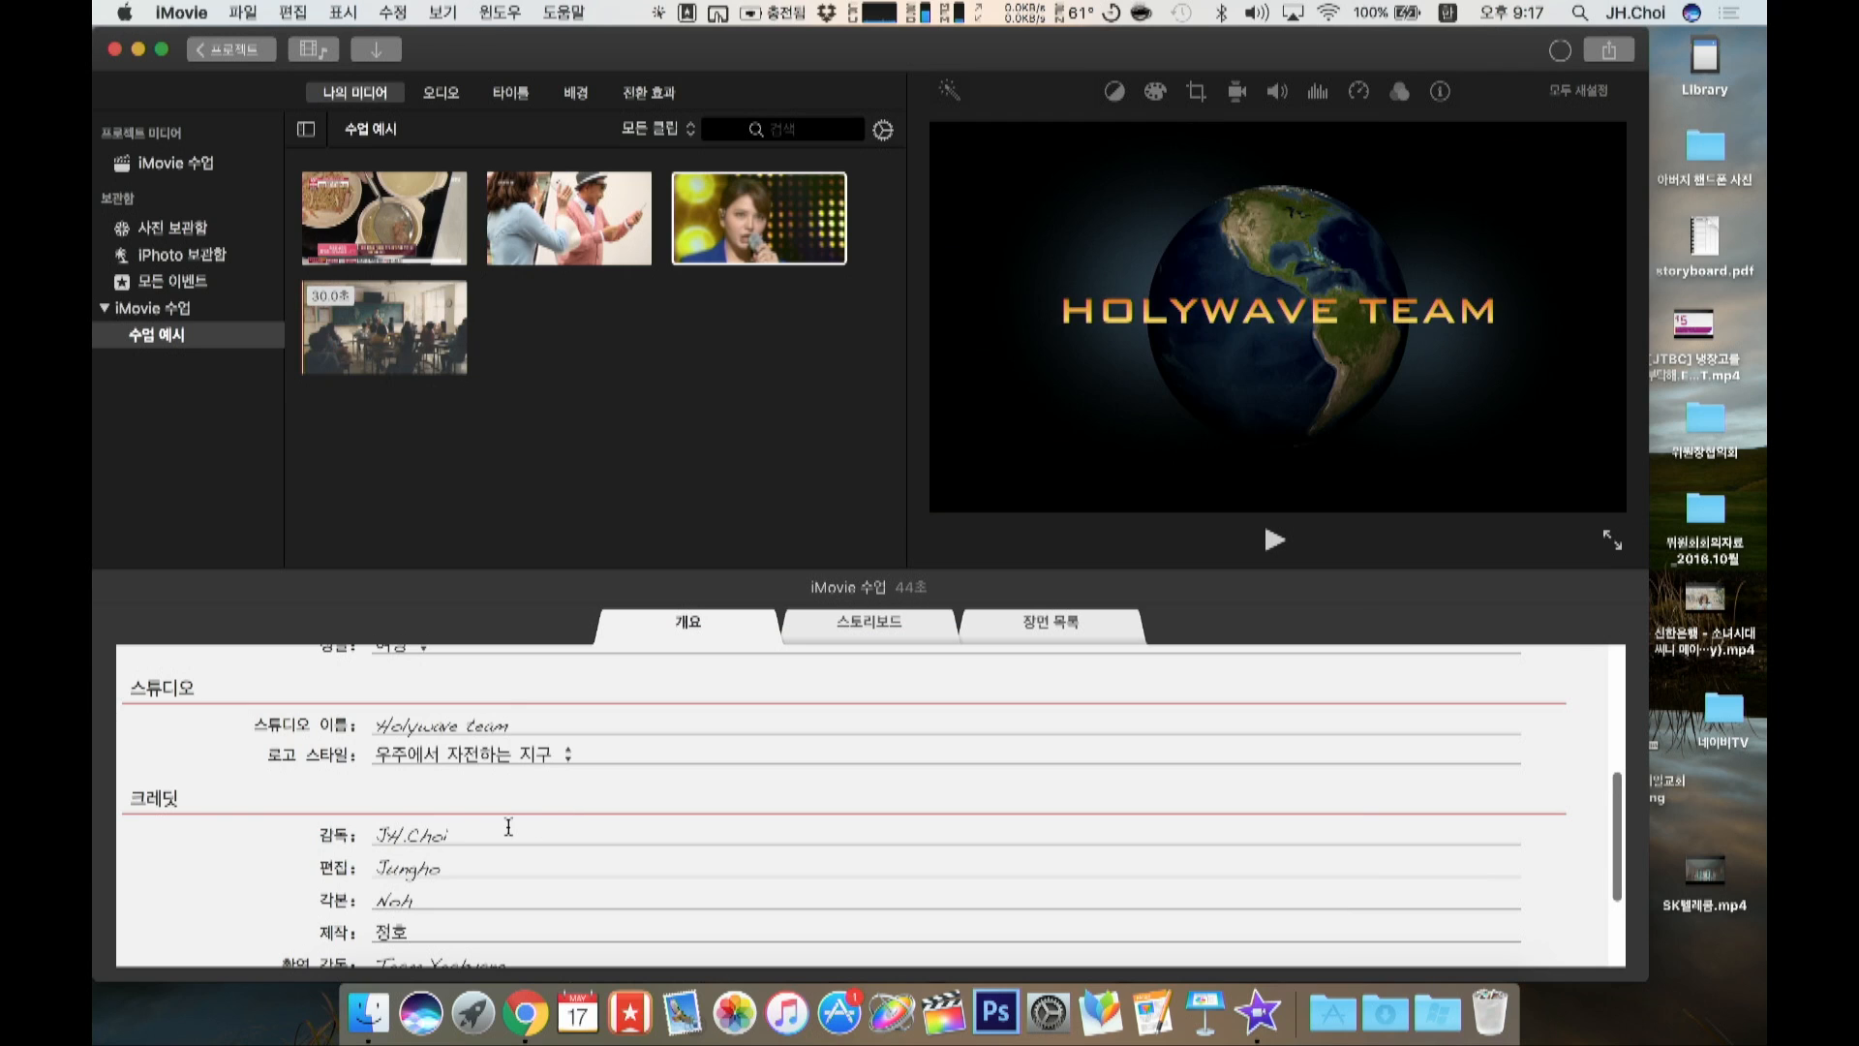
Step: In the trailer's credits, set 각본 to 몰라, replace 촬영 감독 with the cinematographer's name, and preview the result
scroll(571, 820, "down", 3)
left_click(459, 783)
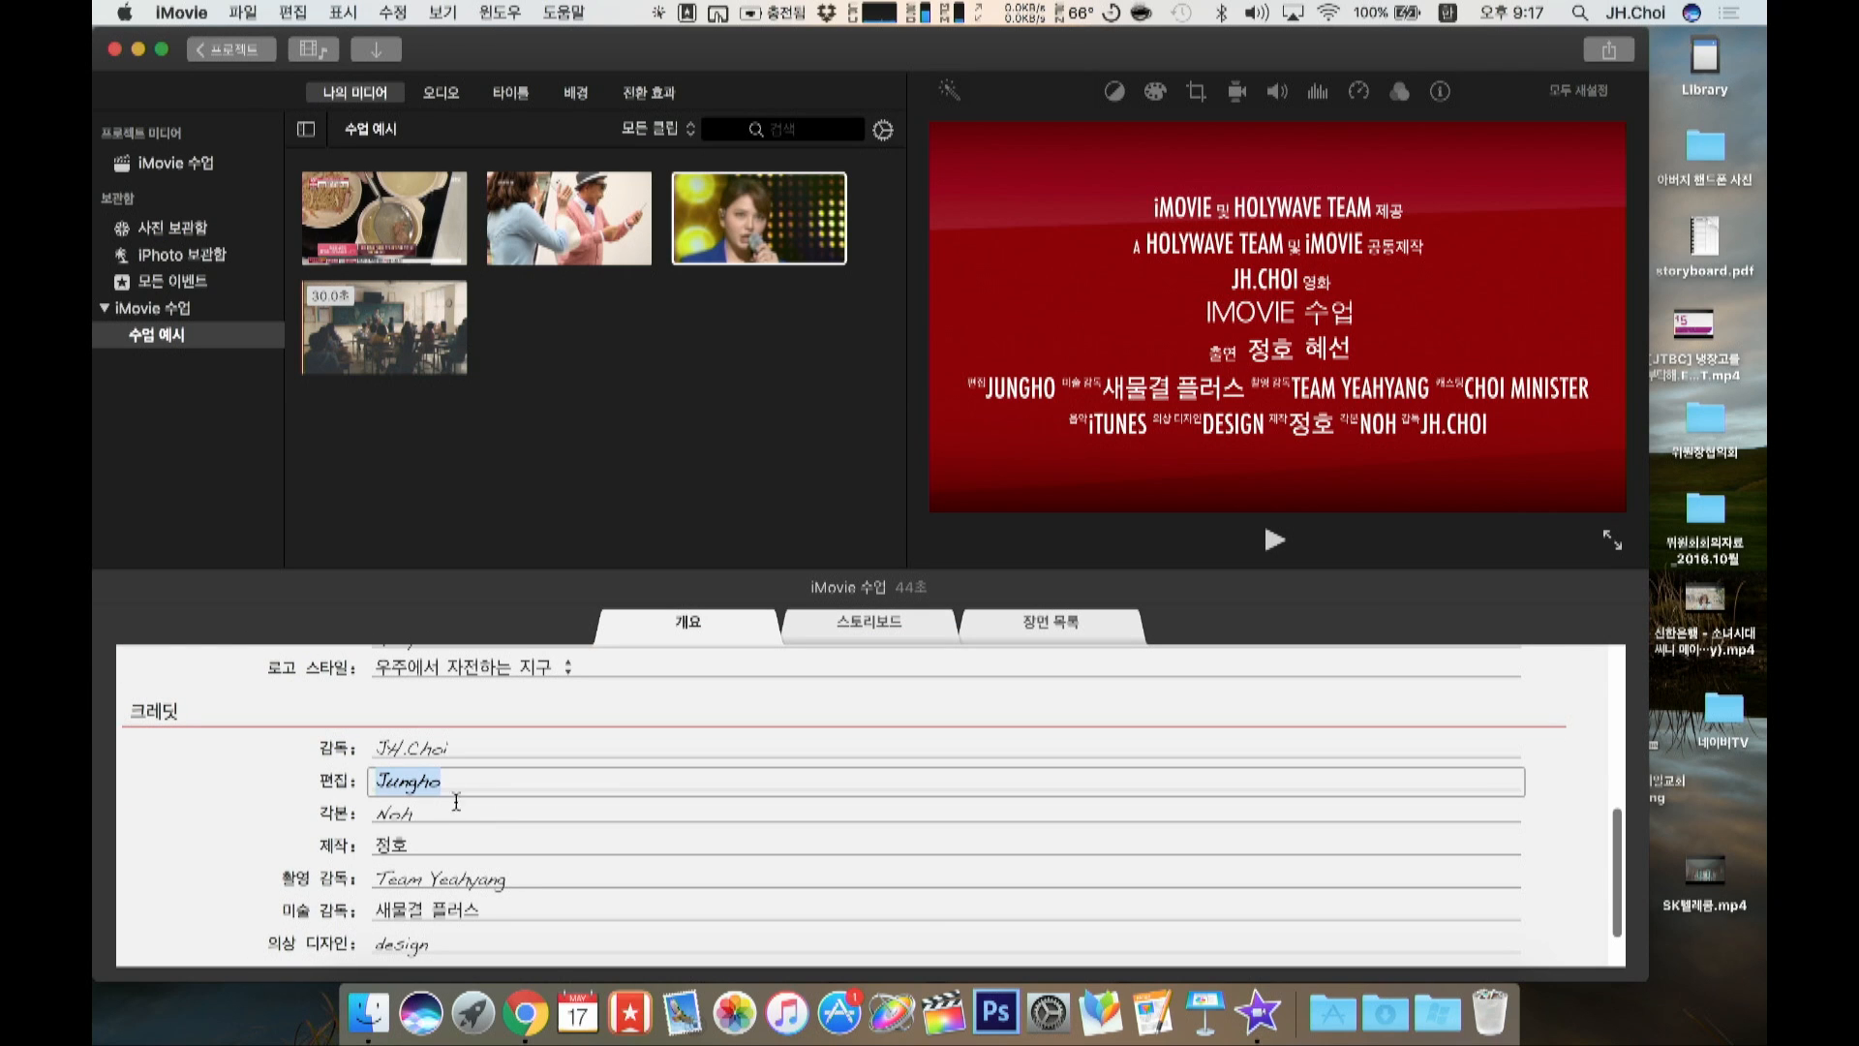
left_click(439, 817)
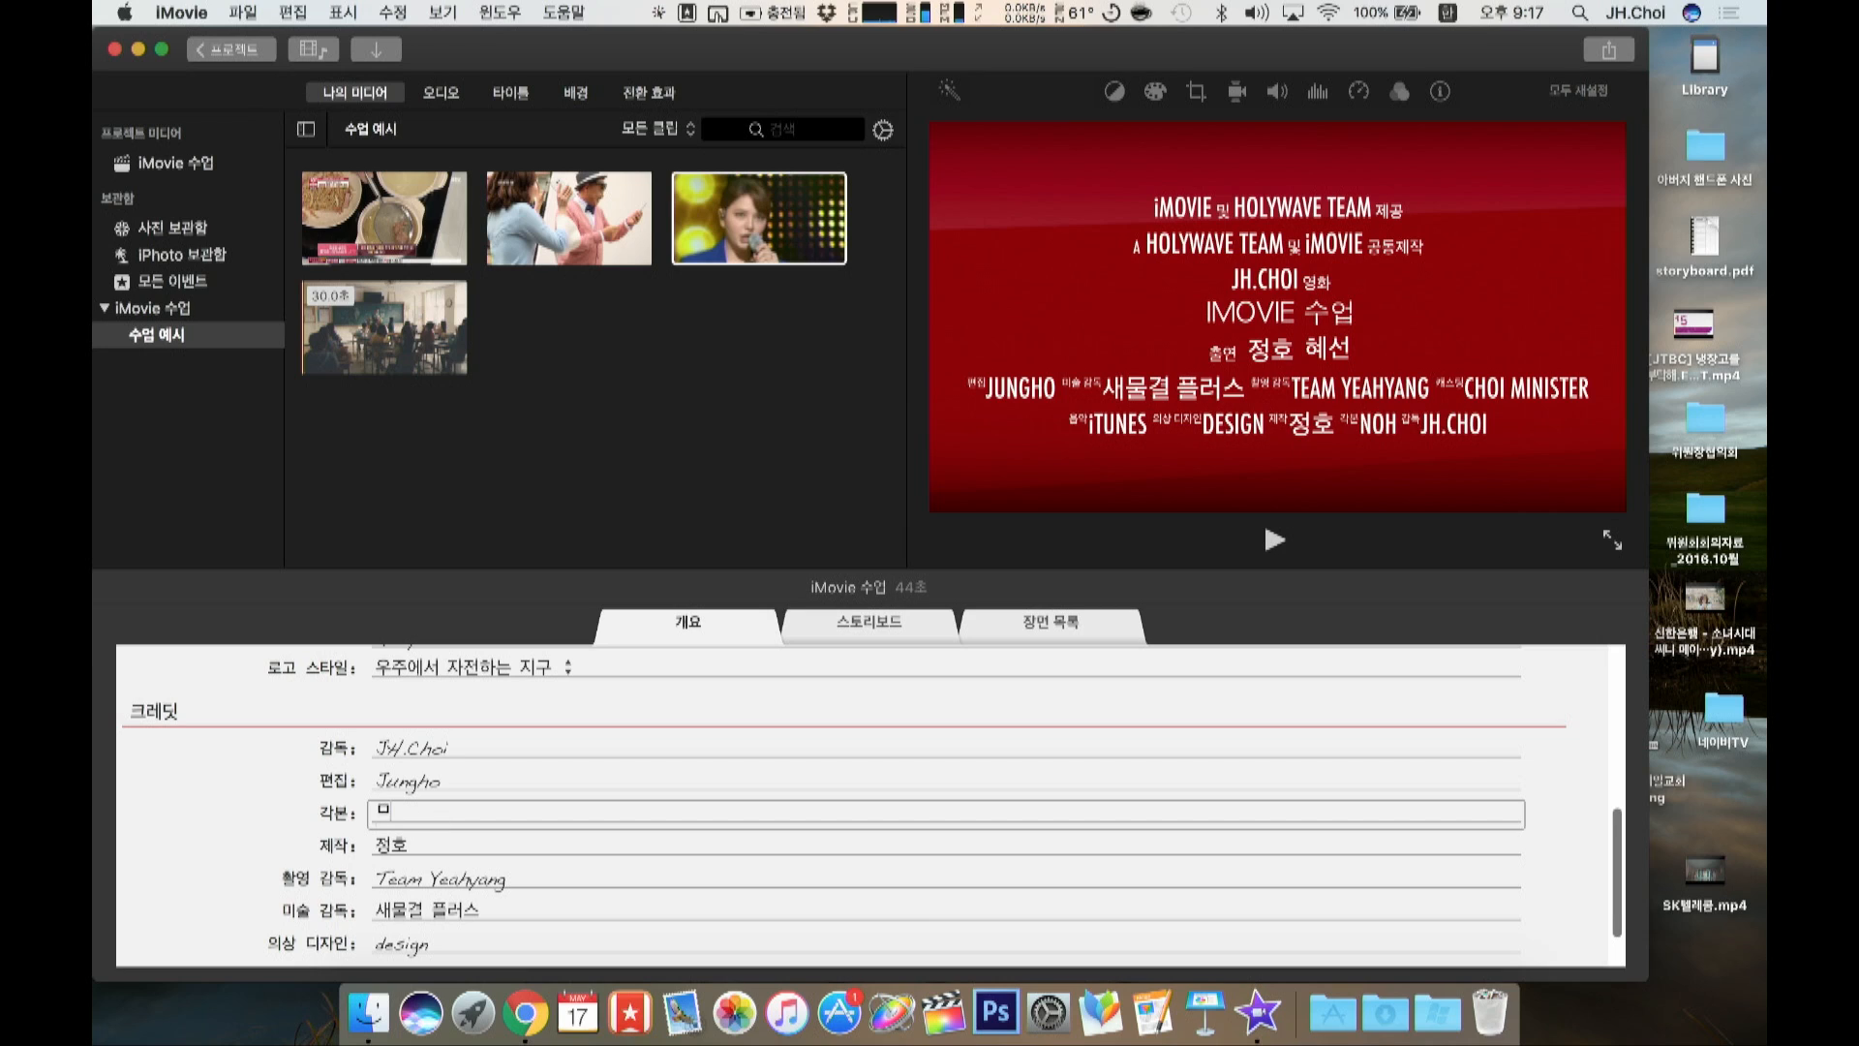
left_click(430, 844)
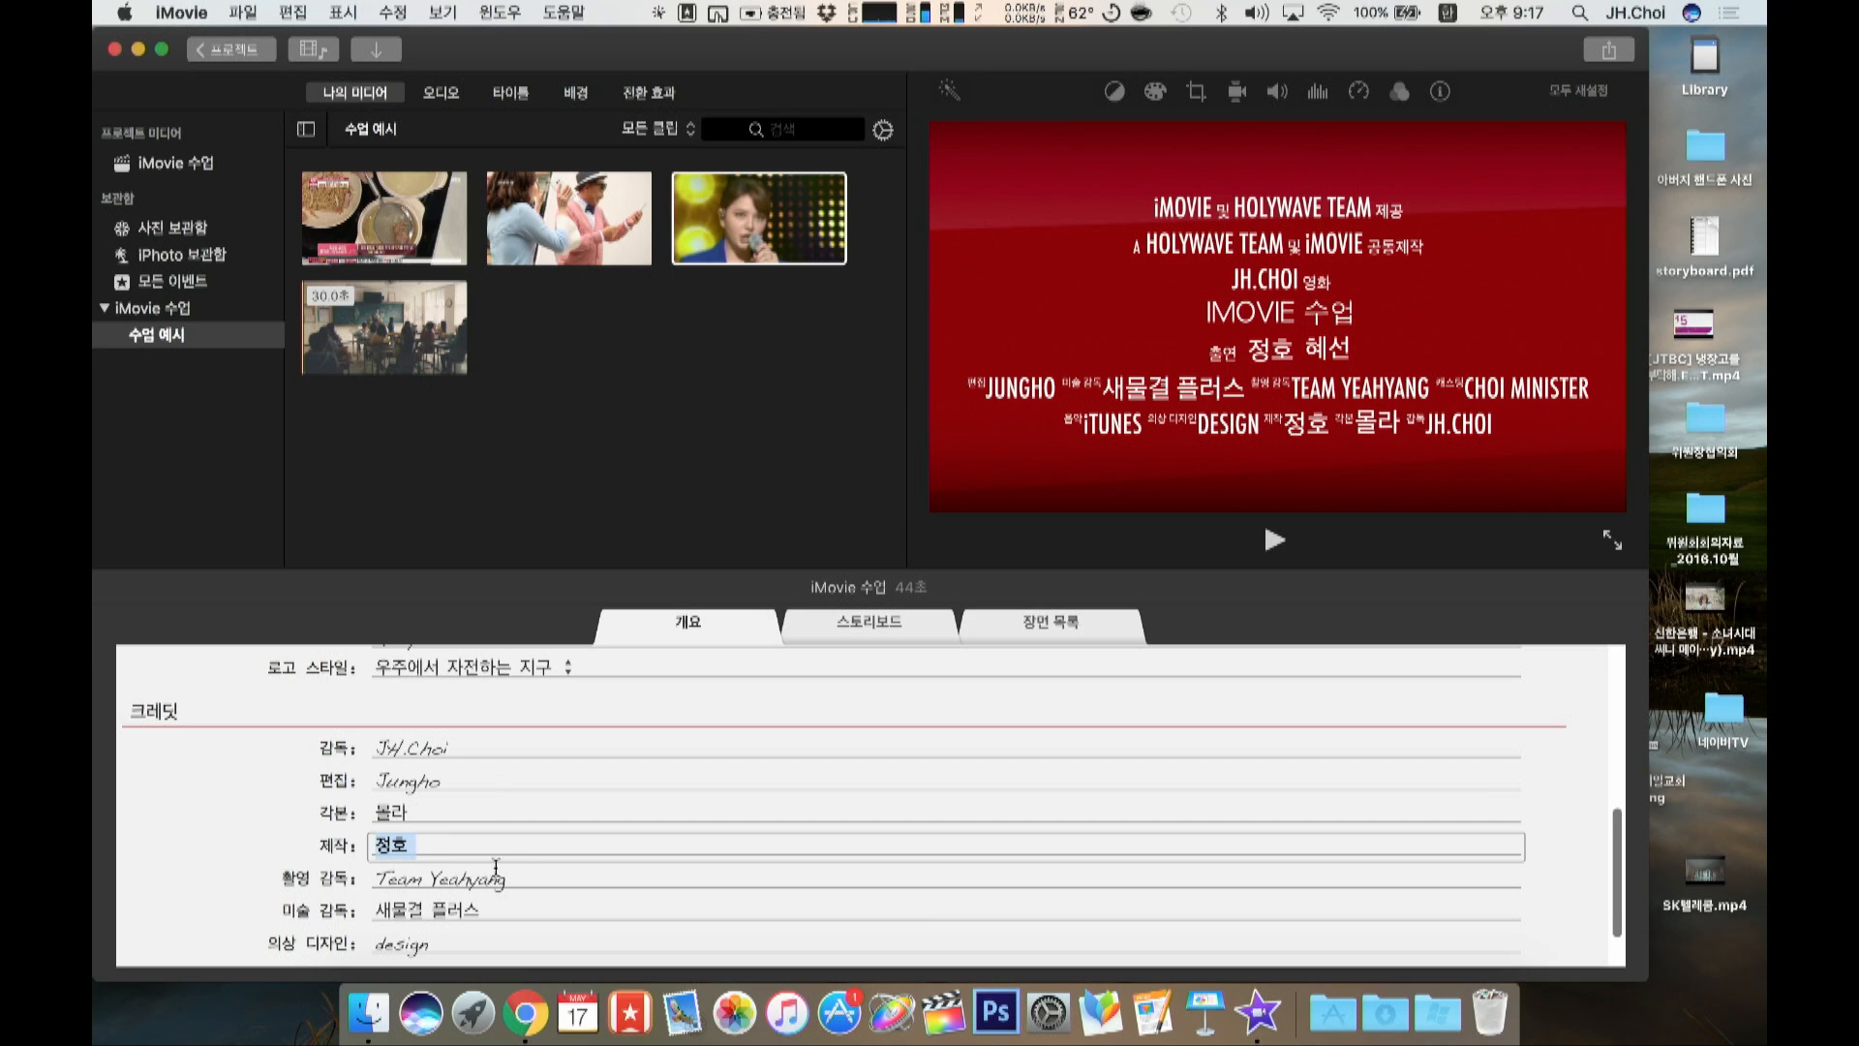
left_click(517, 879)
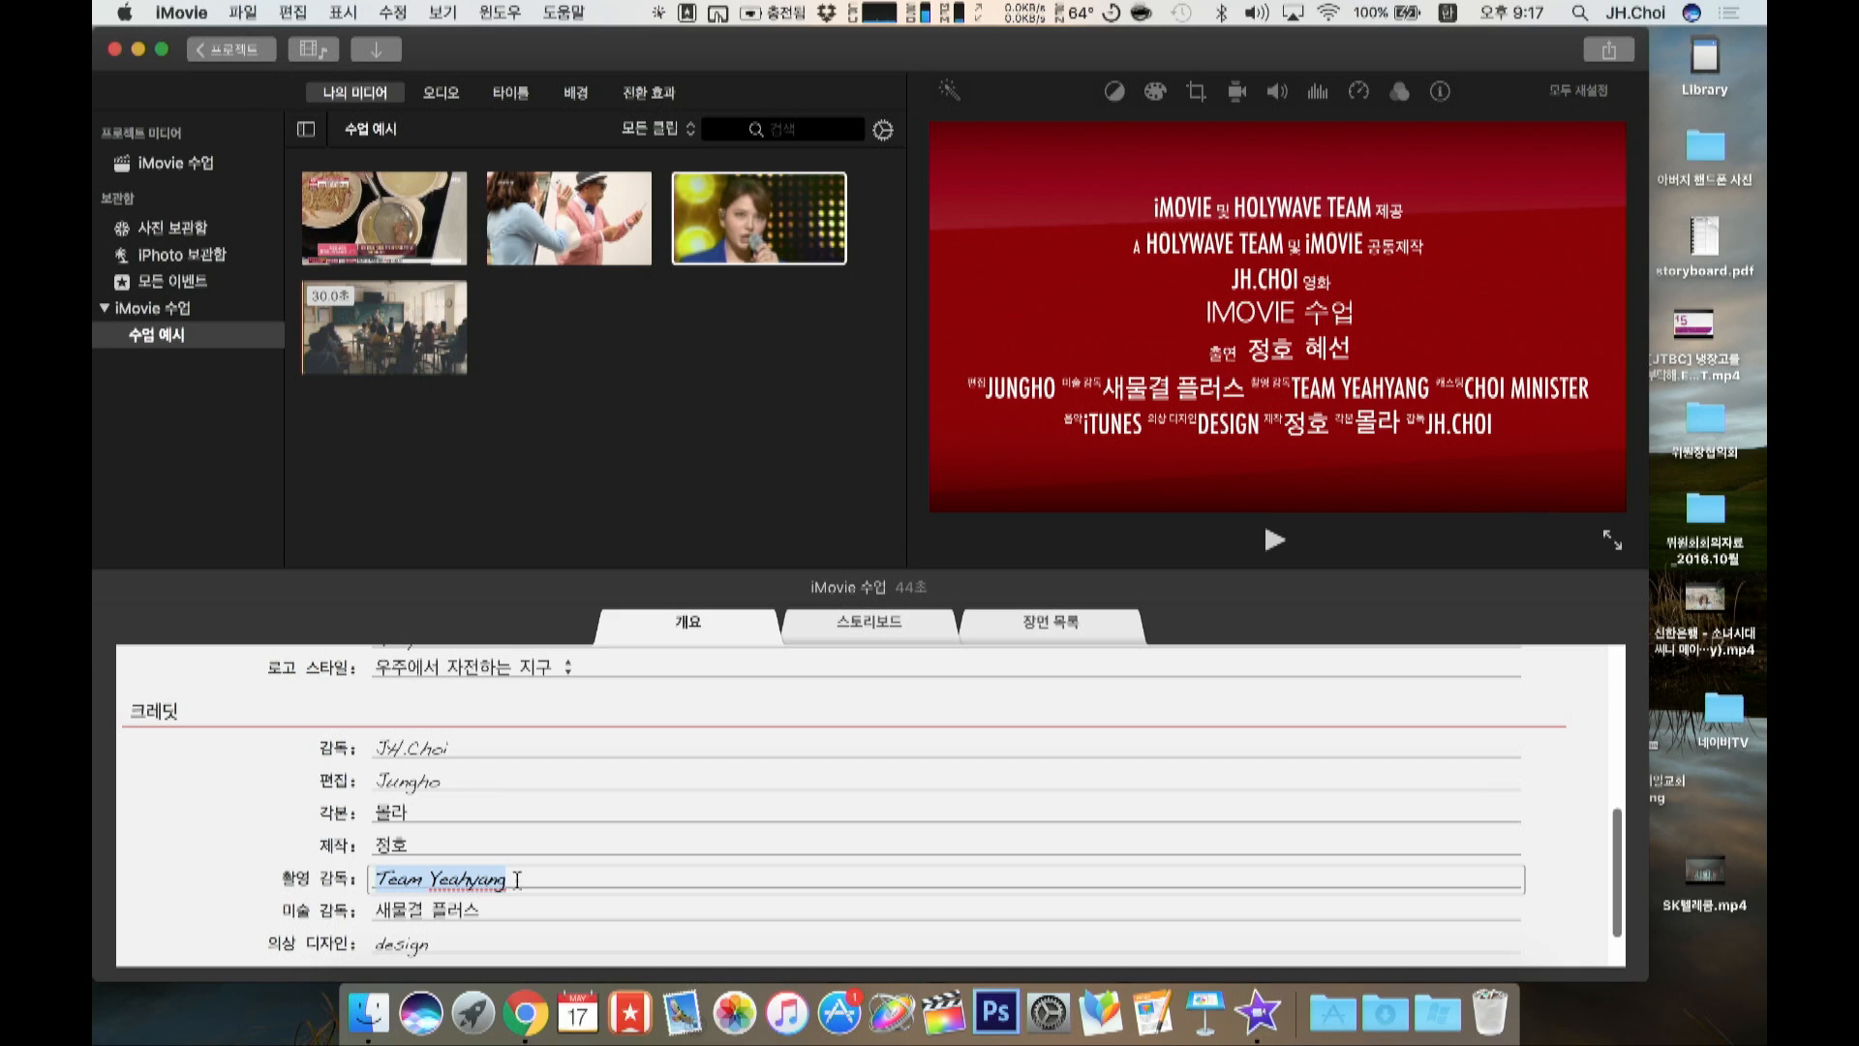
key("BackSpace")
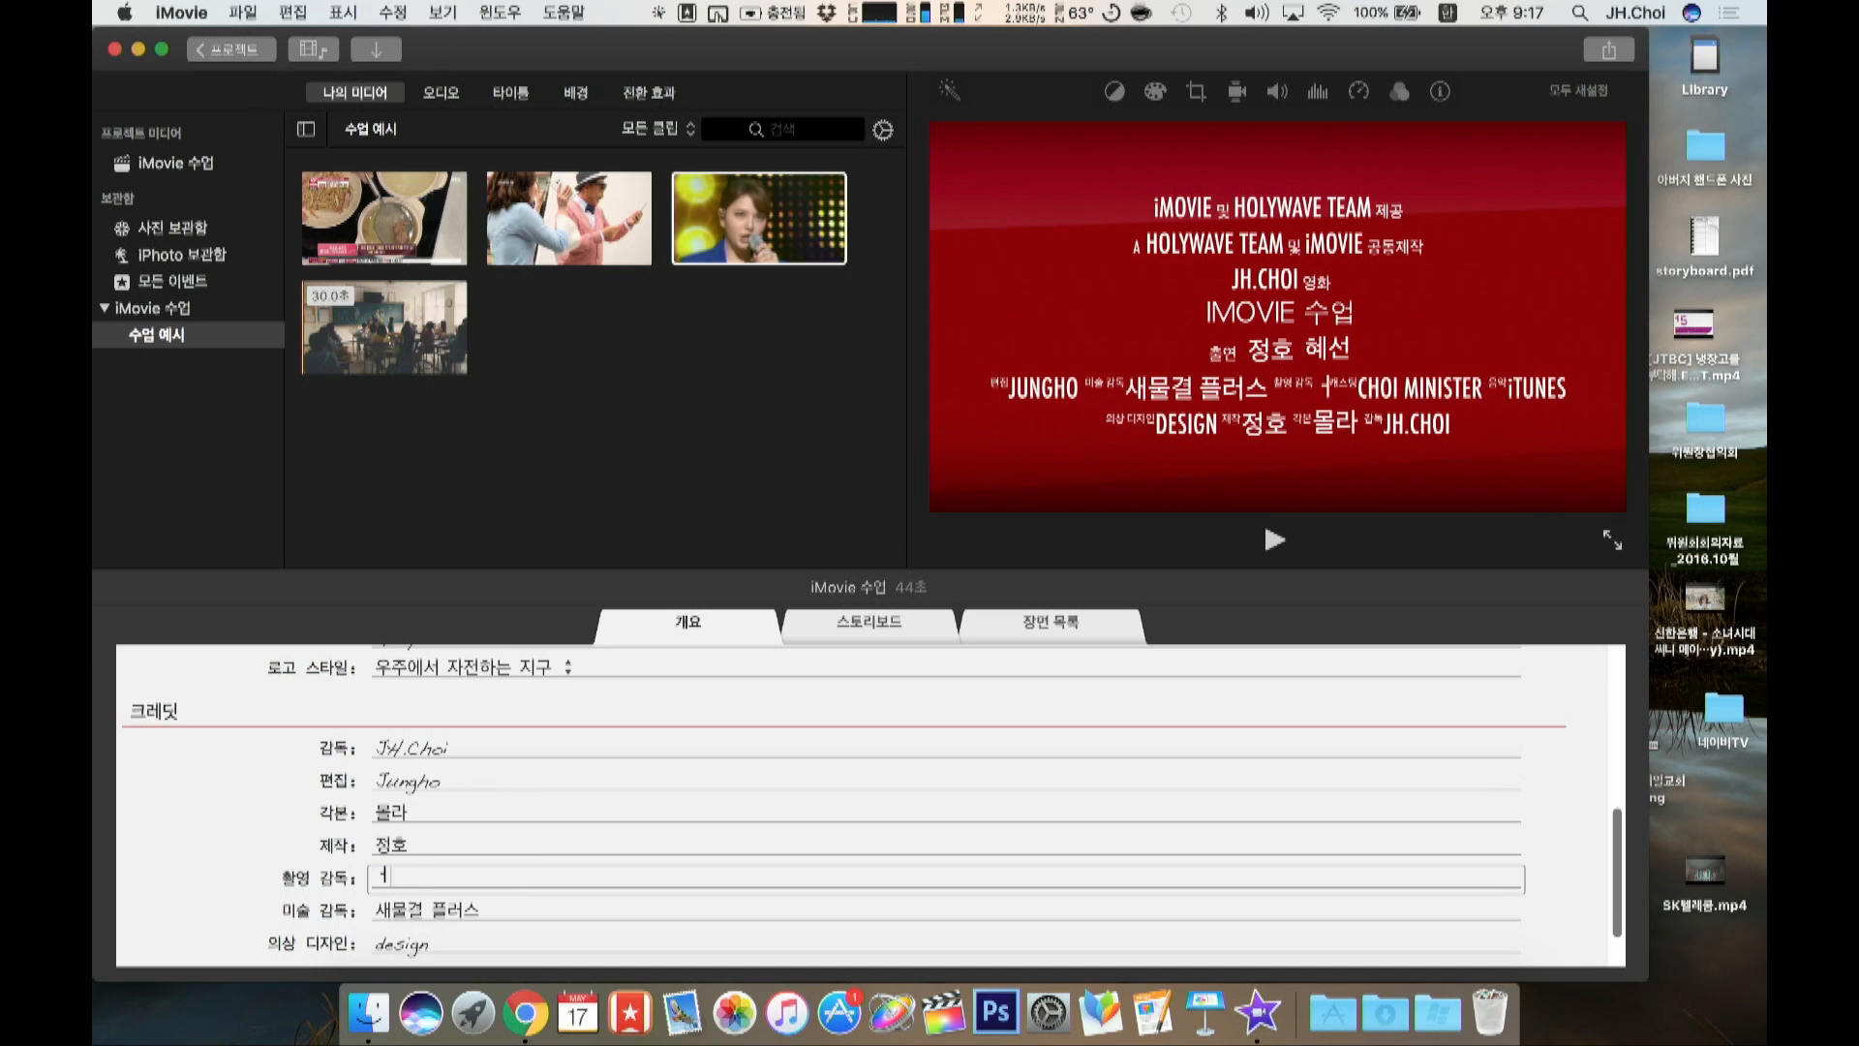
type("Jung")
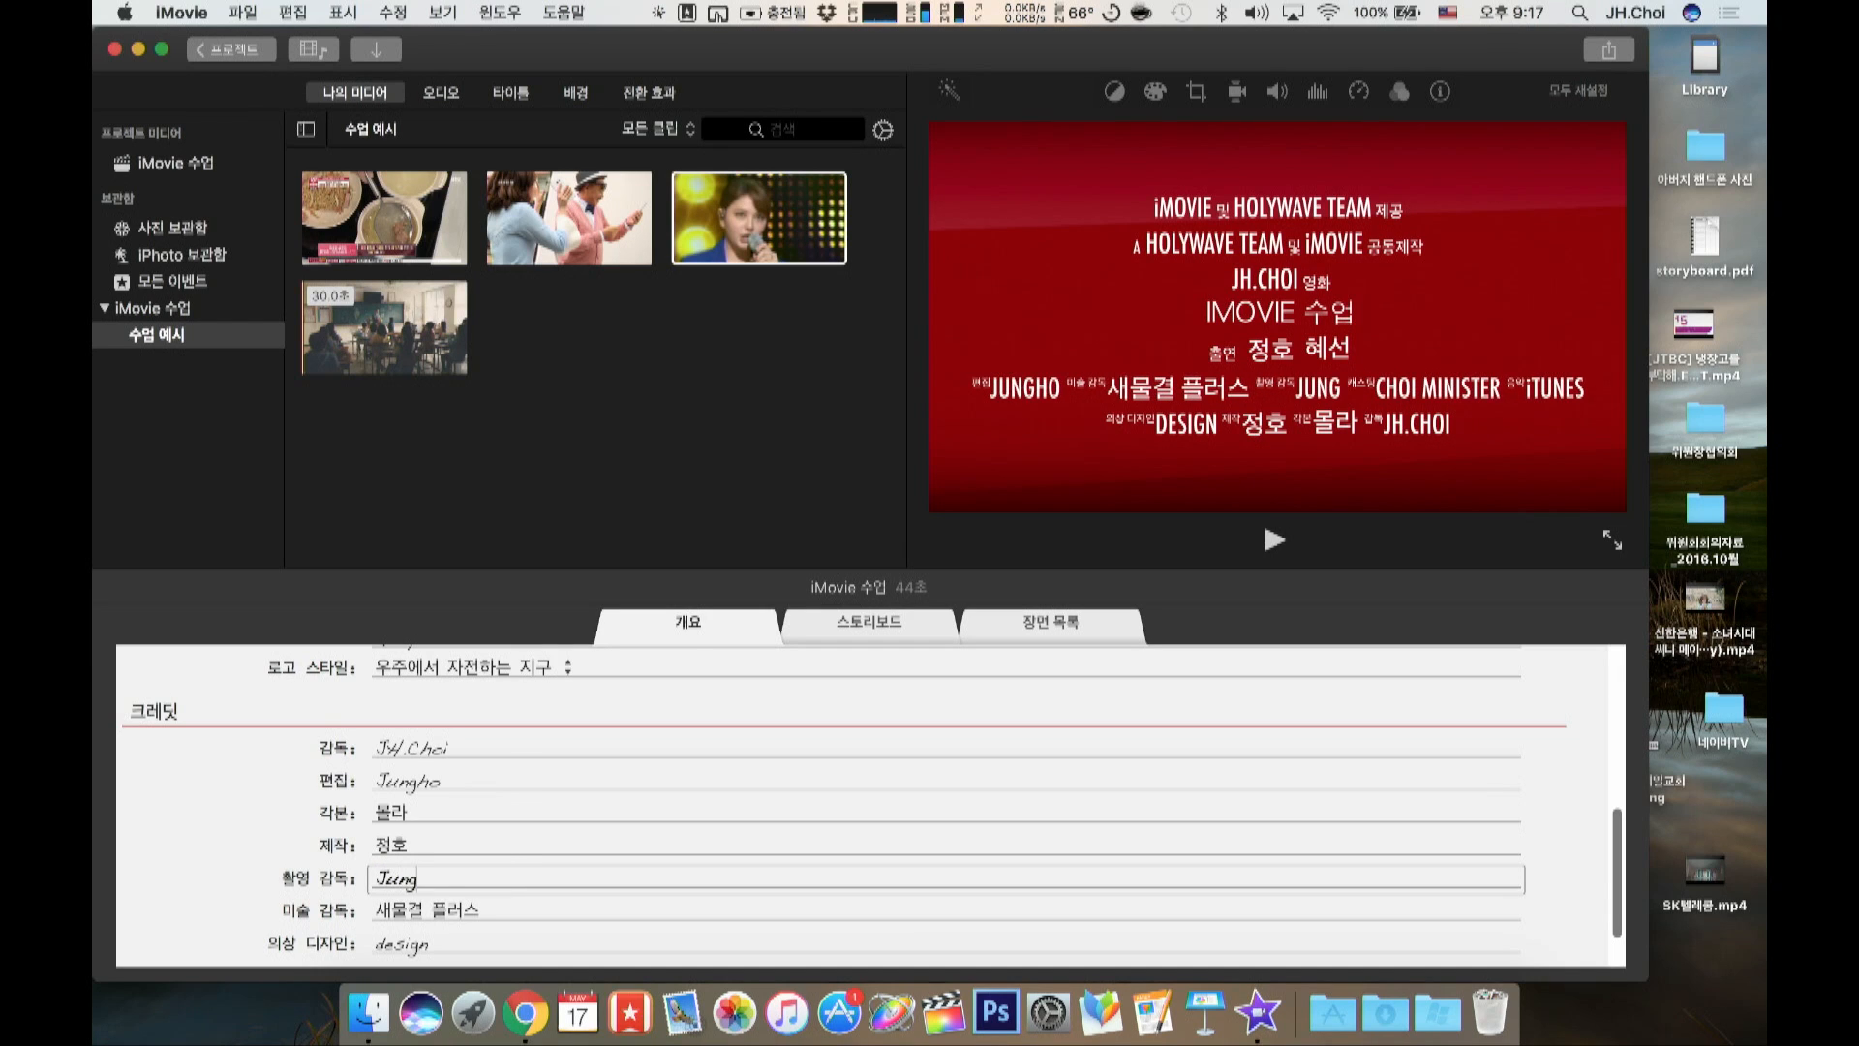
type("ho")
scroll(527, 876, "down", 3)
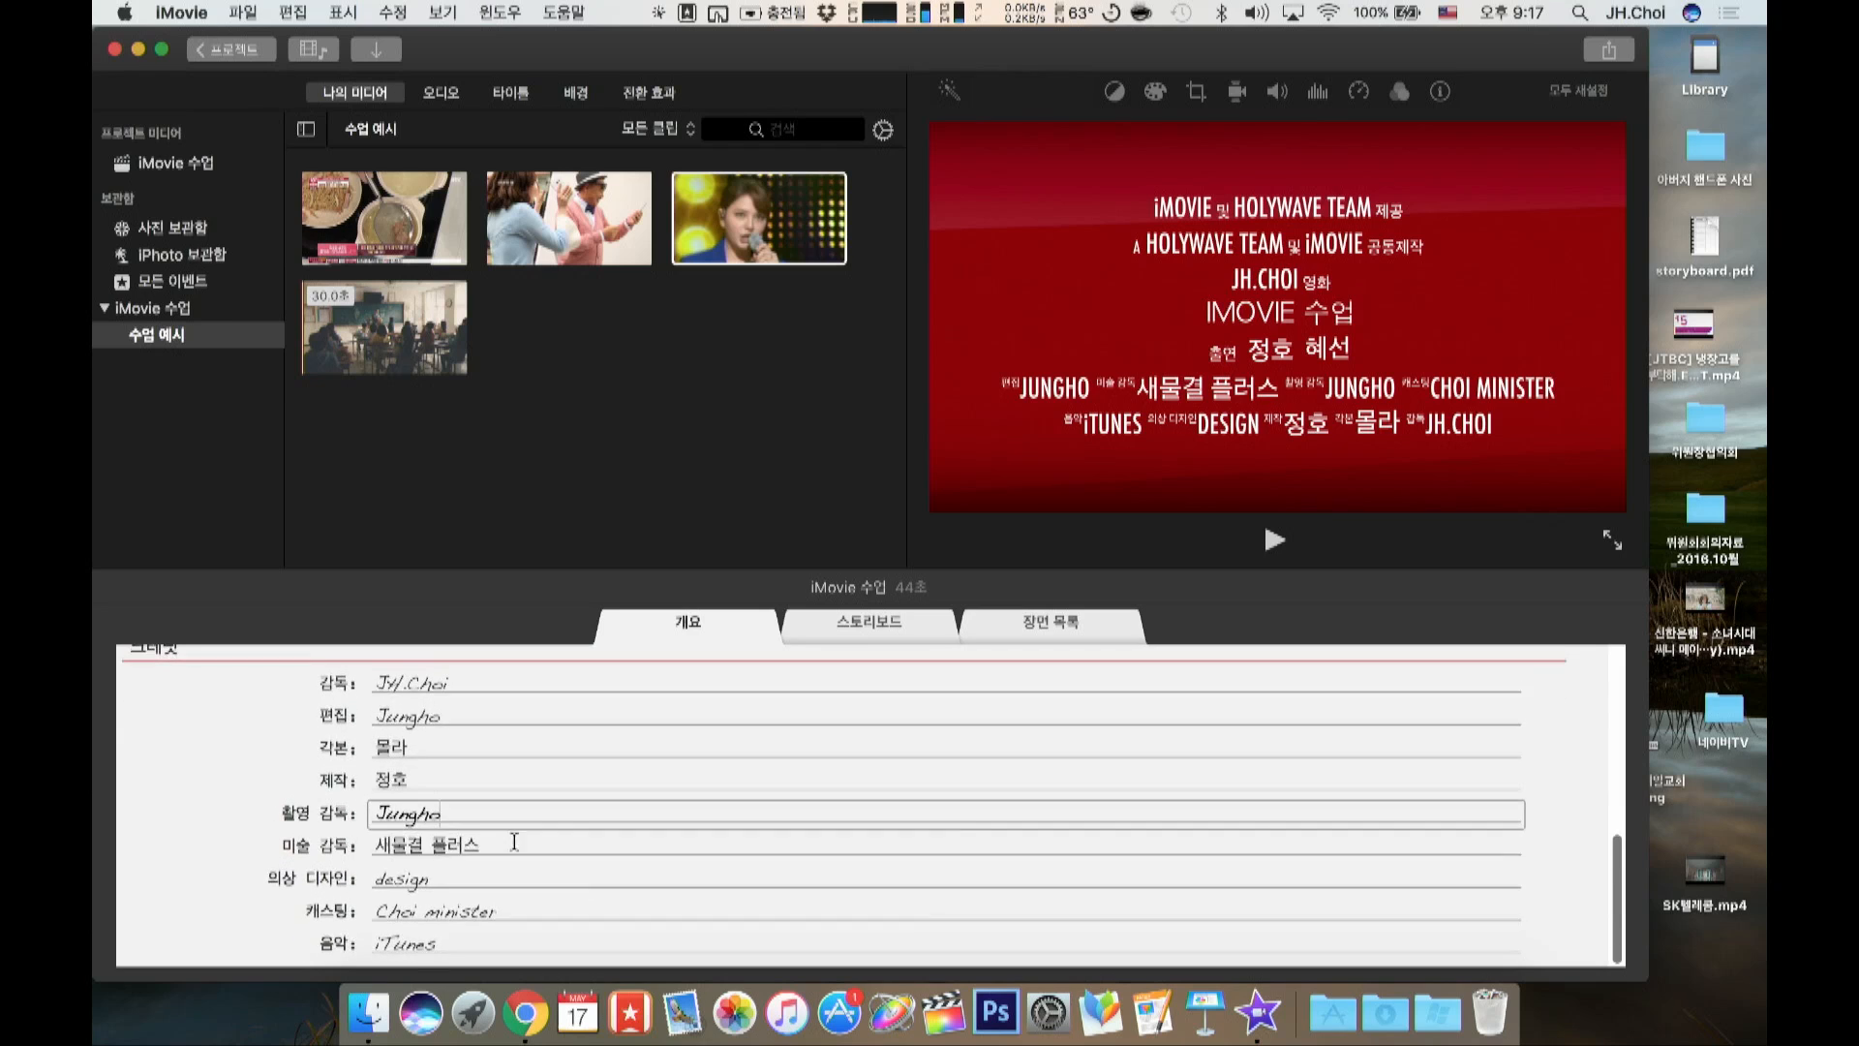
scroll(884, 779, "up", 10)
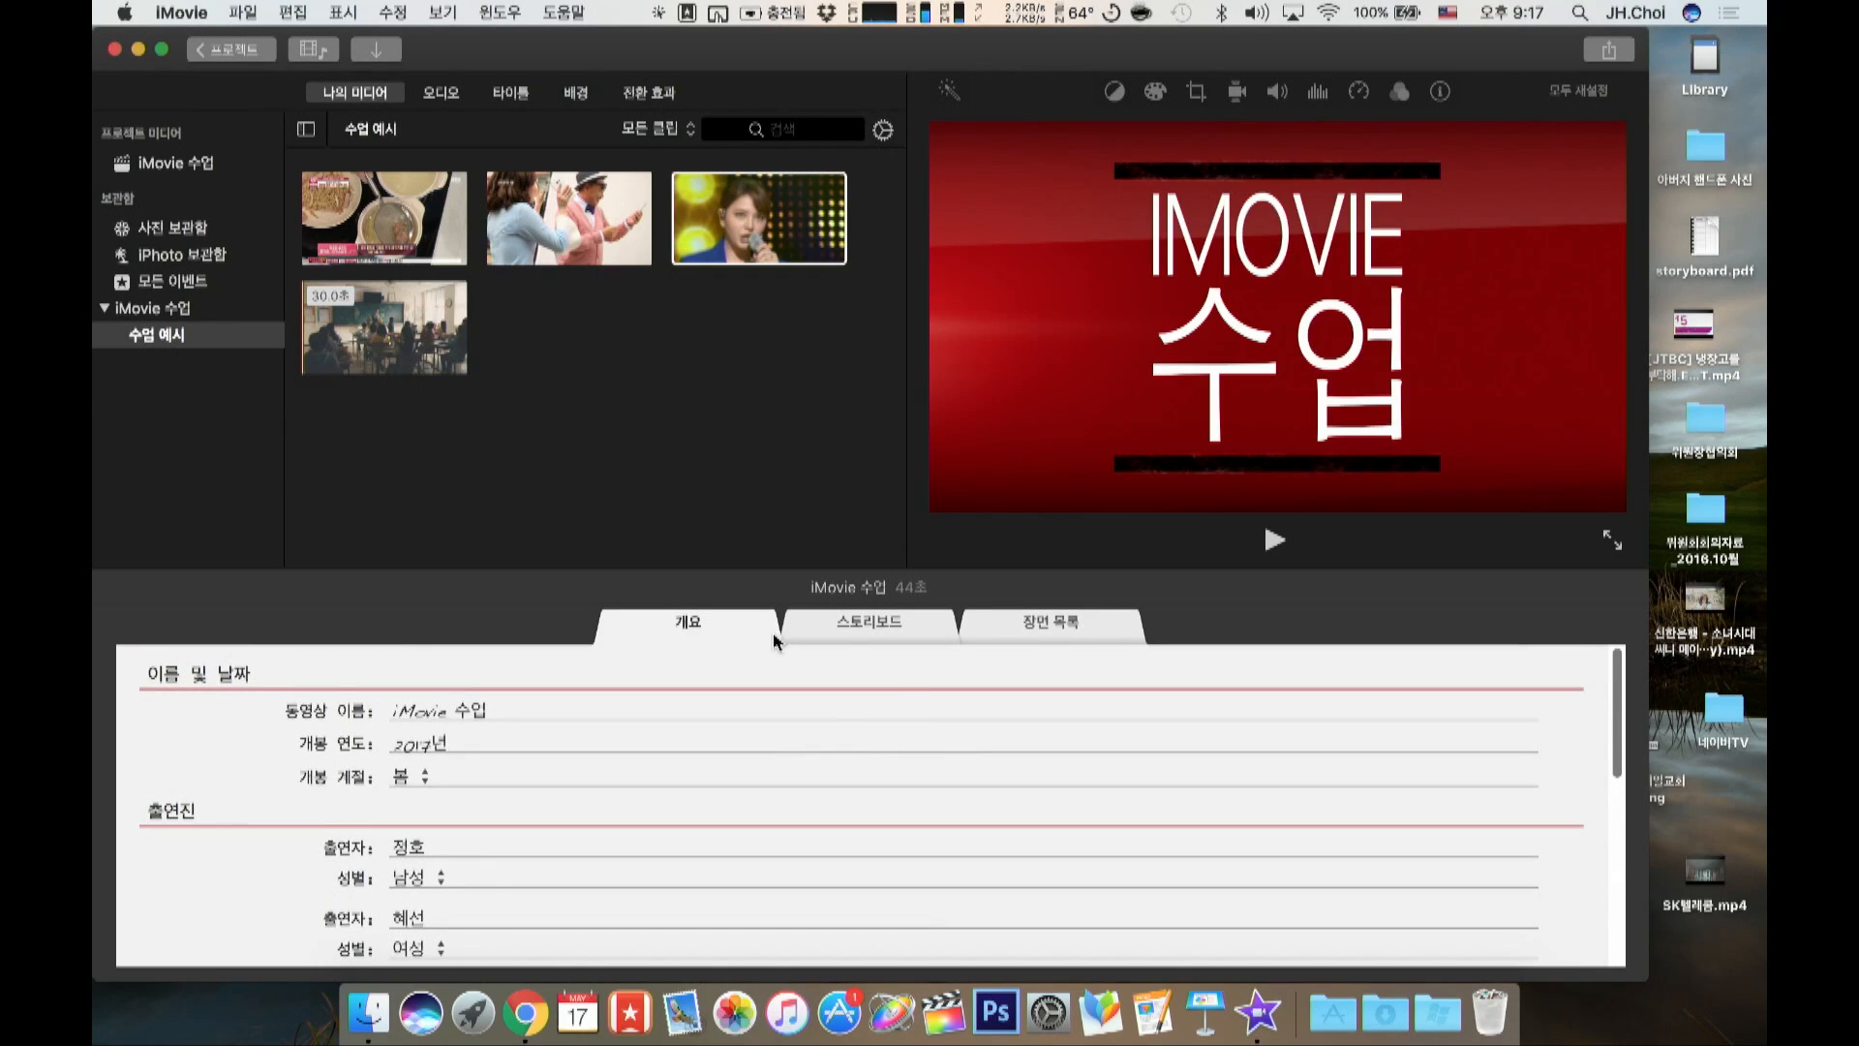
left_click(1272, 539)
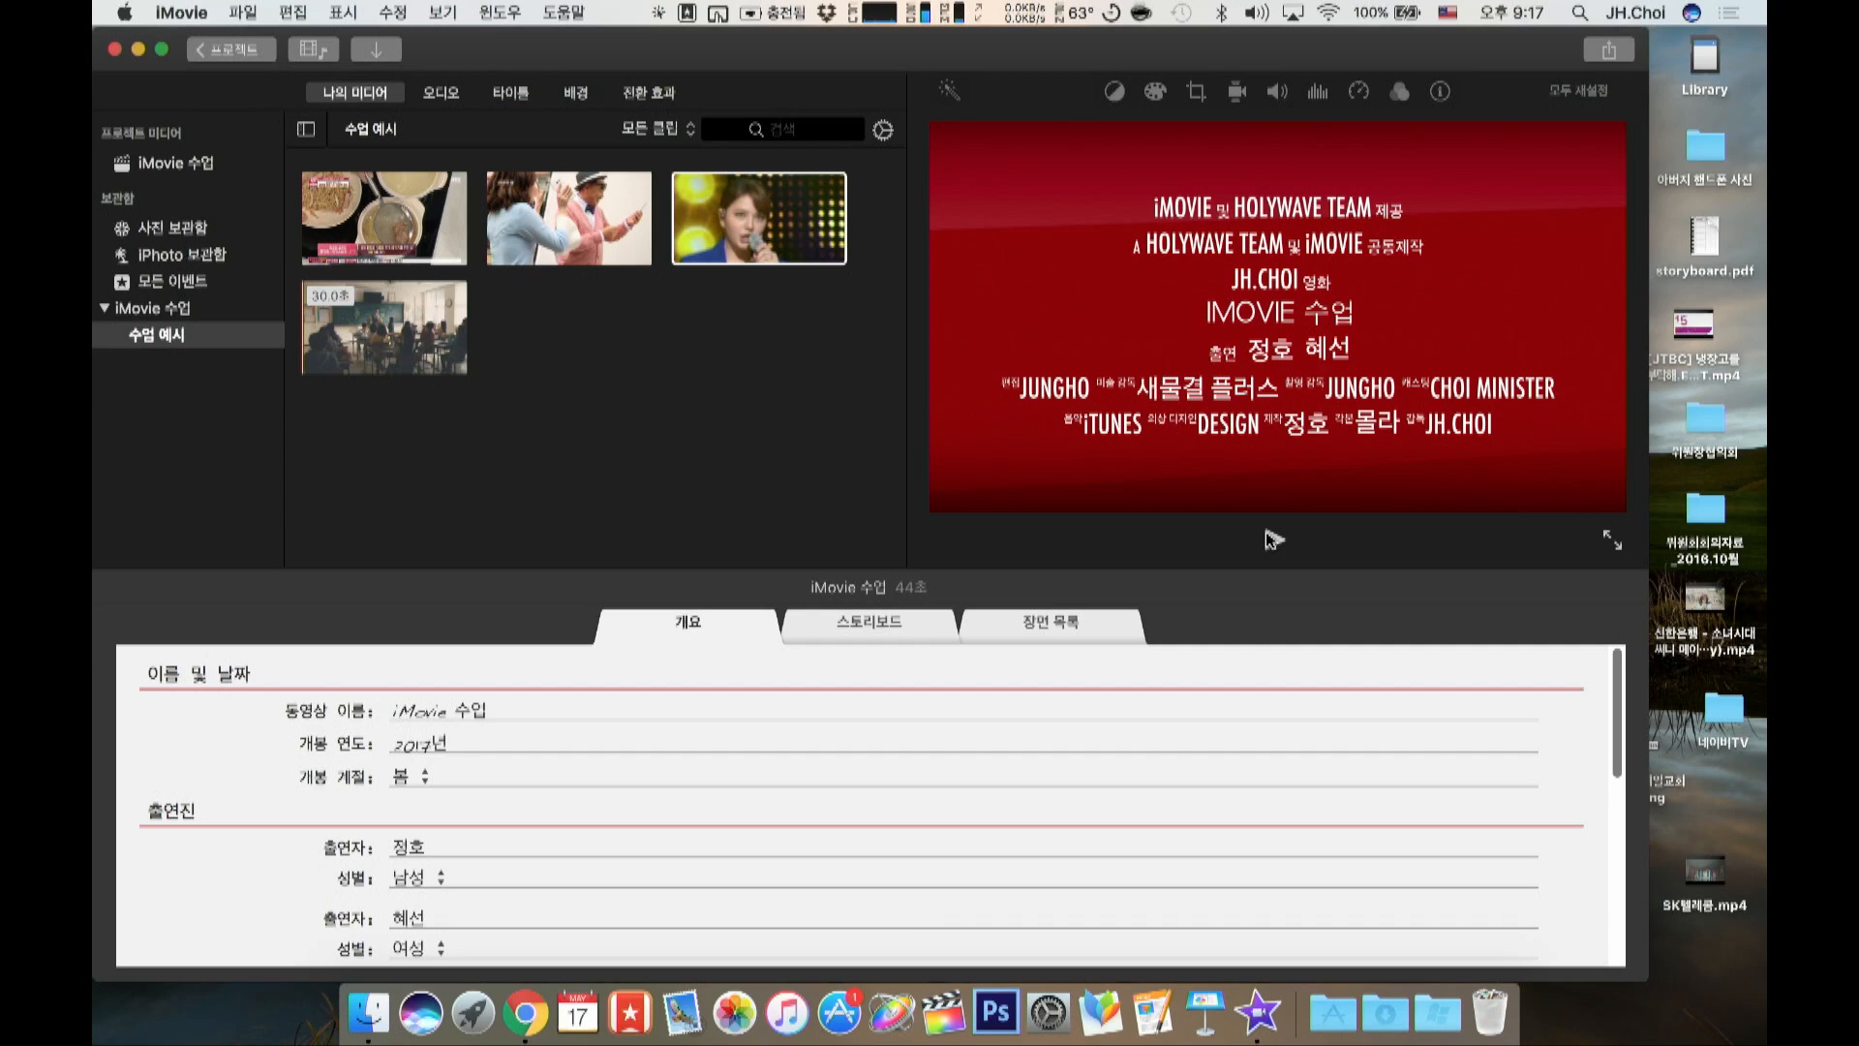
Step: In the storyboard, fill the opening 액션 shot and both shots of the first cast member with moments from the outdoor couple clip
left_click(878, 620)
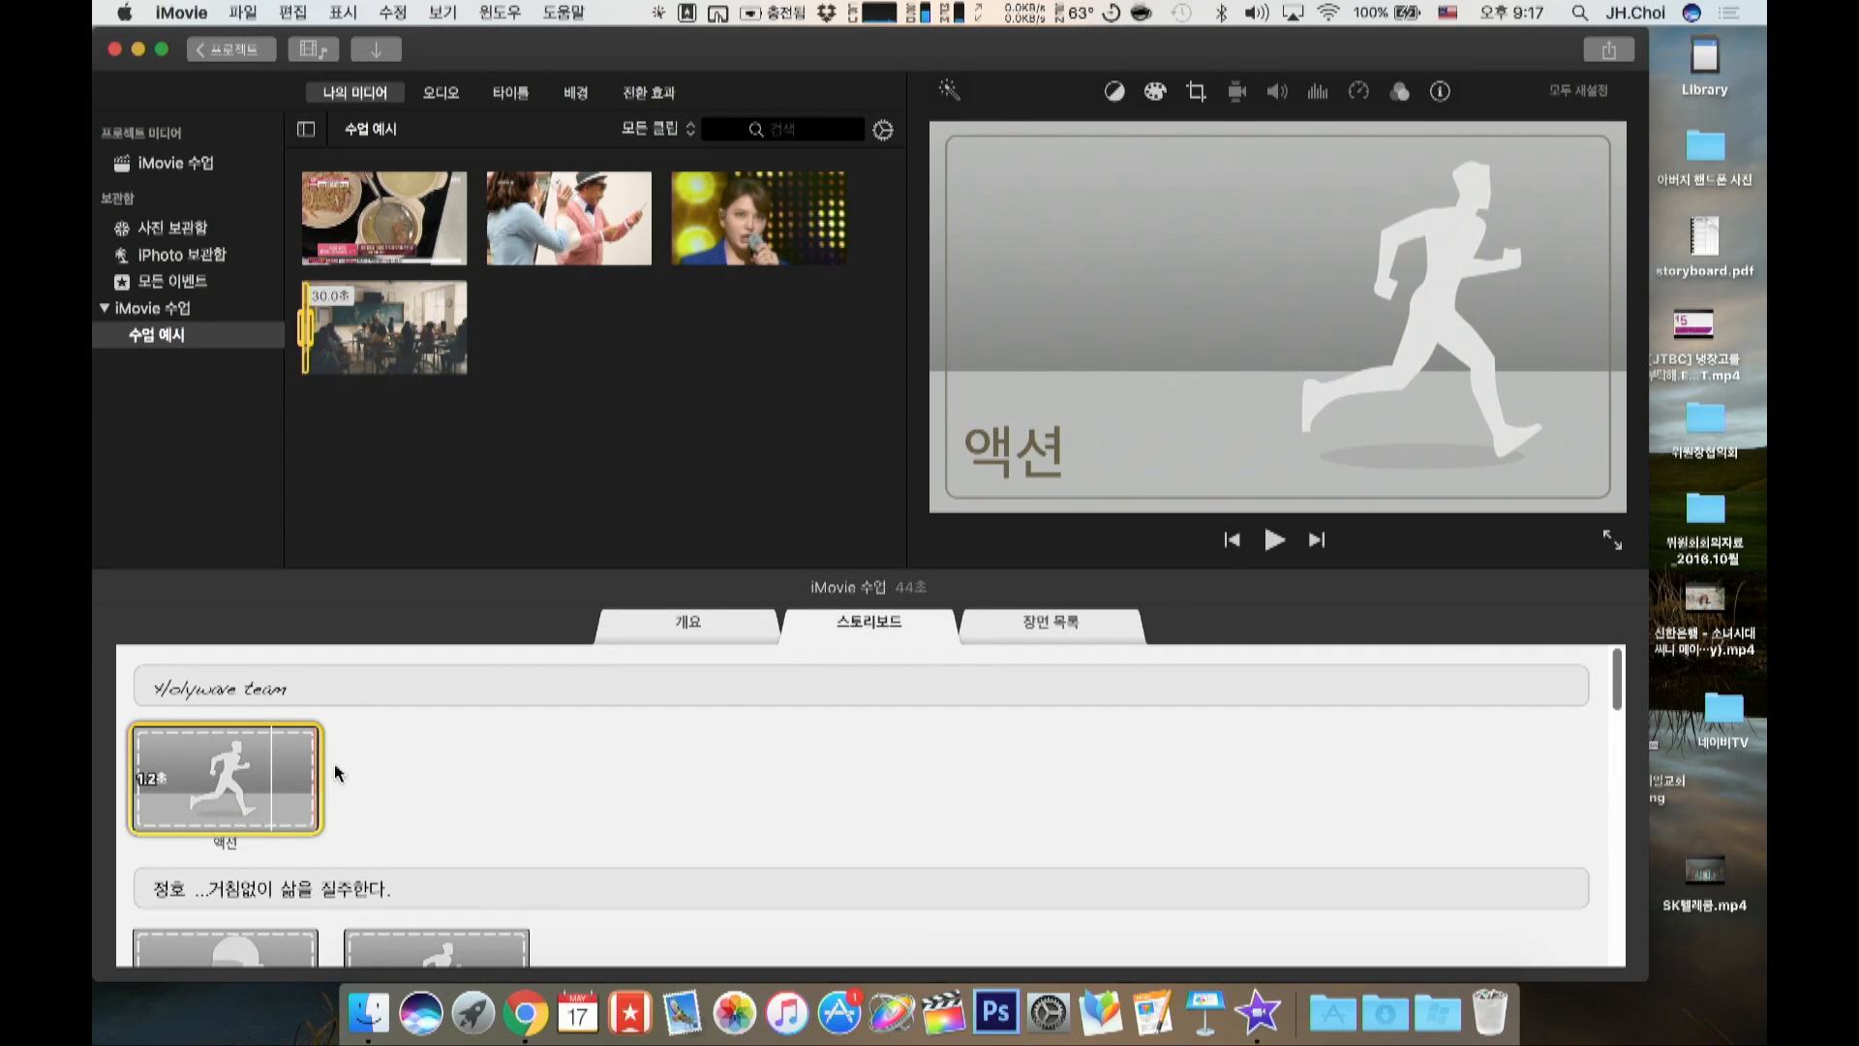
scroll(334, 765, "down", 3)
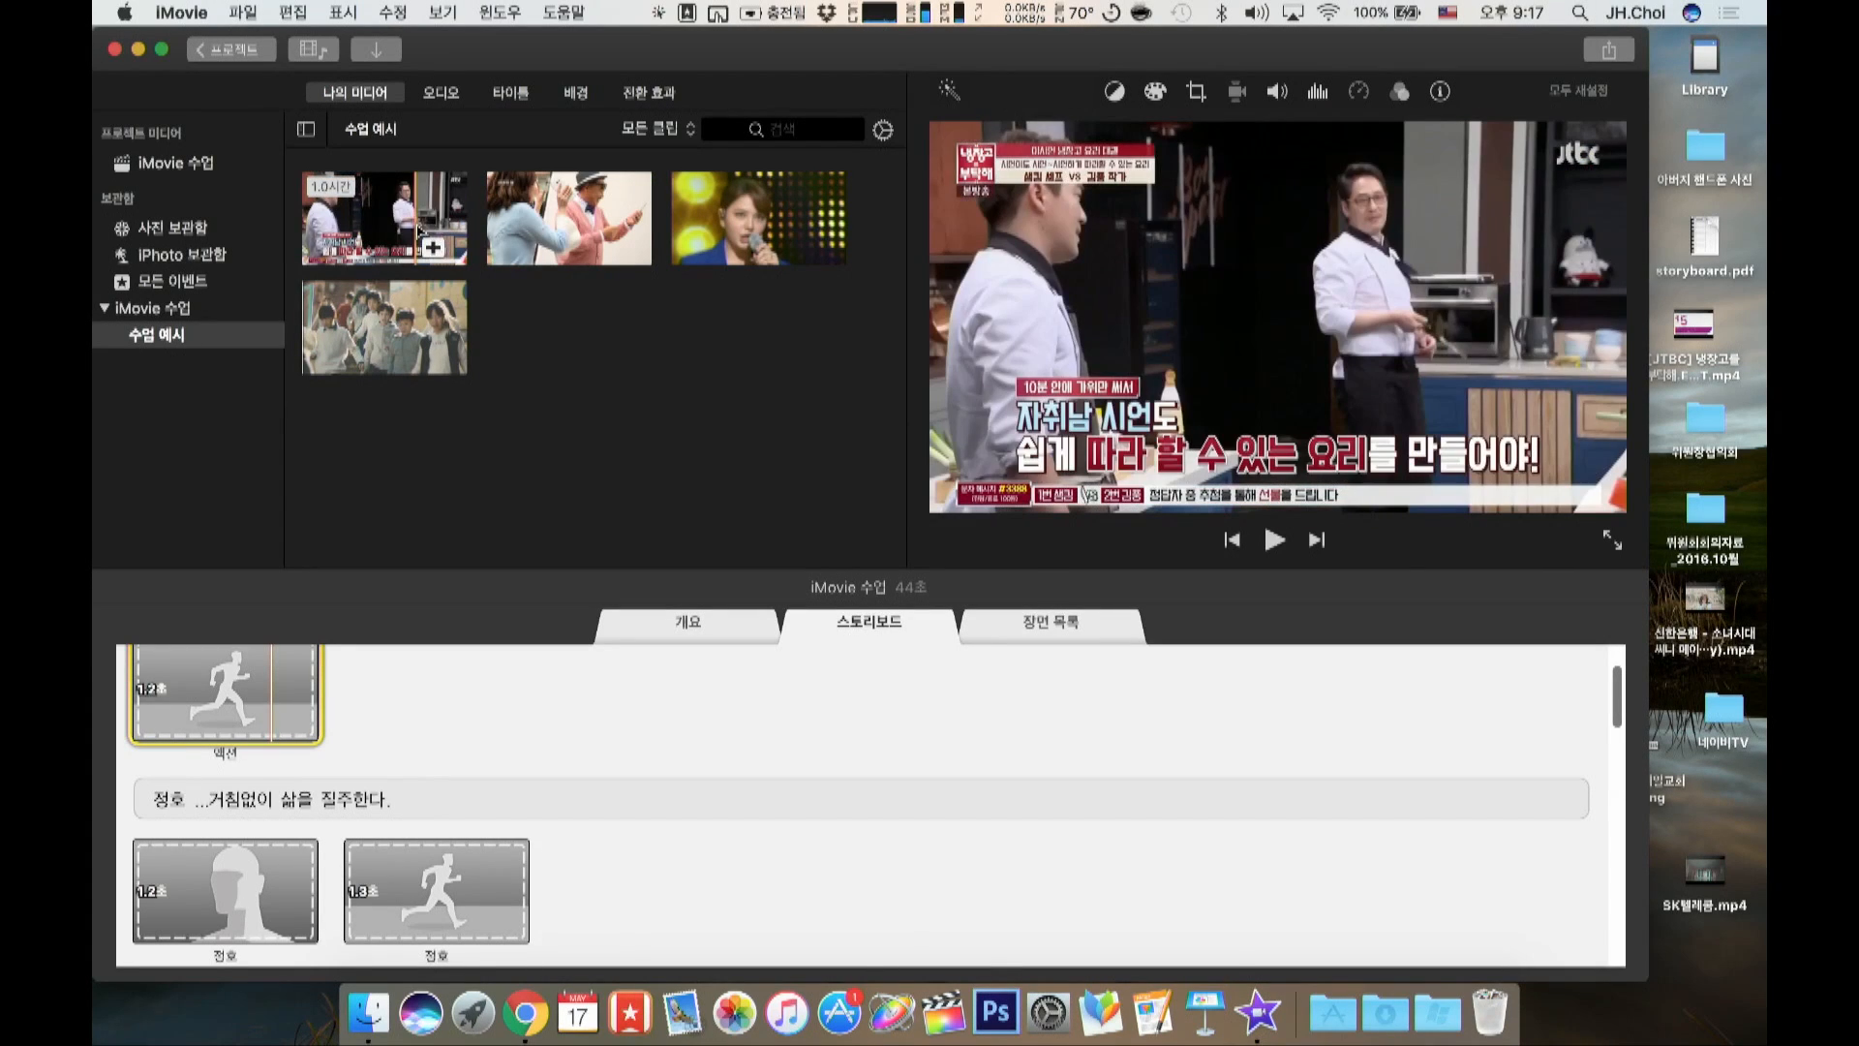
left_click(505, 225)
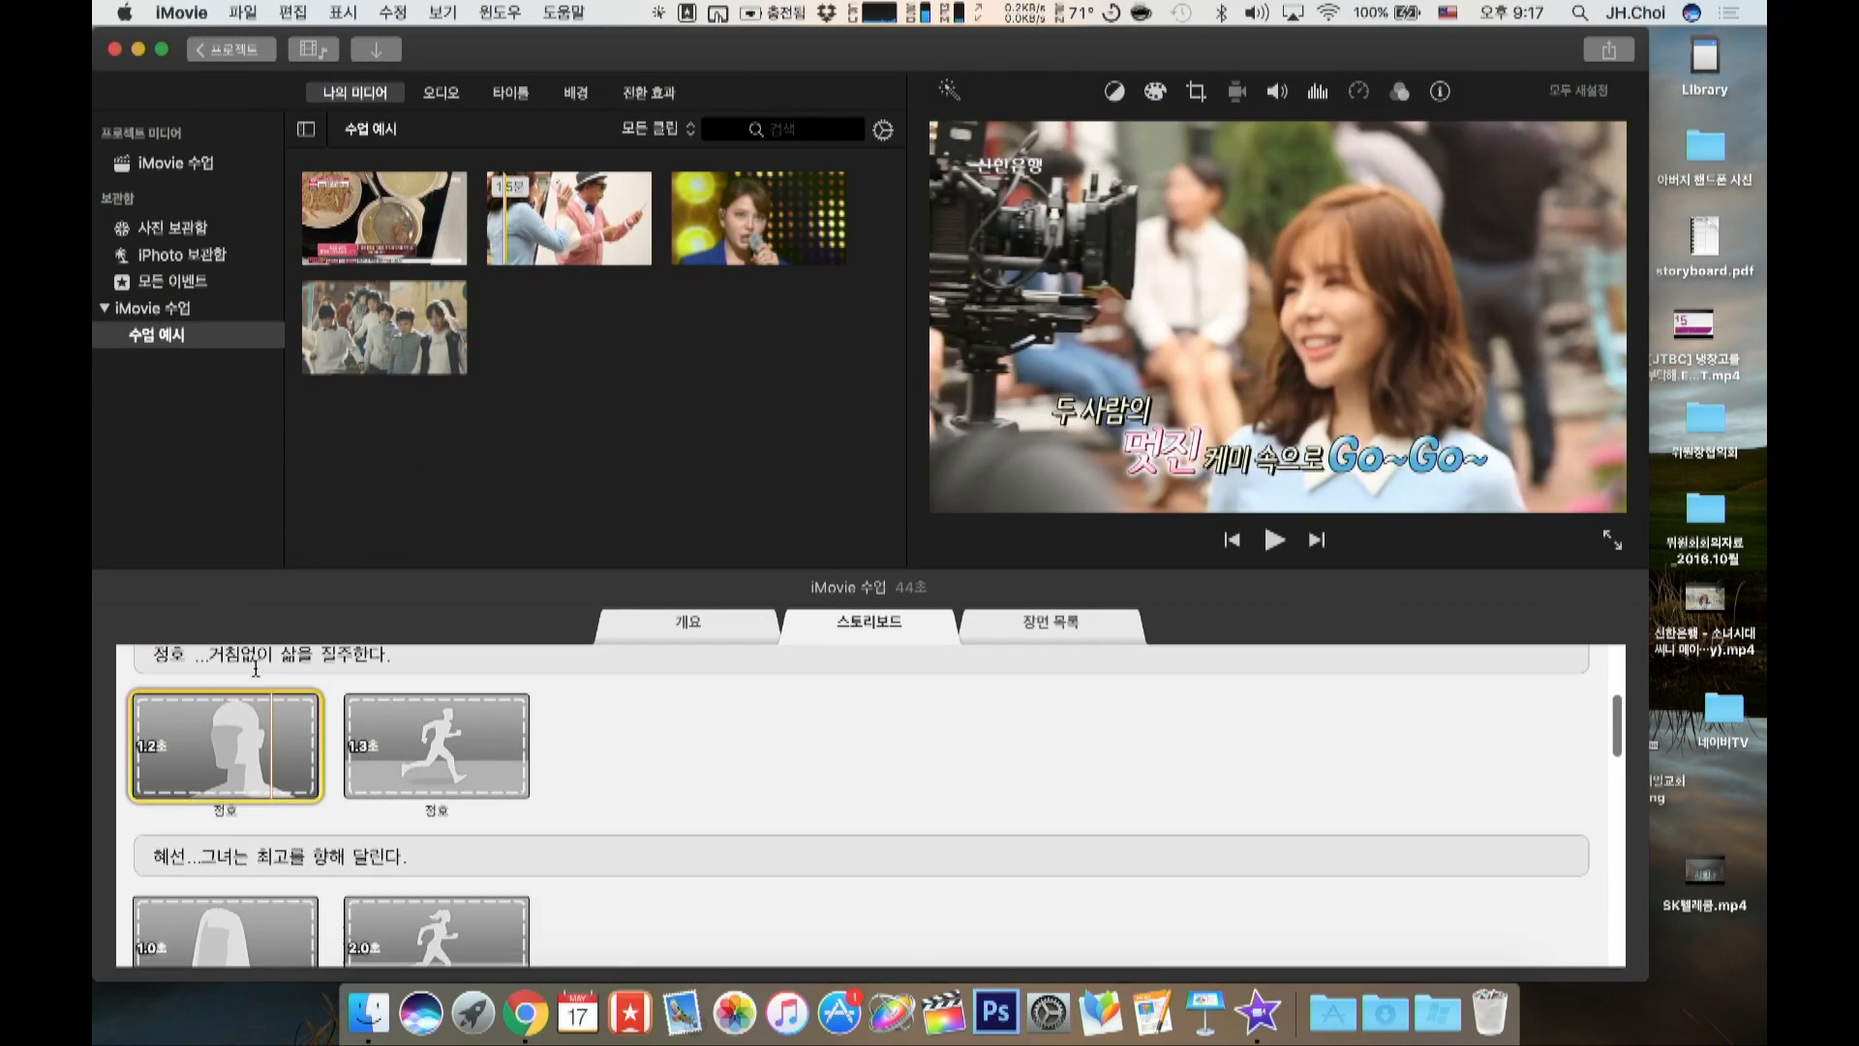
left_click(554, 232)
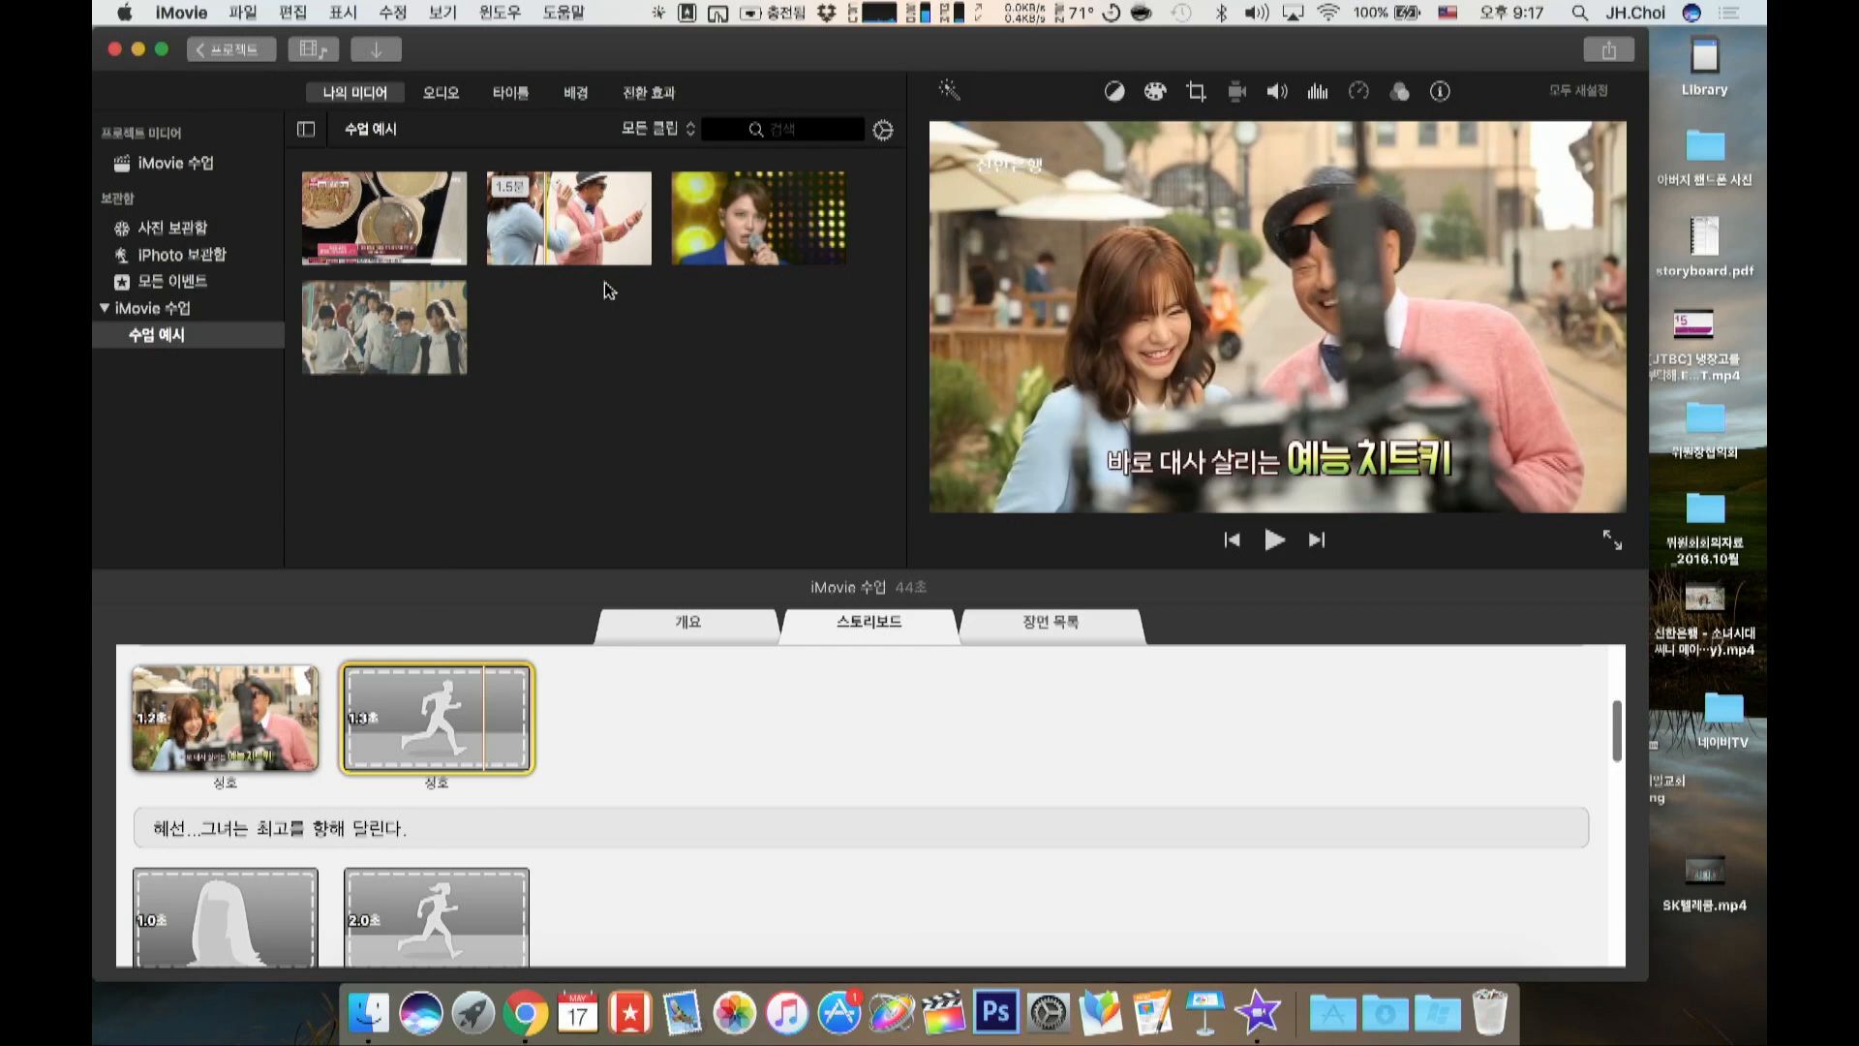
left_click(581, 229)
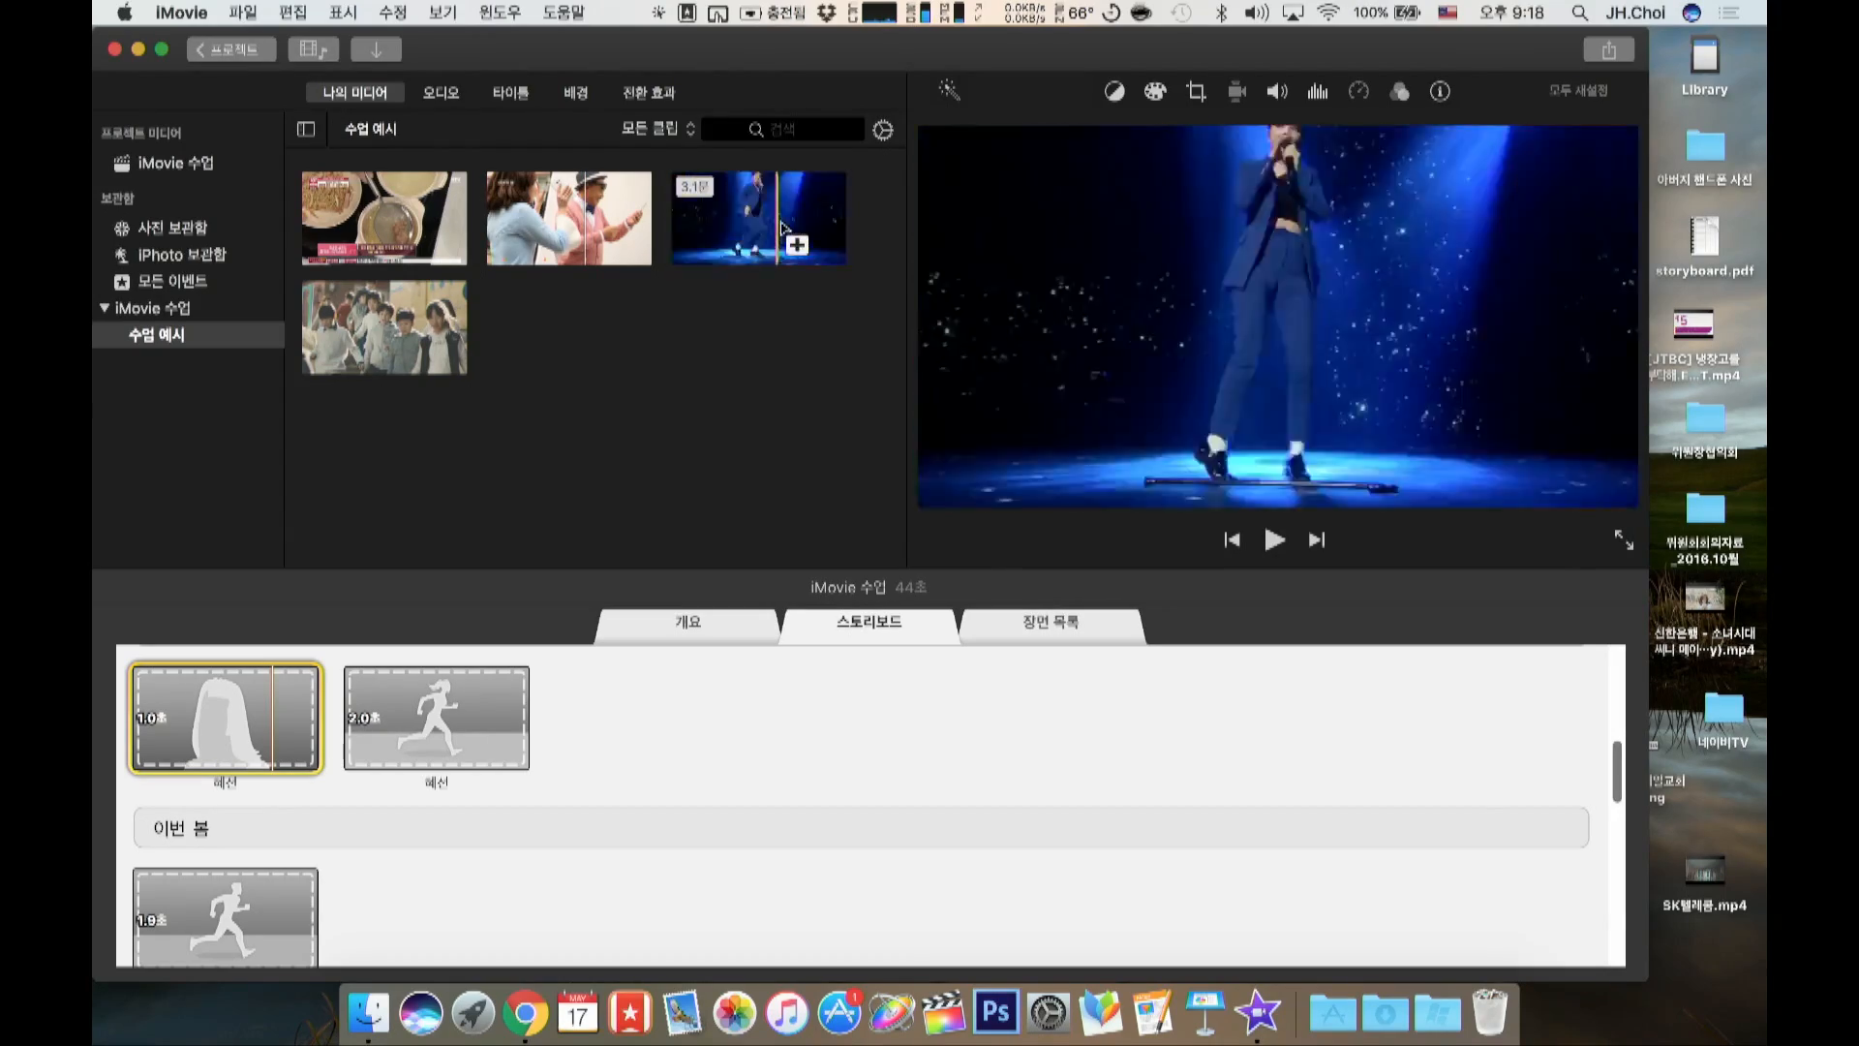
Step: Fill the second cast member's two shots from the singing performance clip and the 이번 봄 액션 shot from the classroom clip
left_click(715, 229)
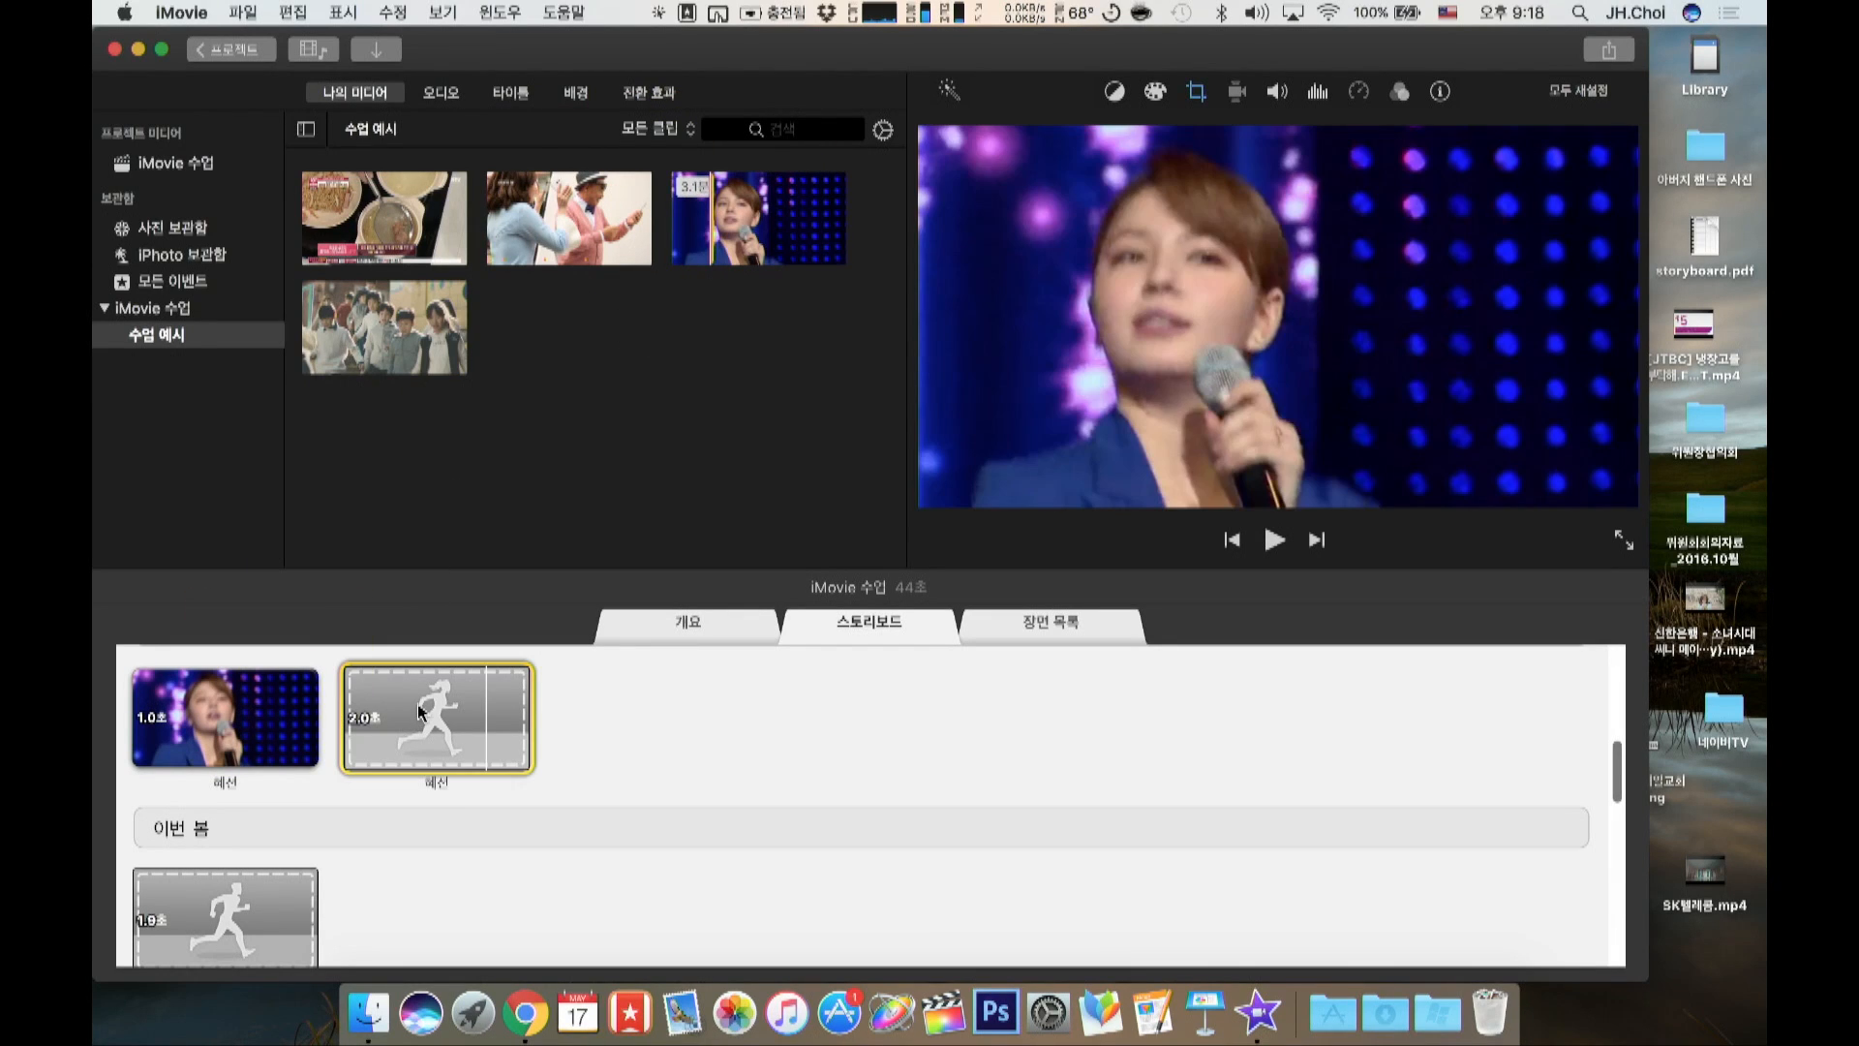
left_click(729, 246)
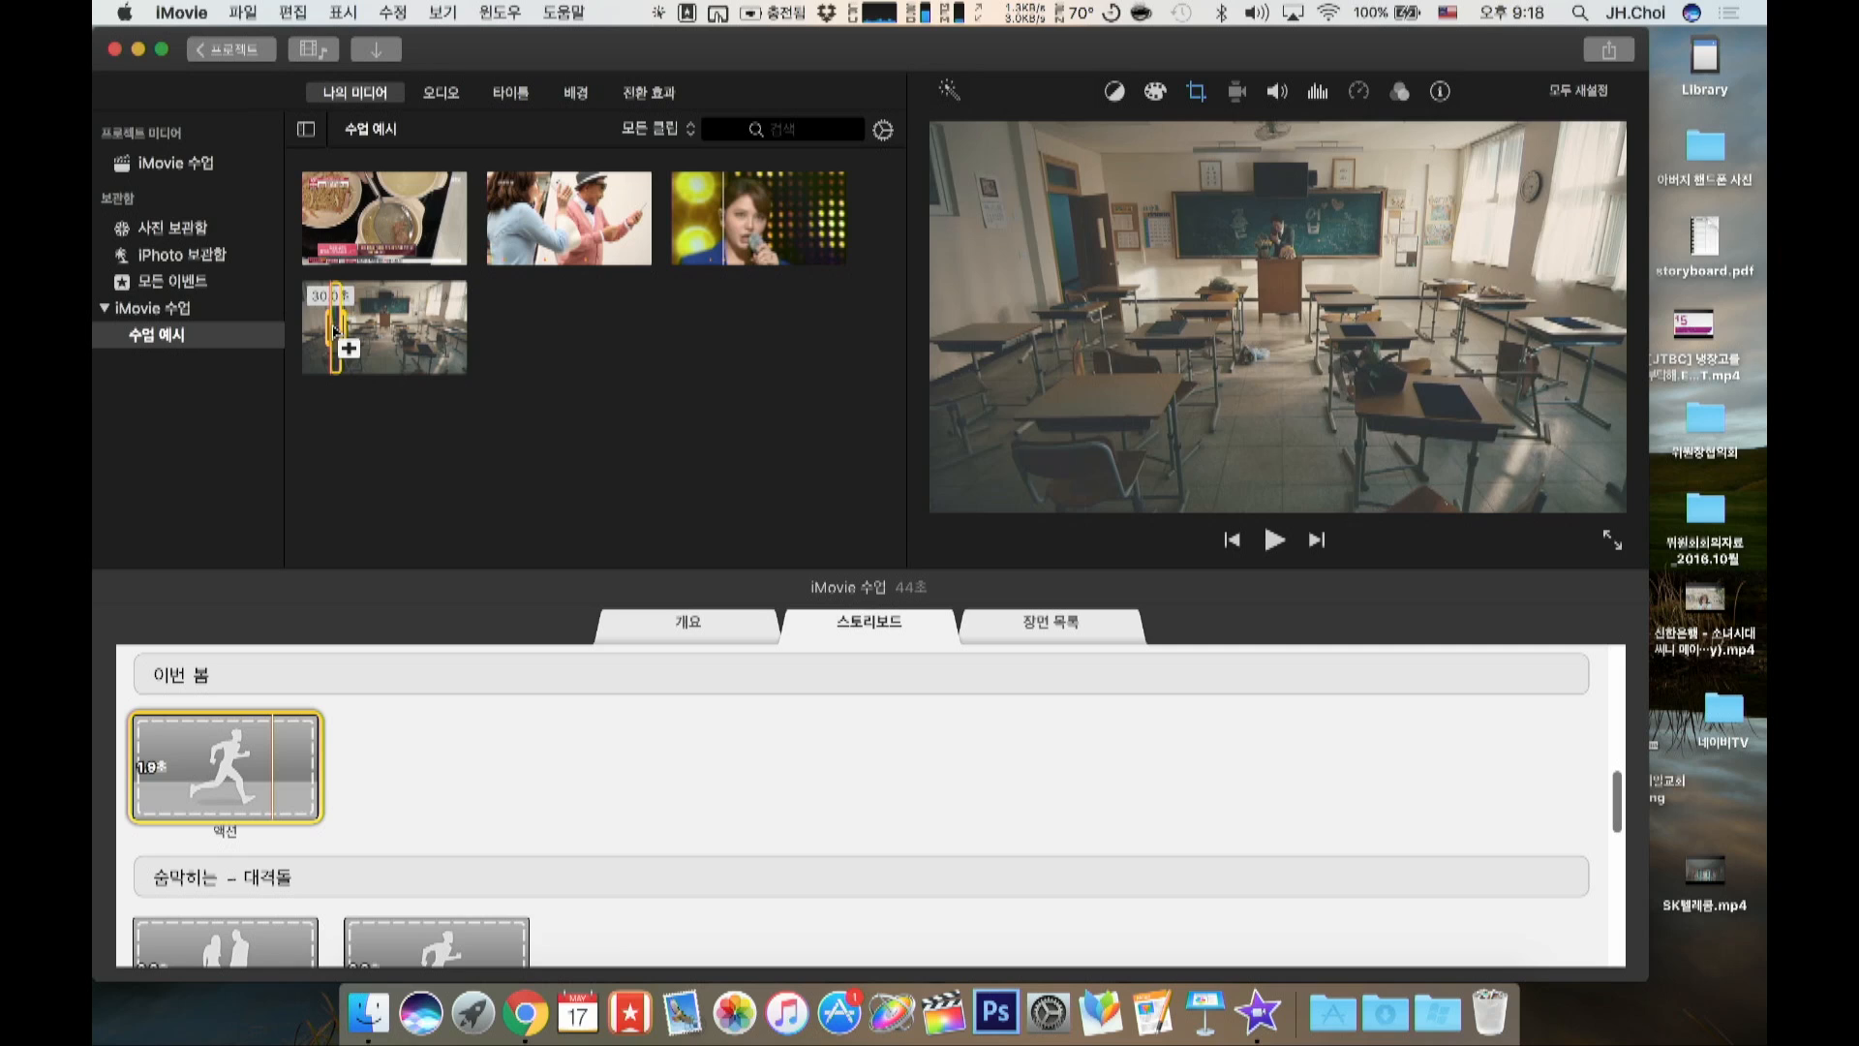
left_click(358, 347)
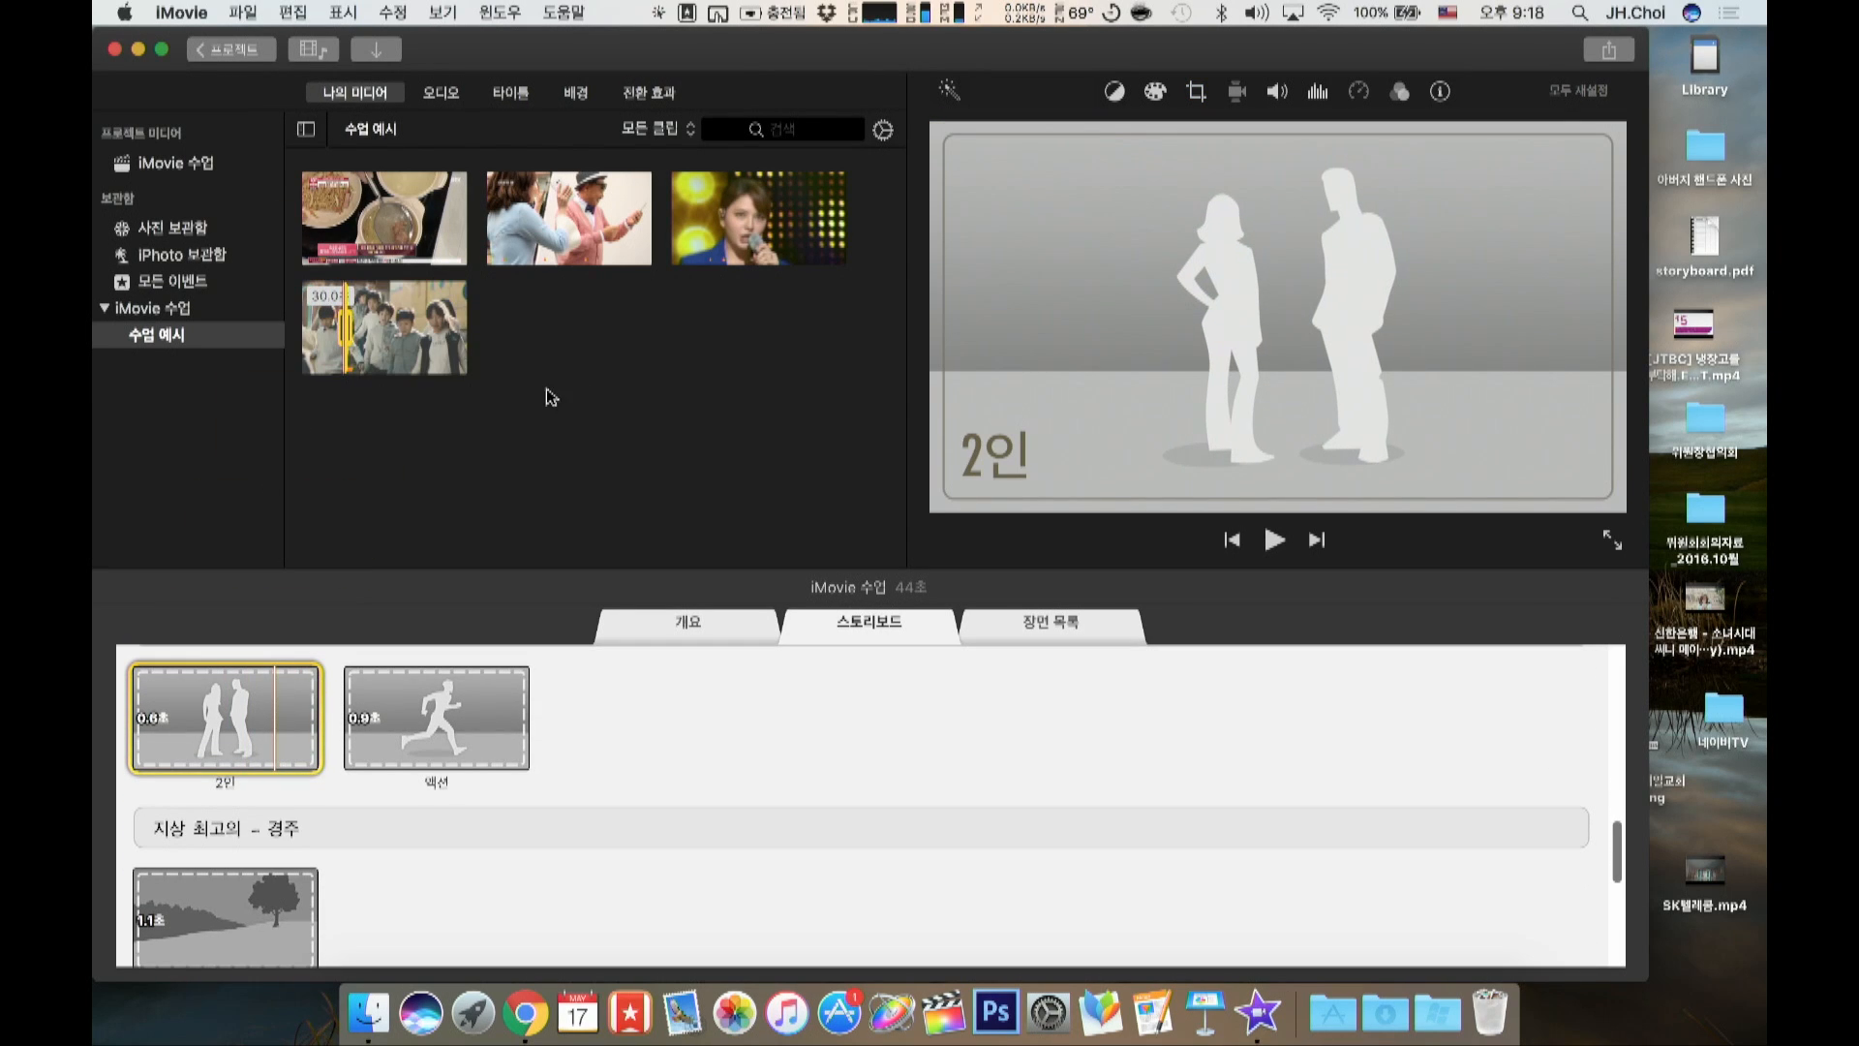
Step: Look through the trailer's 장면 목록 to review the clips grouped by shot type
left_click(1043, 622)
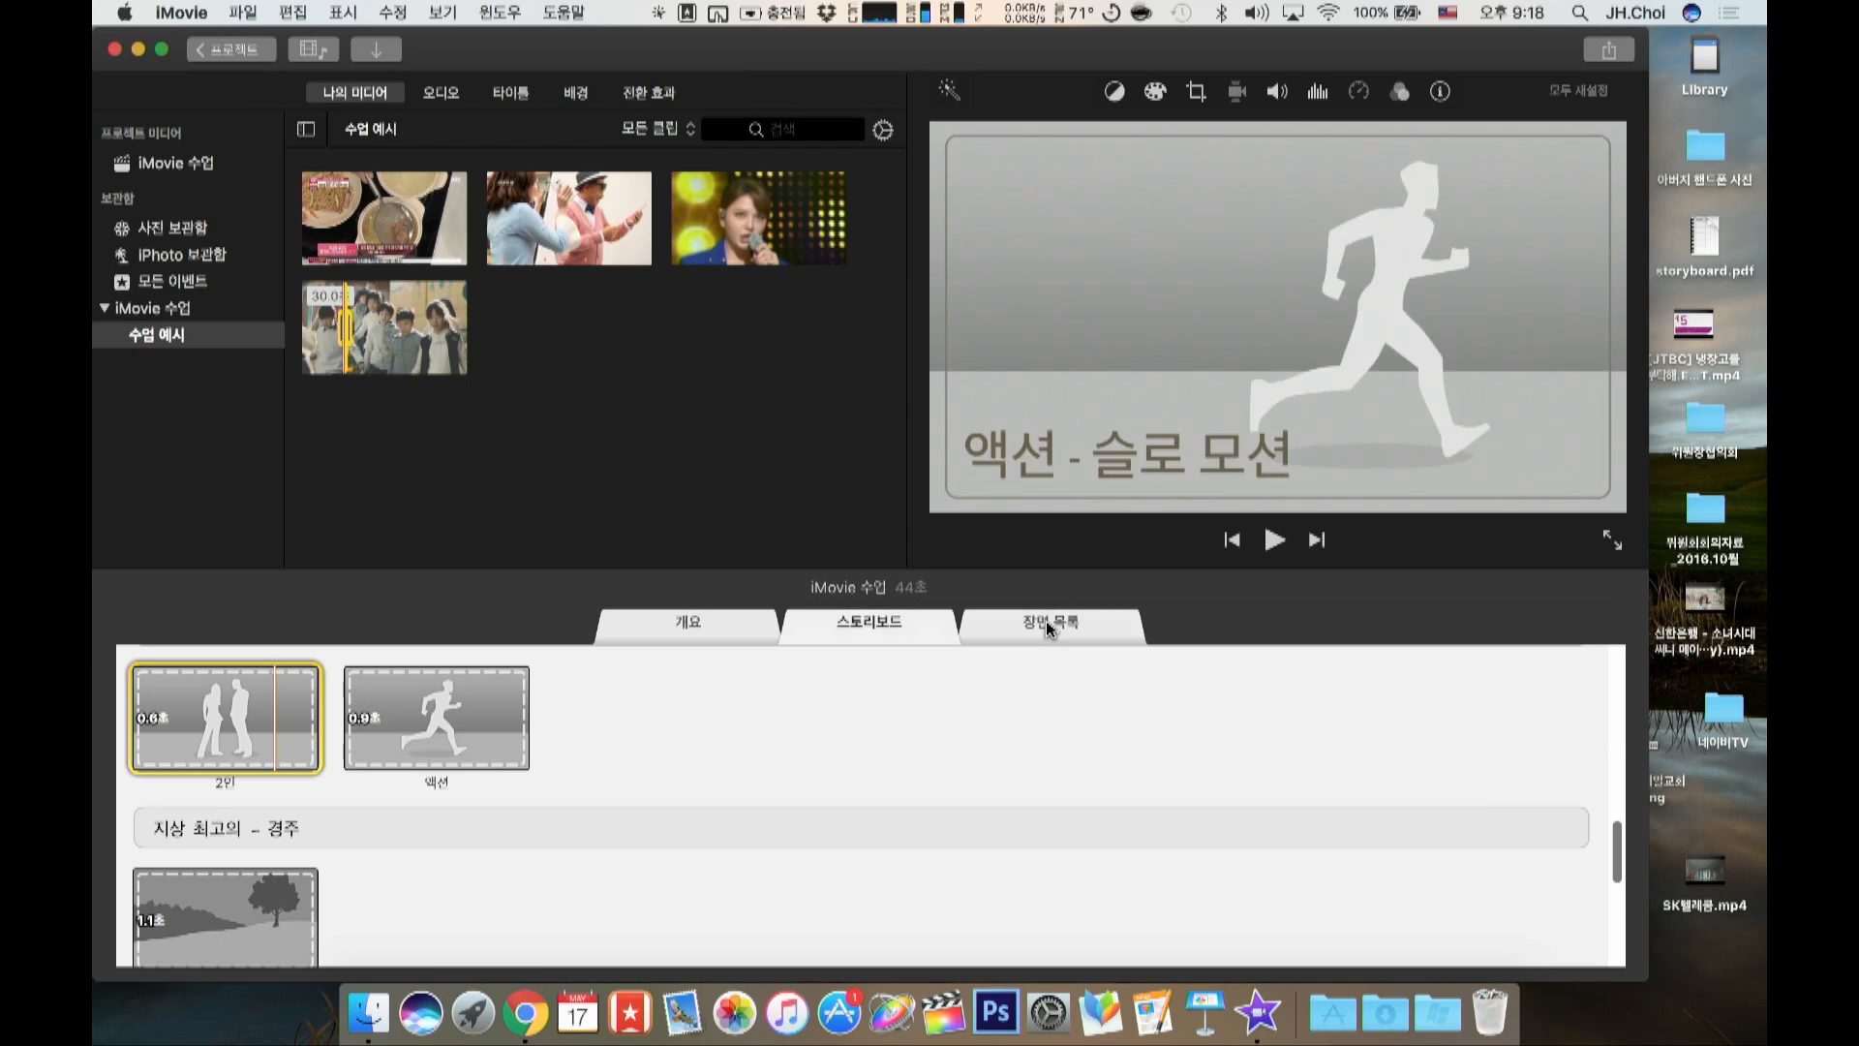
scroll(703, 777, "up", 10)
scroll(703, 777, "down", 15)
scroll(704, 778, "down", 3)
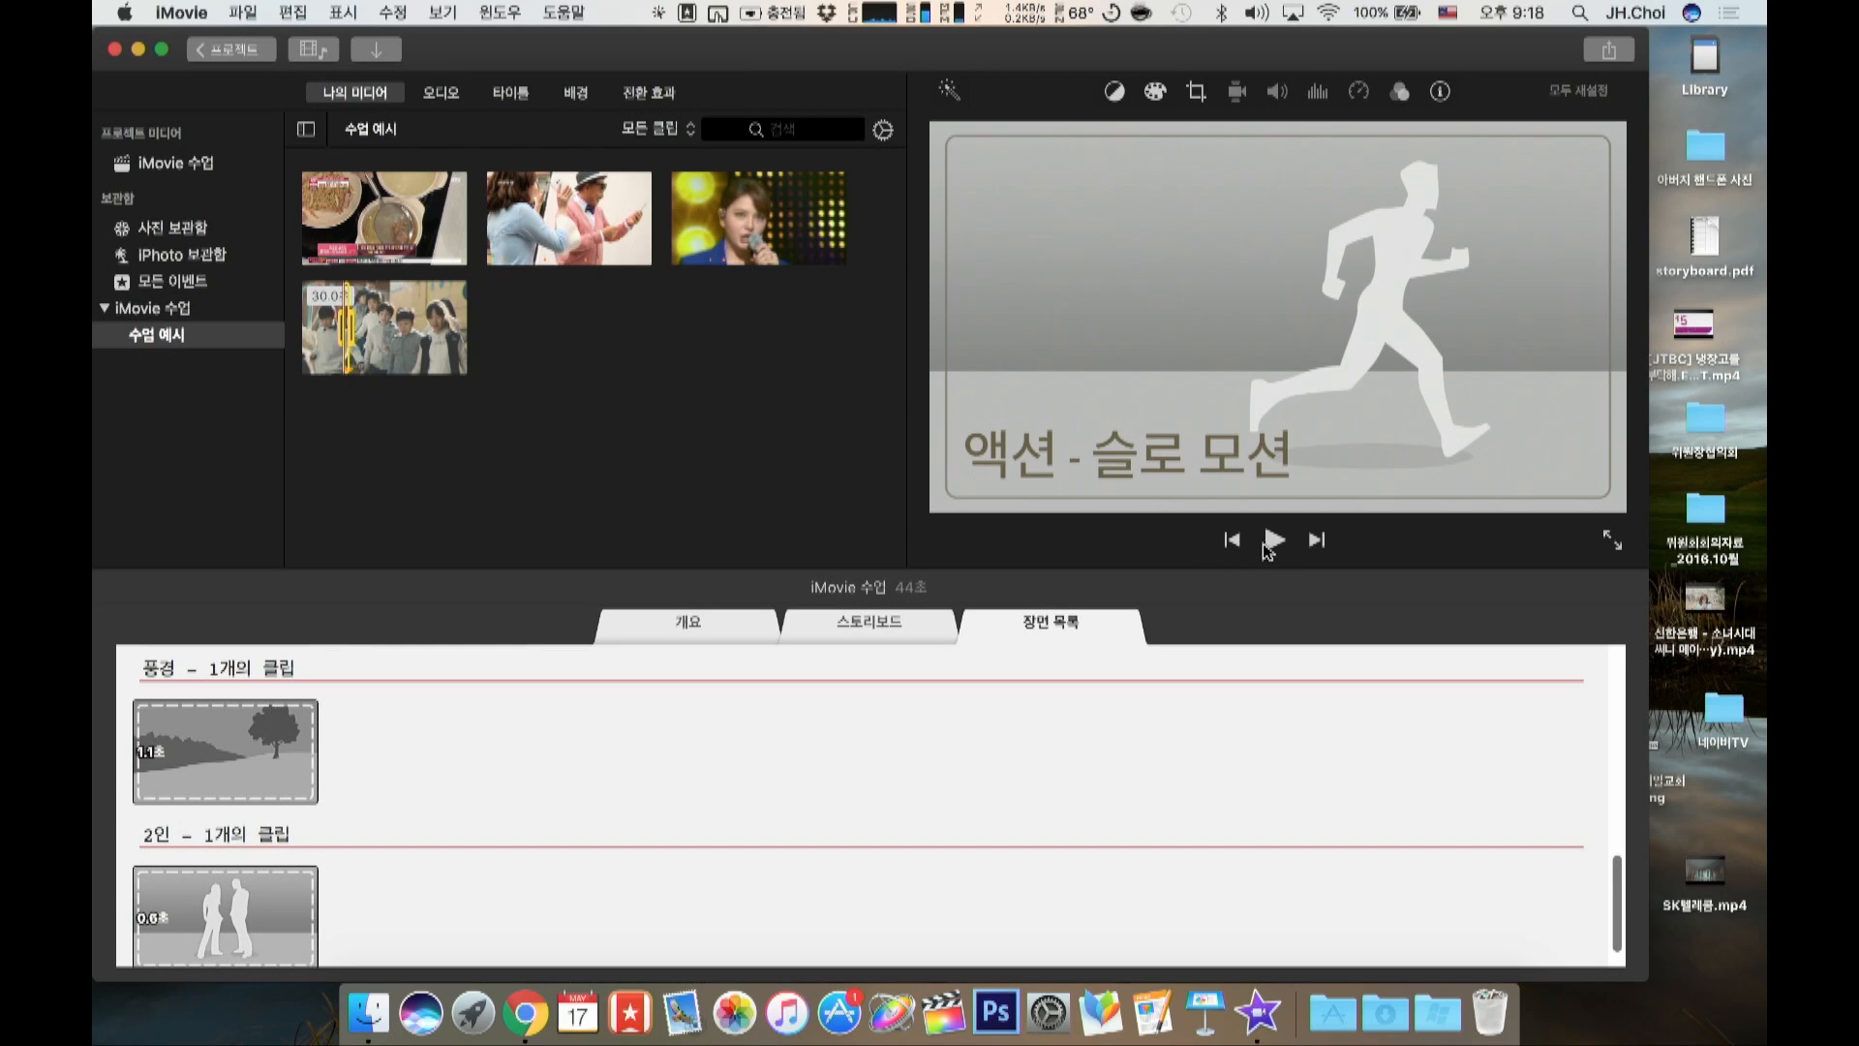
Step: Play briefly from the current storyboard shot, then play the trailer from the opening Holywave team title
left_click(1276, 540)
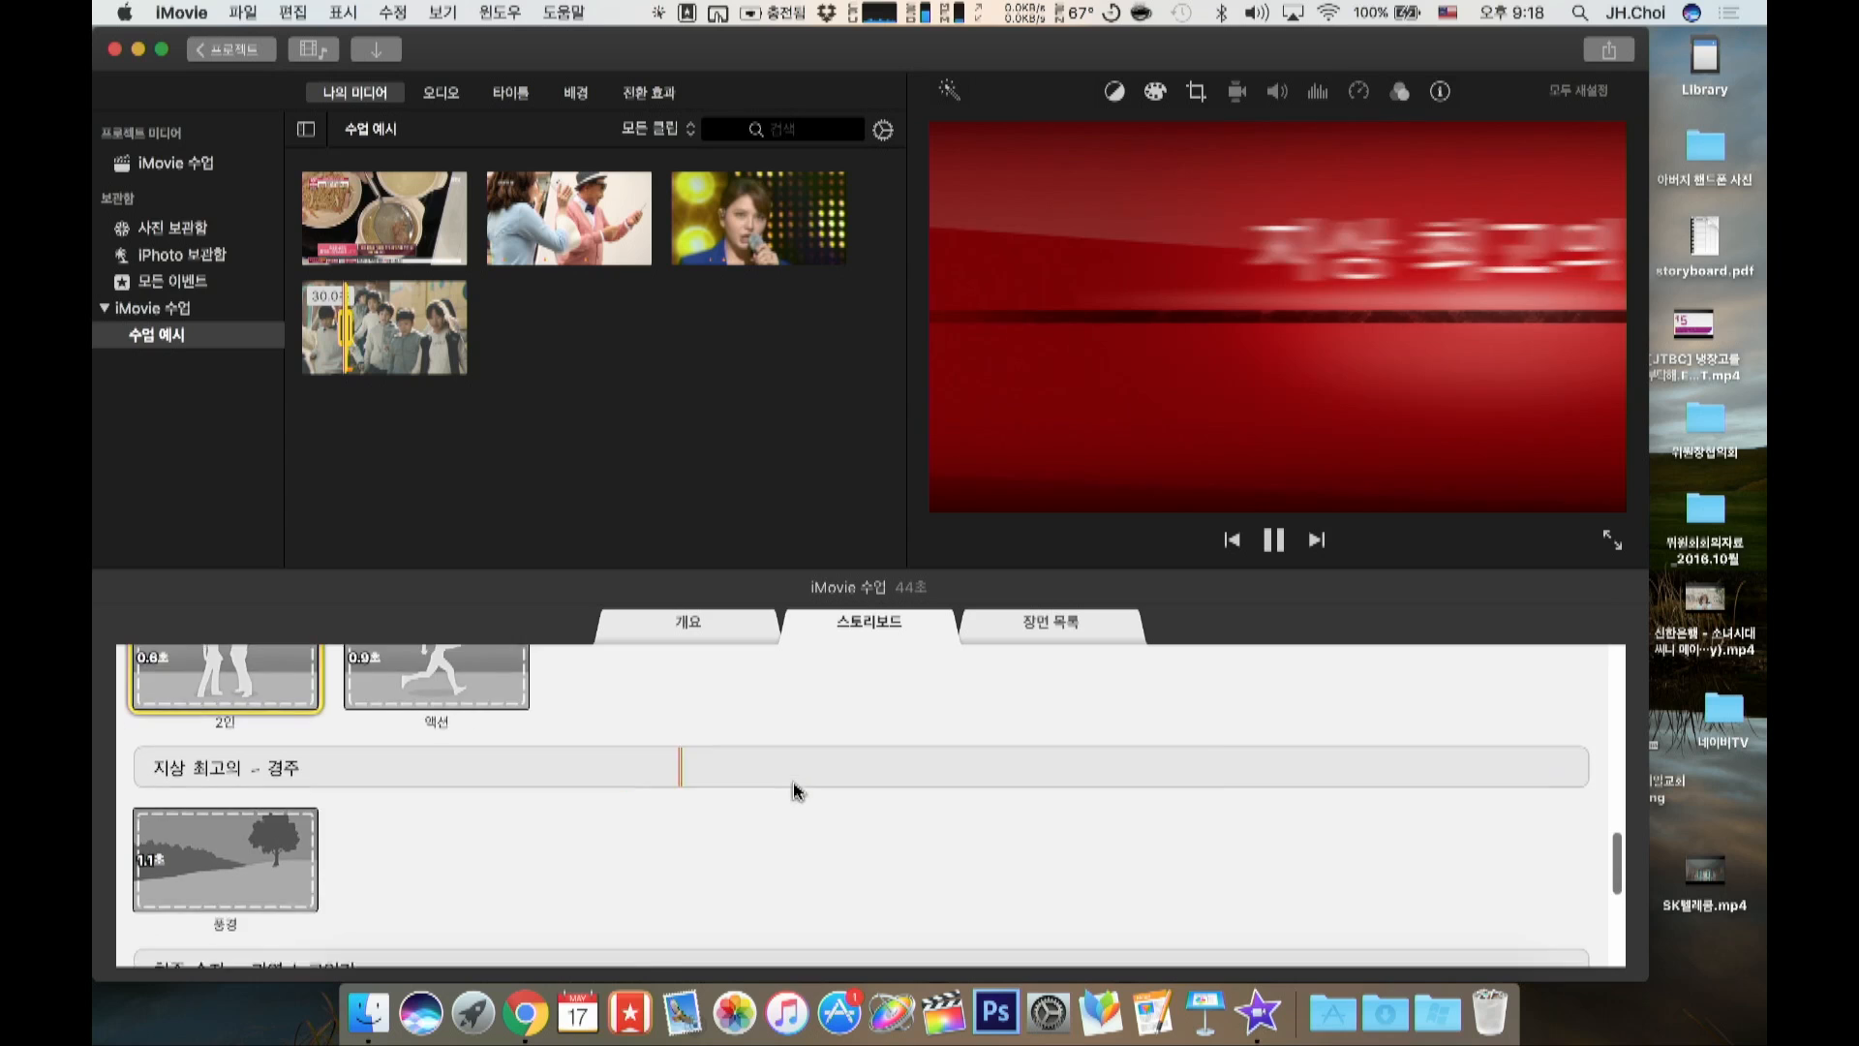
left_click(1274, 541)
scroll(615, 834, "down", 5)
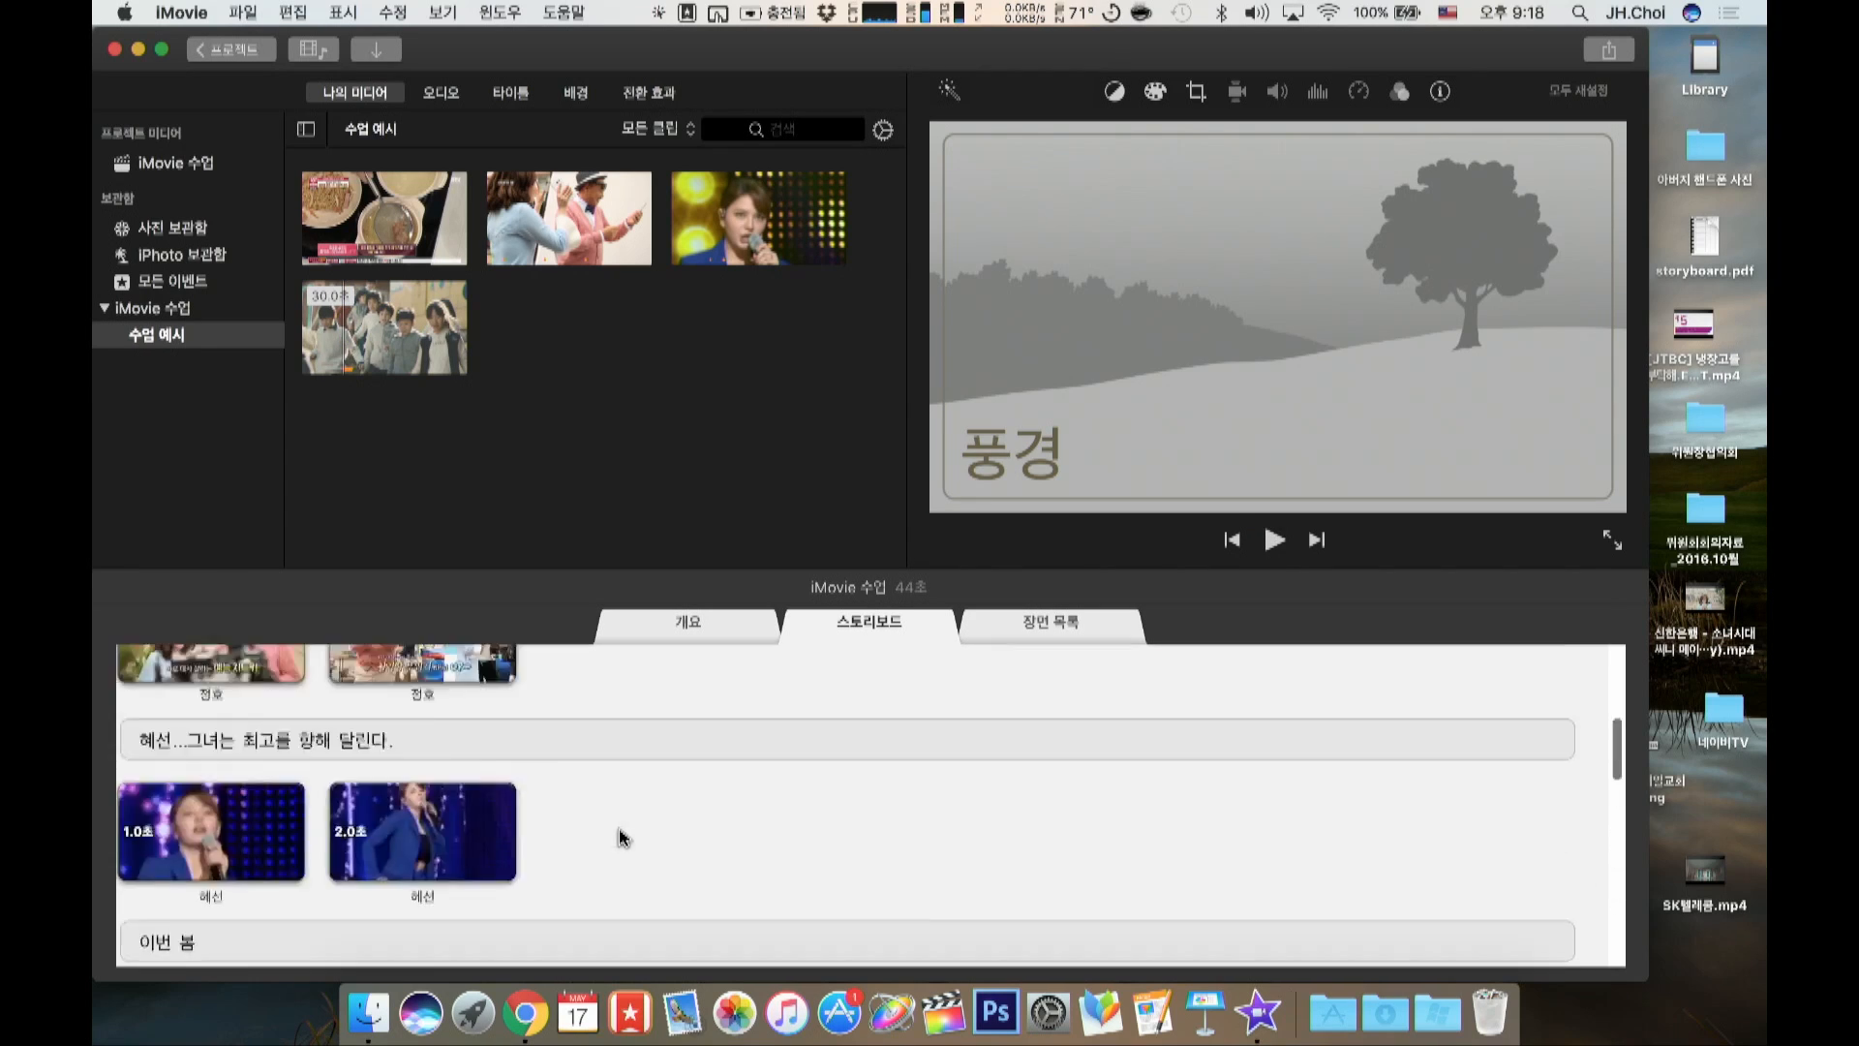
left_click(126, 690)
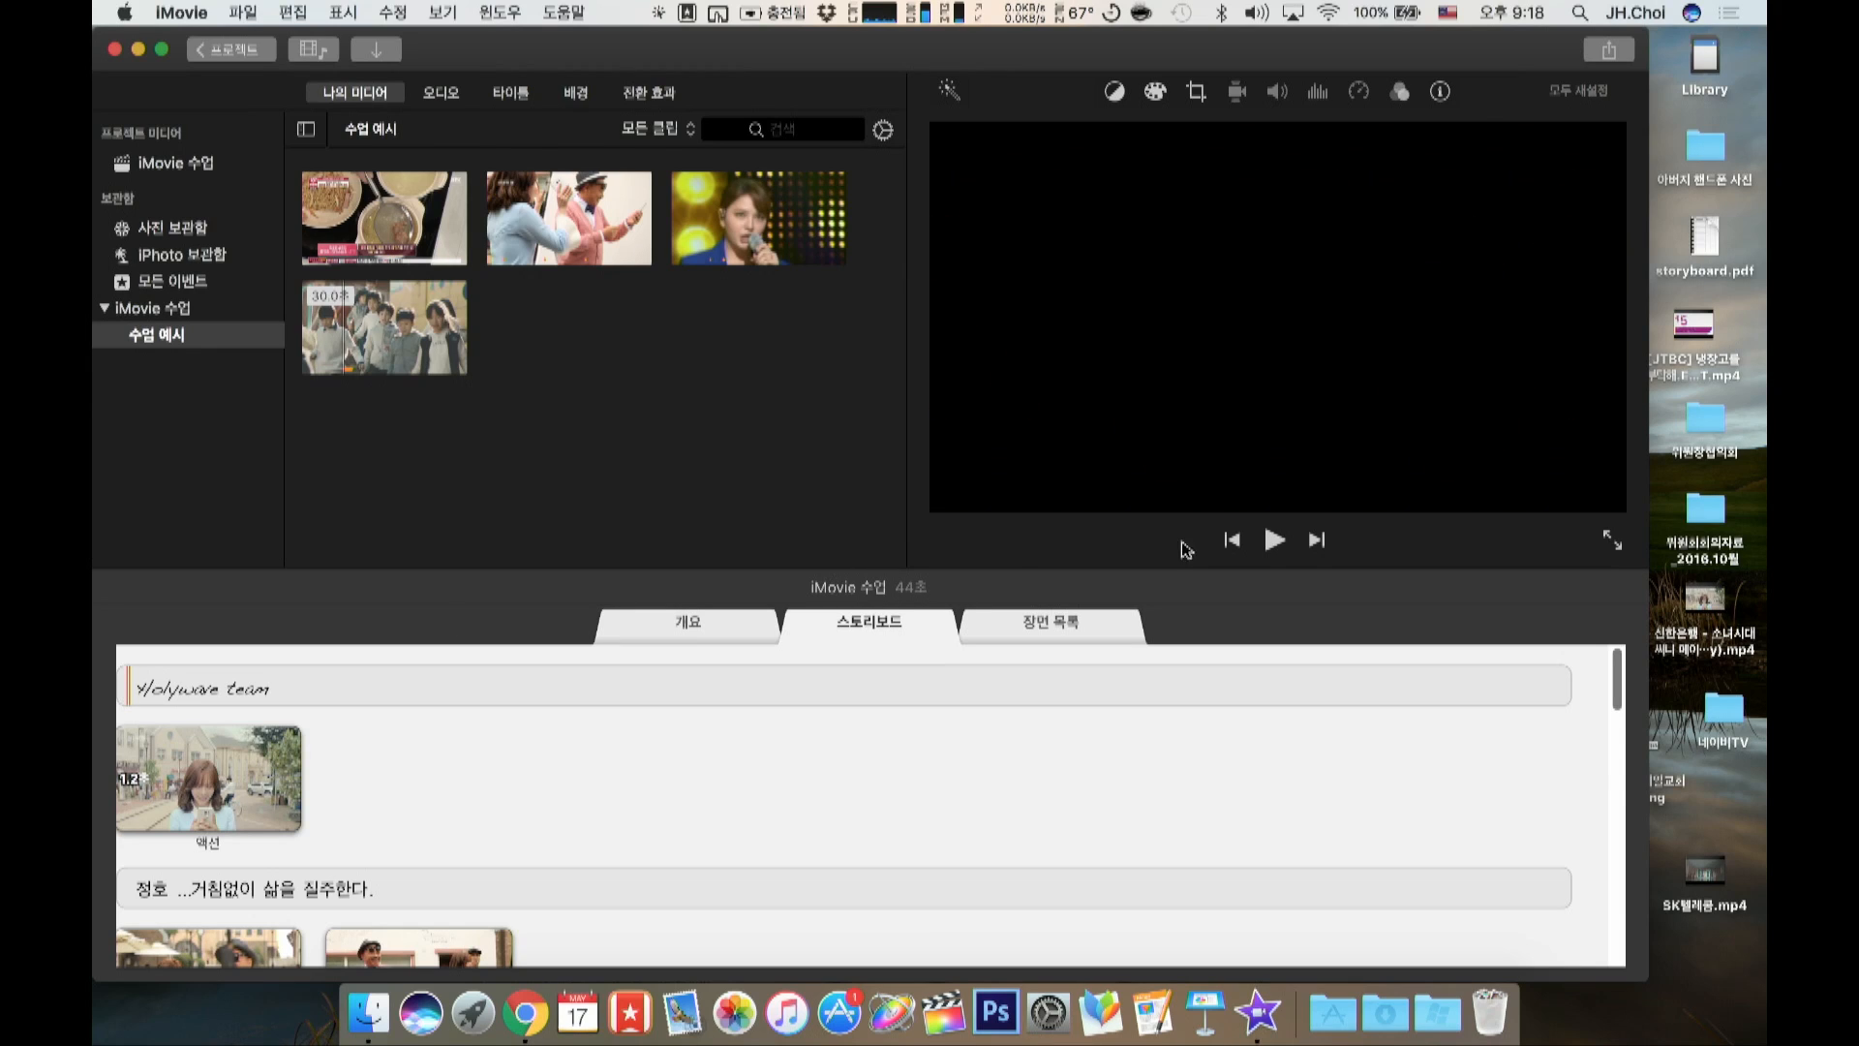
left_click(1276, 540)
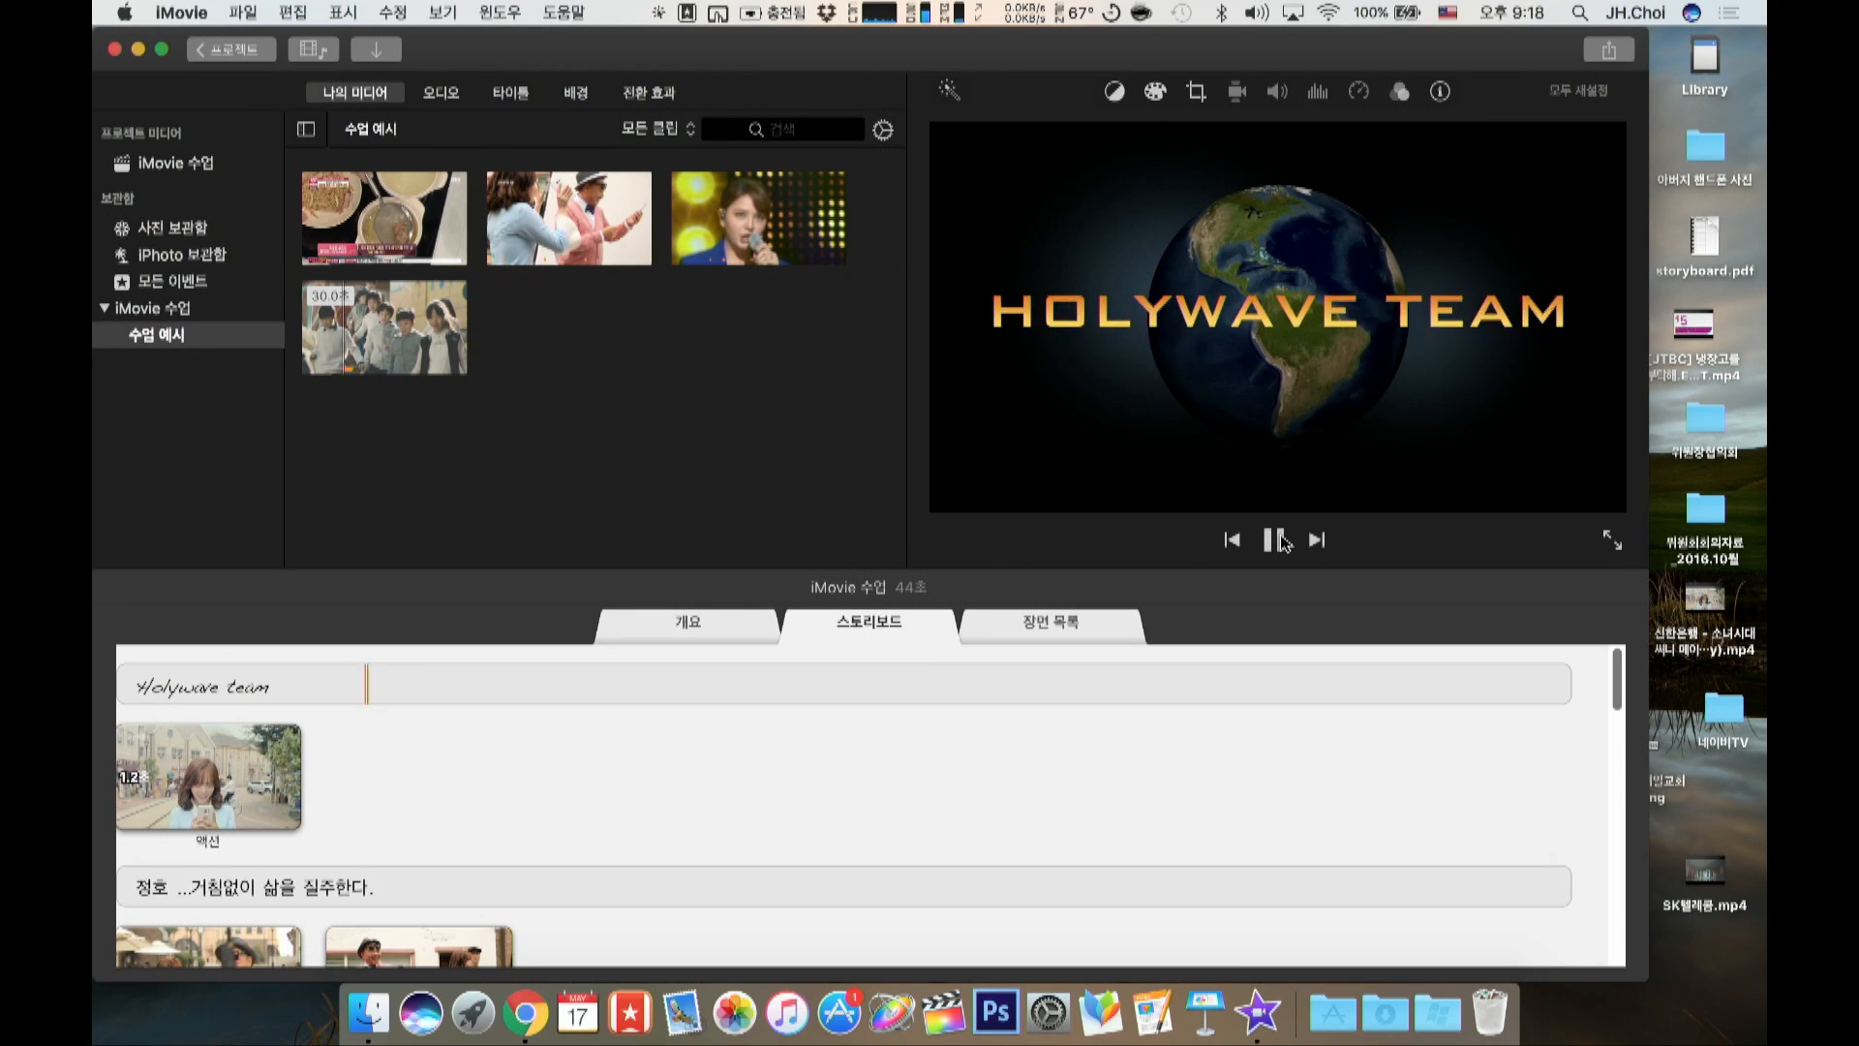
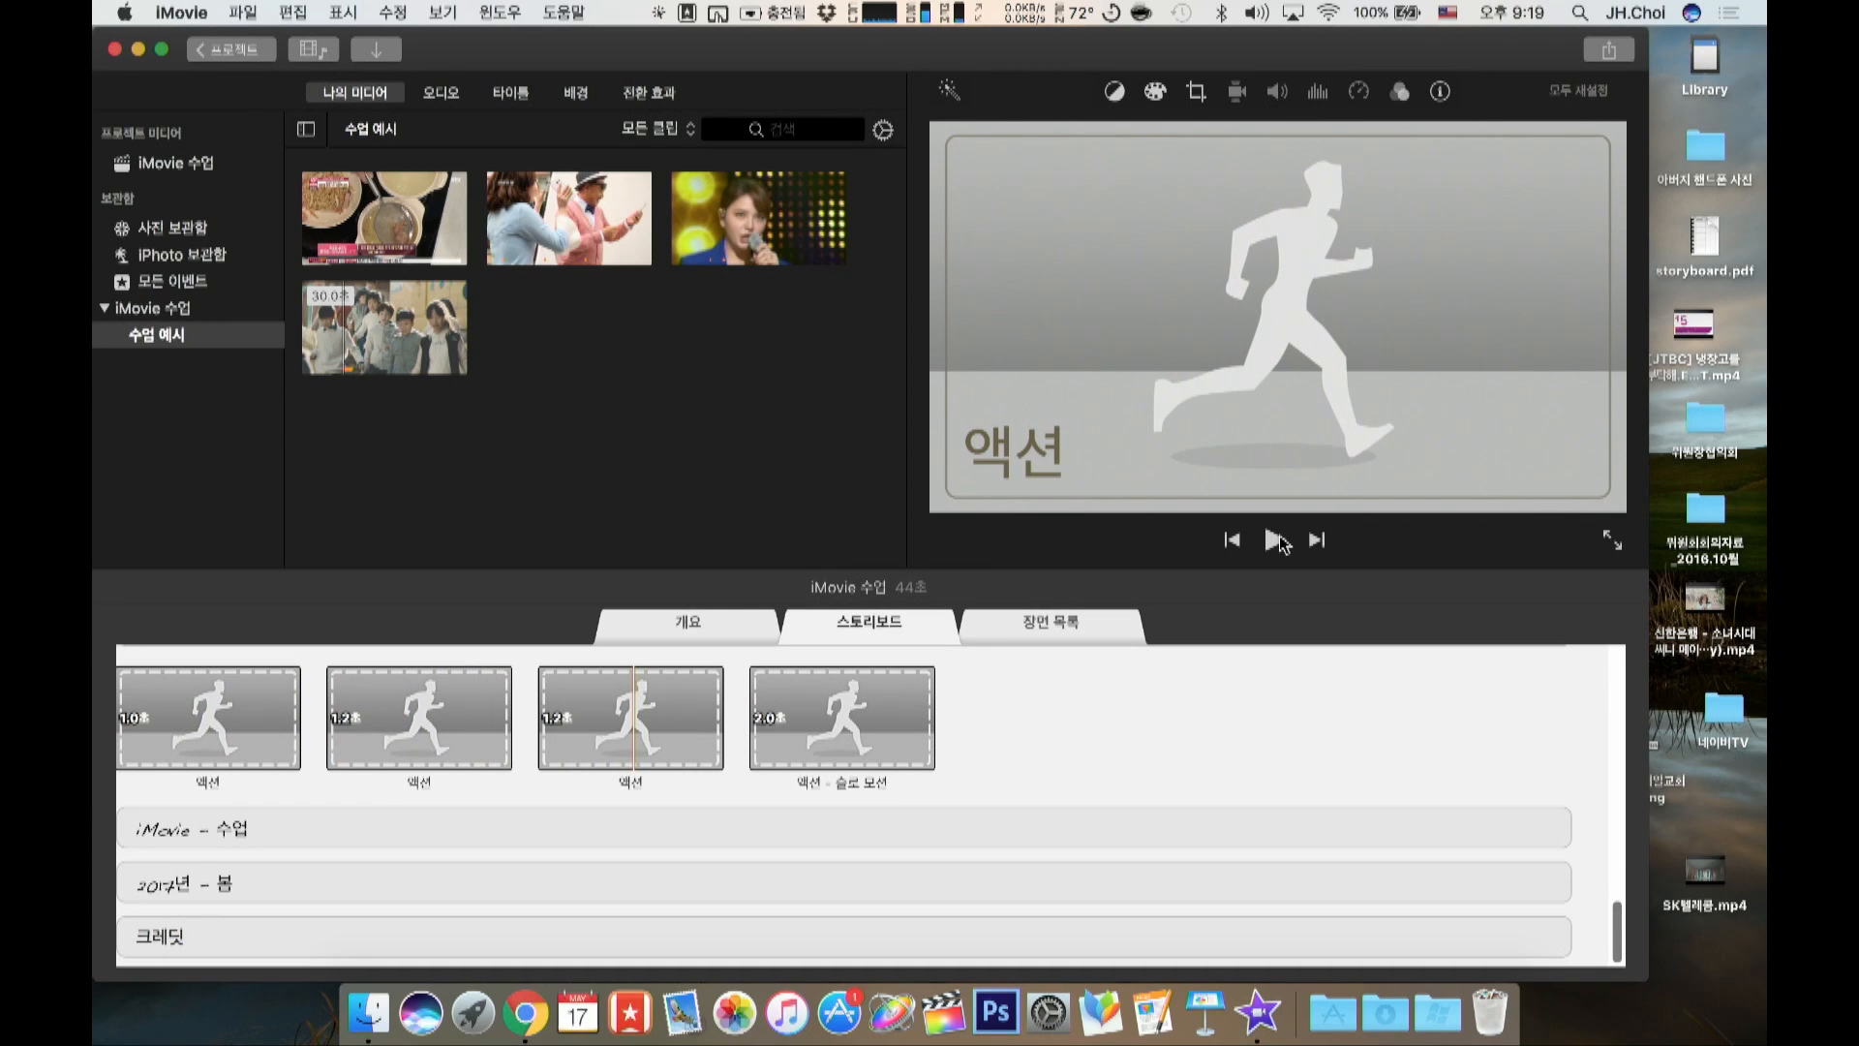
Step: Reword the storyboard title above the second cast member's shots so that it ends with 그녀는 최고를 향해 노래한다
scroll(1231, 714, "up", 5)
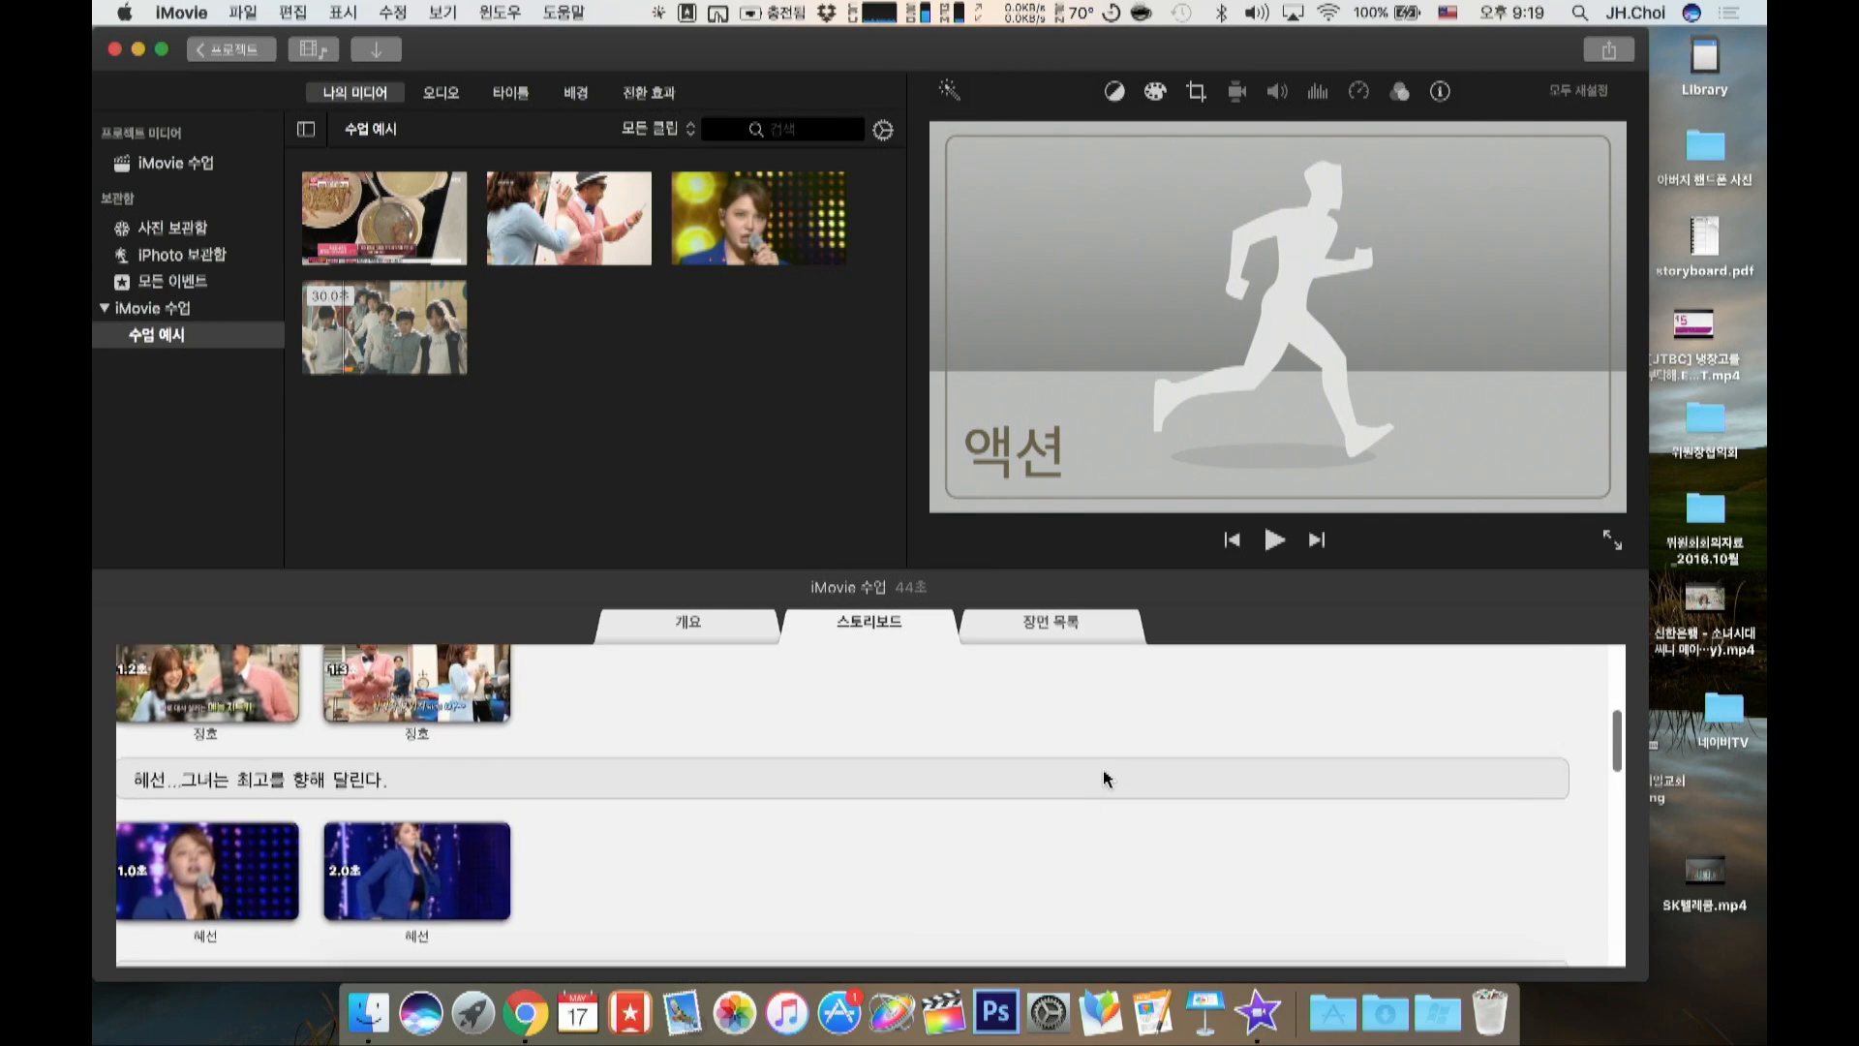
left_click(1103, 775)
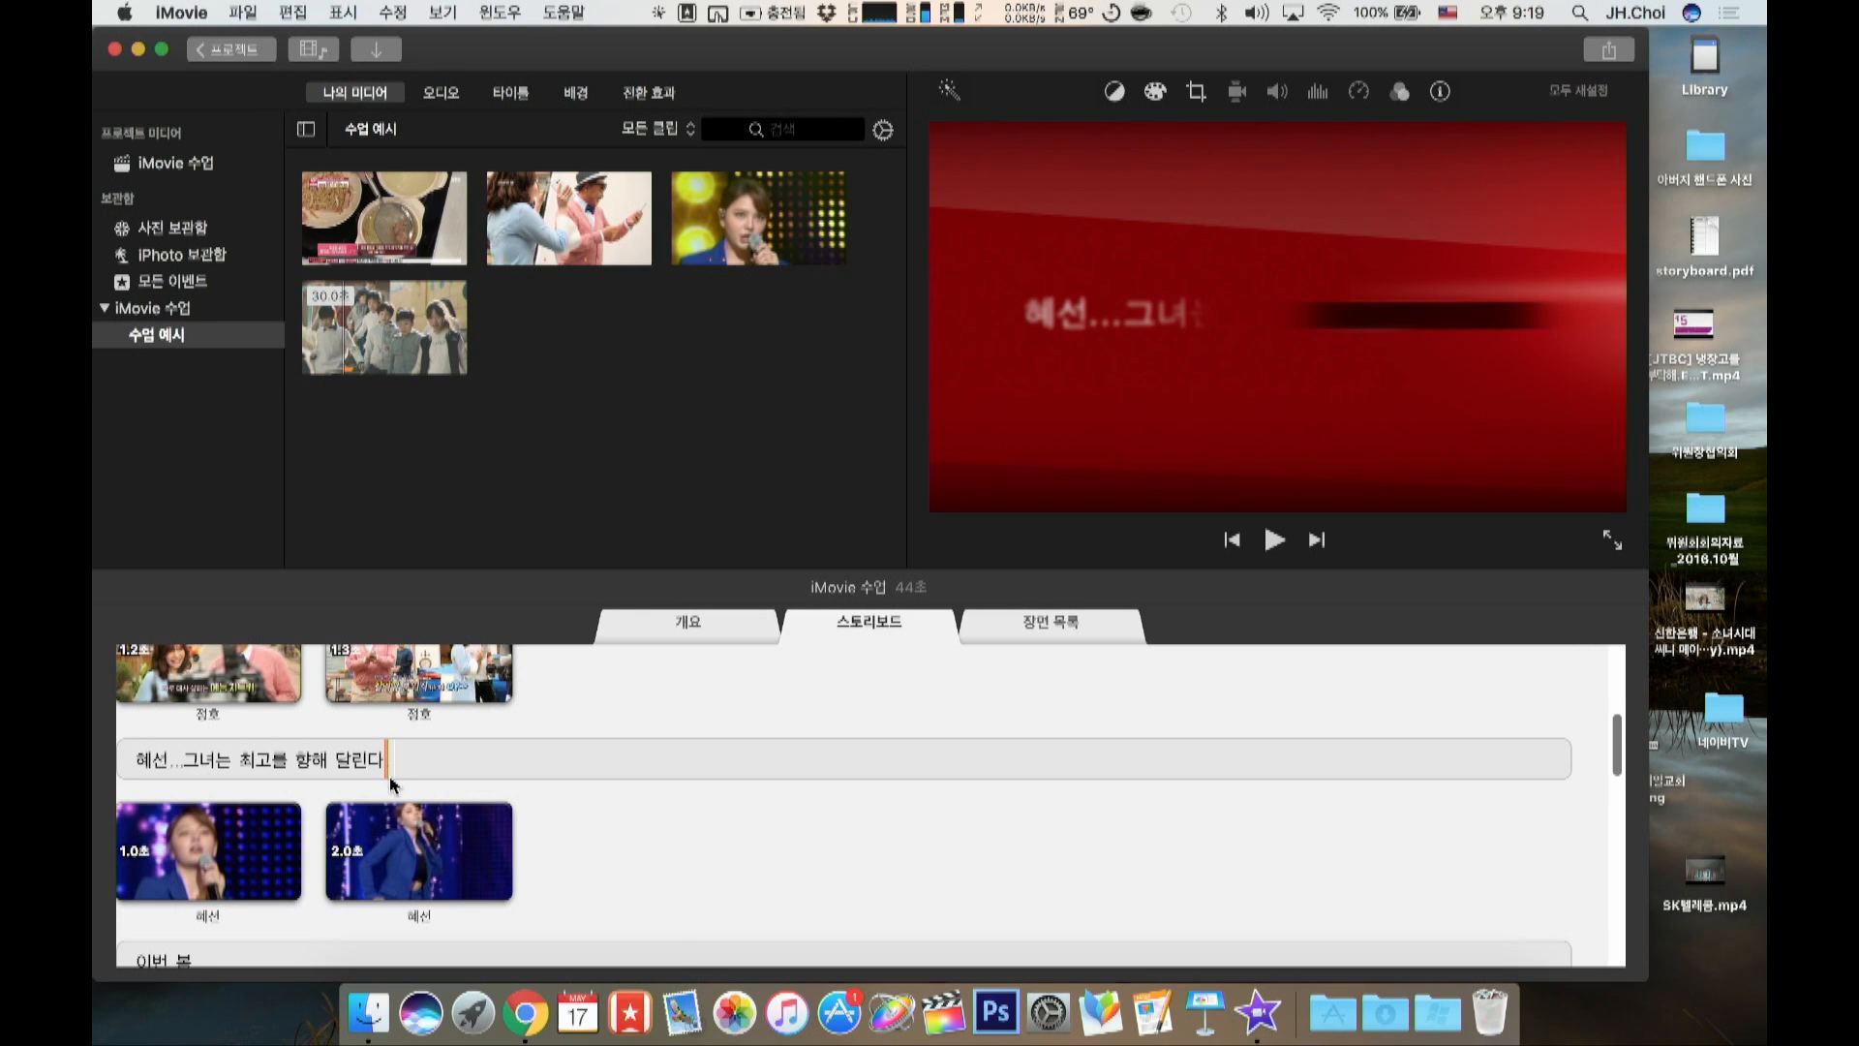
left_click(367, 762)
scroll(367, 765, "down", 2)
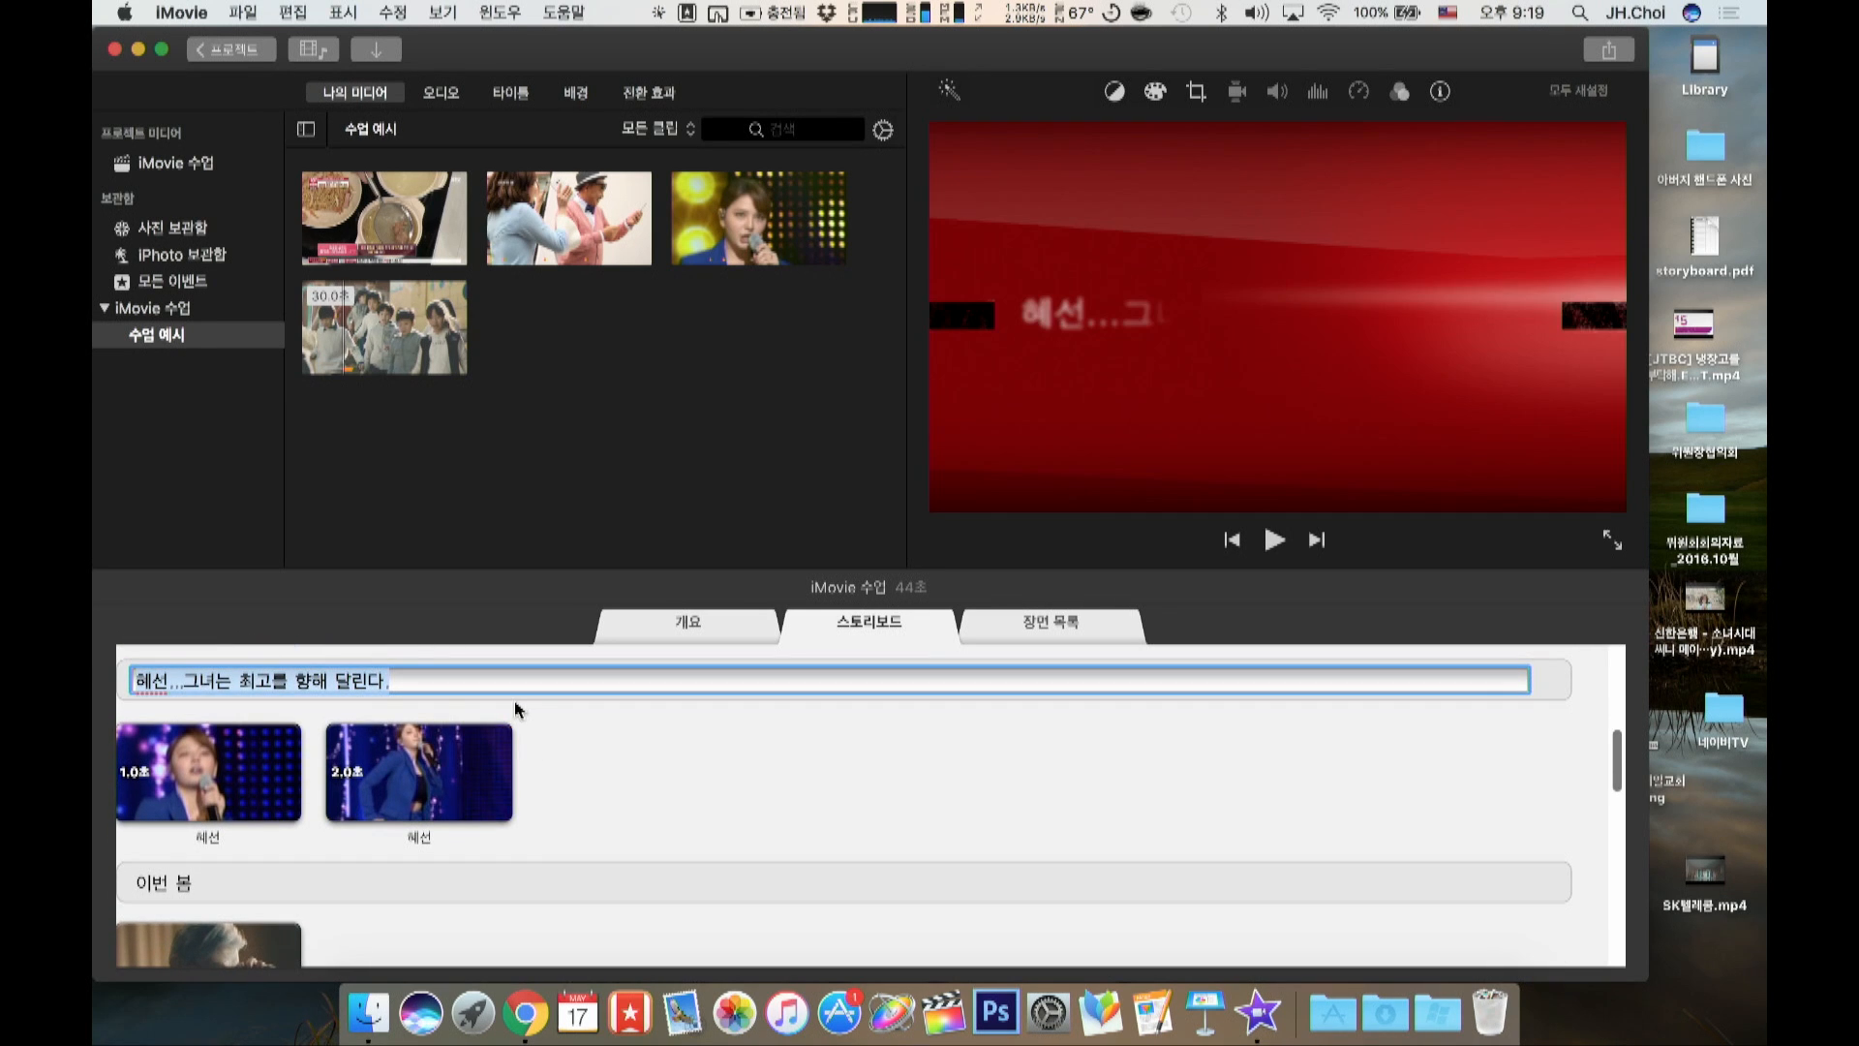
left_click(514, 691)
key("BackSpace")
key("BackSpace")
key("BackSpace")
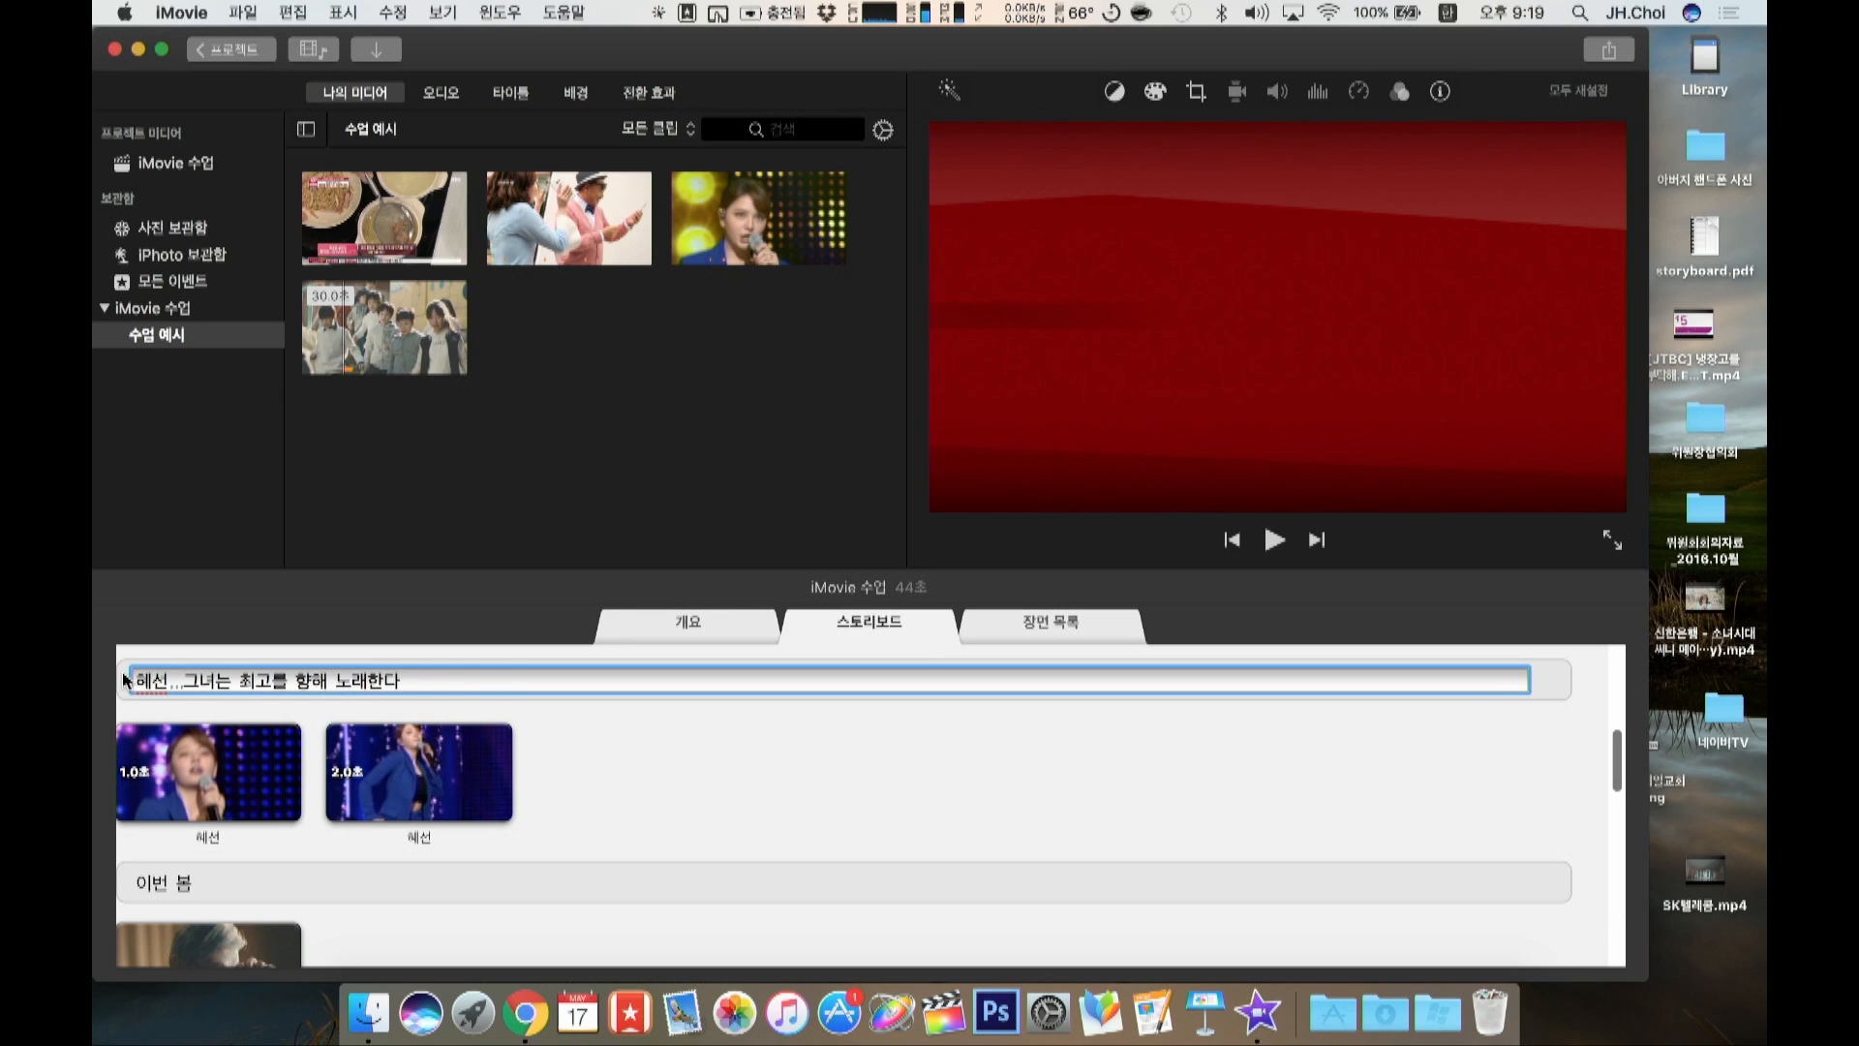
Step: Play the trailer from the first cast member's last shot through the second cast member's title to check the new wording
left_click(693, 759)
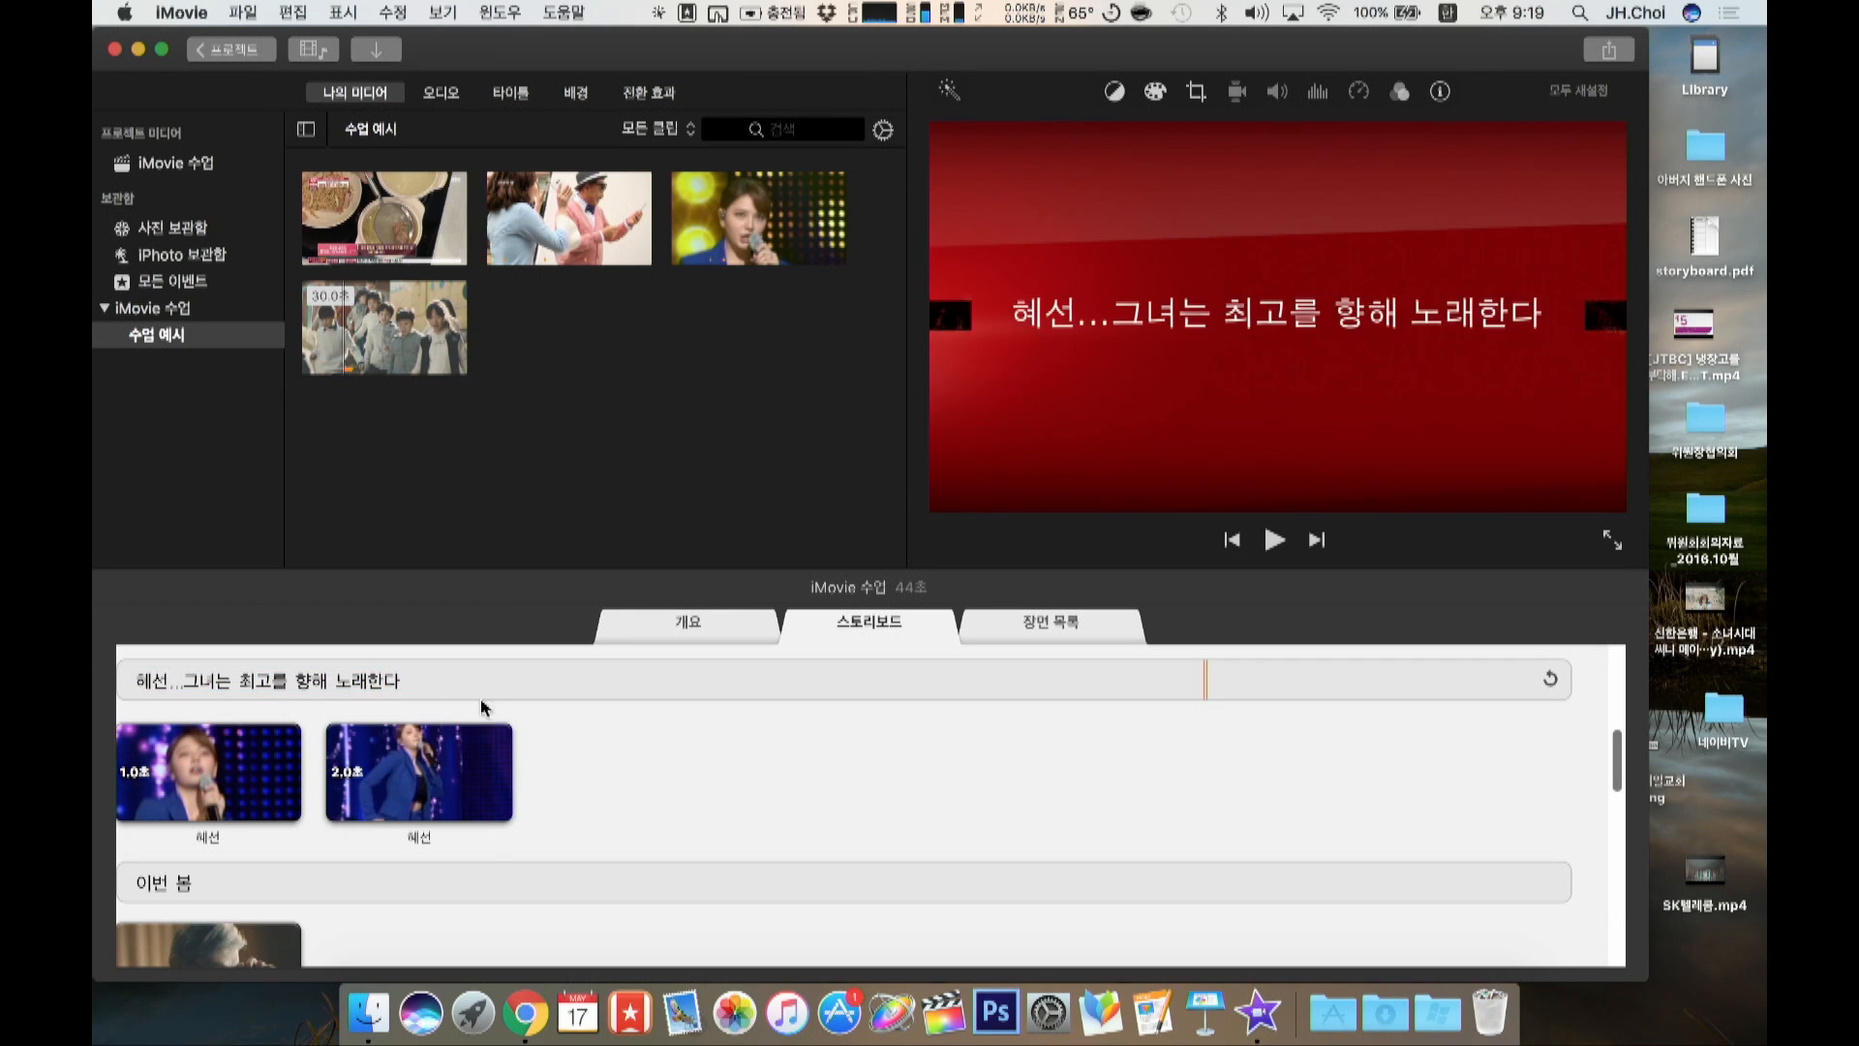
left_click(129, 682)
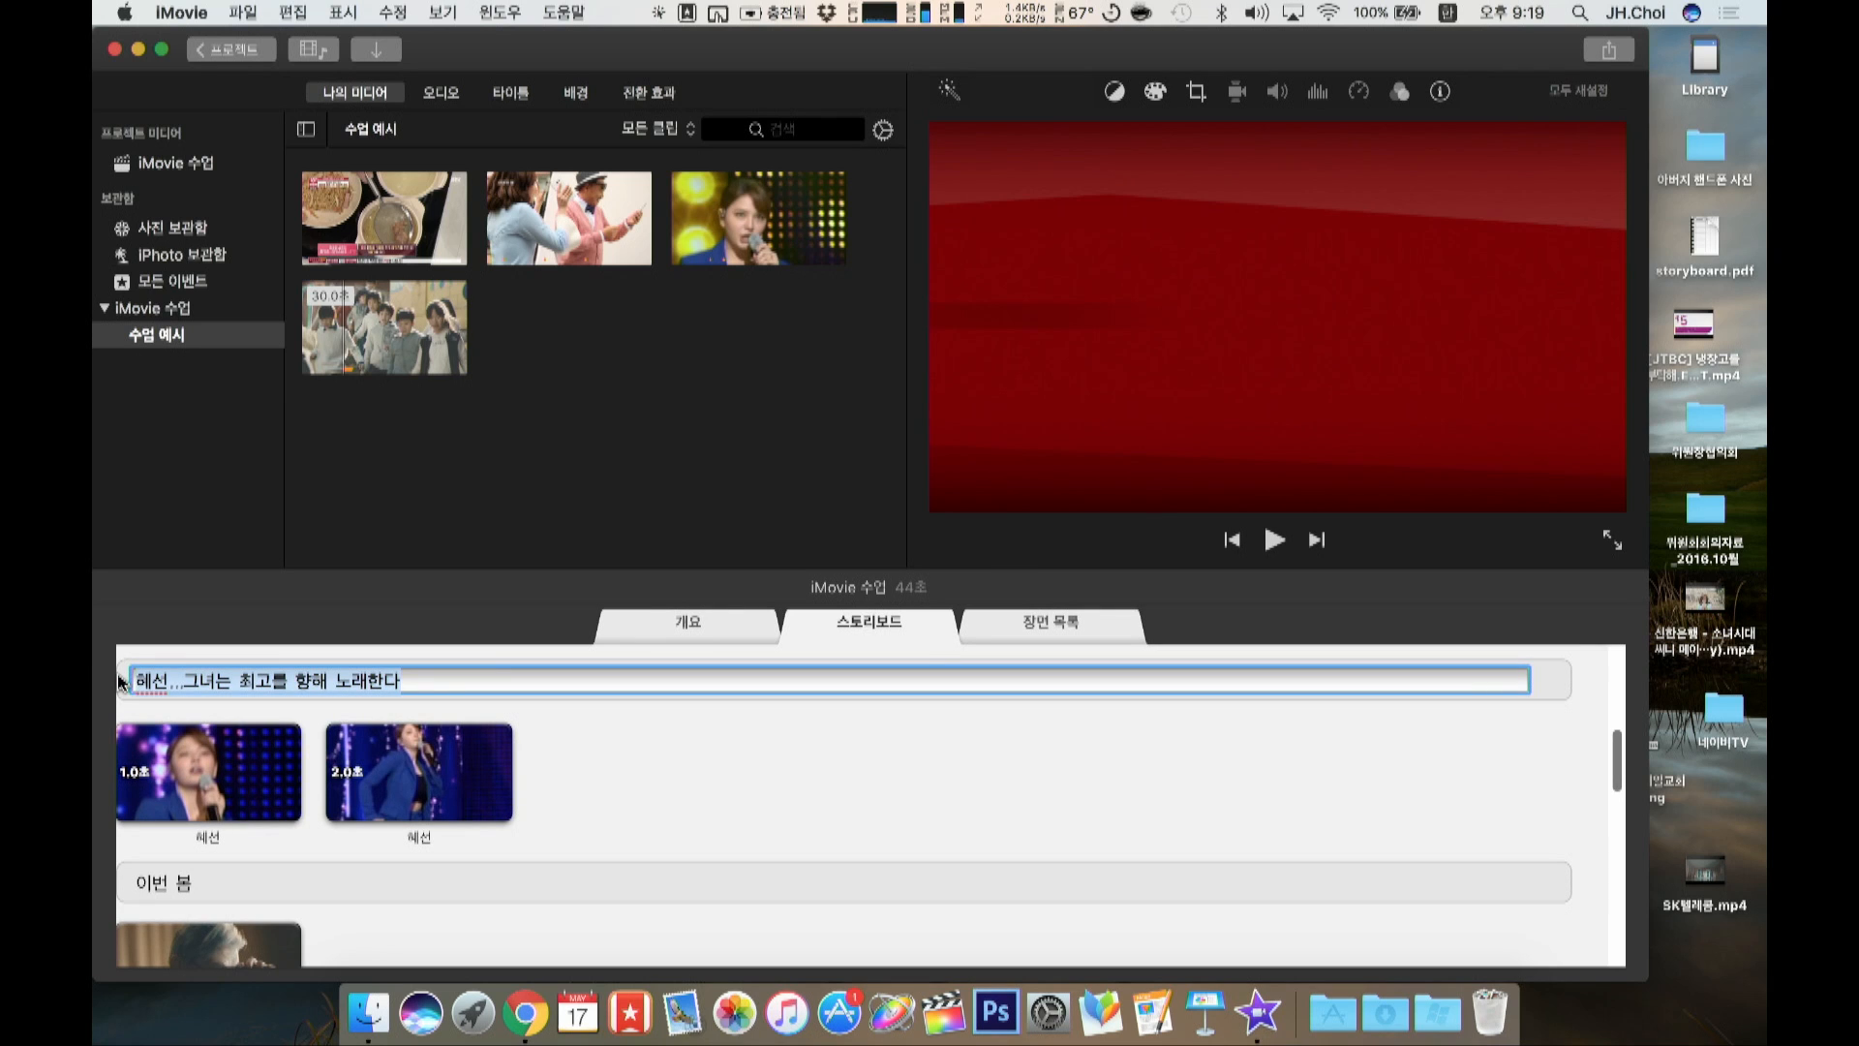
left_click(128, 650)
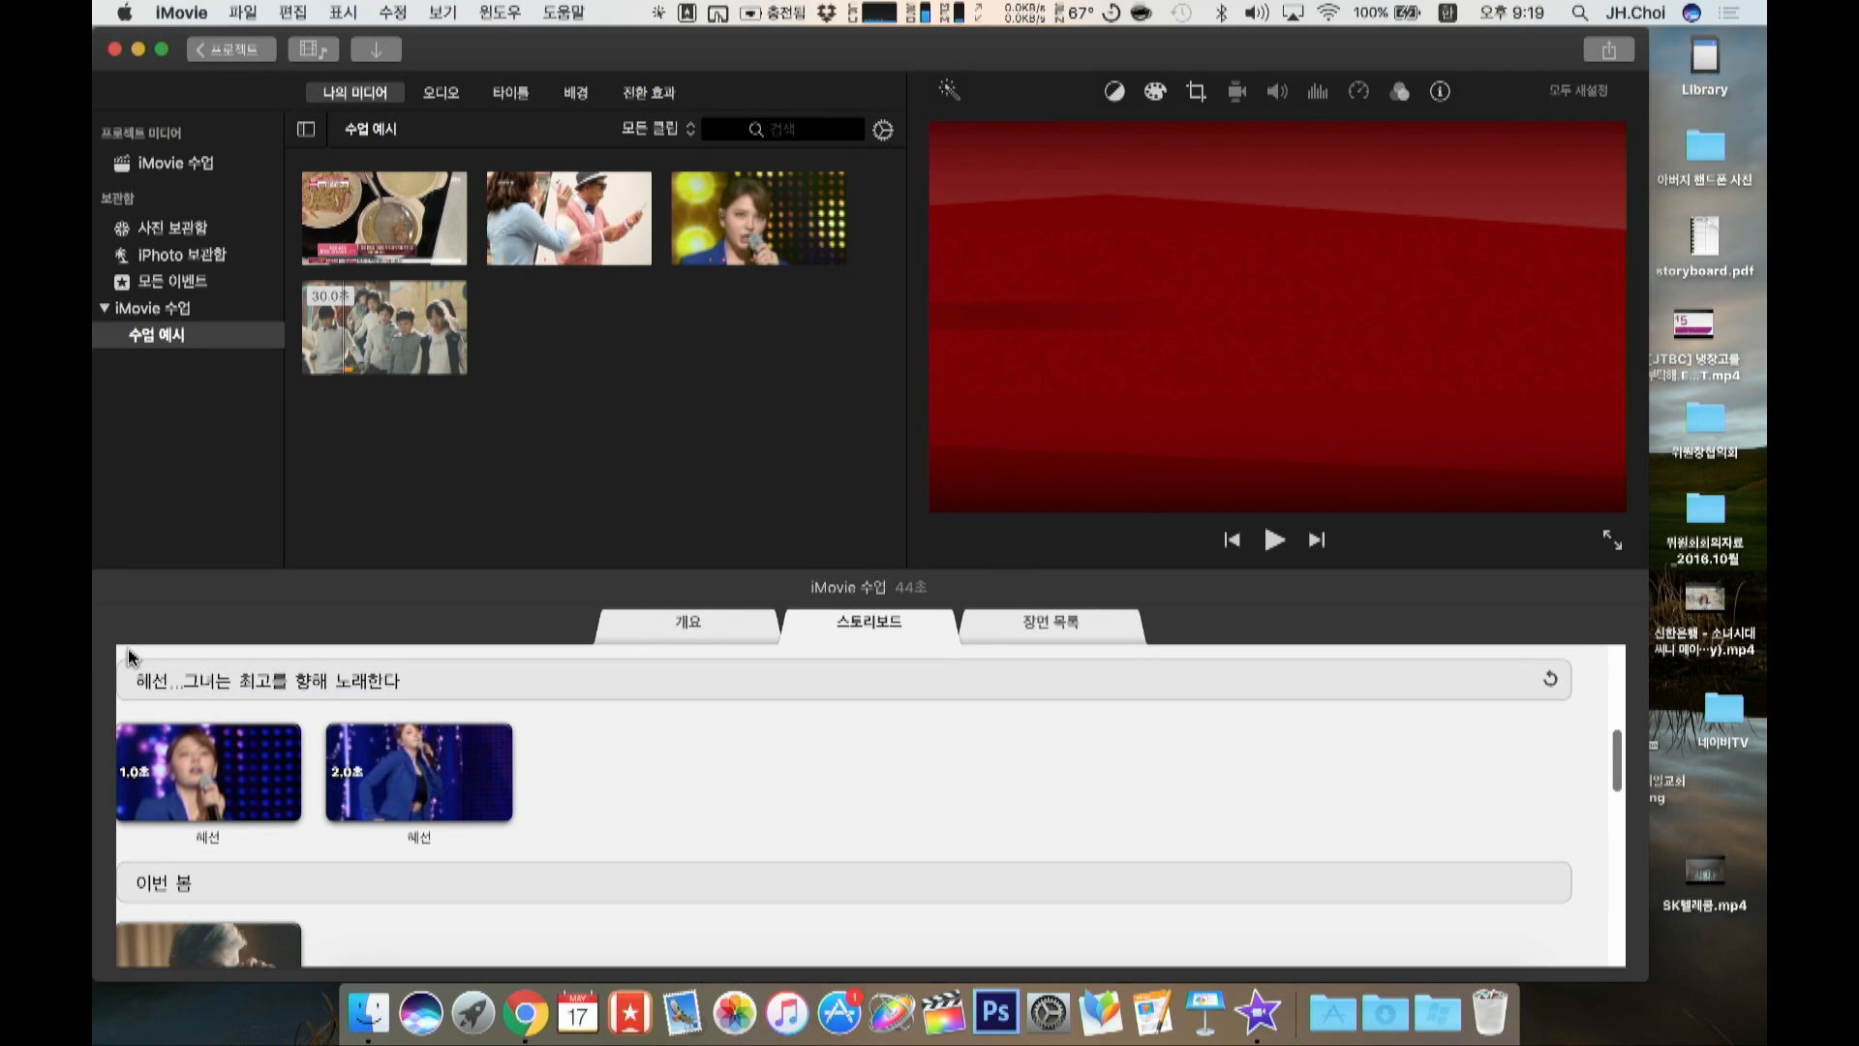
scroll(128, 658, "up", 3)
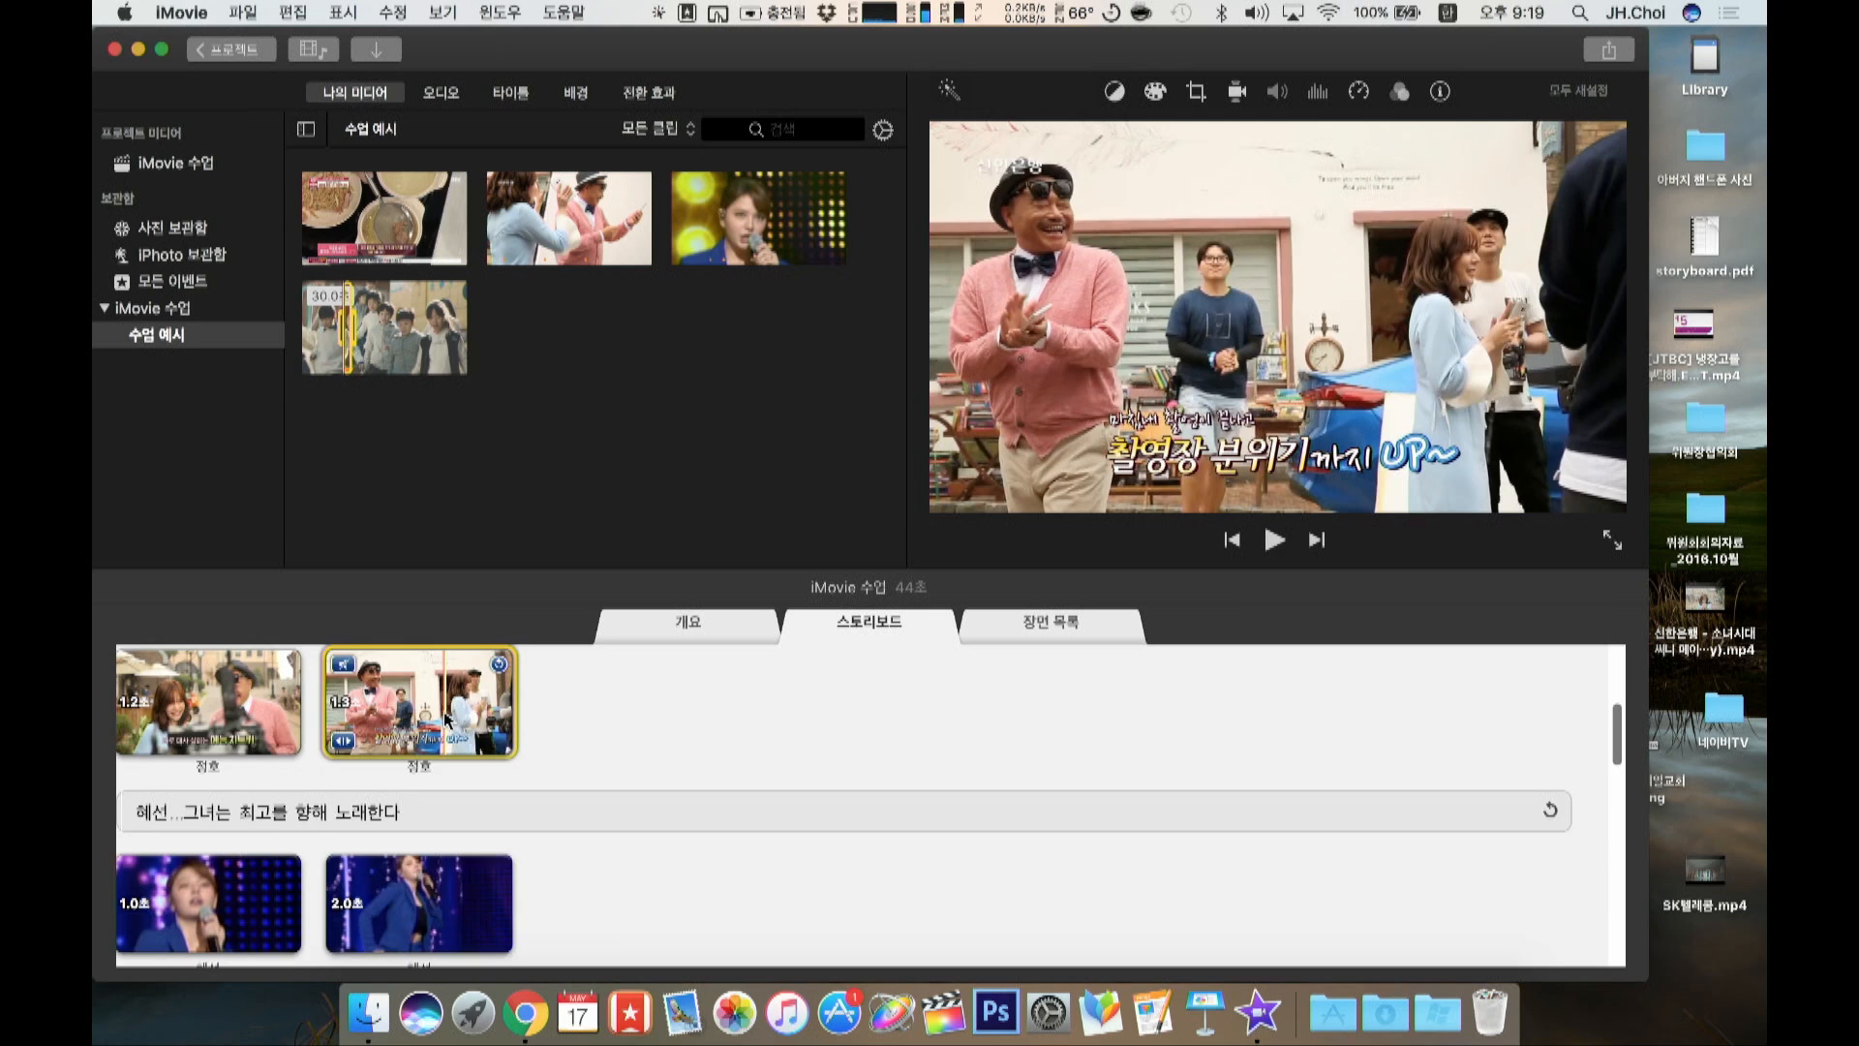
left_click(445, 719)
key("space")
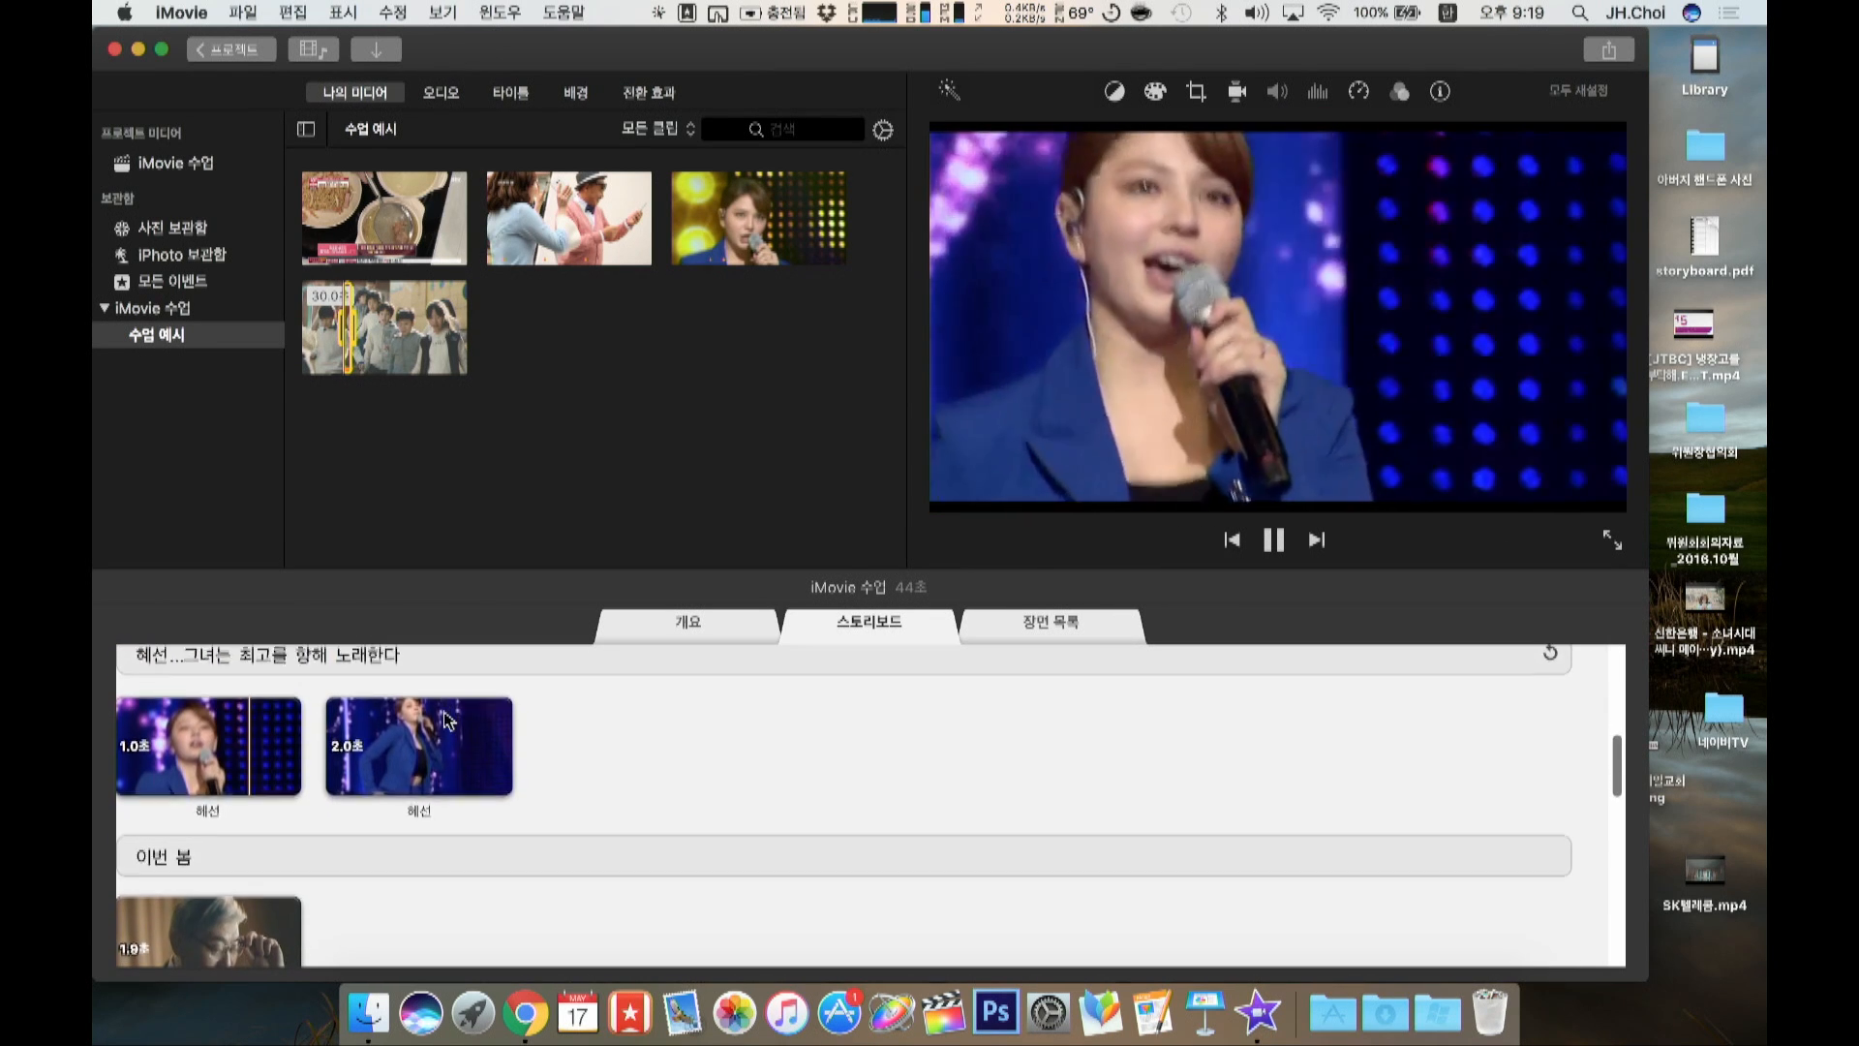
key("space")
Step: Leave the trailer for the projects overview, saving it under the name 예고편 샘플
left_click(1051, 621)
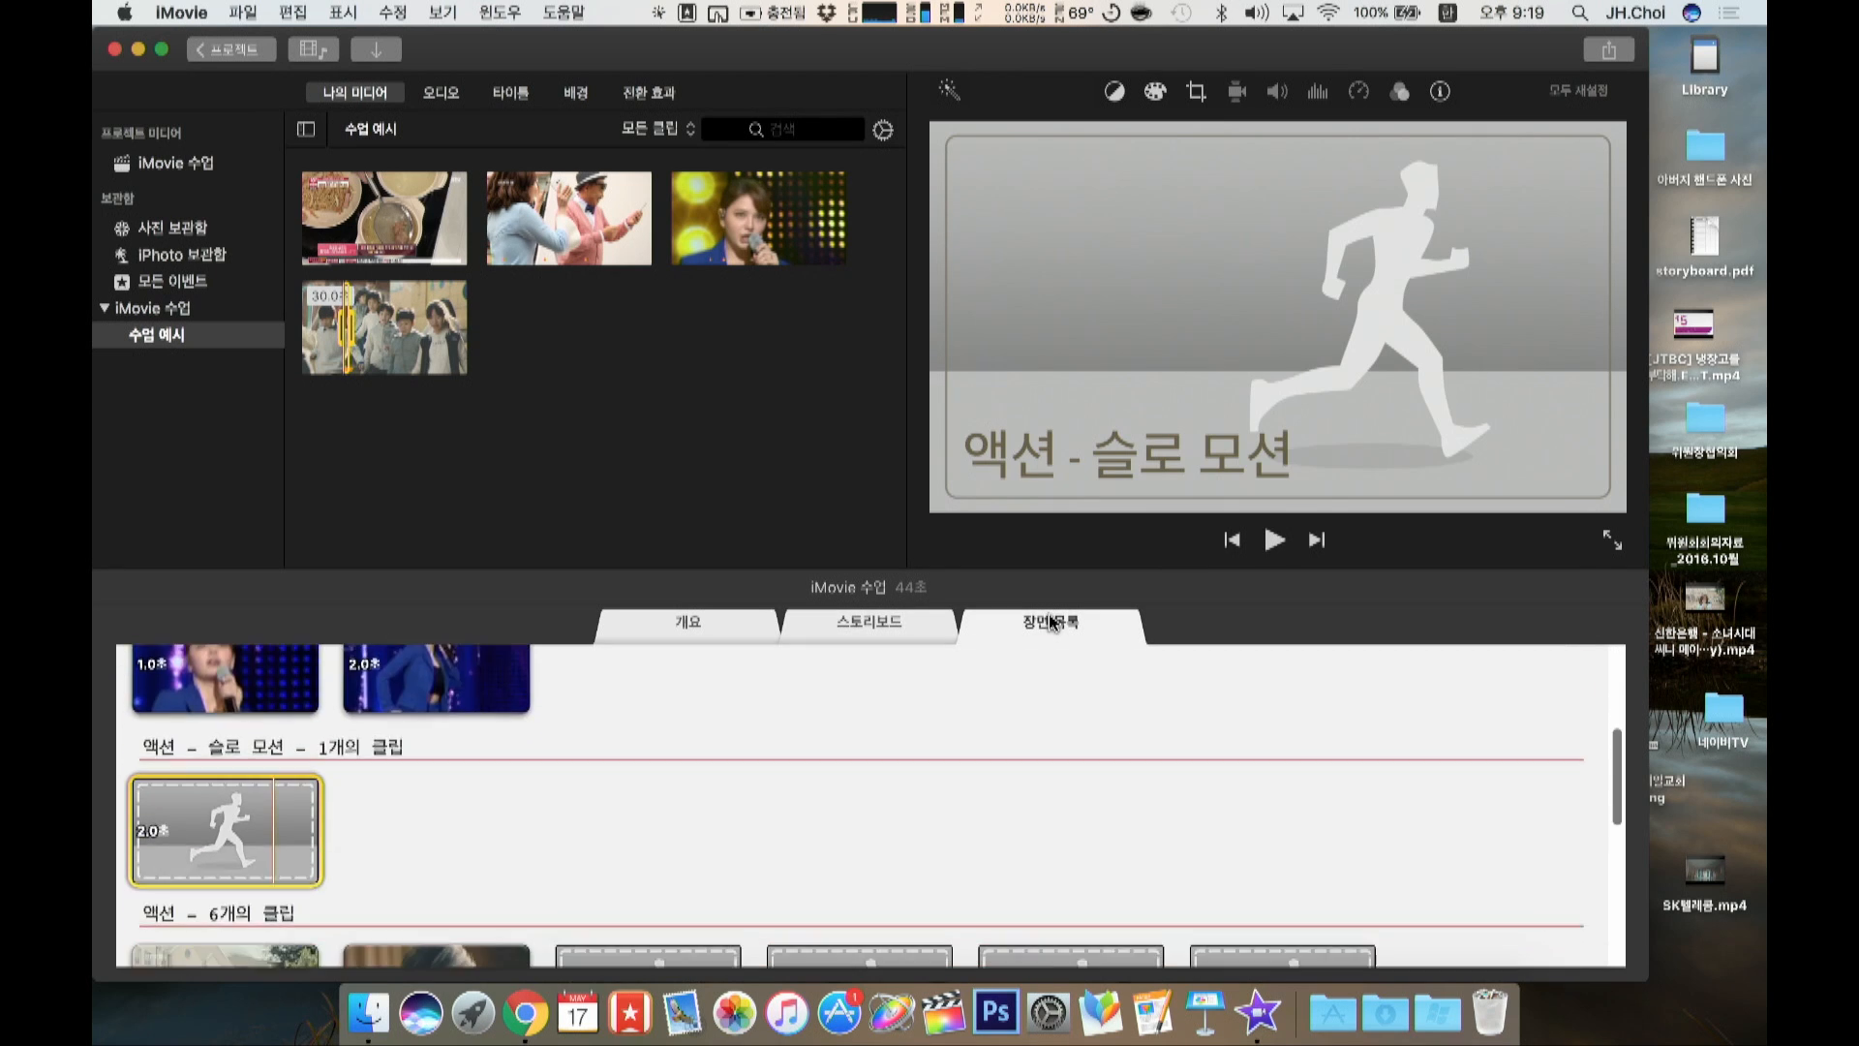
left_click(731, 628)
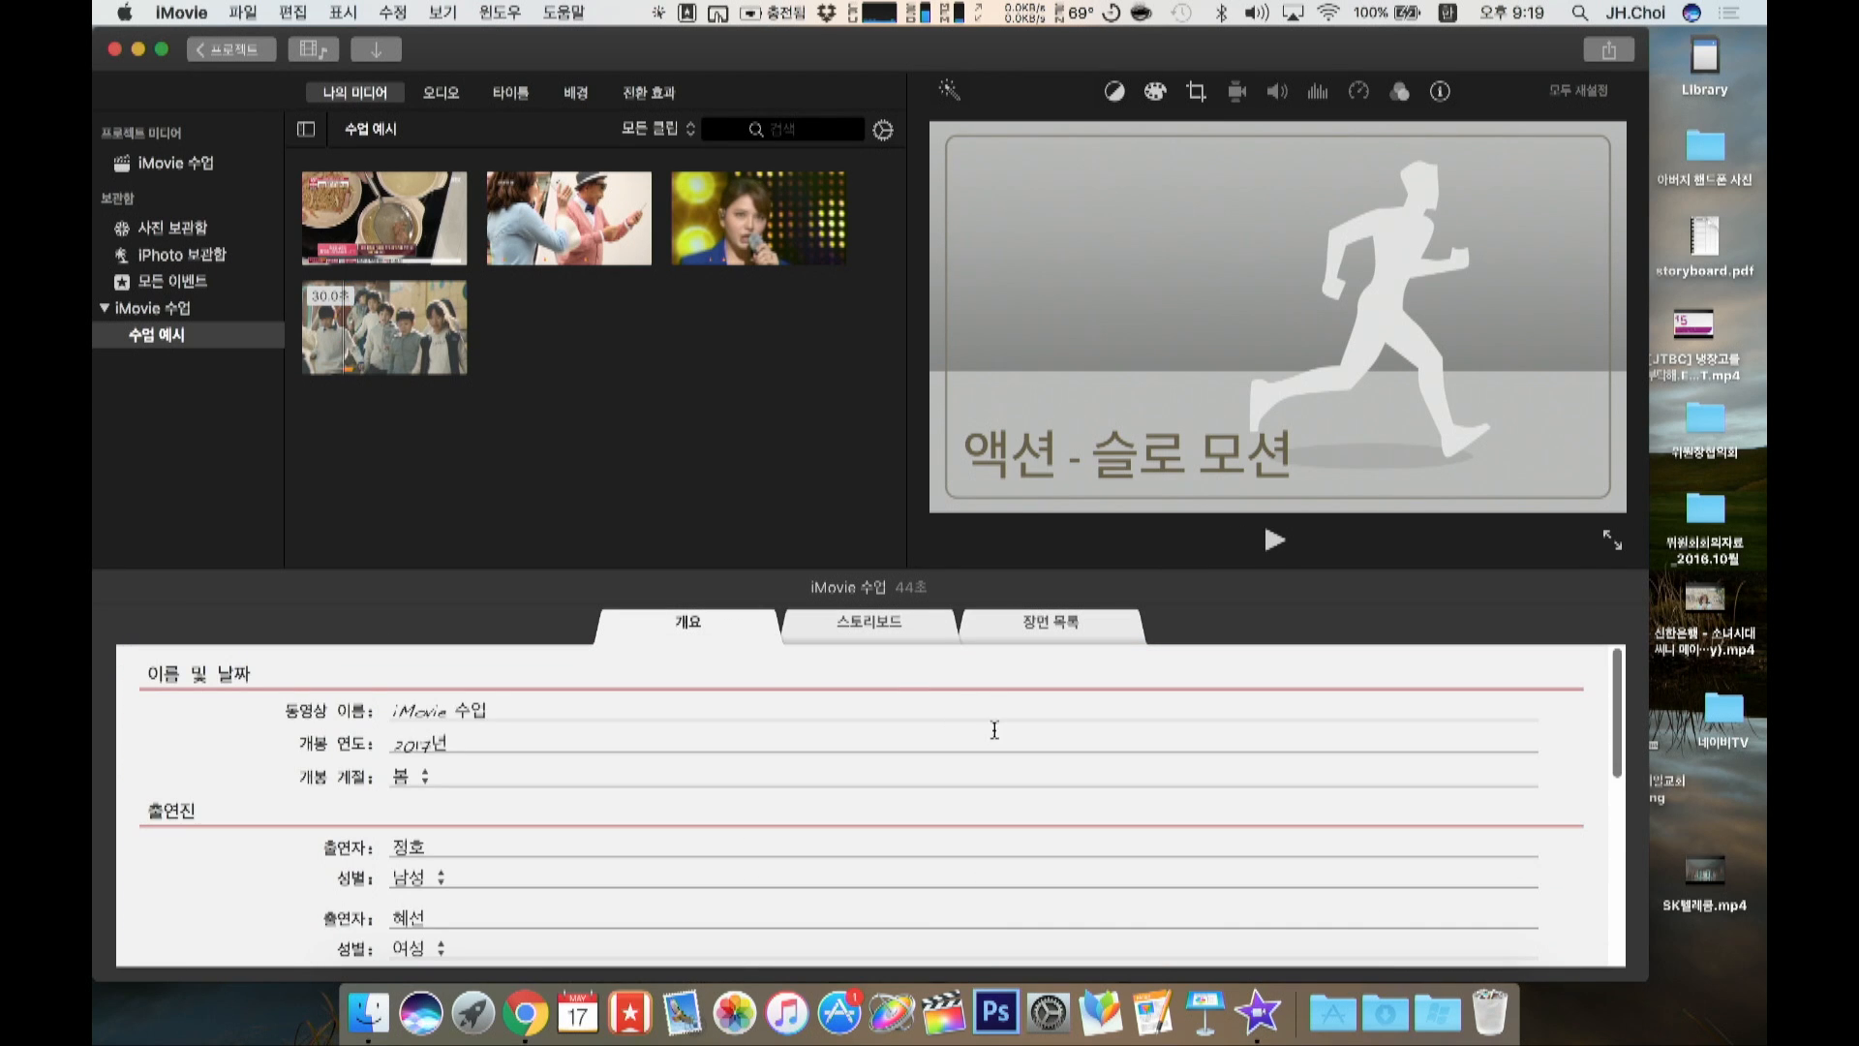
left_click(232, 53)
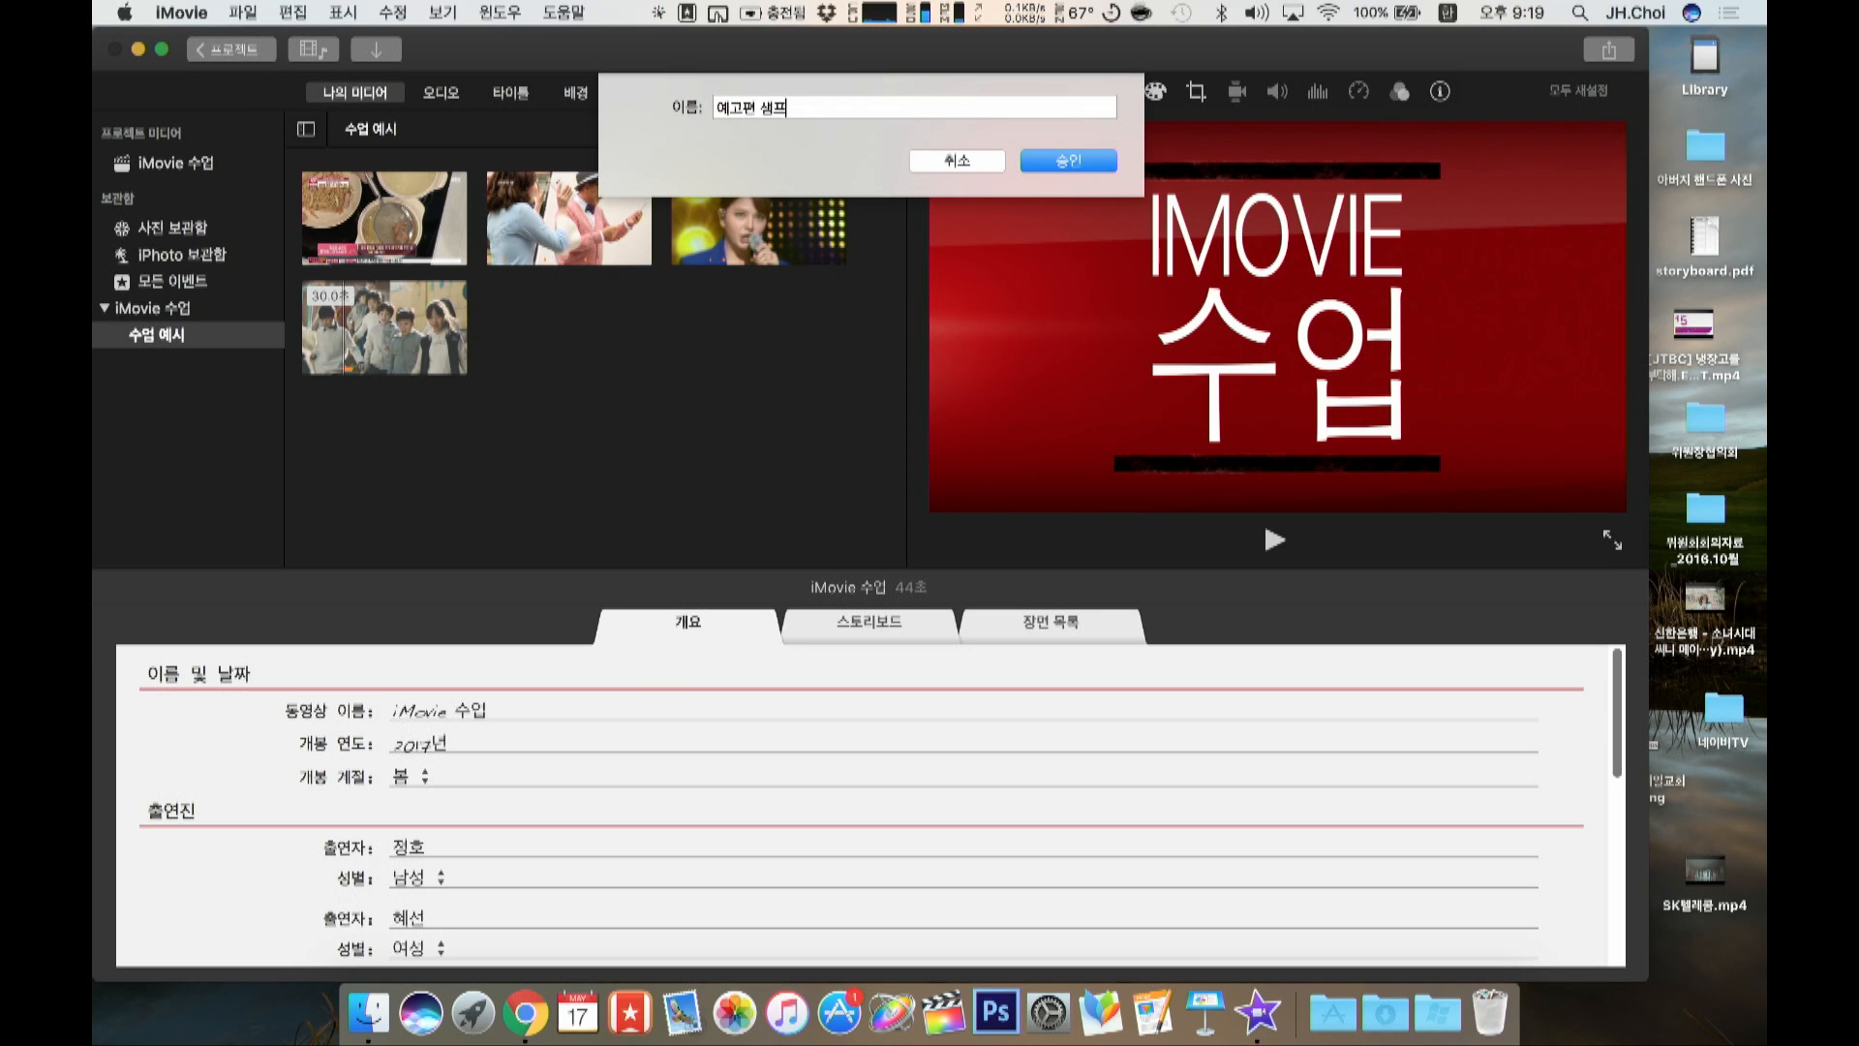
type("예고편 샘플")
key("Return")
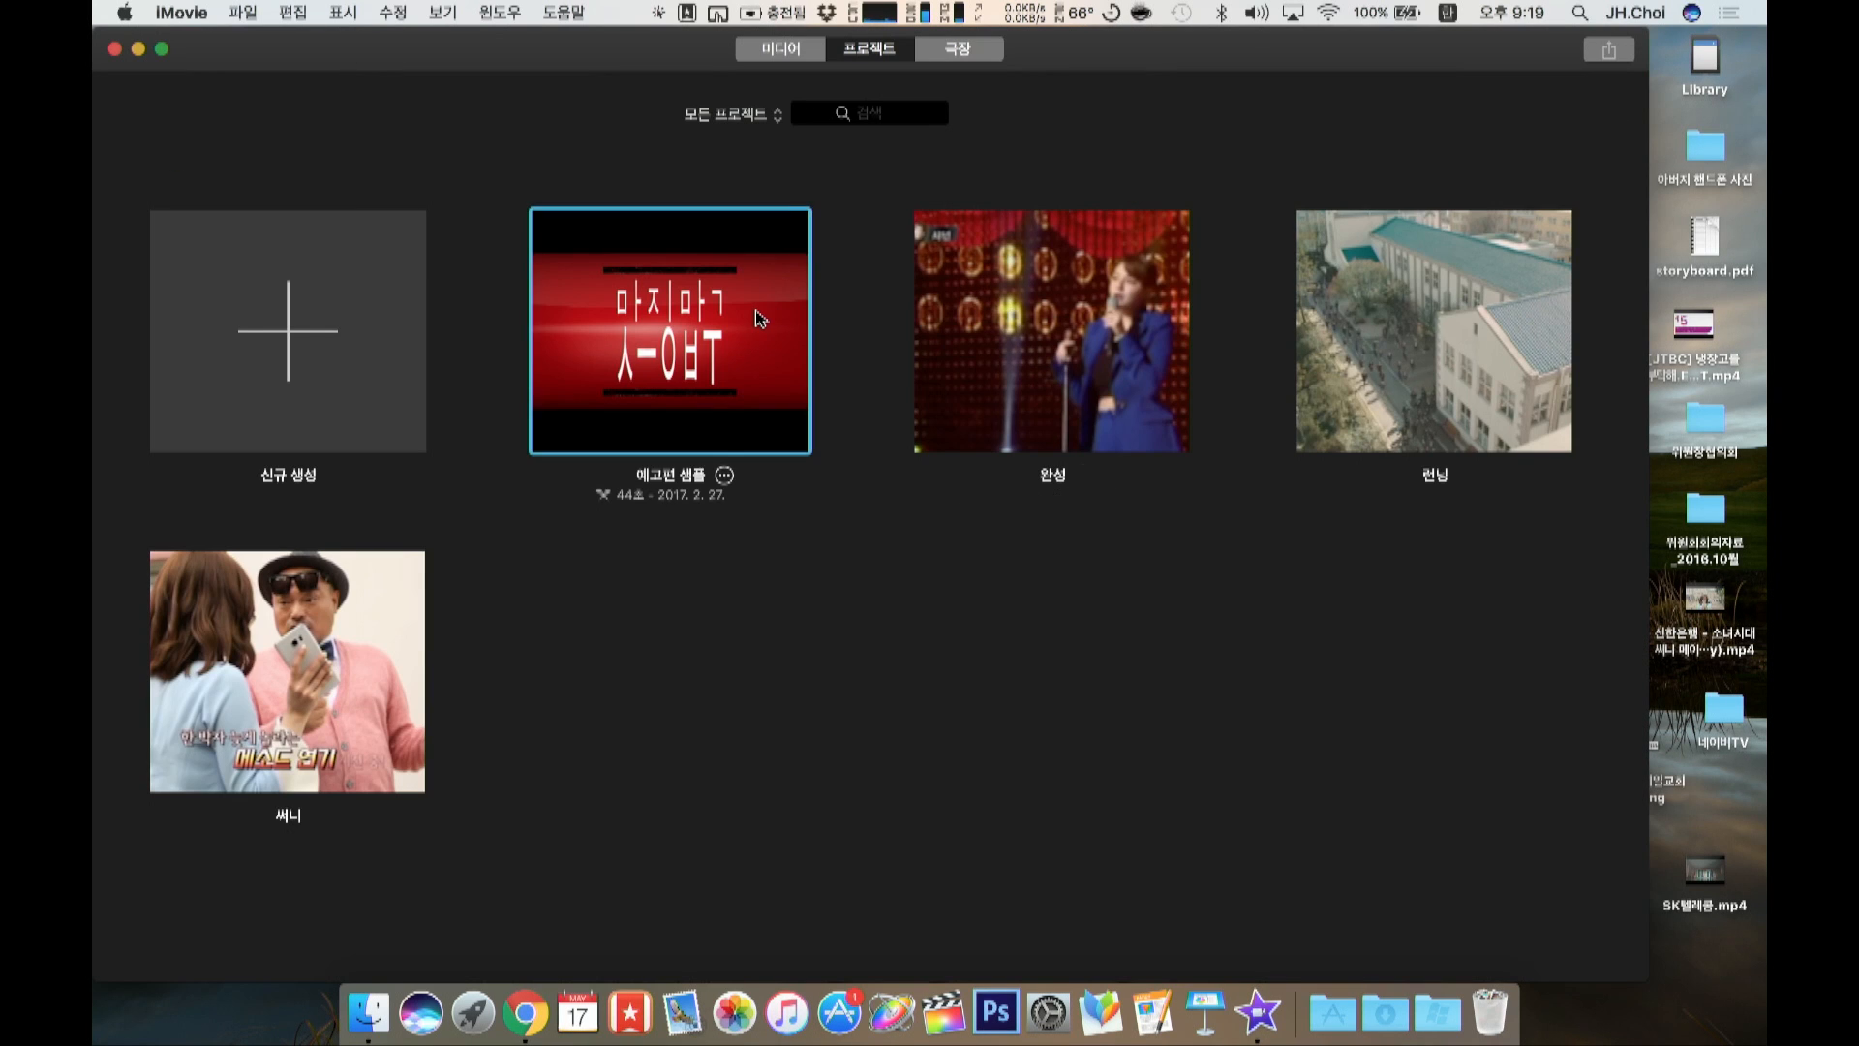
Step: Reopen the 예고편 샘플 trailer and look through its 장면 목록 for shots that are still empty
double_click(760, 320)
left_click(823, 621)
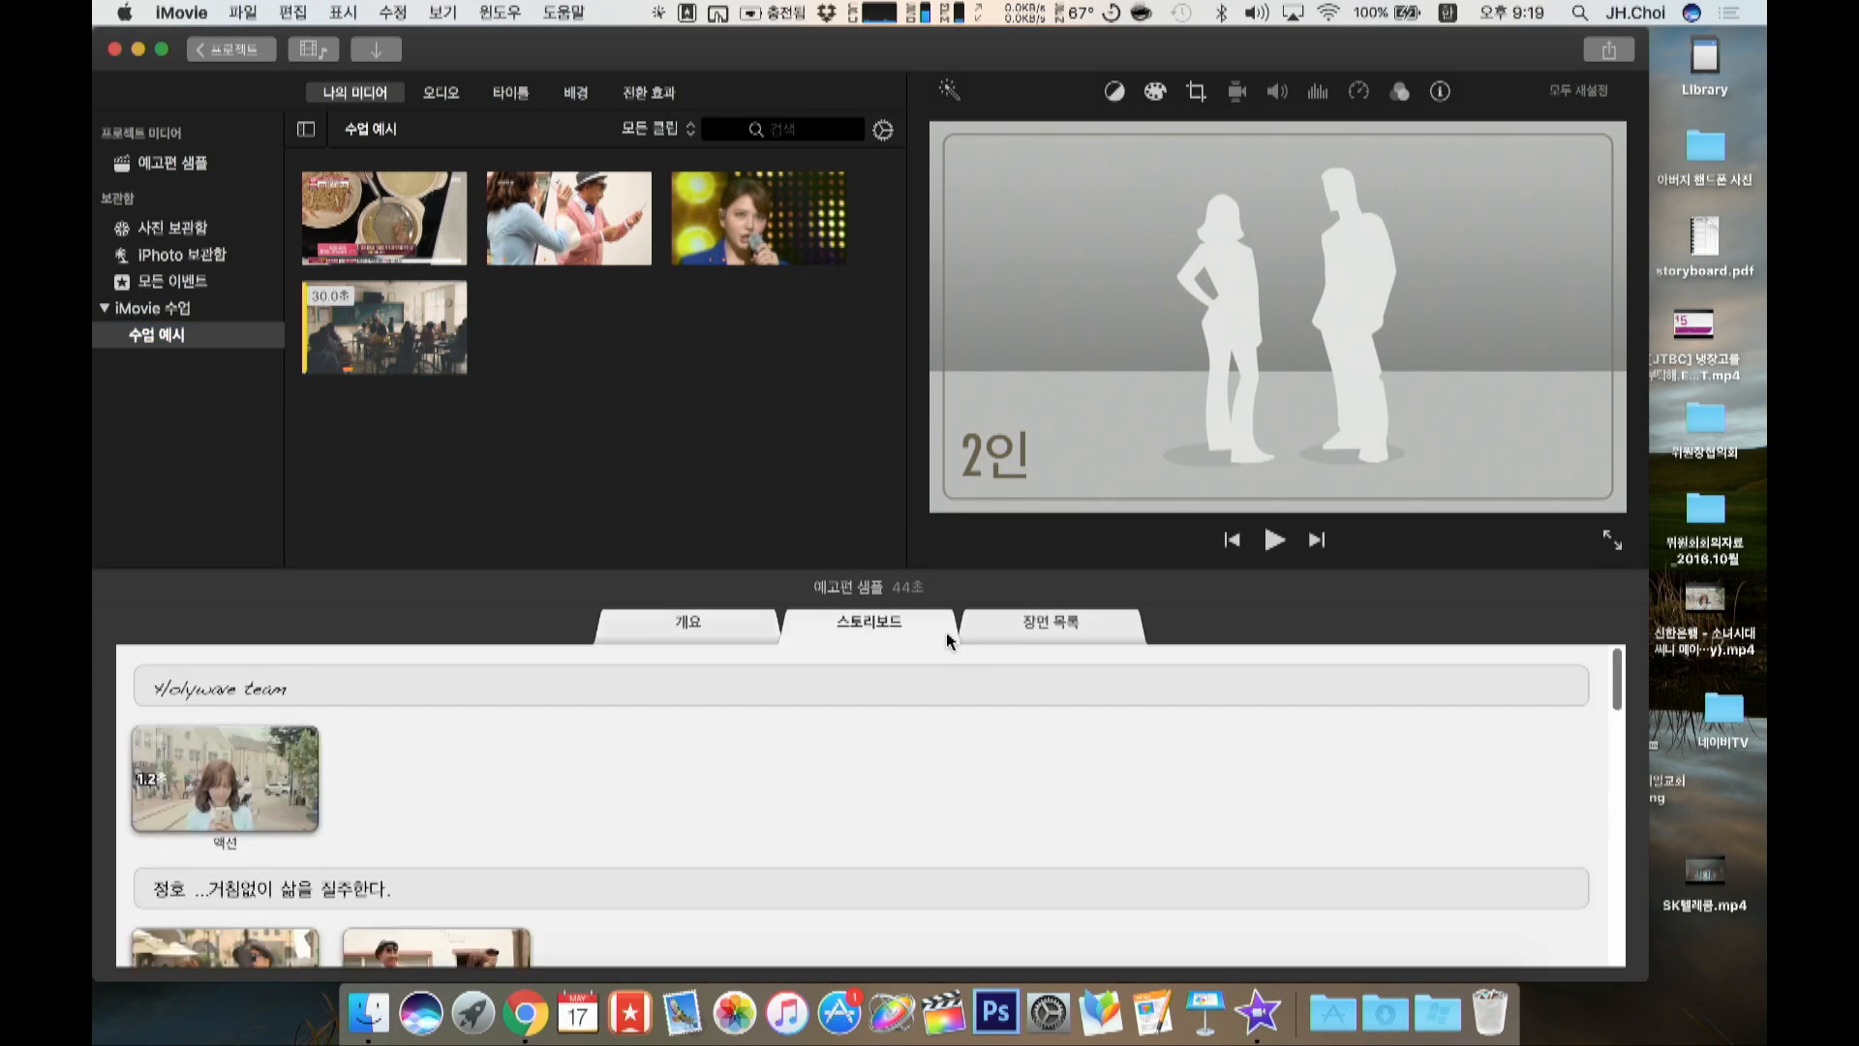
left_click(1028, 624)
scroll(539, 770, "up", 1)
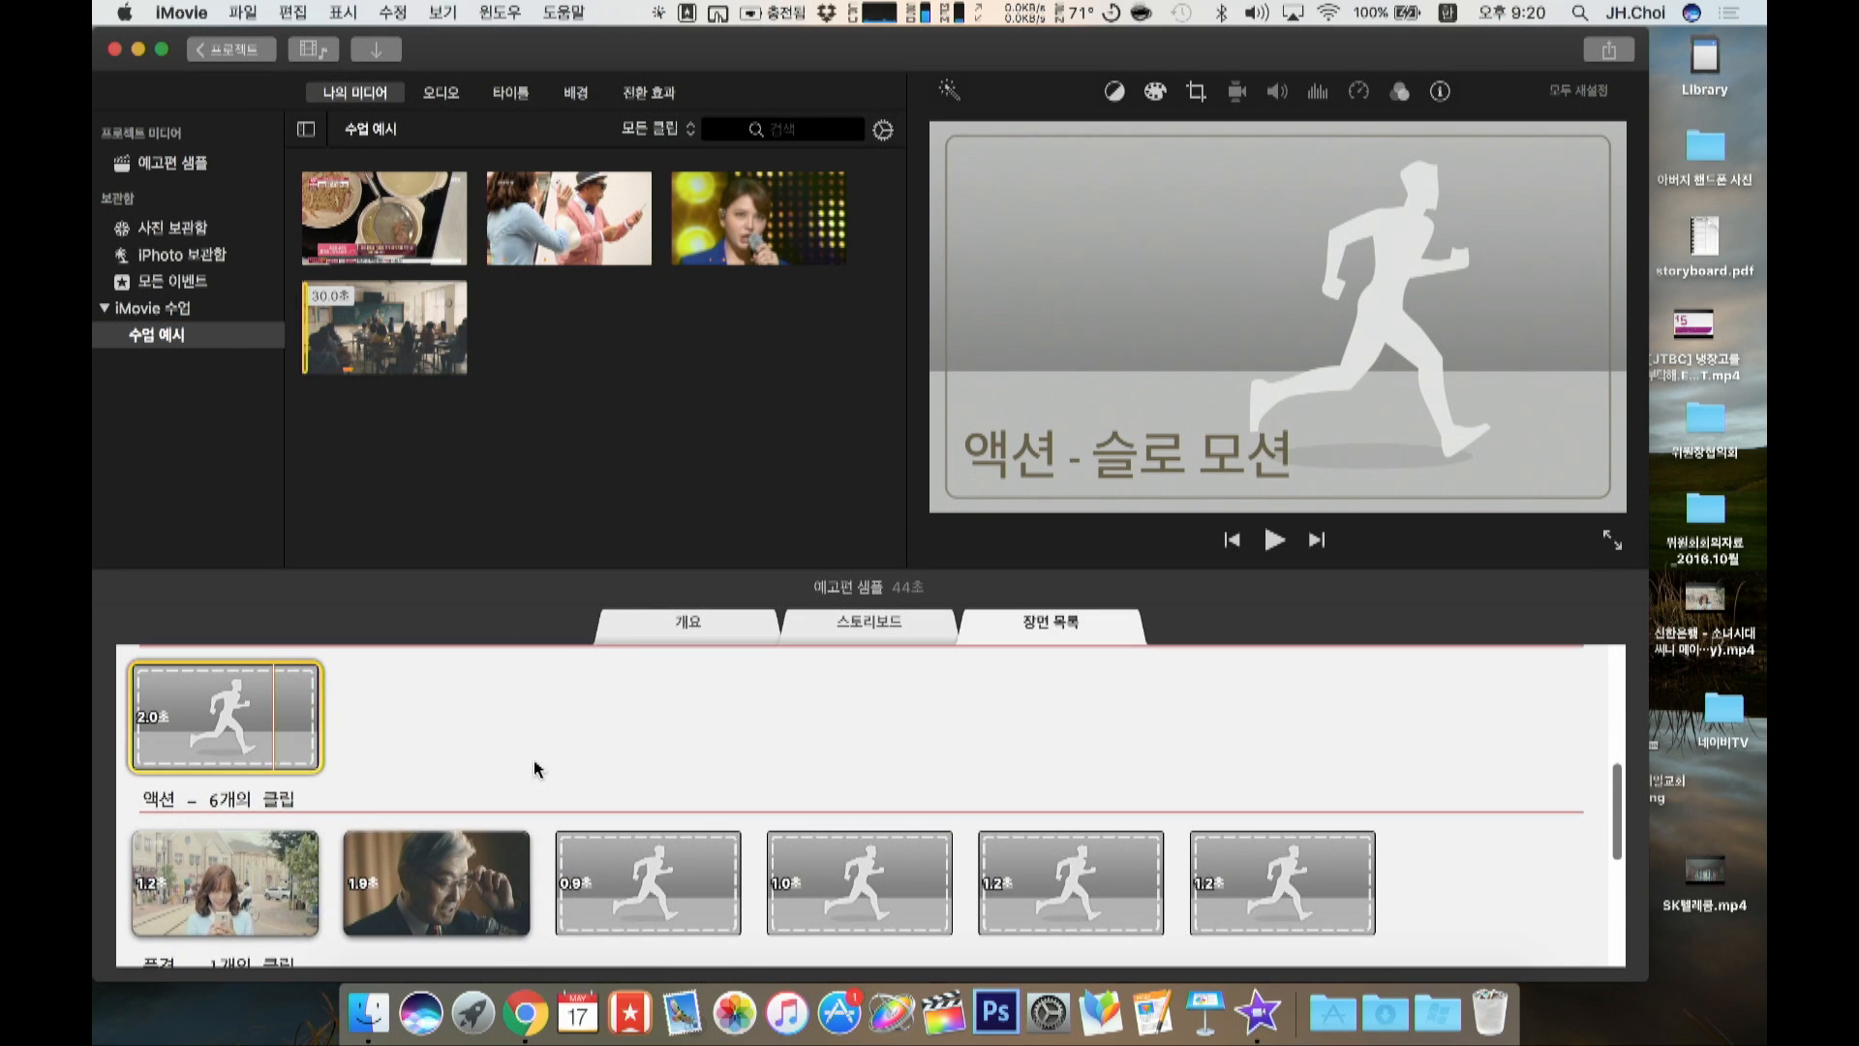
scroll(539, 770, "down", 3)
scroll(539, 769, "up", 10)
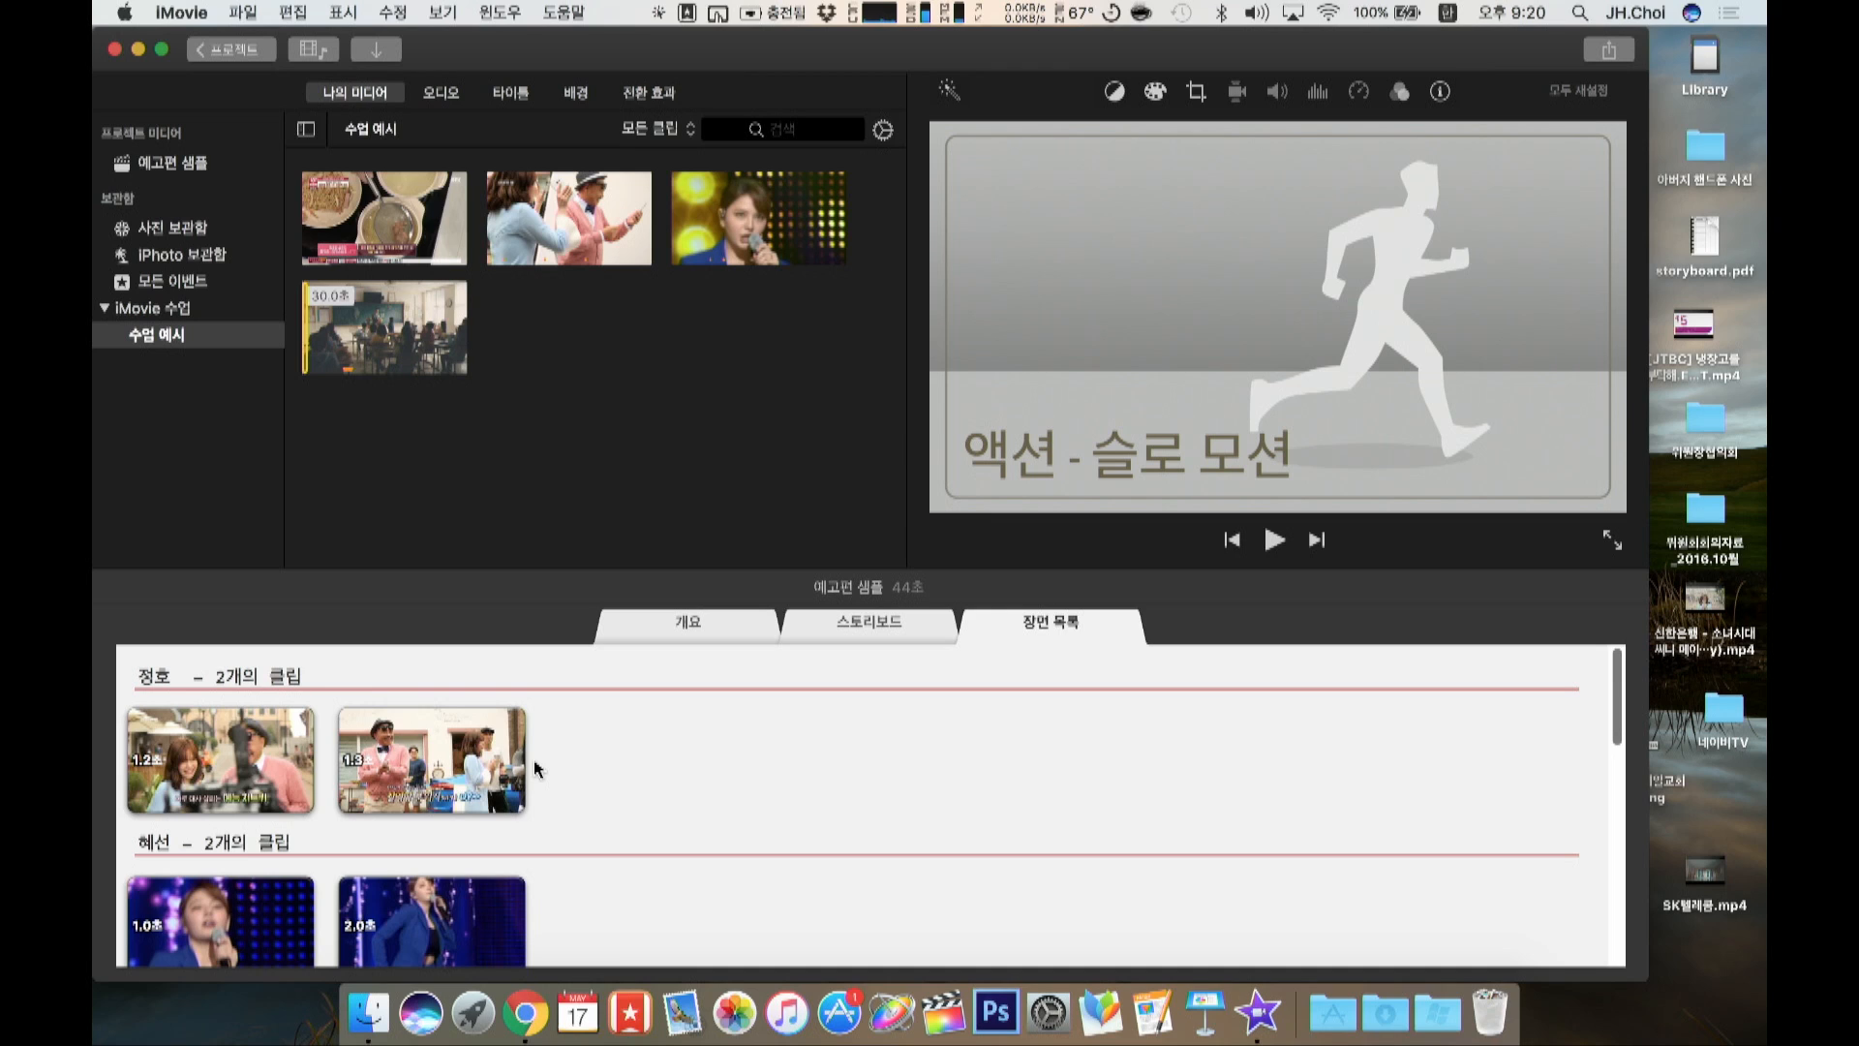
left_click(1615, 45)
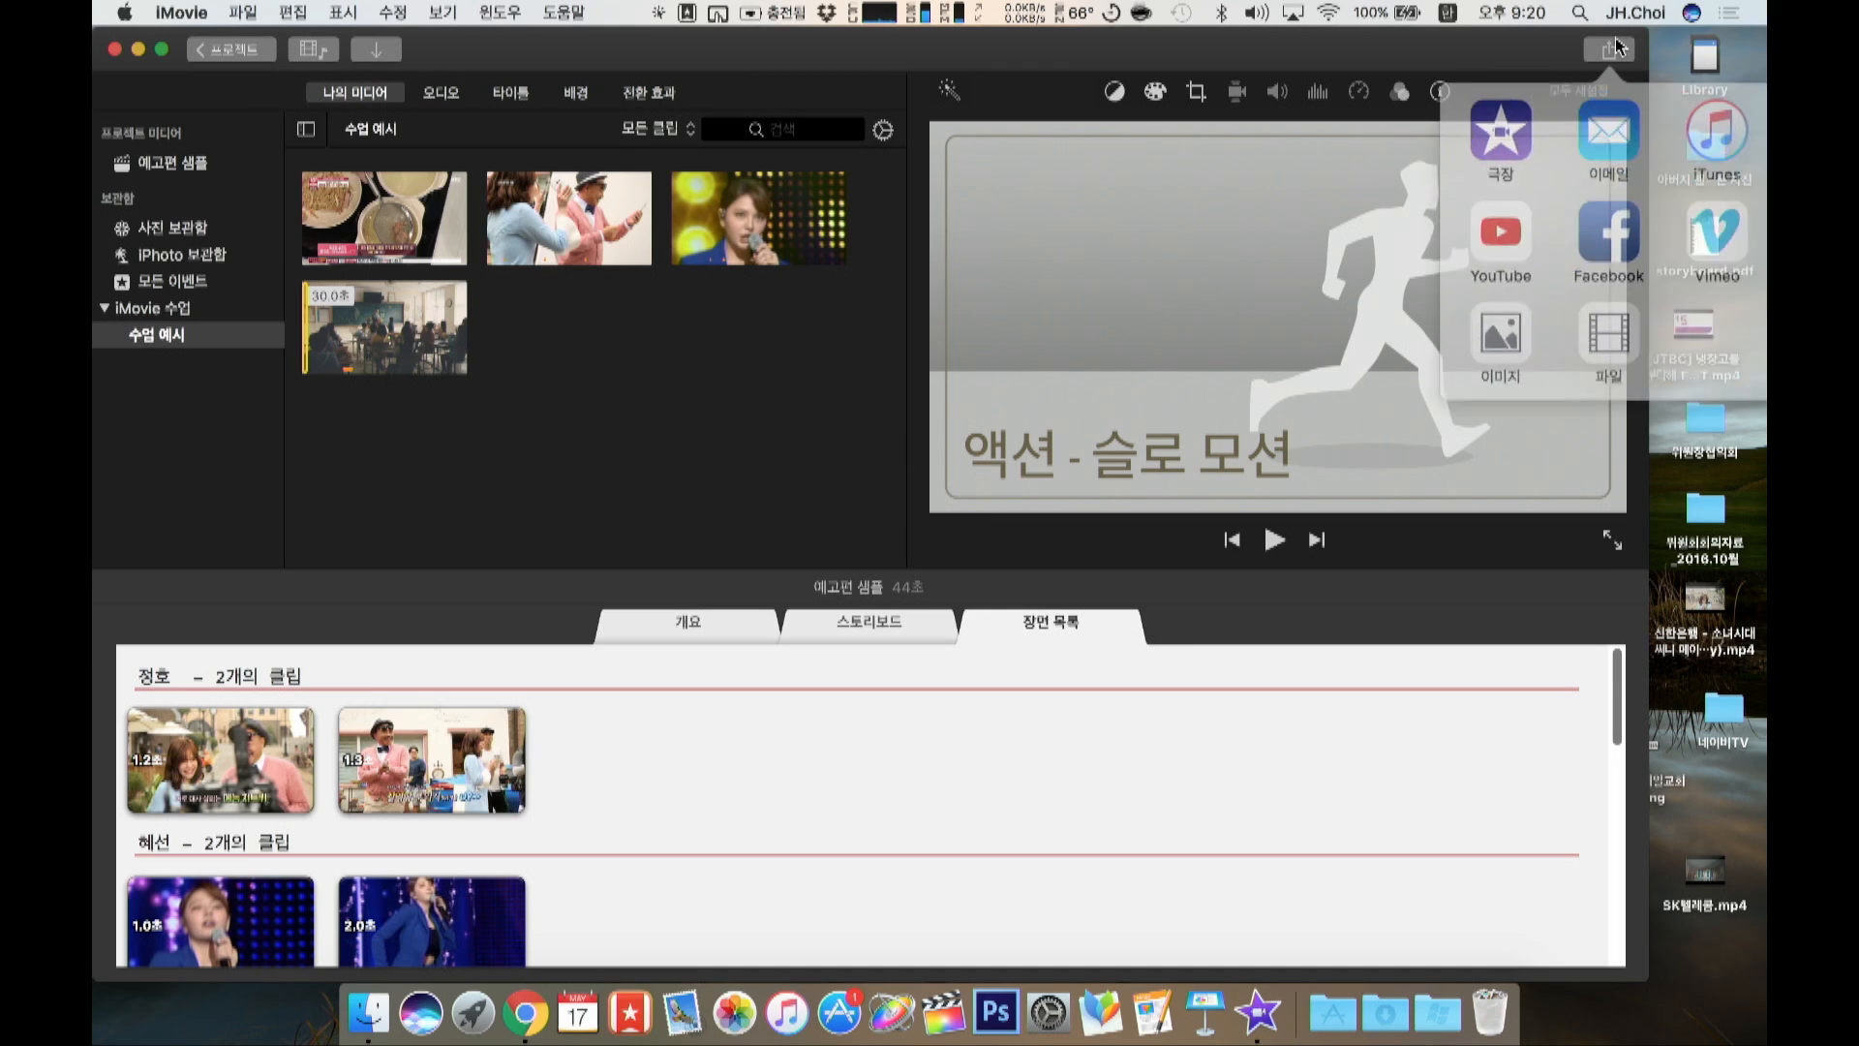
left_click(910, 375)
left_click(211, 57)
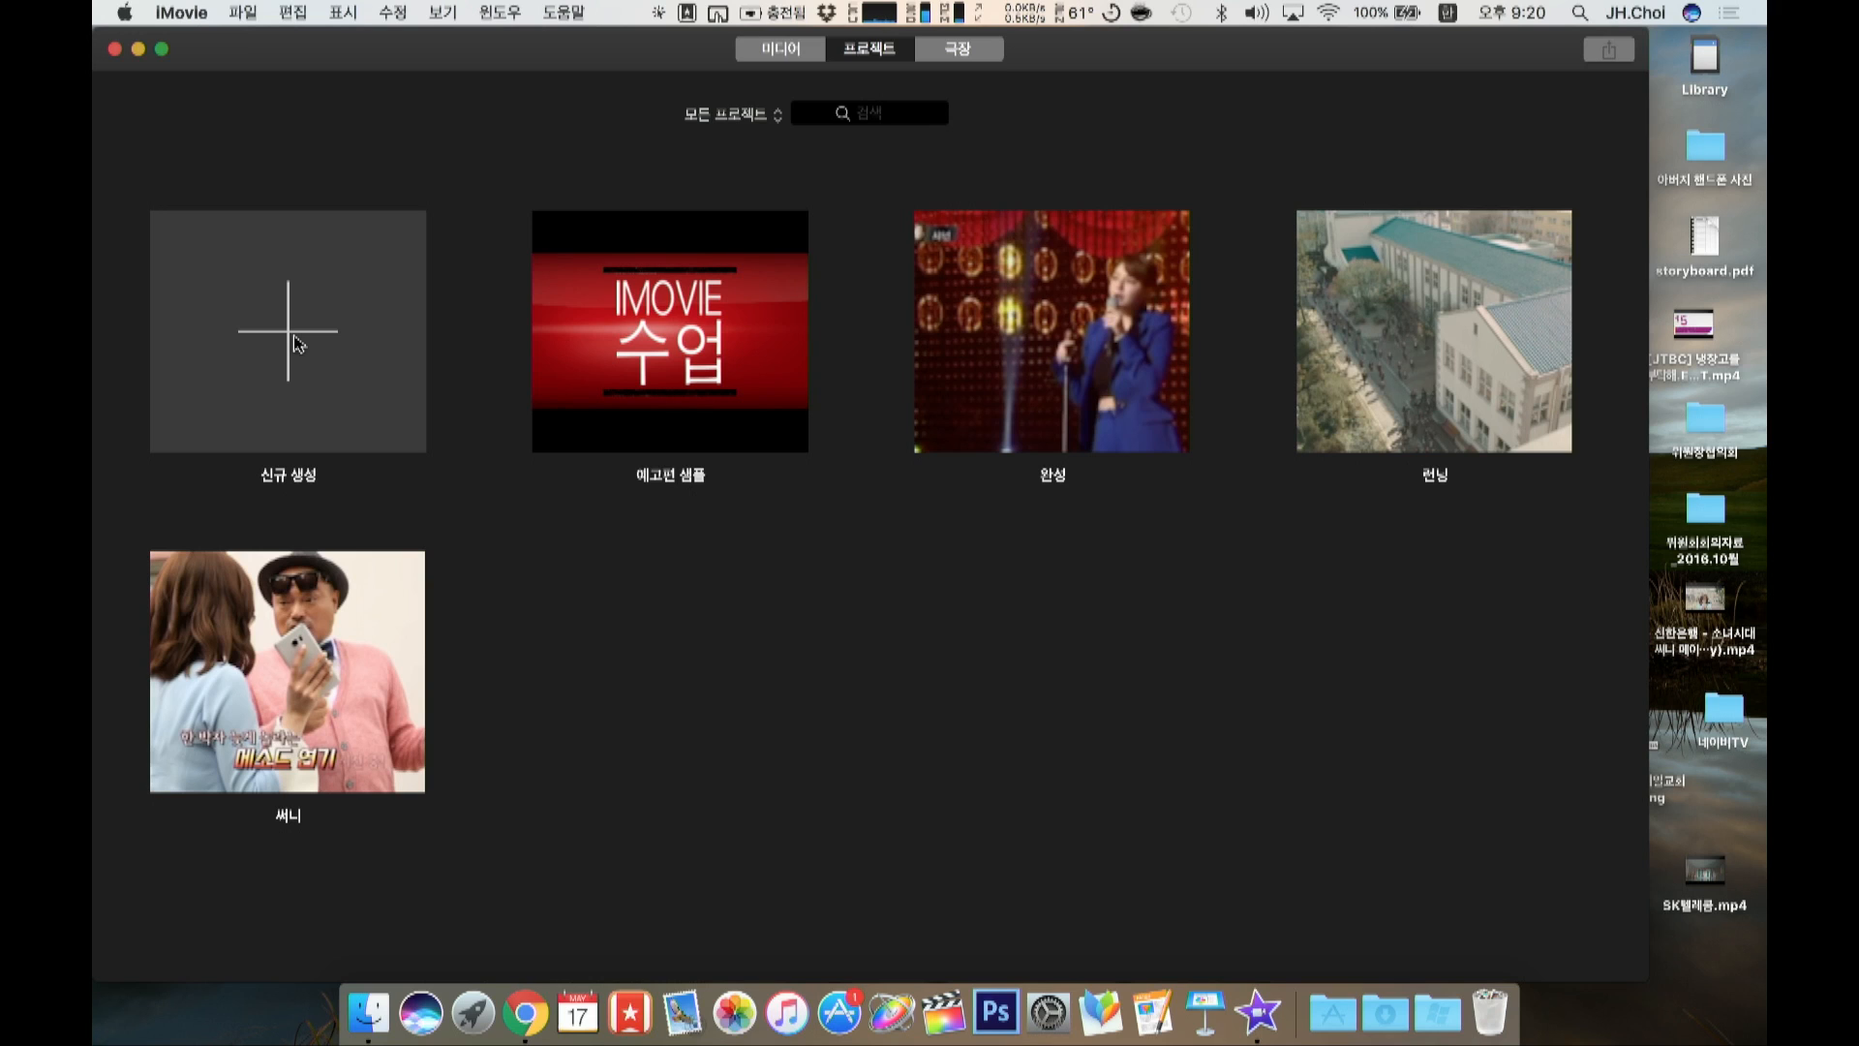
double_click(615, 354)
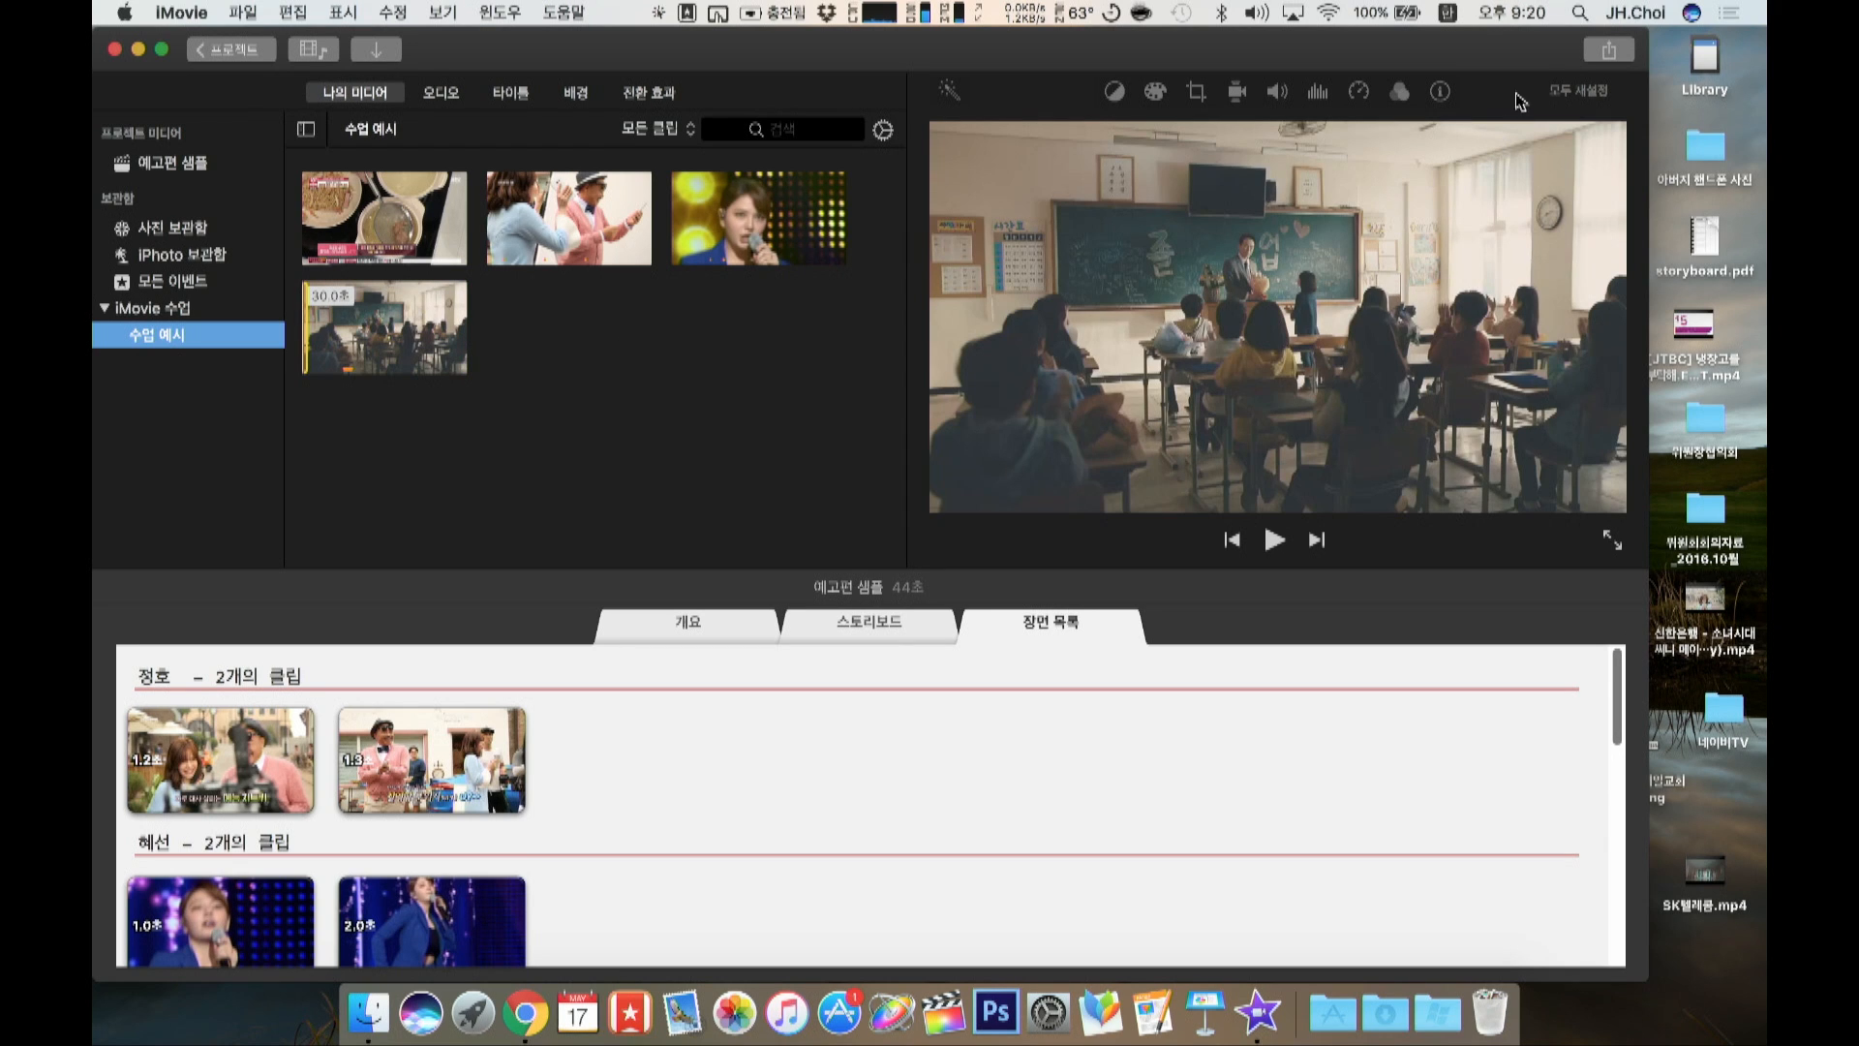
Step: Export the selected SK텔레콤 classroom clip as a video file named 소스 to the desktop
left_click(1607, 53)
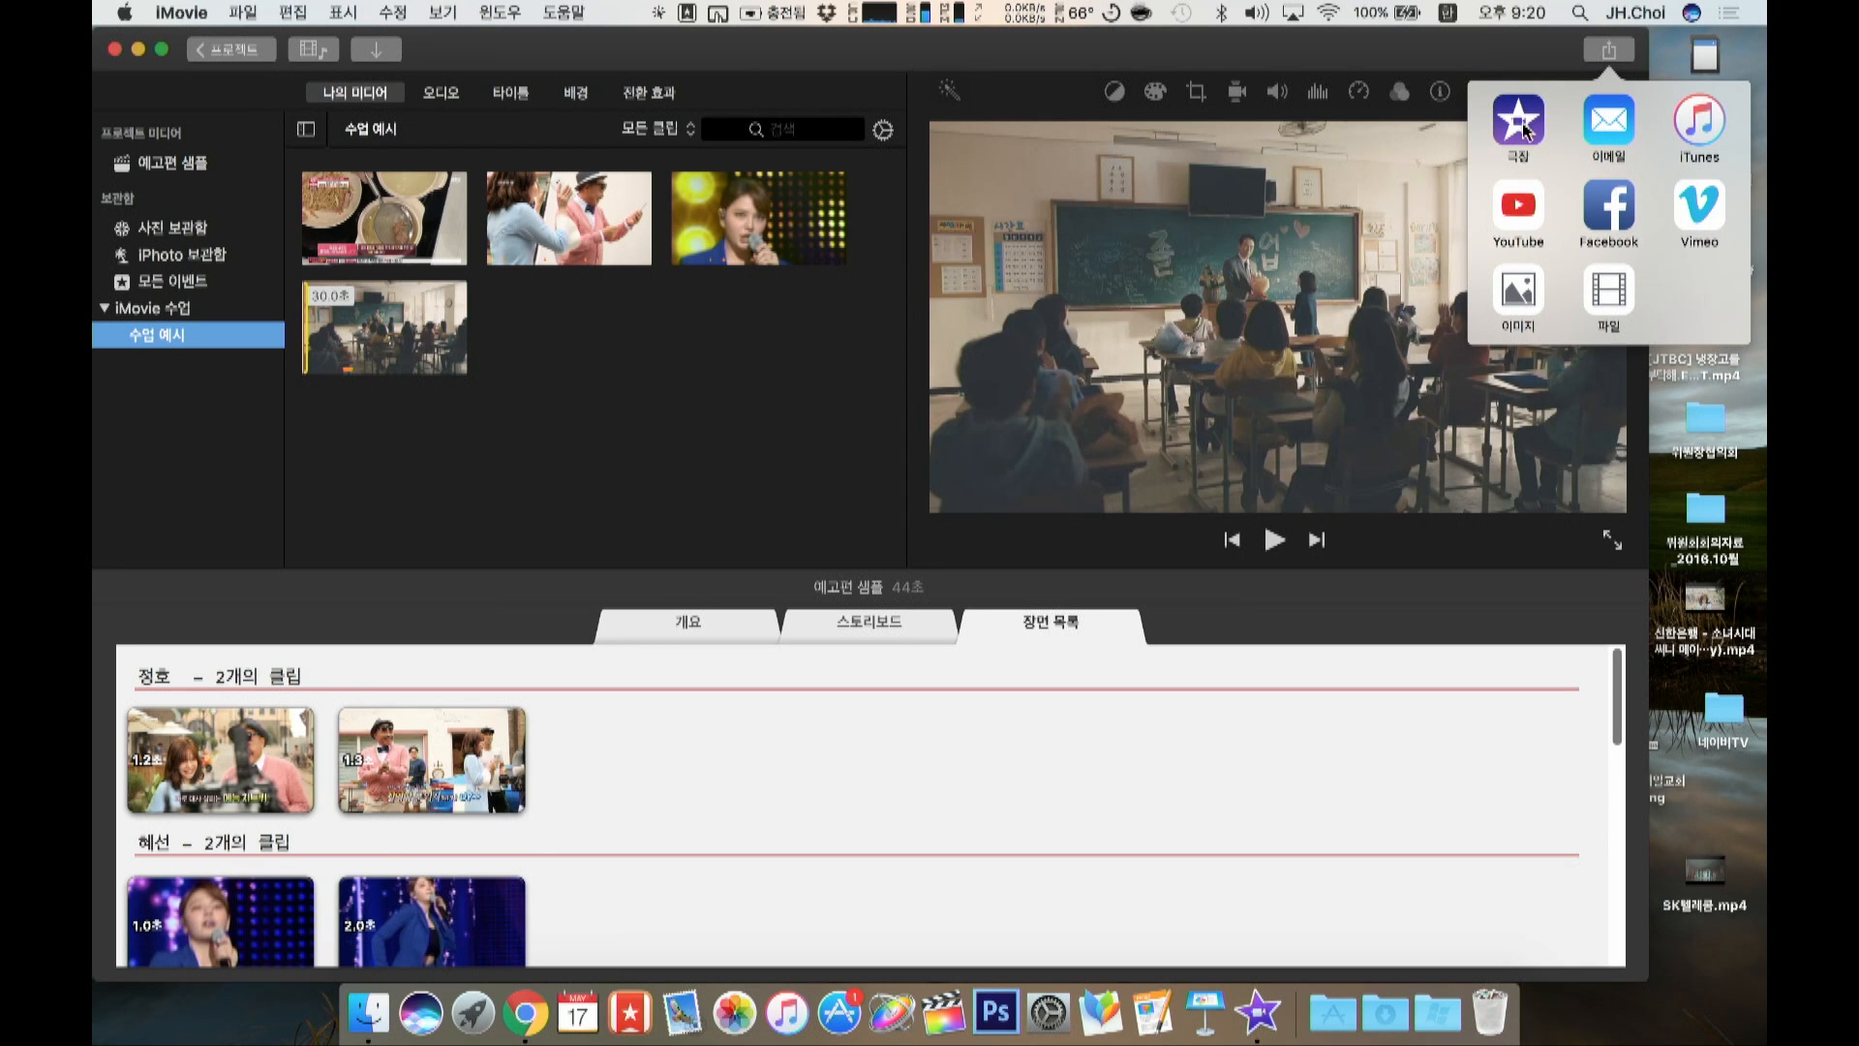
left_click(1607, 290)
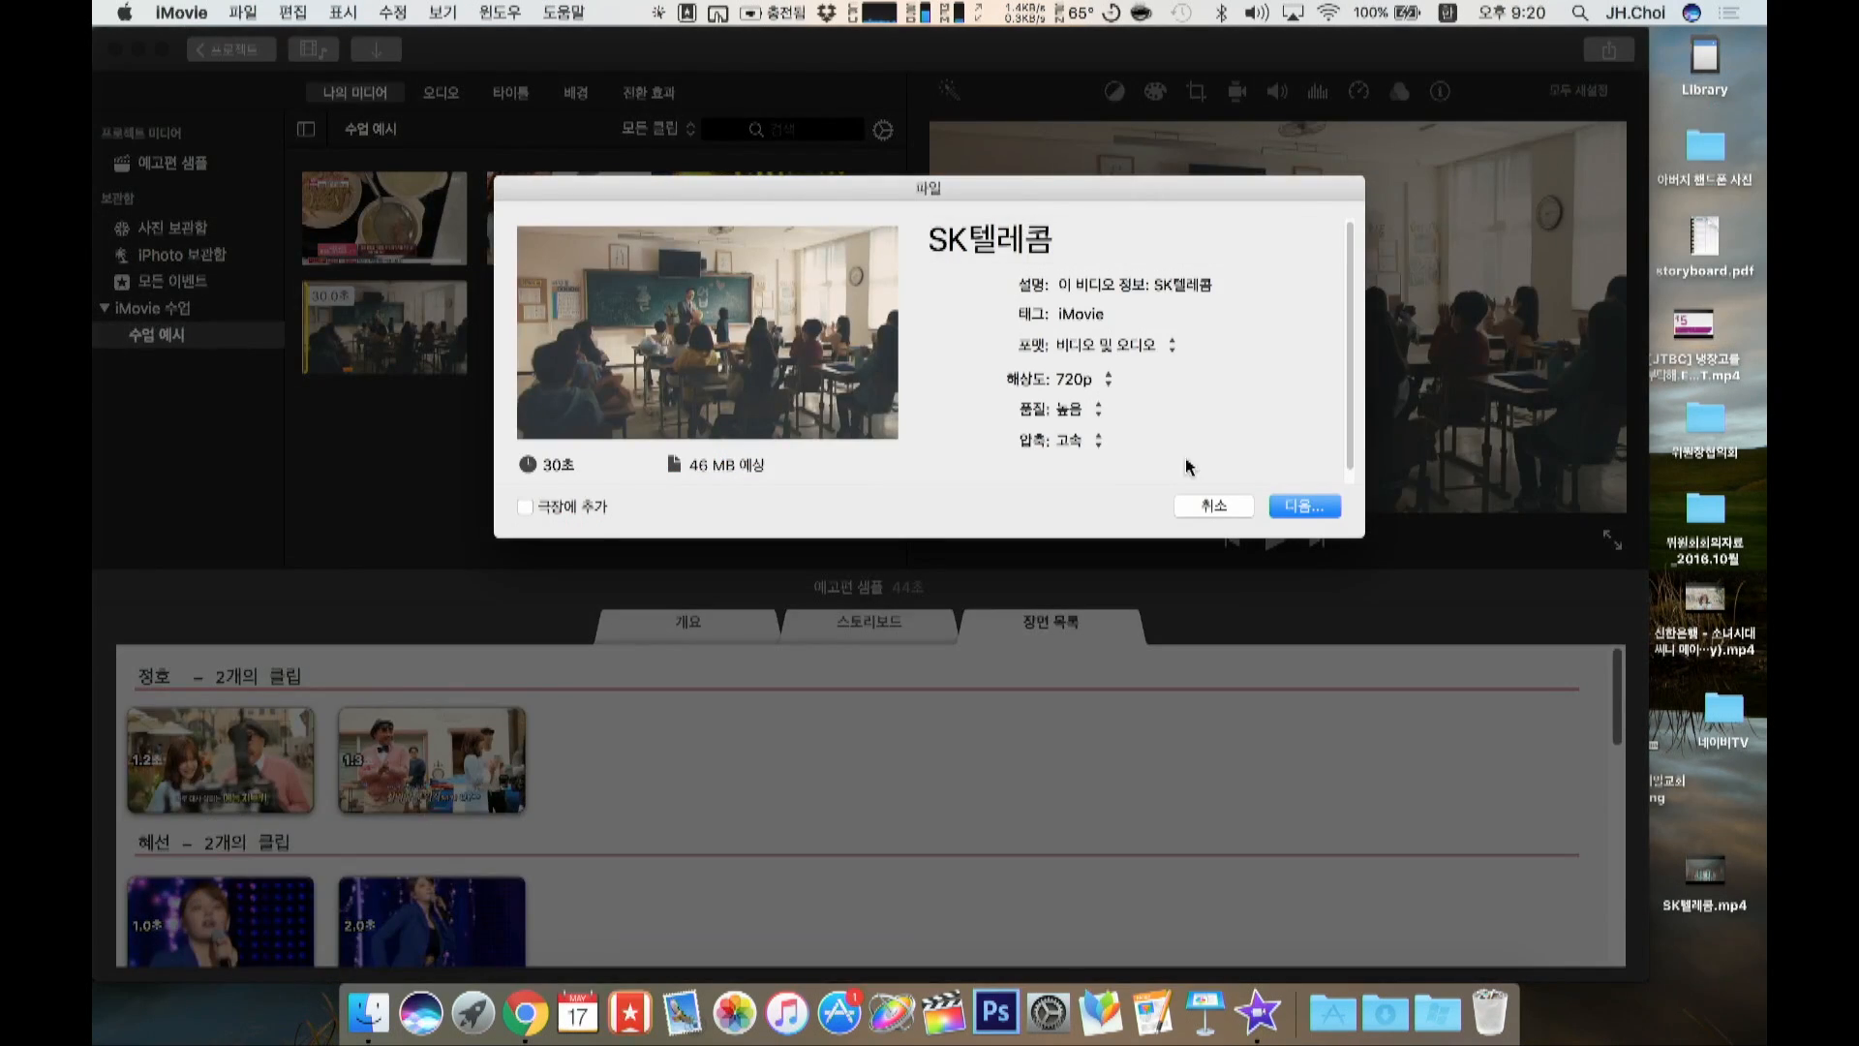
left_click(1315, 509)
type("ㅁㅅ")
key("BackSpace")
key("BackSpace")
type("수업")
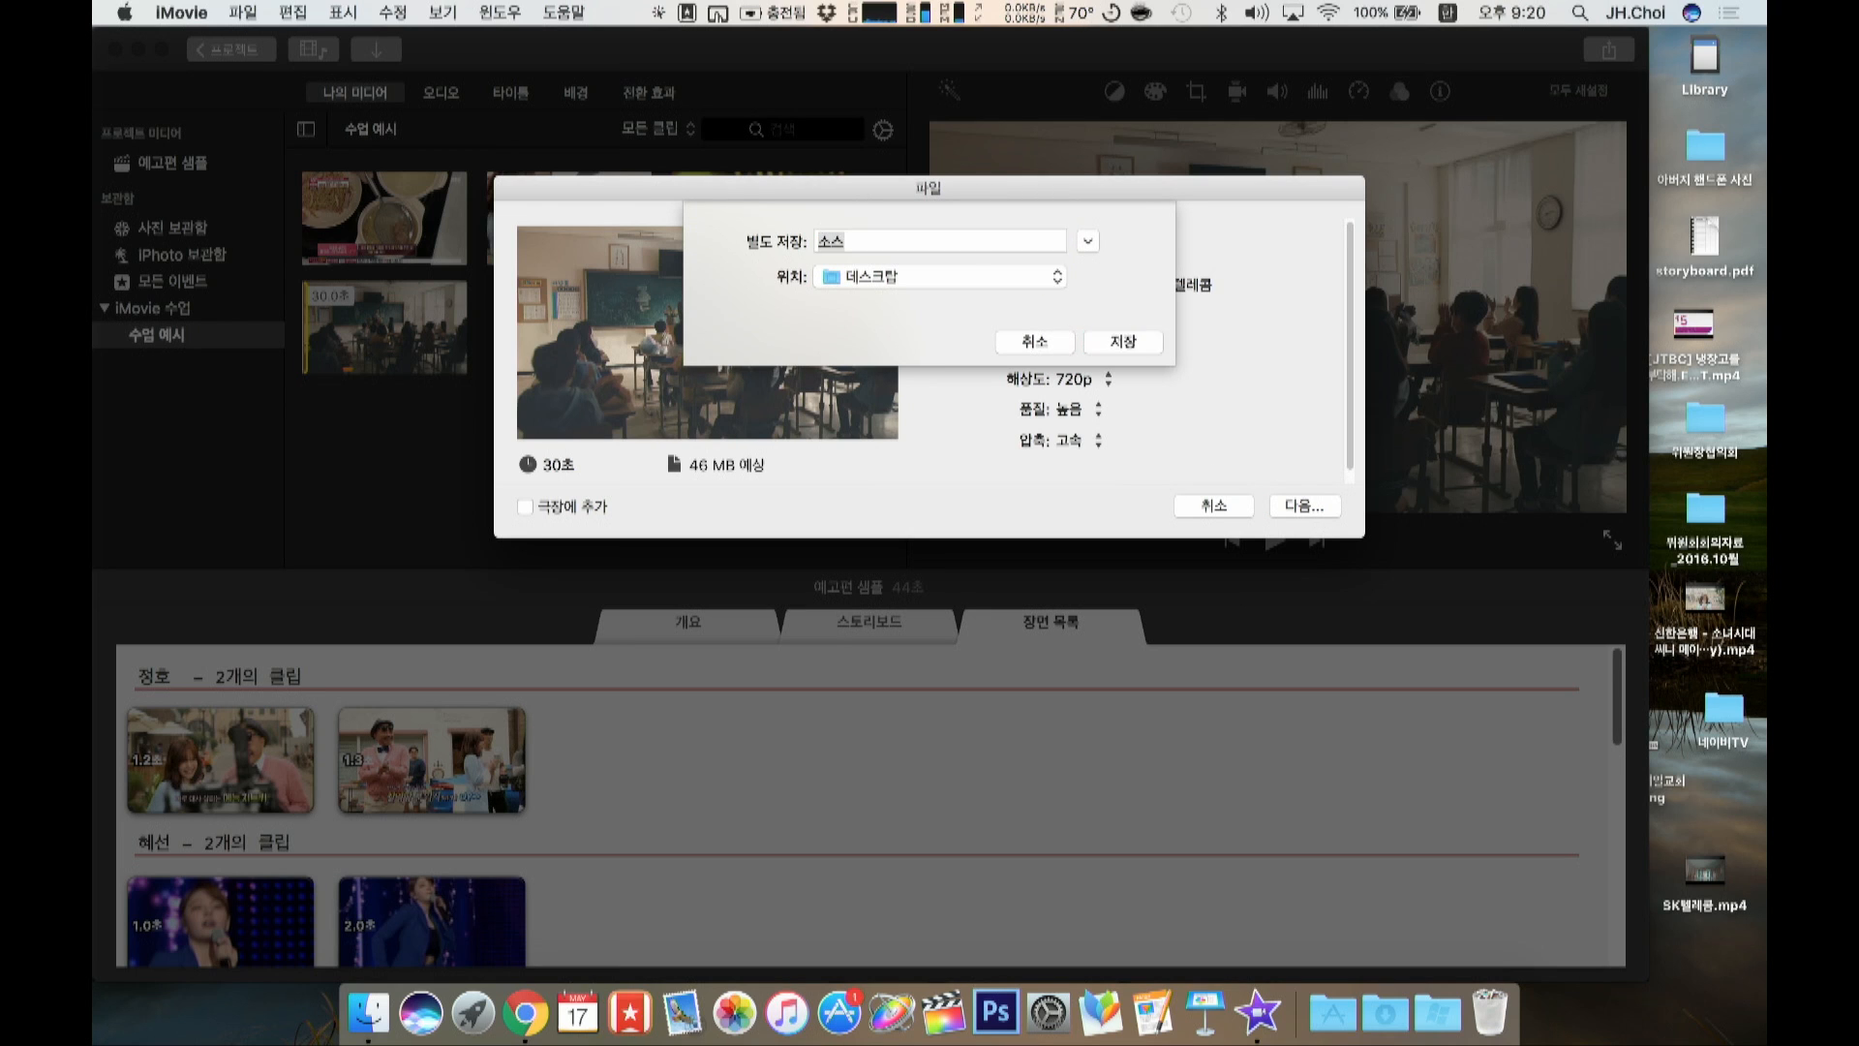
key("Return")
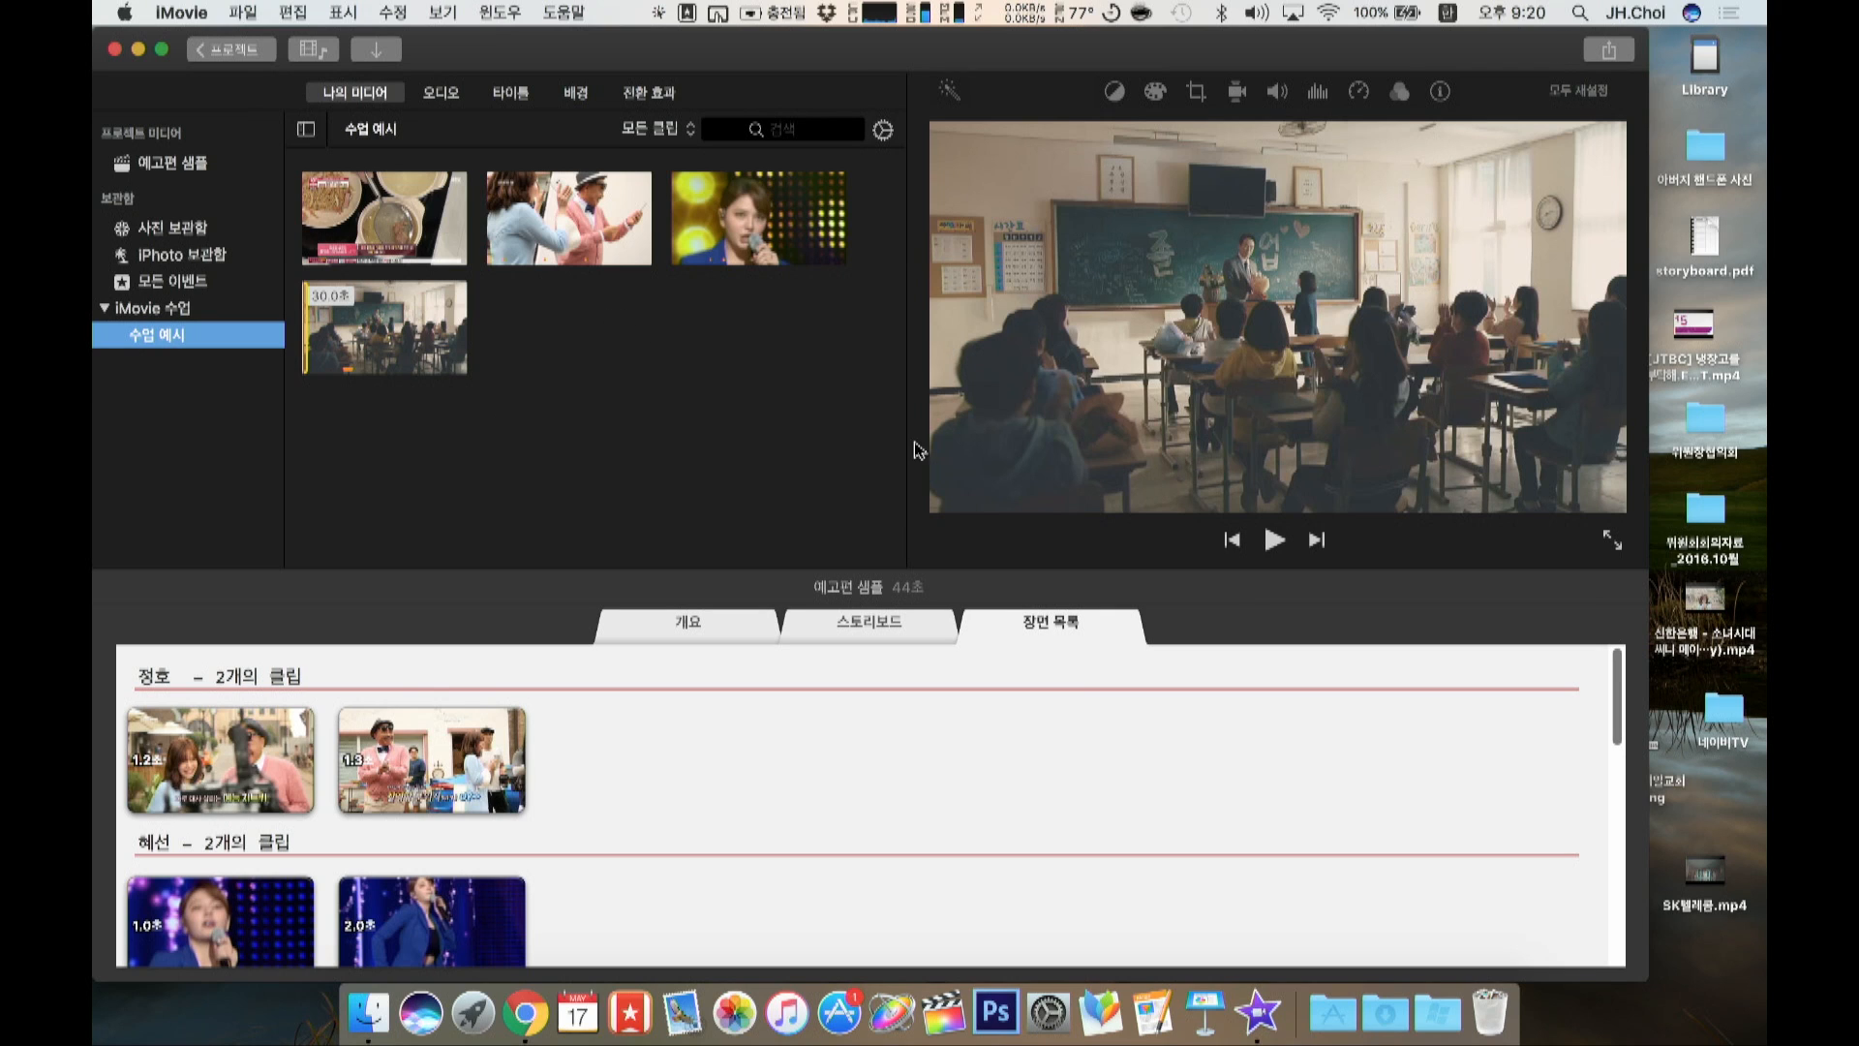
Step: Leave the trailer and create a new empty movie project
left_click(233, 50)
left_click(332, 322)
left_click(256, 457)
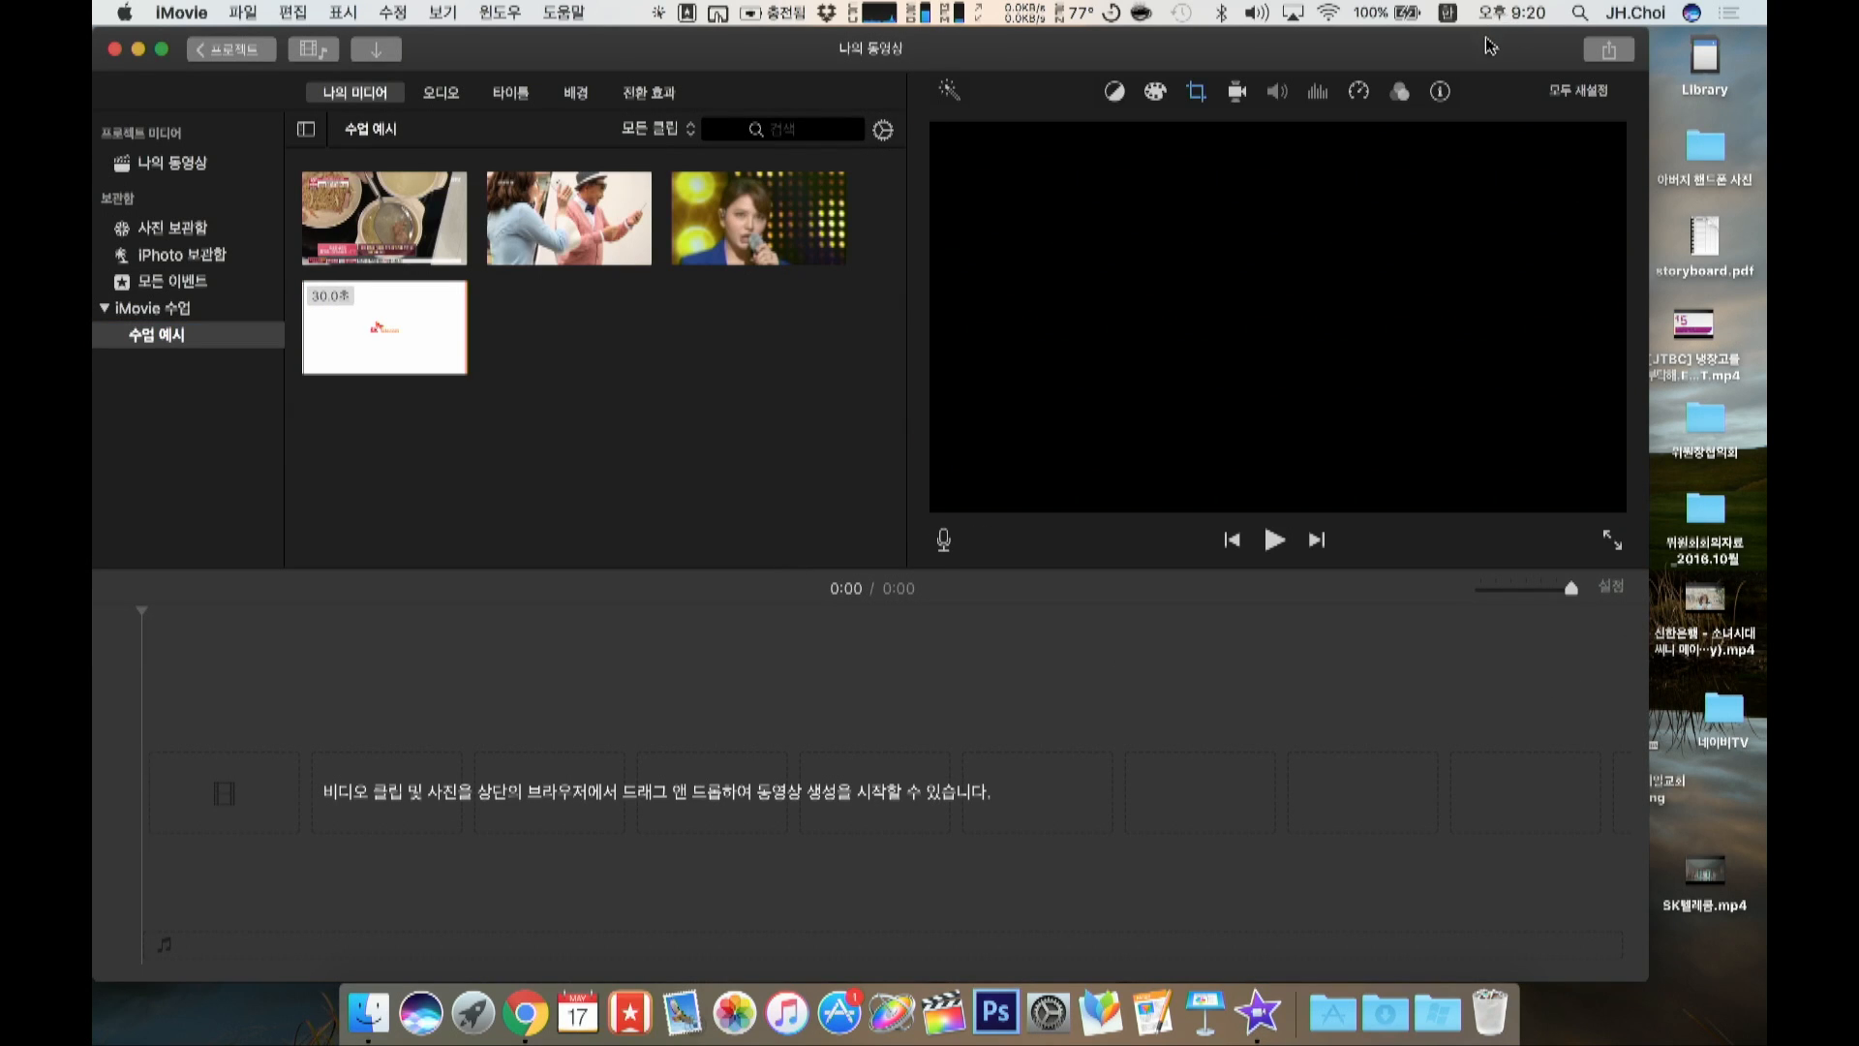
Step: Import the 소스.mp4 file from the desktop into the 수업 예시 event
left_click_drag(1491, 44, 1362, 45)
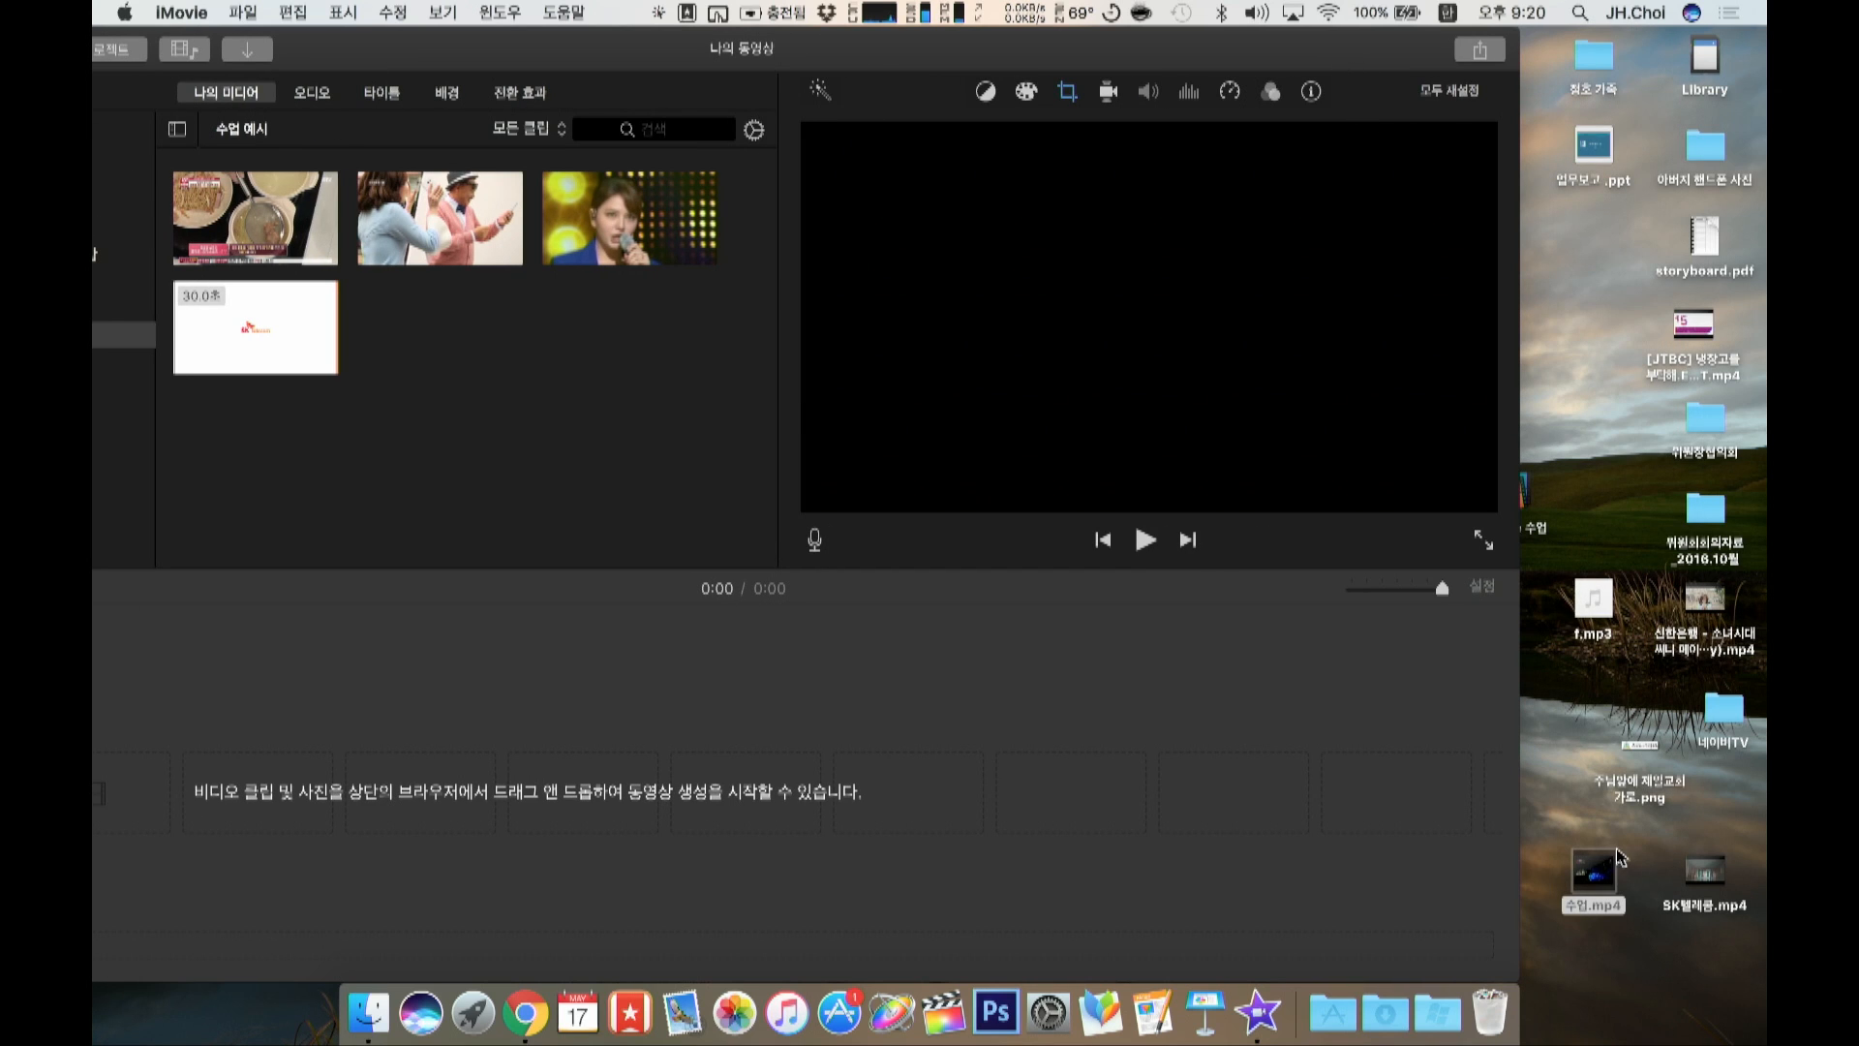
left_click_drag(1389, 58, 1294, 90)
left_click_drag(1499, 53, 509, 354)
double_click(564, 58)
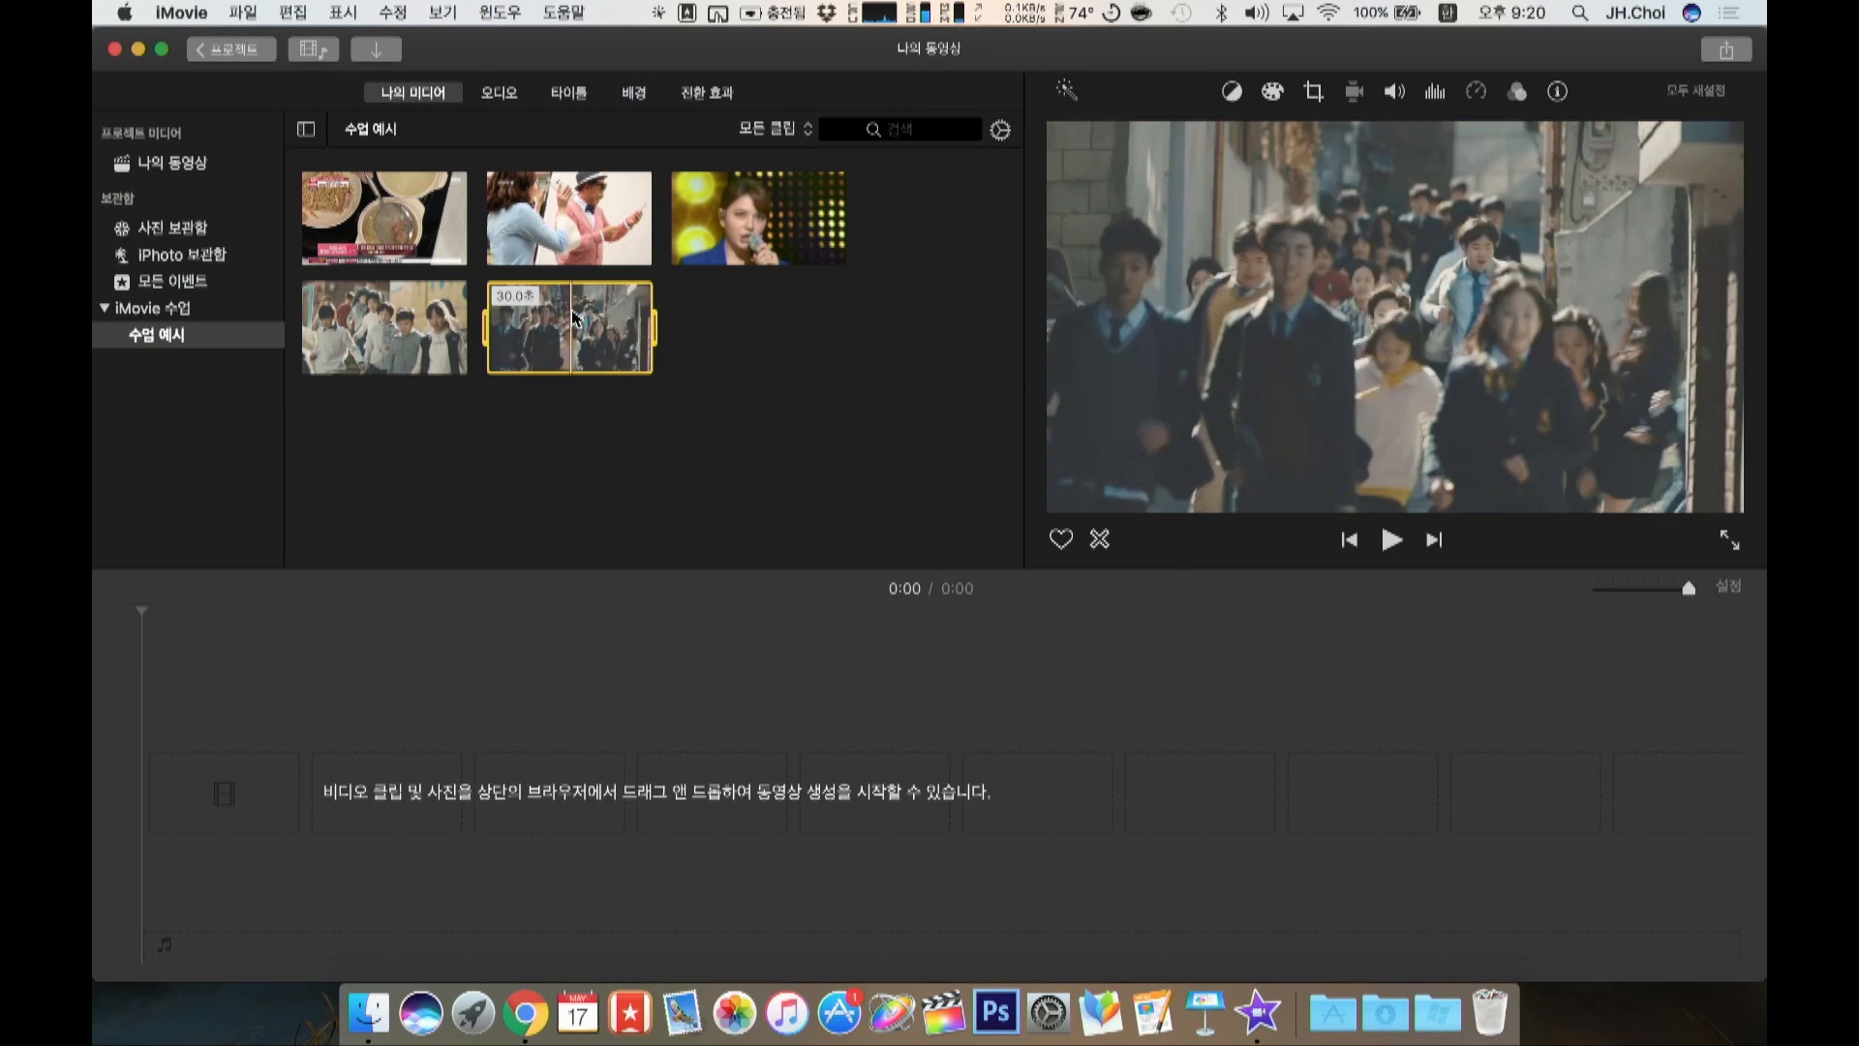
Step: Try the imported 소스 clip in the empty timeline and remove it again
left_click_drag(576, 320, 228, 697)
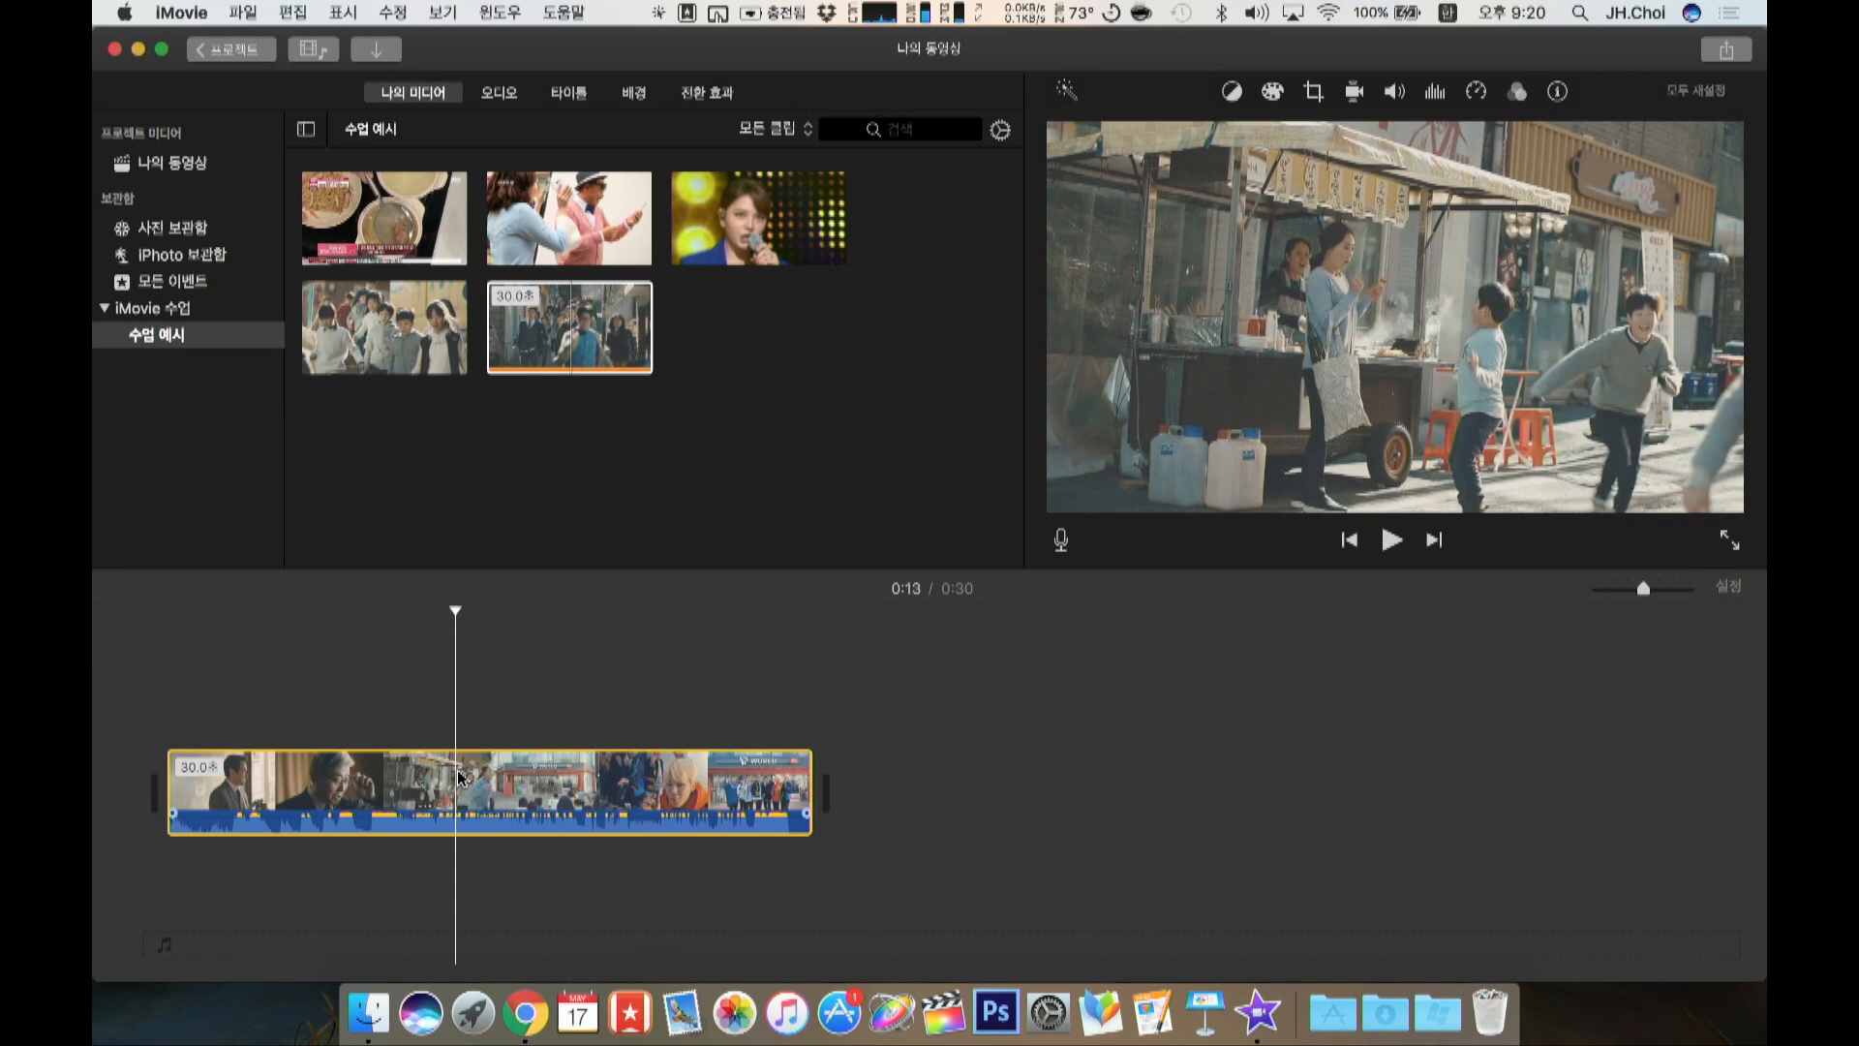
key("Delete")
Step: Save the new project as 나의 동영상 and reopen the 예고편 샘플 trailer at its 개요
left_click(233, 49)
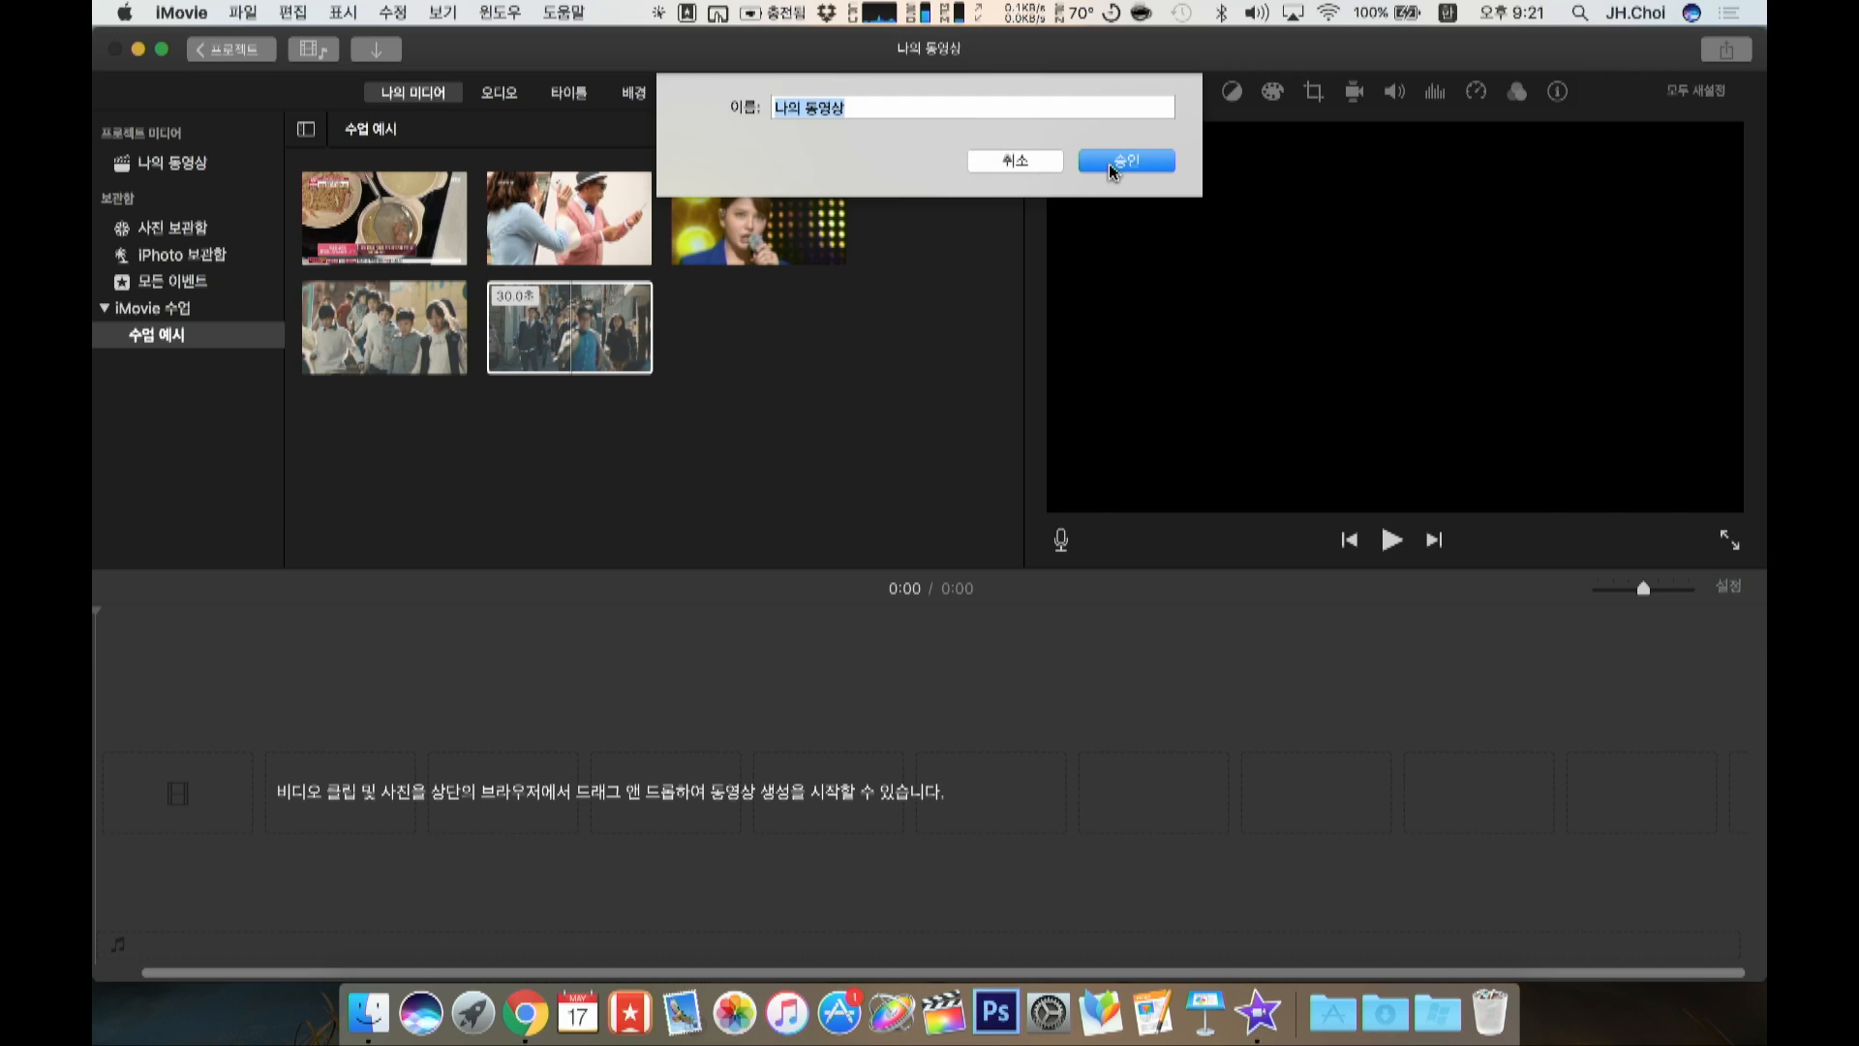
left_click(1112, 166)
double_click(1097, 308)
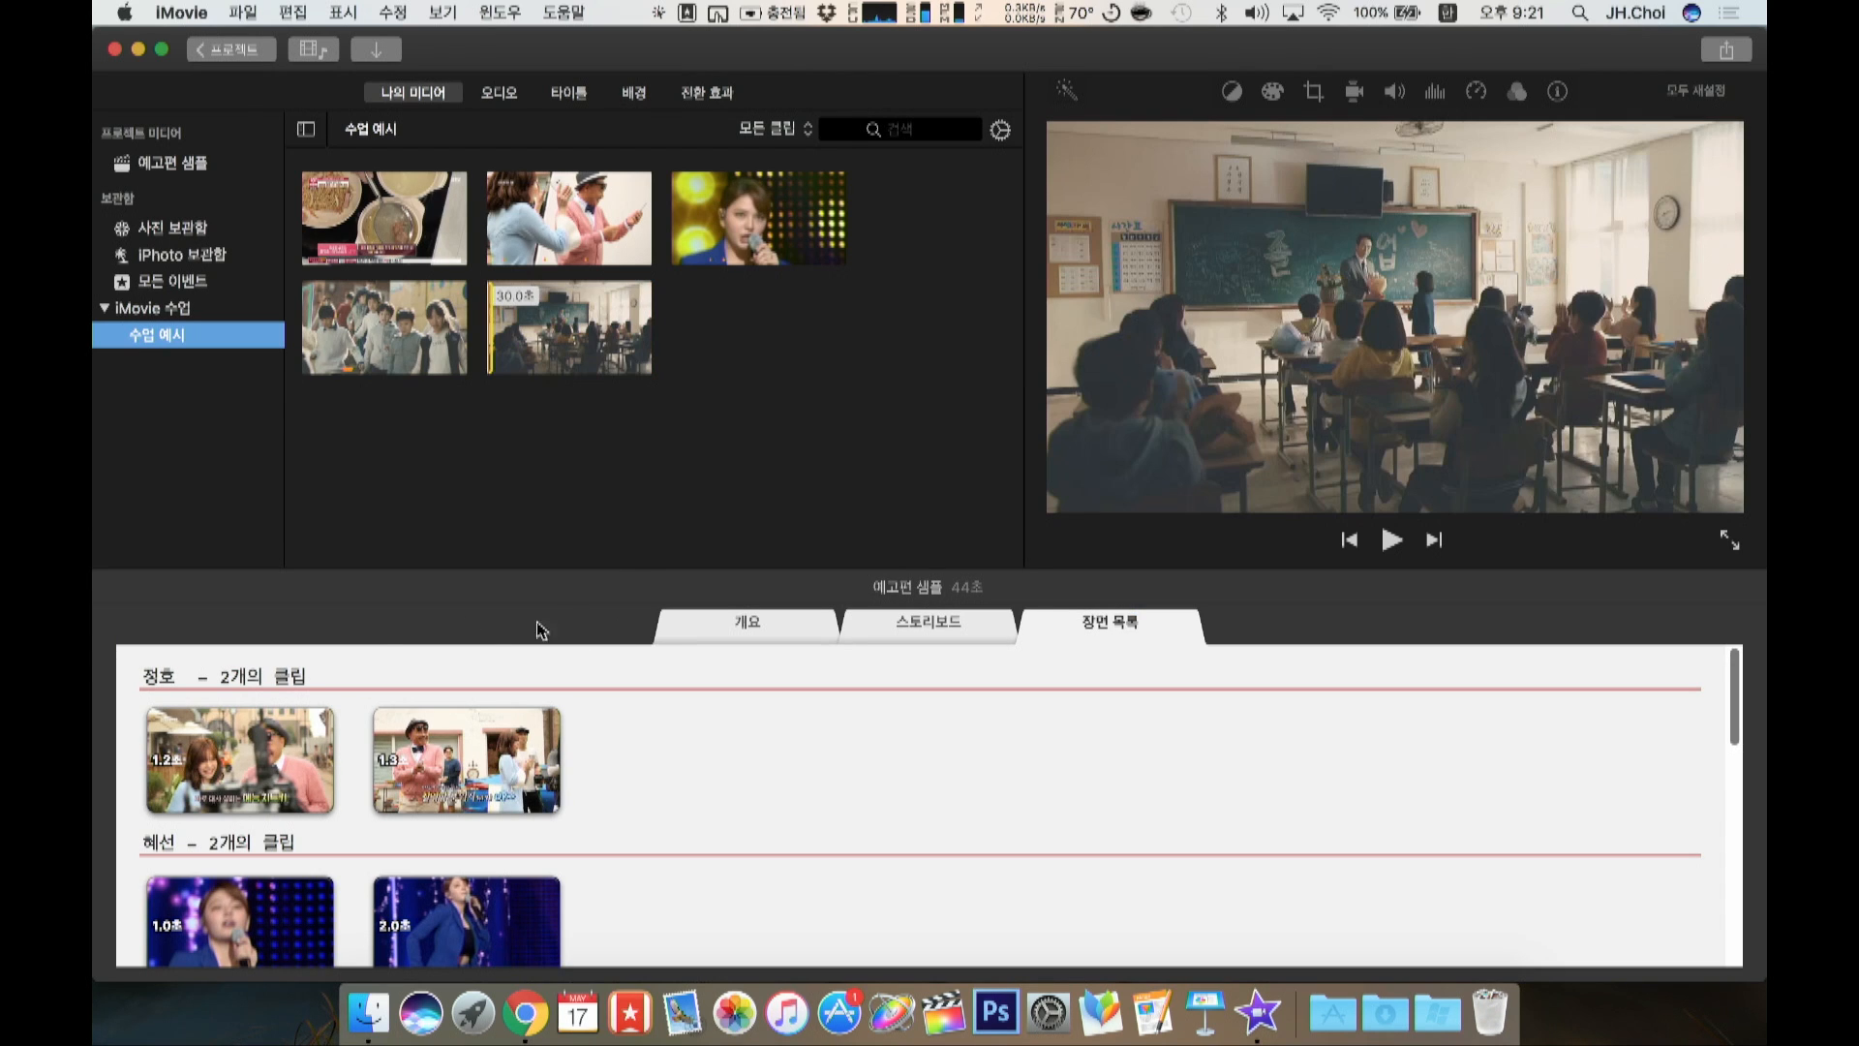
left_click(746, 622)
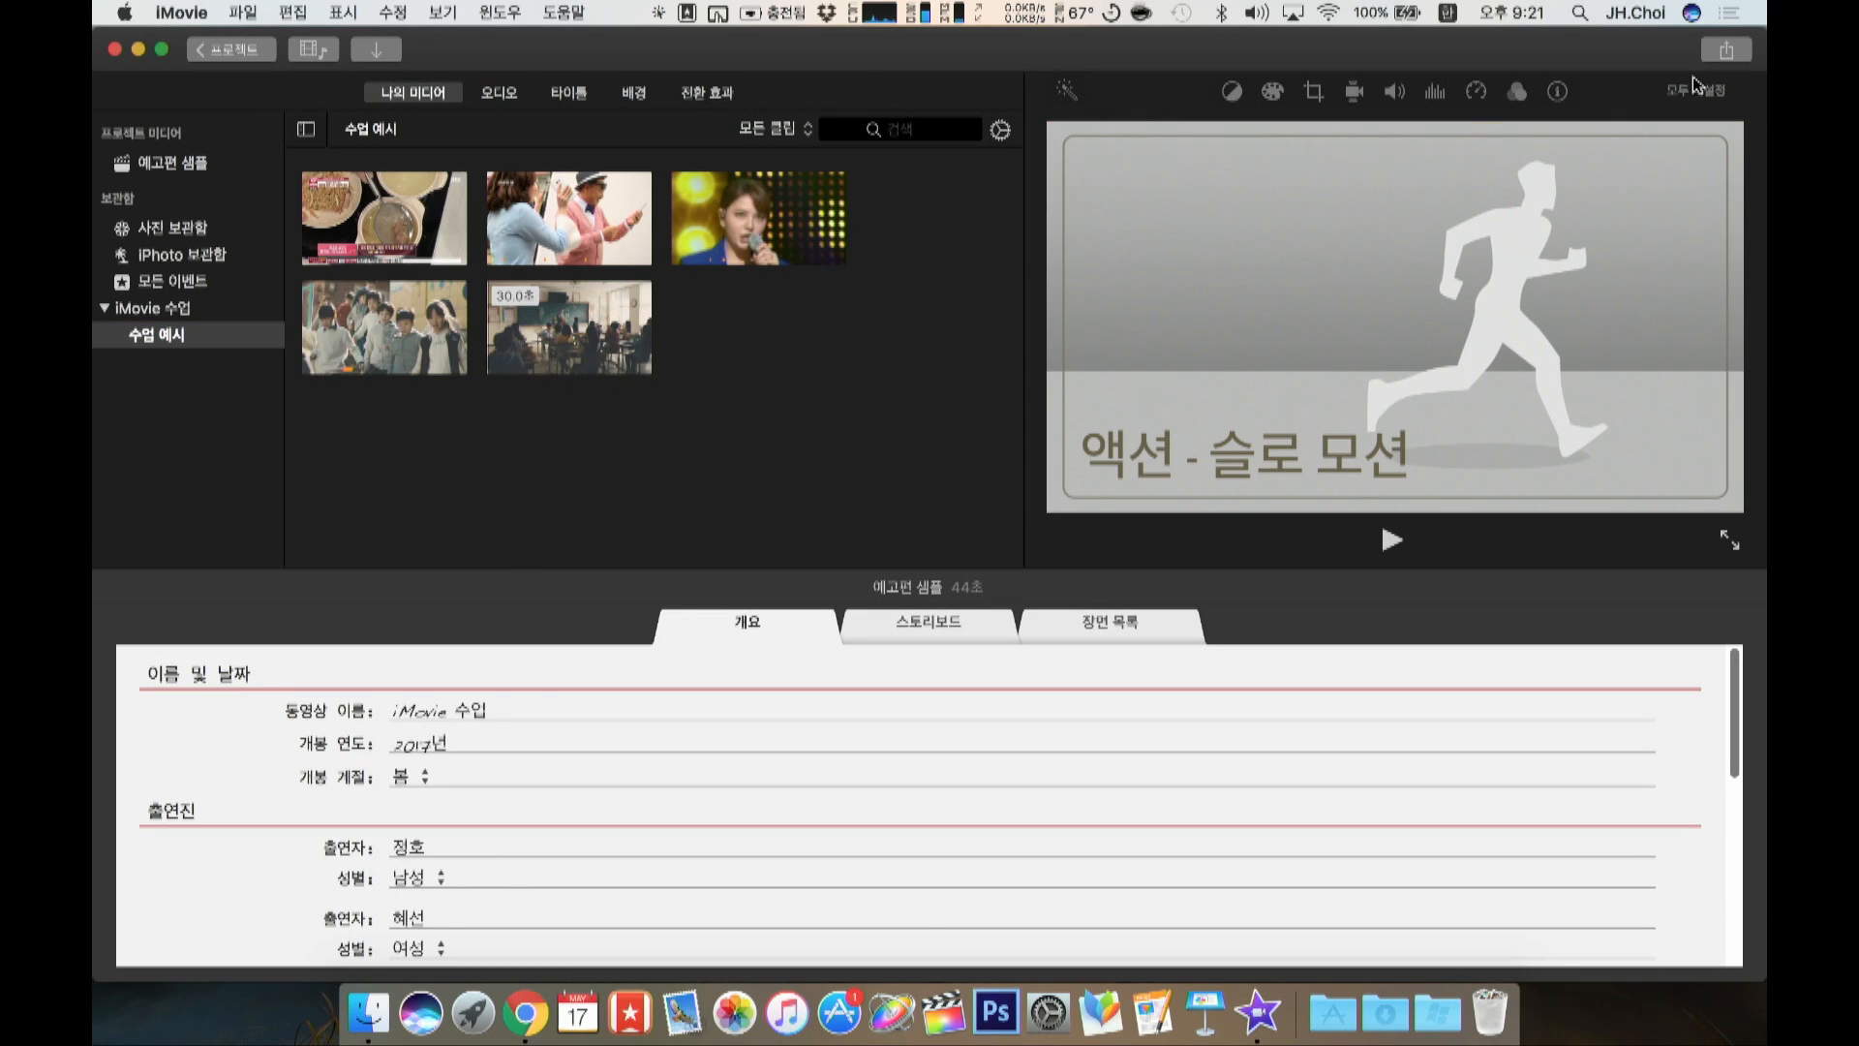
Step: Export the 예고편 샘플 trailer as a video file named 예고편 소스 to the desktop
left_click(1725, 51)
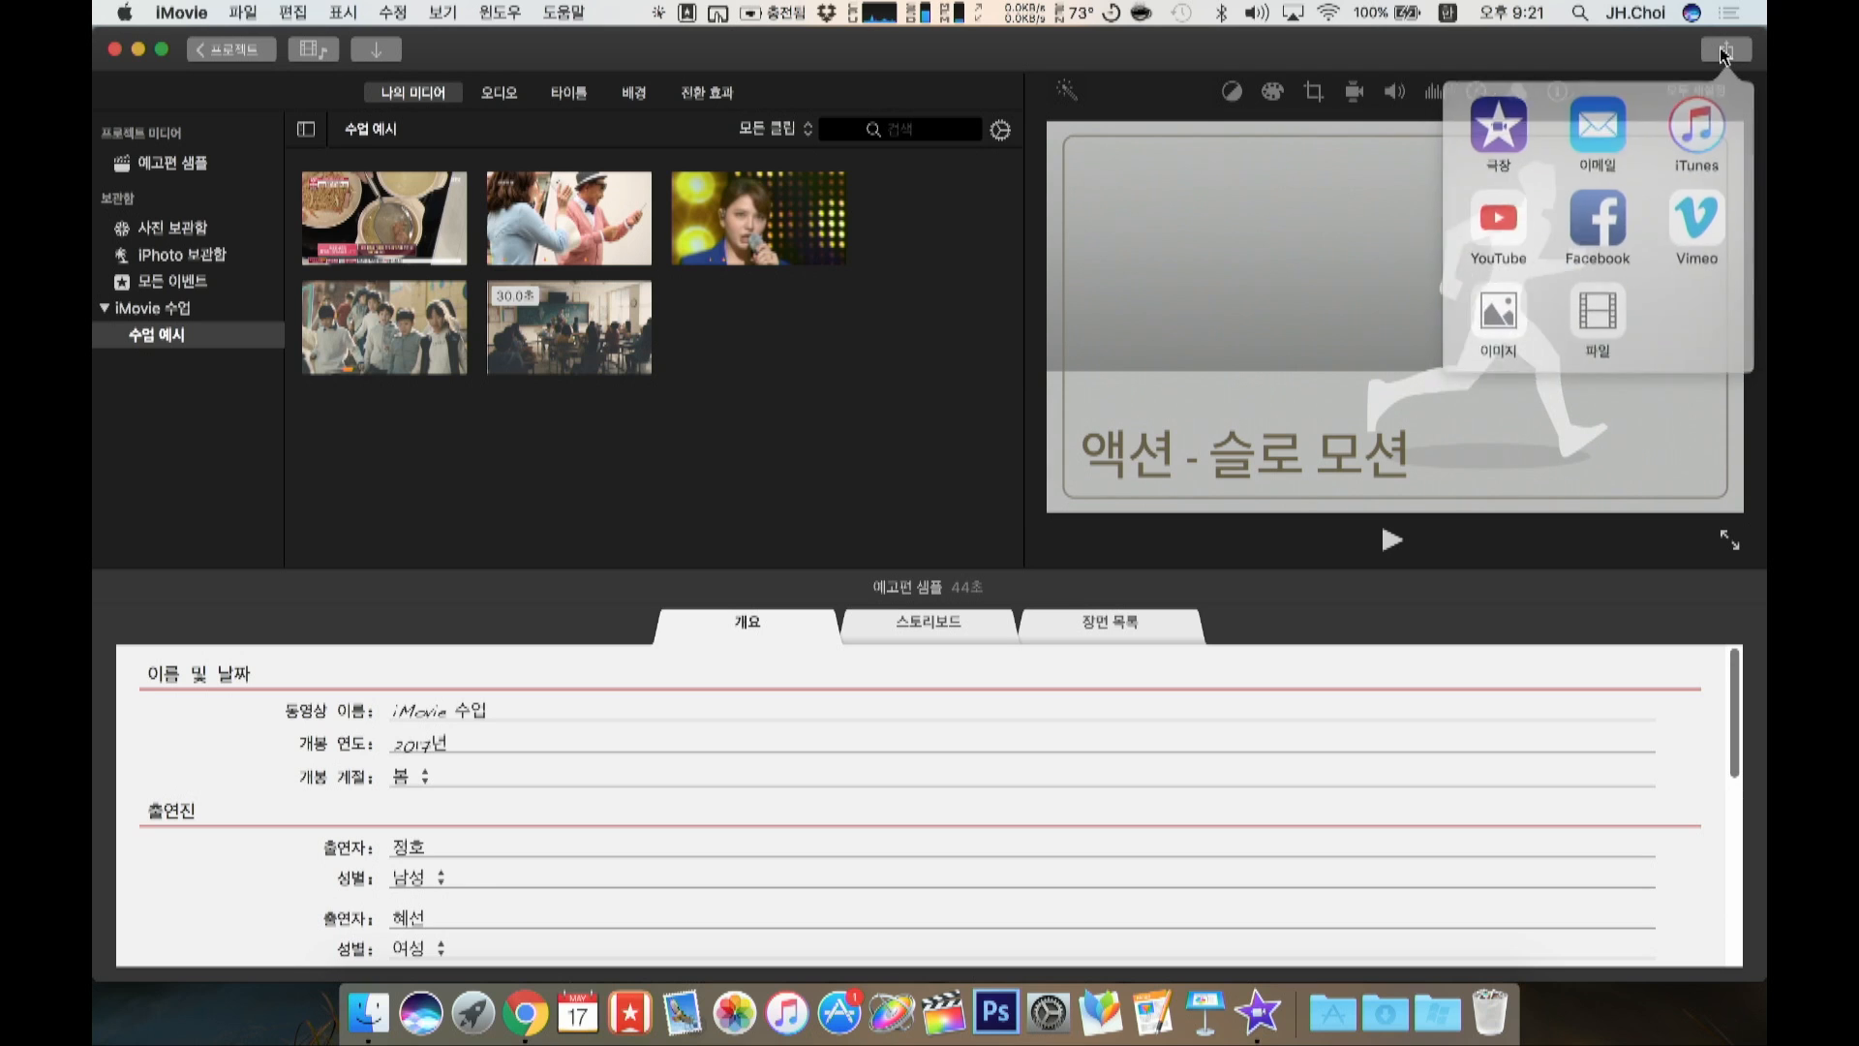
left_click(1609, 290)
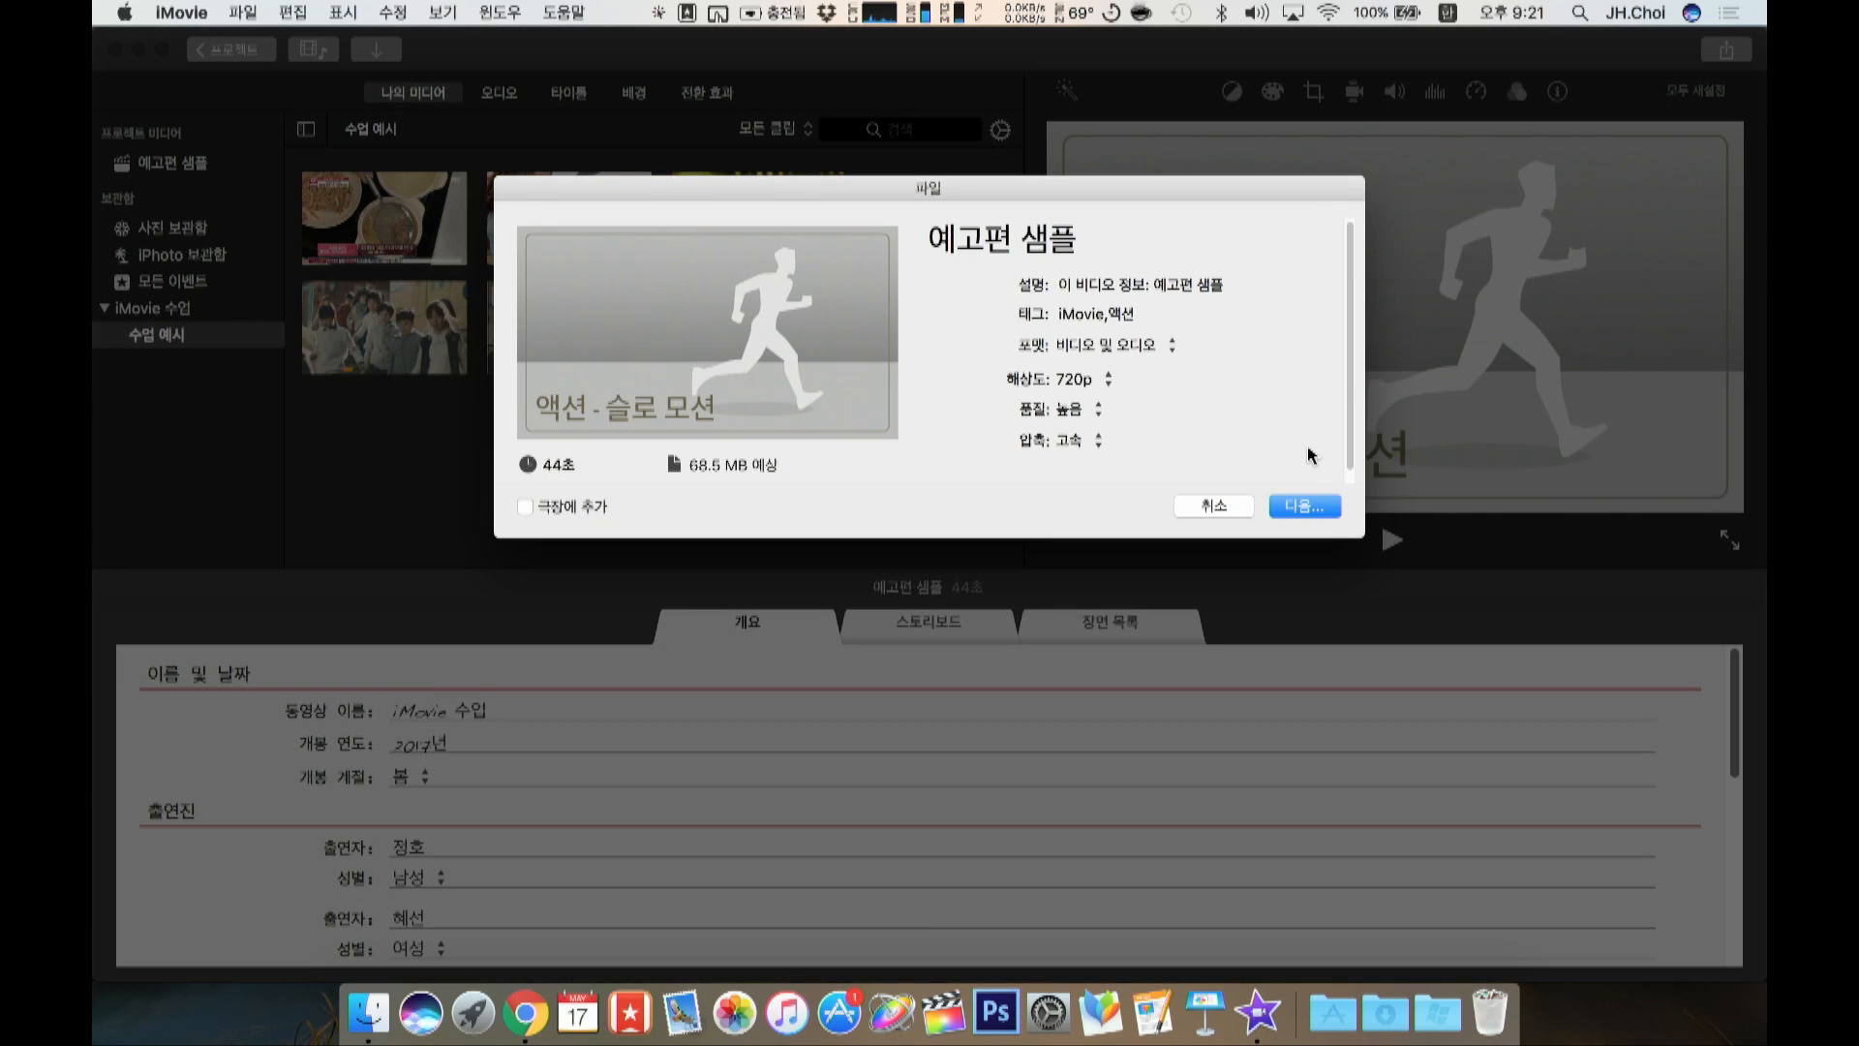
left_click(1304, 505)
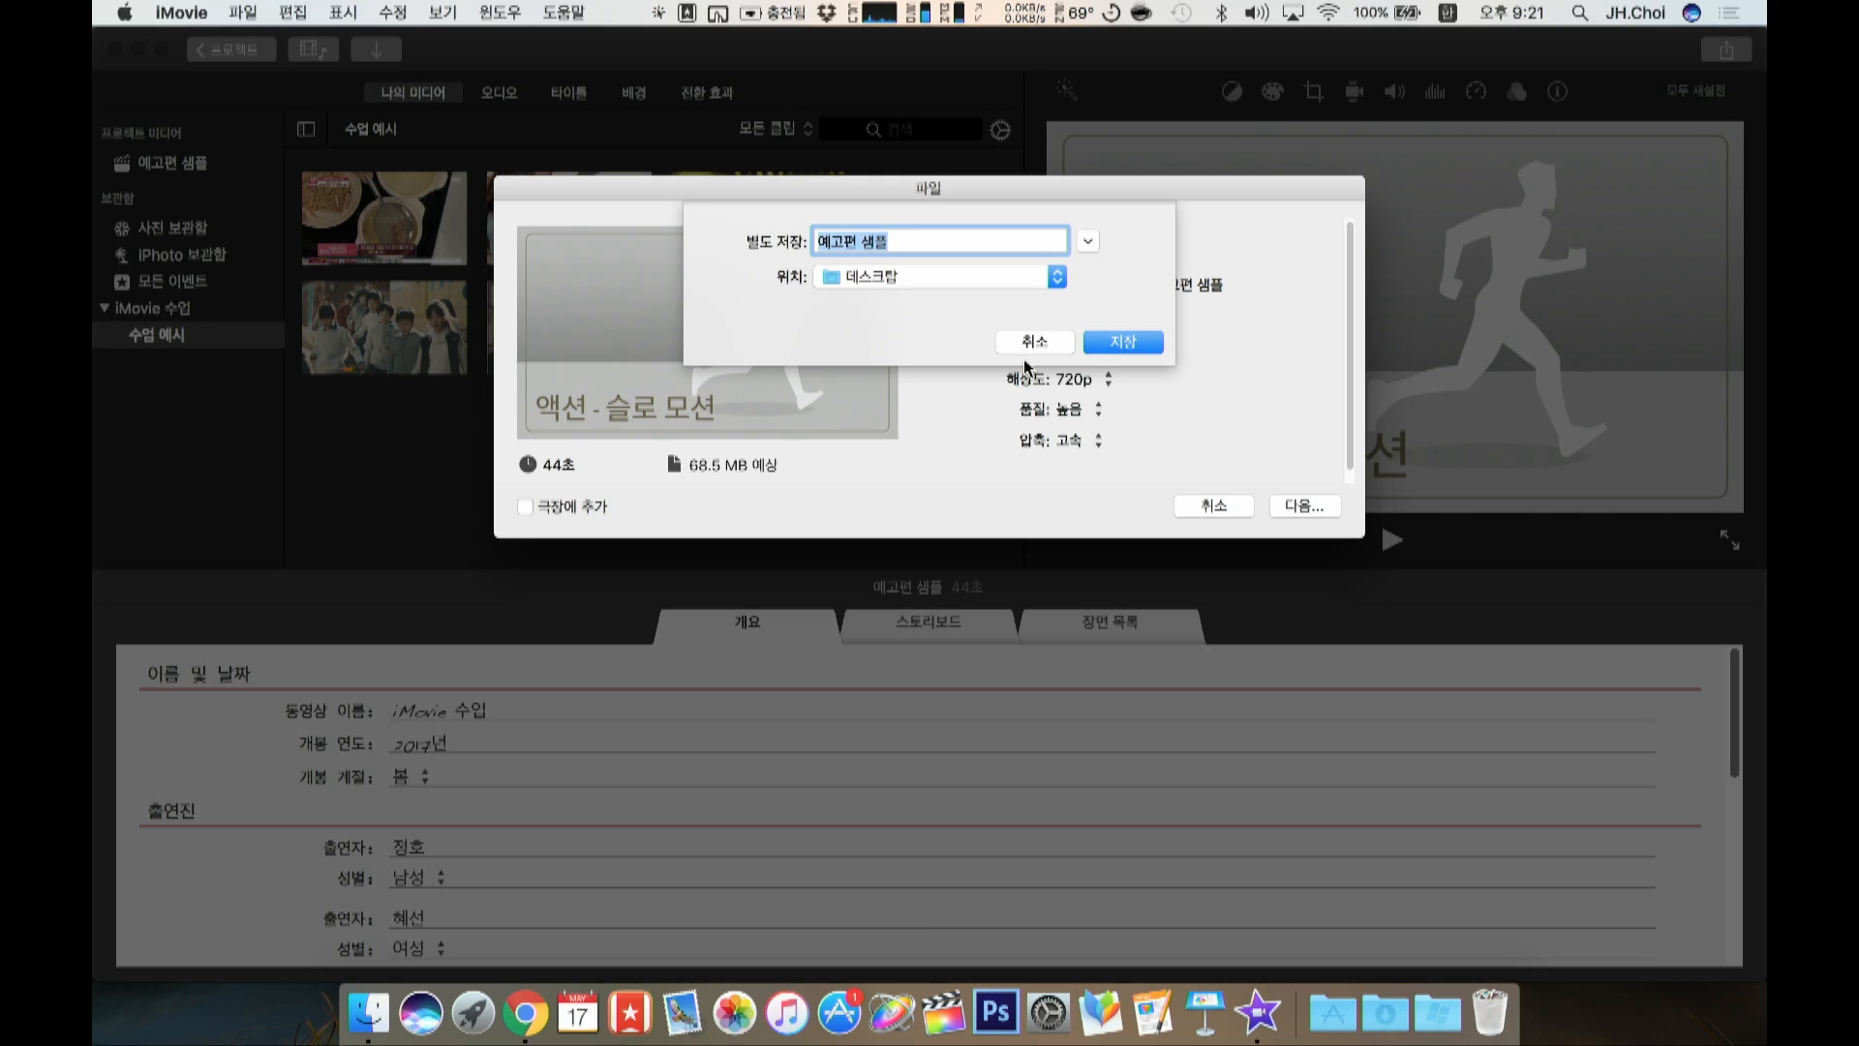
type("ㅇ")
key("Return")
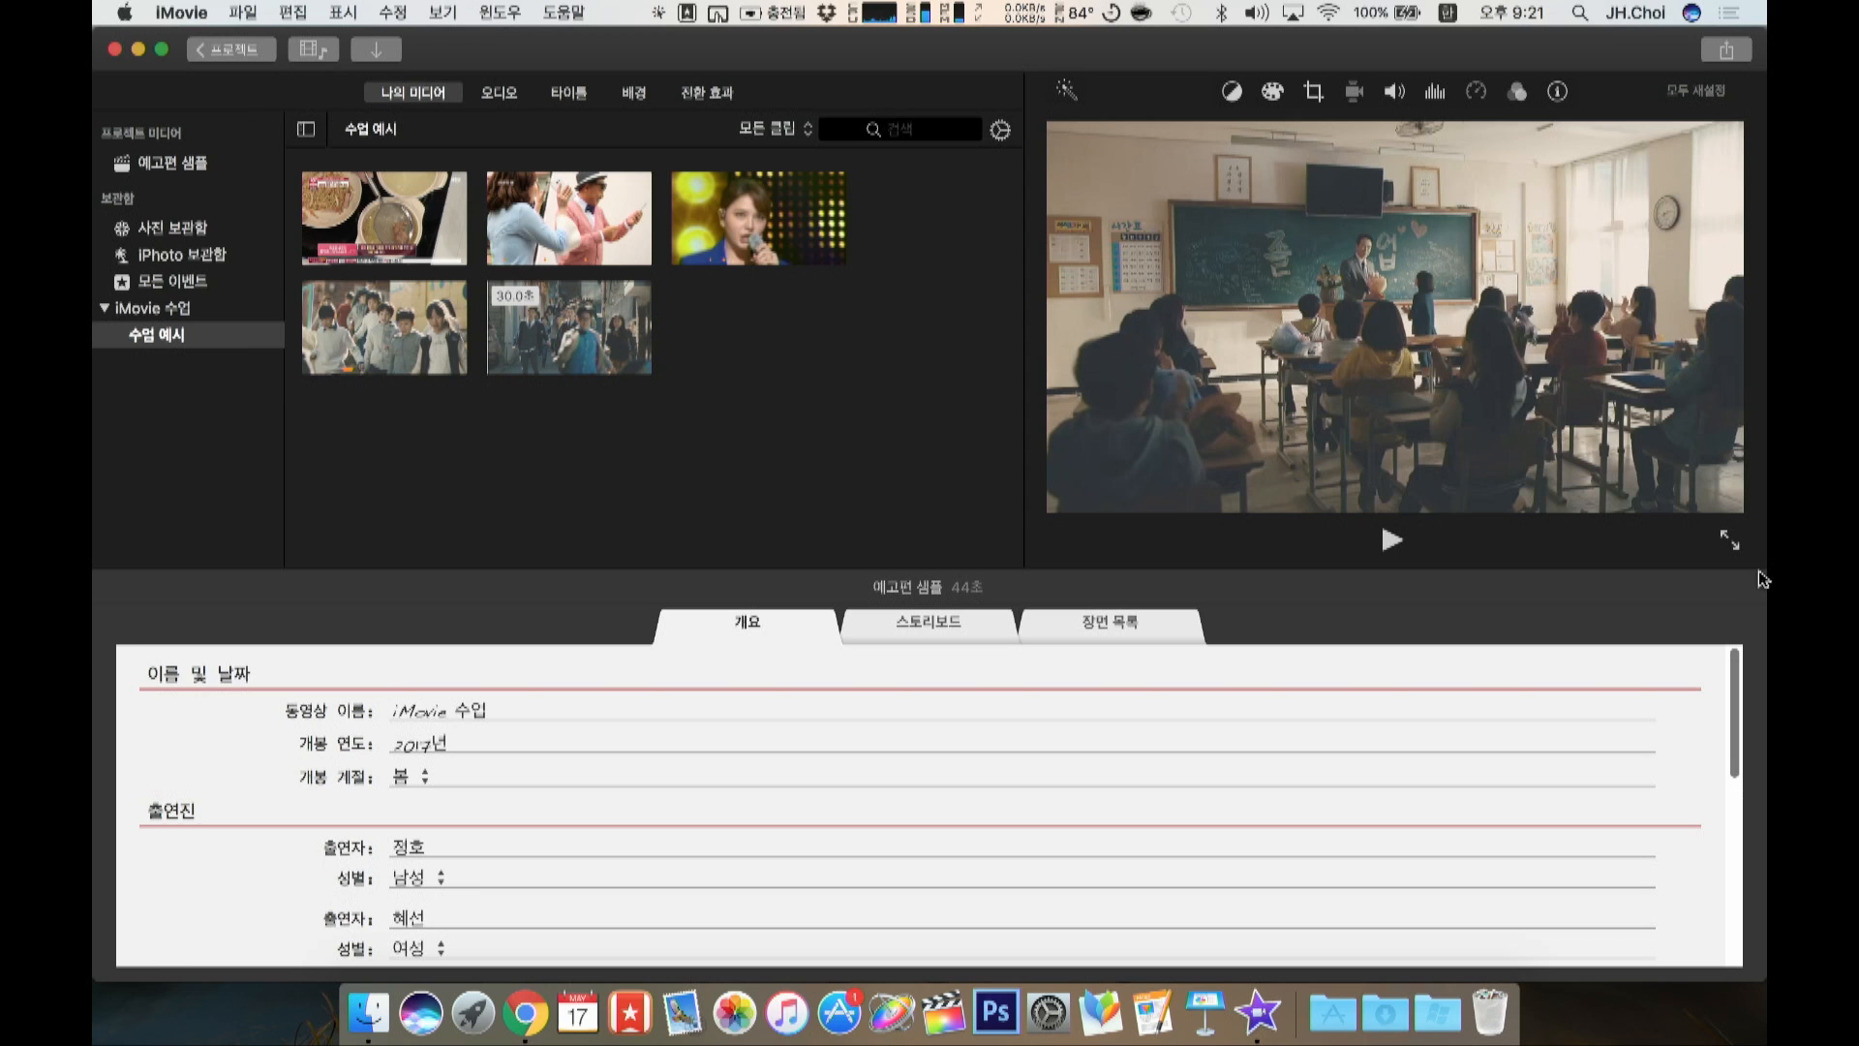
Step: Import 예고편 소스.mp4 from the desktop into the 수업 예시 event and open the 나의 동영상 project
left_click_drag(1495, 574, 1497, 574)
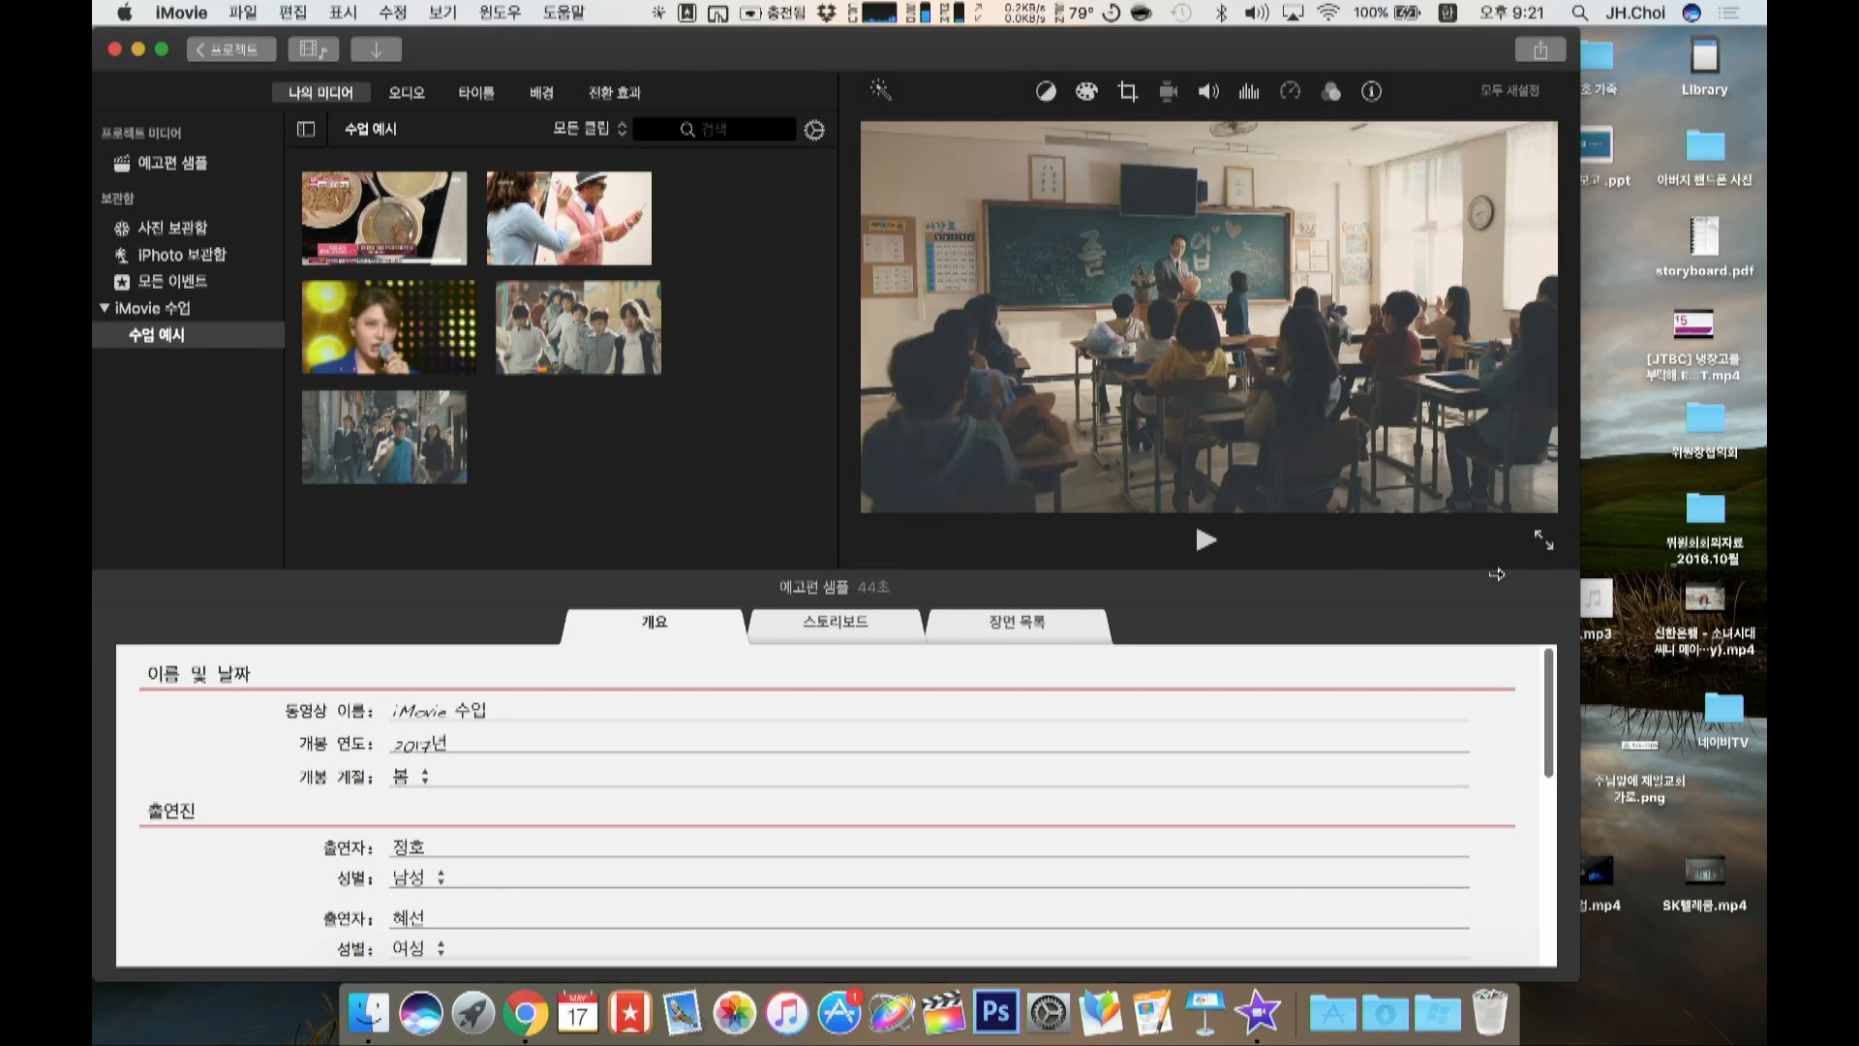
left_click(233, 49)
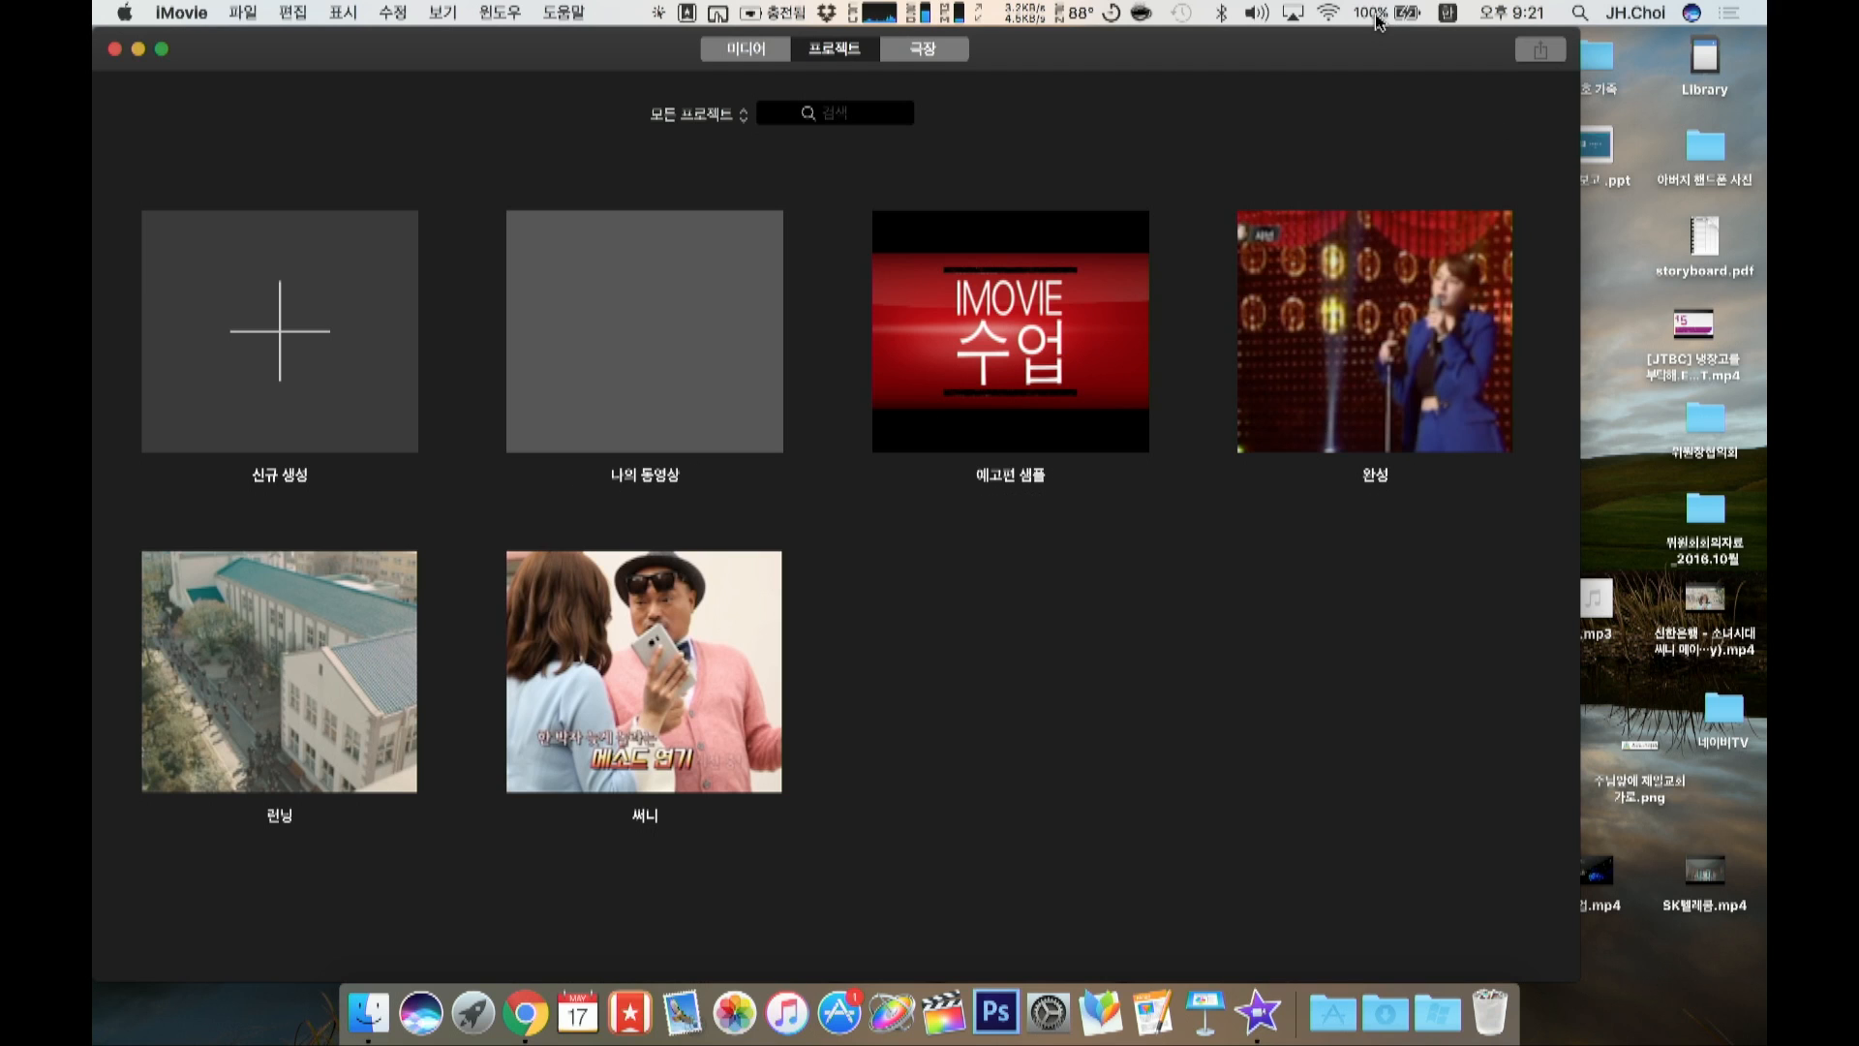
left_click_drag(1368, 50, 1217, 50)
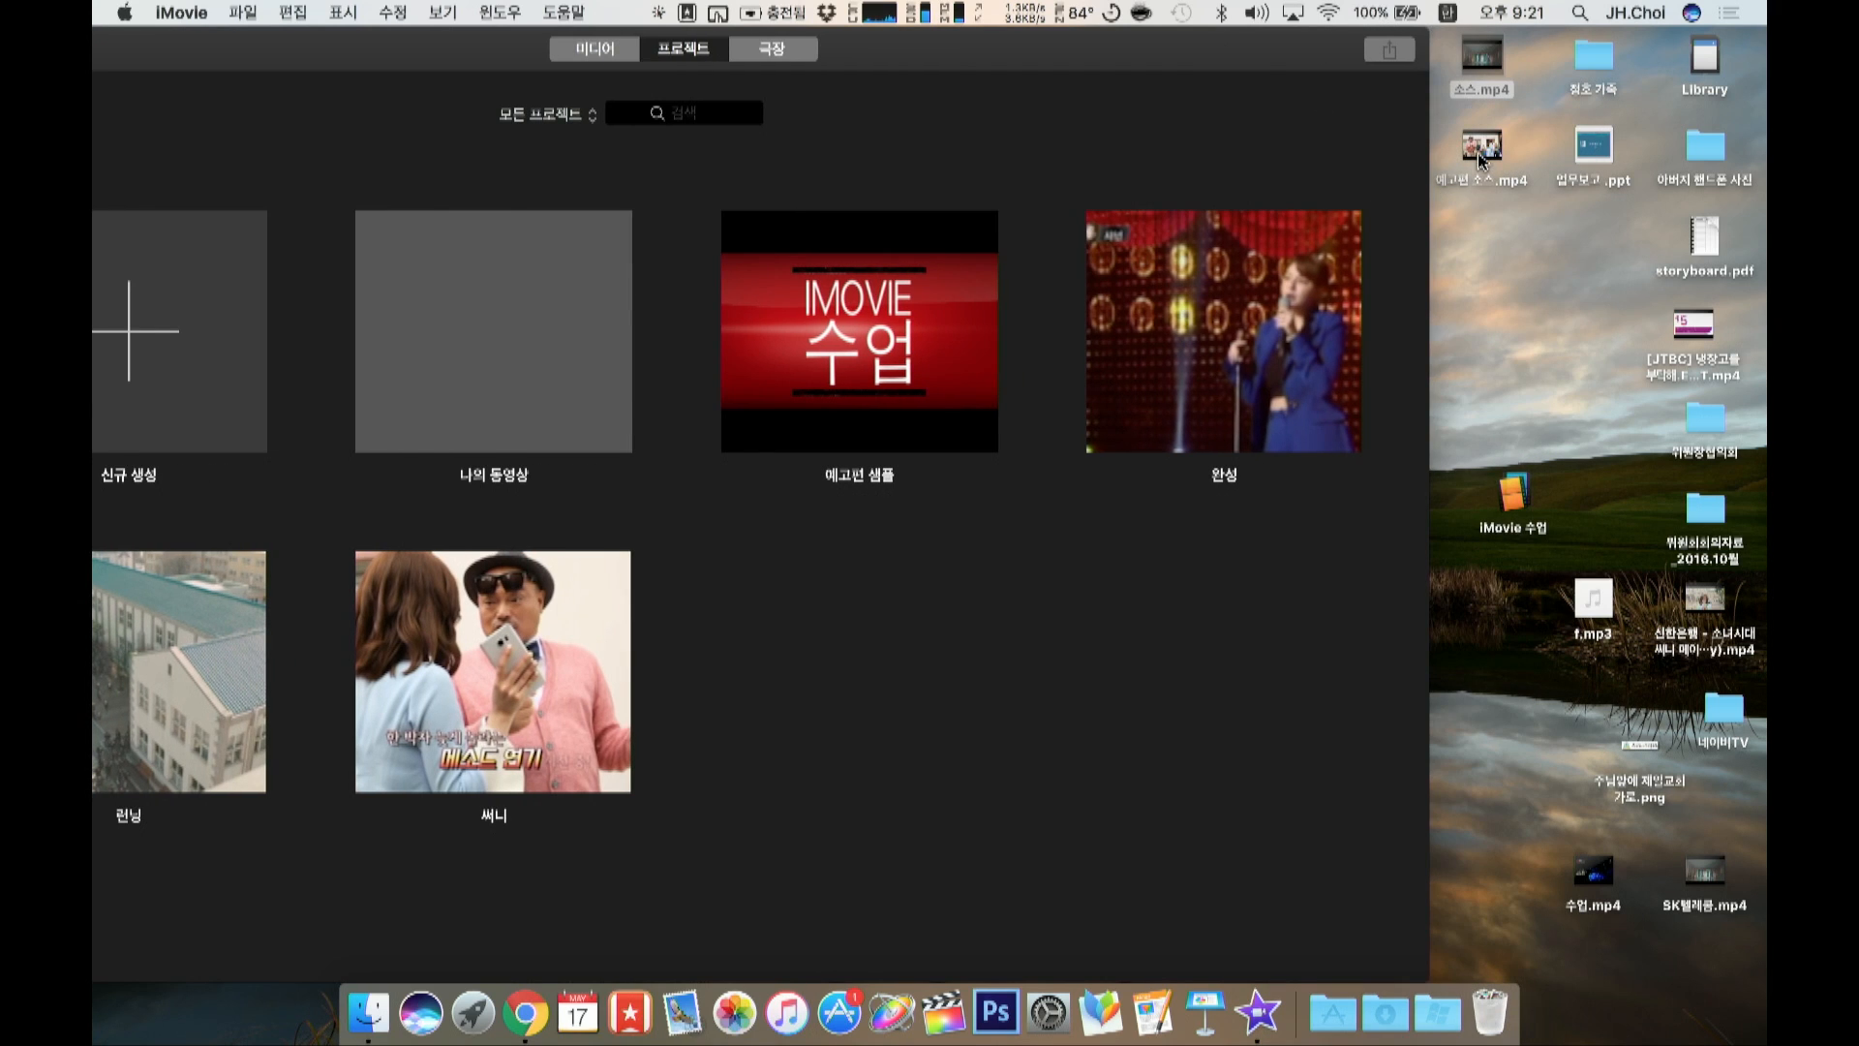
left_click(587, 53)
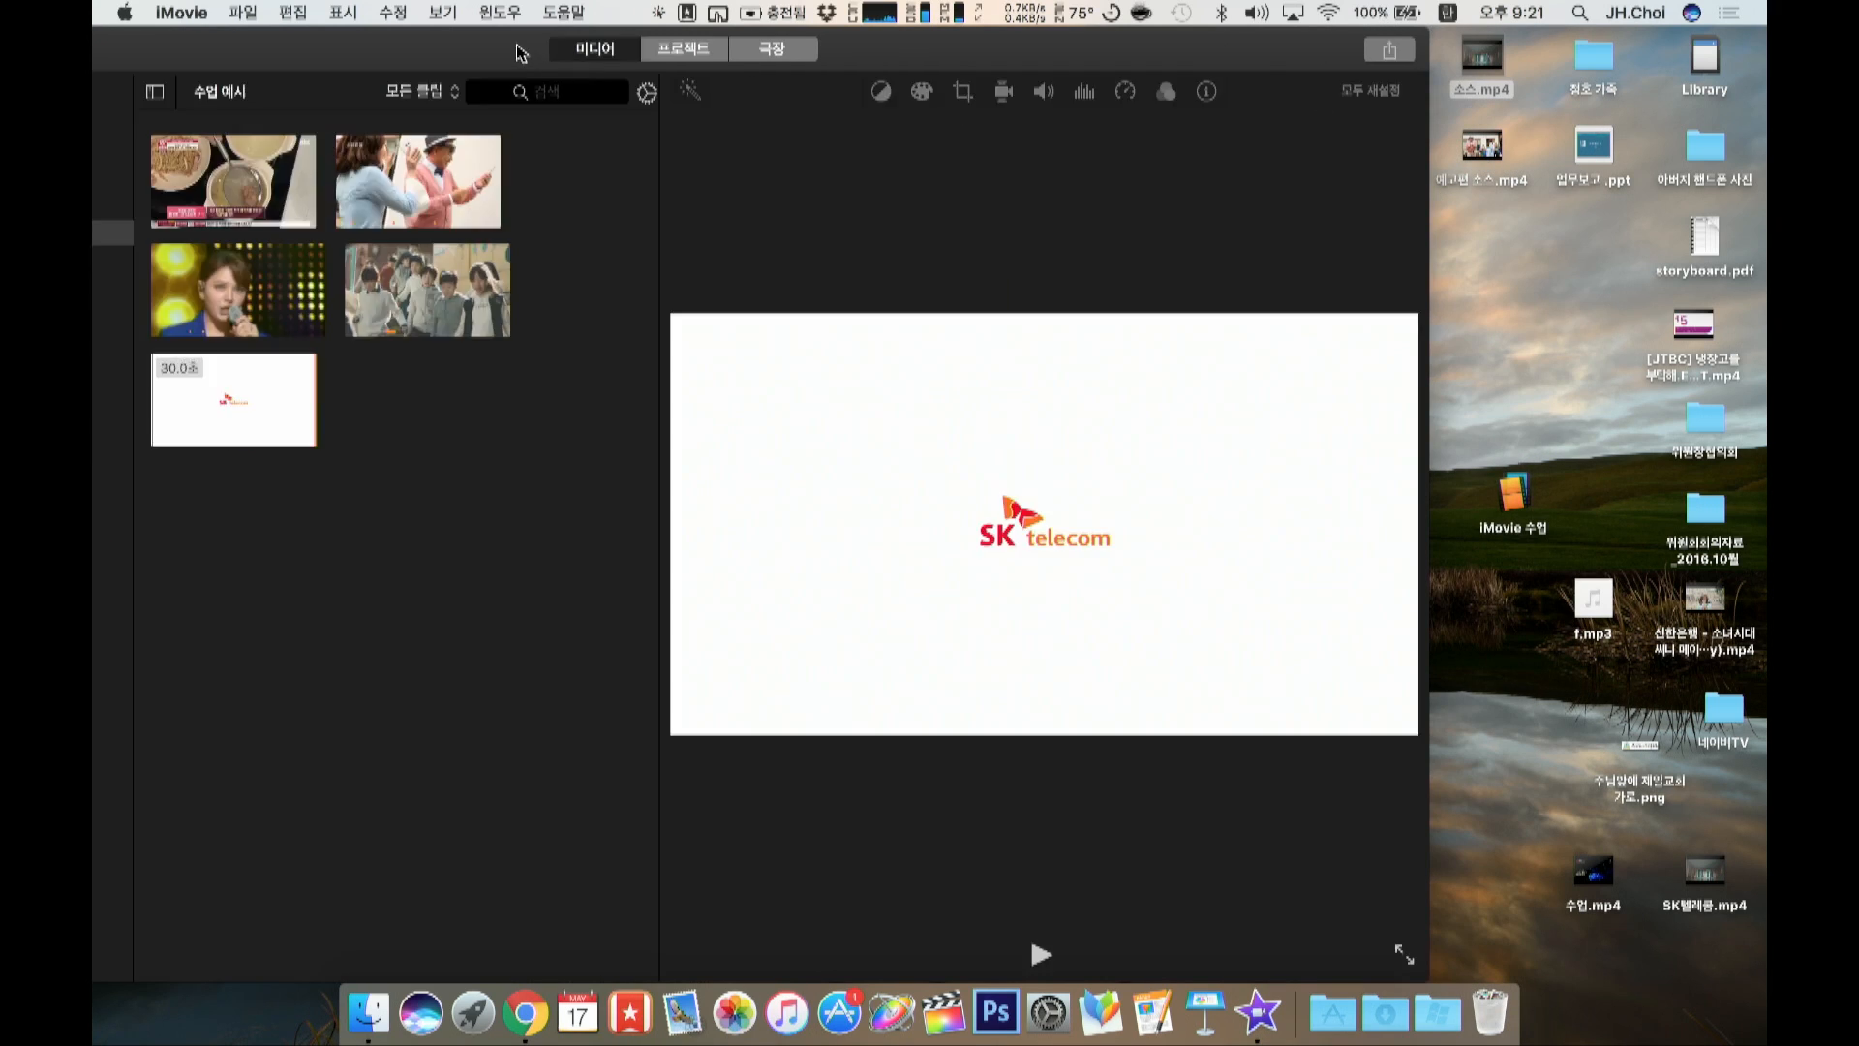
left_click_drag(1481, 145, 465, 455)
left_click(702, 55)
double_click(511, 311)
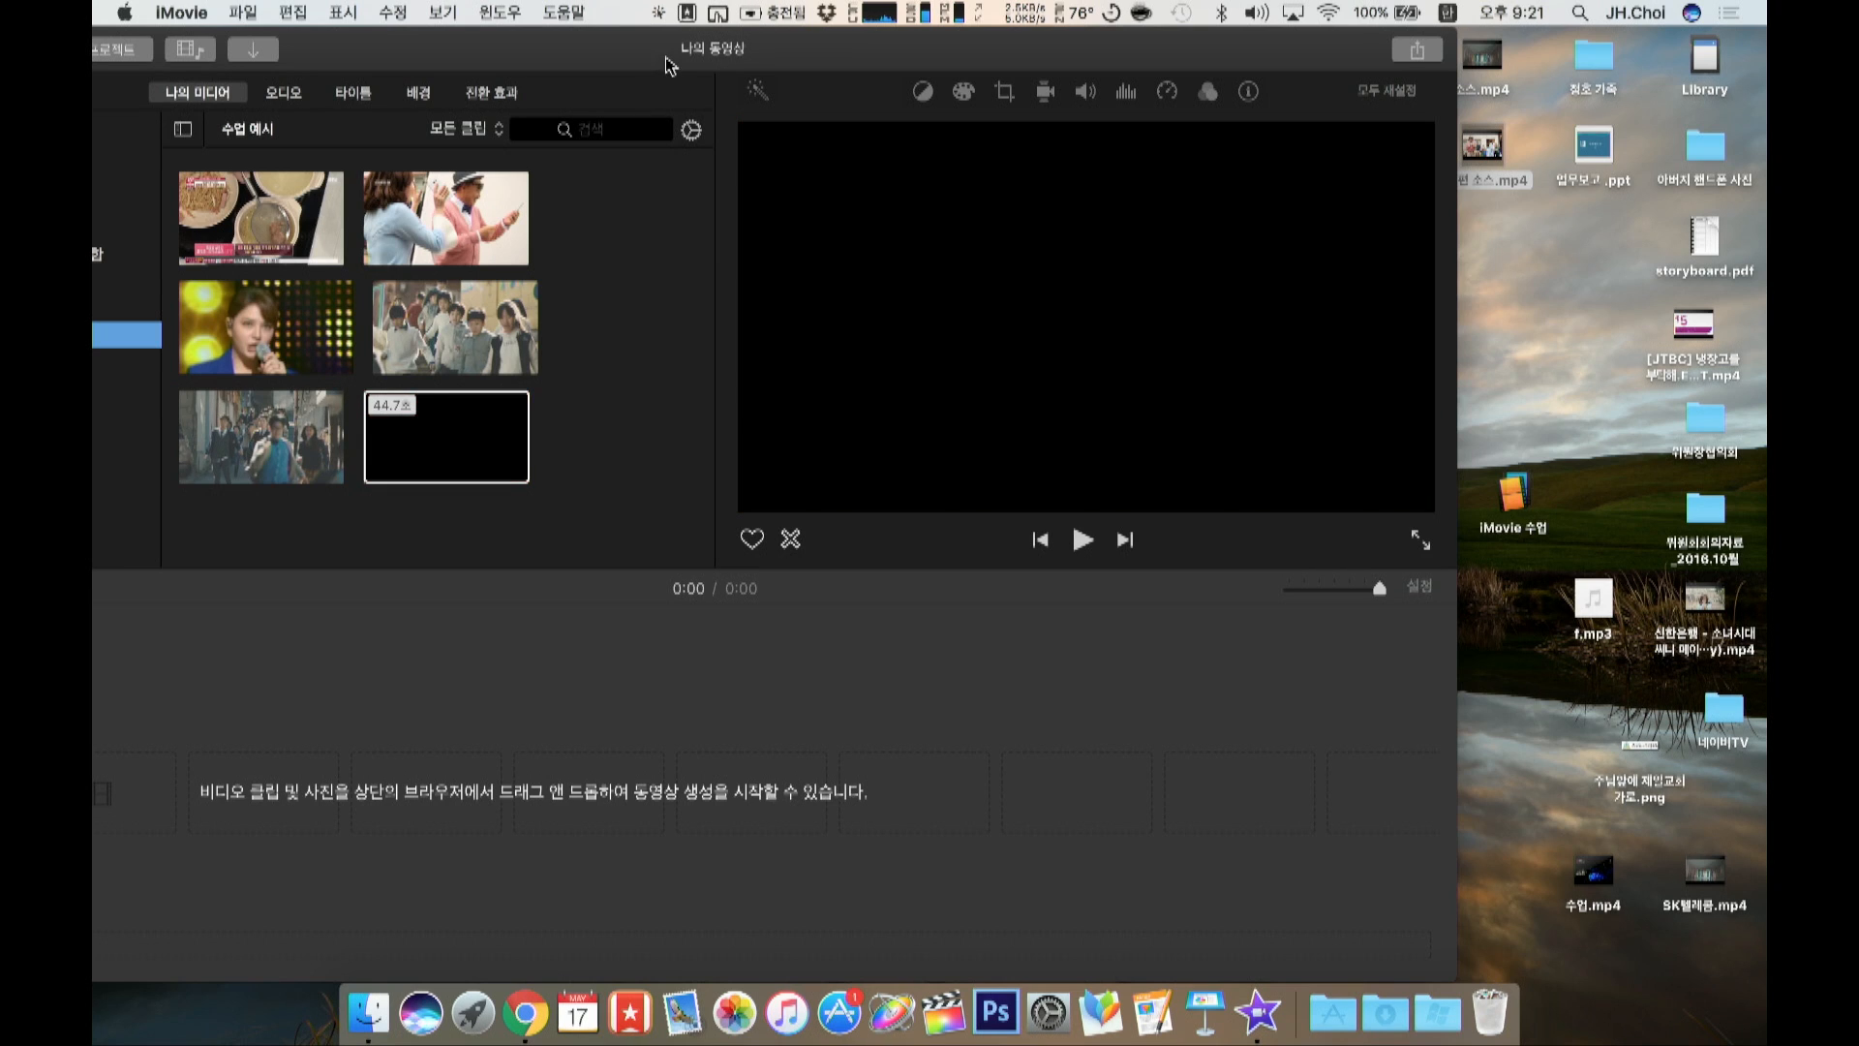
Step: Enlarge the project window, add the 예고편 소스 clip to the empty timeline and play its opening seconds
double_click(666, 56)
left_click_drag(716, 309, 170, 697)
left_click(169, 697)
key("space")
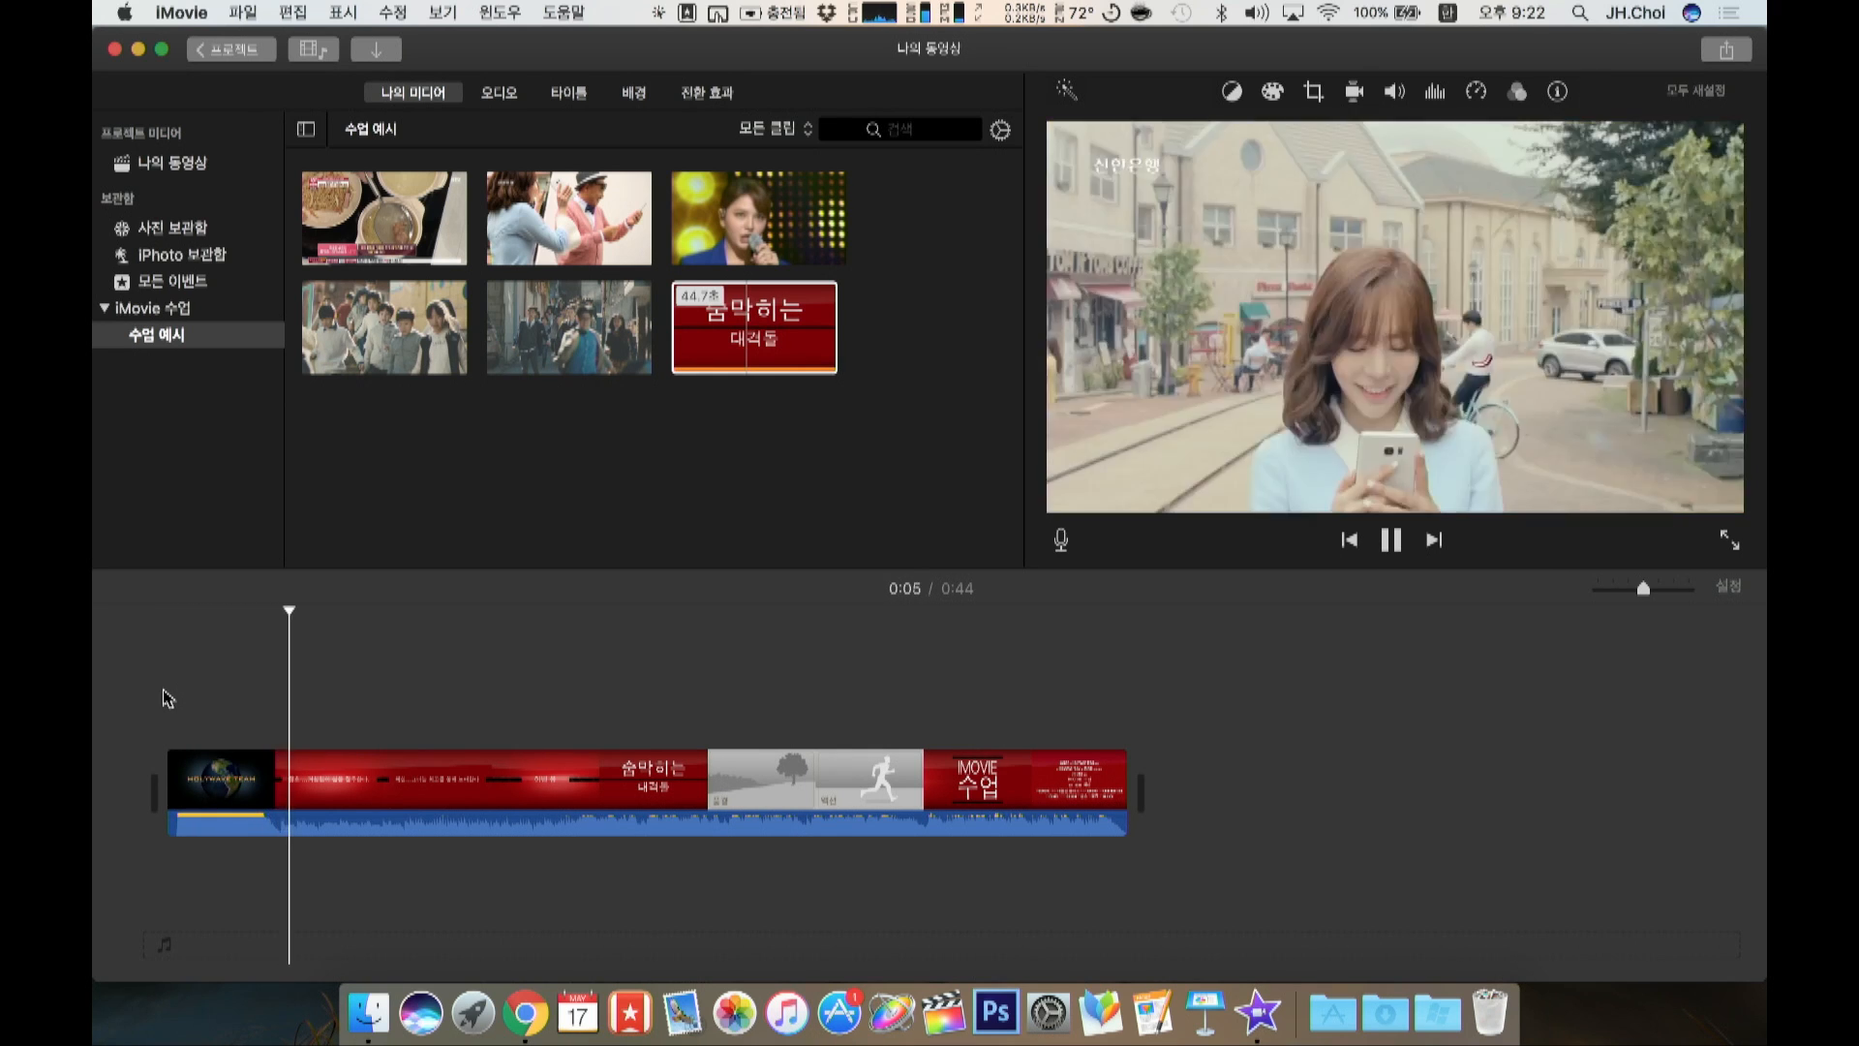
key("space")
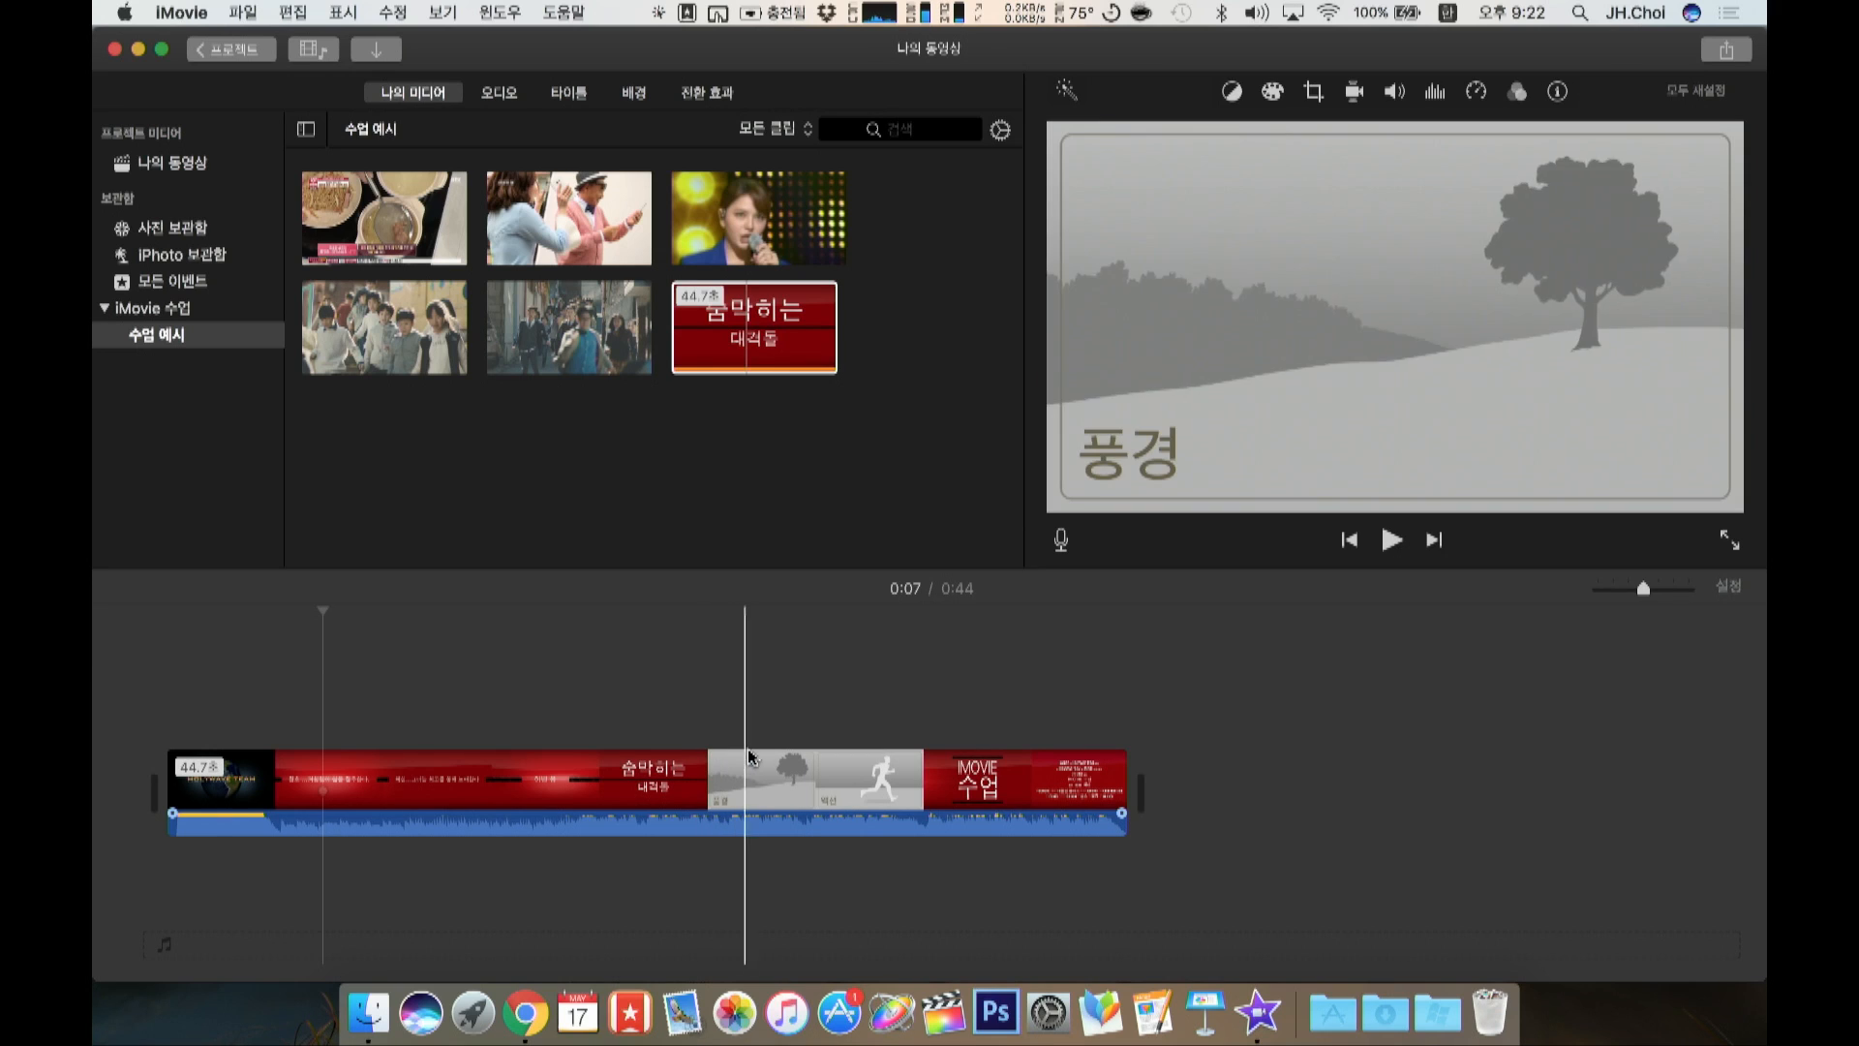
Step: Detach the audio from the 예고편 소스 clip in the timeline
left_click(737, 756)
right_click(738, 756)
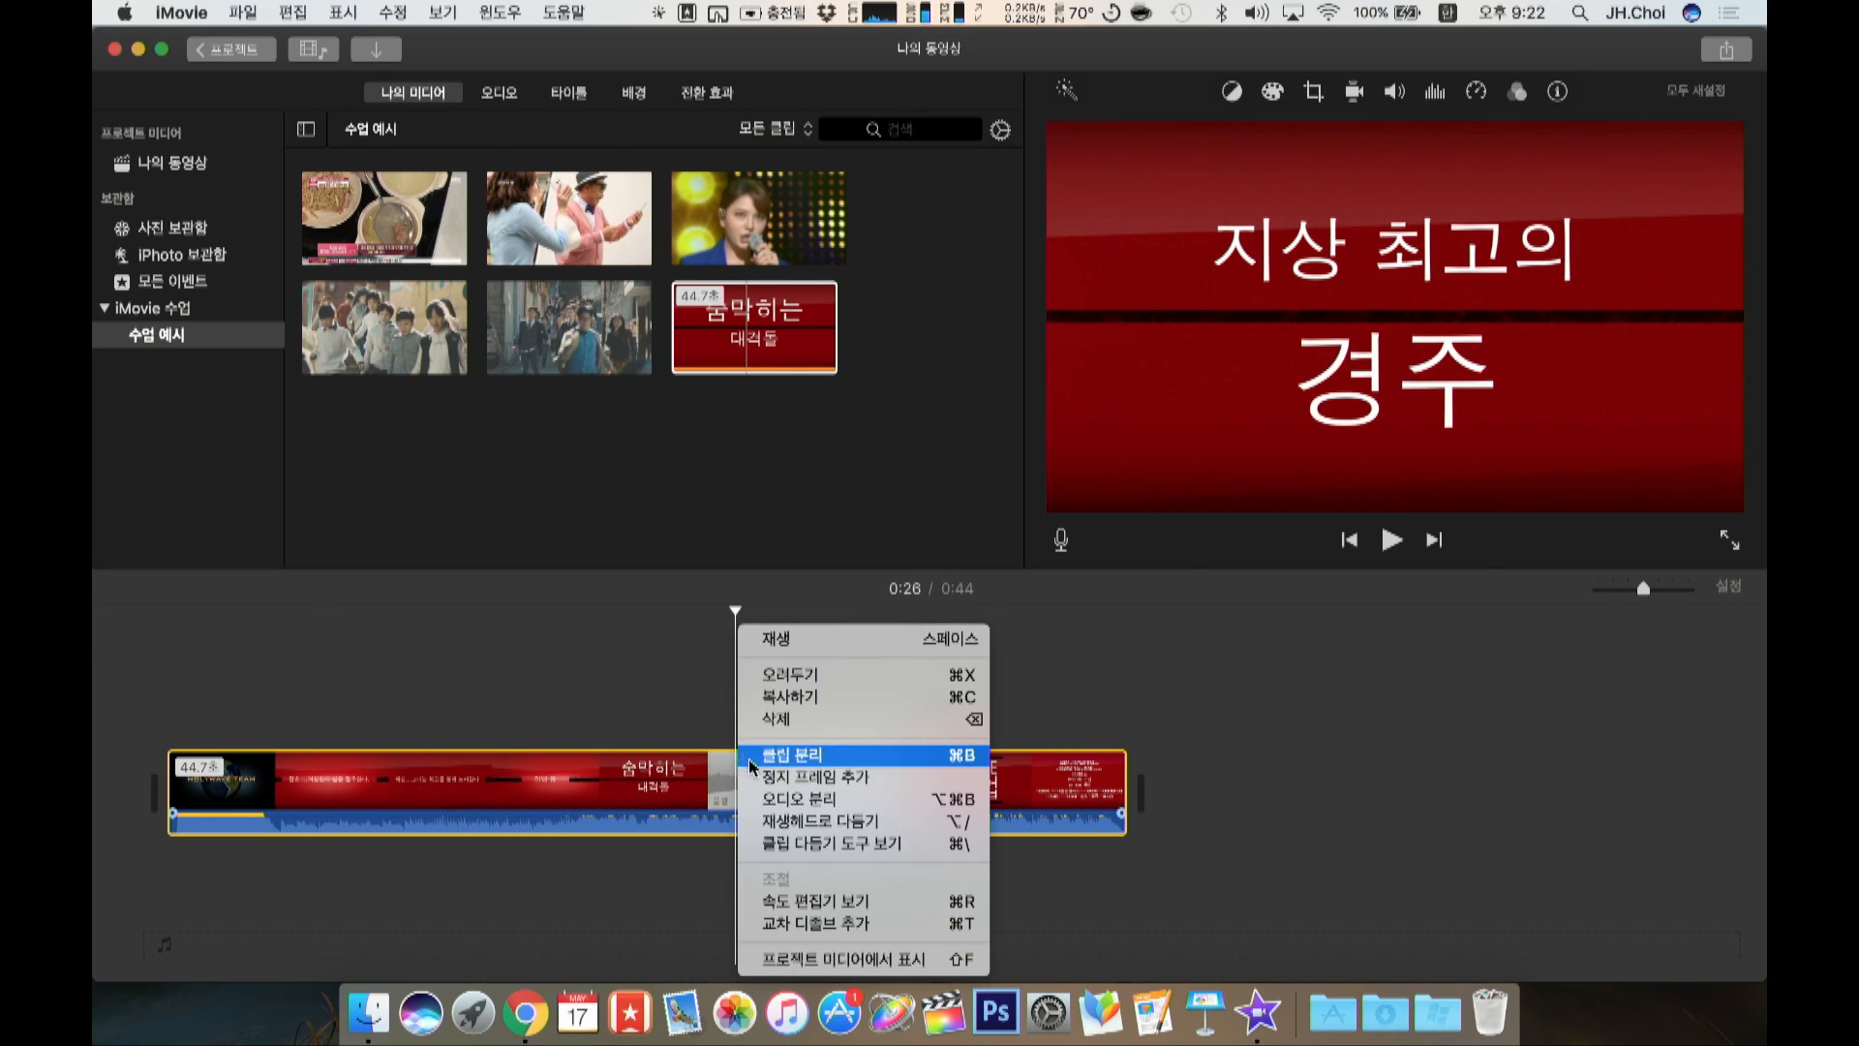
left_click(774, 800)
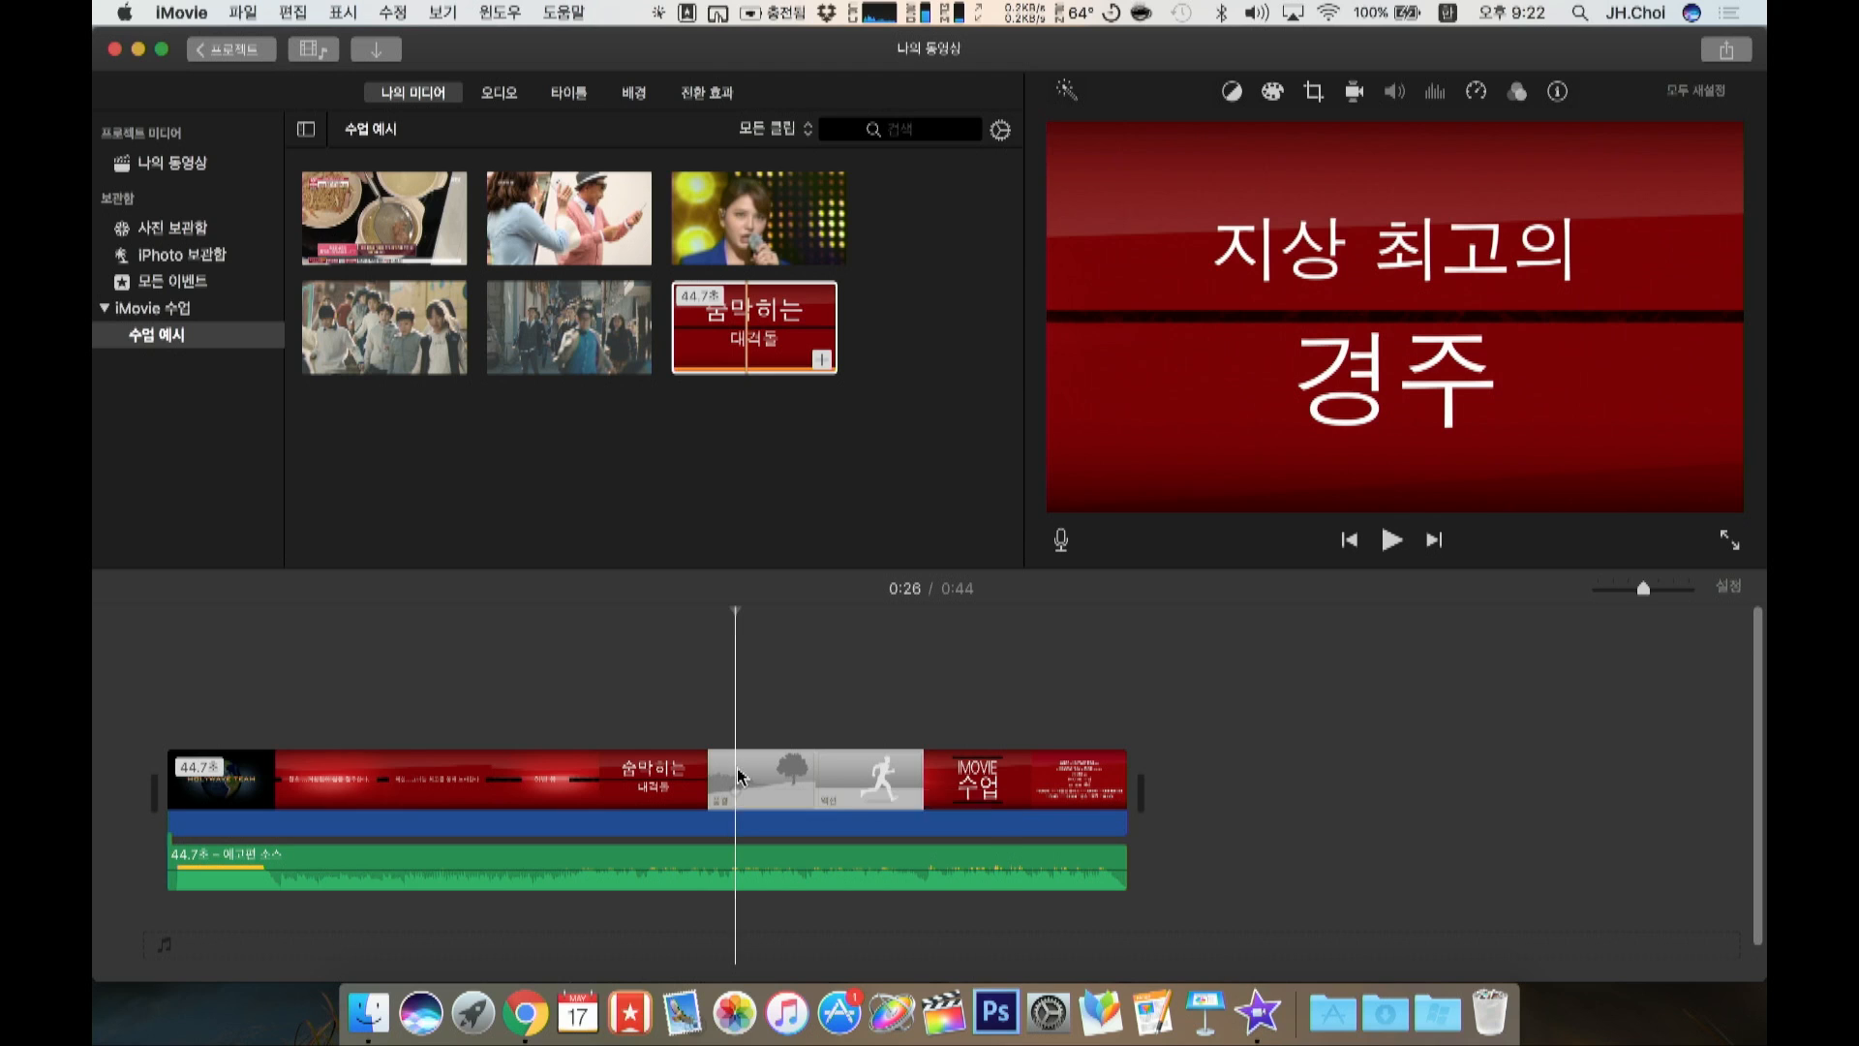
right_click(740, 775)
left_click(725, 777)
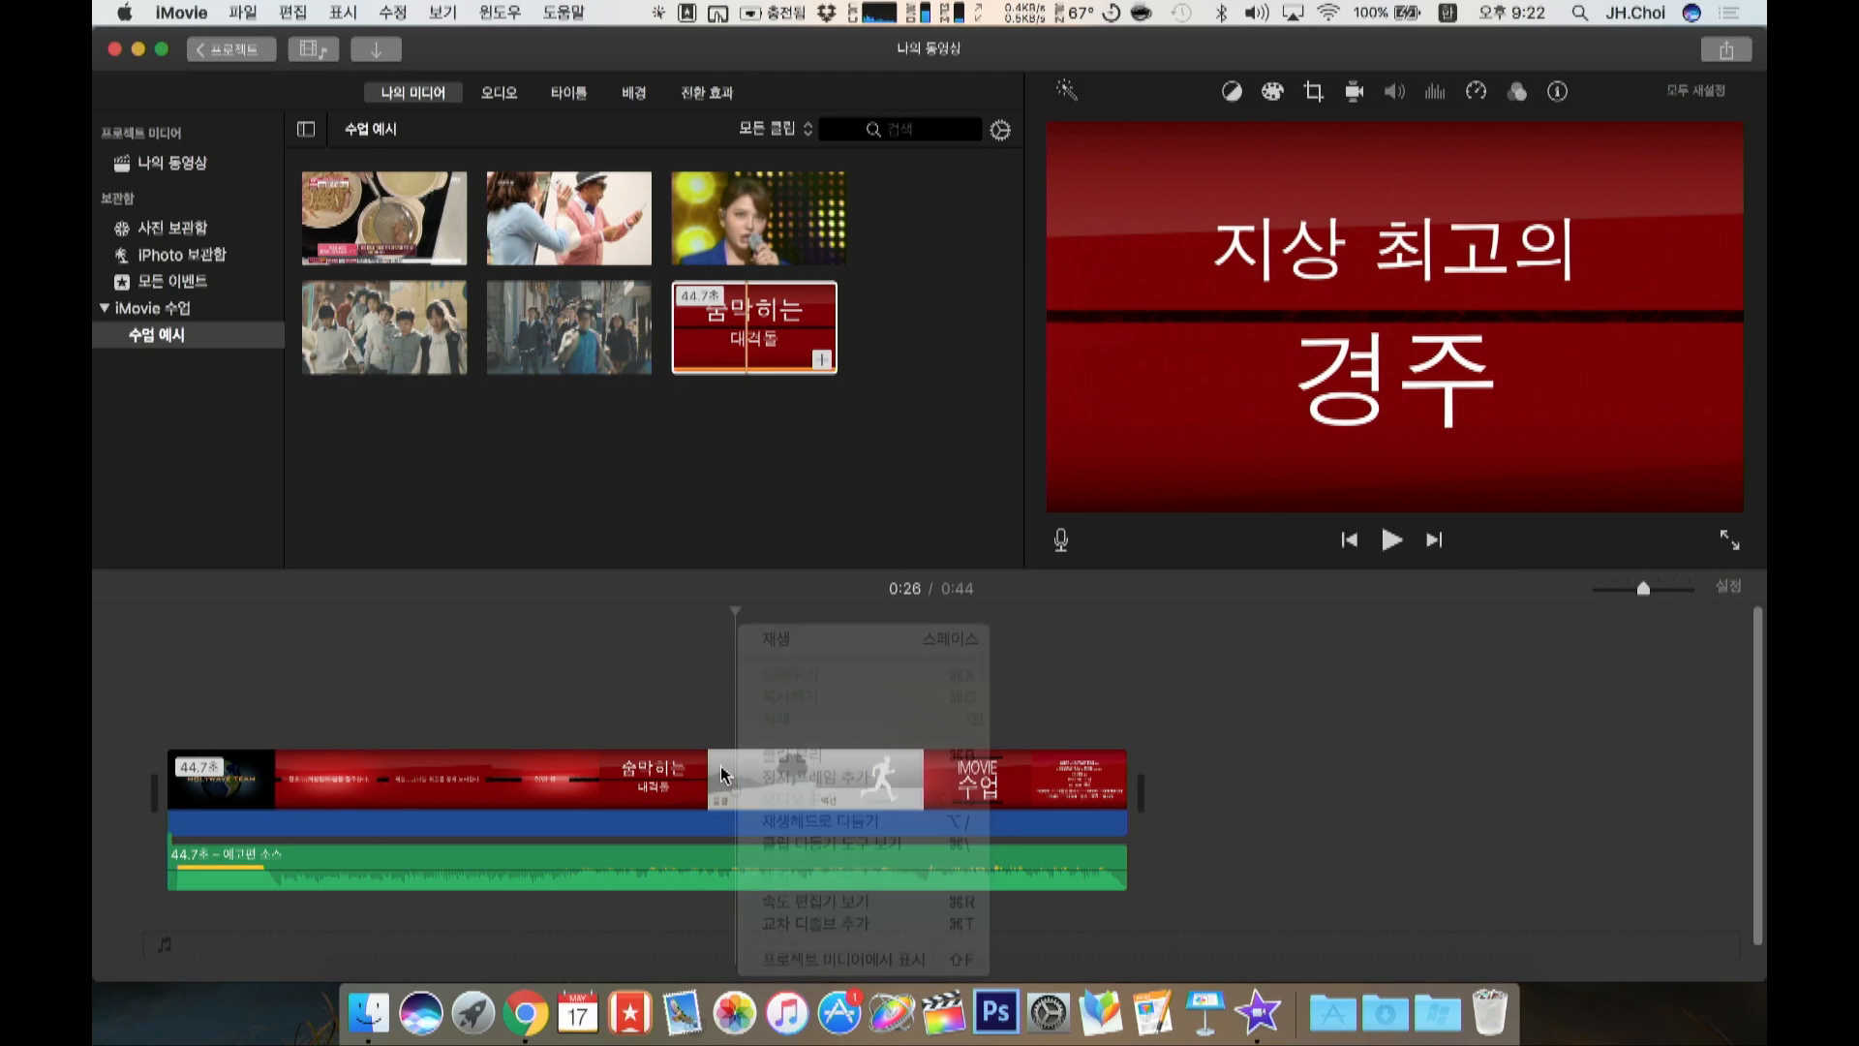
Step: Split the video clip at about 0:26 and 0:27 and delete the short piece between the cuts
left_click(740, 777)
key("super+b")
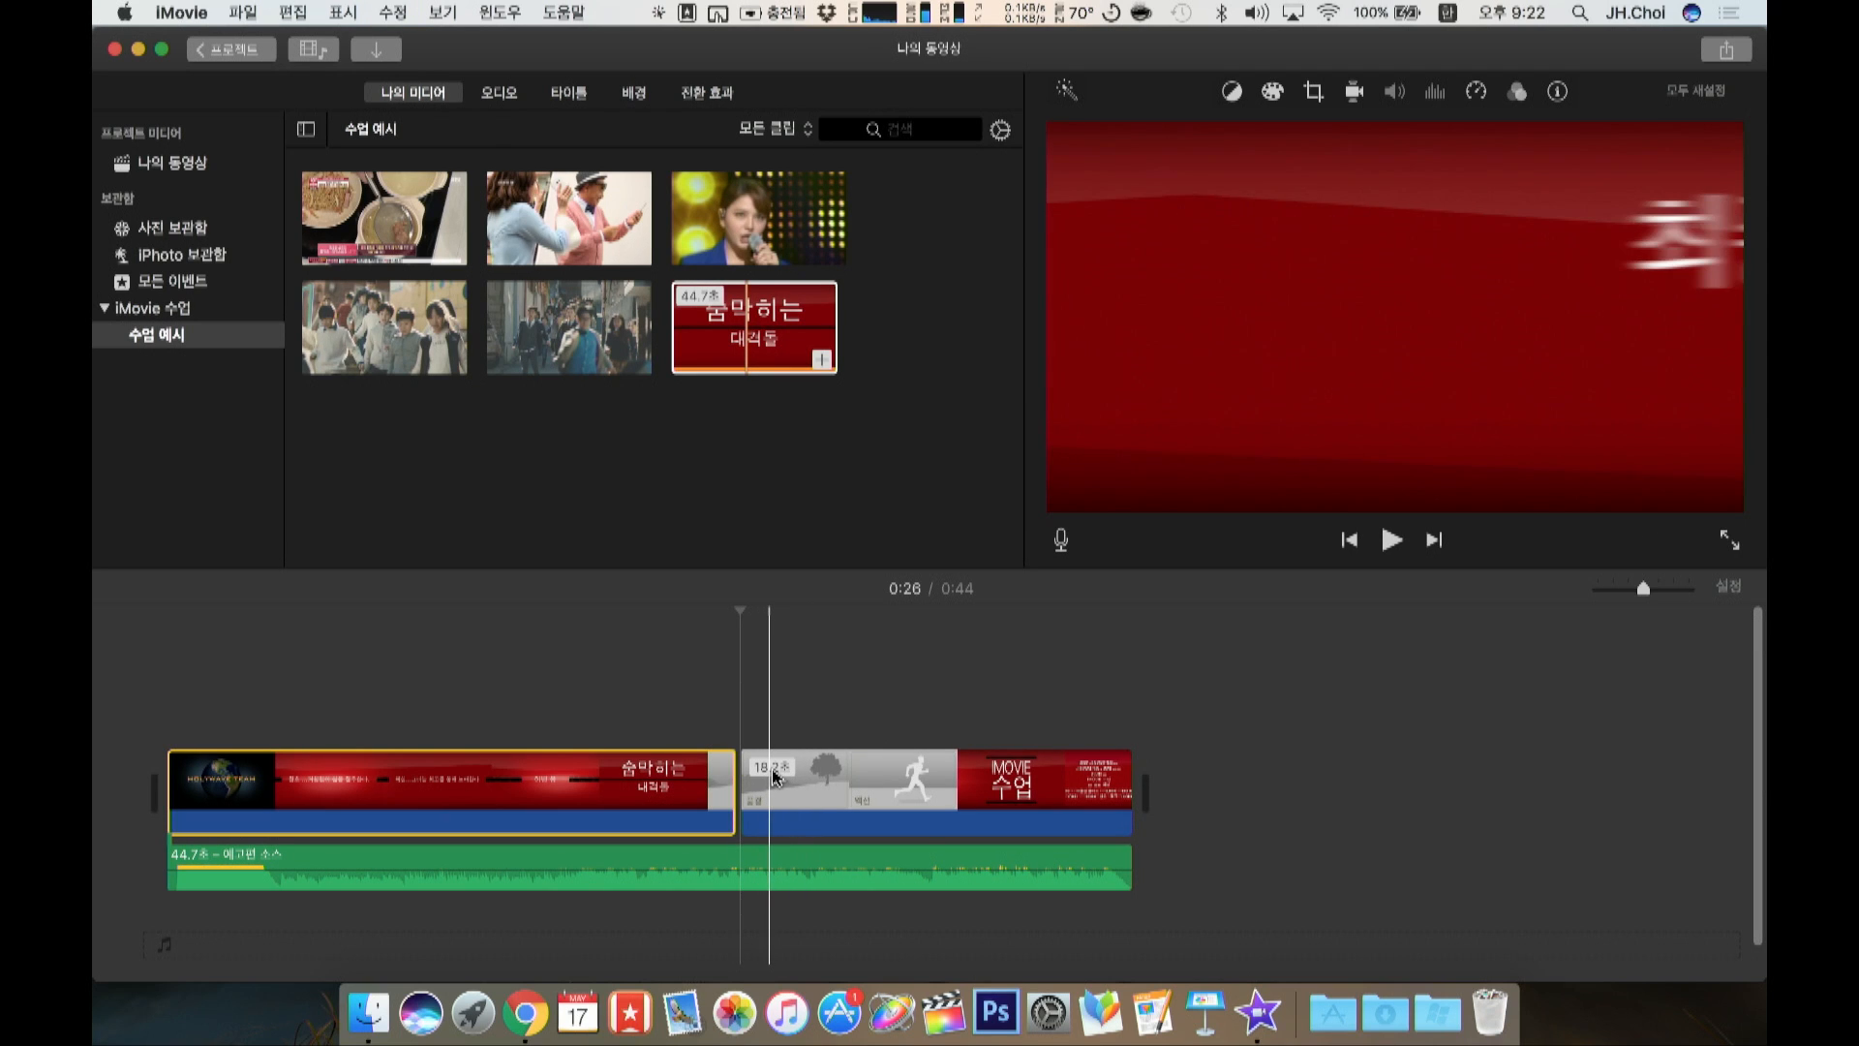
left_click(771, 775)
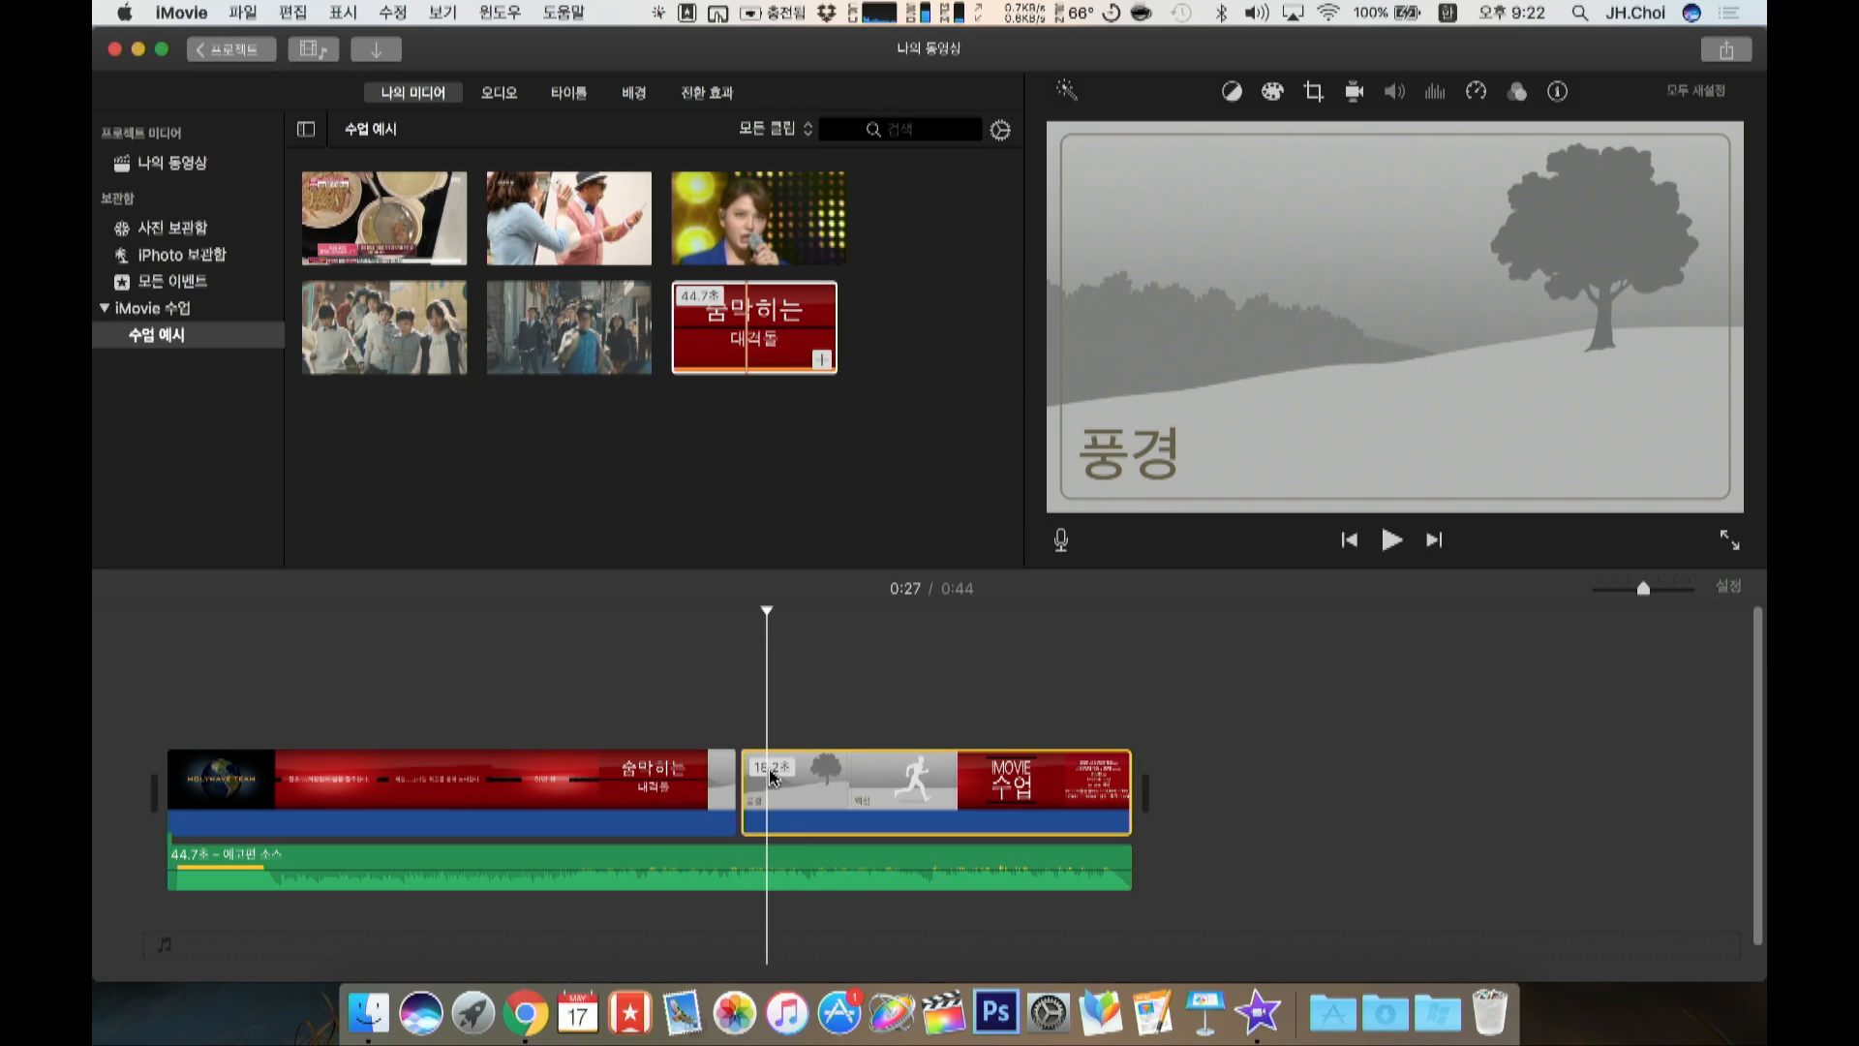
key("super+b")
key("Delete")
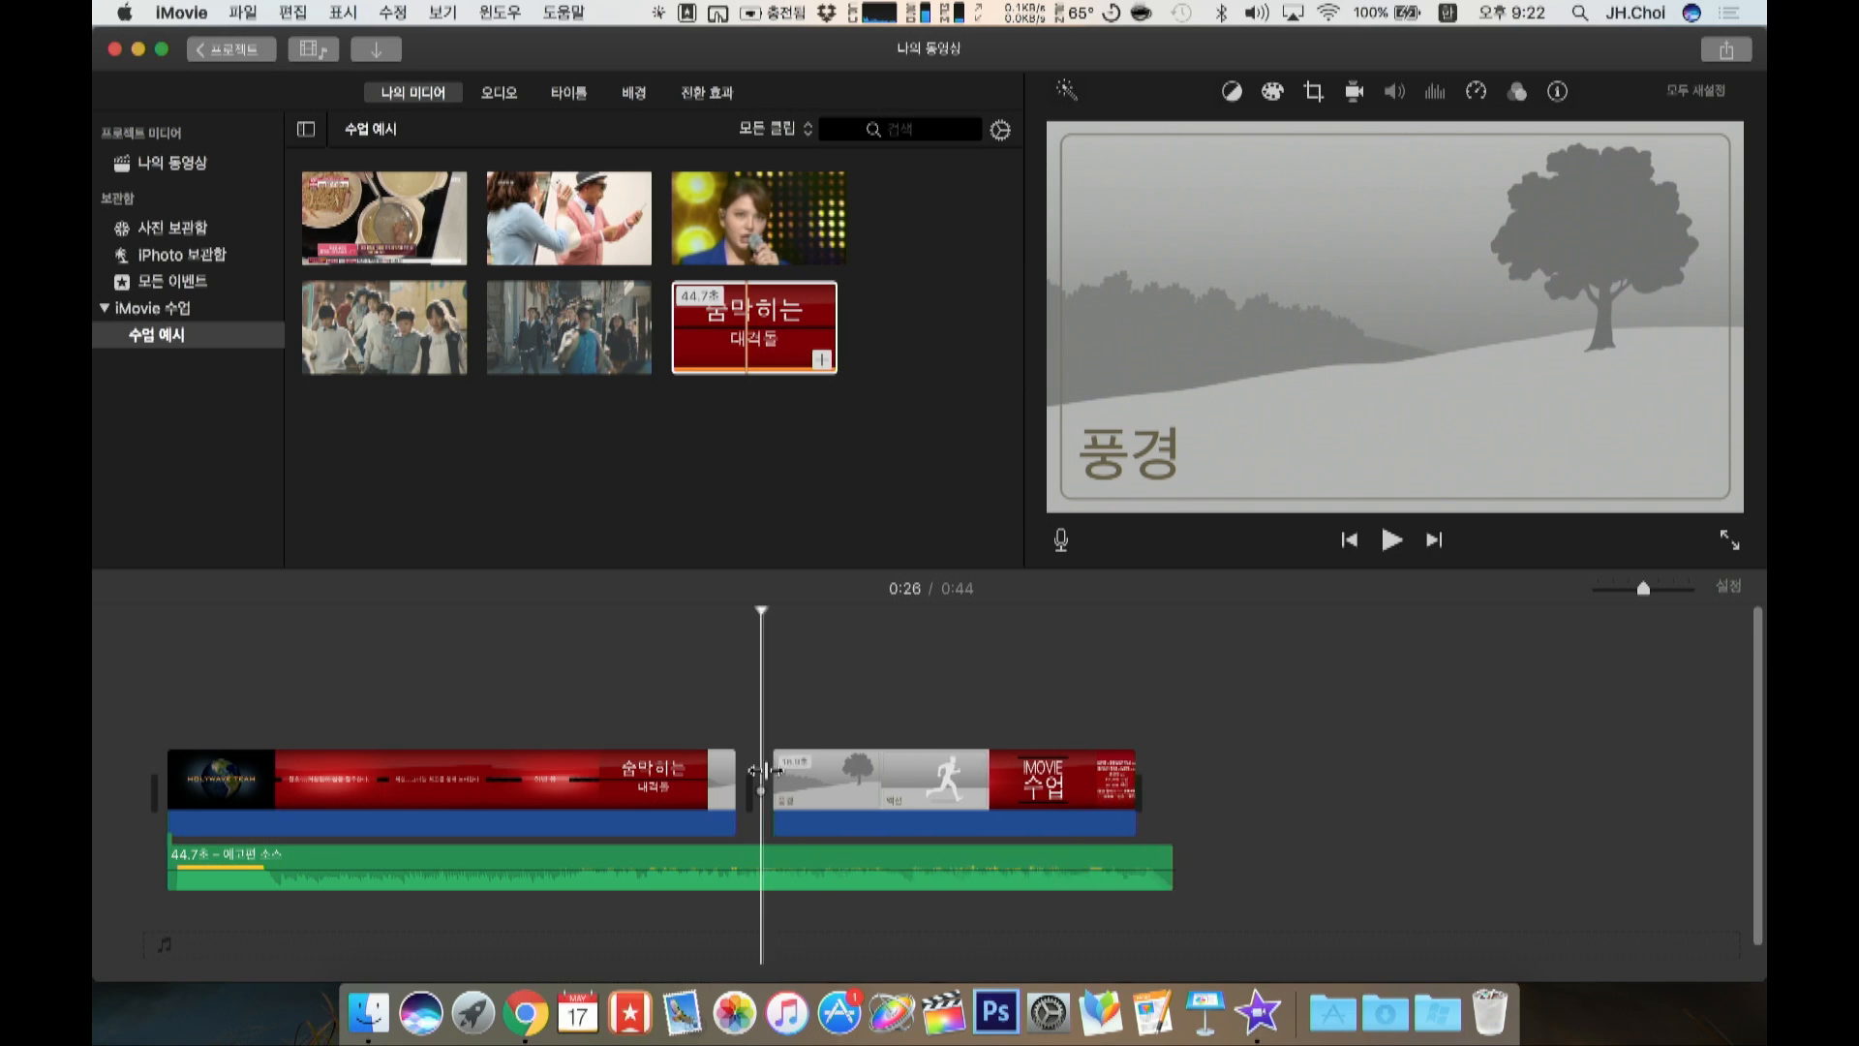
Step: Insert a 5-second section from the middle of the 30-second clip beside the trailer source between the two timeline pieces and play it
left_click(548, 327)
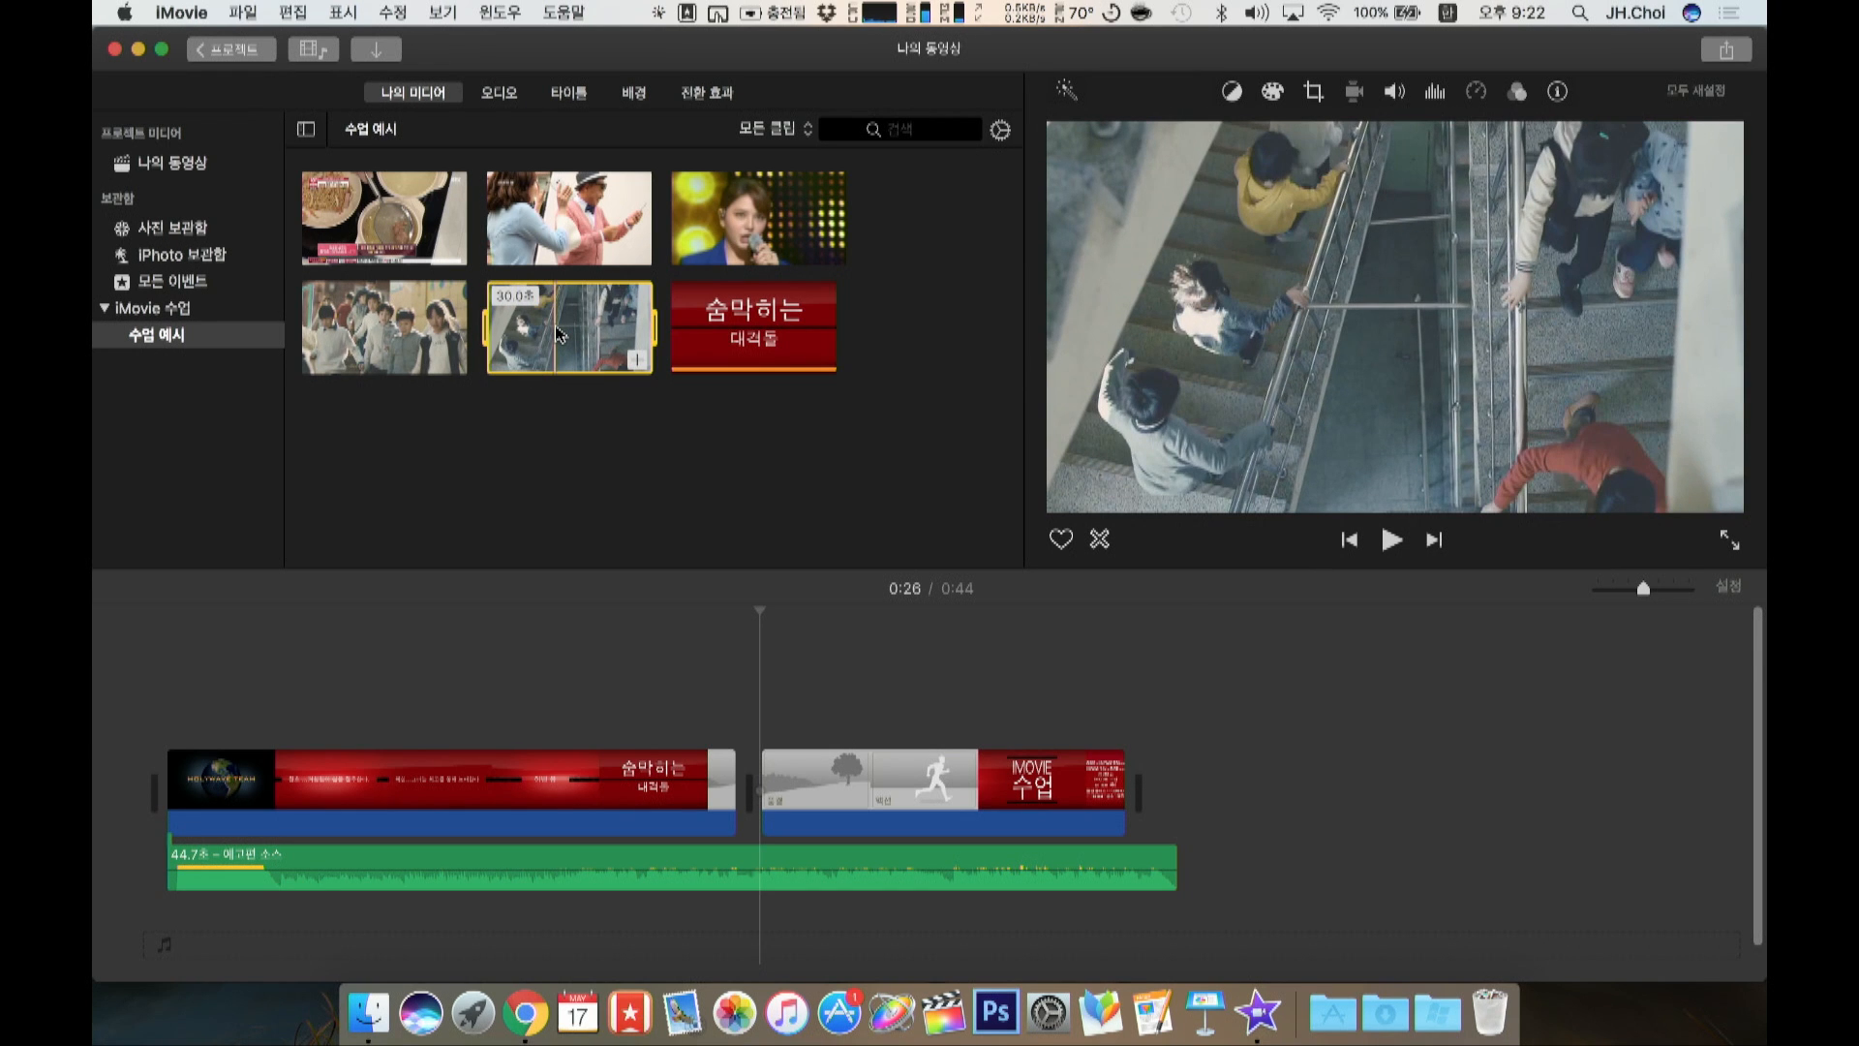
left_click(555, 334)
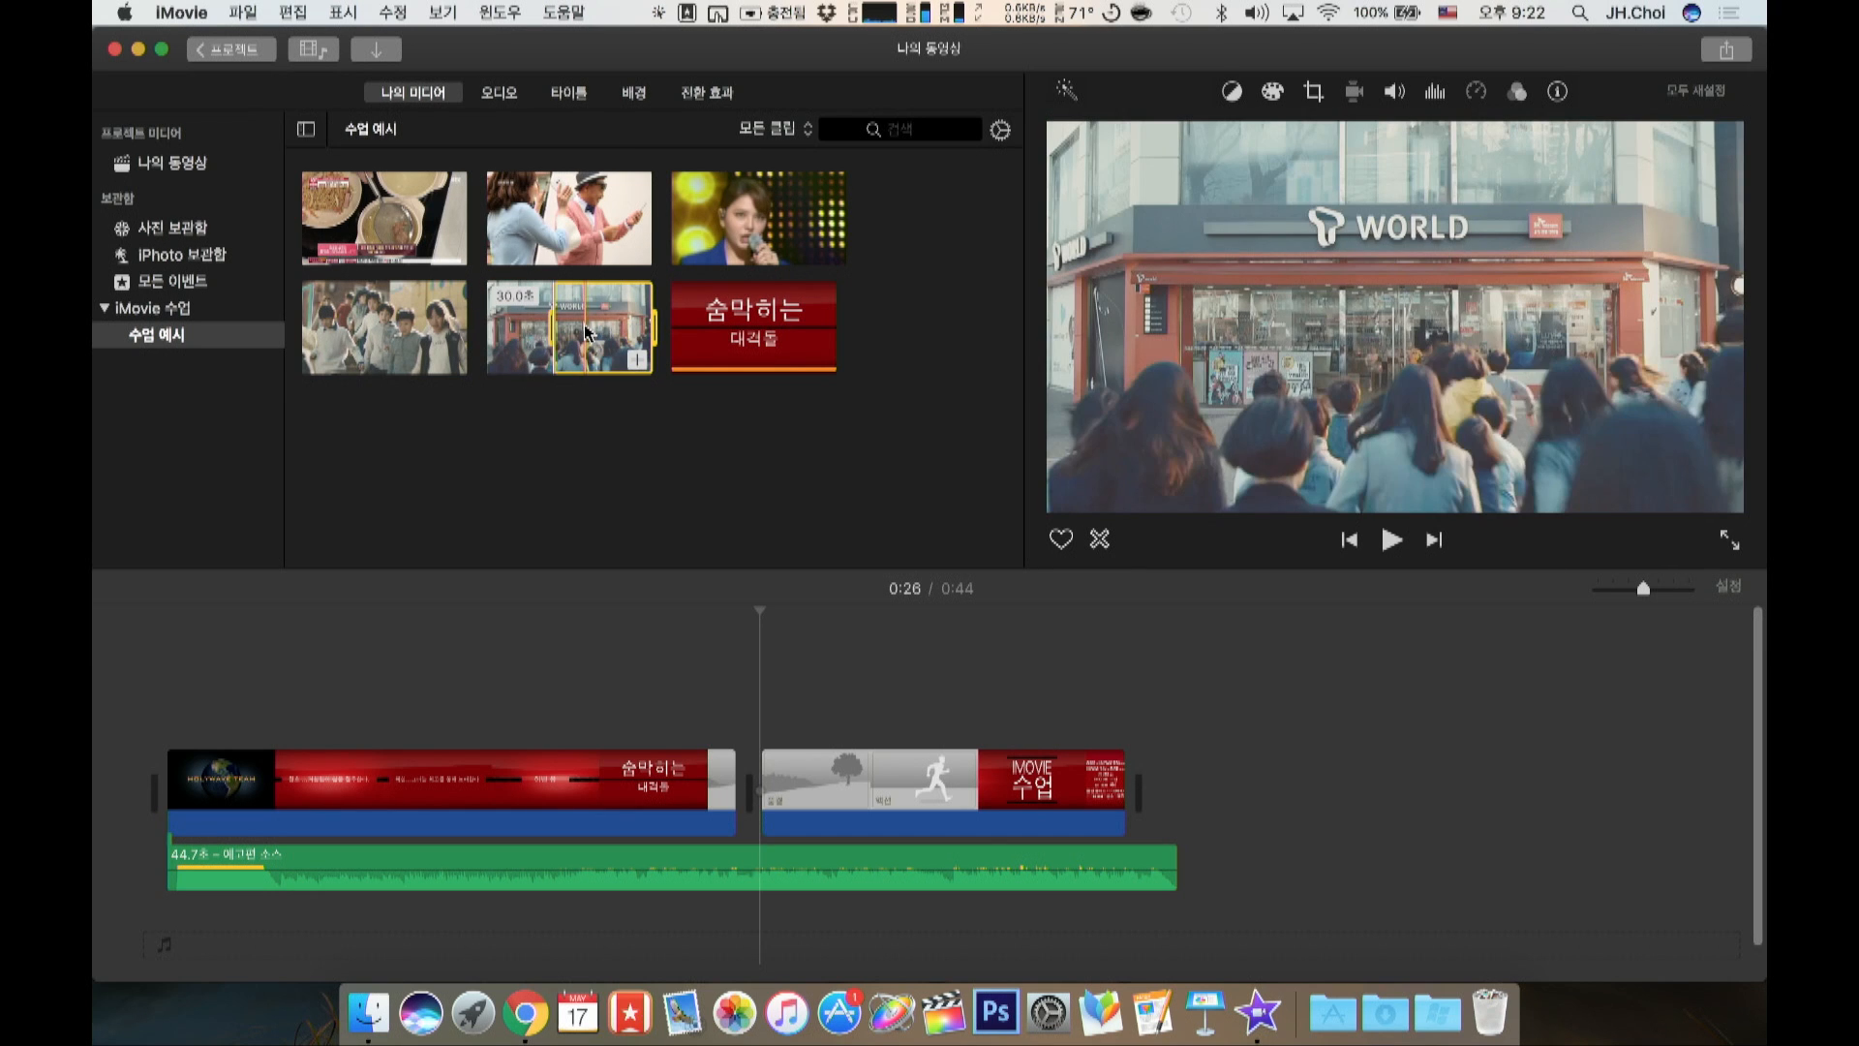
left_click_drag(586, 331, 765, 786)
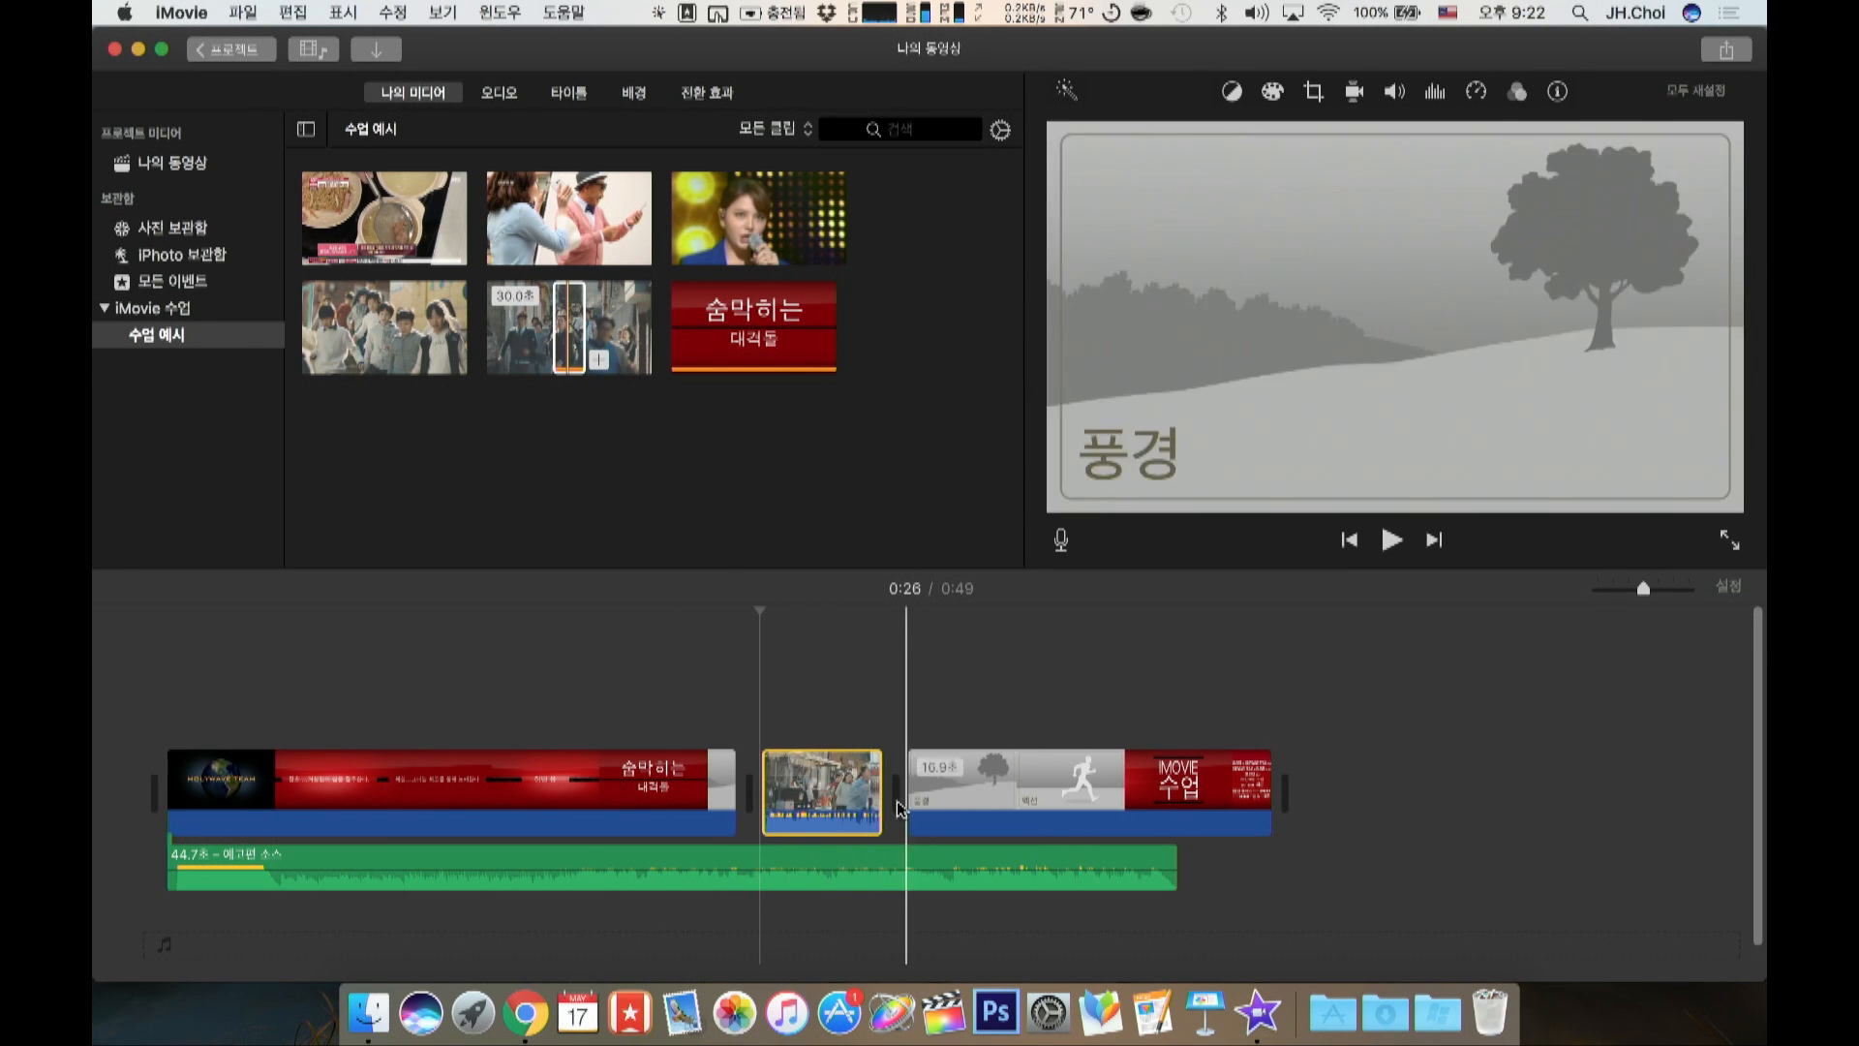
left_click(712, 733)
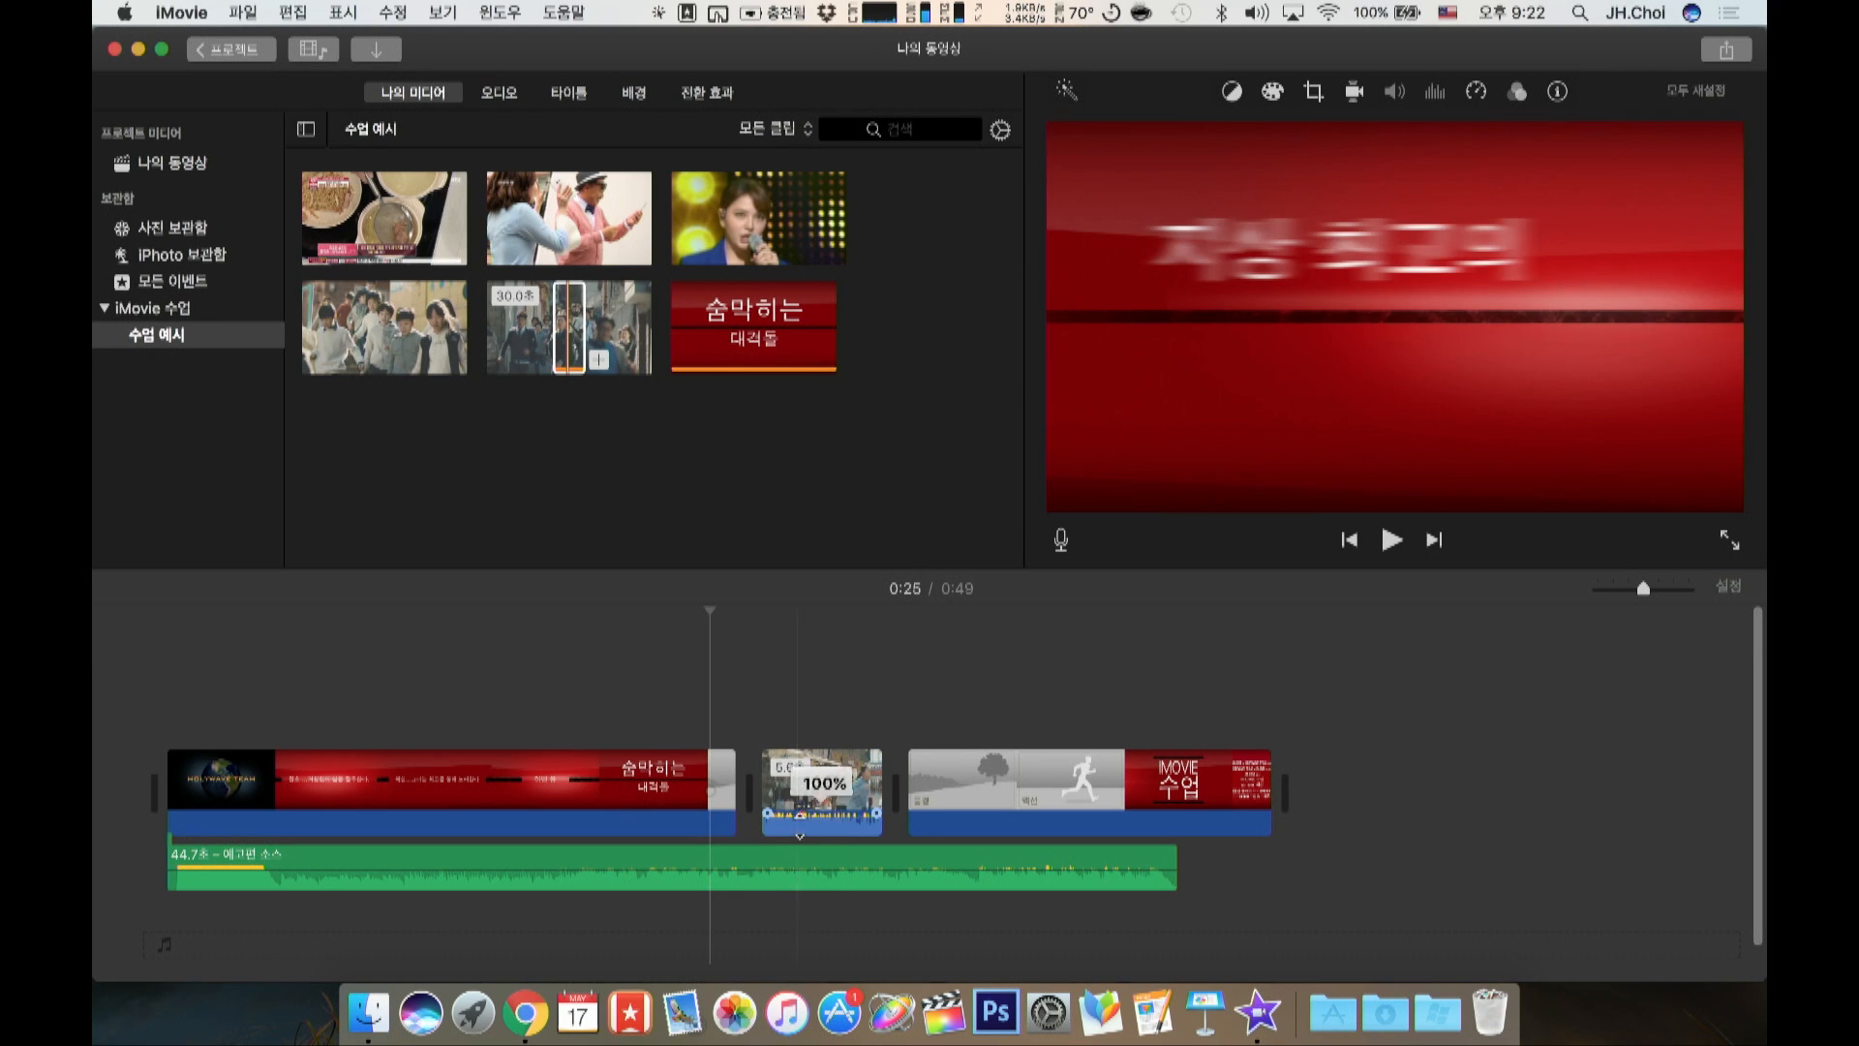
key("space")
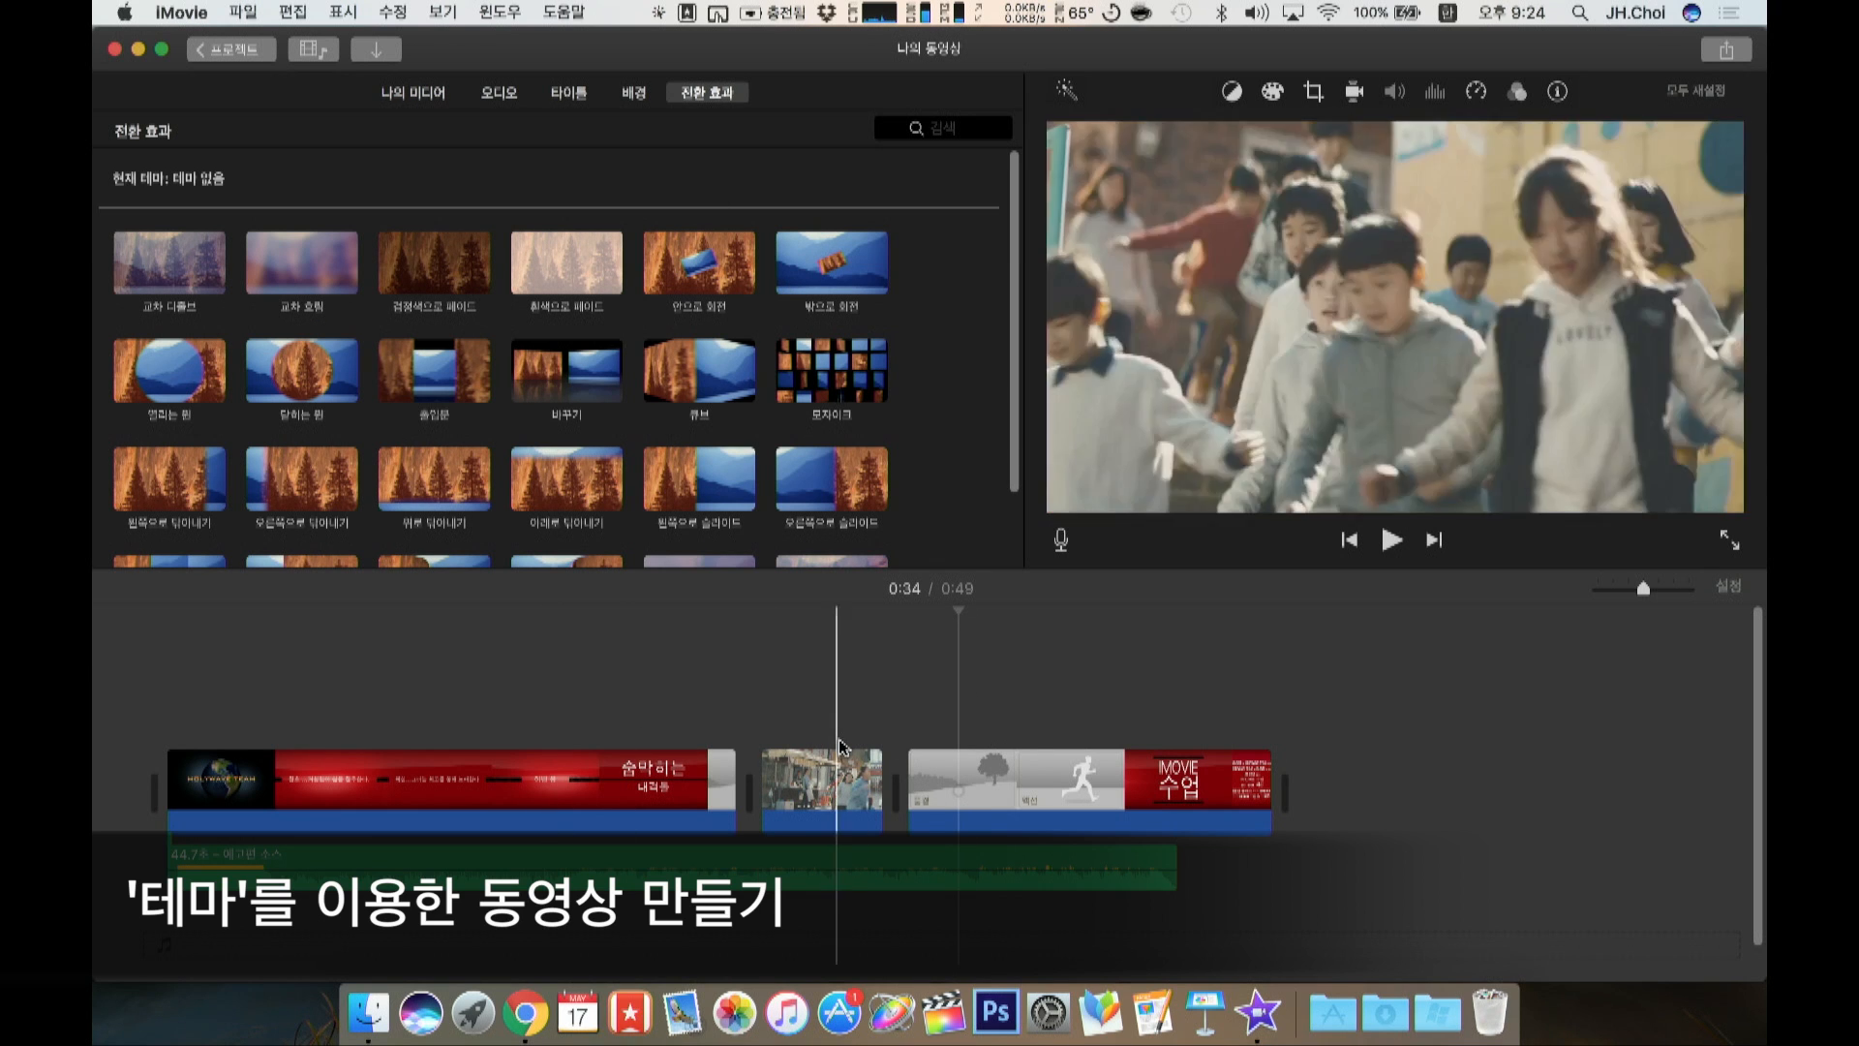
Step: Return to the project overview and create a new movie project
left_click(751, 639)
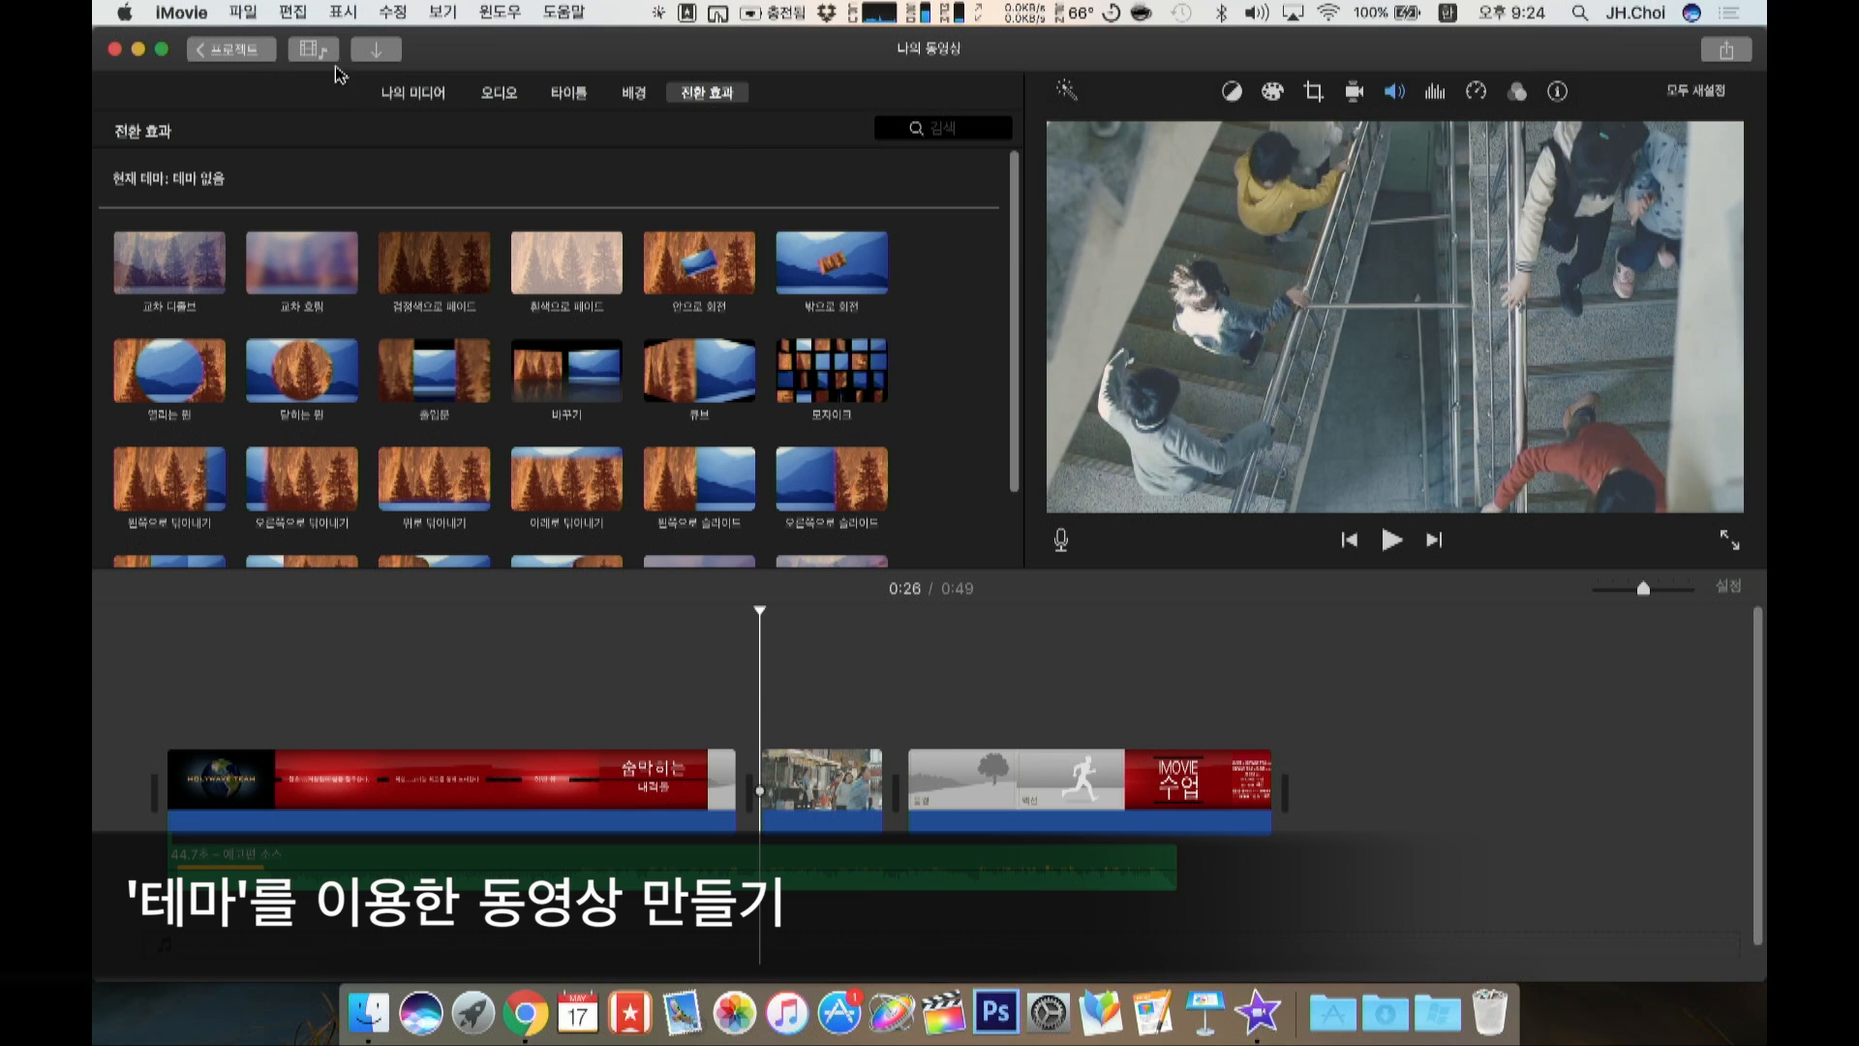
left_click(232, 49)
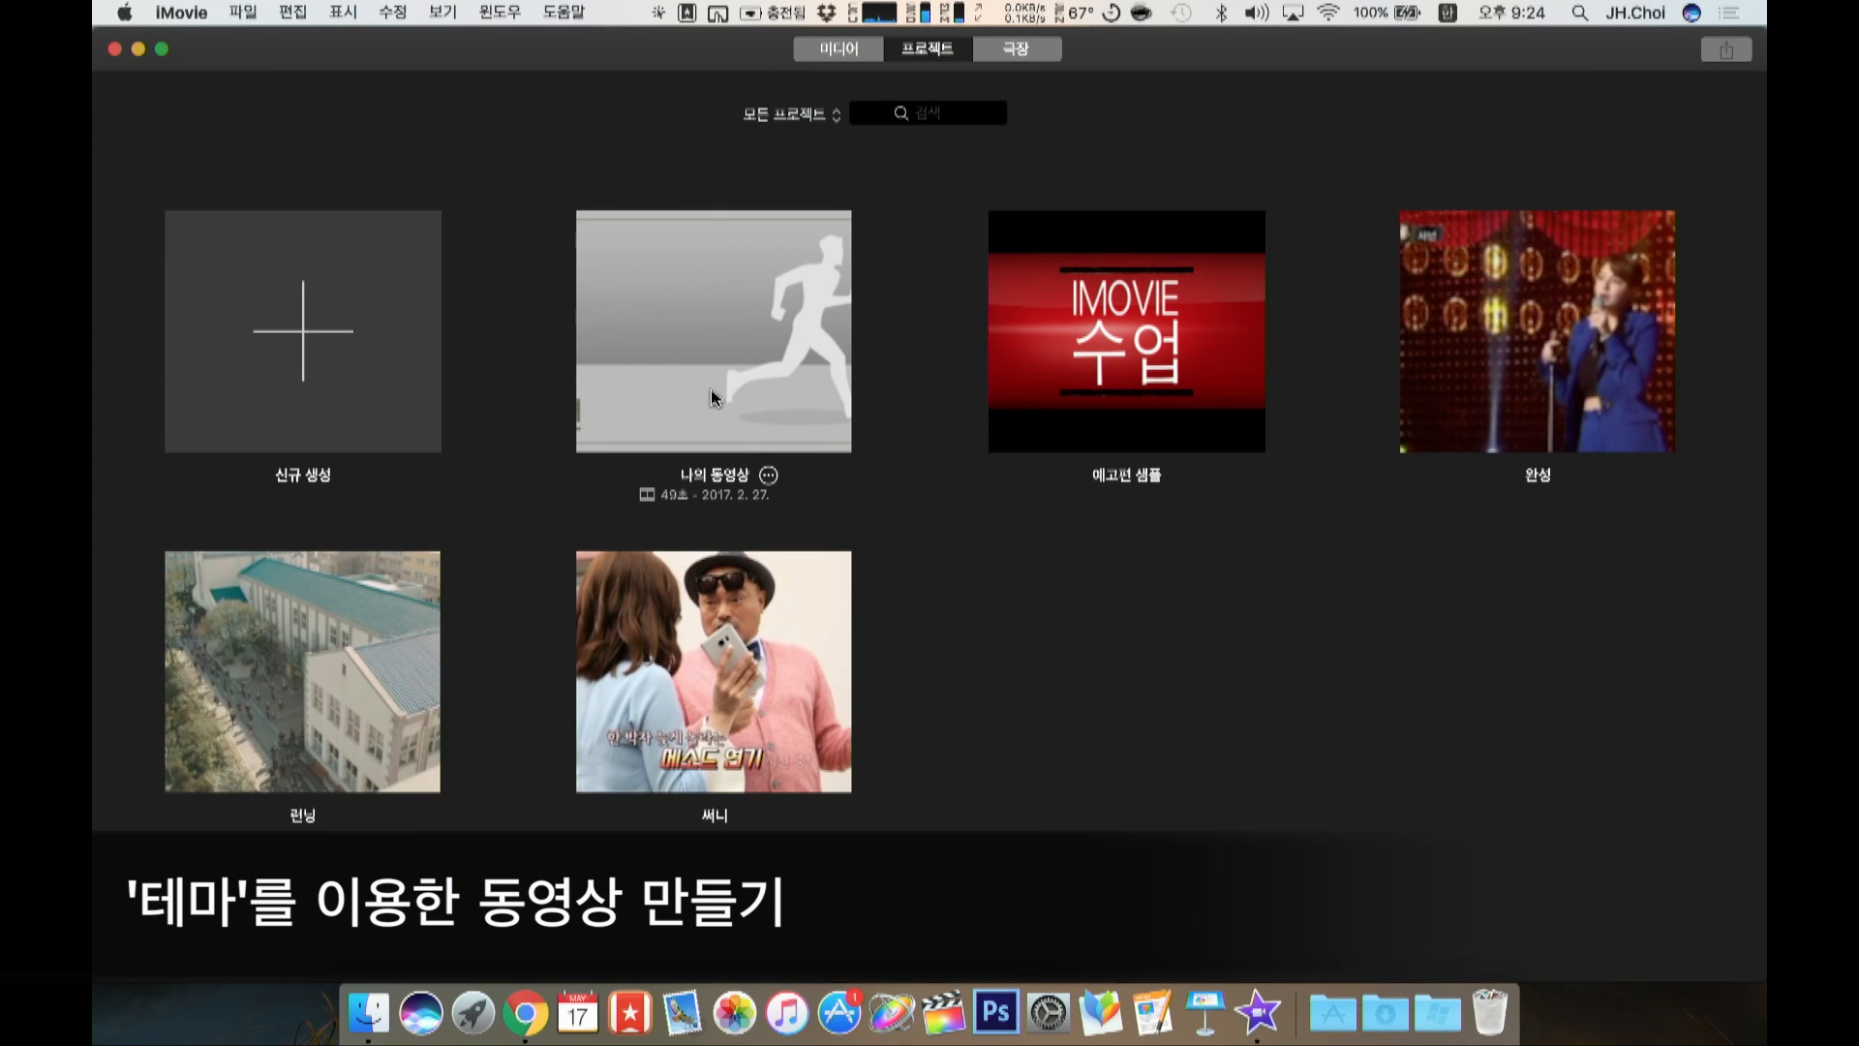
left_click(312, 329)
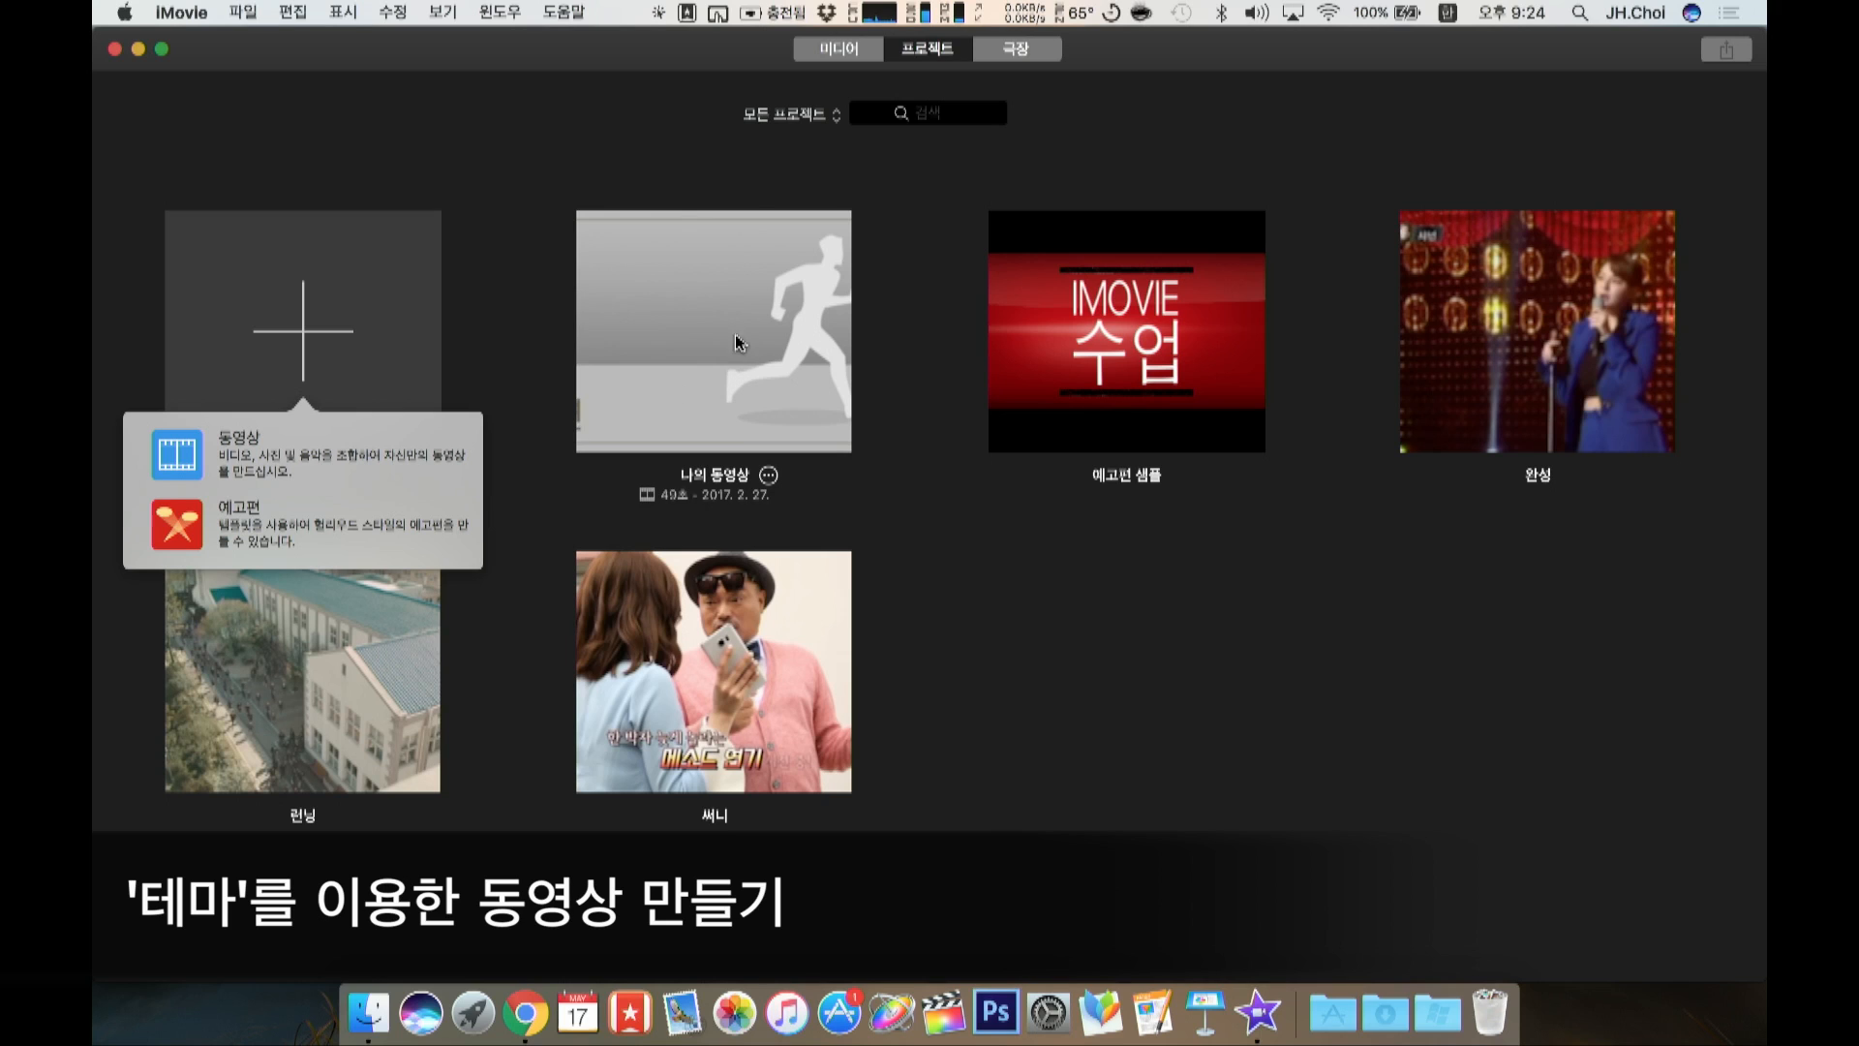
left_click(283, 462)
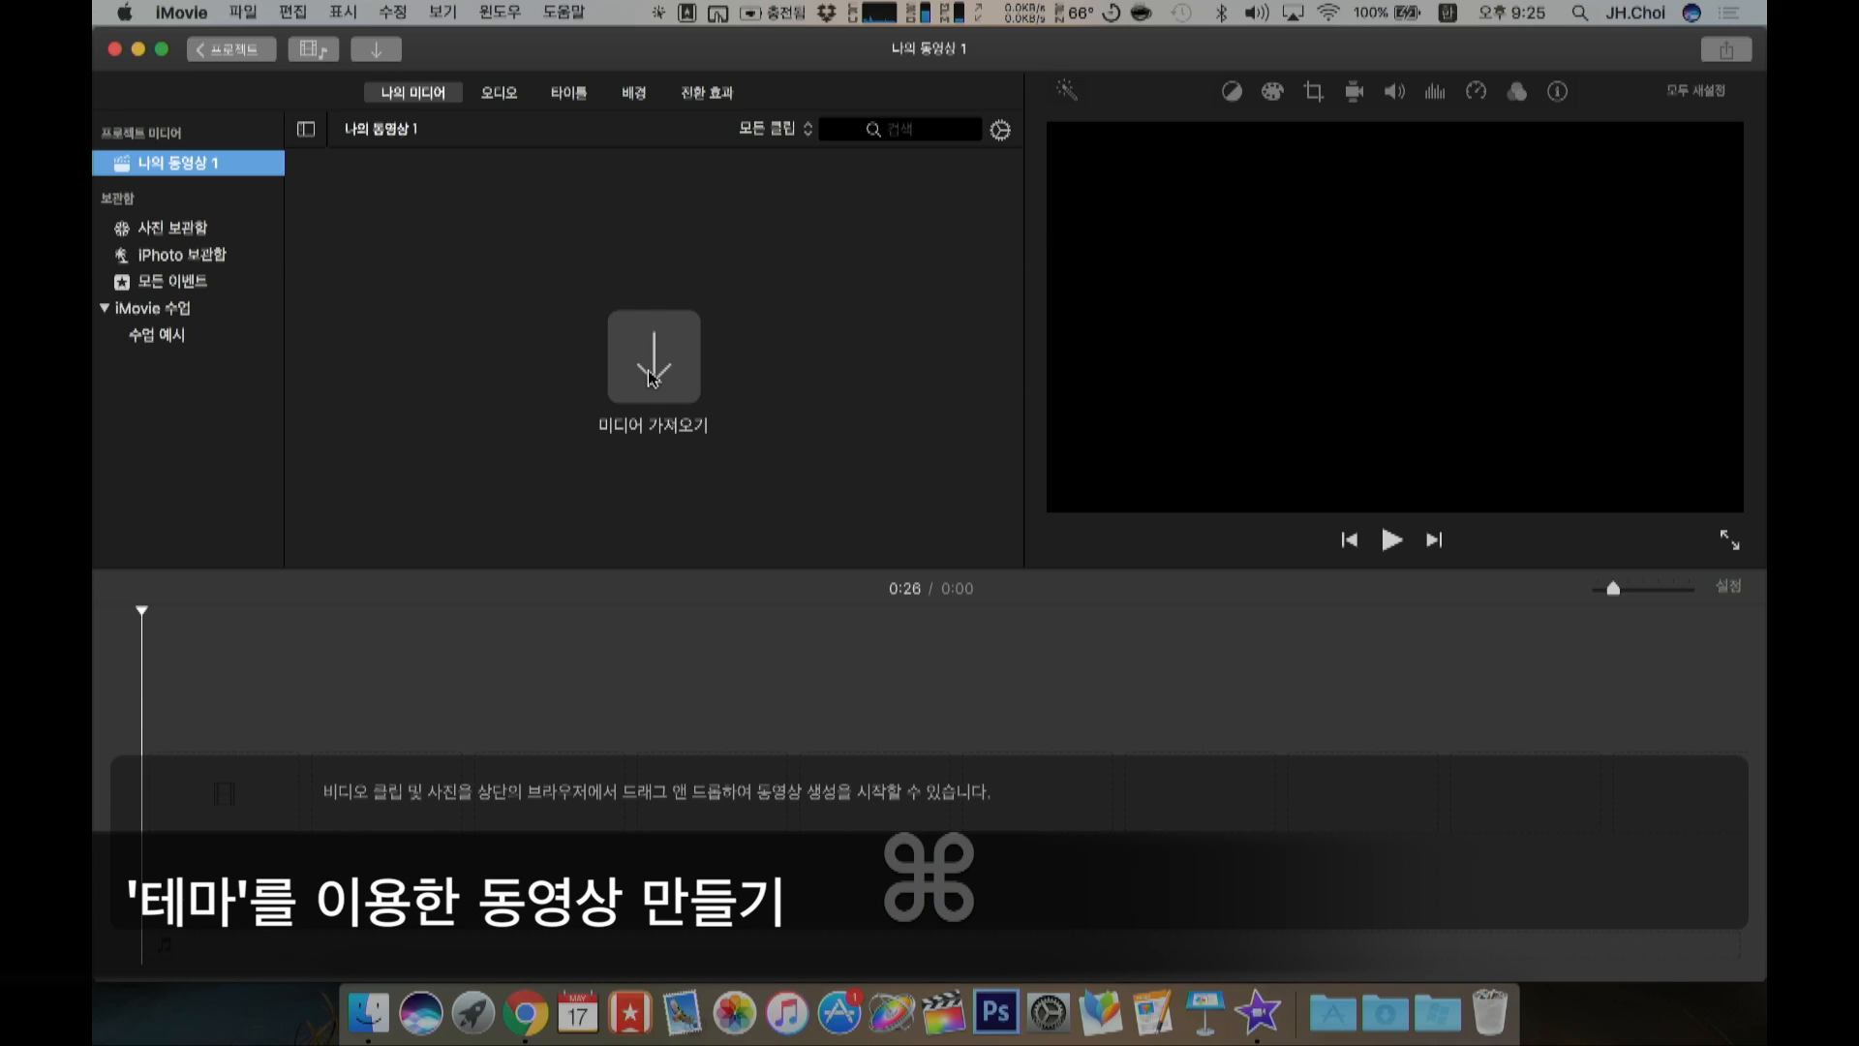
Step: Browse the available project themes and apply the 뉴스 theme to the new movie
key("super+6")
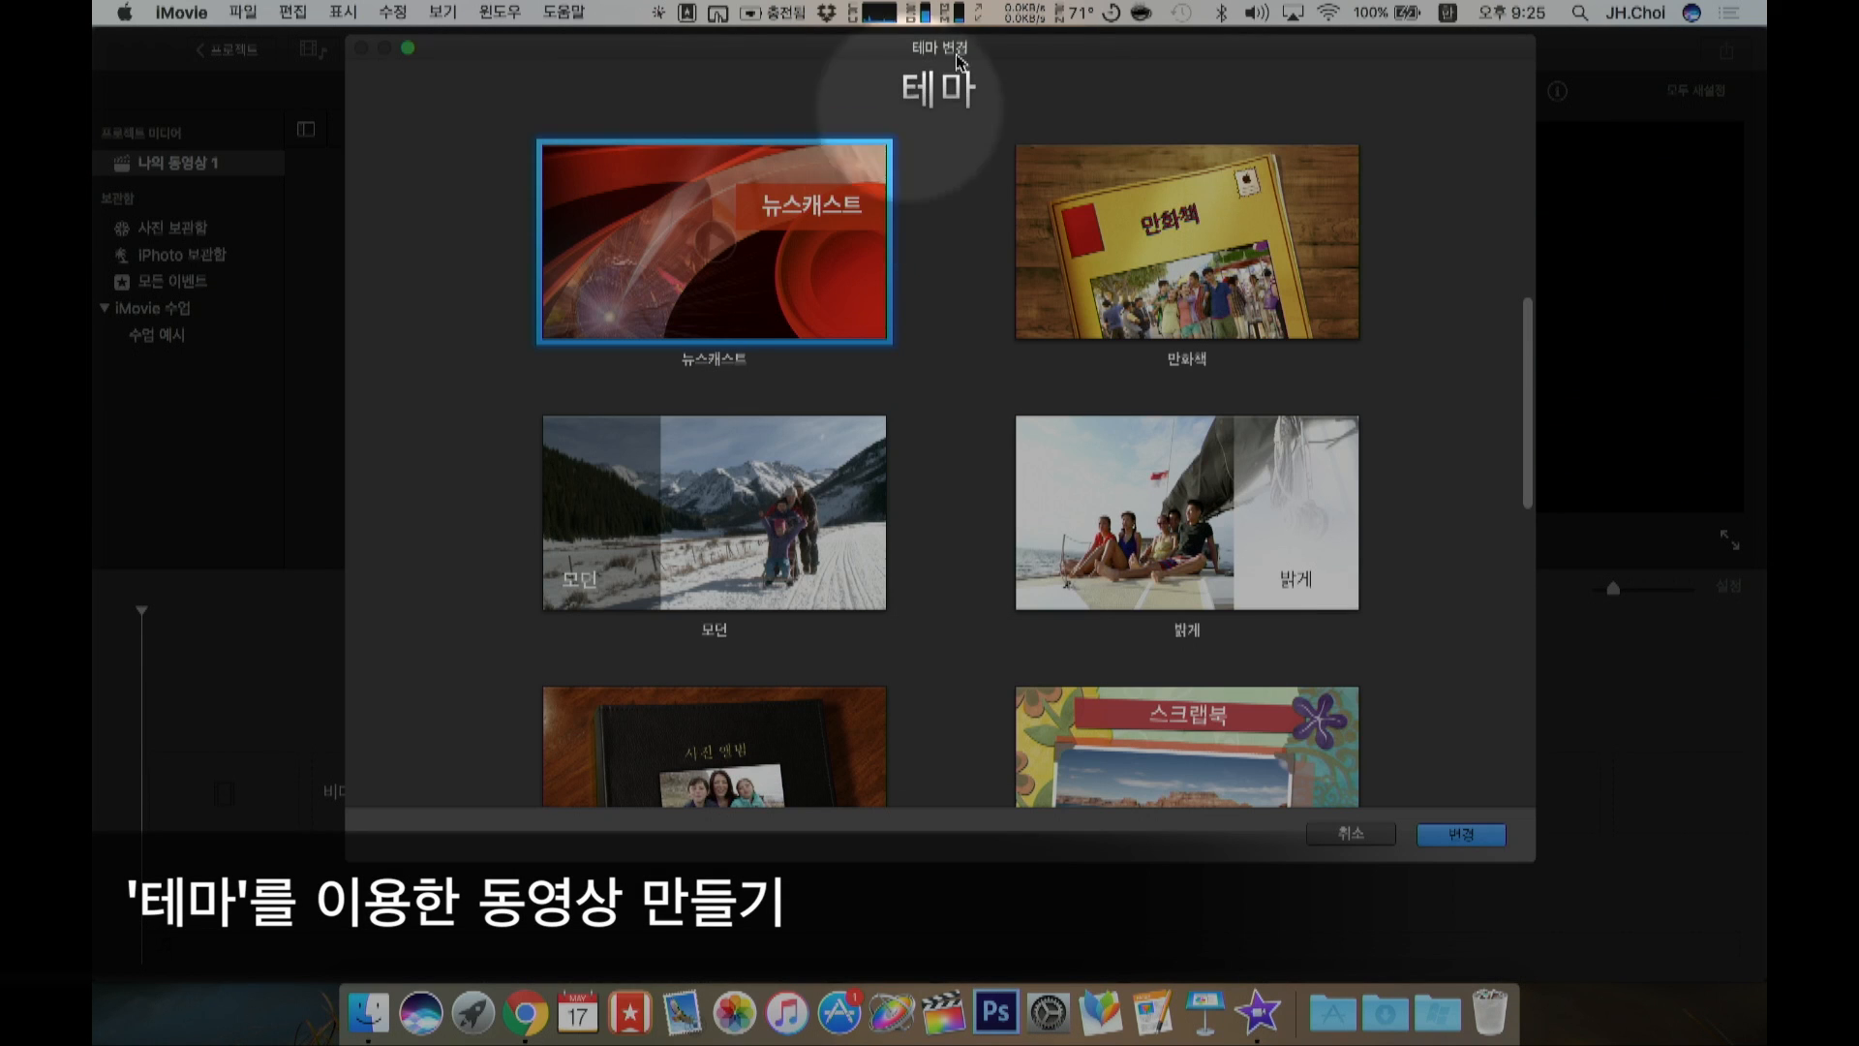
scroll(937, 203, "down", 10)
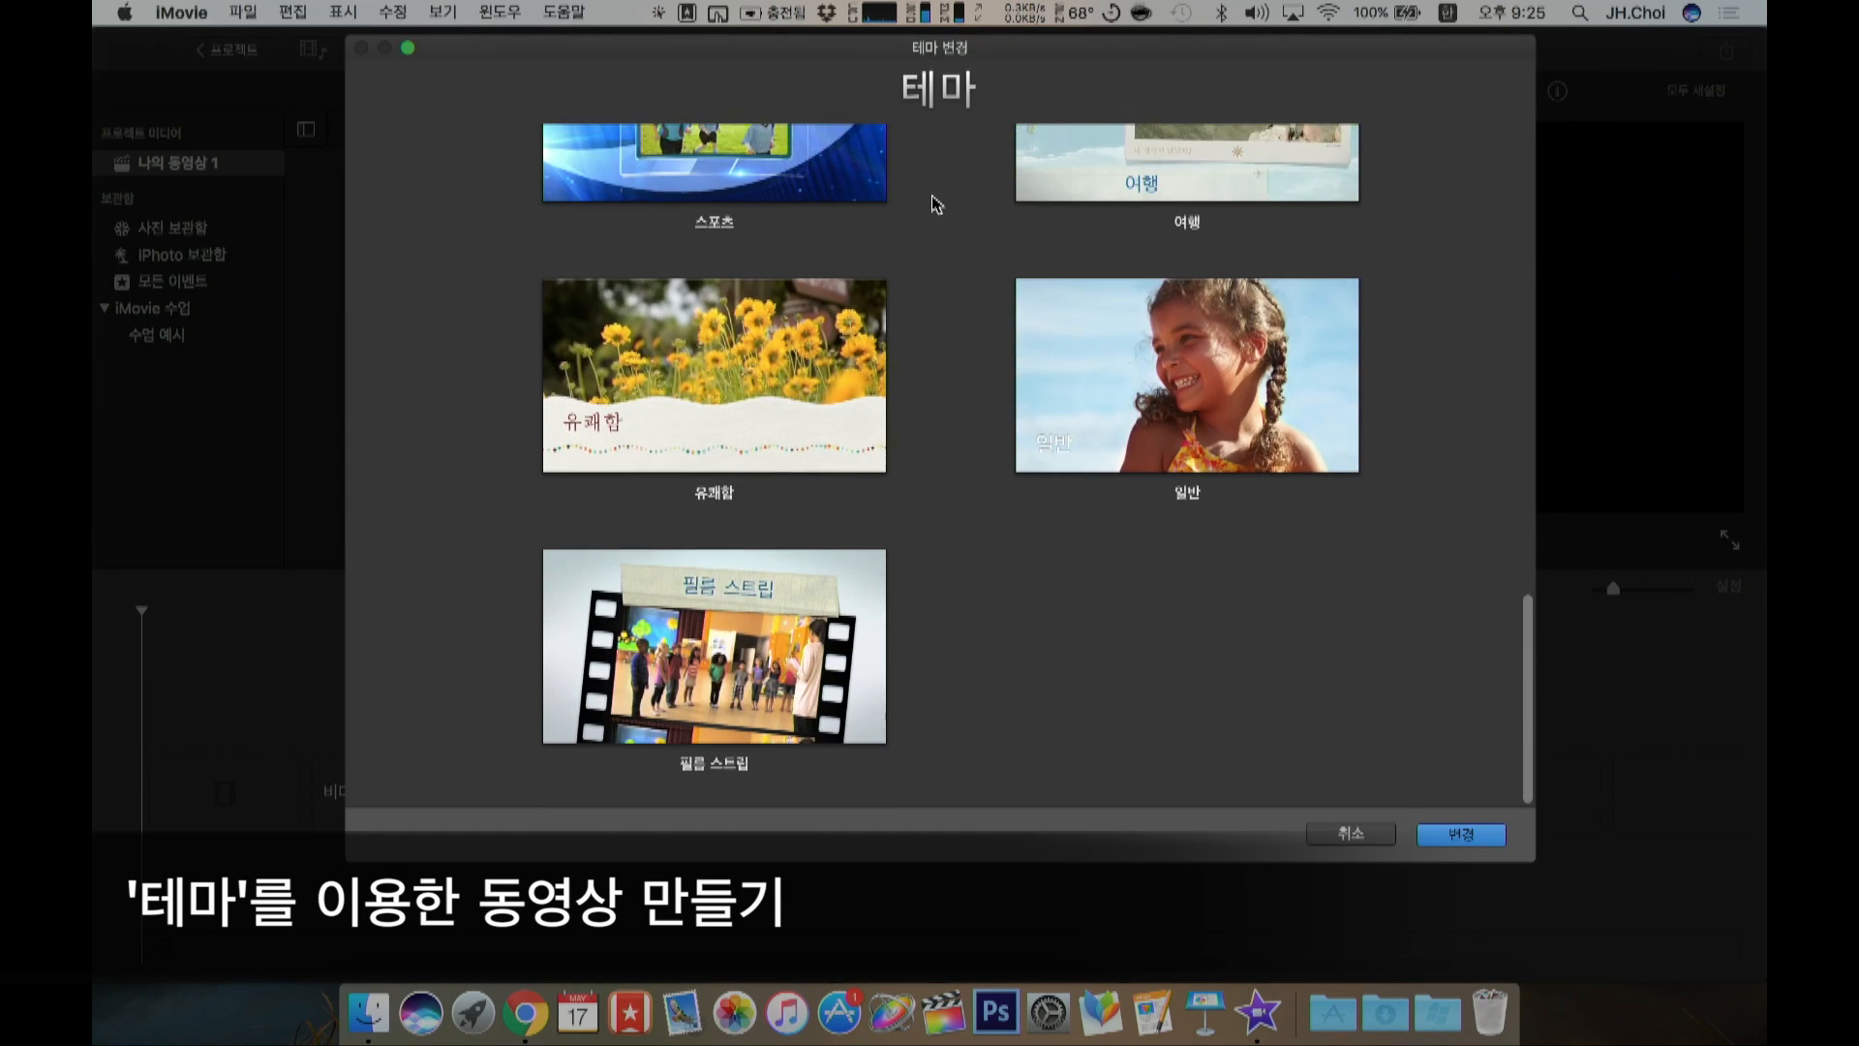
scroll(936, 207, "up", 10)
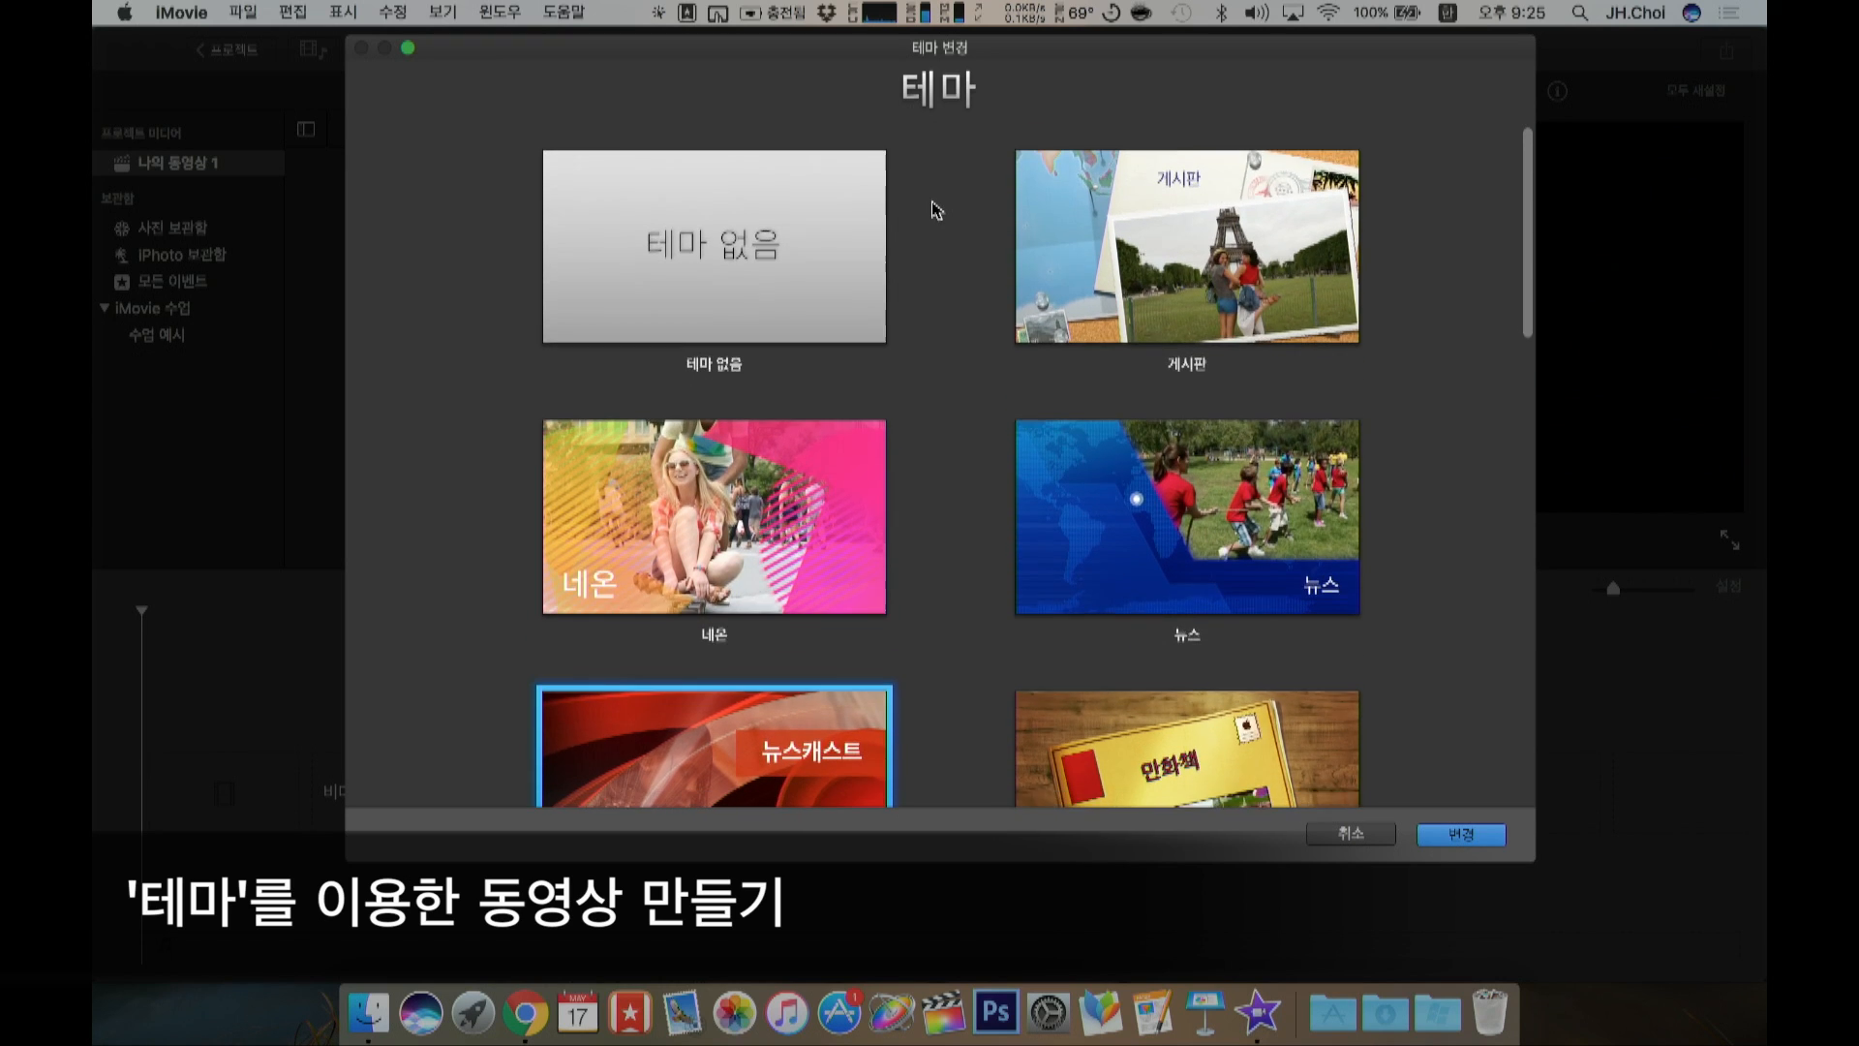
left_click(714, 229)
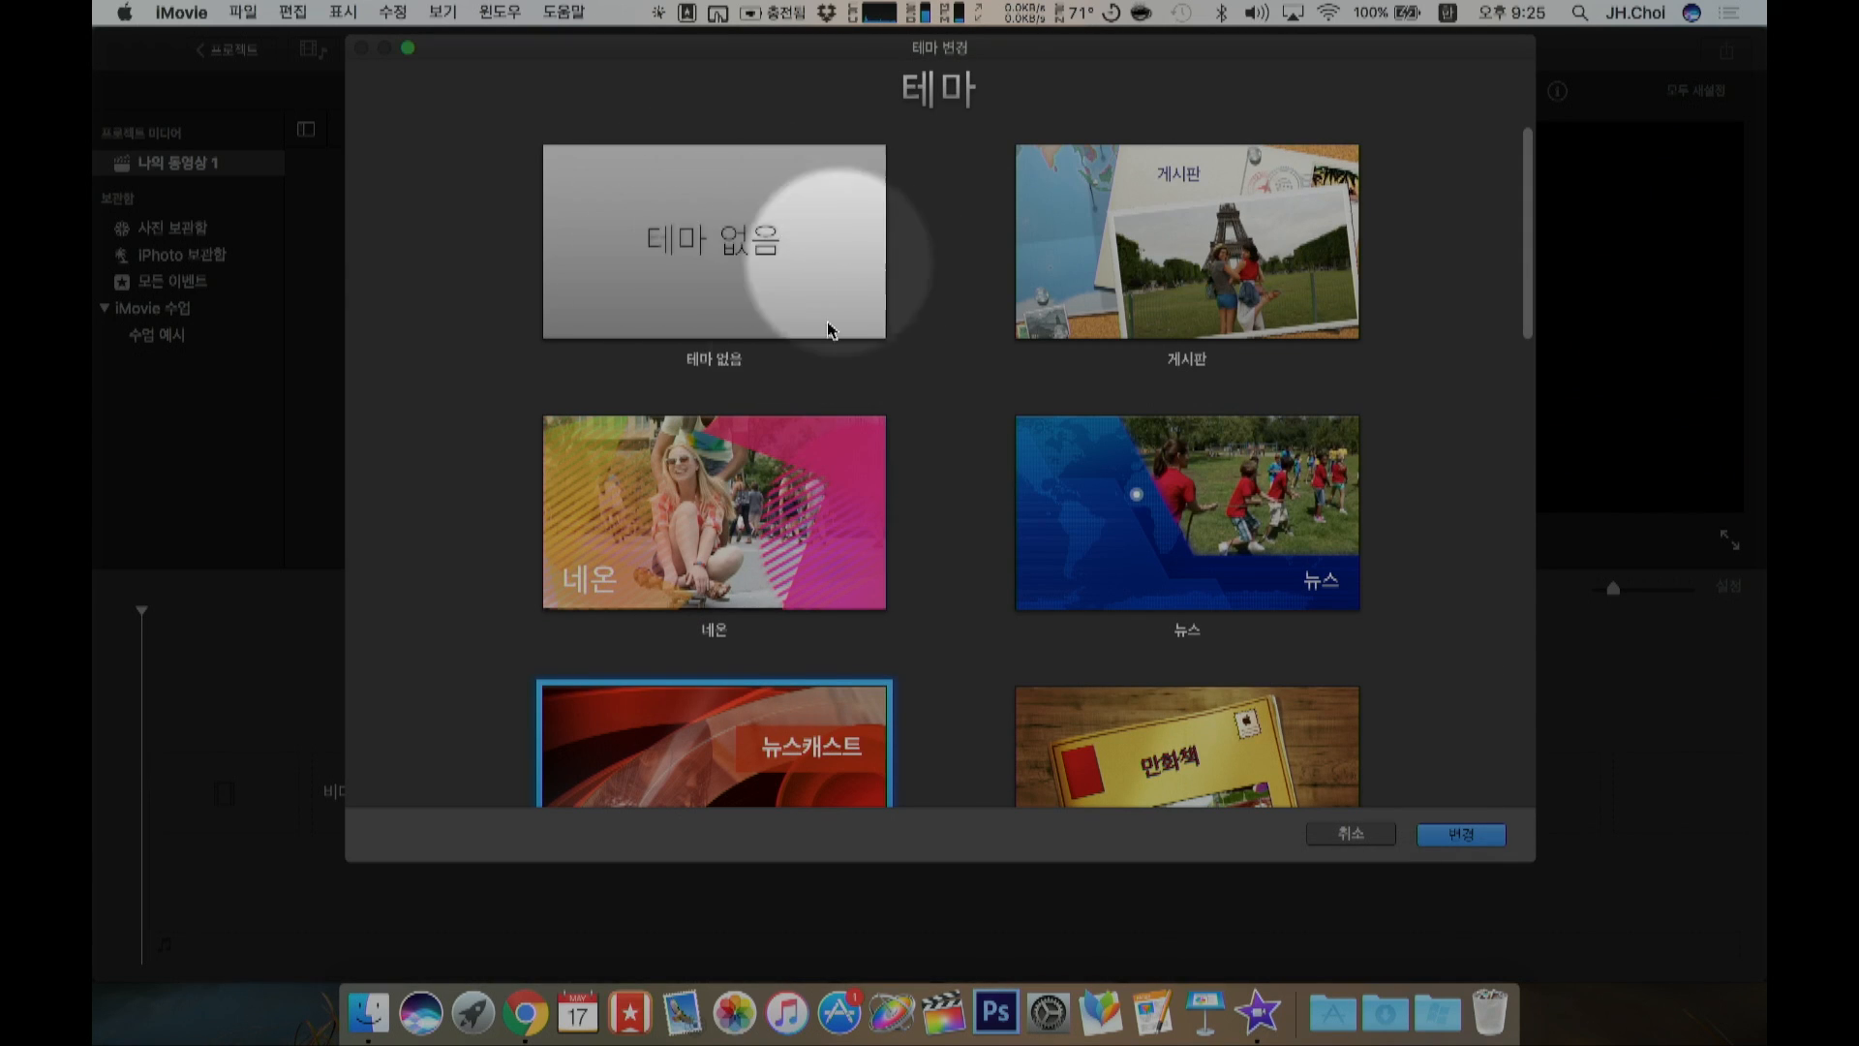
scroll(982, 439, "down", 3)
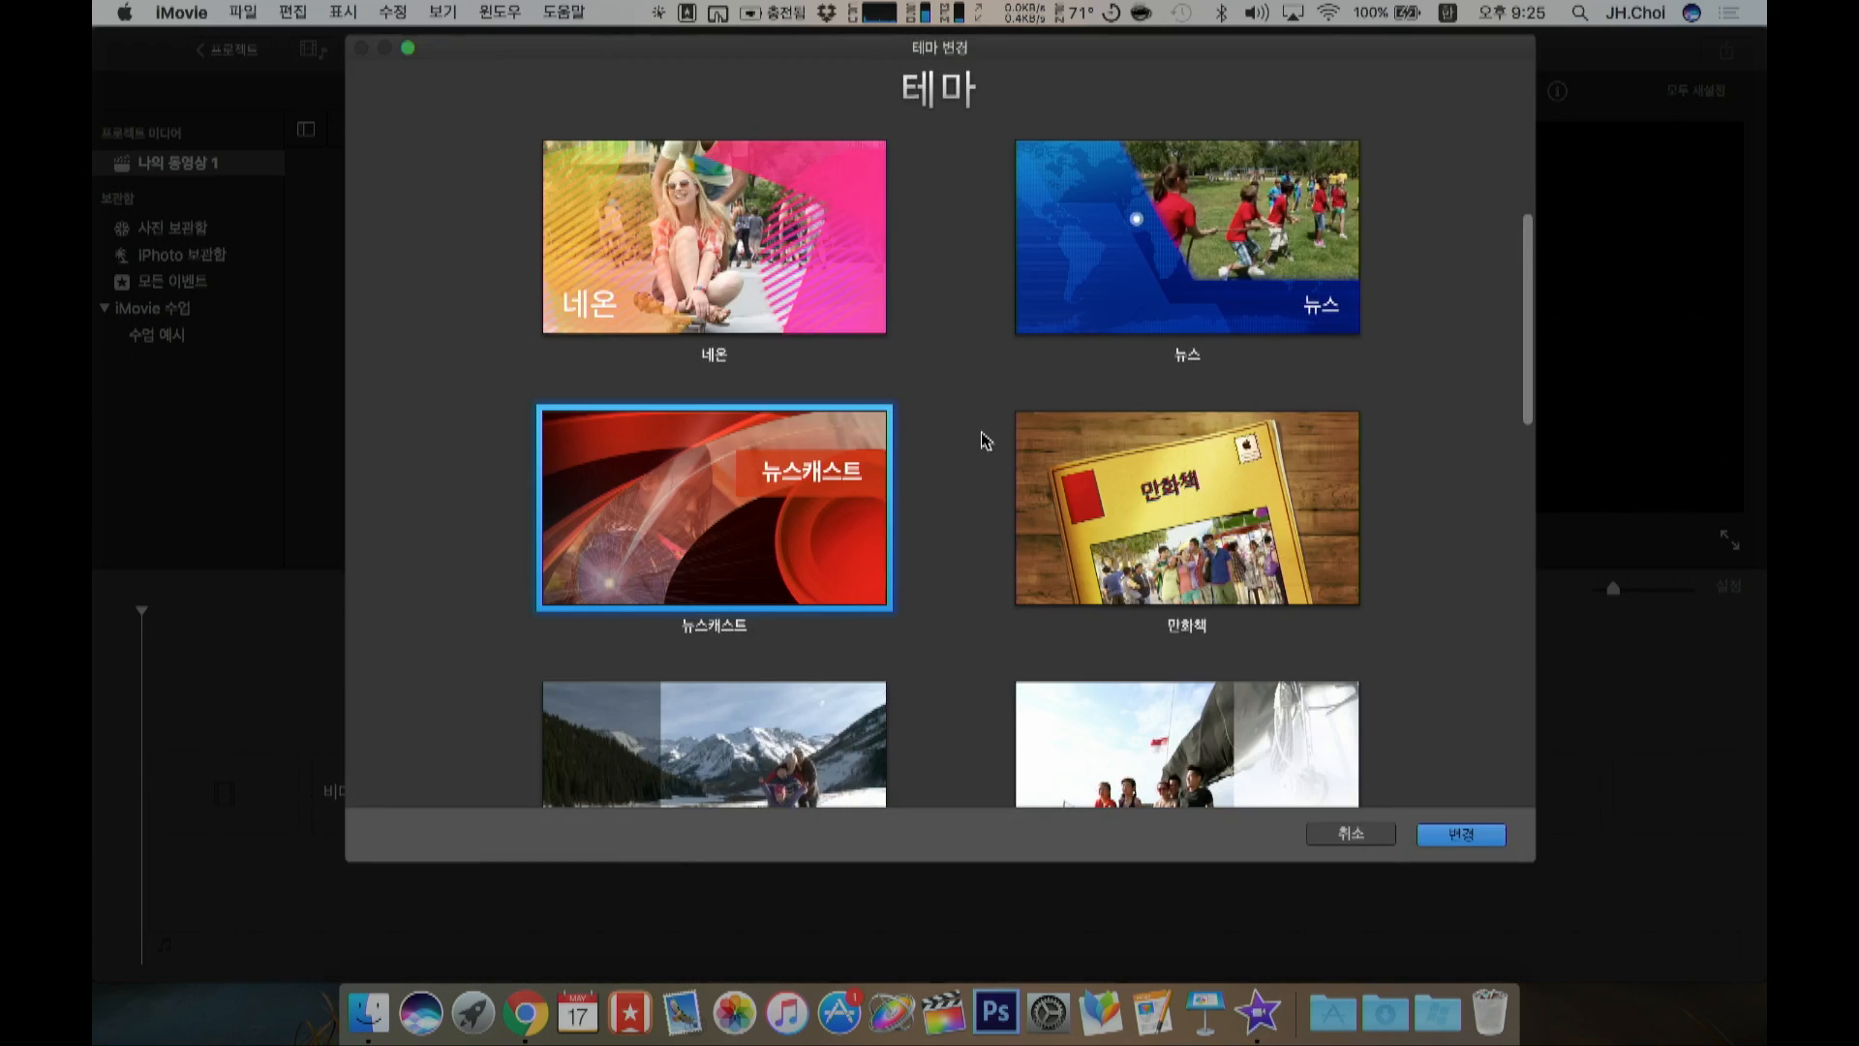
scroll(983, 439, "down", 2)
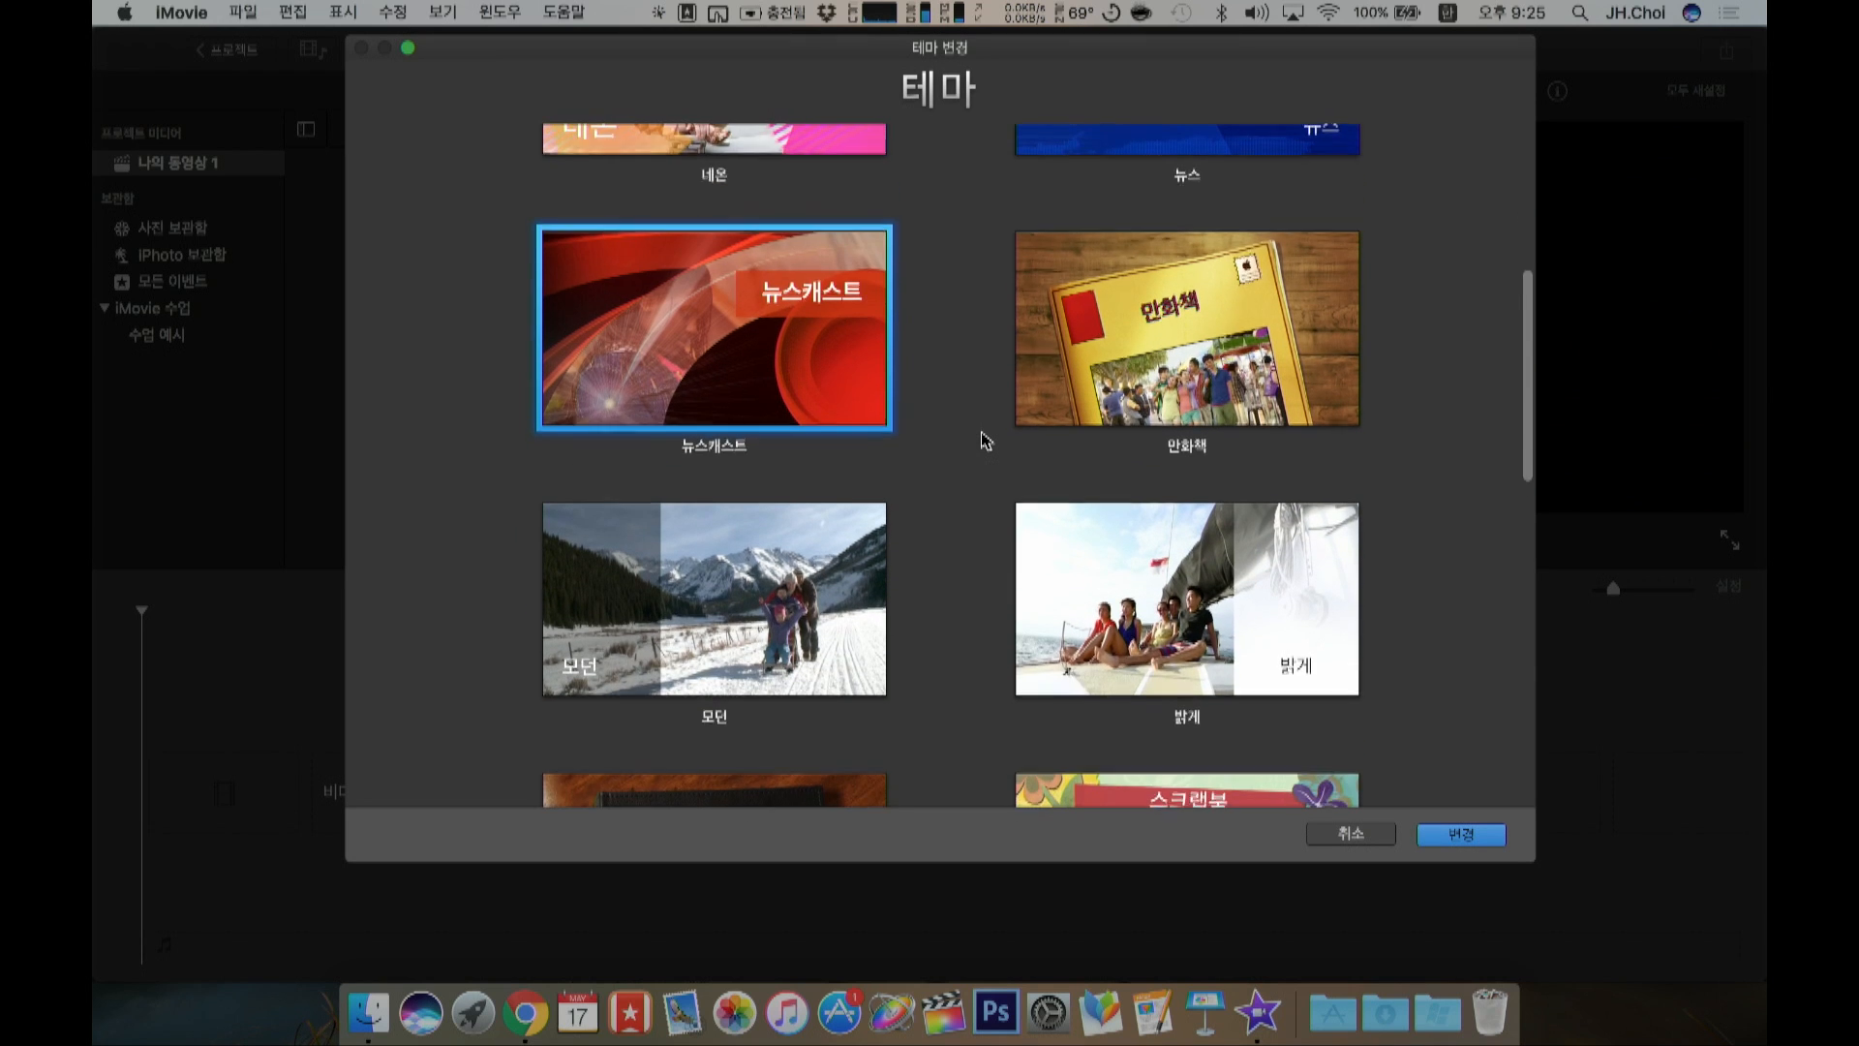
scroll(982, 436, "up", 5)
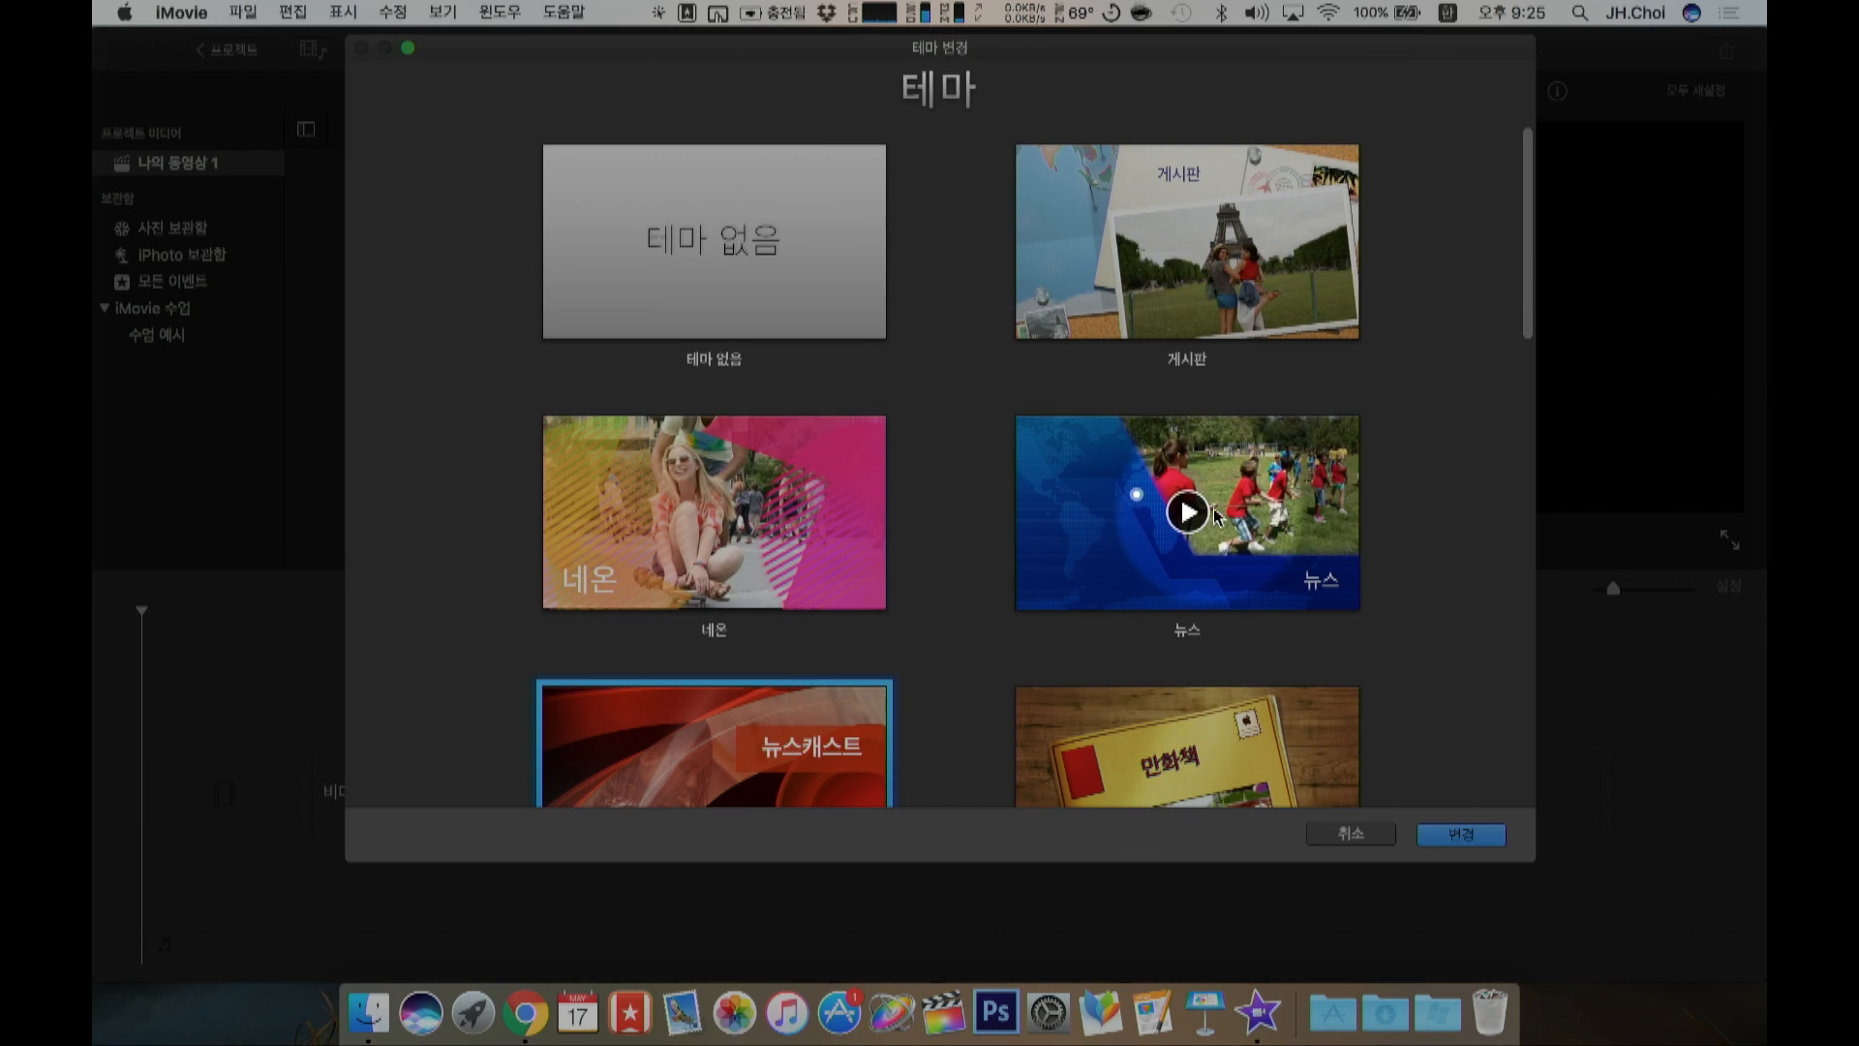
left_click(1216, 516)
left_click(1464, 838)
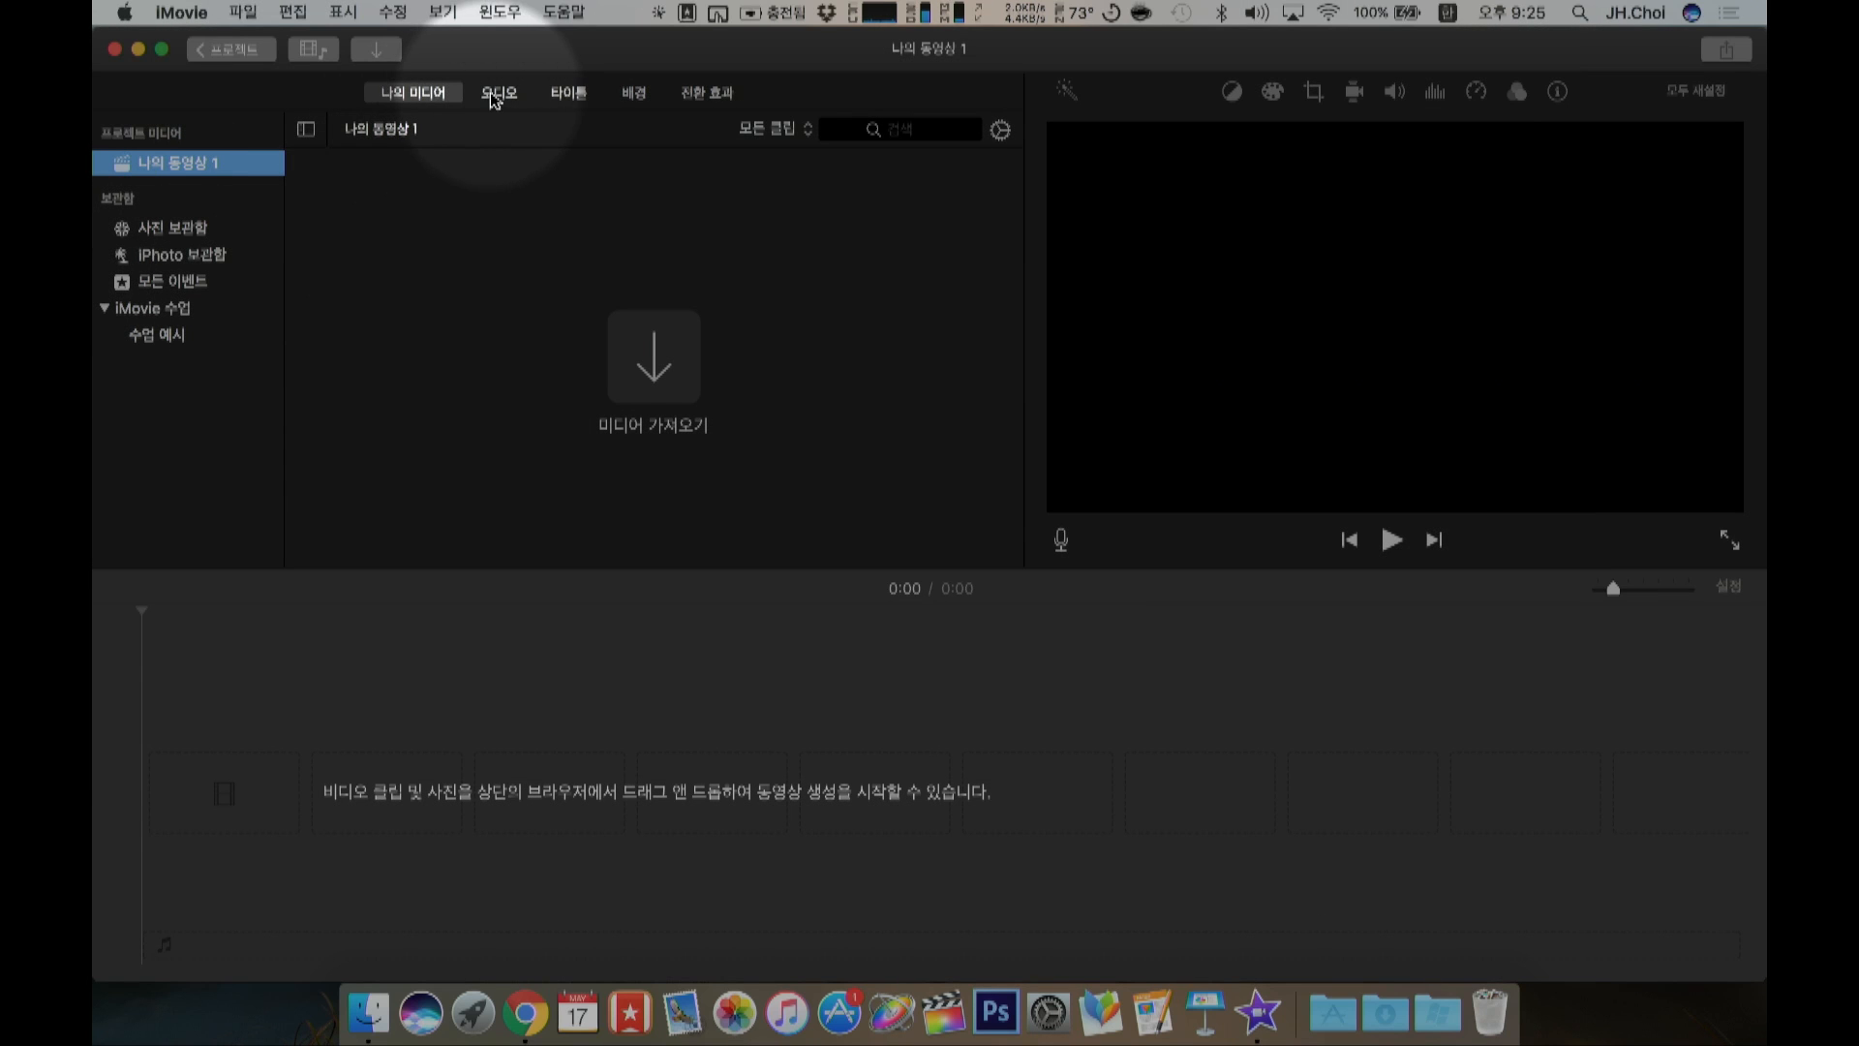
Step: Add the singer clip from 수업 예시 in the iMovie 수업 library to the timeline and play its opening
left_click(426, 93)
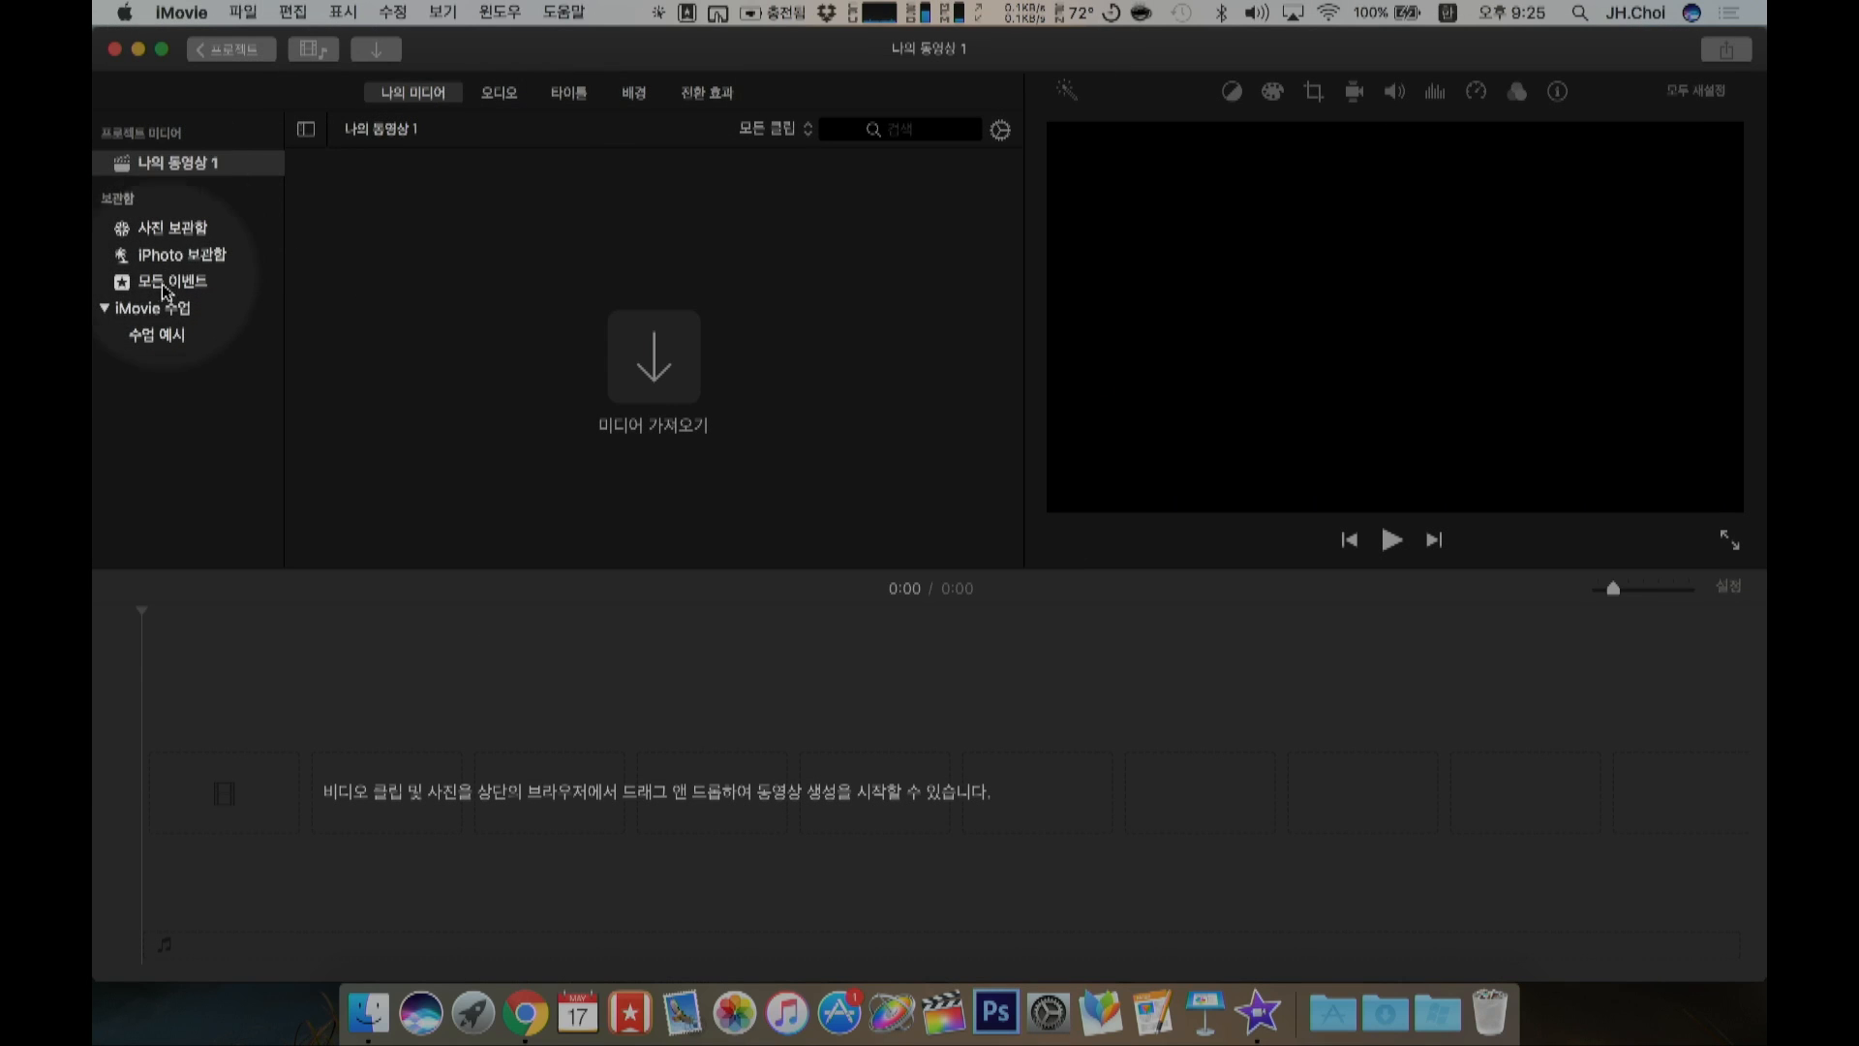
left_click(155, 310)
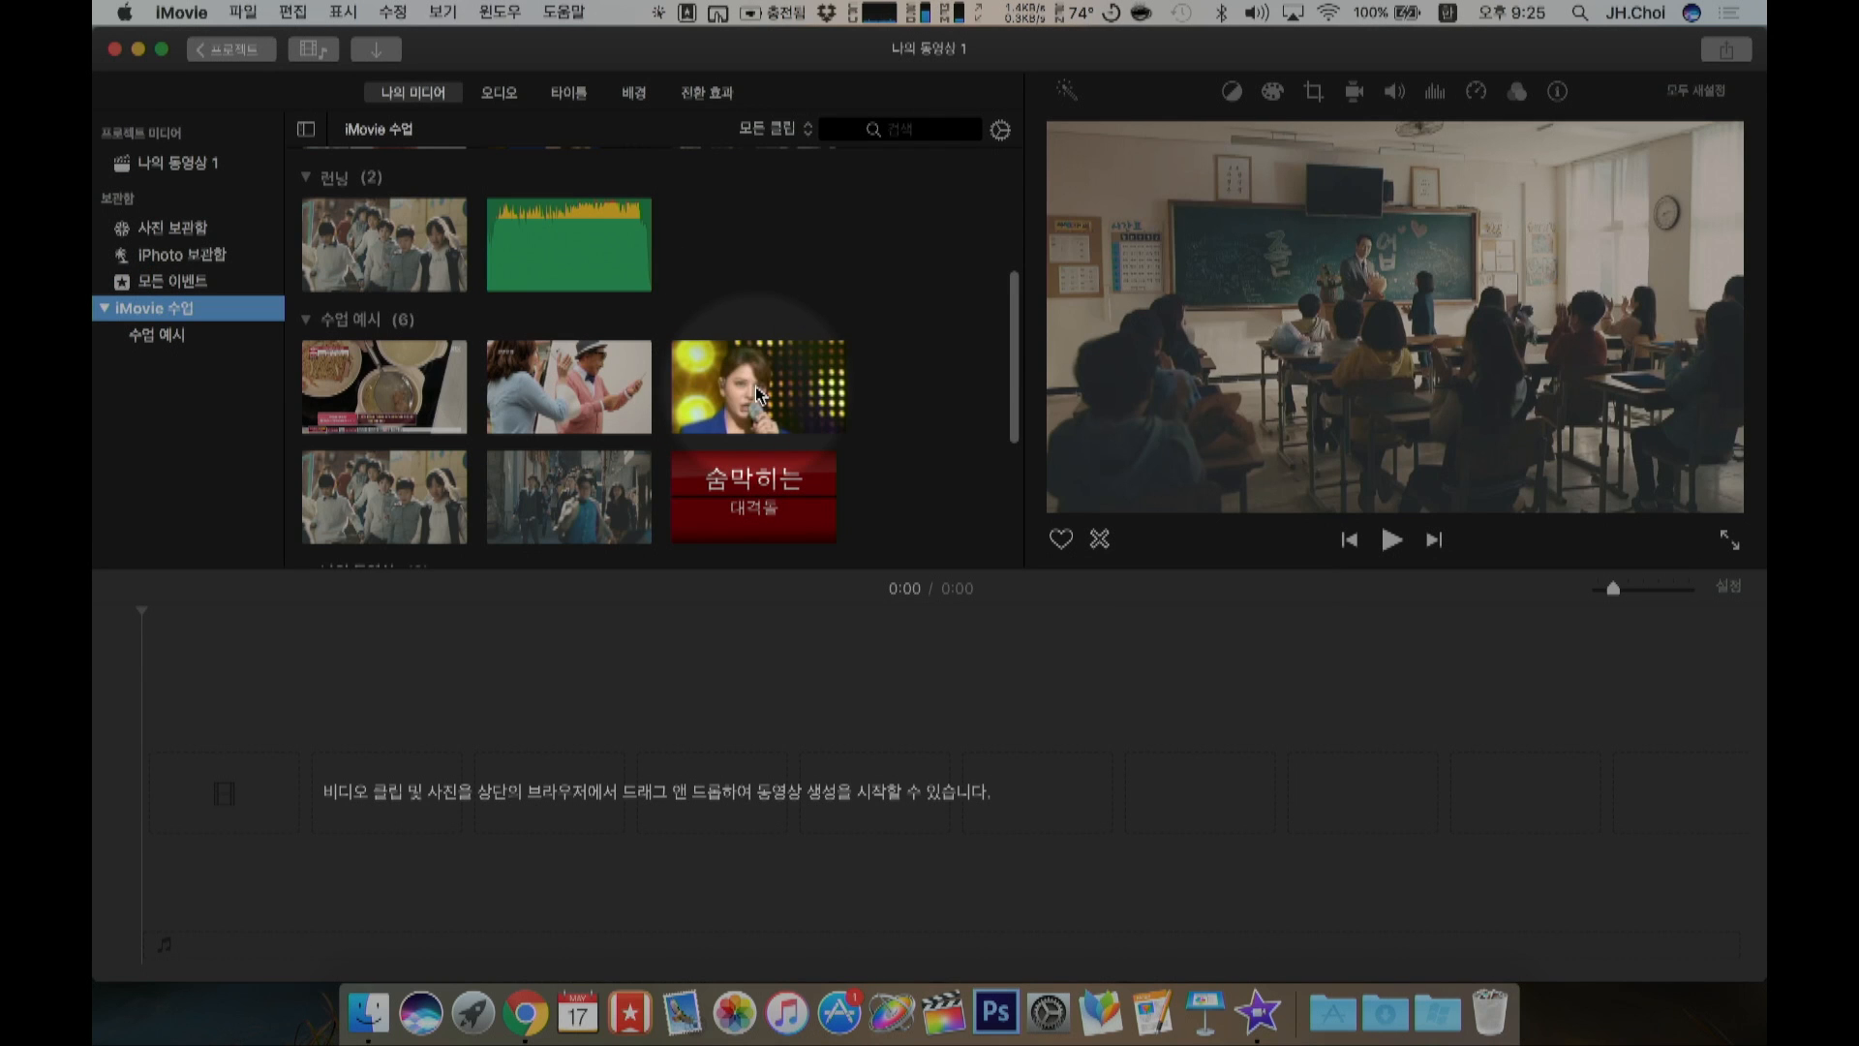
left_click_drag(758, 391, 594, 813)
left_click(145, 678)
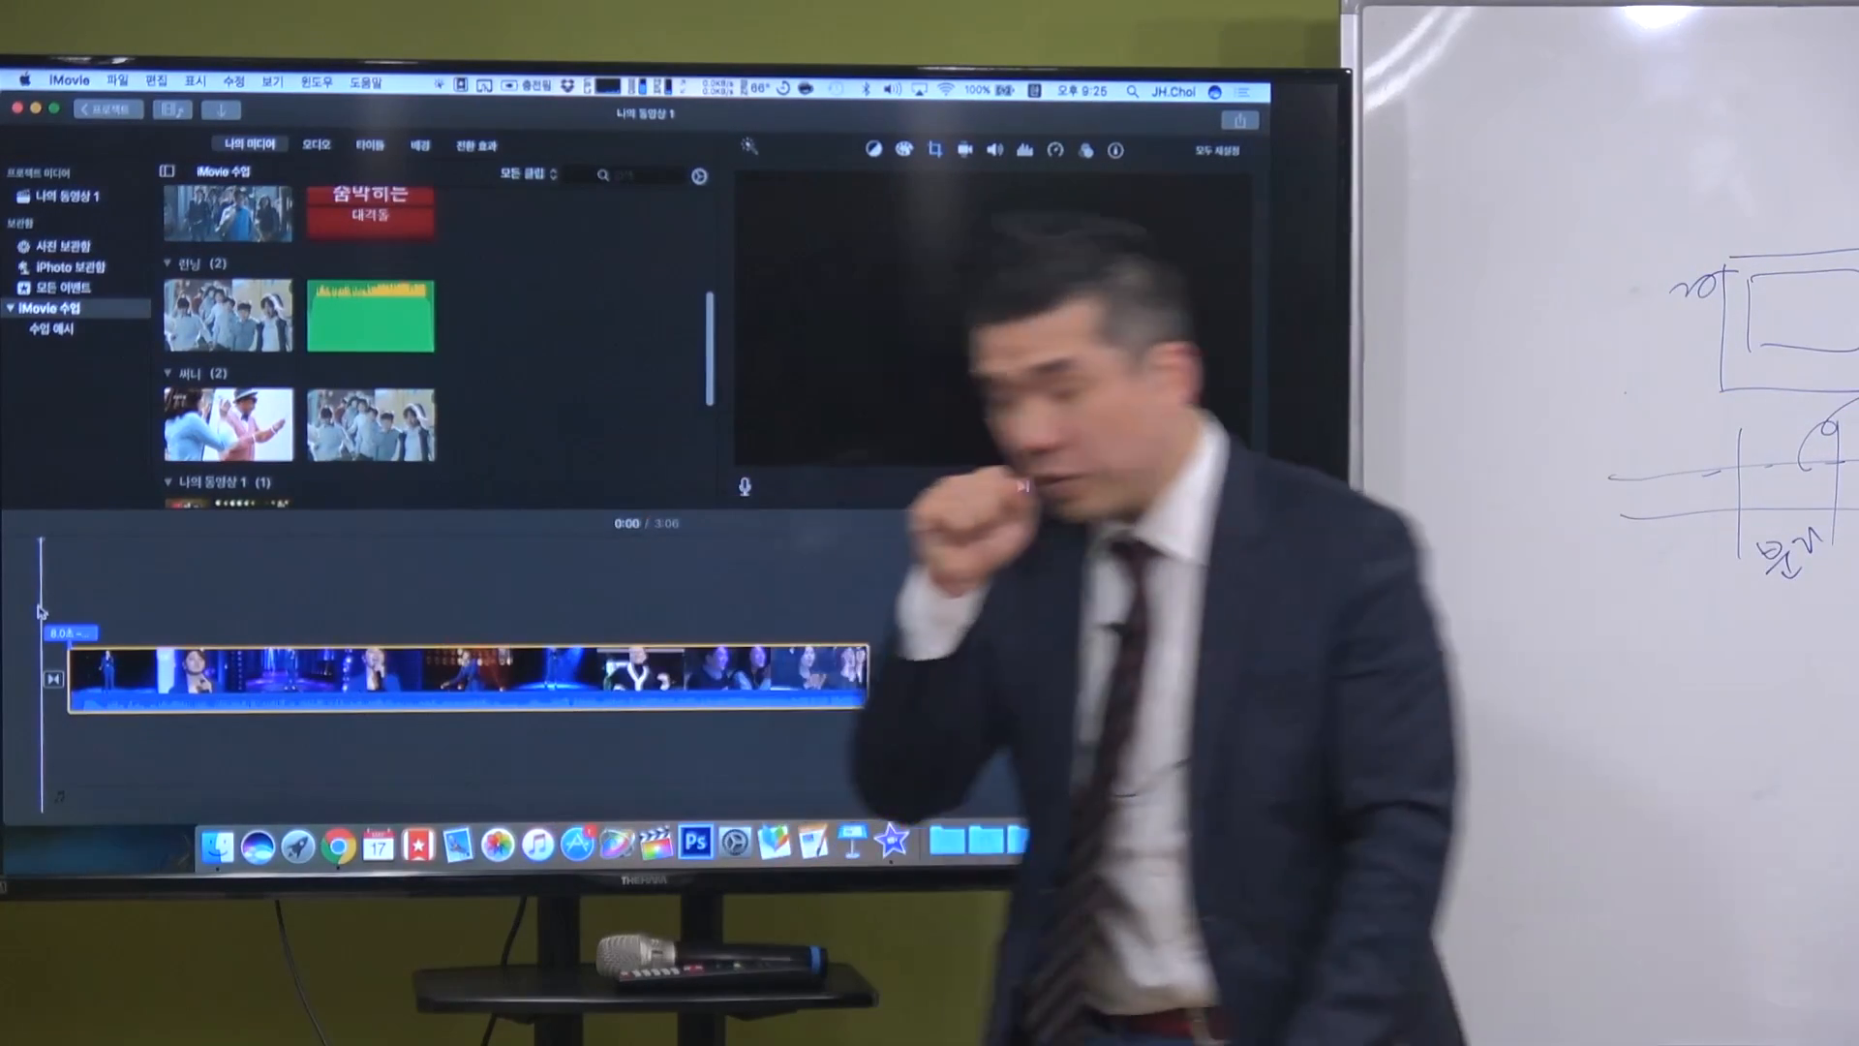
key("space")
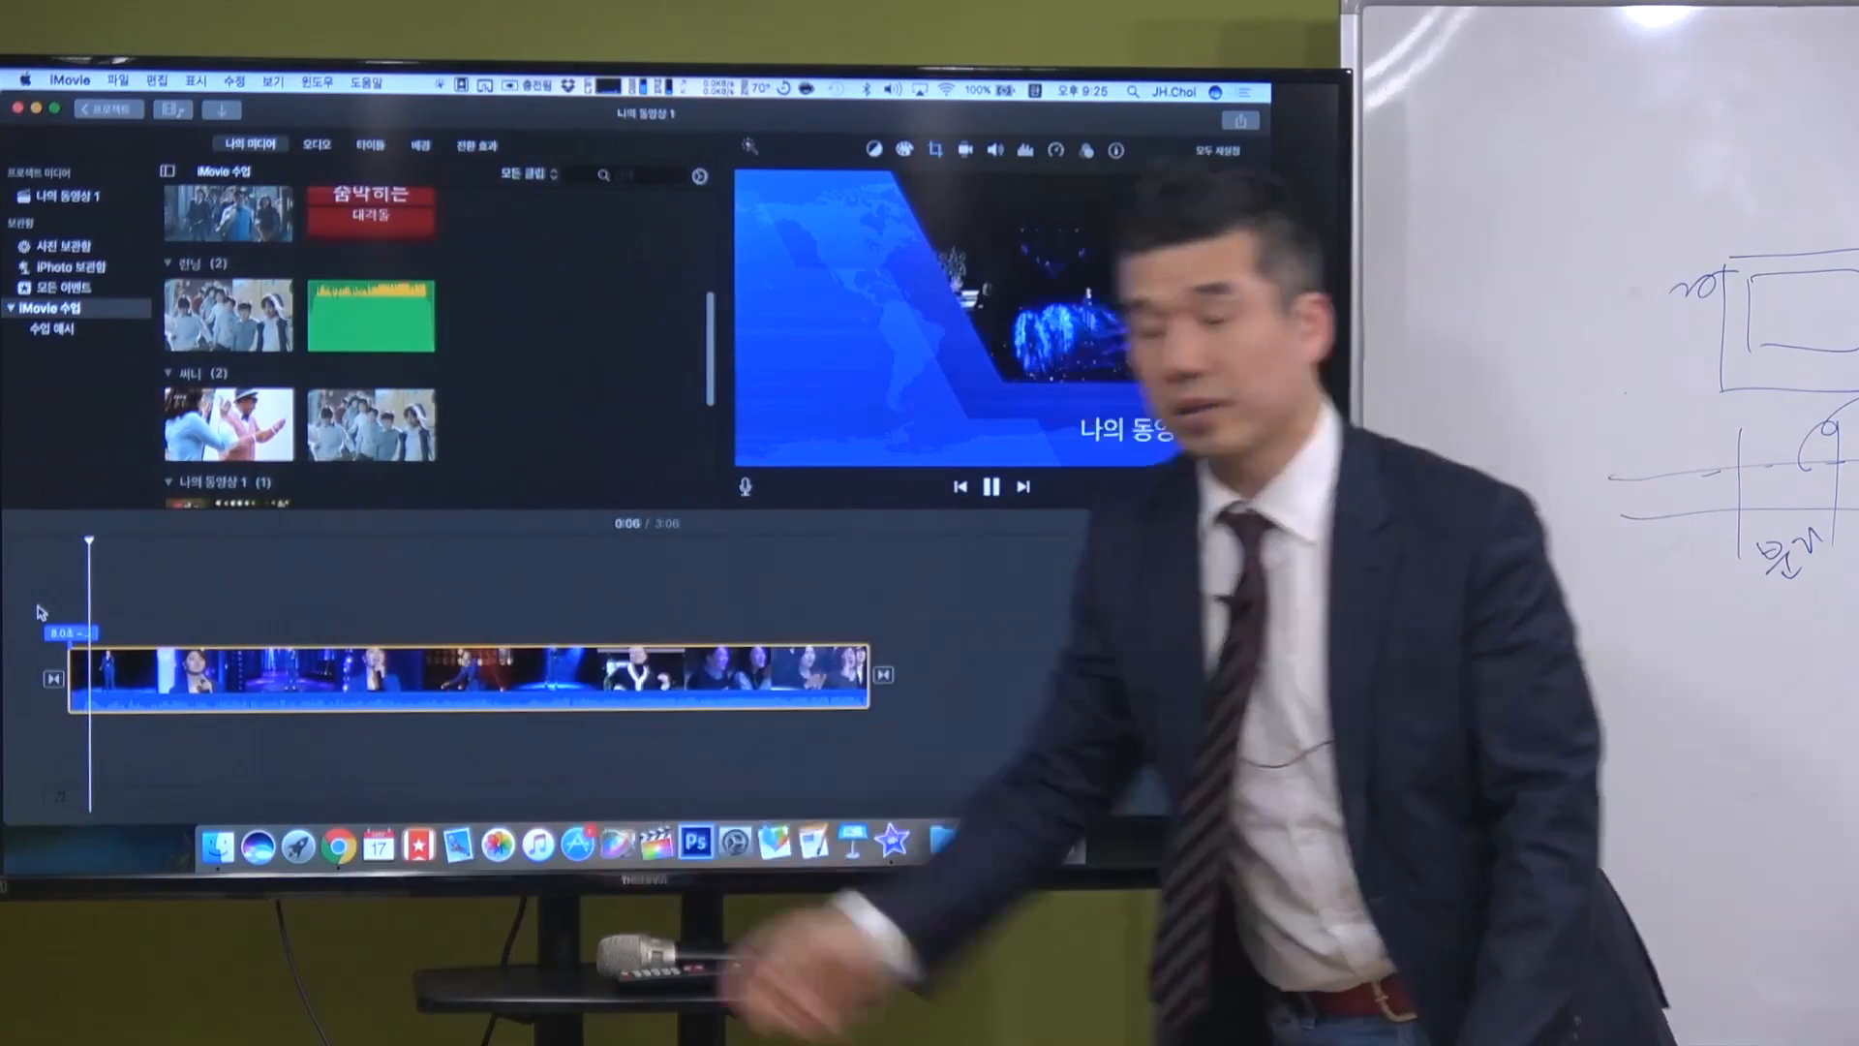
key("space")
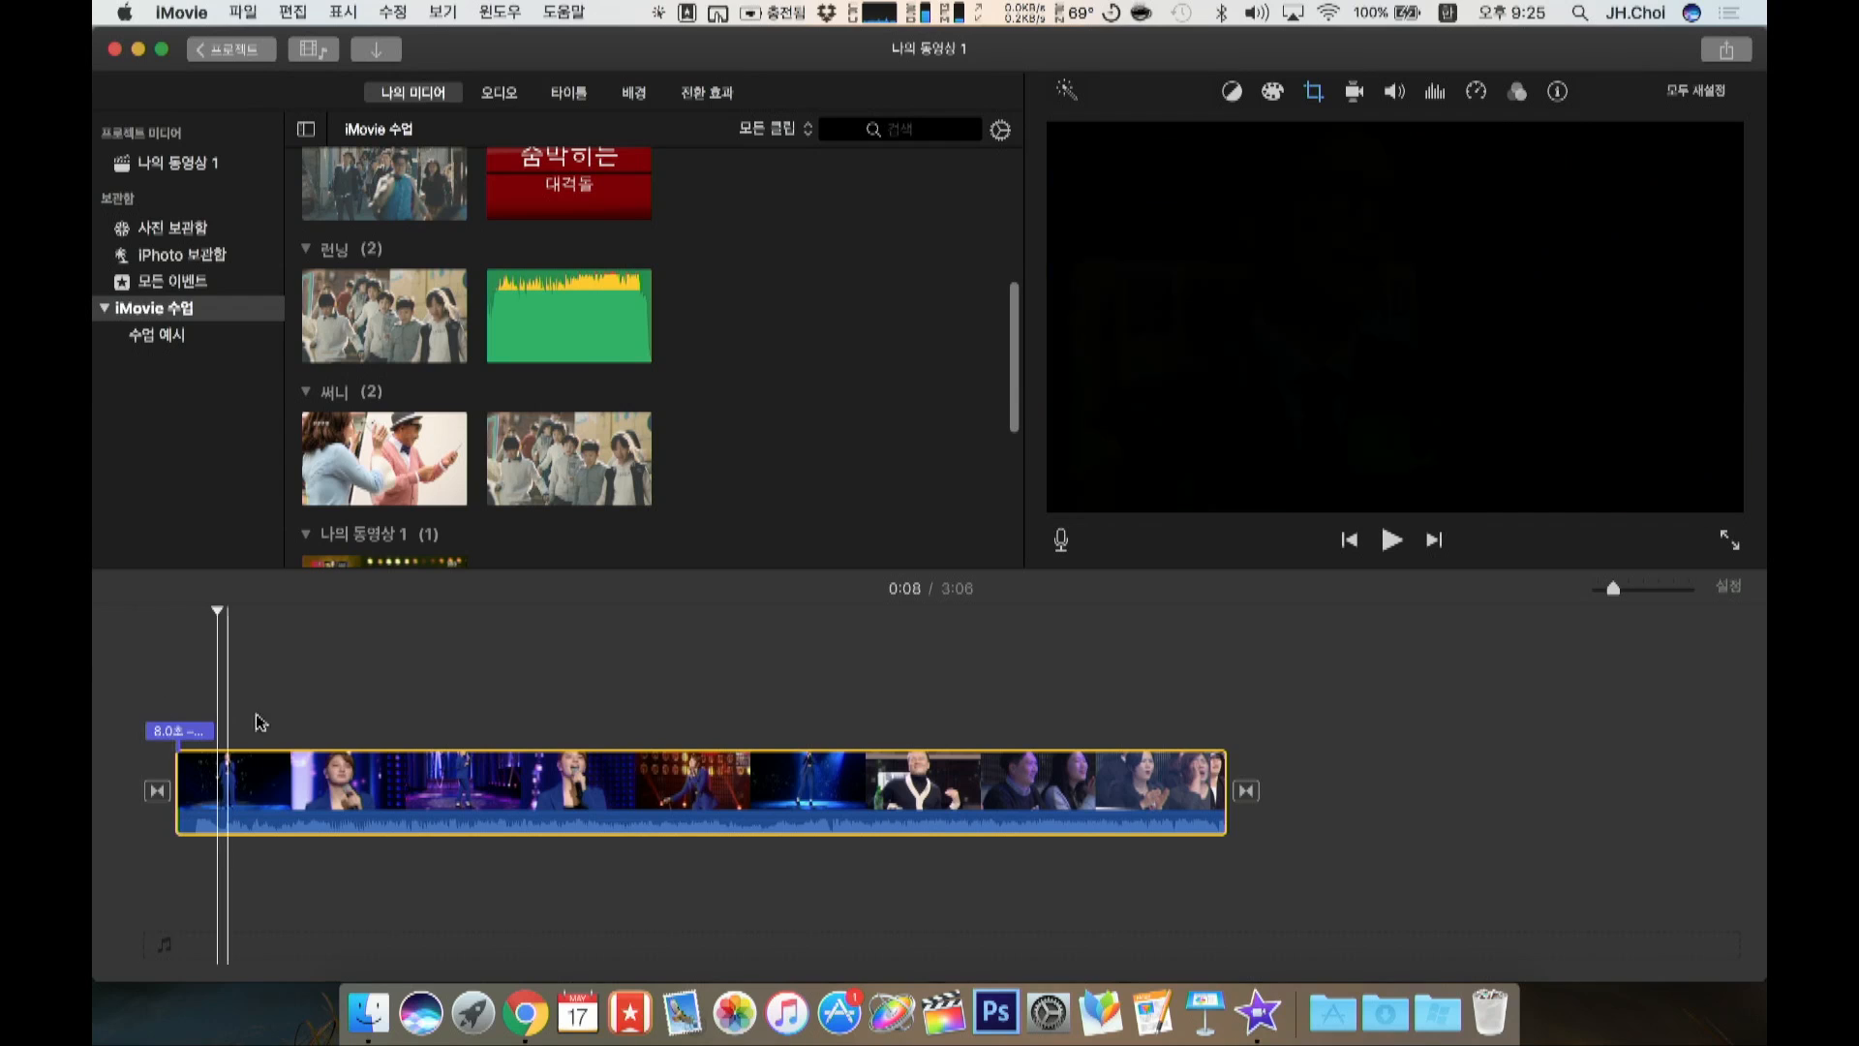
Step: Detach the singer clip's audio and split its video into three pieces at about 0:20 and 0:28
right_click(291, 789)
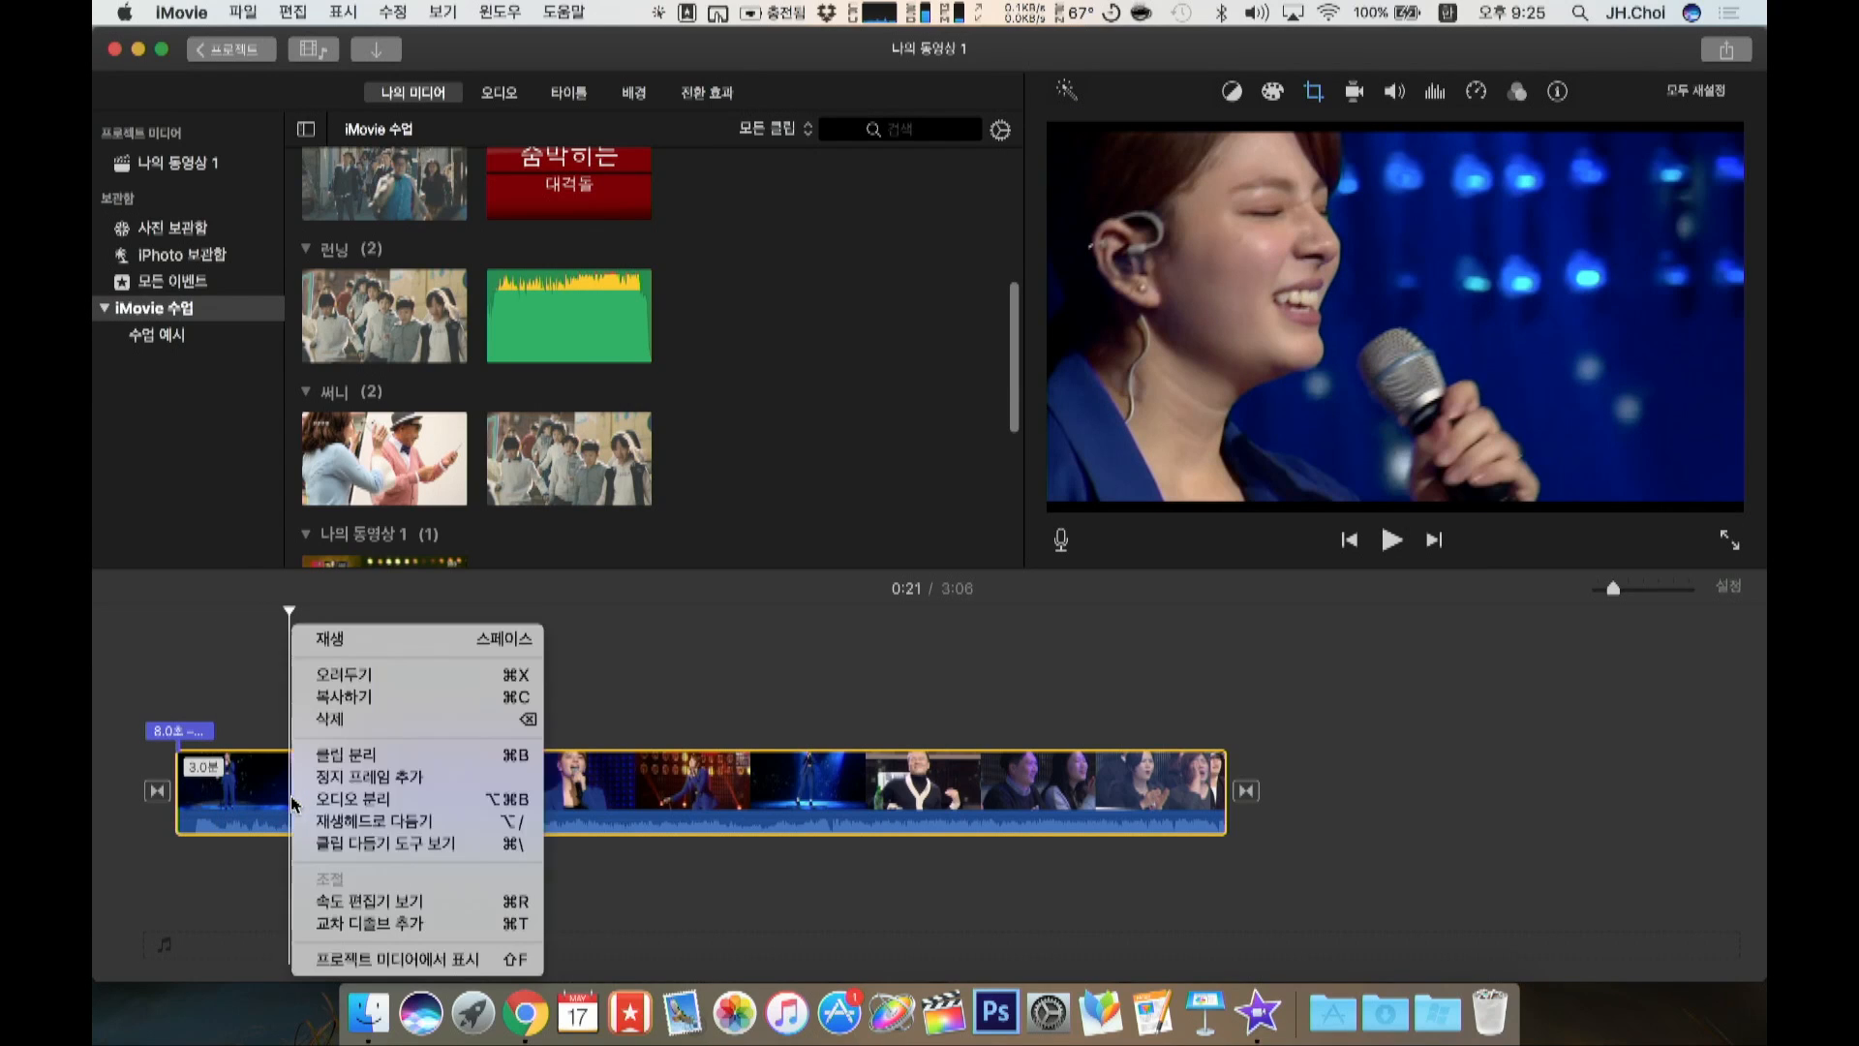
left_click(351, 807)
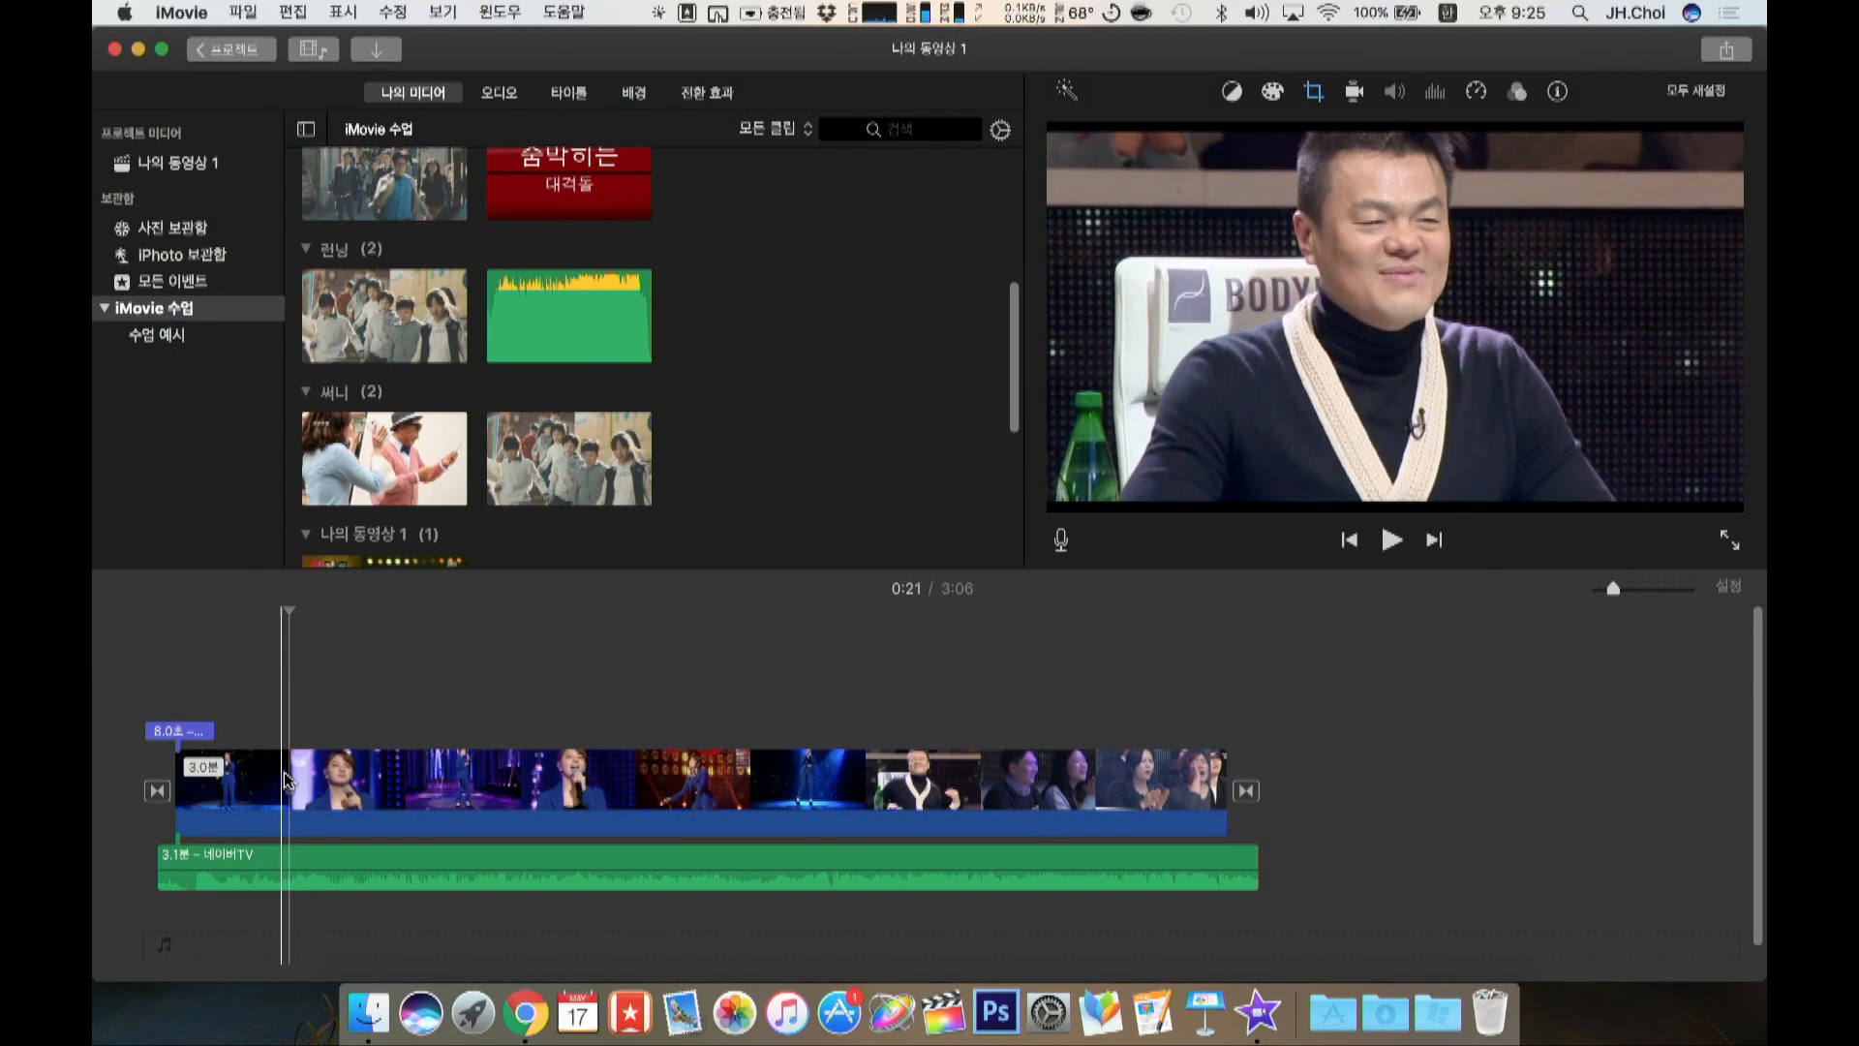
key("cmd+b")
left_click(356, 789)
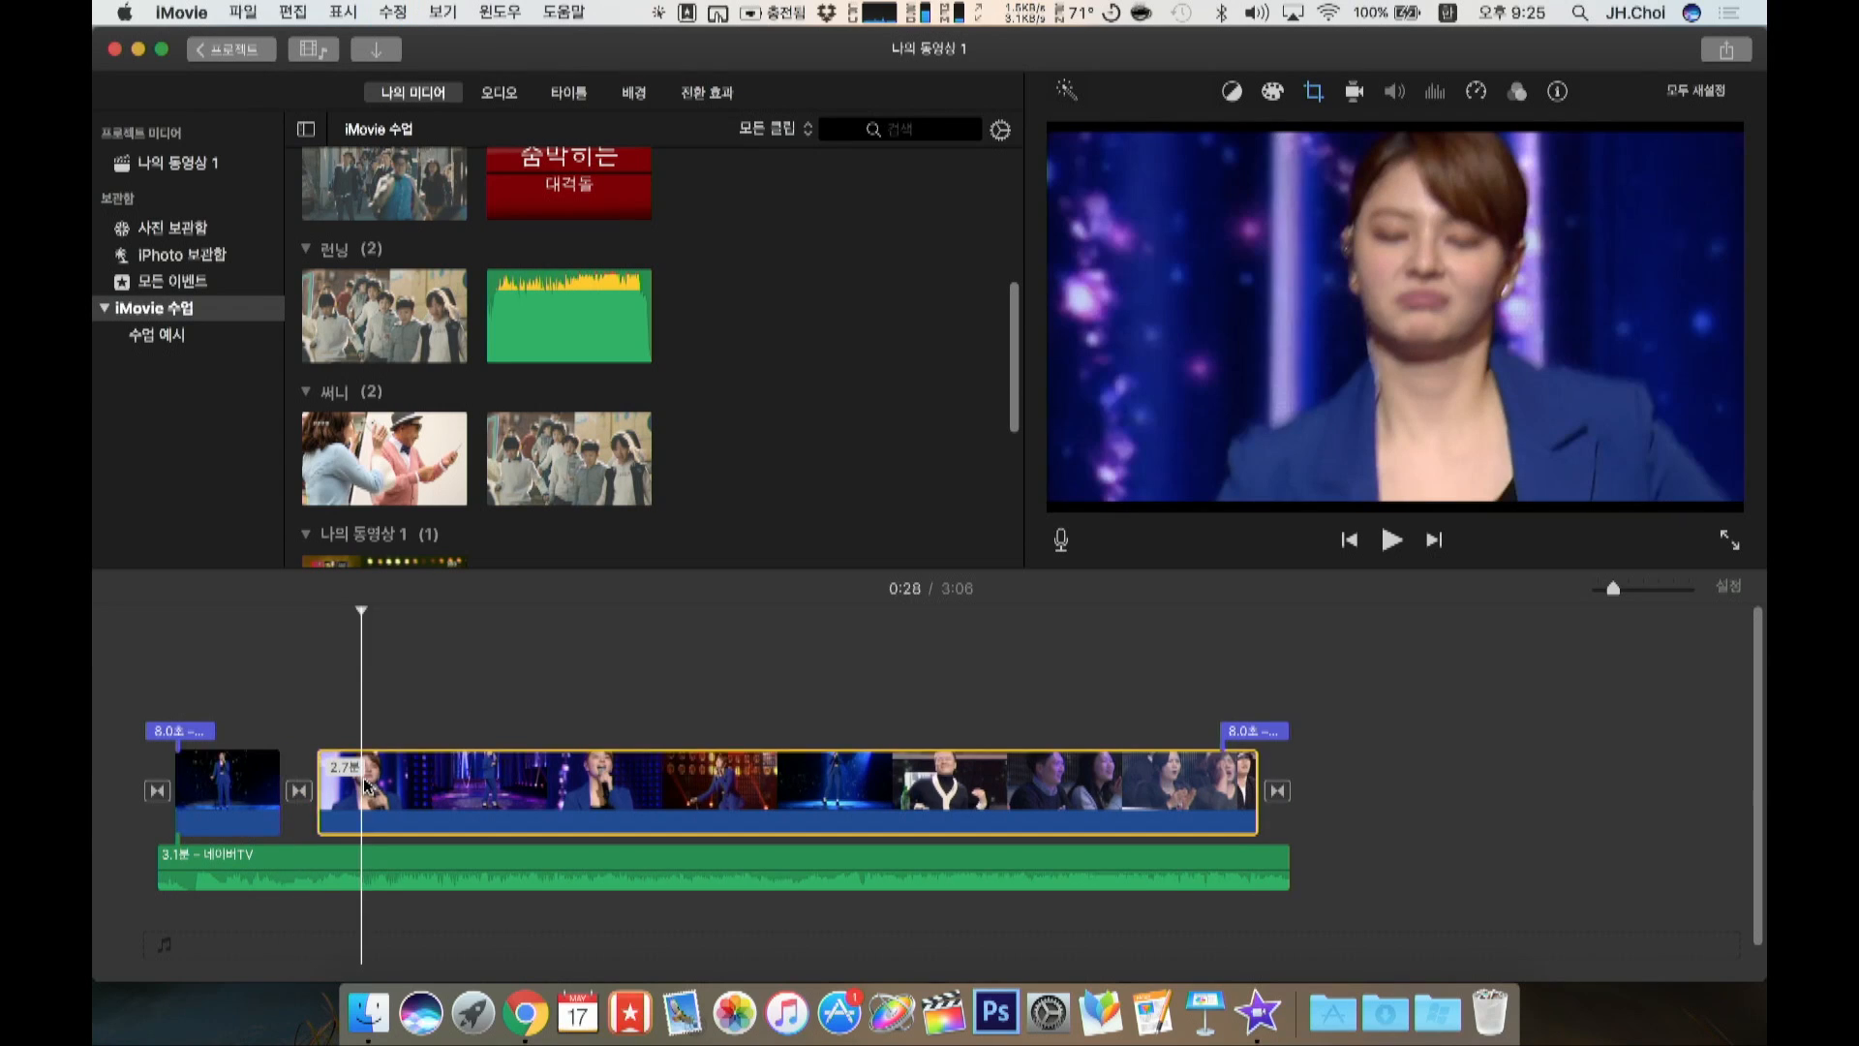
key("cmd+b")
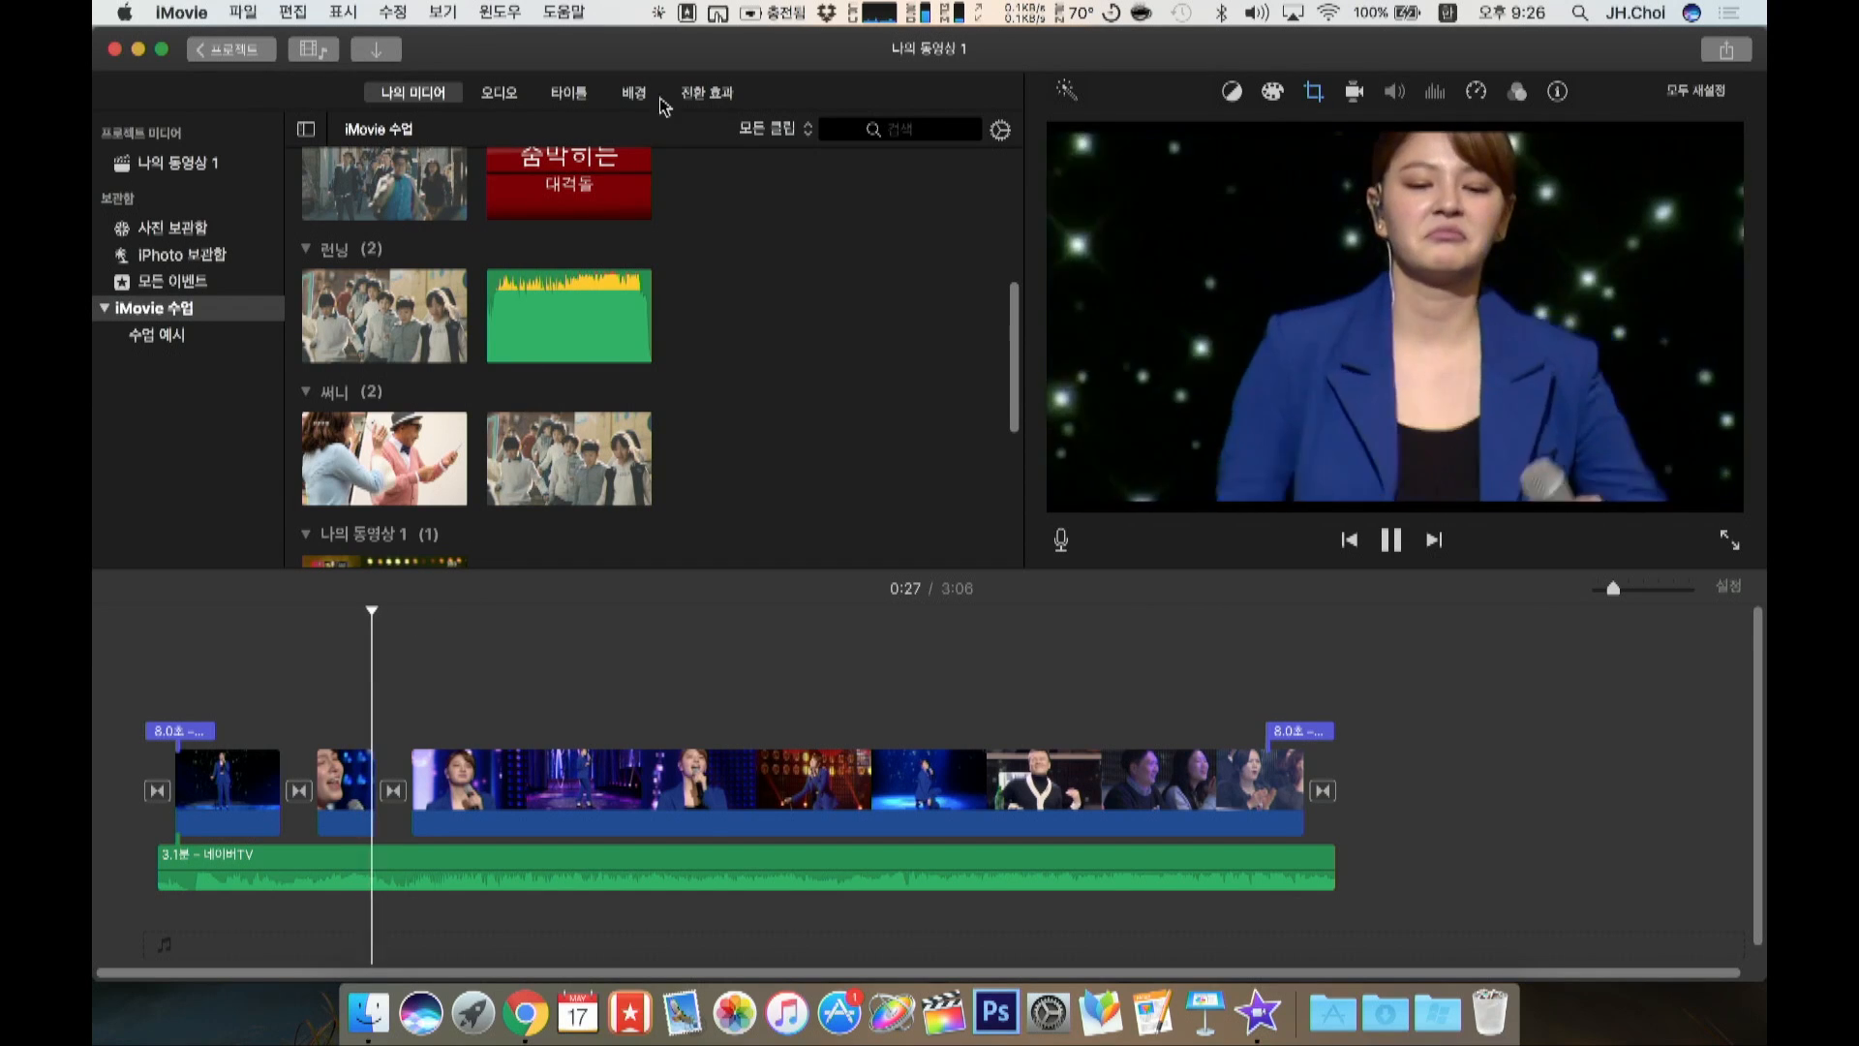
Step: Place the 뉴스 theme's 중간 title over the start of the third video piece and play that section
left_click(575, 96)
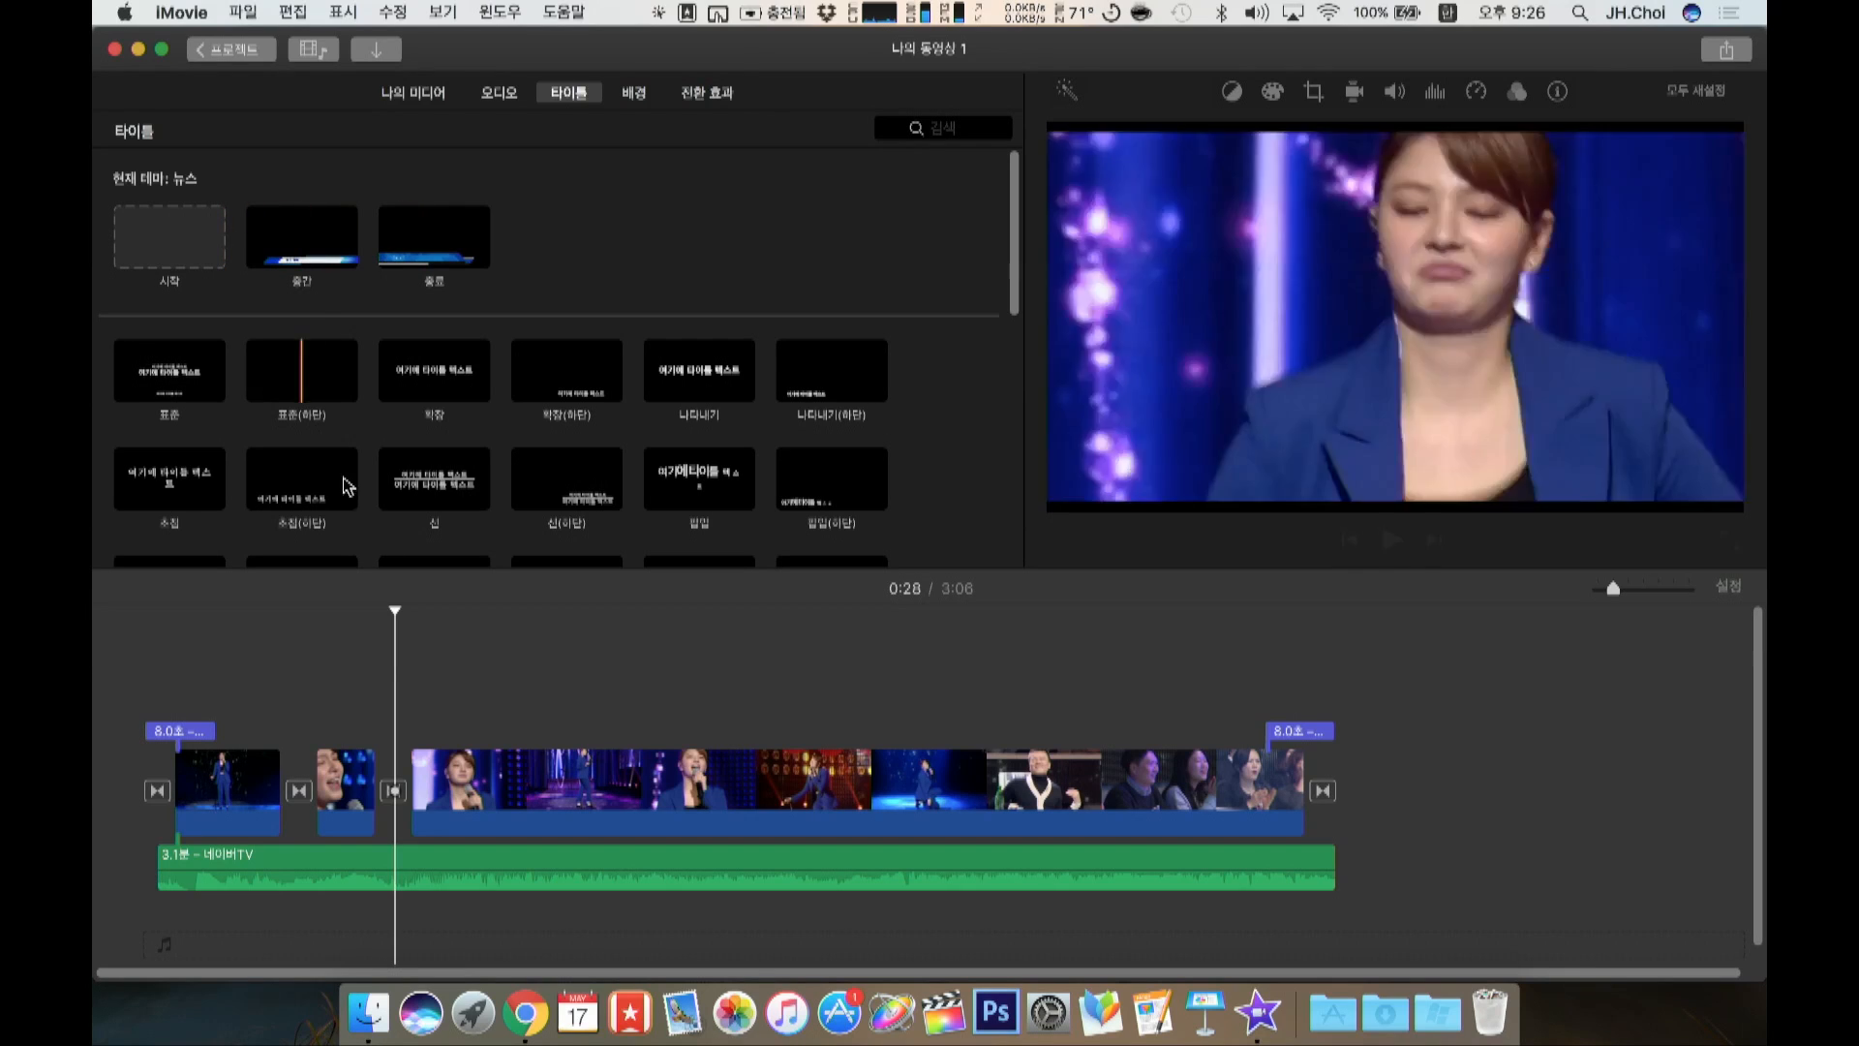
left_click(708, 94)
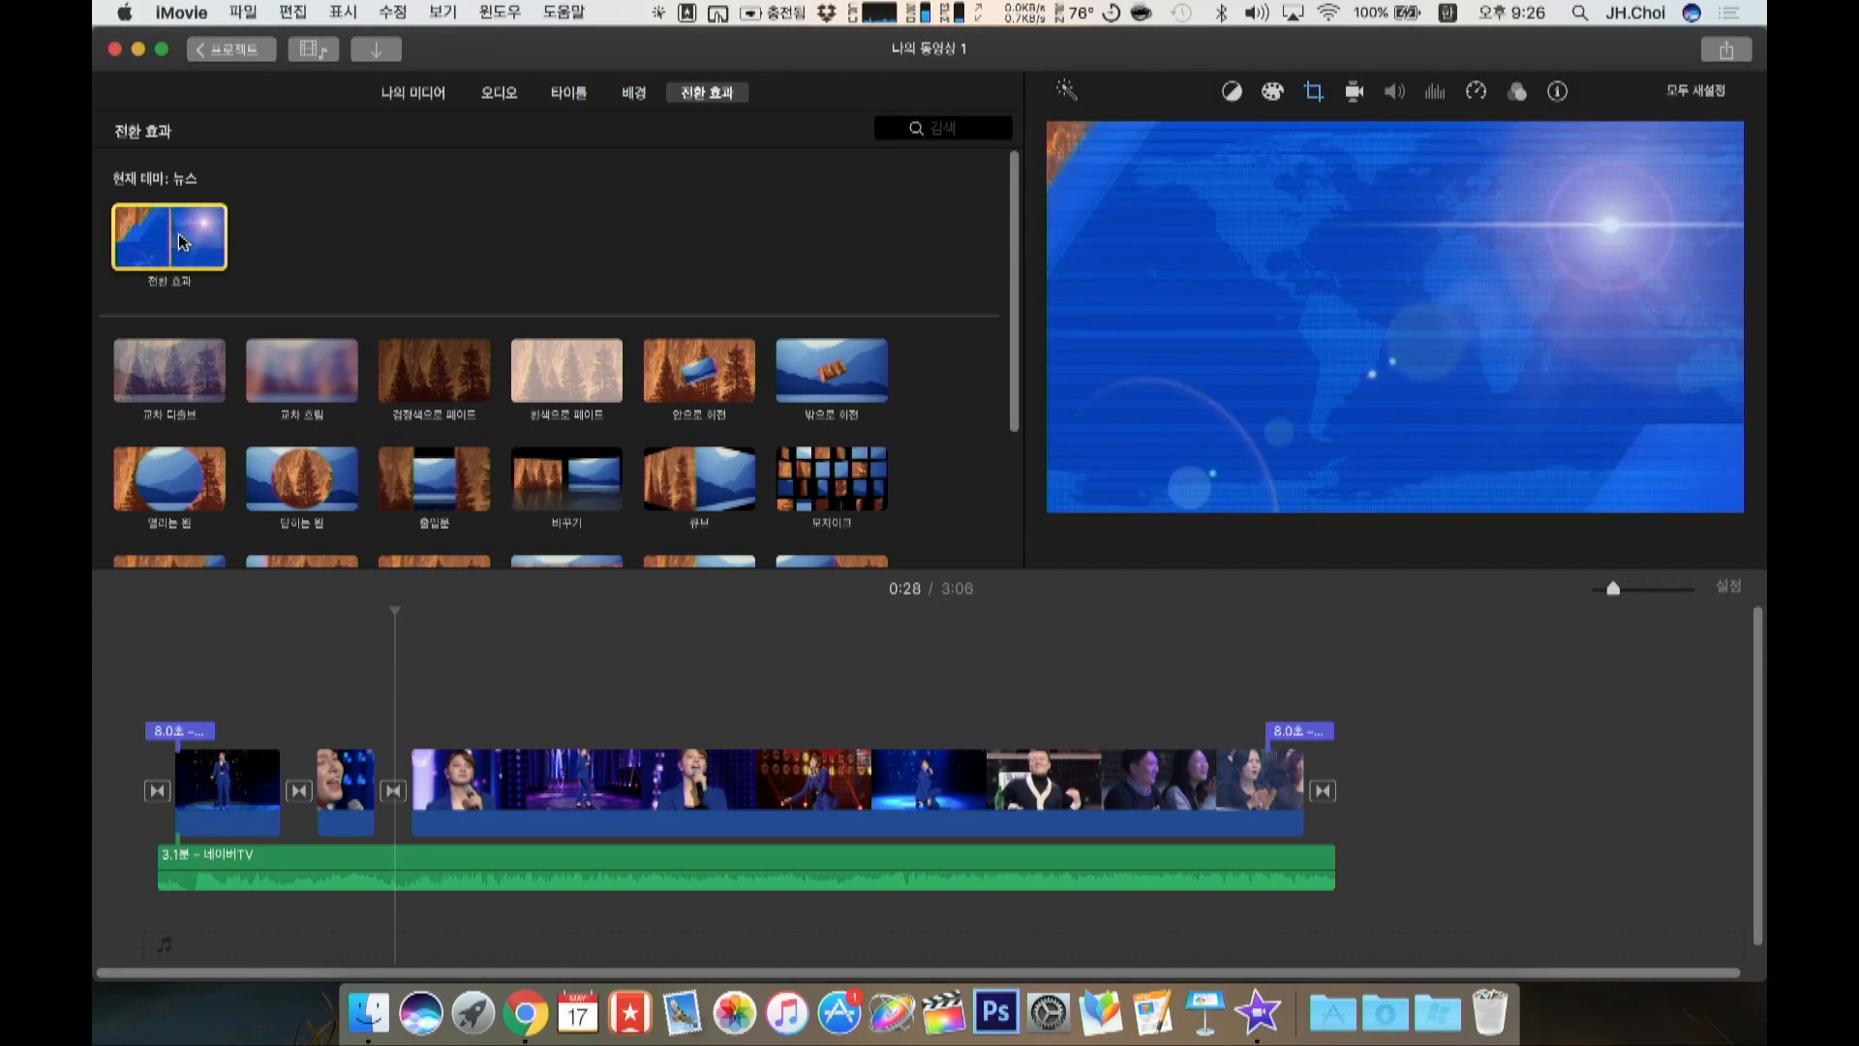
left_click(572, 93)
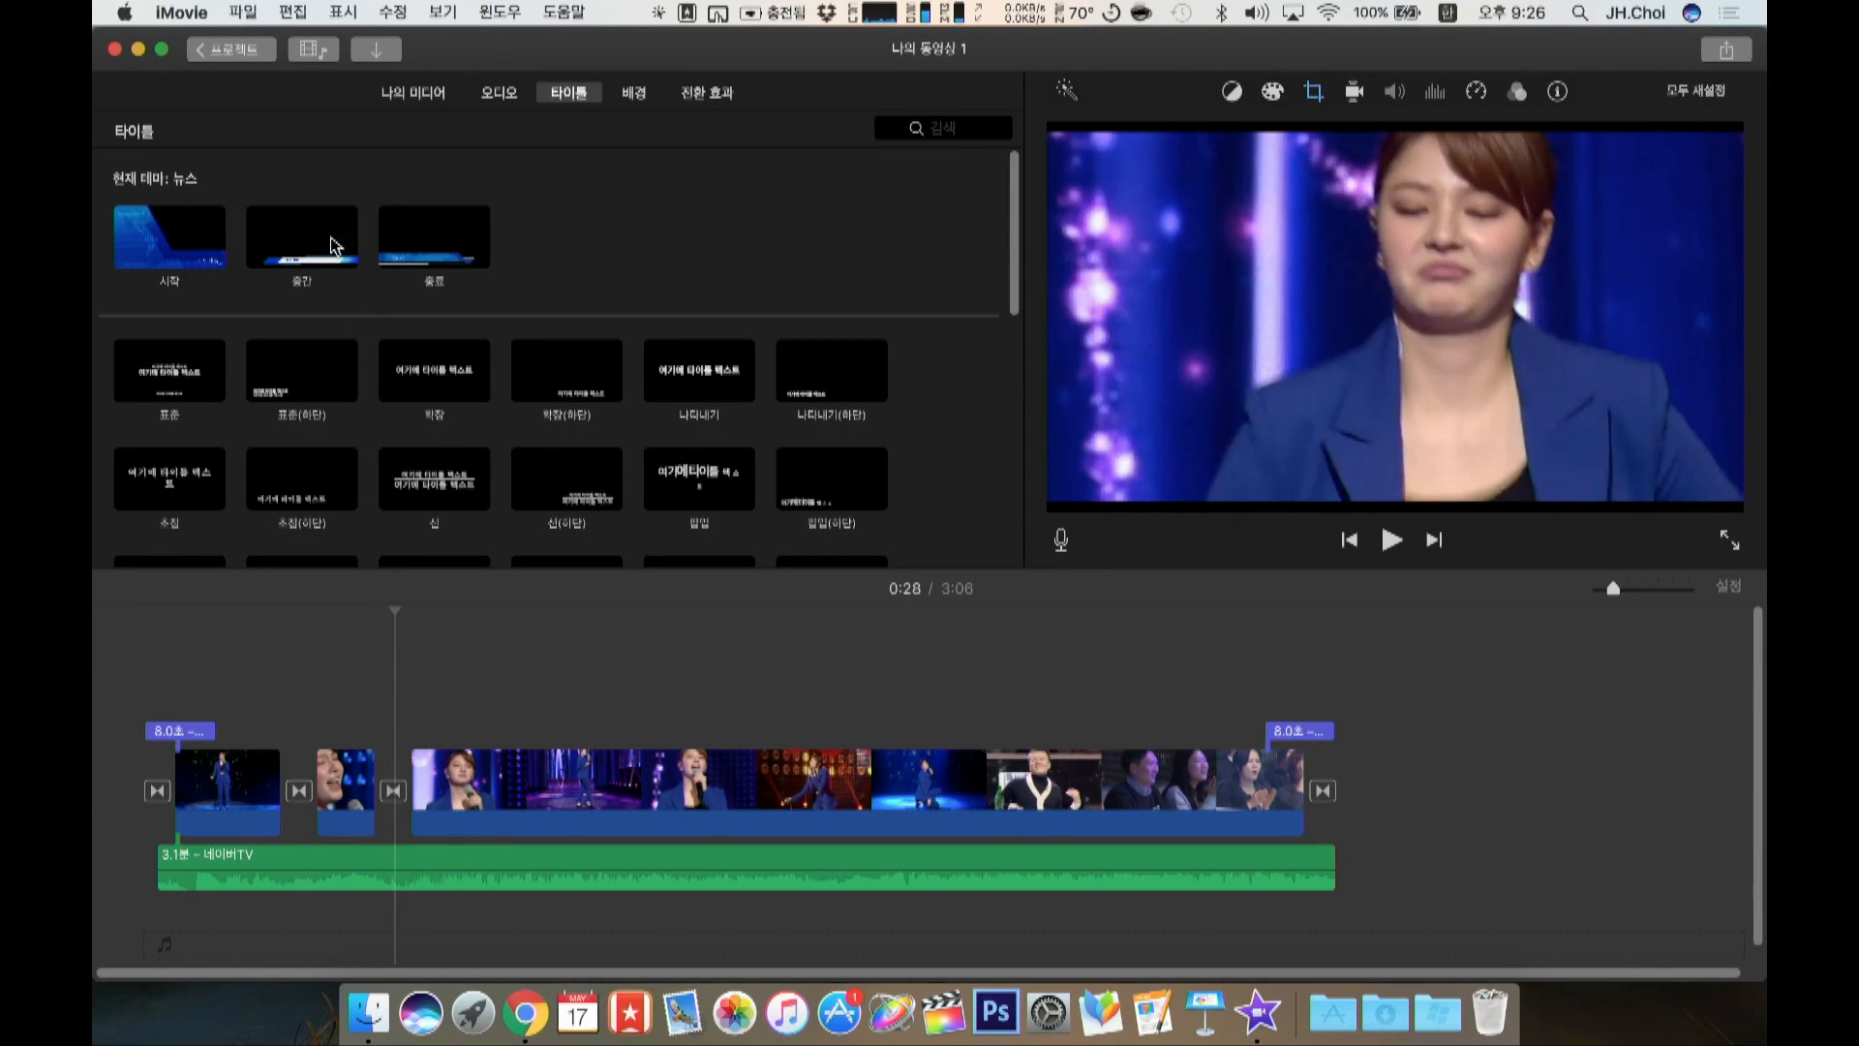
left_click_drag(302, 232, 415, 701)
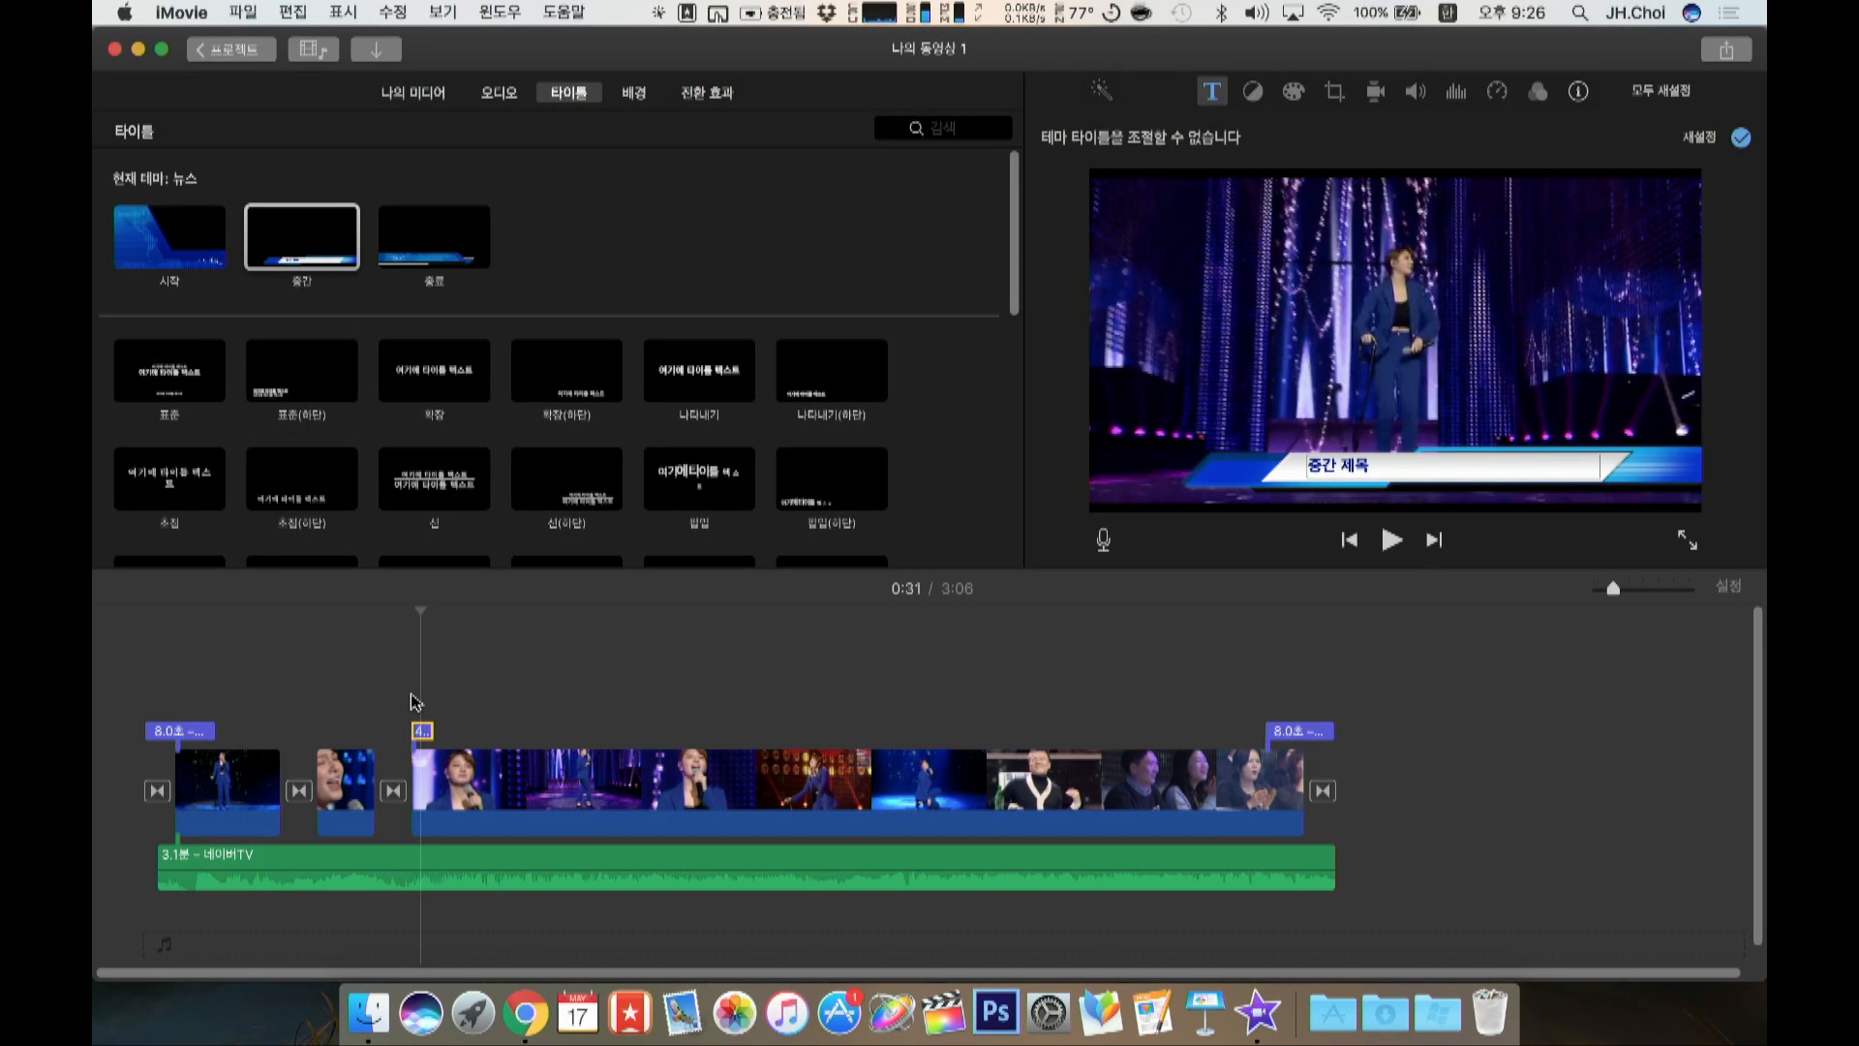
left_click(411, 695)
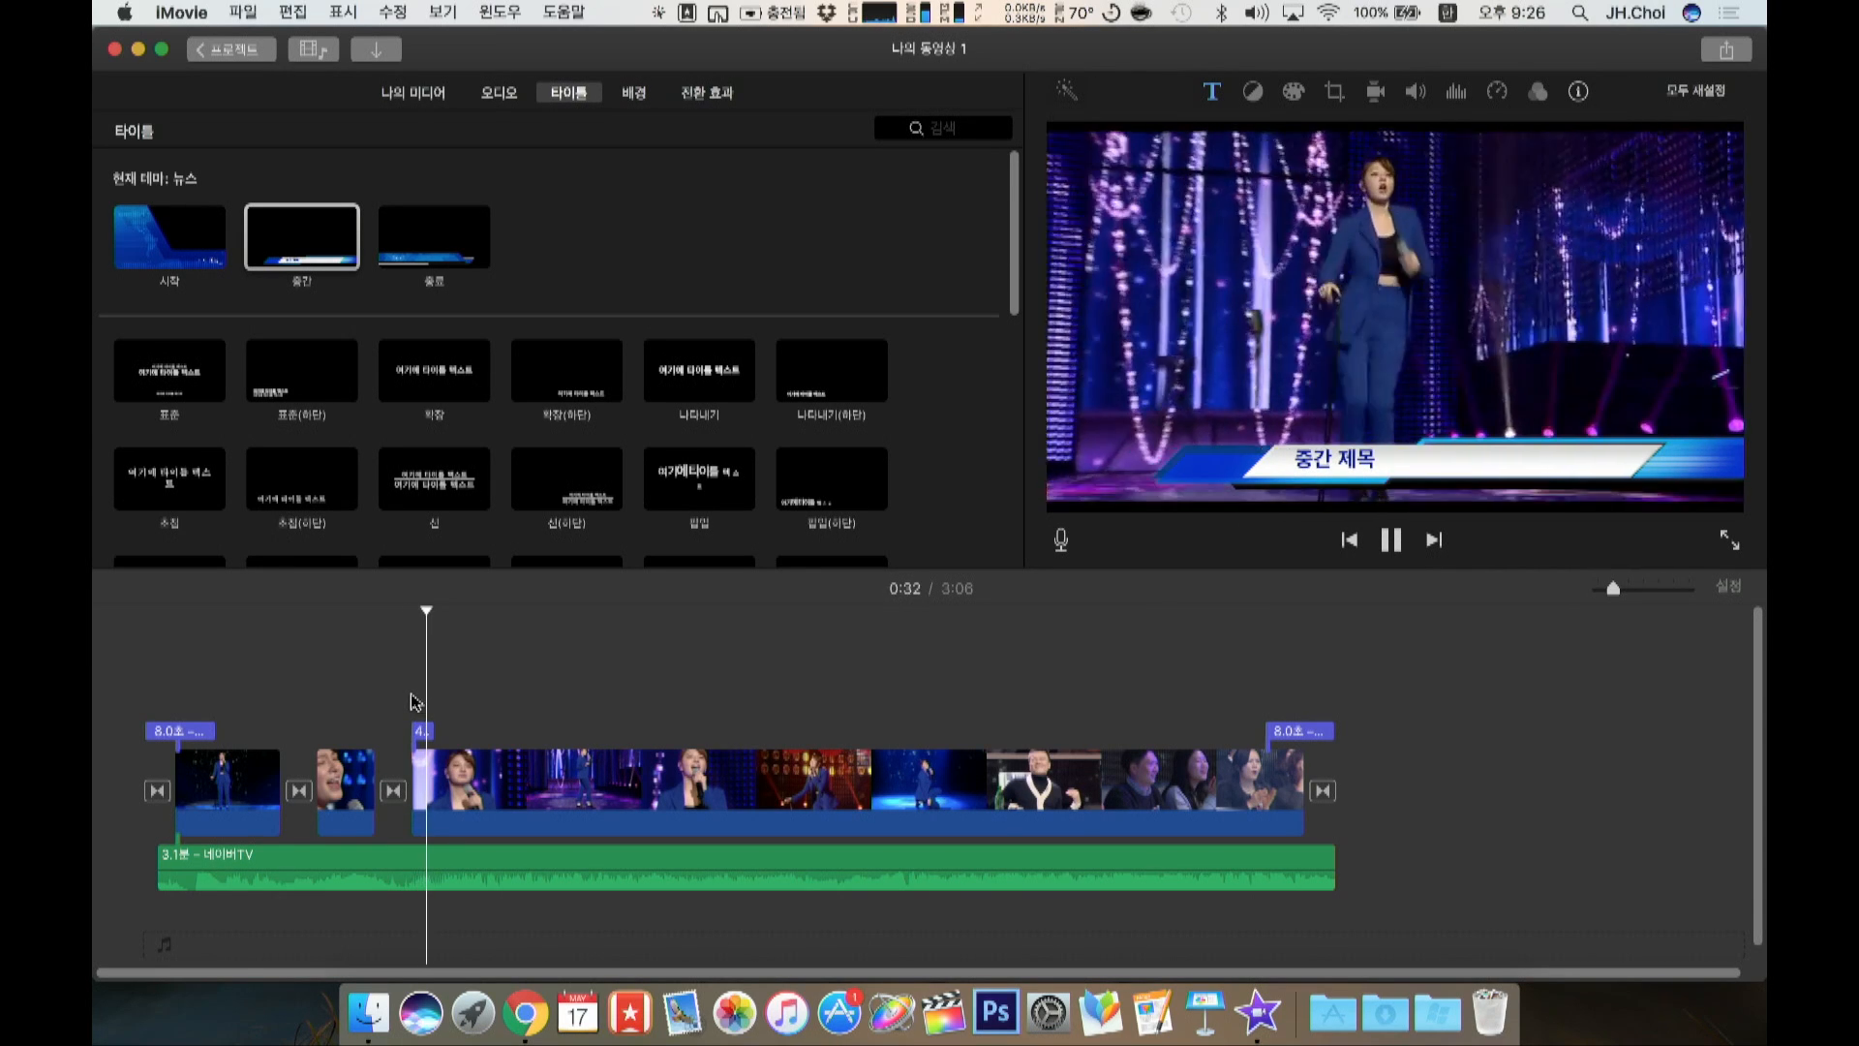
key("space")
Step: Set the text of the 중간 title to 샤넌 and play the title
double_click(426, 732)
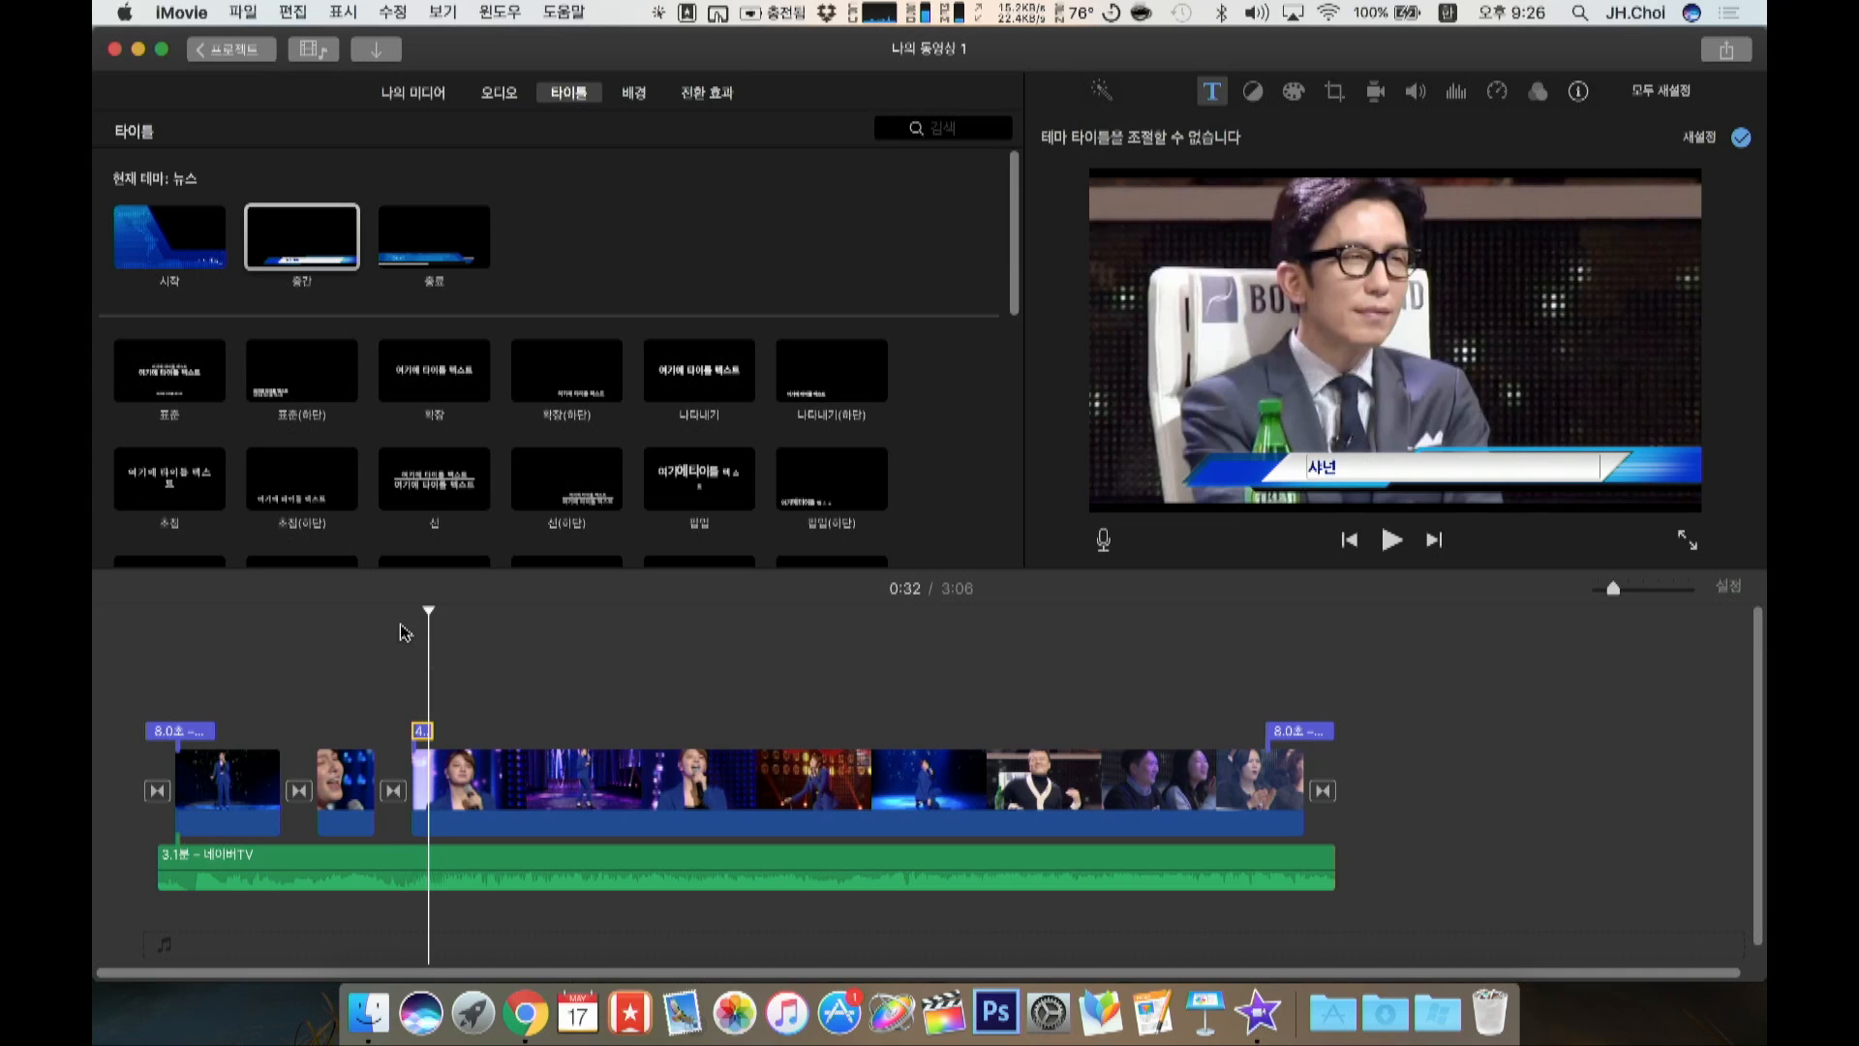
left_click(403, 629)
key("space")
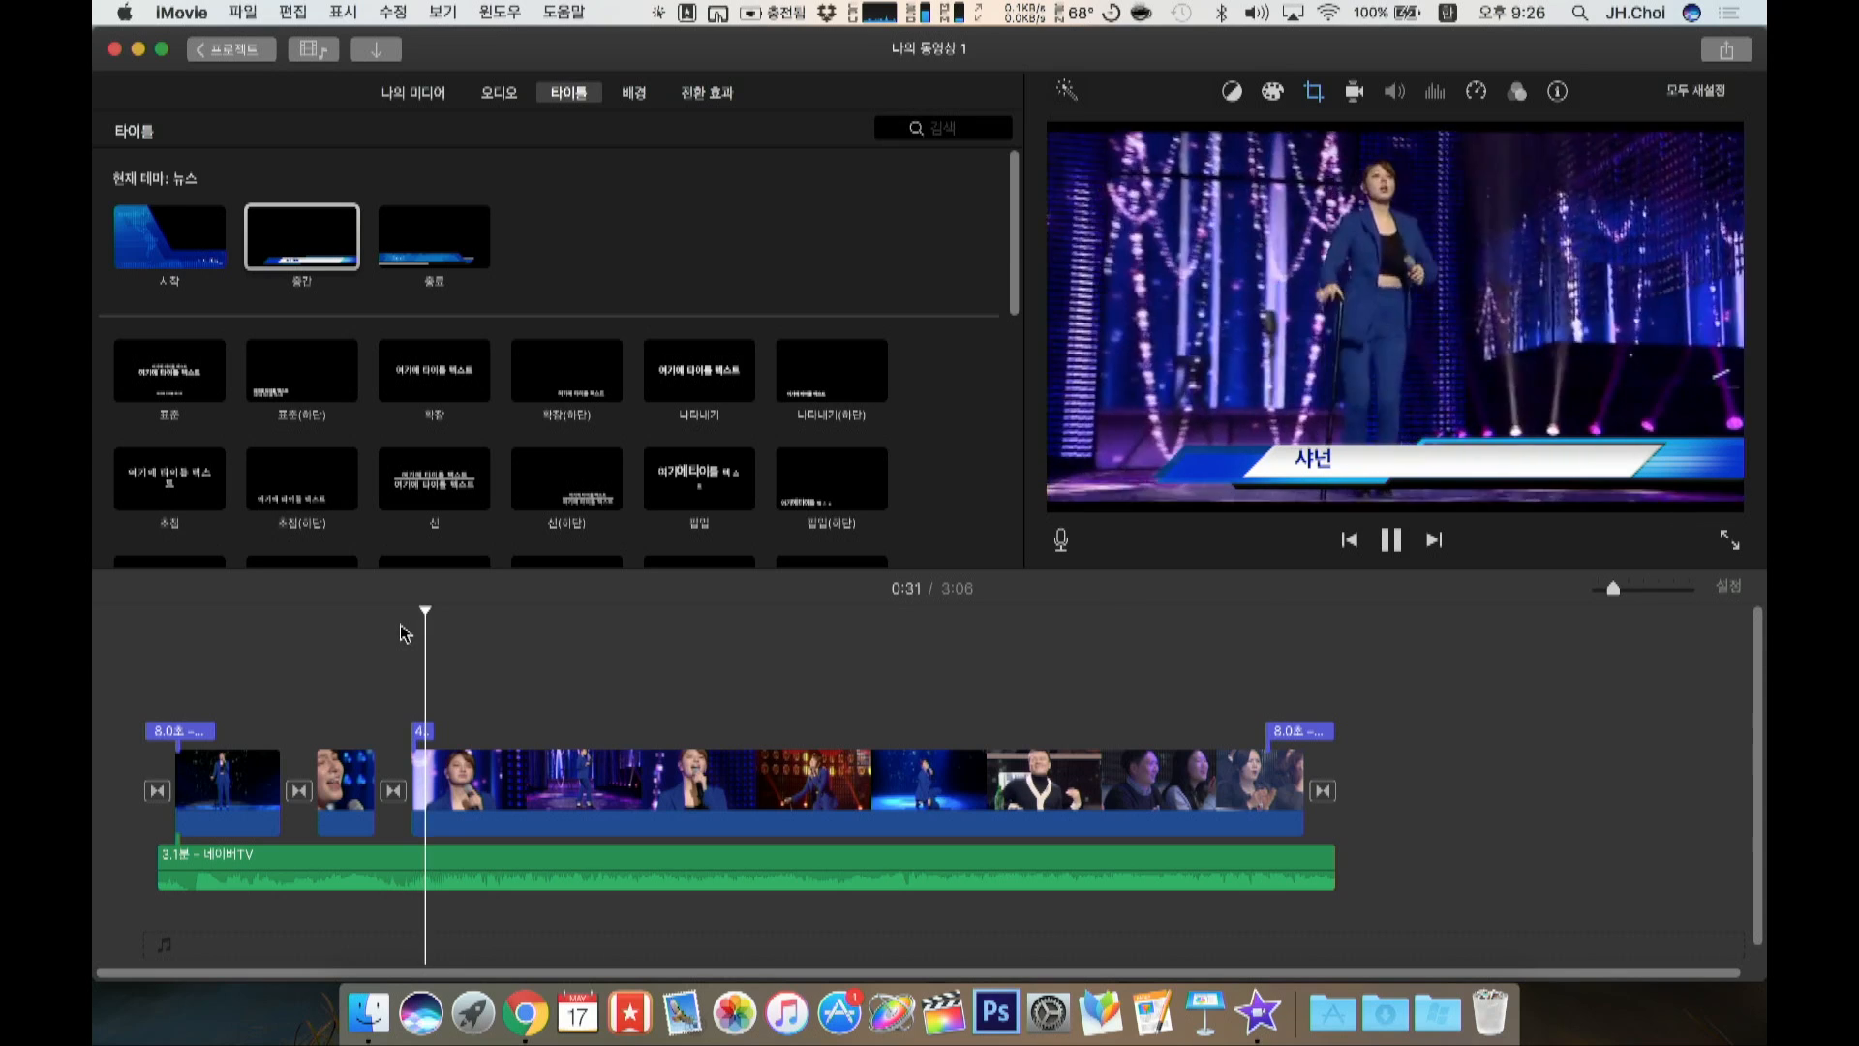
key("space")
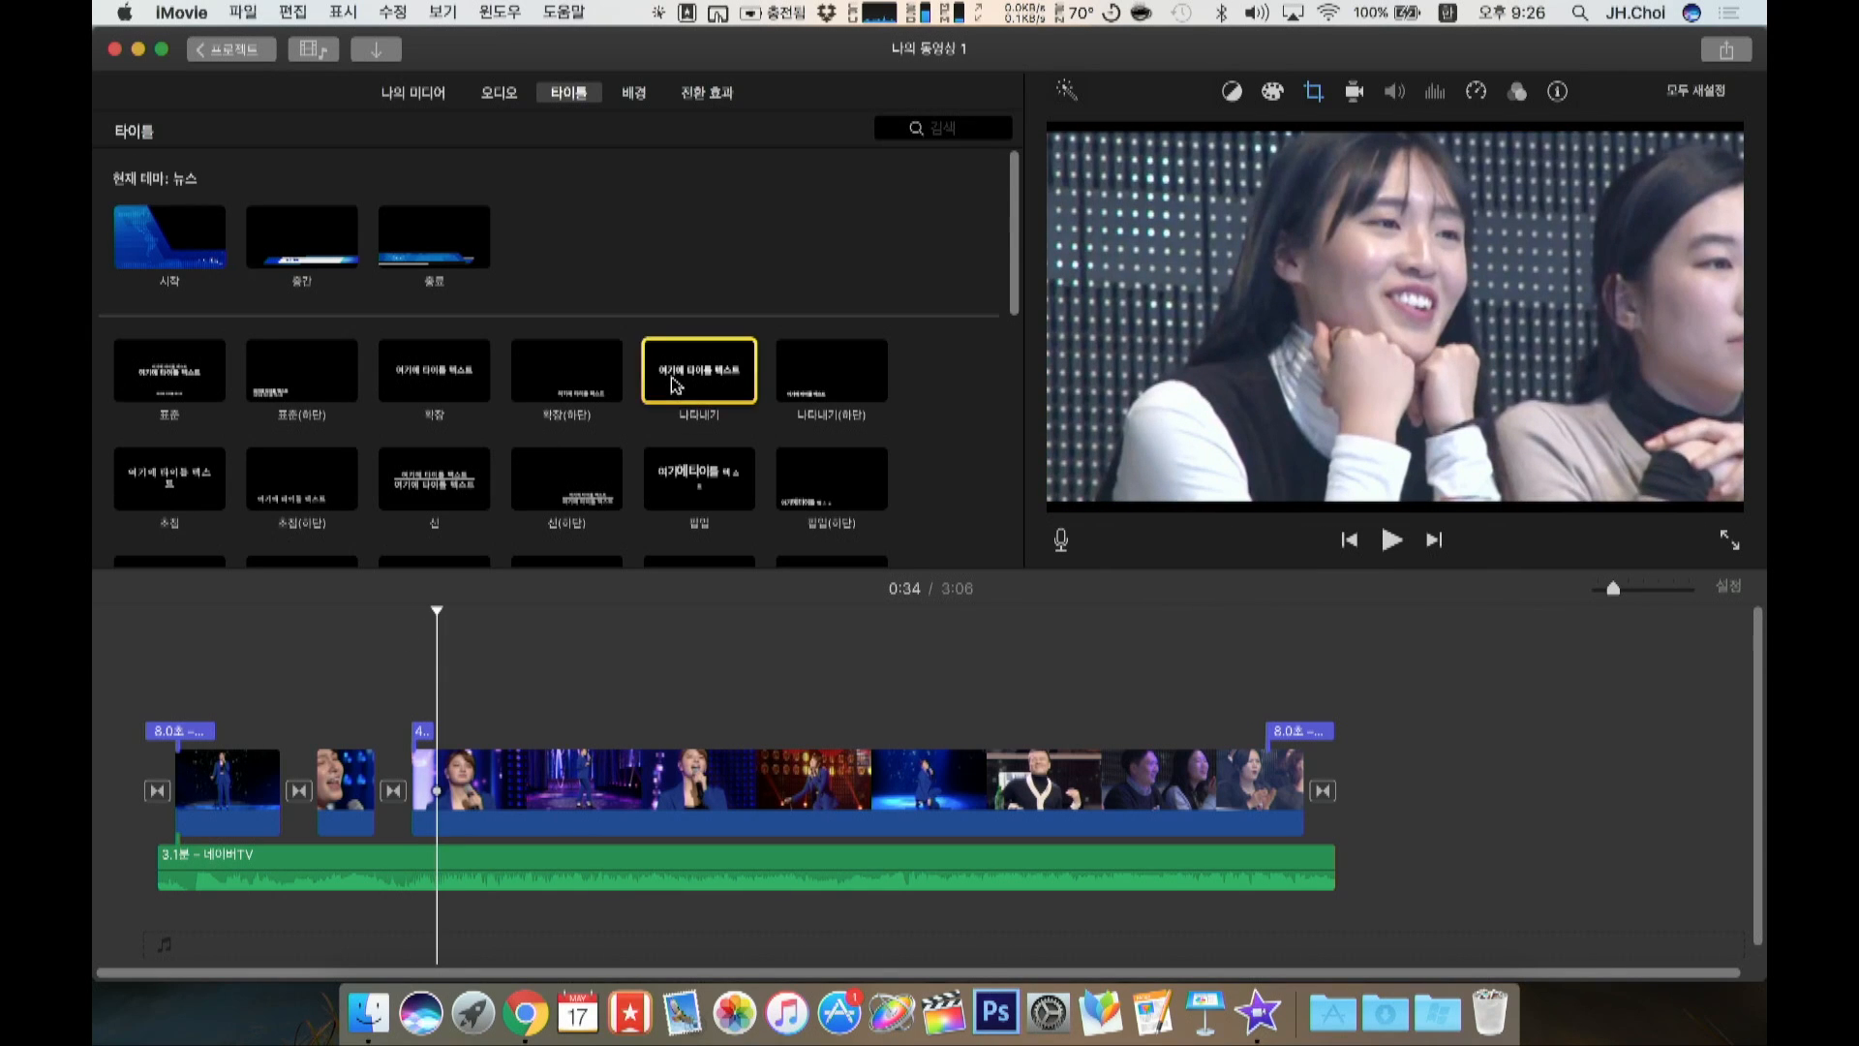
Step: Change the movie's theme from 뉴스 to 네온
scroll(675, 385, "down", 3)
scroll(542, 291, "up", 3)
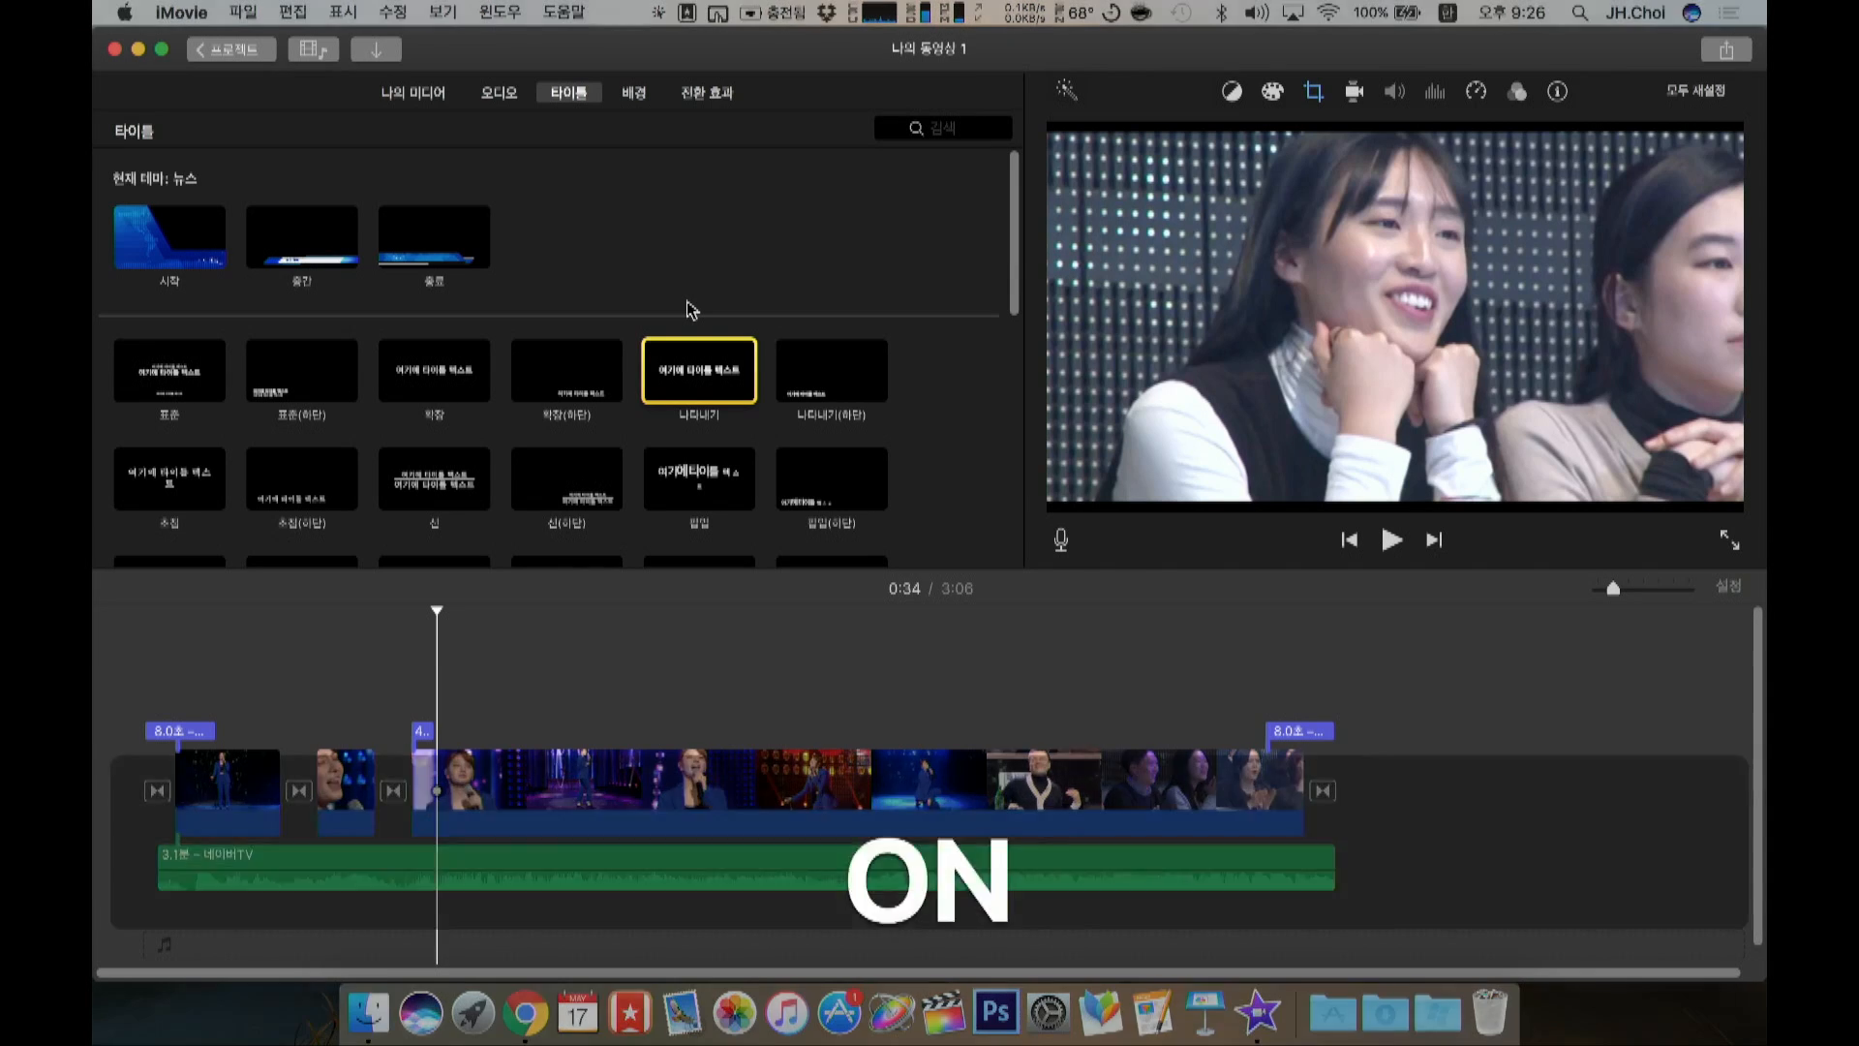
key("super")
key("super+6")
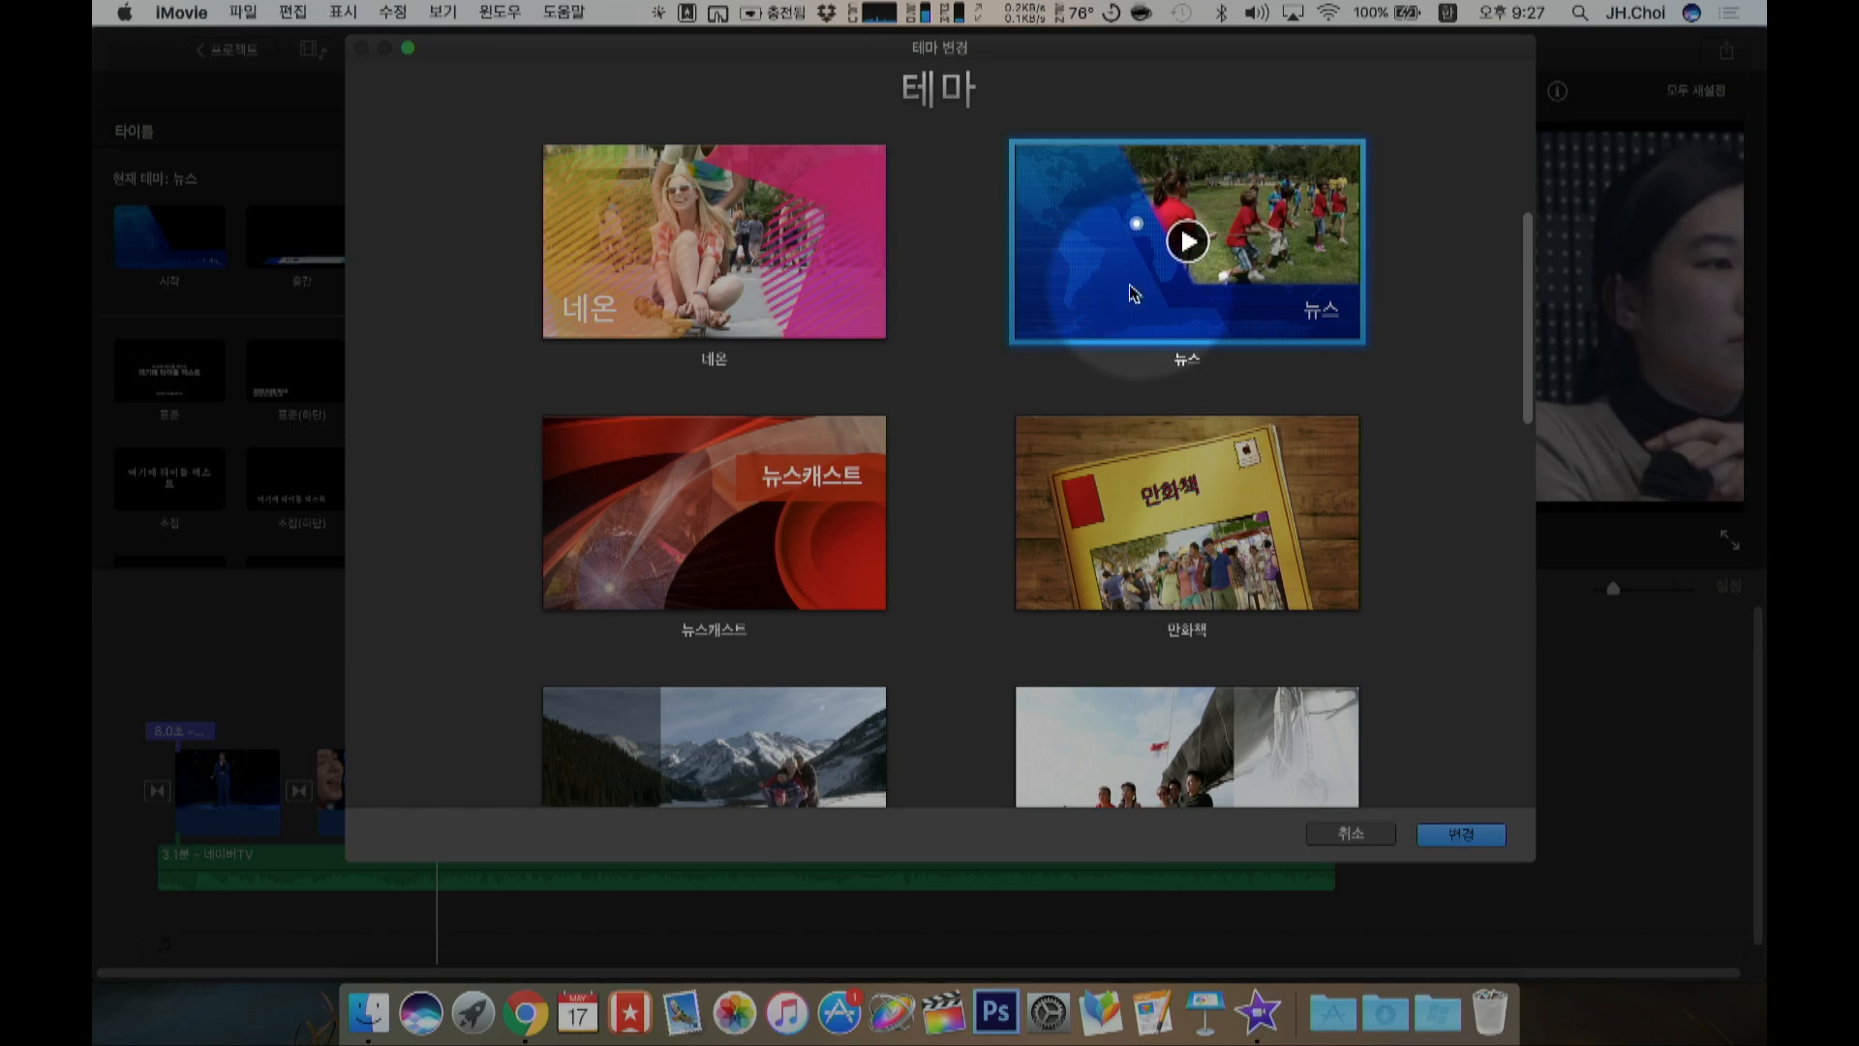
left_click(773, 240)
key("Return")
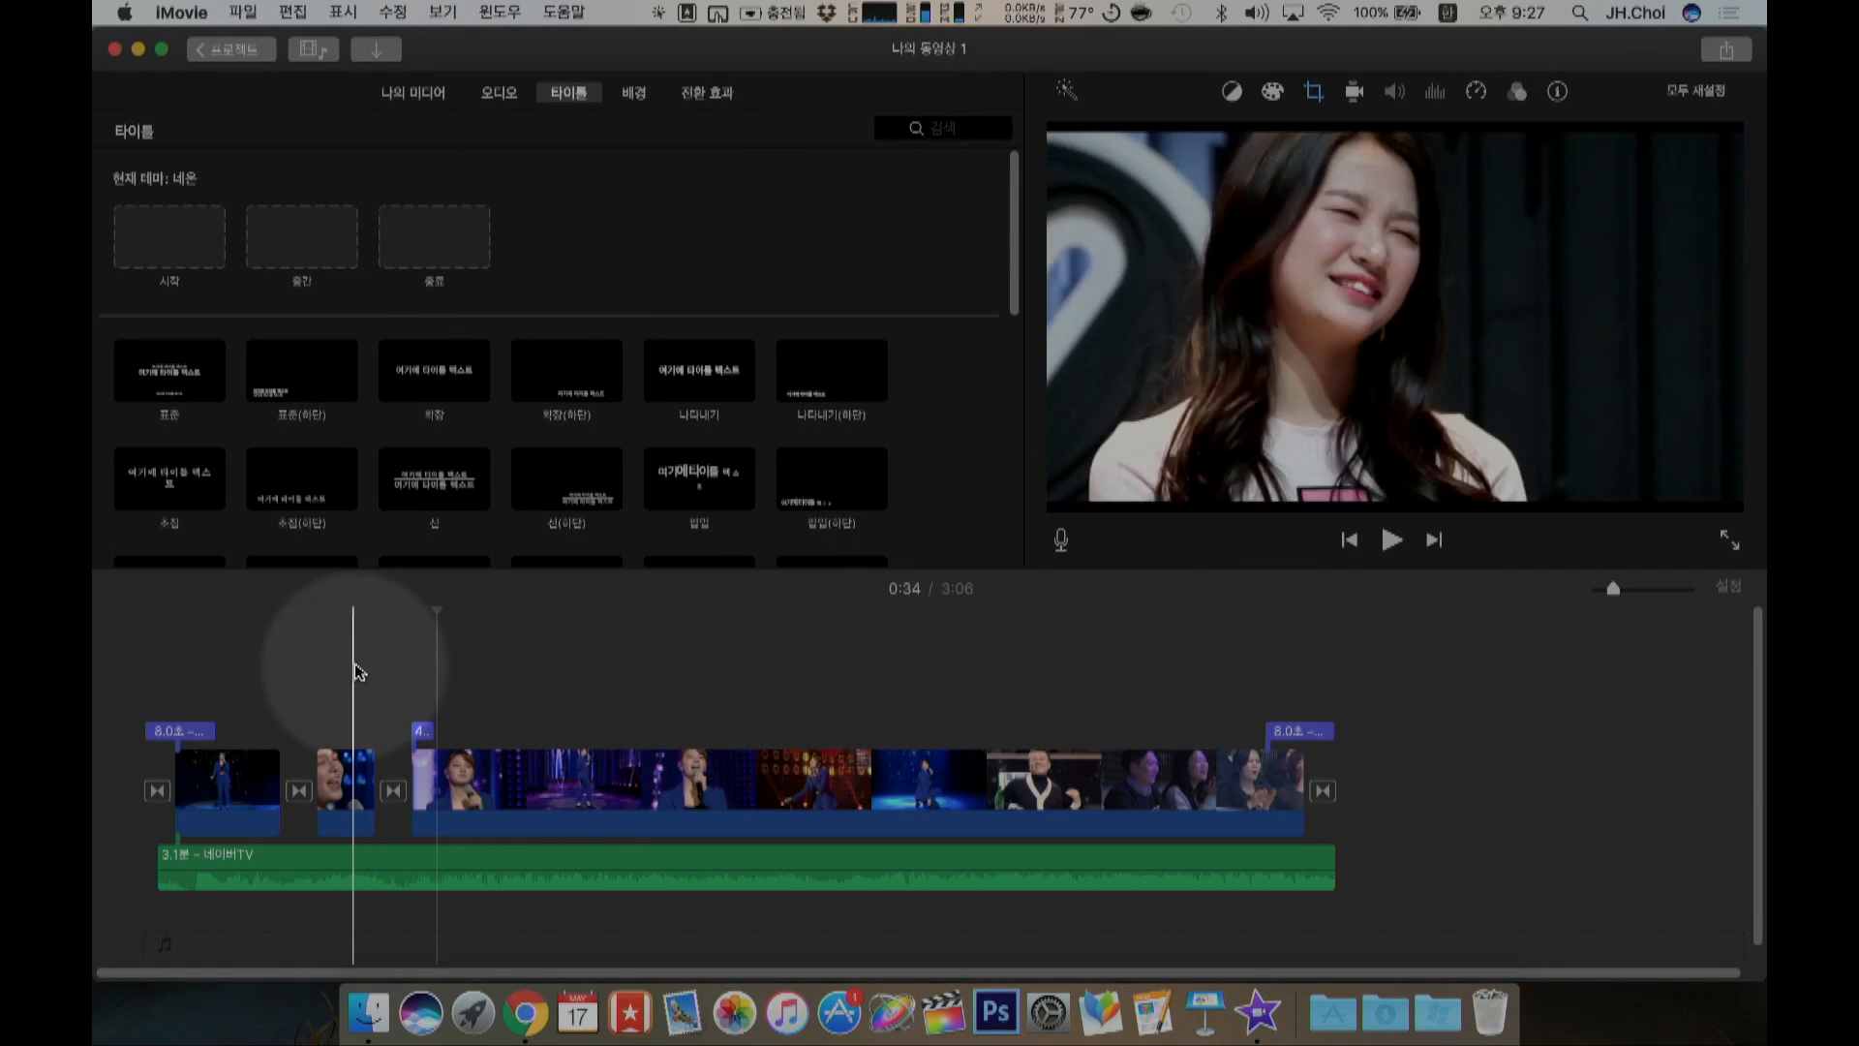
Step: Play the movie's opening, the first transition between pieces and the 샤넌 title to check how the 네온 theme looks
left_click(354, 666)
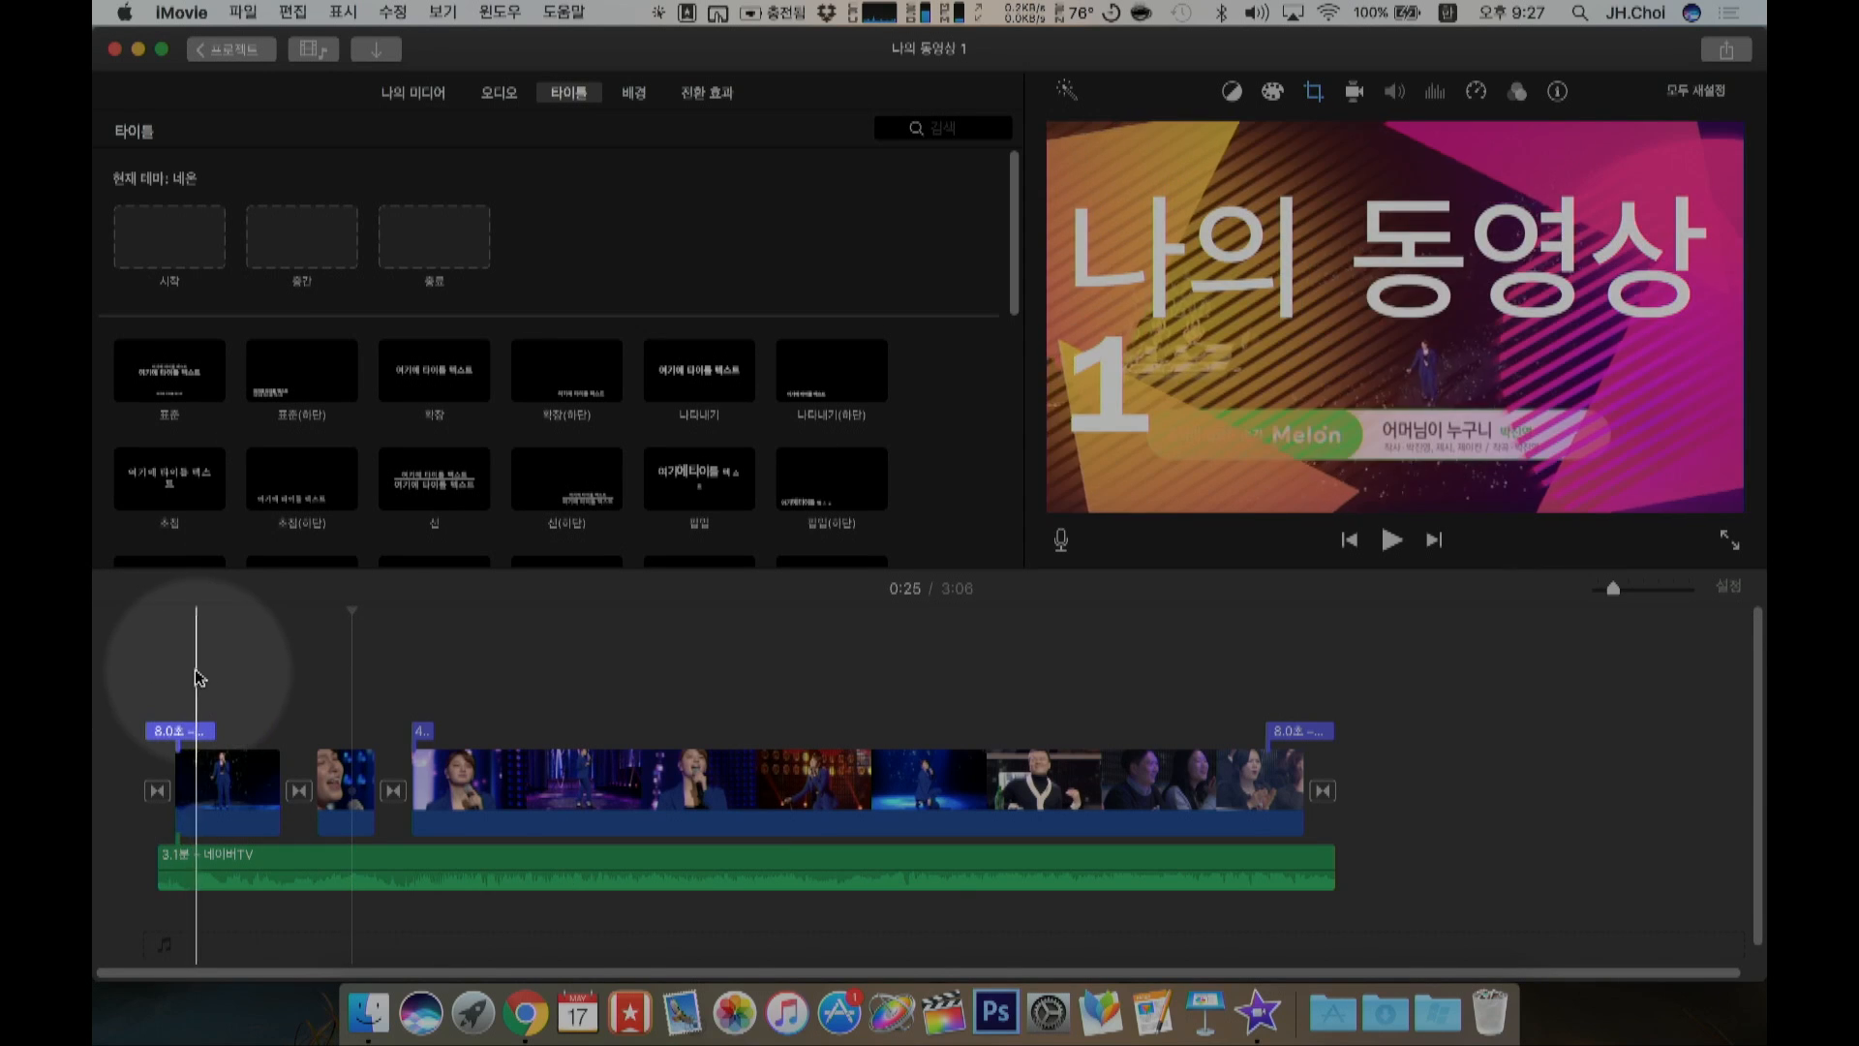
left_click(143, 670)
key("space")
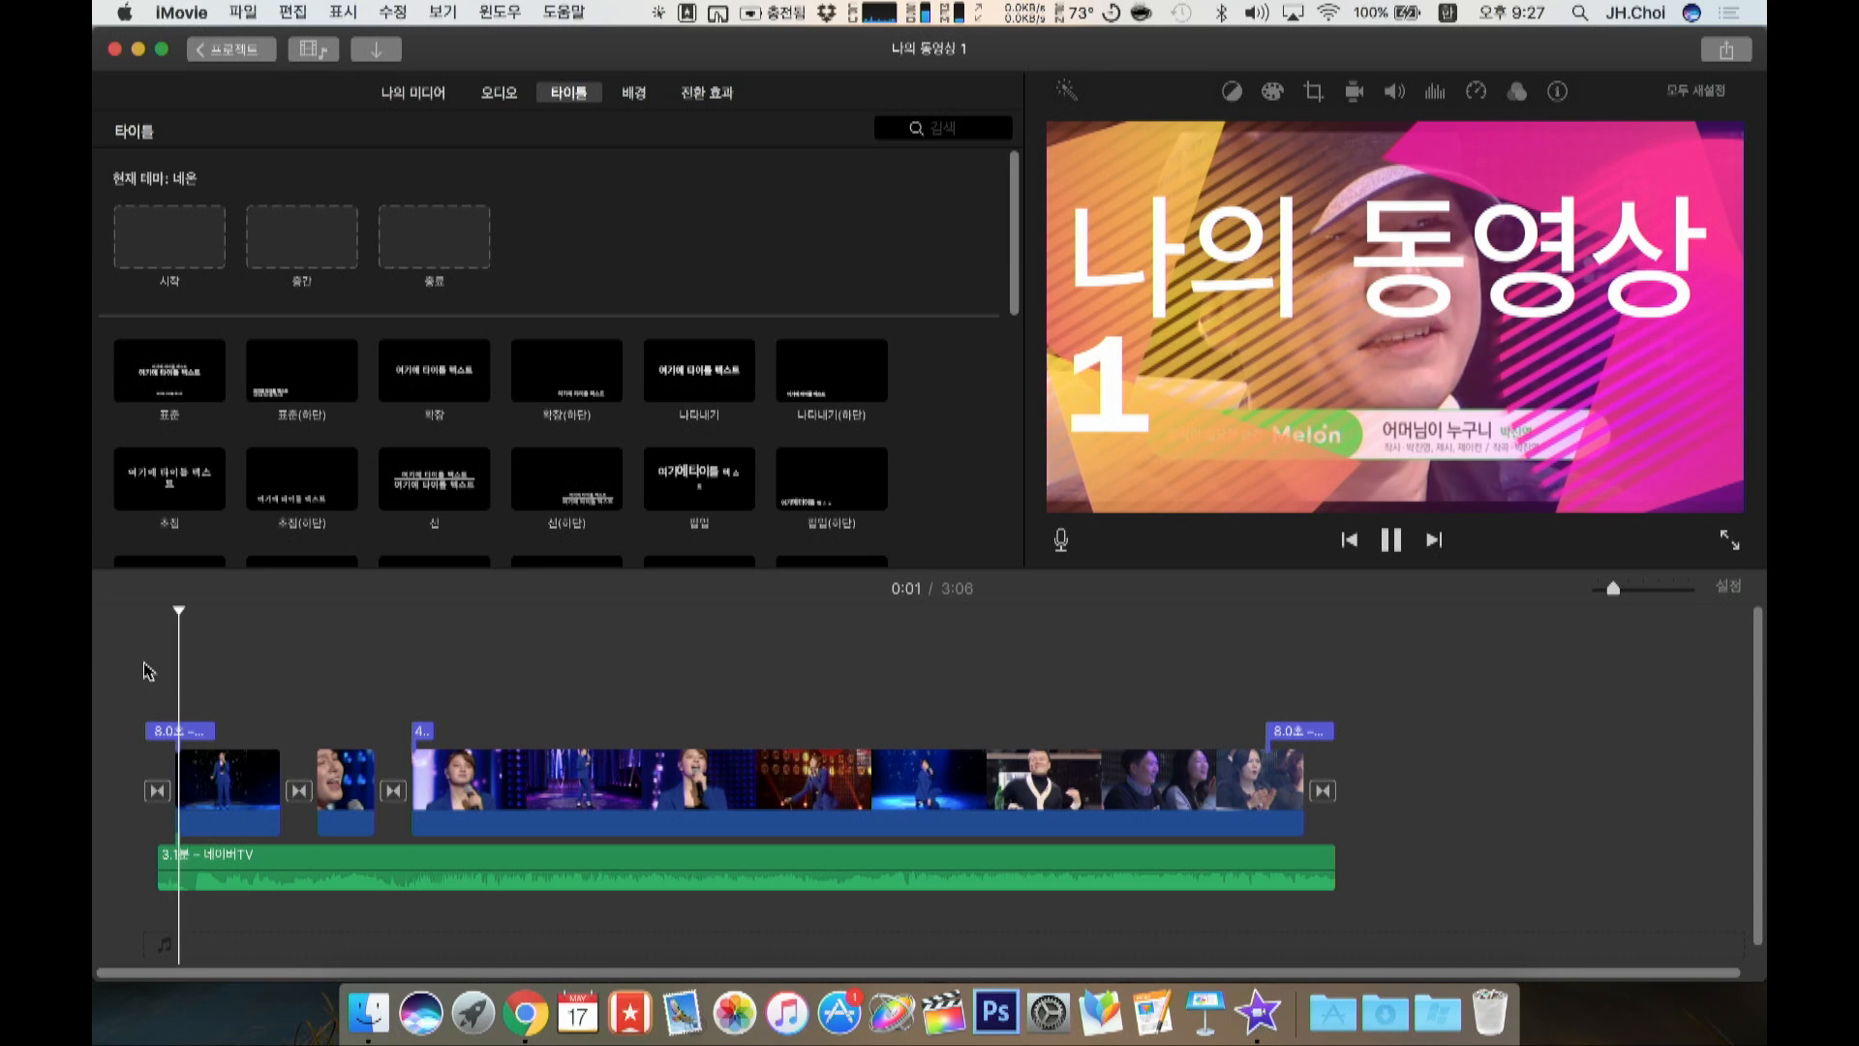
left_click(268, 675)
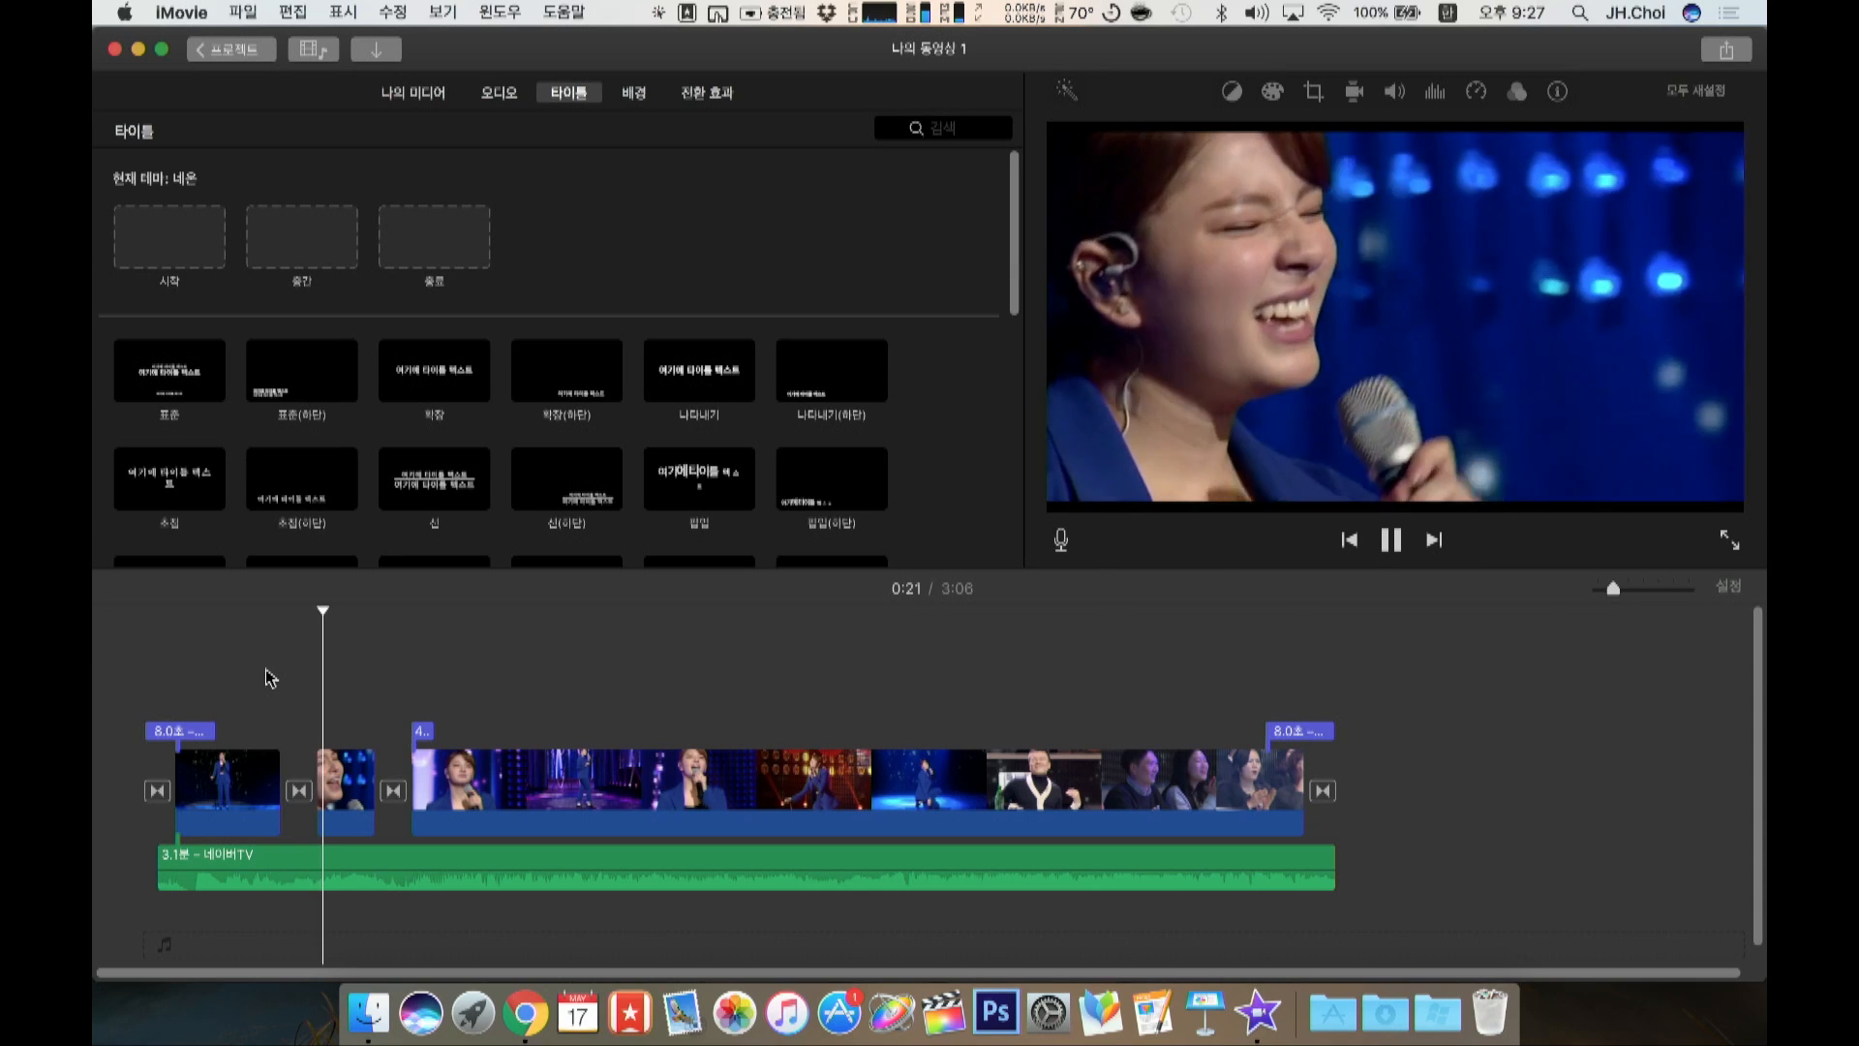
key("space")
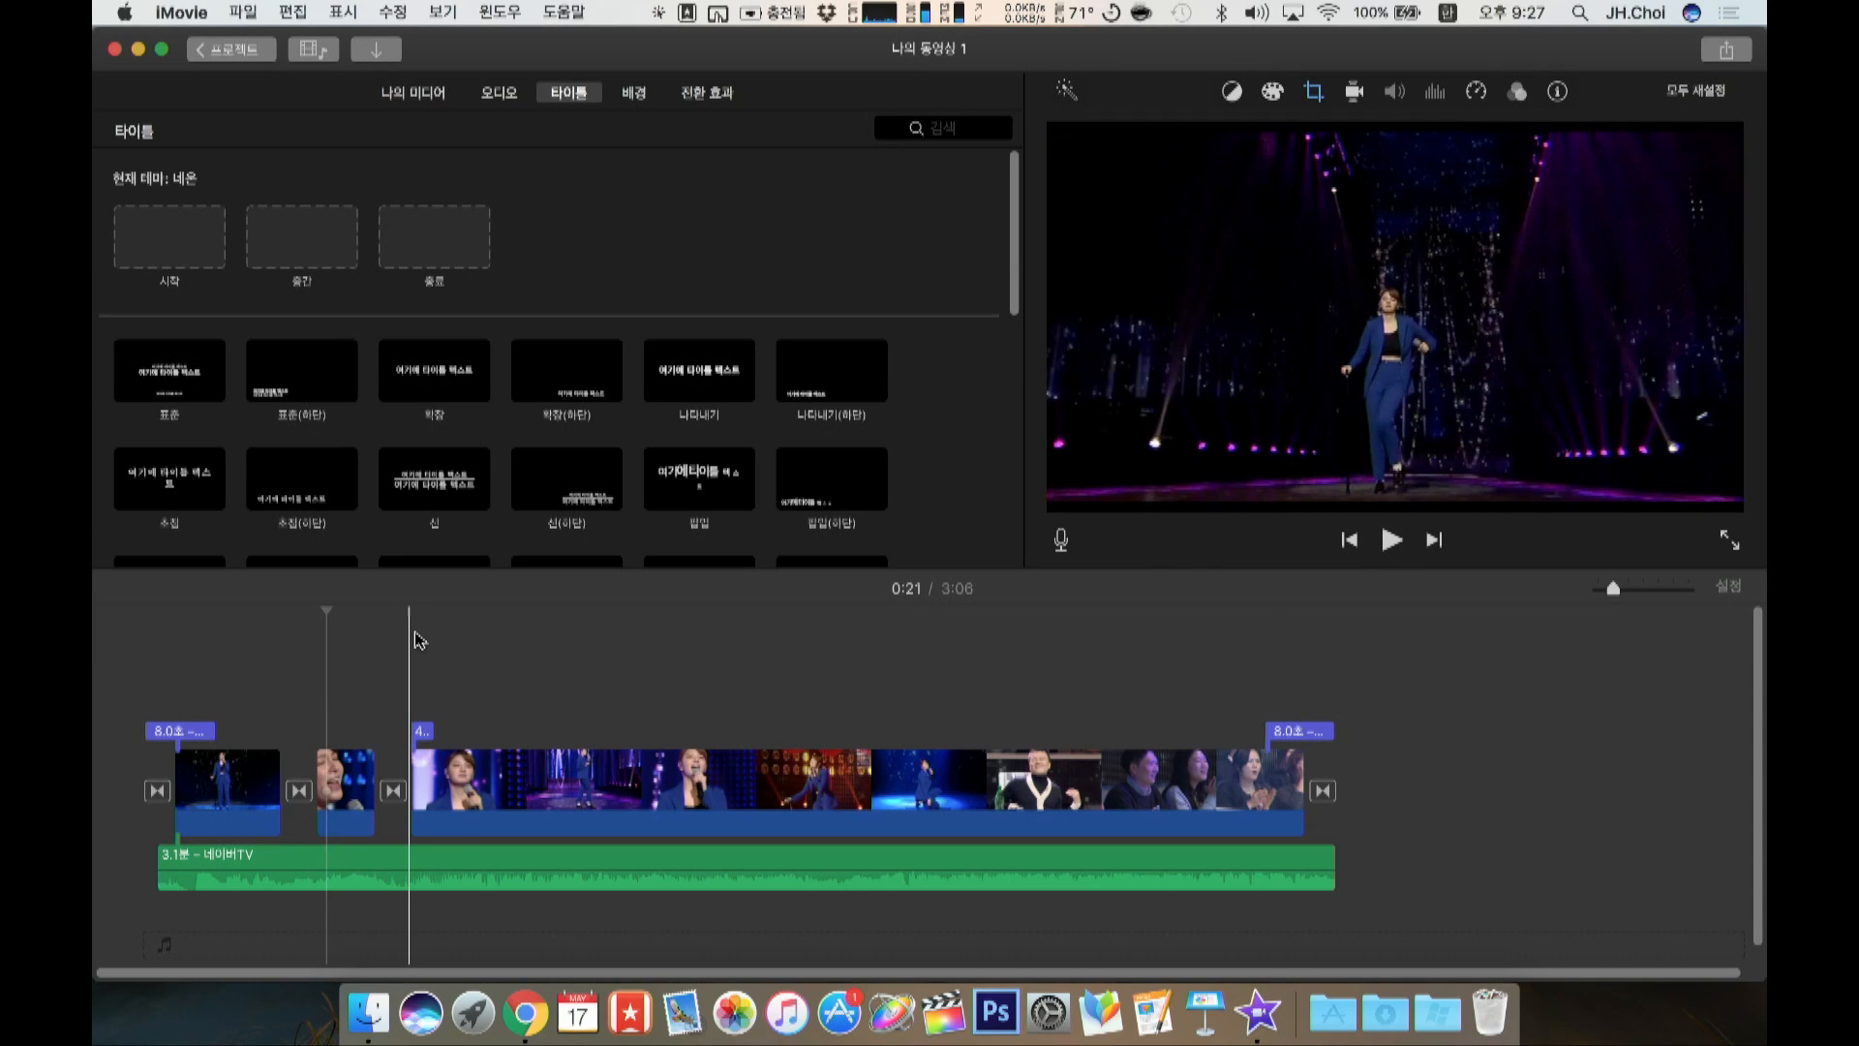
key("space")
key("space")
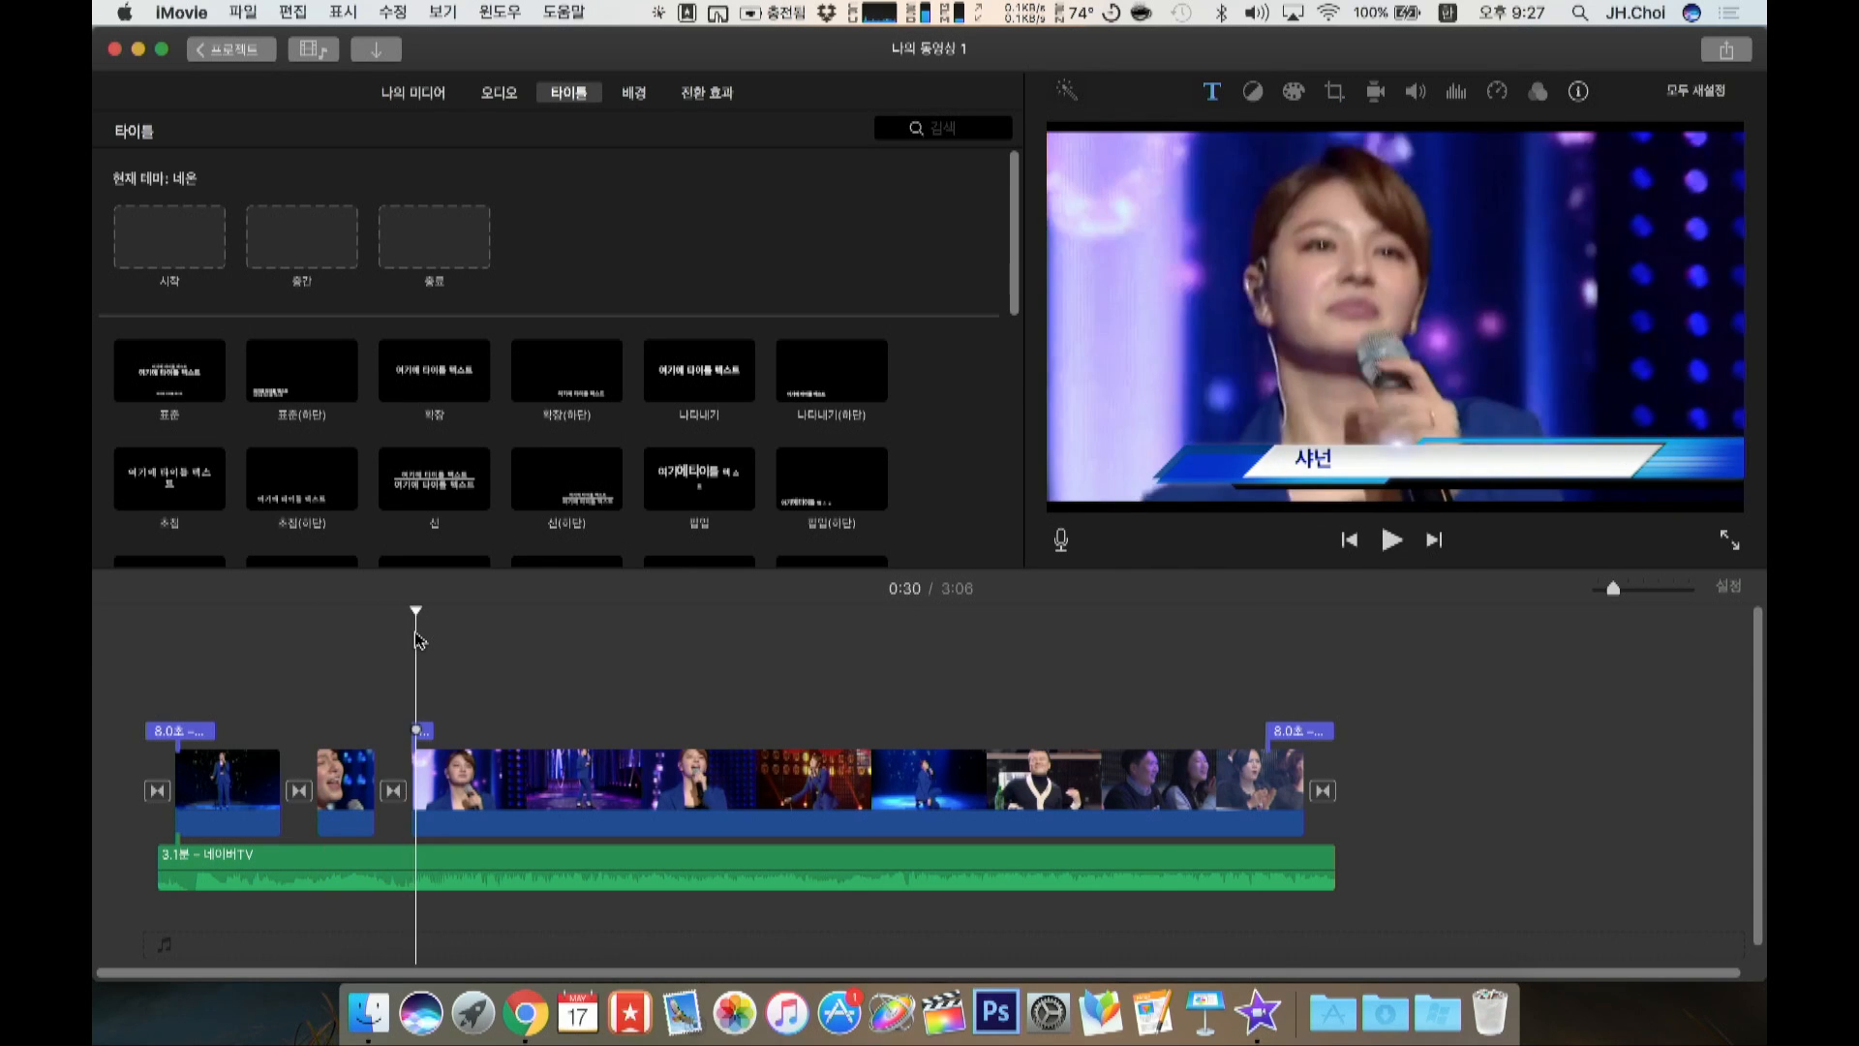
Step: Add the 네온 theme's 중간 title above the third video piece at about 0:40 and play it
left_click(634, 94)
left_click(590, 94)
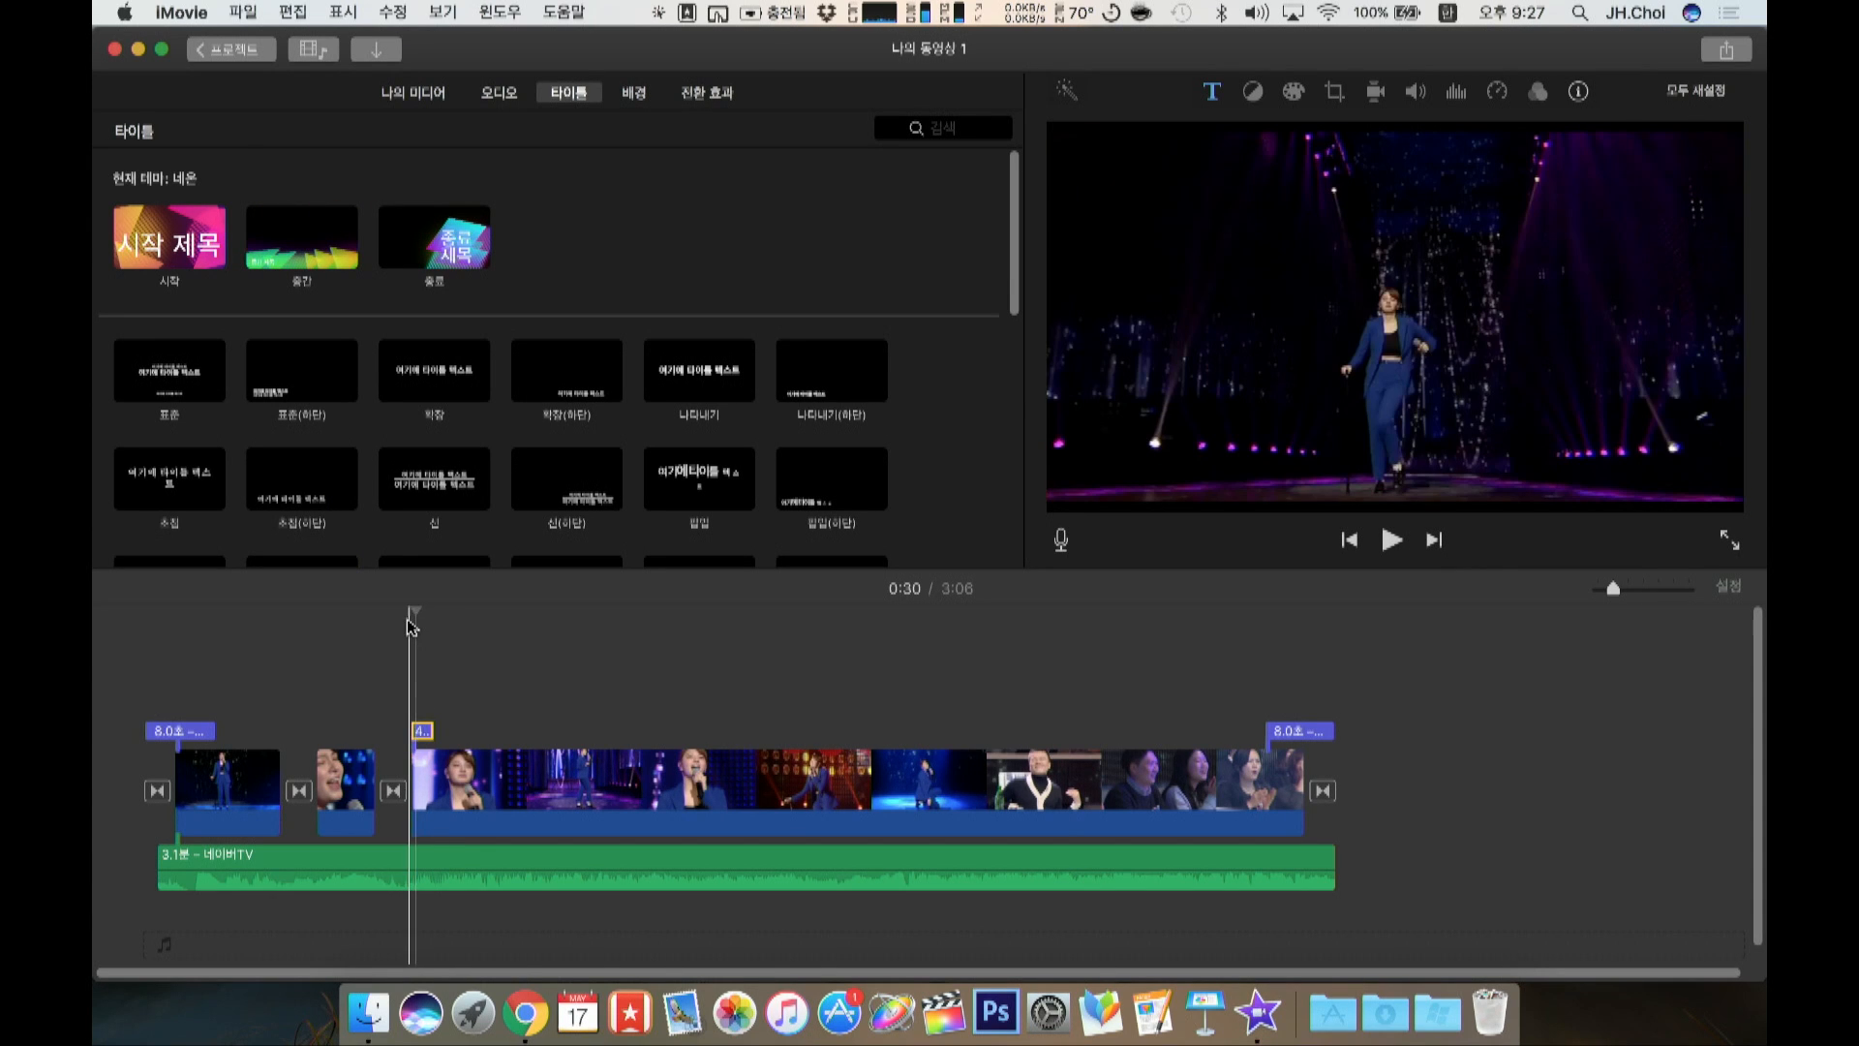
key("space")
left_click_drag(495, 634, 476, 726)
key("space")
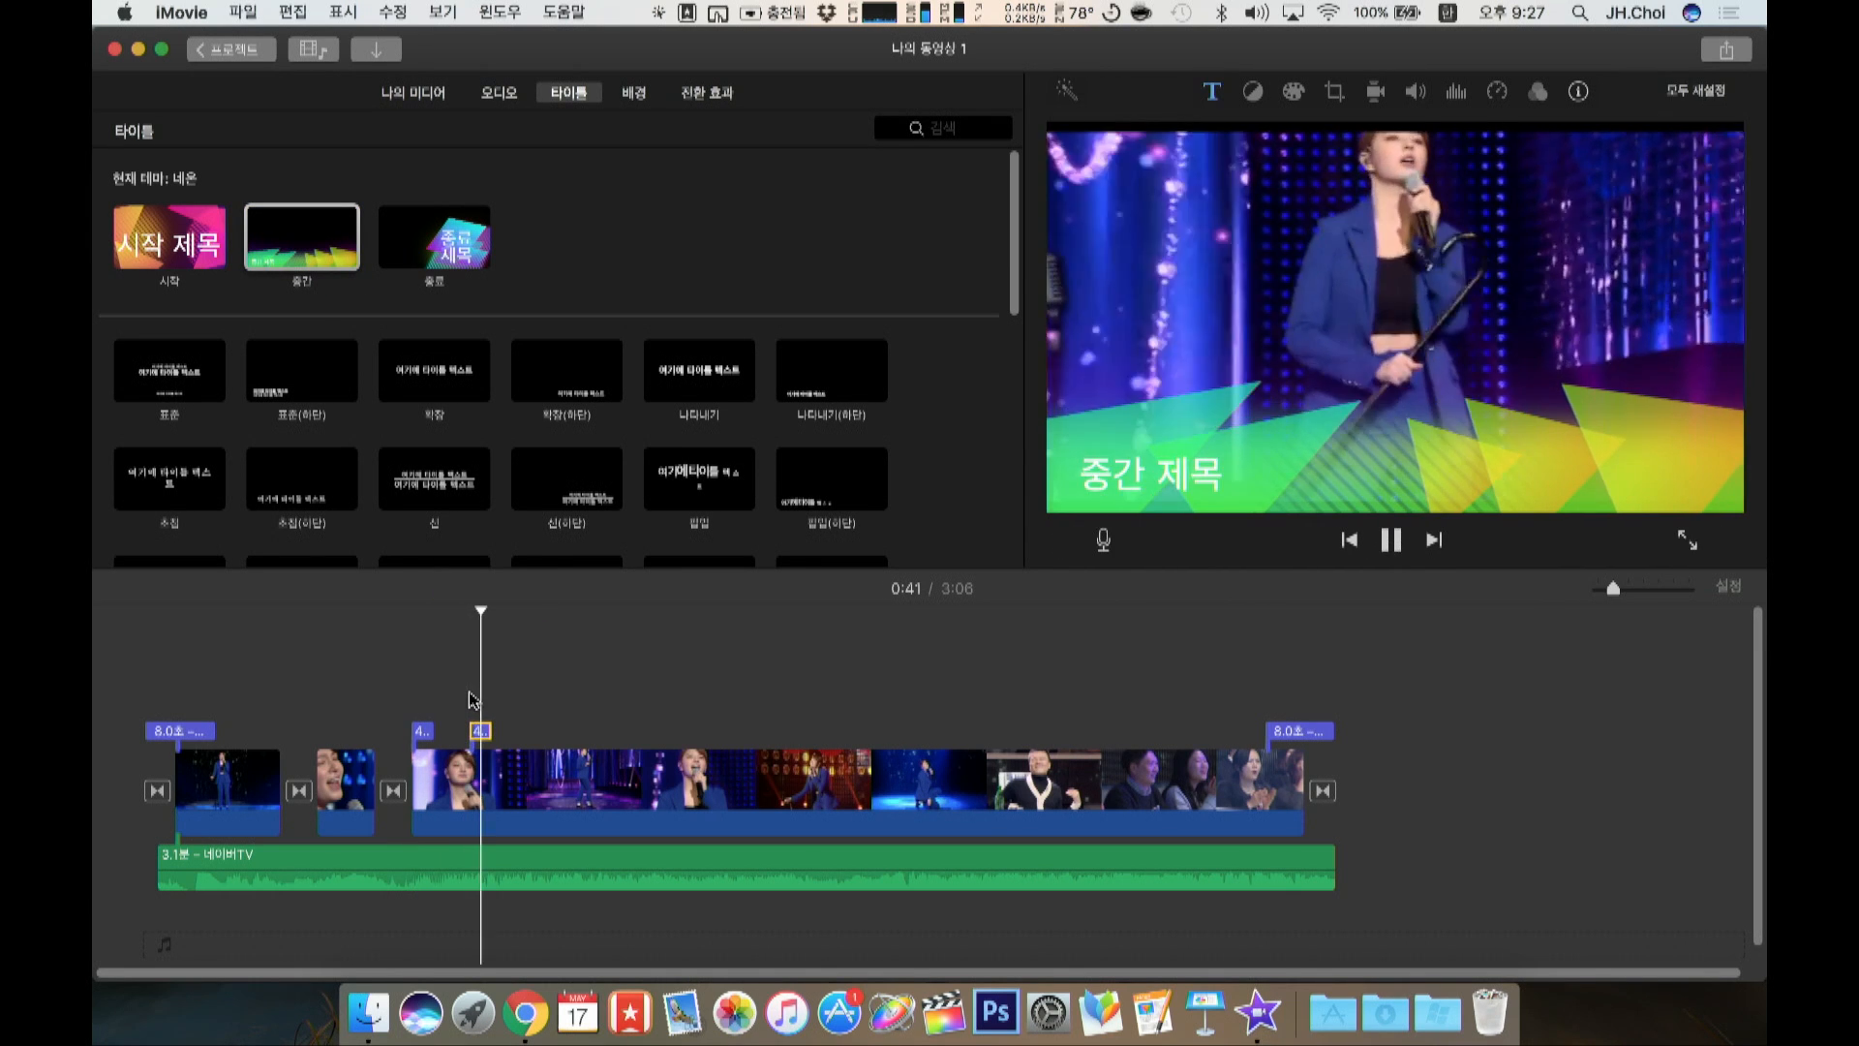
key("space")
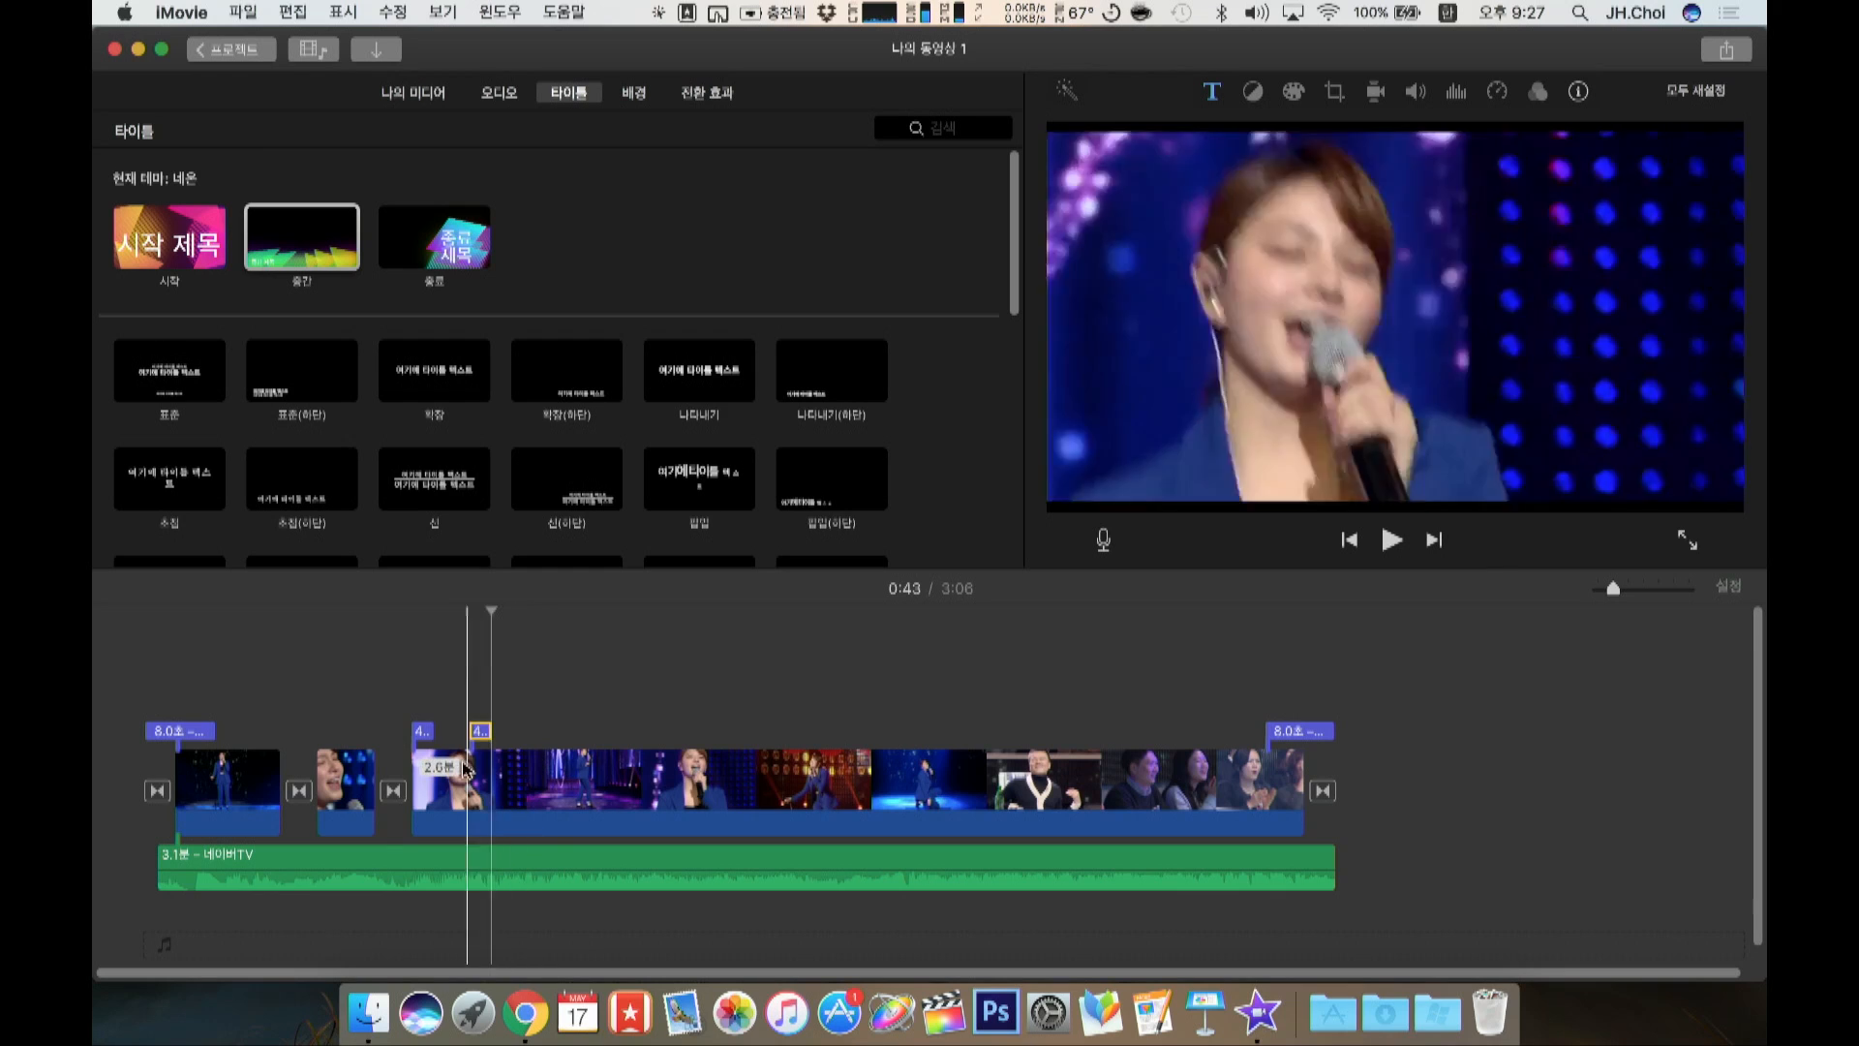
Step: Replace the transition between the second and third video pieces with 교차 흐림
left_click(395, 791)
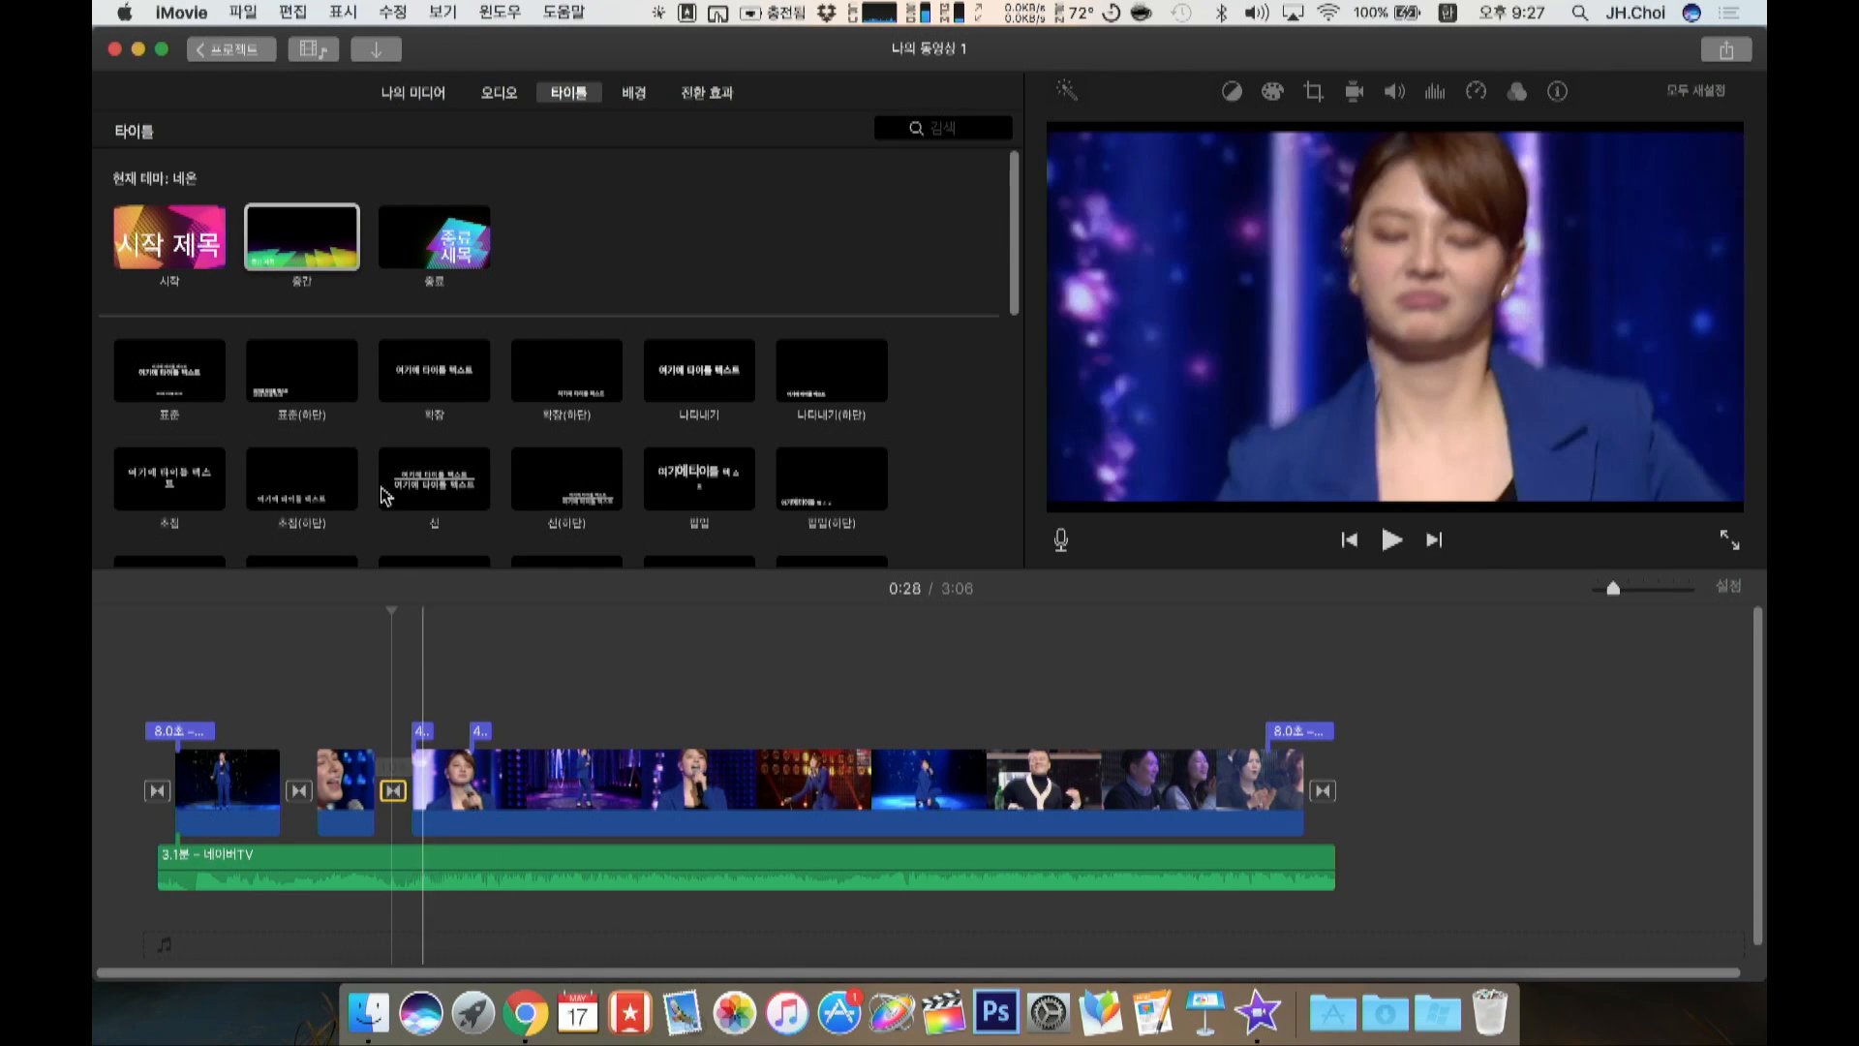
left_click(633, 94)
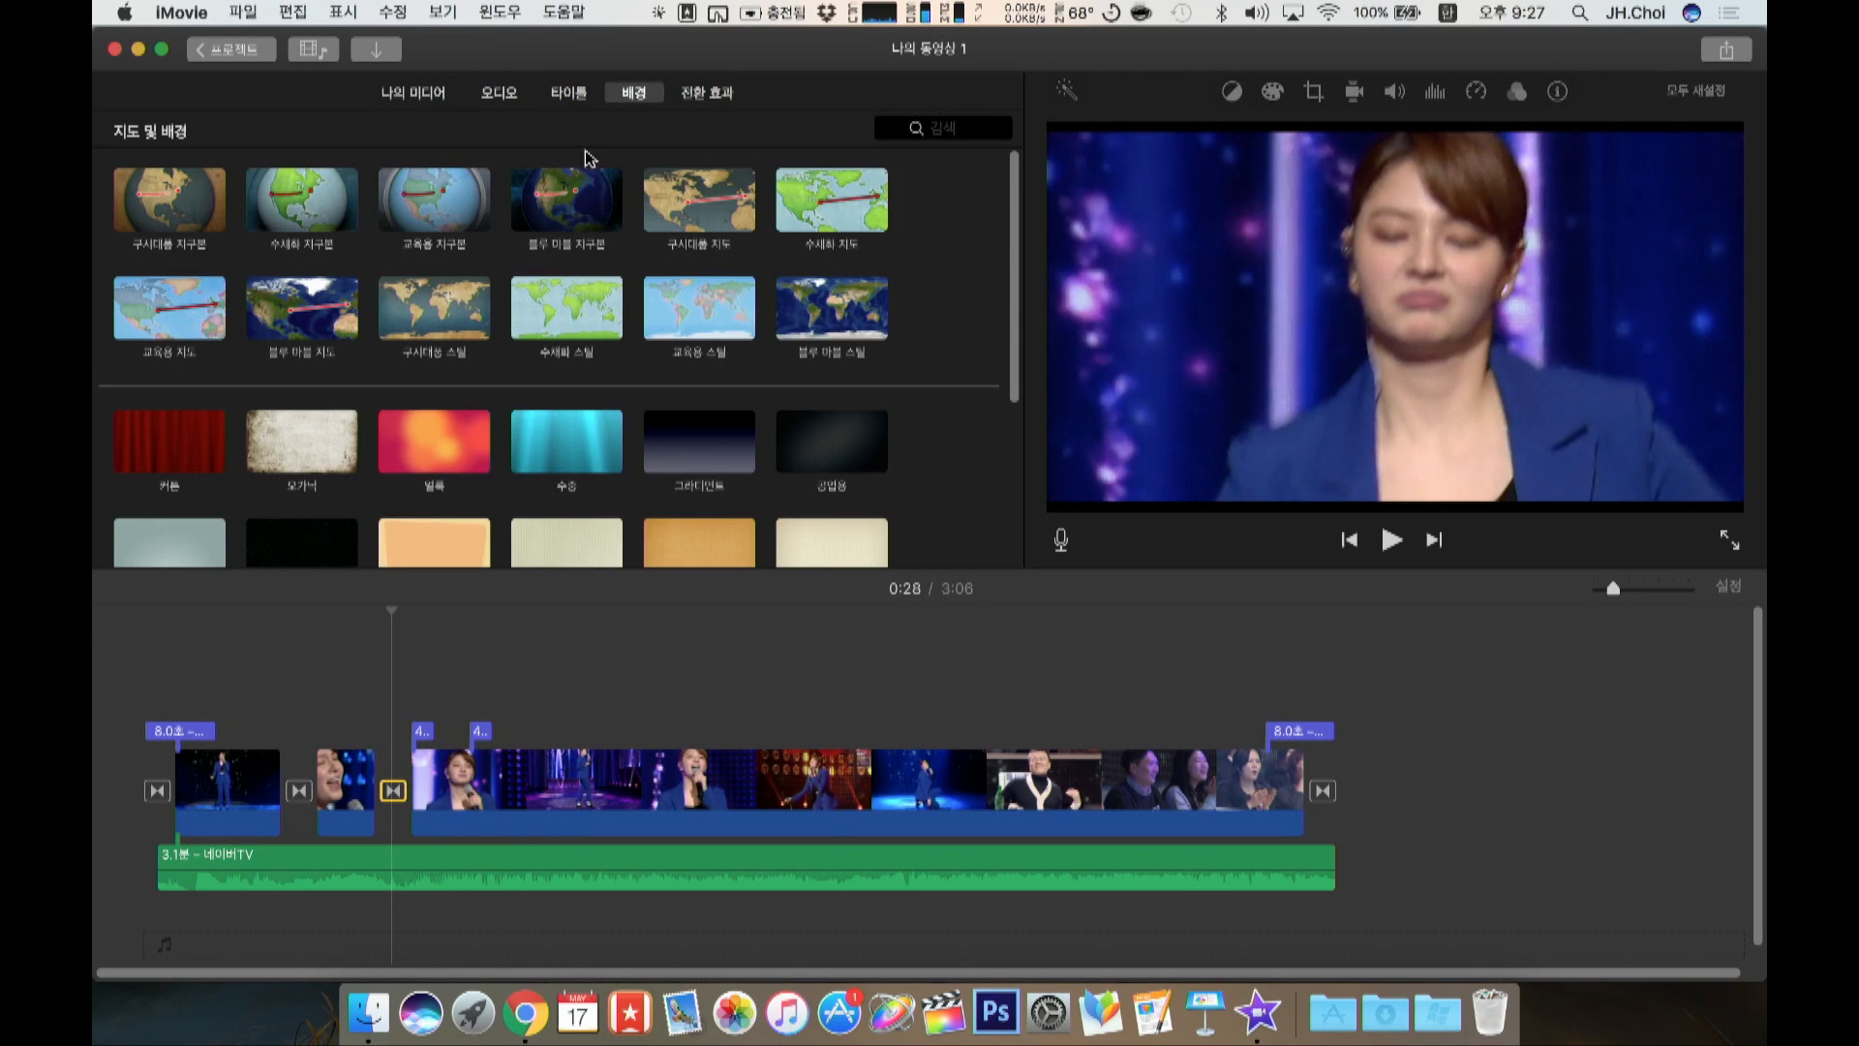
left_click(706, 92)
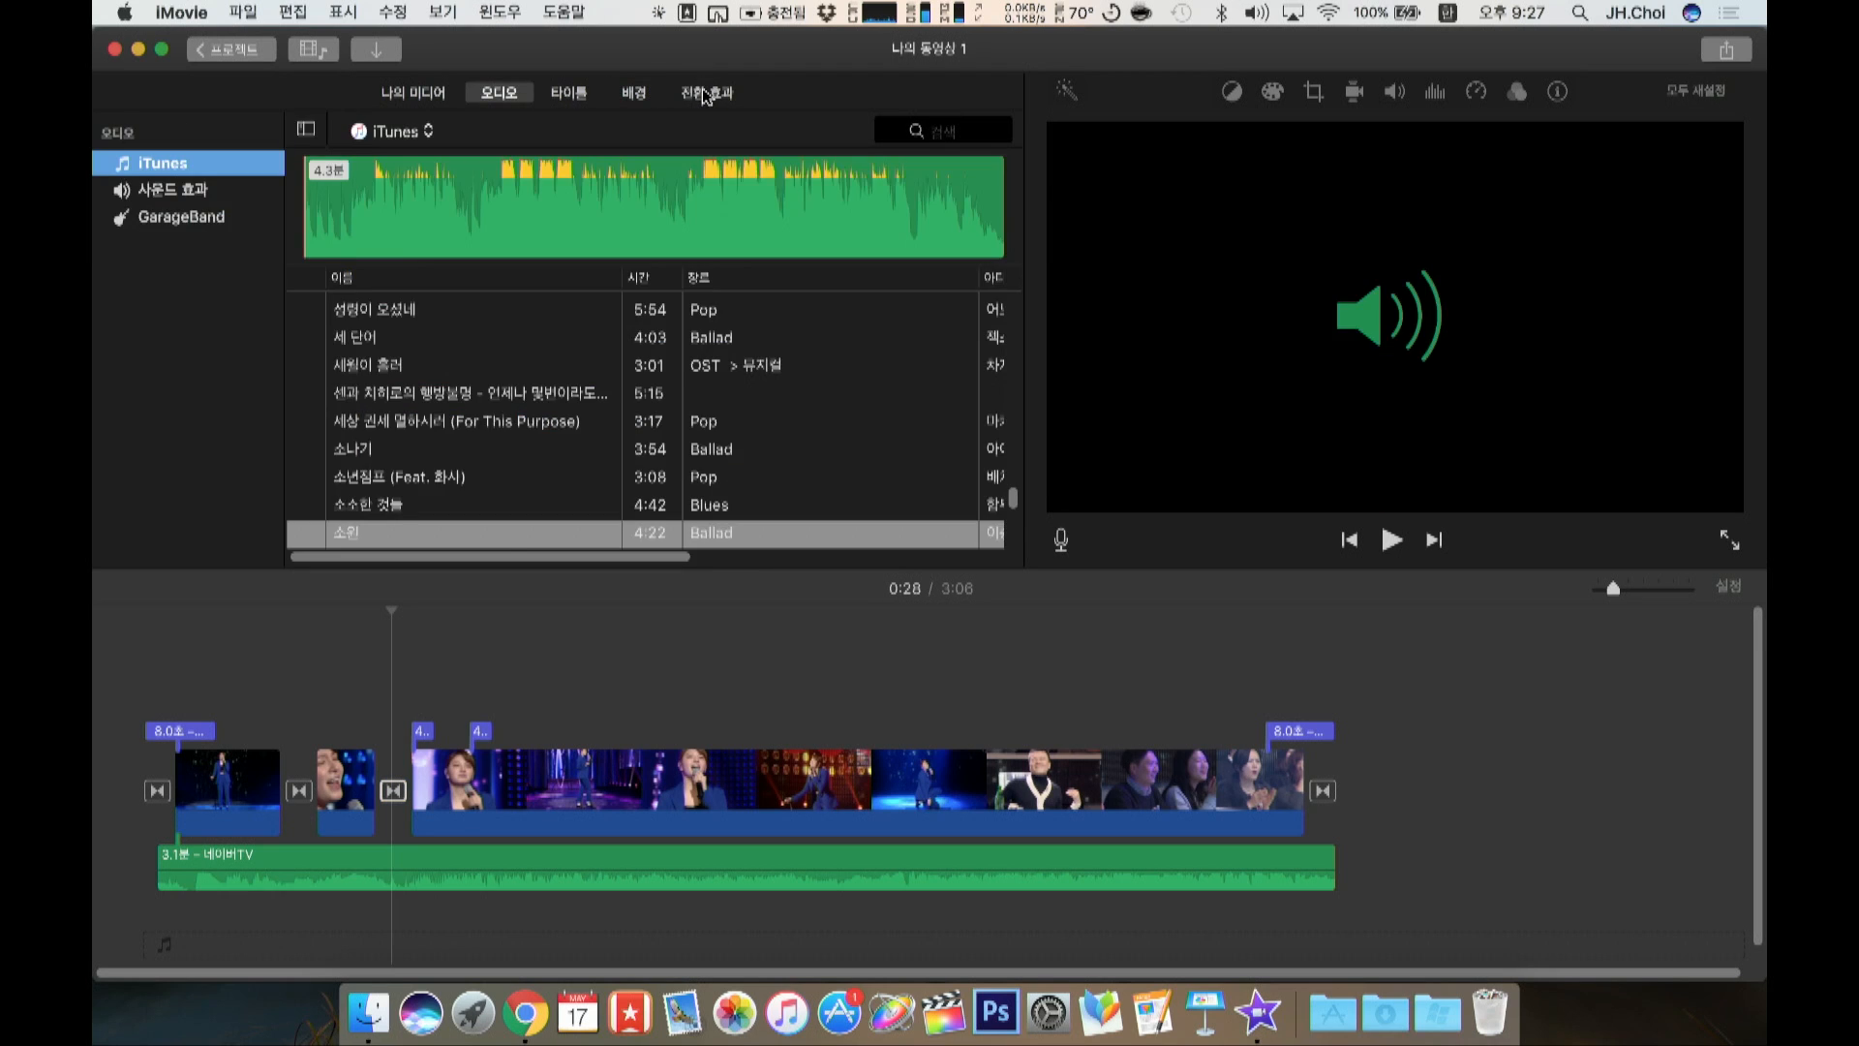
left_click_drag(312, 386, 393, 792)
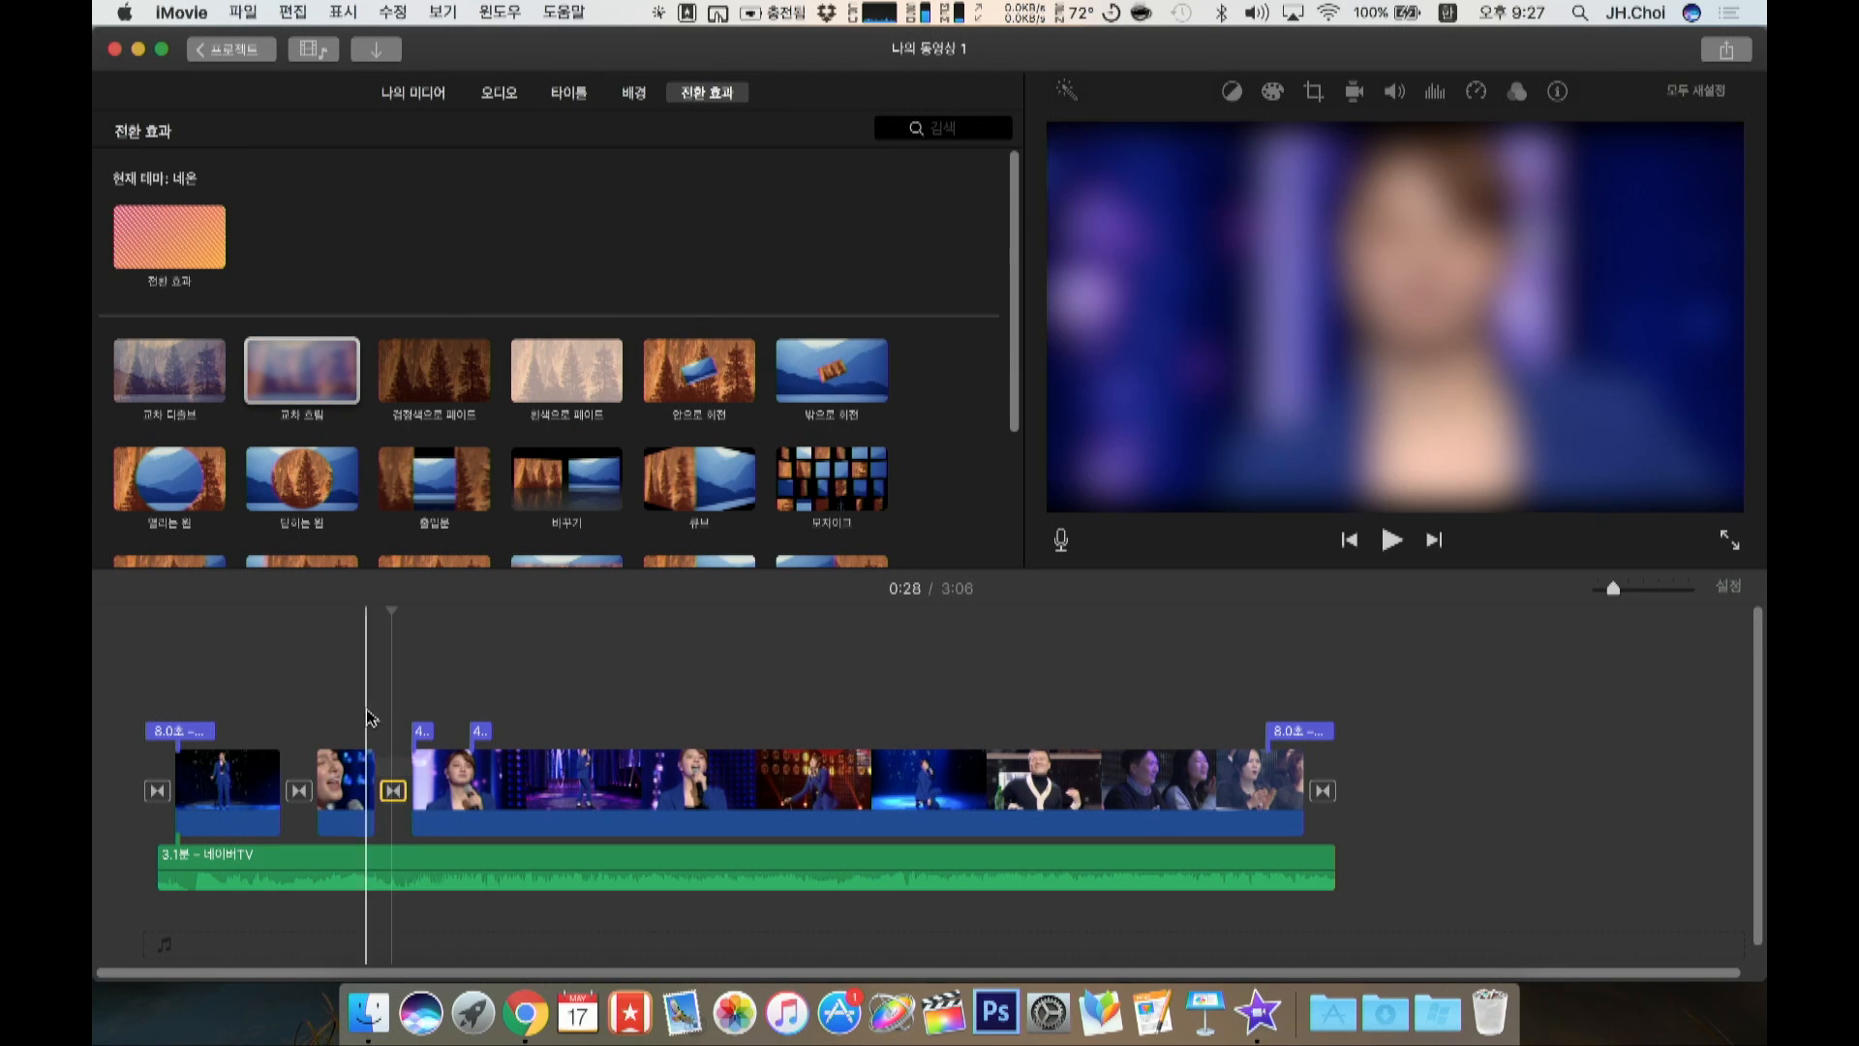